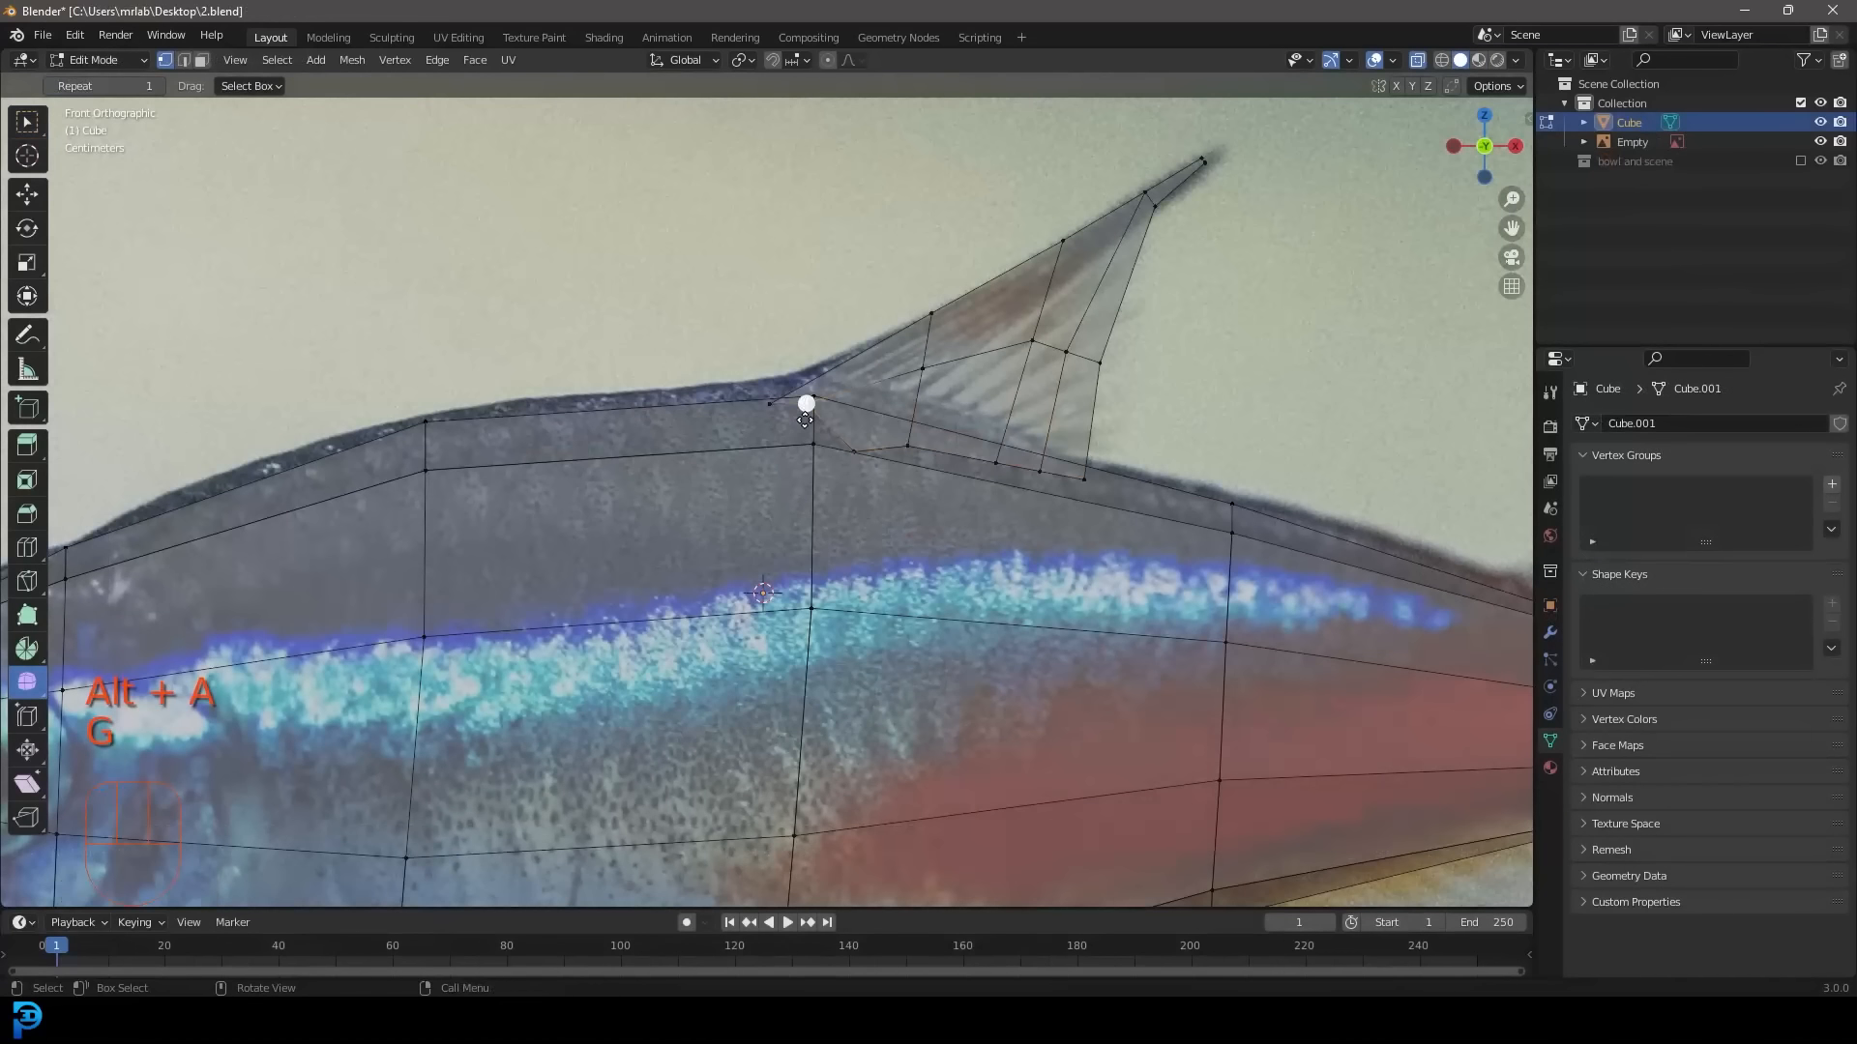
# Slide the vertex at the front base of the fish's dorsal fin along its edge and set the viewport shading.
pyautogui.press('g')
pyautogui.press('g')
pyautogui.click(800, 415)
pyautogui.press('z')
pyautogui.click(931, 454)
# Select the dorsal fin's tip vertex and extend the selection to all geometry linked to it.
pyautogui.scroll(-5, 967, 440)
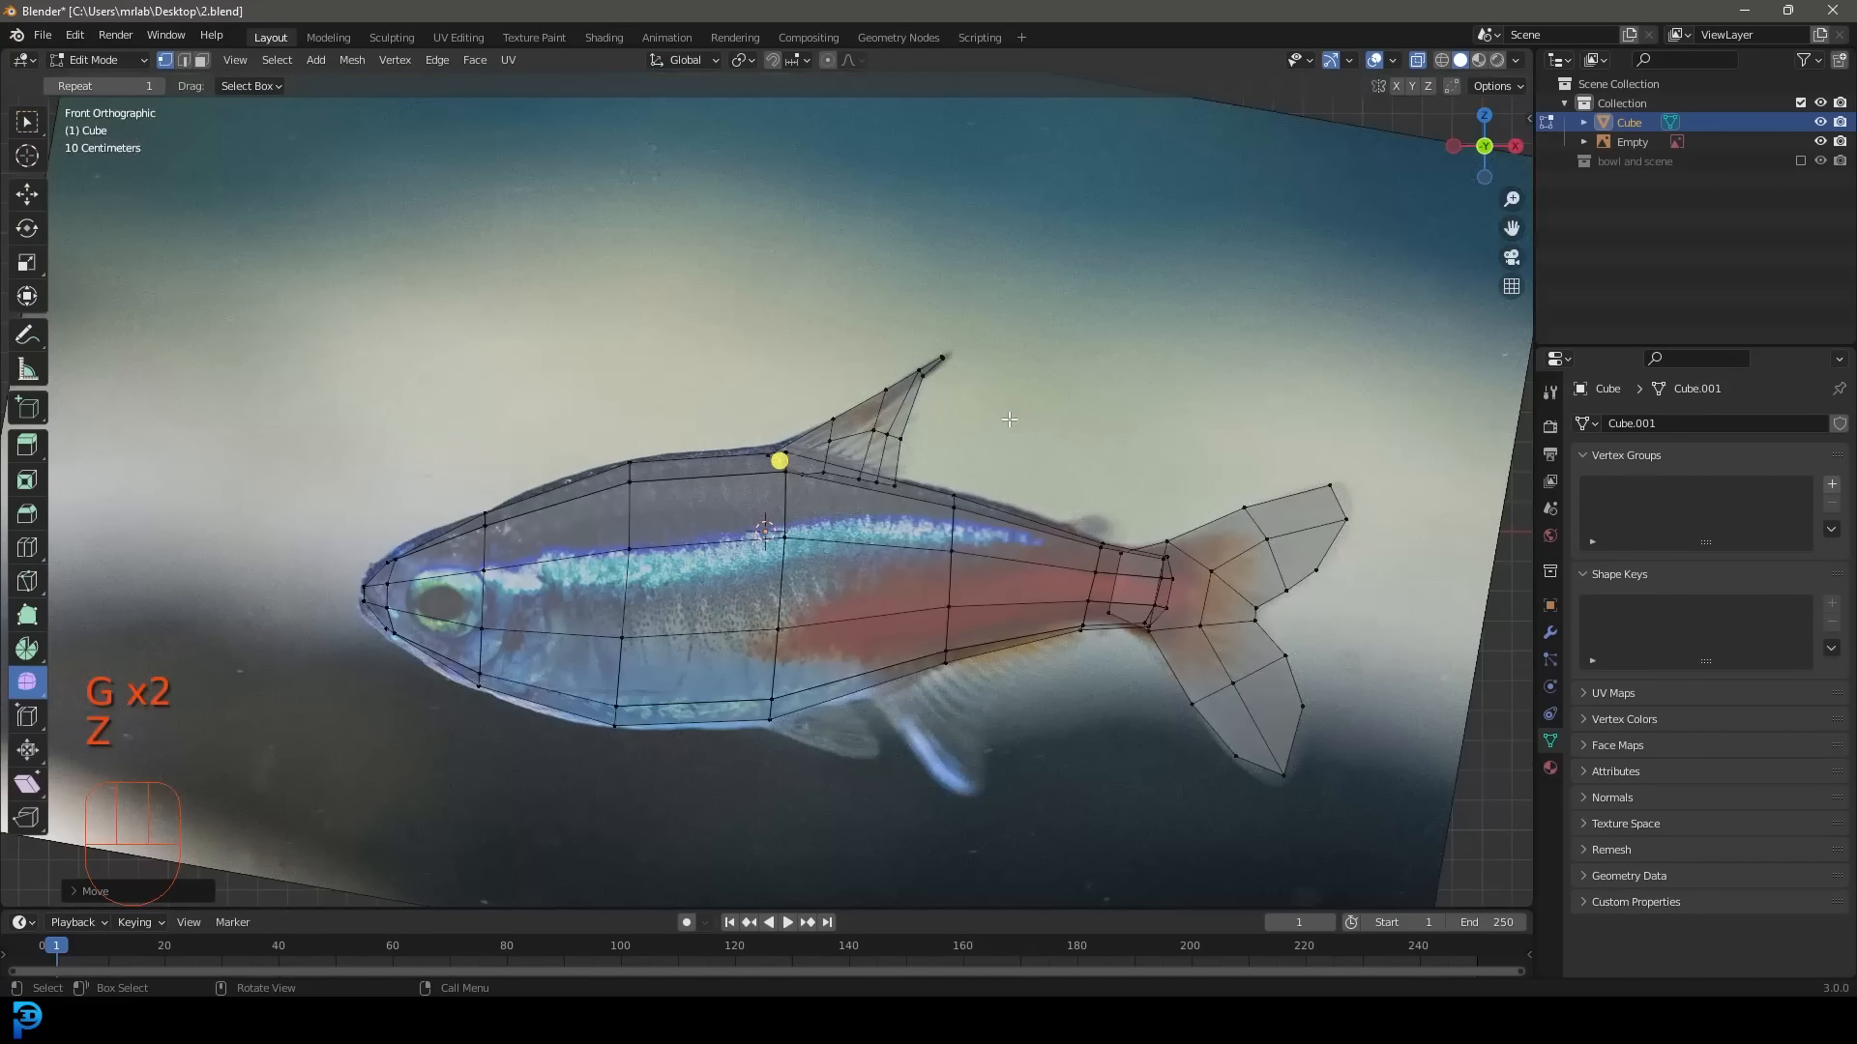
pyautogui.moveTo(1002, 407)
pyautogui.keyDown('shift'); pyautogui.mouseDown(button='middle')
pyautogui.moveTo(1031, 373)
pyautogui.moveTo(1055, 241)
pyautogui.mouseUp(button='middle'); pyautogui.keyUp('shift')
pyautogui.click(1011, 209)
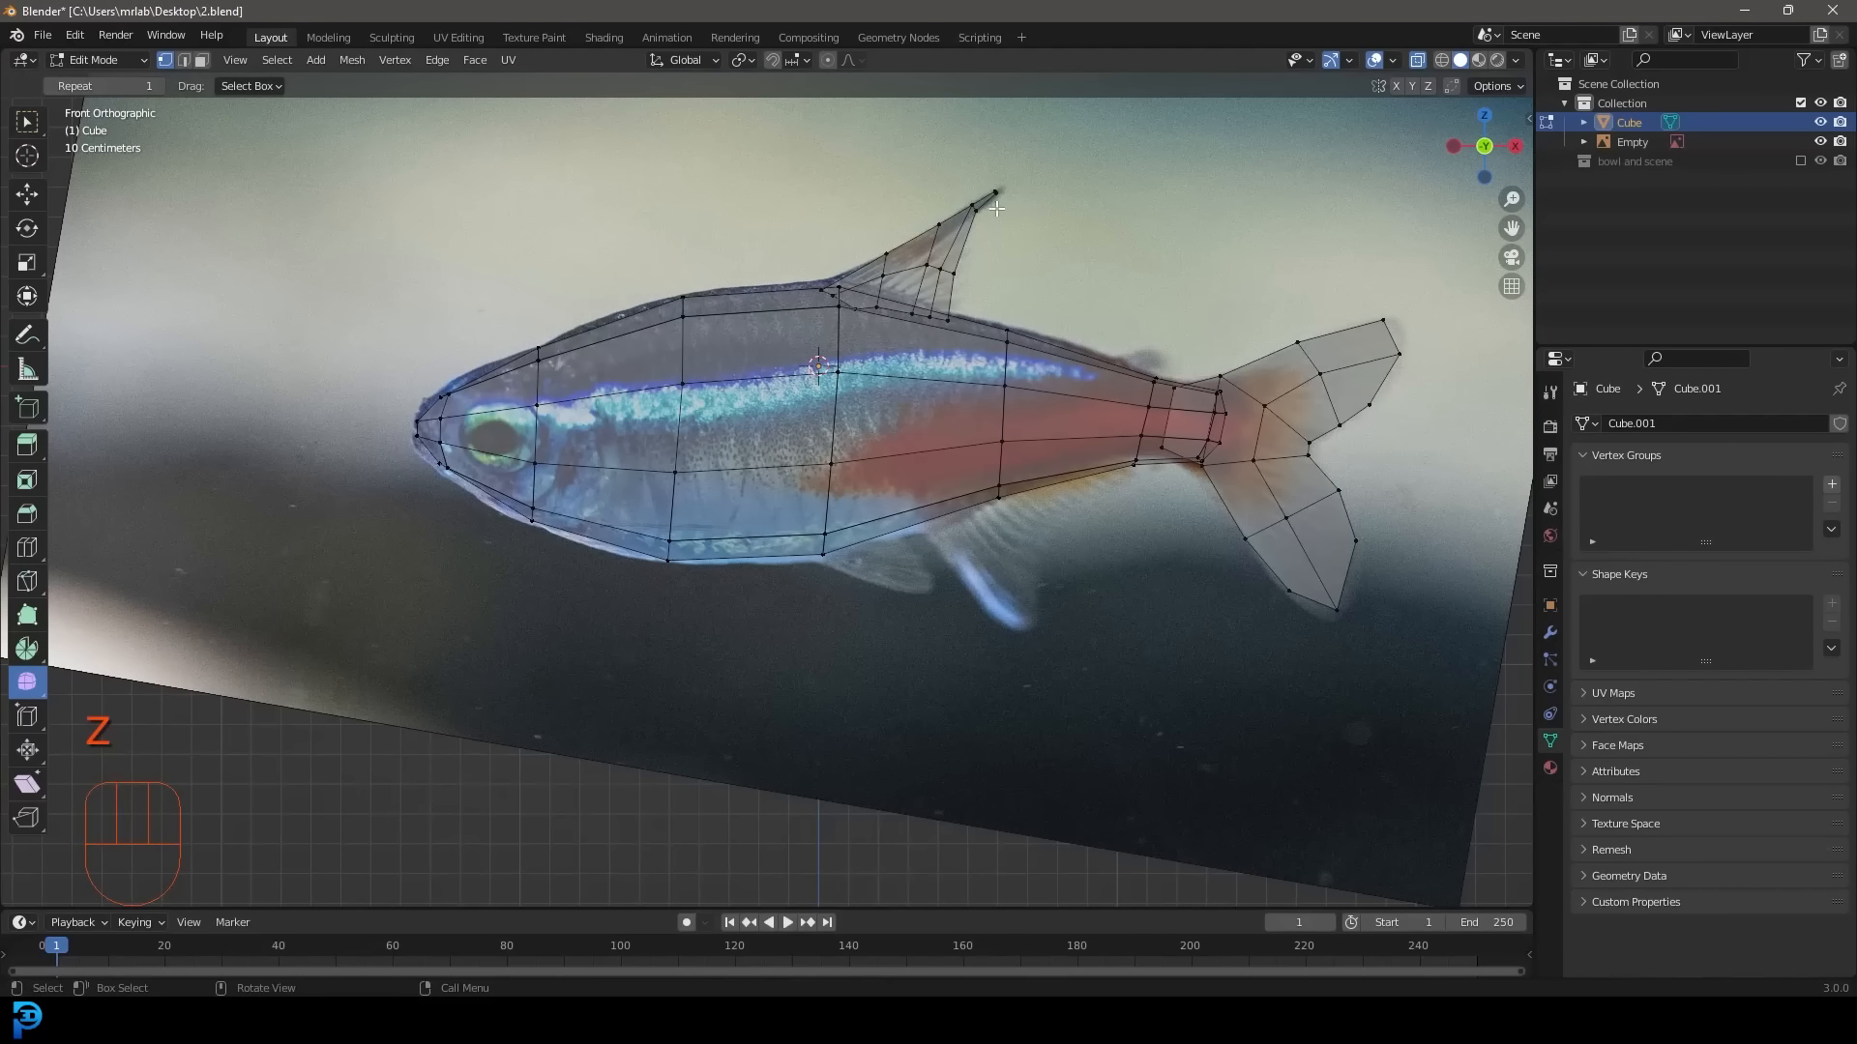
pyautogui.click(997, 197)
pyautogui.hotkey('ctrl', 'l')
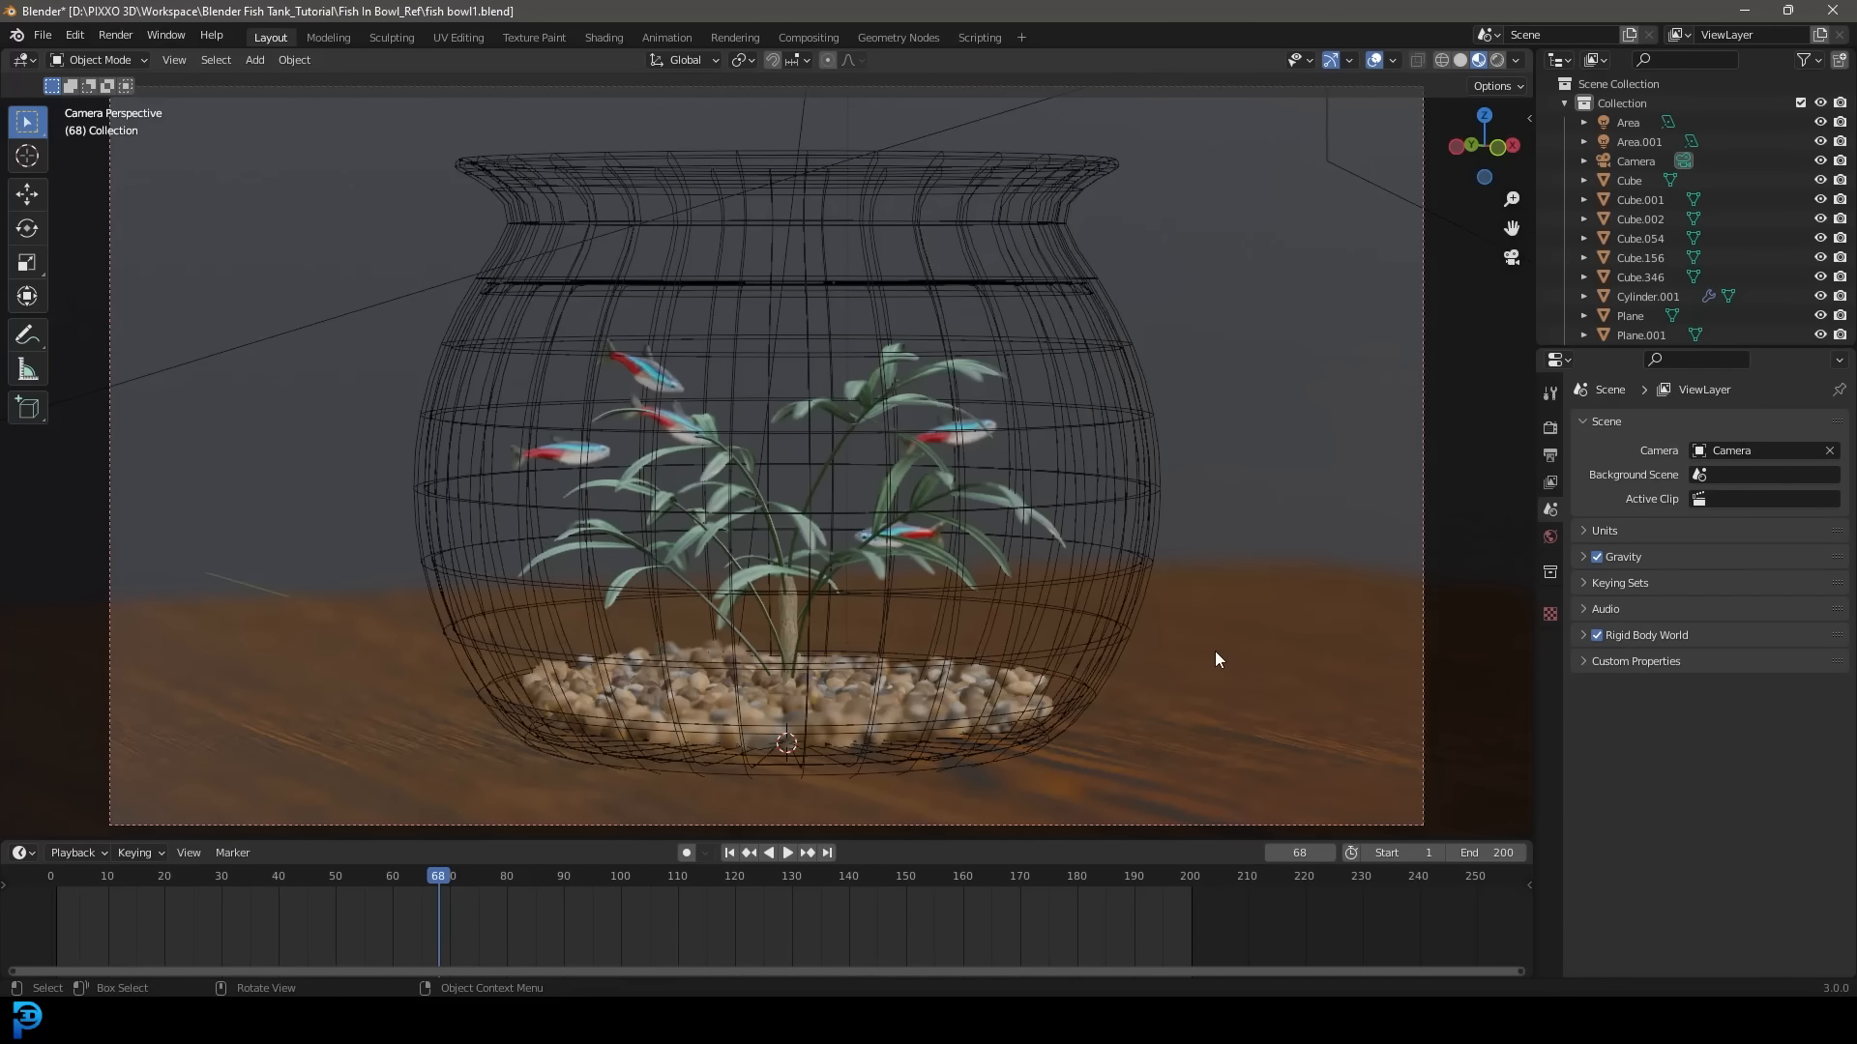
pyautogui.scroll(3, 987, 539)
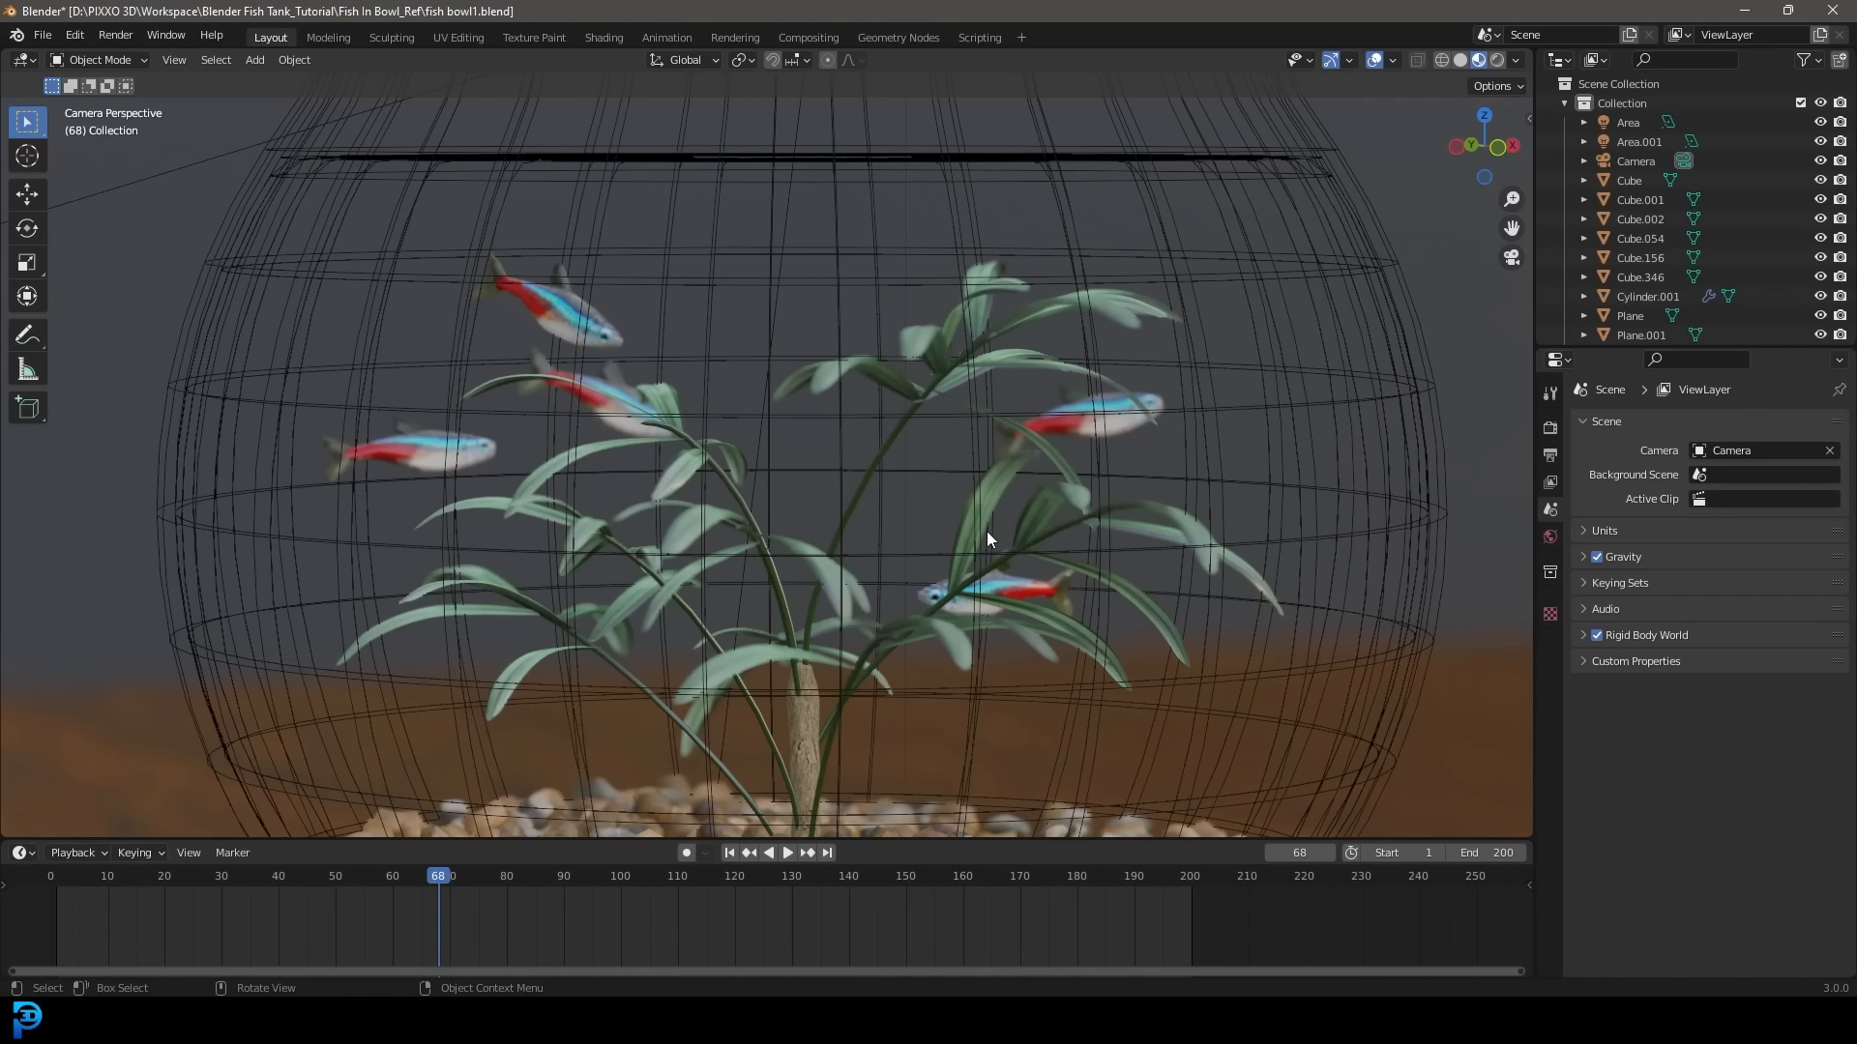
pyautogui.moveTo(955, 546); pyautogui.dragTo(938, 458, button='middle')
pyautogui.press('KP_0')
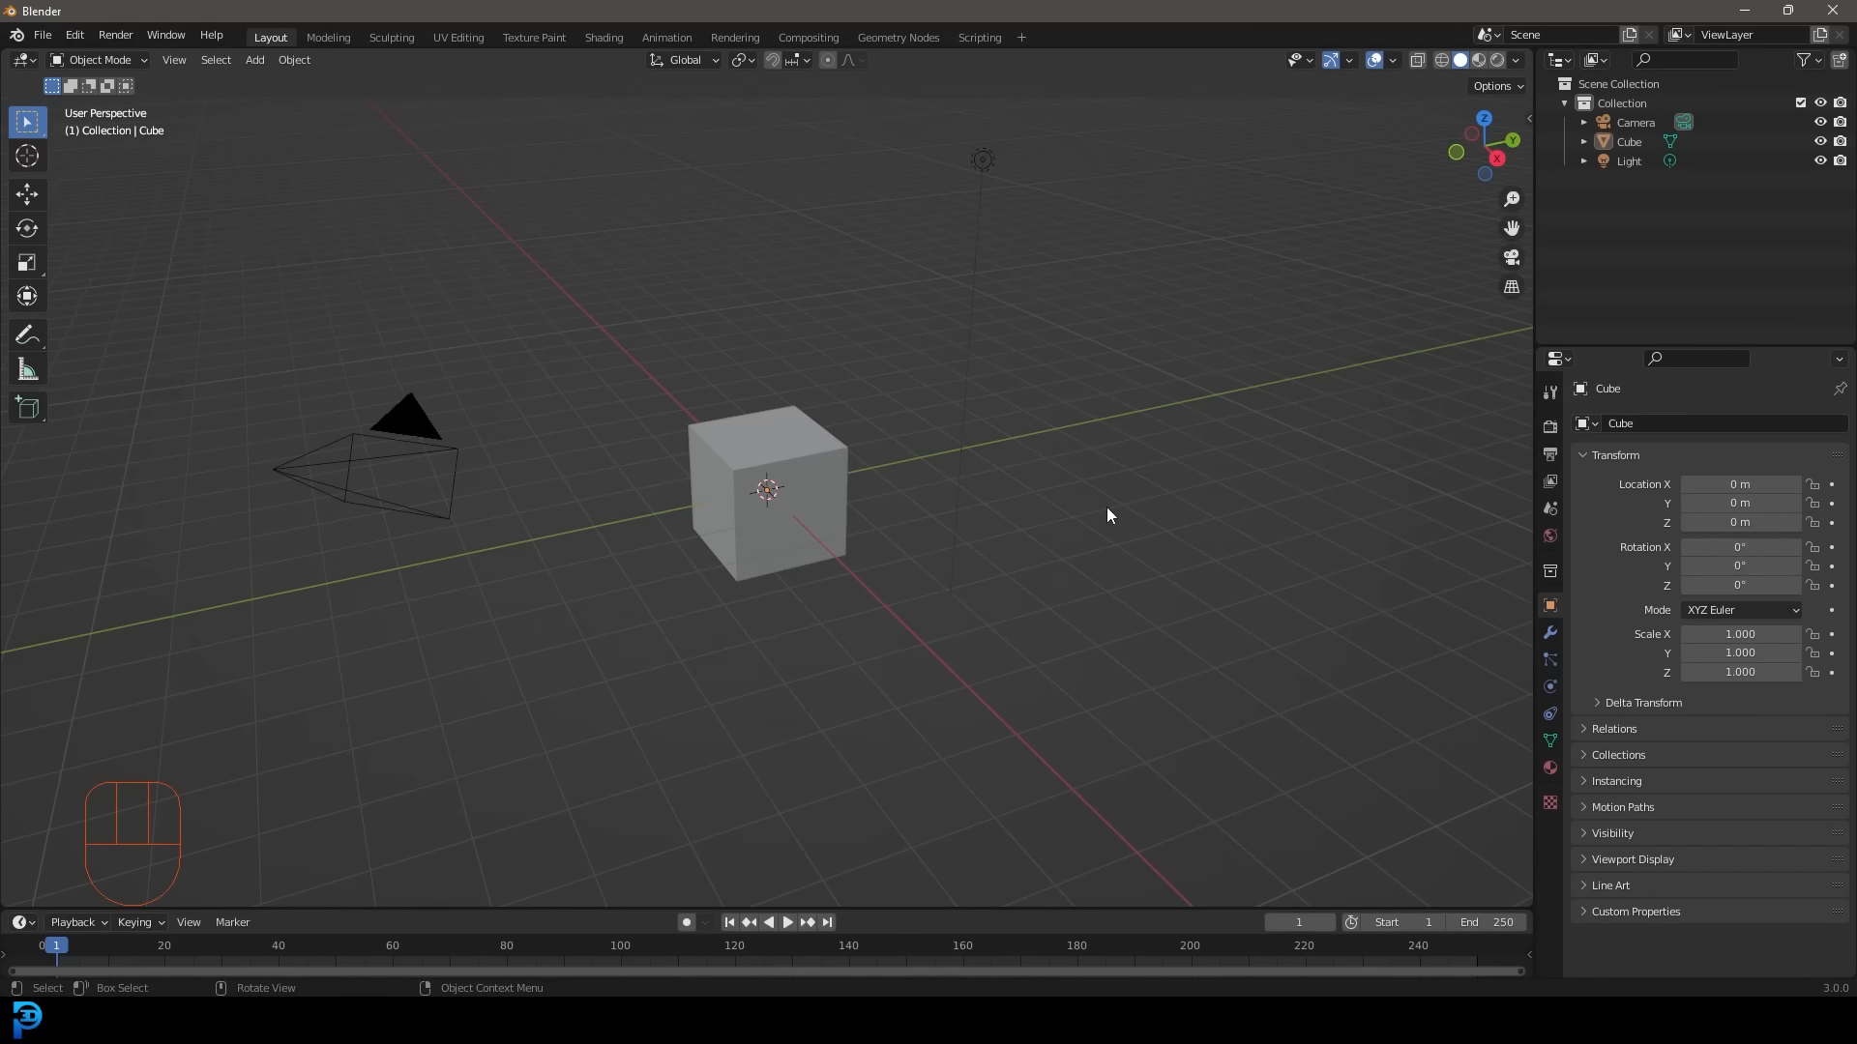
# Delete the default camera, cube and light from the new scene.
pyautogui.scroll(-3, 882, 598)
pyautogui.moveTo(1122, 701); pyautogui.dragTo(529, 134)
pyautogui.scroll(3, 755, 503)
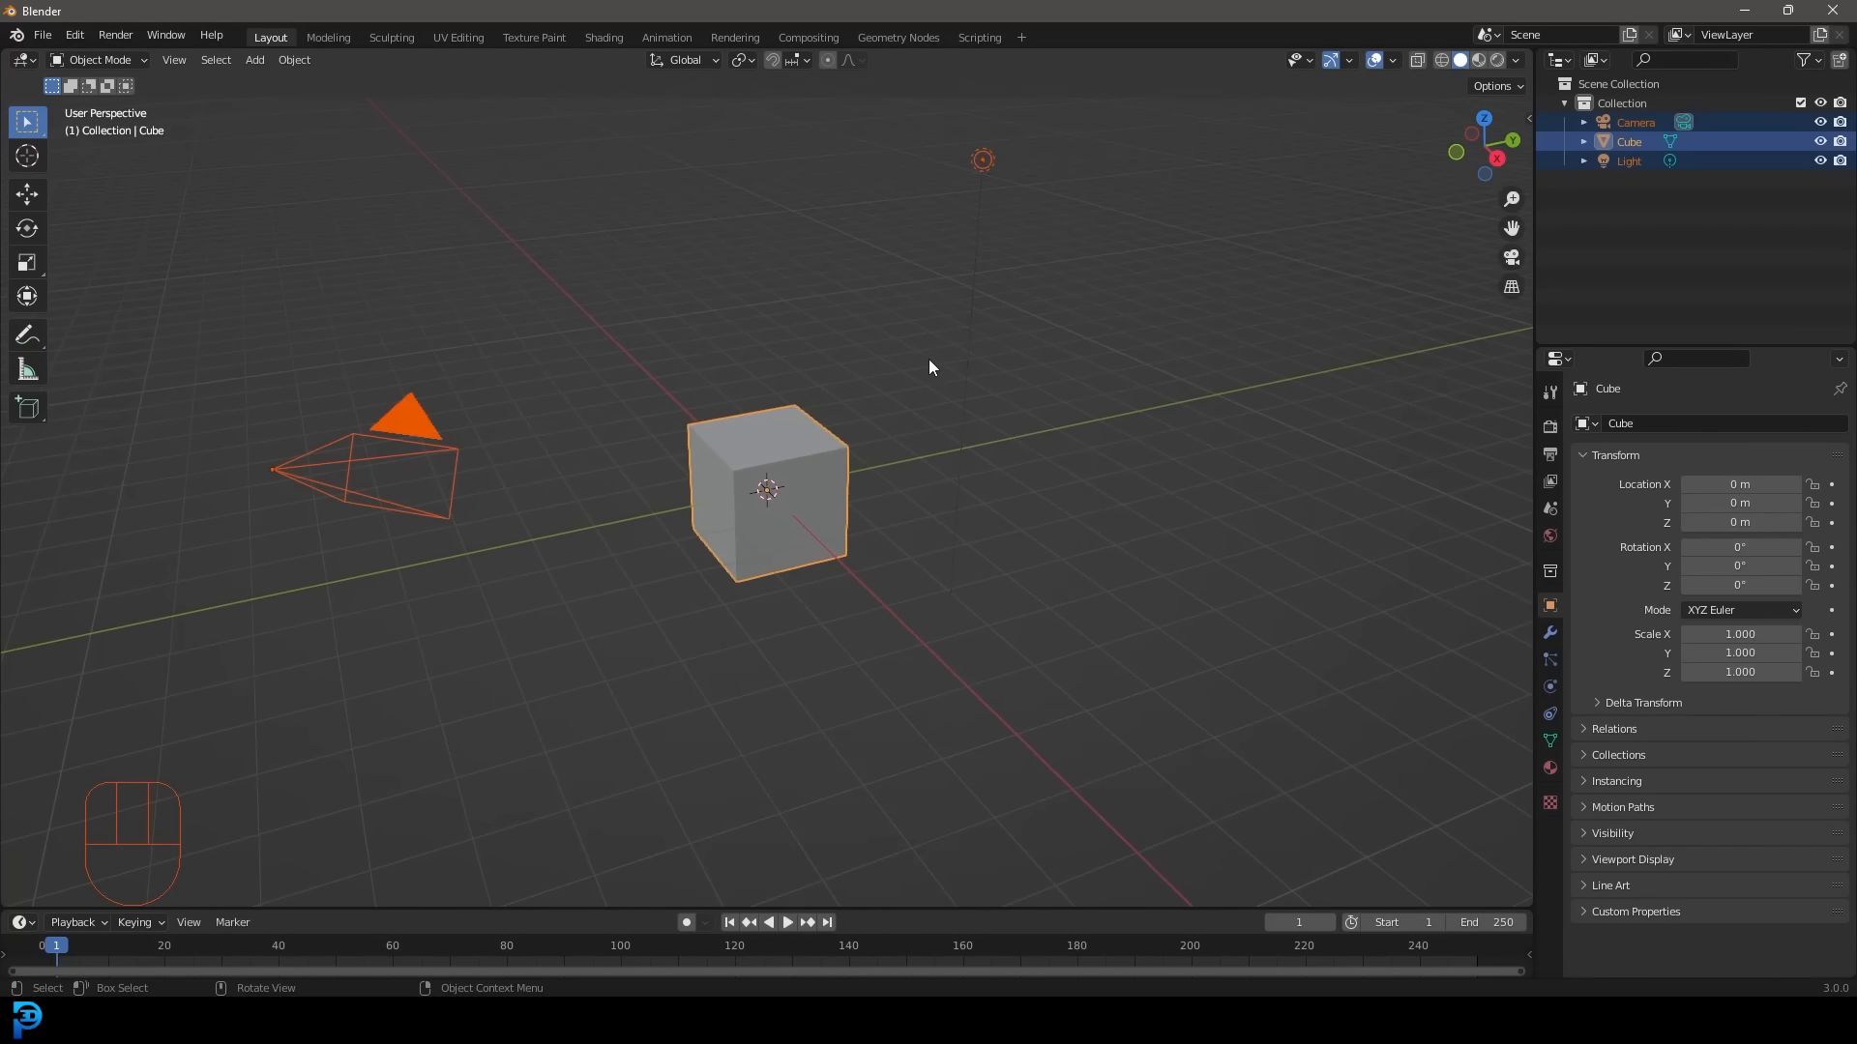
pyautogui.press('x')
pyautogui.click(918, 335)
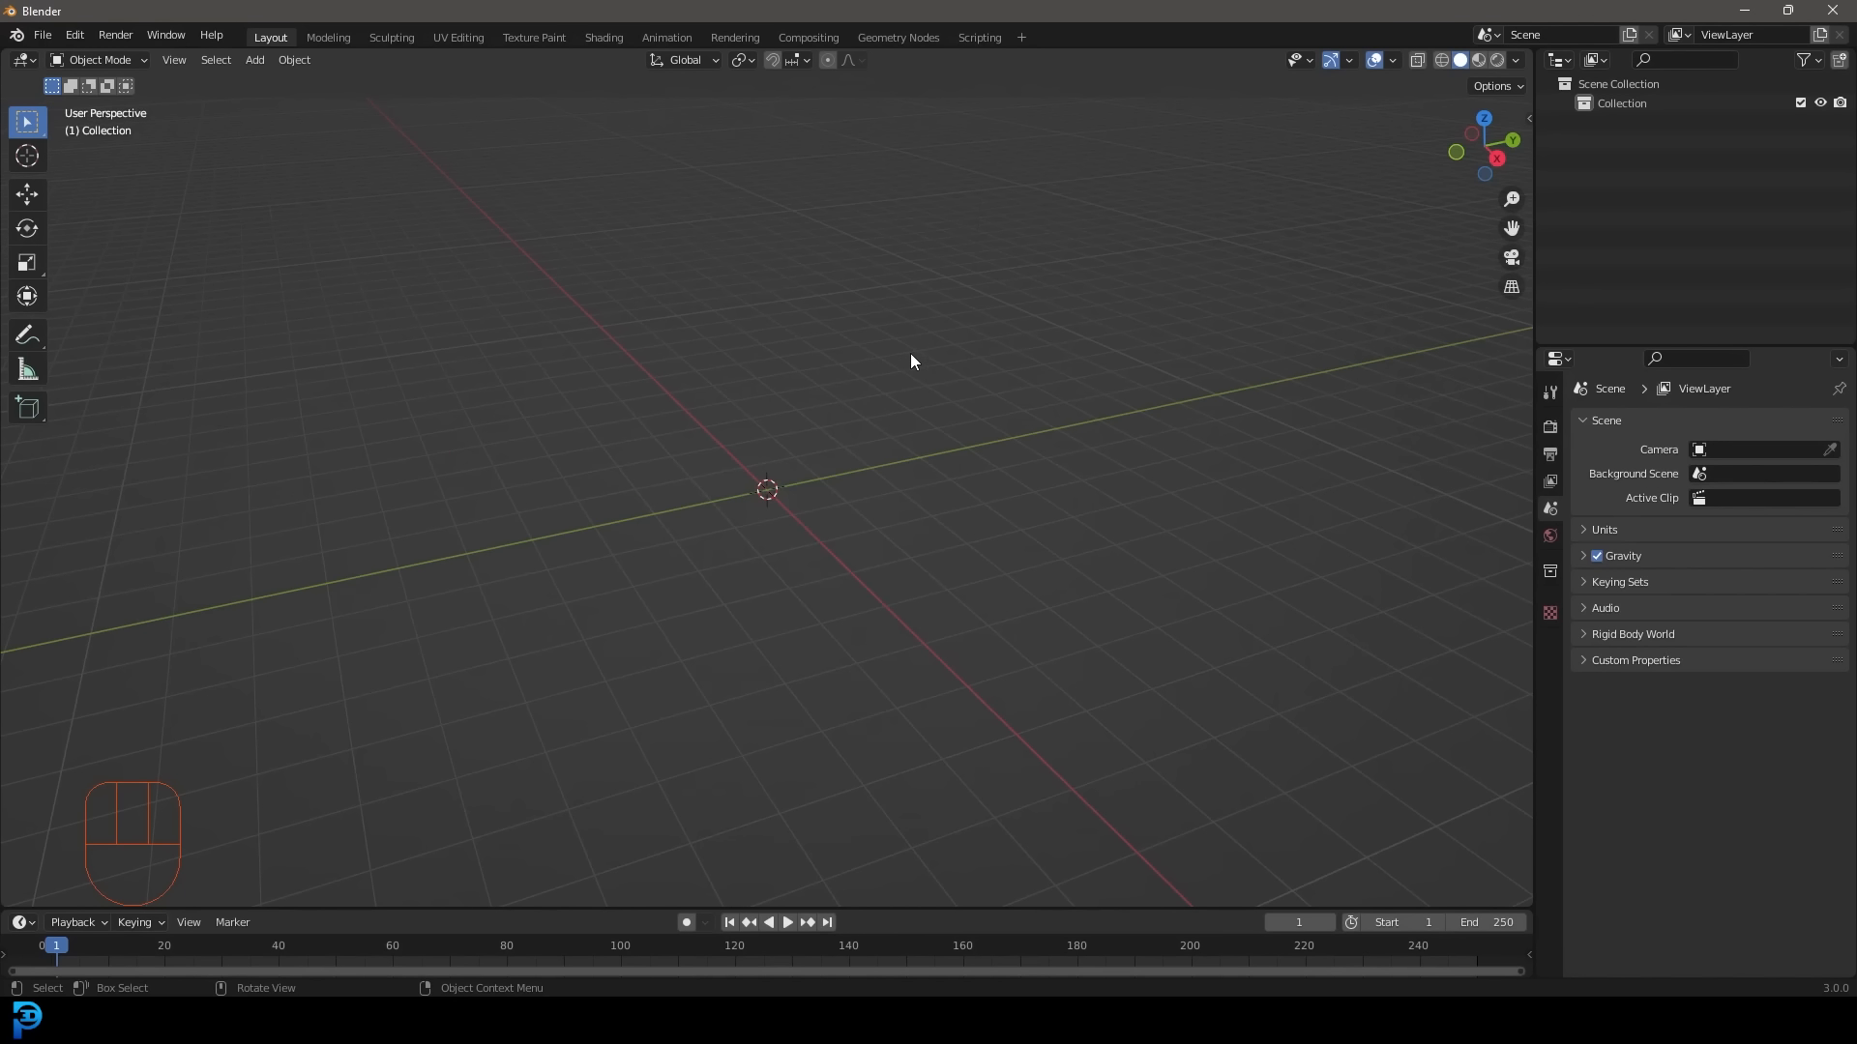
# Add a UV sphere mesh at the centre of the empty scene.
pyautogui.hotkey('shift', 'a')
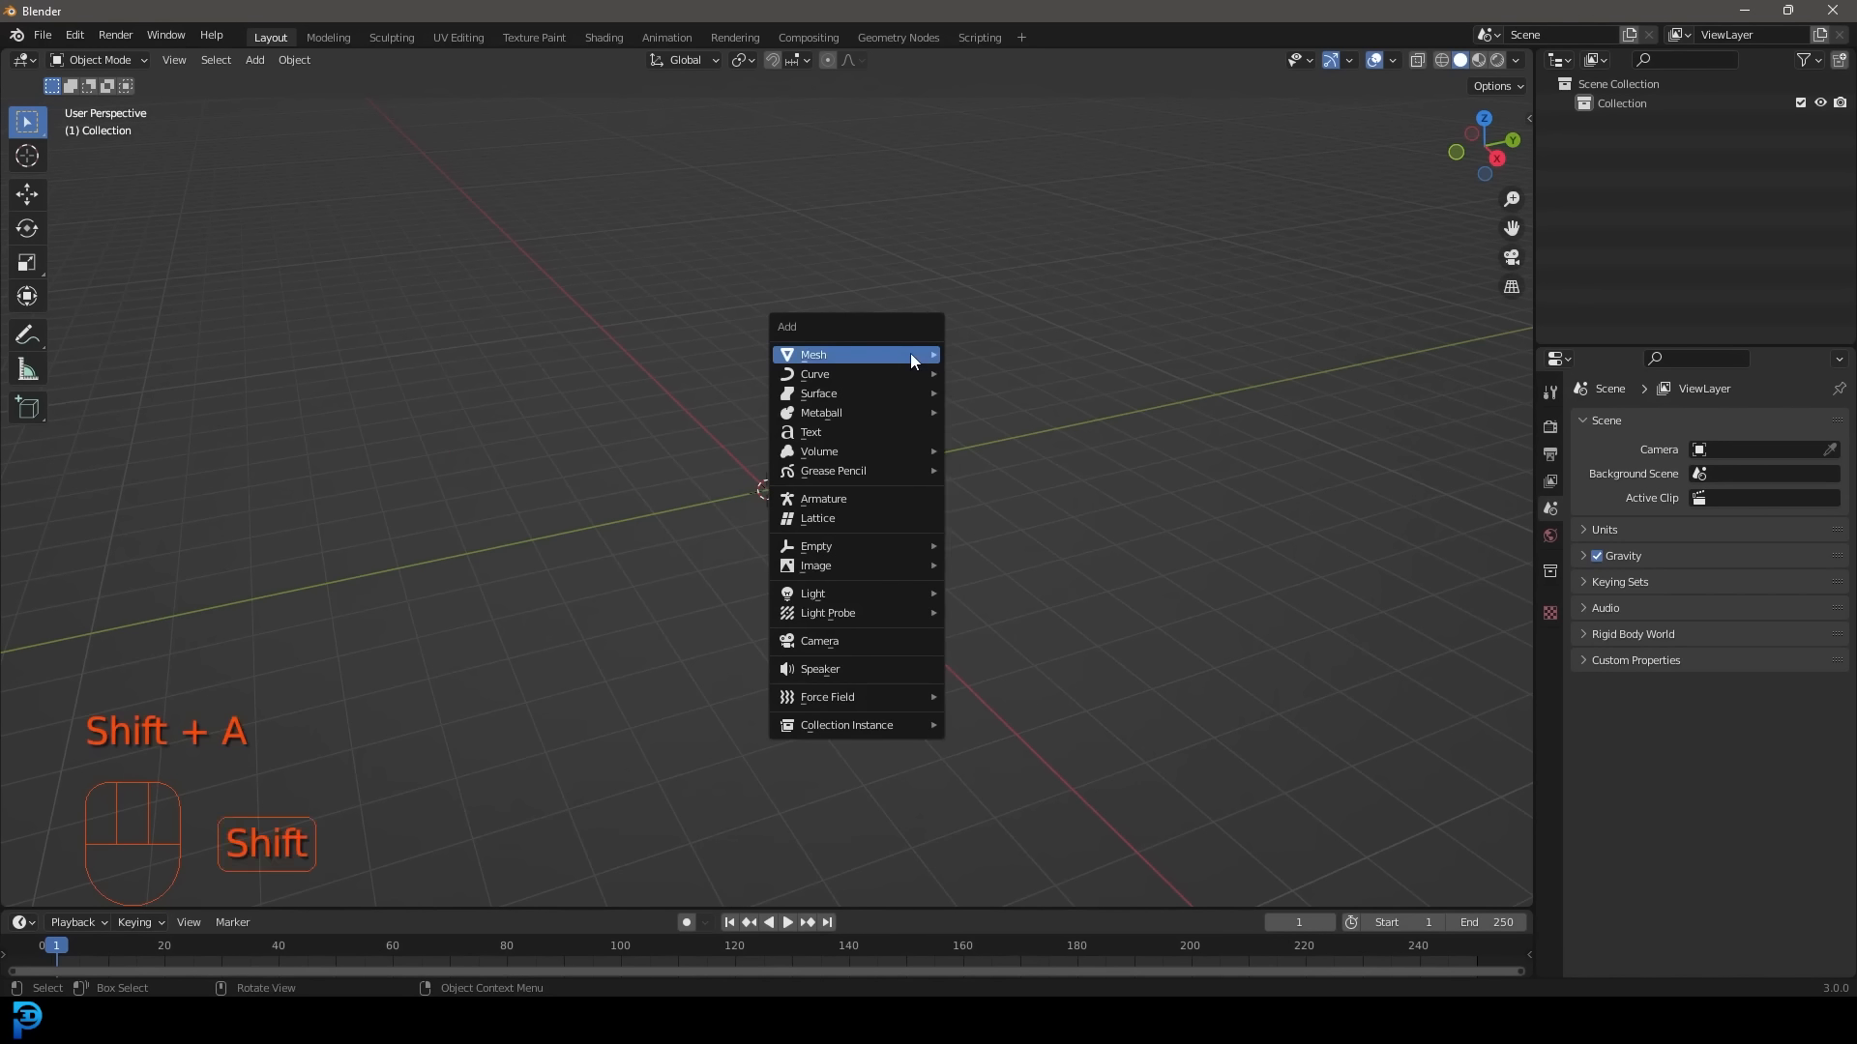
pyautogui.moveTo(911, 355)
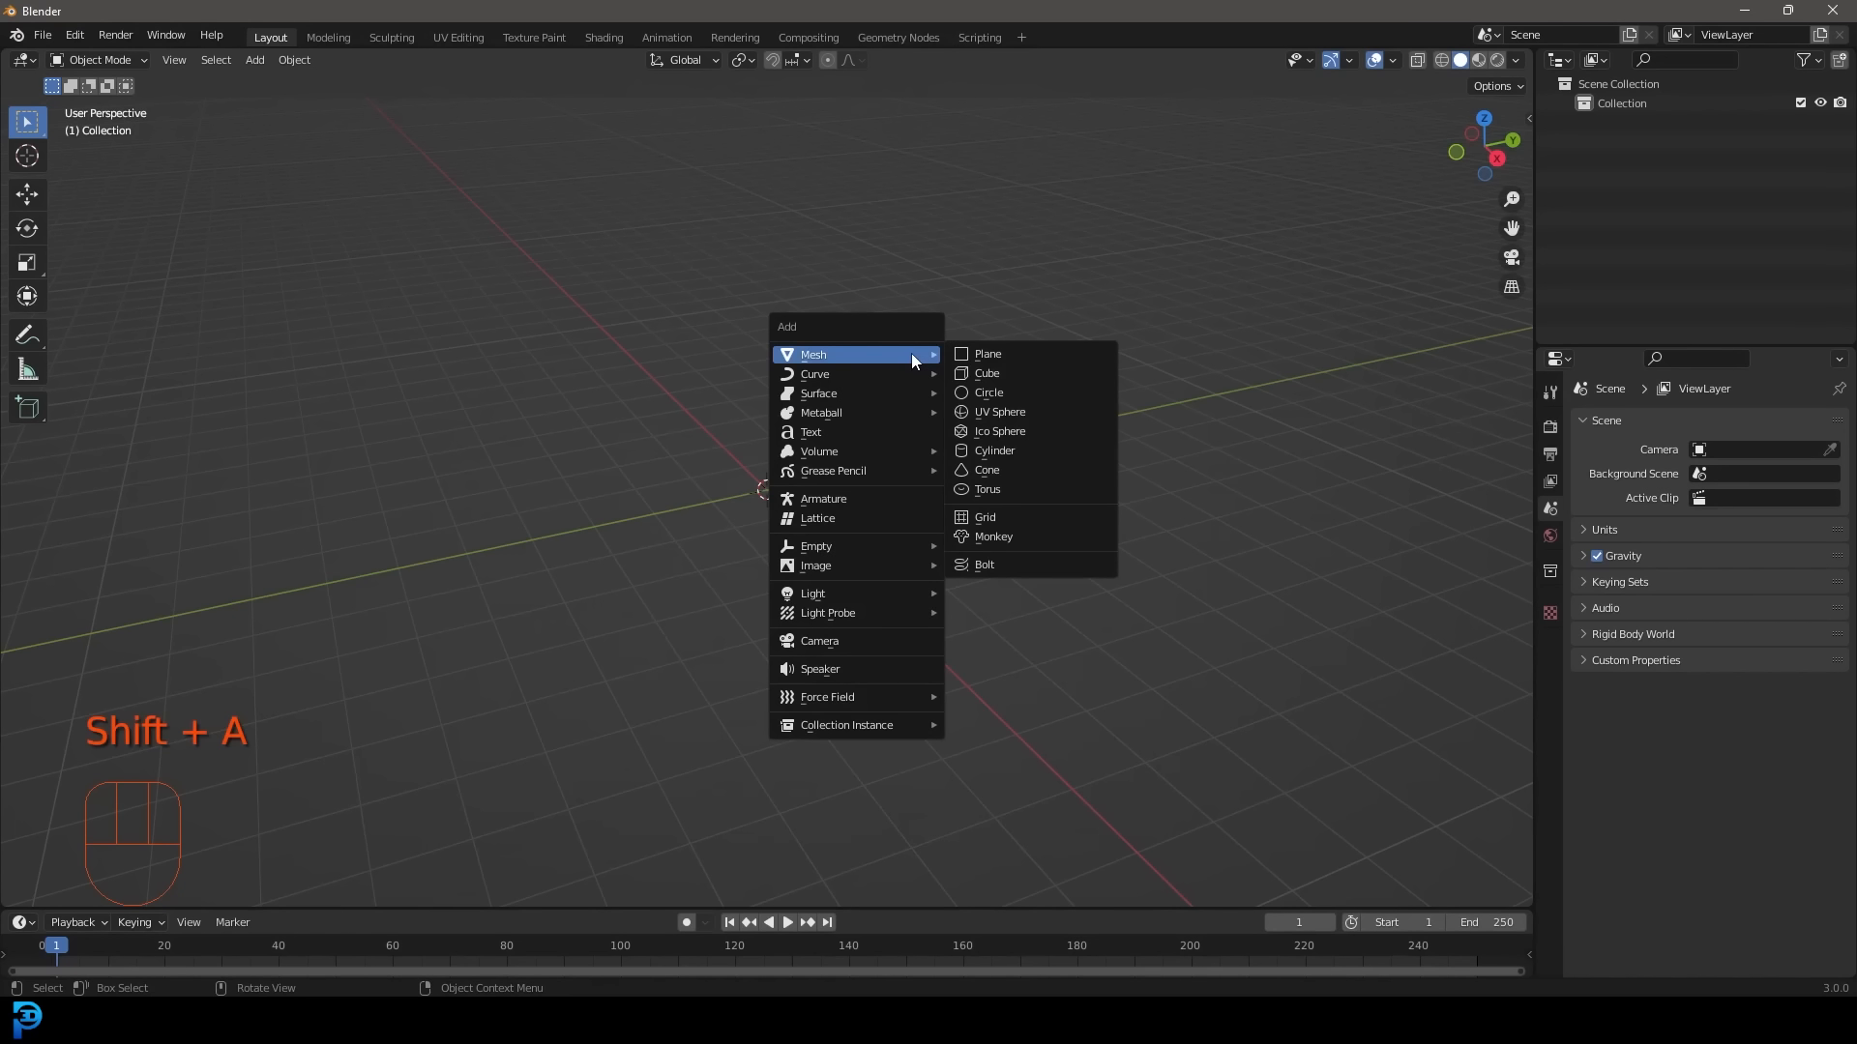
pyautogui.click(1030, 410)
pyautogui.scroll(7, 908, 533)
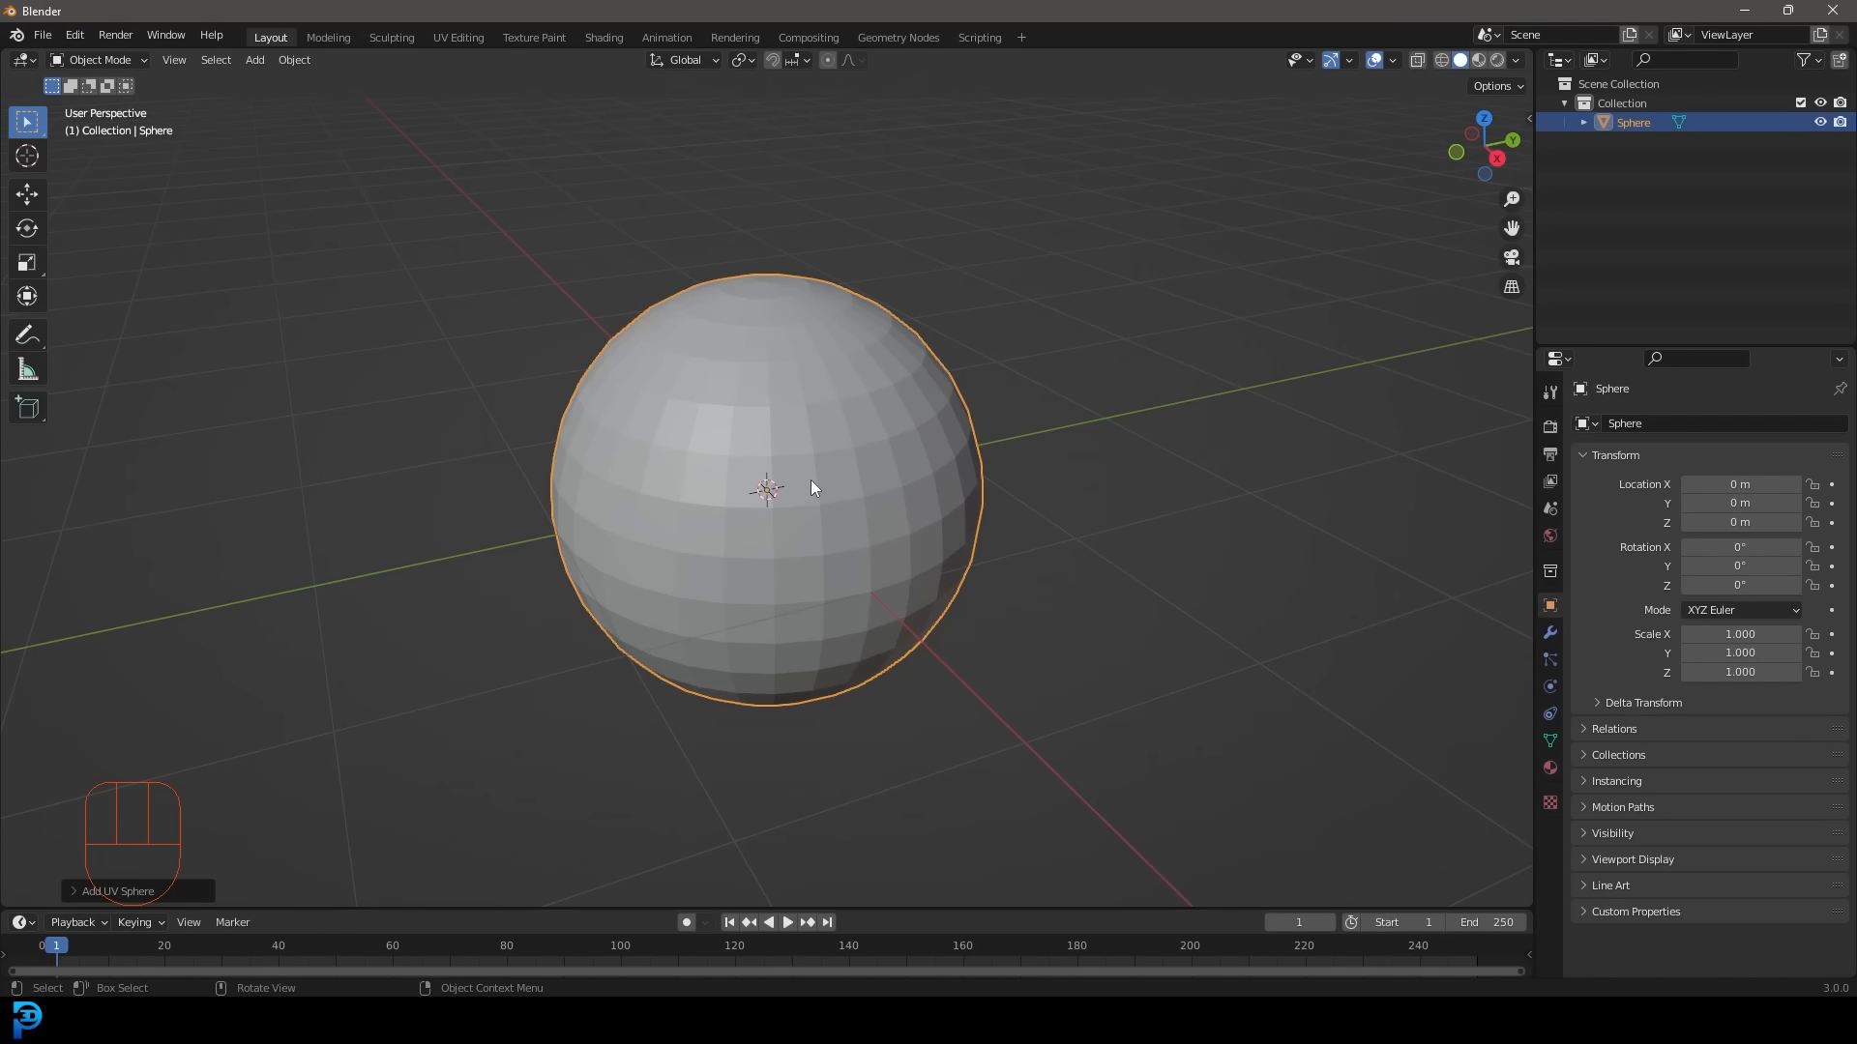
pyautogui.moveTo(671, 538)
pyautogui.mouseDown(button='middle')
pyautogui.moveTo(830, 478)
pyautogui.moveTo(828, 504)
pyautogui.mouseUp(button='middle')
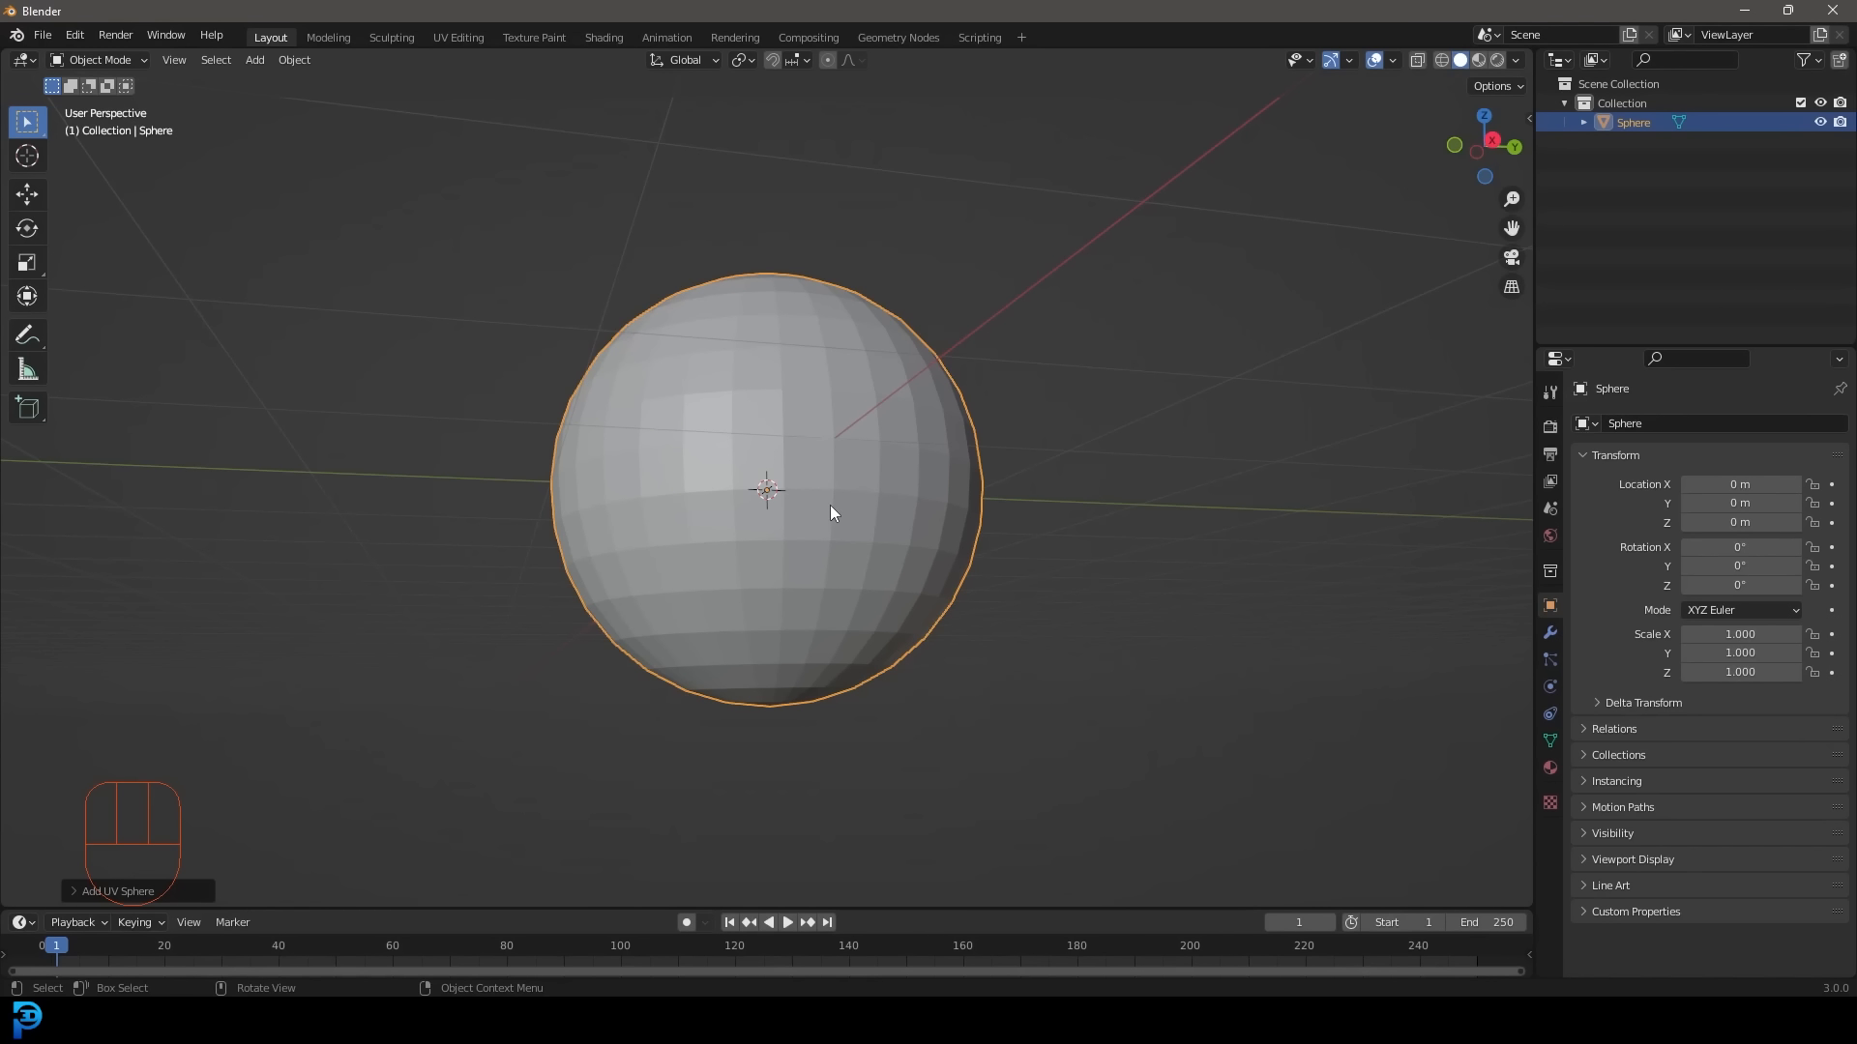
# Enter Edit Mode on the sphere in front view, with wireframe shading and nothing selected.
pyautogui.press('KP_1')
pyautogui.scroll(3, 769, 520)
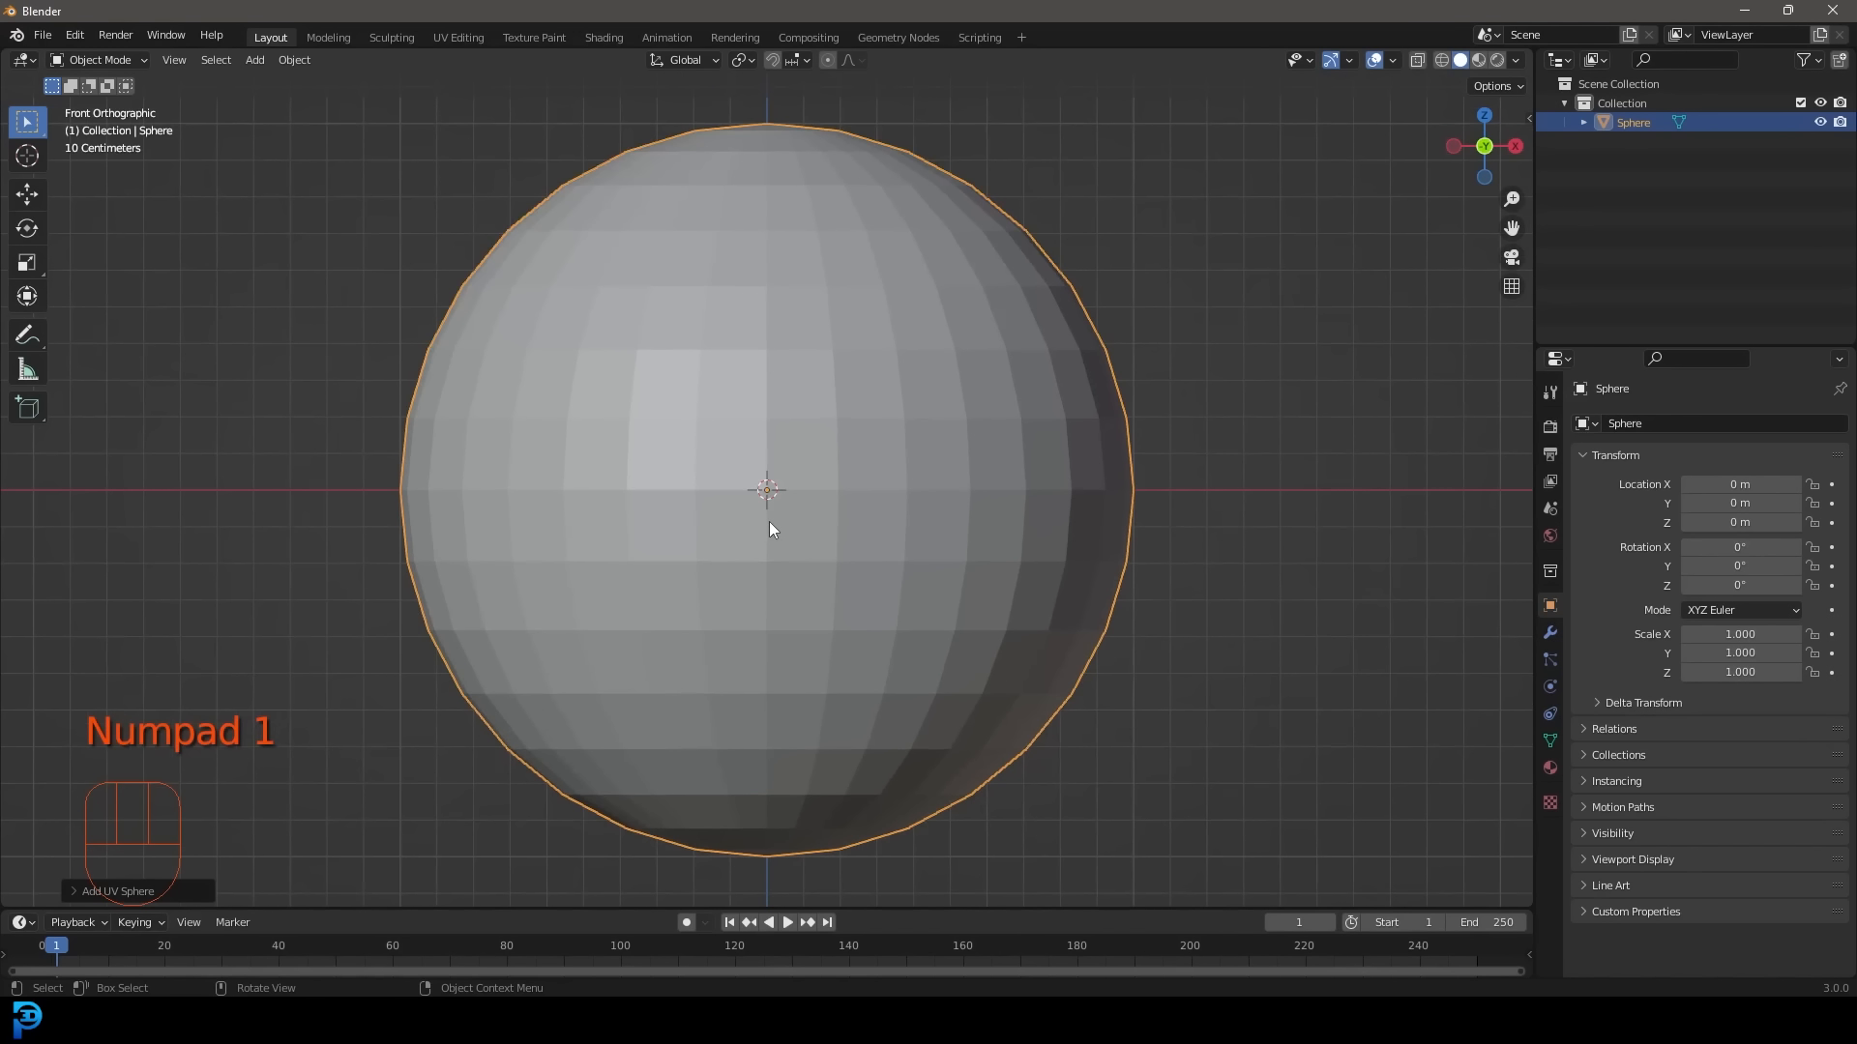
pyautogui.scroll(-2, 769, 522)
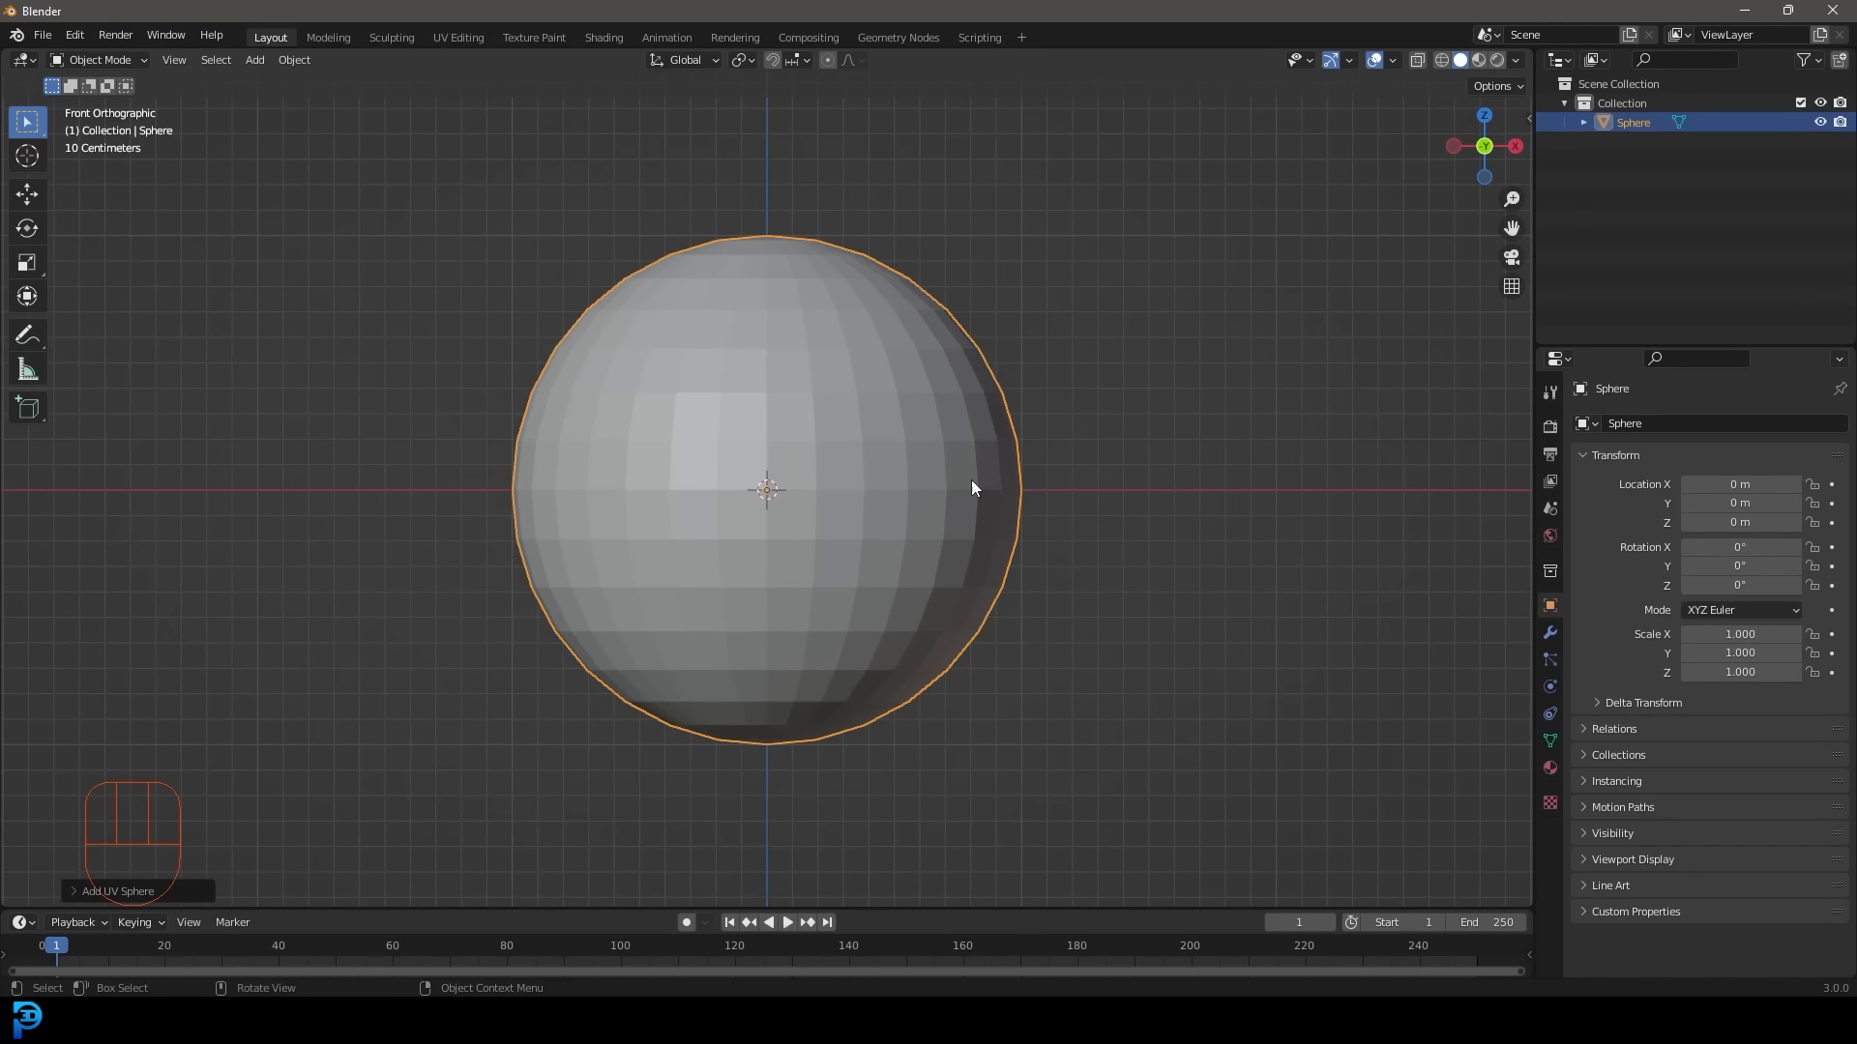
pyautogui.press('Tab')
pyautogui.scroll(-1, 916, 395)
pyautogui.keyDown('shift'); pyautogui.moveTo(734, 486); pyautogui.dragTo(737, 463, button='middle'); pyautogui.keyUp('shift')
pyautogui.scroll(2, 737, 463)
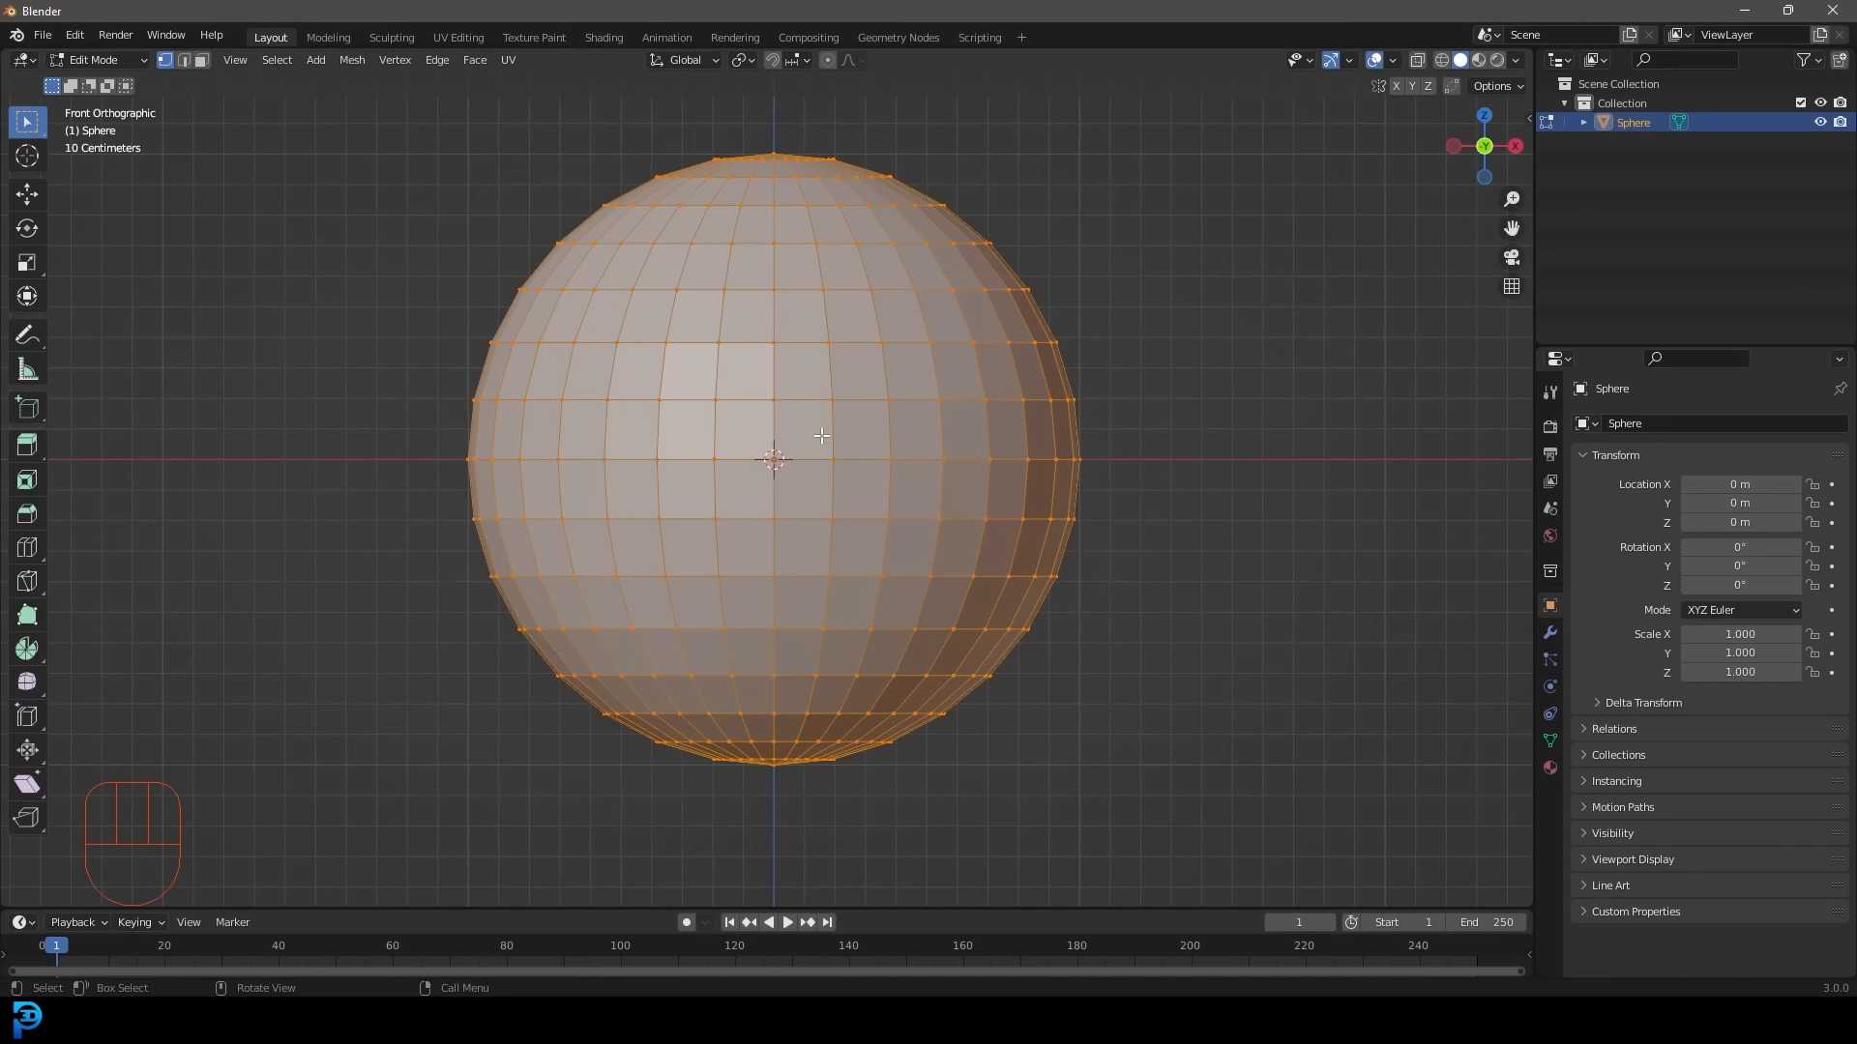
pyautogui.press('z')
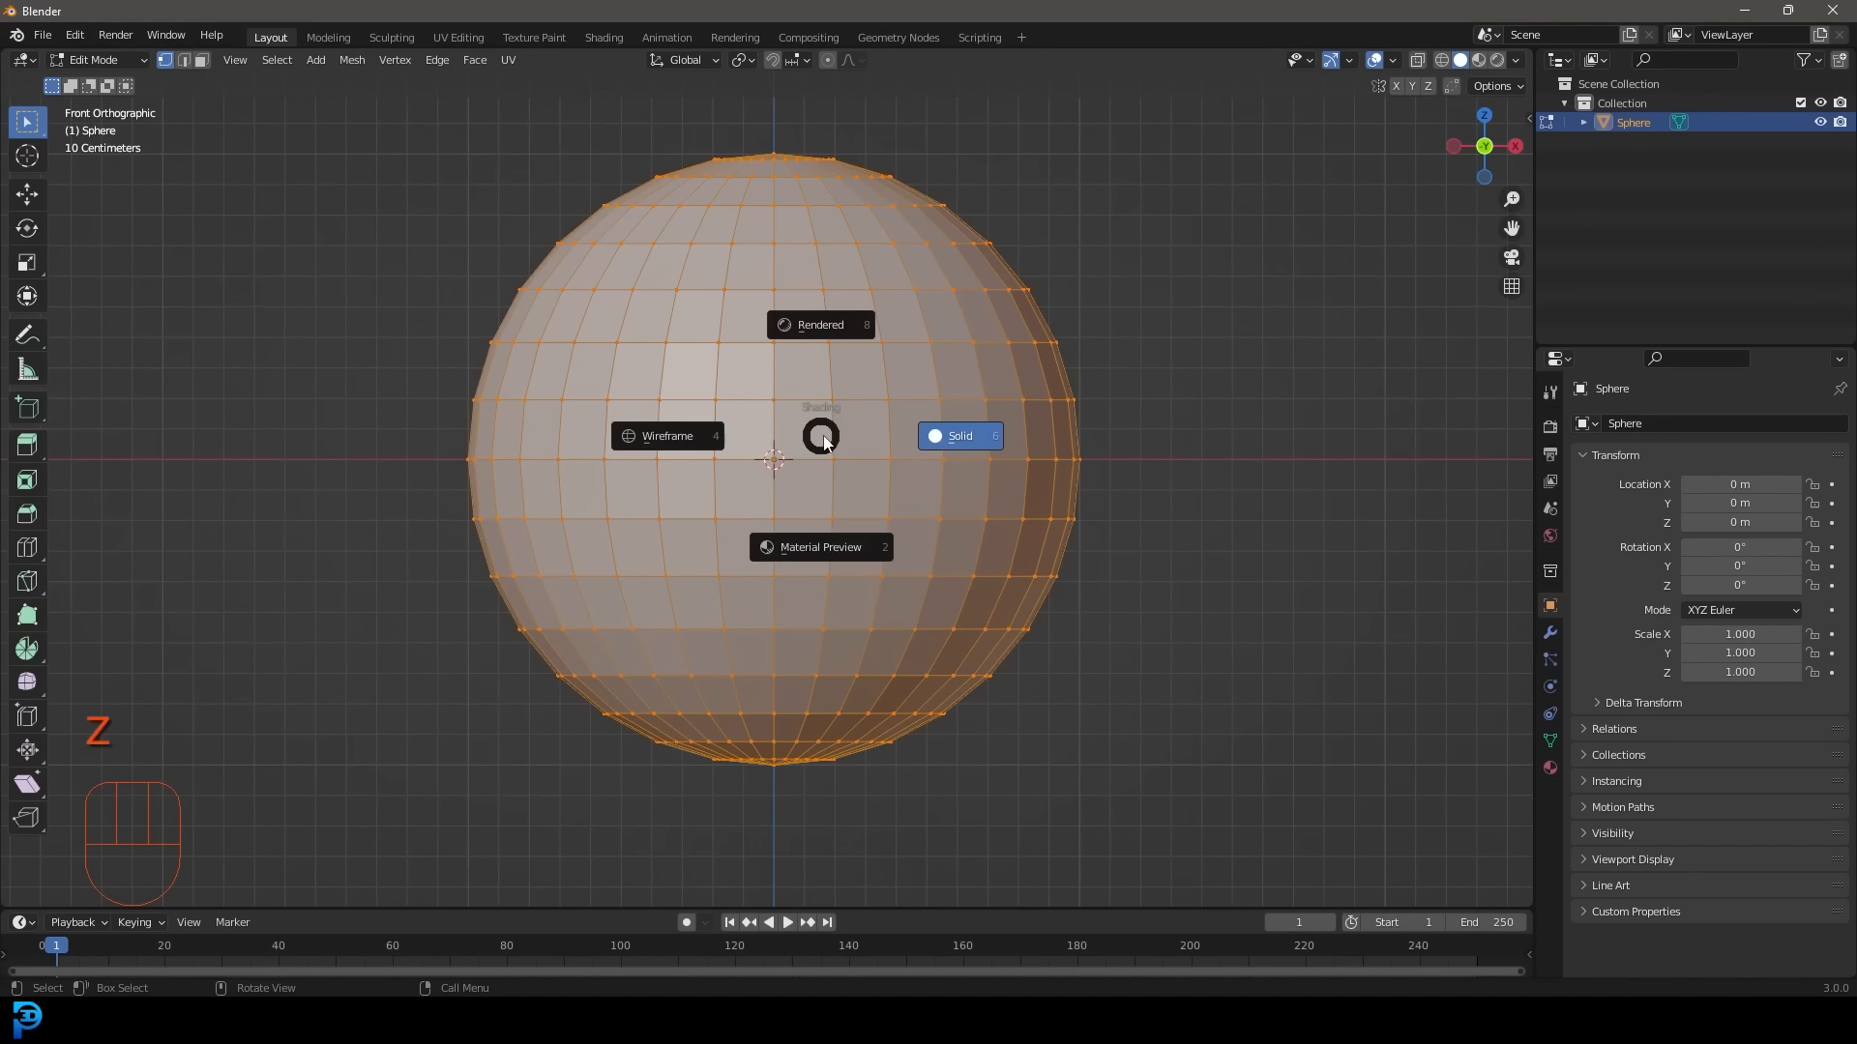
pyautogui.click(684, 437)
pyautogui.hotkey('alt', 'a')
# Try selecting the sphere's lower vertex rings in solid shading with X-ray enabled, and go back to wireframe.
pyautogui.press('z')
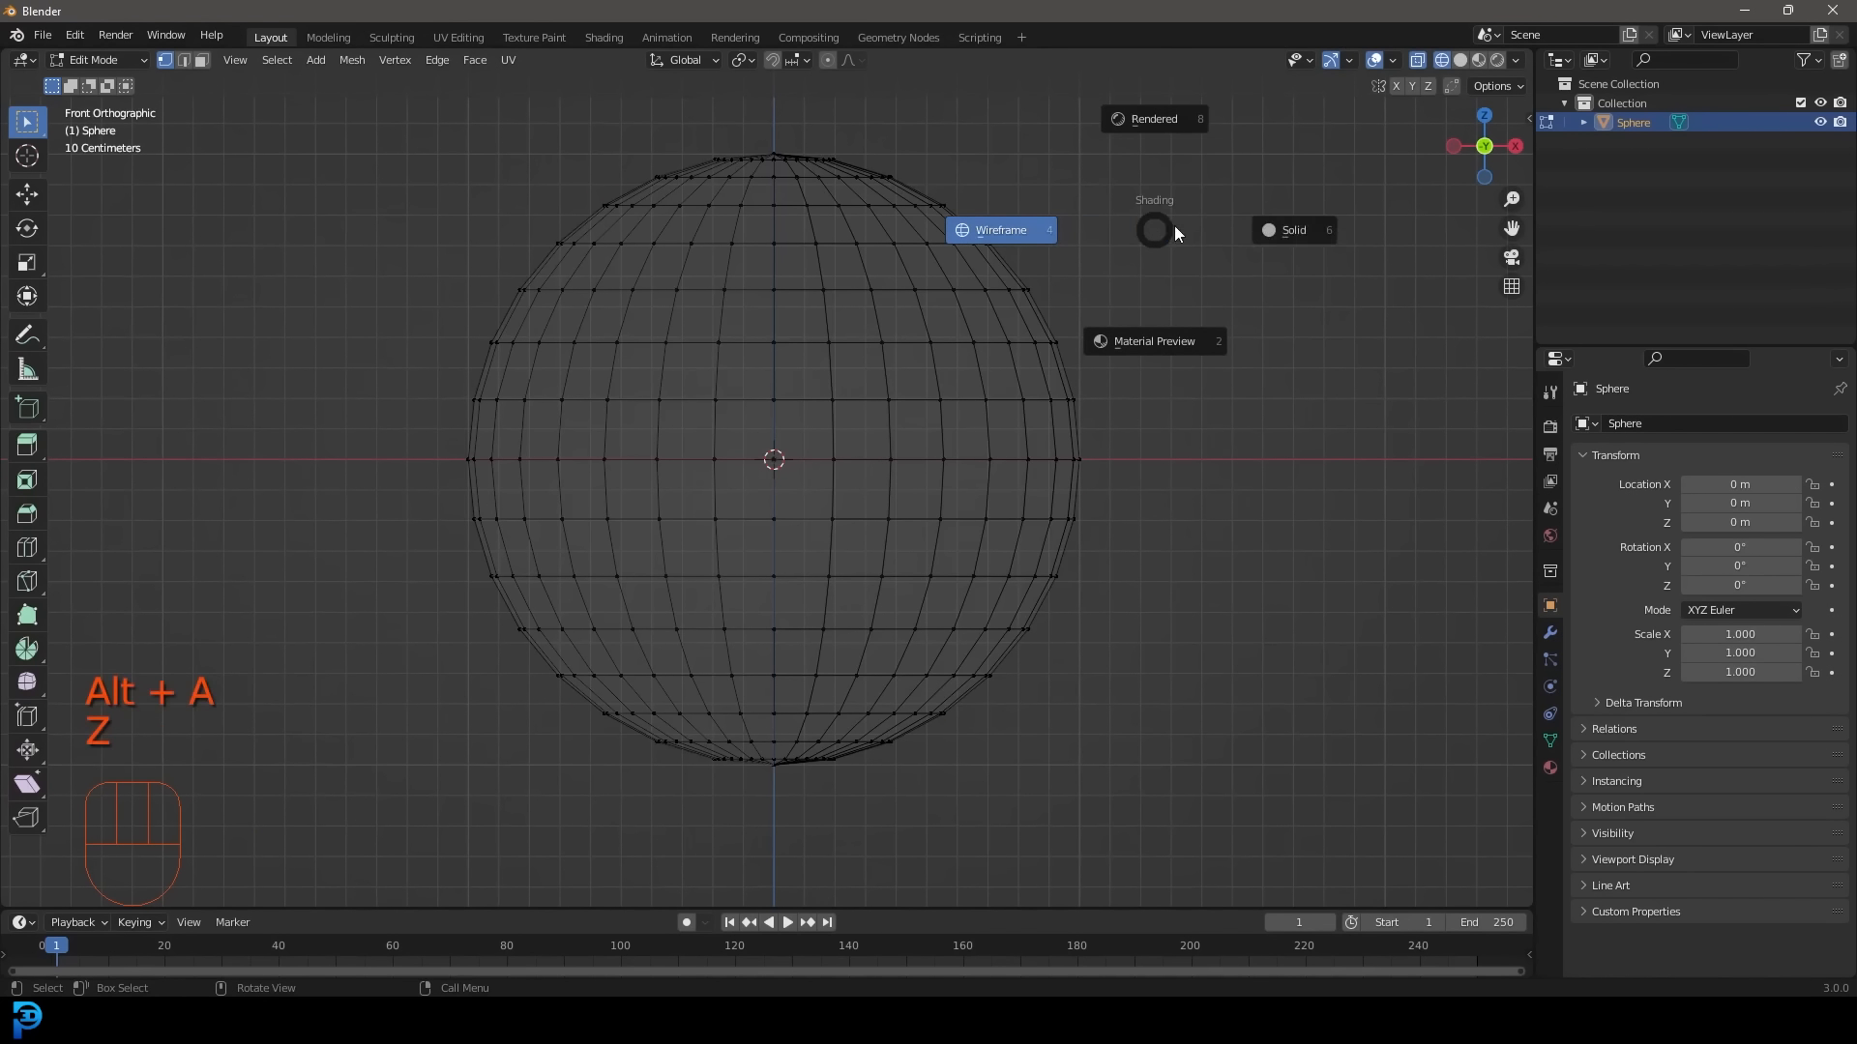
pyautogui.click(1286, 230)
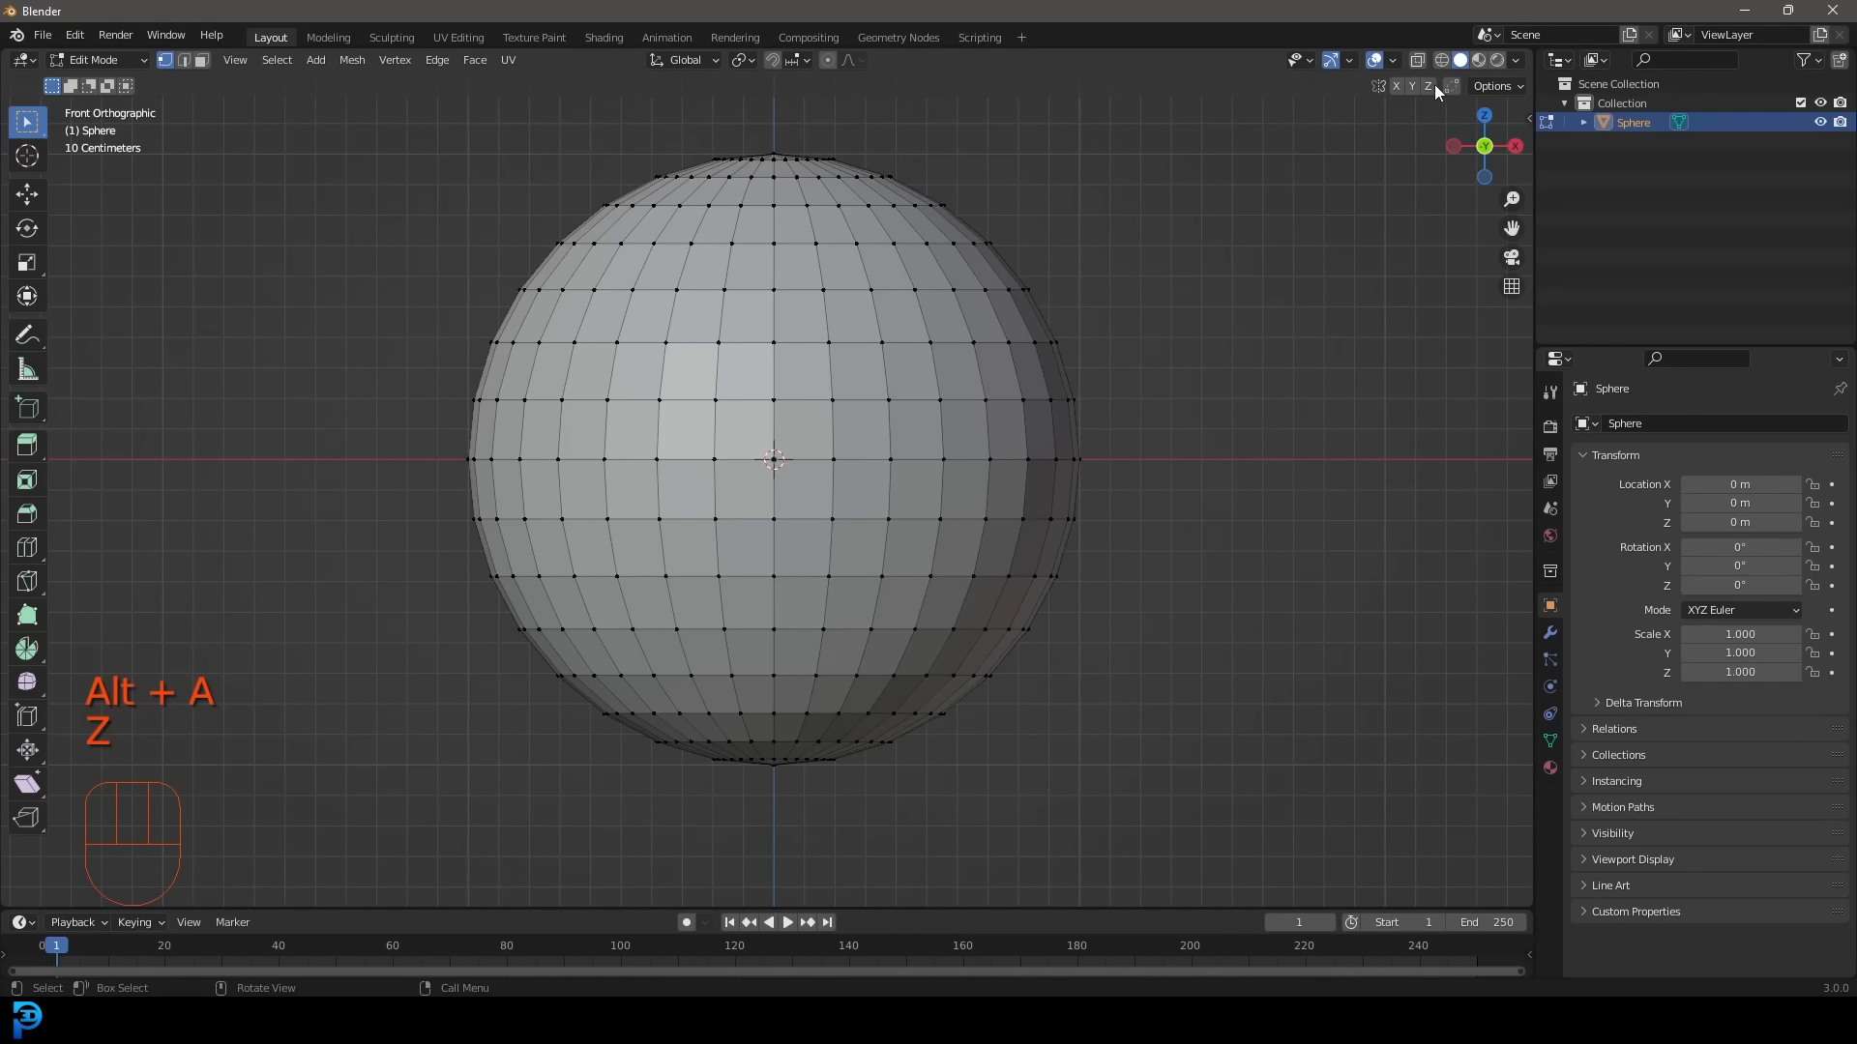
pyautogui.click(1418, 60)
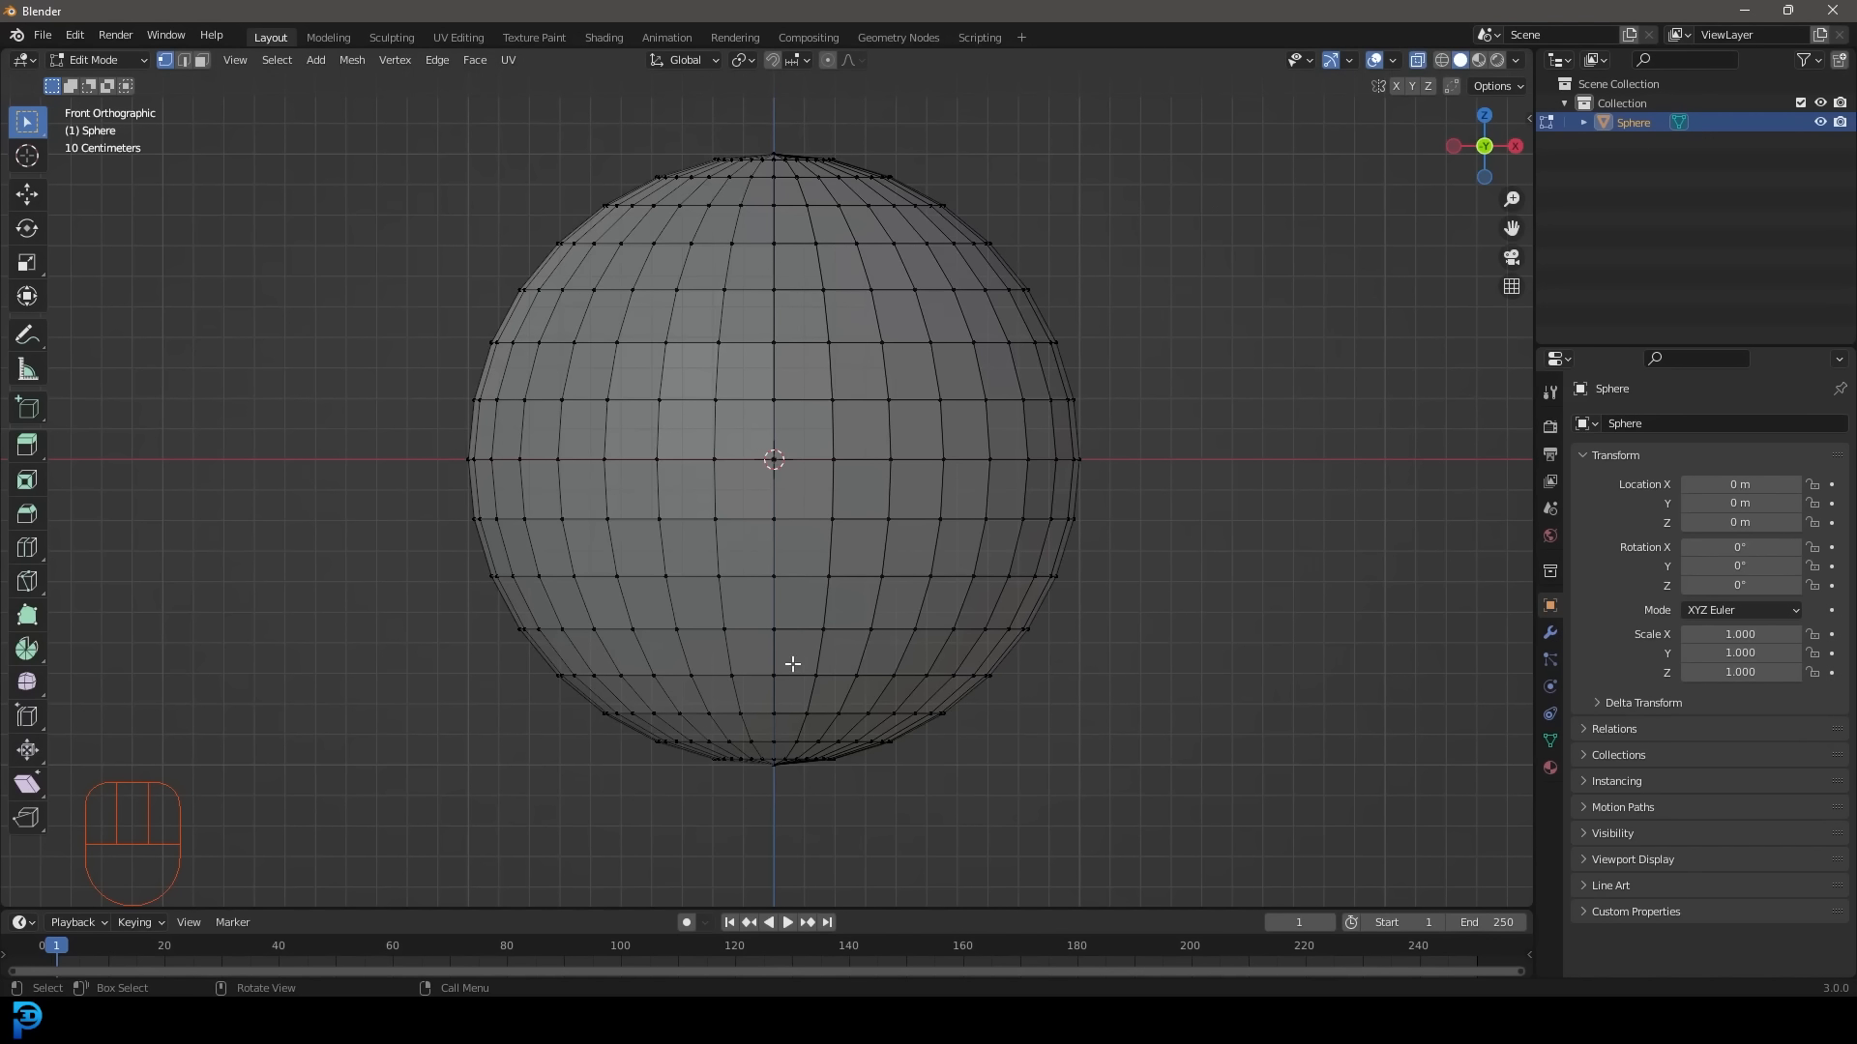
pyautogui.moveTo(312, 831); pyautogui.dragTo(1161, 667)
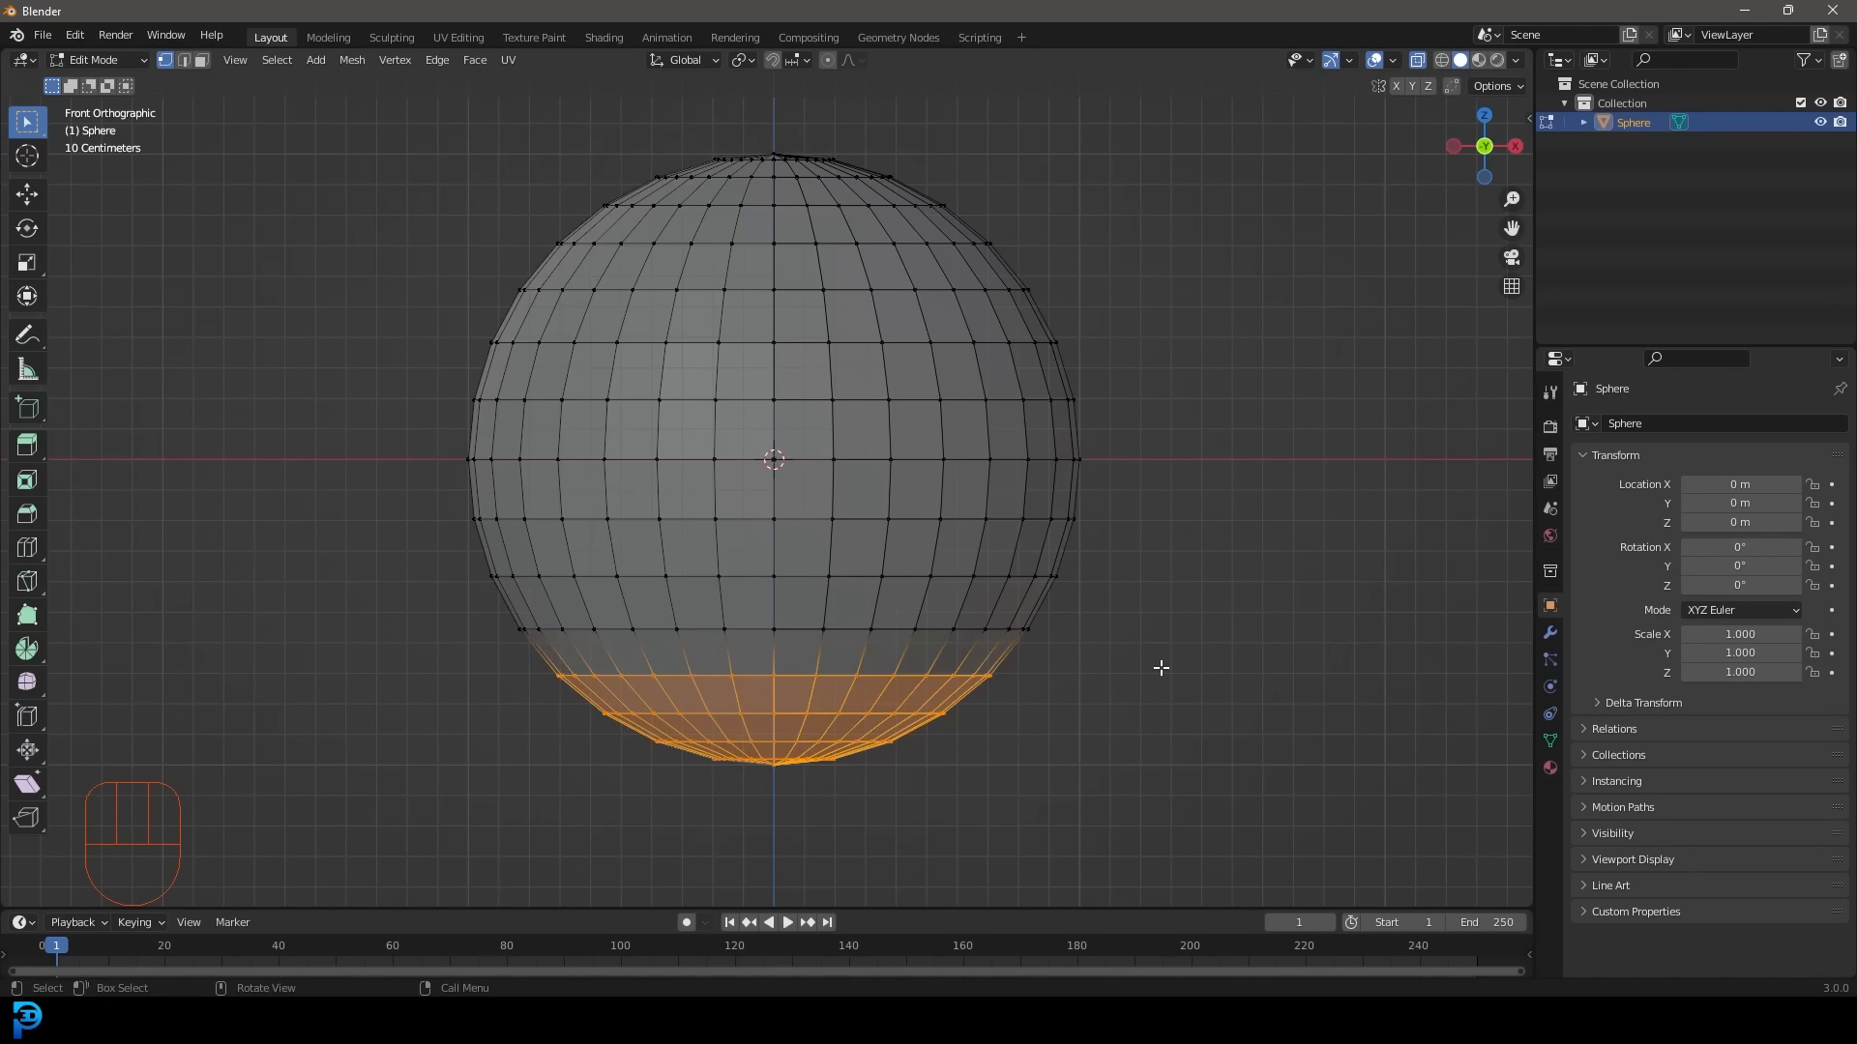
pyautogui.hotkey('alt', 'a')
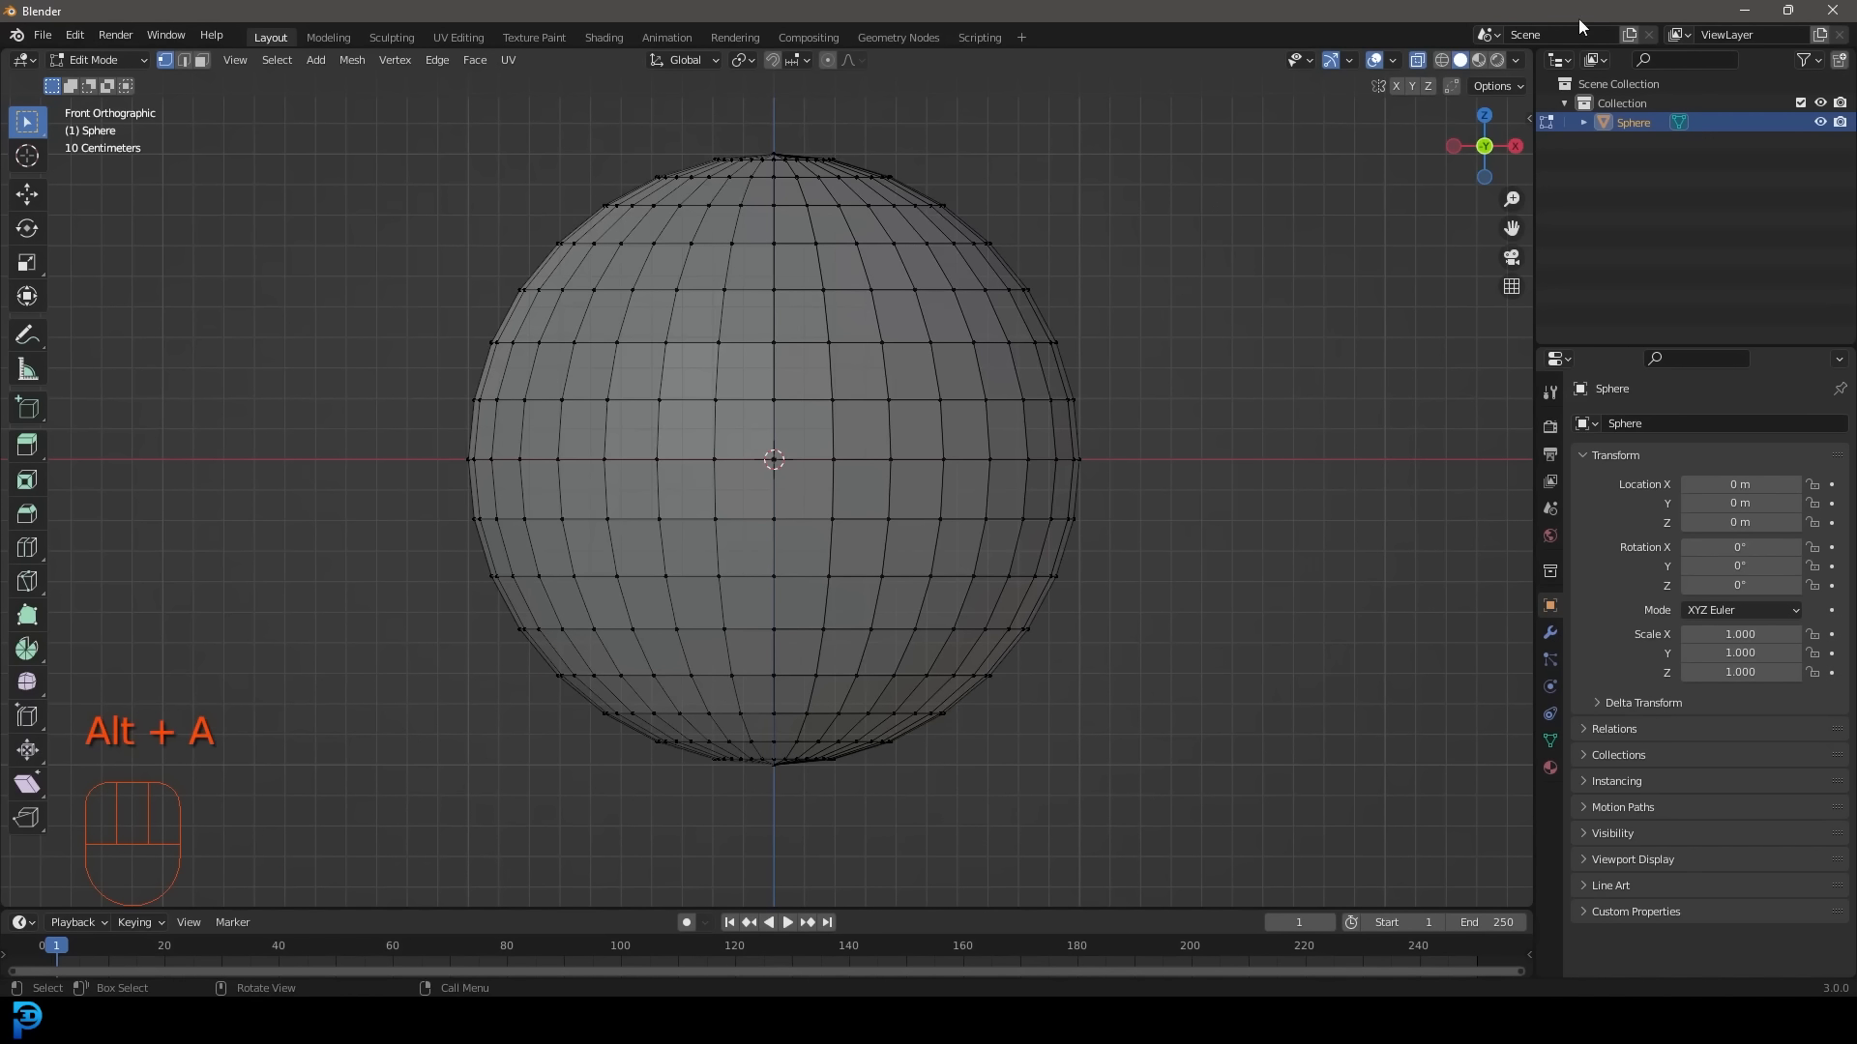
pyautogui.click(1417, 60)
pyautogui.press('z')
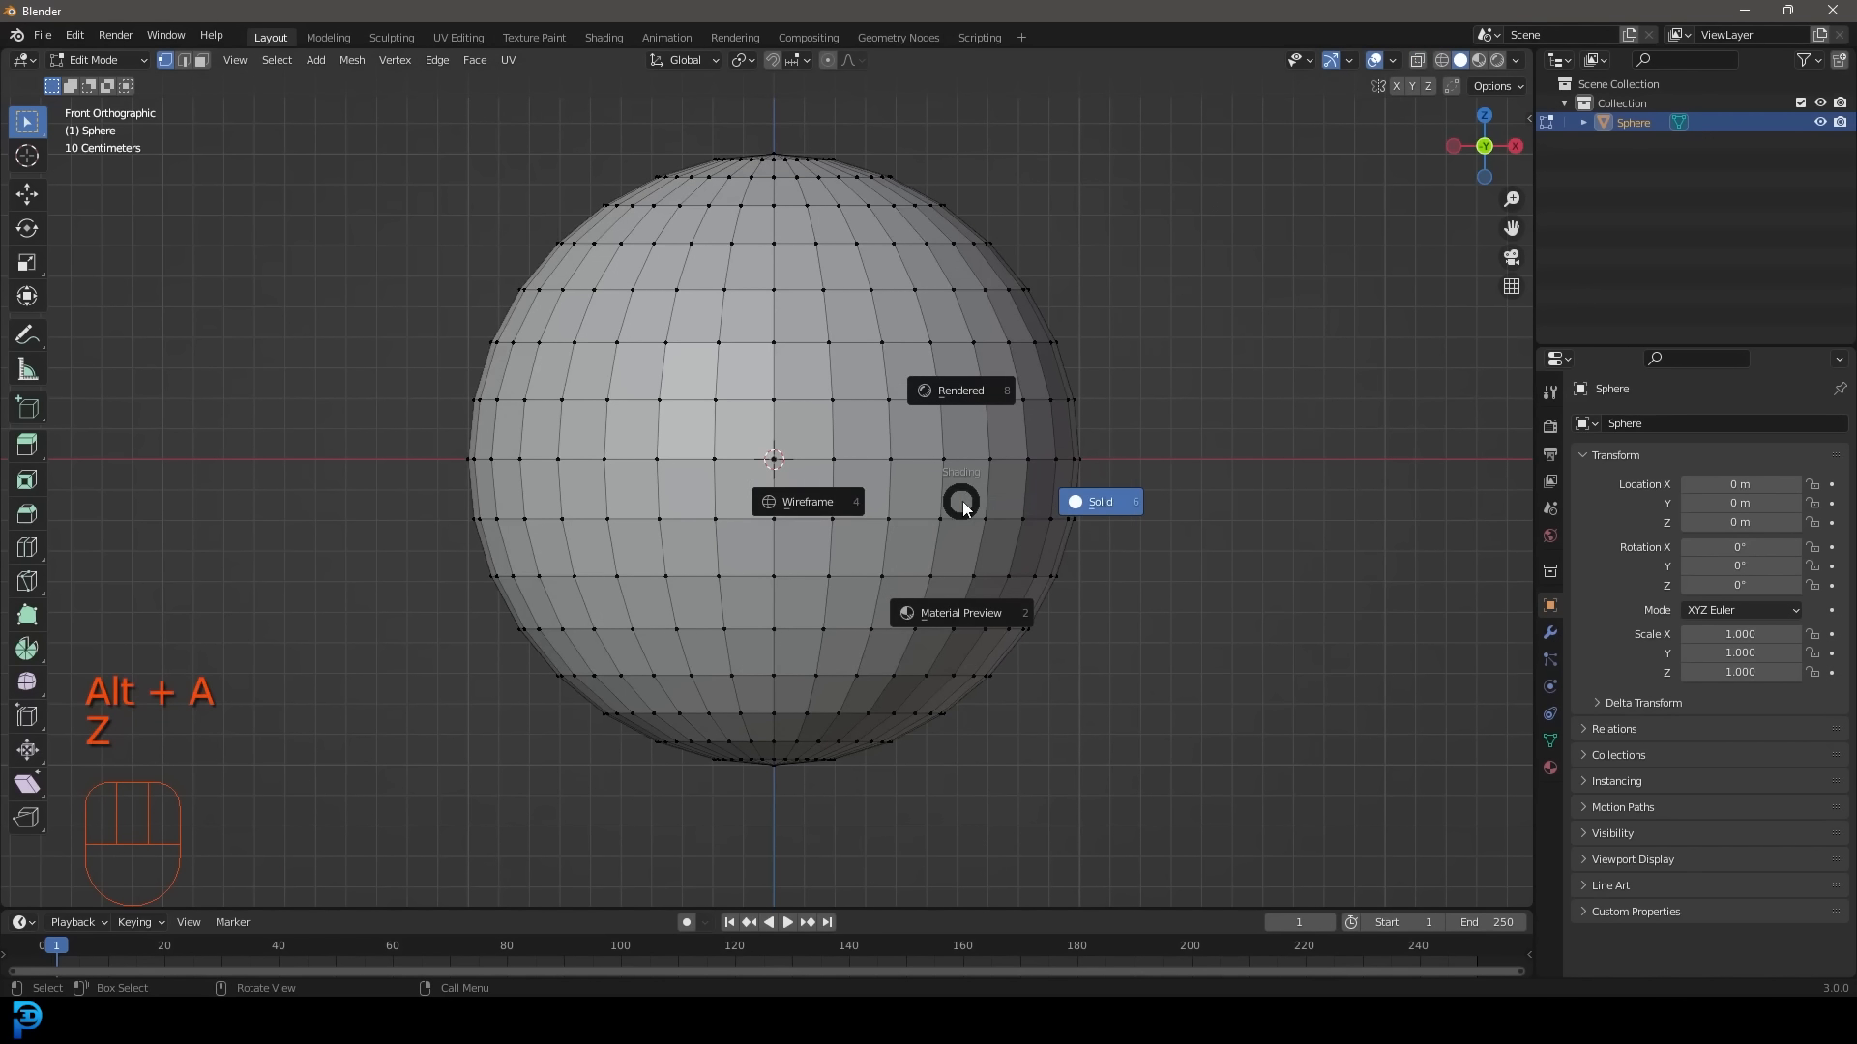
pyautogui.click(799, 509)
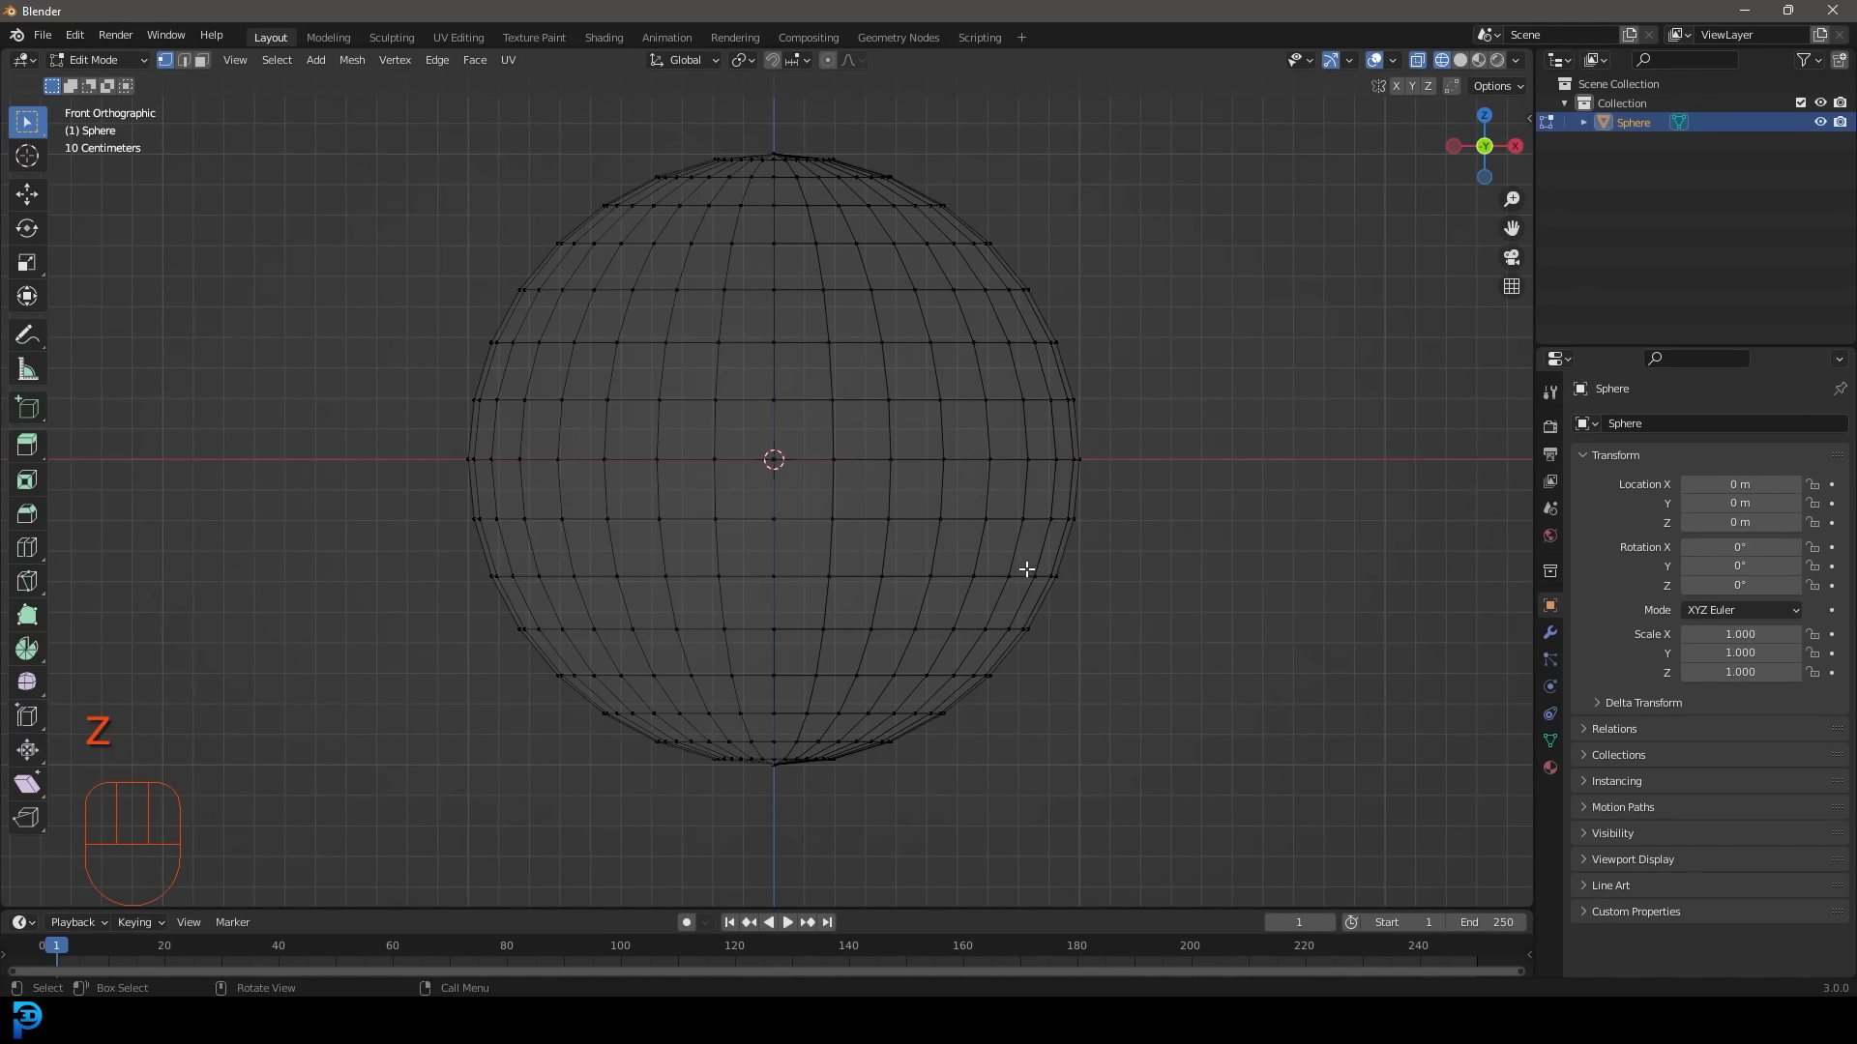
# Select the sphere's lowest five vertex rings and bottom pole, and flatten them by scaling along Z repeatedly.
pyautogui.moveTo(405, 821); pyautogui.dragTo(1221, 617)
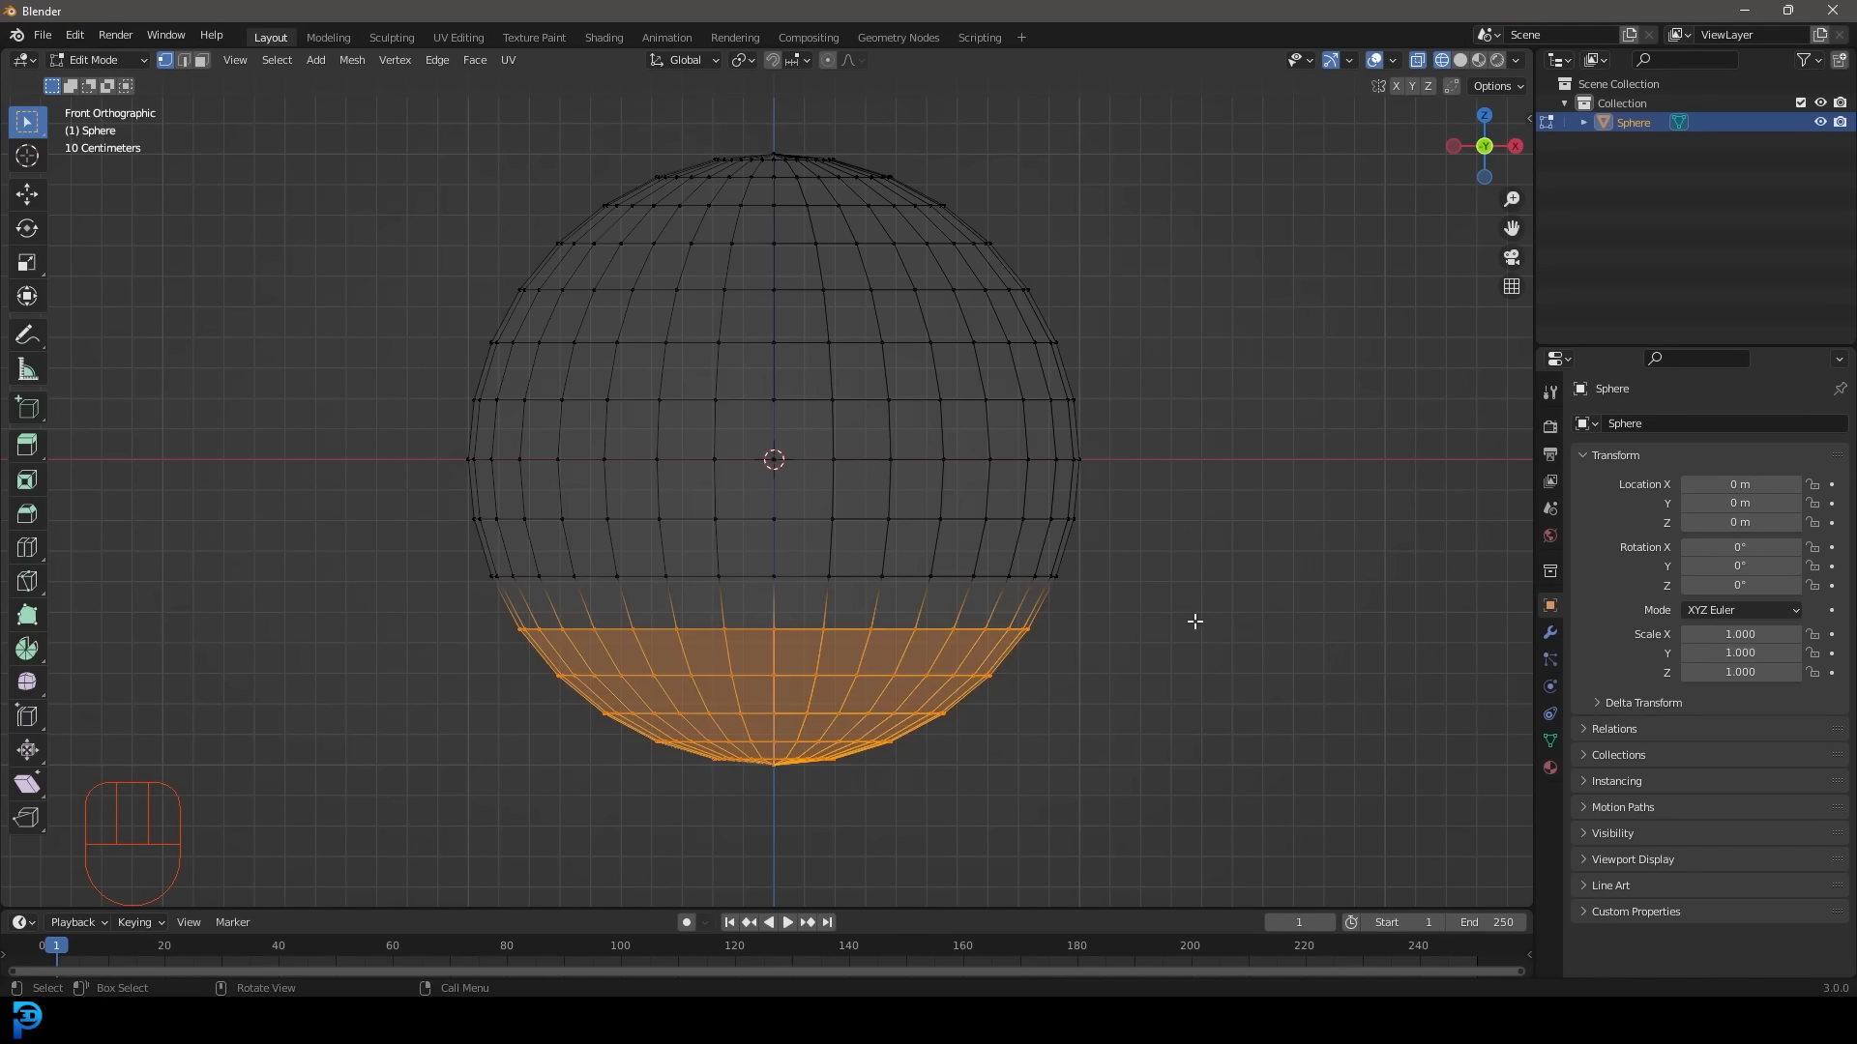
pyautogui.moveTo(1143, 732); pyautogui.dragTo(1190, 586, button='middle')
pyautogui.press('KP_1')
pyautogui.scroll(3, 1190, 586)
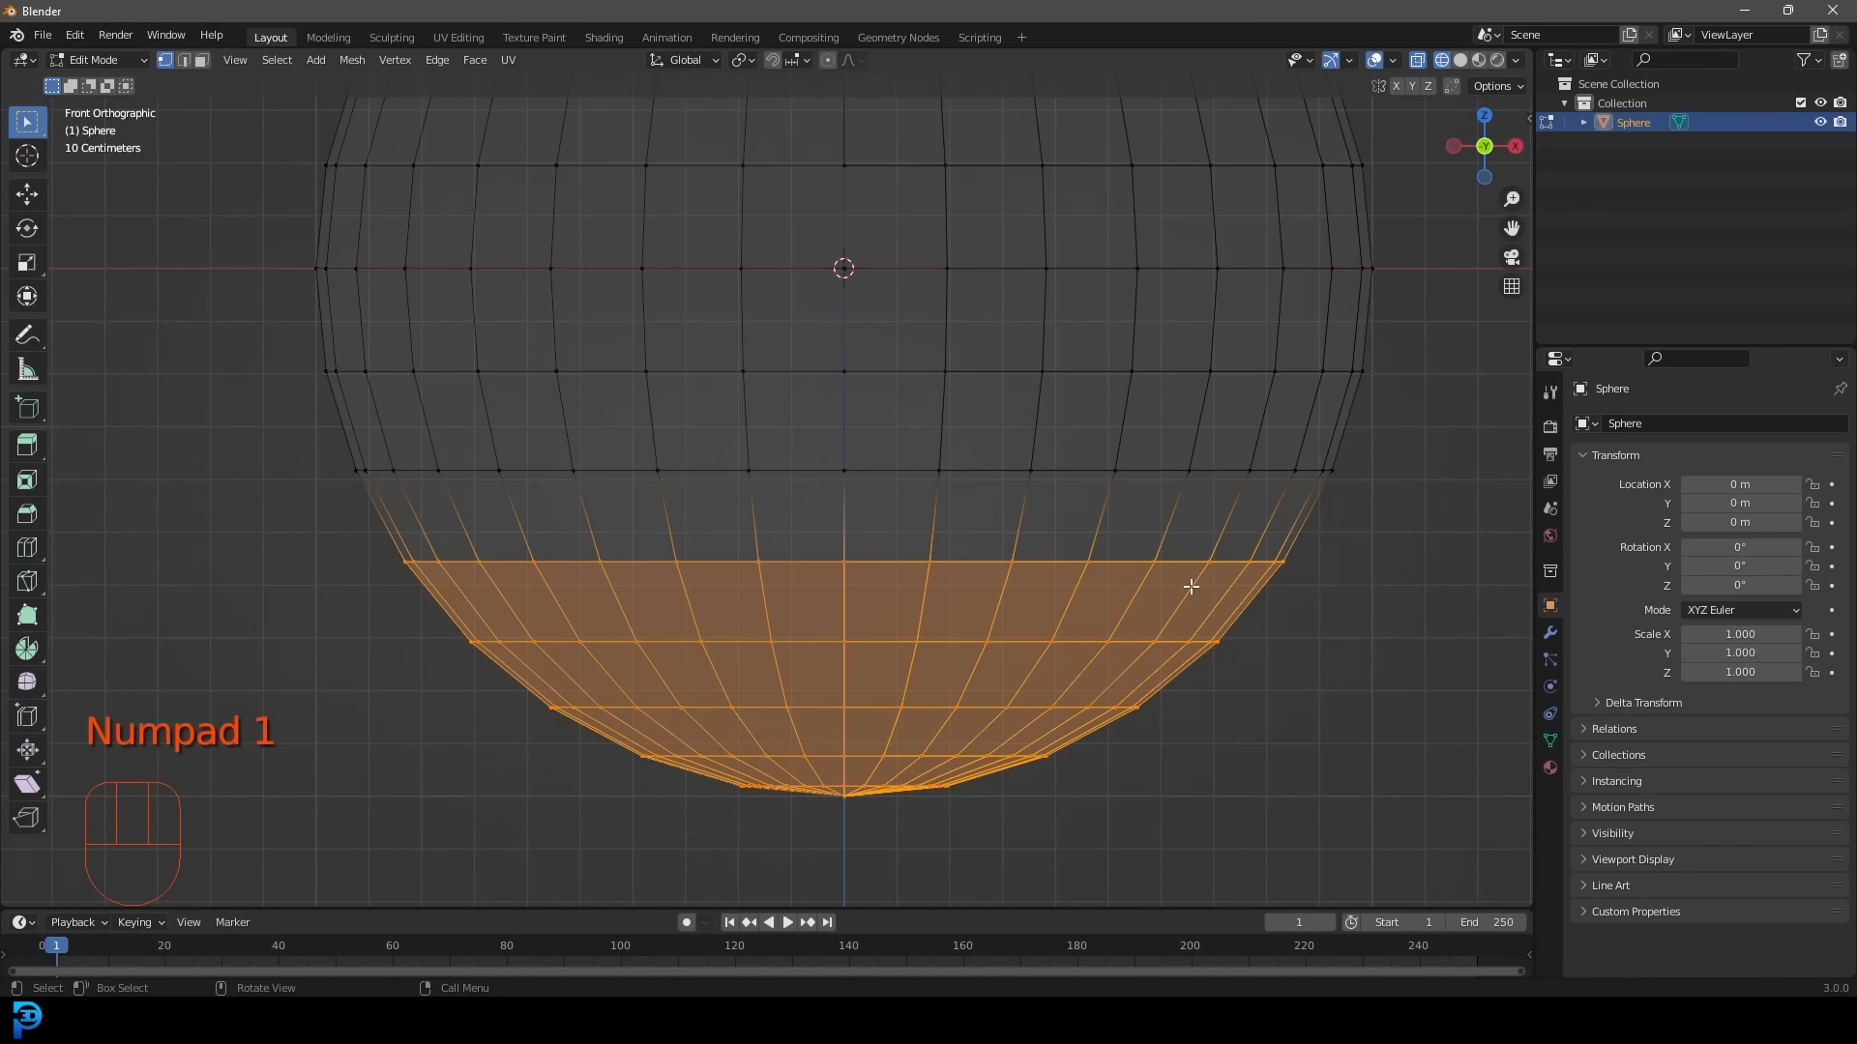
pyautogui.scroll(-2, 932, 644)
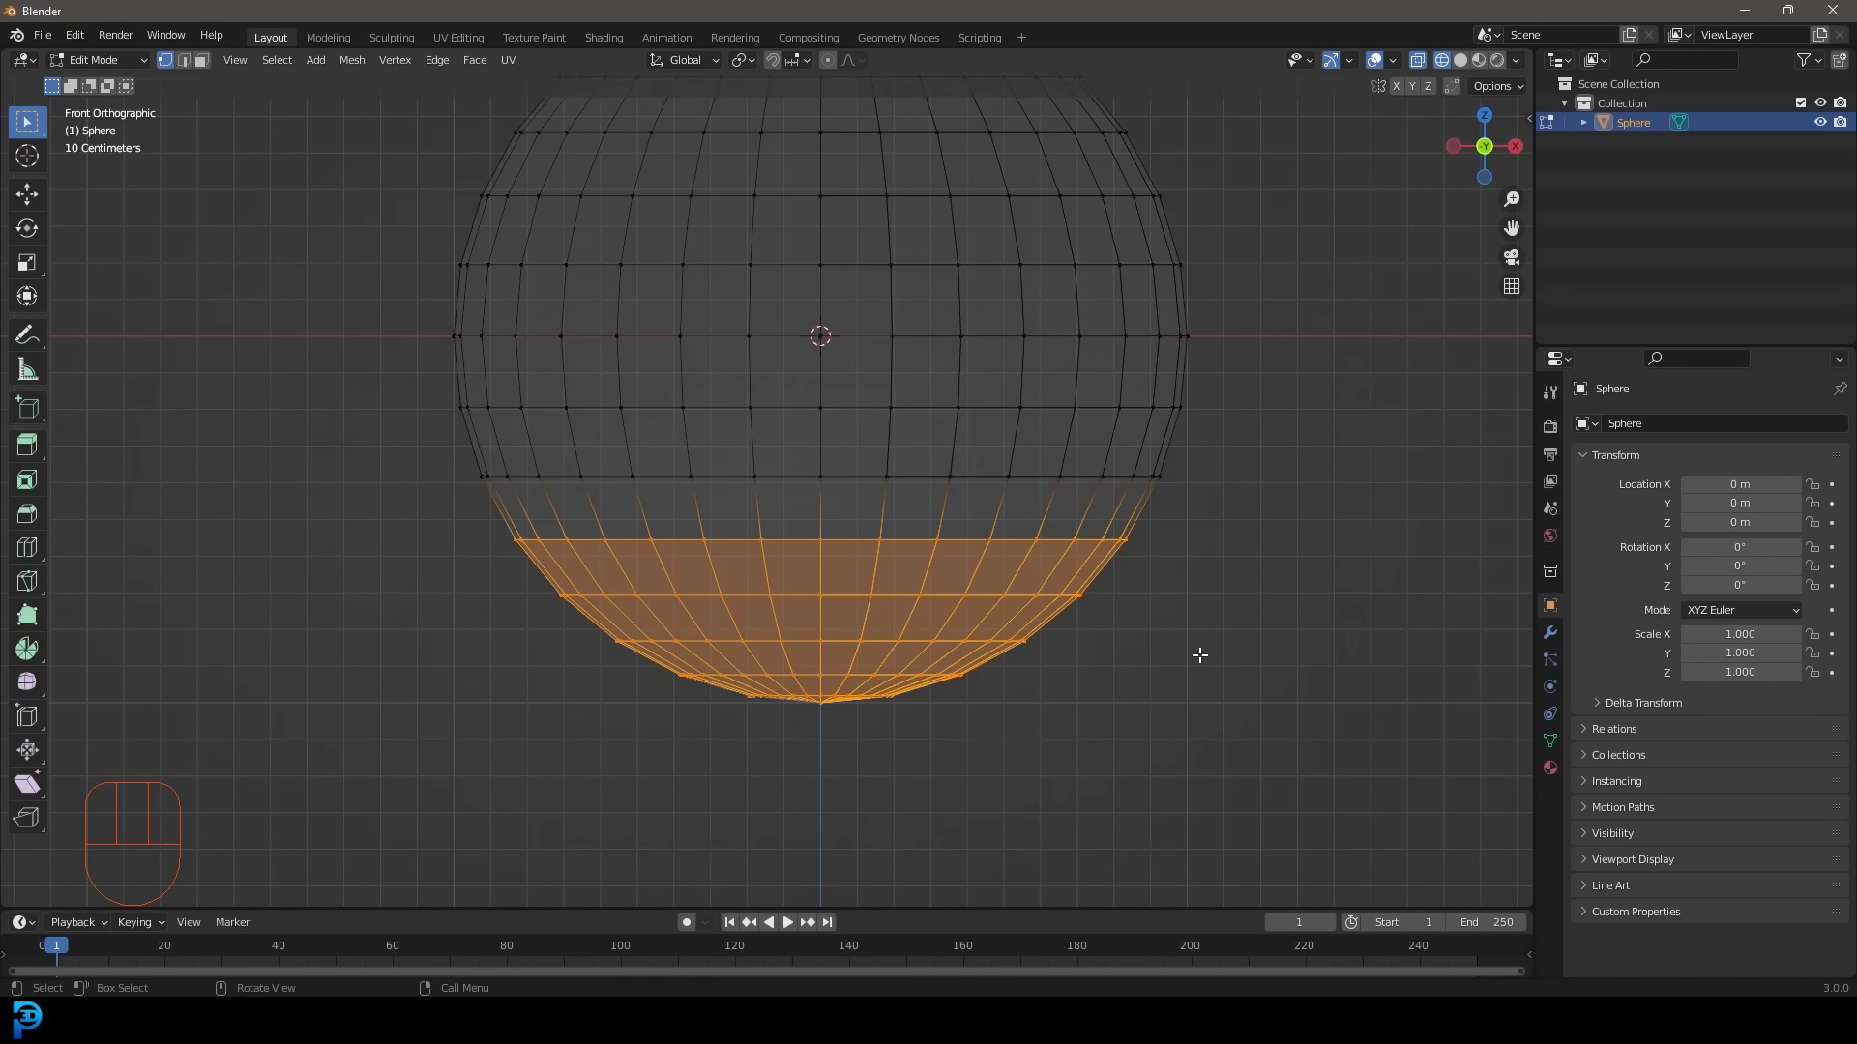
pyautogui.press('s')
pyautogui.press('z')
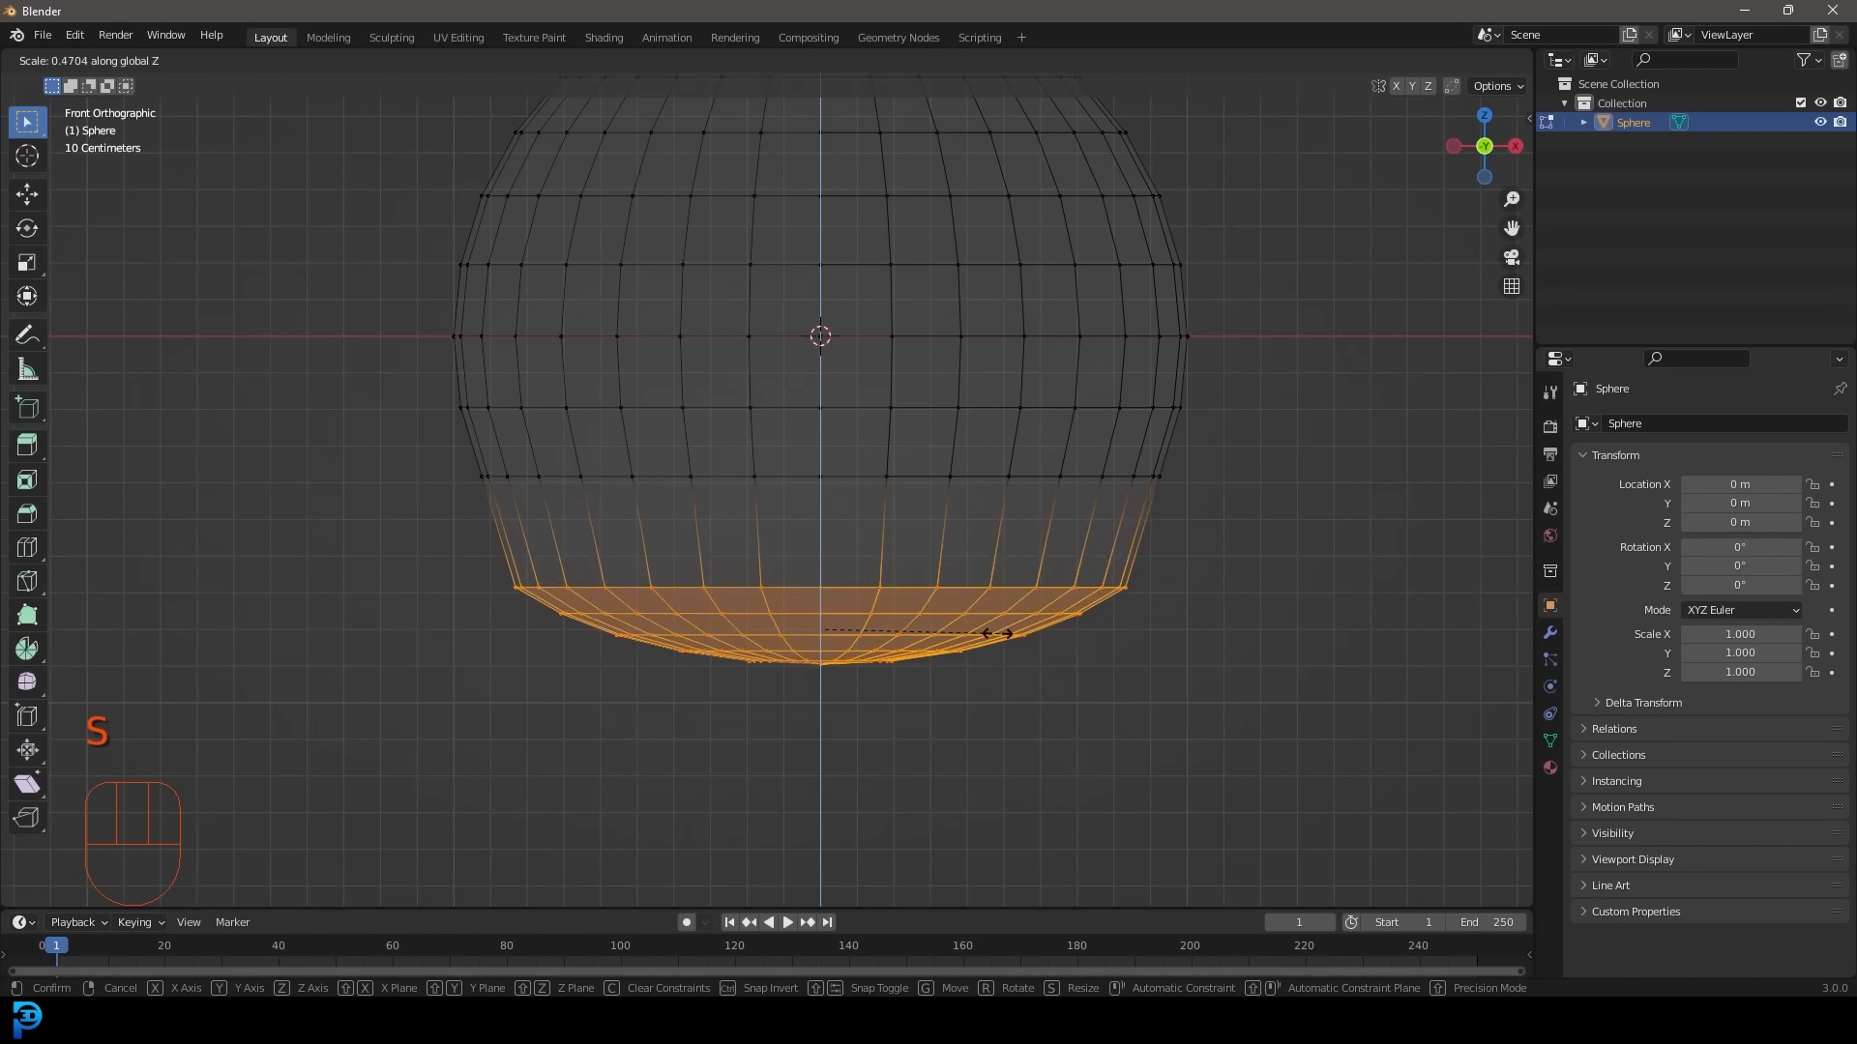
pyautogui.click(882, 627)
pyautogui.press('s')
pyautogui.press('z')
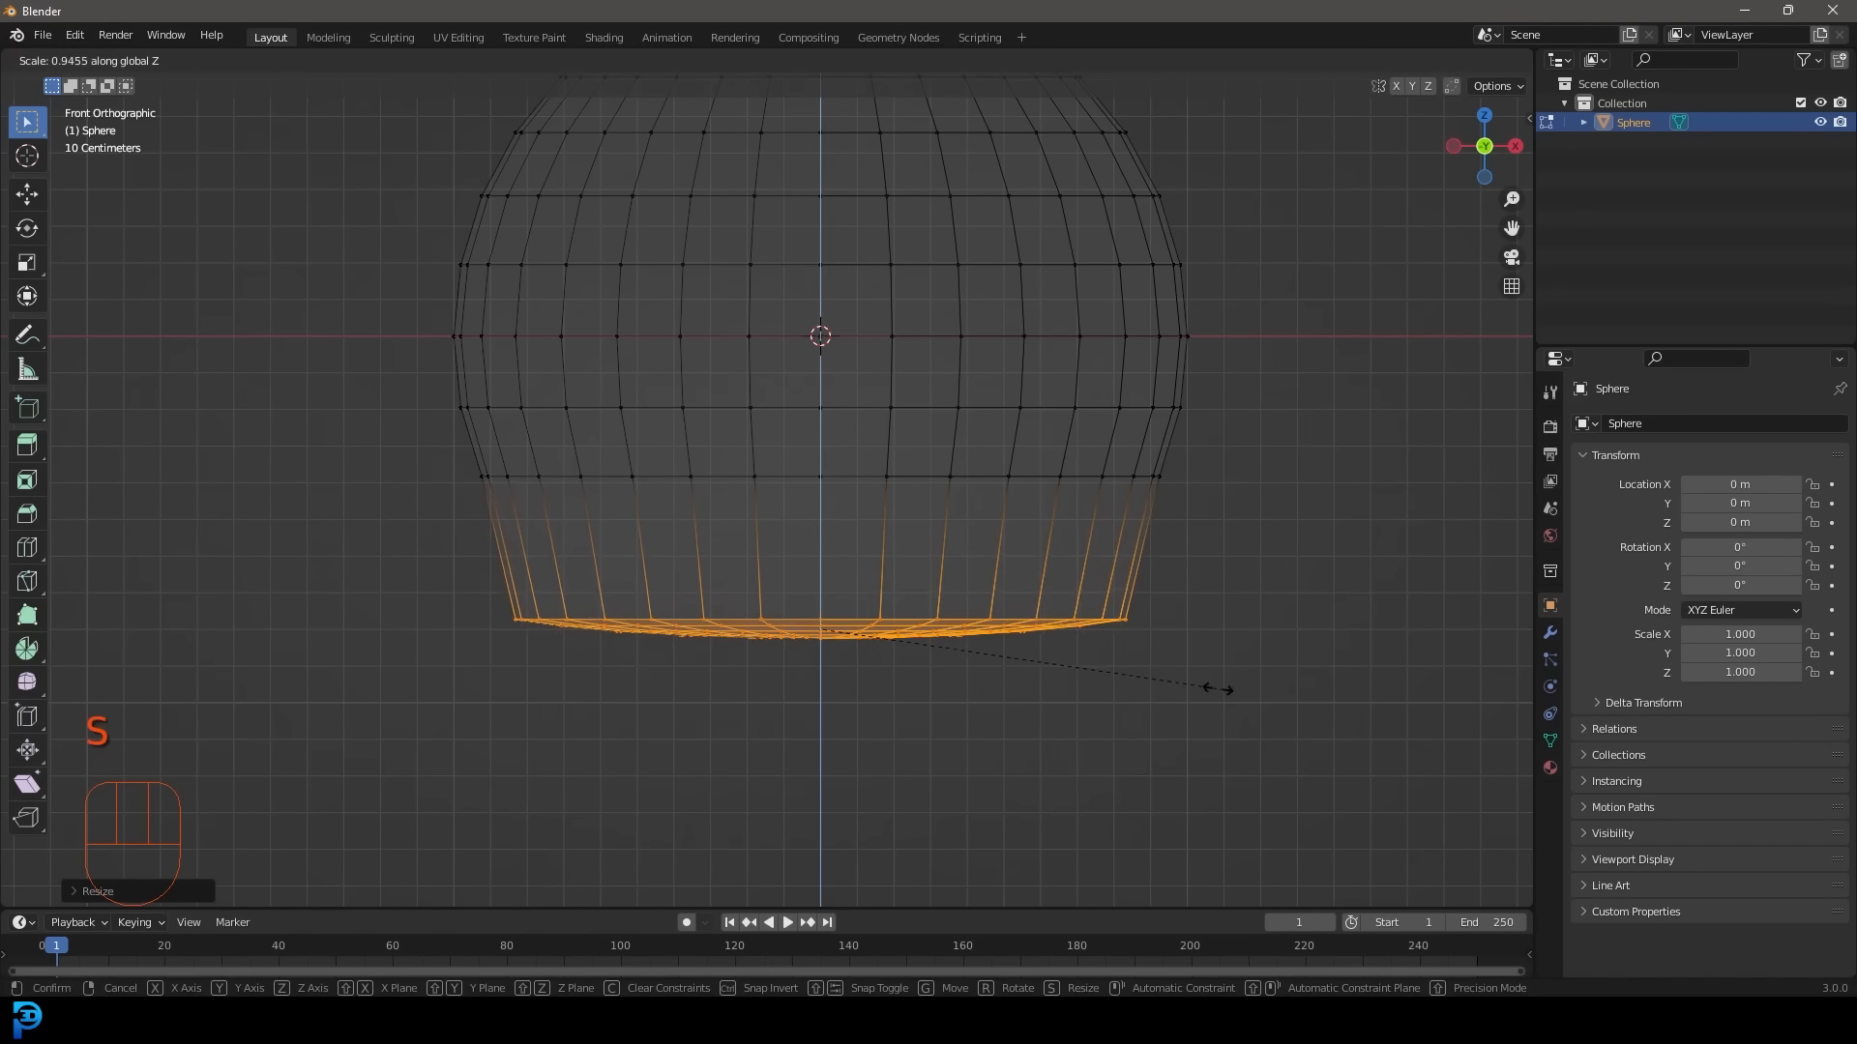
pyautogui.click(883, 643)
pyautogui.press('s')
pyautogui.press('z')
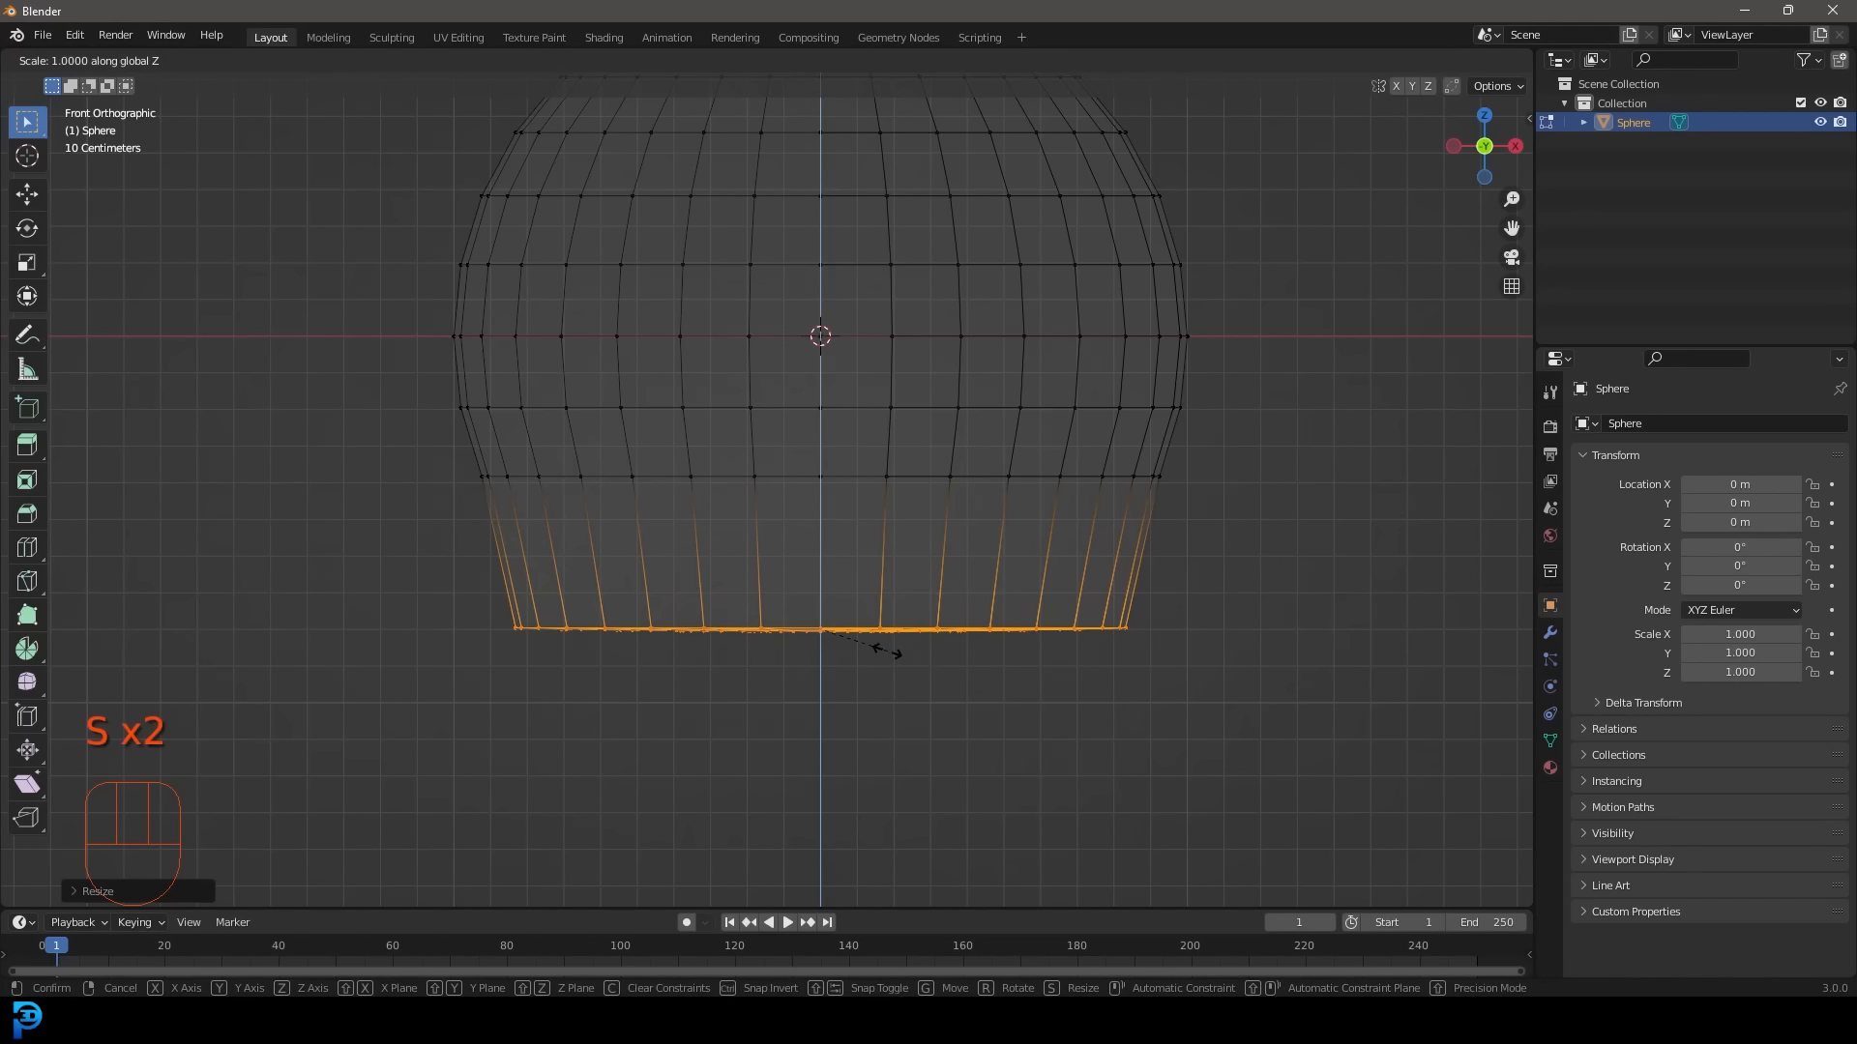
pyautogui.click(885, 651)
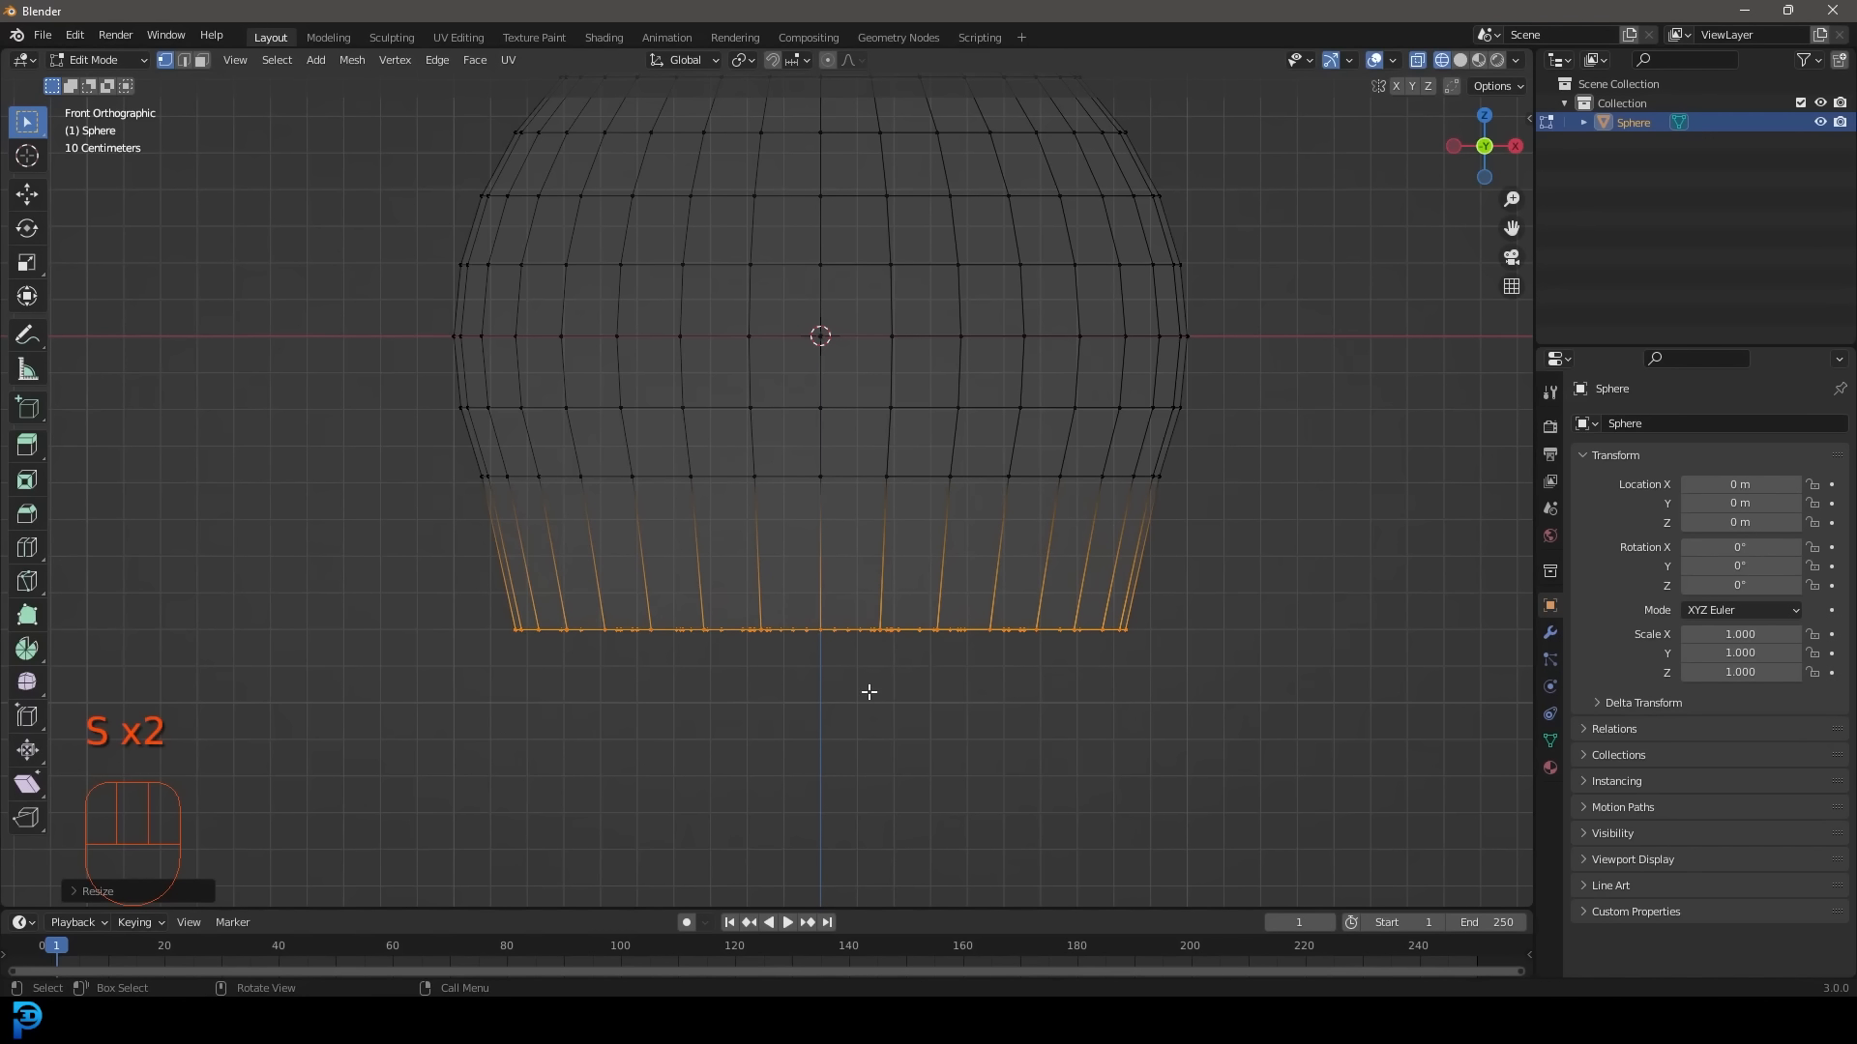
# Move the flattened base up along Z and return to solid shading.
pyautogui.press('g')
pyautogui.press('z')
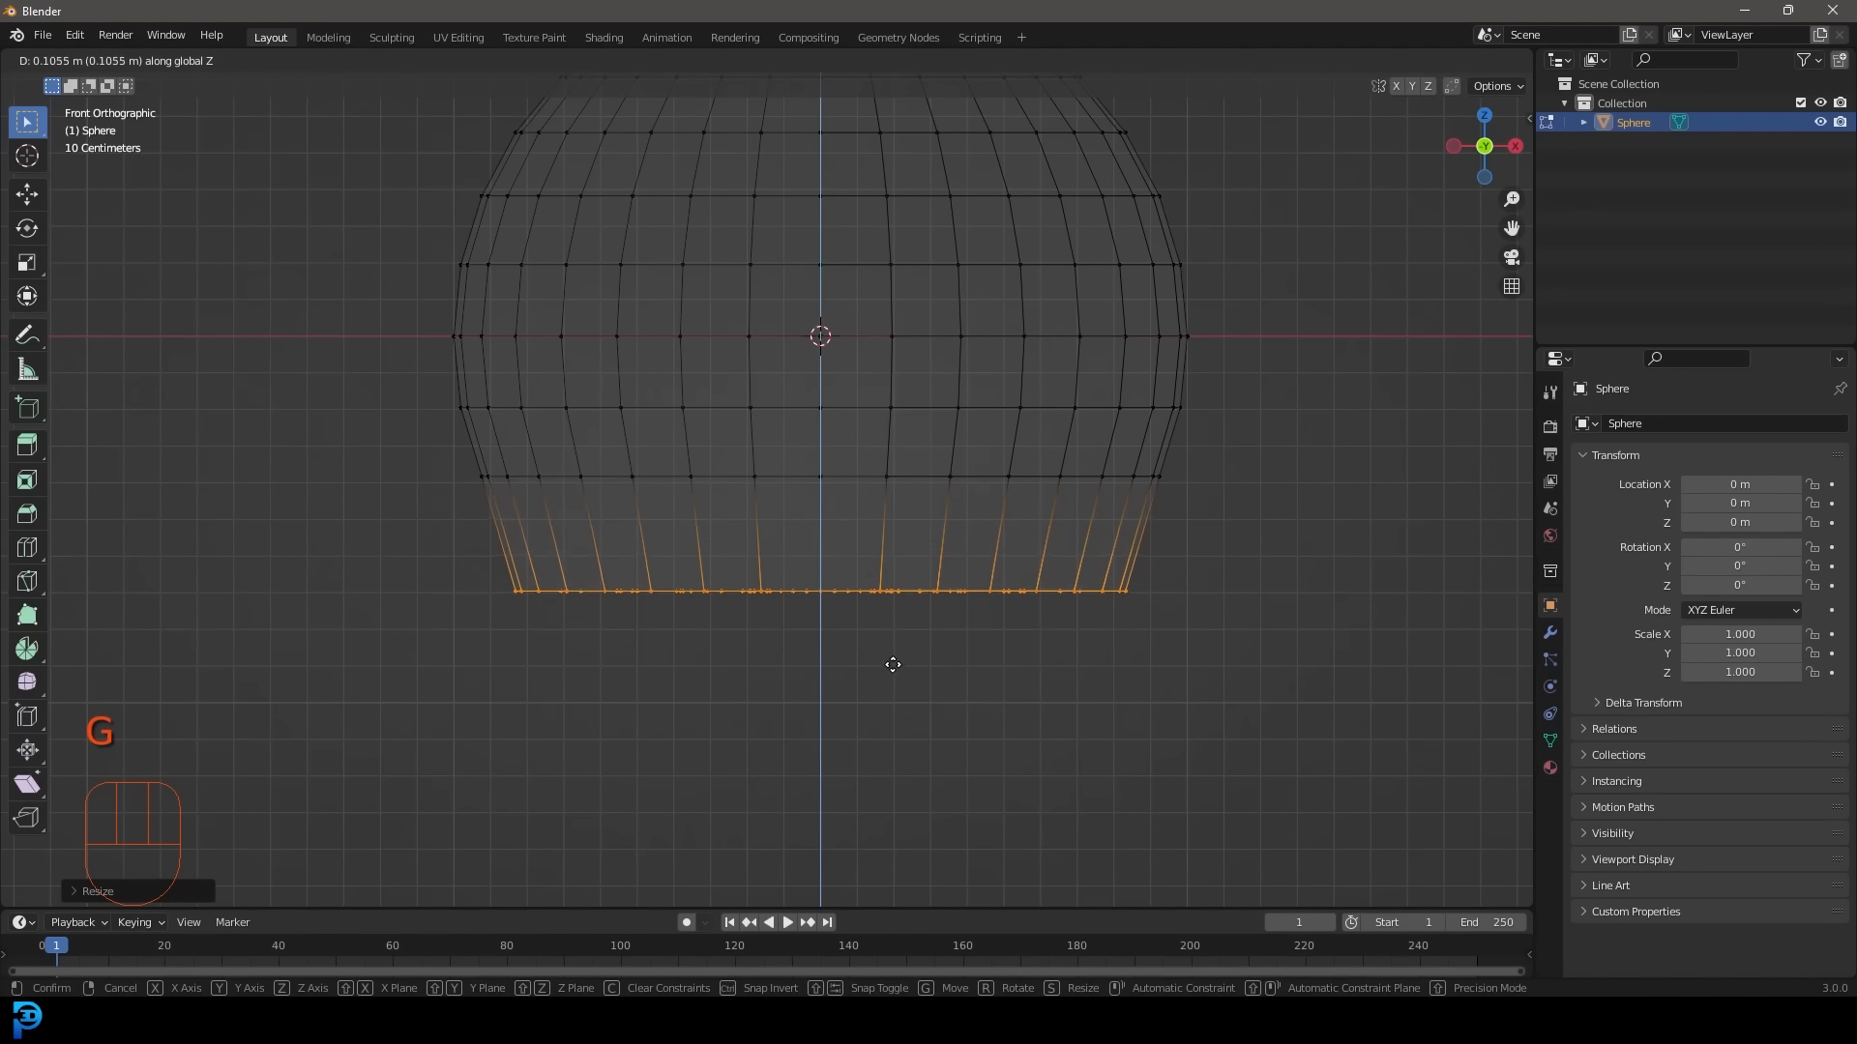
pyautogui.click(906, 634)
pyautogui.scroll(-4, 894, 619)
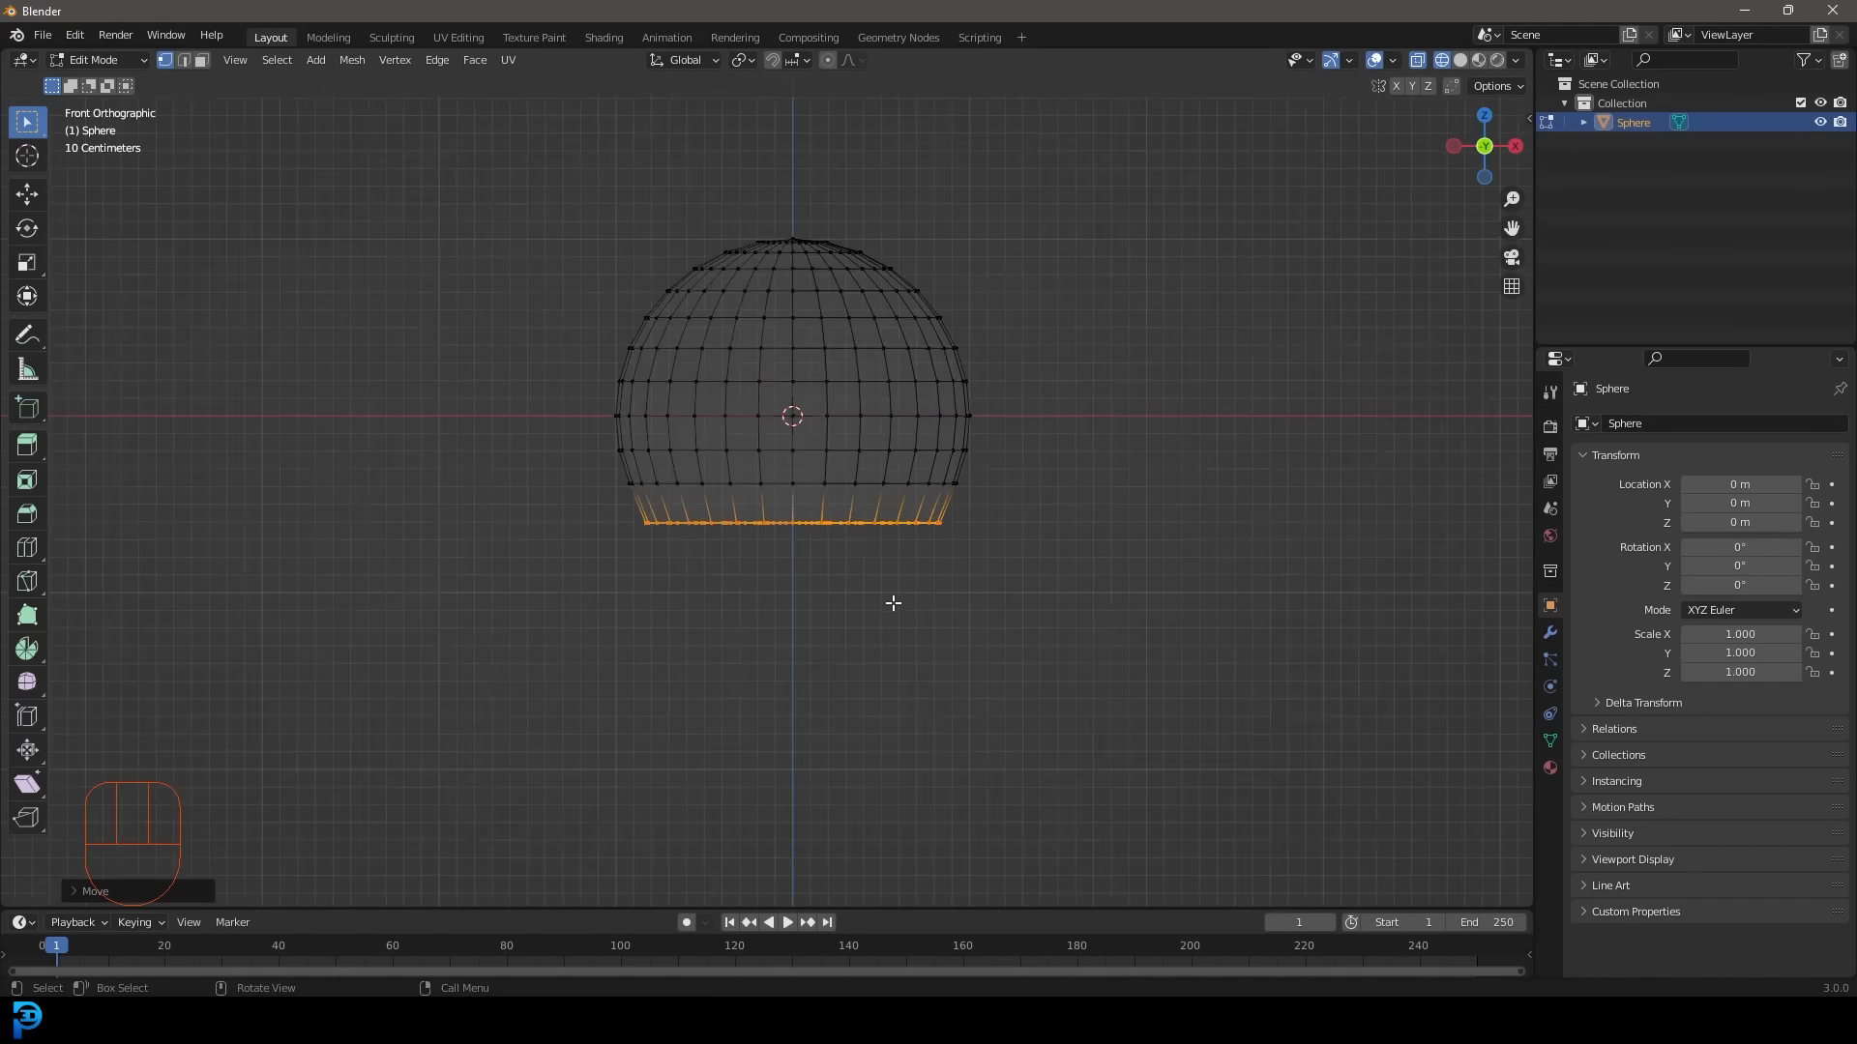
pyautogui.moveTo(892, 605); pyautogui.dragTo(933, 609, button='middle')
pyautogui.press('z')
pyautogui.click(1006, 517)
# Raise the centre vertex of the flat base about 0.15 m along Z with smooth proportional editing that fades out toward the base's edge.
pyautogui.scroll(3, 1006, 516)
pyautogui.click(835, 553)
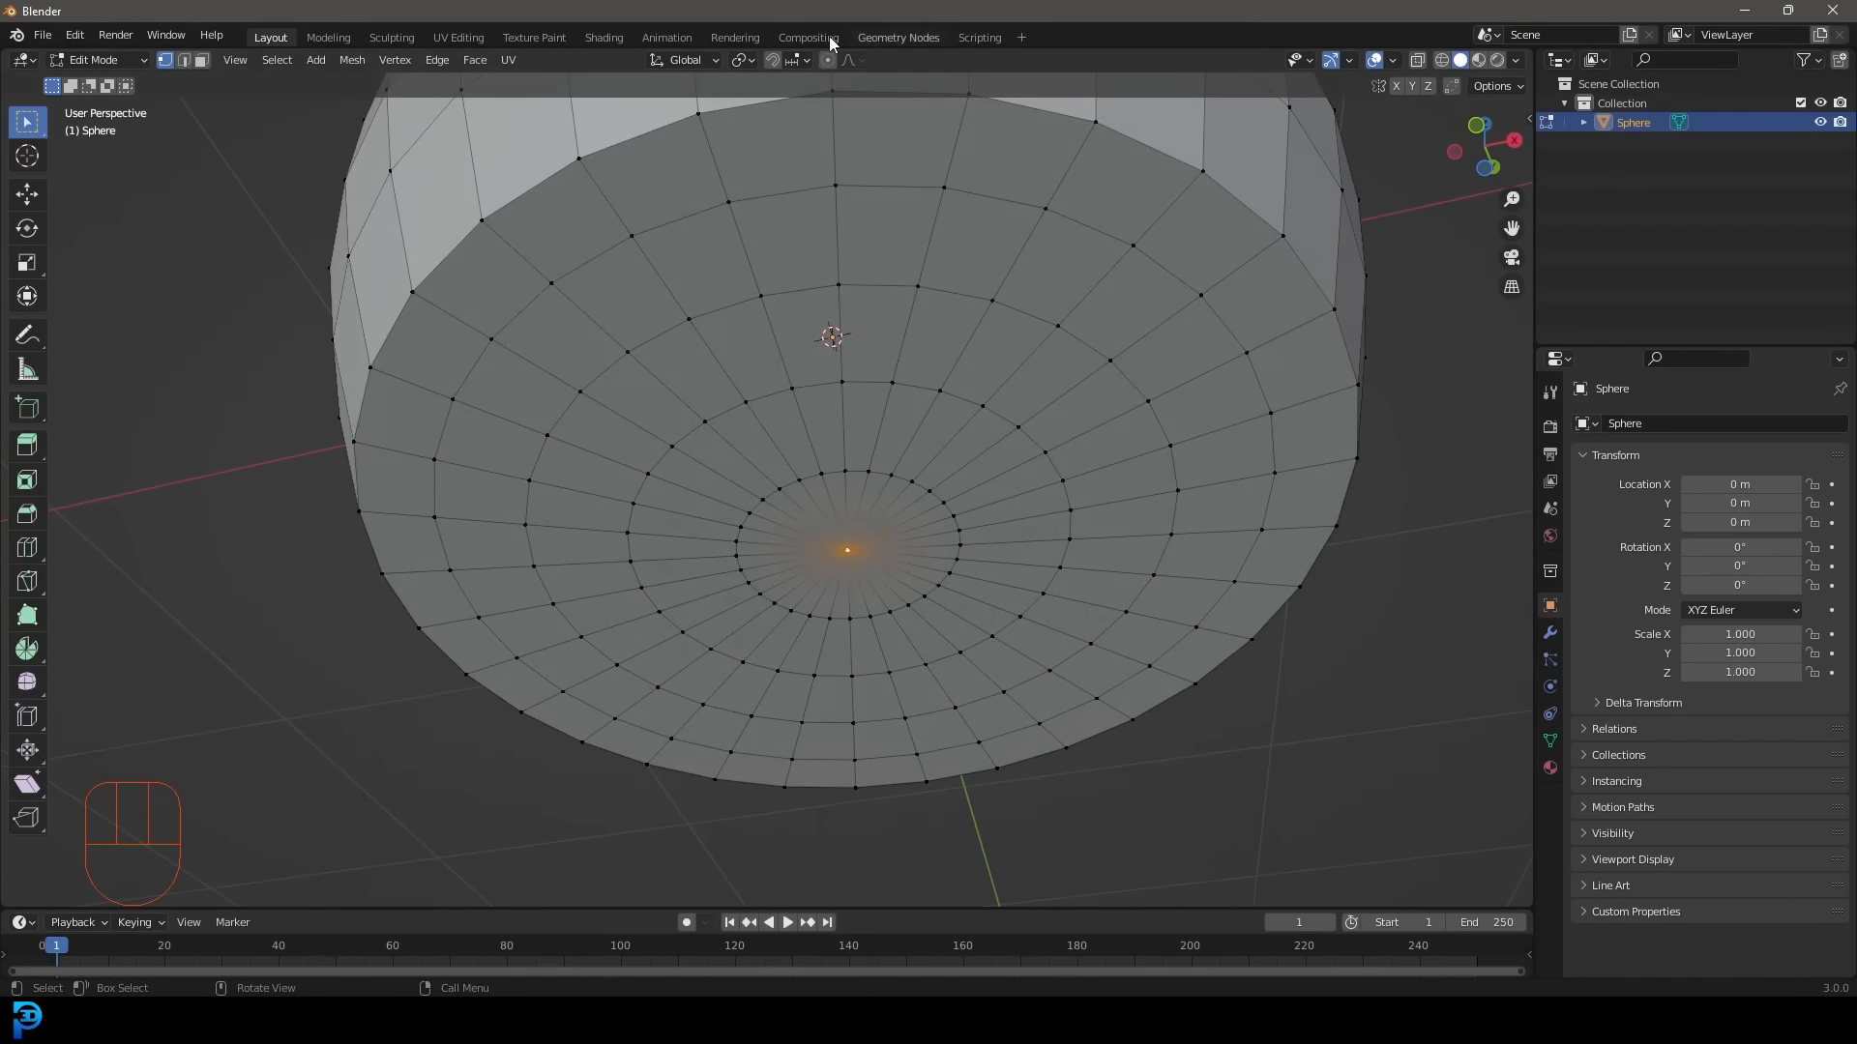
pyautogui.click(827, 60)
pyautogui.moveTo(1038, 525); pyautogui.dragTo(817, 560, button='middle')
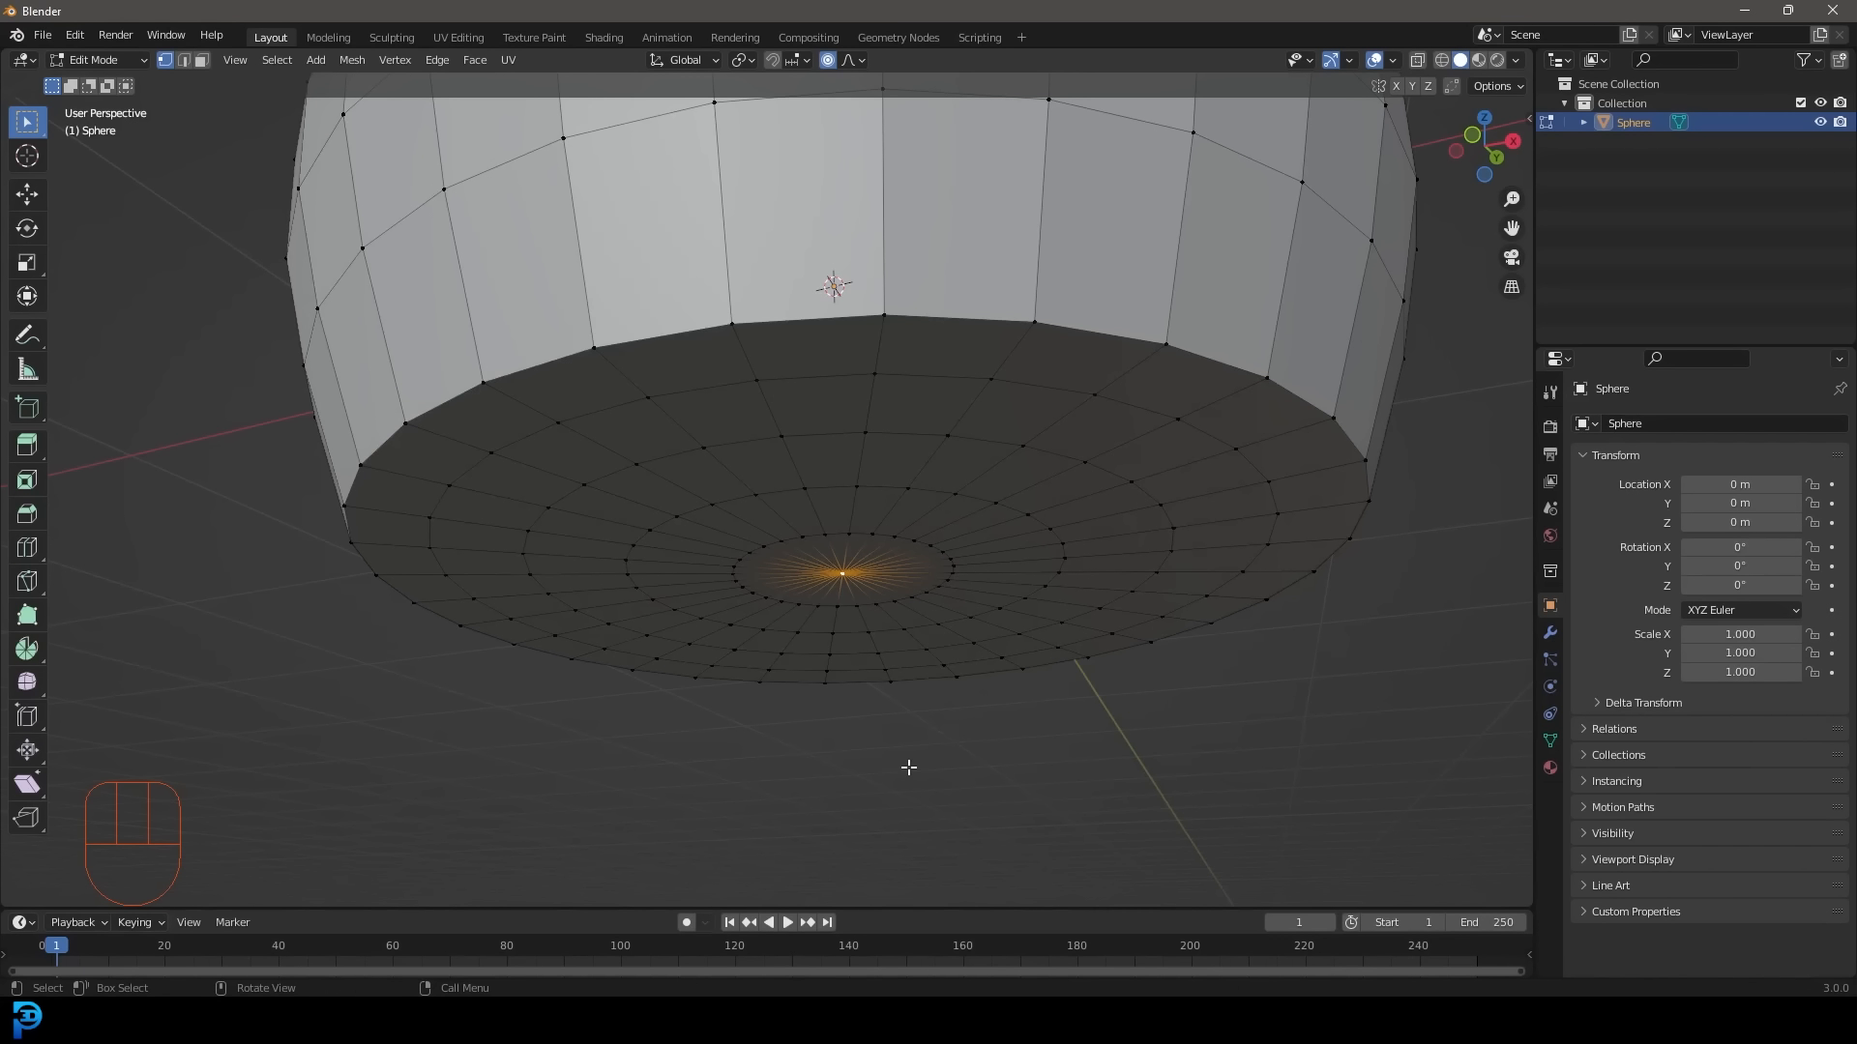
pyautogui.press('g')
pyautogui.press('z')
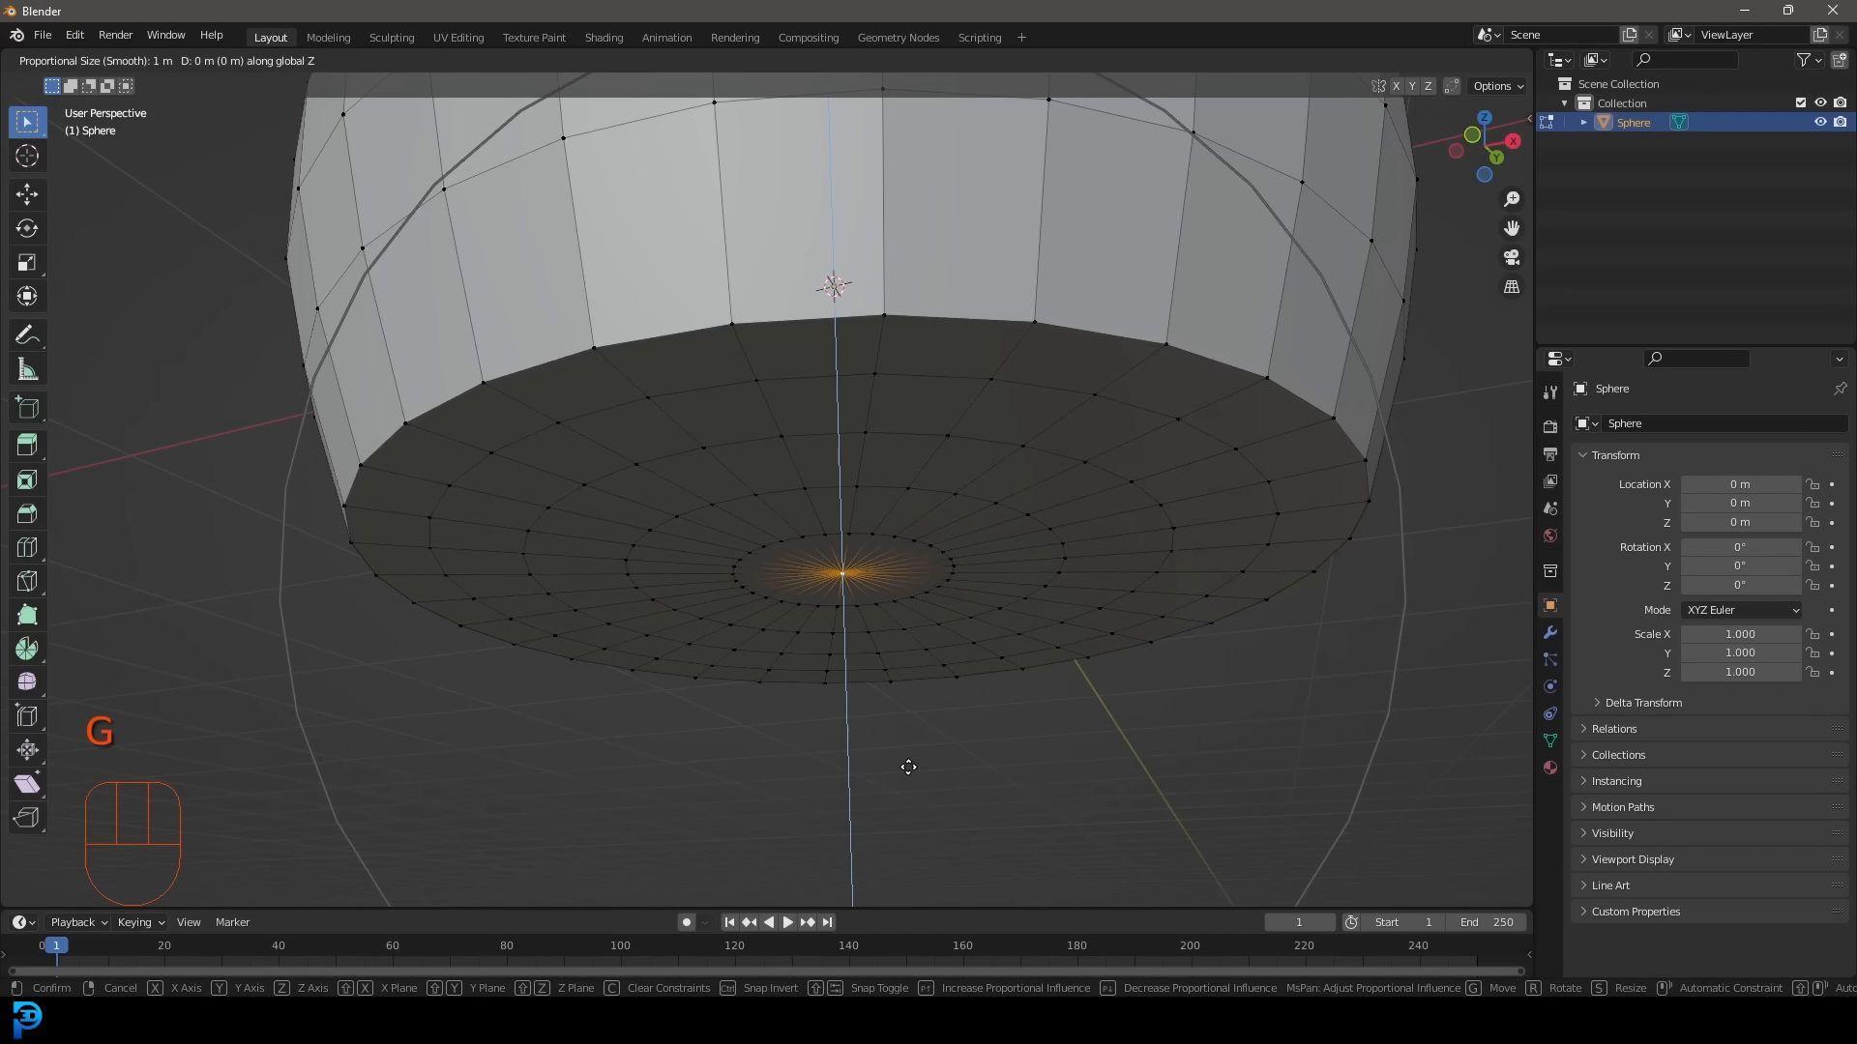
pyautogui.scroll(6, 914, 750)
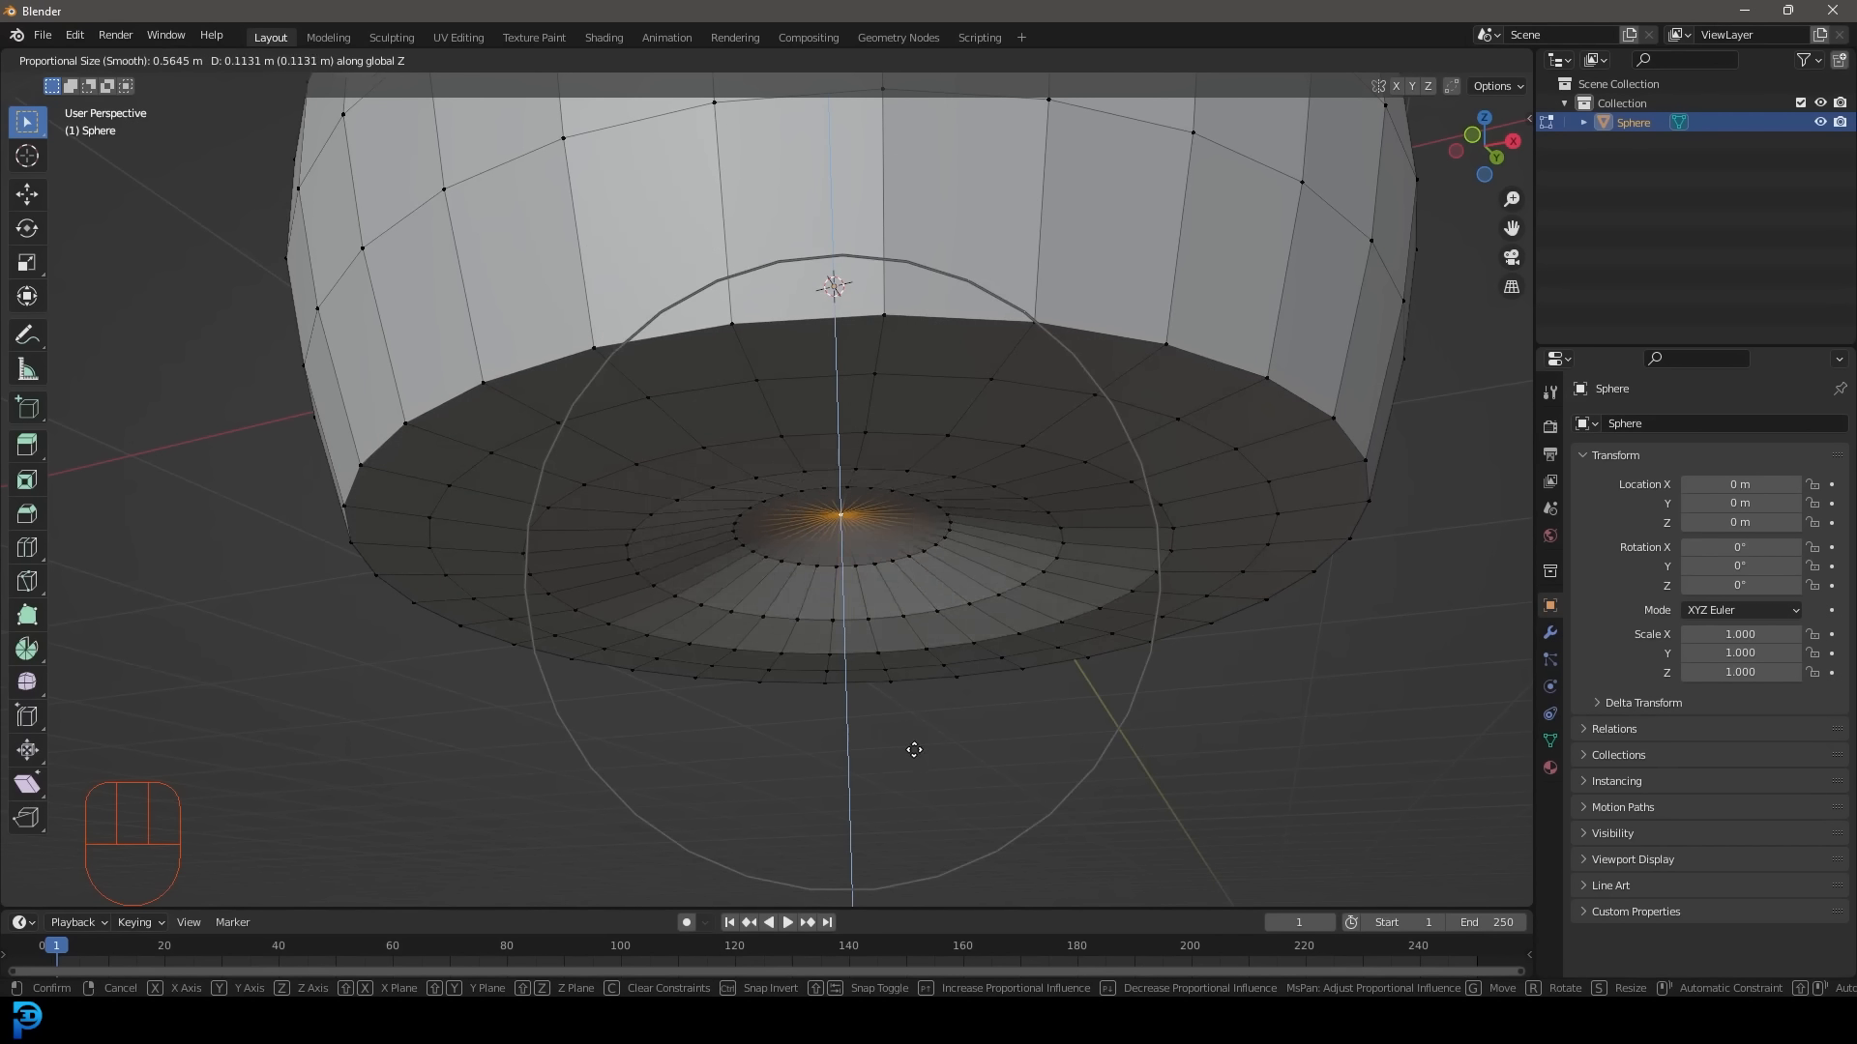
pyautogui.scroll(-1, 924, 694)
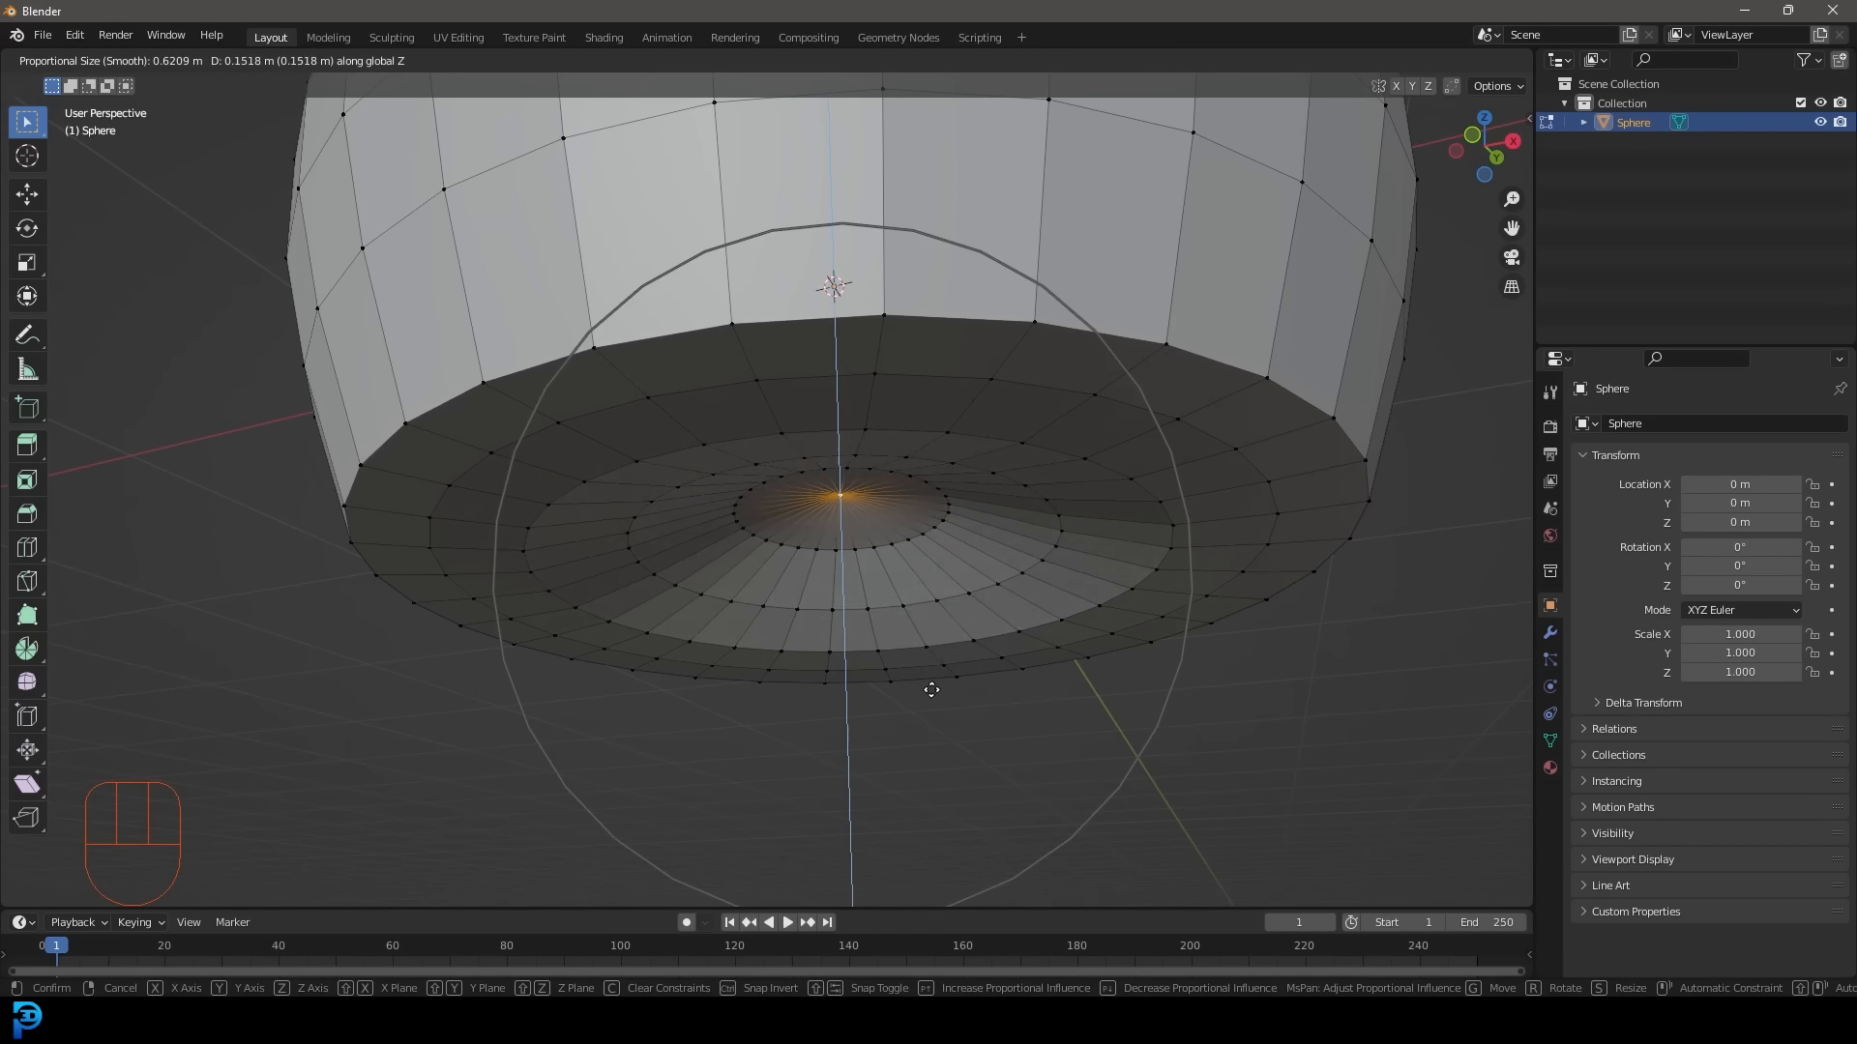
pyautogui.scroll(-1, 933, 689)
pyautogui.click(936, 687)
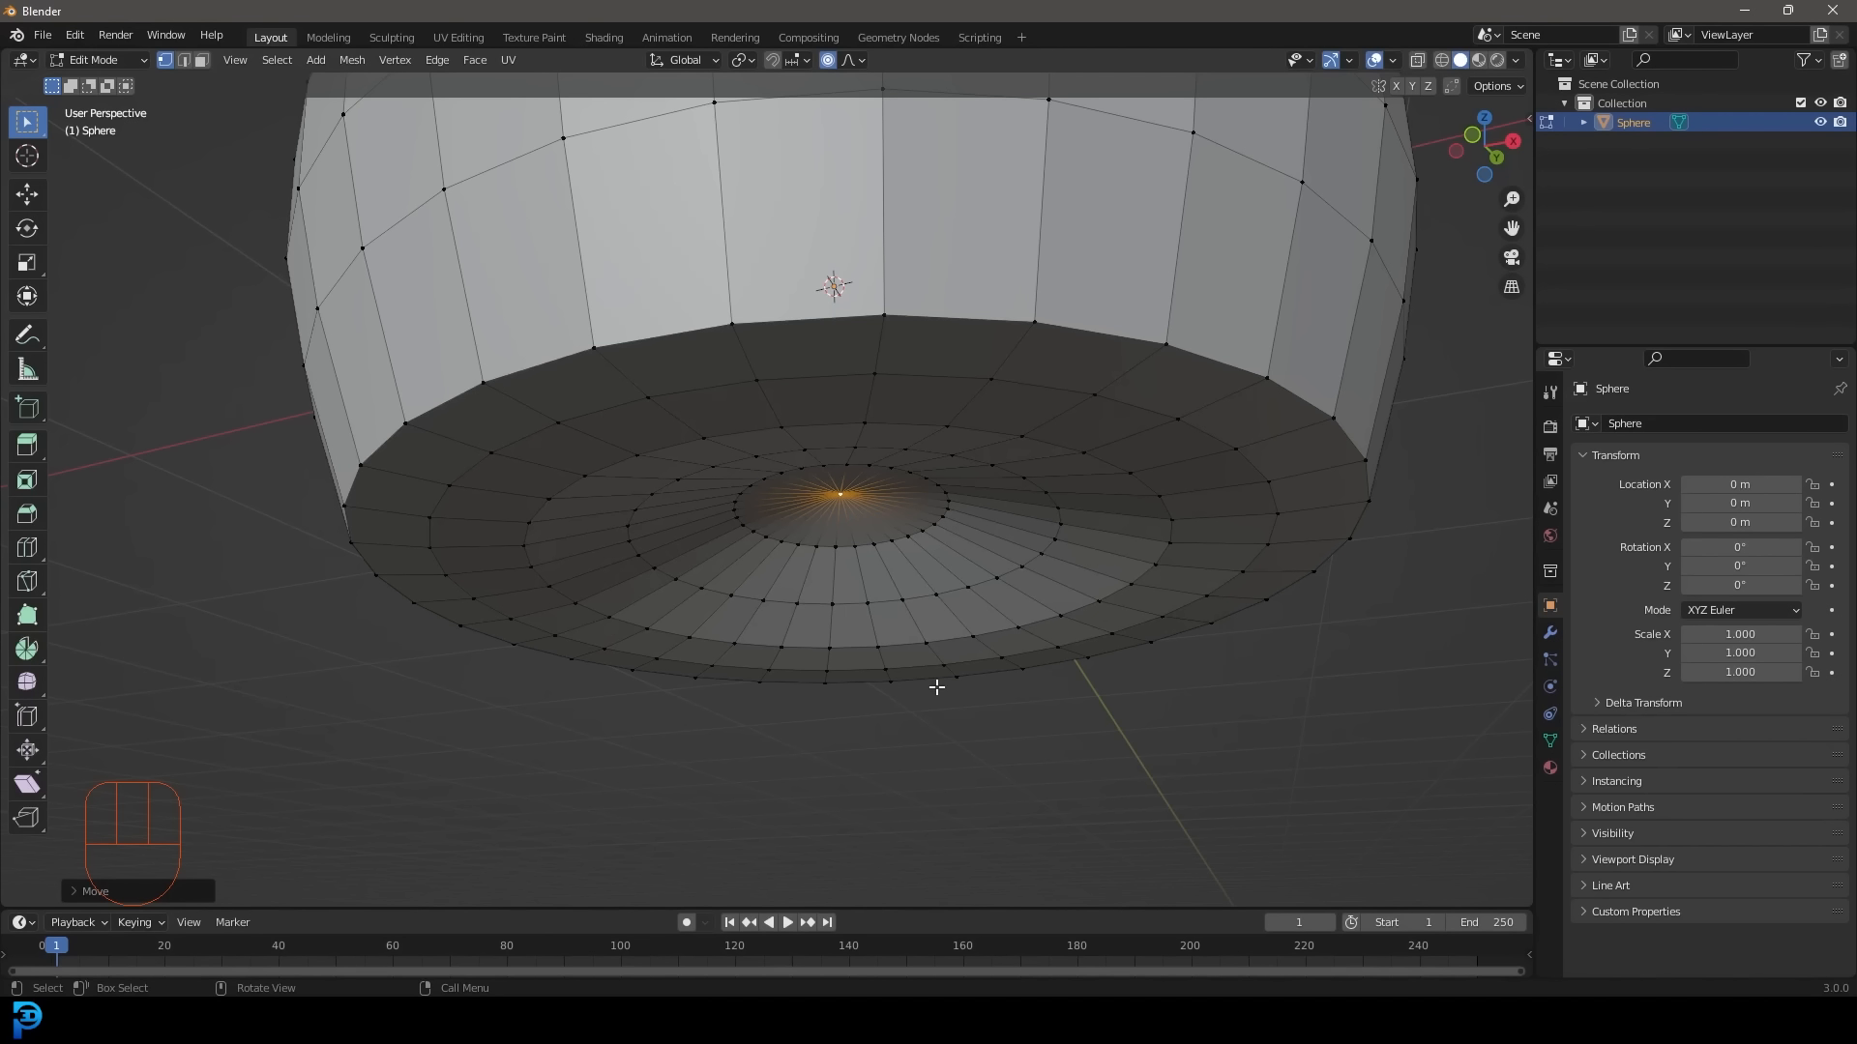
pyautogui.moveTo(789, 725); pyautogui.dragTo(851, 682, button='middle')
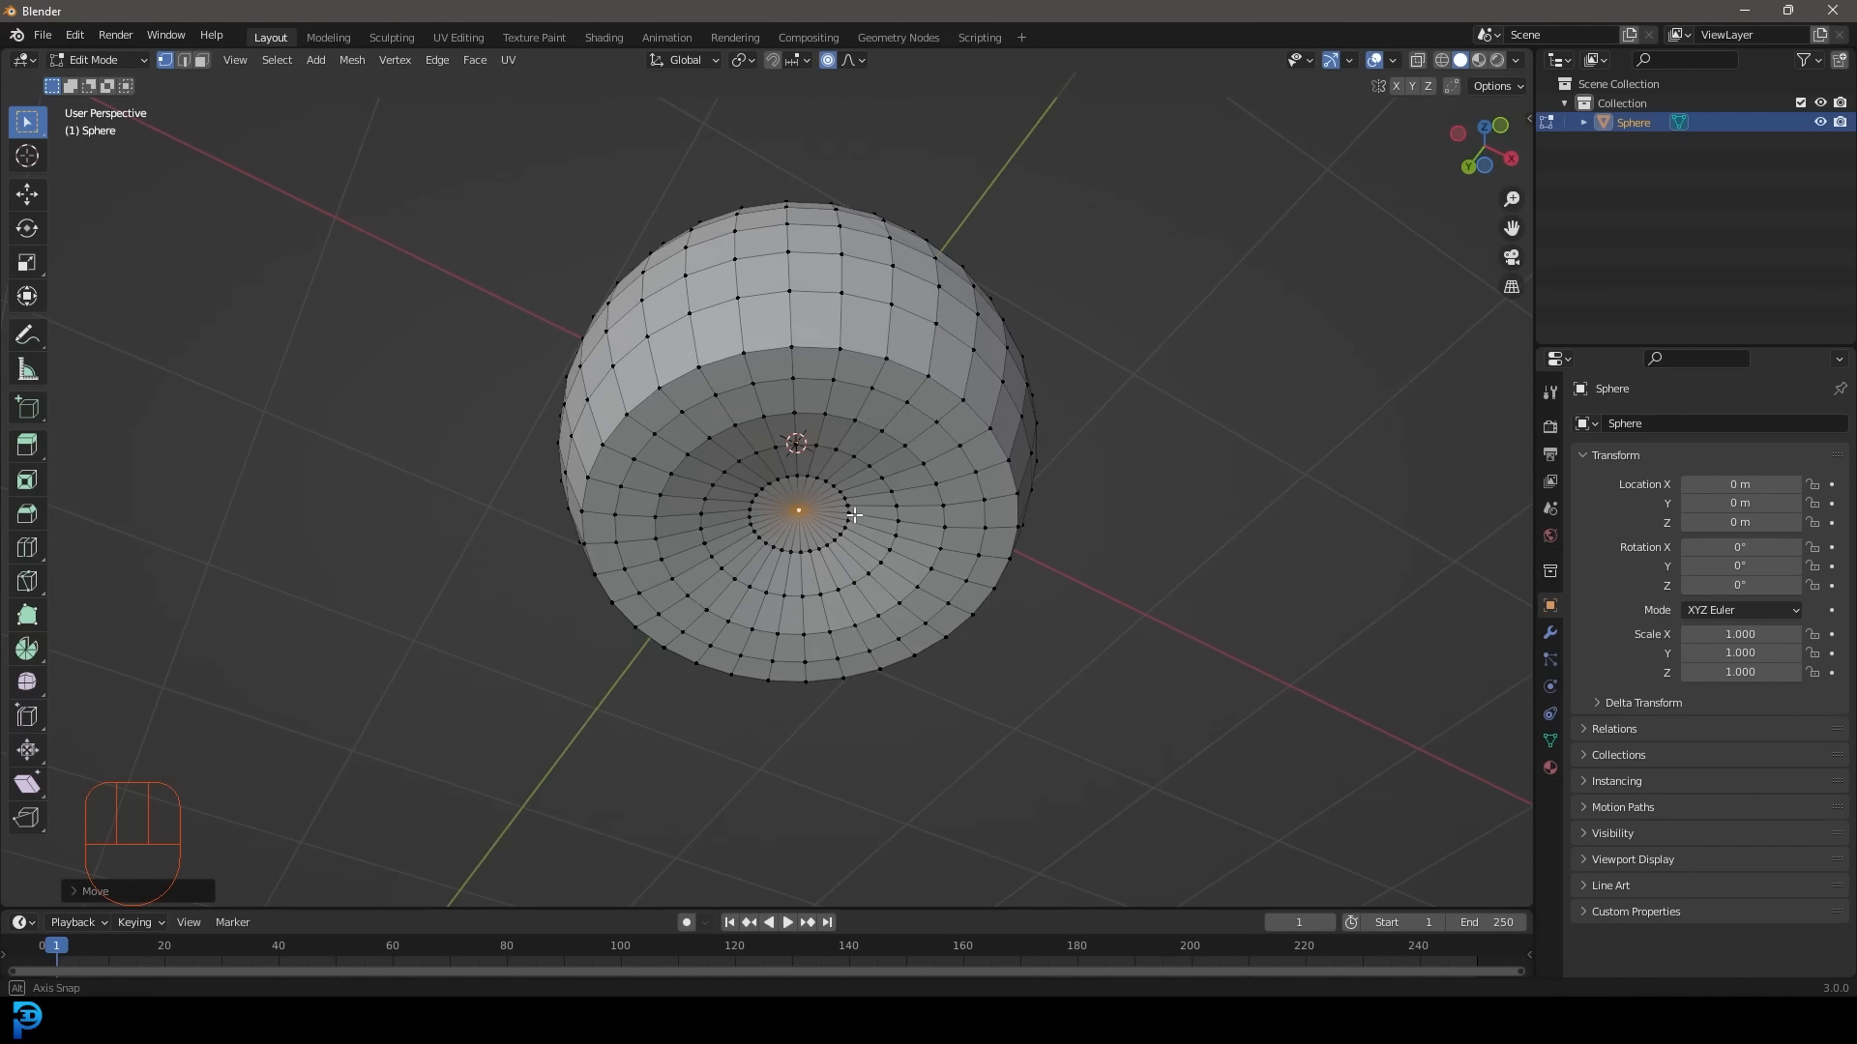
# Add a loop cut around the lowest side ring of the bowl and slide it down close to the base edge.
pyautogui.moveTo(854, 515); pyautogui.dragTo(874, 549, button='middle')
pyautogui.scroll(5, 883, 439)
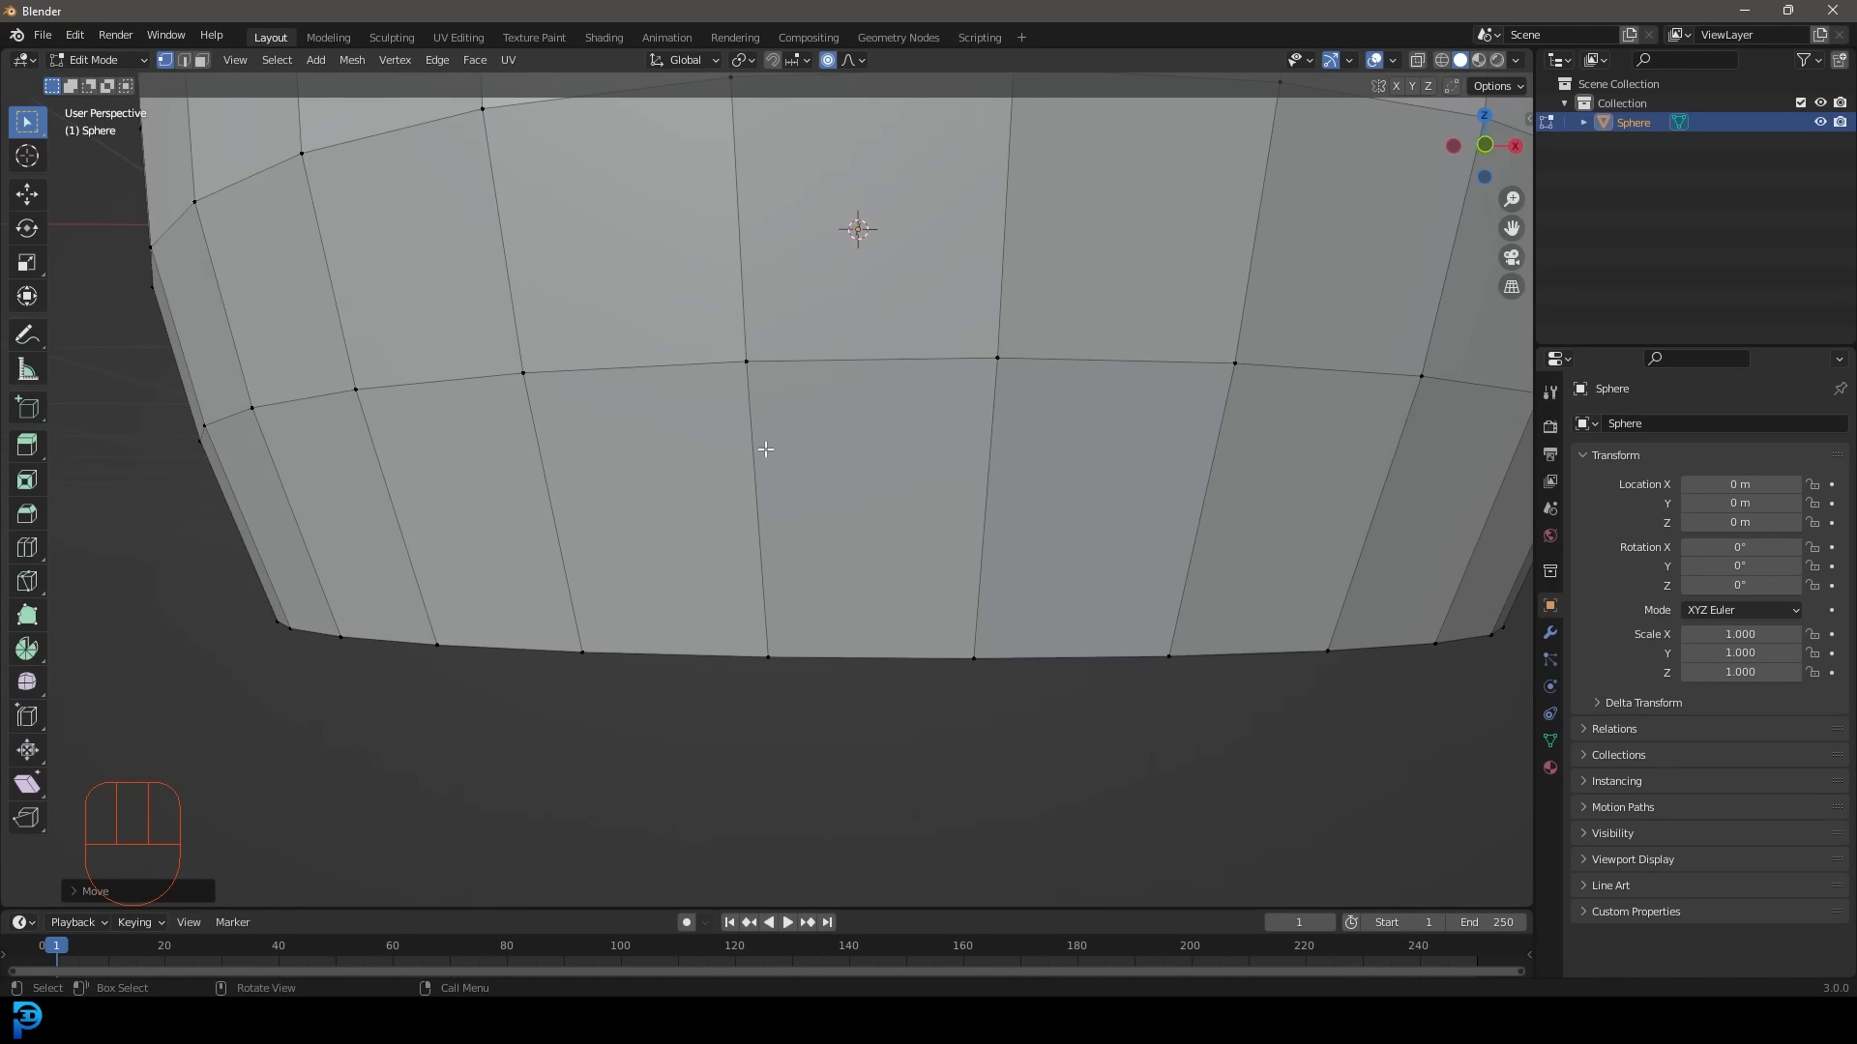
pyautogui.hotkey('ctrl', 'r')
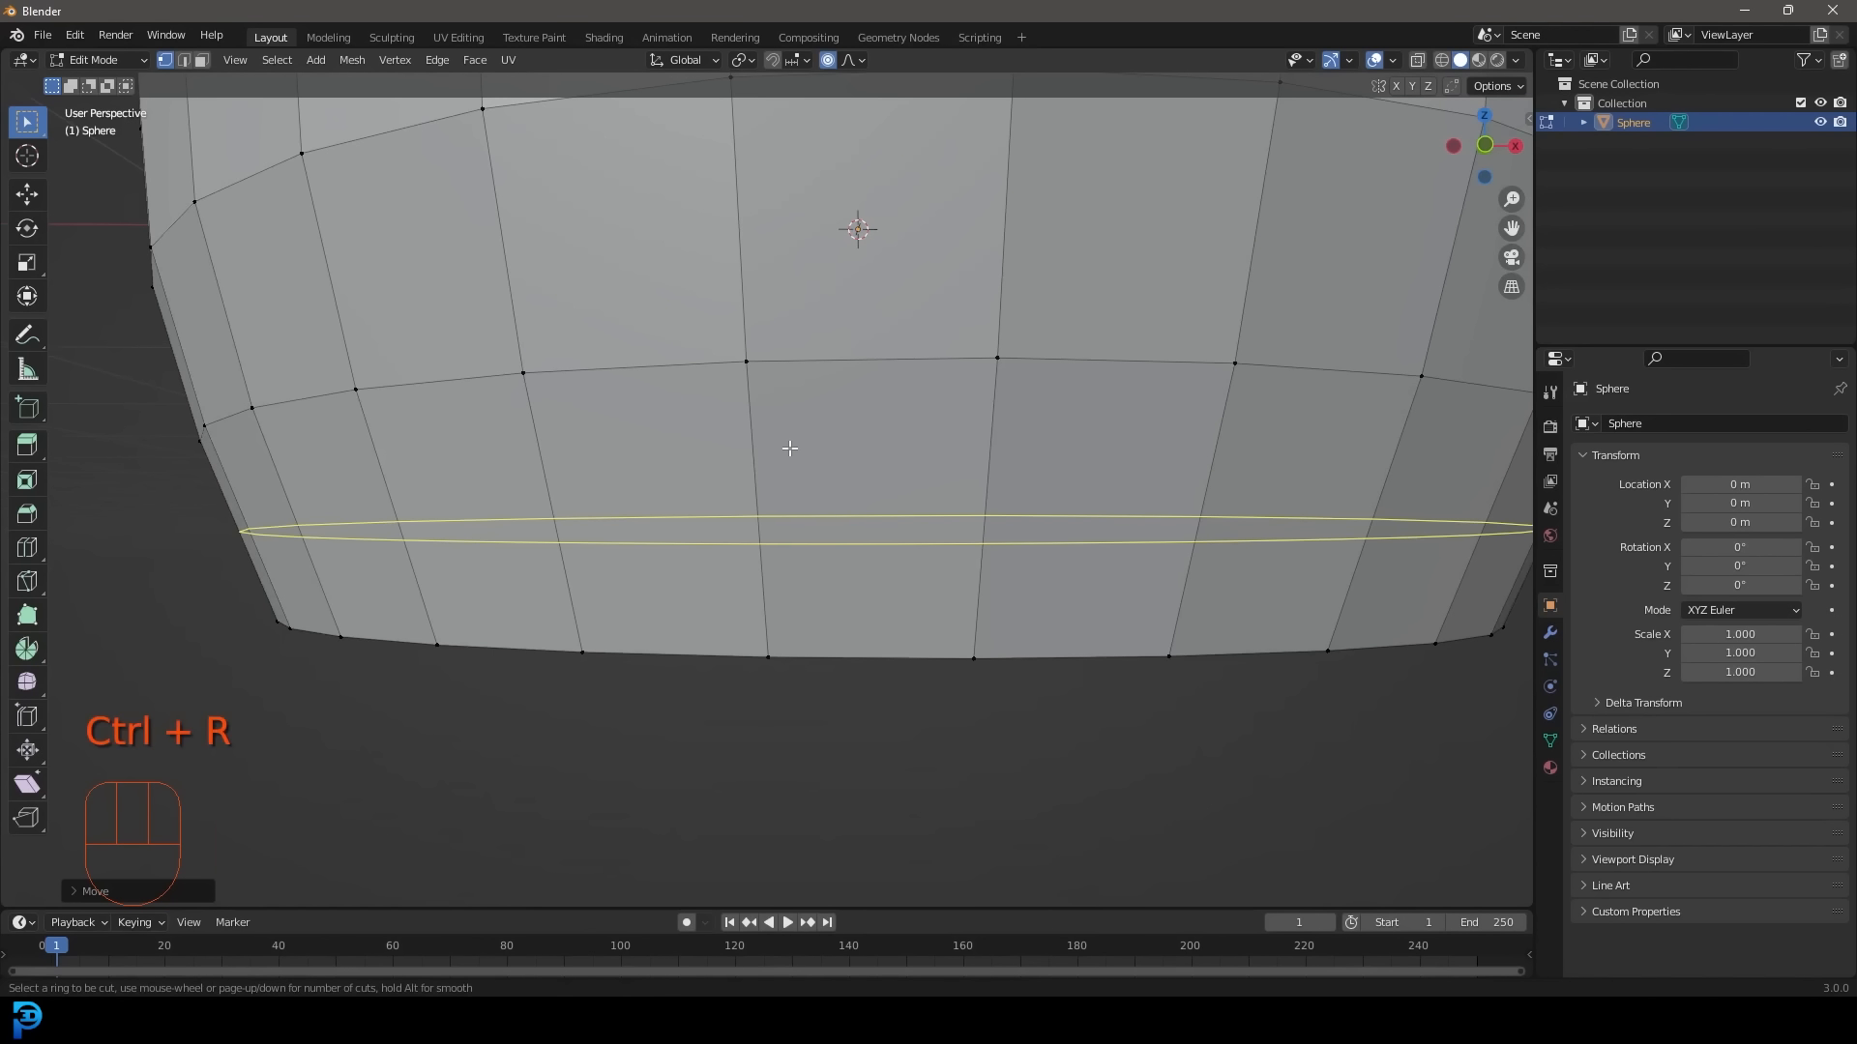
pyautogui.click(761, 520)
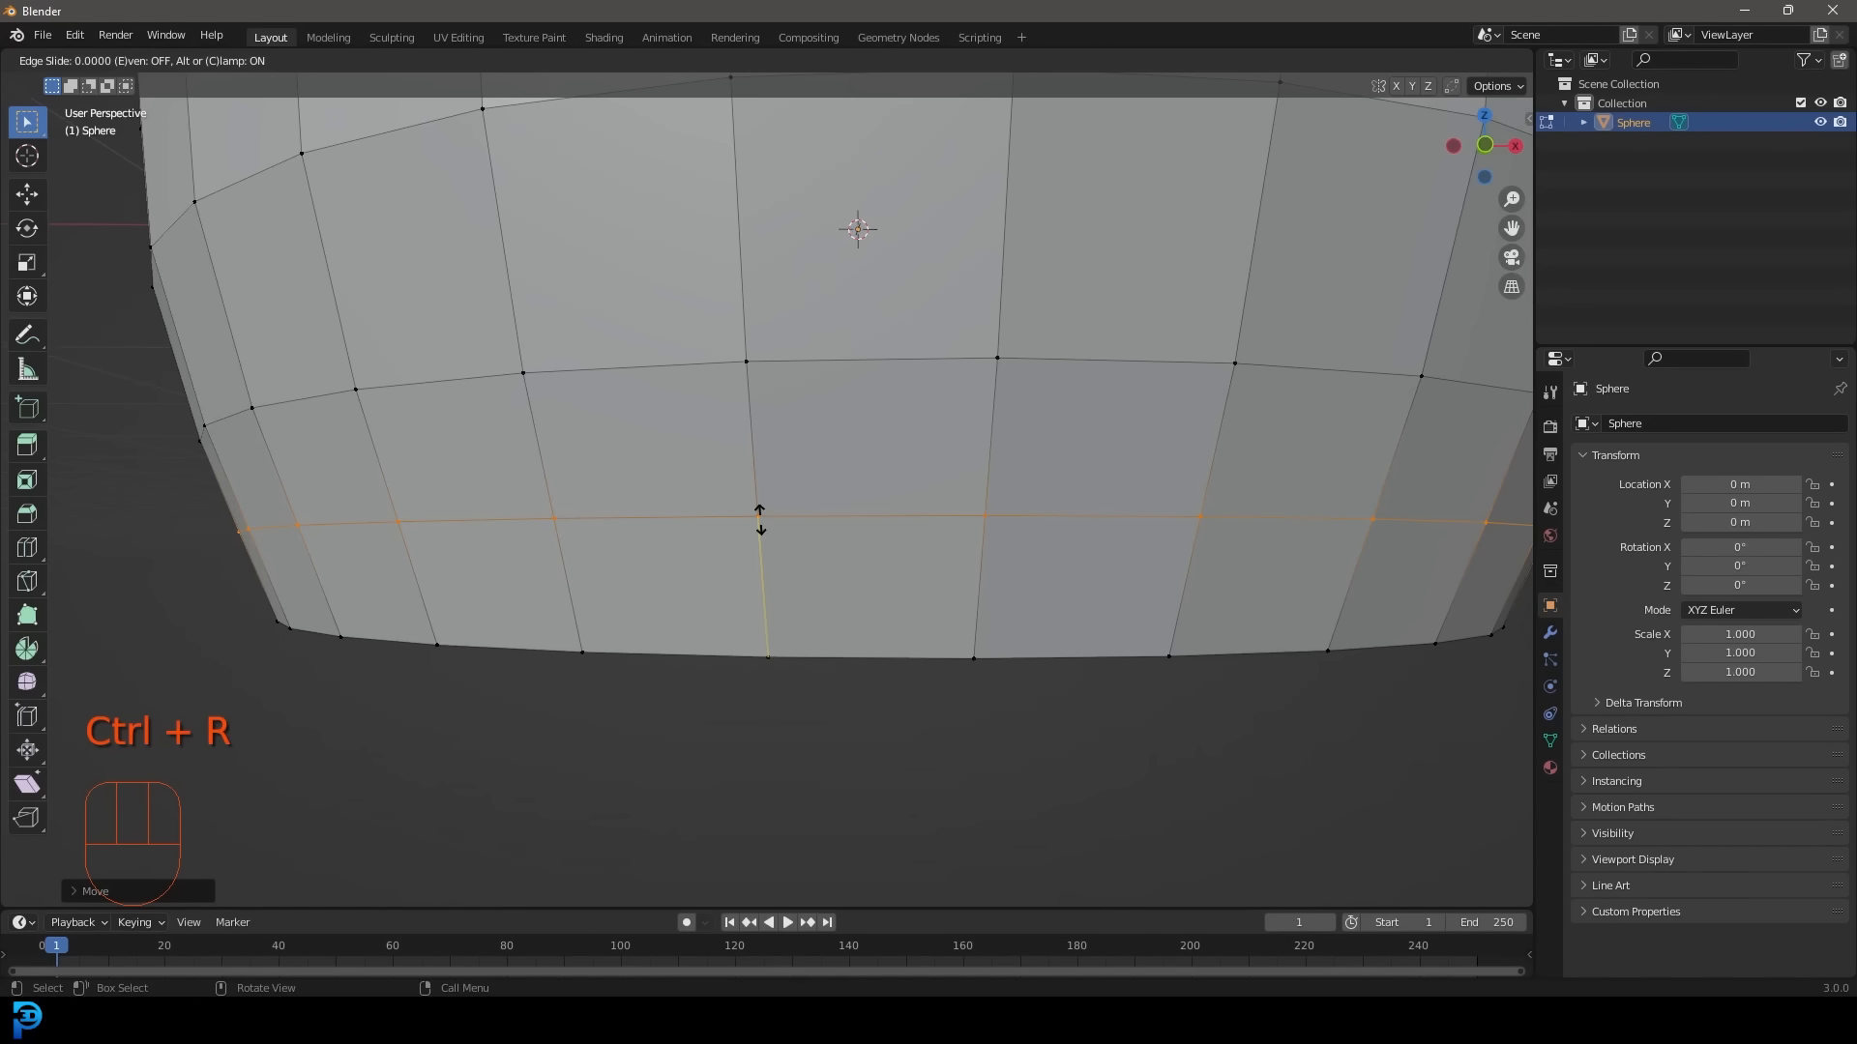
pyautogui.click(798, 638)
pyautogui.scroll(-6, 1344, 393)
pyautogui.moveTo(1343, 394); pyautogui.dragTo(775, 321, button='middle')
pyautogui.moveTo(851, 397); pyautogui.dragTo(846, 476, button='middle')
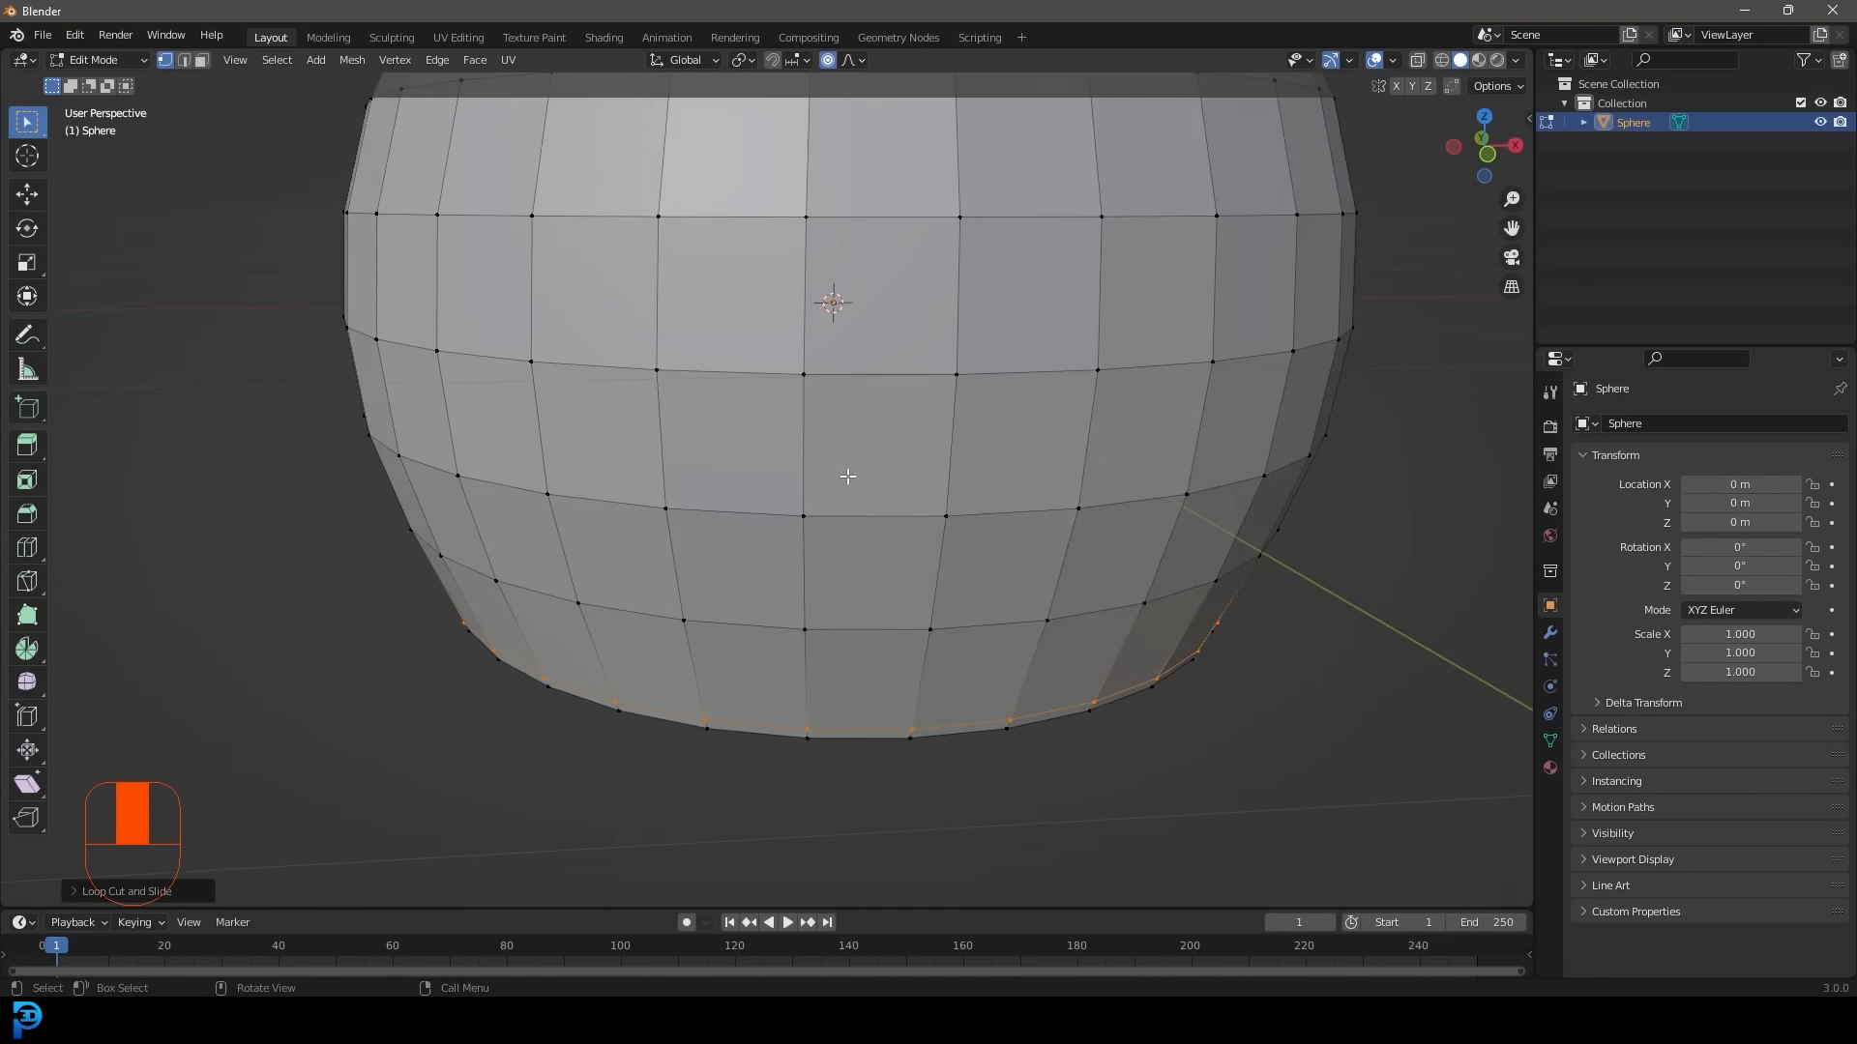
# Delete the vertices of the sphere's top pole and the four rings around it to open the bowl.
pyautogui.scroll(-3, 917, 519)
pyautogui.keyDown('shift'); pyautogui.moveTo(848, 371); pyautogui.dragTo(931, 439, button='middle'); pyautogui.keyUp('shift')
pyautogui.scroll(2, 821, 370)
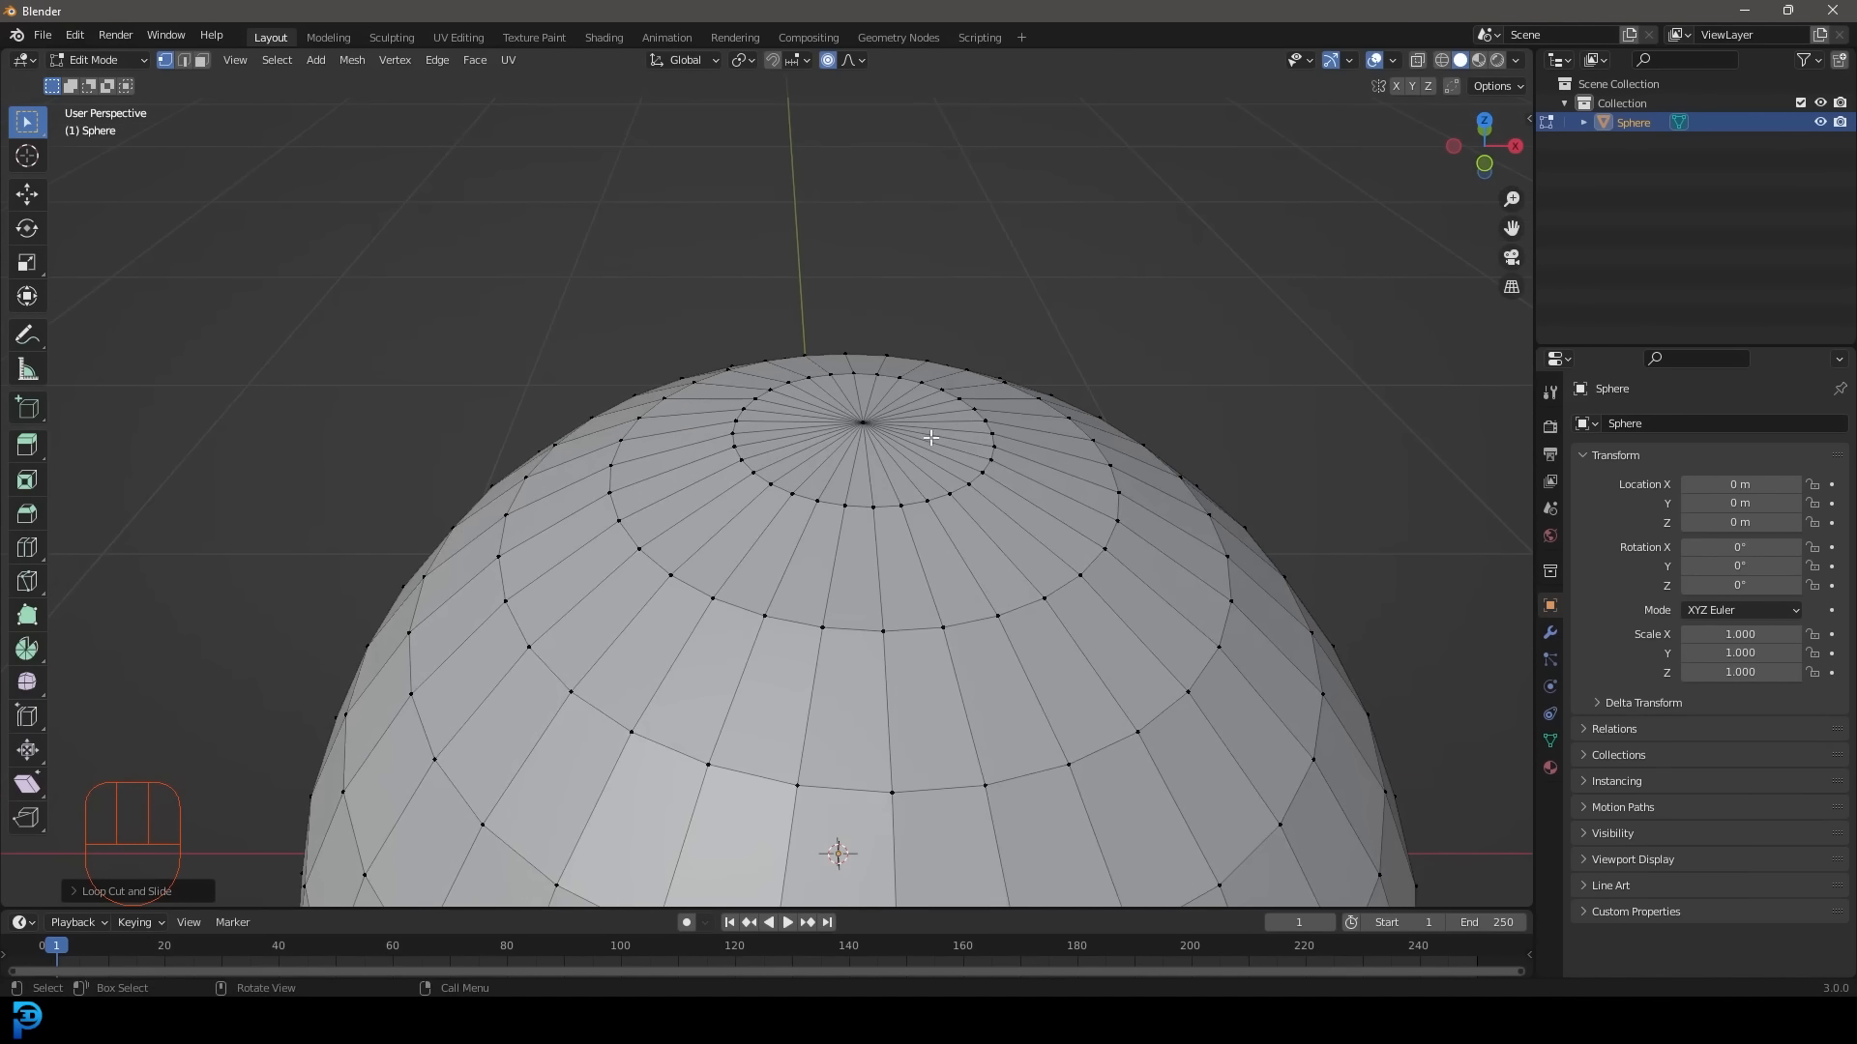
pyautogui.click(861, 422)
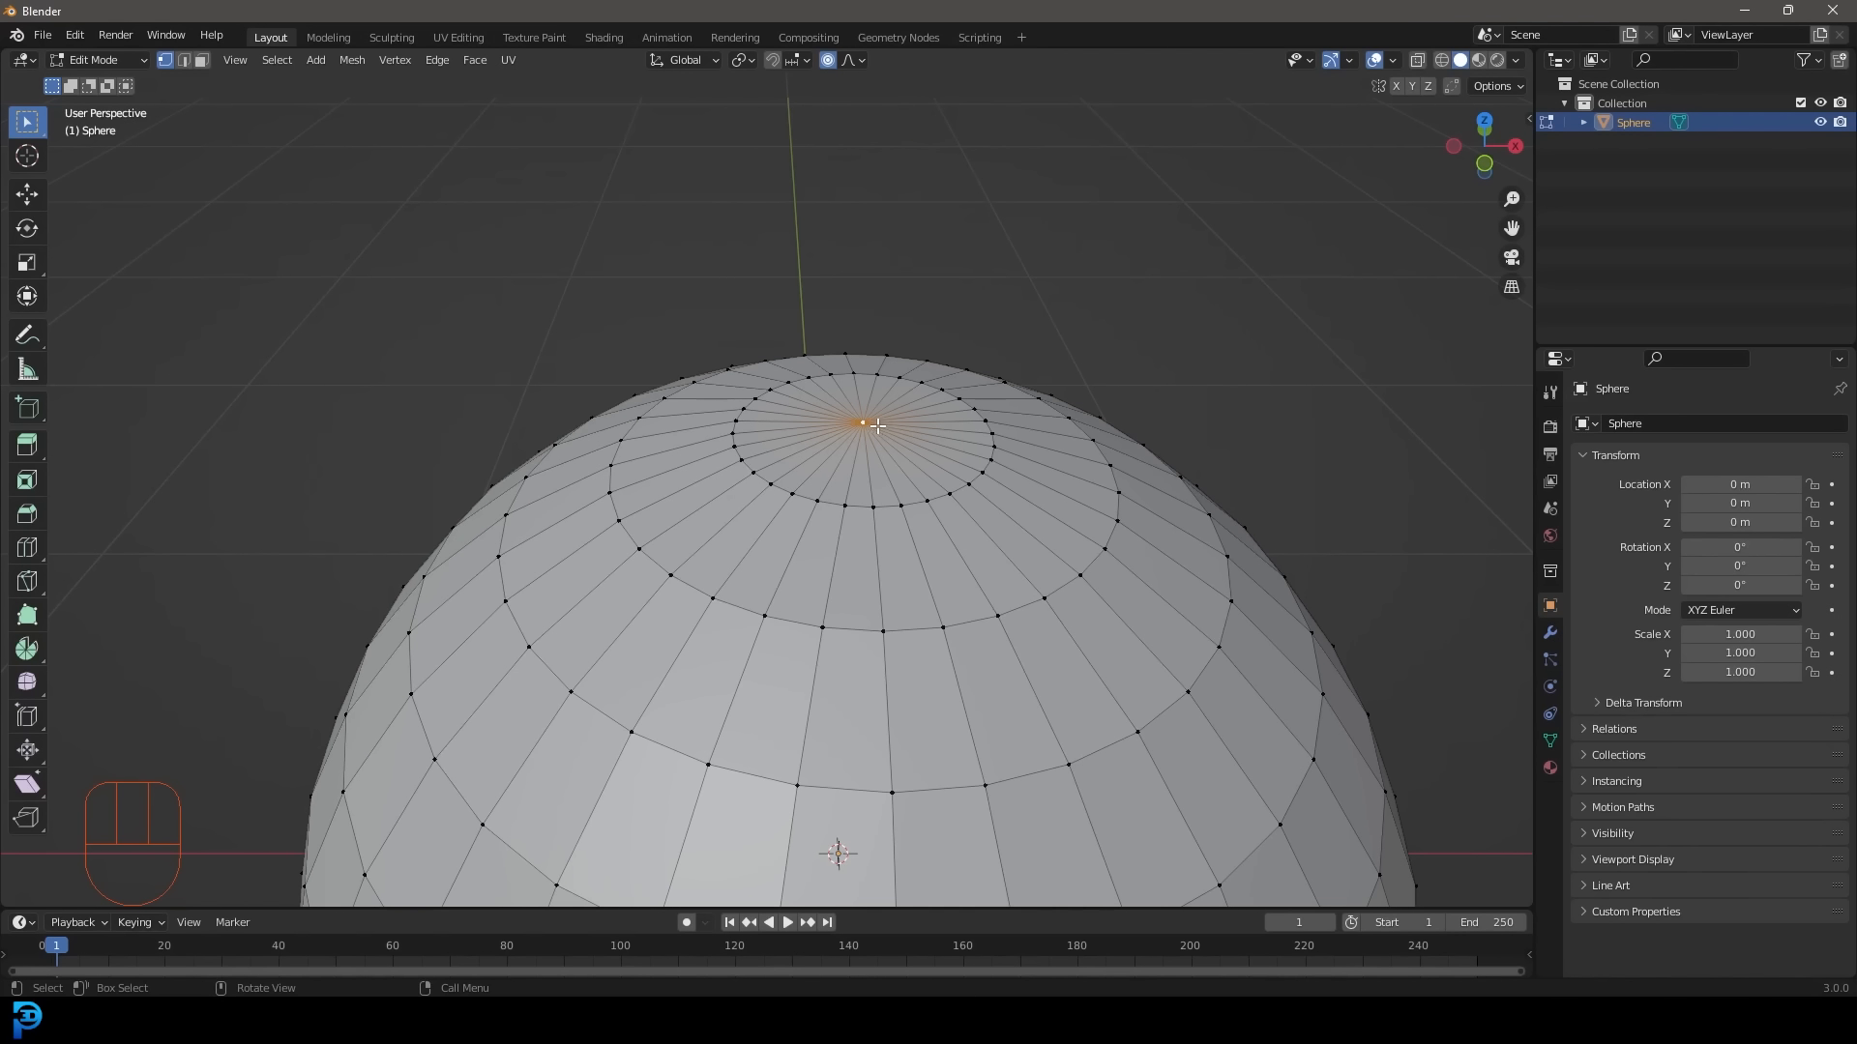
pyautogui.scroll(1, 876, 426)
pyautogui.press('ctrl+KP_Add')
pyautogui.press('ctrl+KP_Add')
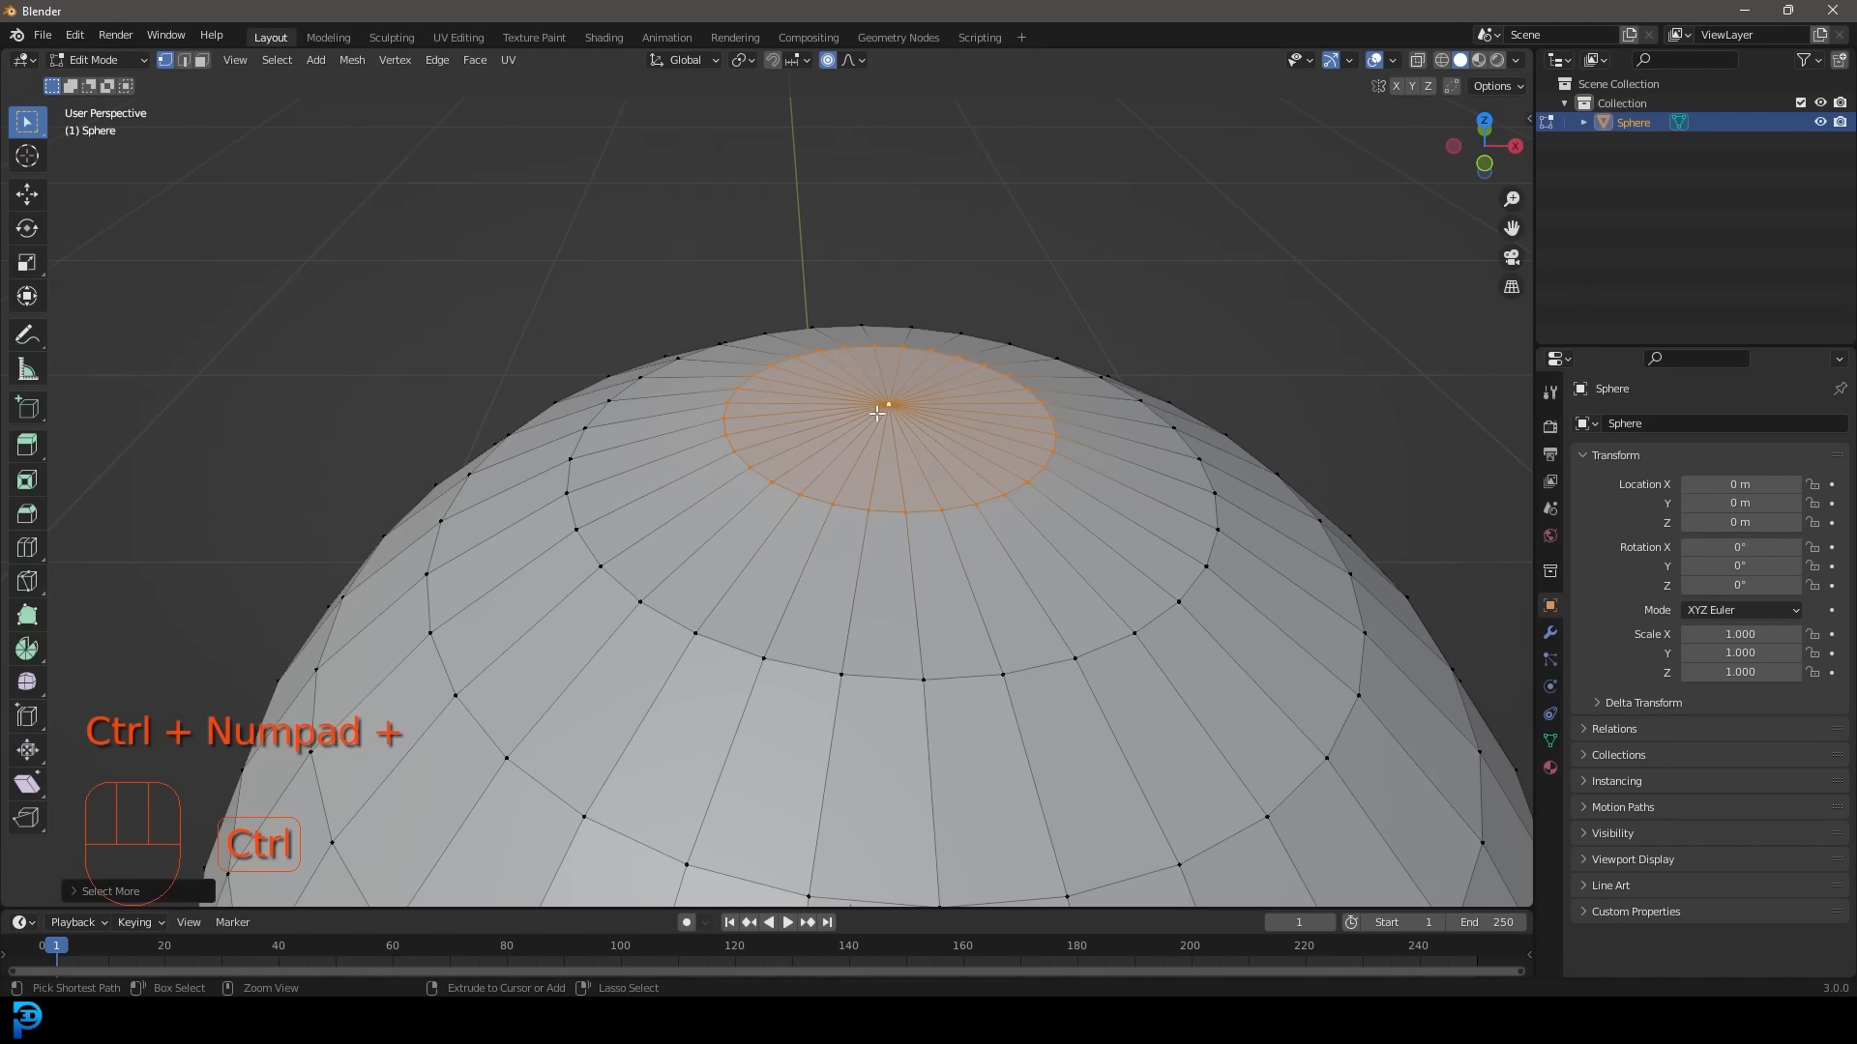
pyautogui.press('ctrl+KP_Add')
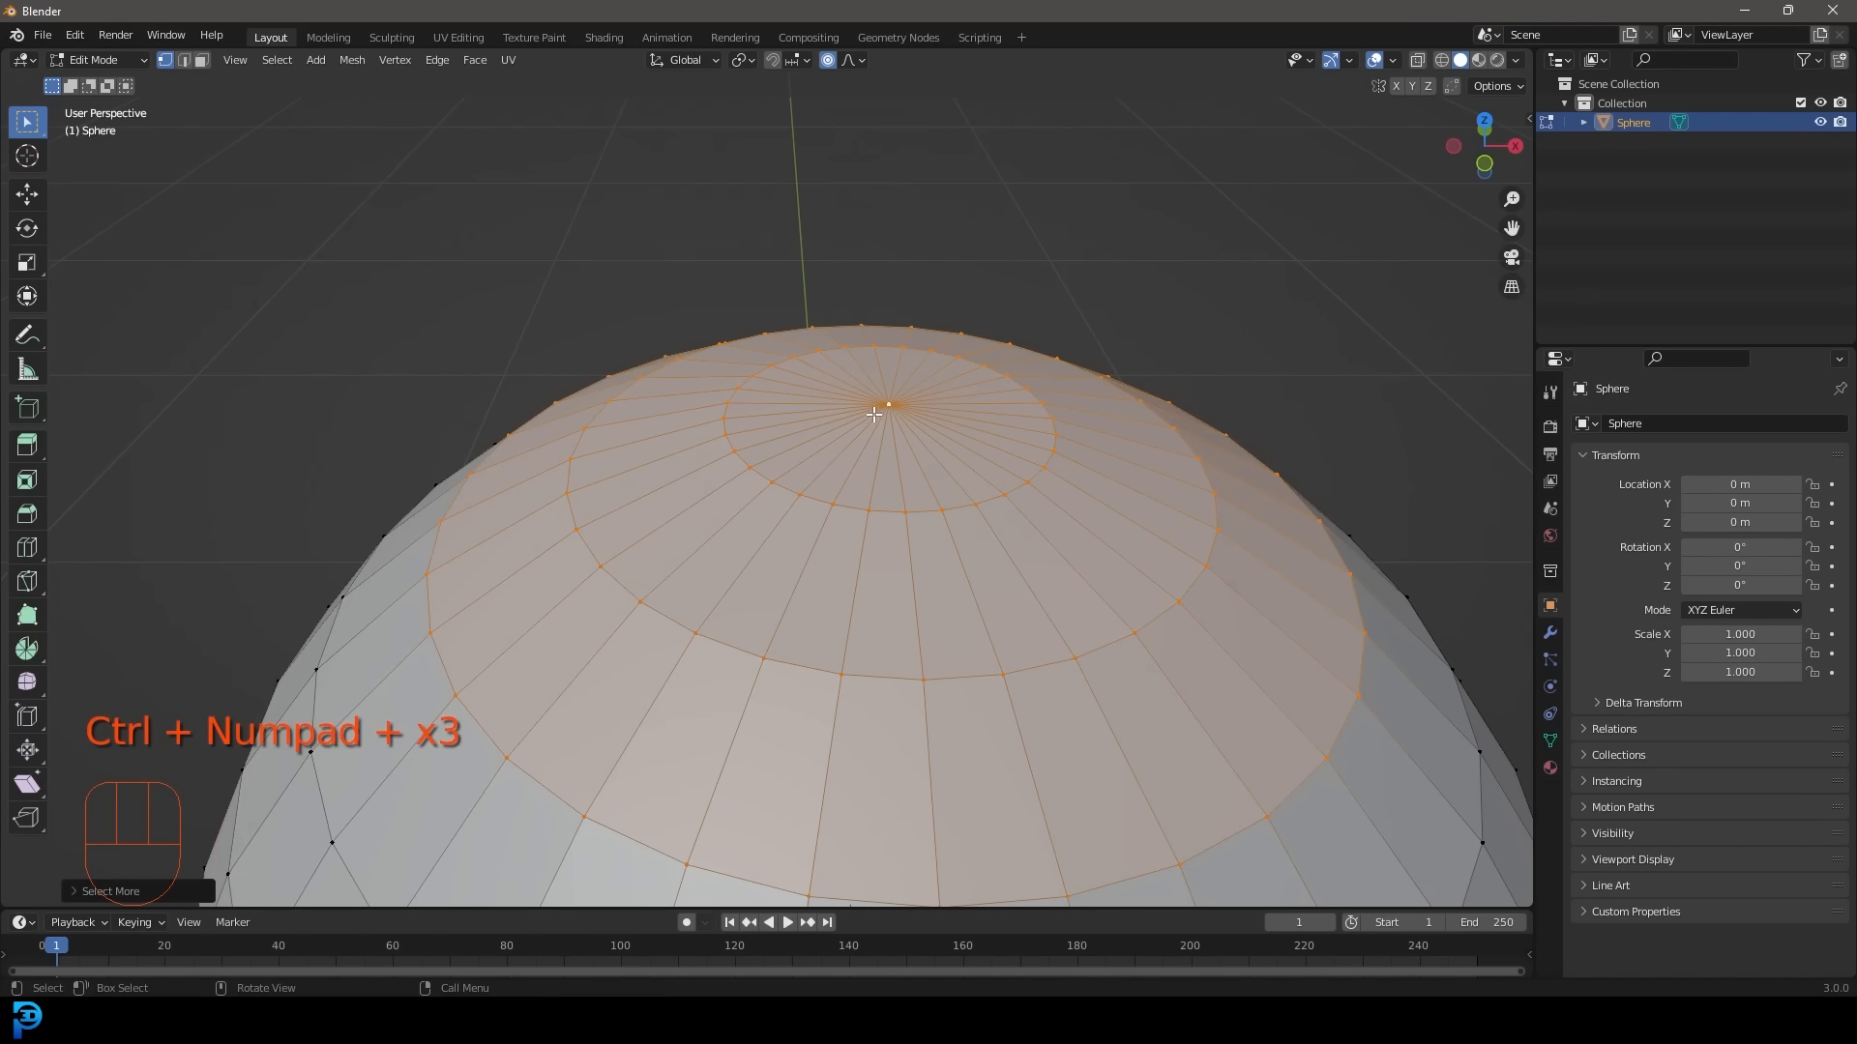
pyautogui.moveTo(876, 414); pyautogui.dragTo(896, 591, button='middle')
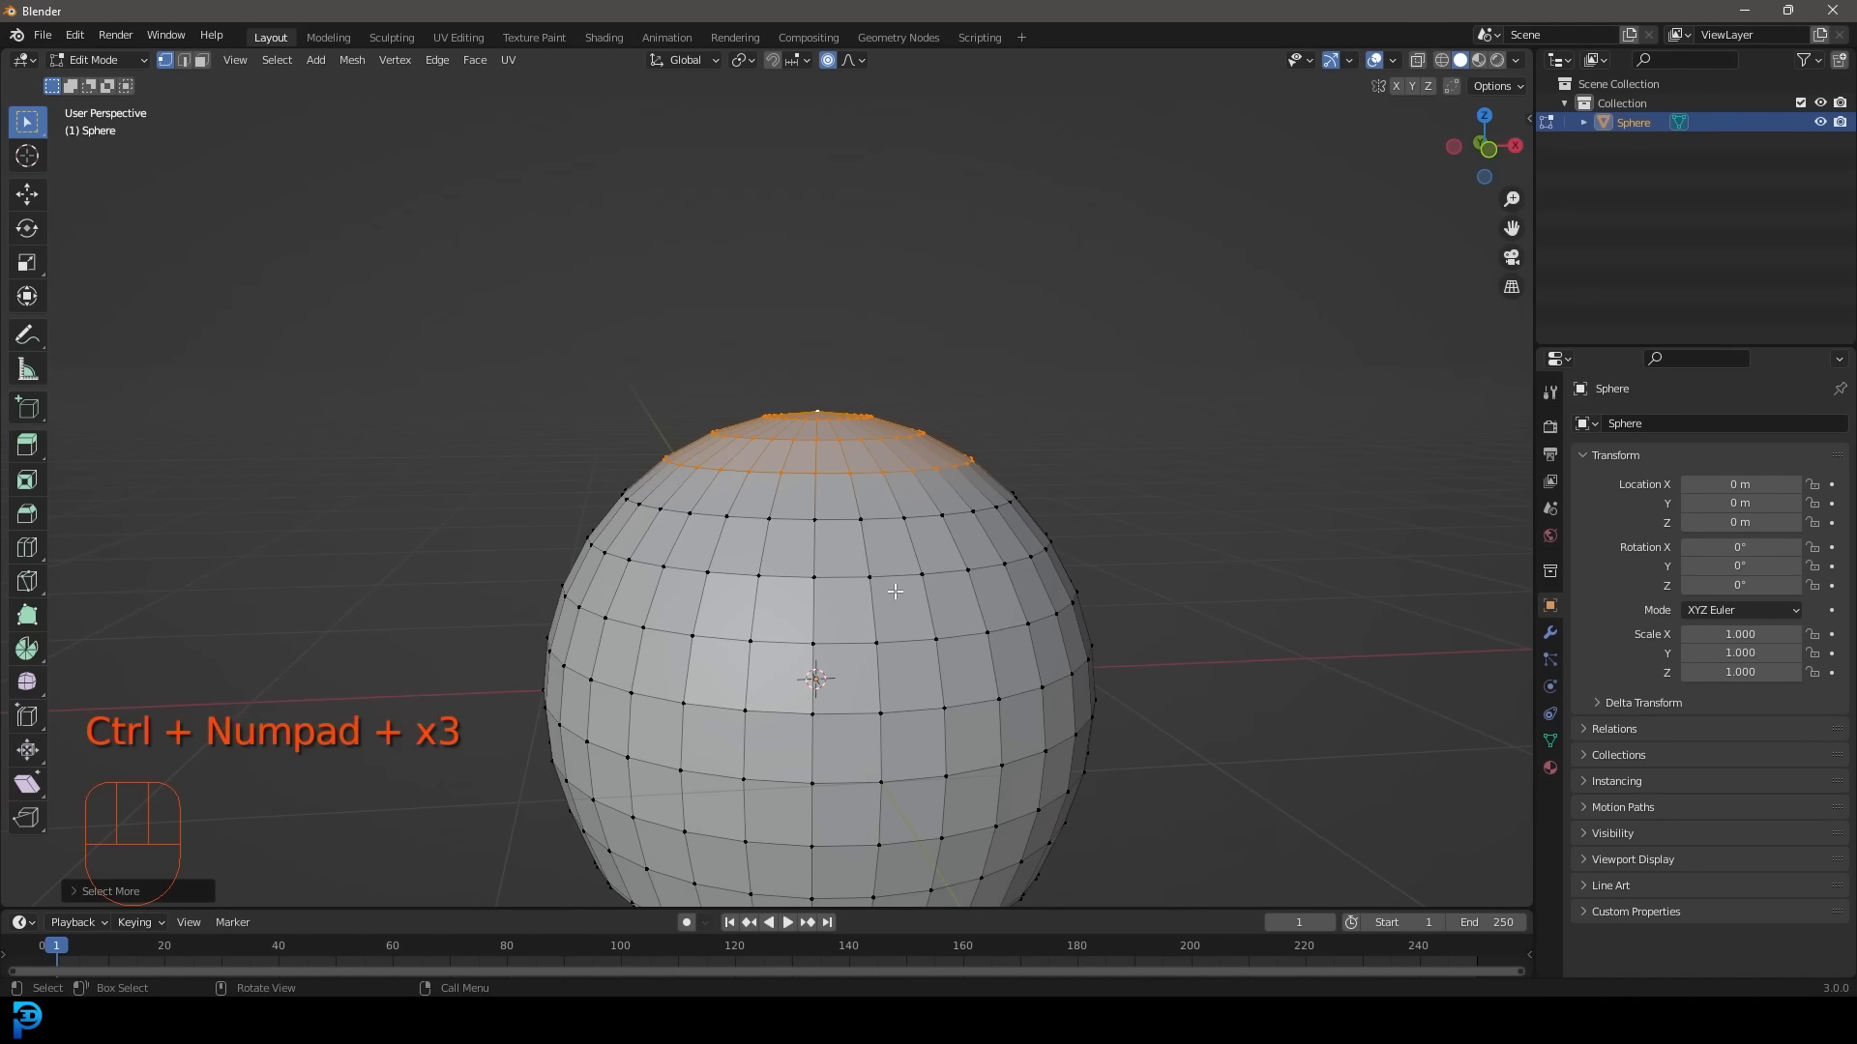
pyautogui.press('ctrl+KP_Add')
pyautogui.press('KP_1')
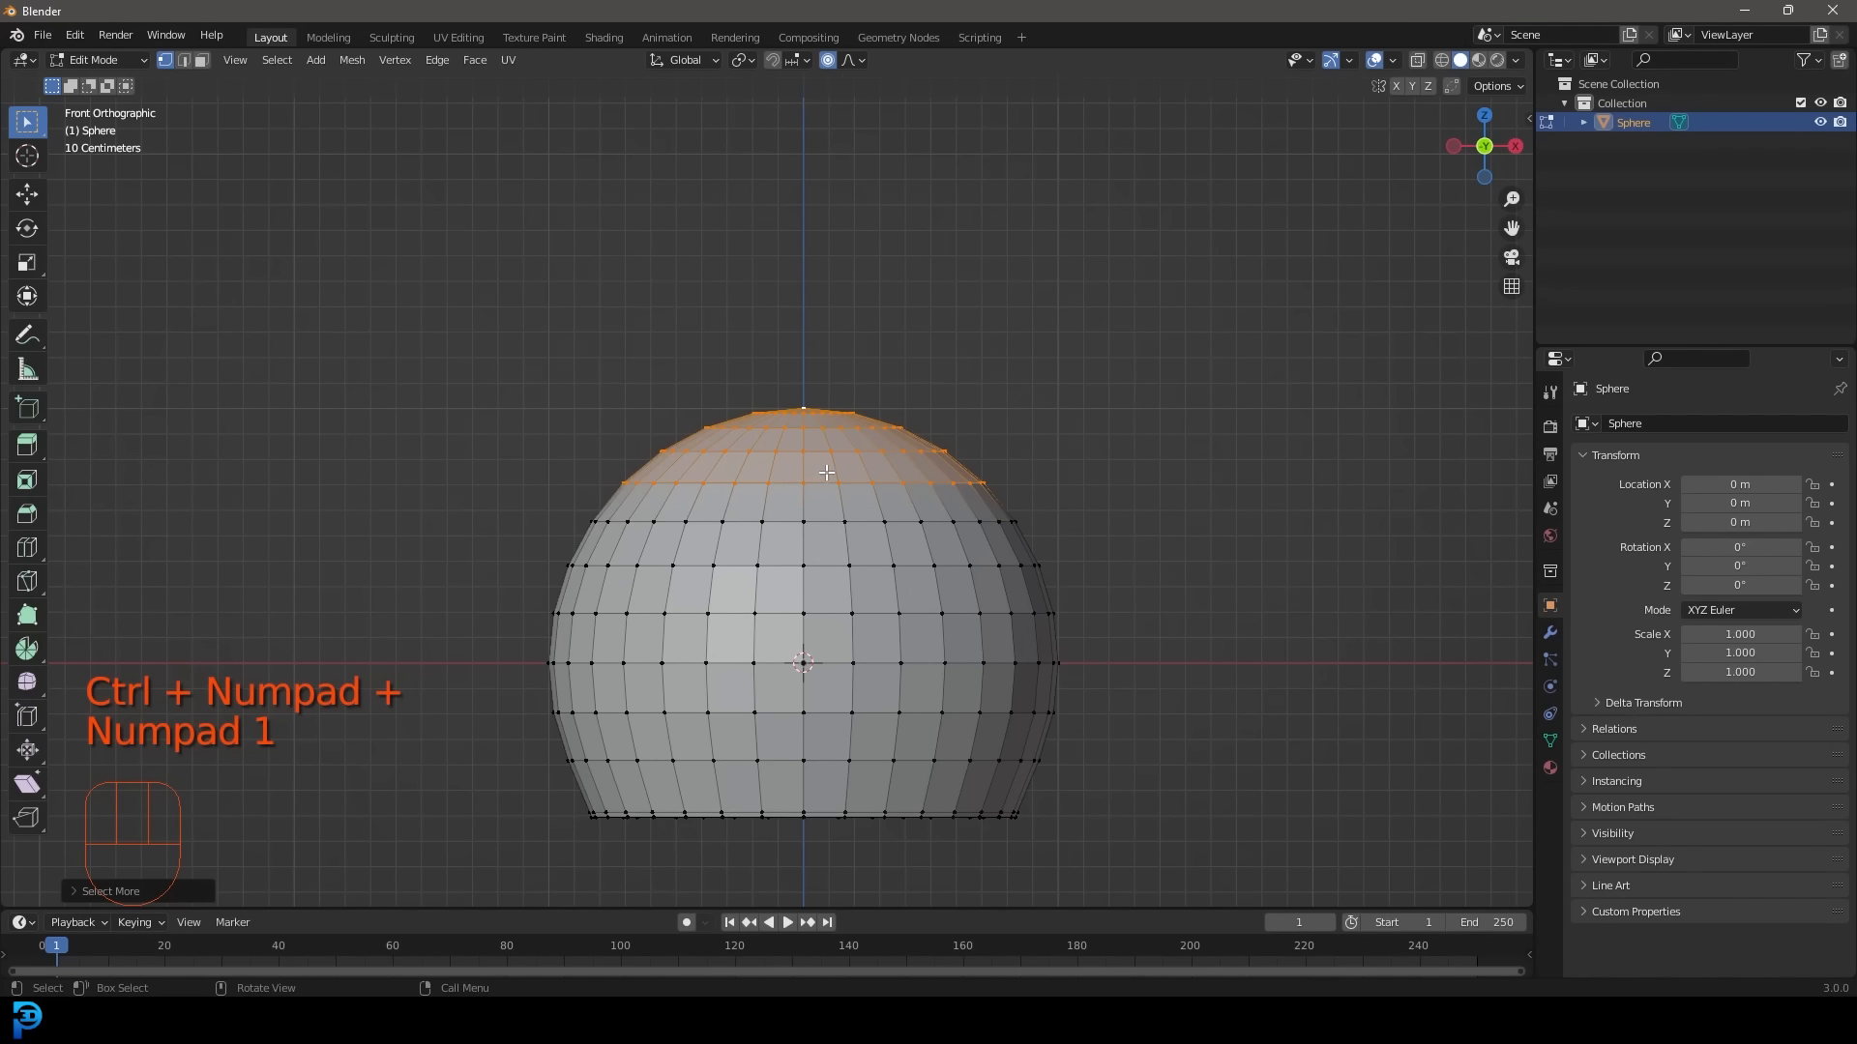
pyautogui.scroll(4, 826, 472)
pyautogui.press('x')
pyautogui.click(893, 418)
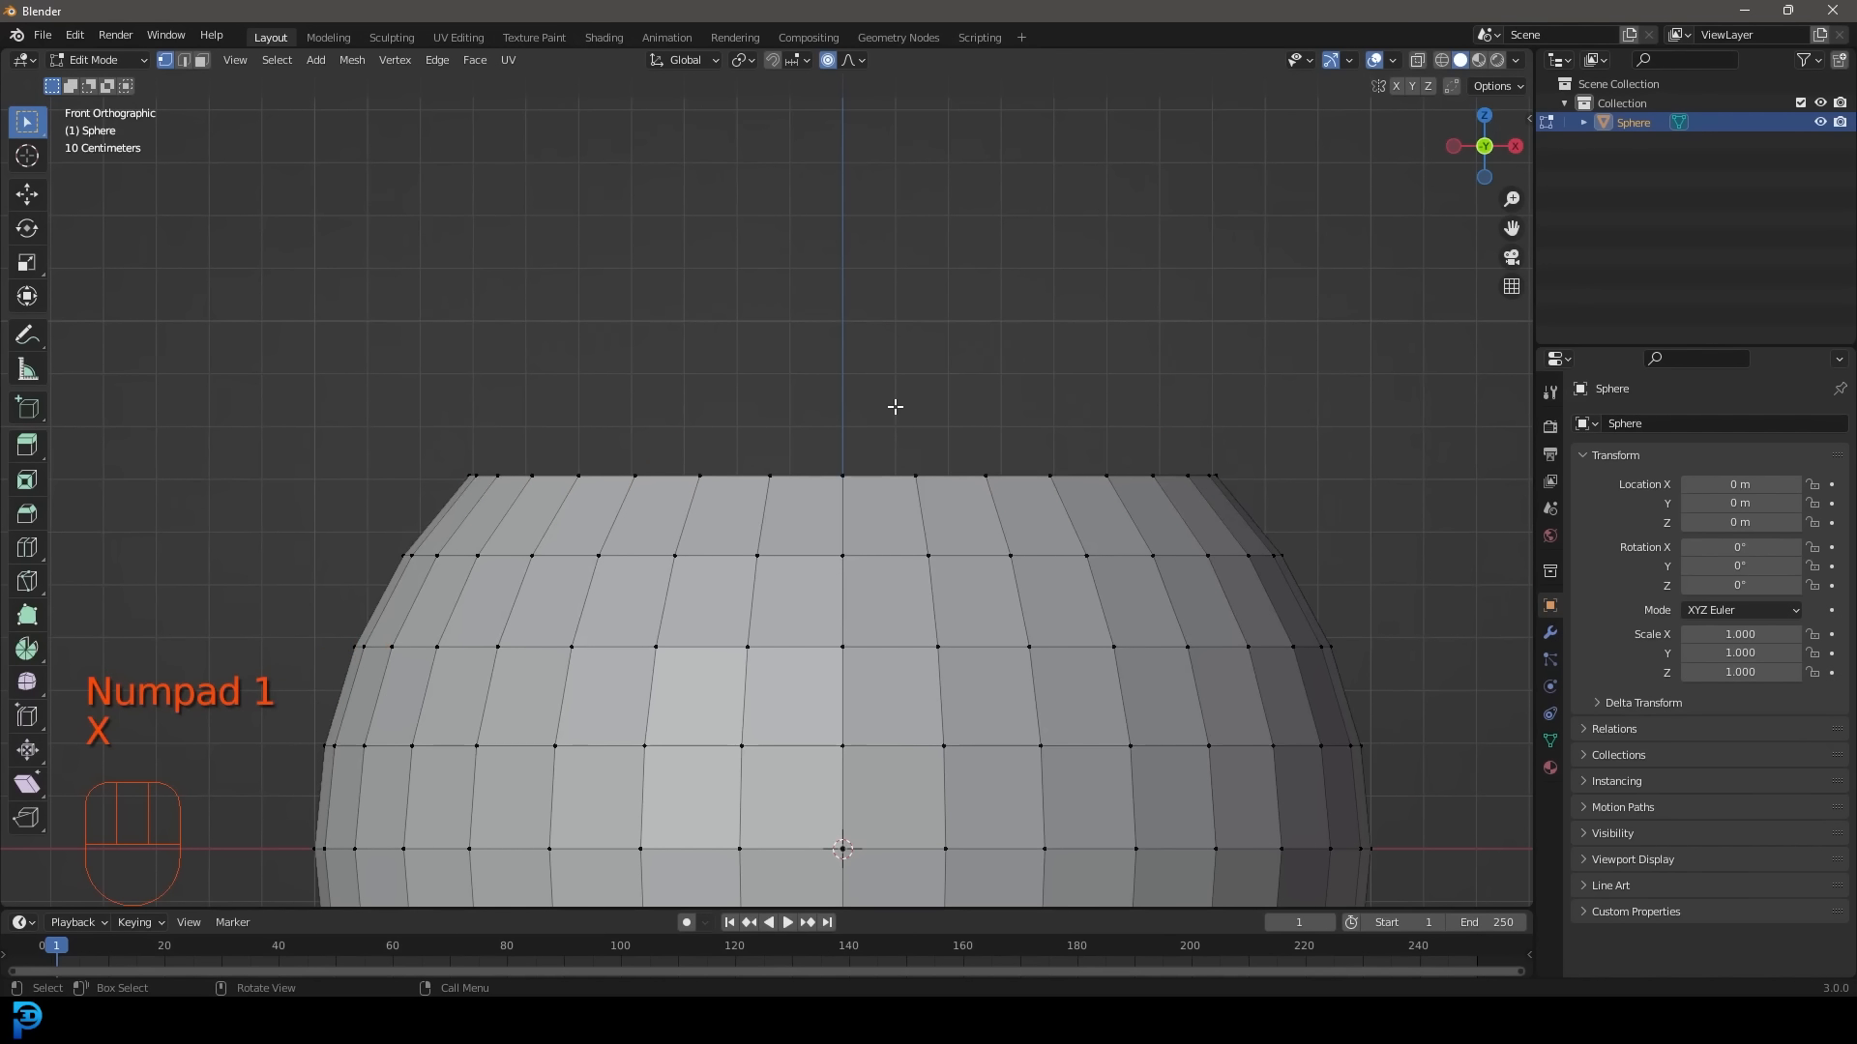
# Turn off proportional editing, then extrude the open top edge loop outward by scaling it to about 1.14.
pyautogui.click(827, 60)
pyautogui.scroll(-3, 872, 542)
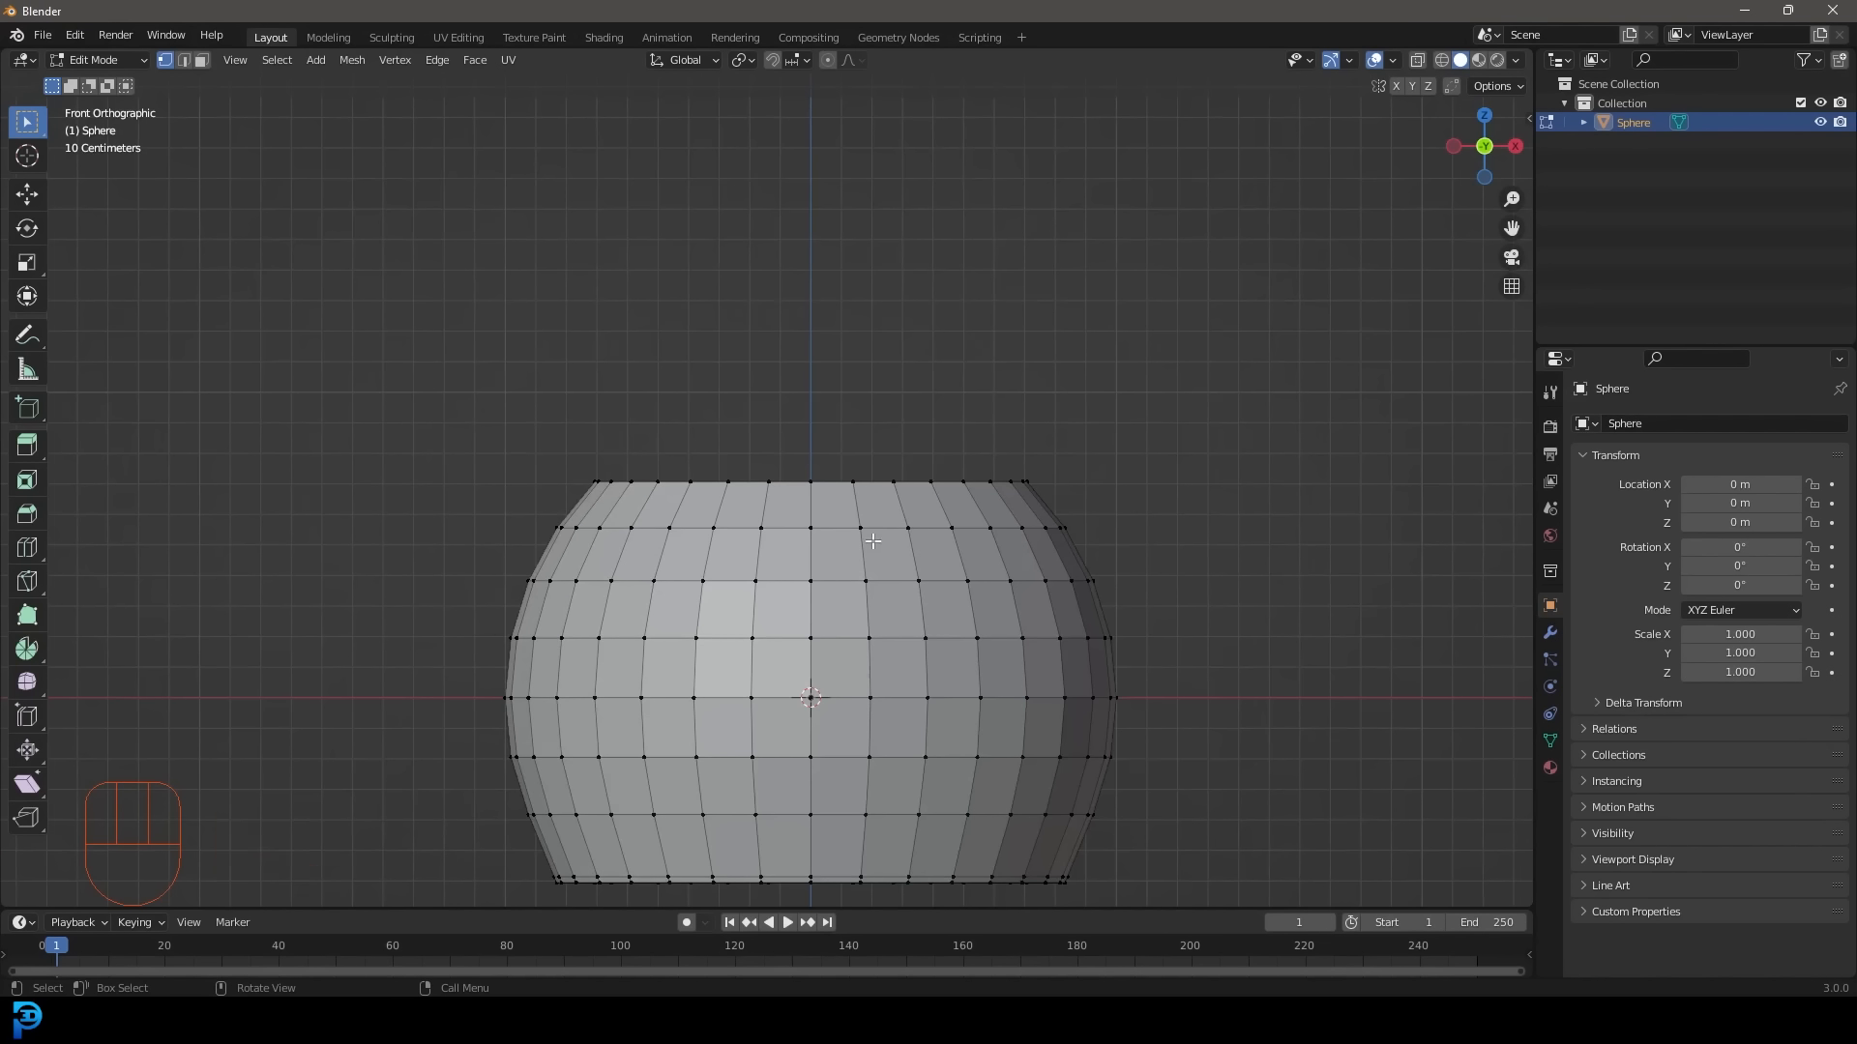
pyautogui.scroll(2, 872, 542)
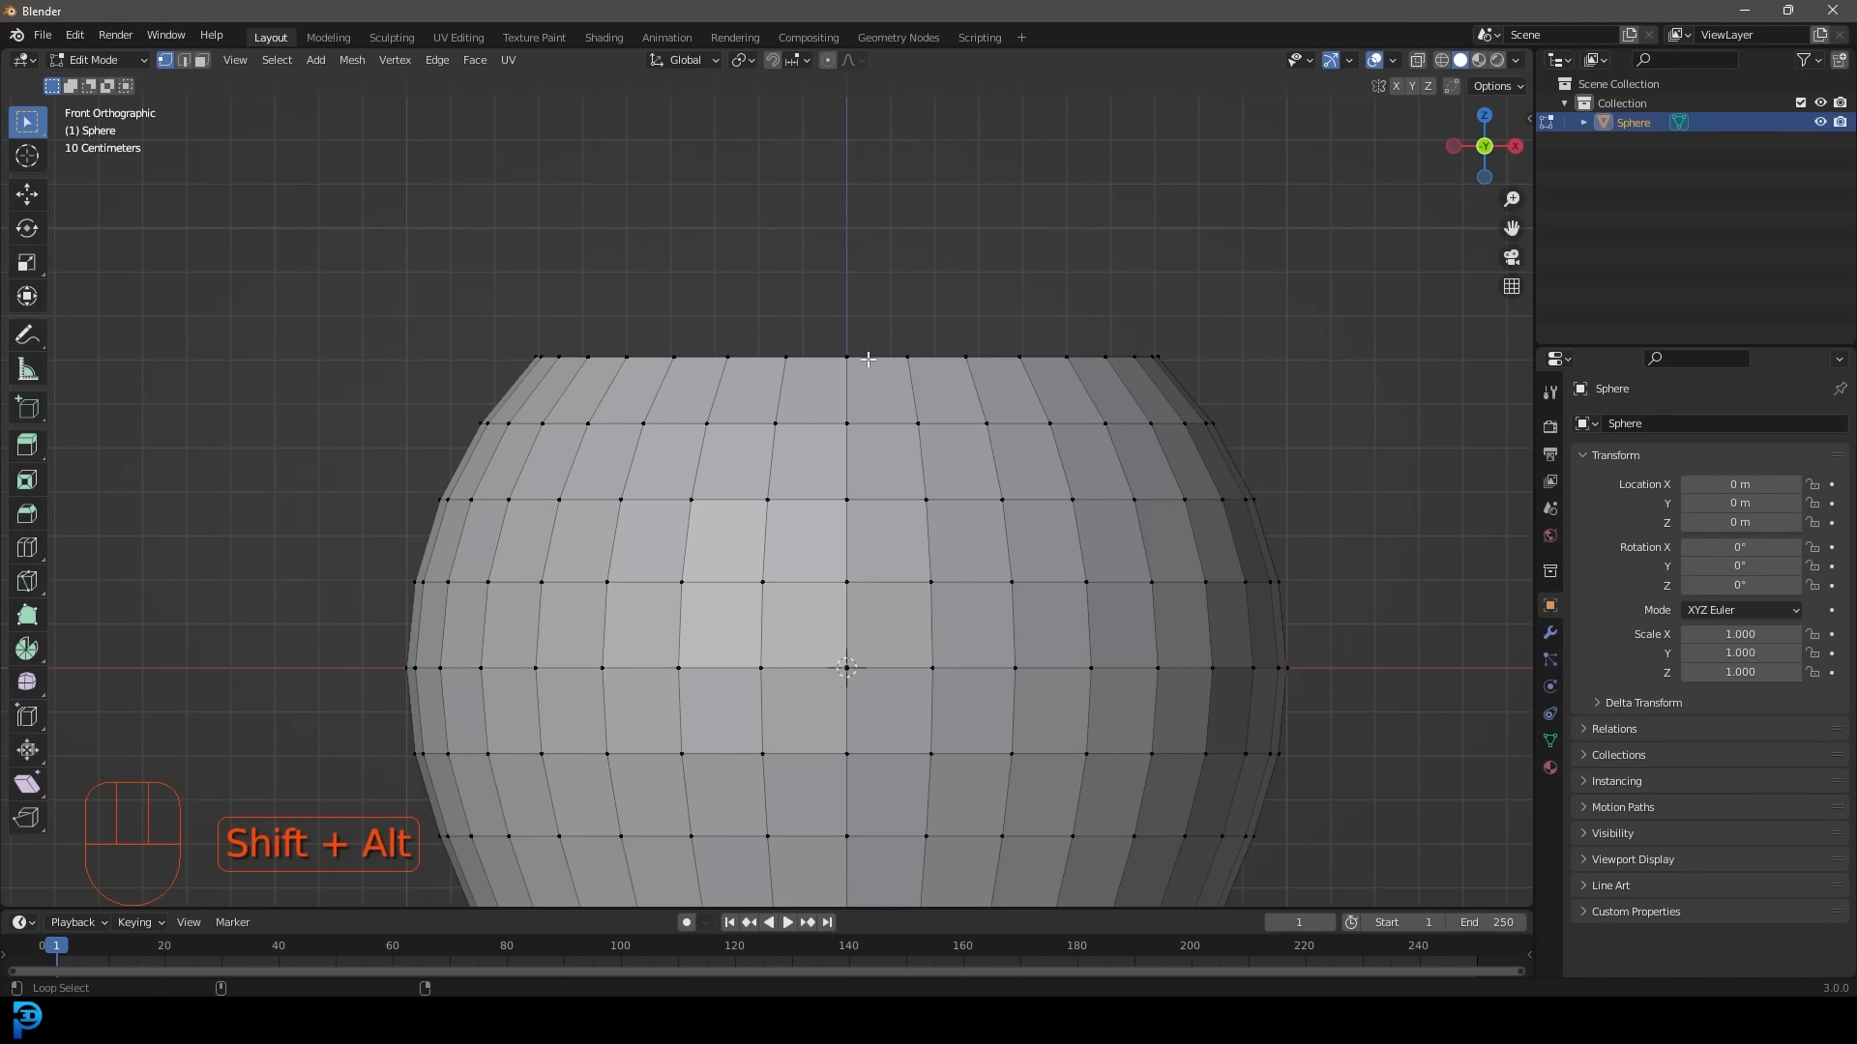
pyautogui.keyDown('alt'); pyautogui.keyDown('shift'); pyautogui.click(867, 359); pyautogui.keyUp('shift'); pyautogui.keyUp('alt')
pyautogui.scroll(-2, 968, 426)
pyautogui.scroll(1, 967, 430)
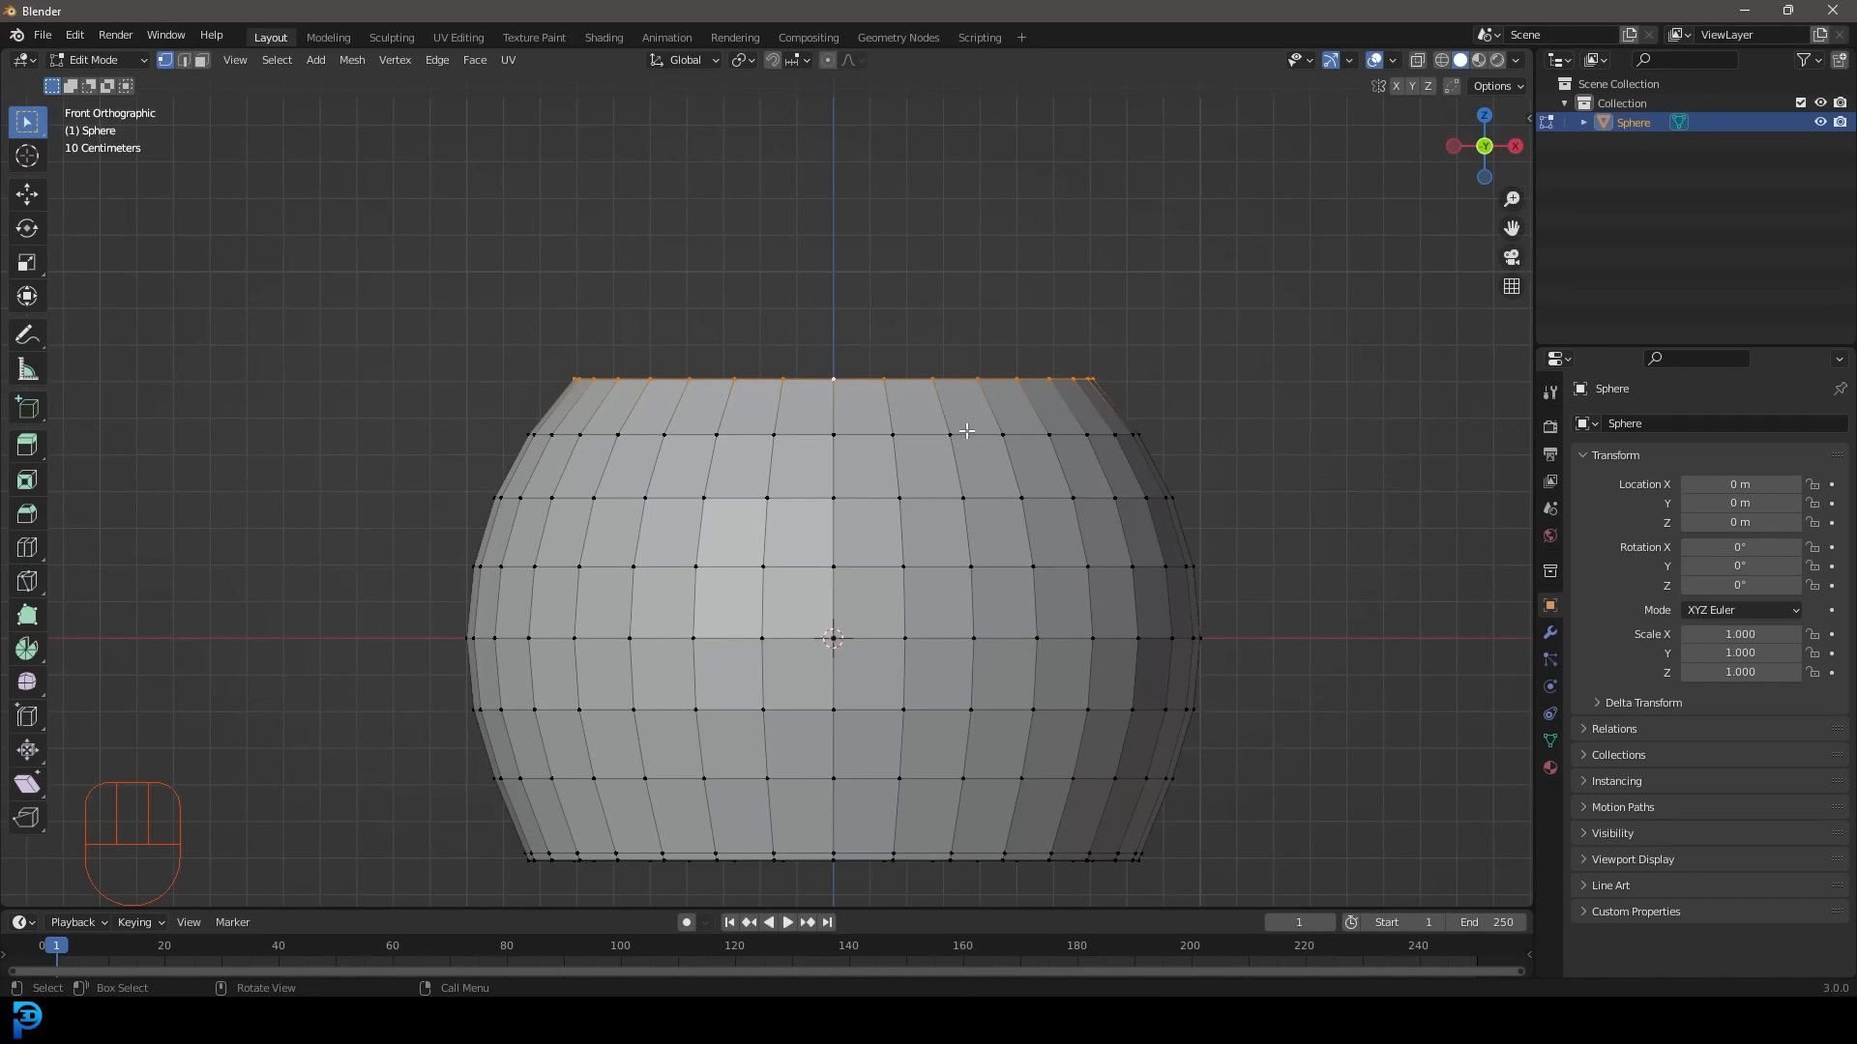
pyautogui.press('e')
pyautogui.press('s')
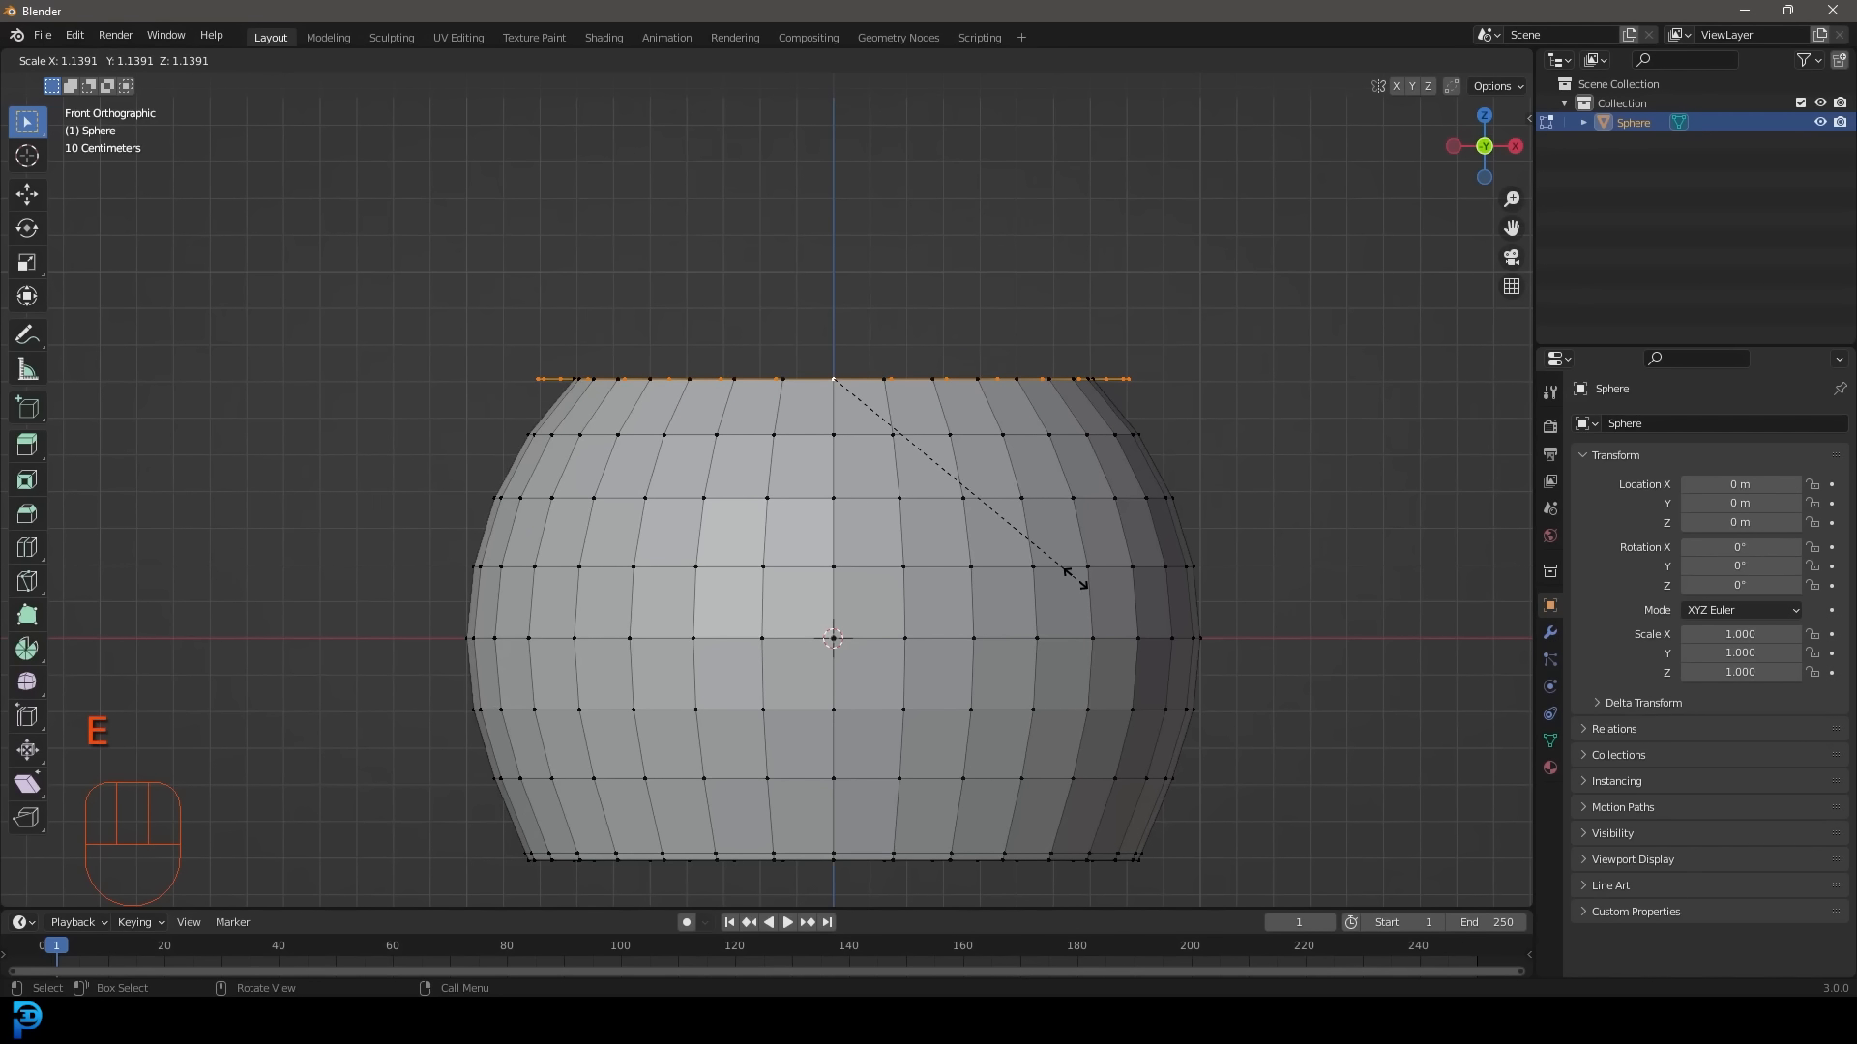
pyautogui.click(1075, 578)
# Move the extruded rim up about 0.15 m along Z to form a flared lip.
pyautogui.press('g')
pyautogui.press('z')
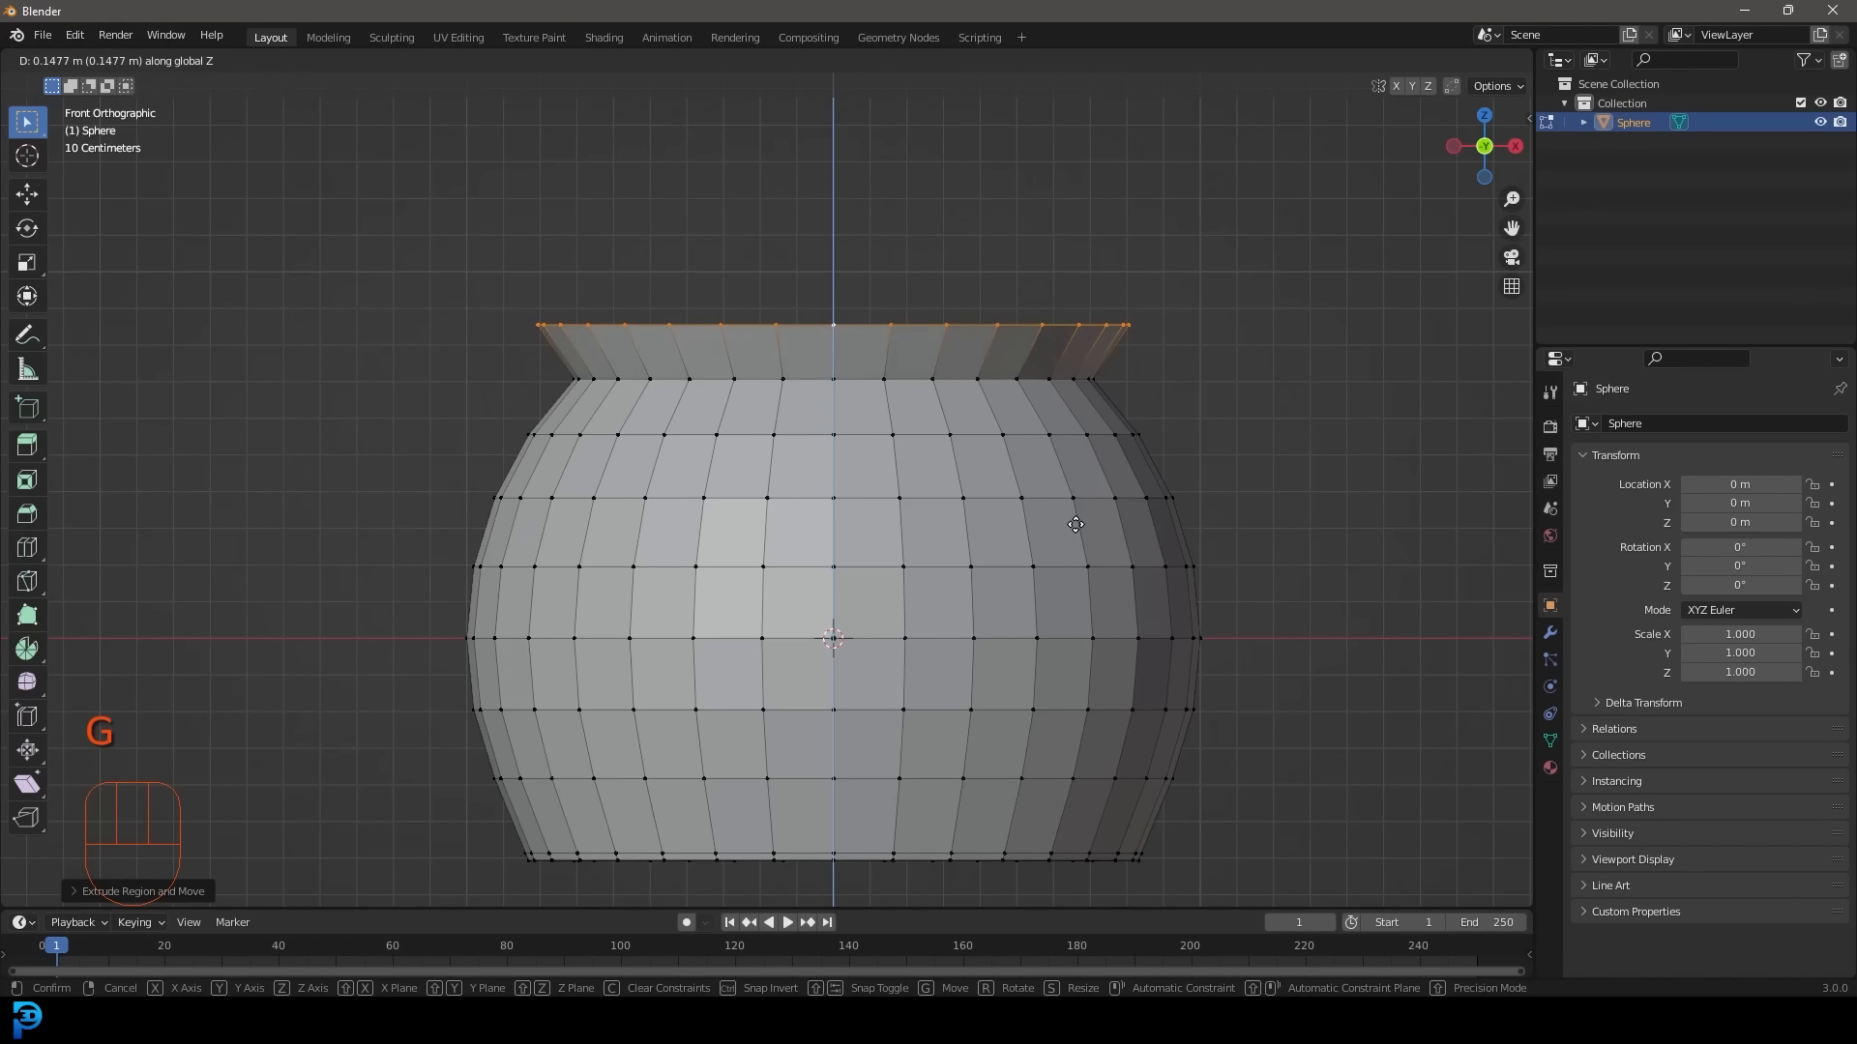
pyautogui.click(1078, 530)
pyautogui.scroll(-4, 953, 613)
pyautogui.scroll(4, 875, 423)
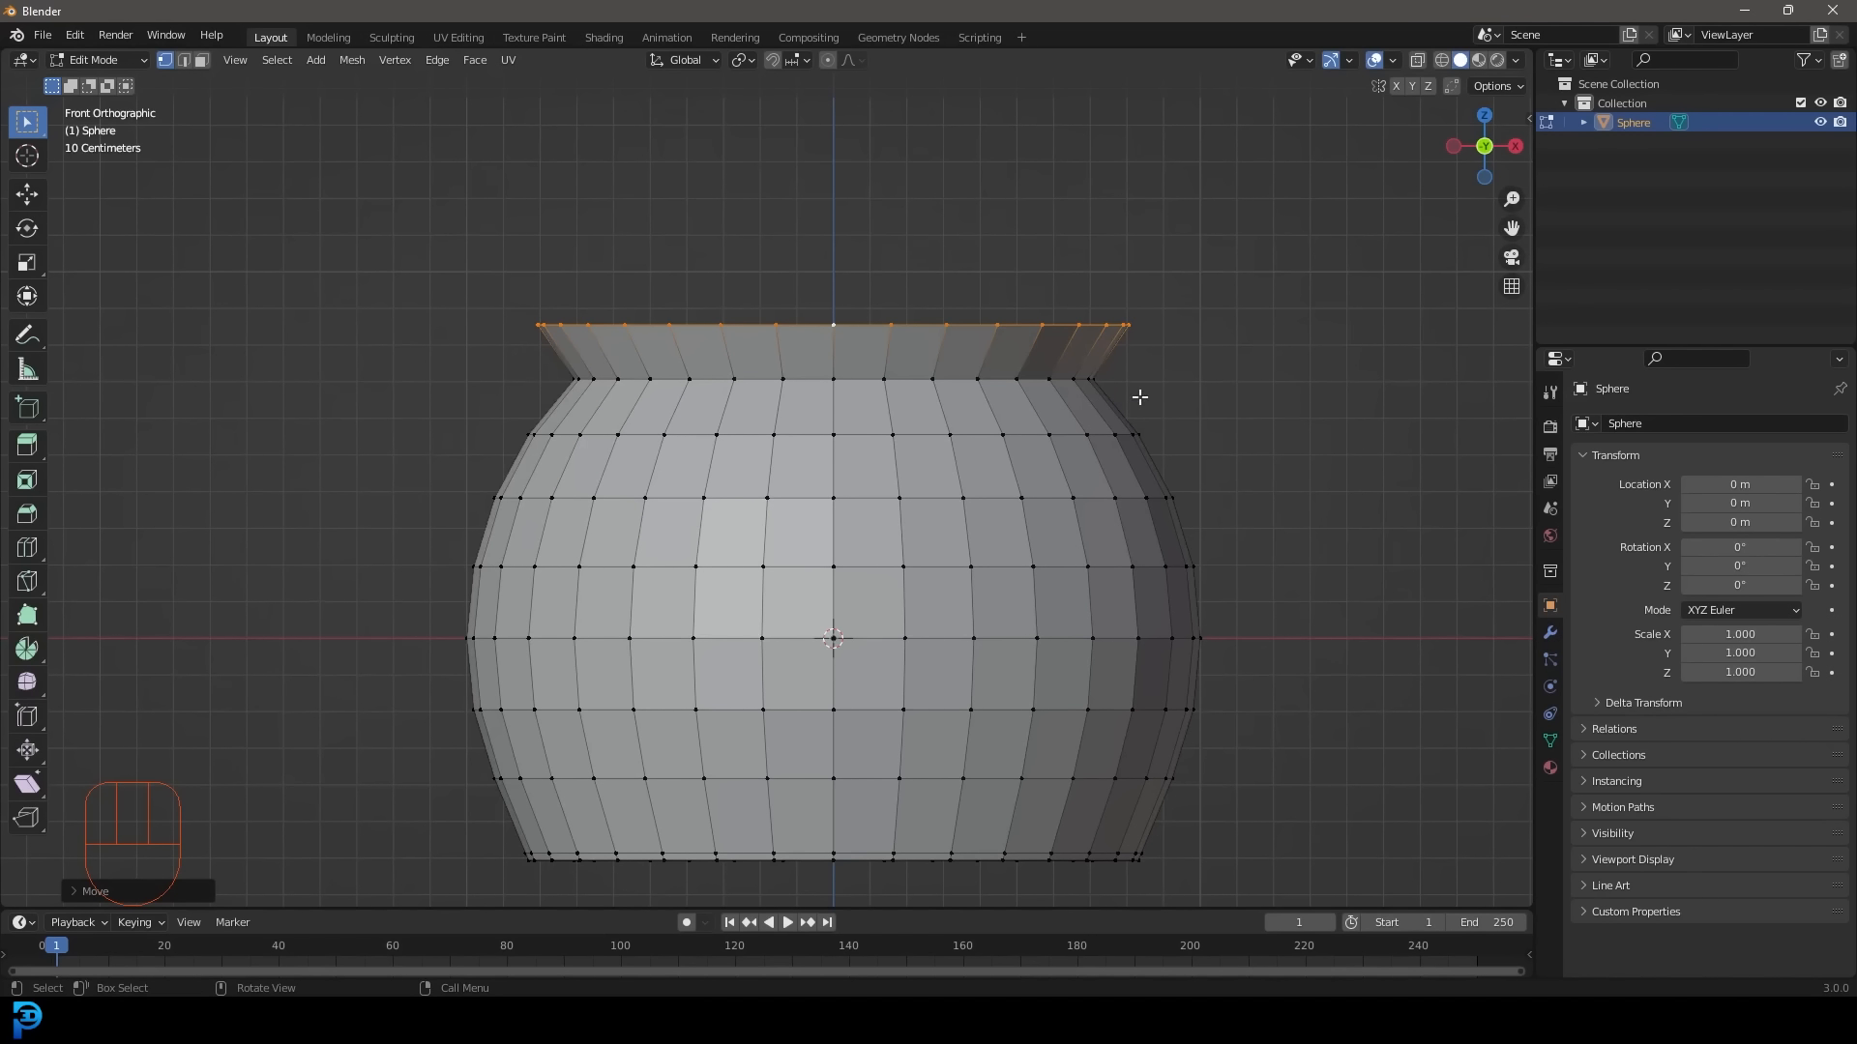
# Bevel only the neck edge loop below the lip with two segments and a width of about 0.08 m.
pyautogui.scroll(2, 1044, 424)
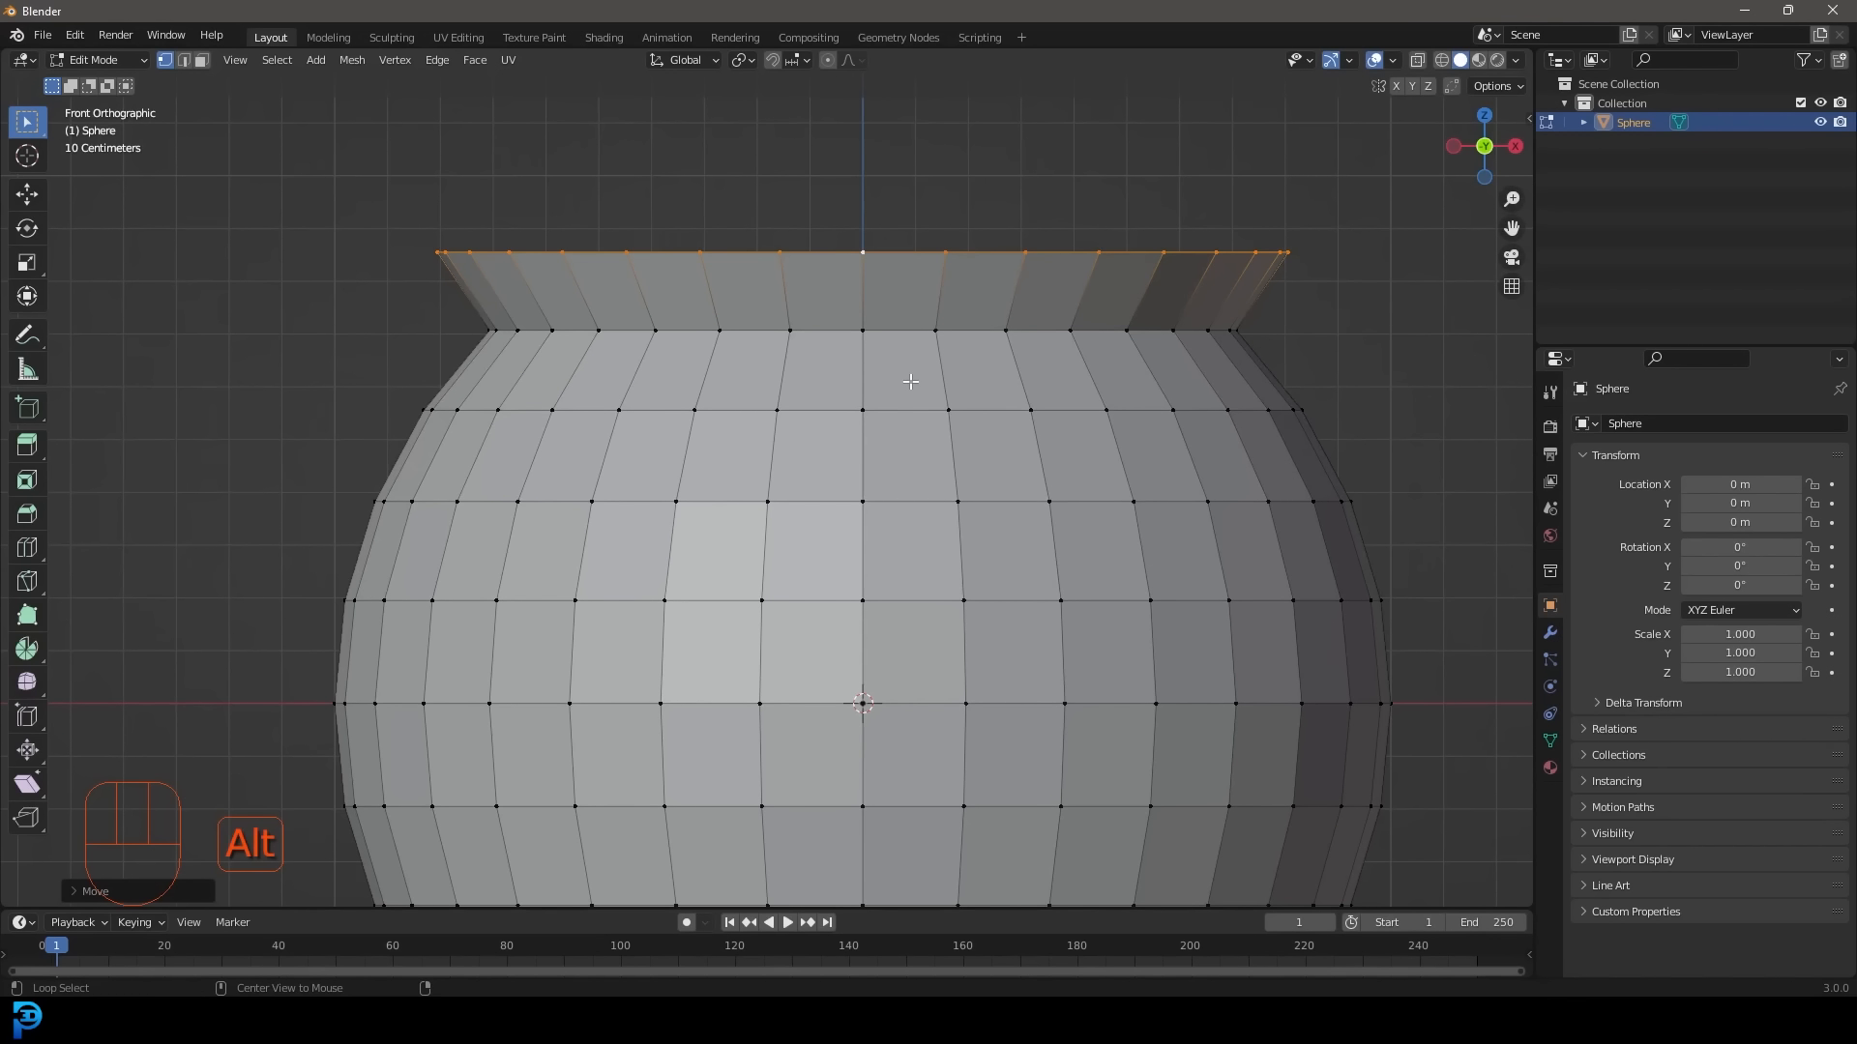
pyautogui.hotkey('alt', 'a')
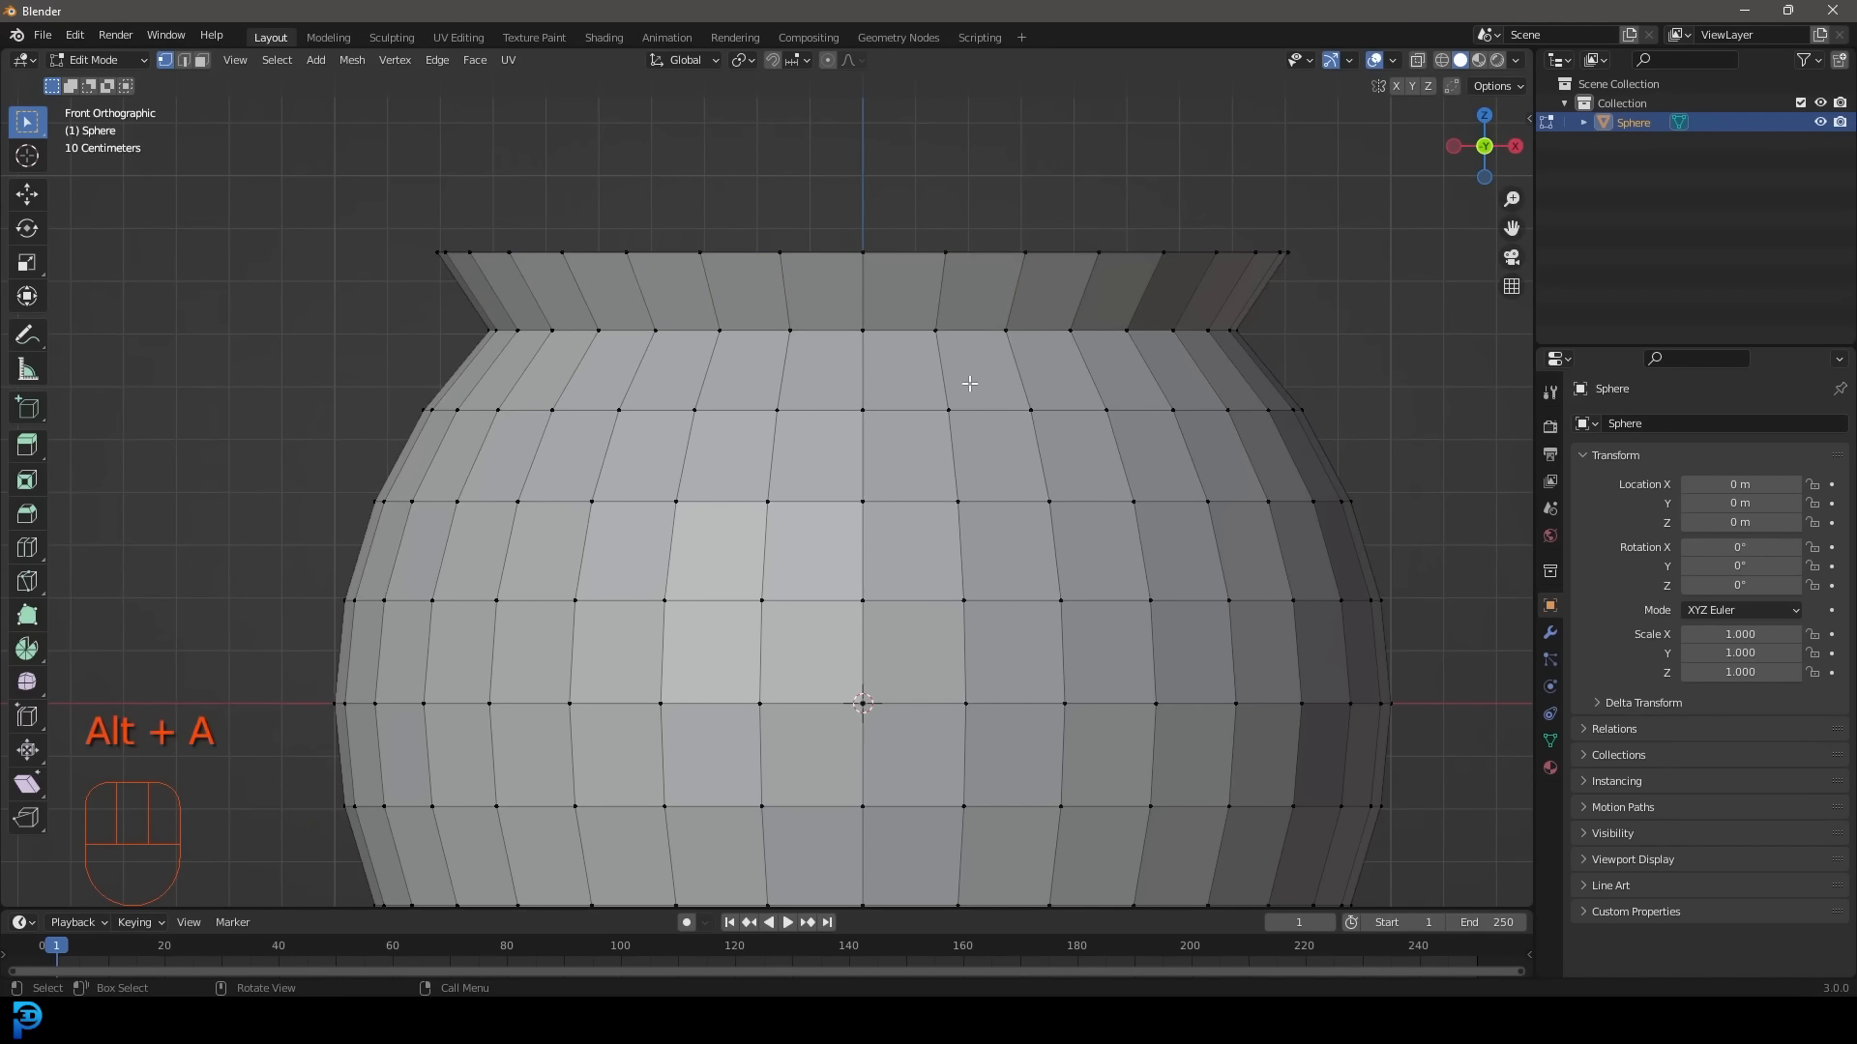
pyautogui.keyDown('alt'); pyautogui.keyDown('shift'); pyautogui.click(901, 330); pyautogui.keyUp('shift'); pyautogui.keyUp('alt')
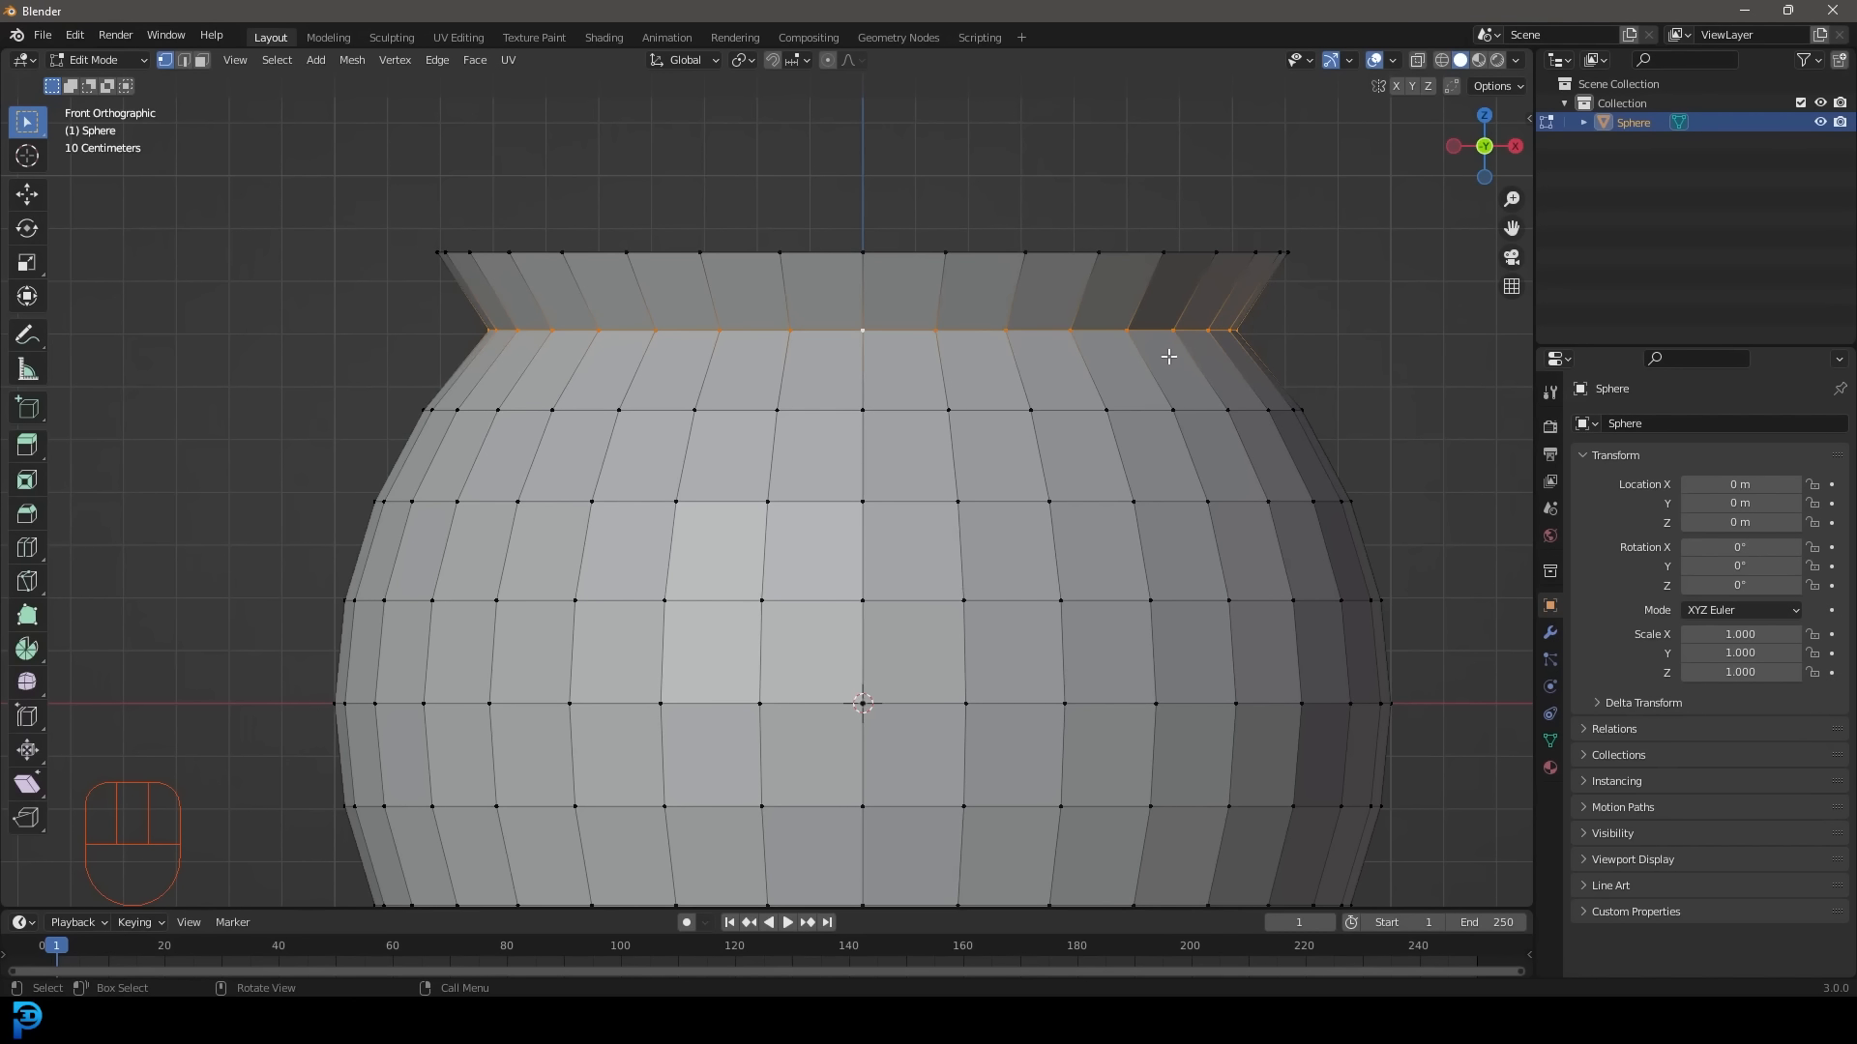
pyautogui.hotkey('ctrl', 'b')
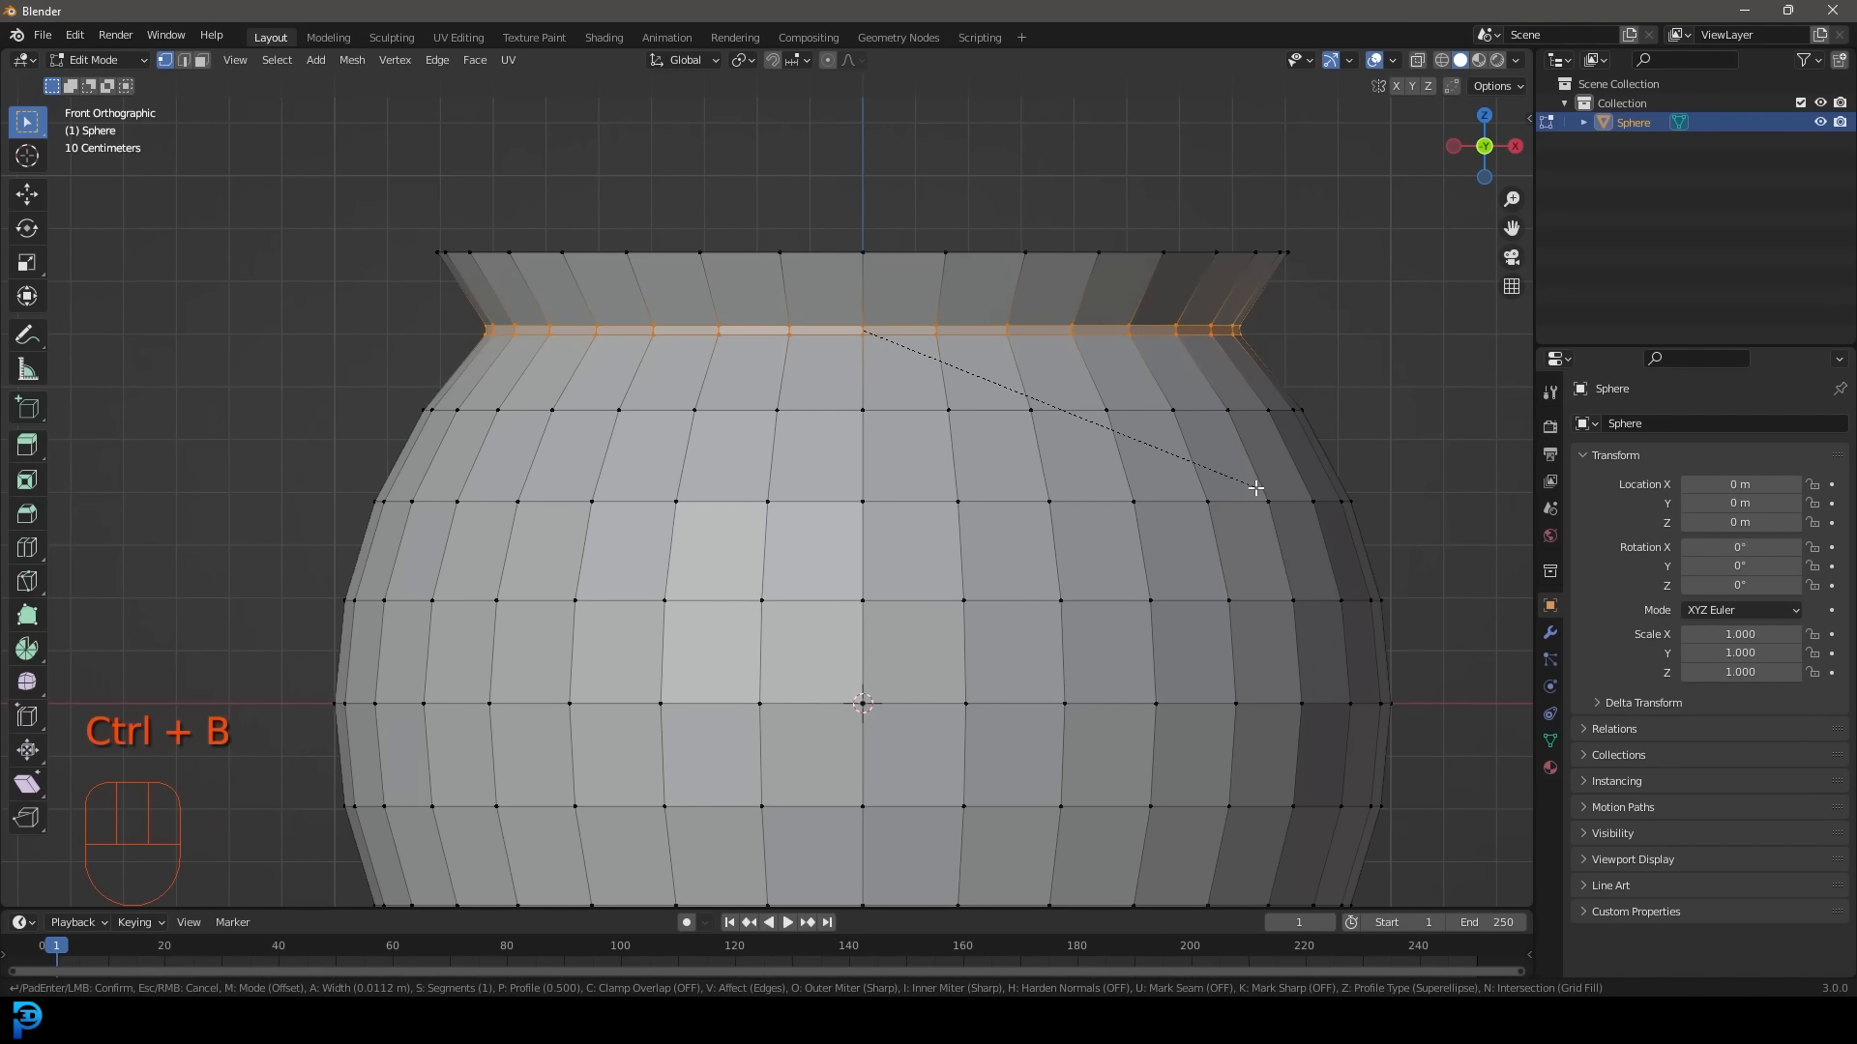
pyautogui.scroll(1, 1274, 519)
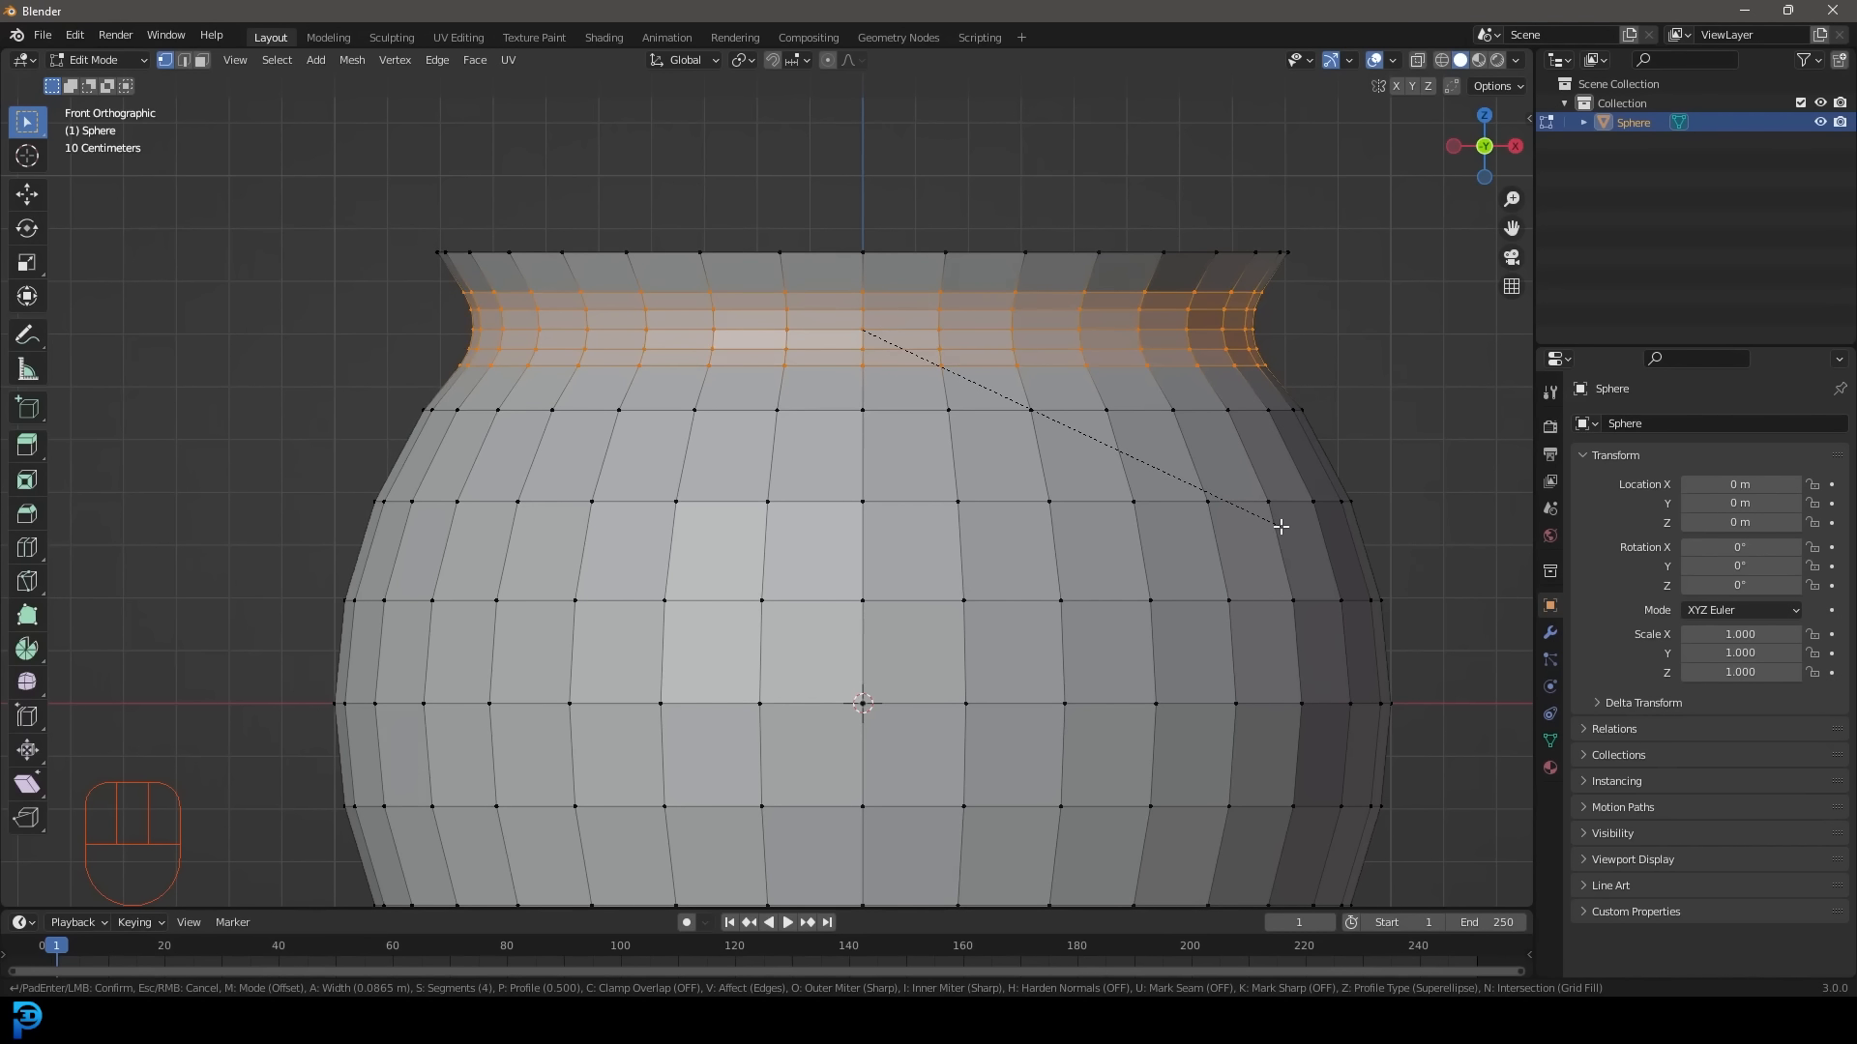
pyautogui.scroll(1, 1279, 522)
pyautogui.scroll(-1, 1280, 532)
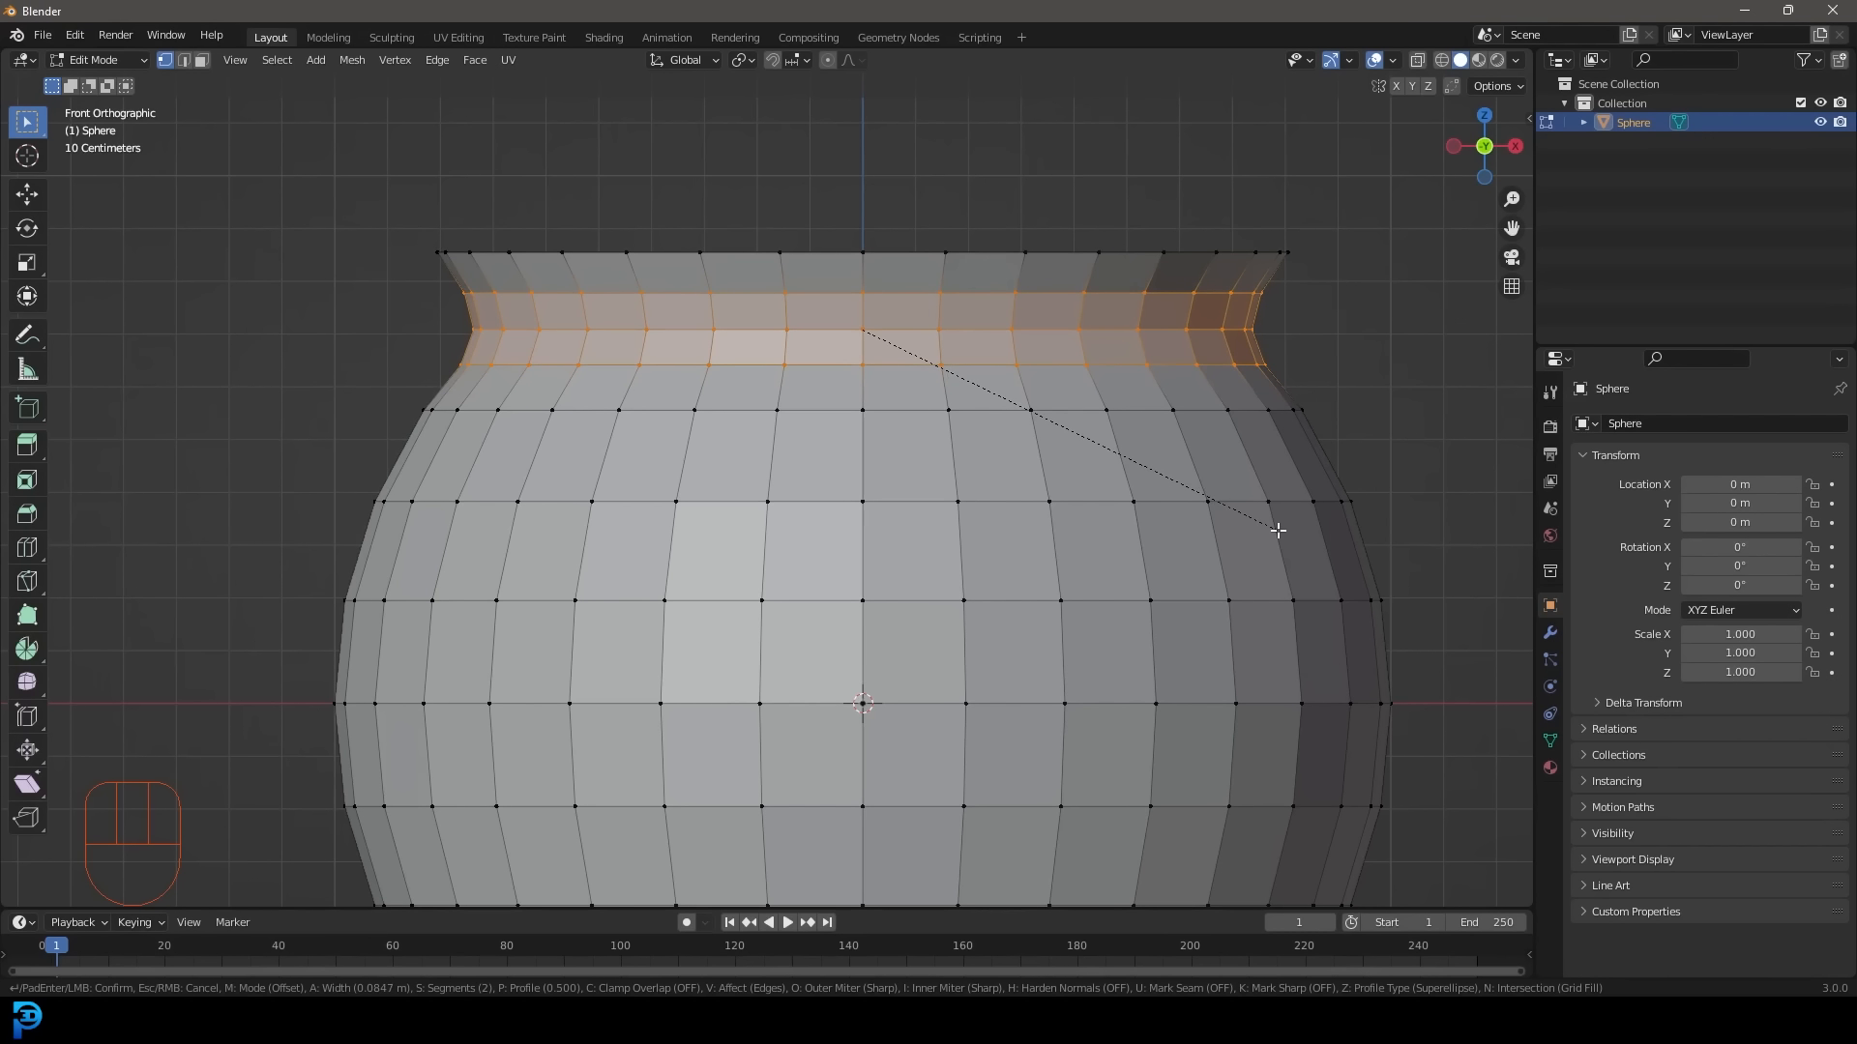
pyautogui.scroll(6, 1278, 531)
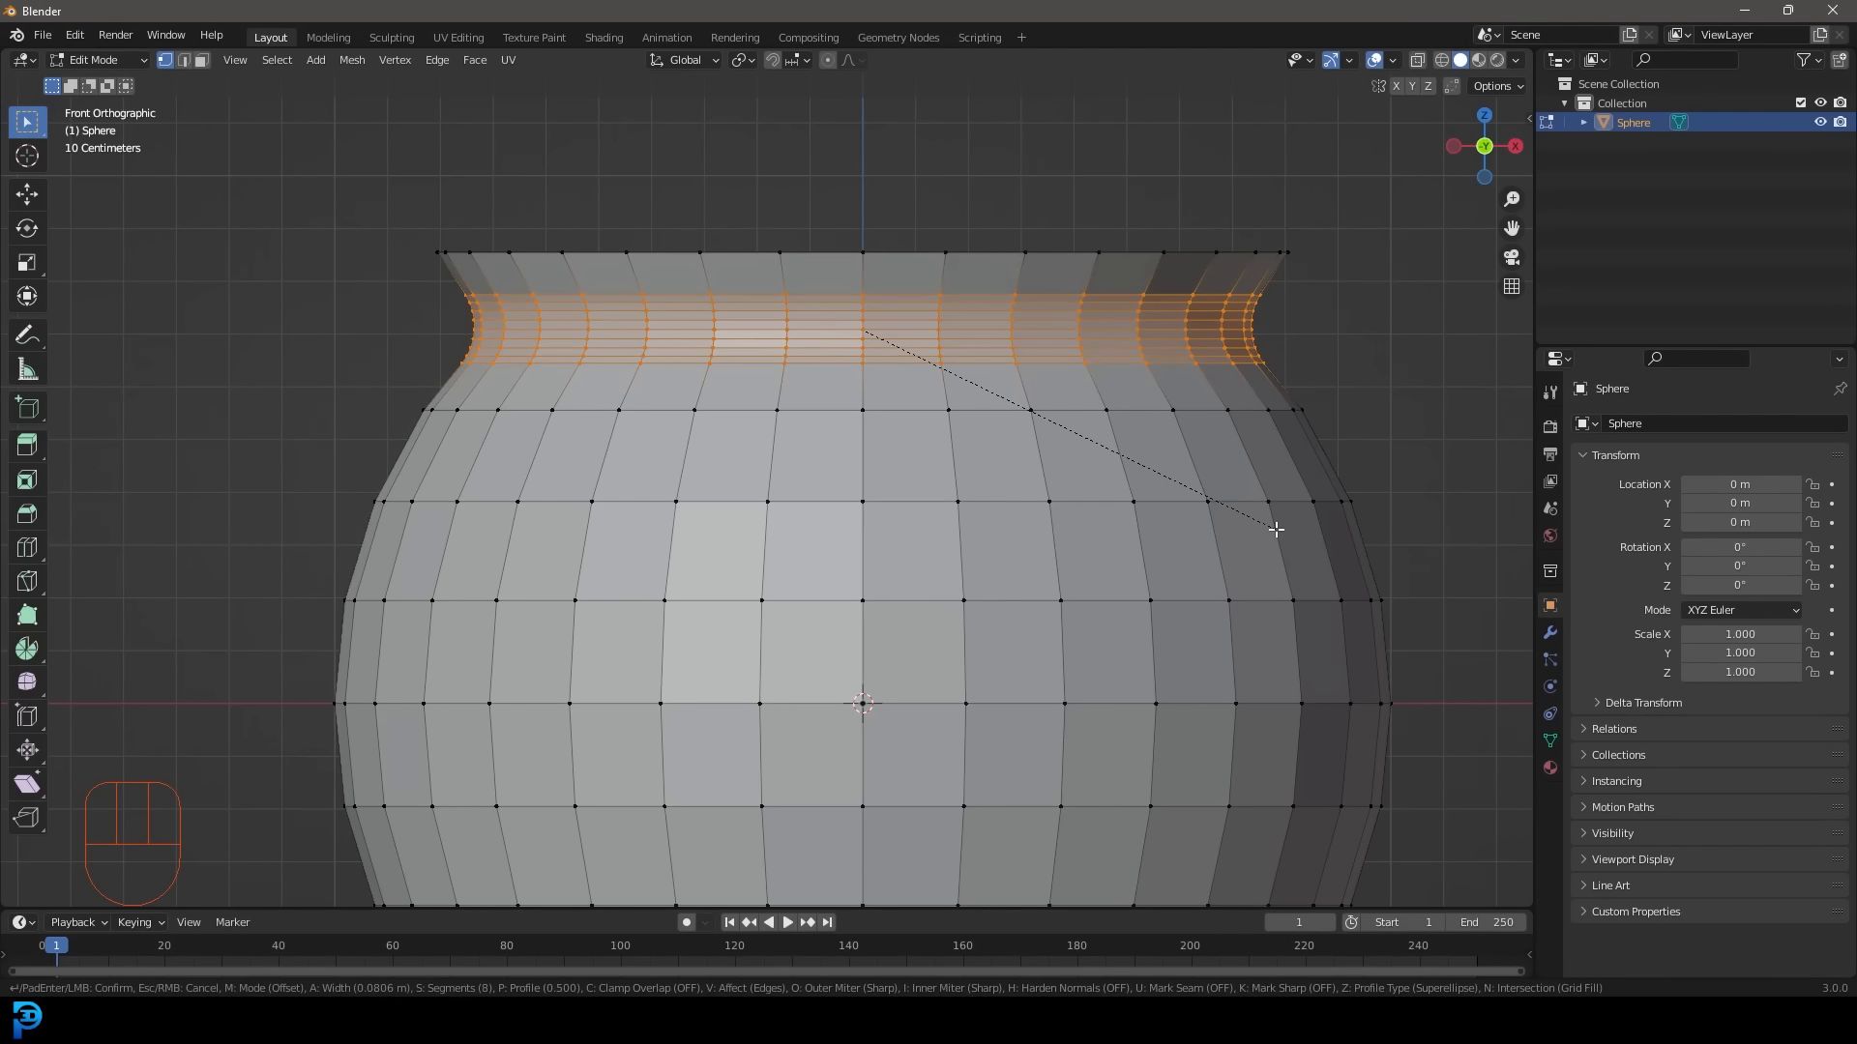
pyautogui.scroll(-6, 1276, 529)
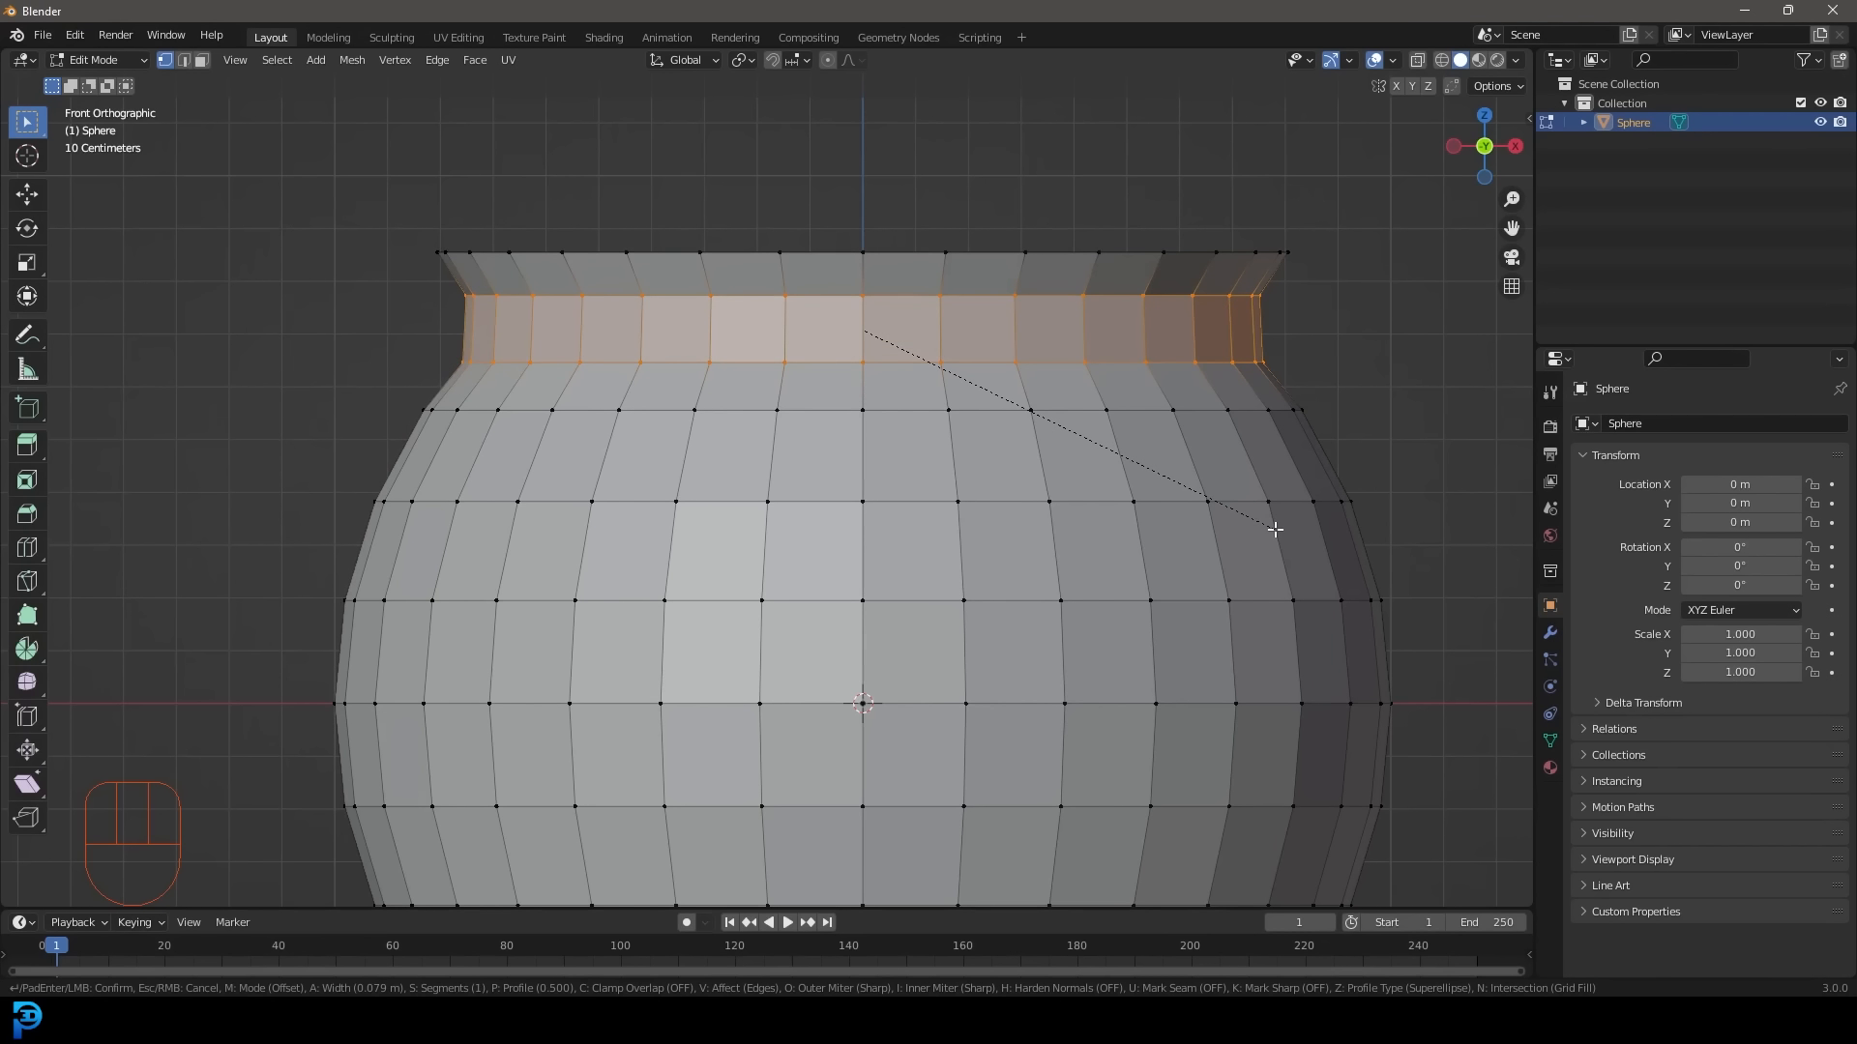
pyautogui.click(1275, 529)
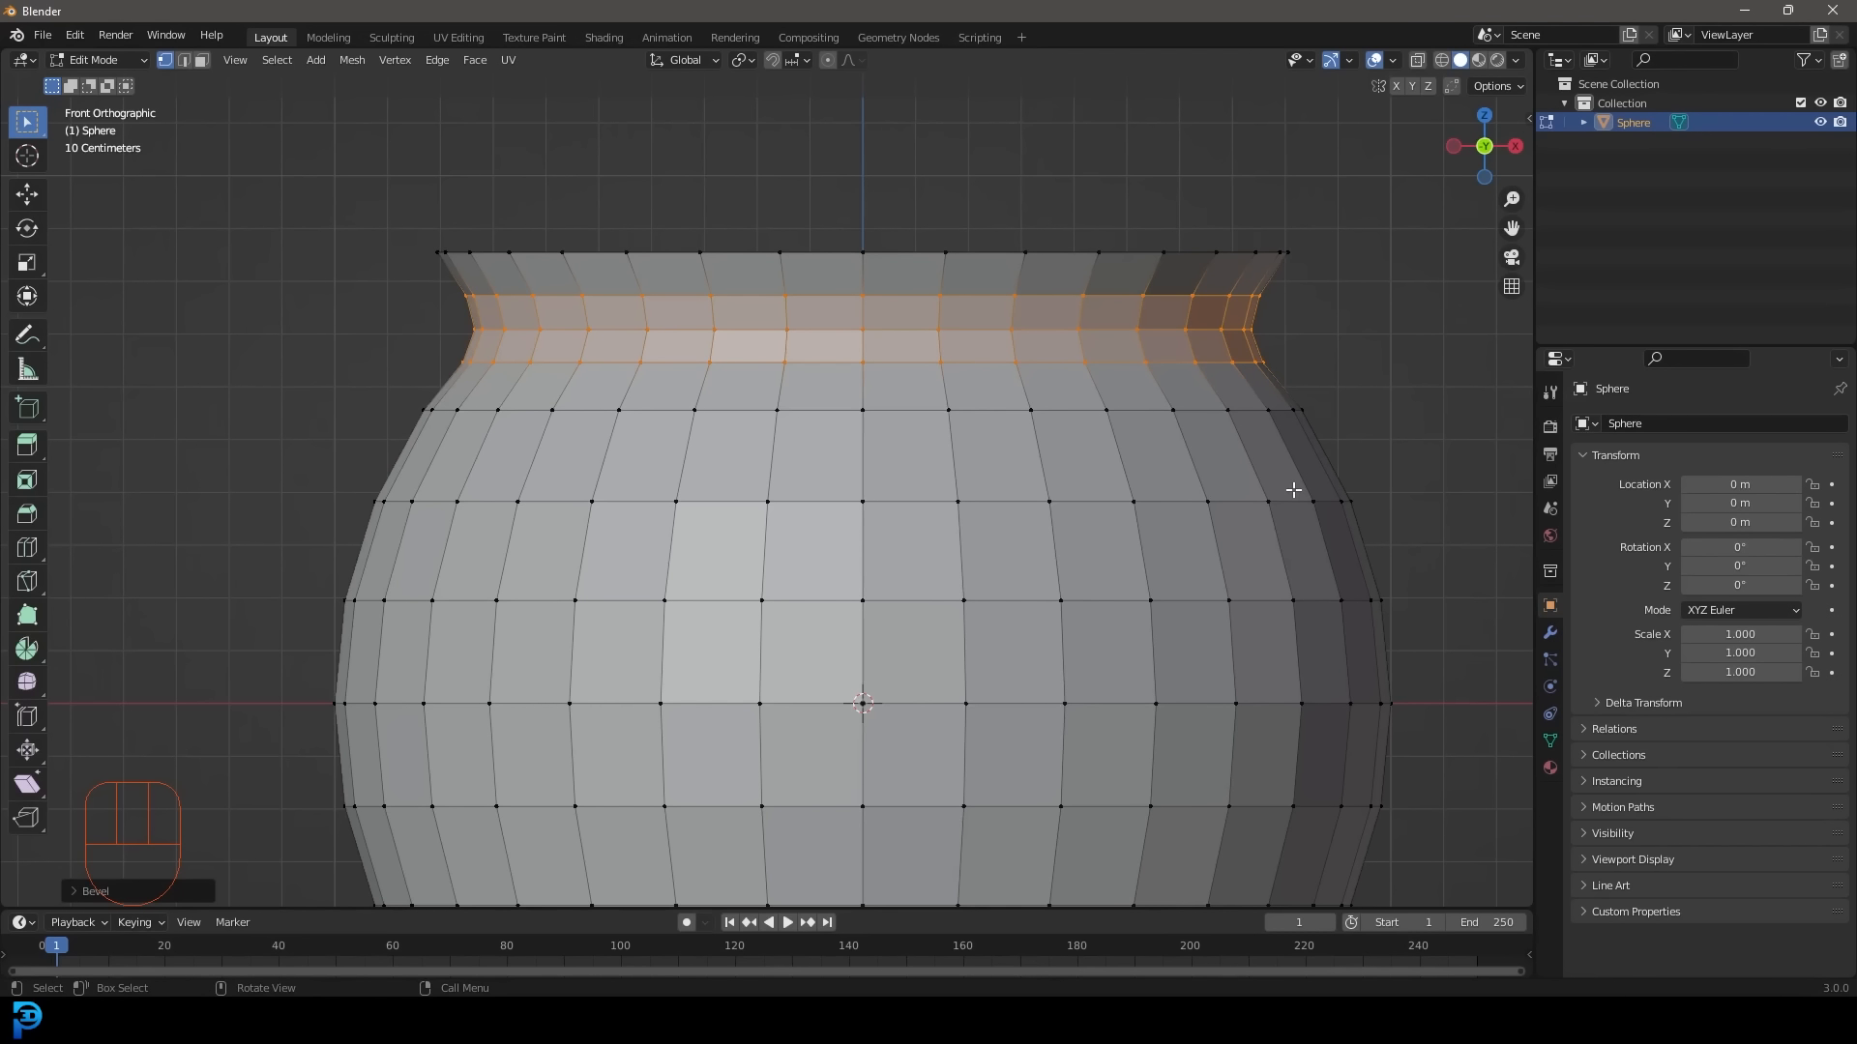
# Move the whole bowl mesh up about 0.6 m along Z so its base rests at the origin's height.
pyautogui.scroll(-3, 1294, 491)
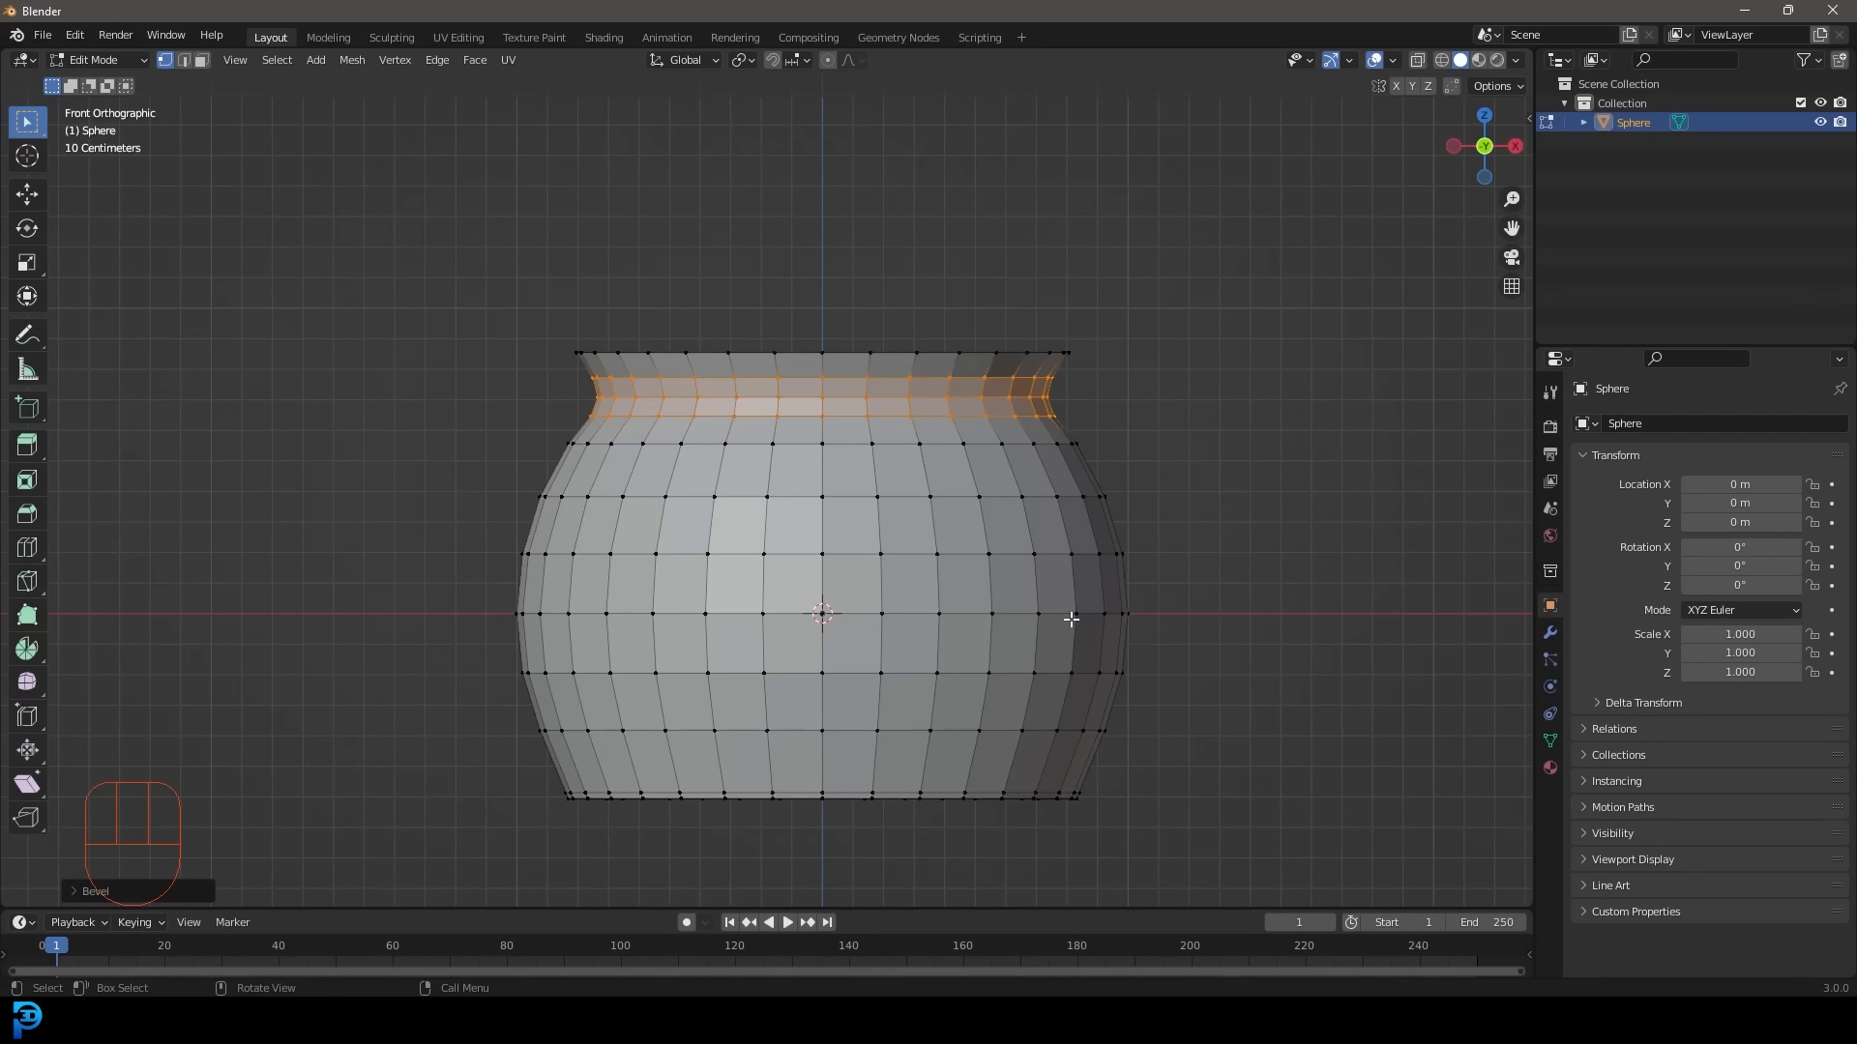
pyautogui.press('a')
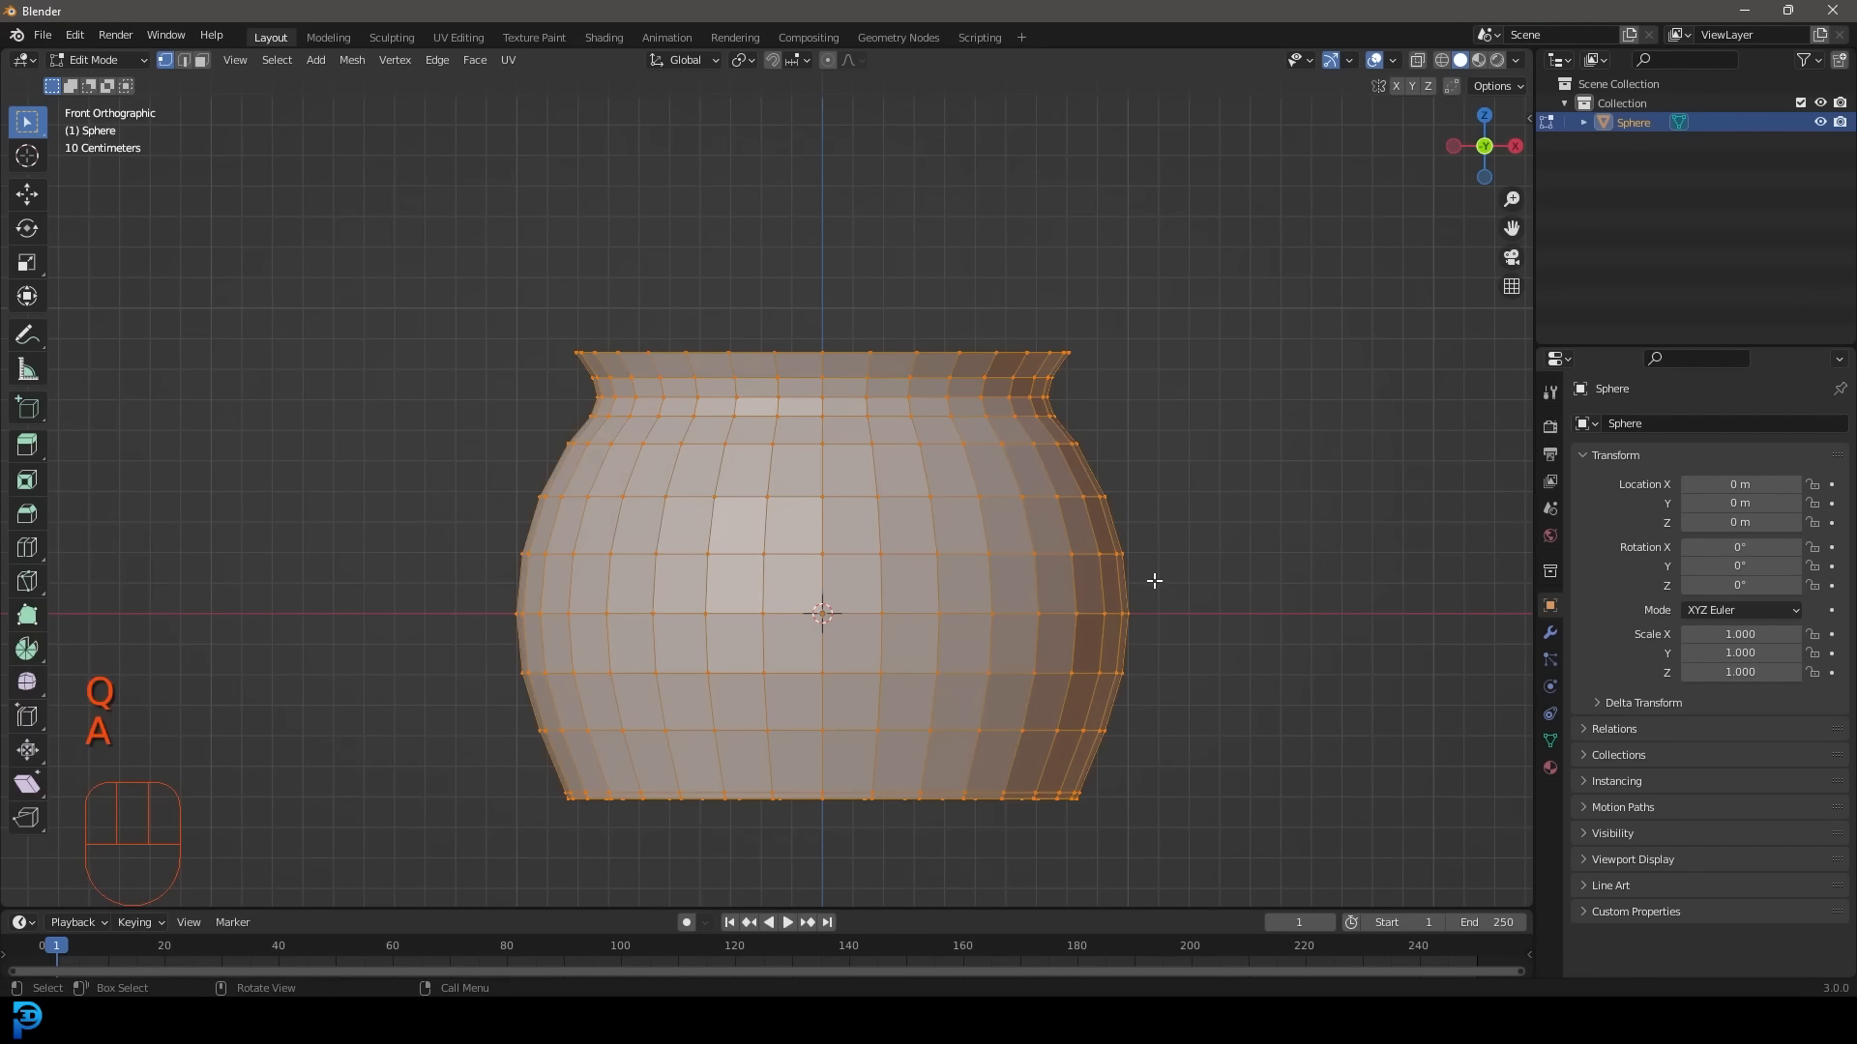
pyautogui.press('g')
pyautogui.press('z')
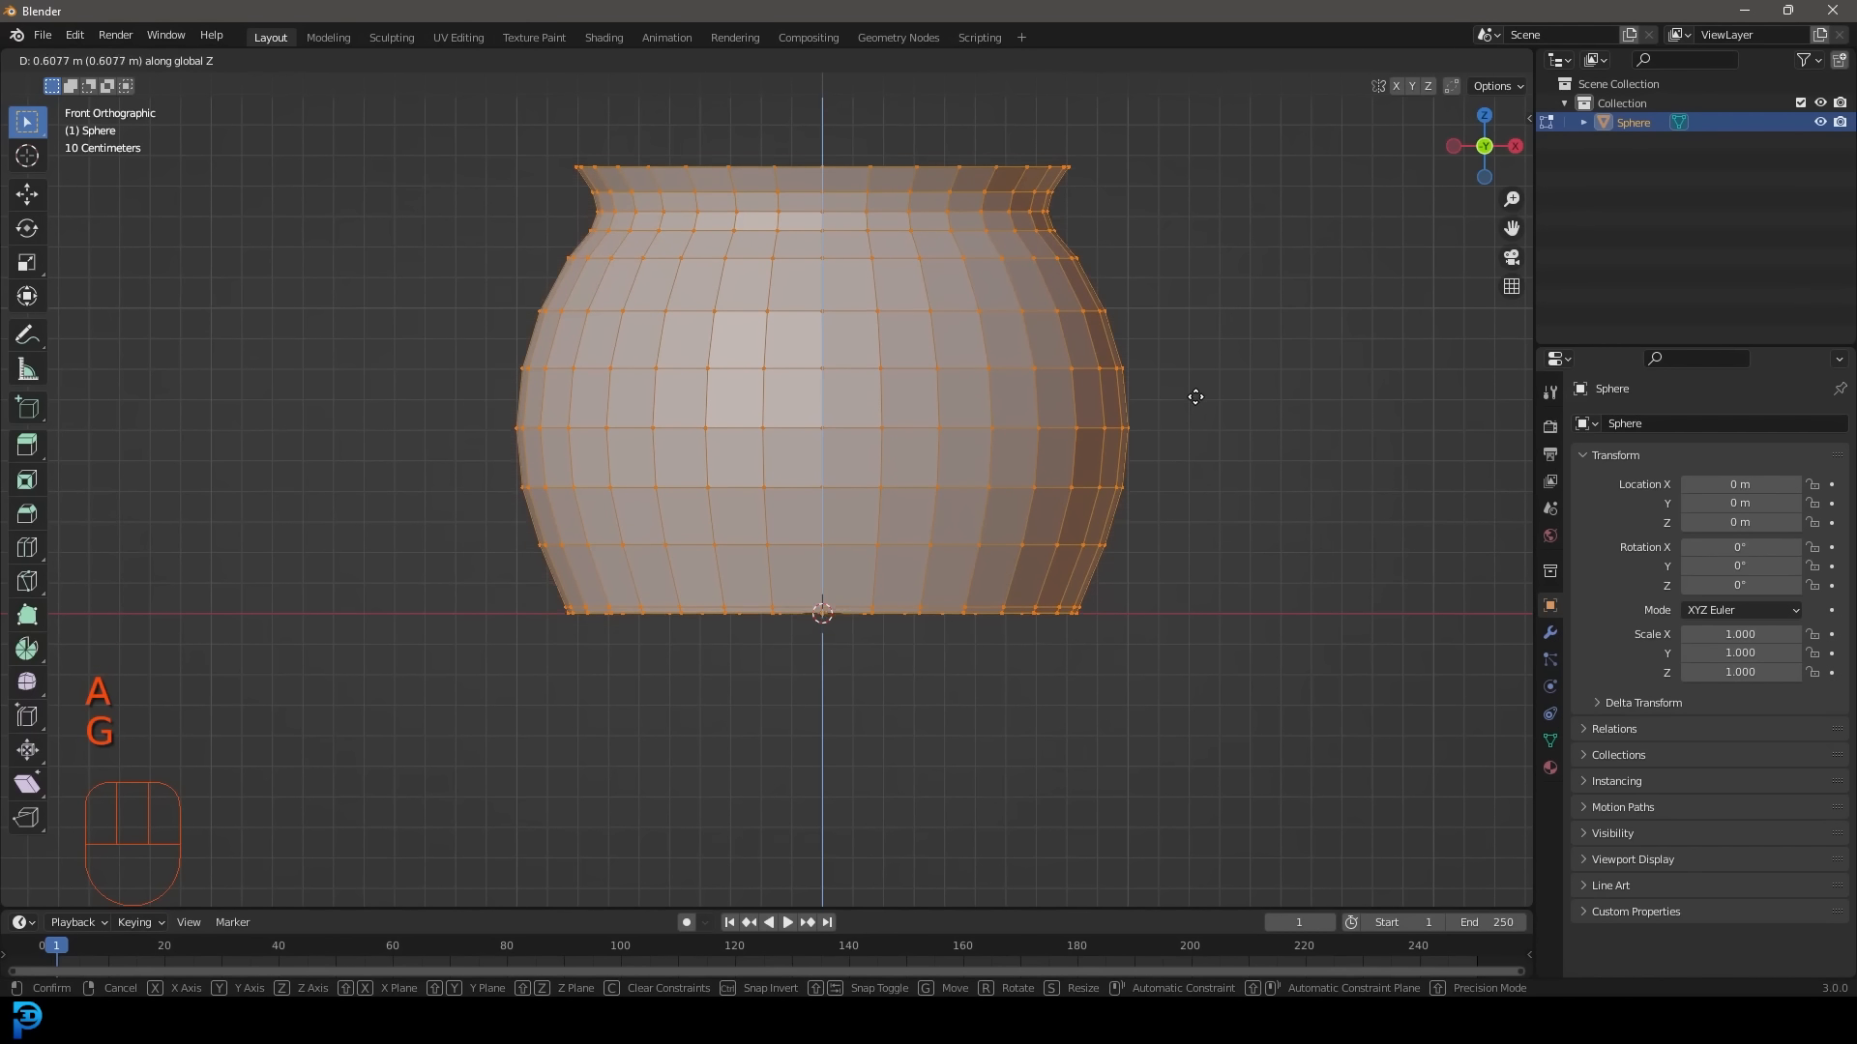
pyautogui.press('shift')
pyautogui.click(1198, 424)
pyautogui.moveTo(1197, 424); pyautogui.dragTo(1046, 481, button='middle')
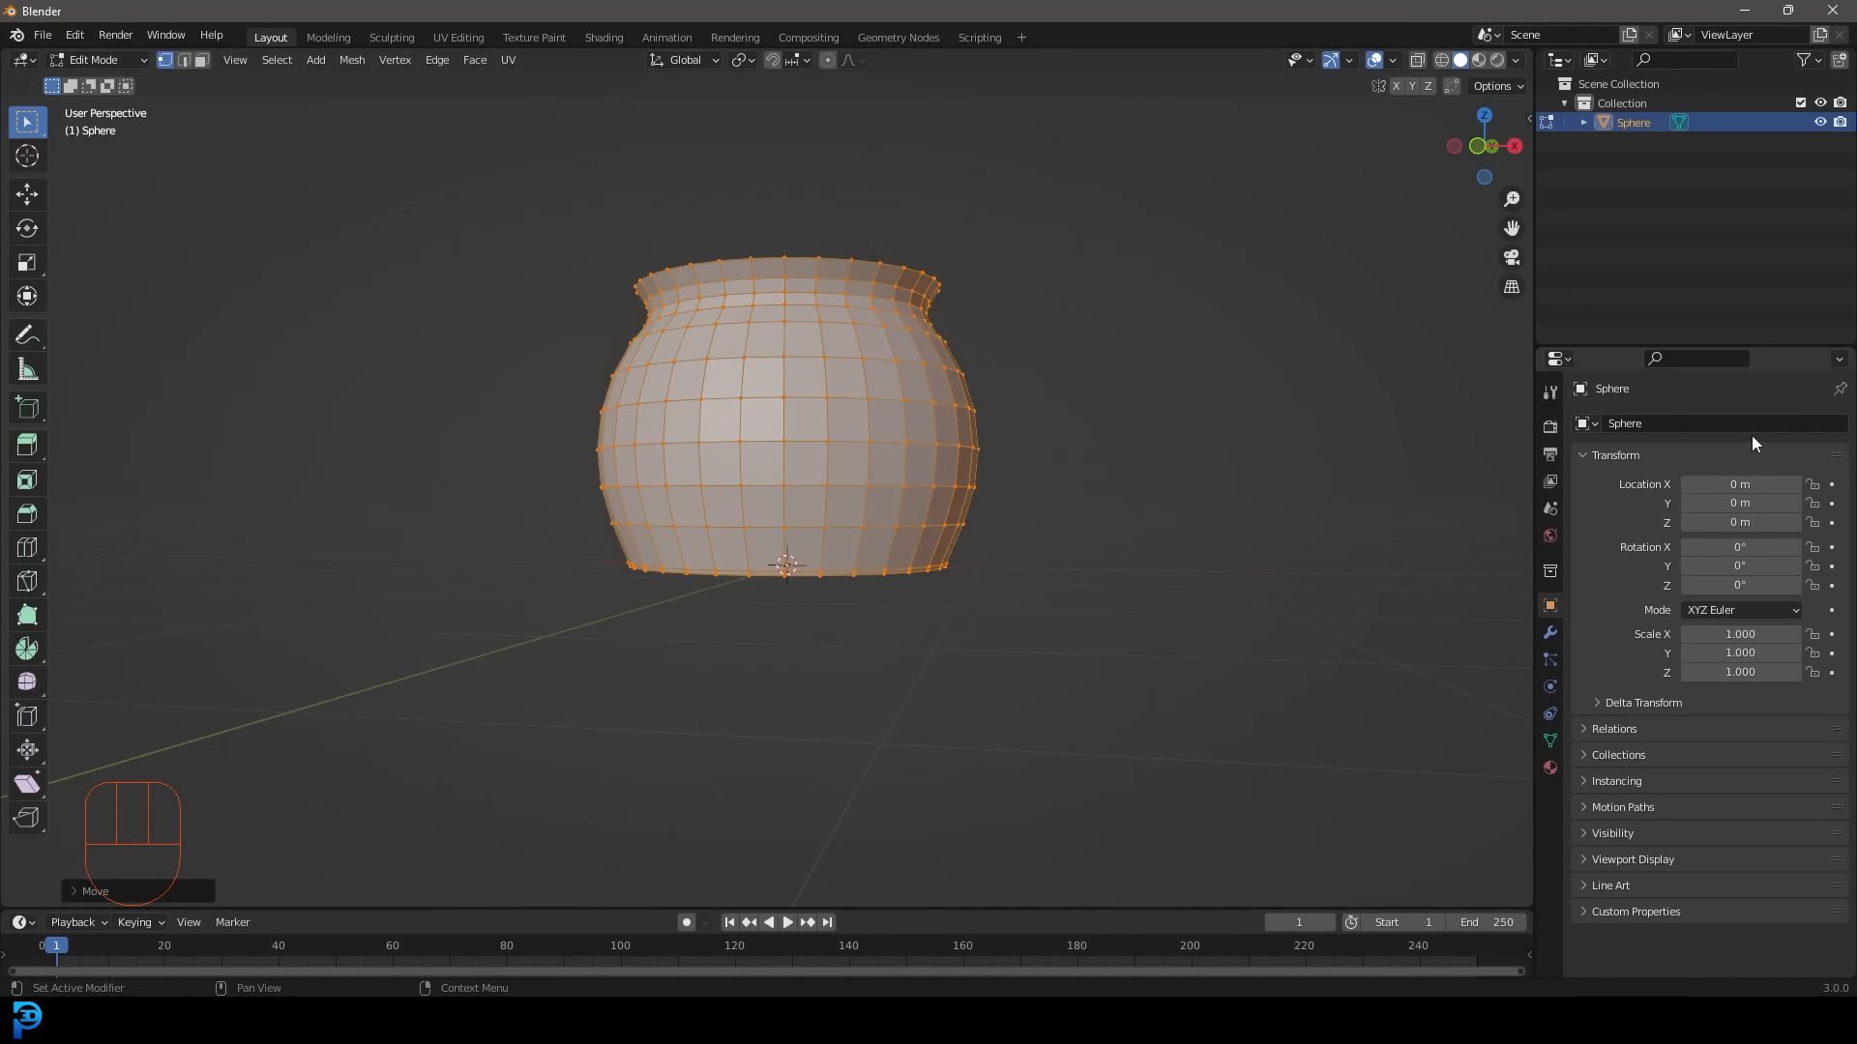
# Add a Subdivision Surface modifier to the bowl, leaving it at one viewport level.
pyautogui.click(1550, 633)
pyautogui.moveTo(1659, 427); pyautogui.dragTo(1506, 774)
pyautogui.click(1516, 777)
pyautogui.moveTo(895, 313); pyautogui.dragTo(999, 386, button='middle')
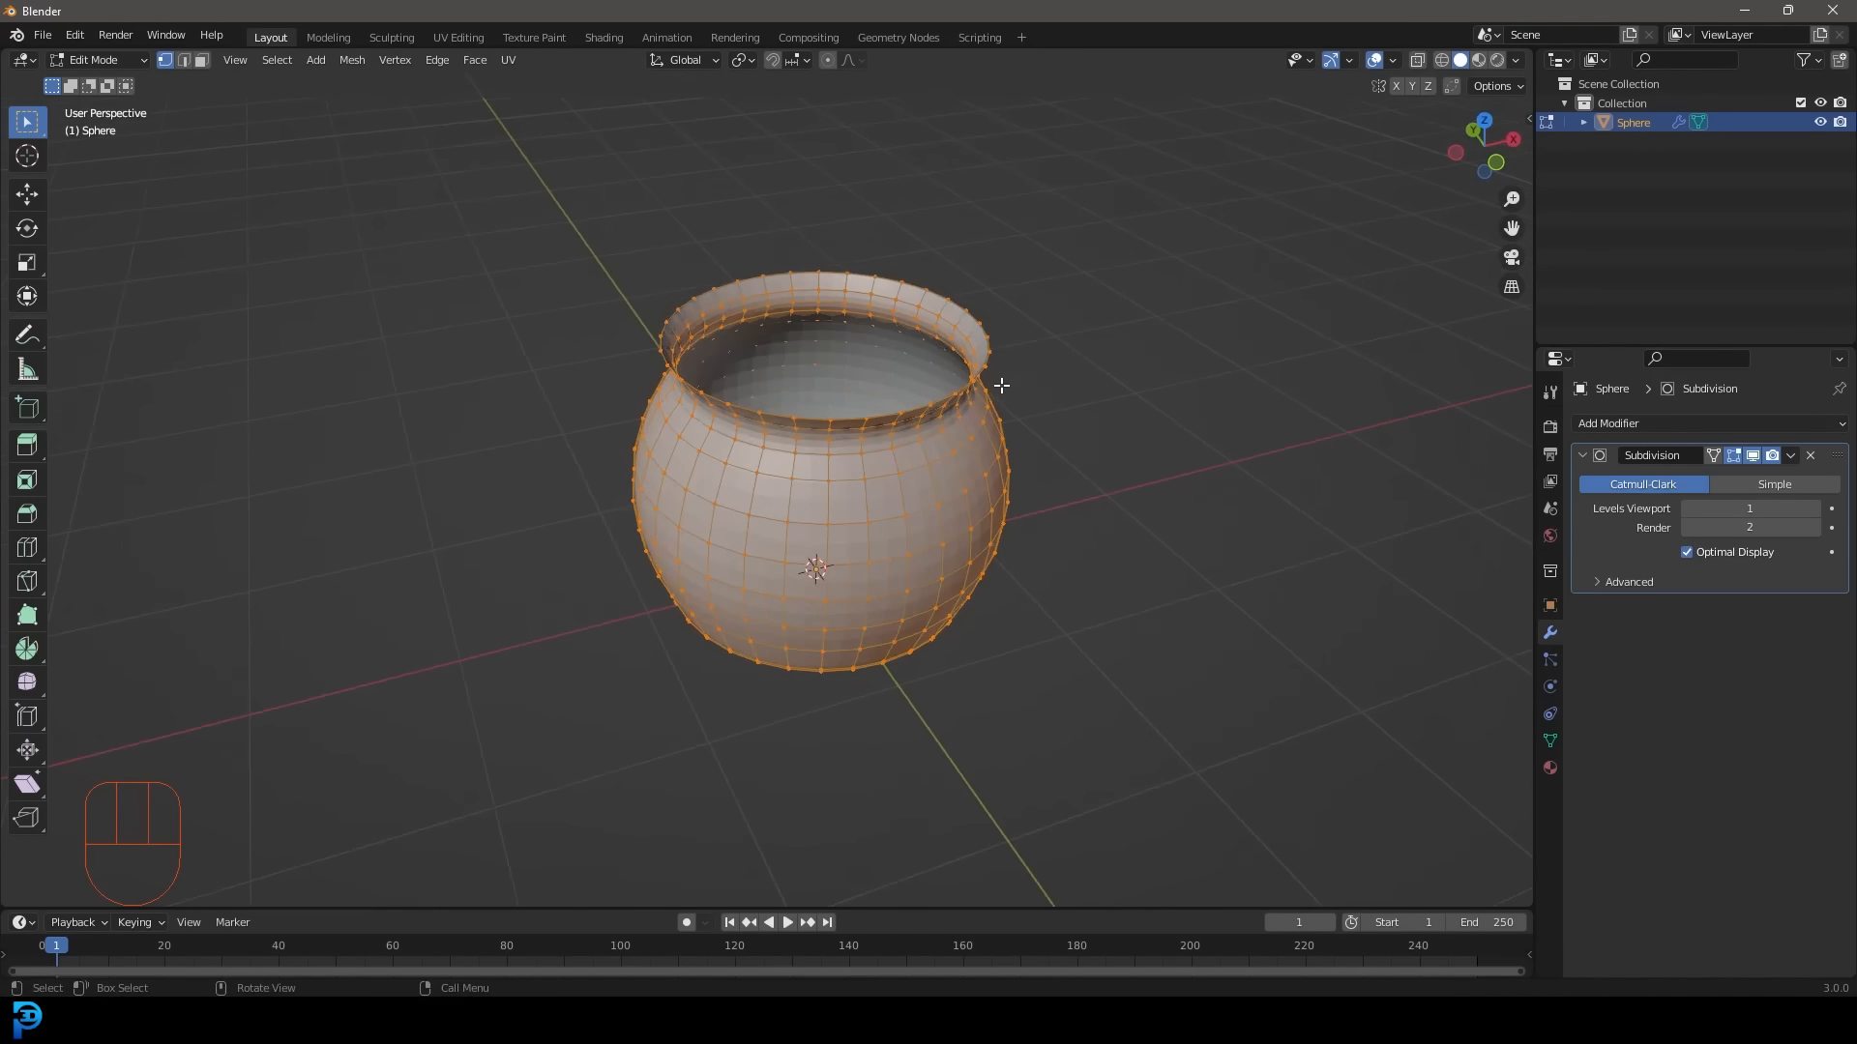
pyautogui.scroll(2, 999, 385)
# Add a Solidify modifier to the bowl and move it above the Subdivision modifier in the stack.
pyautogui.moveTo(1662, 427); pyautogui.dragTo(1455, 757)
pyautogui.moveTo(1213, 641); pyautogui.dragTo(957, 412, button='middle')
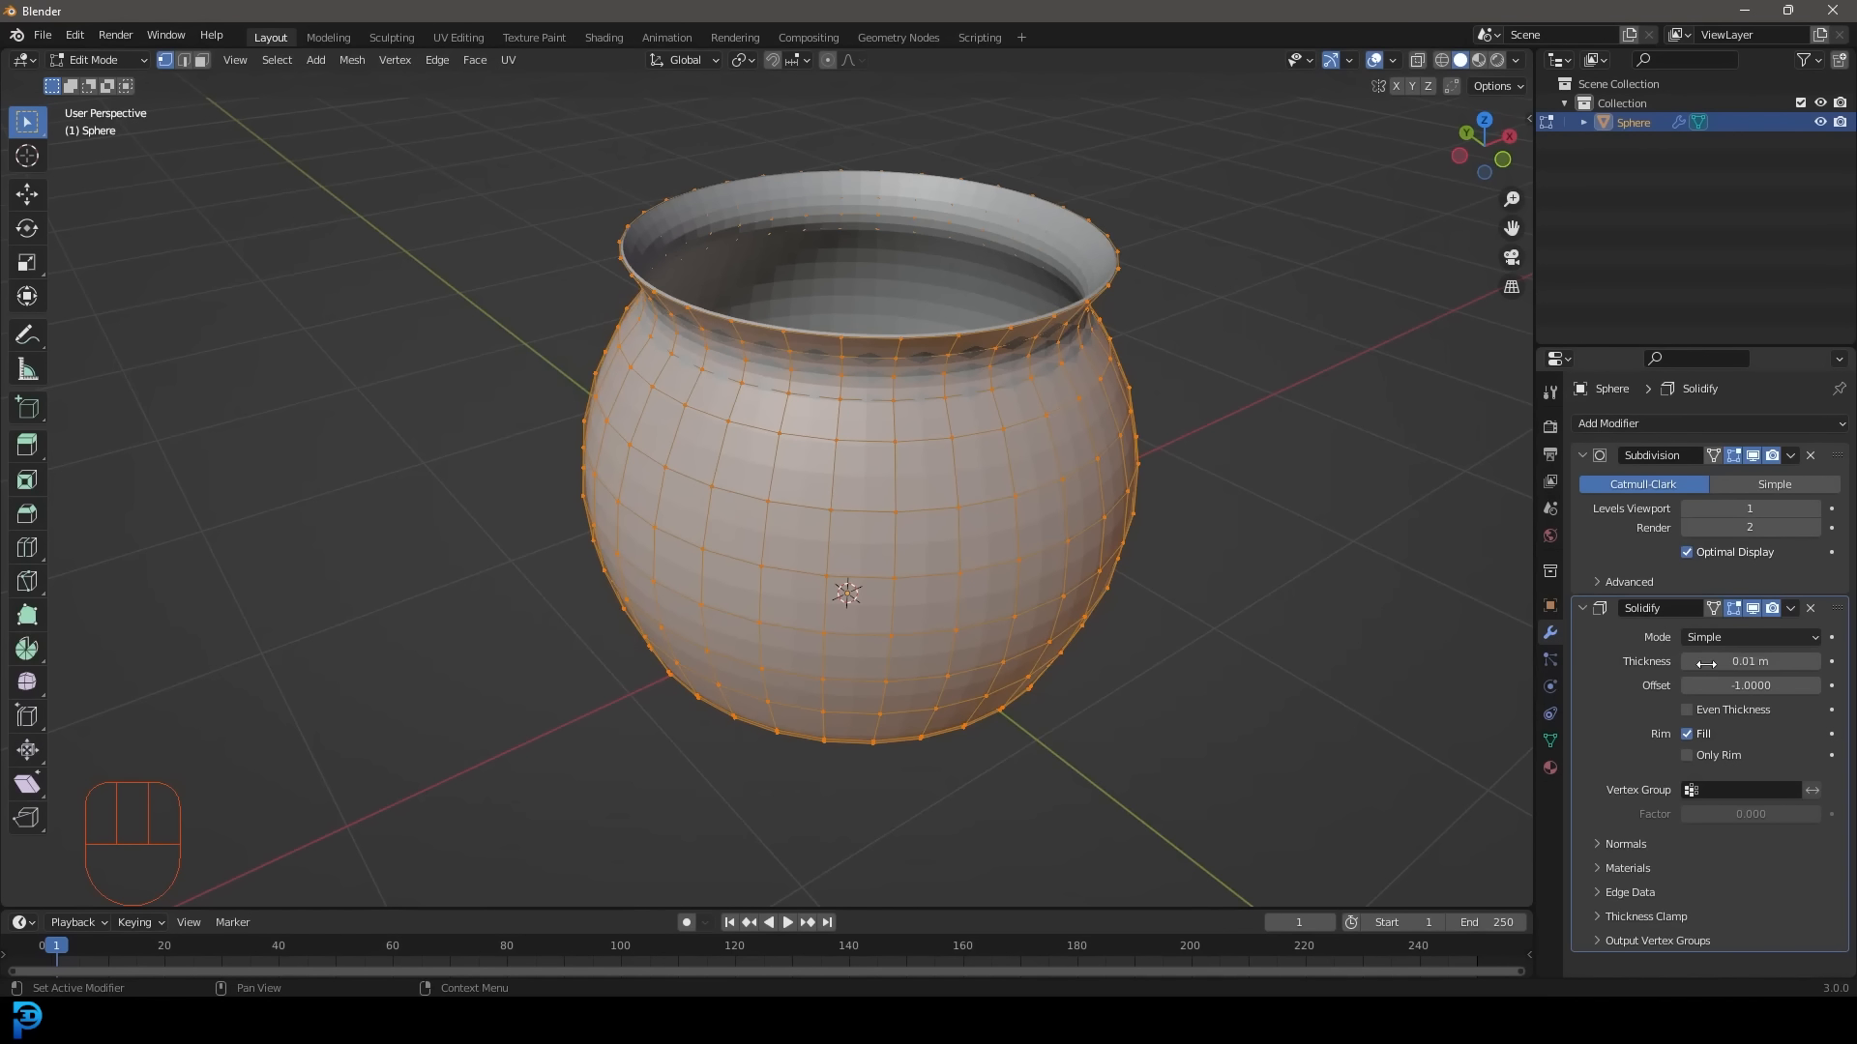
pyautogui.moveTo(1844, 619); pyautogui.dragTo(1839, 457)
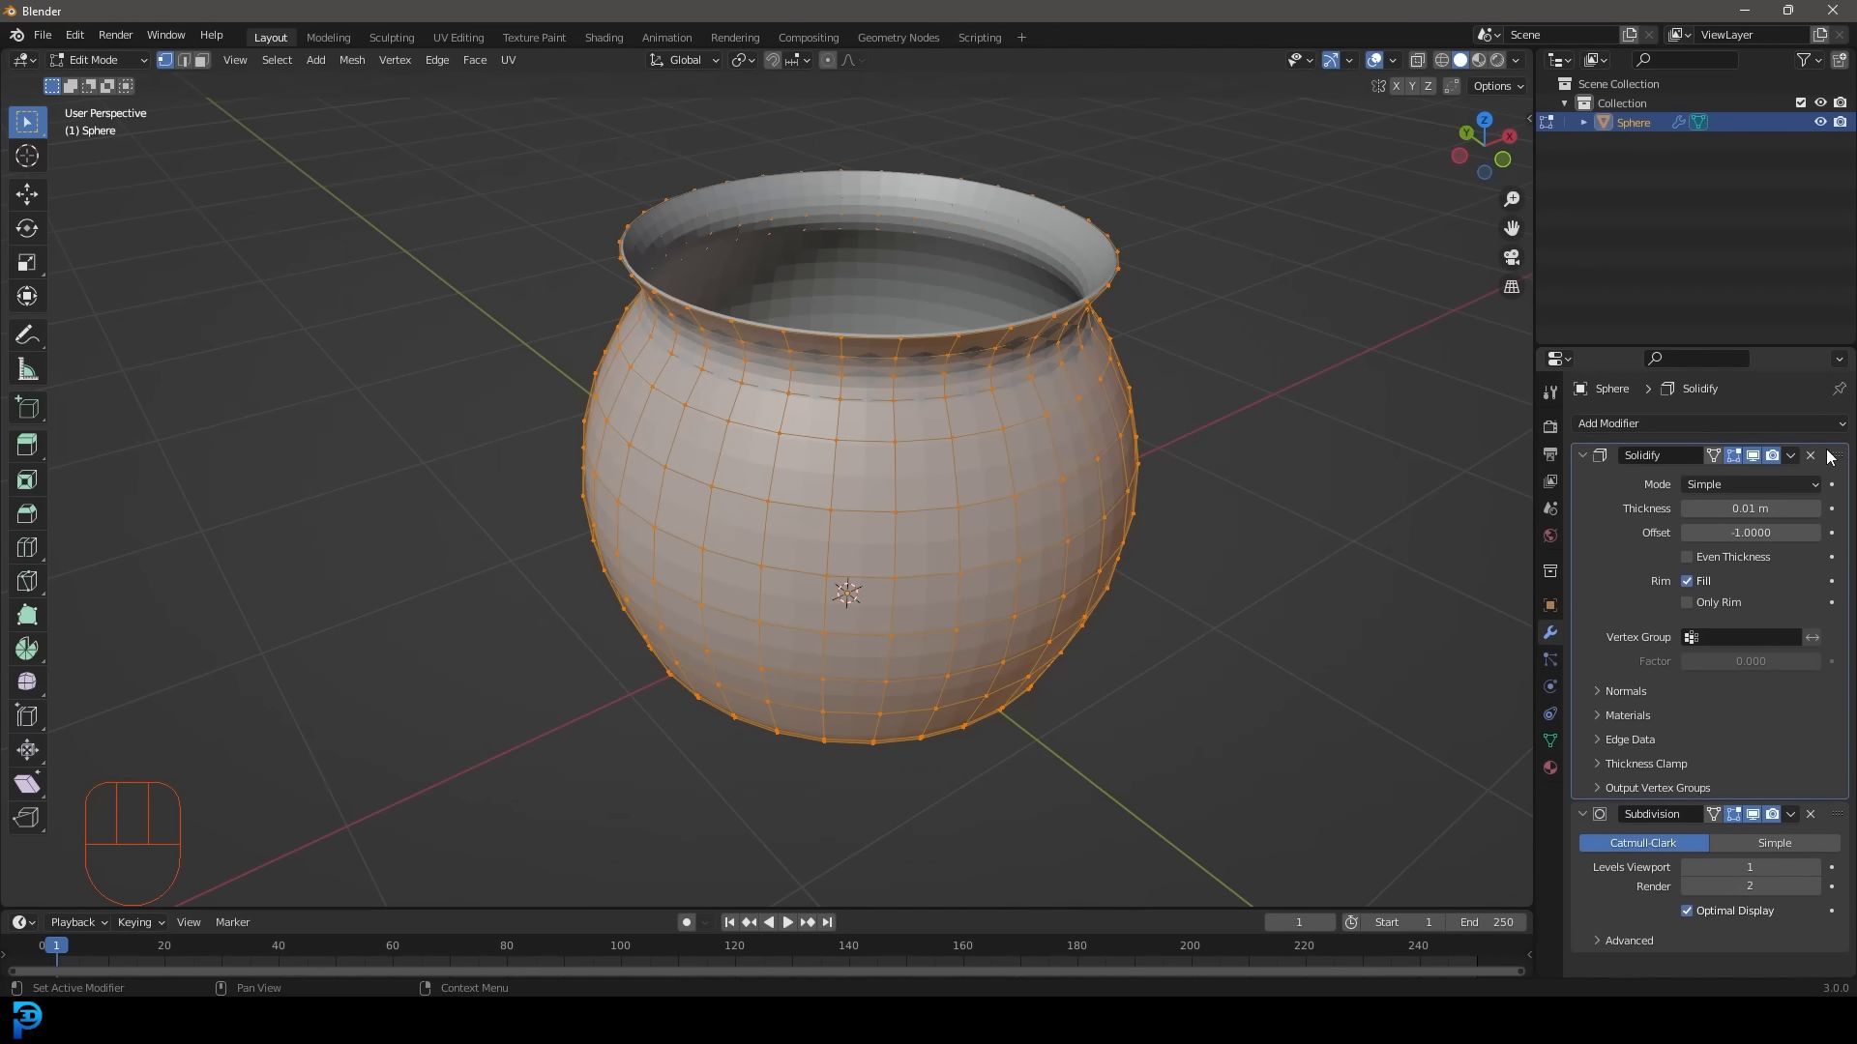
# Set the Solidify thickness of the bowl wall to 0.045 m.
pyautogui.moveTo(1741, 510)
pyautogui.mouseDown()
pyautogui.moveTo(1799, 510)
pyautogui.moveTo(1654, 510)
pyautogui.moveTo(1757, 508)
pyautogui.mouseUp()
pyautogui.moveTo(1021, 454); pyautogui.dragTo(968, 449, button='middle')
pyautogui.keyDown('shift'); pyautogui.moveTo(1770, 509); pyautogui.dragTo(1773, 508); pyautogui.keyUp('shift')
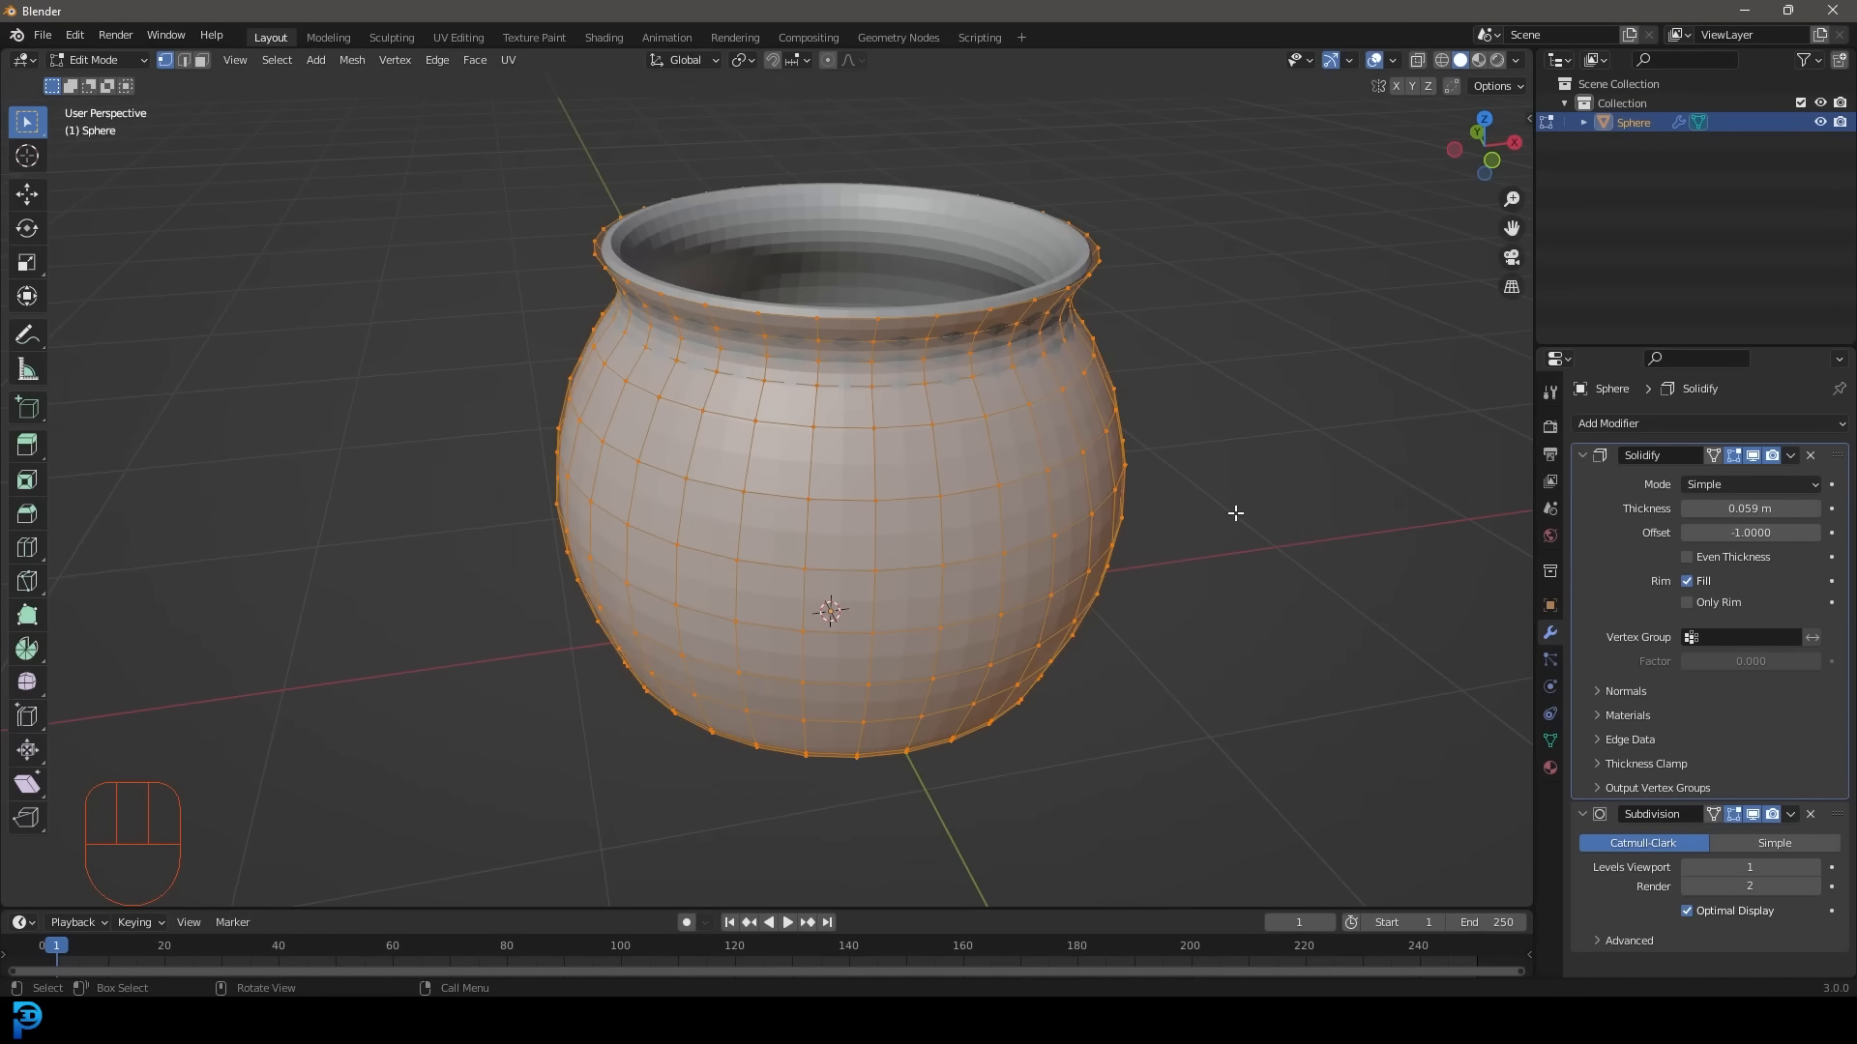
pyautogui.click(1746, 509)
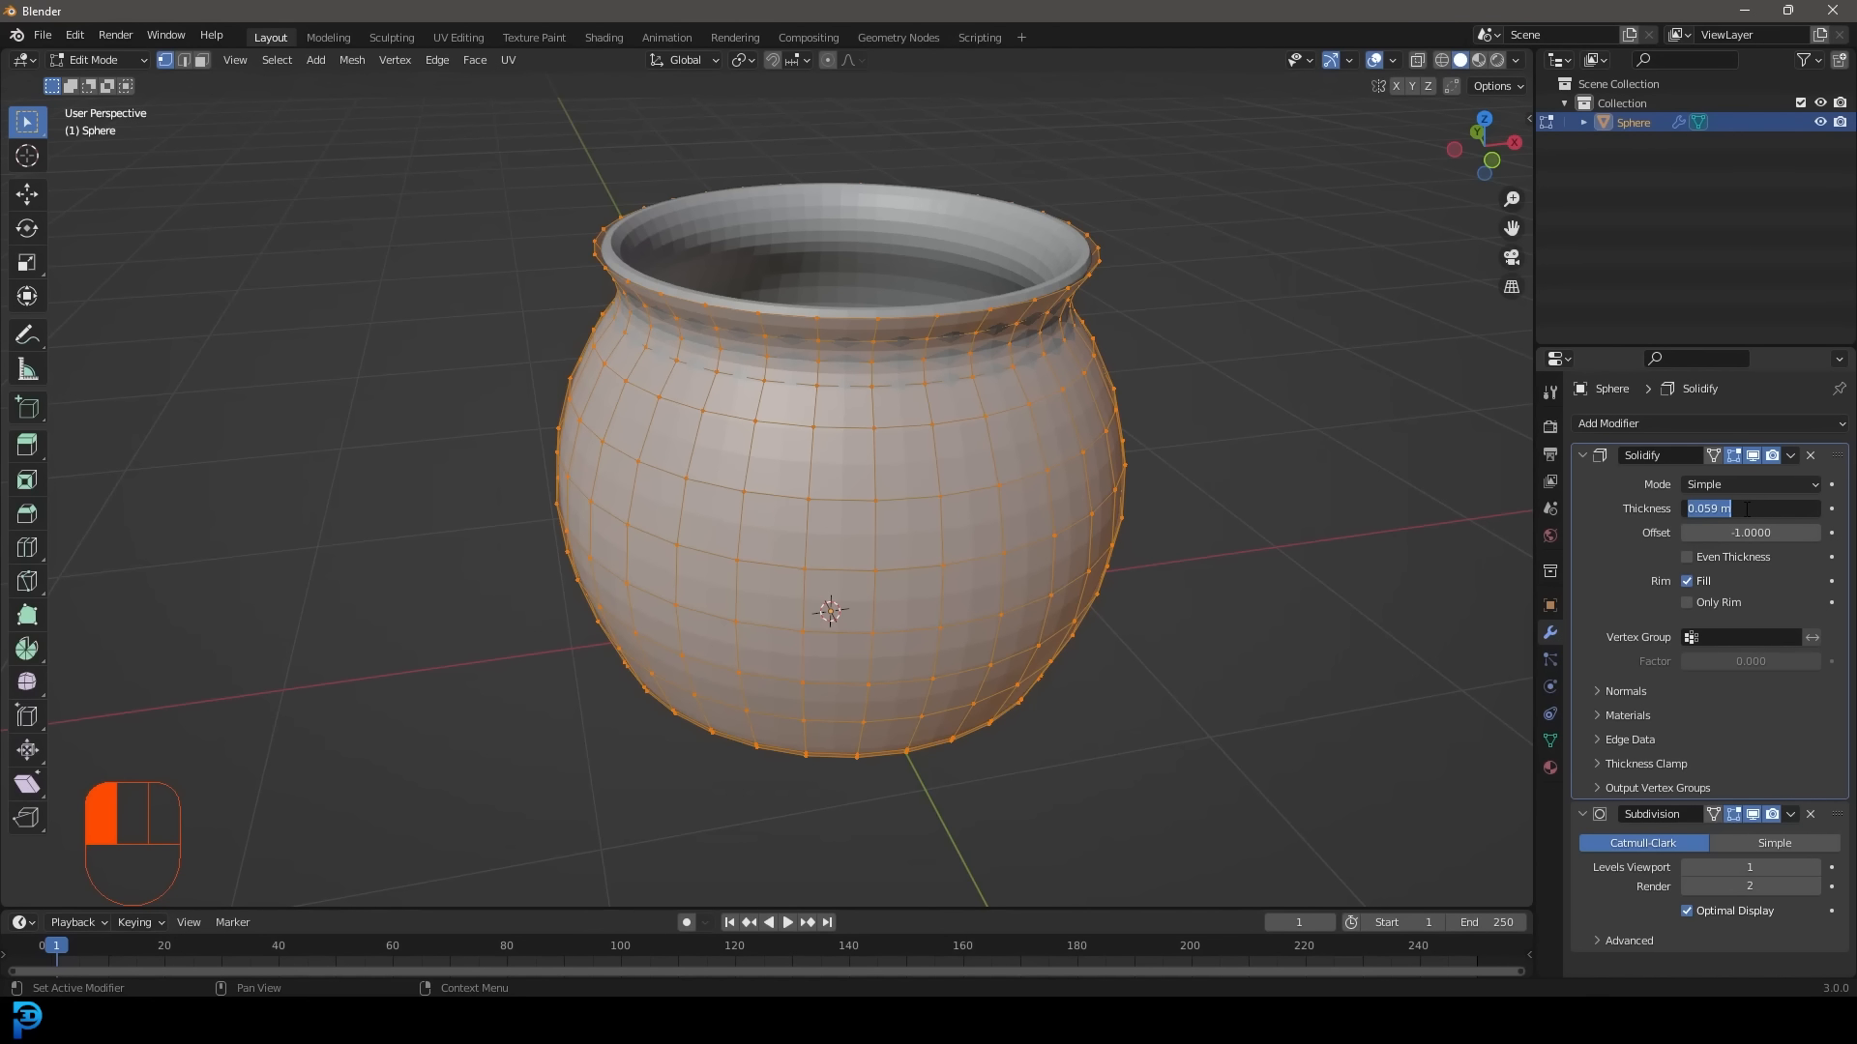
pyautogui.write('0.045')
pyautogui.press('Return')
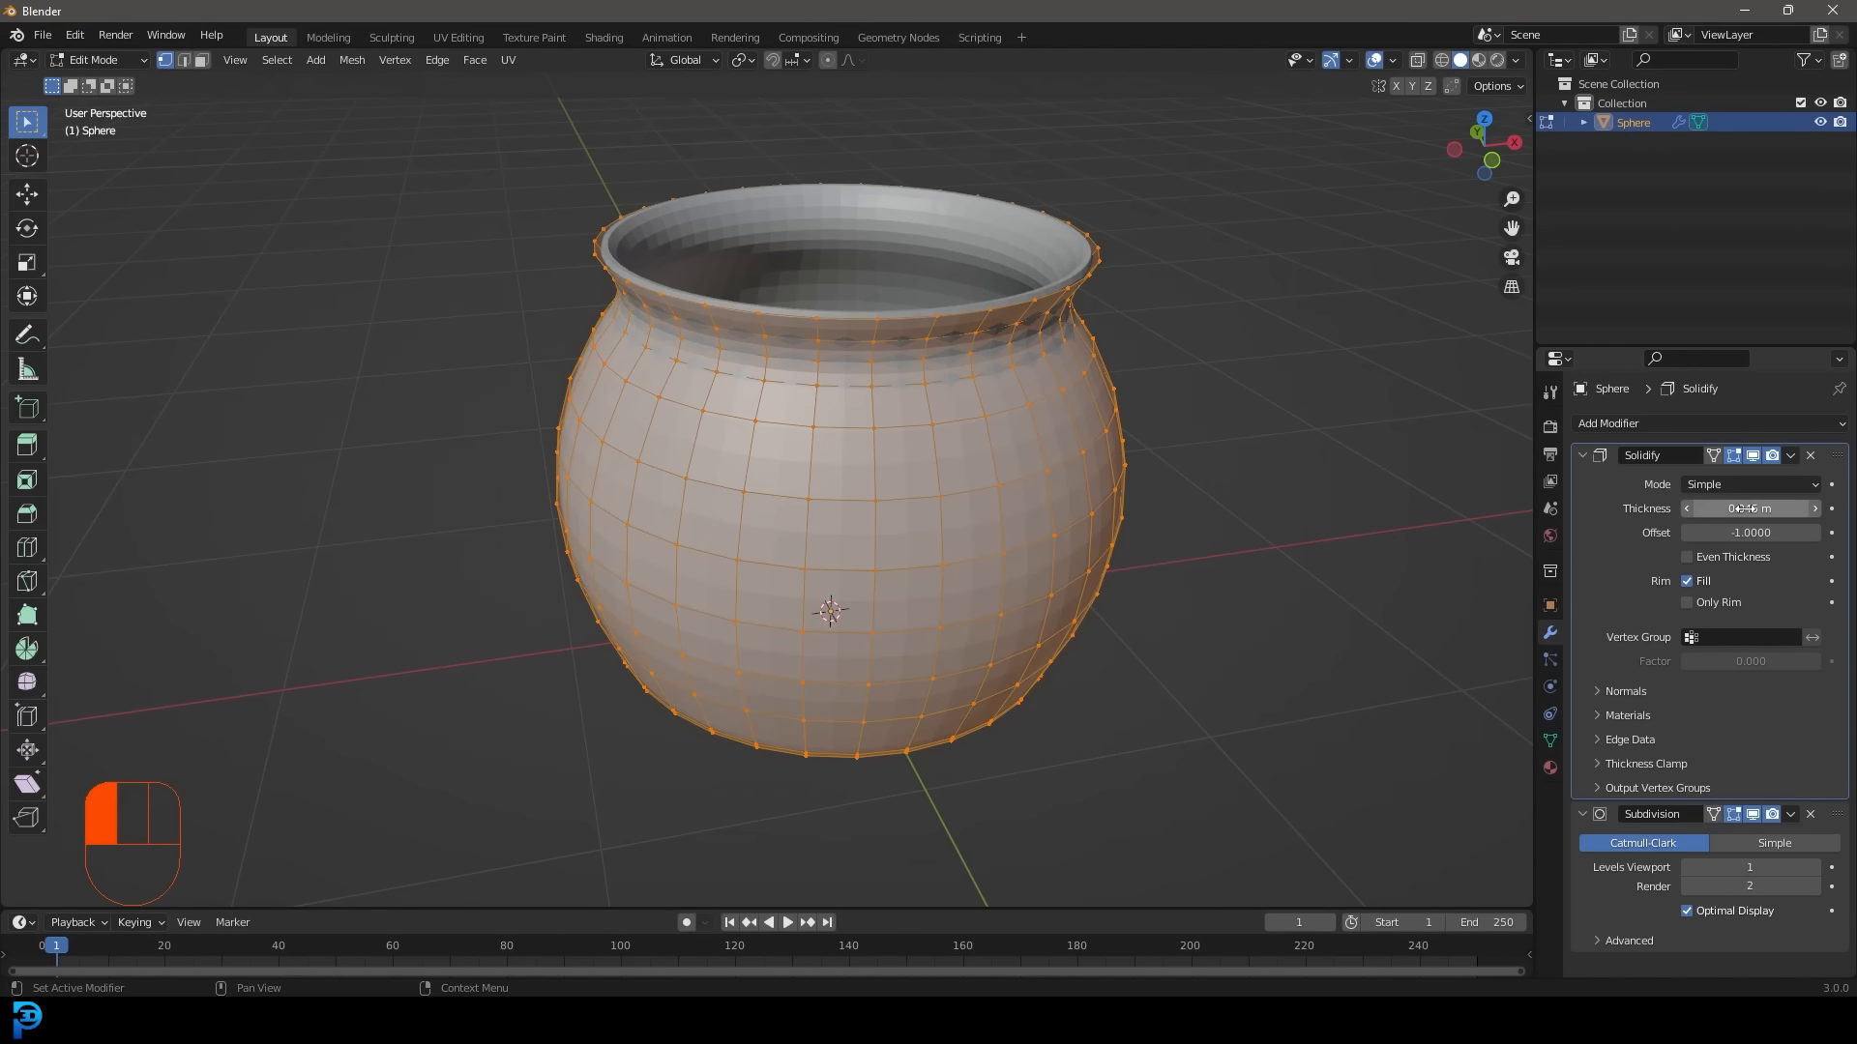
pyautogui.moveTo(771, 195); pyautogui.dragTo(796, 248, button='middle')
pyautogui.moveTo(1136, 628); pyautogui.dragTo(1128, 564, button='middle')
# Return to Object Mode and shade the bowl smooth.
pyautogui.press('Tab')
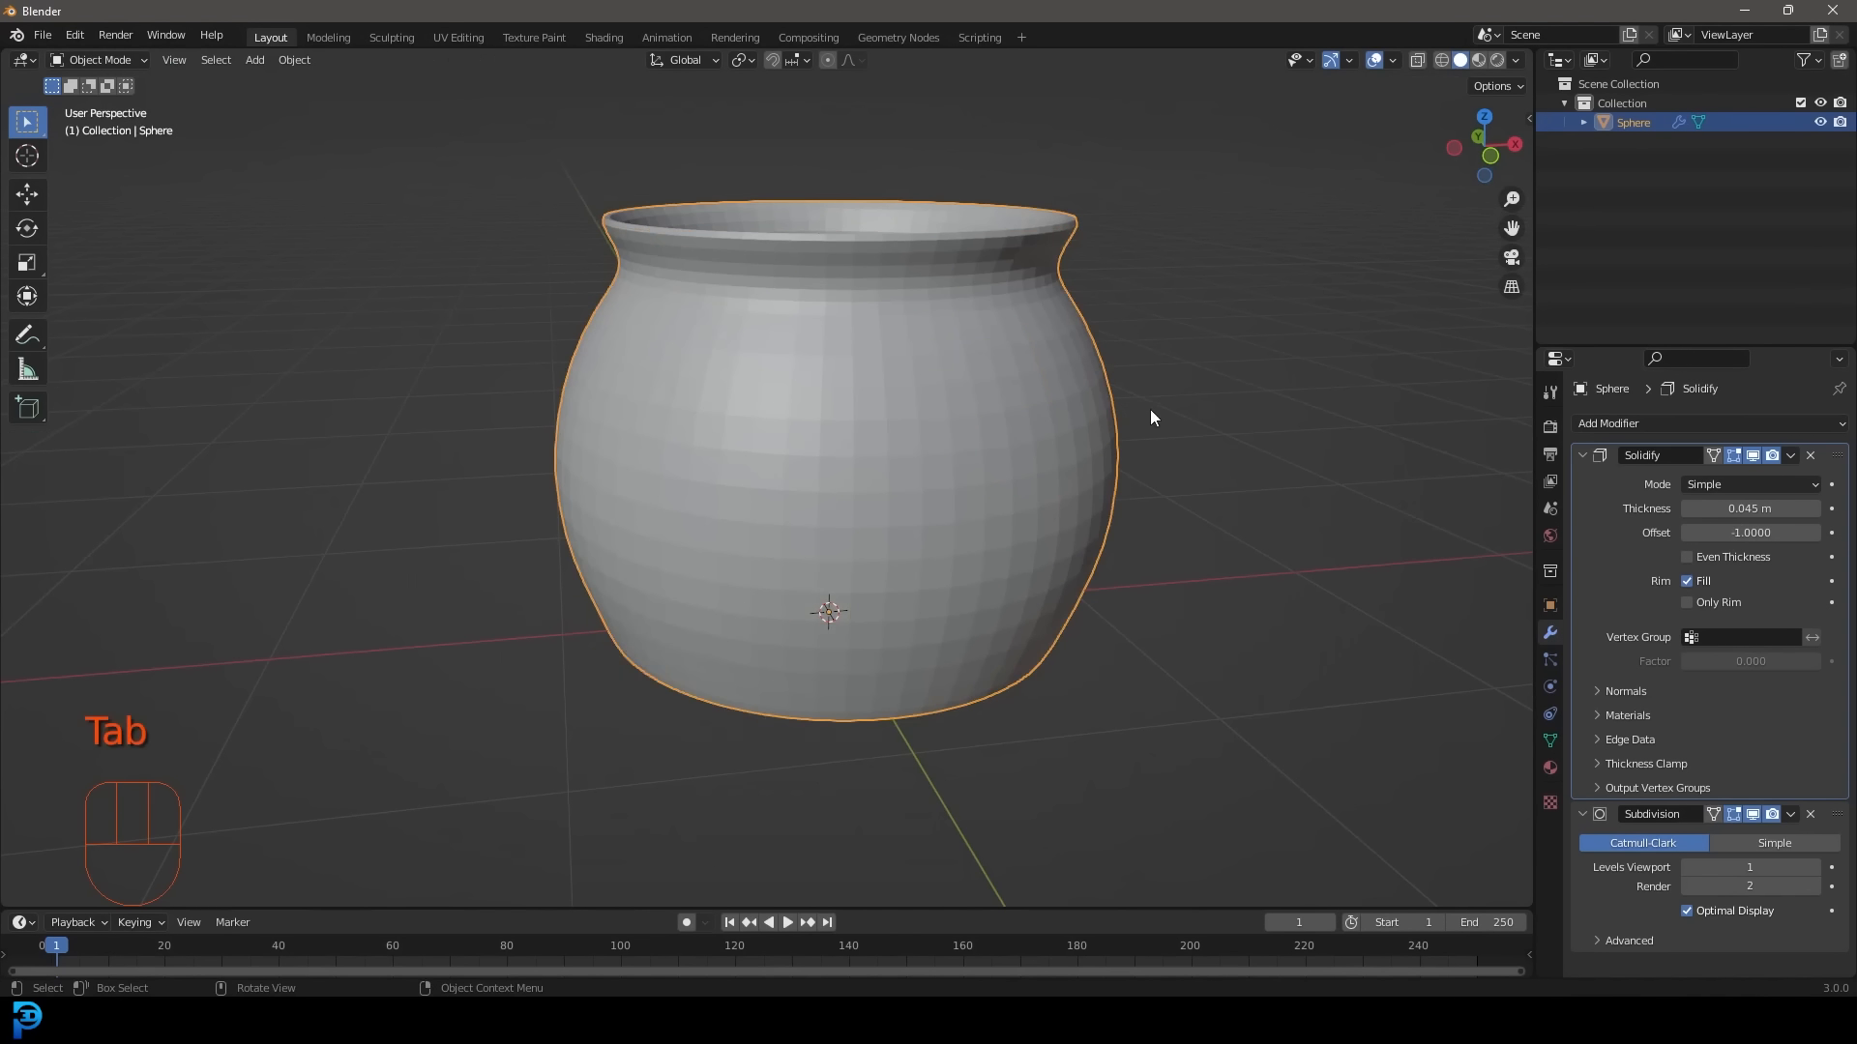
pyautogui.moveTo(738, 381); pyautogui.dragTo(932, 409, button='middle')
pyautogui.rightClick(798, 315)
pyautogui.click(799, 321)
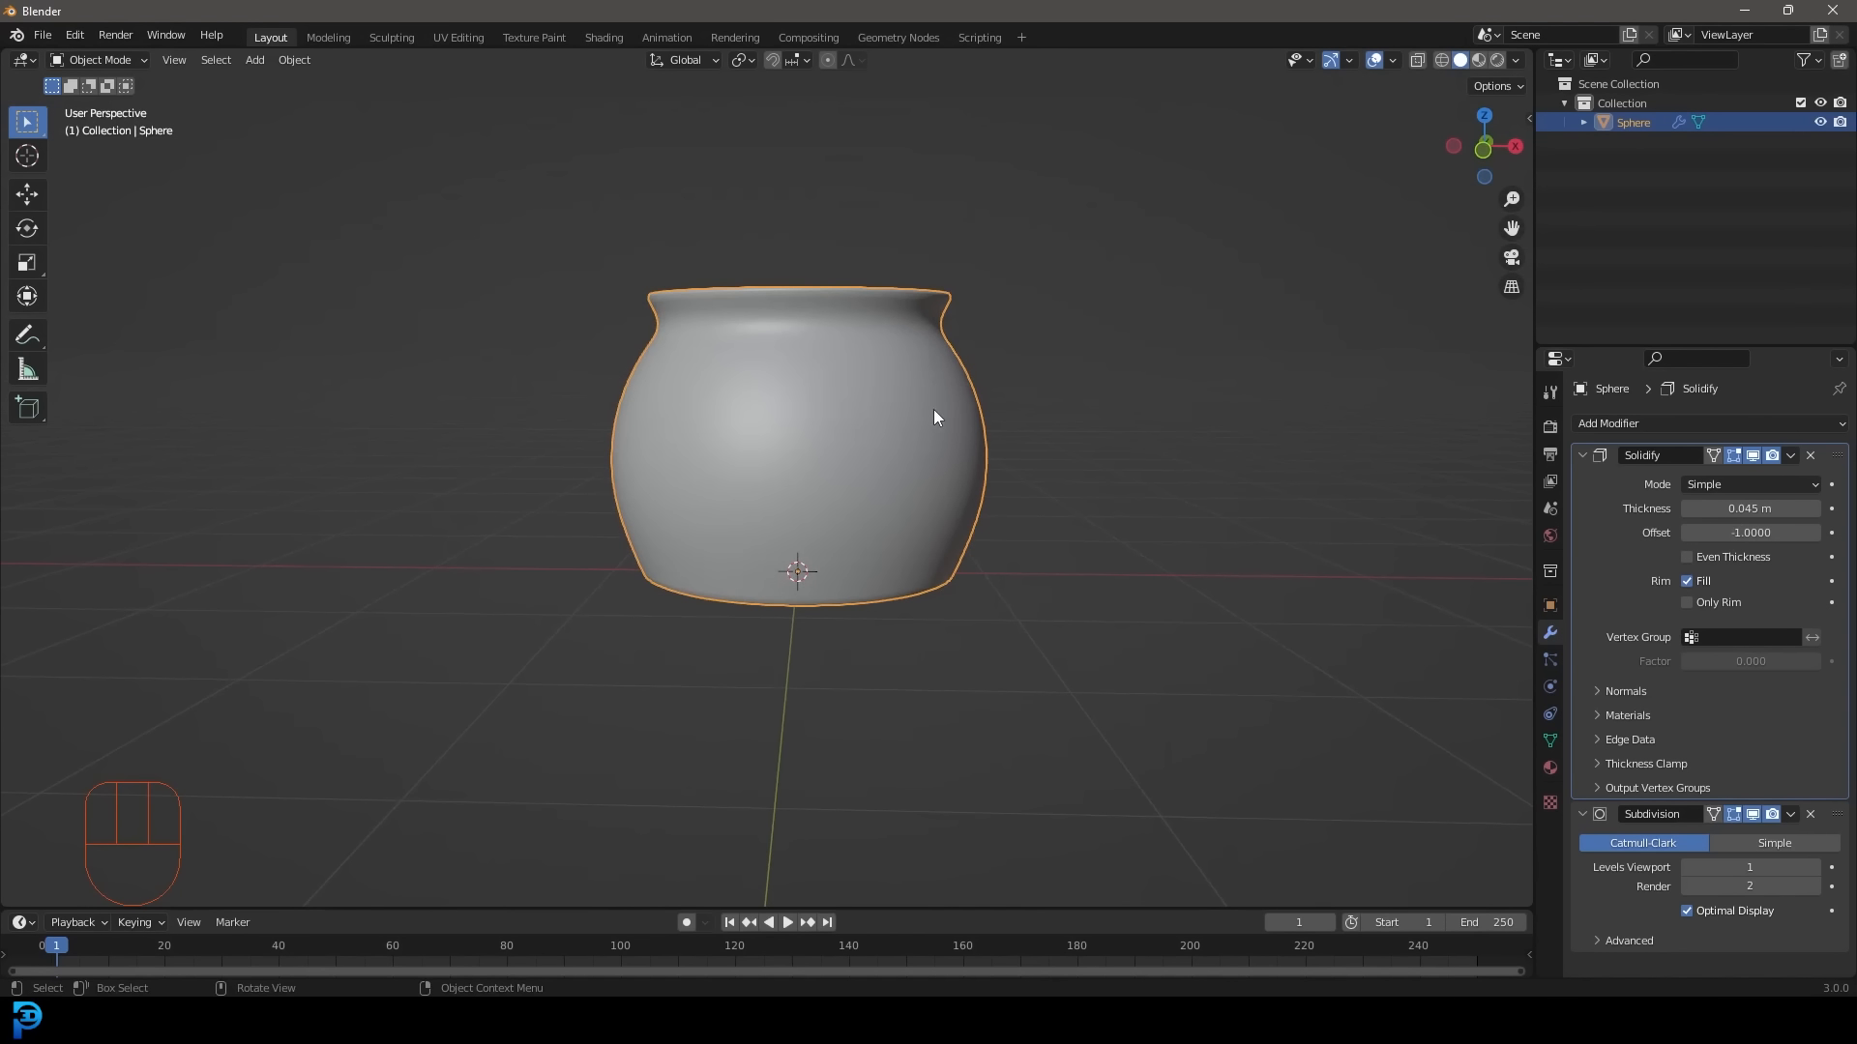
# Add a plane mesh at the origin beneath the bowl as a floor.
pyautogui.press('KP_1')
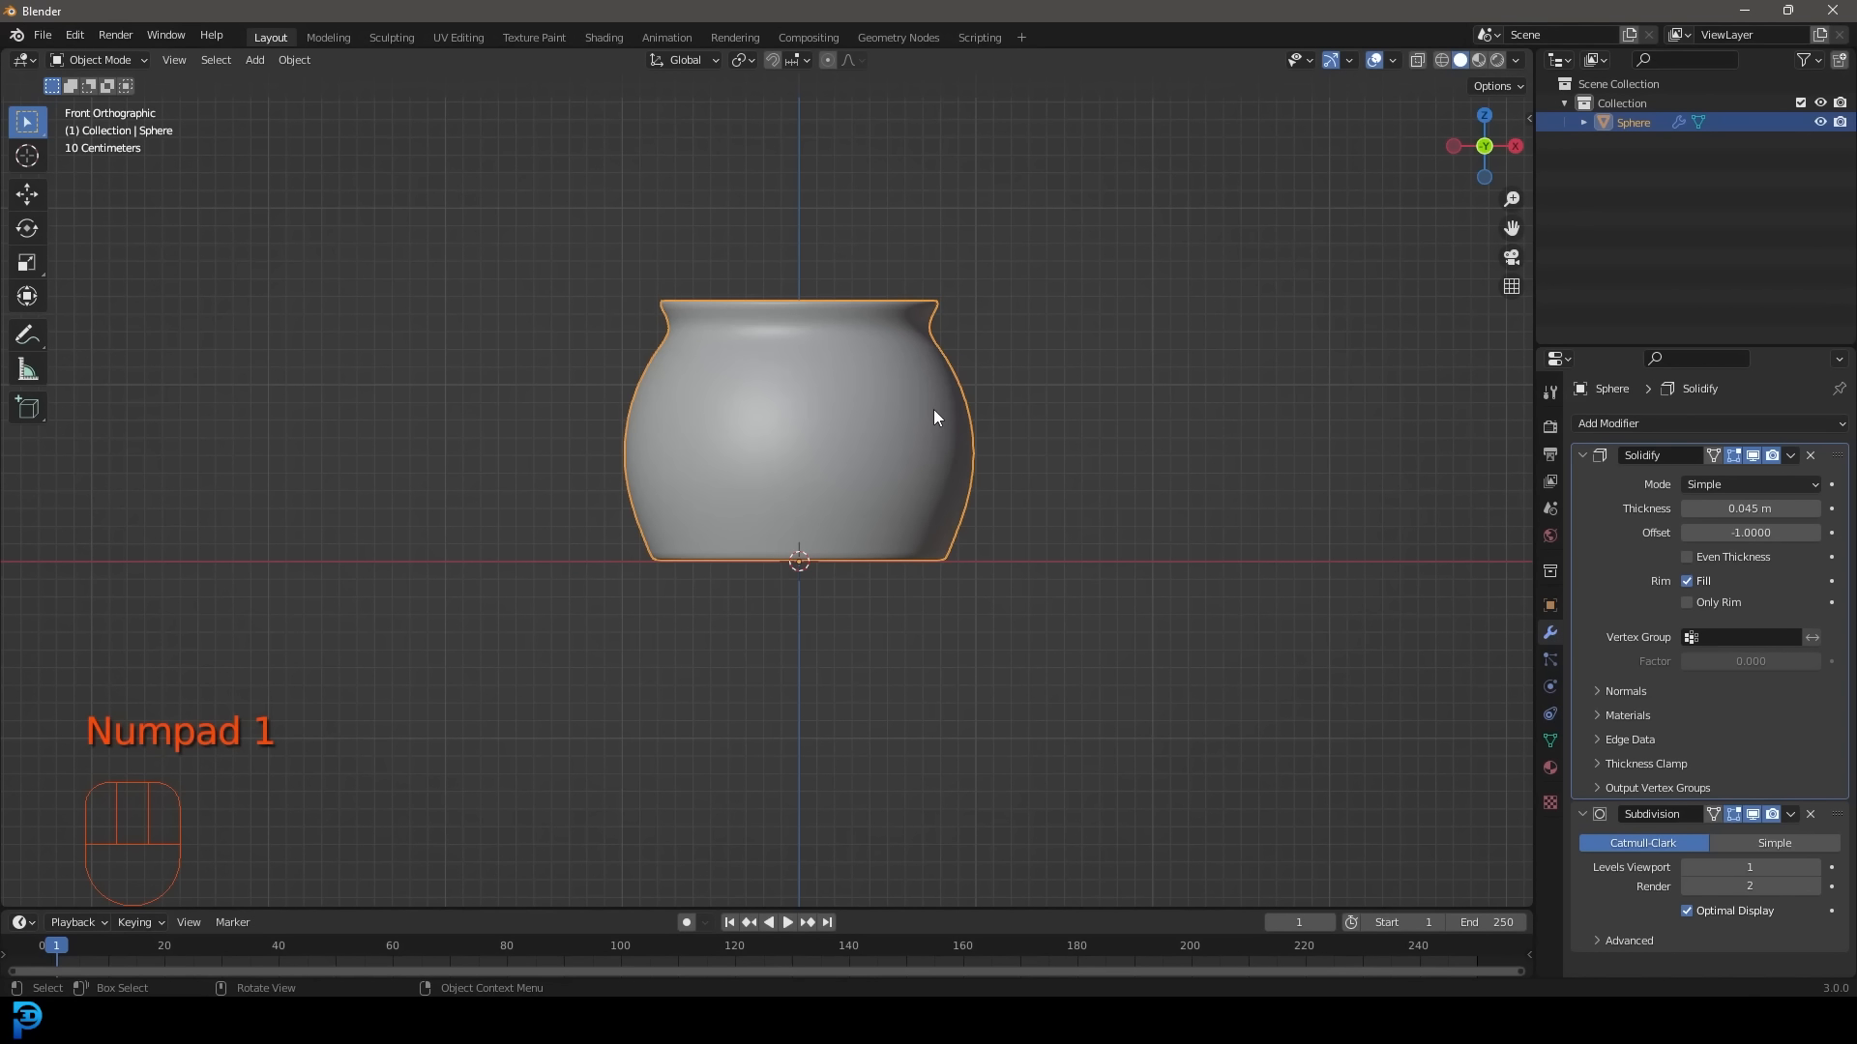
pyautogui.scroll(2, 576, 428)
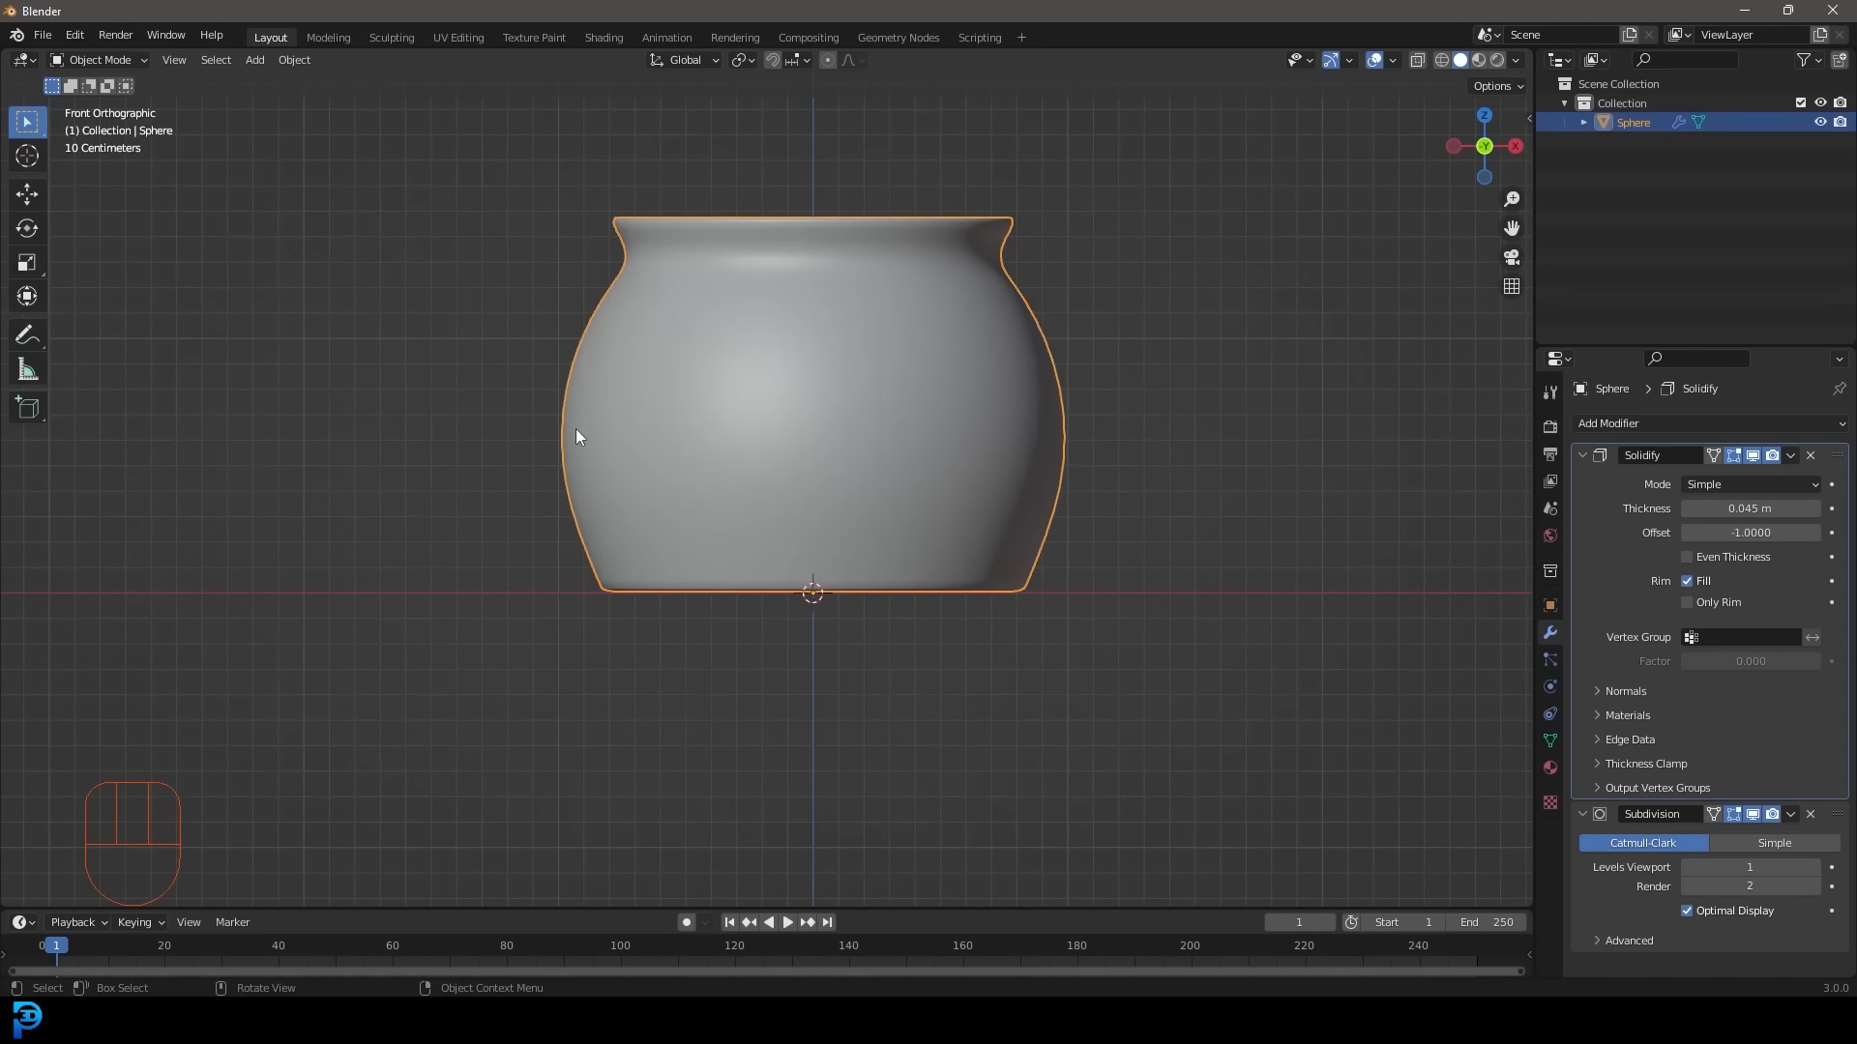
pyautogui.moveTo(721, 429); pyautogui.dragTo(781, 495, button='middle')
pyautogui.scroll(-2, 780, 496)
pyautogui.hotkey('shift', 'a')
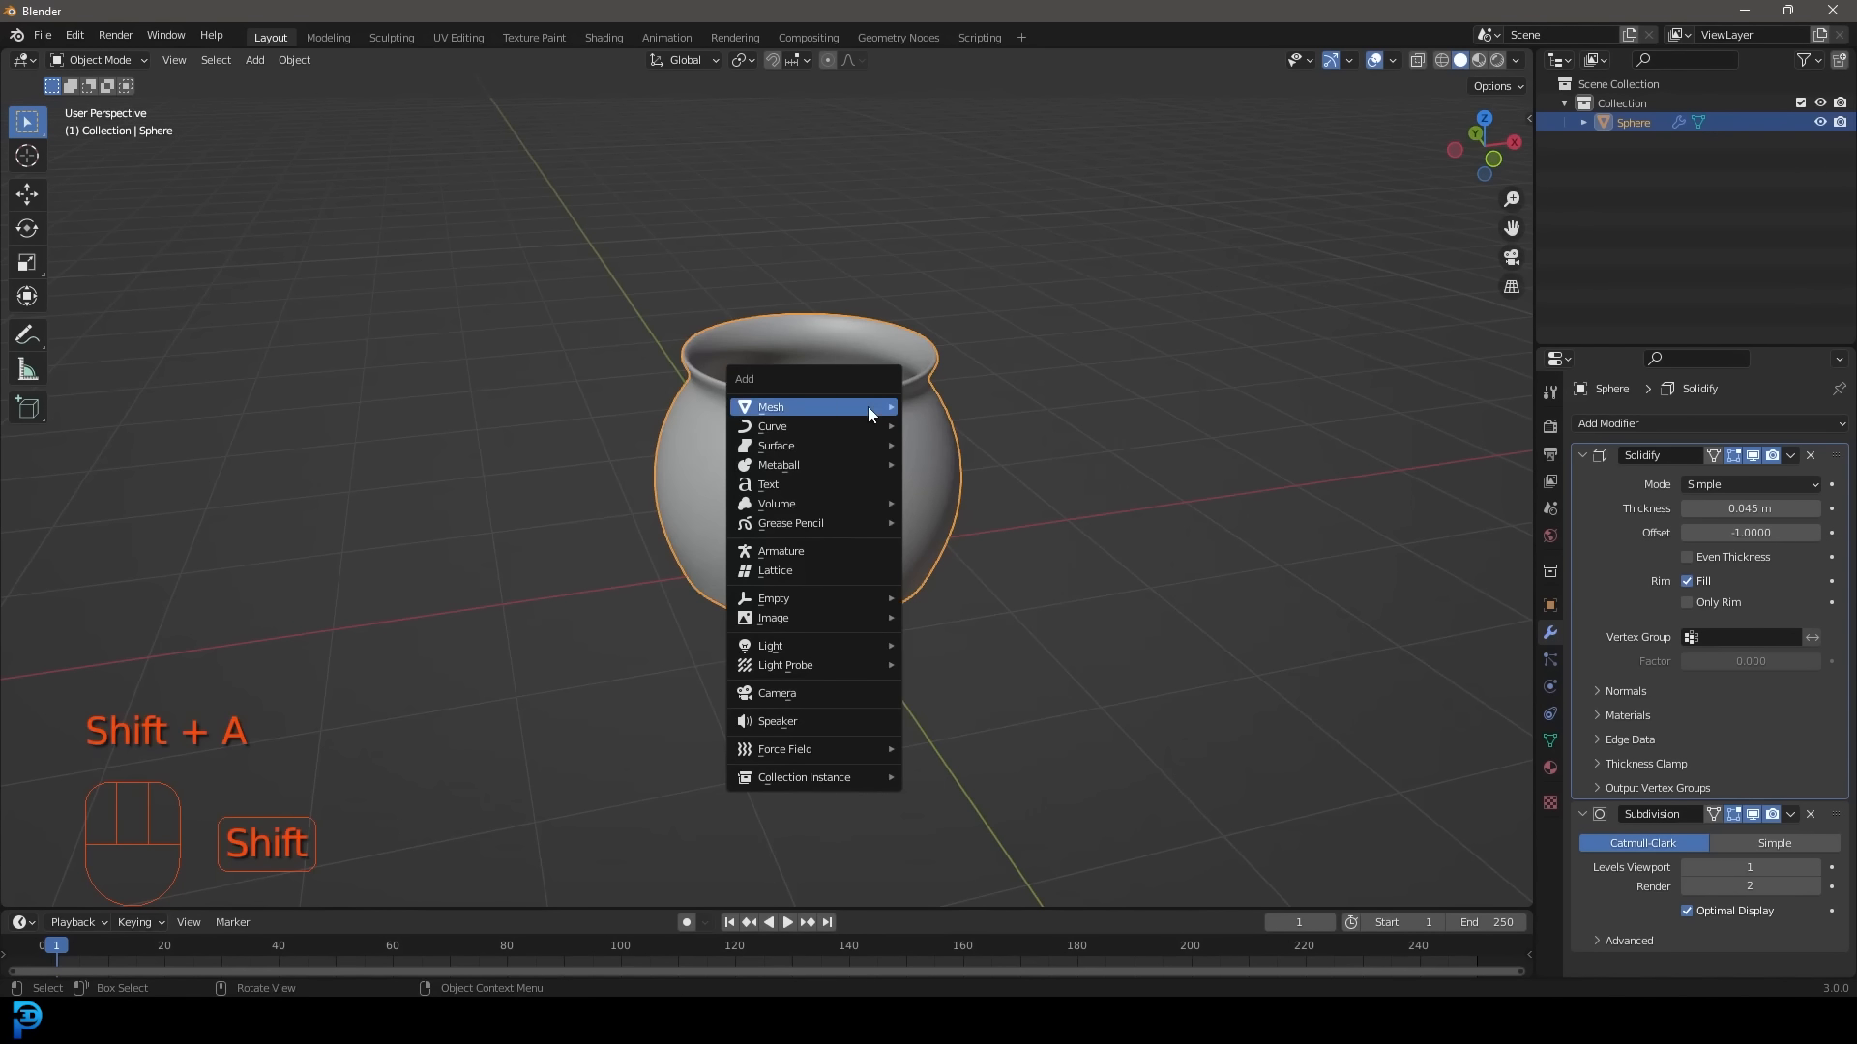
pyautogui.moveTo(845, 409)
pyautogui.click(967, 407)
pyautogui.scroll(-8, 851, 594)
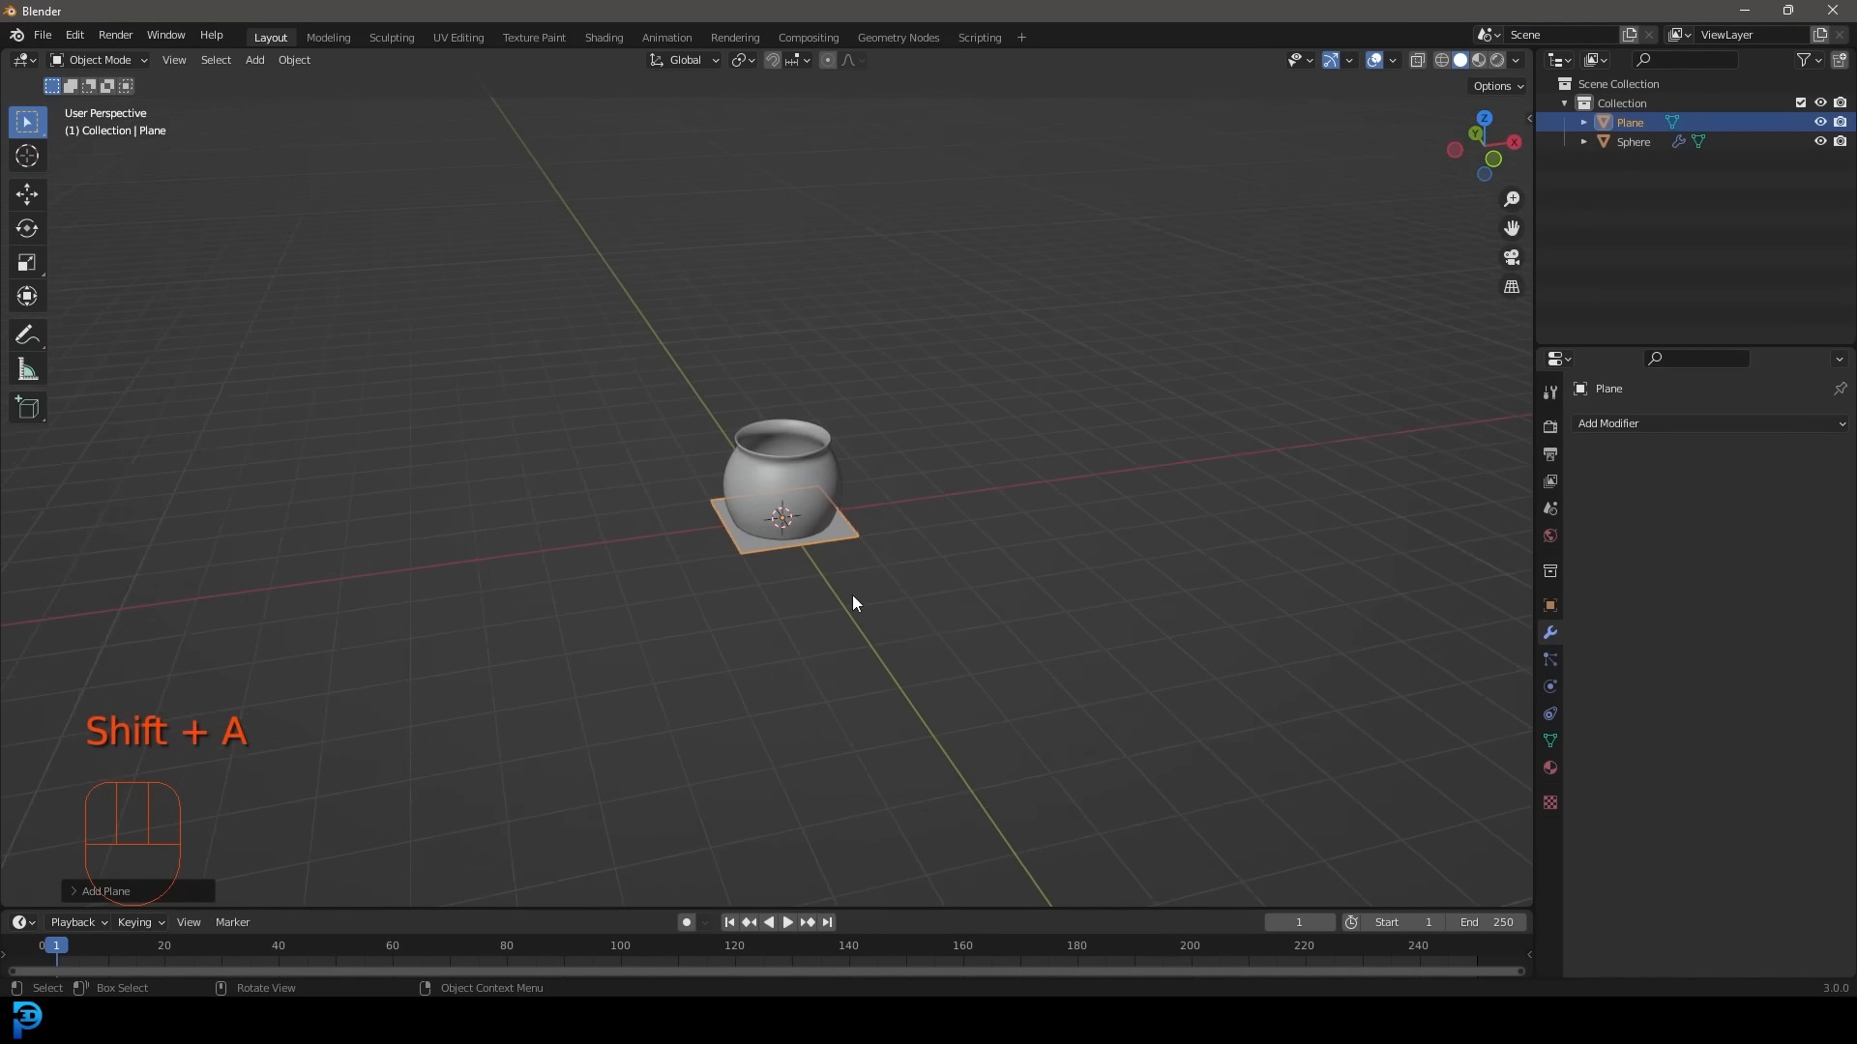
# Scale the plane up to about five times its size, then enlarge it again into a wide floor around the bowl.
pyautogui.press('s')
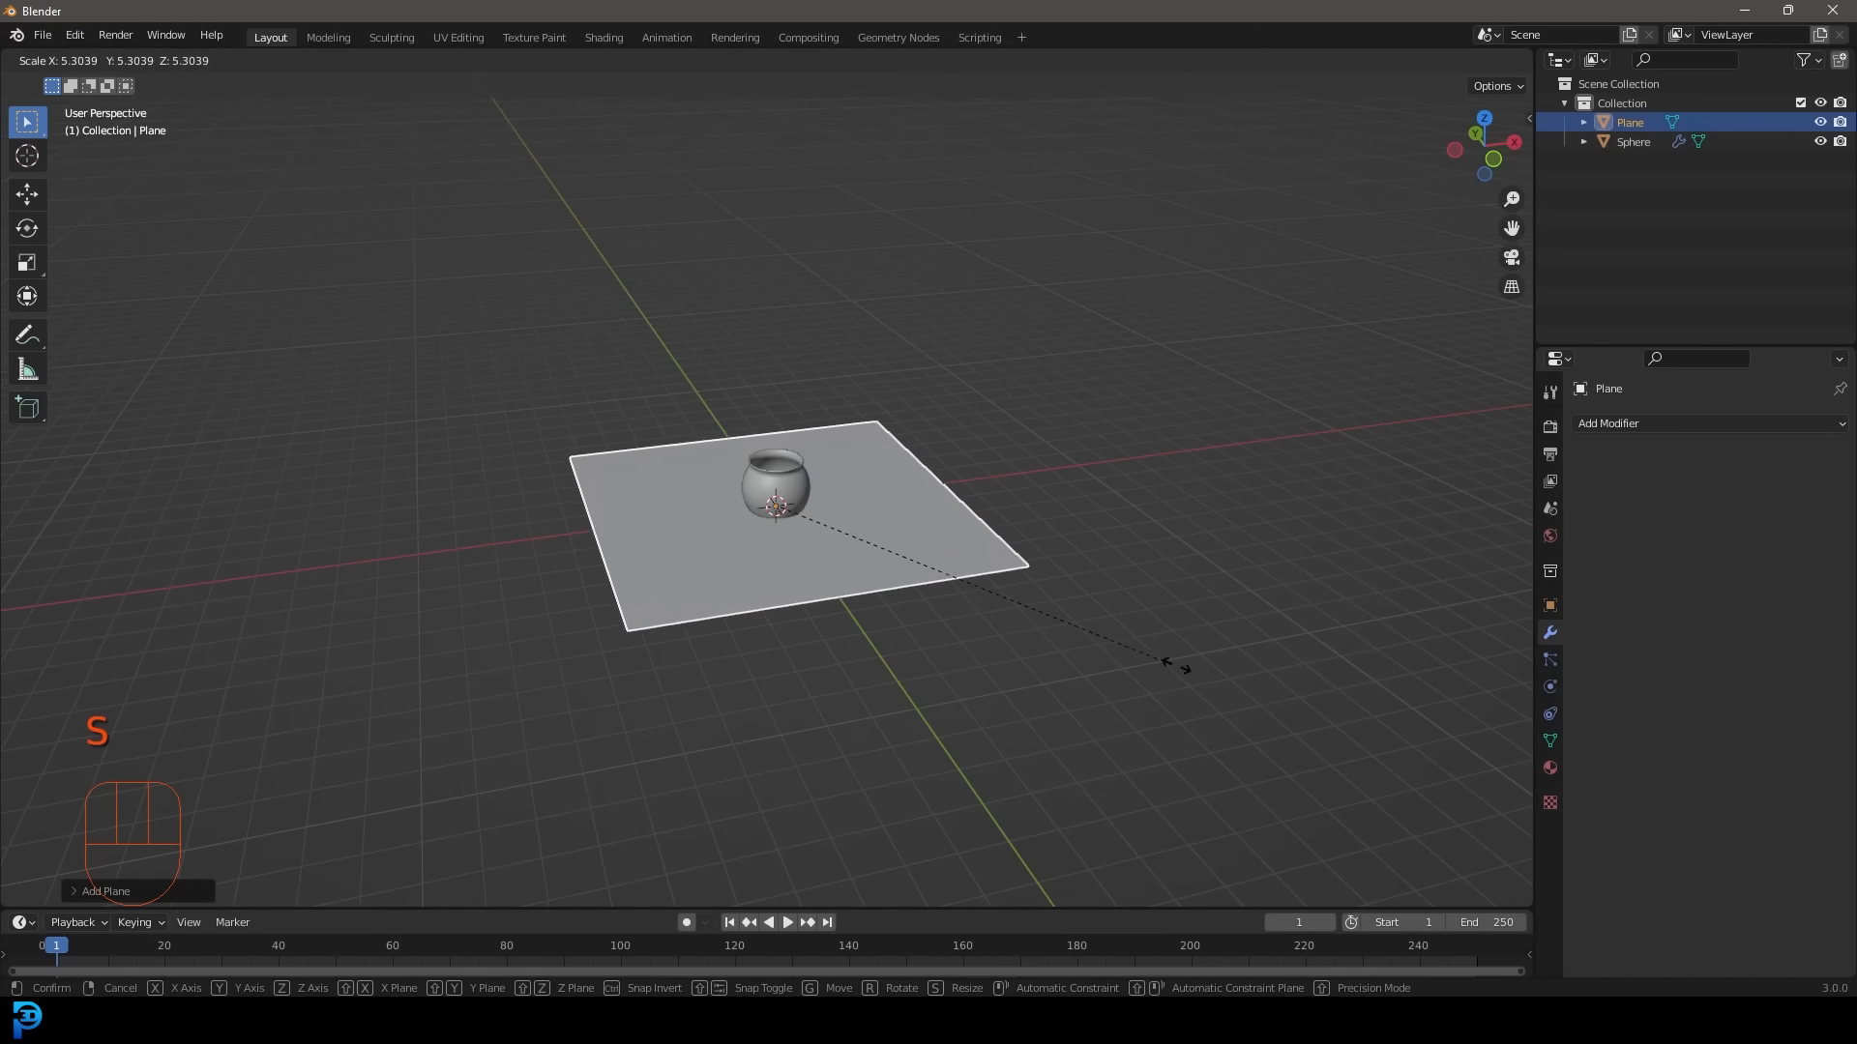
pyautogui.click(1159, 645)
pyautogui.moveTo(1135, 569); pyautogui.dragTo(1091, 594, button='middle')
pyautogui.press('s')
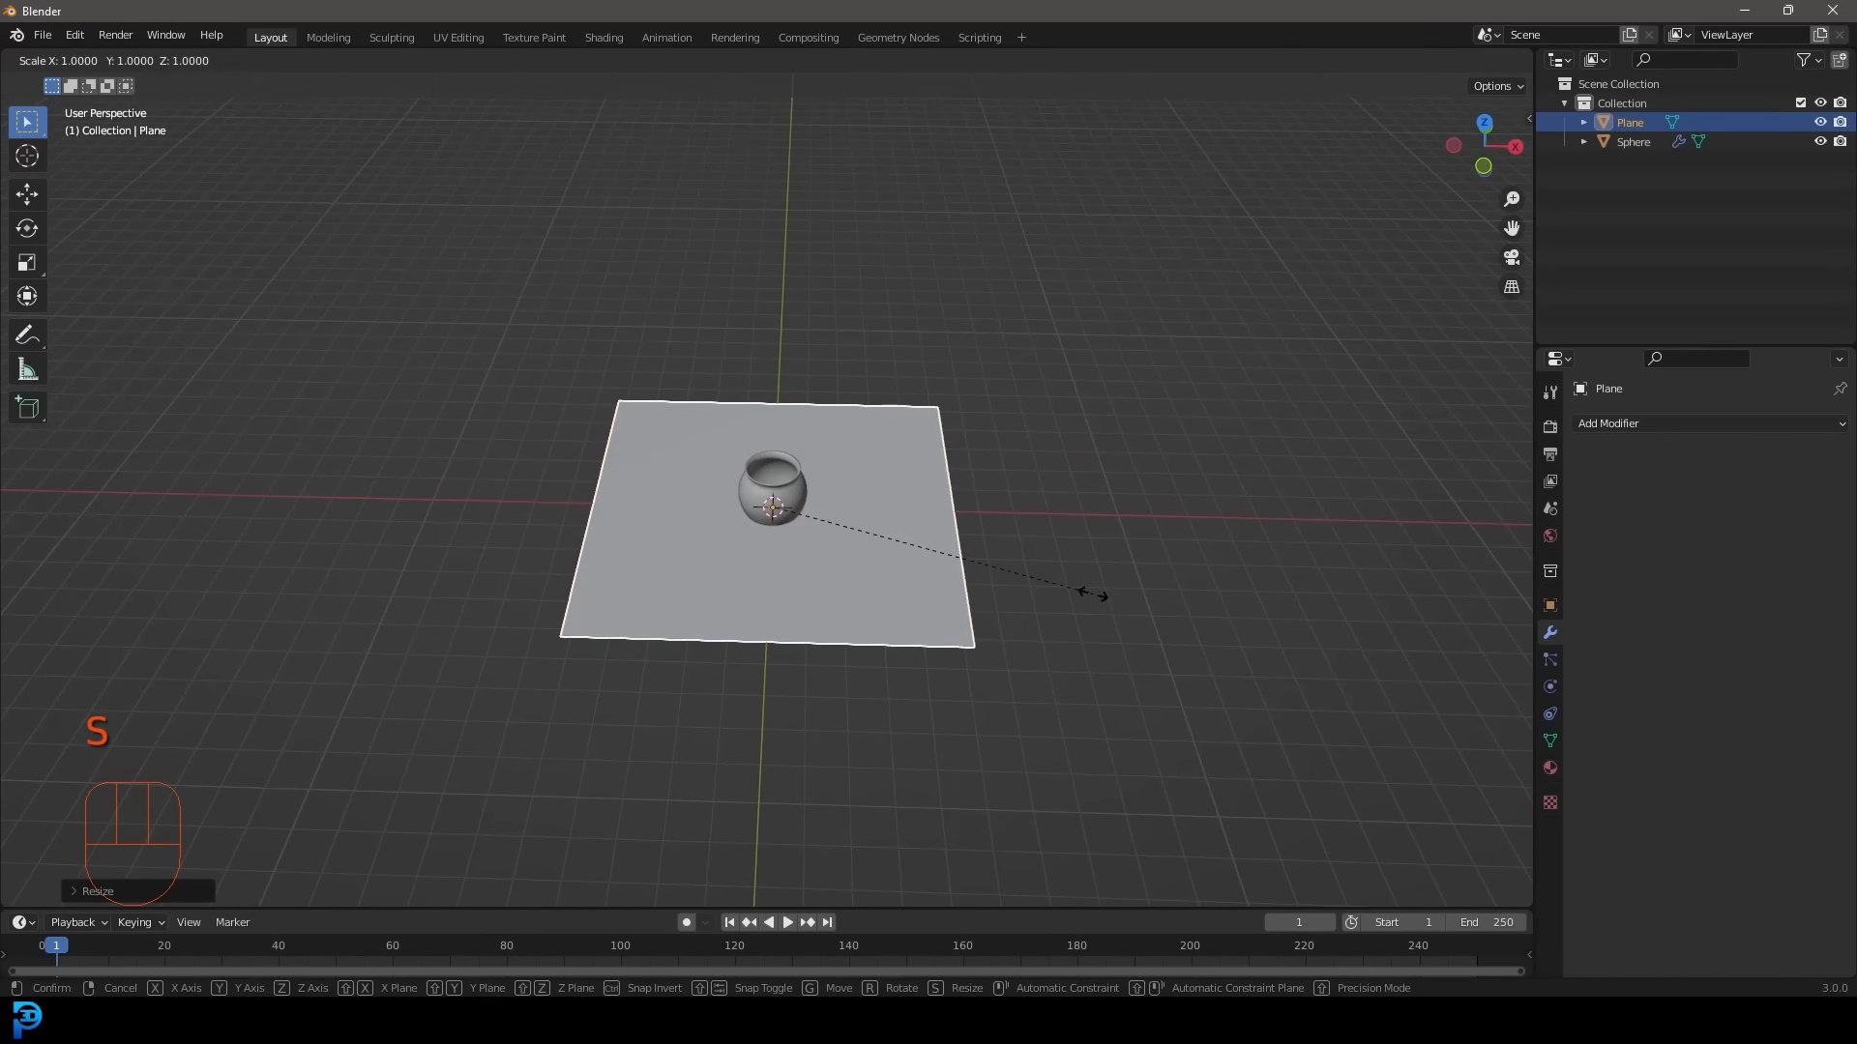
pyautogui.click(1273, 627)
# Shade the floor plane smooth.
pyautogui.moveTo(1272, 627); pyautogui.dragTo(972, 480, button='middle')
pyautogui.rightClick(975, 480)
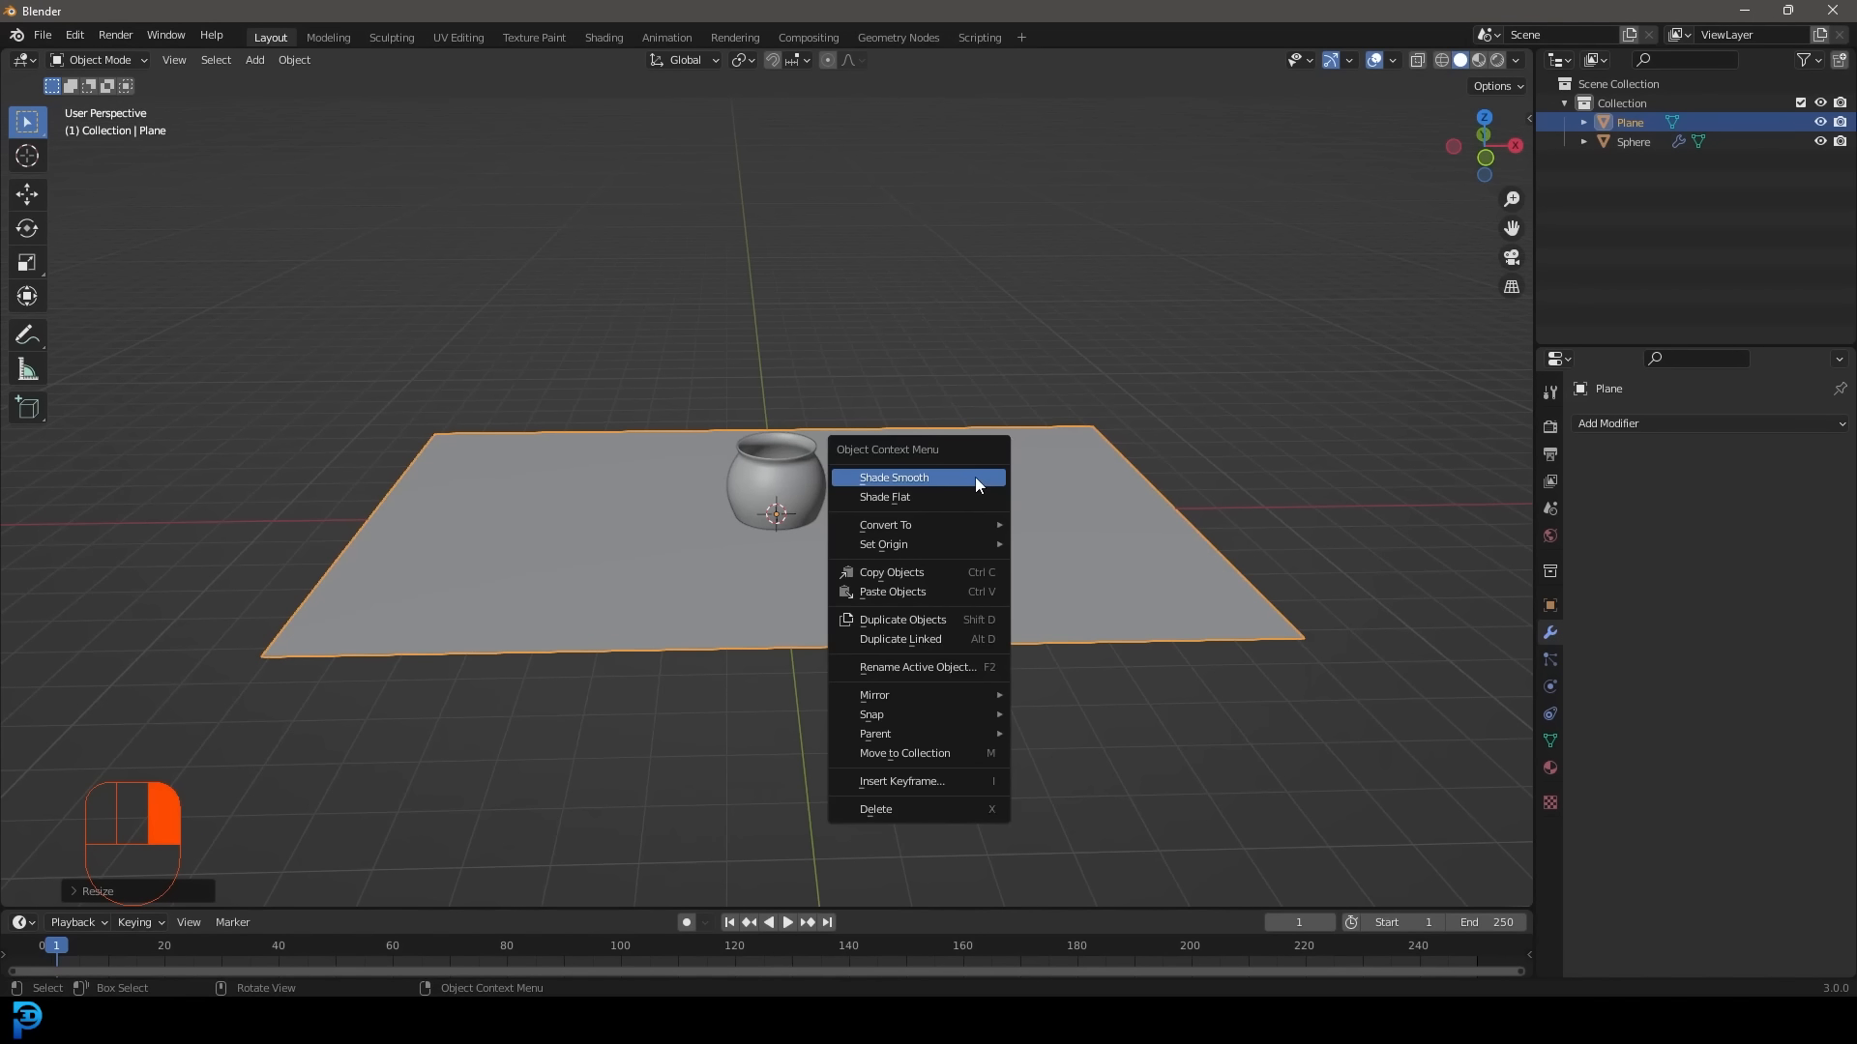
pyautogui.click(957, 479)
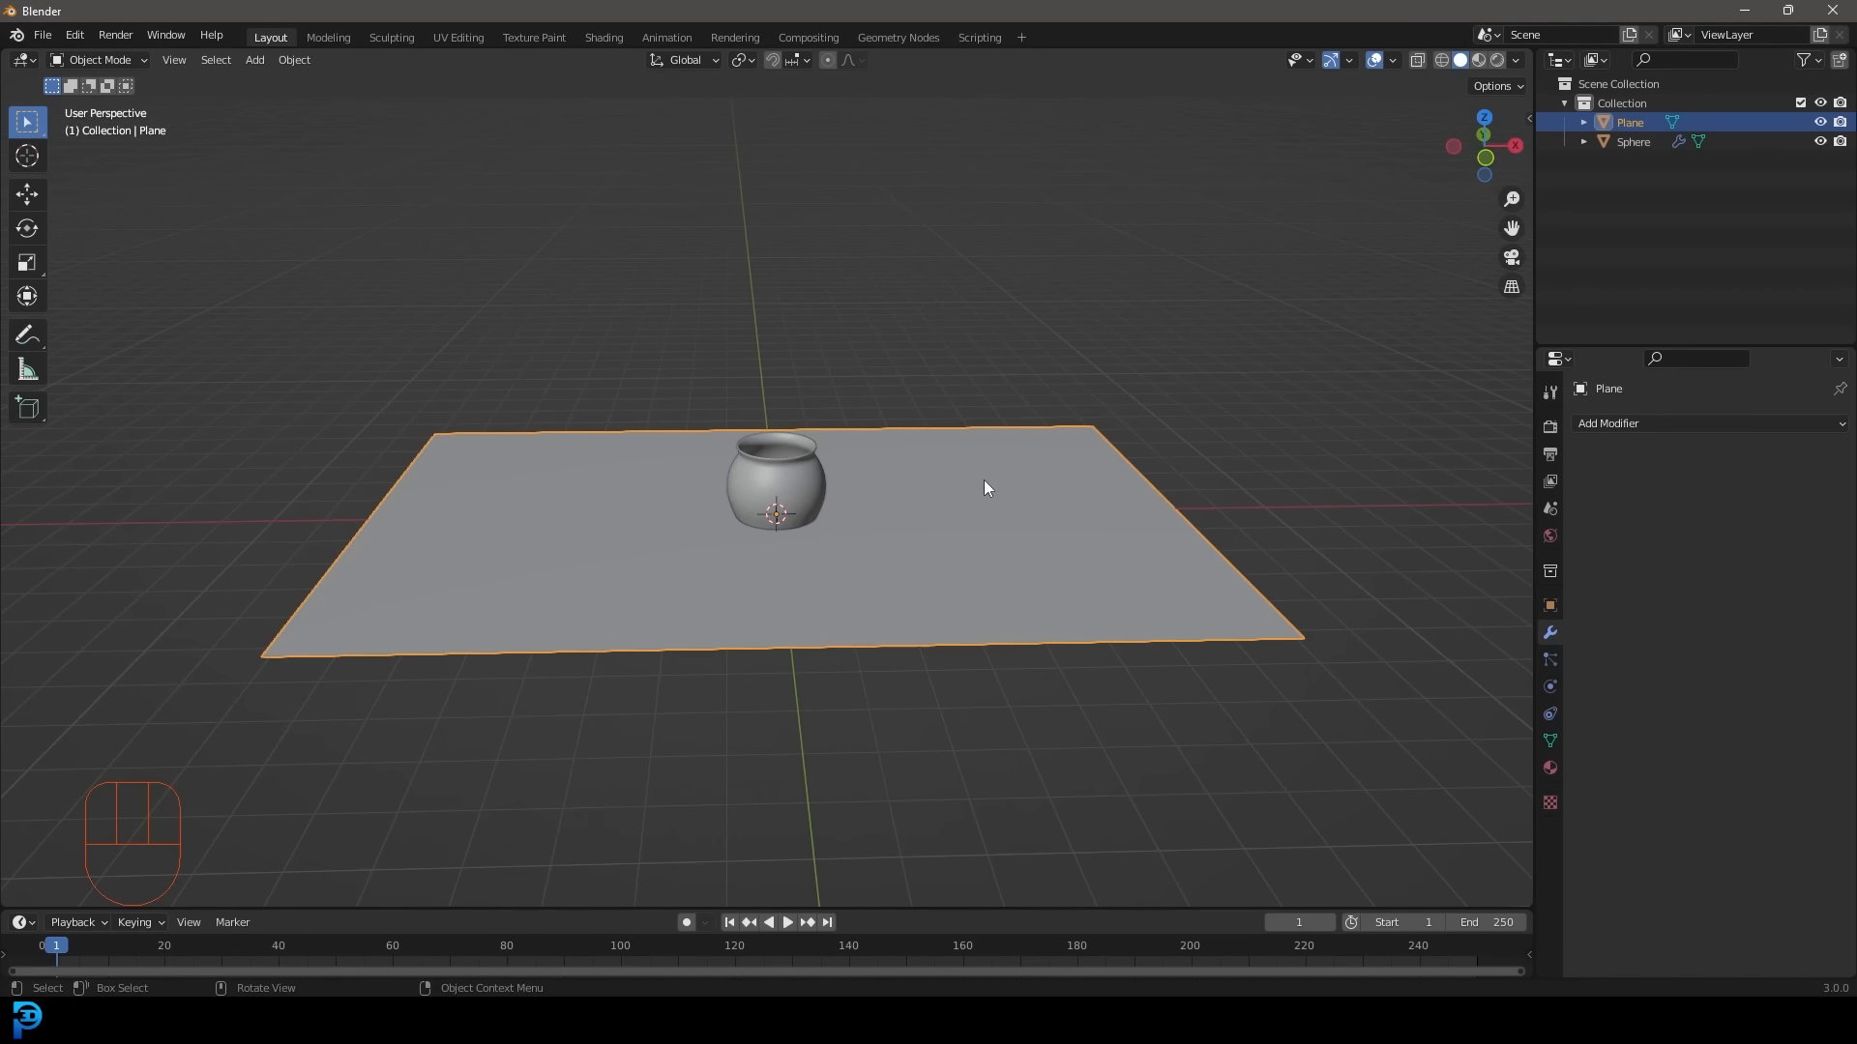
pyautogui.moveTo(984, 480); pyautogui.dragTo(955, 483, button='middle')
# Apply the floor plane's scale, apply the scale of plane and bowl together, and deselect everything.
pyautogui.hotkey('ctrl', 'a')
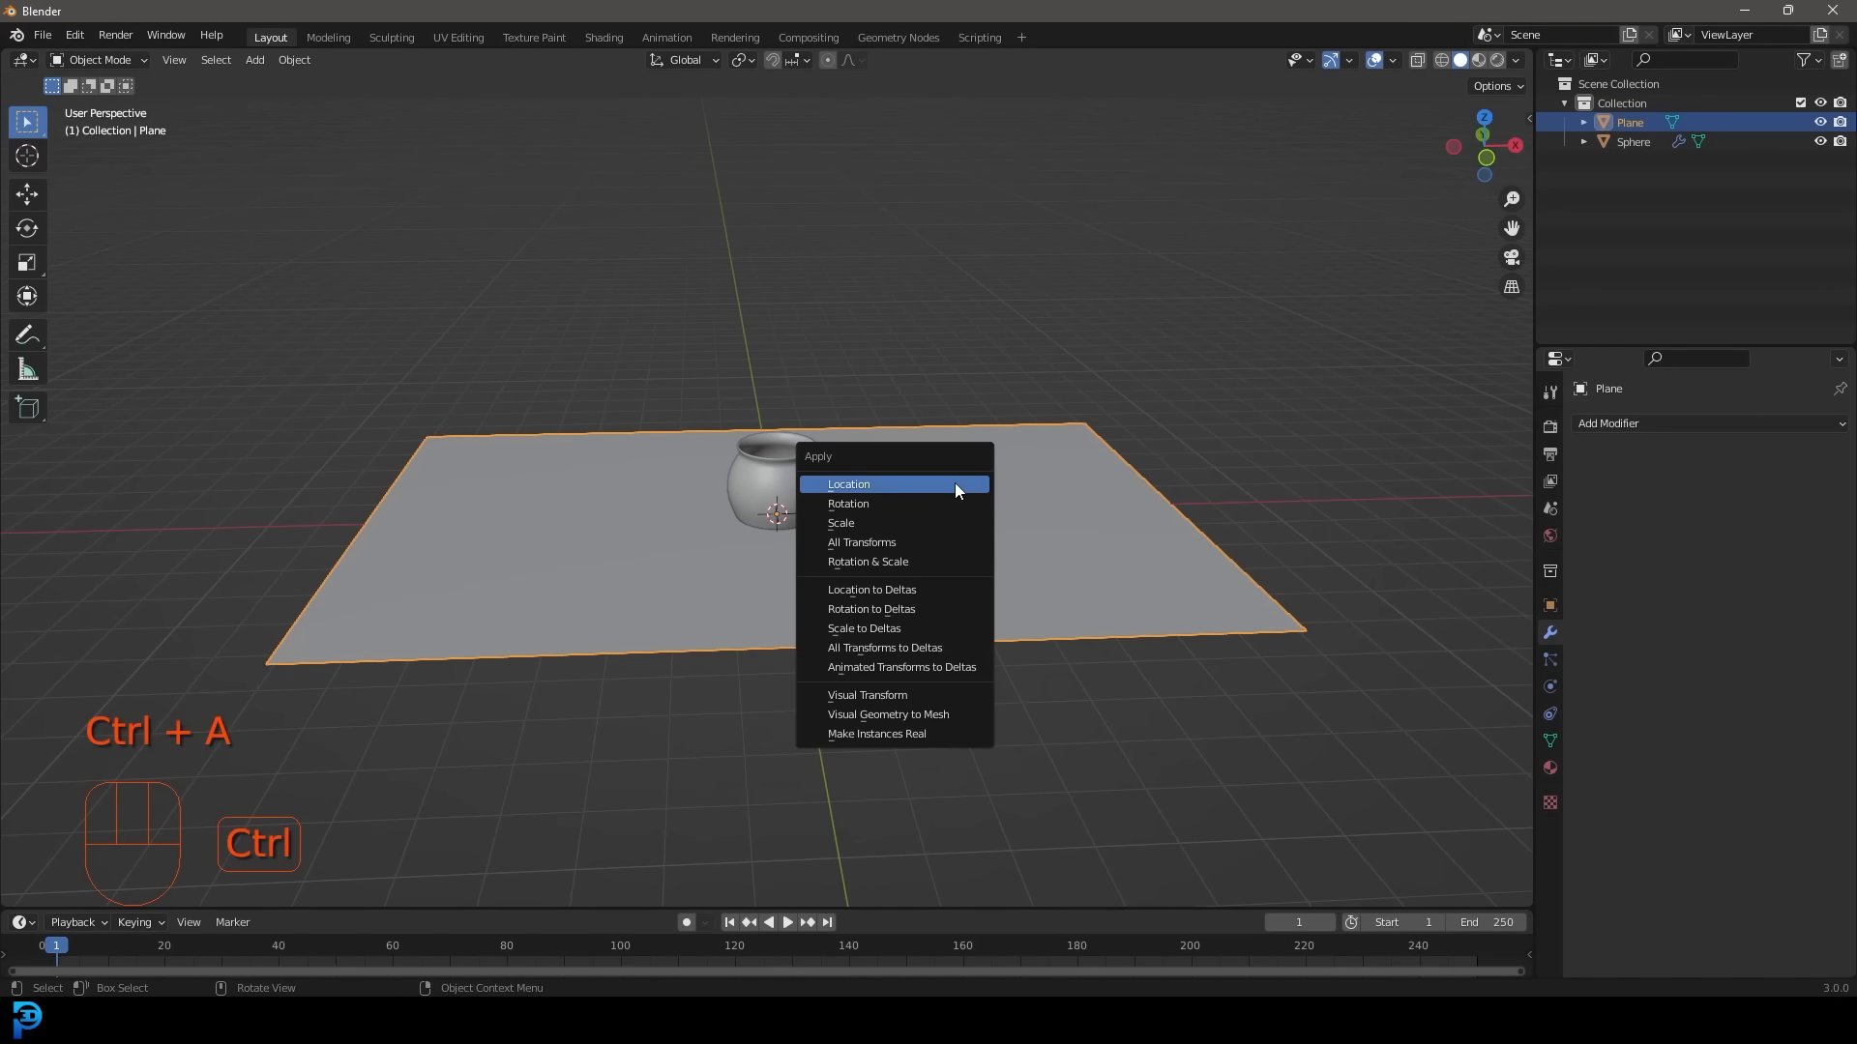
pyautogui.click(861, 523)
pyautogui.moveTo(1417, 773); pyautogui.dragTo(639, 331)
pyautogui.scroll(3, 938, 416)
pyautogui.hotkey('ctrl', 'a')
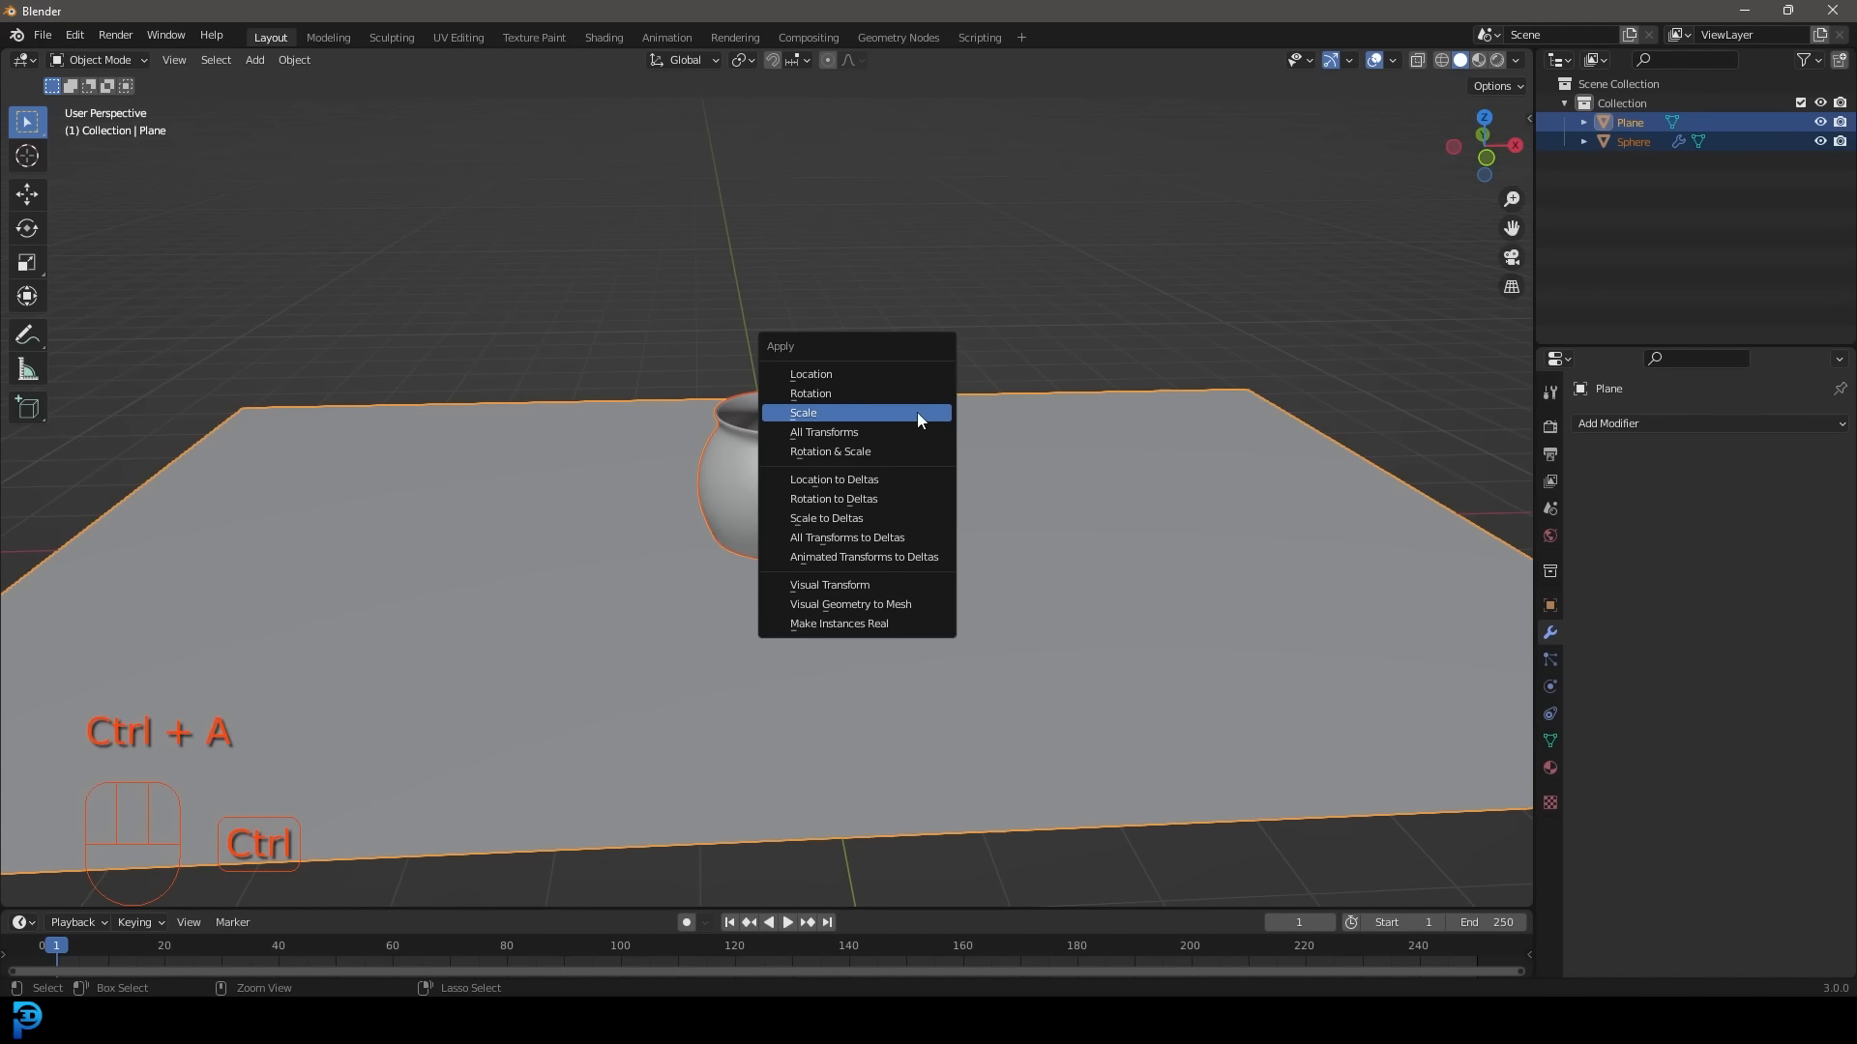
pyautogui.click(917, 414)
pyautogui.scroll(-4, 844, 496)
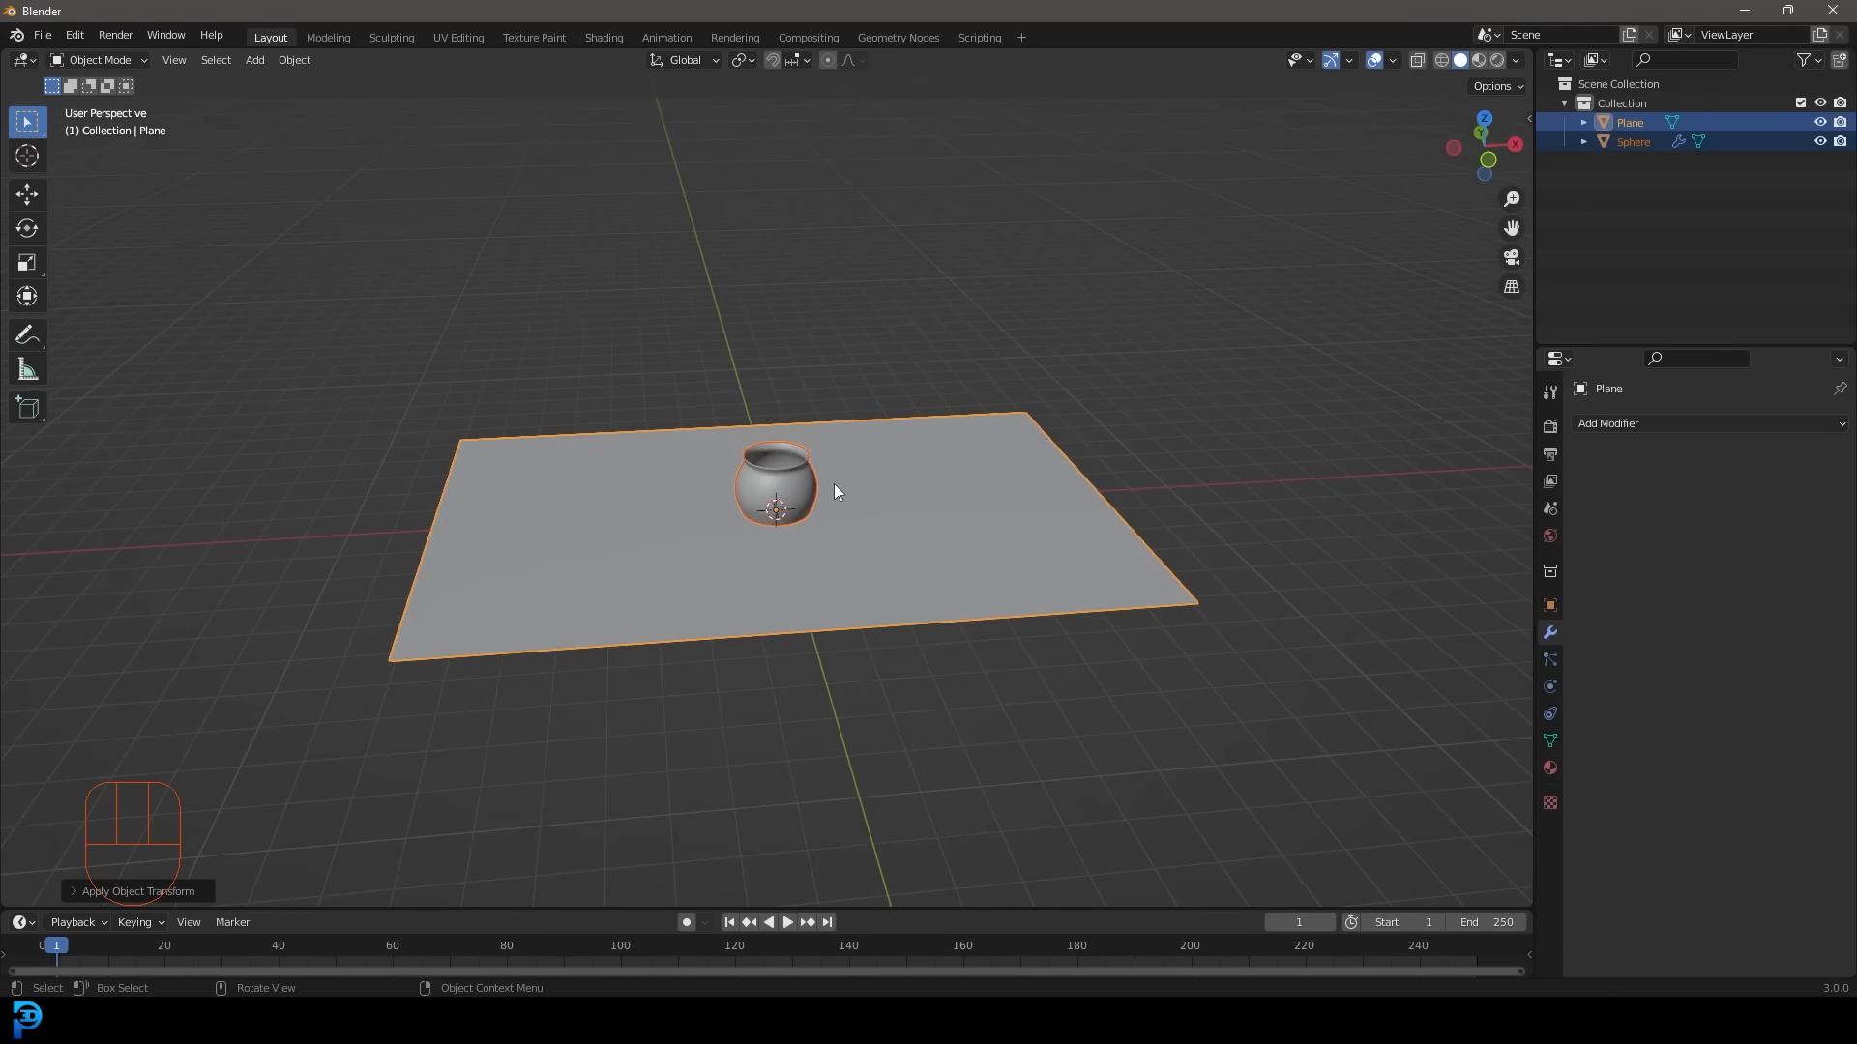
pyautogui.scroll(8, 820, 482)
pyautogui.keyDown('shift'); pyautogui.moveTo(816, 459); pyautogui.dragTo(822, 502, button='middle'); pyautogui.keyUp('shift')
pyautogui.hotkey('alt', 'a')
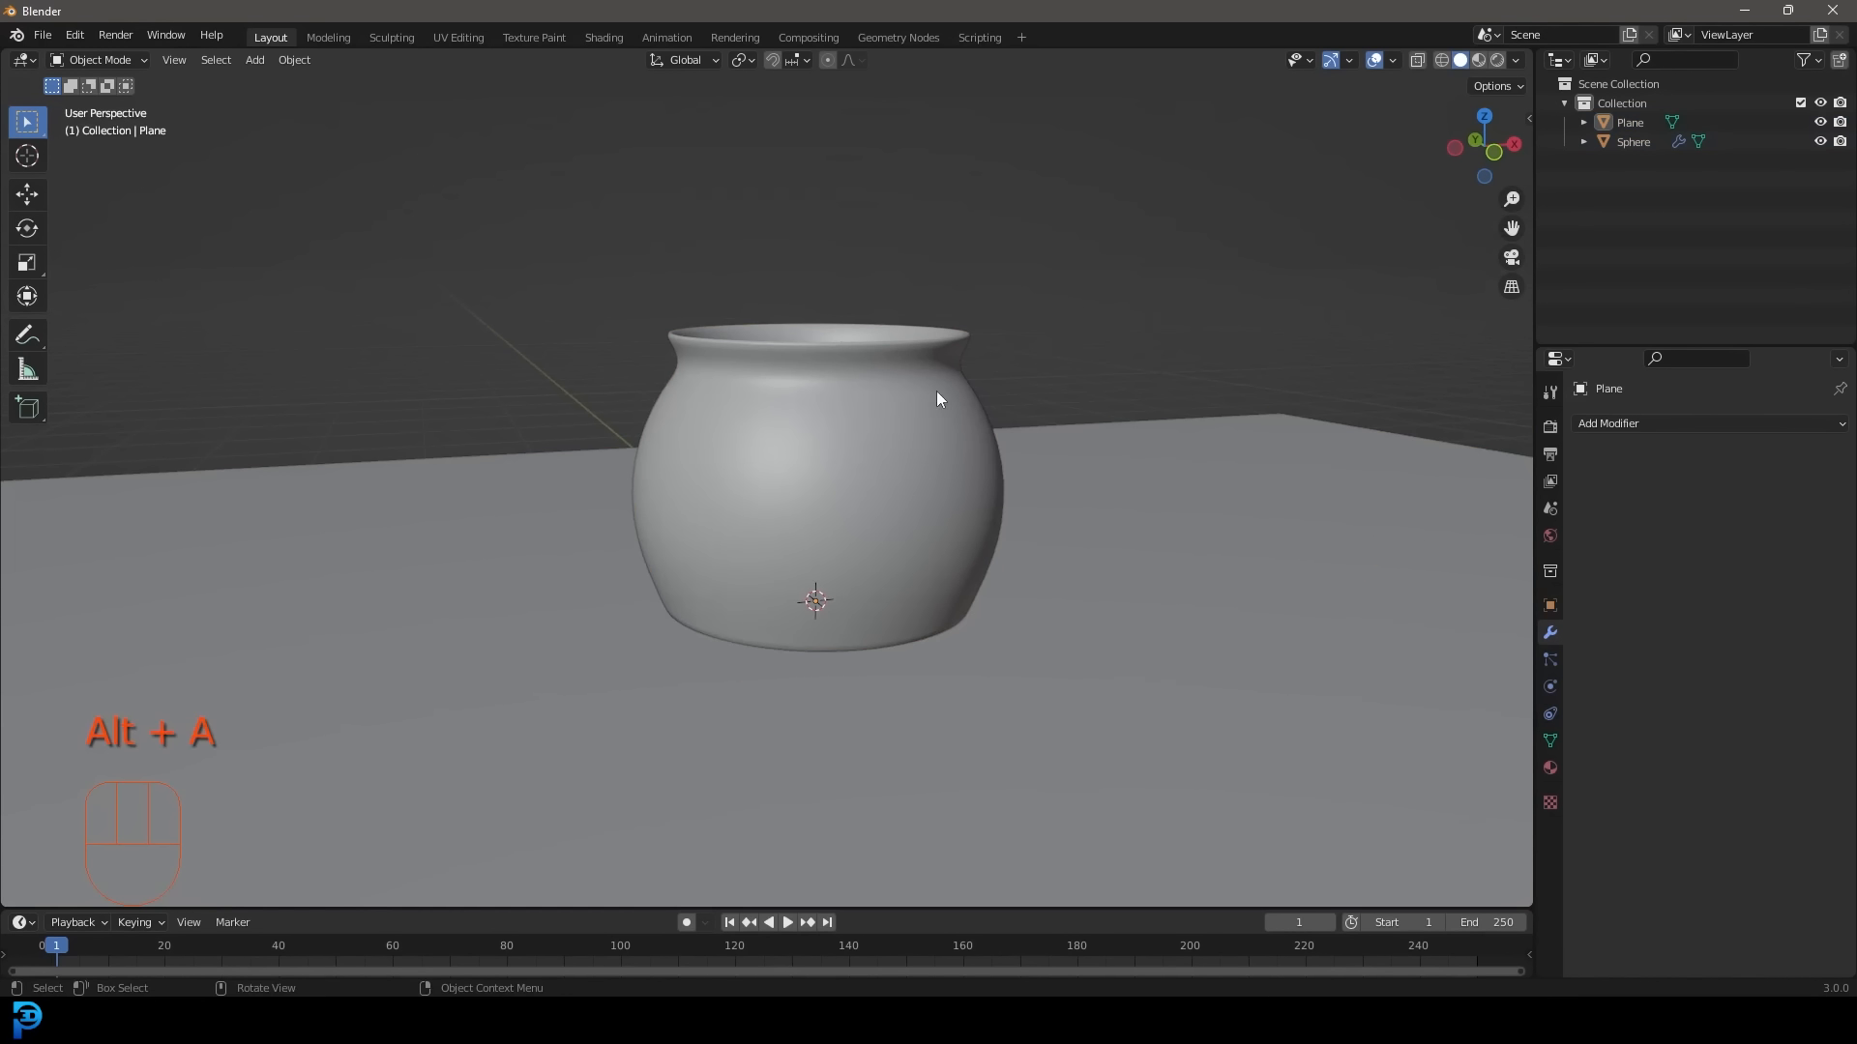
# Frame the bowl from the front slightly above the floor and add a camera at the origin.
pyautogui.moveTo(936, 391); pyautogui.dragTo(940, 510, button='middle')
pyautogui.scroll(1, 934, 520)
pyautogui.scroll(1, 934, 521)
pyautogui.scroll(-1, 1073, 524)
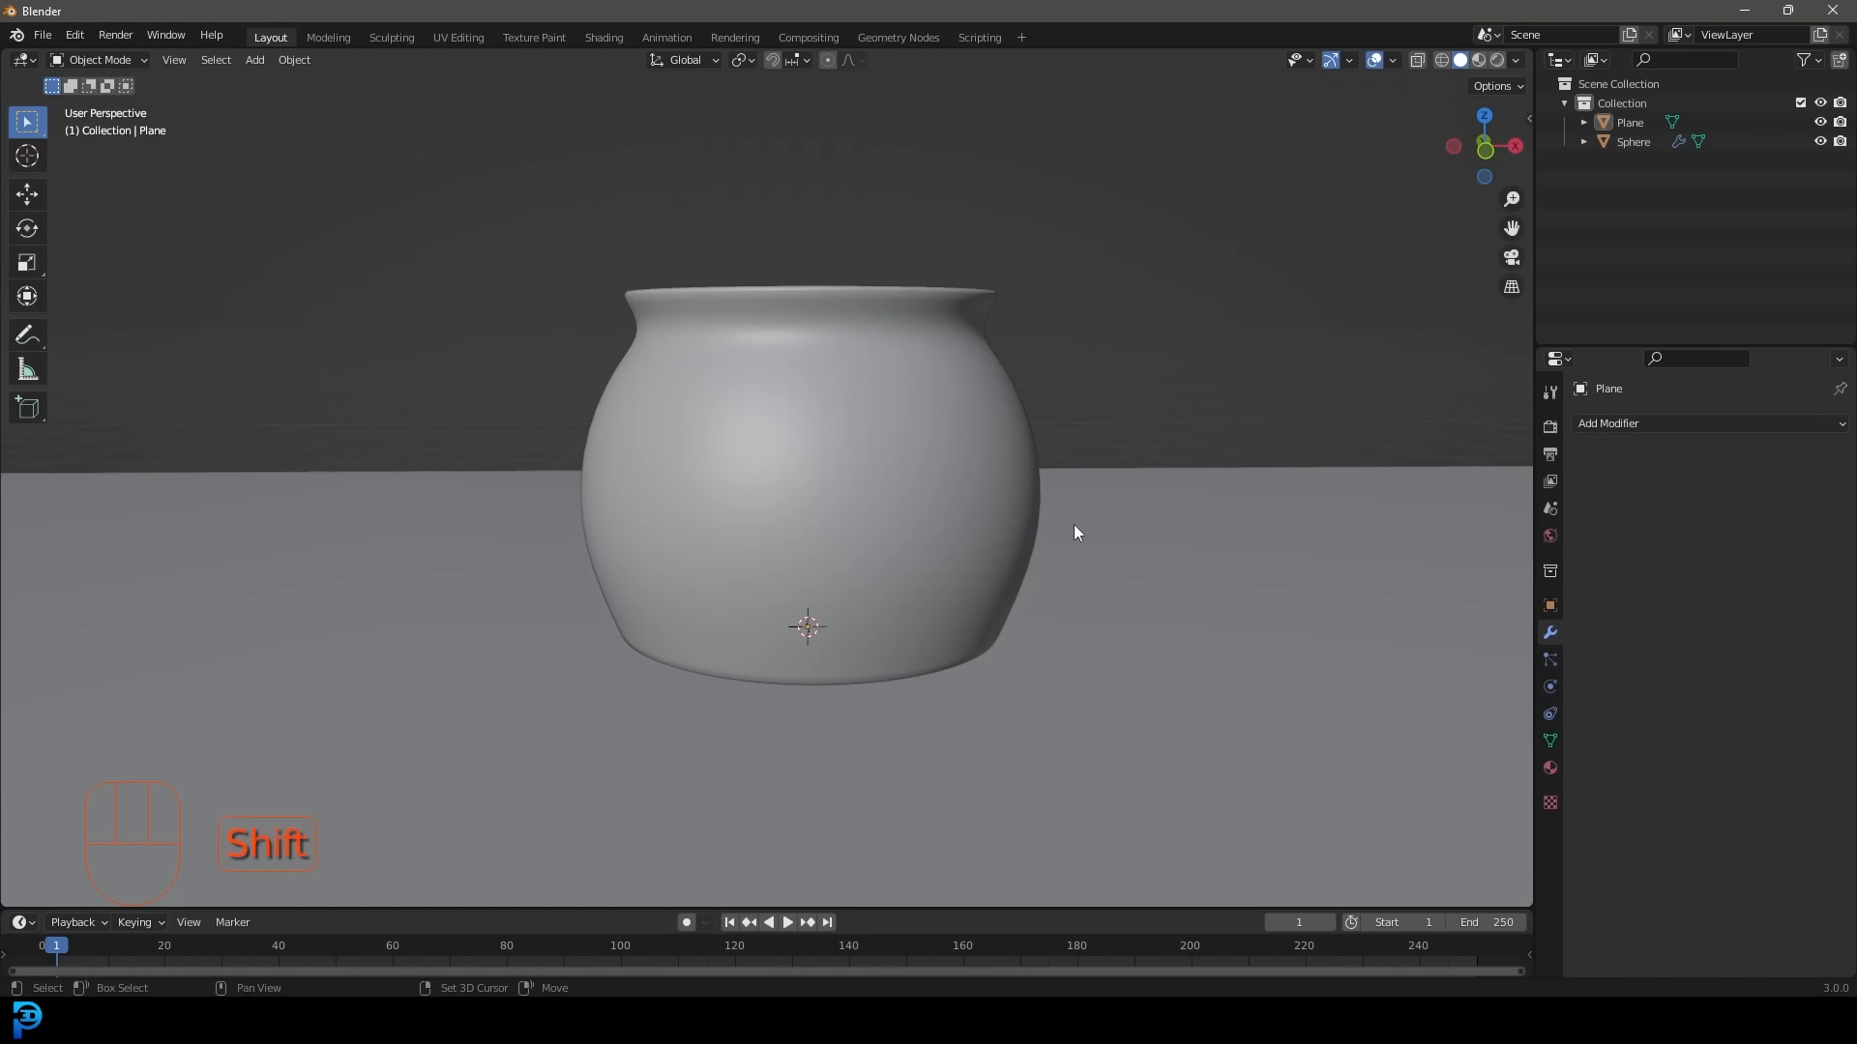
pyautogui.keyDown('shift'); pyautogui.moveTo(1073, 524); pyautogui.dragTo(1074, 497, button='middle'); pyautogui.keyUp('shift')
pyautogui.moveTo(940, 542); pyautogui.dragTo(904, 488, button='middle')
pyautogui.hotkey('shift', 'a')
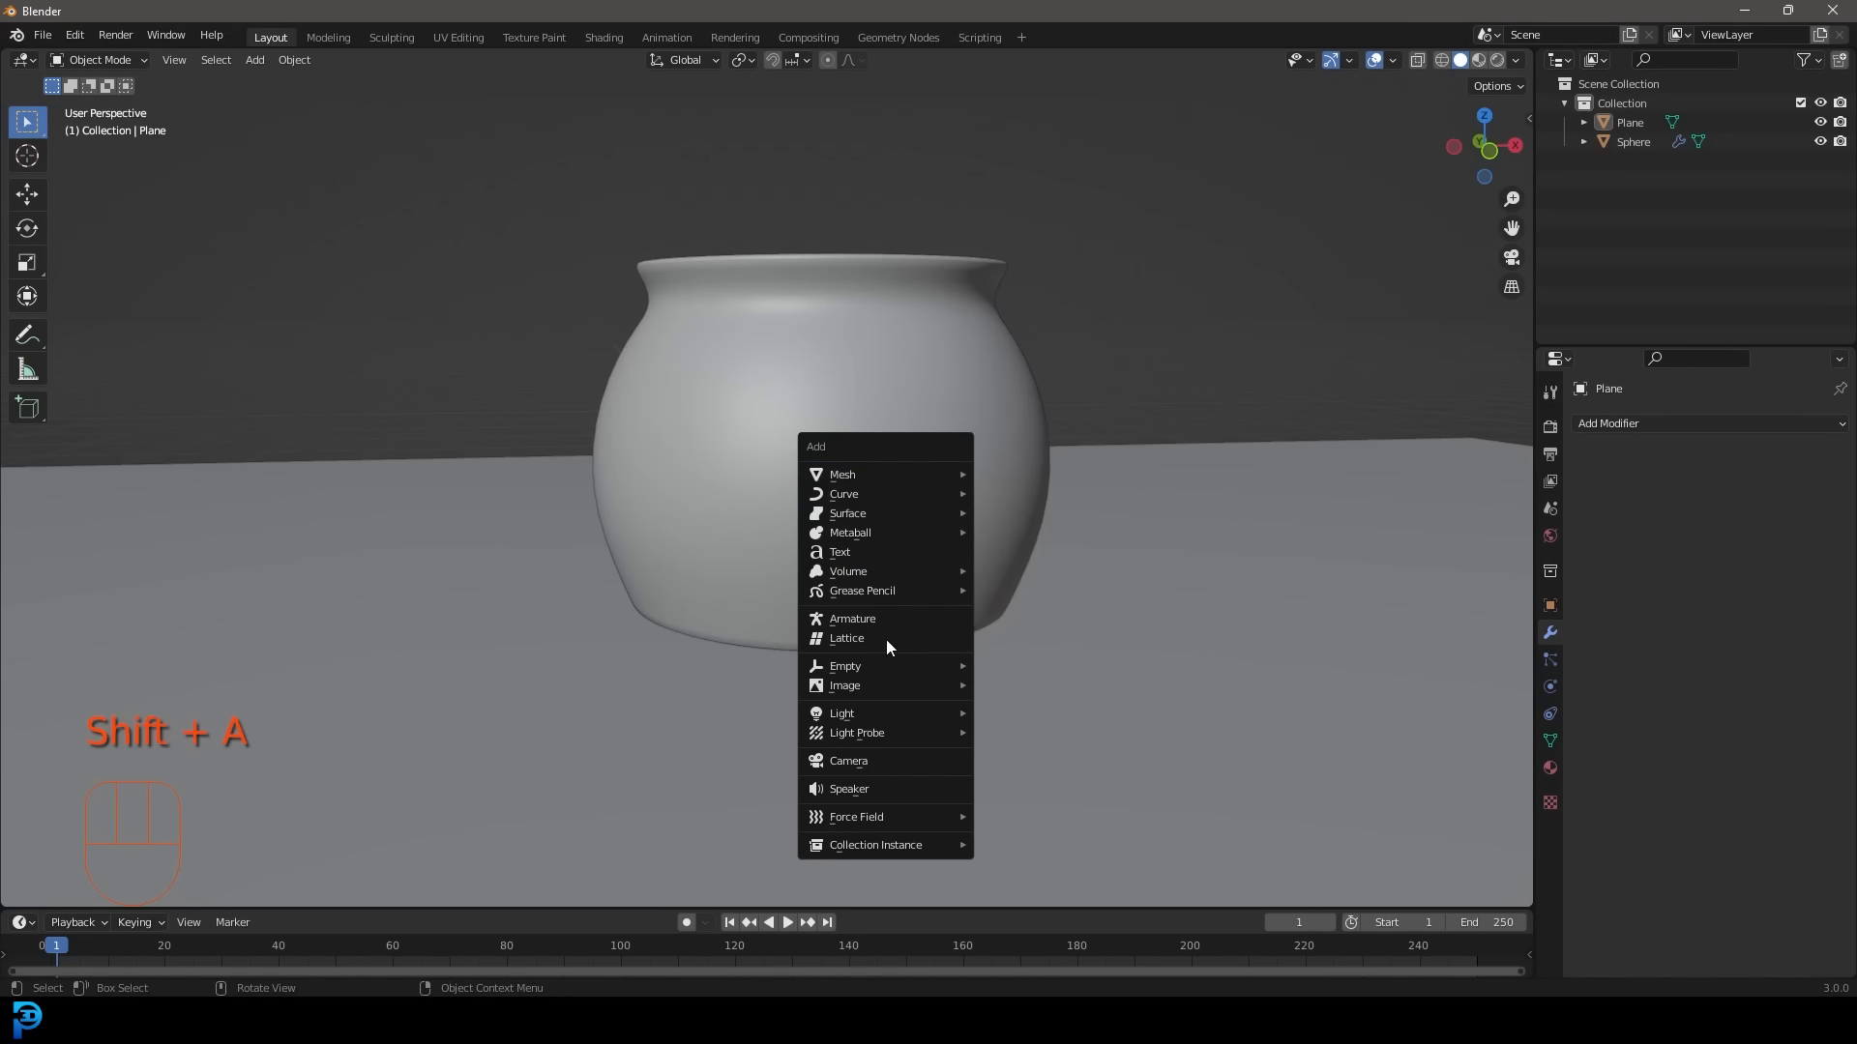
pyautogui.click(876, 759)
pyautogui.scroll(-3, 1139, 603)
pyautogui.scroll(3, 957, 526)
# In wireframe camera view, pull the camera back along its local Z axis to about Y -7.17 m.
pyautogui.press('z')
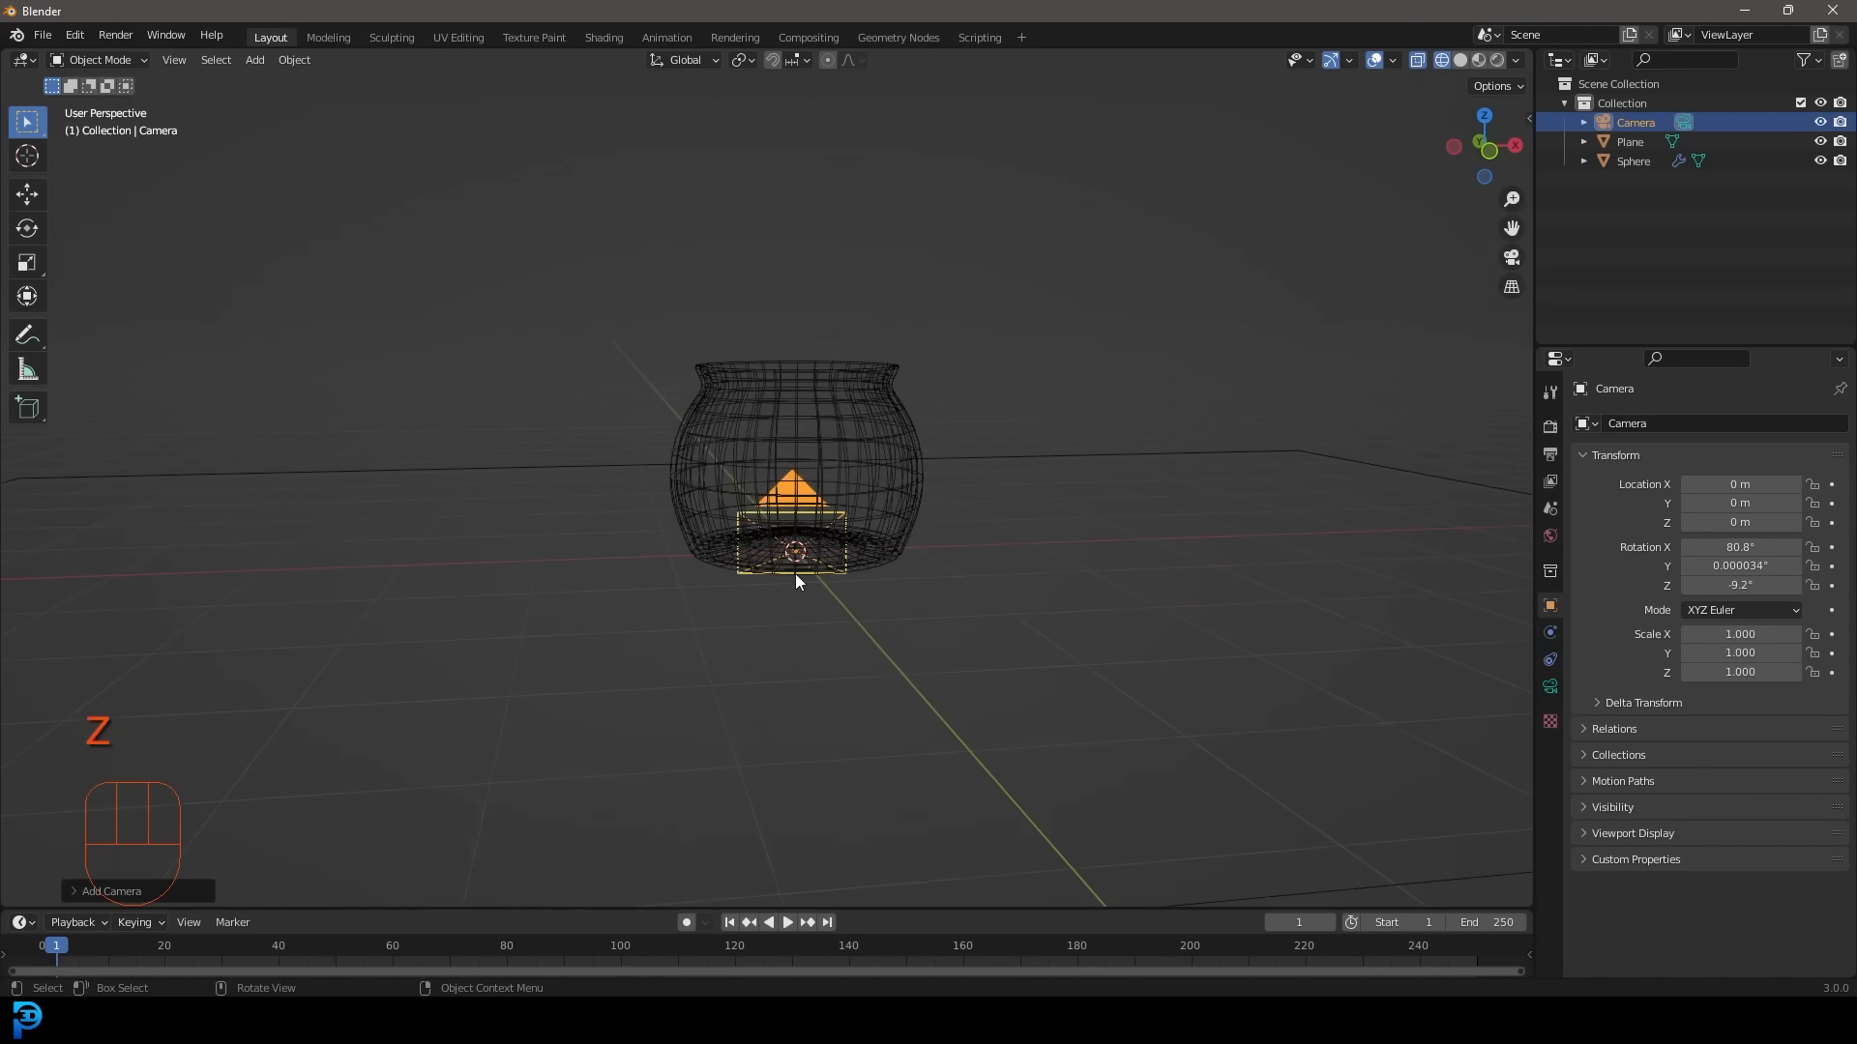
pyautogui.press('KP_0')
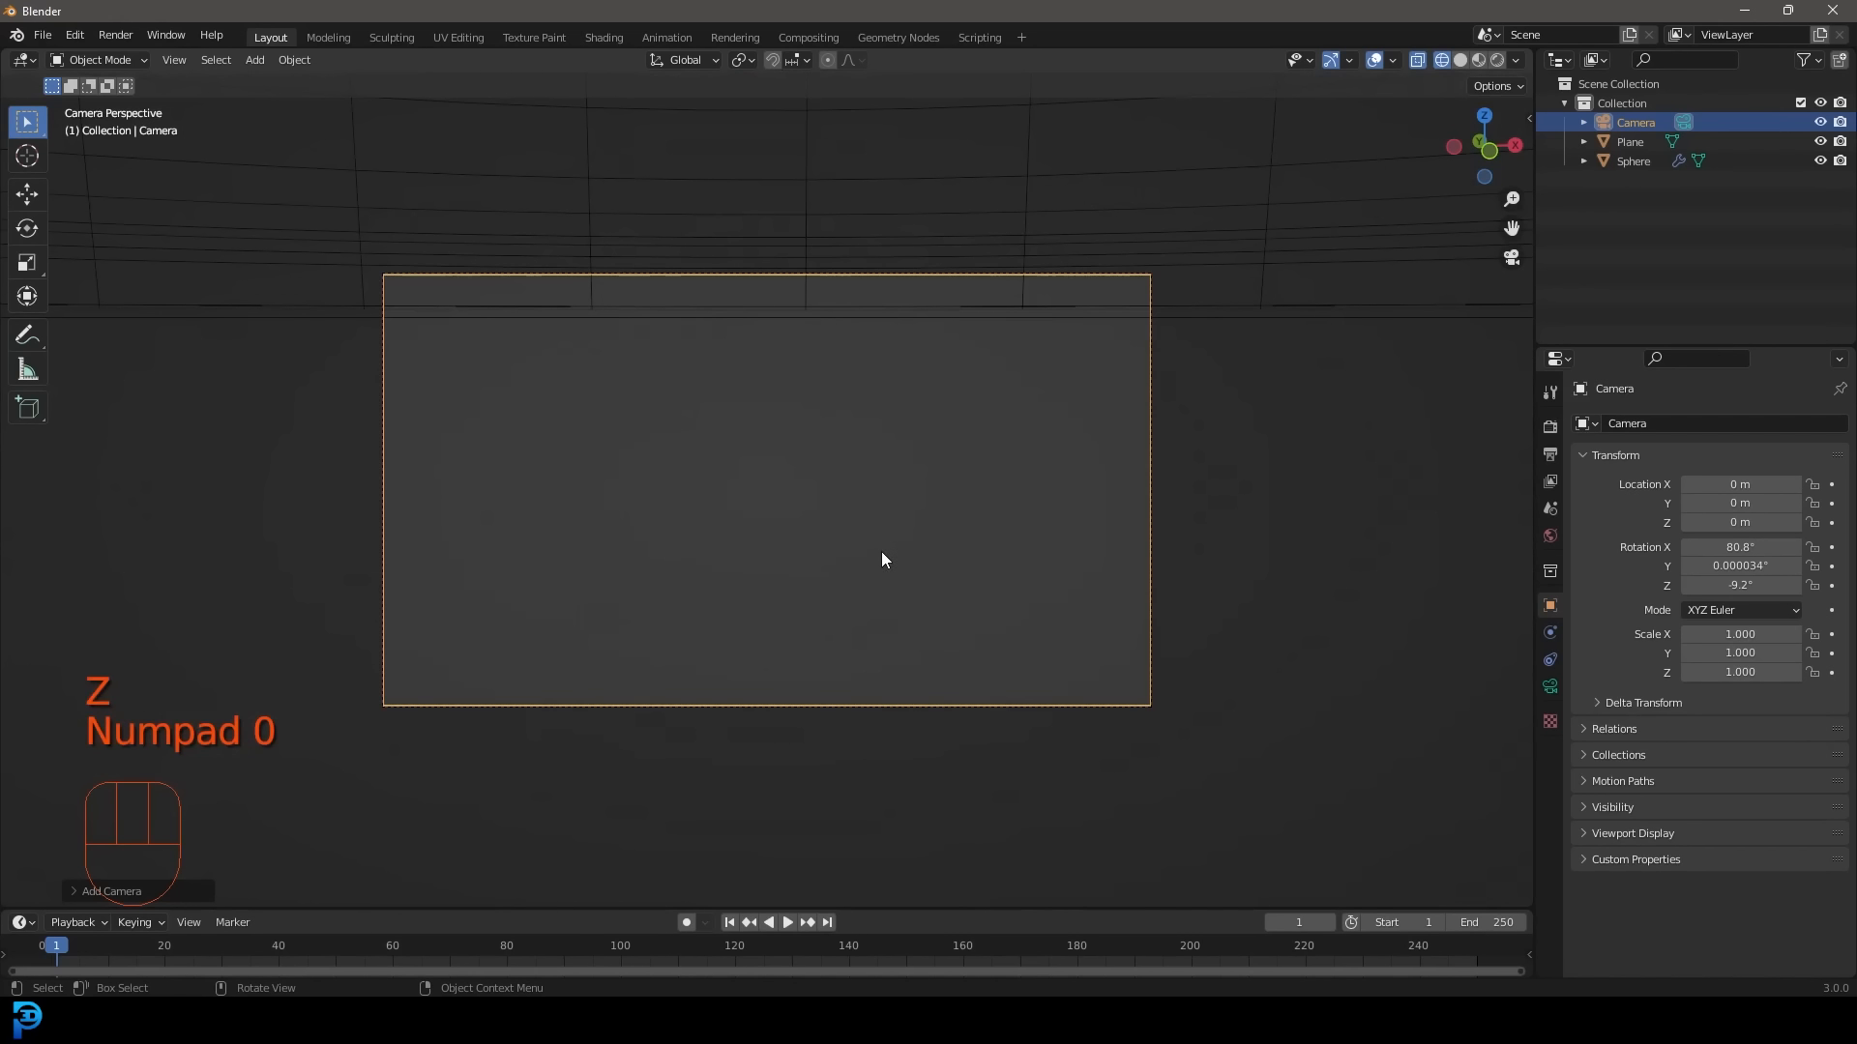
pyautogui.press('g')
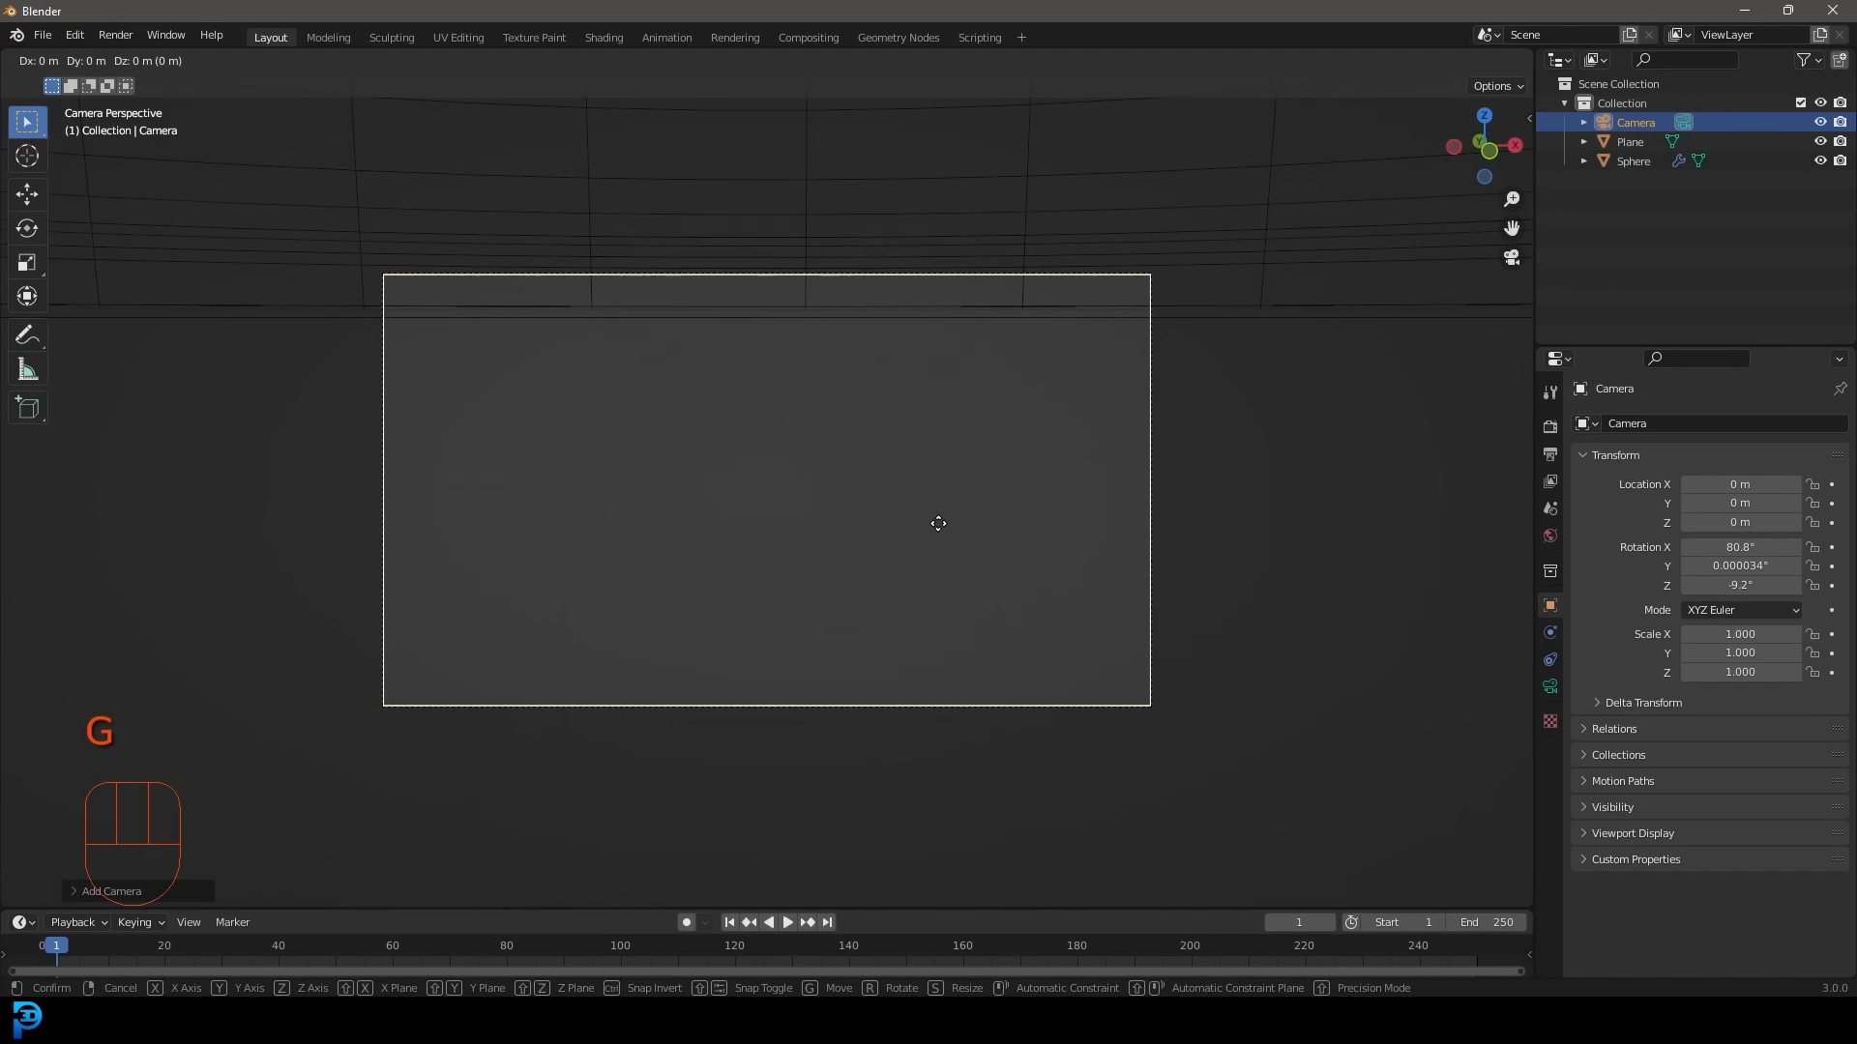
pyautogui.press('z')
pyautogui.press('z')
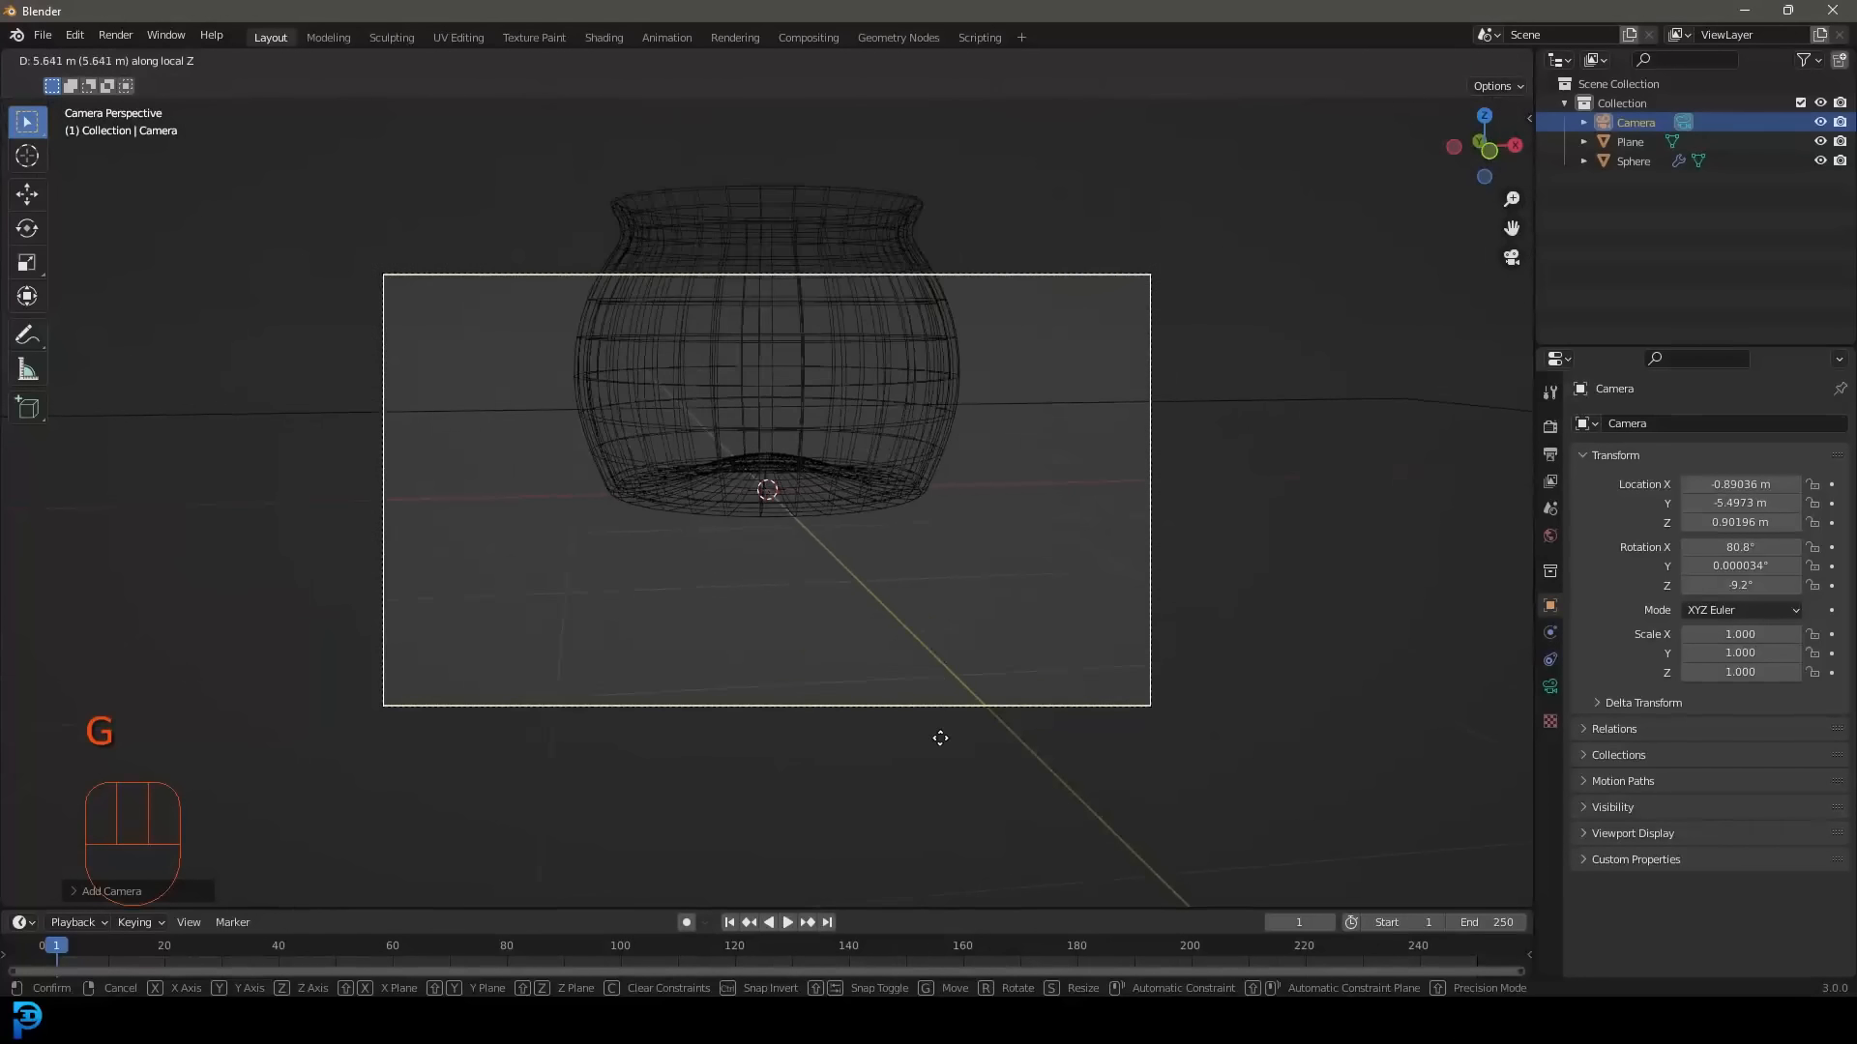
pyautogui.click(946, 771)
pyautogui.press('KP_0')
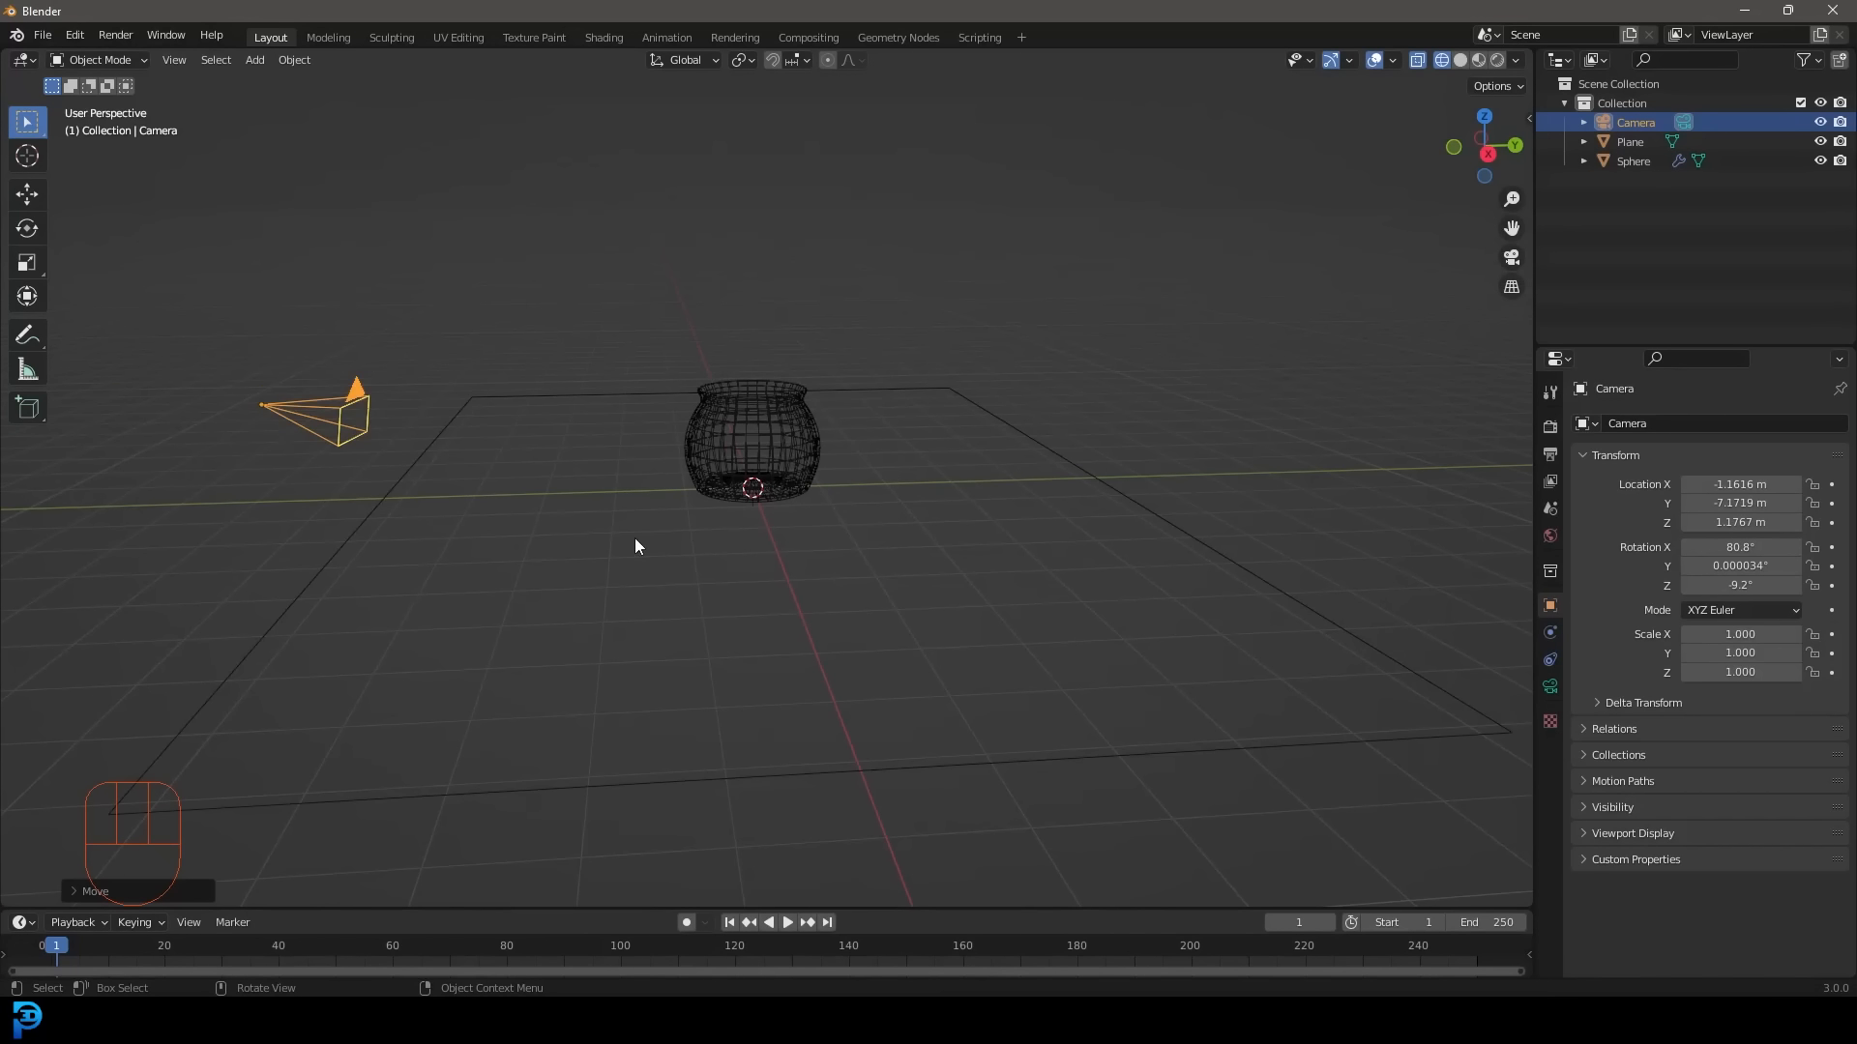
pyautogui.press('g')
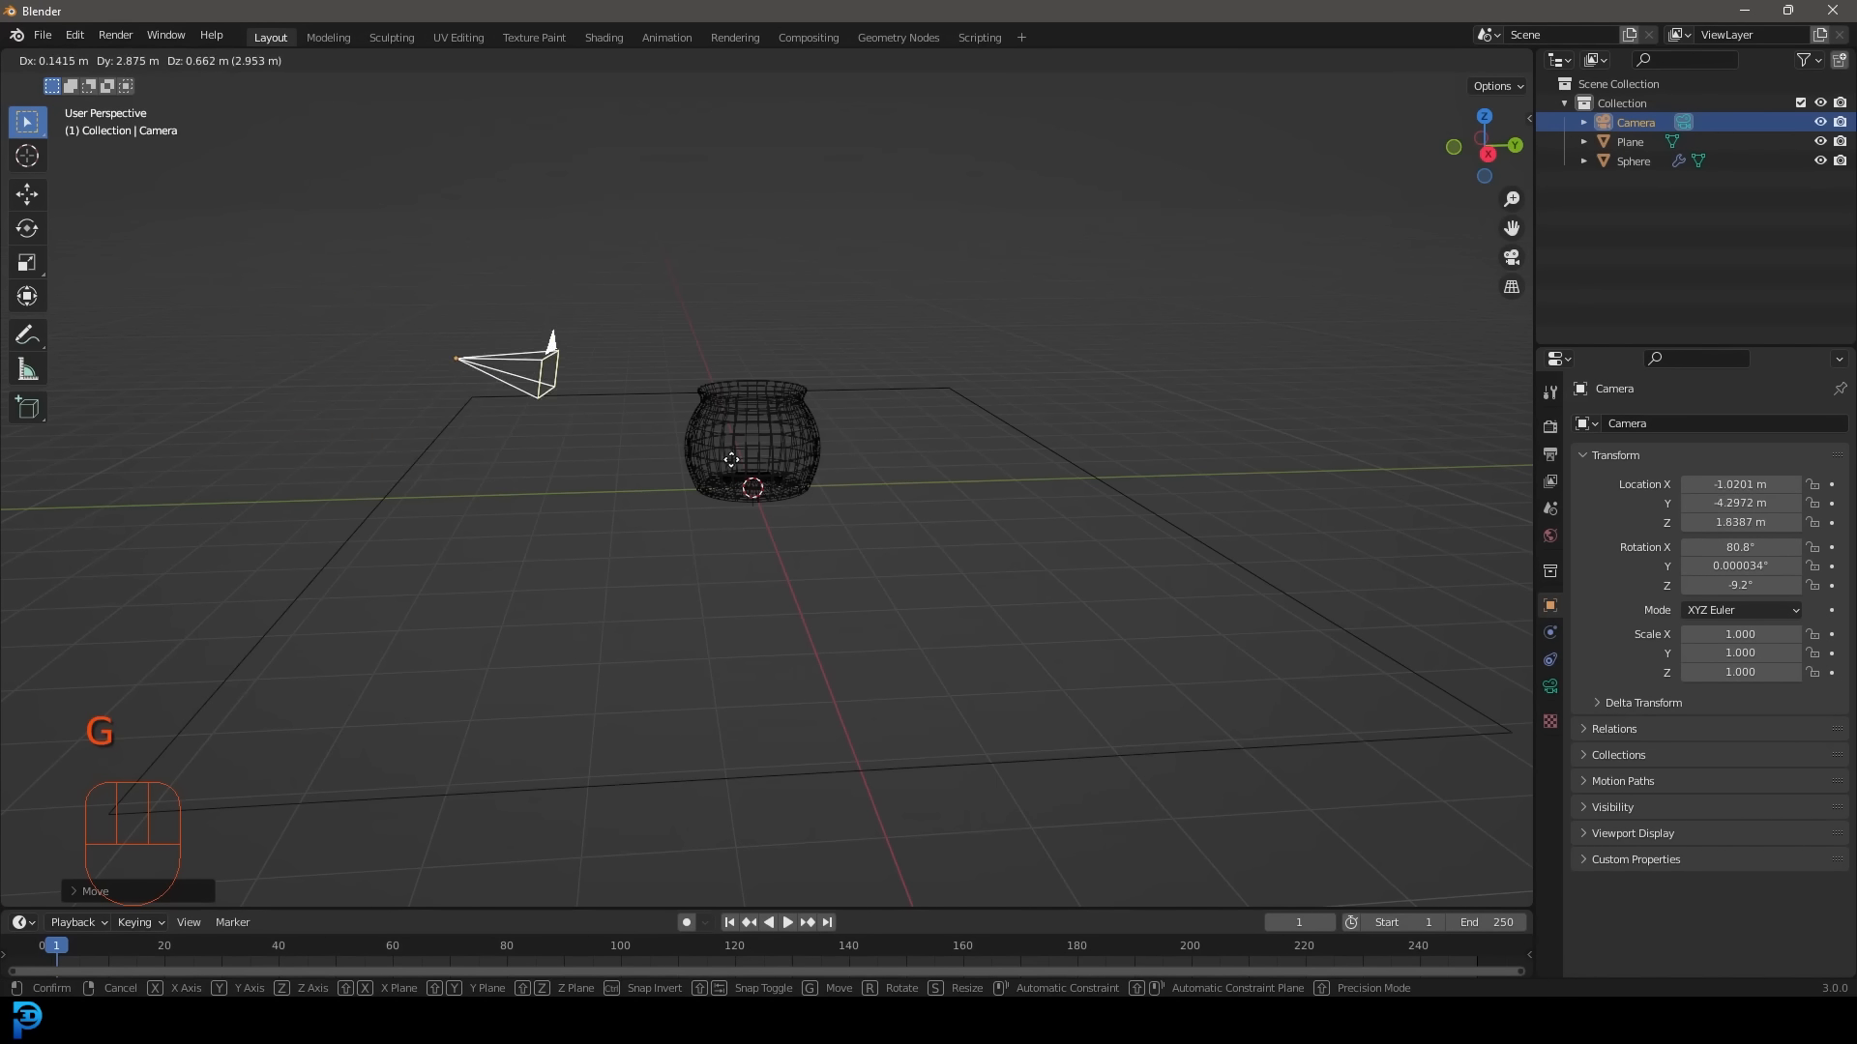
pyautogui.rightClick(643, 472)
pyautogui.press('KP_0')
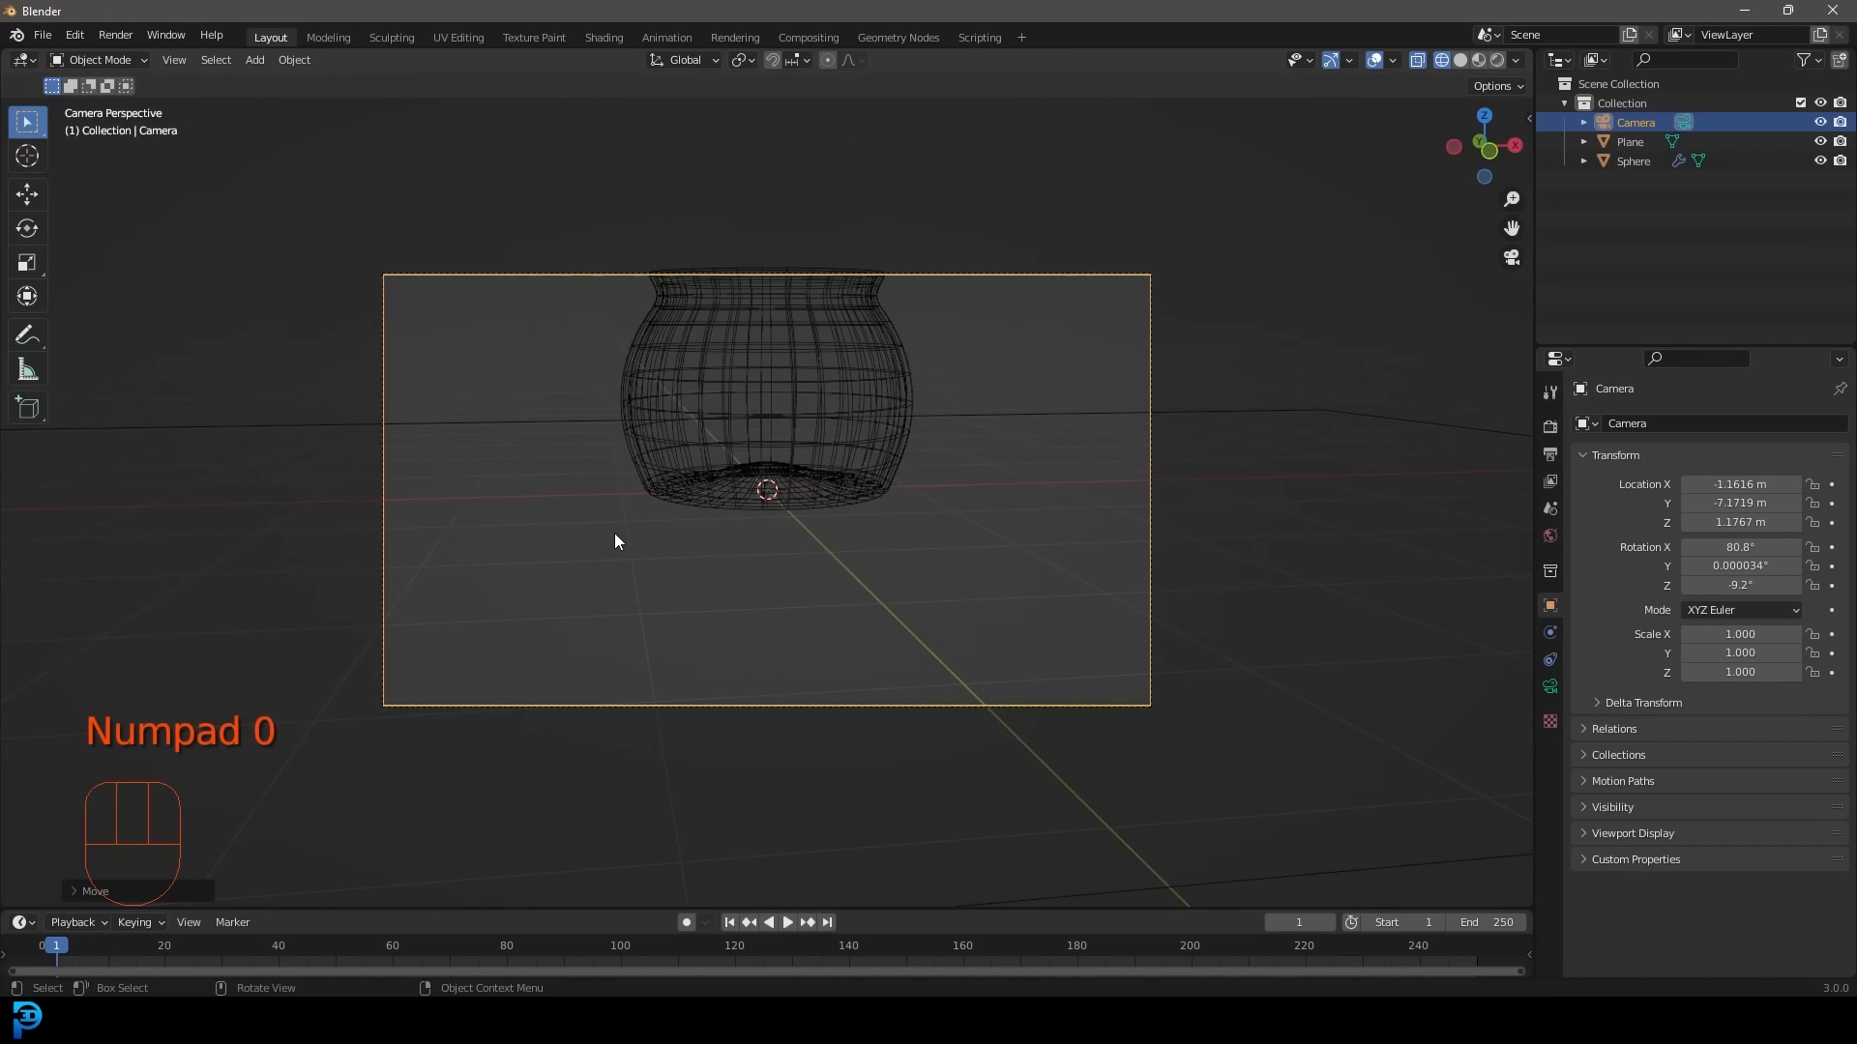
# Shift the camera to centre the bowl and move it closer along local Z to about Y -5.6 m, then restore solid shading.
pyautogui.press('g')
pyautogui.click(846, 583)
pyautogui.press('g')
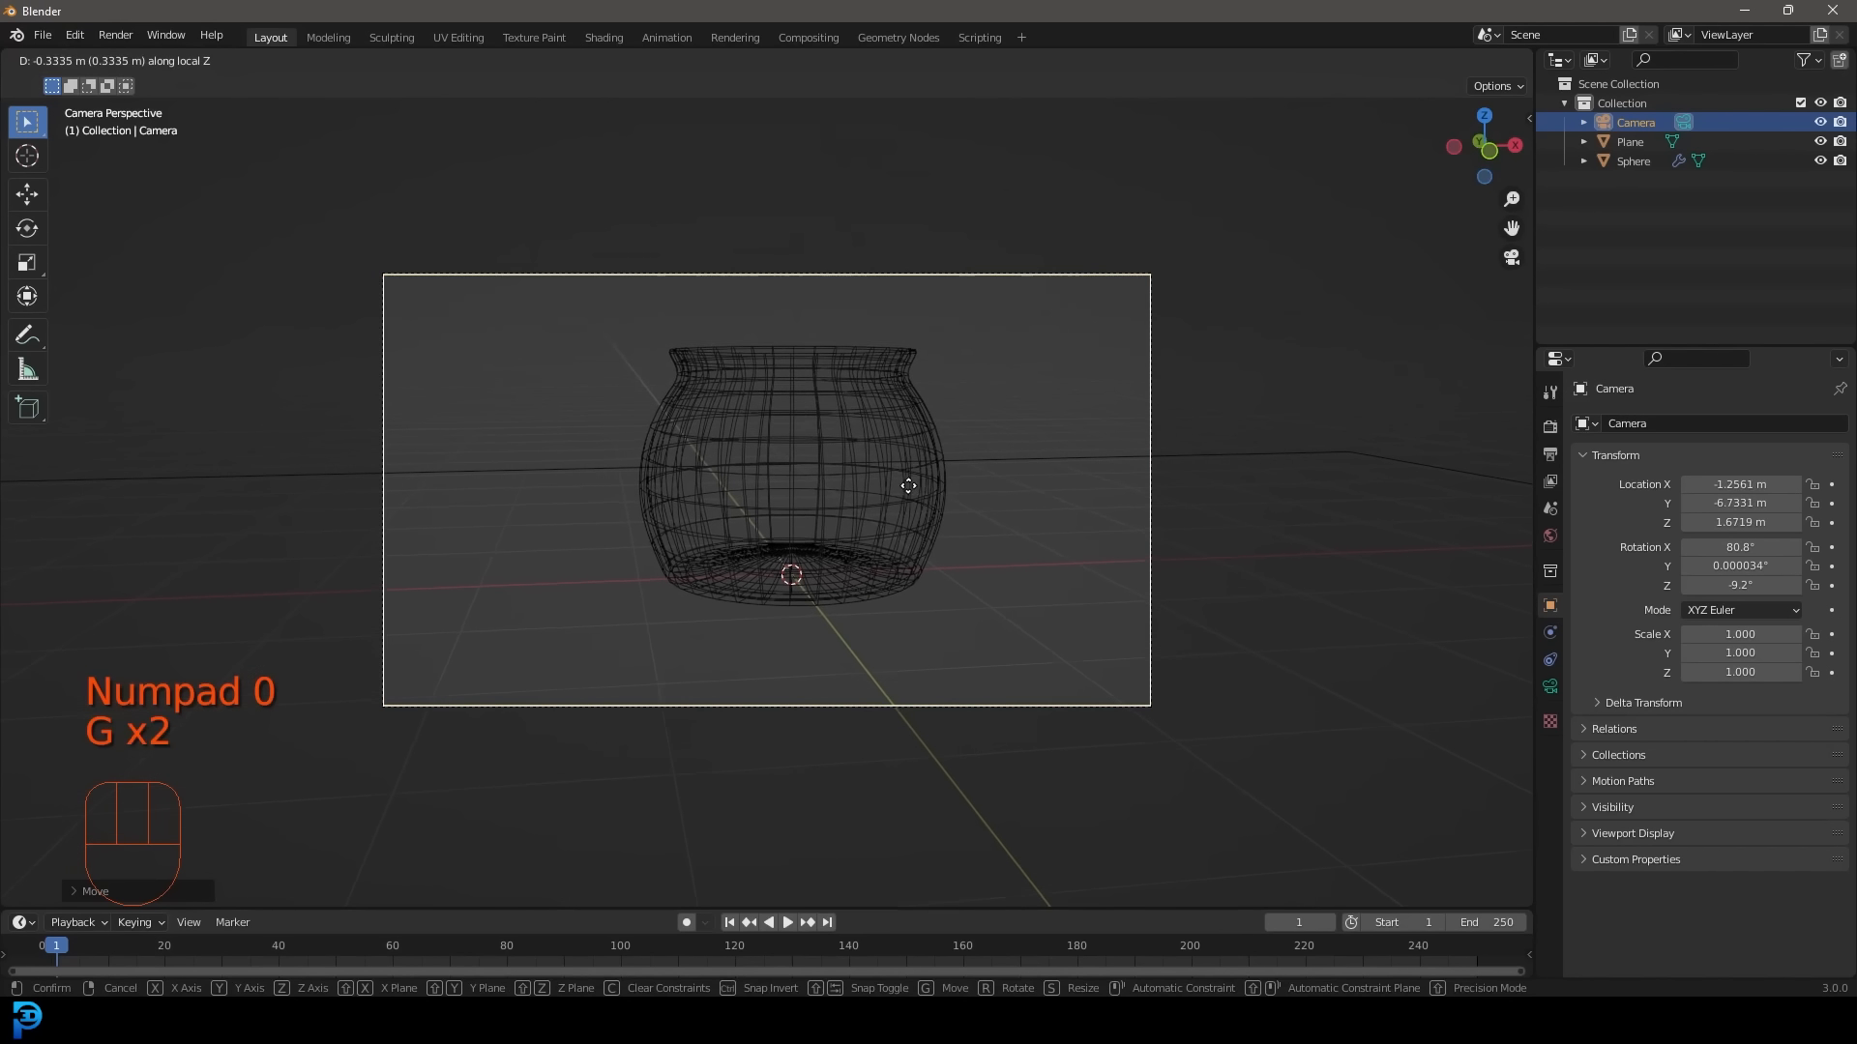
pyautogui.click(919, 445)
pyautogui.press('z')
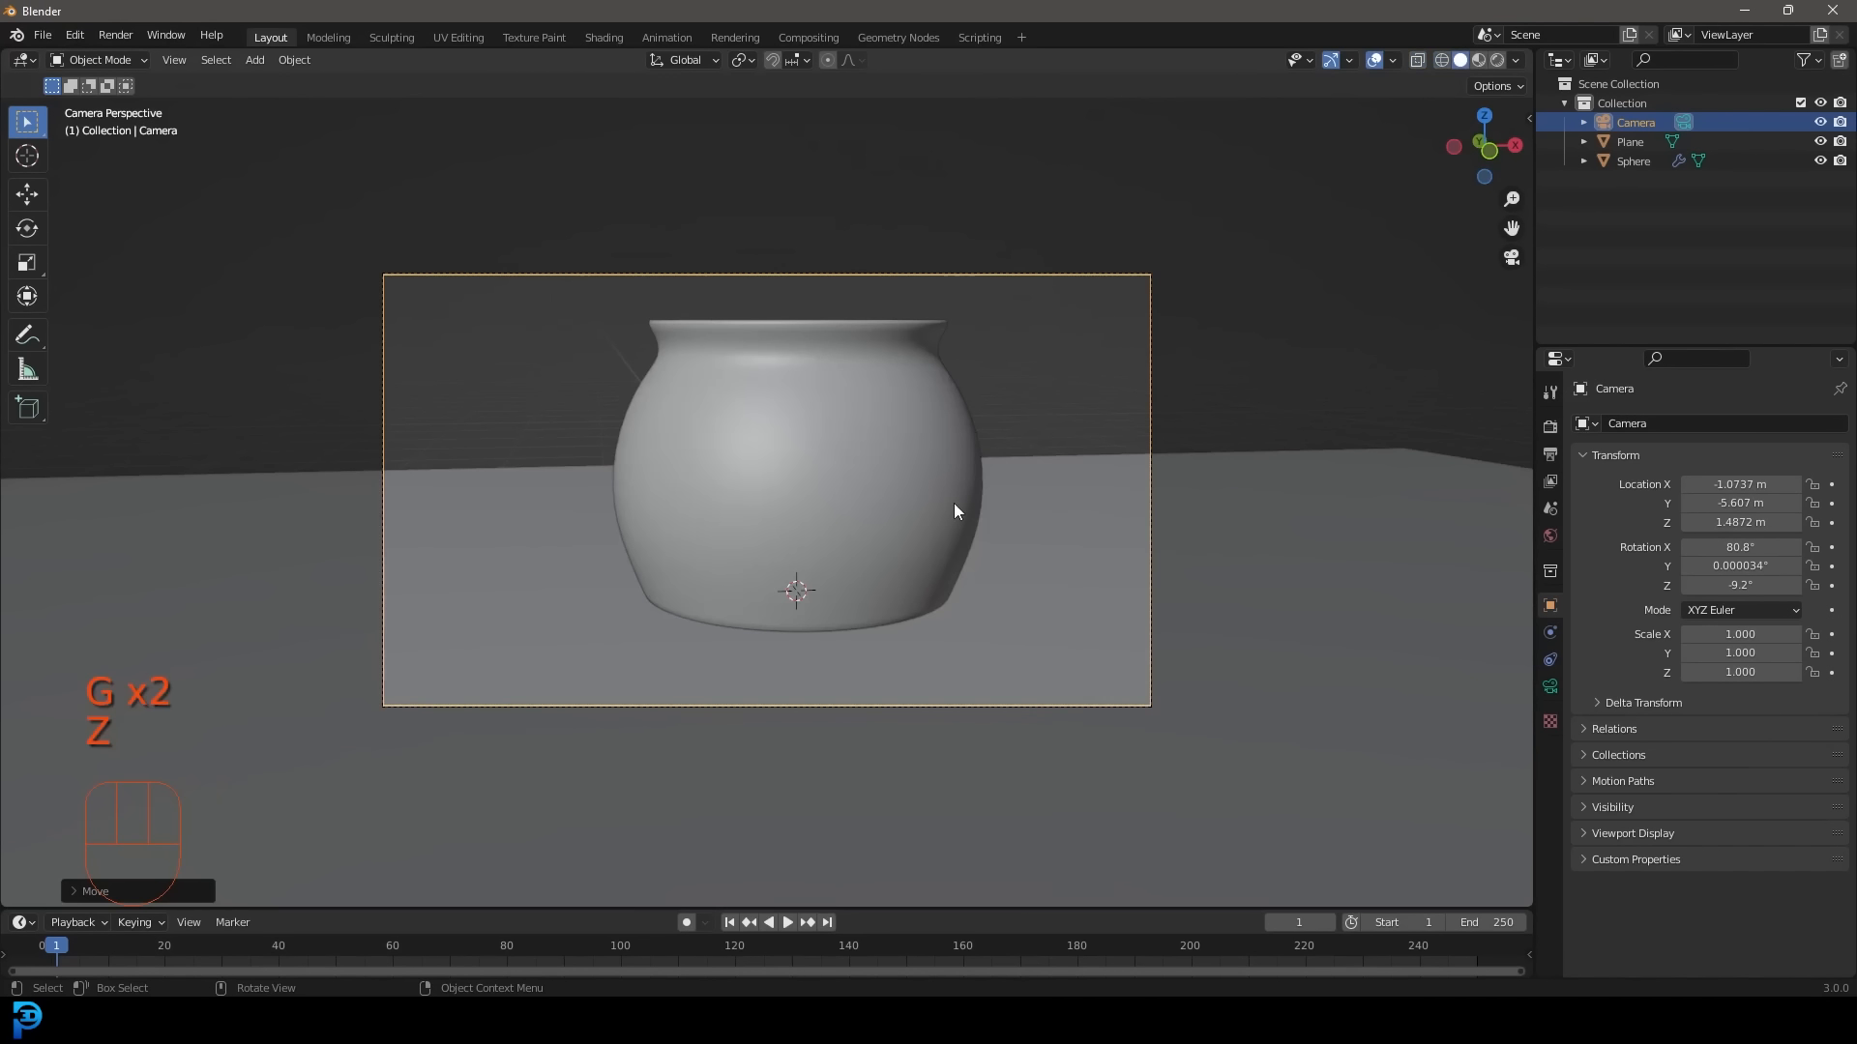
# Rotate the camera freely to about 82.6° on X and -9.7° on Z so the bowl sits centred in the frame.
pyautogui.scroll(2, 943, 493)
pyautogui.press('r')
pyautogui.press('r')
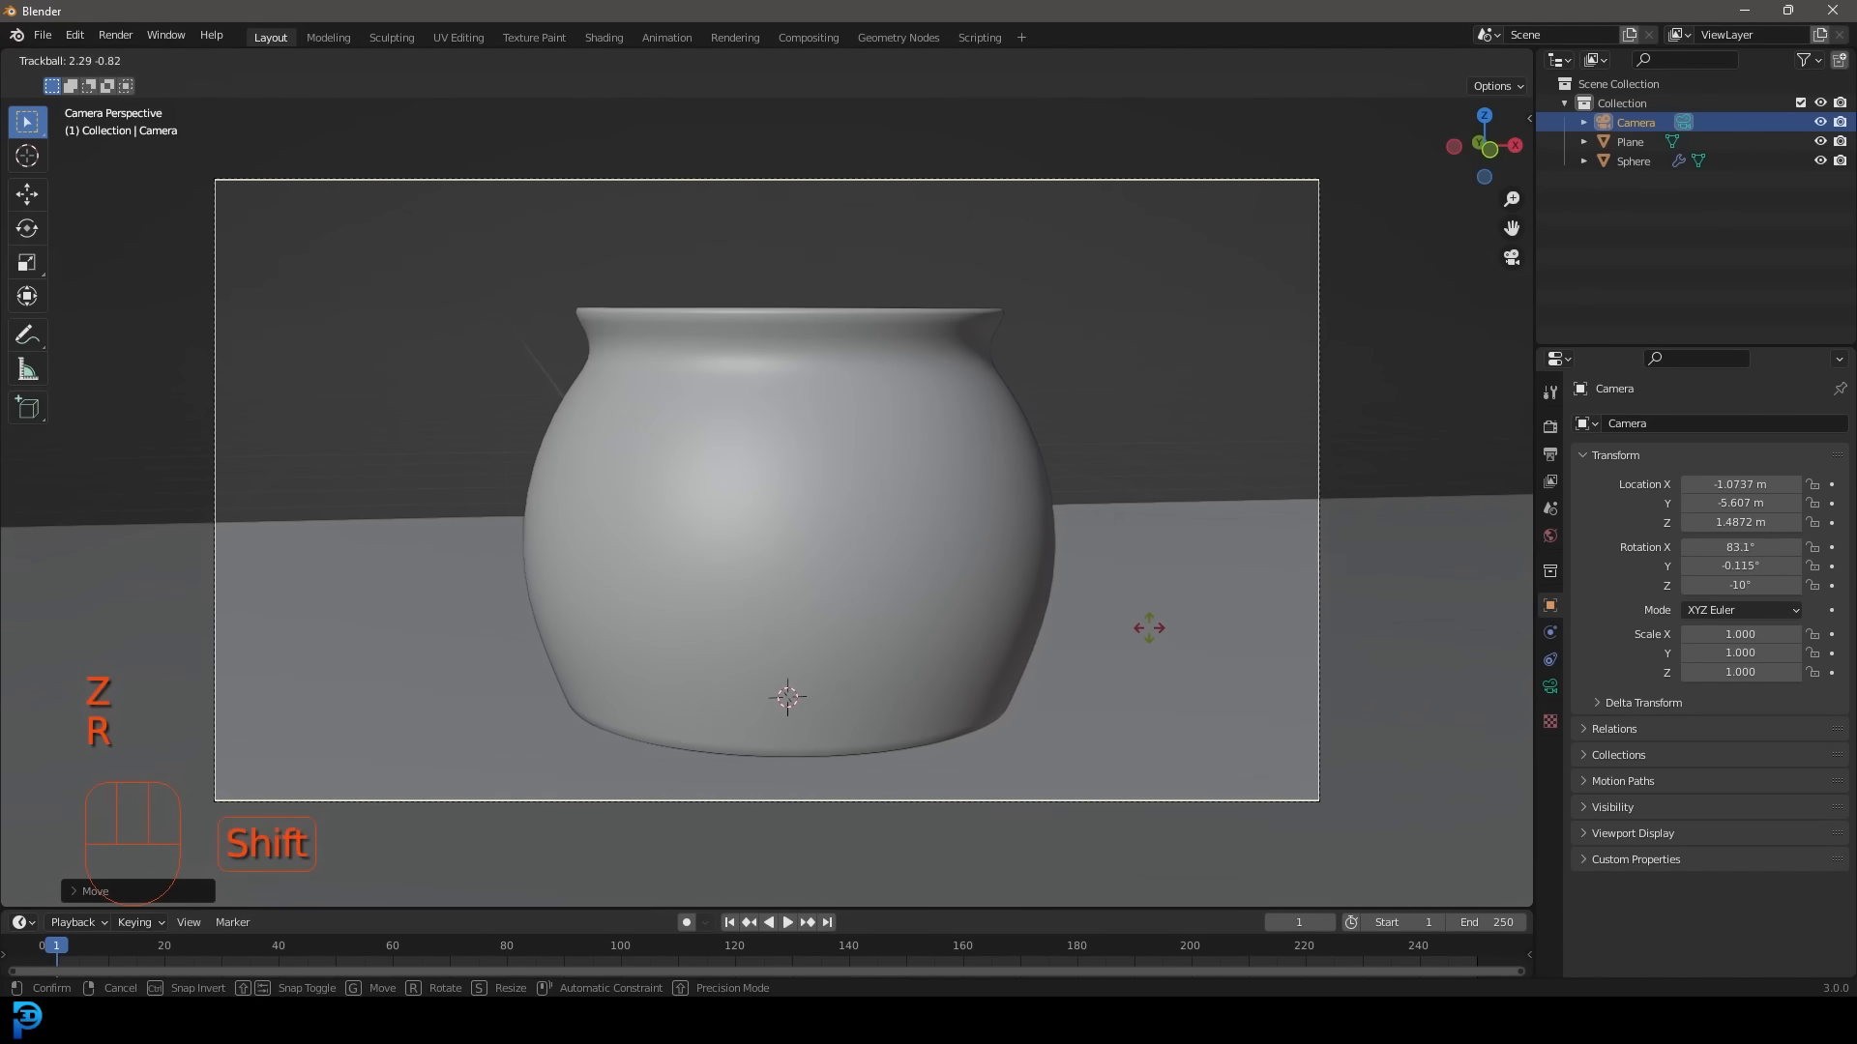
pyautogui.click(1285, 537)
pyautogui.press('r')
pyautogui.press('r')
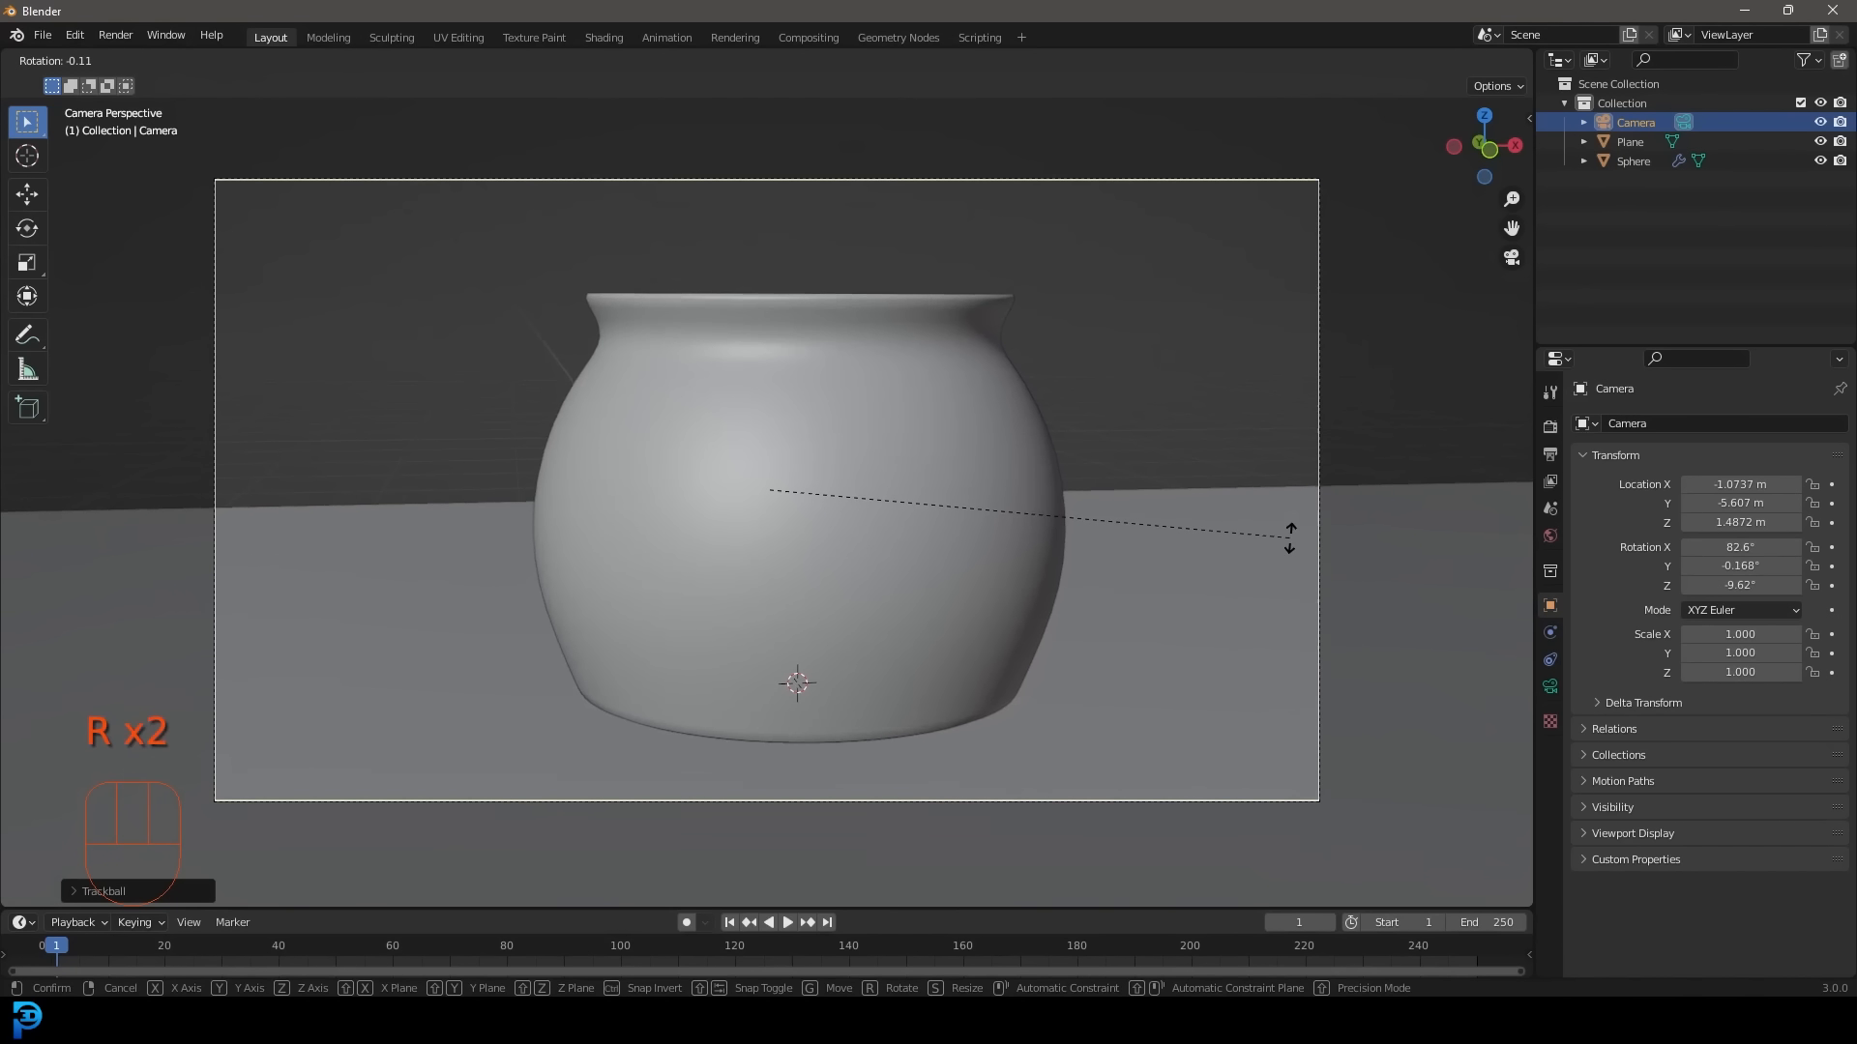
pyautogui.click(1289, 538)
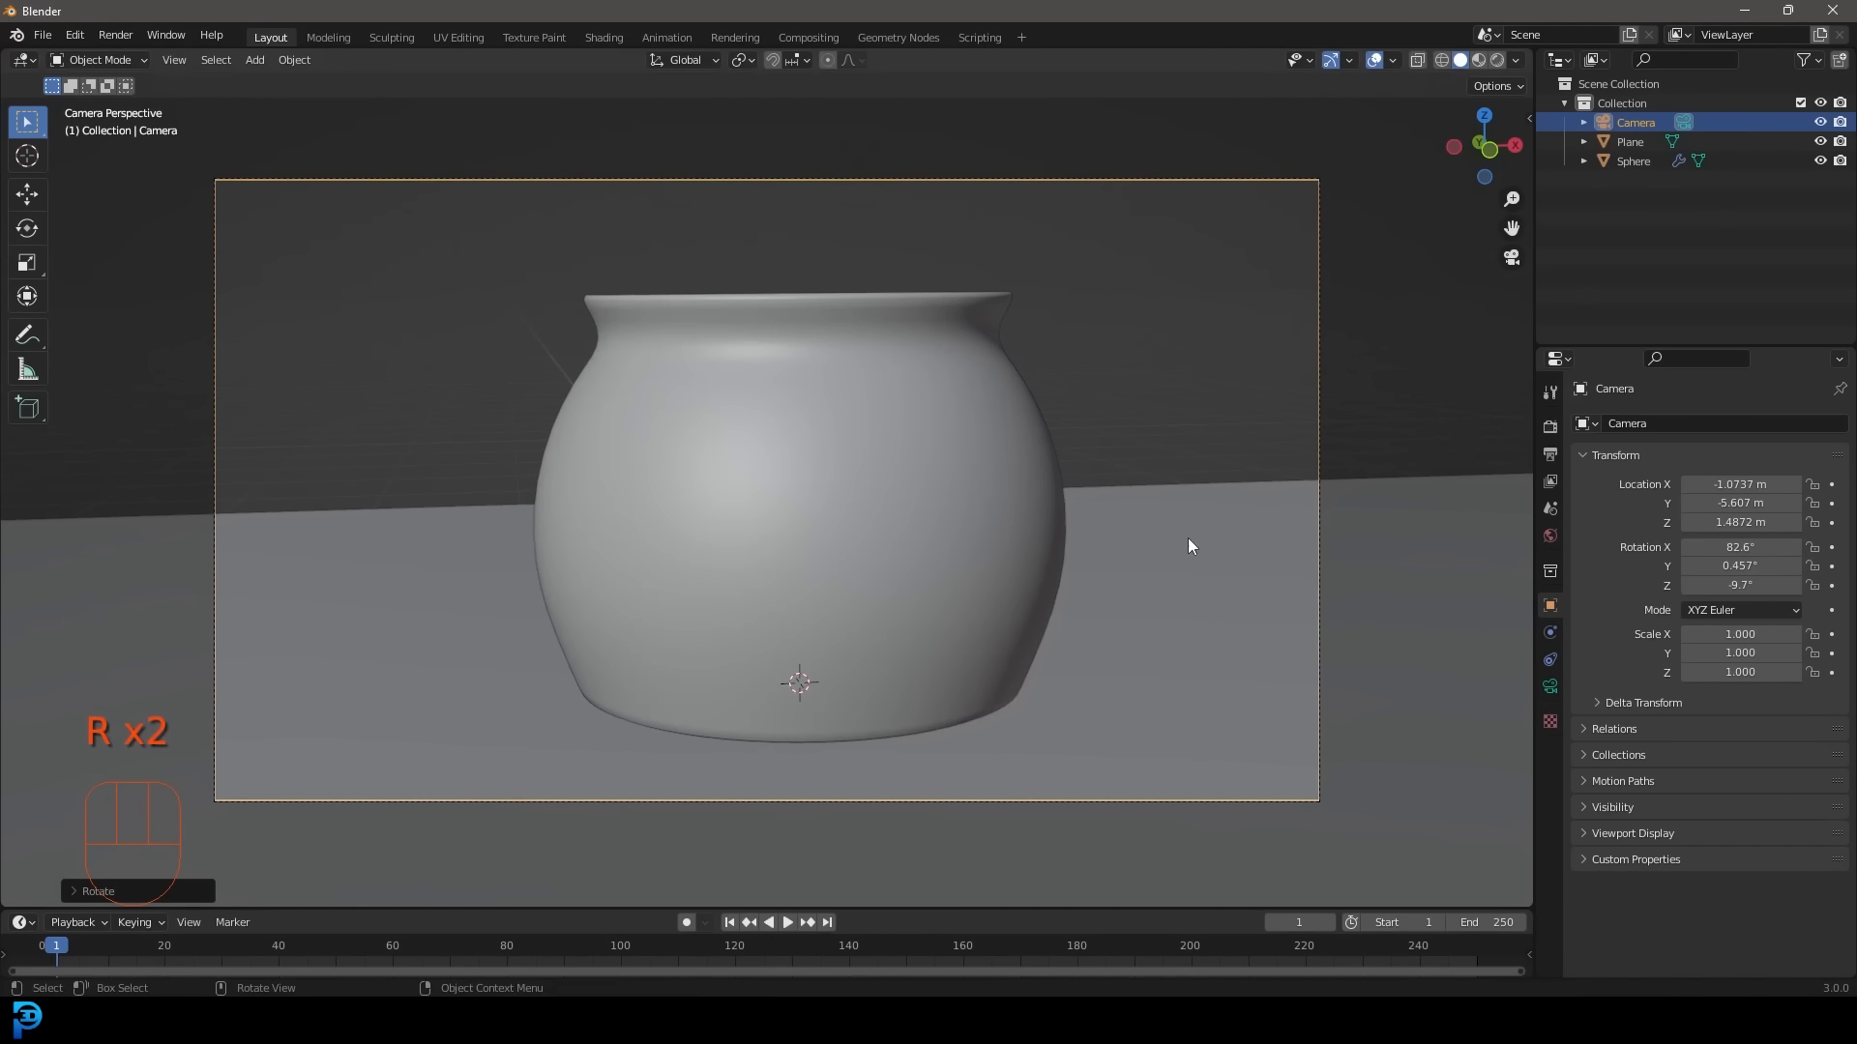
# Lower the camera along global Z to about 1.18 m and tilt it up to about 85.1° on X.
pyautogui.press('g')
pyautogui.press('z')
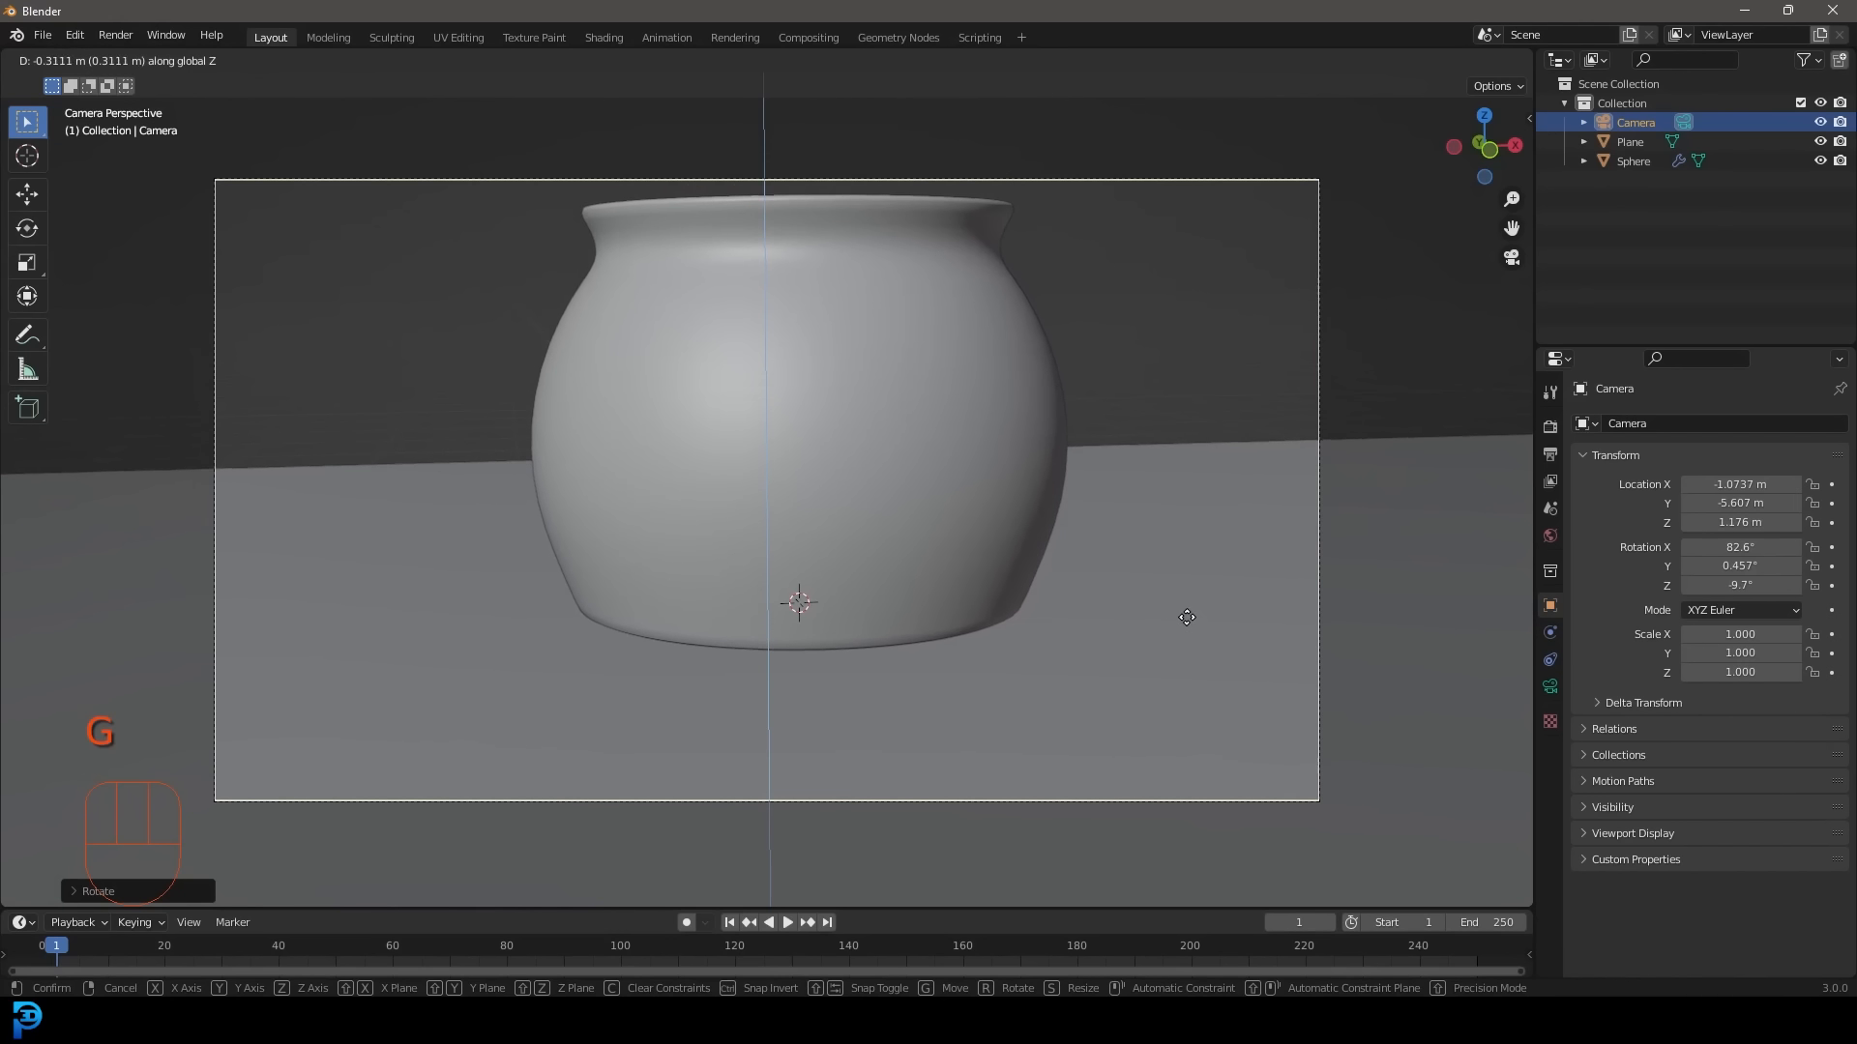
pyautogui.click(1190, 617)
pyautogui.press('r')
pyautogui.press('r')
pyautogui.click(1180, 766)
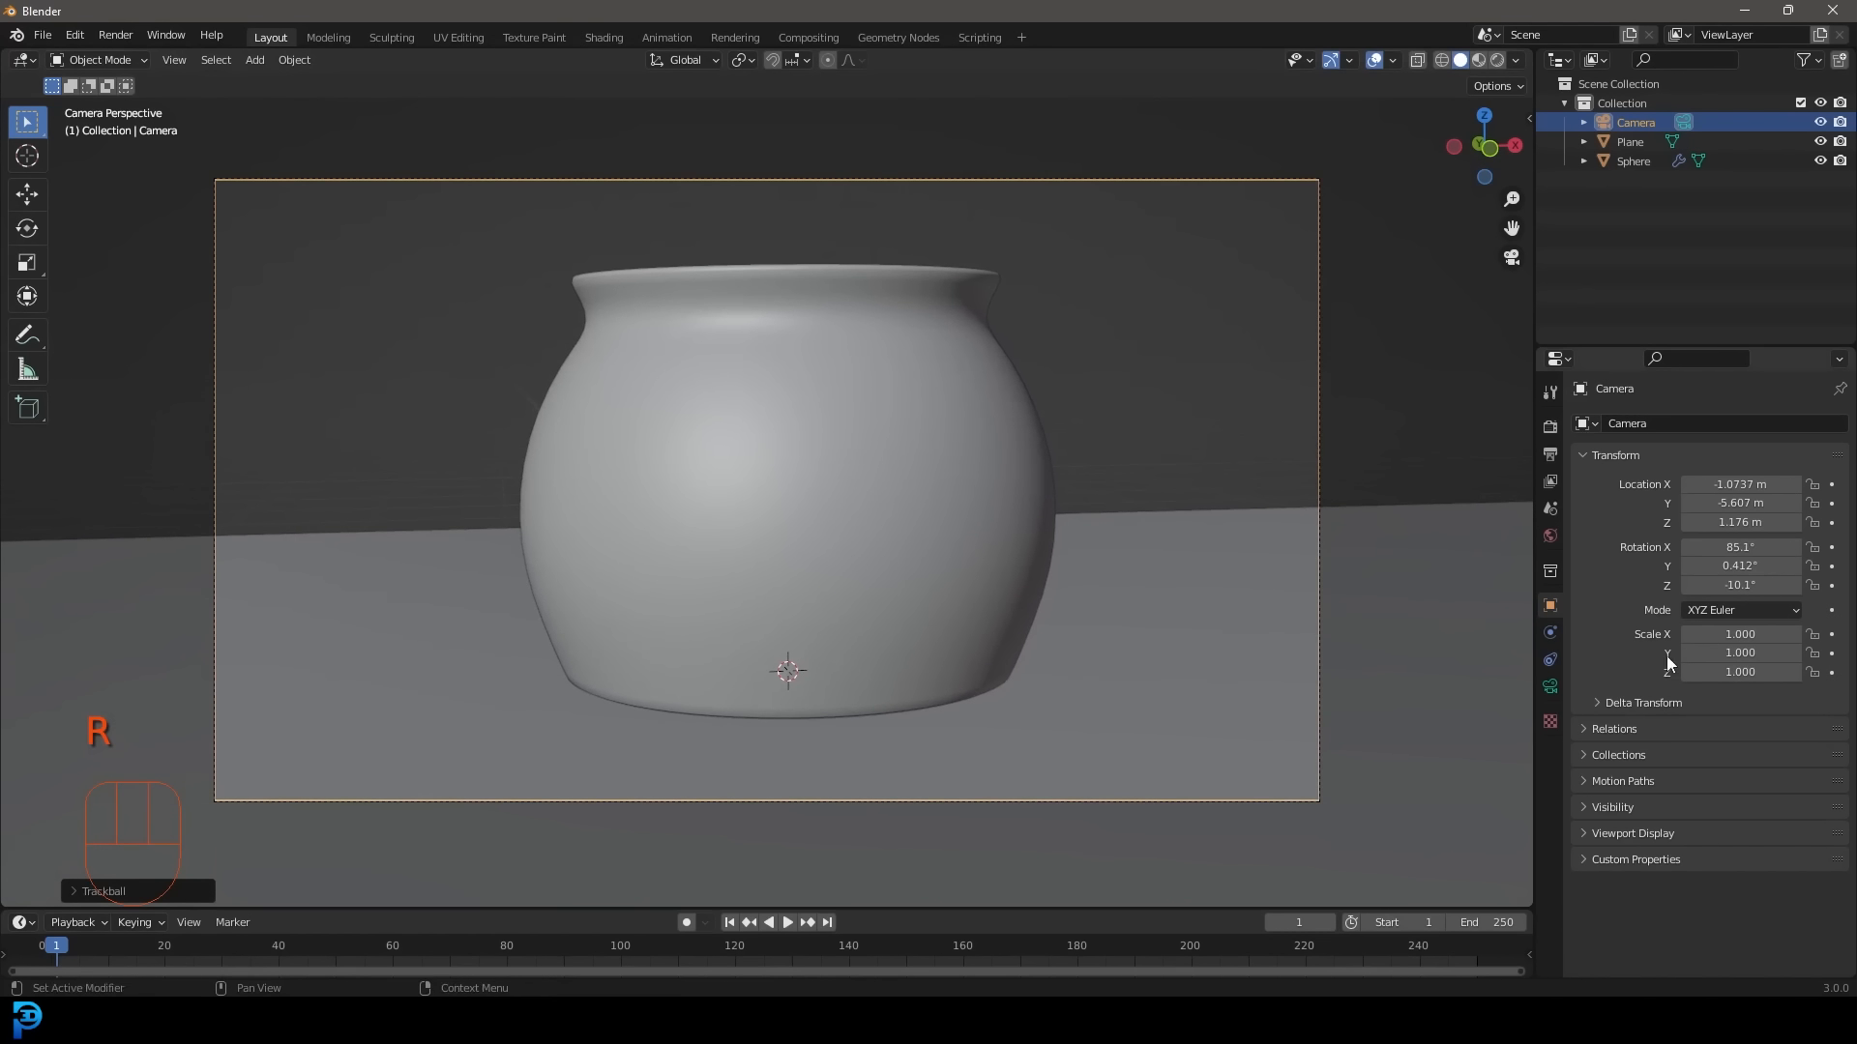
# Set the camera's focal length to 95 mm.
pyautogui.click(1551, 686)
pyautogui.click(1724, 517)
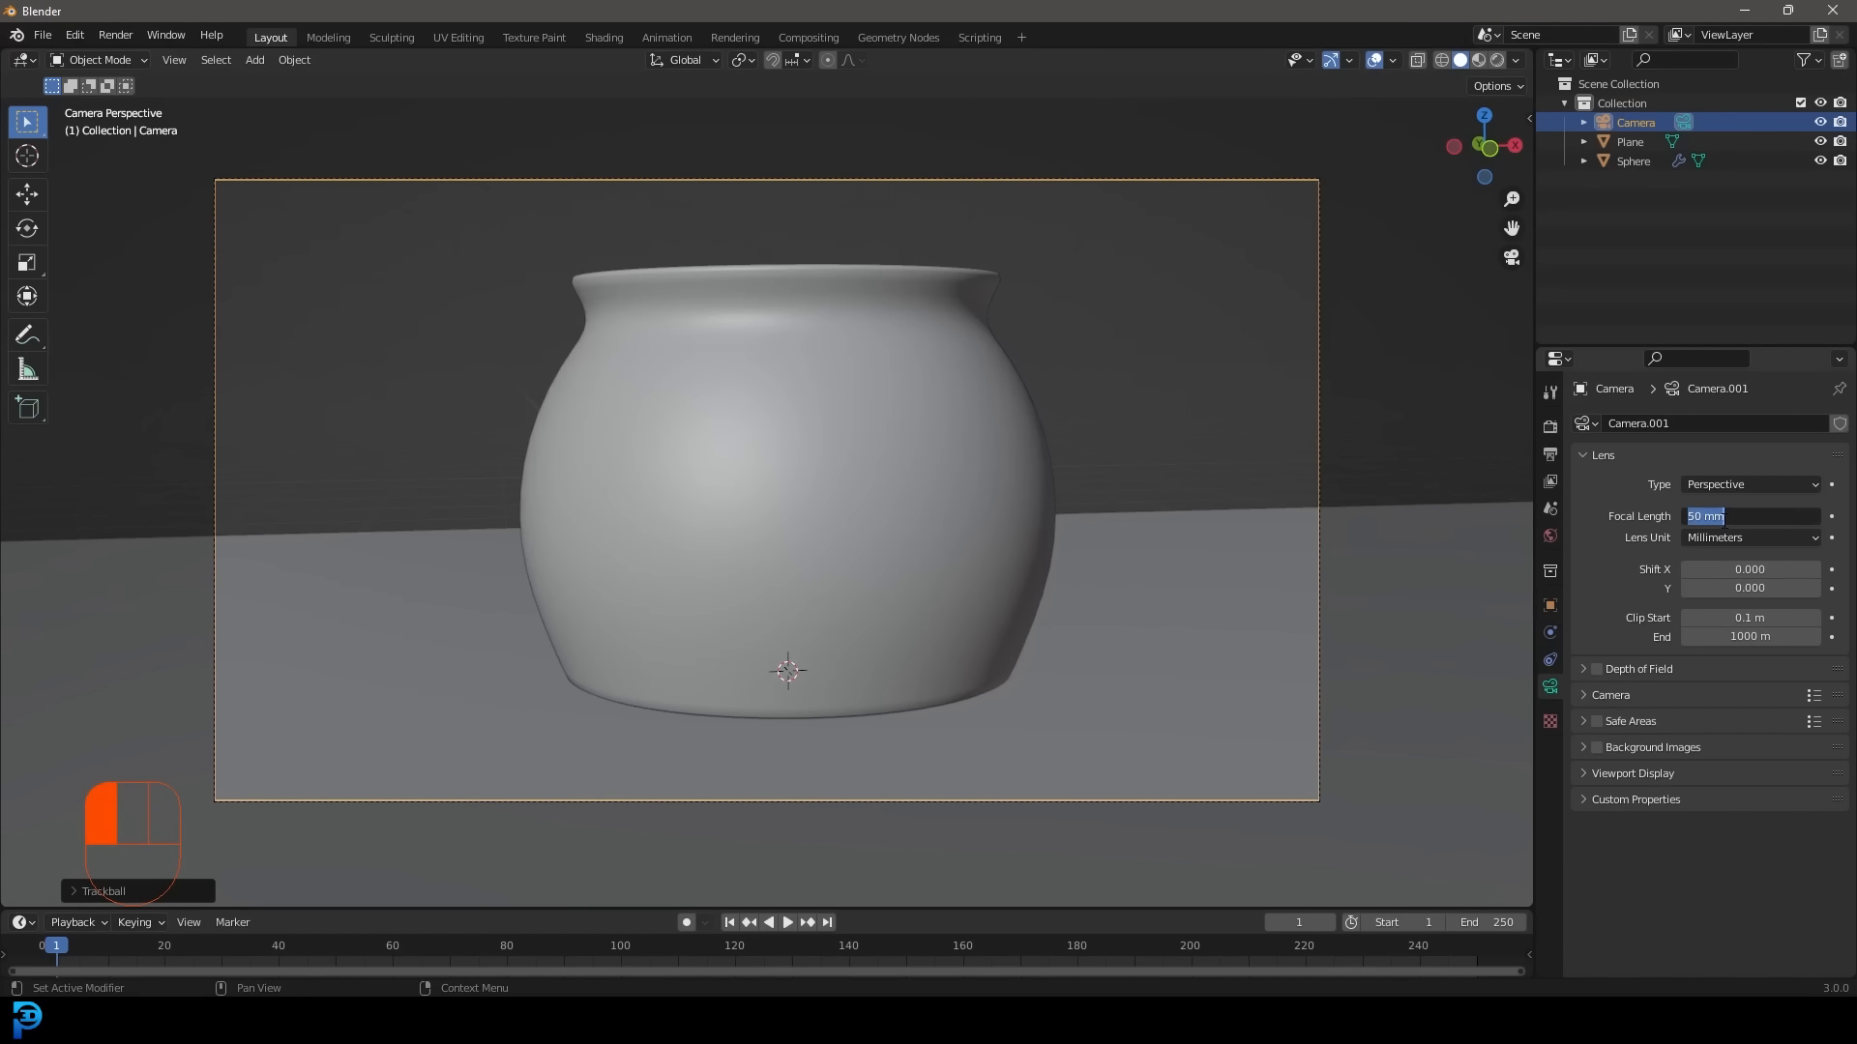
pyautogui.write('9')
pyautogui.write('5')
pyautogui.press('Return')
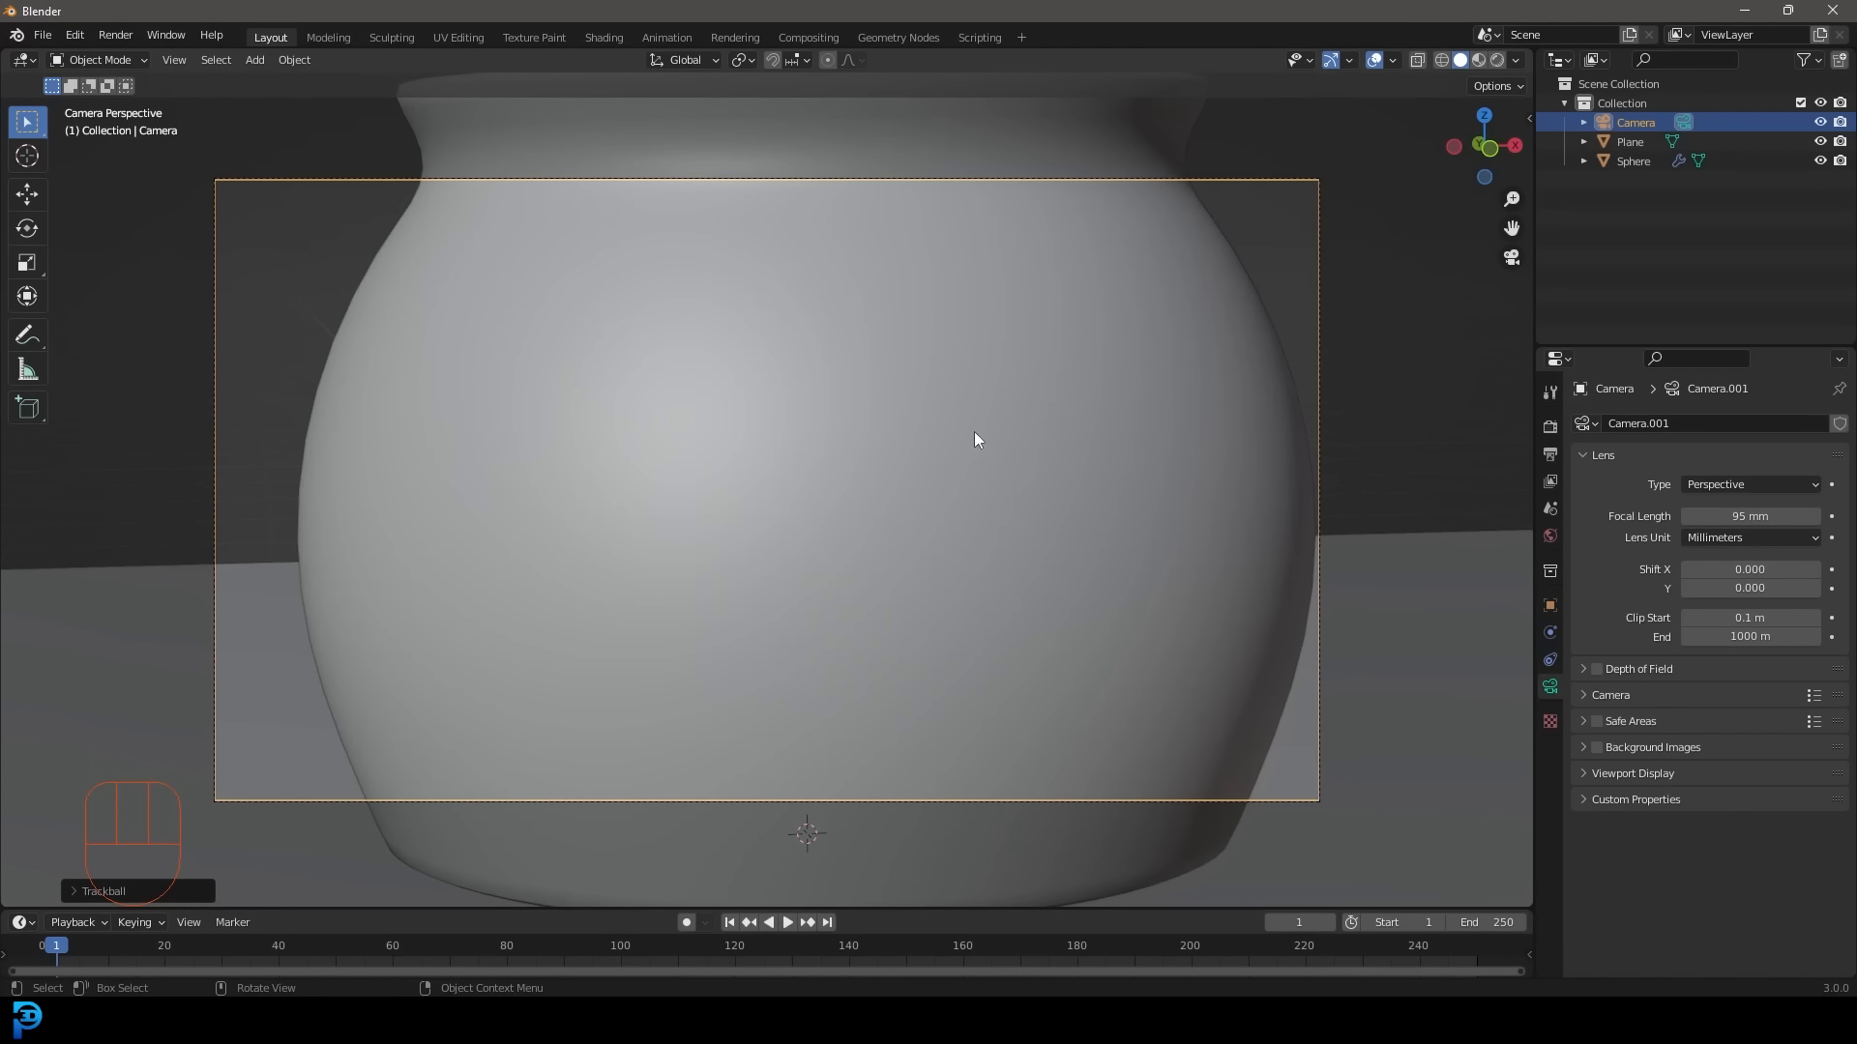
# Pull the camera back along its local Z axis by about 4.2 m and shift it slightly to reframe the whole bowl.
pyautogui.press('g')
pyautogui.press('z')
pyautogui.press('z')
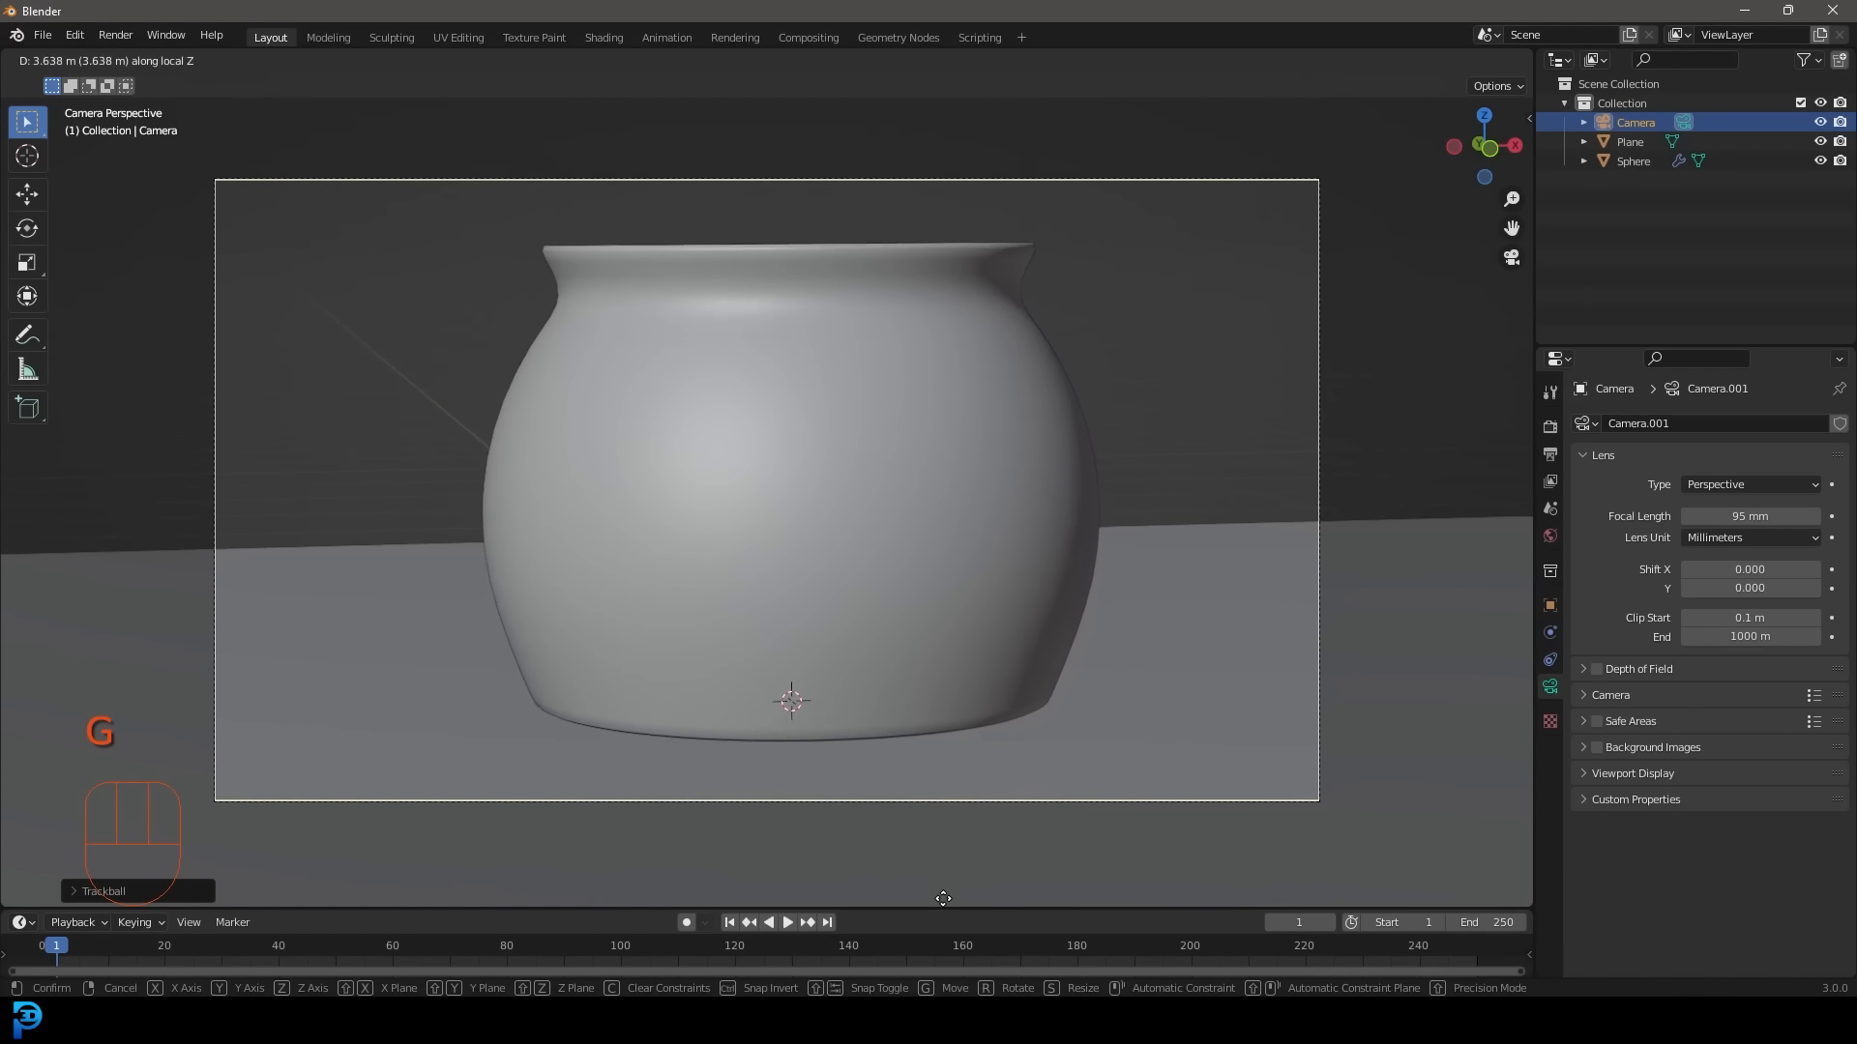
pyautogui.press('g')
pyautogui.press('g')
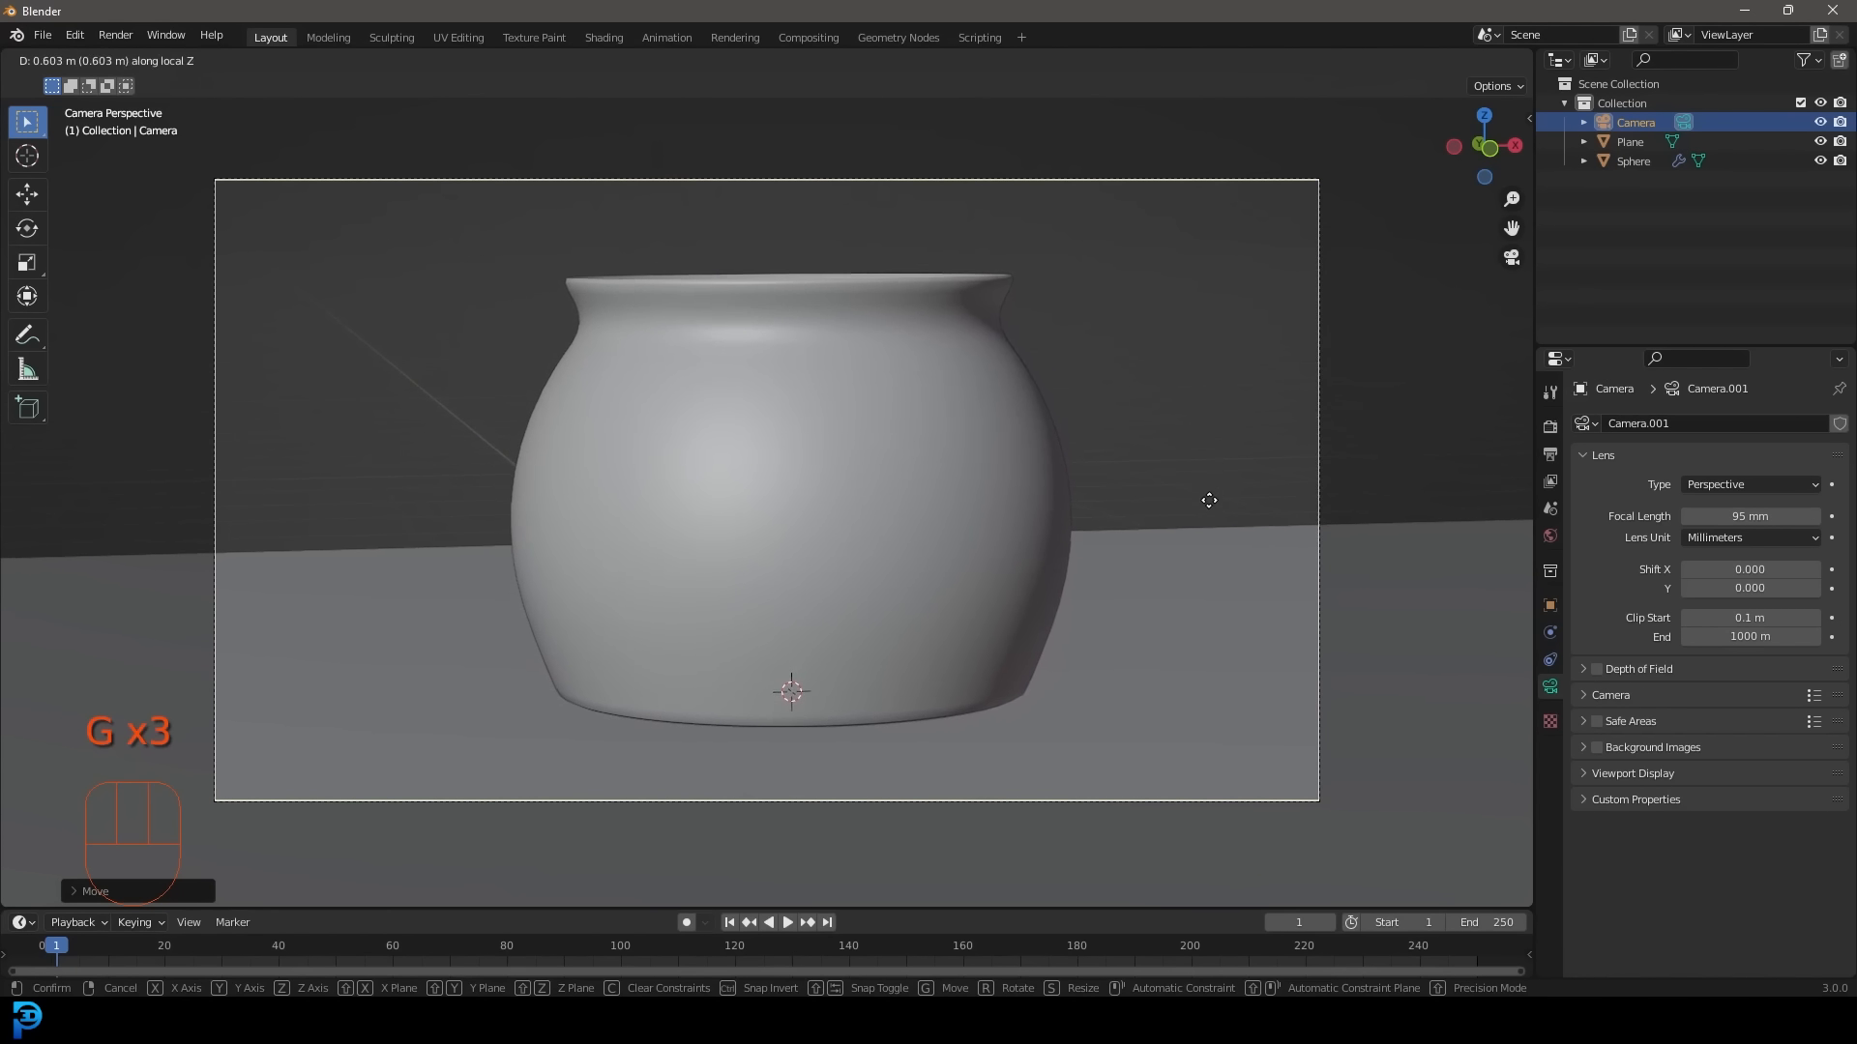
pyautogui.click(1208, 499)
pyautogui.press('g')
pyautogui.click(1193, 488)
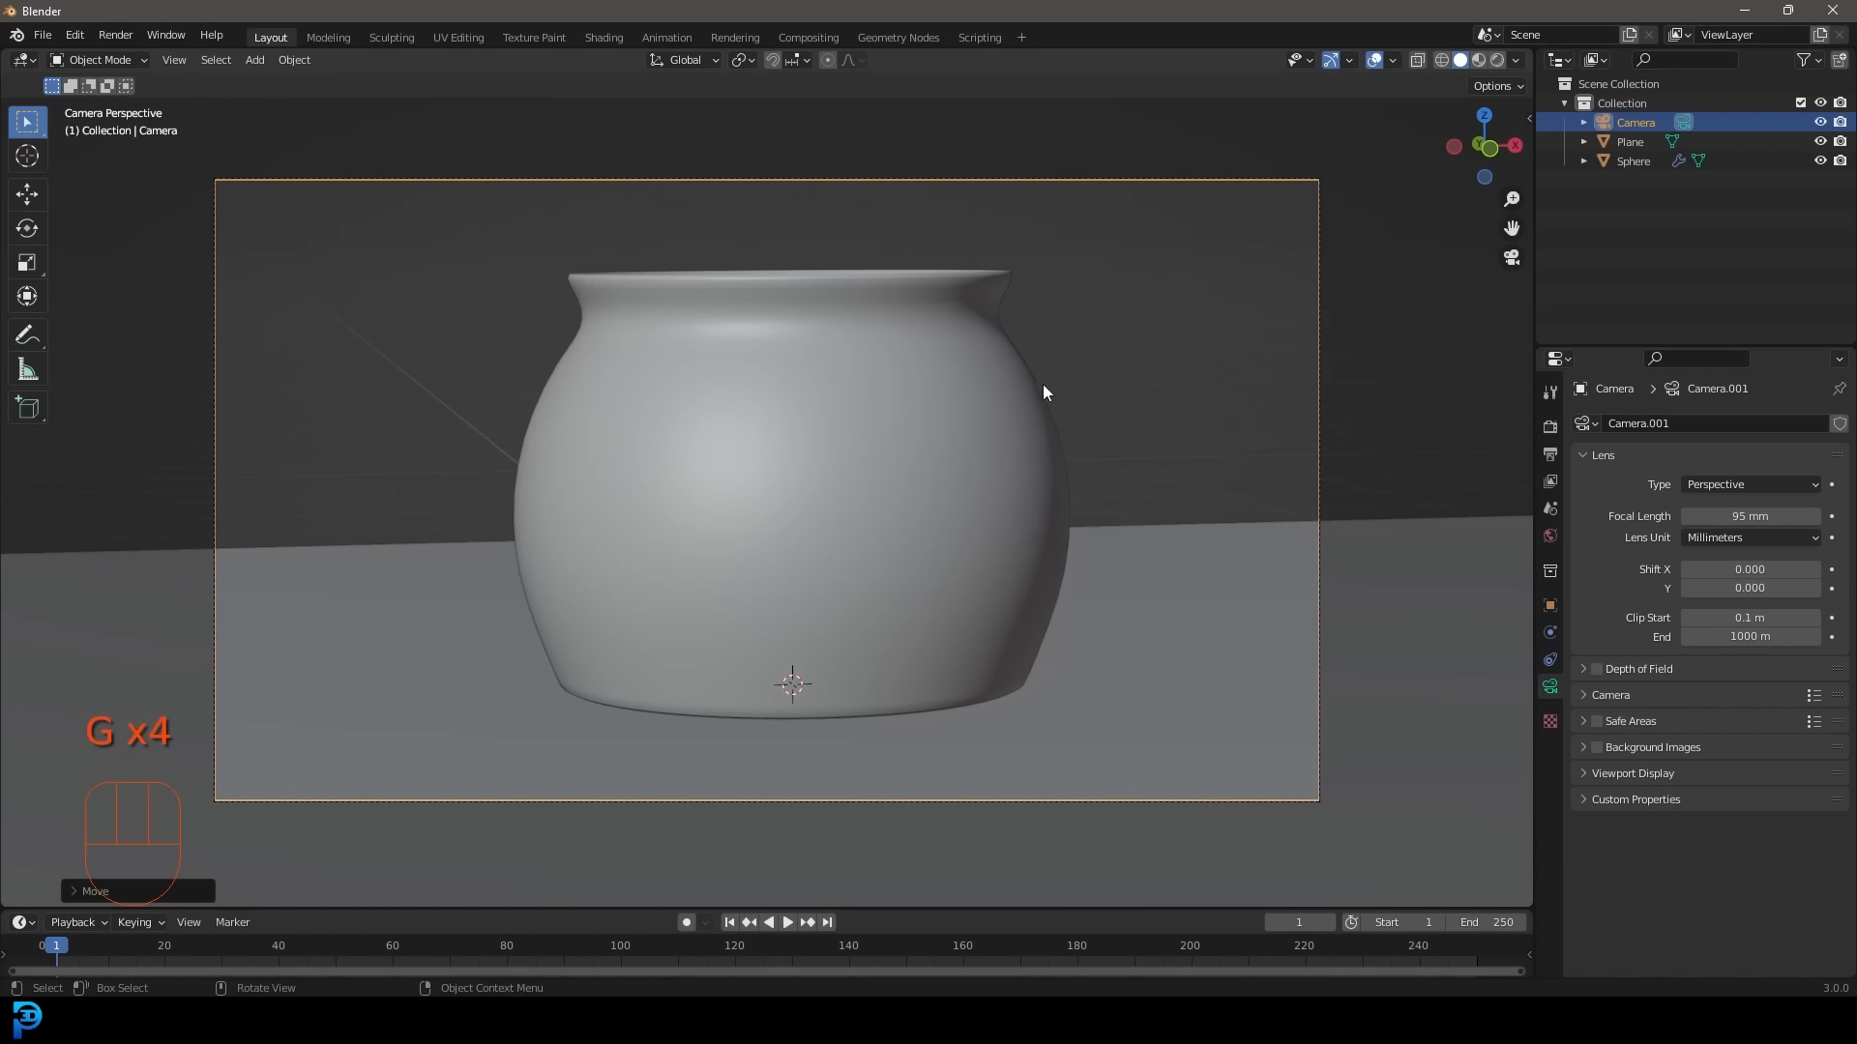
# Duplicate the floor plane about 10 m along Y behind the bowl and rotate the copy 90° around X as a back wall.
pyautogui.scroll(-4, 1064, 397)
pyautogui.moveTo(1251, 466); pyautogui.dragTo(1082, 495, button='middle')
pyautogui.scroll(-5, 1082, 495)
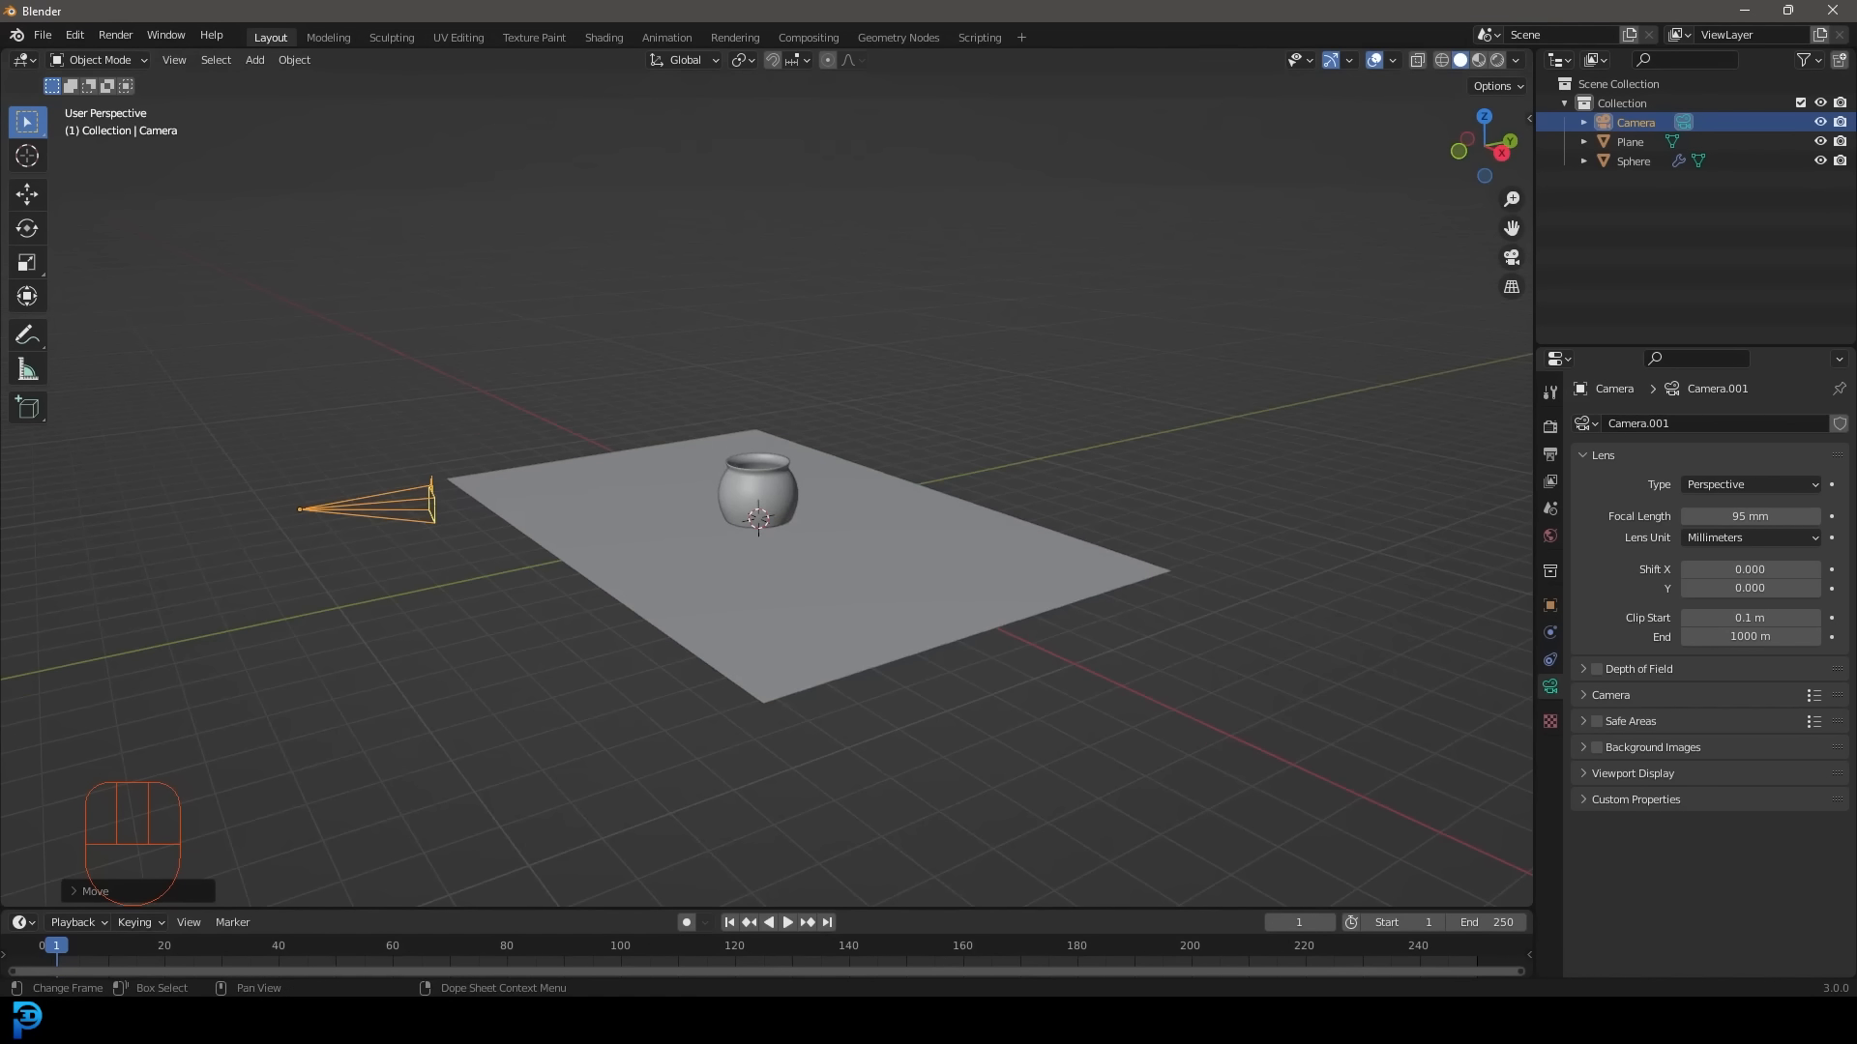
pyautogui.click(967, 555)
pyautogui.moveTo(967, 555); pyautogui.dragTo(942, 576, button='middle')
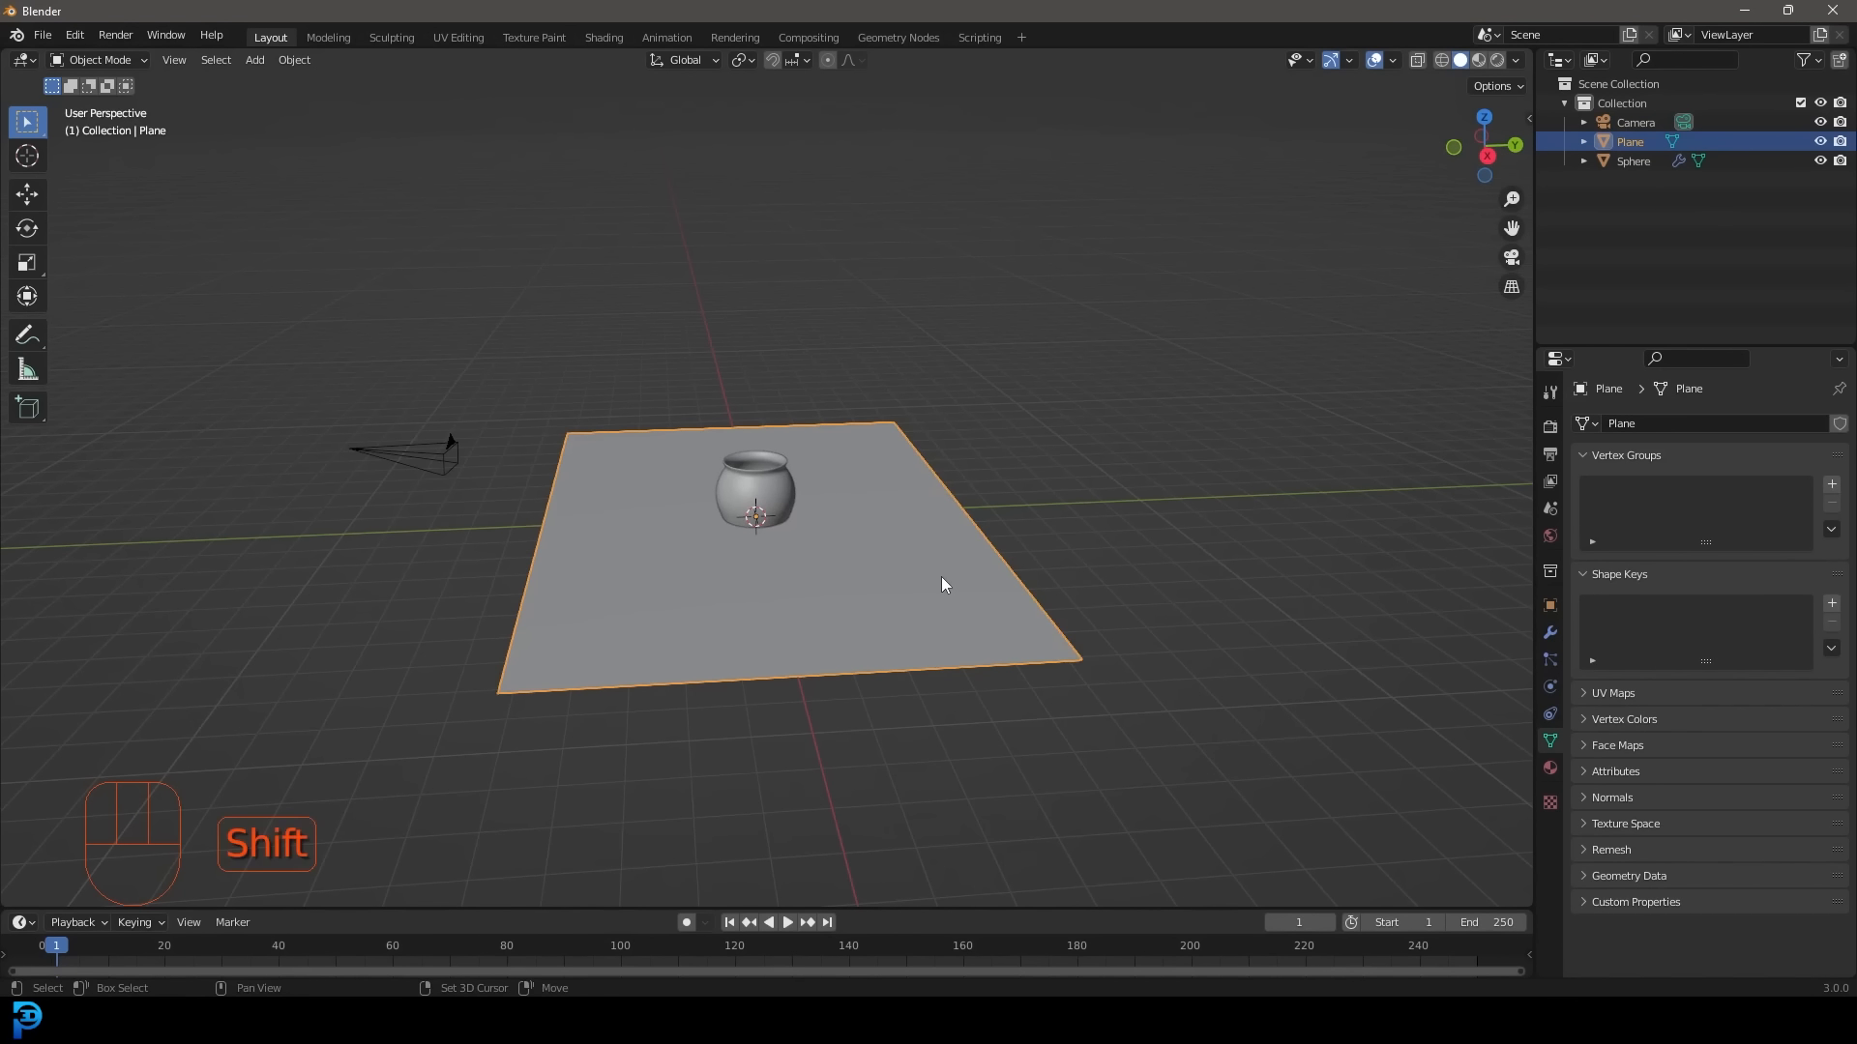
pyautogui.hotkey('shift', 'd')
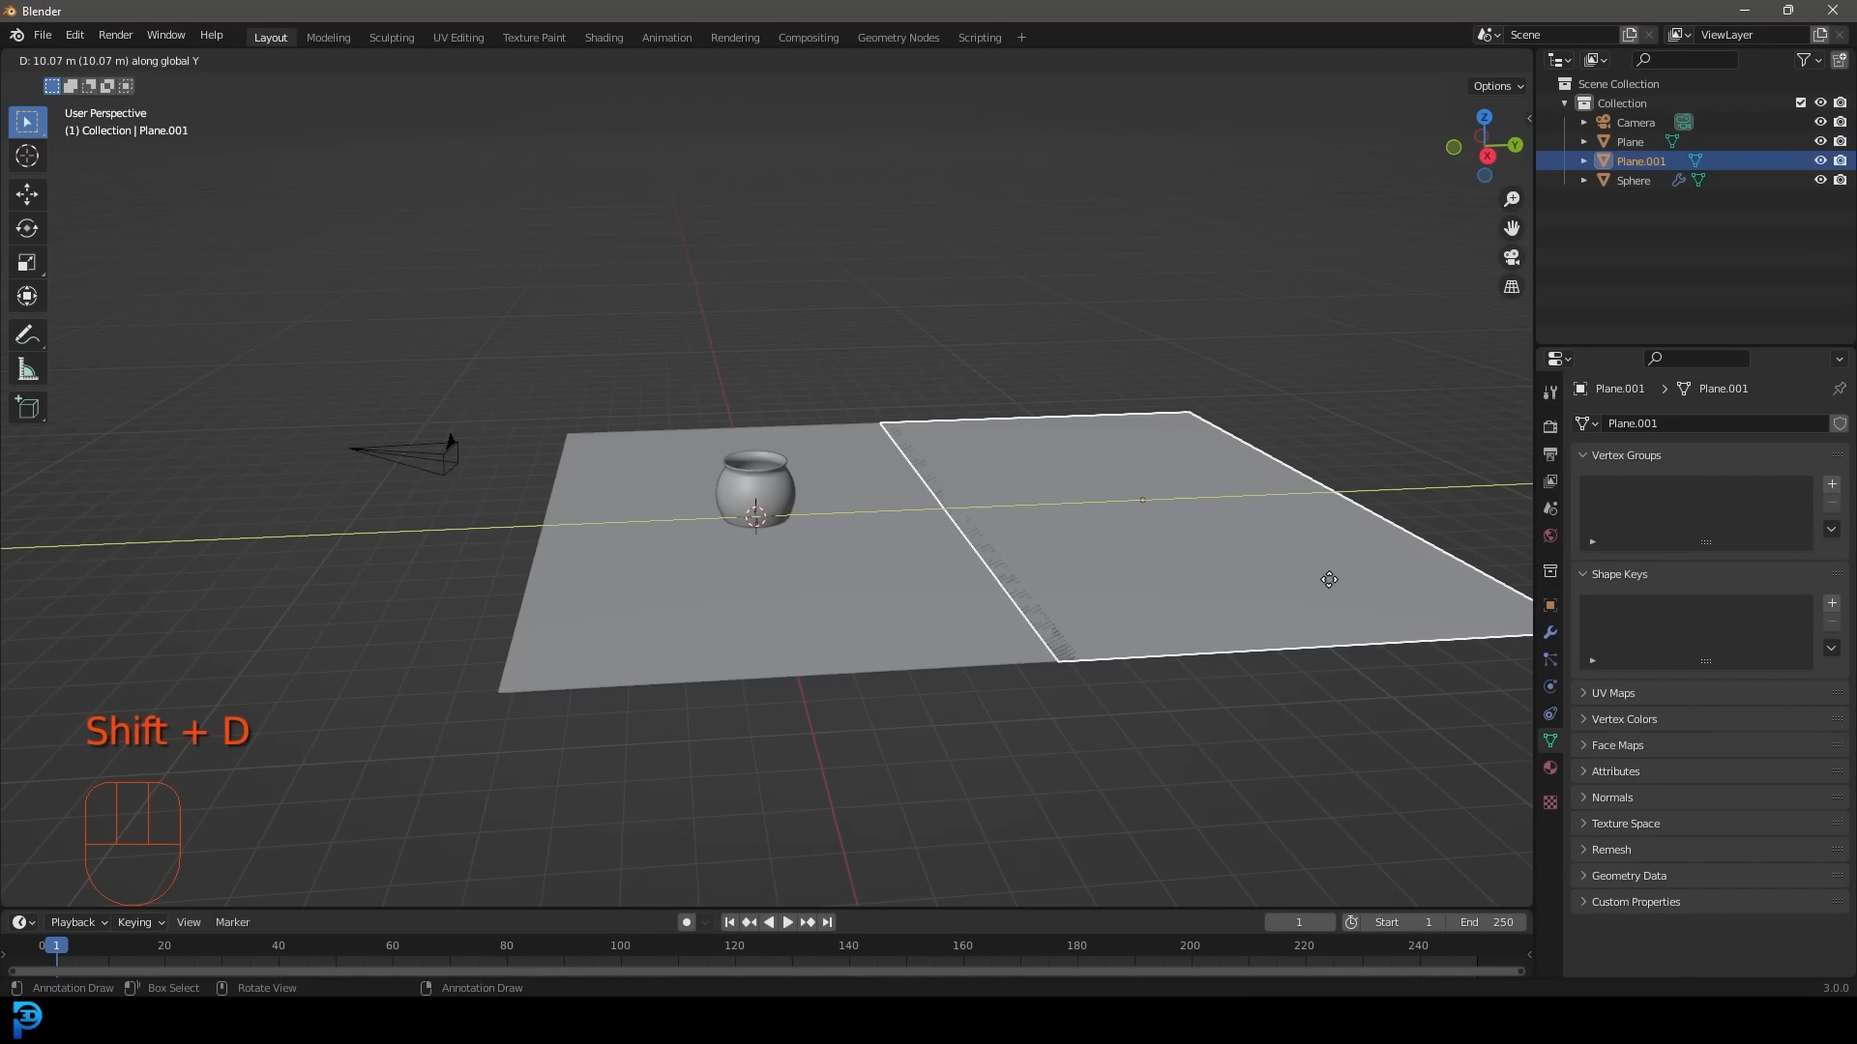
pyautogui.click(1330, 580)
pyautogui.press('r')
pyautogui.write('x')
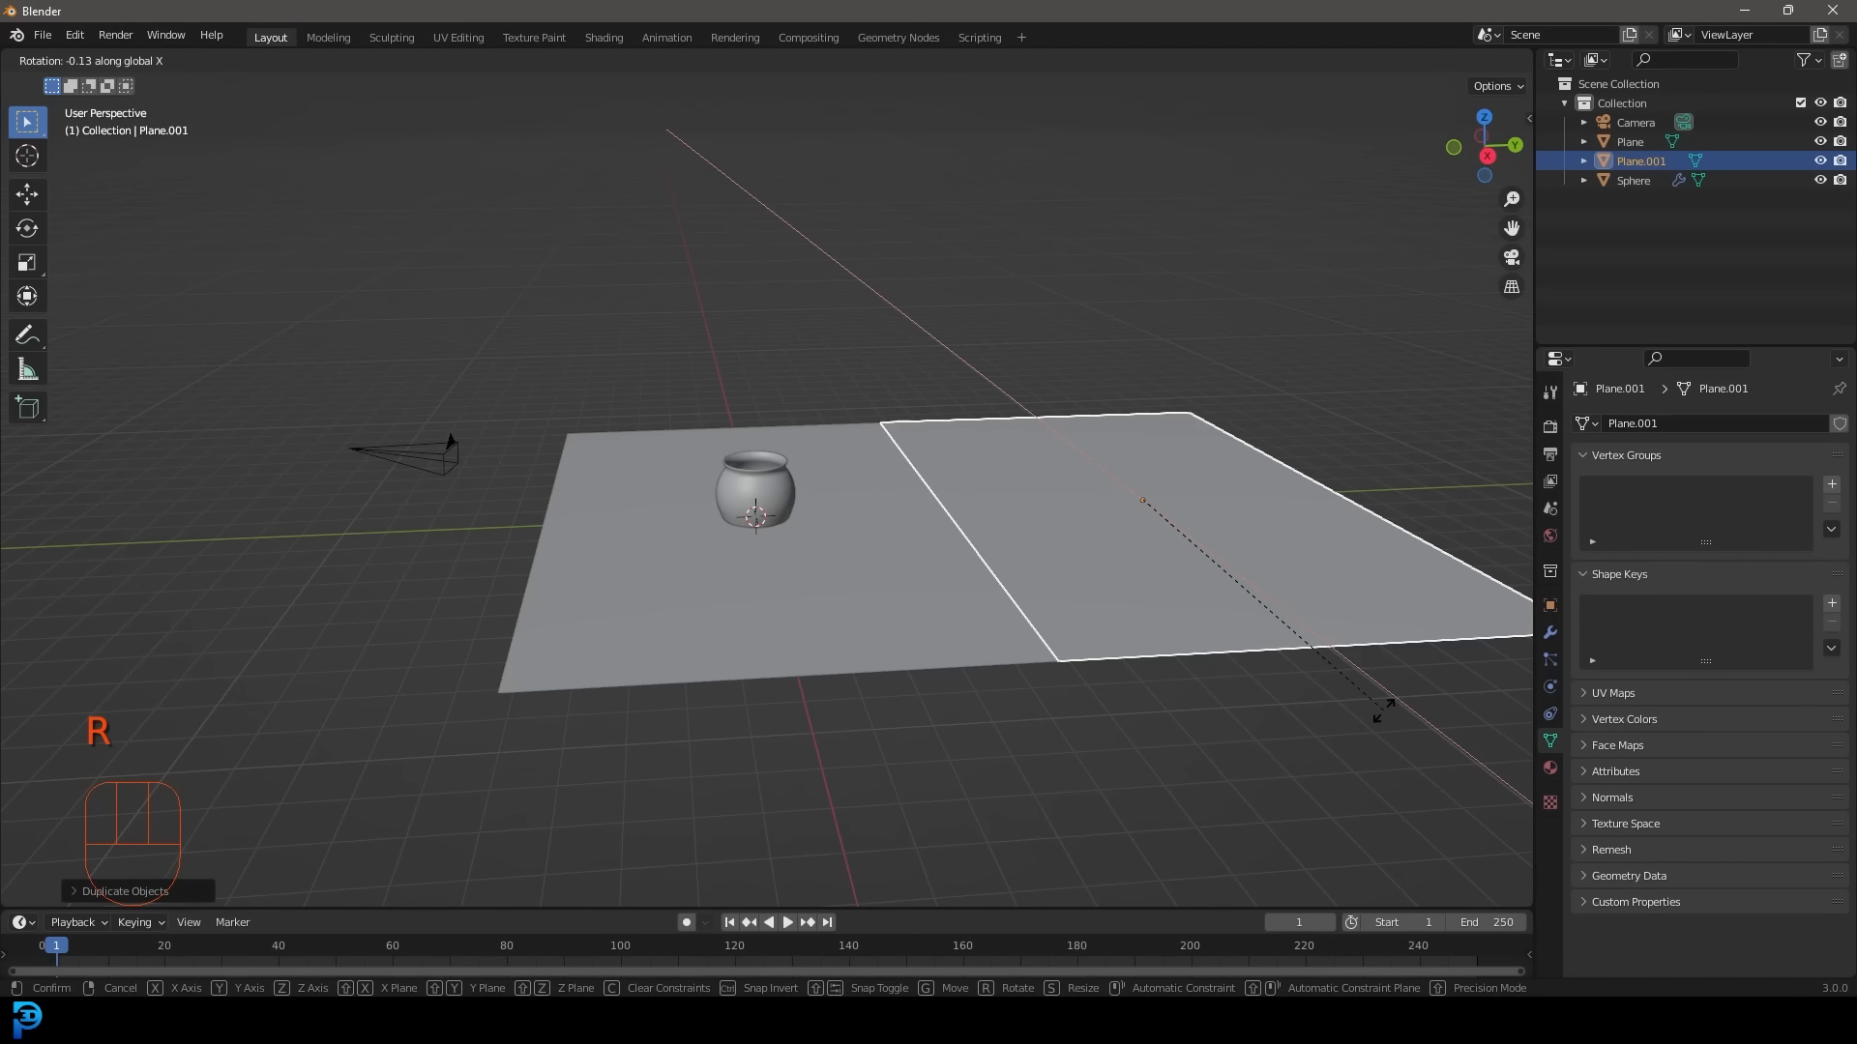
pyautogui.write('90')
pyautogui.click(1383, 710)
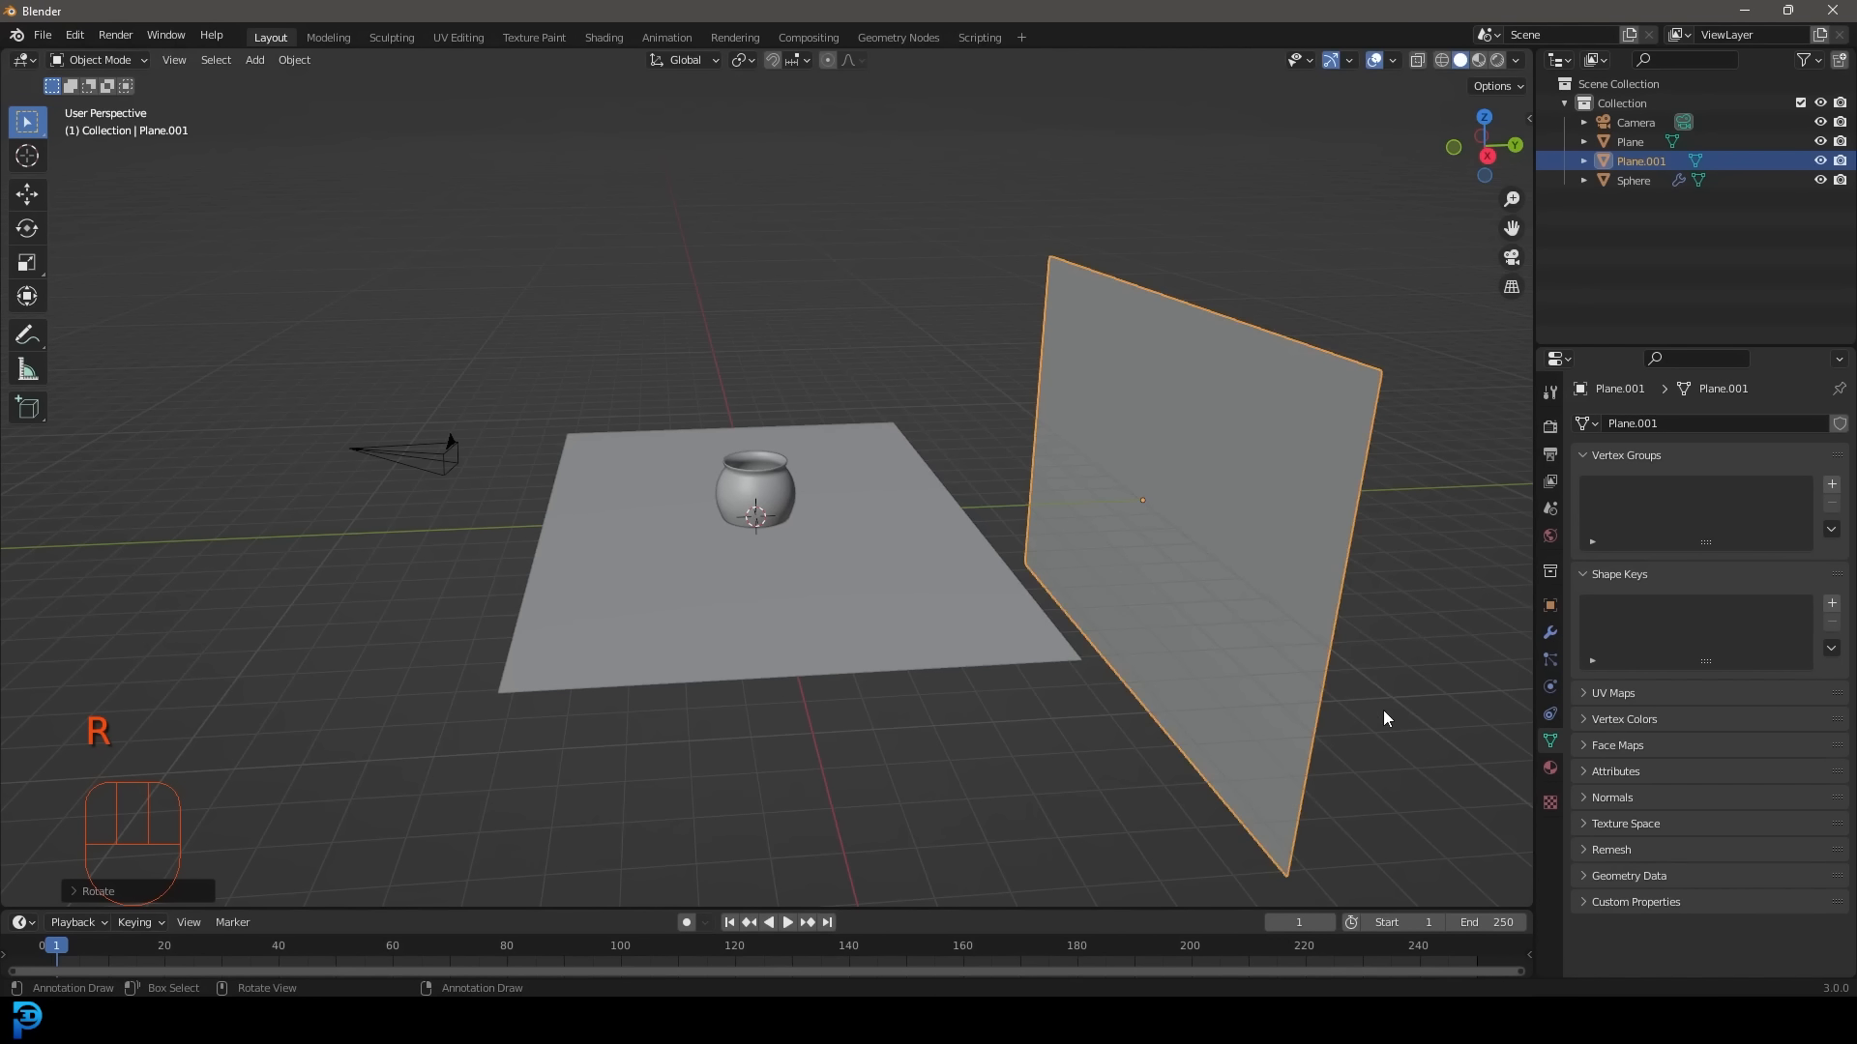
# Check the back wall in camera view and nudge the camera slightly to centre the bowl in the frame.
pyautogui.press('KP_0')
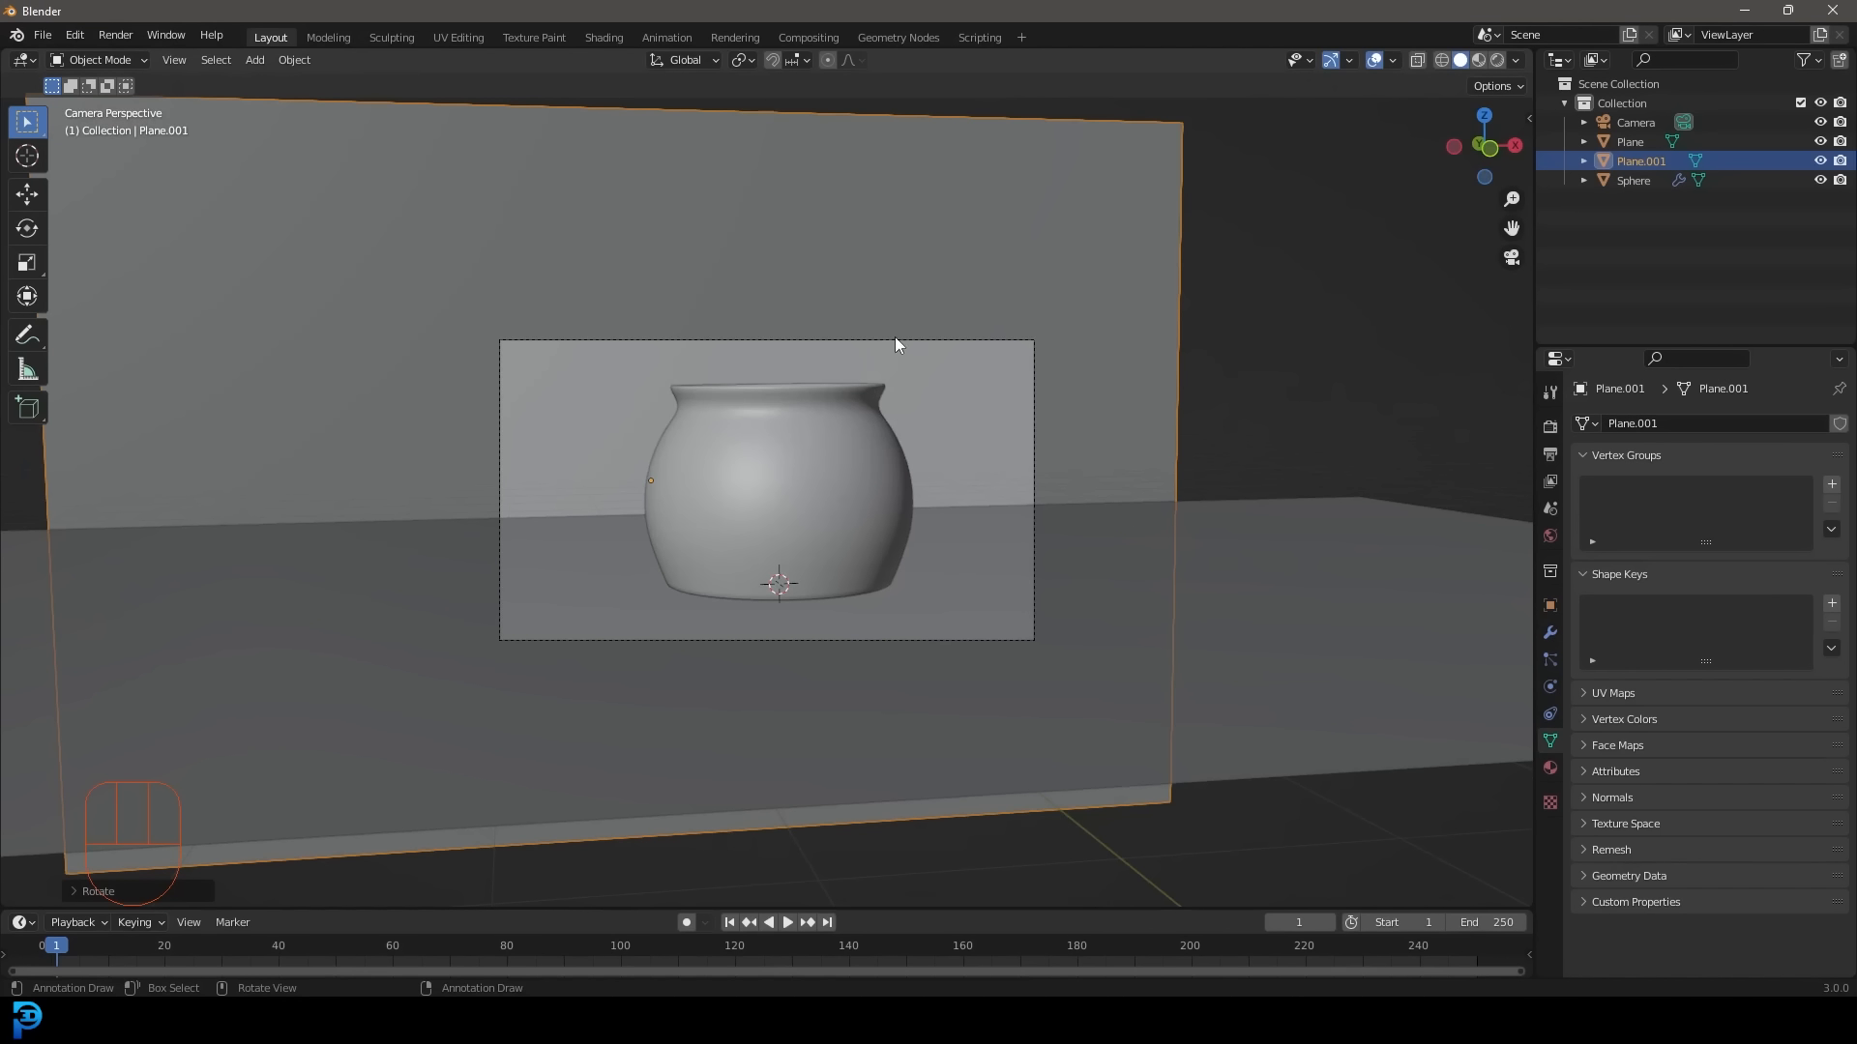
pyautogui.scroll(3, 895, 337)
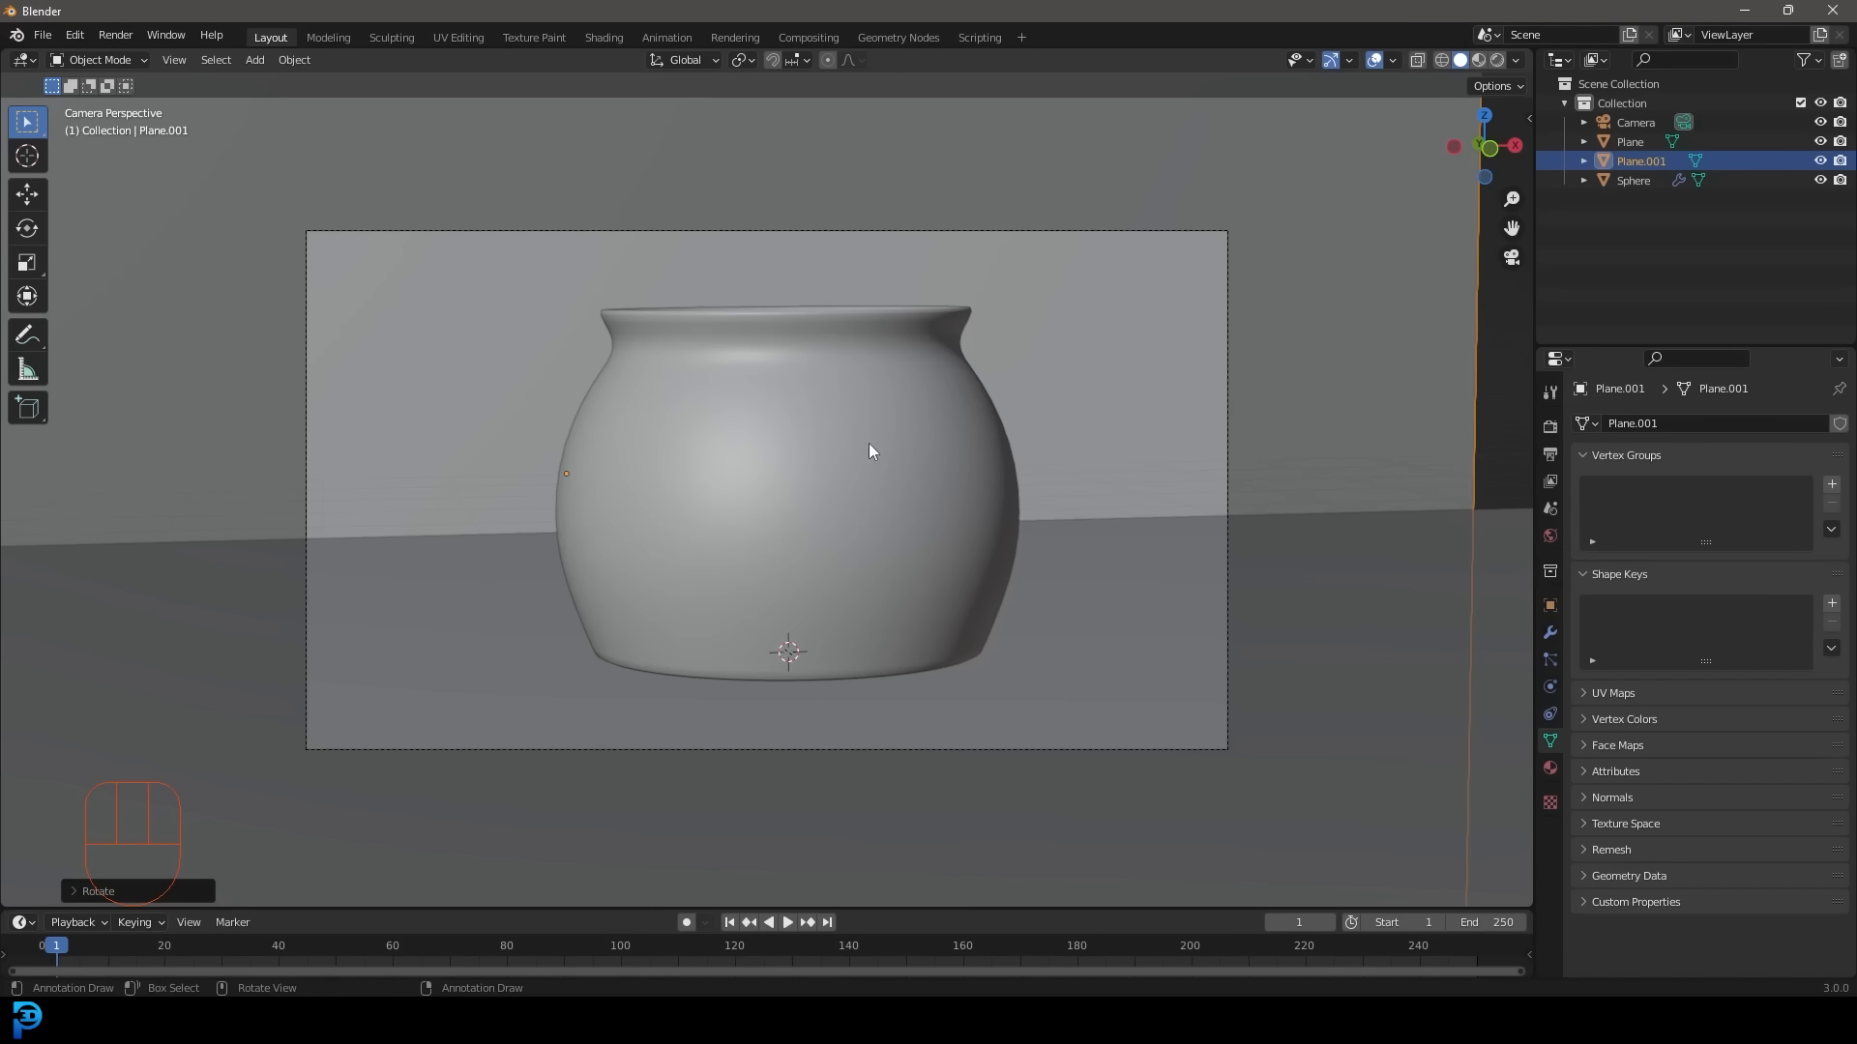
pyautogui.scroll(2, 1083, 438)
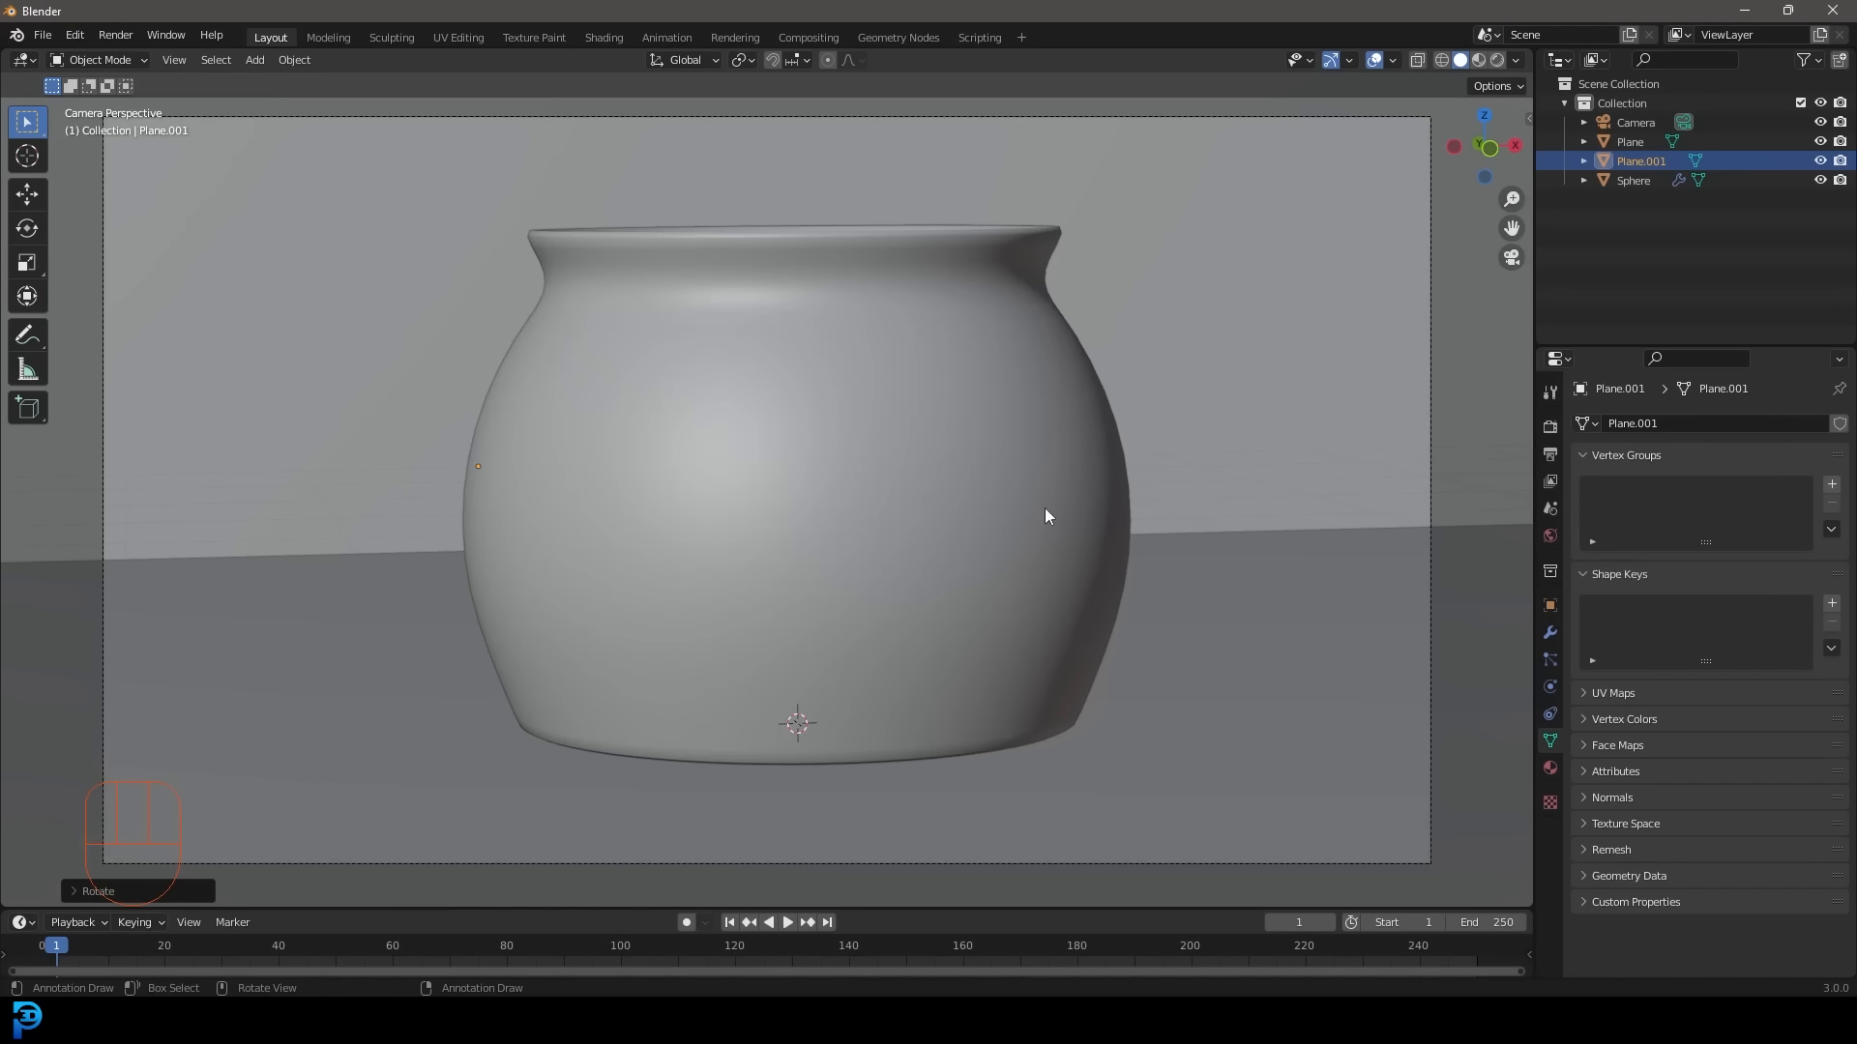
pyautogui.scroll(-1, 1045, 515)
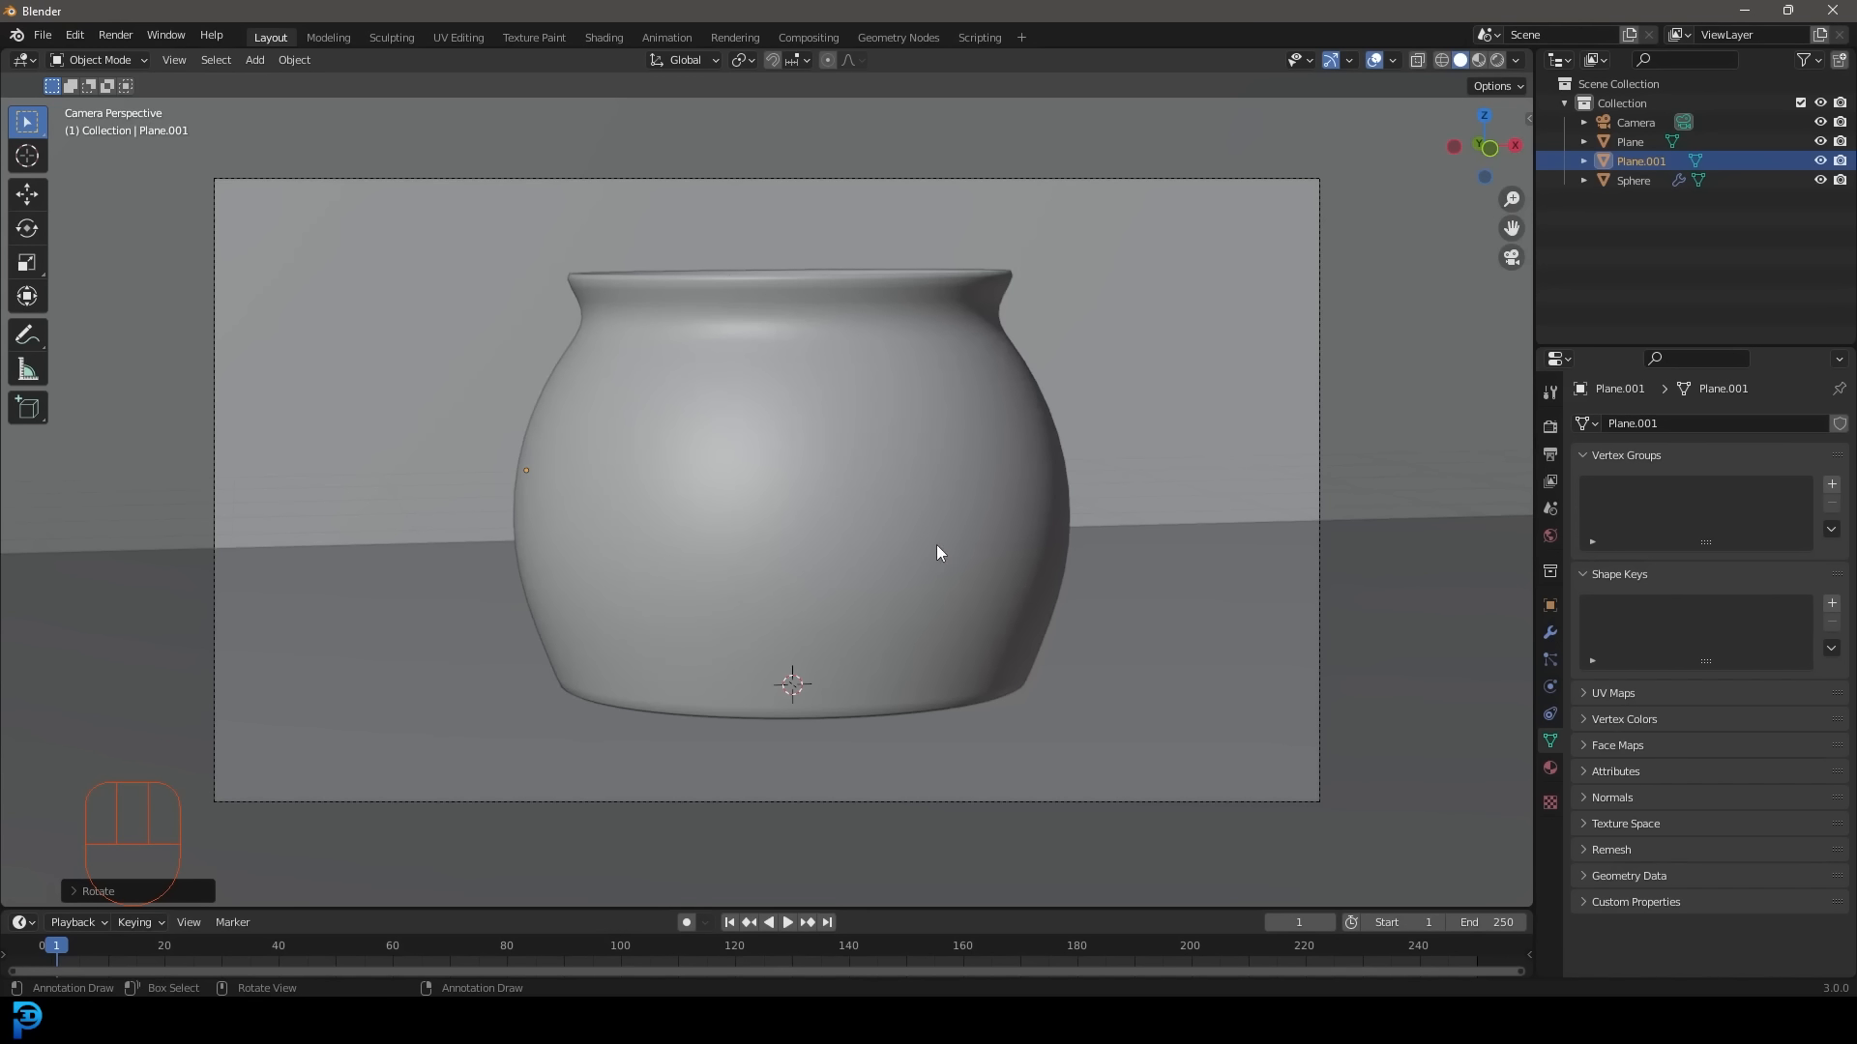
pyautogui.scroll(-3, 936, 547)
pyautogui.scroll(1, 966, 532)
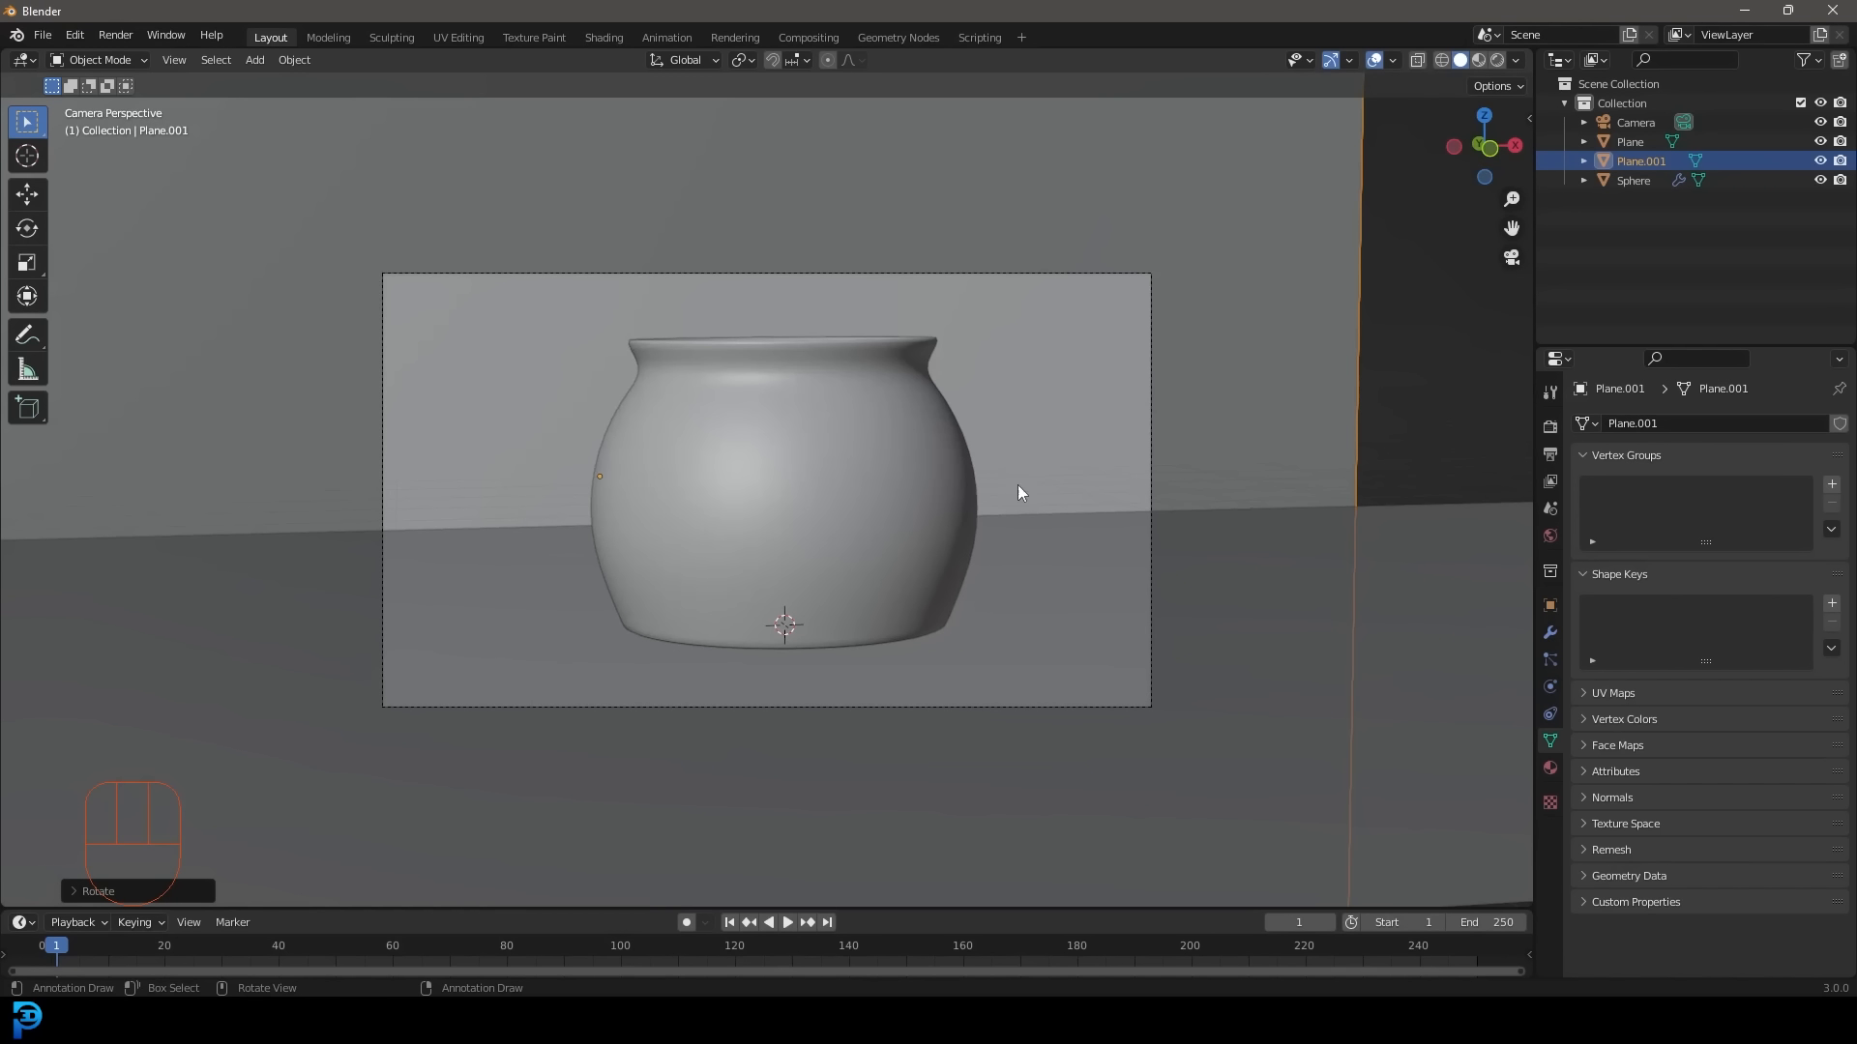
pyautogui.click(1042, 275)
pyautogui.press('g')
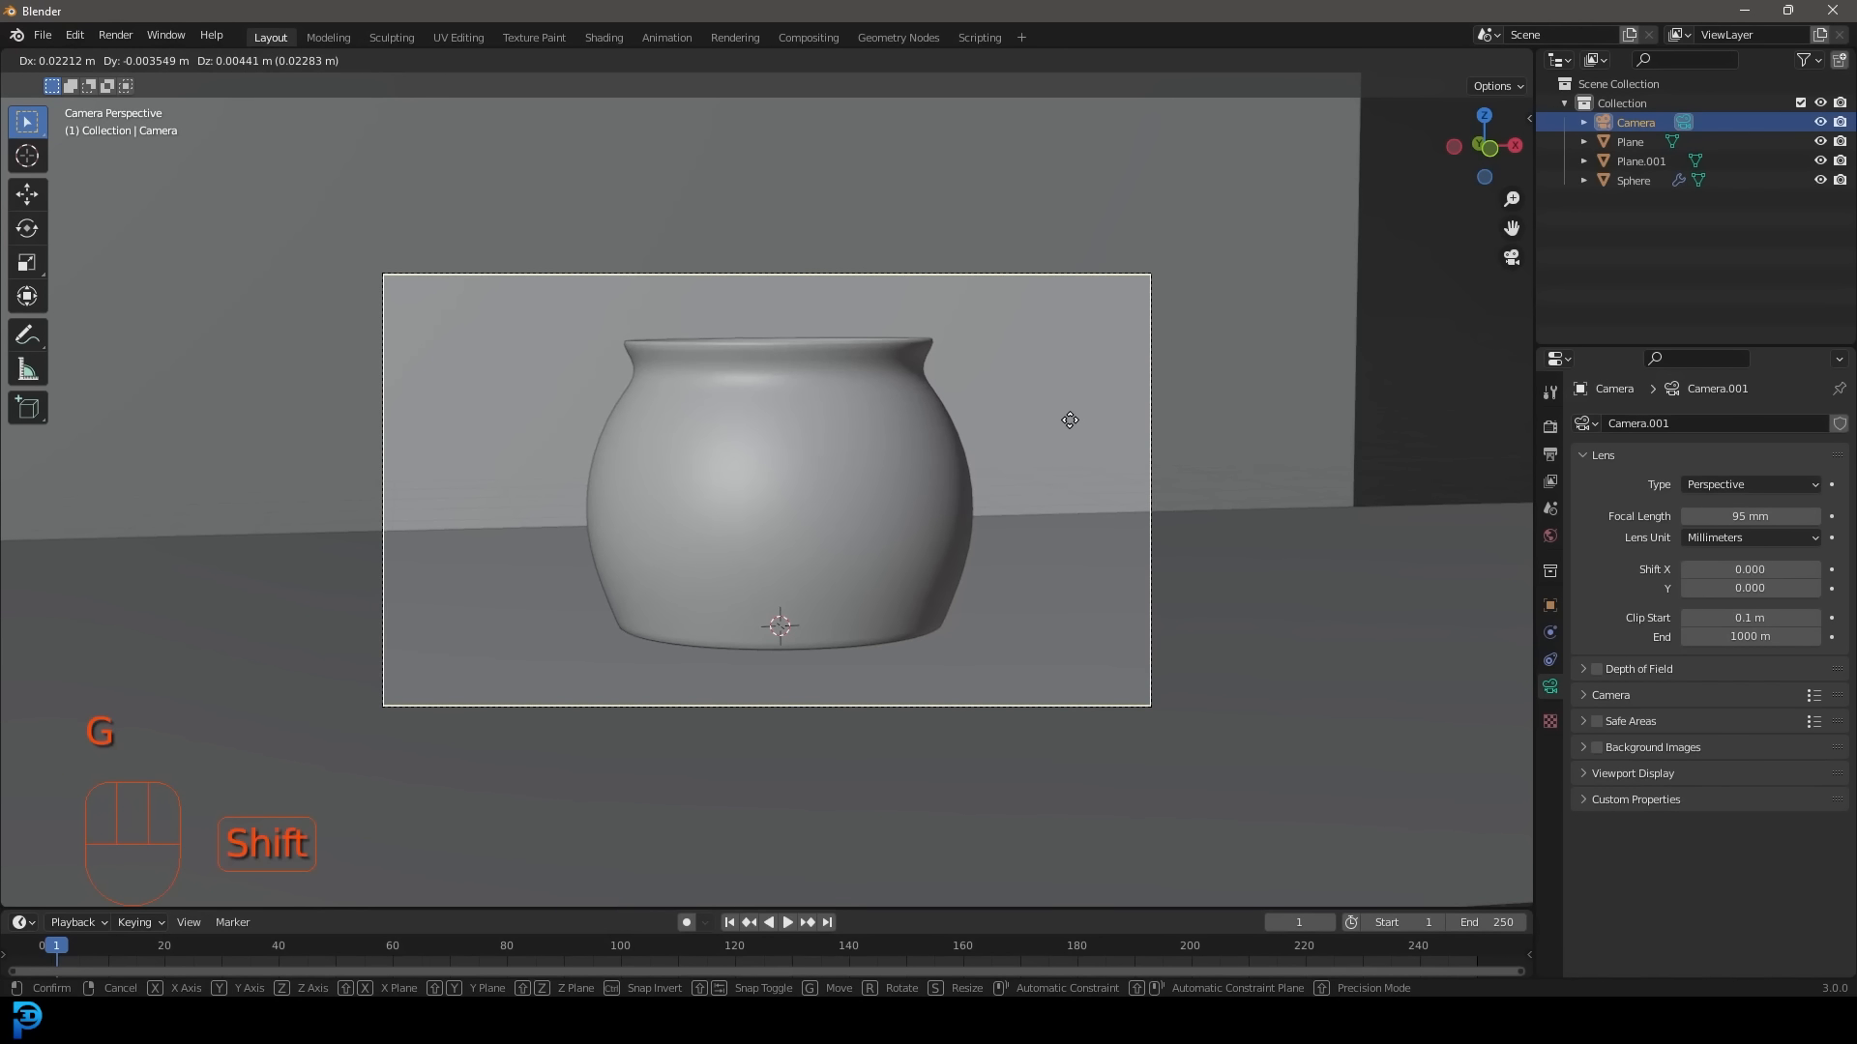
pyautogui.click(1068, 430)
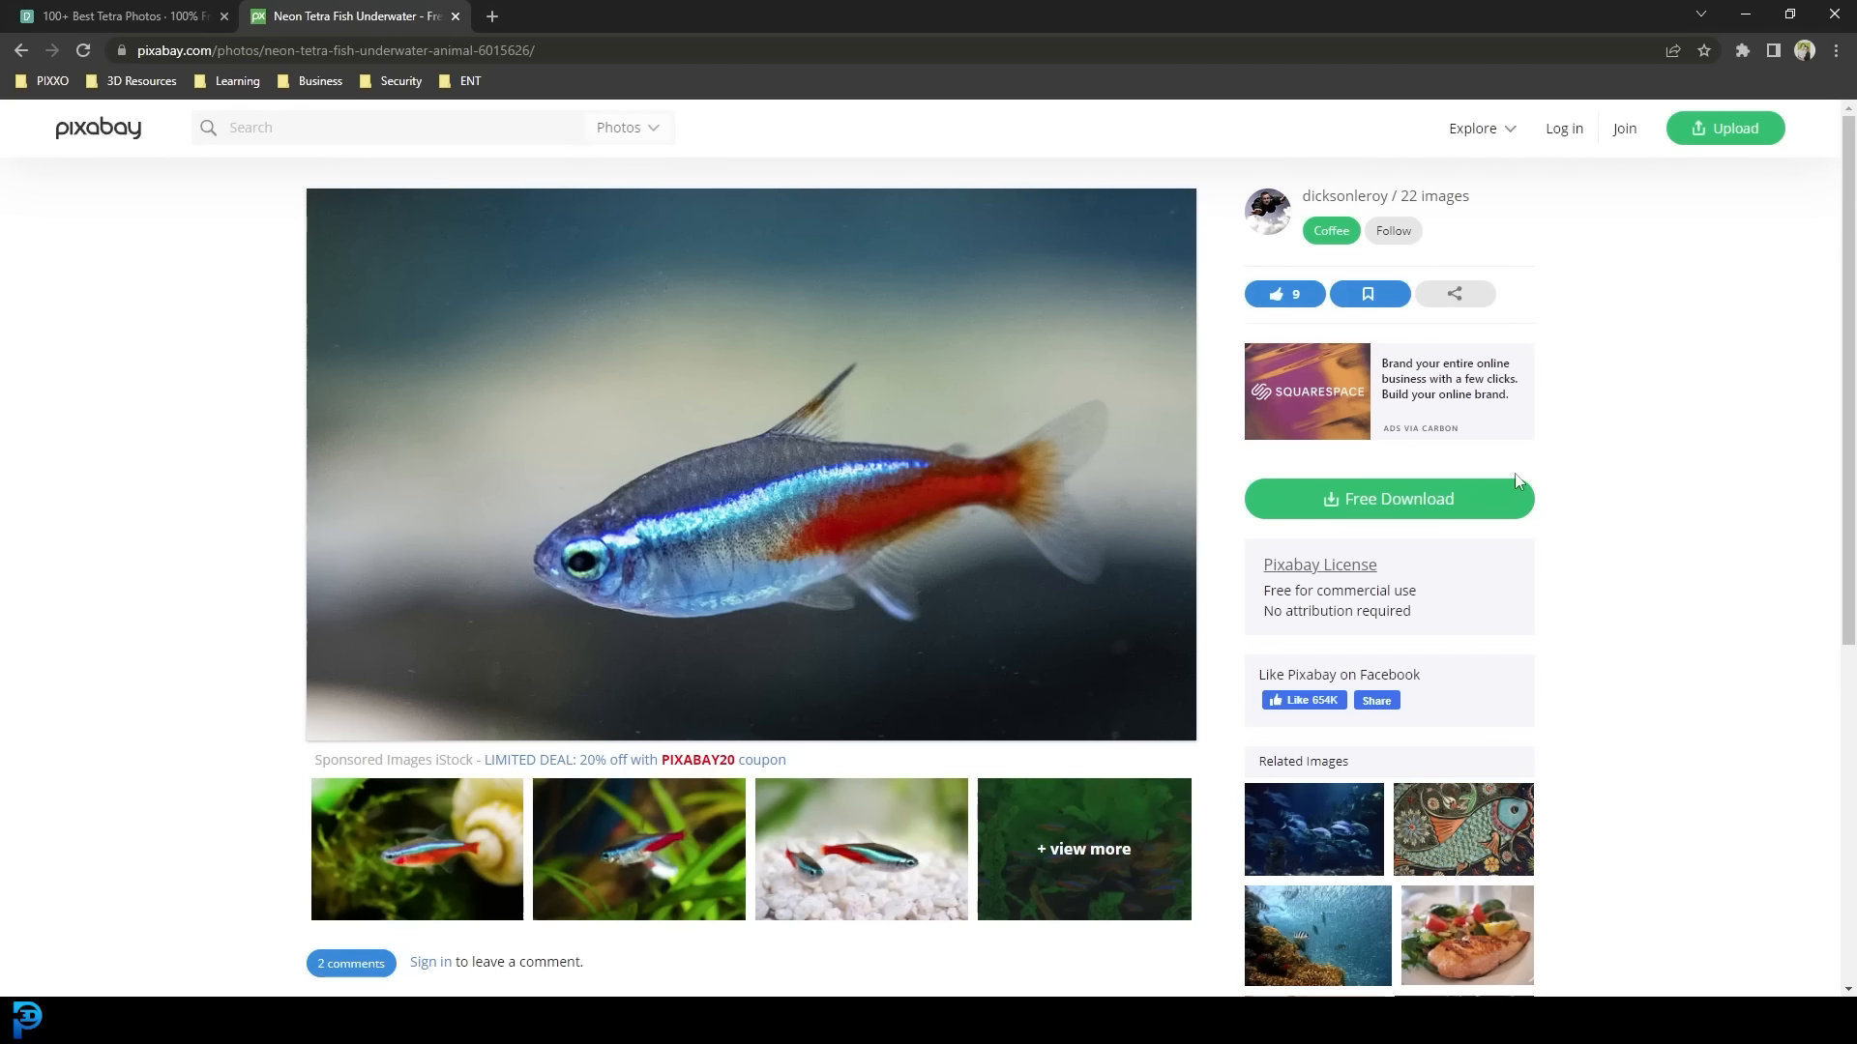
# Download the neon tetra photo from Pixabay, move it from the Downloads folder to the desktop, and return to Blender.
pyautogui.click(1373, 504)
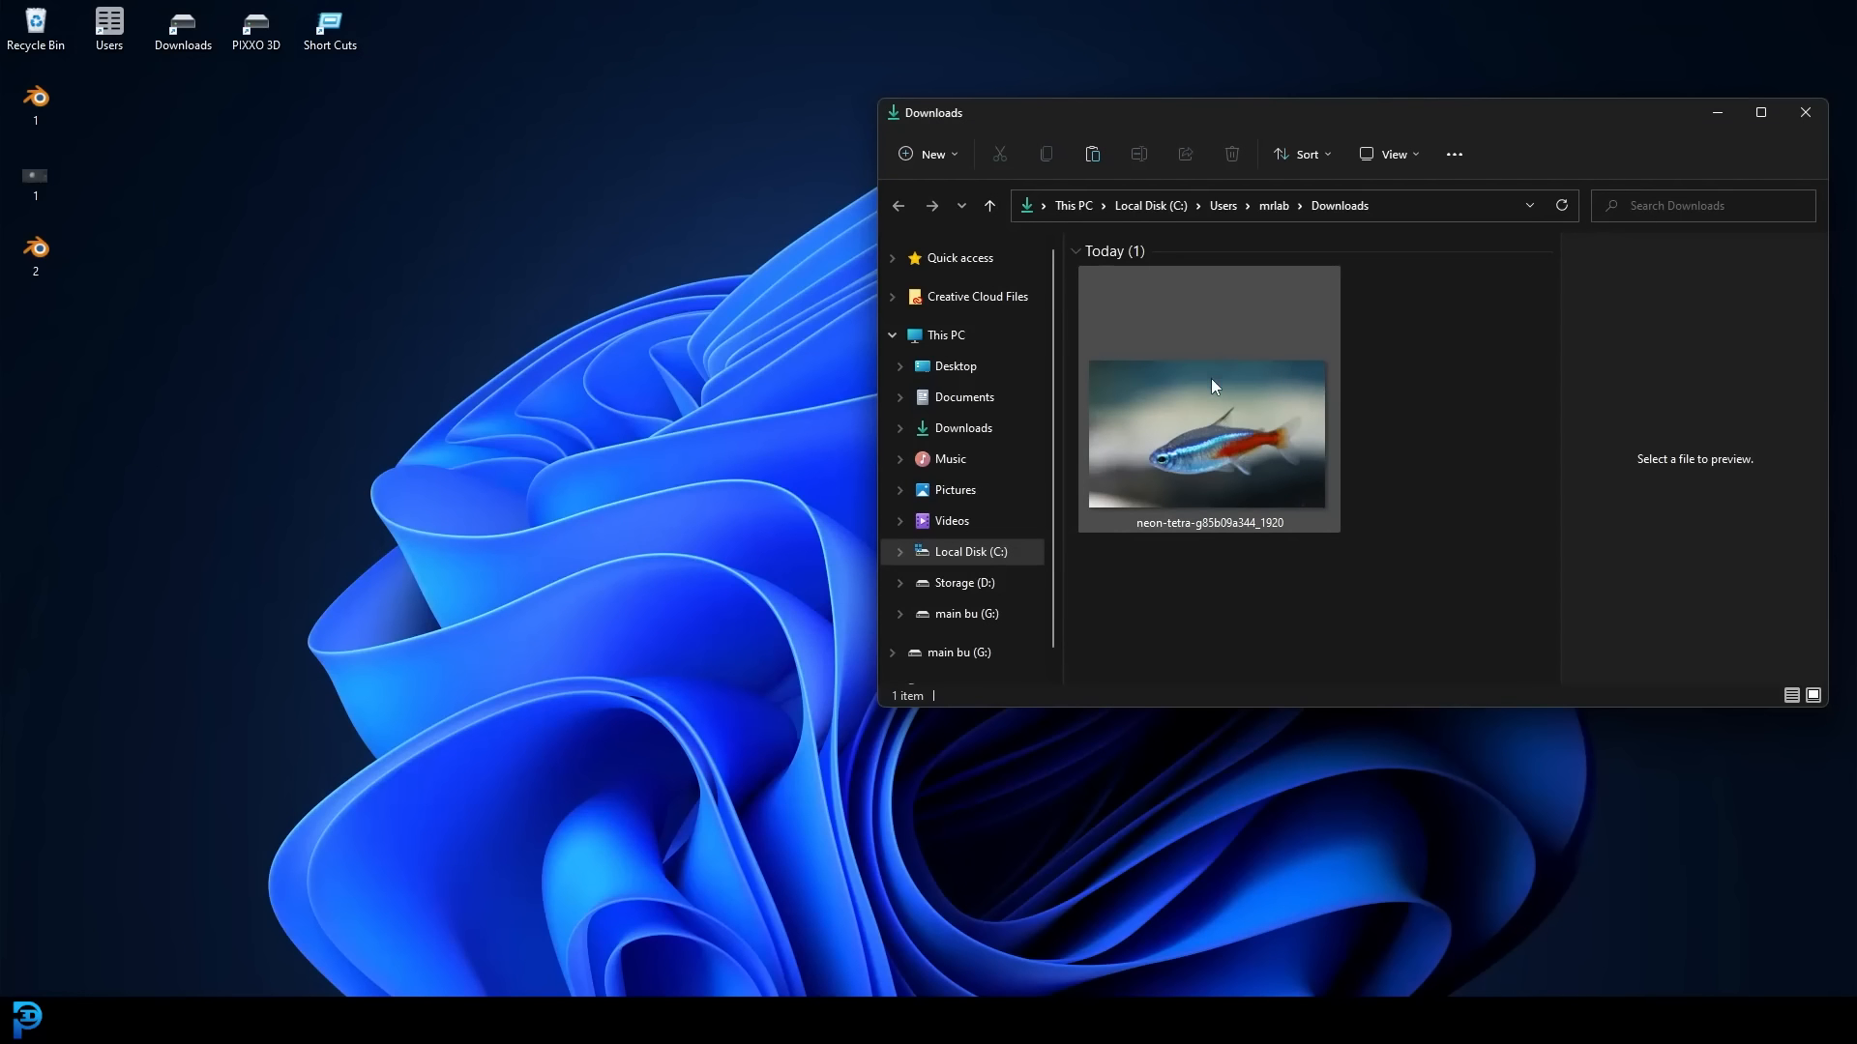
pyautogui.moveTo(1211, 379); pyautogui.dragTo(570, 97)
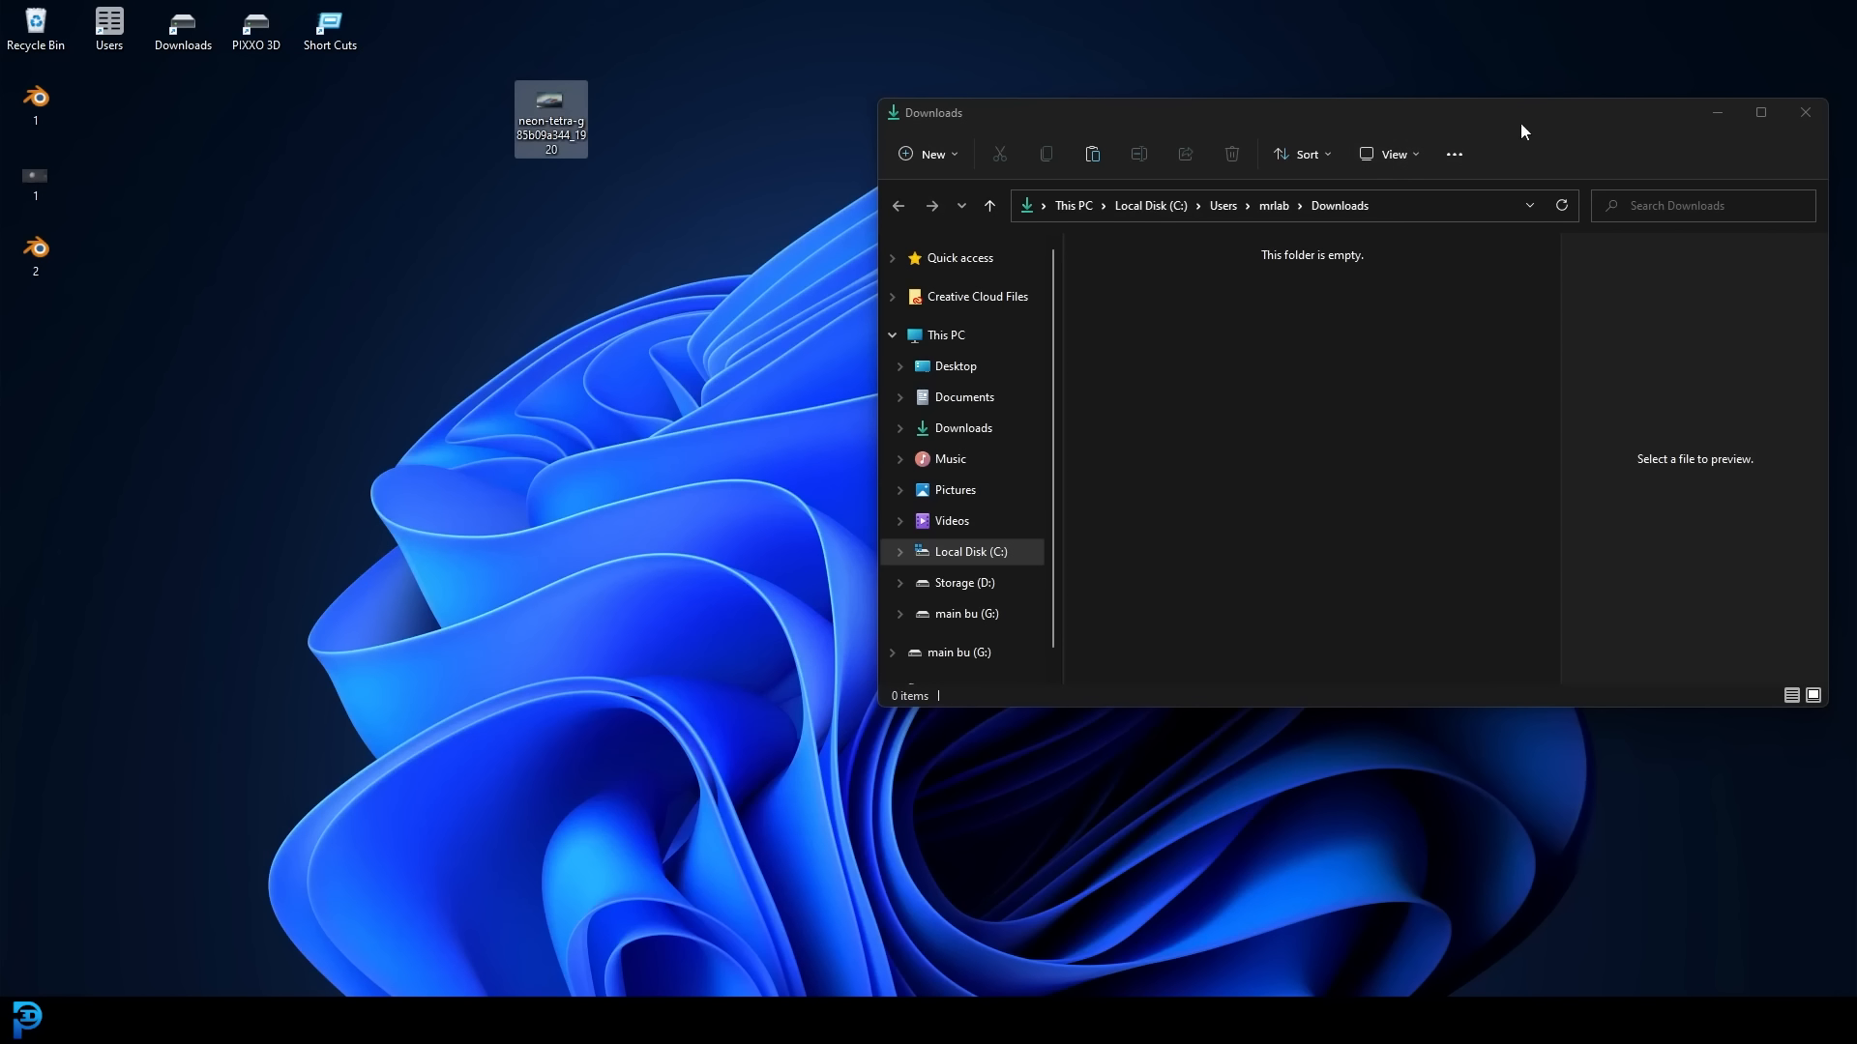
pyautogui.click(1718, 113)
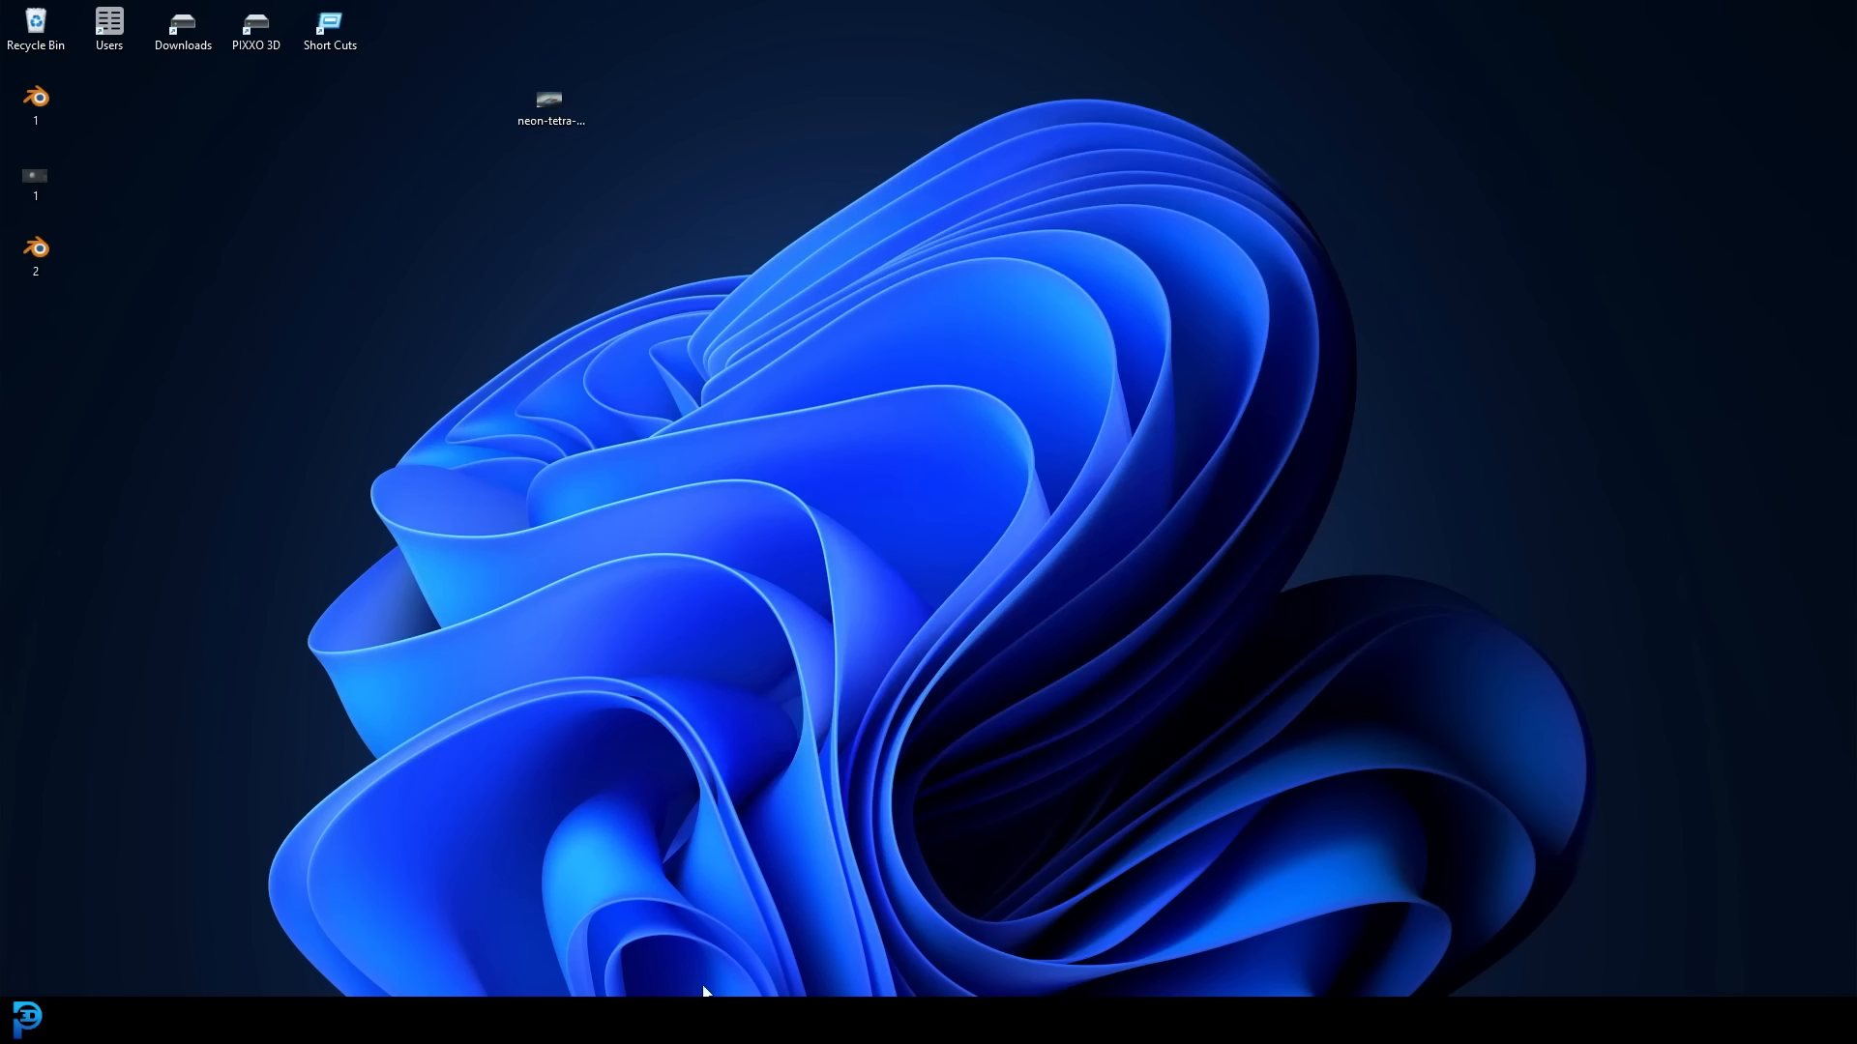
pyautogui.moveTo(701, 1021)
pyautogui.click(797, 923)
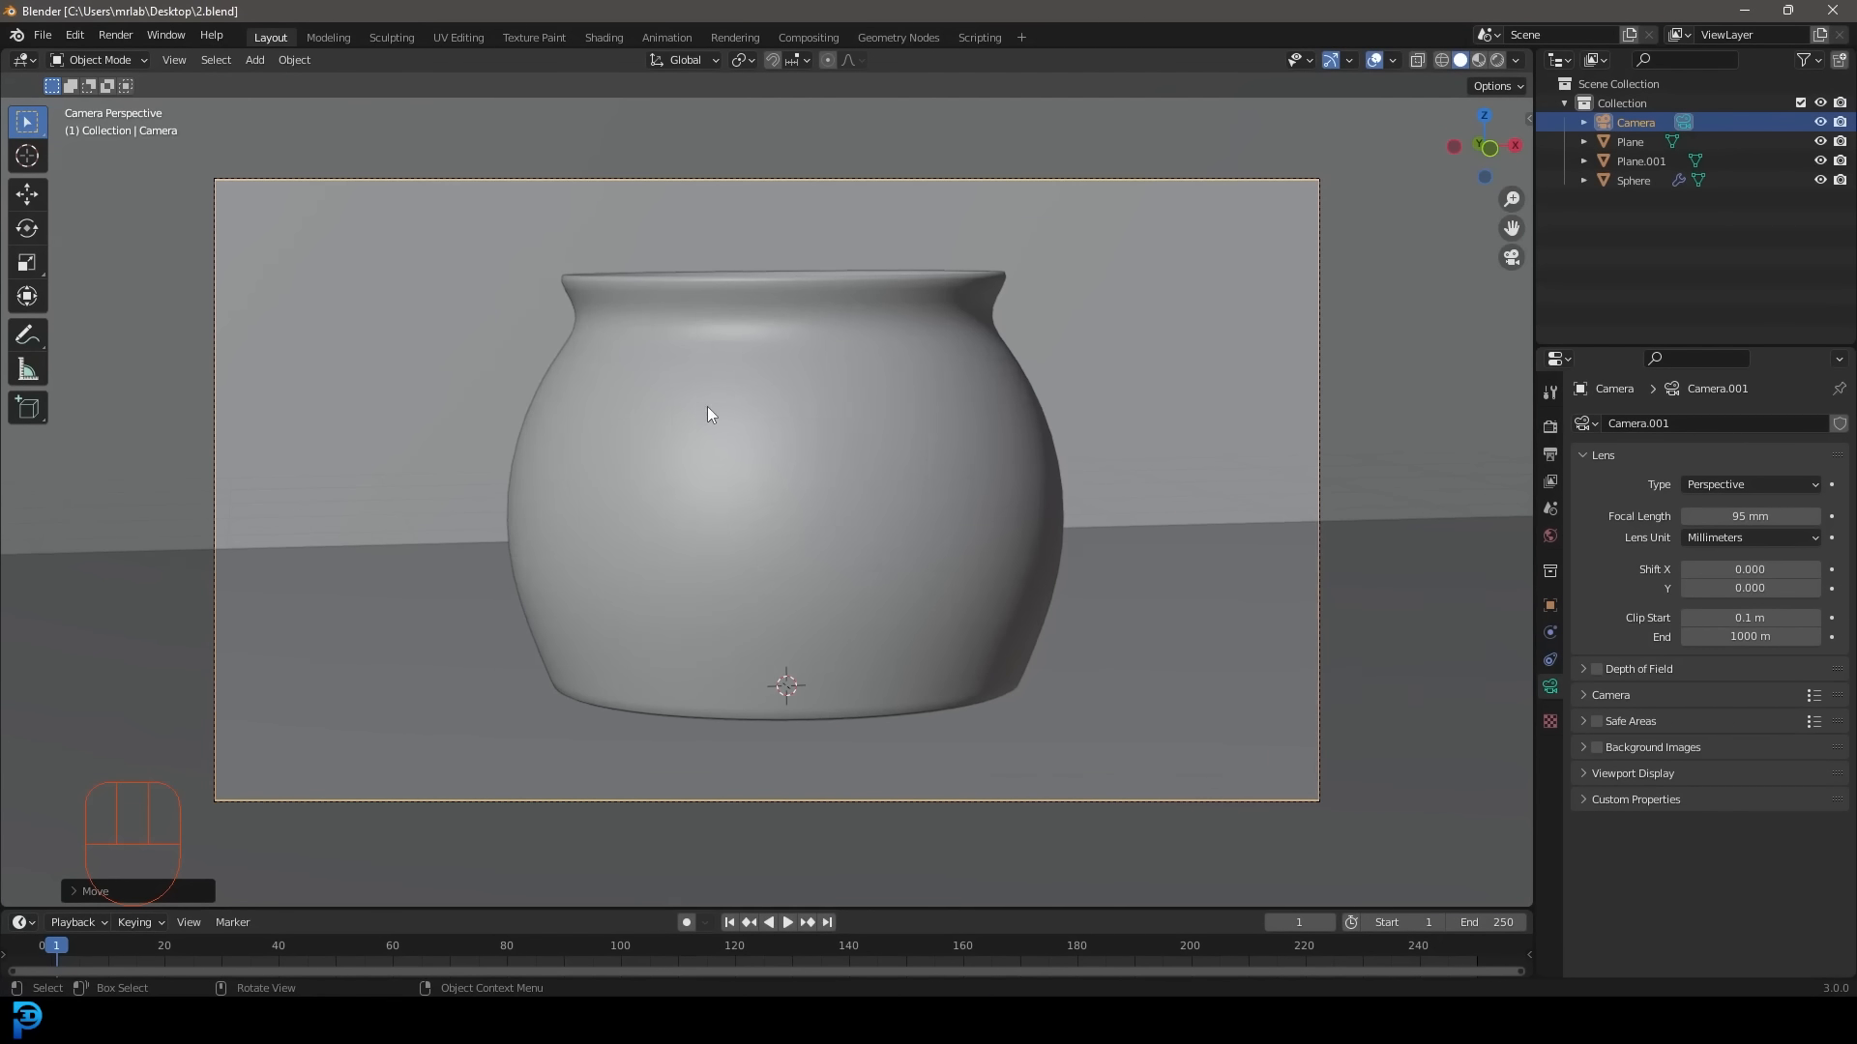
# Move the camera, both planes and the bowl into a new collection named "bowl and scene".
pyautogui.moveTo(709, 414); pyautogui.dragTo(1040, 604, button='middle')
pyautogui.moveTo(1039, 605); pyautogui.dragTo(493, 213)
pyautogui.scroll(2, 799, 376)
pyautogui.scroll(2, 792, 354)
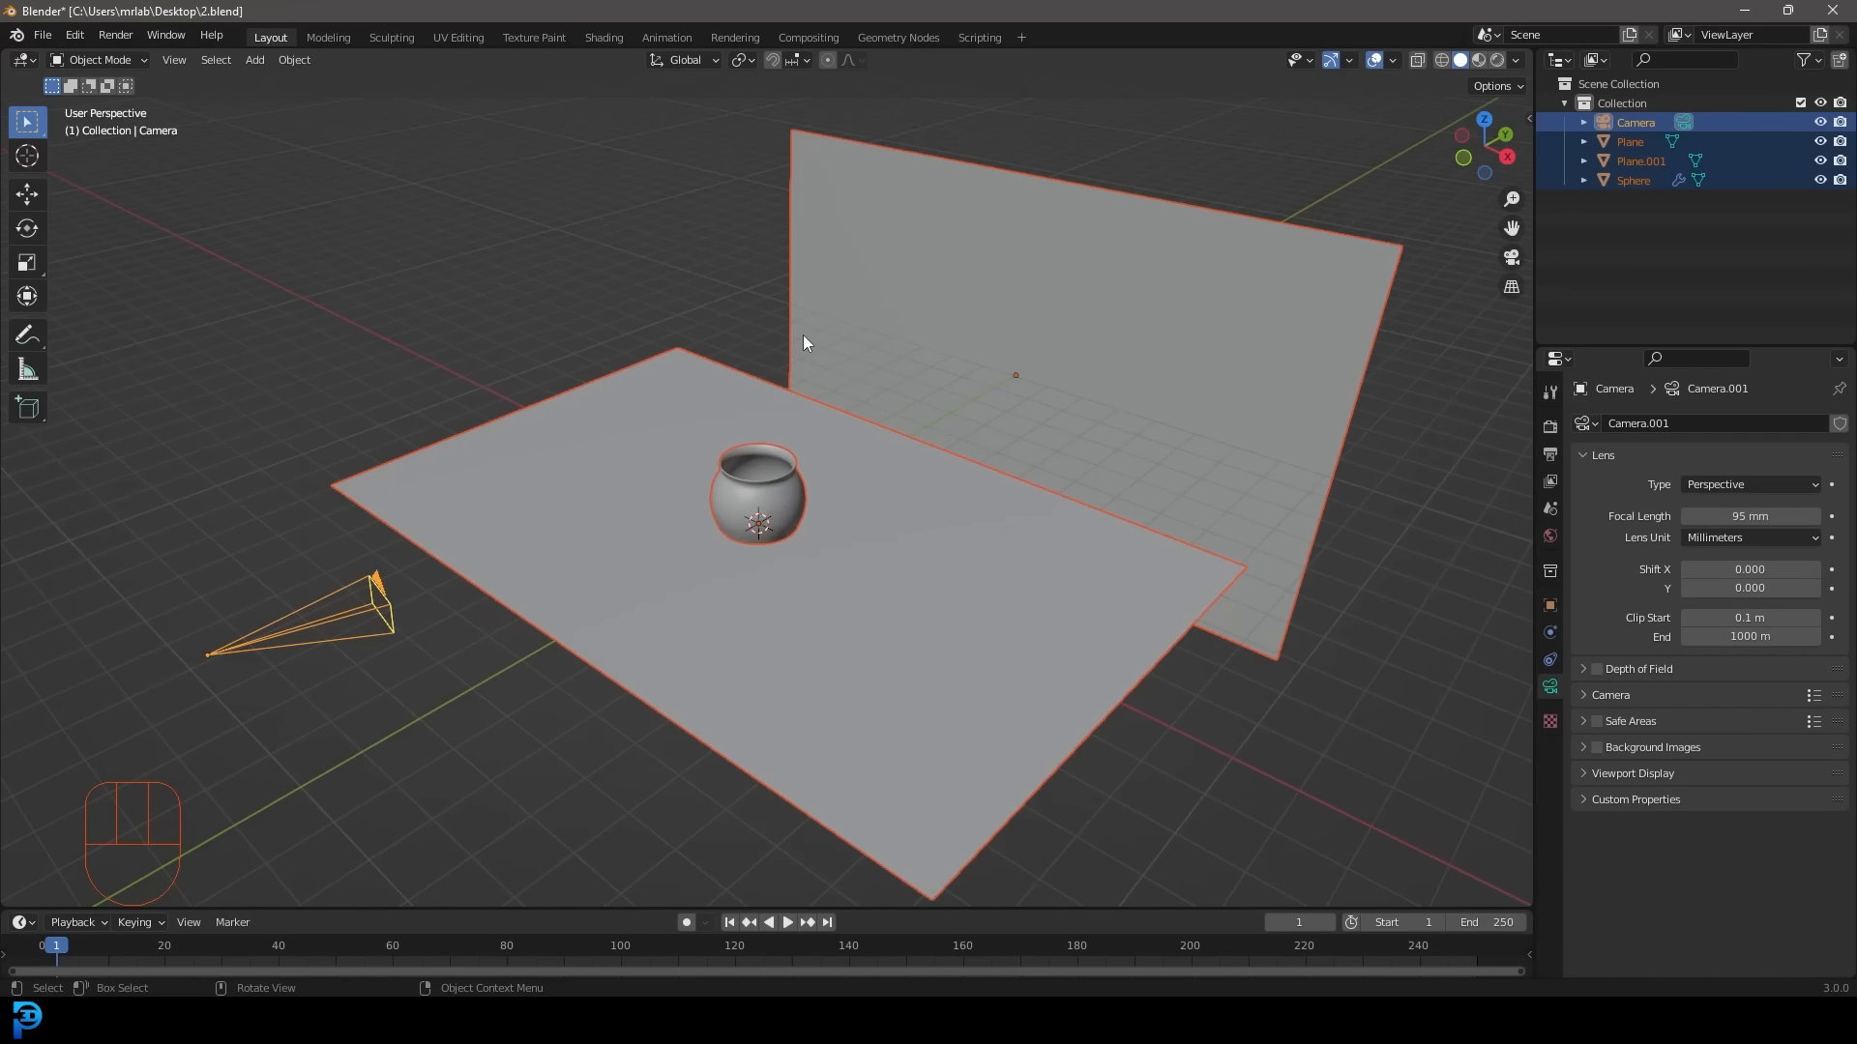
pyautogui.press('m')
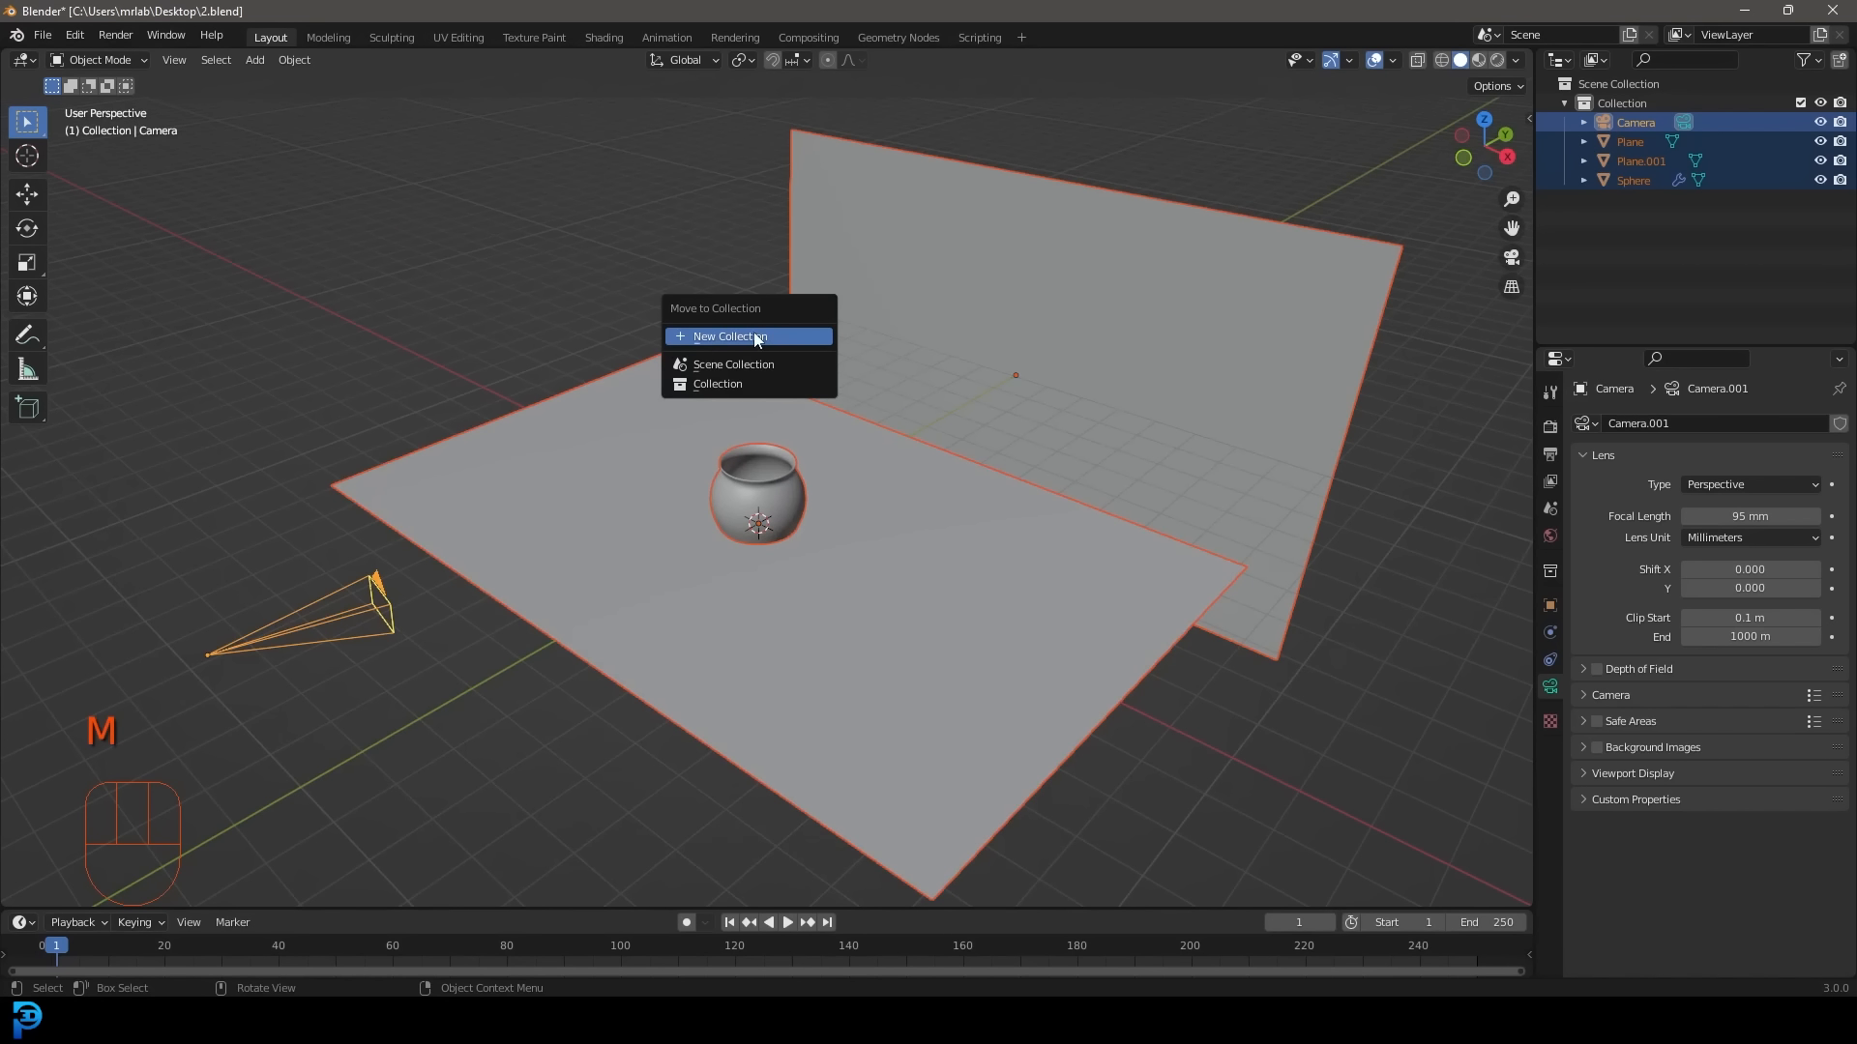
pyautogui.click(757, 337)
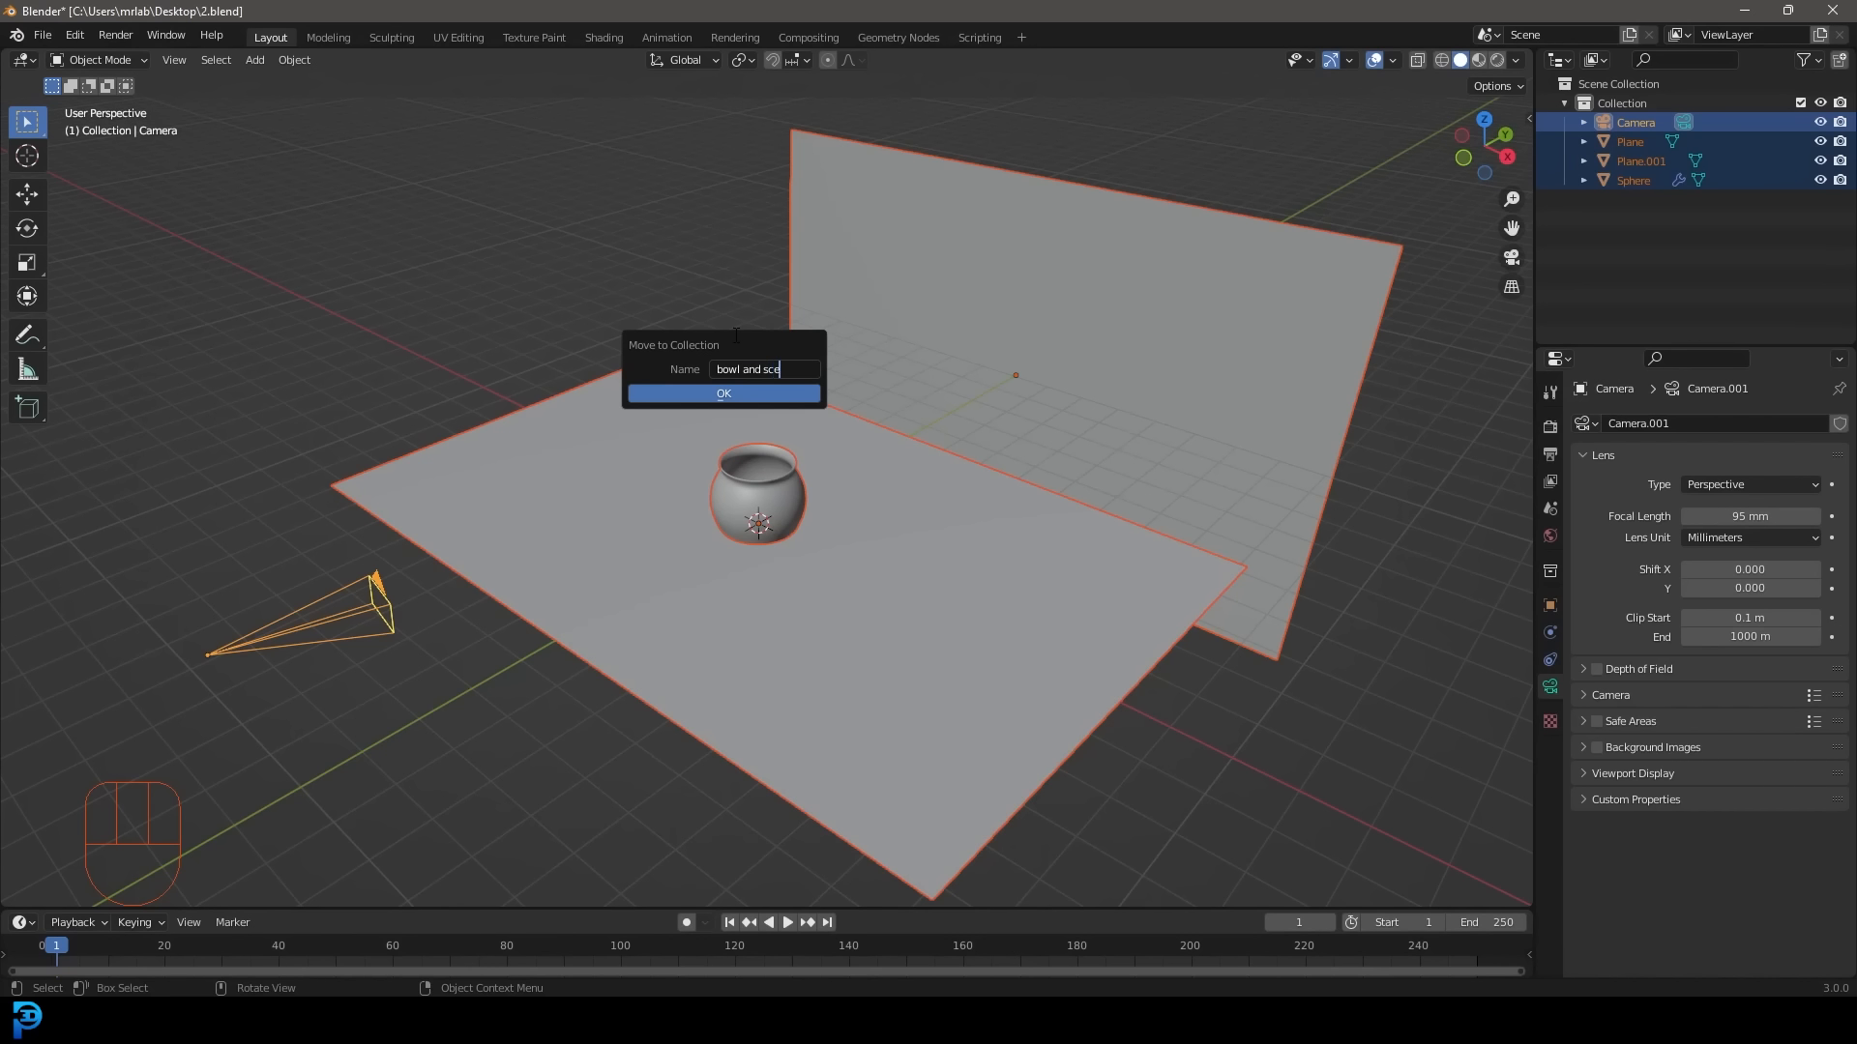
pyautogui.click(735, 392)
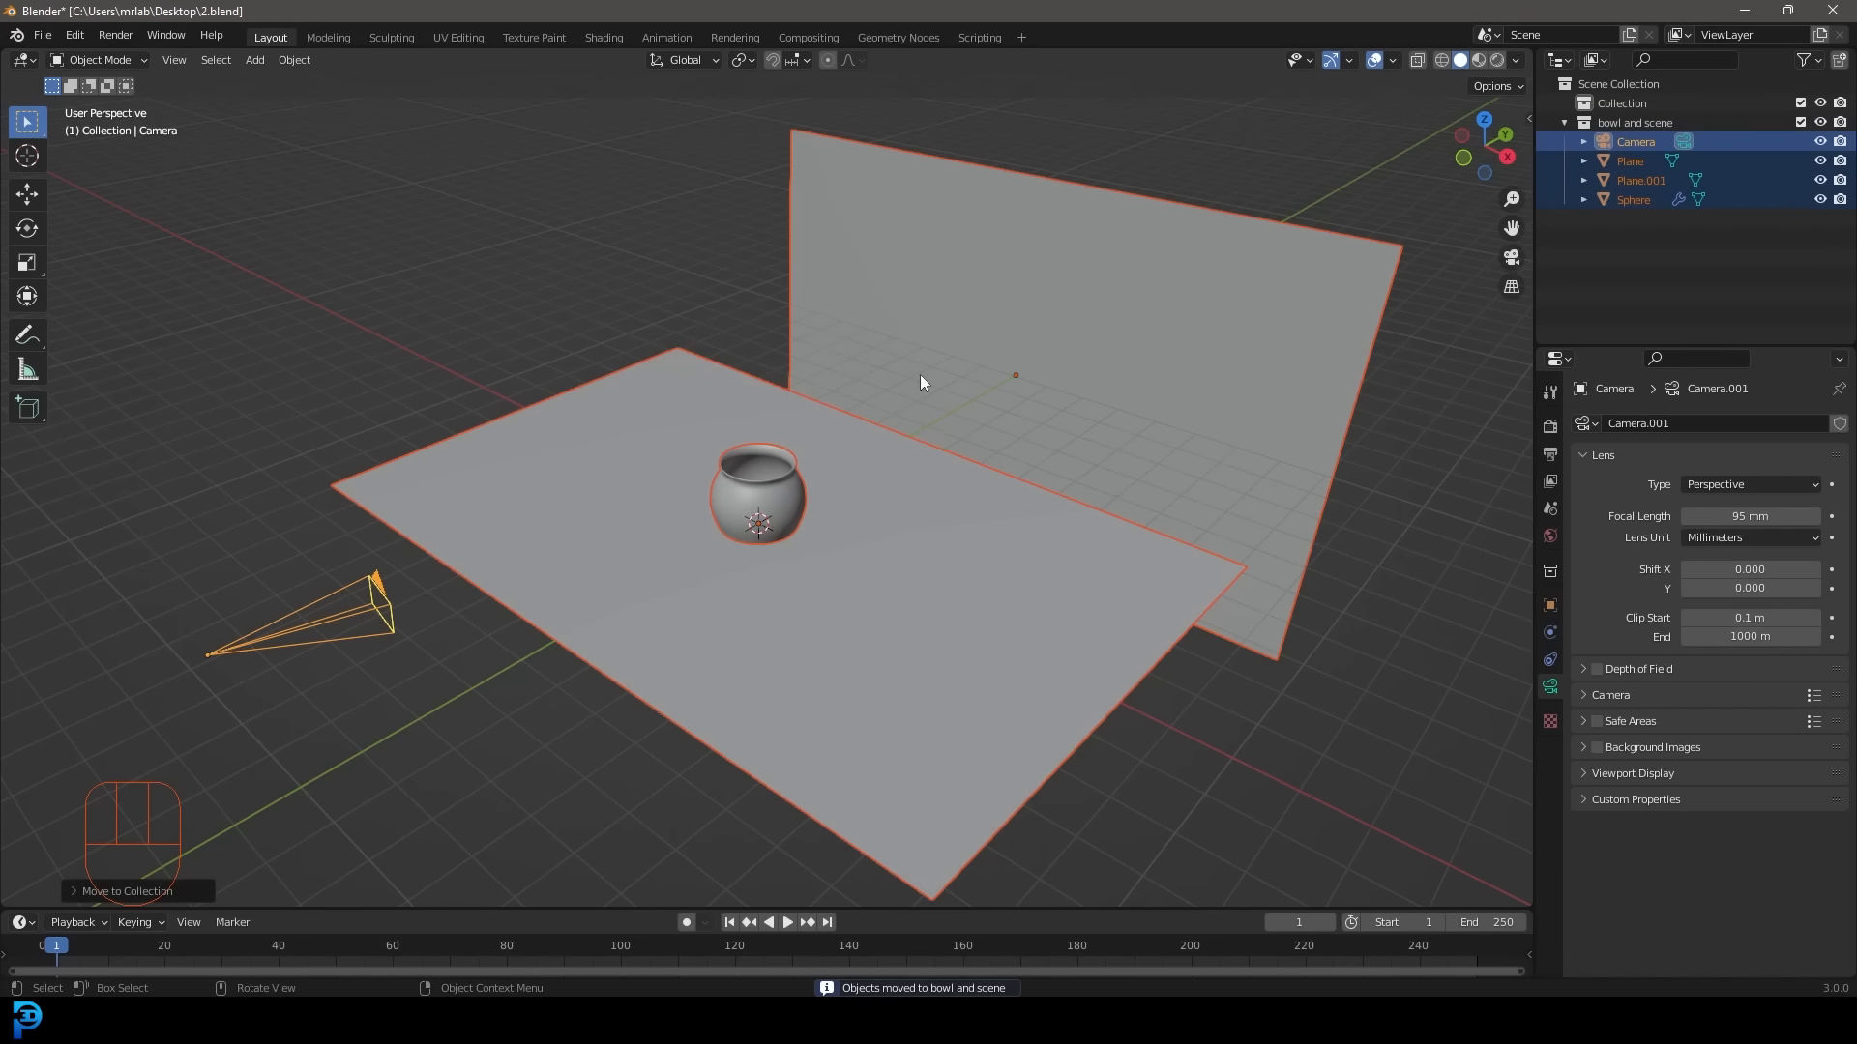
# Exclude the "bowl and scene" collection from the view layer and make Collection active in front view.
pyautogui.click(1802, 121)
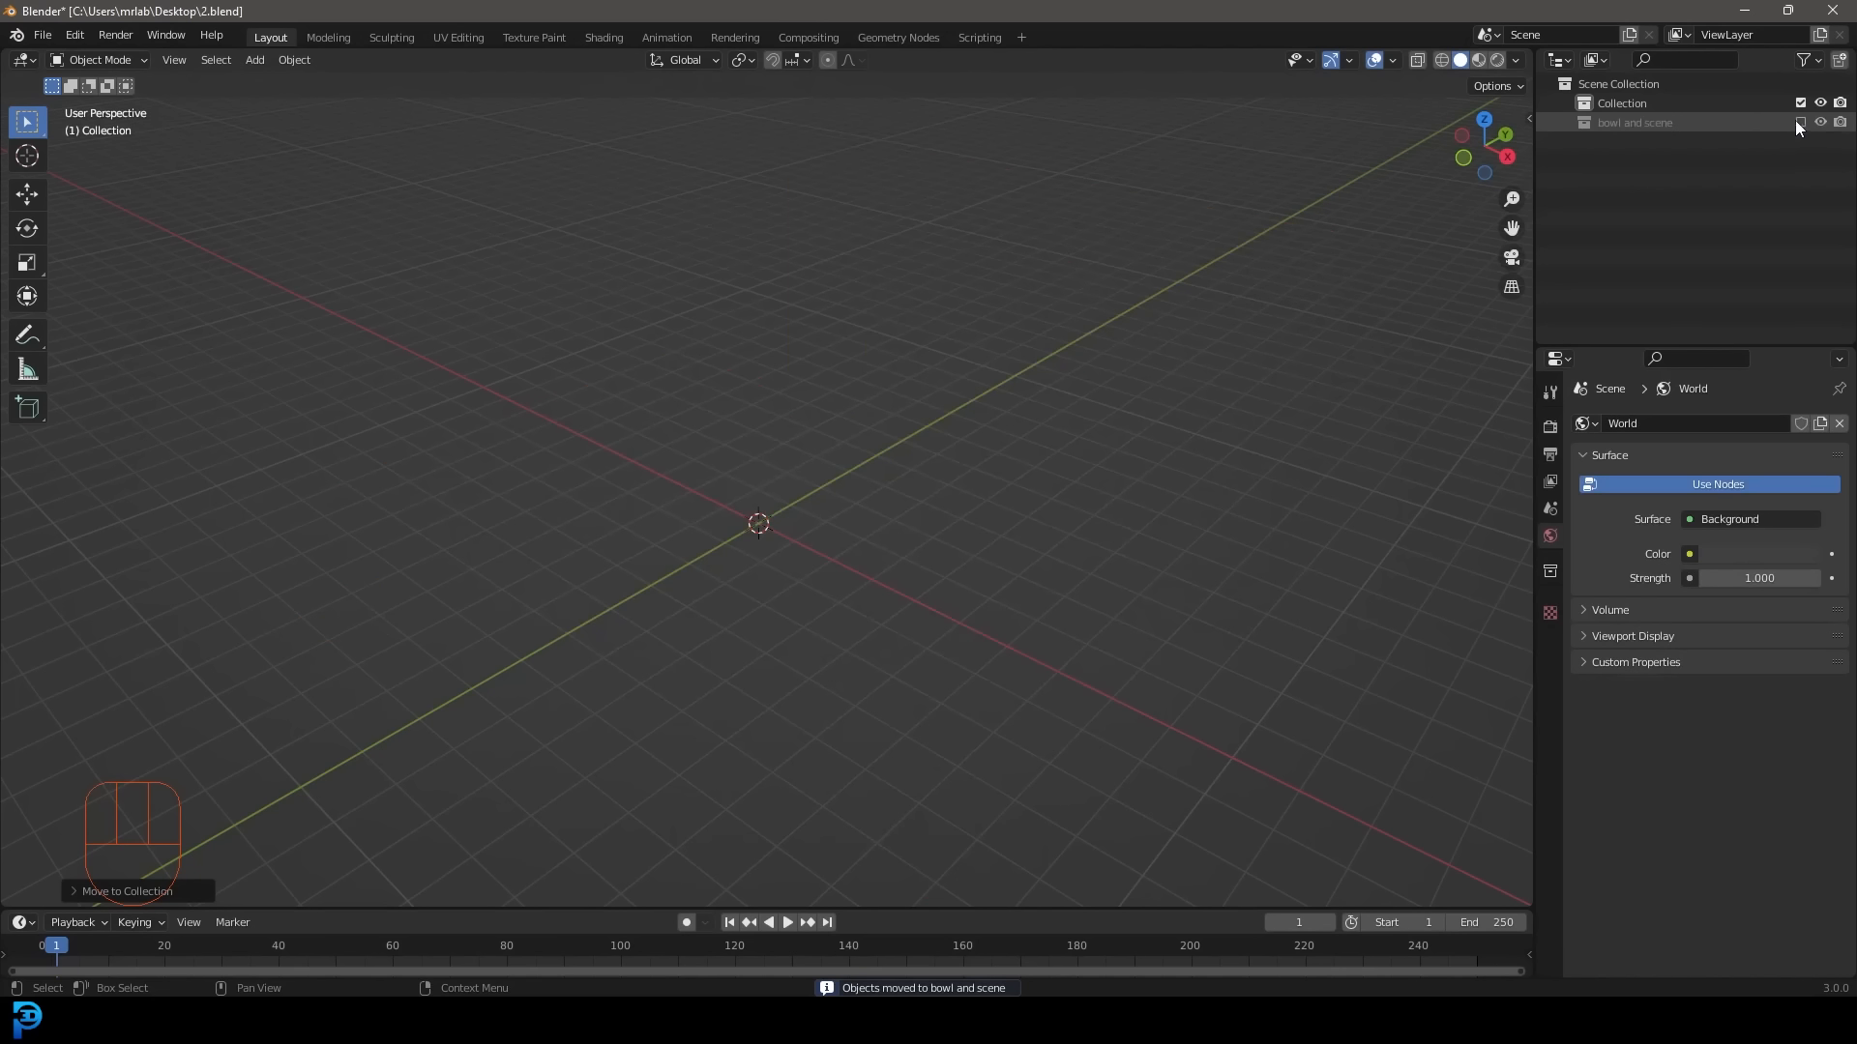
pyautogui.moveTo(1006, 415)
pyautogui.mouseDown(button='middle')
pyautogui.moveTo(930, 447)
pyautogui.moveTo(977, 407)
pyautogui.moveTo(949, 414)
pyautogui.moveTo(996, 405)
pyautogui.mouseUp(button='middle')
pyautogui.click(1640, 105)
pyautogui.press('KP_1')
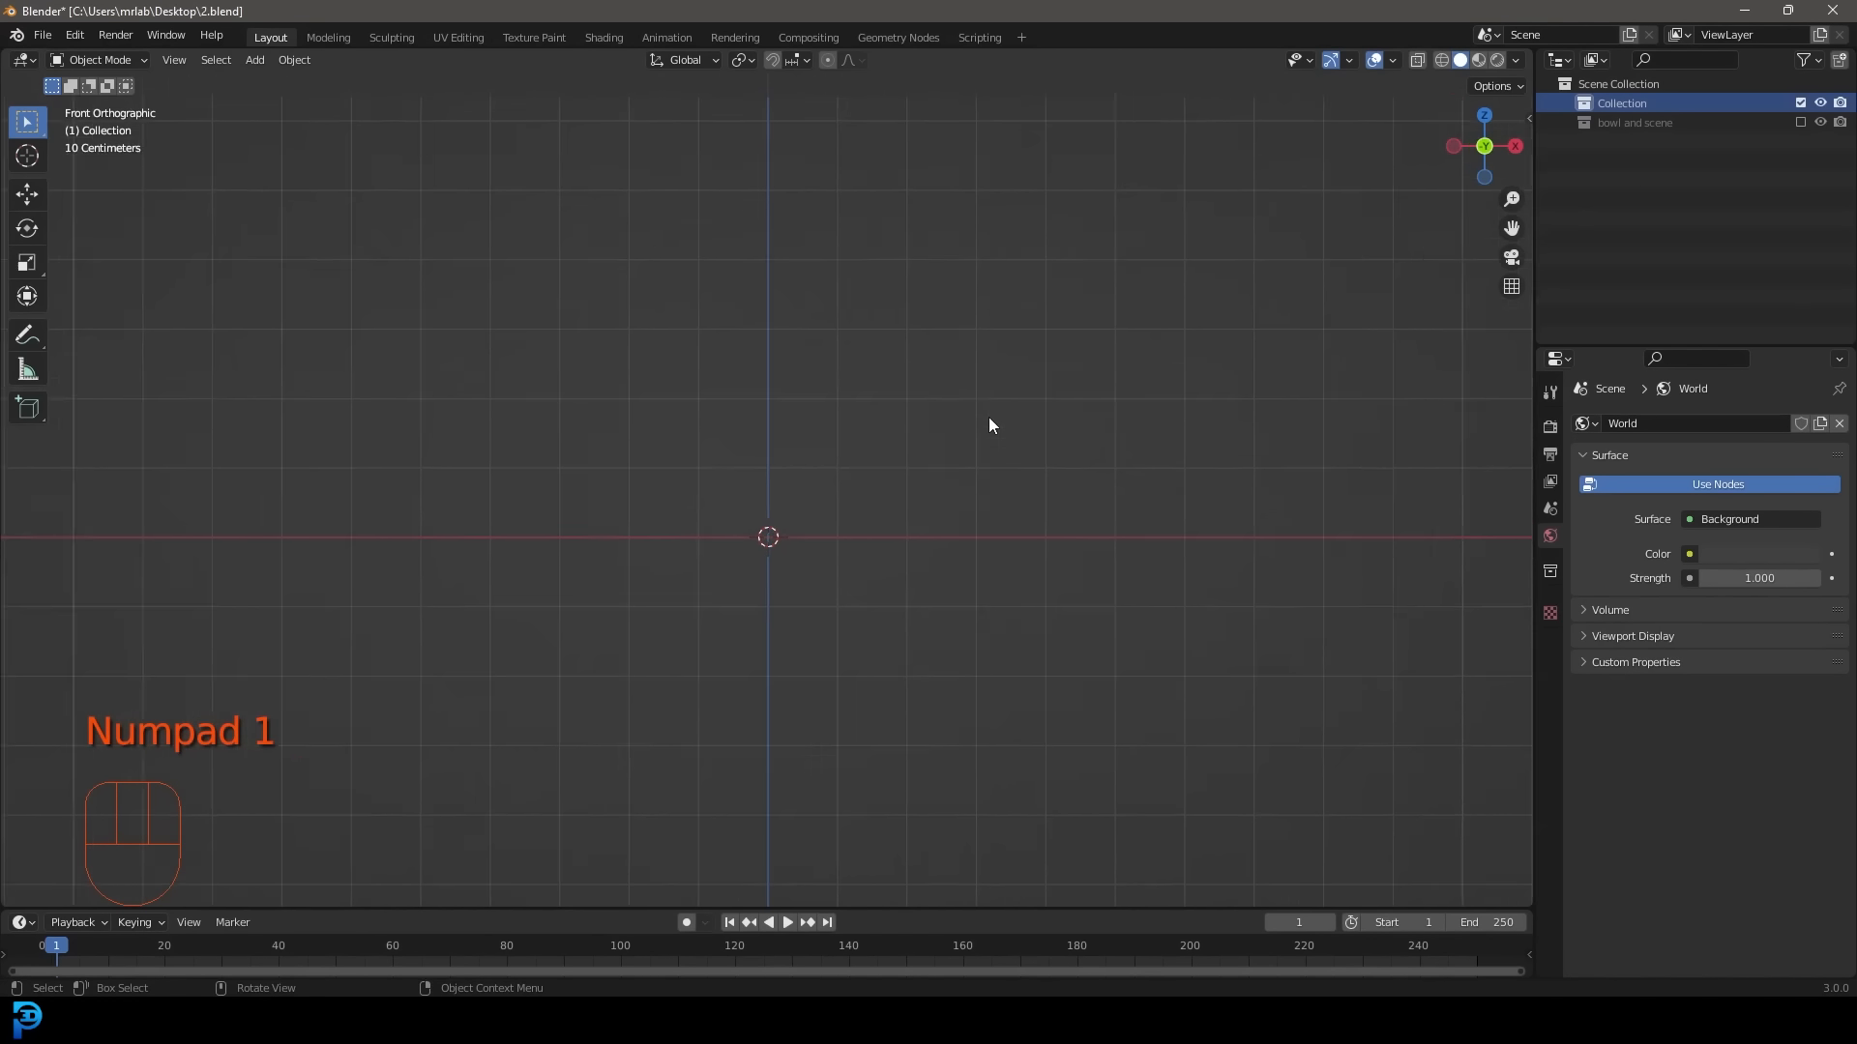
pyautogui.scroll(5, 988, 416)
# Bring the neon tetra photo from the desktop into the front view as a reference image and maximise the Blender window again.
pyautogui.moveTo(973, 3); pyautogui.dragTo(1093, 131)
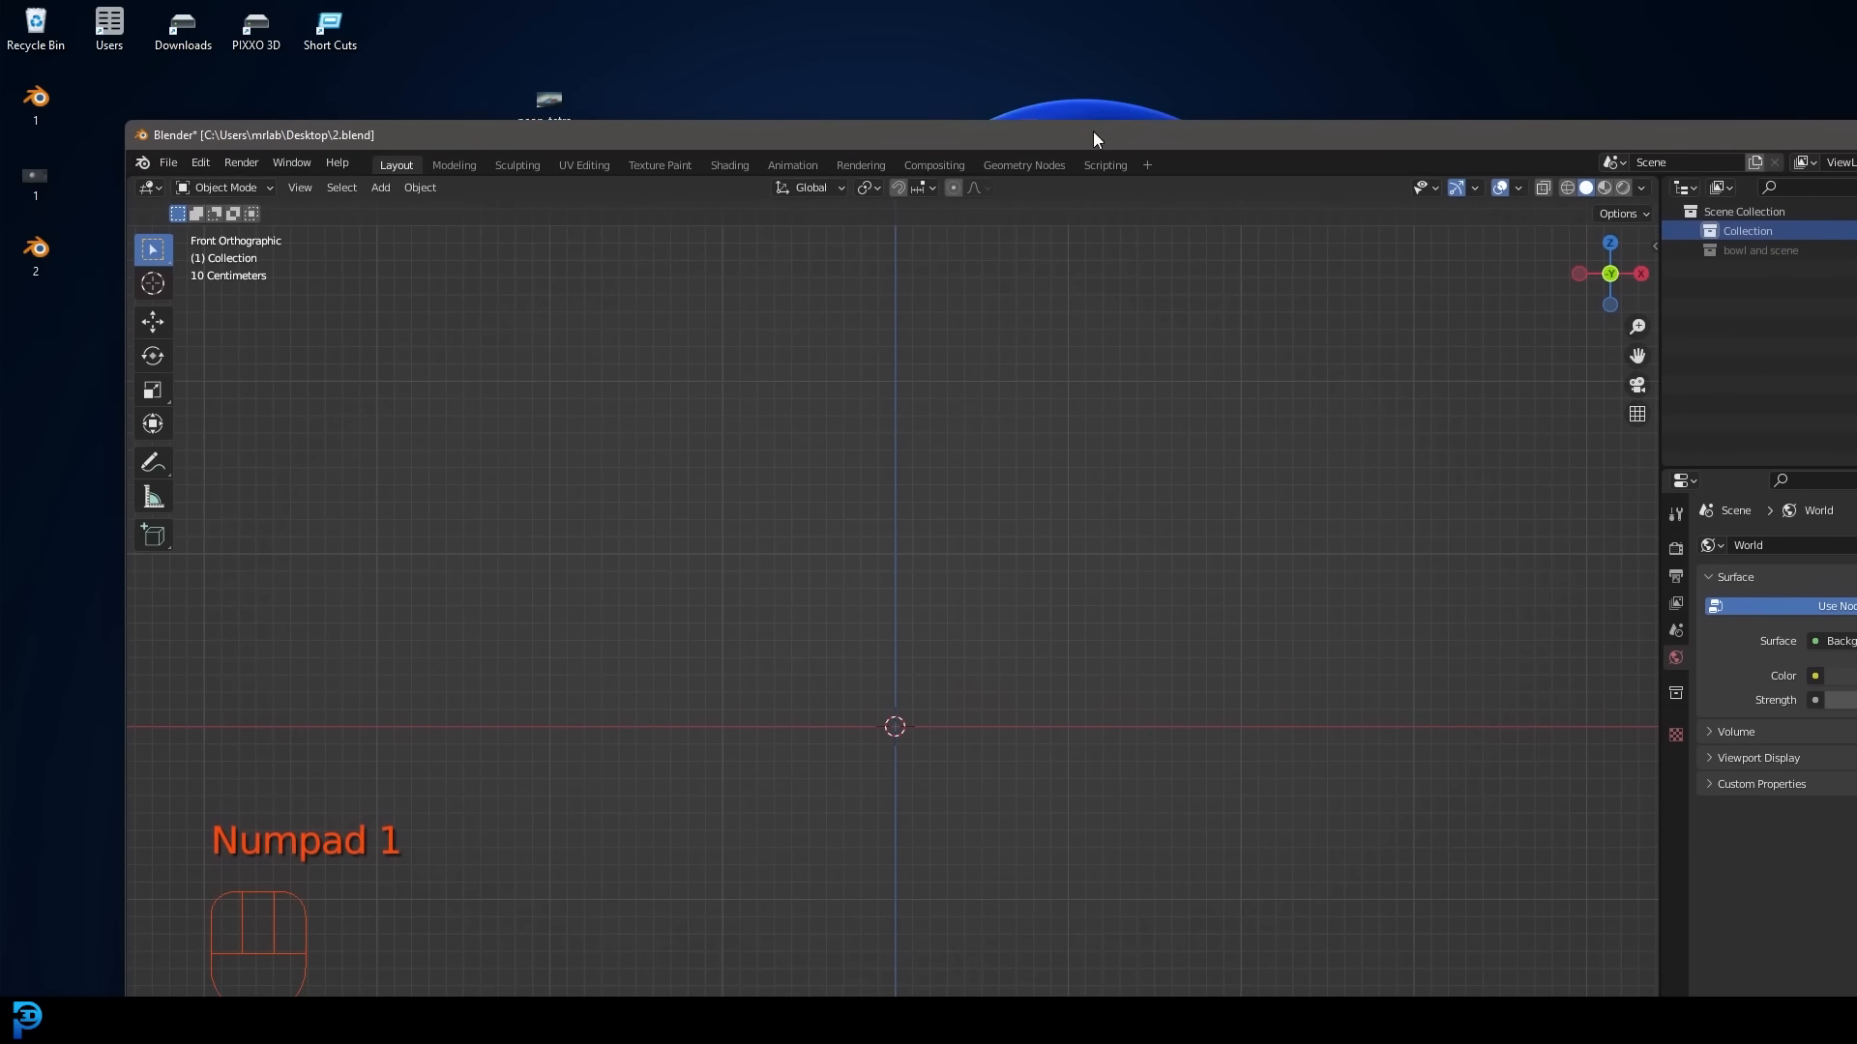
pyautogui.moveTo(706, 75); pyautogui.dragTo(1192, 761)
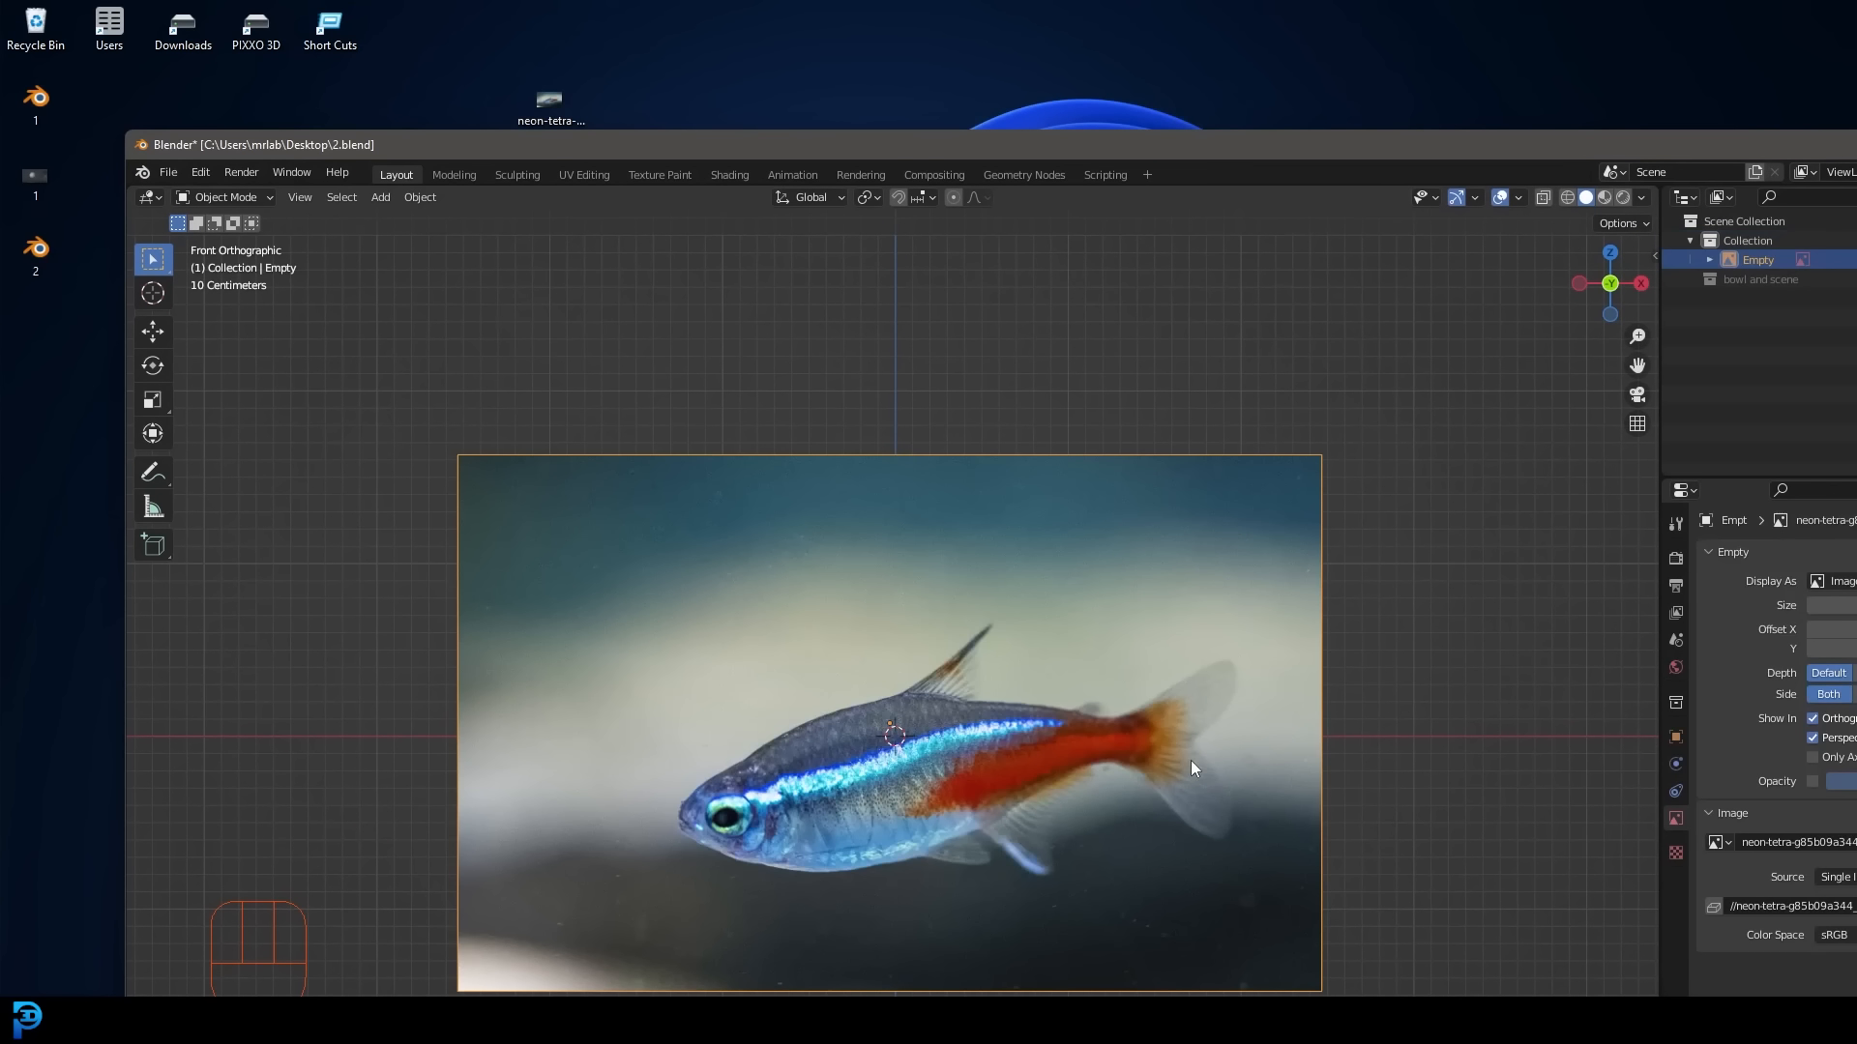
pyautogui.doubleClick(1727, 147)
pyautogui.scroll(-3, 826, 588)
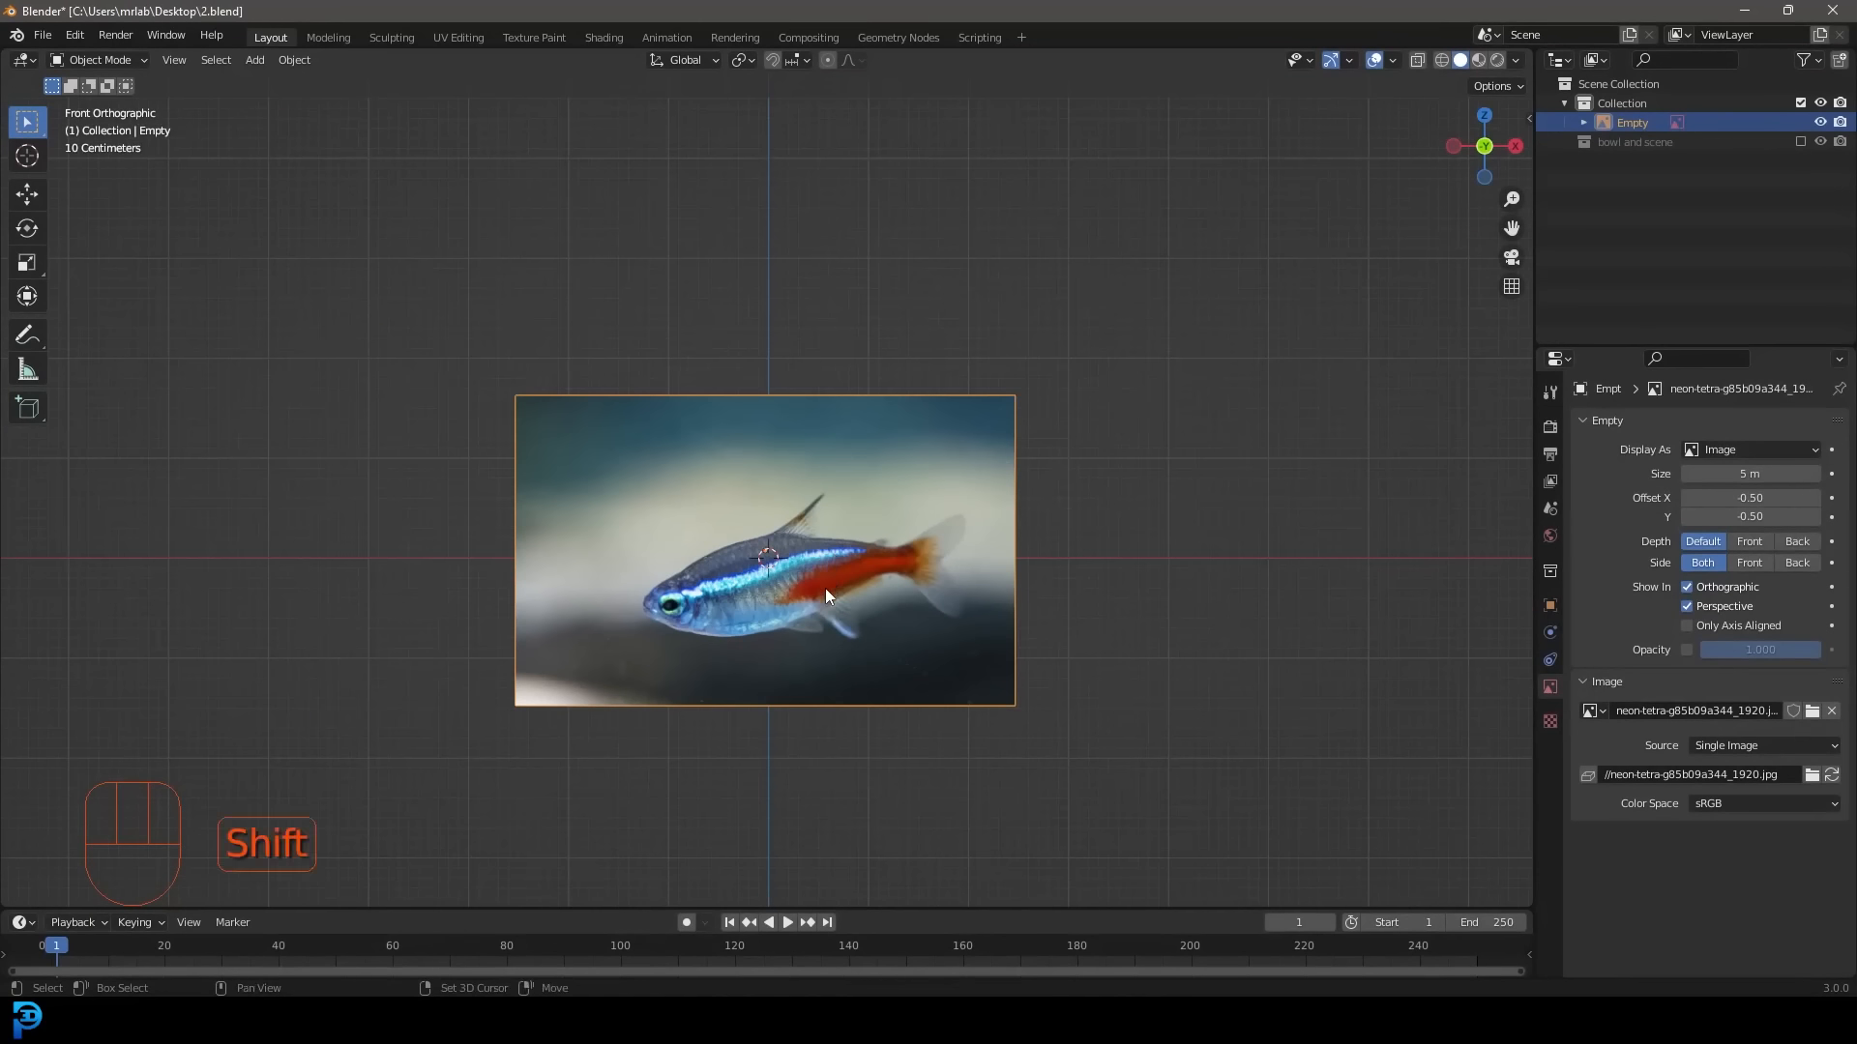
# Add a cube at the world origin and turn on X-ray so the fish photo shows through it.
pyautogui.hotkey('shift', 'c')
pyautogui.hotkey('shift', 'a')
pyautogui.moveTo(841, 107)
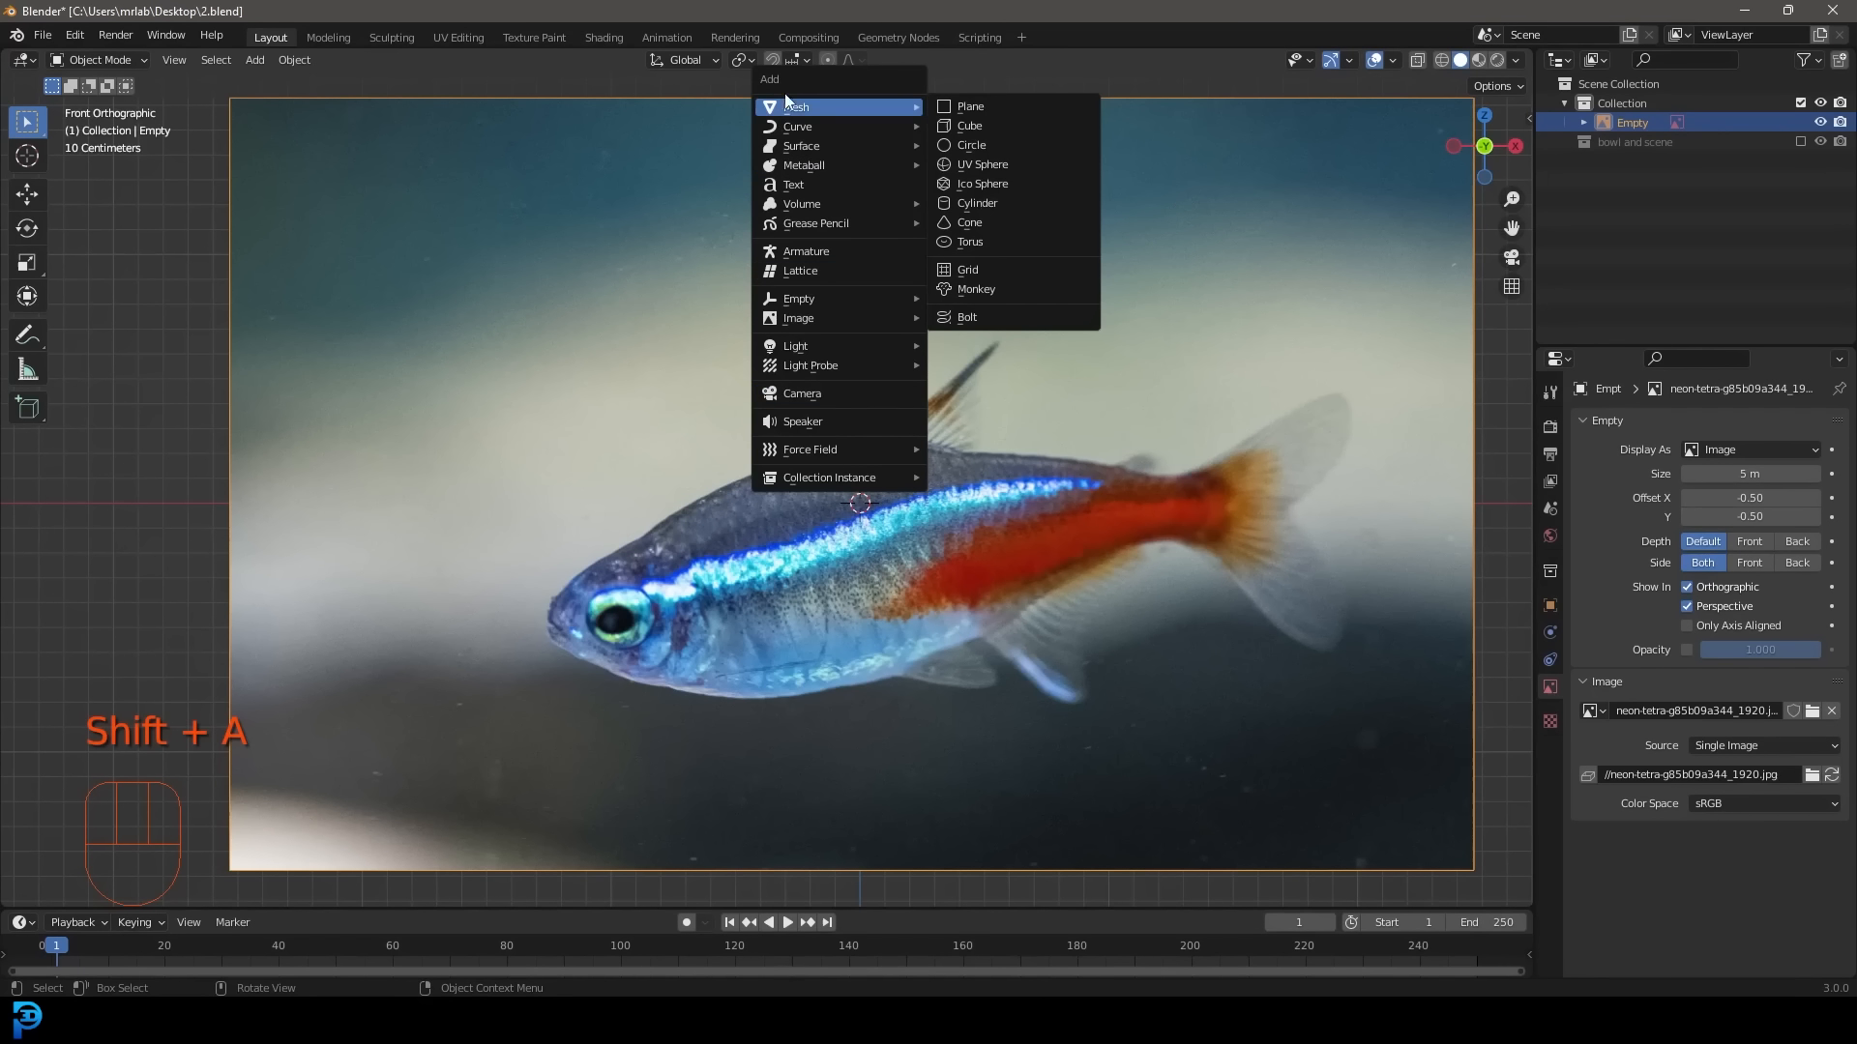
pyautogui.click(992, 122)
pyautogui.scroll(-2, 983, 346)
pyautogui.scroll(3, 983, 346)
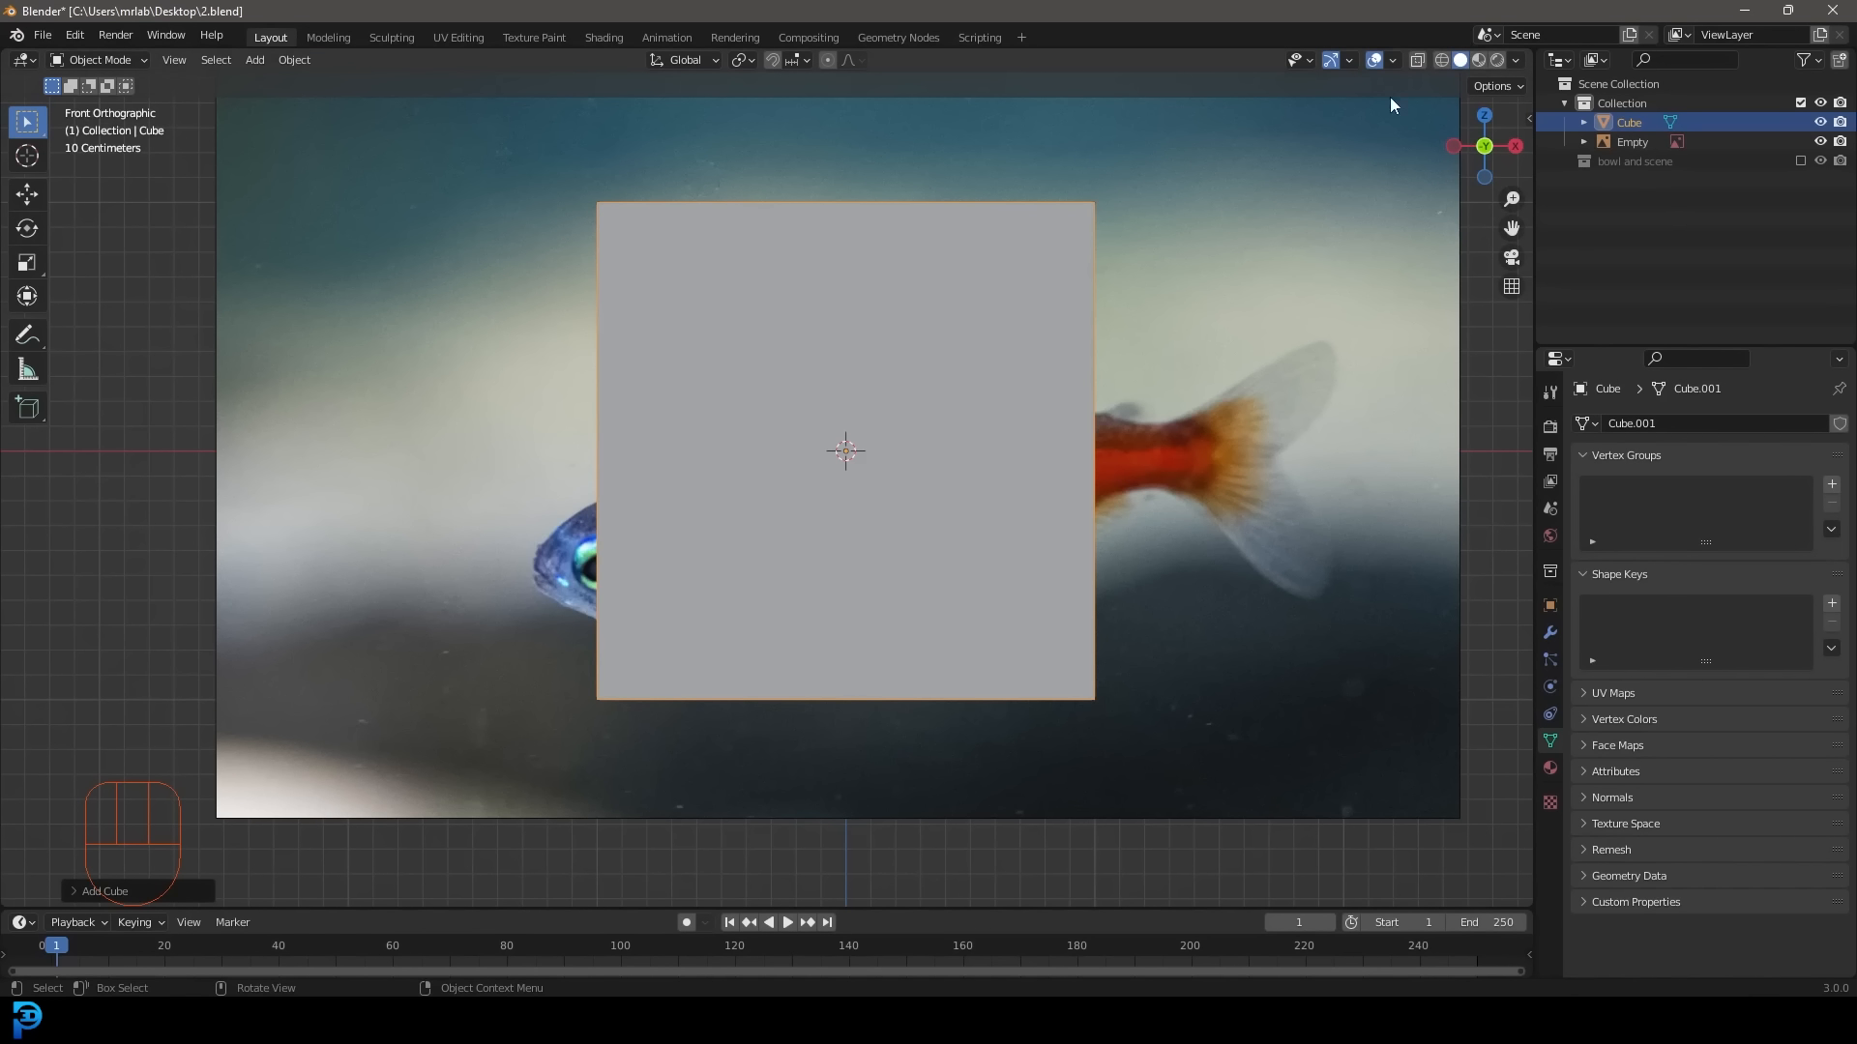
pyautogui.click(1419, 61)
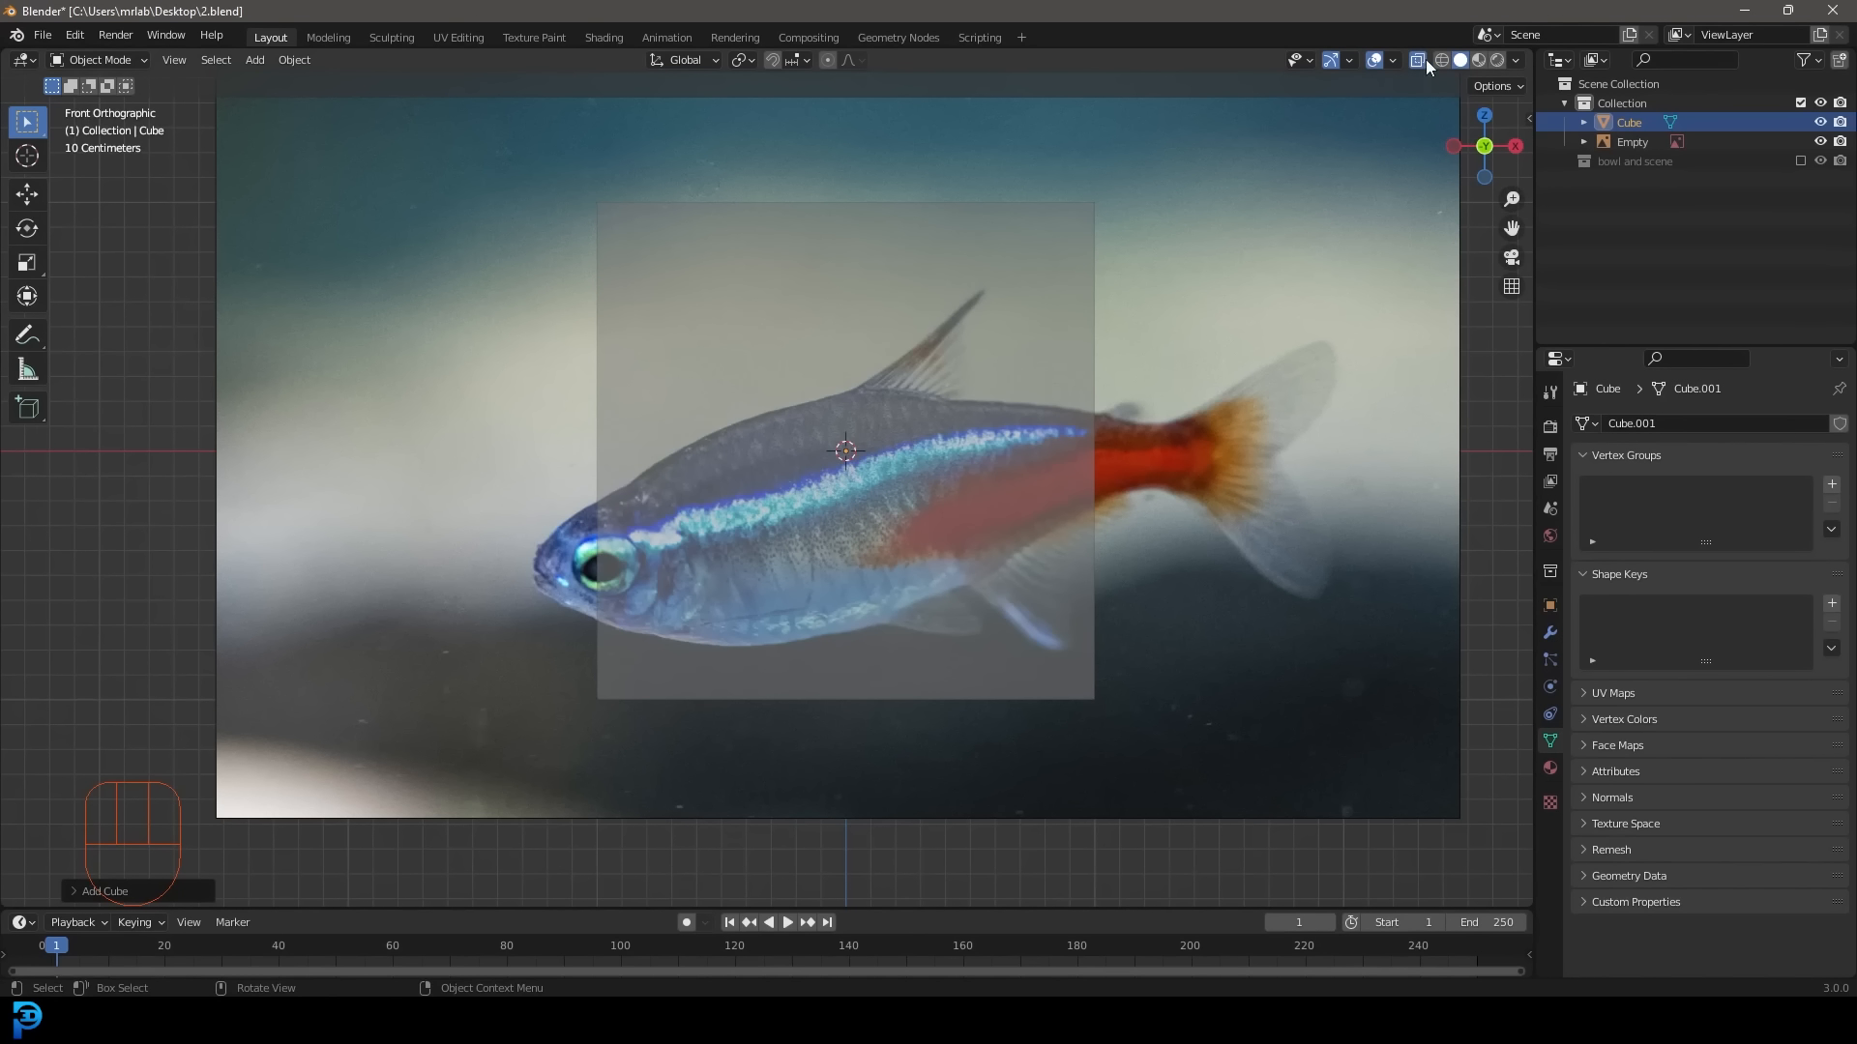
pyautogui.keyDown('shift'); pyautogui.moveTo(1002, 499); pyautogui.dragTo(1012, 431, button='middle'); pyautogui.keyUp('shift')
# In Edit Mode, scale the whole cube down to about the fish's body height and move it about 0.25 m down onto the body.
pyautogui.press('Tab')
pyautogui.scroll(-1, 967, 314)
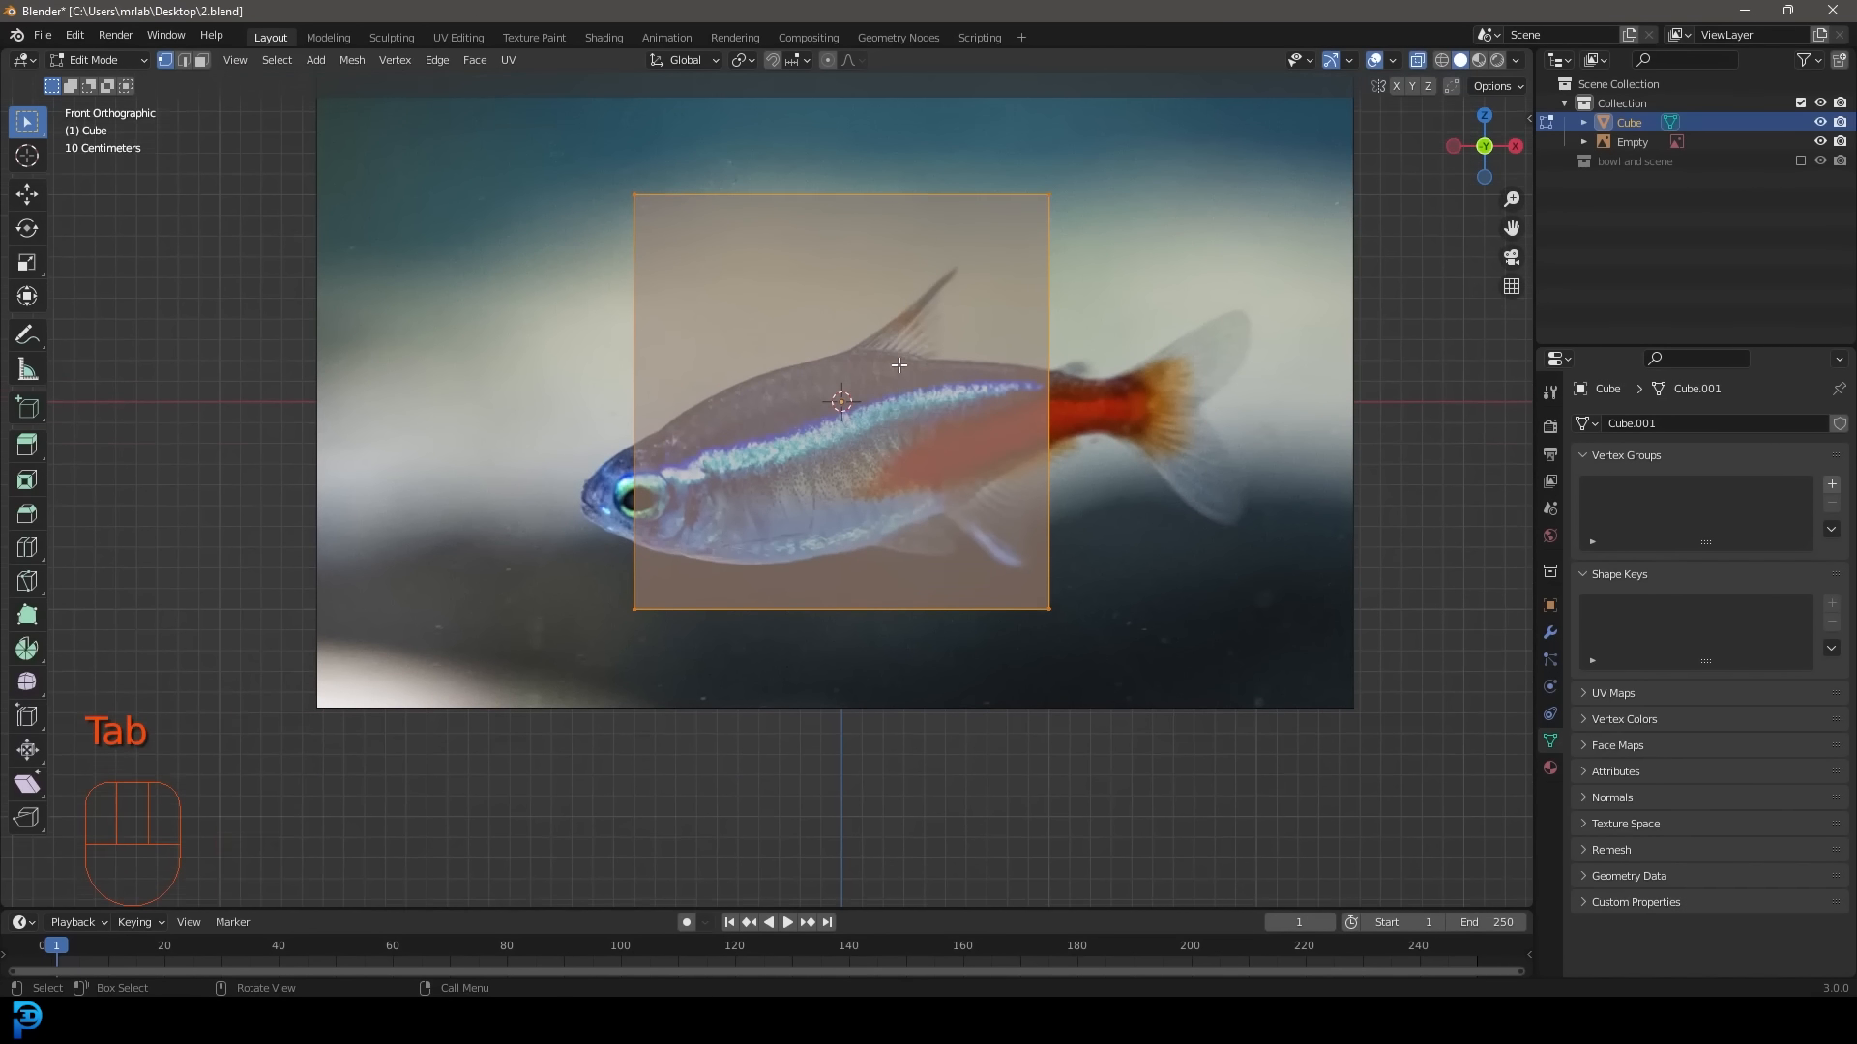
pyautogui.moveTo(499, 740); pyautogui.dragTo(1144, 134)
pyautogui.scroll(2, 1158, 313)
pyautogui.press('s')
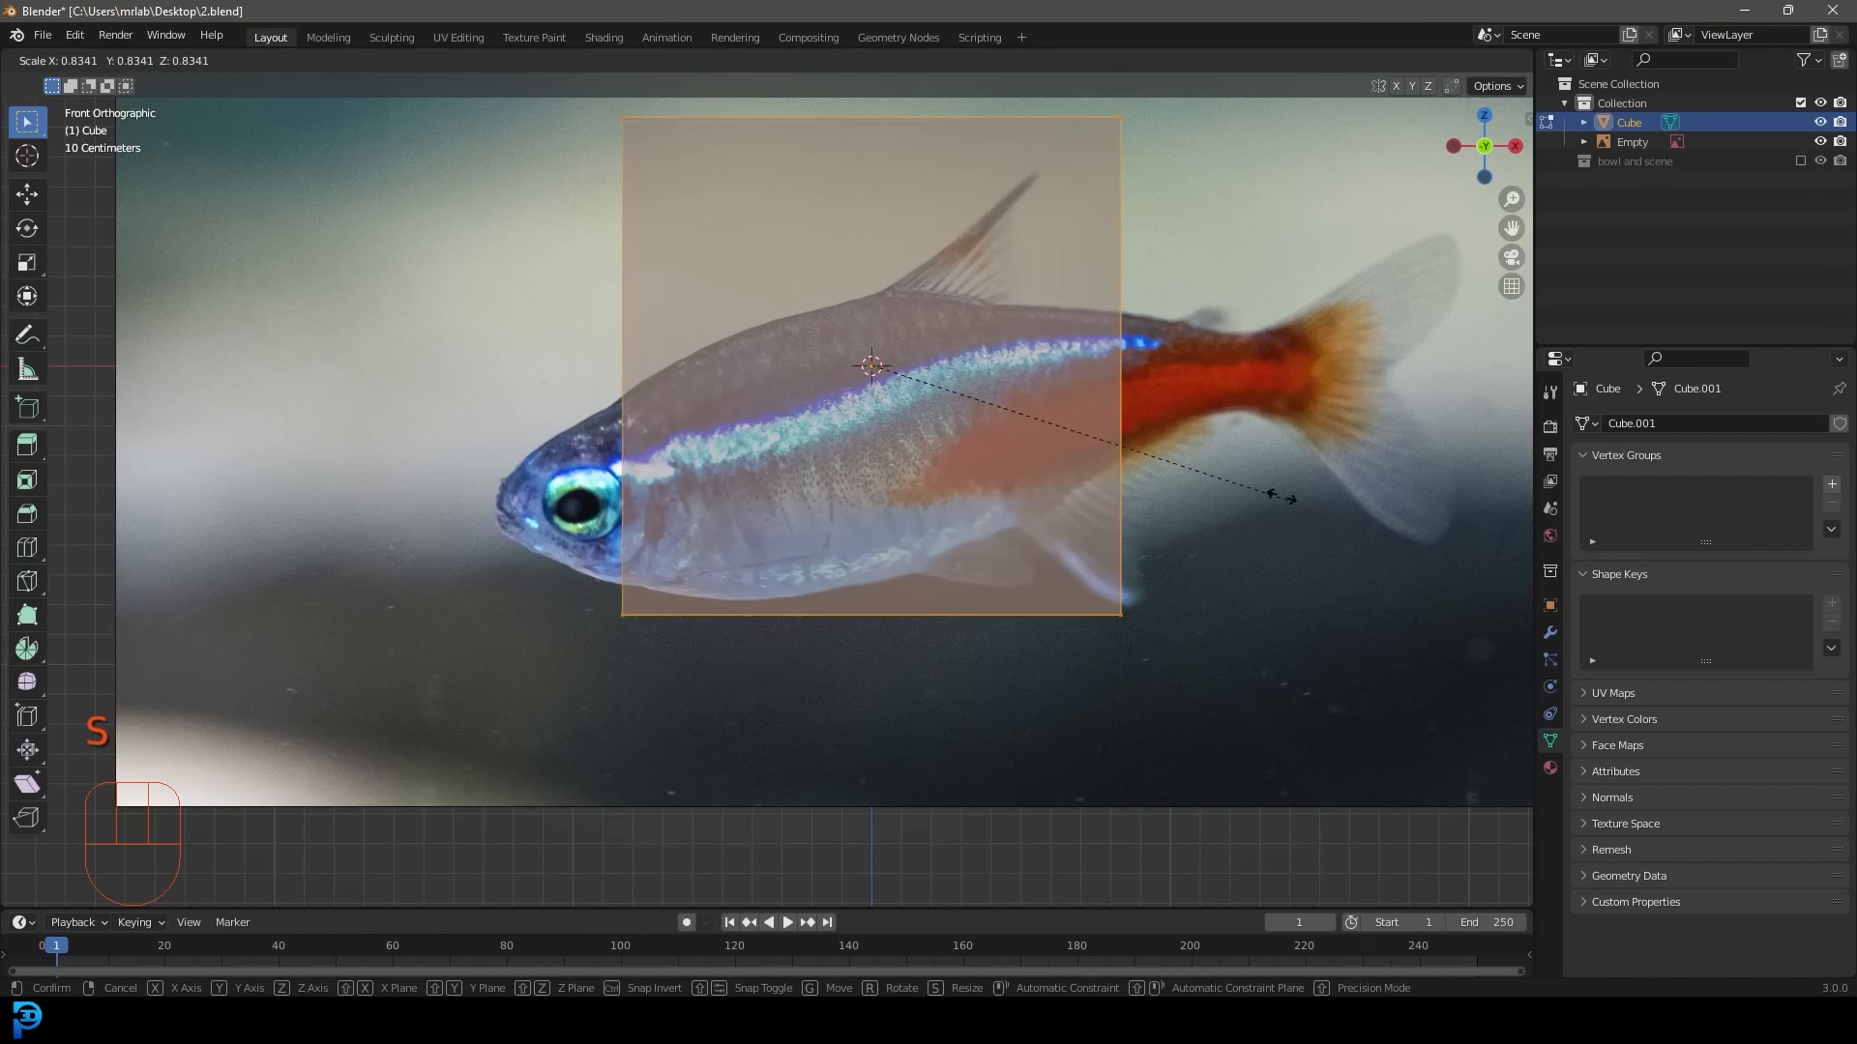
pyautogui.click(1100, 423)
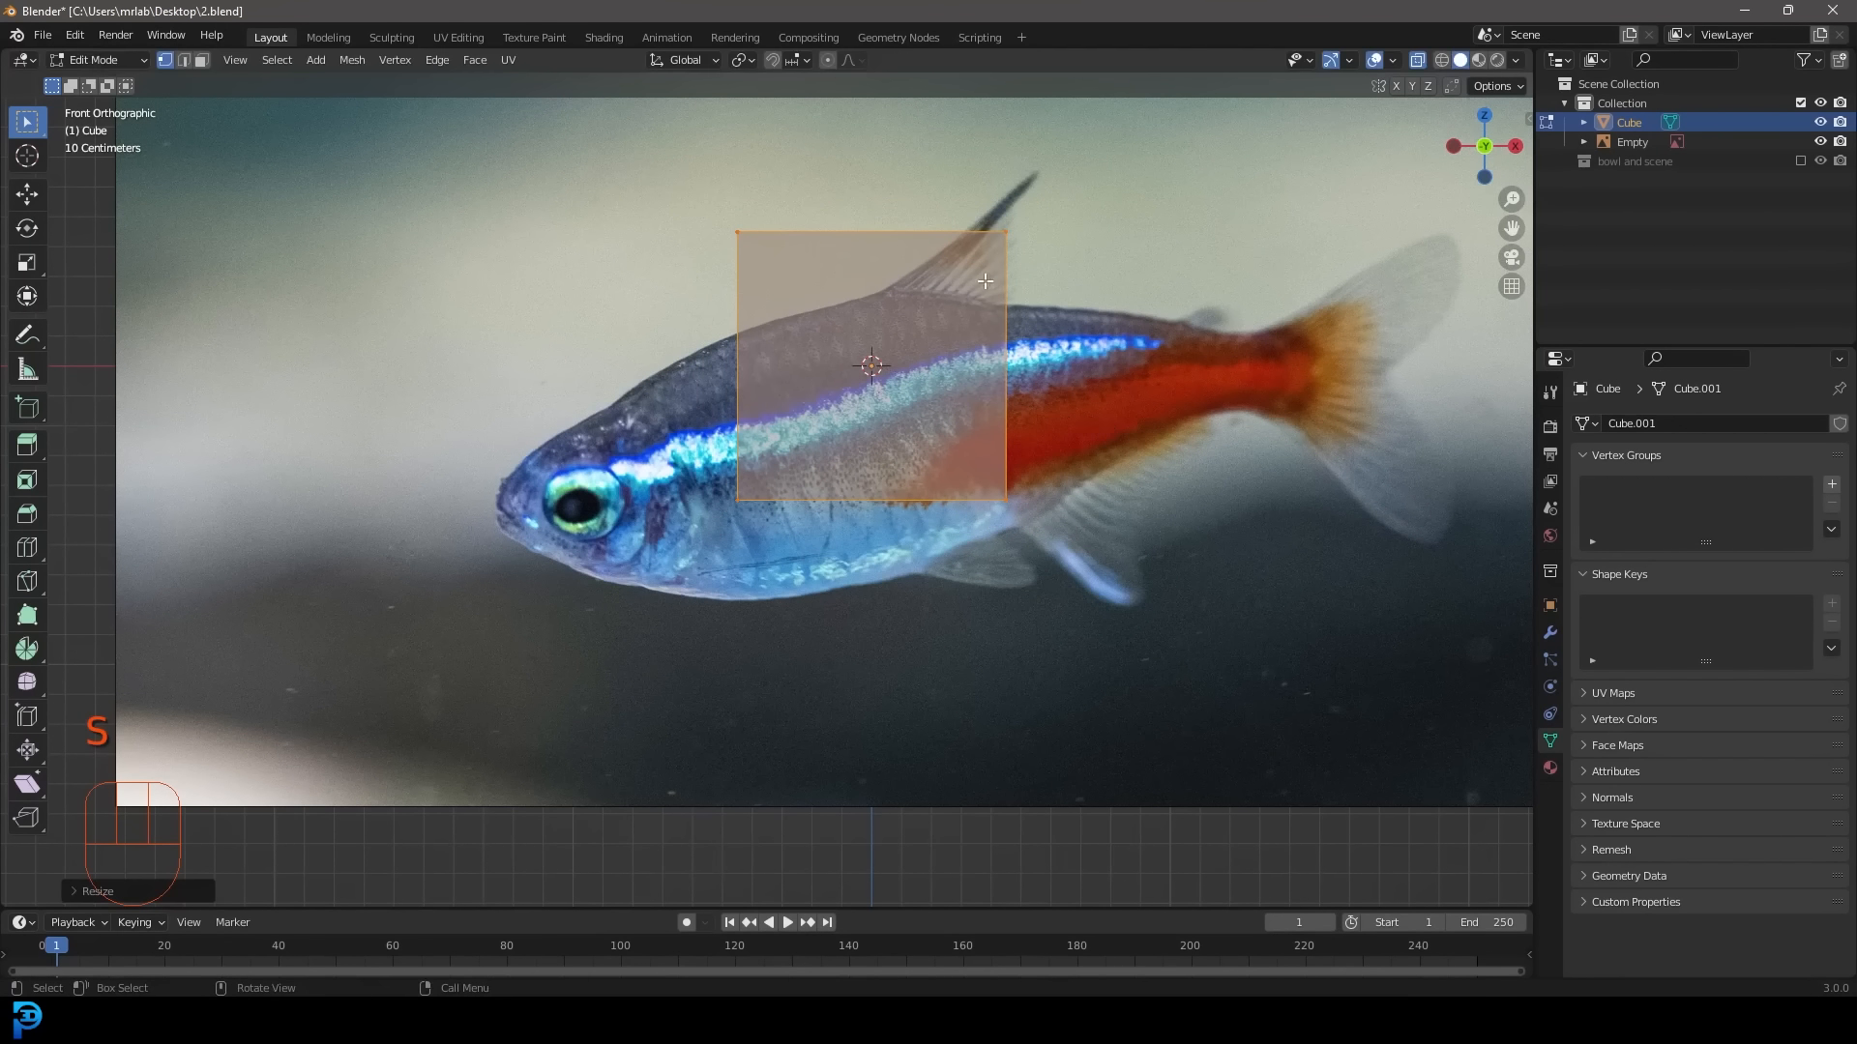
pyautogui.scroll(3, 969, 387)
pyautogui.scroll(-3, 963, 416)
pyautogui.press('g')
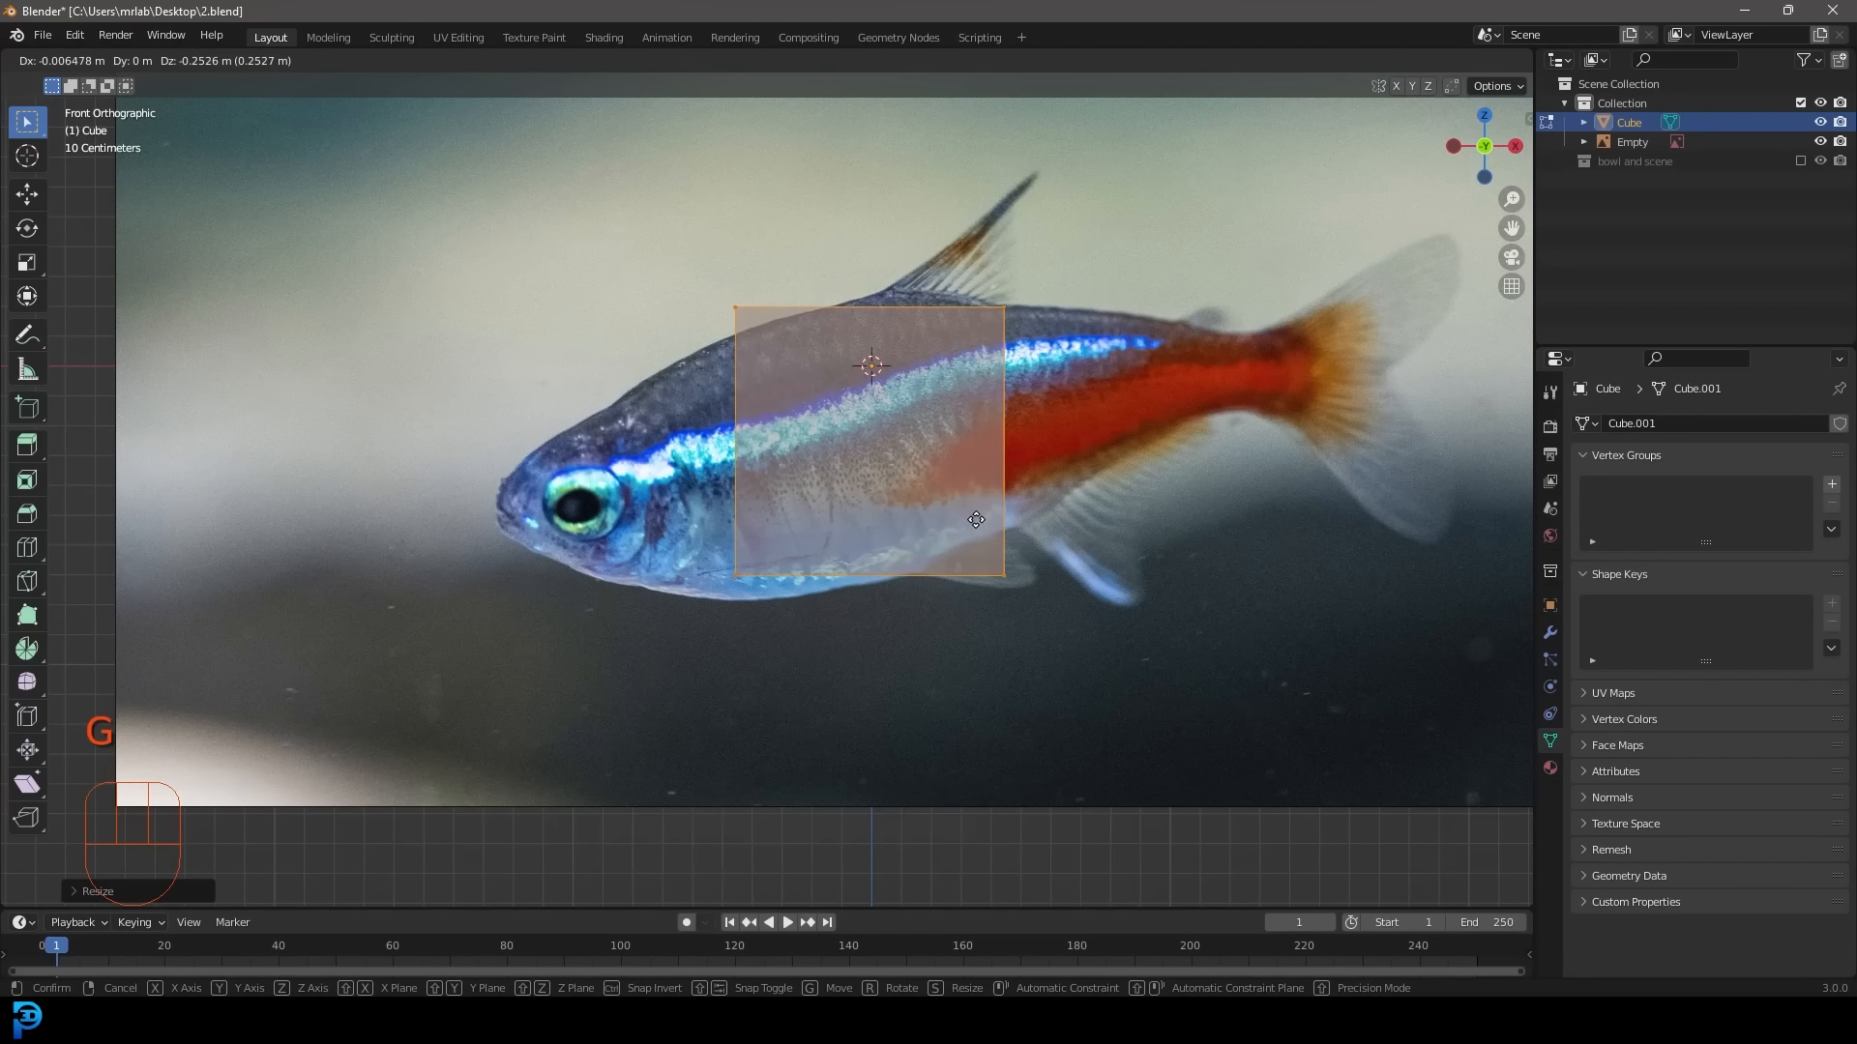
pyautogui.click(977, 517)
pyautogui.scroll(3, 972, 502)
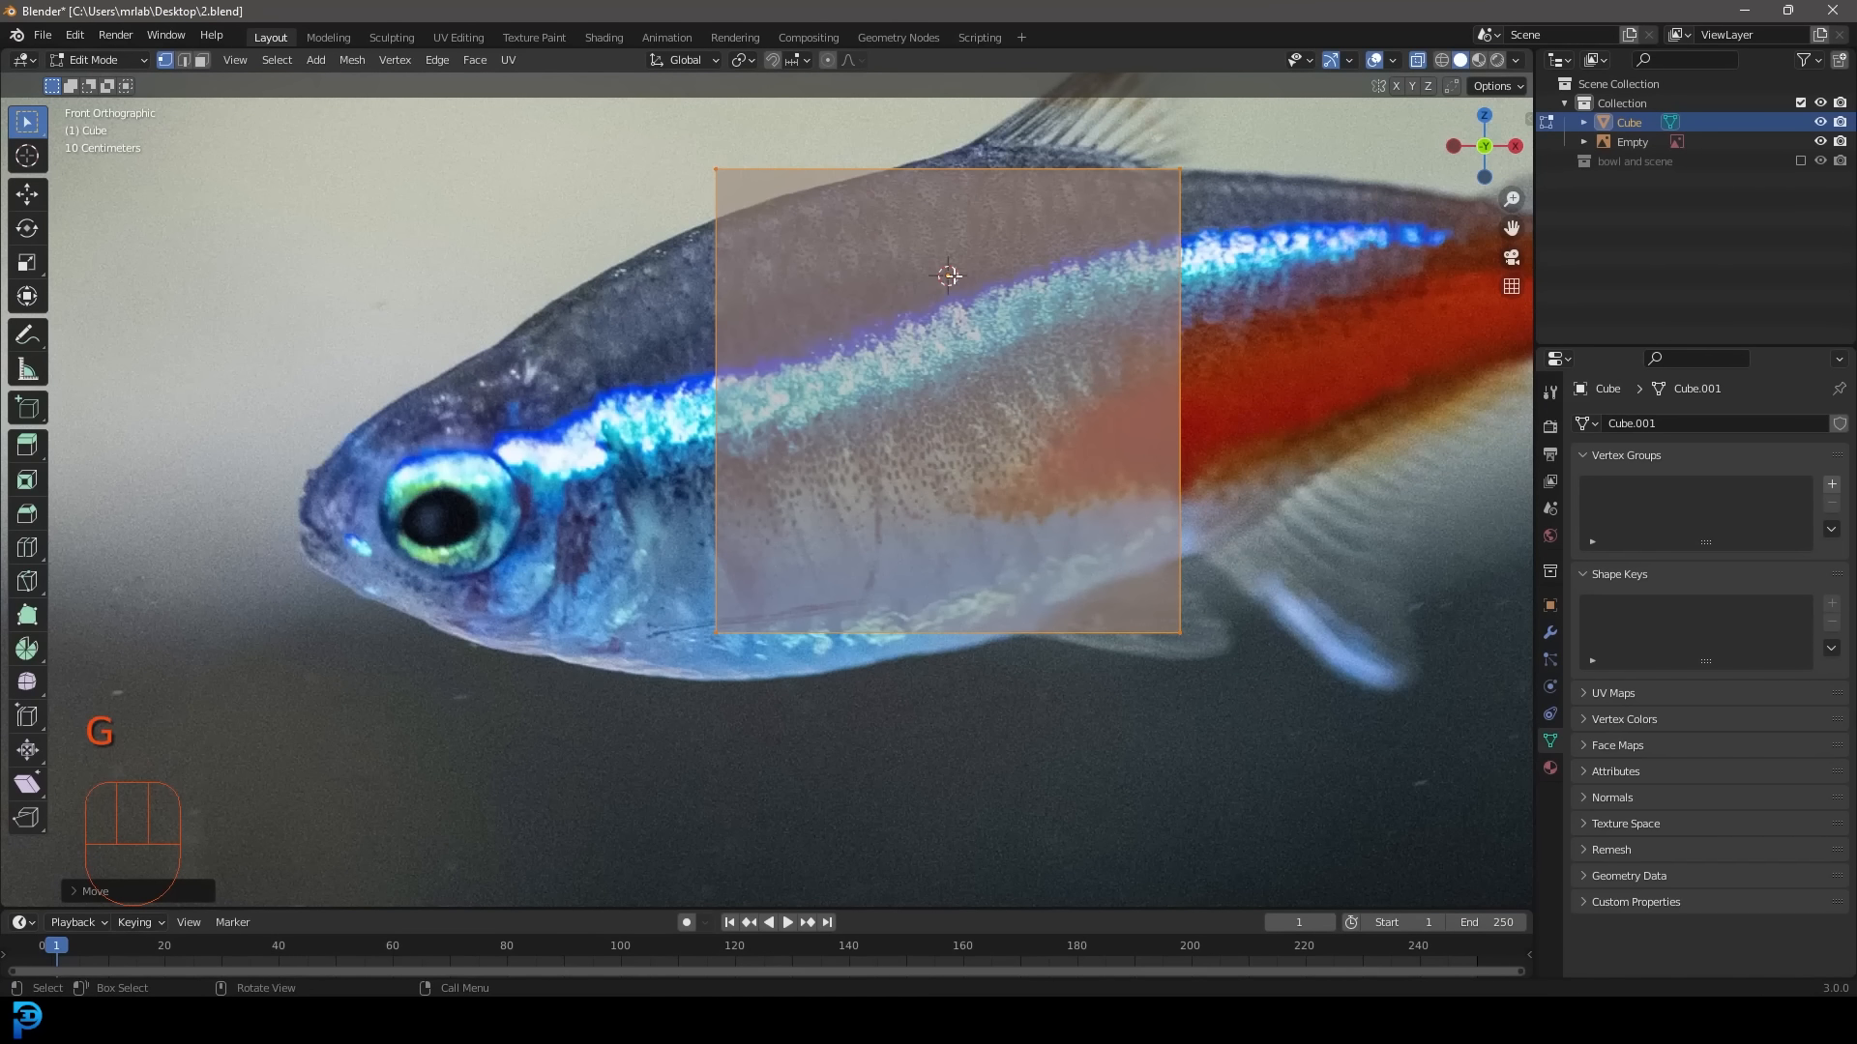
pyautogui.scroll(2, 949, 276)
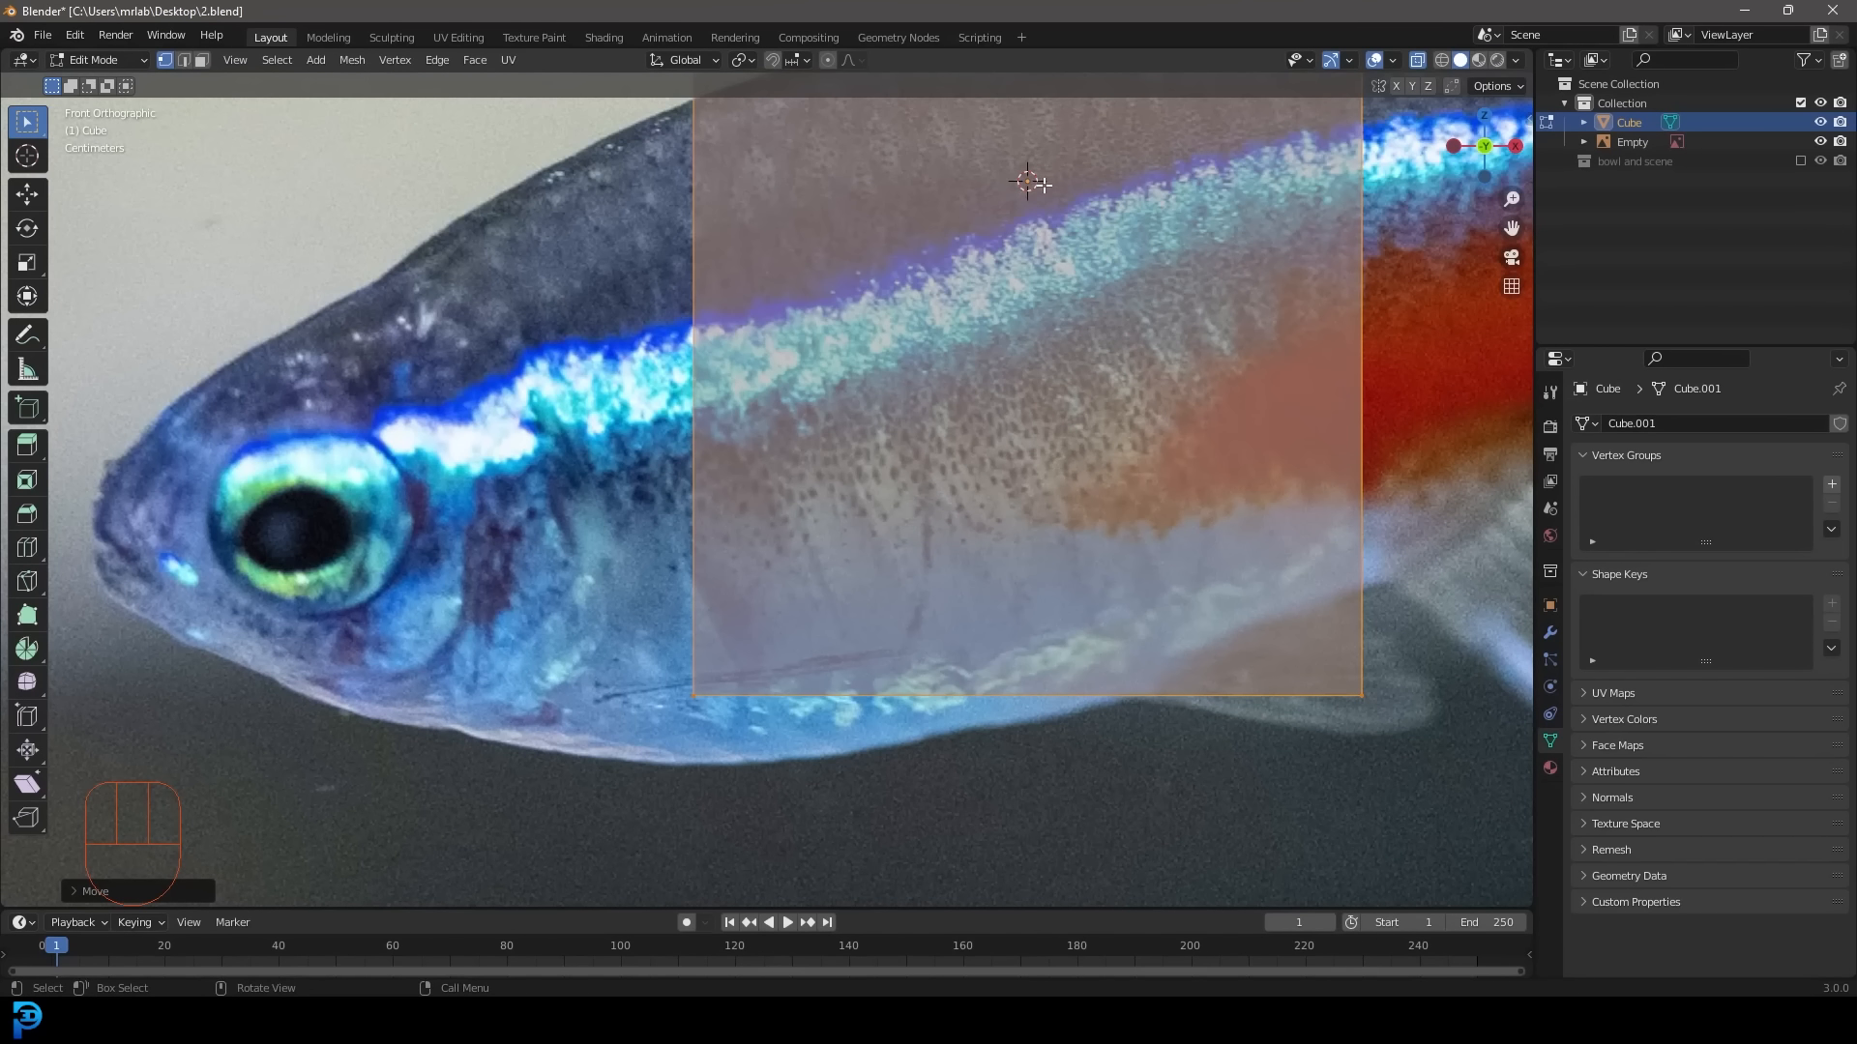
pyautogui.scroll(-6, 1042, 186)
# In Object Mode, shift the reference photo slightly and rotate it clockwise until the fish's body lies roughly horizontal.
pyautogui.press('Tab')
pyautogui.click(1062, 445)
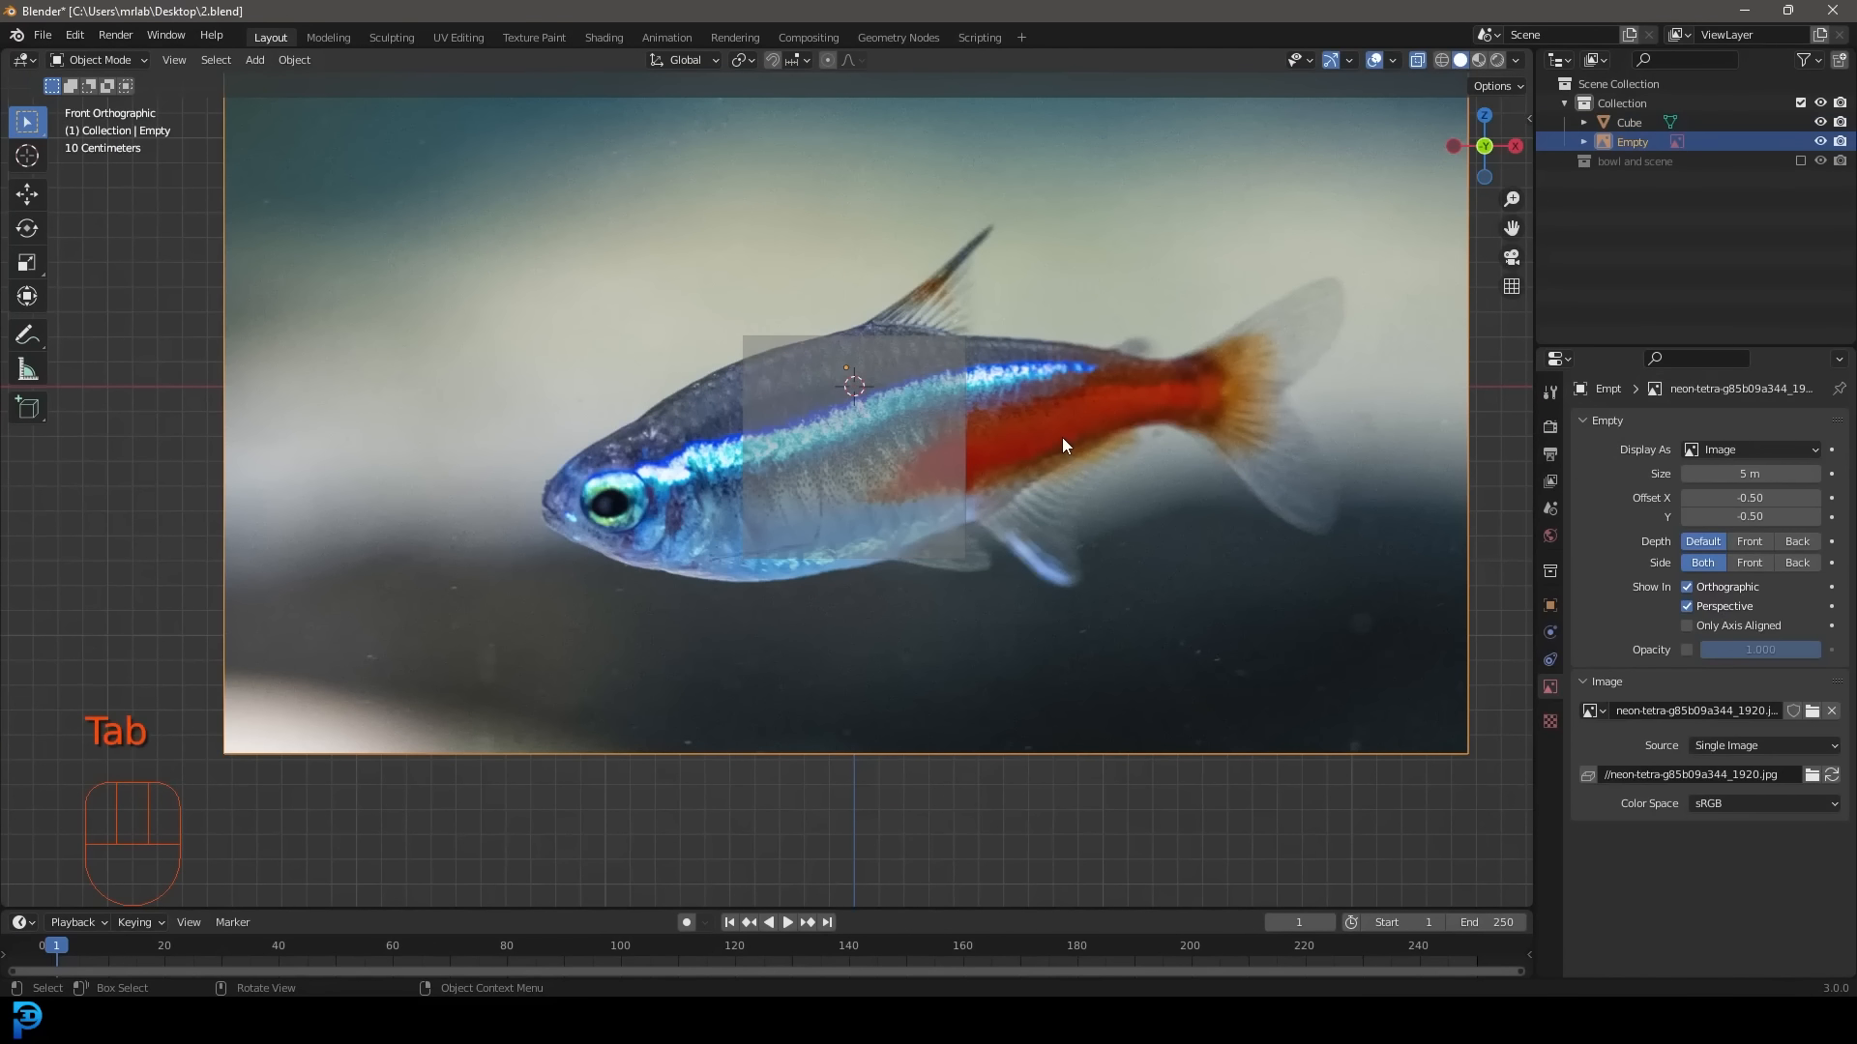
pyautogui.press('g')
pyautogui.click(1073, 463)
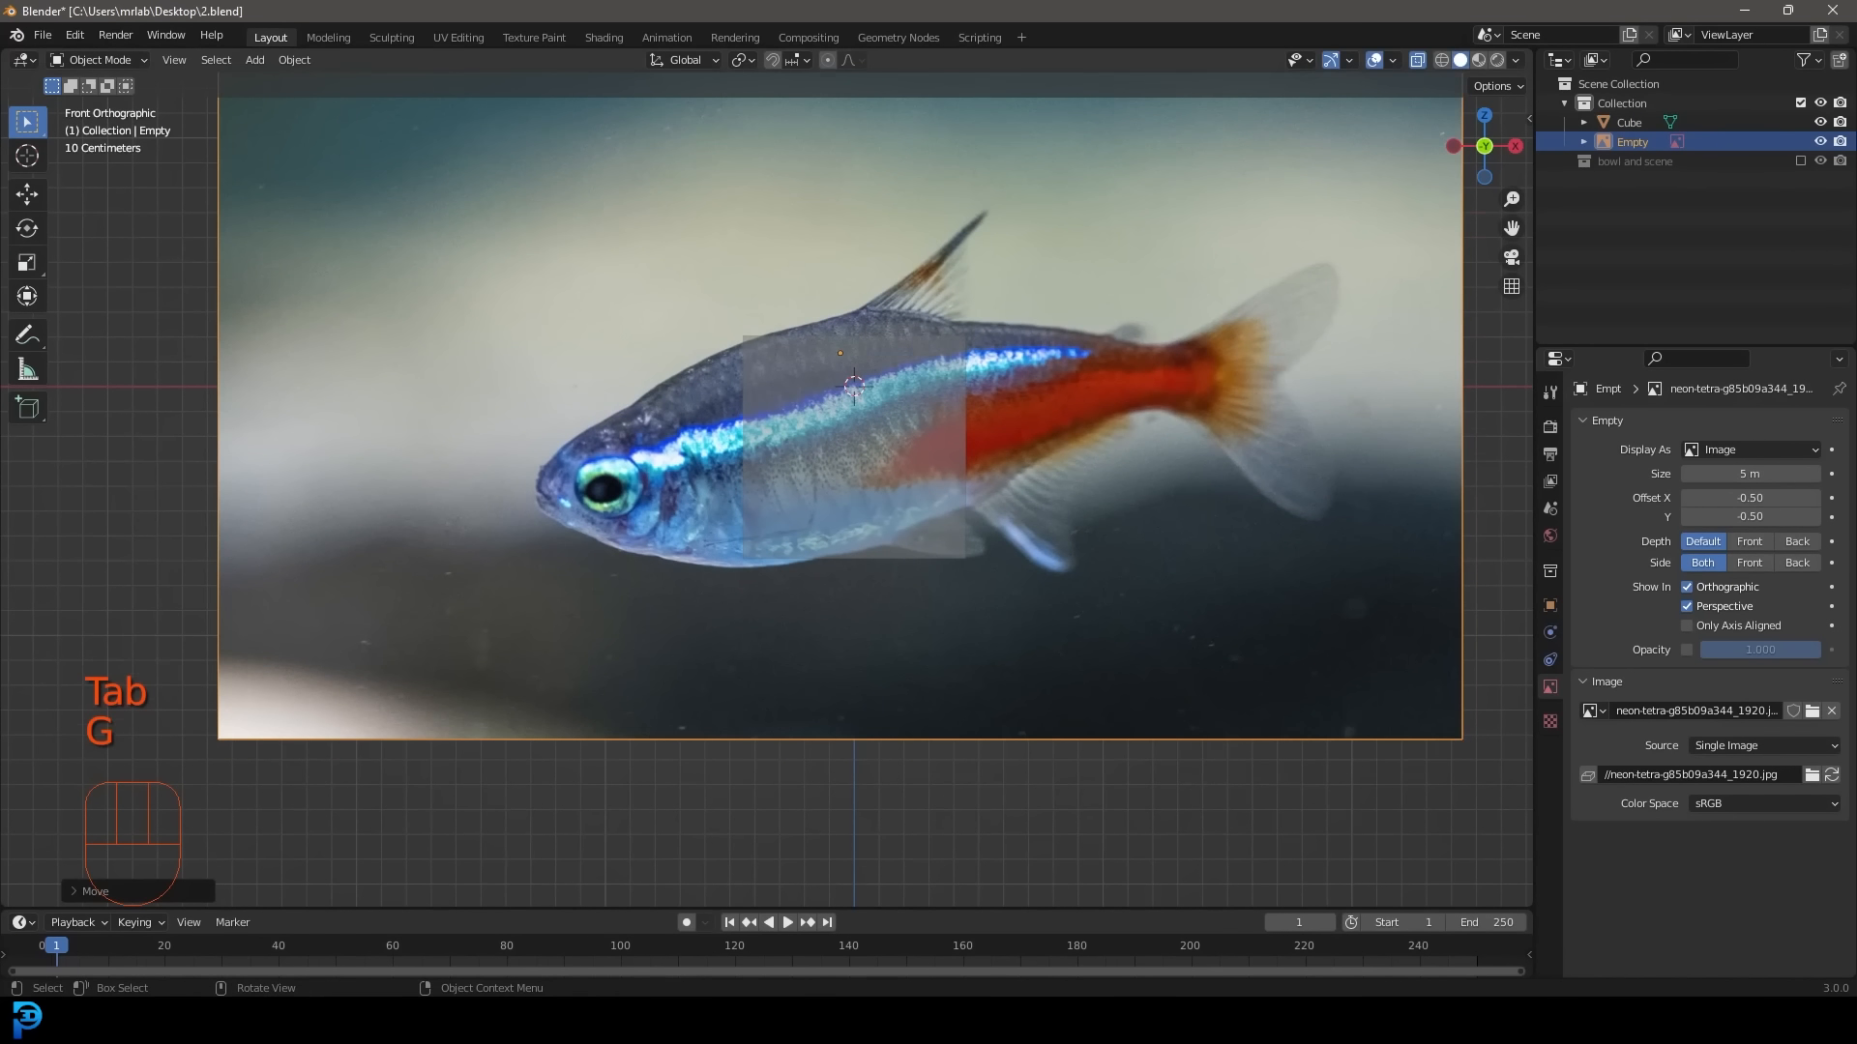
pyautogui.press('r')
pyautogui.click(1293, 417)
# Move the reference photo back along the Y axis so it stands well behind the cube.
pyautogui.click(907, 340)
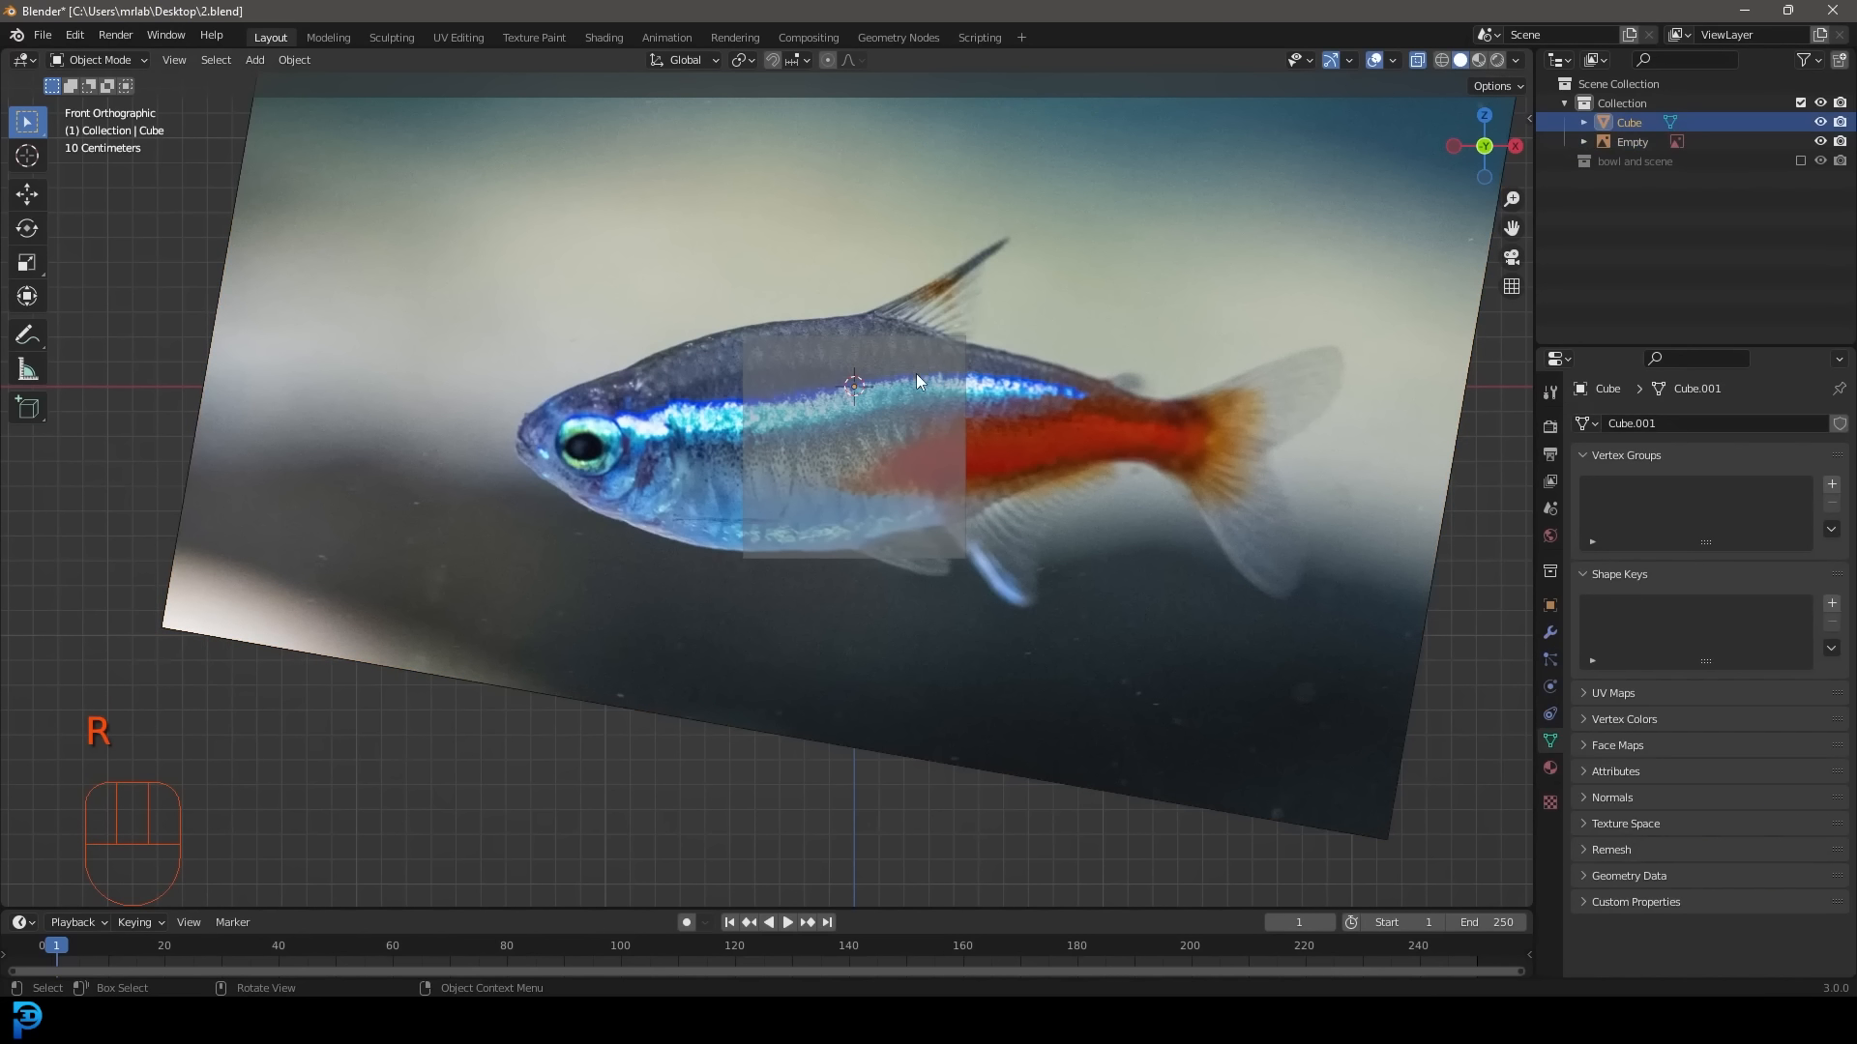
pyautogui.click(958, 348)
pyautogui.click(955, 346)
pyautogui.click(957, 348)
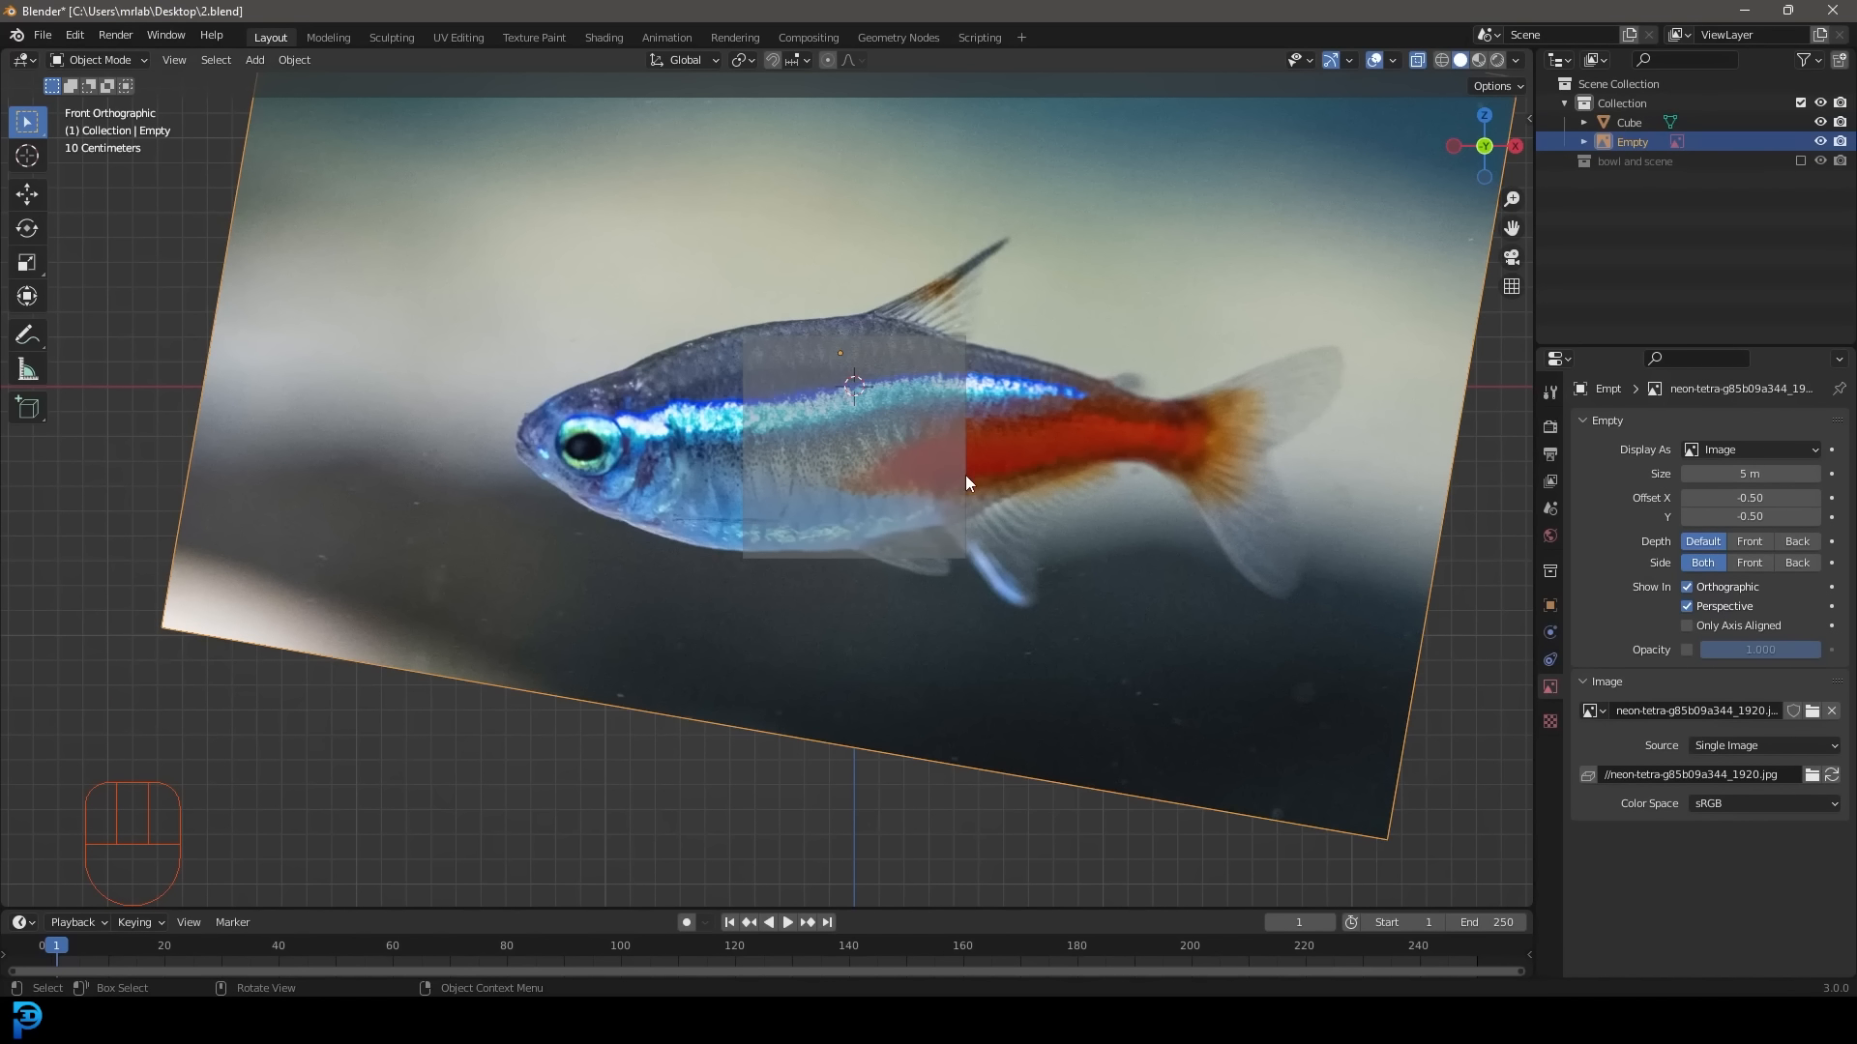
pyautogui.moveTo(965, 474); pyautogui.dragTo(757, 265, button='middle')
pyautogui.click(629, 385)
pyautogui.moveTo(675, 319); pyautogui.dragTo(802, 269)
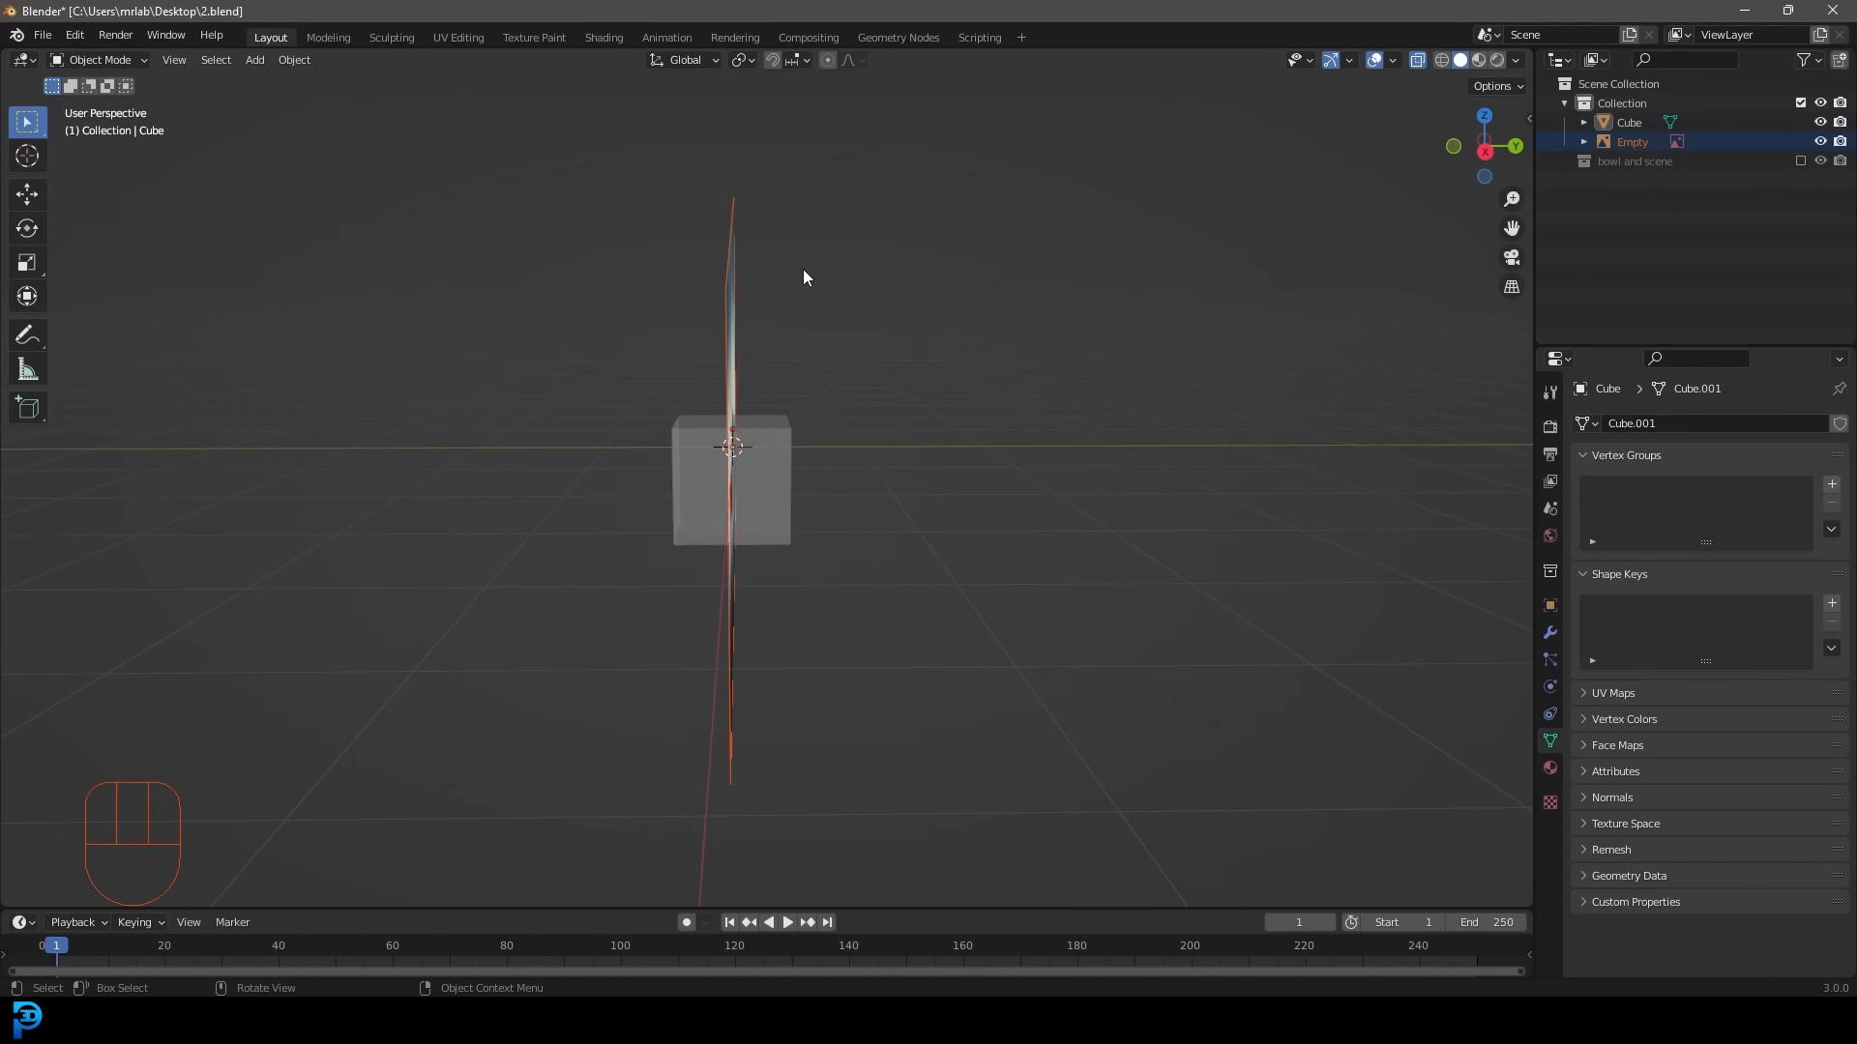
pyautogui.moveTo(696, 298); pyautogui.dragTo(722, 323, button='middle')
pyautogui.press('g')
pyautogui.press('y')
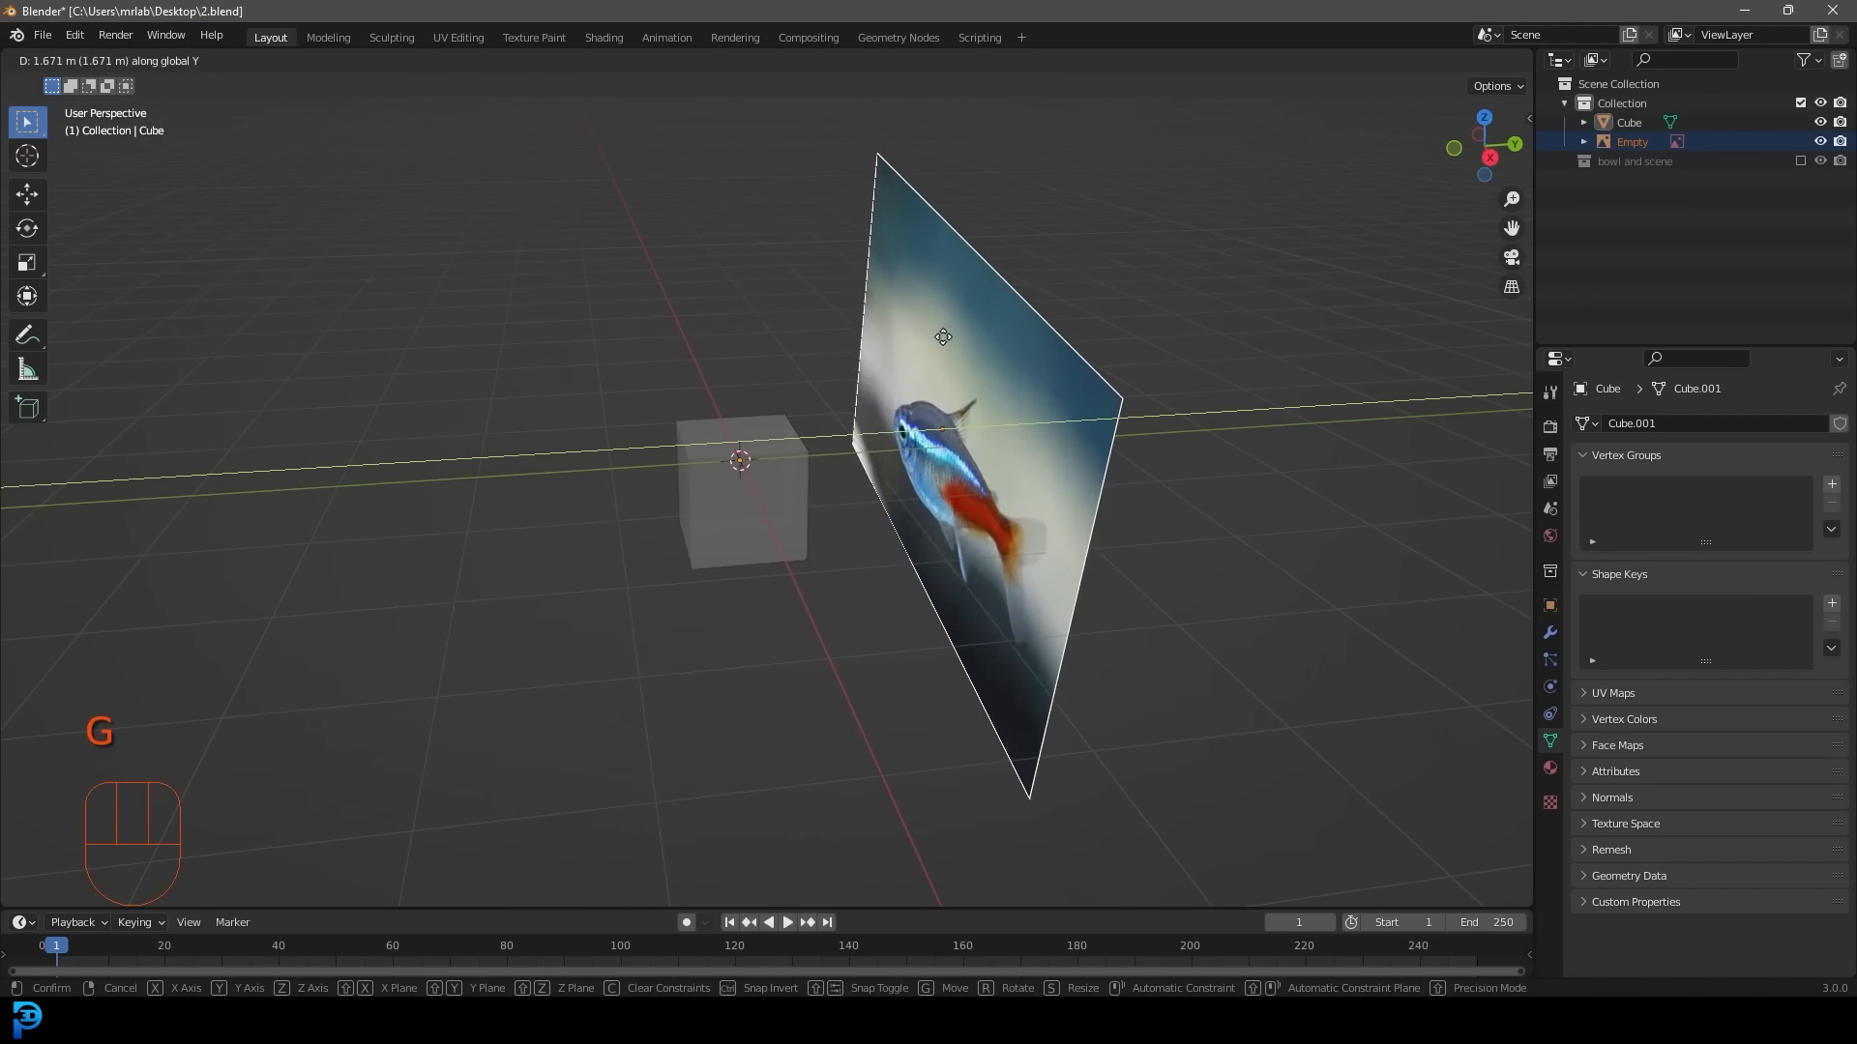
pyautogui.click(1025, 352)
# Extrude the cube's head-side face to just behind the fish's eye and scale it along Z to the body outline.
pyautogui.click(752, 482)
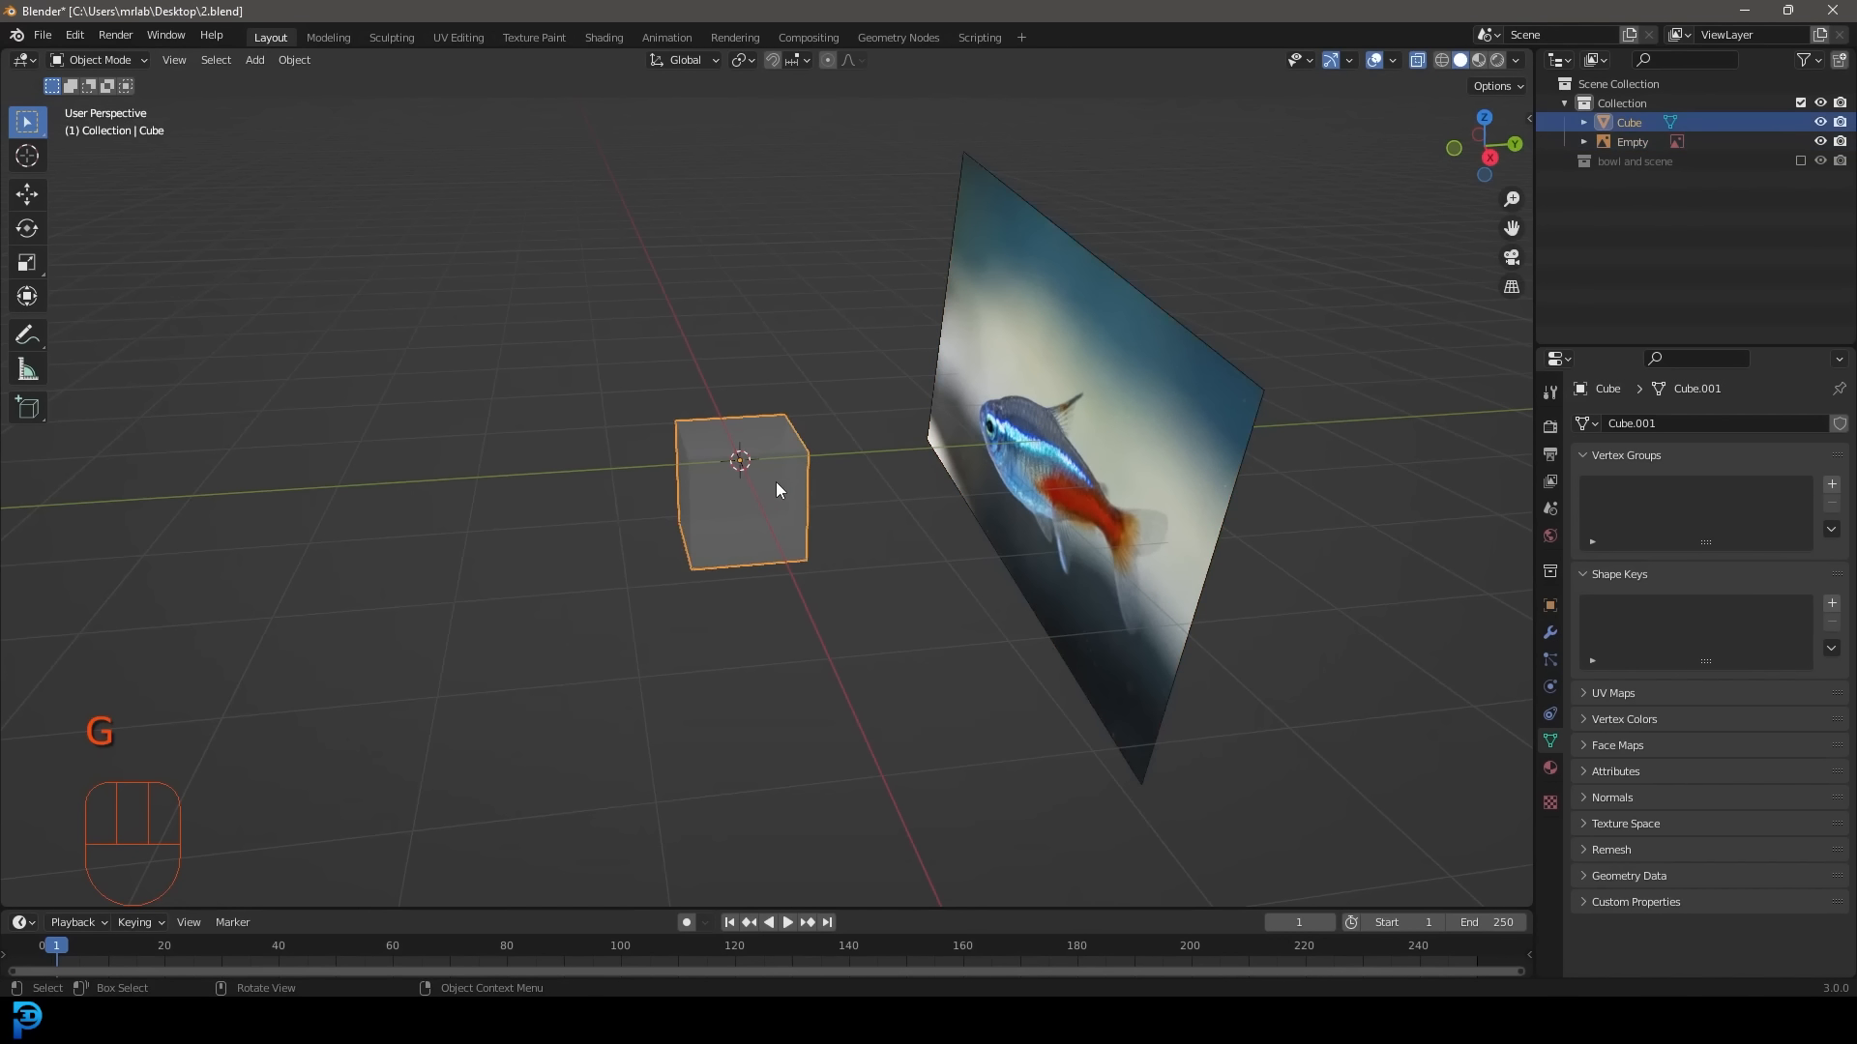
pyautogui.press('Tab')
pyautogui.press('KP_1')
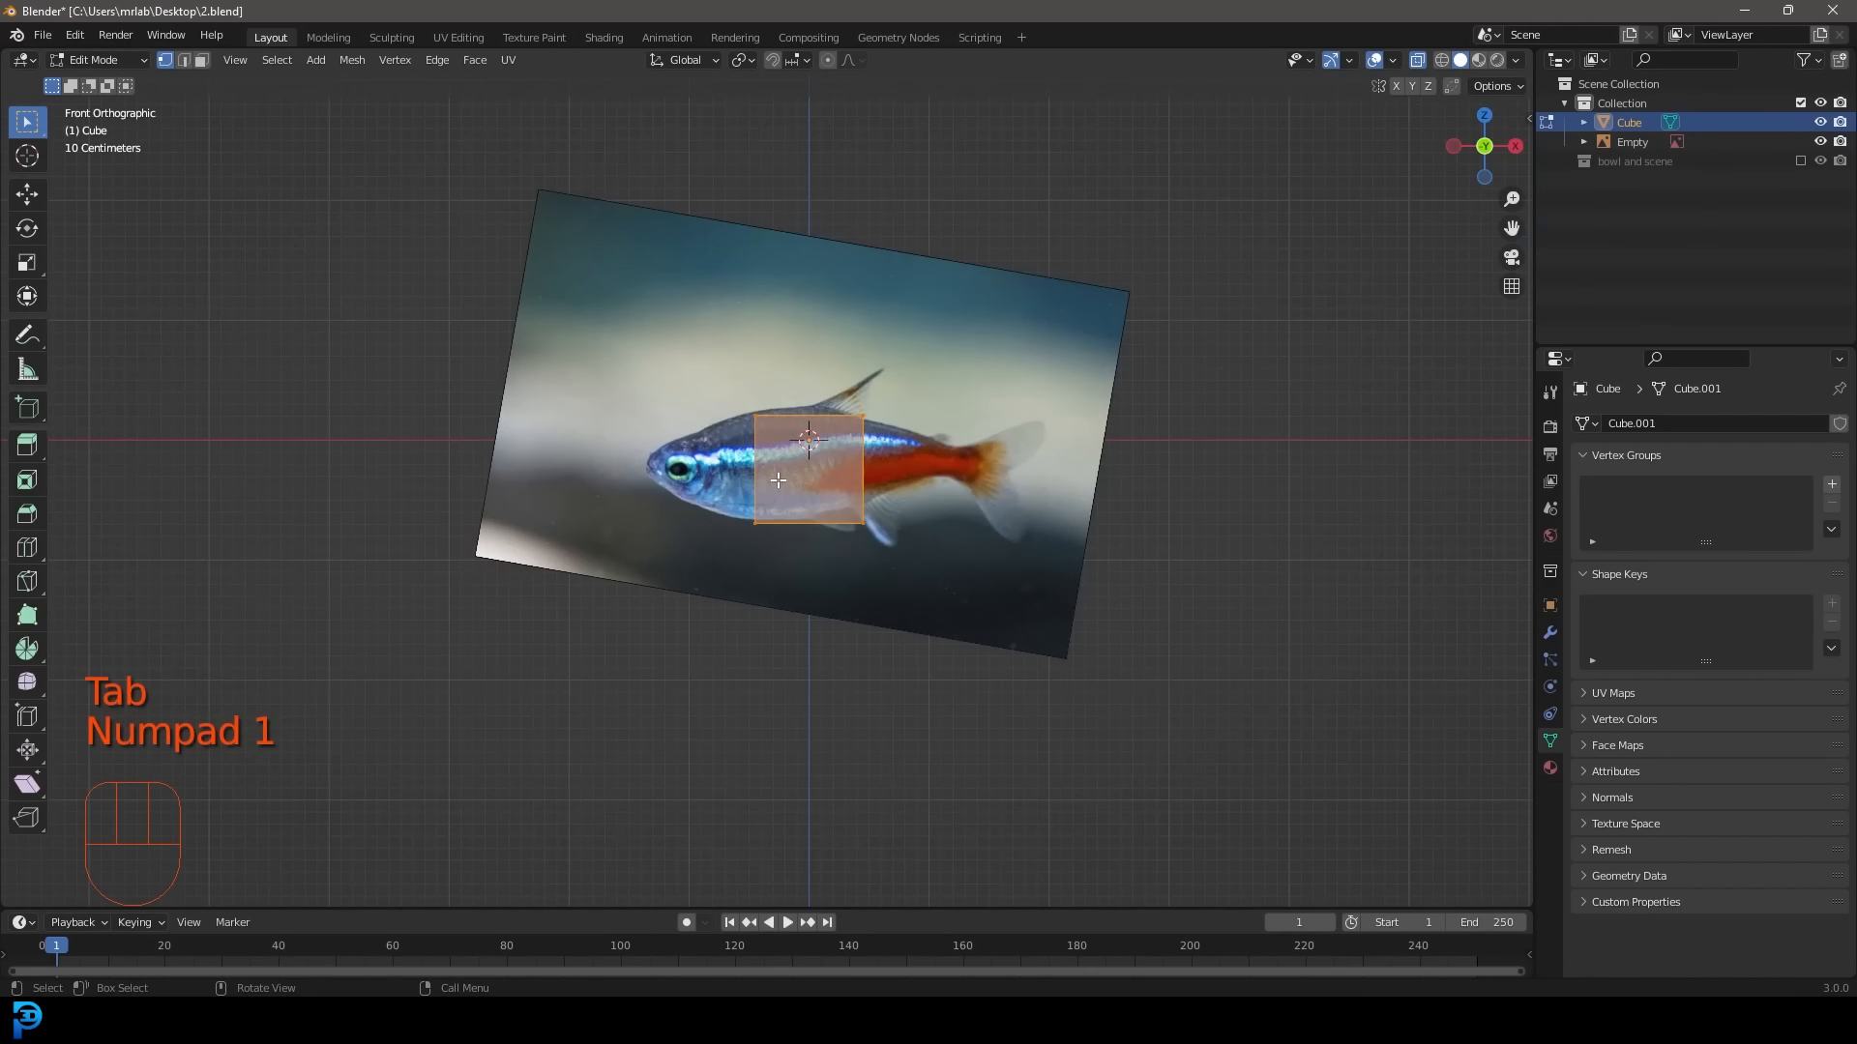
pyautogui.scroll(7, 925, 308)
pyautogui.press('e')
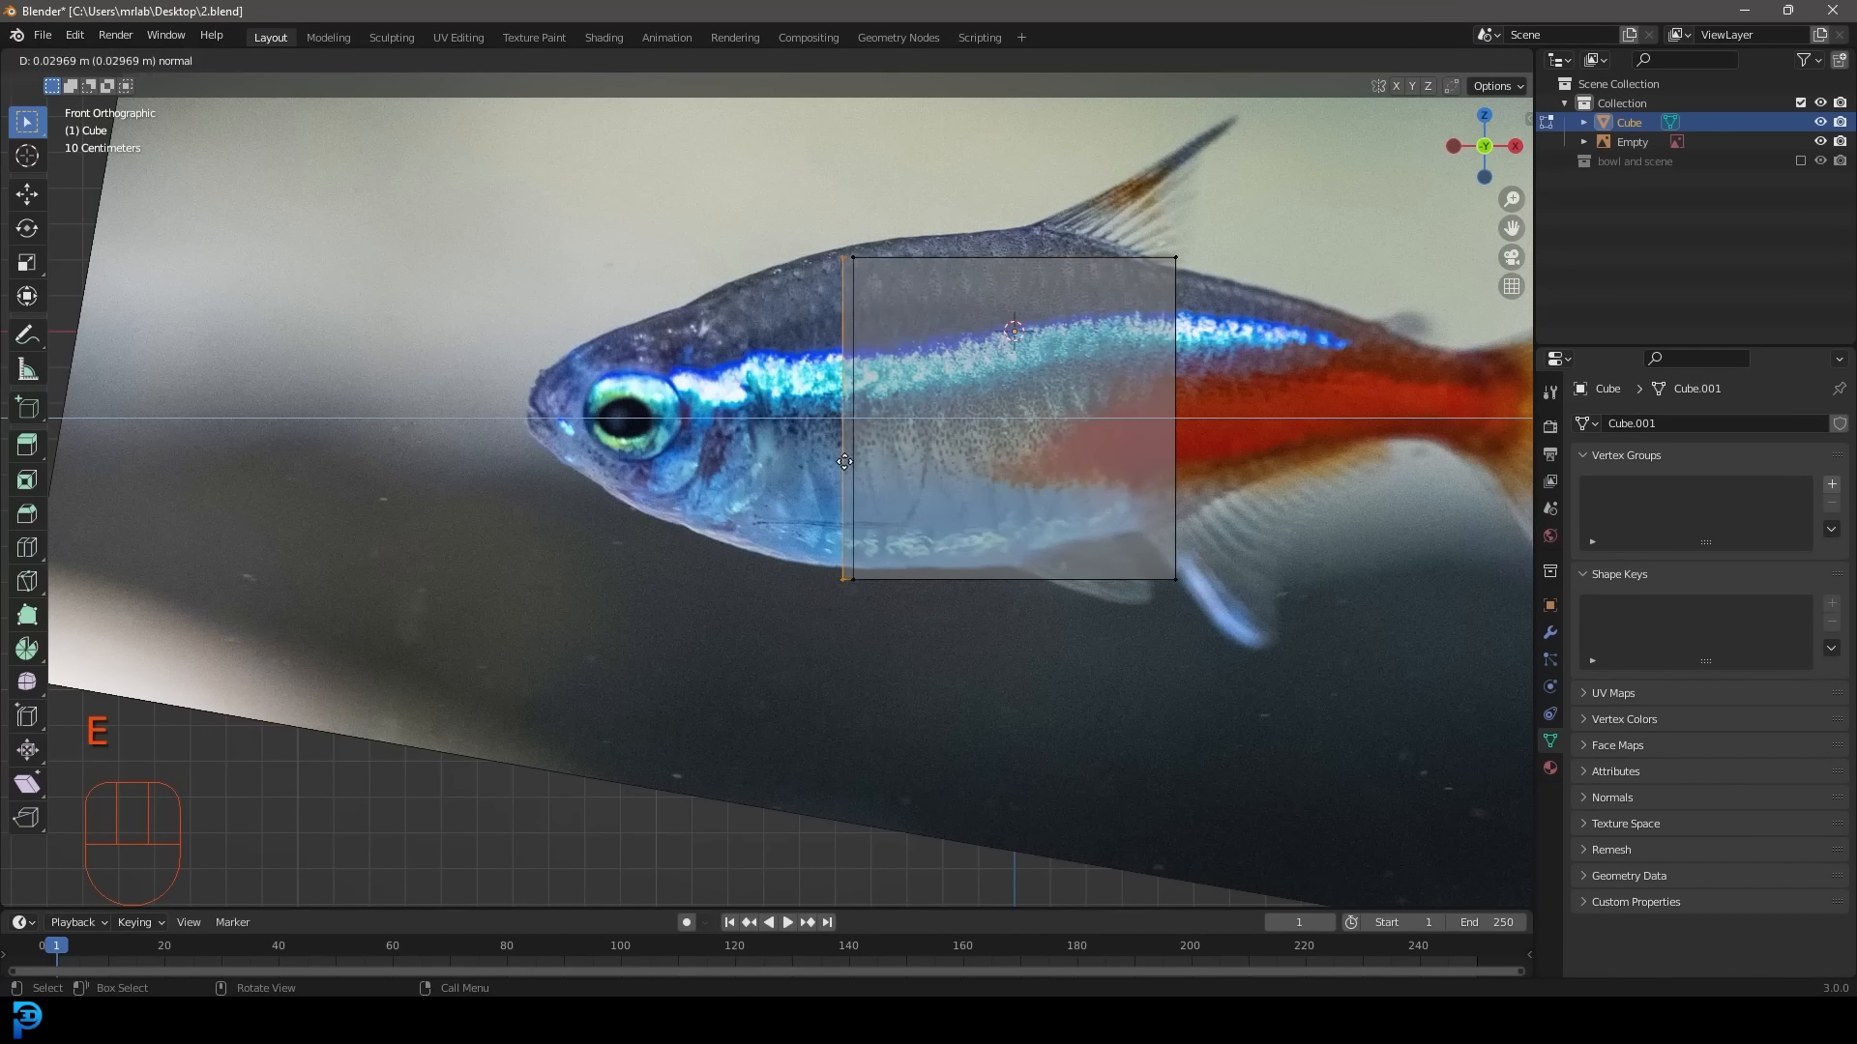
pyautogui.click(689, 479)
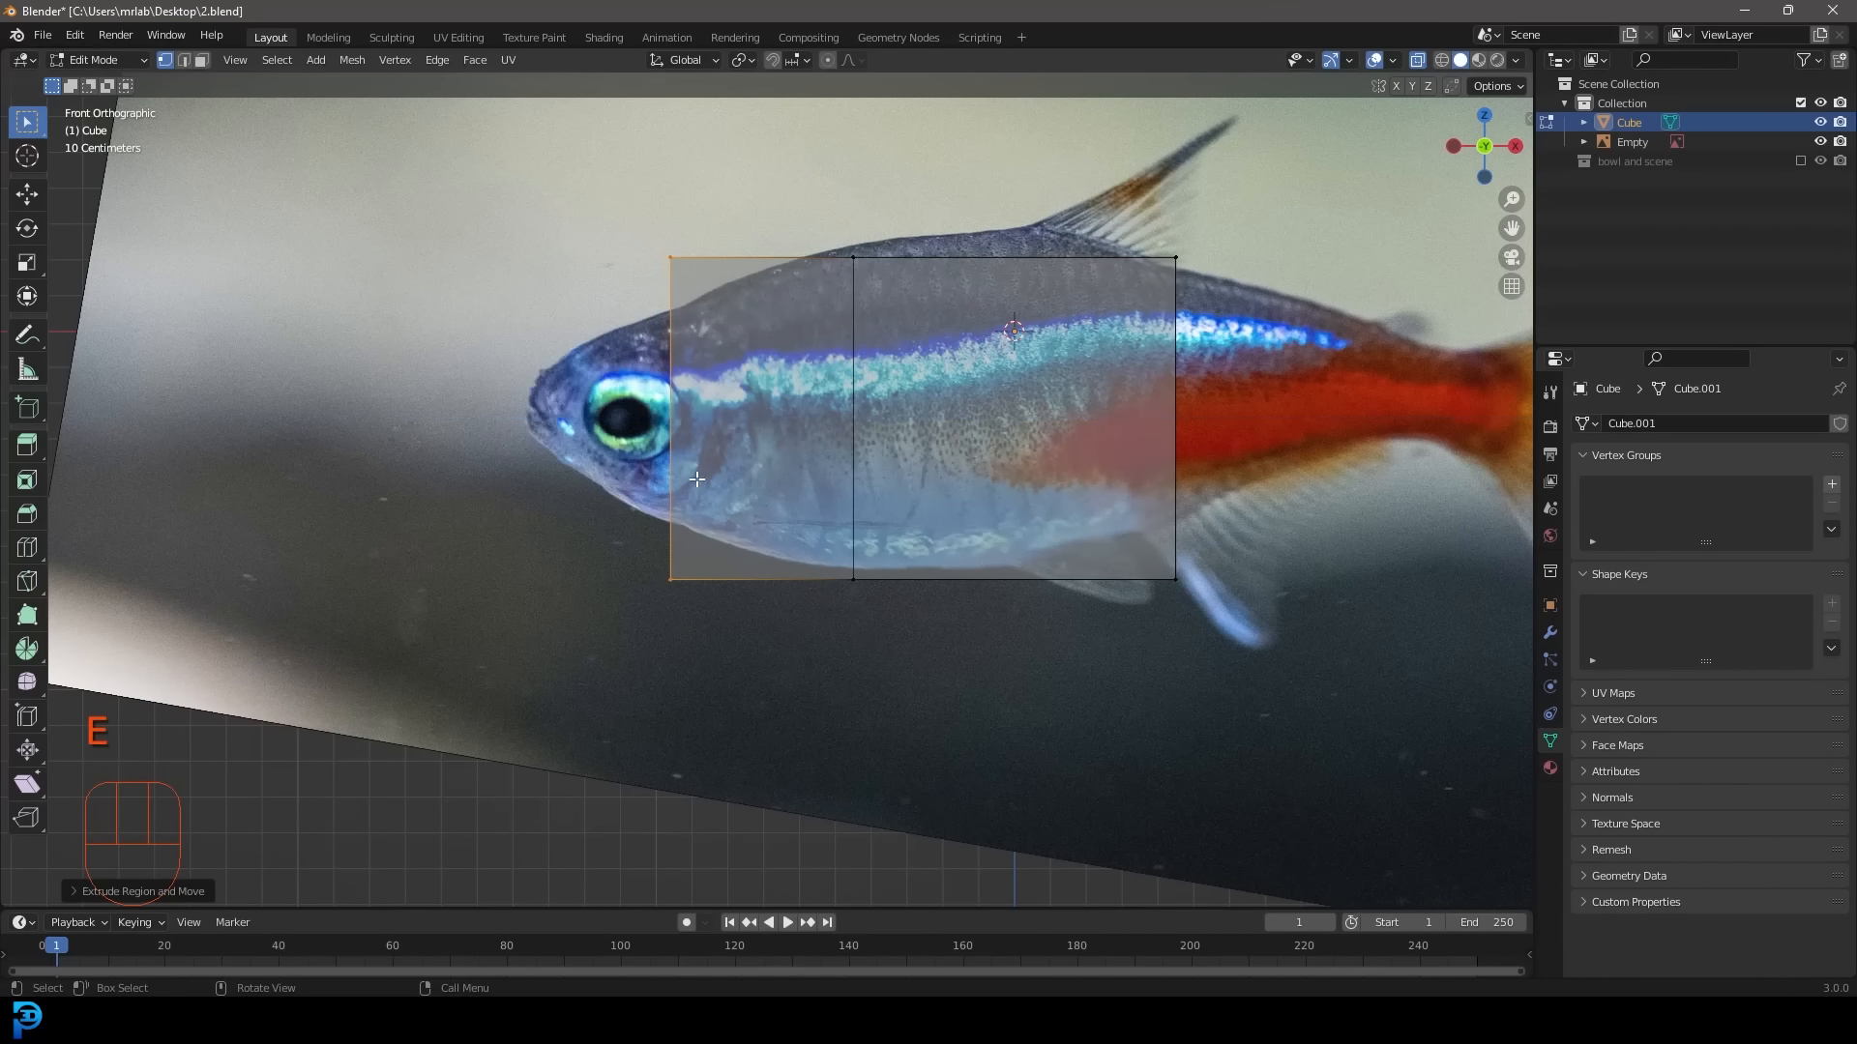
pyautogui.scroll(2, 793, 573)
pyautogui.press('s')
pyautogui.press('z')
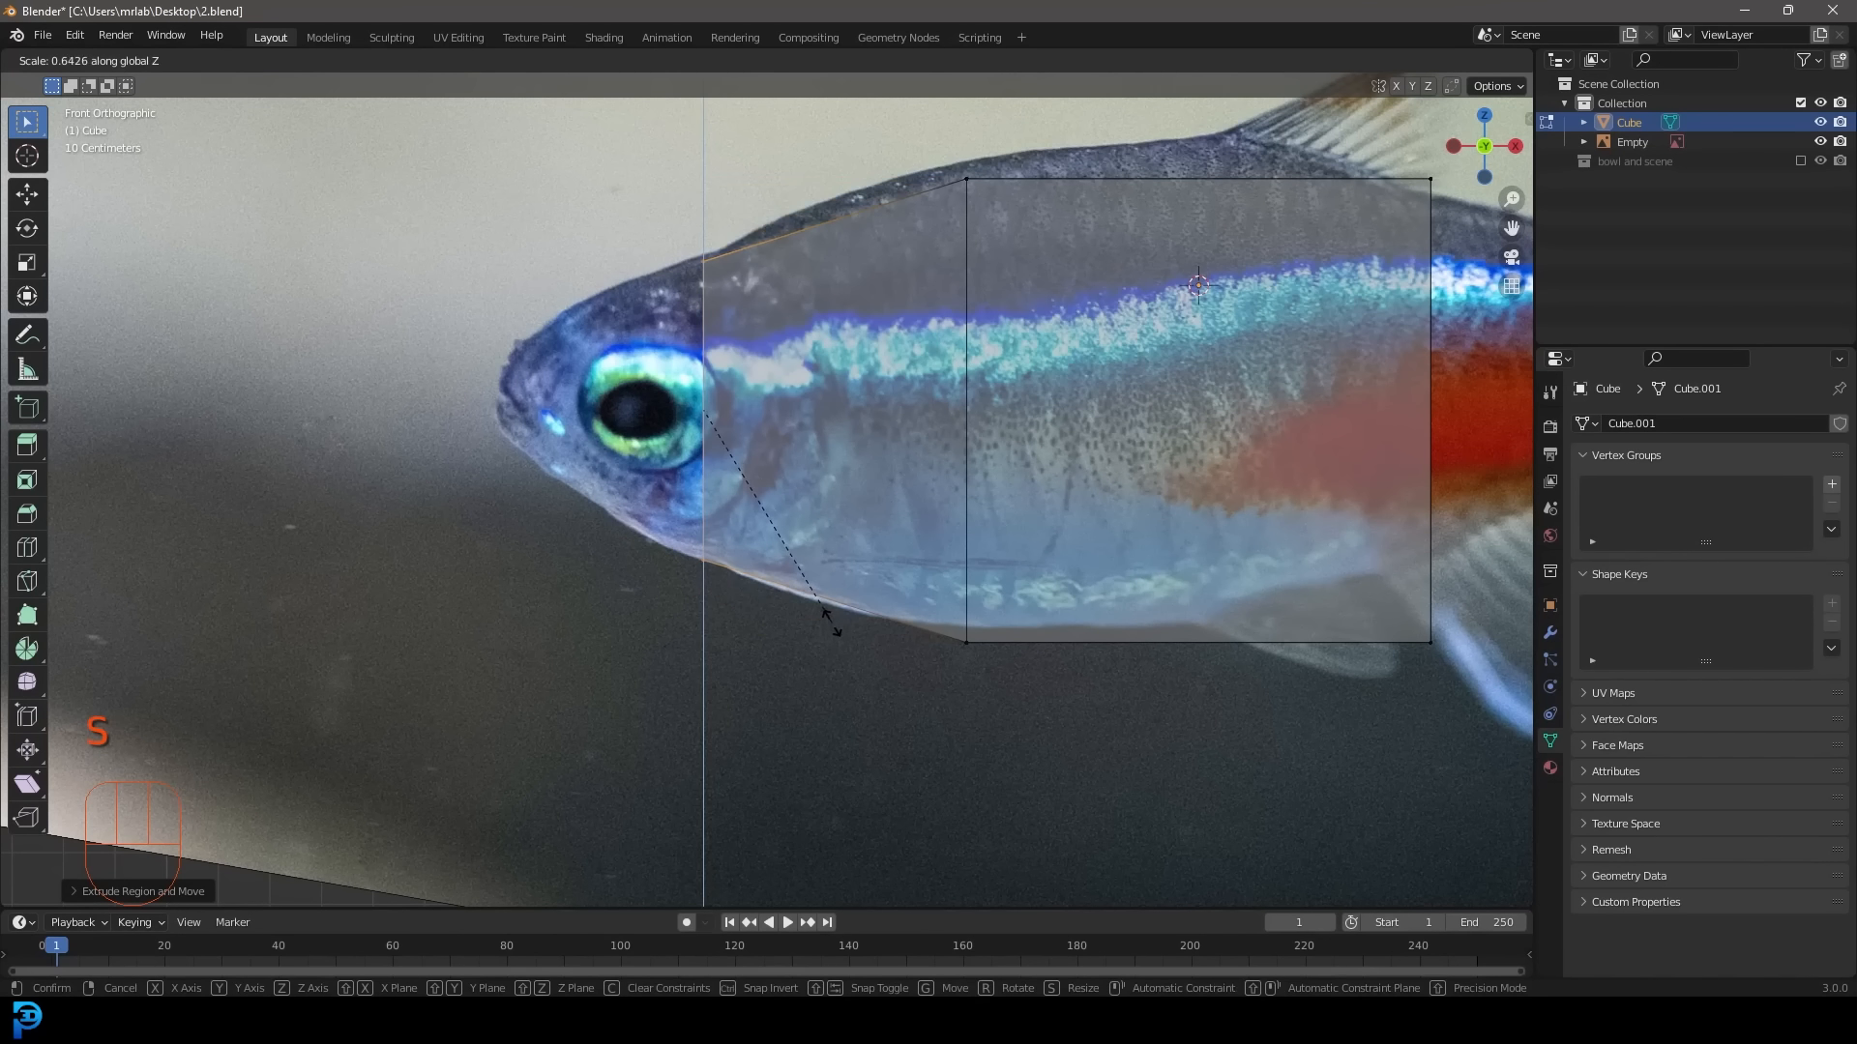
pyautogui.click(835, 629)
# Extrude the front face to the tip of the snout, narrow it along Z and move it onto the mouth.
pyautogui.keyDown('shift'); pyautogui.moveTo(834, 537); pyautogui.dragTo(1045, 571, button='middle'); pyautogui.keyUp('shift')
pyautogui.press('e')
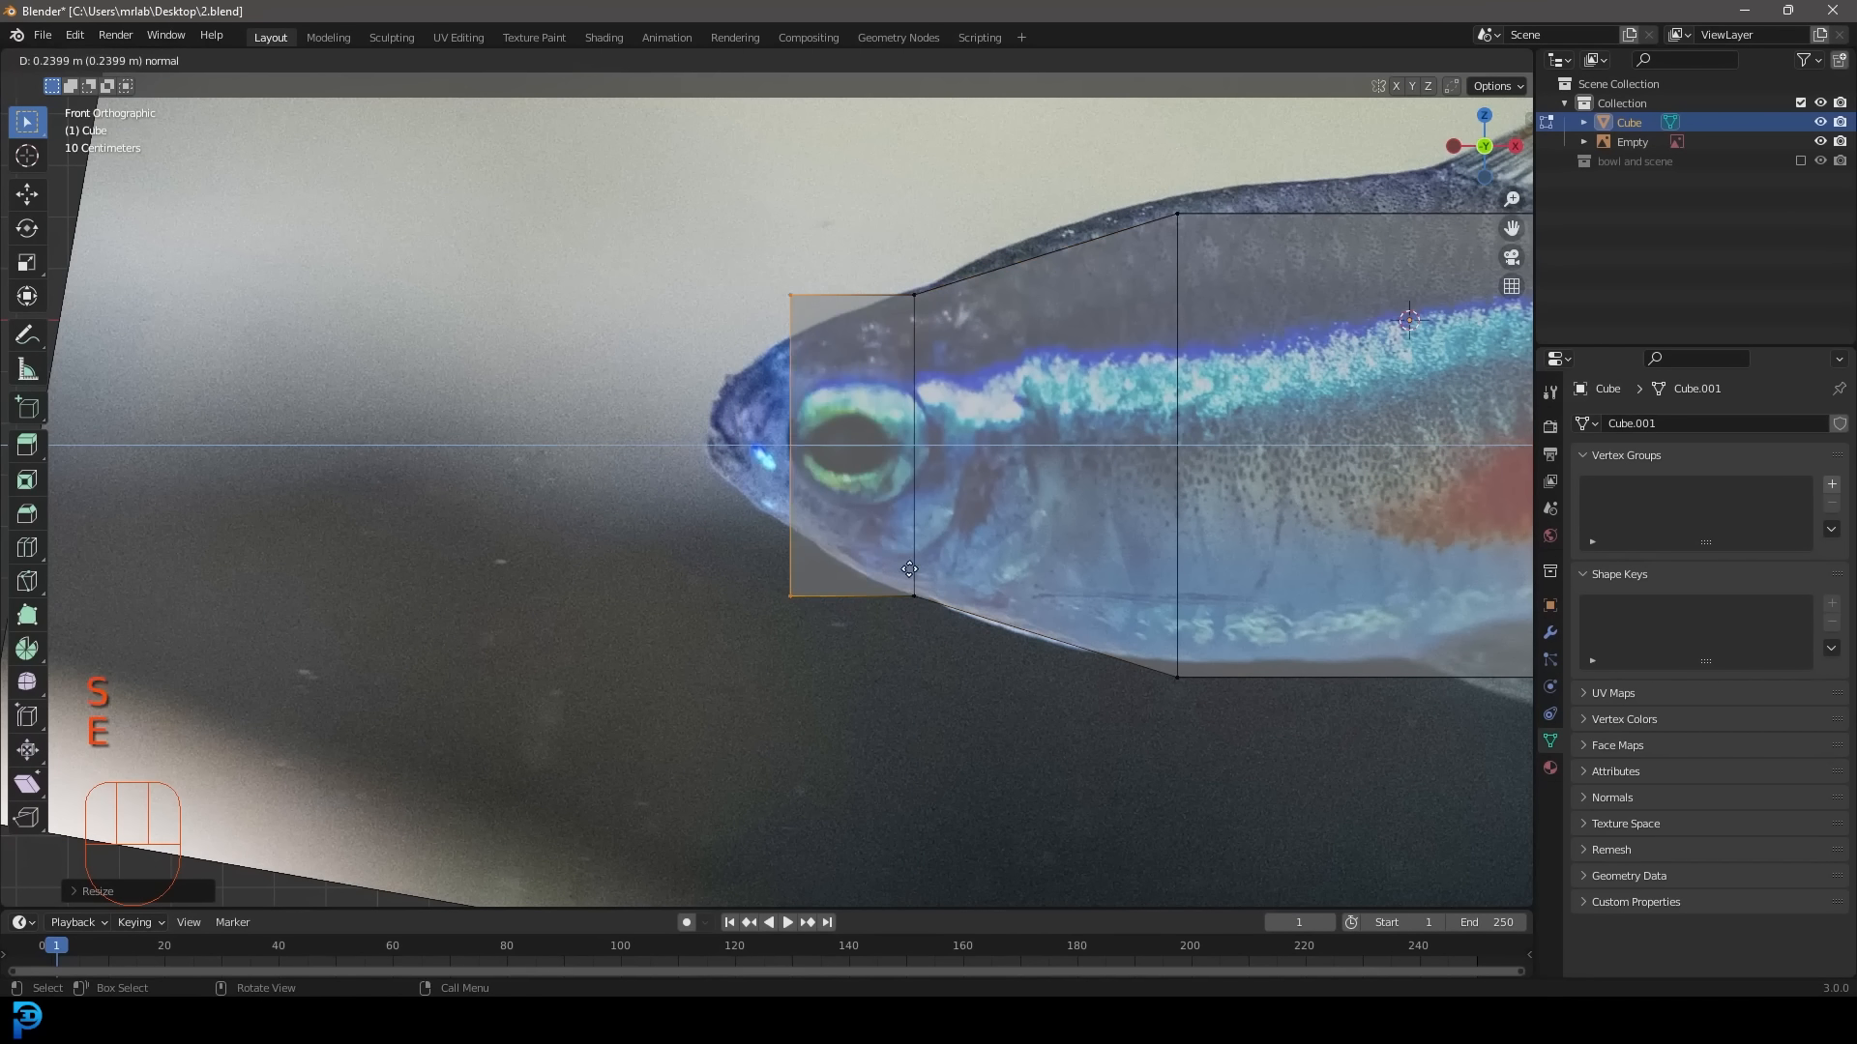
pyautogui.click(835, 575)
pyautogui.press('s')
pyautogui.press('z')
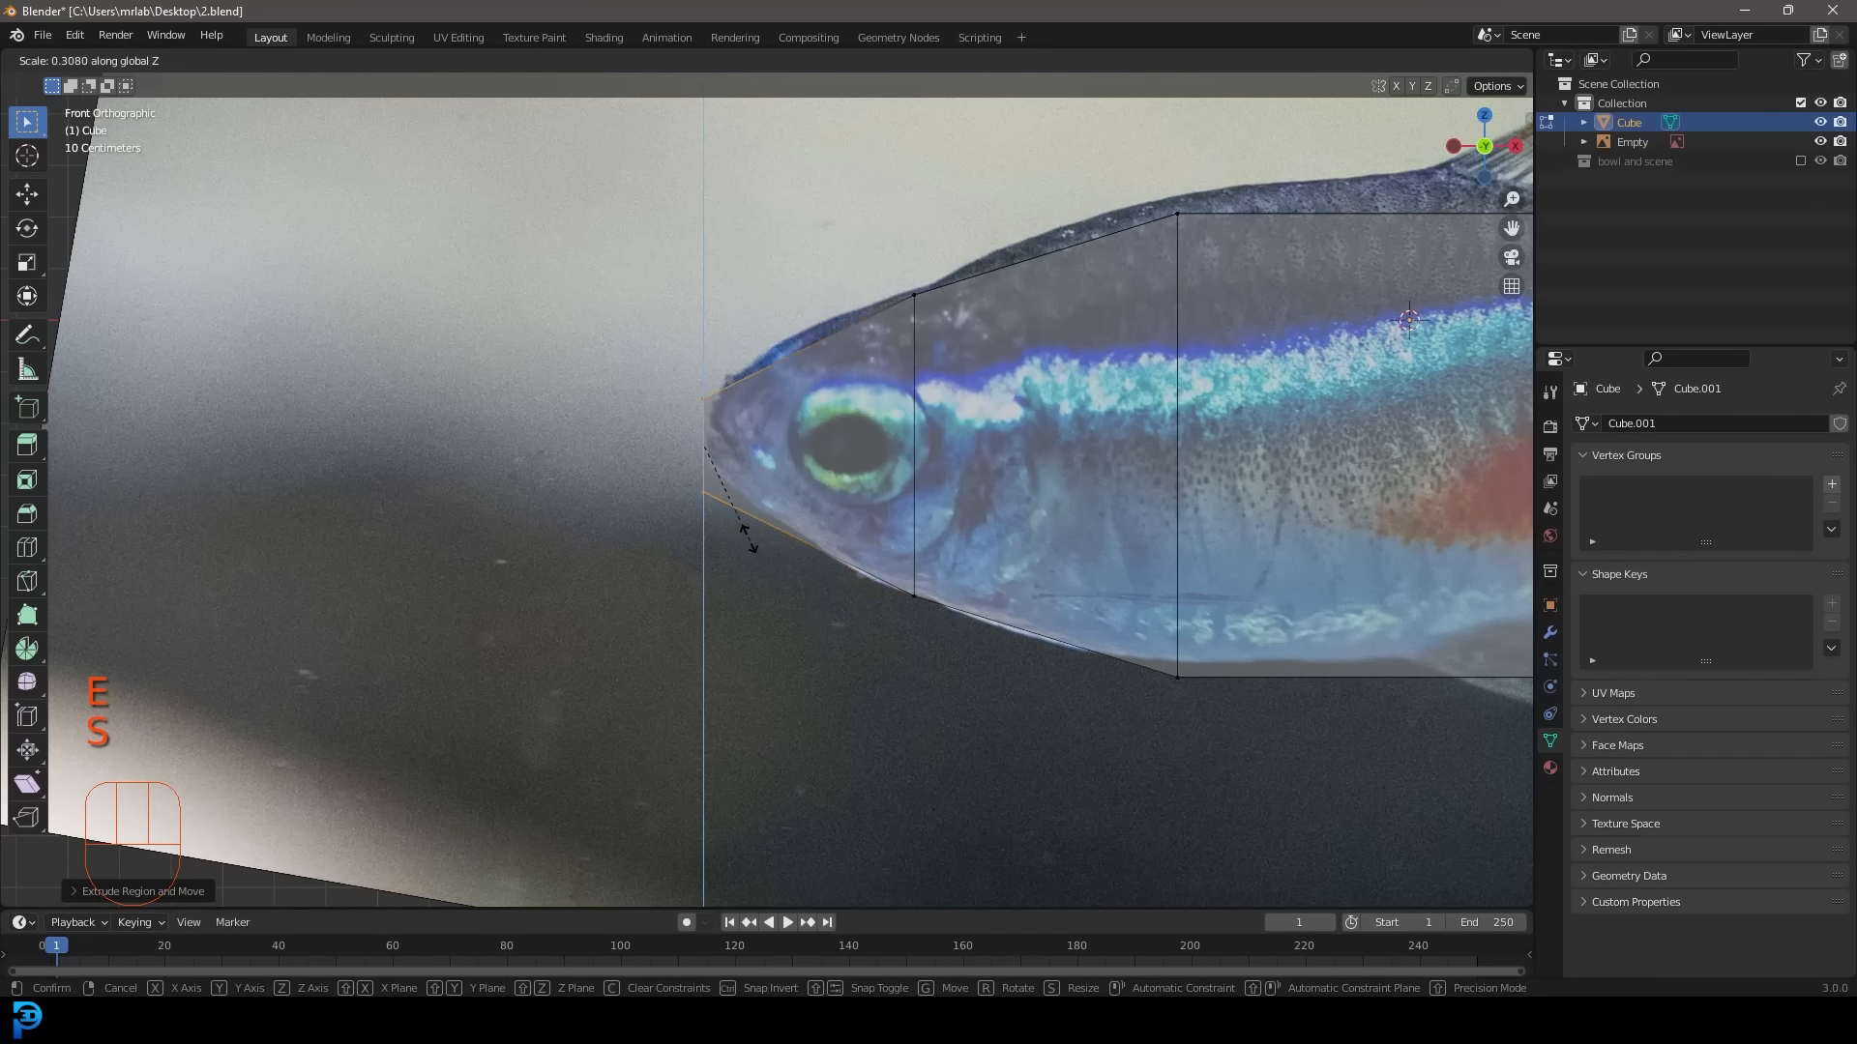
pyautogui.click(732, 518)
pyautogui.press('g')
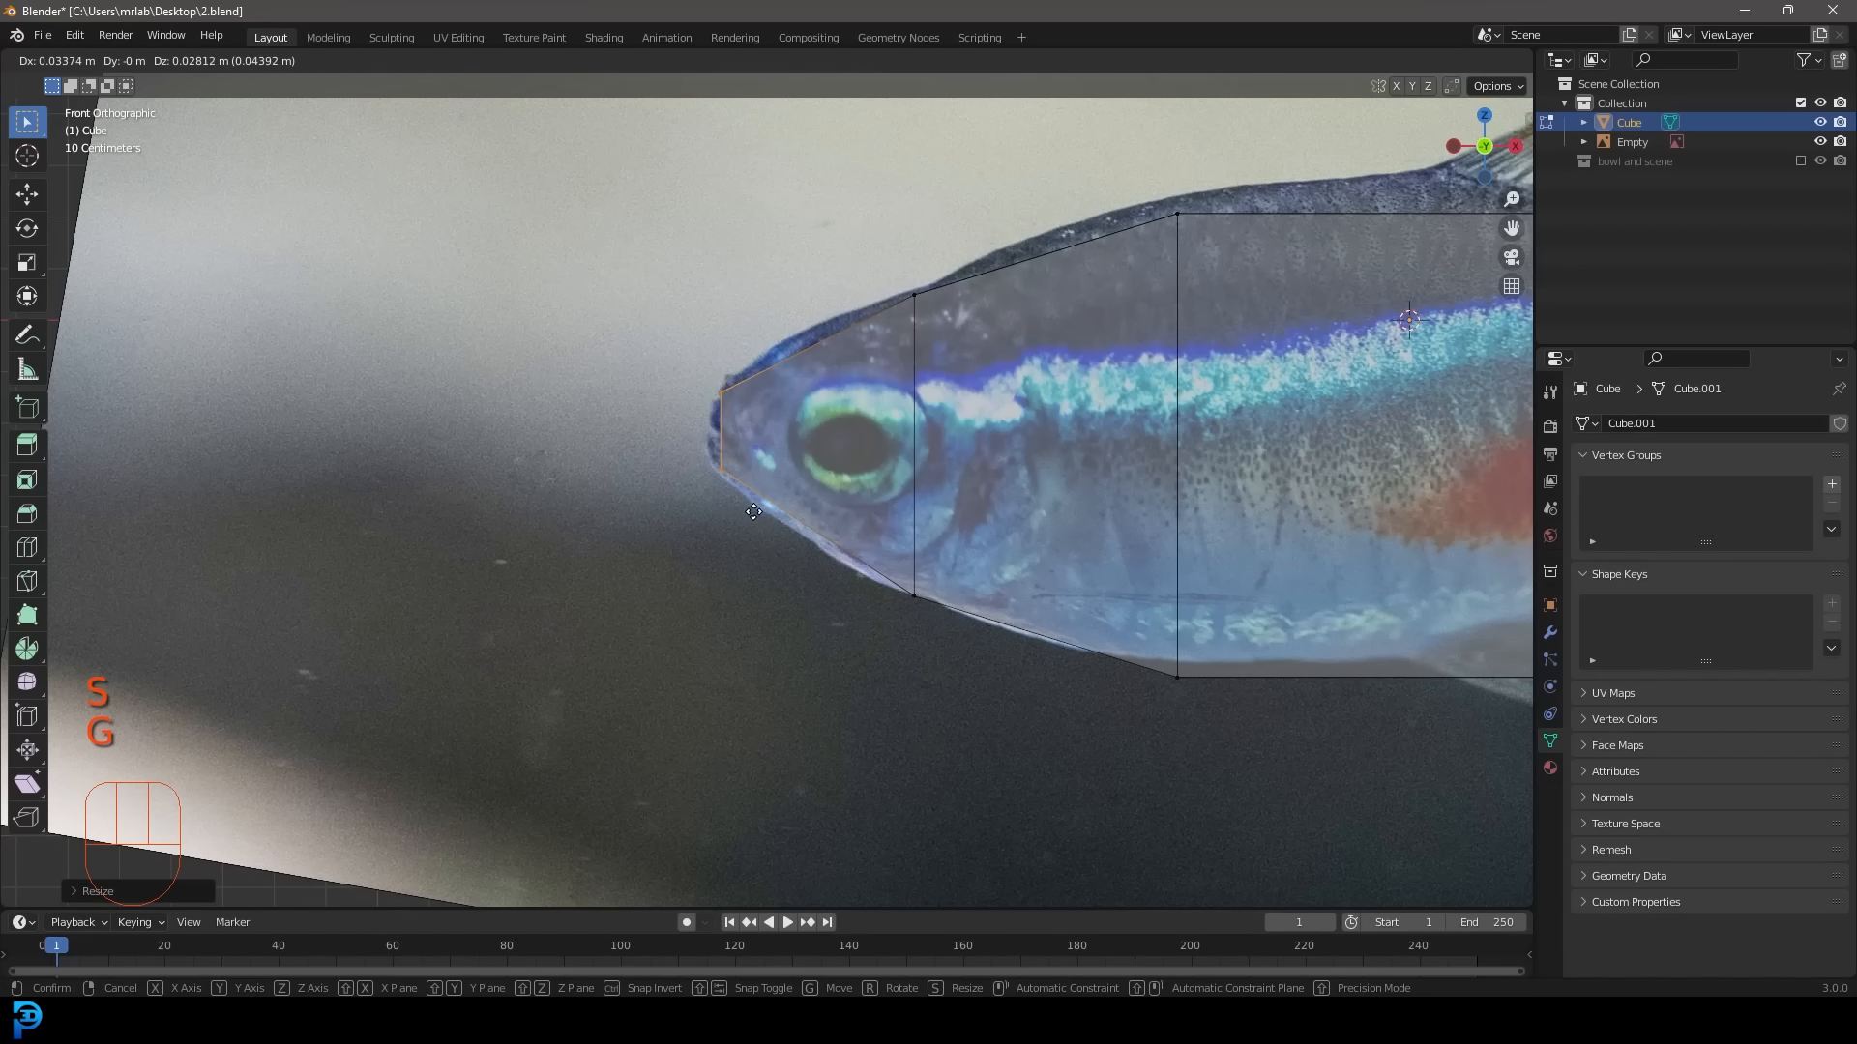
pyautogui.click(754, 513)
# Move the tail-side face about 0.40 m towards the head and 0.07 m up, to the start of the dorsal fin.
pyautogui.scroll(-5, 822, 532)
pyautogui.keyDown('shift'); pyautogui.moveTo(1203, 638); pyautogui.dragTo(1049, 642, button='middle'); pyautogui.keyUp('shift')
pyautogui.scroll(1, 1048, 642)
pyautogui.moveTo(1053, 646); pyautogui.dragTo(967, 334)
pyautogui.keyDown('shift'); pyautogui.moveTo(1051, 389); pyautogui.dragTo(1007, 406, button='middle'); pyautogui.keyUp('shift')
pyautogui.scroll(1, 1007, 407)
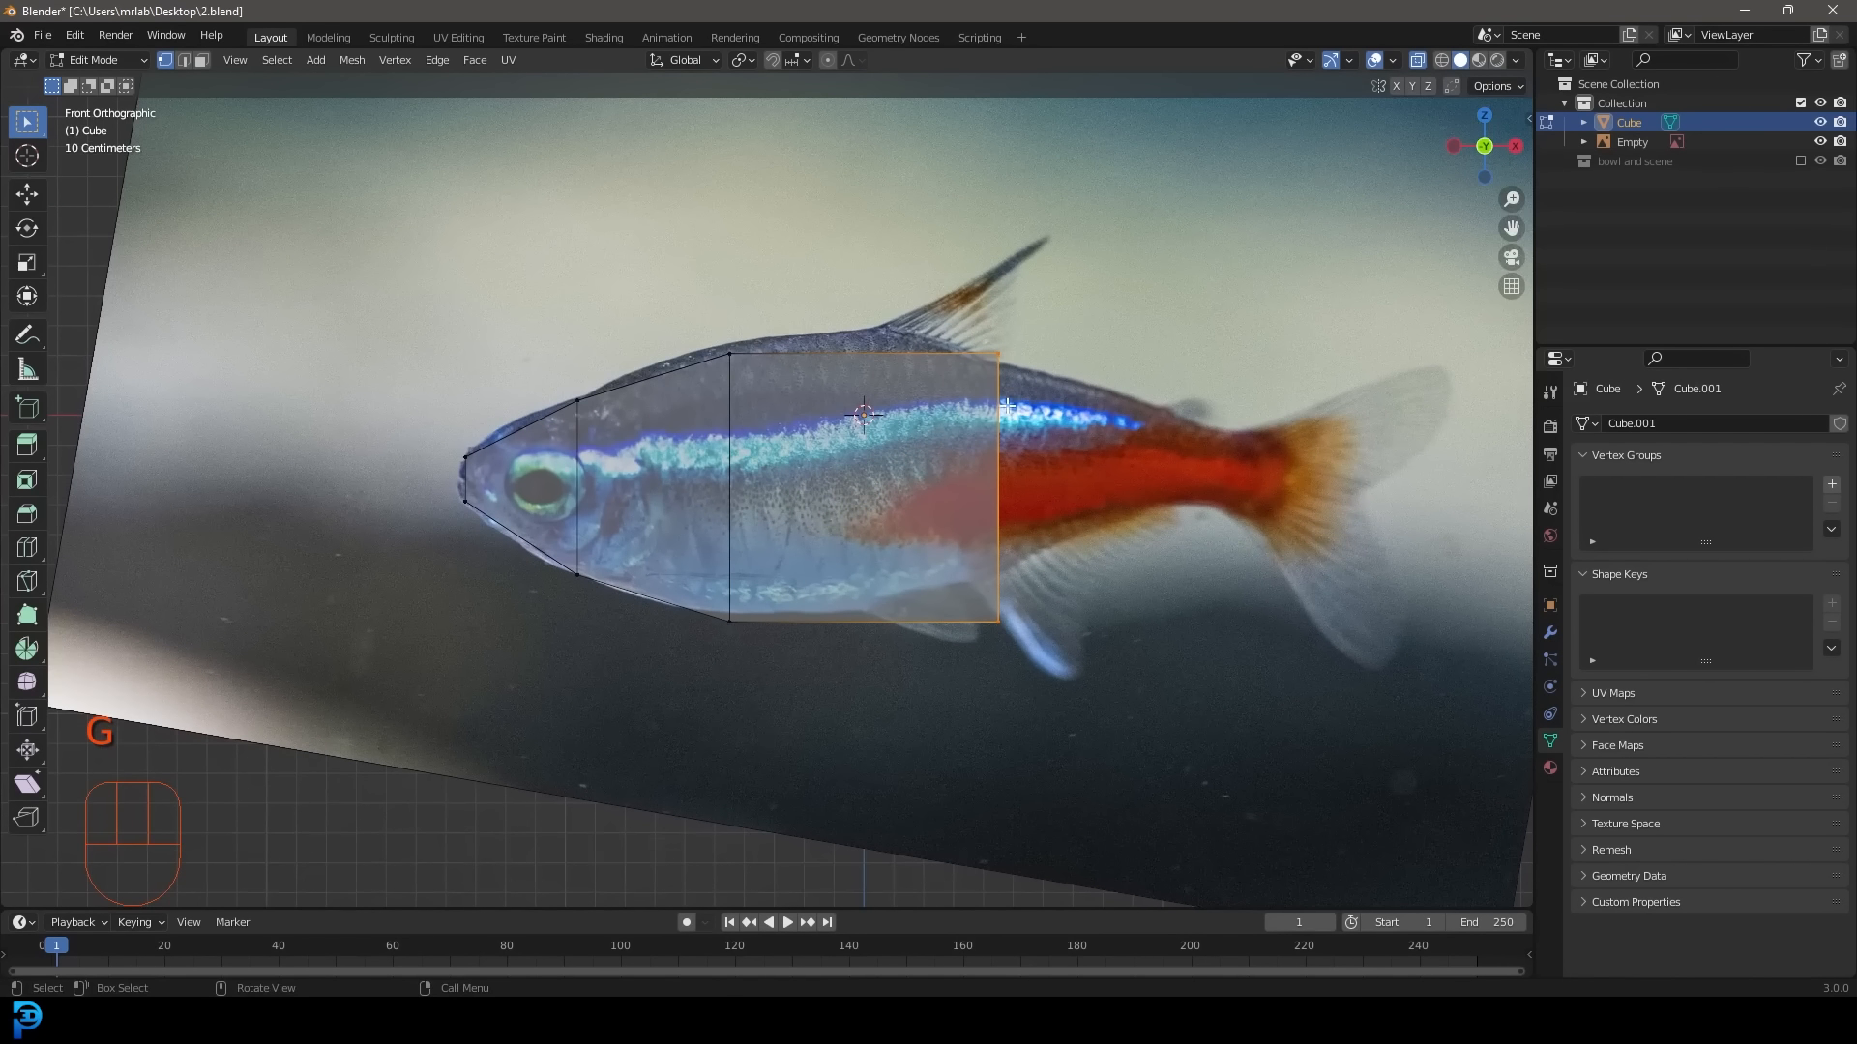
pyautogui.press('g')
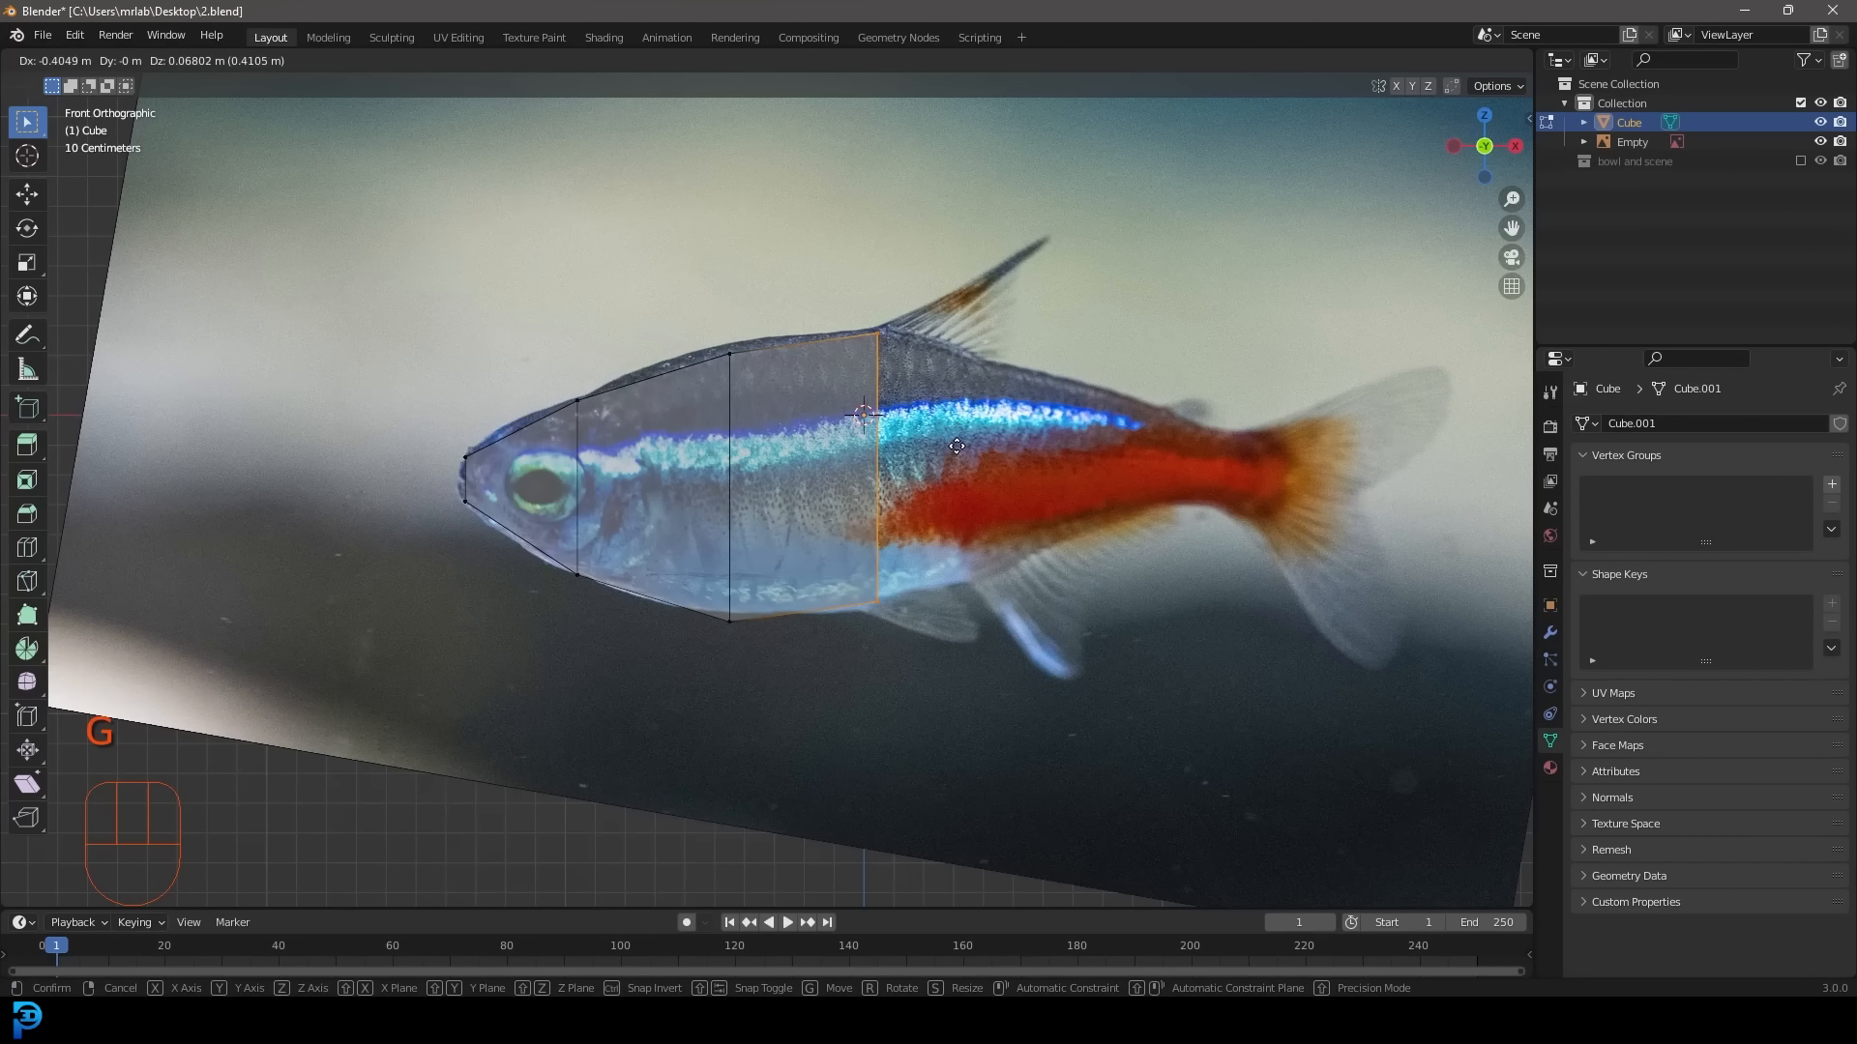
pyautogui.click(956, 445)
# Extrude the rear face towards the tail past the dorsal fin, scale it down and reposition it to fit the body outline.
pyautogui.press('e')
pyautogui.click(1120, 453)
pyautogui.press('s')
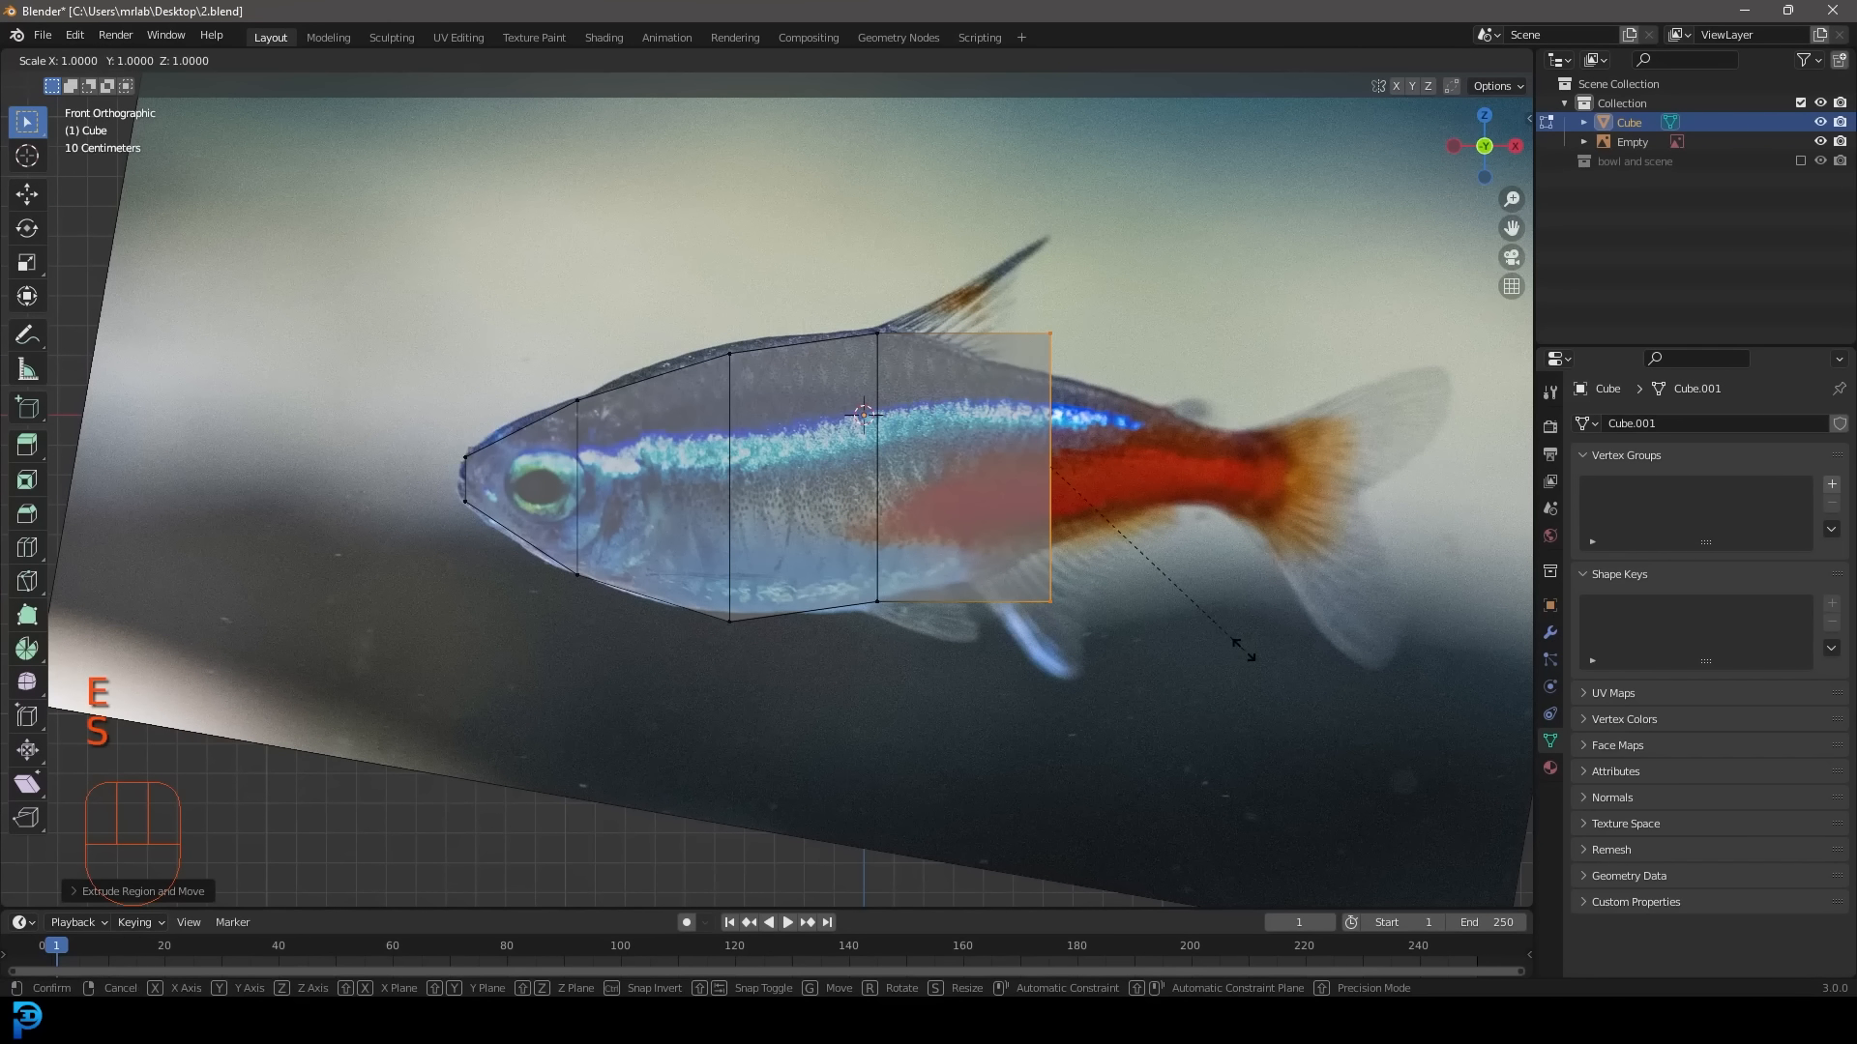
pyautogui.click(1144, 571)
pyautogui.press('g')
pyautogui.click(1086, 589)
# Extrude the rear face about 0.6 m to the narrow tail base and scale it down along Z to the outline.
pyautogui.press('e')
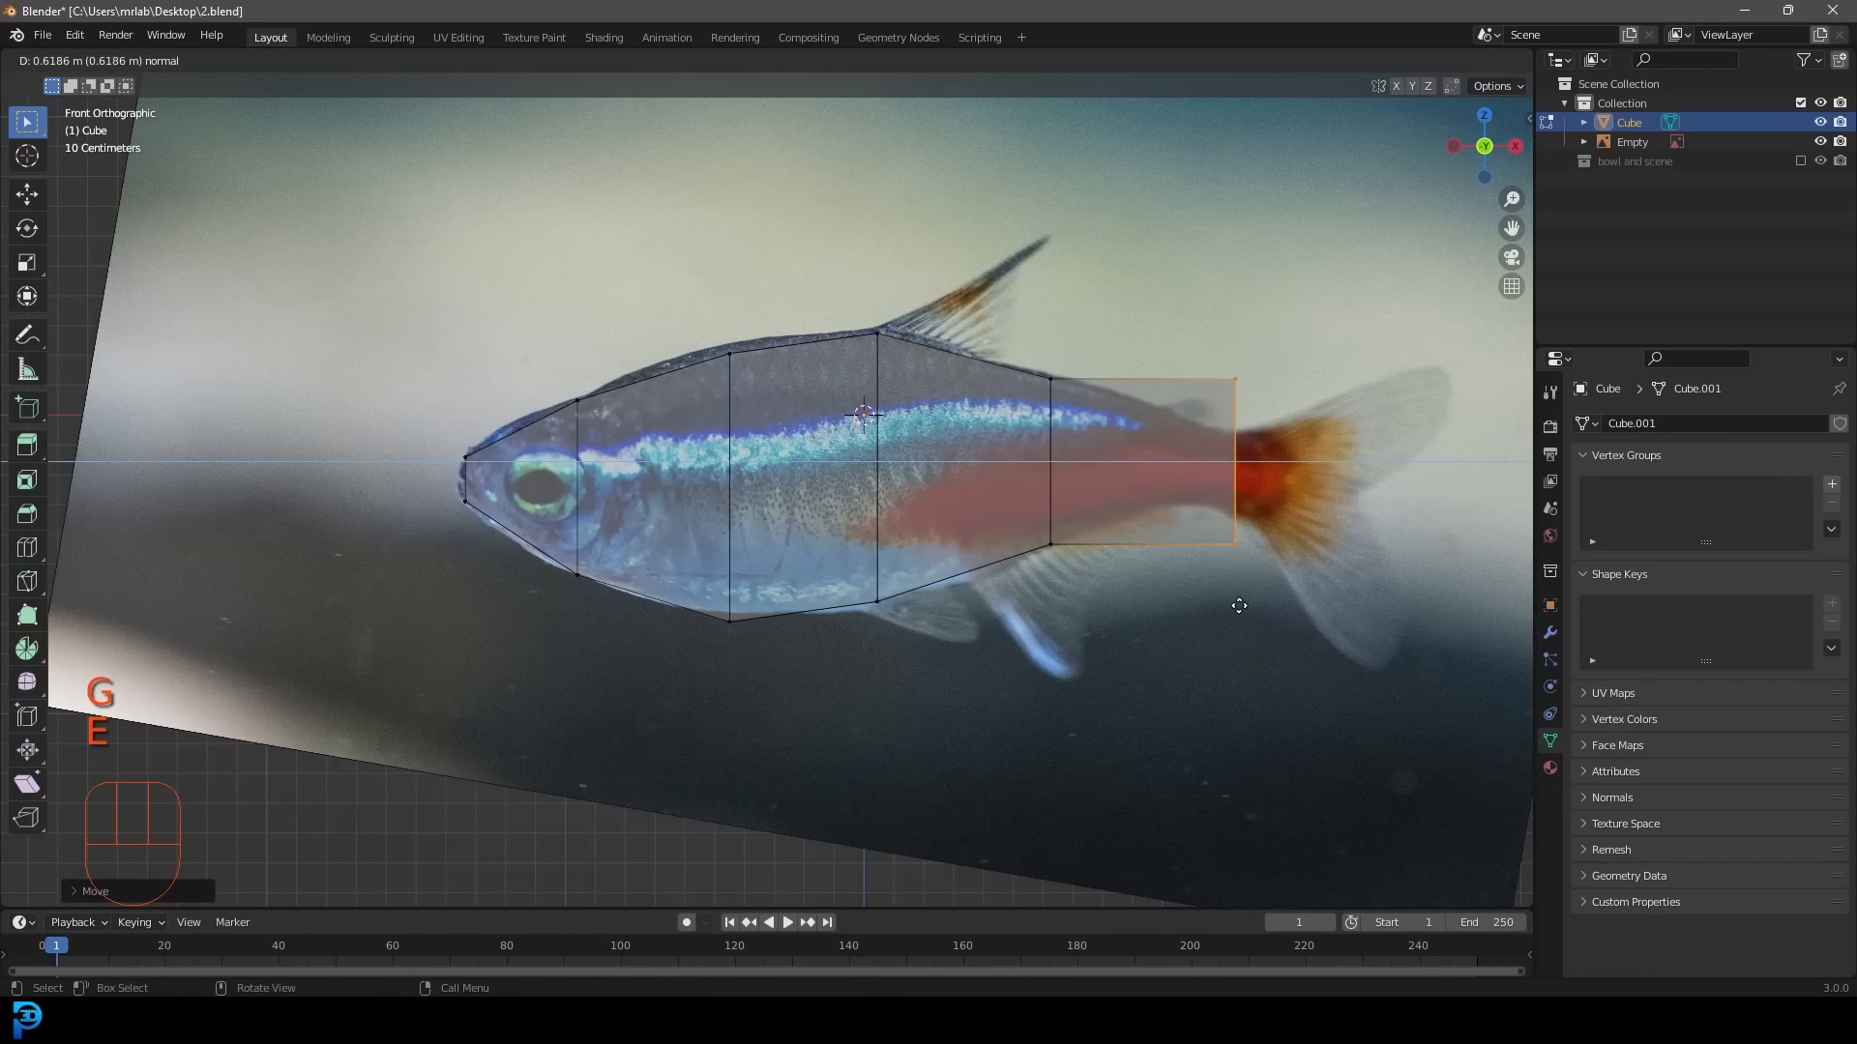
pyautogui.click(1238, 605)
pyautogui.press('s')
pyautogui.press('z')
pyautogui.click(1191, 522)
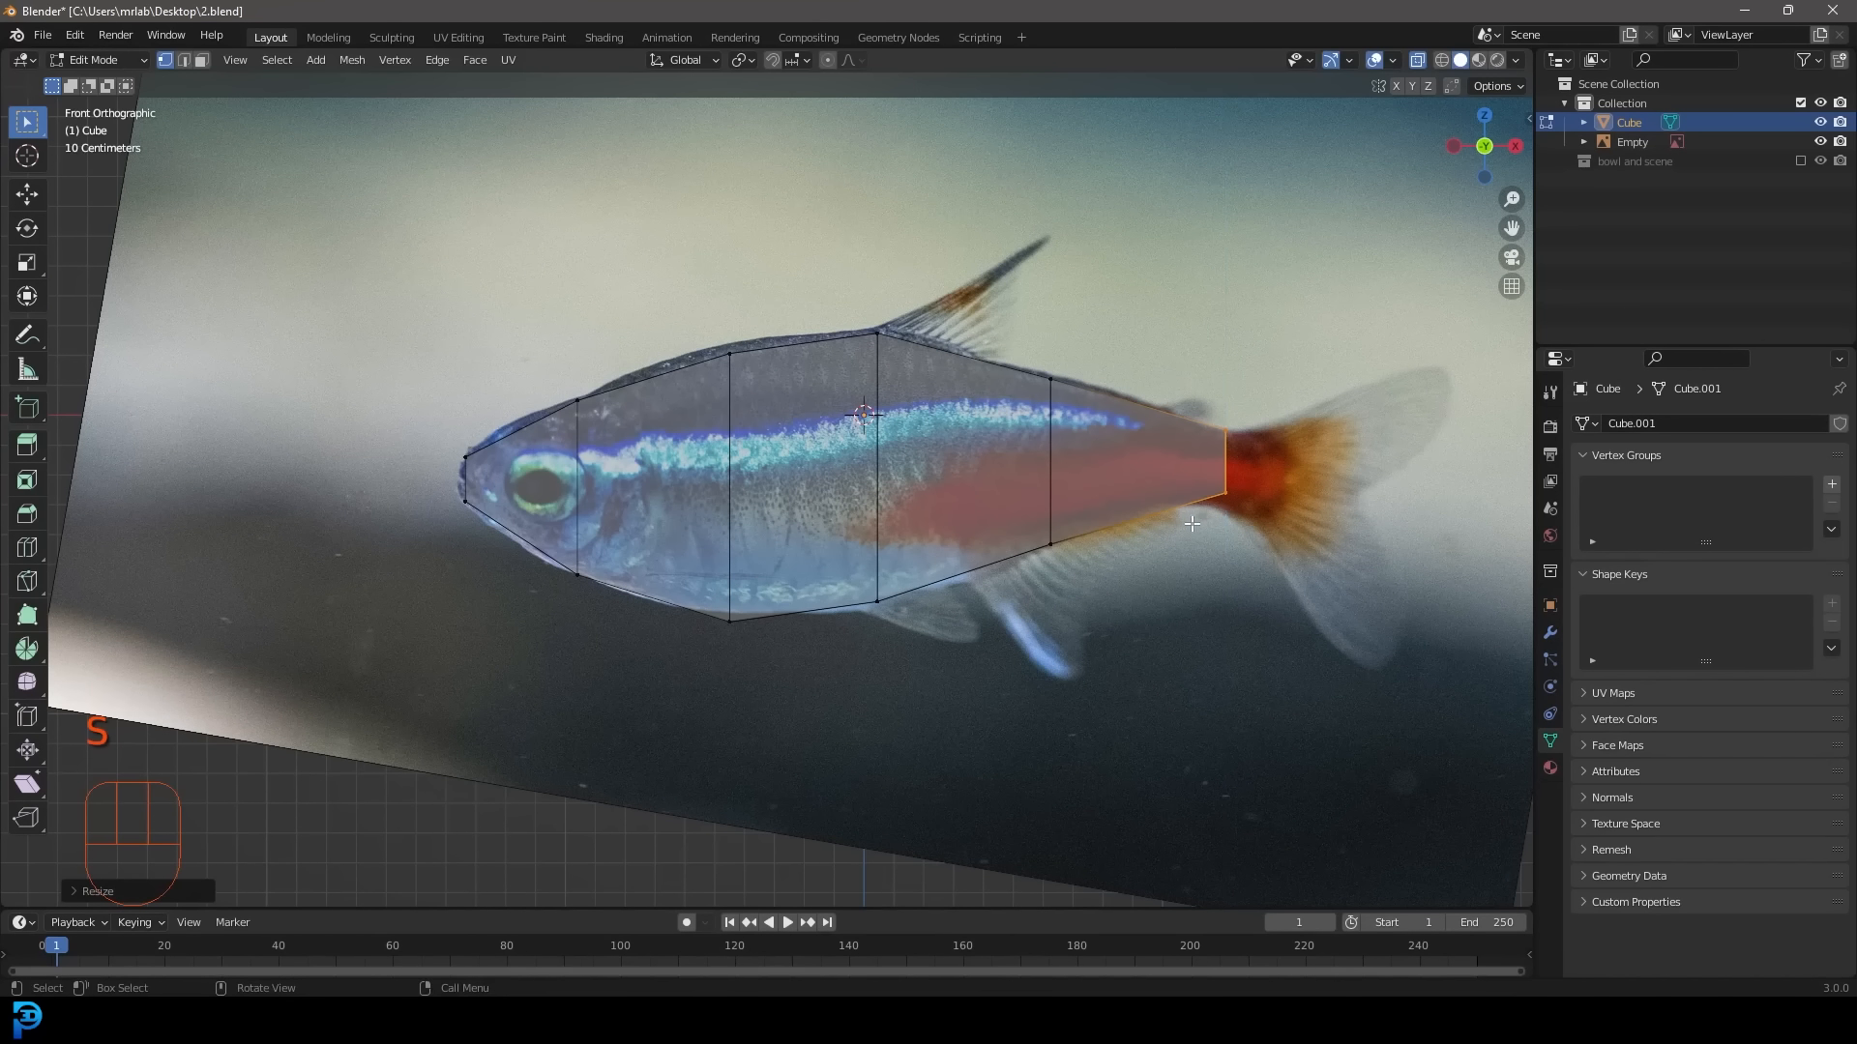
# Rotate the tail-base face to match the slant of the tail and shift it onto the outline.
pyautogui.keyDown('shift'); pyautogui.moveTo(1204, 517); pyautogui.dragTo(991, 498, button='middle'); pyautogui.keyUp('shift')
pyautogui.scroll(3, 1112, 489)
pyautogui.keyDown('shift'); pyautogui.moveTo(1232, 477); pyautogui.dragTo(962, 478, button='middle'); pyautogui.keyUp('shift')
pyautogui.press('r')
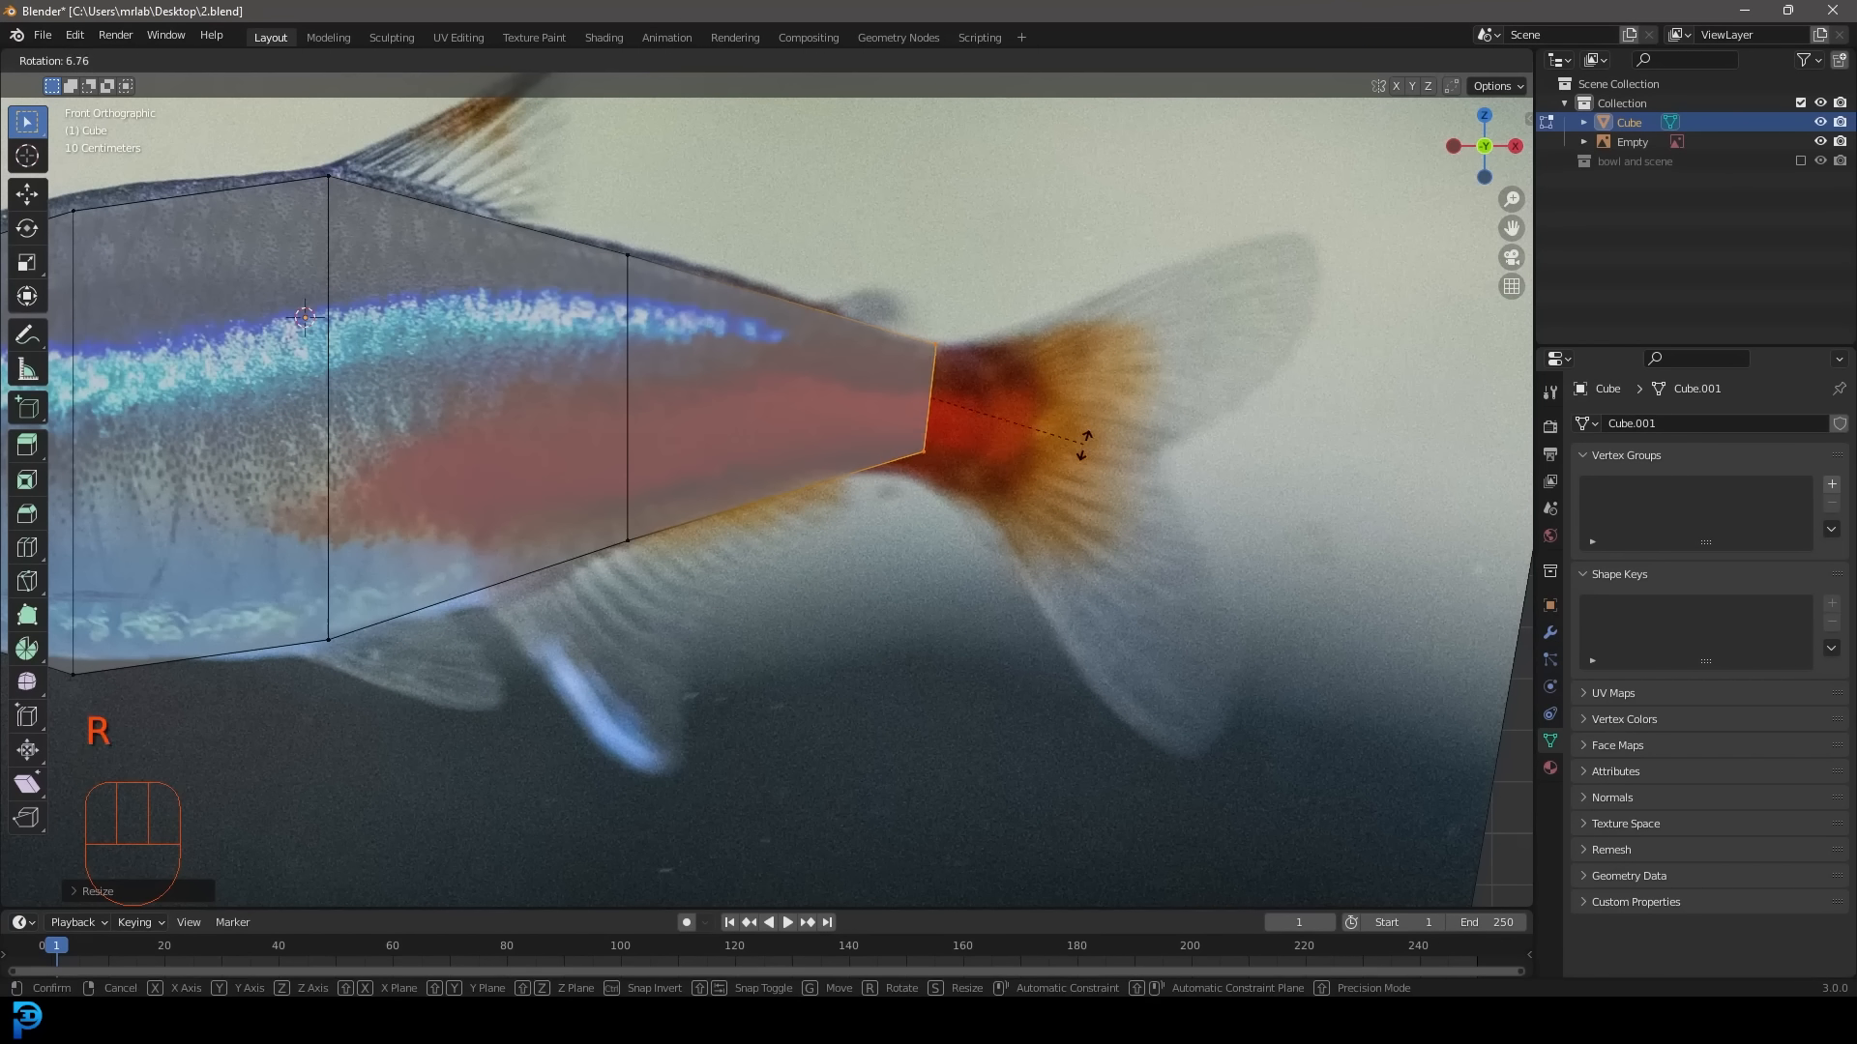
pyautogui.click(1083, 455)
pyautogui.press('g')
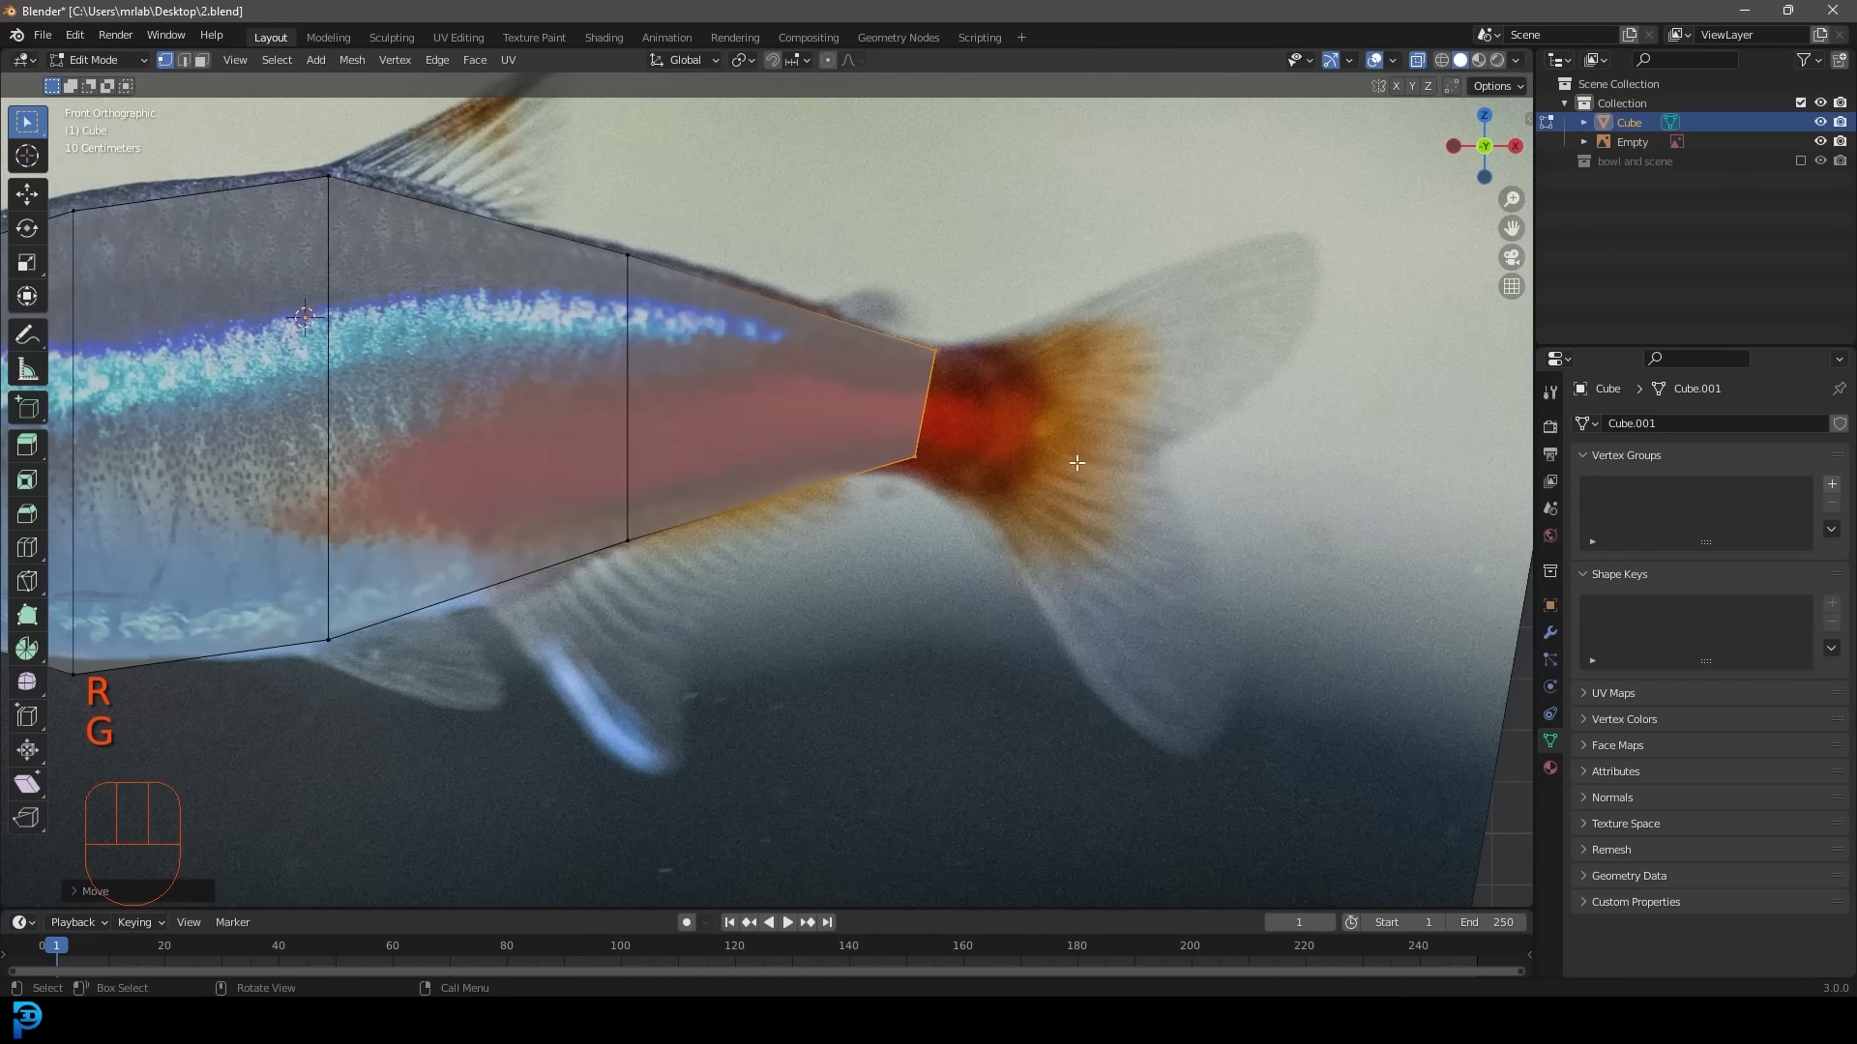
pyautogui.click(1155, 479)
# Extrude the tail-base face a short way into the orange root of the tail fin and scale the new end down.
pyautogui.press('e')
pyautogui.click(1192, 508)
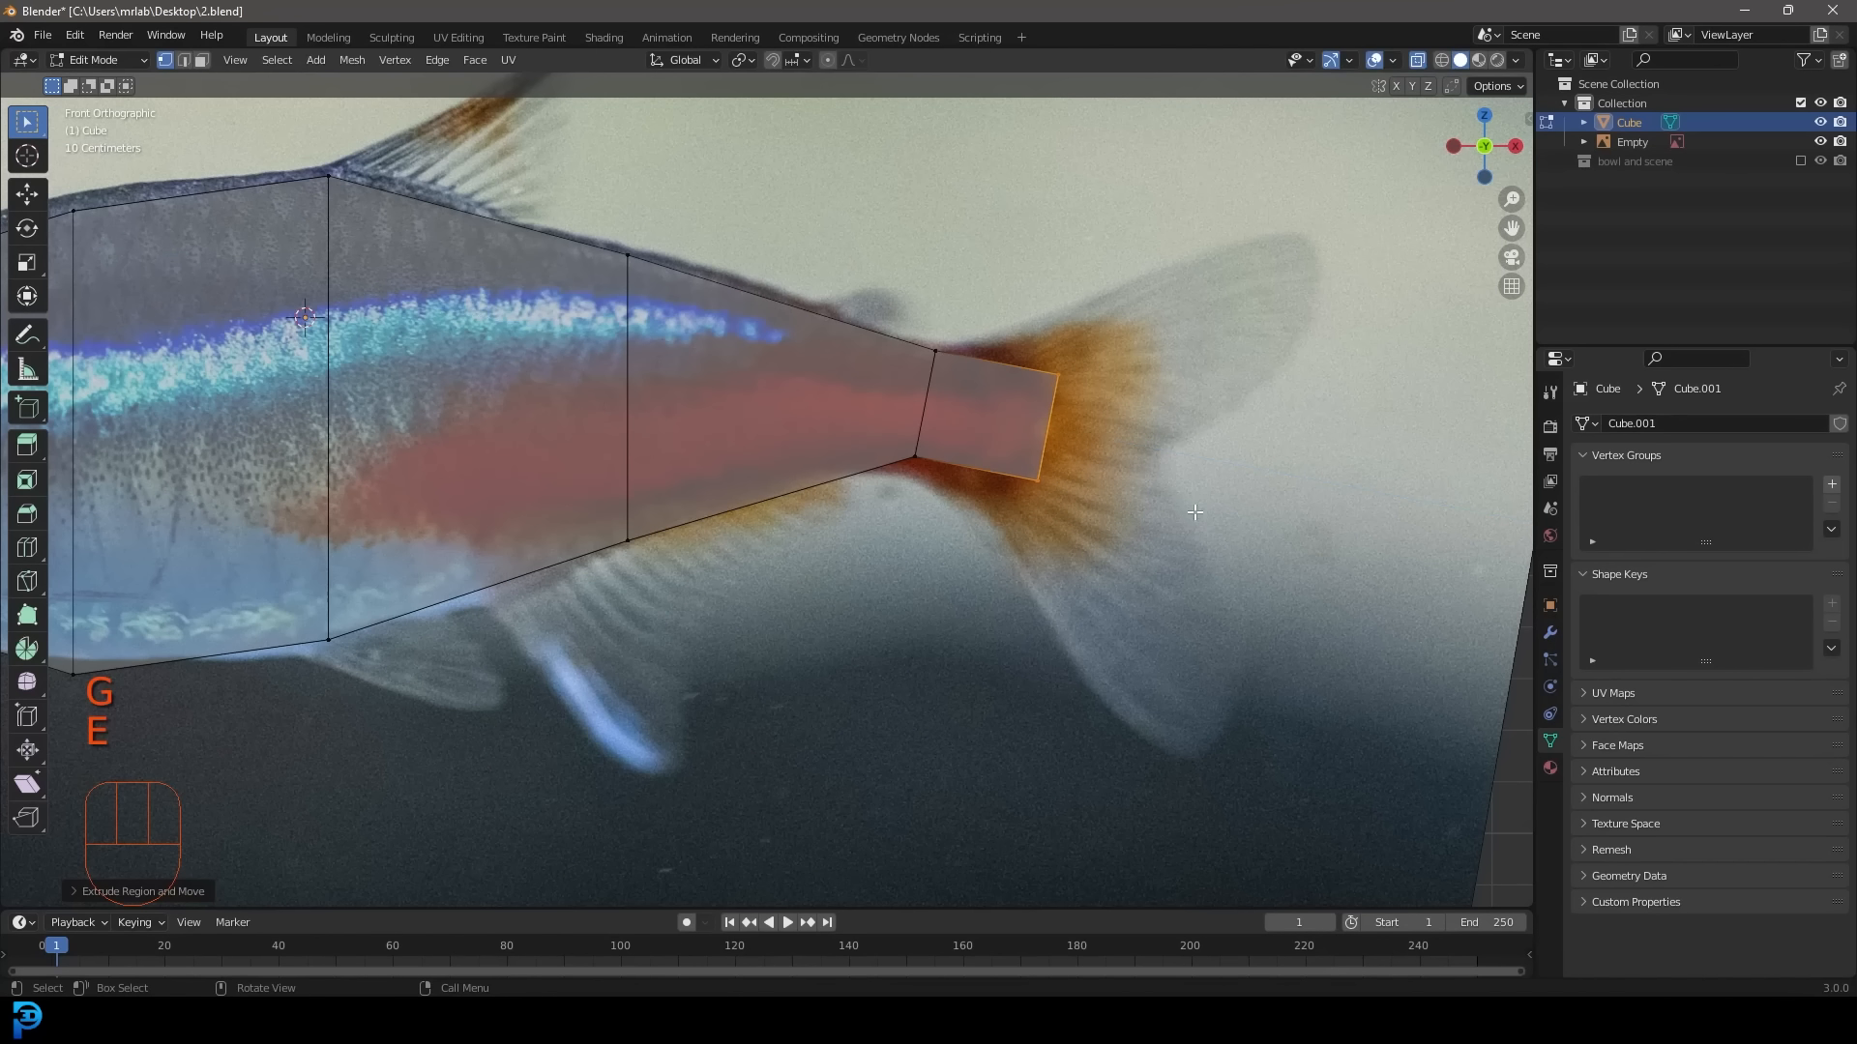
pyautogui.press('s')
pyautogui.click(880, 506)
# Move the lower tail-base corner and both end corners so the last segment follows the root of the tail fin.
pyautogui.click(915, 456)
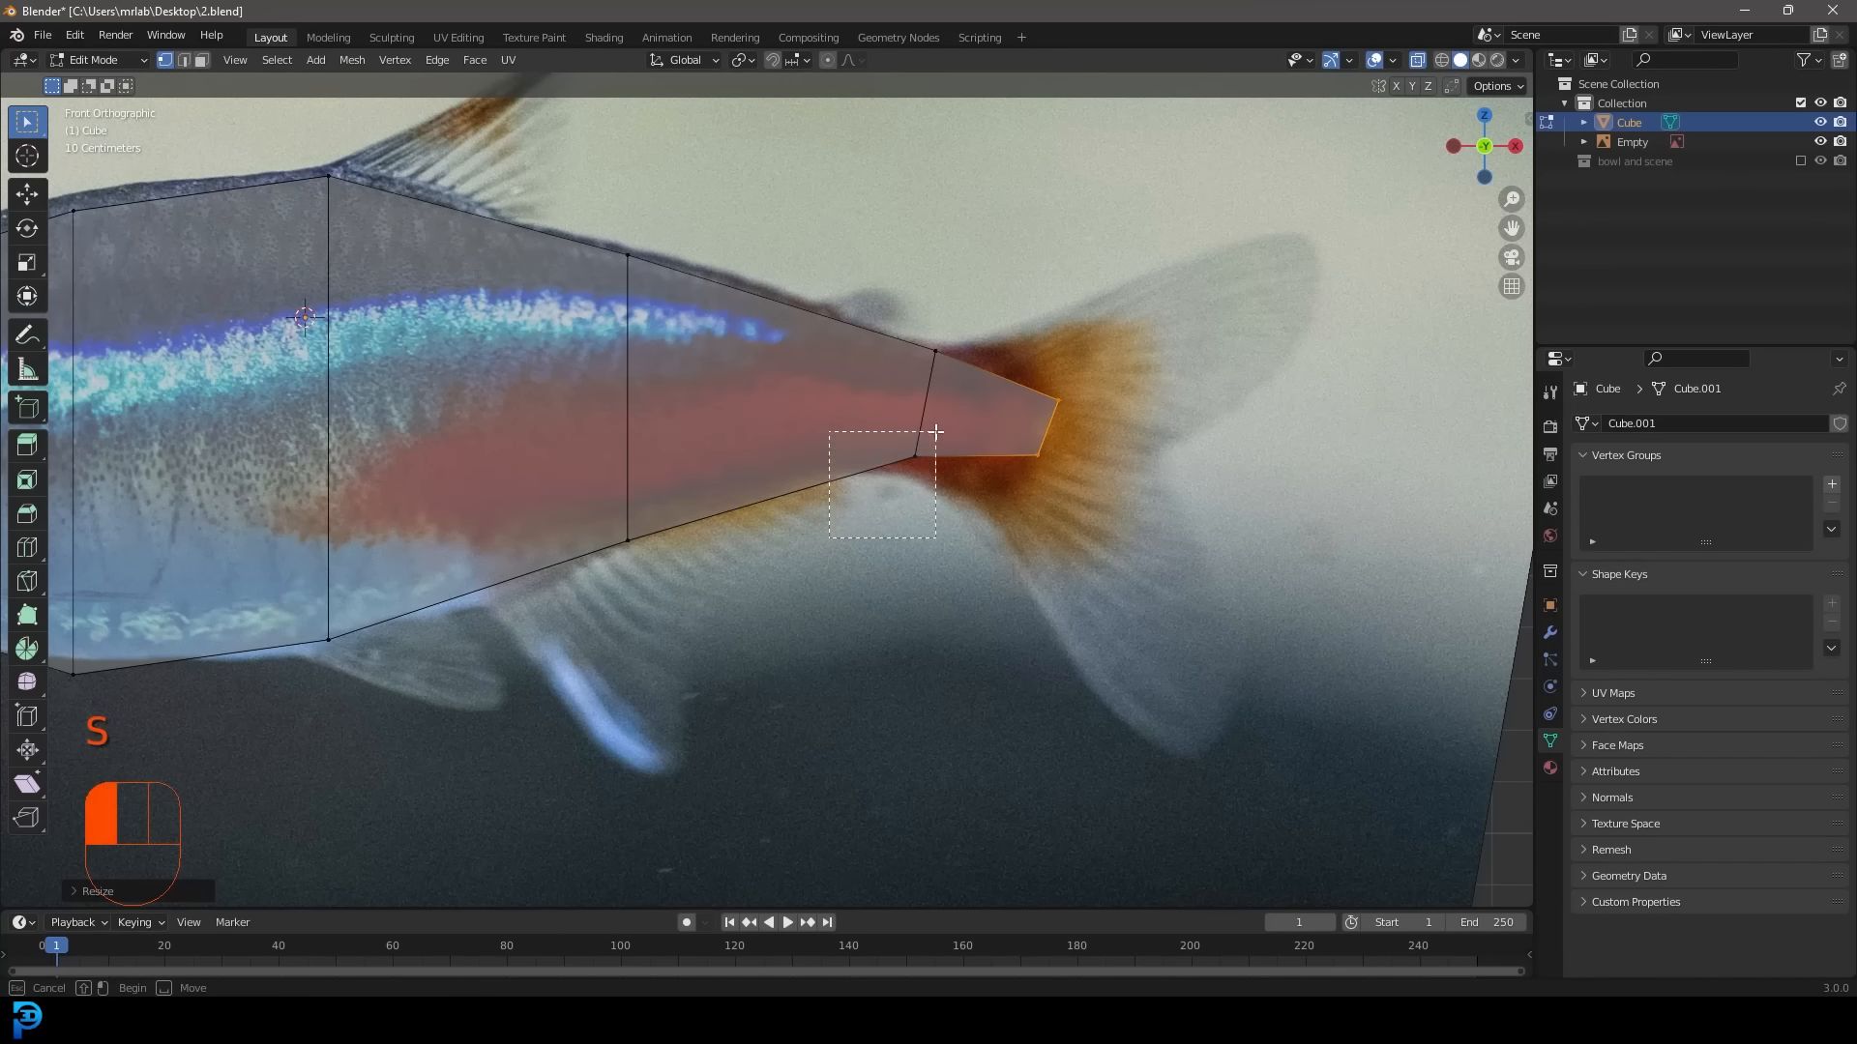
pyautogui.scroll(4, 915, 459)
pyautogui.press('g')
pyautogui.click(894, 484)
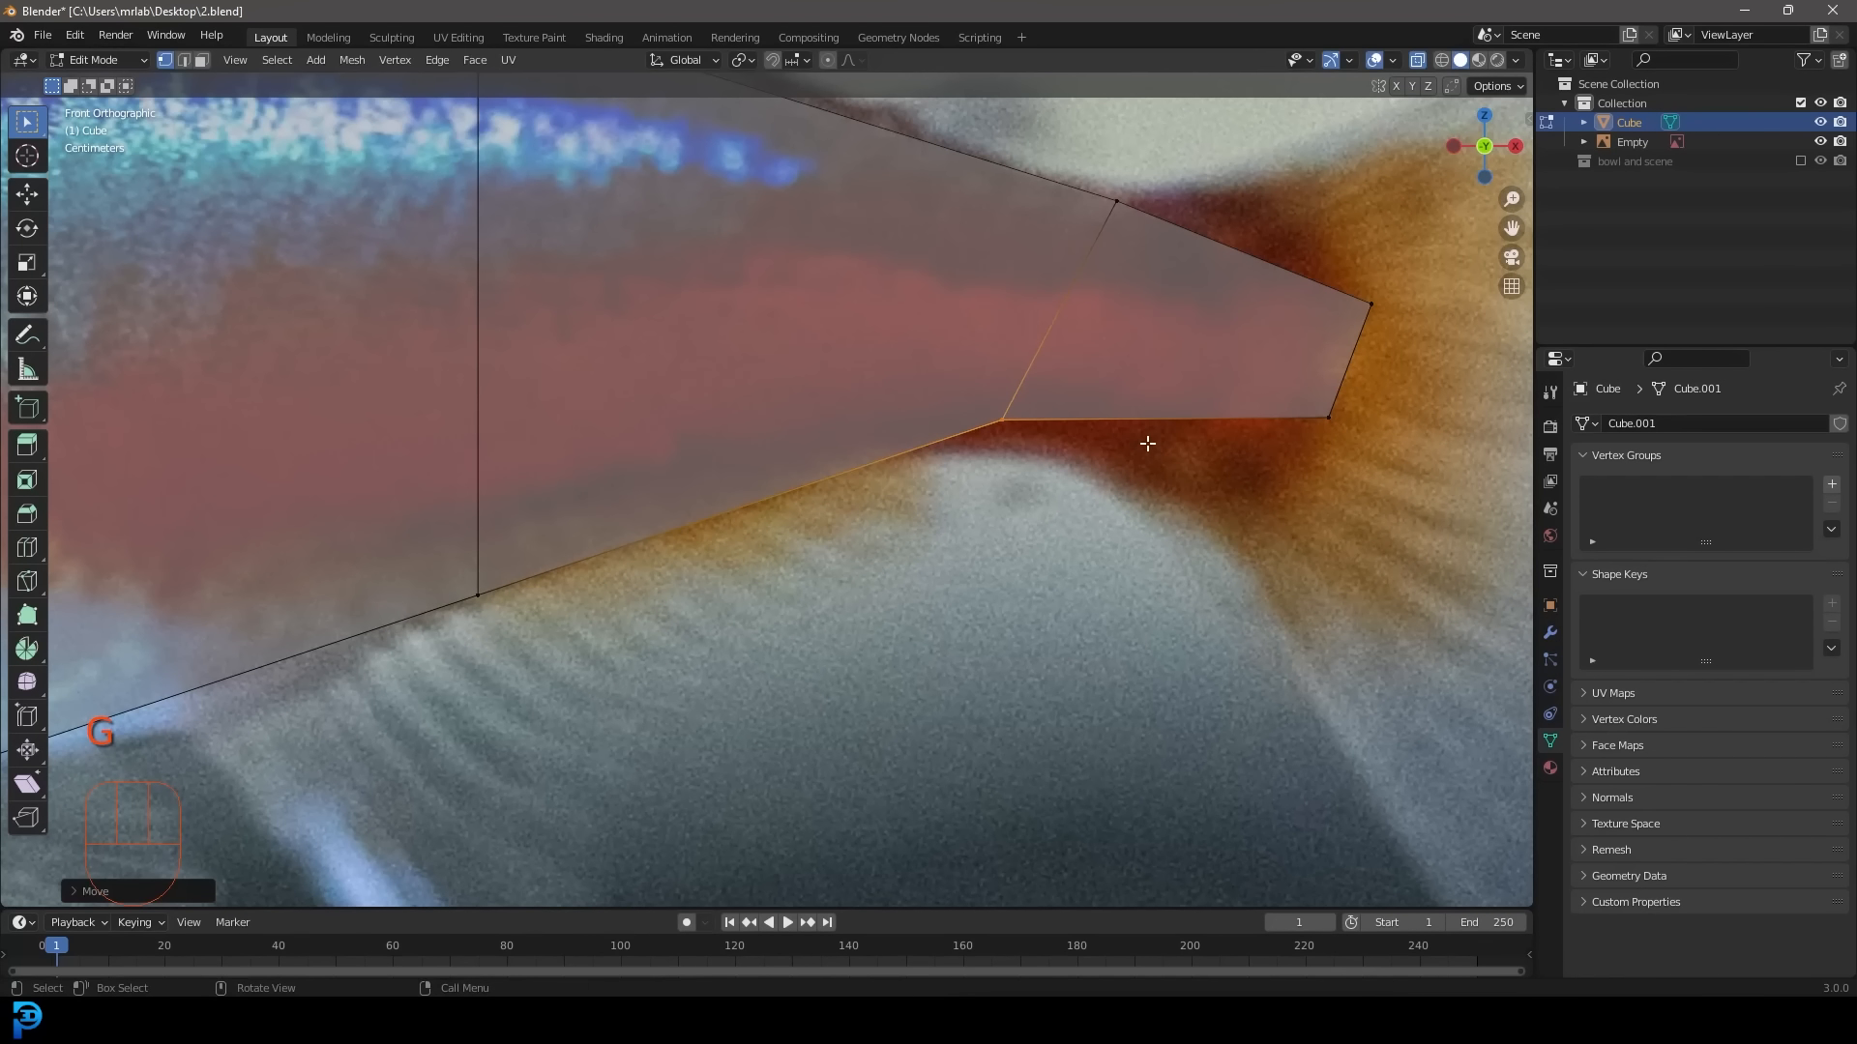
pyautogui.moveTo(1305, 439); pyautogui.dragTo(1291, 393)
pyautogui.press('g')
pyautogui.click(1282, 525)
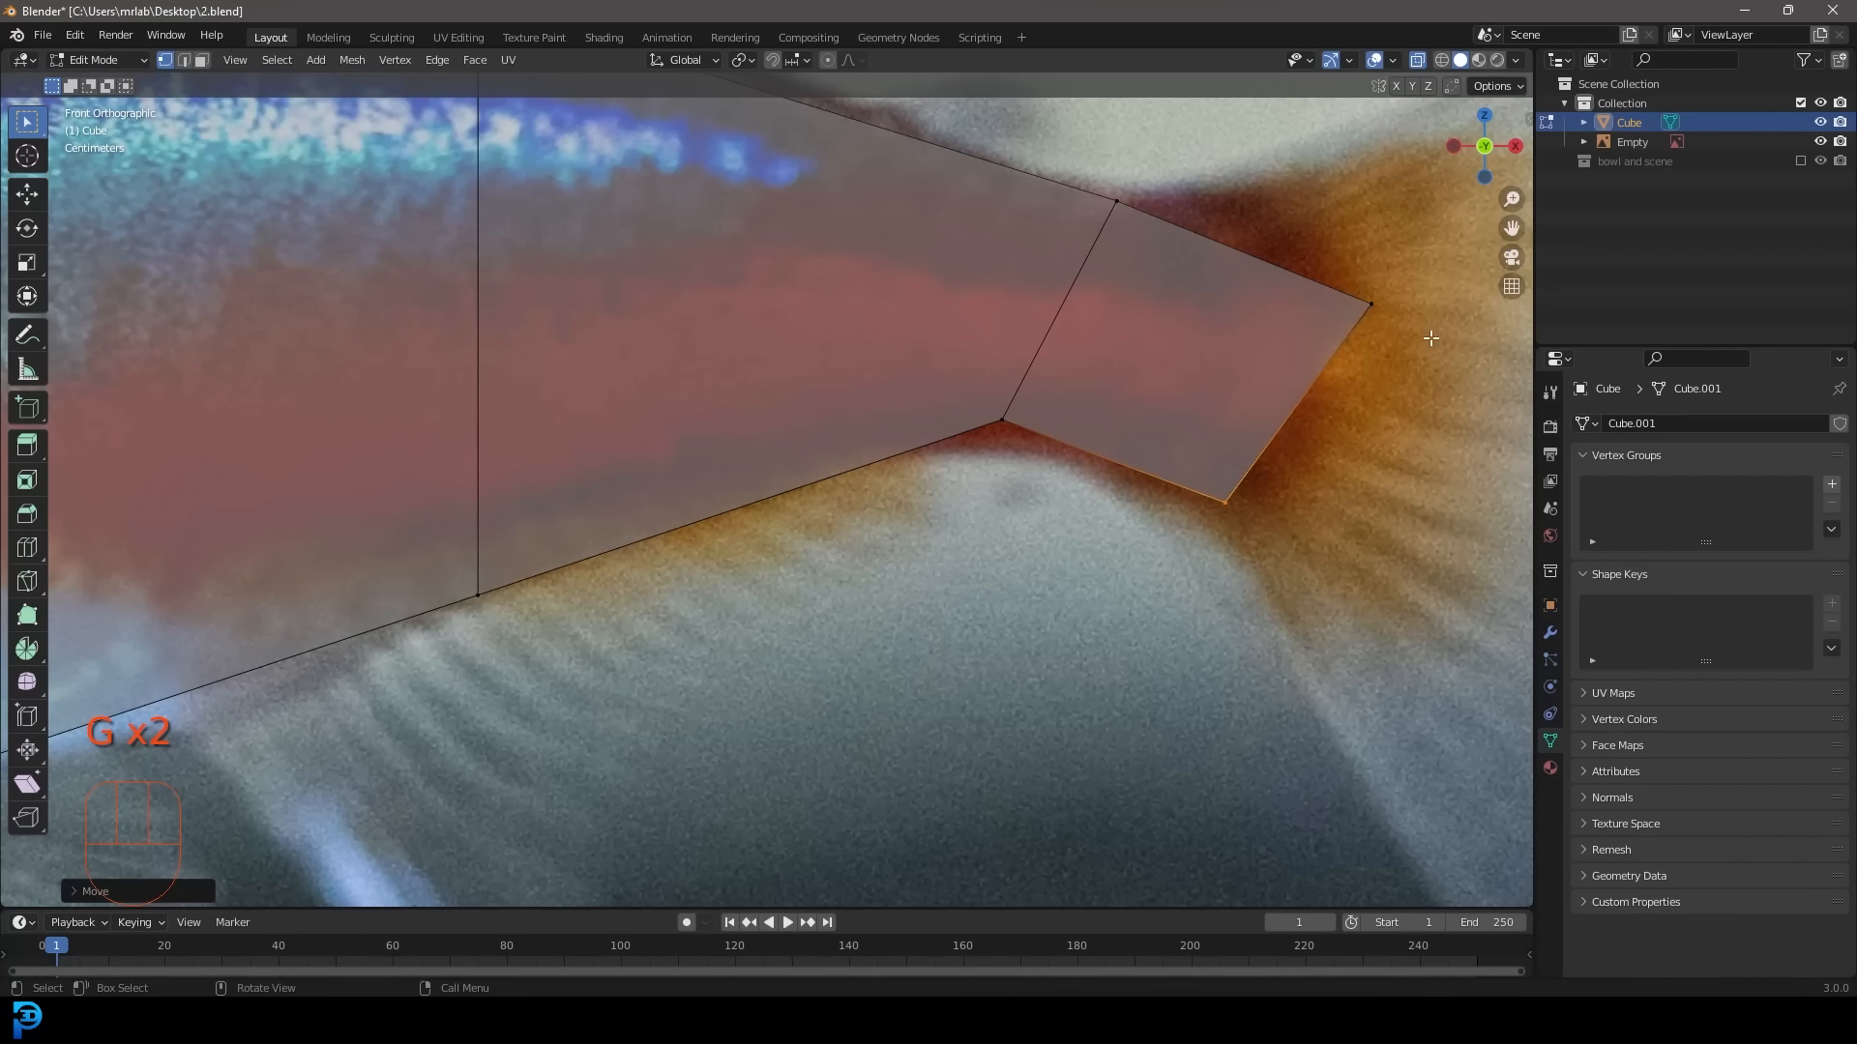
pyautogui.moveTo(1344, 253); pyautogui.dragTo(1344, 253)
pyautogui.press('g')
pyautogui.click(1342, 247)
pyautogui.scroll(-10, 1343, 247)
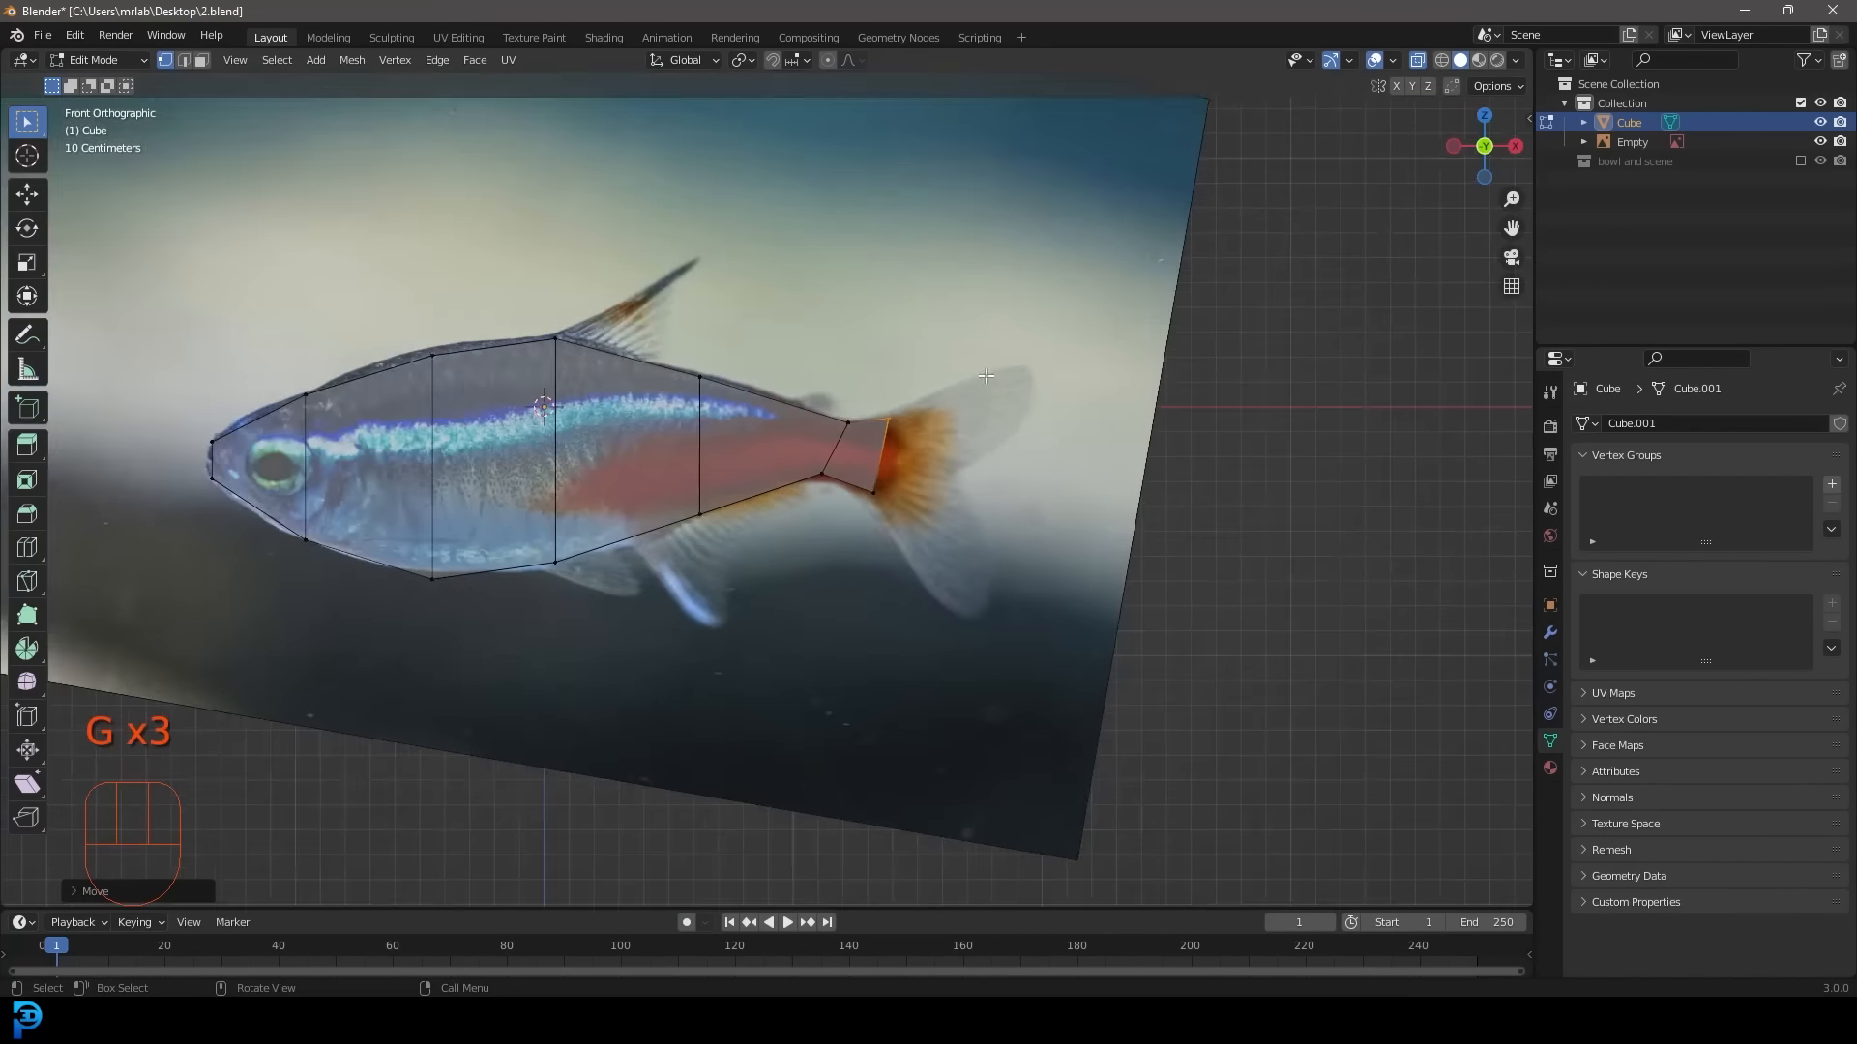
# Scale the whole fish mesh along Y to about 0.33 to make the body narrow.
pyautogui.keyDown('shift'); pyautogui.moveTo(778, 437); pyautogui.dragTo(893, 463, button='middle'); pyautogui.keyUp('shift')
pyautogui.scroll(4, 986, 438)
pyautogui.scroll(-4, 990, 485)
pyautogui.press('KP_3')
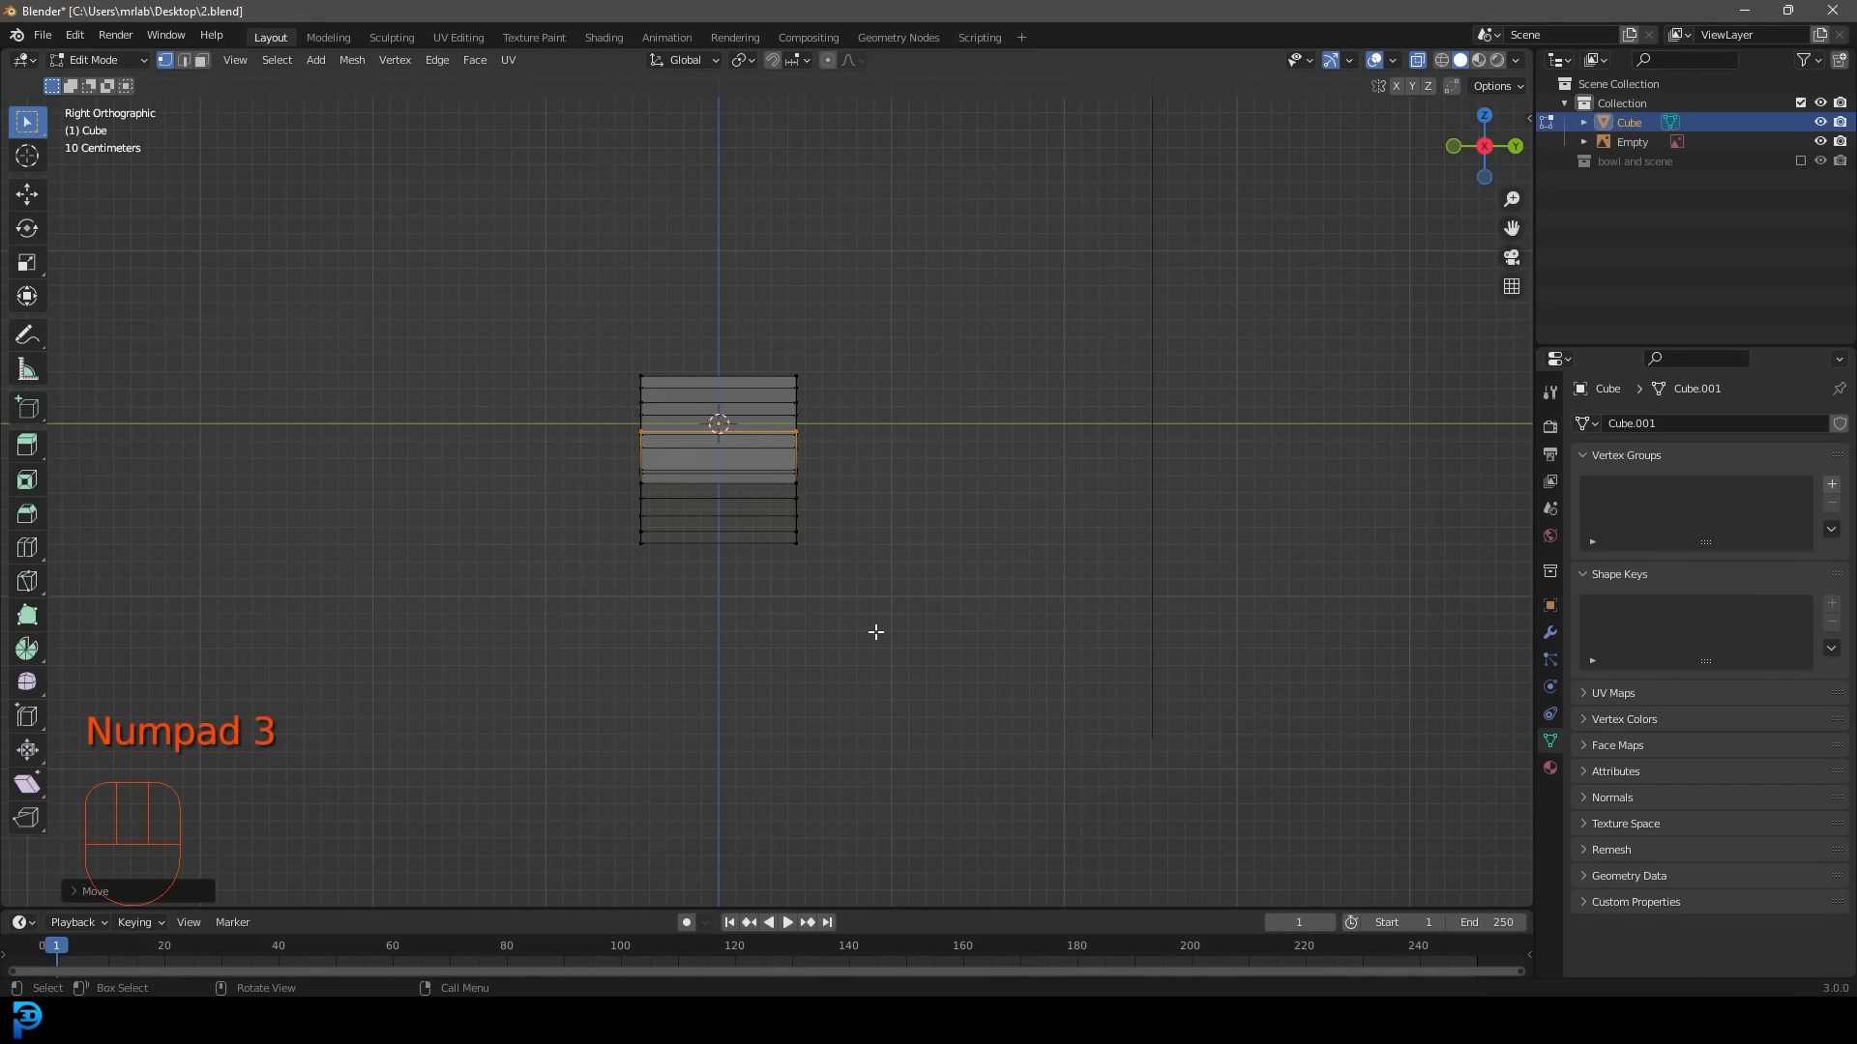
pyautogui.moveTo(885, 667); pyautogui.dragTo(633, 370)
pyautogui.scroll(3, 1048, 551)
pyautogui.press('s')
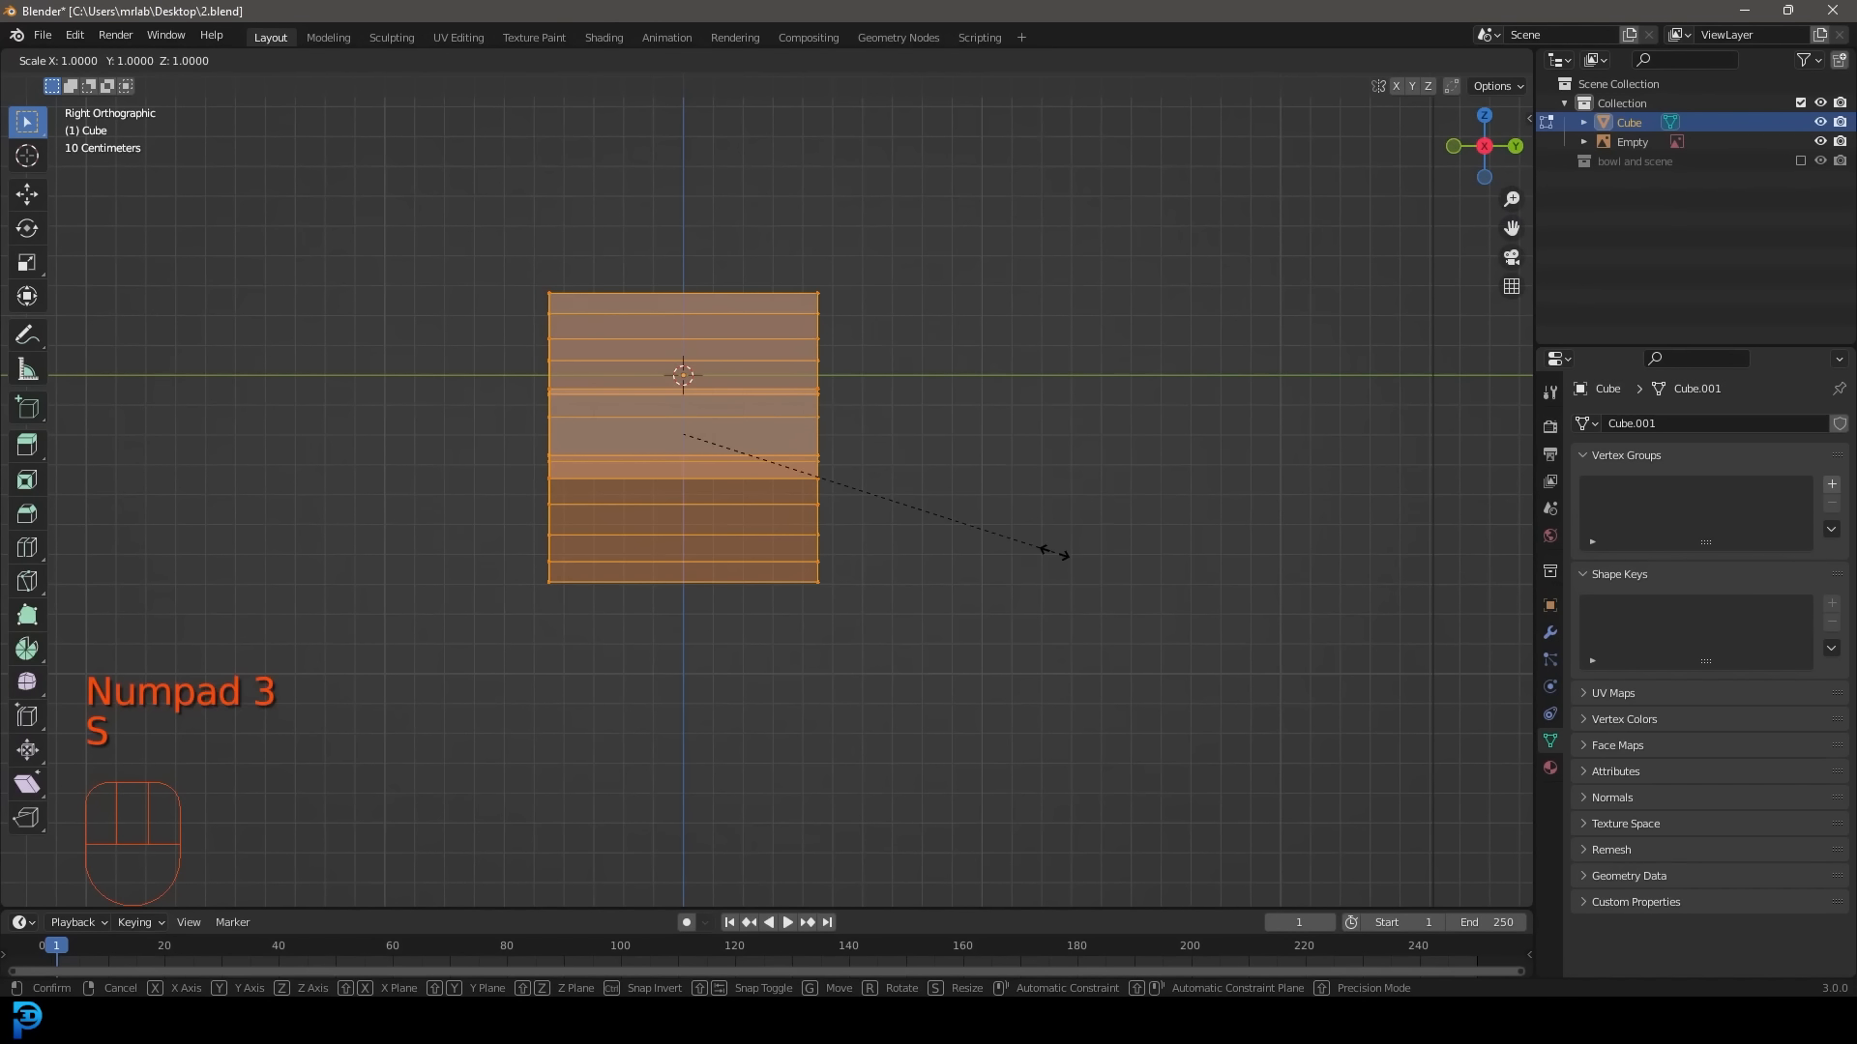
pyautogui.press('y')
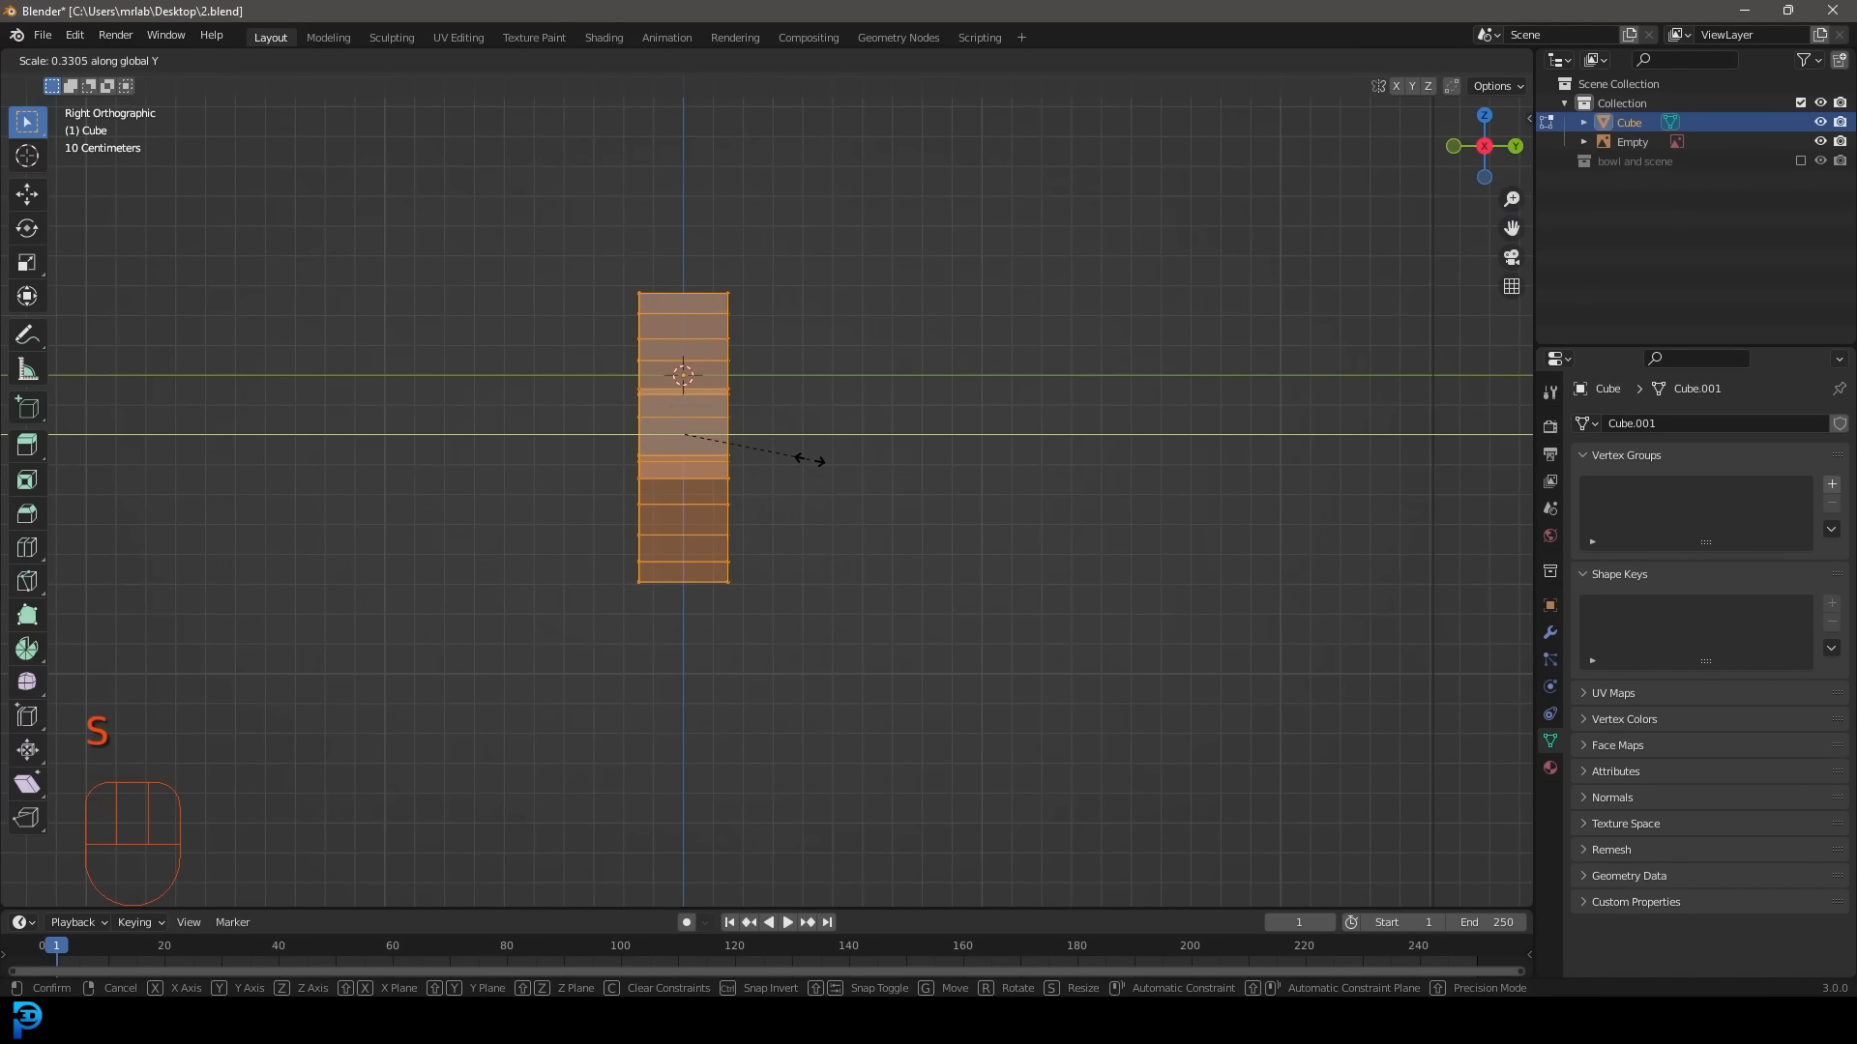
pyautogui.click(812, 461)
# Add one centred lengthwise loop cut along the back and belly of the fish body.
pyautogui.moveTo(820, 464); pyautogui.dragTo(726, 410, button='middle')
pyautogui.press('z')
pyautogui.moveTo(874, 411); pyautogui.dragTo(741, 423, button='middle')
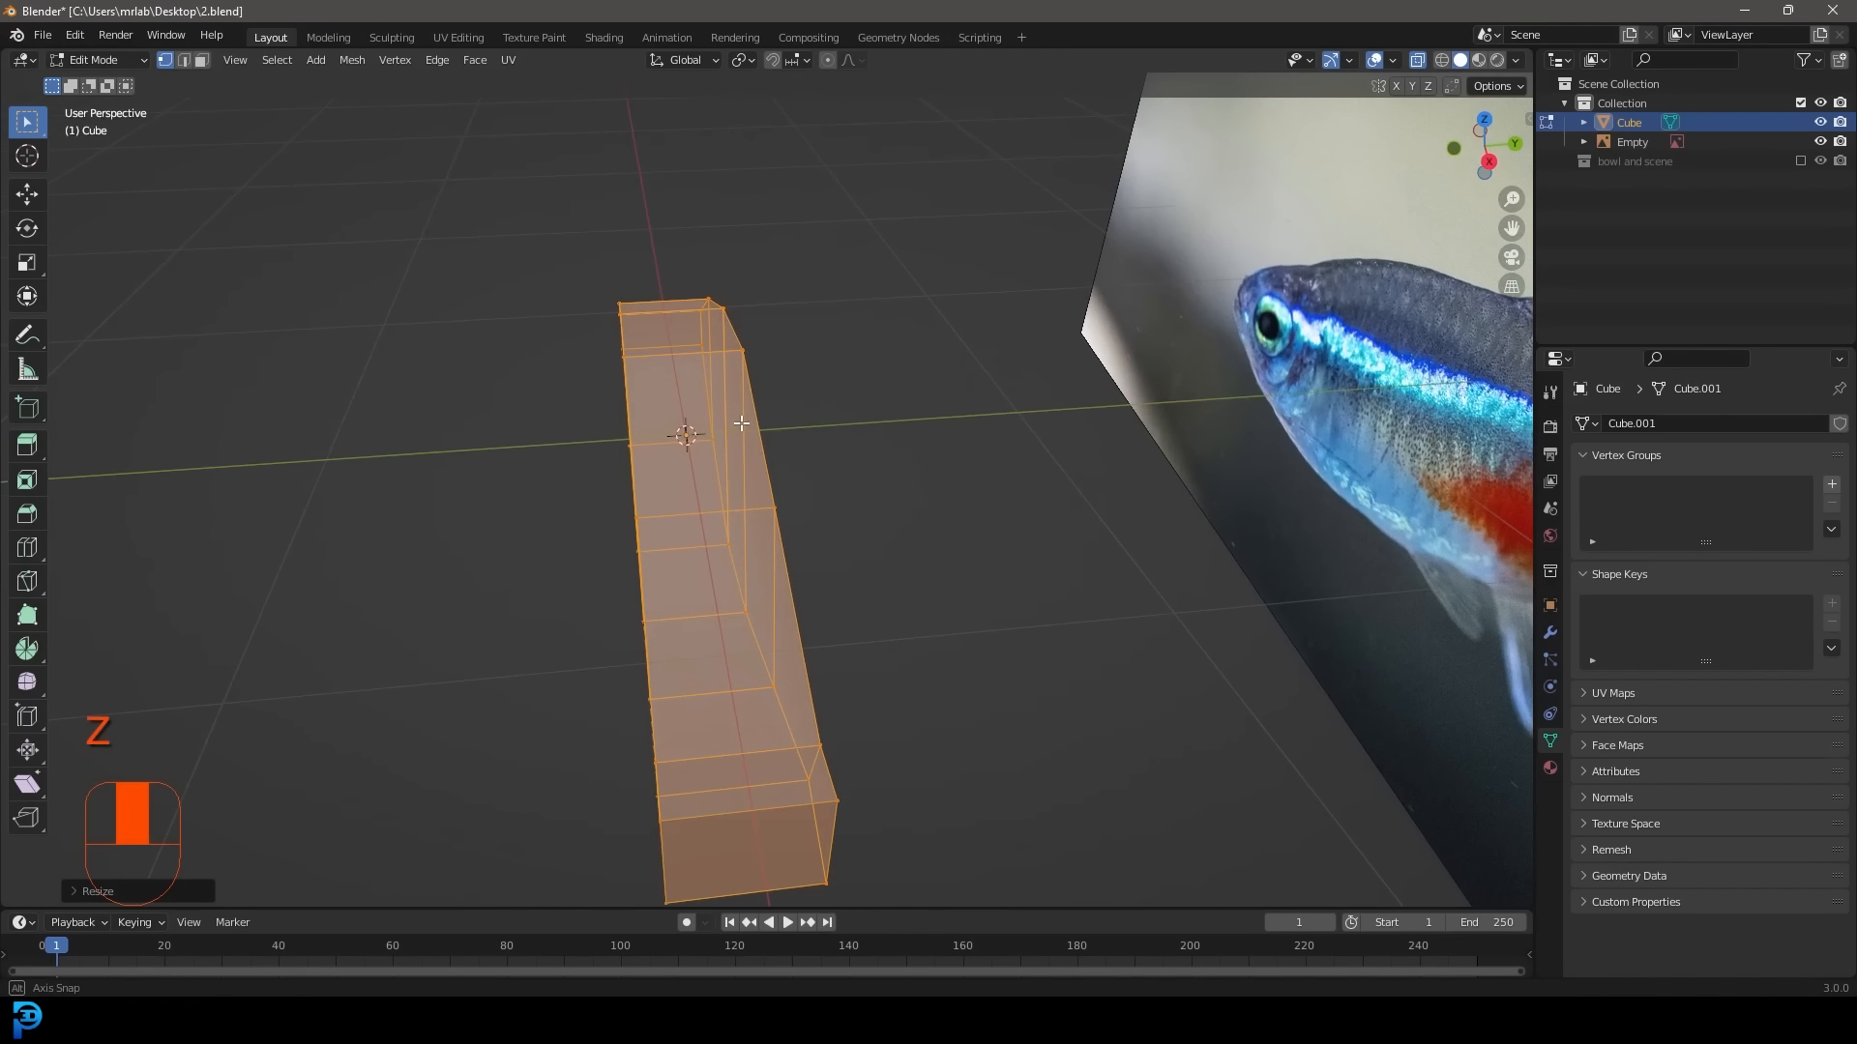
pyautogui.hotkey('ctrl', 'r')
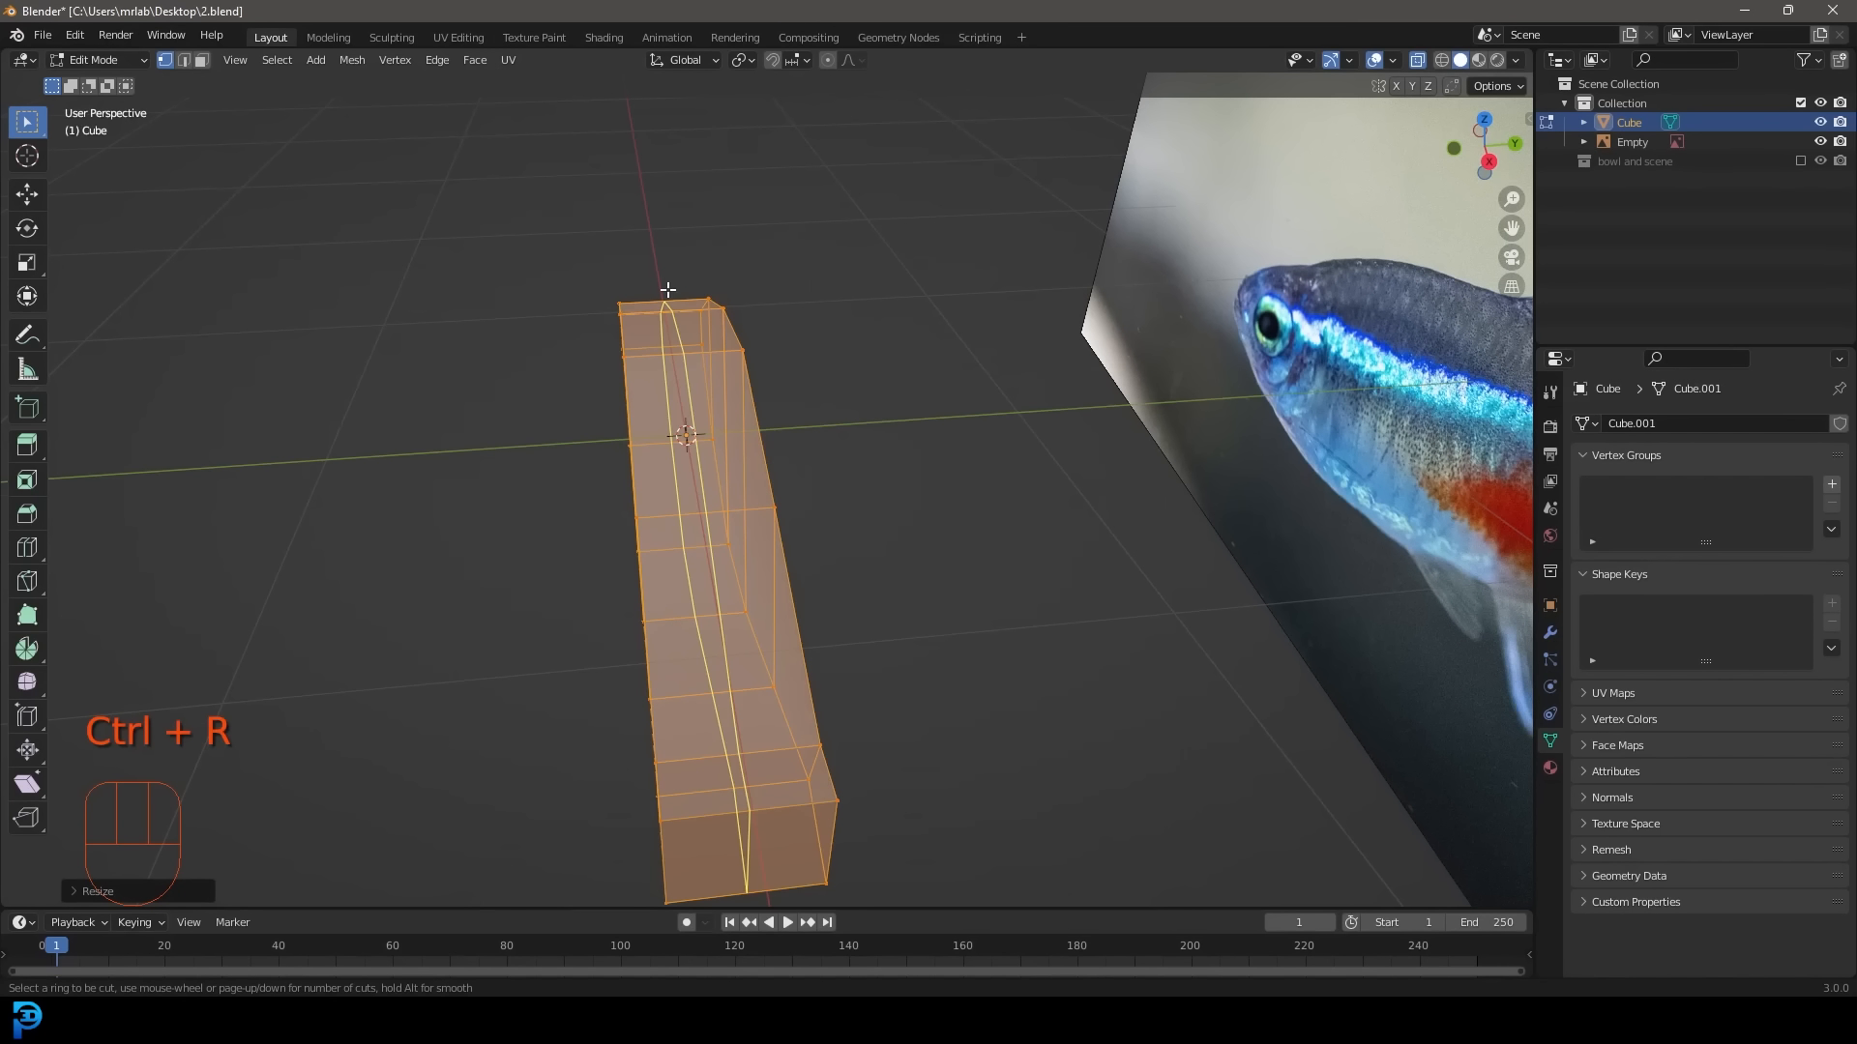
pyautogui.click(667, 289)
# Add two evenly spaced lengthwise loop cuts around the flanks of the body, from head to tail base.
pyautogui.moveTo(667, 289); pyautogui.dragTo(965, 415, button='middle')
pyautogui.scroll(2, 834, 432)
pyautogui.hotkey('ctrl', 'r')
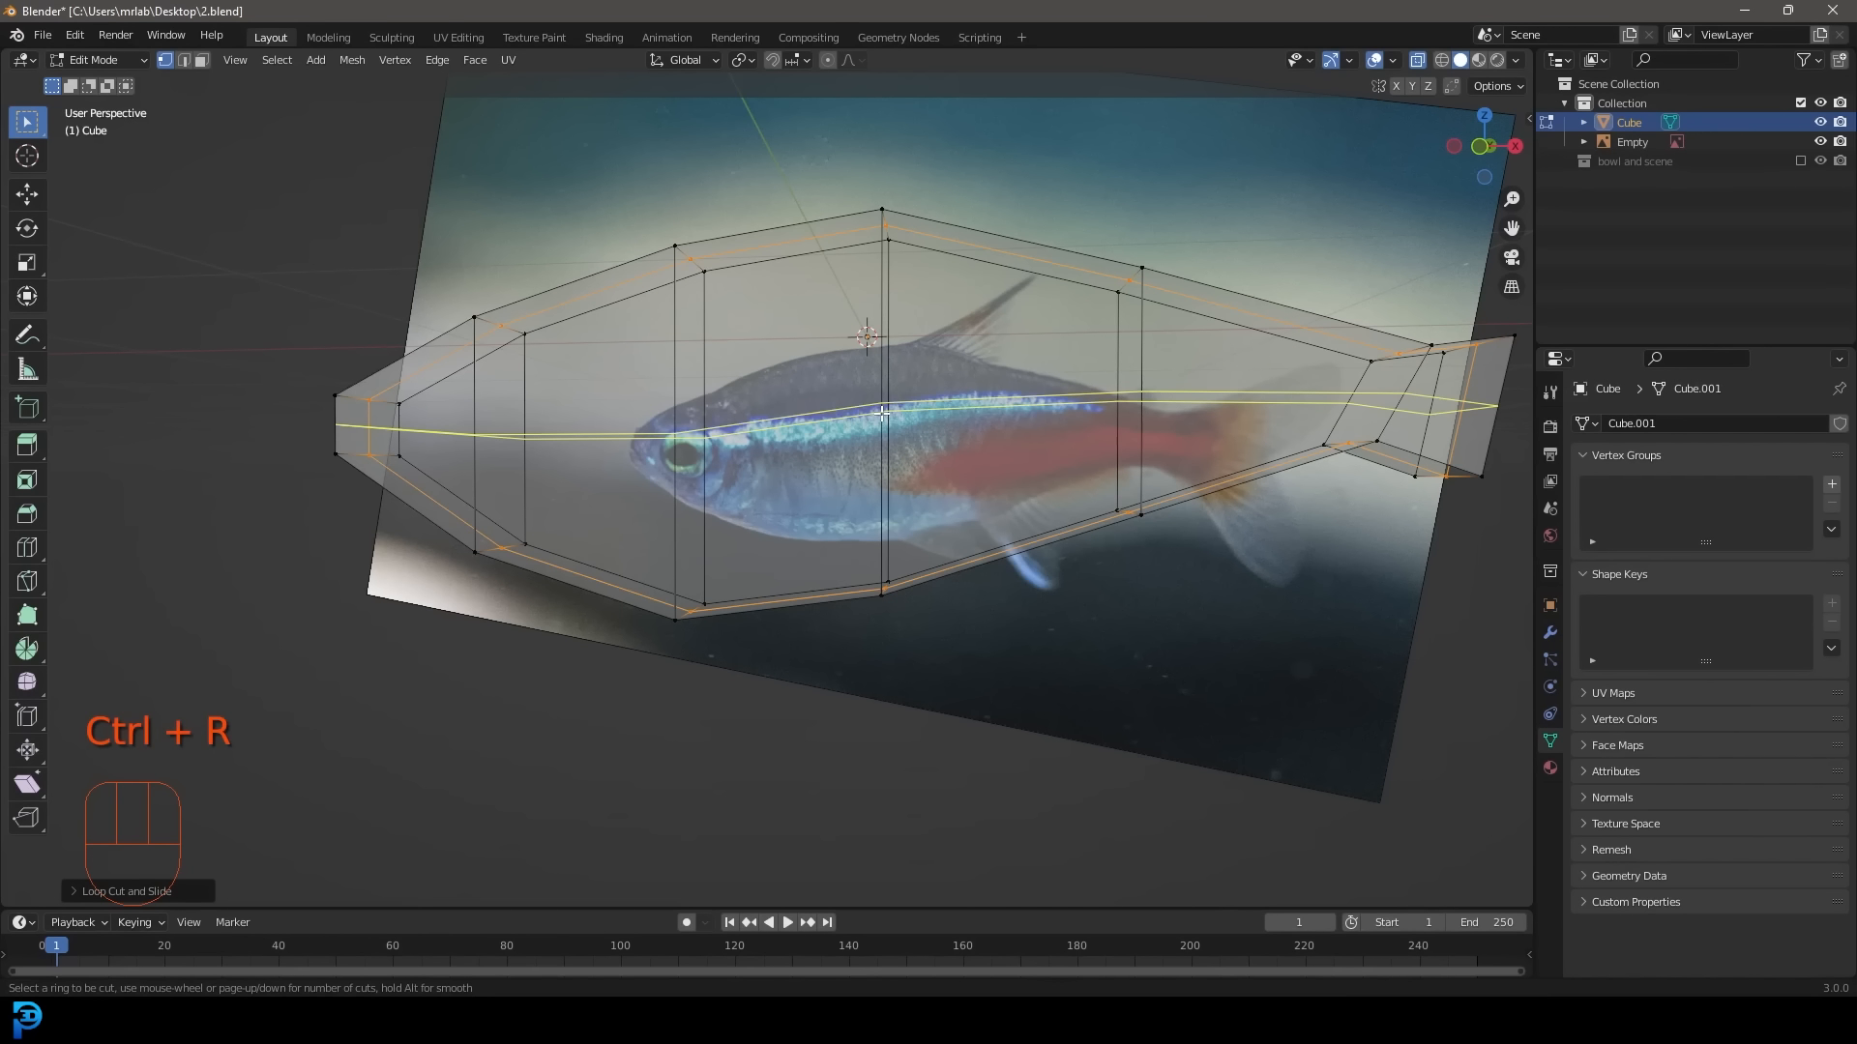
pyautogui.scroll(1, 882, 413)
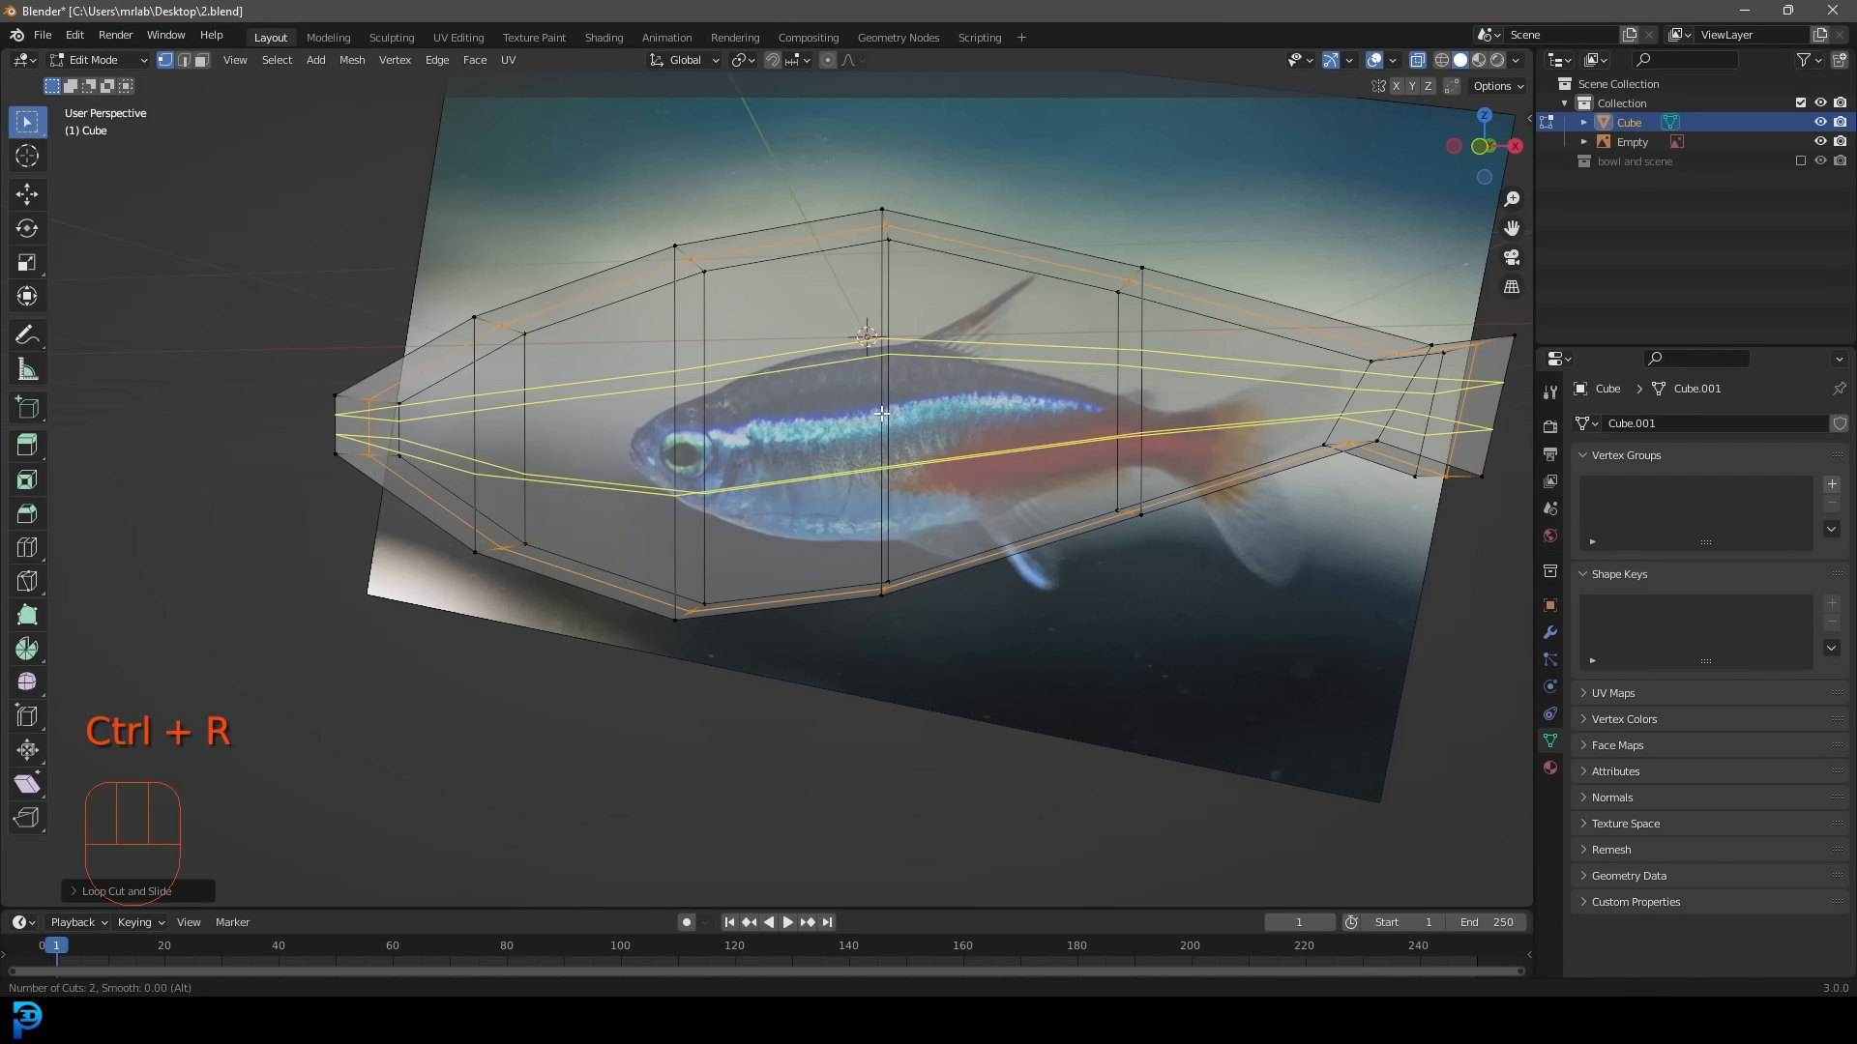
pyautogui.click(882, 413)
pyautogui.rightClick(882, 413)
pyautogui.press('KP_1')
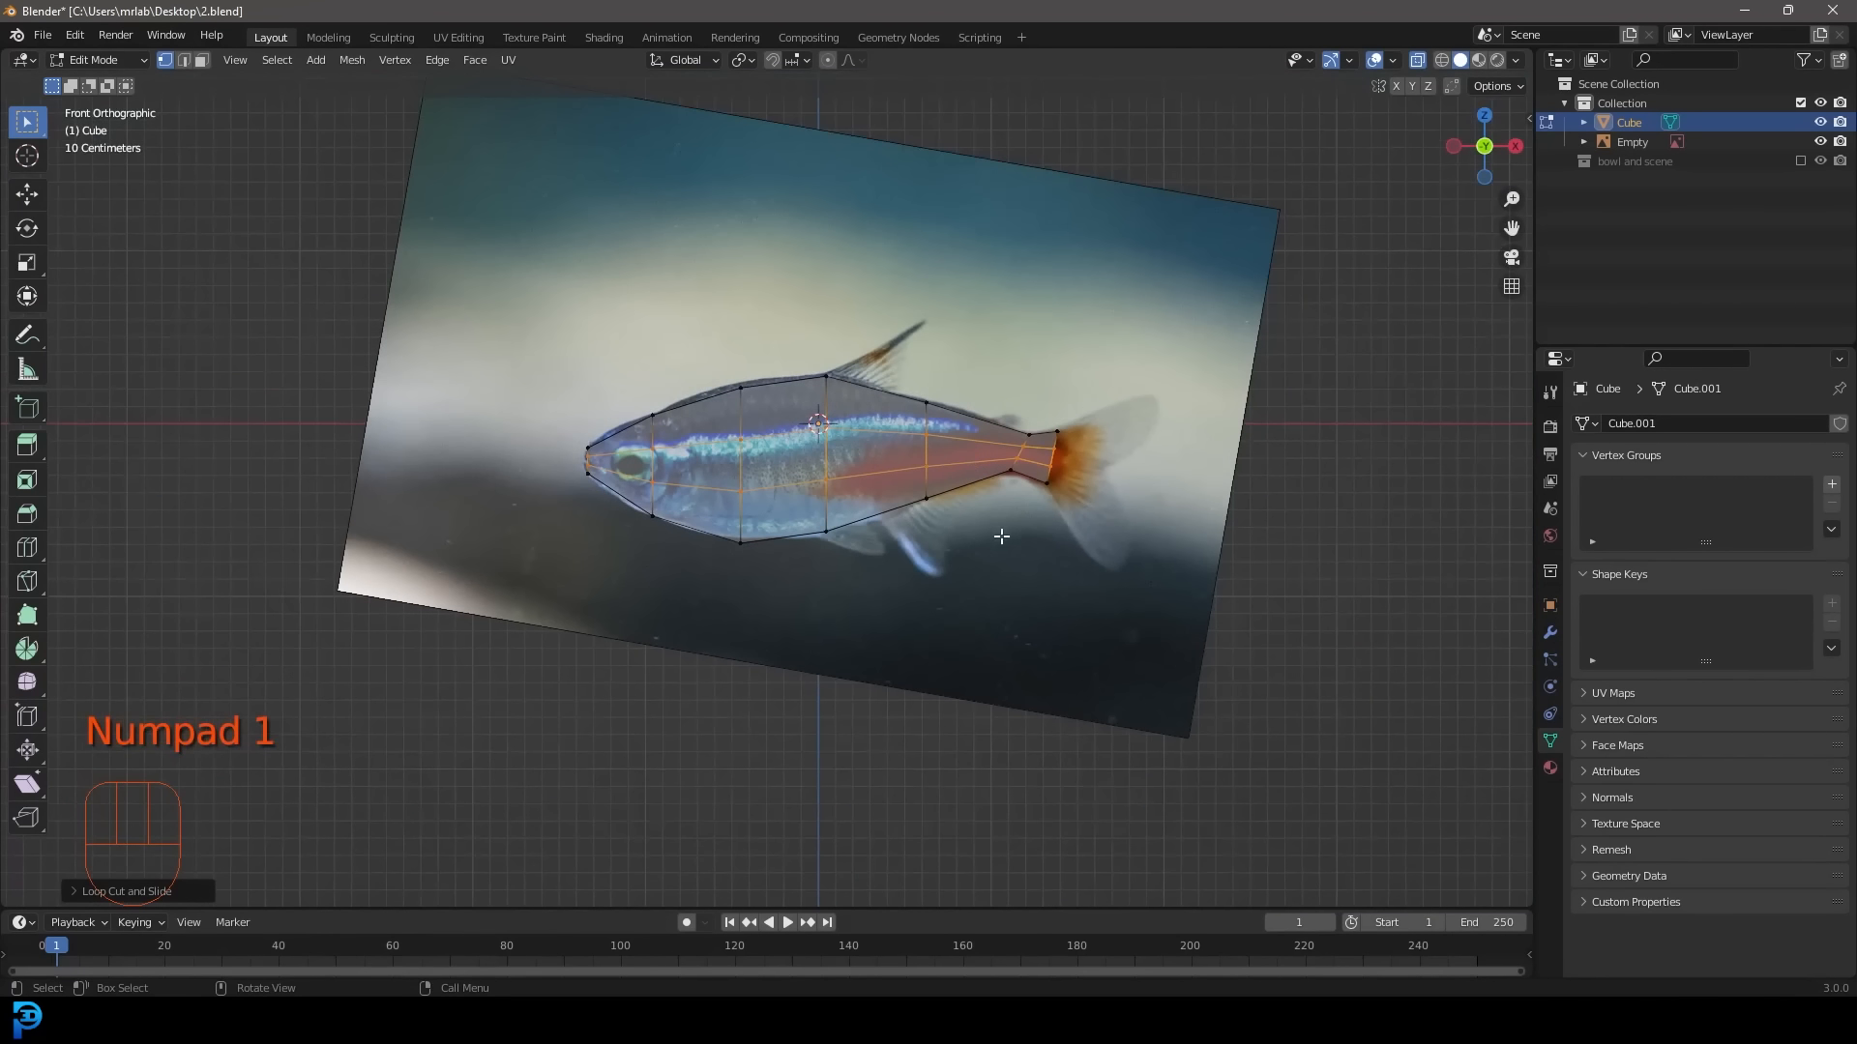
# Smooth all vertices of the fish body with the Smooth tool to round its shape.
pyautogui.press('a')
pyautogui.scroll(3, 1000, 531)
pyautogui.keyDown('shift'); pyautogui.moveTo(785, 463); pyautogui.dragTo(806, 478, button='middle'); pyautogui.keyUp('shift')
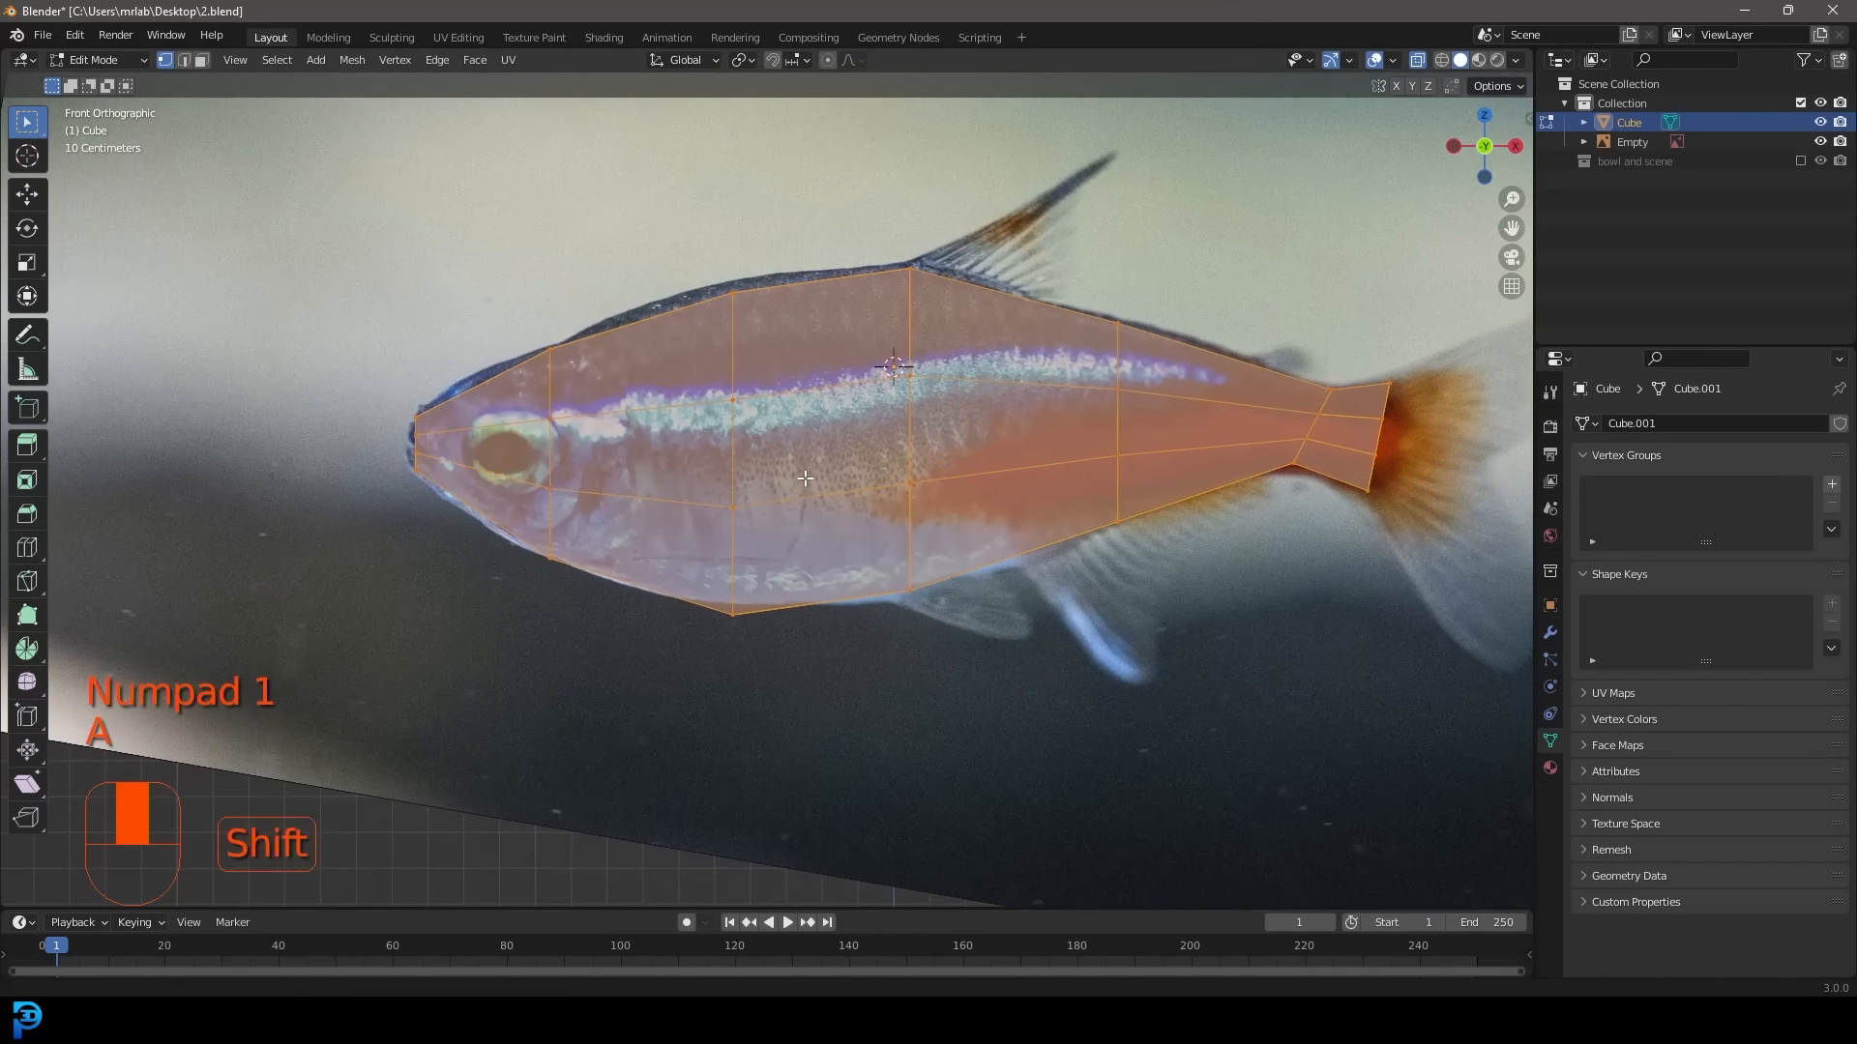
pyautogui.click(28, 688)
pyautogui.moveTo(818, 490); pyautogui.dragTo(1148, 660)
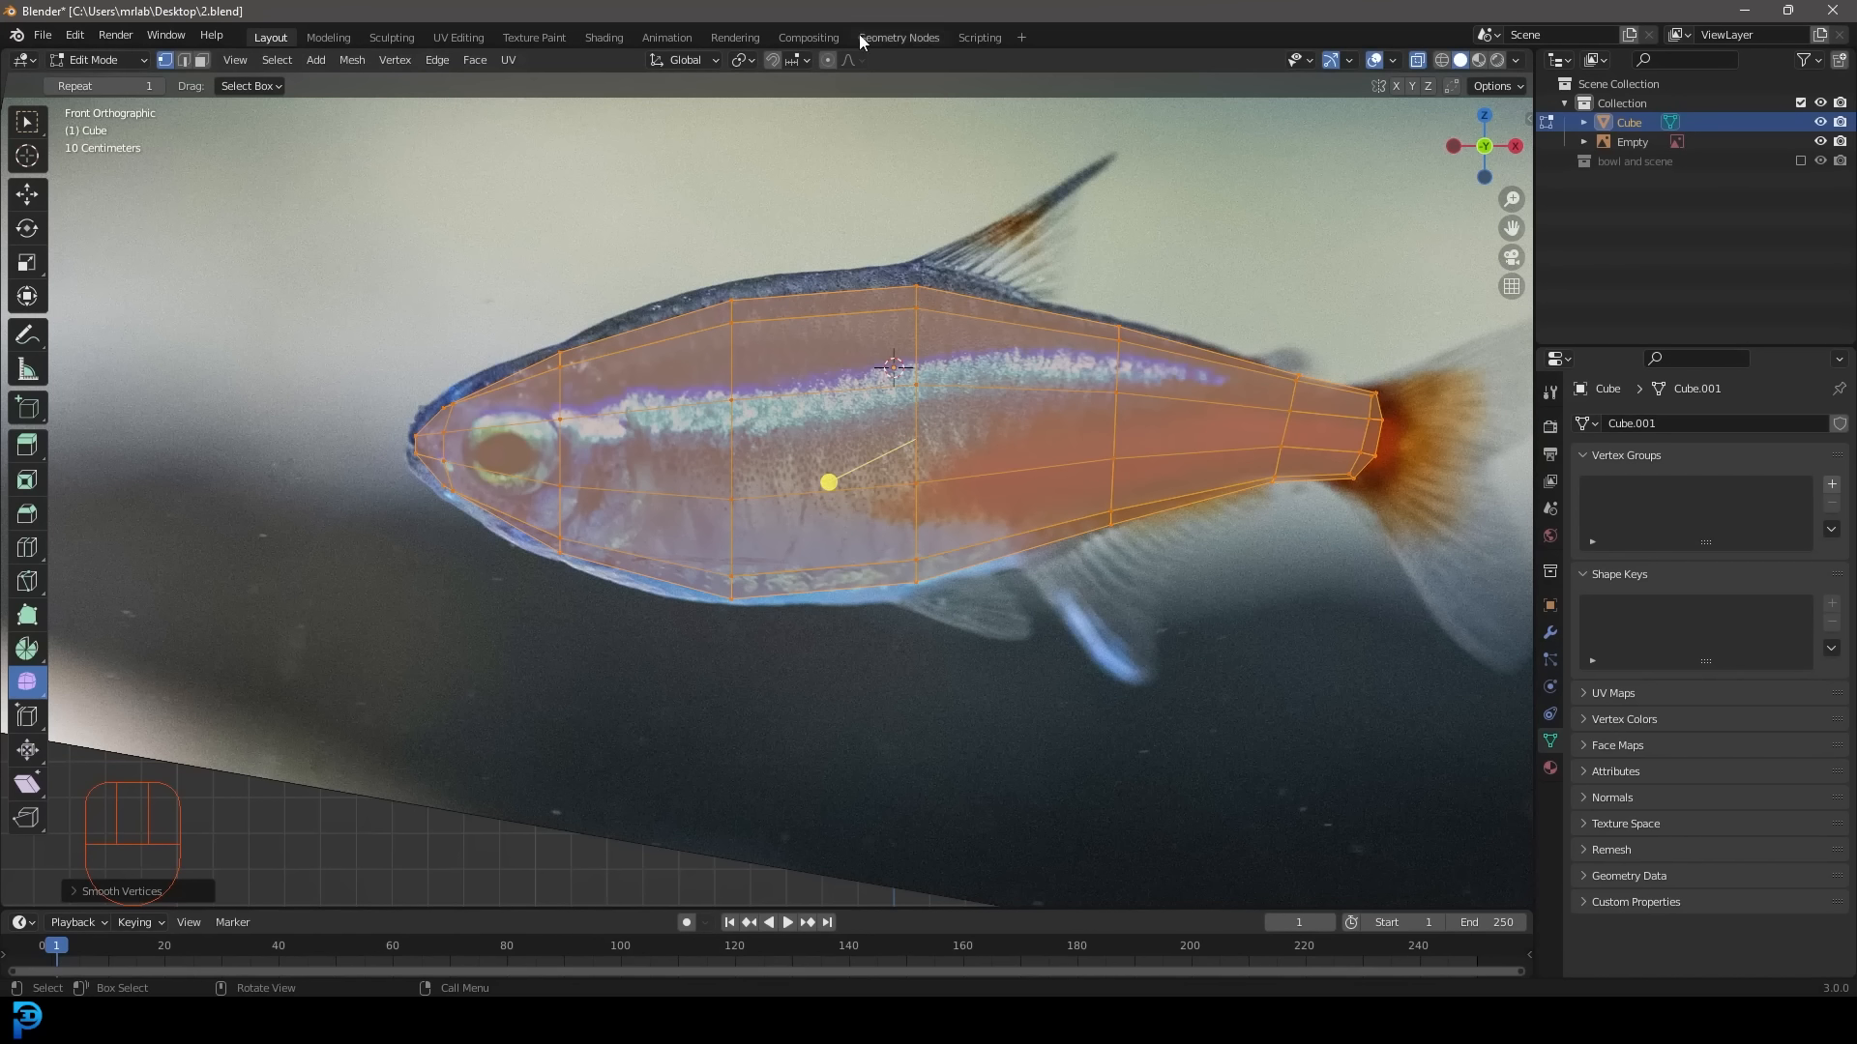
# Enable proportional editing and move the upper vertices at the back, dorsal fin root and tail base onto the photo outline.
pyautogui.click(835, 60)
pyautogui.keyDown('shift'); pyautogui.moveTo(758, 273); pyautogui.dragTo(754, 337, button='middle'); pyautogui.keyUp('shift')
pyautogui.click(721, 352)
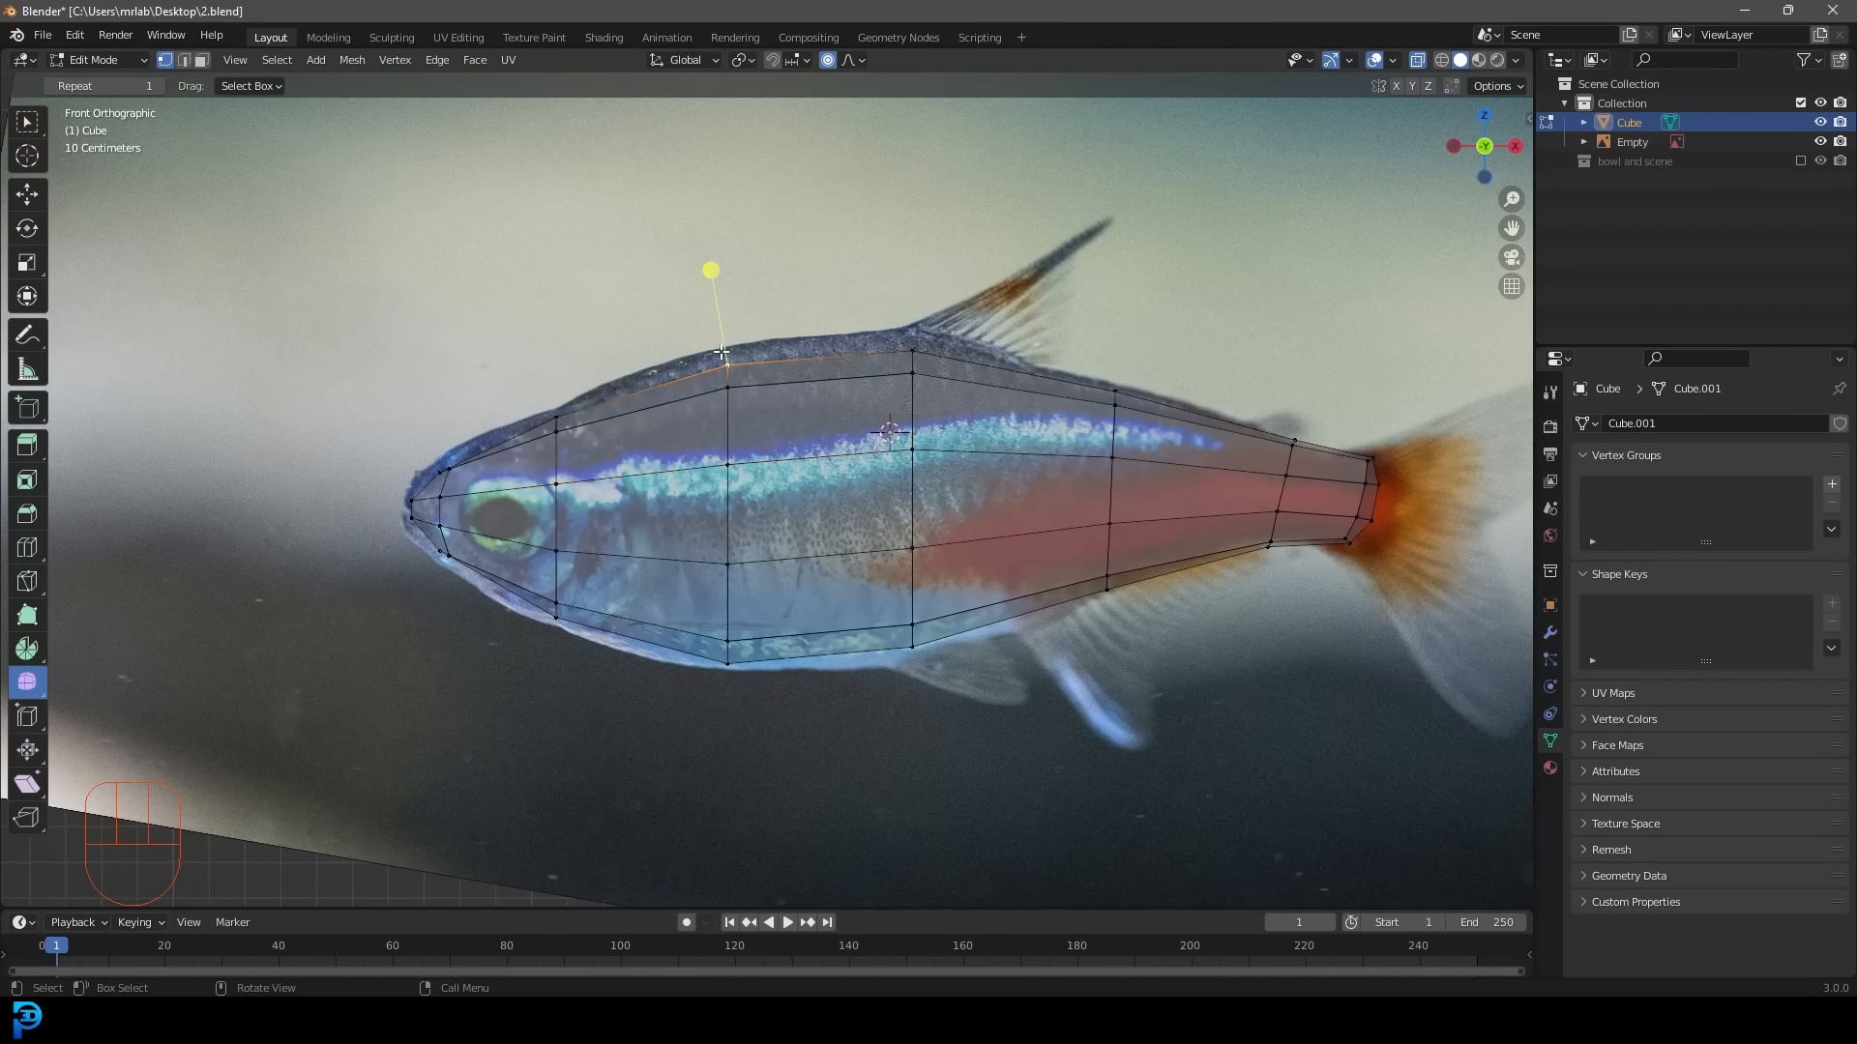
pyautogui.press('g')
pyautogui.scroll(-4, 764, 480)
pyautogui.click(764, 477)
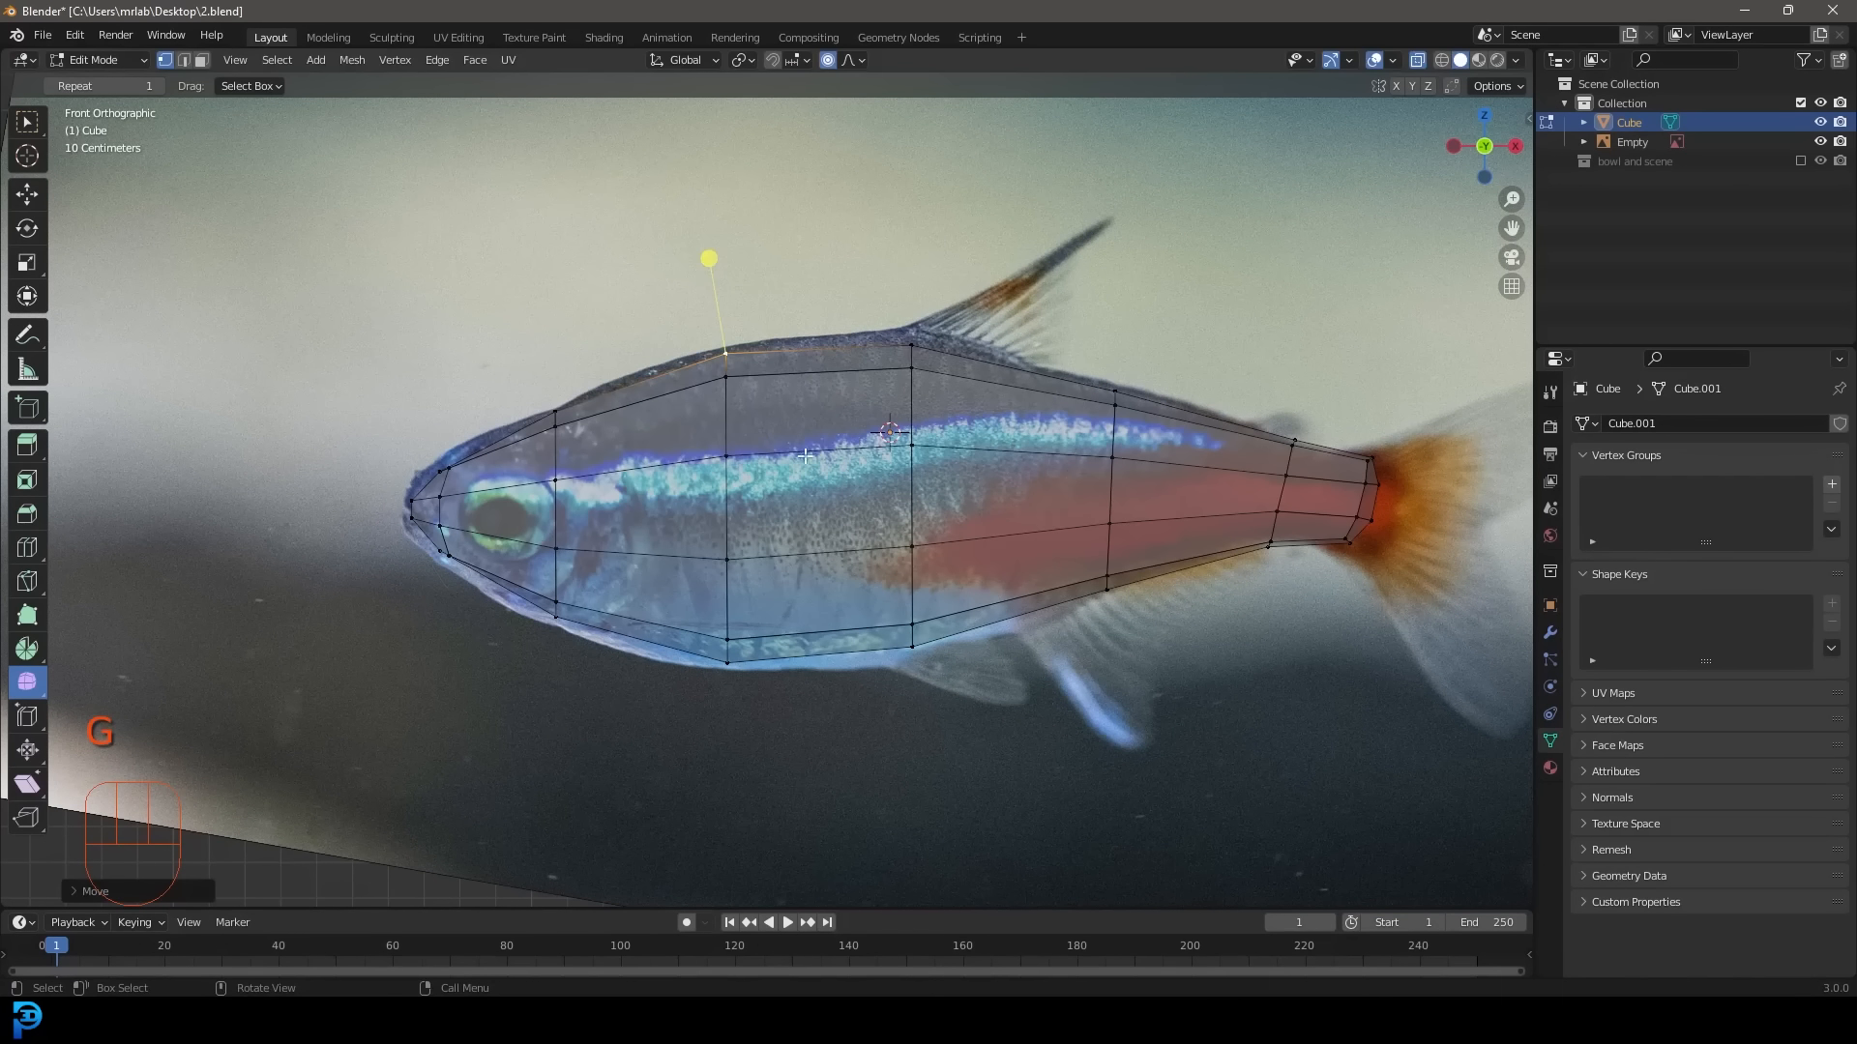
pyautogui.click(918, 347)
pyautogui.press('g')
pyautogui.click(918, 335)
pyautogui.scroll(-1, 919, 335)
pyautogui.click(1209, 449)
pyautogui.press('g')
pyautogui.scroll(4, 1210, 451)
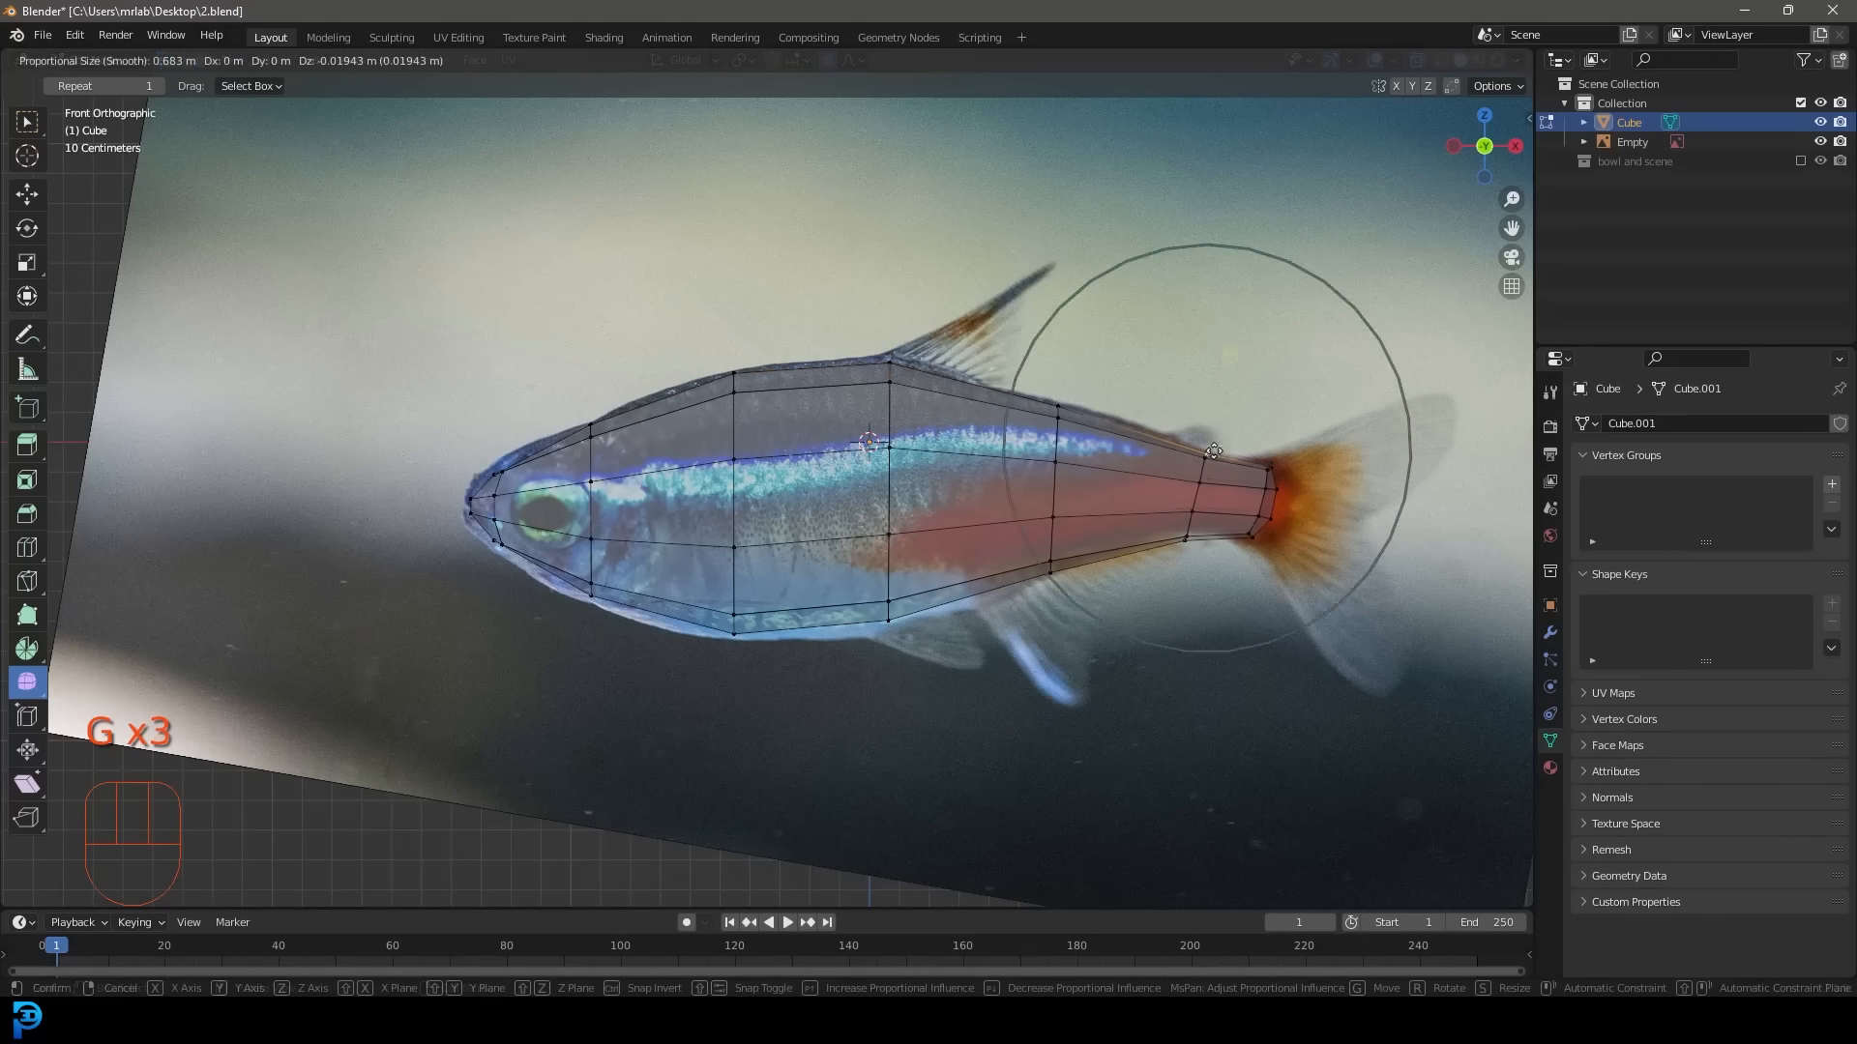
pyautogui.click(1210, 454)
# Move the belly, forehead and throat vertices proportionally so the lower body and head follow the photo outline.
pyautogui.click(744, 636)
pyautogui.press('g')
pyautogui.click(741, 632)
pyautogui.click(889, 622)
pyautogui.press('g')
pyautogui.click(876, 630)
pyautogui.click(494, 473)
pyautogui.press('g')
pyautogui.click(492, 471)
pyautogui.click(589, 596)
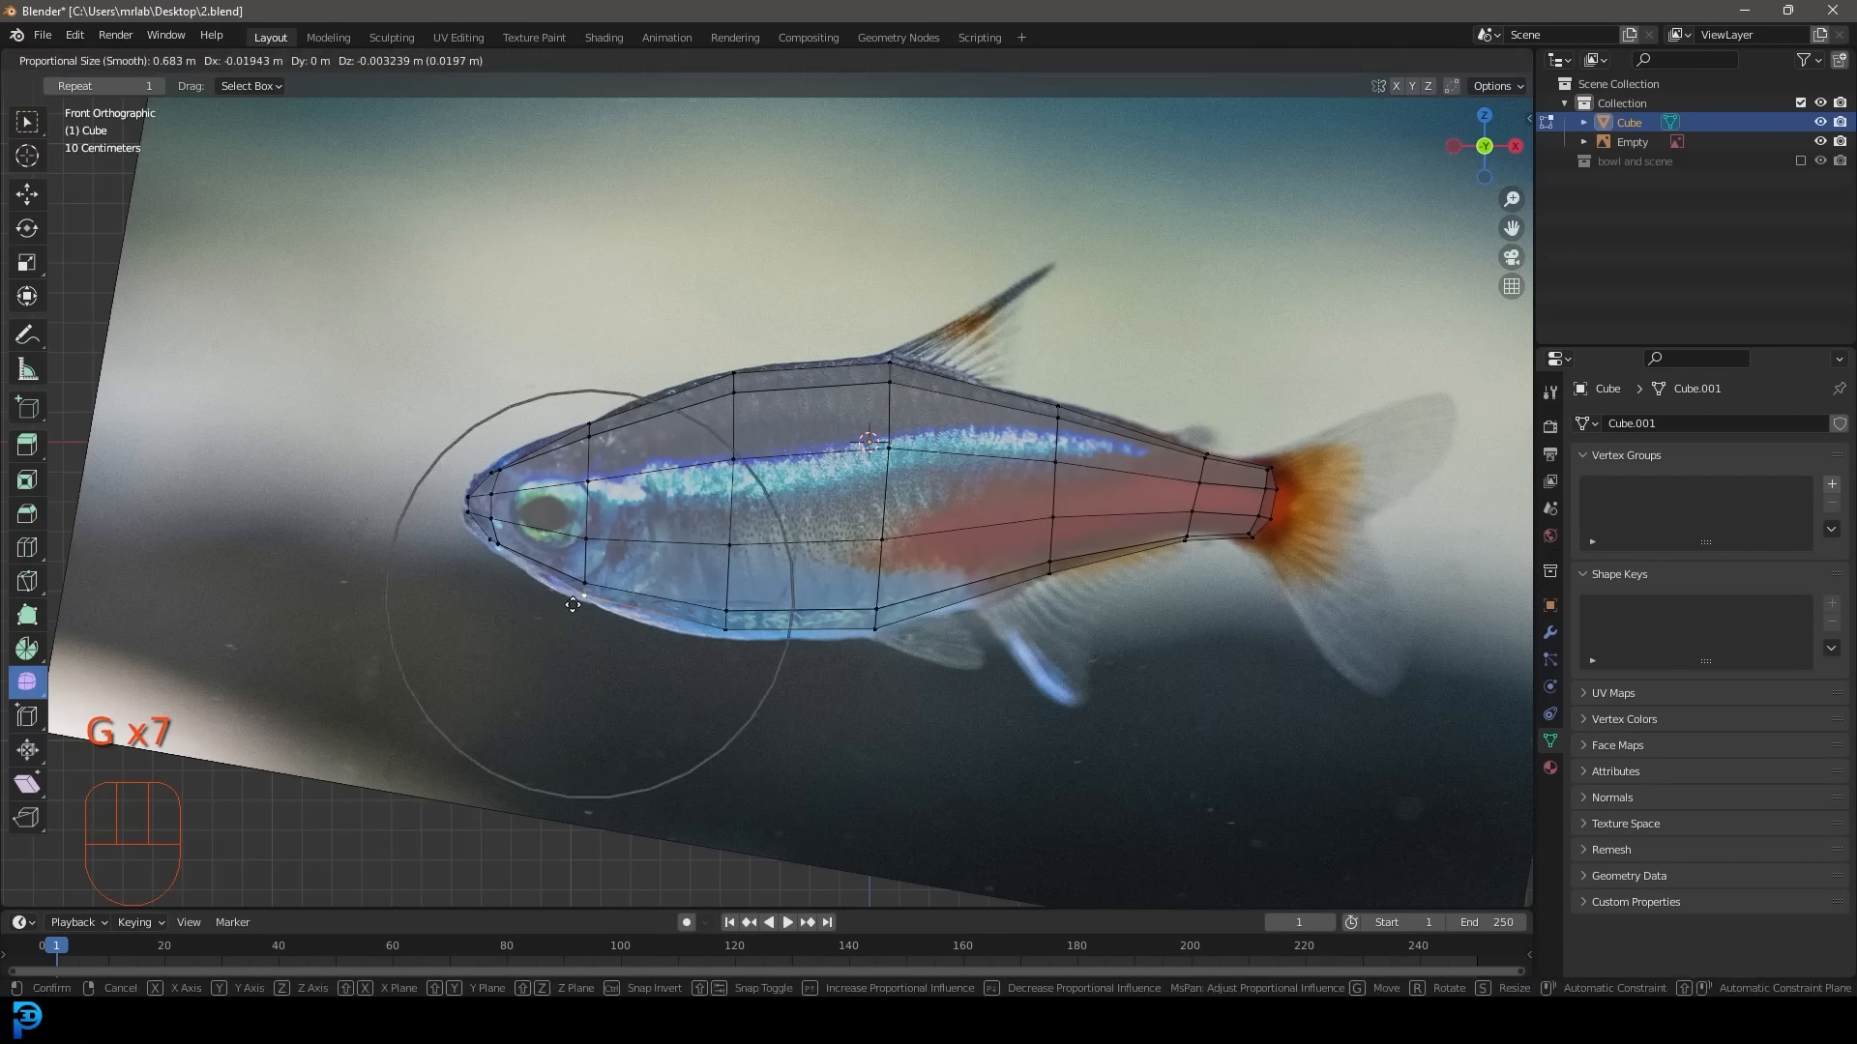
pyautogui.click(709, 636)
# Duplicate the middle edge at the rear end of the tail base and place the copy just behind it.
pyautogui.scroll(-3, 710, 636)
pyautogui.keyDown('shift'); pyautogui.moveTo(710, 637); pyautogui.dragTo(559, 641, button='middle'); pyautogui.keyUp('shift')
pyautogui.scroll(4, 559, 640)
pyautogui.hotkey('alt', 'a')
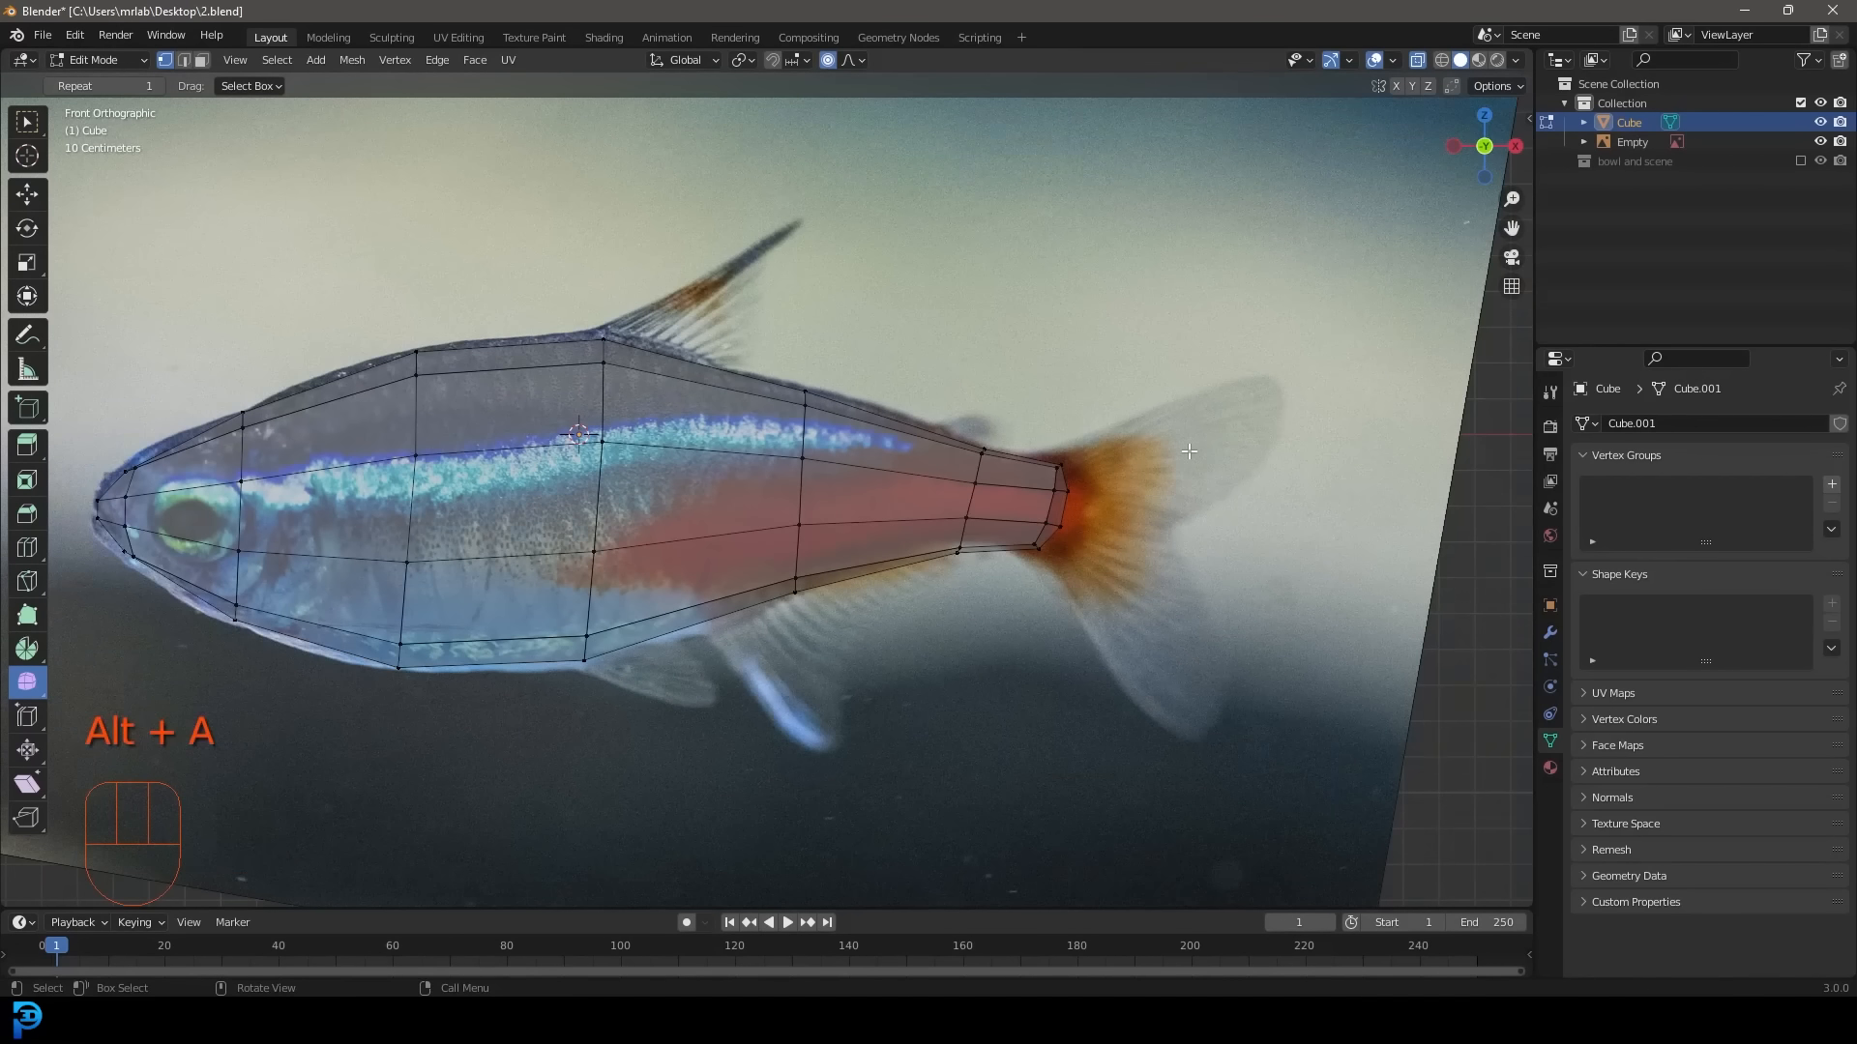
pyautogui.scroll(2, 1233, 416)
pyautogui.keyDown('shift'); pyautogui.moveTo(1233, 416); pyautogui.dragTo(1001, 387, button='middle'); pyautogui.keyUp('shift')
pyautogui.scroll(3, 988, 486)
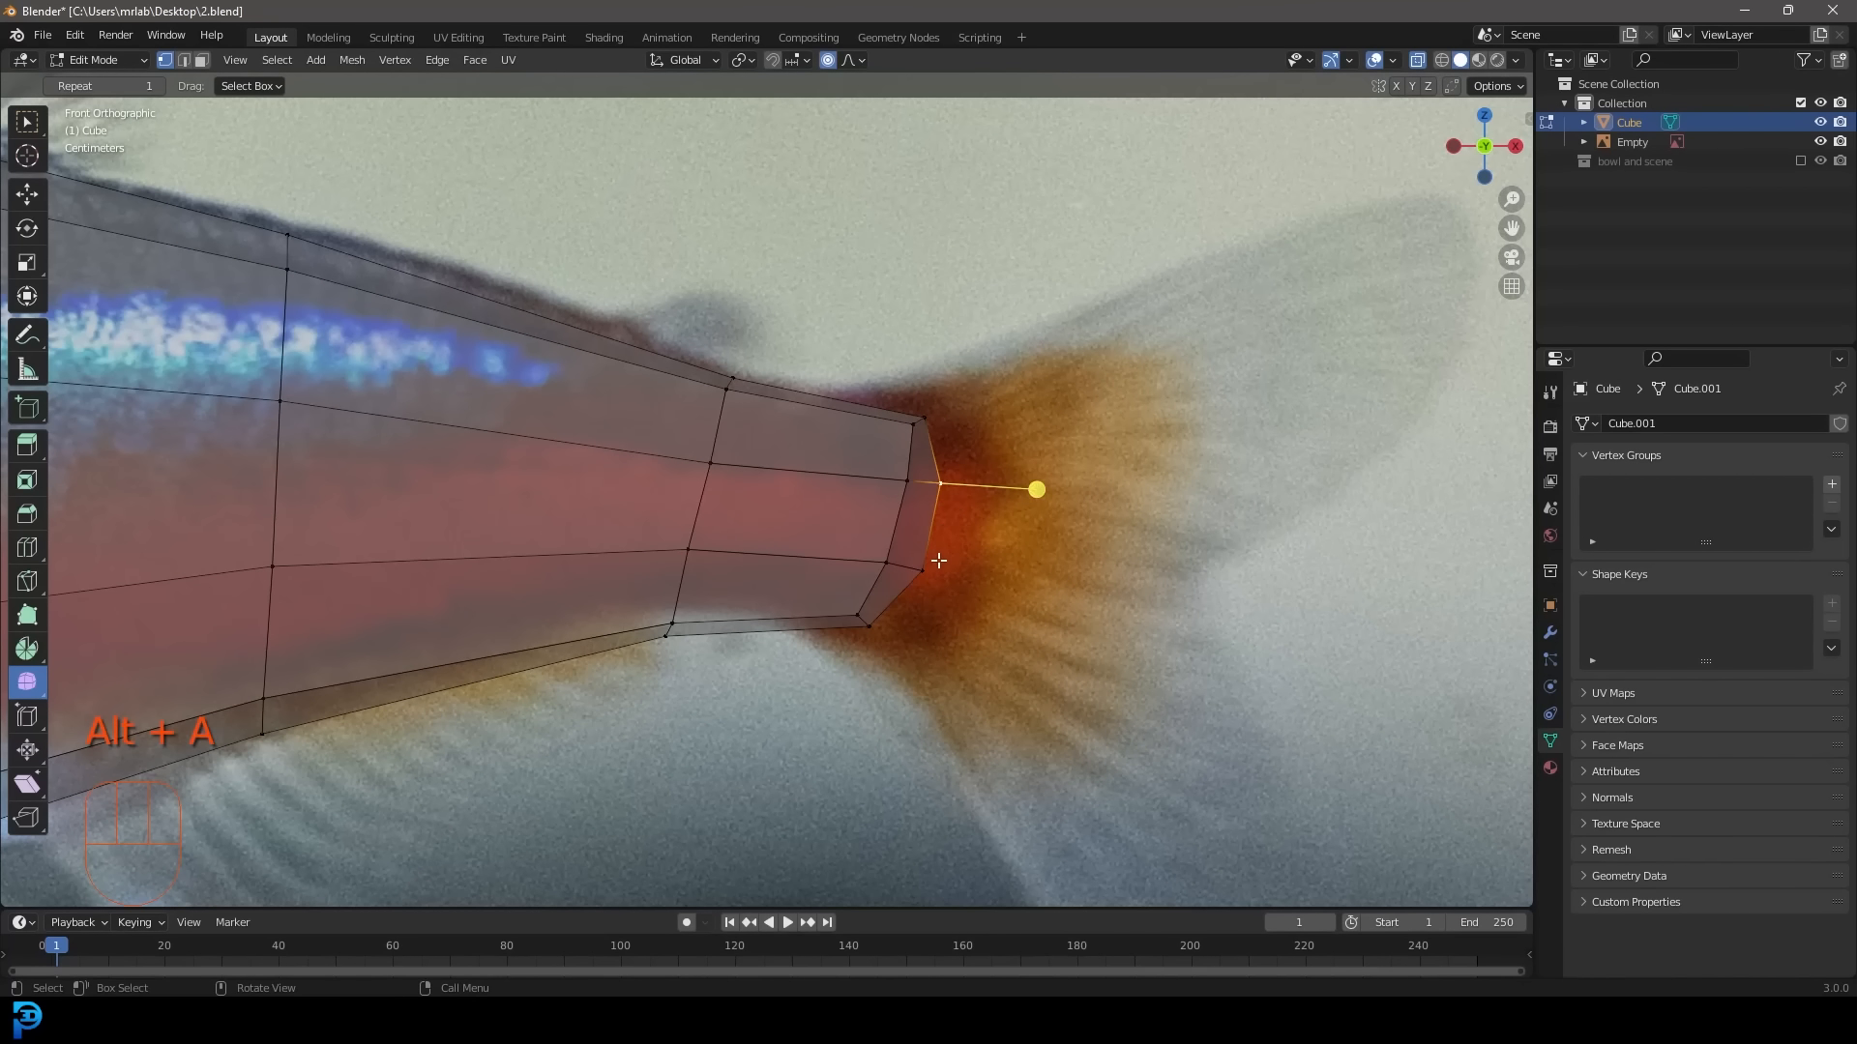
pyautogui.scroll(-3, 930, 567)
pyautogui.keyDown('shift'); pyautogui.moveTo(916, 554); pyautogui.dragTo(846, 540, button='middle'); pyautogui.keyUp('shift')
pyautogui.scroll(2, 846, 540)
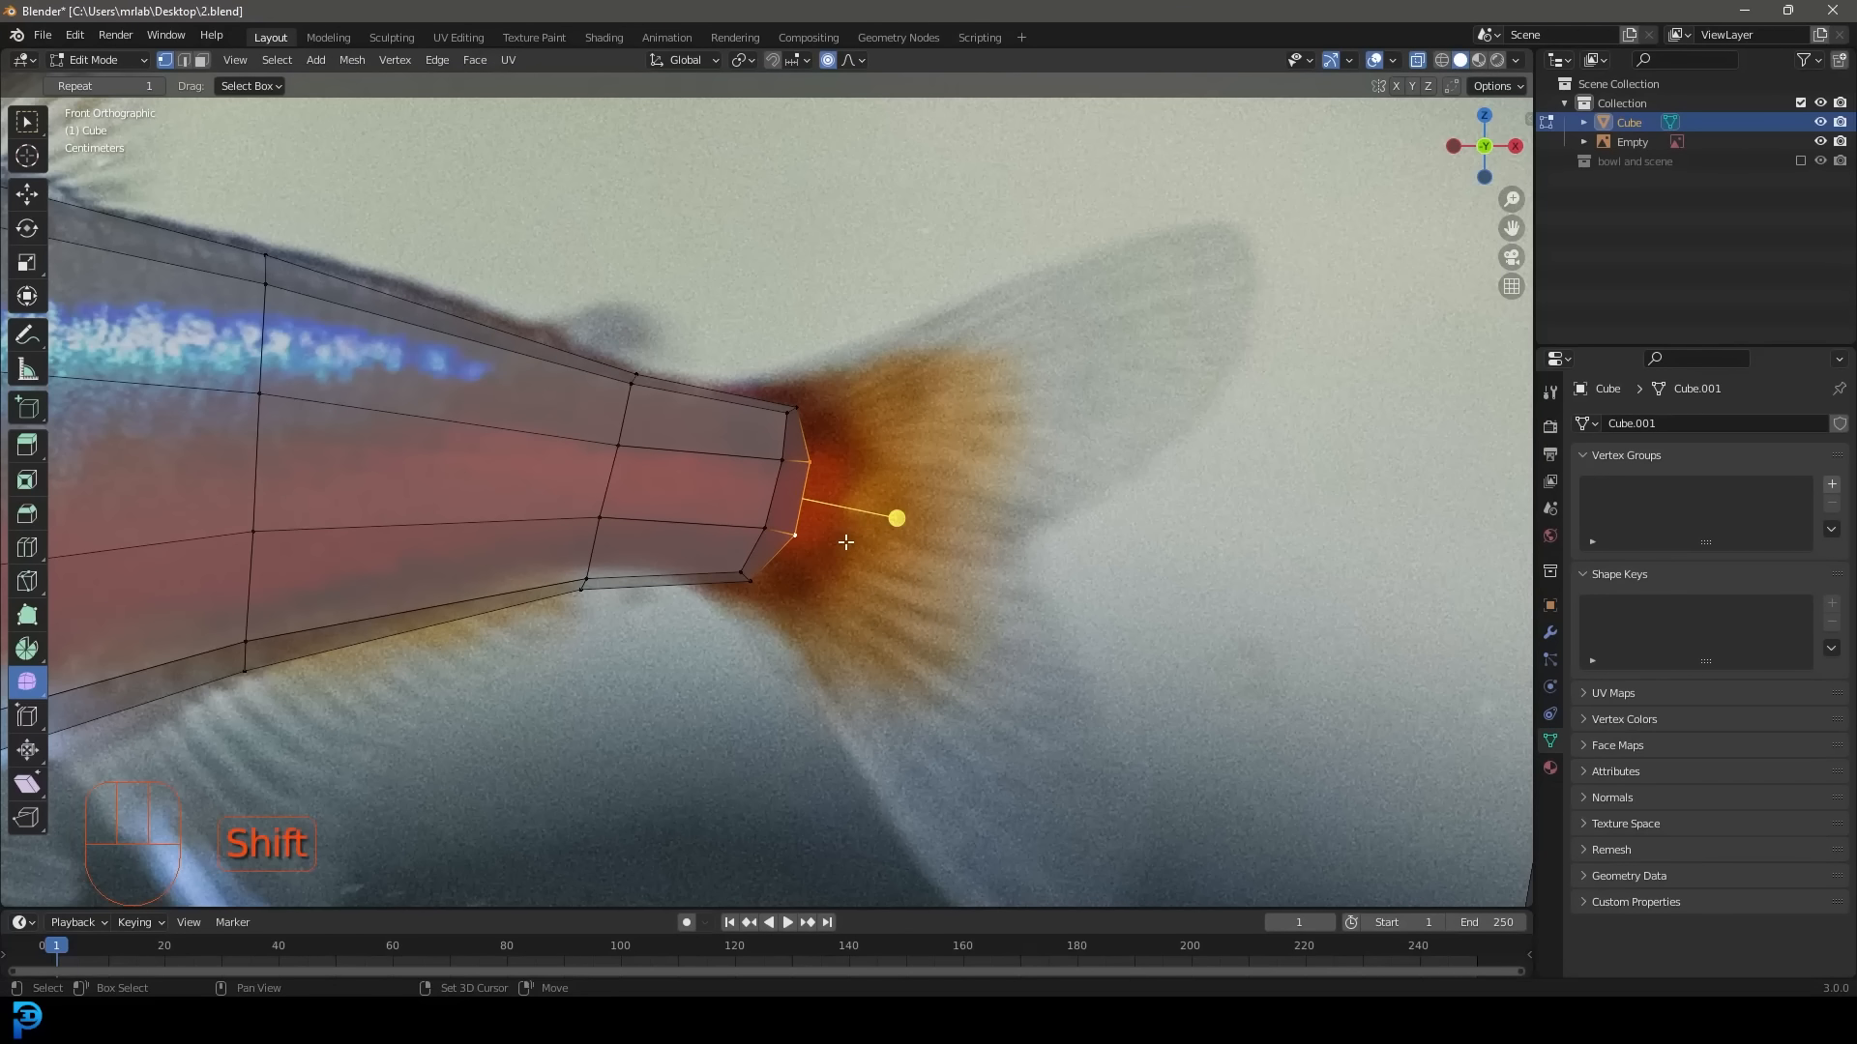
pyautogui.hotkey('shift', 'd')
pyautogui.click(930, 512)
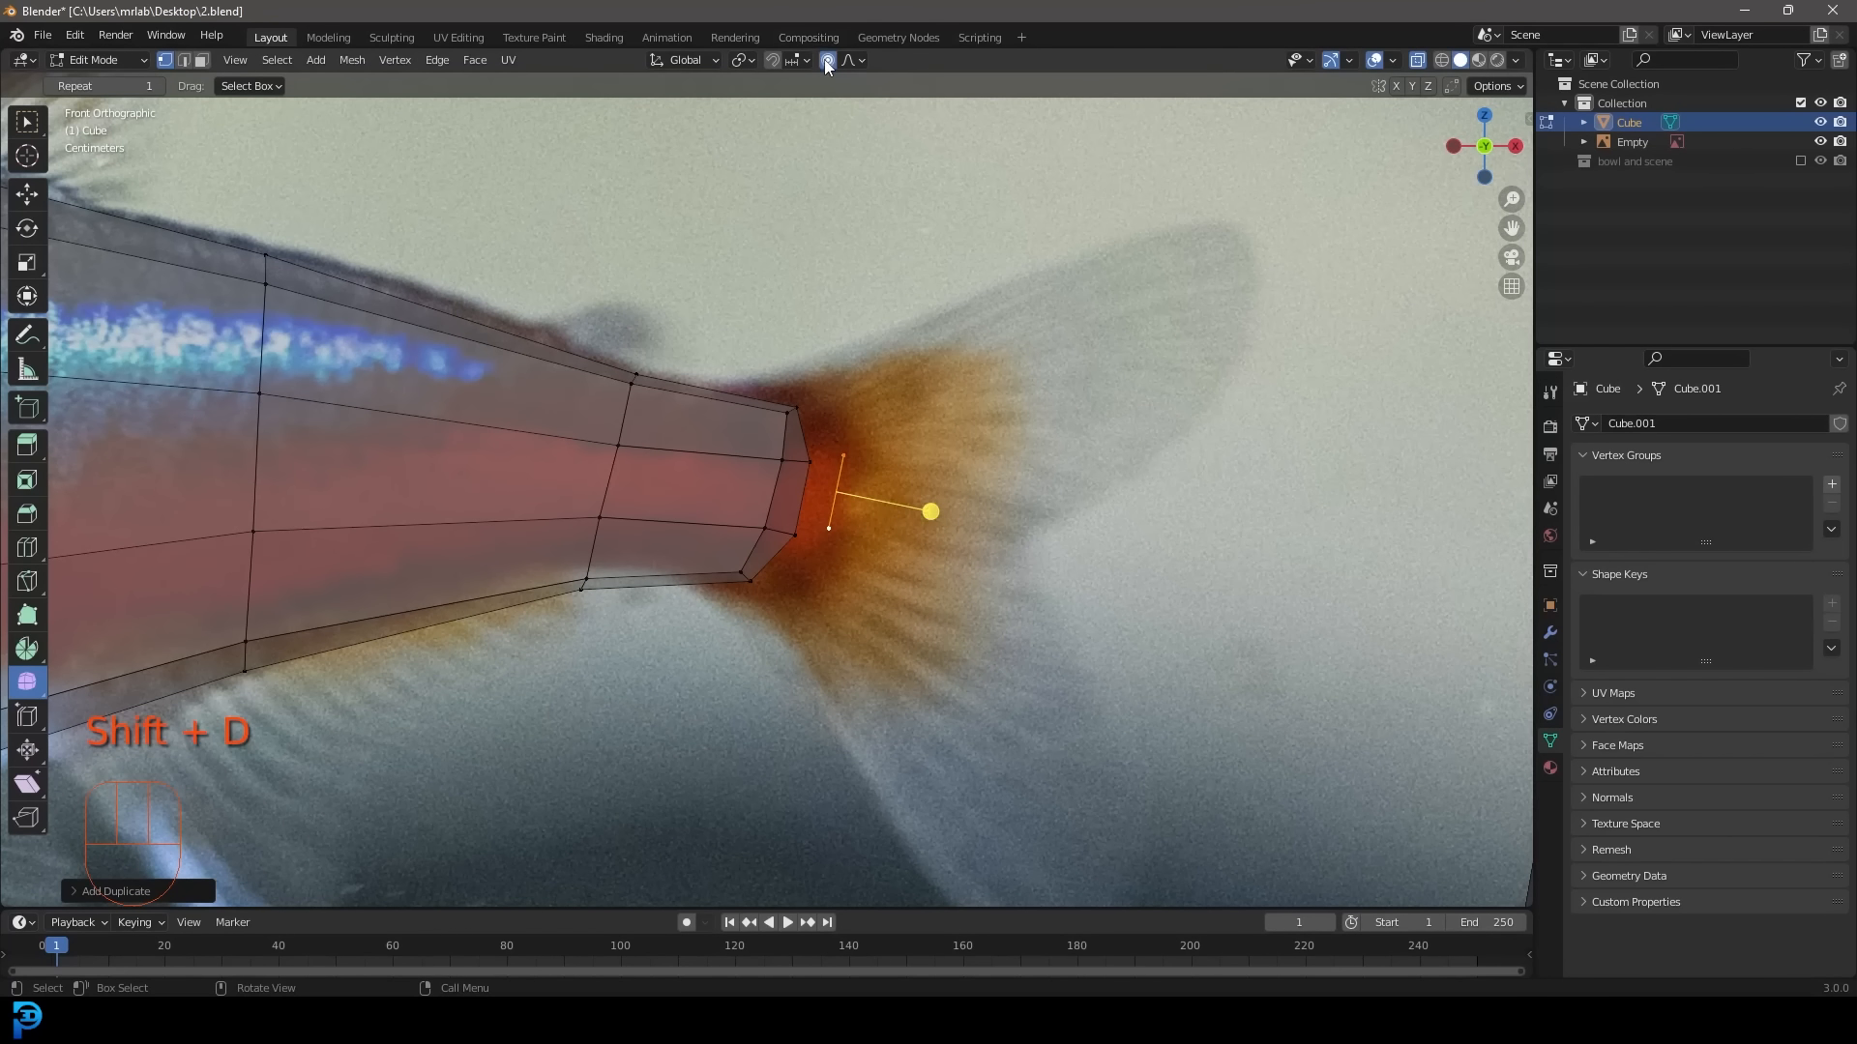
# With proportional editing off, scale the duplicated edge up to the height of the fin root and move it onto the tail base.
pyautogui.scroll(-2, 903, 590)
pyautogui.keyDown('shift'); pyautogui.moveTo(904, 597); pyautogui.dragTo(890, 538, button='middle'); pyautogui.keyUp('shift')
pyautogui.scroll(2, 890, 539)
pyautogui.press('s')
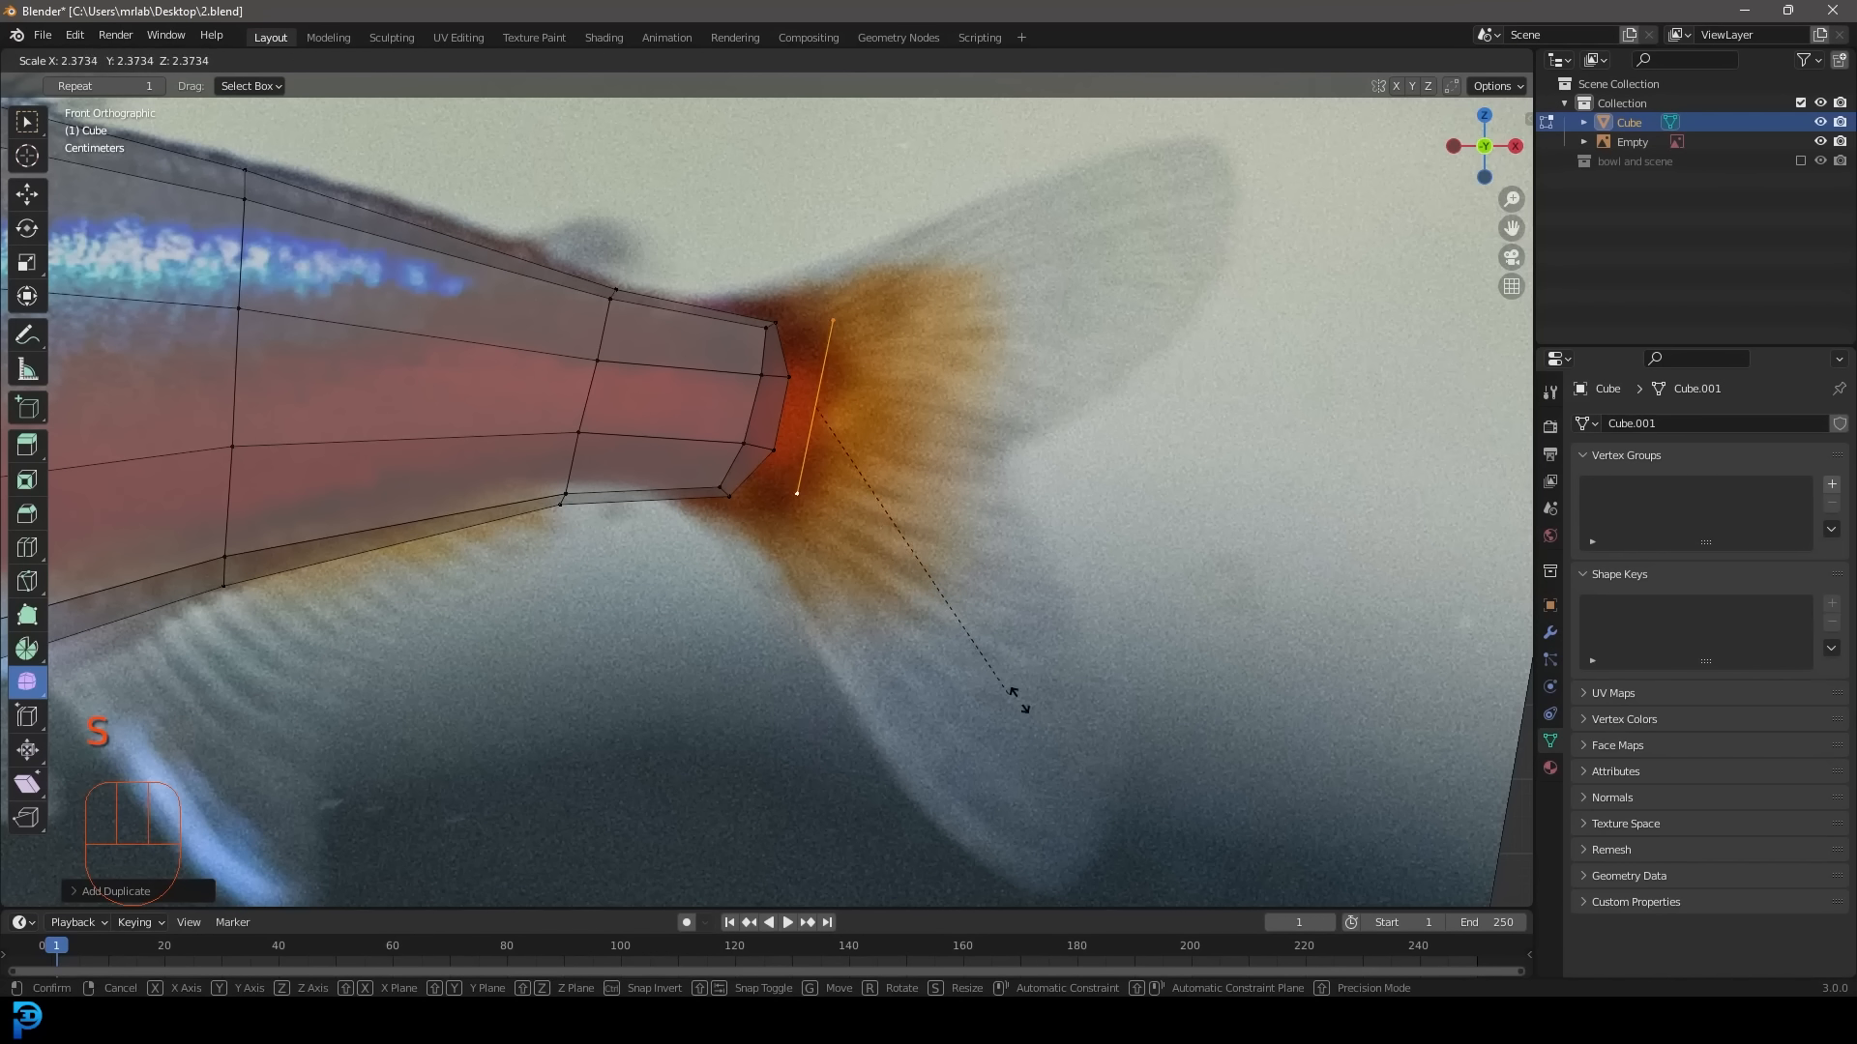
pyautogui.click(1103, 746)
pyautogui.press('g')
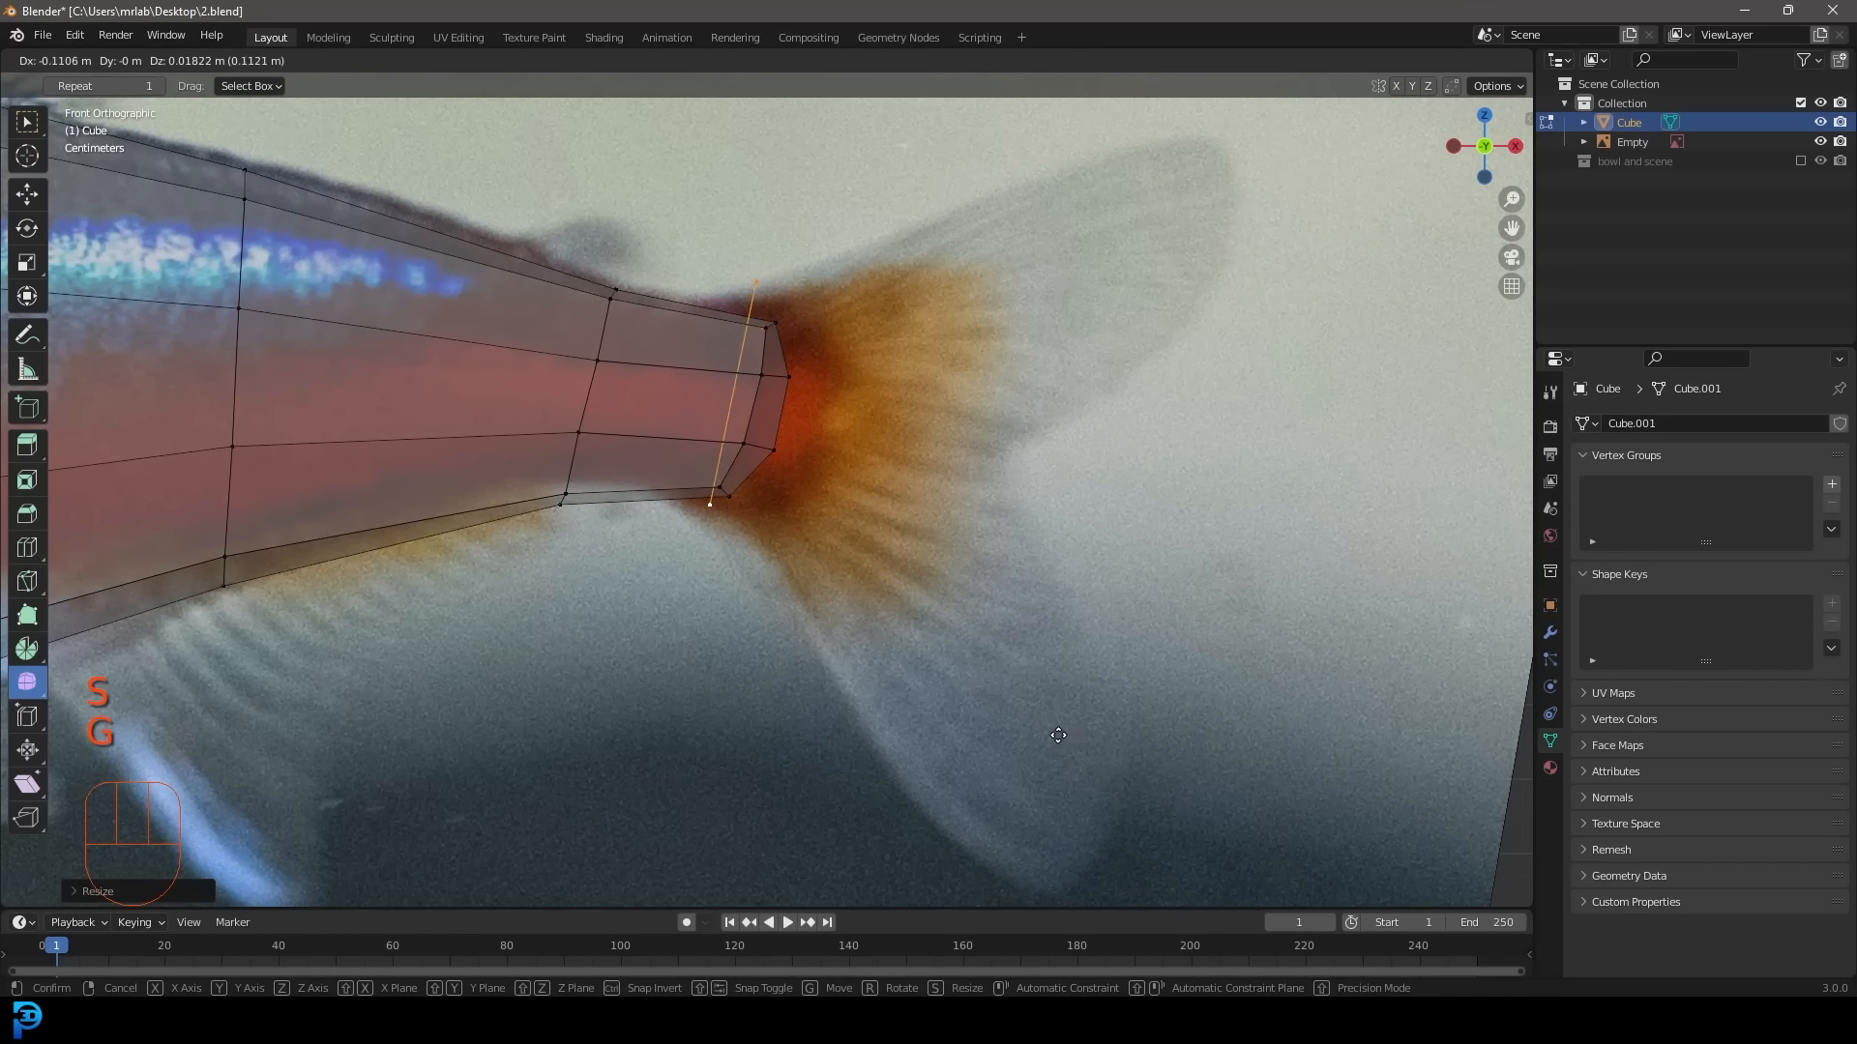
pyautogui.click(1079, 738)
# Extrude the fin root edge about 0.3 m into the tail fin and scale the new edge down at the fork.
pyautogui.scroll(-1, 977, 619)
pyautogui.press('e')
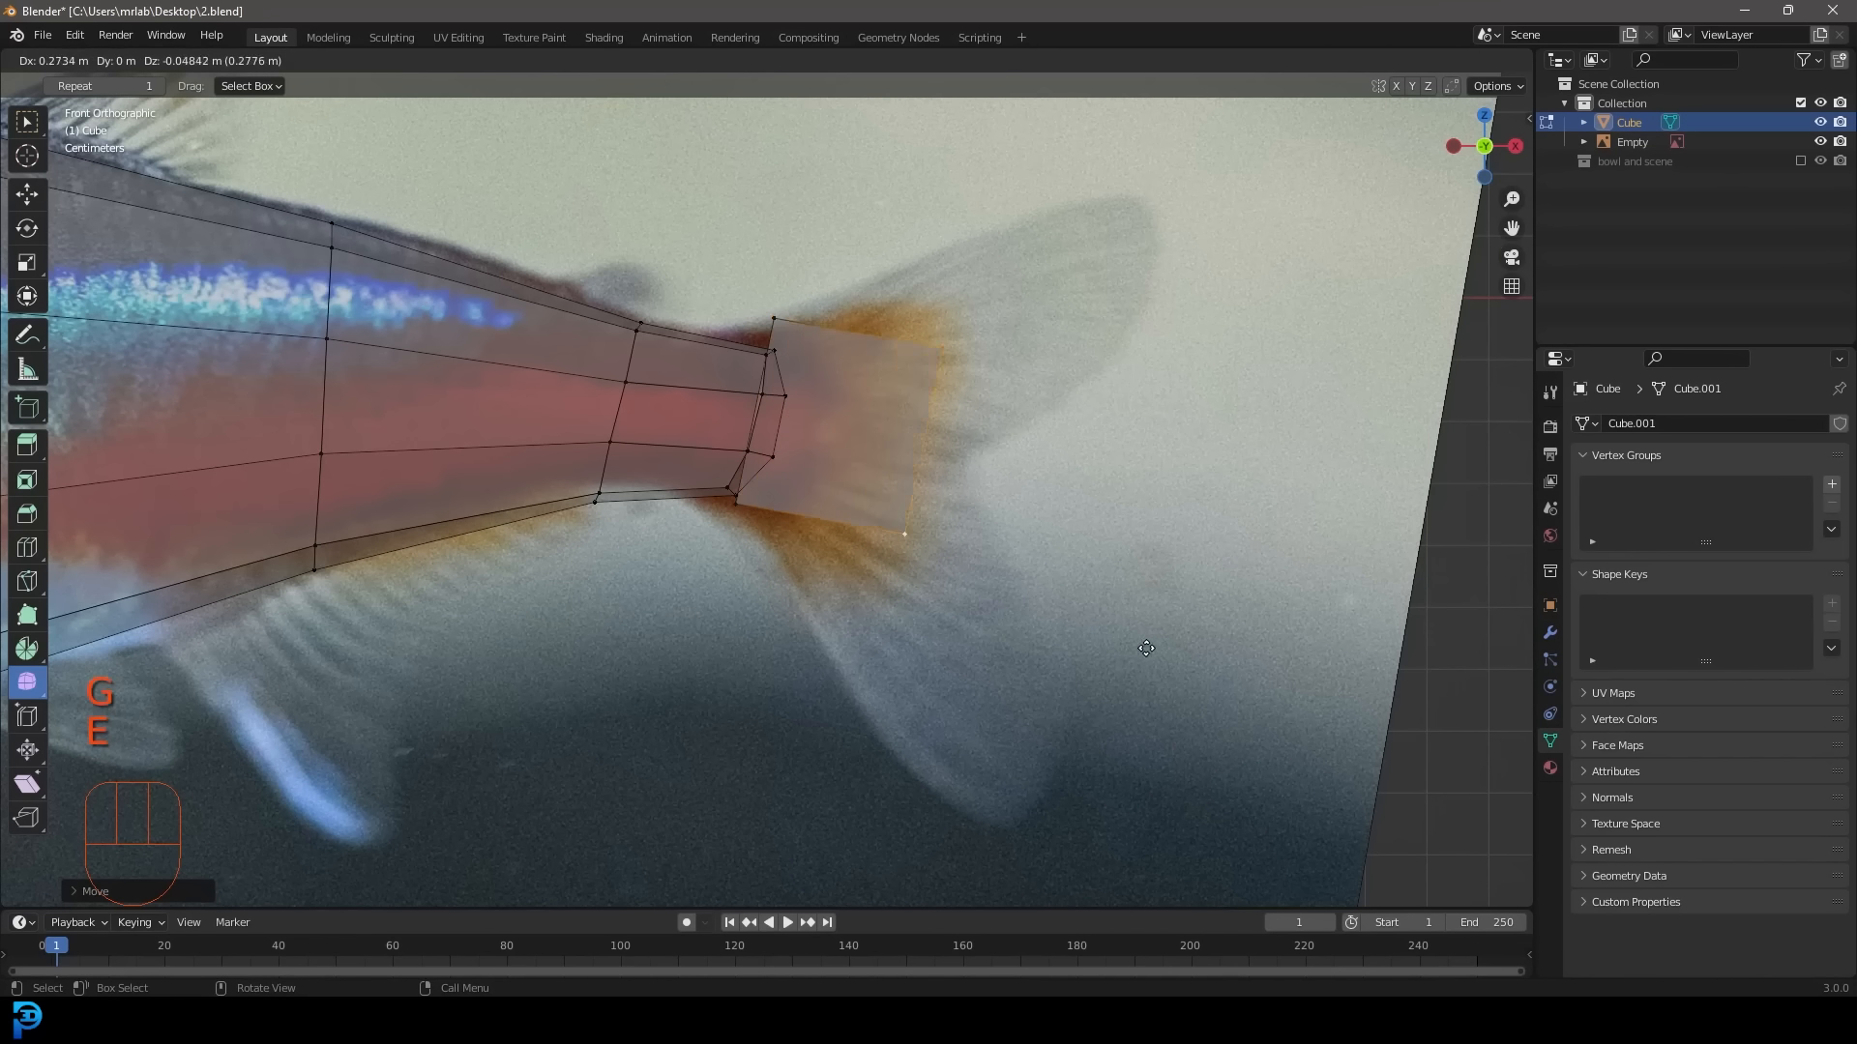
pyautogui.click(1167, 667)
pyautogui.press('s')
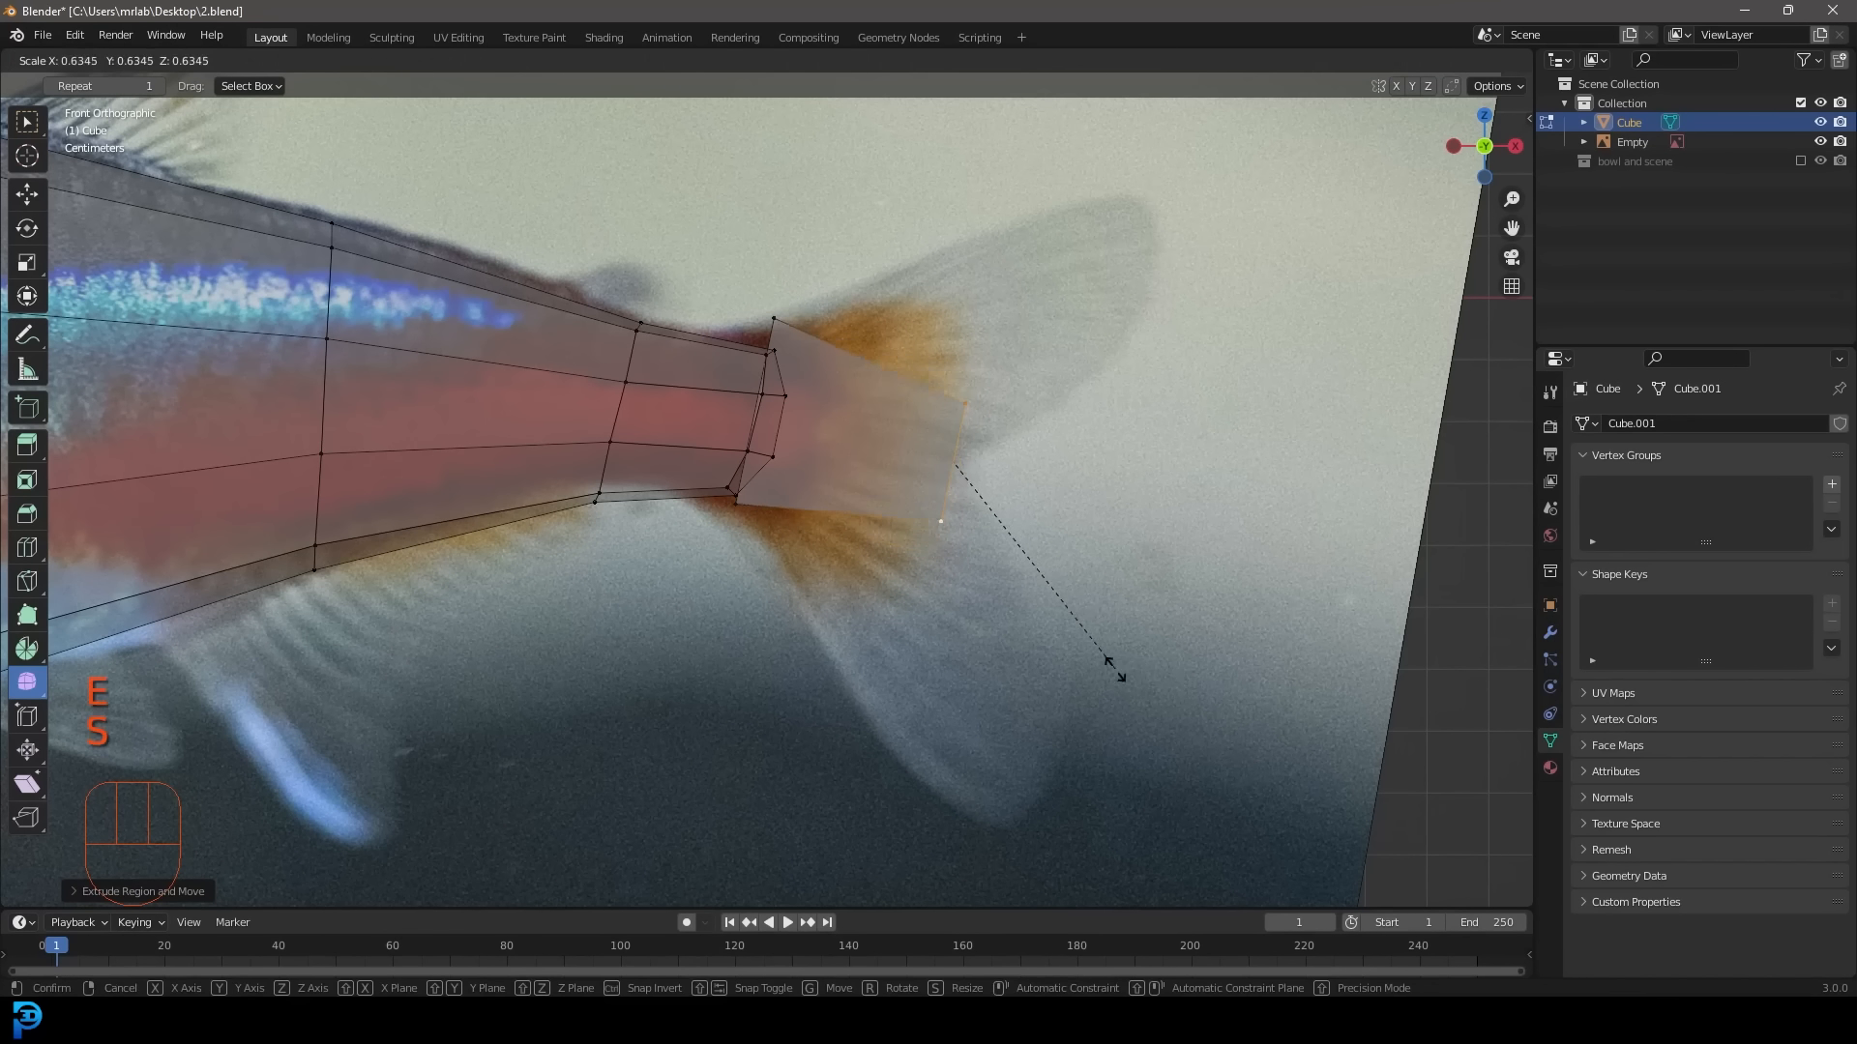
pyautogui.click(994, 546)
# Extrude the upper edge of the tail fin into the upper lobe, then rotate and move the new end onto its tip.
pyautogui.click(773, 318)
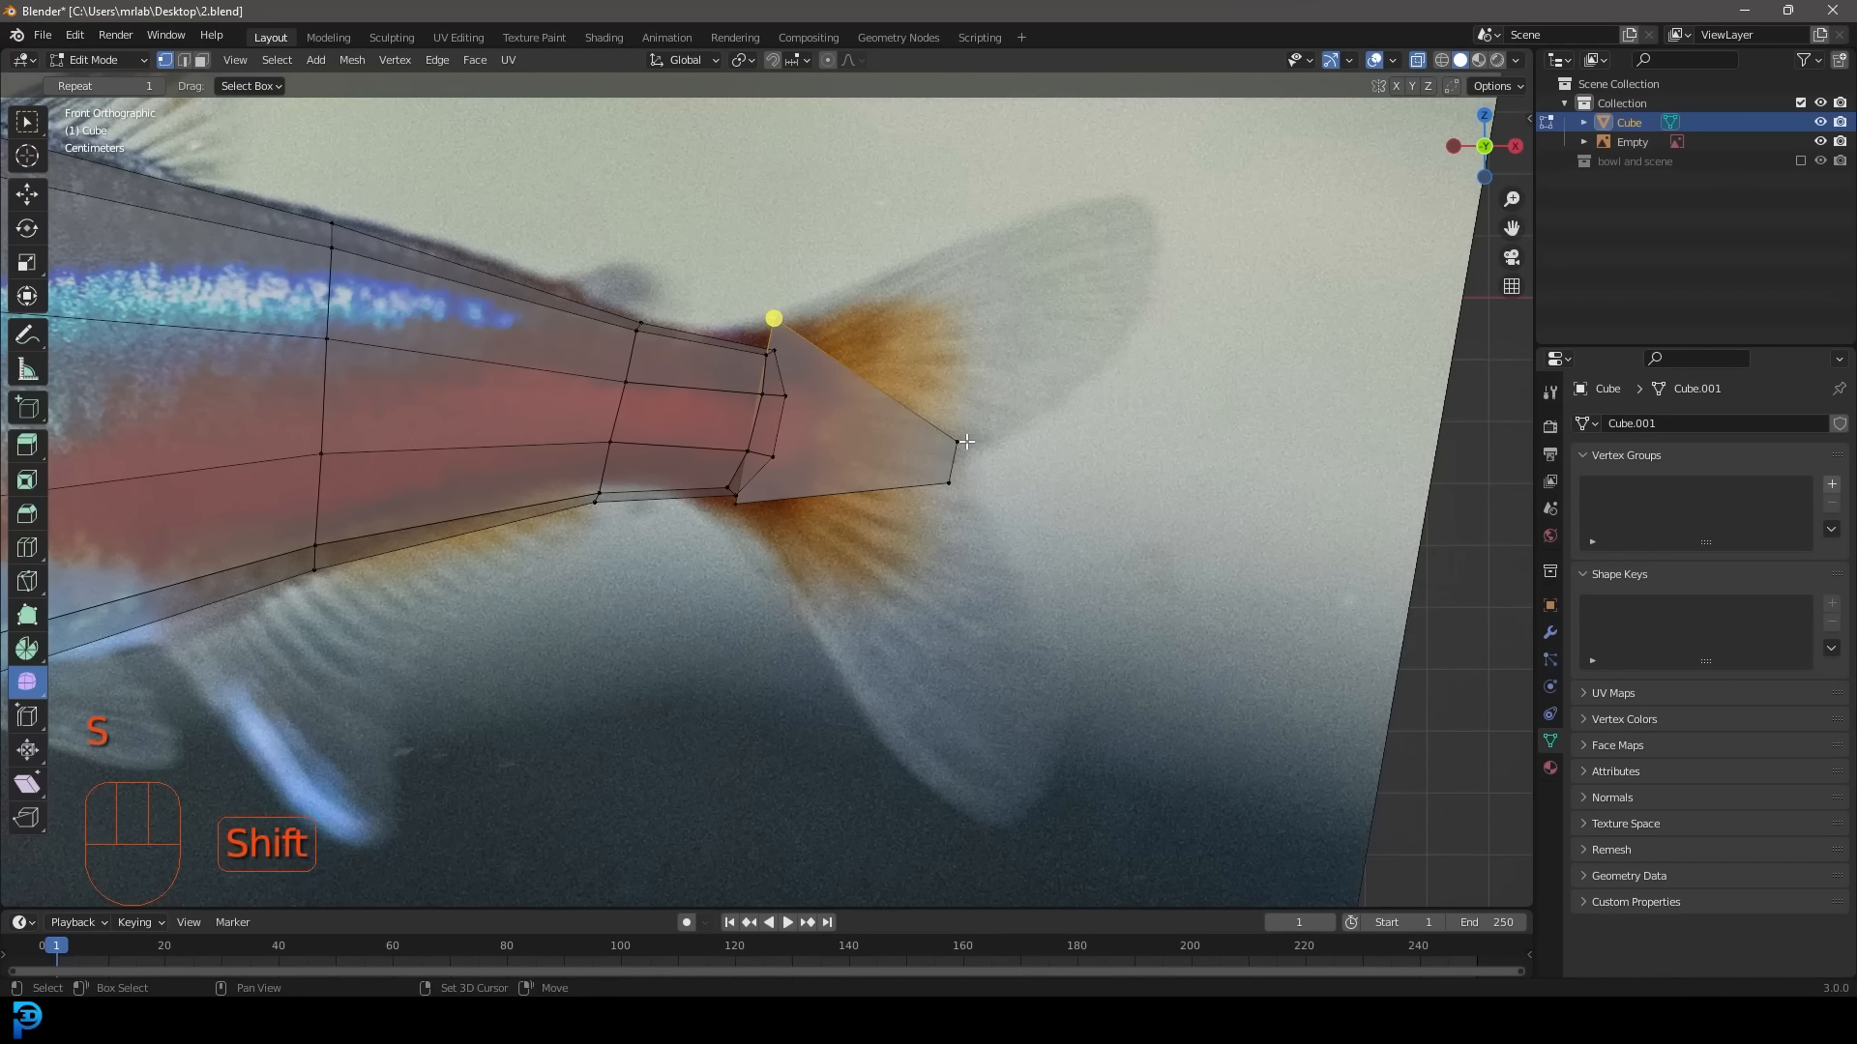
pyautogui.press('e')
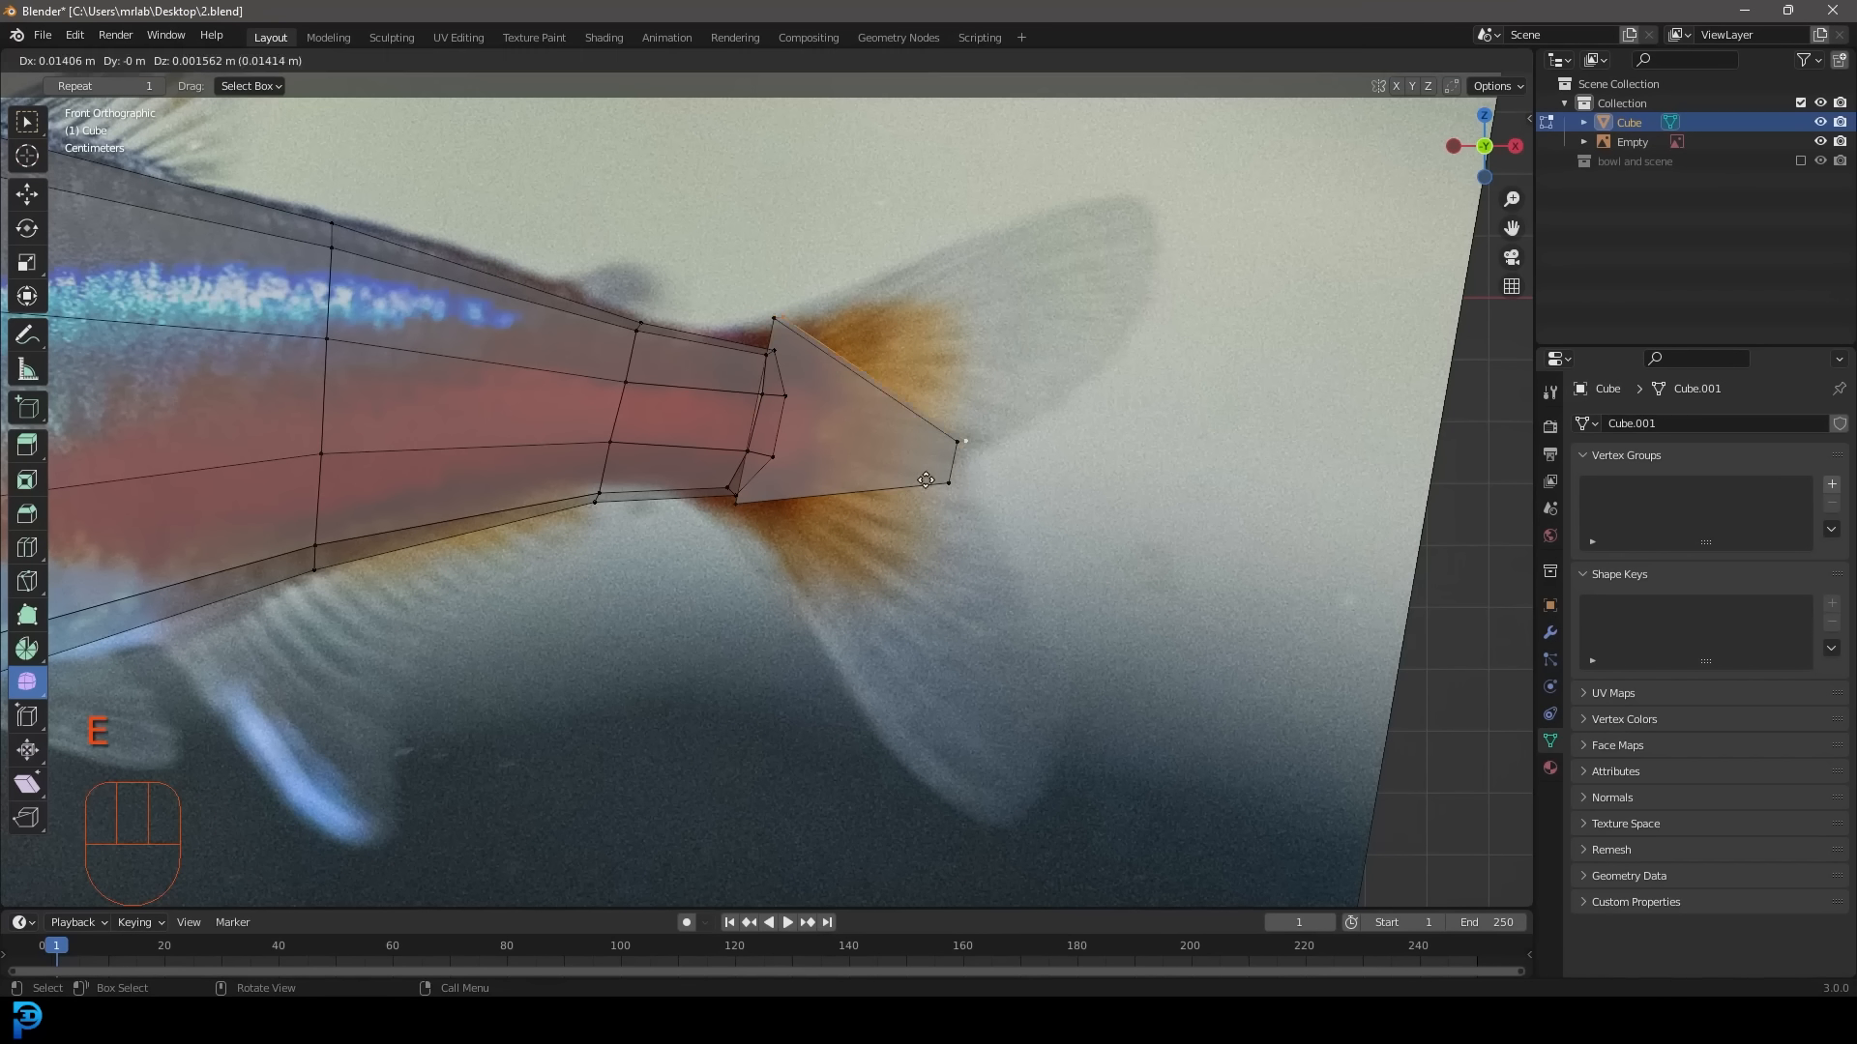
pyautogui.press('r')
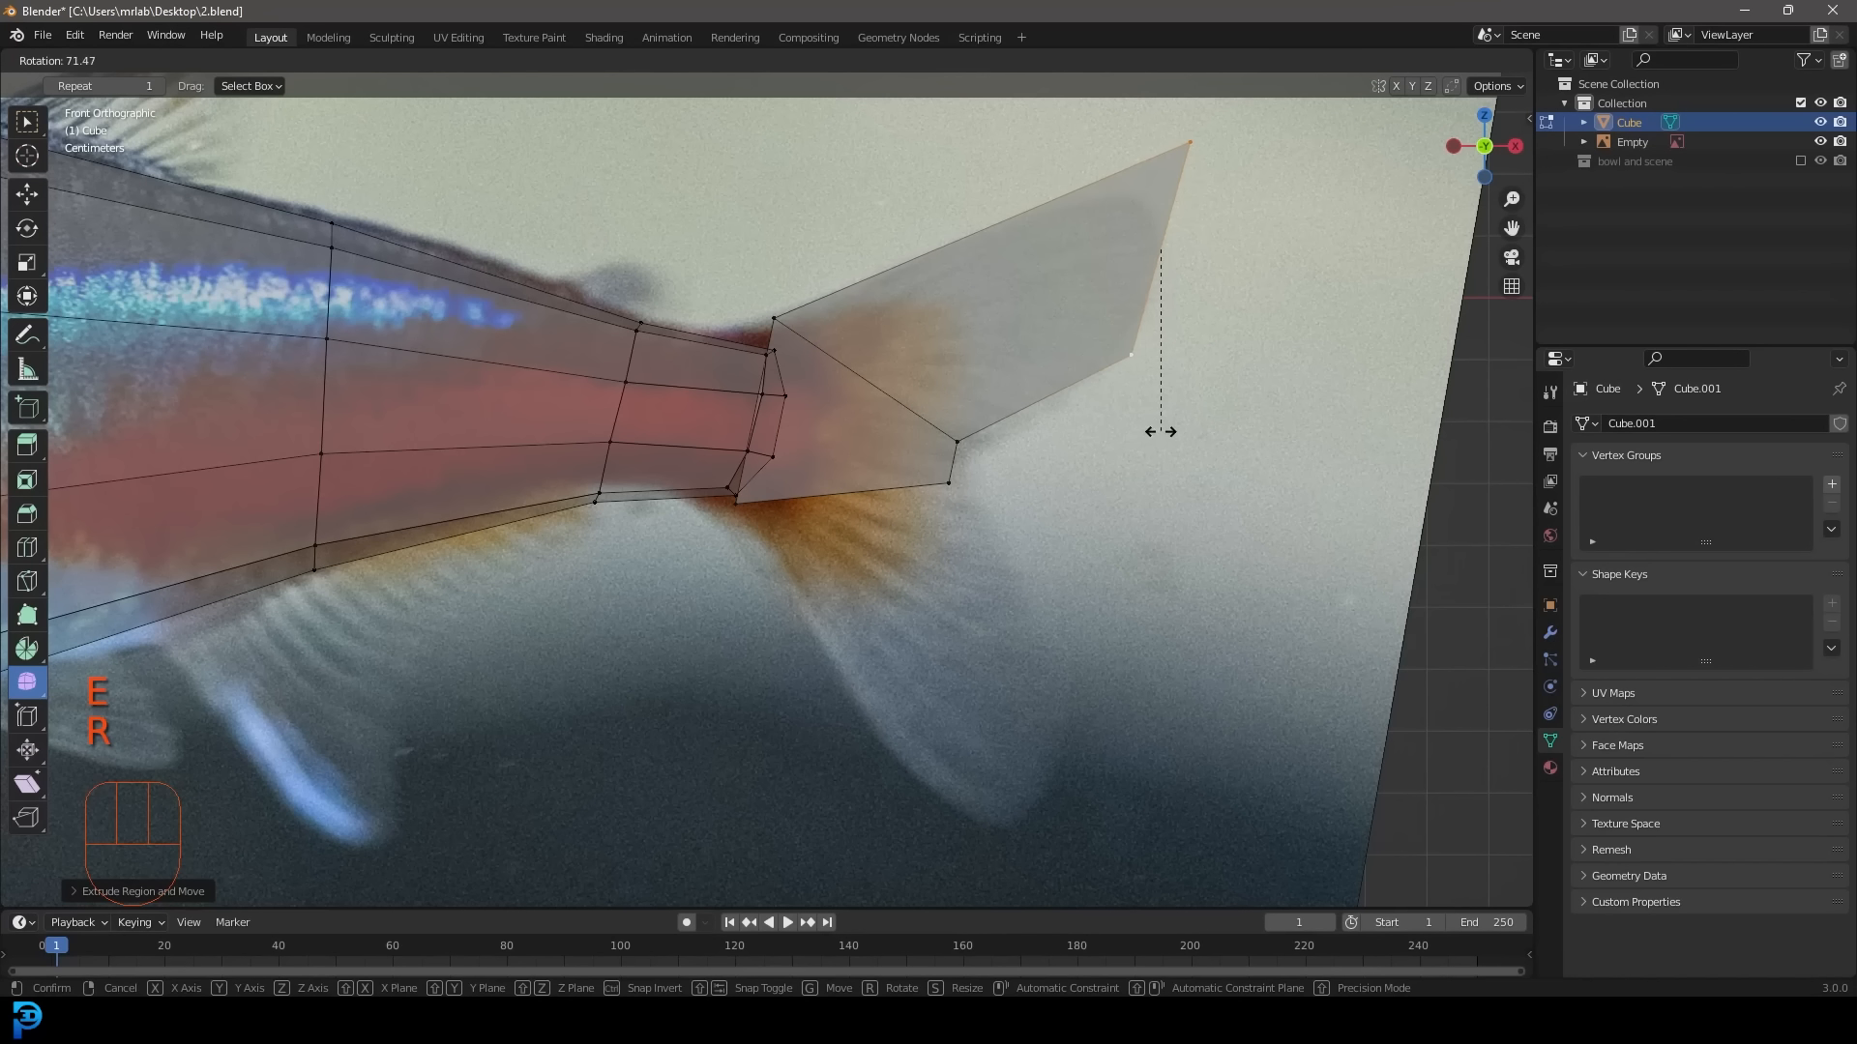
pyautogui.click(1164, 426)
pyautogui.press('g')
pyautogui.click(1135, 440)
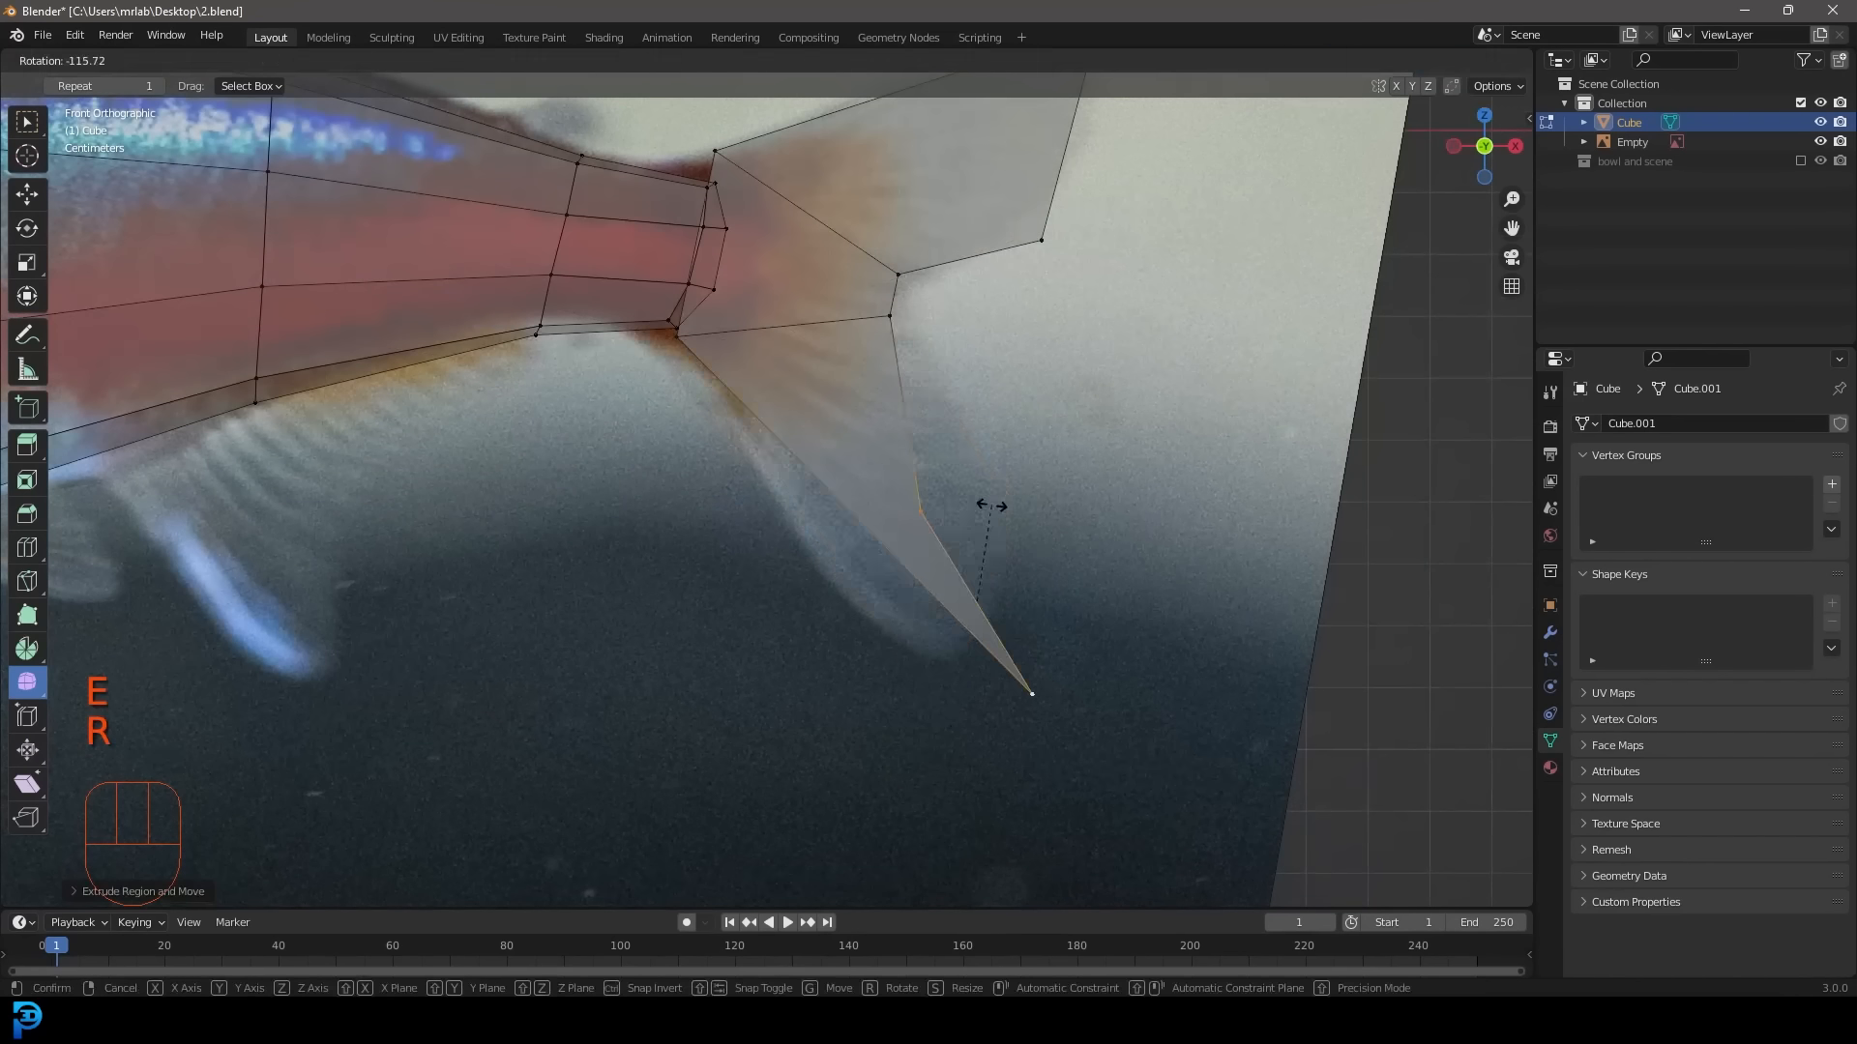
# Extrude the lower edge of the tail fin into the lower lobe and move its end corners onto the tip.
pyautogui.press('g')
pyautogui.press('g')
pyautogui.click(1012, 452)
pyautogui.keyDown('shift'); pyautogui.moveTo(822, 421); pyautogui.dragTo(810, 419, button='middle'); pyautogui.keyUp('shift')
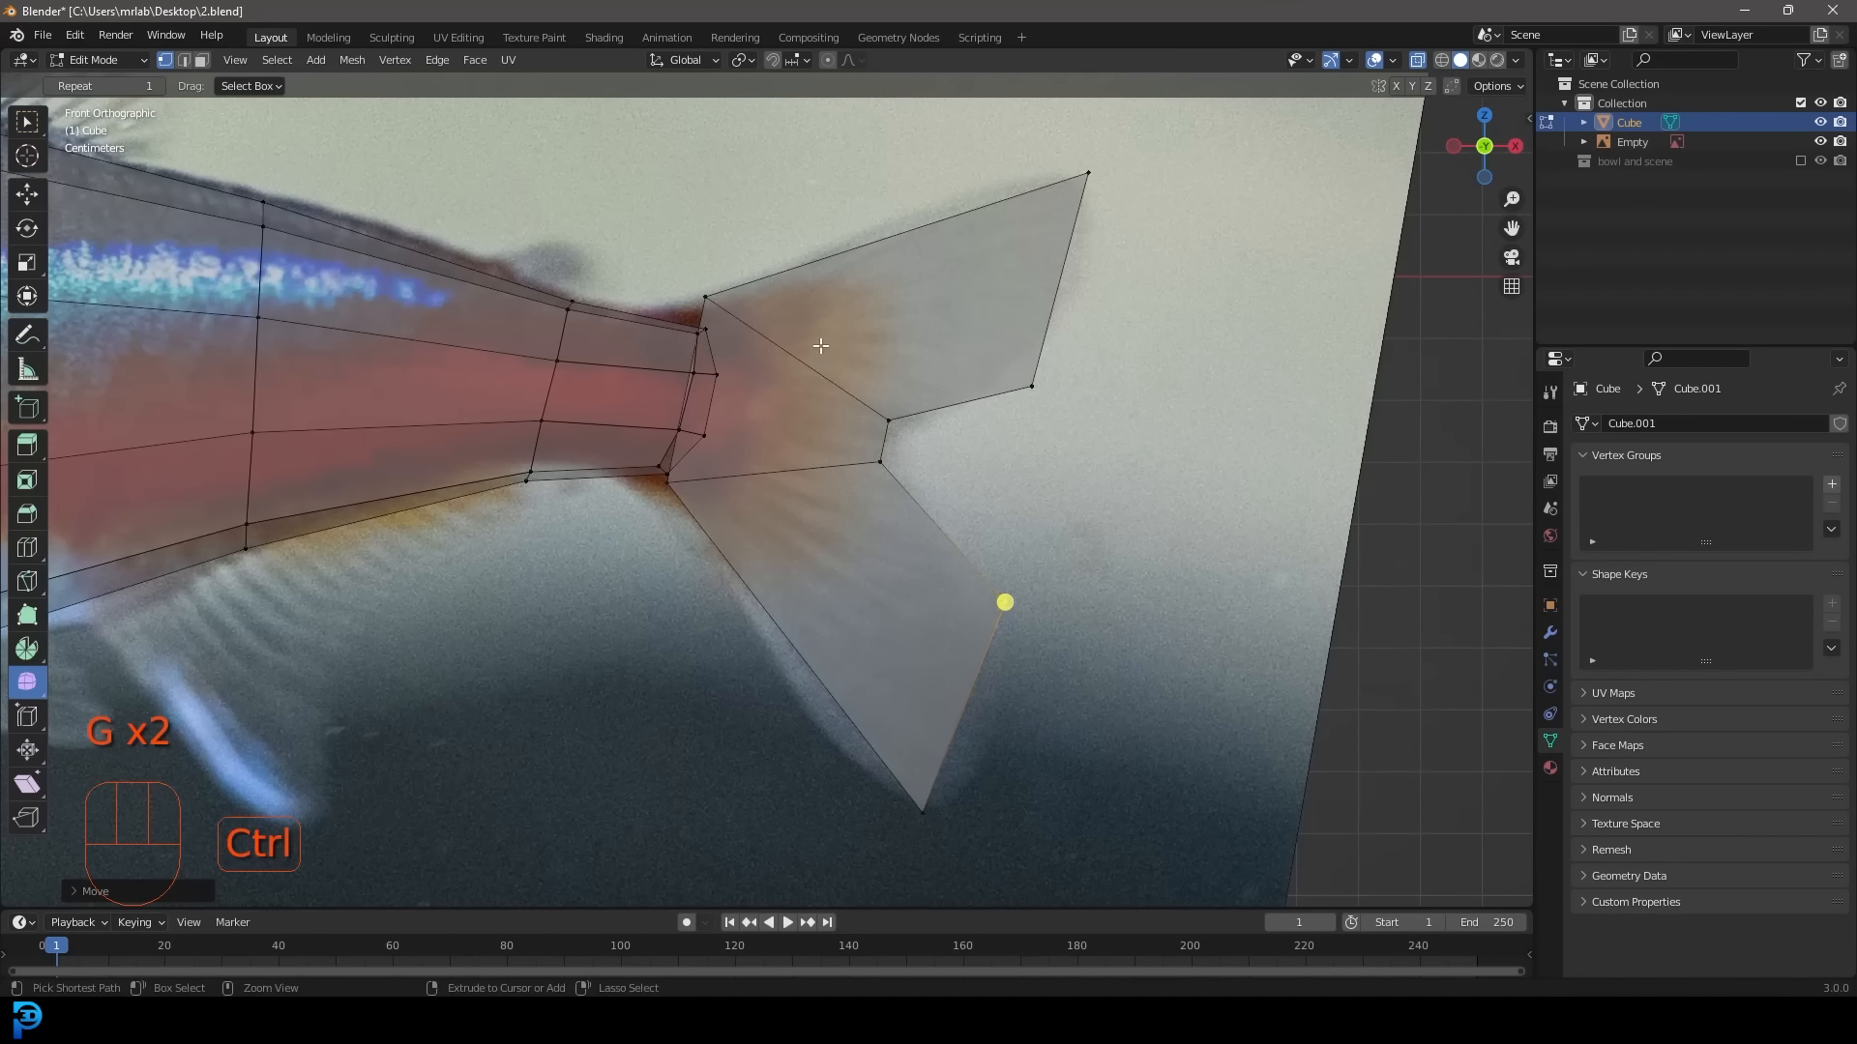
# Add a loop cut along both tail lobes and move the upper lobe's end vertices to round its tip.
pyautogui.hotkey('ctrl', 'r')
pyautogui.click(812, 358)
pyautogui.click(1088, 173)
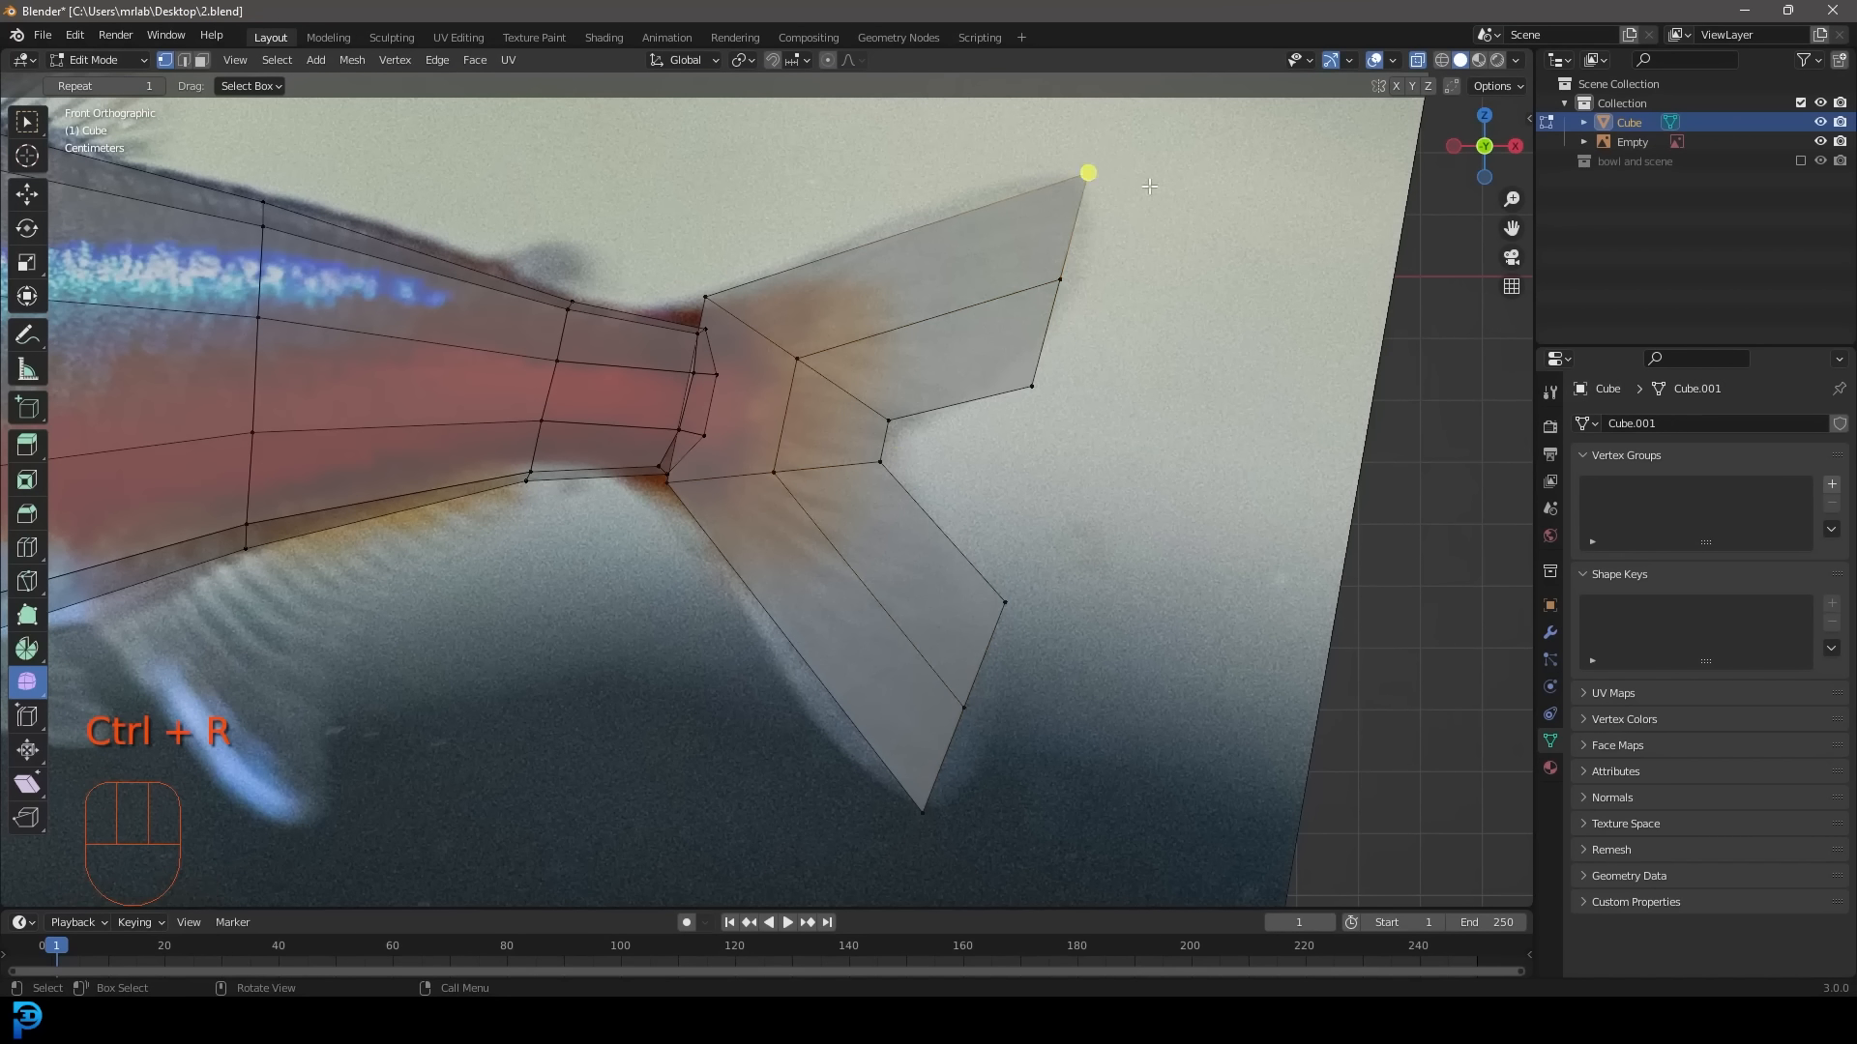
pyautogui.press('g')
pyautogui.click(1107, 190)
pyautogui.click(1078, 285)
pyautogui.press('g')
pyautogui.click(1095, 256)
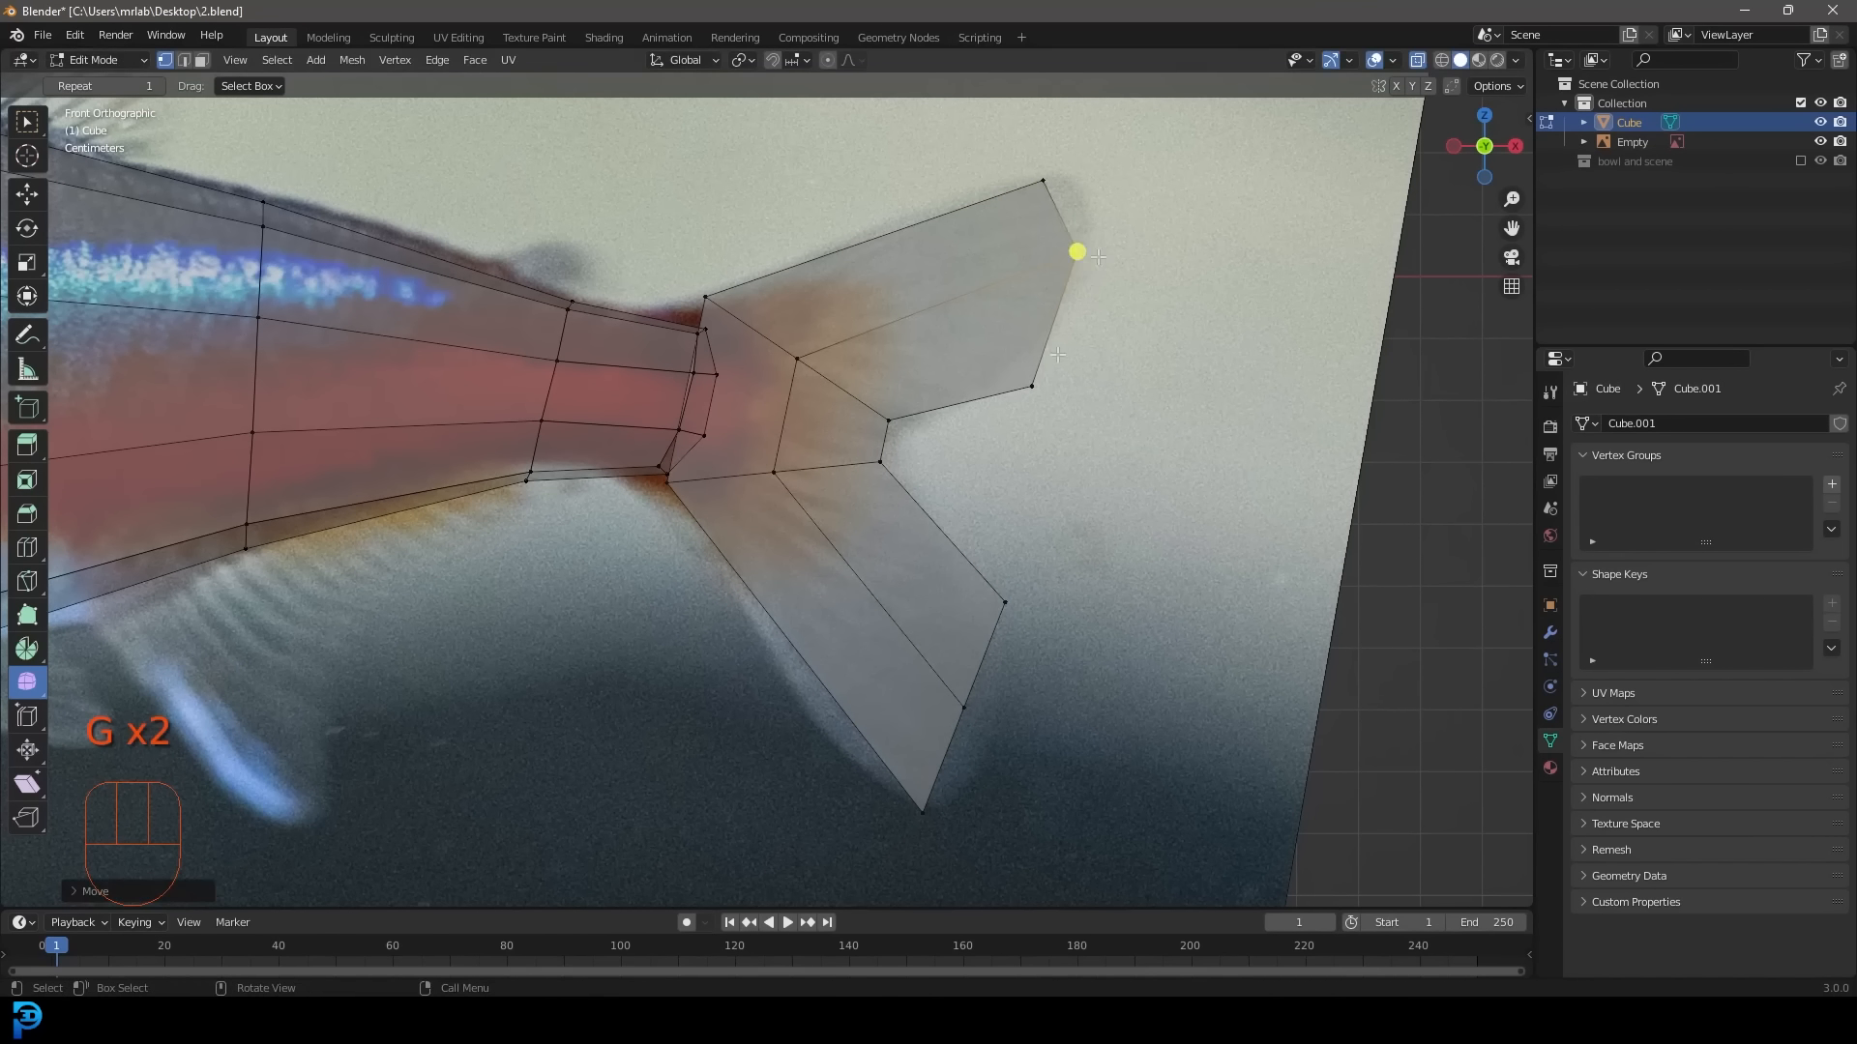
pyautogui.click(1037, 387)
pyautogui.press('g')
pyautogui.click(1019, 357)
# Move the end vertices of the lower tail lobe so its tip follows the rounded outline in the photo.
pyautogui.click(1004, 600)
pyautogui.press('g')
pyautogui.click(853, 742)
pyautogui.click(966, 710)
pyautogui.press('g')
pyautogui.click(949, 785)
pyautogui.click(957, 616)
pyautogui.press('g')
pyautogui.click(993, 646)
pyautogui.scroll(1, 947, 618)
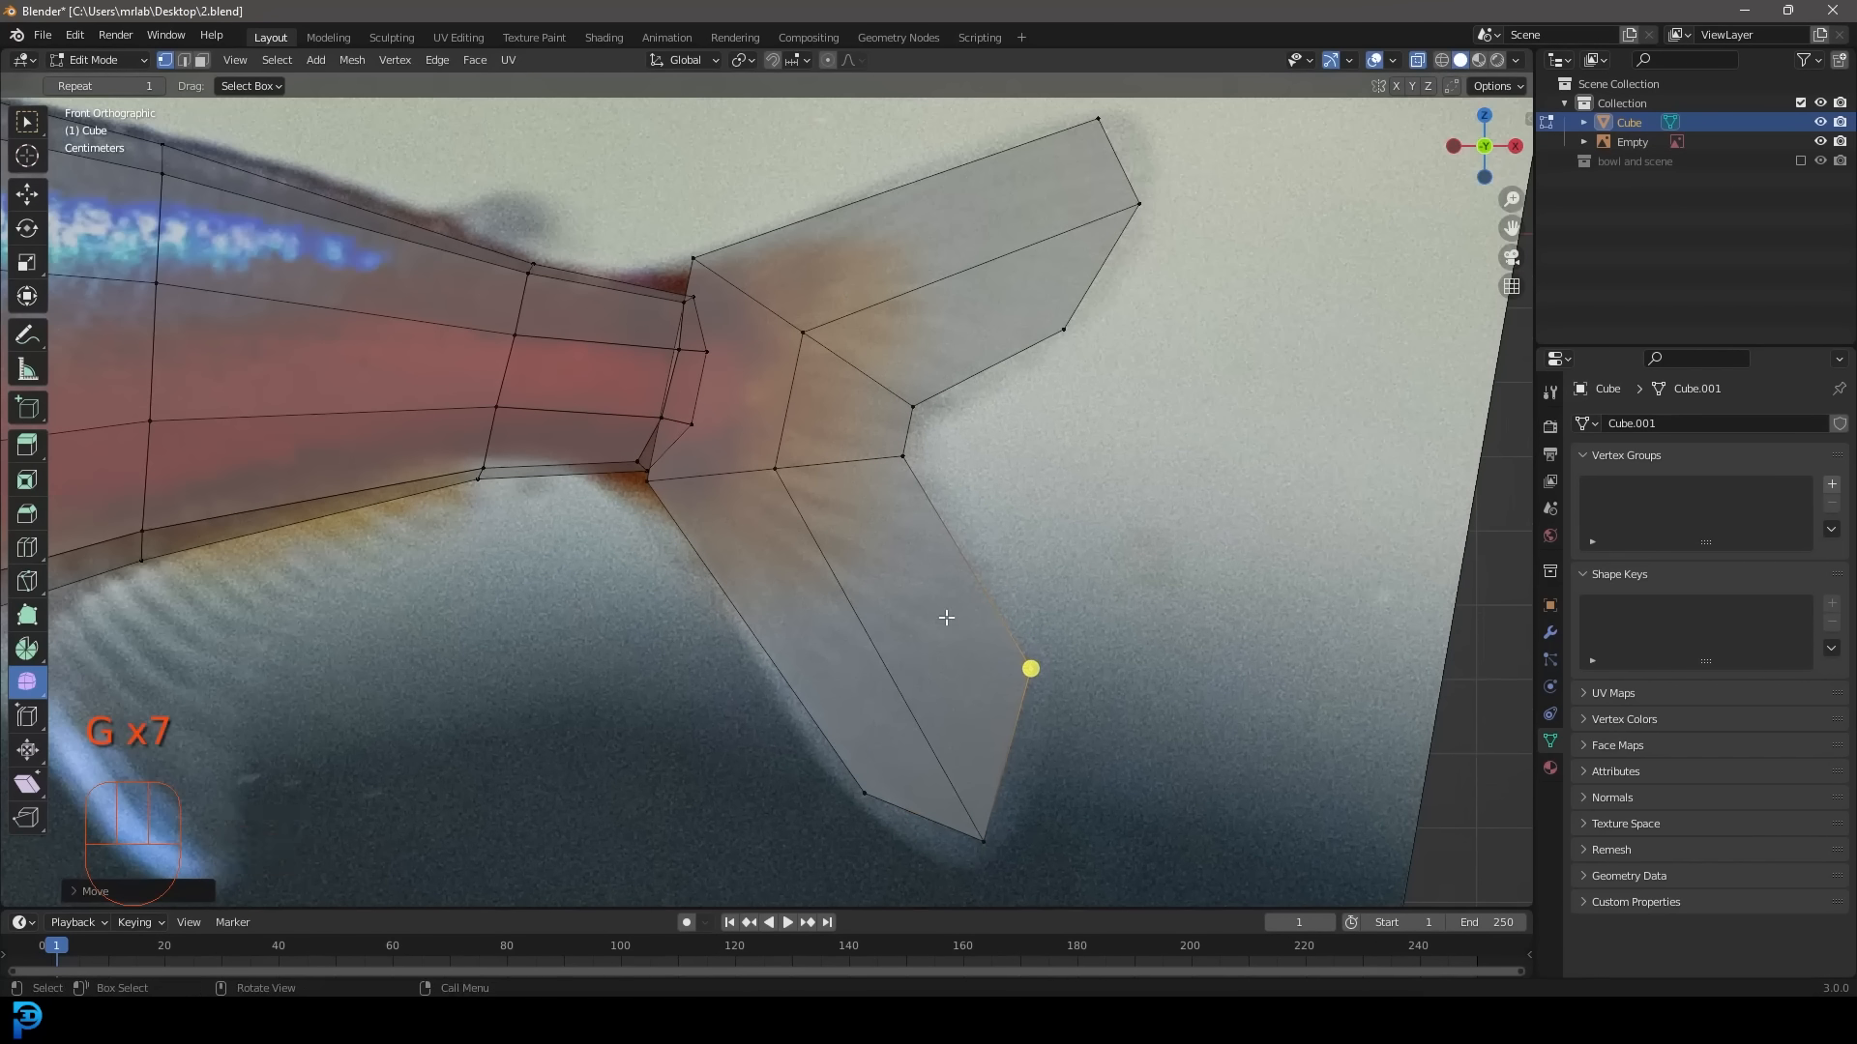
# Add a loop cut across the lower tail lobe and move its new vertices to match the fin outline.
pyautogui.hotkey('ctrl', 'r')
pyautogui.doubleClick(948, 544)
pyautogui.click(1010, 582)
pyautogui.press('g')
pyautogui.click(1032, 565)
pyautogui.click(764, 633)
pyautogui.press('g')
pyautogui.click(763, 659)
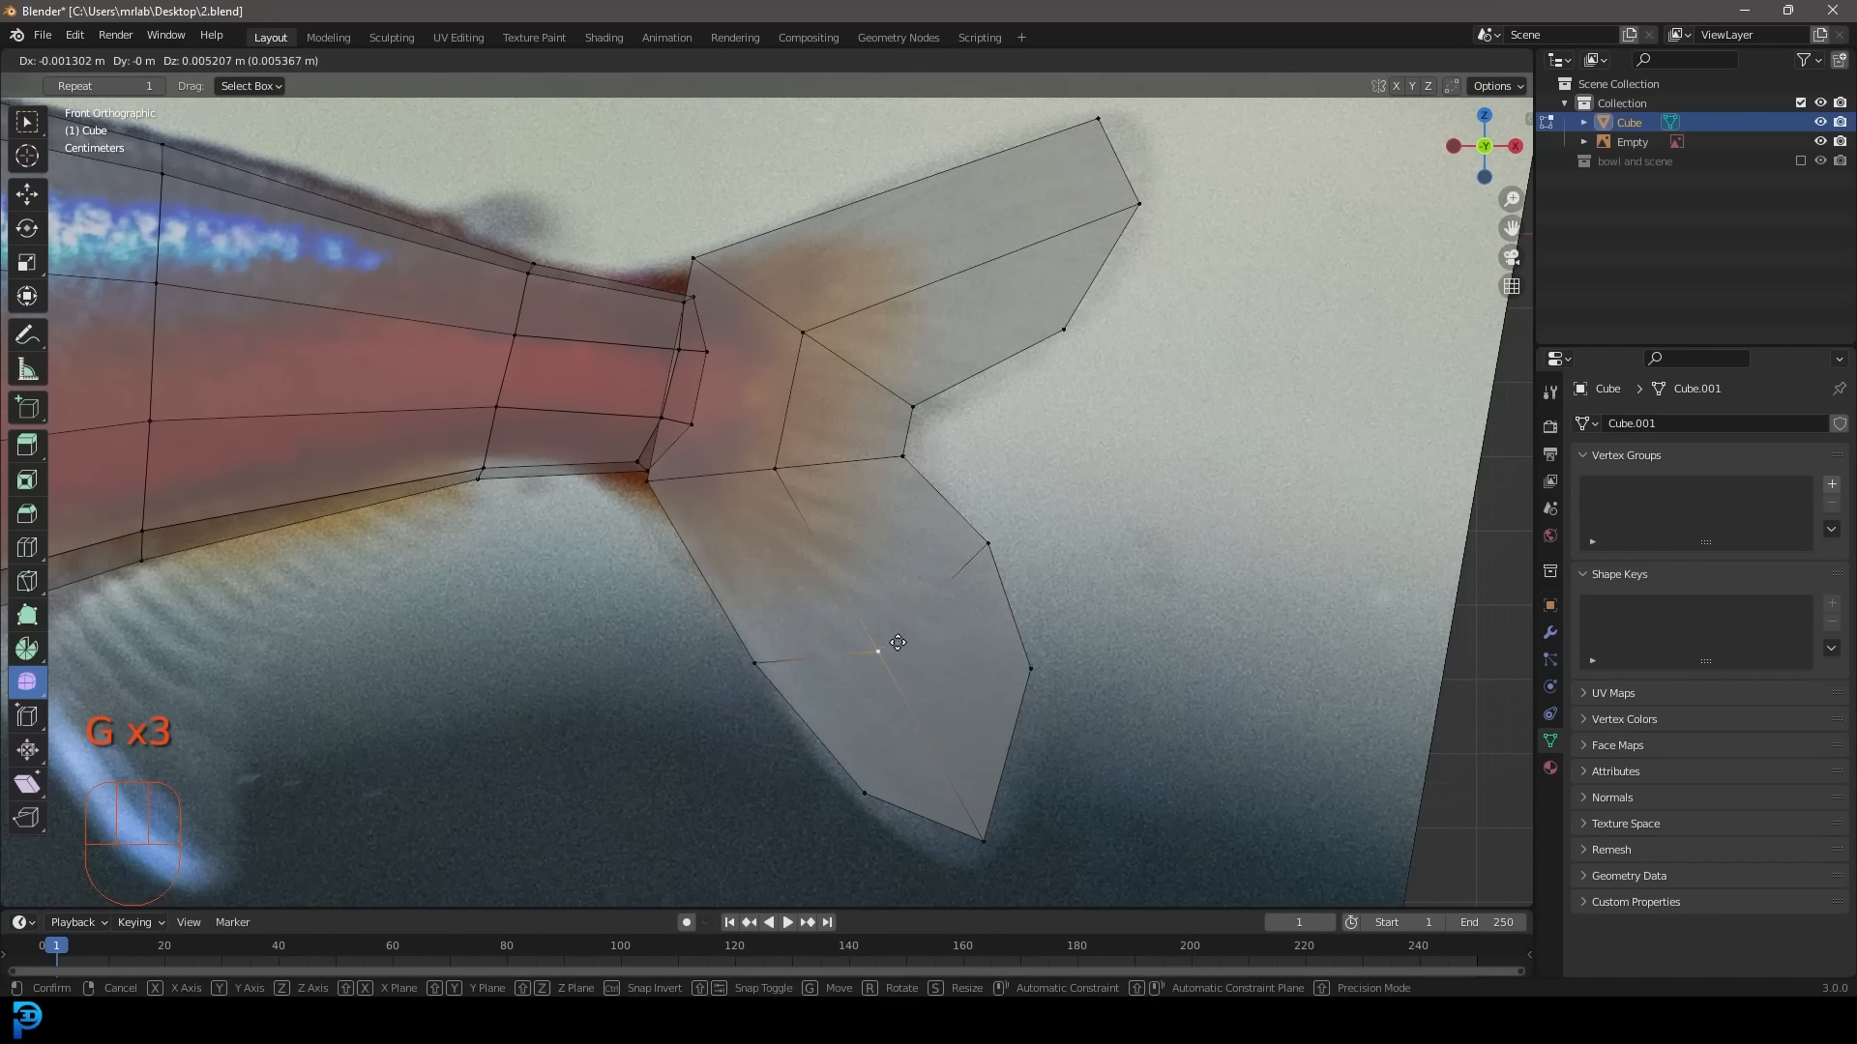
# Add a loop cut across the upper tail lobe and move its new vertices to match the fin outline.
pyautogui.hotkey('ctrl', 'r')
pyautogui.doubleClick(924, 201)
pyautogui.click(930, 213)
pyautogui.press('g')
pyautogui.click(926, 204)
pyautogui.click(982, 277)
pyautogui.press('g')
pyautogui.click(952, 262)
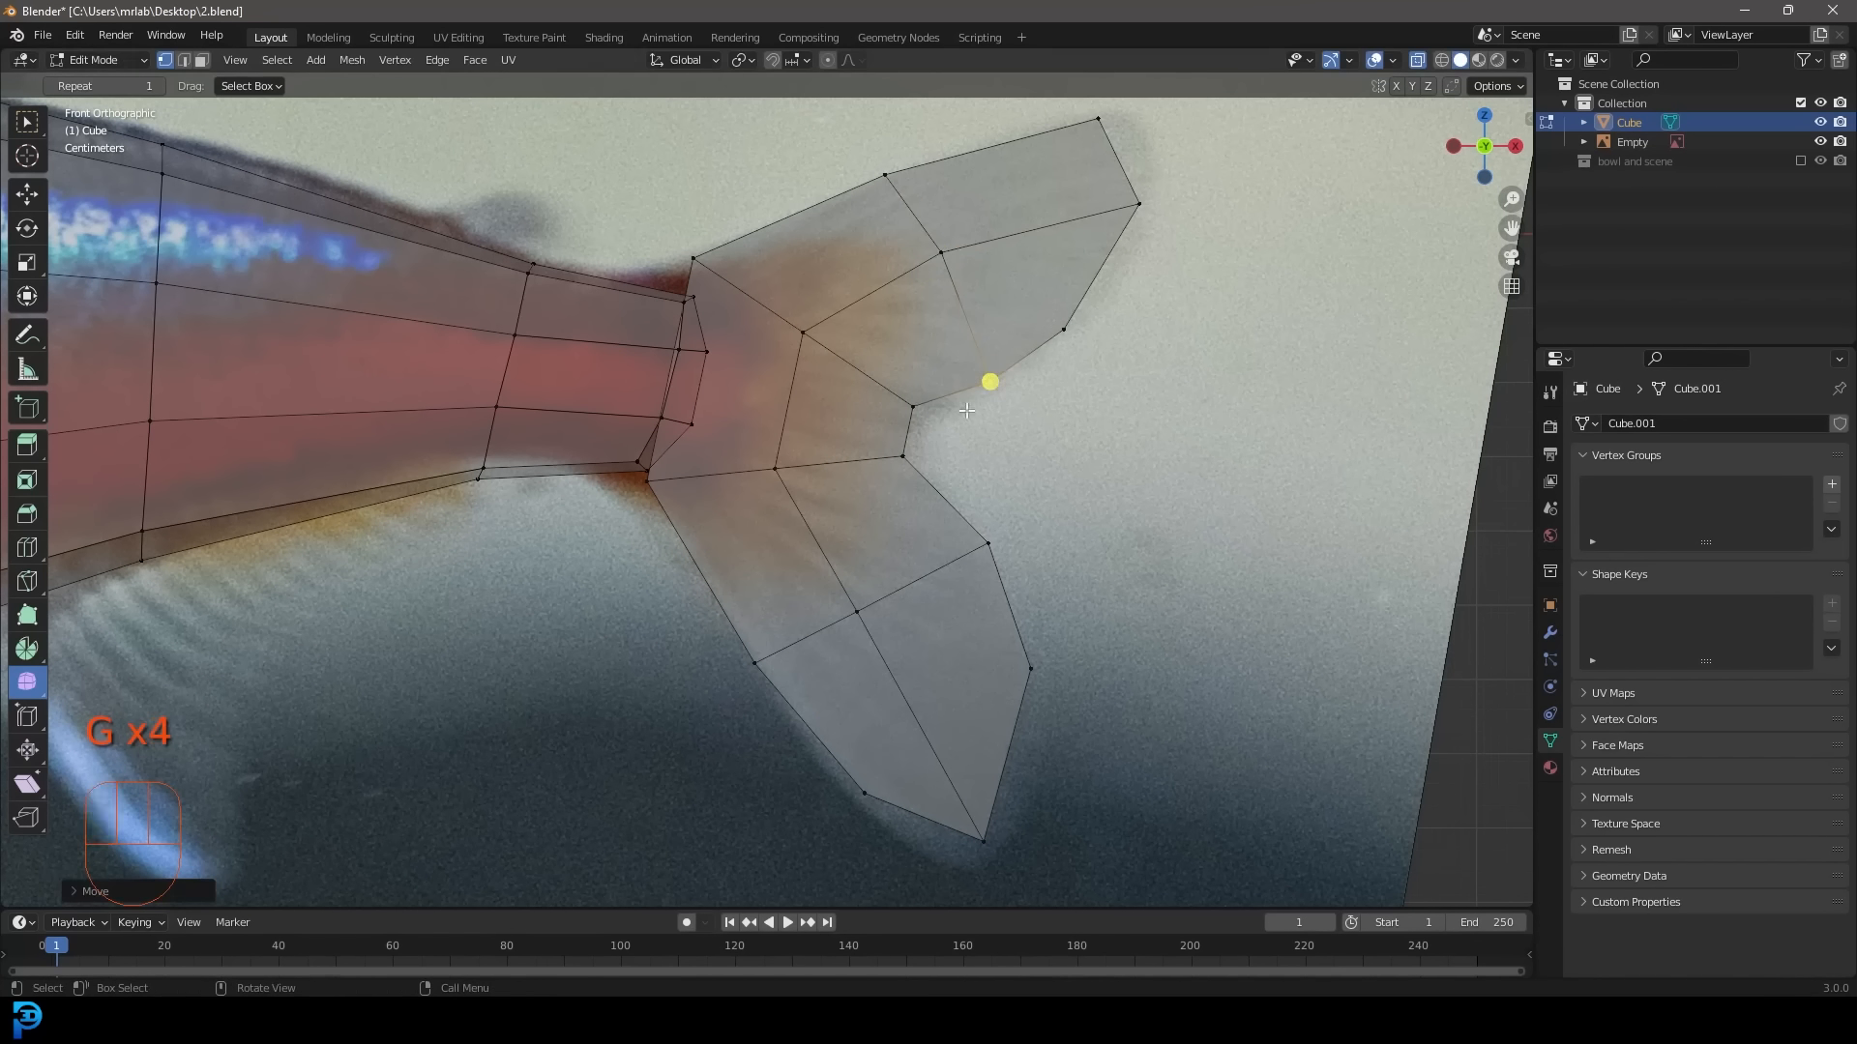
# Move the two vertices at the fork between the tail lobes onto the fin outline.
pyautogui.click(915, 416)
pyautogui.press('g')
pyautogui.click(909, 460)
pyautogui.press('g')
pyautogui.click(918, 459)
# Extrude the tail fin's root edge forward into the body and scale the new edge down to fit inside the tail base.
pyautogui.click(694, 261)
pyautogui.keyDown('shift'); pyautogui.click(650, 480); pyautogui.keyUp('shift')
pyautogui.keyDown('shift'); pyautogui.moveTo(686, 440); pyautogui.dragTo(929, 470, button='middle'); pyautogui.keyUp('shift')
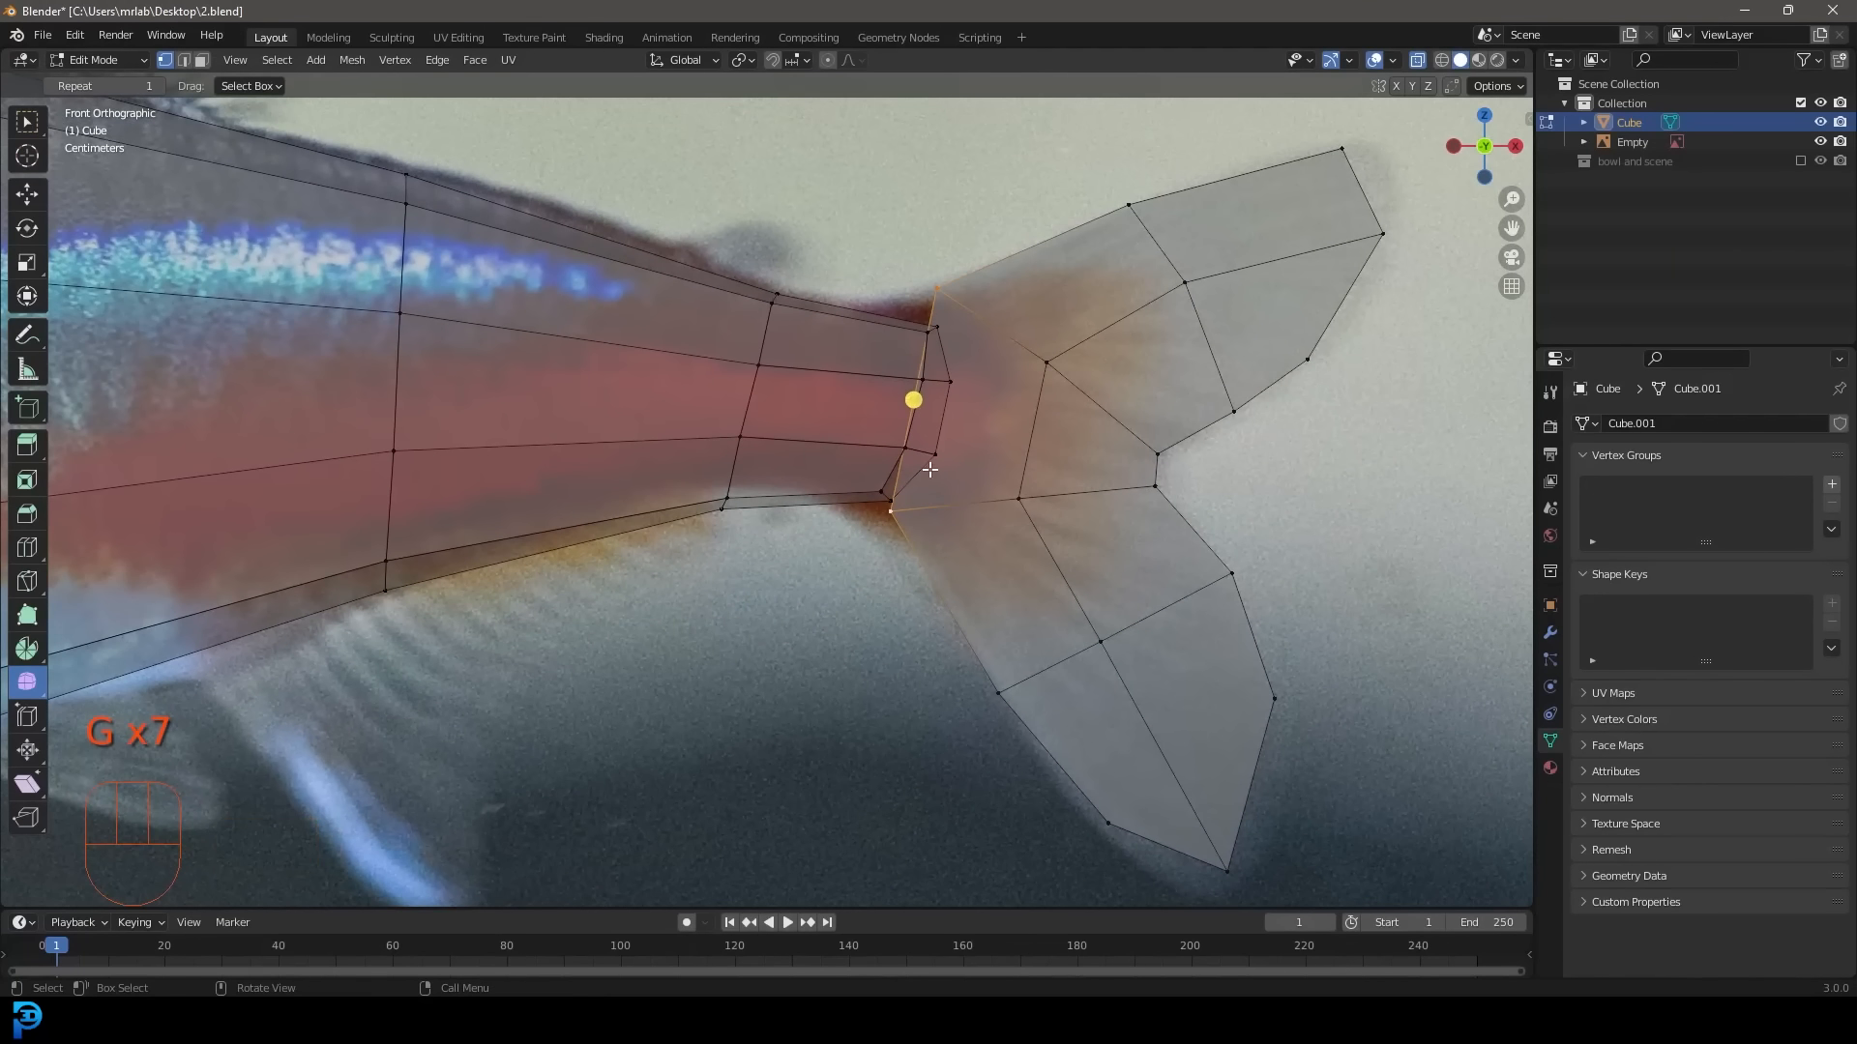
pyautogui.press('e')
pyautogui.click(804, 394)
pyautogui.press('s')
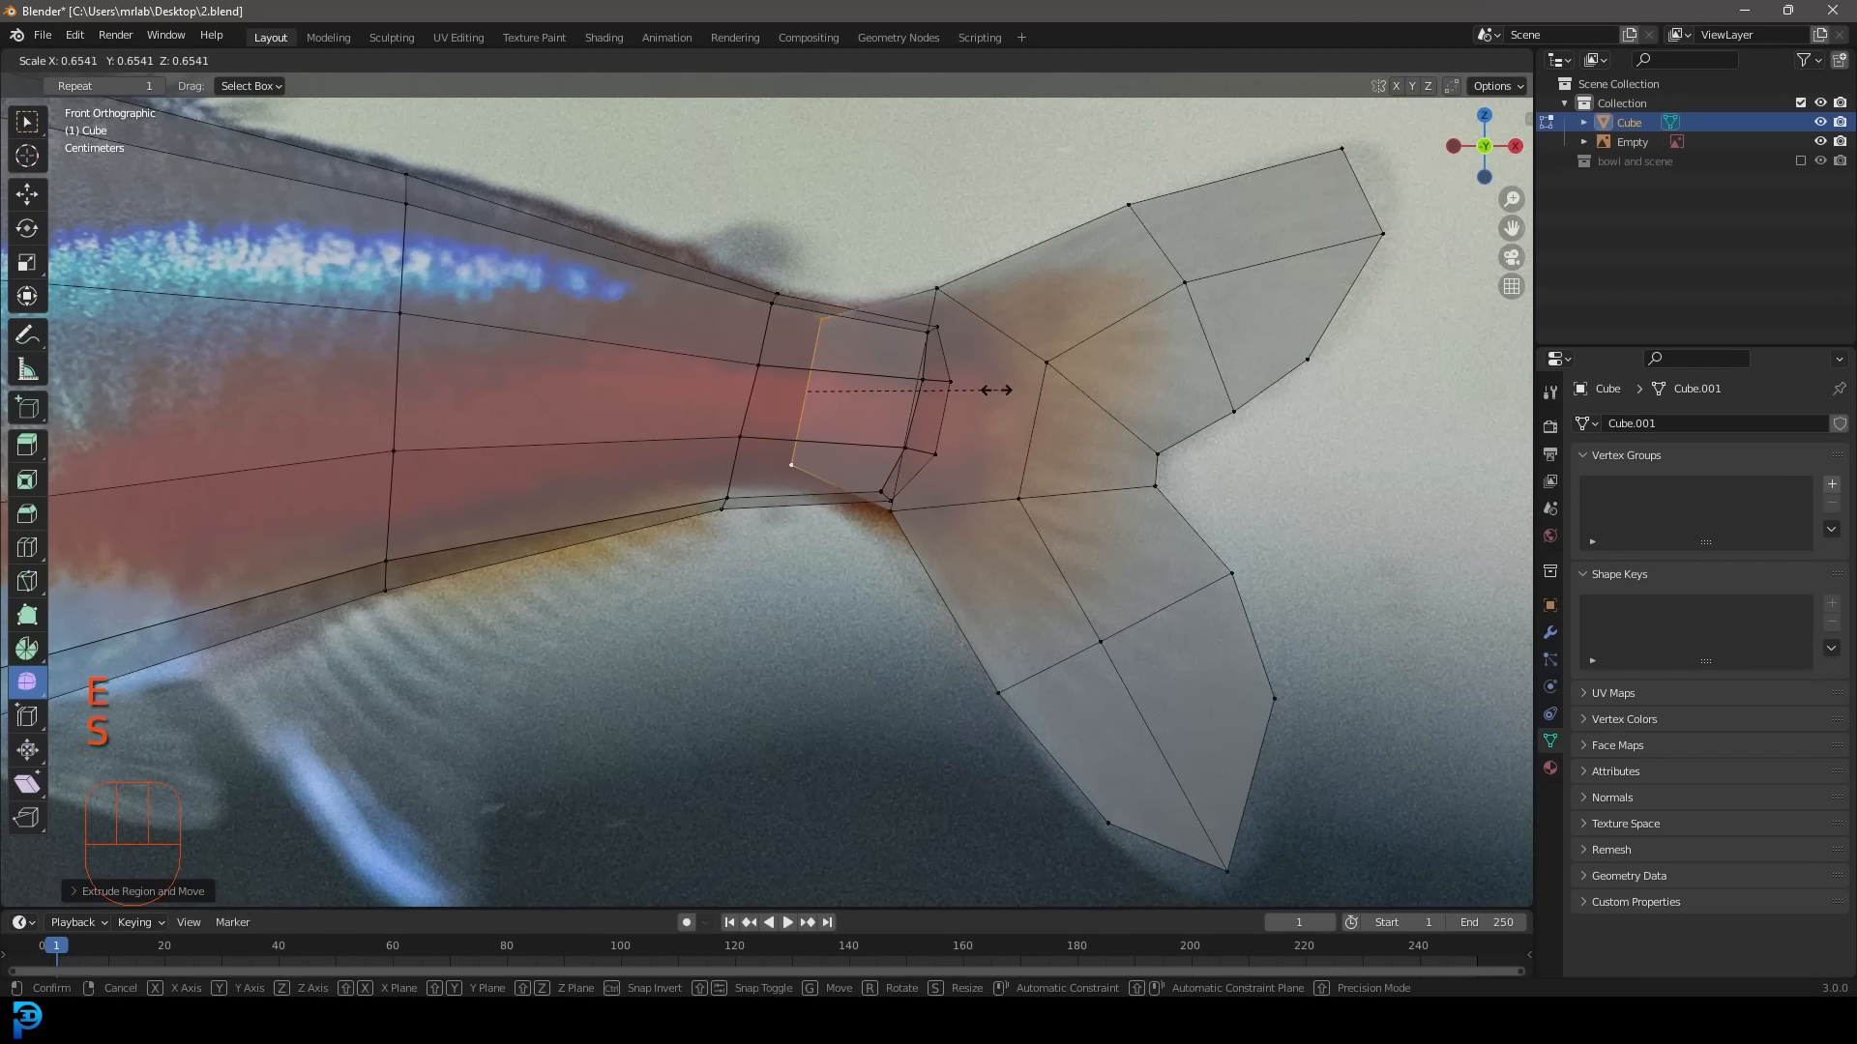
pyautogui.click(1003, 392)
pyautogui.scroll(-2, 1011, 389)
pyautogui.press('z')
pyautogui.scroll(-4, 1027, 411)
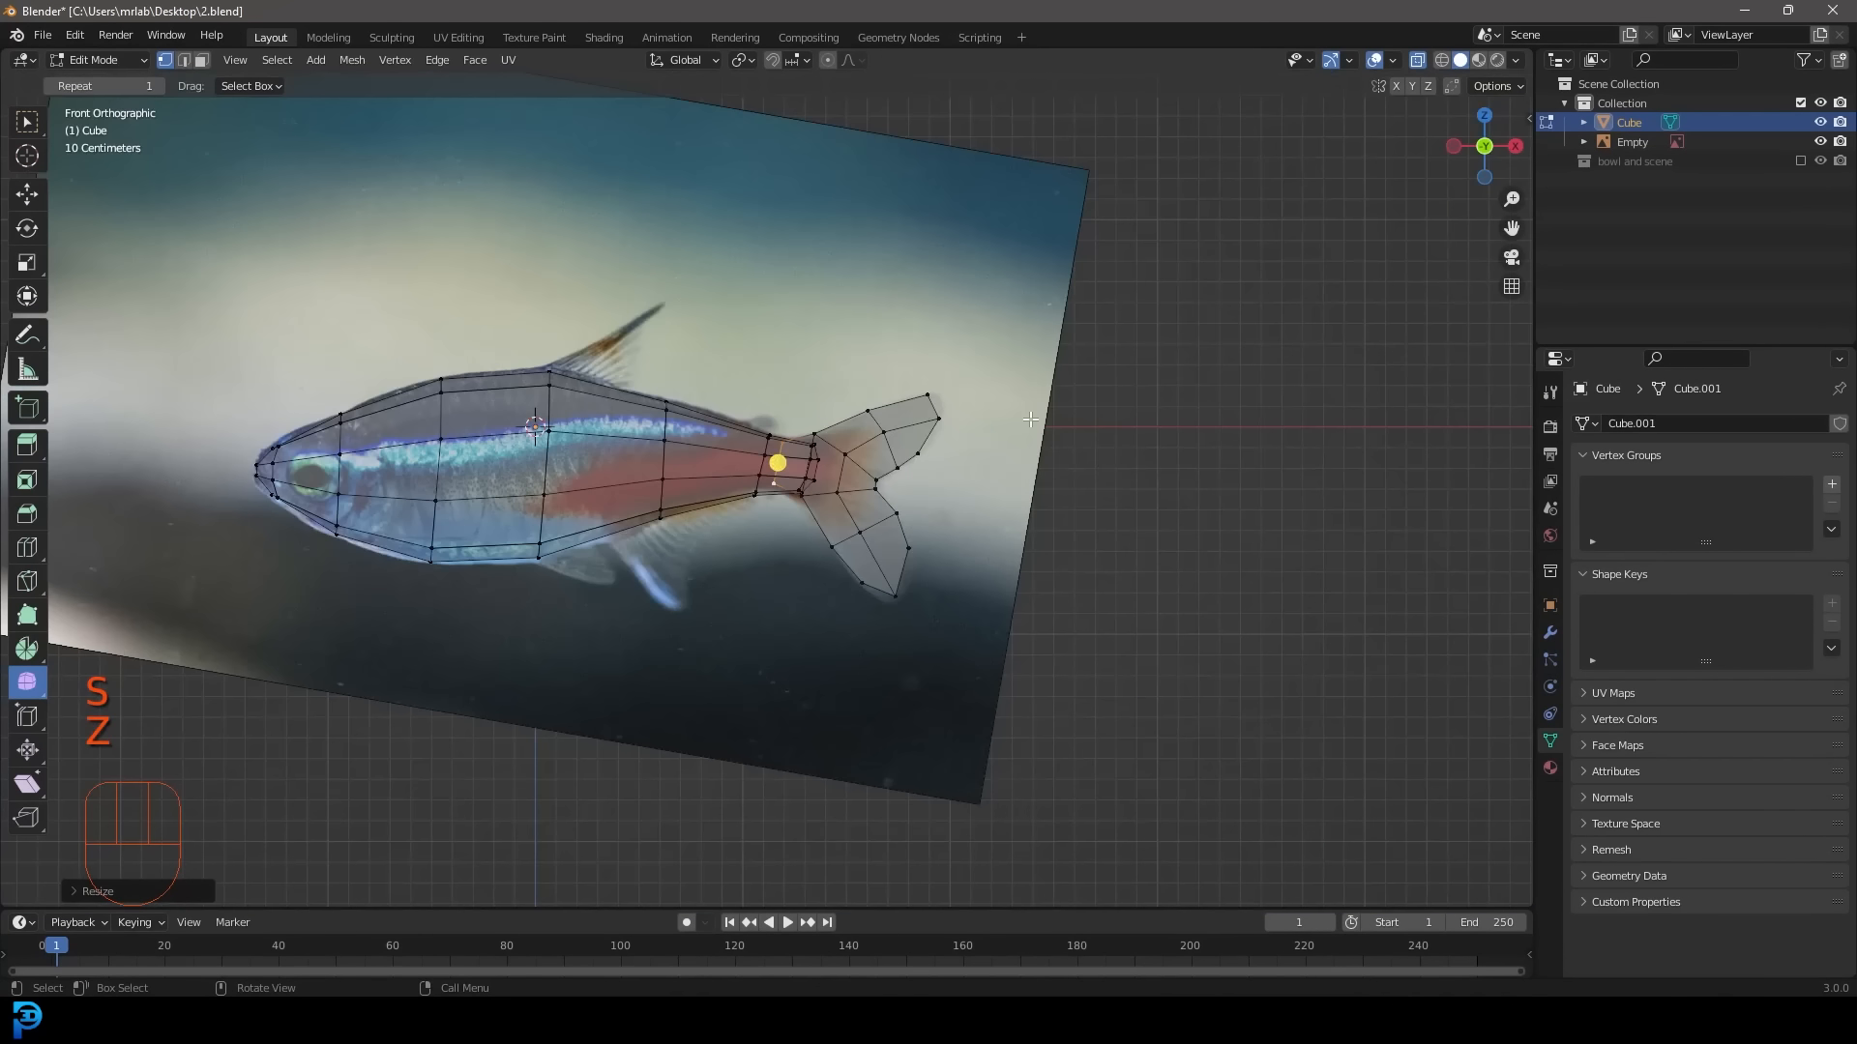
# Duplicate the end edge of the upper tail lobe, rotate the copy and place it at the front of the dorsal fin's base.
pyautogui.moveTo(1030, 419)
pyautogui.mouseDown(button='middle')
pyautogui.moveTo(808, 458)
pyautogui.moveTo(1105, 466)
pyautogui.mouseUp(button='middle')
pyautogui.press('KP_1')
pyautogui.scroll(2, 1160, 397)
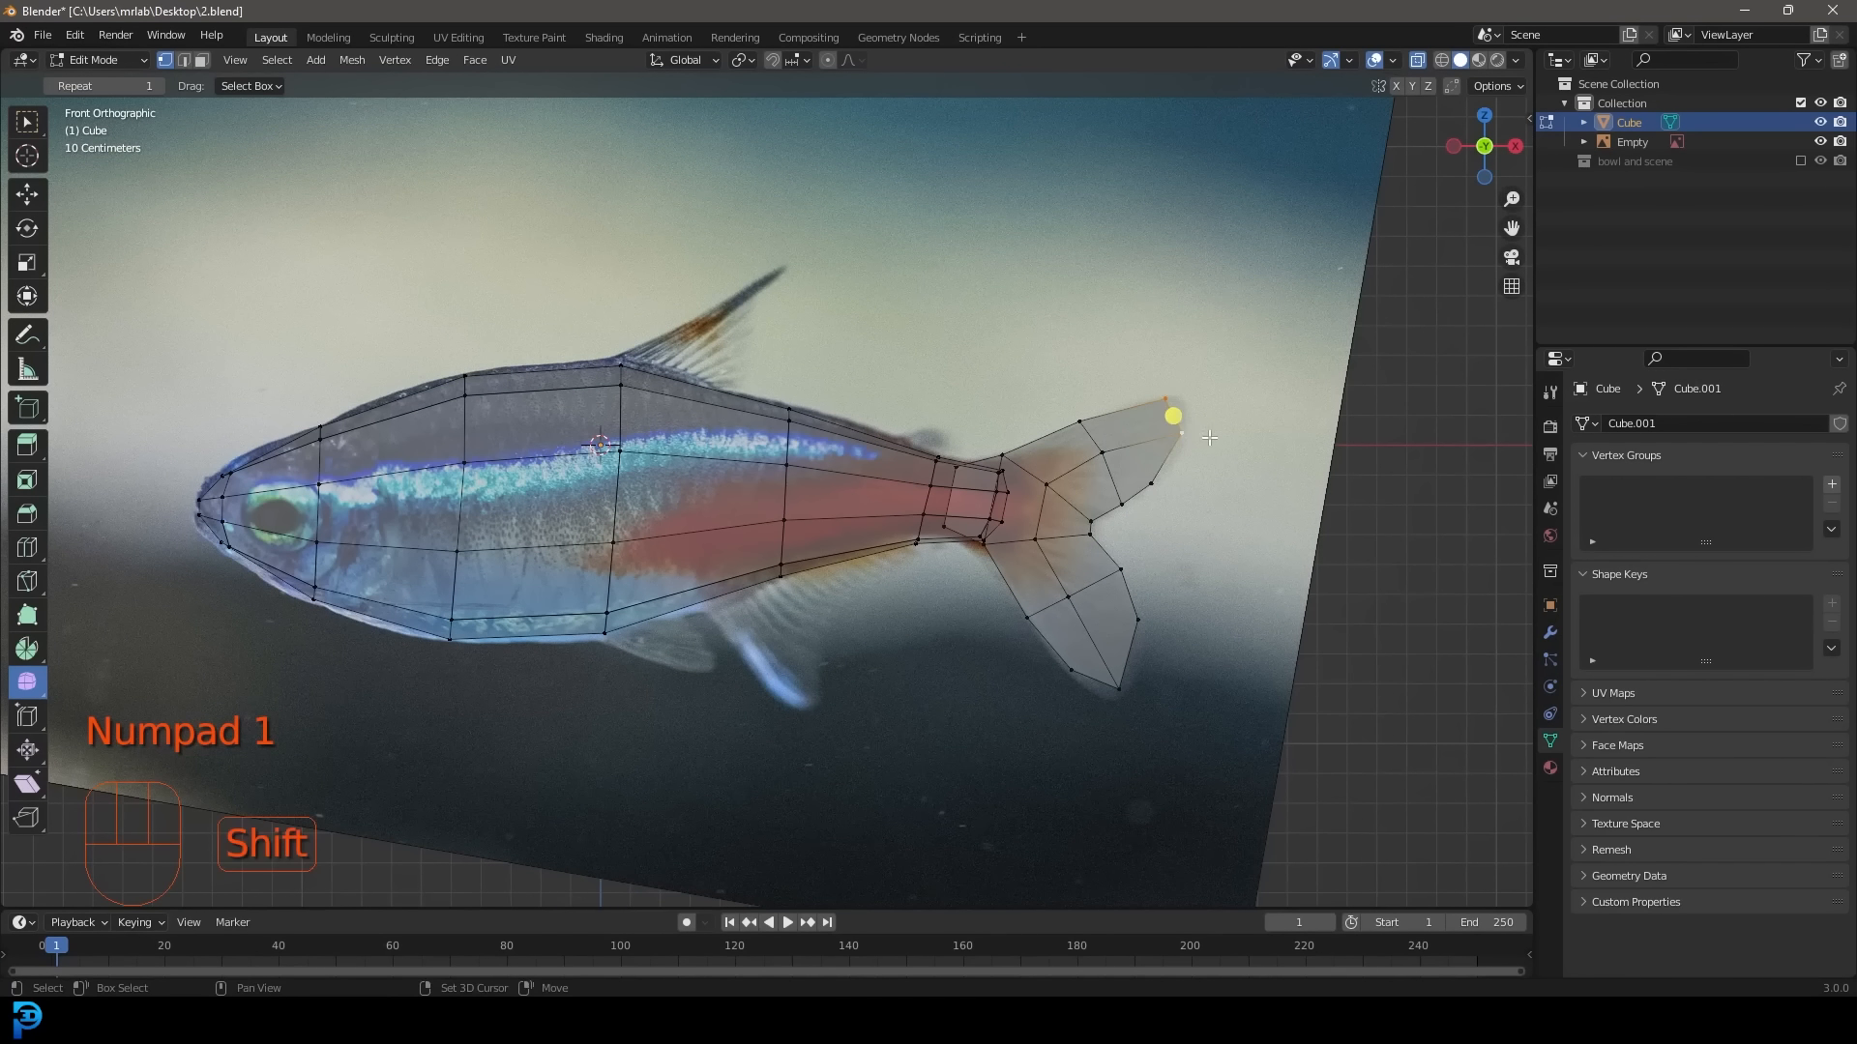
pyautogui.hotkey('shift', 'd')
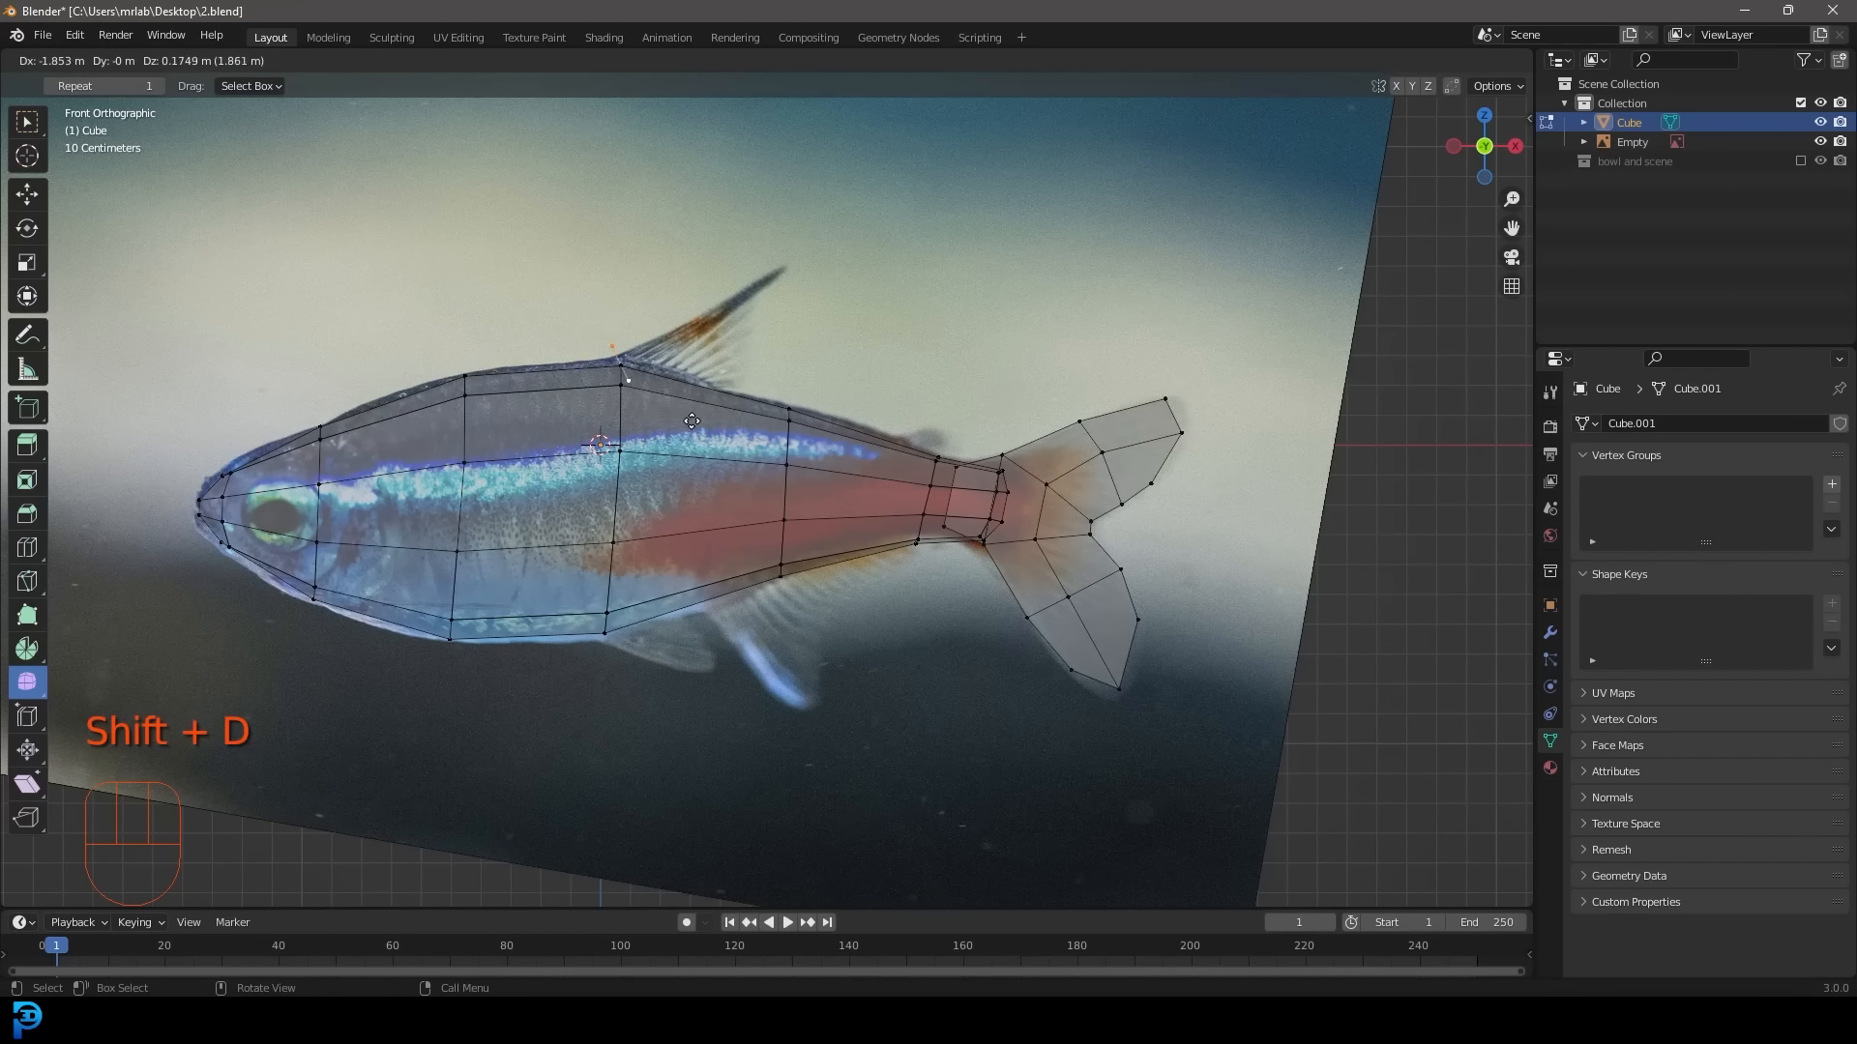
pyautogui.click(708, 430)
pyautogui.keyDown('shift'); pyautogui.moveTo(711, 432); pyautogui.dragTo(929, 506, button='middle'); pyautogui.keyUp('shift')
pyautogui.scroll(6, 933, 506)
pyautogui.keyDown('shift'); pyautogui.moveTo(1093, 506); pyautogui.dragTo(937, 516, button='middle'); pyautogui.keyUp('shift')
pyautogui.press('r')
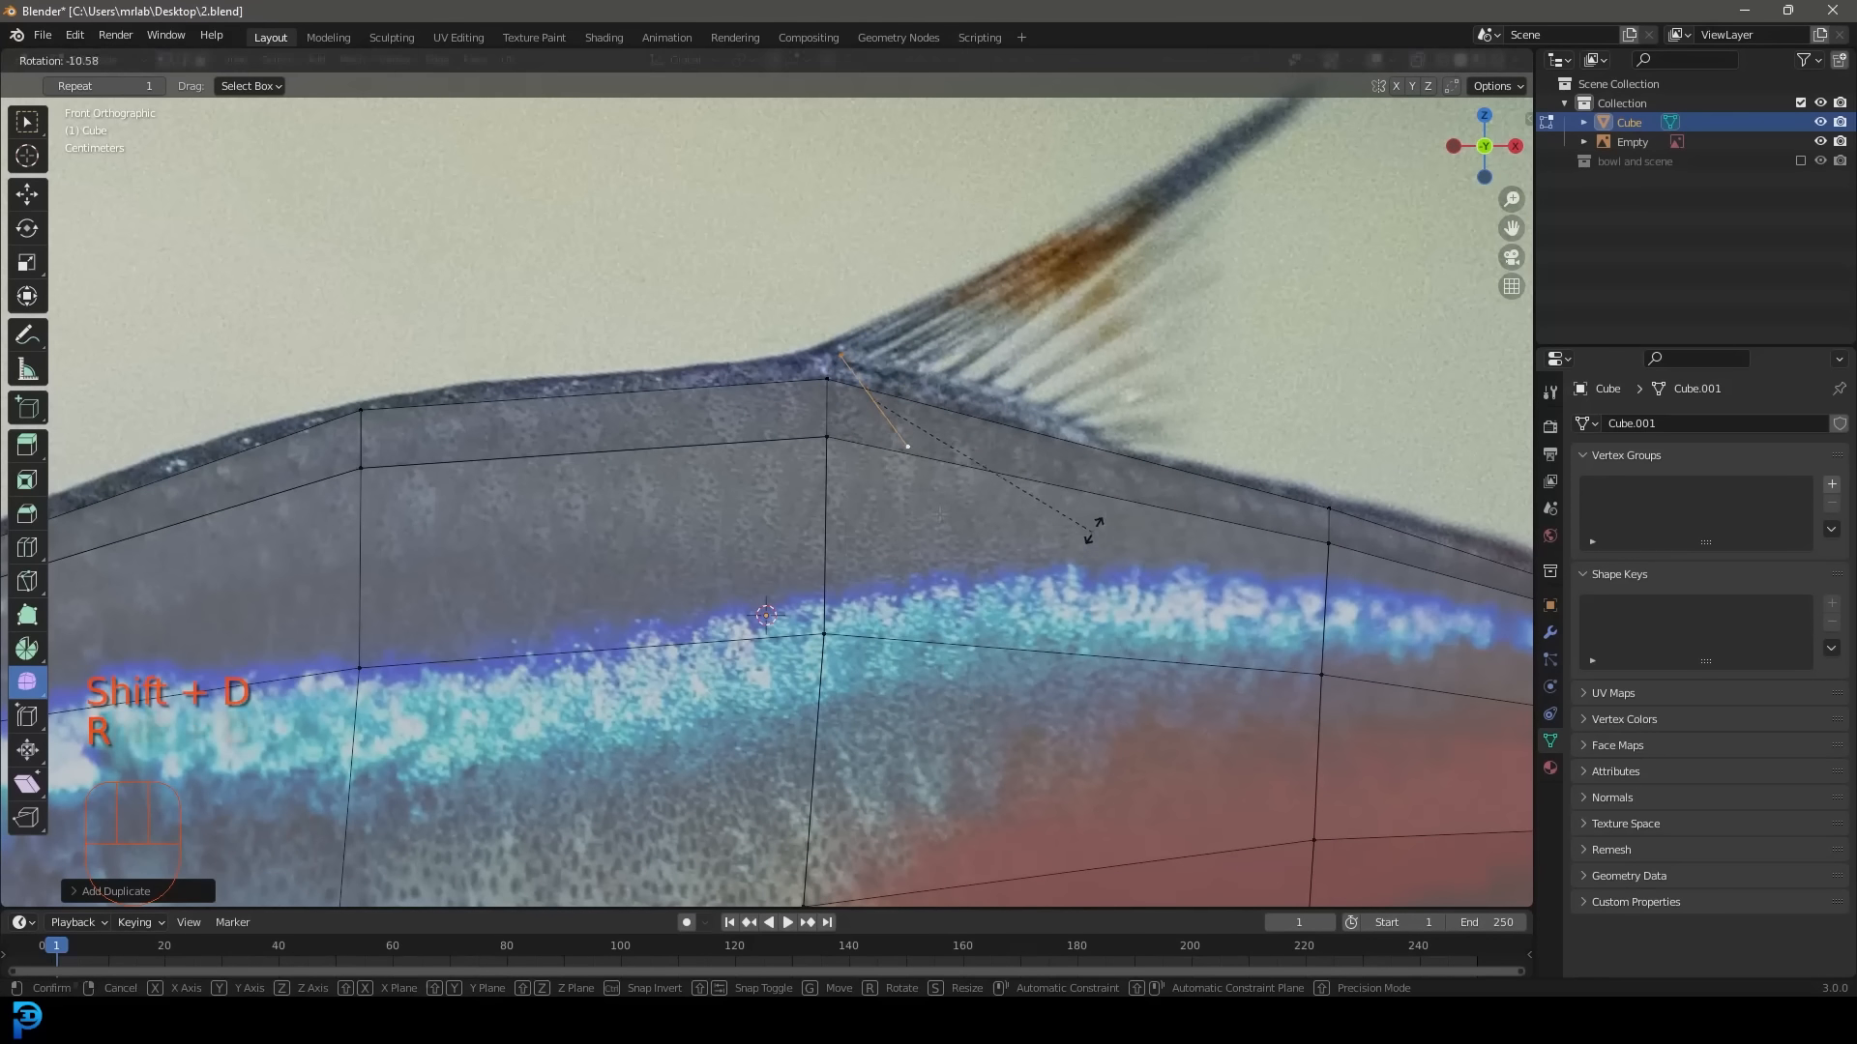
pyautogui.click(1109, 387)
pyautogui.press('g')
pyautogui.click(904, 282)
# Extrude the edge to the dorsal fin's tip and move its rear root vertex back along the body to the fin's rear base.
pyautogui.scroll(-3, 934, 484)
pyautogui.press('e')
pyautogui.click(1215, 336)
pyautogui.scroll(3, 1238, 299)
pyautogui.press('g')
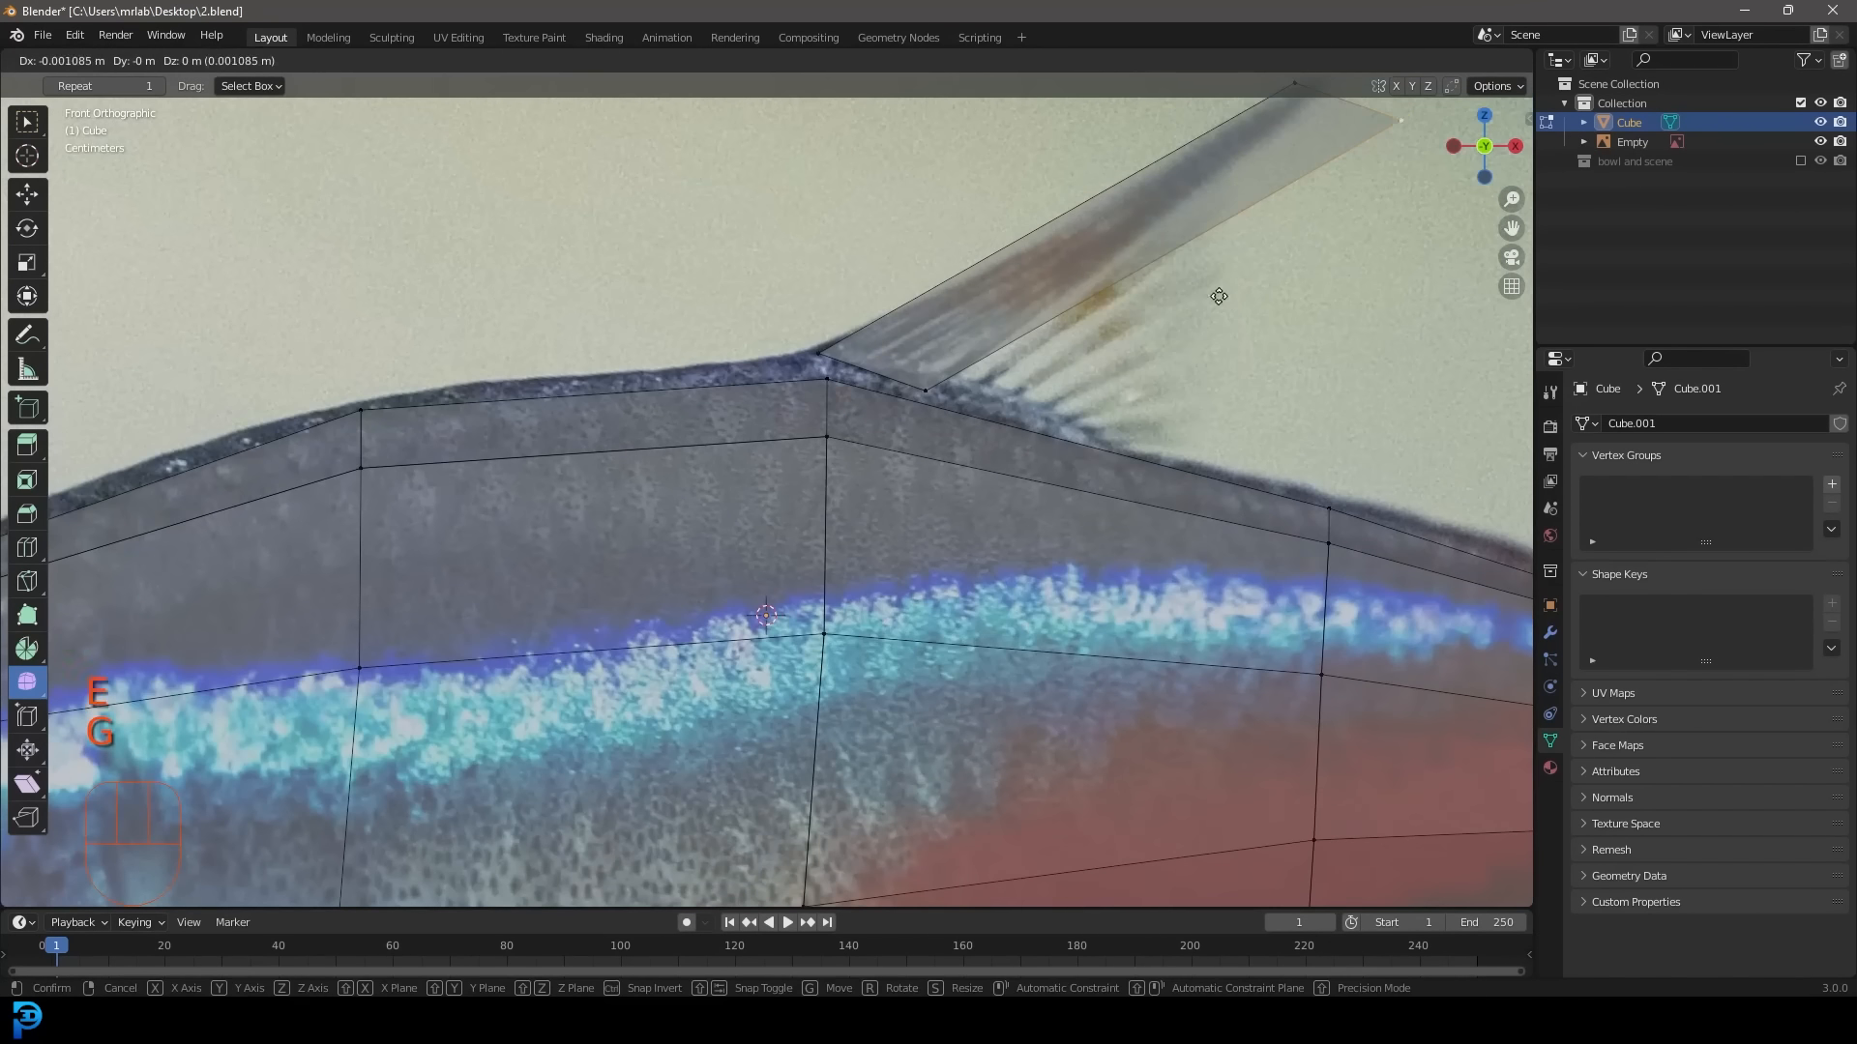
pyautogui.click(1005, 622)
pyautogui.click(925, 391)
pyautogui.press('g')
pyautogui.click(841, 392)
pyautogui.keyDown('shift'); pyautogui.moveTo(841, 392); pyautogui.dragTo(688, 476, button='middle'); pyautogui.keyUp('shift')
# Add two loop cuts across the dorsal fin and move their upper vertices onto the fin's leading edge.
pyautogui.hotkey('ctrl', 'r')
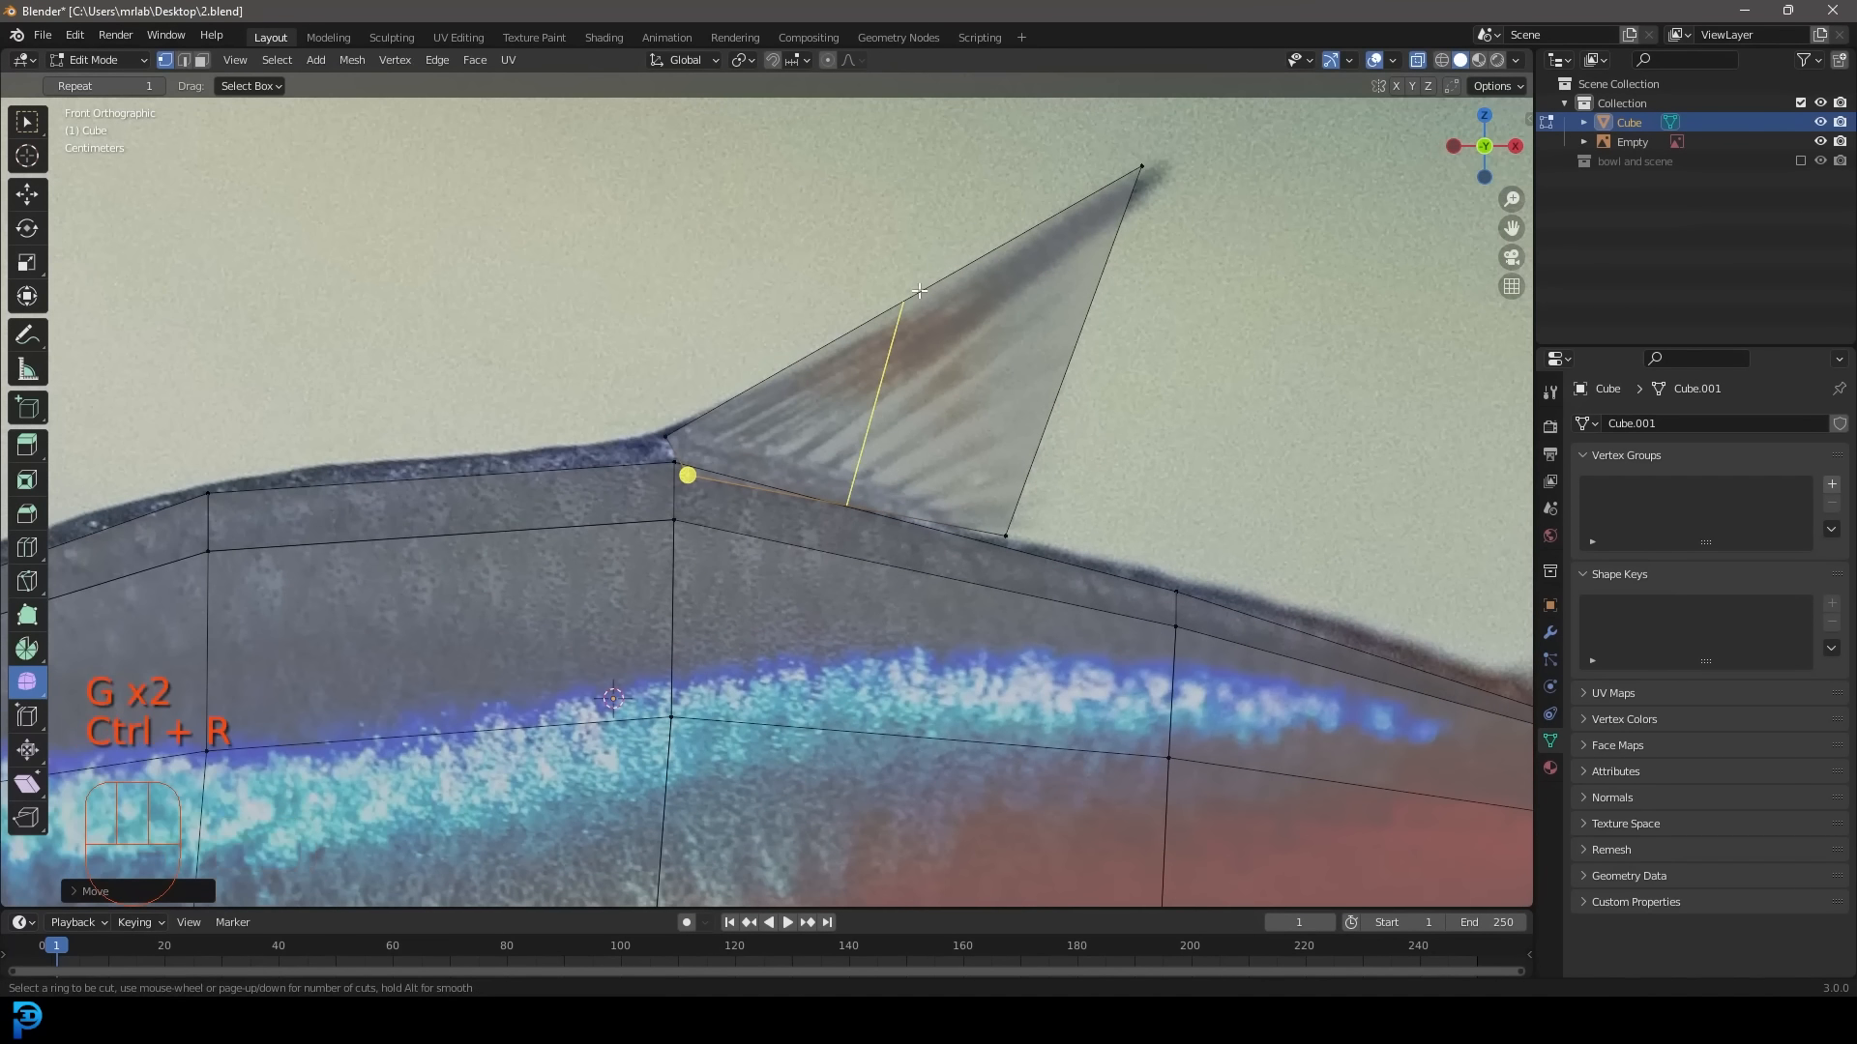
pyautogui.scroll(1, 833, 348)
pyautogui.click(834, 348)
pyautogui.click(827, 347)
pyautogui.press('g')
pyautogui.click(982, 255)
pyautogui.press('g')
pyautogui.press('g')
pyautogui.press('g')
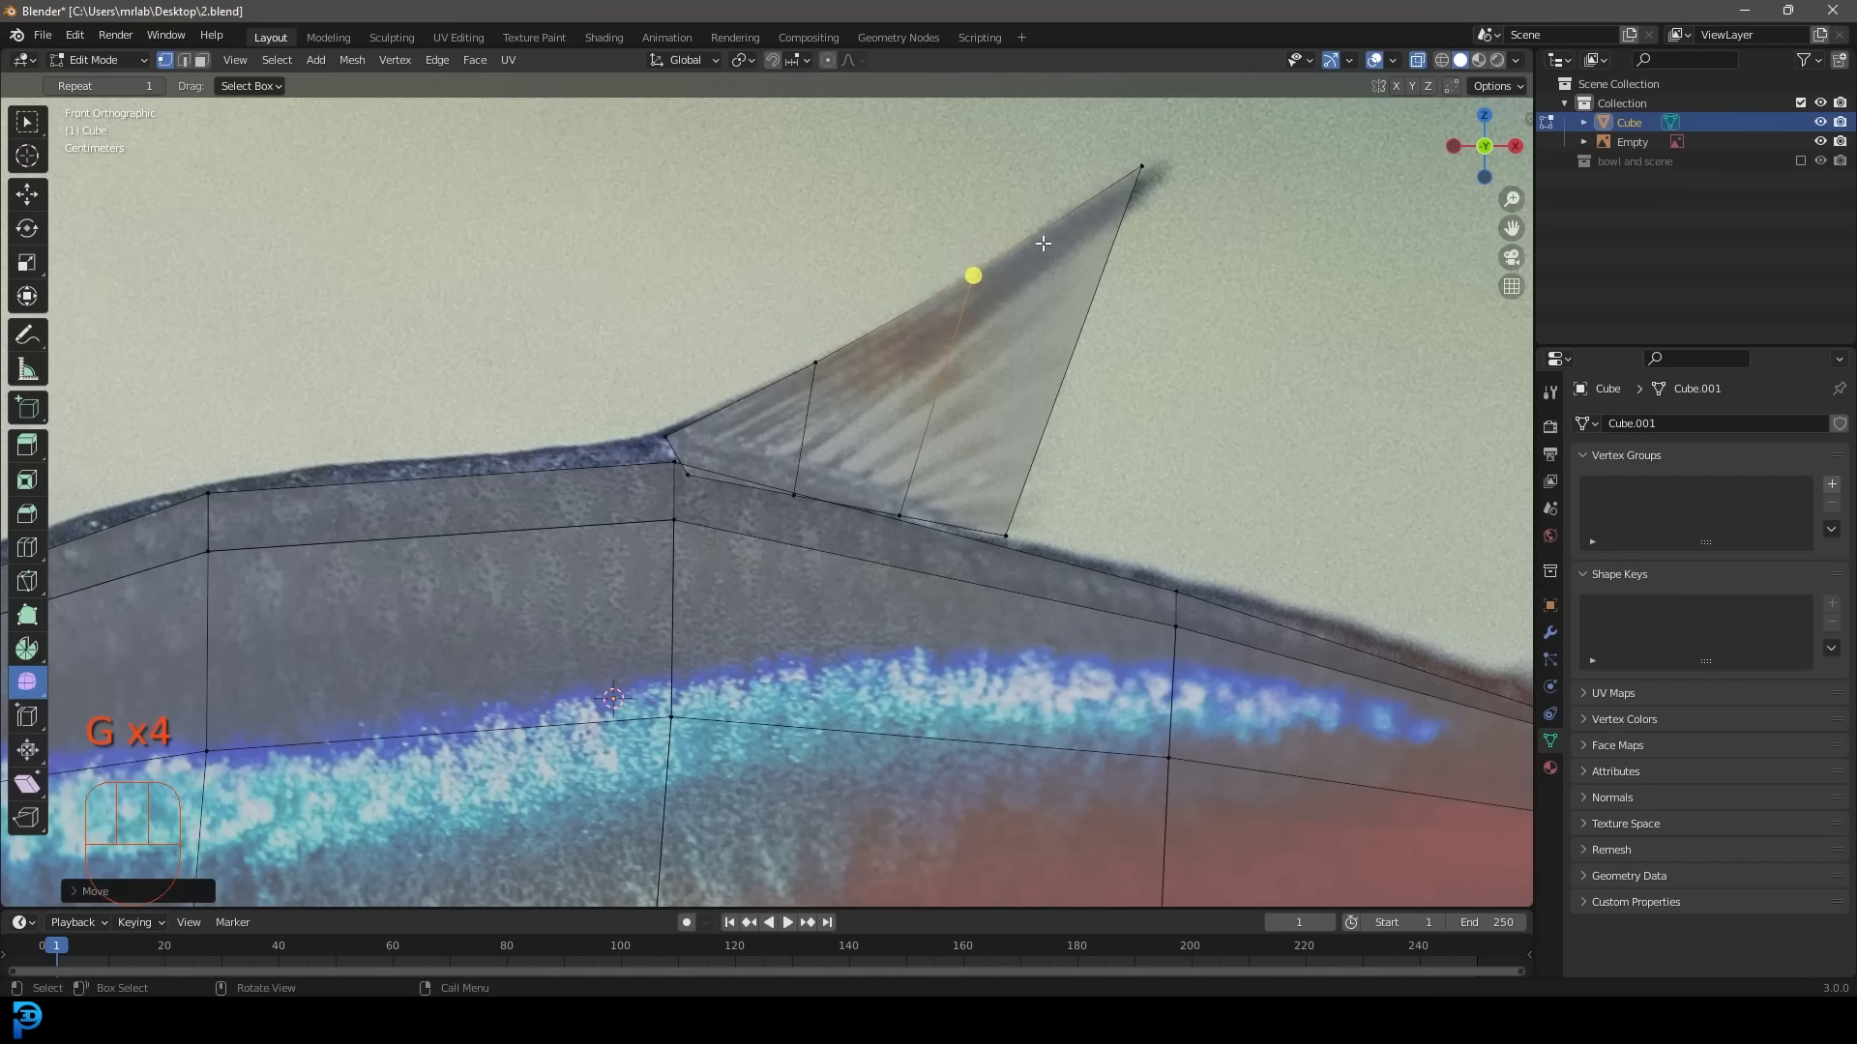
# Add a lengthwise loop cut to the dorsal fin and adjust the trailing-edge and tip vertices to match the photo.
pyautogui.click(1136, 174)
pyautogui.hotkey('ctrl', 'r')
pyautogui.doubleClick(1055, 377)
pyautogui.click(1075, 355)
pyautogui.press('g')
pyautogui.click(1021, 426)
pyautogui.click(1141, 168)
pyautogui.press('g')
pyautogui.click(1141, 184)
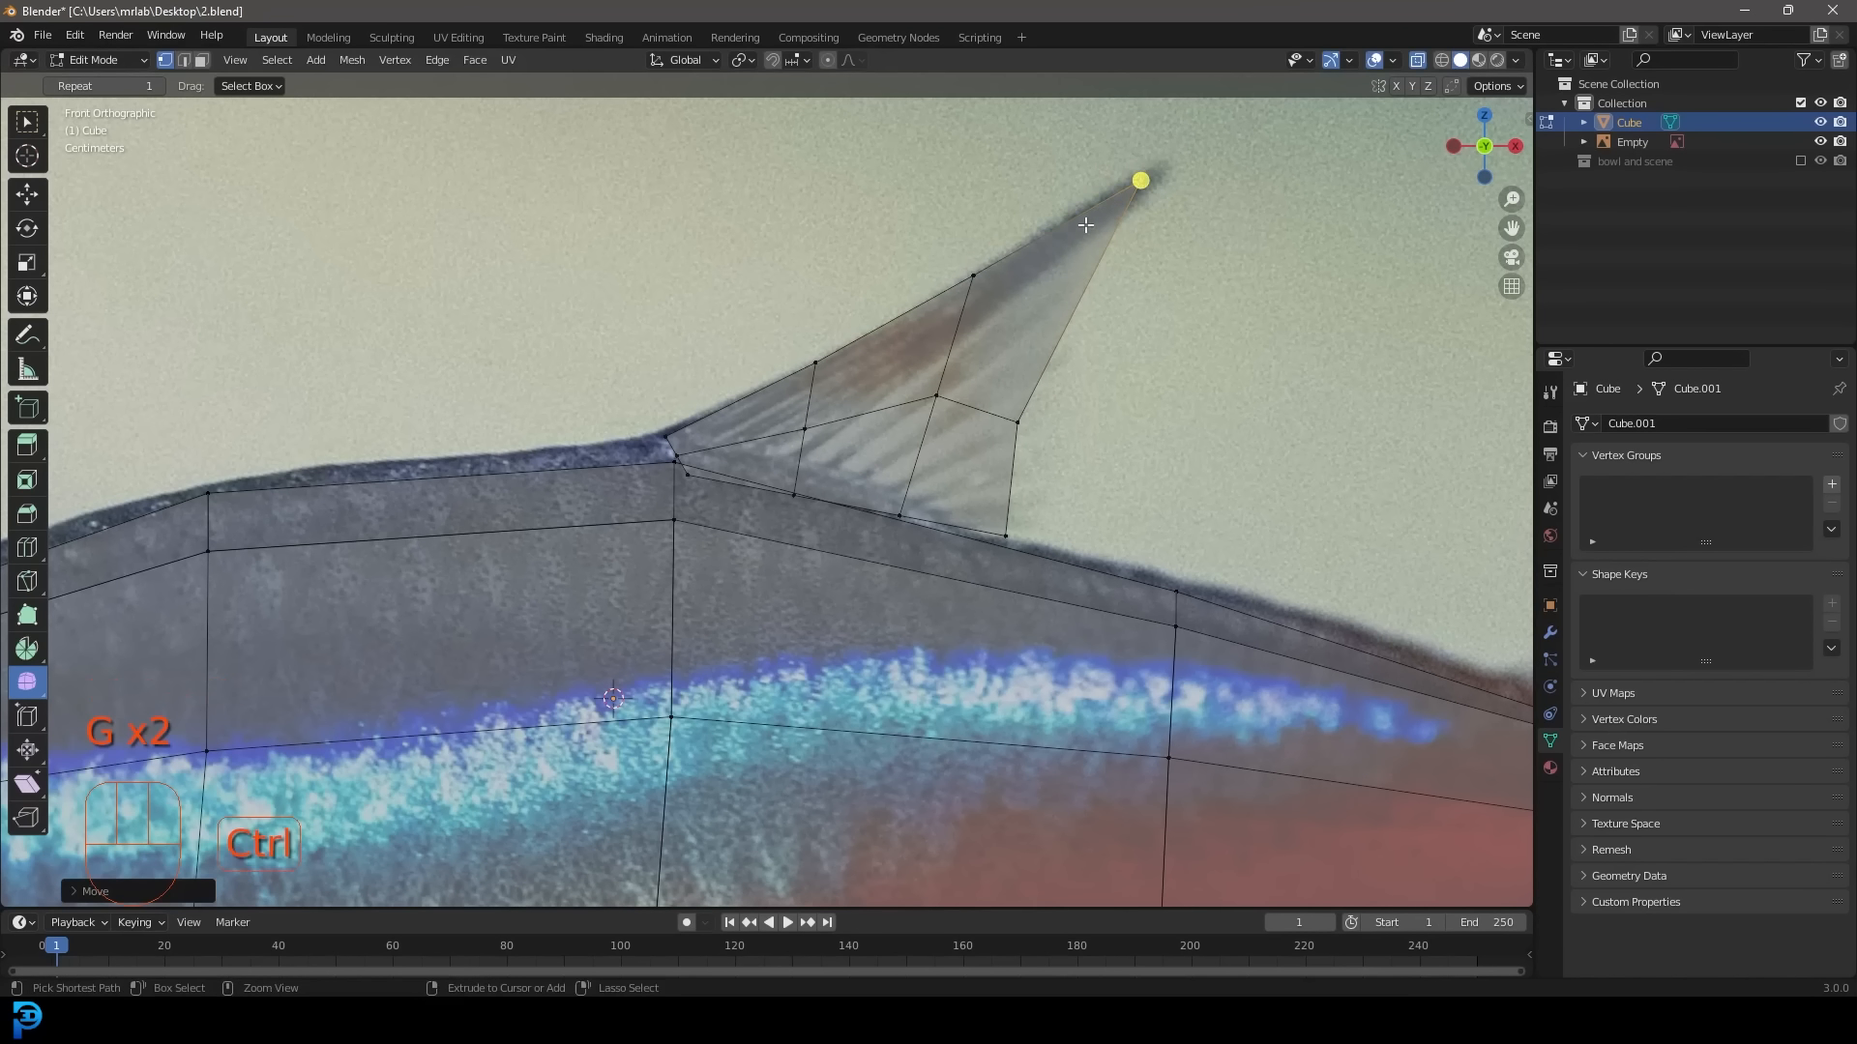
# Add a loop cut near the dorsal fin's rear, slide its tip edge back, then extrude it to the fin's point and shrink it.
pyautogui.hotkey('ctrl', 'r')
pyautogui.press('g')
pyautogui.press('g')
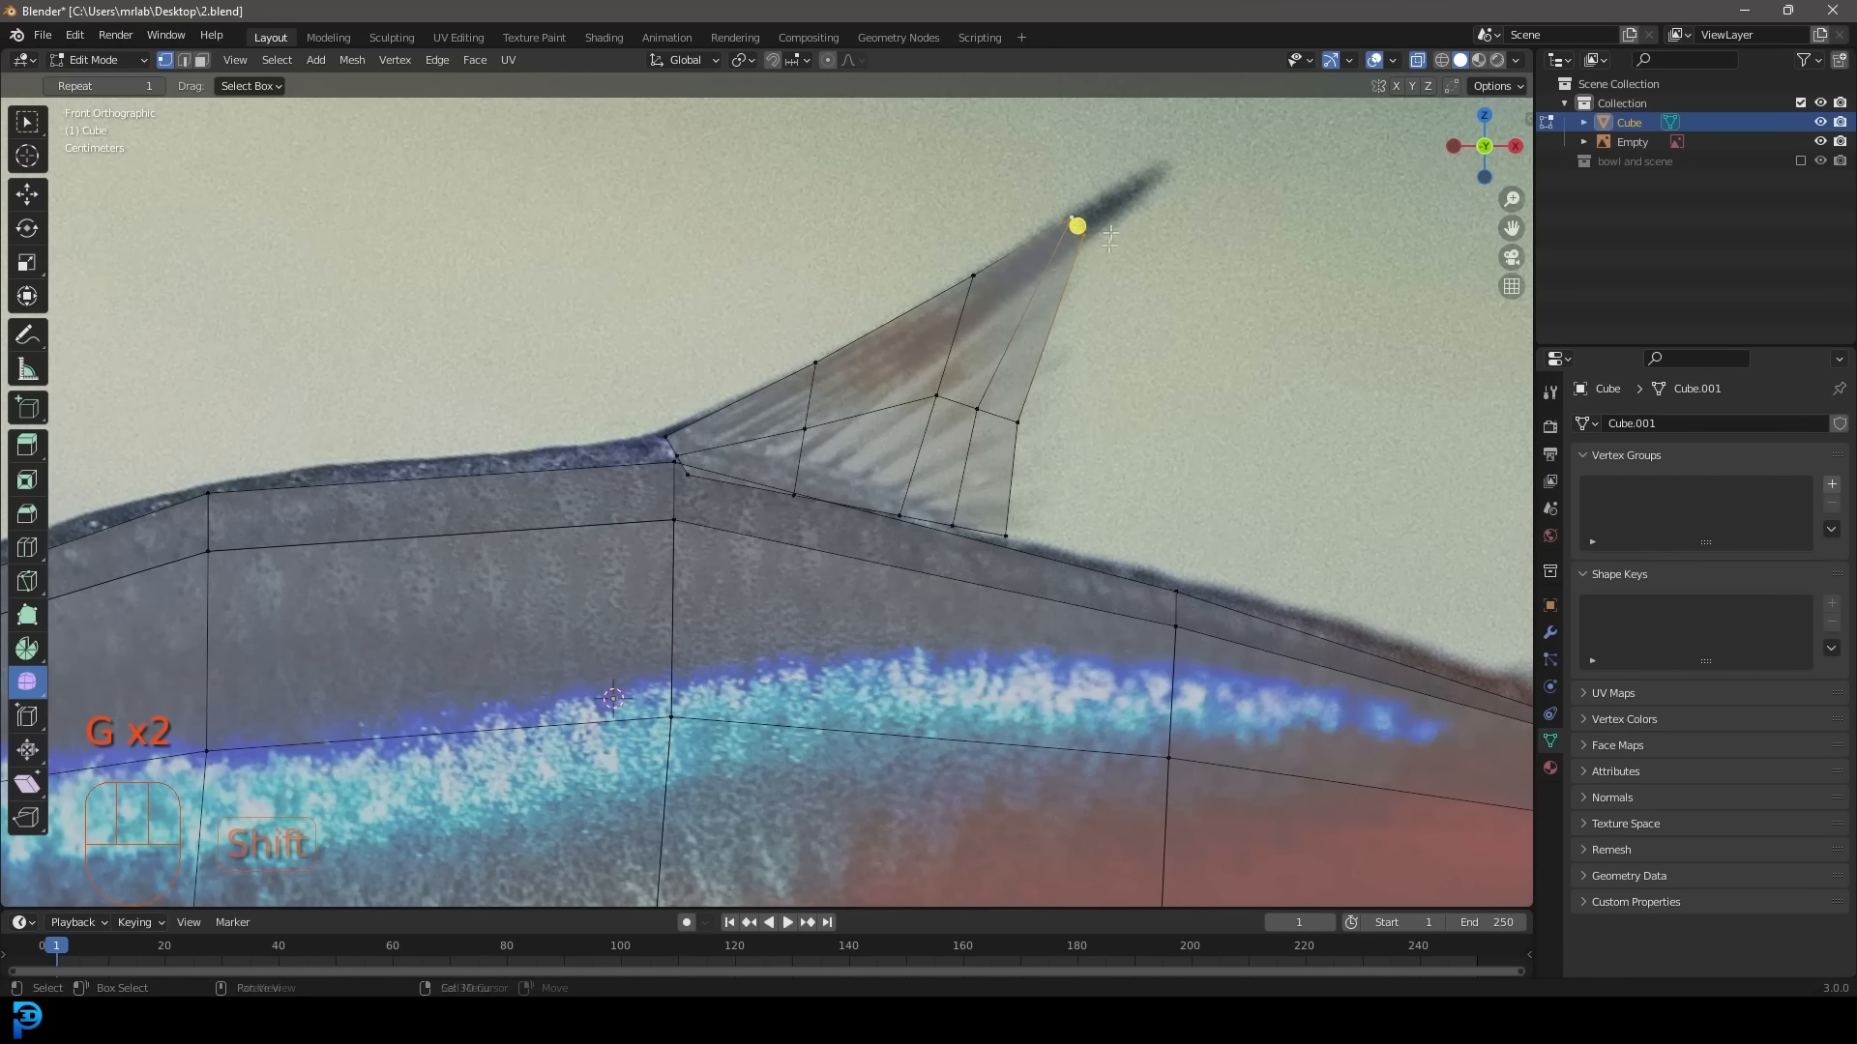
pyautogui.press('e')
pyautogui.click(1164, 236)
pyautogui.press('s')
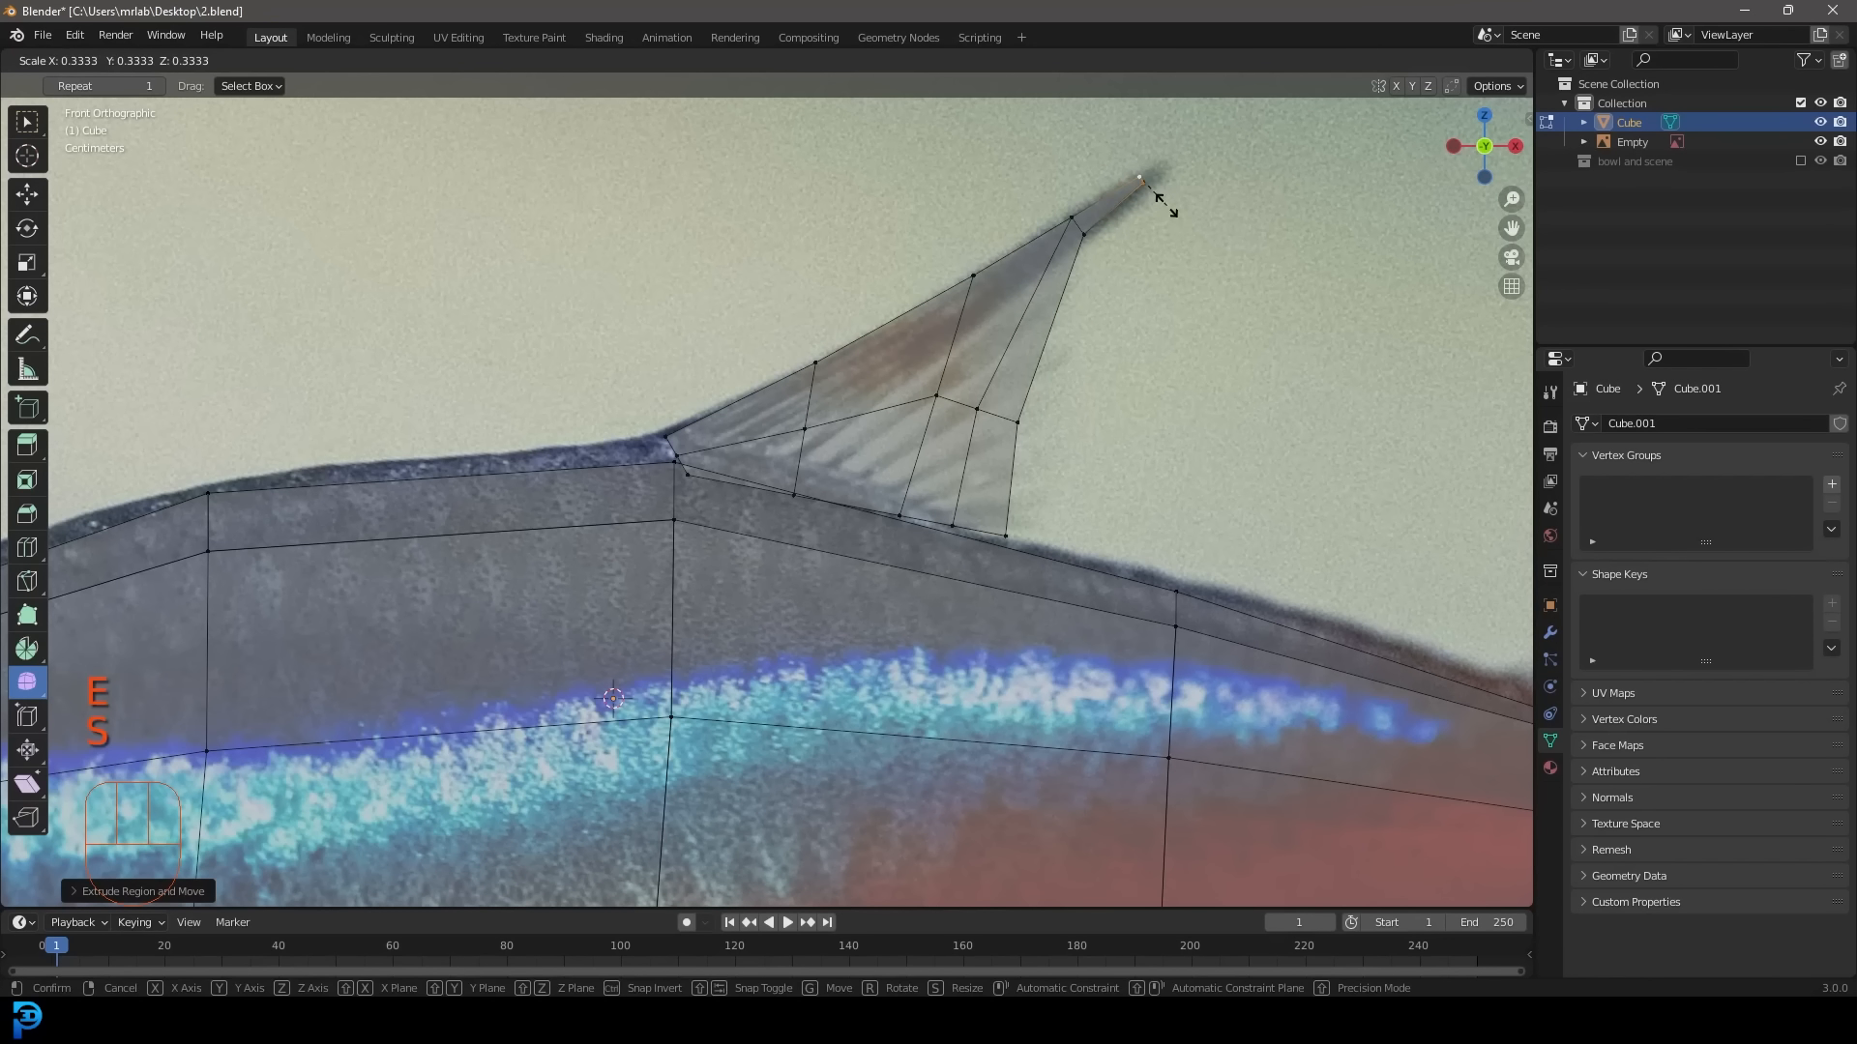
pyautogui.click(1164, 201)
# Move the front root vertices of the dorsal fin forward and down into the fish's back.
pyautogui.scroll(-2, 819, 383)
pyautogui.keyDown('shift'); pyautogui.moveTo(819, 383); pyautogui.dragTo(916, 334, button='middle'); pyautogui.keyUp('shift')
pyautogui.scroll(3, 824, 350)
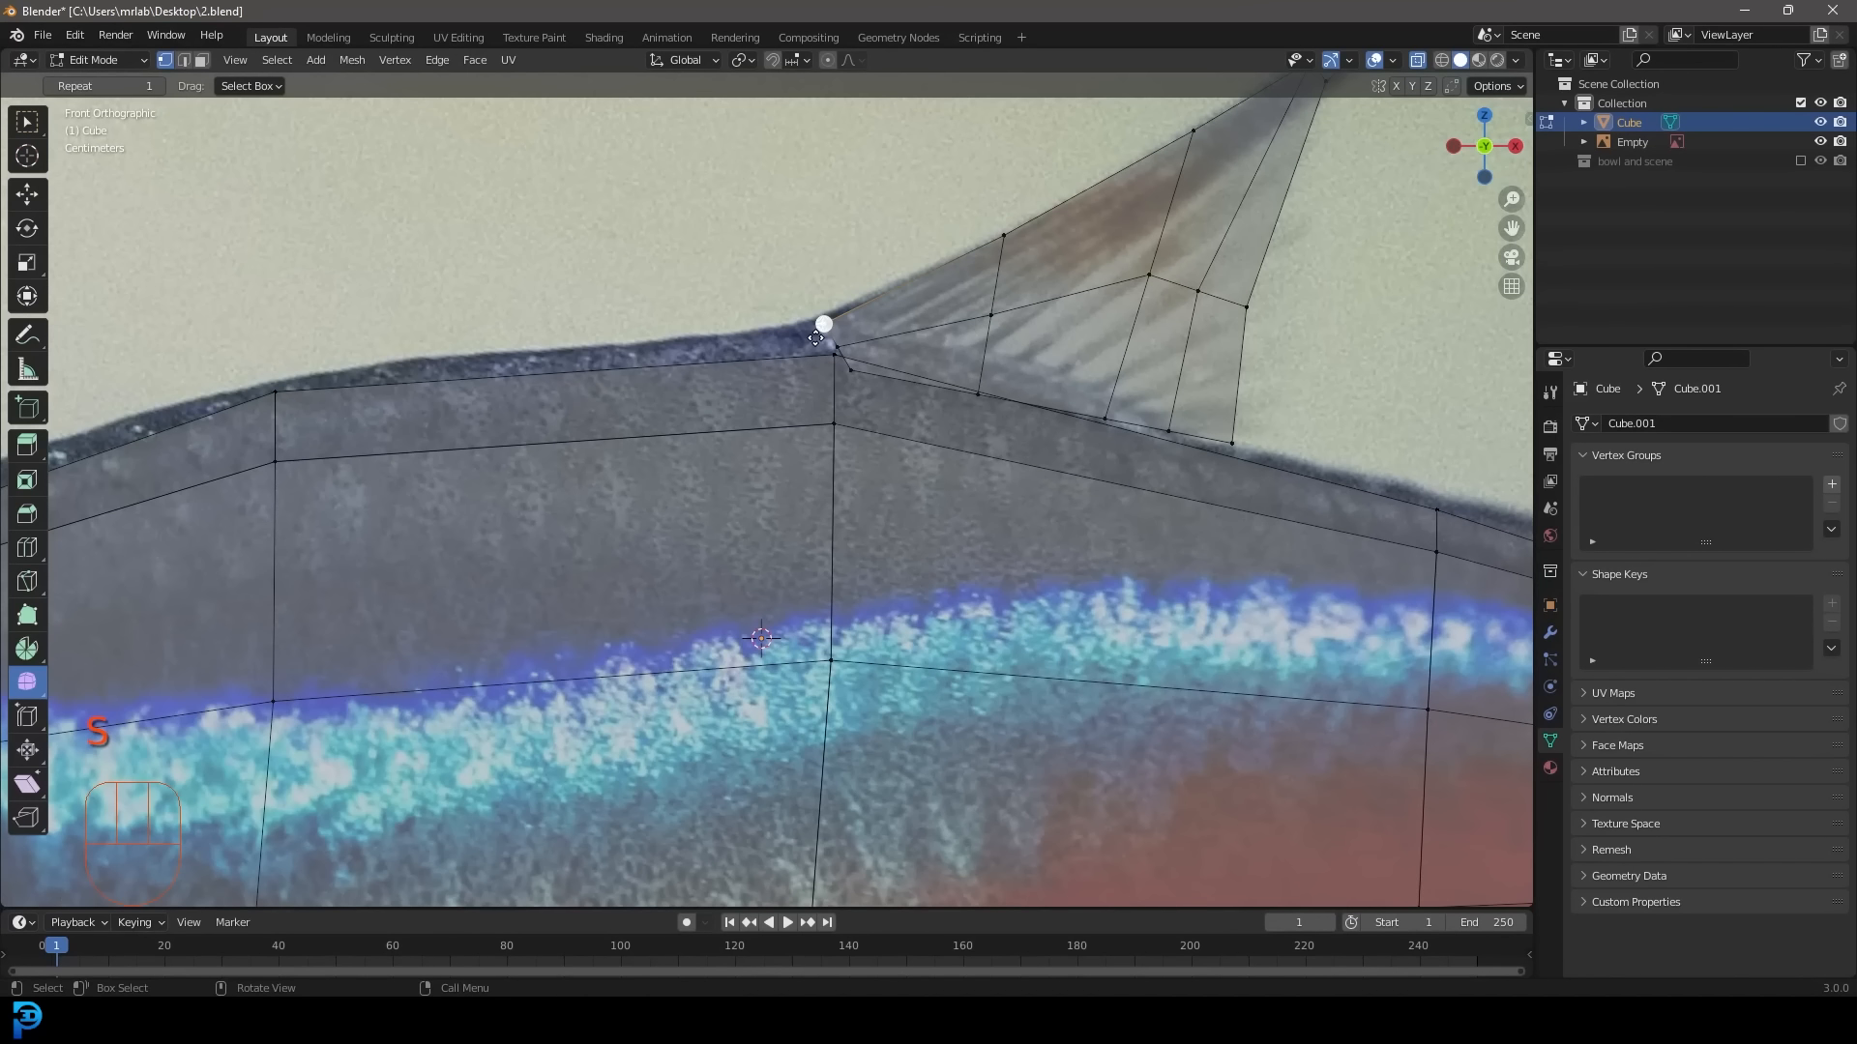
pyautogui.press('g')
pyautogui.click(765, 384)
pyautogui.click(845, 357)
pyautogui.press('g')
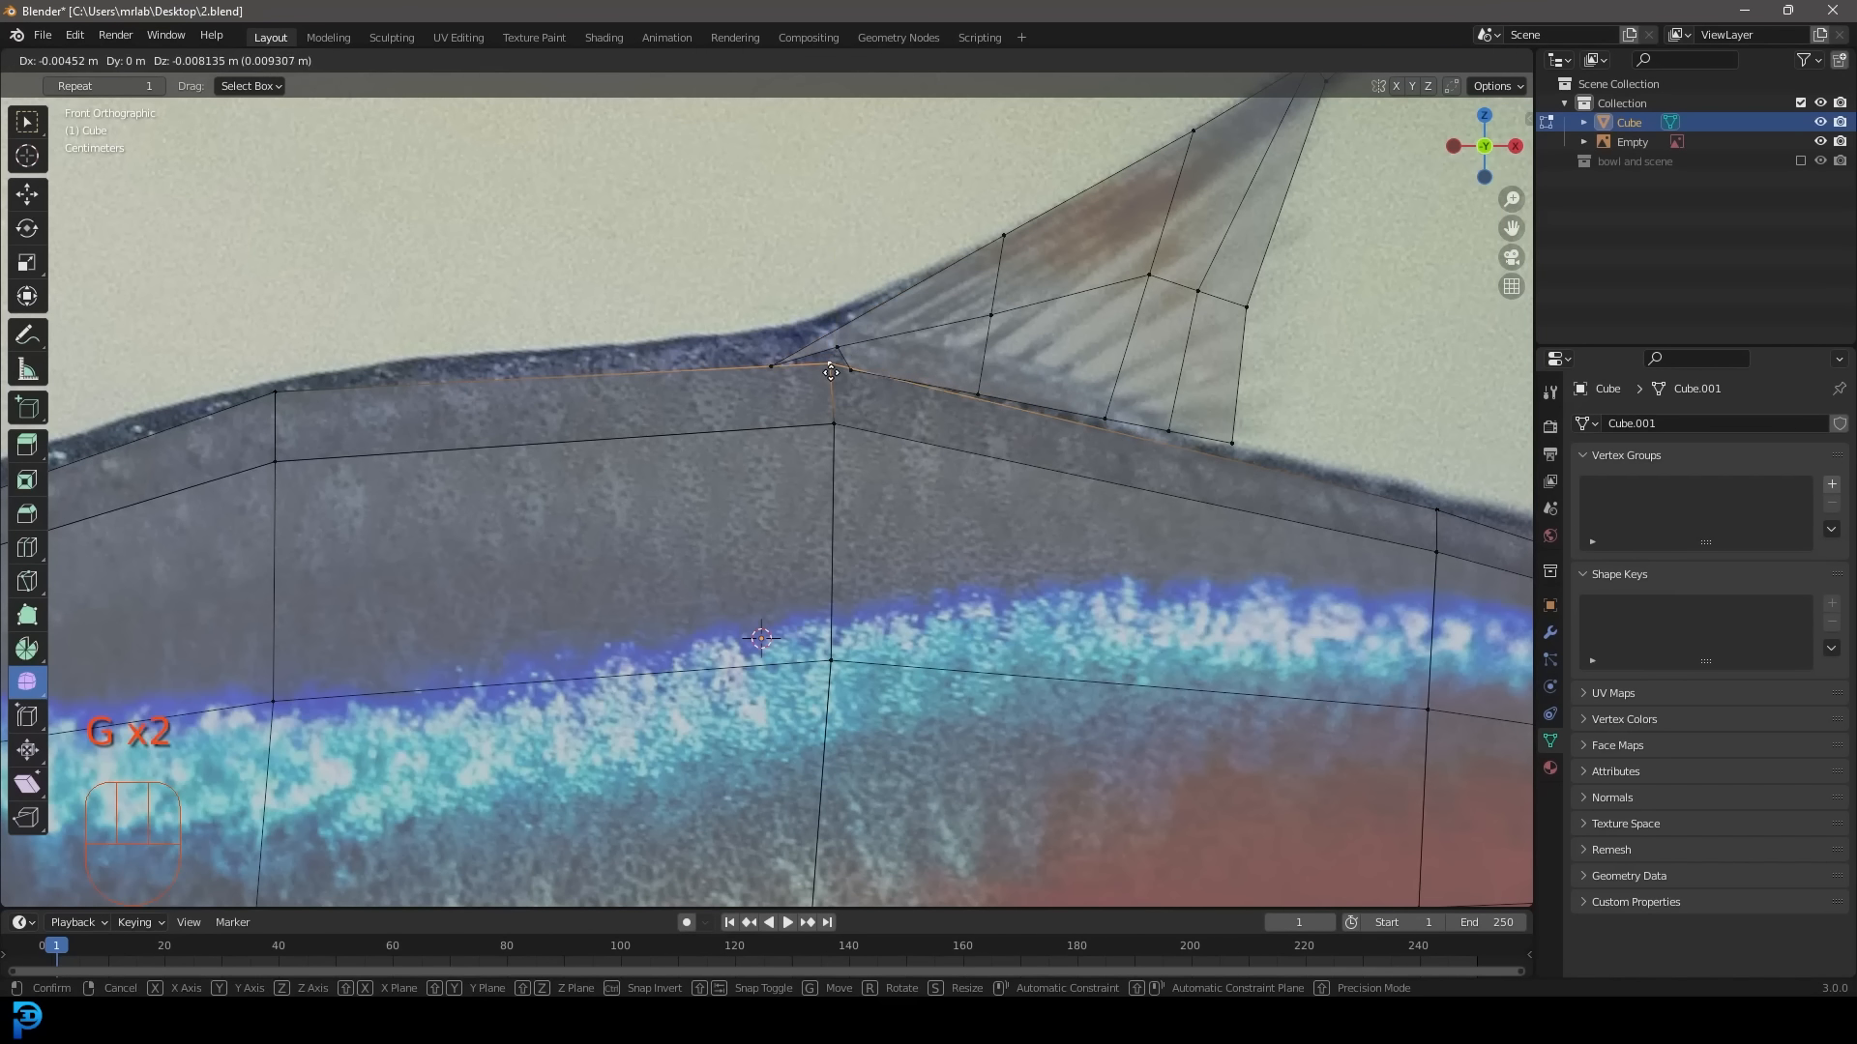
pyautogui.rightClick(844, 352)
pyautogui.click(840, 351)
pyautogui.press('g')
pyautogui.click(831, 368)
# Lower the dorsal fin's remaining base vertices into the body so the fin root is embedded.
pyautogui.press('g')
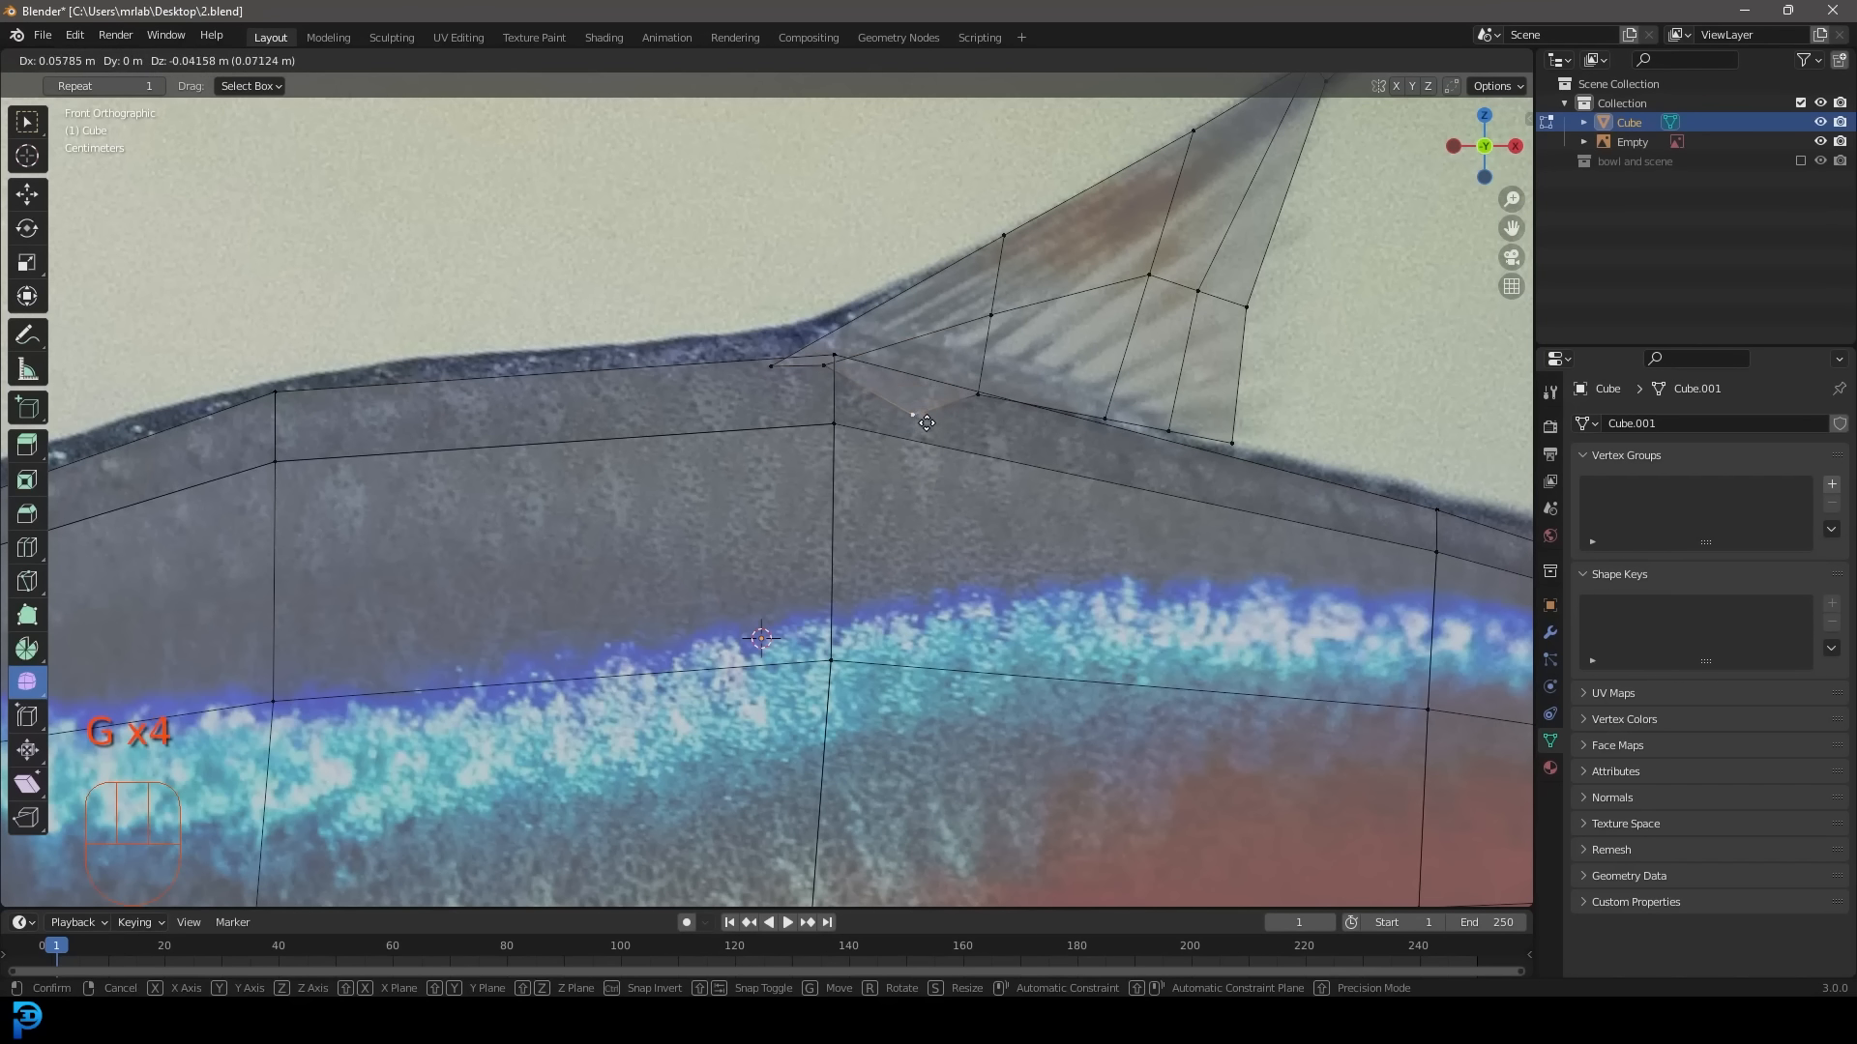
pyautogui.click(860, 429)
pyautogui.scroll(-2, 1085, 472)
pyautogui.click(1061, 493)
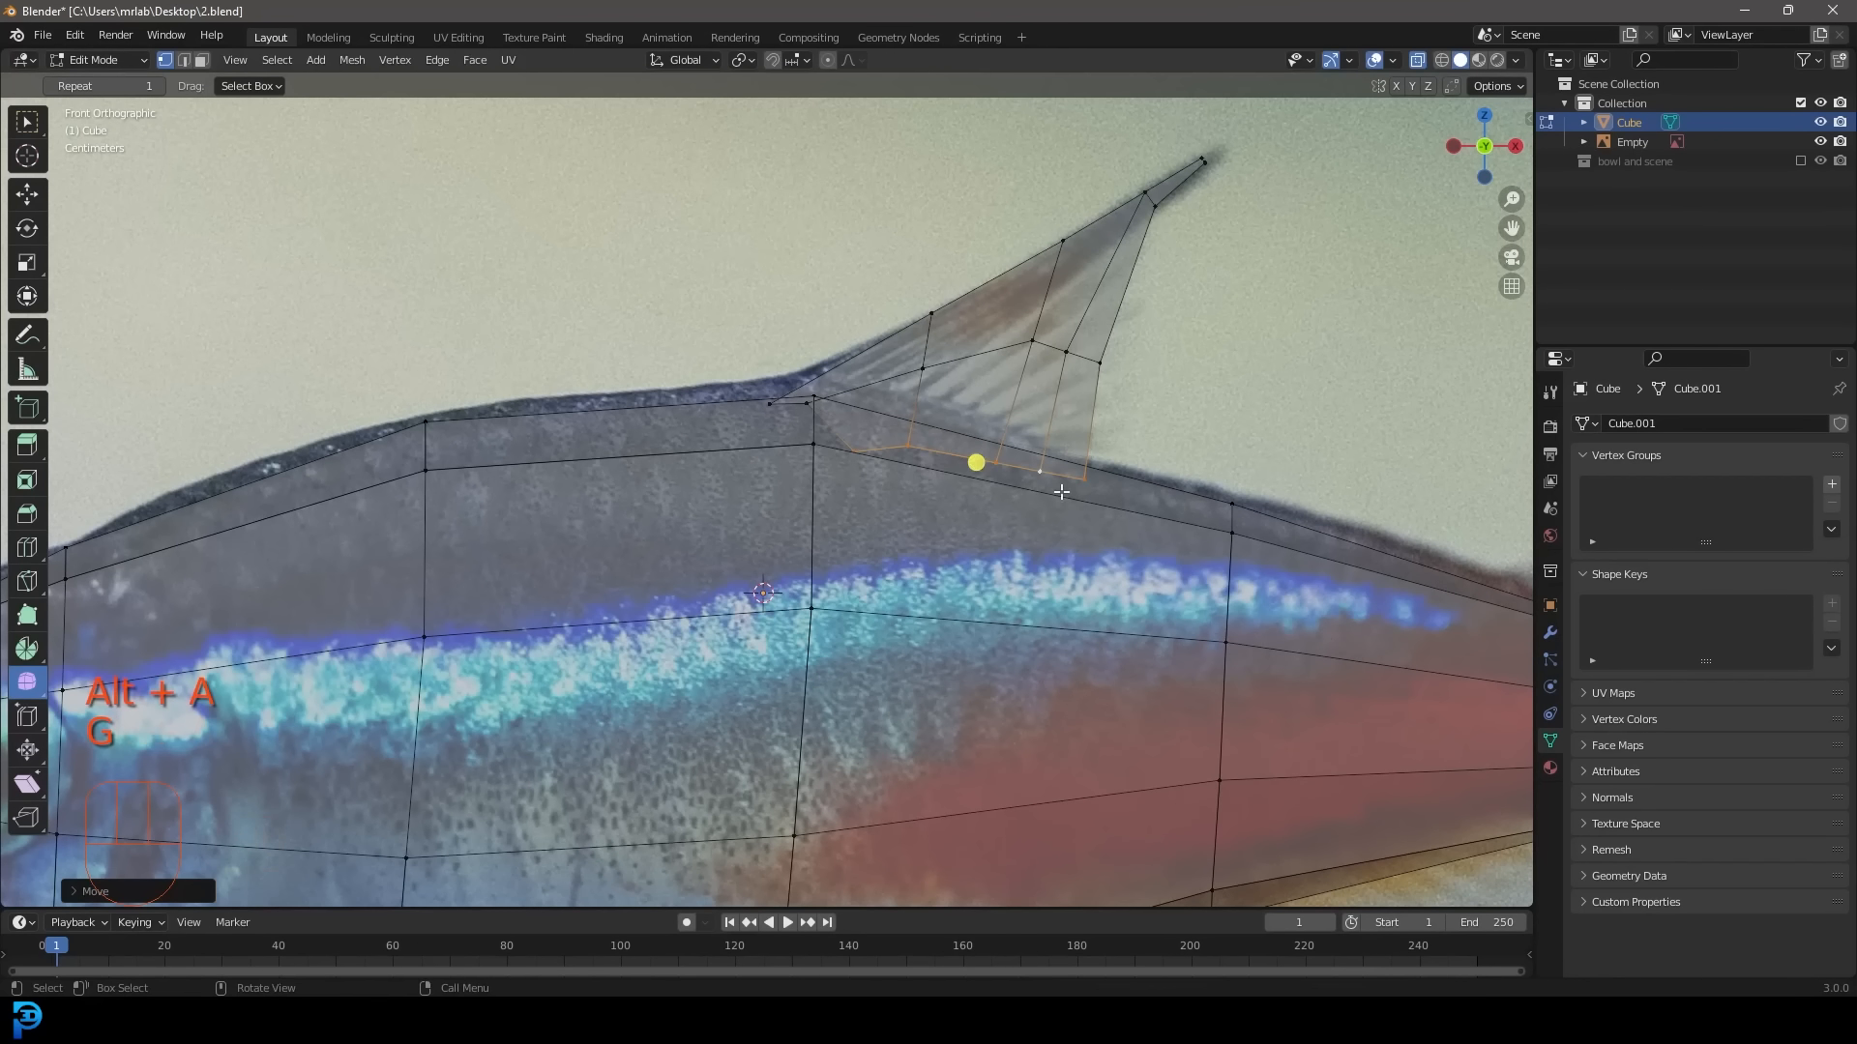
pyautogui.click(808, 407)
pyautogui.press('g')
pyautogui.click(800, 417)
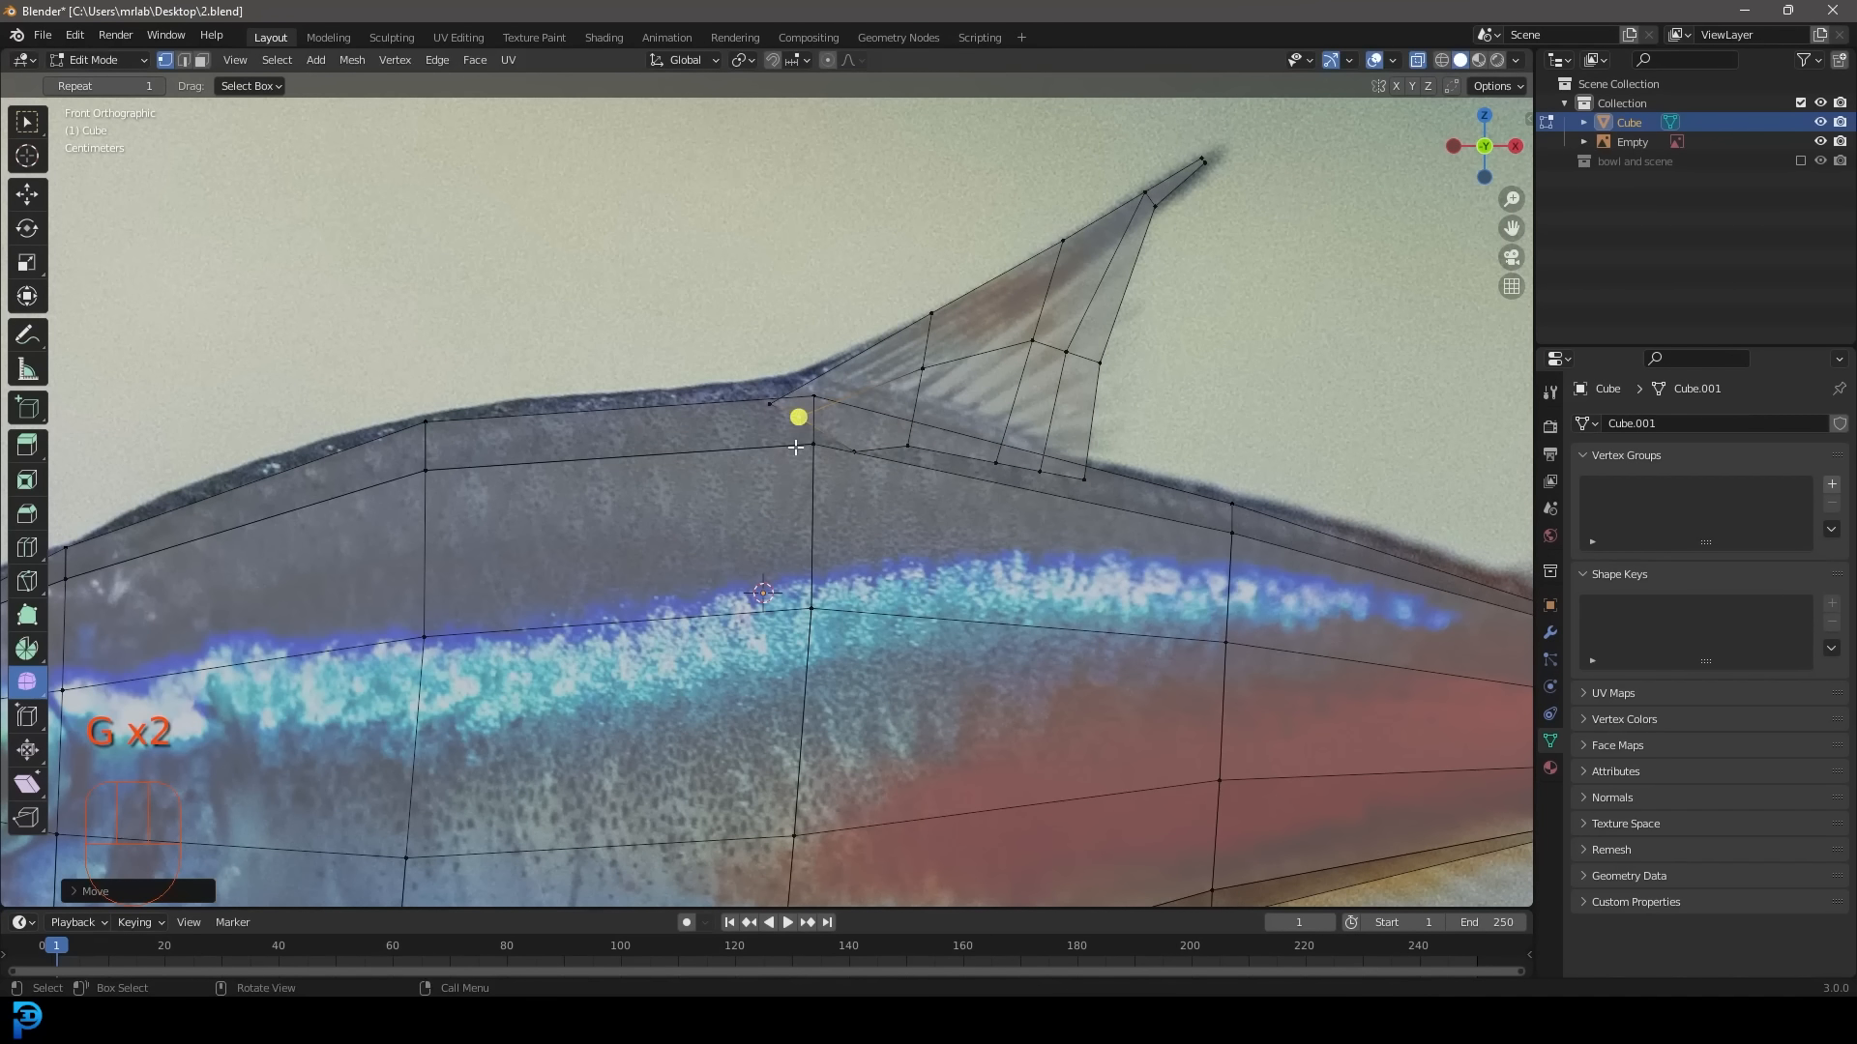
pyautogui.press('z')
pyautogui.scroll(-6, 1032, 401)
pyautogui.keyDown('shift'); pyautogui.moveTo(957, 290); pyautogui.dragTo(996, 145, button='middle'); pyautogui.keyUp('shift')
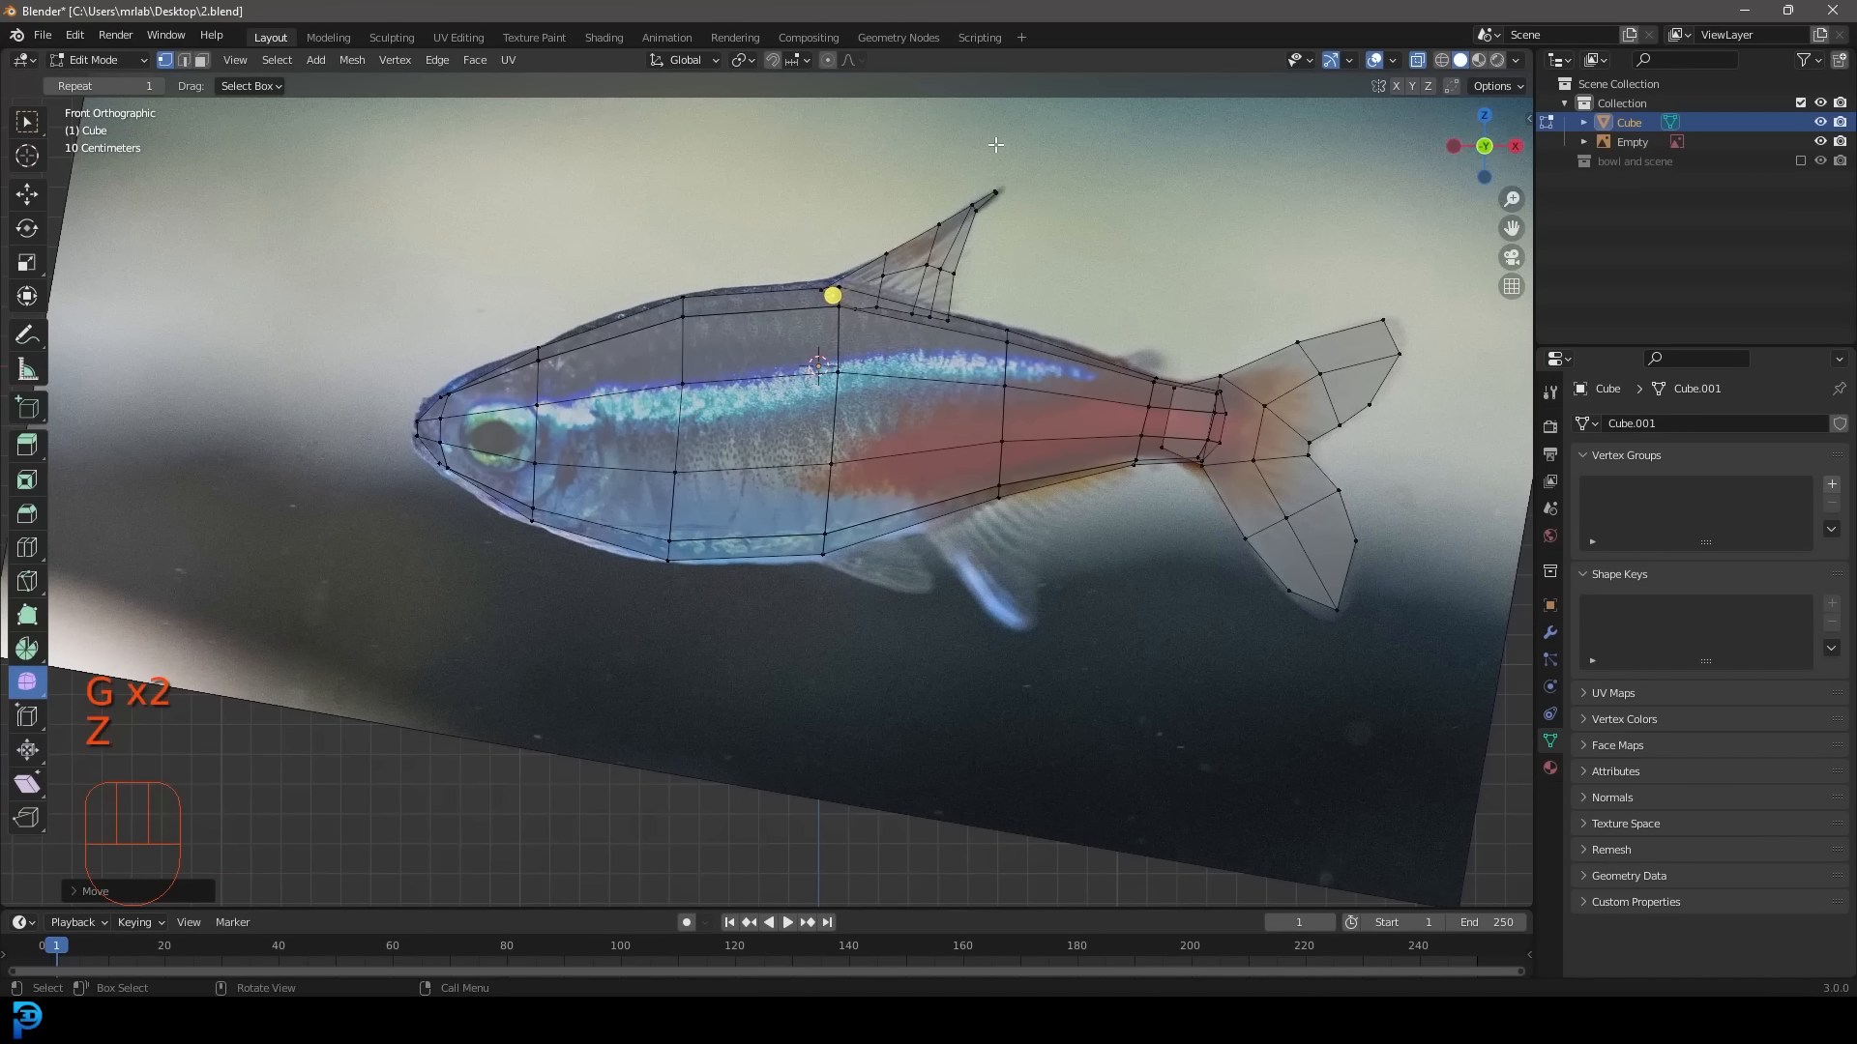
# Duplicate the whole dorsal fin and place the copy below the rear belly.
pyautogui.click(997, 205)
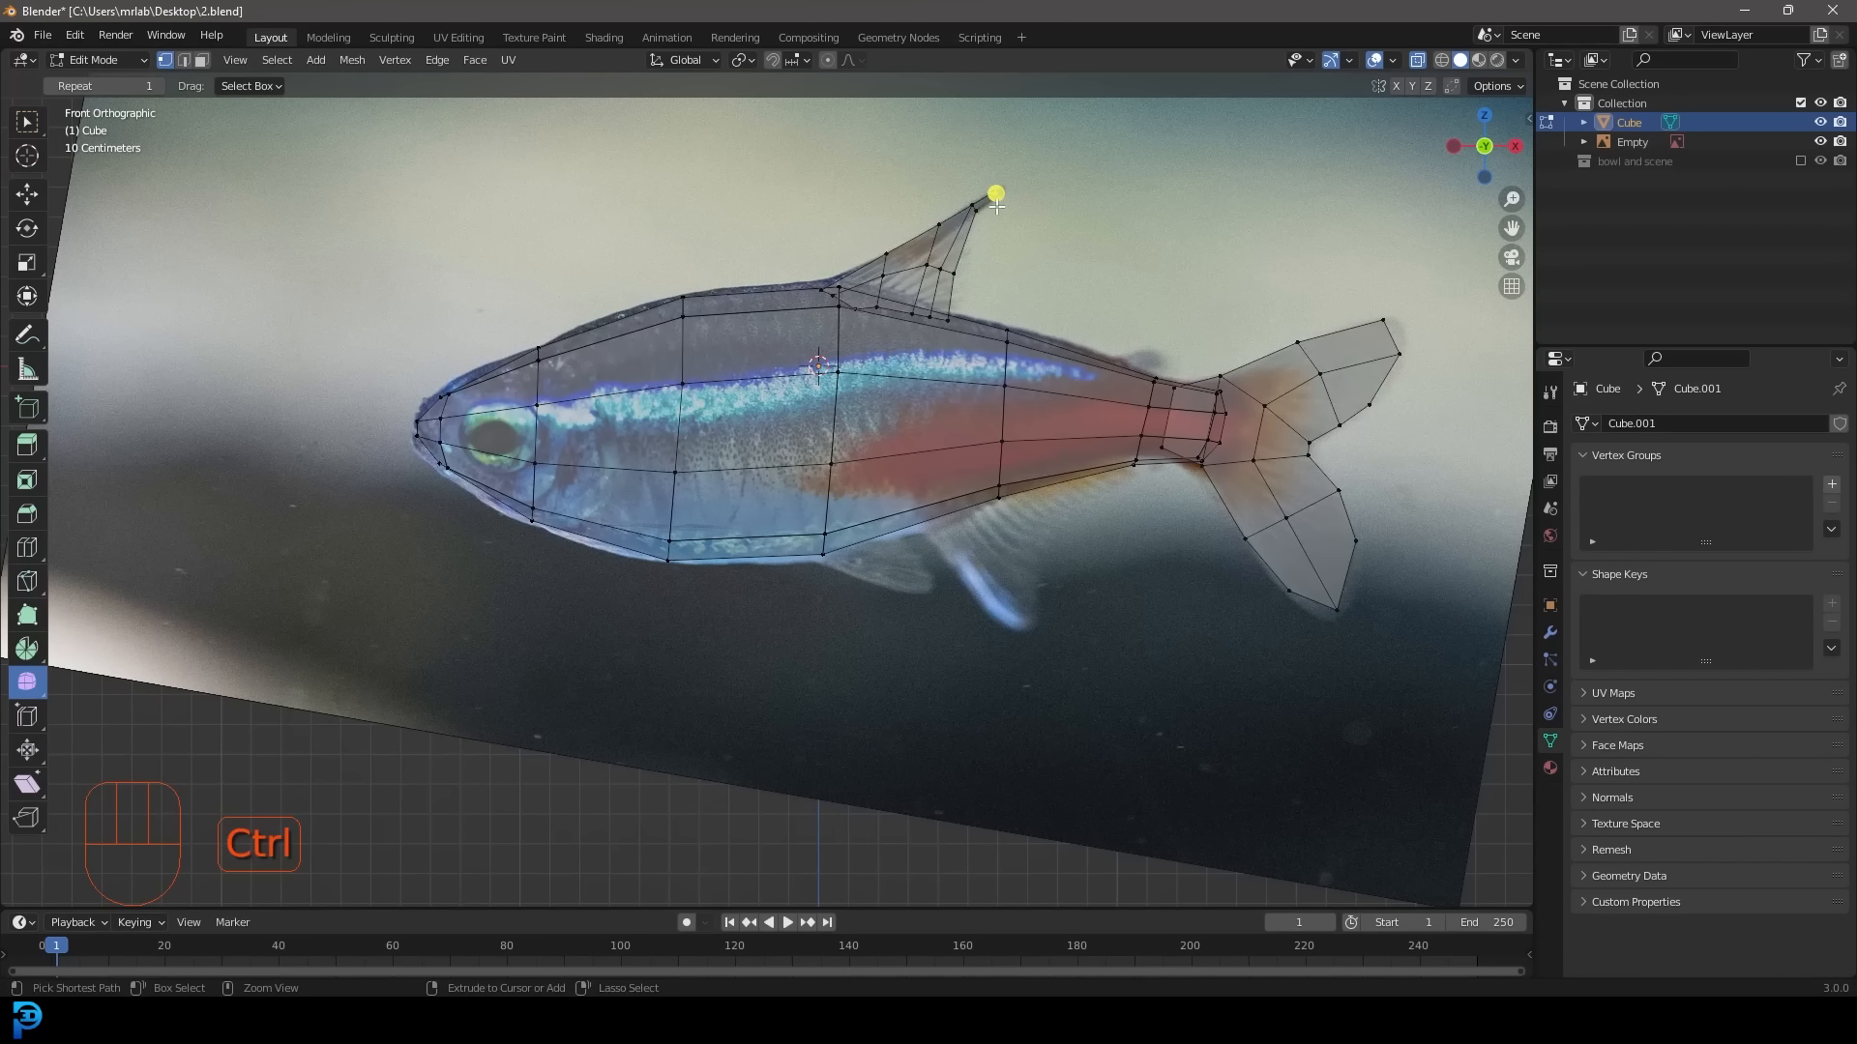
pyautogui.hotkey('ctrl', 'l')
pyautogui.hotkey('shift', 'd')
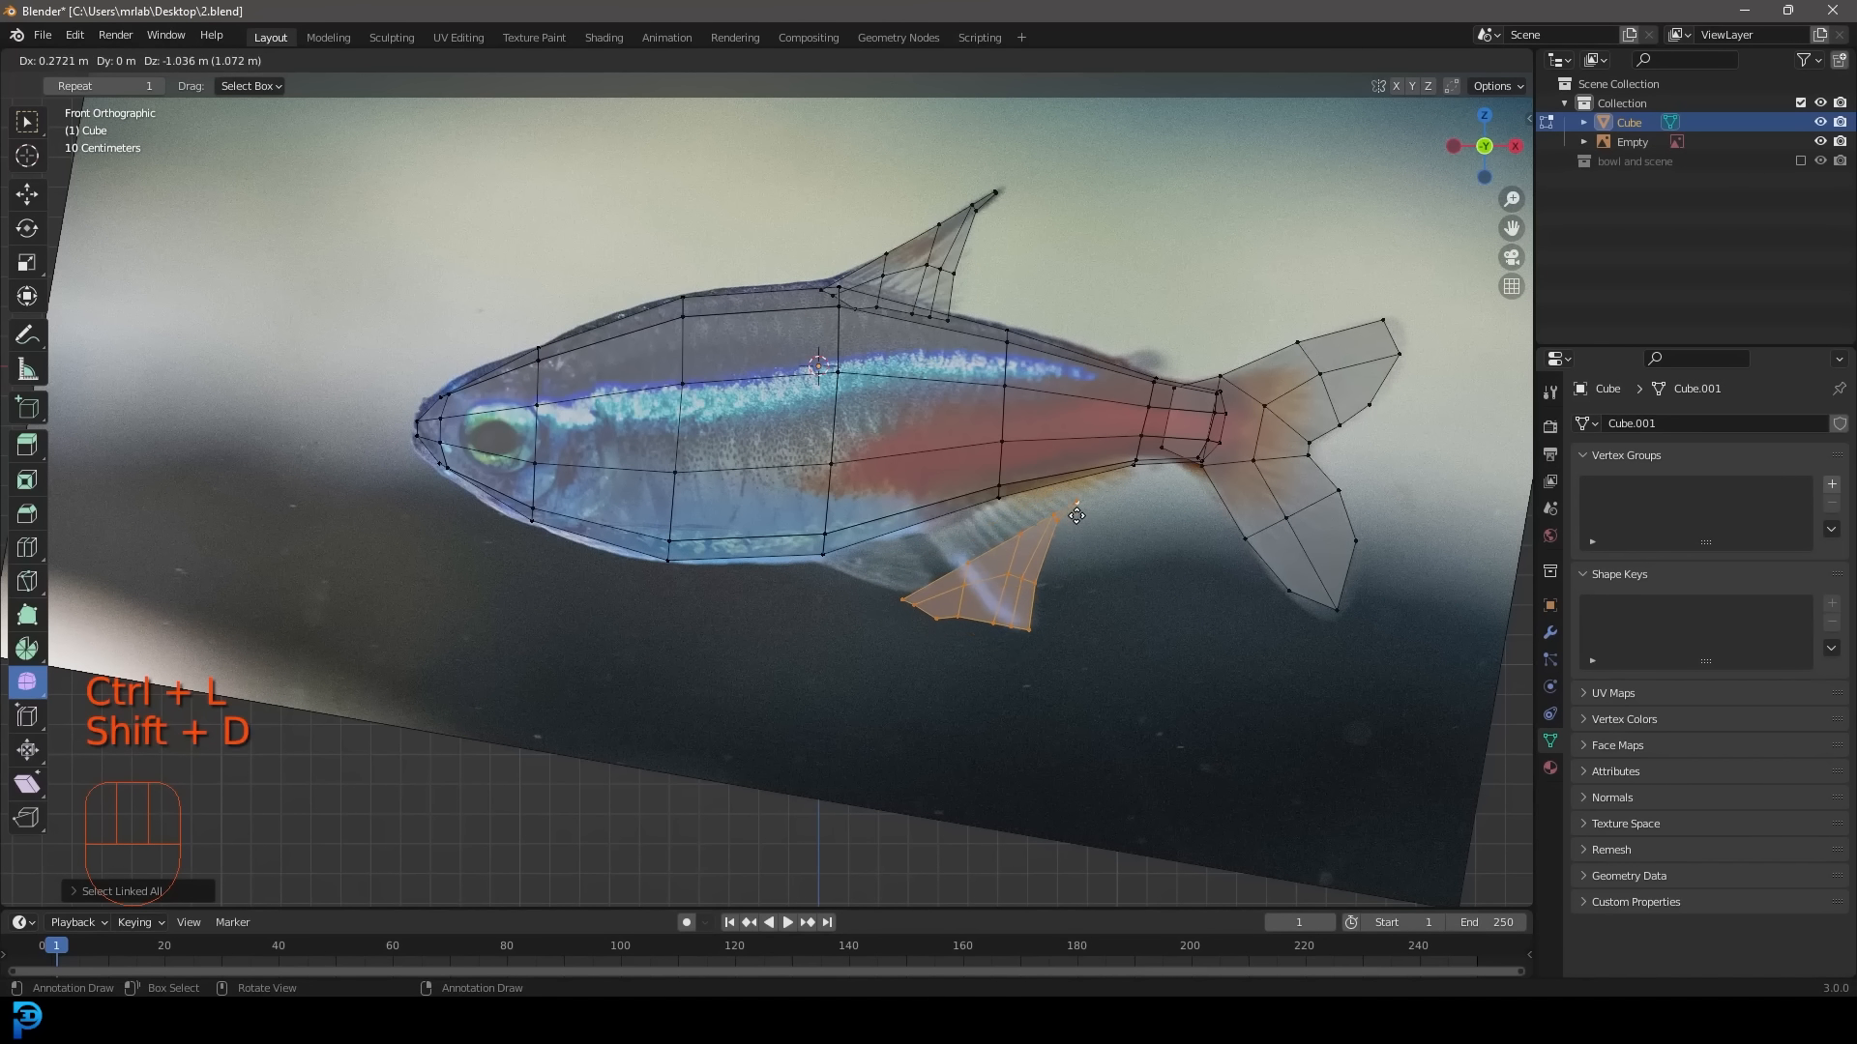
pyautogui.click(1076, 515)
pyautogui.keyDown('shift'); pyautogui.moveTo(1075, 584); pyautogui.dragTo(1007, 498, button='middle'); pyautogui.keyUp('shift')
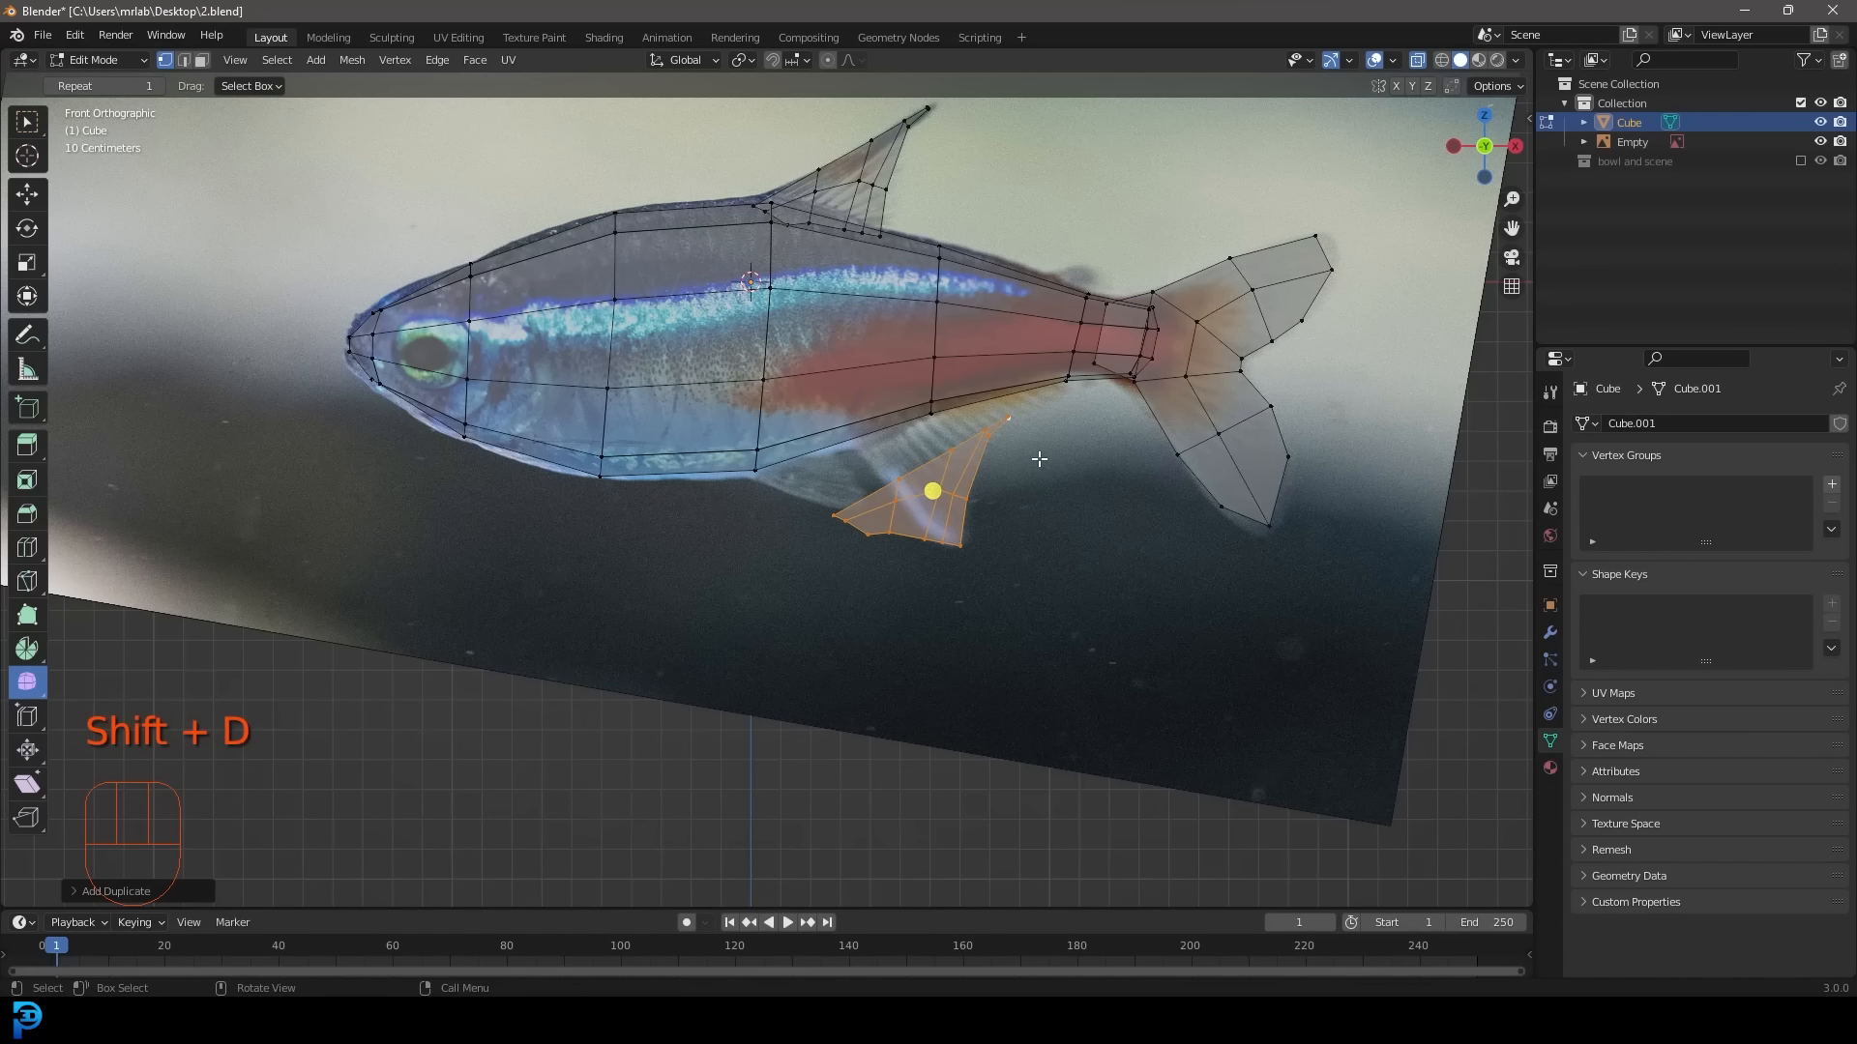
# Rotate the copied fin 180 degrees about the X axis and move it onto the front belly fin in the photo.
pyautogui.press('r')
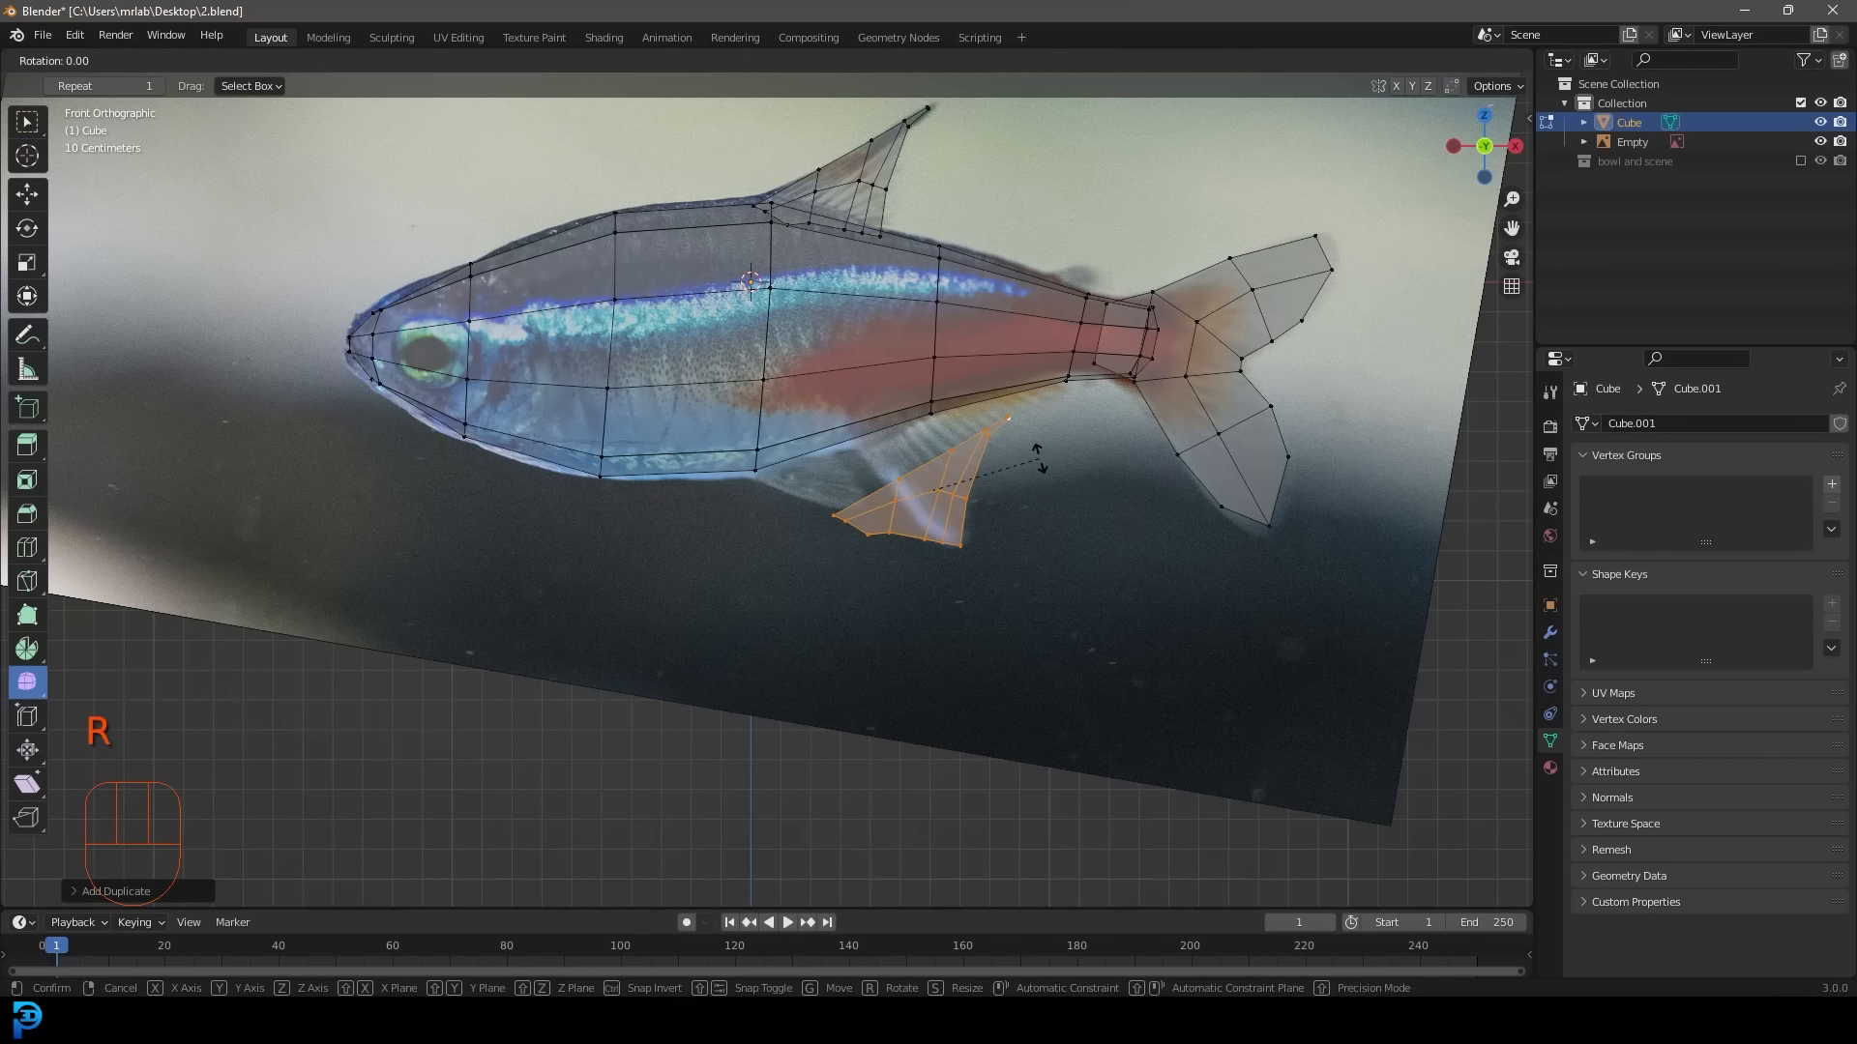
pyautogui.write('x')
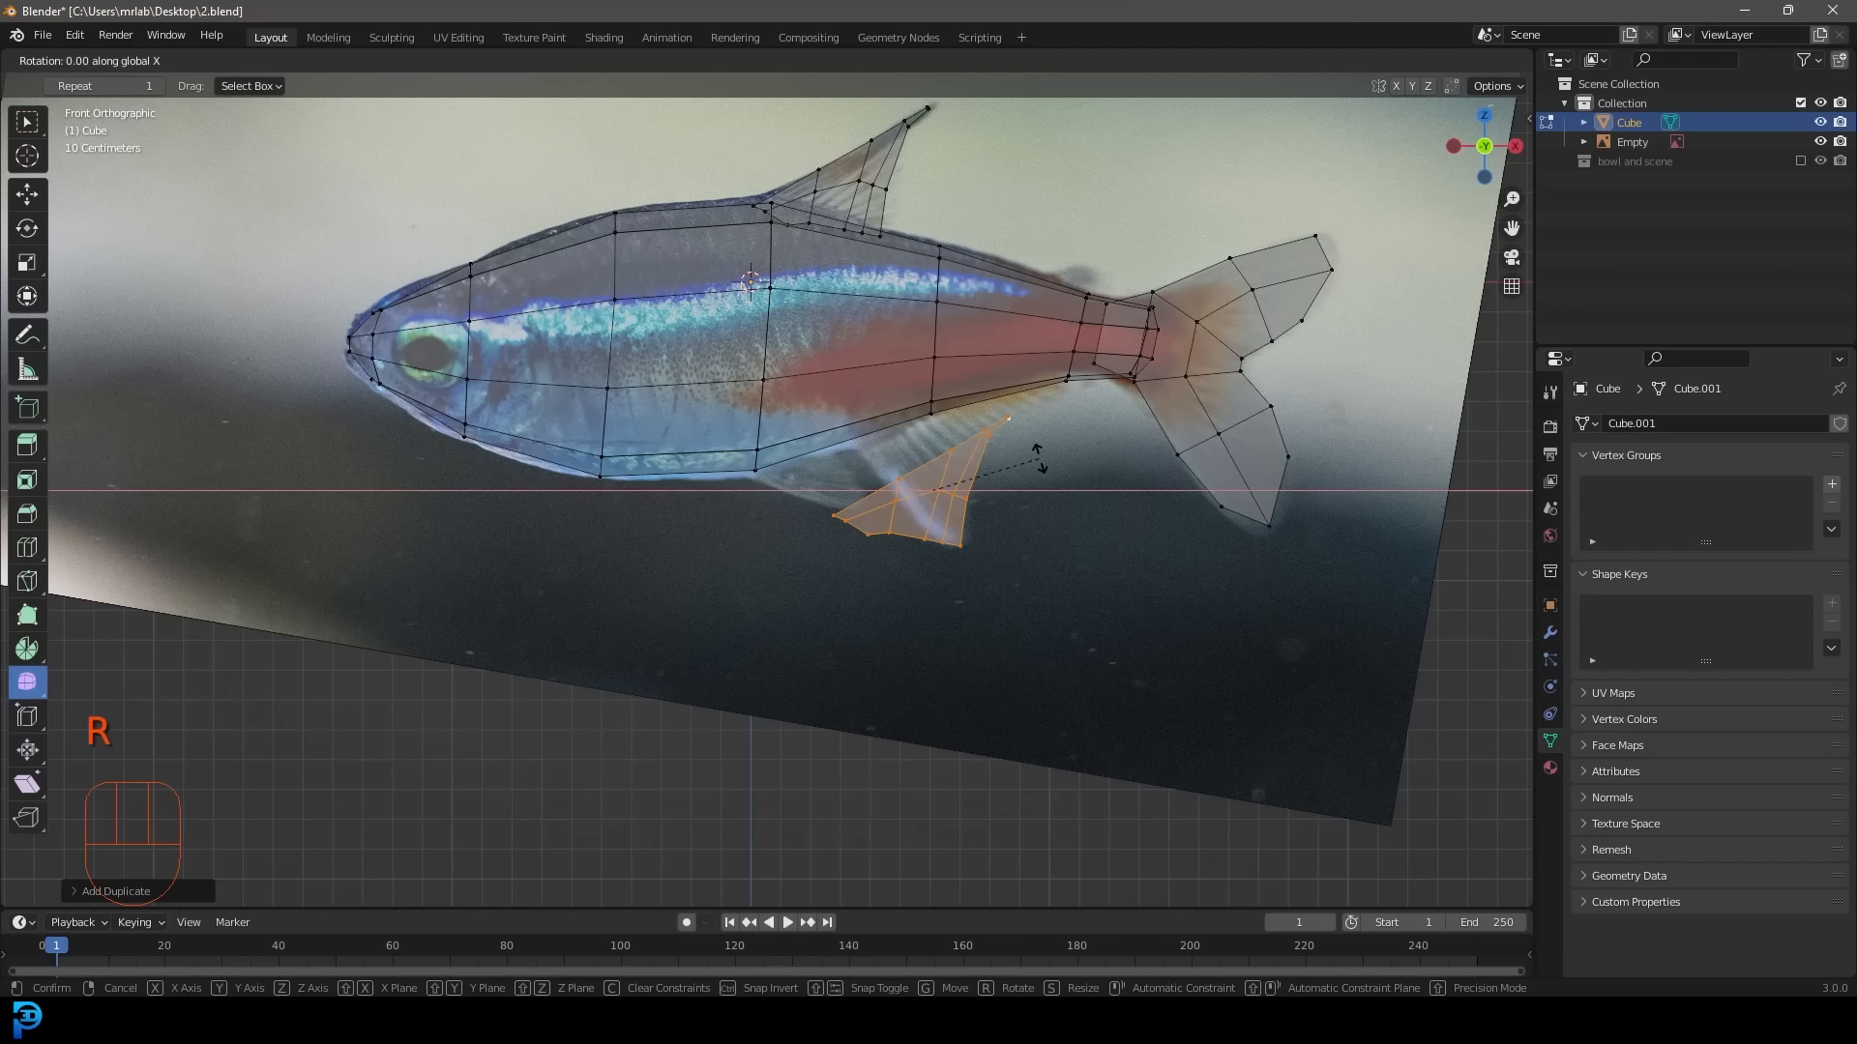
pyautogui.write('180')
pyautogui.press('Return')
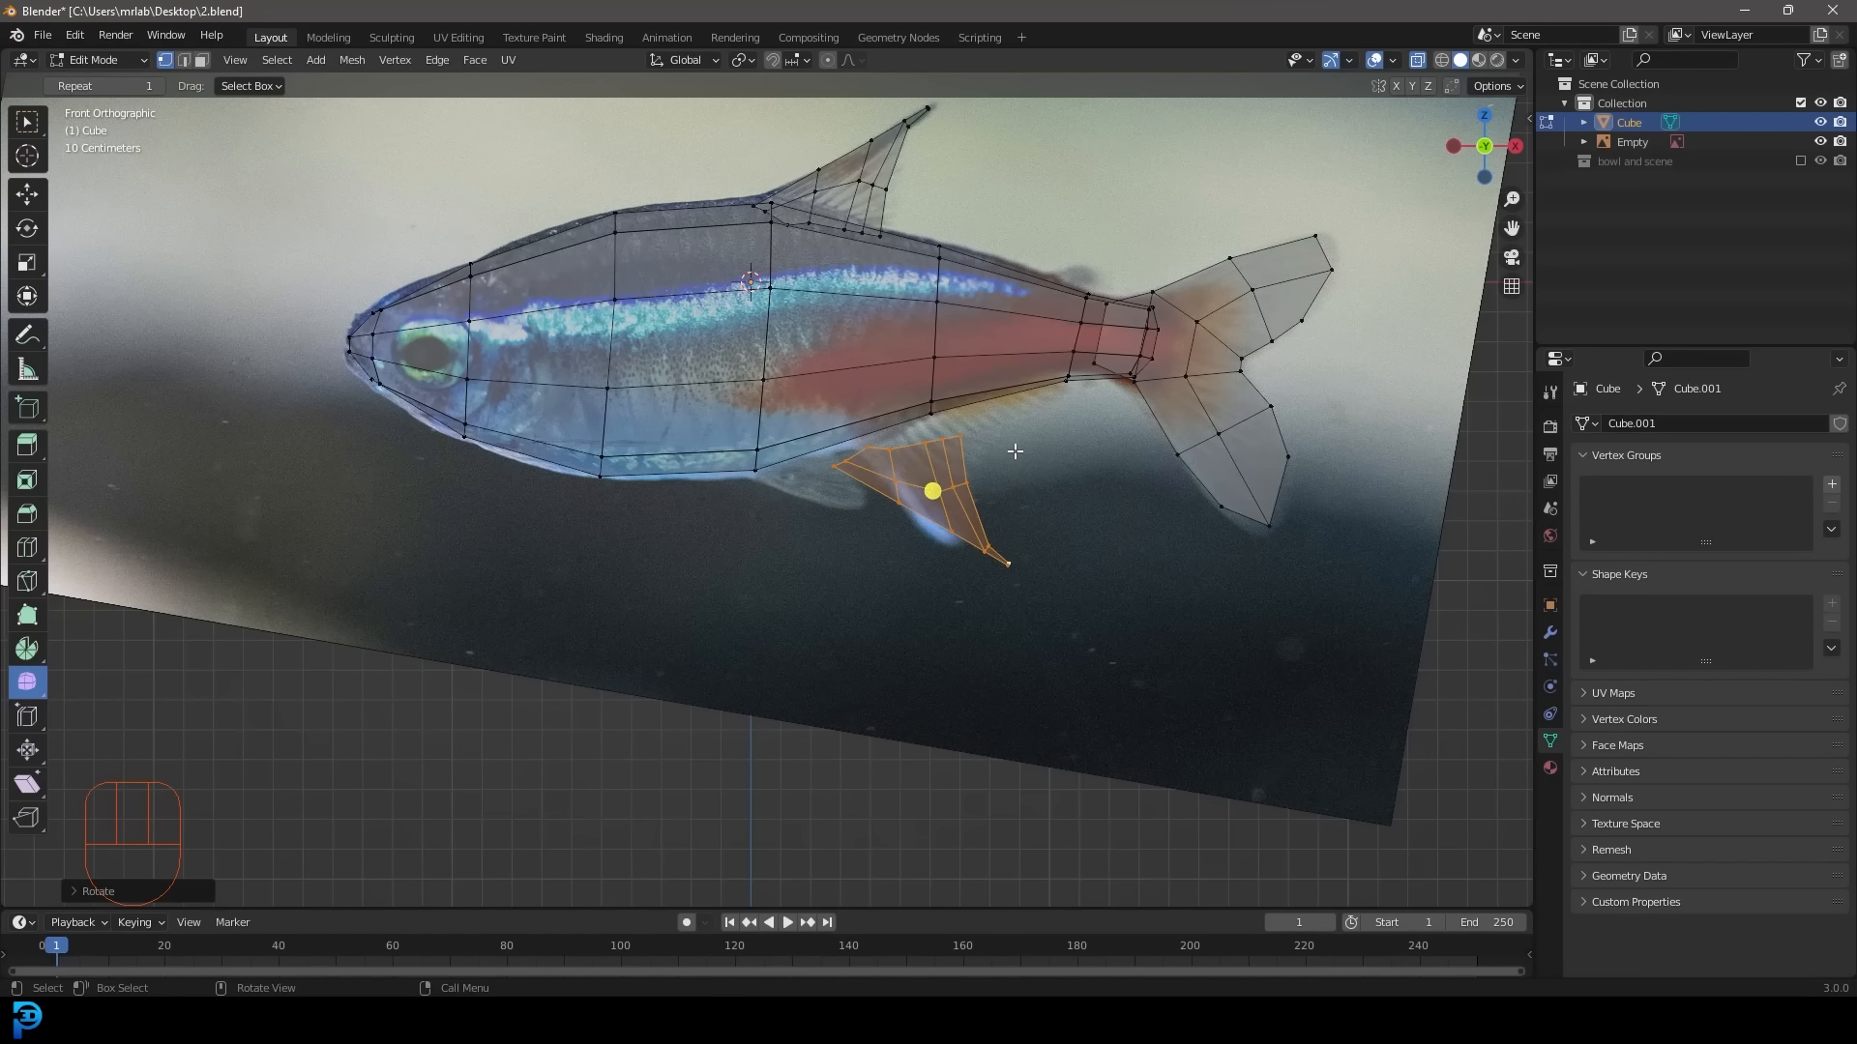
pyautogui.scroll(5, 1014, 451)
pyautogui.press('g')
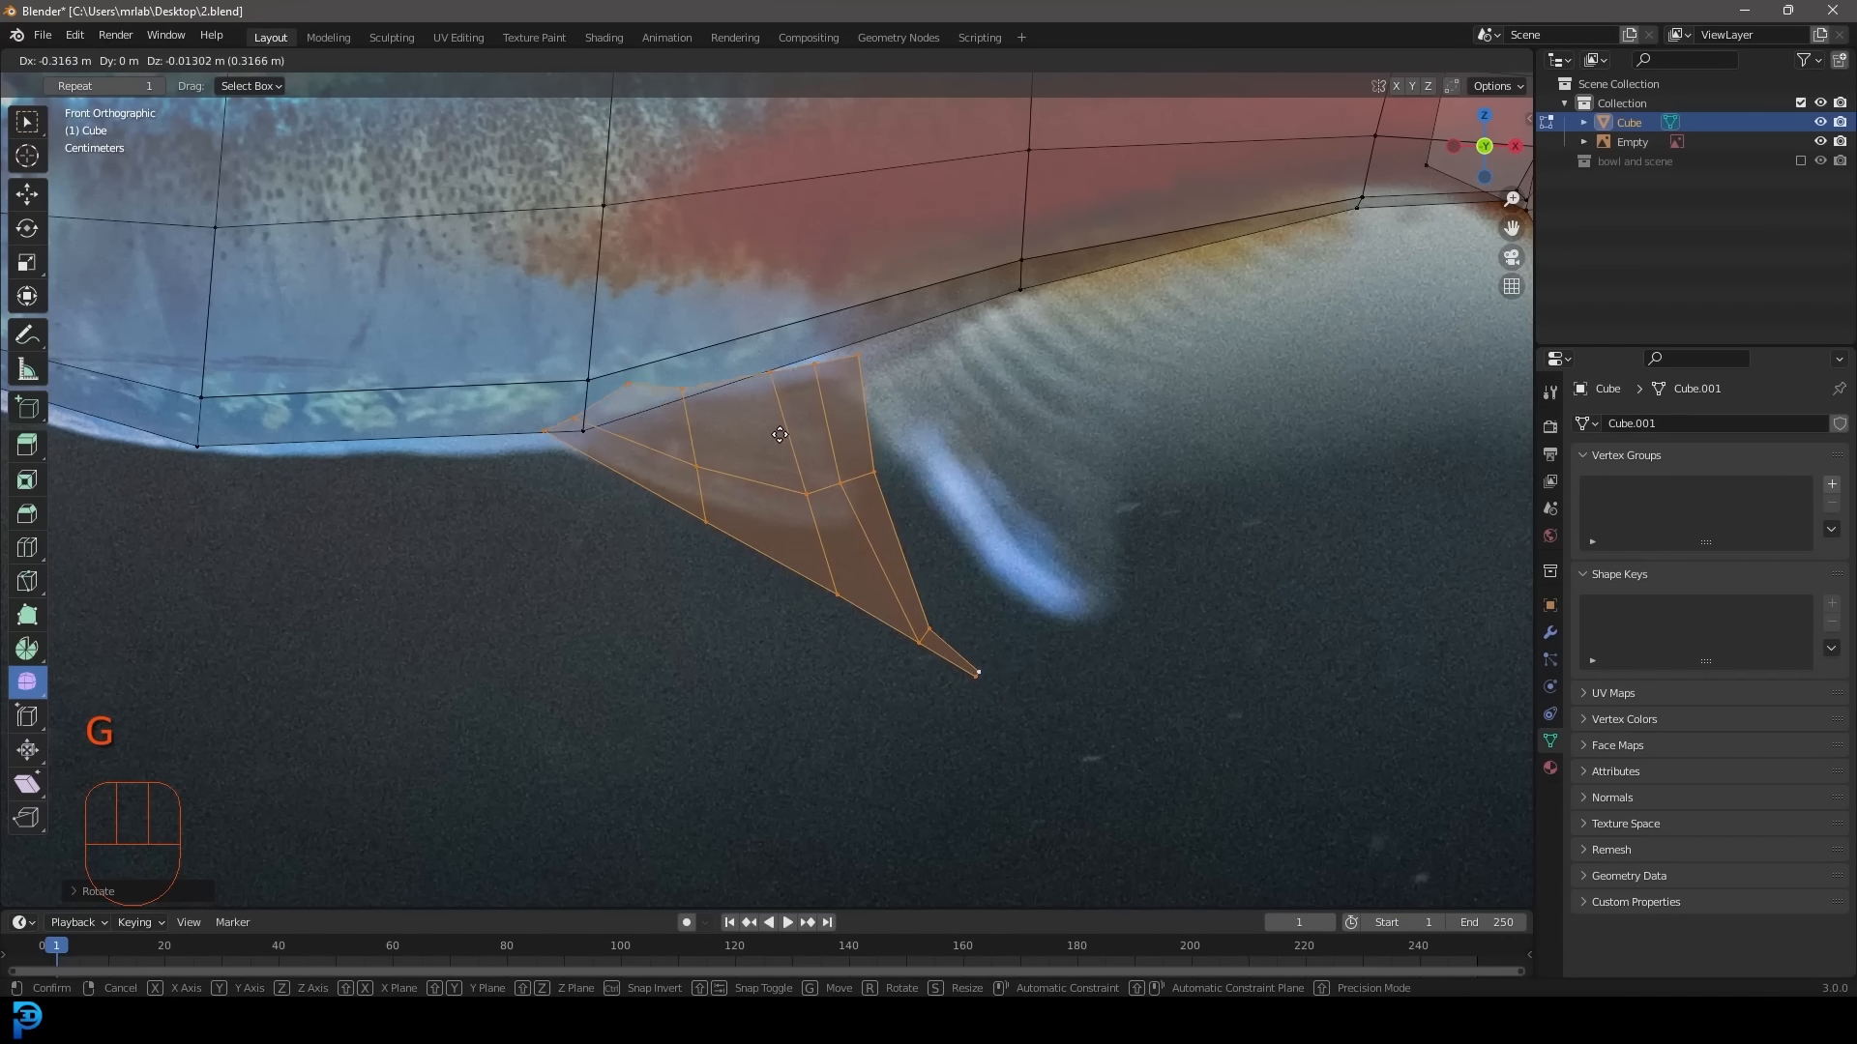
pyautogui.click(769, 423)
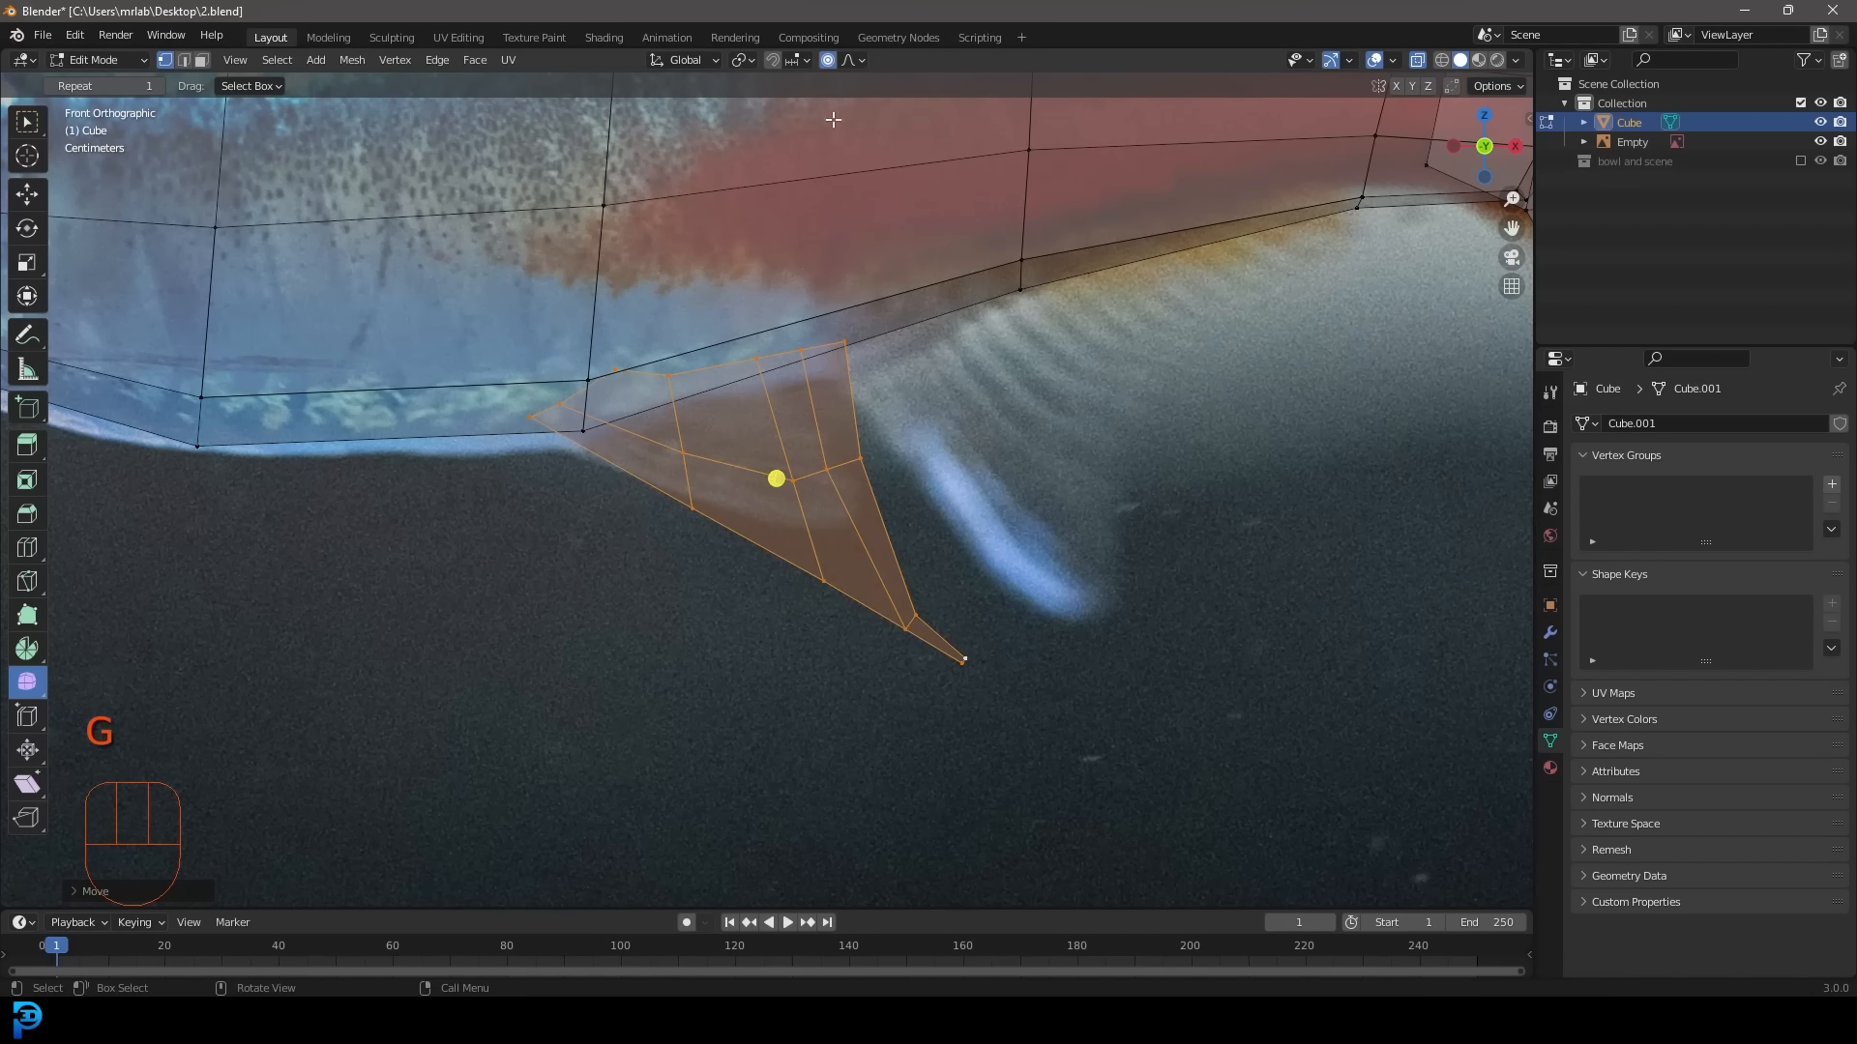
# Raise the front belly fin's rear edge into the body using smooth proportional editing limited to connected geometry.
pyautogui.click(859, 457)
pyautogui.press('g')
pyautogui.scroll(3, 861, 425)
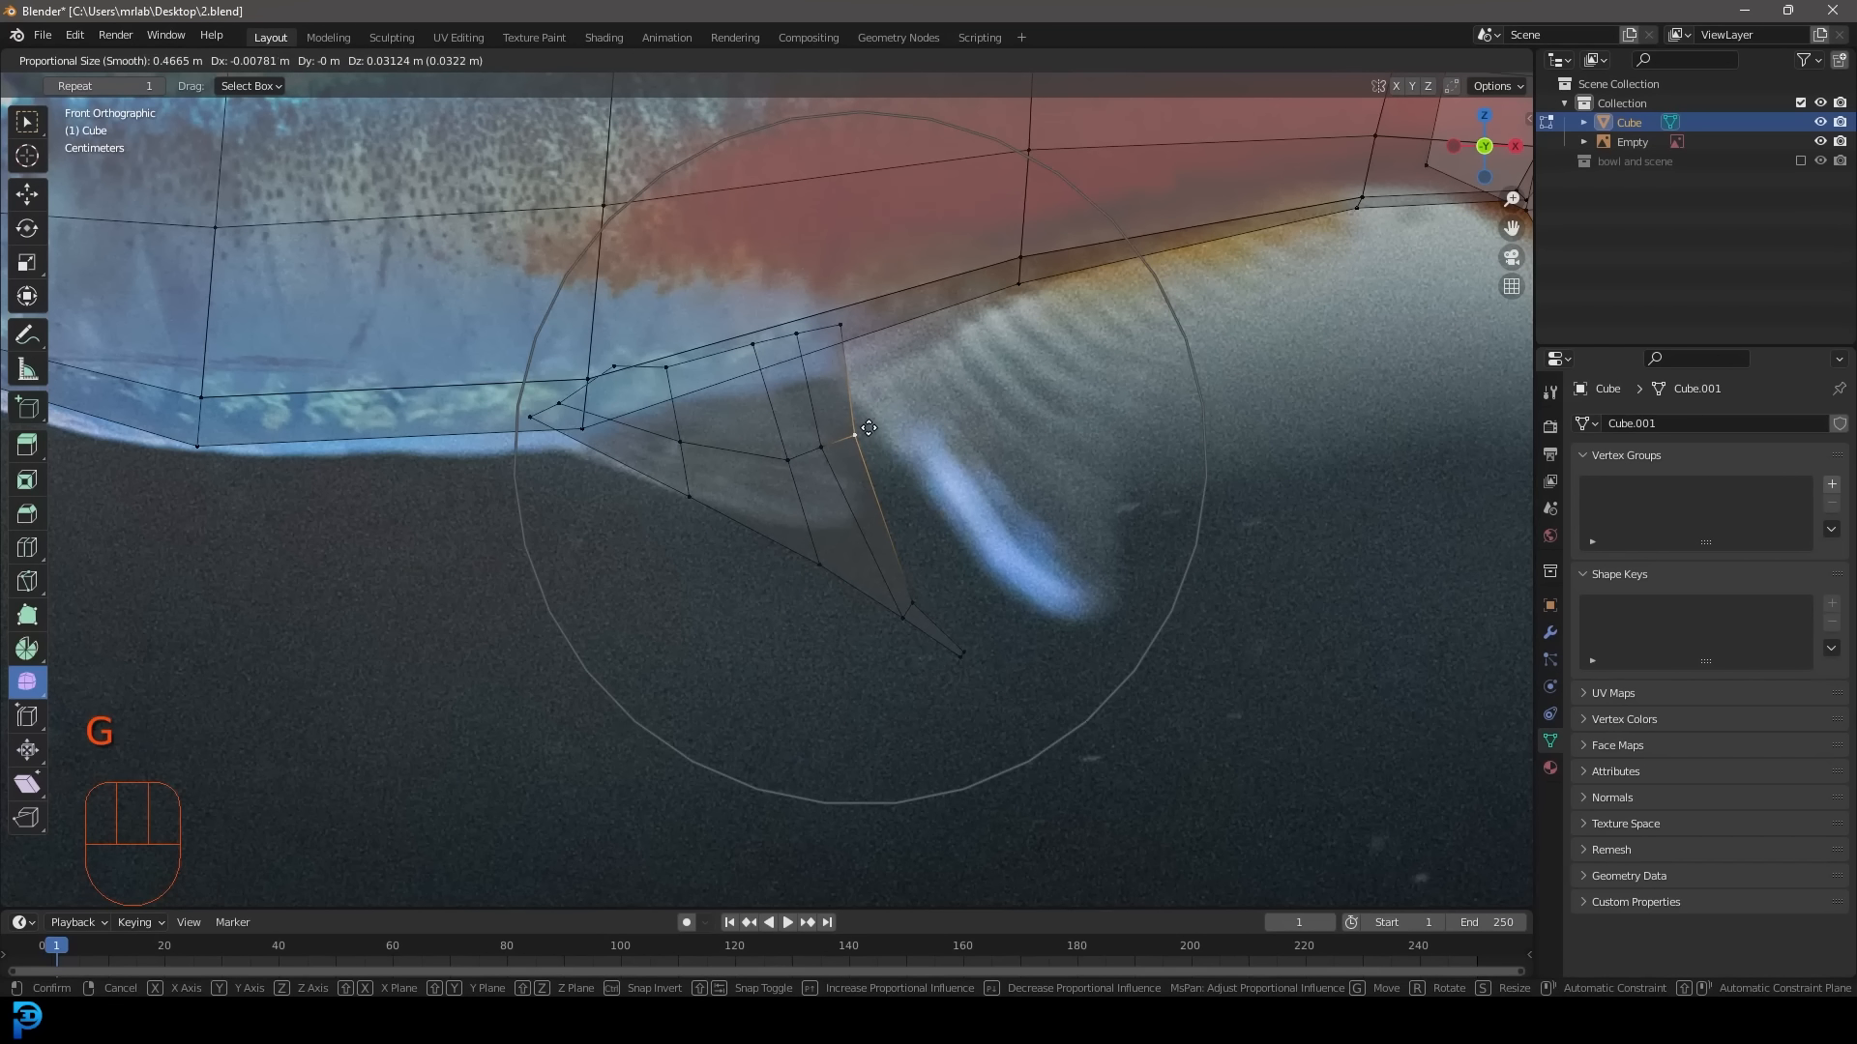
pyautogui.click(868, 427)
pyautogui.click(861, 61)
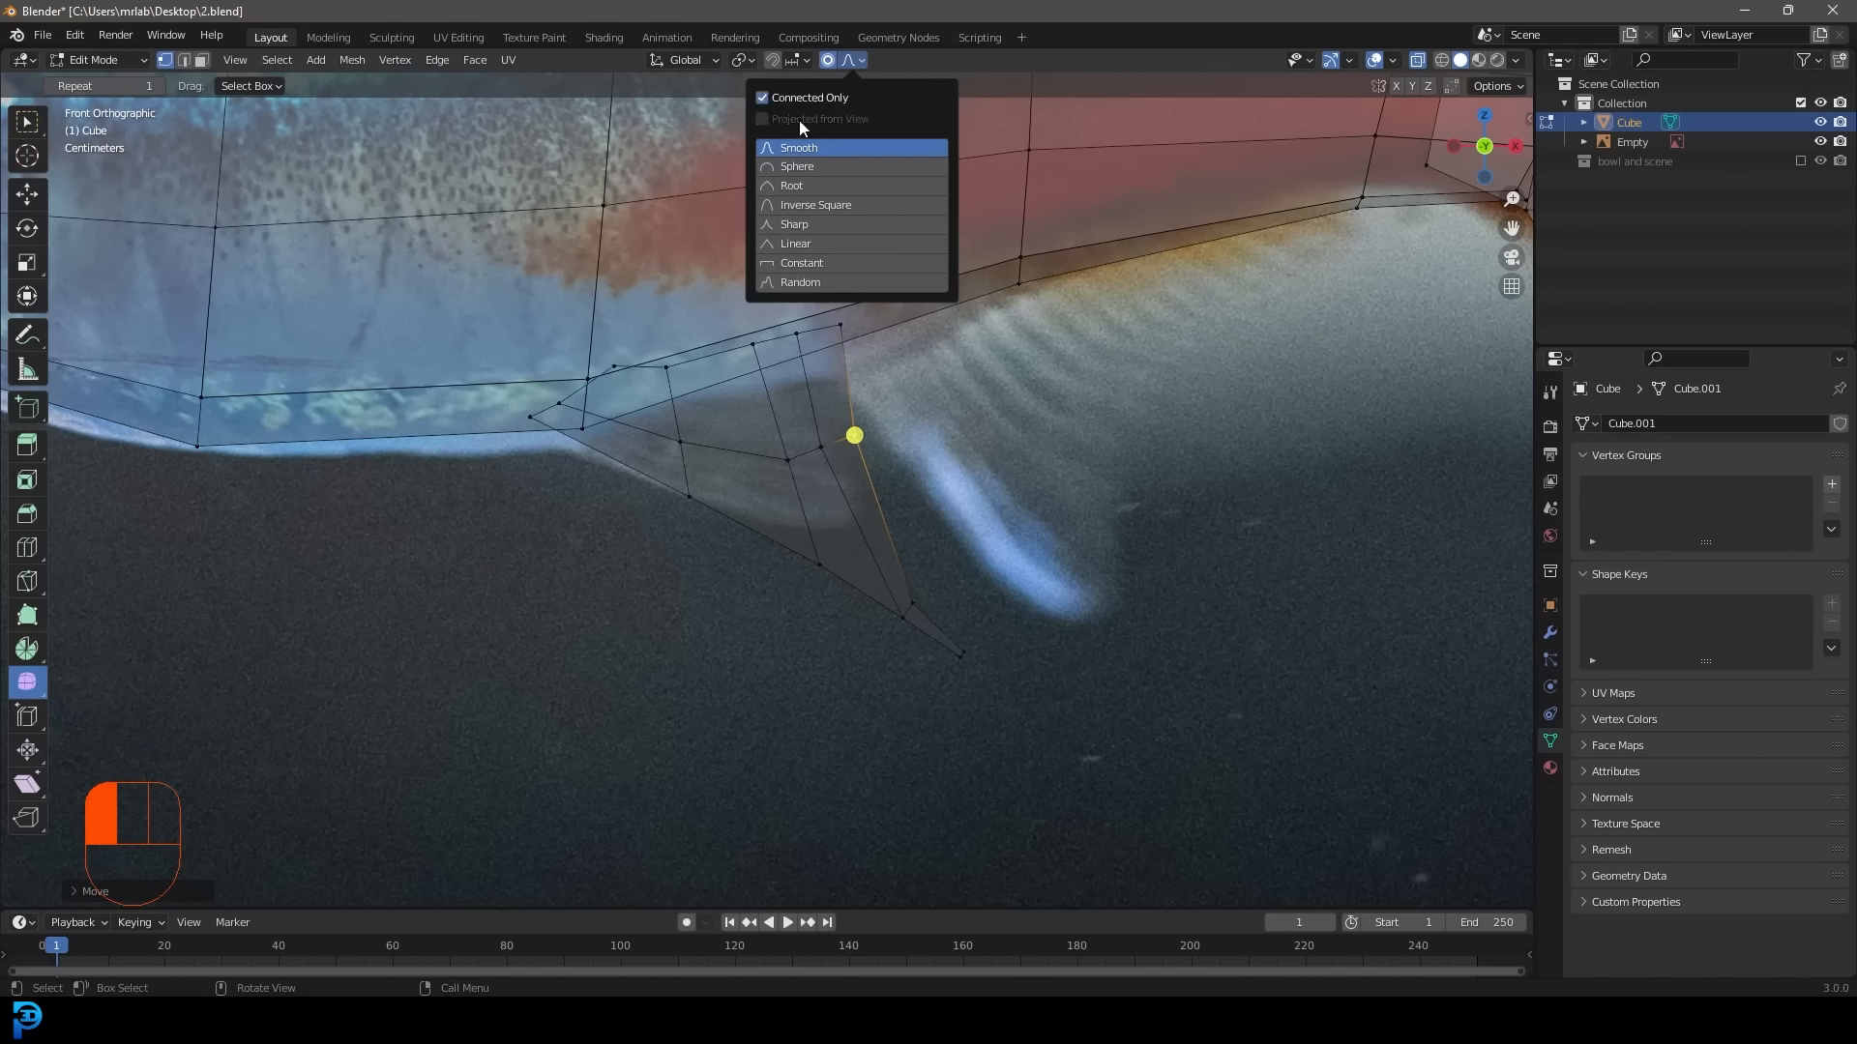
pyautogui.press('g')
pyautogui.click(865, 430)
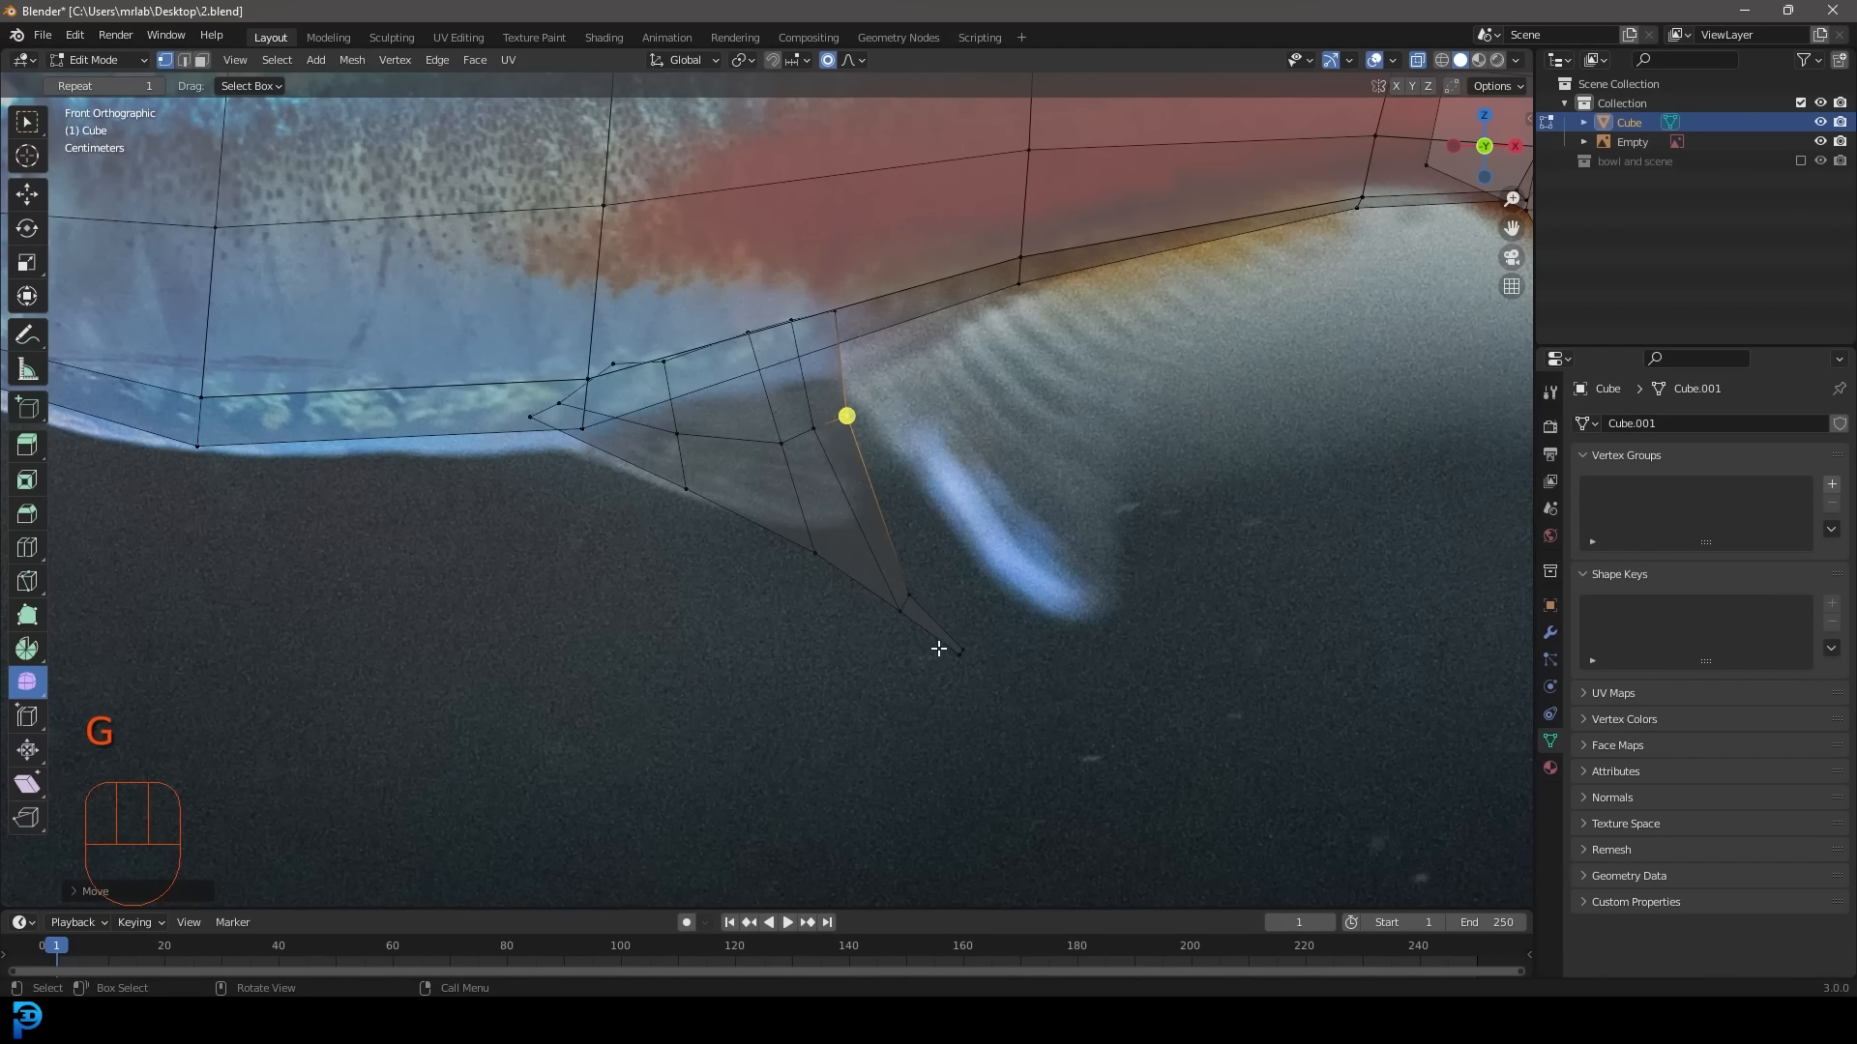
# Delete the pointed end of the front belly fin and pull the remaining tip up to the photo's outline.
pyautogui.keyDown('shift'); pyautogui.click(957, 649); pyautogui.keyUp('shift')
pyautogui.press('x')
pyautogui.click(972, 590)
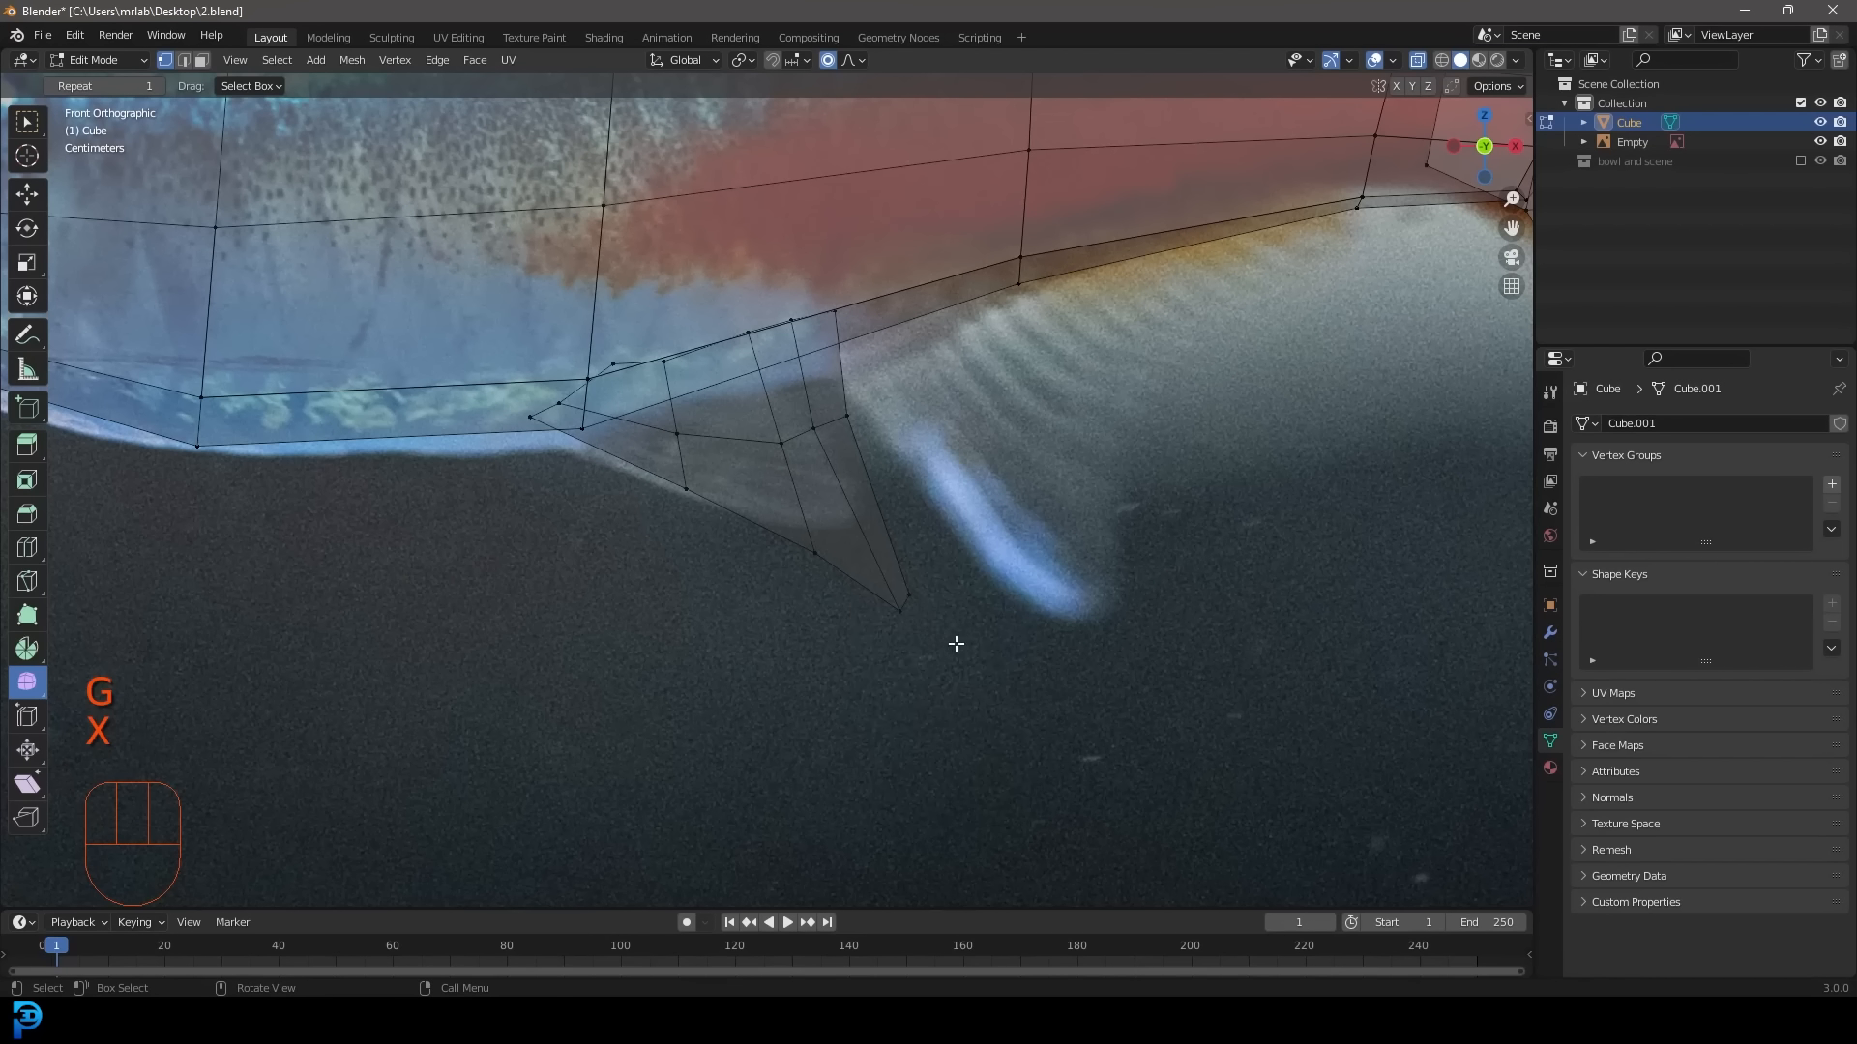
pyautogui.press('g')
pyautogui.scroll(2, 851, 532)
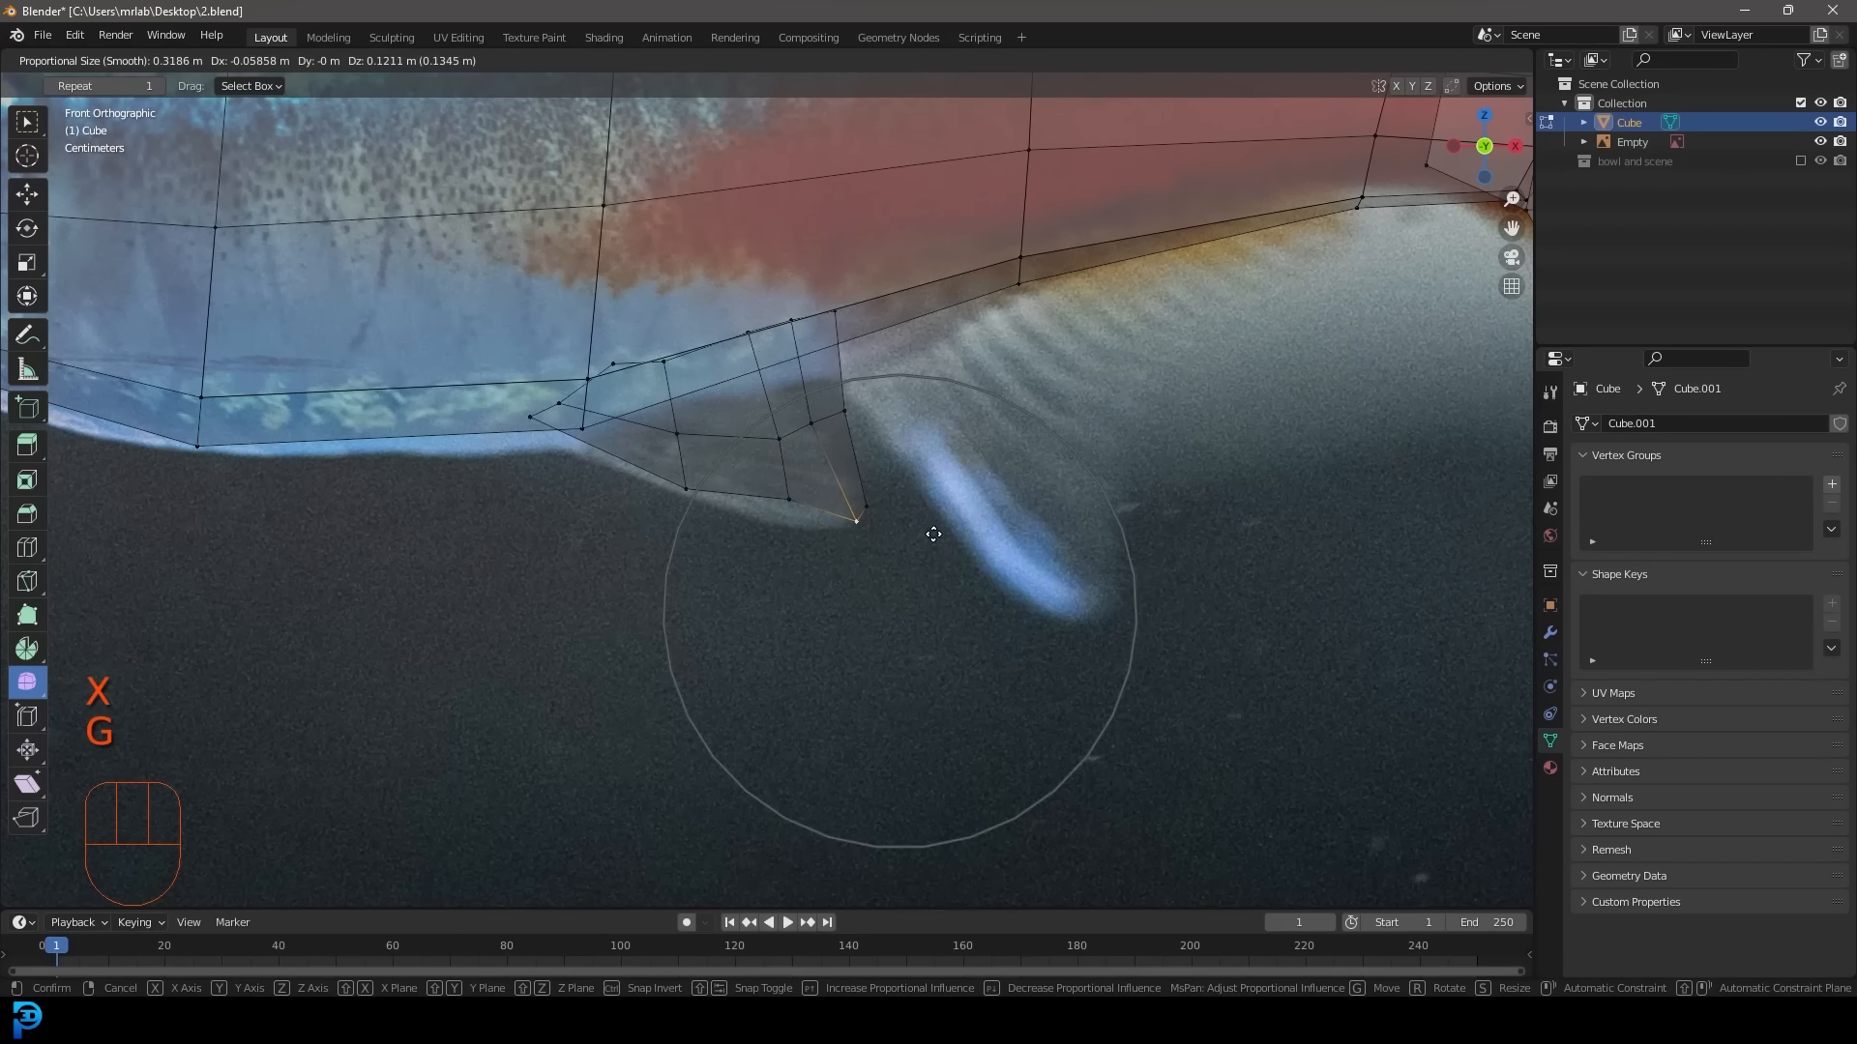
pyautogui.click(805, 500)
# Adjust the front belly fin's lower-edge, inner and root vertices to match the fin in the photo.
pyautogui.click(790, 500)
pyautogui.press('g')
pyautogui.click(779, 521)
pyautogui.click(780, 441)
pyautogui.press('g')
pyautogui.click(758, 435)
pyautogui.click(855, 524)
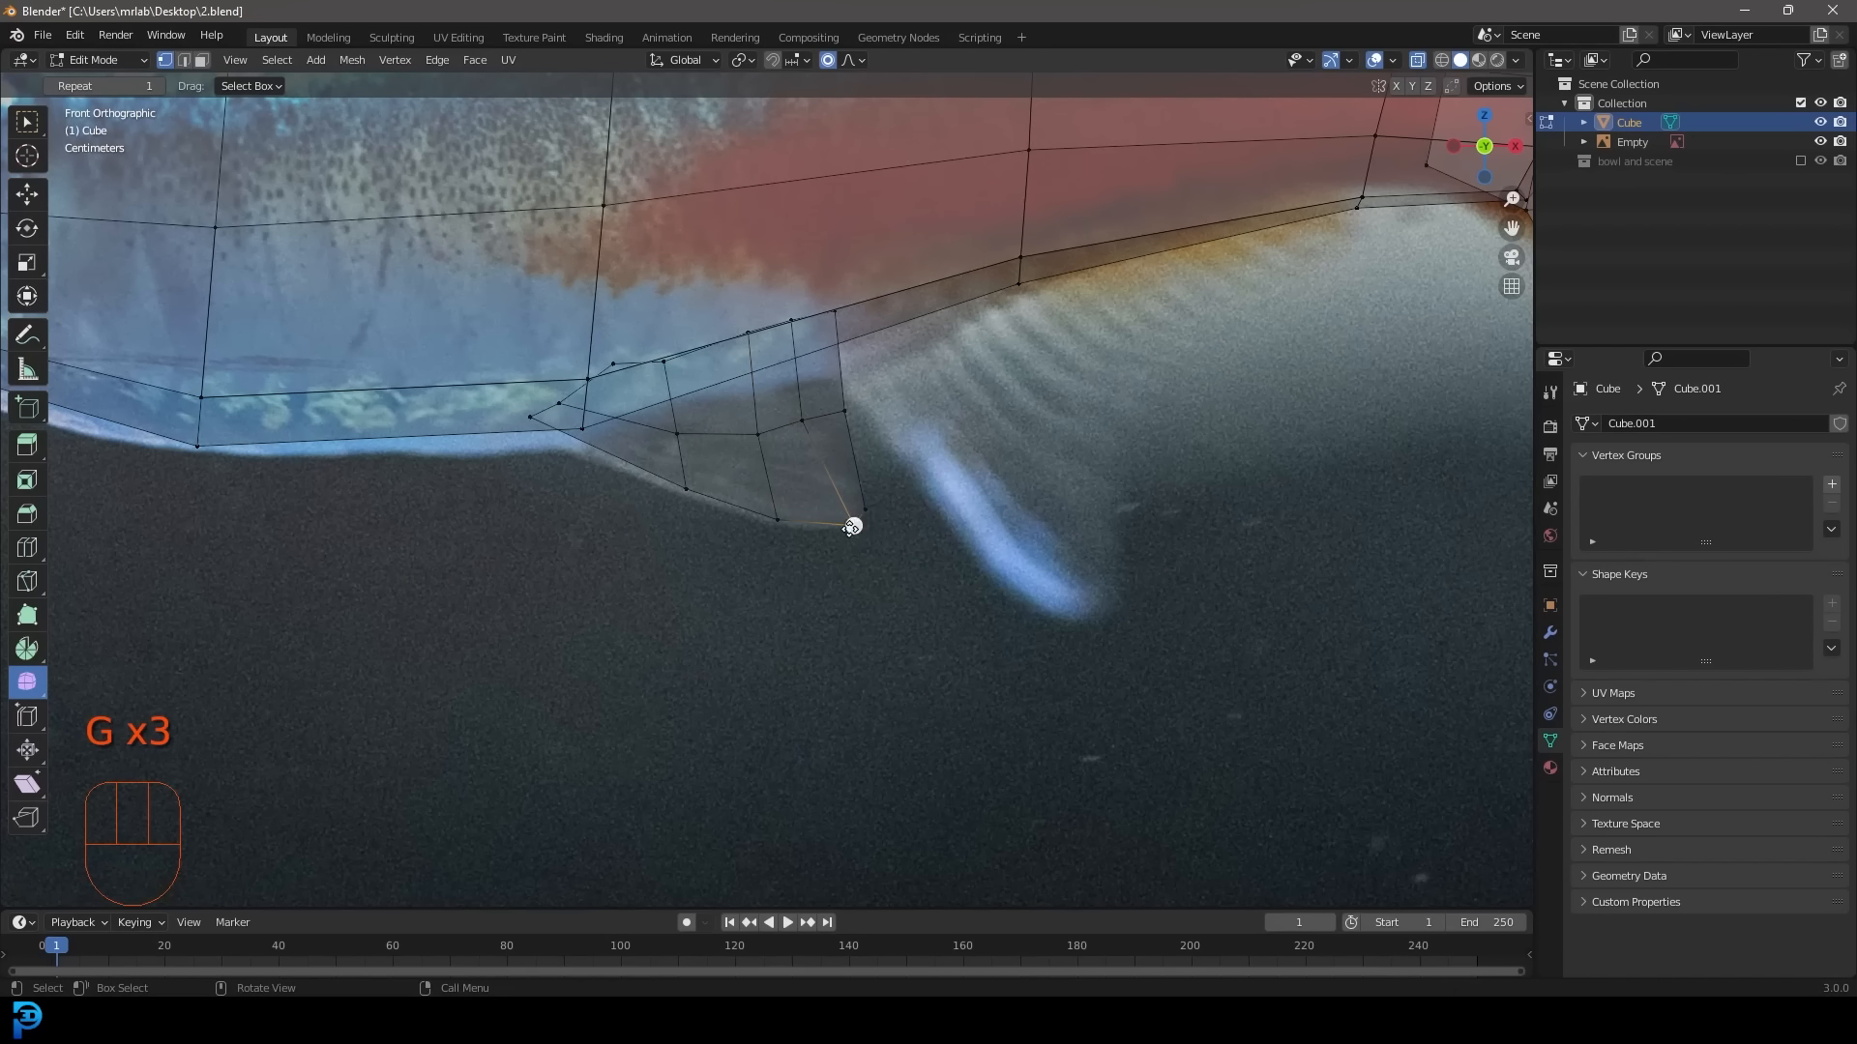
pyautogui.press('g')
pyautogui.click(835, 400)
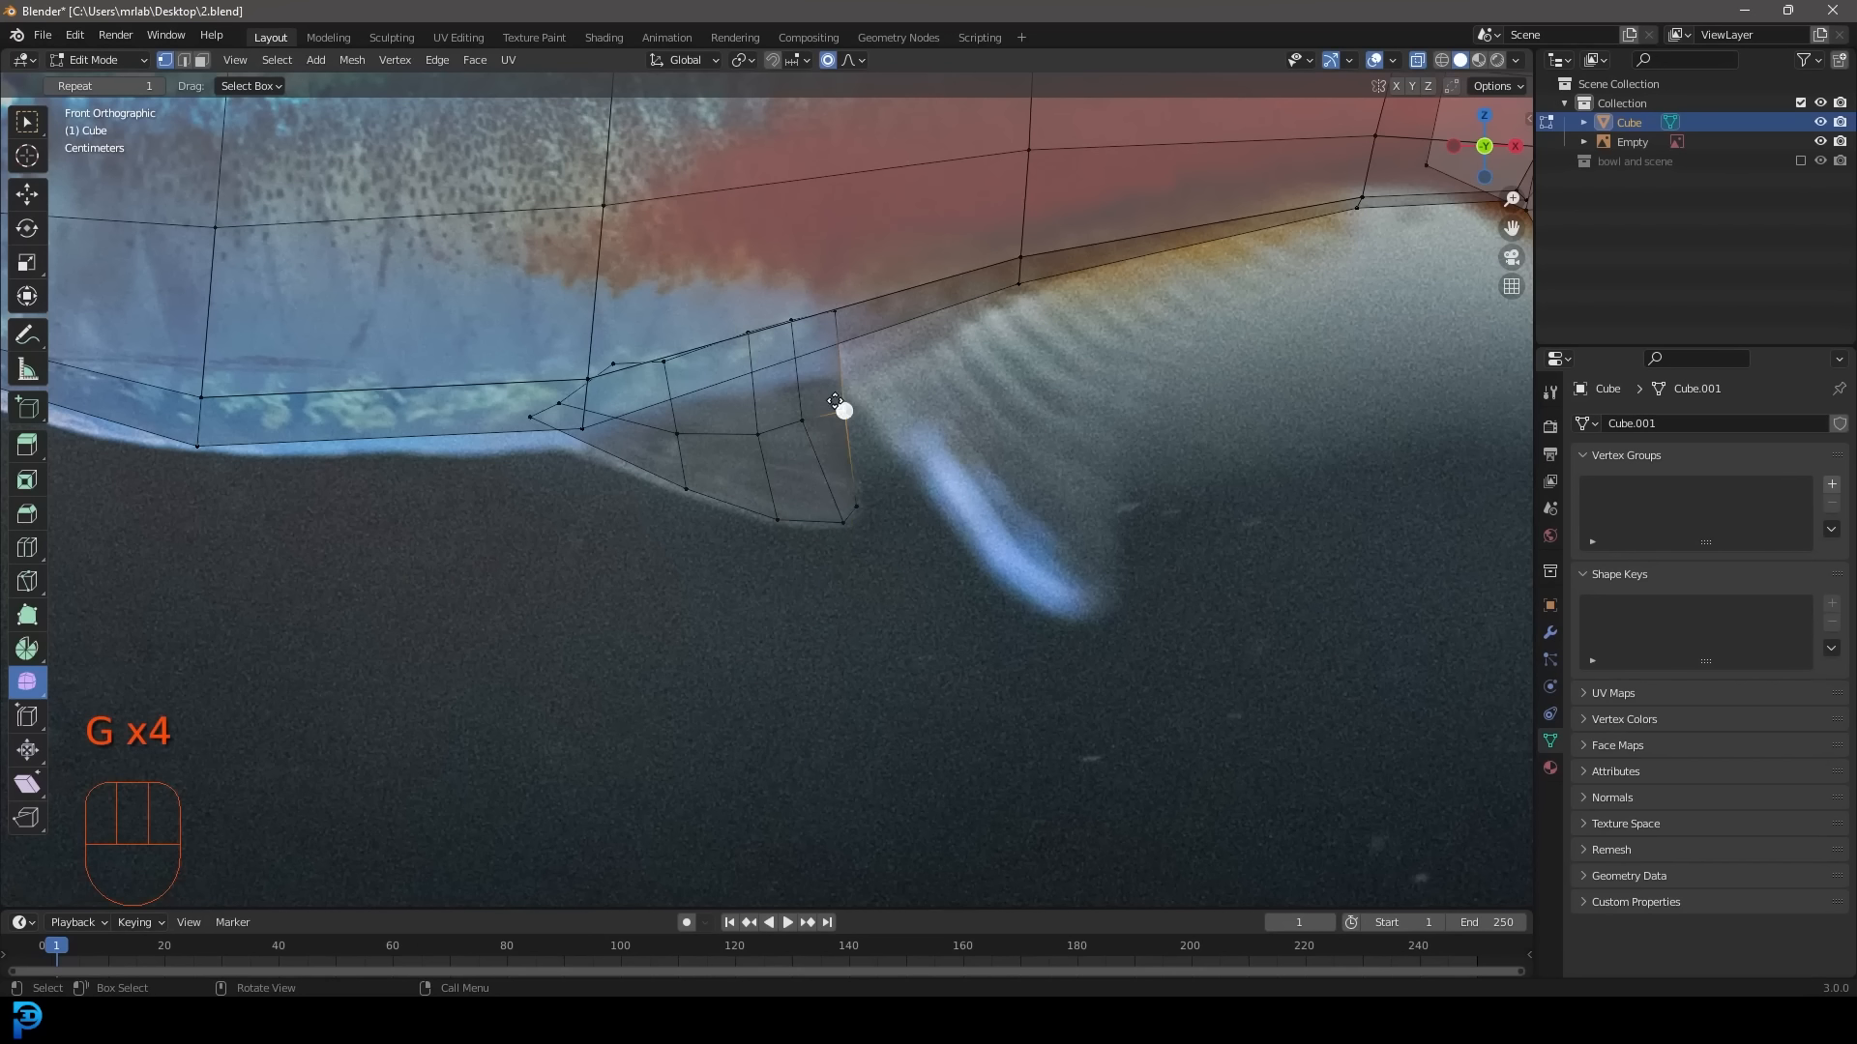
pyautogui.press('g')
pyautogui.click(613, 373)
# Duplicate the whole front belly fin, place the copy over the rear belly fin in the photo and rotate it slightly.
pyautogui.click(844, 410)
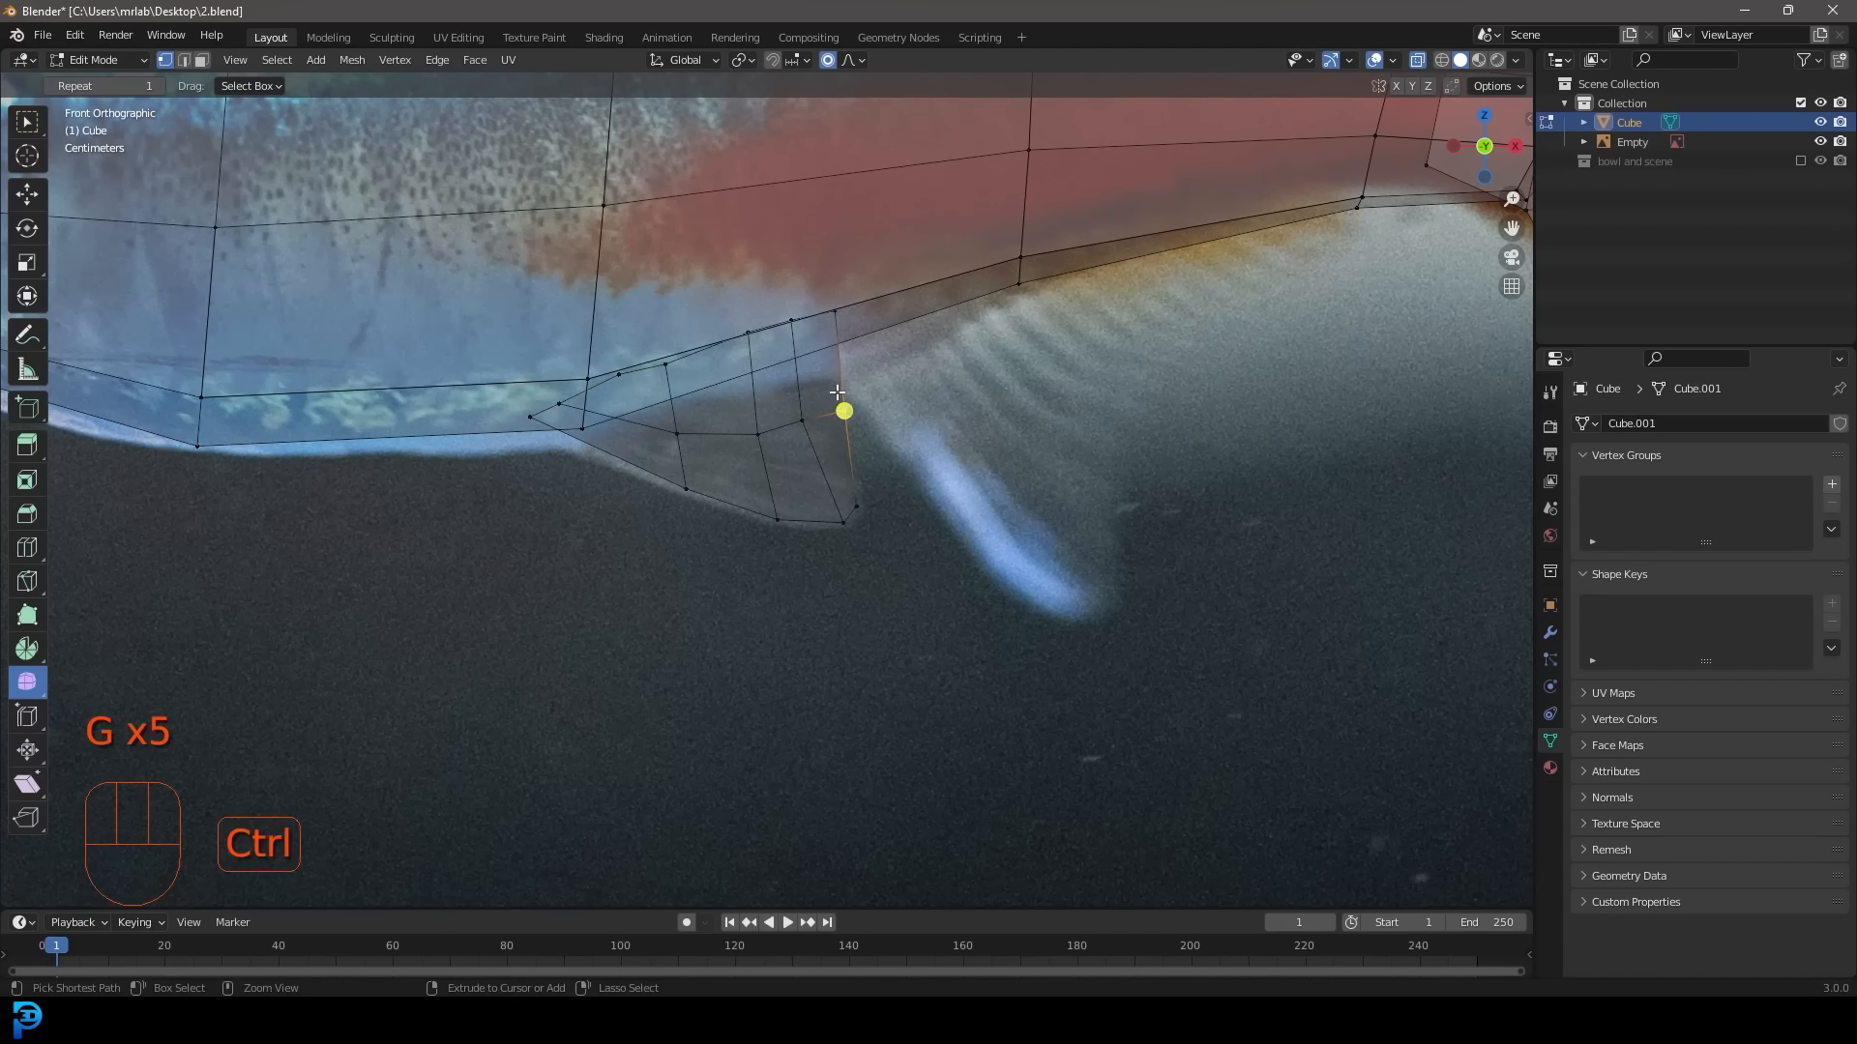
pyautogui.hotkey('ctrl', 'l')
pyautogui.scroll(-2, 836, 392)
pyautogui.hotkey('shift', 'd')
pyautogui.click(1102, 377)
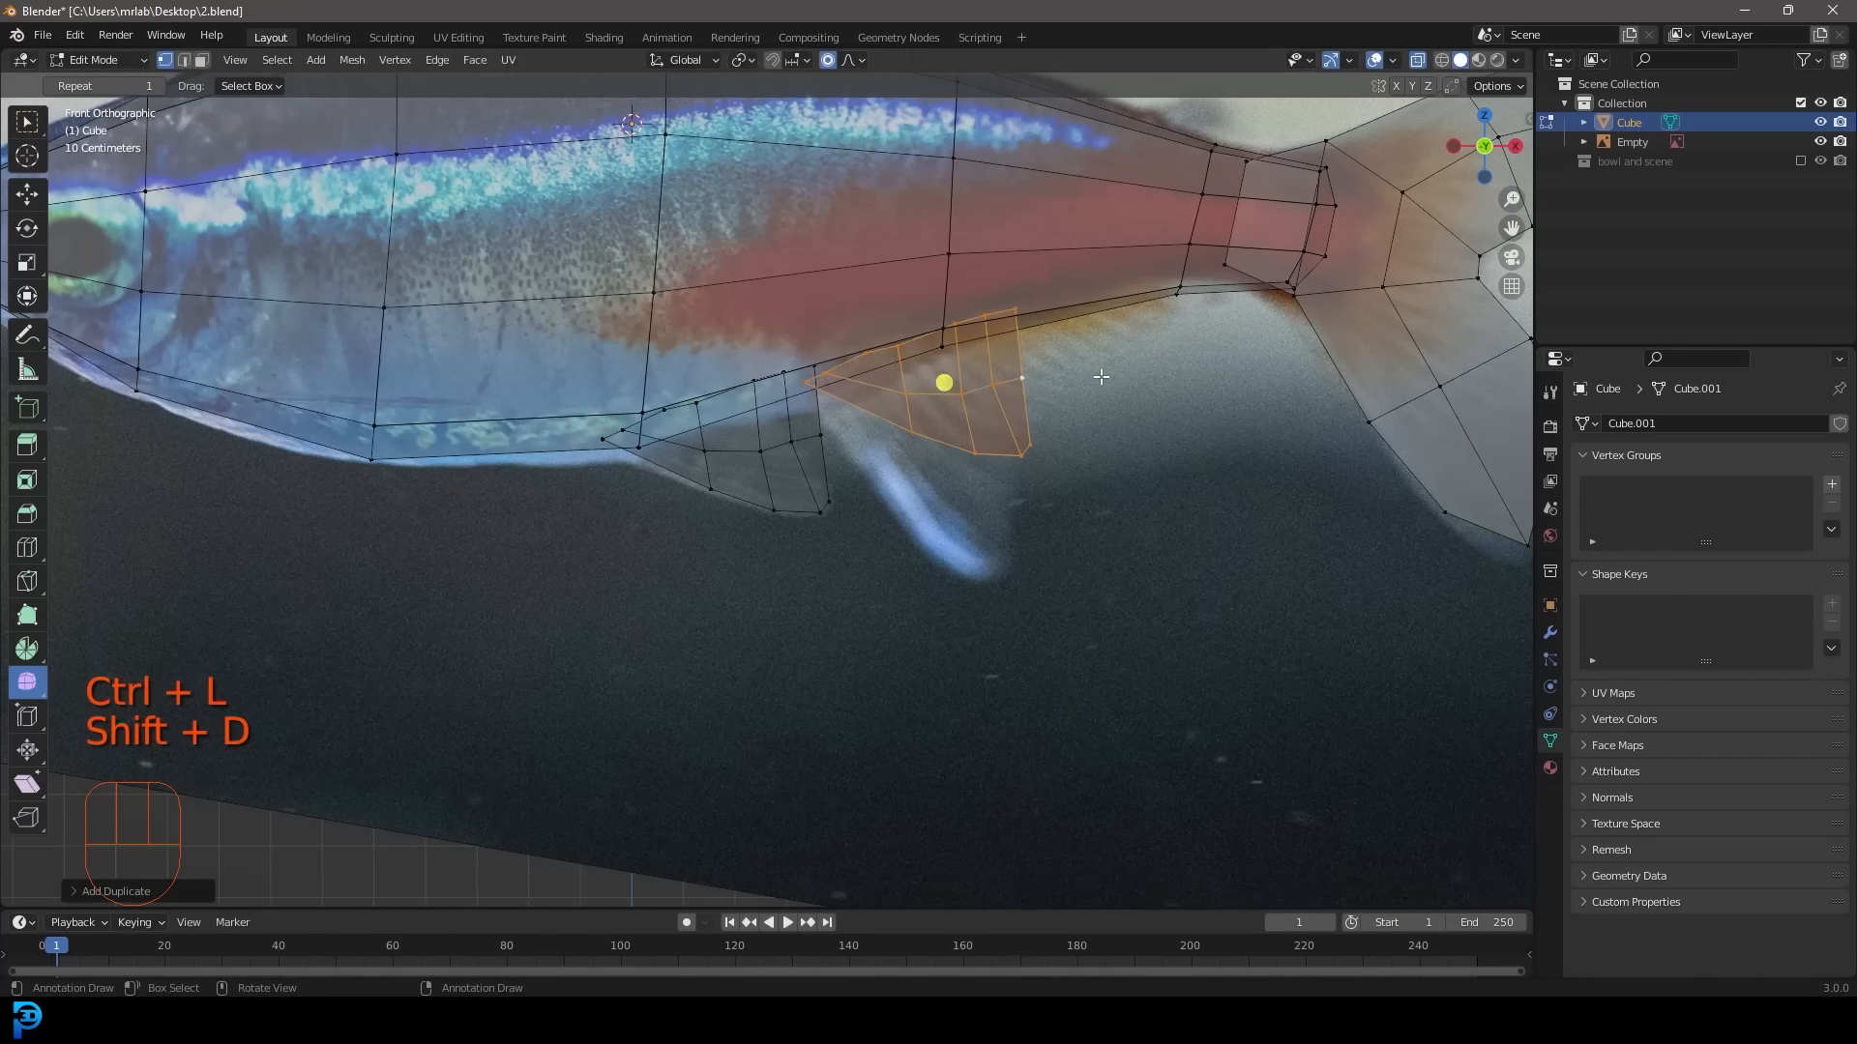
pyautogui.press('r')
pyautogui.click(1097, 402)
# Pull the rear belly fin's lower-edge vertices down toward the photo fin's tip with proportional editing.
pyautogui.click(979, 470)
pyautogui.press('g')
pyautogui.scroll(-8, 1050, 604)
pyautogui.click(1047, 622)
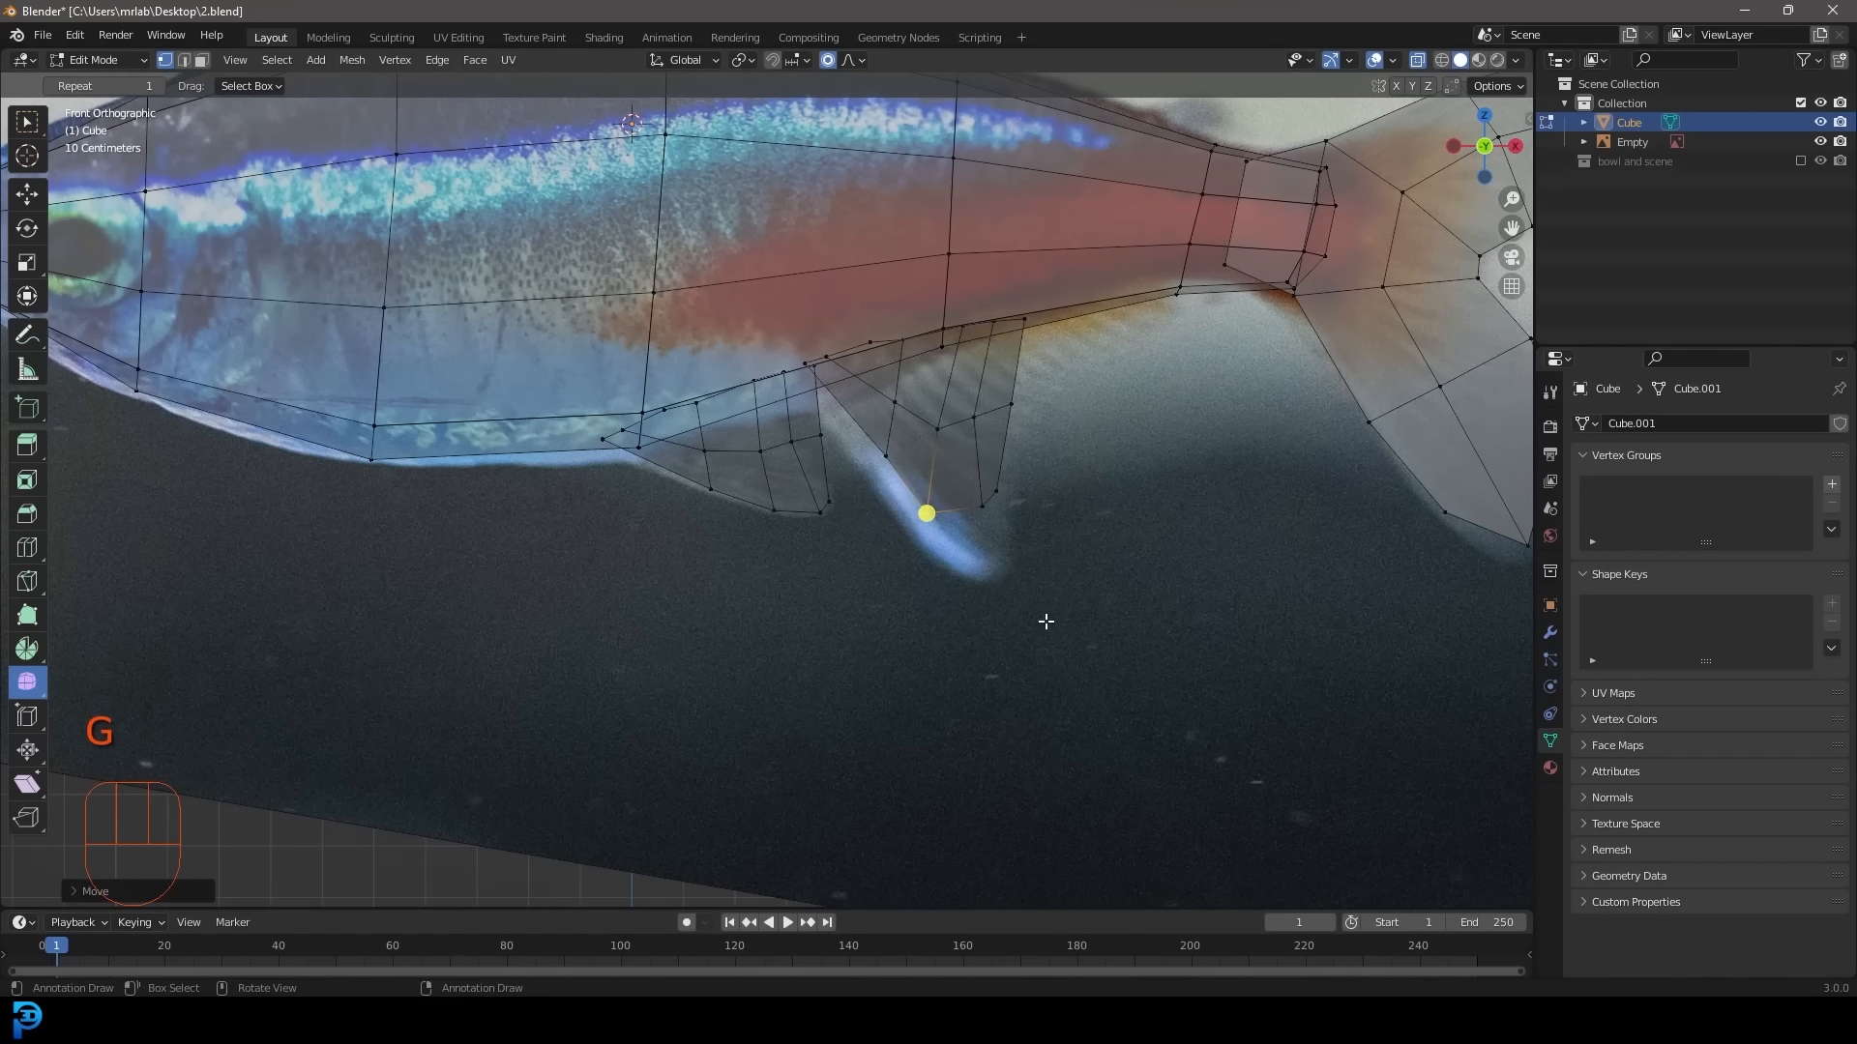
pyautogui.click(983, 507)
pyautogui.press('g')
pyautogui.click(986, 569)
# Move the rear belly fin's front-edge and tip vertices onto the blue edge of the fin in the photo.
pyautogui.click(885, 457)
pyautogui.press('g')
pyautogui.click(871, 470)
pyautogui.click(984, 571)
pyautogui.press('g')
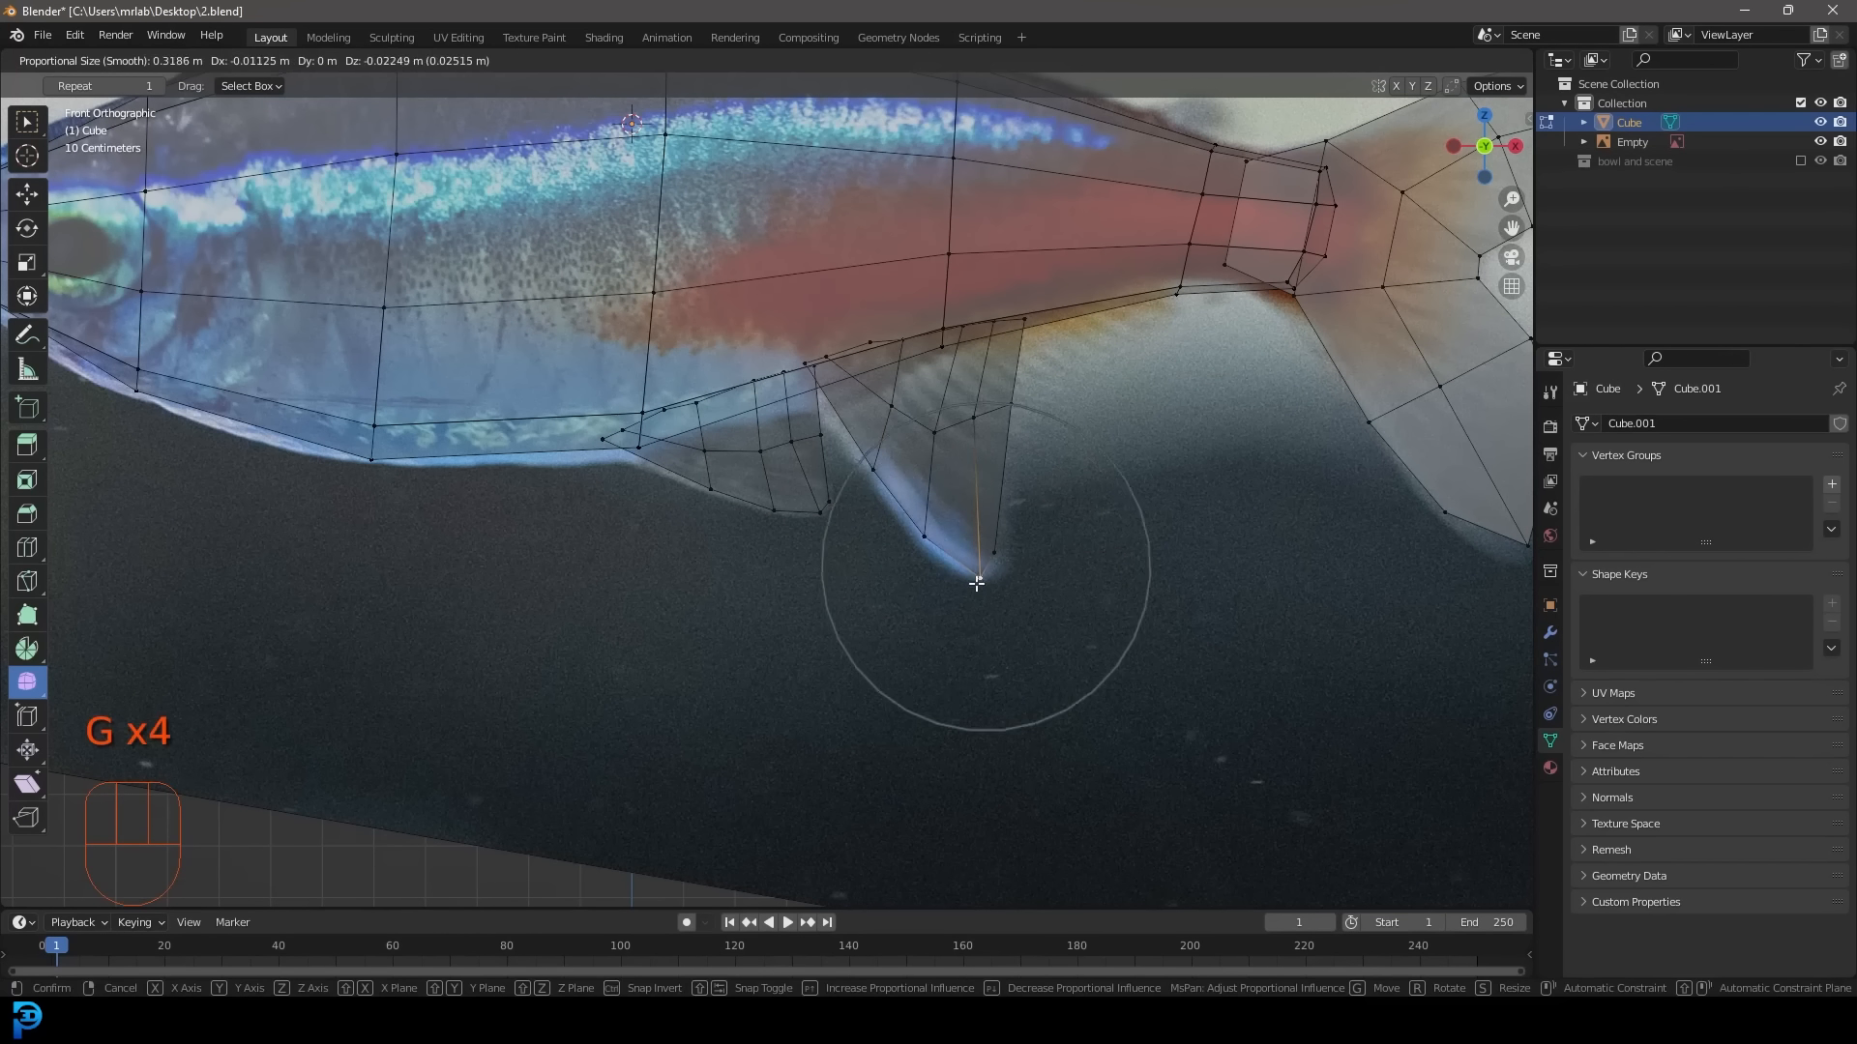
pyautogui.click(977, 583)
# Move the rear belly fin's back root vertex along the belly toward the tail to match the photo, using proportional editing.
pyautogui.click(1035, 324)
pyautogui.press('g')
pyautogui.scroll(1, 1114, 311)
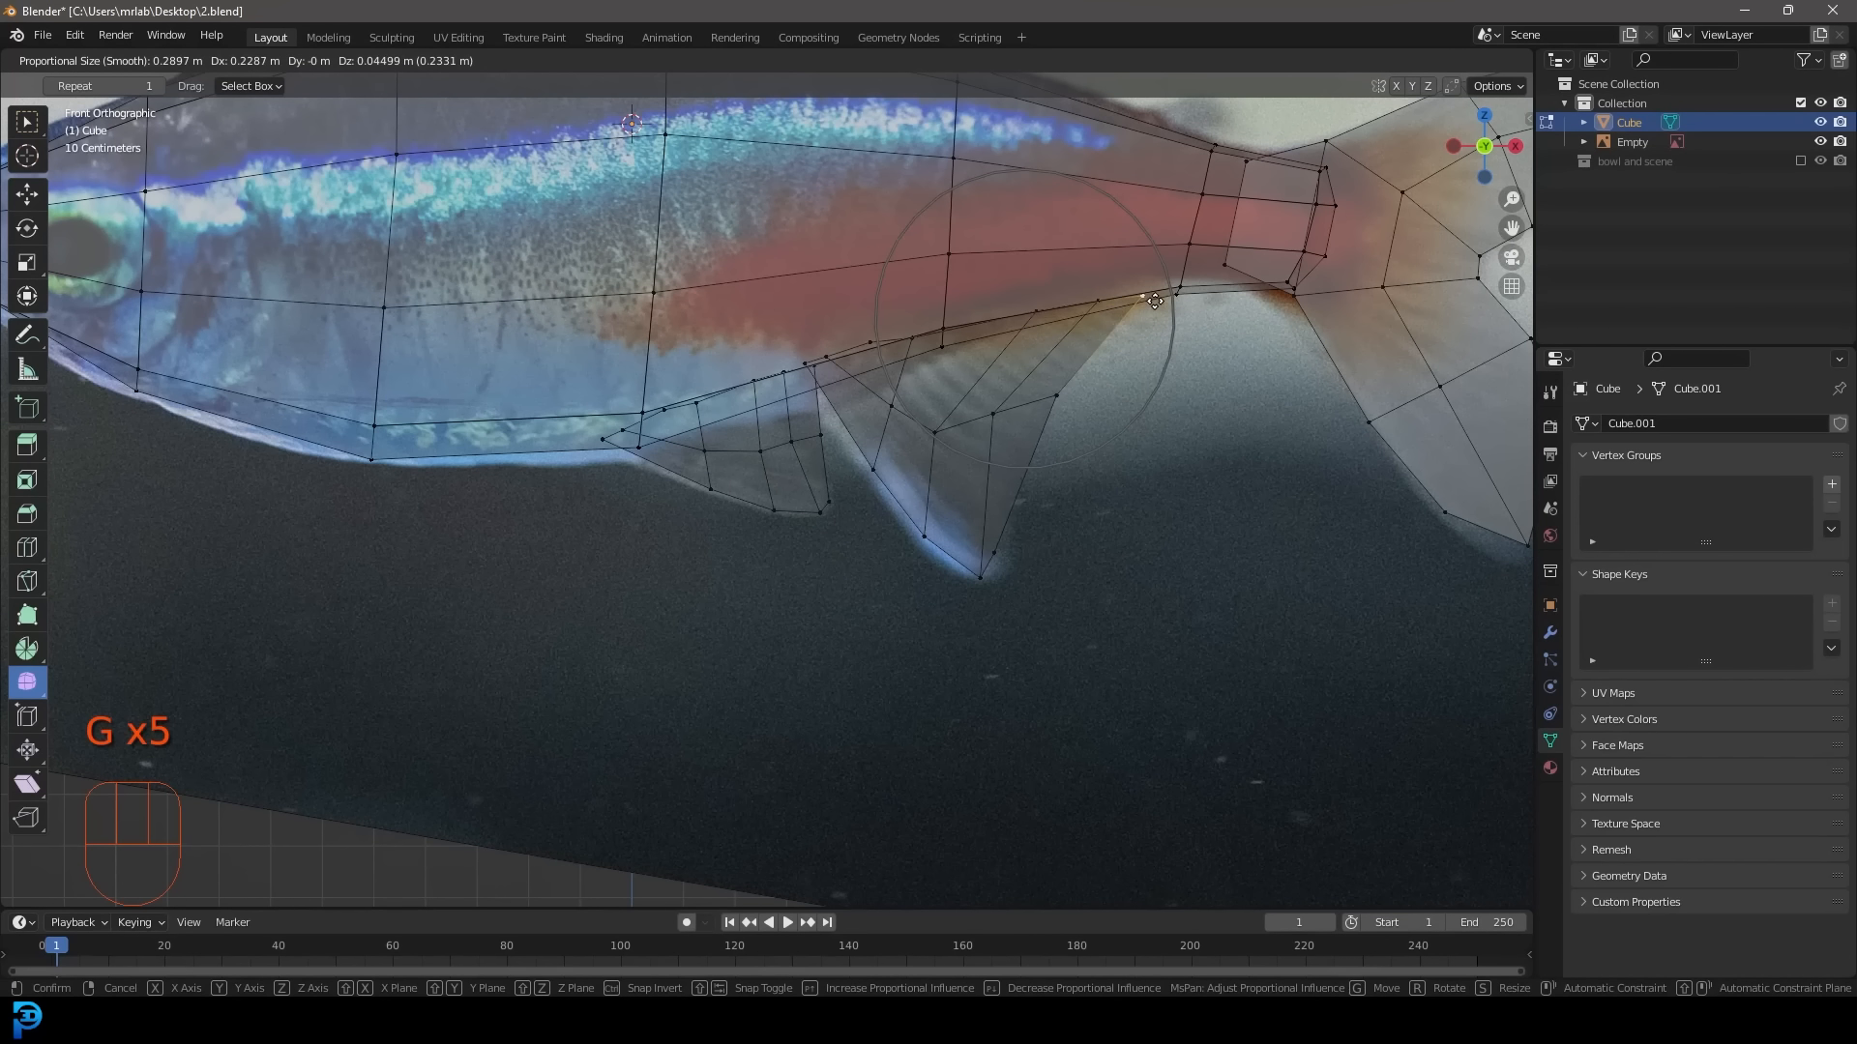
pyautogui.click(1144, 297)
pyautogui.scroll(-4, 1015, 393)
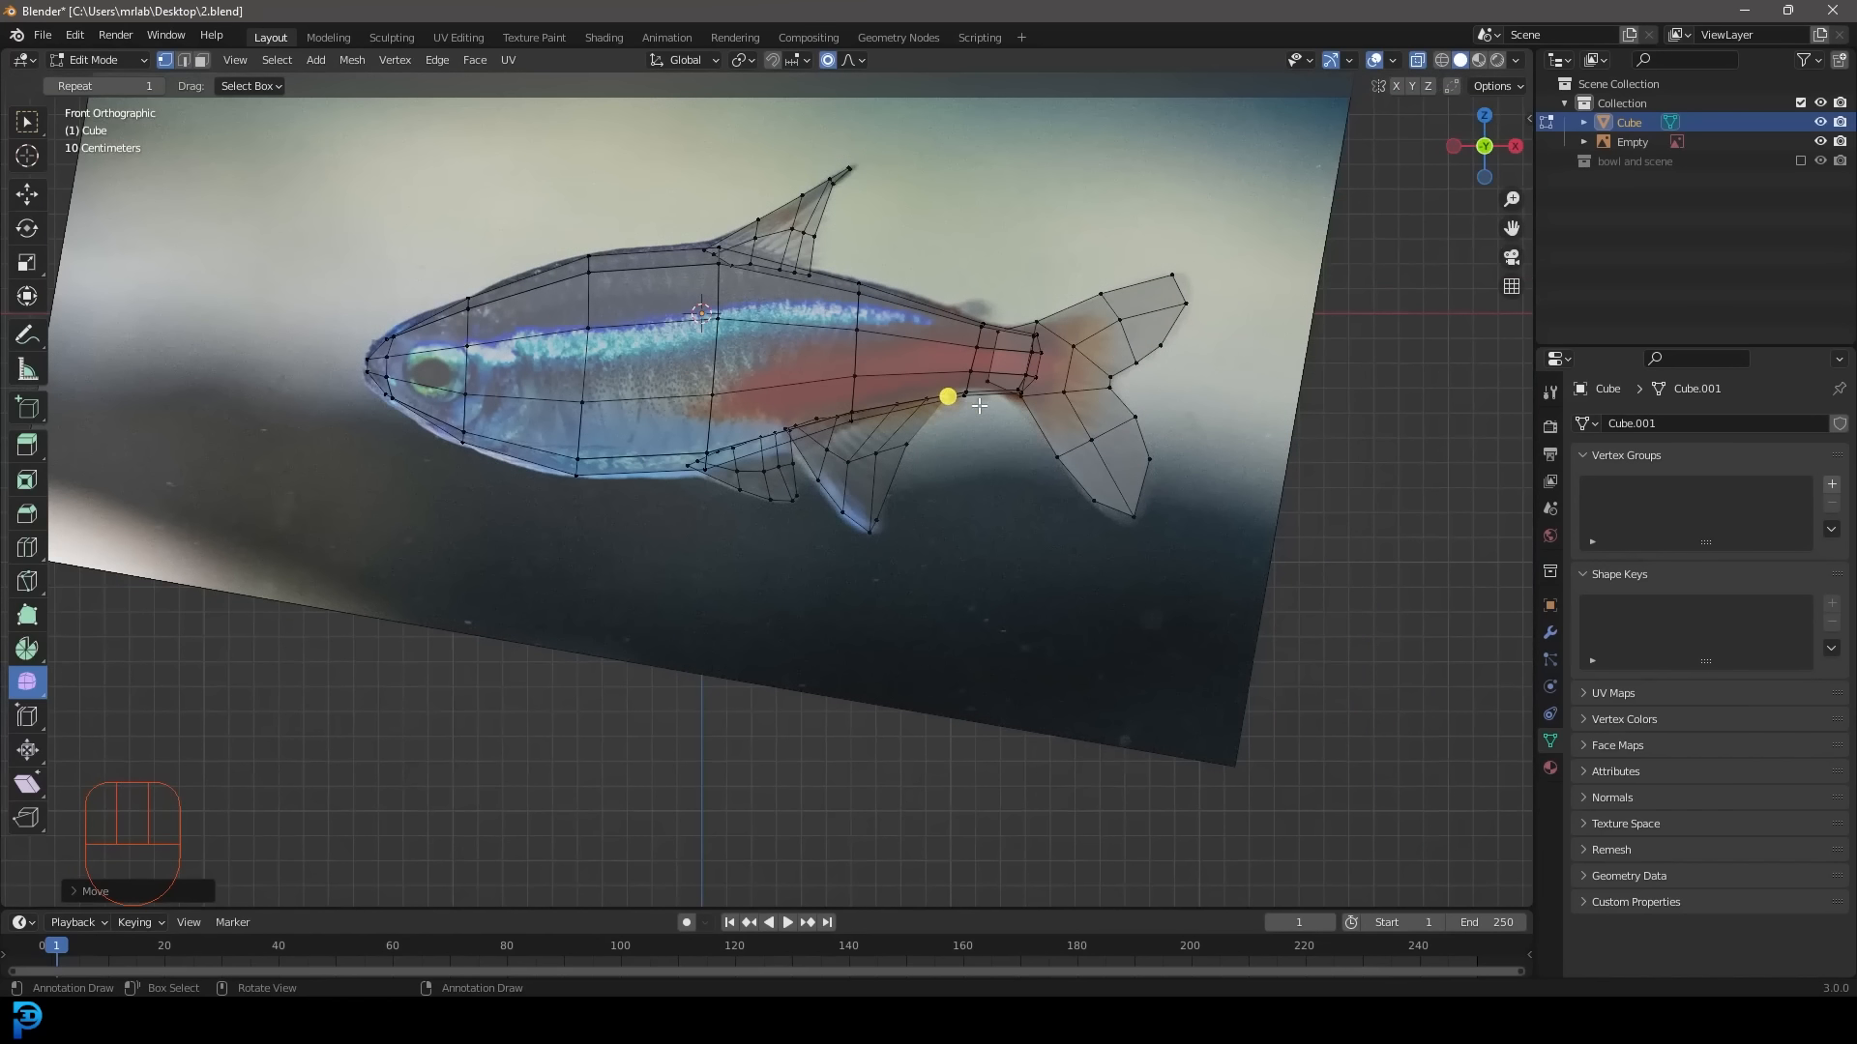
# Turn off X-ray so the fish mesh is displayed as an opaque solid.
pyautogui.press('`')
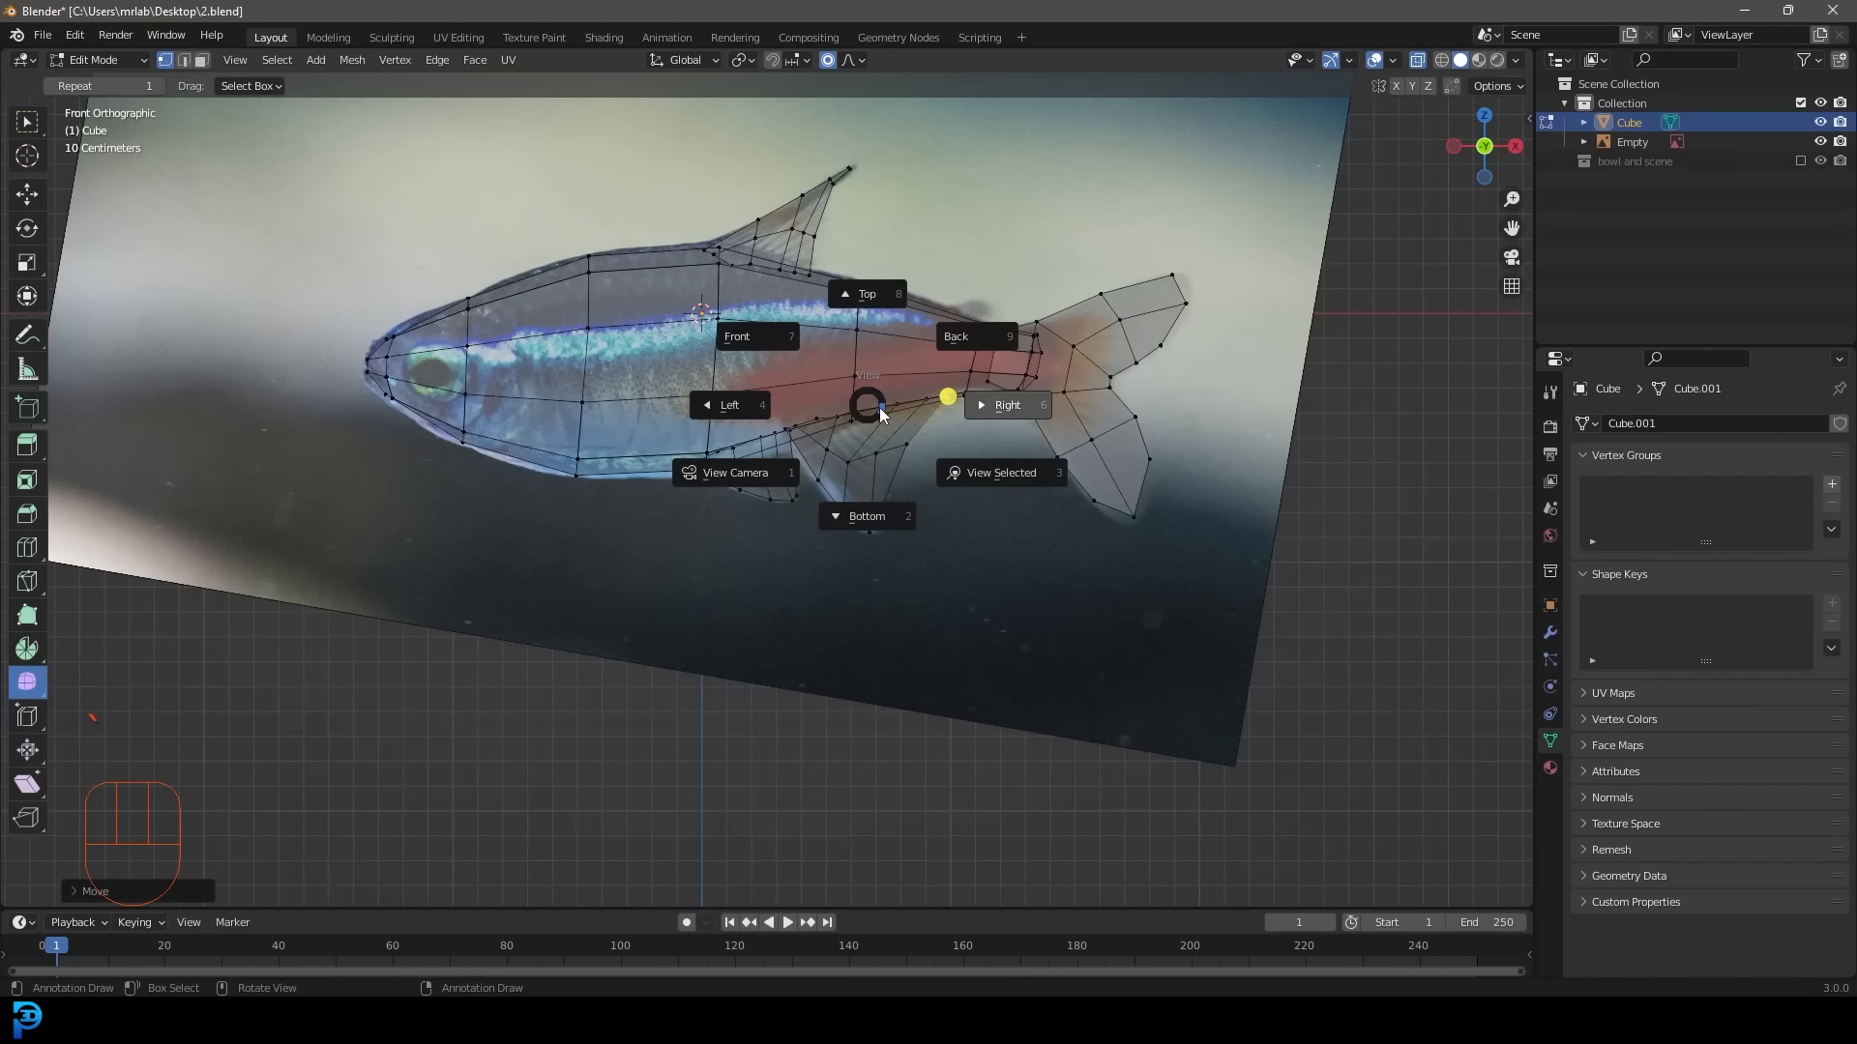
pyautogui.press('a')
pyautogui.click(1020, 396)
pyautogui.moveTo(1020, 396); pyautogui.dragTo(1041, 410, button='middle')
pyautogui.press('z')
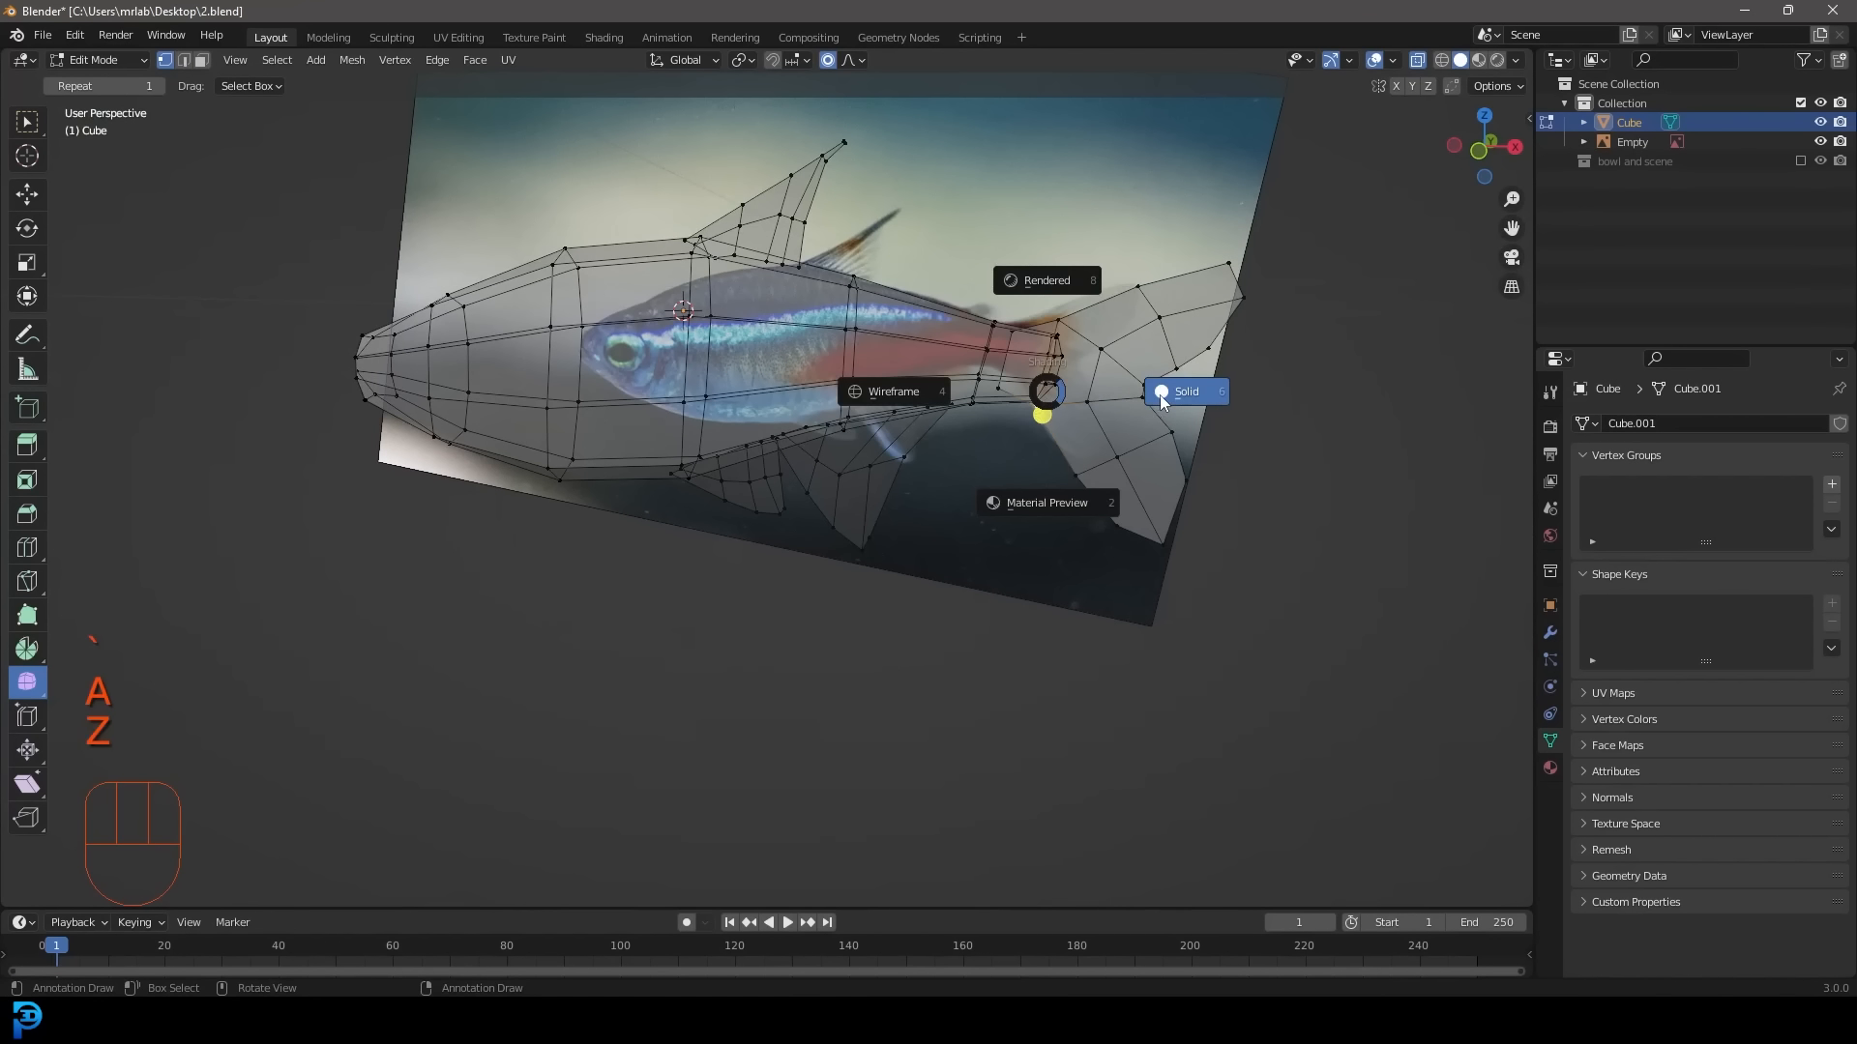
pyautogui.click(1418, 60)
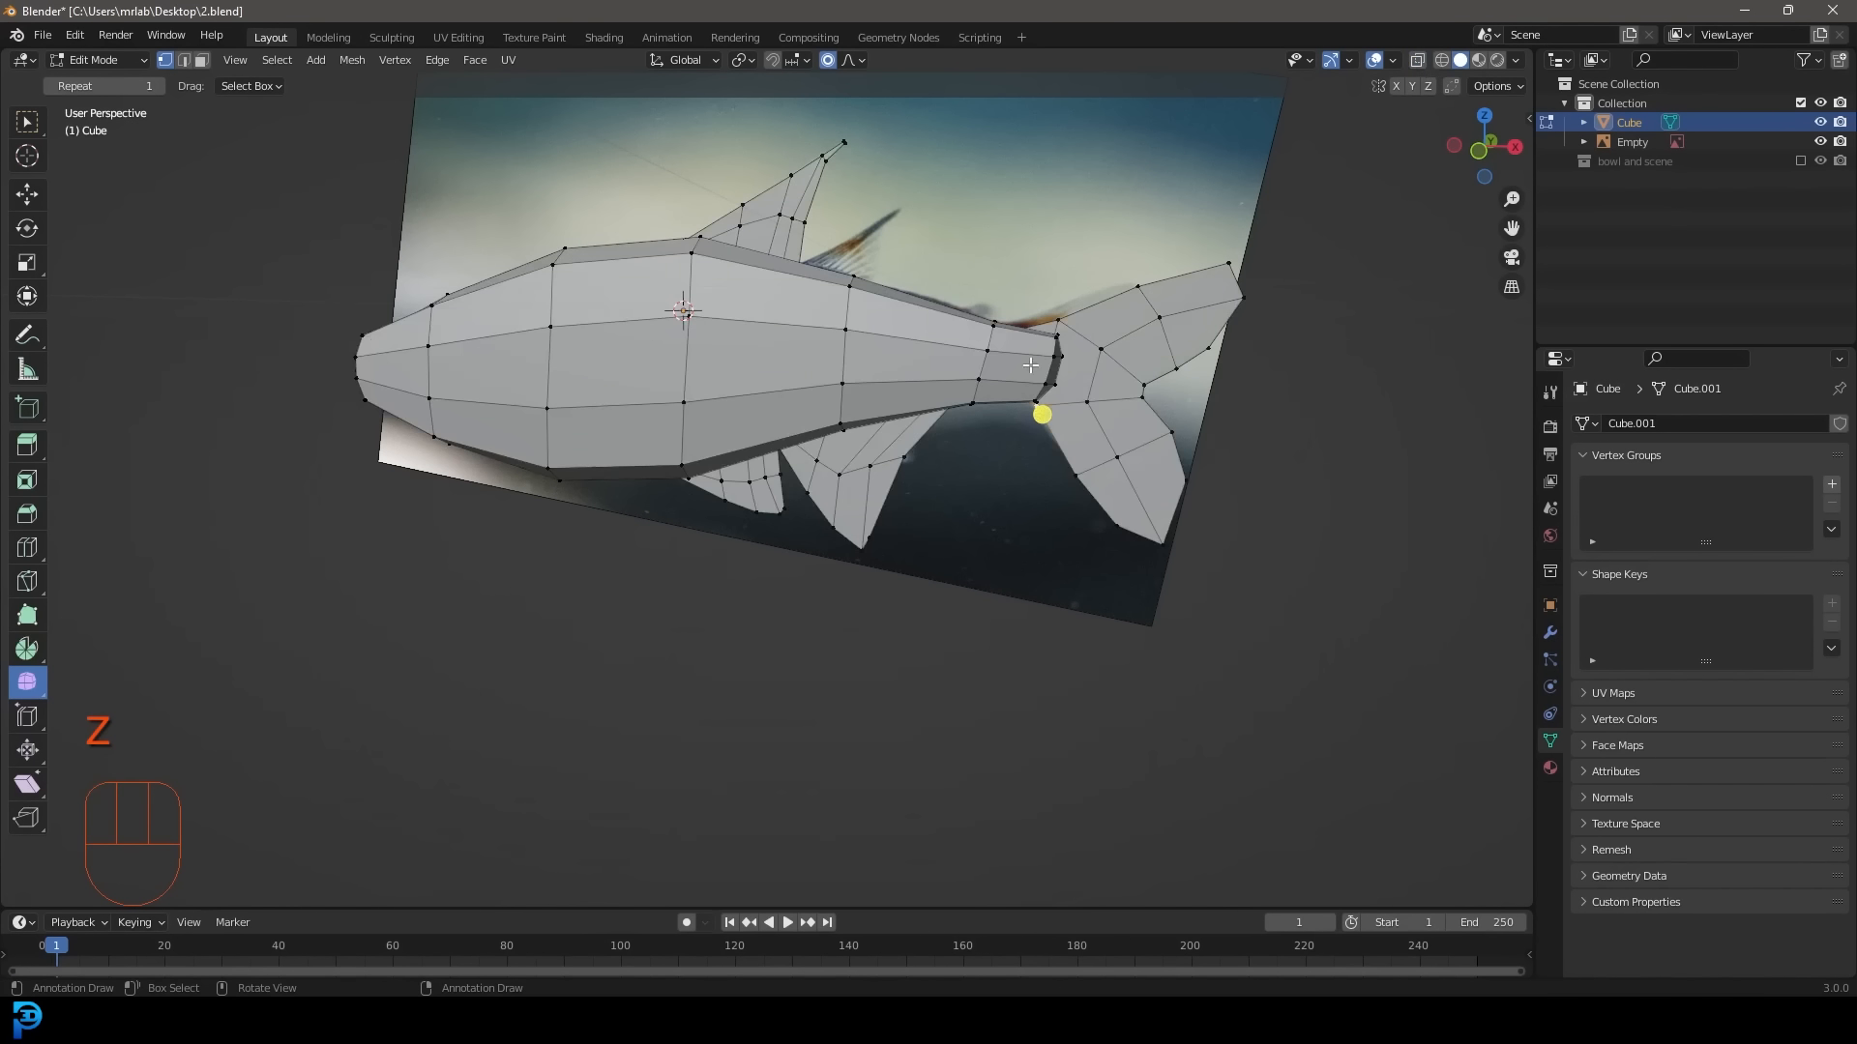
# Select the middle vertex of the body's tail end and narrow that end along Y with proportional editing.
pyautogui.moveTo(1064, 290); pyautogui.dragTo(821, 479, button='middle')
pyautogui.press('KP_7')
pyautogui.scroll(3, 858, 523)
pyautogui.hotkey('alt', 'a')
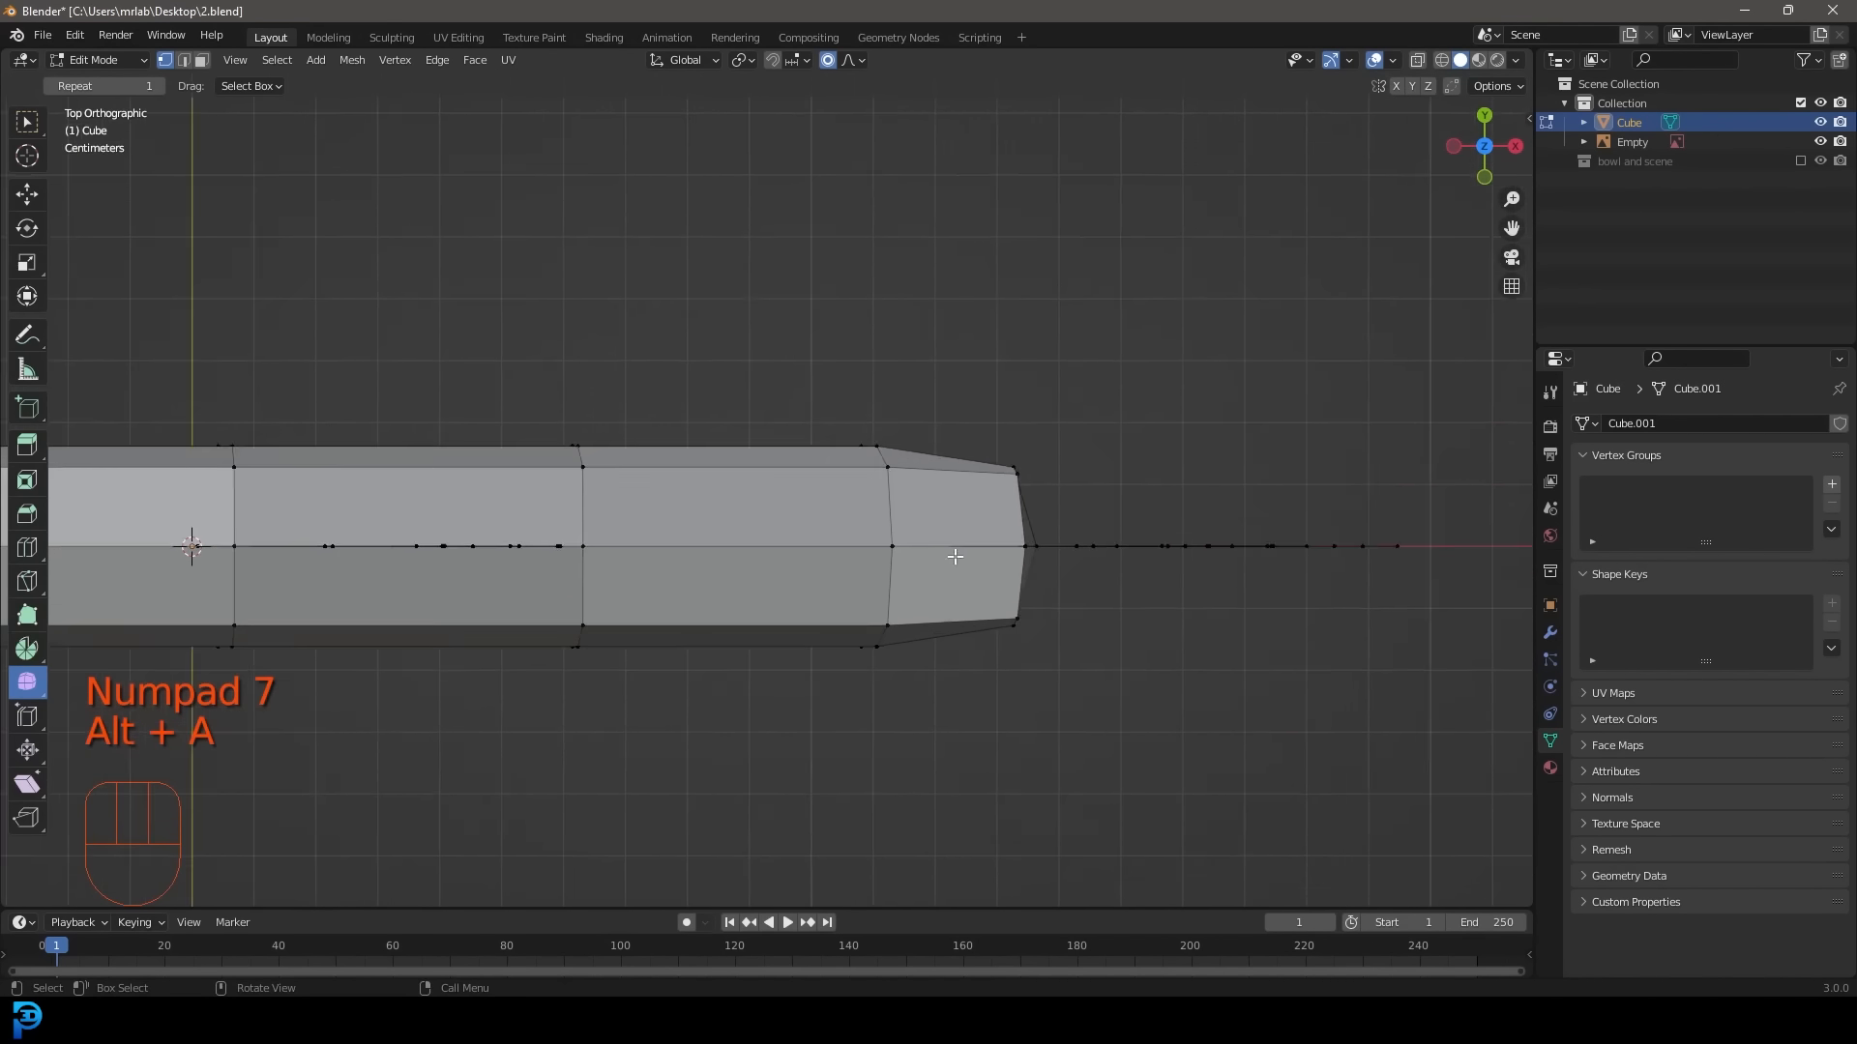
pyautogui.moveTo(1064, 561); pyautogui.dragTo(839, 403, button='middle')
pyautogui.click(878, 415)
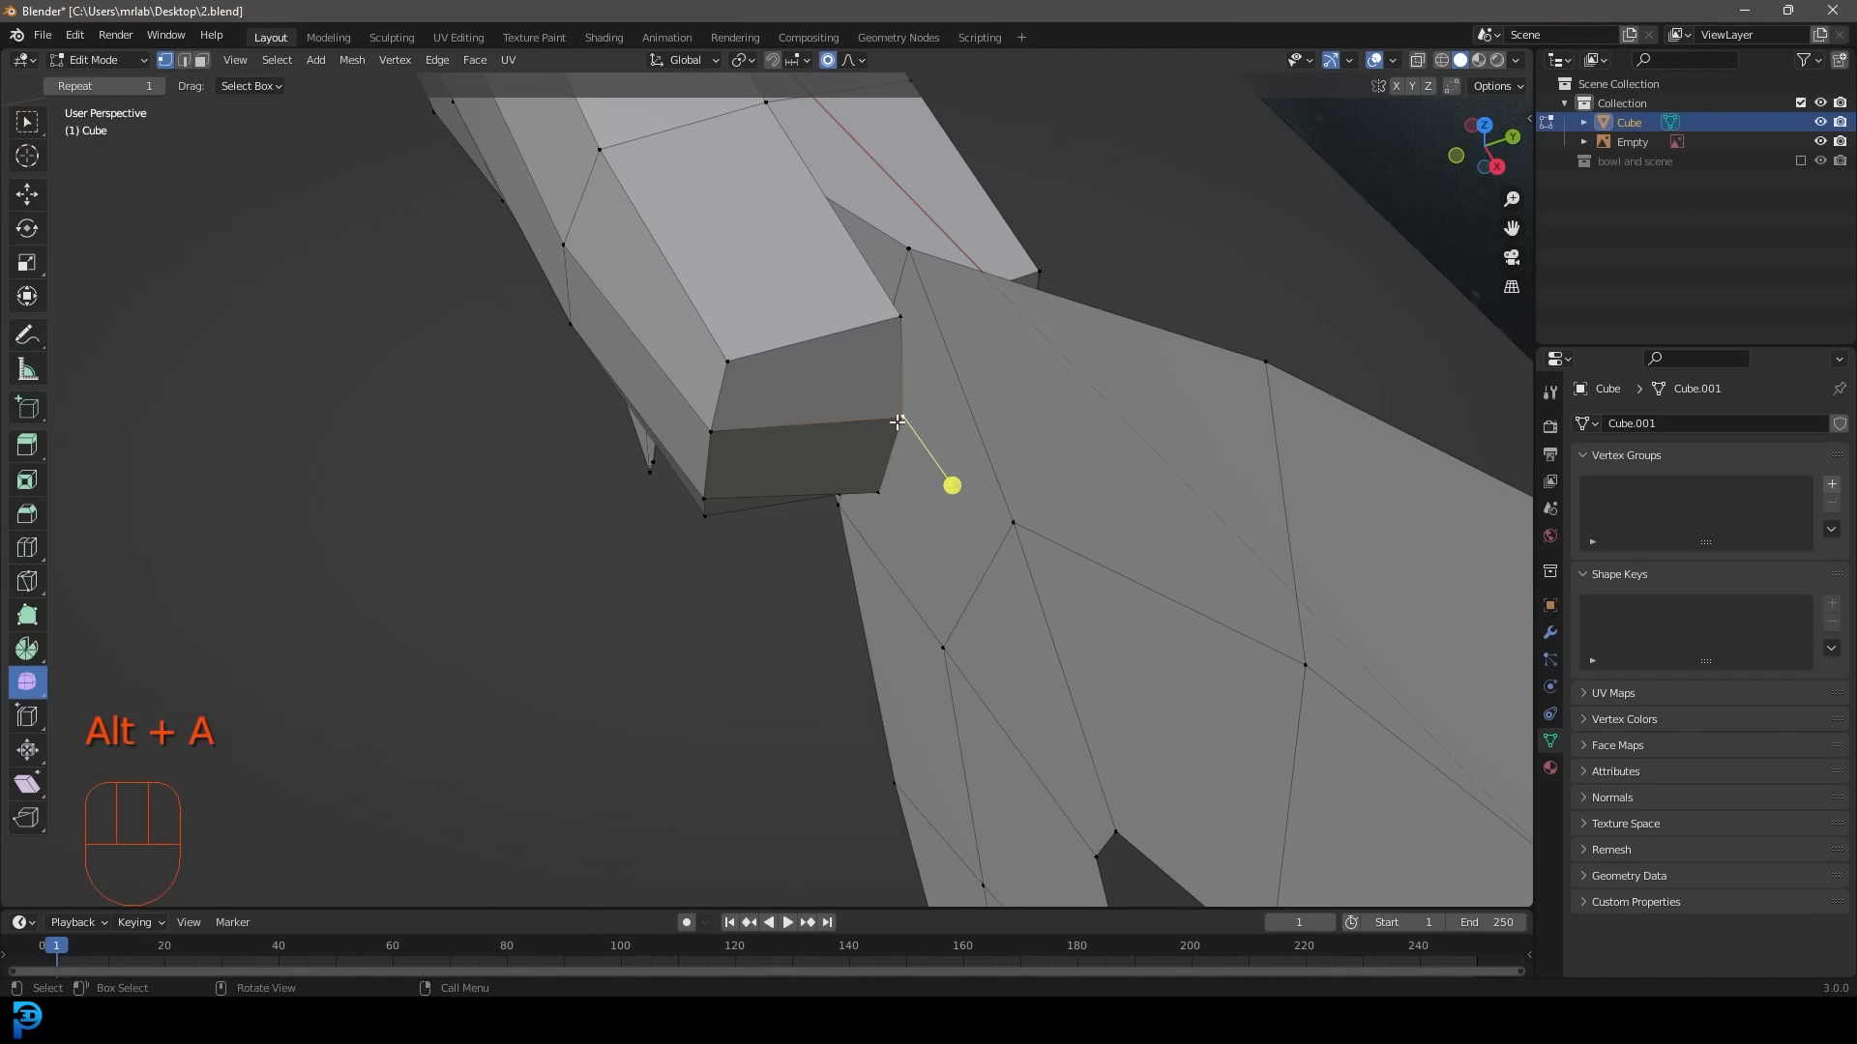
pyautogui.scroll(-5, 838, 349)
pyautogui.moveTo(655, 258); pyautogui.dragTo(688, 375, button='middle')
pyautogui.scroll(1, 688, 375)
pyautogui.moveTo(1113, 584); pyautogui.dragTo(1061, 571, button='middle')
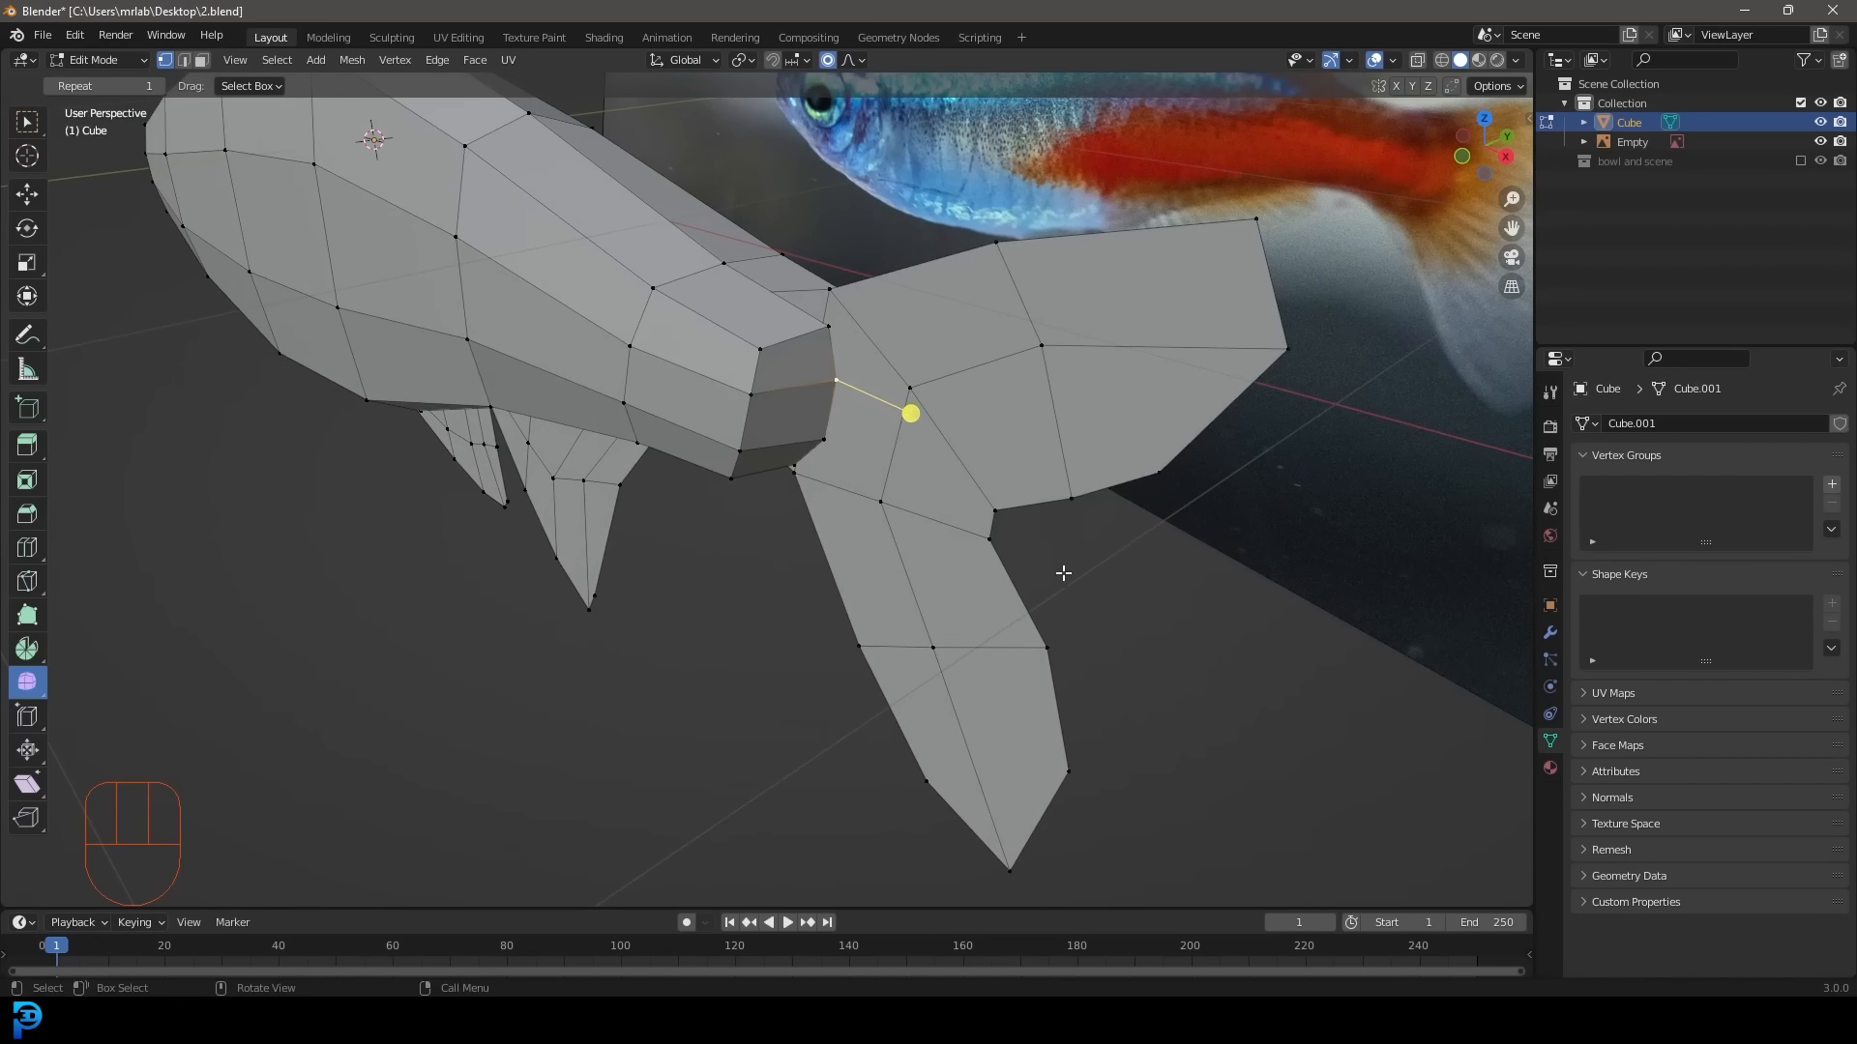
pyautogui.press('s')
pyautogui.press('y')
pyautogui.scroll(-10, 919, 483)
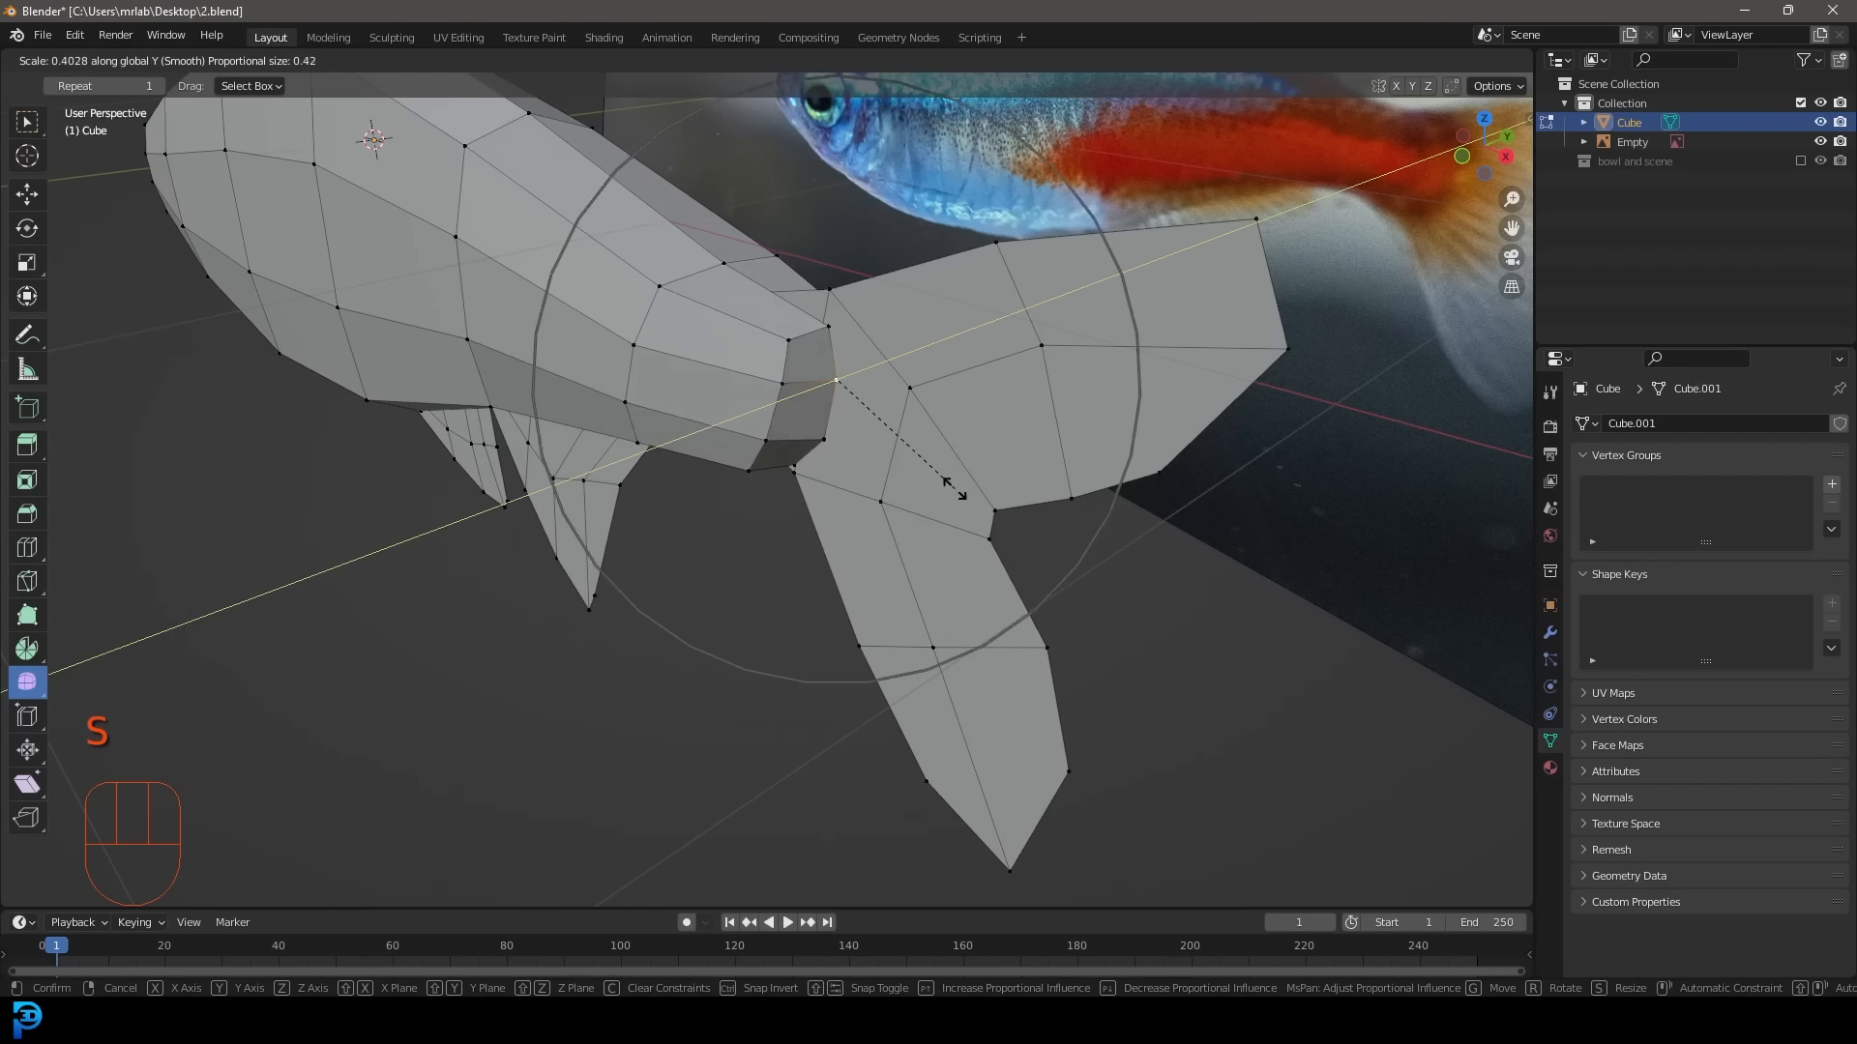
pyautogui.click(828, 396)
pyautogui.scroll(-4, 829, 400)
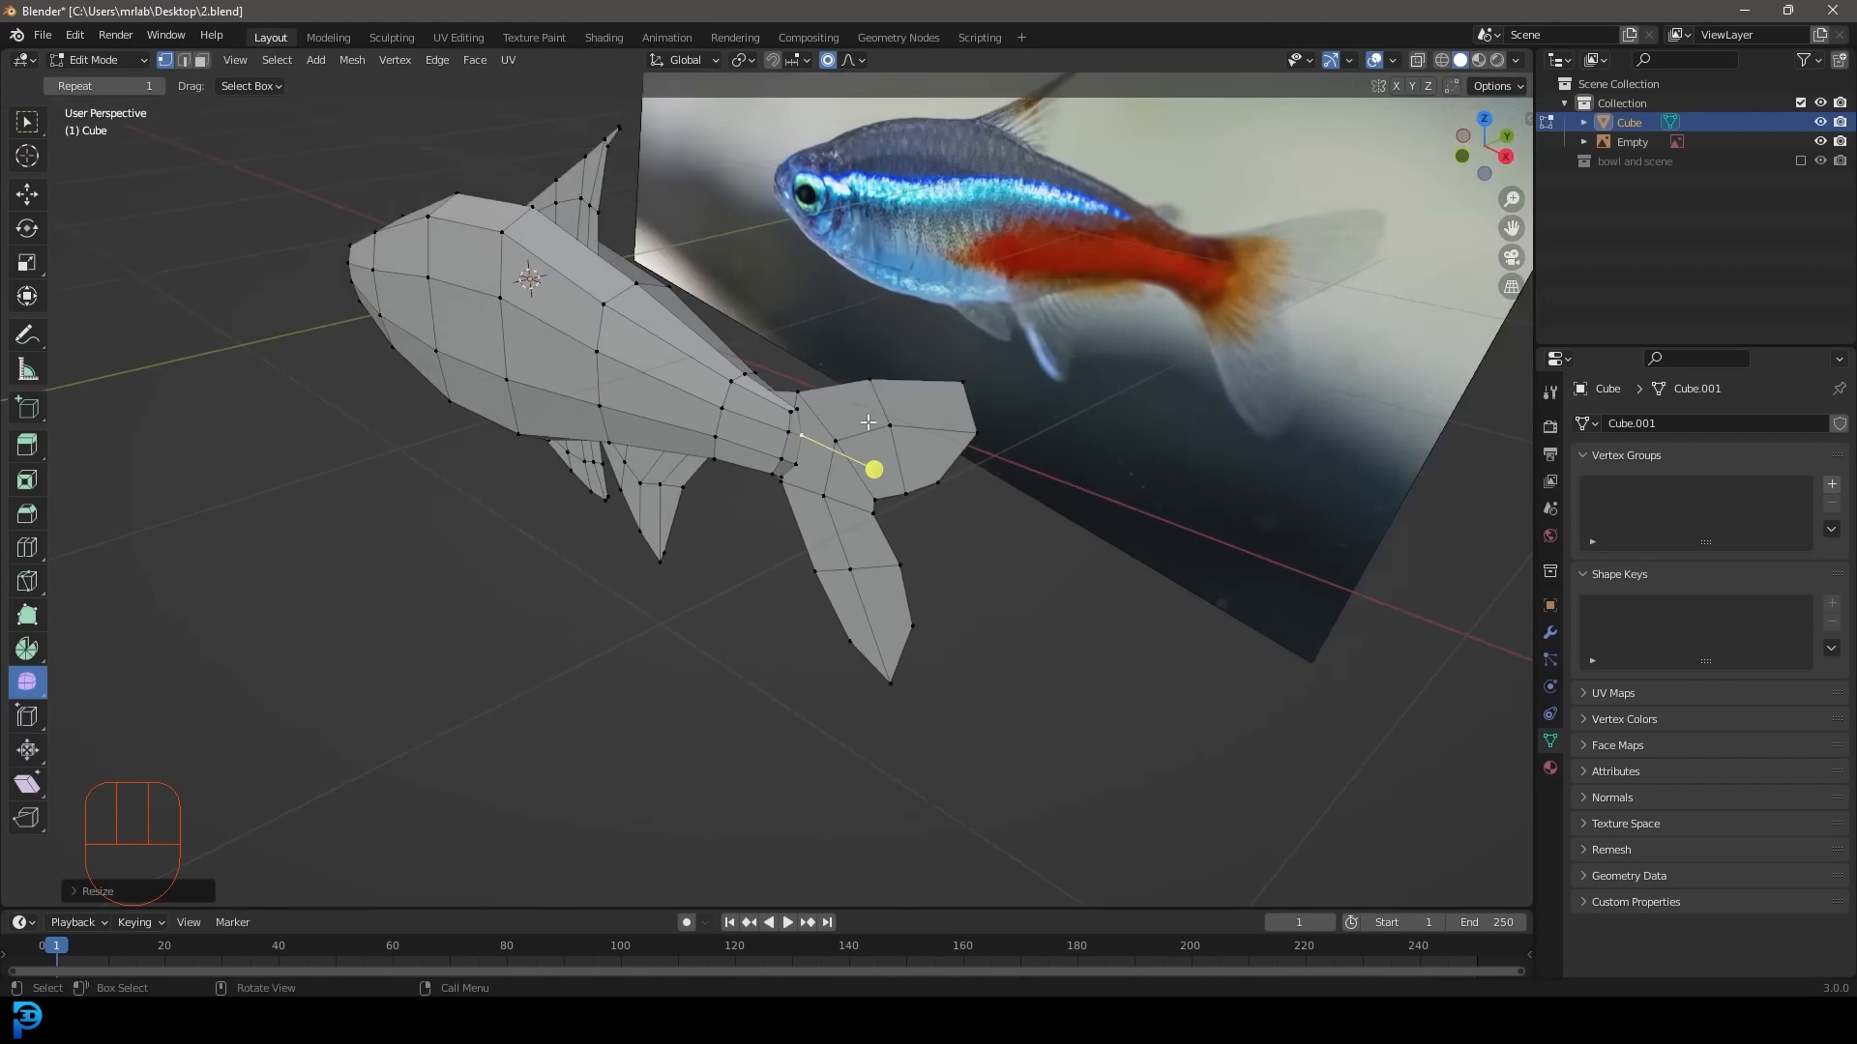
# Select the body's edge loop ahead of the tail base and narrow it along Y with proportional editing.
pyautogui.moveTo(834, 404); pyautogui.dragTo(716, 495, button='middle')
pyautogui.scroll(-4, 717, 495)
pyautogui.scroll(-1, 718, 495)
pyautogui.hotkey('alt', 'a')
pyautogui.keyDown('alt'); pyautogui.keyDown('shift'); pyautogui.click(736, 447); pyautogui.keyUp('shift'); pyautogui.keyUp('alt')
pyautogui.scroll(4, 740, 451)
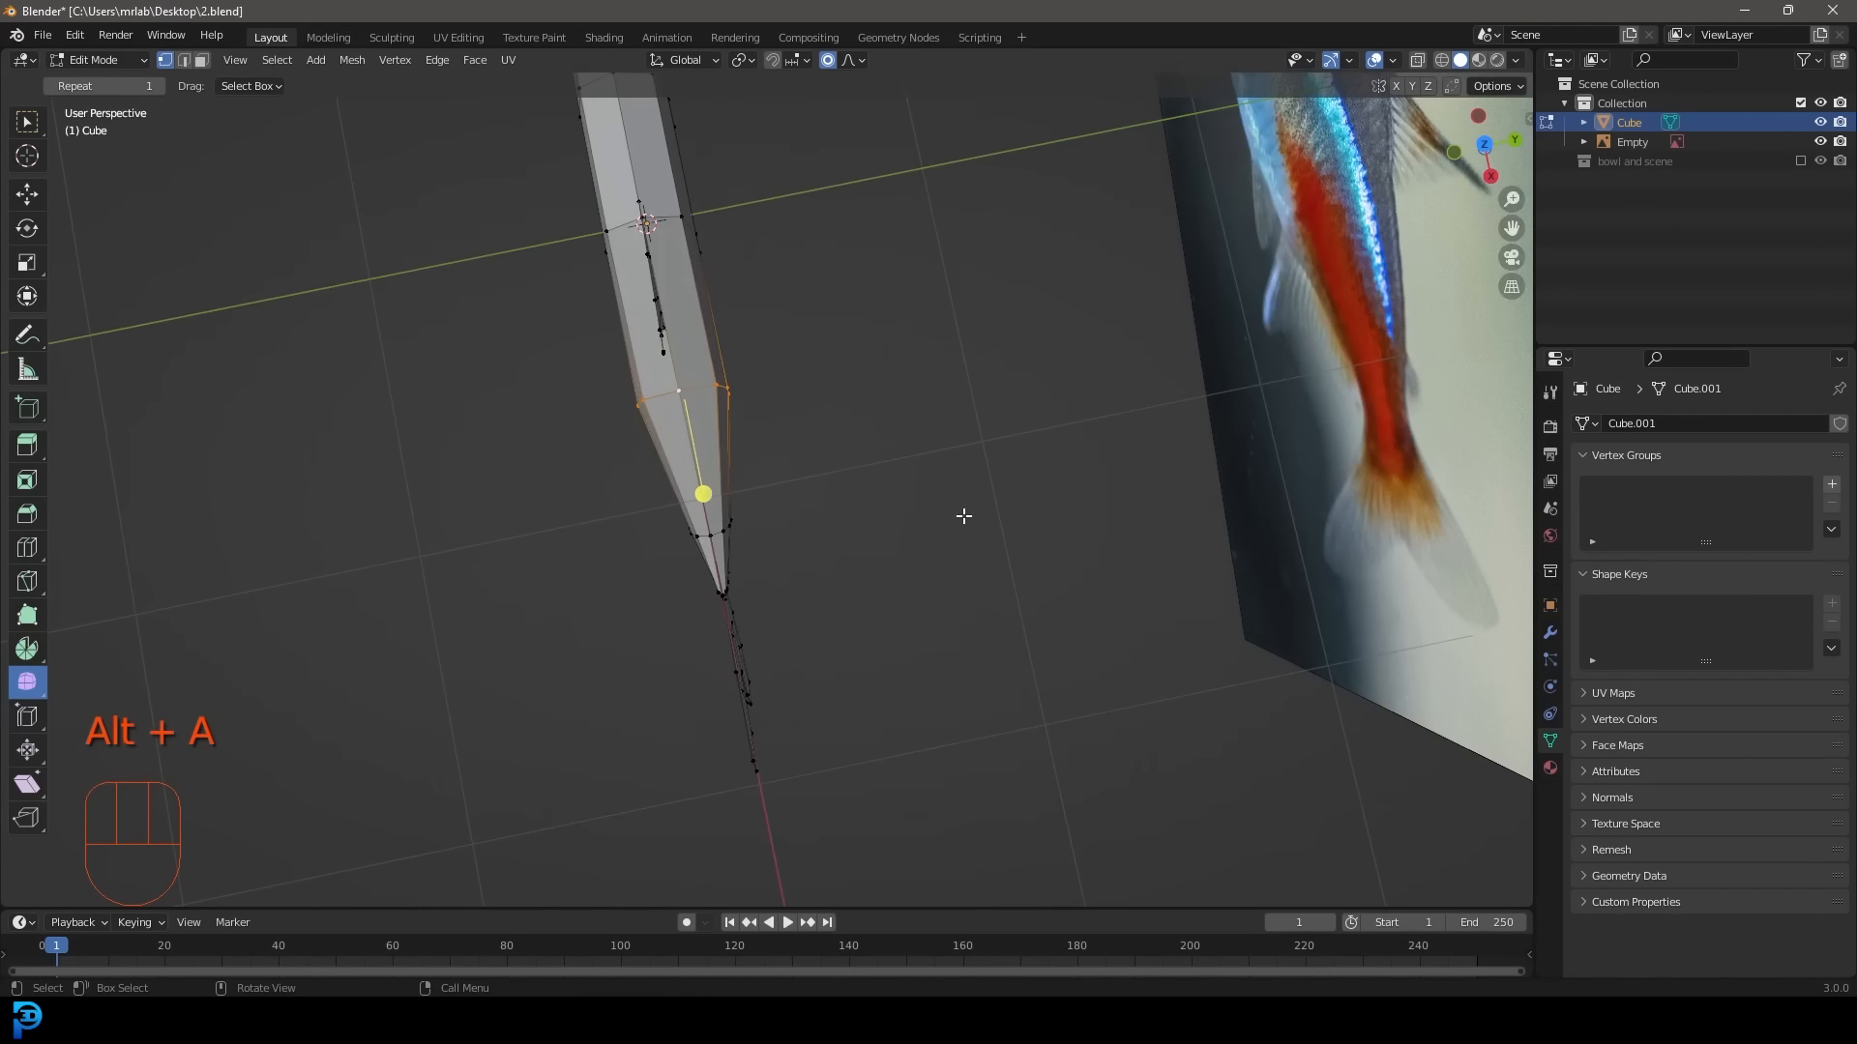
pyautogui.press('s')
pyautogui.press('y')
pyautogui.scroll(4, 899, 481)
pyautogui.click(880, 470)
pyautogui.scroll(-4, 871, 484)
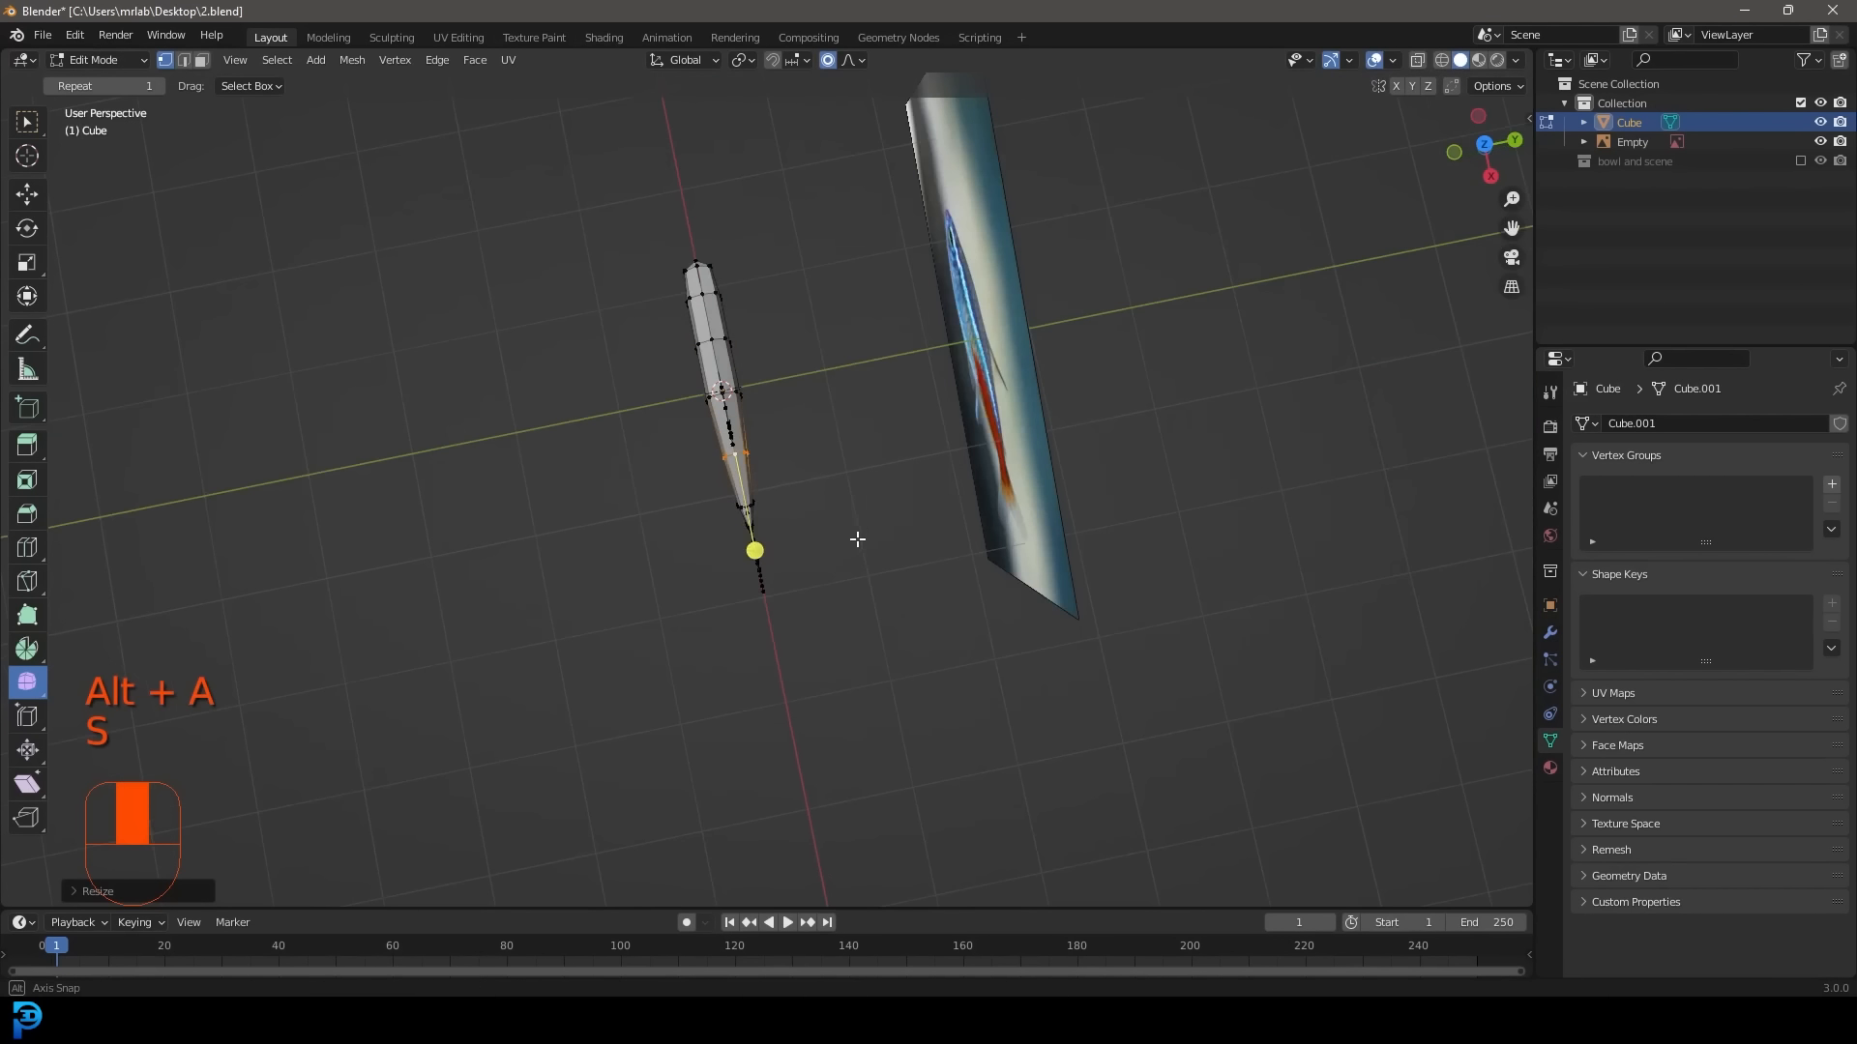
# Select the vertex at the fish's snout and scale it along Y to about 0.4 with proportional editing to taper the head.
pyautogui.moveTo(854, 539); pyautogui.dragTo(1263, 403, button='middle')
pyautogui.scroll(4, 1263, 403)
pyautogui.hotkey('alt', 'a')
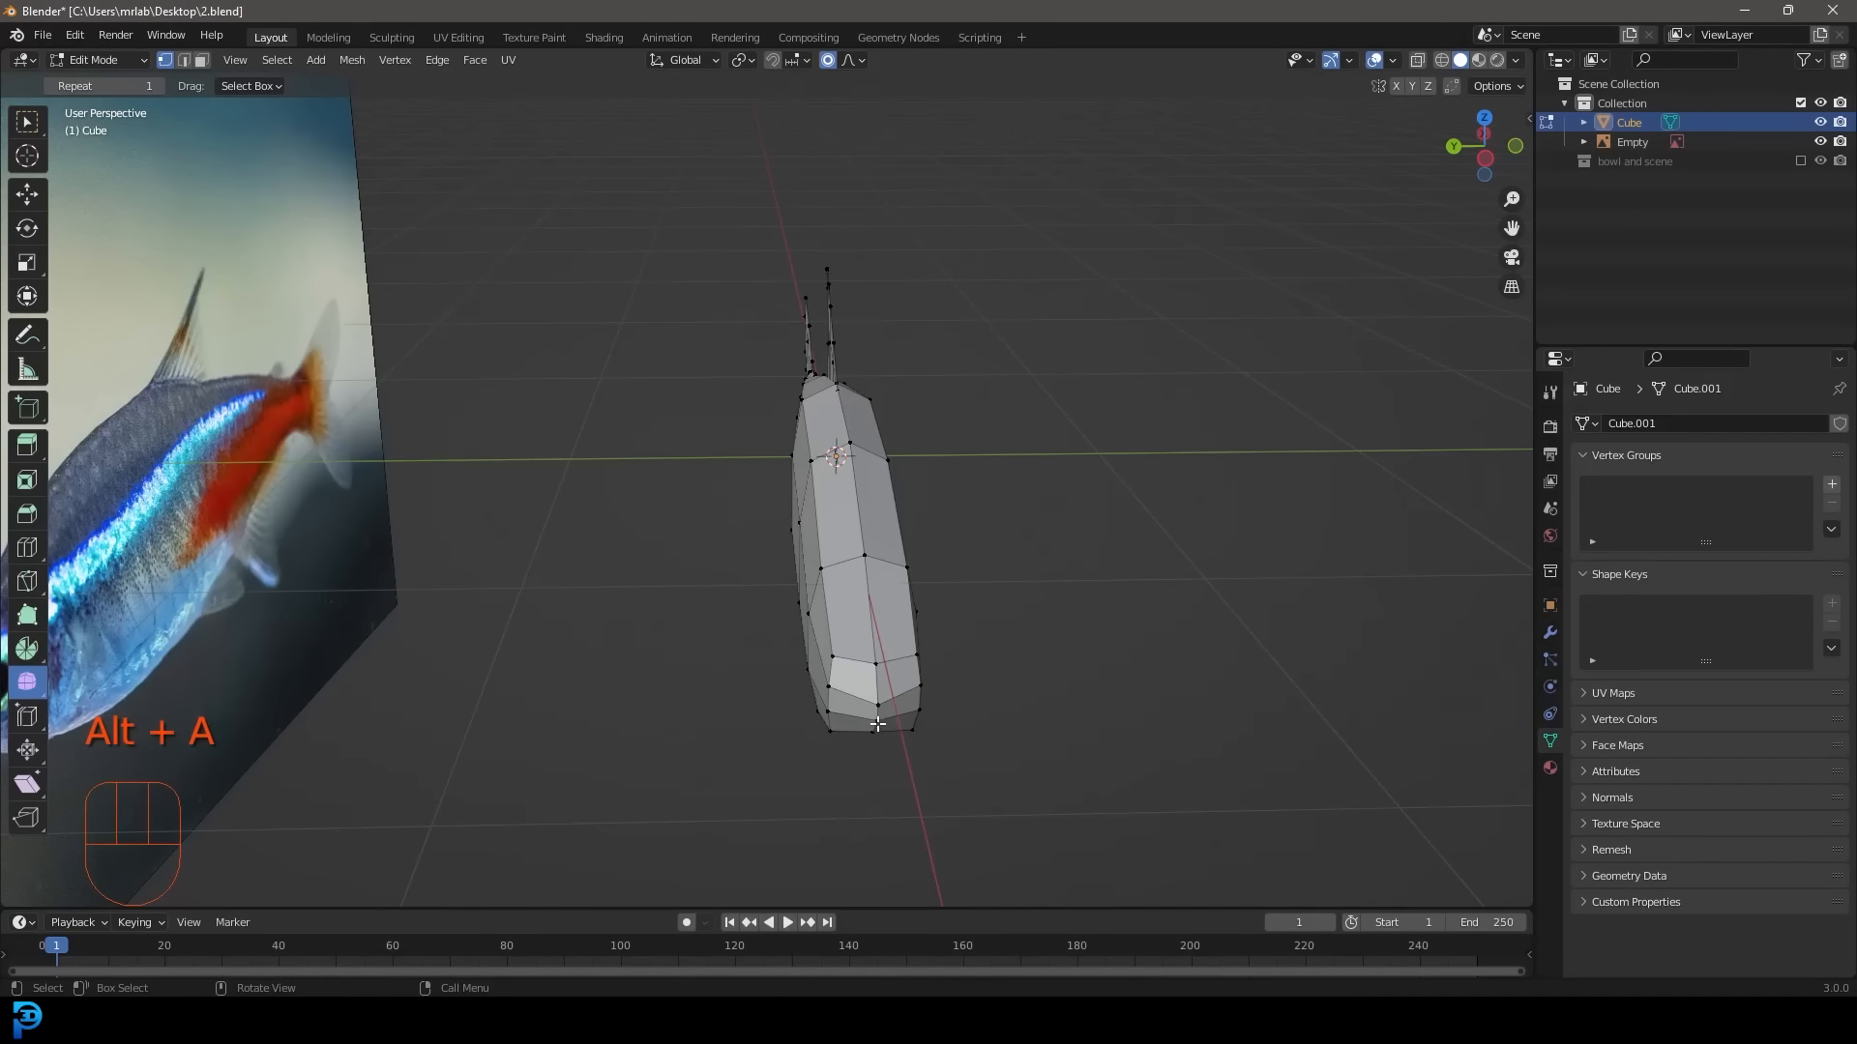
pyautogui.click(878, 723)
pyautogui.press('s')
pyautogui.press('y')
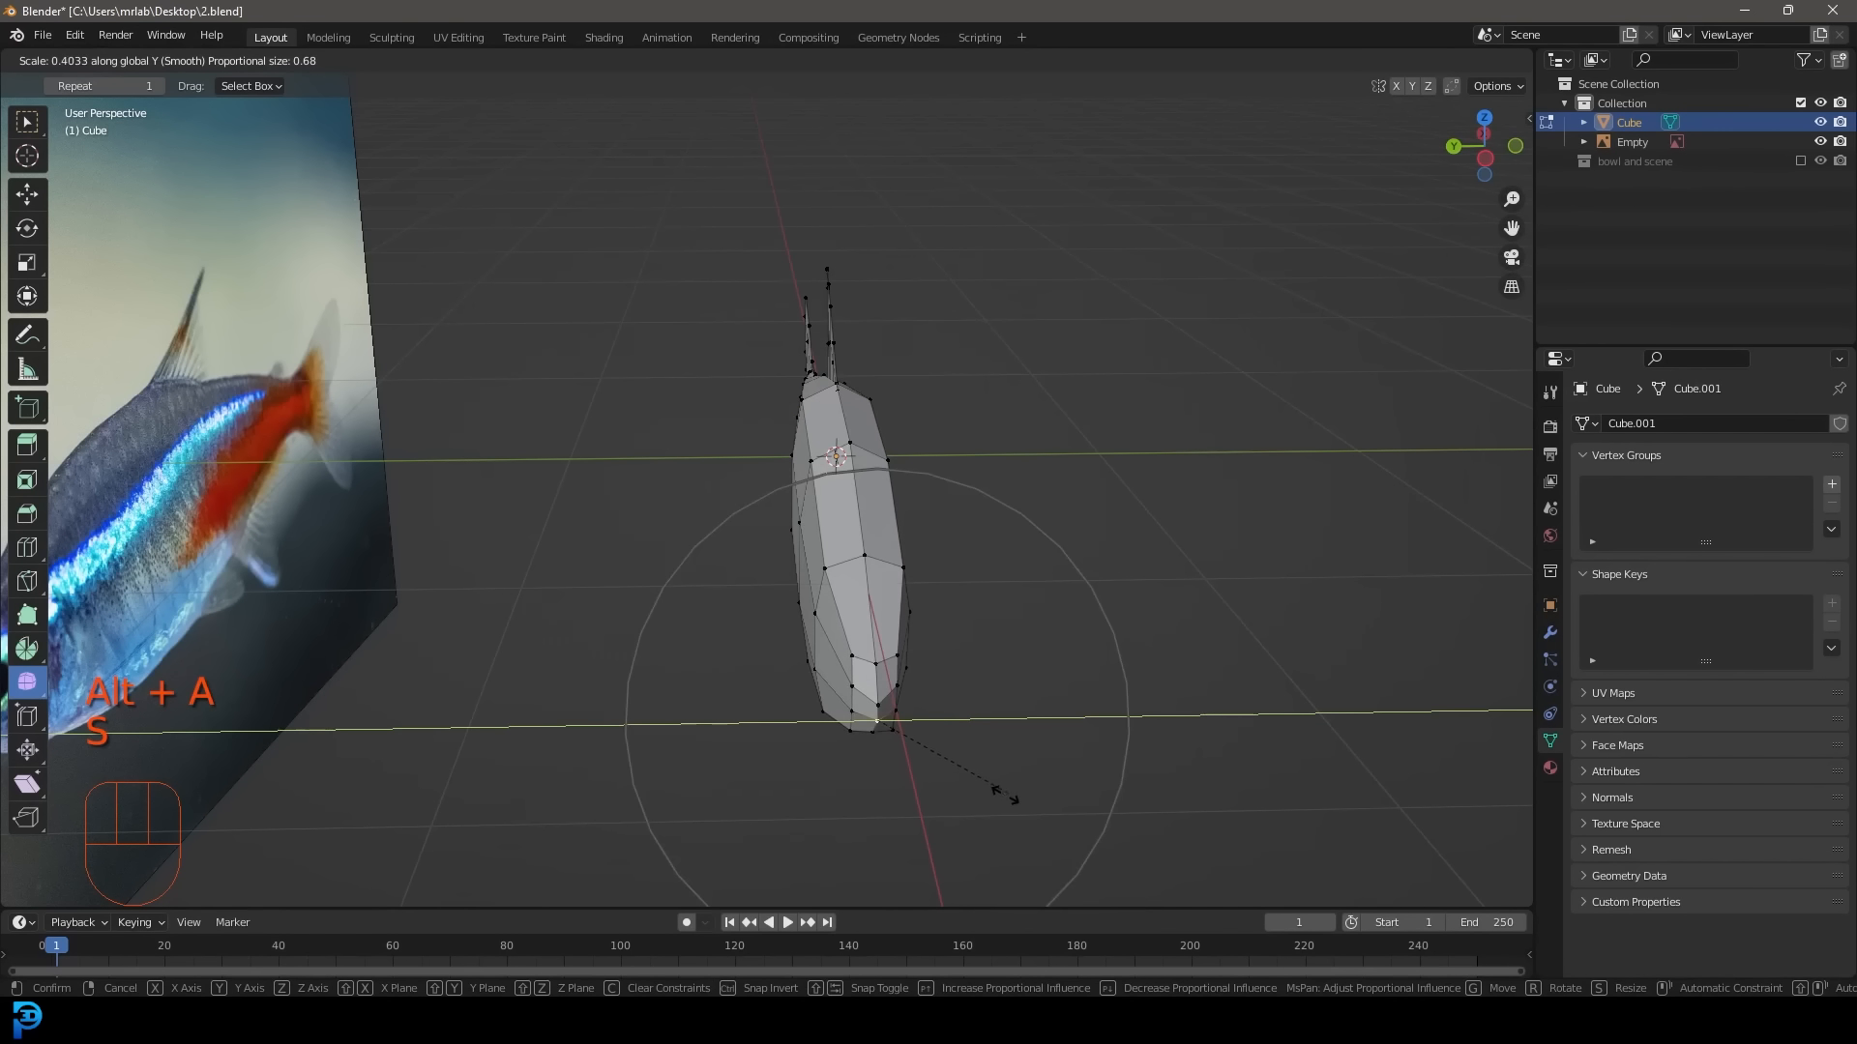
pyautogui.click(995, 796)
# Return to Object Mode in front view and shade the fish smooth.
pyautogui.moveTo(995, 796); pyautogui.dragTo(922, 642, button='middle')
pyautogui.press('KP_1')
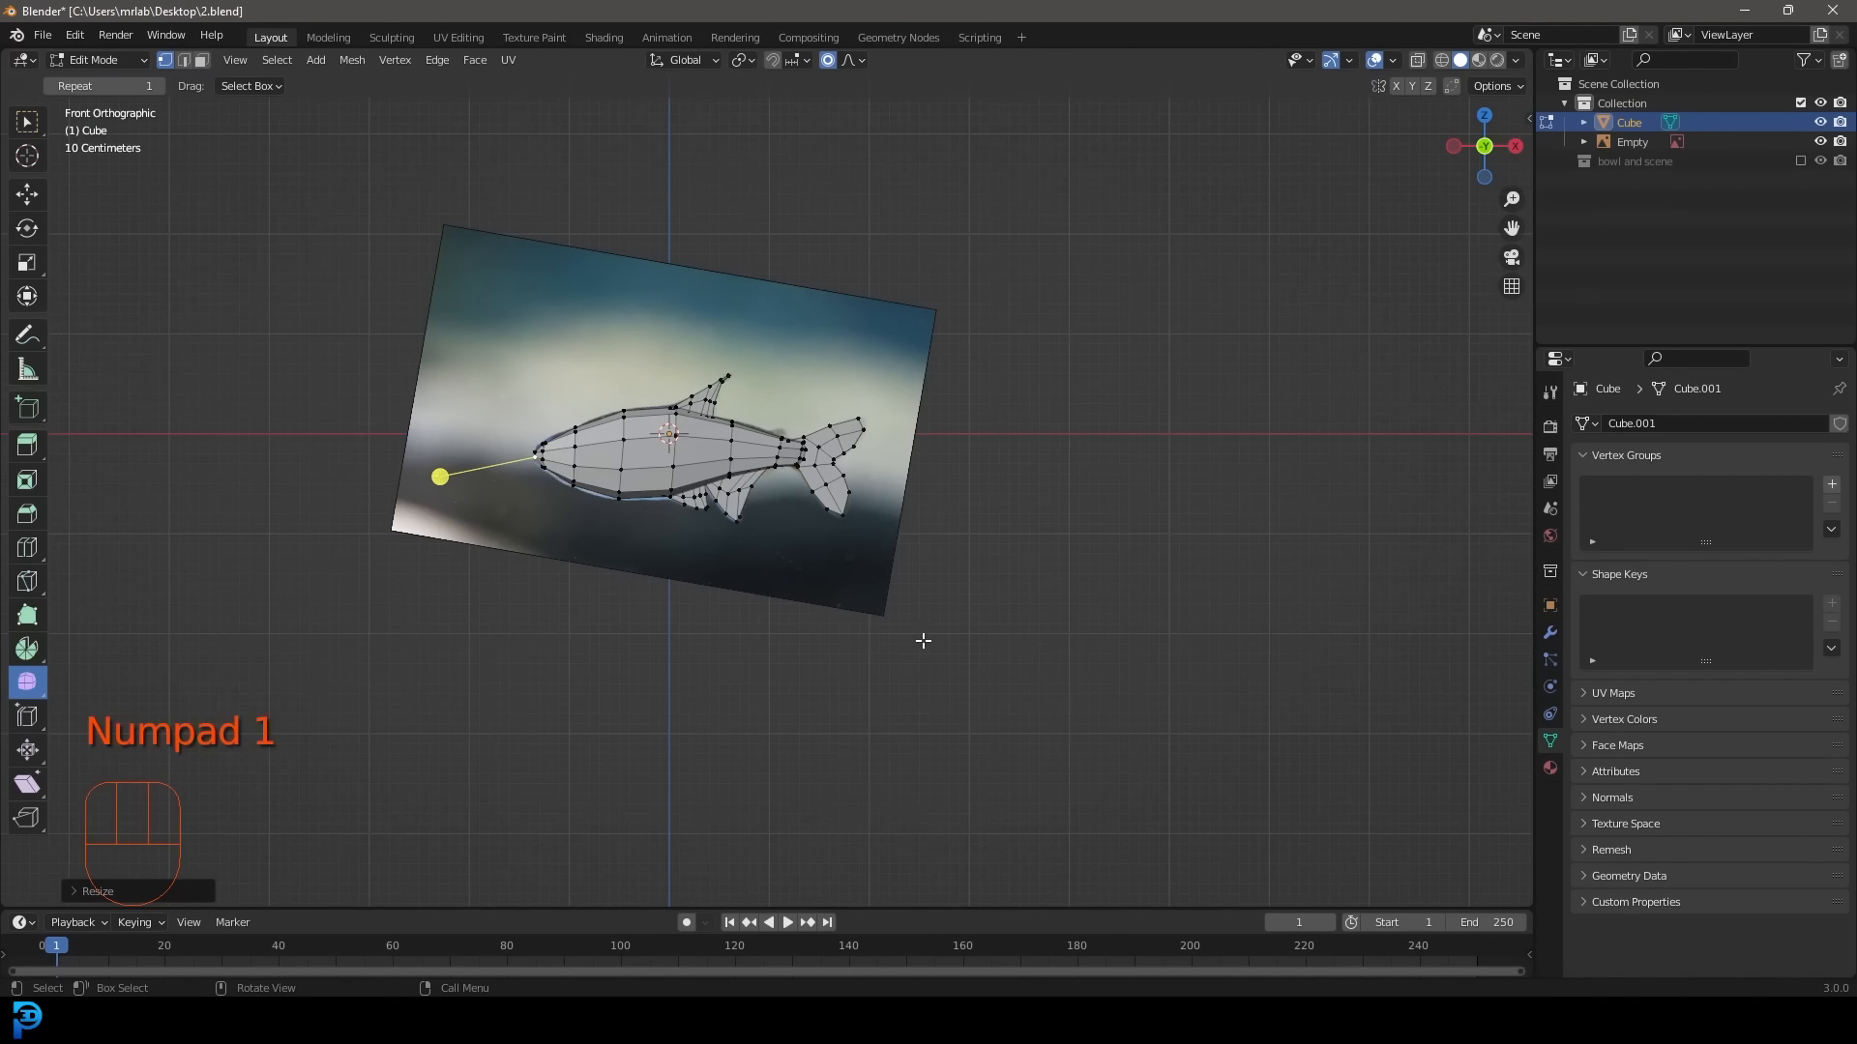
pyautogui.press('Tab')
pyautogui.scroll(4, 615, 426)
pyautogui.rightClick(637, 356)
pyautogui.rightClick(635, 356)
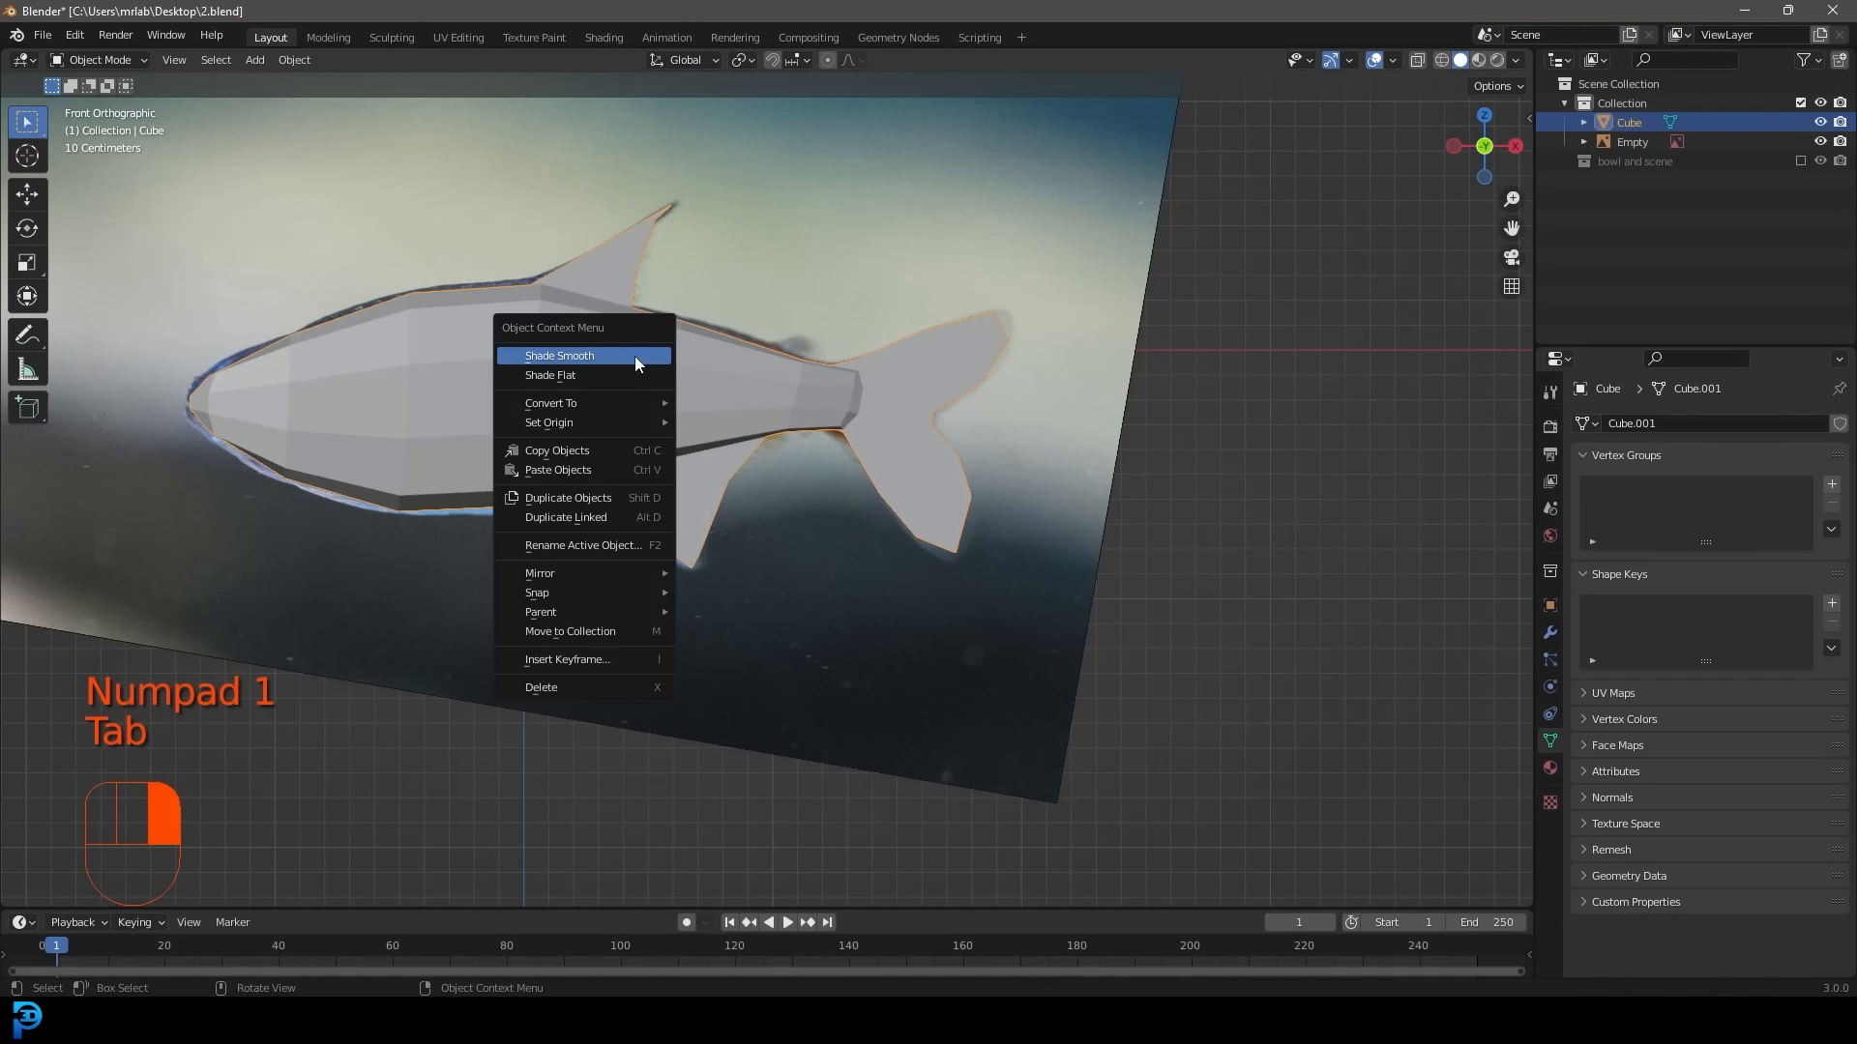
pyautogui.keyDown('shift'); pyautogui.moveTo(677, 424); pyautogui.dragTo(973, 430, button='middle'); pyautogui.keyUp('shift')
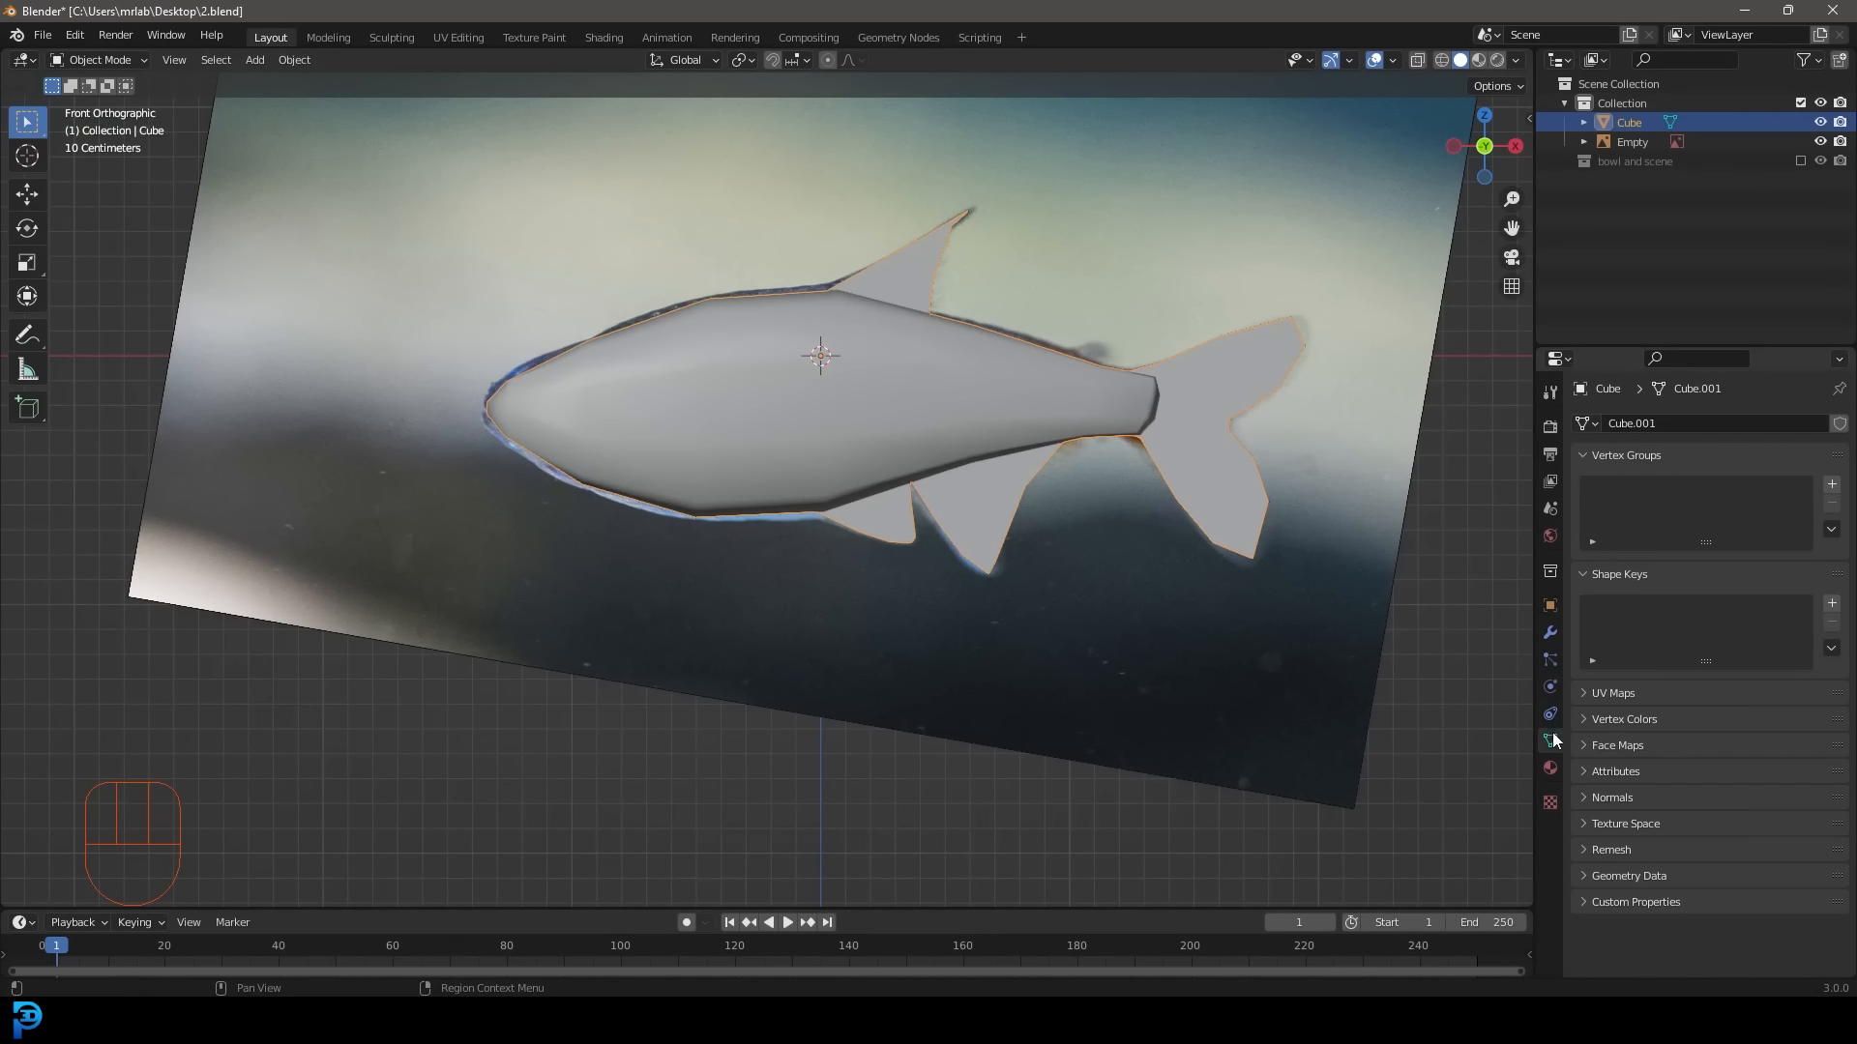
# Create a new material for the fish and name it FISH.
pyautogui.click(1551, 764)
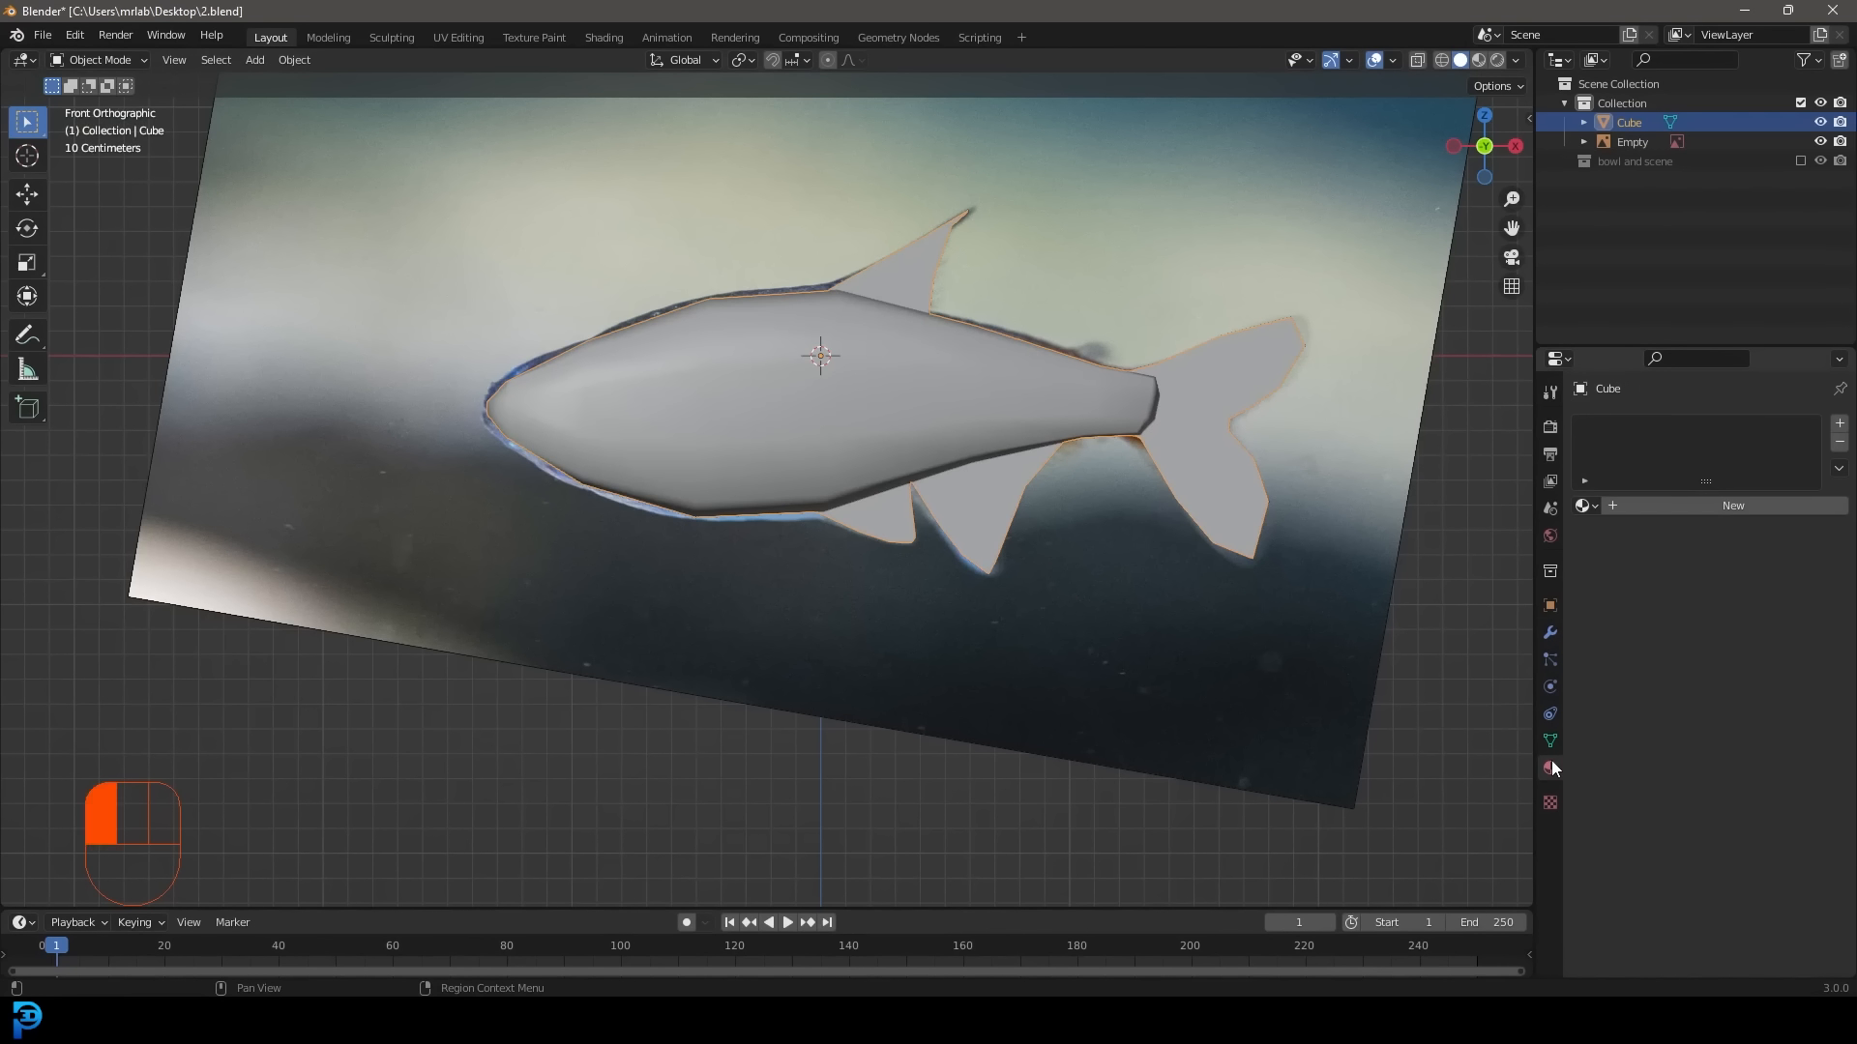
pyautogui.click(1719, 504)
pyautogui.click(1682, 507)
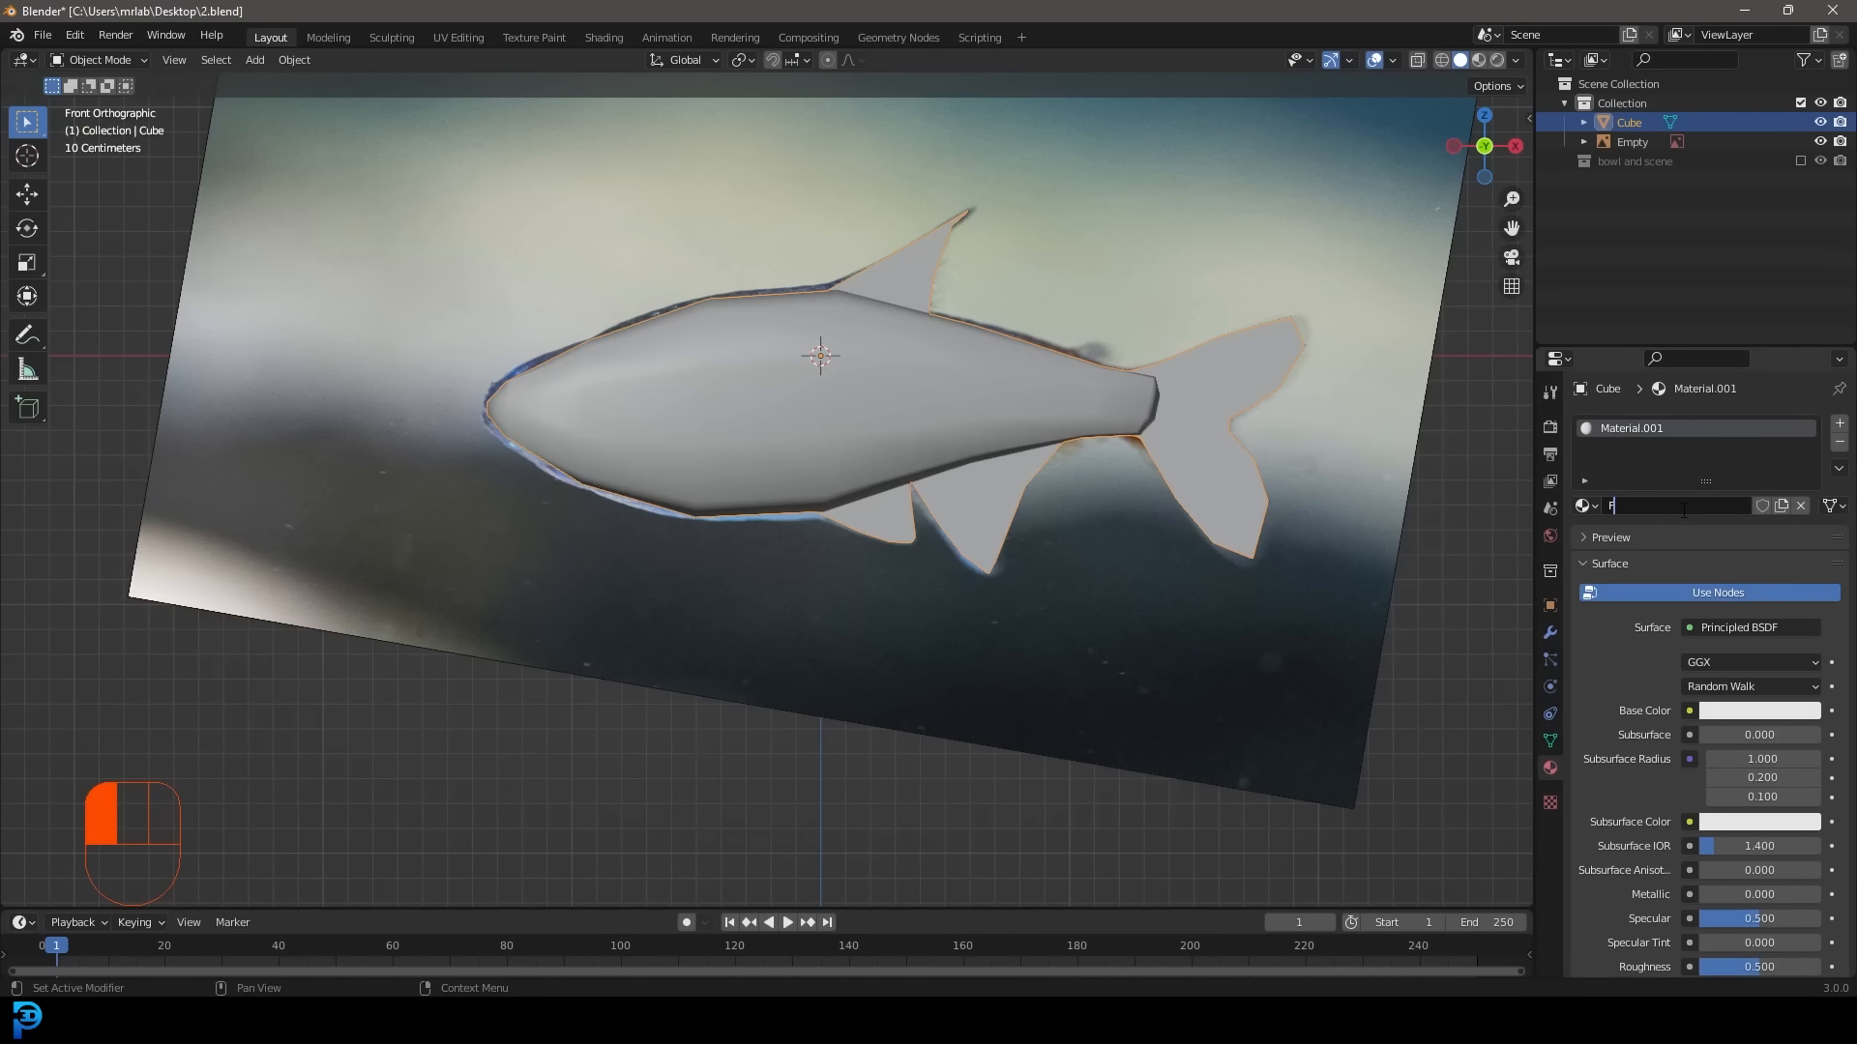
# Use an Image Texture with the loaded neon-tetra-g85b09a344_1920.jpg photo as the FISH material's base color.
pyautogui.click(1689, 711)
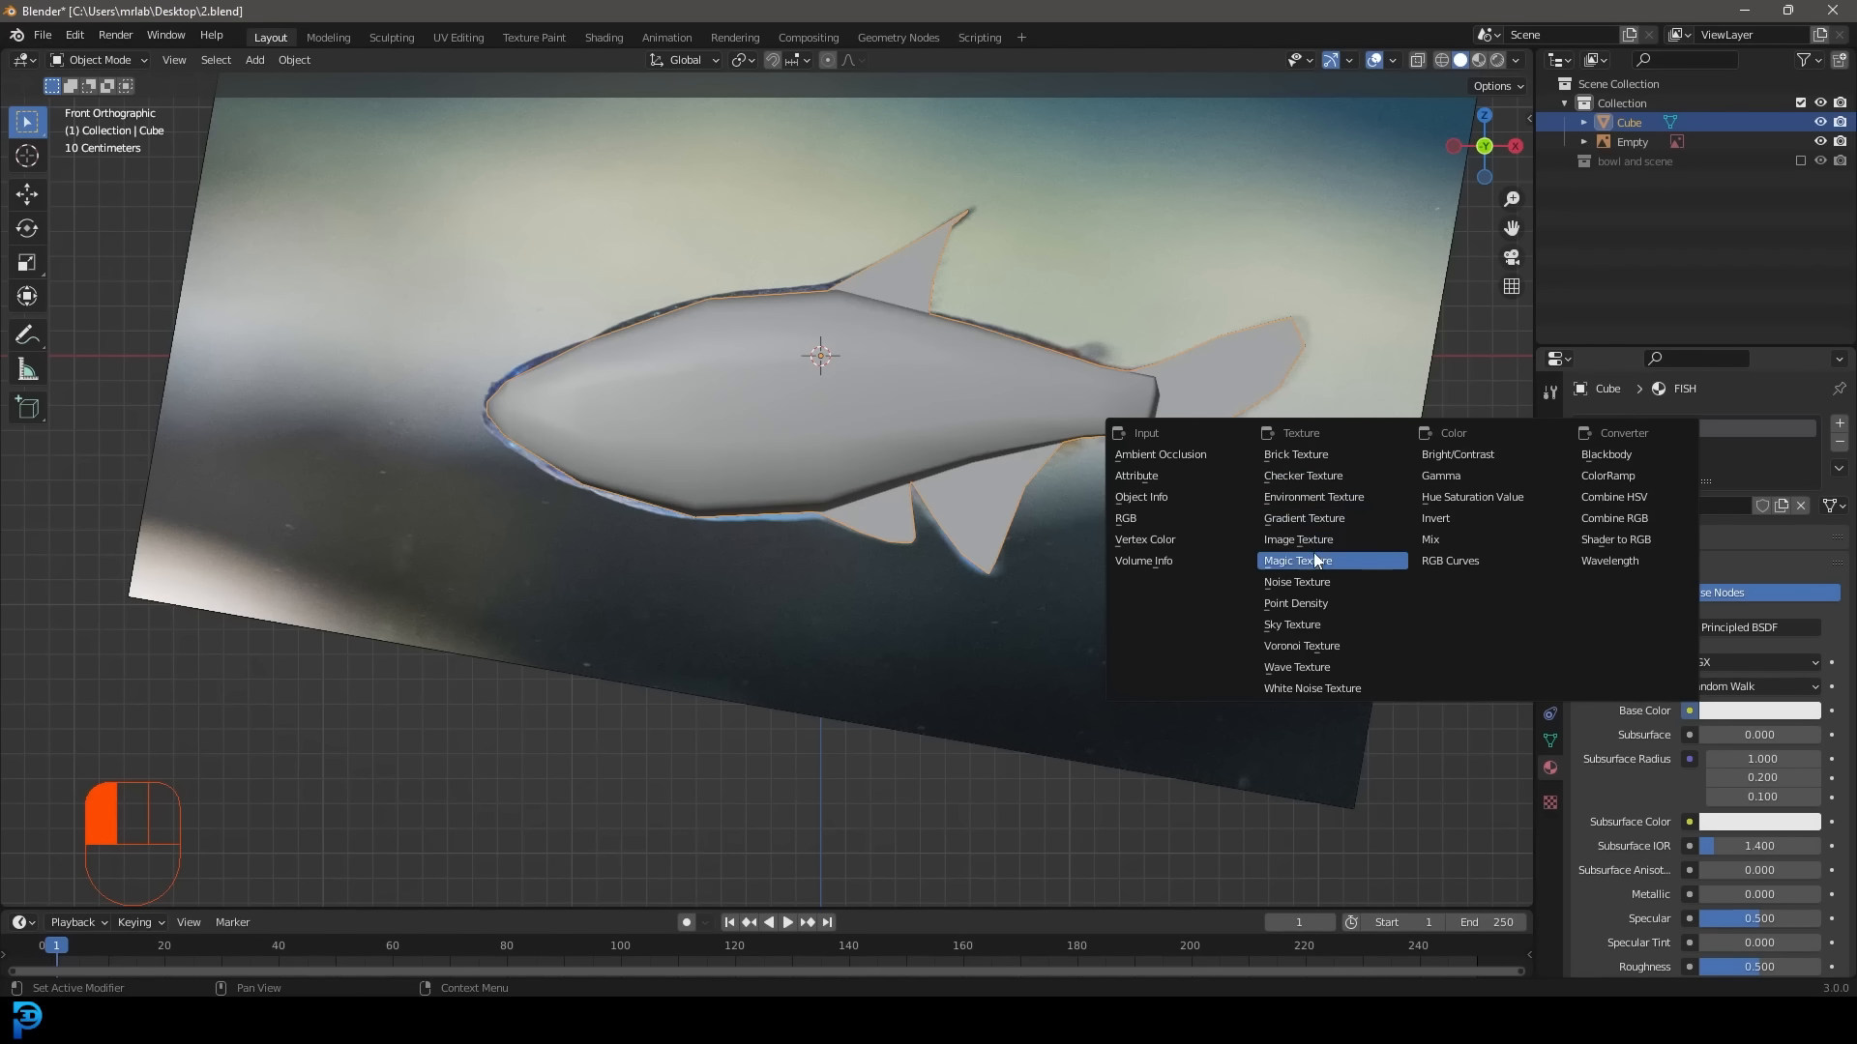
pyautogui.click(1318, 541)
pyautogui.click(1591, 736)
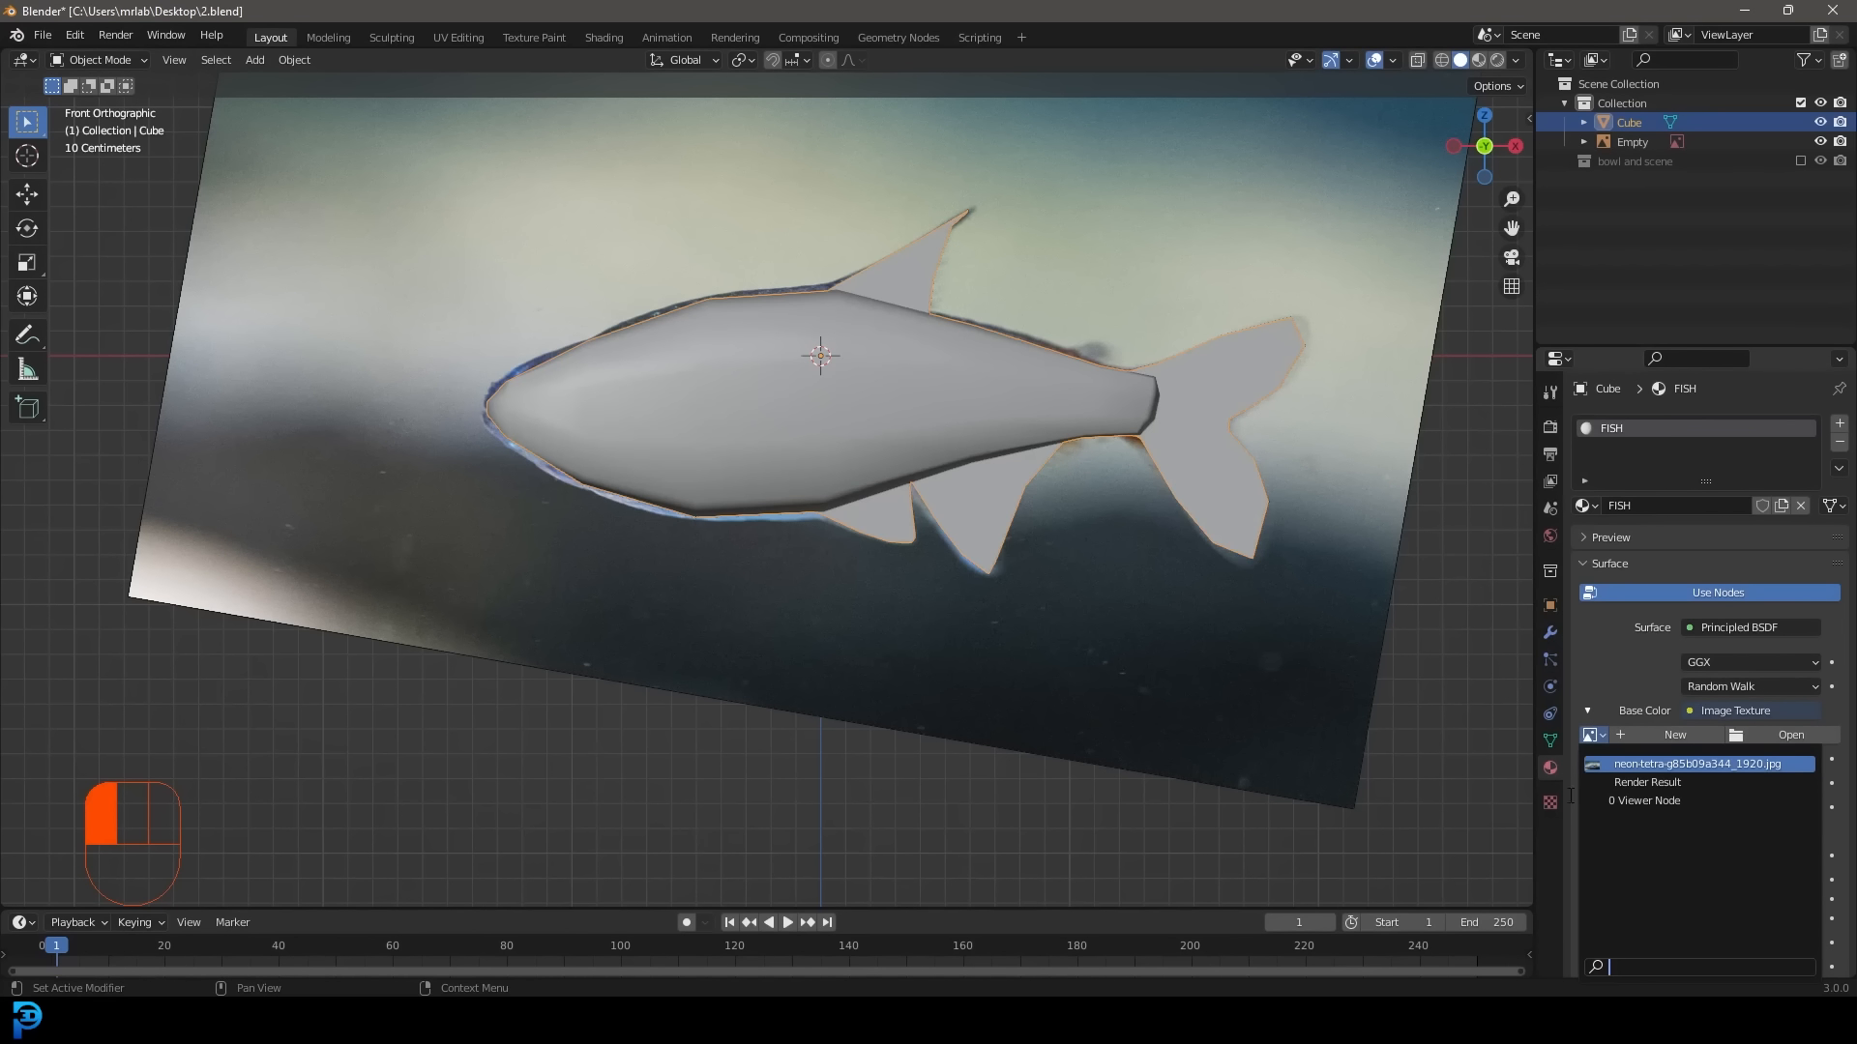
pyautogui.click(1680, 764)
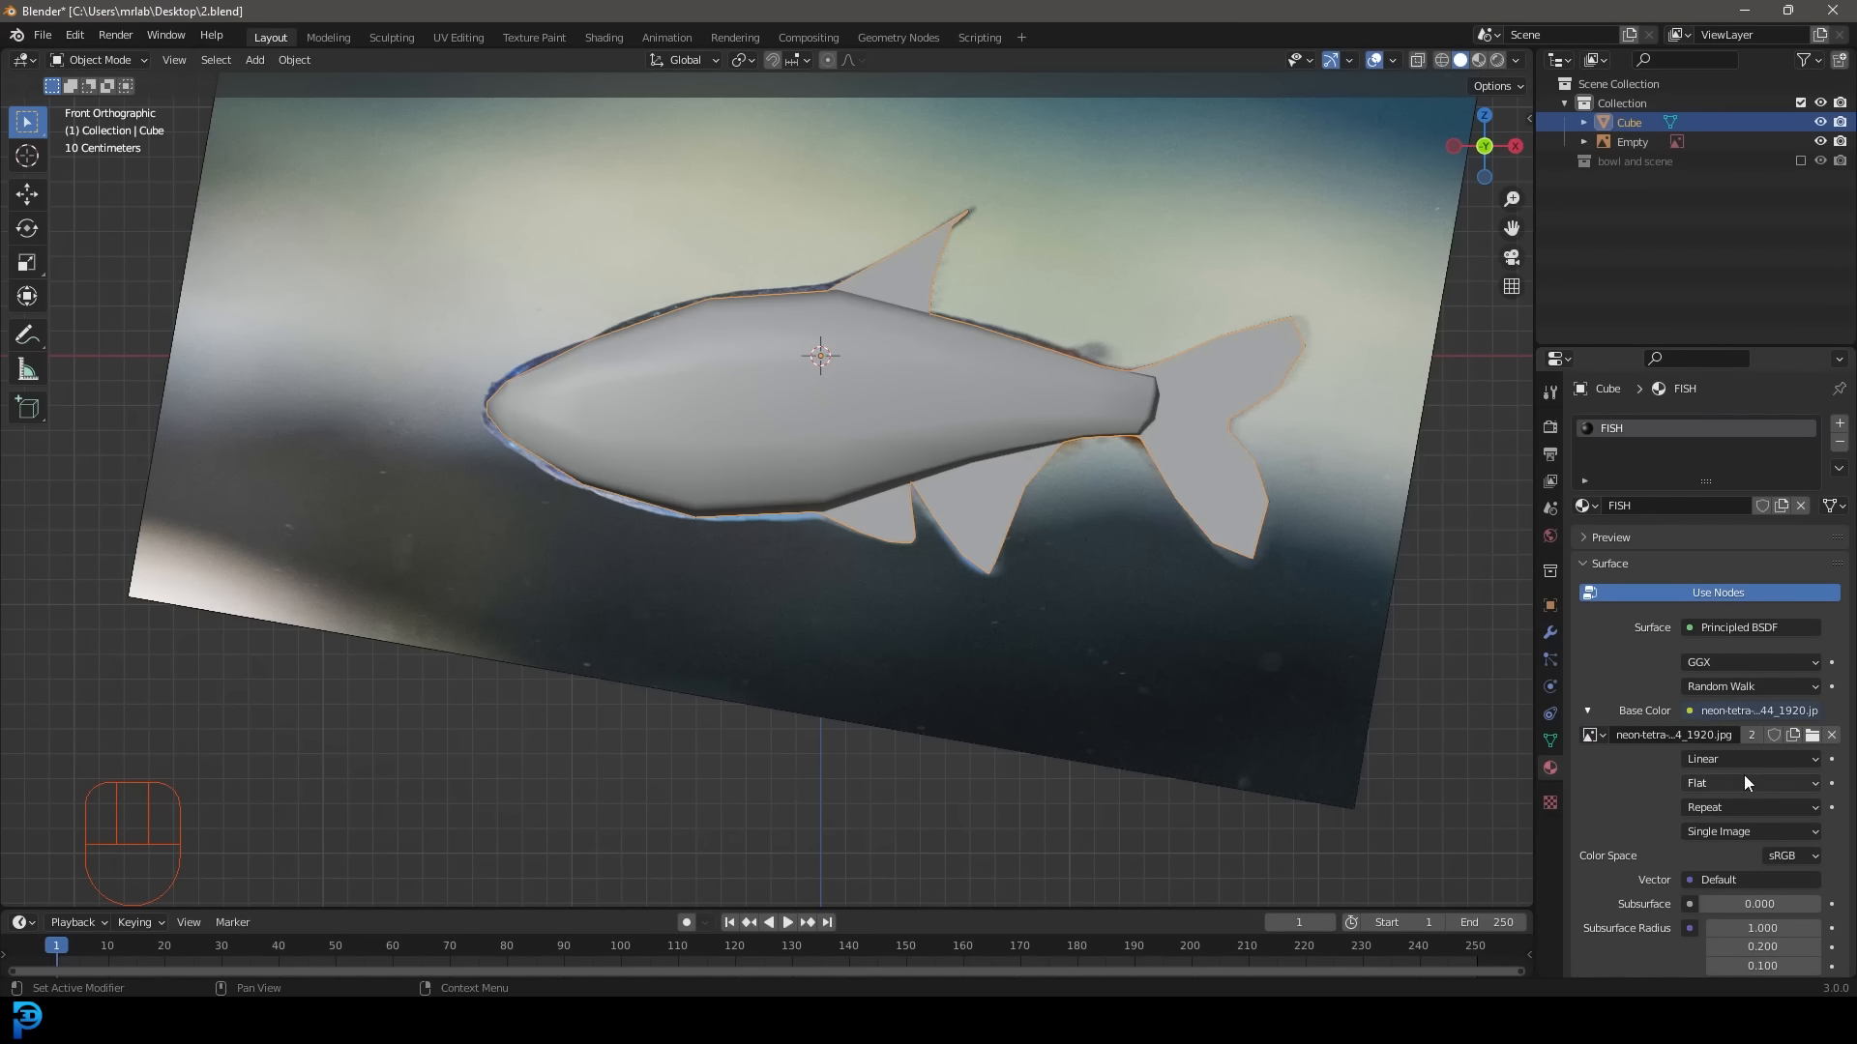
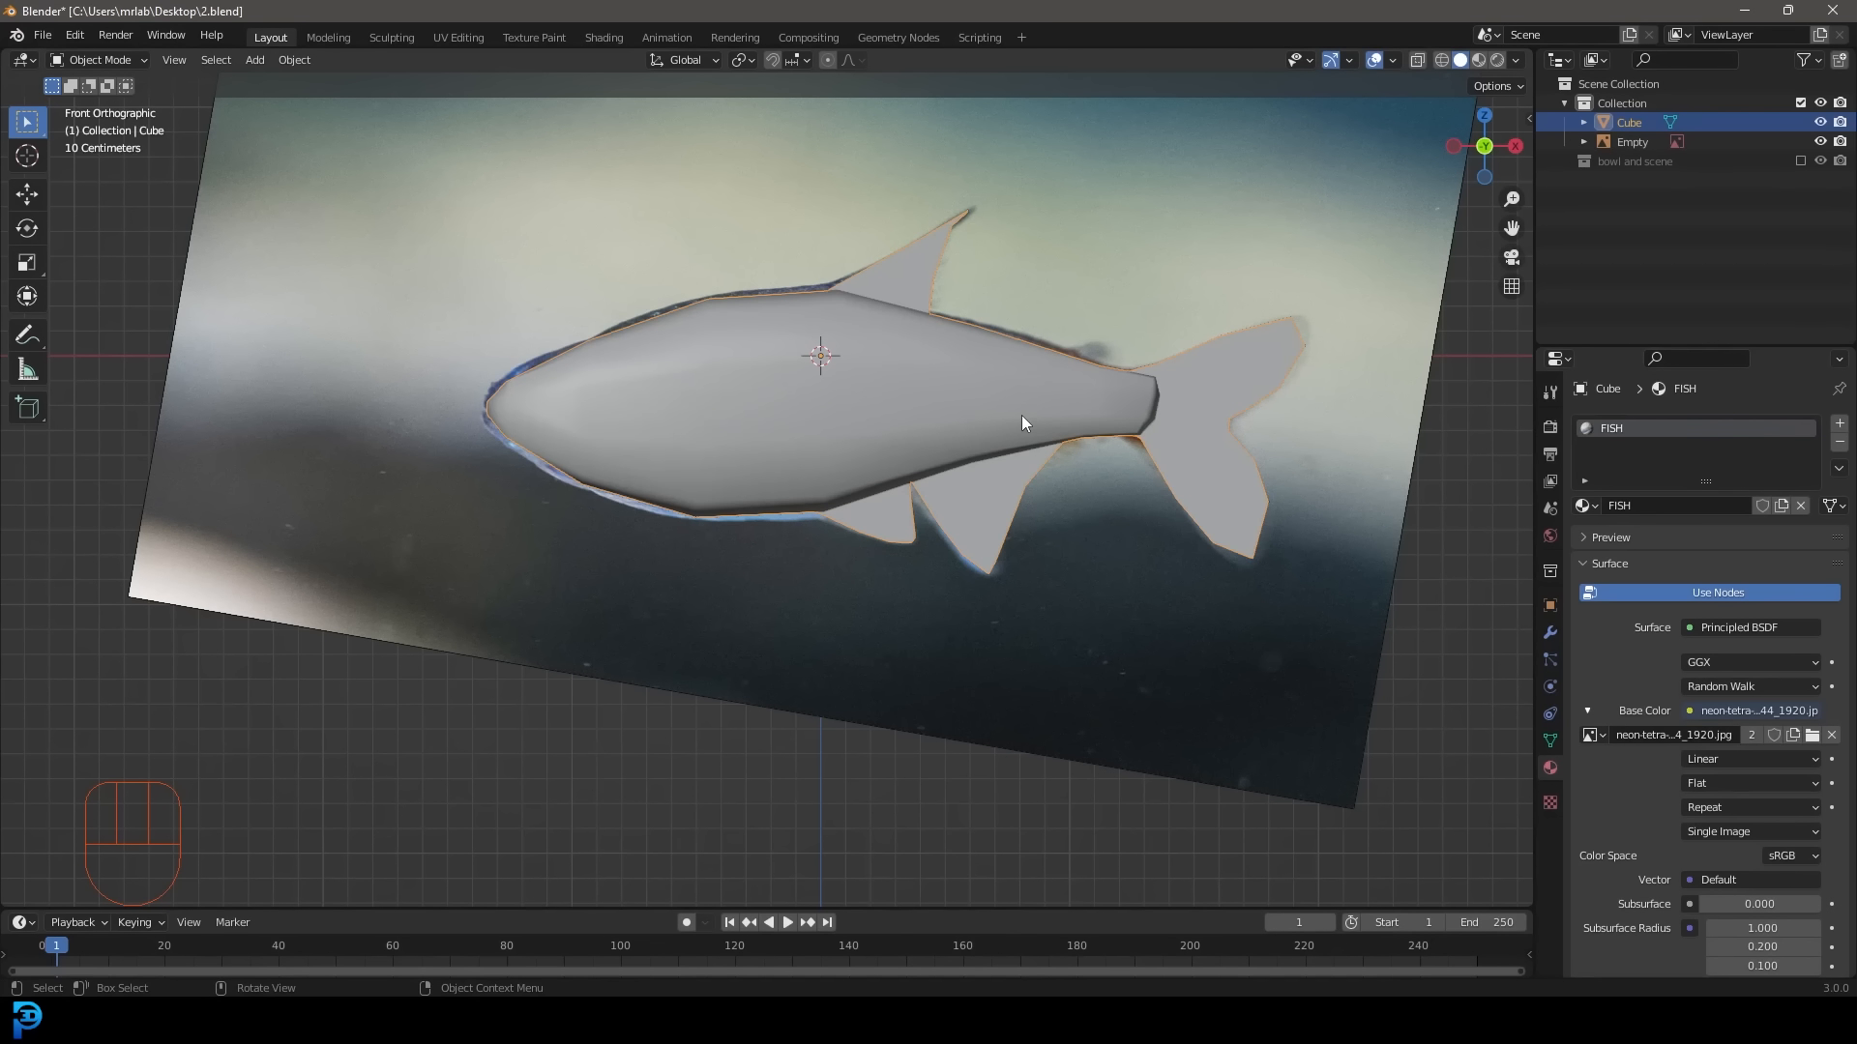
pyautogui.scroll(-2, 800, 357)
# Switch to the UV Editing workspace and unwrap the whole fish with Project from View in front view.
pyautogui.click(459, 38)
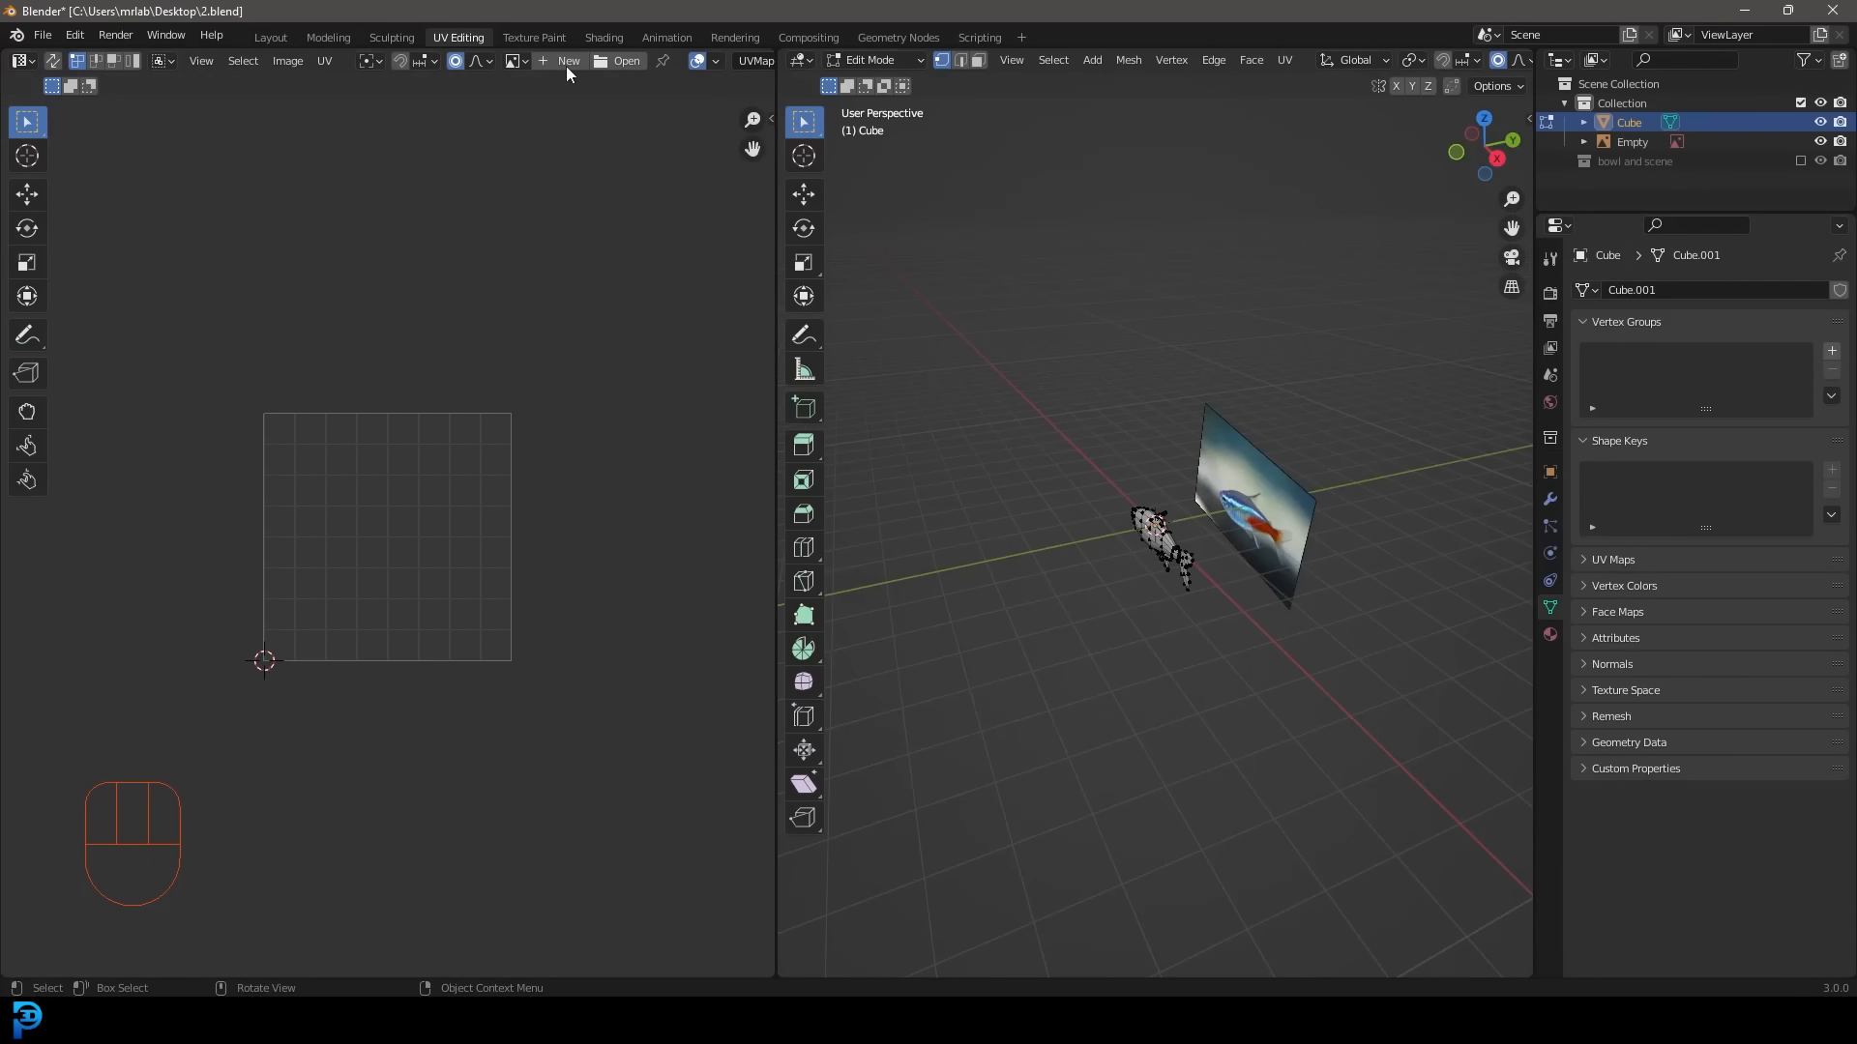
pyautogui.press('KP_1')
pyautogui.scroll(6, 1238, 530)
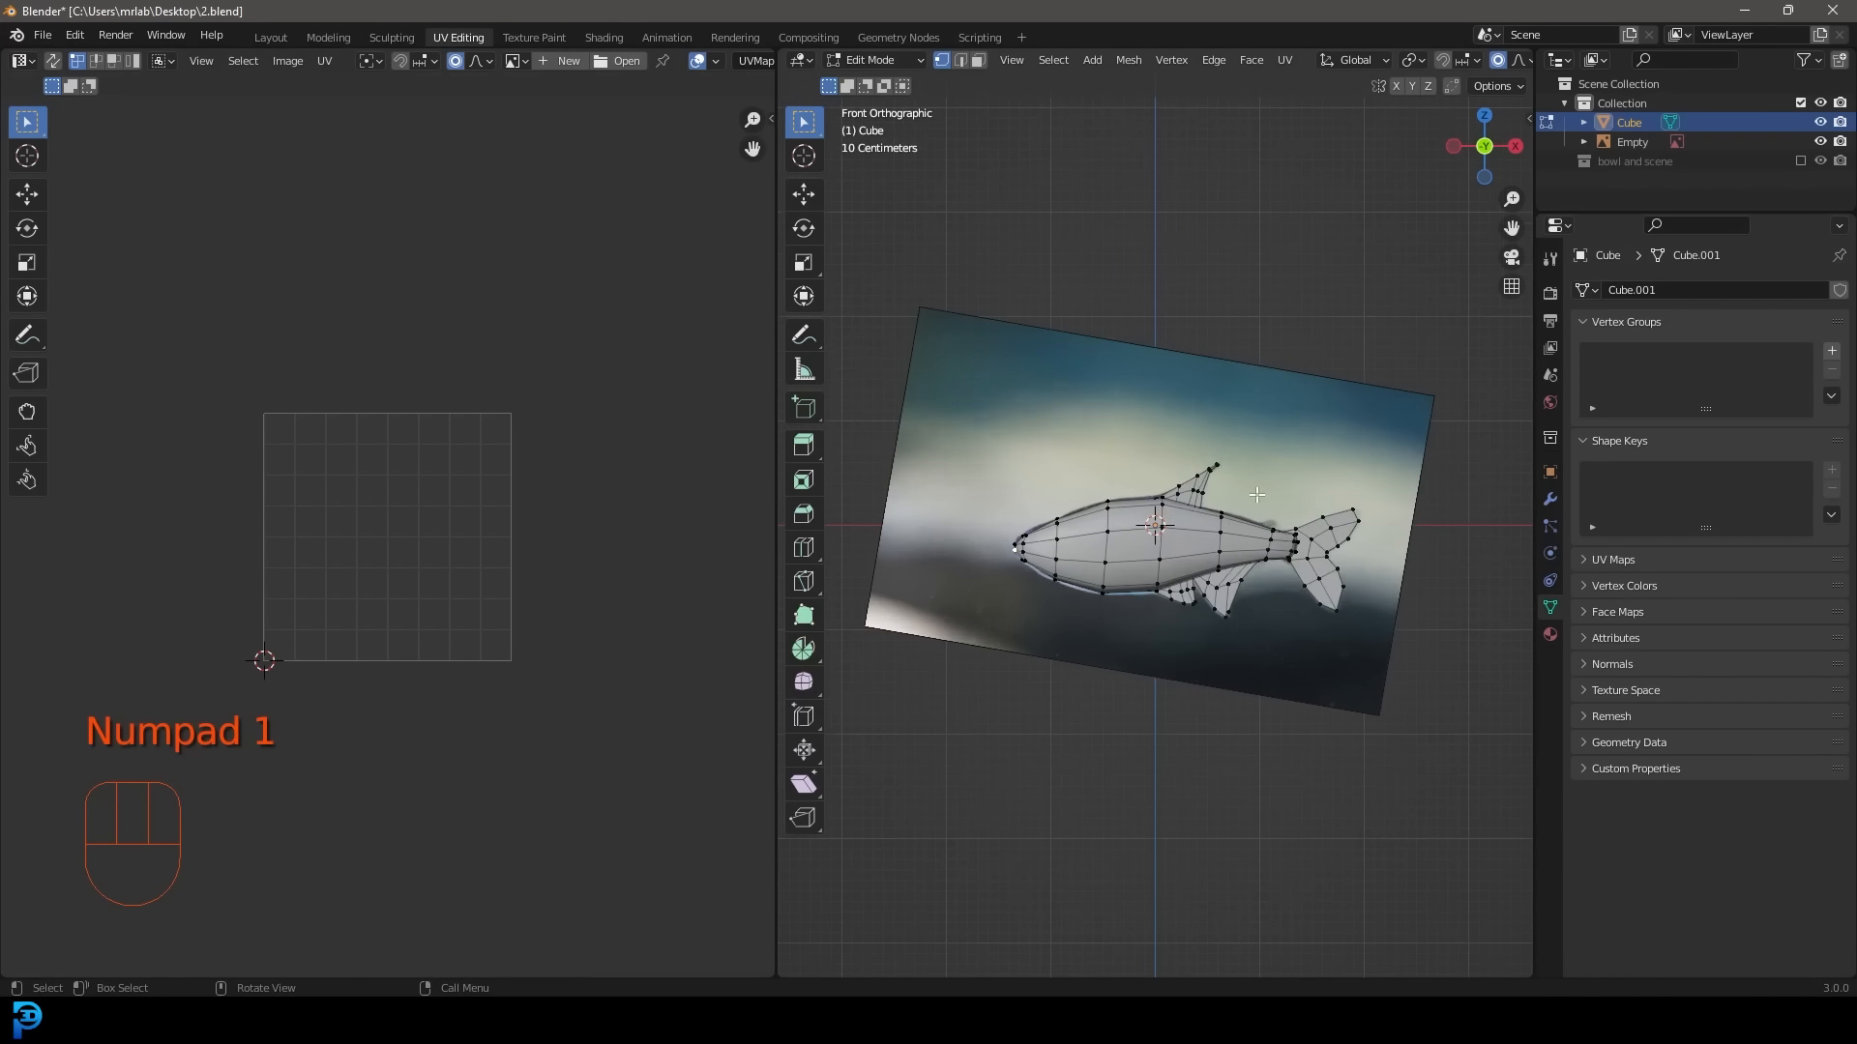
pyautogui.press('a')
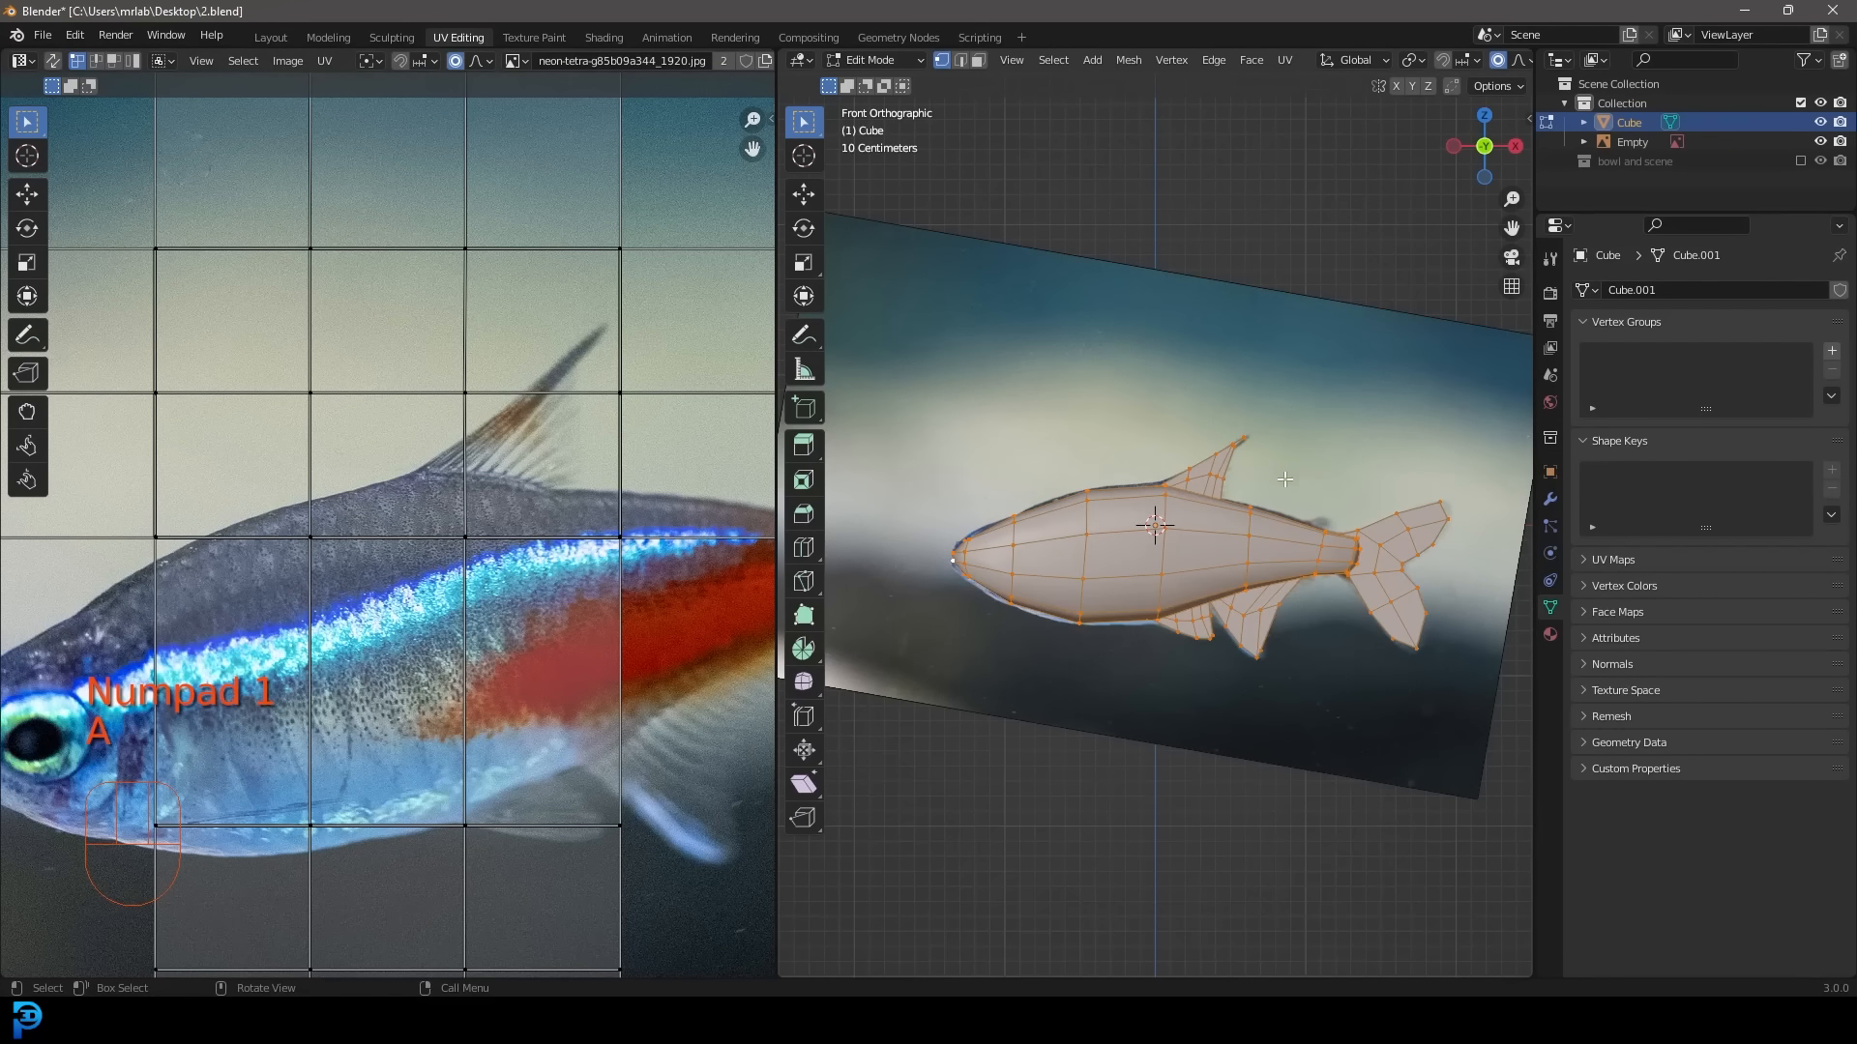
pyautogui.scroll(-2, 1284, 479)
pyautogui.press('u')
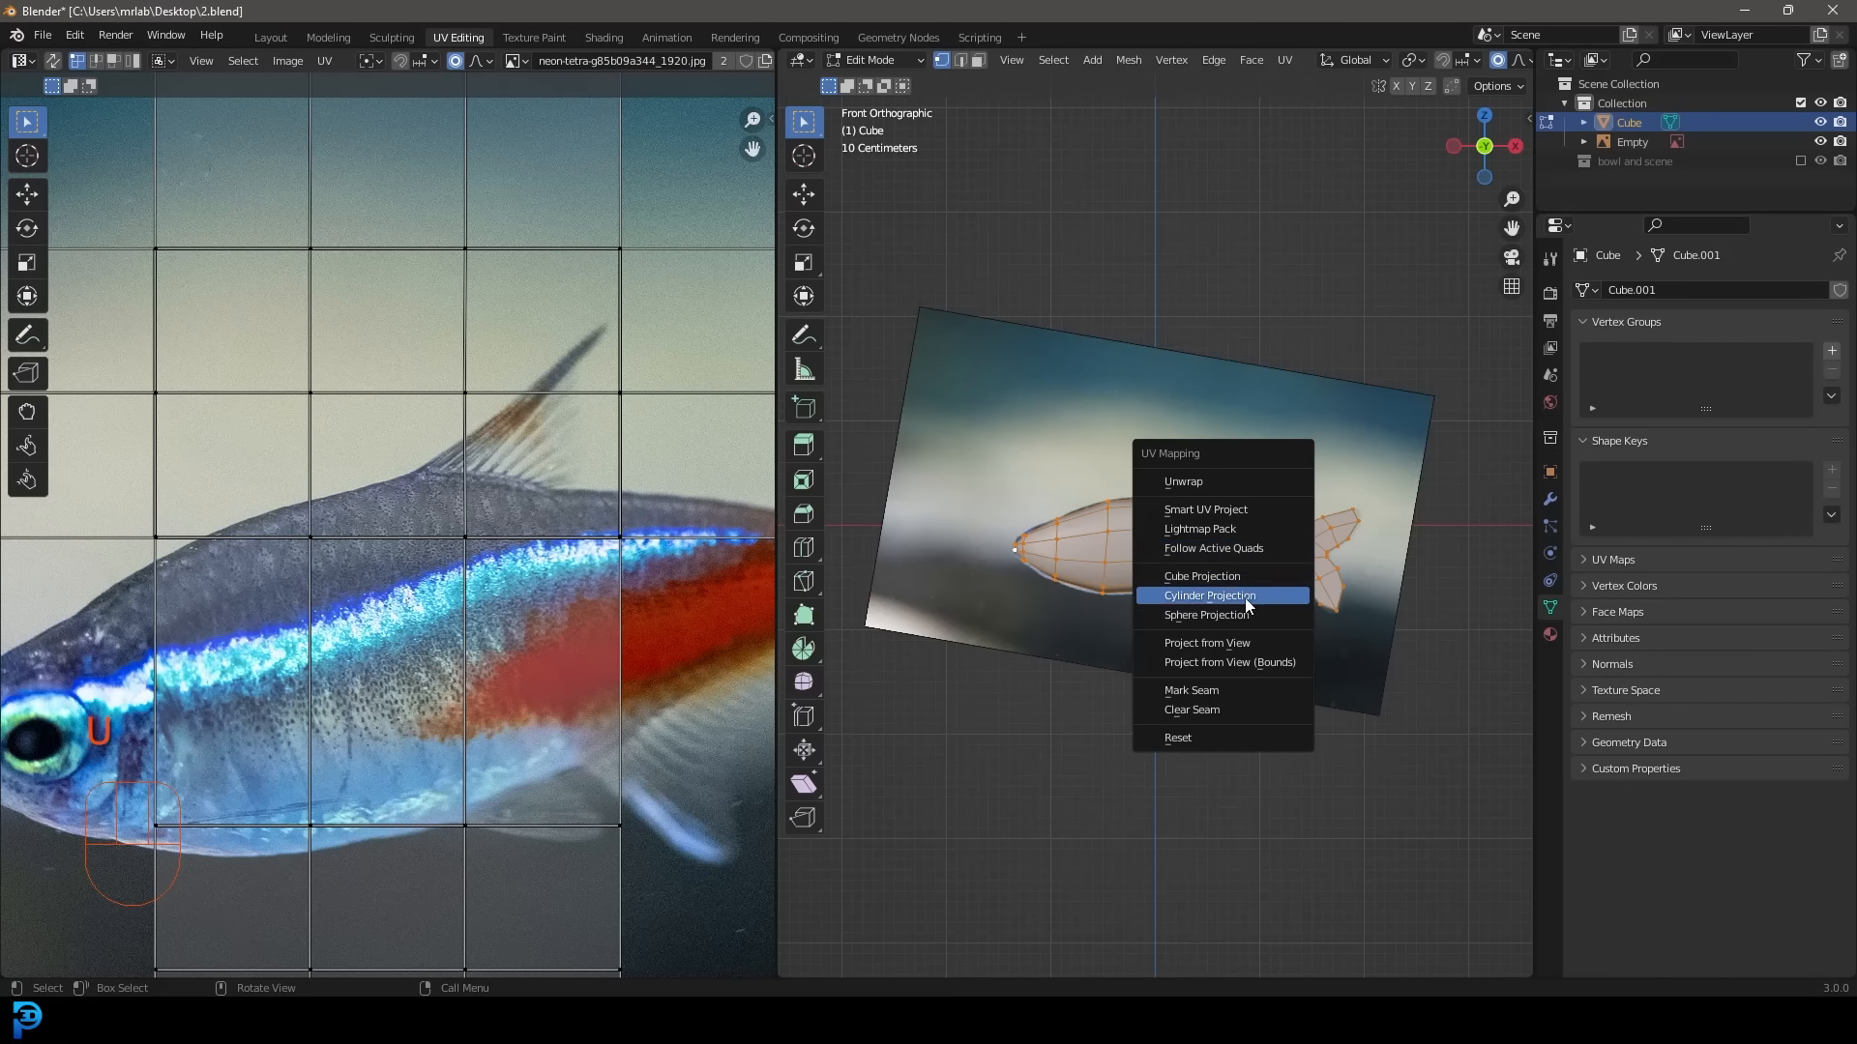
pyautogui.click(1247, 643)
# Select all of the fish's UVs over the photo and scale them up.
pyautogui.press('Home')
pyautogui.moveTo(615, 672); pyautogui.dragTo(280, 431)
pyautogui.scroll(3, 464, 580)
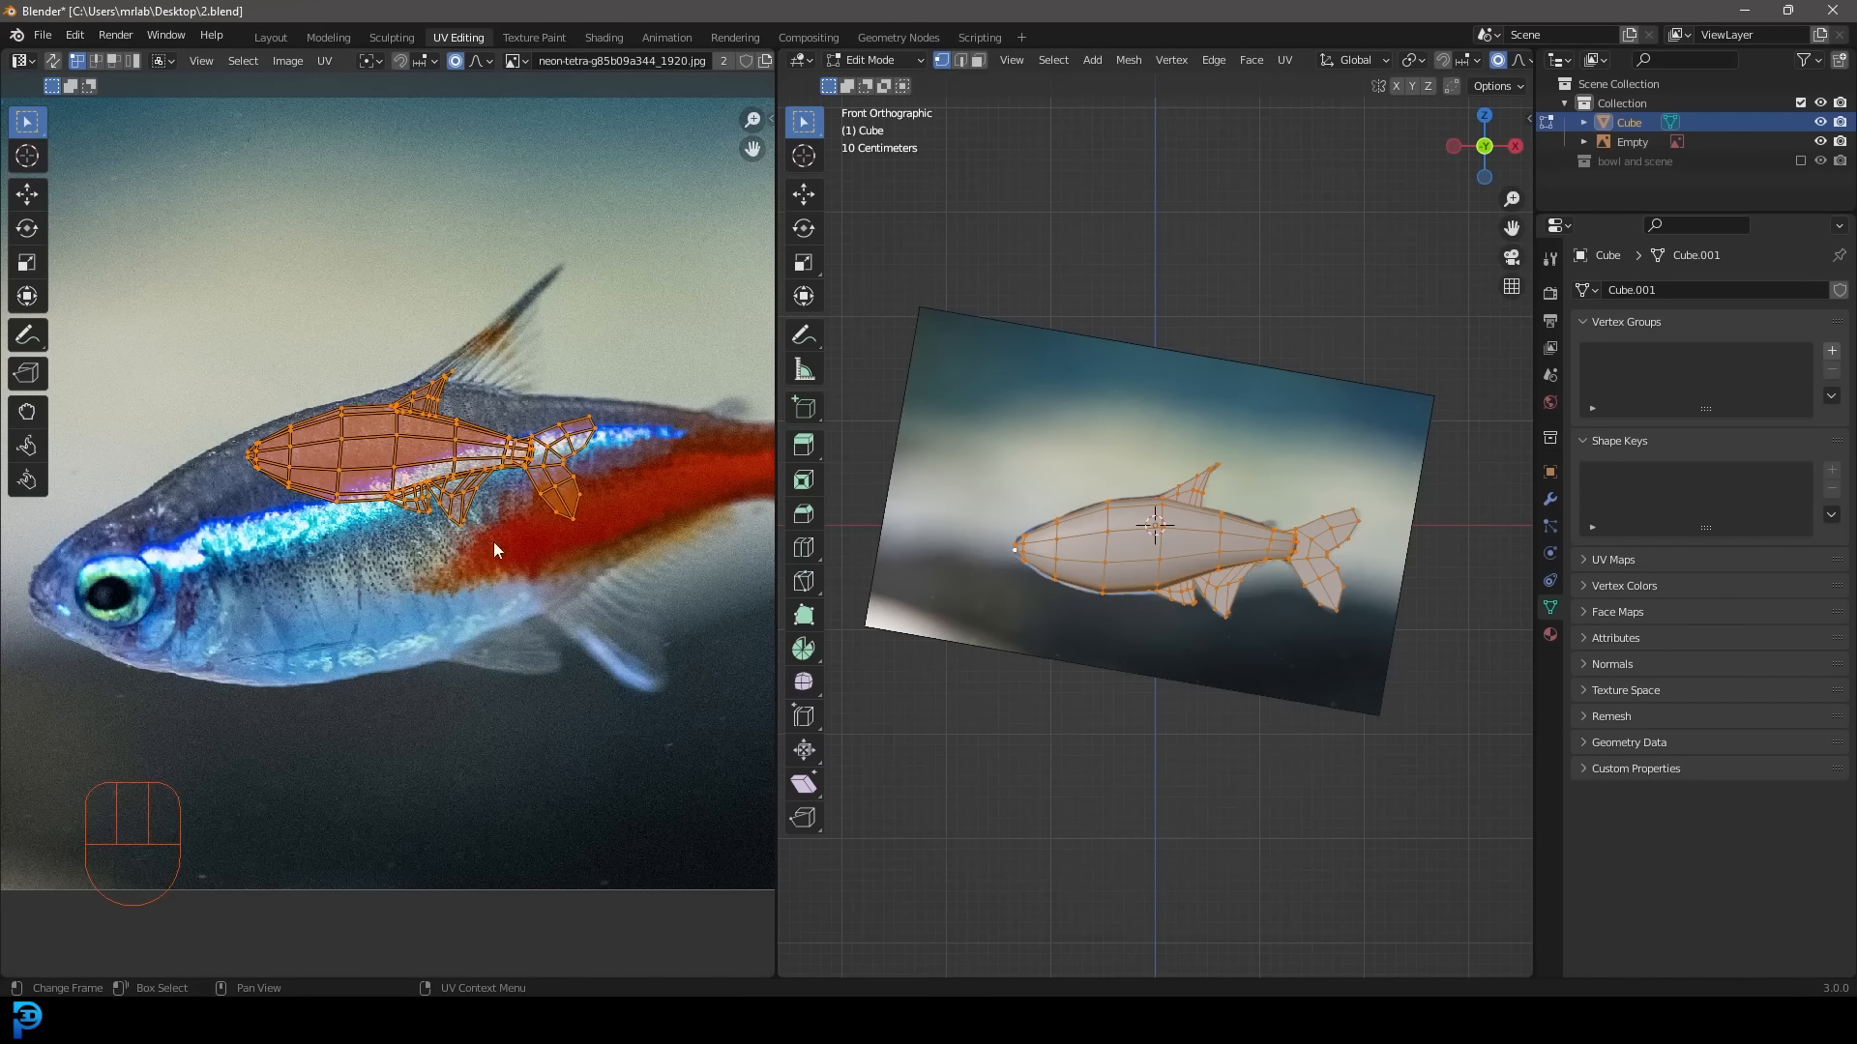
pyautogui.scroll(2, 494, 549)
pyautogui.press('s')
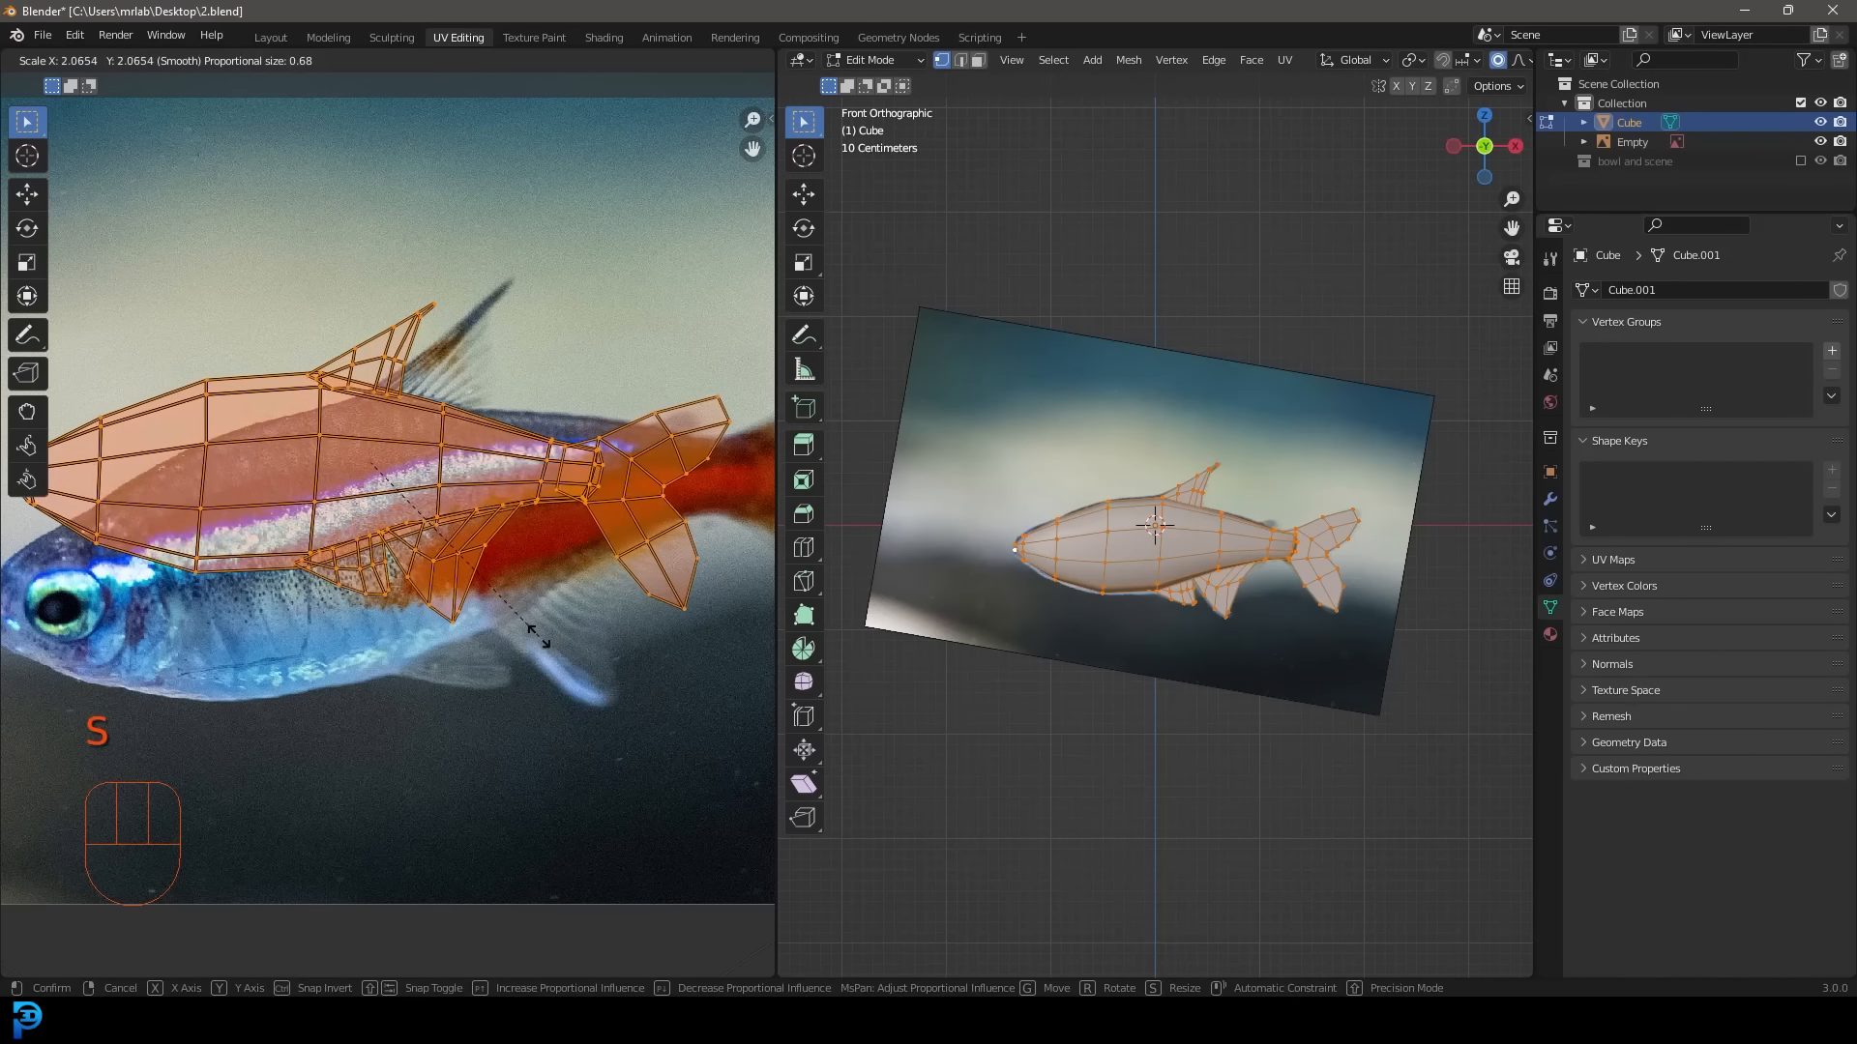
pyautogui.click(648, 588)
# Widen the UV editor, then rotate, move and enlarge the UV layout to fit over the fish in the photo.
pyautogui.moveTo(774, 453); pyautogui.dragTo(1139, 453)
pyautogui.scroll(-3, 957, 663)
pyautogui.press('r')
pyautogui.click(898, 598)
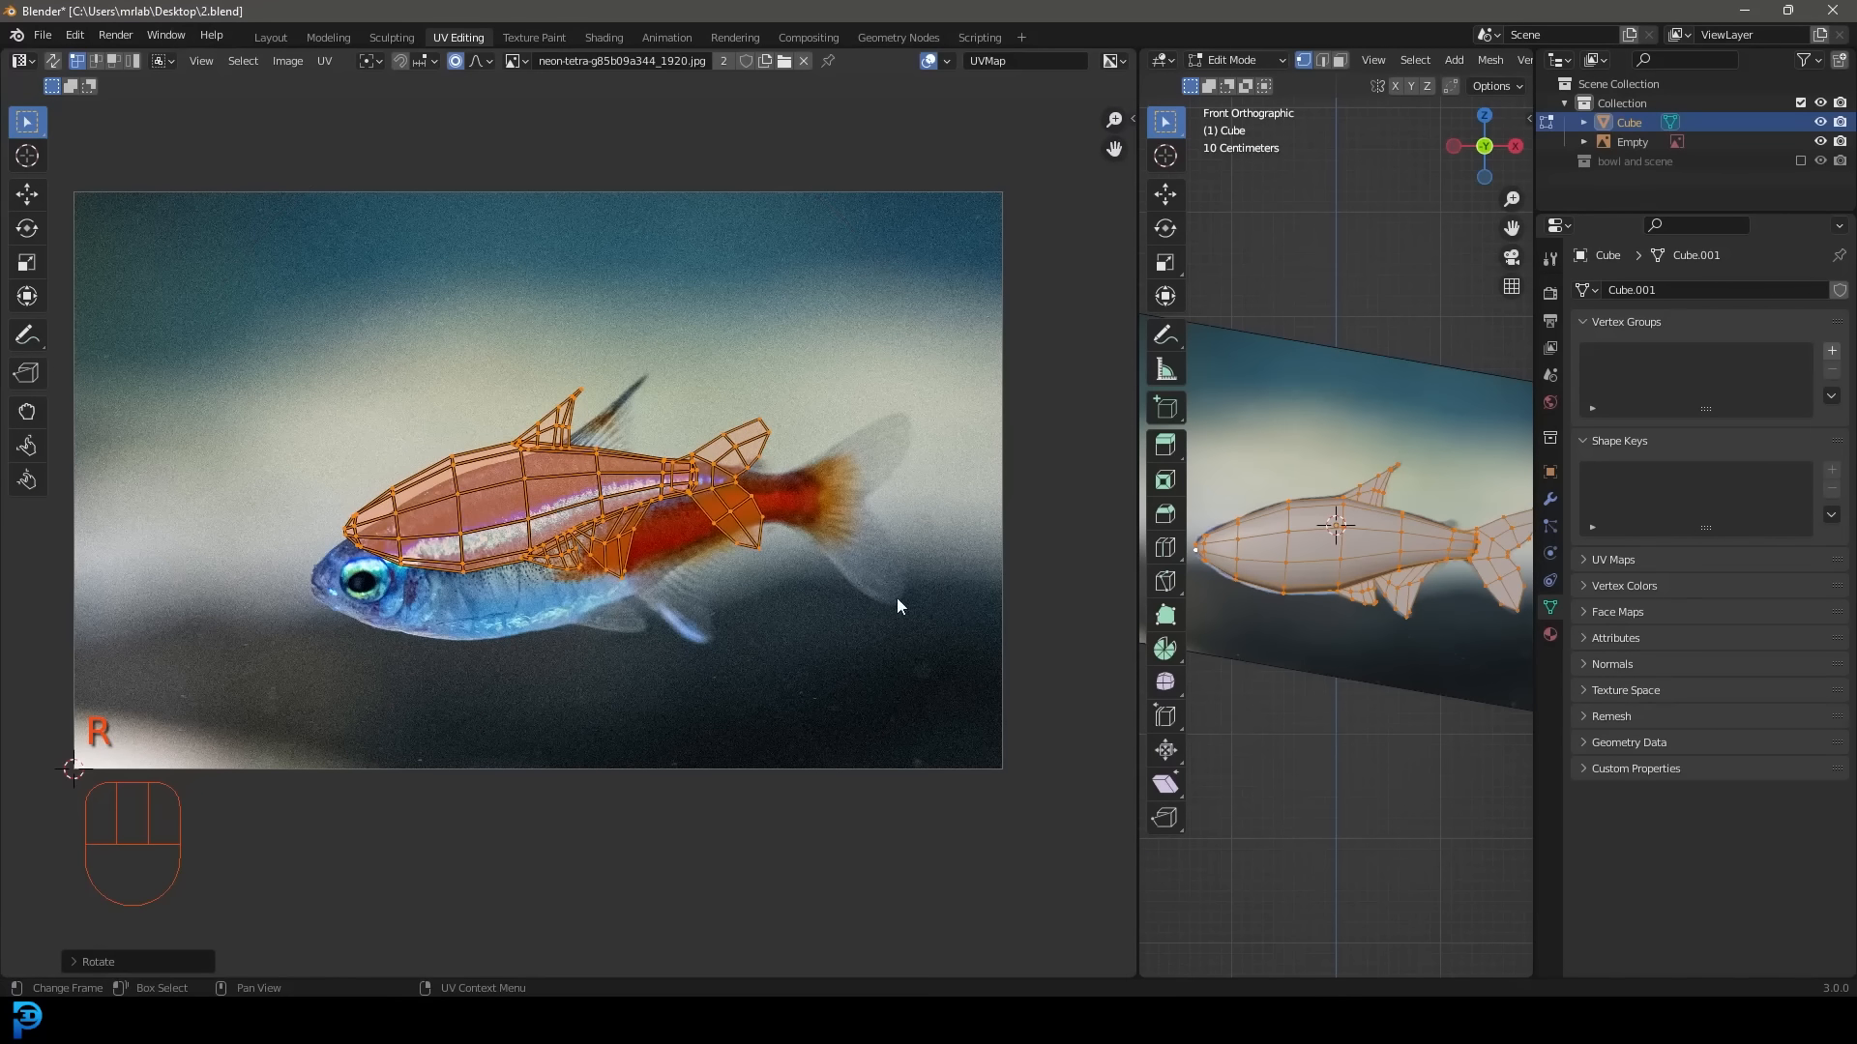
pyautogui.press('g')
pyautogui.click(891, 613)
pyautogui.press('s')
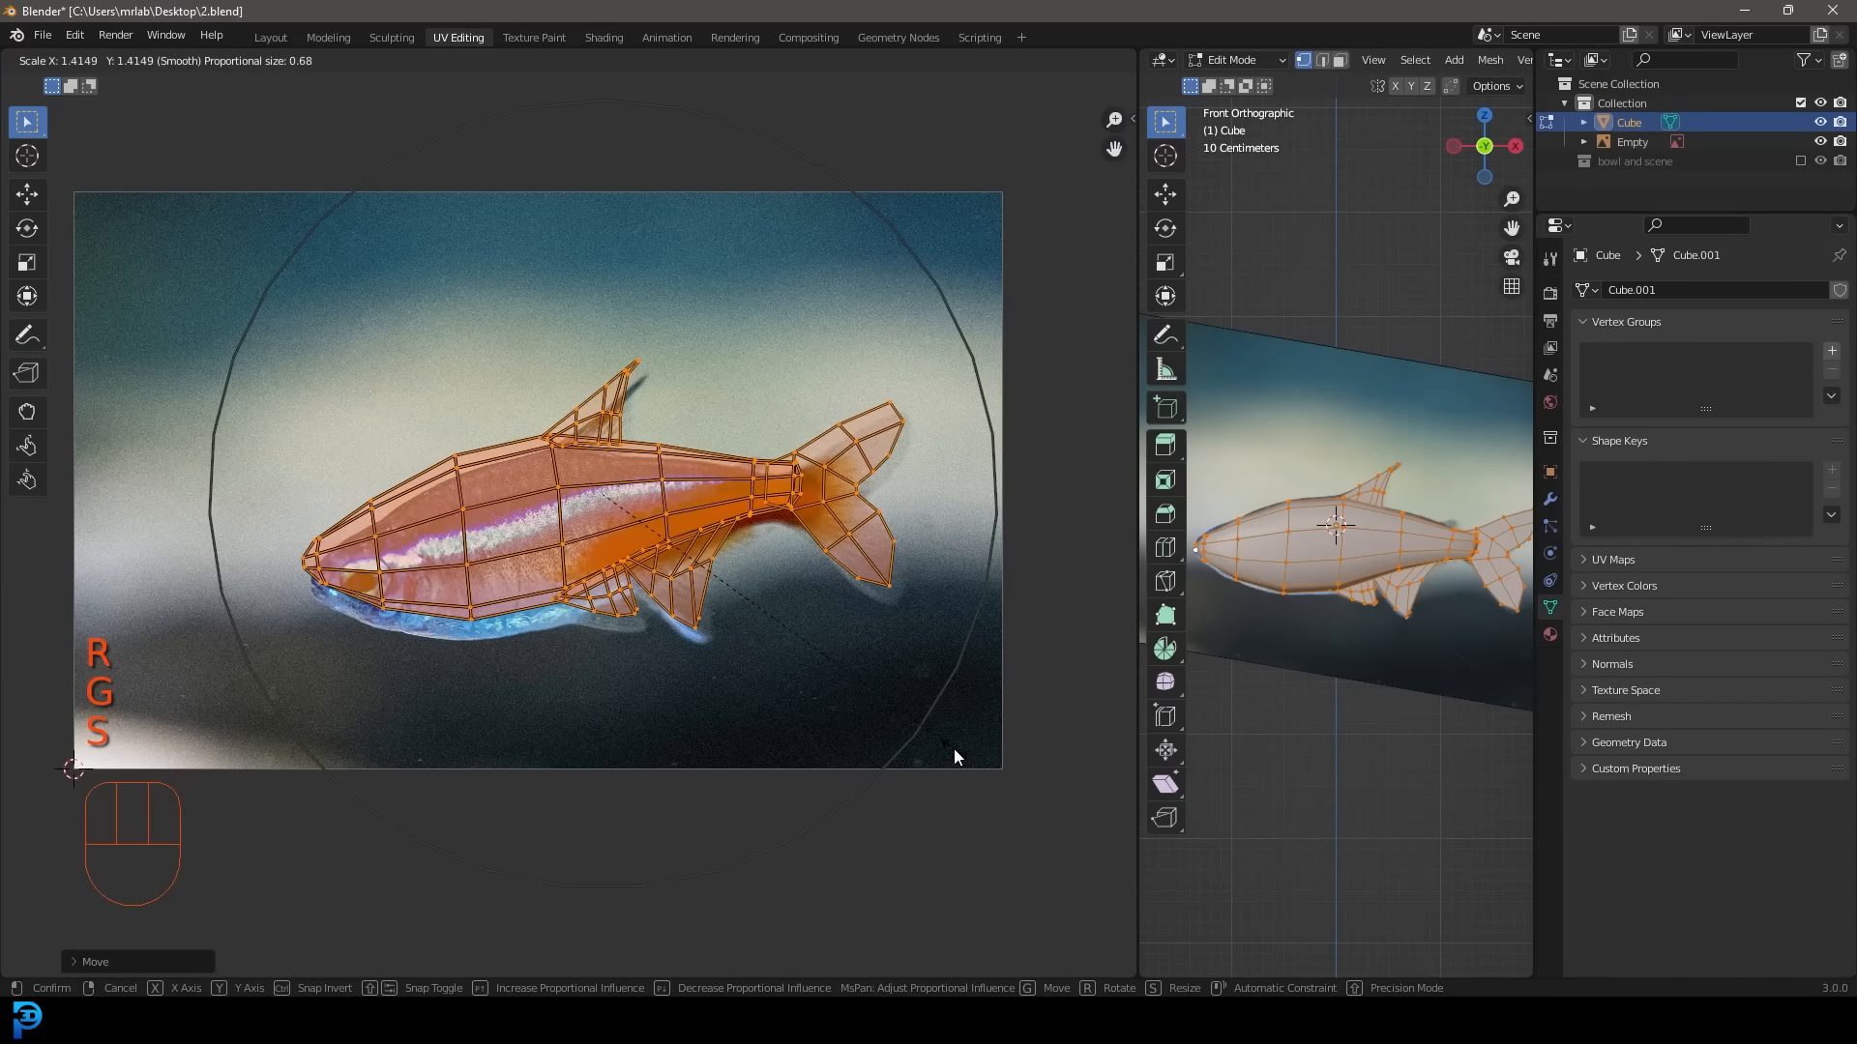
pyautogui.click(955, 753)
# Refine the UV layout's position and shrink it slightly so it stays within the photo fish's outline.
pyautogui.scroll(2, 955, 752)
pyautogui.press('g')
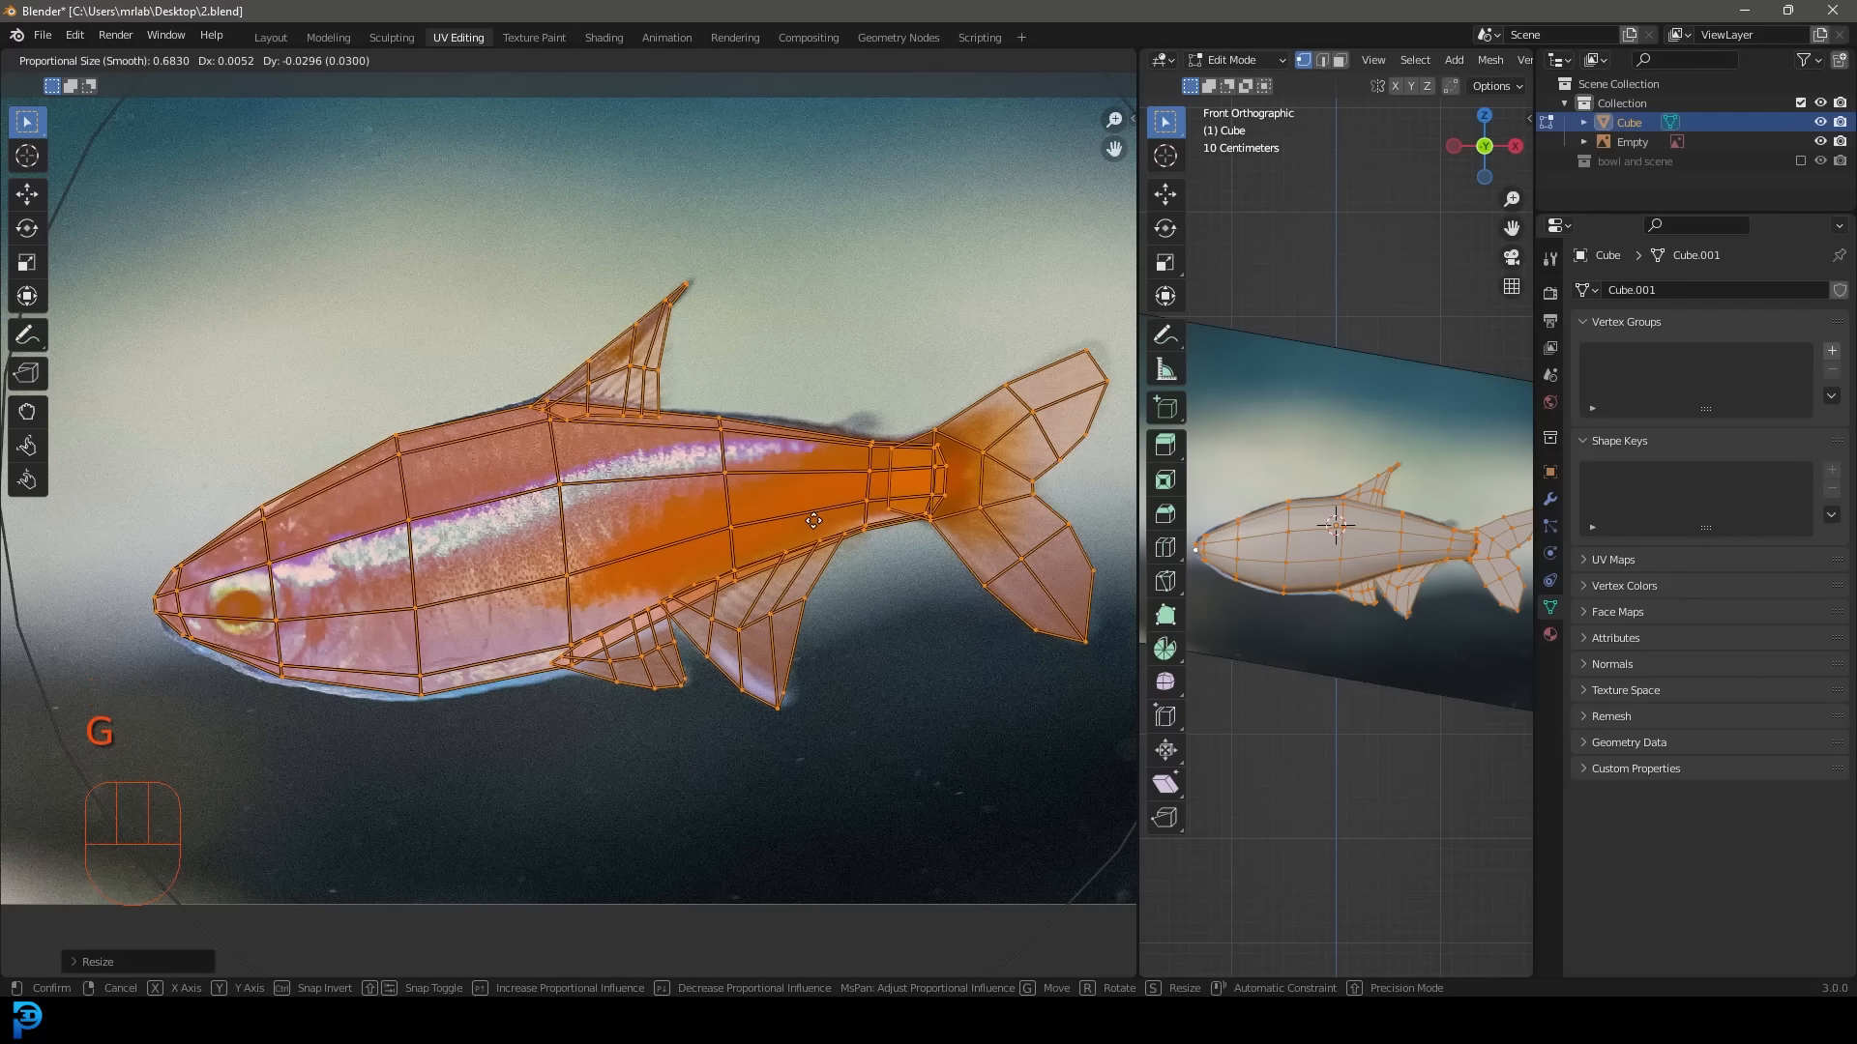
pyautogui.press('s')
pyautogui.click(850, 593)
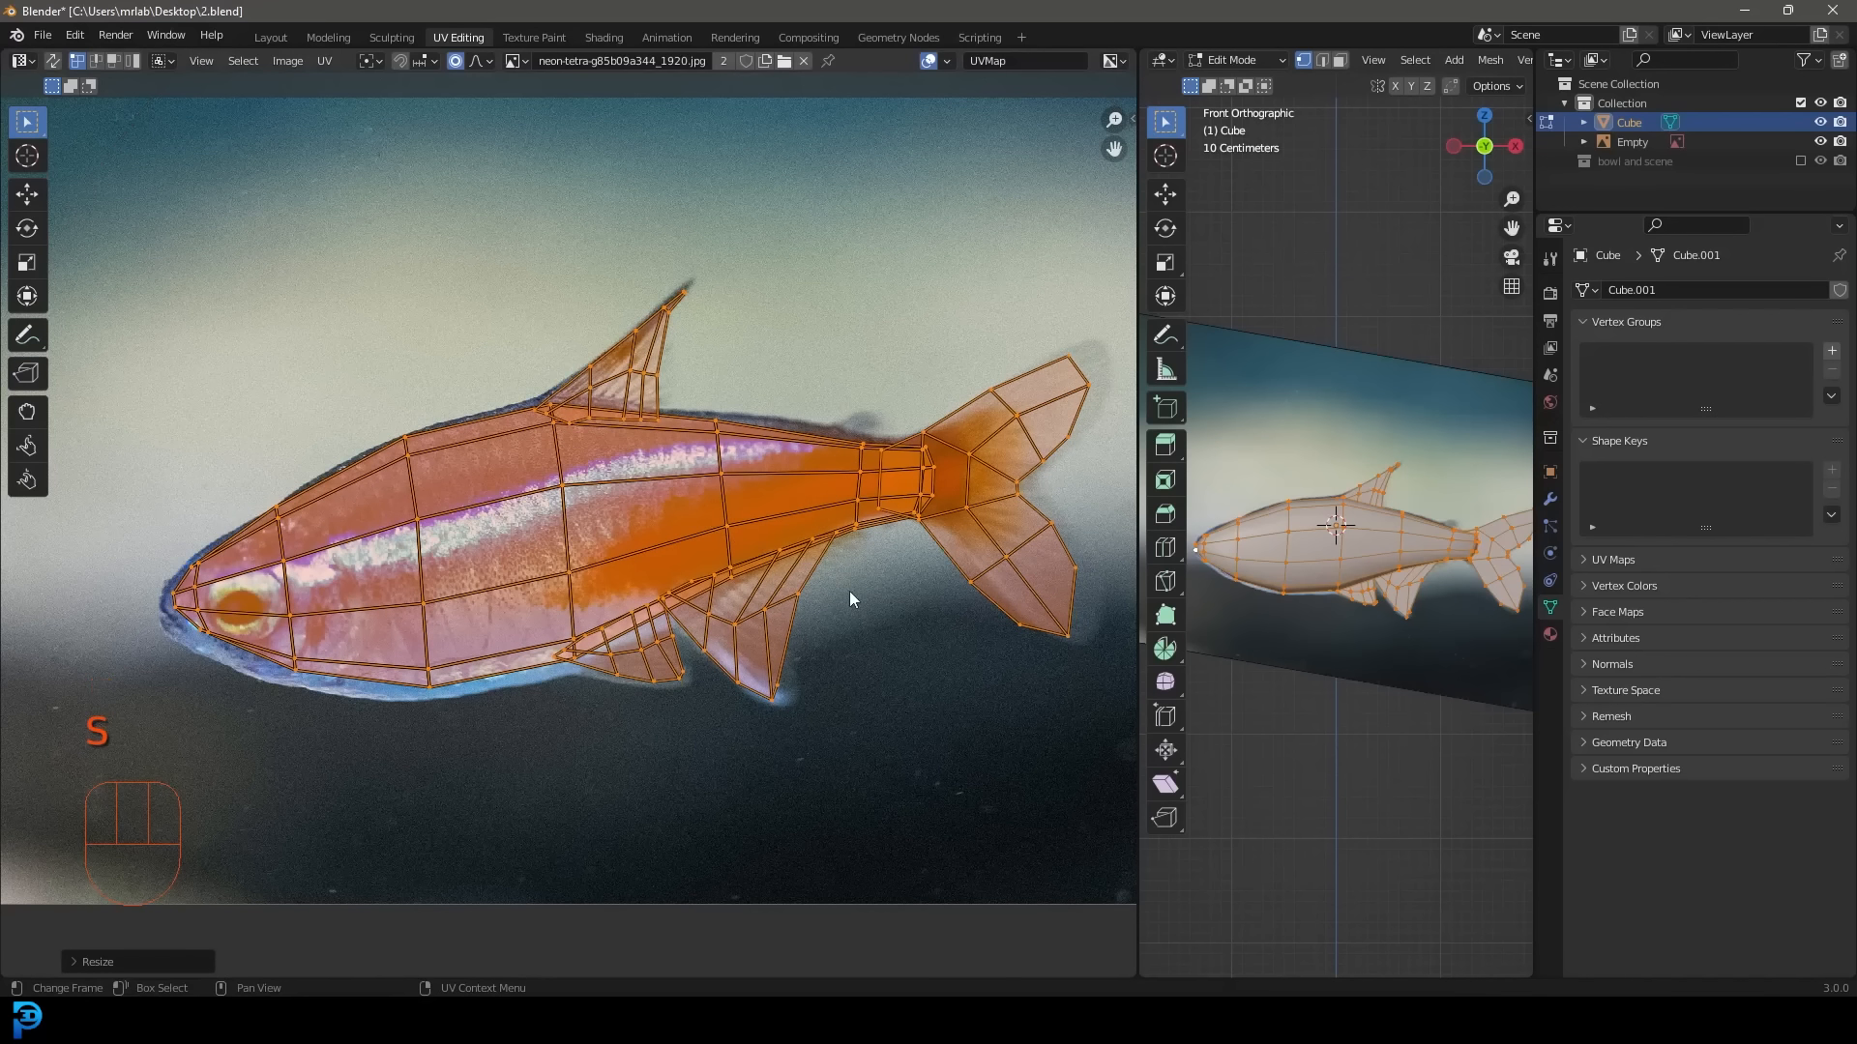
pyautogui.press('g')
pyautogui.click(839, 613)
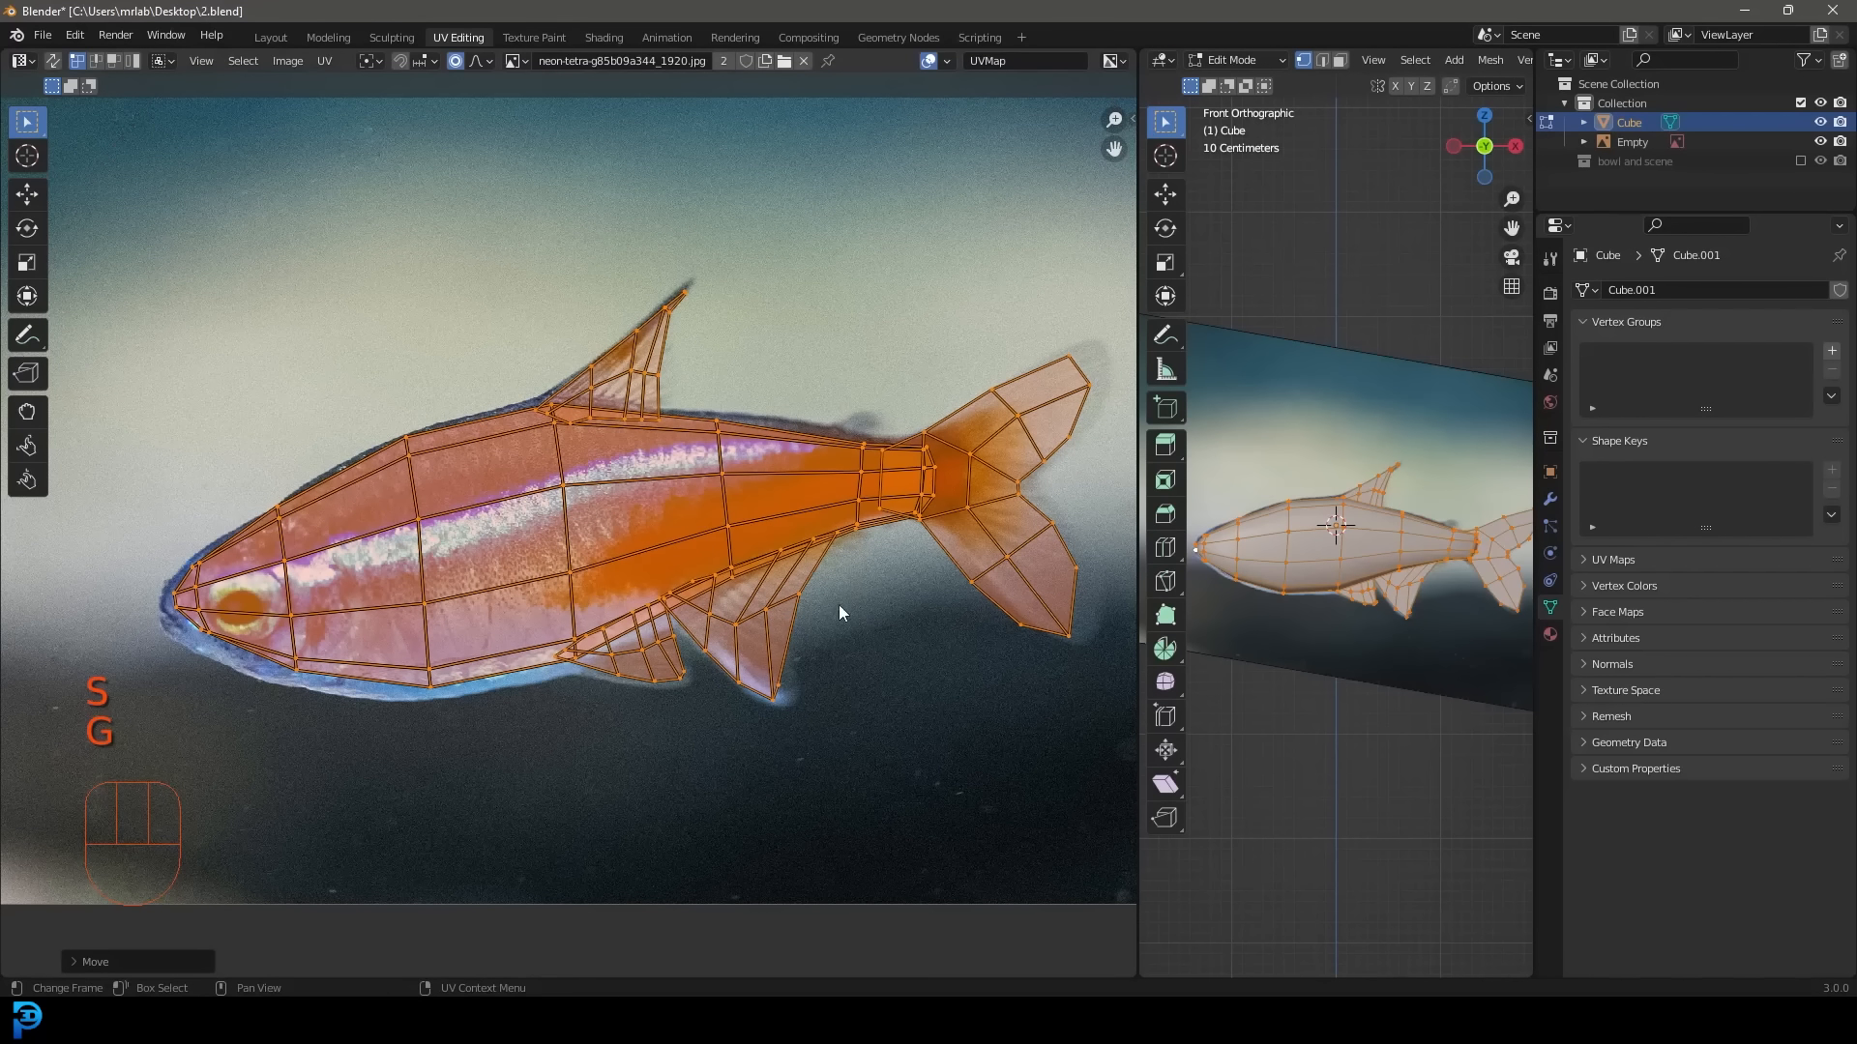
# Adjust the UV points at the belly, snout and dorsal fin tip to follow the fish's outline in the photo.
pyautogui.click(439, 686)
pyautogui.press('g')
pyautogui.click(433, 693)
pyautogui.click(166, 609)
pyautogui.press('g')
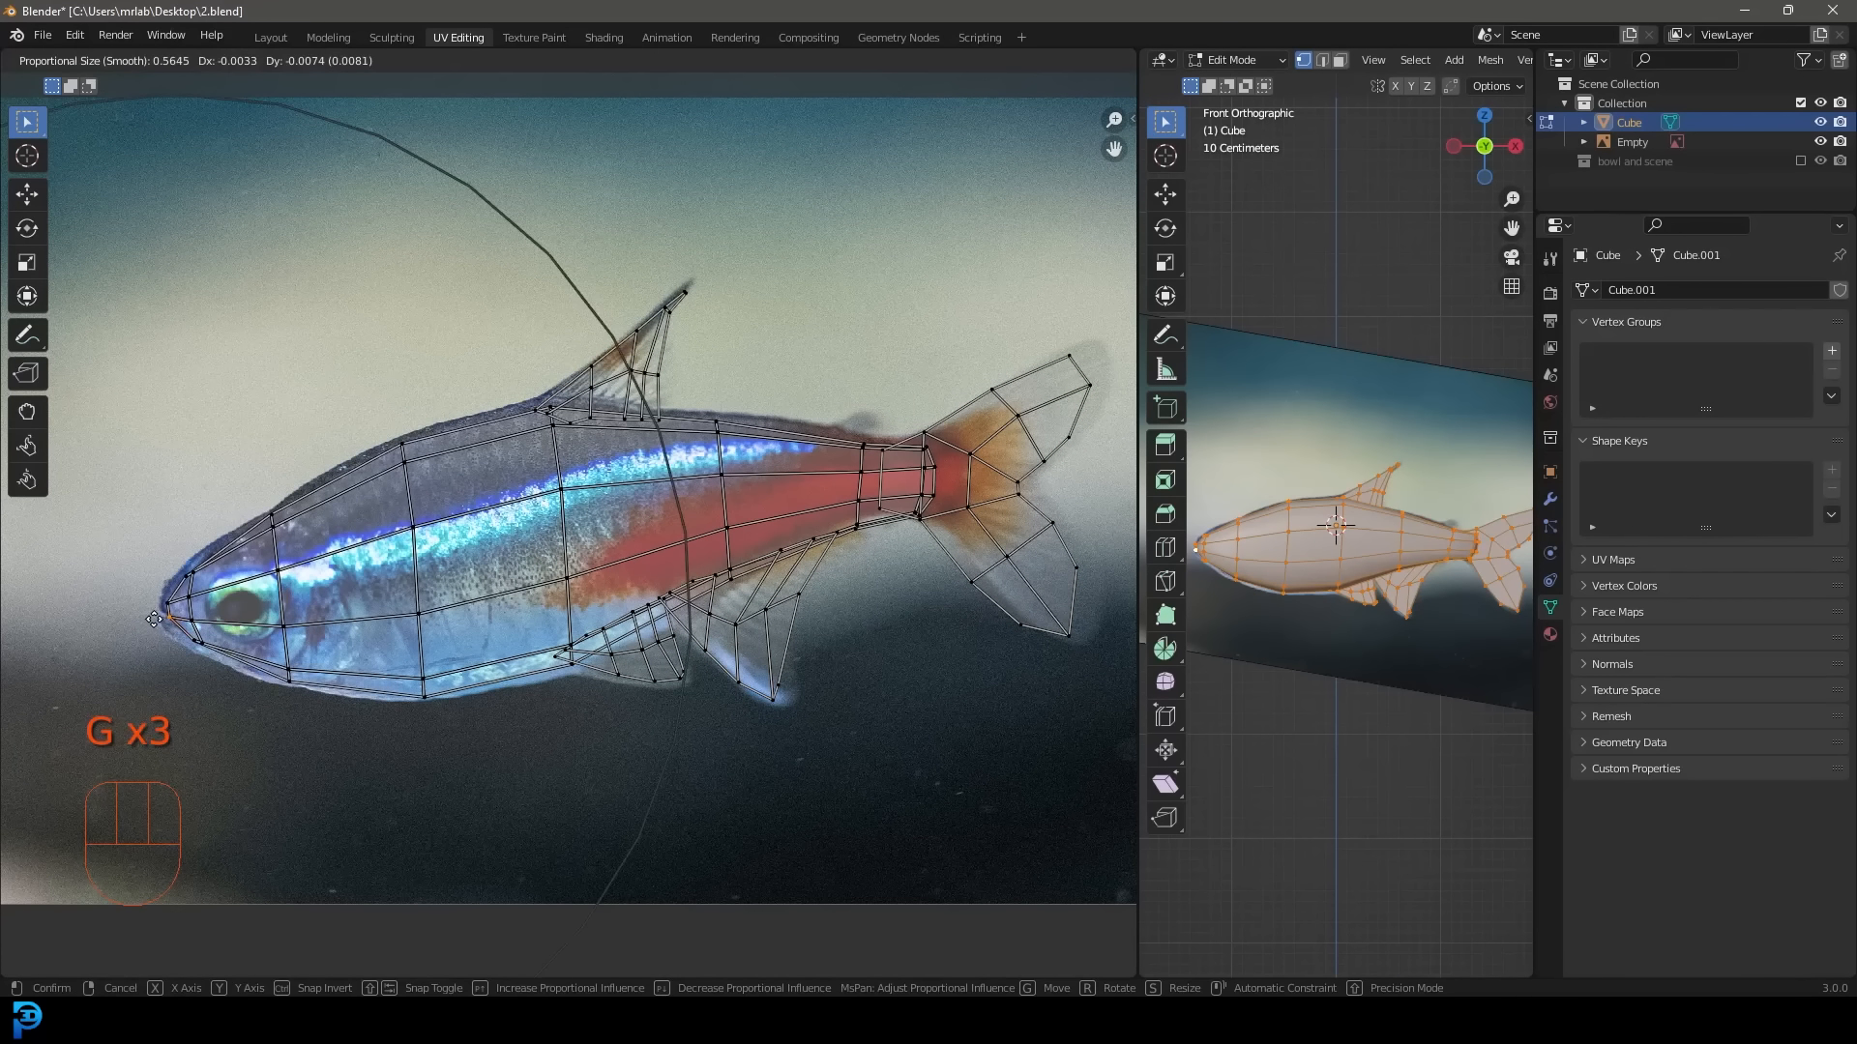
pyautogui.click(158, 616)
pyautogui.click(684, 284)
pyautogui.press('g')
pyautogui.click(683, 284)
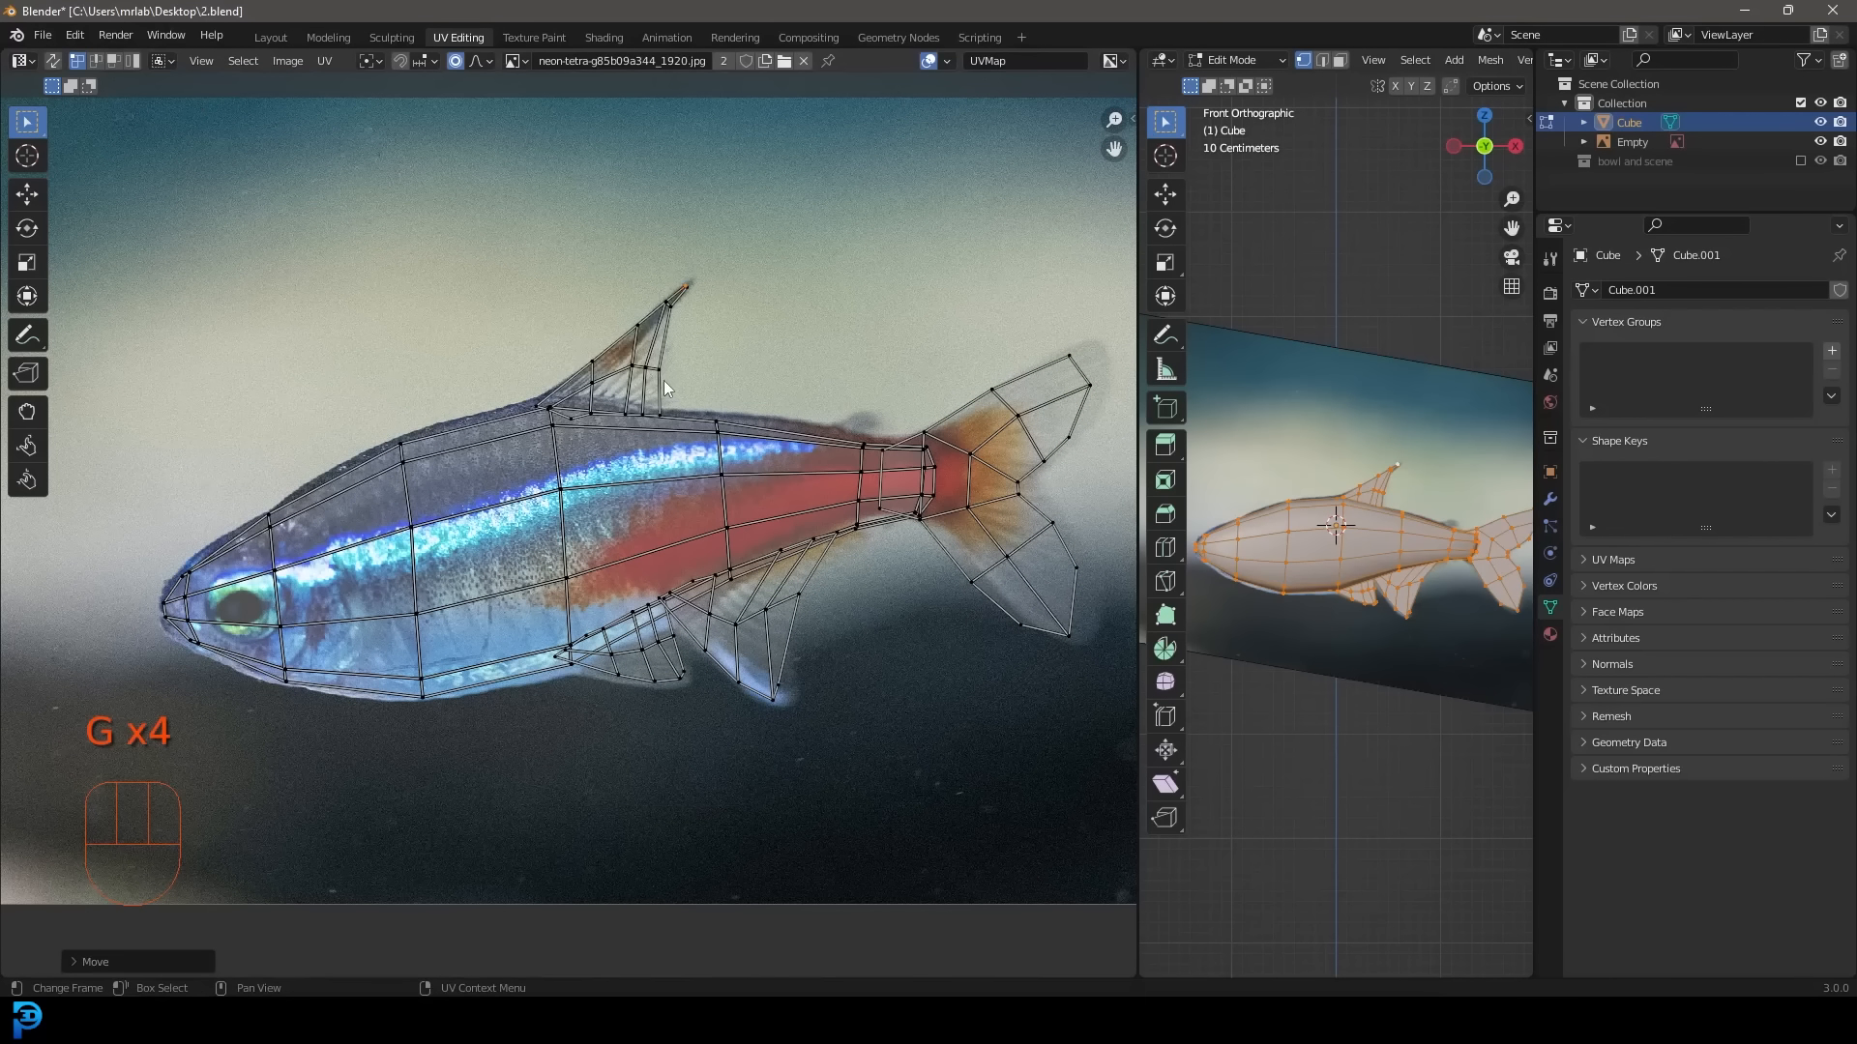
# Fit the UV points of the dorsal fin's rear edge, upper back, belly fin base and tail base to the photo.
pyautogui.click(662, 378)
pyautogui.press('g')
pyautogui.click(662, 372)
pyautogui.click(533, 424)
pyautogui.press('g')
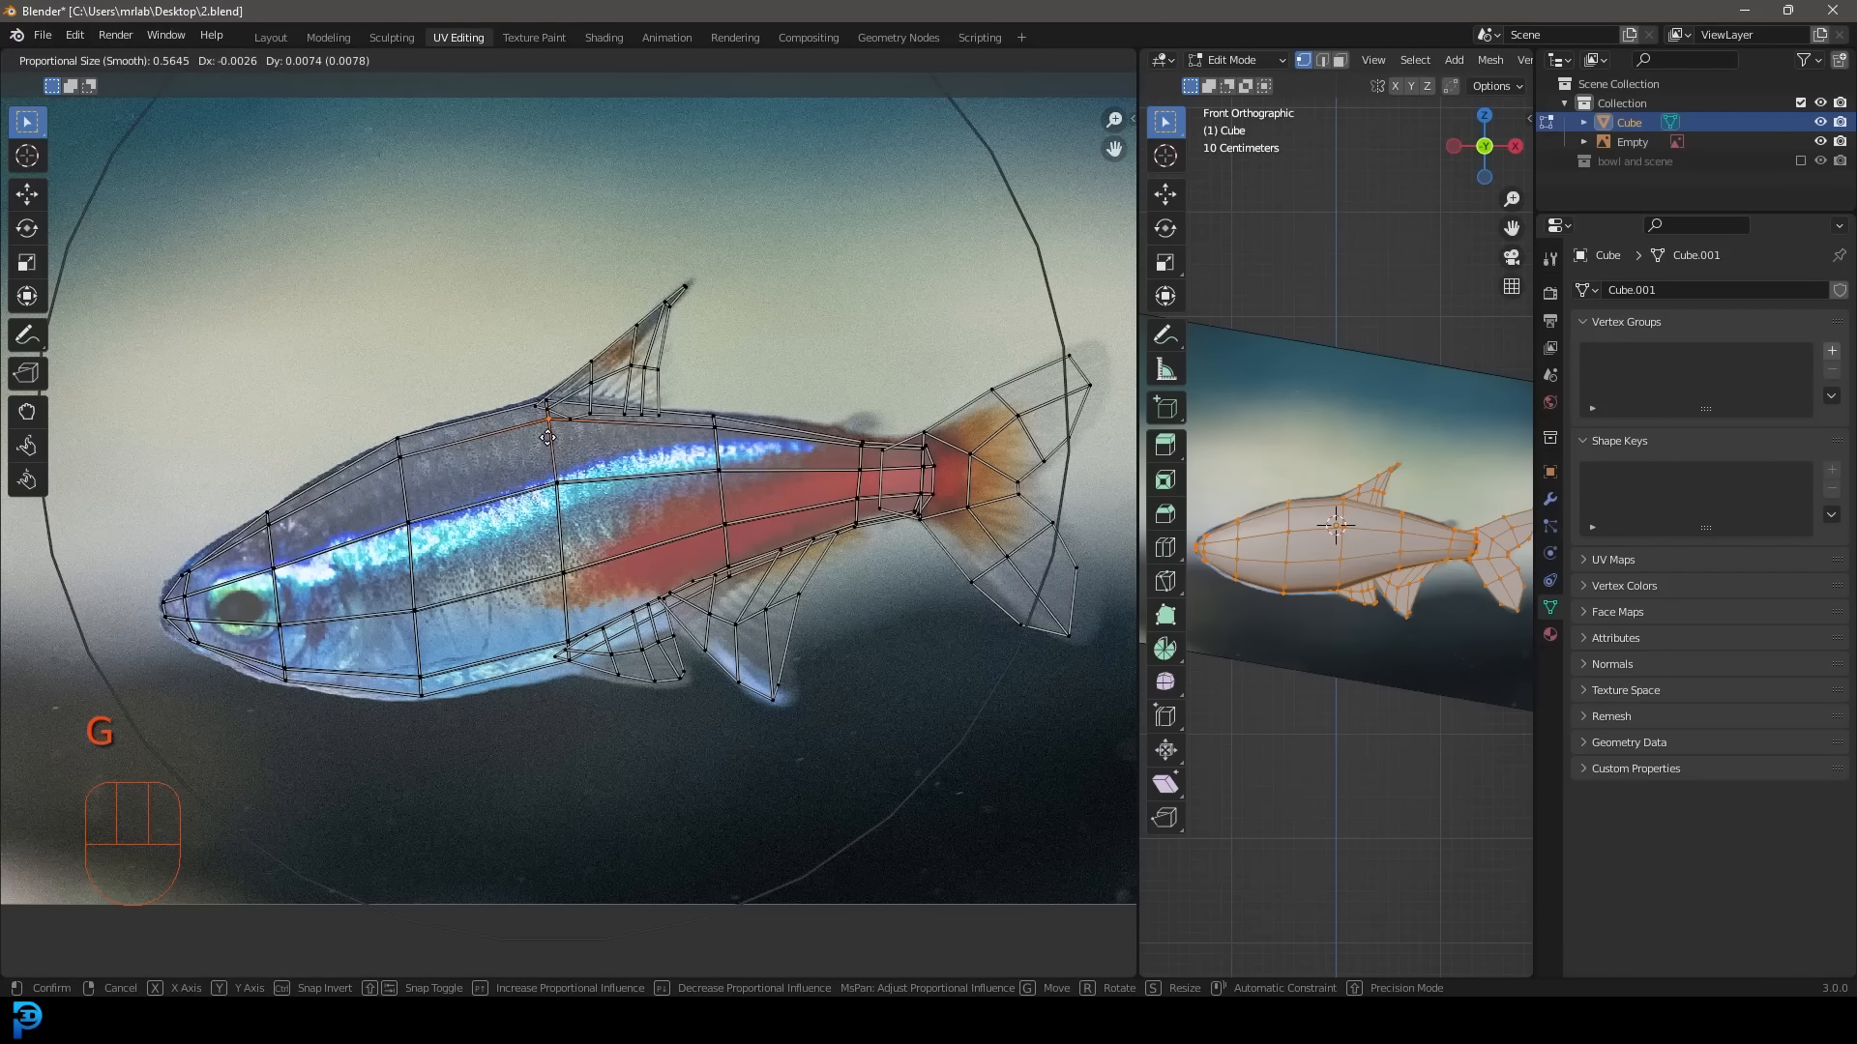
pyautogui.click(550, 444)
pyautogui.click(569, 660)
pyautogui.press('g')
pyautogui.click(570, 672)
pyautogui.click(862, 443)
pyautogui.press('g')
pyautogui.click(863, 441)
# Enlarge the 3D viewport, show the fish in Material Preview shading and return to Object Mode.
pyautogui.scroll(-2, 1344, 532)
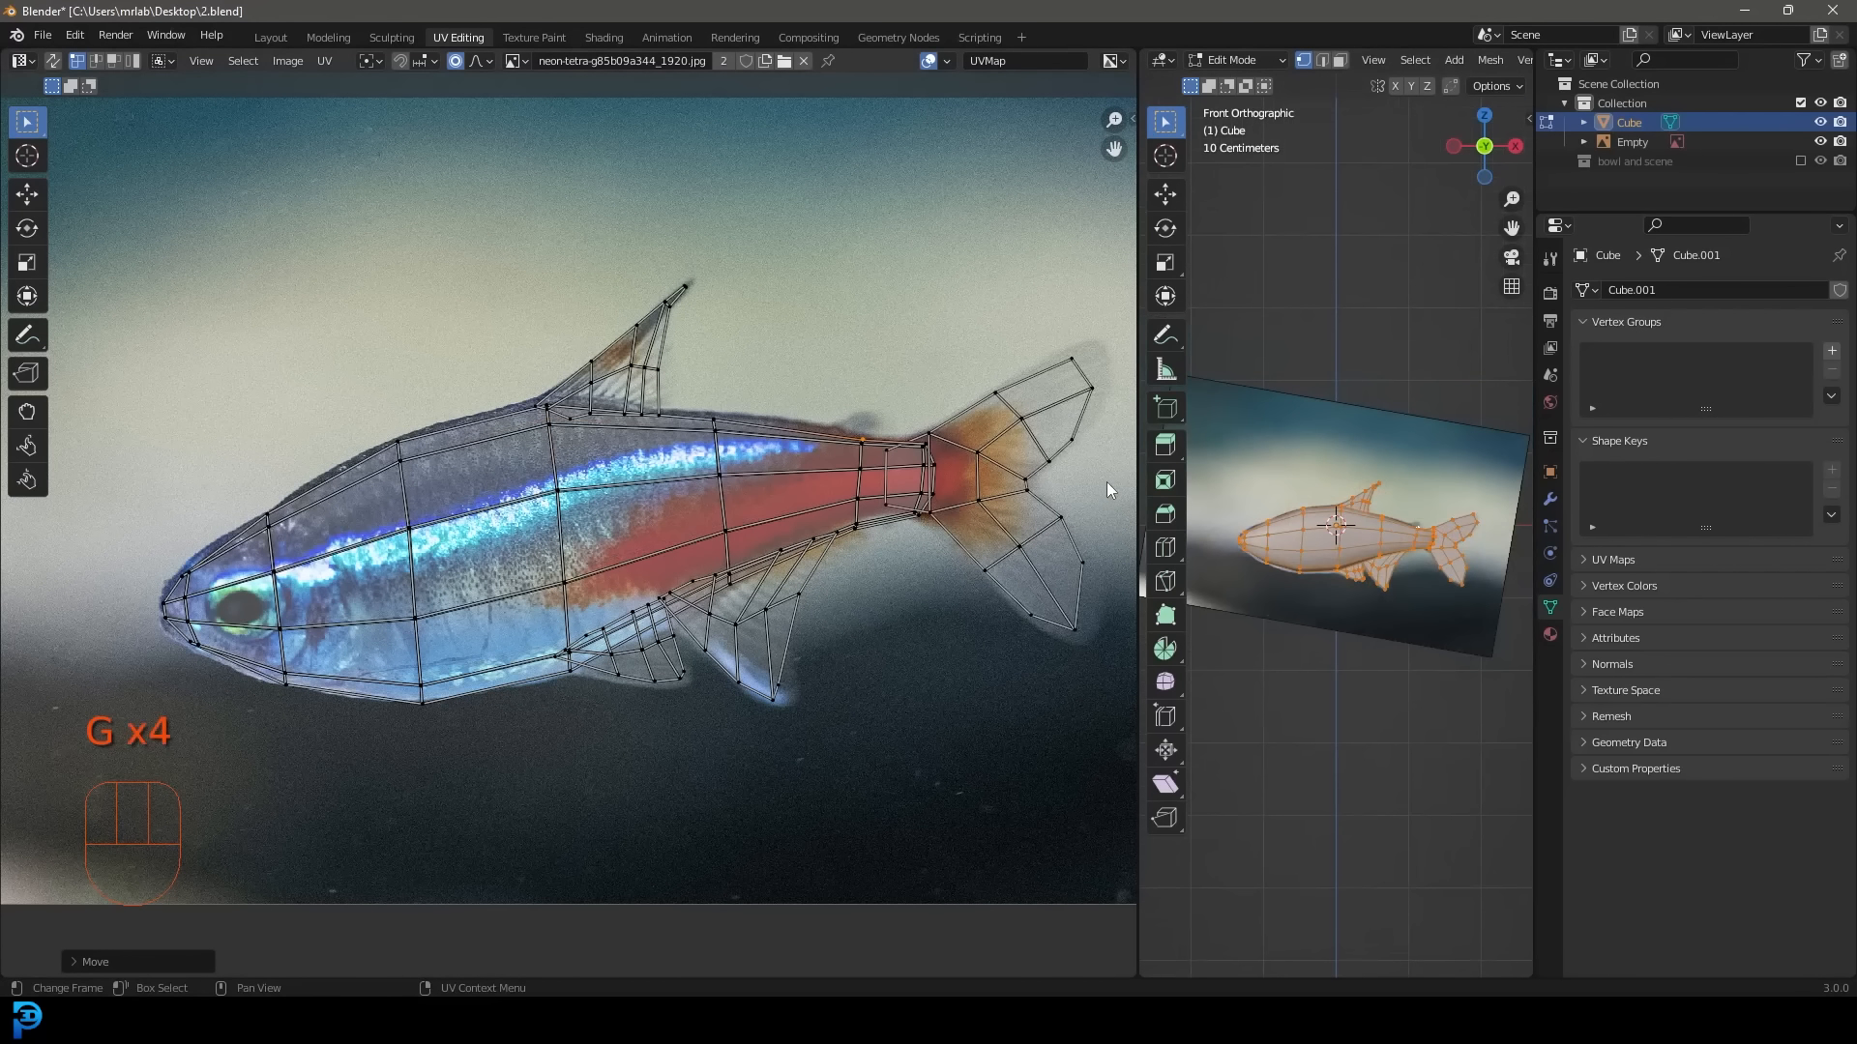
pyautogui.moveTo(1138, 457); pyautogui.dragTo(732, 460)
pyautogui.scroll(3, 1169, 531)
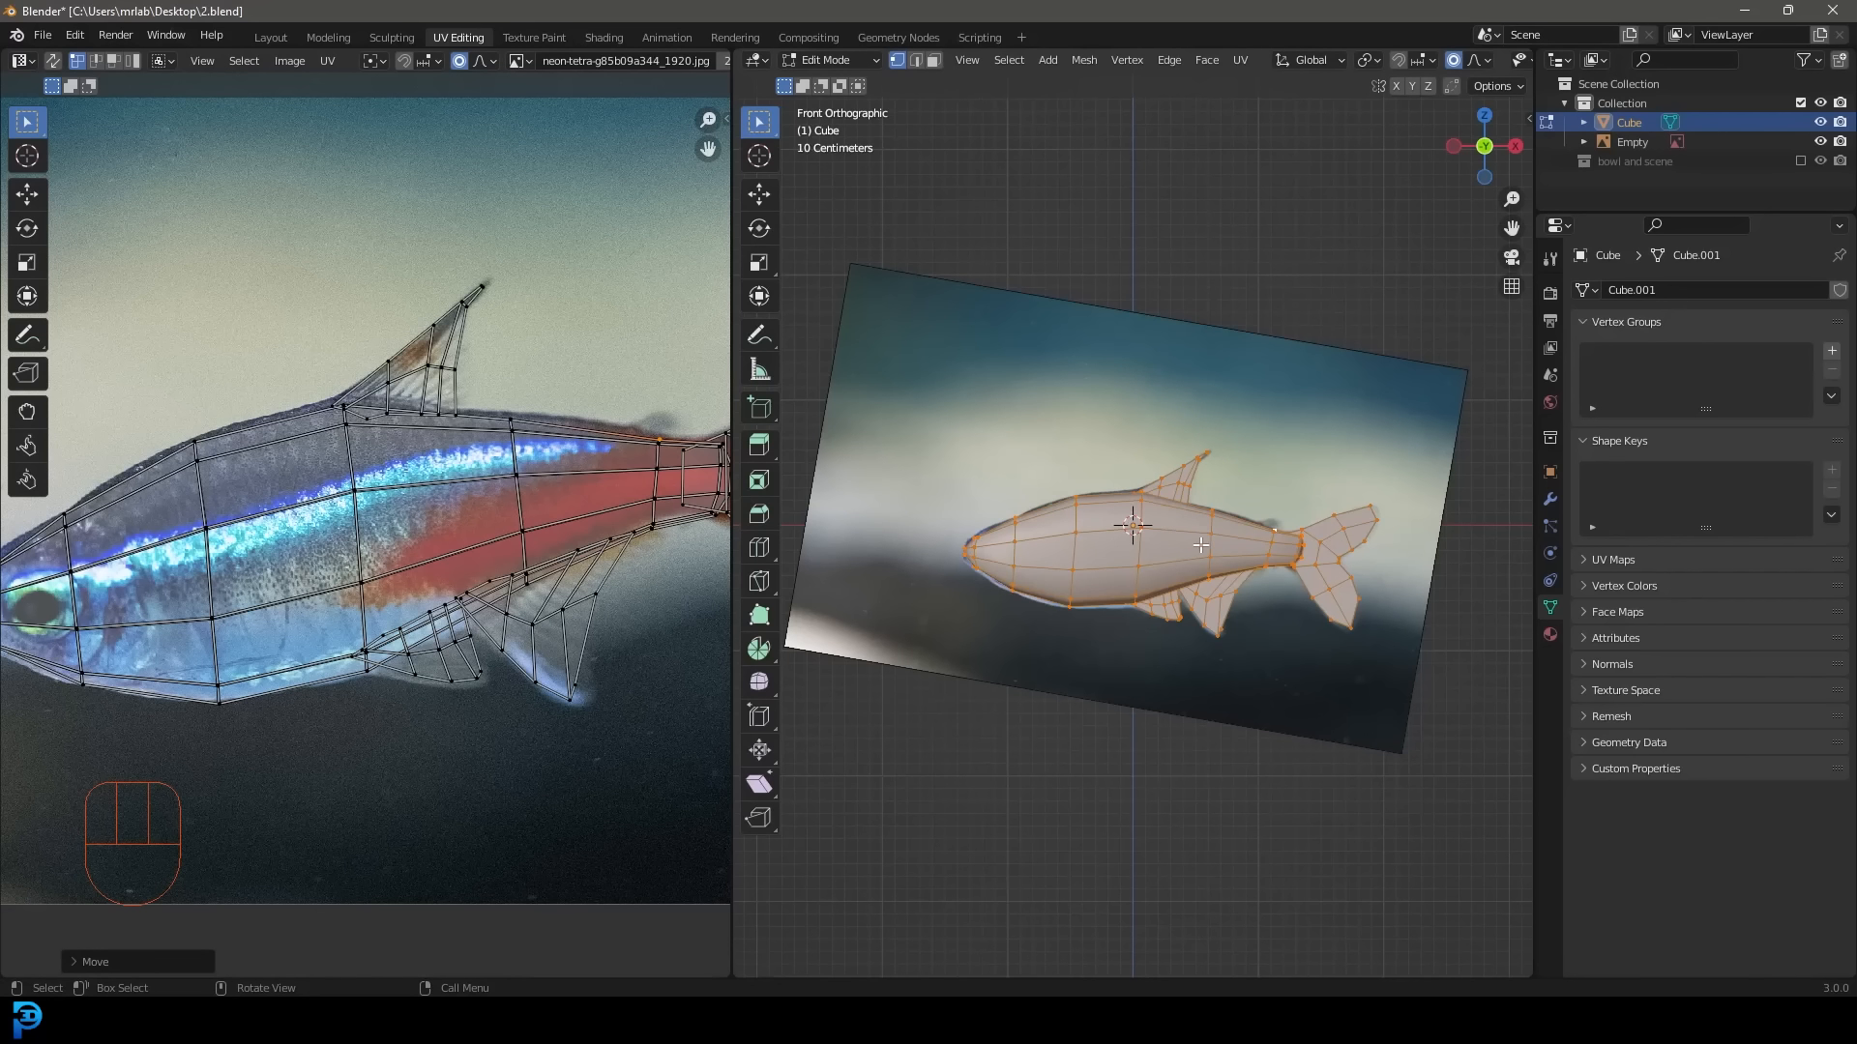
pyautogui.press('z')
pyautogui.click(1203, 630)
pyautogui.moveTo(1202, 629); pyautogui.dragTo(1073, 512, button='middle')
pyautogui.press('Tab')
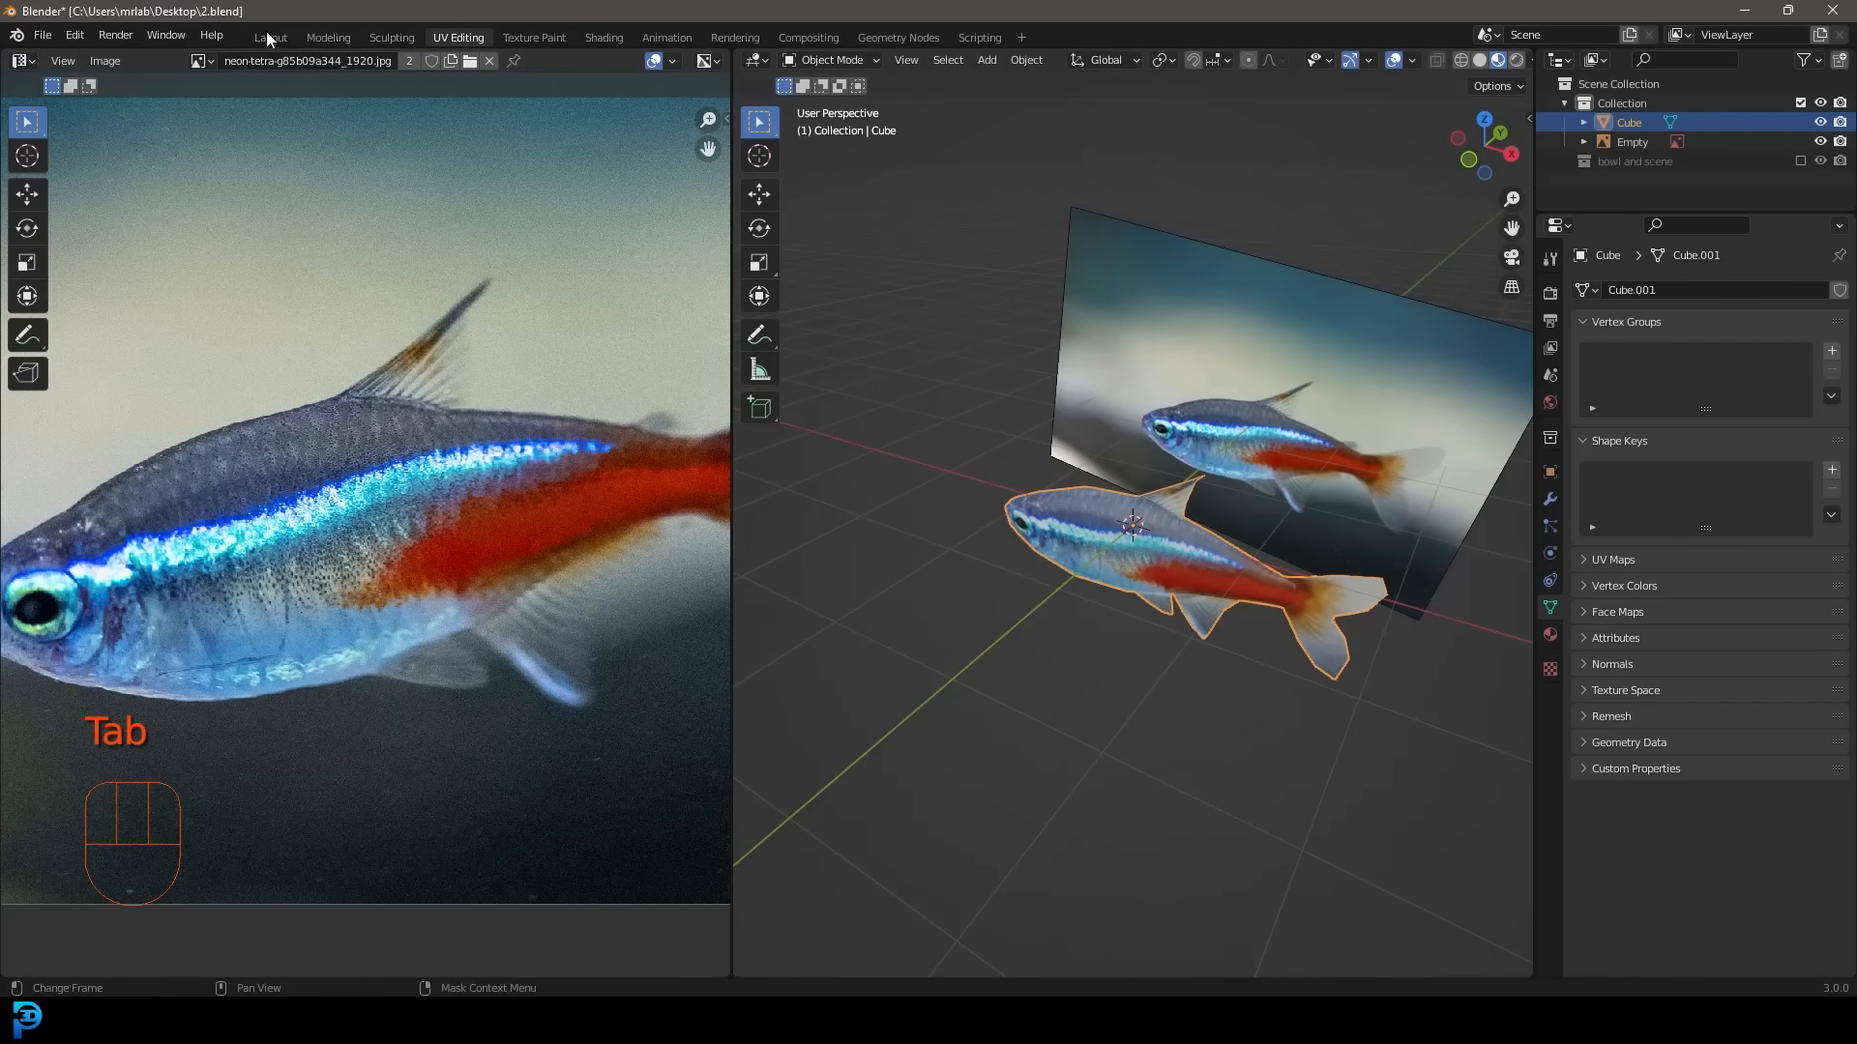
# Switch to the Layout workspace and delete the fish reference image.
pyautogui.click(271, 37)
pyautogui.moveTo(738, 311); pyautogui.dragTo(972, 337, button='middle')
pyautogui.click(972, 337)
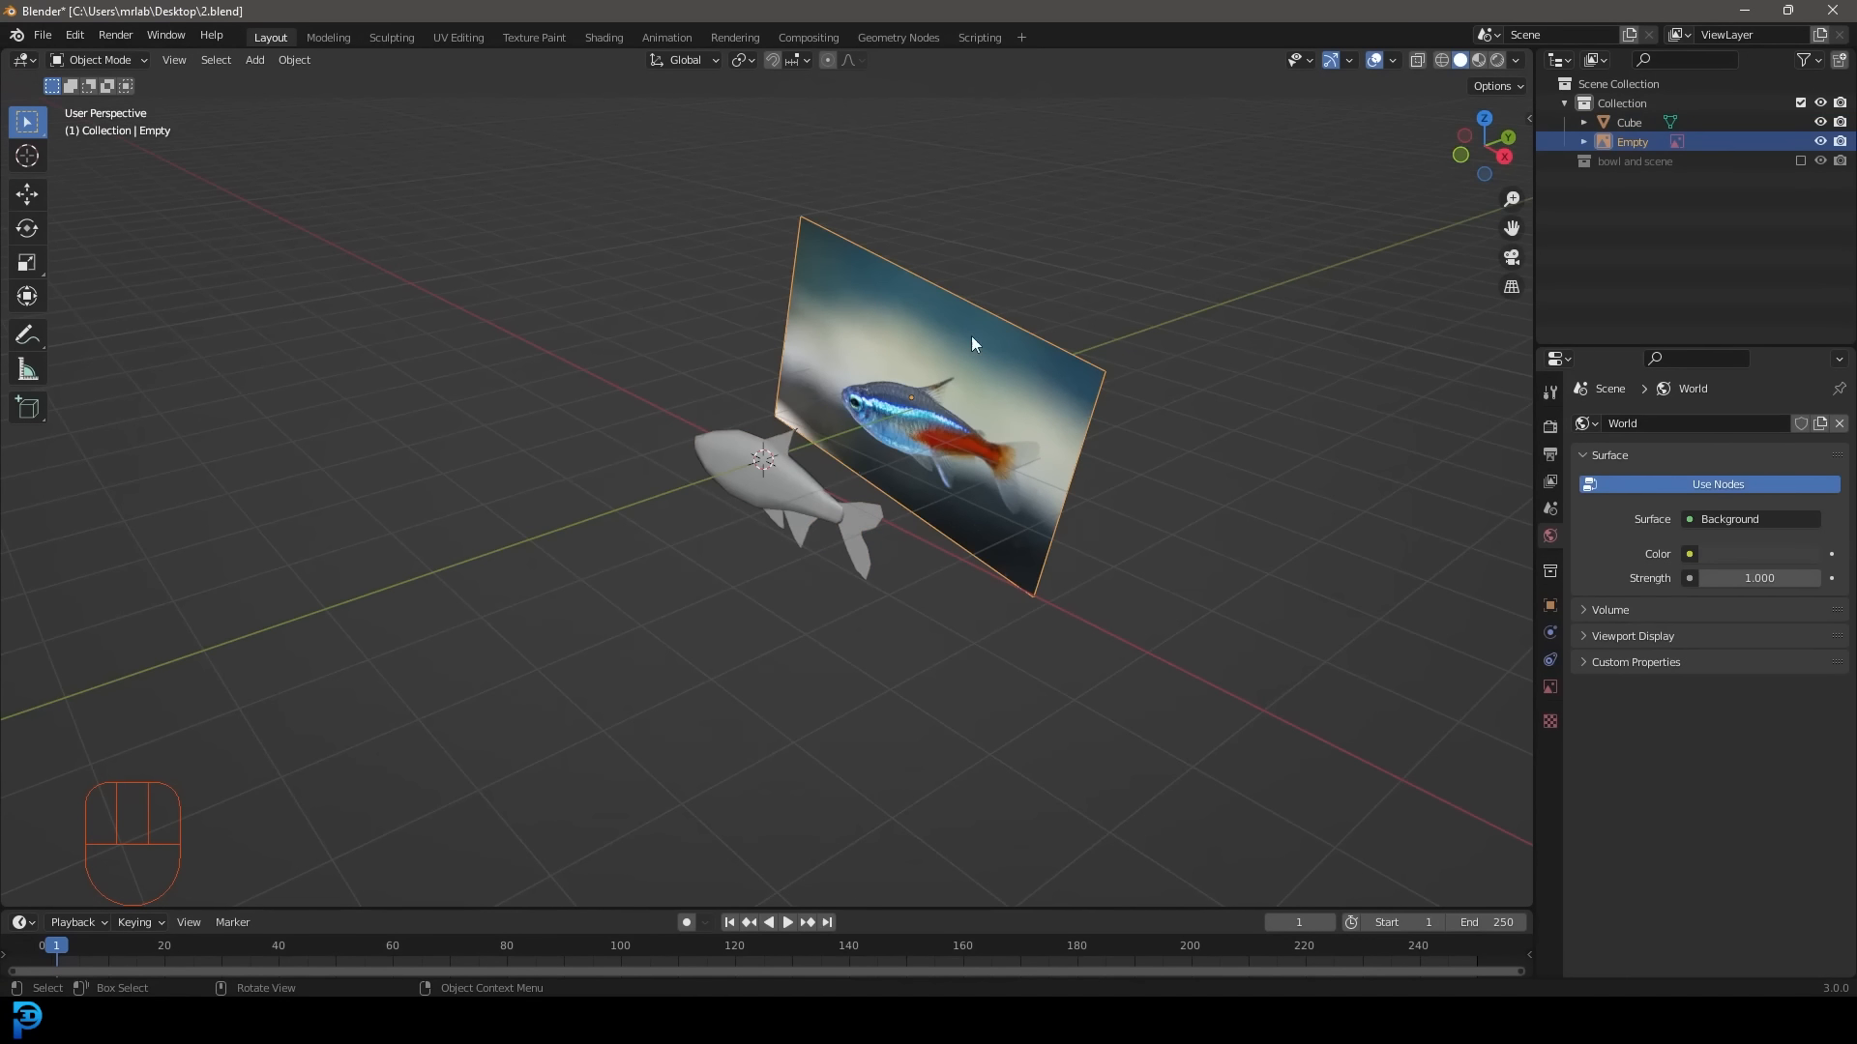
pyautogui.press('x')
pyautogui.click(936, 375)
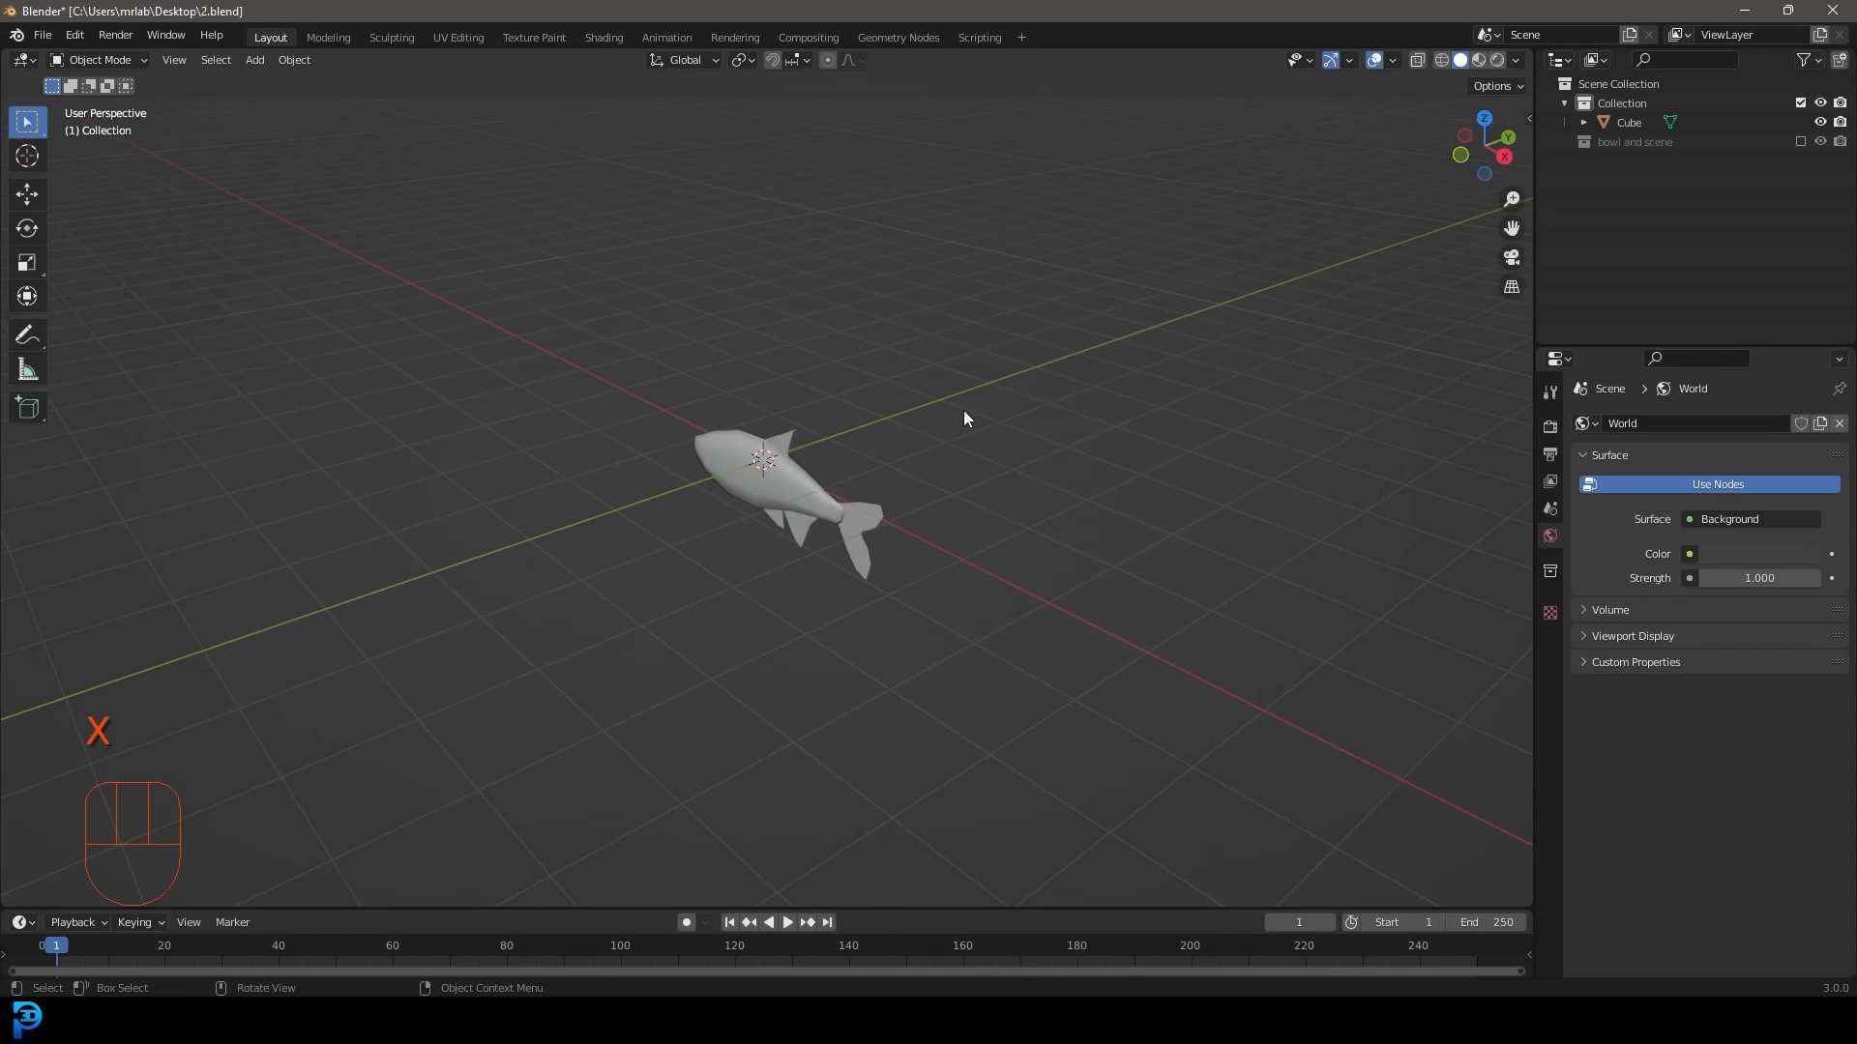
# Re-enable the bowl and scene collection so the bowl is shown together with the fish.
pyautogui.press('KP_1')
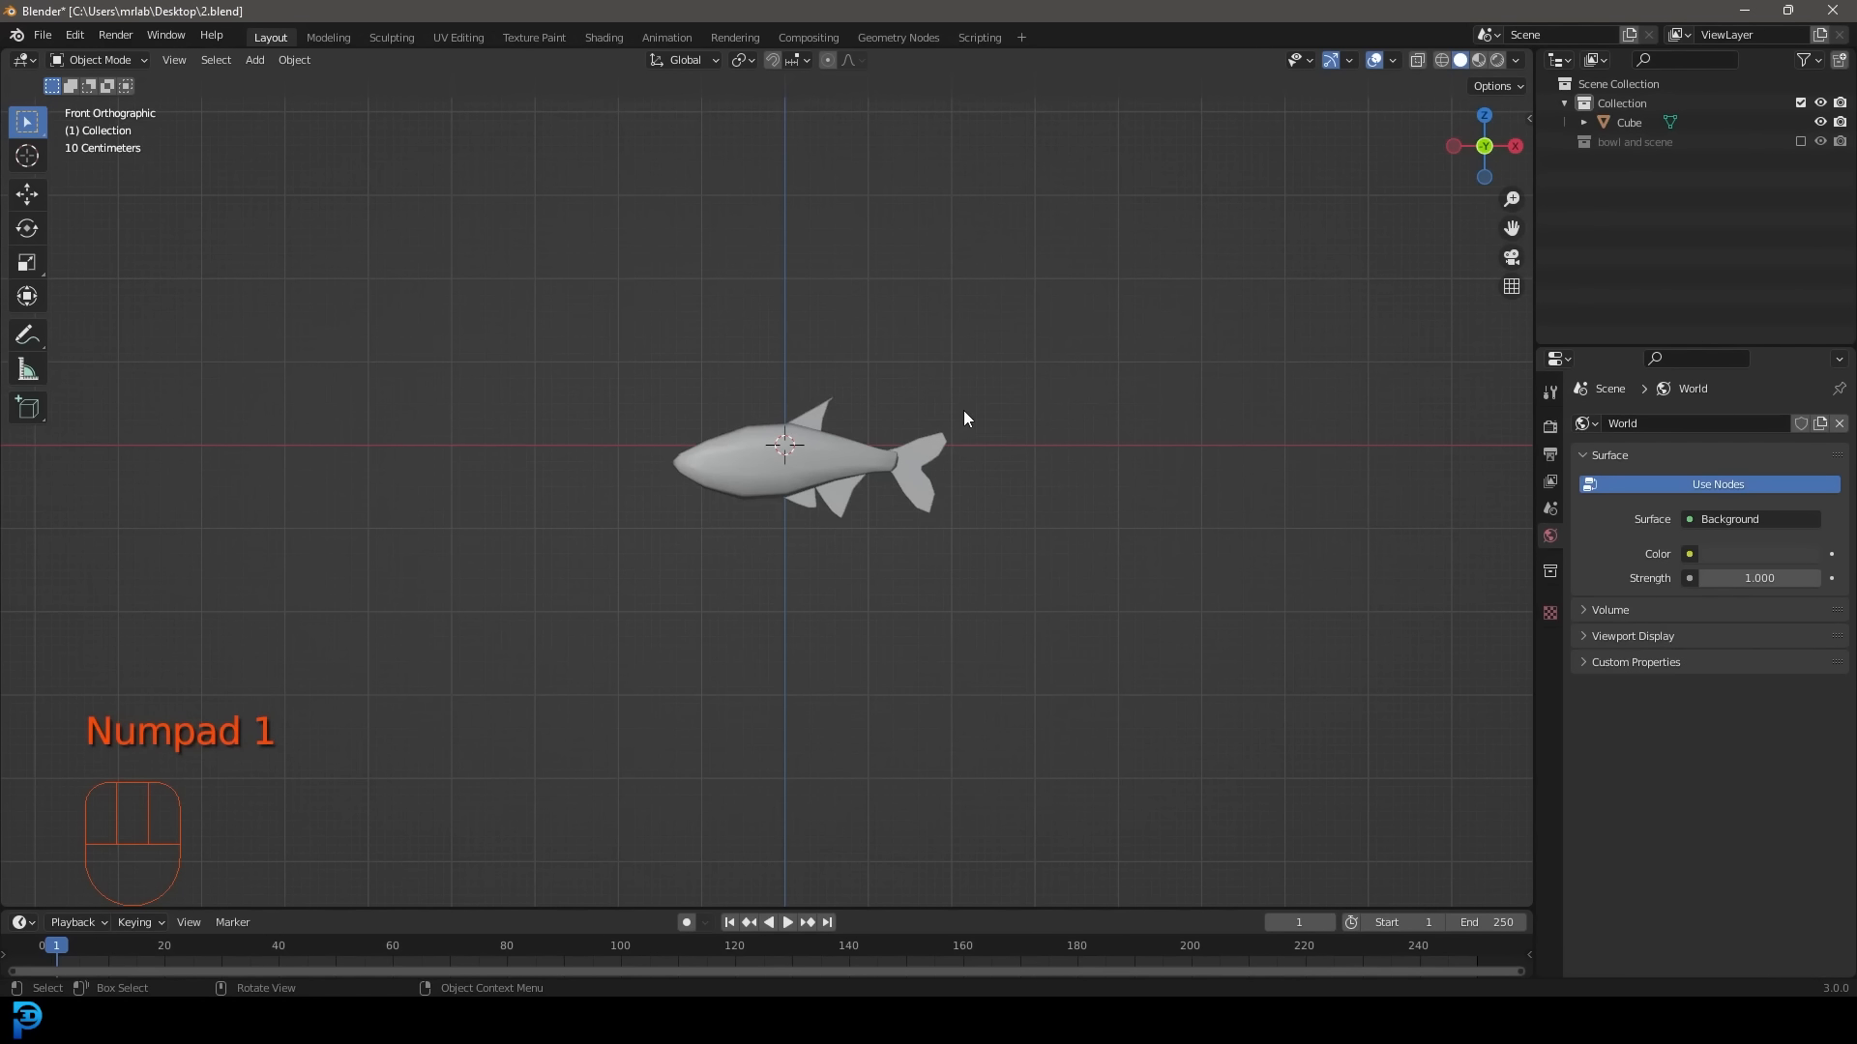
pyautogui.scroll(5, 965, 403)
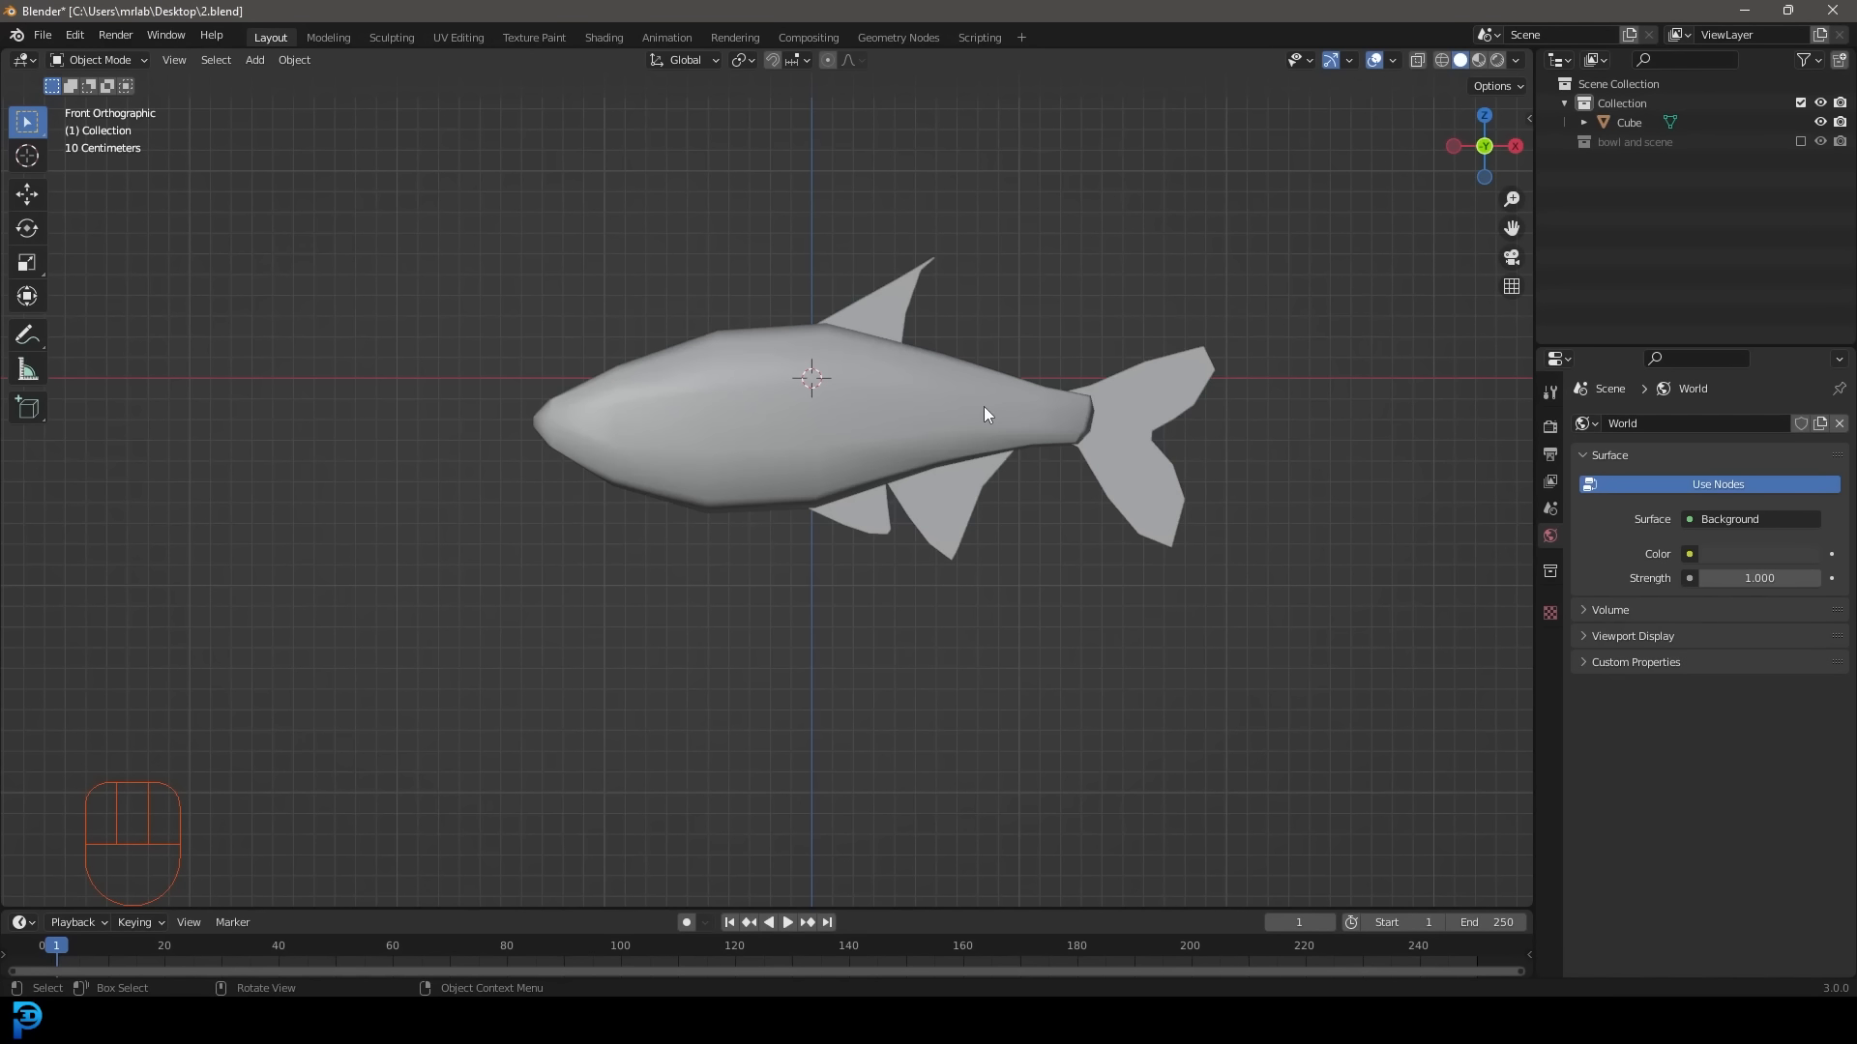
pyautogui.scroll(-2, 863, 383)
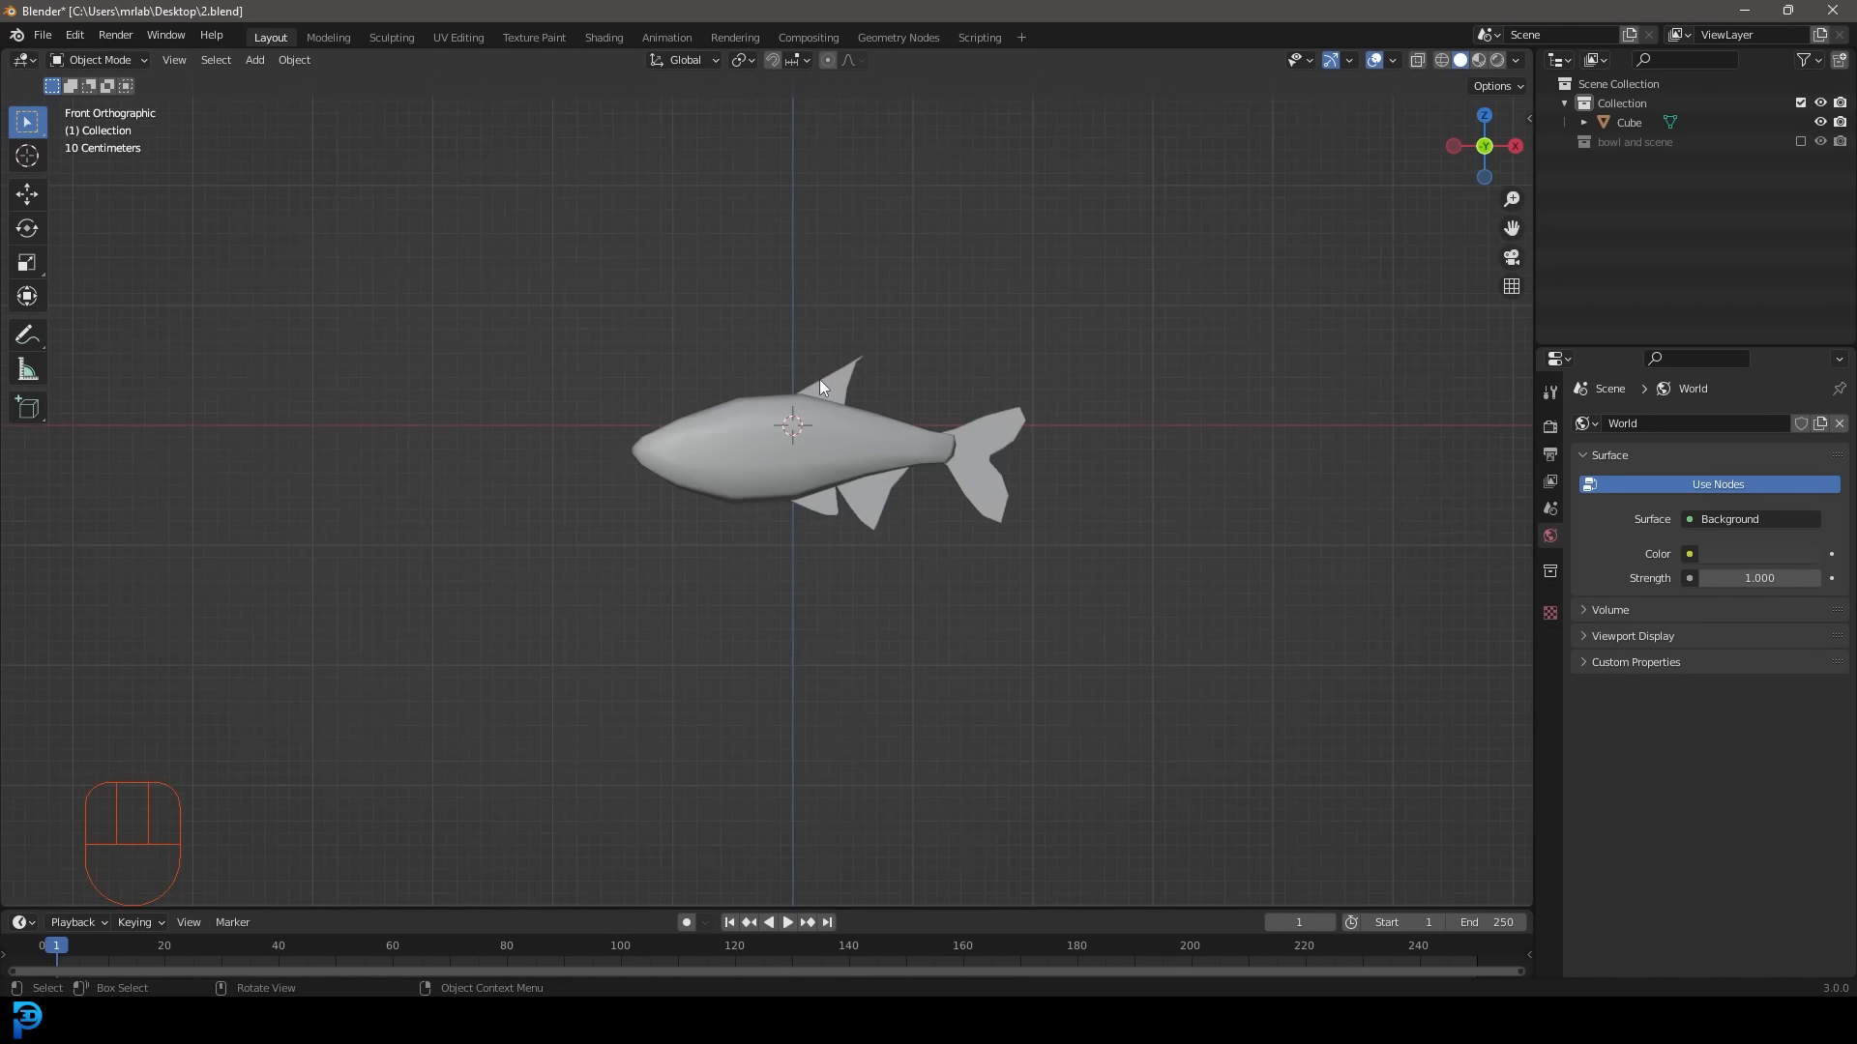
pyautogui.click(1801, 141)
pyautogui.moveTo(820, 397); pyautogui.dragTo(909, 450, button='middle')
pyautogui.scroll(3, 950, 467)
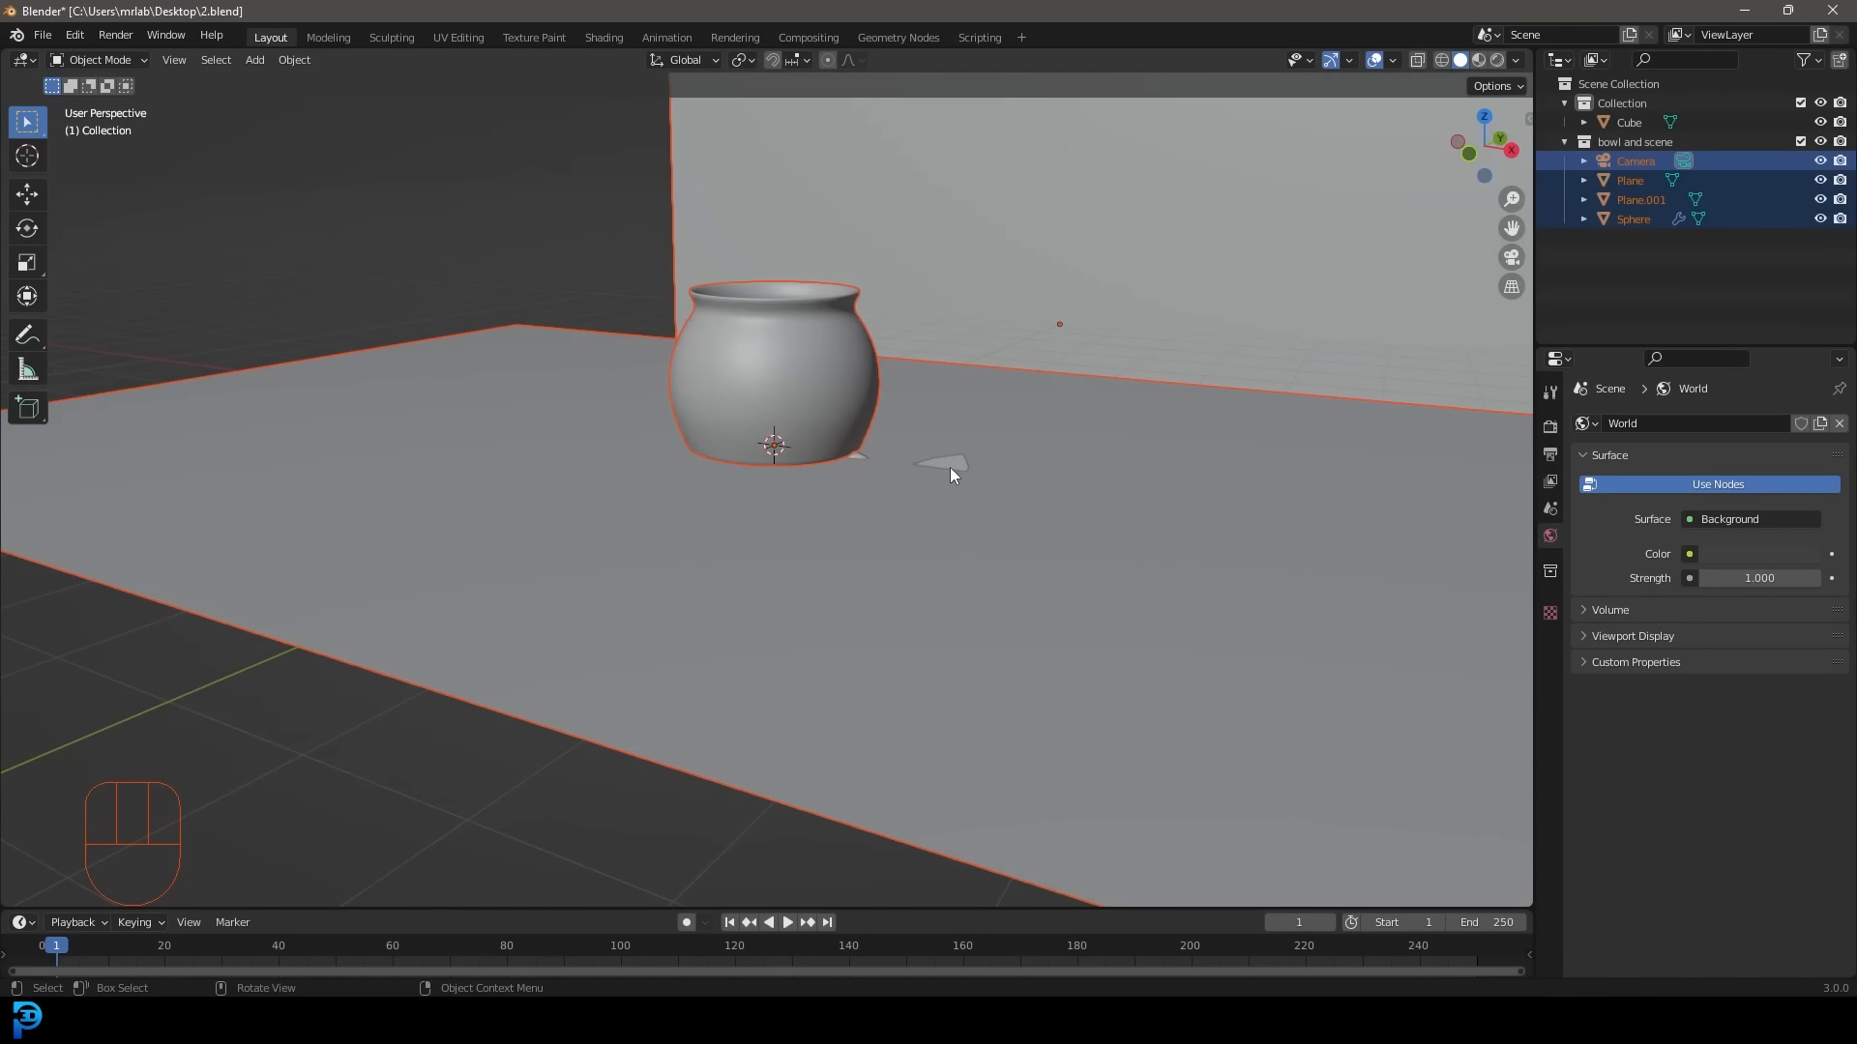
# Select the fish, switch to wireframe shading and scale the fish down to suit the bowl.
pyautogui.click(950, 468)
pyautogui.press('z')
pyautogui.click(795, 462)
pyautogui.scroll(3, 795, 463)
pyautogui.press('s')
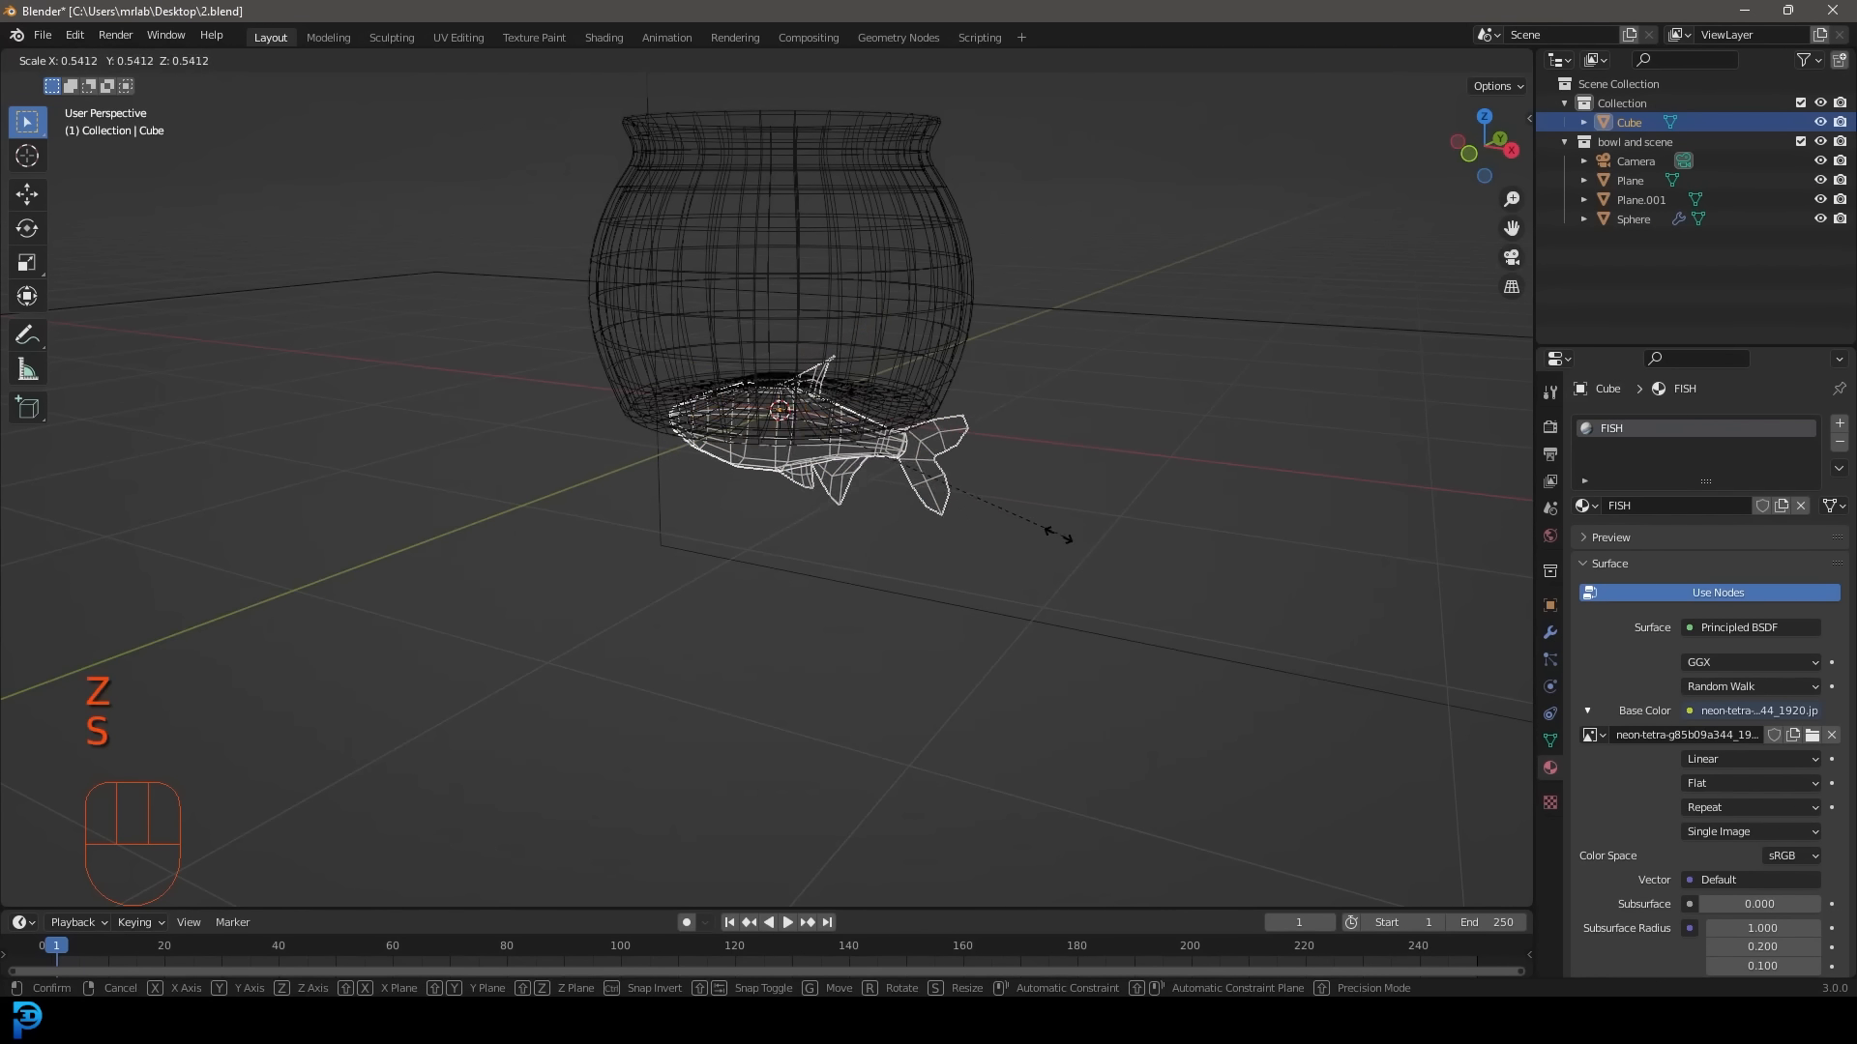
pyautogui.click(859, 474)
# In front view, move the fish up inside the bowl and scale it down further.
pyautogui.press('KP_1')
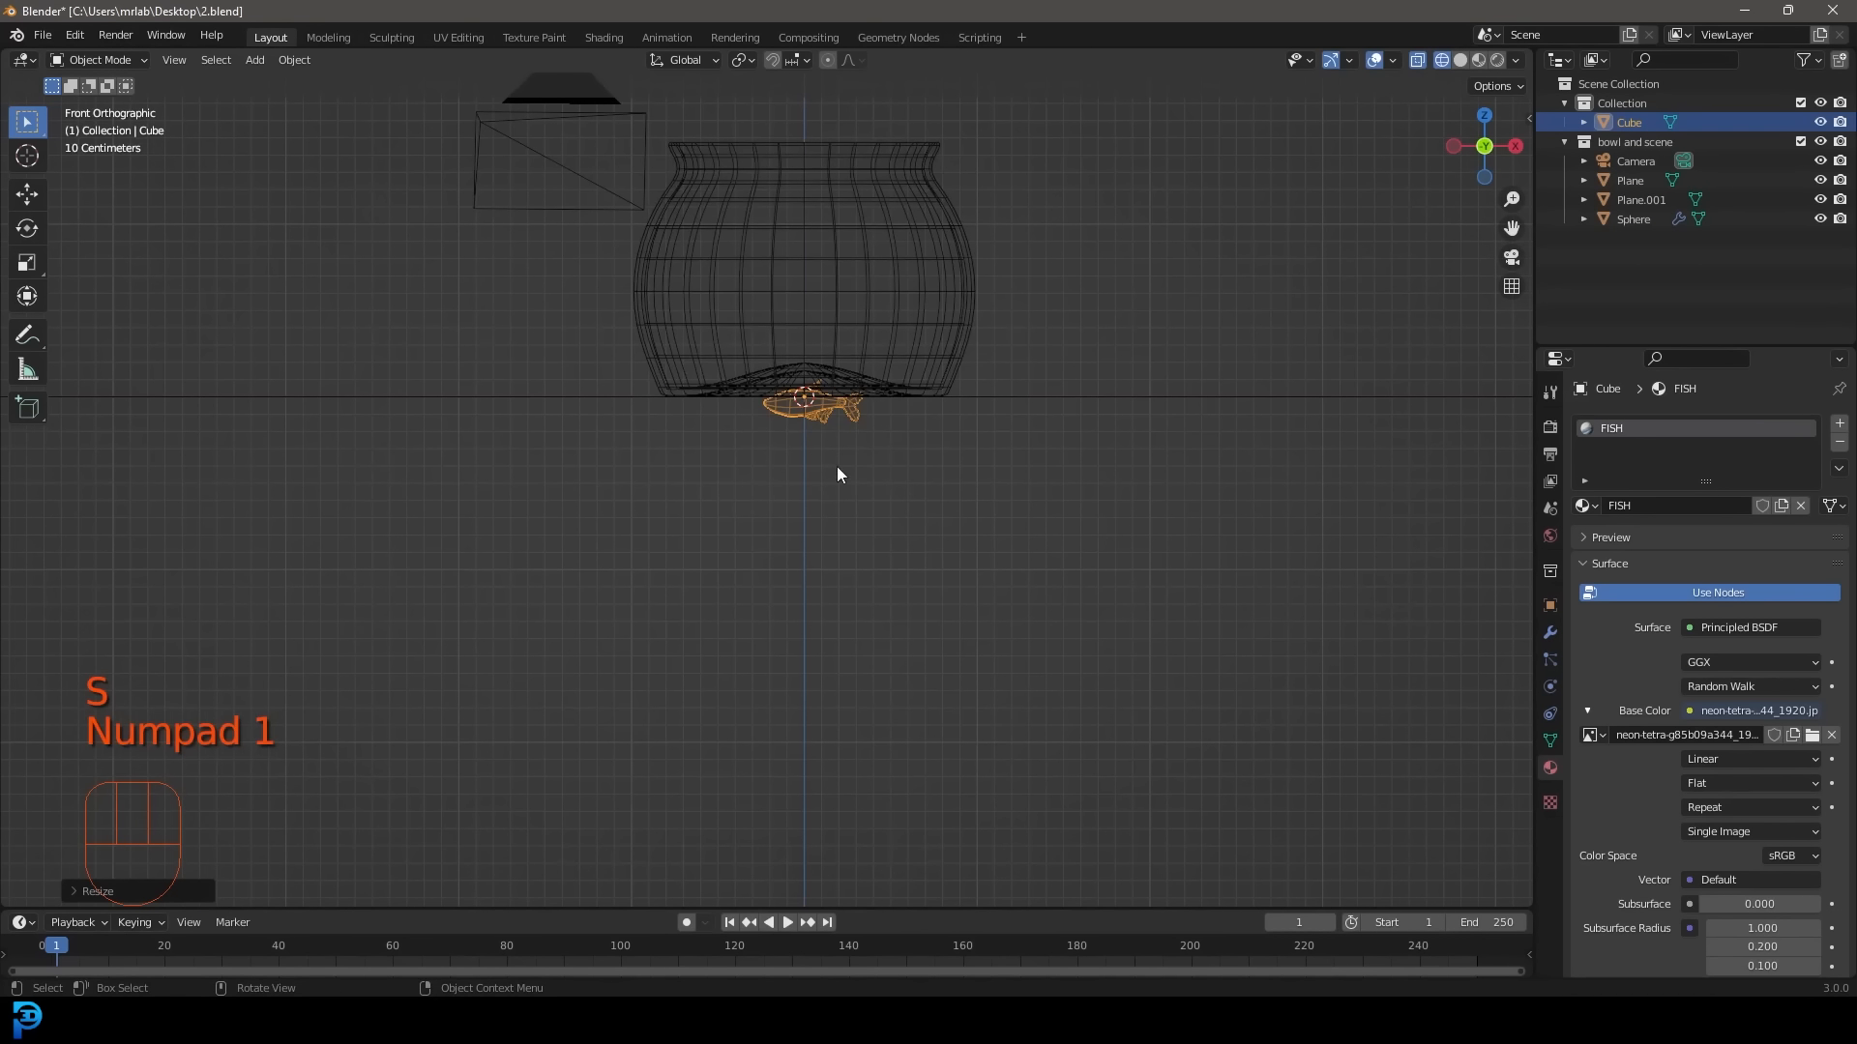
pyautogui.keyDown('shift'); pyautogui.moveTo(837, 474); pyautogui.dragTo(883, 671, button='middle'); pyautogui.keyUp('shift')
pyautogui.scroll(2, 883, 671)
pyautogui.press('g')
pyautogui.click(870, 518)
pyautogui.scroll(3, 871, 518)
pyautogui.press('s')
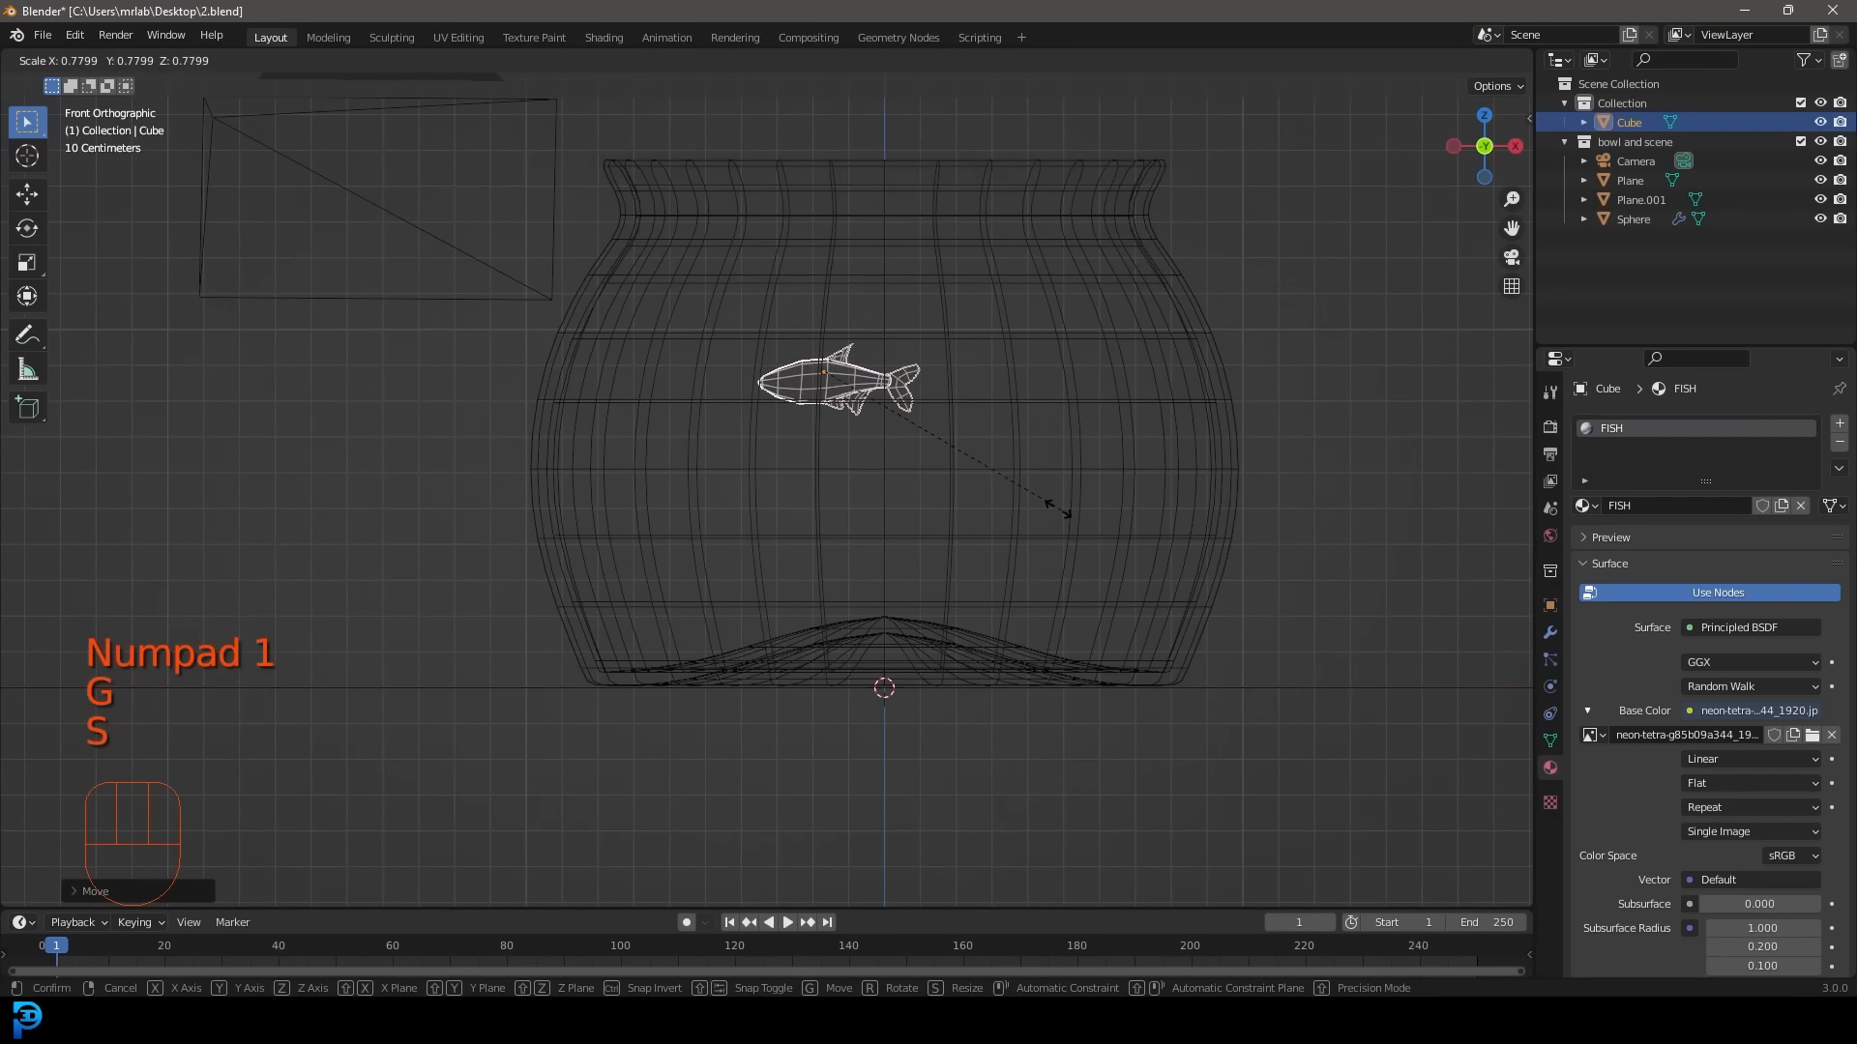
pyautogui.click(998, 499)
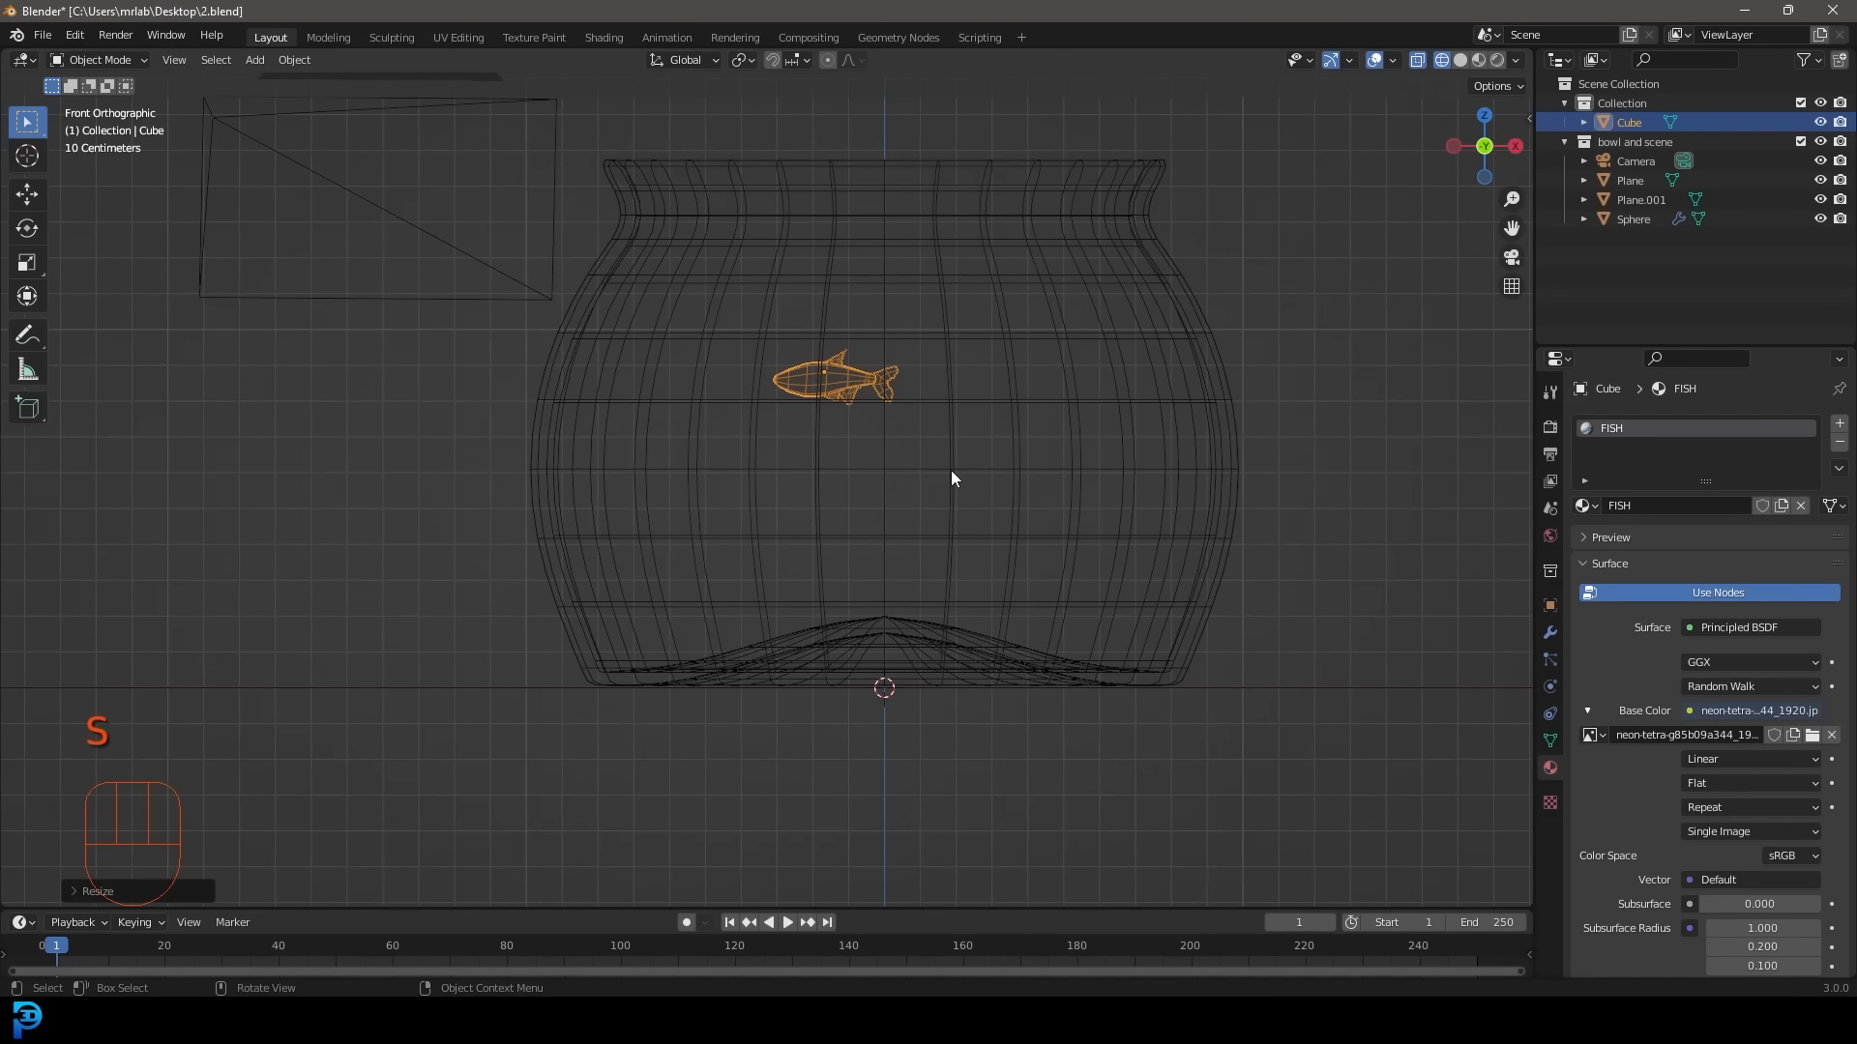
# In top view, rotate the fish to face diagonally and move it off-centre, keeping it inside the bowl.
pyautogui.moveTo(874, 345); pyautogui.dragTo(906, 410, button='middle')
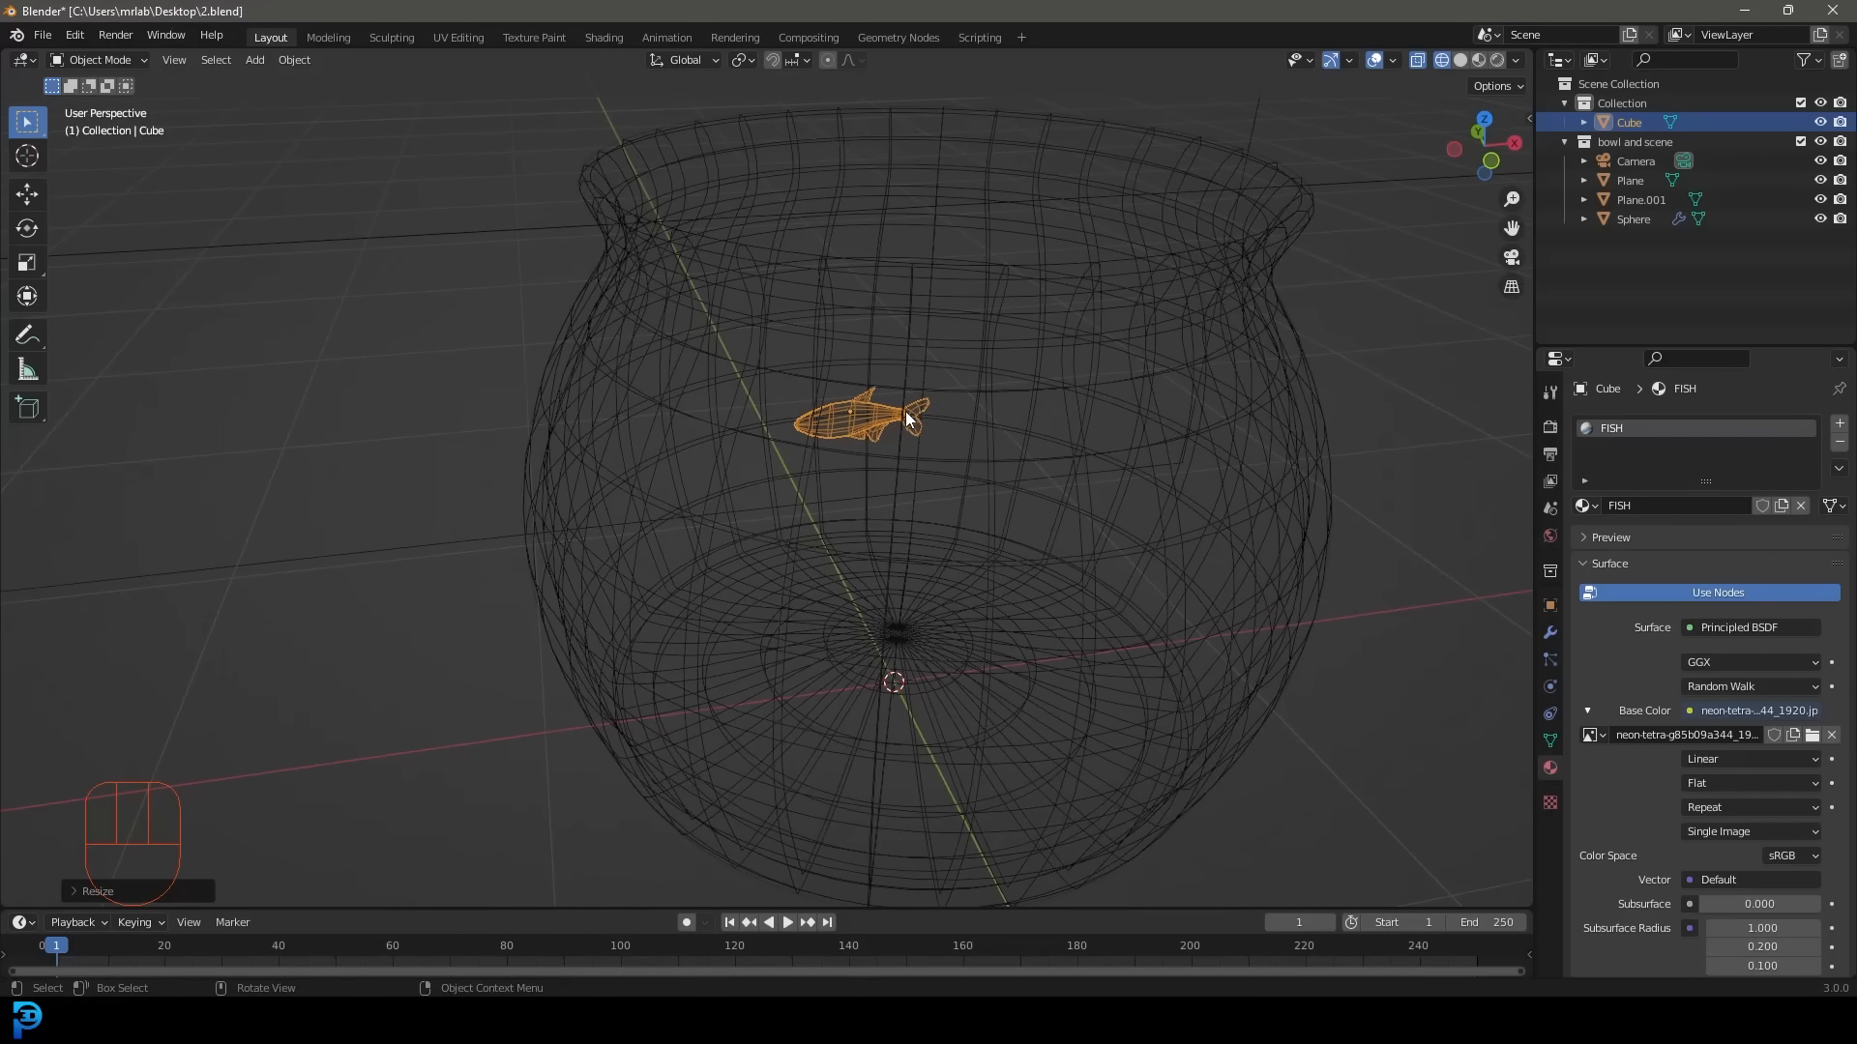
pyautogui.press('KP_7')
pyautogui.keyDown('shift'); pyautogui.moveTo(909, 573); pyautogui.dragTo(914, 418, button='middle'); pyautogui.keyUp('shift')
pyautogui.press('r')
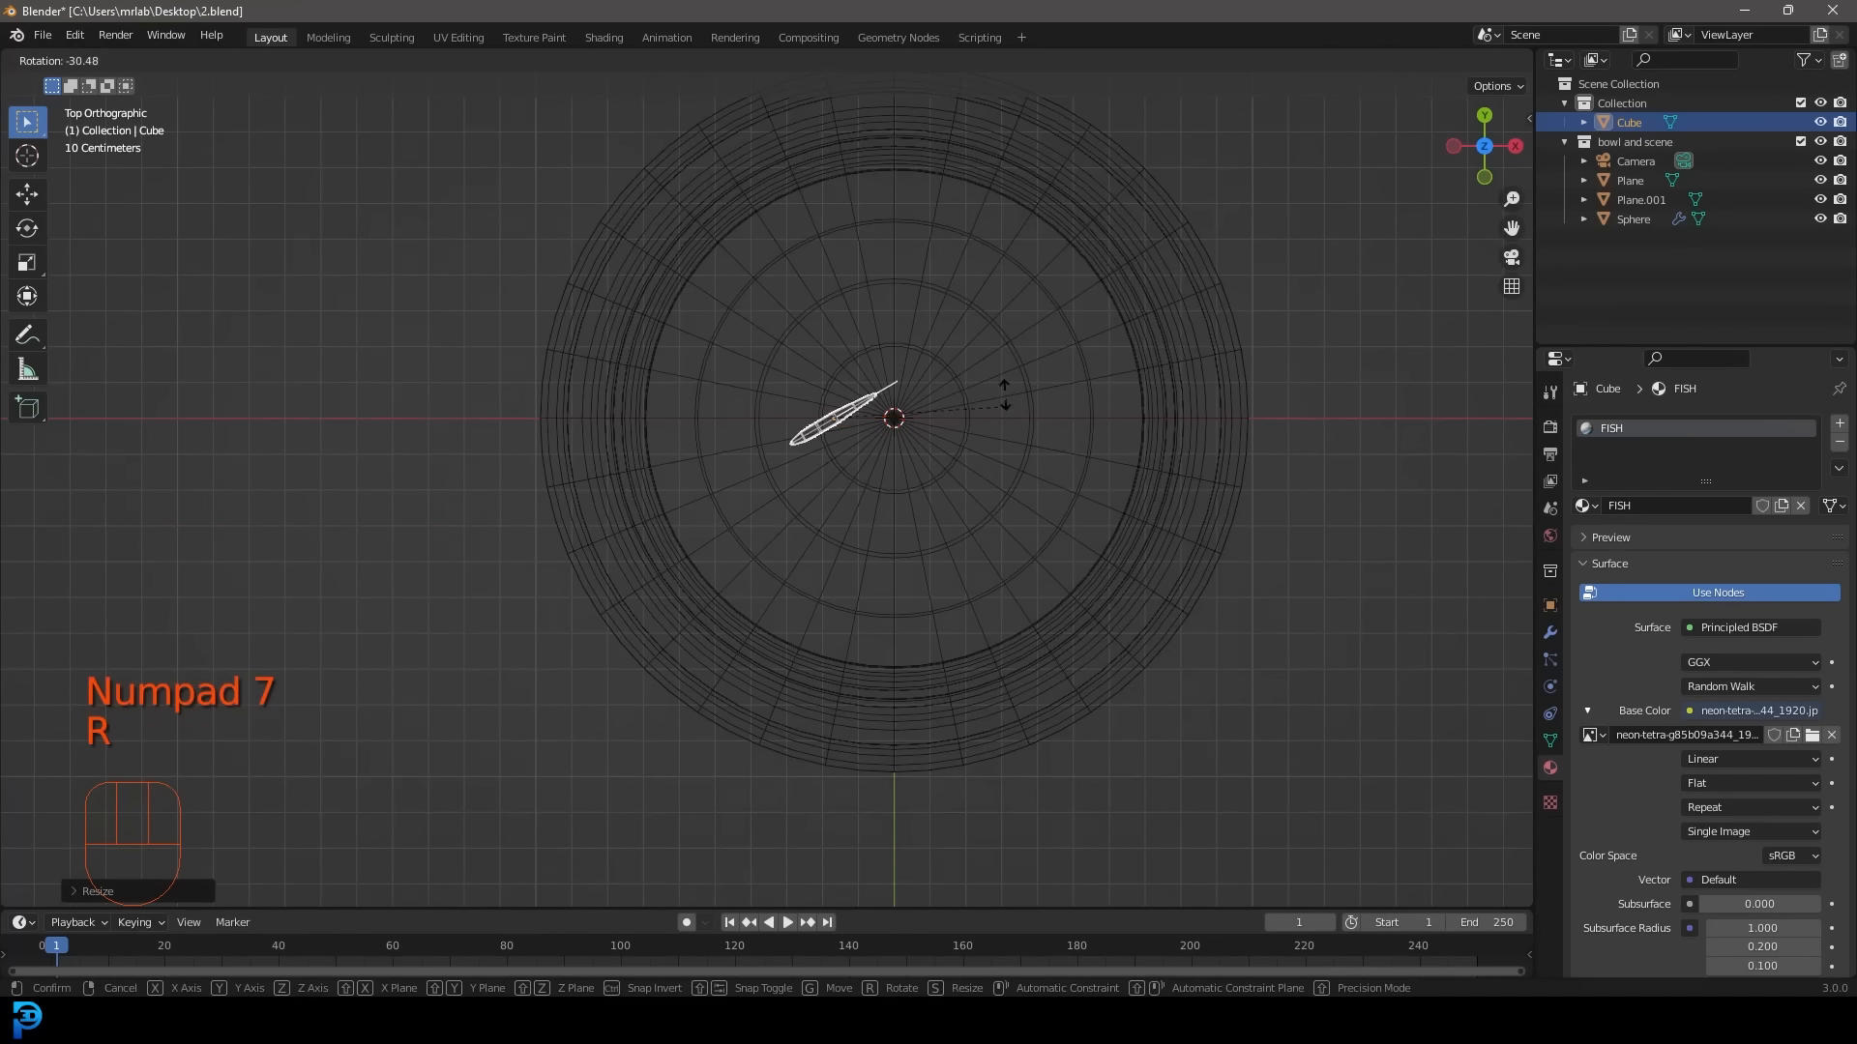
pyautogui.click(832, 279)
pyautogui.press('g')
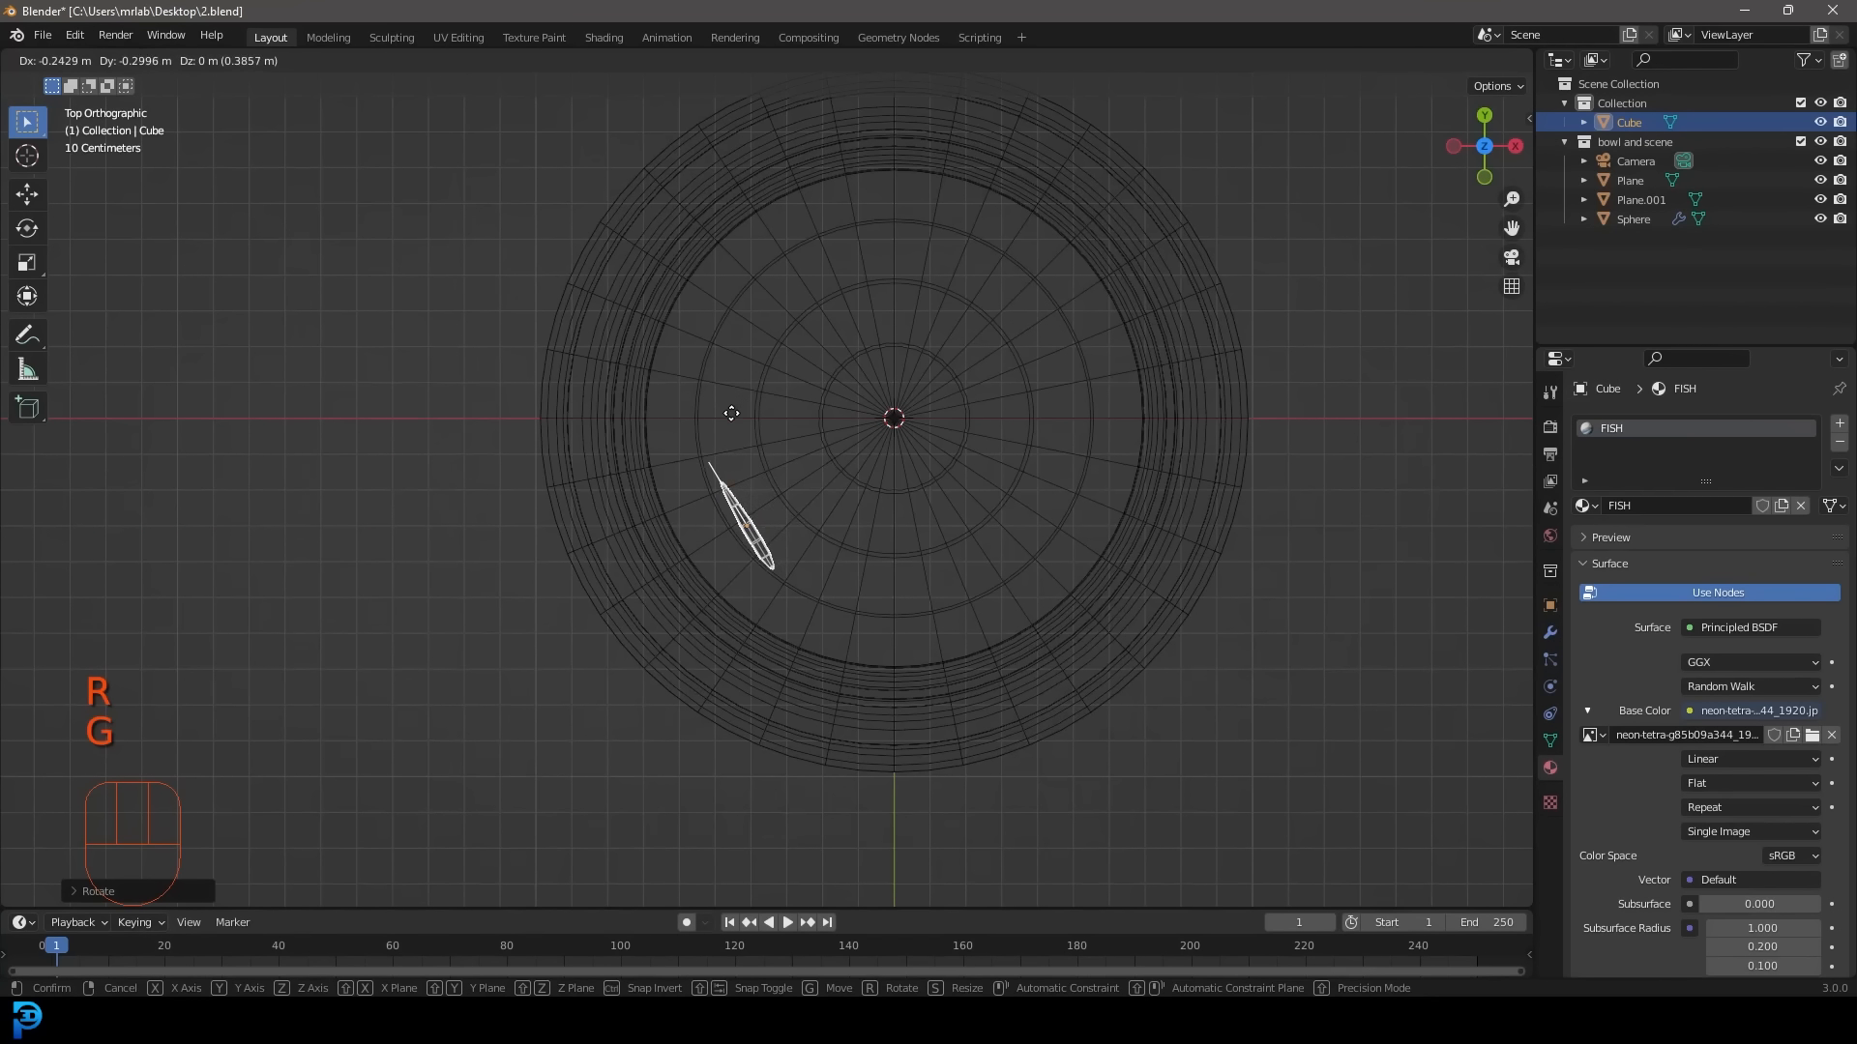
pyautogui.click(786, 445)
pyautogui.moveTo(786, 445); pyautogui.dragTo(965, 387, button='middle')
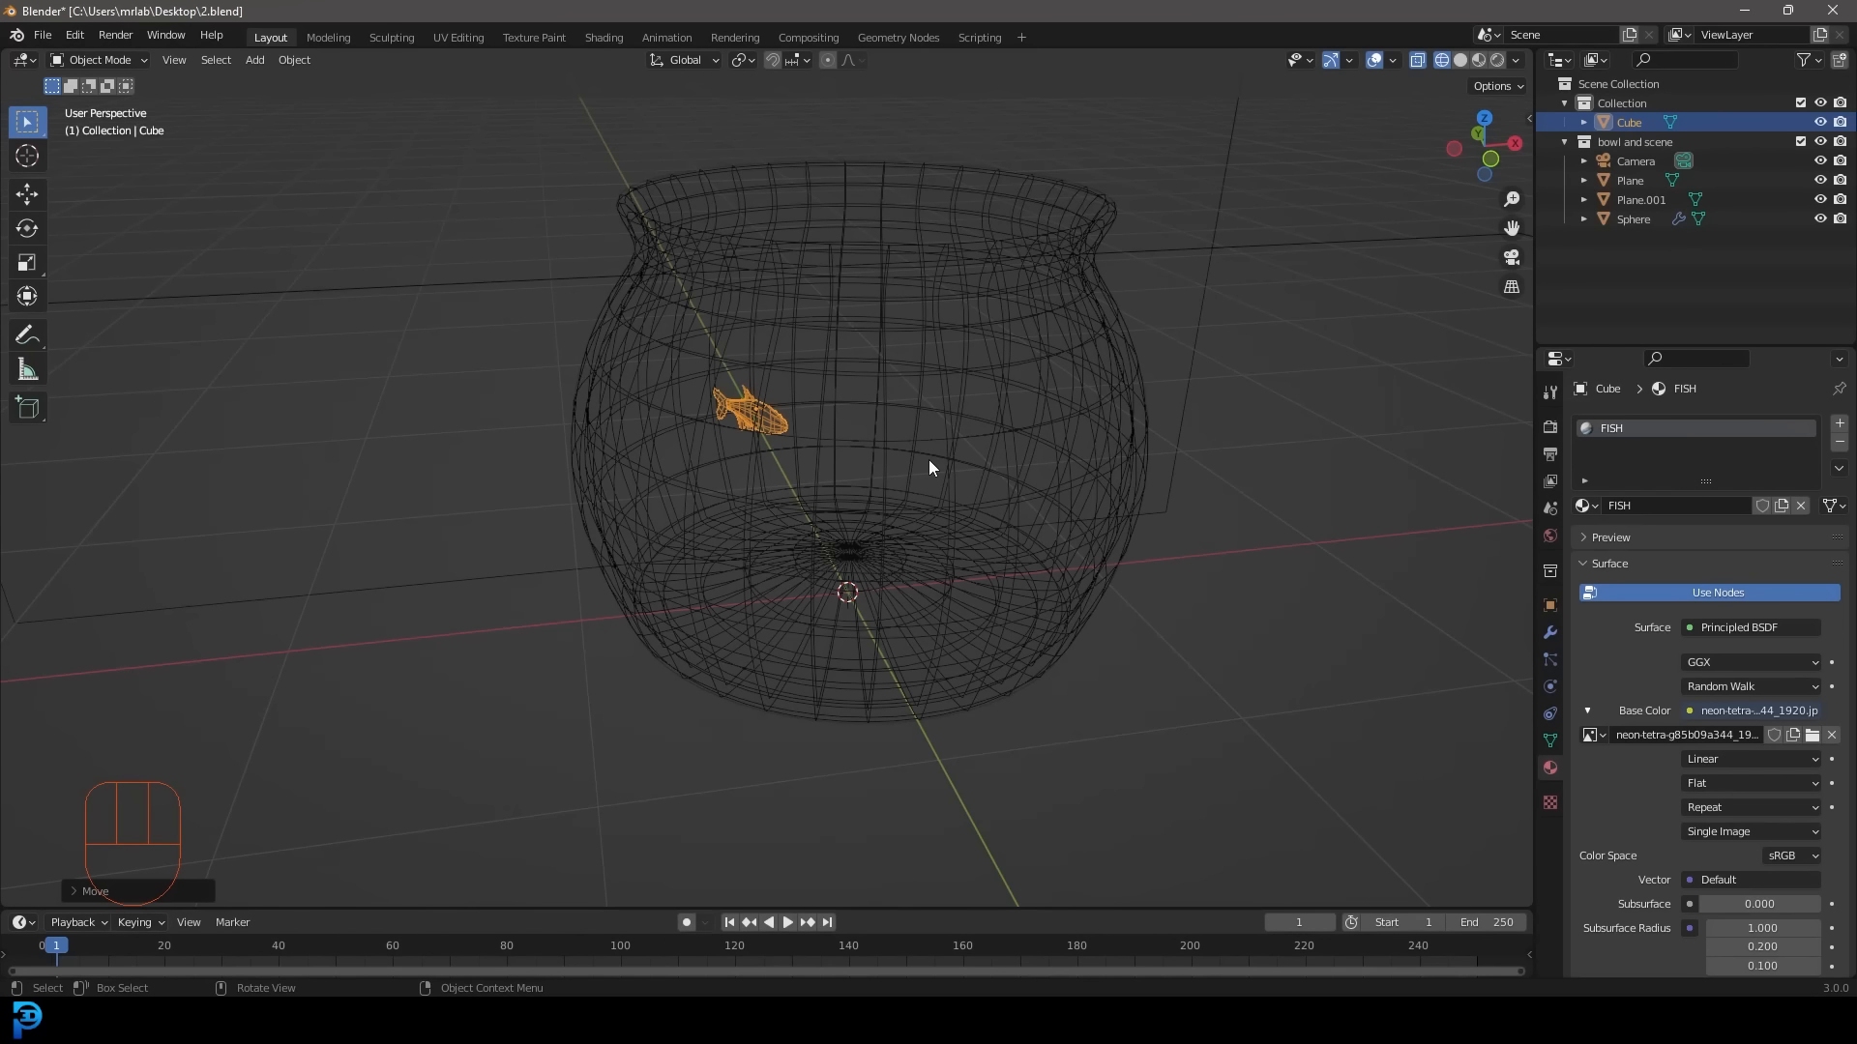
# Look through the camera and rename the fish's collection to FISH.
pyautogui.press('KP_1')
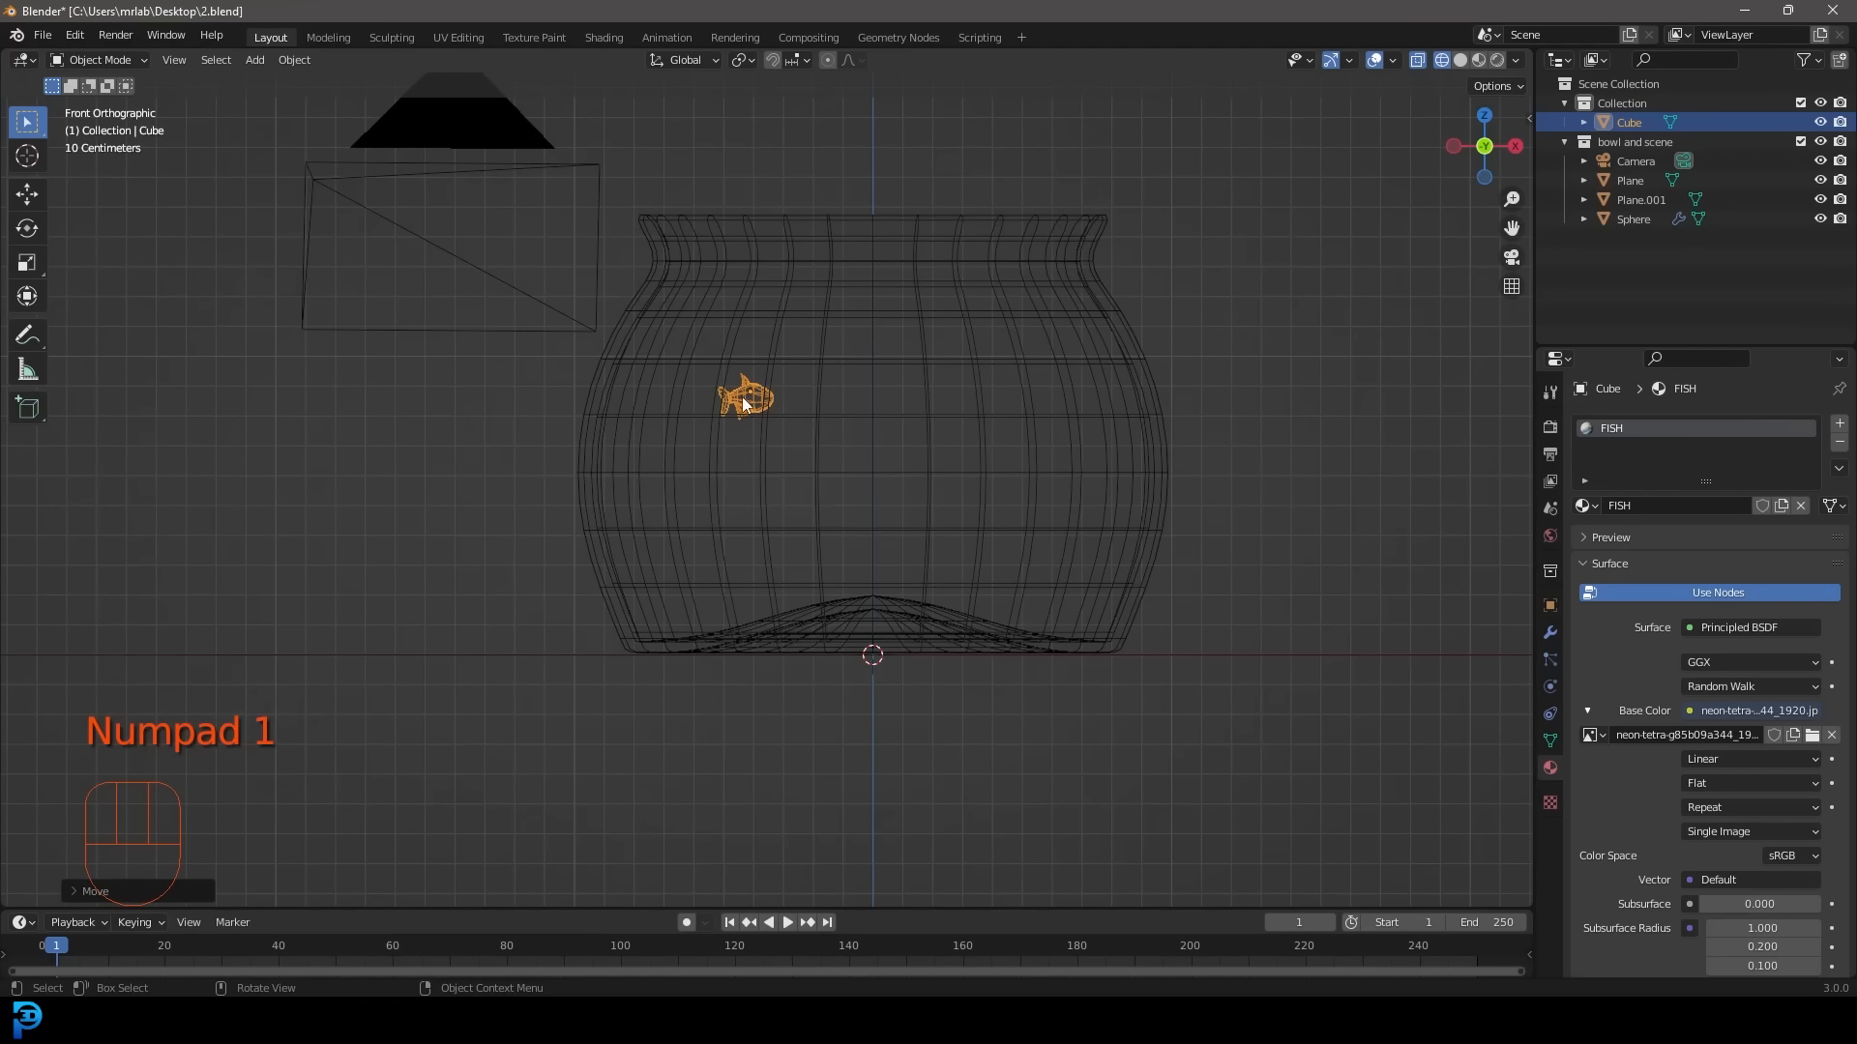
pyautogui.press('KP_0')
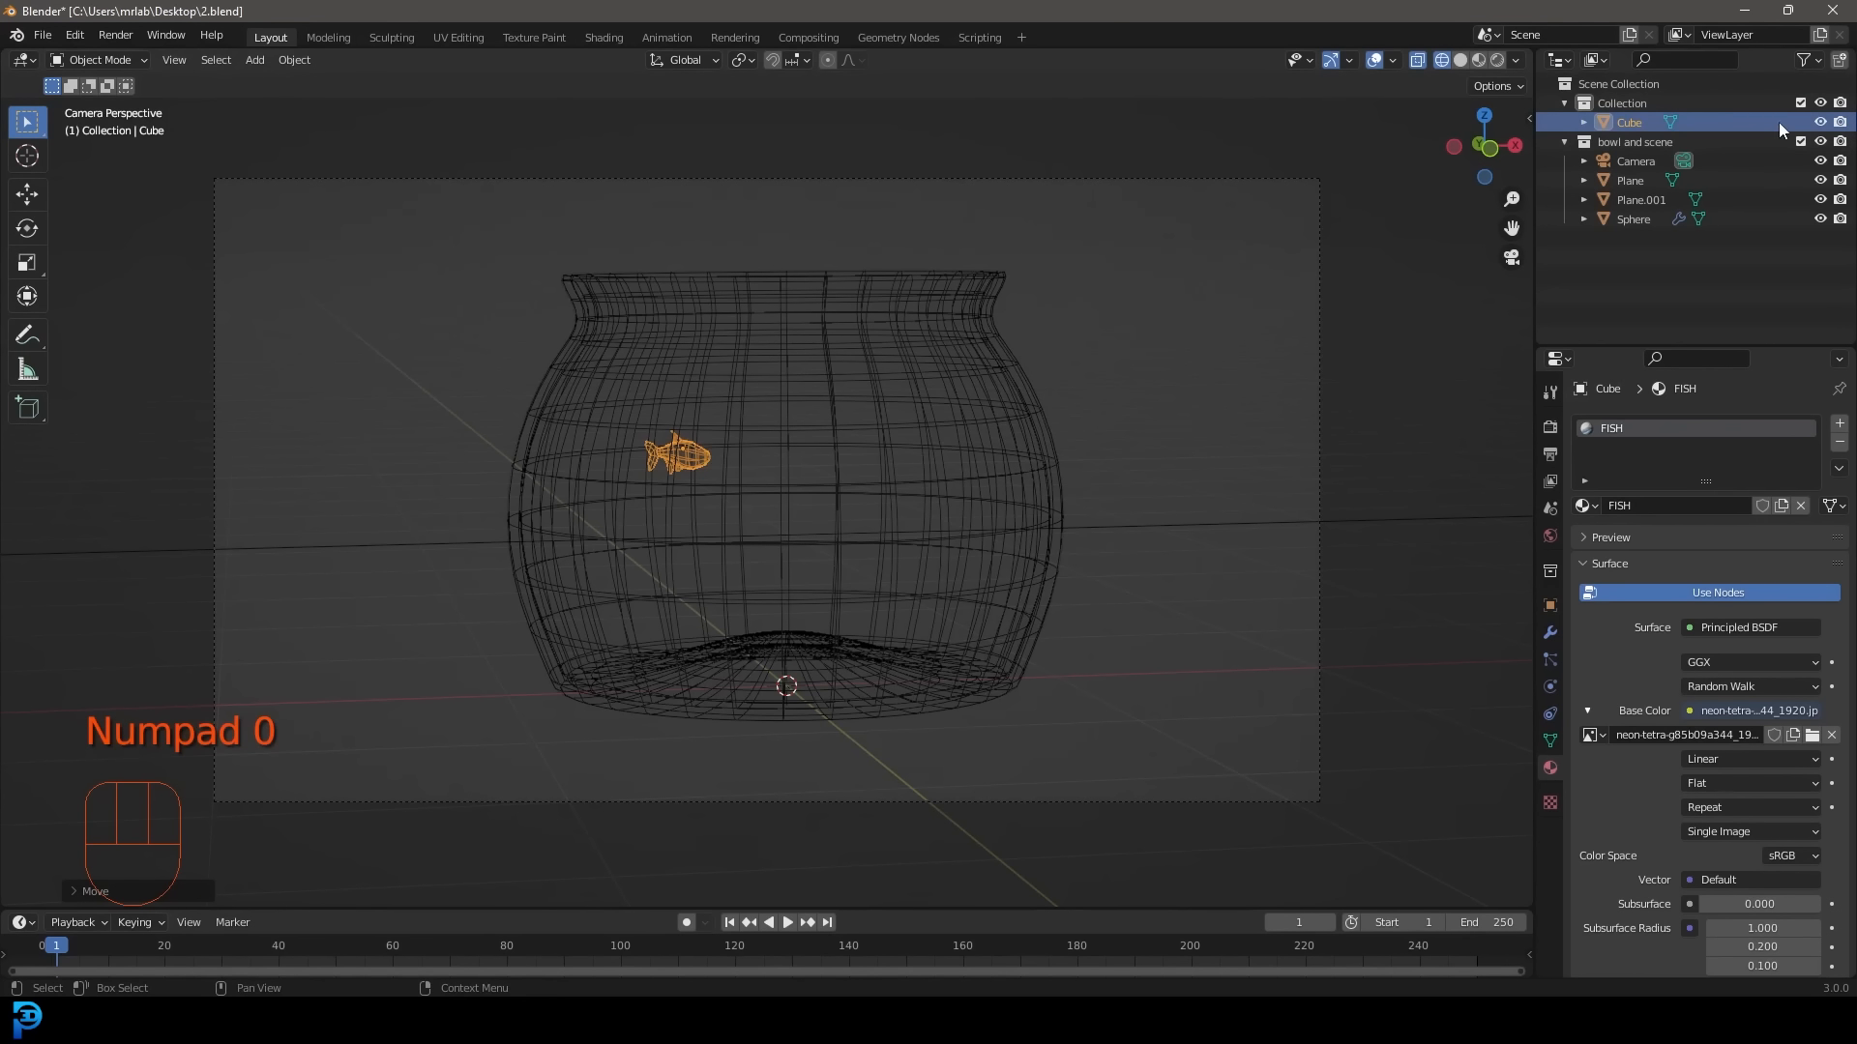
pyautogui.click(1798, 104)
pyautogui.click(1799, 104)
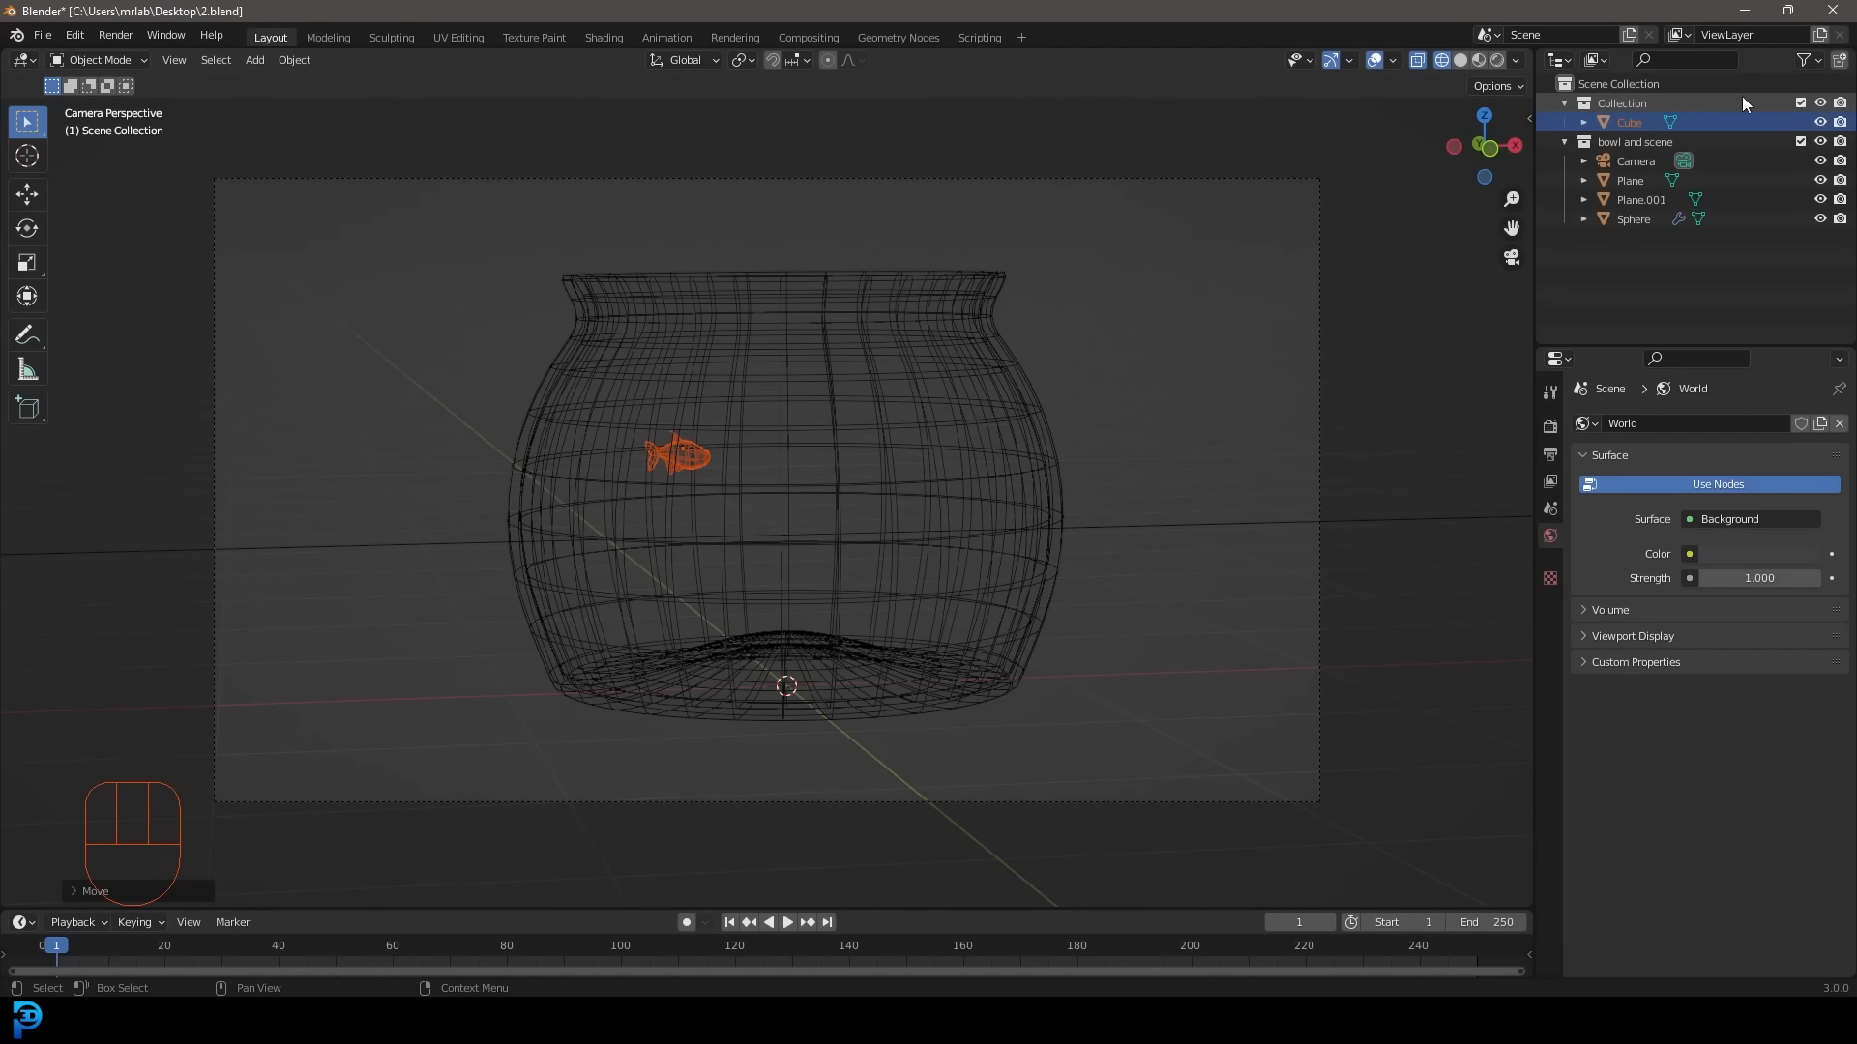
pyautogui.doubleClick(1638, 97)
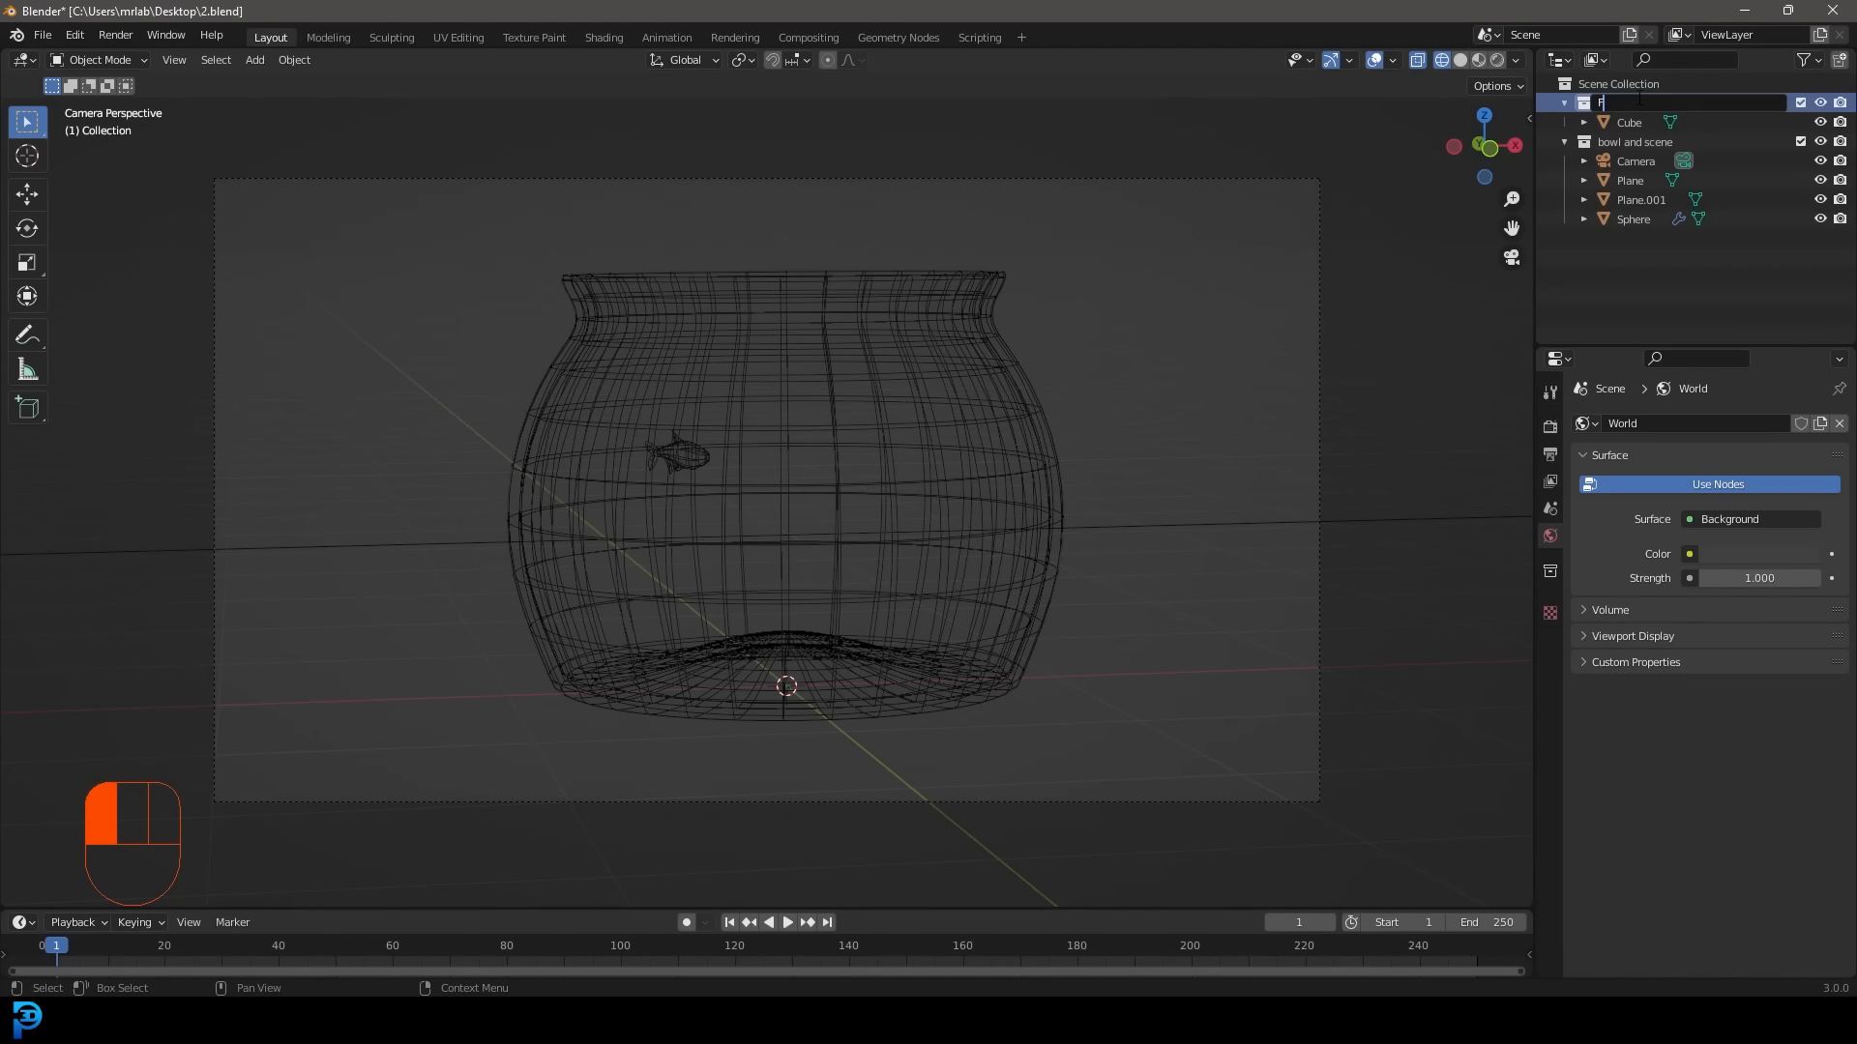
pyautogui.press('Return')
# Test the FISH collection's visibility, leave it enabled and collapse both collections in the outliner.
pyautogui.click(1800, 102)
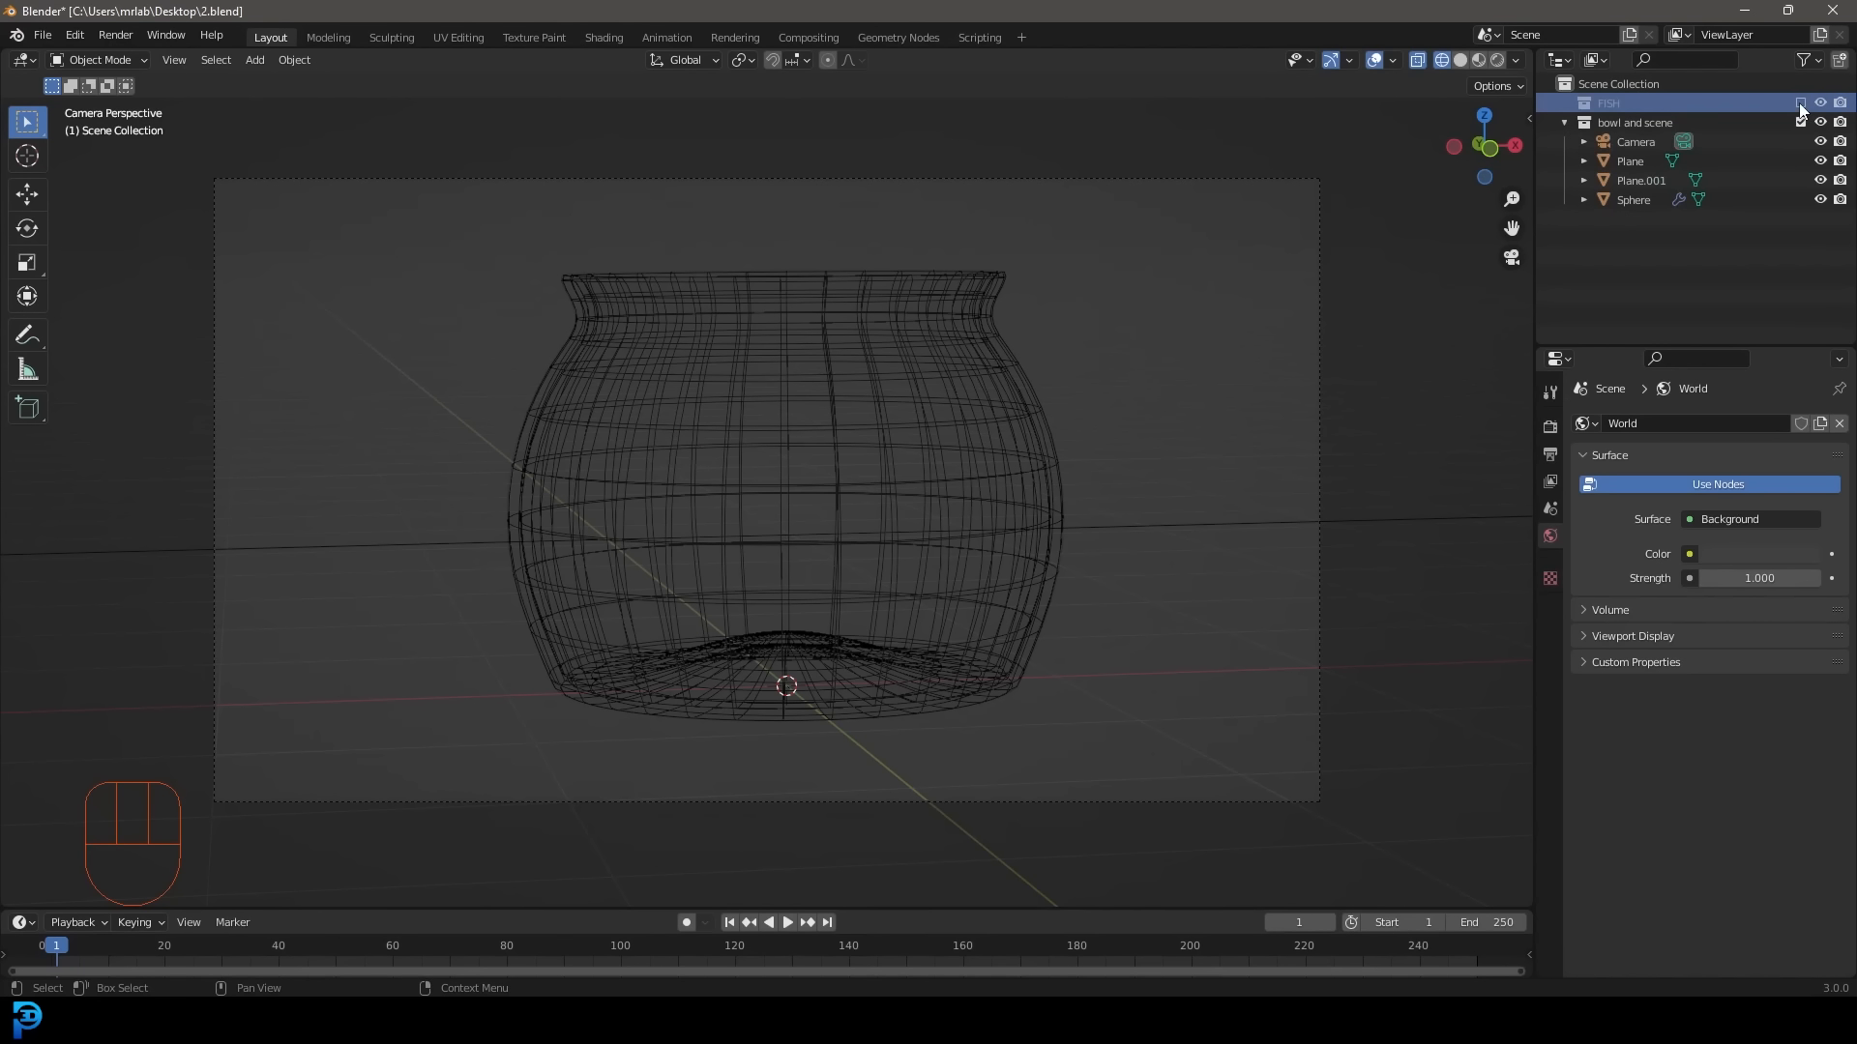
pyautogui.click(1800, 102)
pyautogui.click(1564, 104)
pyautogui.click(1563, 104)
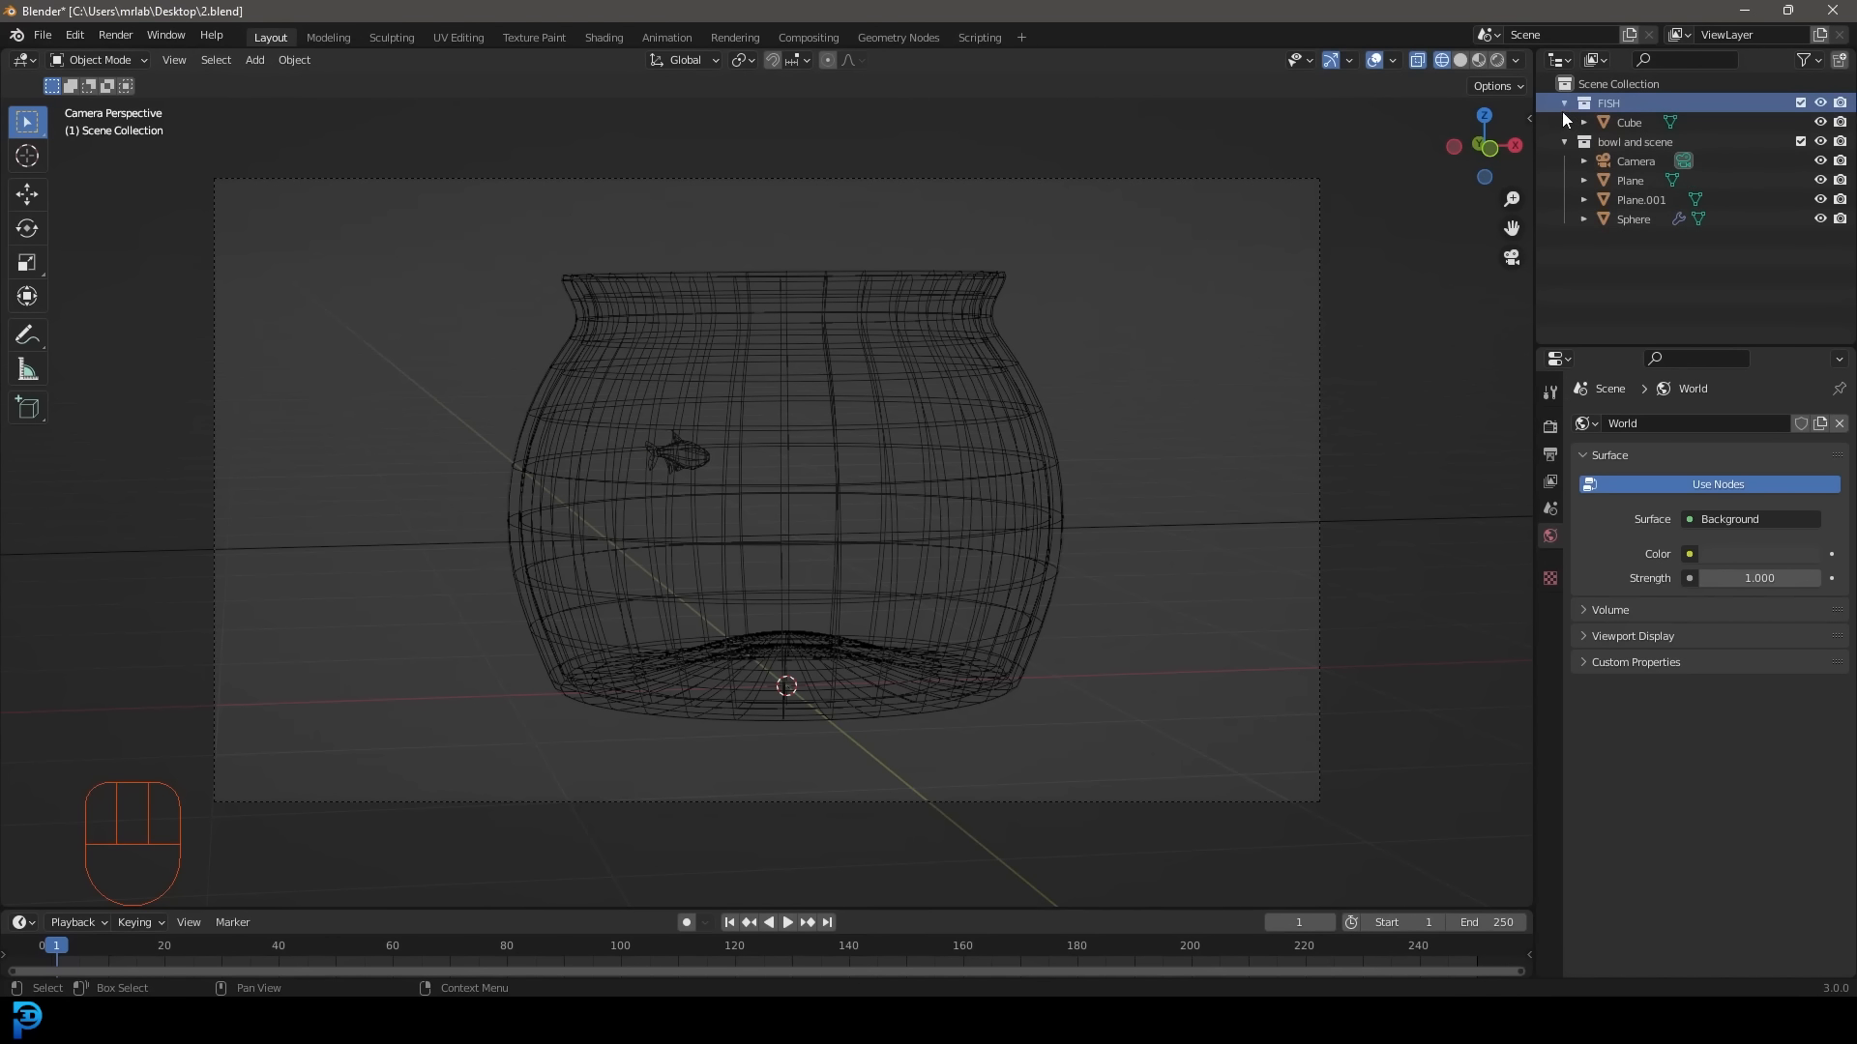
pyautogui.click(1565, 104)
pyautogui.click(1563, 123)
# Switch the camera view to solid shading and deselect everything.
pyautogui.scroll(3, 1037, 448)
pyautogui.press('z')
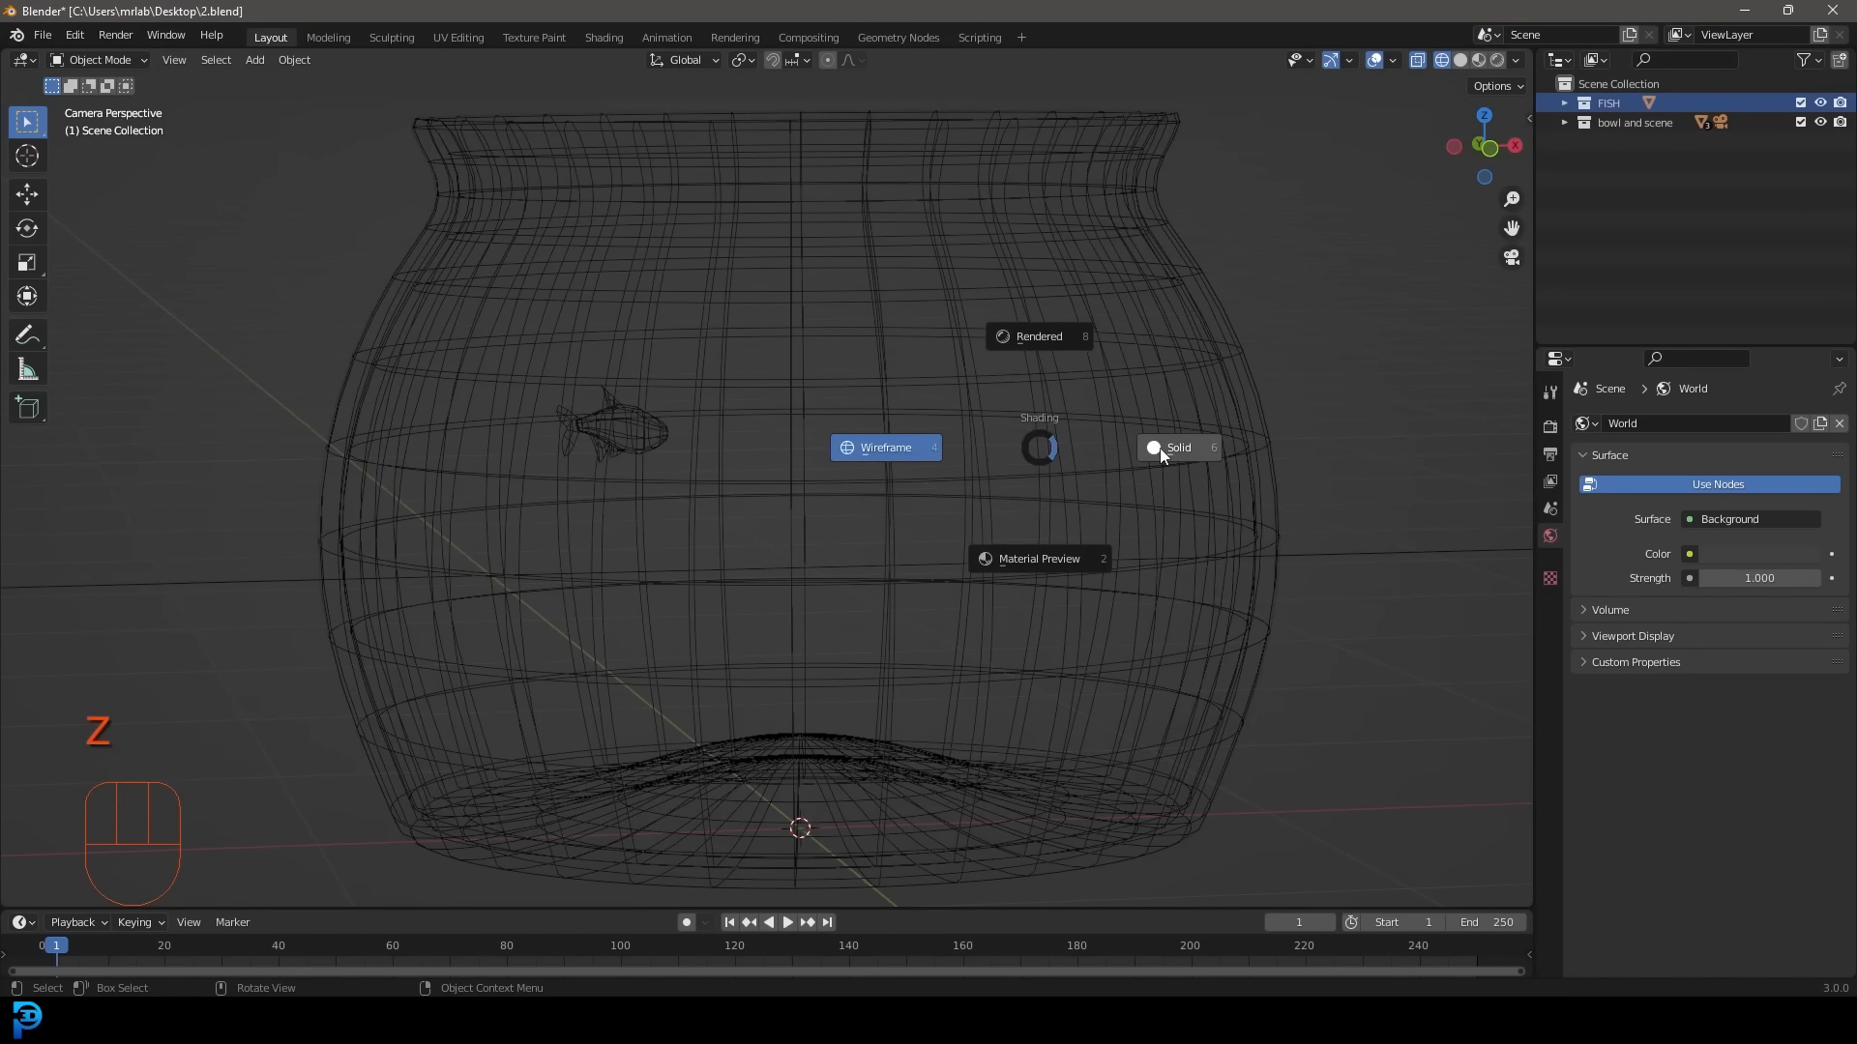
pyautogui.click(1159, 448)
pyautogui.scroll(-4, 1065, 470)
pyautogui.hotkey('alt', 'a')
pyautogui.scroll(2, 1011, 453)
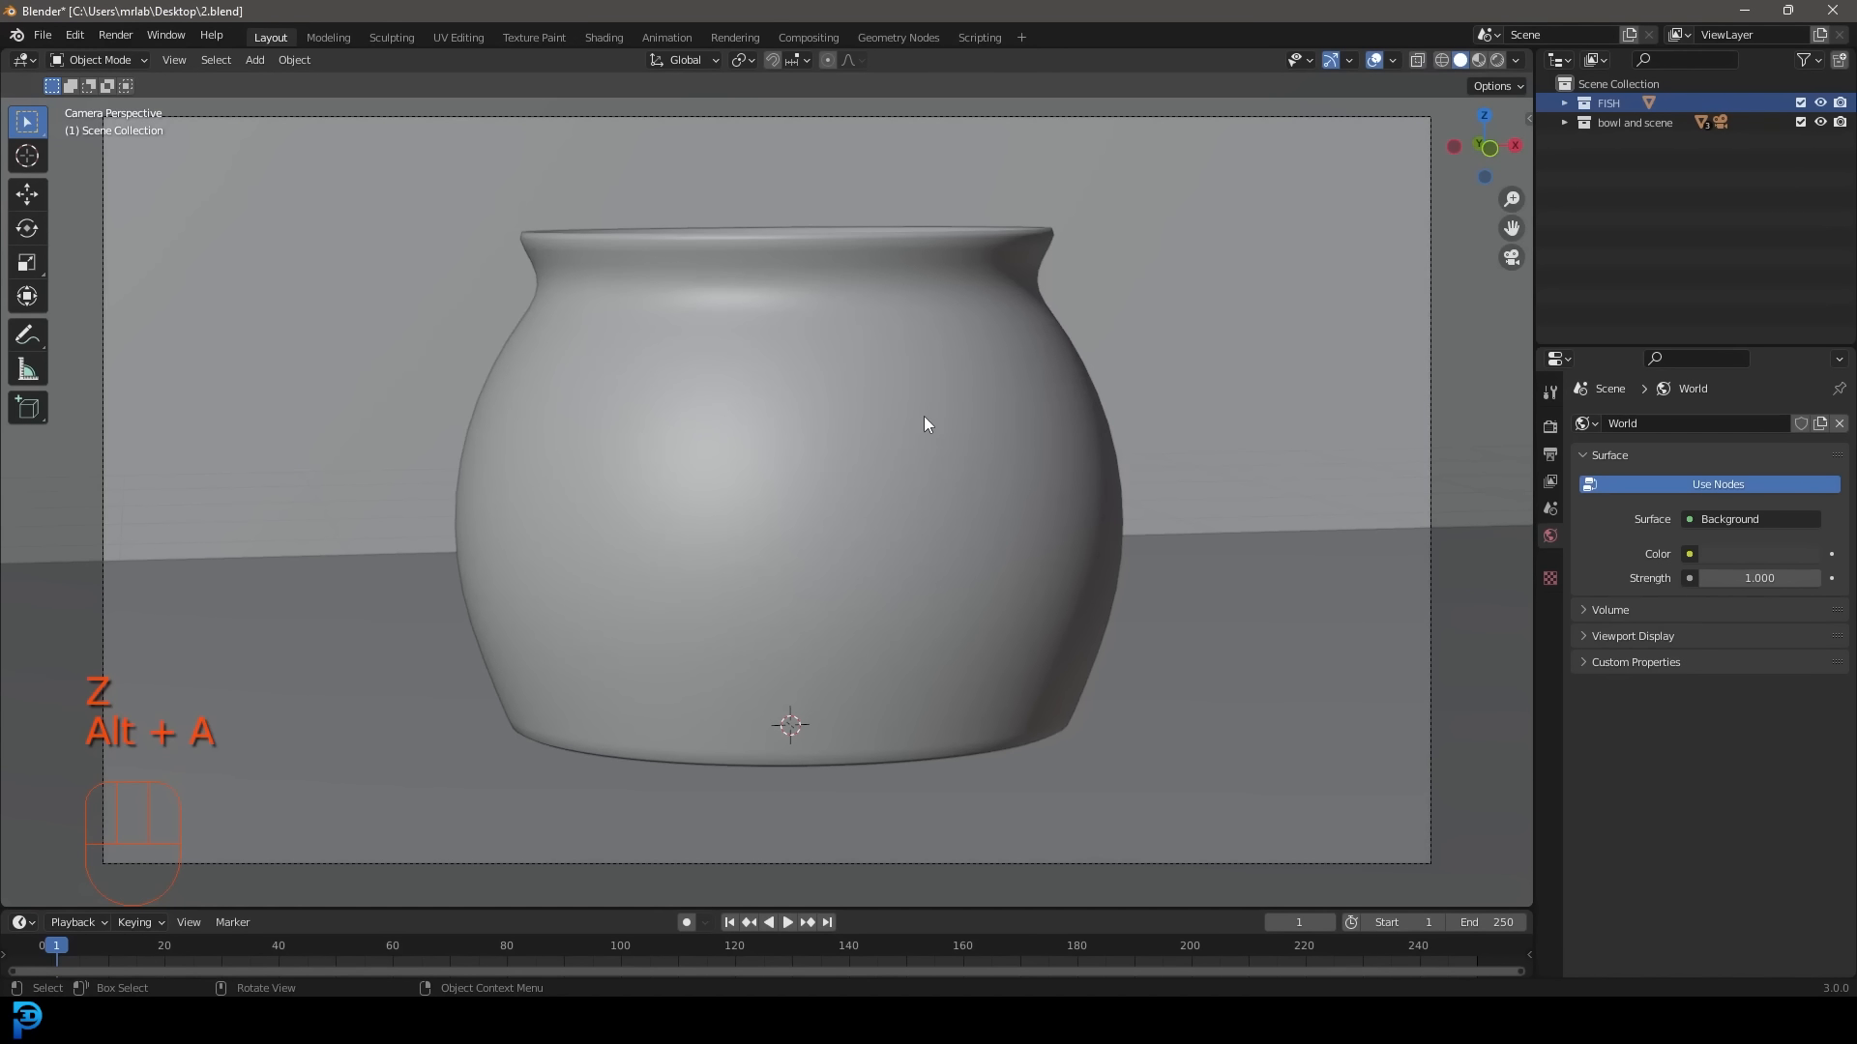
# Check the fish's placement through the camera in wireframe, return to solid shading and view the bowl from above.
pyautogui.press('z')
pyautogui.click(977, 419)
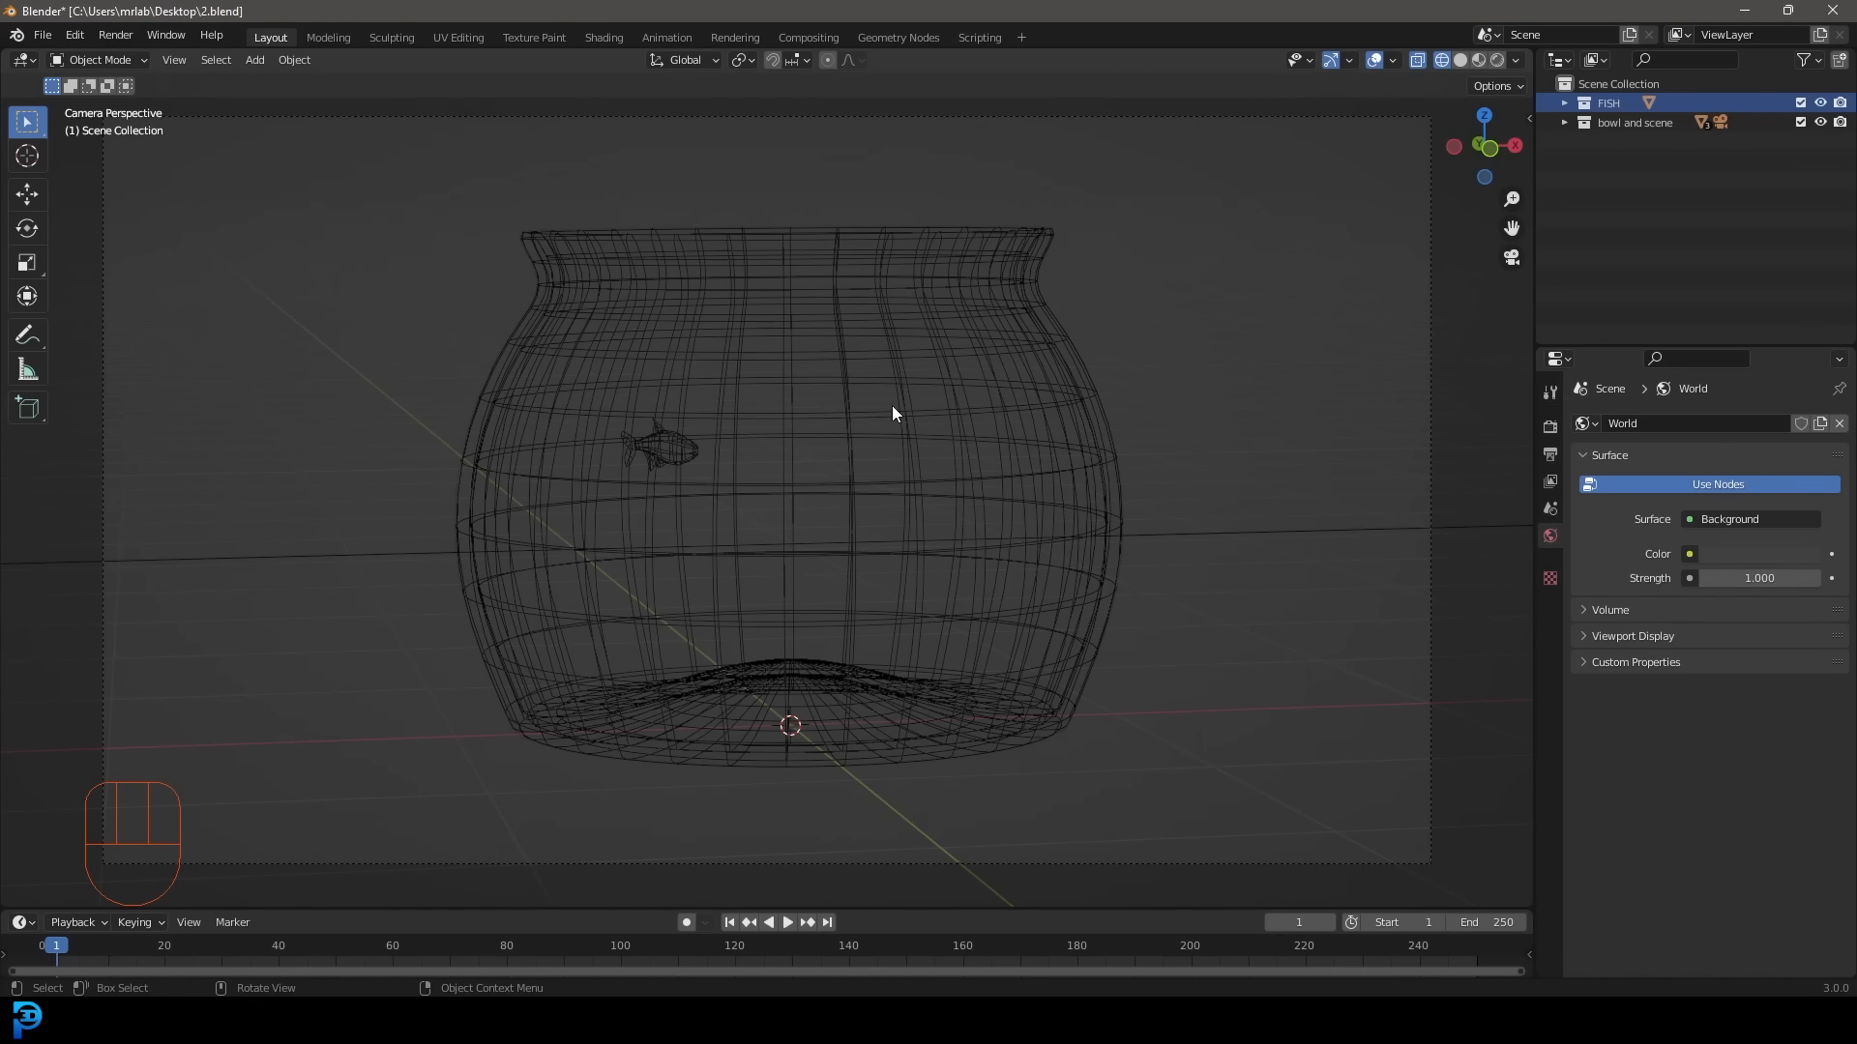
pyautogui.press('z')
pyautogui.click(1112, 443)
pyautogui.scroll(-2, 920, 561)
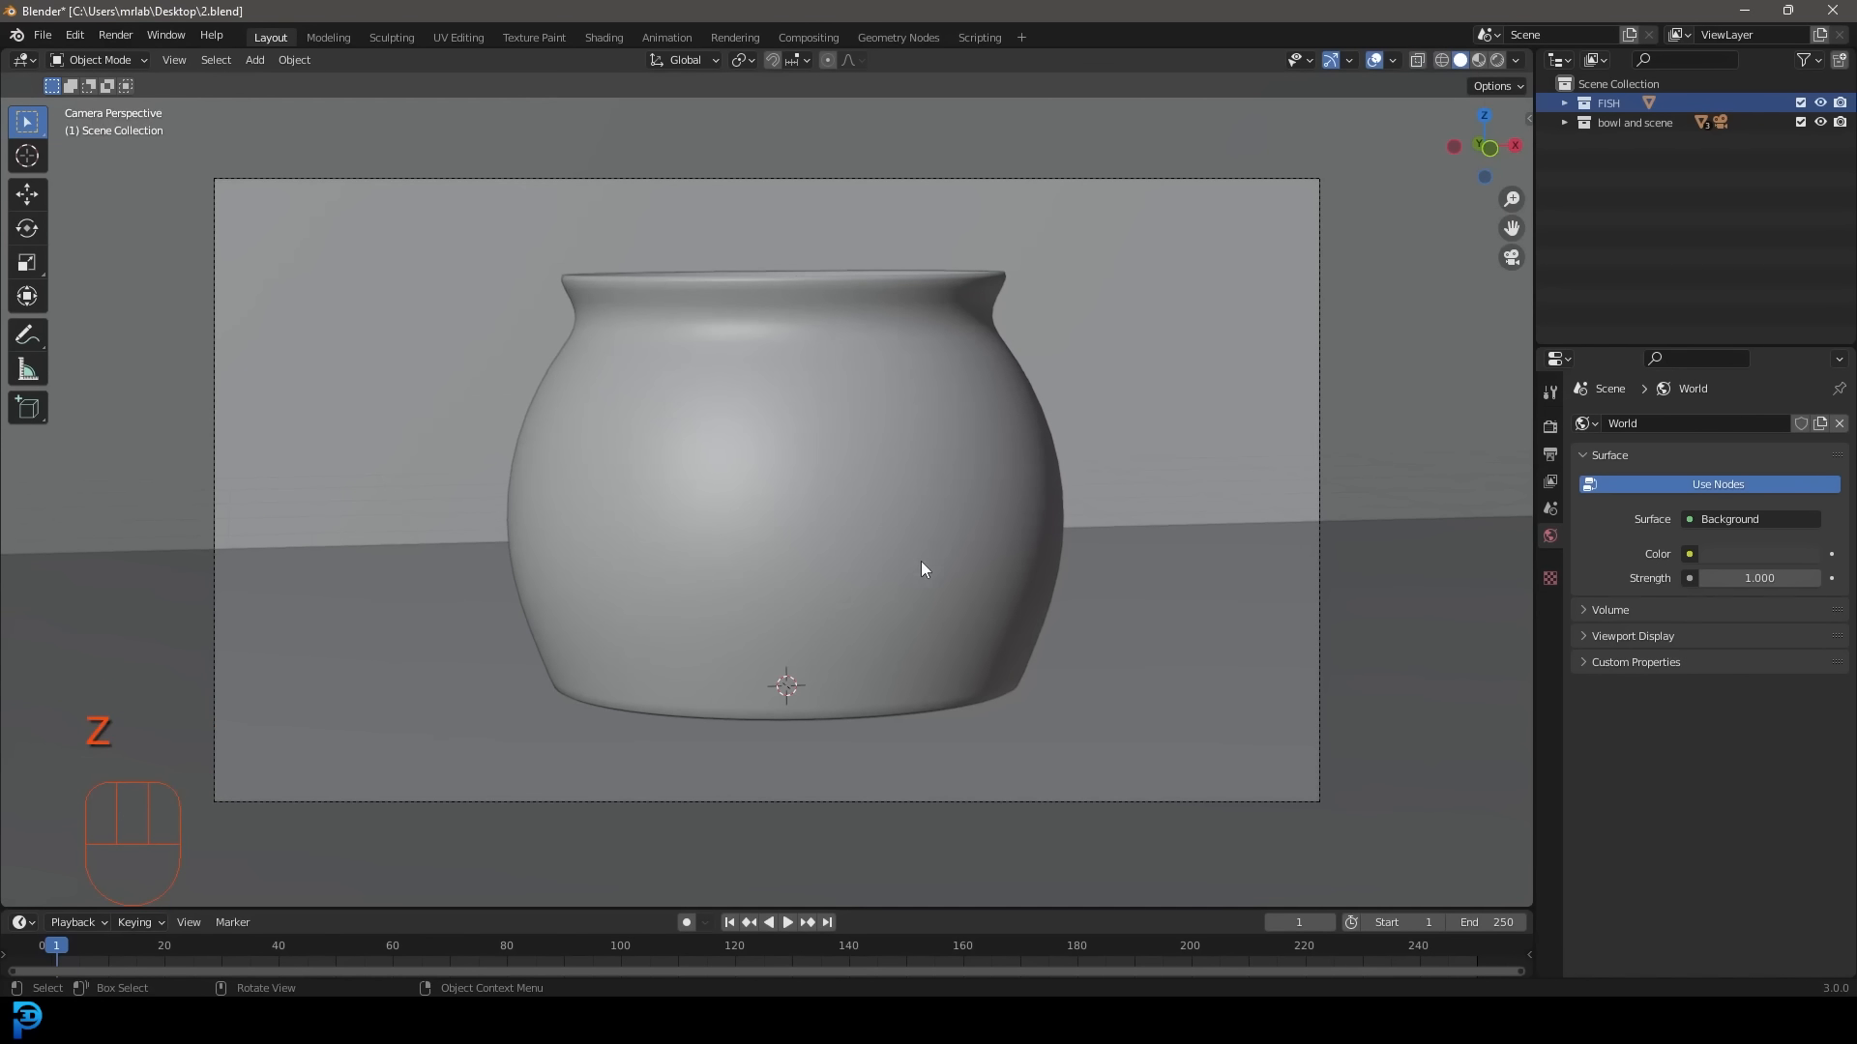
pyautogui.moveTo(921, 561); pyautogui.dragTo(900, 479, button='middle')
pyautogui.moveTo(899, 485); pyautogui.dragTo(855, 585, button='middle')
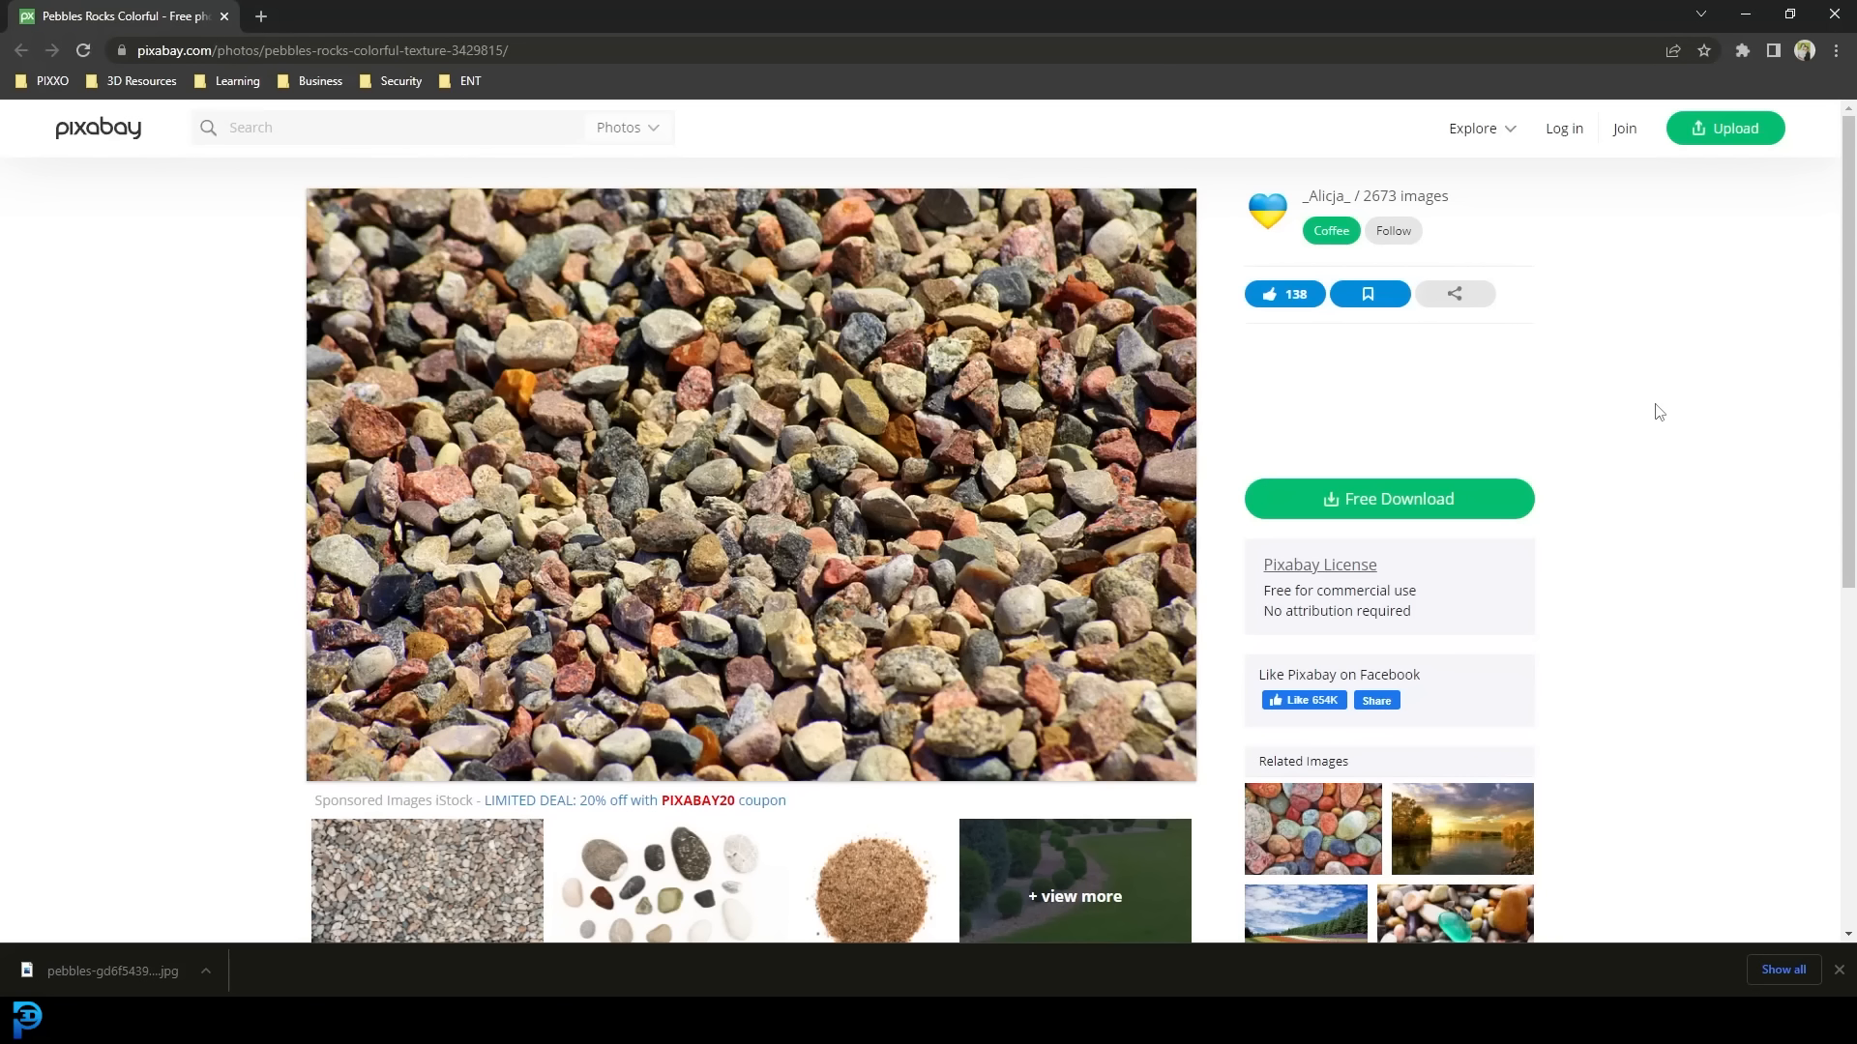
# Minimise the browser, move the downloaded pebbles image from Downloads to the desktop in File Explorer, and return to Blender.
pyautogui.click(1732, 11)
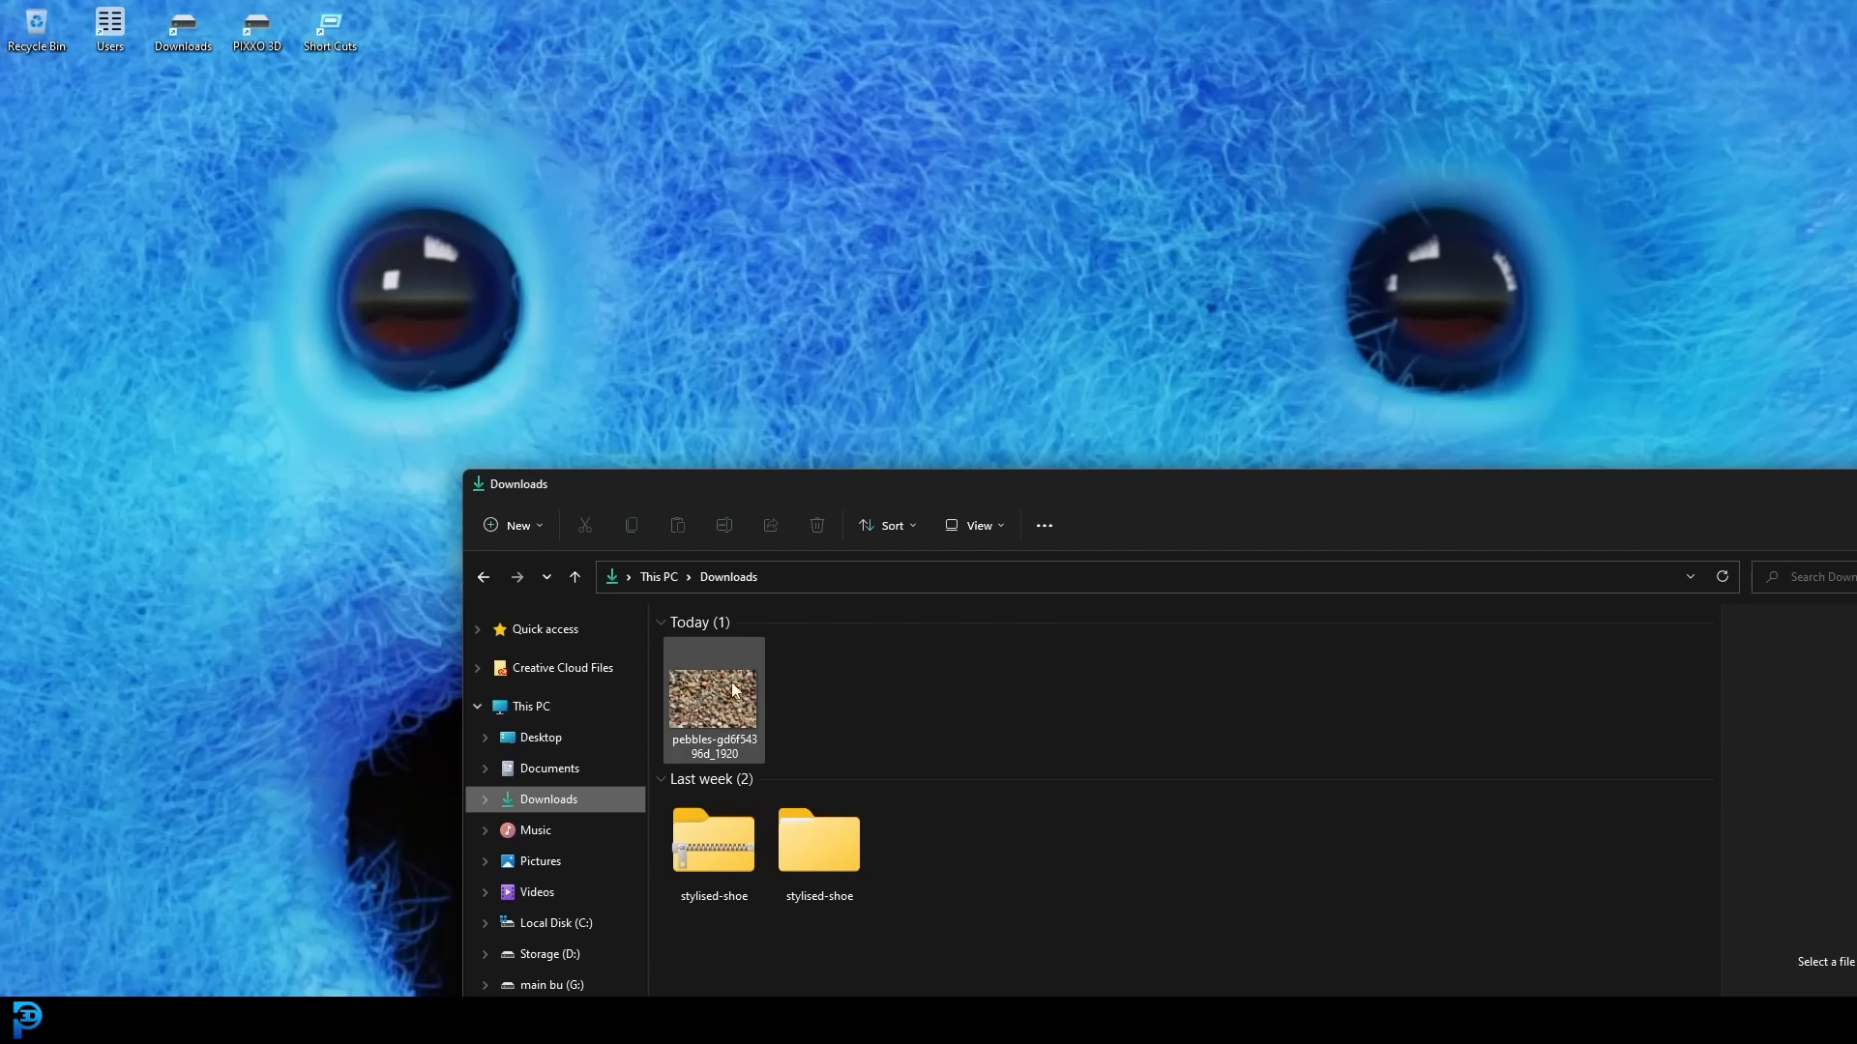
pyautogui.click(701, 707)
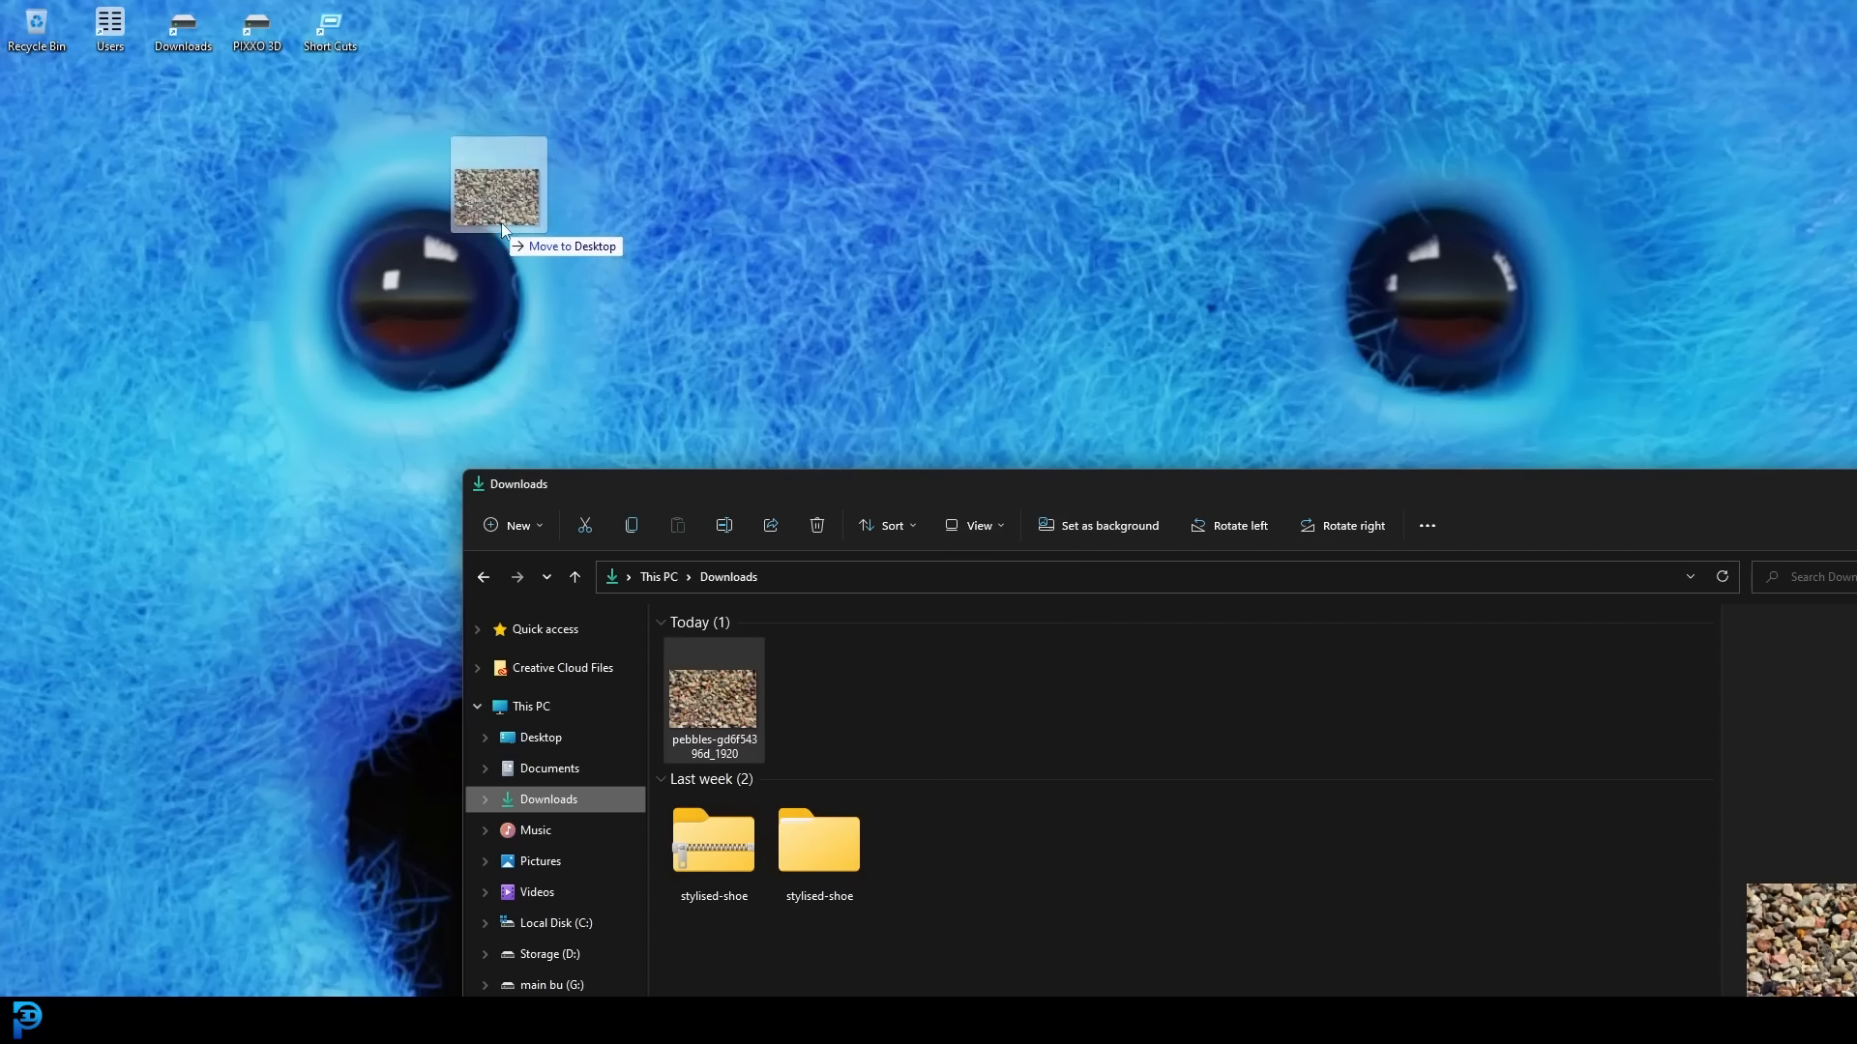
pyautogui.moveTo(501, 222); pyautogui.dragTo(547, 111)
pyautogui.moveTo(1402, 487); pyautogui.dragTo(1106, 271)
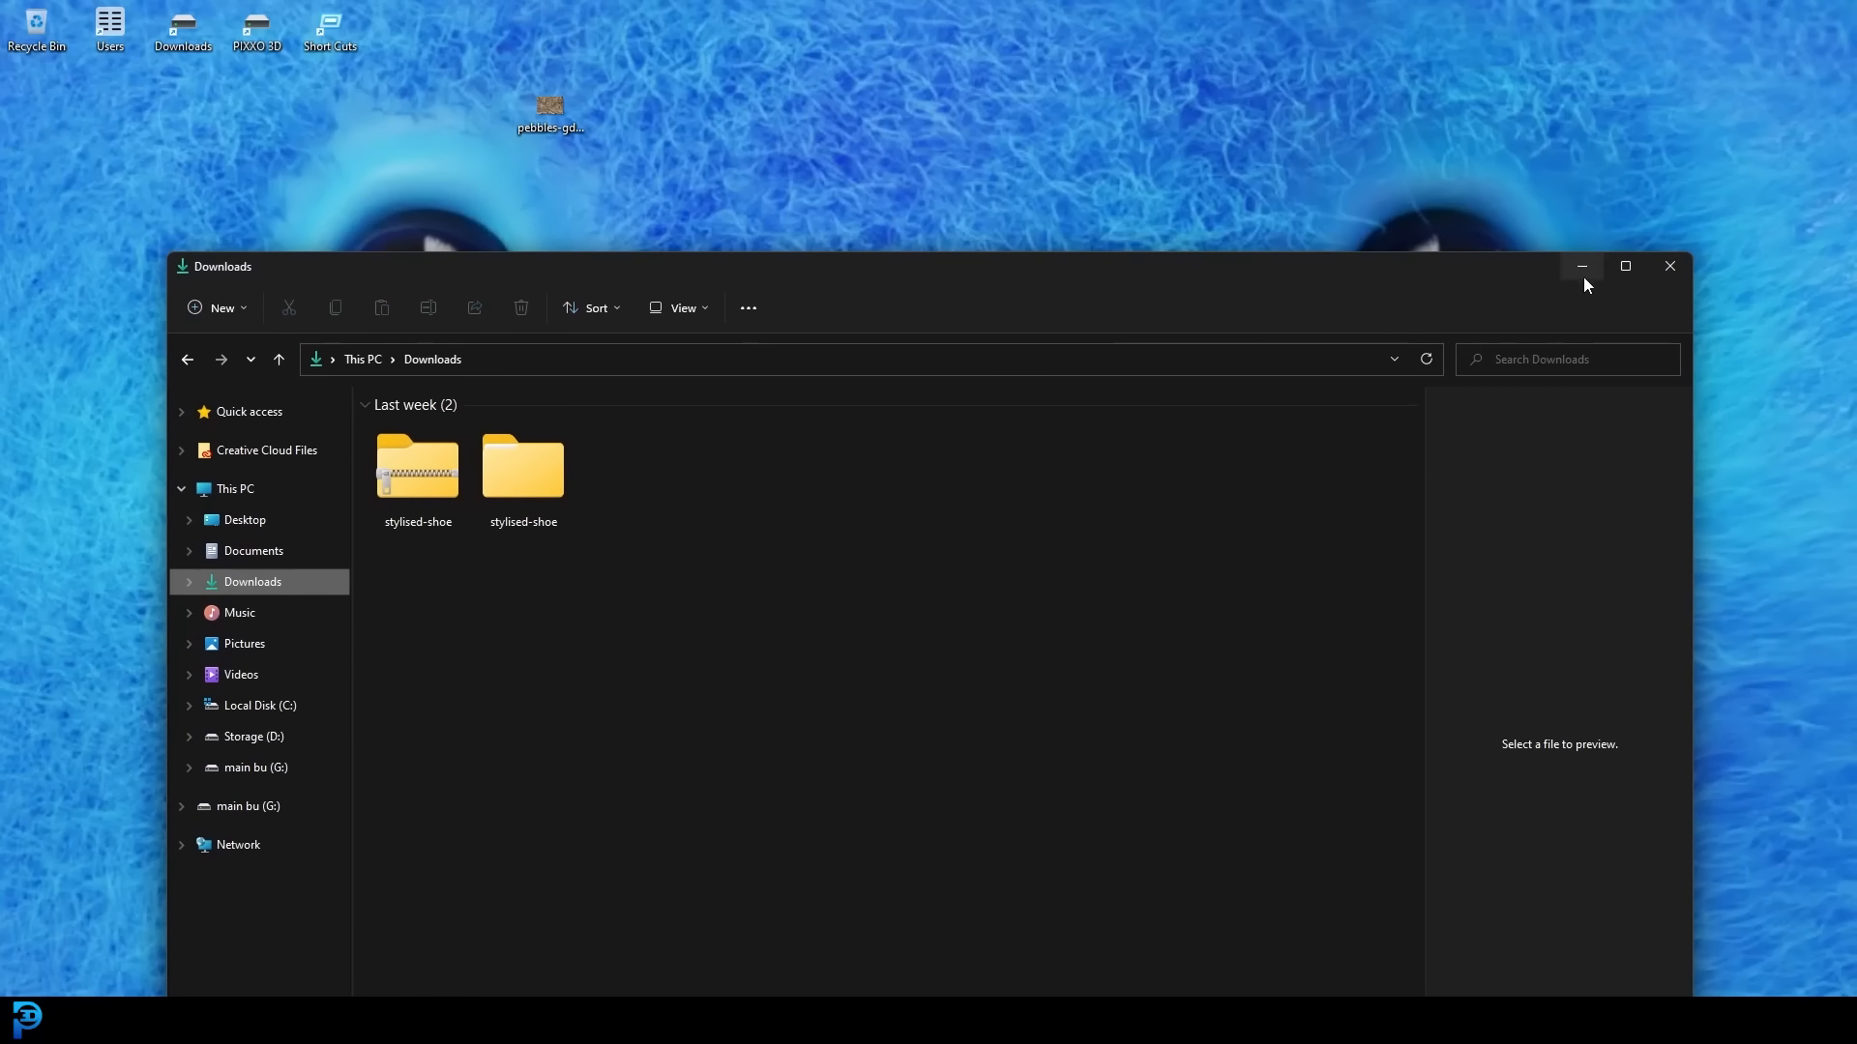
pyautogui.click(1580, 276)
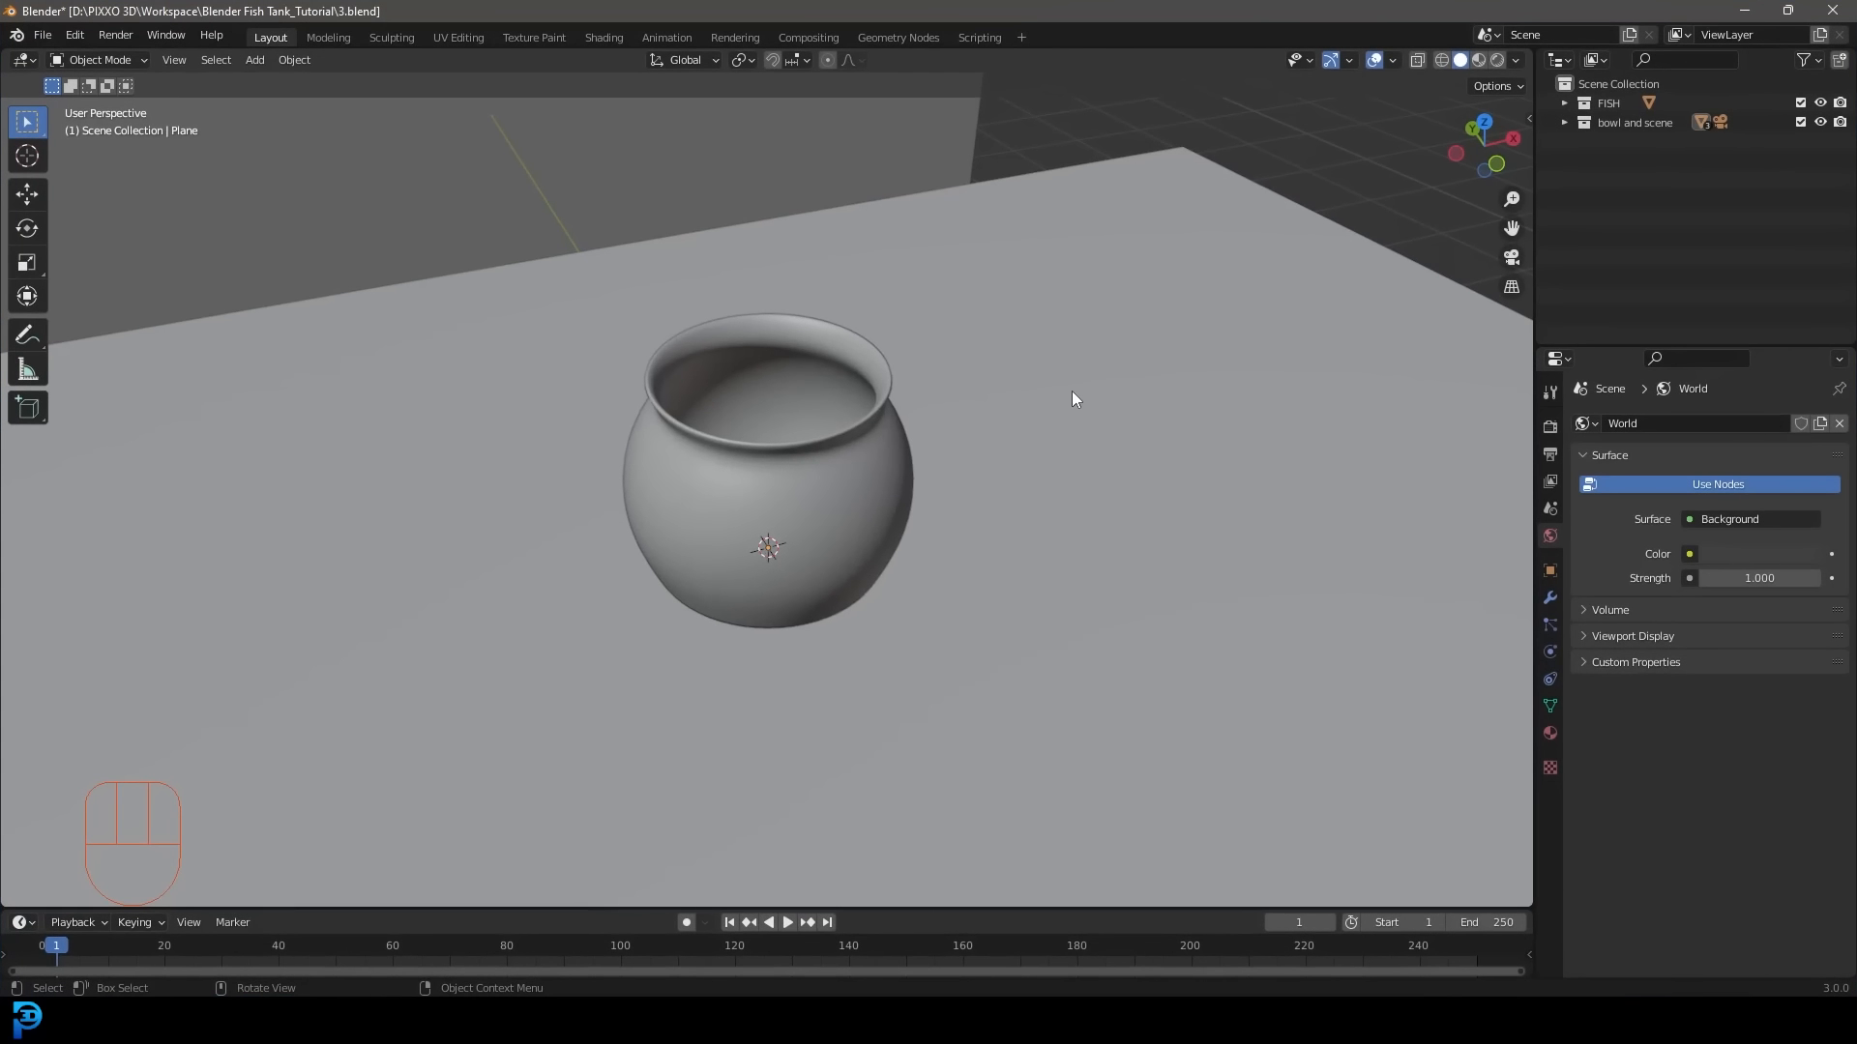
# Exclude both the FISH and bowl and scene collections from the view layer to clear the viewport.
pyautogui.moveTo(1072, 391); pyautogui.dragTo(785, 321, button='middle')
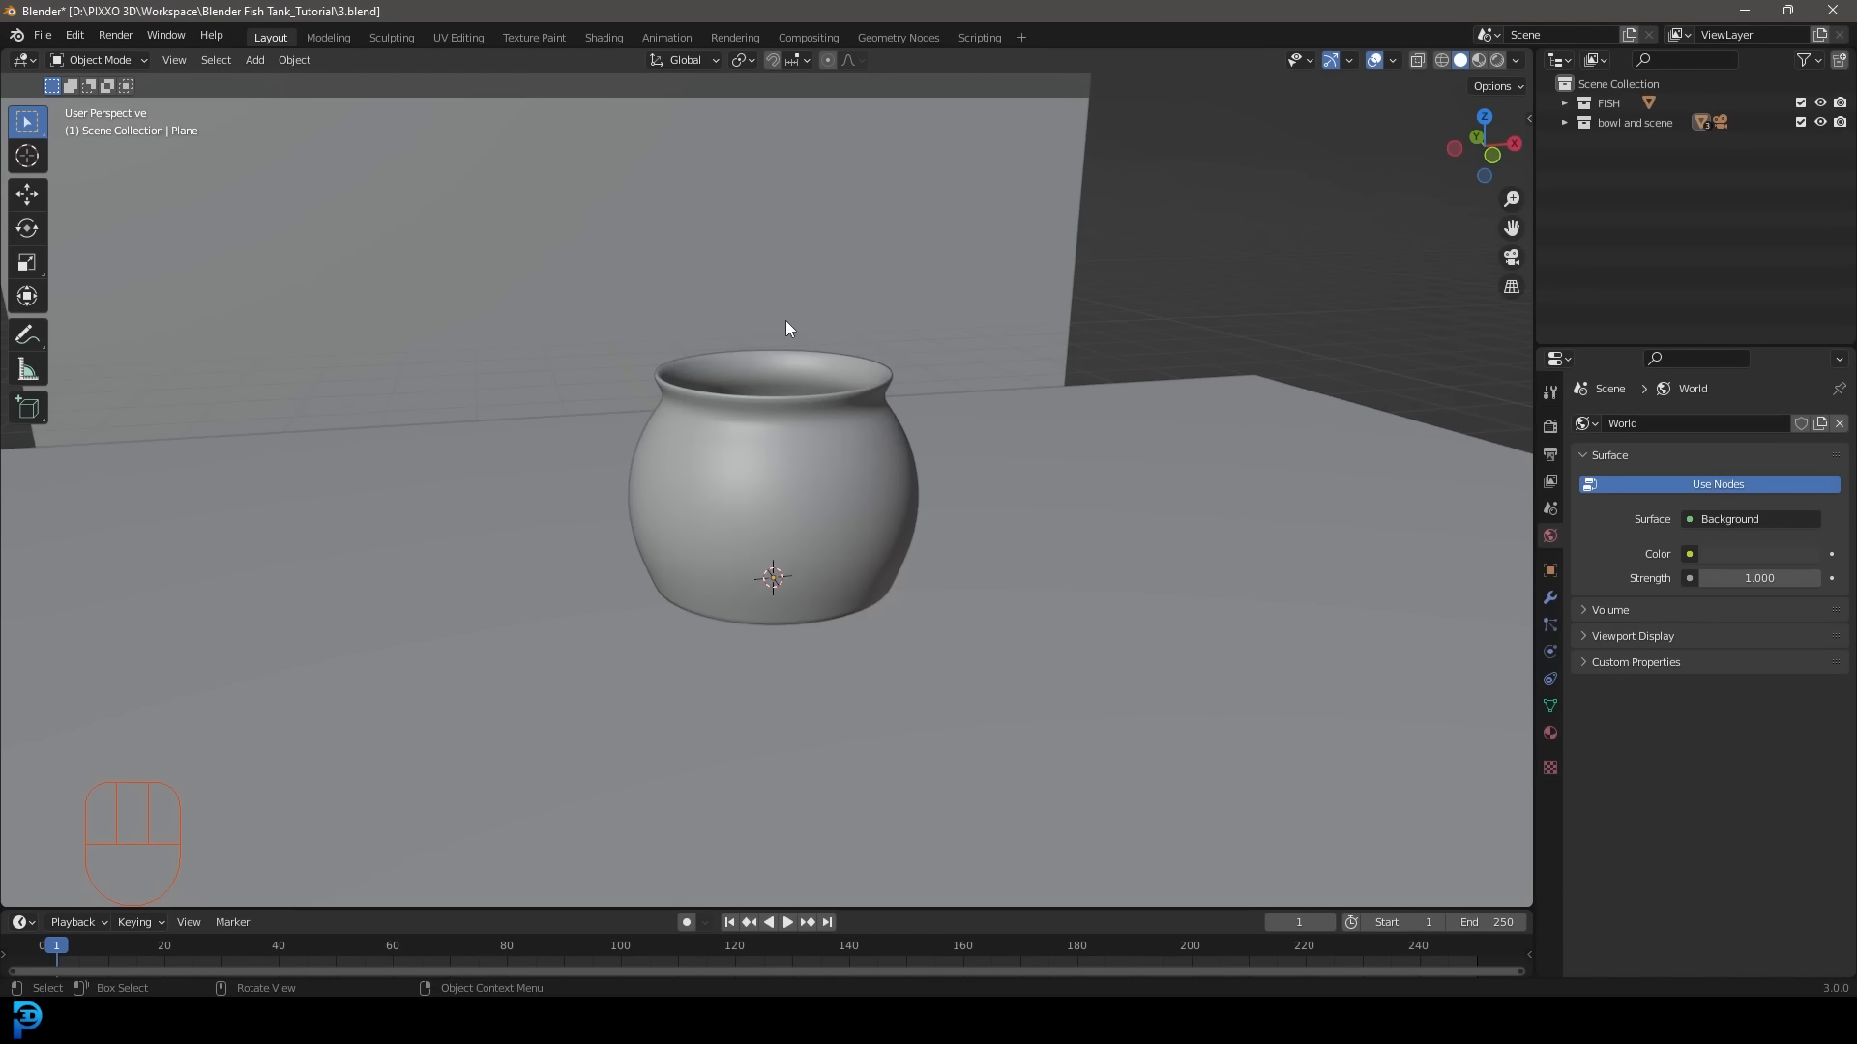
pyautogui.press('KP_1')
pyautogui.scroll(-4, 803, 362)
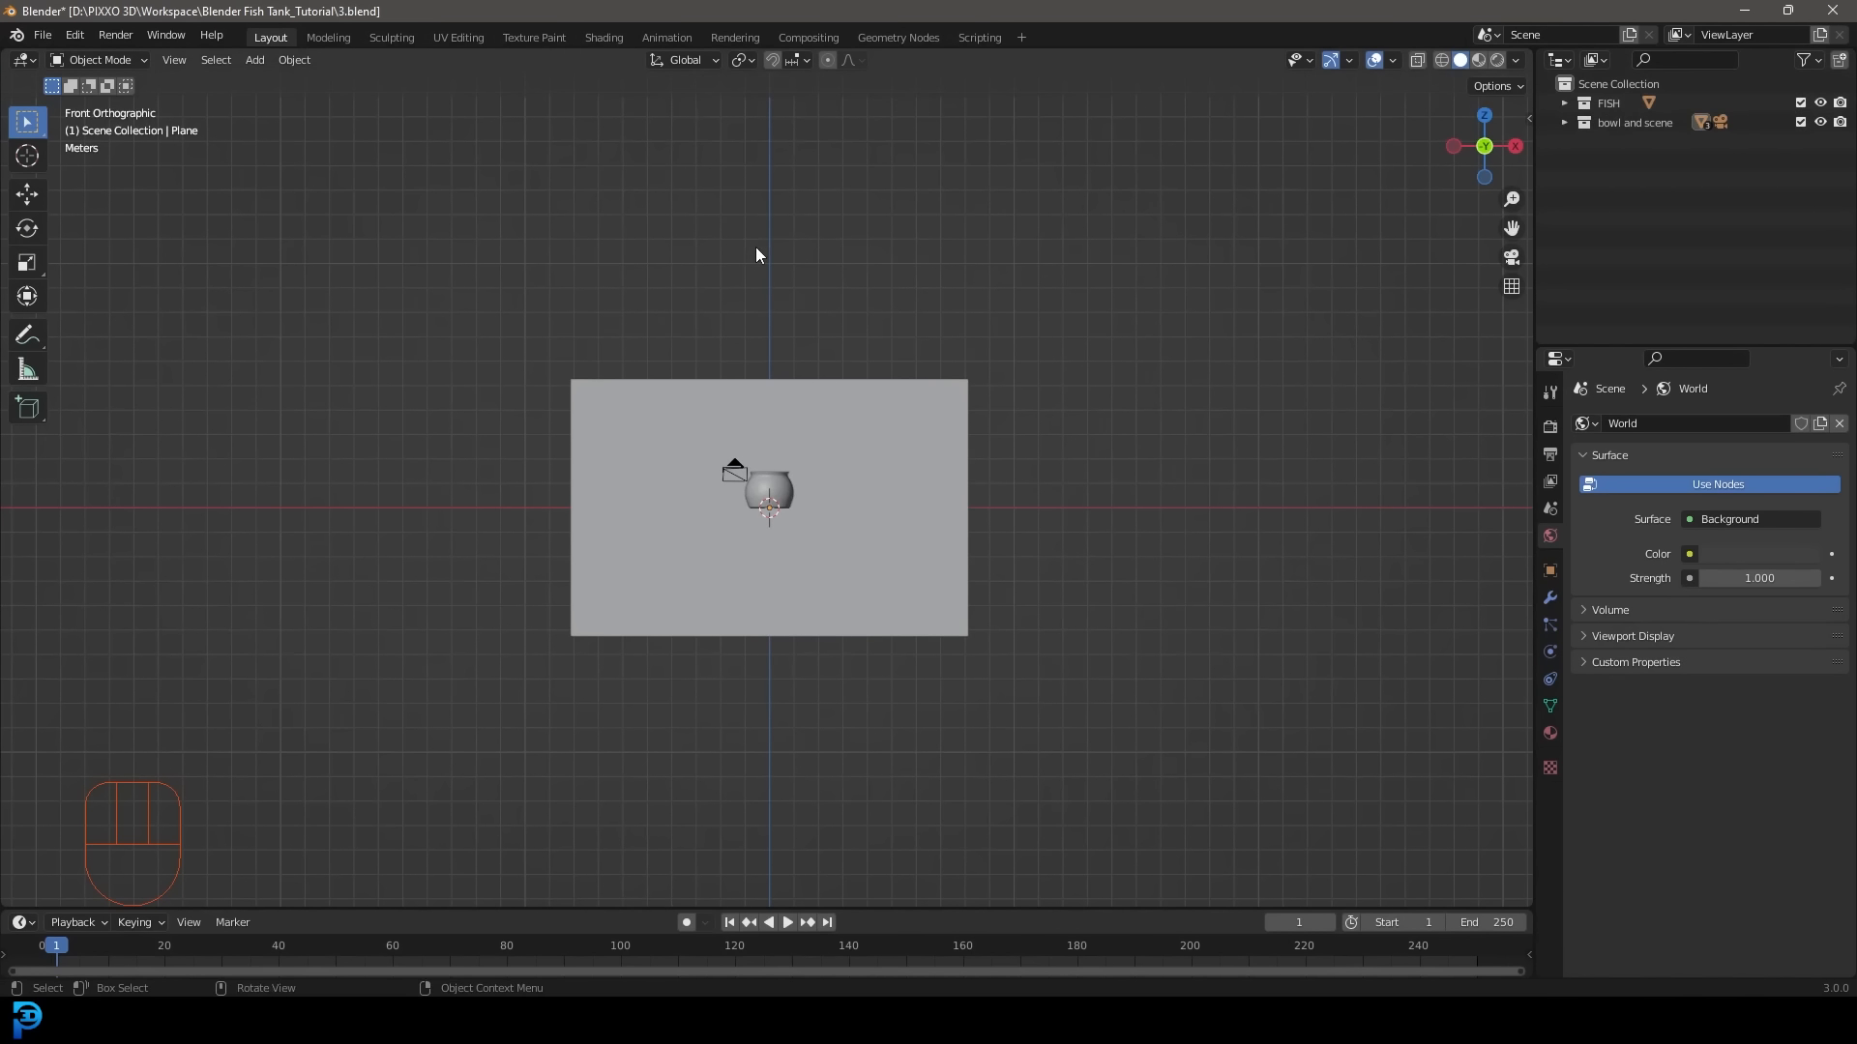
pyautogui.moveTo(756, 246); pyautogui.dragTo(808, 329, button='middle')
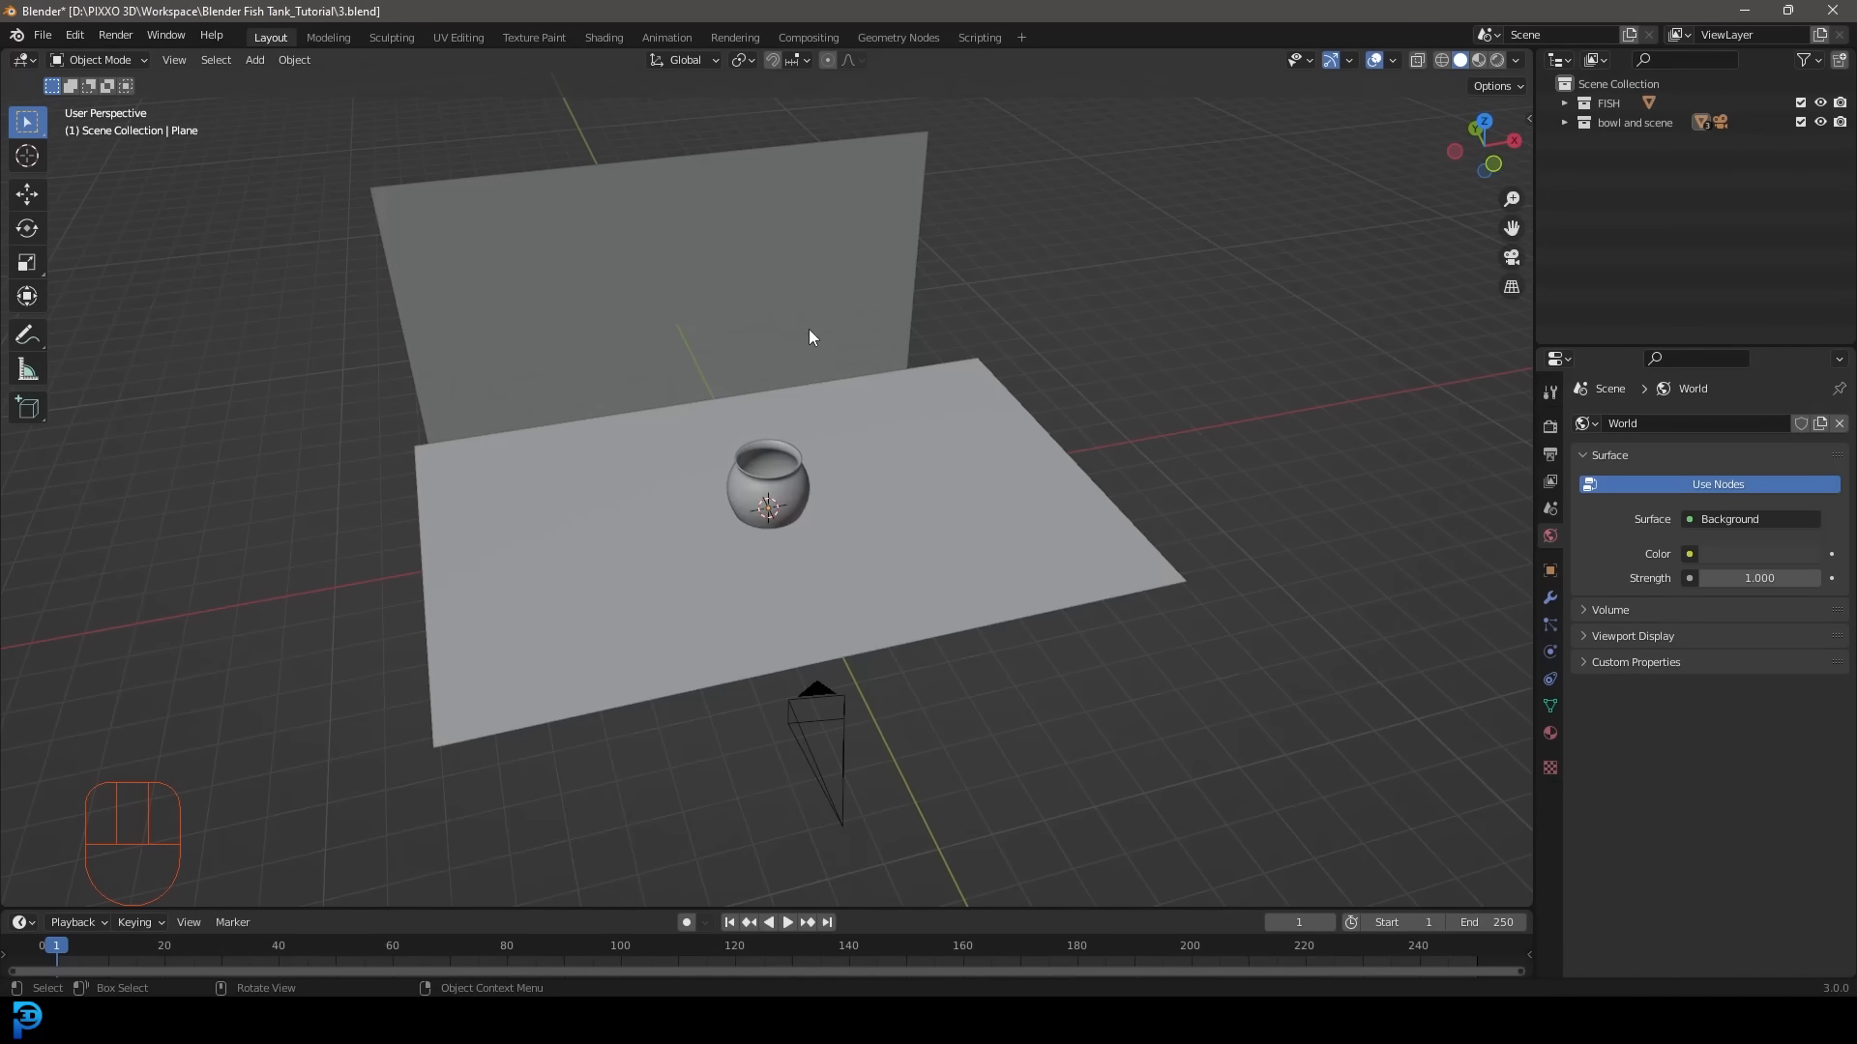
pyautogui.click(1801, 122)
pyautogui.moveTo(886, 465); pyautogui.dragTo(746, 478, button='middle')
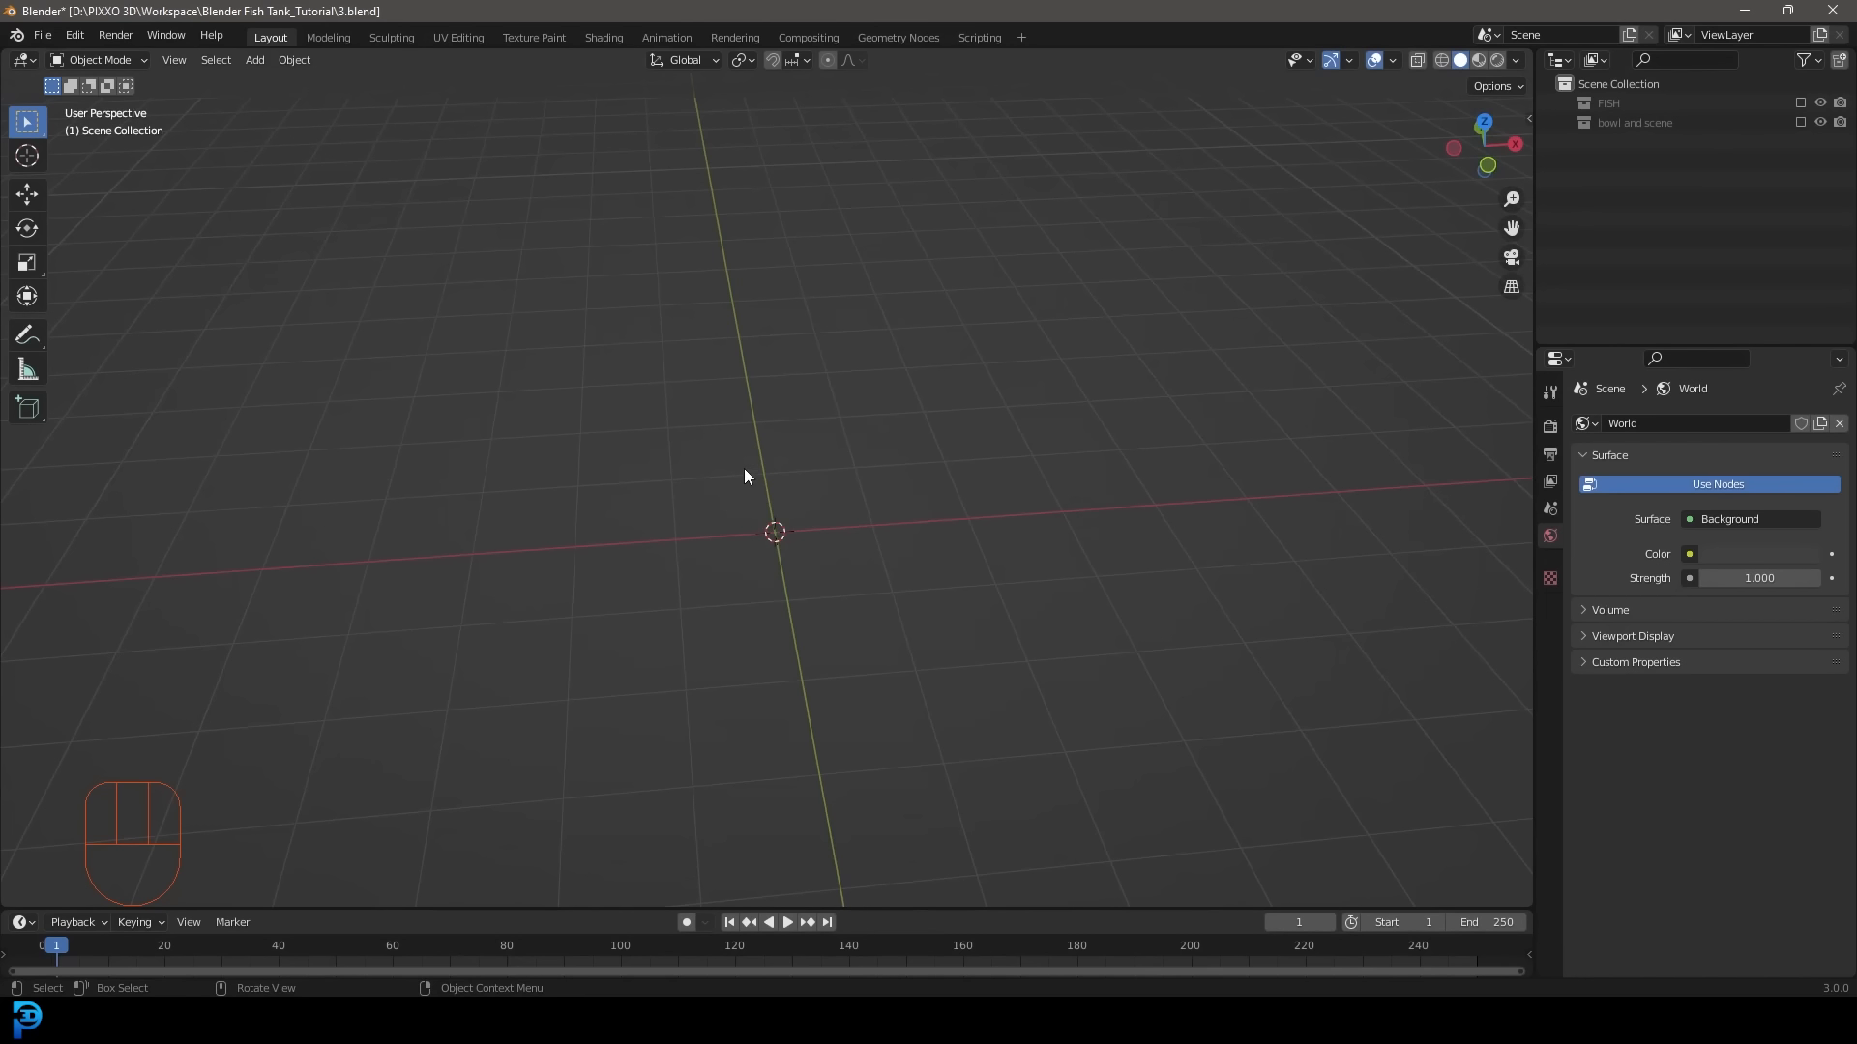
# Add a cube mesh and subdivide all of its faces once in Edit Mode.
pyautogui.hotkey('shift', 'a')
pyautogui.moveTo(745, 470)
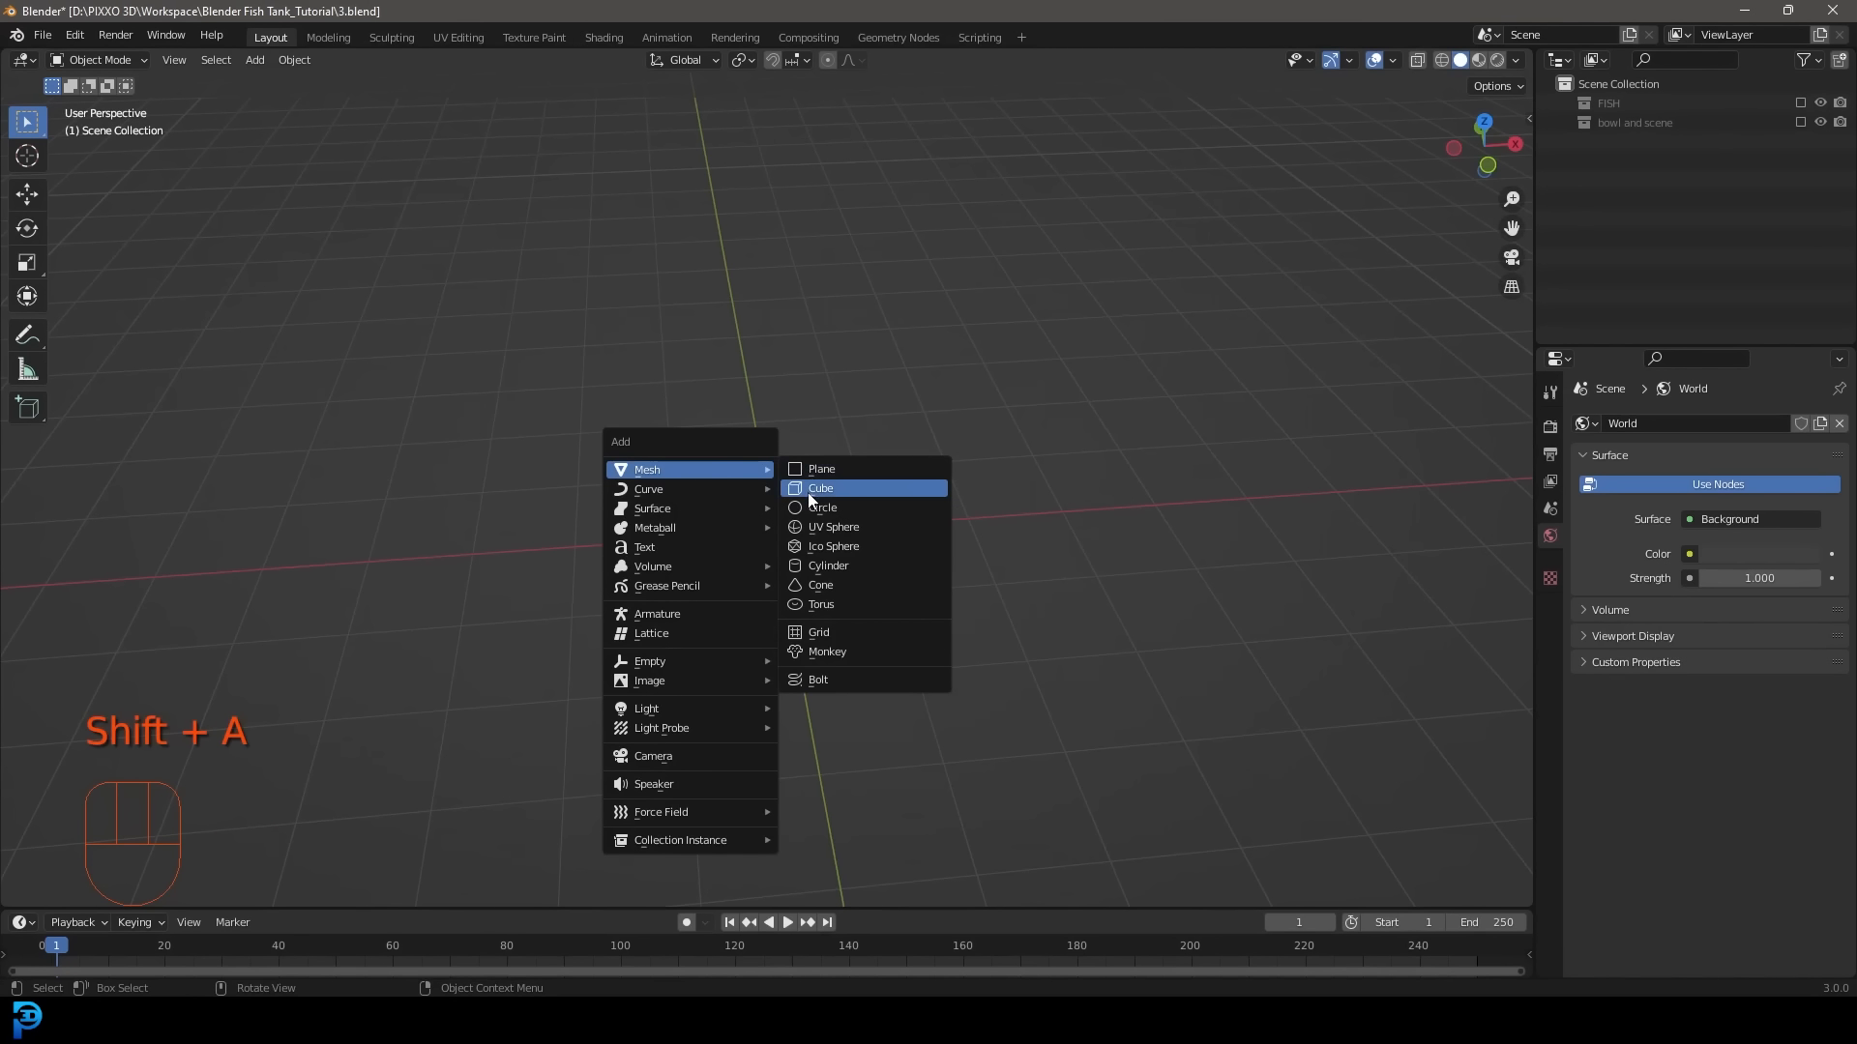
pyautogui.click(874, 486)
pyautogui.scroll(4, 774, 551)
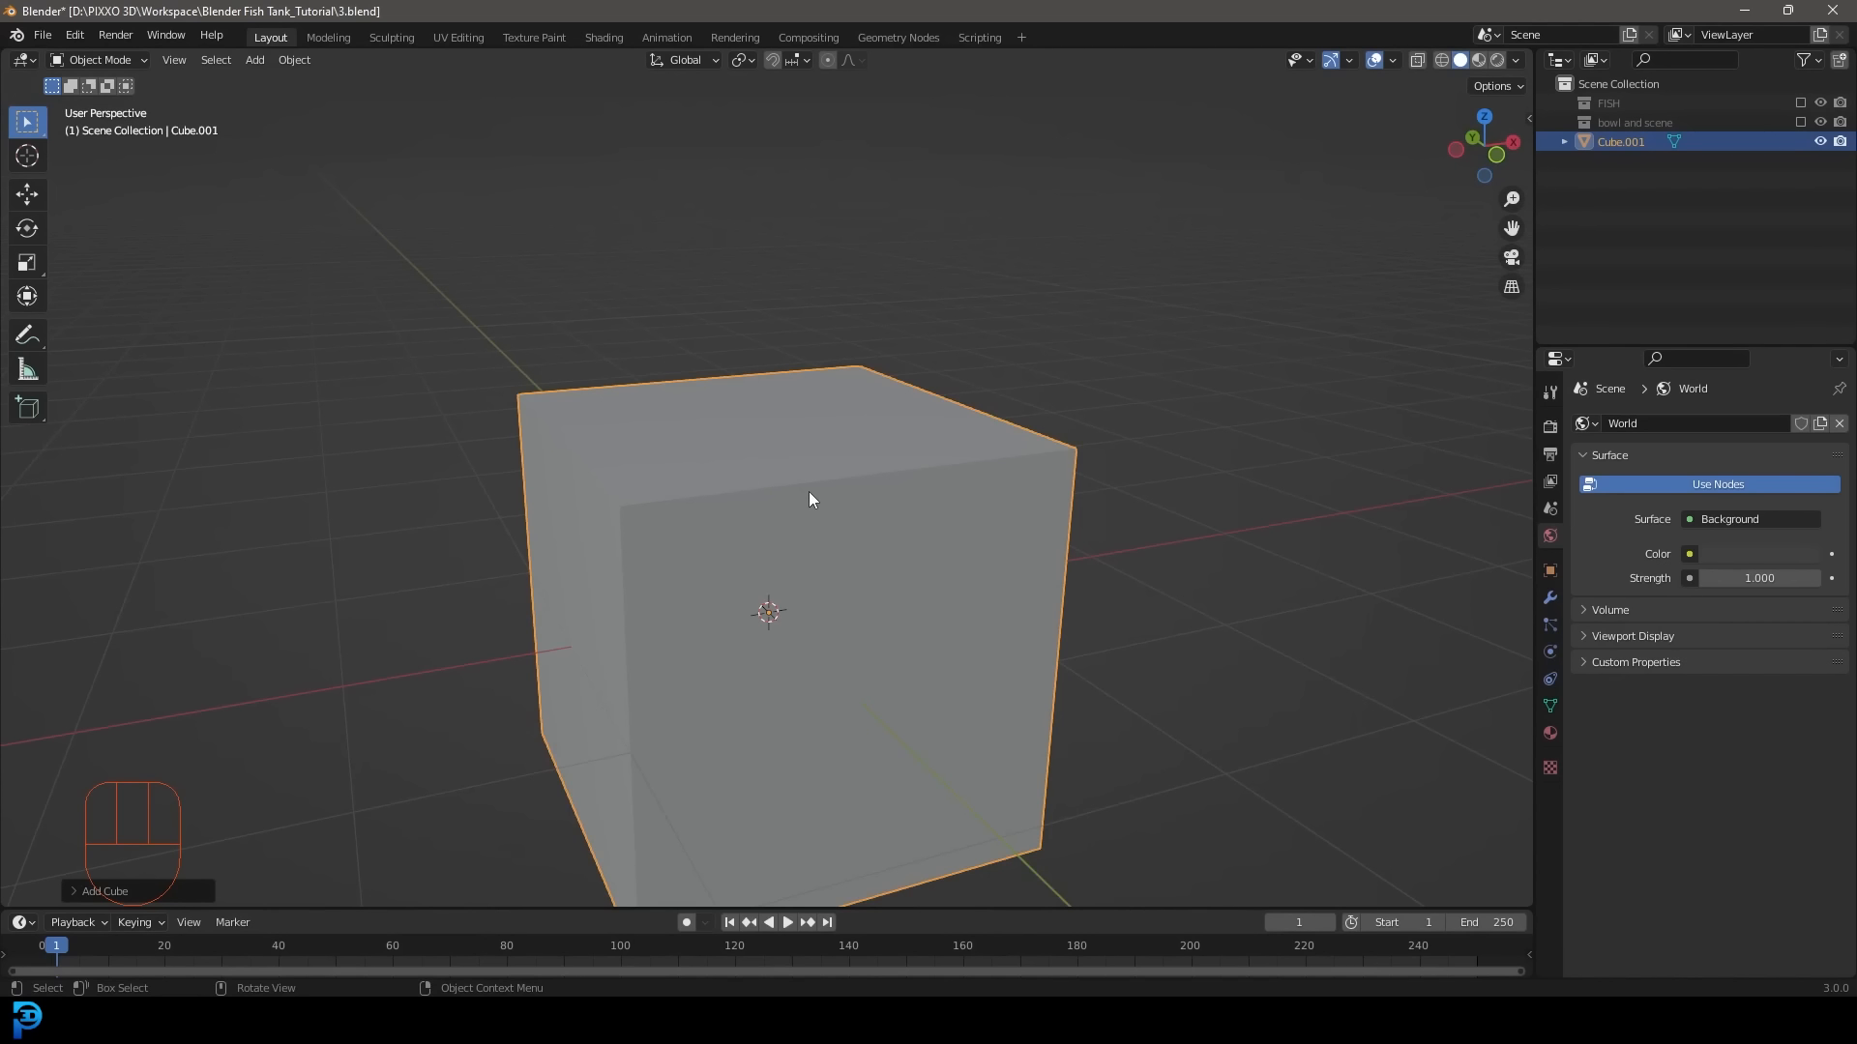
pyautogui.press('Tab')
pyautogui.scroll(-4, 642, 551)
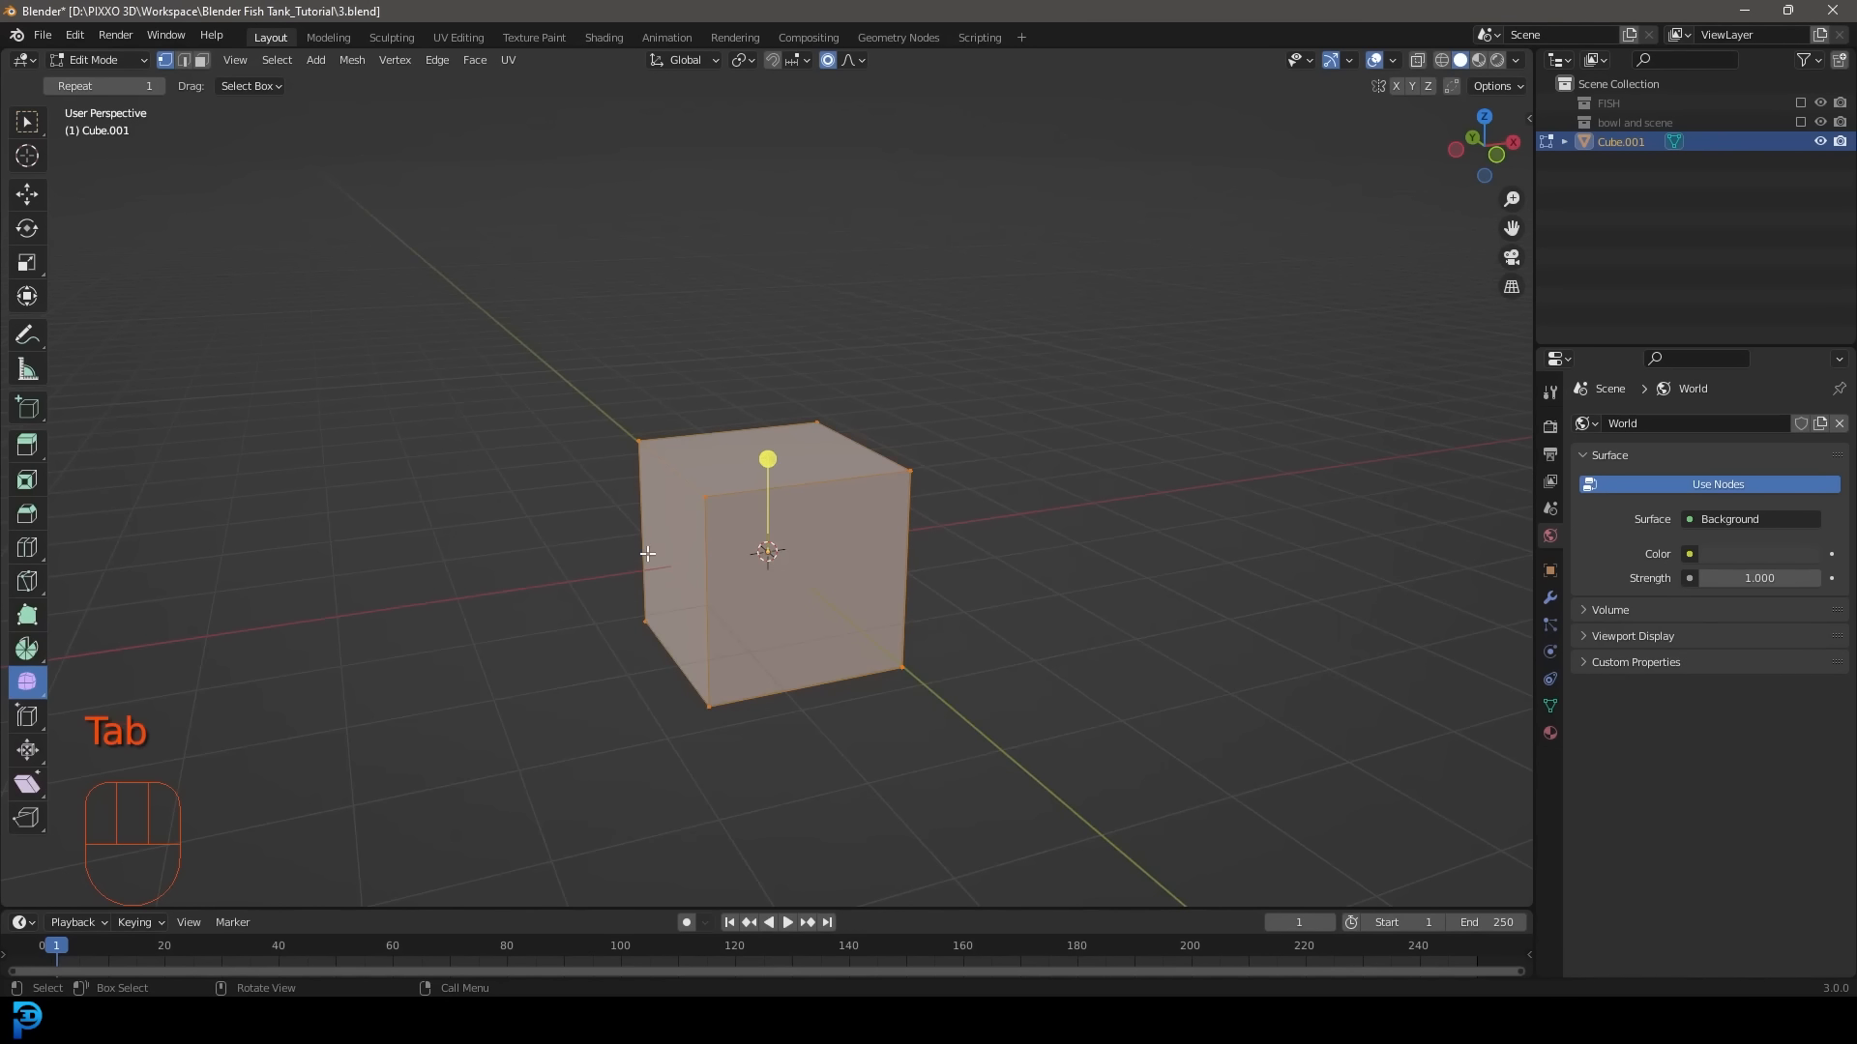
pyautogui.scroll(3, 640, 483)
pyautogui.rightClick(641, 477)
pyautogui.click(718, 476)
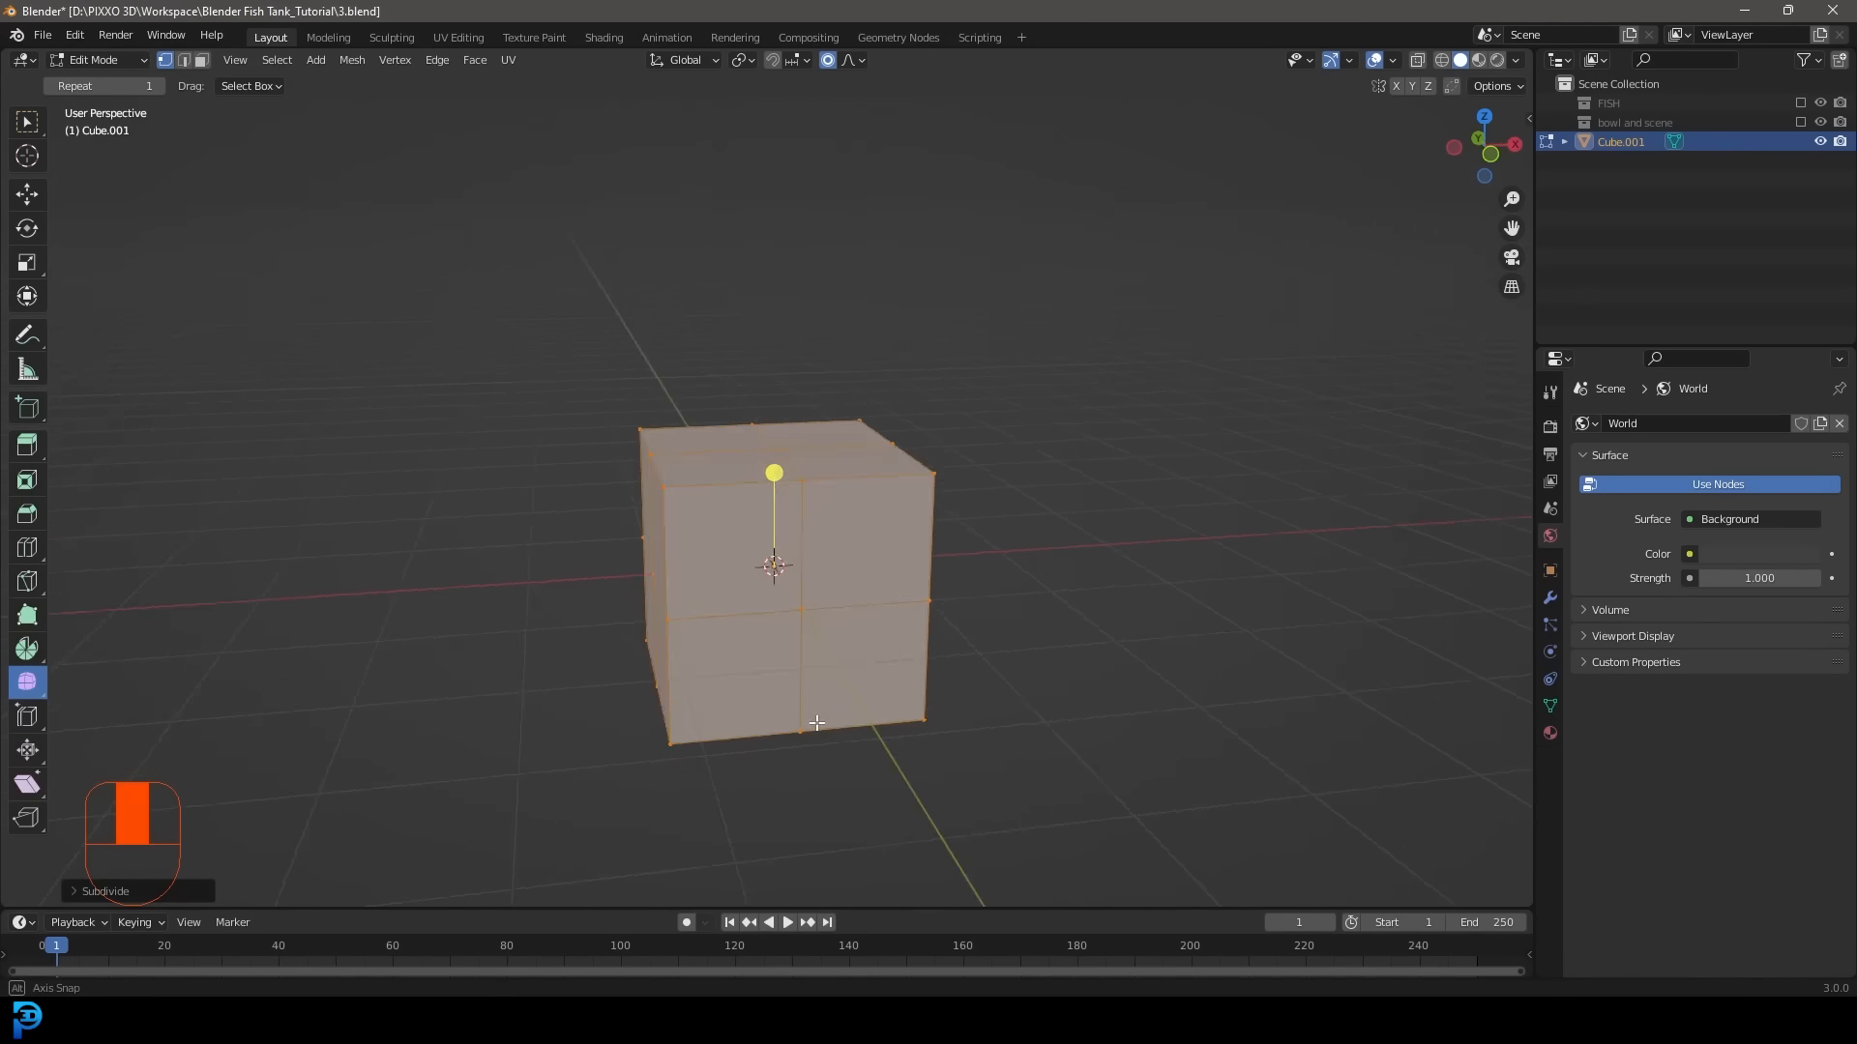
# Pull the centre vertices of the cube's two opposite X sides outward with smooth proportional editing.
pyautogui.press('KP_1')
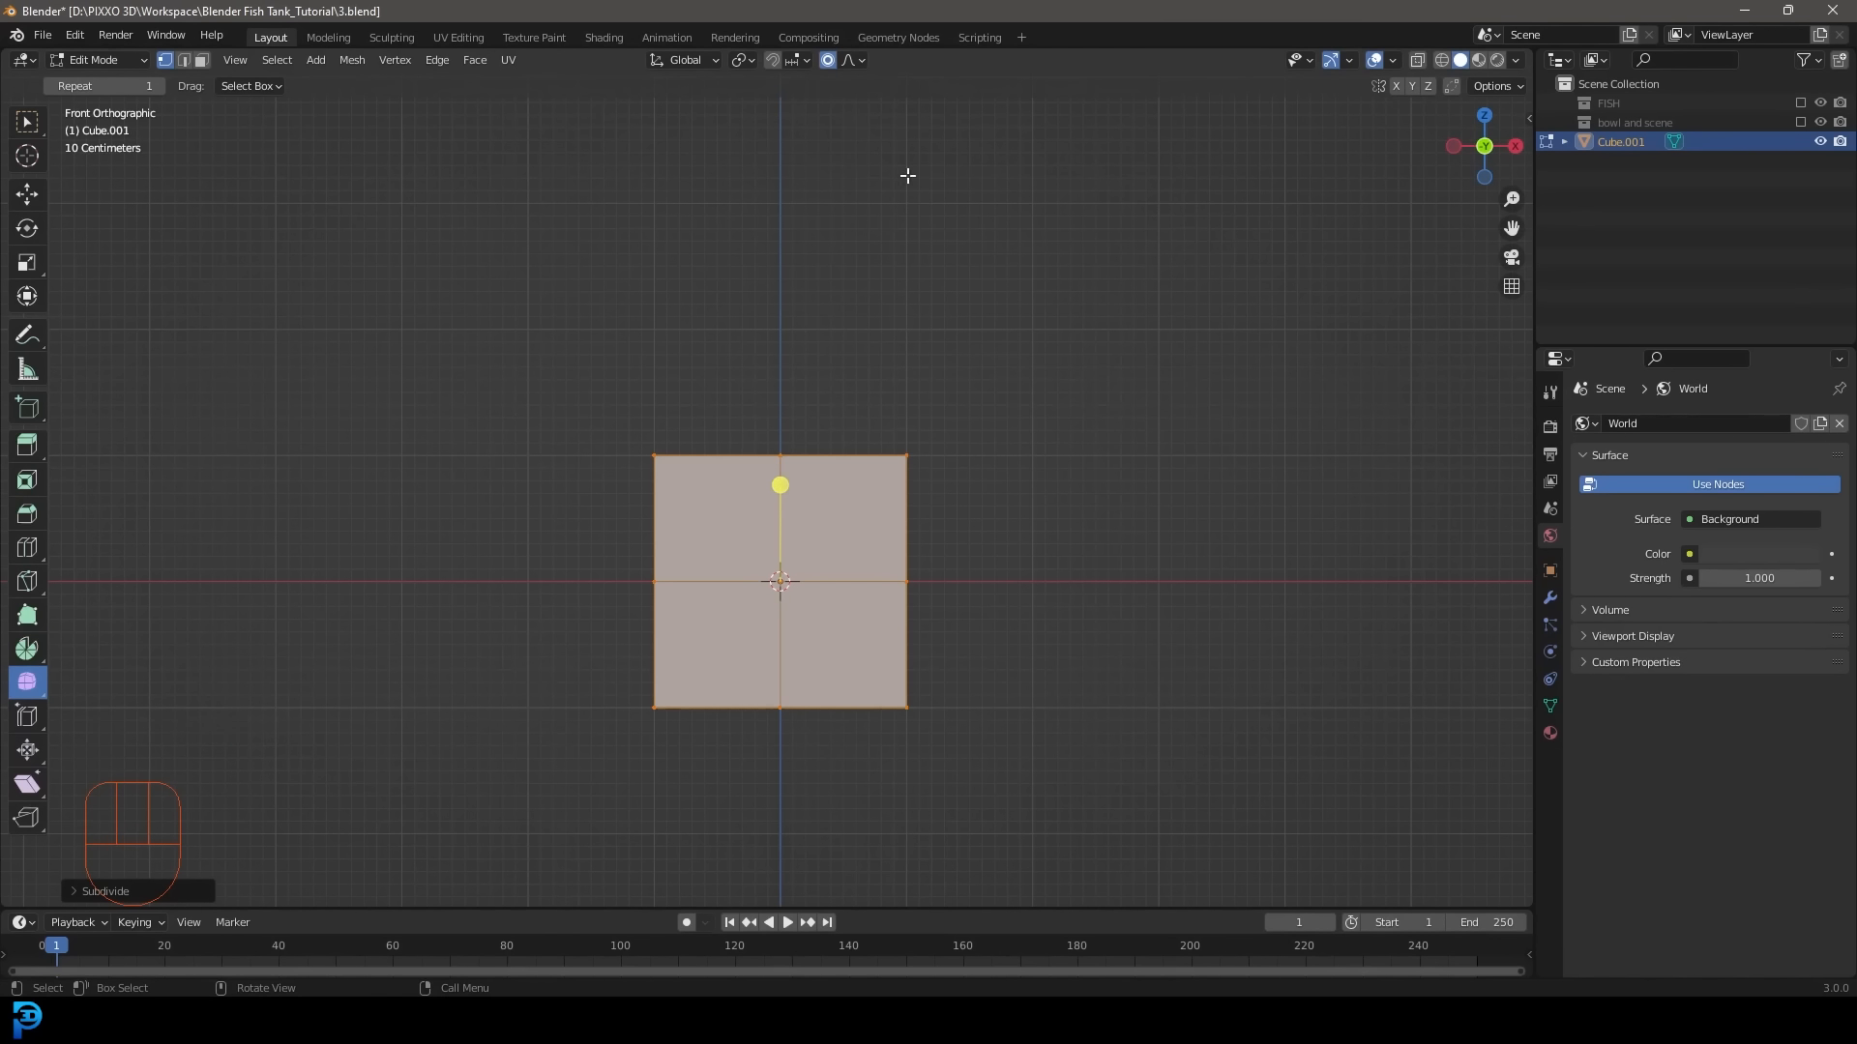
pyautogui.moveTo(908, 175); pyautogui.dragTo(572, 527, button='middle')
pyautogui.press('g')
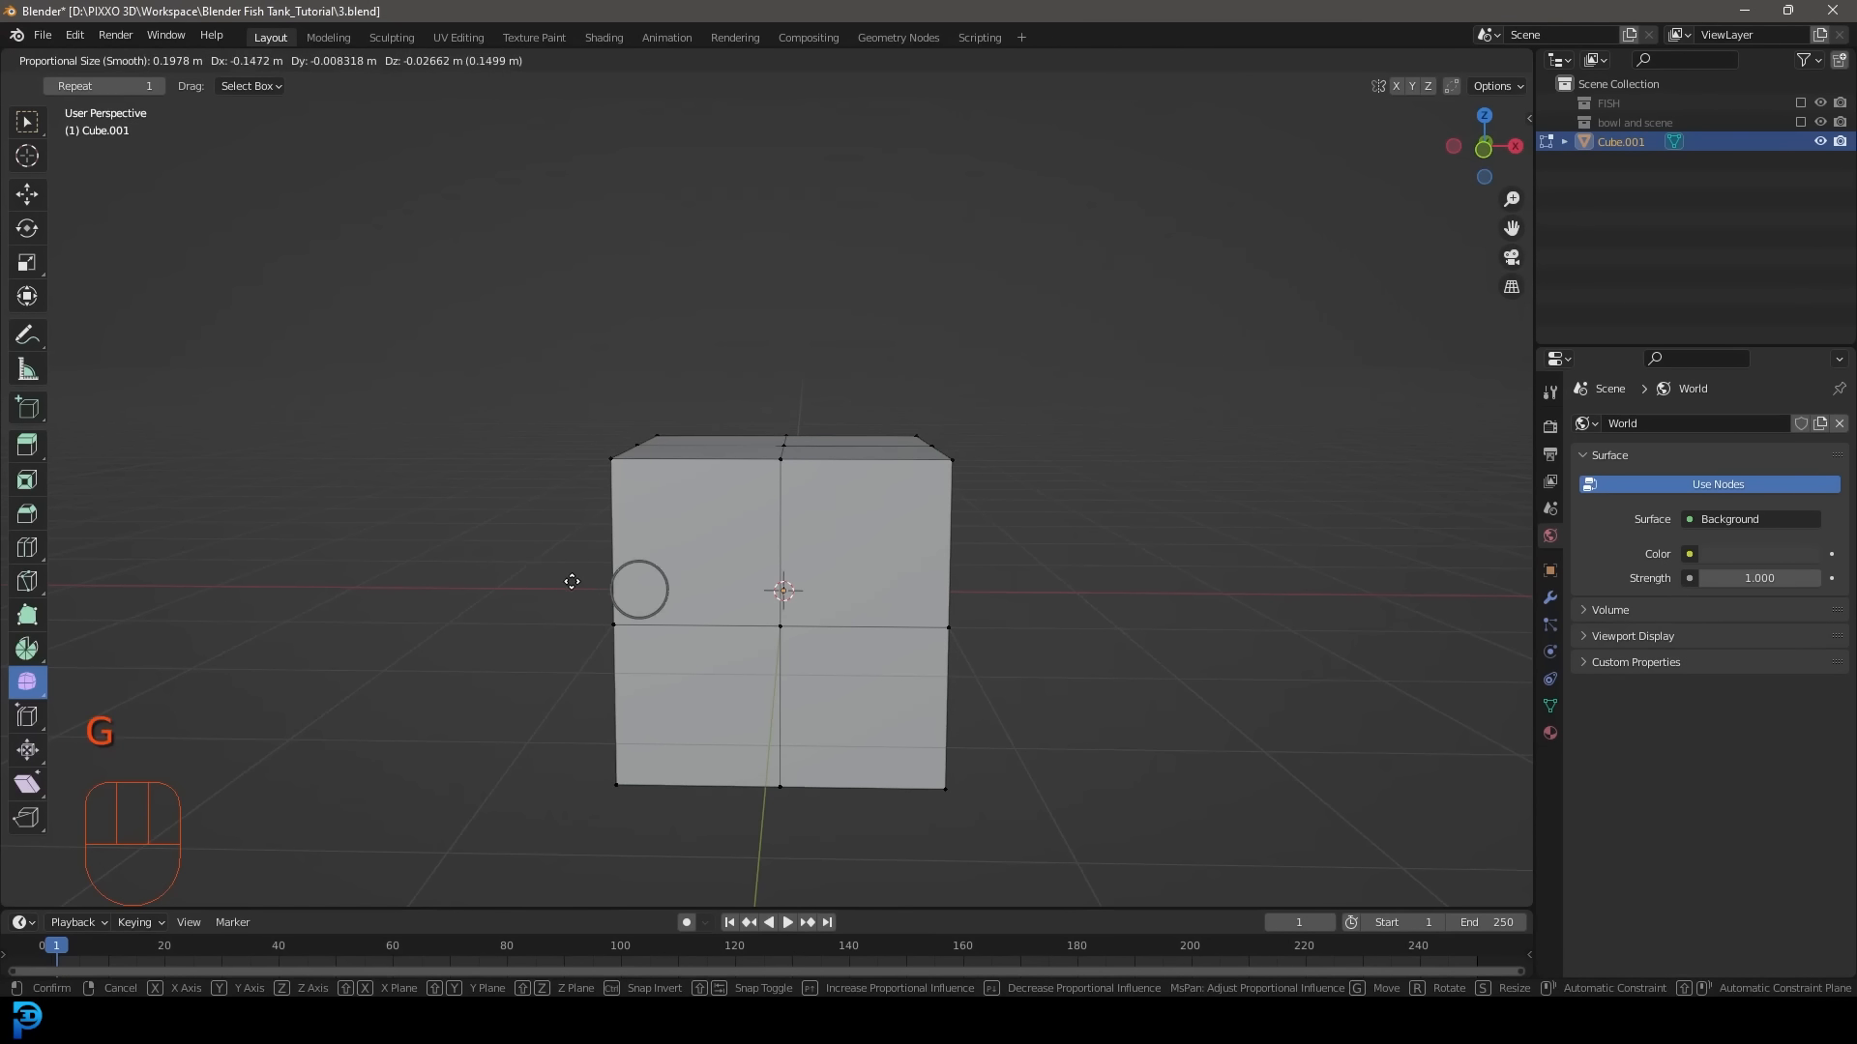
pyautogui.click(481, 573)
pyautogui.moveTo(481, 573); pyautogui.dragTo(901, 614, button='middle')
pyautogui.click(924, 618)
pyautogui.press('g')
pyautogui.scroll(-4, 1021, 615)
pyautogui.click(1021, 615)
# Push the two upper front corner vertices of the cube inward to break up its boxy shape.
pyautogui.click(905, 452)
pyautogui.press('g')
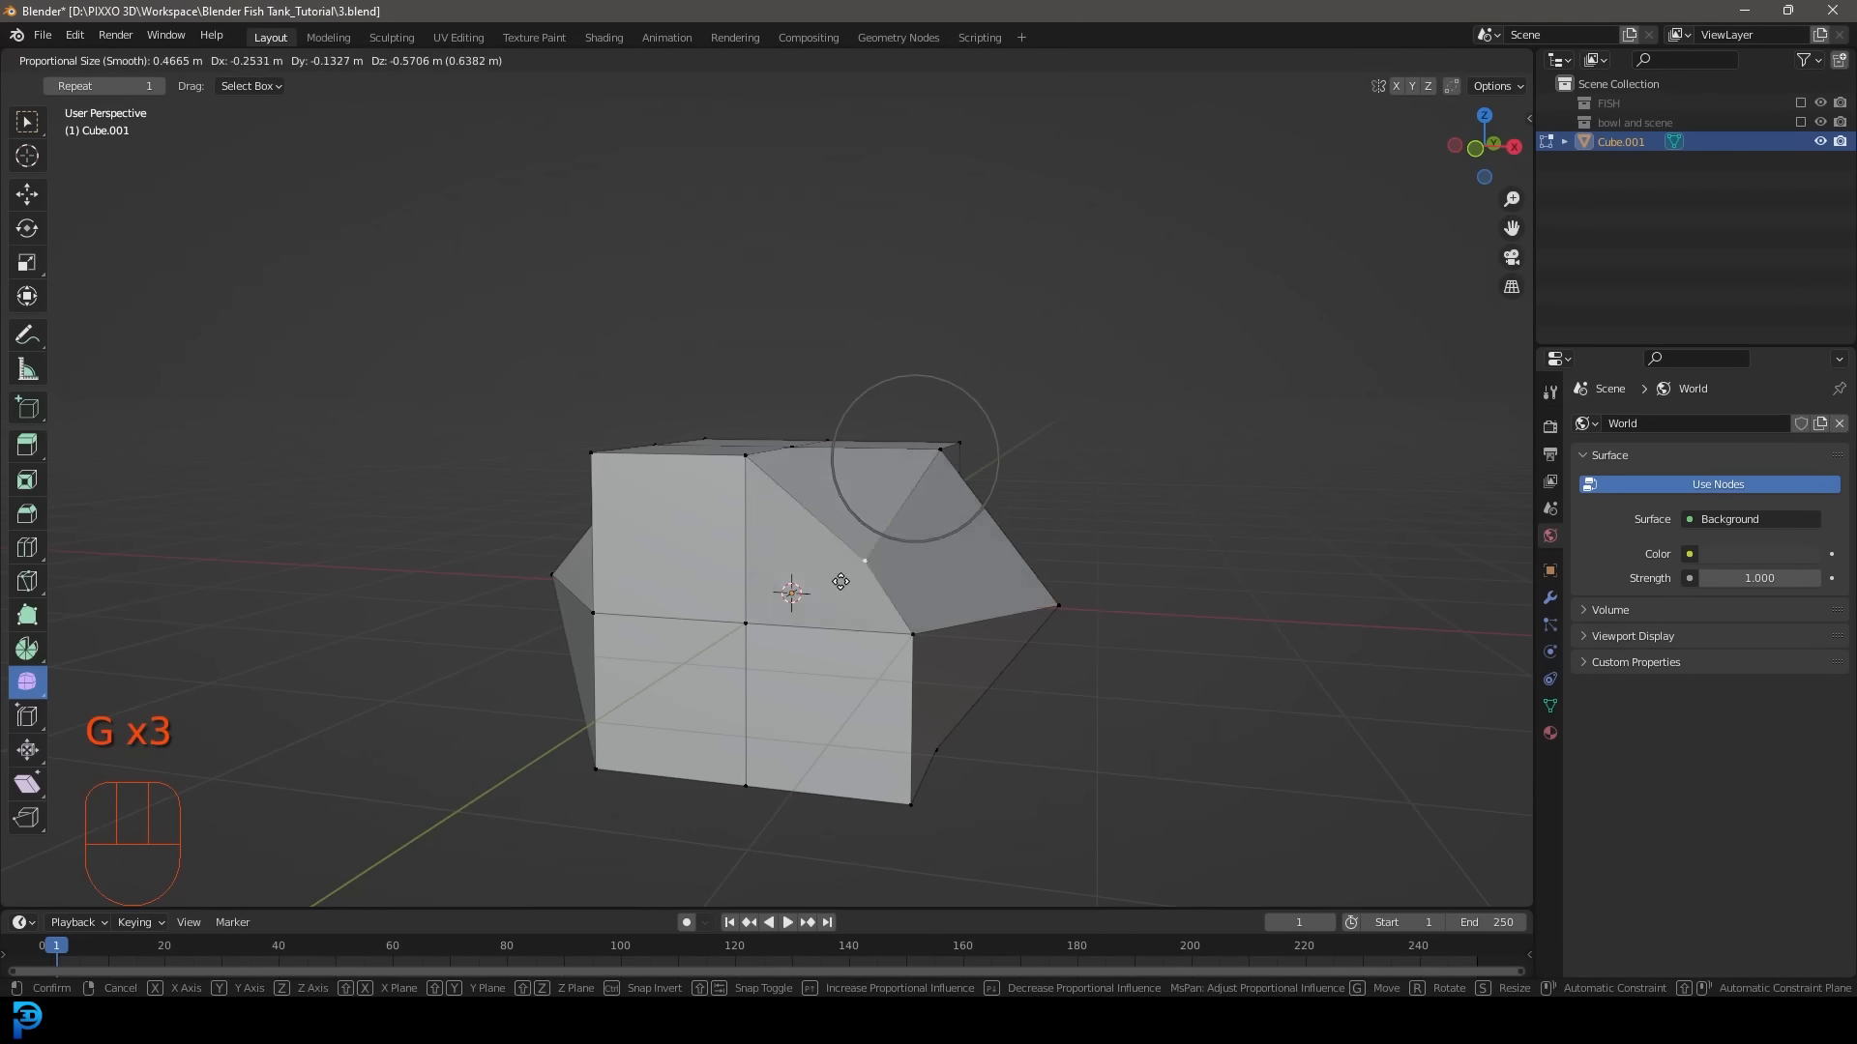
pyautogui.click(876, 566)
pyautogui.click(595, 455)
pyautogui.press('g')
pyautogui.click(652, 511)
# Pull the centre vertex of the cube's back side outward, and rescale the whole mesh.
pyautogui.moveTo(654, 512); pyautogui.dragTo(883, 513, button='middle')
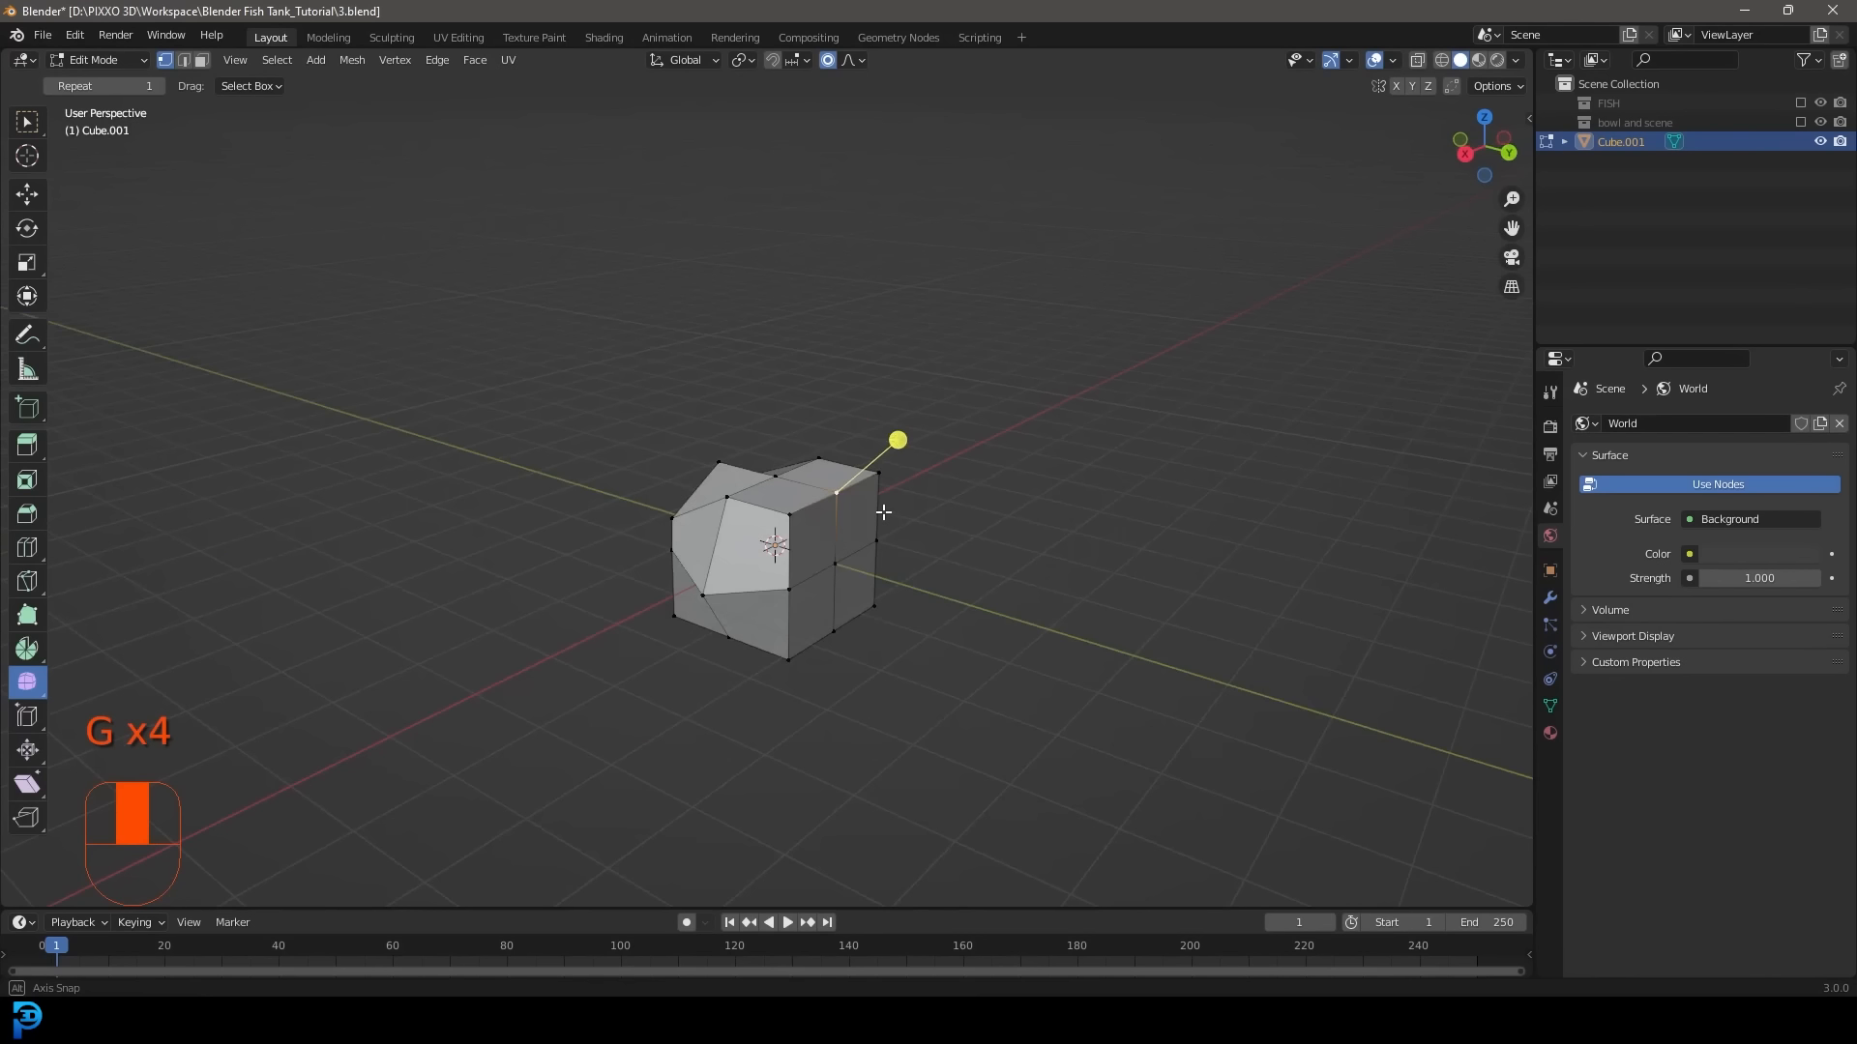
pyautogui.click(847, 563)
pyautogui.press('g')
pyautogui.click(882, 575)
pyautogui.moveTo(884, 577); pyautogui.dragTo(861, 706, button='middle')
pyautogui.press('s')
pyautogui.rightClick(1141, 655)
pyautogui.press('a')
pyautogui.press('s')
pyautogui.click(1025, 609)
# Reposition further side and upper corner vertices around the mesh to give it an irregular pebble shape.
pyautogui.click(706, 609)
pyautogui.press('g')
pyautogui.click(651, 625)
pyautogui.moveTo(651, 625); pyautogui.dragTo(474, 627, button='middle')
pyautogui.click(862, 629)
pyautogui.moveTo(861, 629); pyautogui.dragTo(967, 572, button='middle')
pyautogui.press('g')
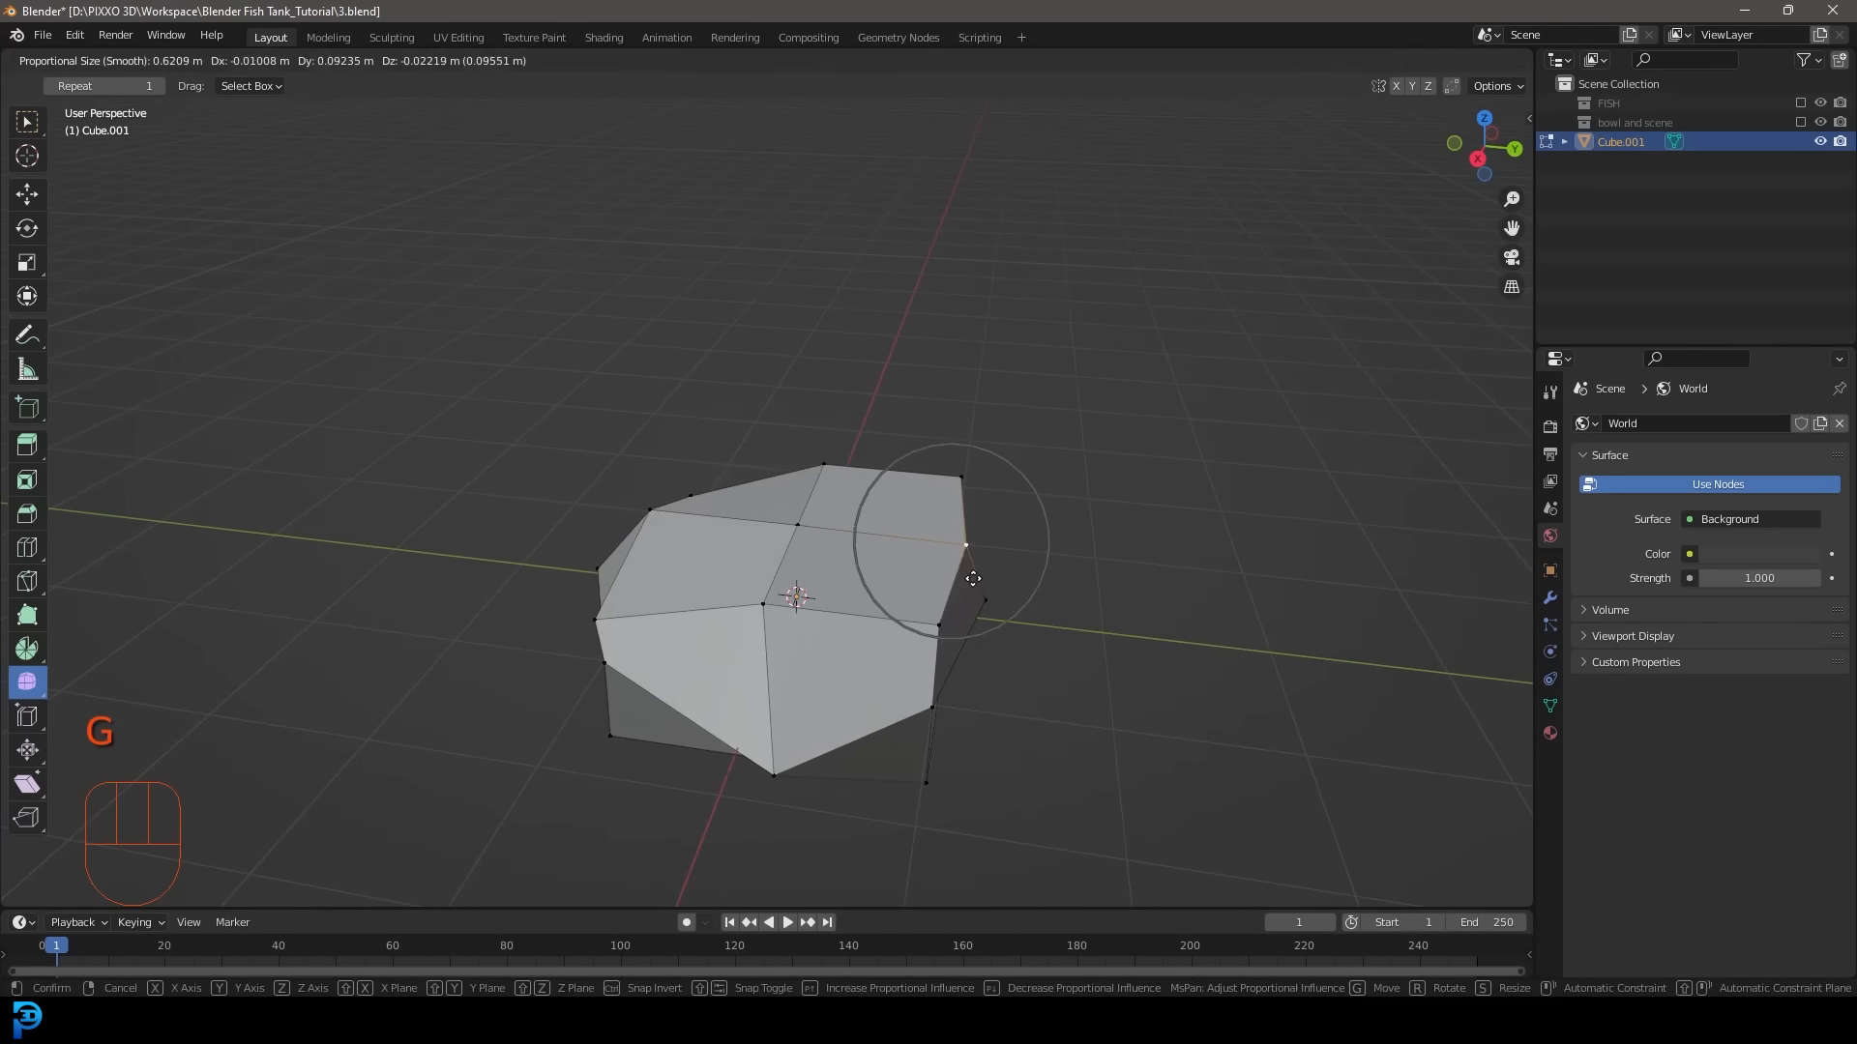
pyautogui.click(962, 479)
pyautogui.press('g')
# Flatten the whole pebble mesh vertically to about half its height and clear the selection.
pyautogui.moveTo(875, 488); pyautogui.dragTo(900, 581, button='middle')
pyautogui.press('a')
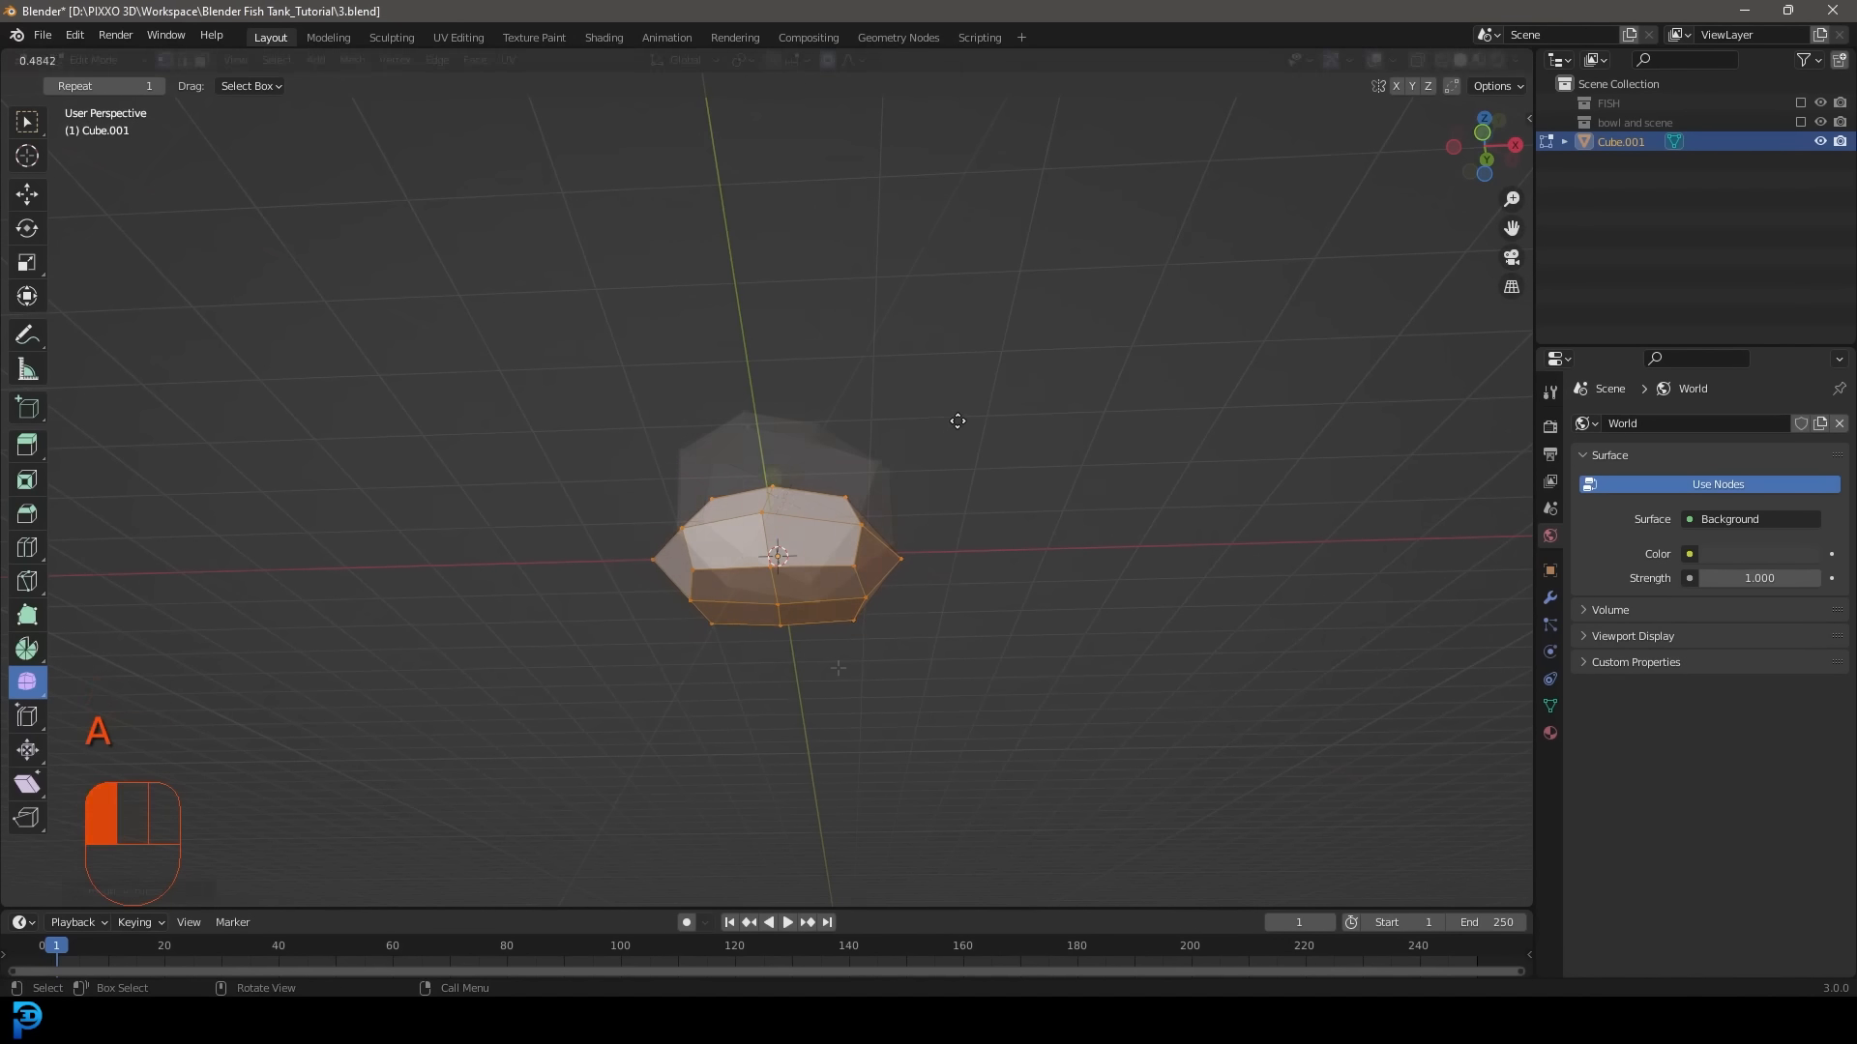
pyautogui.hotkey('alt', 'a')
pyautogui.moveTo(957, 415); pyautogui.dragTo(740, 534, button='middle')
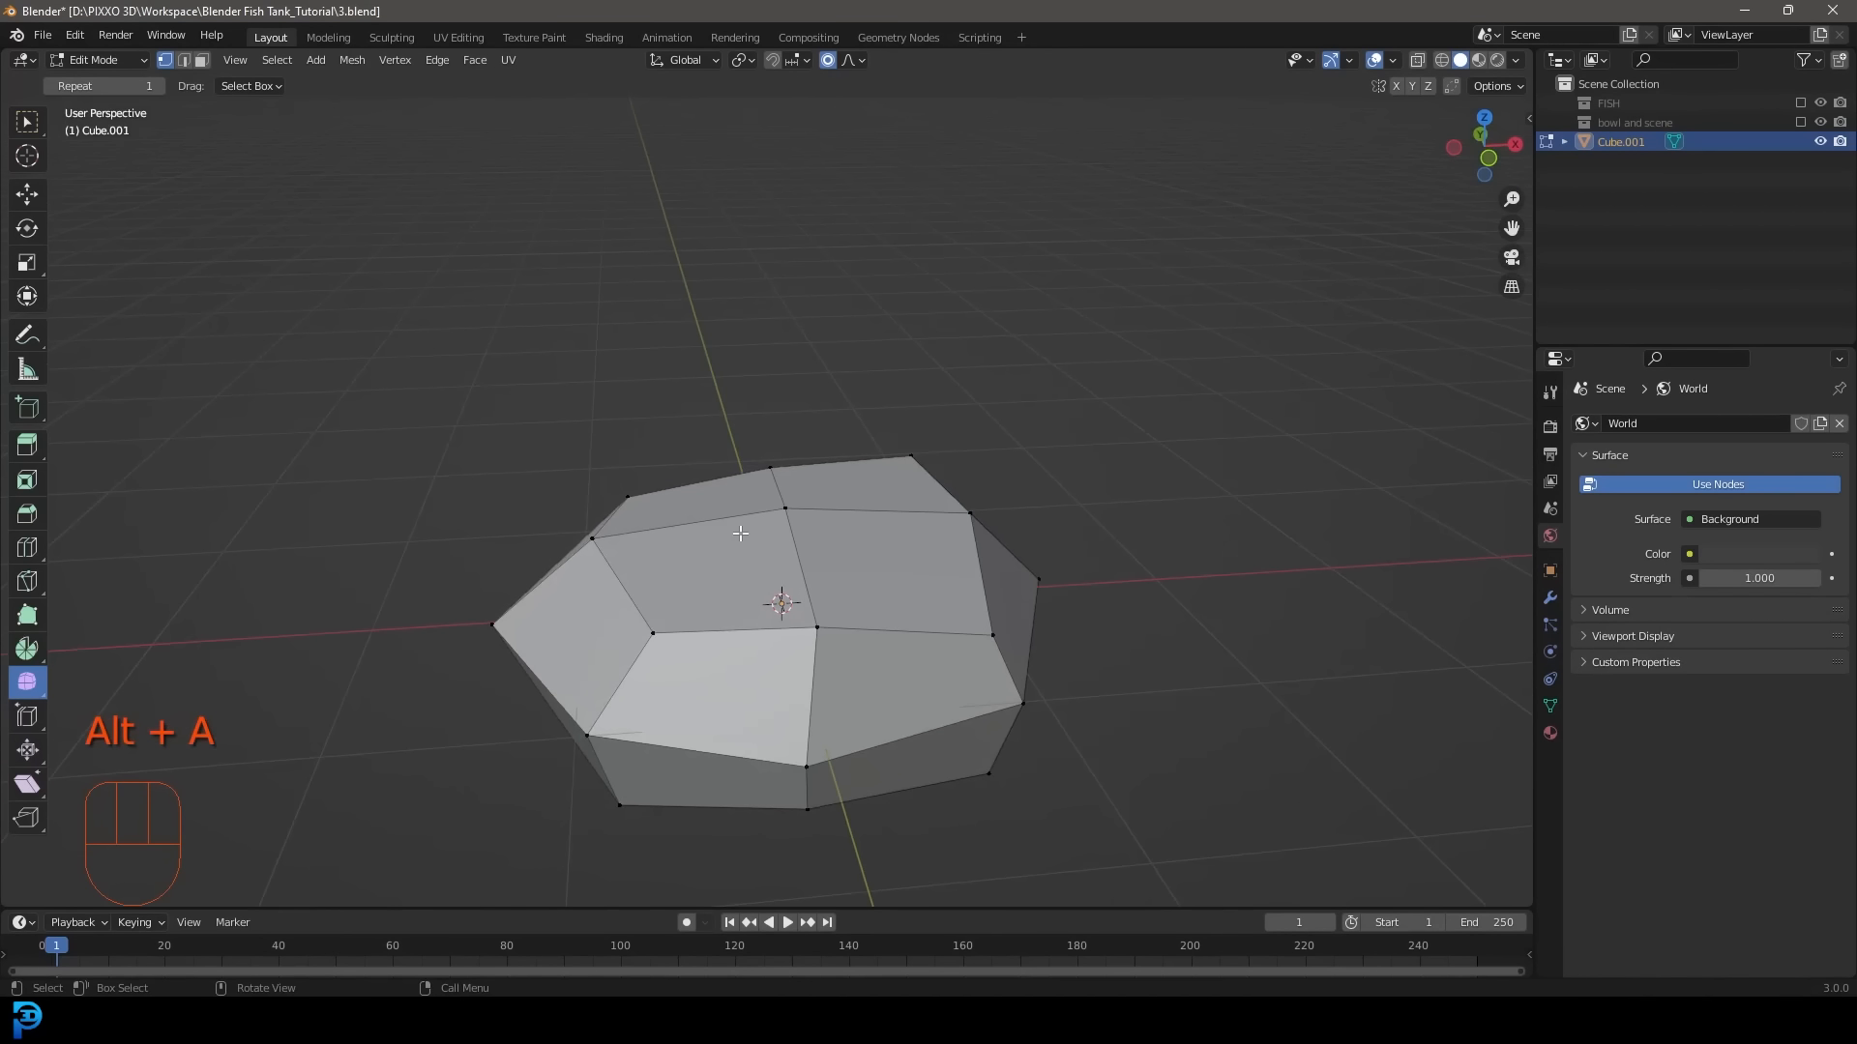
# Return the stone to Object Mode and give it a new material.
pyautogui.click(84, 62)
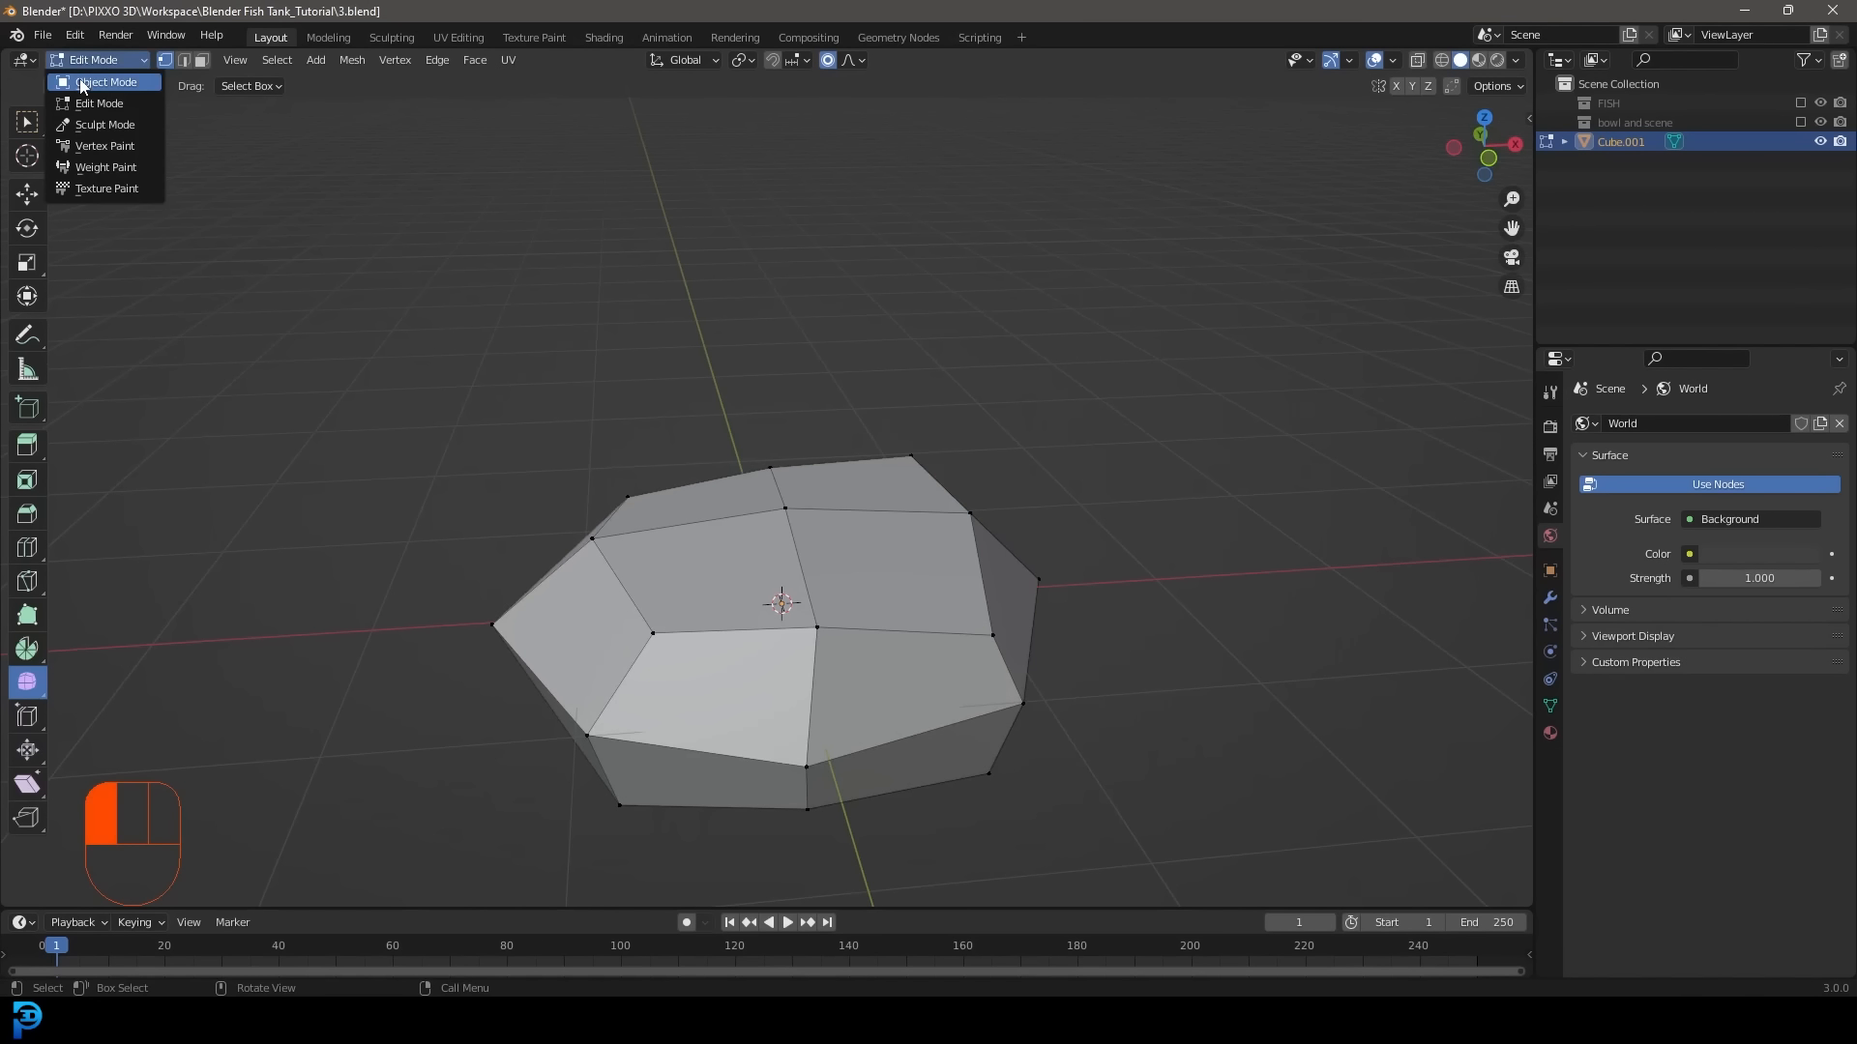
pyautogui.click(97, 81)
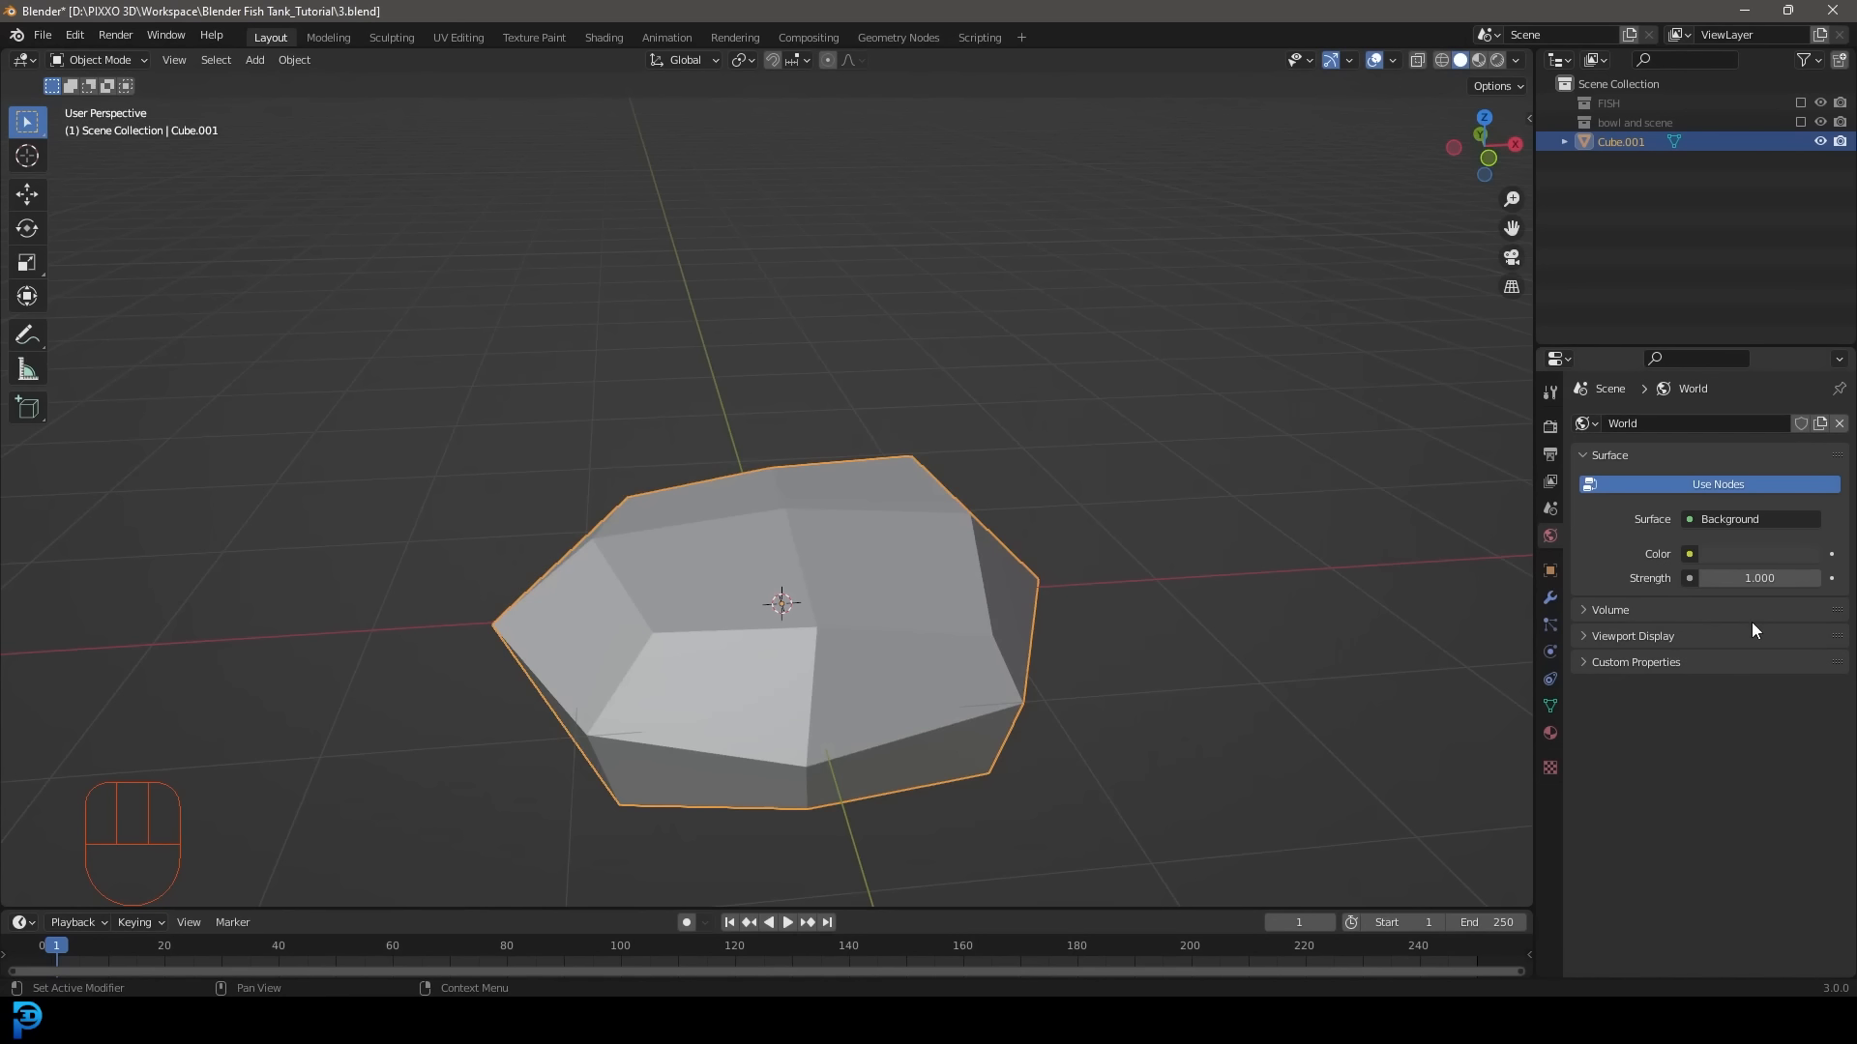
pyautogui.click(1551, 733)
pyautogui.click(1704, 504)
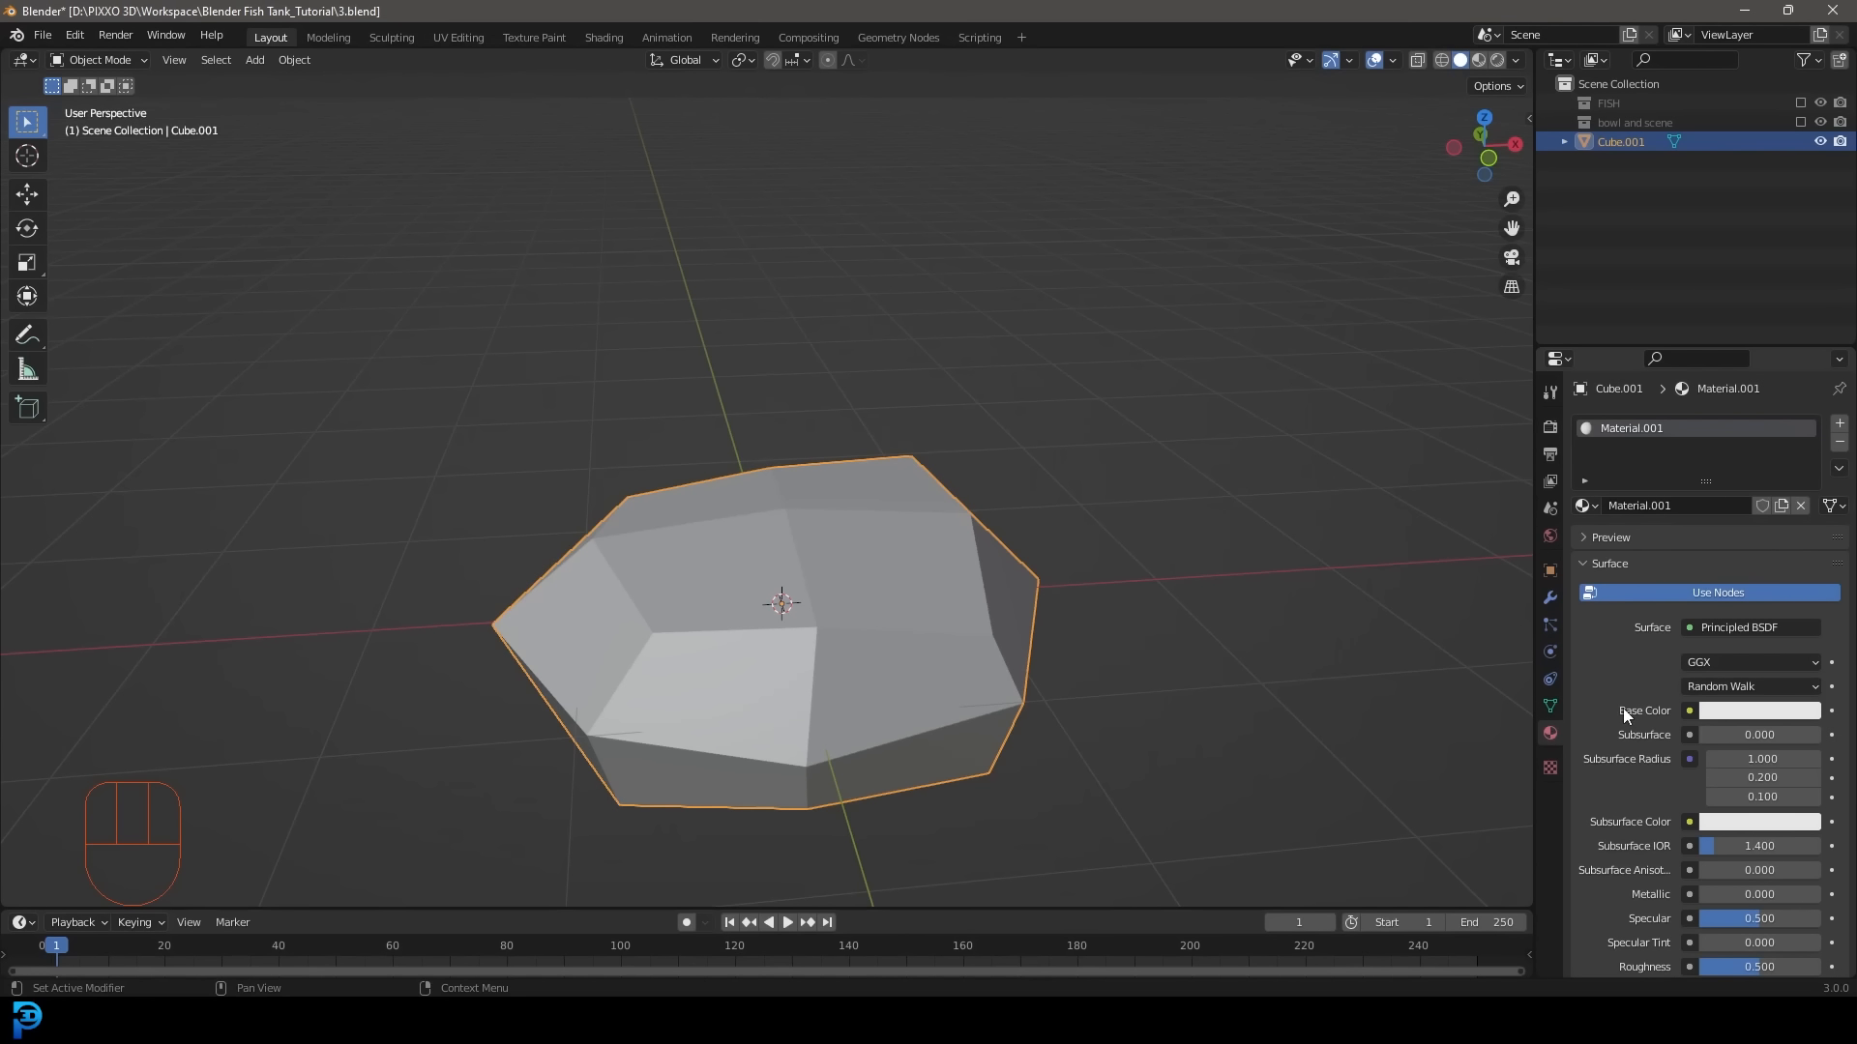
# Use the pebbles photo from the Desktop as an image texture for the material's base color.
pyautogui.click(1689, 711)
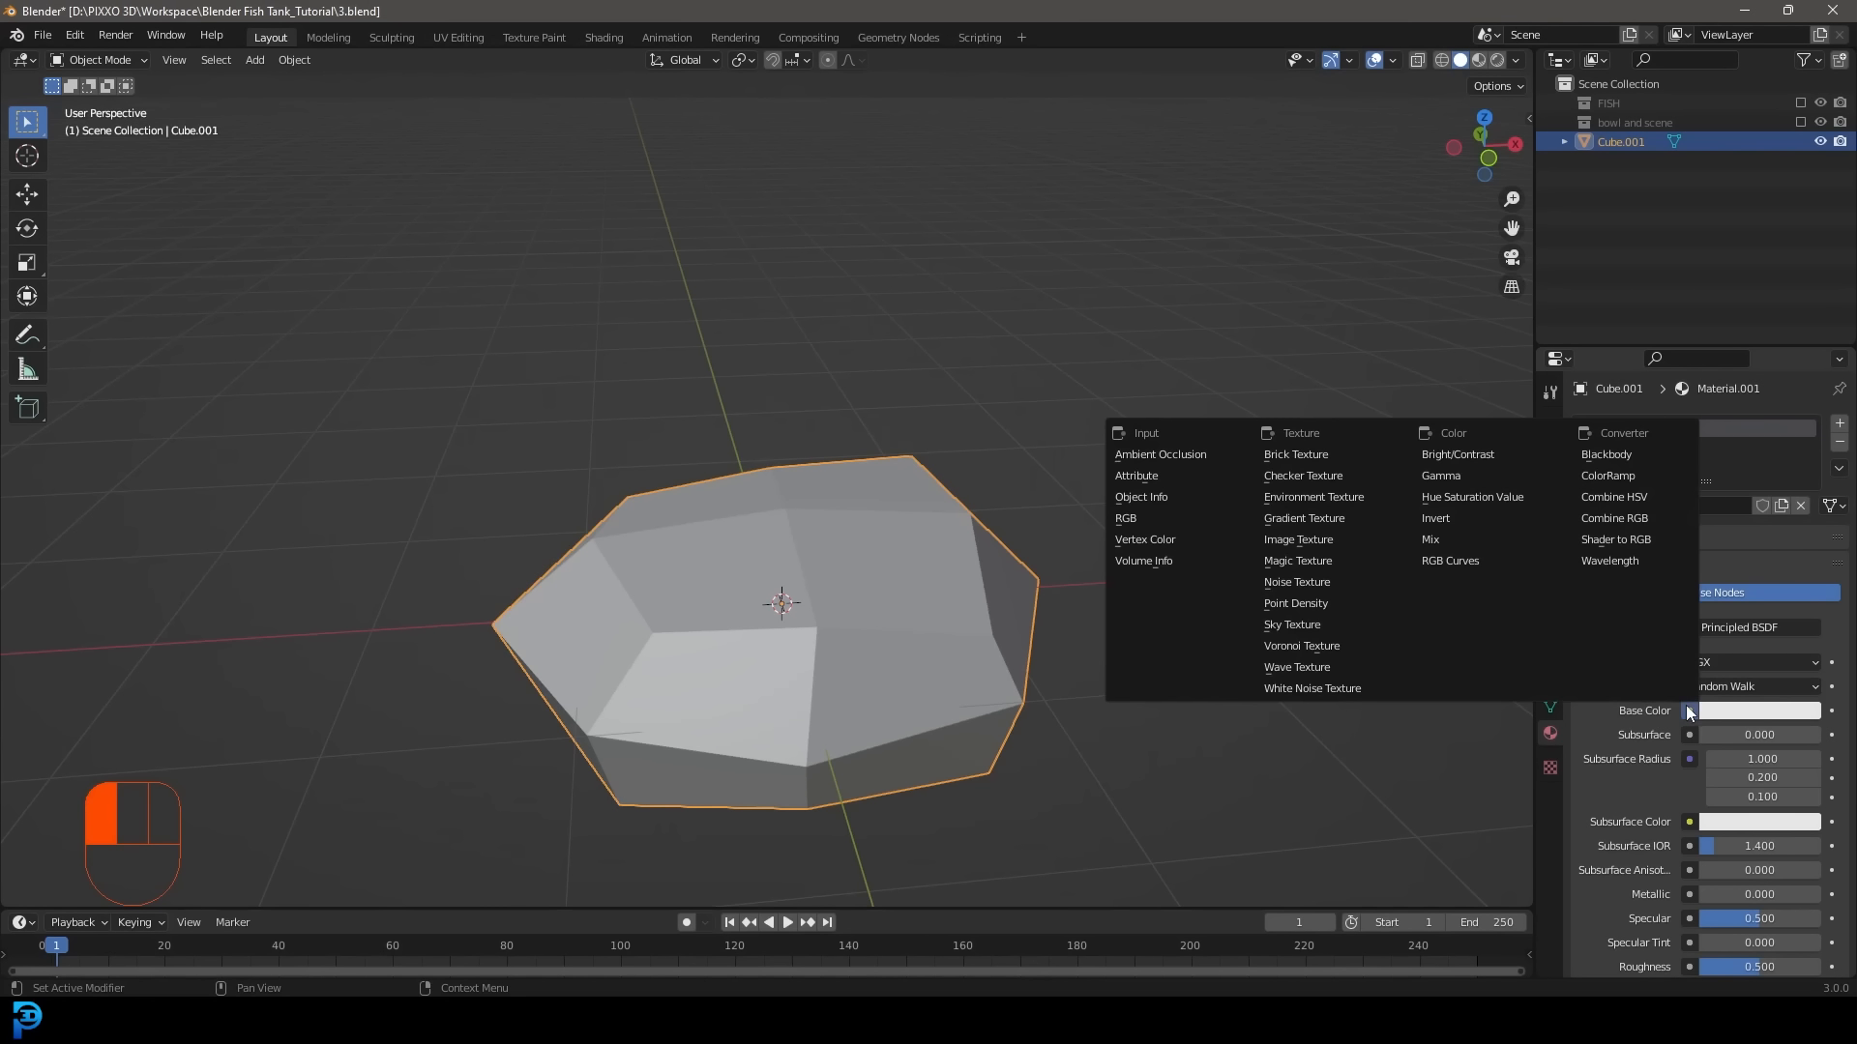
pyautogui.click(1314, 540)
pyautogui.click(1788, 737)
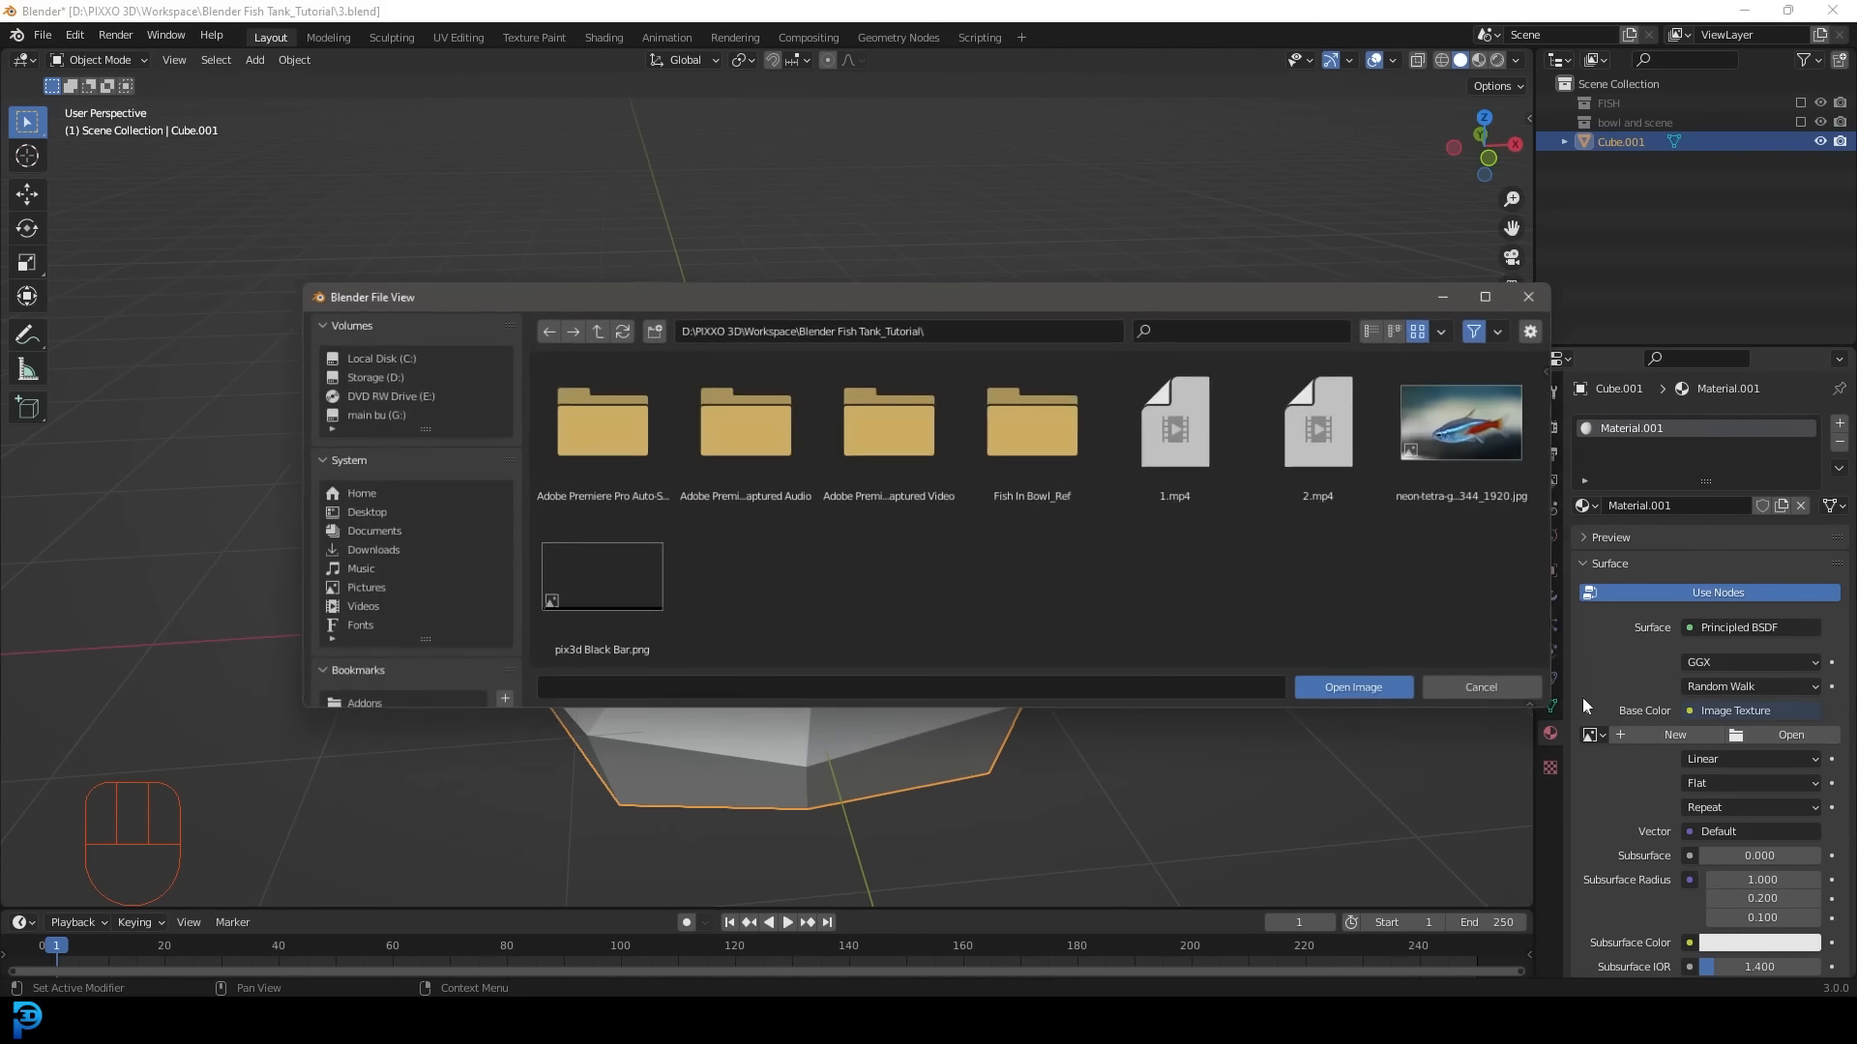
pyautogui.click(354, 514)
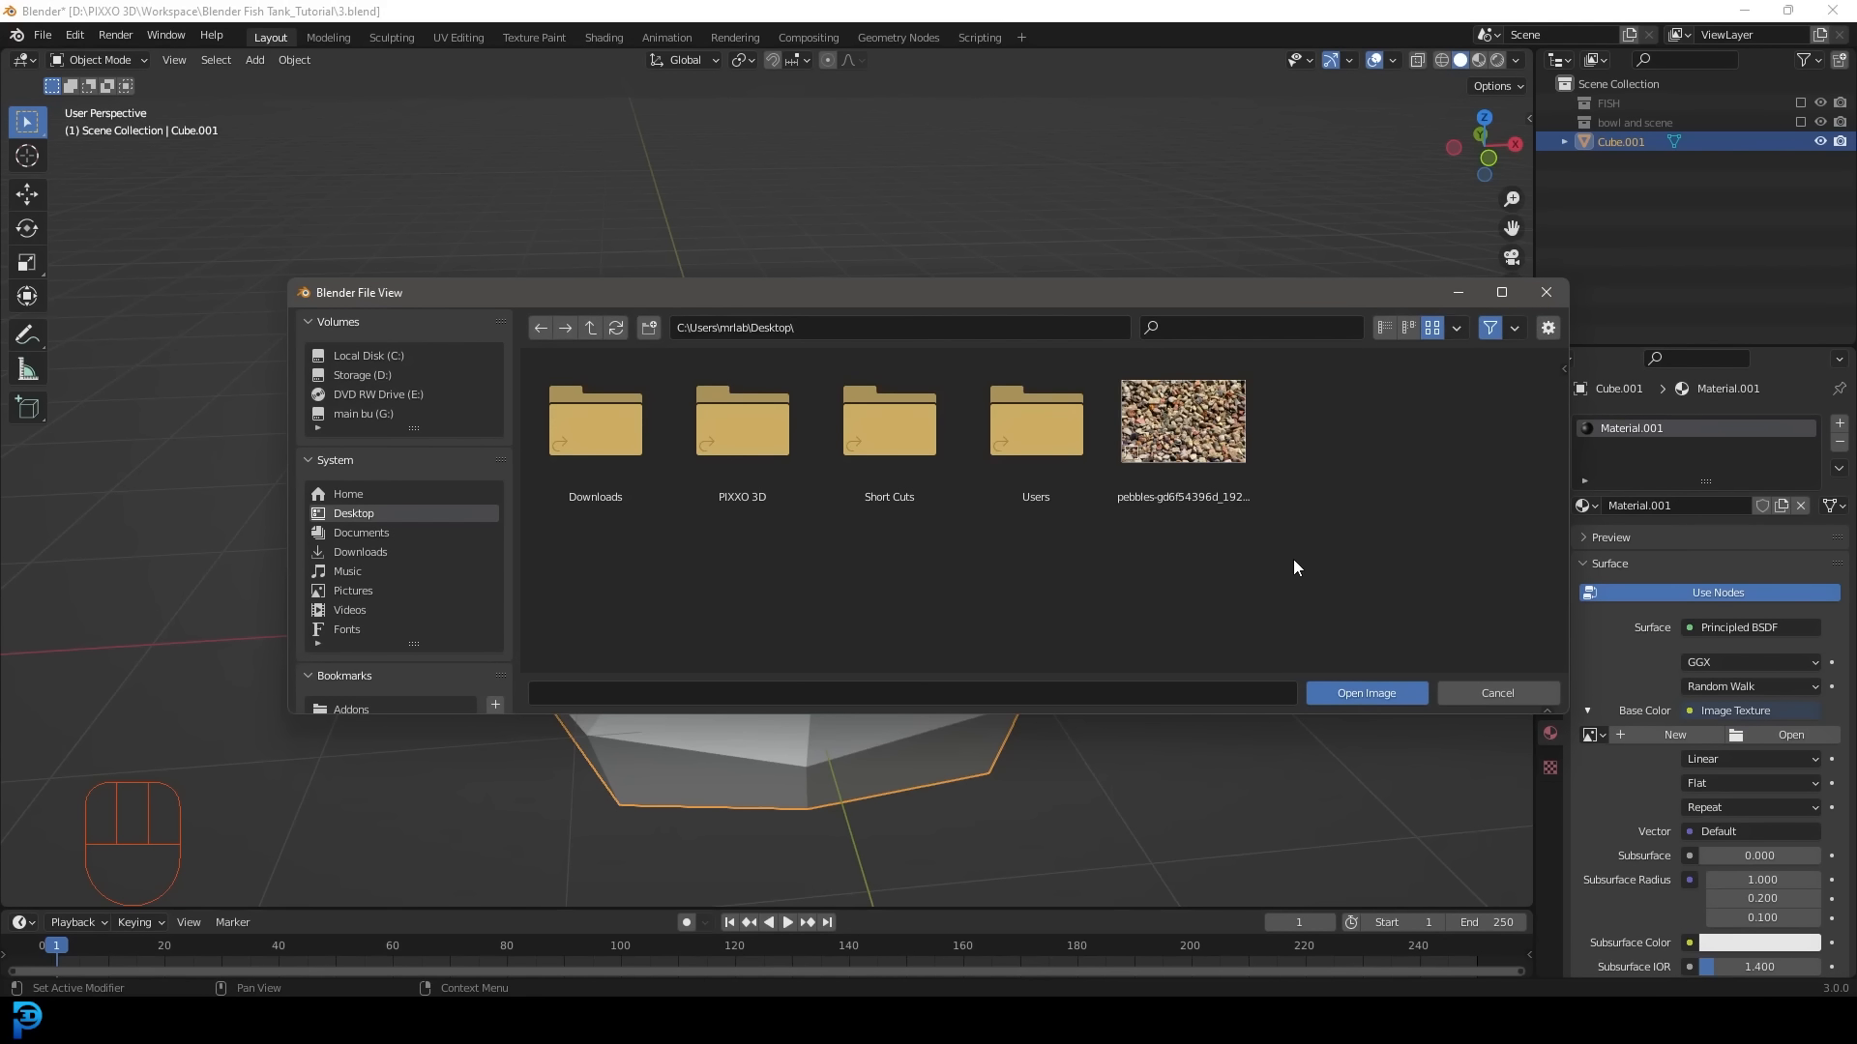
pyautogui.click(1203, 408)
pyautogui.click(1366, 690)
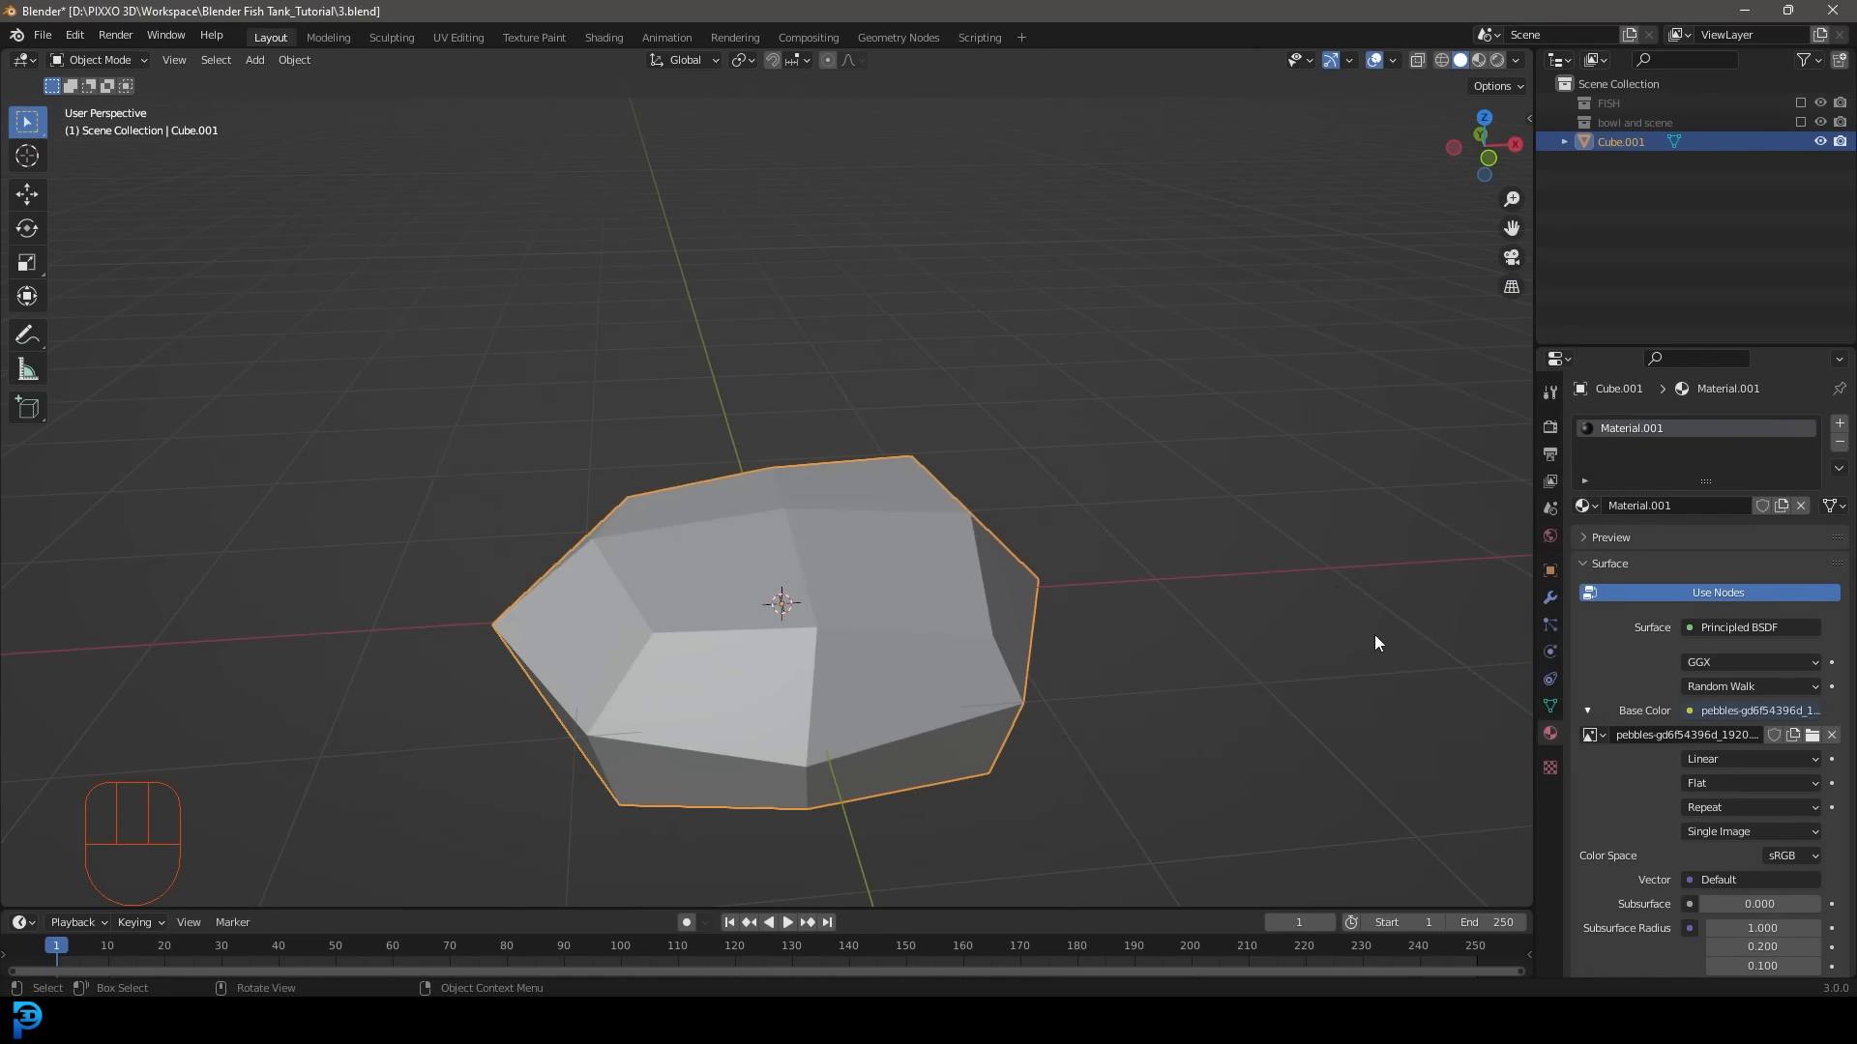
# Open the UV Editing workspace and unwrap the whole stone mesh with Project from View, seen from a low front angle.
pyautogui.click(458, 37)
pyautogui.scroll(-3, 1131, 542)
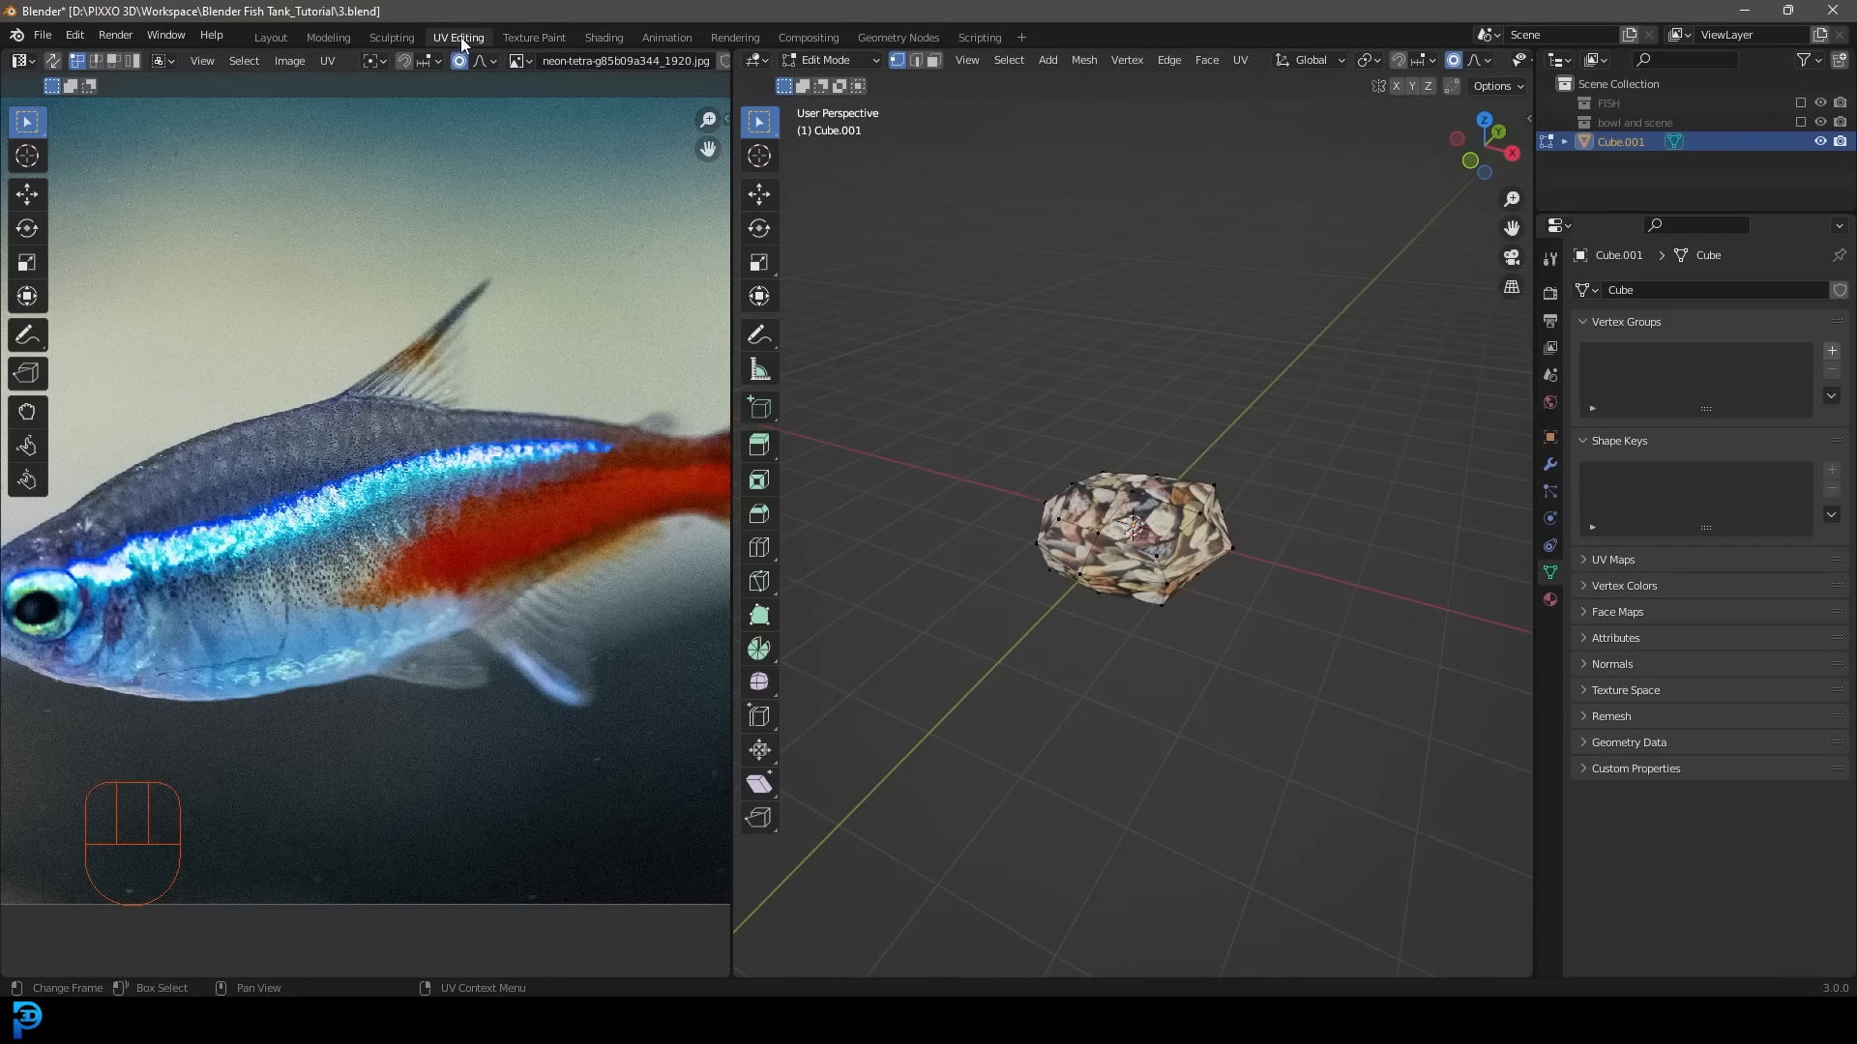
pyautogui.moveTo(1359, 571); pyautogui.dragTo(1166, 597, button='middle')
pyautogui.press('a')
pyautogui.moveTo(1212, 685); pyautogui.dragTo(1185, 586, button='middle')
pyautogui.press('u')
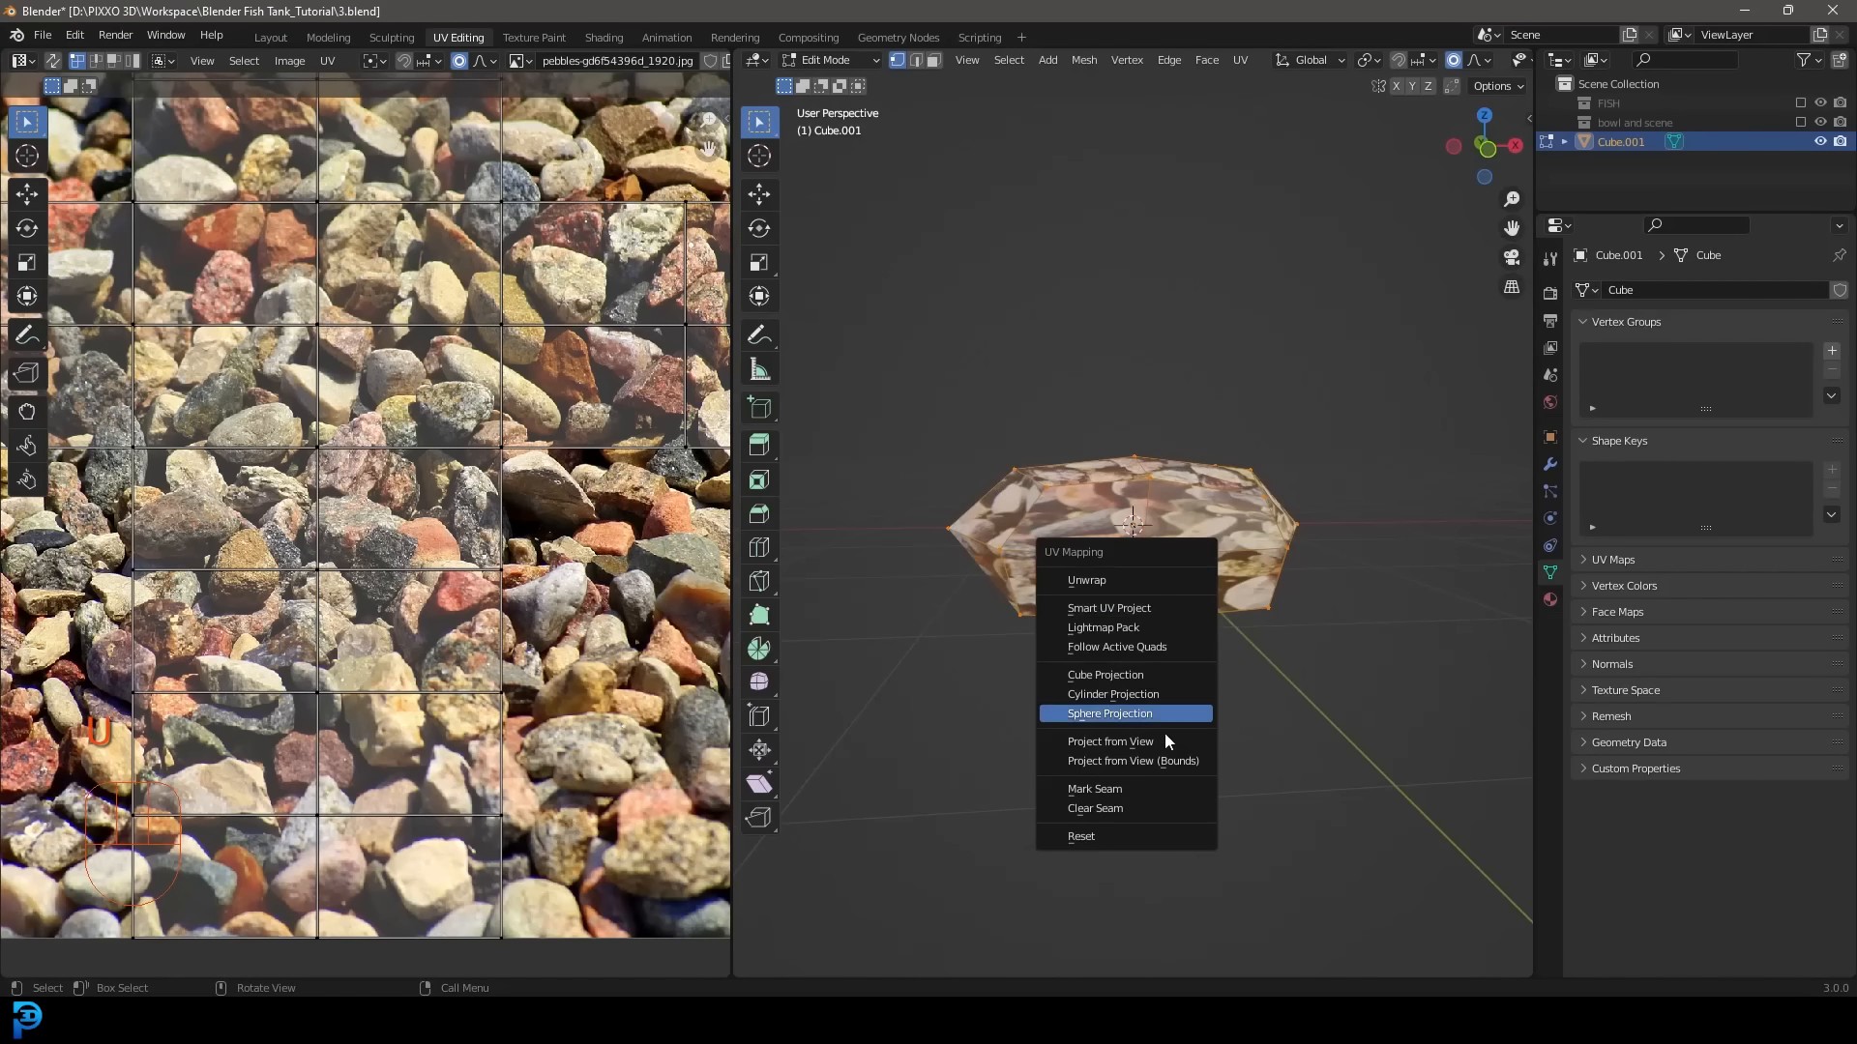
pyautogui.click(1110, 741)
# Scale the stone's UV island down to roughly the size of one pebble in the photo.
pyautogui.scroll(-4, 178, 352)
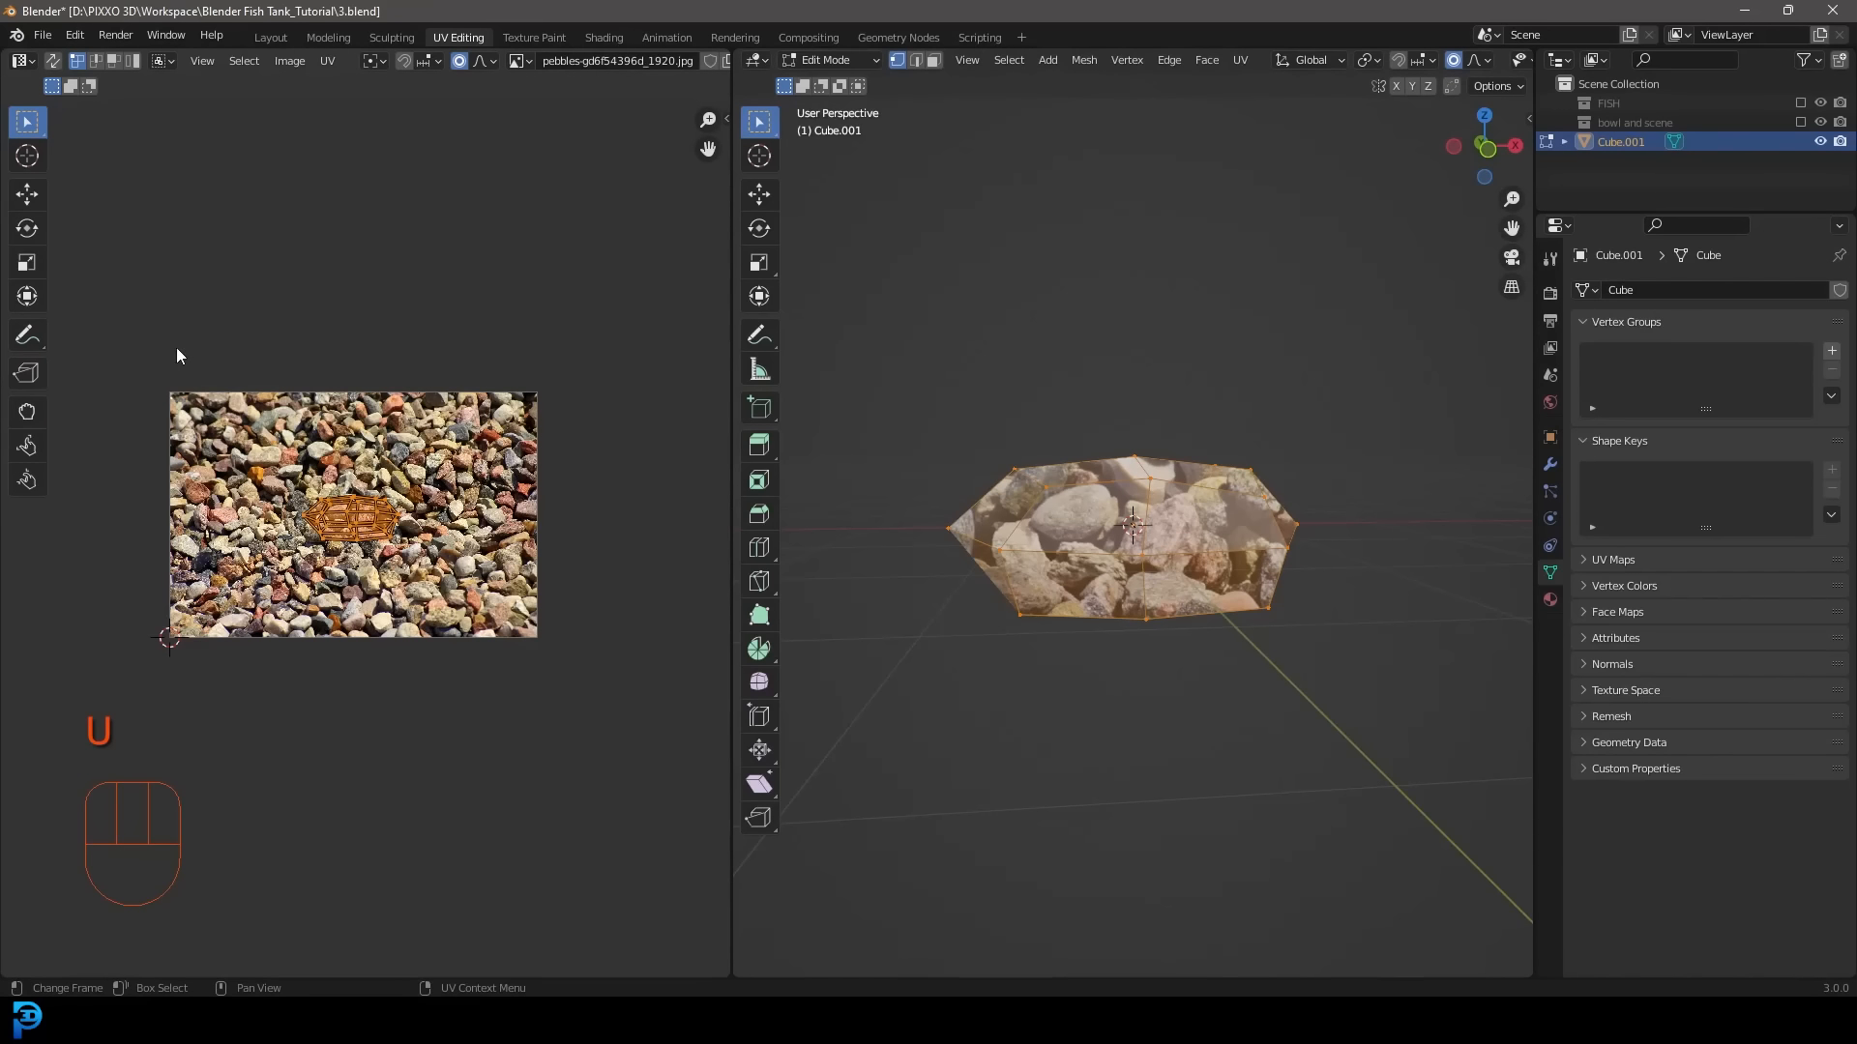
pyautogui.scroll(4, 286, 532)
pyautogui.press('s')
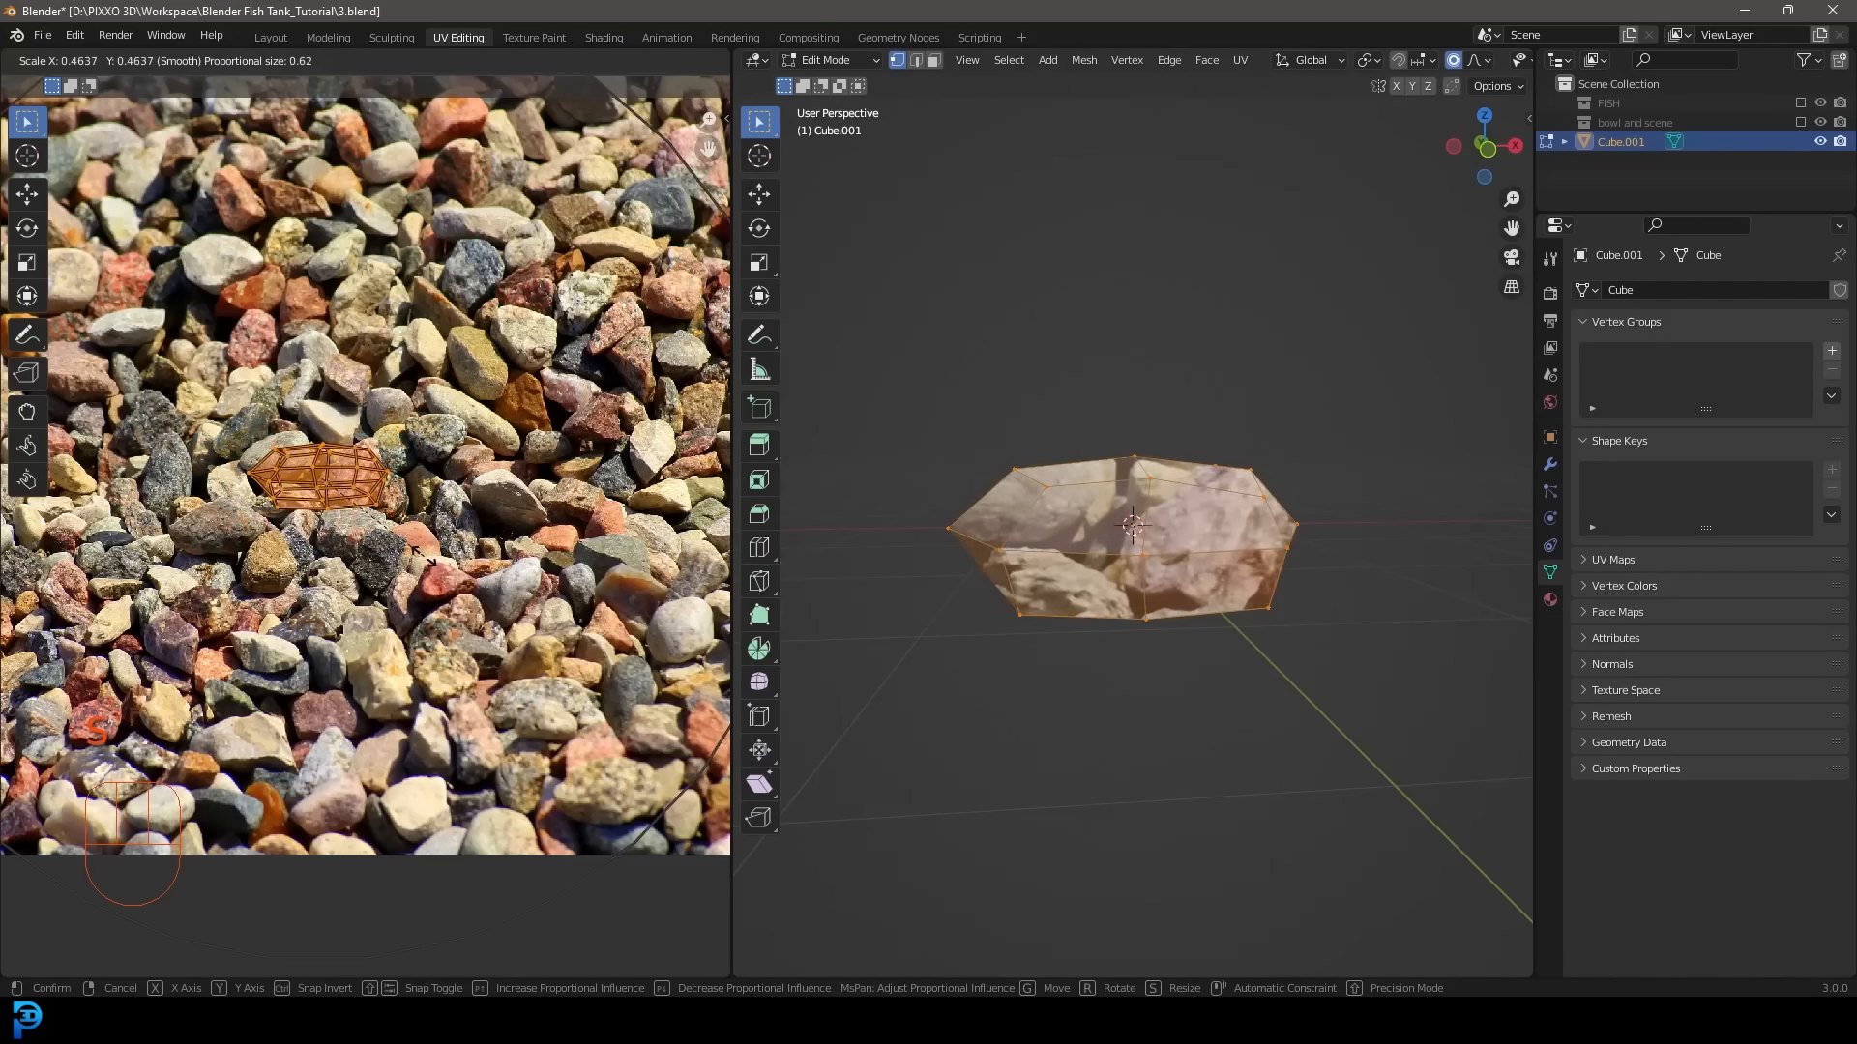
pyautogui.click(356, 434)
pyautogui.scroll(3, 356, 434)
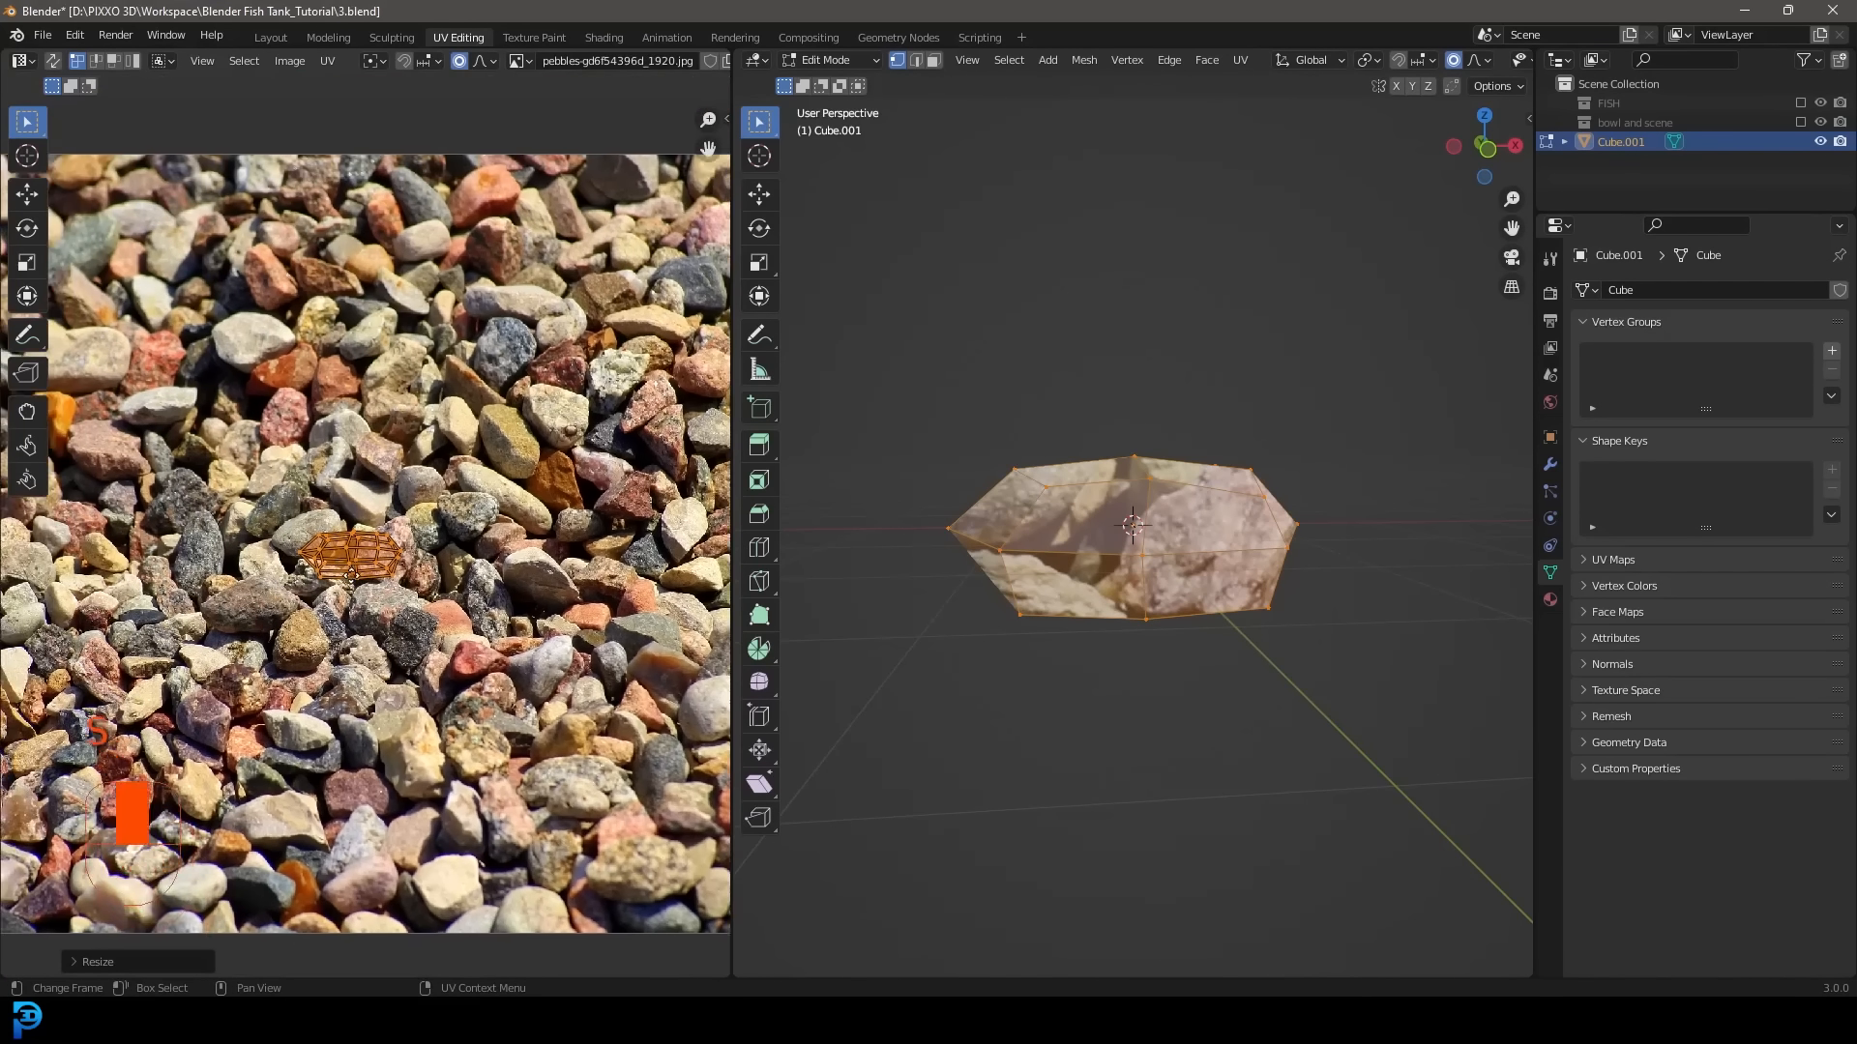
# Move, rotate and shrink the UV island so it fits over a single pinkish pebble in the photo.
pyautogui.press('g')
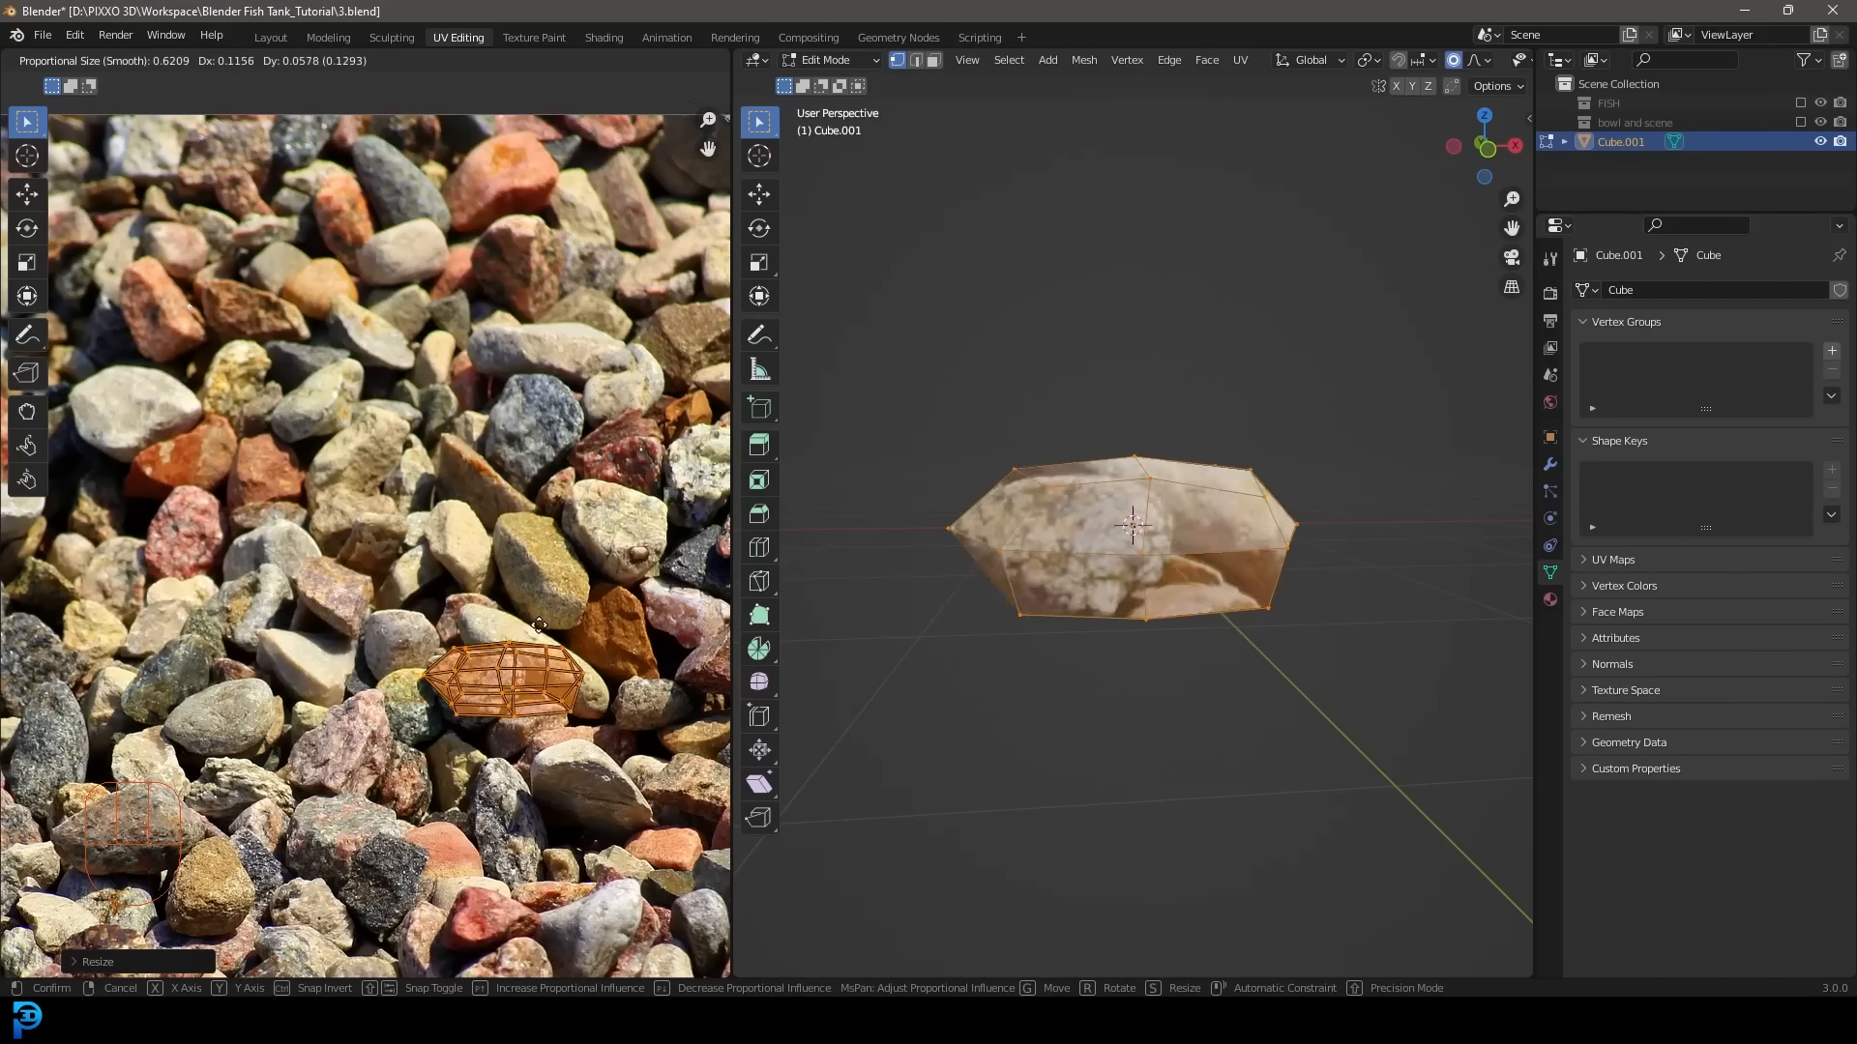
pyautogui.click(392, 676)
pyautogui.press('r')
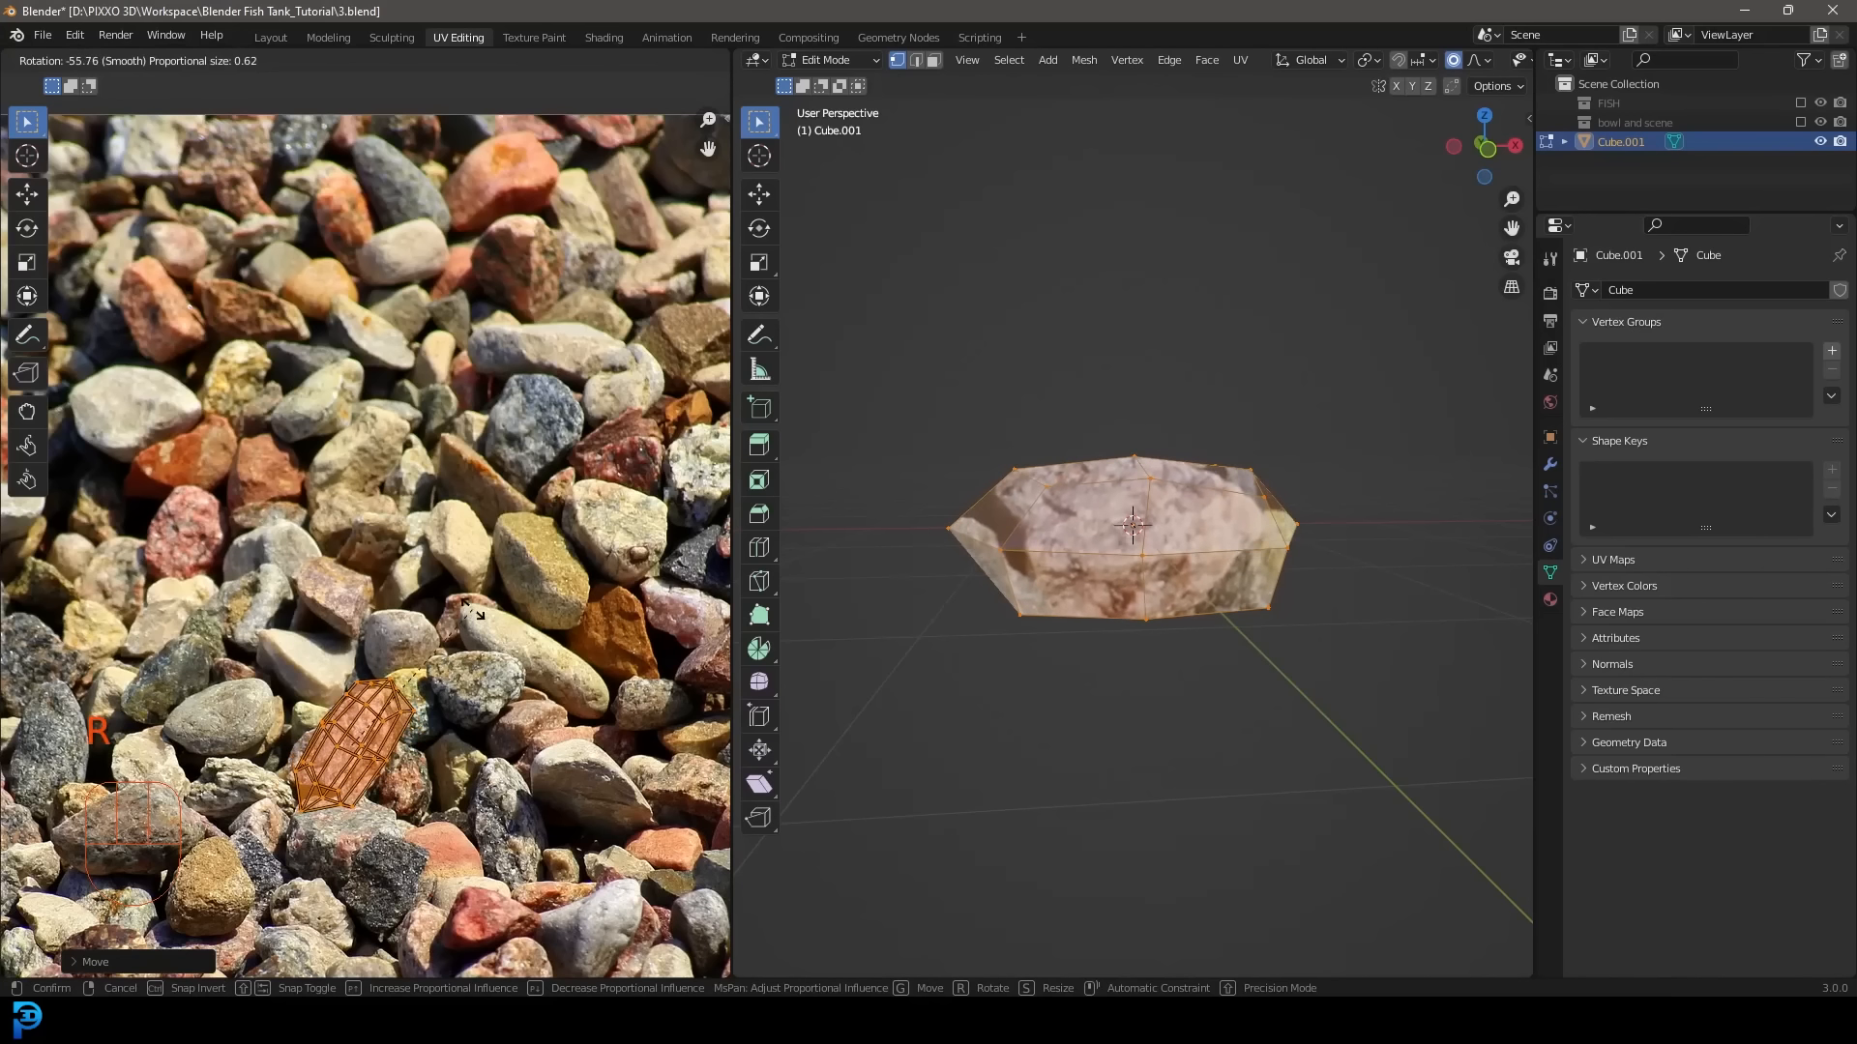
pyautogui.click(486, 663)
pyautogui.press('s')
pyautogui.click(486, 665)
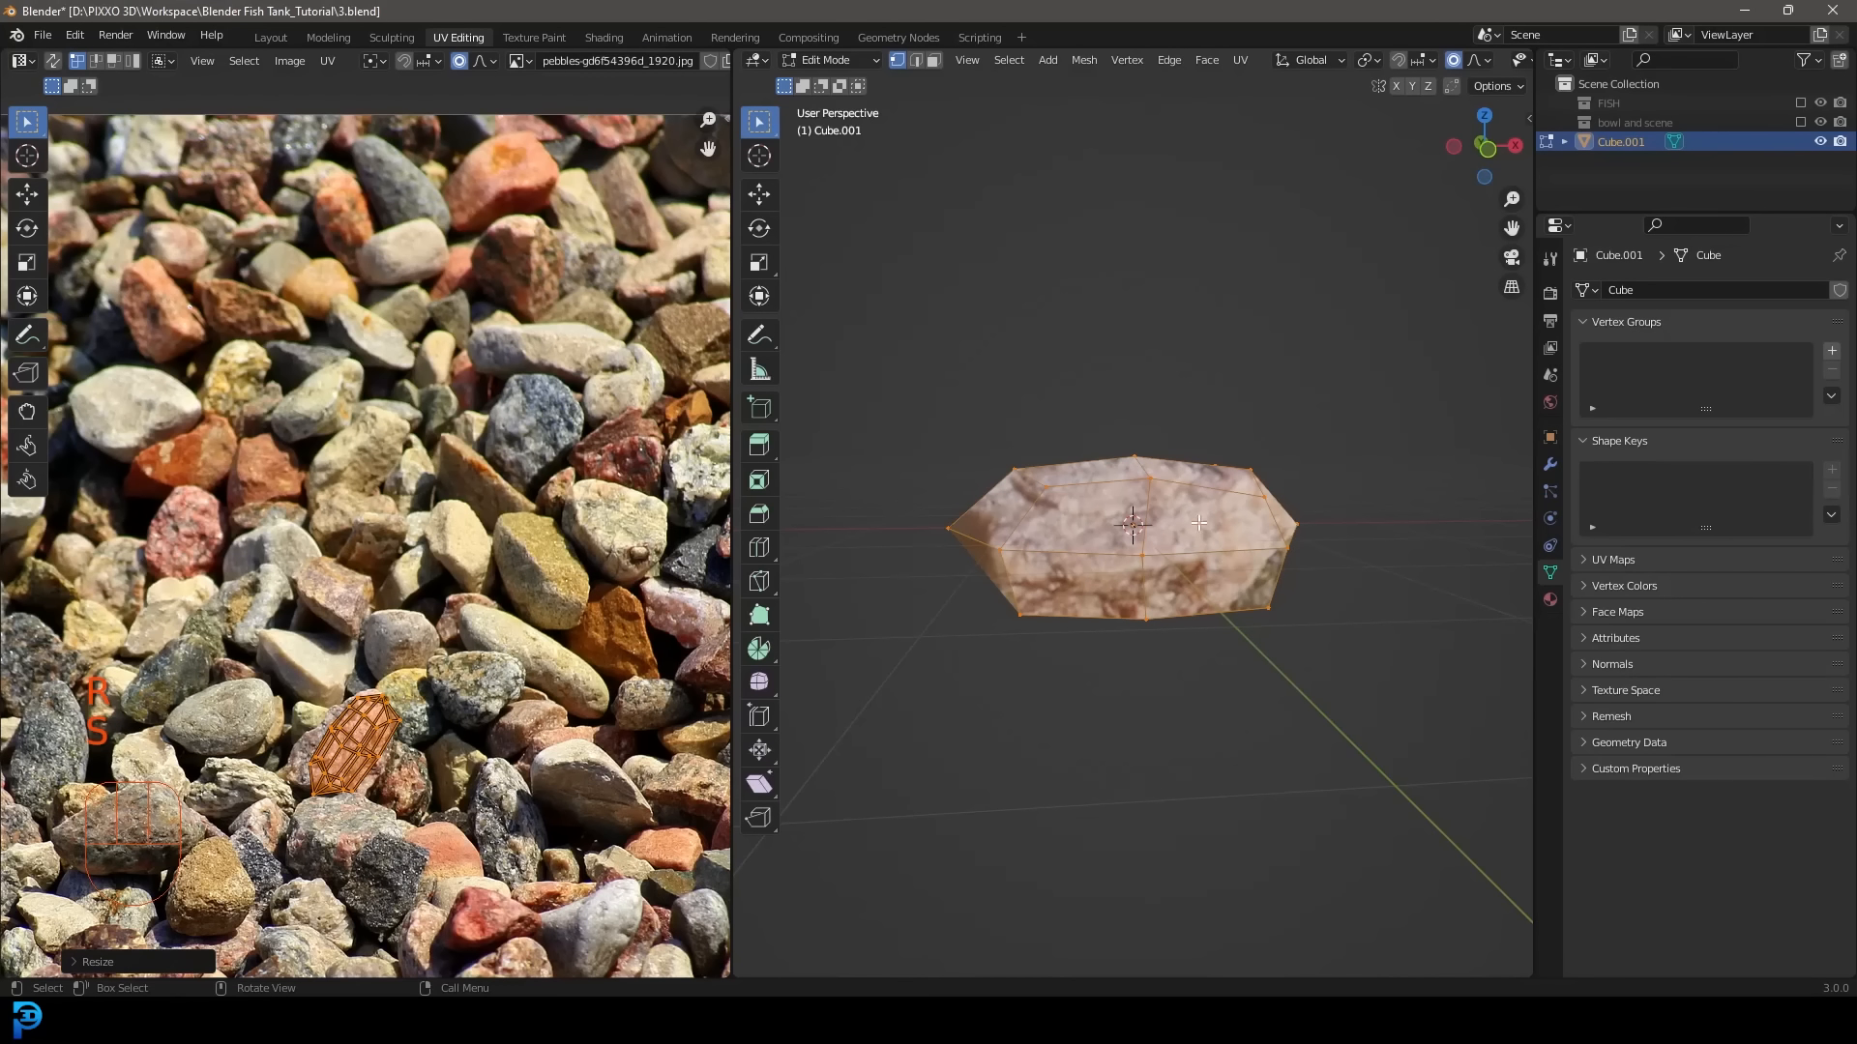
# Return to Object Mode and shade the stone smooth.
pyautogui.press('Tab')
pyautogui.scroll(-5, 1210, 568)
pyautogui.moveTo(1143, 546); pyautogui.dragTo(1124, 613, button='middle')
pyautogui.scroll(4, 1127, 538)
pyautogui.moveTo(1083, 500); pyautogui.dragTo(1093, 498, button='middle')
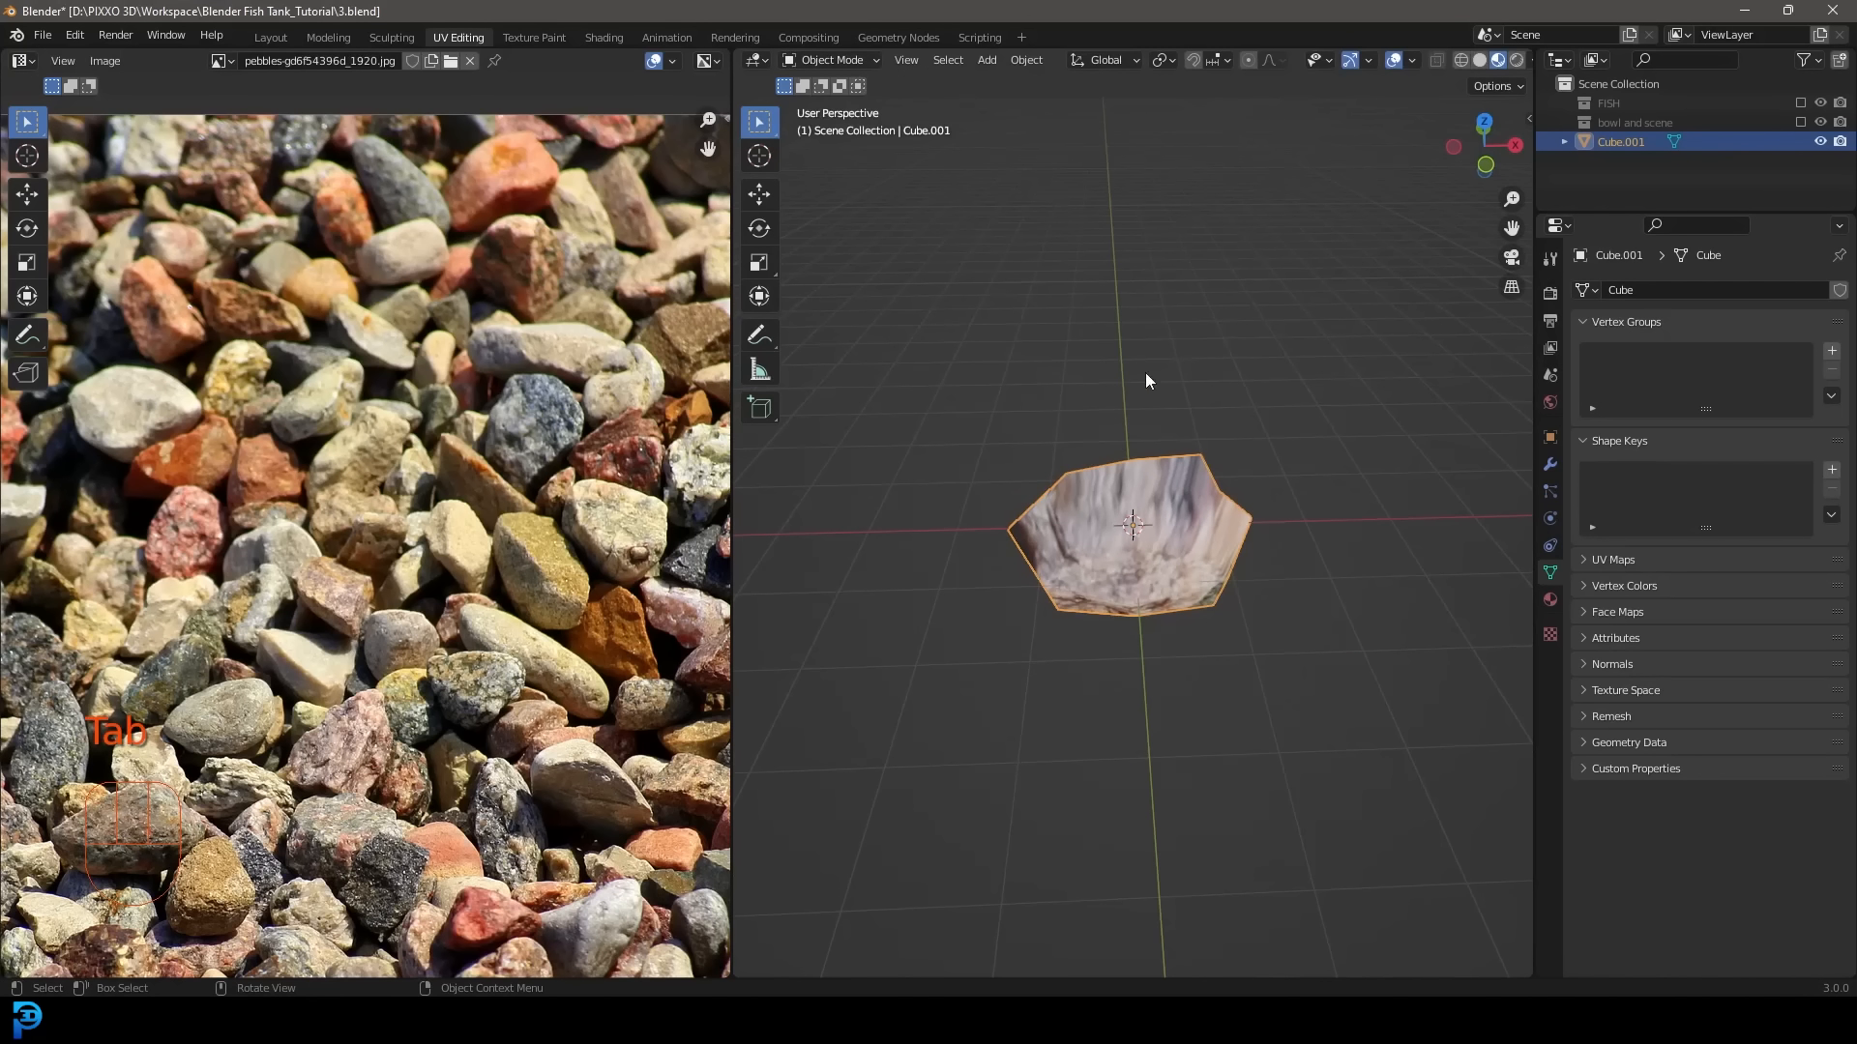
pyautogui.rightClick(1178, 487)
pyautogui.click(1108, 488)
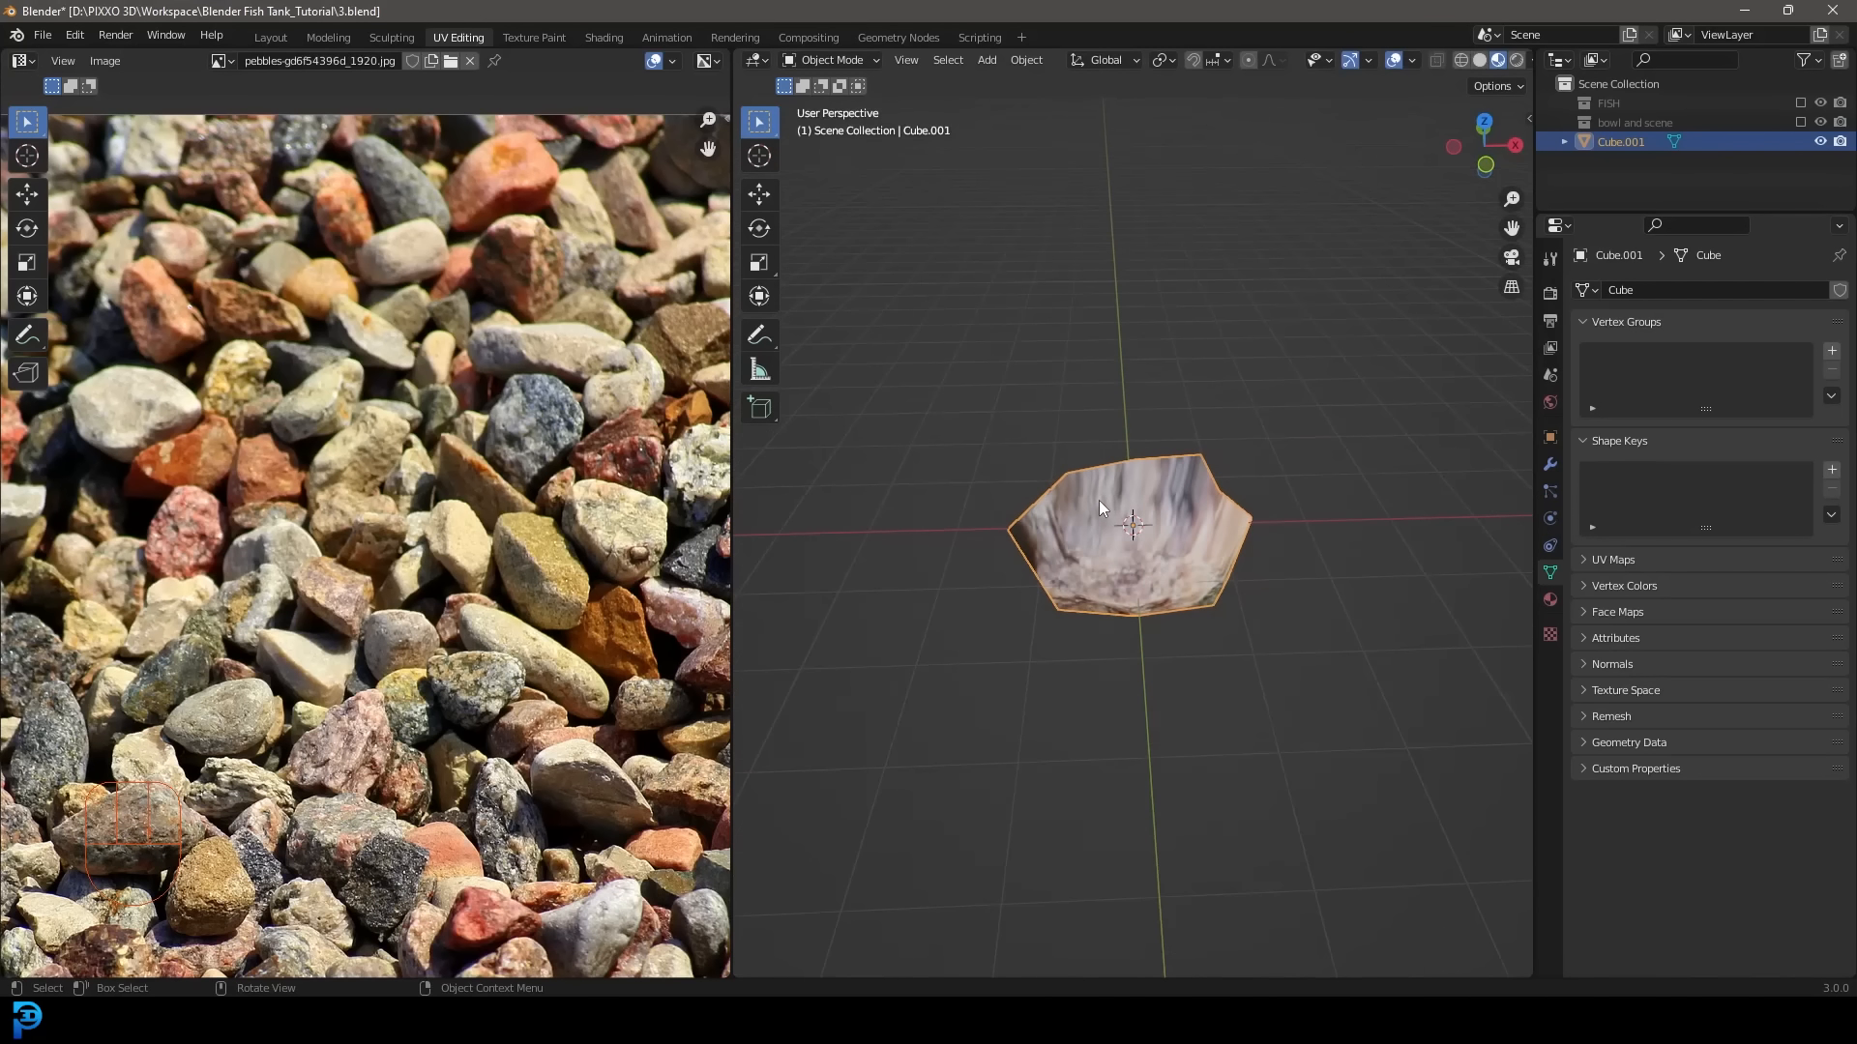
# Duplicate the stone and place the copy behind and to one side of the original.
pyautogui.moveTo(1098, 501); pyautogui.dragTo(1140, 543, button='middle')
pyautogui.hotkey('shift', 'd')
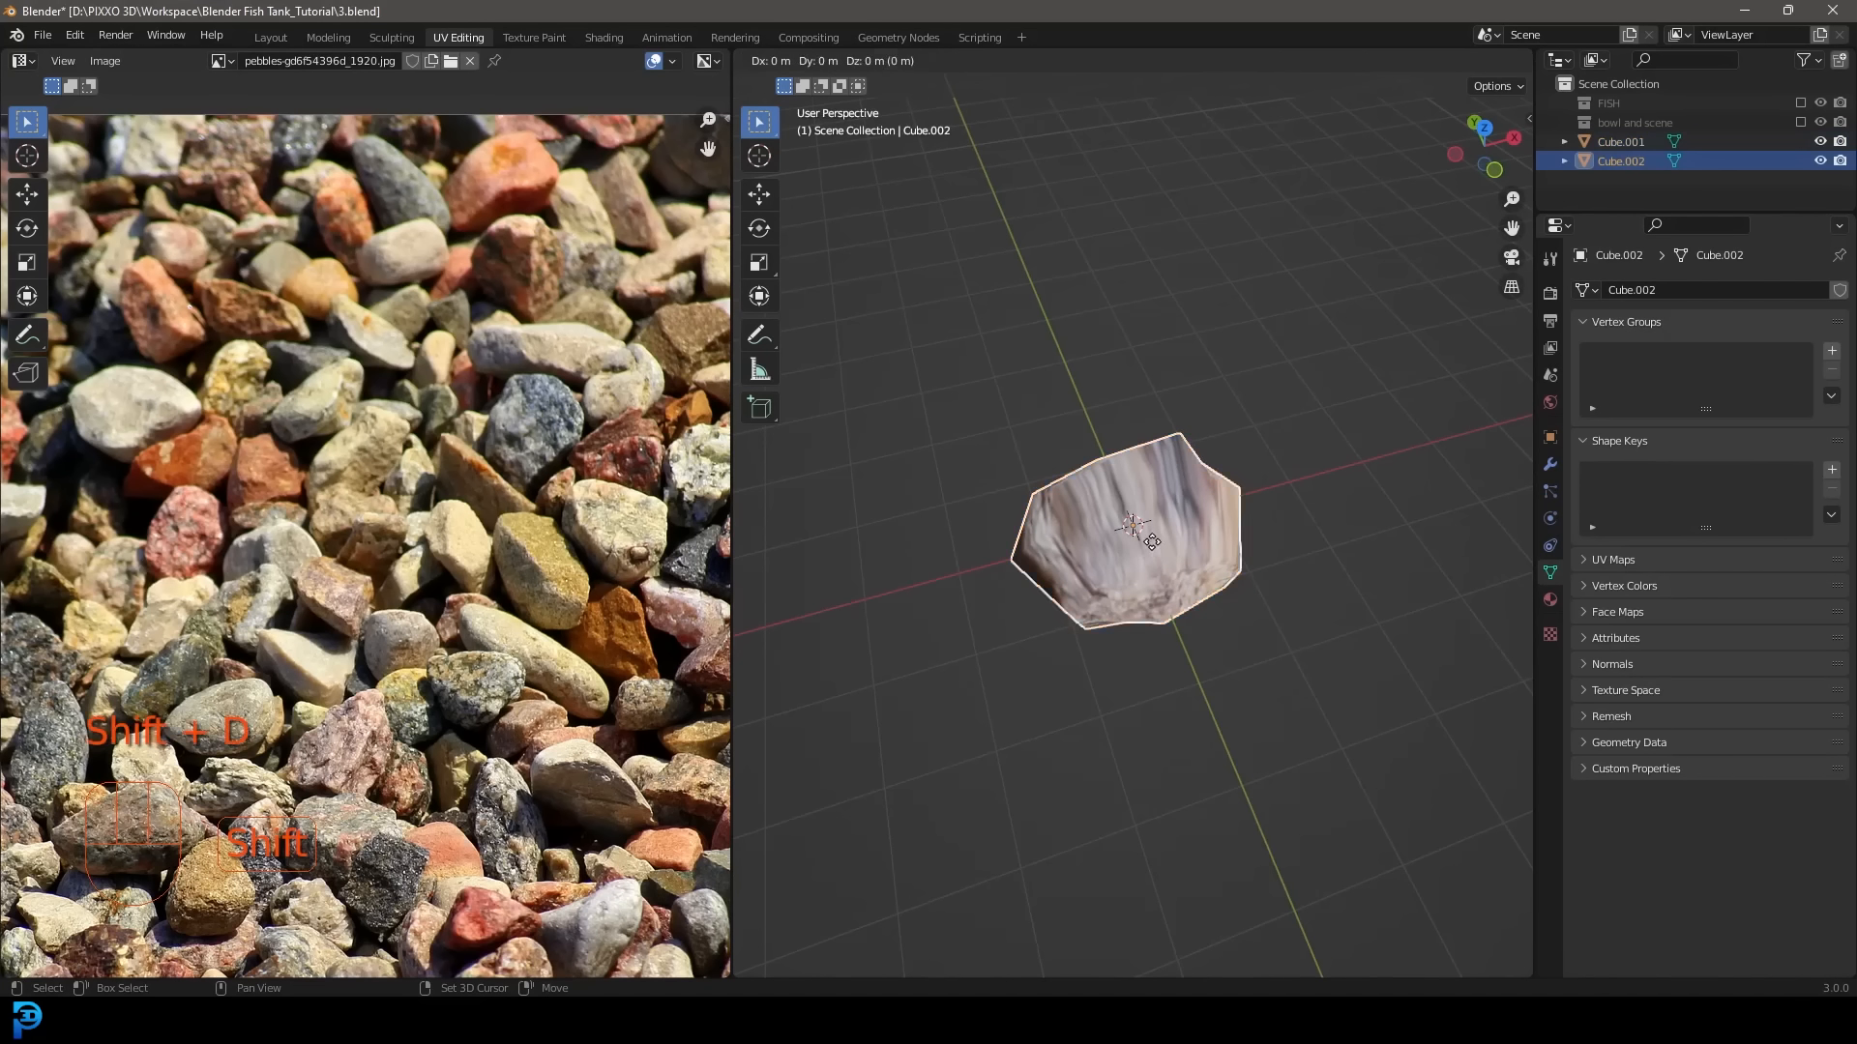
pyautogui.click(1340, 416)
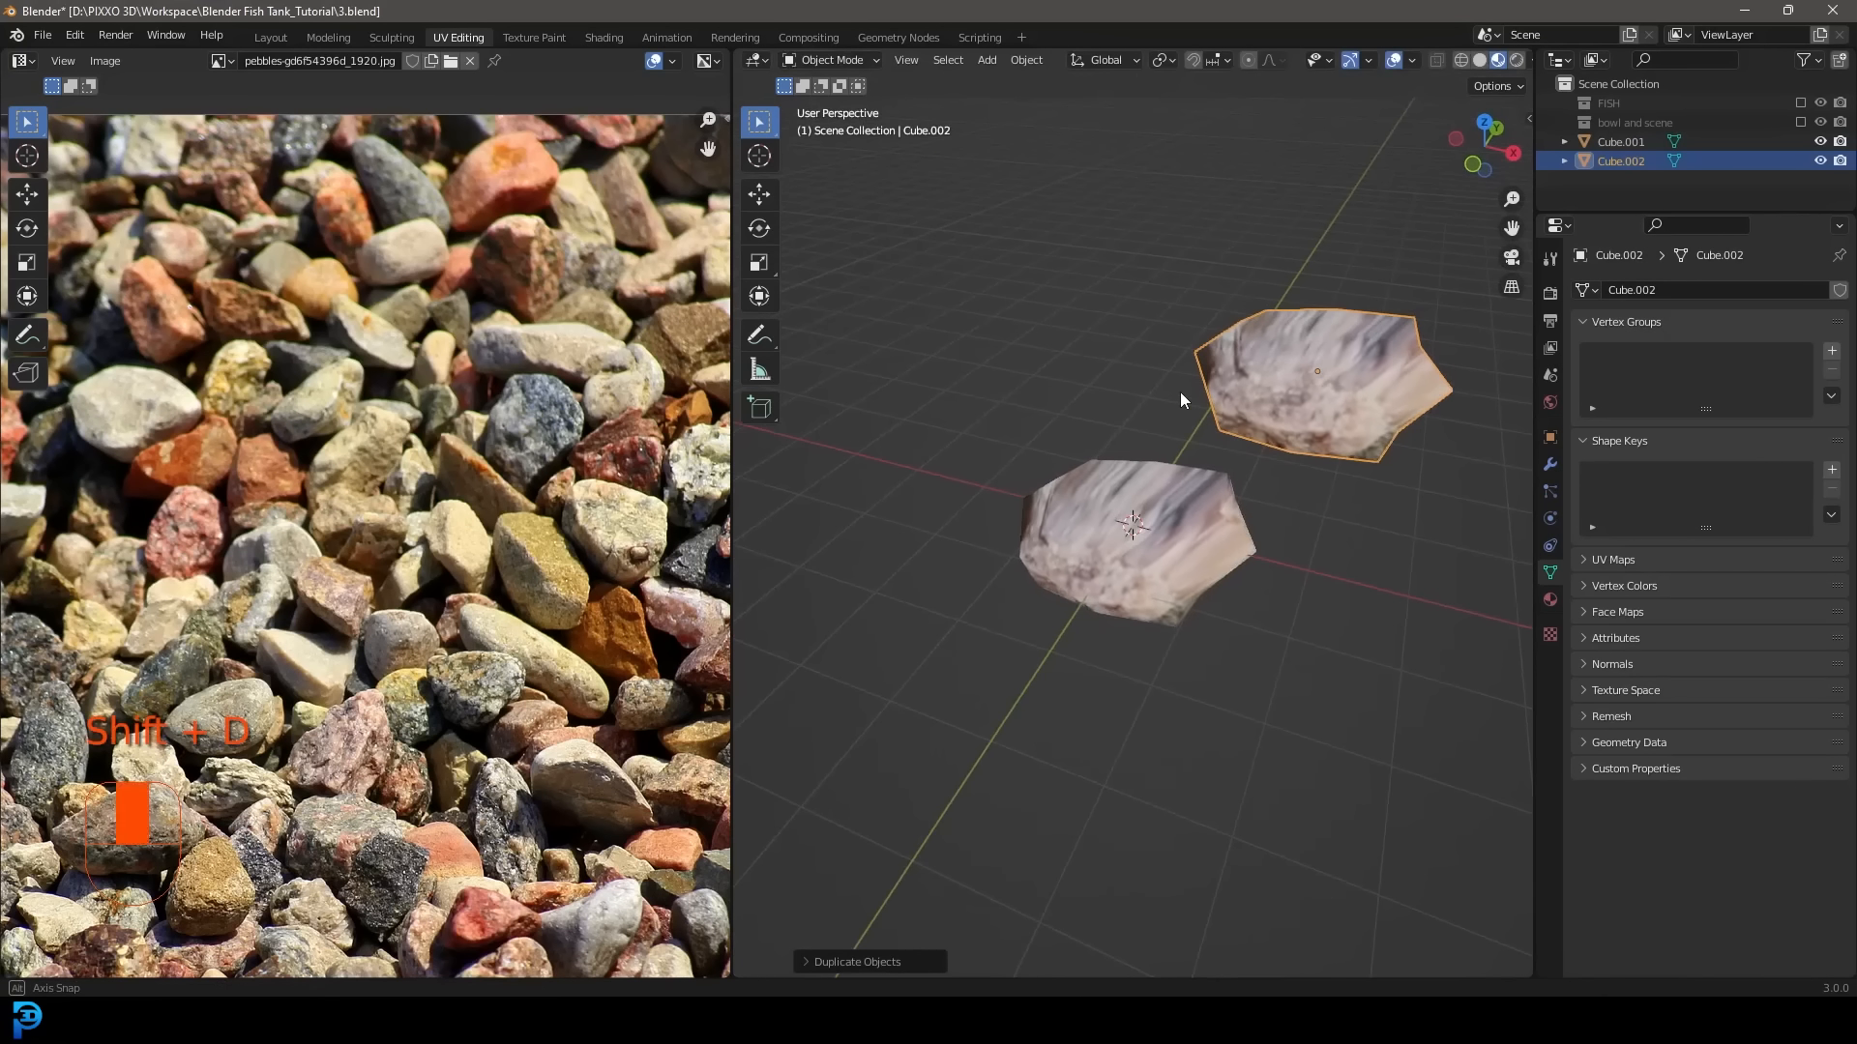
pyautogui.scroll(-3, 1184, 411)
# Move and rotate the copy's UV island onto the elongated yellowish pebble in the photo.
pyautogui.press('Tab')
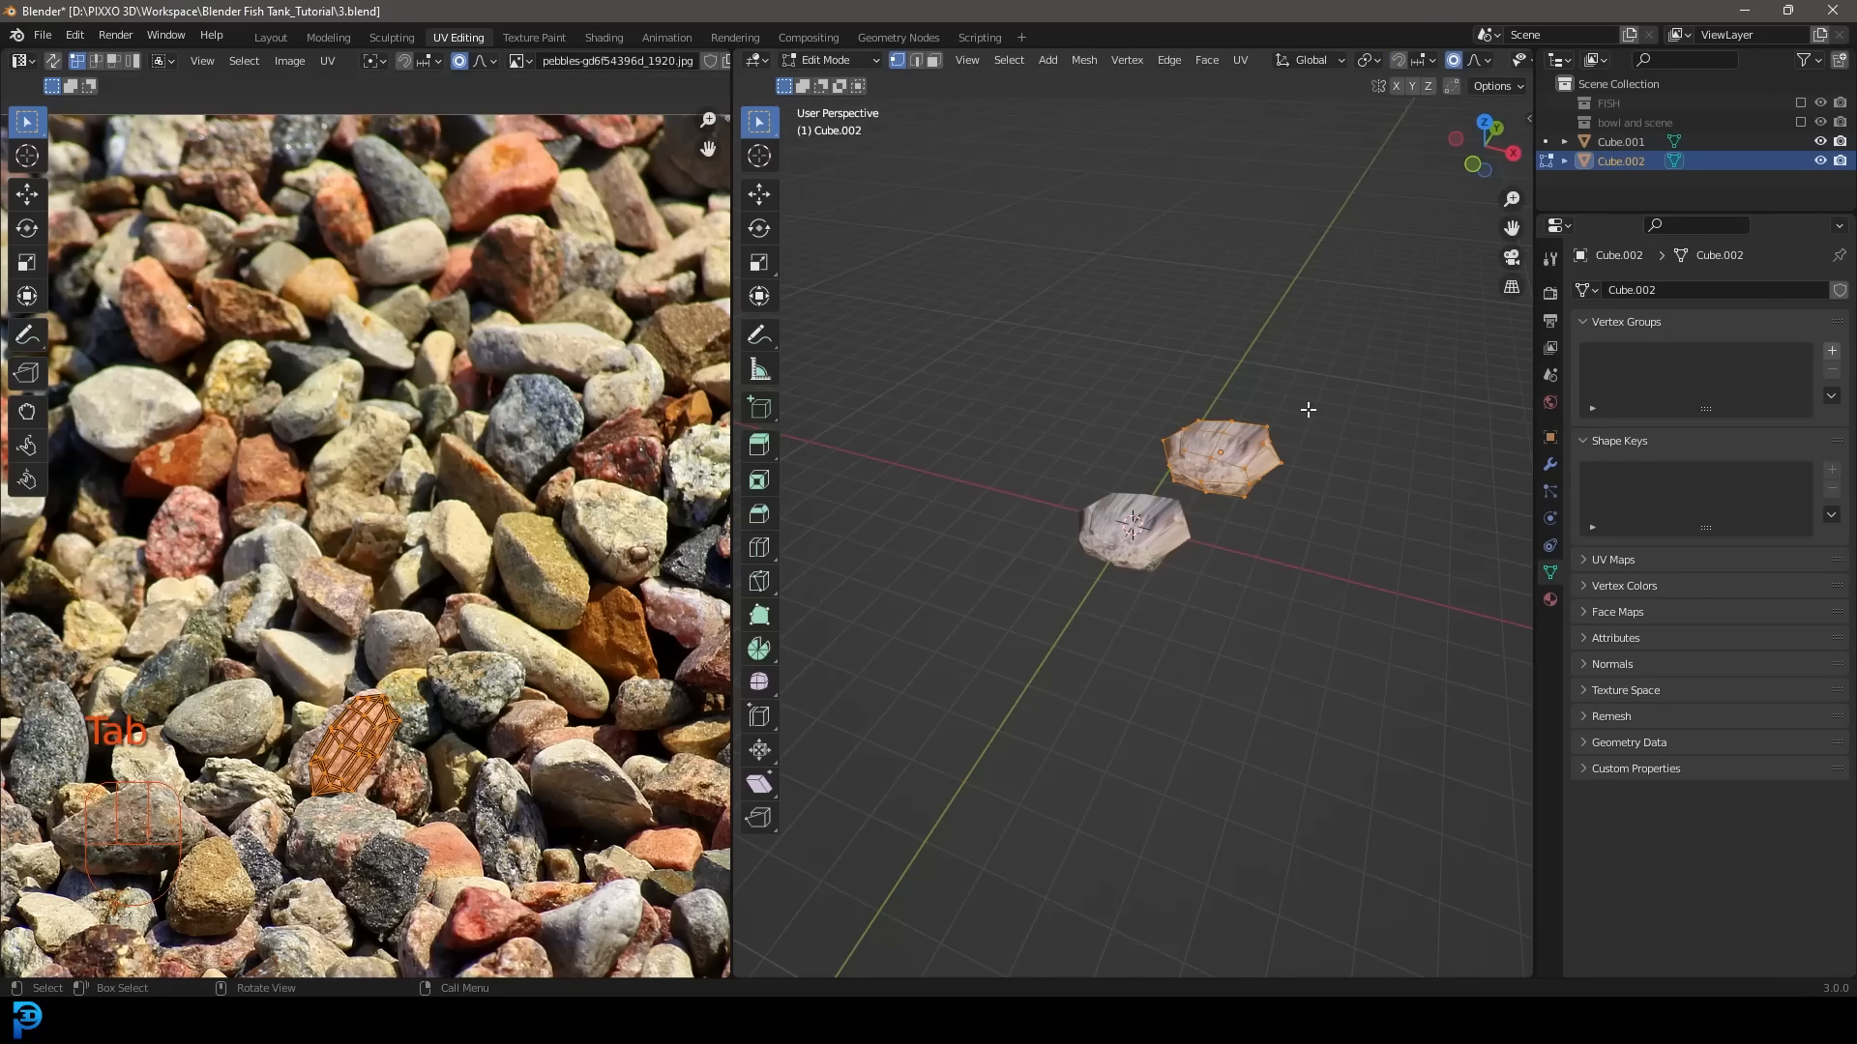
pyautogui.scroll(-5, 531, 766)
pyautogui.scroll(5, 447, 754)
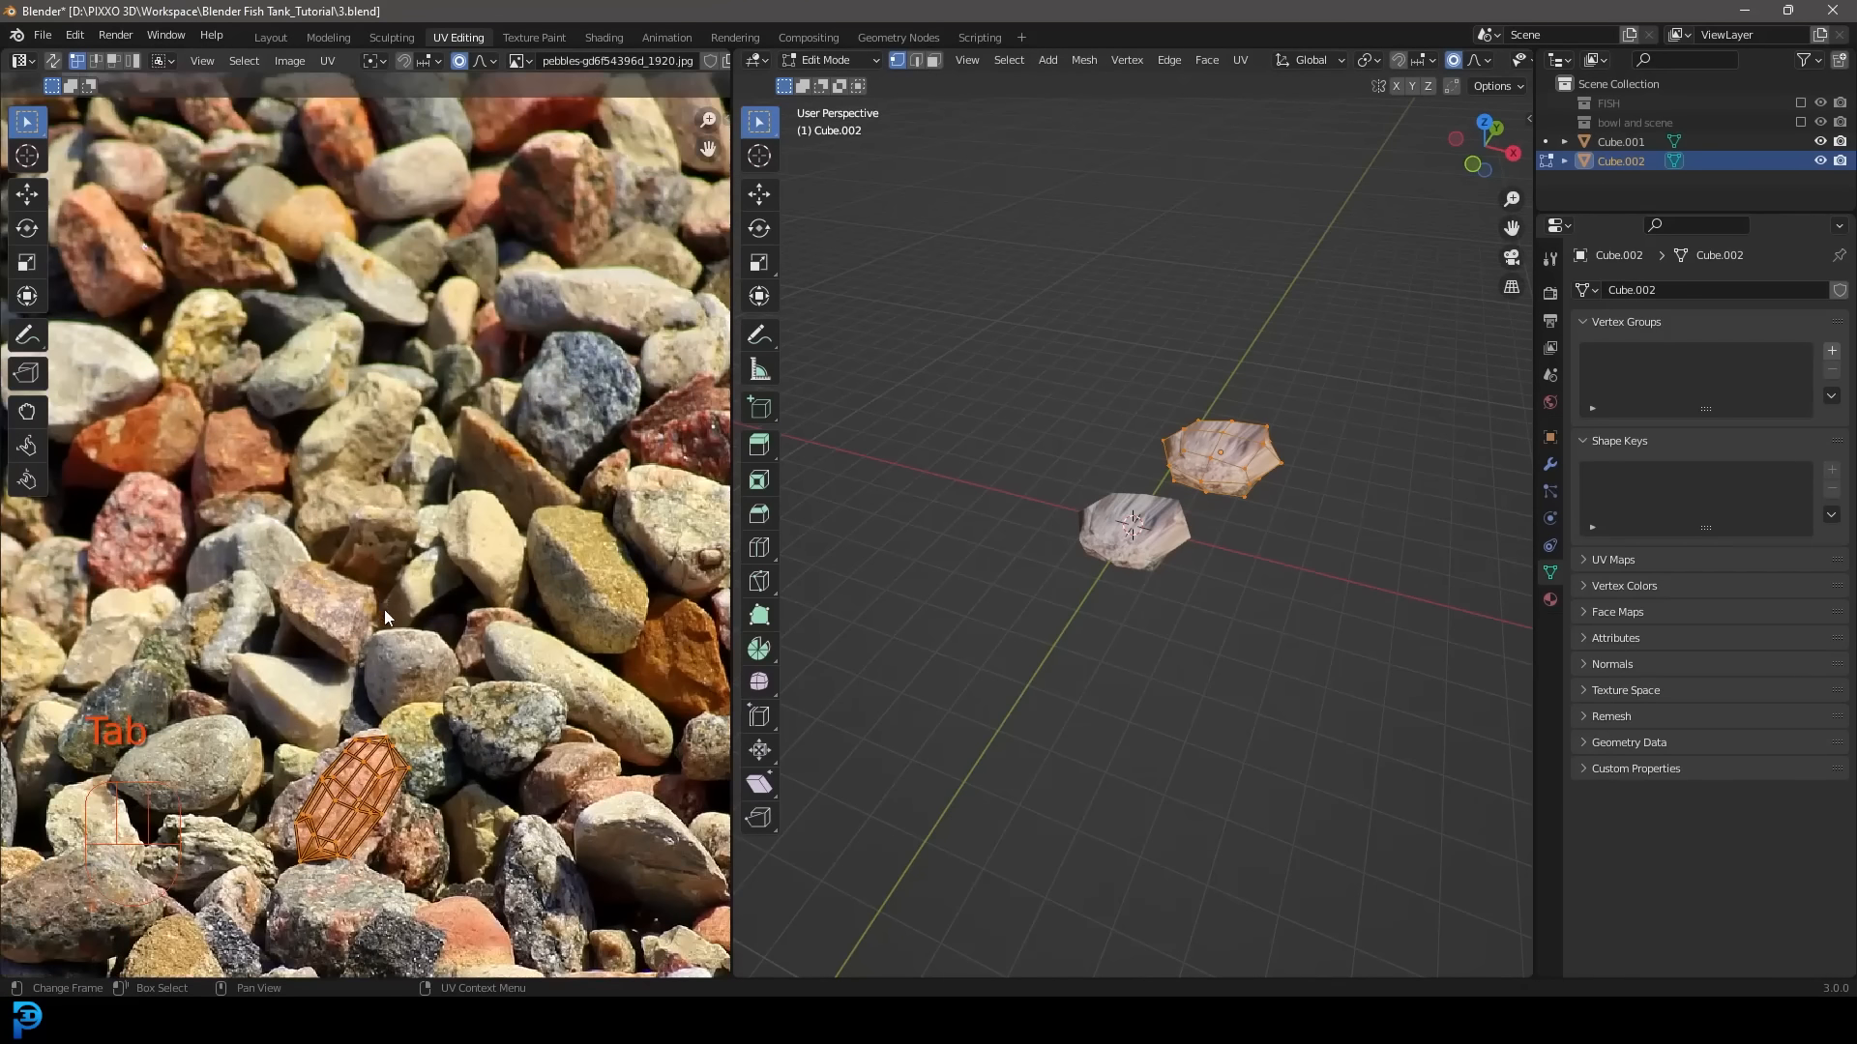
pyautogui.scroll(2, 447, 755)
pyautogui.press('g')
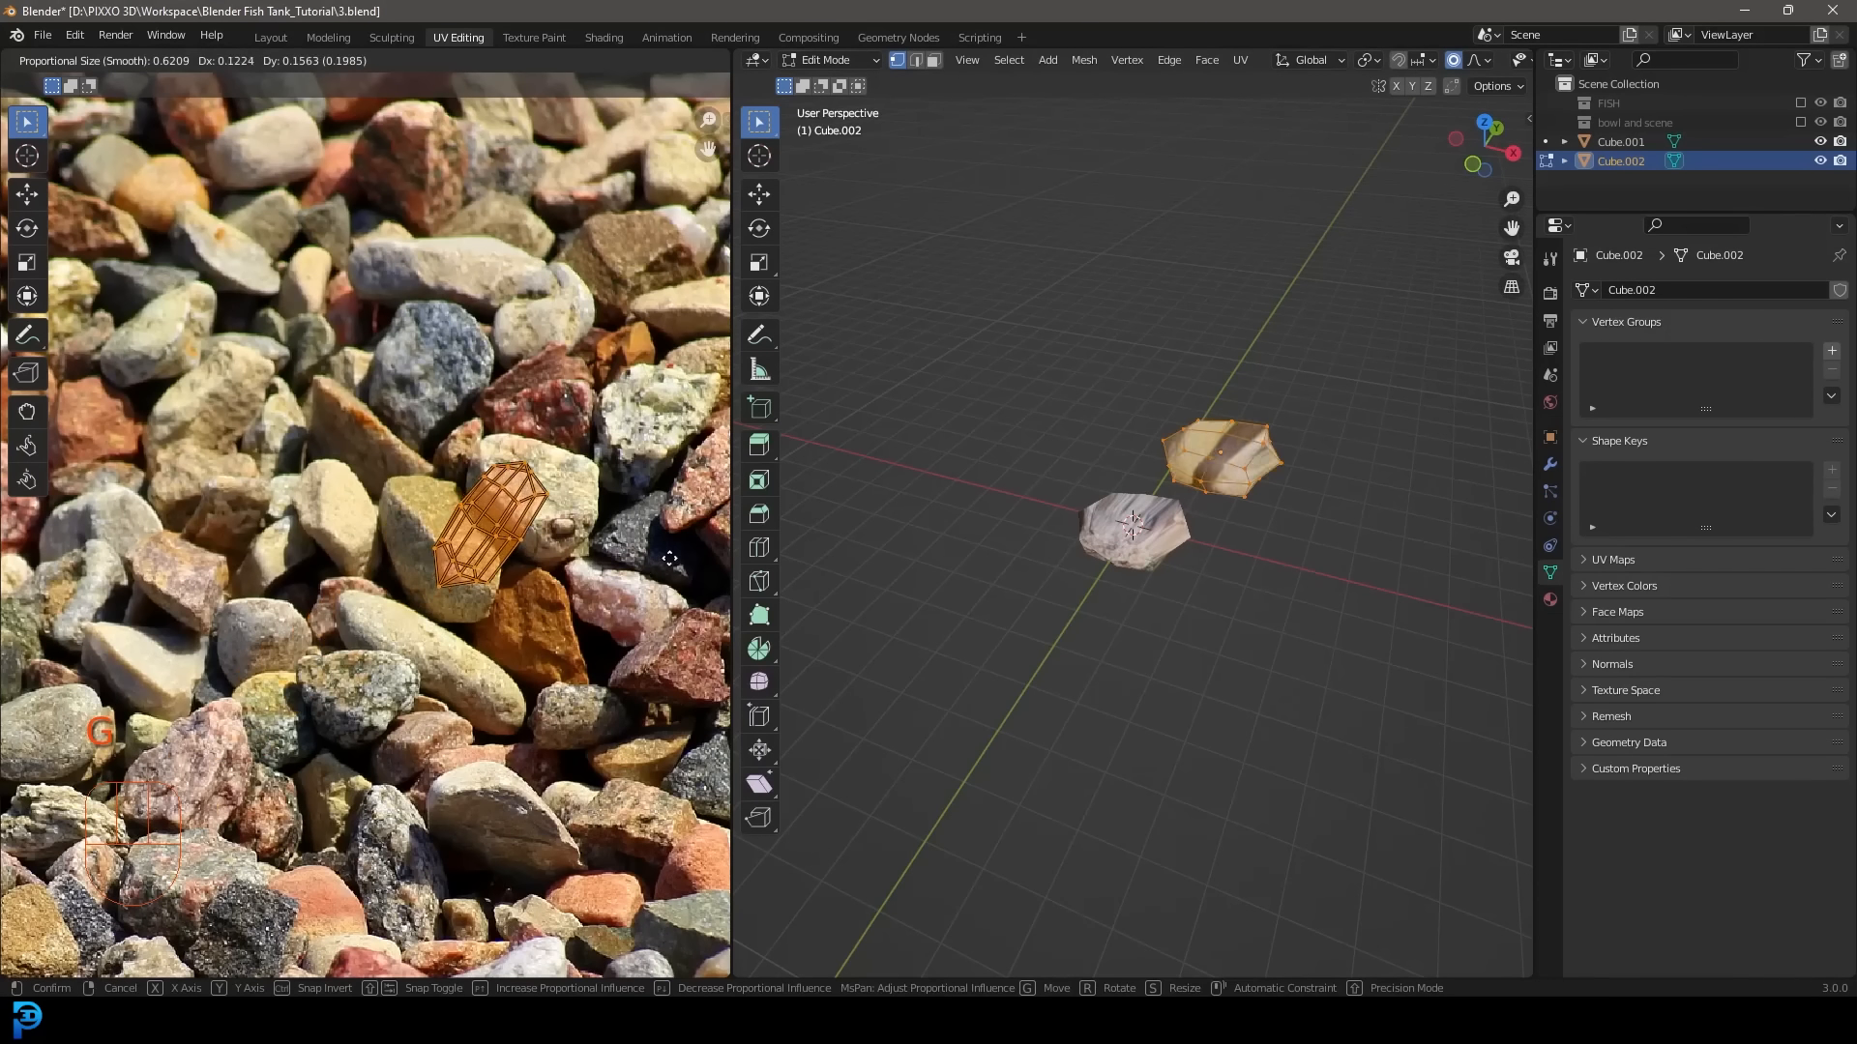
pyautogui.click(621, 581)
pyautogui.press('r')
pyautogui.click(674, 416)
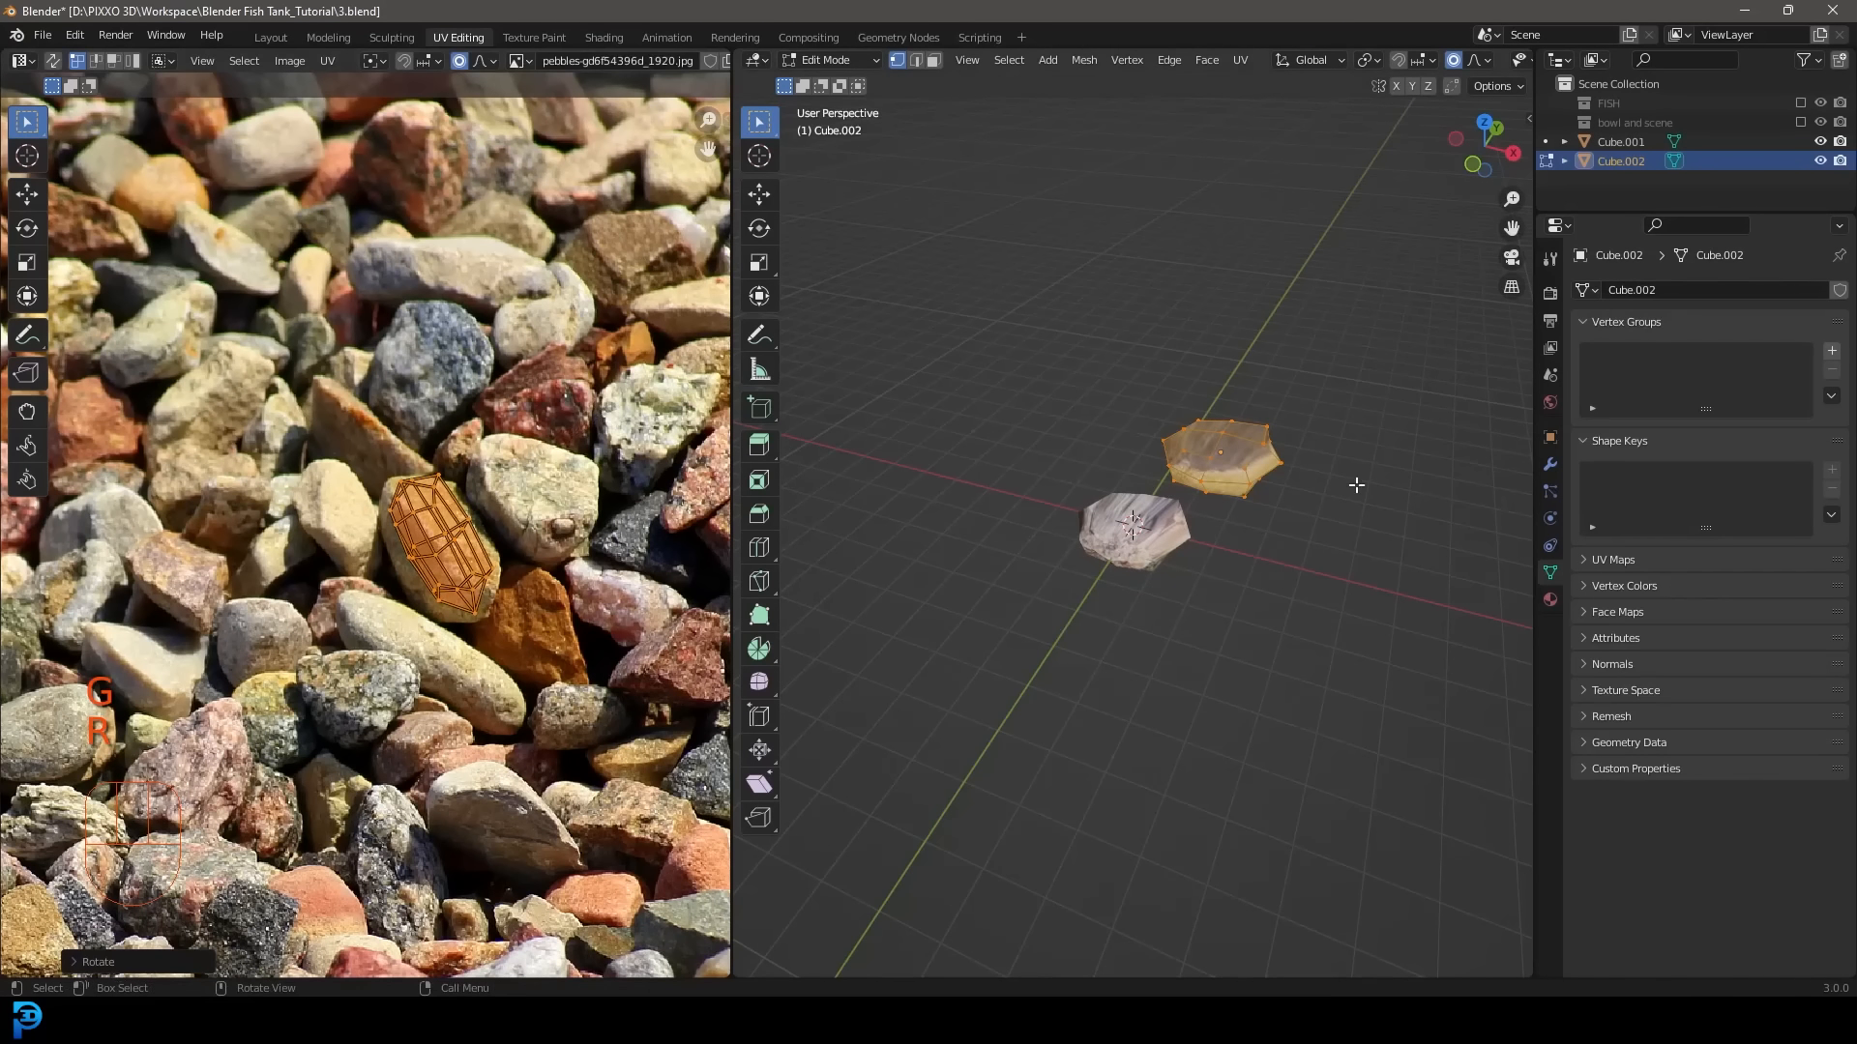
# Inspect both stones from a low angle in Material Preview shading.
pyautogui.scroll(4, 1277, 478)
pyautogui.moveTo(1279, 475); pyautogui.dragTo(1305, 440, button='middle')
pyautogui.press('z')
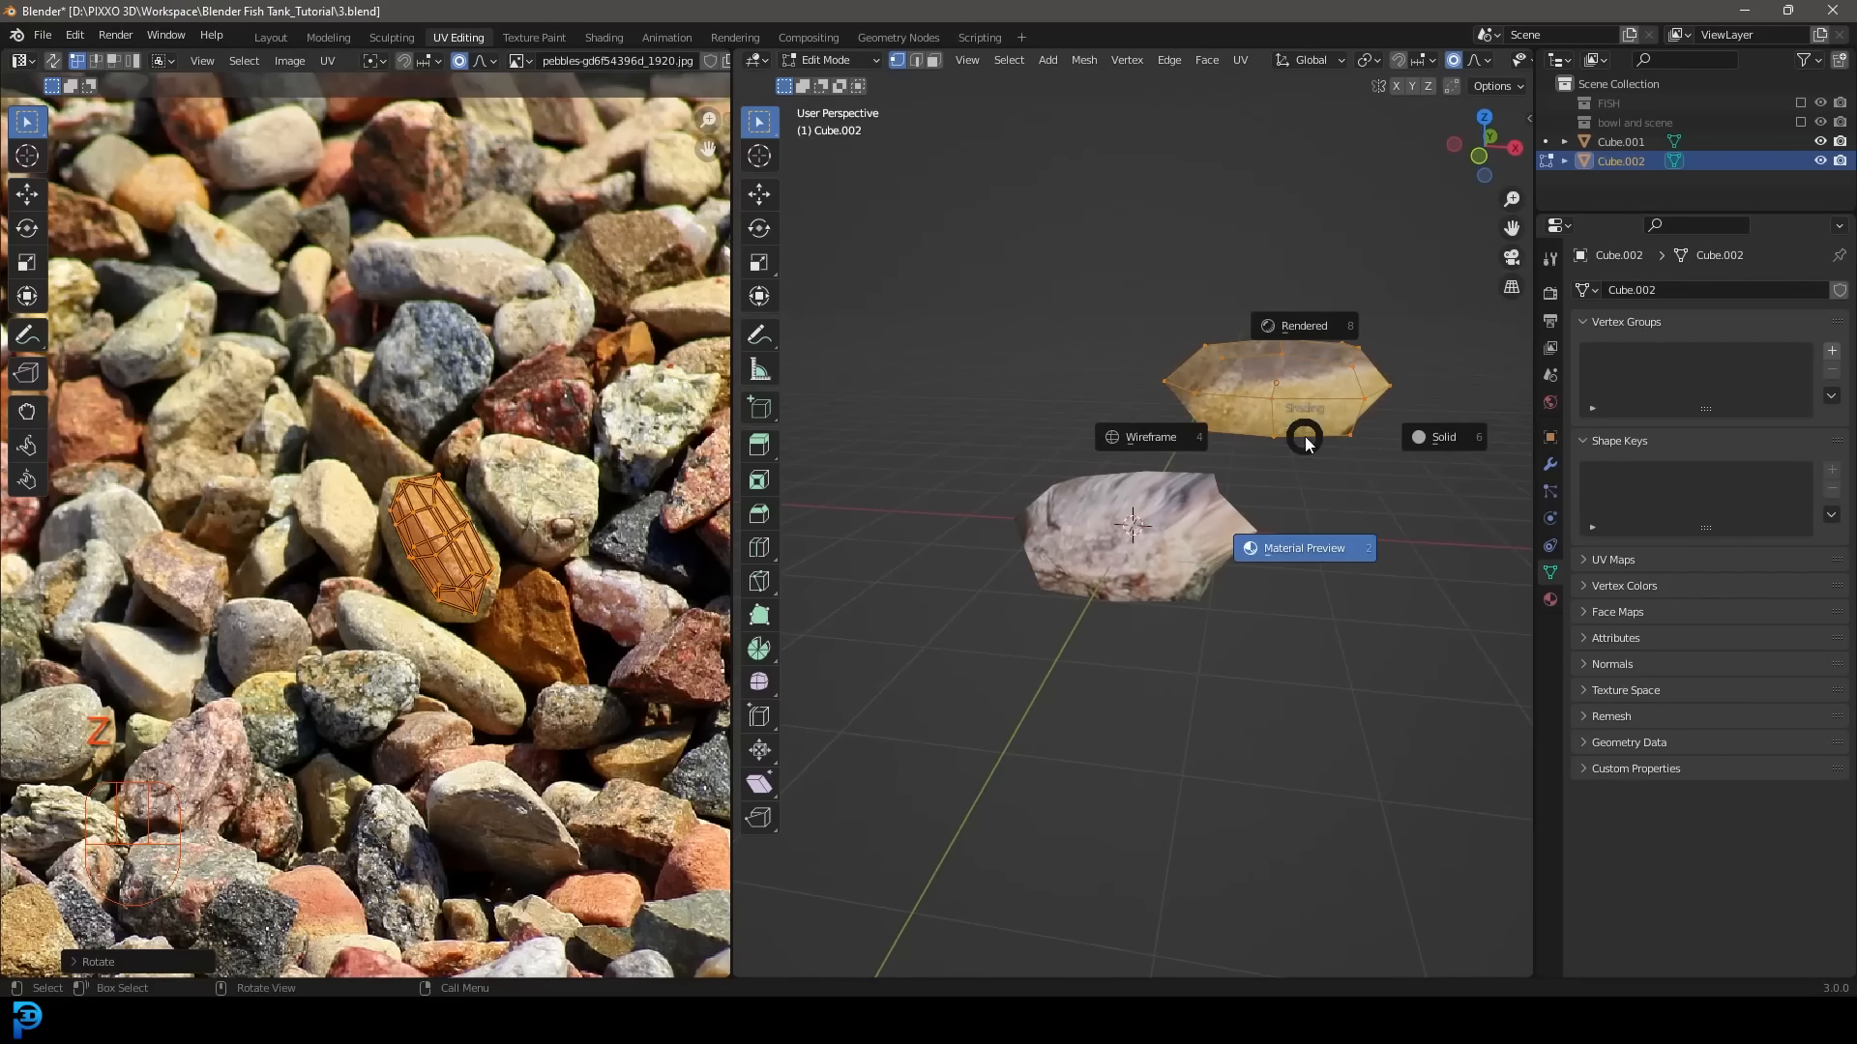
pyautogui.click(1285, 551)
pyautogui.moveTo(1151, 619)
pyautogui.mouseDown(button='middle')
pyautogui.moveTo(1244, 560)
pyautogui.moveTo(1164, 601)
pyautogui.moveTo(1273, 407)
pyautogui.moveTo(1222, 402)
pyautogui.mouseUp(button='middle')
# Leave Edit Mode, duplicate the yellowish stone and place the third stone on the opposite side.
pyautogui.press('Tab')
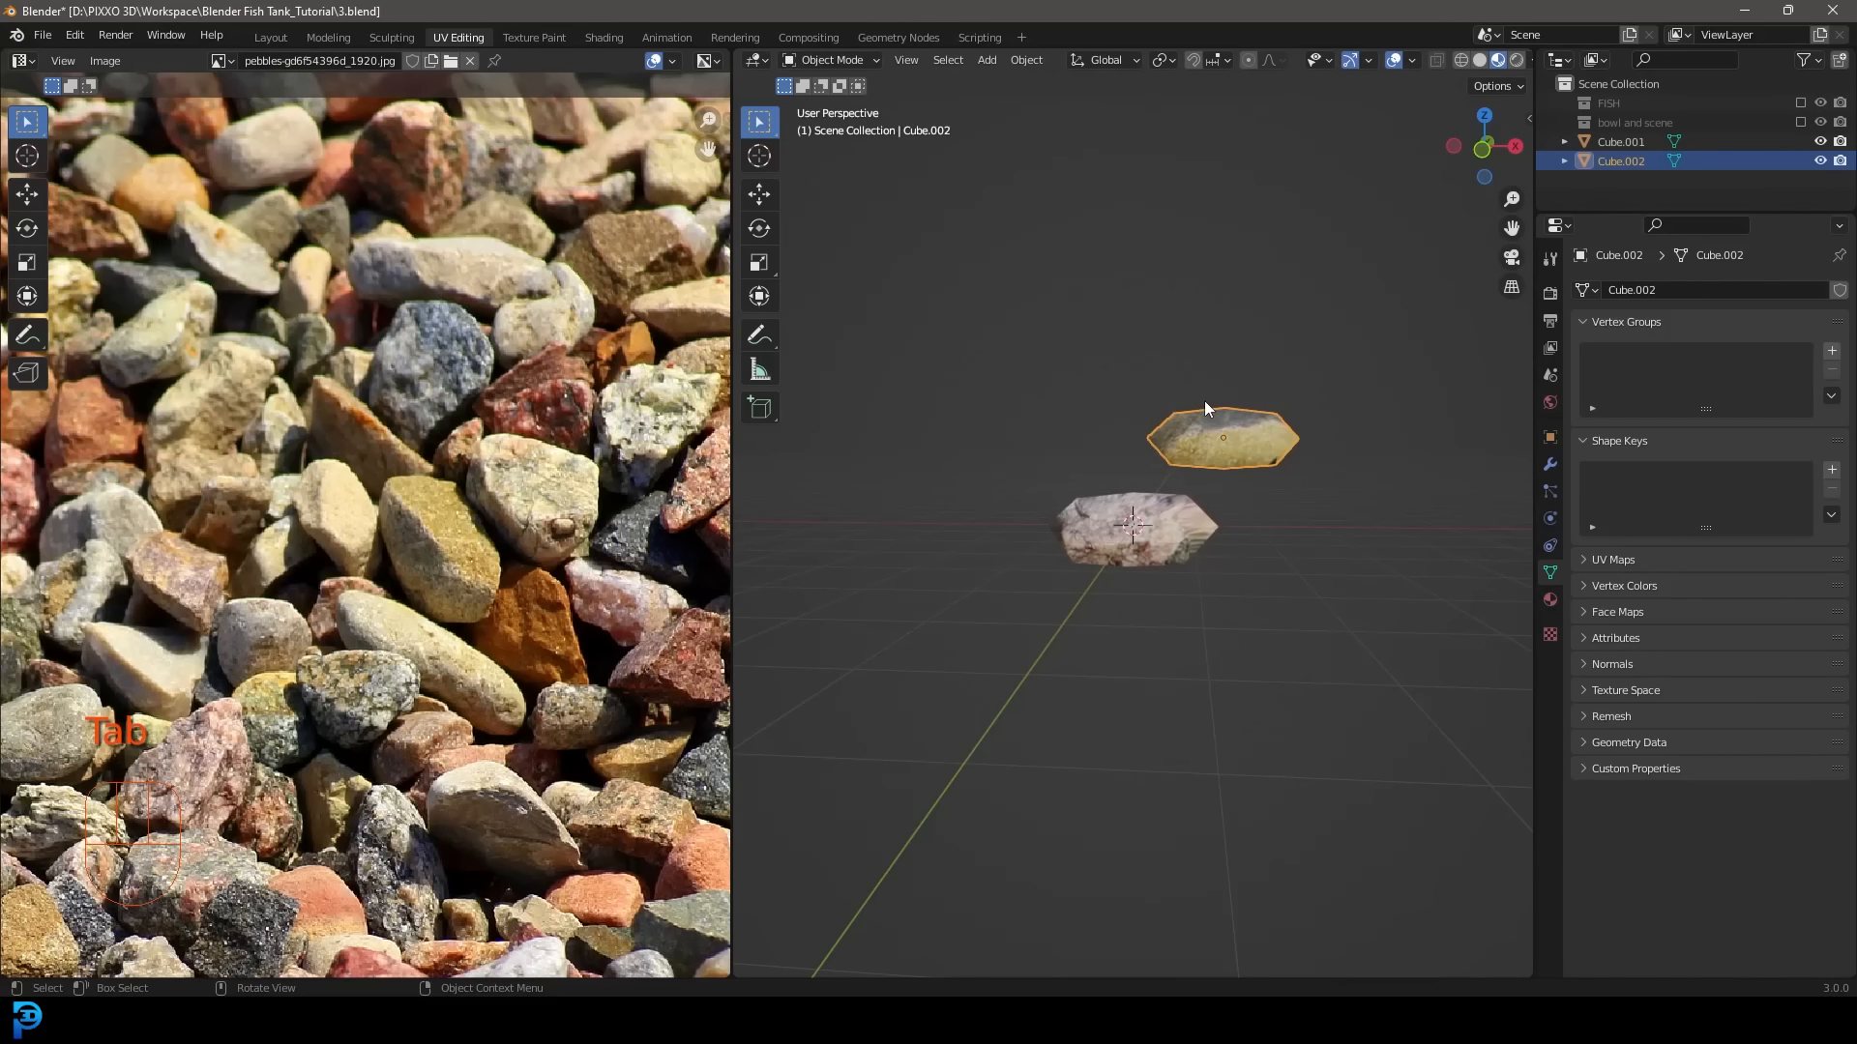
pyautogui.hotkey('shift', 'd')
pyautogui.click(1071, 448)
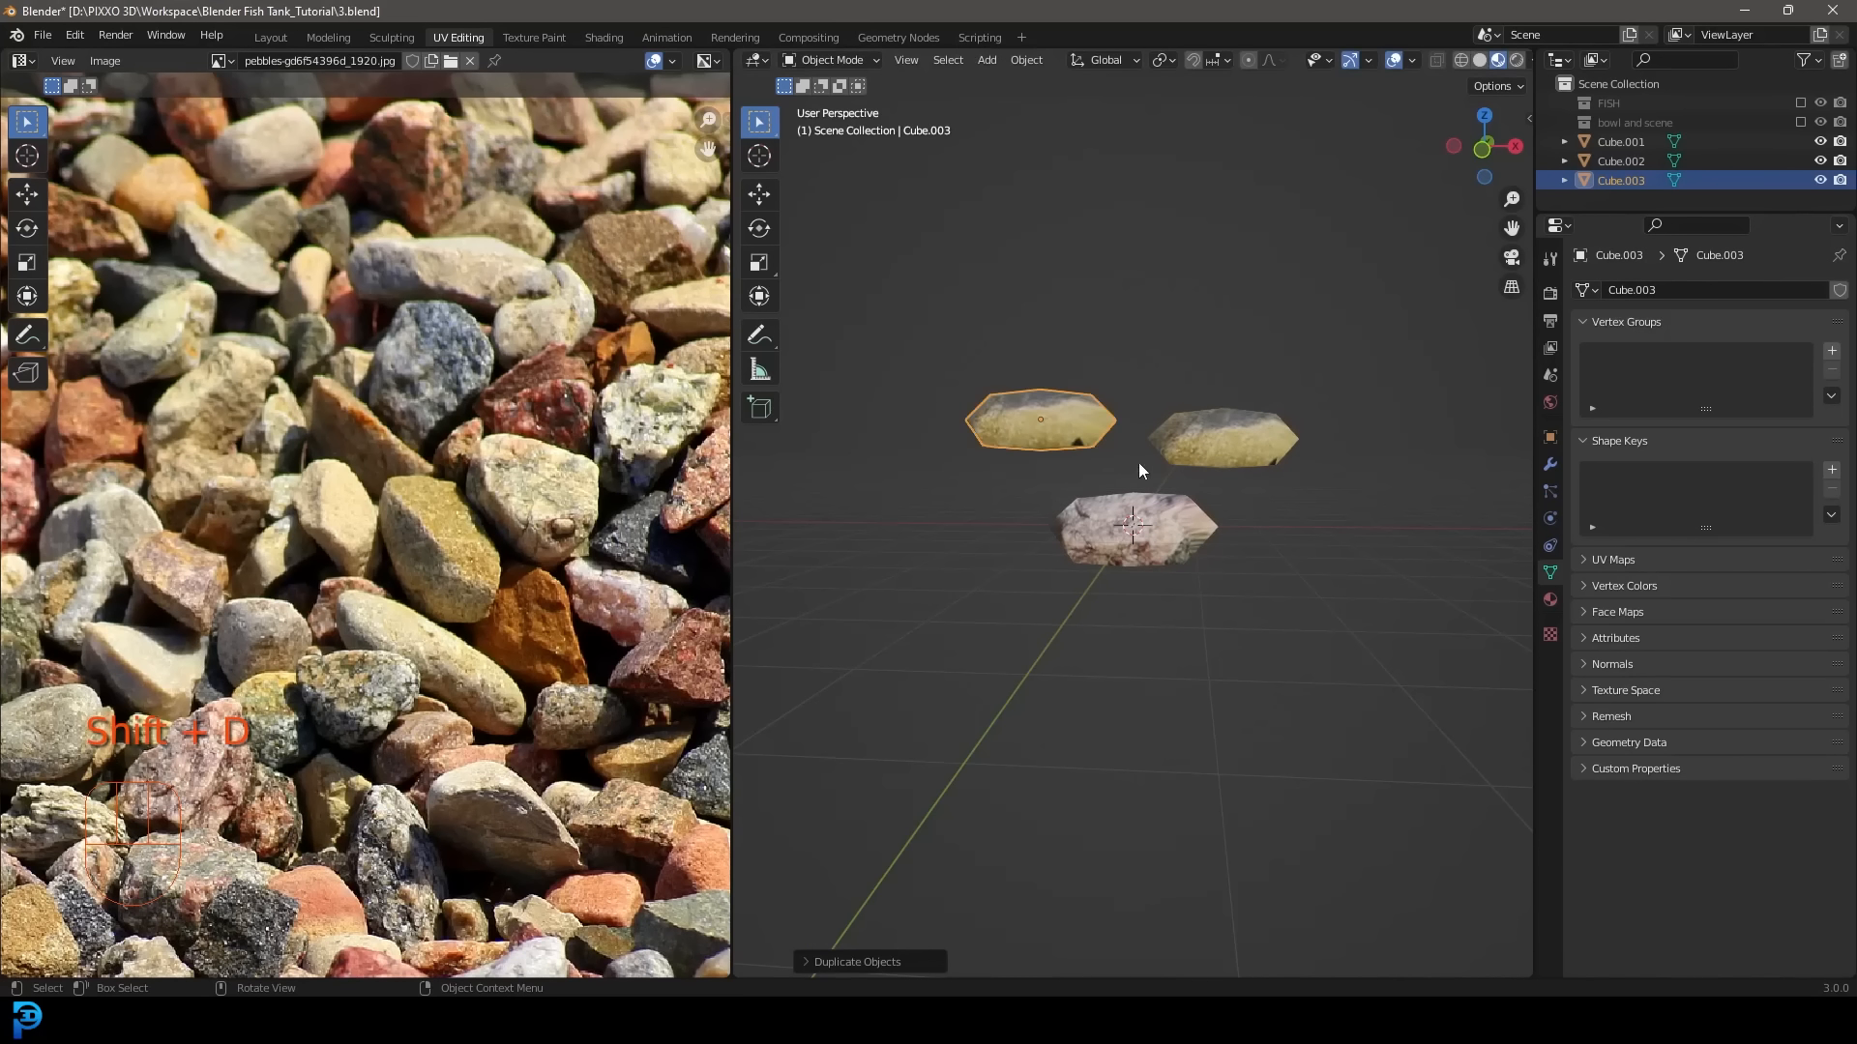
# Move and rotate the third stone's UV island onto a reddish pebble in the photo, and return to Object Mode.
pyautogui.press('Tab')
pyautogui.scroll(-3, 439, 494)
pyautogui.press('g')
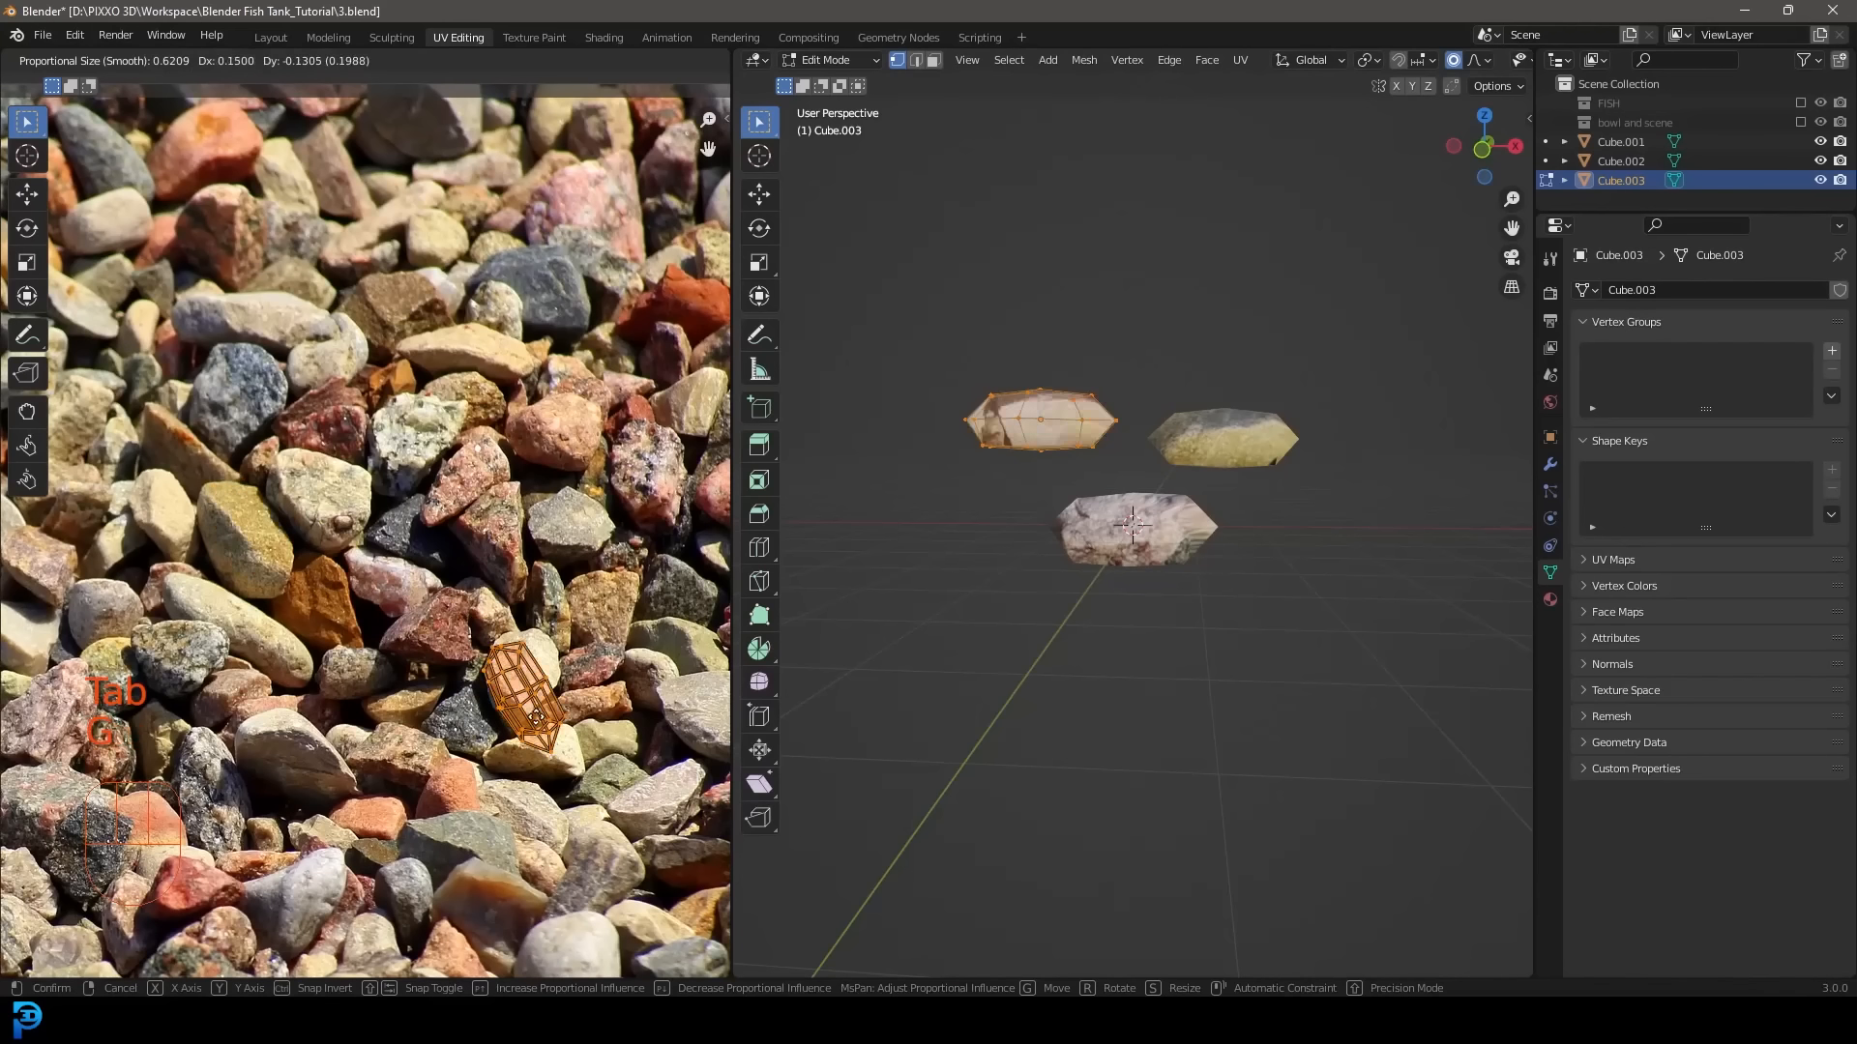
pyautogui.click(655, 737)
pyautogui.moveTo(655, 737); pyautogui.dragTo(478, 727, button='middle')
pyautogui.press('g')
pyautogui.press('r')
pyautogui.press('g')
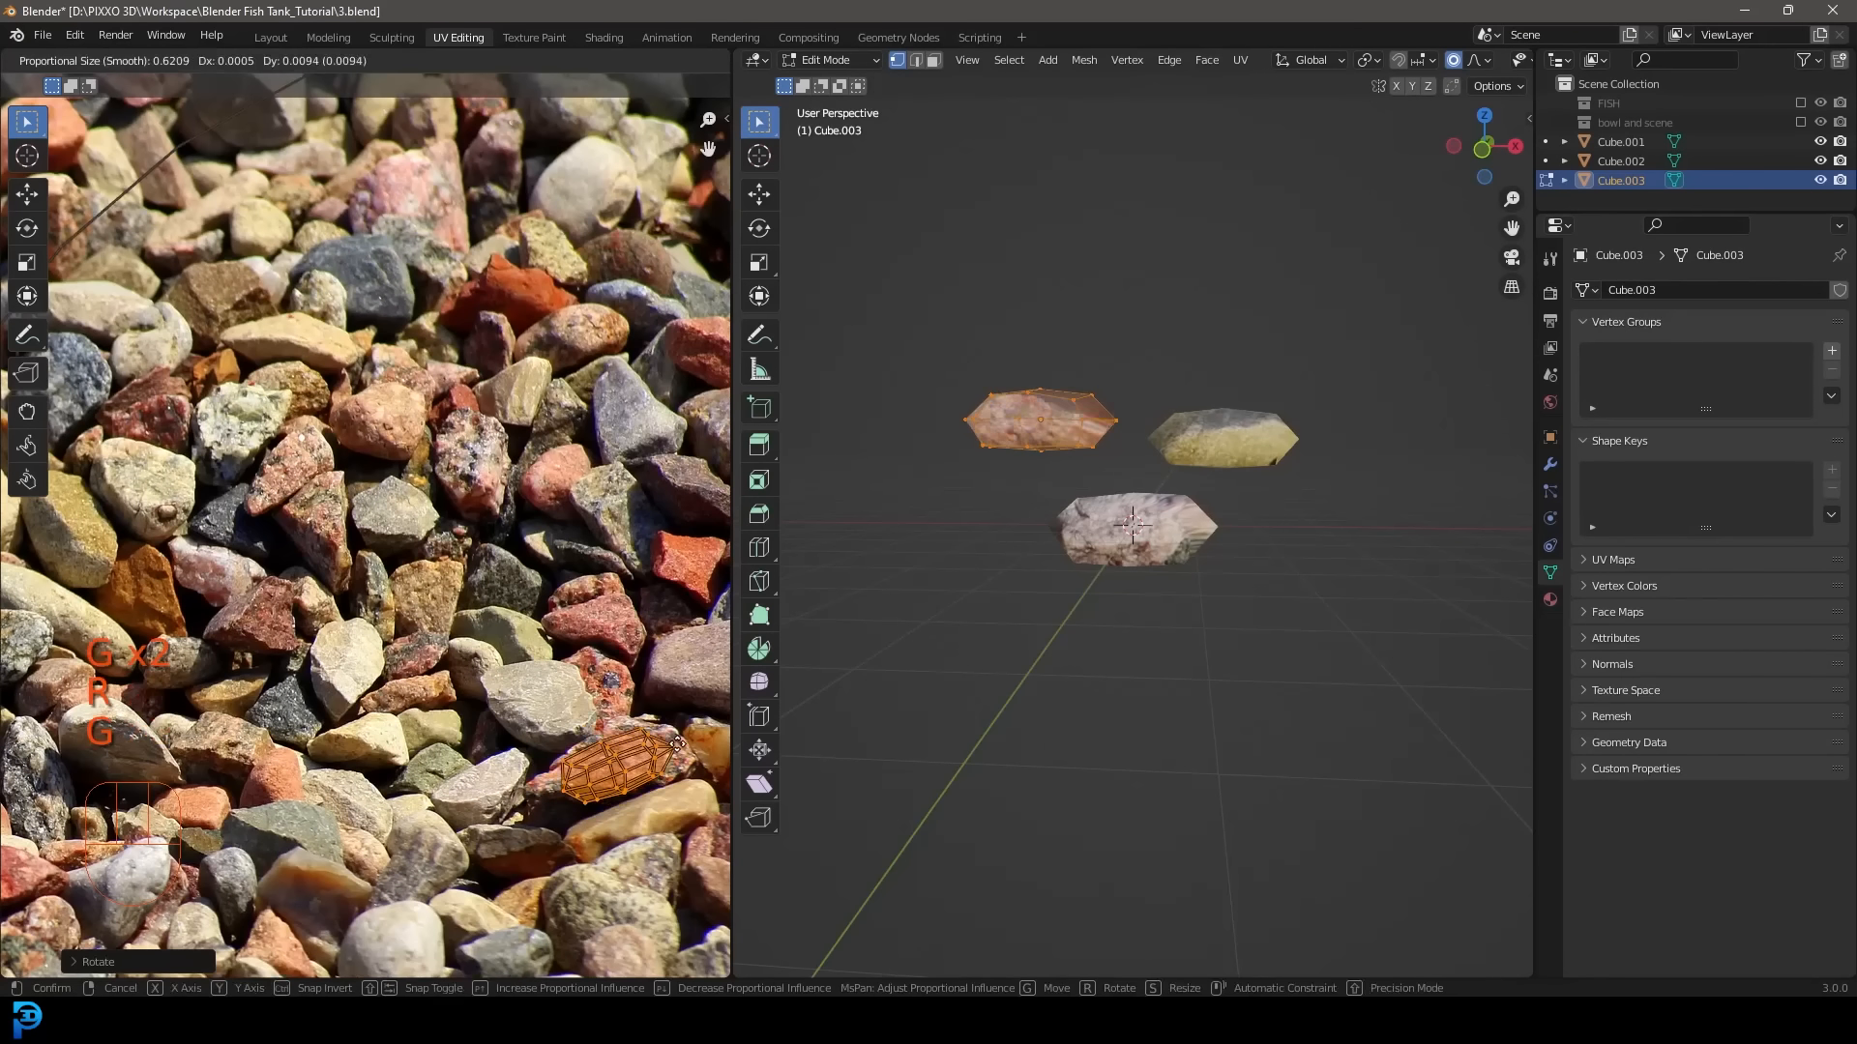
pyautogui.click(619, 762)
pyautogui.press('Tab')
# Duplicate the reddish stone behind the others and move the fourth stone's UV island onto a pale pebble in the photo.
pyautogui.moveTo(1075, 445); pyautogui.dragTo(1054, 493, button='middle')
pyautogui.hotkey('shift', 'd')
pyautogui.click(1160, 377)
pyautogui.press('Tab')
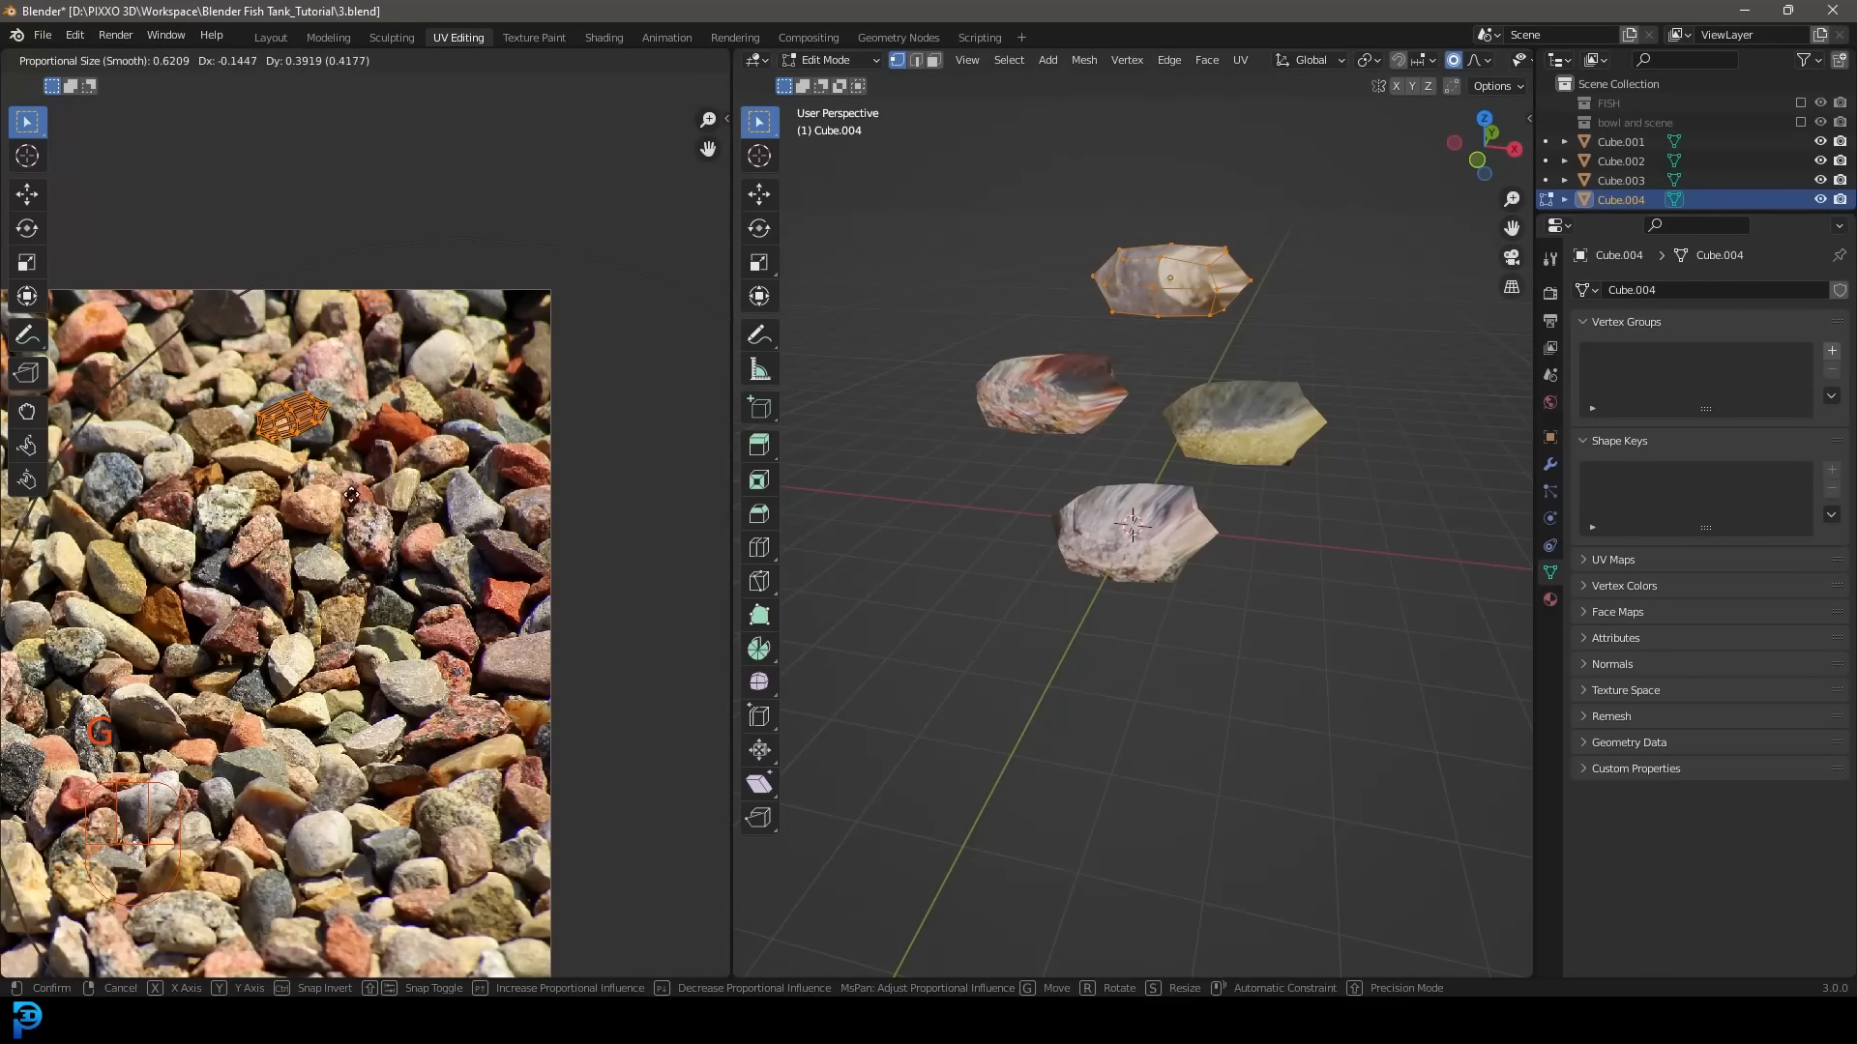
pyautogui.press('Tab')
# Select all four stones and open them together in Edit Mode from the top view.
pyautogui.moveTo(1151, 372); pyautogui.dragTo(1244, 755, button='middle')
pyautogui.moveTo(1244, 755); pyautogui.dragTo(899, 306)
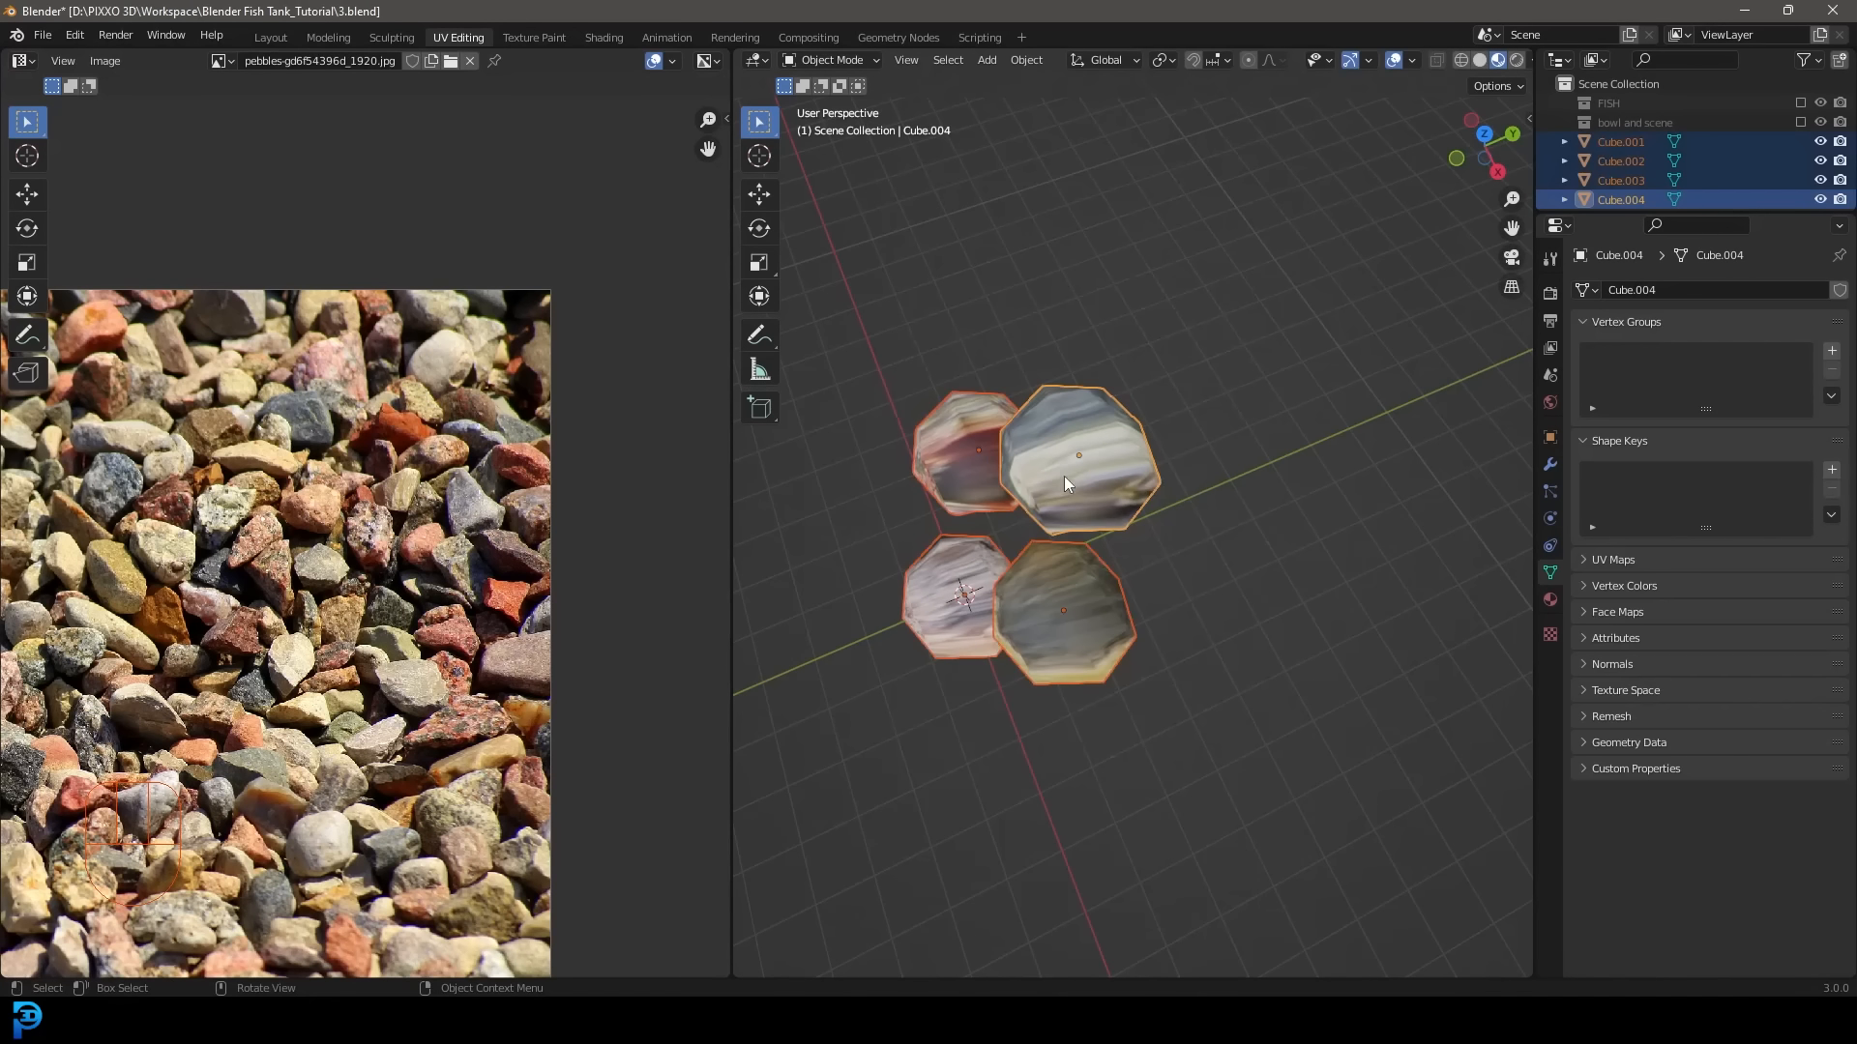
pyautogui.press('Tab')
pyautogui.moveTo(1064, 476); pyautogui.dragTo(1103, 469, button='middle')
pyautogui.press('KP_7')
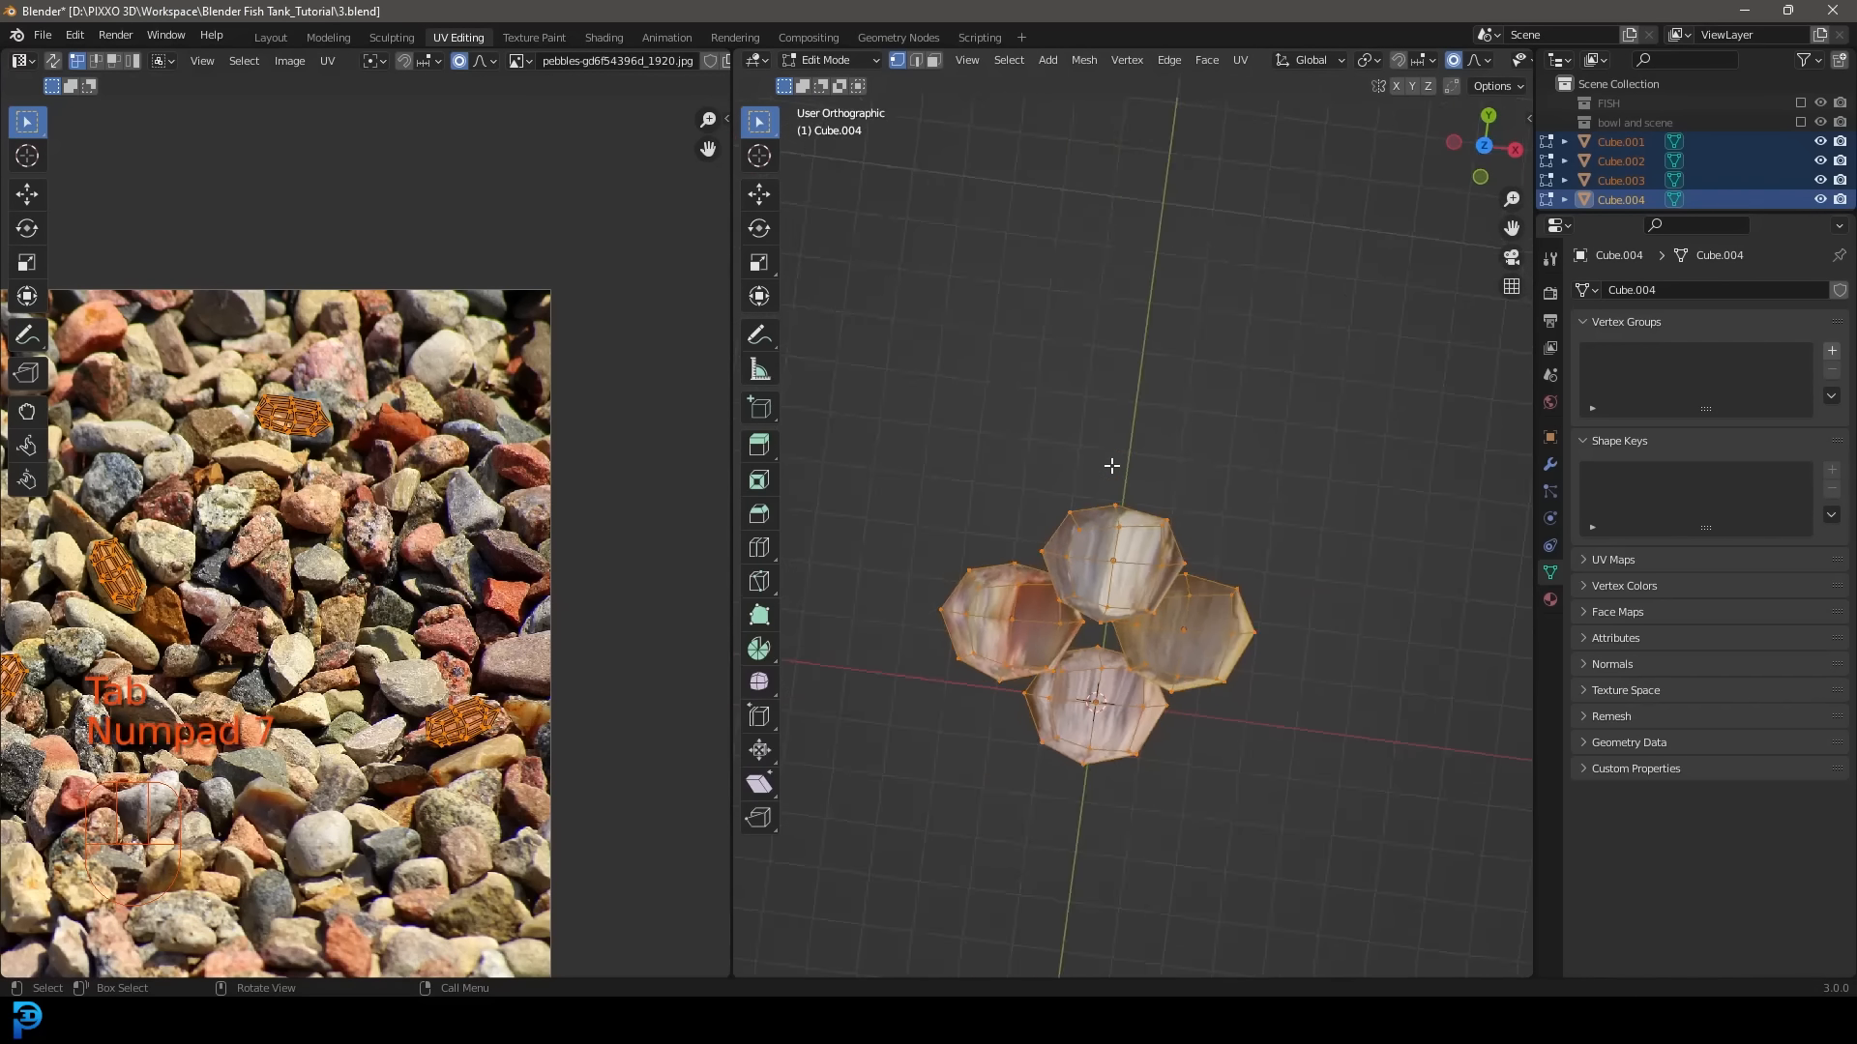
pyautogui.scroll(2, 1127, 406)
# Pull the reddish stone's upper edge vertex inward with proportional editing, enlarging the influence size to about 1.77 m.
pyautogui.click(972, 604)
pyautogui.press('g')
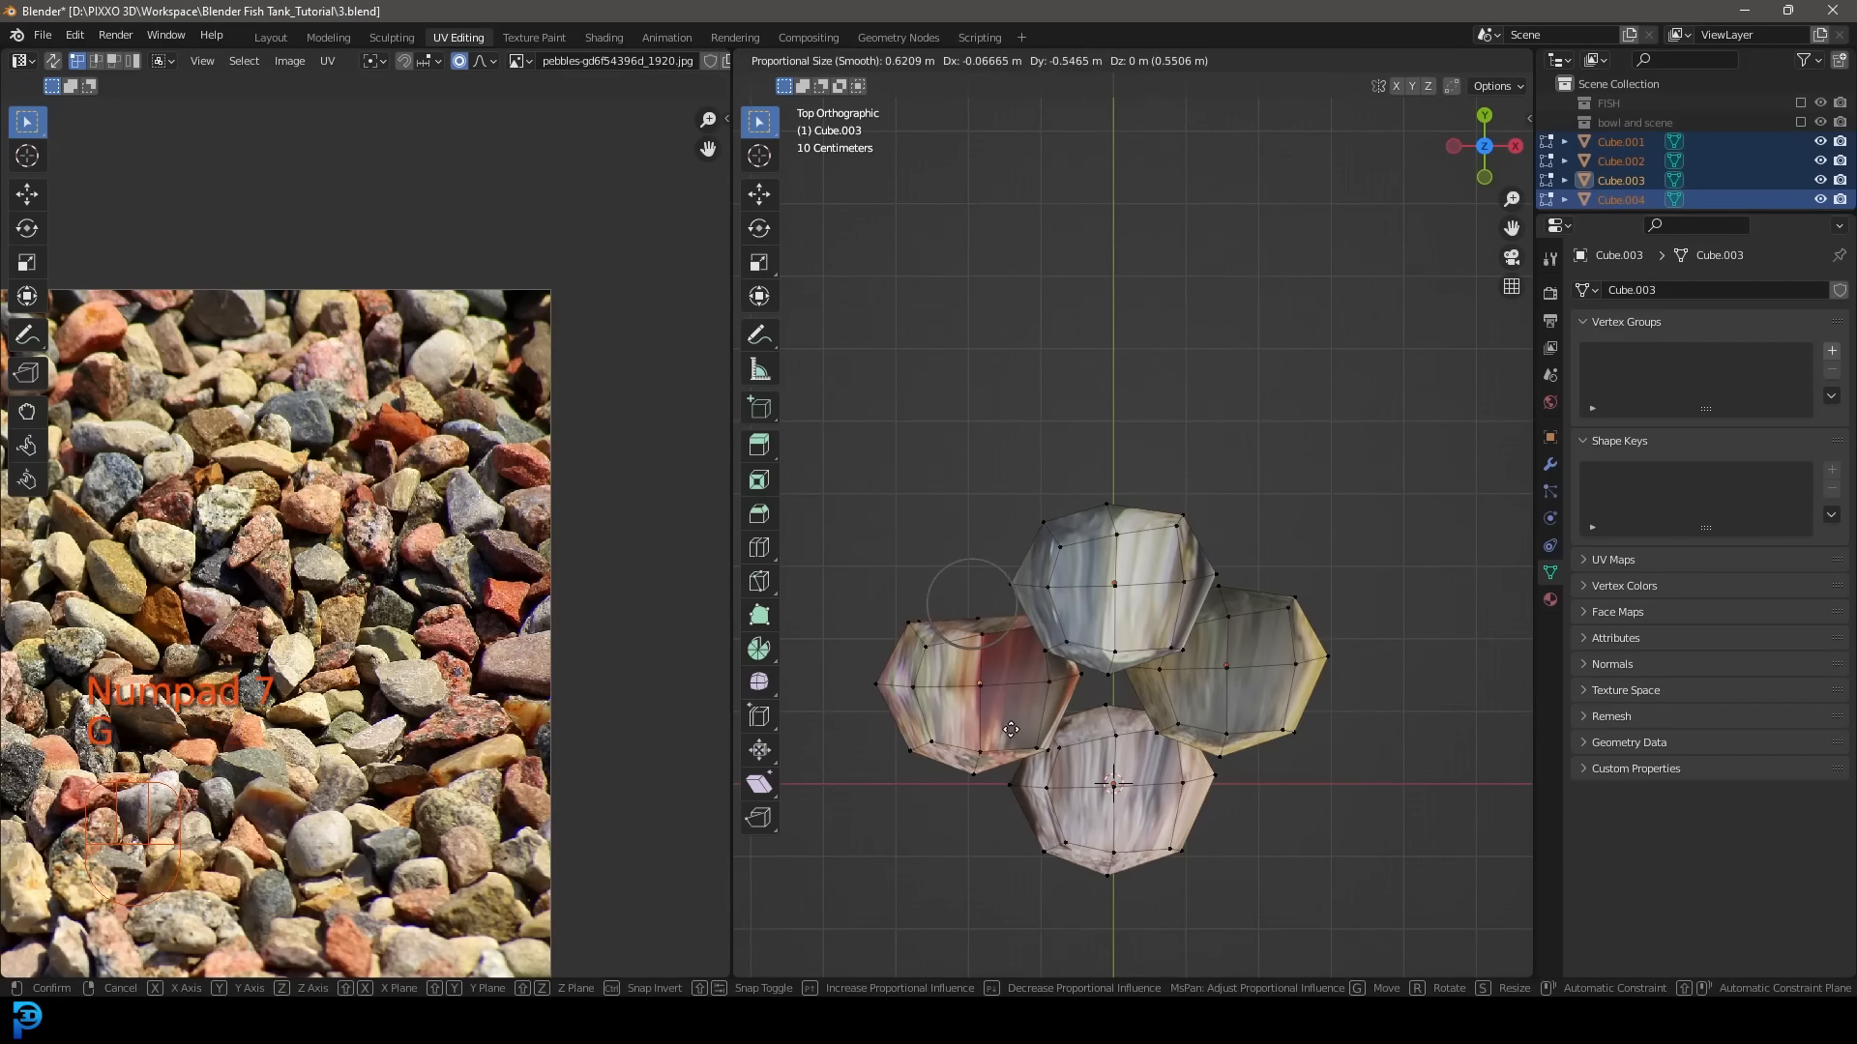
pyautogui.scroll(-10, 1011, 711)
pyautogui.click(1010, 727)
# Reshape the rear pale stone by moving its side vertex downward and its lower edge vertex inward with proportional editing.
pyautogui.click(1220, 578)
pyautogui.press('g')
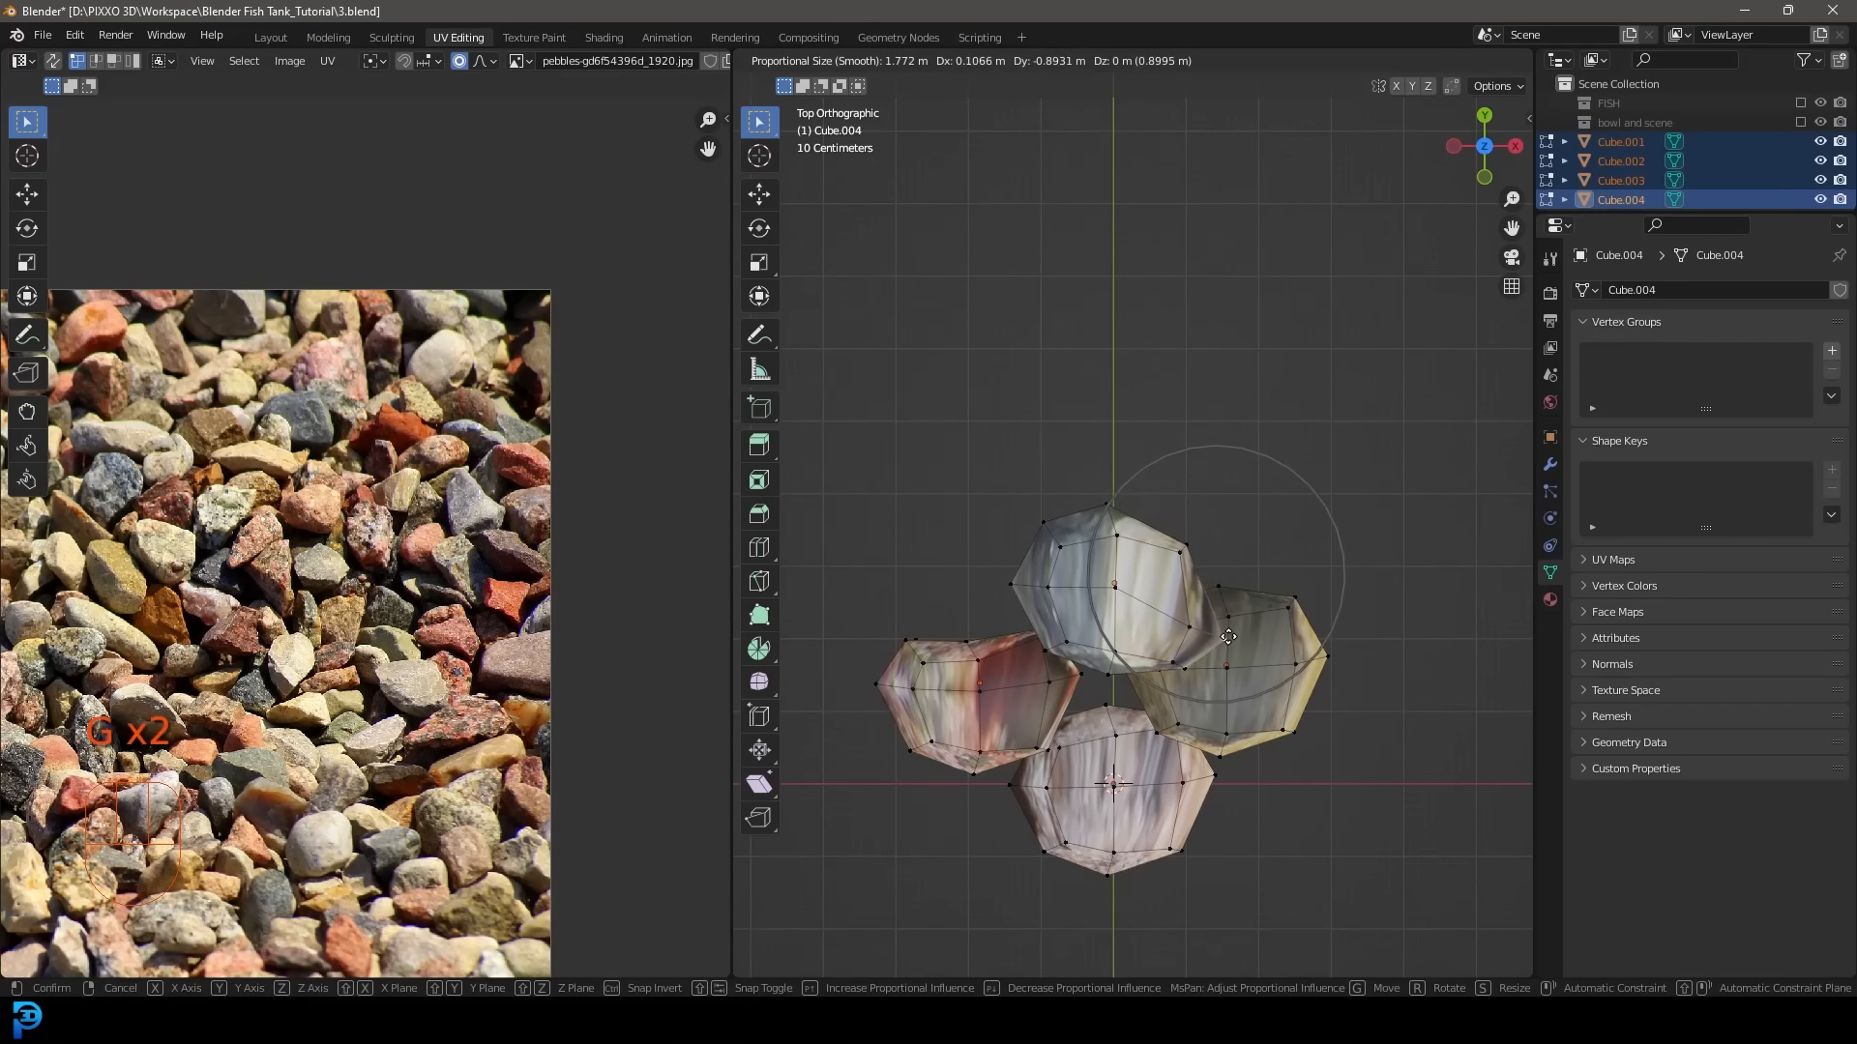
pyautogui.click(1228, 640)
pyautogui.click(1094, 664)
pyautogui.press('g')
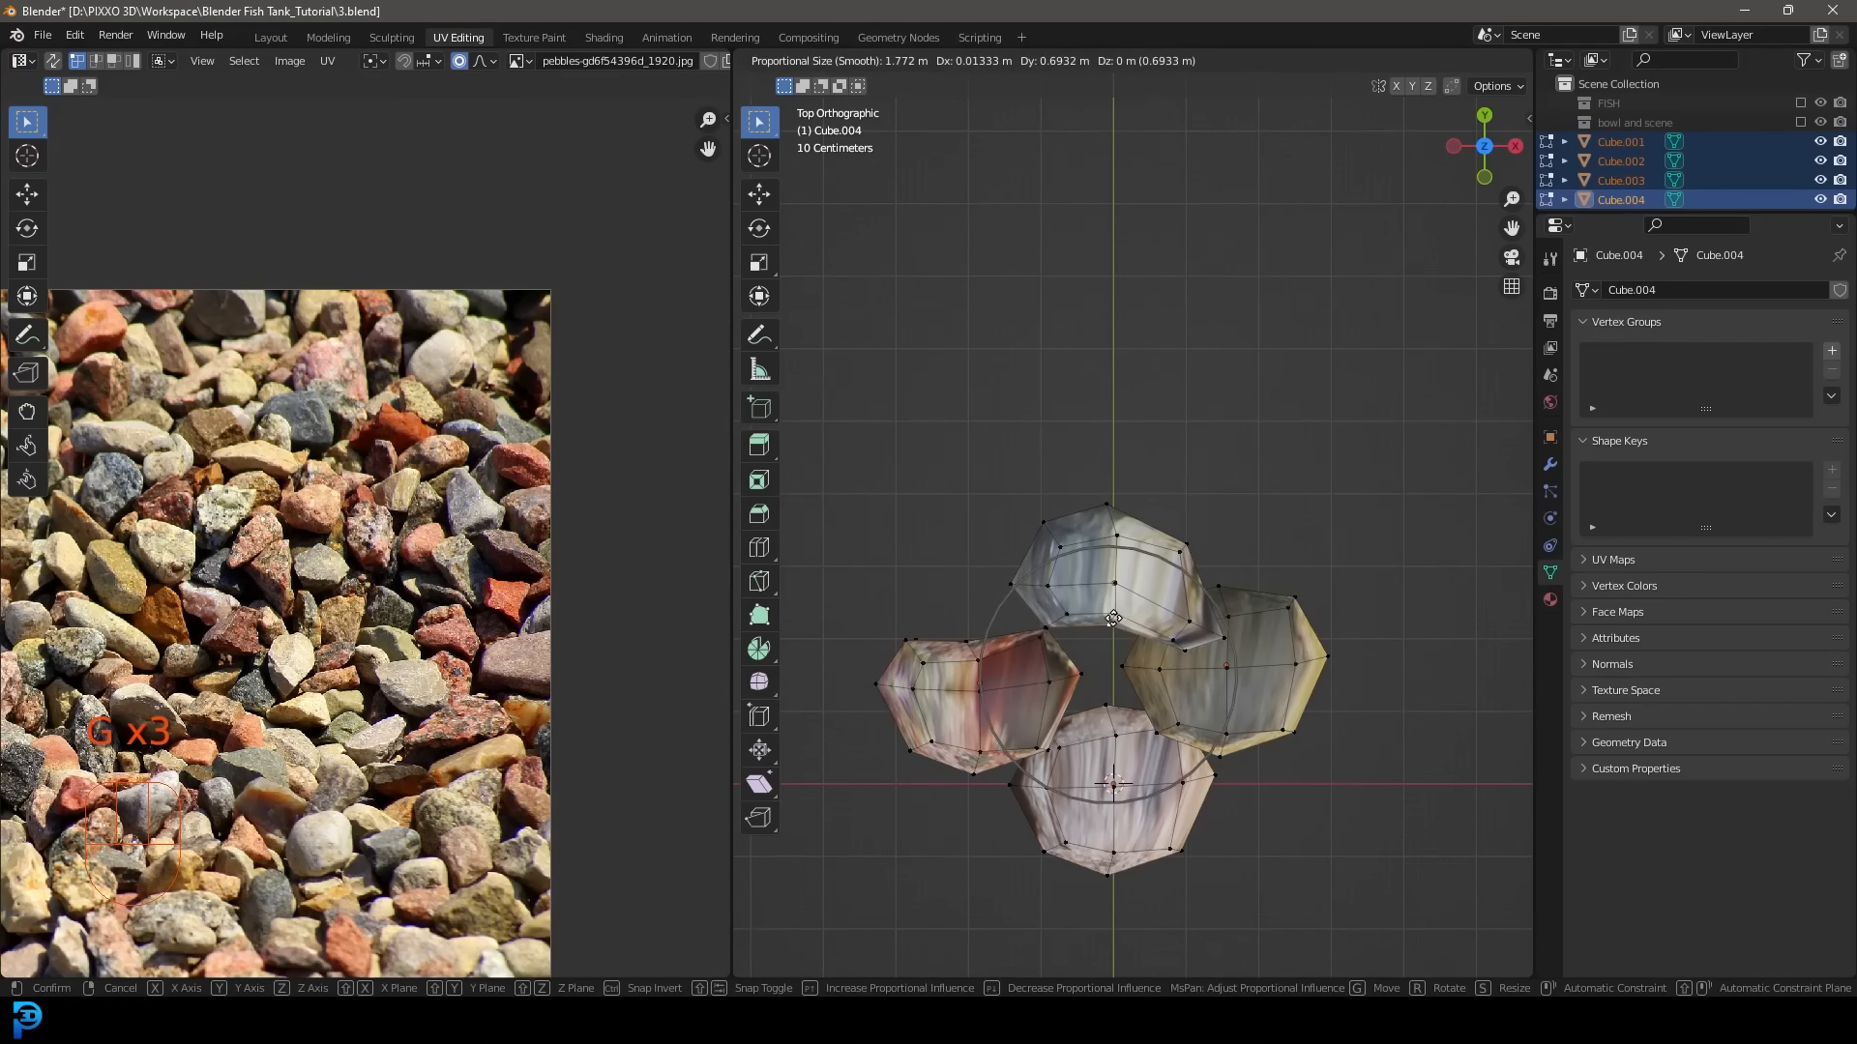
pyautogui.click(1113, 623)
# Reshape the yellowish stone by pushing its upper vertex inward and shifting its lower corner vertex outward and up.
pyautogui.click(1230, 576)
pyautogui.press('g')
pyautogui.click(1235, 642)
pyautogui.click(1306, 749)
pyautogui.press('g')
pyautogui.click(1331, 728)
# Flatten the first stone by moving its lower edge vertex inward with proportional editing.
pyautogui.click(1110, 877)
pyautogui.press('g')
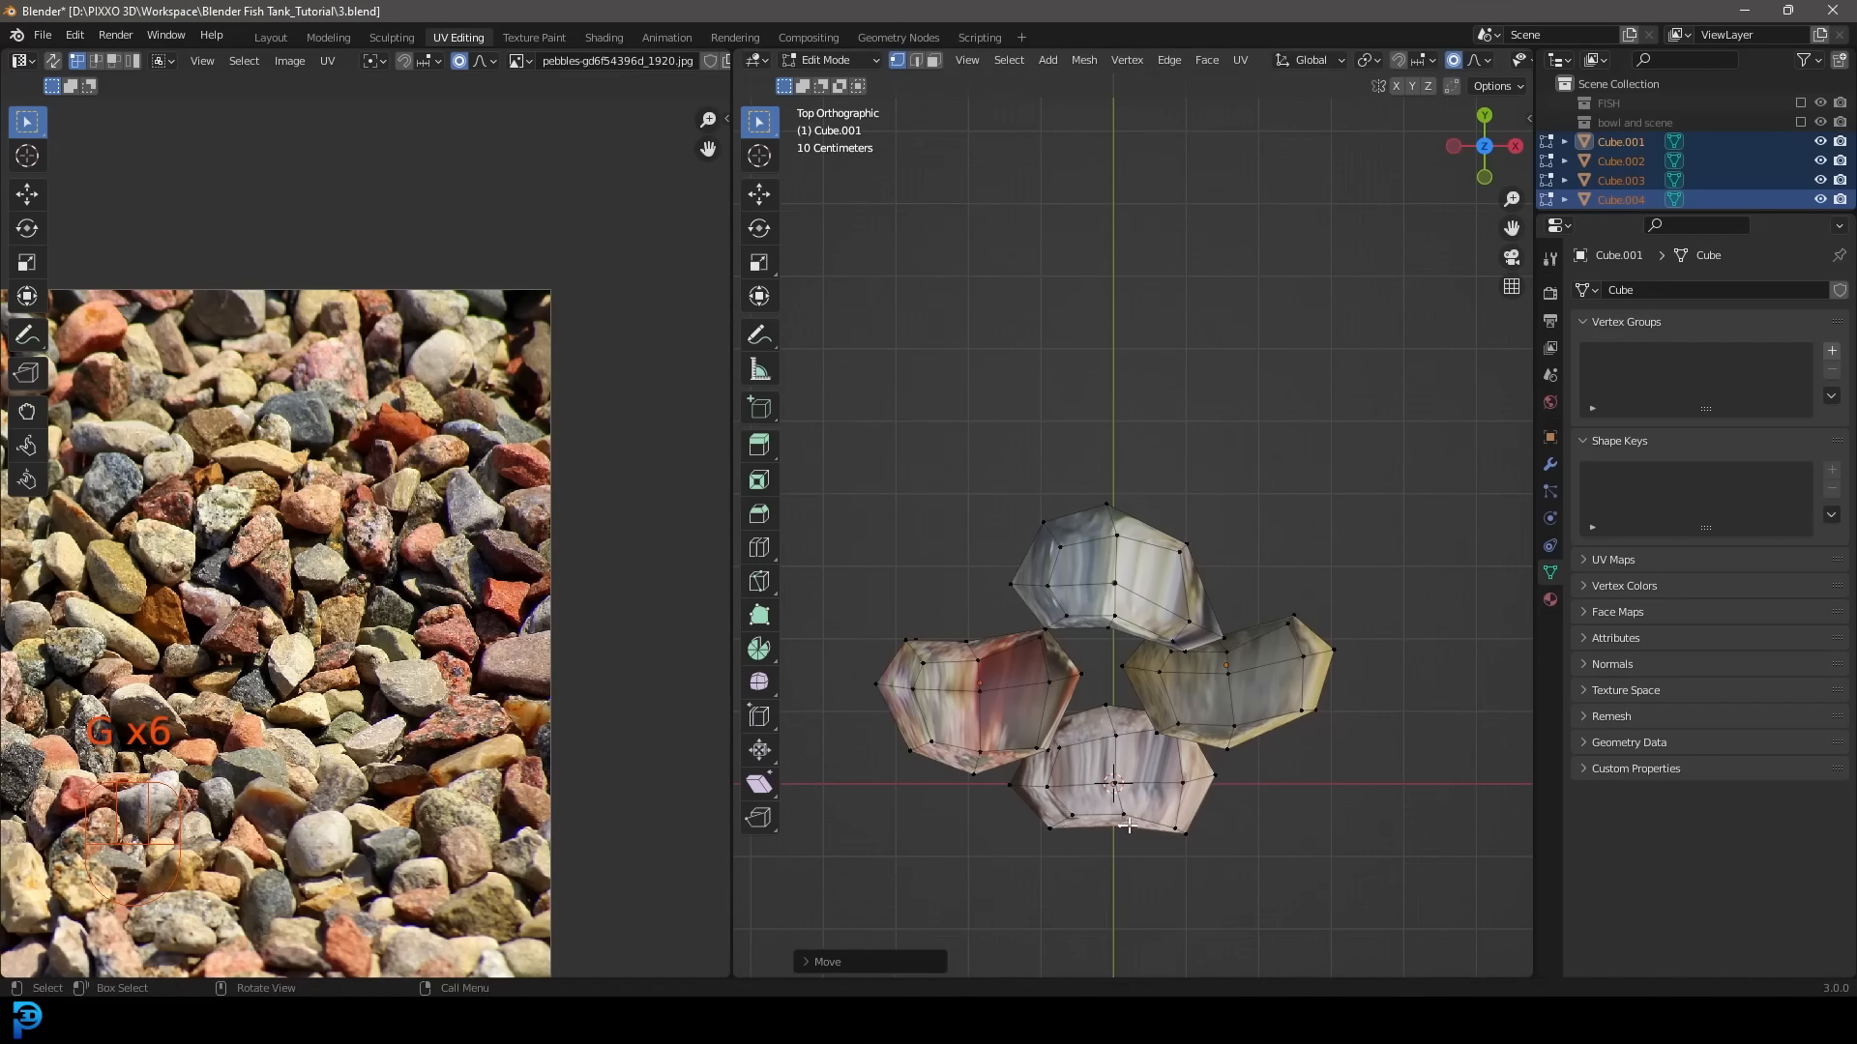
# Adjust the first stone's lower edge vertex once more, and move all four stones into a new collection named pebbles.
pyautogui.press('g')
pyautogui.scroll(-4, 1194, 713)
pyautogui.press('Tab')
pyautogui.moveTo(1193, 713); pyautogui.dragTo(1195, 506, button='middle')
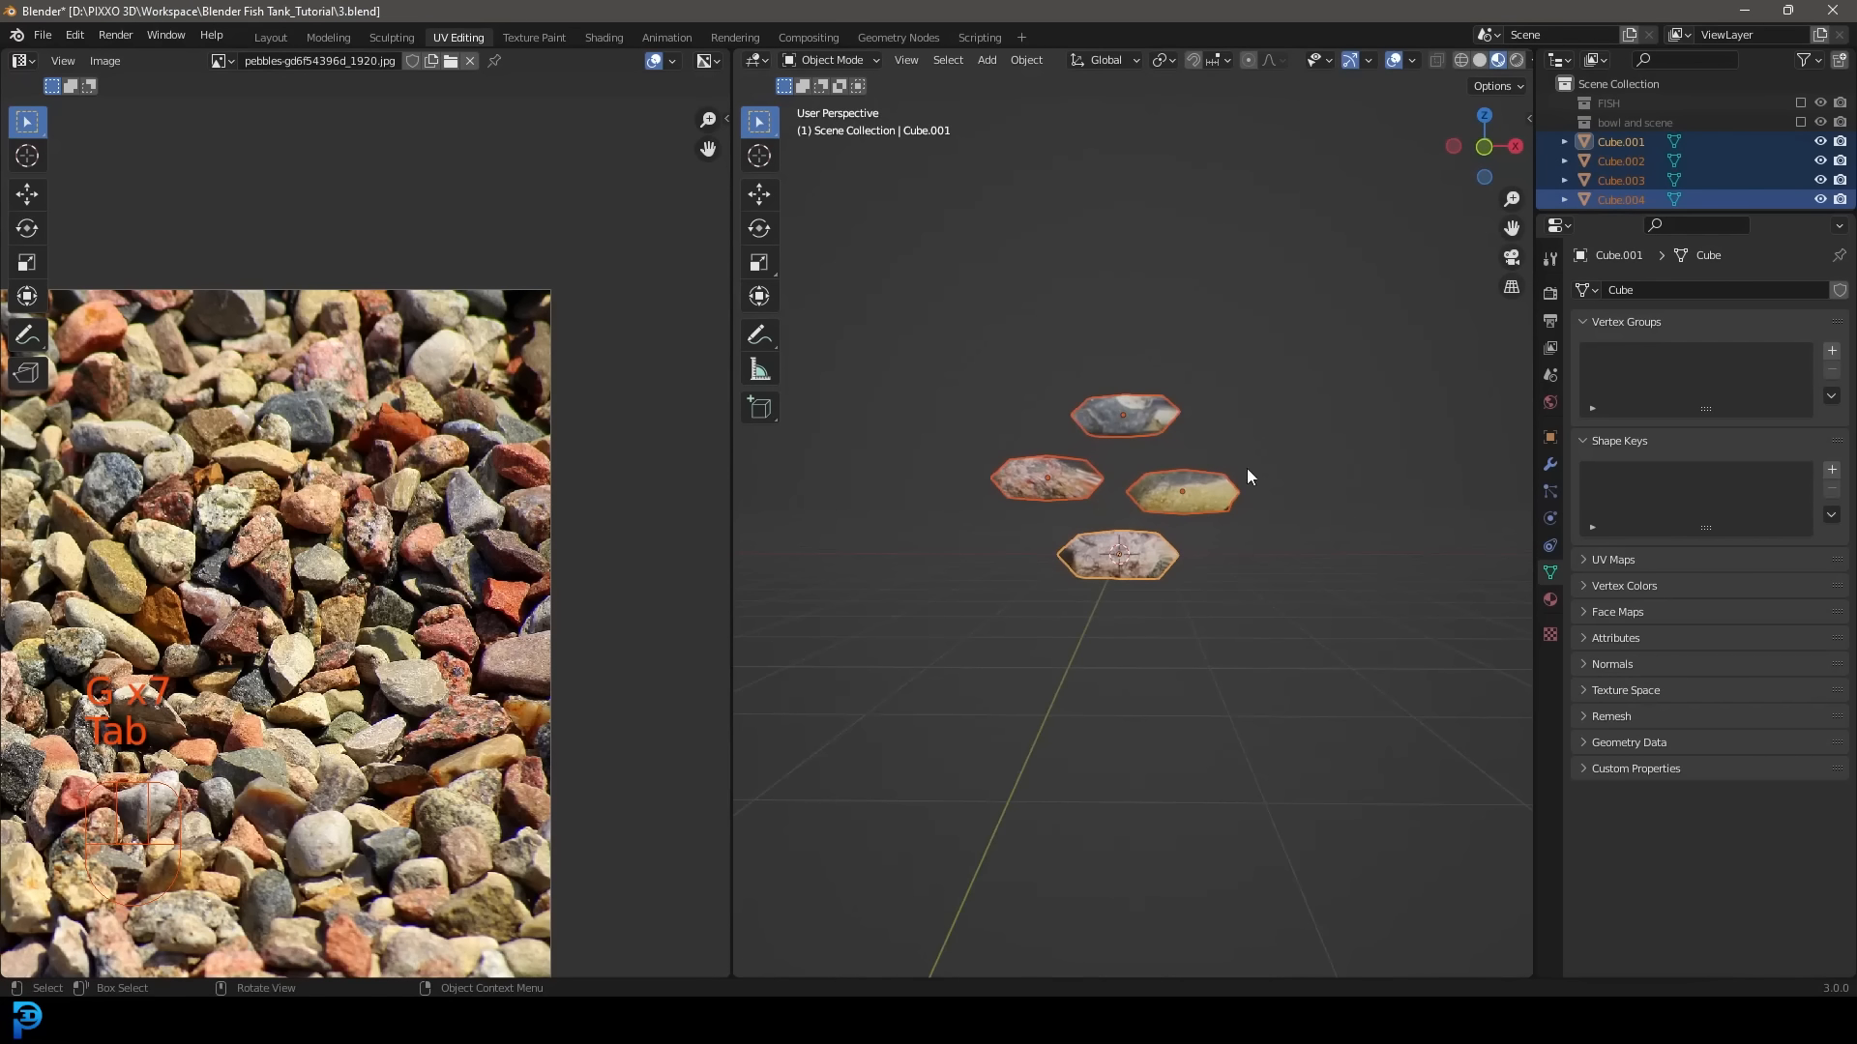
pyautogui.moveTo(1274, 636); pyautogui.dragTo(909, 251)
pyautogui.scroll(3, 1105, 363)
pyautogui.press('m')
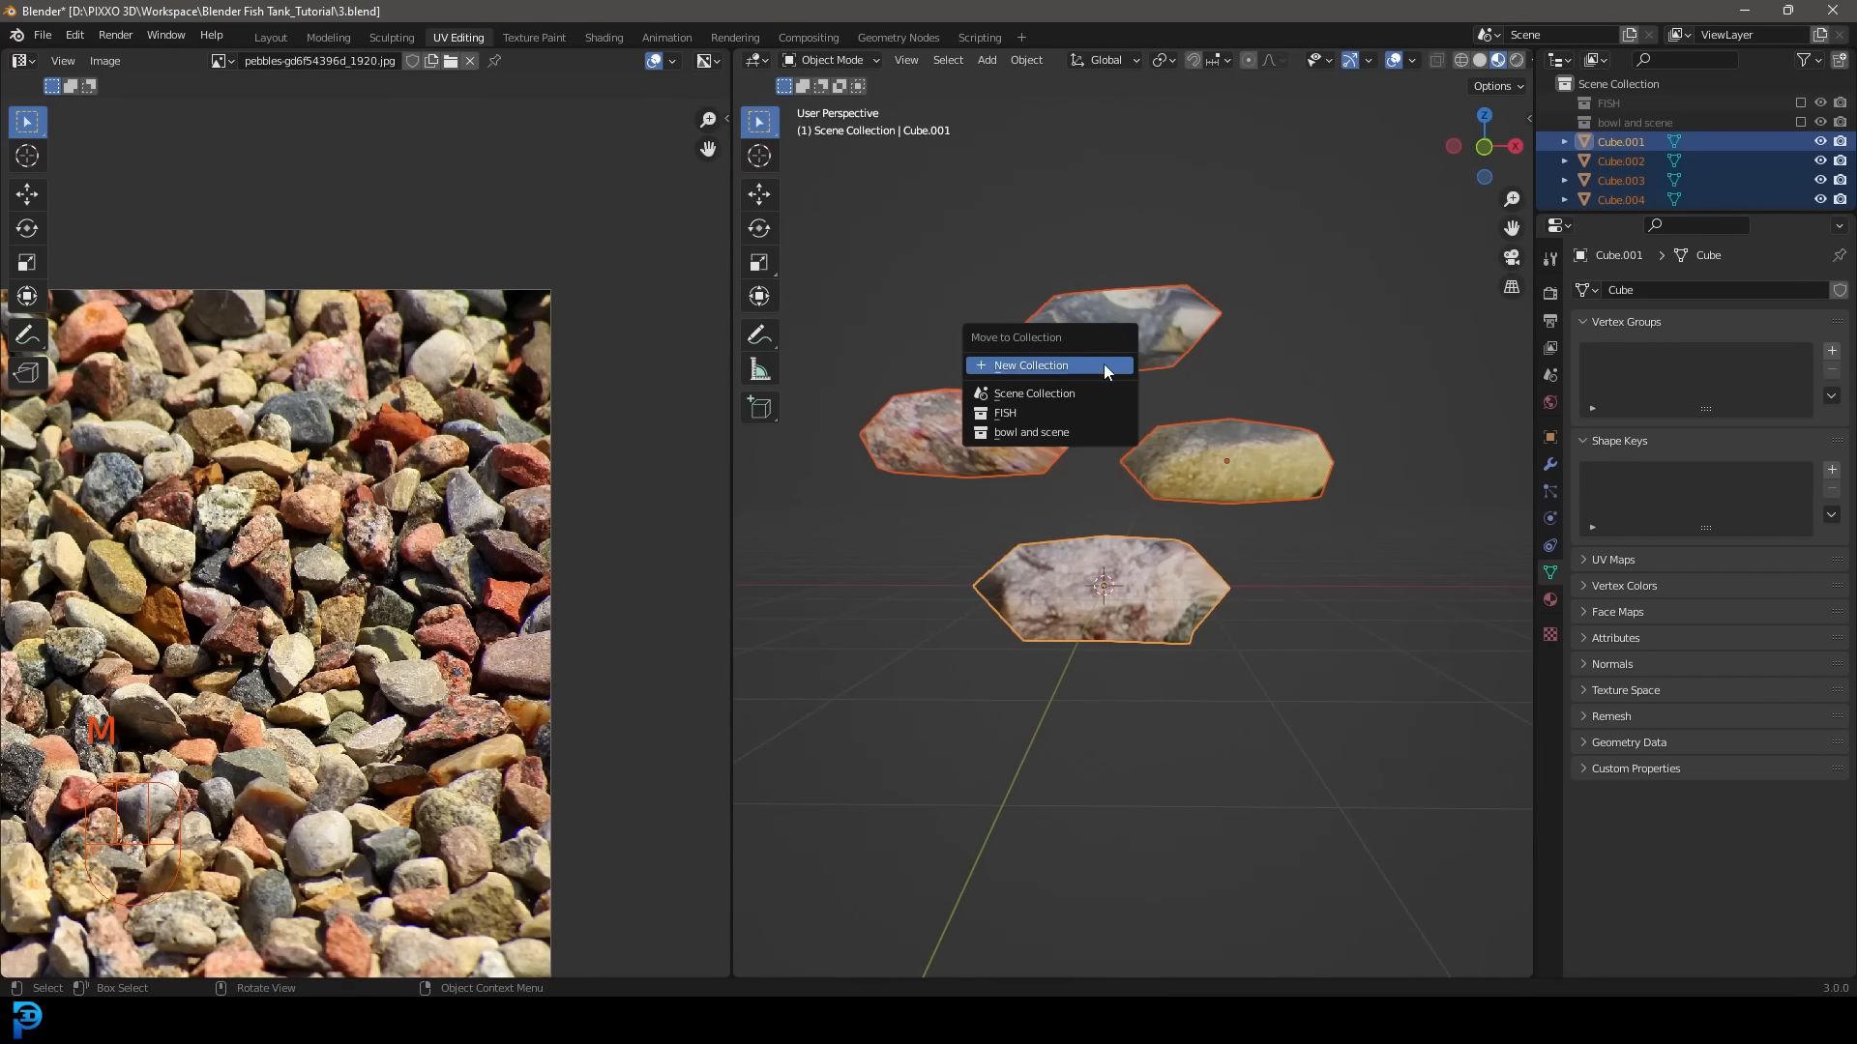
pyautogui.click(1017, 365)
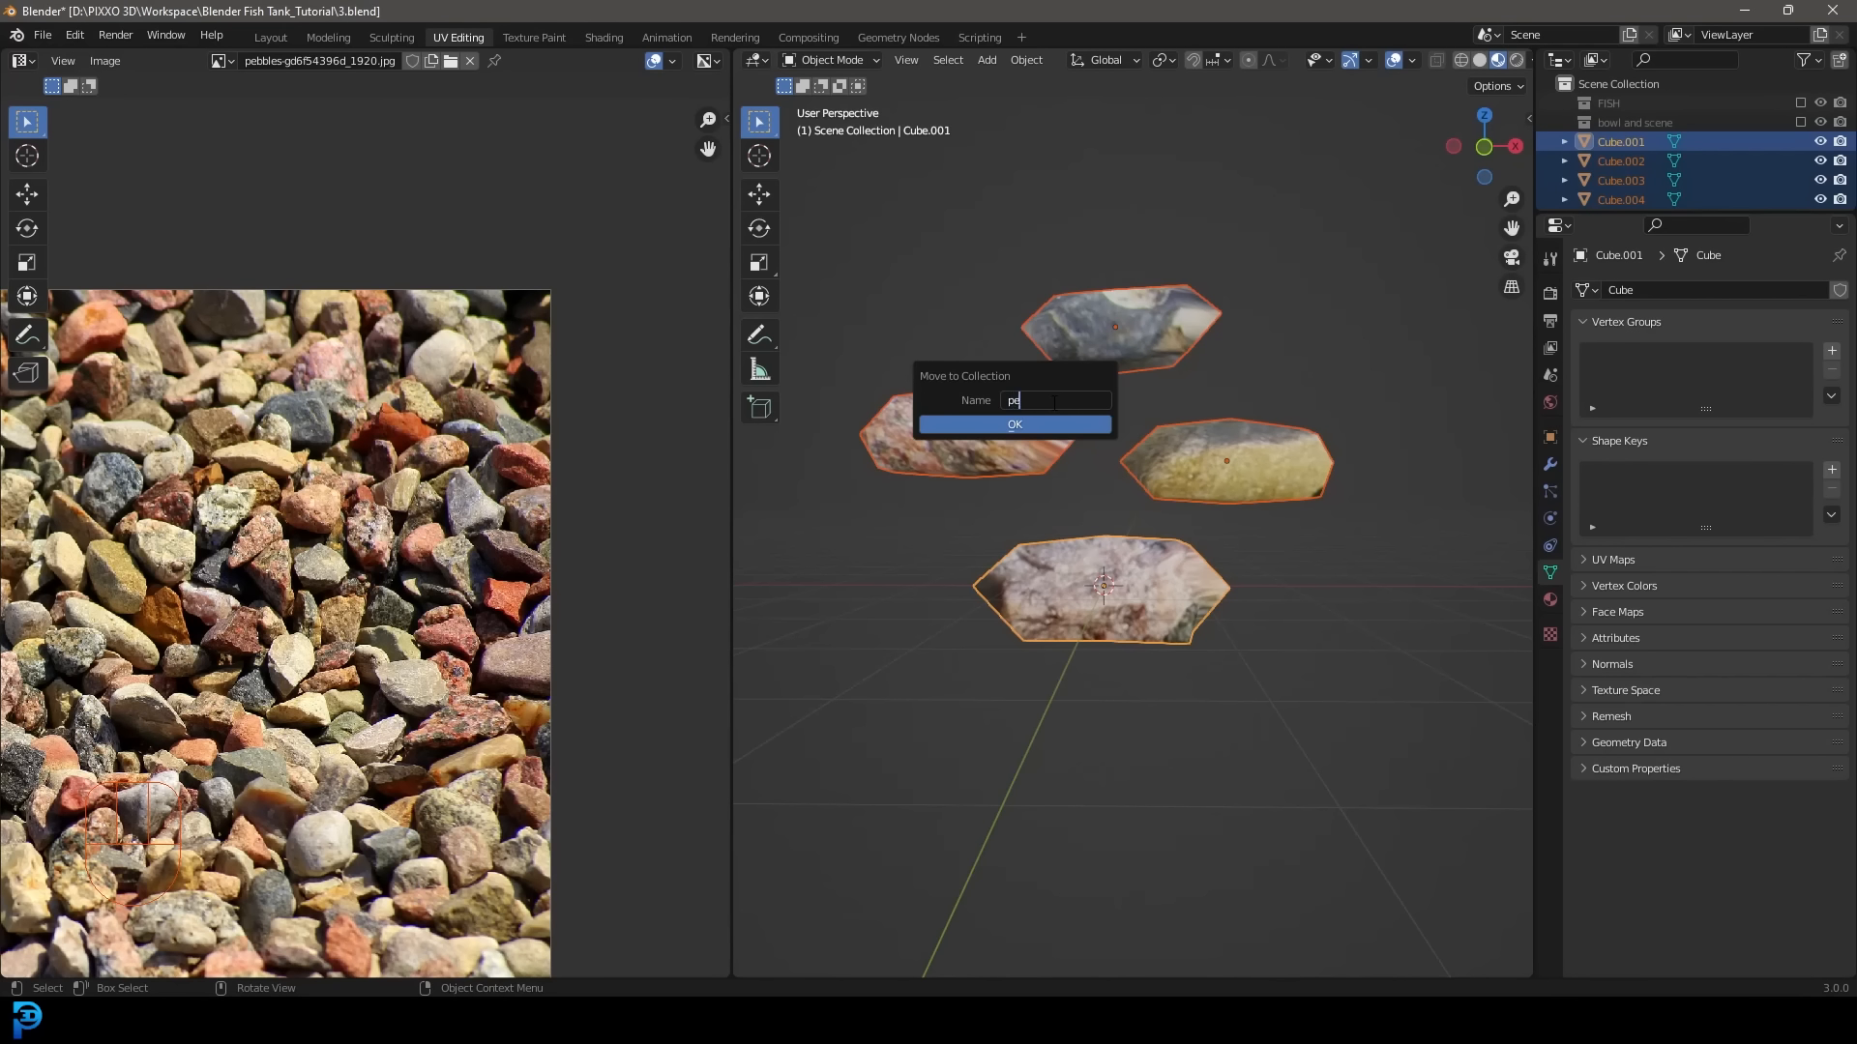
pyautogui.click(1029, 434)
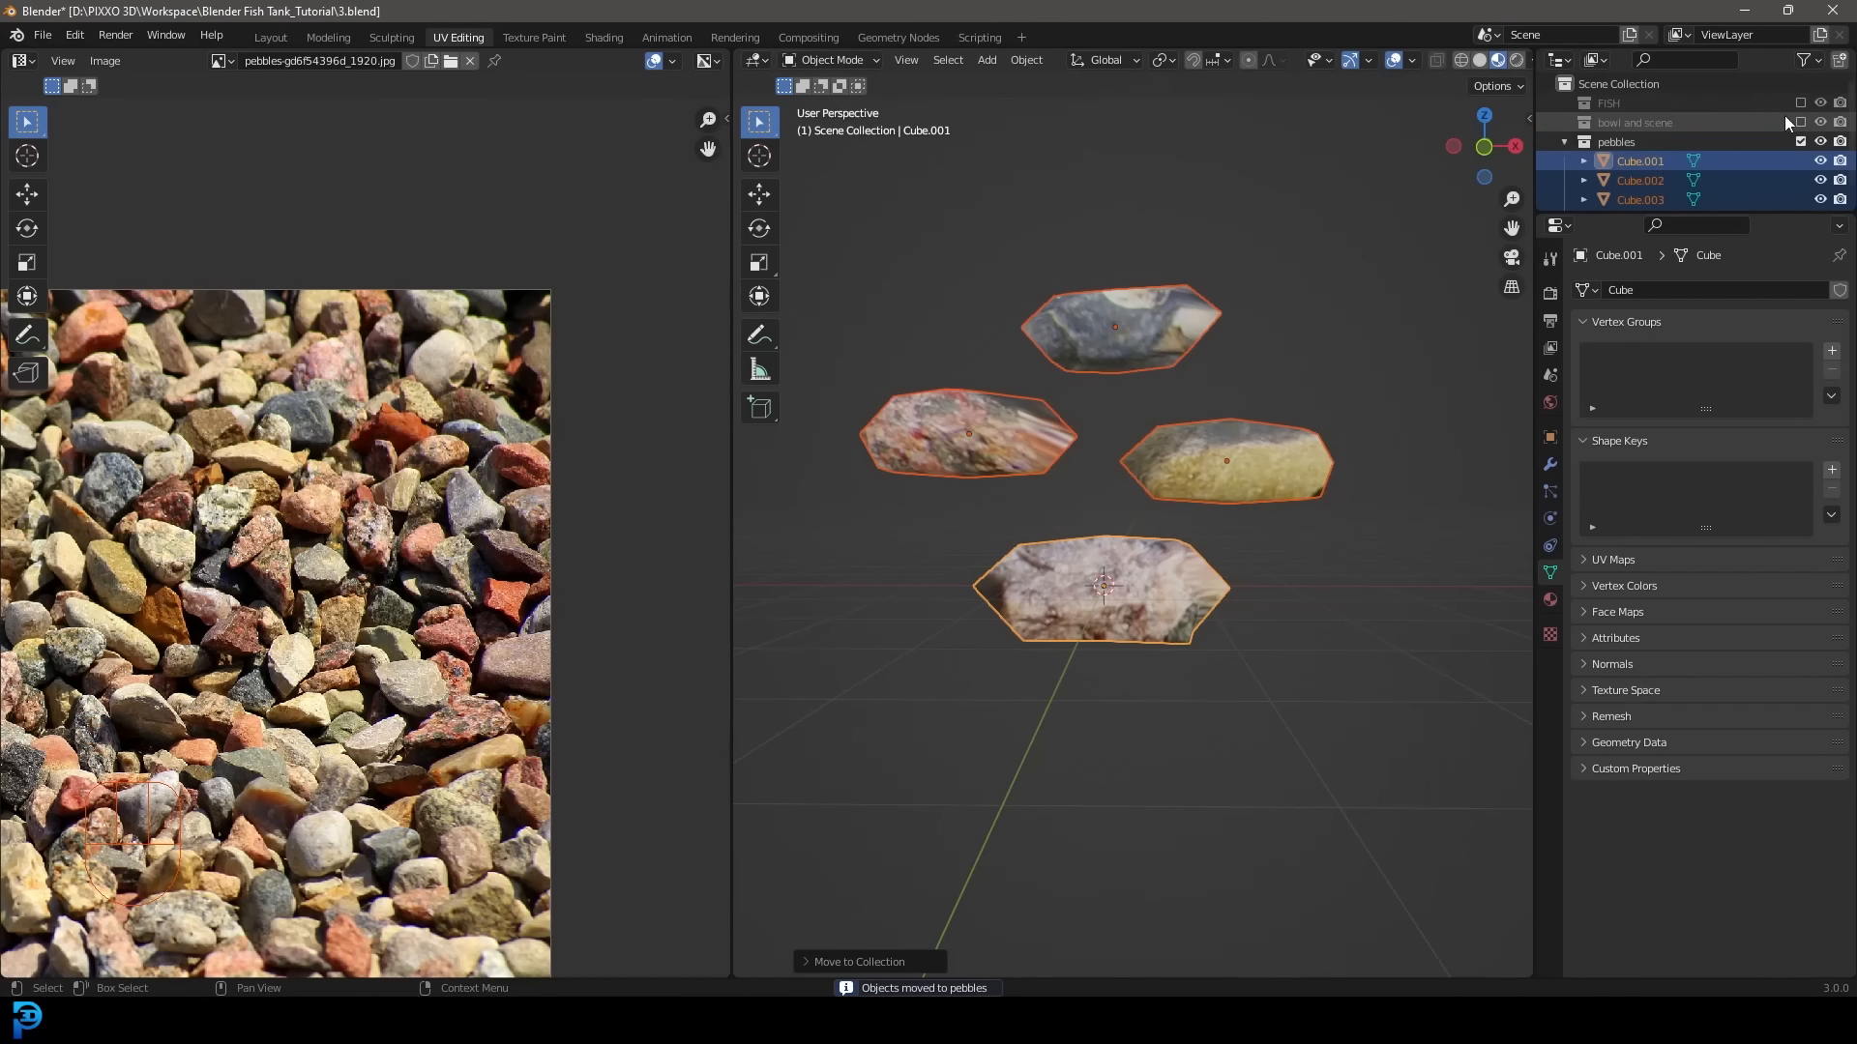
# In the Layout workspace, raise the four stones about 9.4 m along Z and re-enable the bowl and scene and FISH collections.
pyautogui.click(271, 38)
pyautogui.scroll(-5, 841, 373)
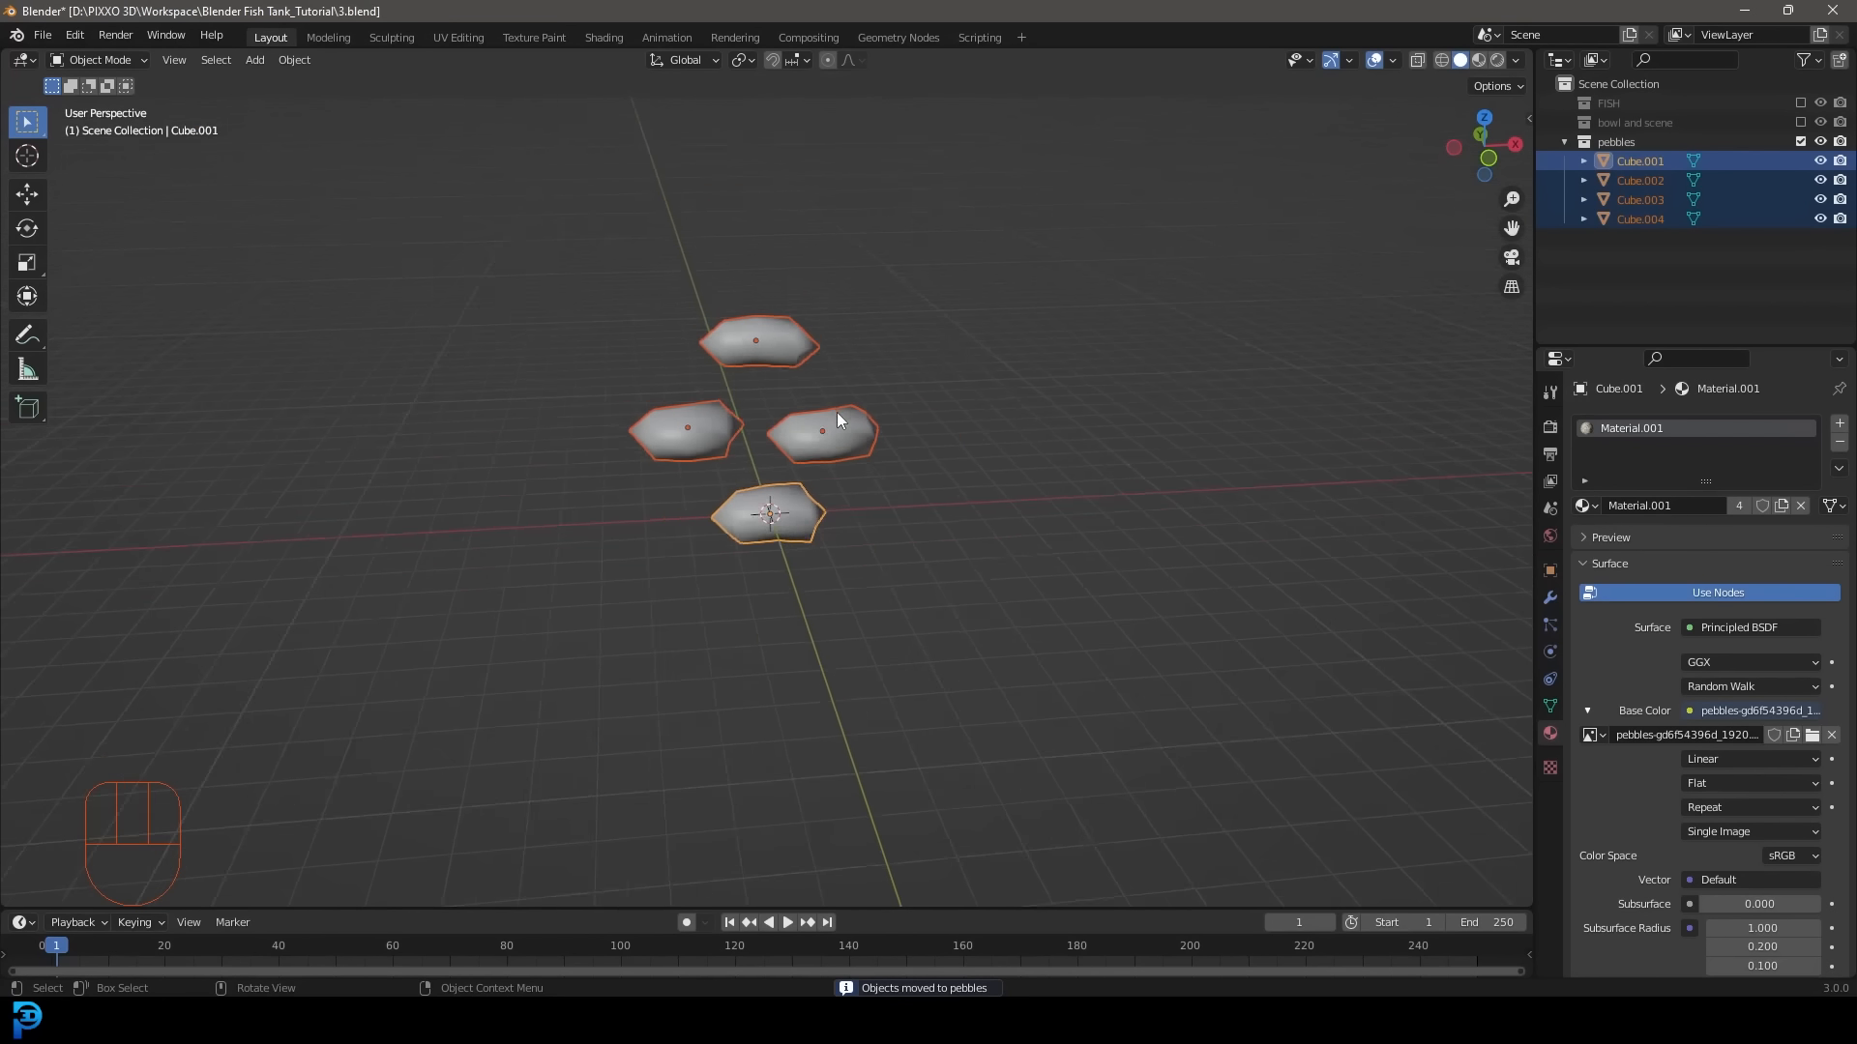
pyautogui.scroll(4, 833, 419)
pyautogui.scroll(-4, 840, 564)
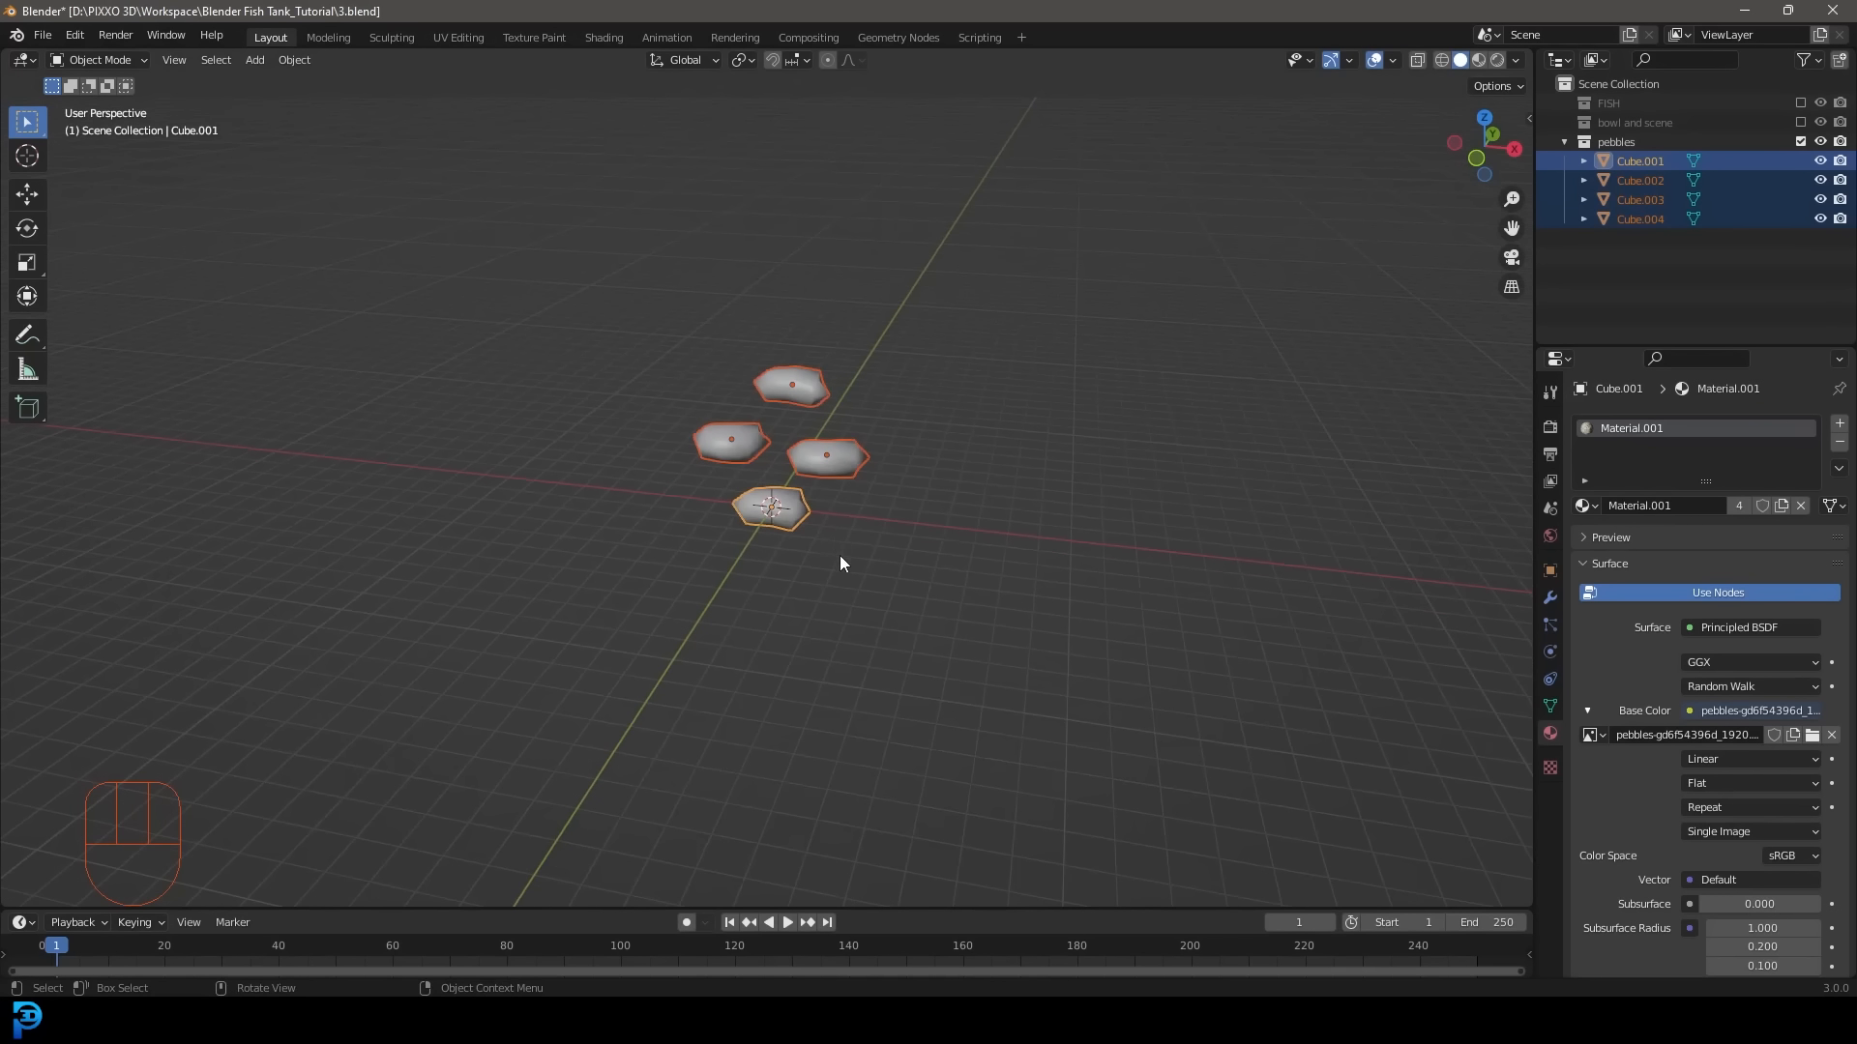
pyautogui.press('g')
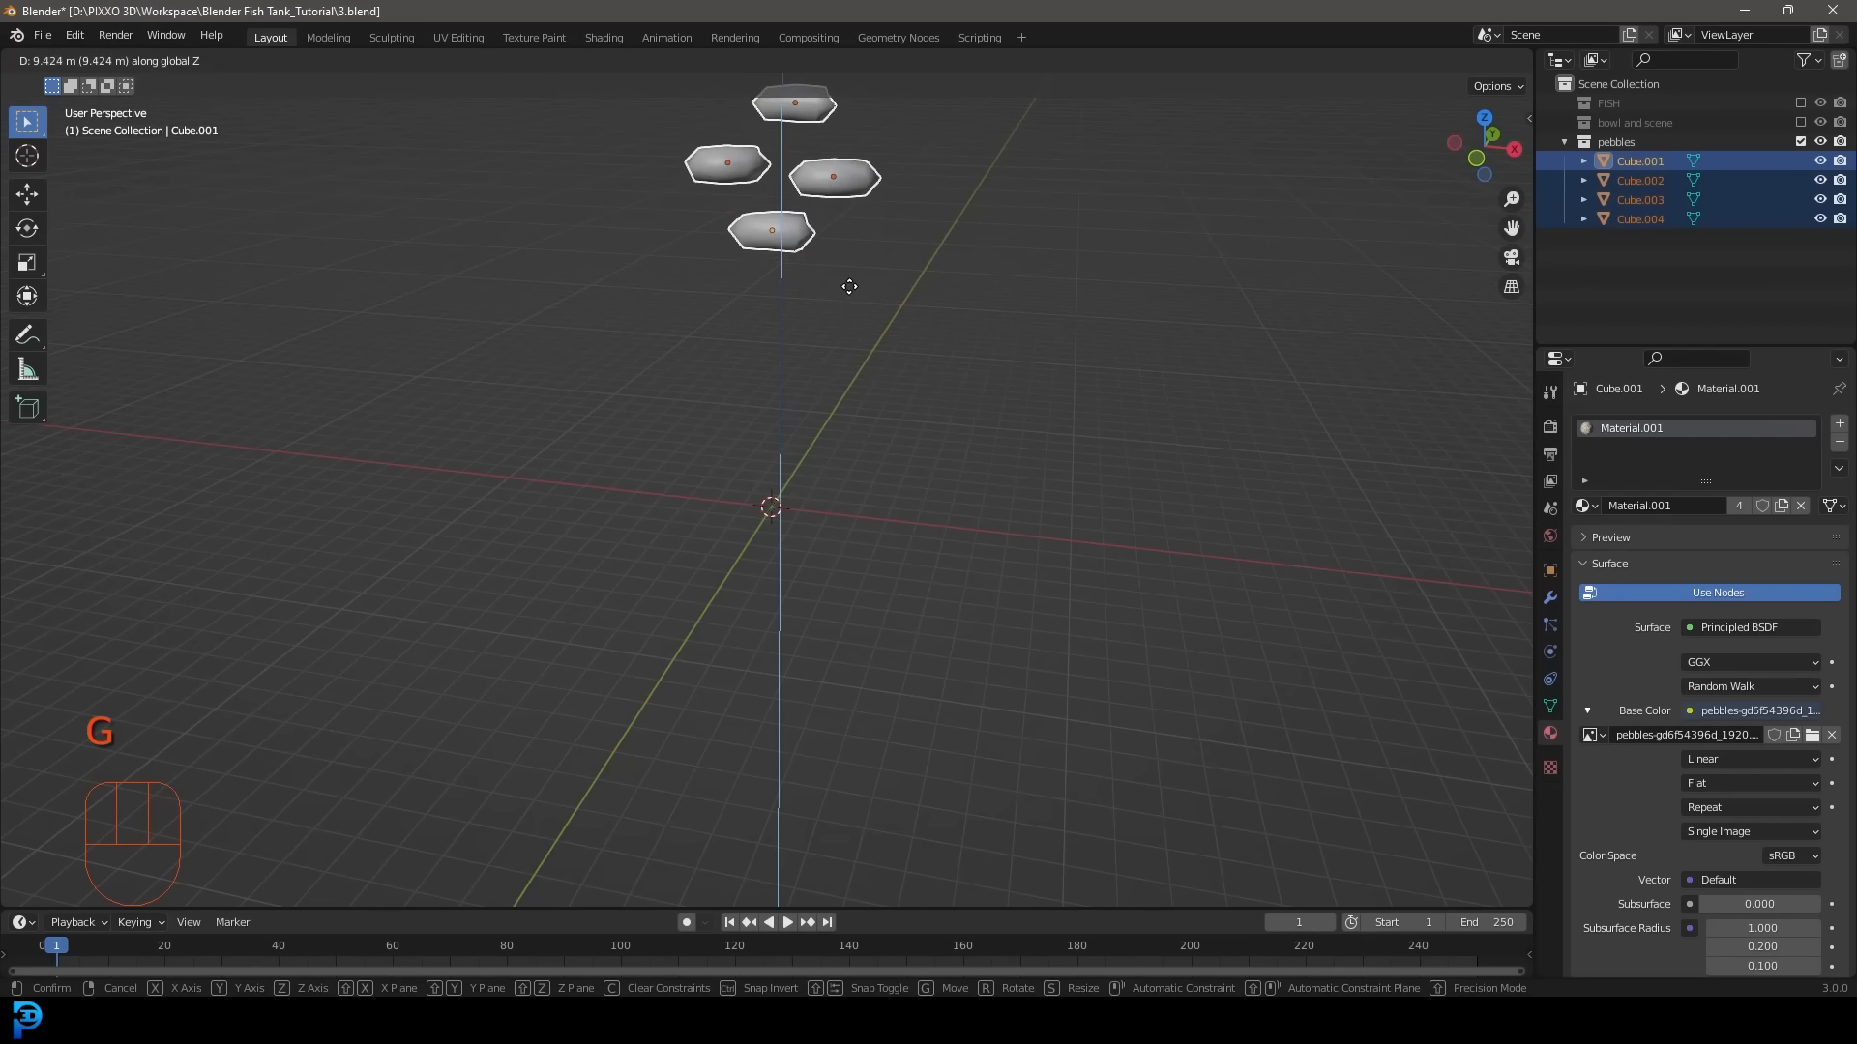
pyautogui.click(837, 260)
pyautogui.moveTo(839, 260); pyautogui.dragTo(865, 260, button='middle')
pyautogui.click(1801, 123)
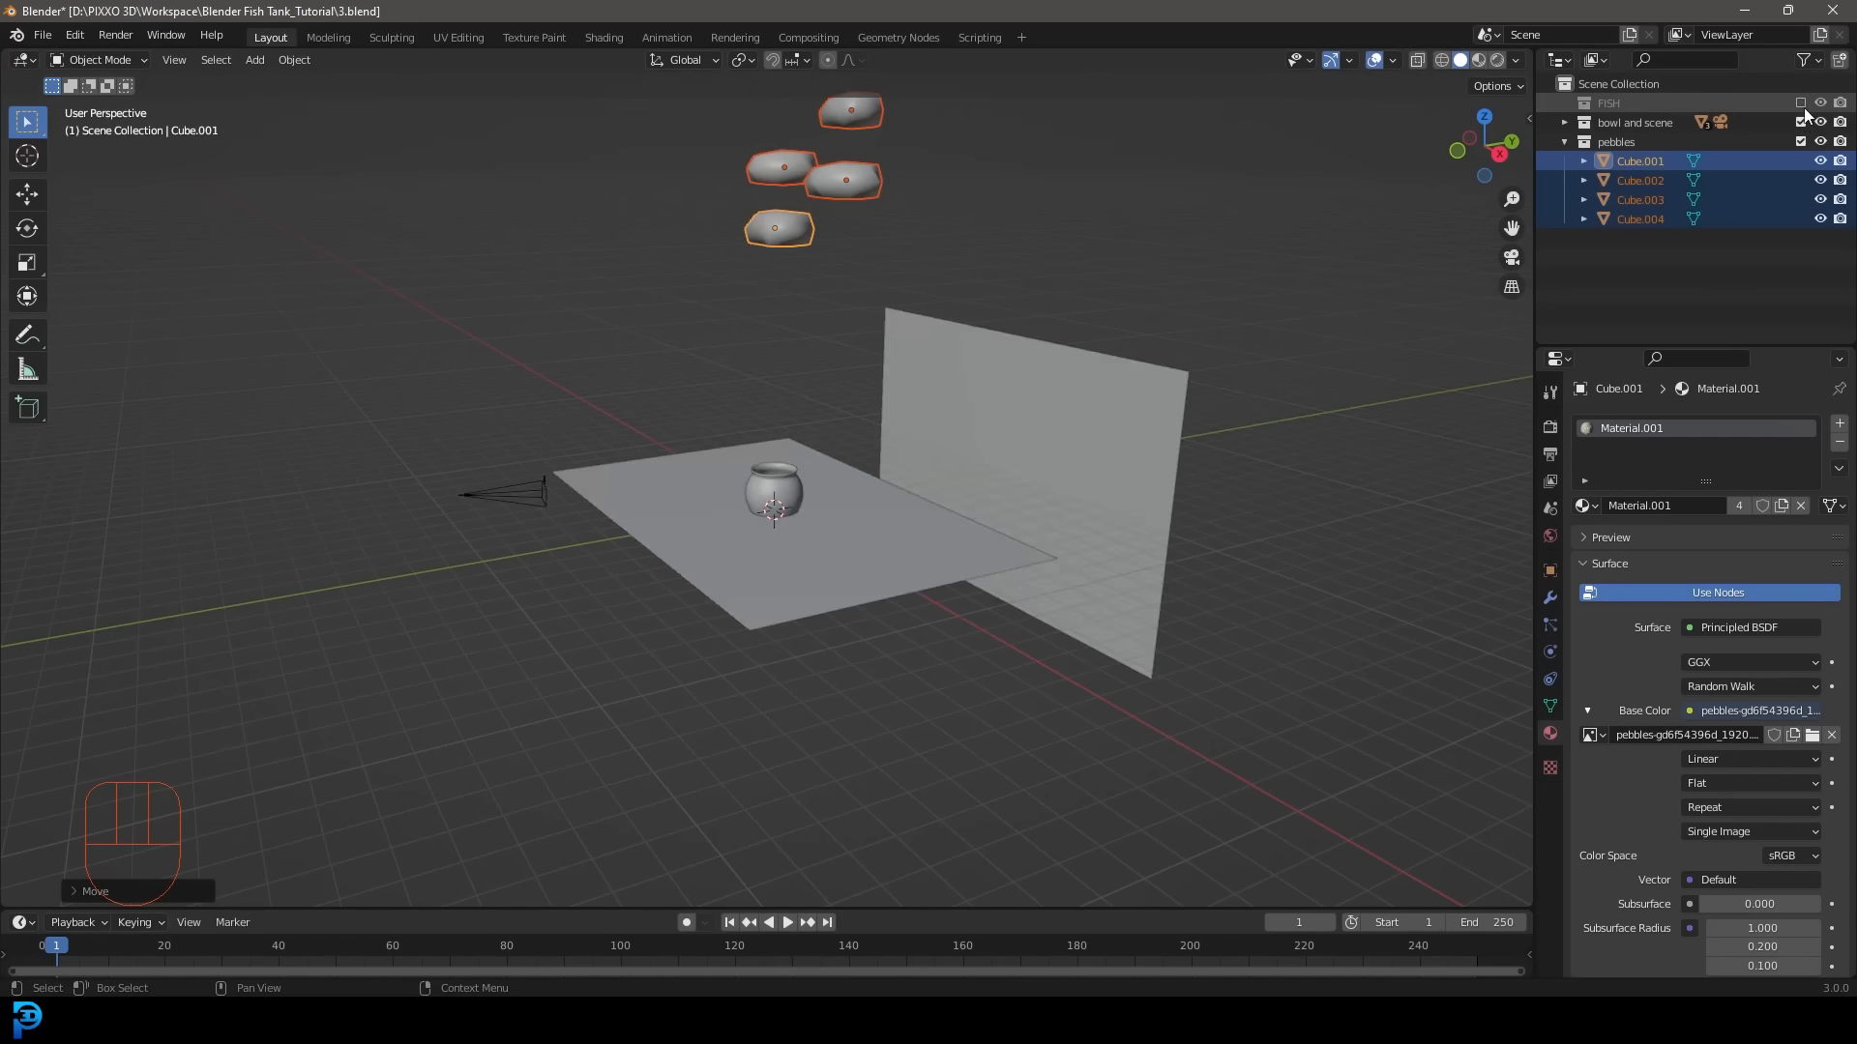
pyautogui.click(1801, 104)
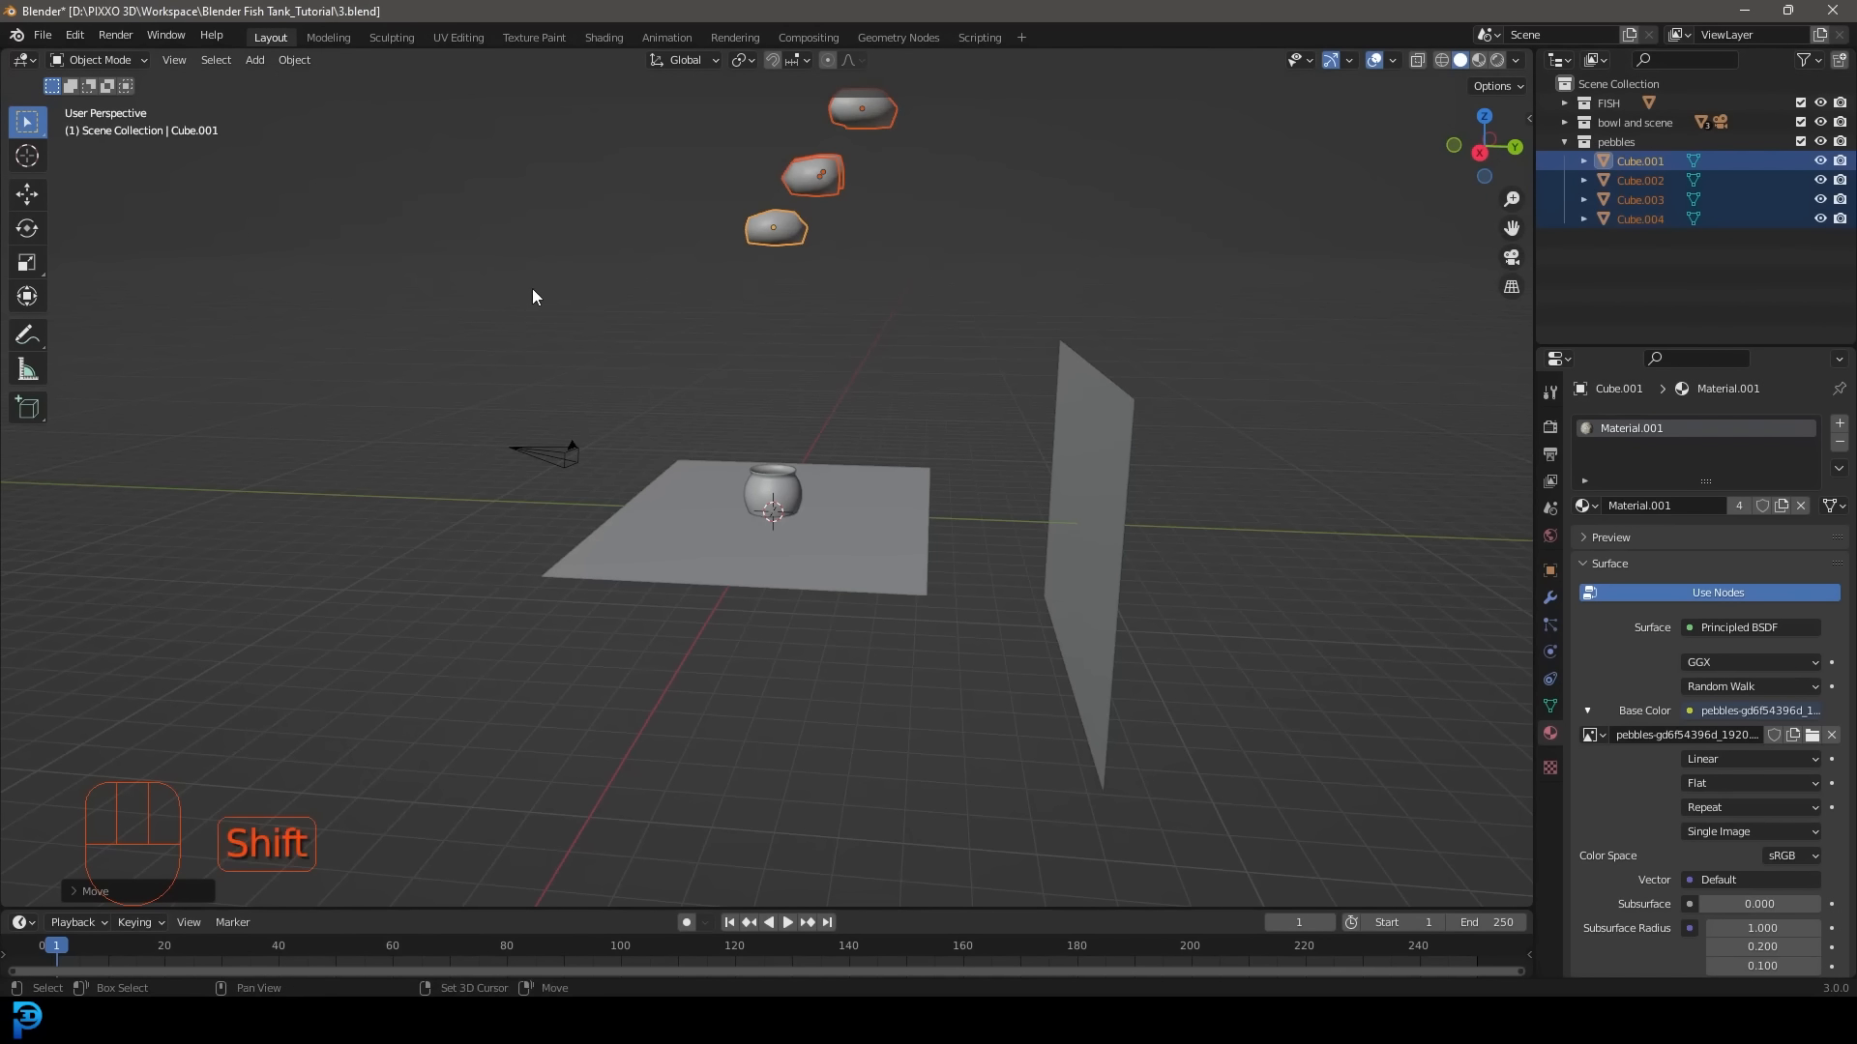
pyautogui.keyDown('shift'); pyautogui.moveTo(532, 297); pyautogui.dragTo(535, 414, button='middle'); pyautogui.keyUp('shift')
# Scale the four stones down to about 0.17 and move them just above the bowl's opening.
pyautogui.moveTo(1058, 400); pyautogui.dragTo(700, 193)
pyautogui.scroll(2, 891, 368)
pyautogui.press('s')
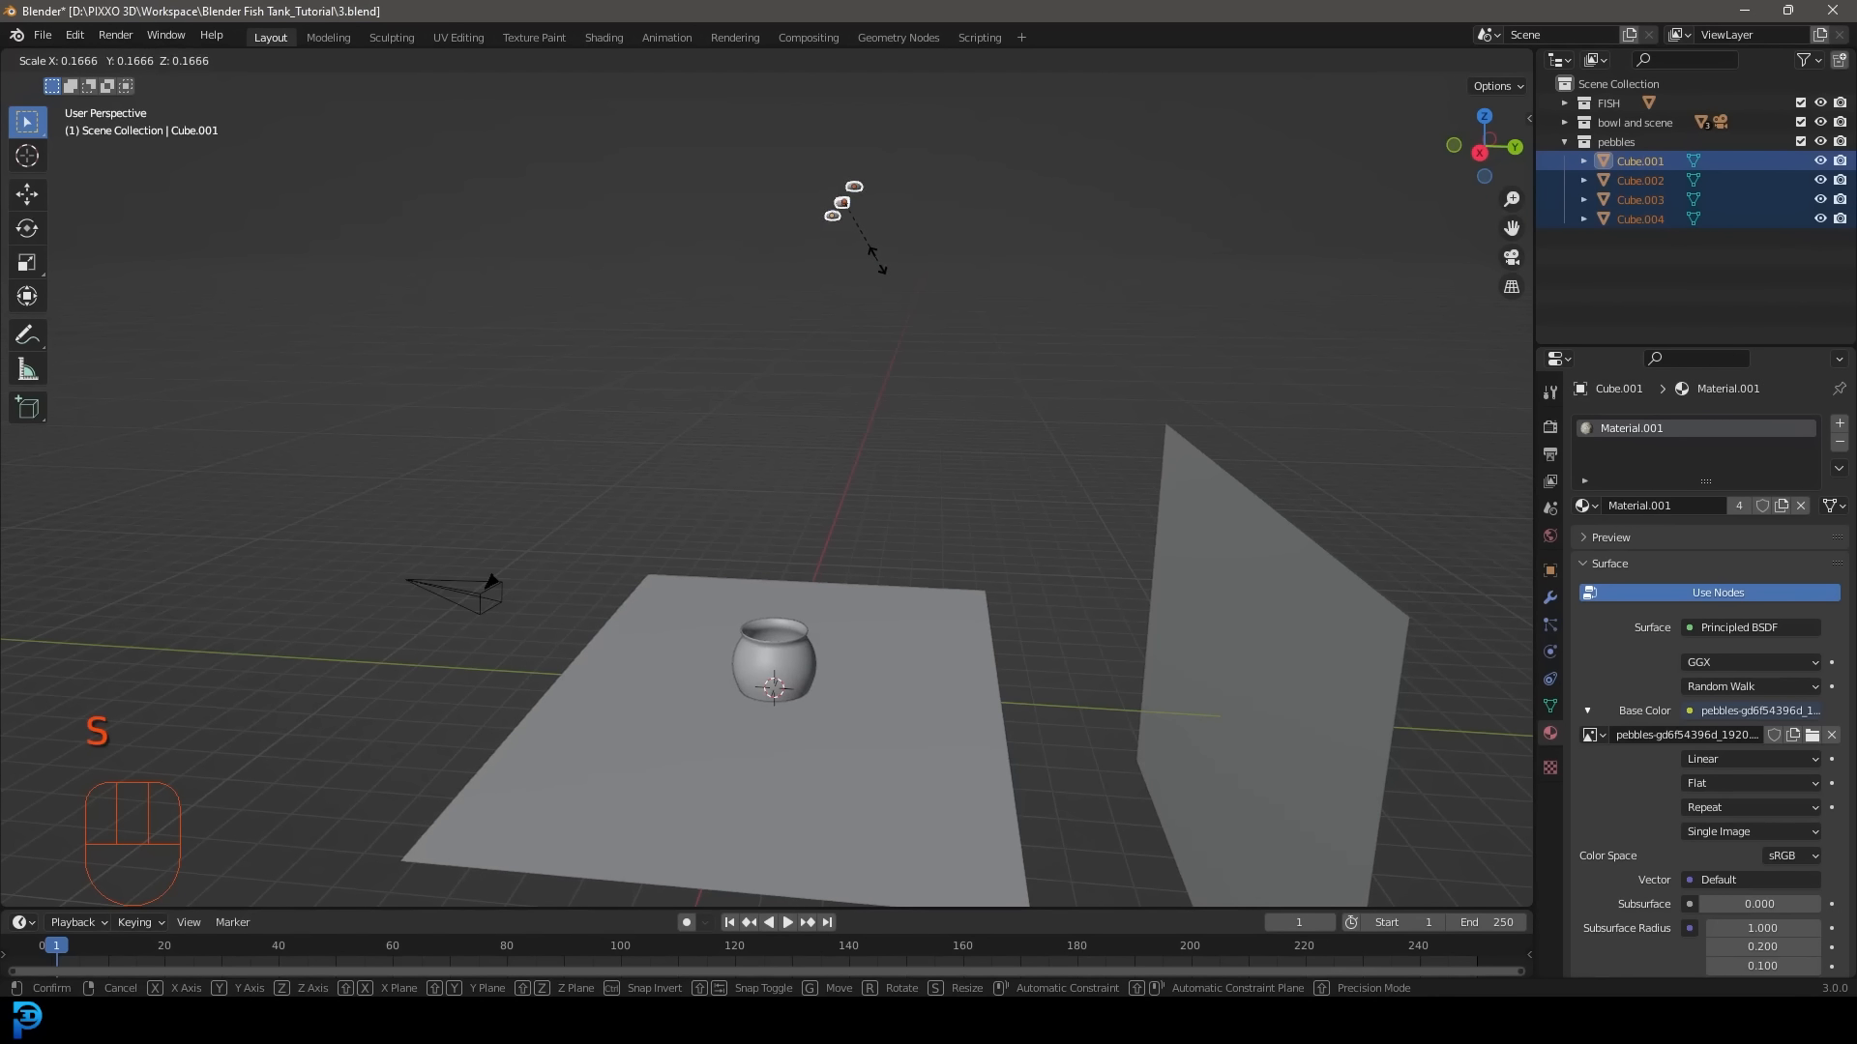
pyautogui.click(870, 252)
pyautogui.moveTo(869, 252); pyautogui.dragTo(866, 215, button='middle')
pyautogui.press('g')
pyautogui.click(811, 619)
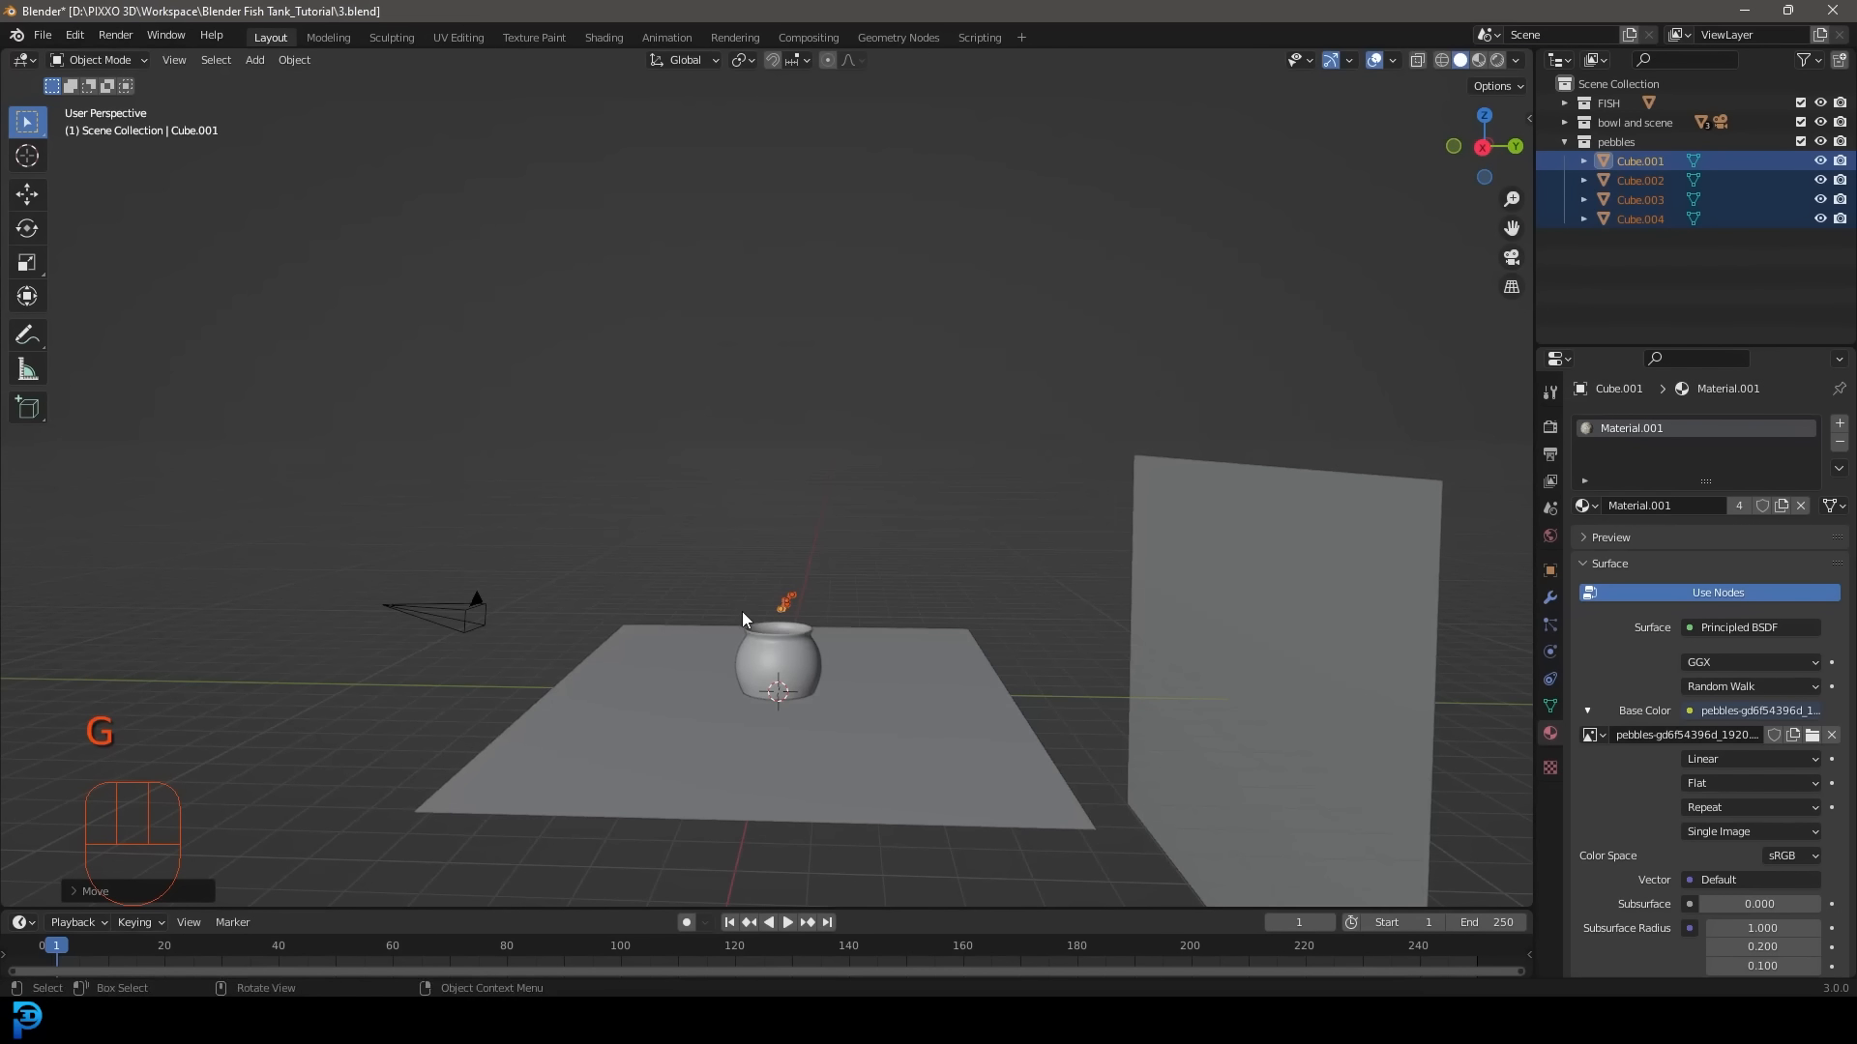
# In front wireframe view, shrink the stones to about 0.4 of their size and move them inside the bowl beside the fish.
pyautogui.moveTo(741, 611); pyautogui.dragTo(938, 586, button='middle')
pyautogui.scroll(1, 938, 586)
pyautogui.press('KP_1')
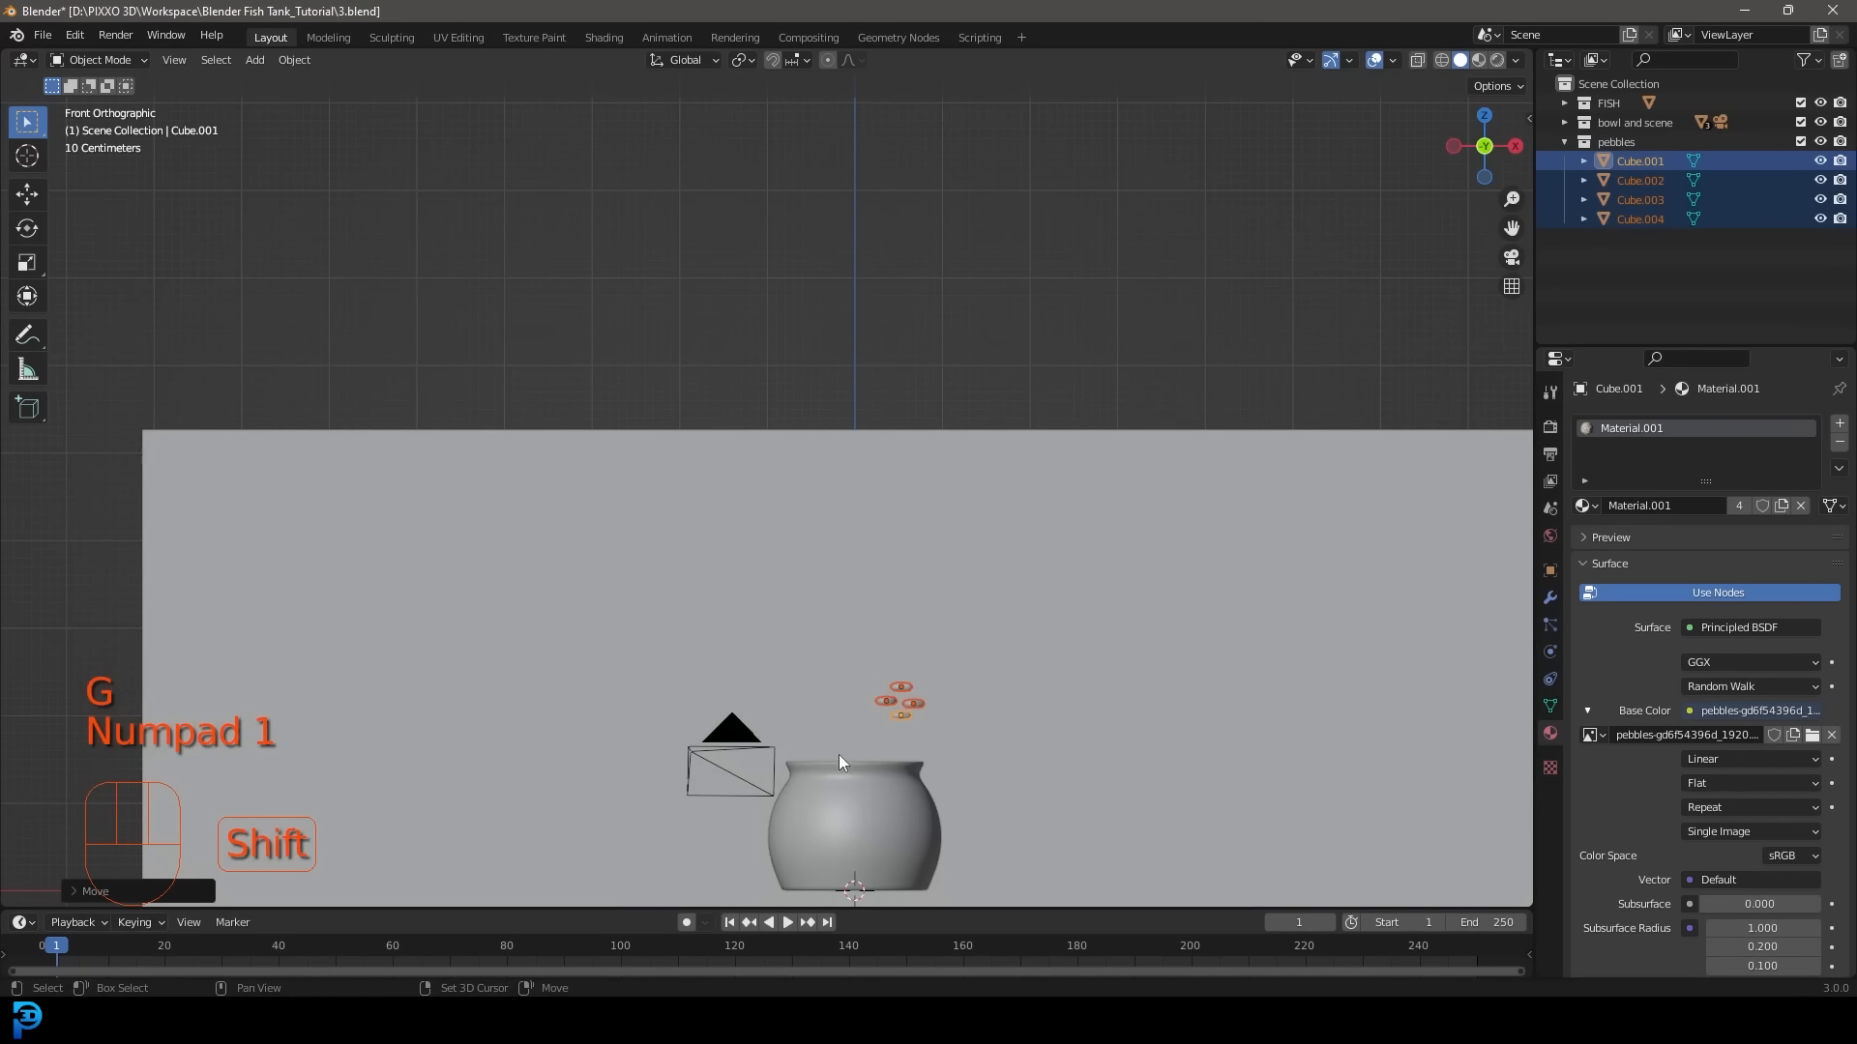
pyautogui.keyDown('shift'); pyautogui.moveTo(838, 755); pyautogui.dragTo(833, 505, button='middle'); pyautogui.keyUp('shift')
pyautogui.scroll(4, 833, 505)
pyautogui.keyDown('shift'); pyautogui.moveTo(1027, 505); pyautogui.dragTo(954, 450, button='middle'); pyautogui.keyUp('shift')
pyautogui.scroll(1, 948, 443)
pyautogui.press('z')
pyautogui.click(822, 437)
pyautogui.scroll(2, 1064, 523)
pyautogui.press('s')
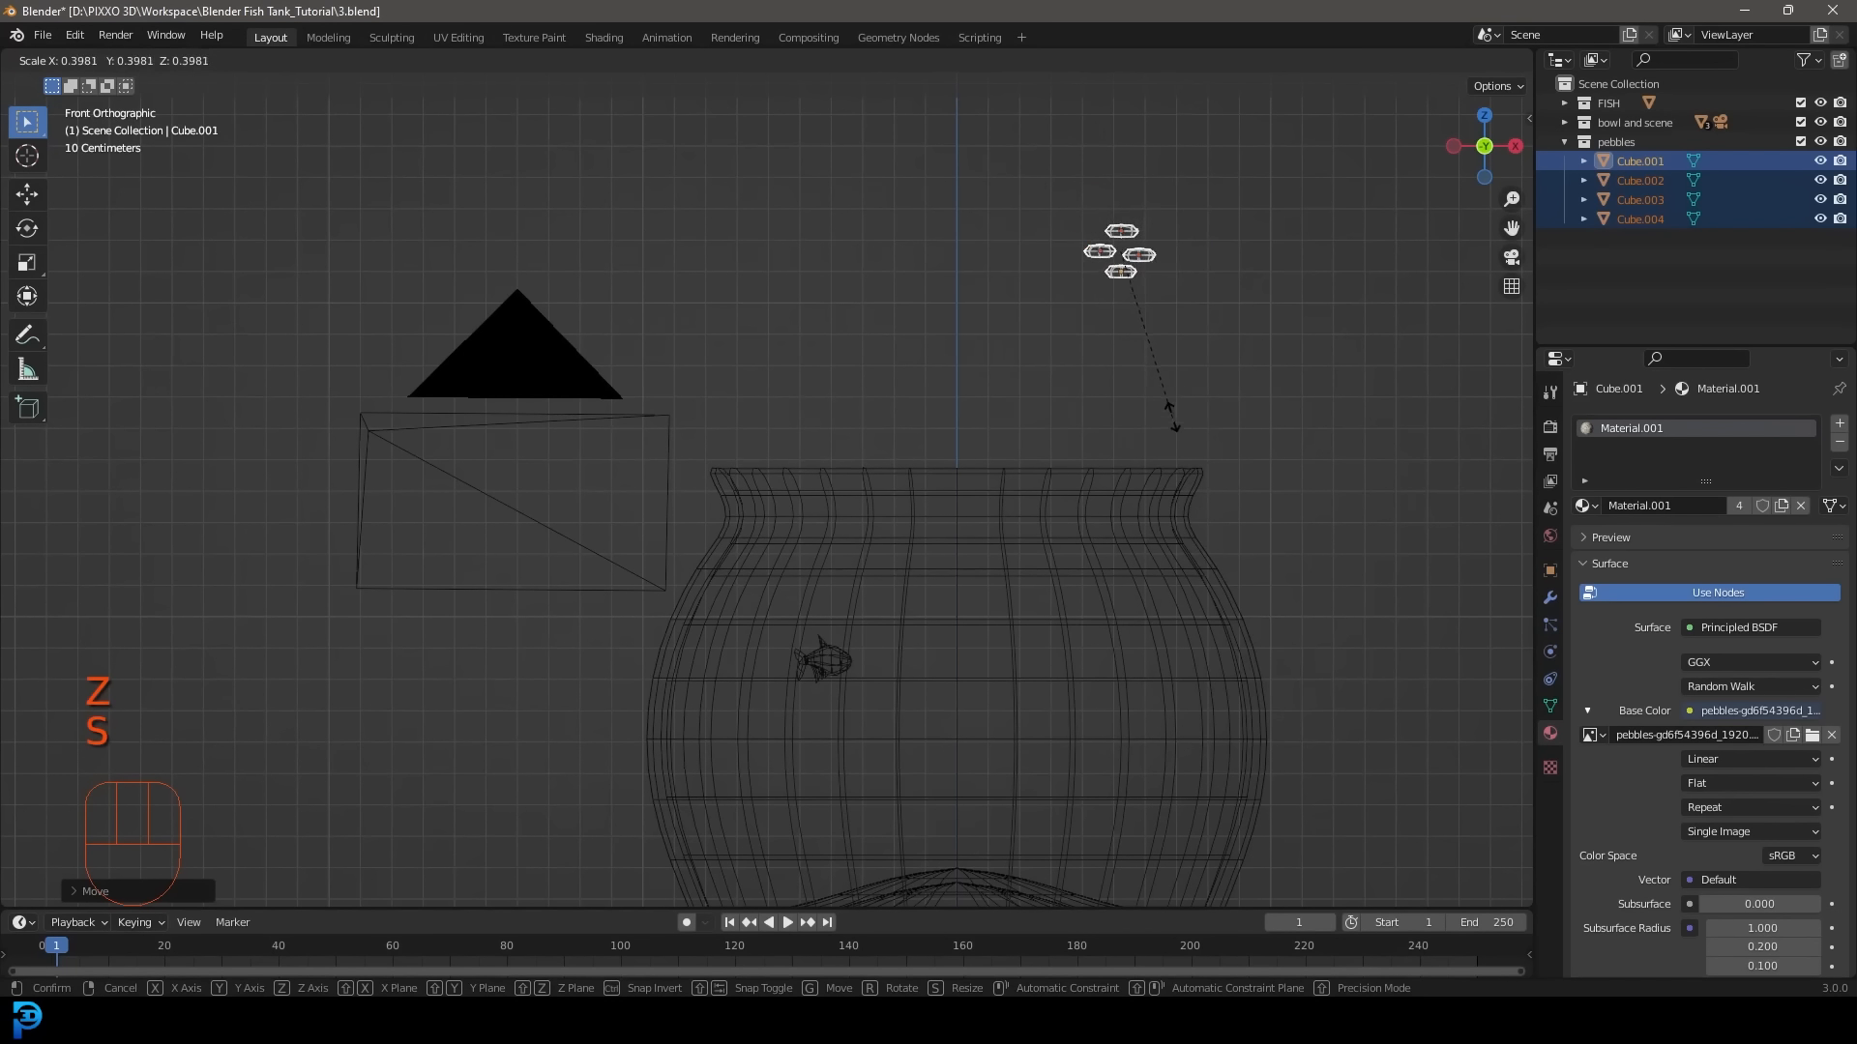
pyautogui.click(1164, 417)
pyautogui.press('g')
pyautogui.click(989, 814)
pyautogui.keyDown('shift'); pyautogui.moveTo(989, 815); pyautogui.dragTo(1019, 692, button='middle'); pyautogui.keyUp('shift')
pyautogui.scroll(3, 1135, 589)
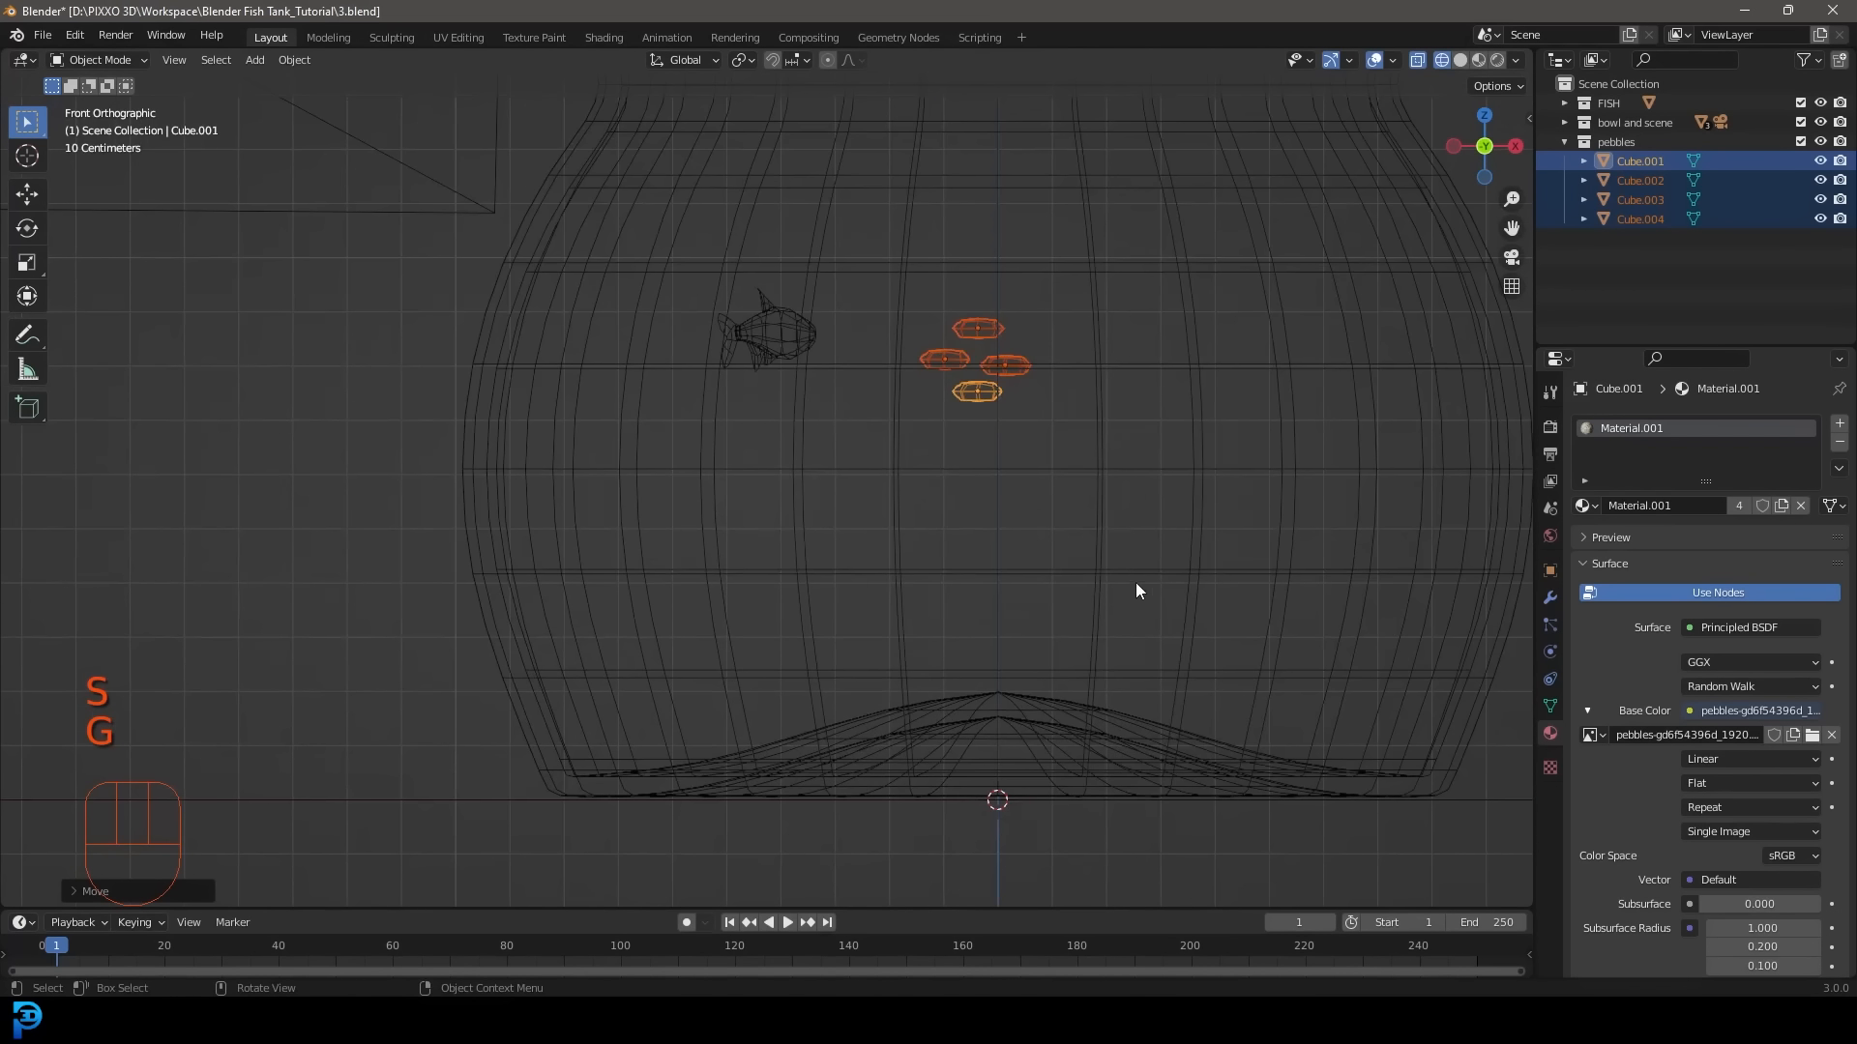
# Shrink the four stones a little more and lower them toward the mound at the bowl's base.
pyautogui.press('s')
pyautogui.click(1070, 537)
pyautogui.press('g')
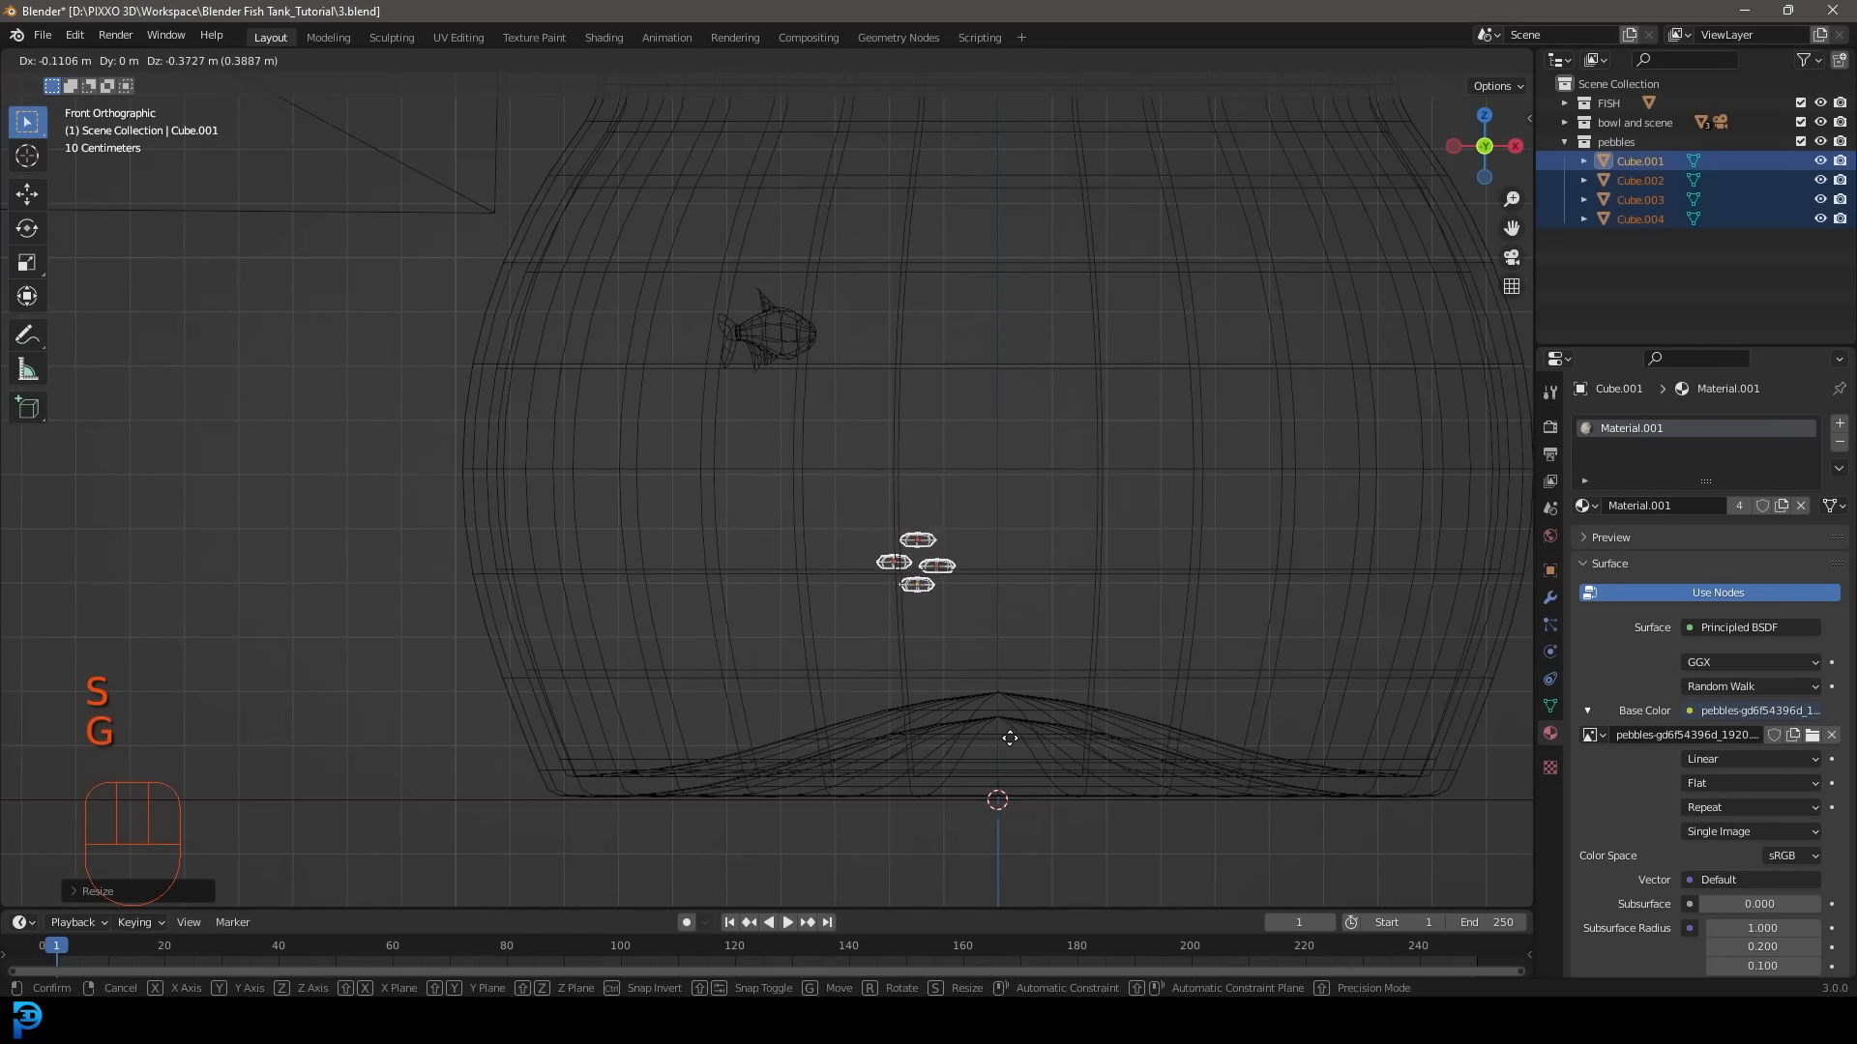
pyautogui.click(997, 615)
pyautogui.scroll(-1, 996, 615)
pyautogui.moveTo(996, 615); pyautogui.dragTo(856, 710, button='middle')
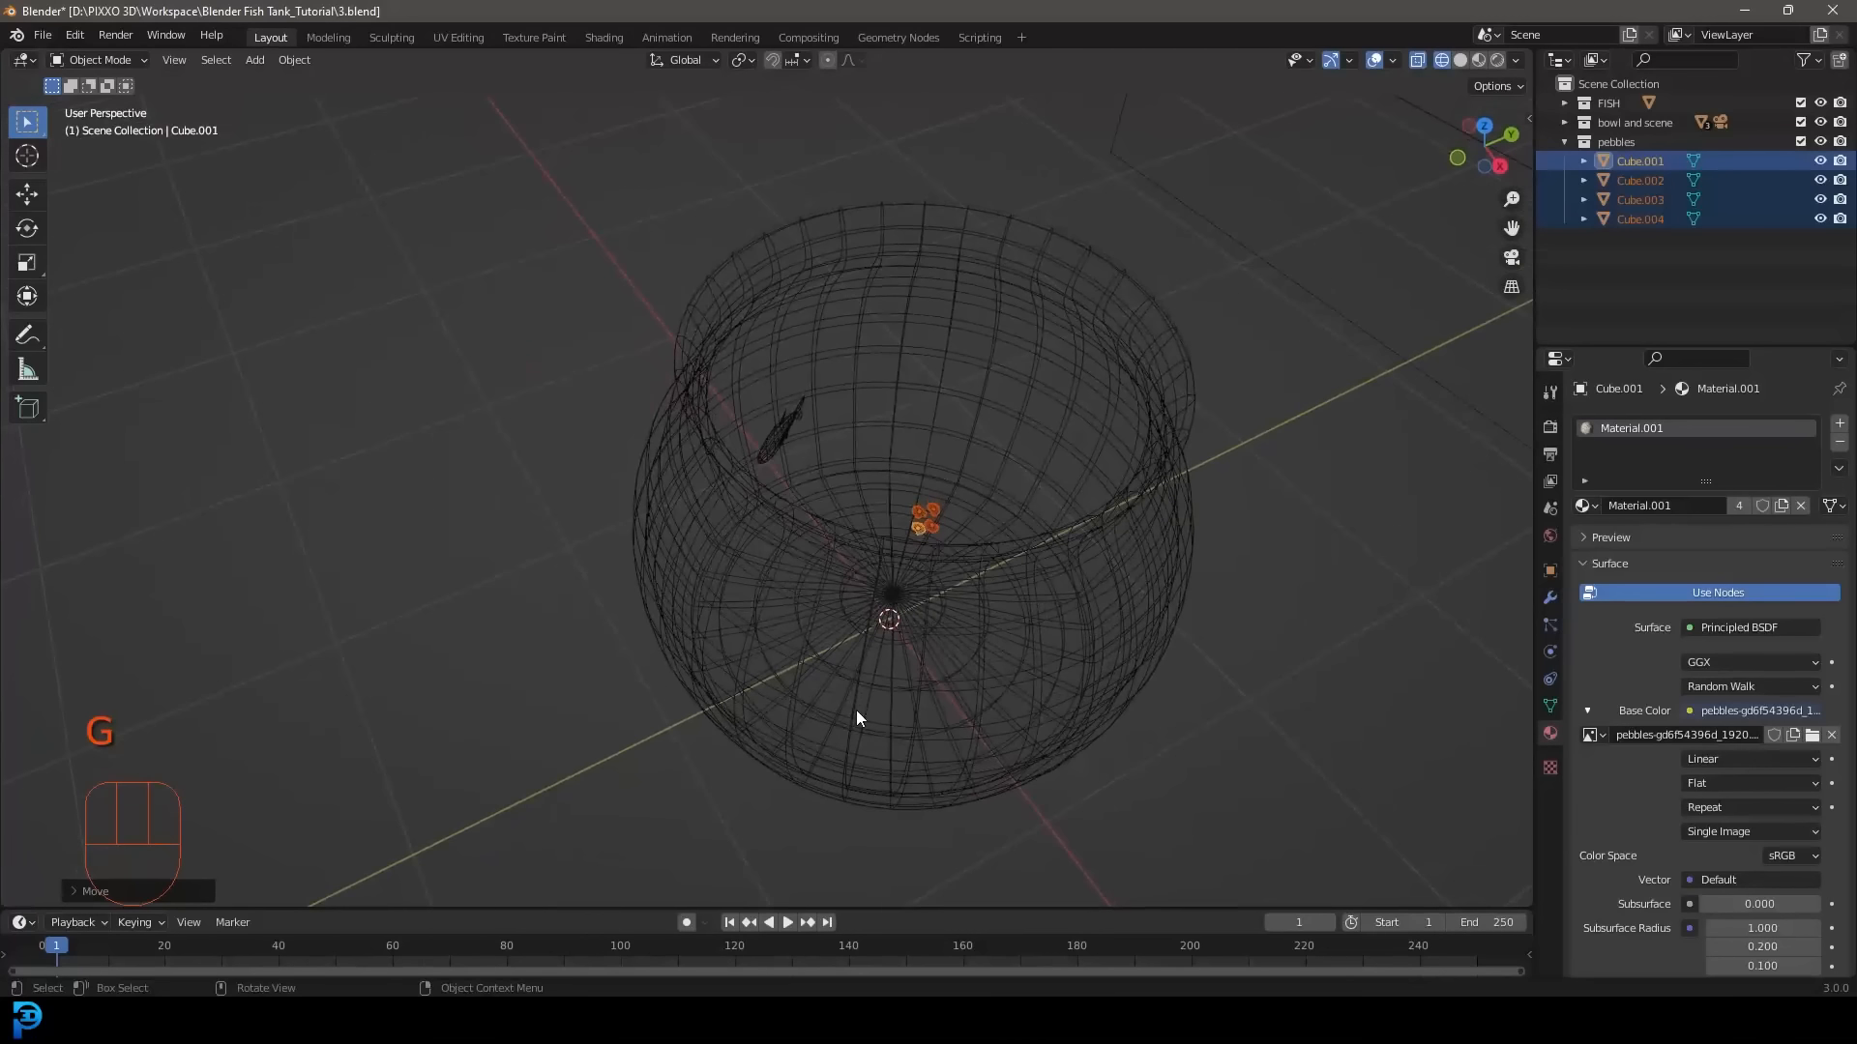
# View the bowl interior in solid shading and apply the scale of the four pebbles.
pyautogui.press('KP_7')
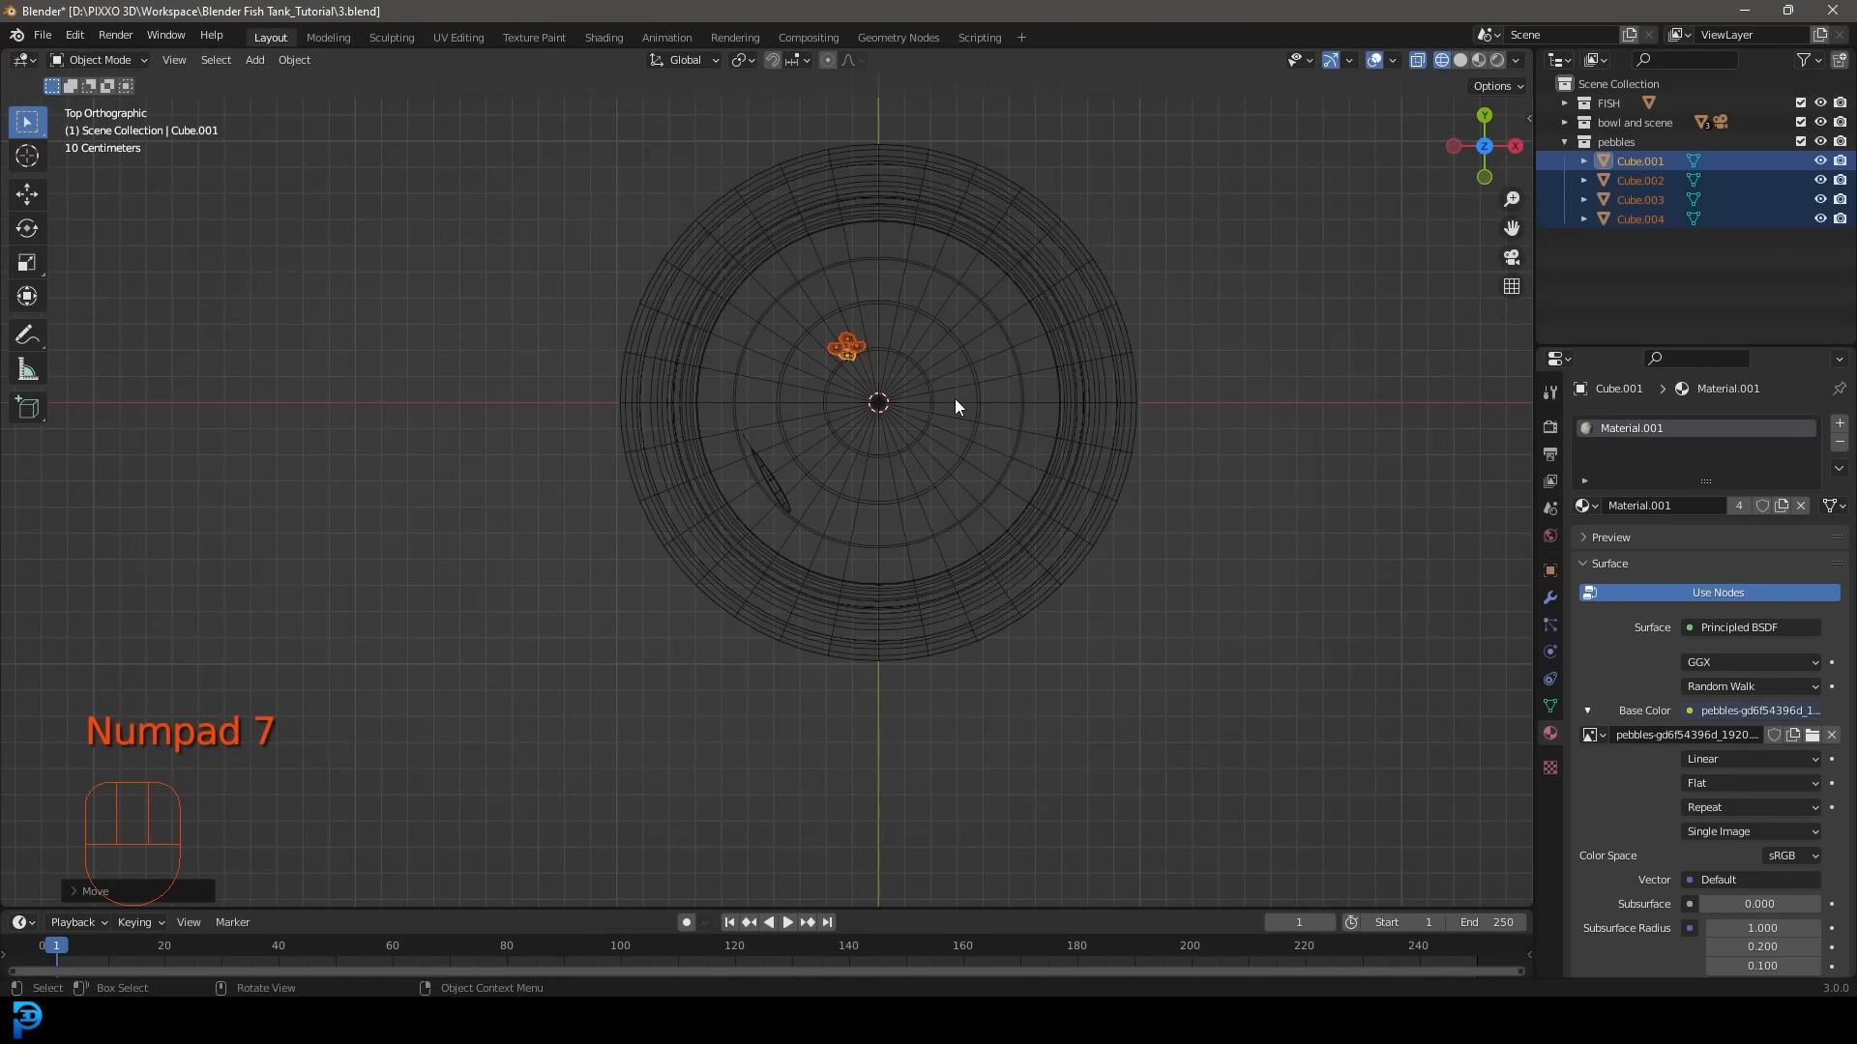
pyautogui.moveTo(954, 399)
pyautogui.mouseDown(button='middle')
pyautogui.moveTo(910, 264)
pyautogui.moveTo(919, 338)
pyautogui.moveTo(919, 311)
pyautogui.moveTo(972, 372)
pyautogui.moveTo(906, 485)
pyautogui.mouseUp(button='middle')
pyautogui.press('z')
pyautogui.click(1015, 339)
pyautogui.scroll(3, 976, 357)
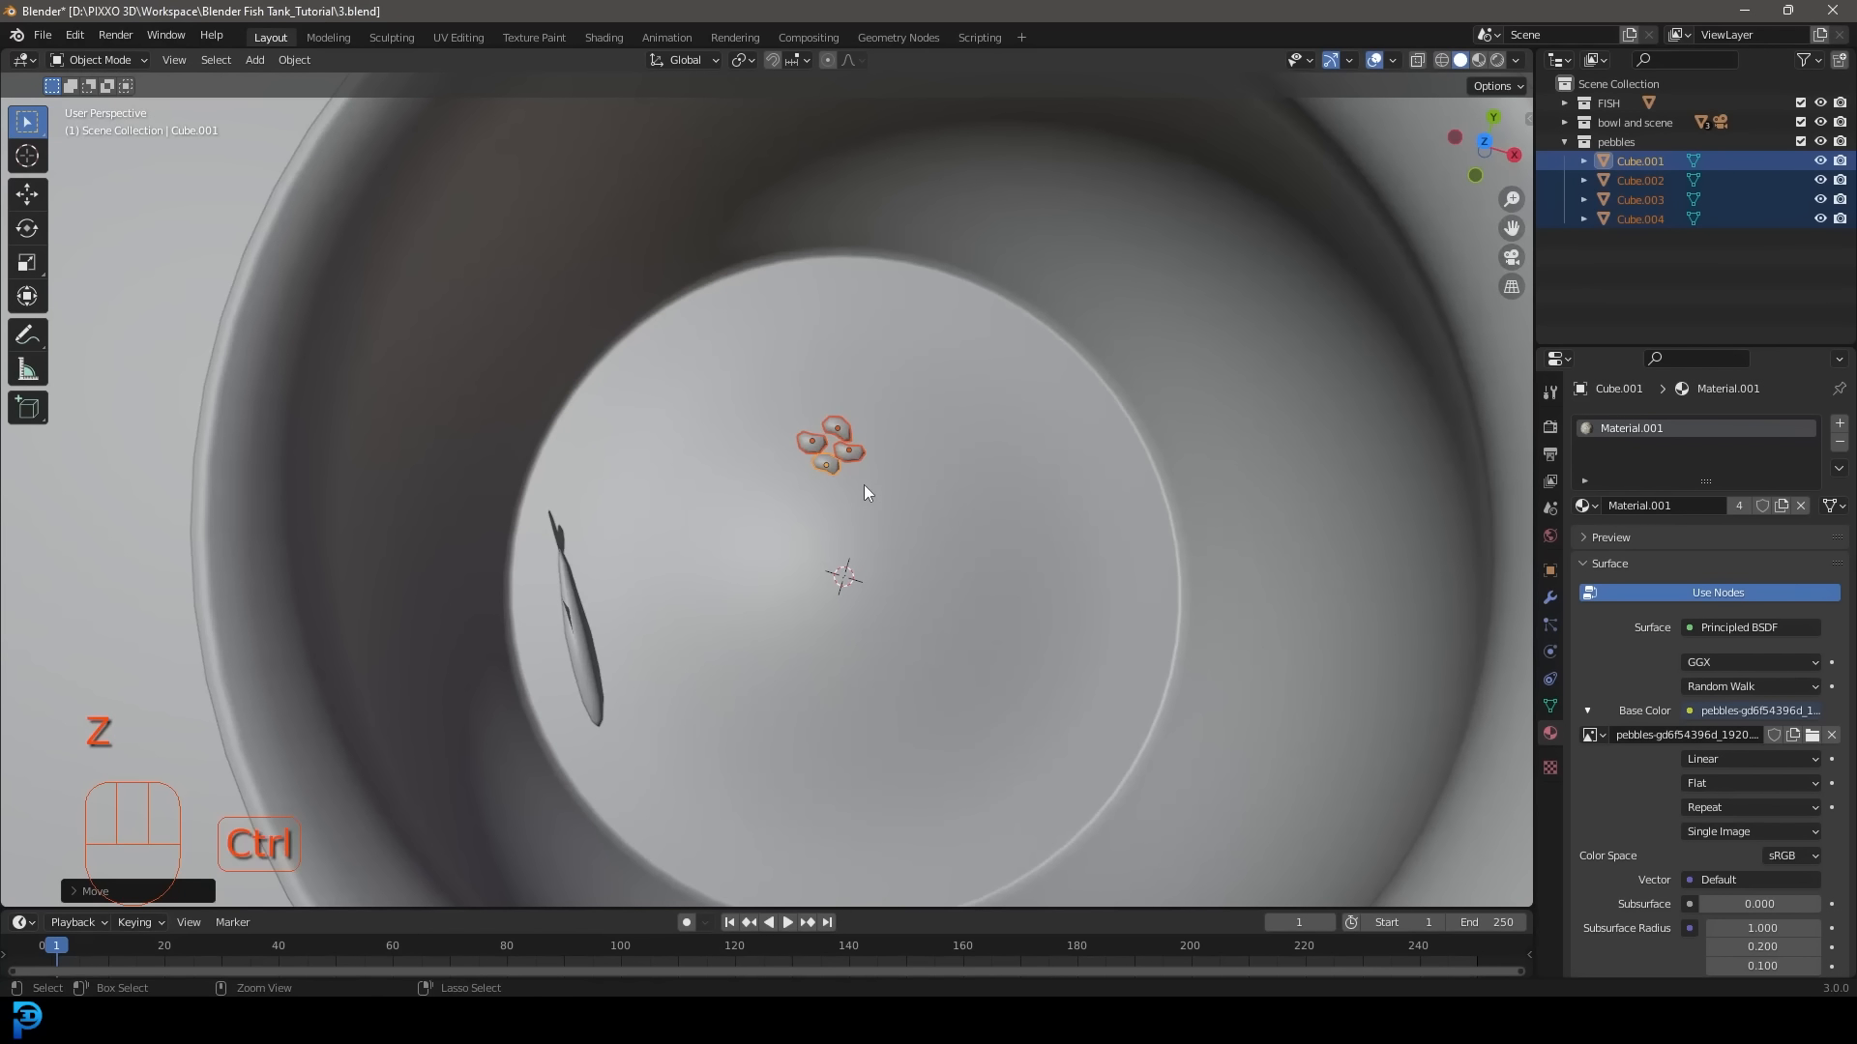
pyautogui.hotkey('ctrl', 'a')
pyautogui.click(795, 525)
pyautogui.hotkey('ctrl', 'a')
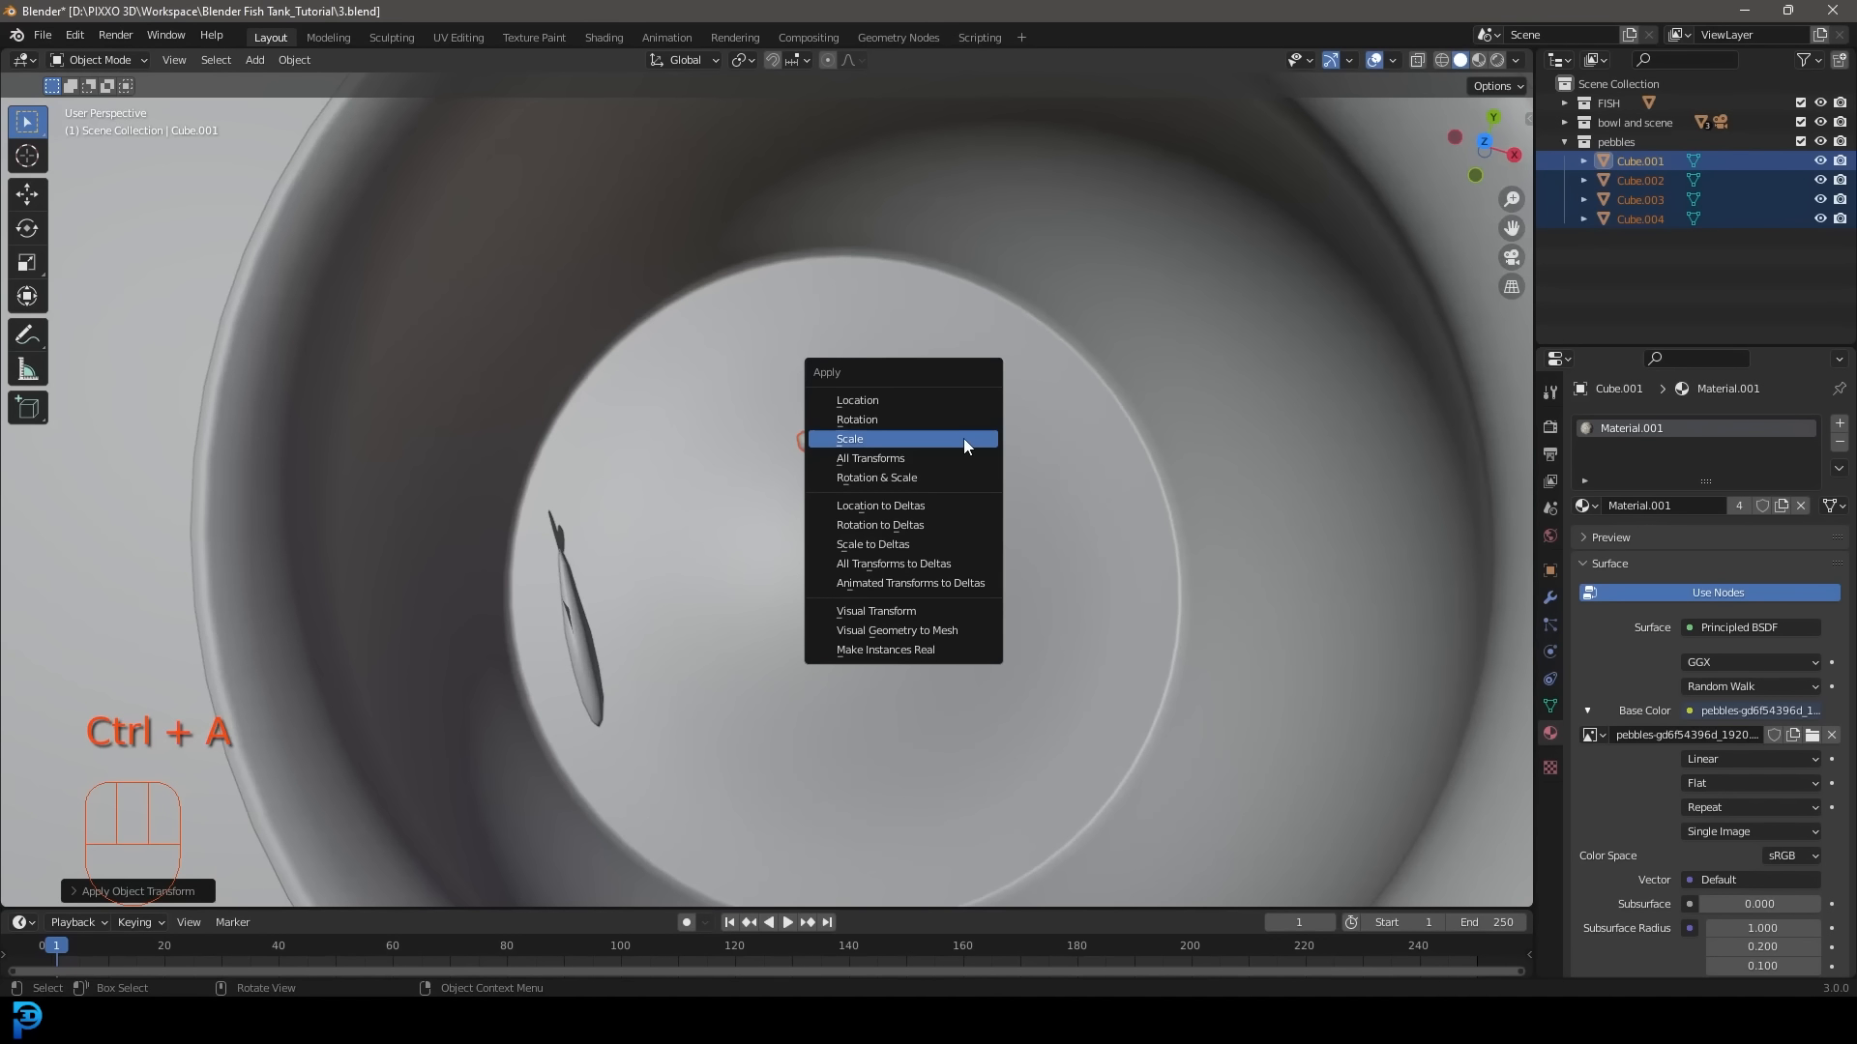
pyautogui.click(874, 439)
# In top wireframe view, move the pebble cluster away from the bowl's center toward its back-left inner edge.
pyautogui.scroll(-6, 888, 536)
pyautogui.press('KP_7')
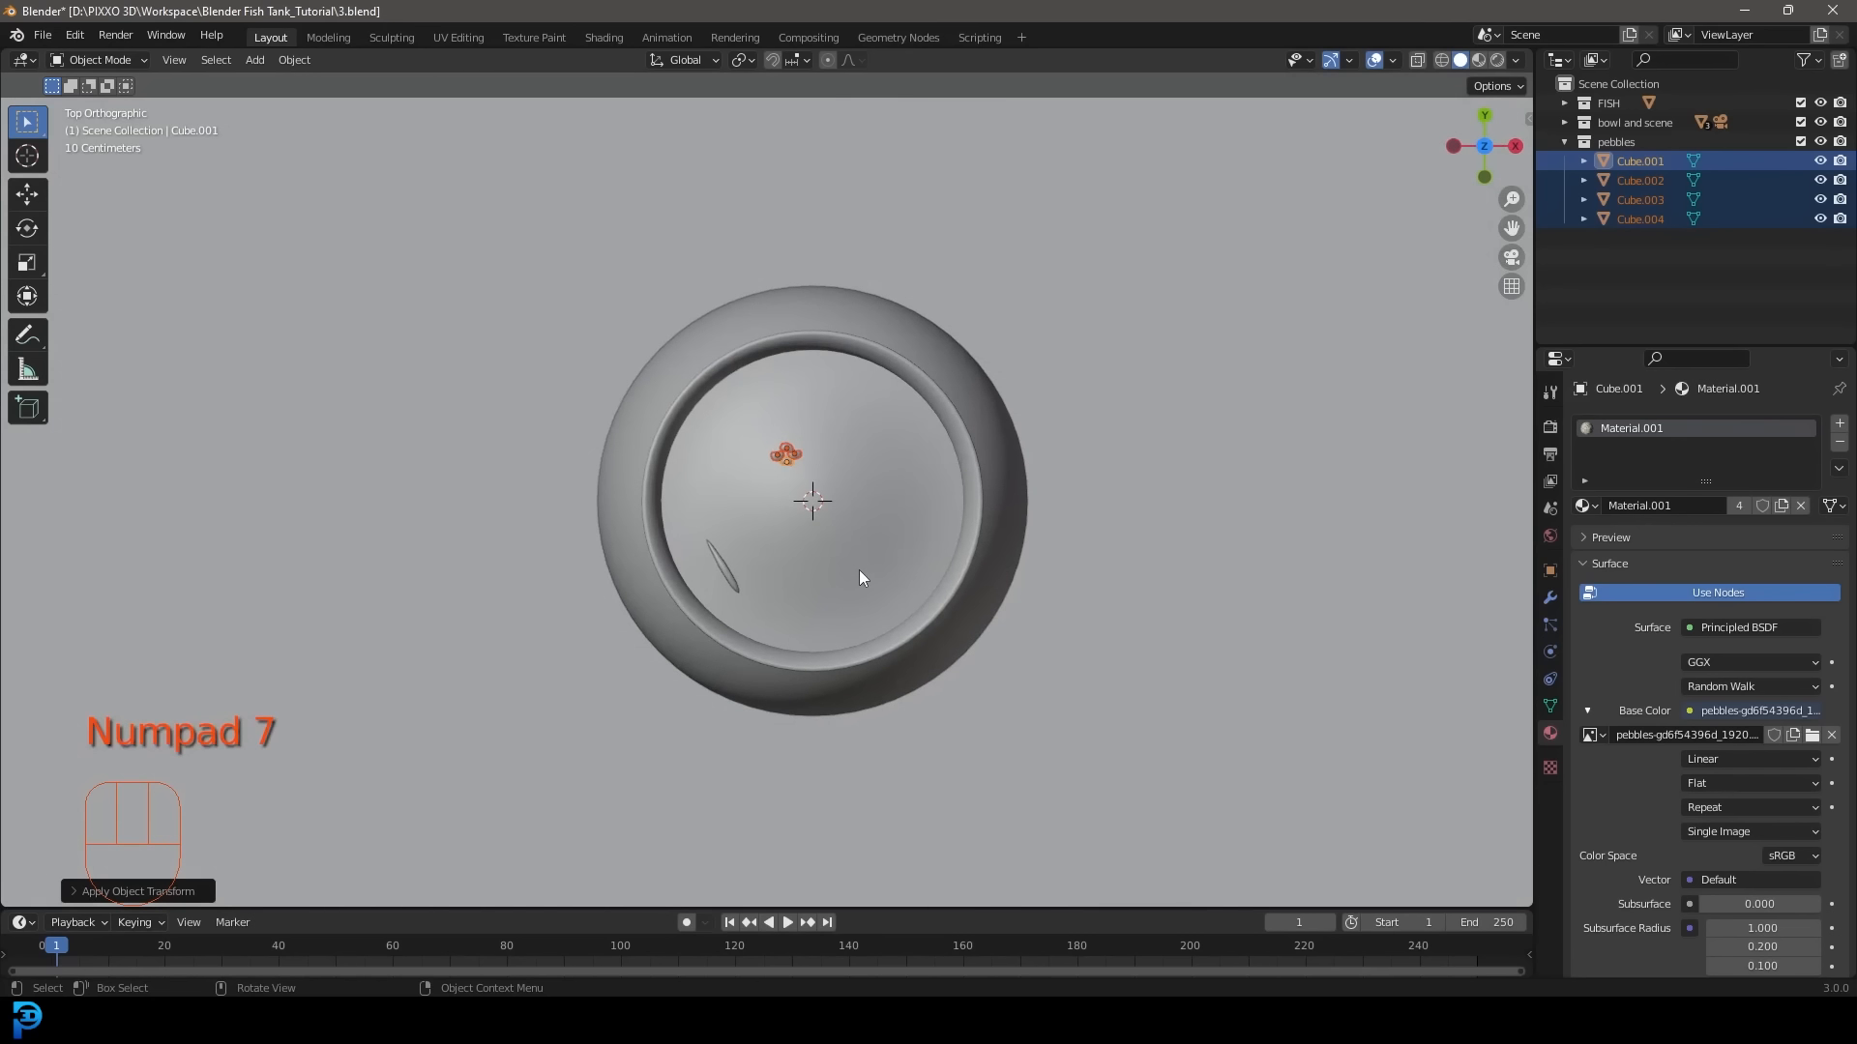
pyautogui.scroll(4, 834, 513)
pyautogui.click(668, 480)
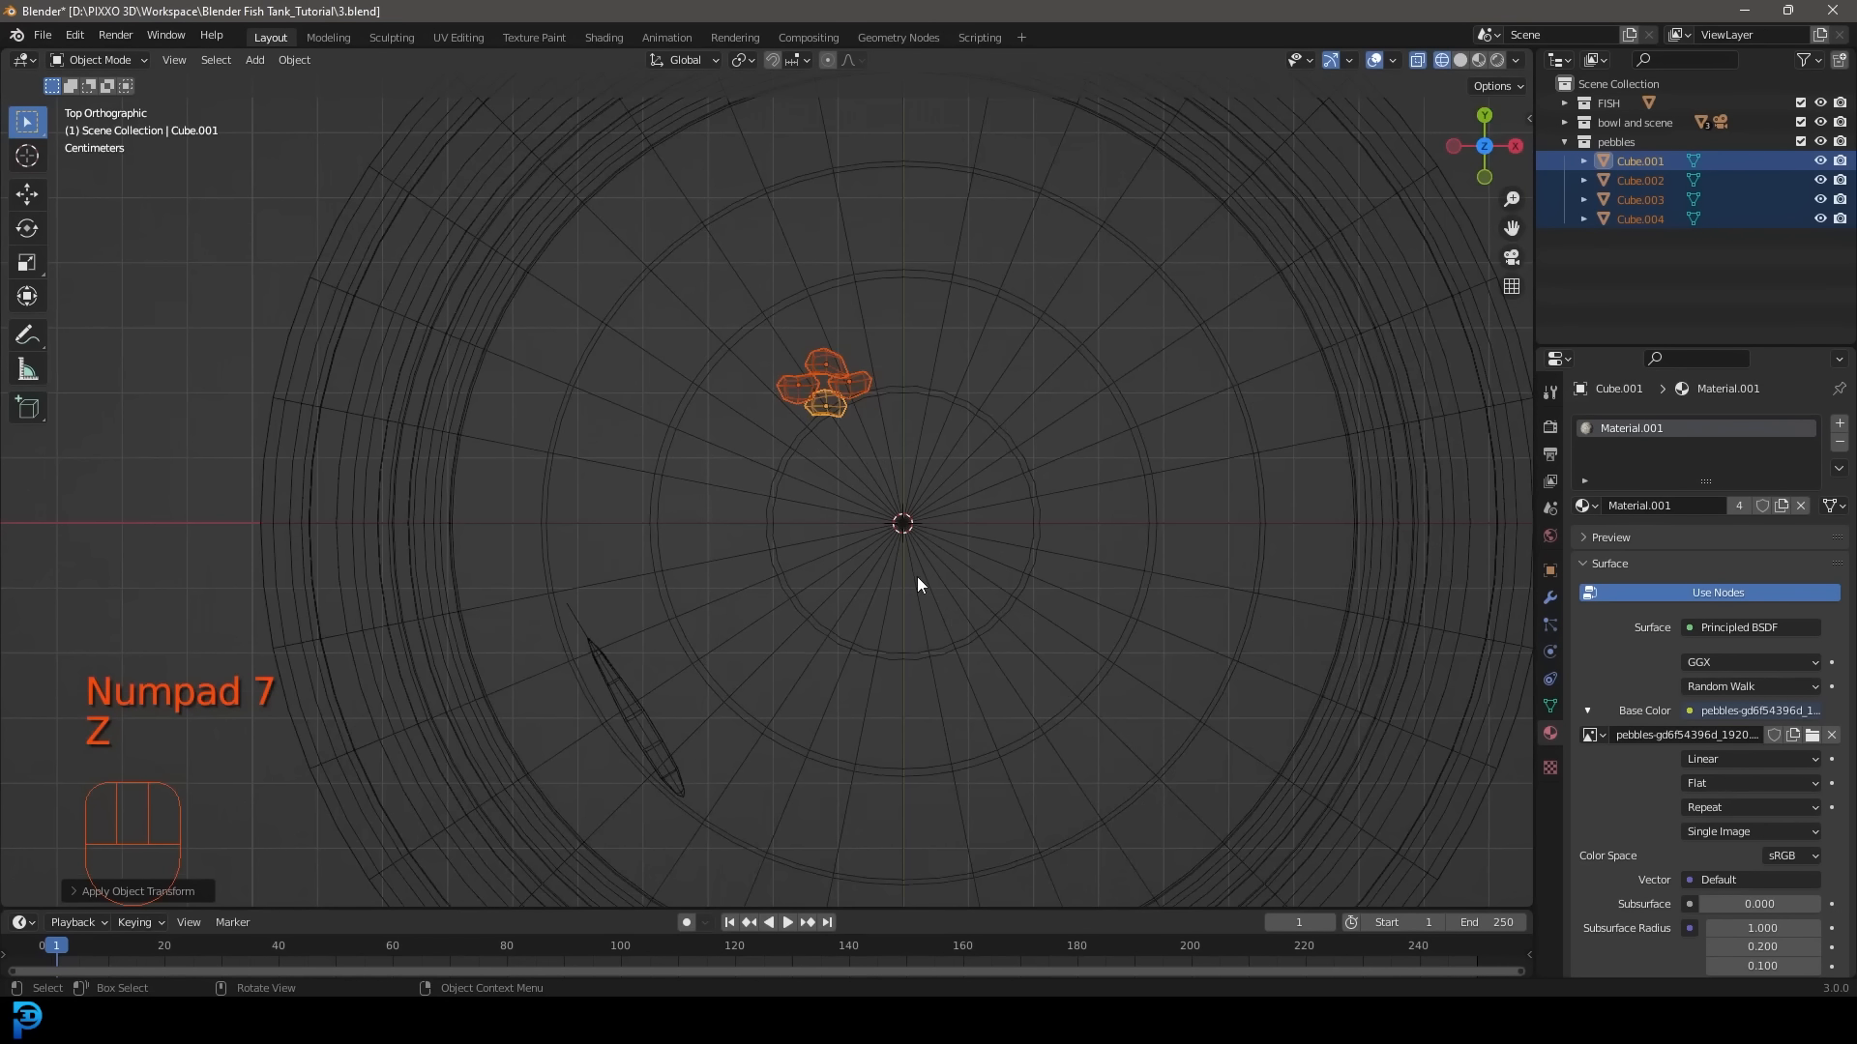
pyautogui.press('g')
pyautogui.click(838, 466)
pyautogui.scroll(-2, 837, 466)
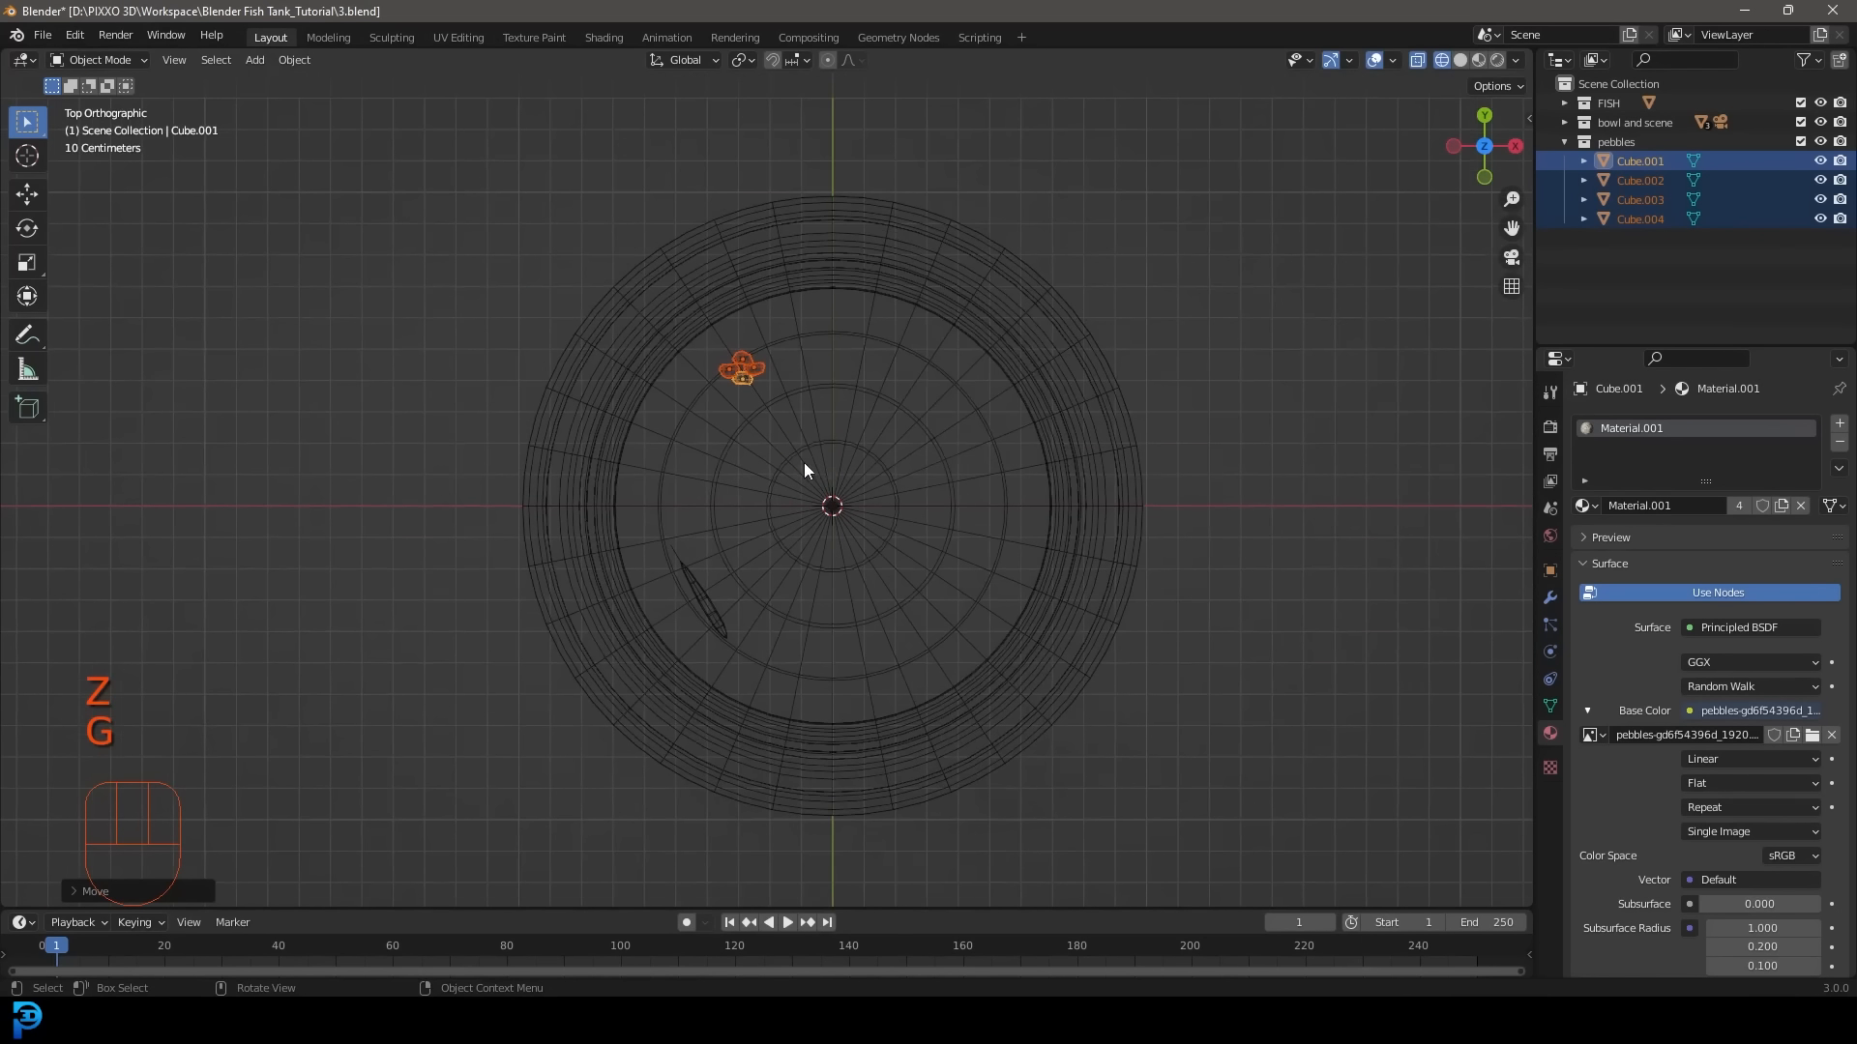
# Return to solid shading, nudge the pebble cluster slightly inward, and raise it along Z to the bowl's mouth.
pyautogui.press('z')
pyautogui.click(950, 464)
pyautogui.moveTo(794, 464); pyautogui.dragTo(814, 364, button='middle')
pyautogui.press('KP_7')
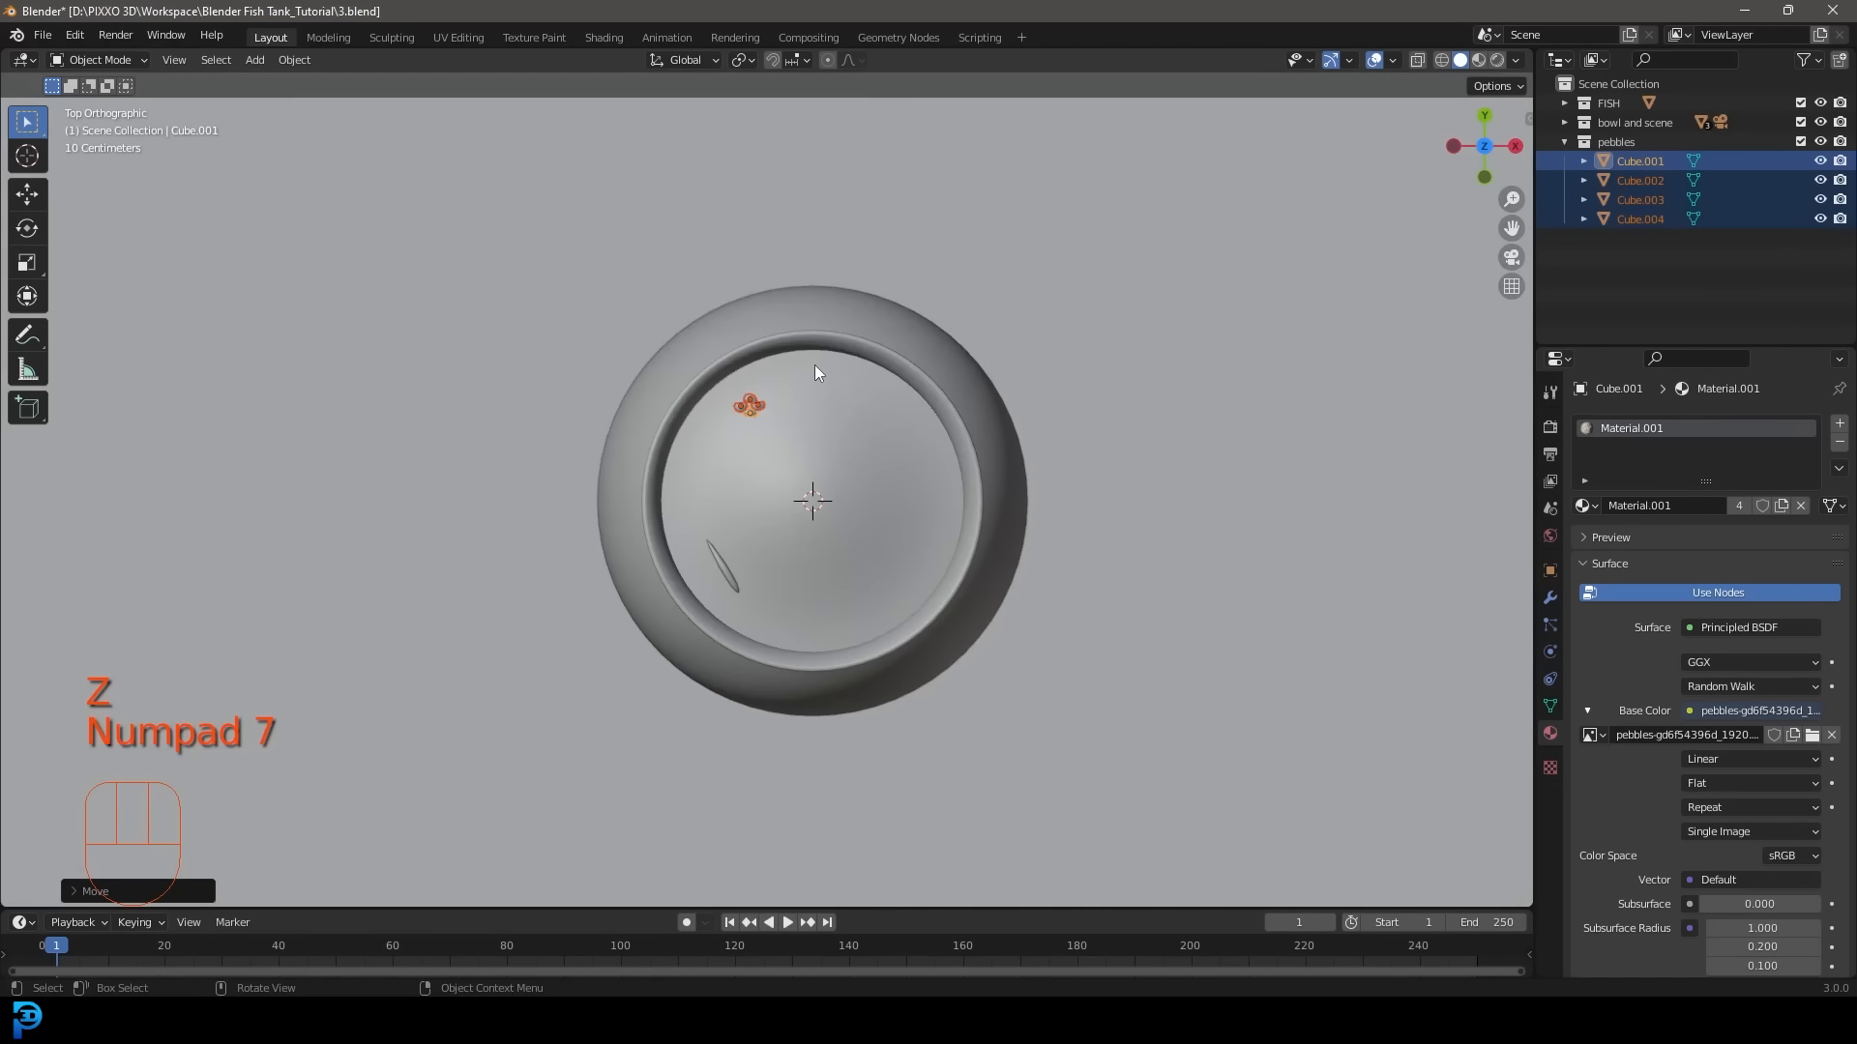
pyautogui.press('g')
pyautogui.click(809, 413)
pyautogui.moveTo(722, 508); pyautogui.dragTo(797, 387, button='middle')
pyautogui.press('g')
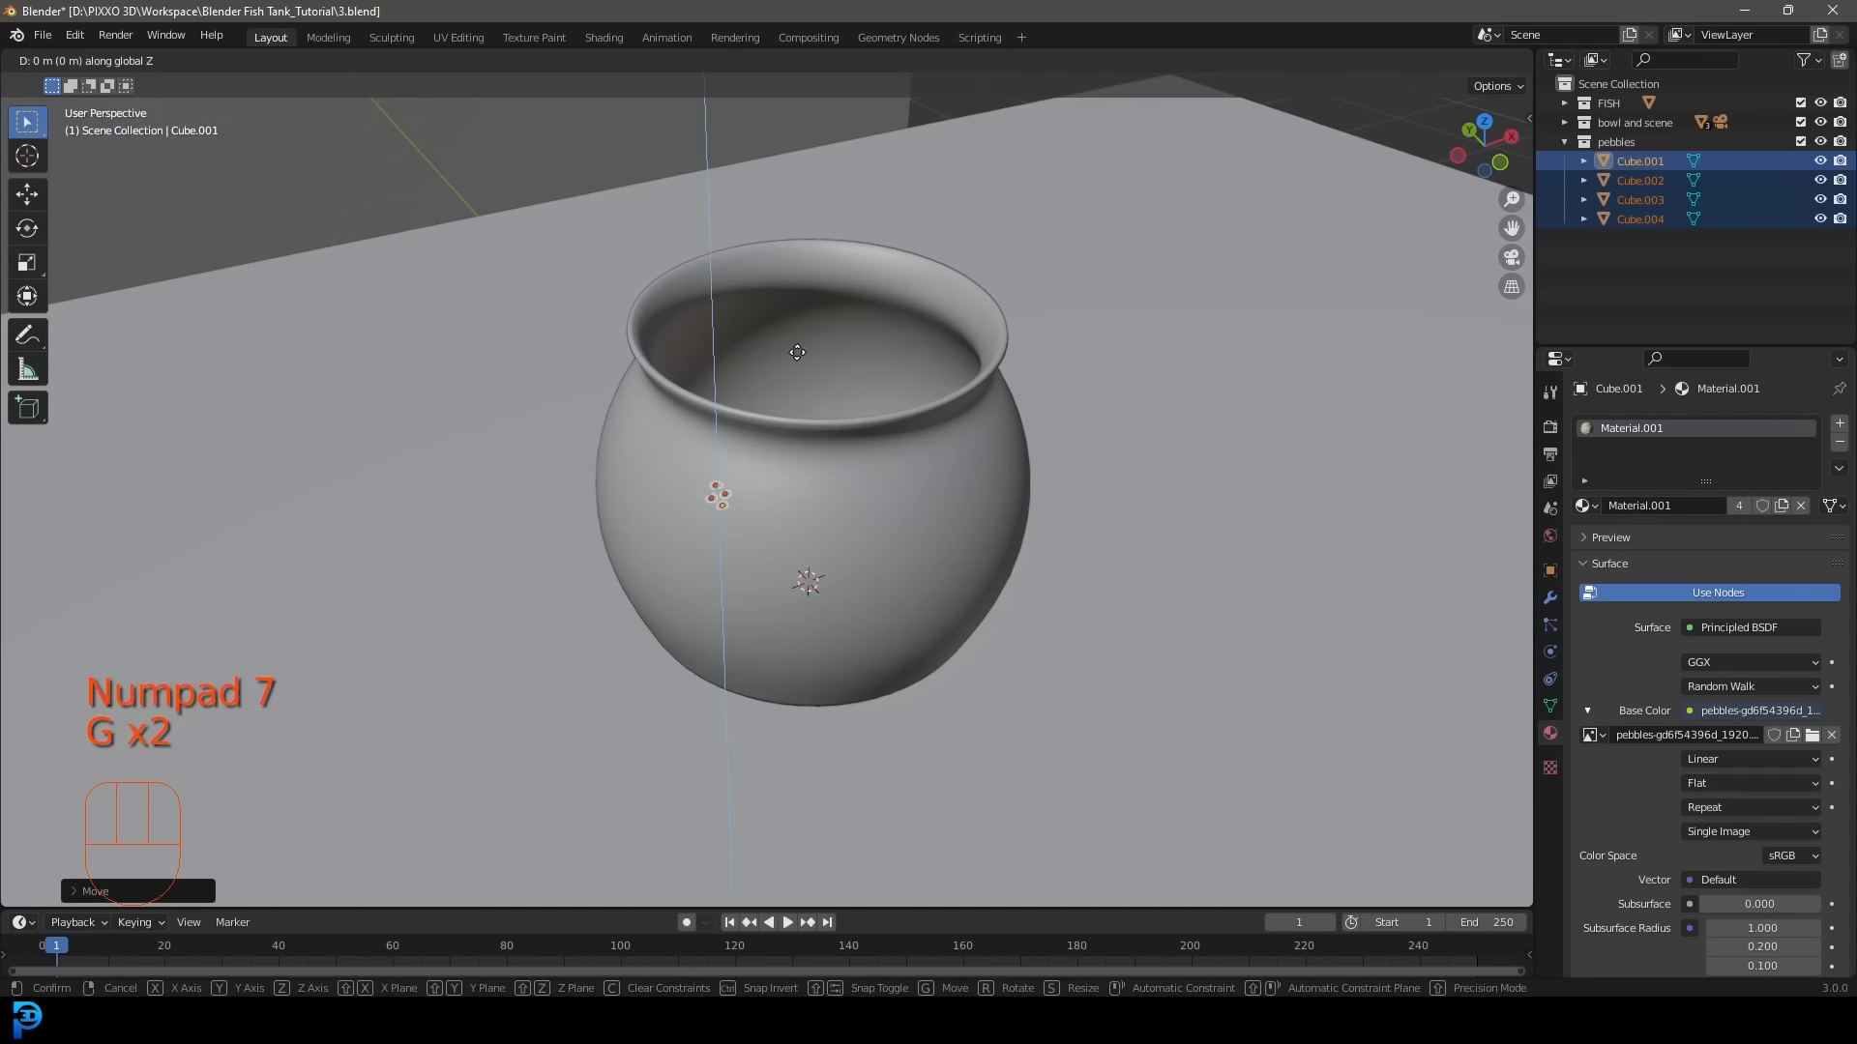
pyautogui.click(774, 183)
# In top view, duplicate the four-pebble cluster seven times, placing the copies in an arc along the bowl's back and right inner edge.
pyautogui.press('KP_7')
pyautogui.scroll(3, 759, 484)
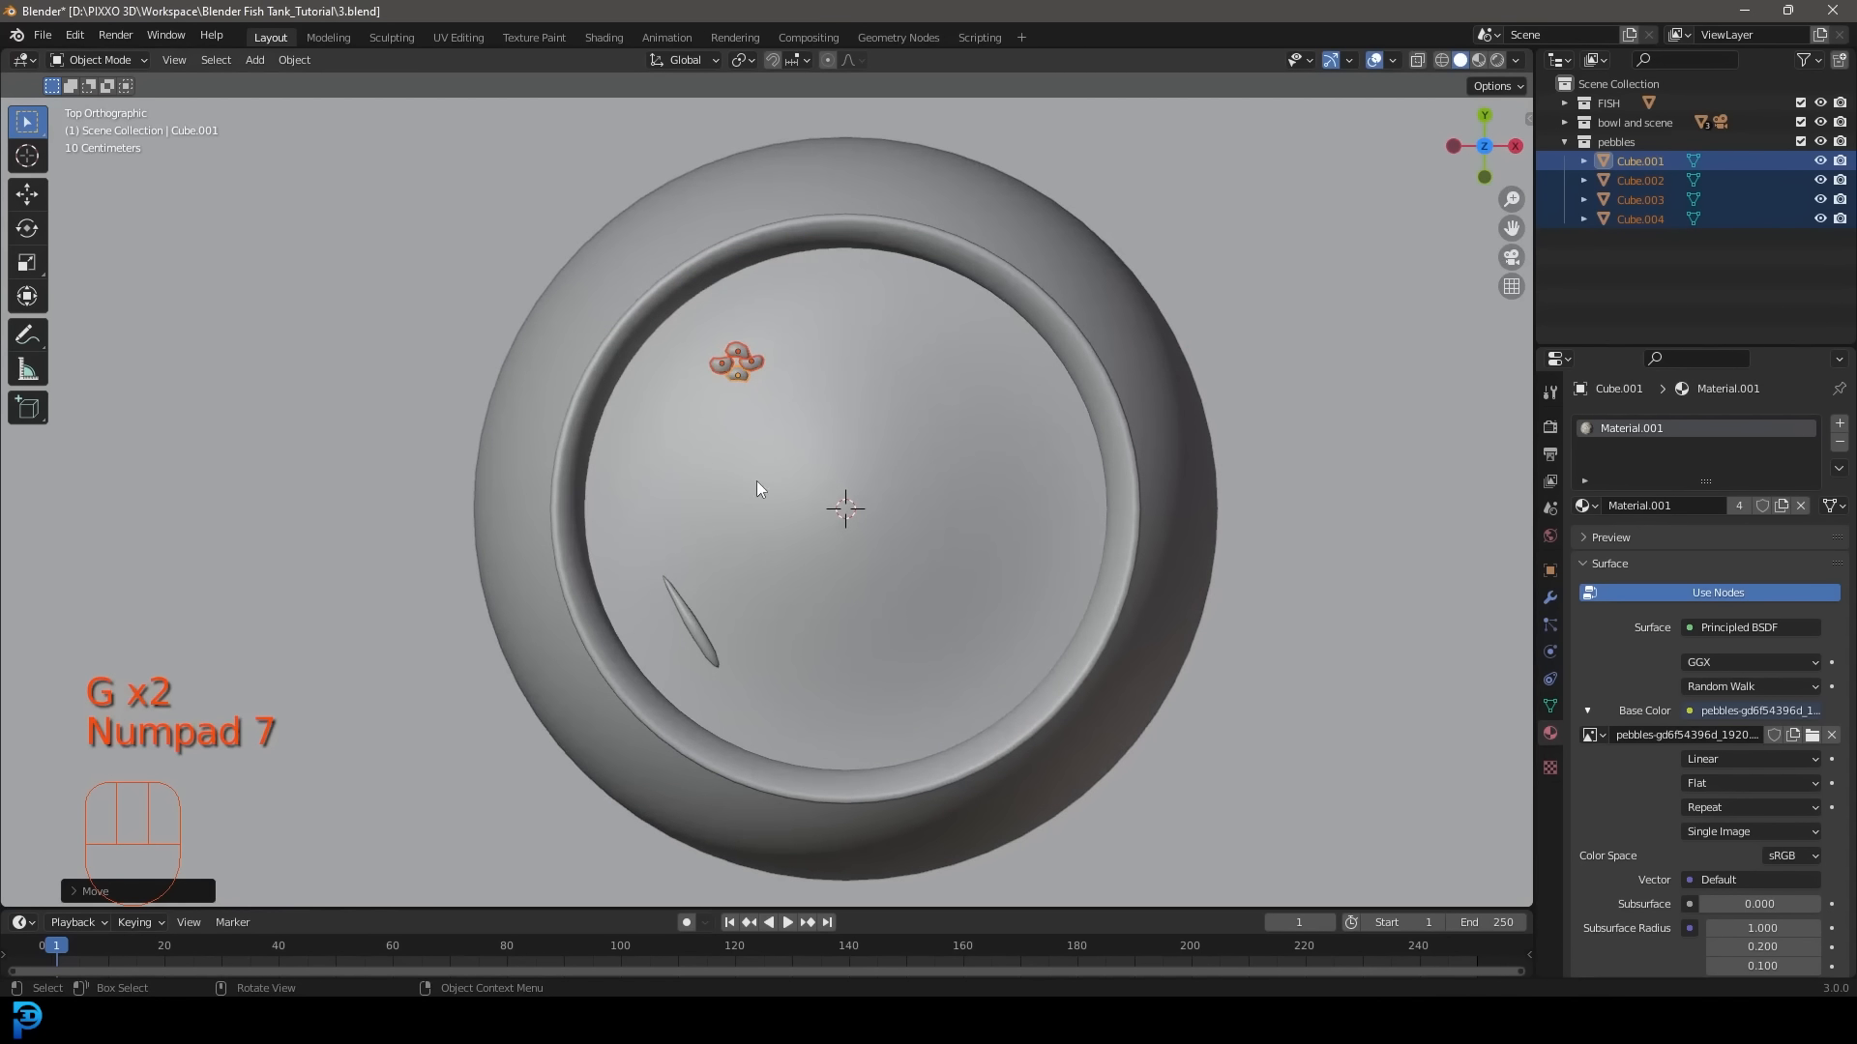
pyautogui.hotkey('shift', 'd')
pyautogui.click(816, 520)
pyautogui.hotkey('shift', 'd')
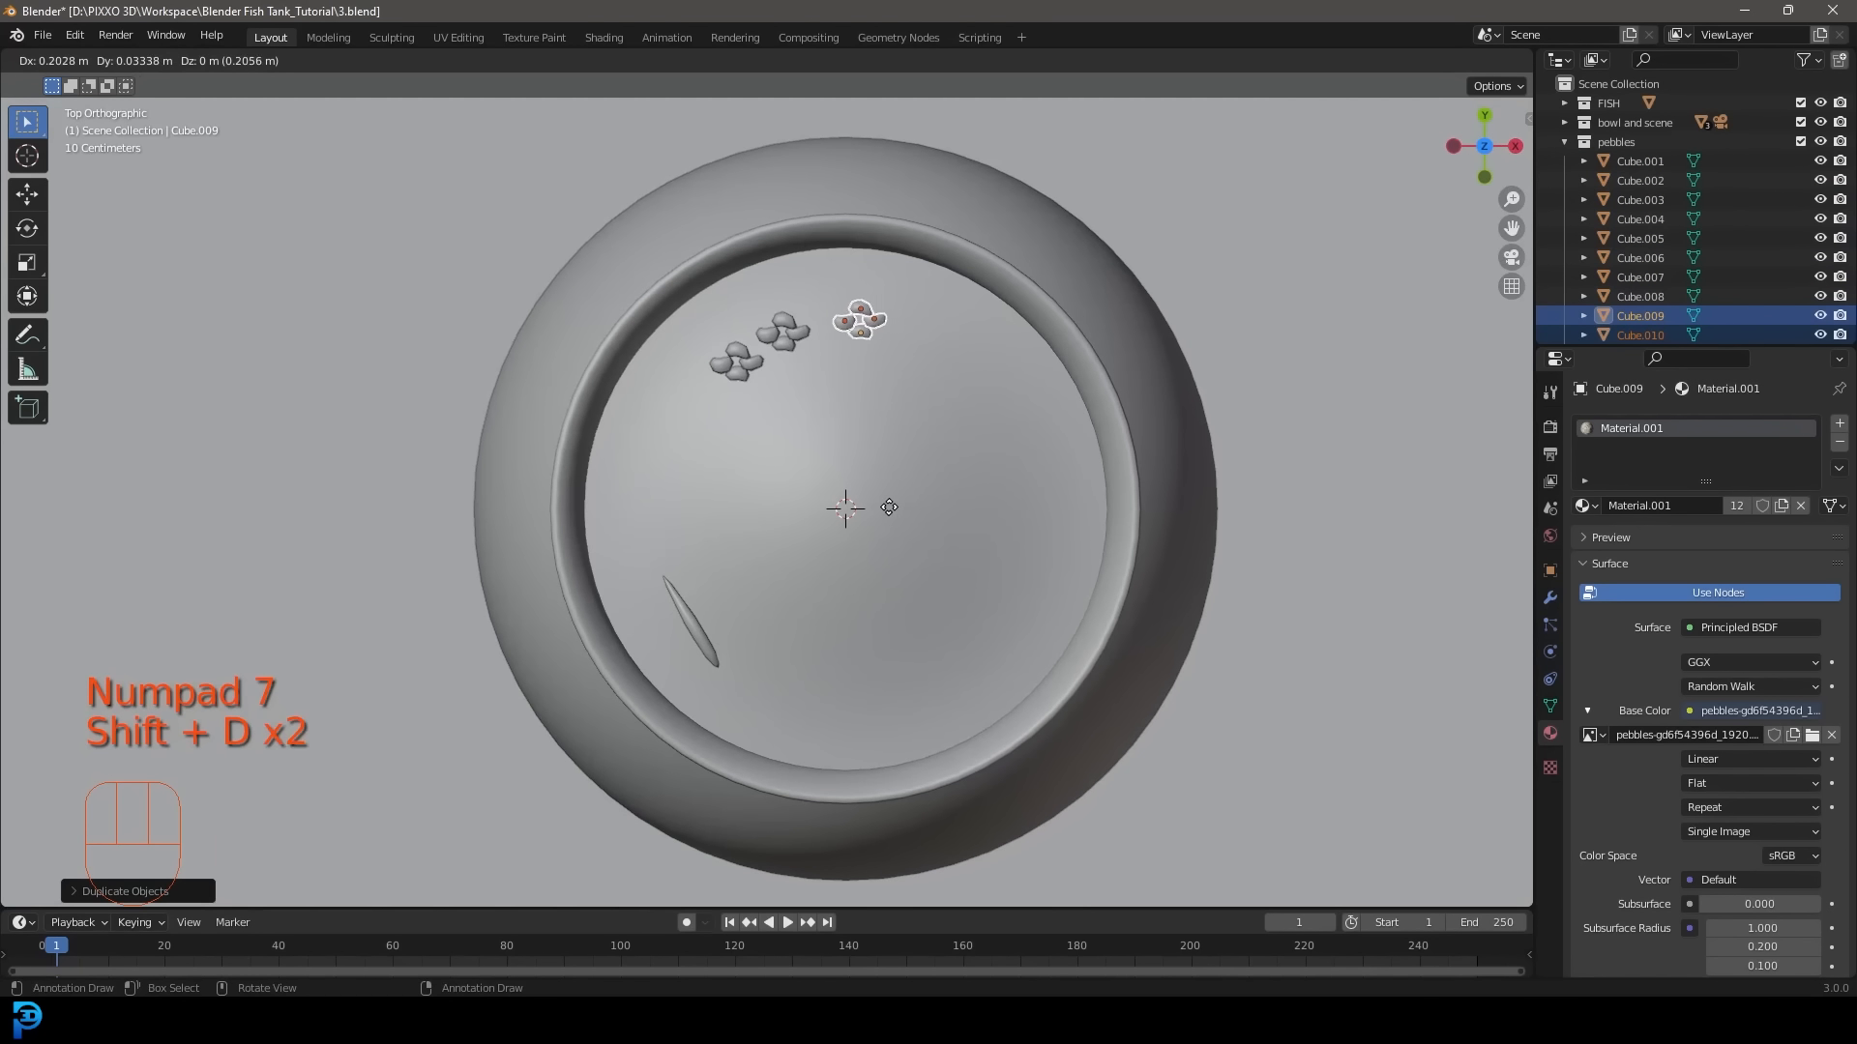
pyautogui.click(886, 505)
pyautogui.hotkey('shift', 'd')
pyautogui.click(957, 520)
pyautogui.hotkey('shift', 'd')
pyautogui.click(1005, 556)
pyautogui.hotkey('shift', 'd')
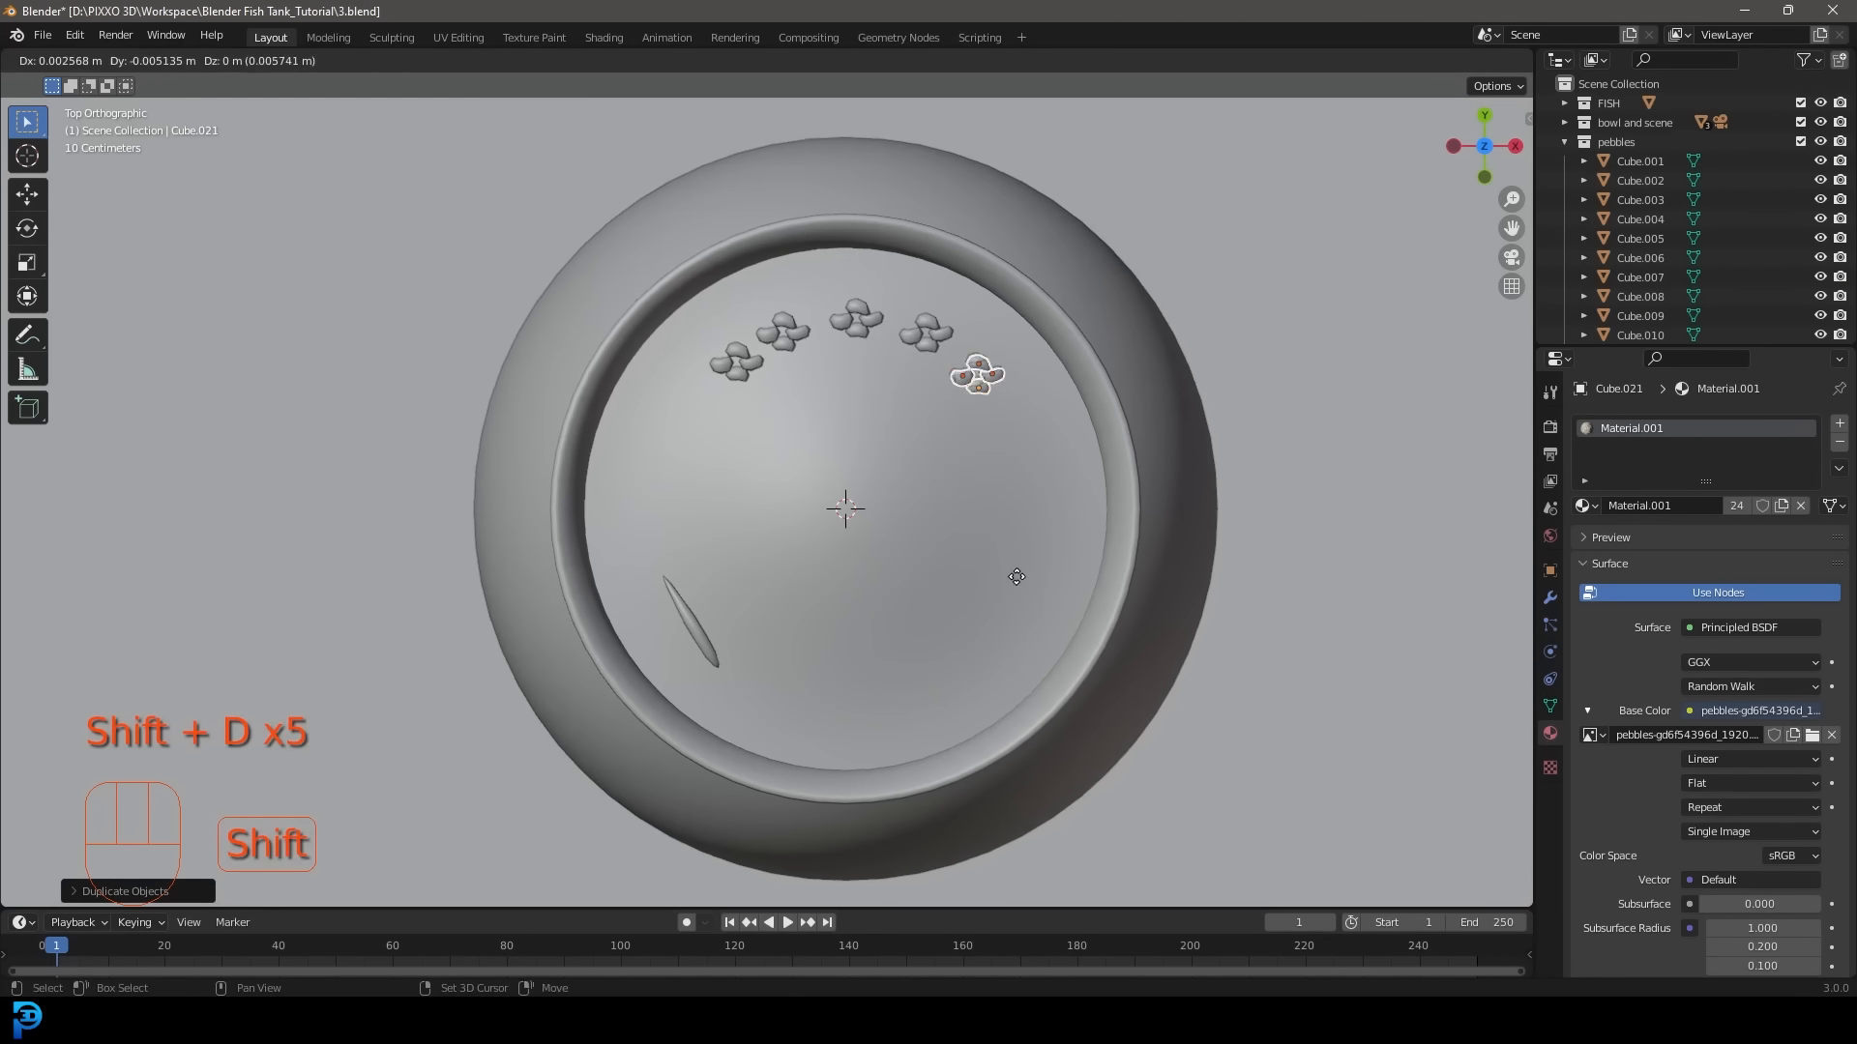
pyautogui.click(1063, 634)
pyautogui.hotkey('shift', 'd')
pyautogui.click(1055, 764)
pyautogui.hotkey('shift', 'd')
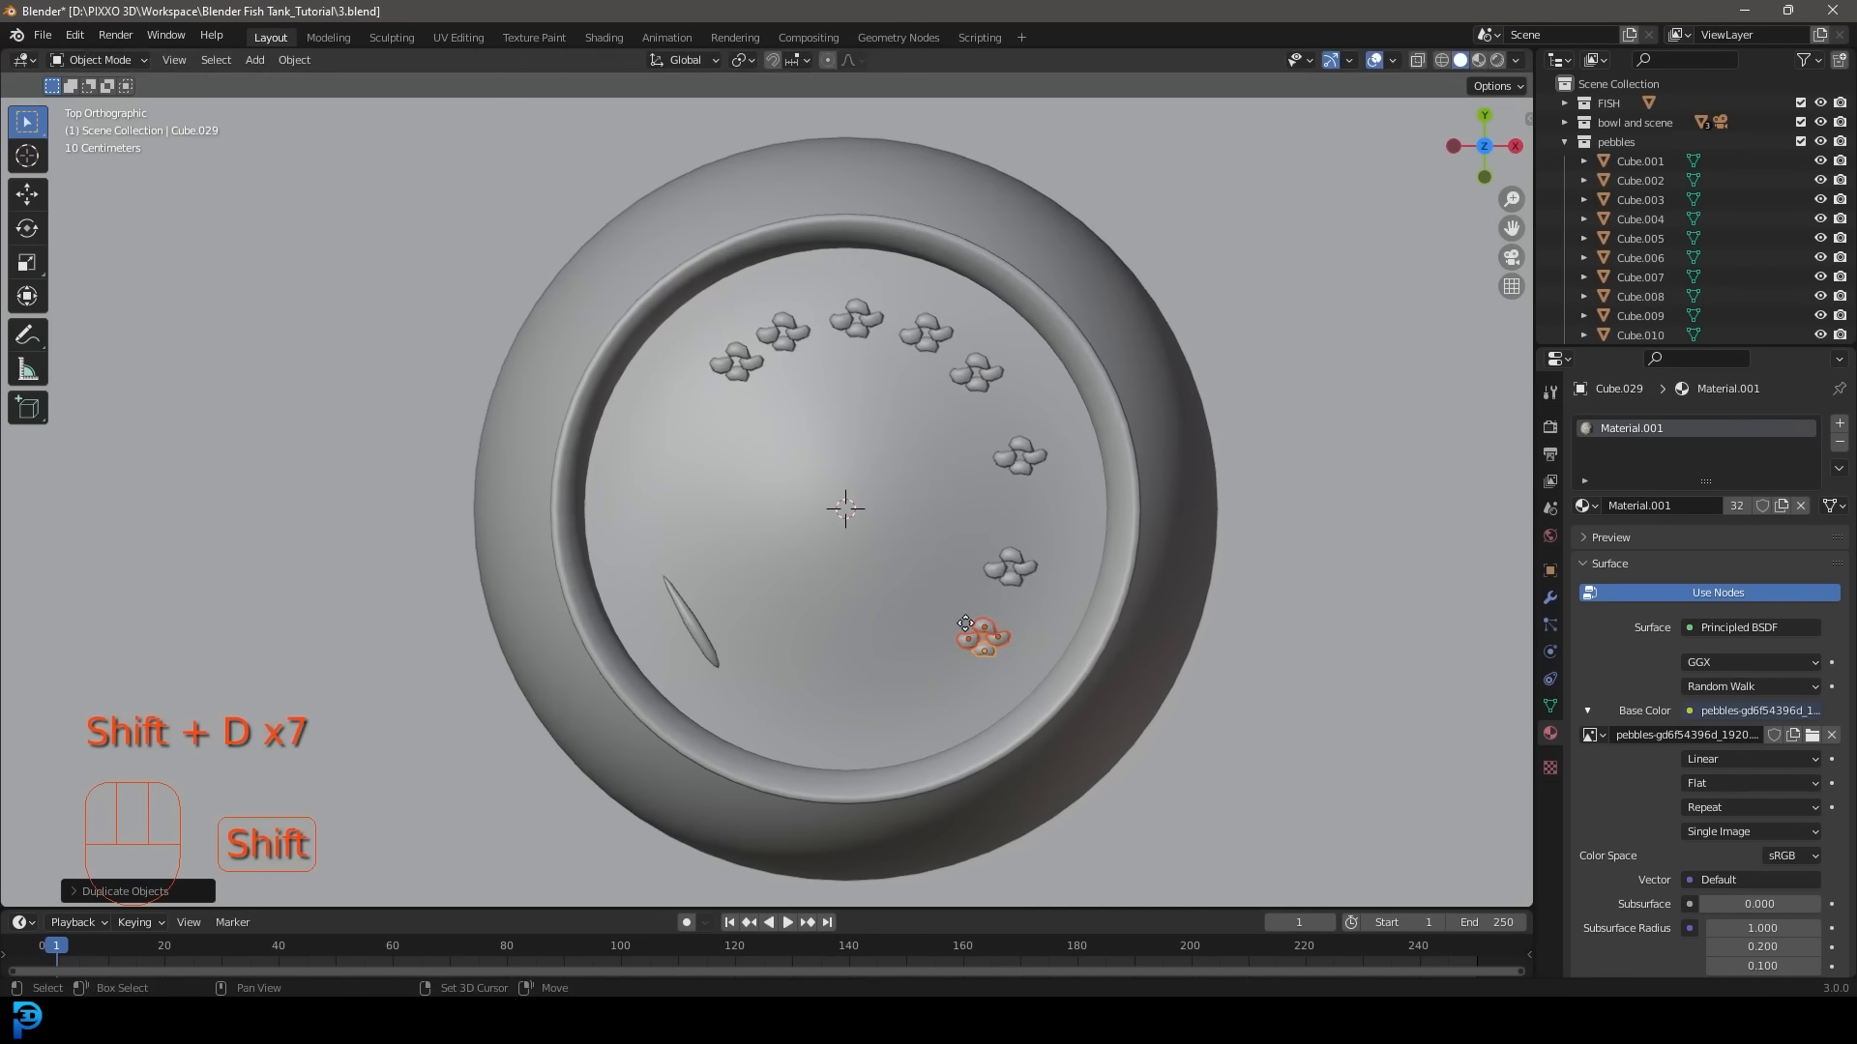
pyautogui.click(947, 675)
# Duplicate more pebble clusters into a gap on the right, an inner row behind the center, and the bowl's left side.
pyautogui.hotkey('shift', 'd')
pyautogui.click(1003, 523)
pyautogui.hotkey('shift', 'd')
pyautogui.click(926, 416)
pyautogui.hotkey('shift', 'd')
pyautogui.click(867, 373)
pyautogui.hotkey('shift', 'd')
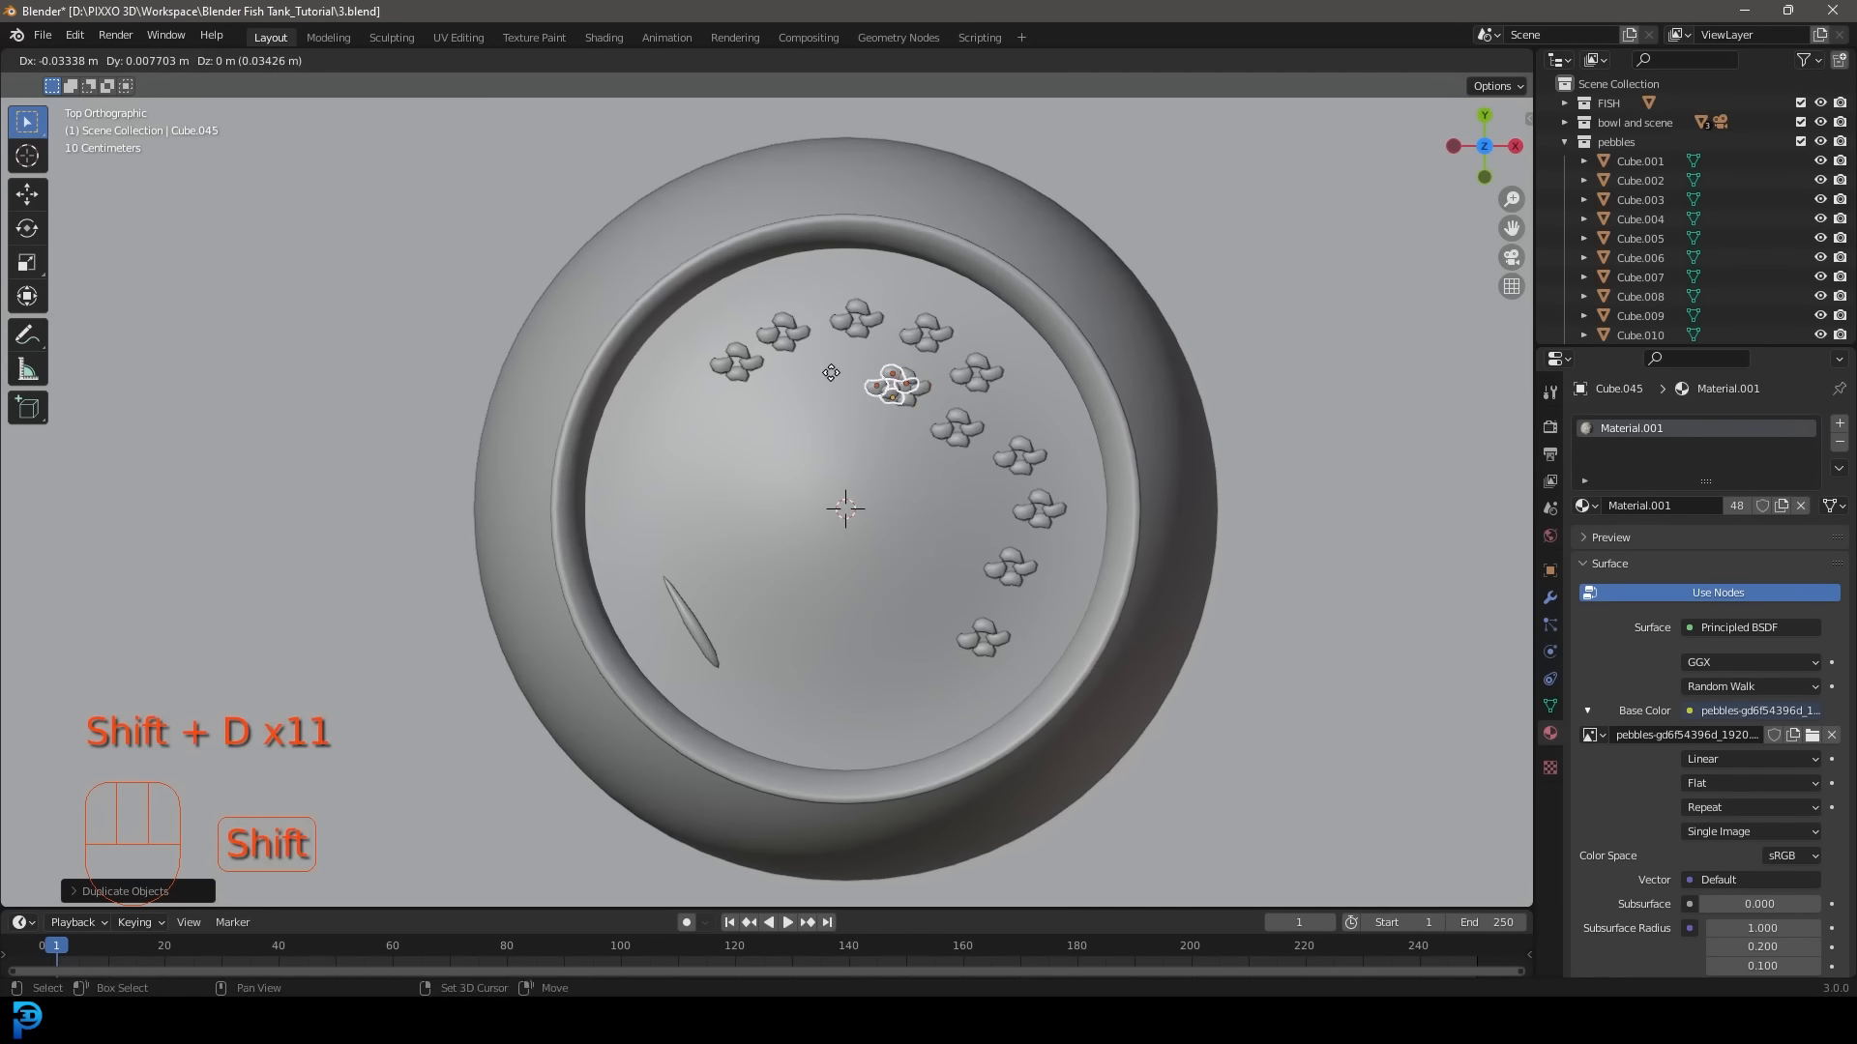
pyautogui.click(812, 370)
pyautogui.hotkey('shift', 'd')
pyautogui.click(810, 443)
pyautogui.hotkey('shift', 'd')
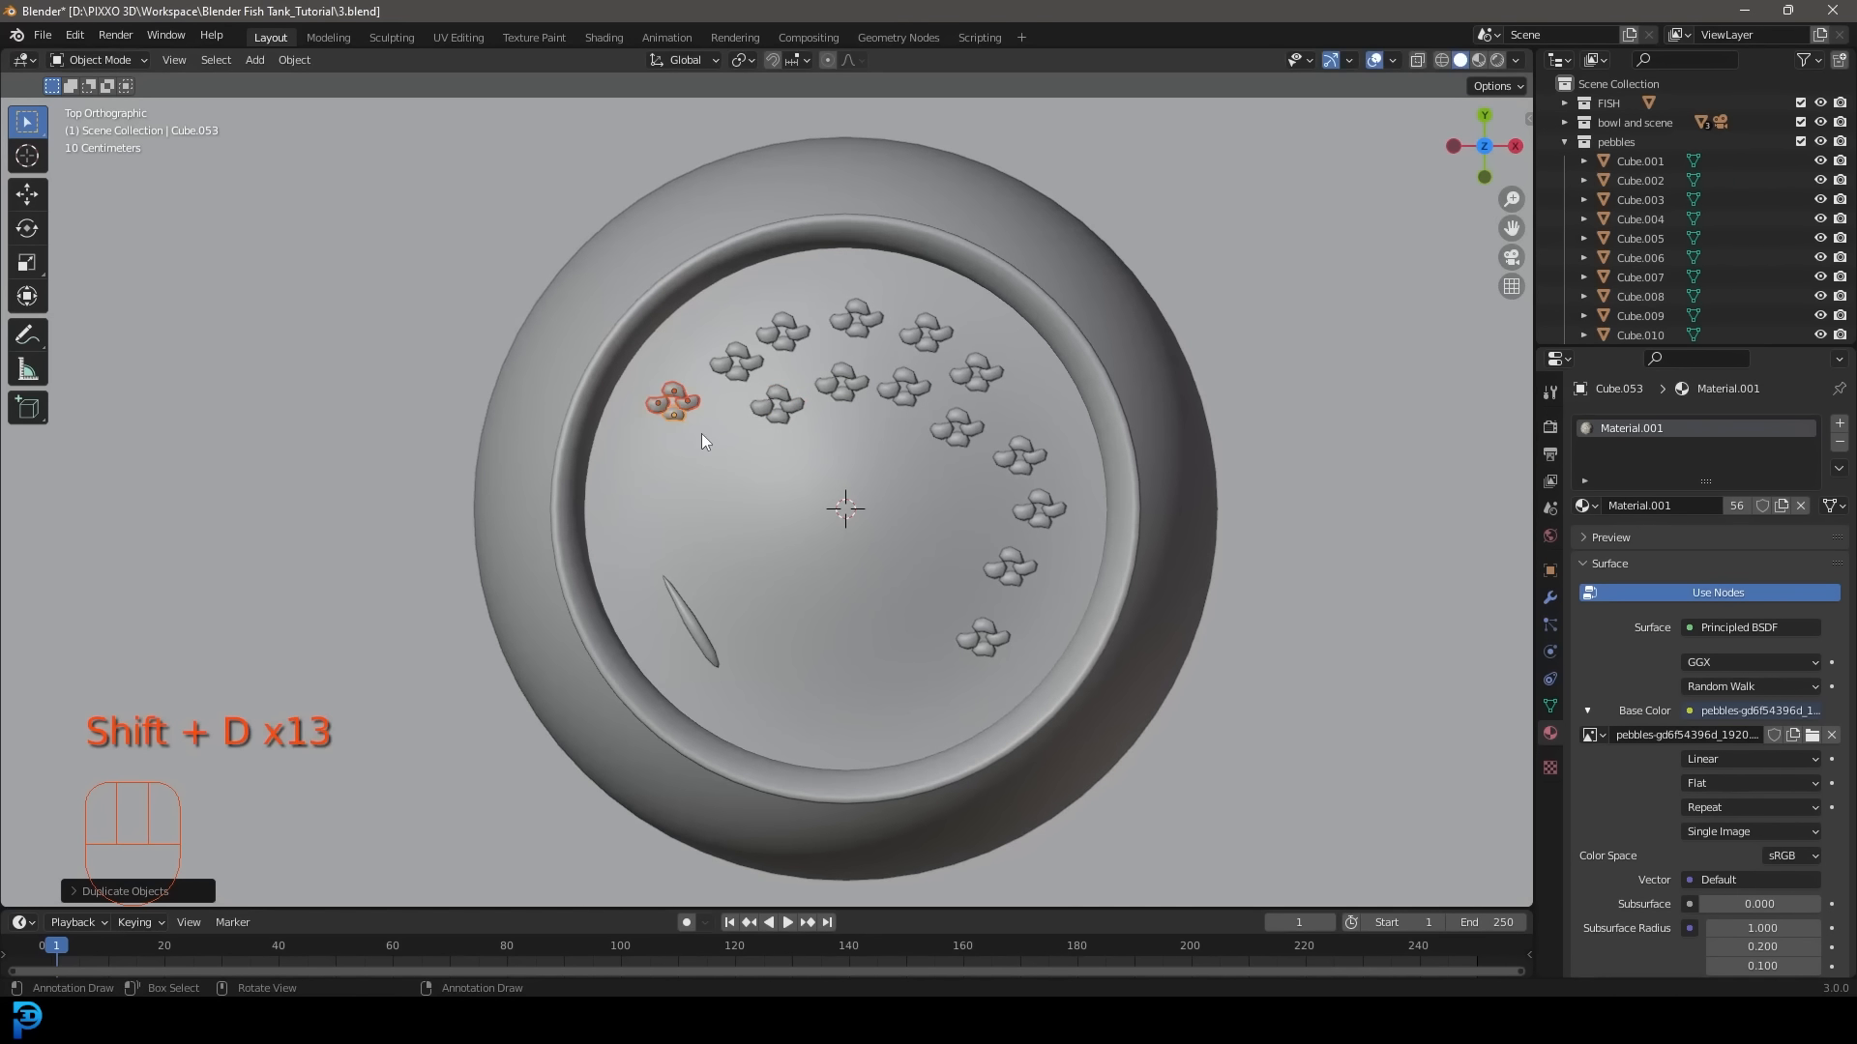
pyautogui.click(705, 436)
pyautogui.hotkey('shift', 'd')
pyautogui.click(678, 527)
pyautogui.hotkey('shift', 'd')
pyautogui.click(761, 474)
# Fill the center, front and remaining left area of the bowl's opening with further duplicates of the pebble cluster.
pyautogui.hotkey('shift', 'd')
pyautogui.hotkey('shift', 'd')
pyautogui.click(879, 498)
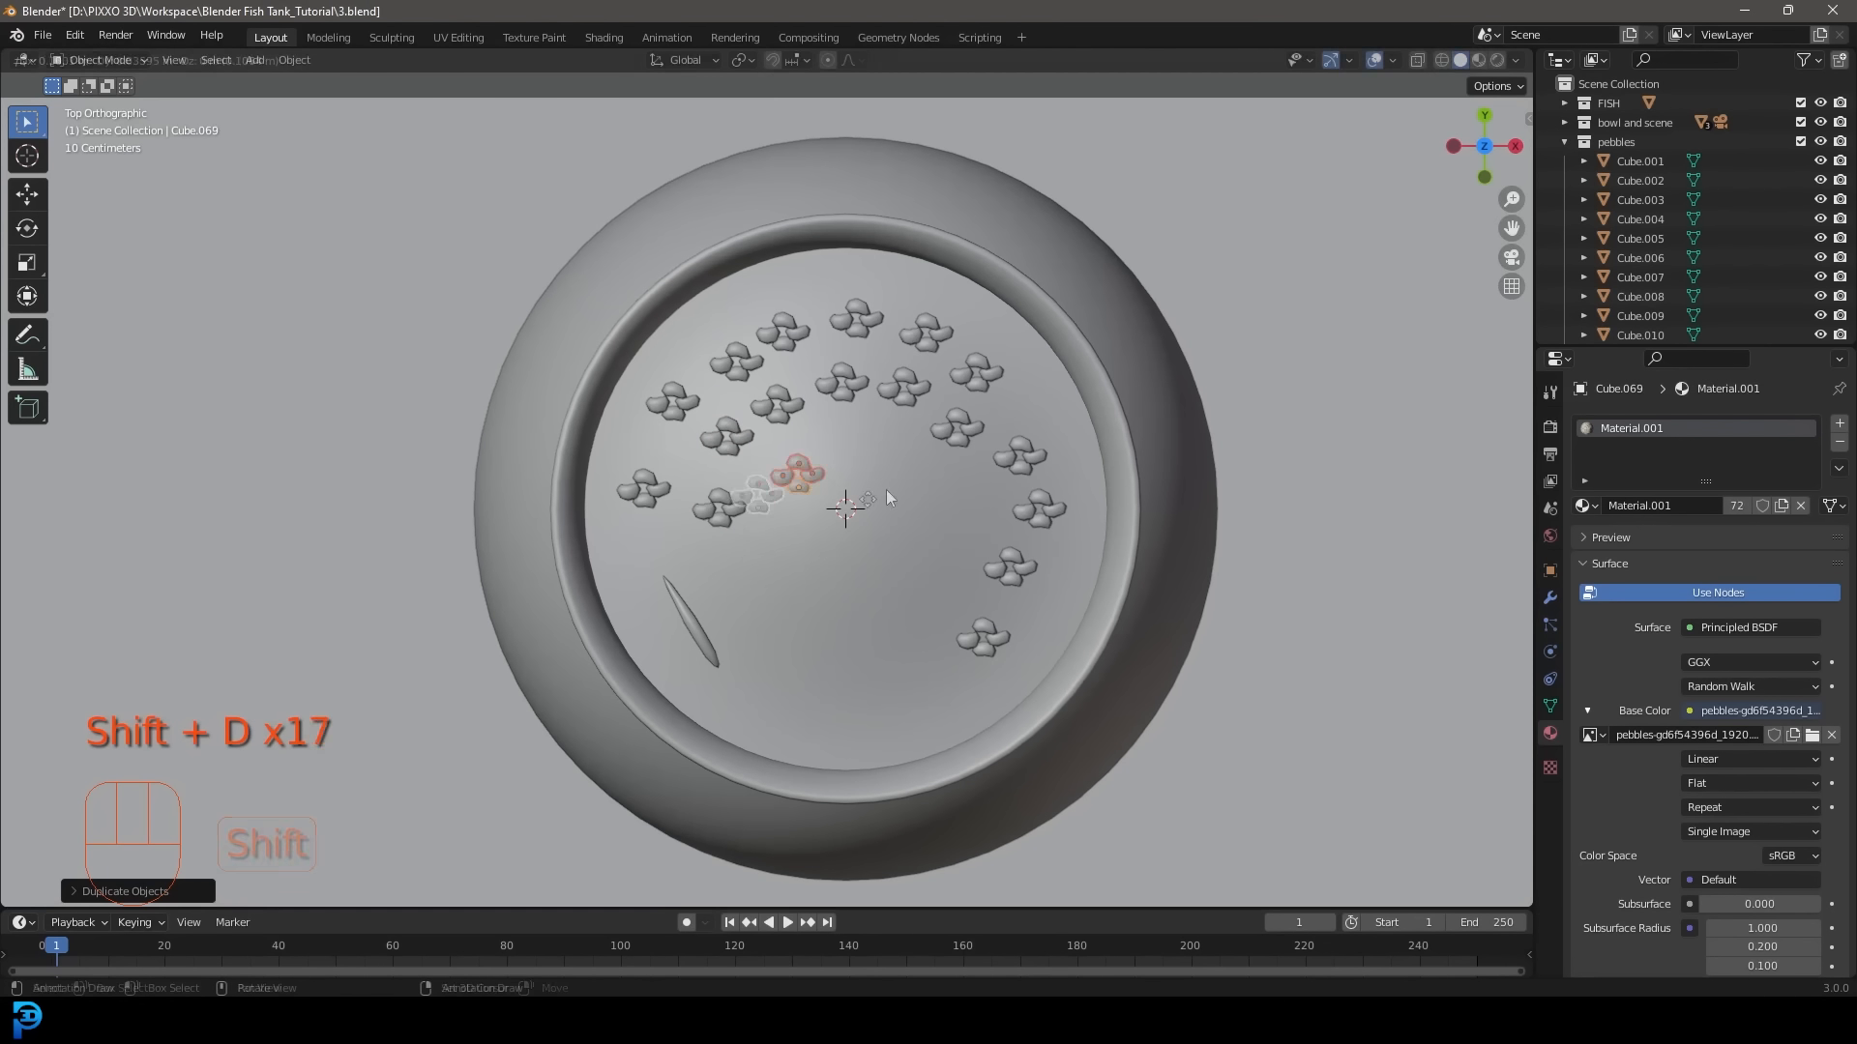
pyautogui.hotkey('shift', 'd')
pyautogui.click(849, 584)
pyautogui.hotkey('shift', 'd')
pyautogui.click(963, 556)
pyautogui.hotkey('shift', 'd')
pyautogui.click(957, 491)
pyautogui.hotkey('shift', 'd')
pyautogui.click(942, 731)
pyautogui.hotkey('shift', 'd')
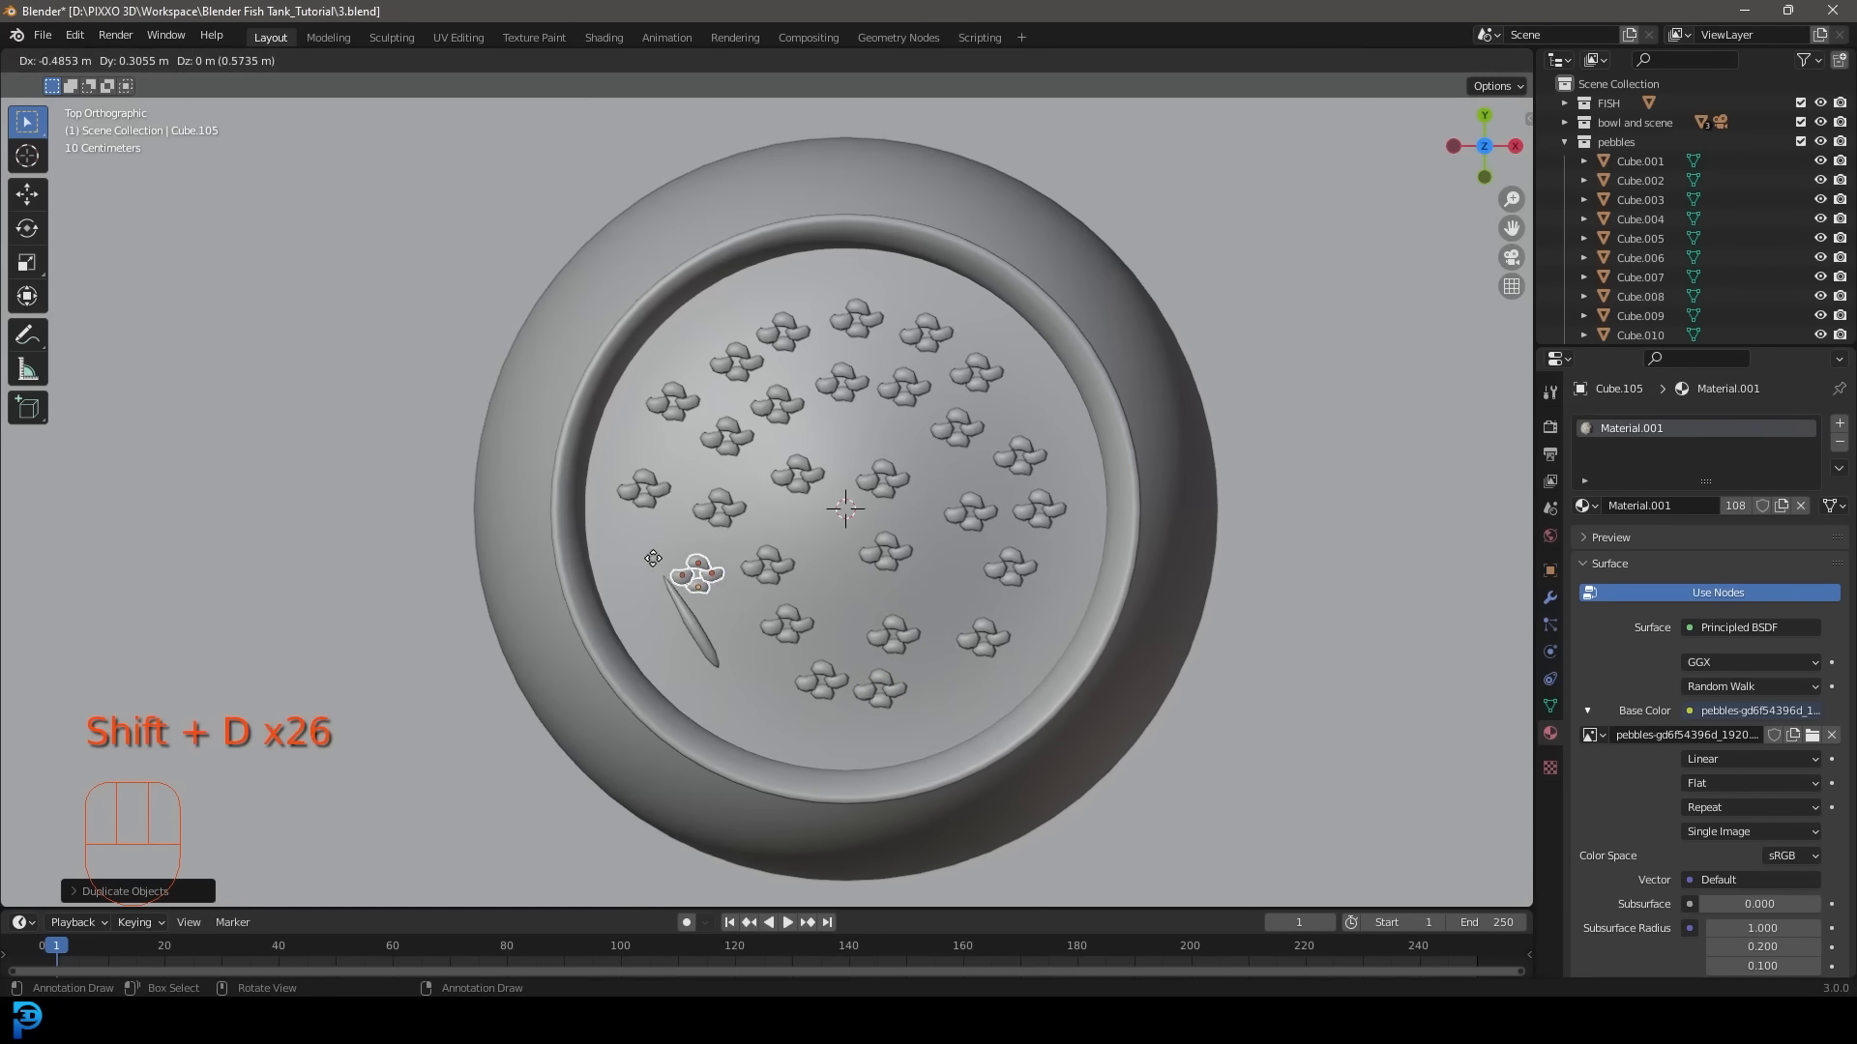
pyautogui.click(654, 558)
pyautogui.hotkey('shift', 'd')
pyautogui.click(598, 533)
pyautogui.hotkey('shift', 'd')
pyautogui.click(694, 658)
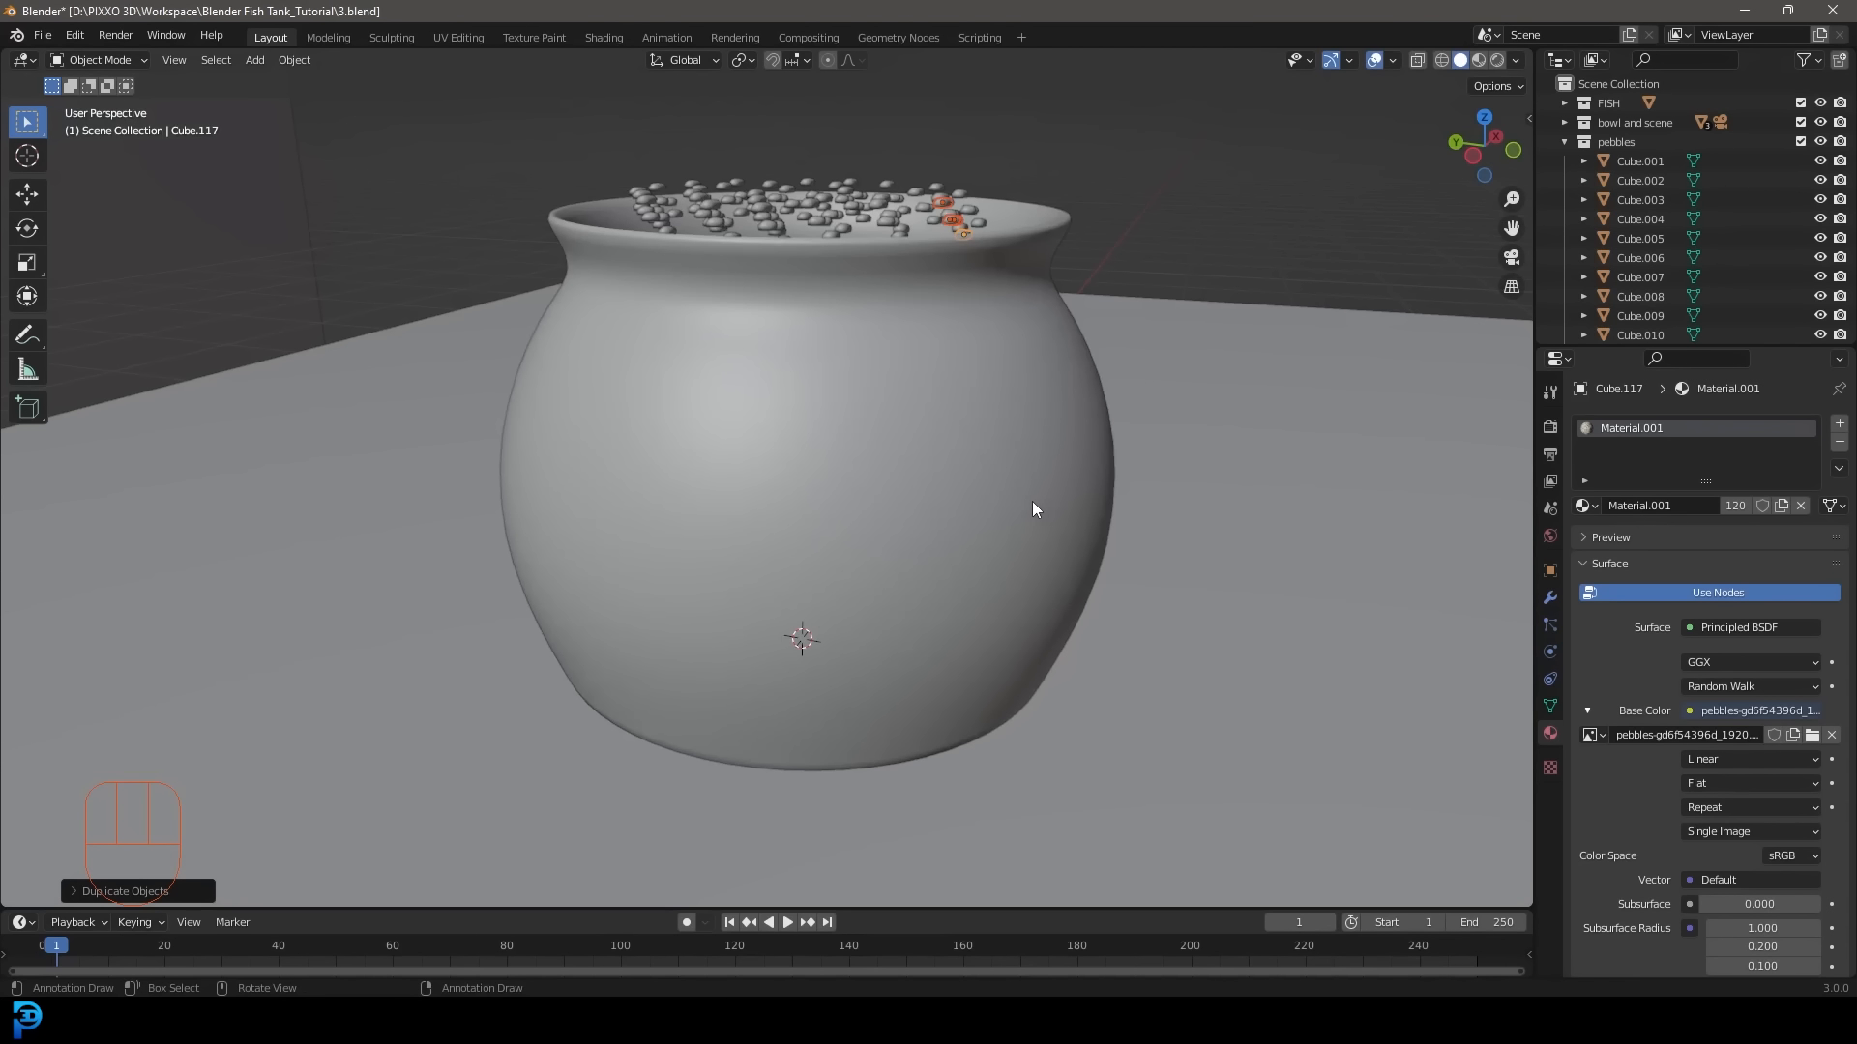
# Exclude the FISH and bowl and scene collections, and duplicate all pebbles as a second layer offset along Z.
pyautogui.click(1801, 122)
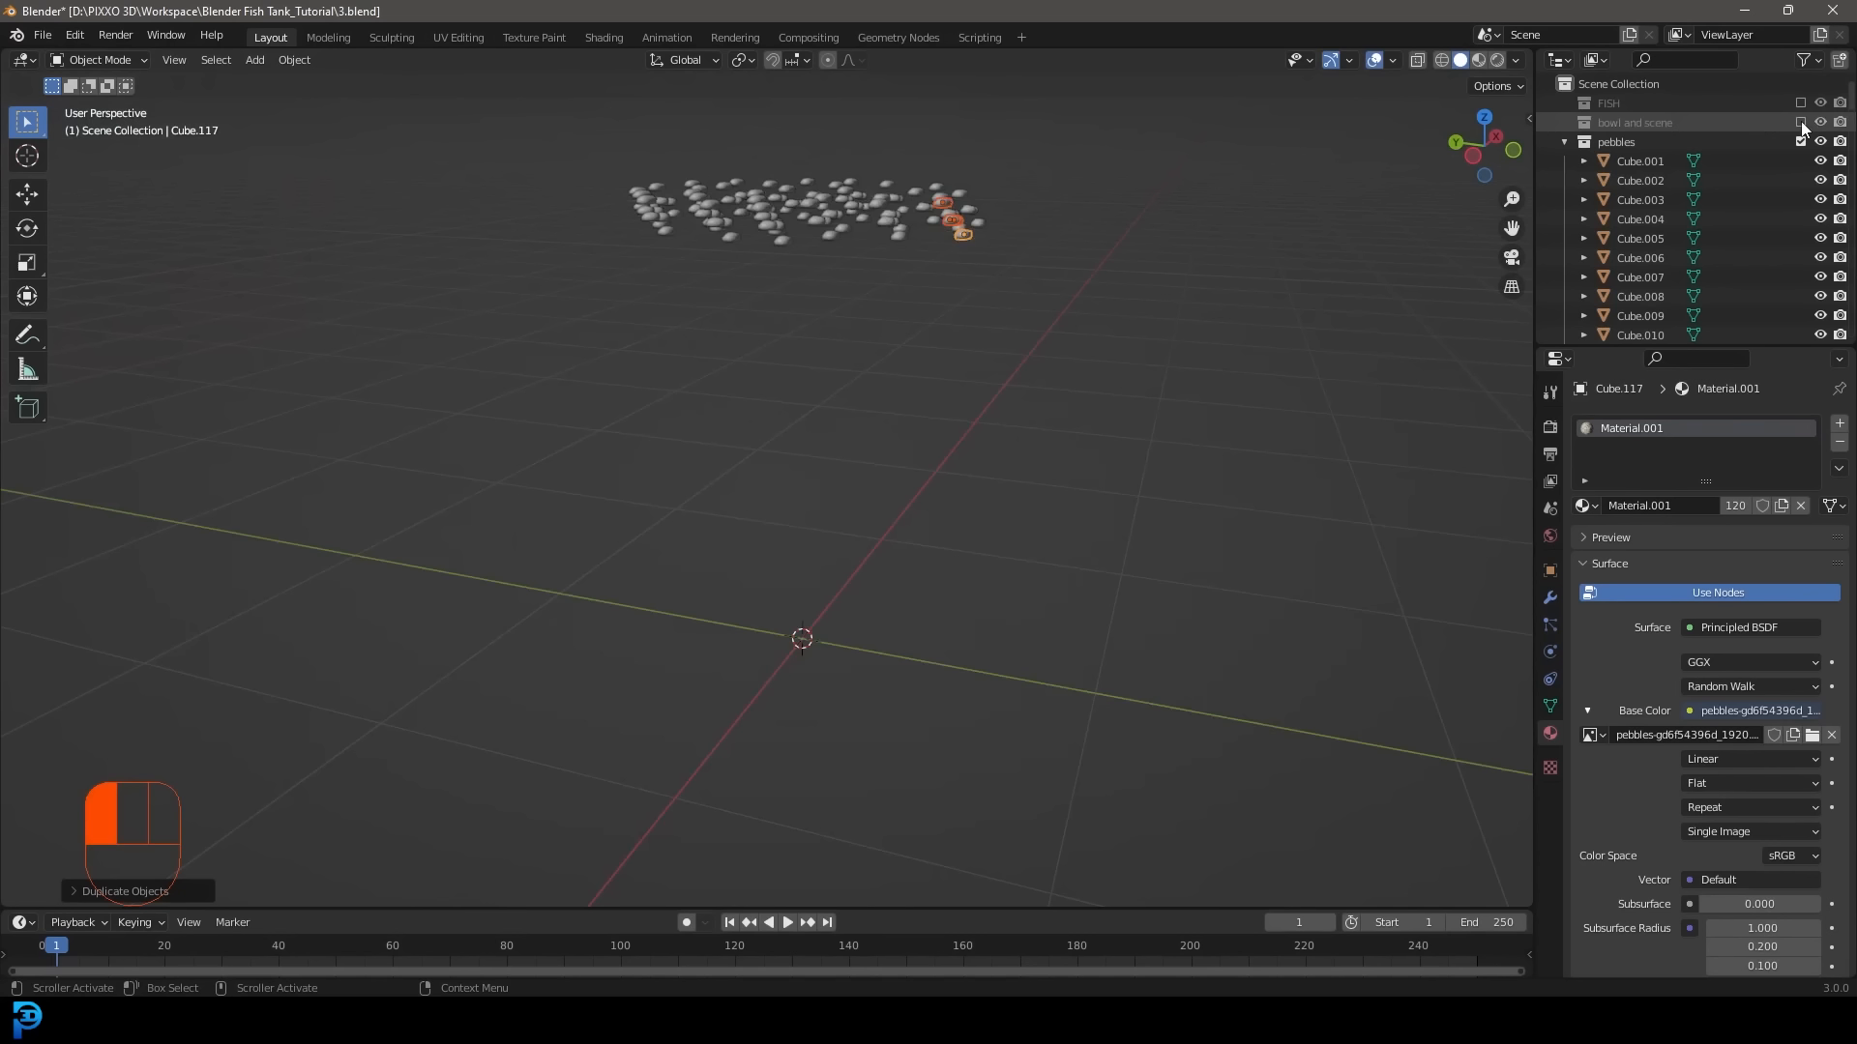
pyautogui.moveTo(629, 412); pyautogui.dragTo(914, 264)
pyautogui.keyDown('shift'); pyautogui.moveTo(853, 363); pyautogui.dragTo(921, 463, button='middle'); pyautogui.keyUp('shift')
pyautogui.hotkey('shift', 'd')
pyautogui.press('z')
pyautogui.click(825, 522)
pyautogui.hotkey('alt', 'a')
pyautogui.scroll(3, 820, 437)
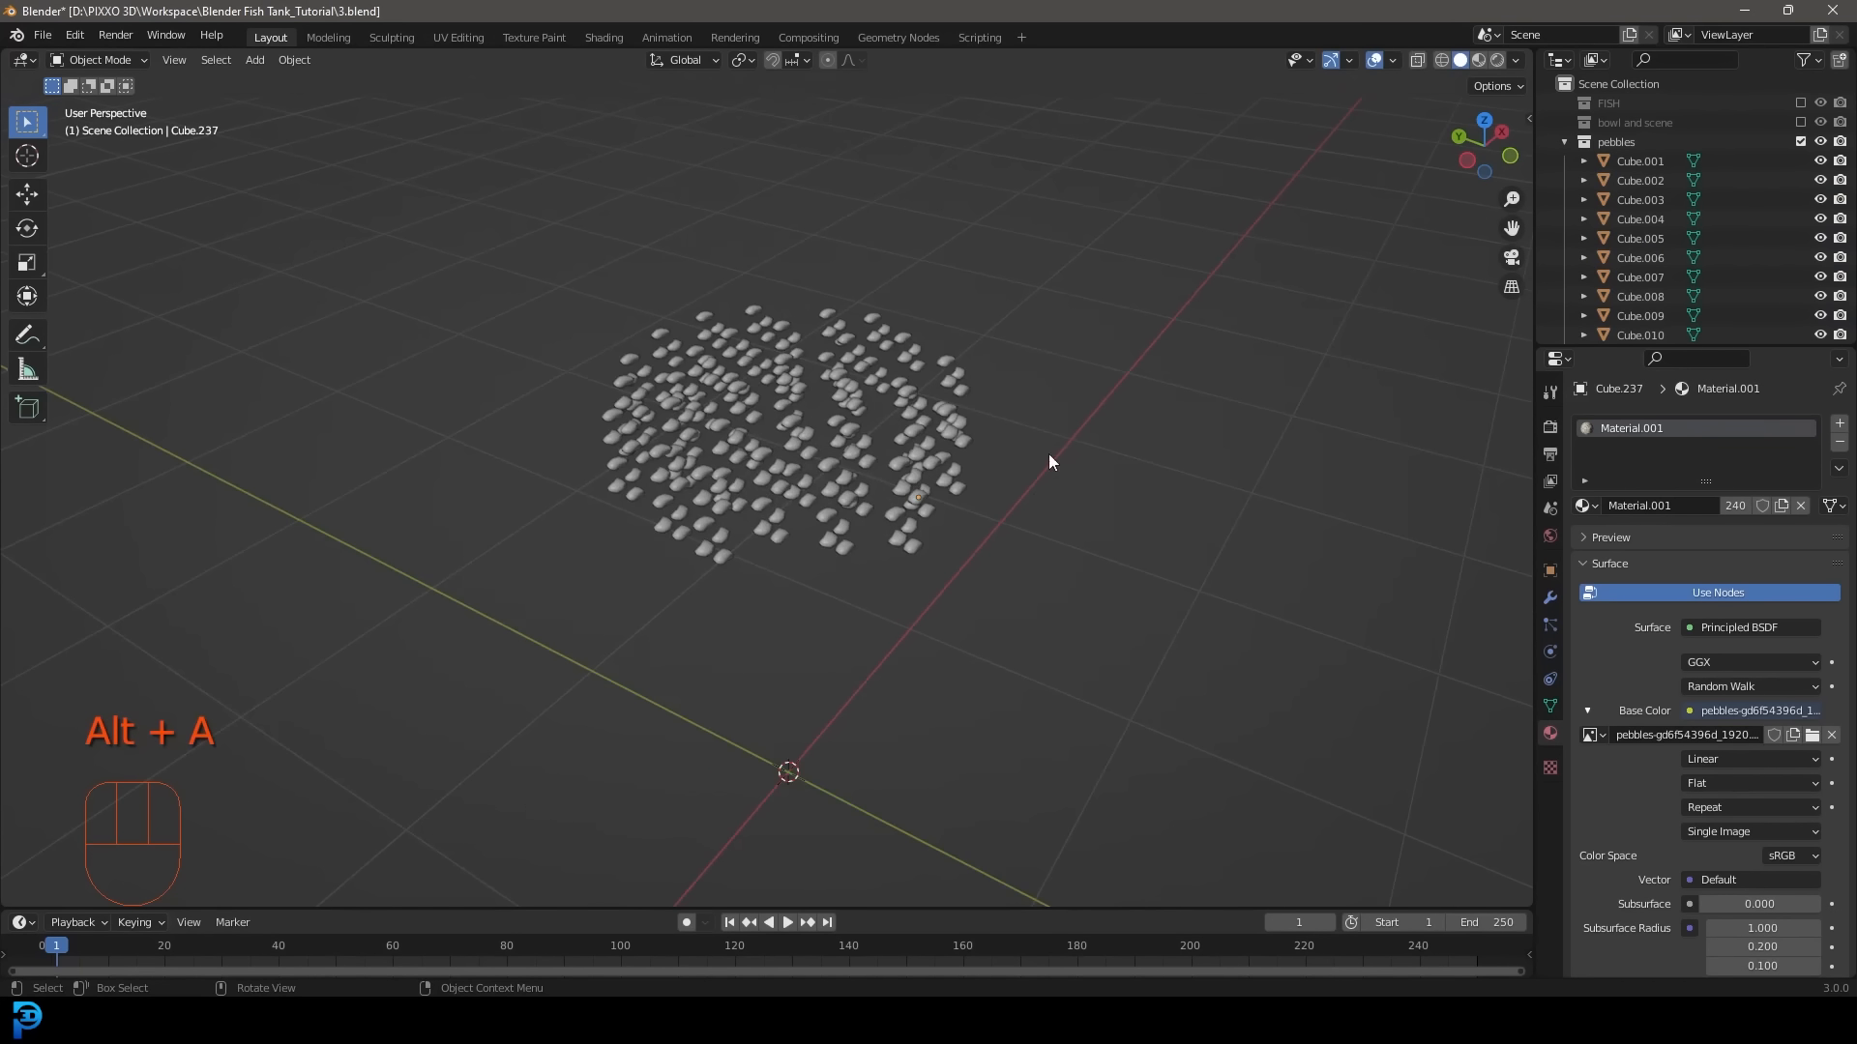
# Add active rigid body physics with the Convex Hull collision shape to one pebble.
pyautogui.click(853, 430)
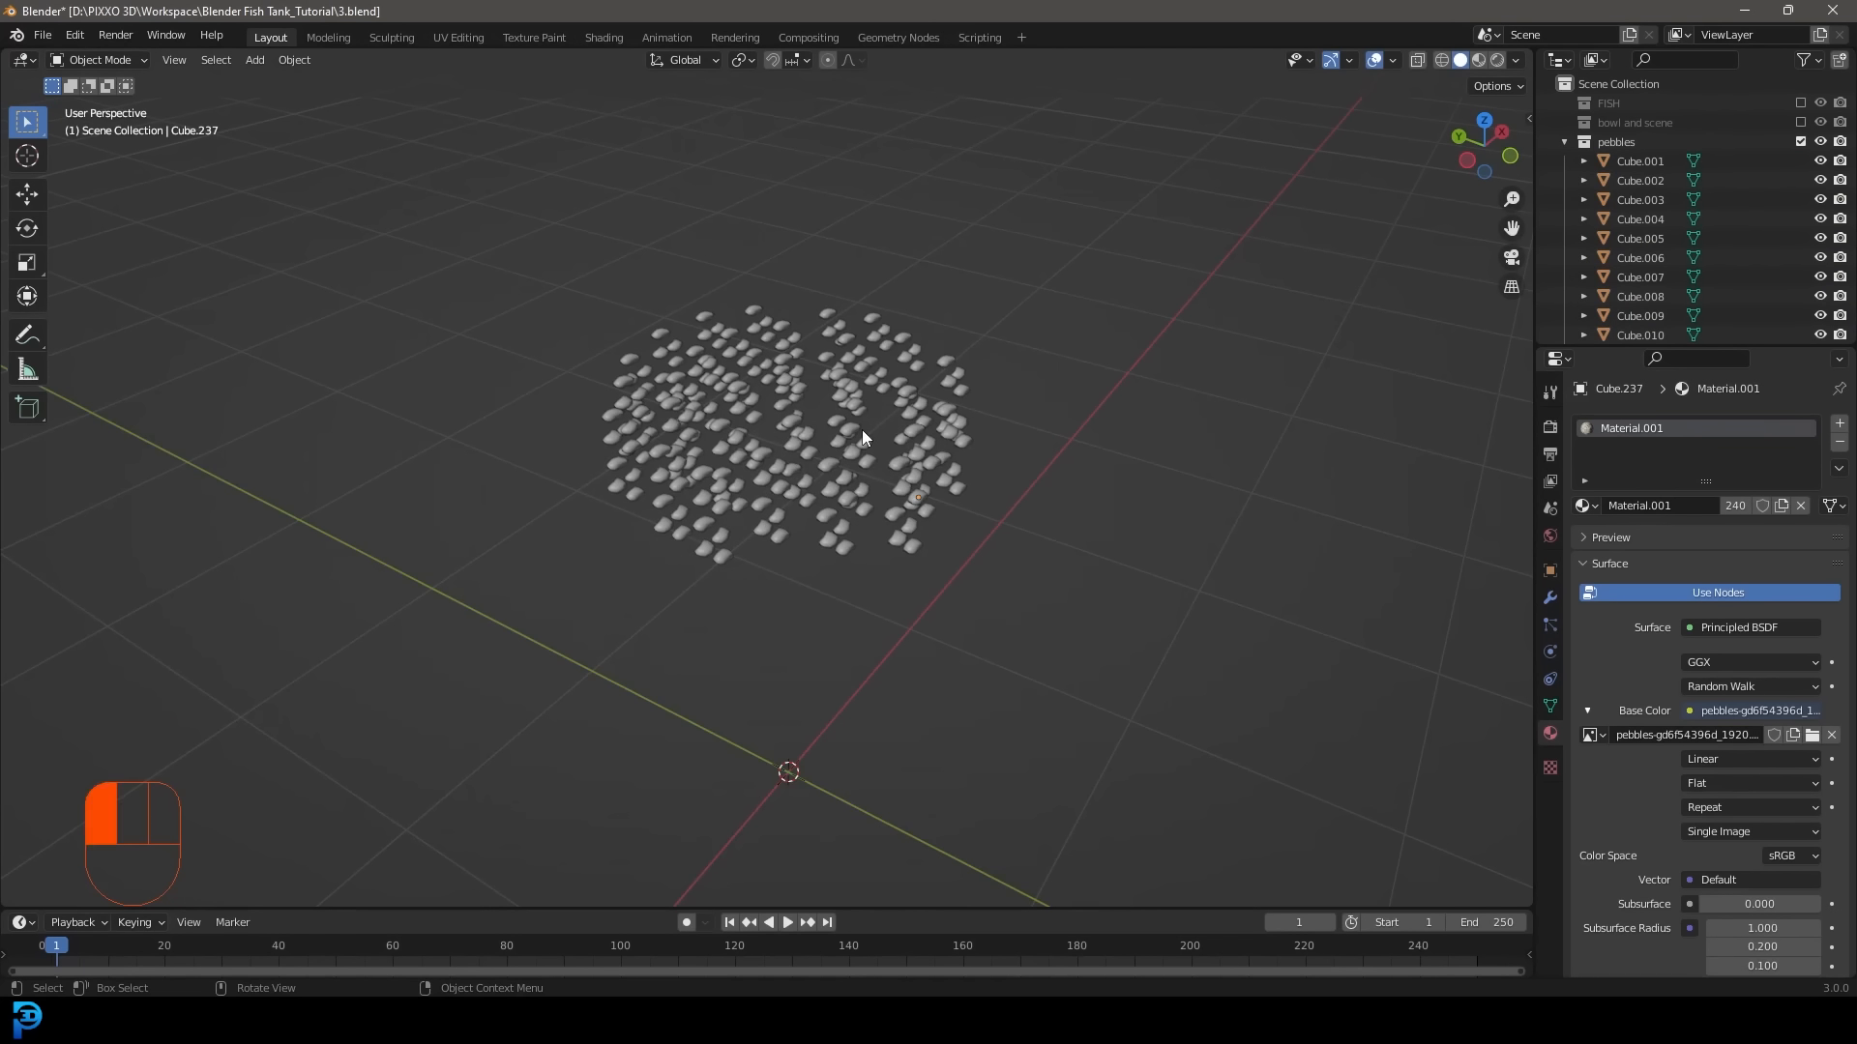
pyautogui.click(1550, 652)
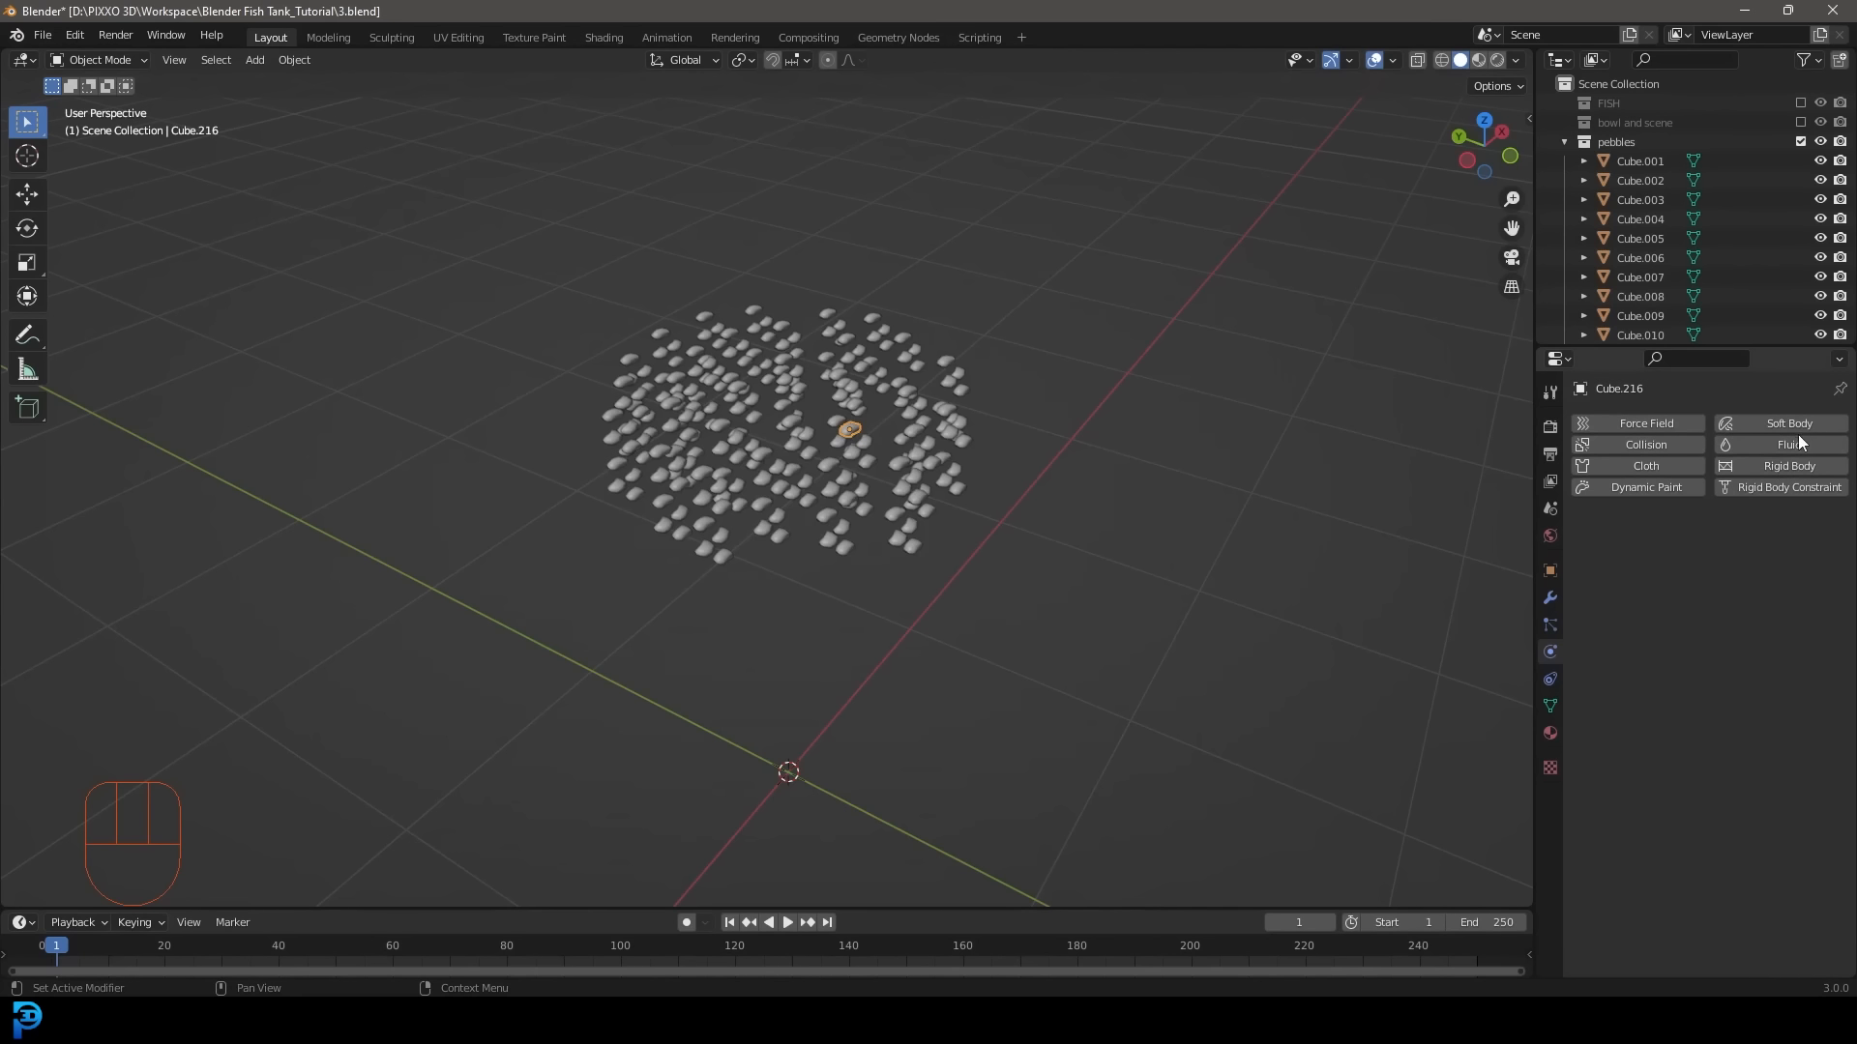
pyautogui.click(1754, 471)
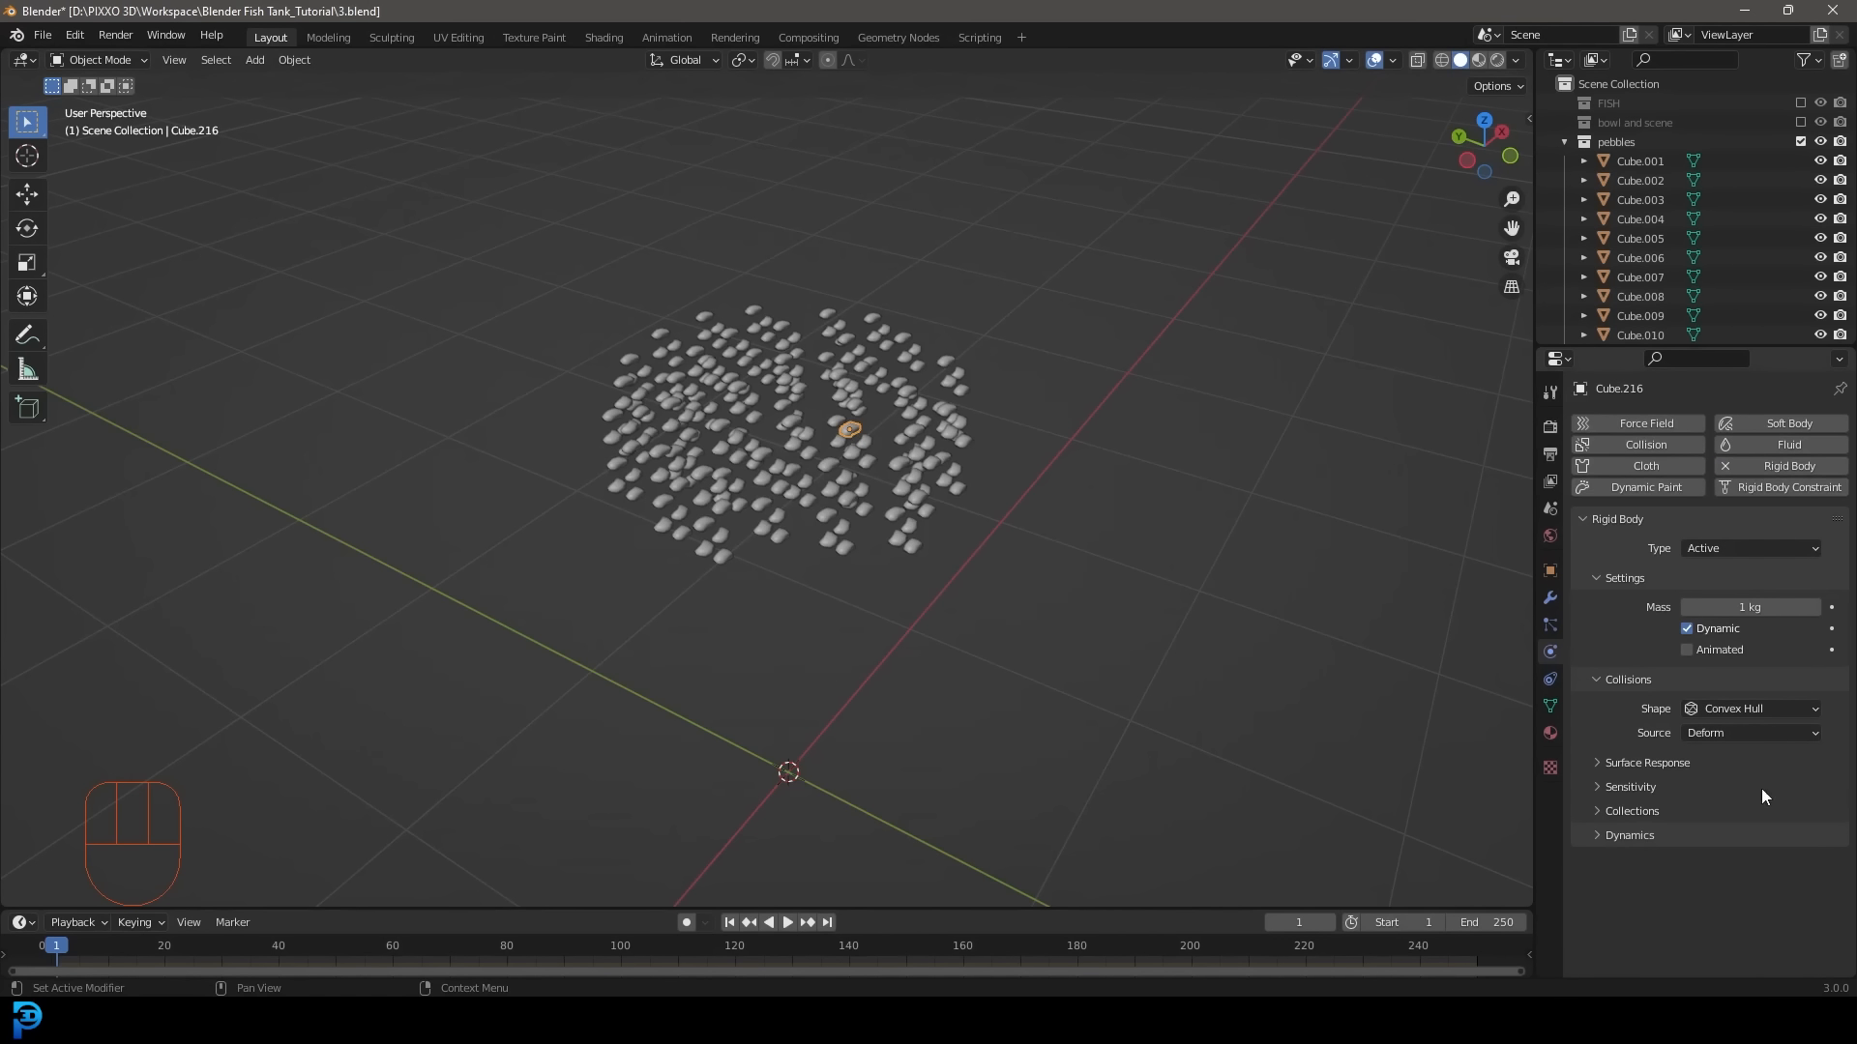
# Copy the rigid body settings from the active pebble to all pebbles and check them on another pebble.
pyautogui.moveTo(933, 604); pyautogui.dragTo(922, 609, button='middle')
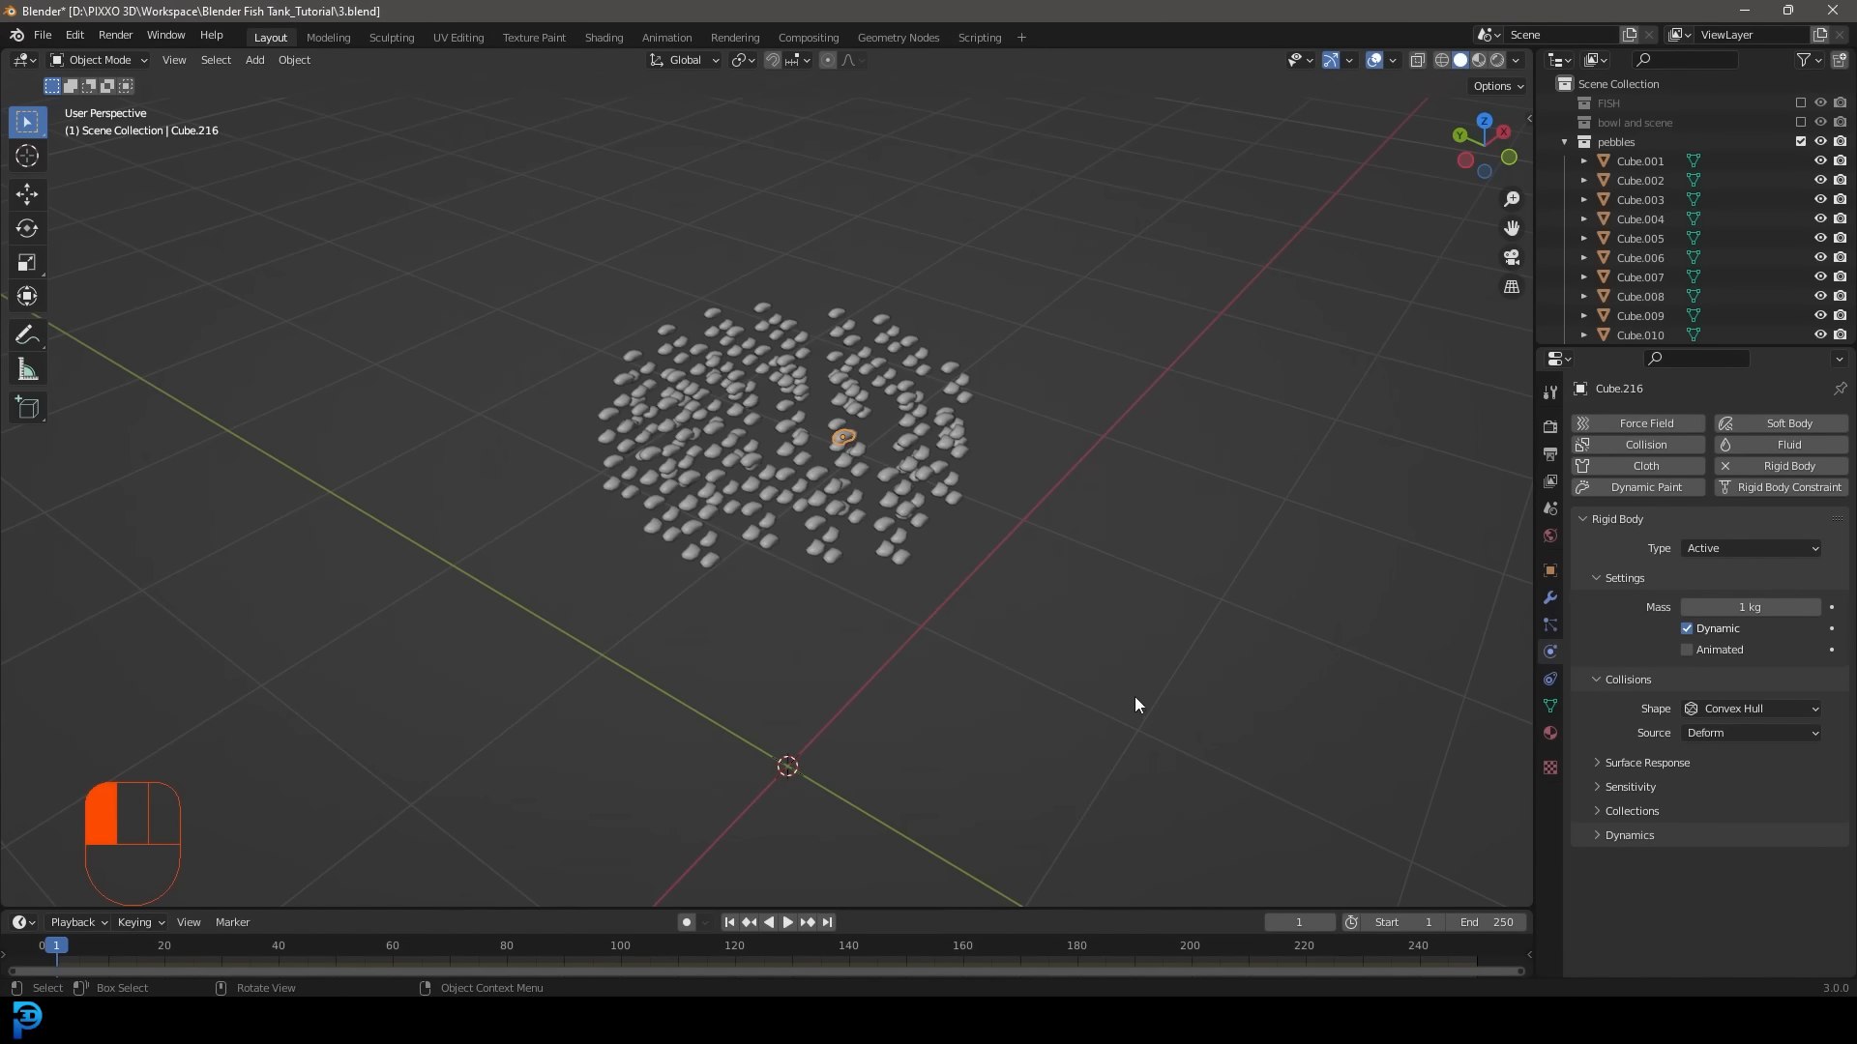
pyautogui.scroll(2, 984, 511)
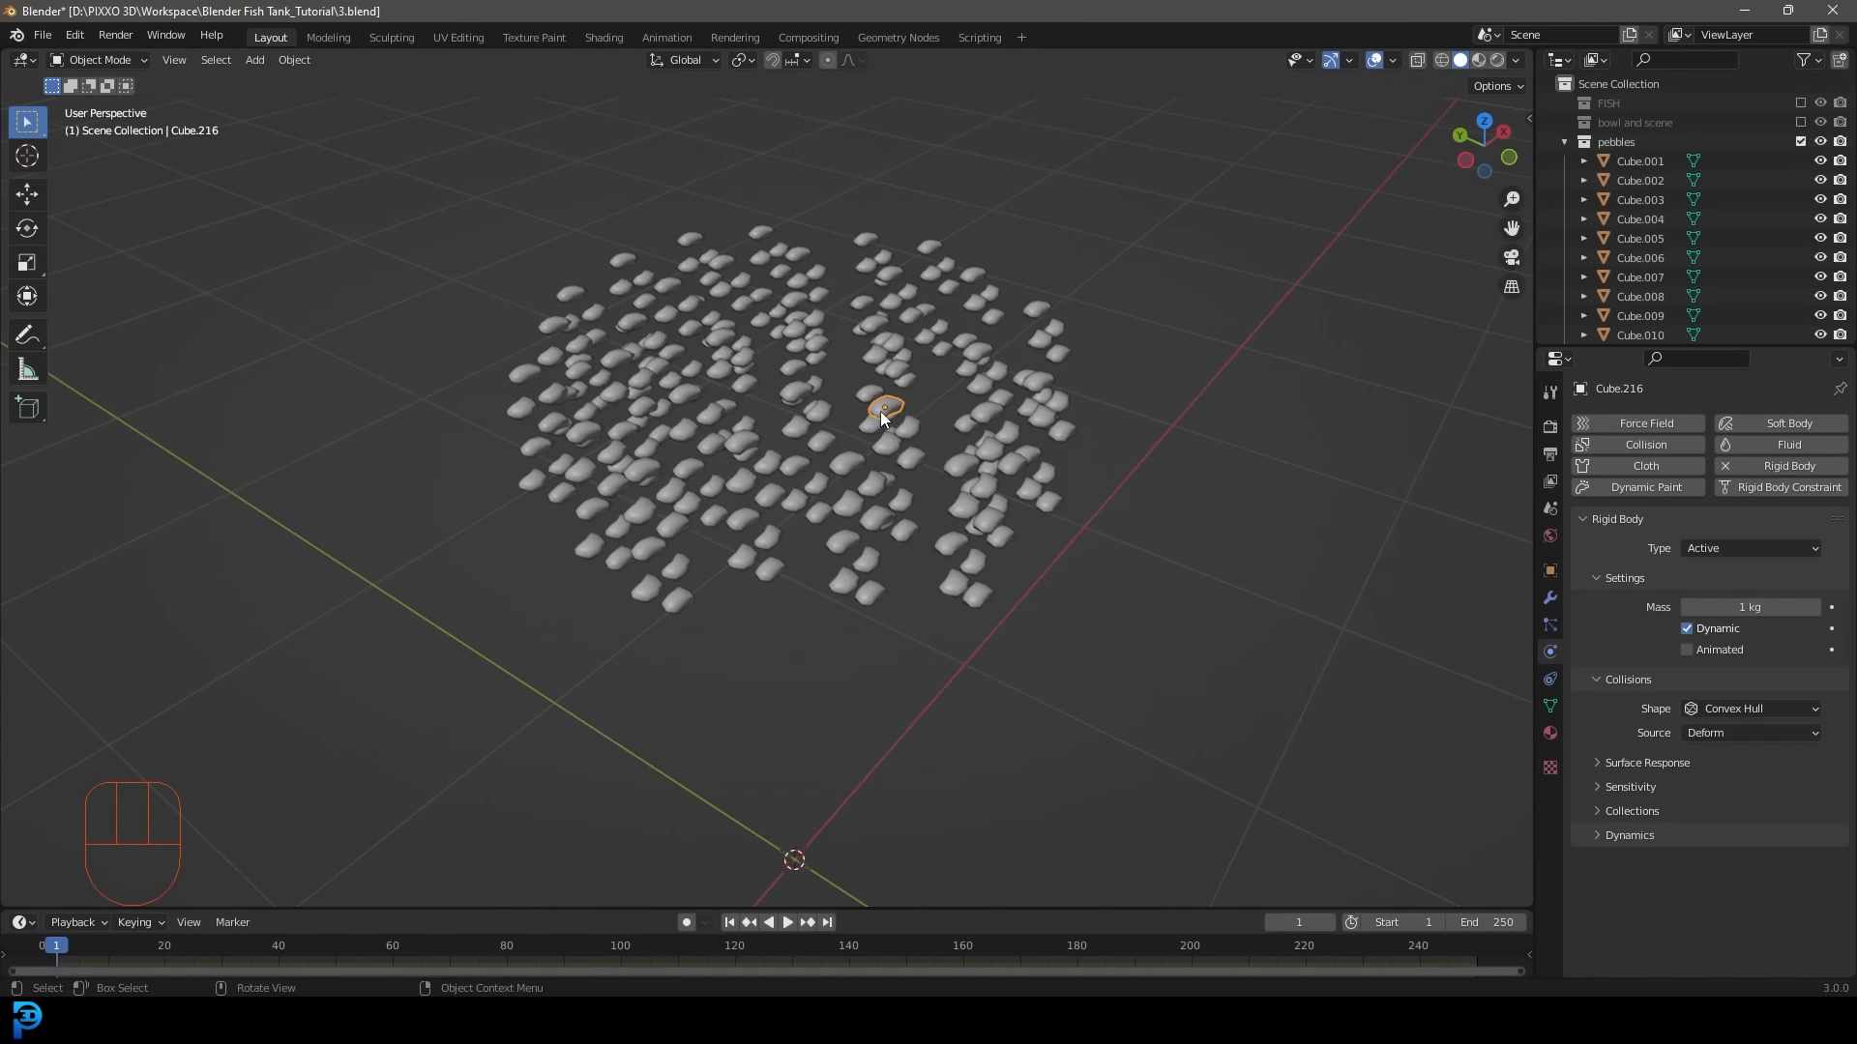
pyautogui.press('a')
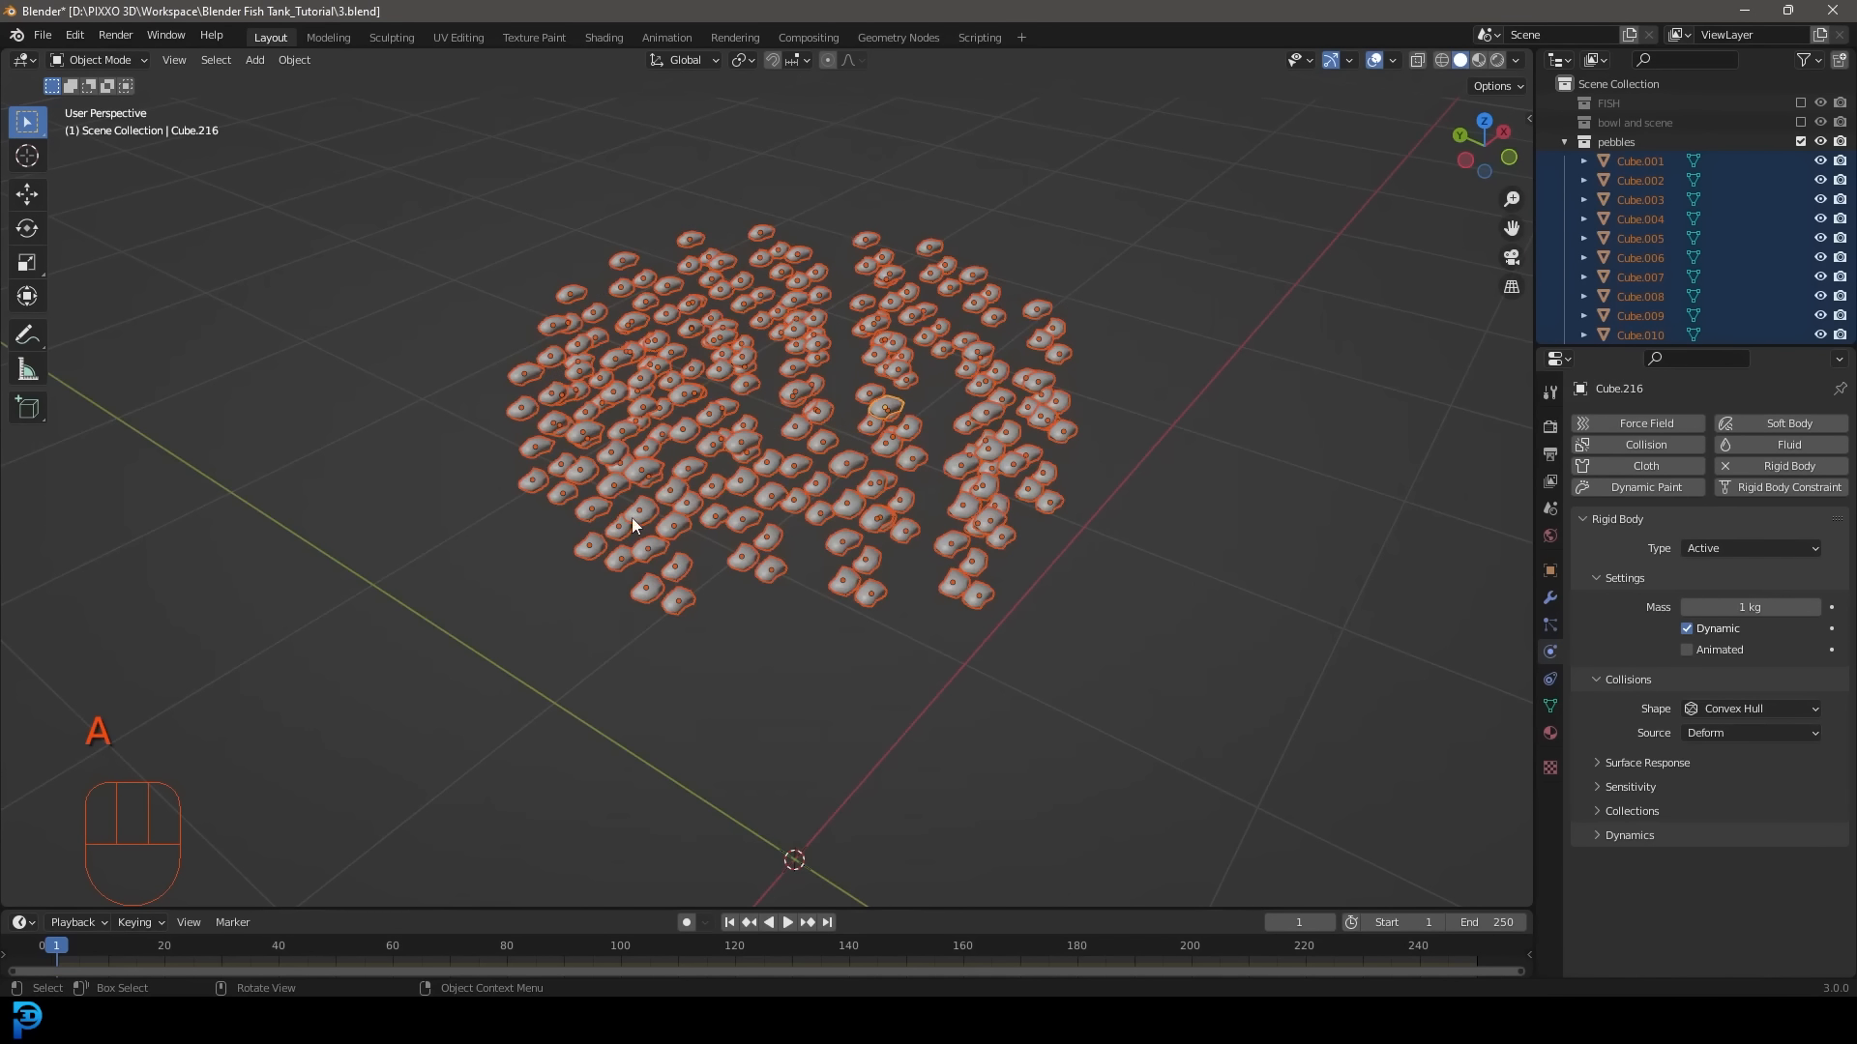
pyautogui.moveTo(631, 518); pyautogui.dragTo(876, 427, button='middle')
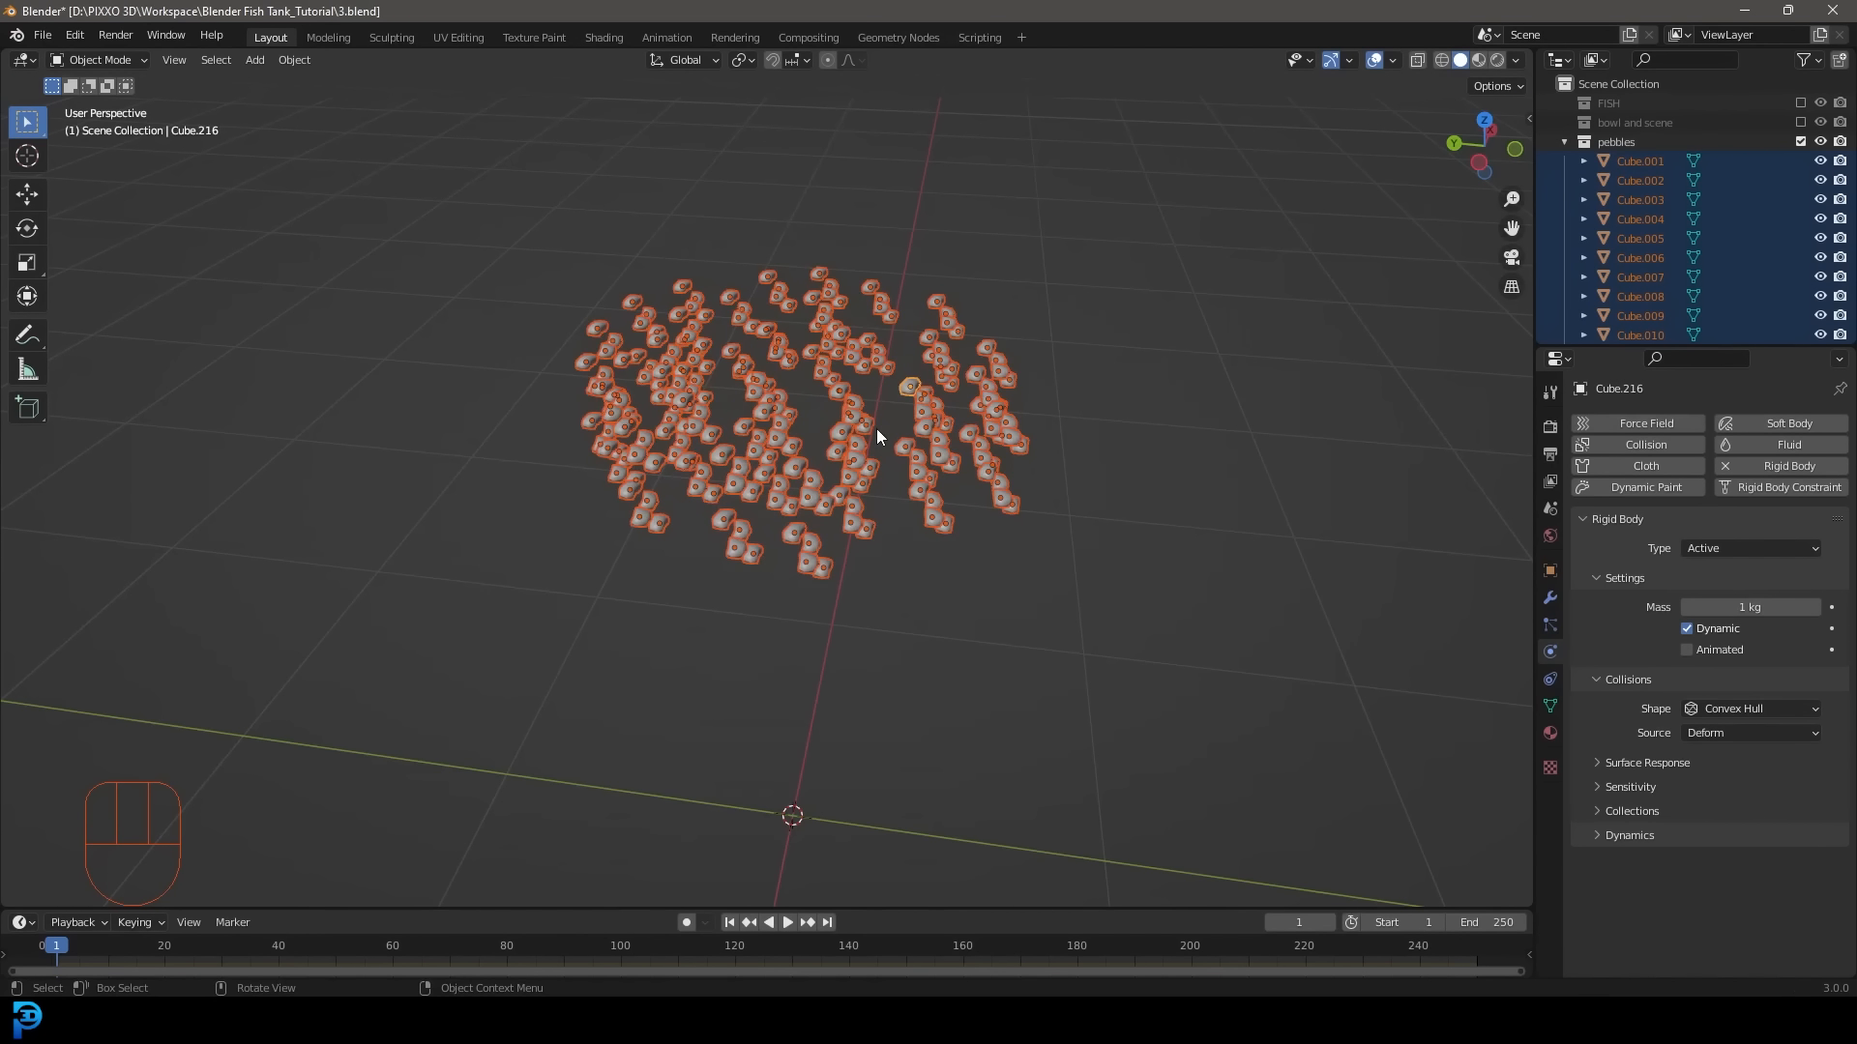
pyautogui.press('F3')
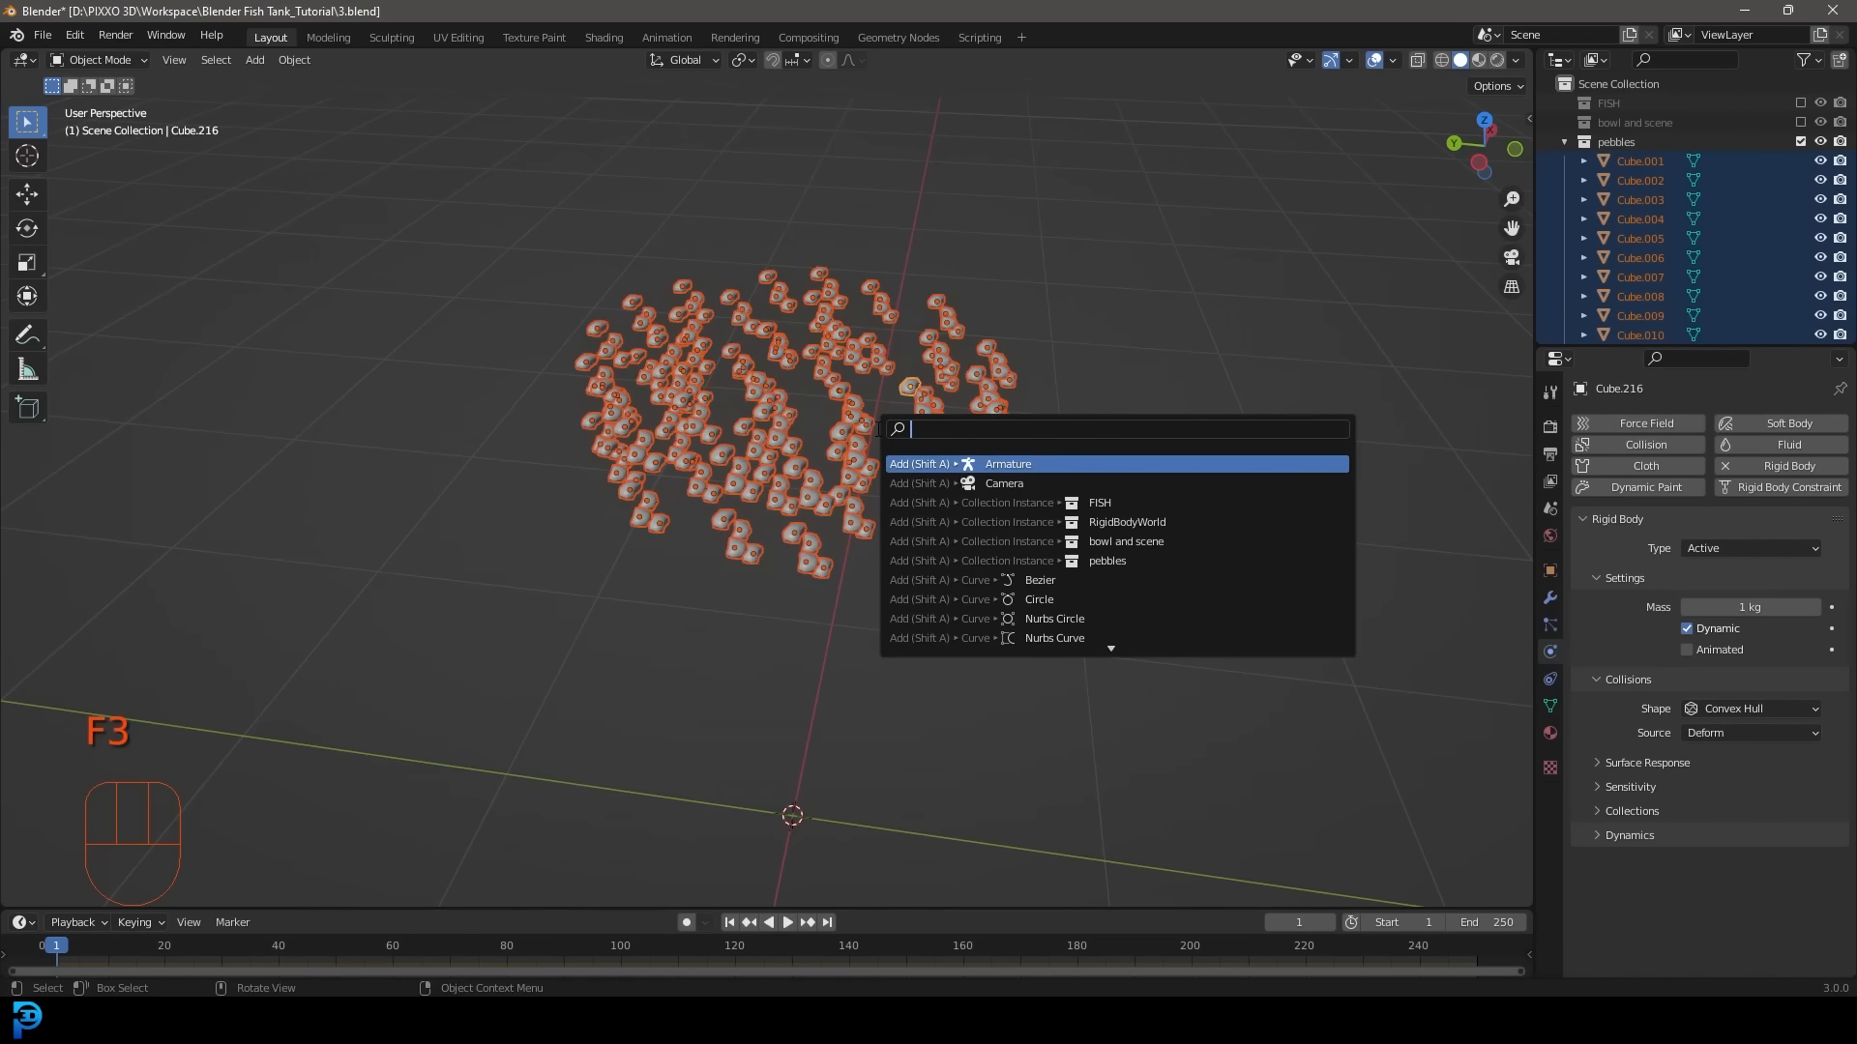
pyautogui.write('copy')
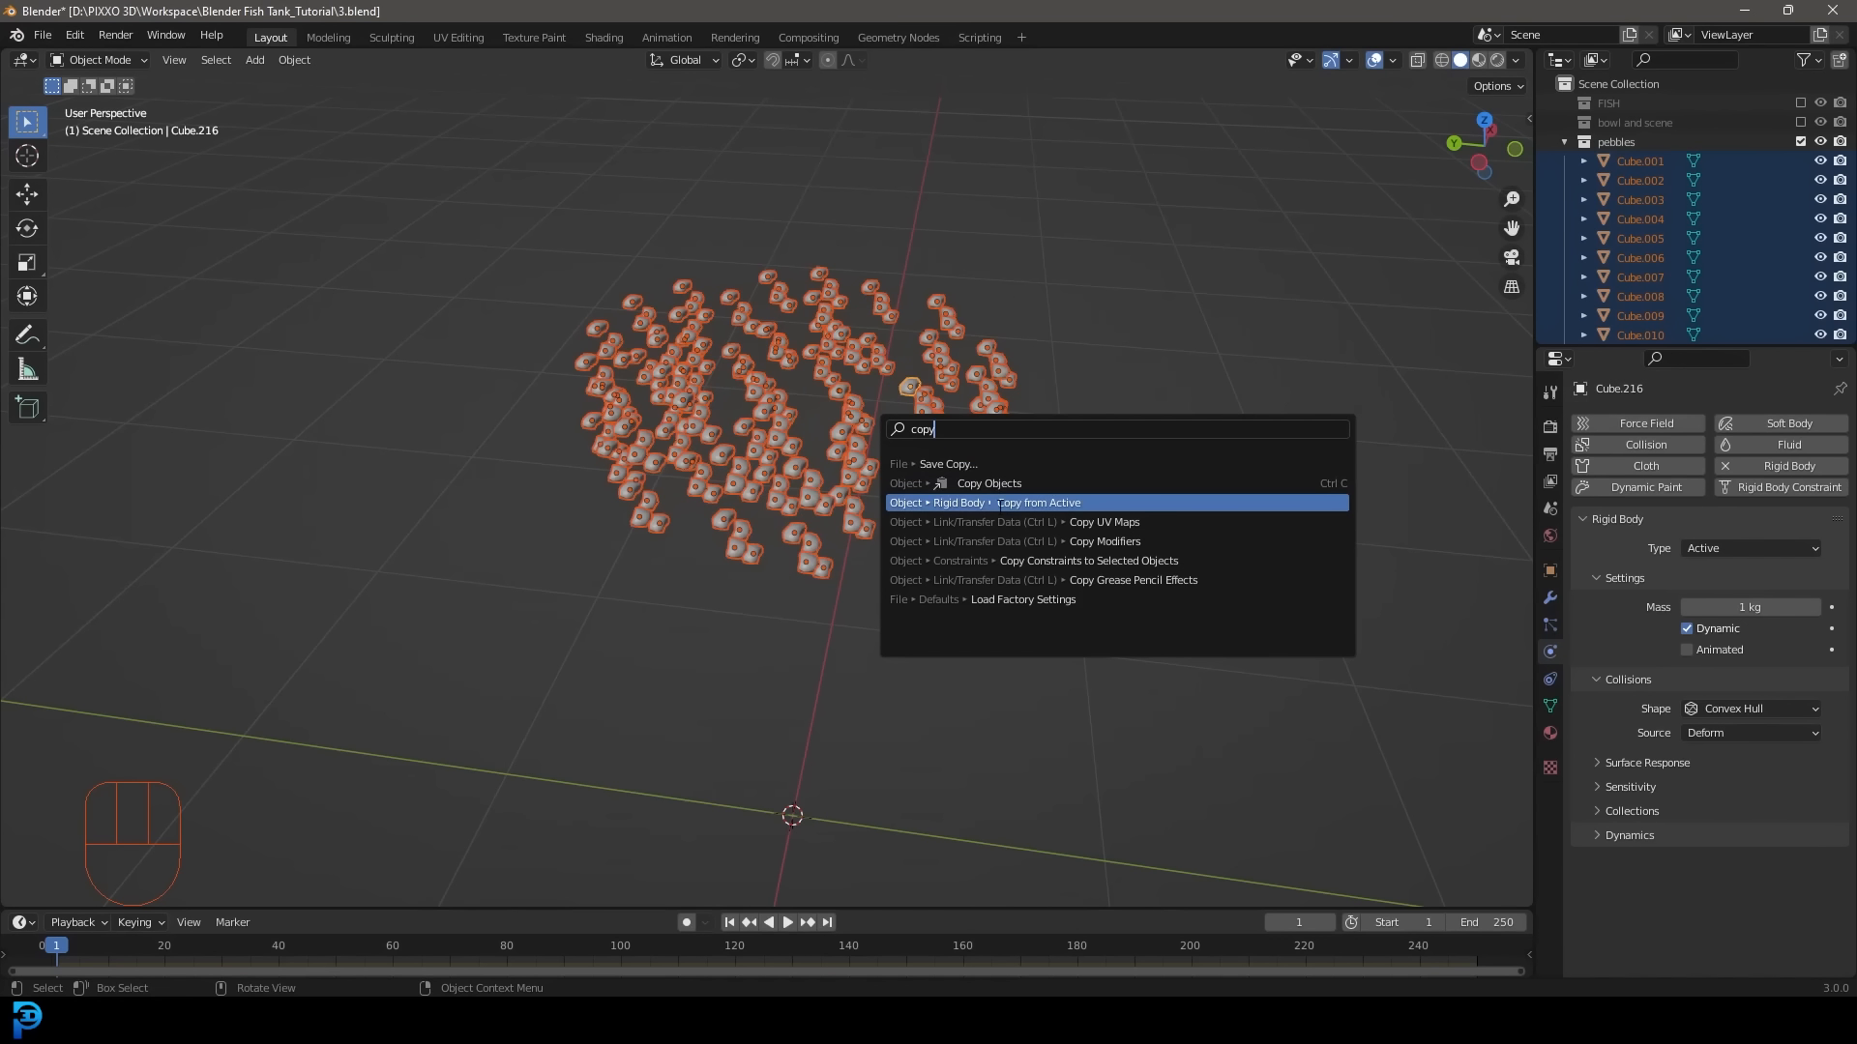
pyautogui.click(1038, 502)
pyautogui.scroll(4, 1007, 486)
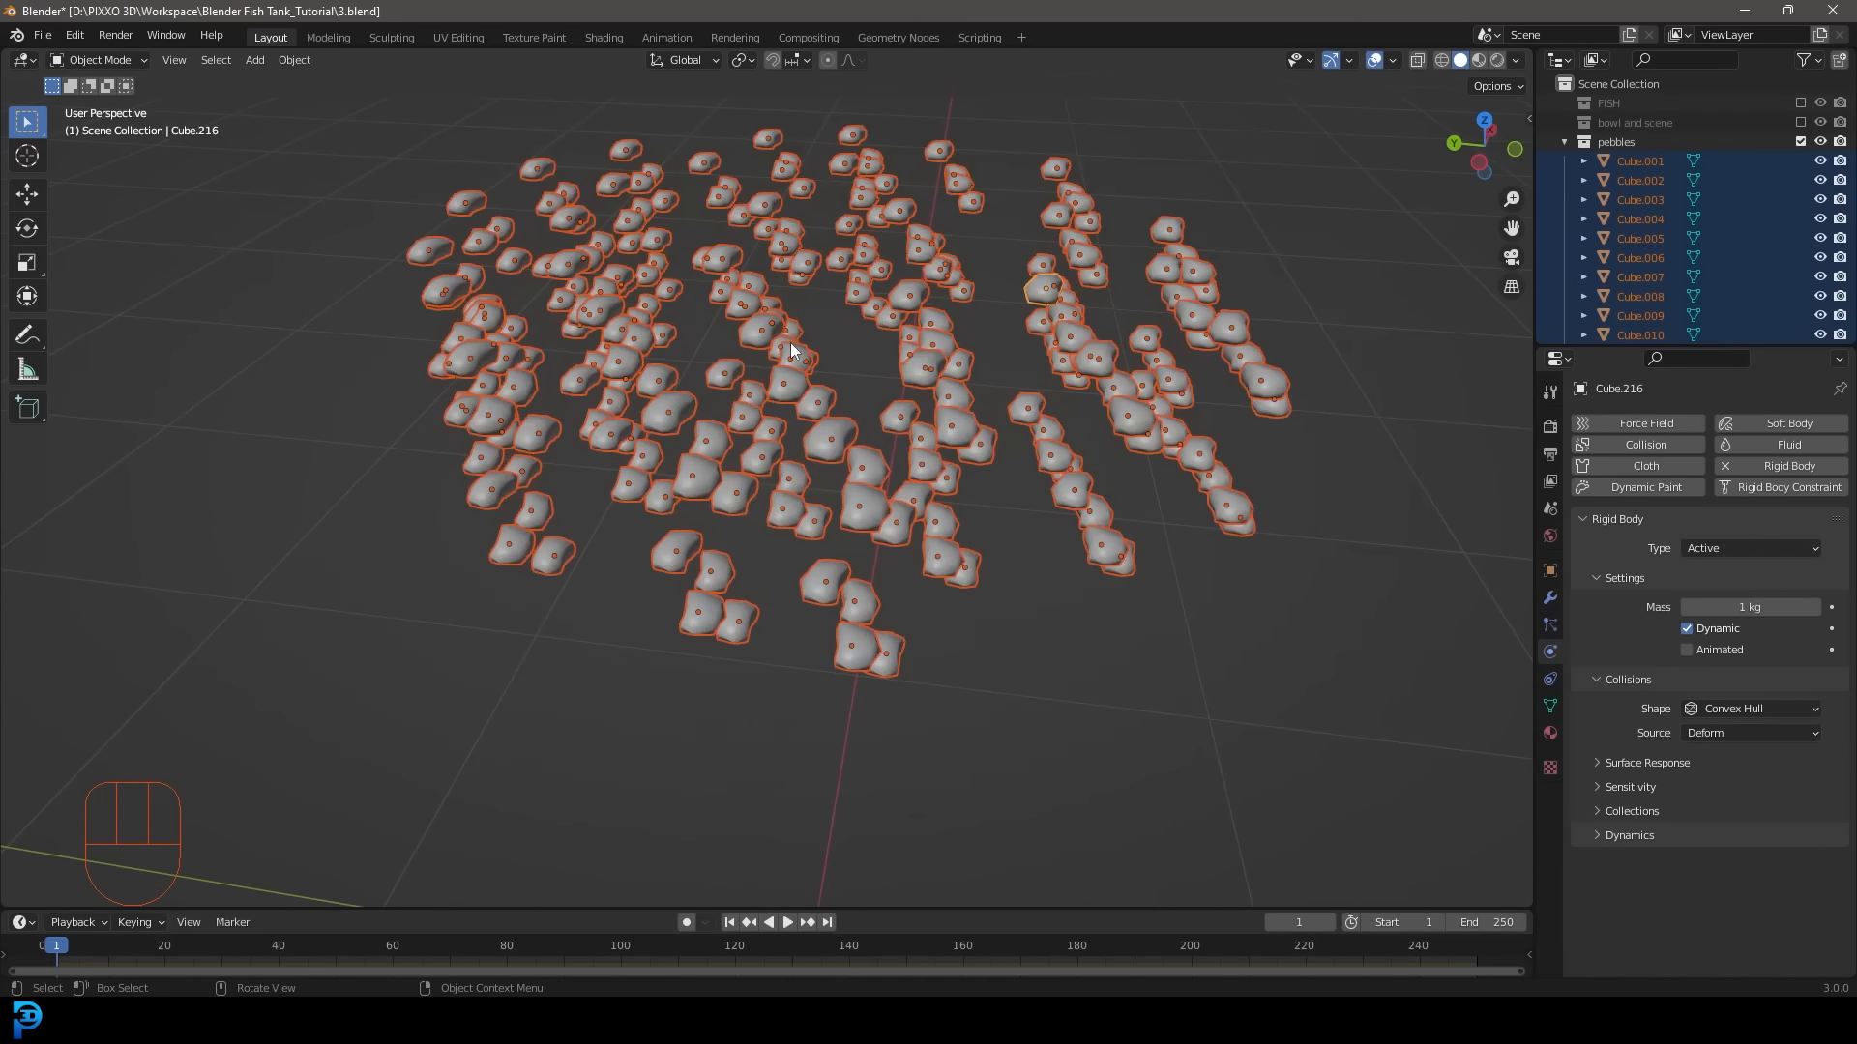
pyautogui.click(777, 330)
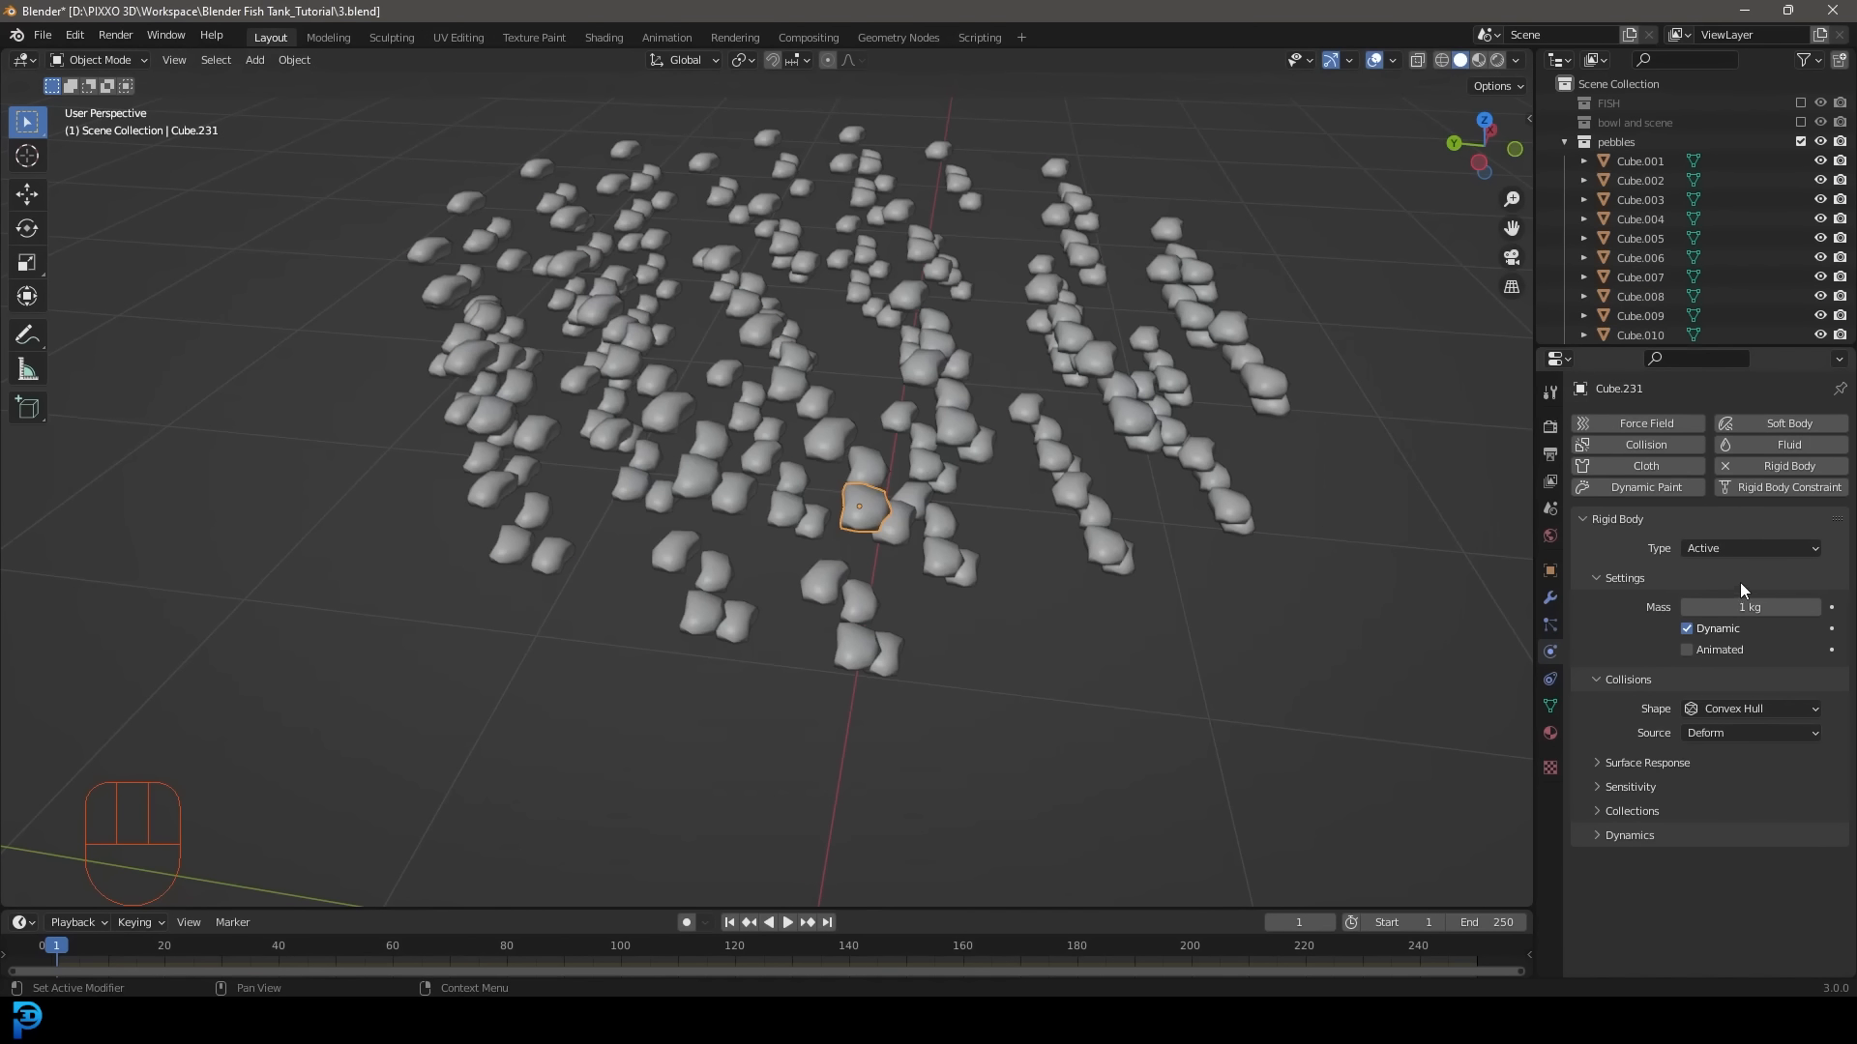
# Include the bowl and scene collection in the view layer again, leaving FISH excluded.
pyautogui.scroll(-6, 851, 437)
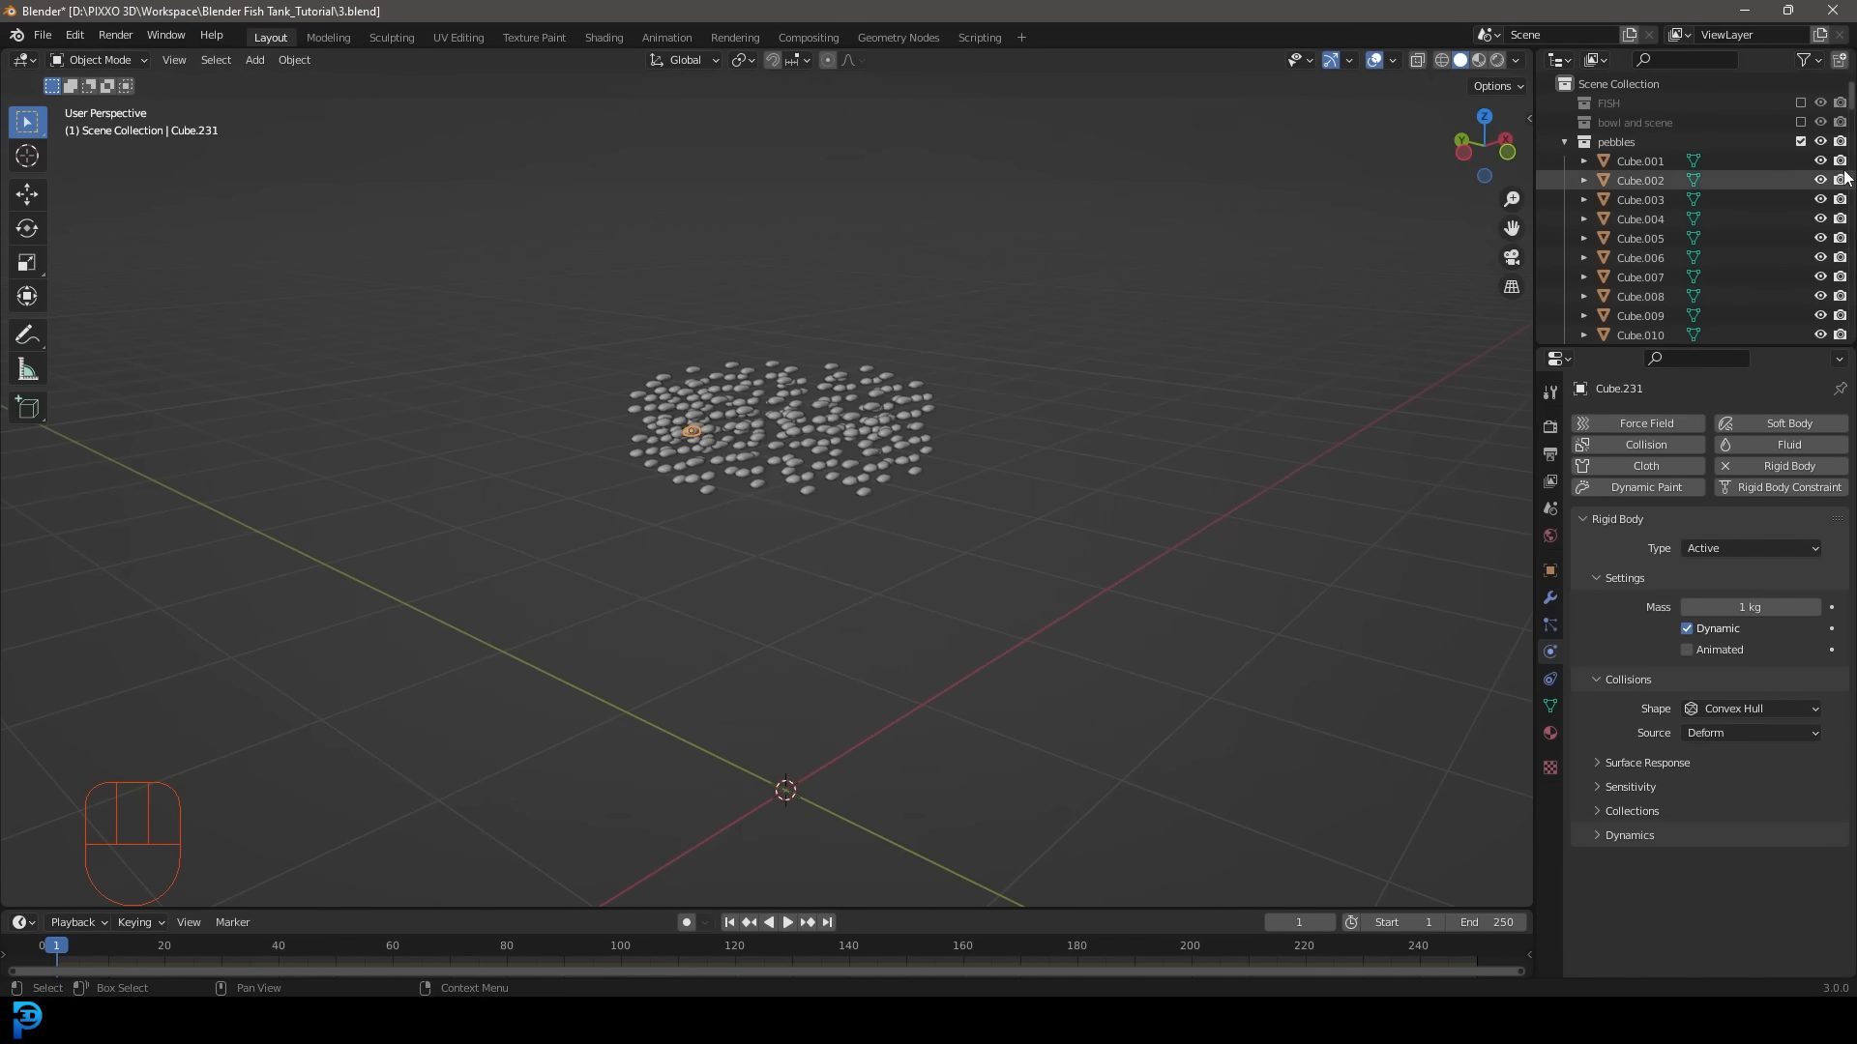
pyautogui.click(1801, 102)
pyautogui.click(1801, 102)
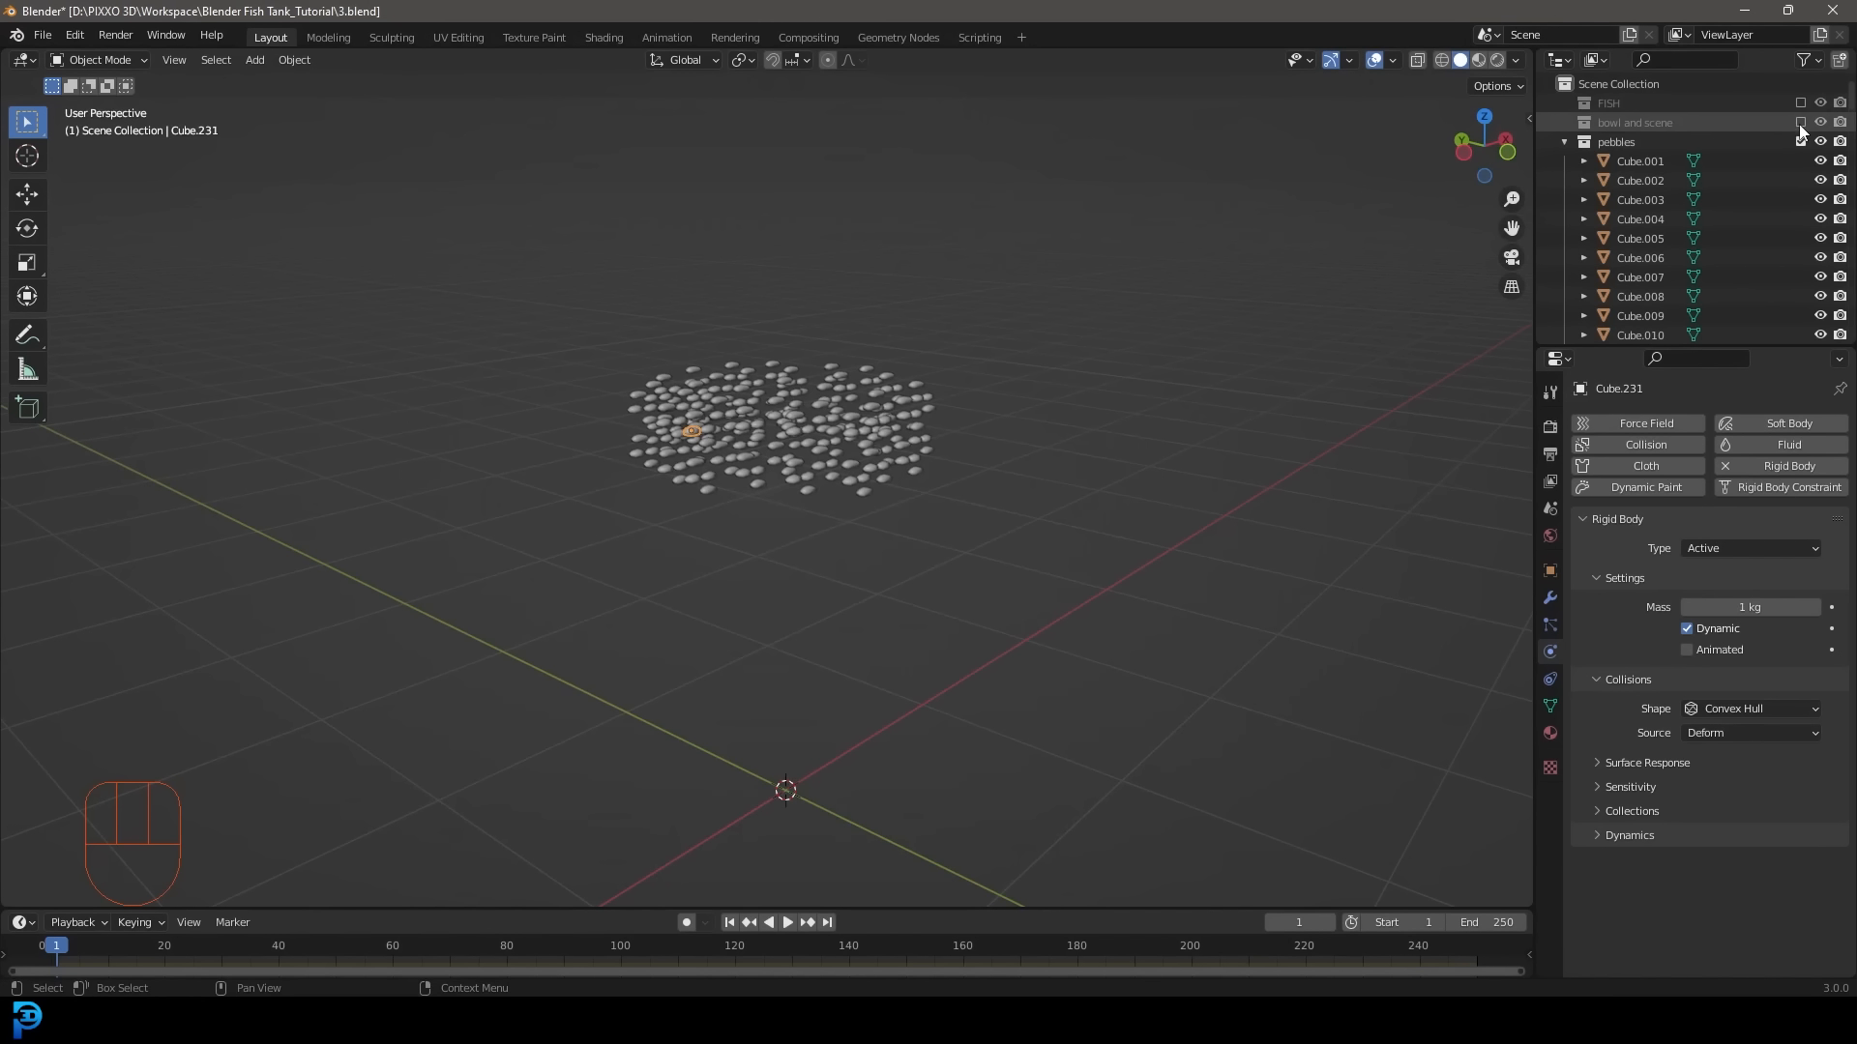
pyautogui.click(1800, 123)
# Make the fish bowl a Passive rigid body and set its collision shape to Mesh.
pyautogui.scroll(-4, 907, 577)
pyautogui.moveTo(907, 576); pyautogui.dragTo(795, 611, button='middle')
pyautogui.scroll(3, 838, 565)
pyautogui.click(838, 565)
pyautogui.scroll(2, 828, 553)
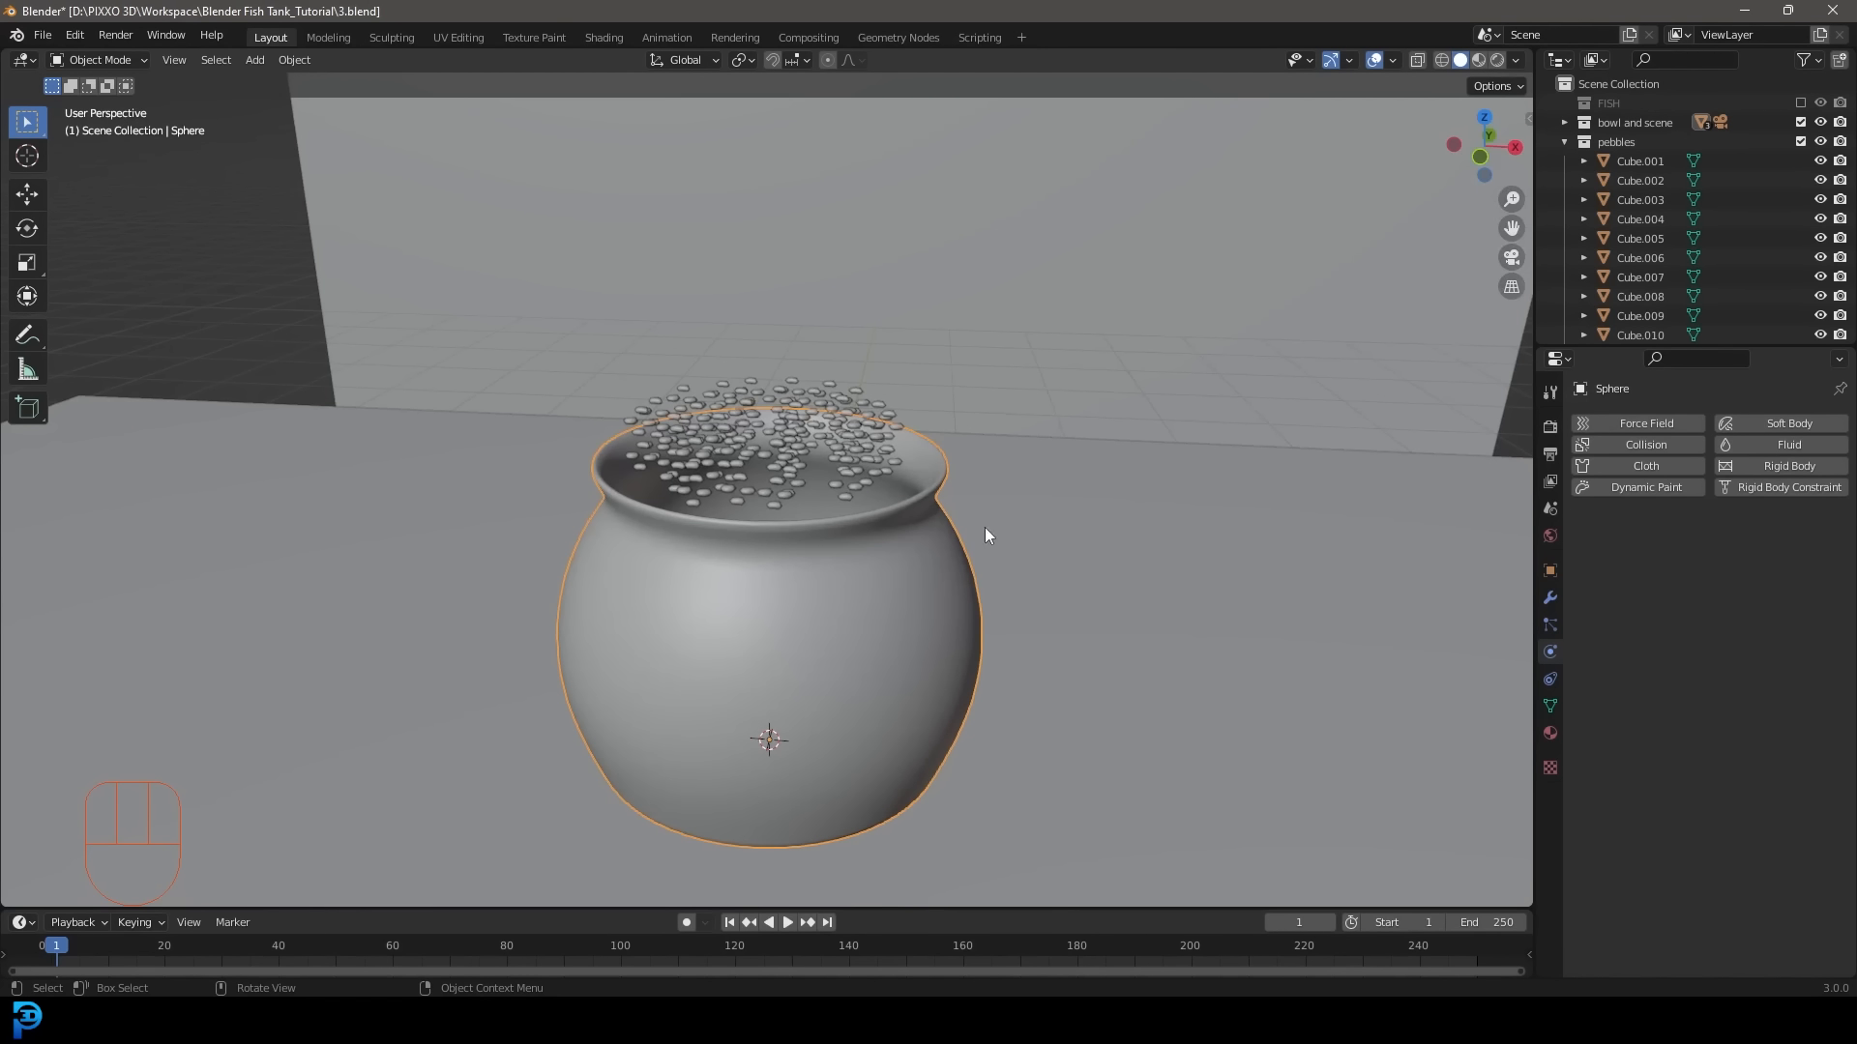
pyautogui.click(1801, 470)
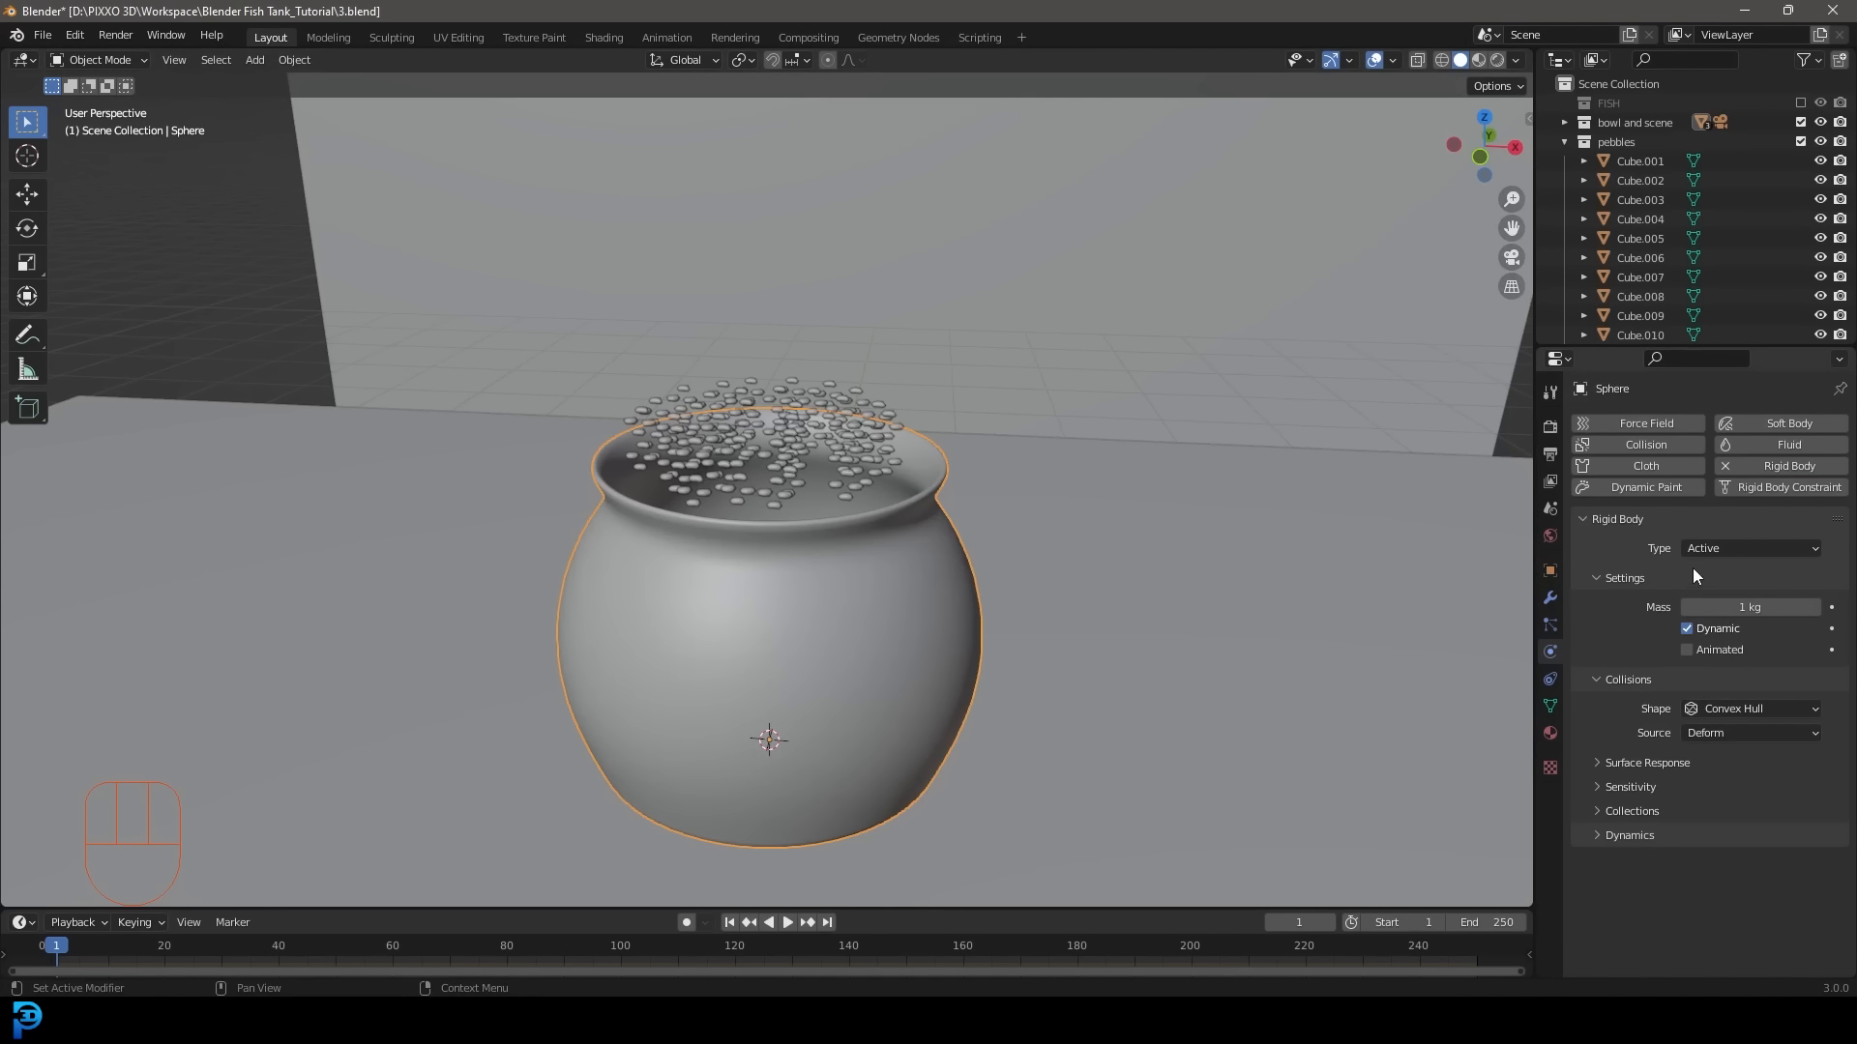
pyautogui.click(1709, 547)
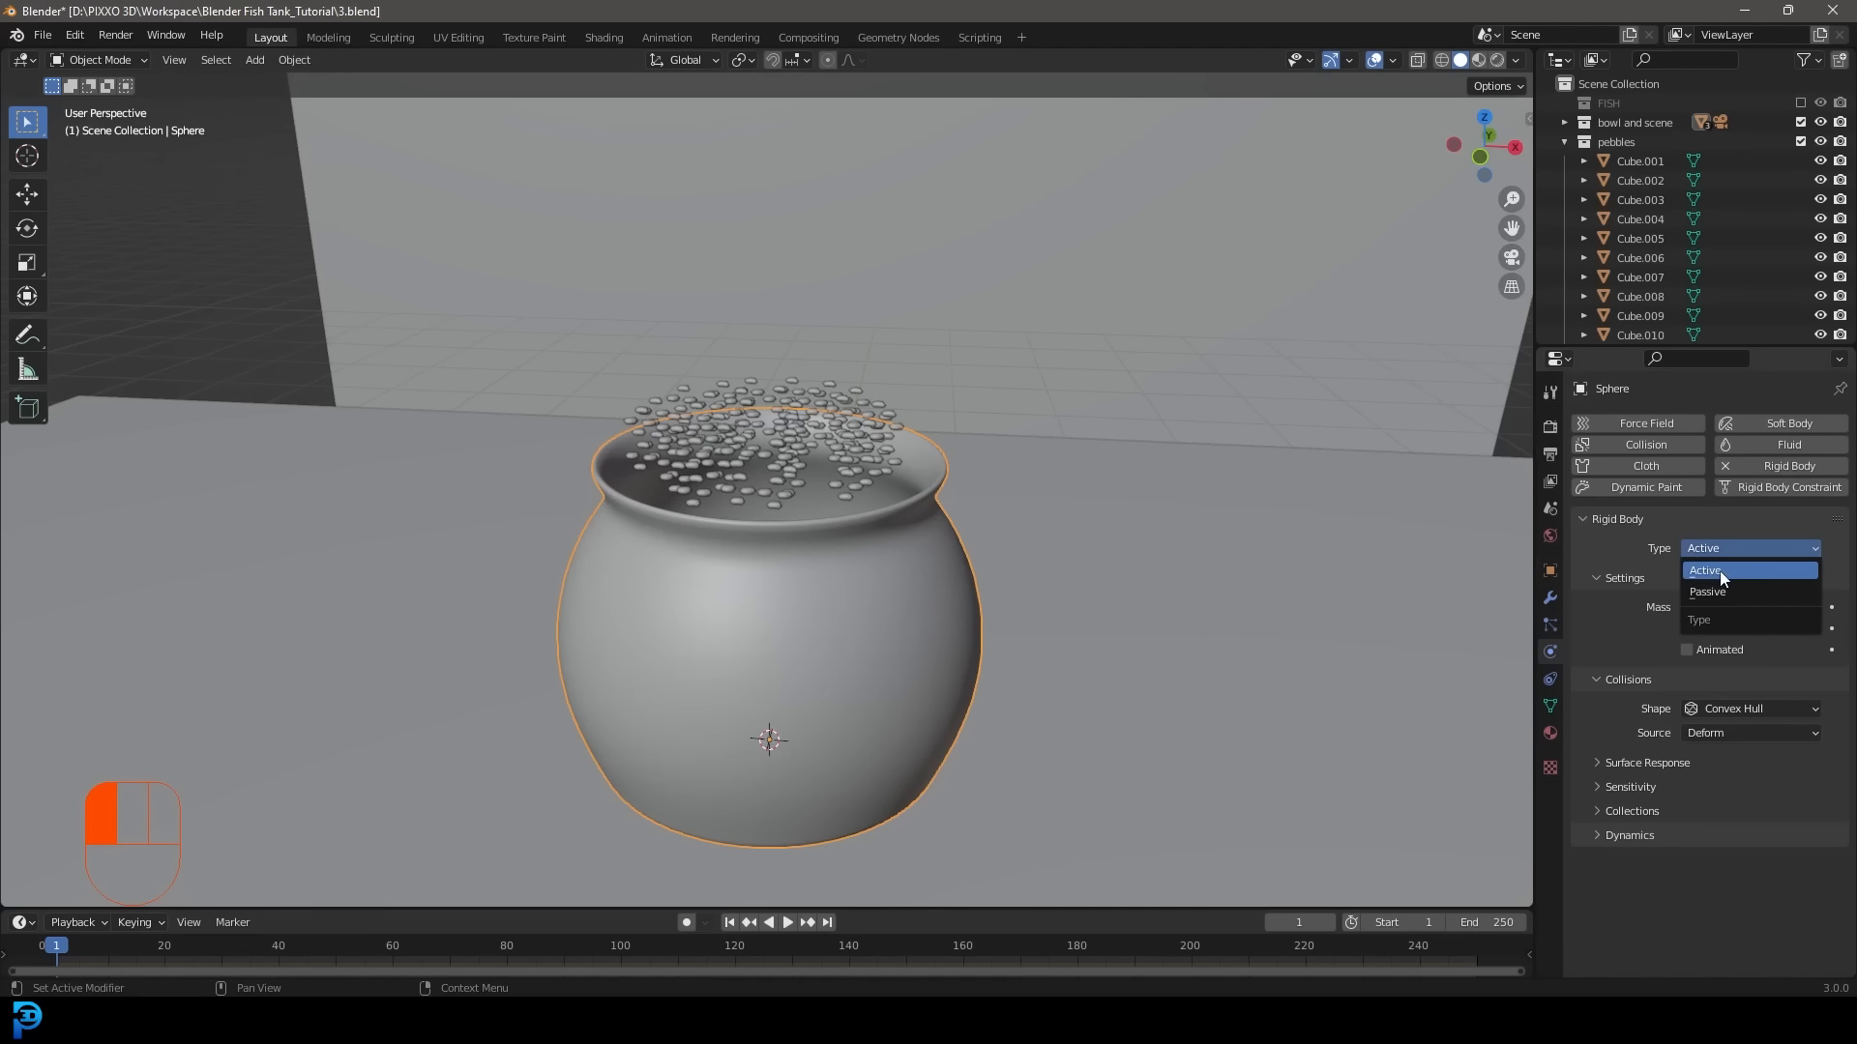
pyautogui.click(1718, 593)
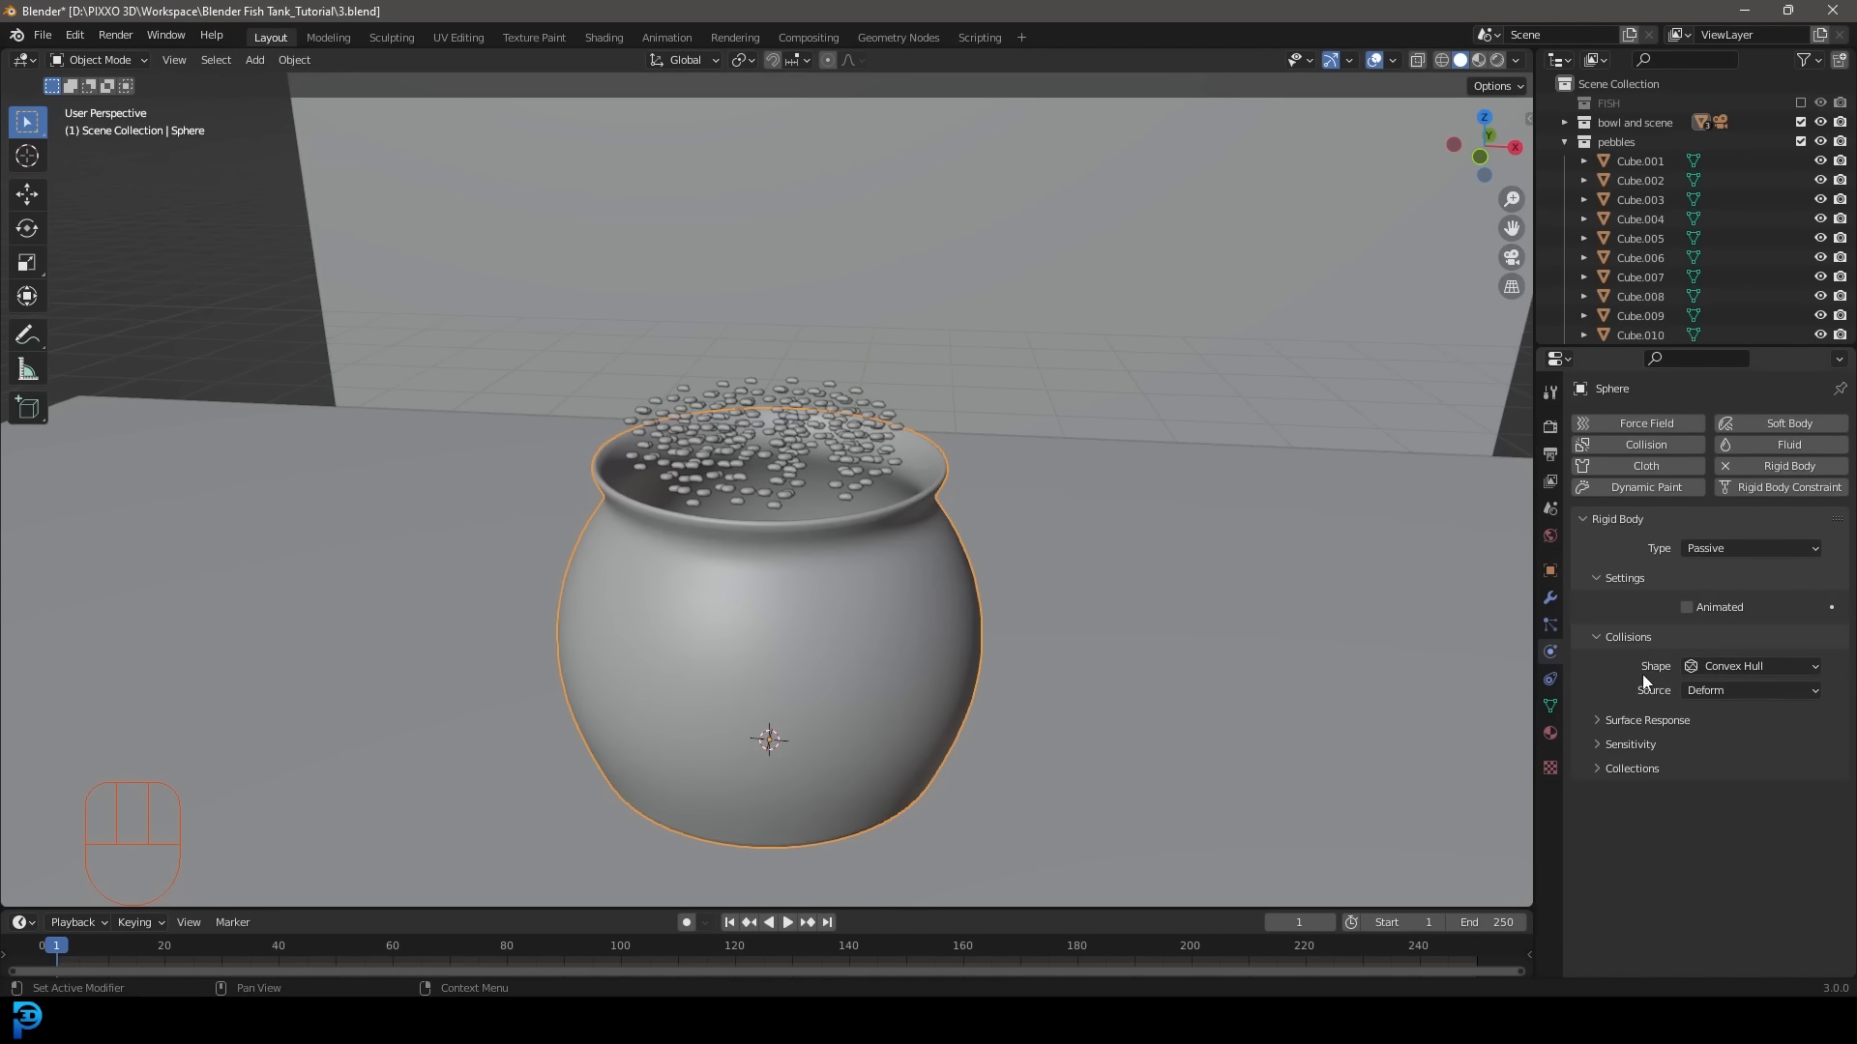
pyautogui.moveTo(1715, 662); pyautogui.dragTo(1732, 822)
# Make the floor plane under the bowl a Passive rigid body.
pyautogui.scroll(-5, 1094, 607)
pyautogui.scroll(4, 1089, 609)
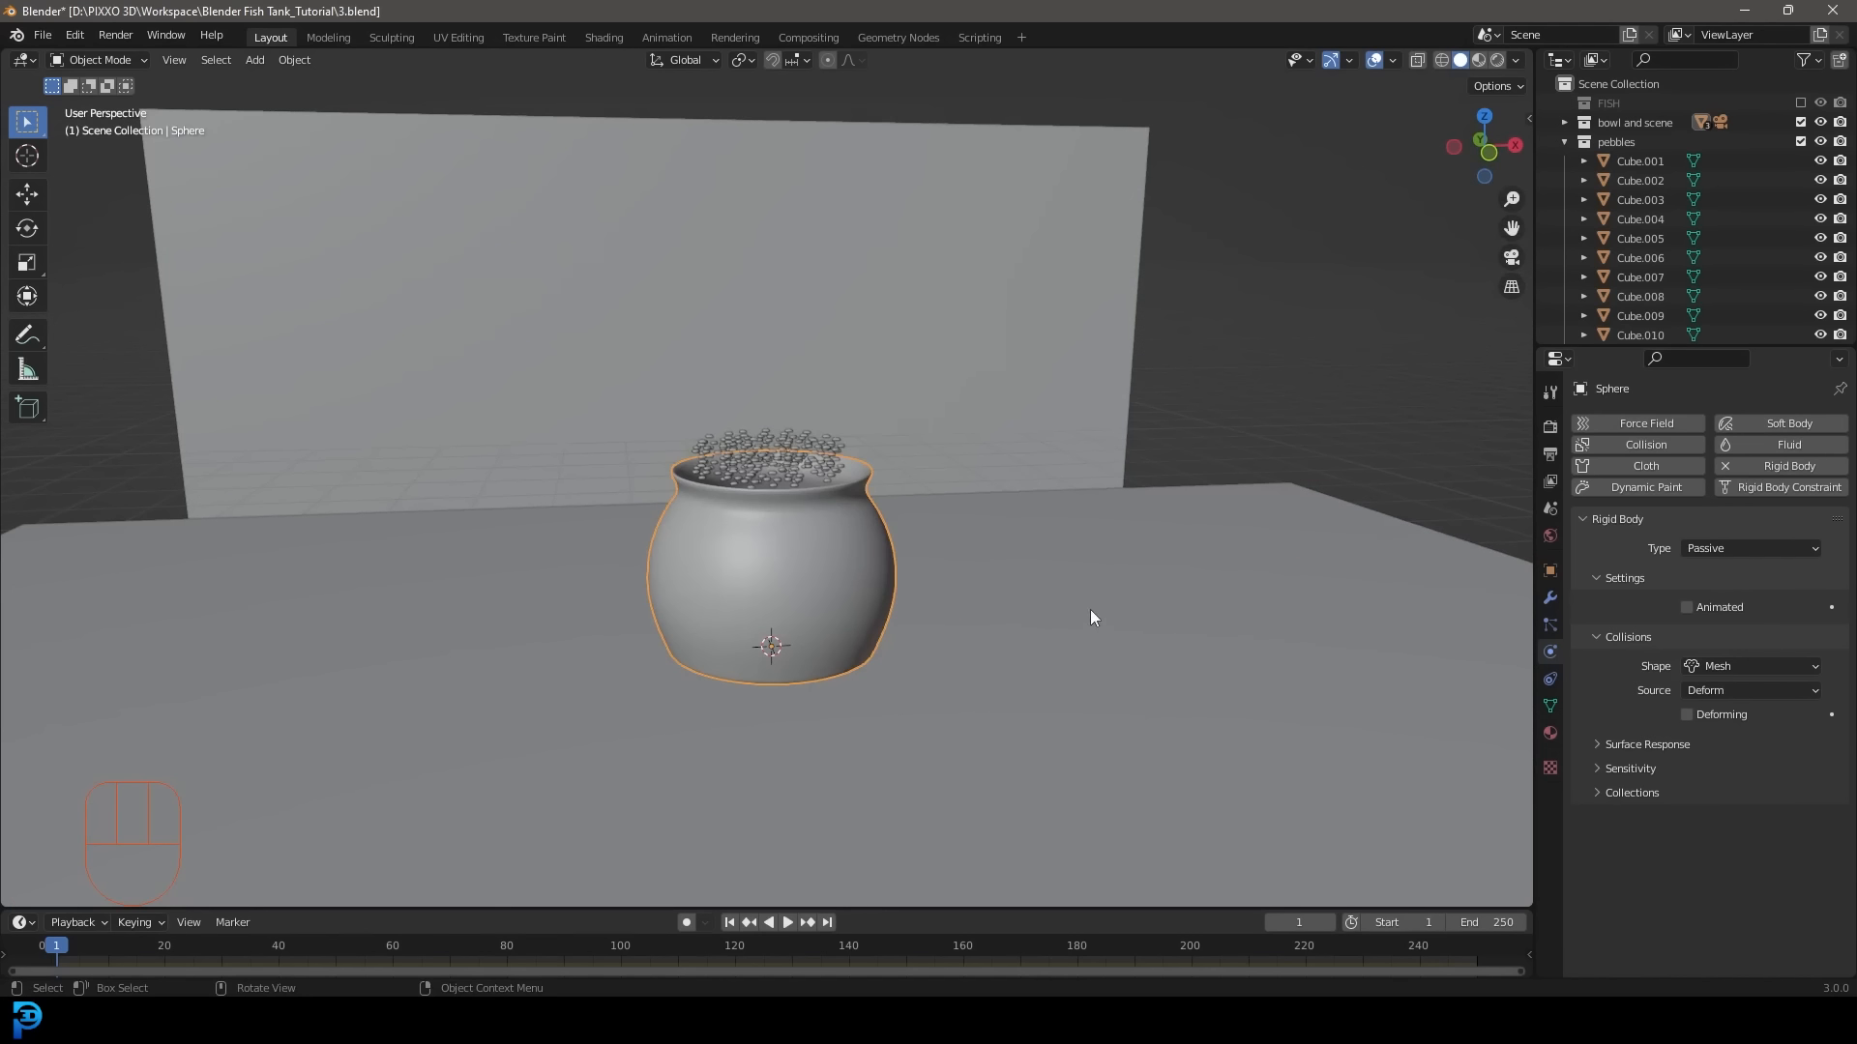
pyautogui.click(1217, 544)
pyautogui.click(1784, 468)
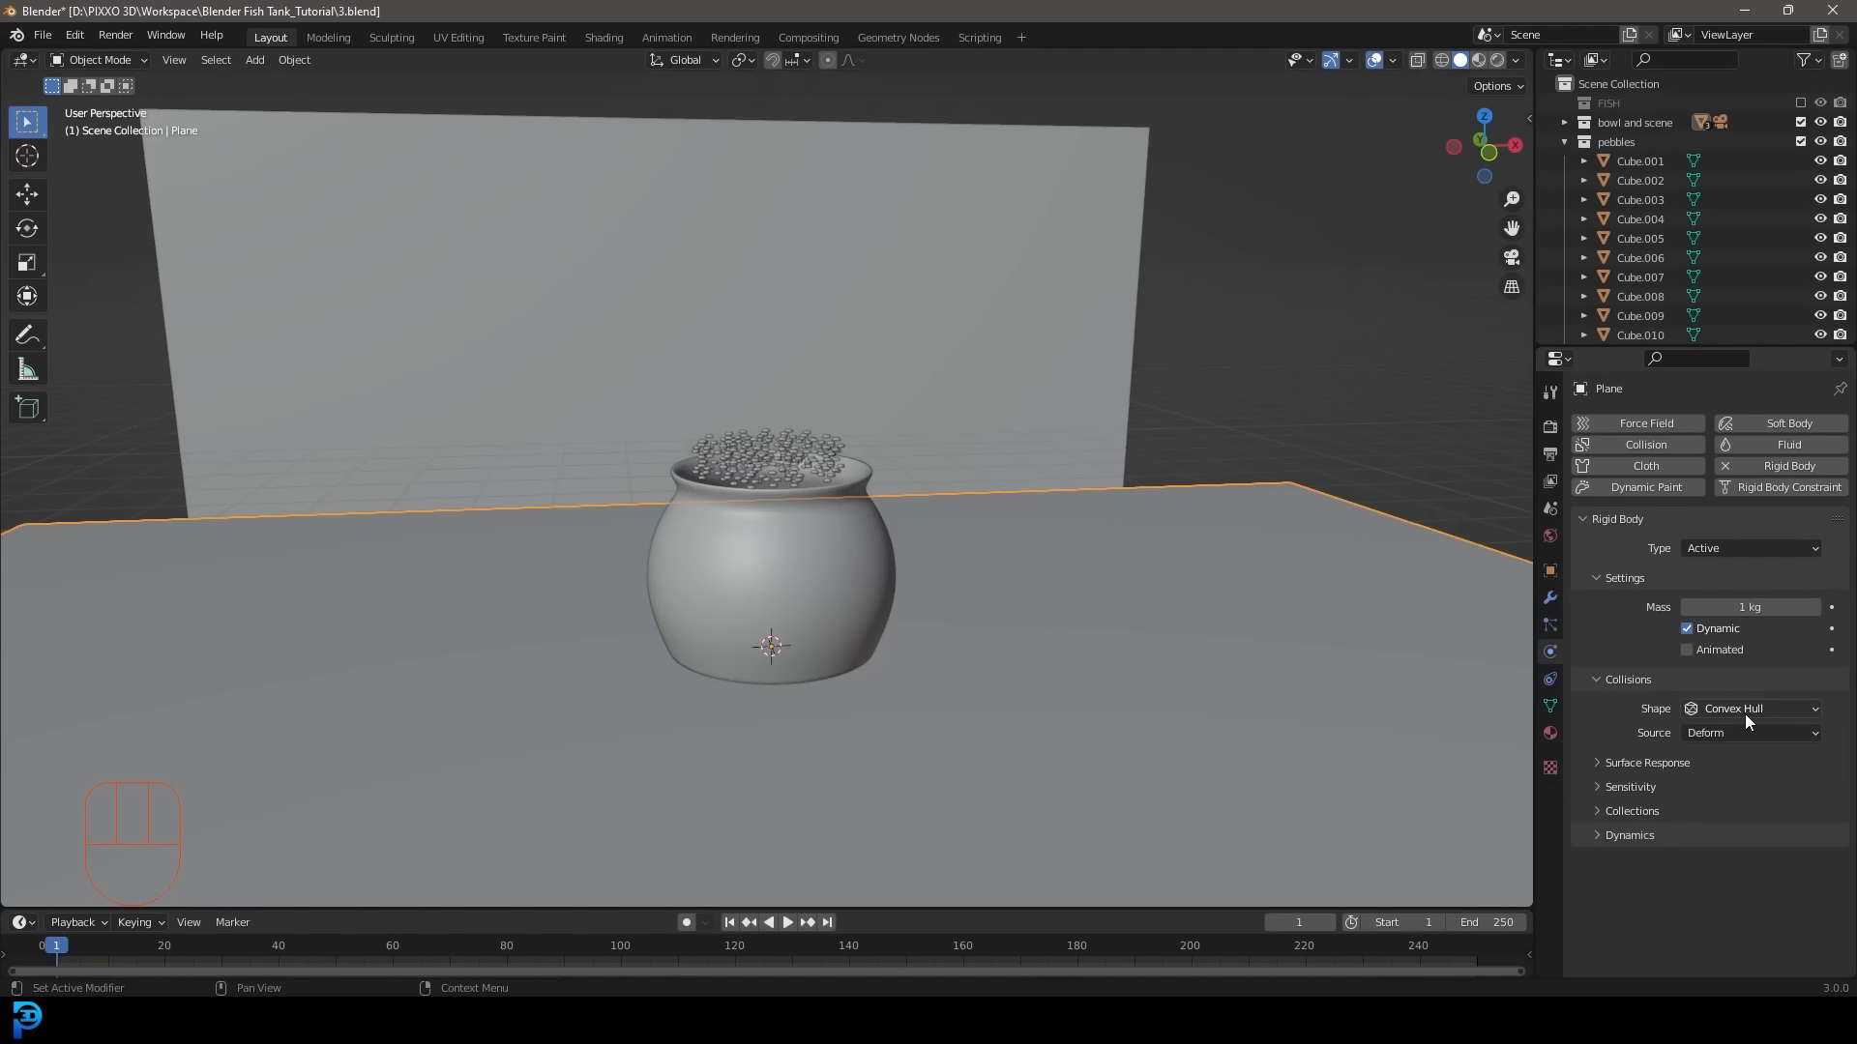
pyautogui.click(1706, 548)
pyautogui.click(1741, 592)
# Enlarge the timeline and play the simulation of the pebbles falling into the bowl, stopping around frame 39.
pyautogui.scroll(-5, 998, 495)
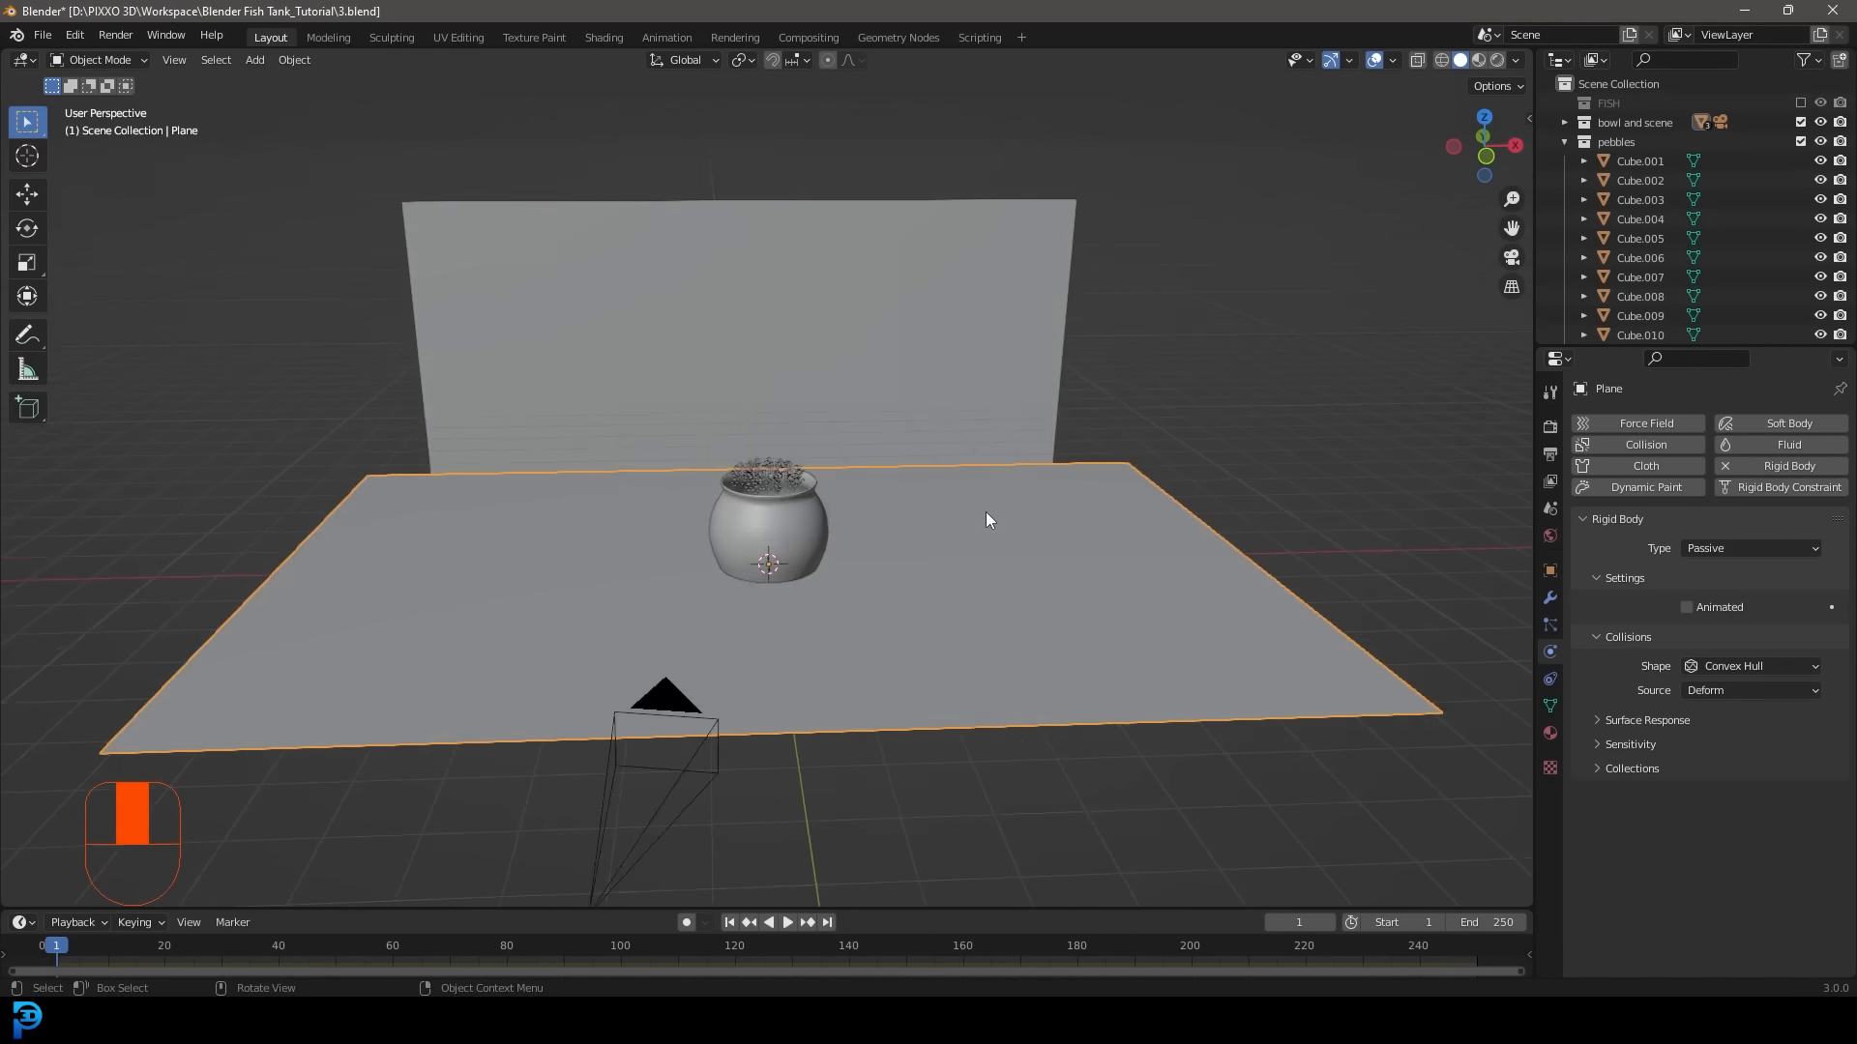
pyautogui.scroll(3, 984, 512)
pyautogui.moveTo(369, 908); pyautogui.dragTo(372, 811)
pyautogui.moveTo(62, 853); pyautogui.dragTo(55, 861)
pyautogui.press('space')
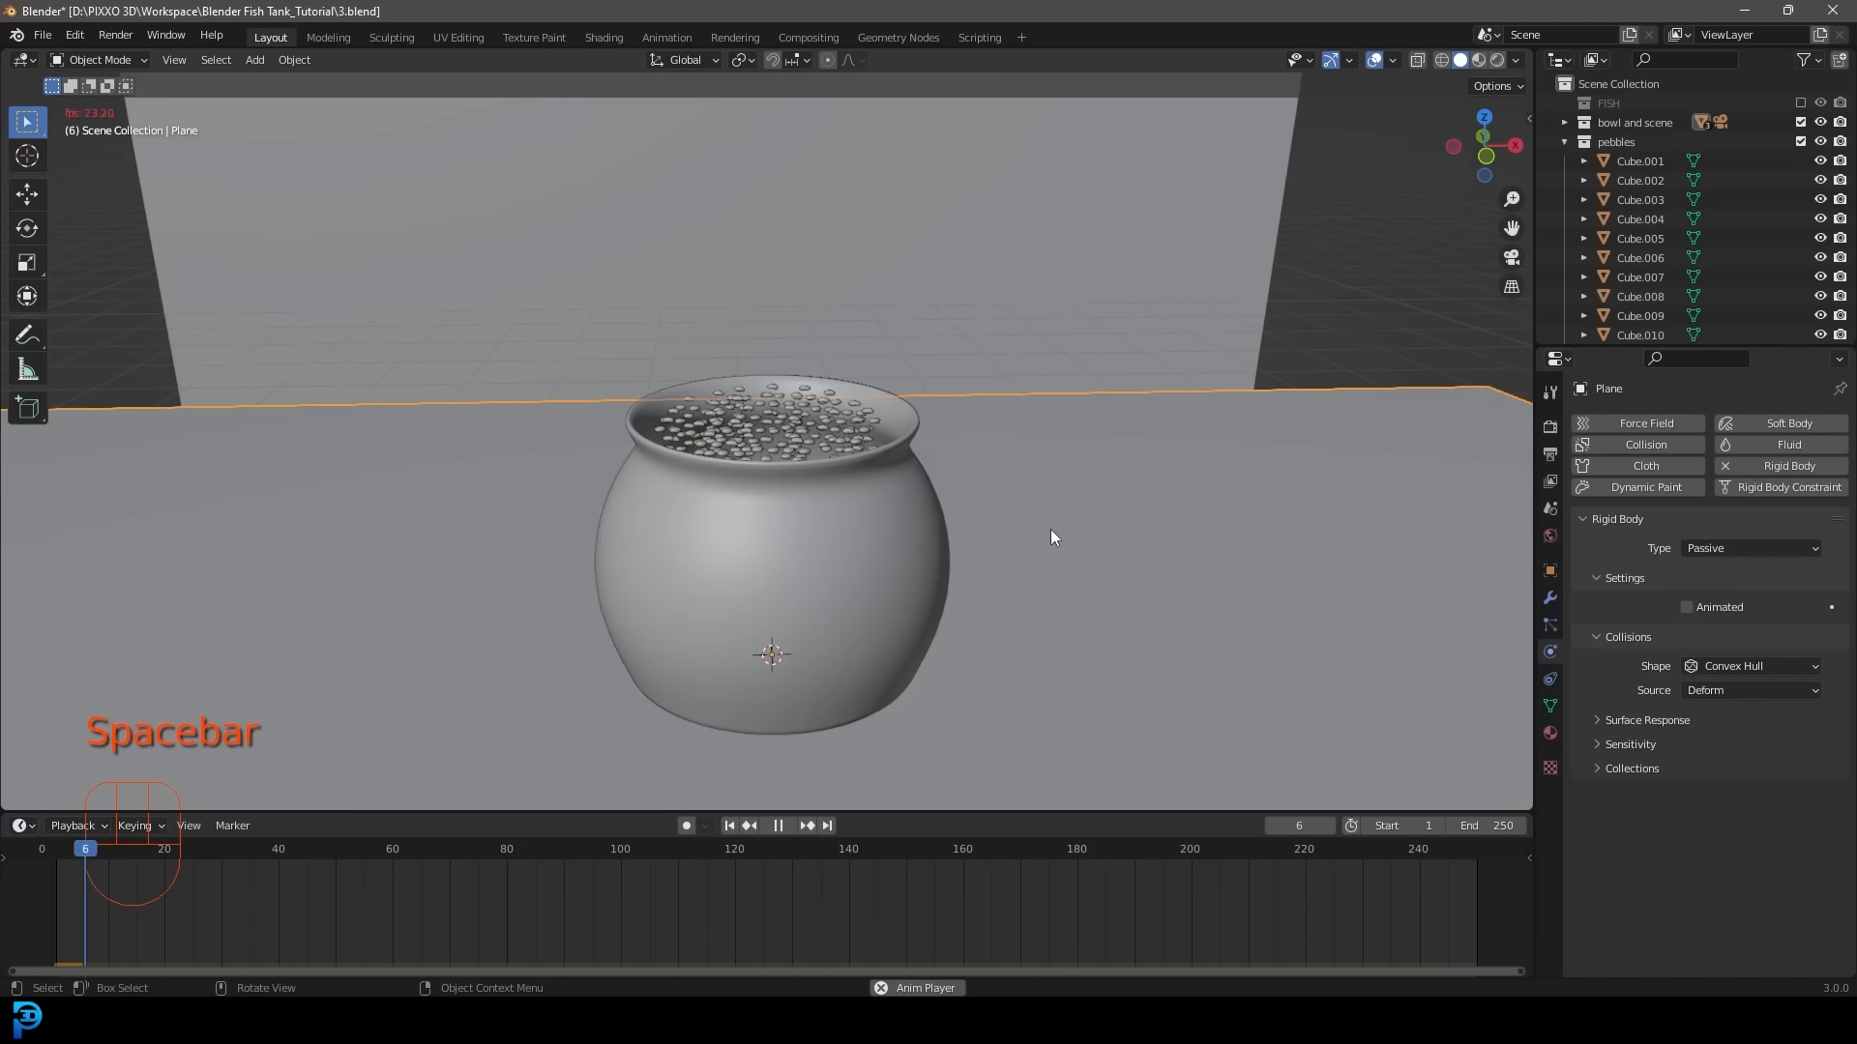
pyautogui.moveTo(1050, 530); pyautogui.dragTo(1066, 606, button='middle')
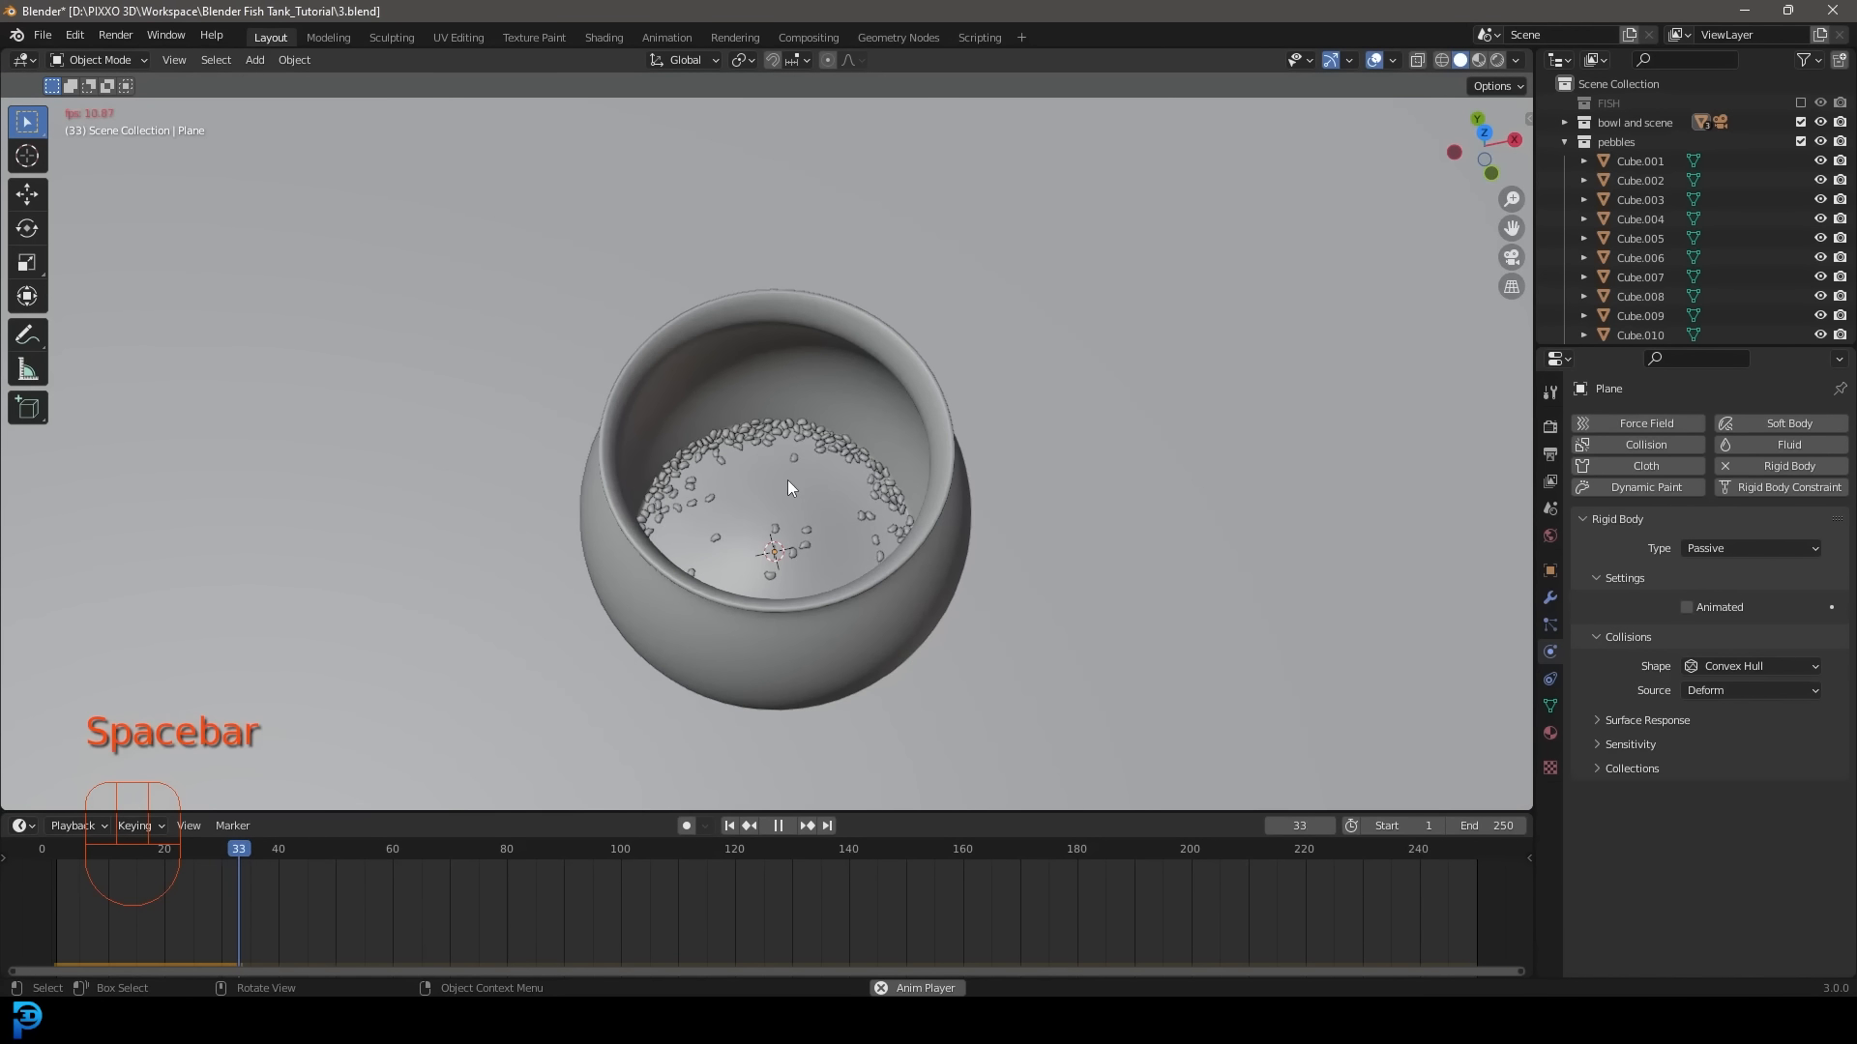
pyautogui.press('space')
# Examine how the fallen pebbles cover the bowl's base in Wireframe and Material Preview shading.
pyautogui.scroll(6, 787, 483)
pyautogui.moveTo(787, 484)
pyautogui.mouseDown(button='middle')
pyautogui.moveTo(786, 515)
pyautogui.moveTo(989, 590)
pyautogui.mouseUp(button='middle')
pyautogui.press('z')
pyautogui.click(846, 592)
pyautogui.press('z')
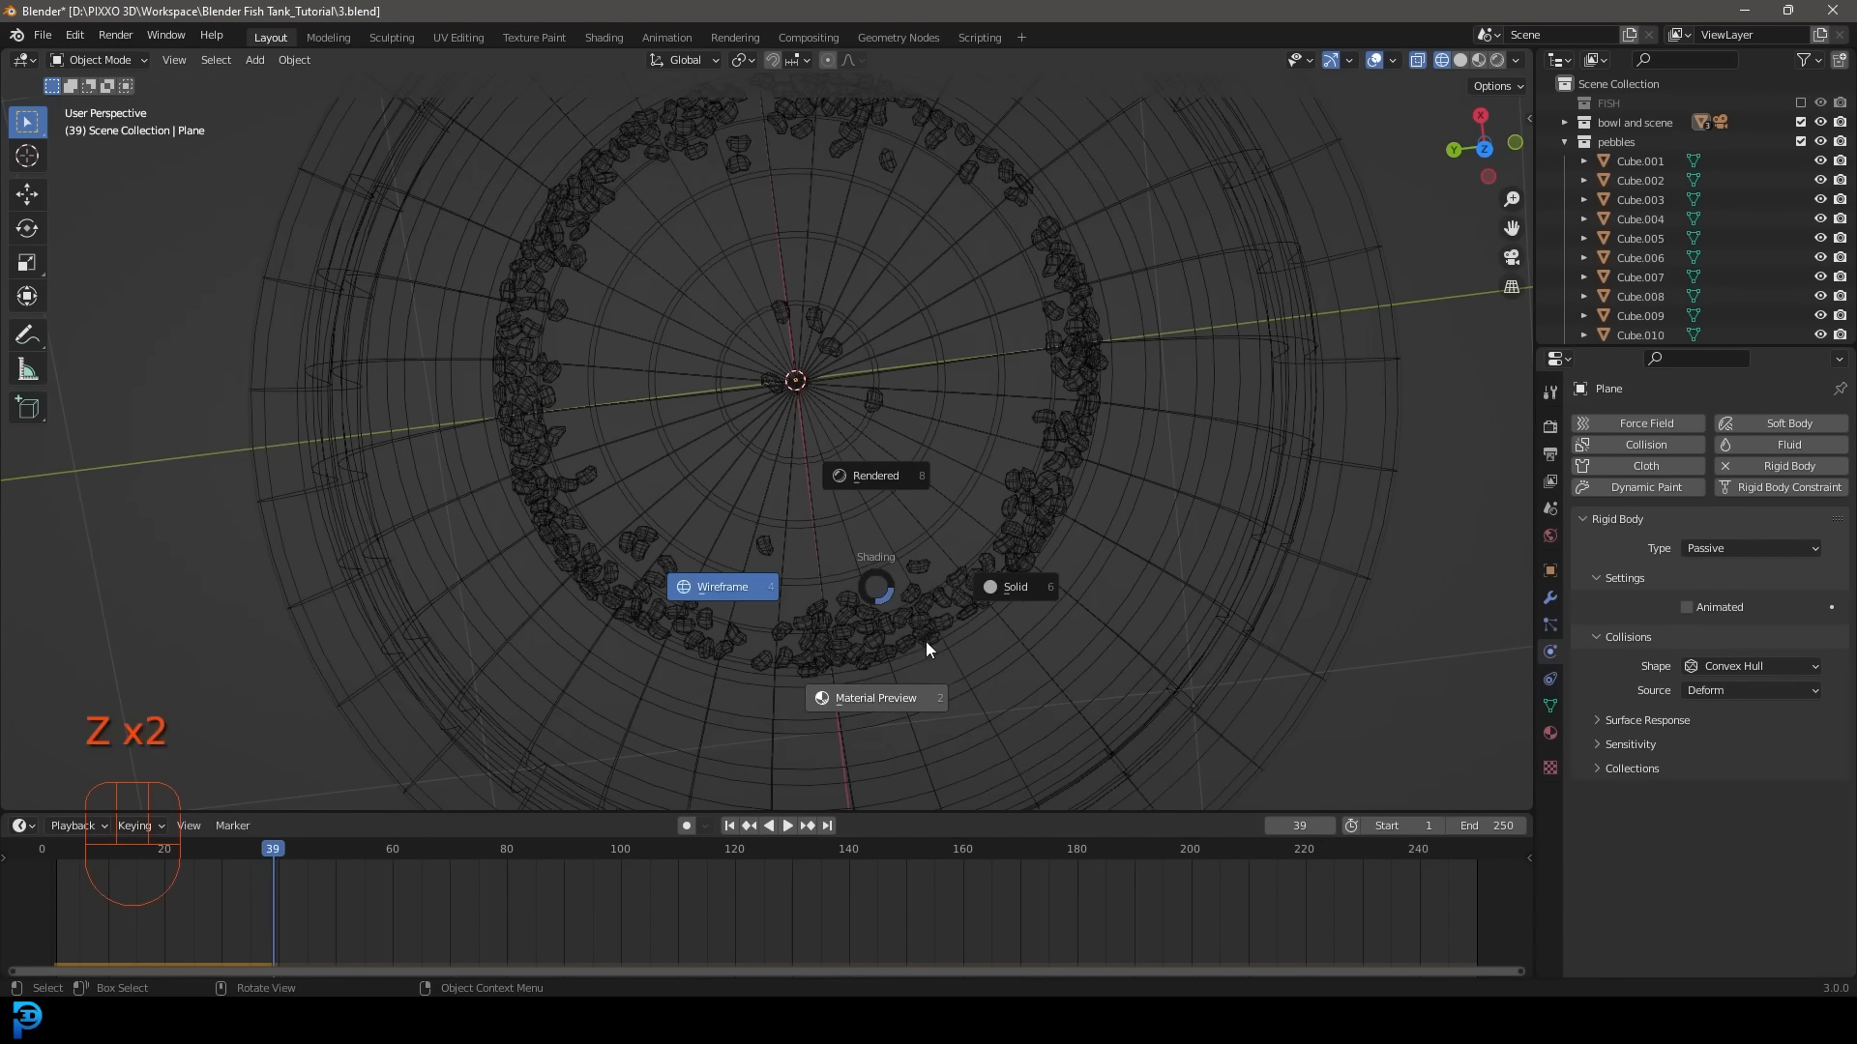
pyautogui.click(908, 663)
pyautogui.scroll(-3, 921, 656)
pyautogui.moveTo(867, 635); pyautogui.dragTo(888, 567, button='middle')
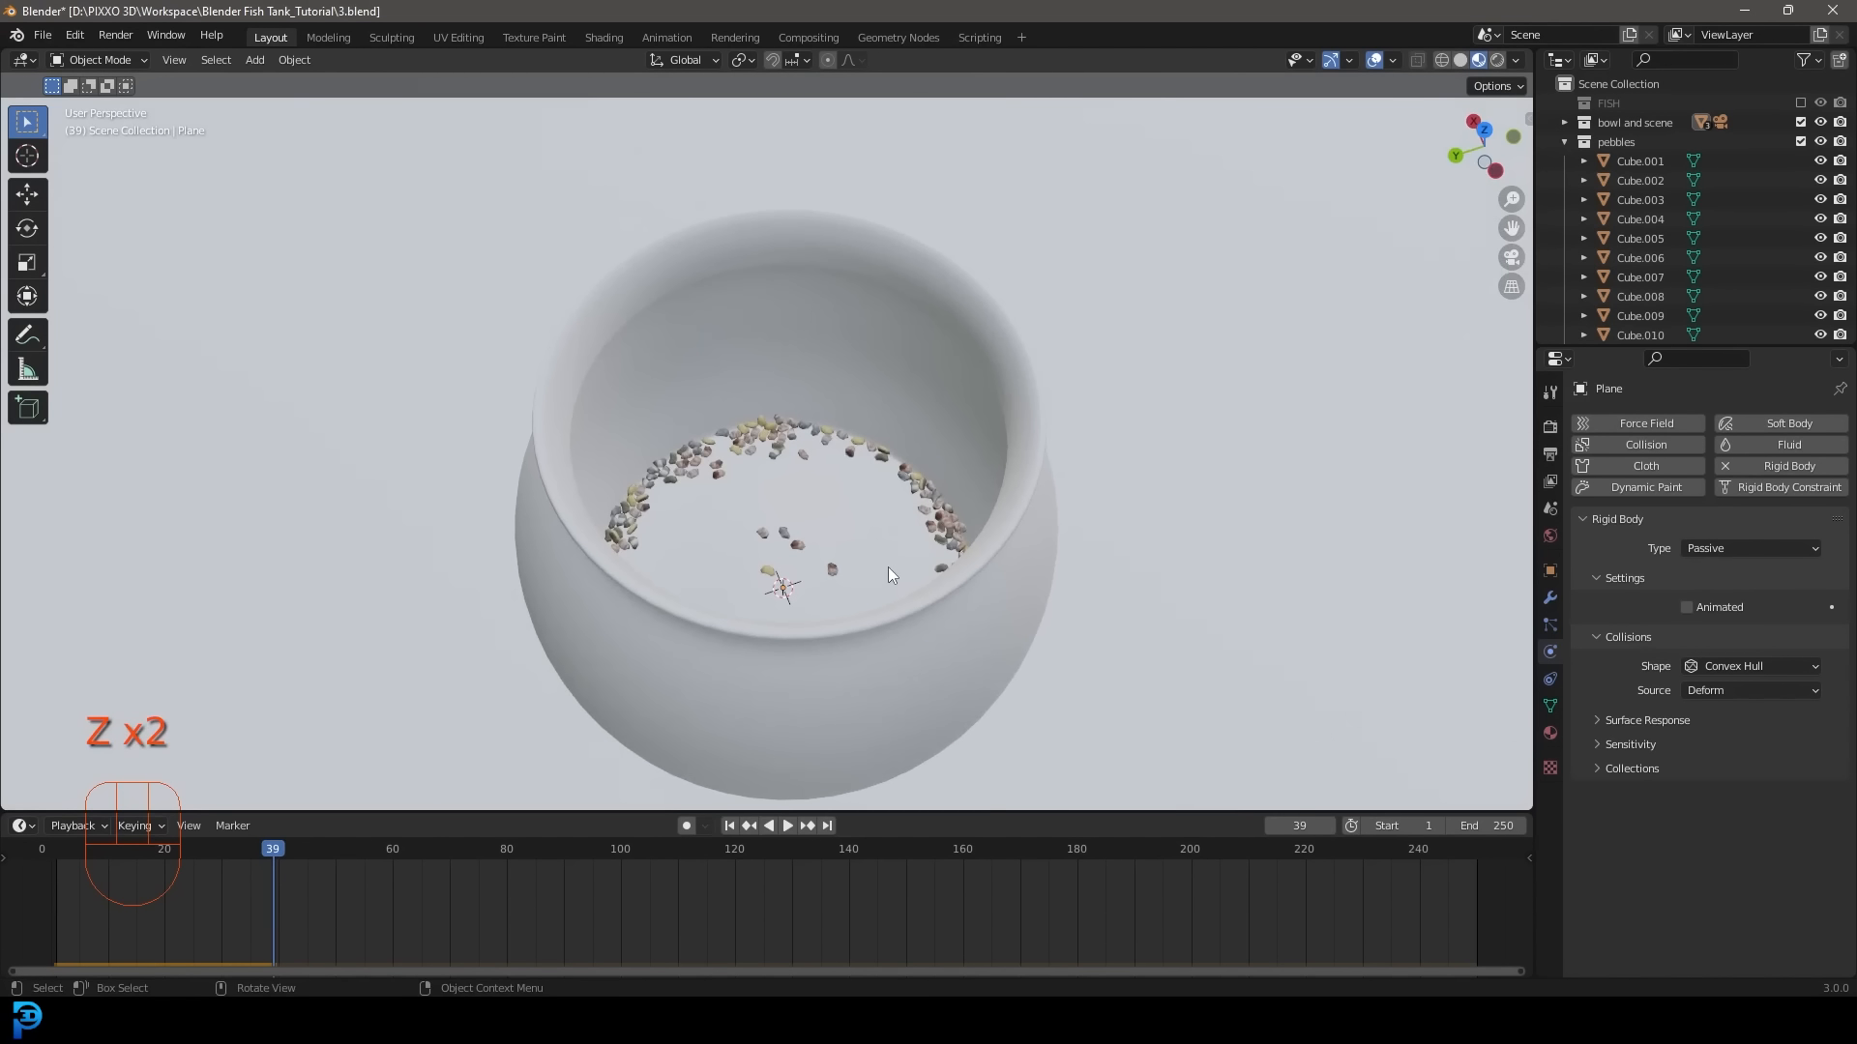
pyautogui.press('z')
pyautogui.click(887, 670)
pyautogui.moveTo(888, 670); pyautogui.dragTo(885, 583, button='middle')
pyautogui.scroll(3, 710, 485)
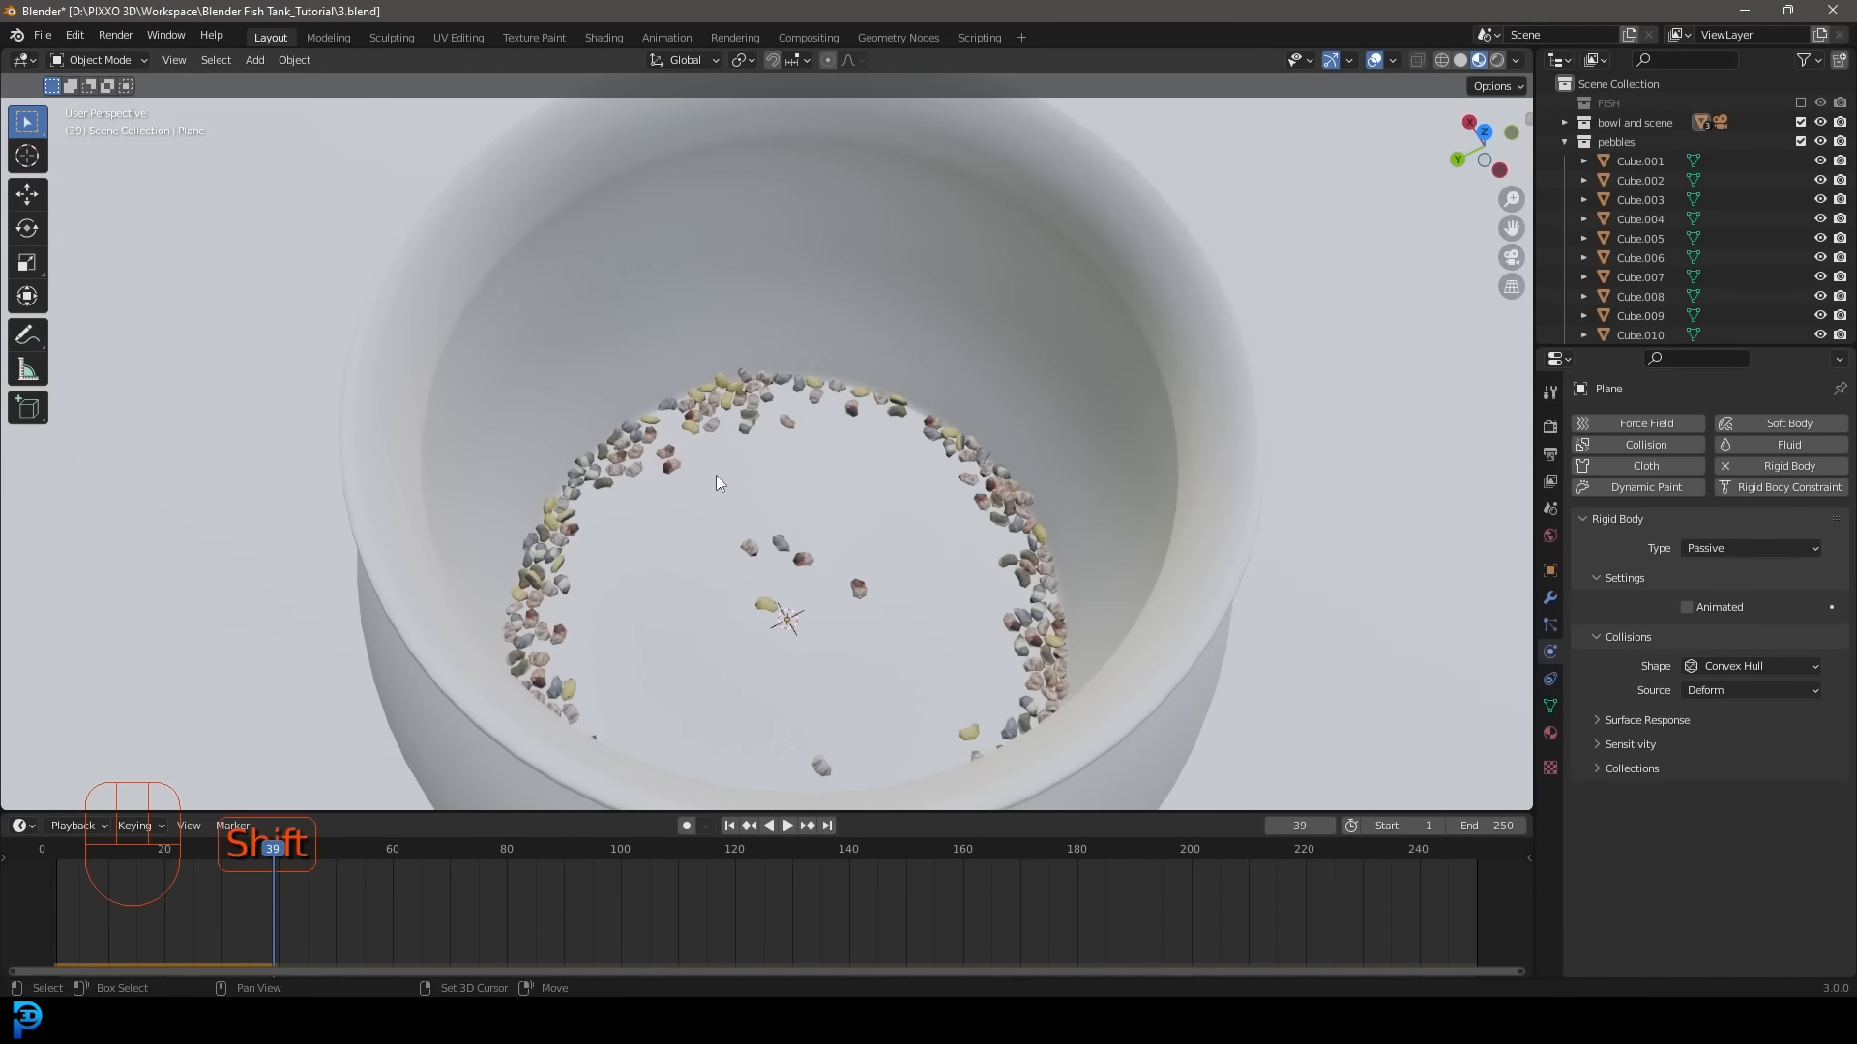
# Return to frame 1 and, in front view, exclude the bowl and scene collection.
pyautogui.hotkey('shift', 'Left')
pyautogui.scroll(-3, 715, 474)
pyautogui.press('KP_1')
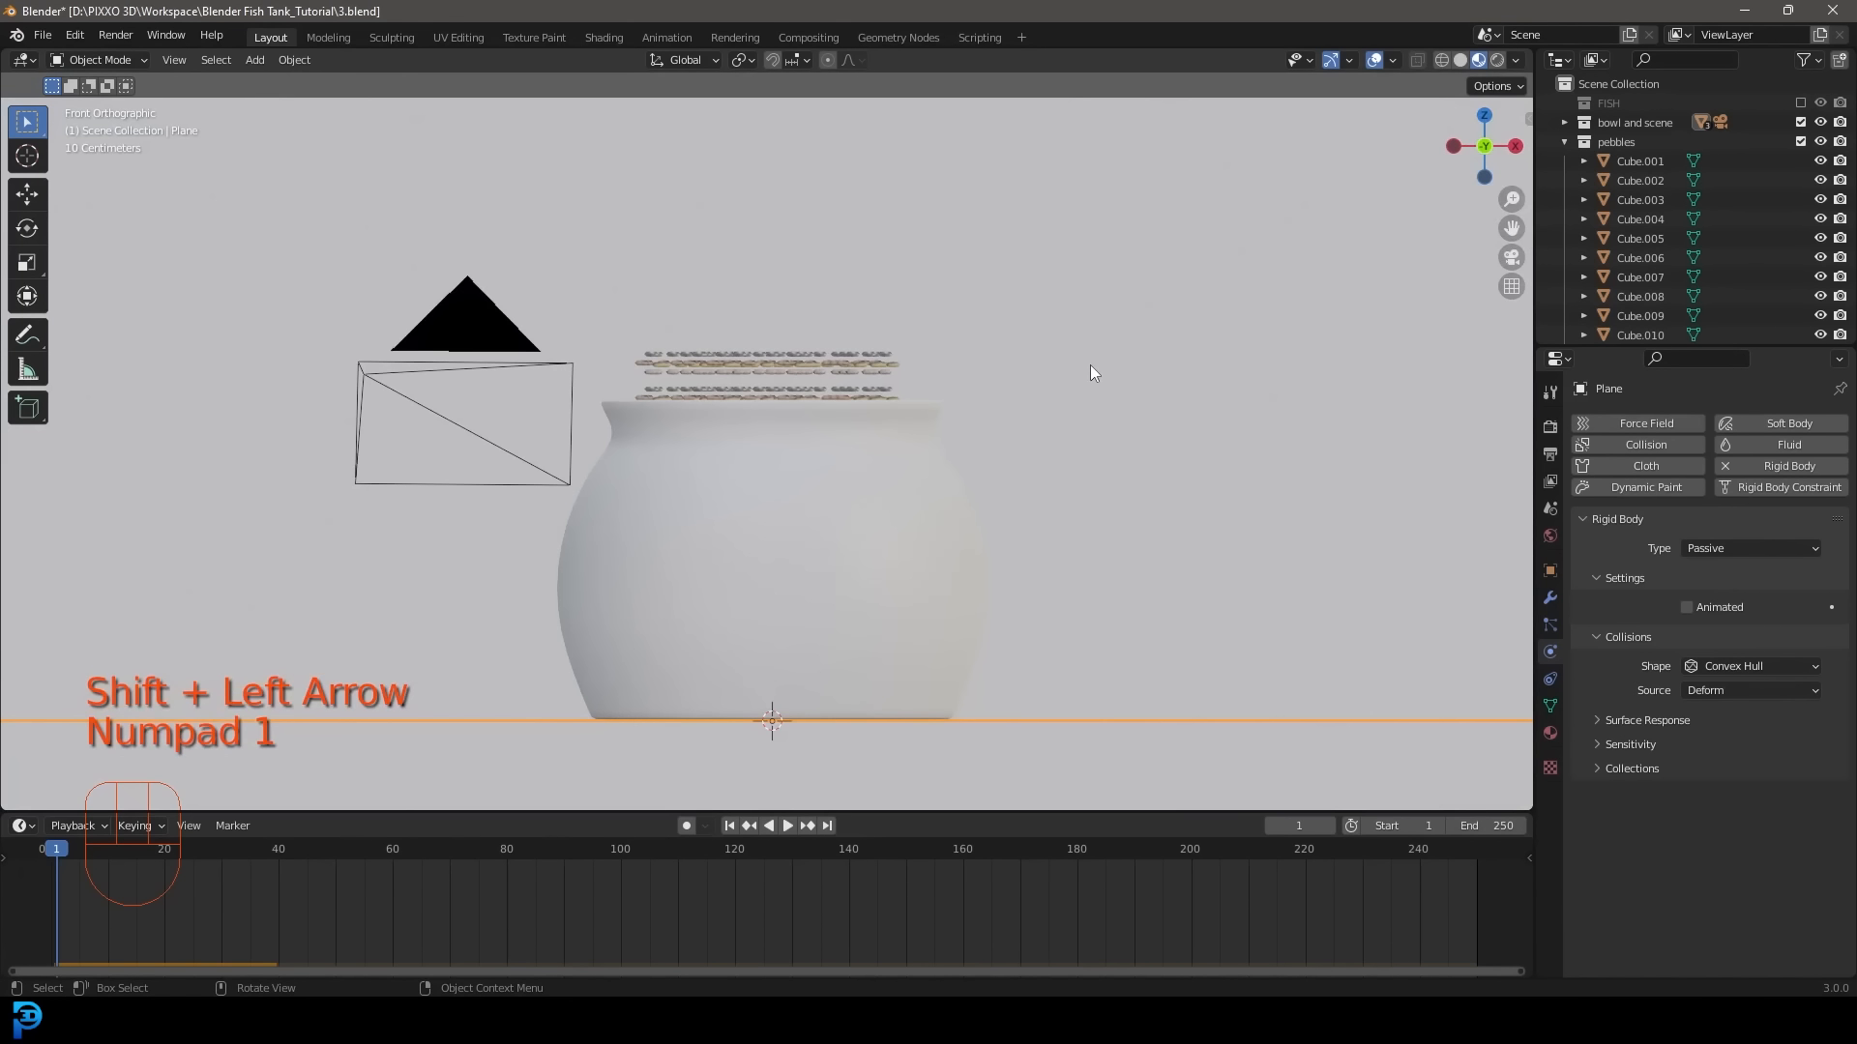
pyautogui.scroll(-3, 918, 429)
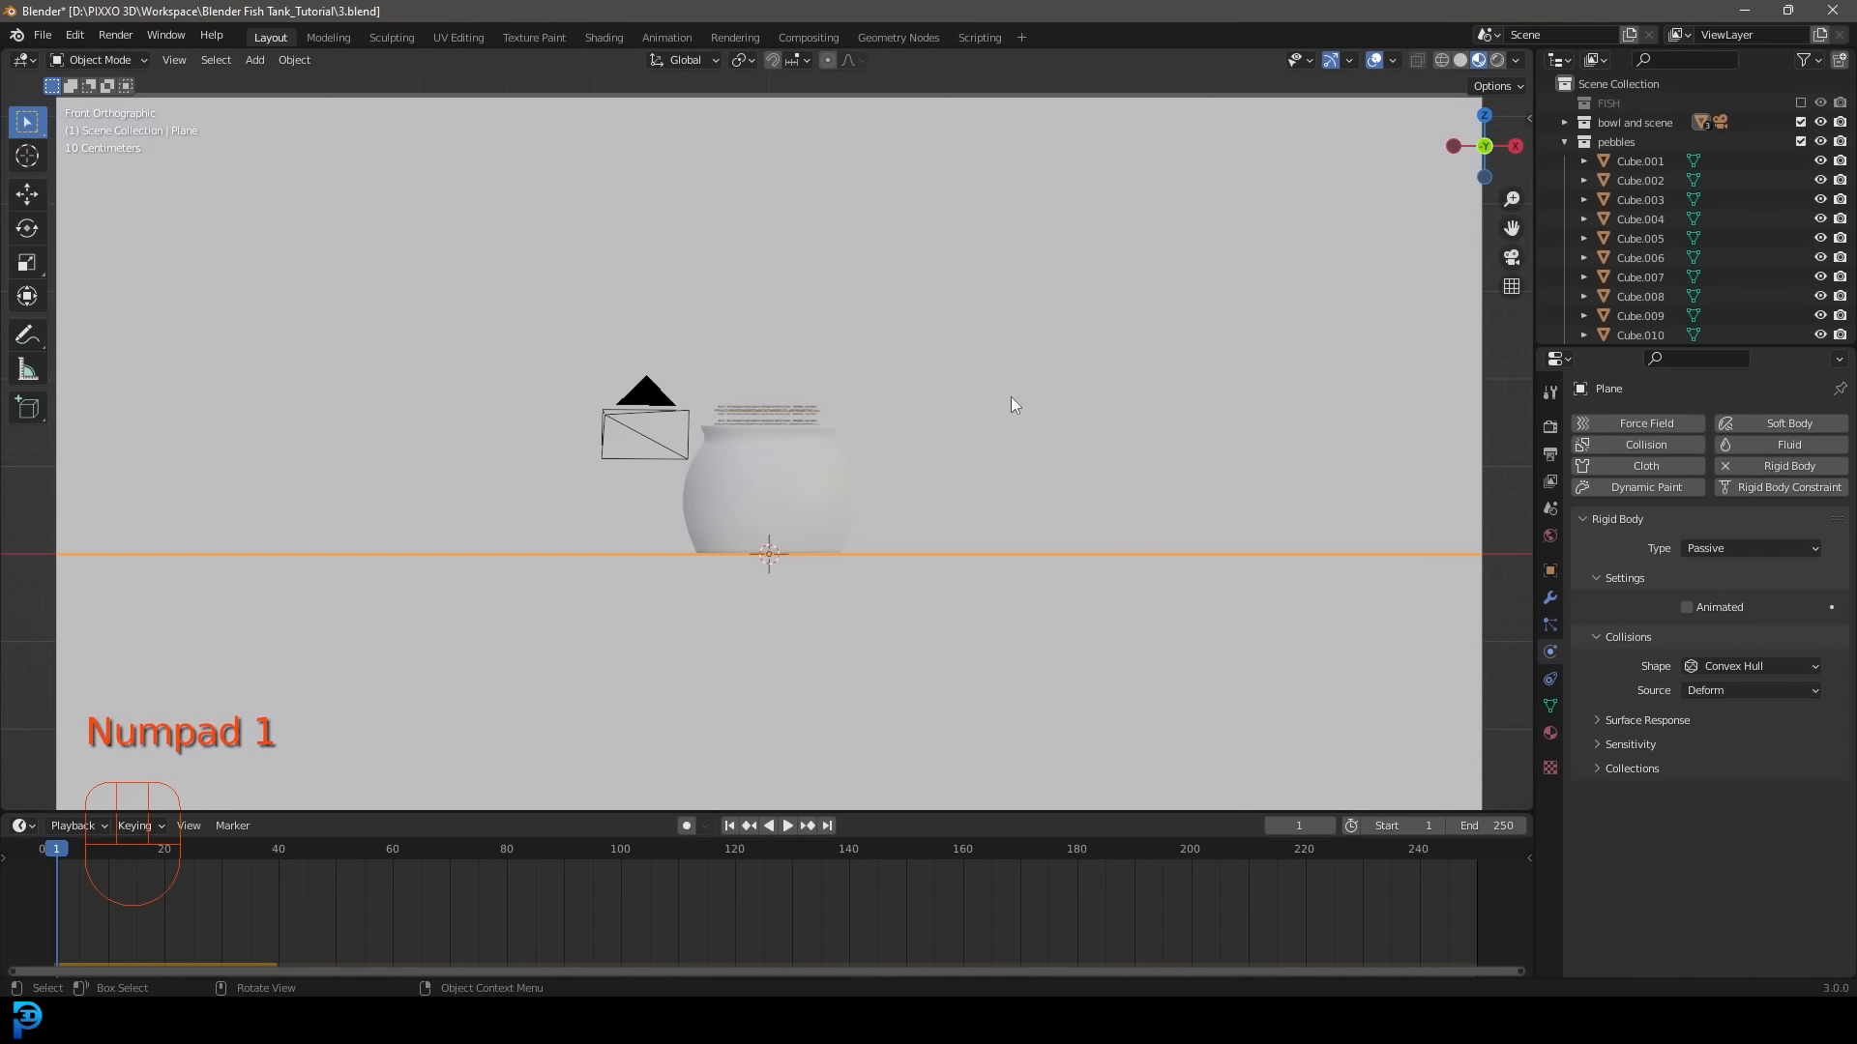
pyautogui.click(1801, 123)
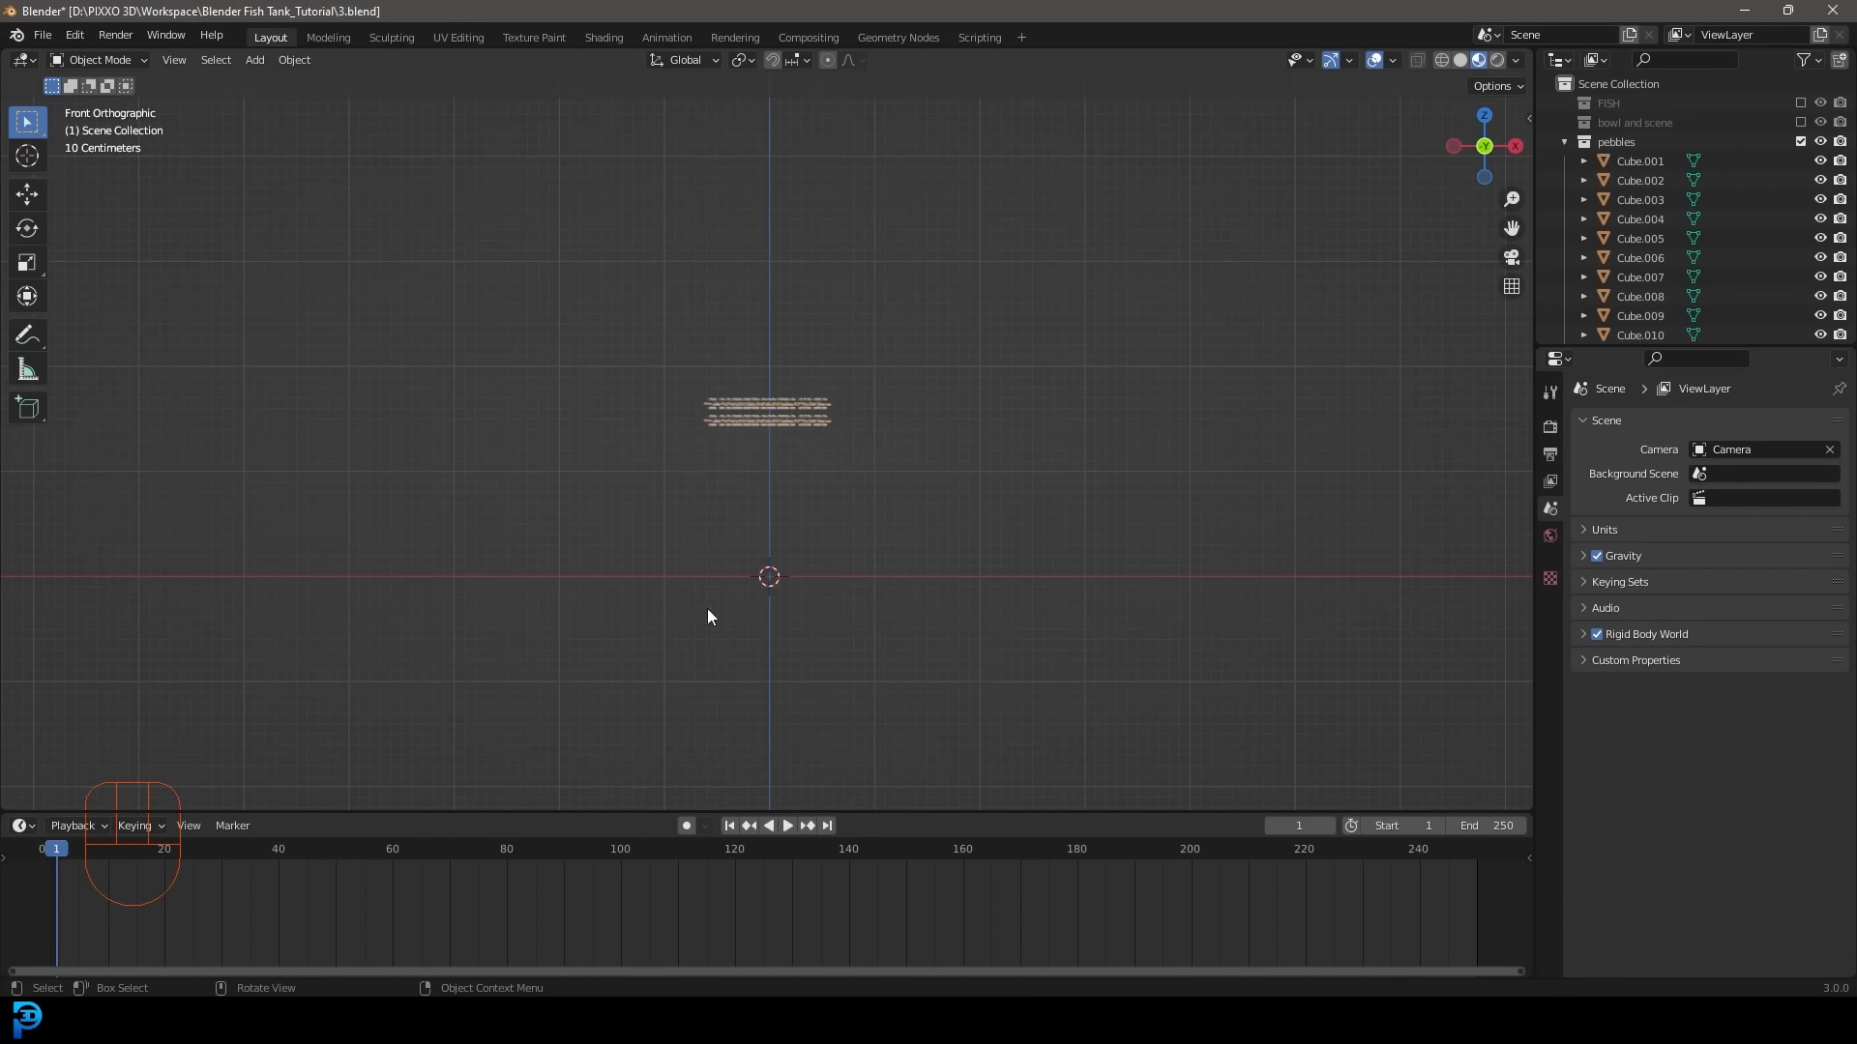
# Duplicate all pebble layers upward along Z above the existing ones, and repeat the duplication twice.
pyautogui.moveTo(903, 492); pyautogui.dragTo(683, 321)
pyautogui.moveTo(909, 396); pyautogui.dragTo(853, 490, button='middle')
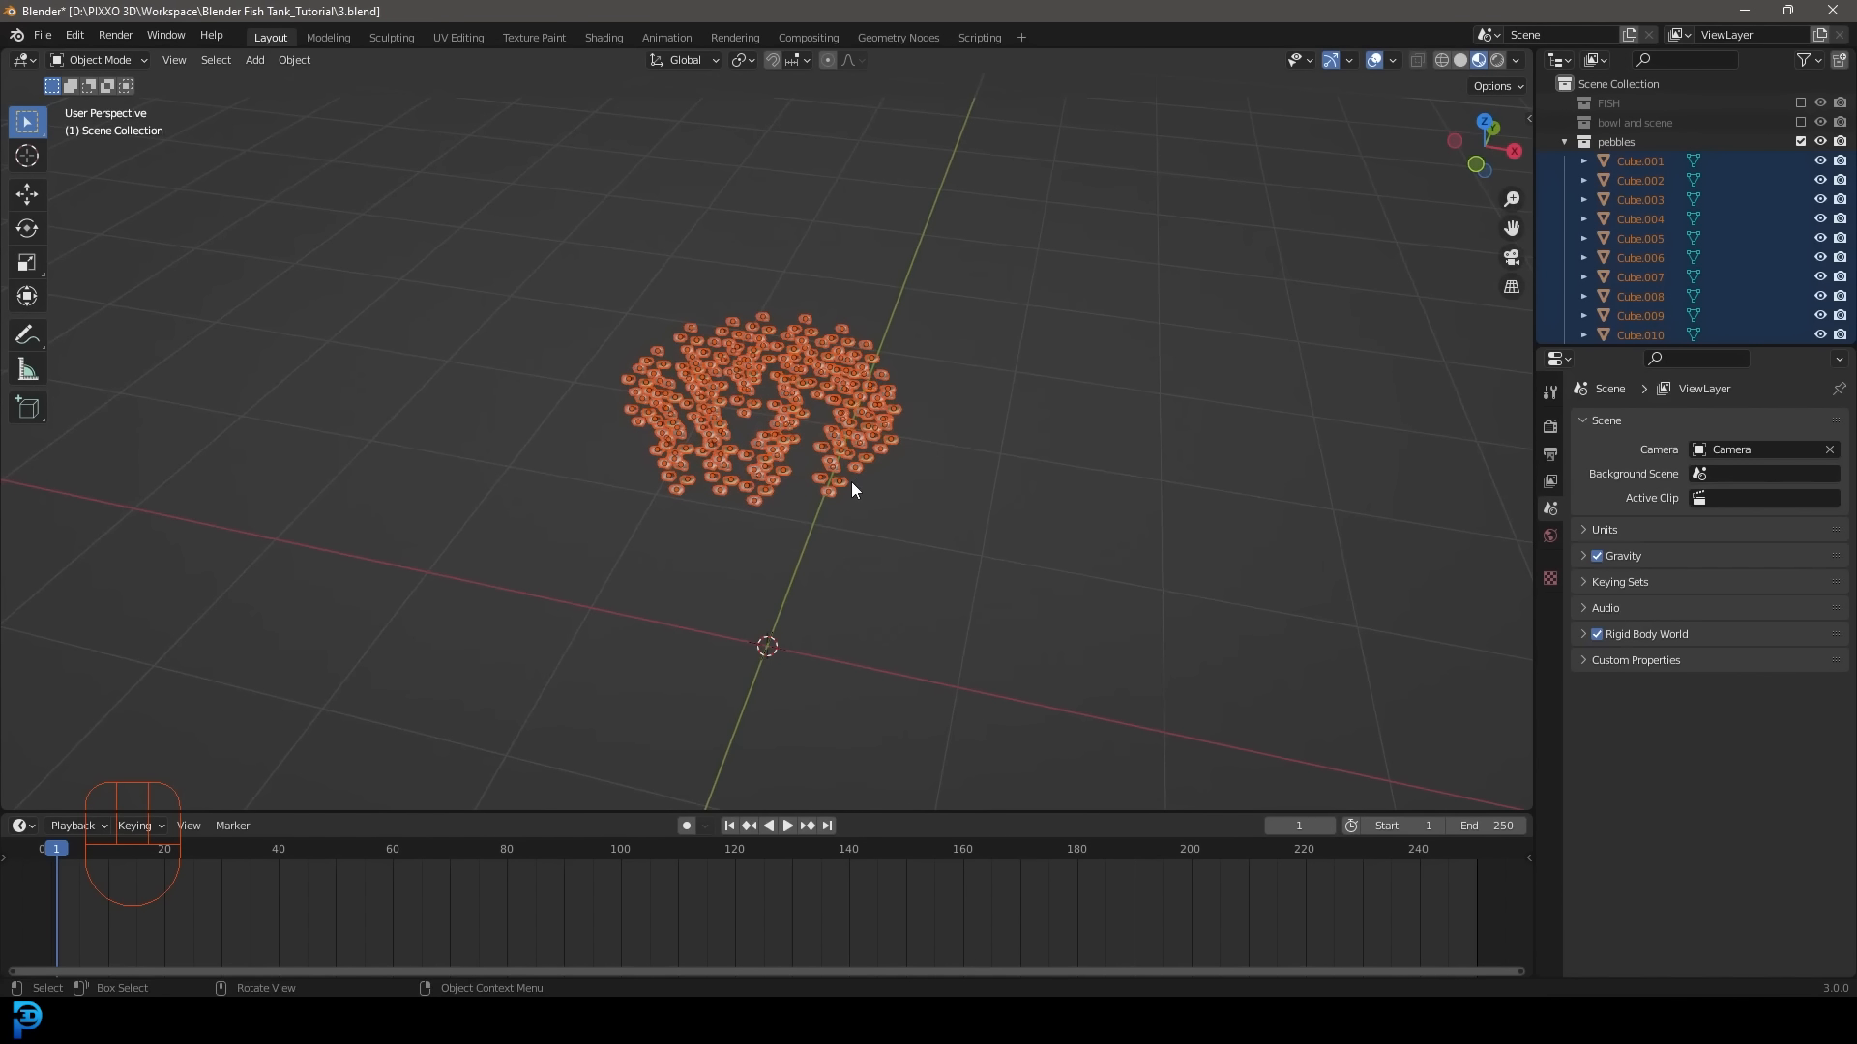
pyautogui.press('KP_1')
pyautogui.hotkey('shift', 'd')
pyautogui.press('z')
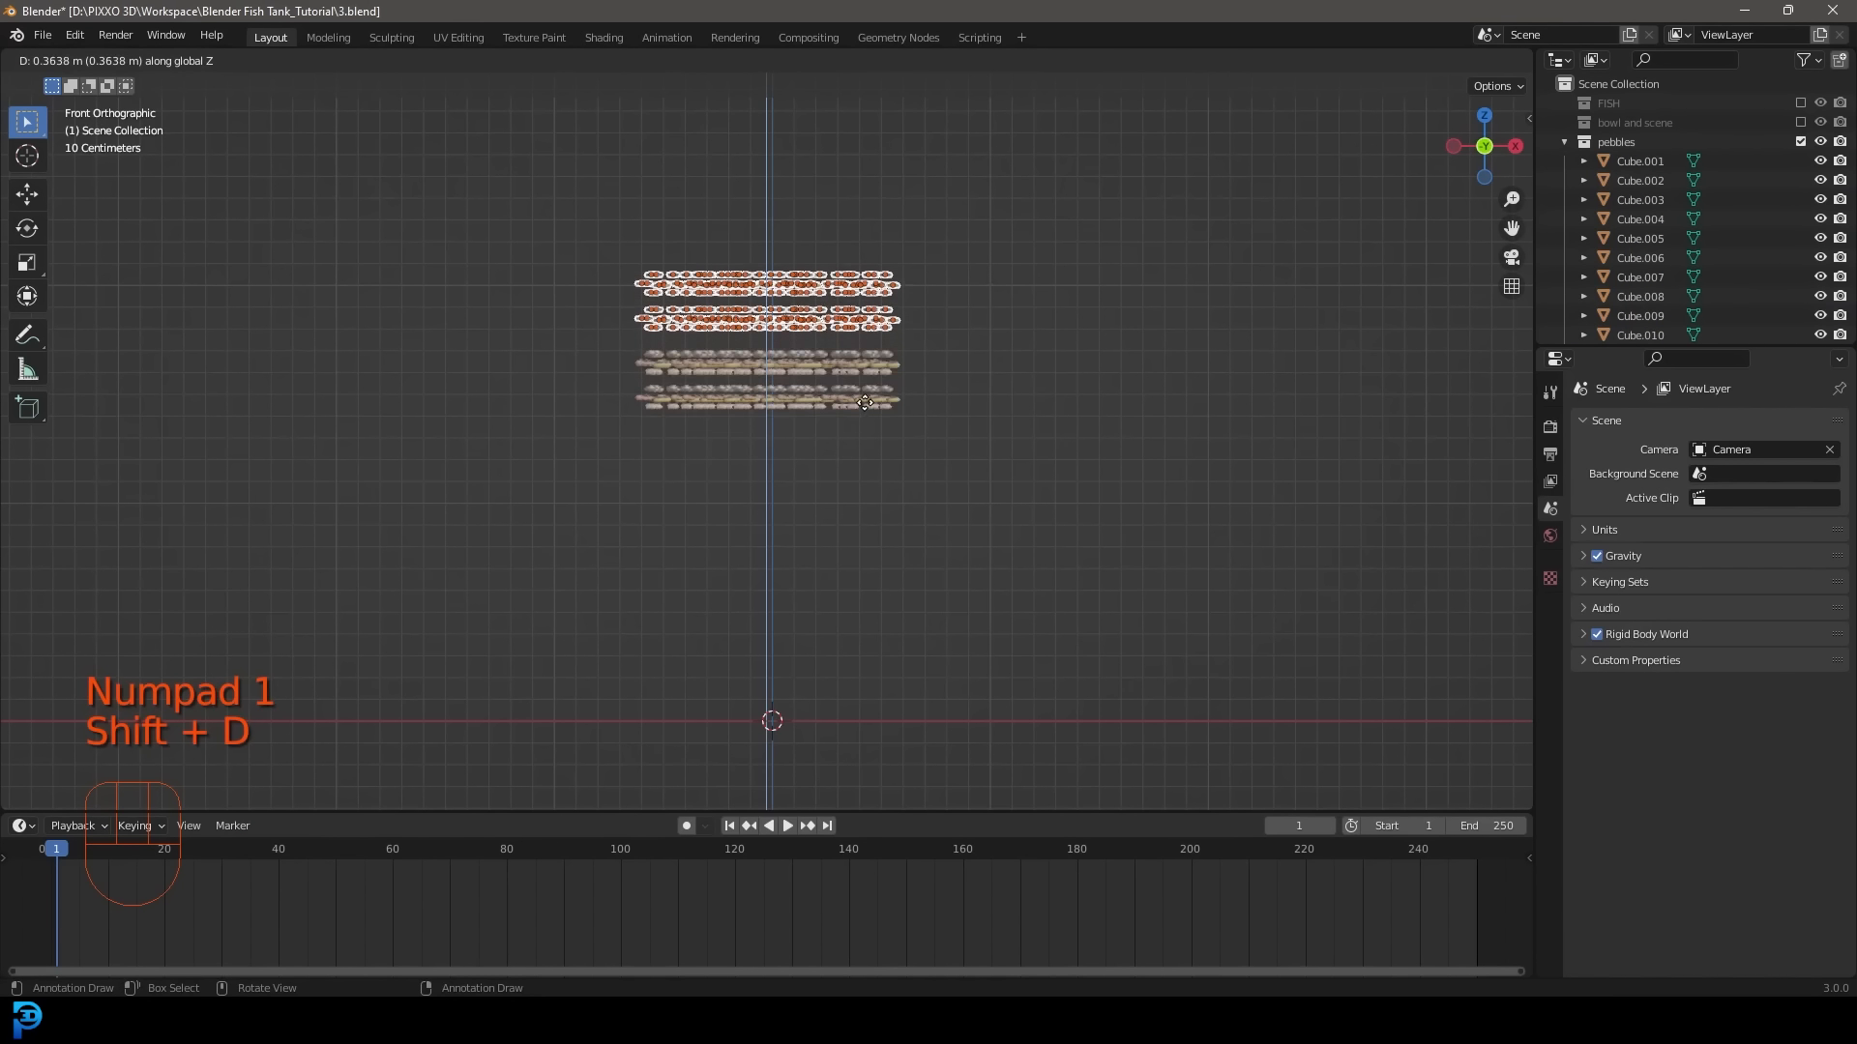
pyautogui.click(903, 512)
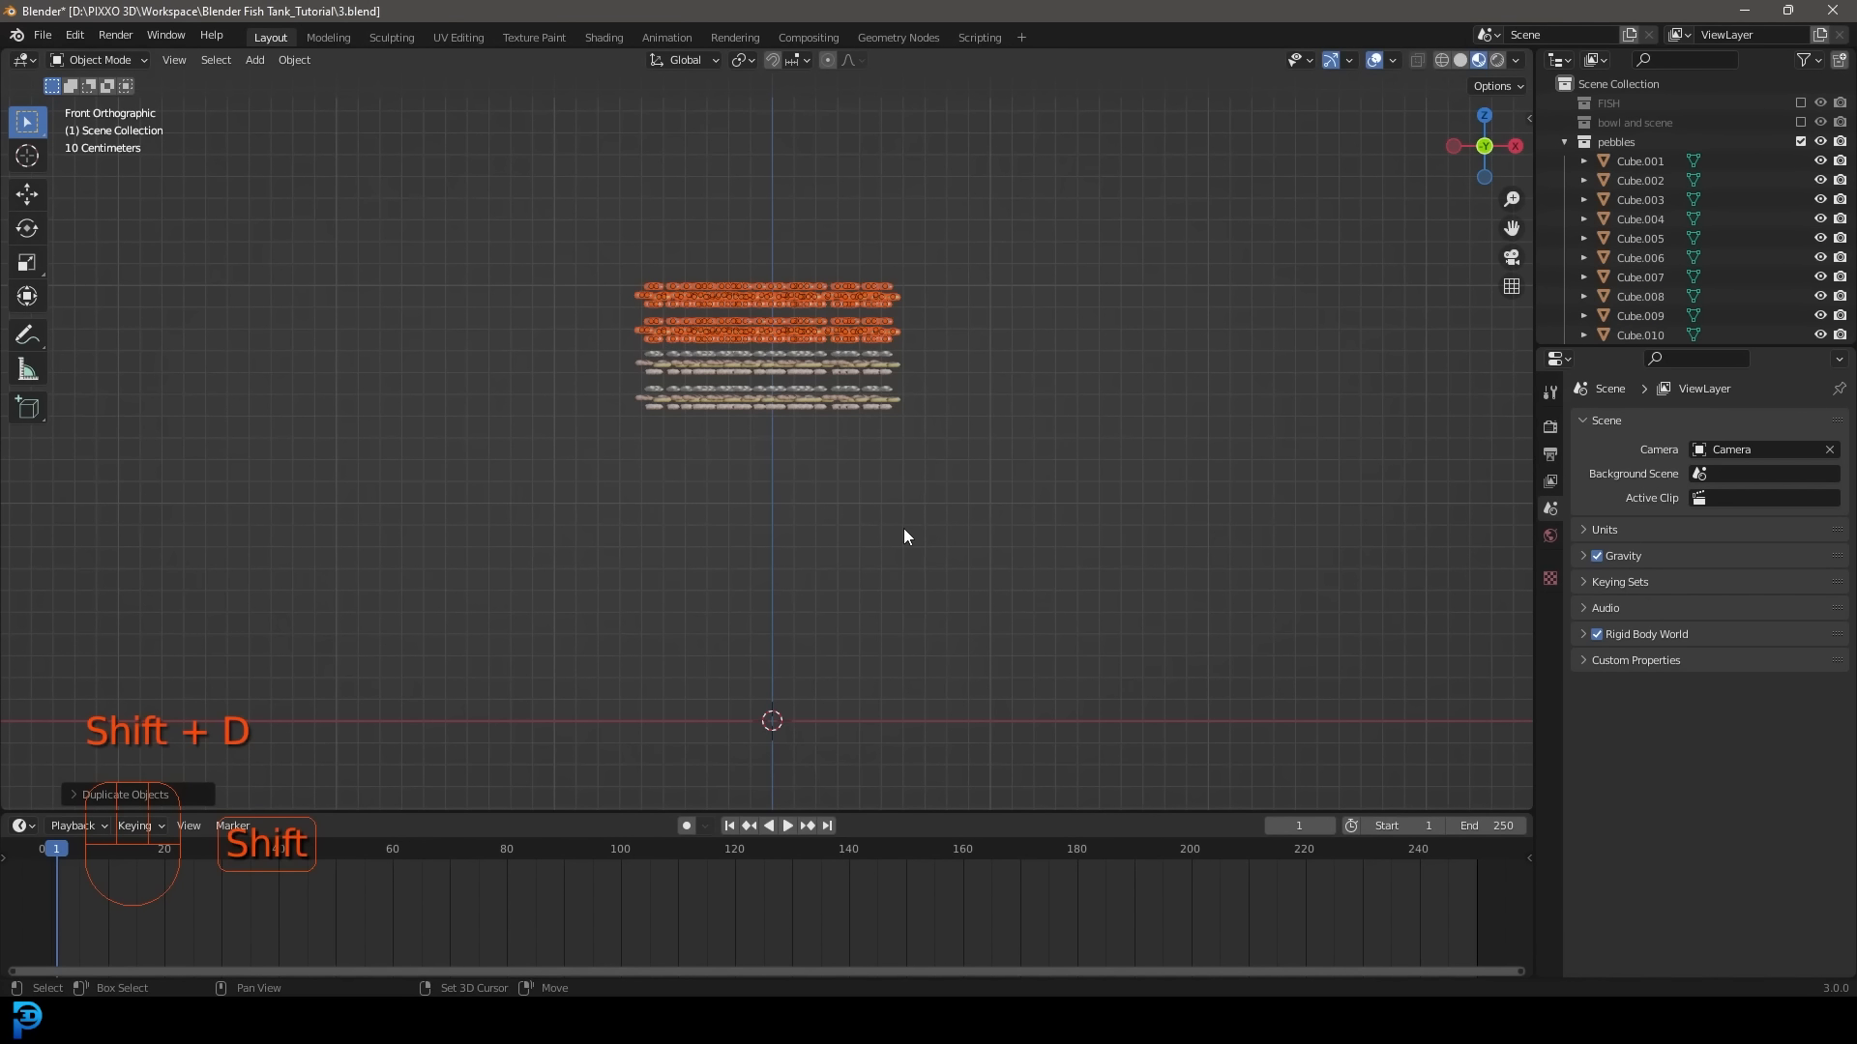
pyautogui.hotkey('shift', 'r')
pyautogui.hotkey('shift', 'r')
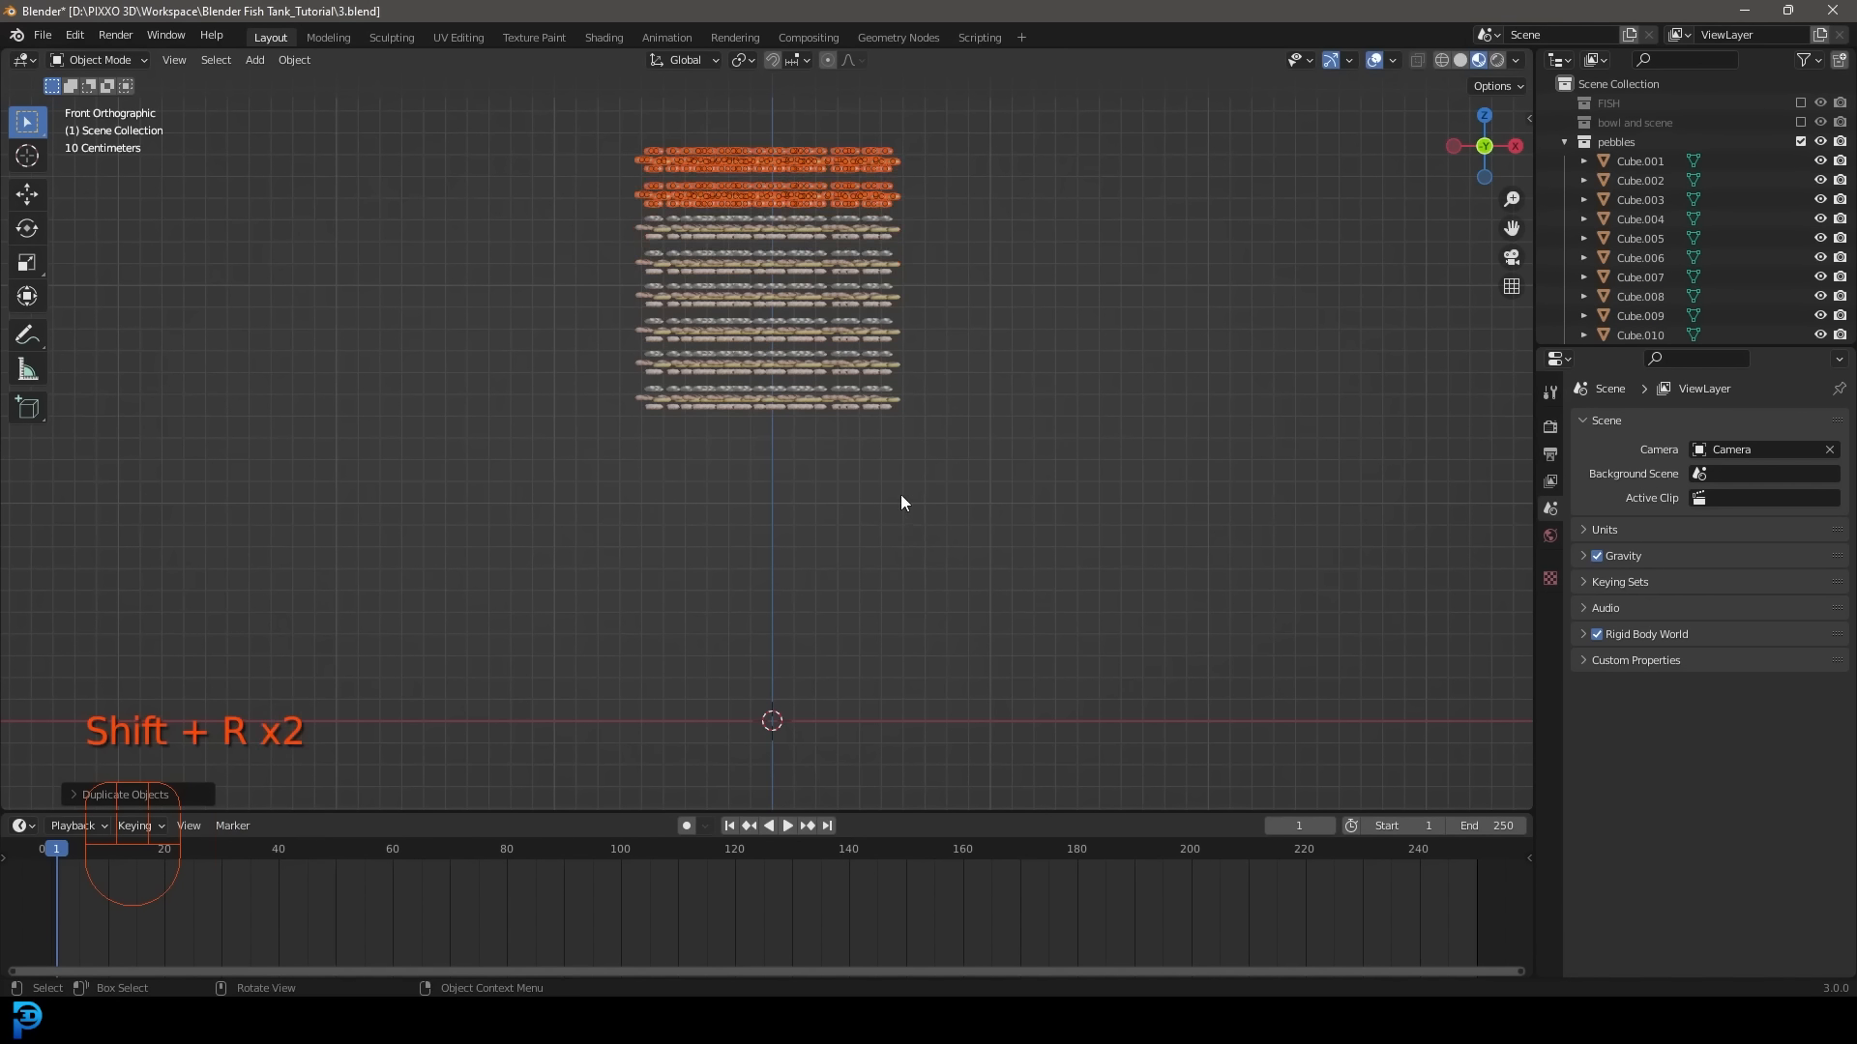
# Include the bowl and scene collection again and play the rigid body simulation with the taller pebble stack.
pyautogui.scroll(-3, 902, 498)
pyautogui.moveTo(891, 469); pyautogui.dragTo(793, 350, button='middle')
pyautogui.scroll(3, 798, 358)
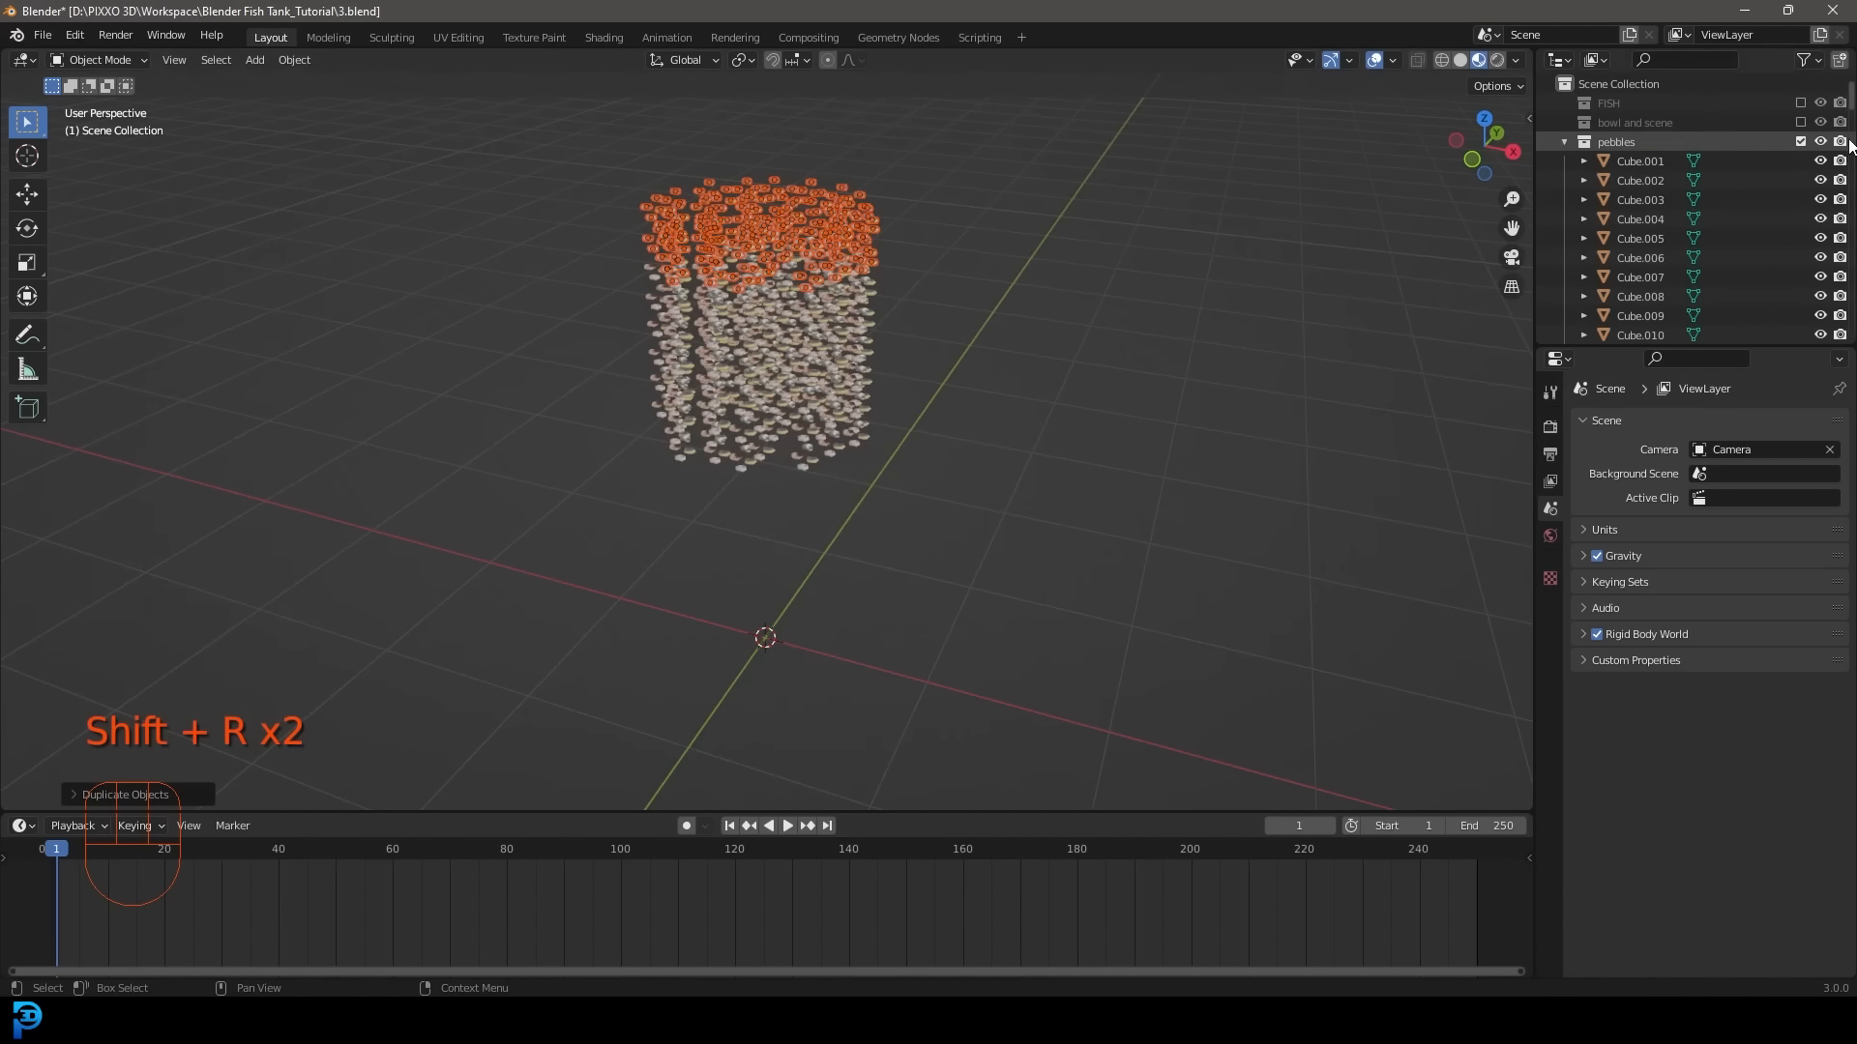
pyautogui.click(1801, 121)
pyautogui.moveTo(952, 440); pyautogui.dragTo(1001, 427, button='middle')
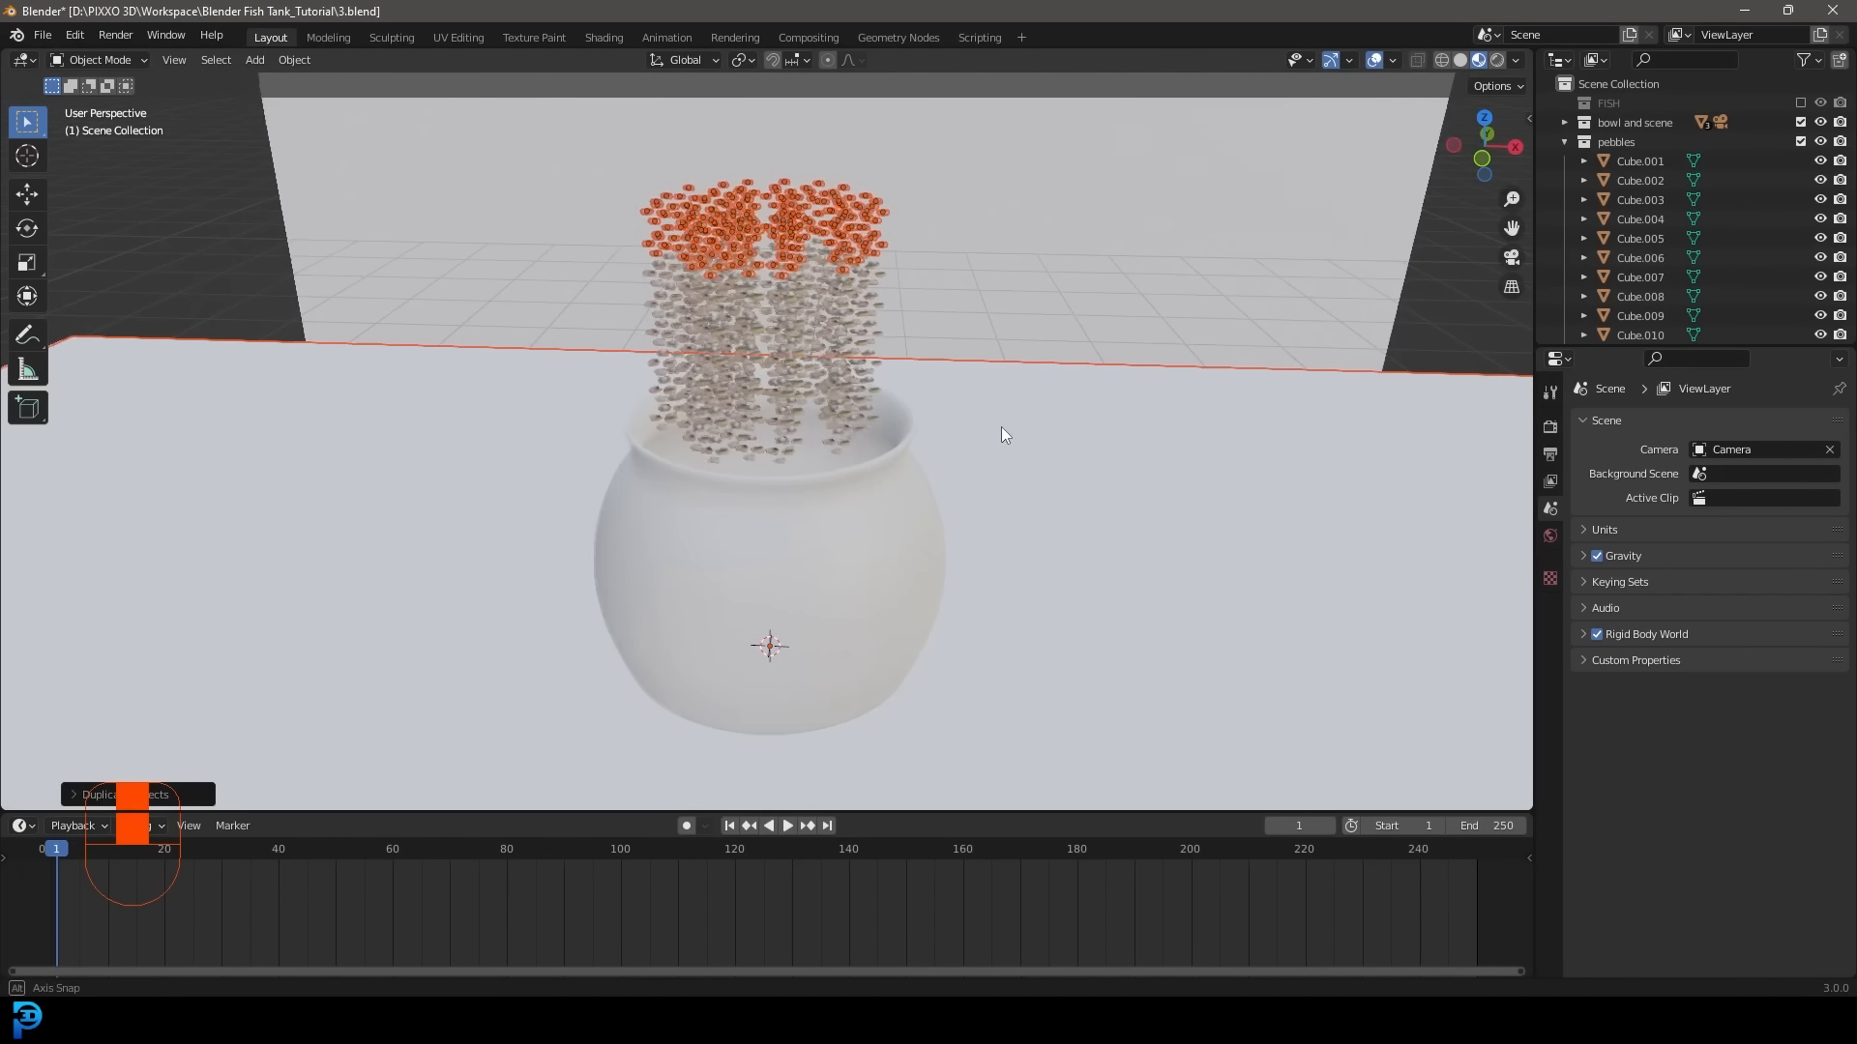
pyautogui.press('space')
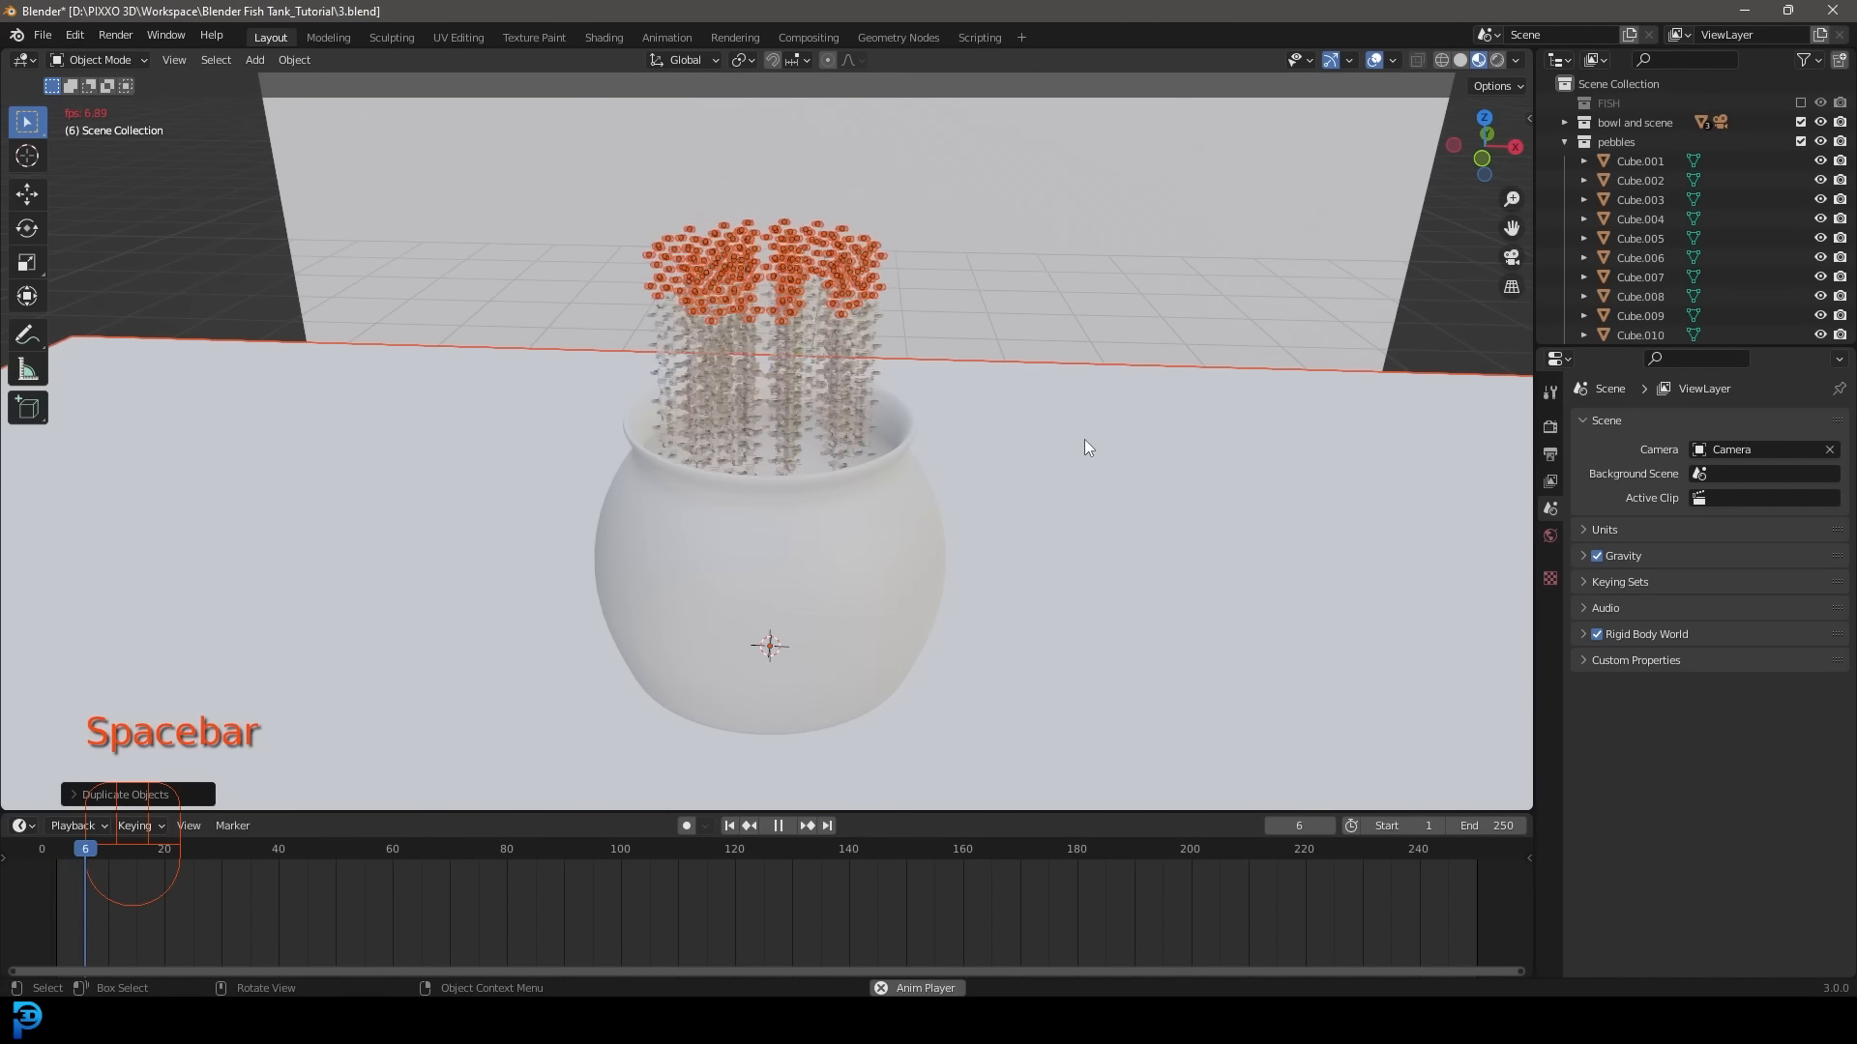
# Pause the simulation, switch the viewport to Solid shading, and play on to frame 21.
pyautogui.press('space')
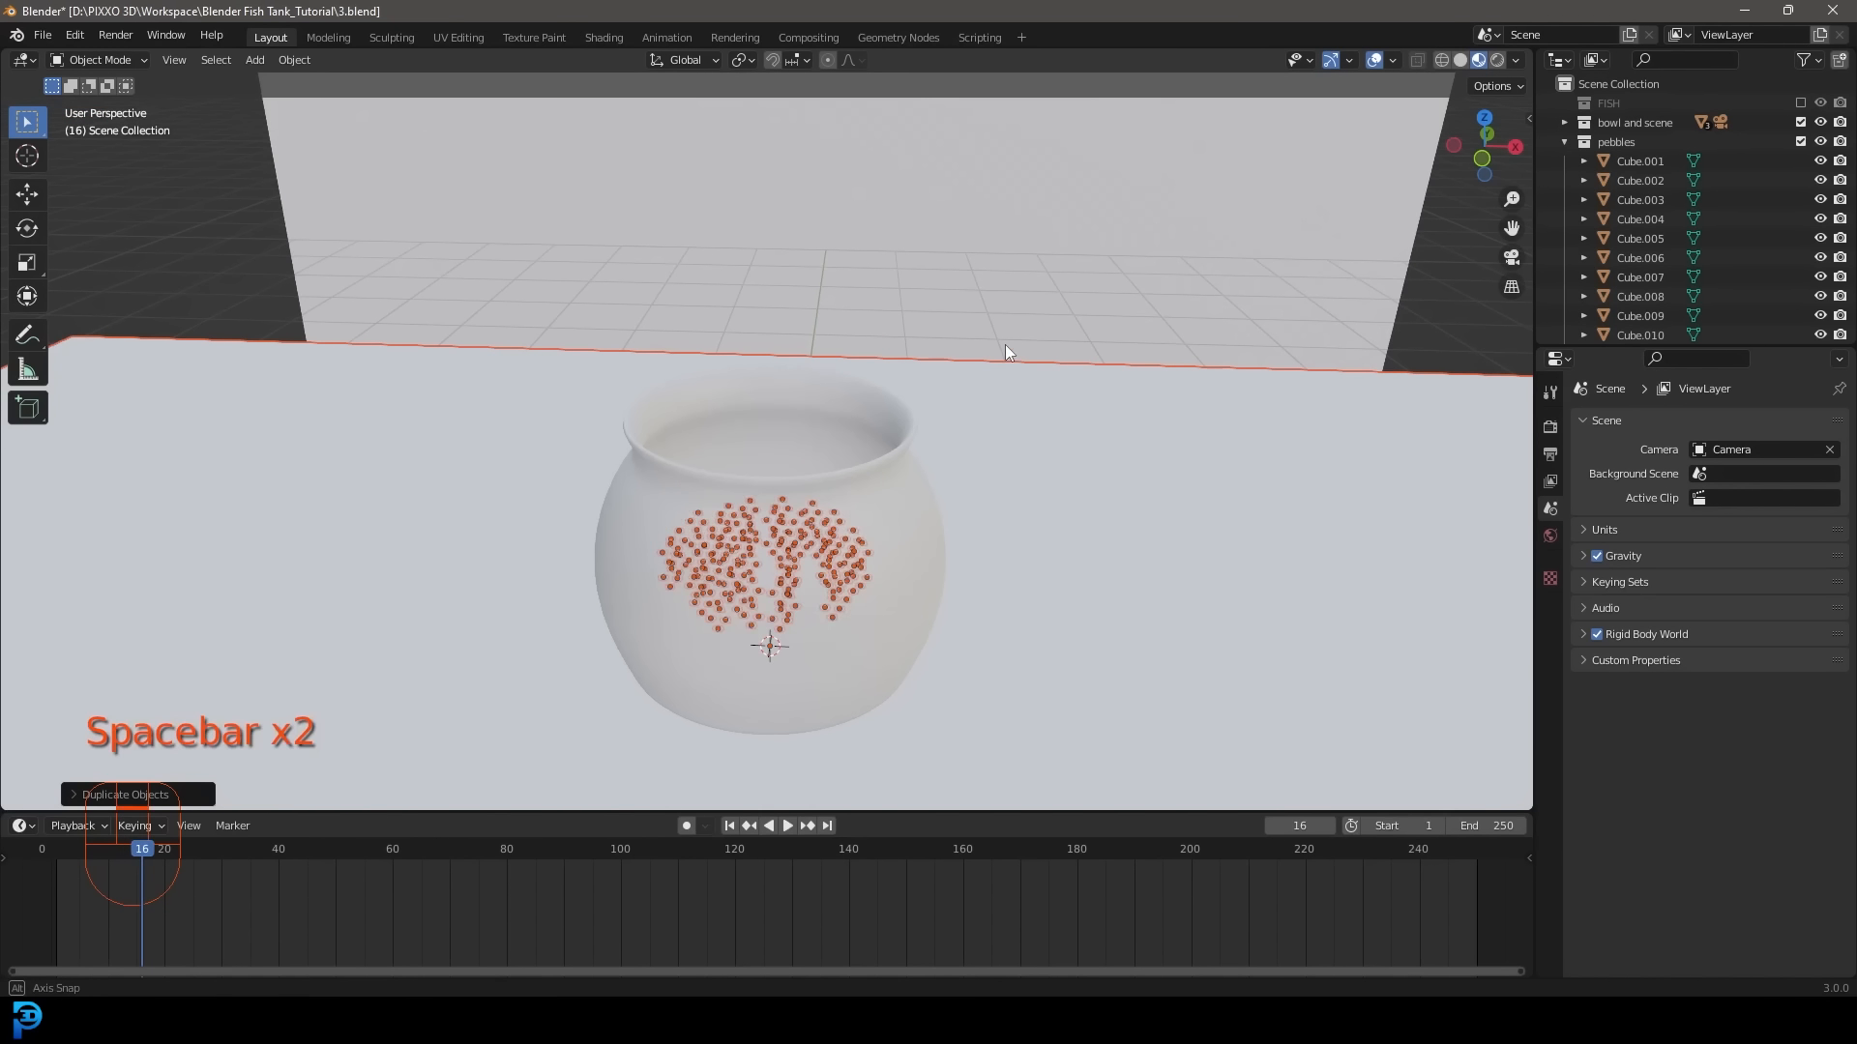
pyautogui.moveTo(1006, 344); pyautogui.dragTo(1034, 414, button='middle')
pyautogui.scroll(4, 1035, 414)
pyautogui.press('z')
pyautogui.click(1079, 430)
pyautogui.press('space')
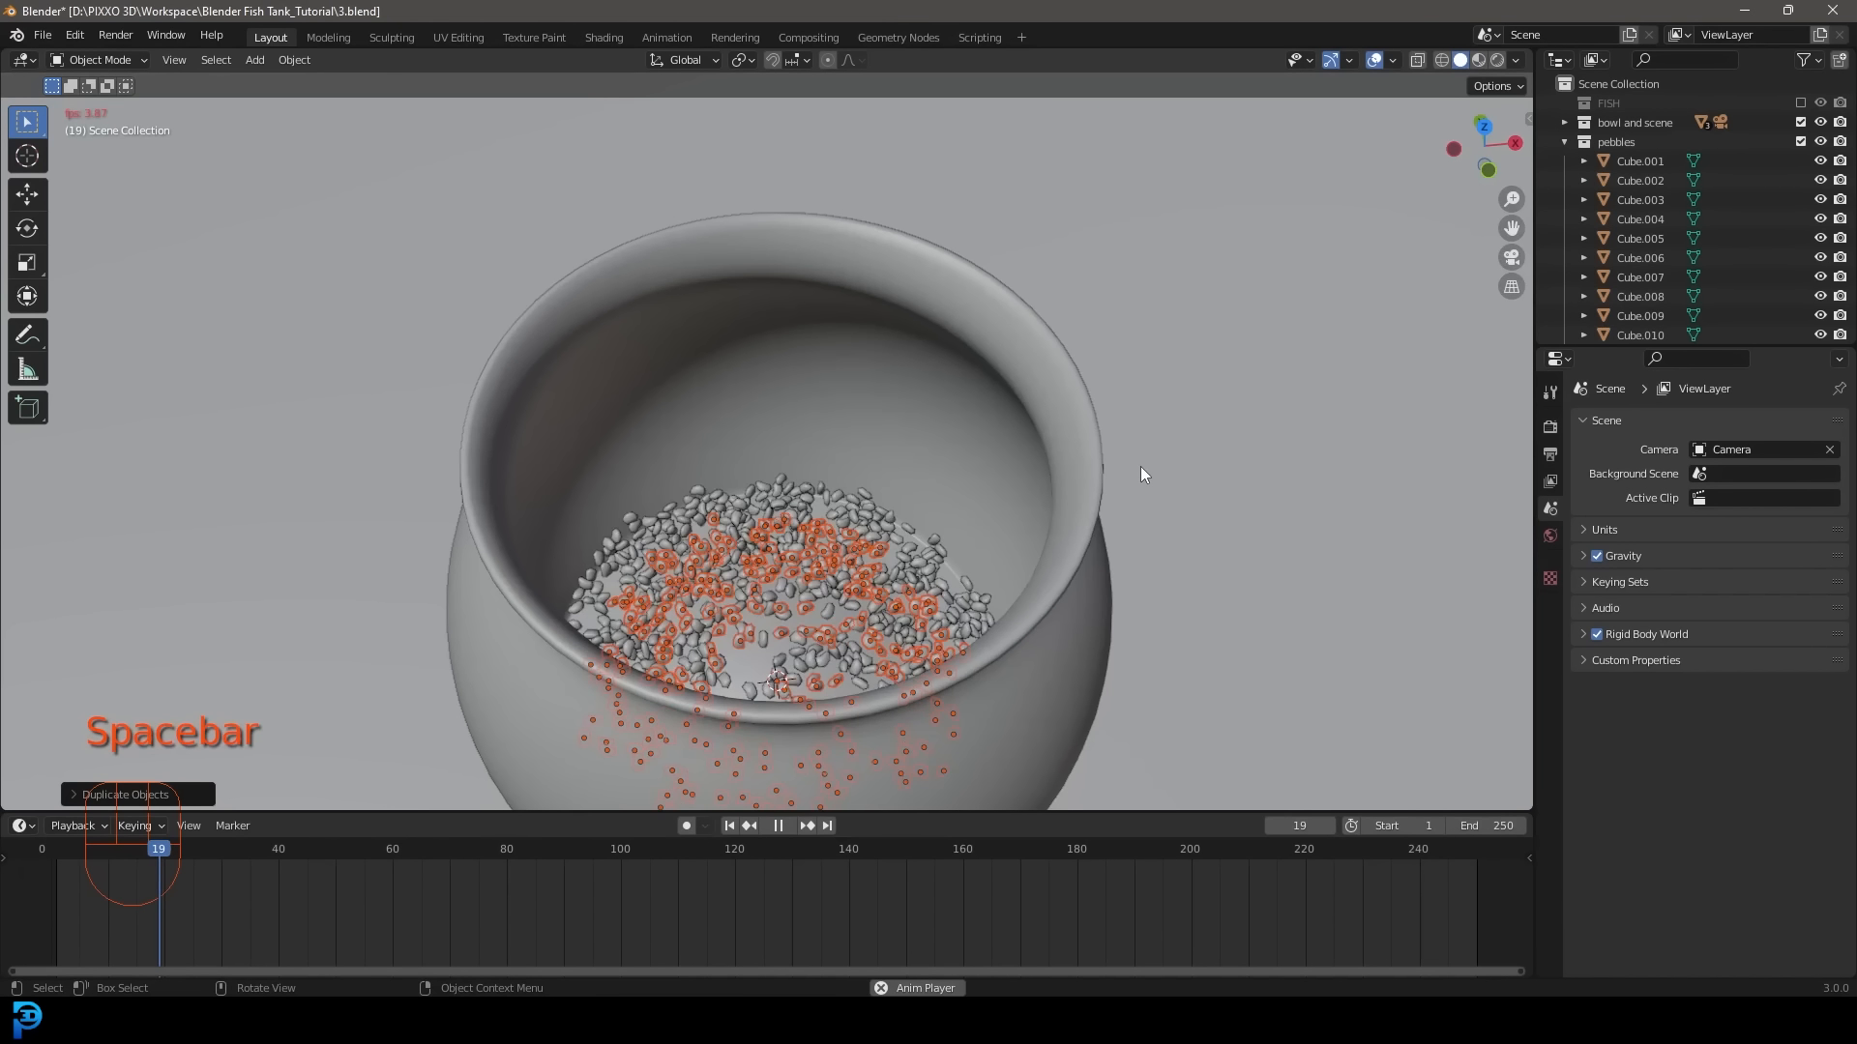
pyautogui.press('space')
# Deselect all objects and examine the pebbles inside the bowl from above.
pyautogui.scroll(3, 1081, 541)
pyautogui.moveTo(1081, 542); pyautogui.dragTo(1035, 624, button='middle')
pyautogui.scroll(1, 1026, 580)
pyautogui.hotkey('alt', 'a')
pyautogui.scroll(-3, 812, 508)
pyautogui.moveTo(809, 503); pyautogui.dragTo(915, 455, button='middle')
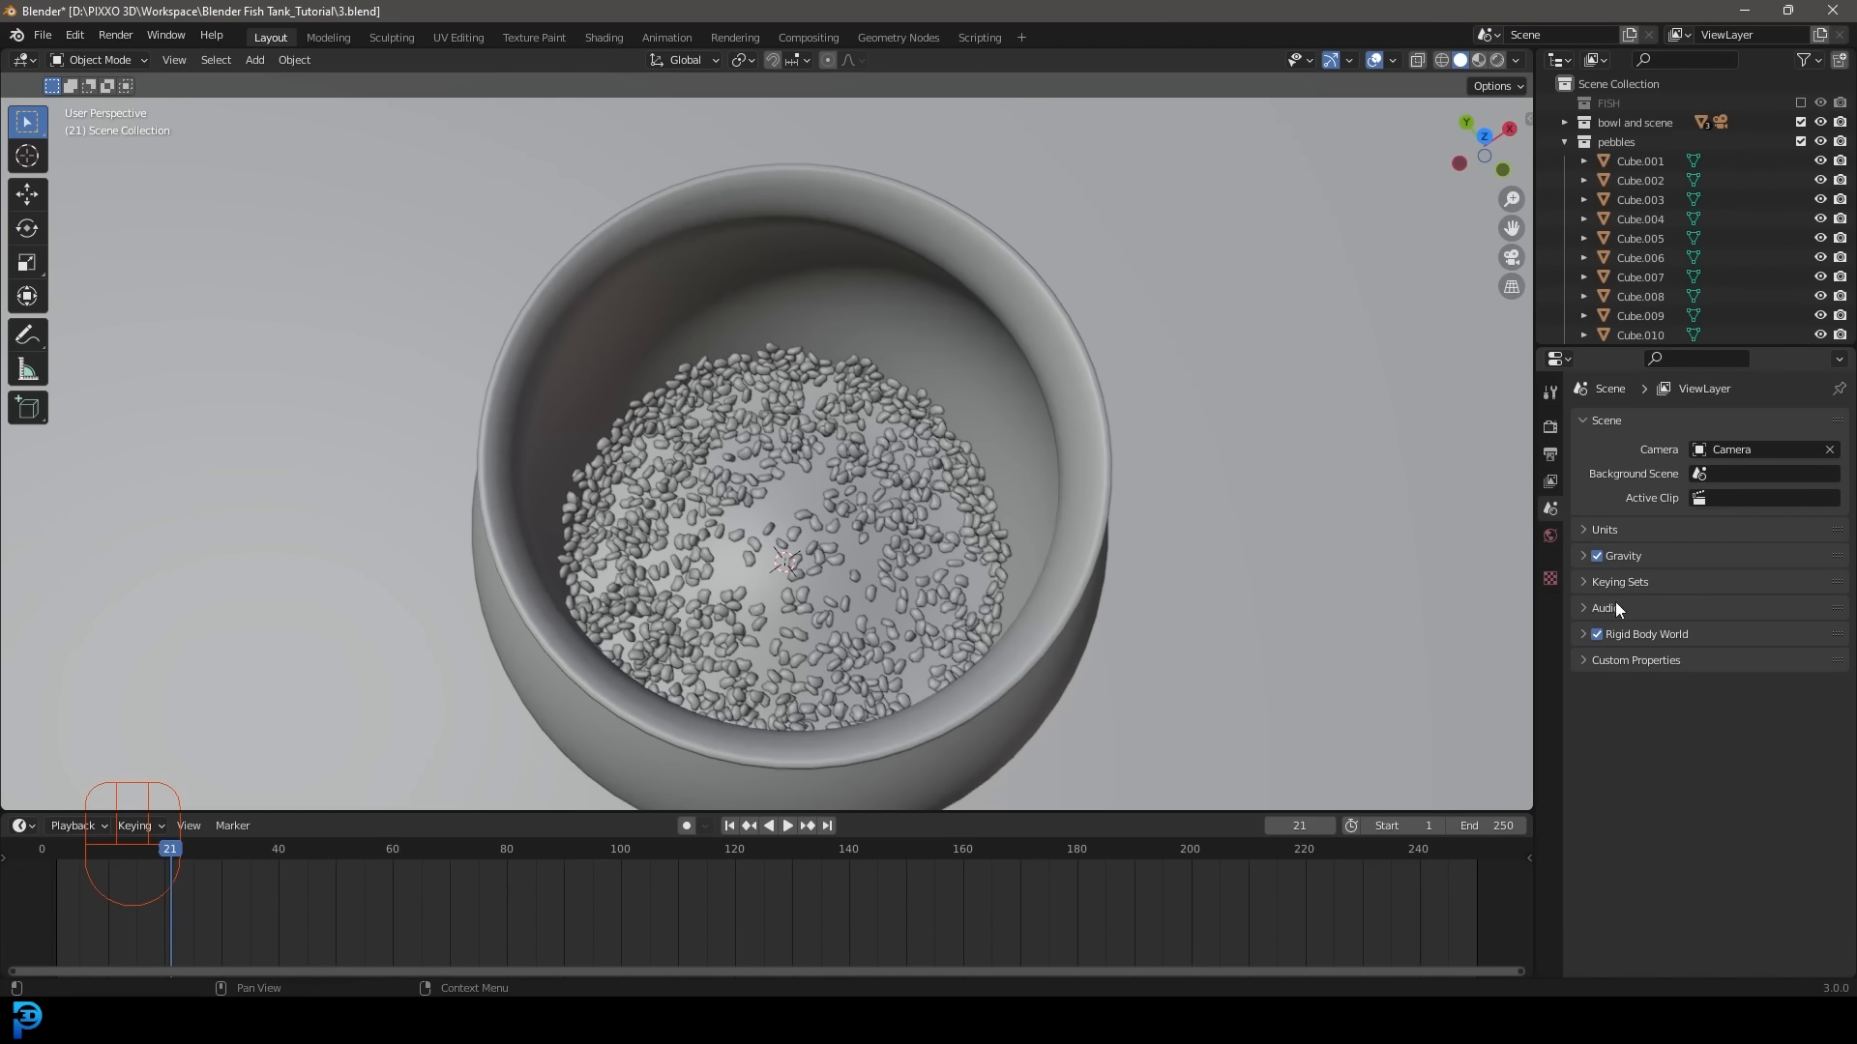
# Set the Rigid Body World cache end to frame 80 and bake the simulation.
pyautogui.click(1584, 634)
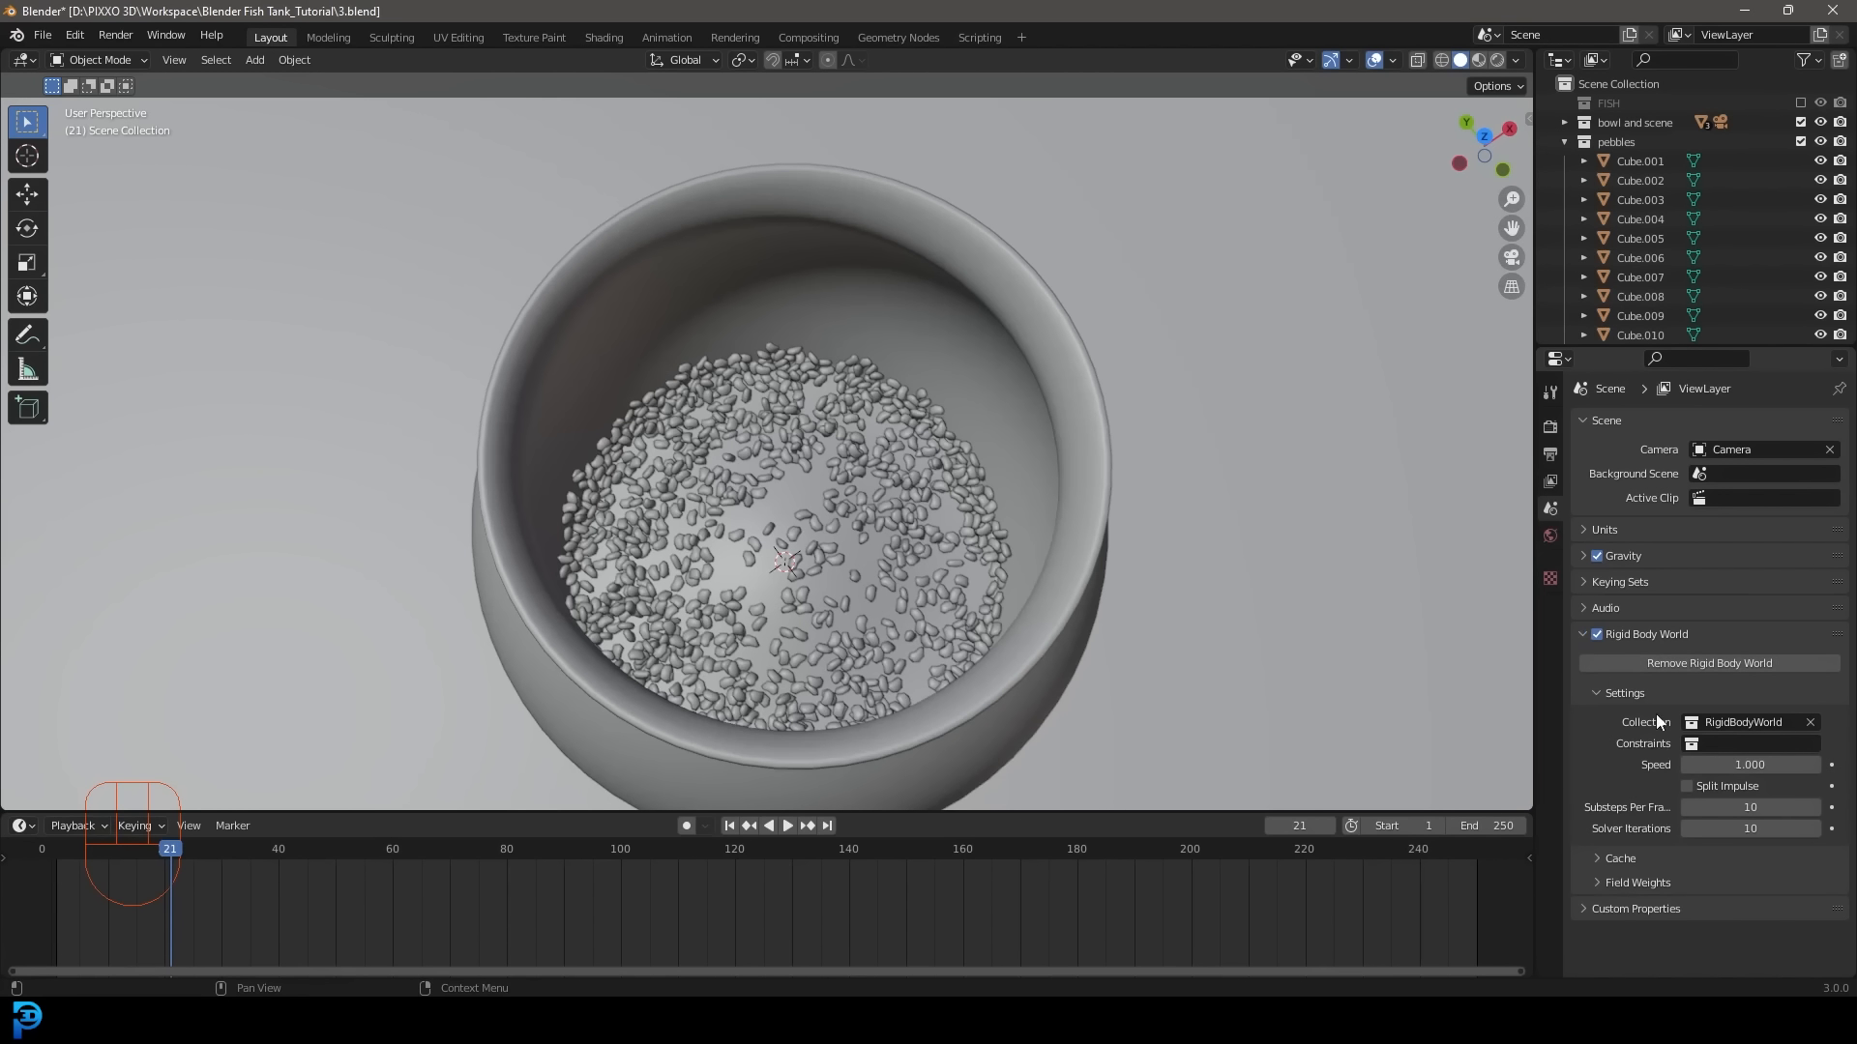
pyautogui.click(1648, 849)
pyautogui.scroll(-4, 1652, 845)
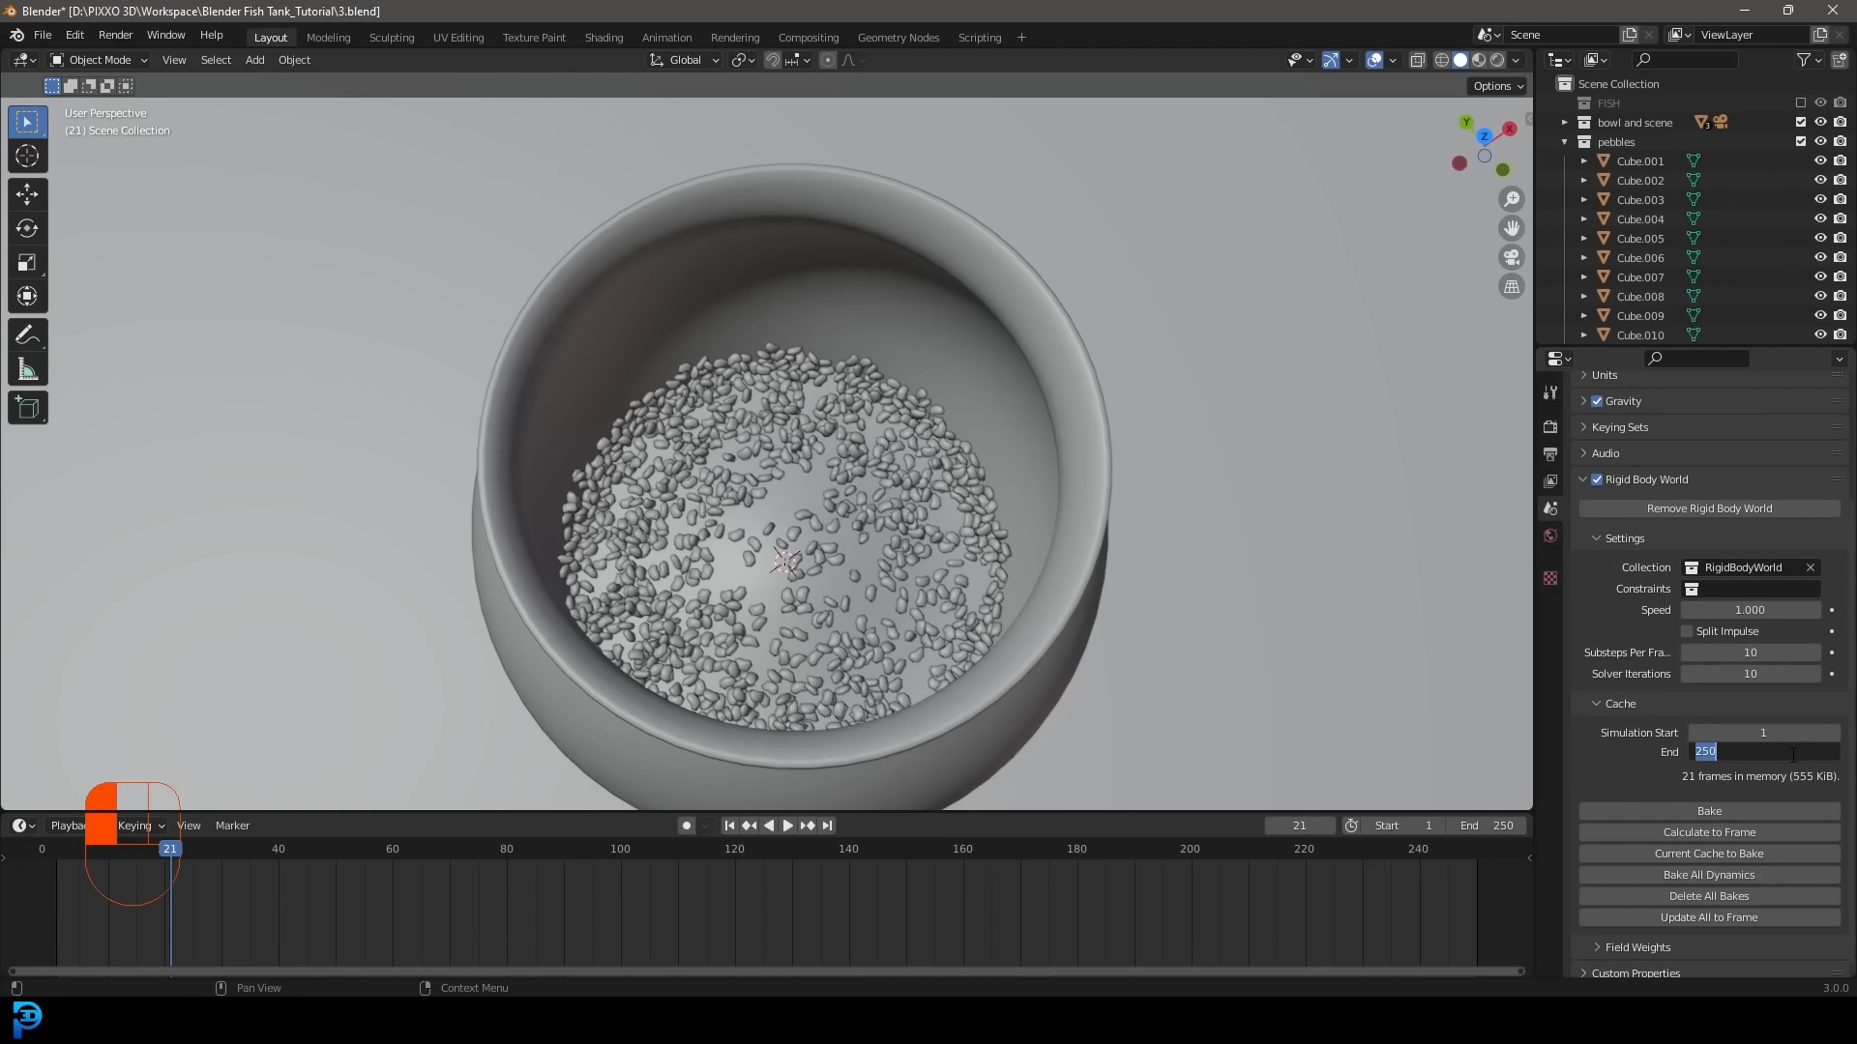
pyautogui.press('Return')
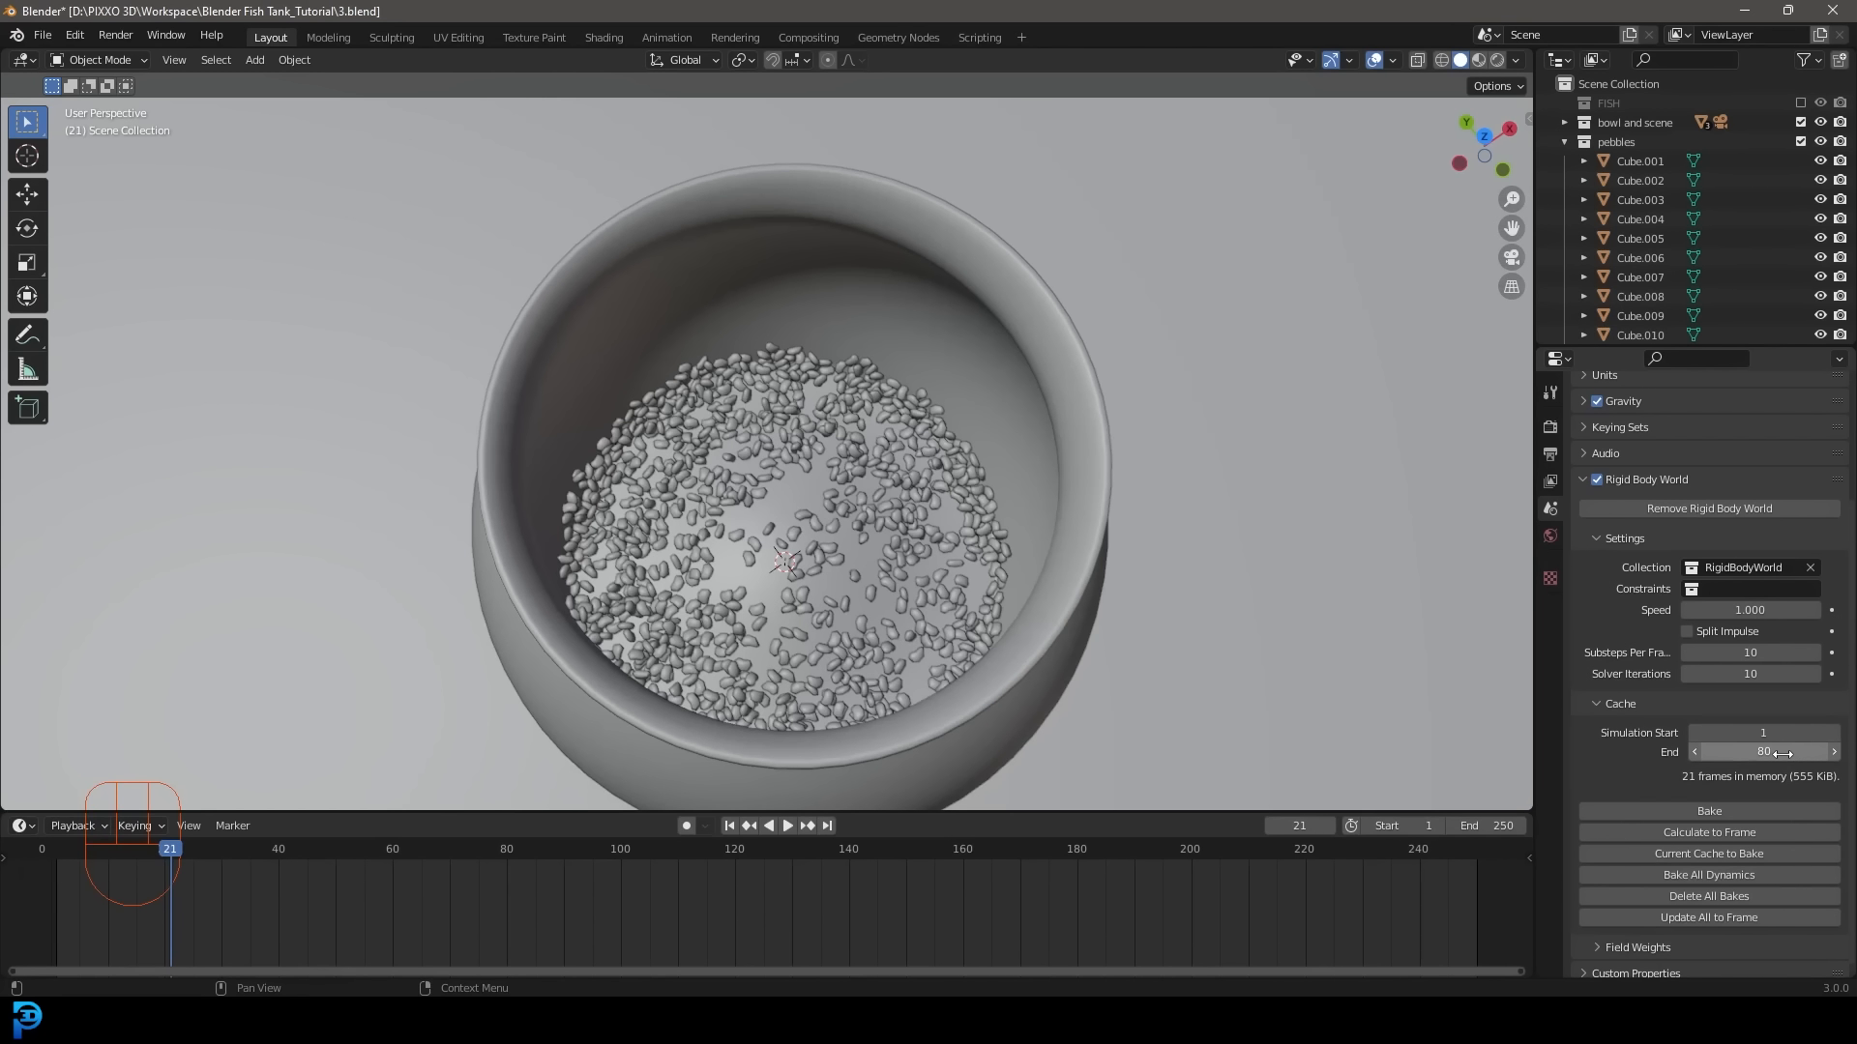
pyautogui.click(1682, 815)
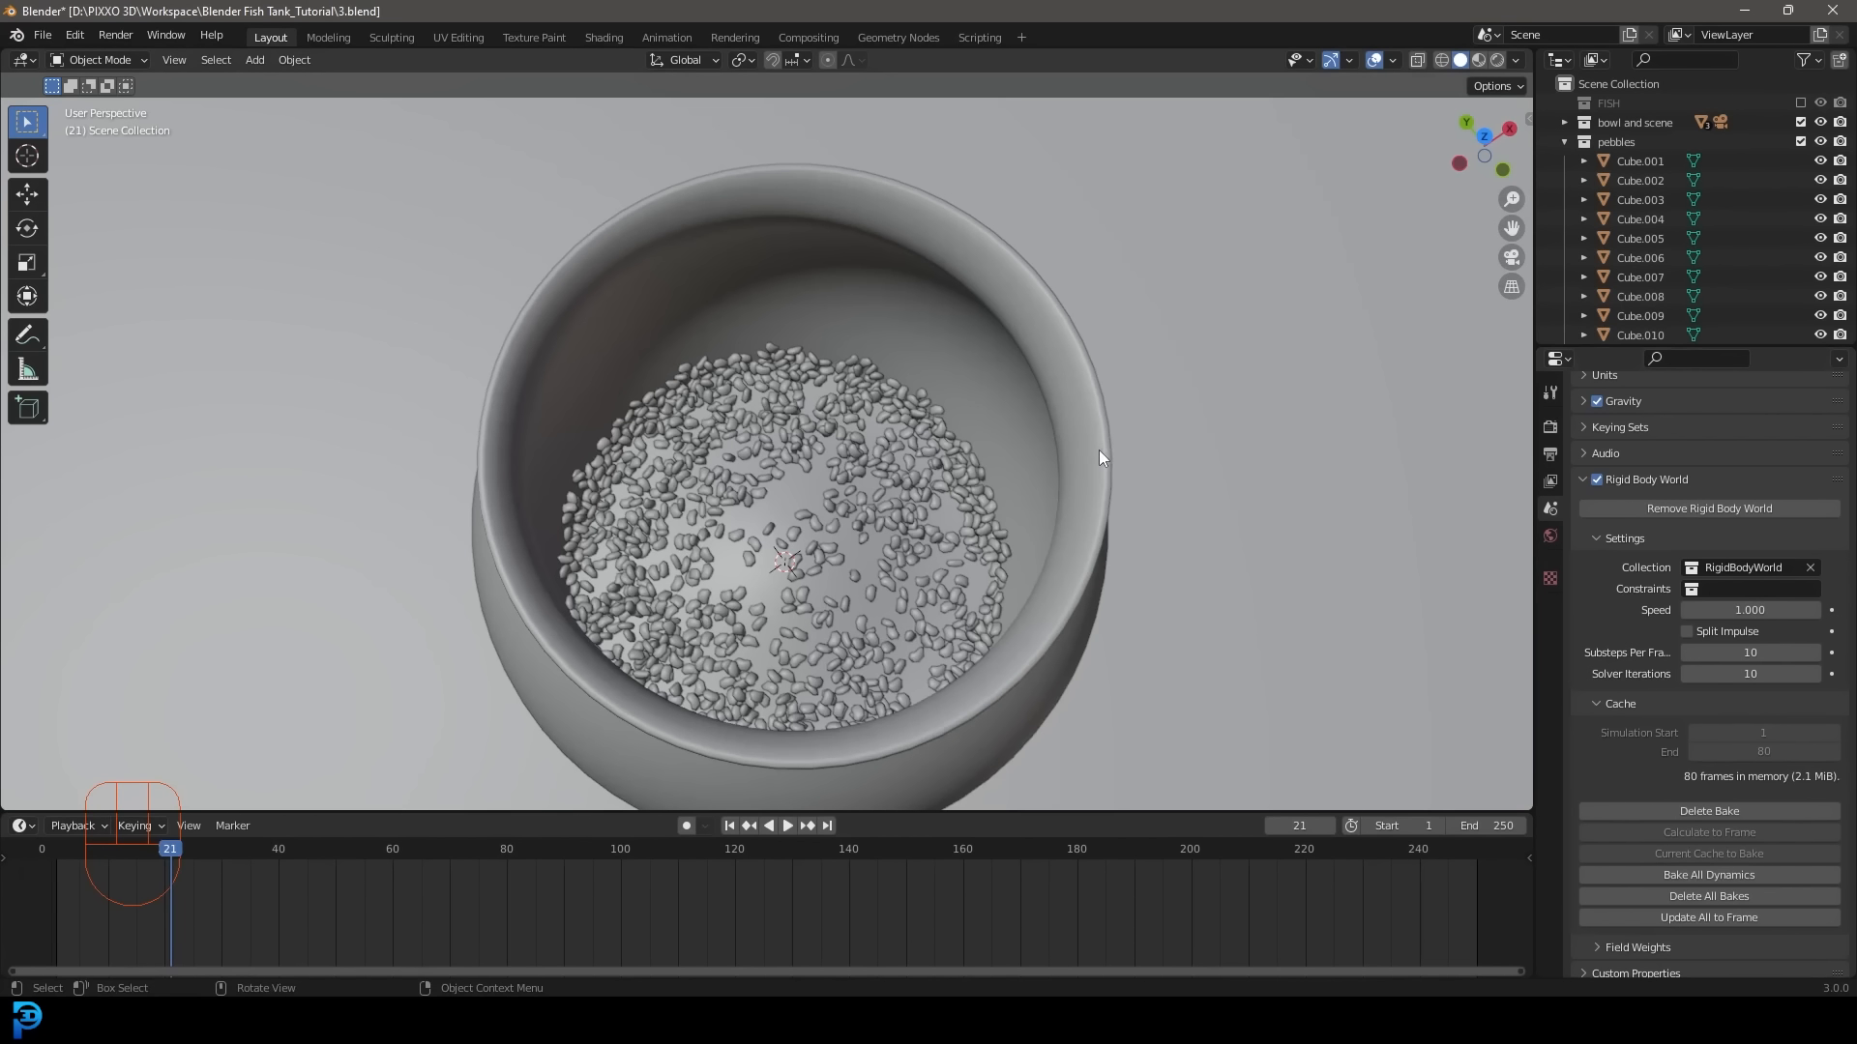
# Play the baked simulation from the first frame, stop it, and set the current frame to 65.
pyautogui.scroll(-4, 1099, 450)
pyautogui.moveTo(1098, 450); pyautogui.dragTo(1124, 464, button='middle')
pyautogui.hotkey('shift', 'Left')
pyautogui.press('space')
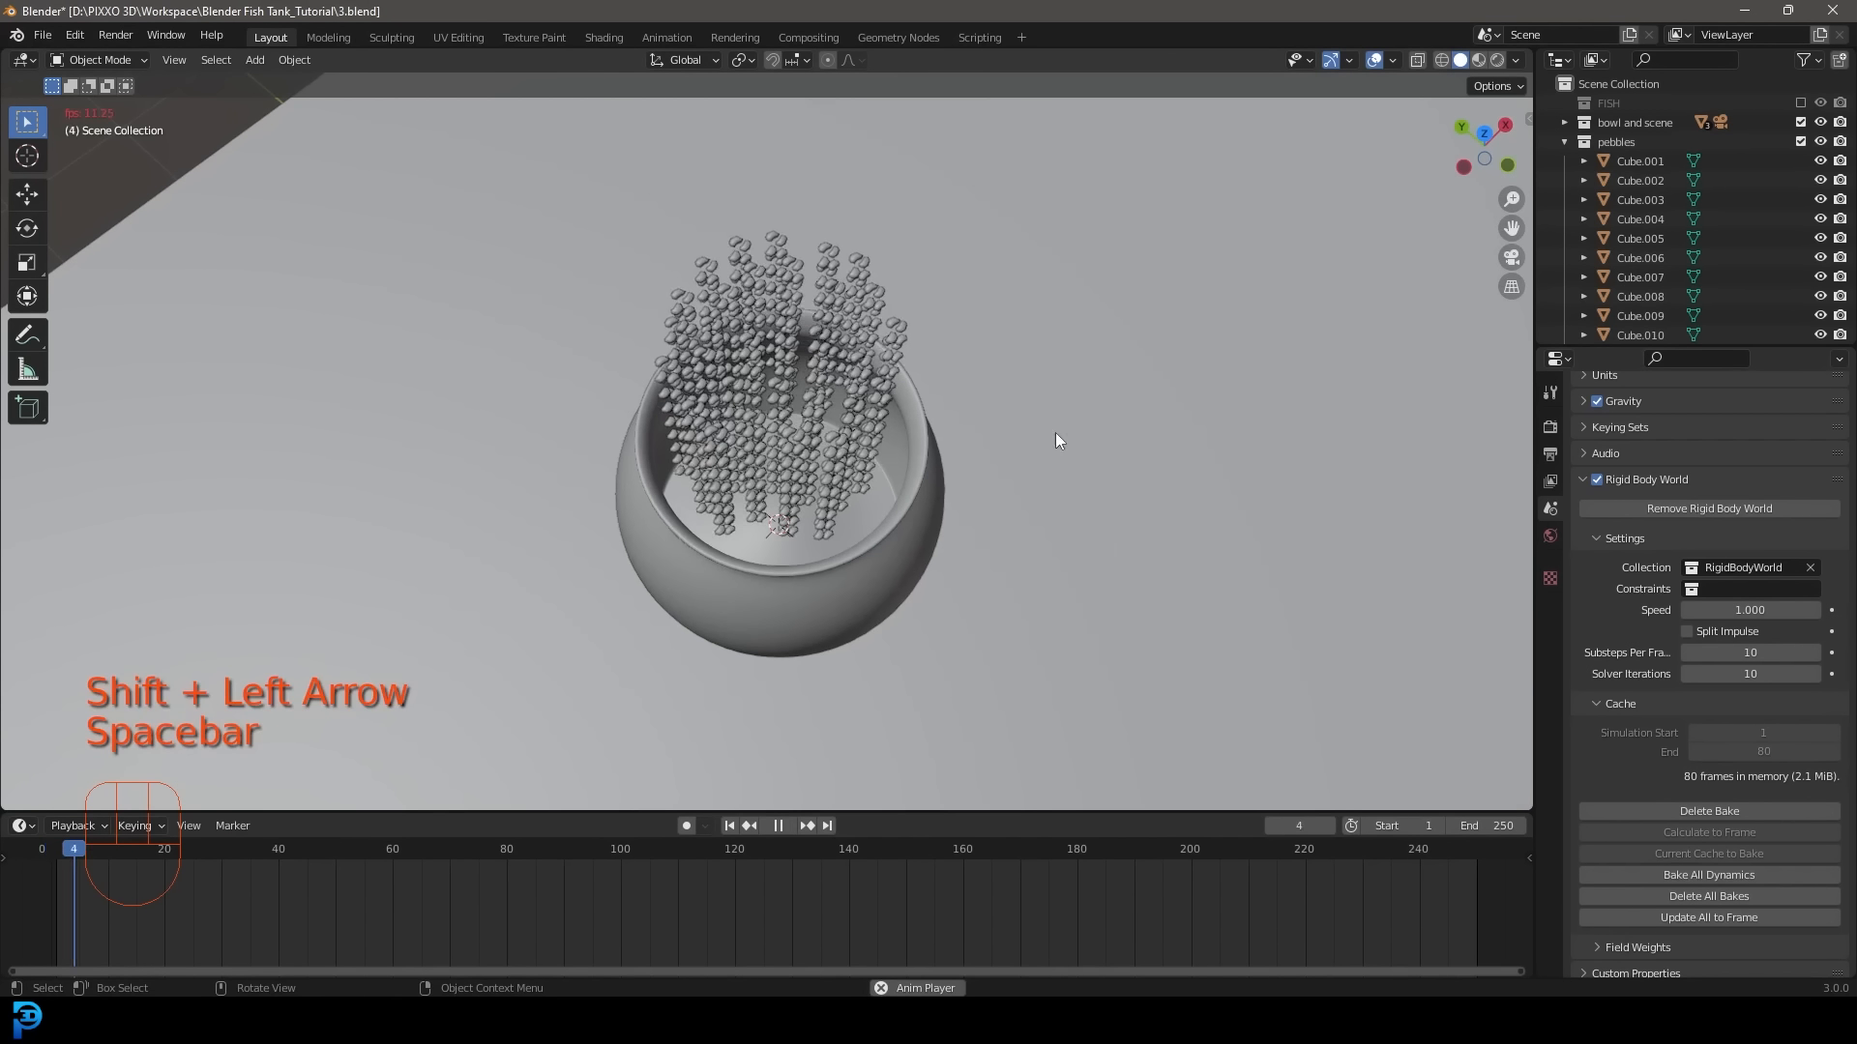
pyautogui.scroll(3, 932, 369)
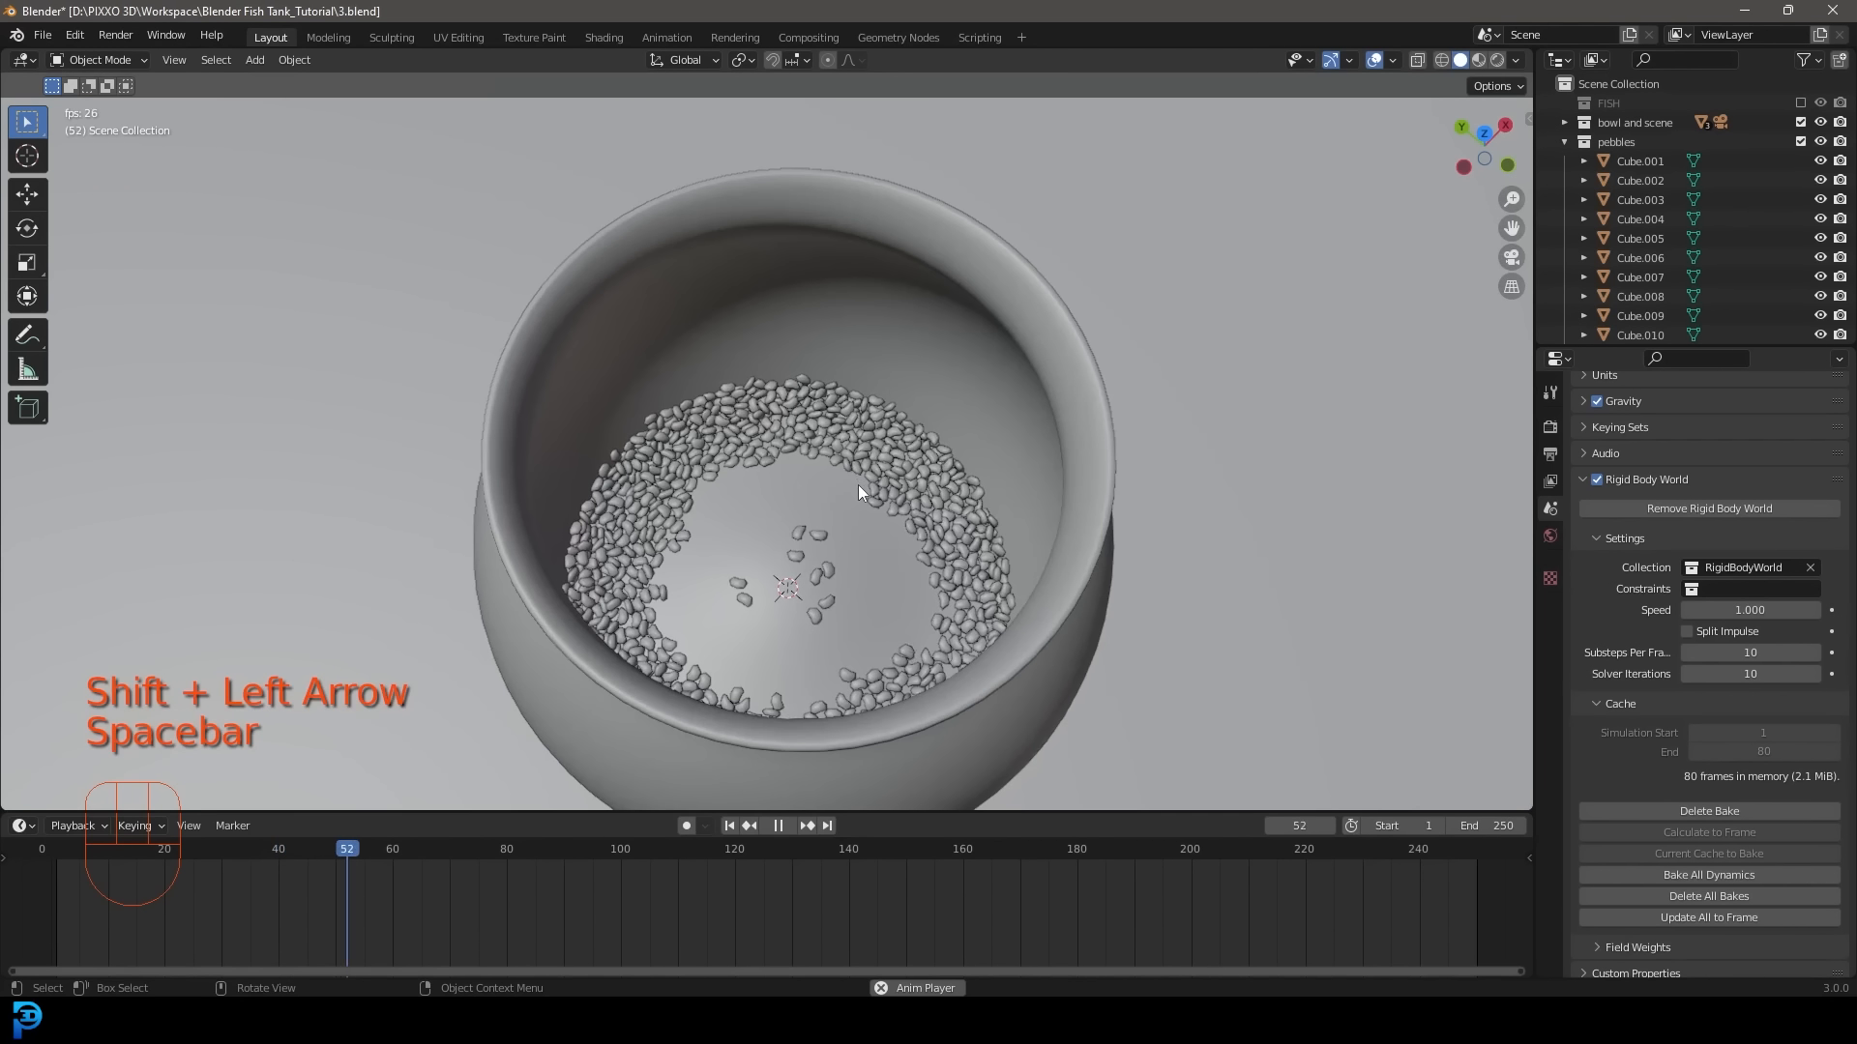
pyautogui.press('space')
pyautogui.moveTo(891, 543); pyautogui.dragTo(919, 513, button='middle')
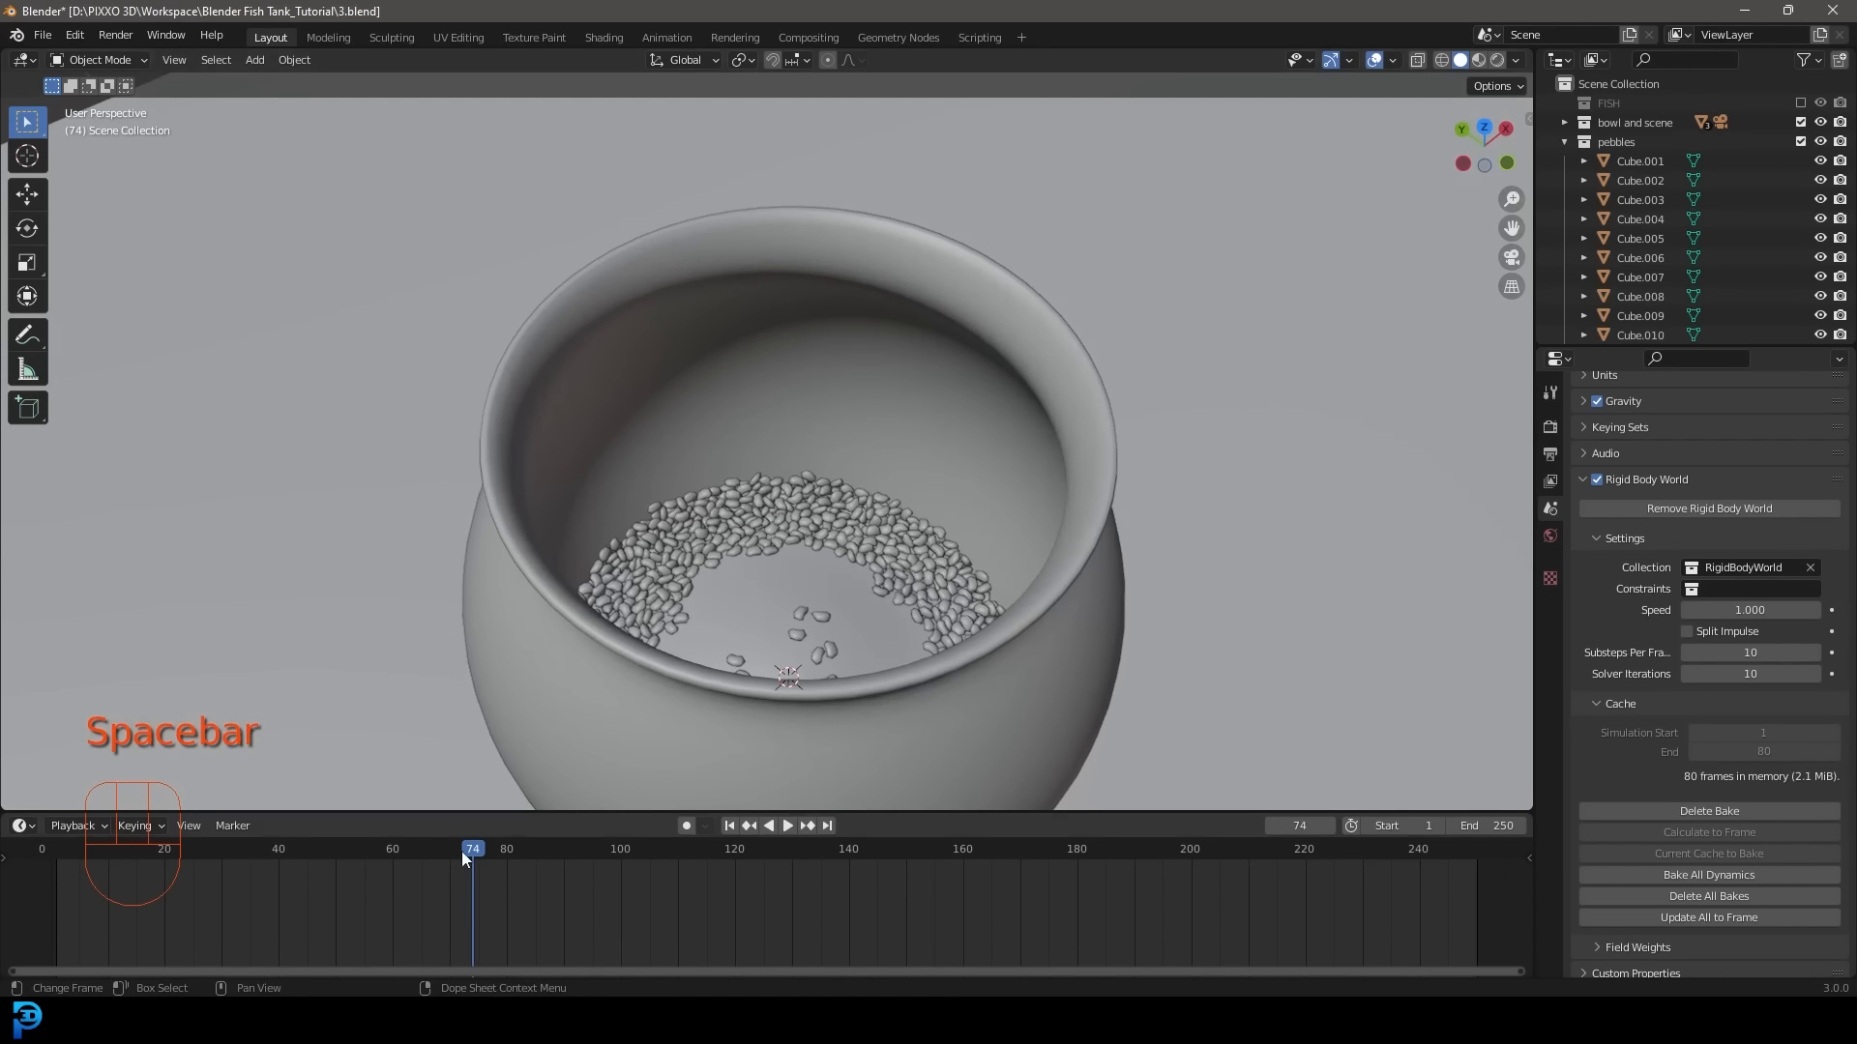
pyautogui.moveTo(473, 851); pyautogui.dragTo(420, 909)
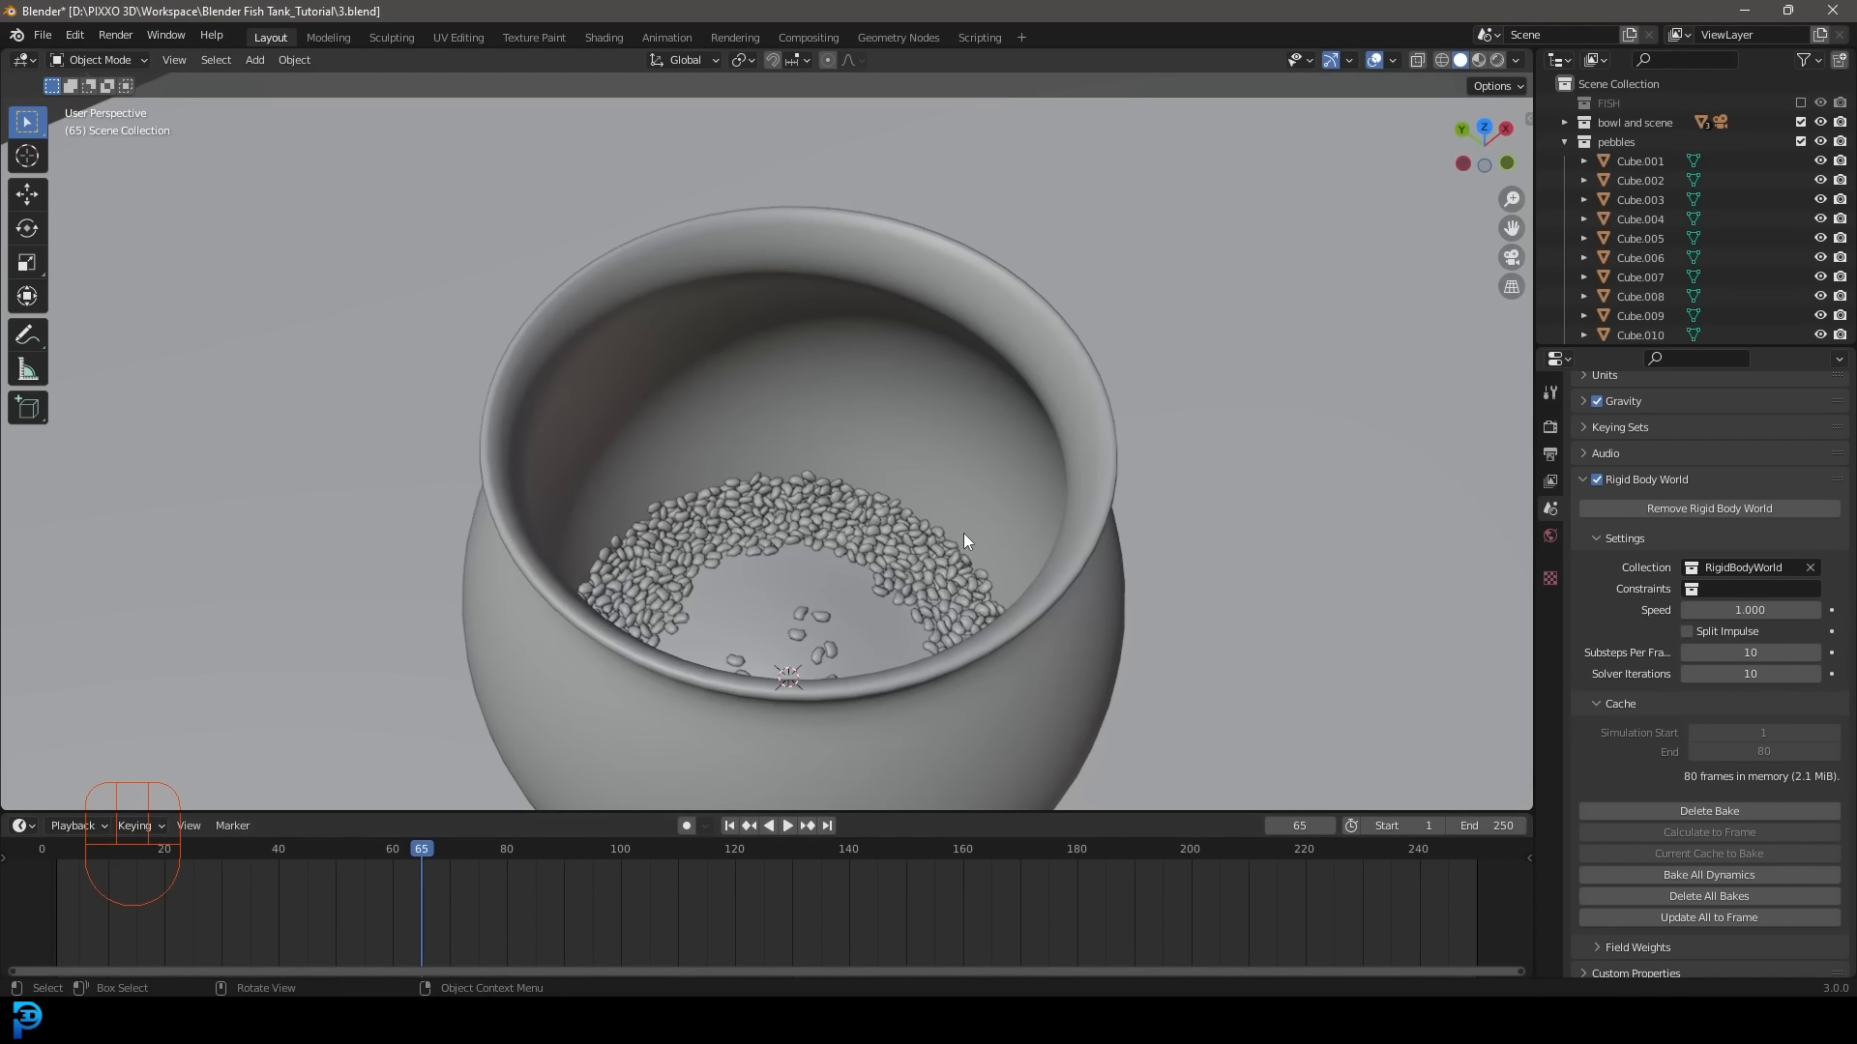
# Examine the bowl and settled pebbles in Rendered shading and return to Solid shading.
pyautogui.scroll(-3, 870, 553)
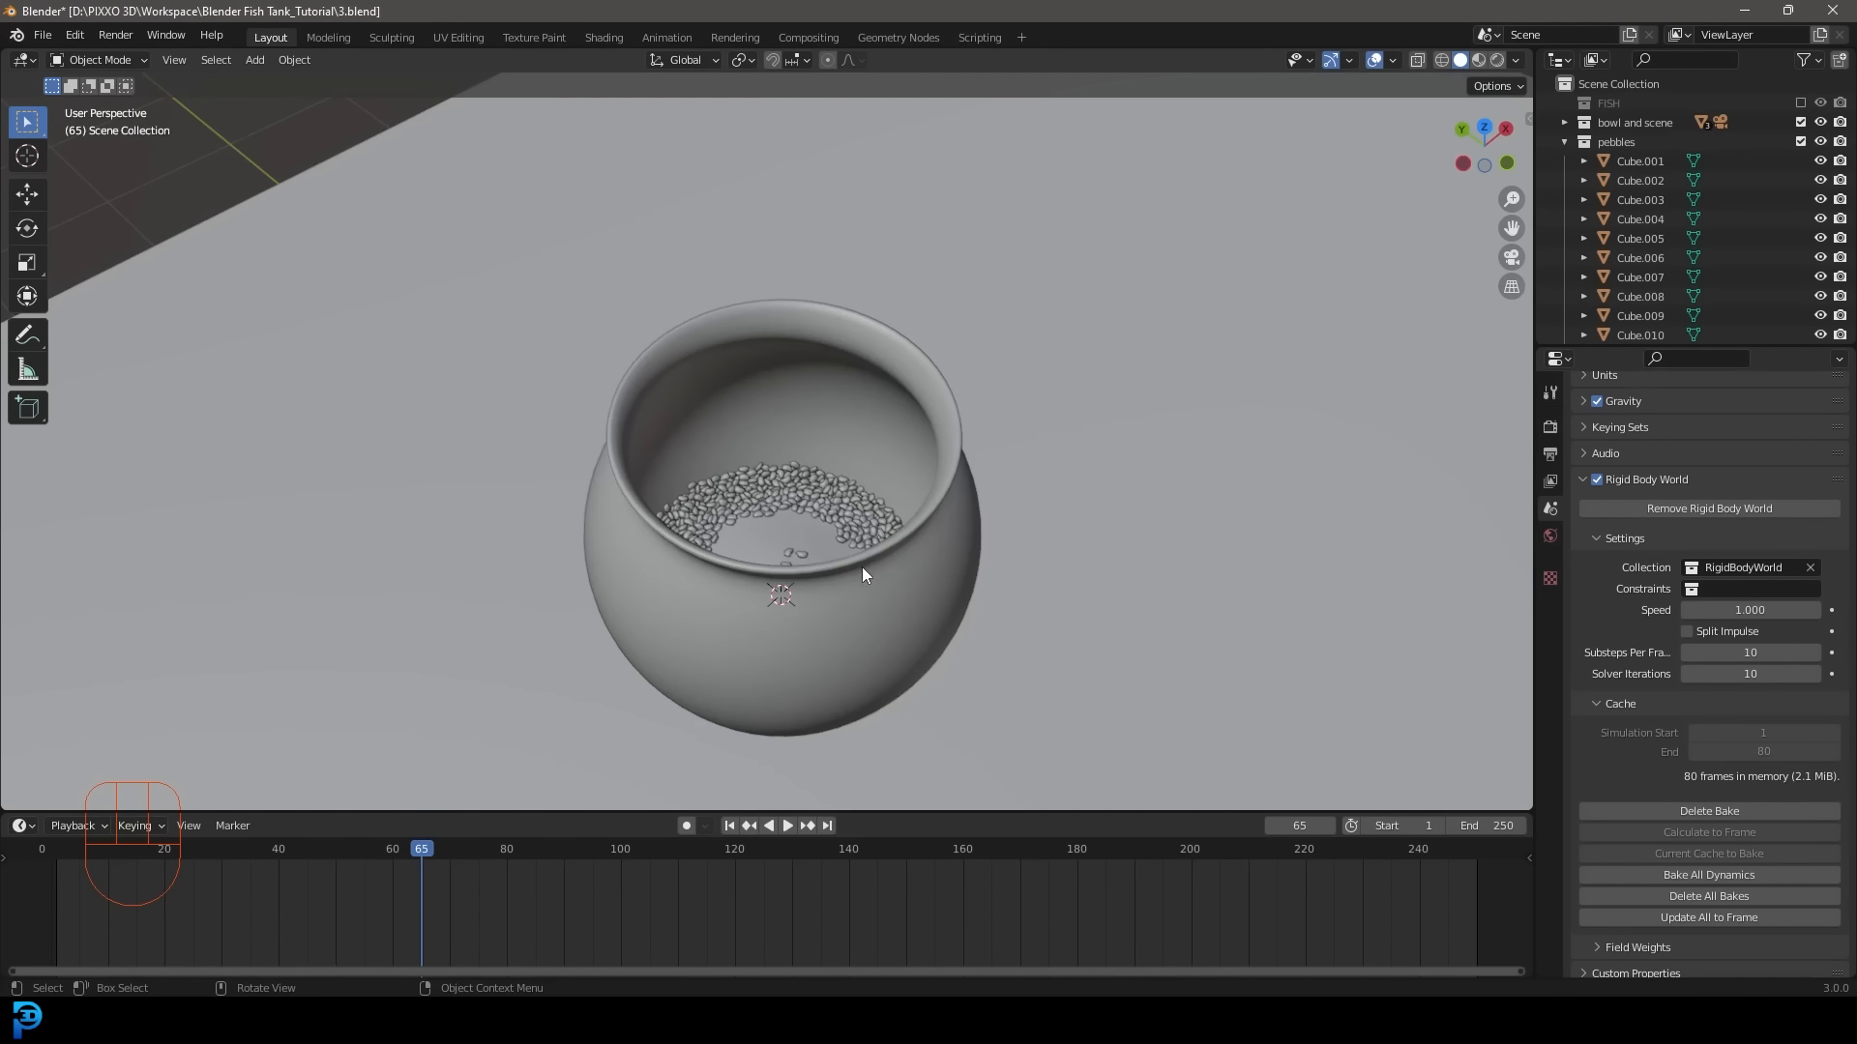
pyautogui.scroll(3, 861, 567)
pyautogui.moveTo(804, 658); pyautogui.dragTo(845, 578, button='middle')
pyautogui.scroll(-1, 845, 578)
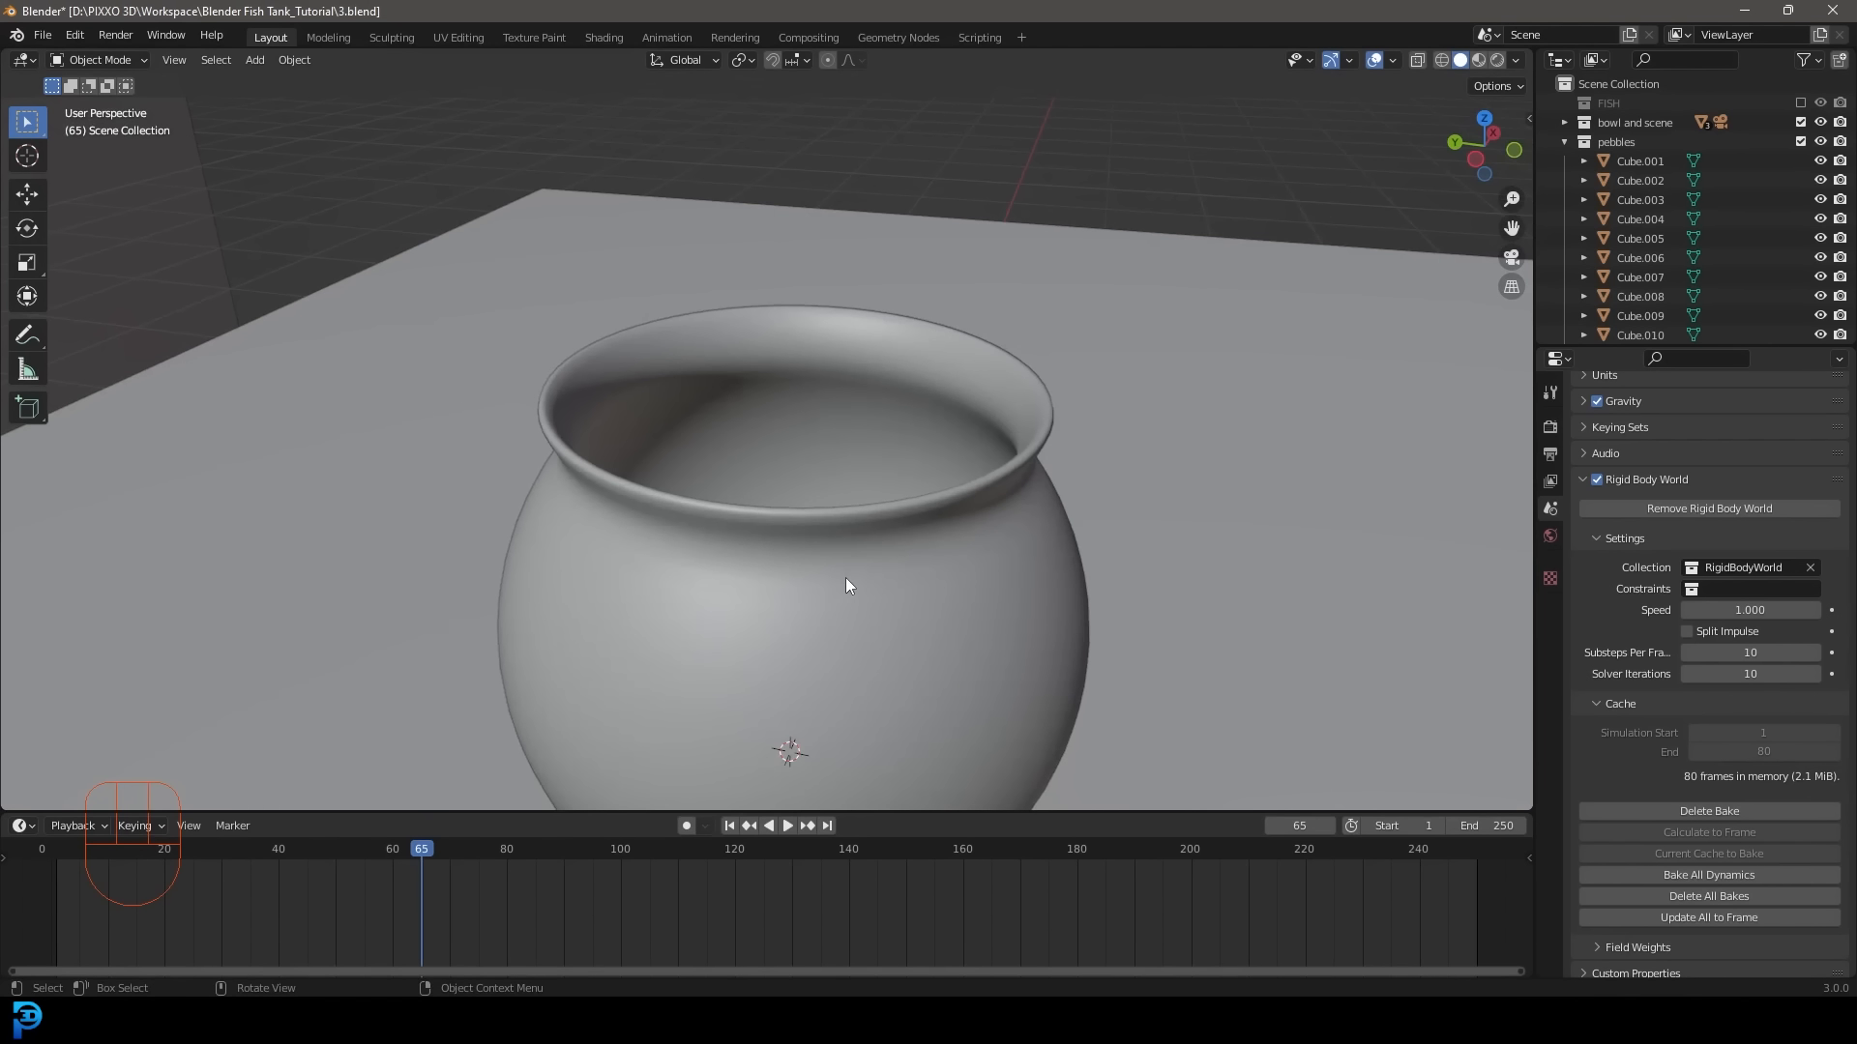
pyautogui.scroll(-4, 845, 577)
pyautogui.press('z')
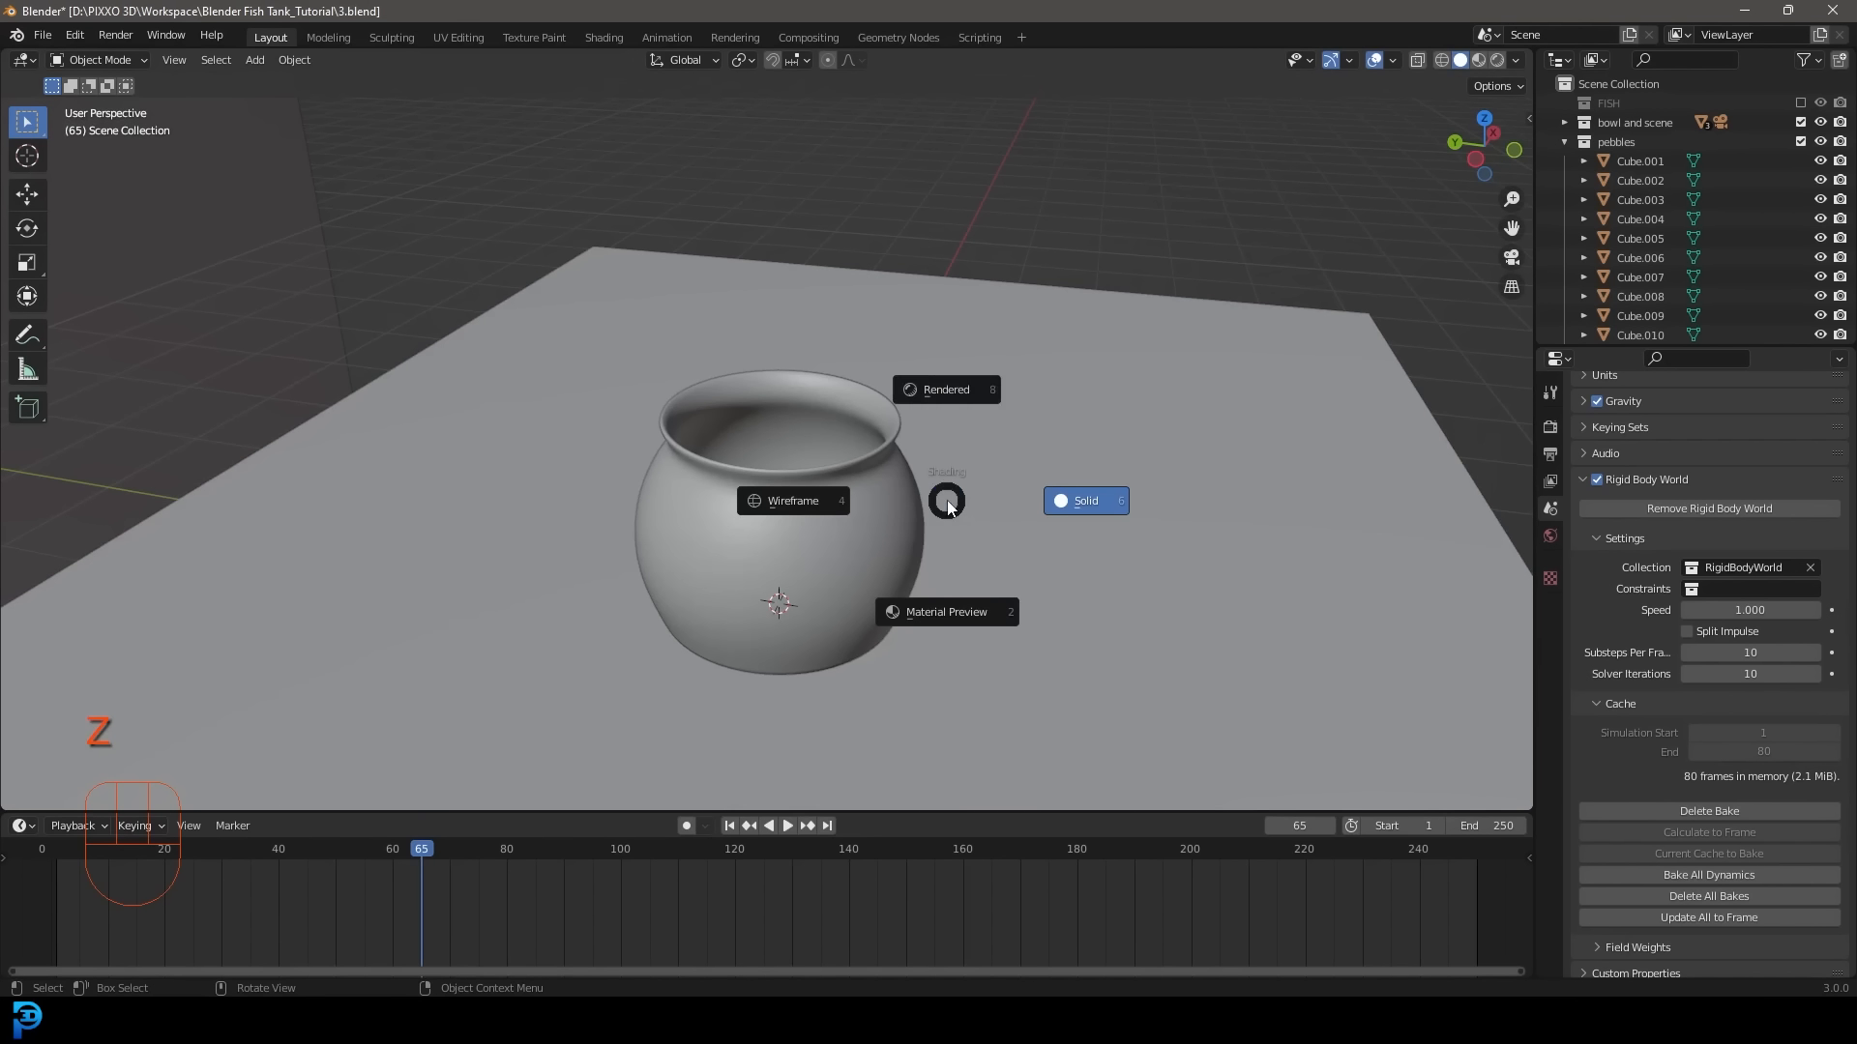
pyautogui.click(934, 392)
pyautogui.moveTo(890, 559); pyautogui.dragTo(936, 530, button='middle')
pyautogui.scroll(2, 936, 530)
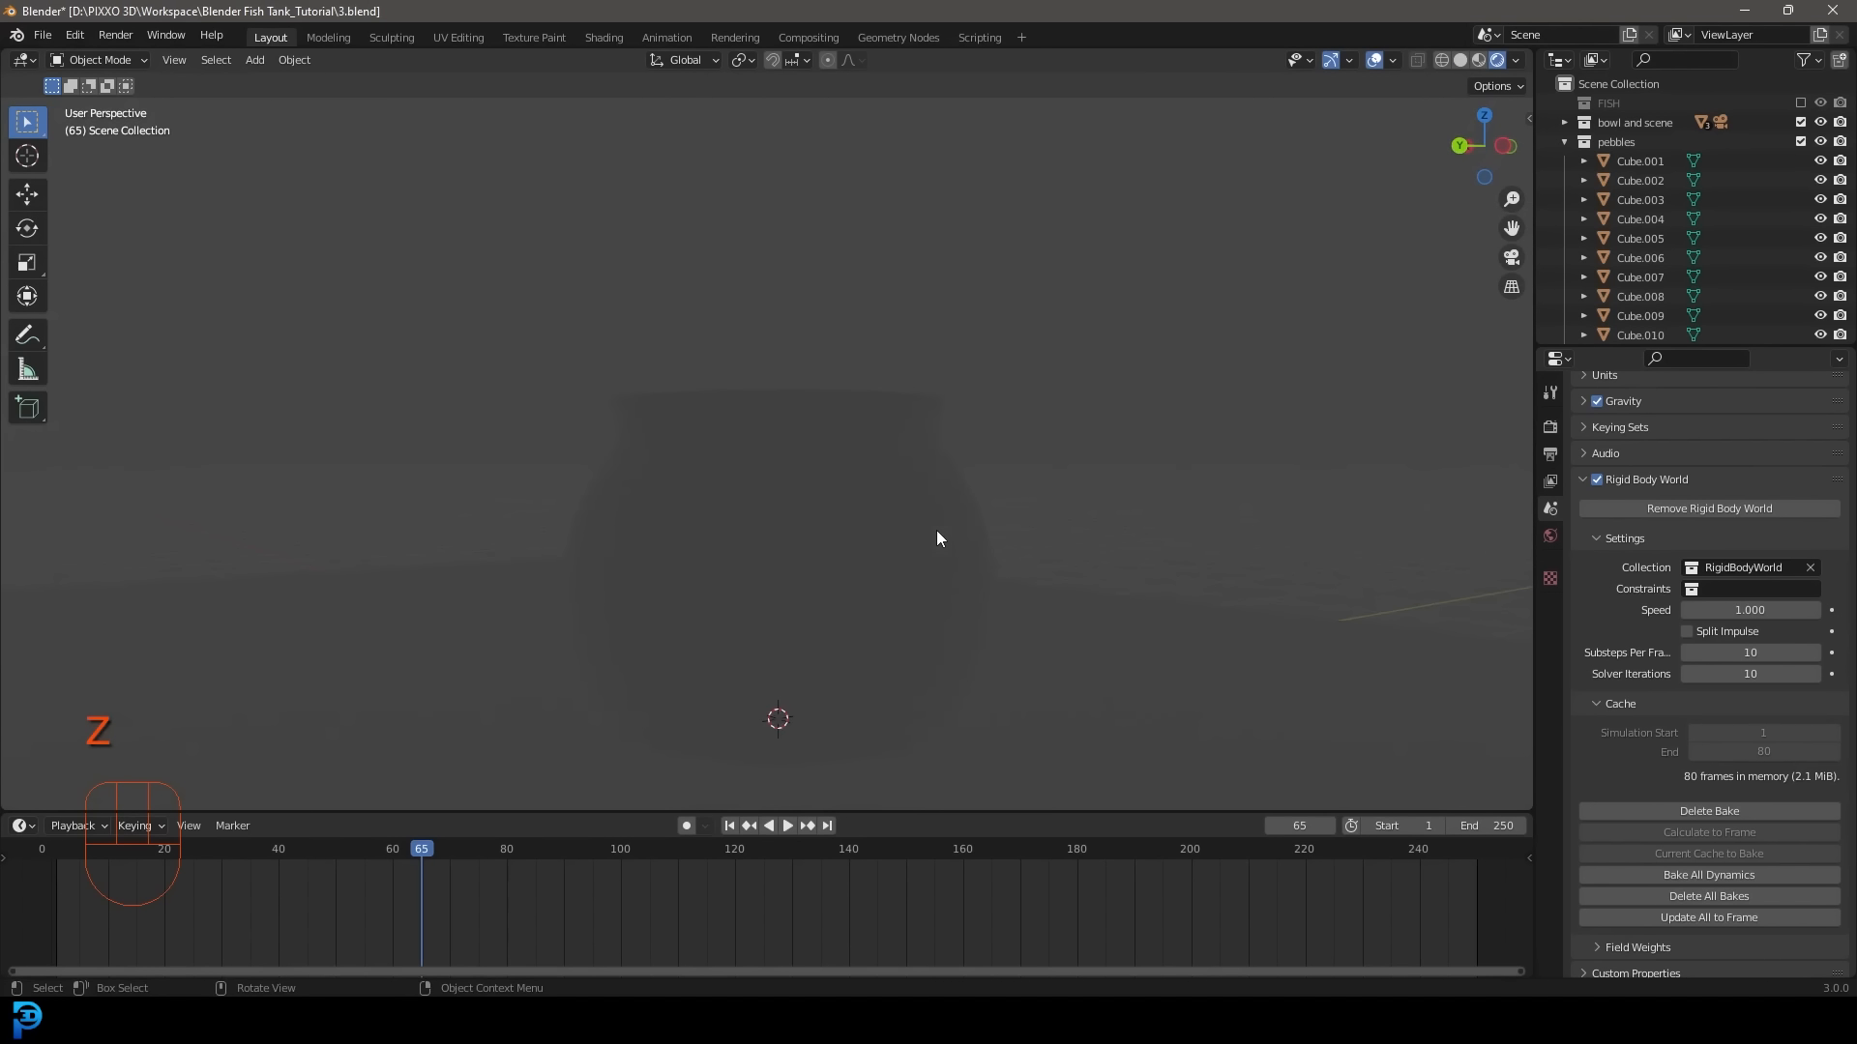
pyautogui.moveTo(1034, 497)
pyautogui.mouseDown(button='middle')
pyautogui.moveTo(946, 560)
pyautogui.moveTo(909, 537)
pyautogui.mouseUp(button='middle')
pyautogui.moveTo(750, 441); pyautogui.dragTo(793, 412, button='middle')
pyautogui.press('z')
pyautogui.click(966, 416)
pyautogui.moveTo(838, 511); pyautogui.dragTo(802, 441, button='middle')
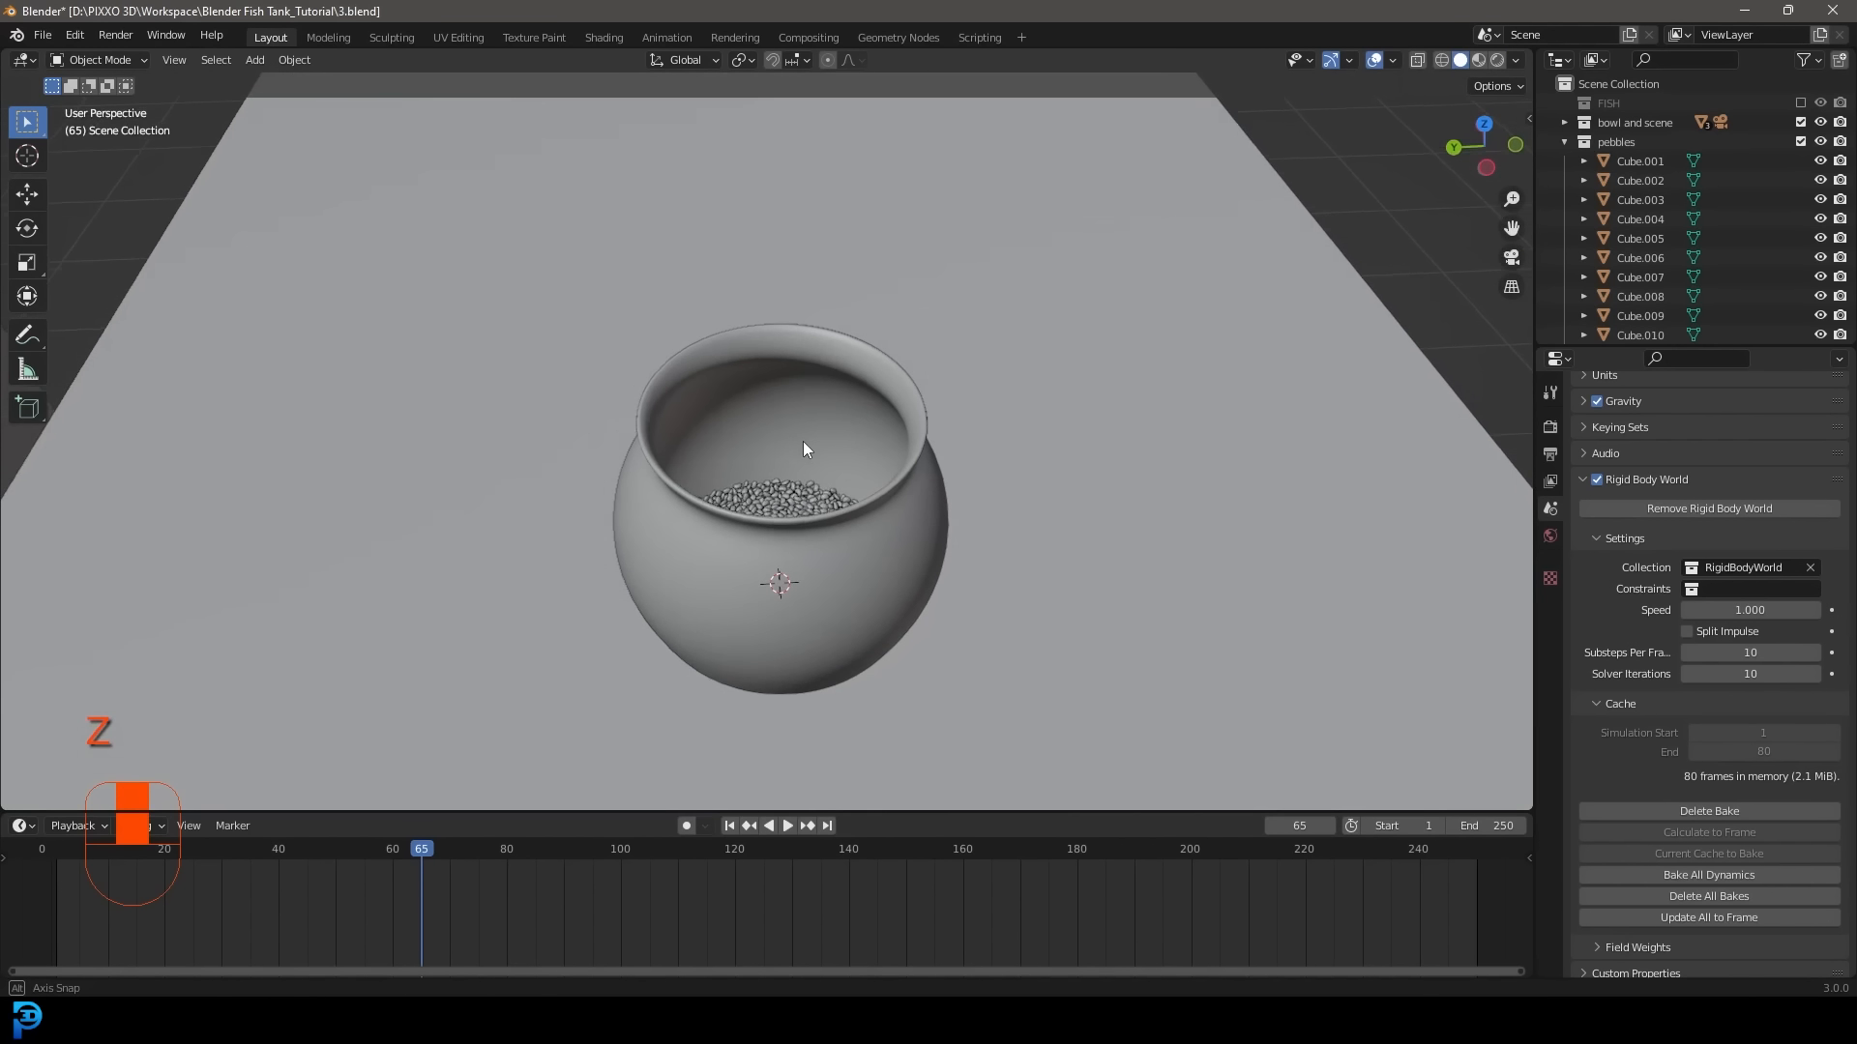
pyautogui.scroll(3, 815, 427)
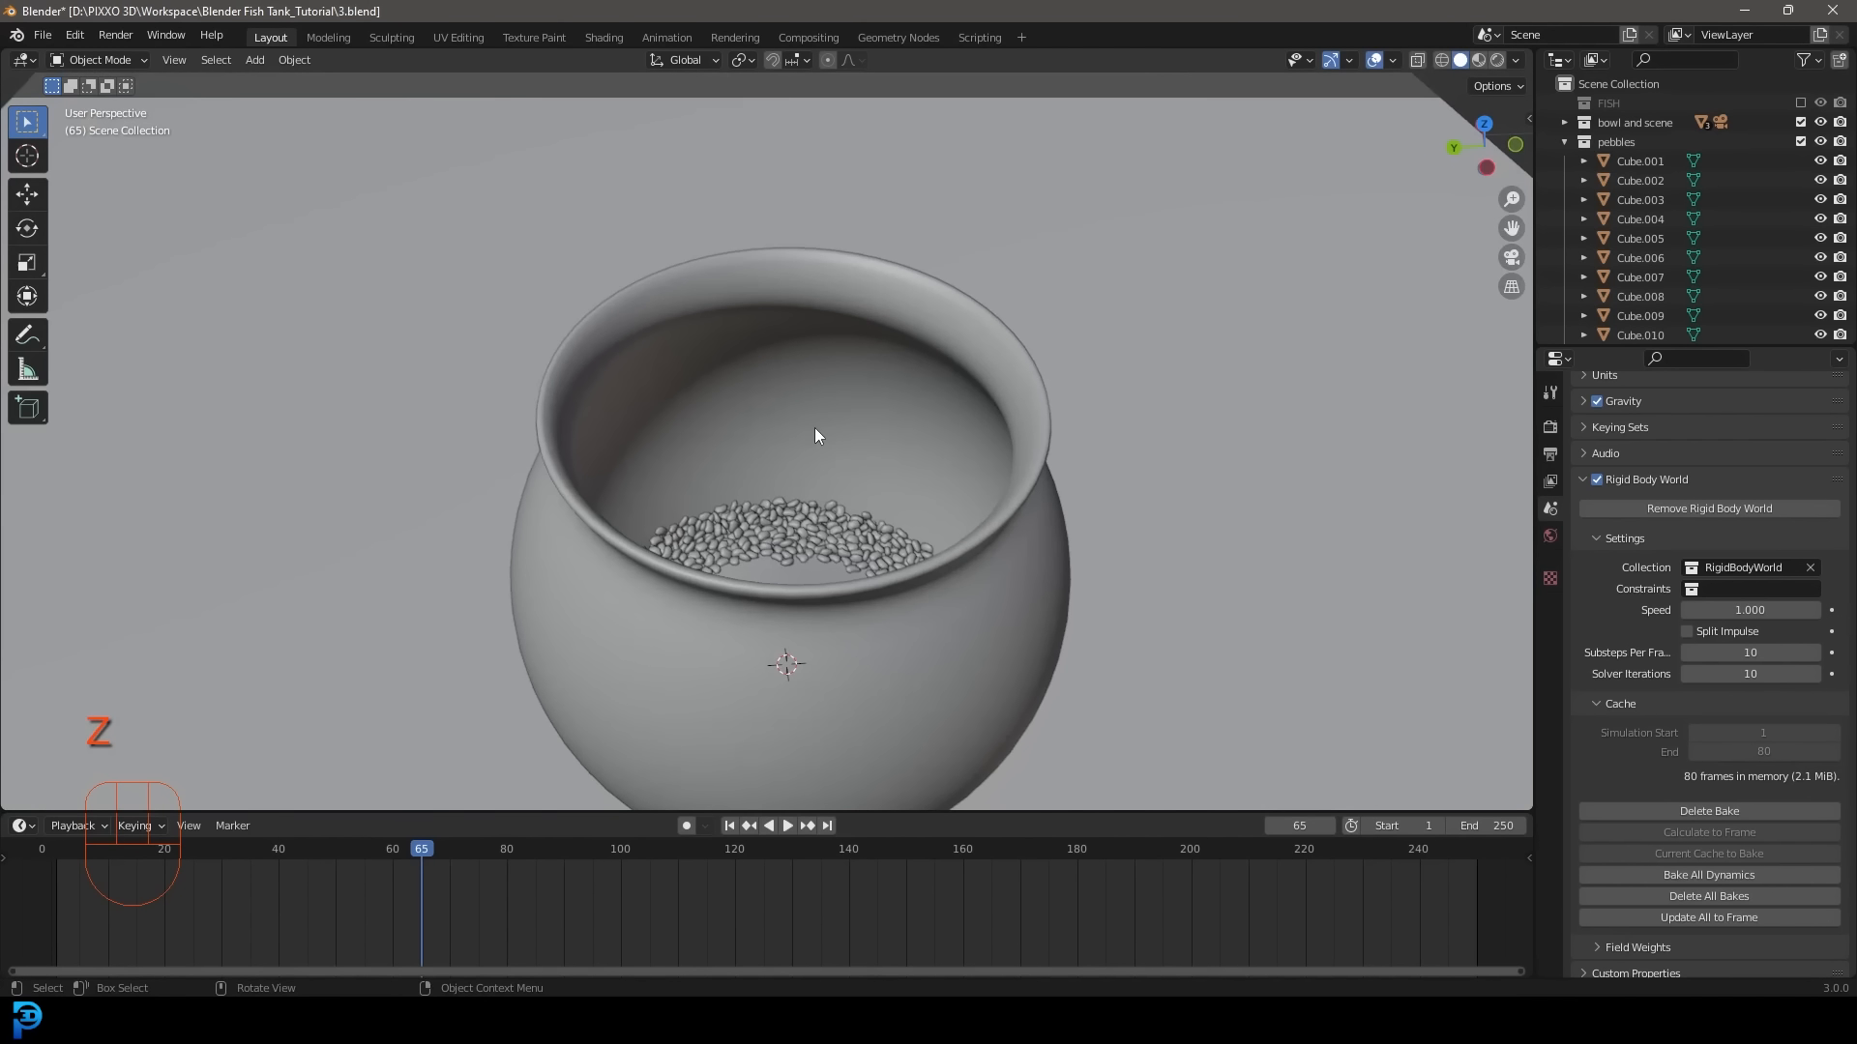
# Switch the render engine to Cycles with GPU Compute as the device.
pyautogui.click(1551, 428)
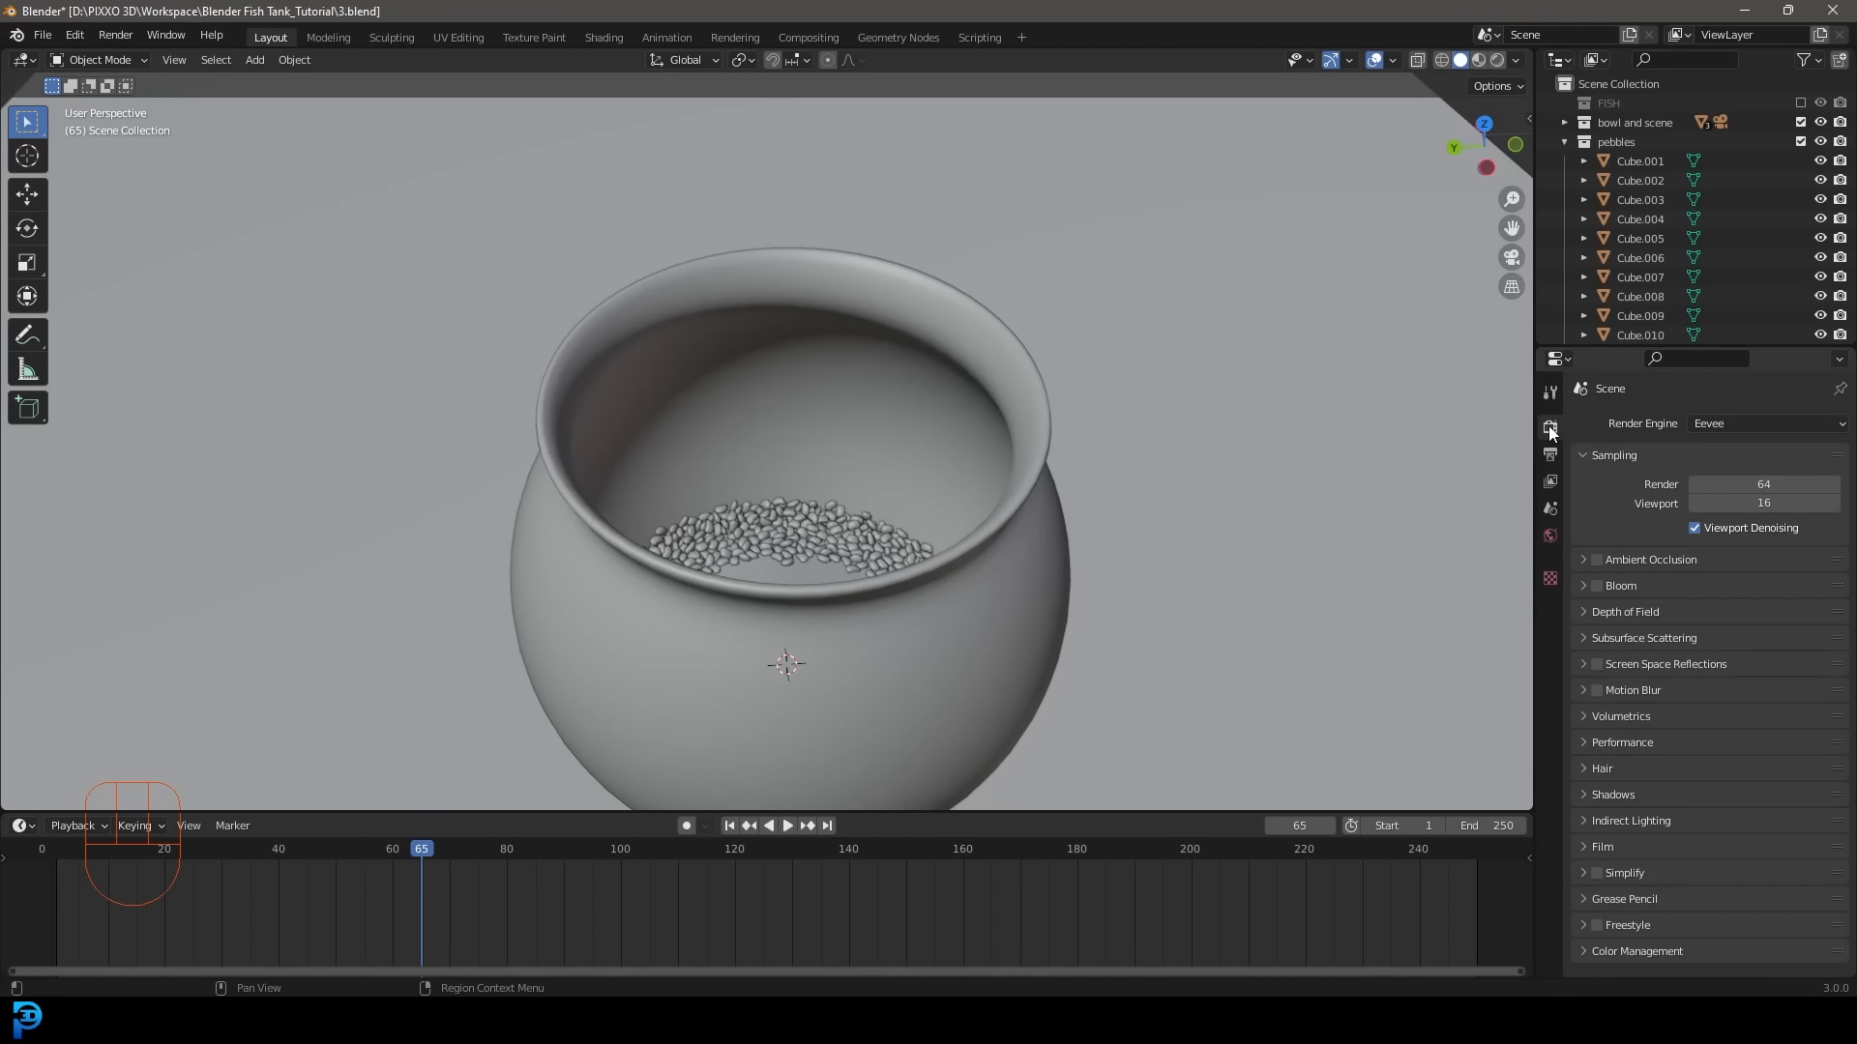
pyautogui.click(1743, 426)
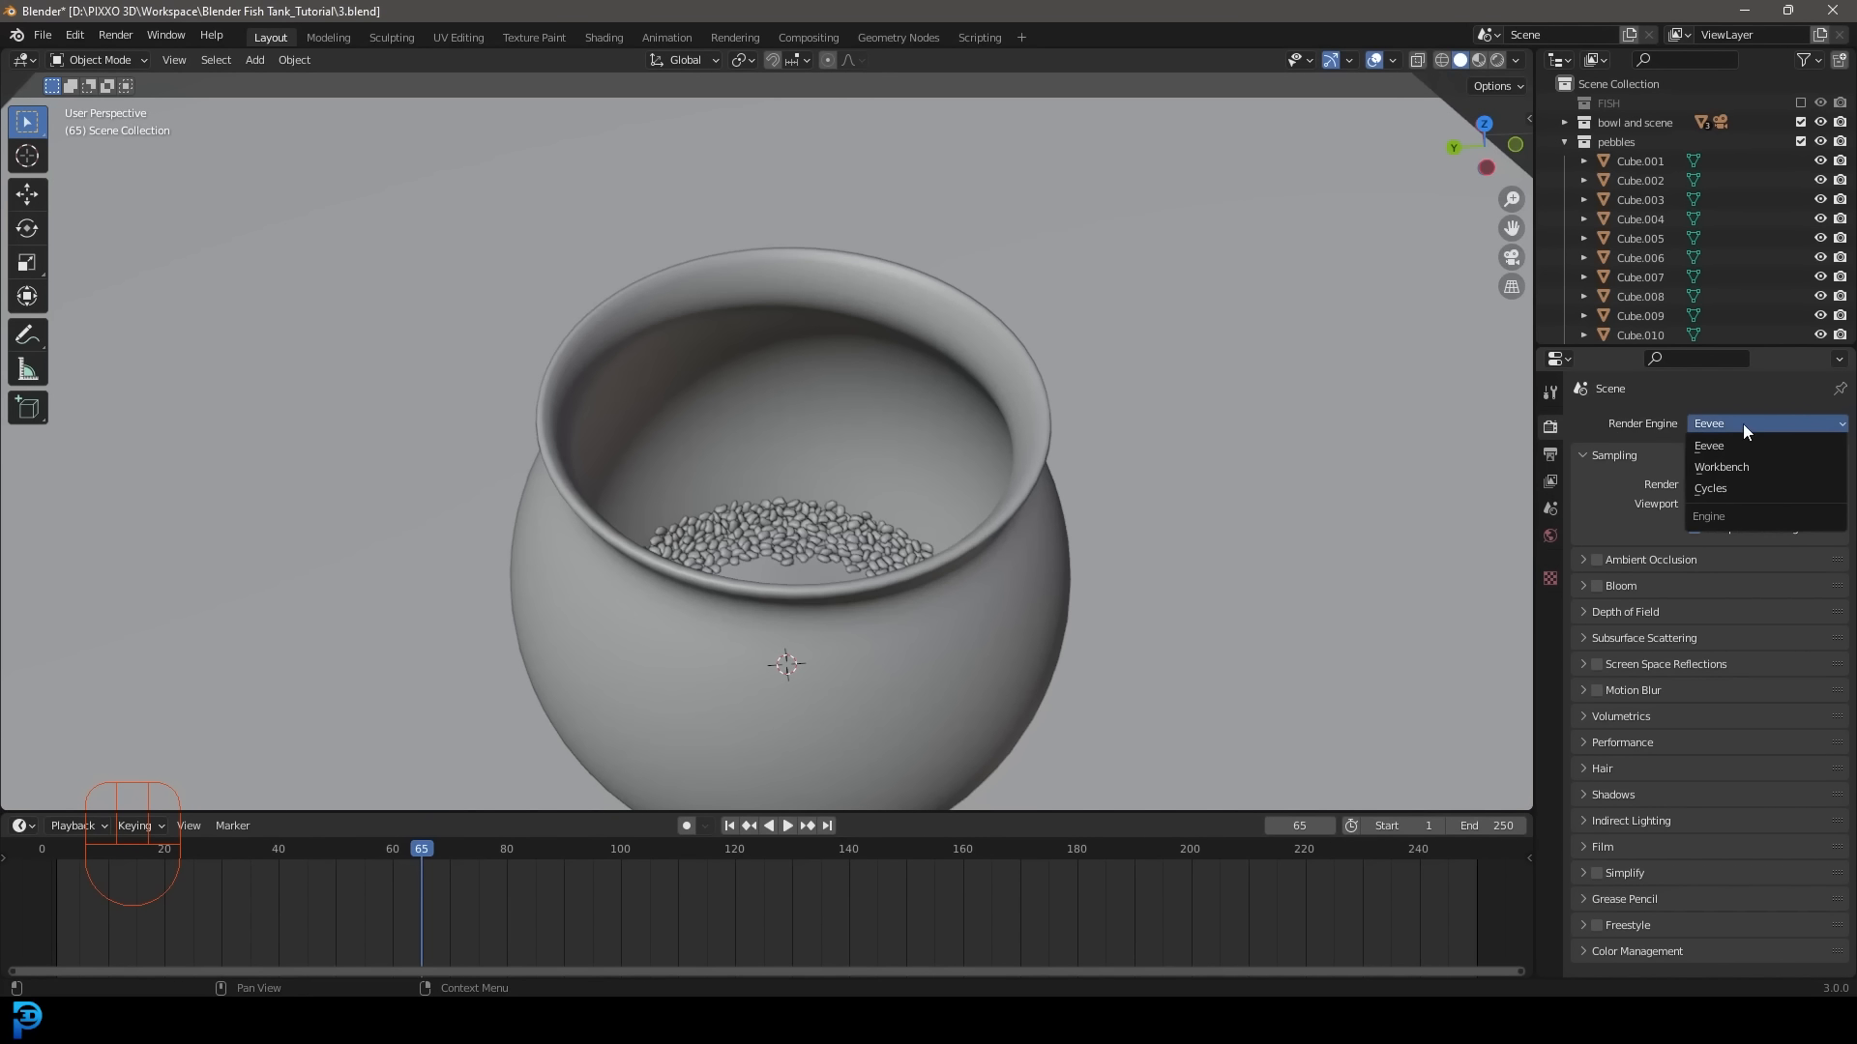
pyautogui.click(1727, 488)
pyautogui.click(1727, 473)
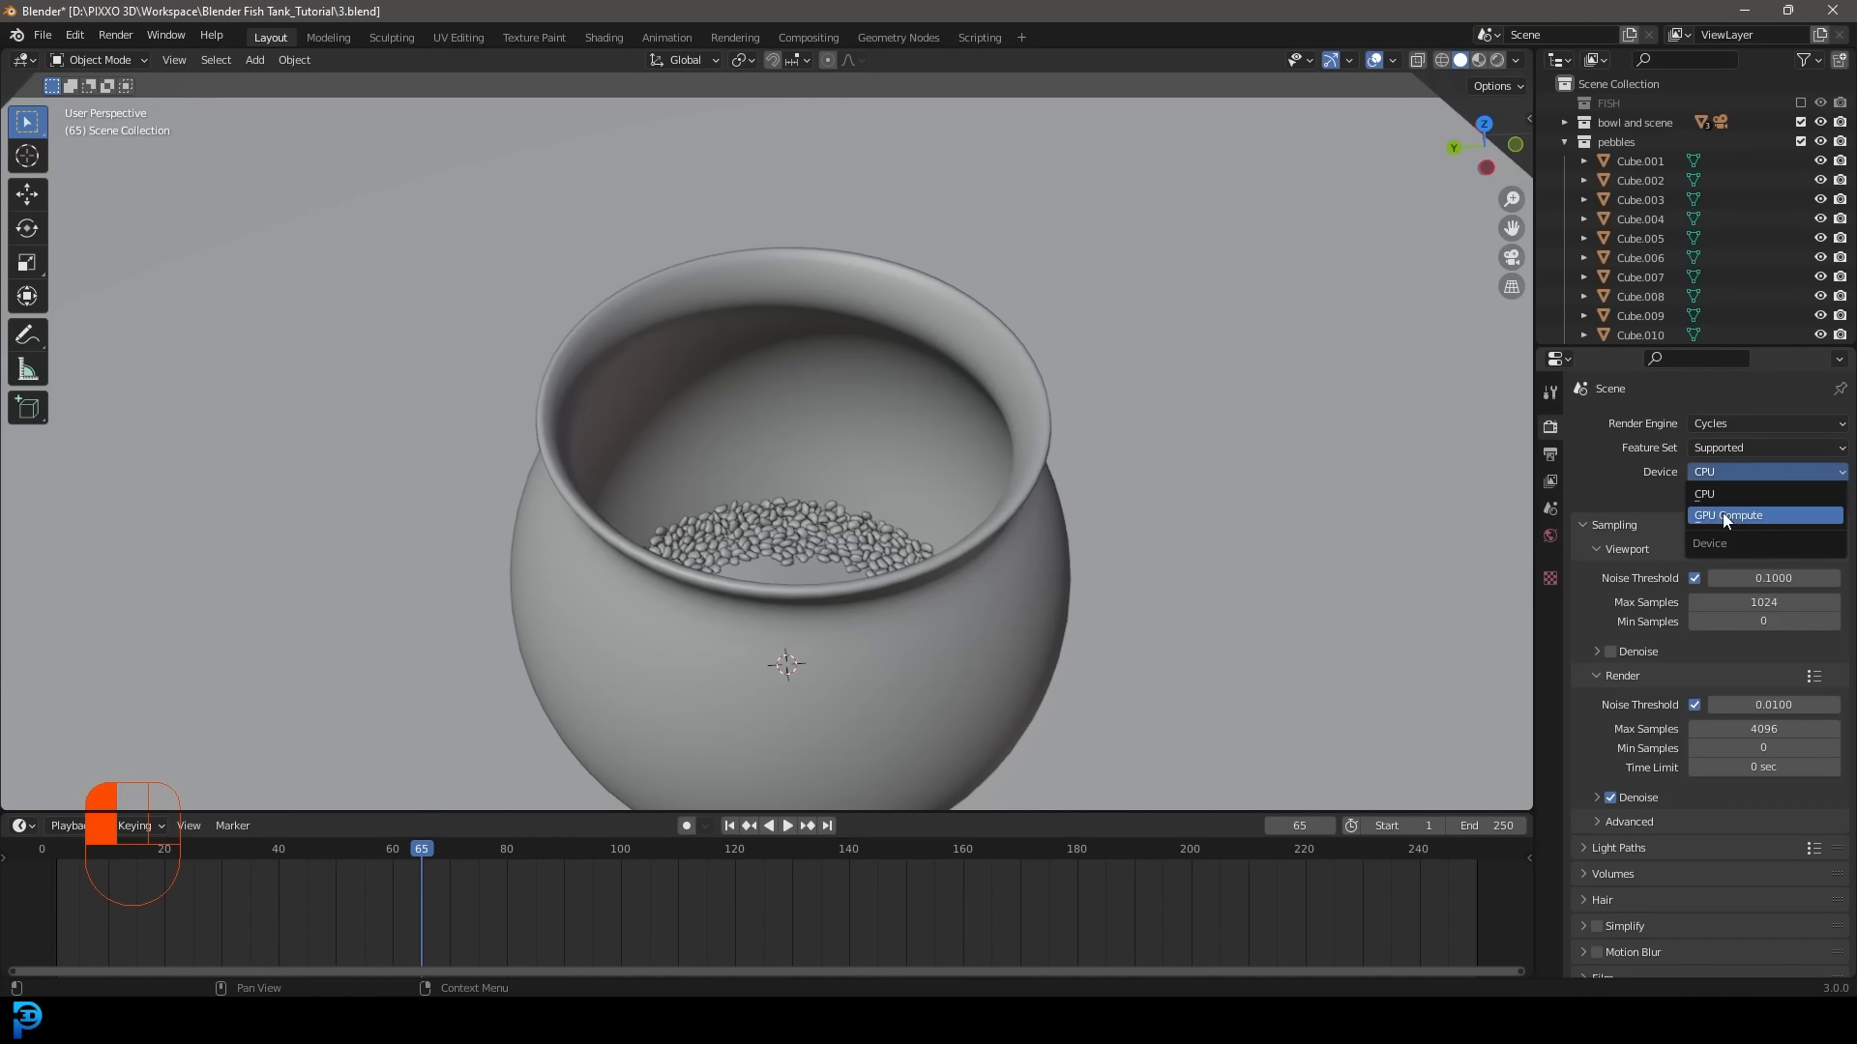
pyautogui.click(1740, 513)
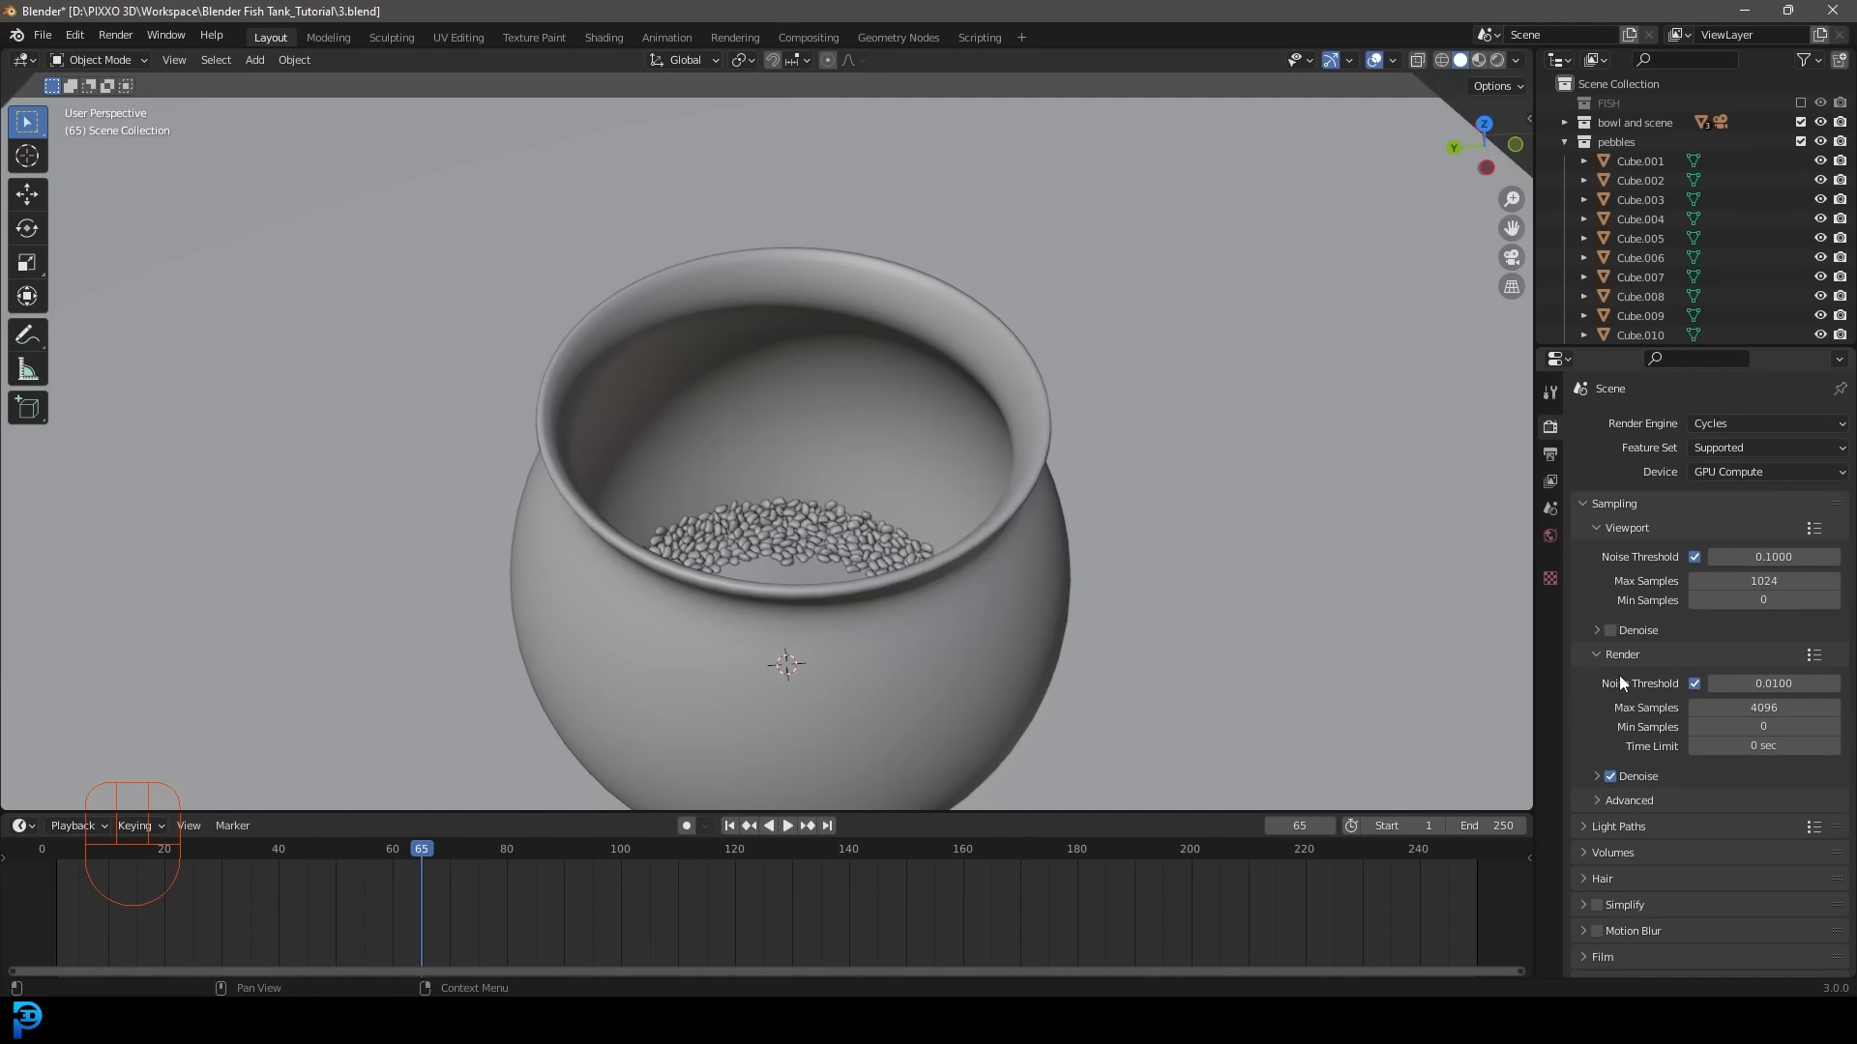
# Set the Cycles render Max Samples to 120.
pyautogui.click(1764, 707)
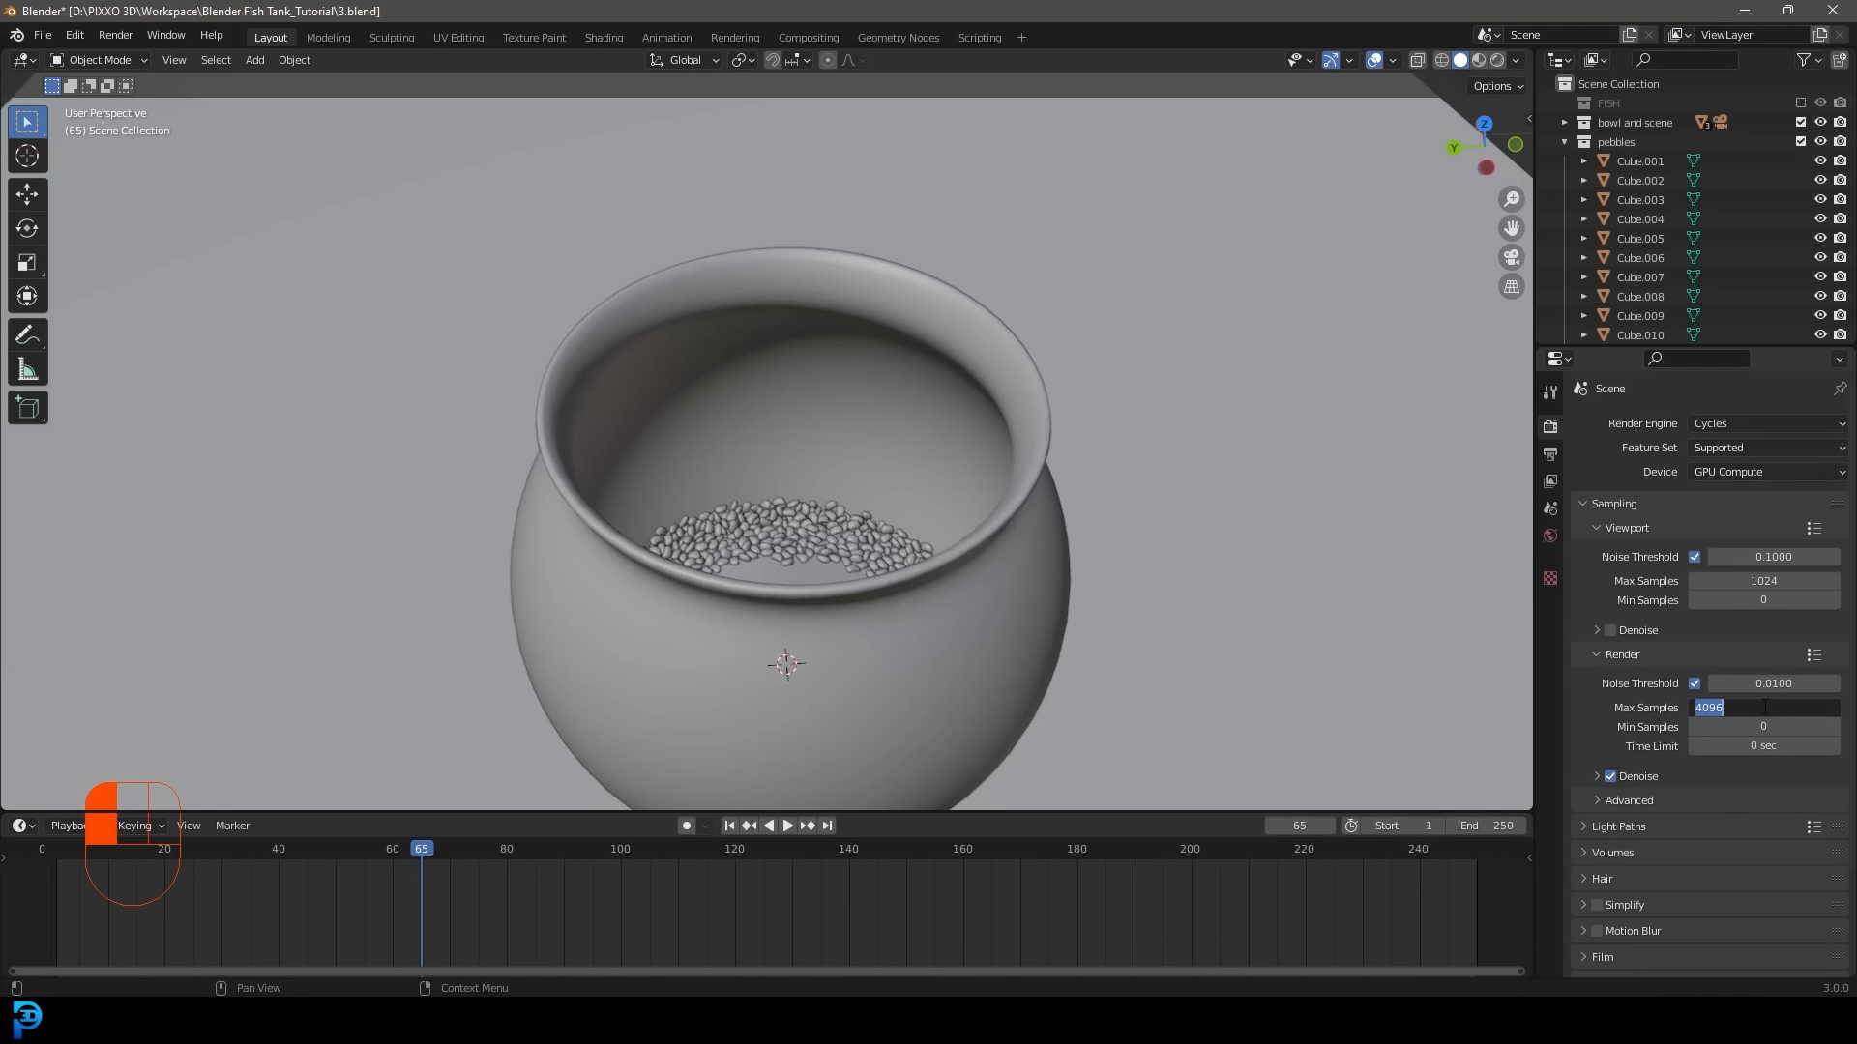
pyautogui.write('120')
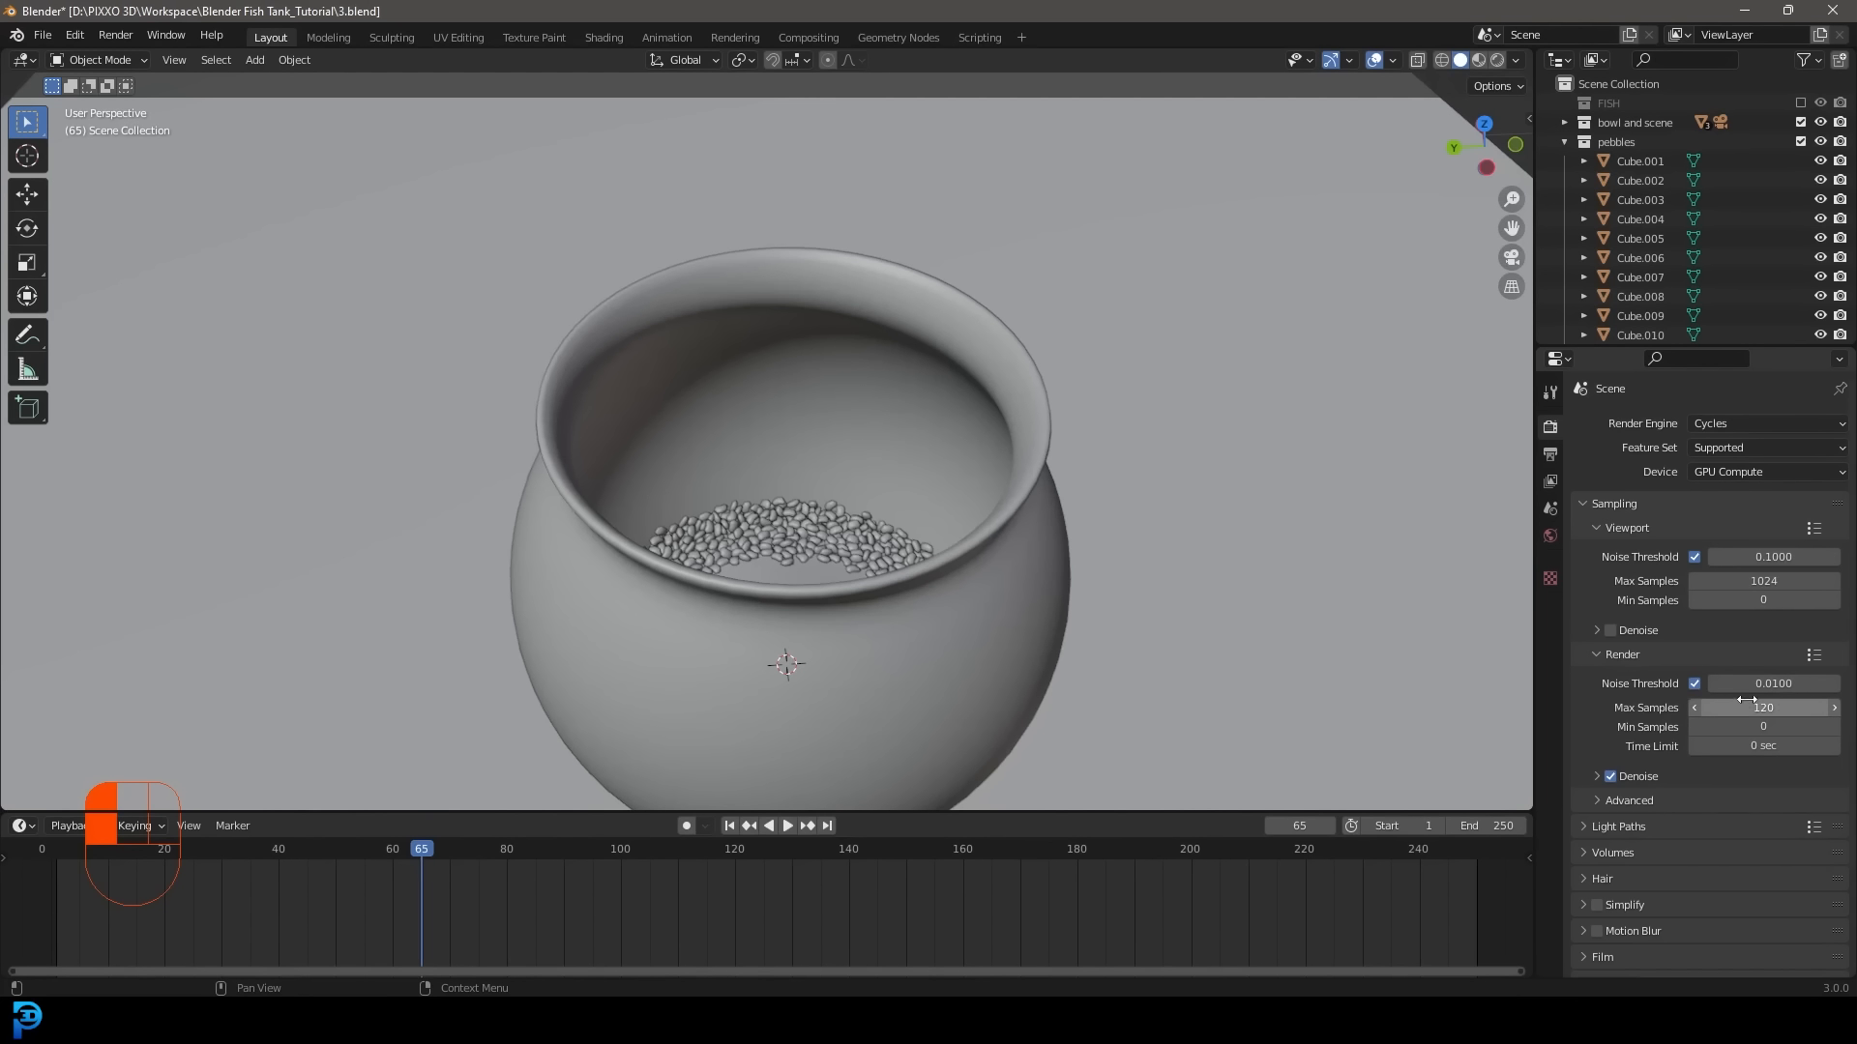
pyautogui.press('Return')
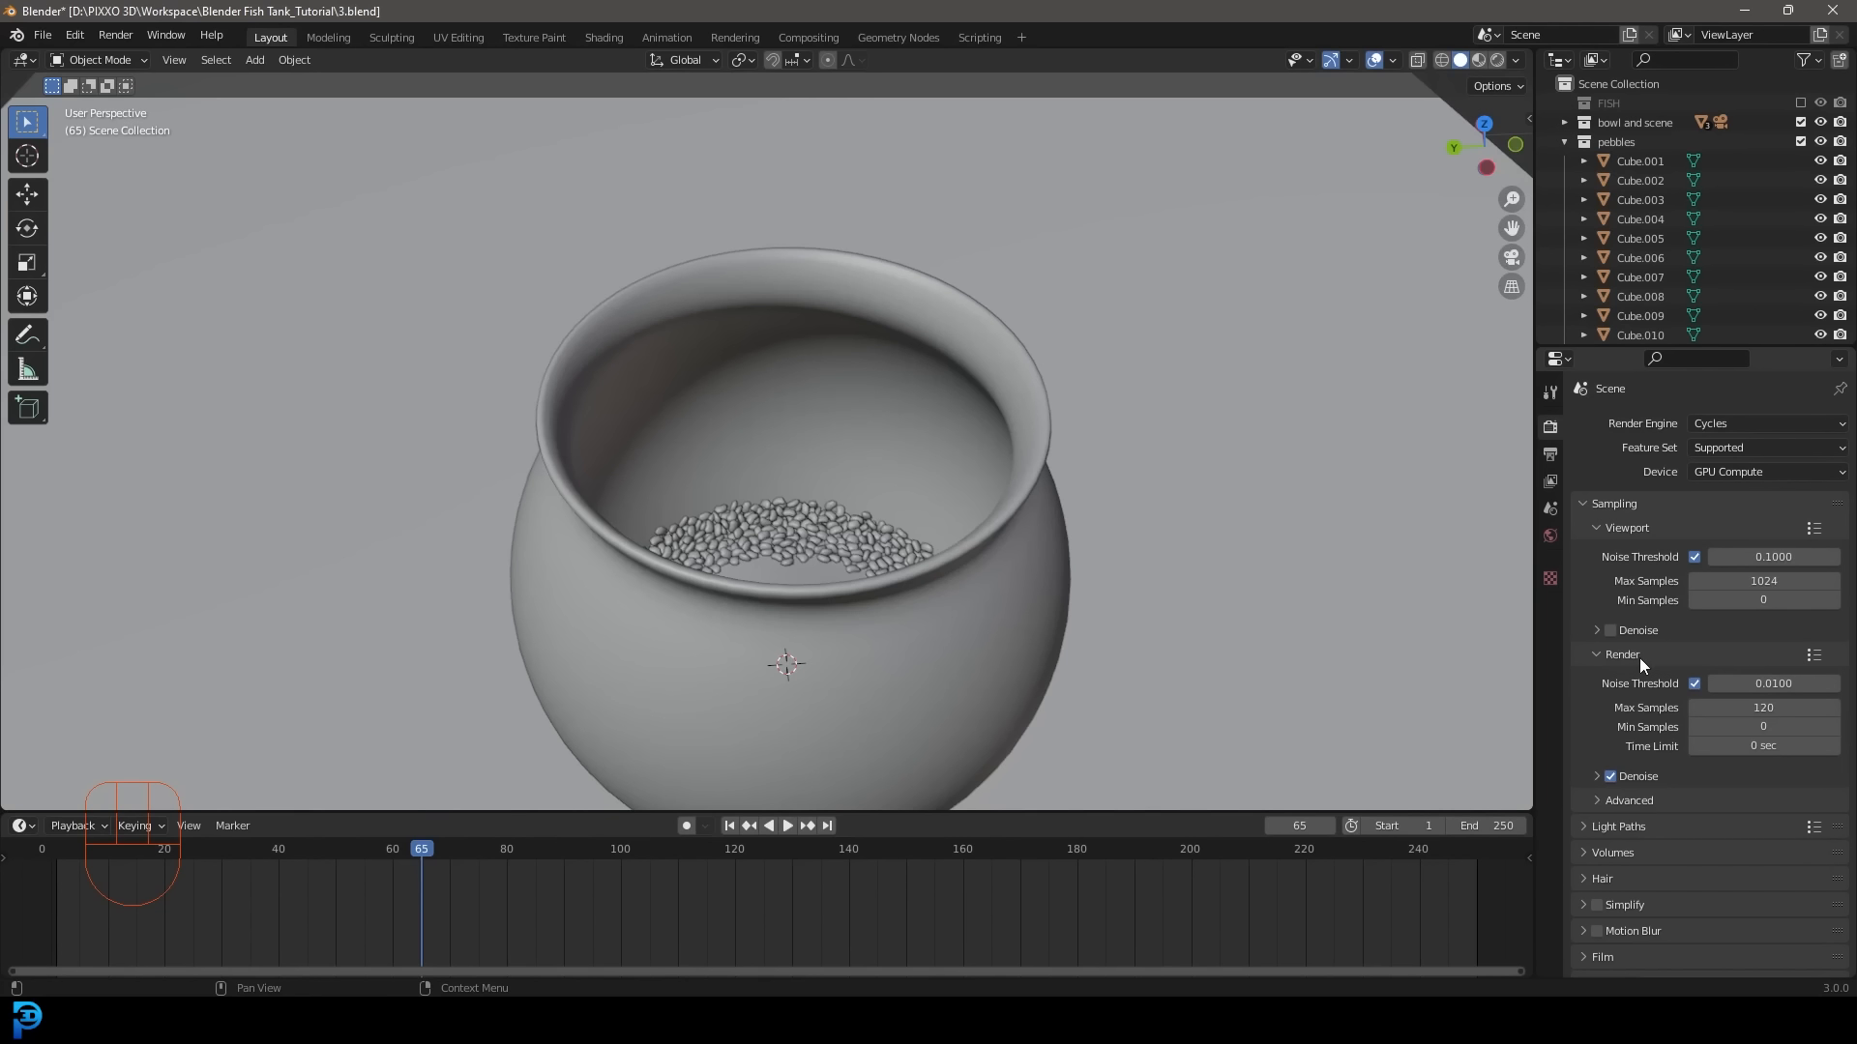
# Show the viewport in Rendered shading and assign a Sky Texture to the world background color.
pyautogui.scroll(-5, 1064, 507)
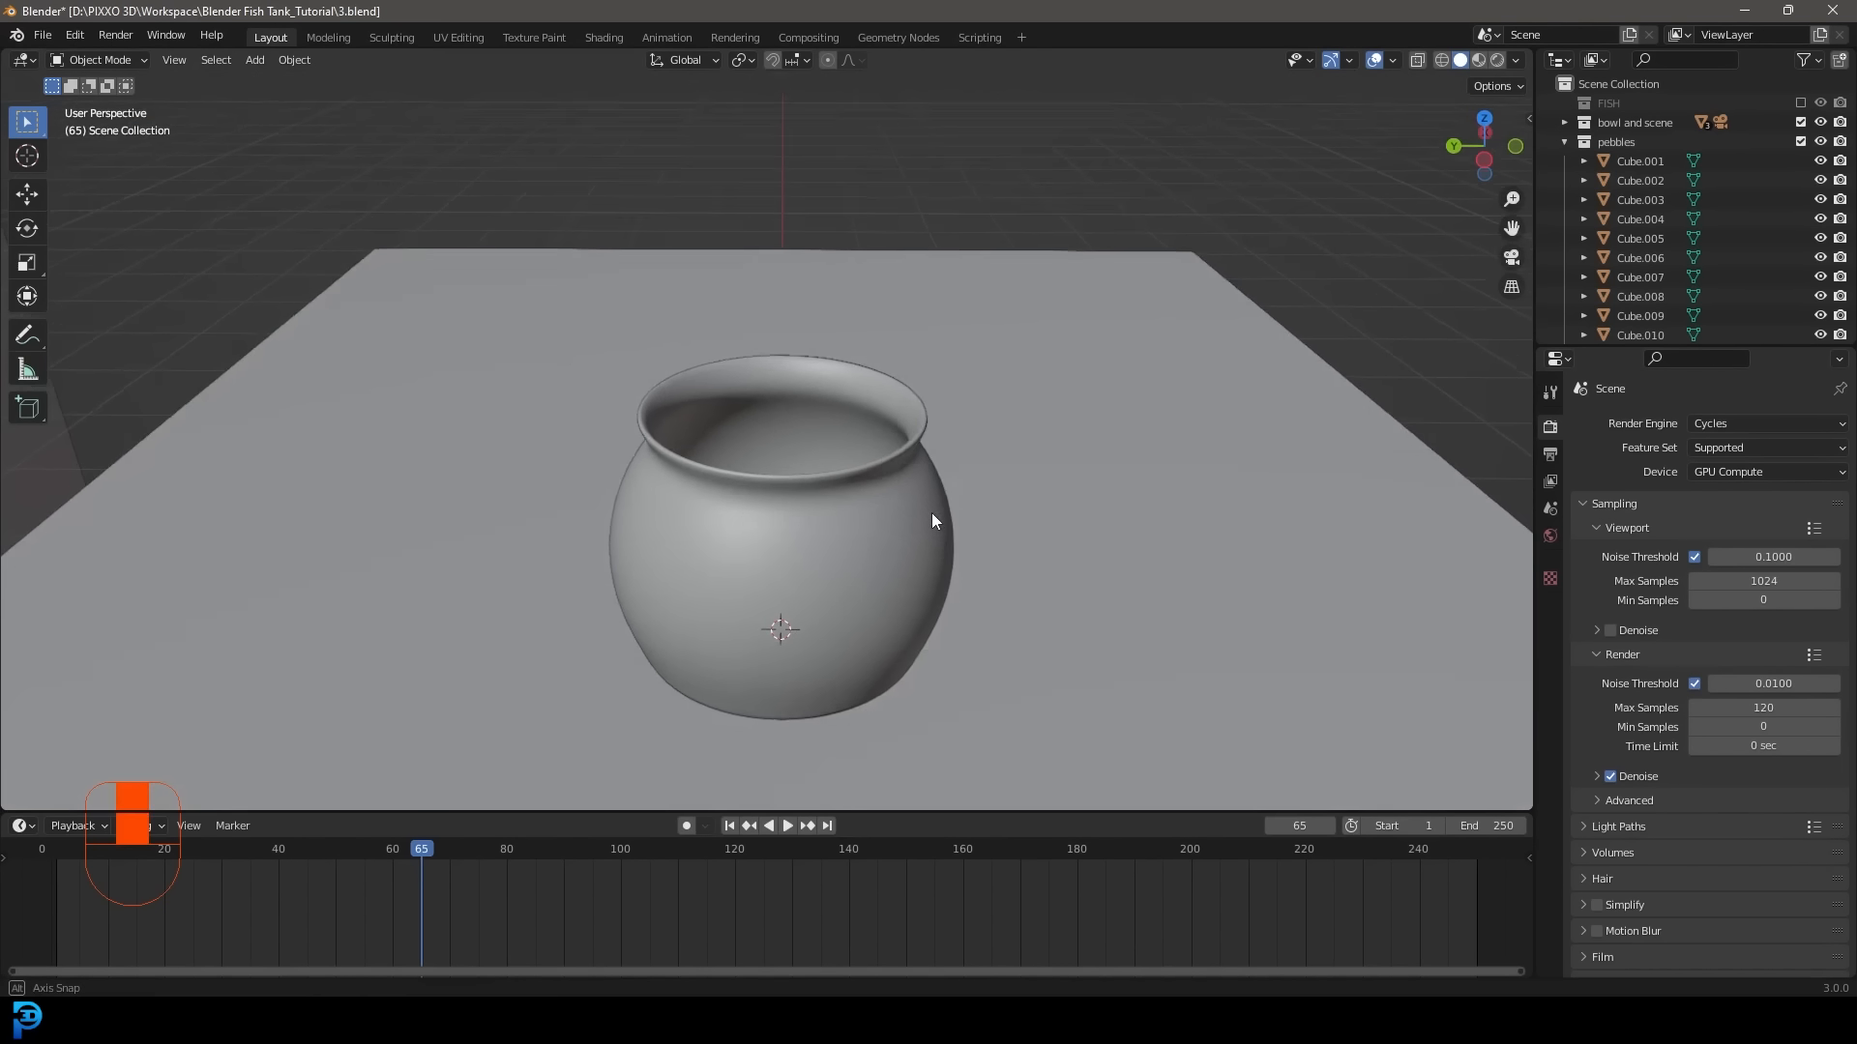
pyautogui.press('z')
pyautogui.click(934, 399)
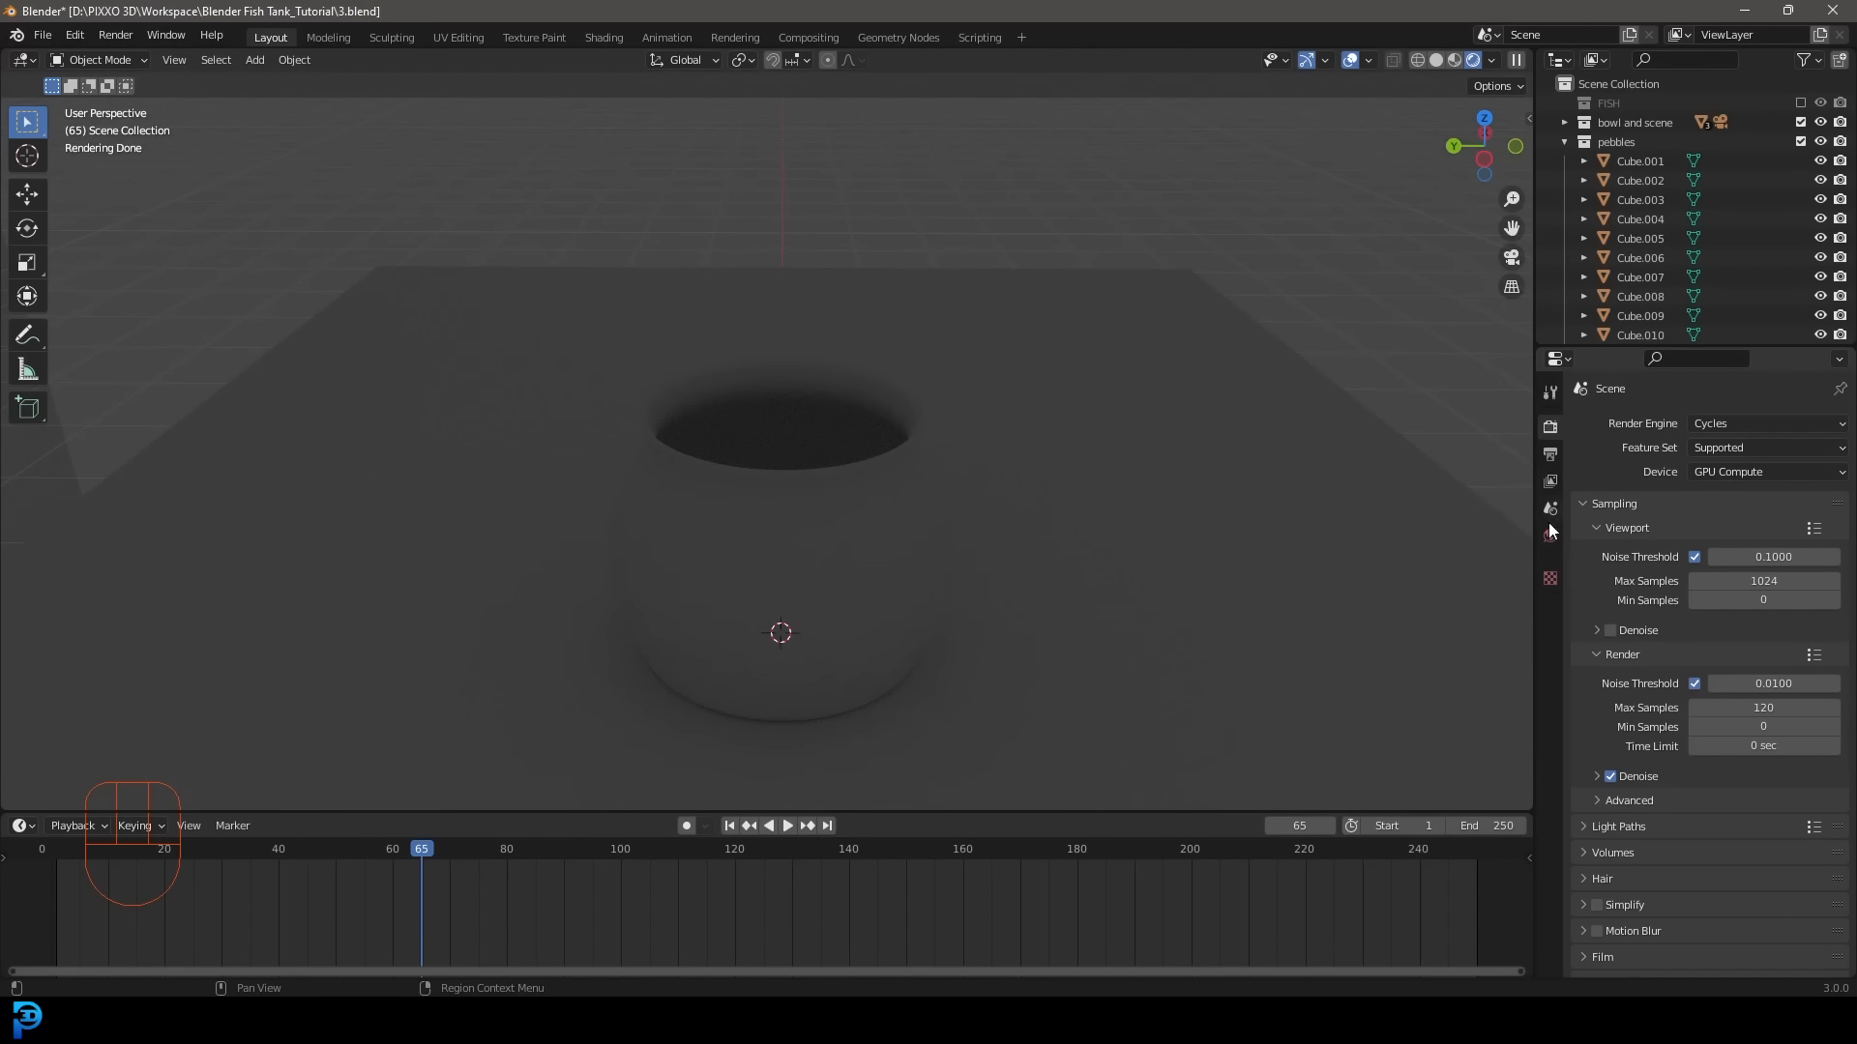
pyautogui.click(1550, 536)
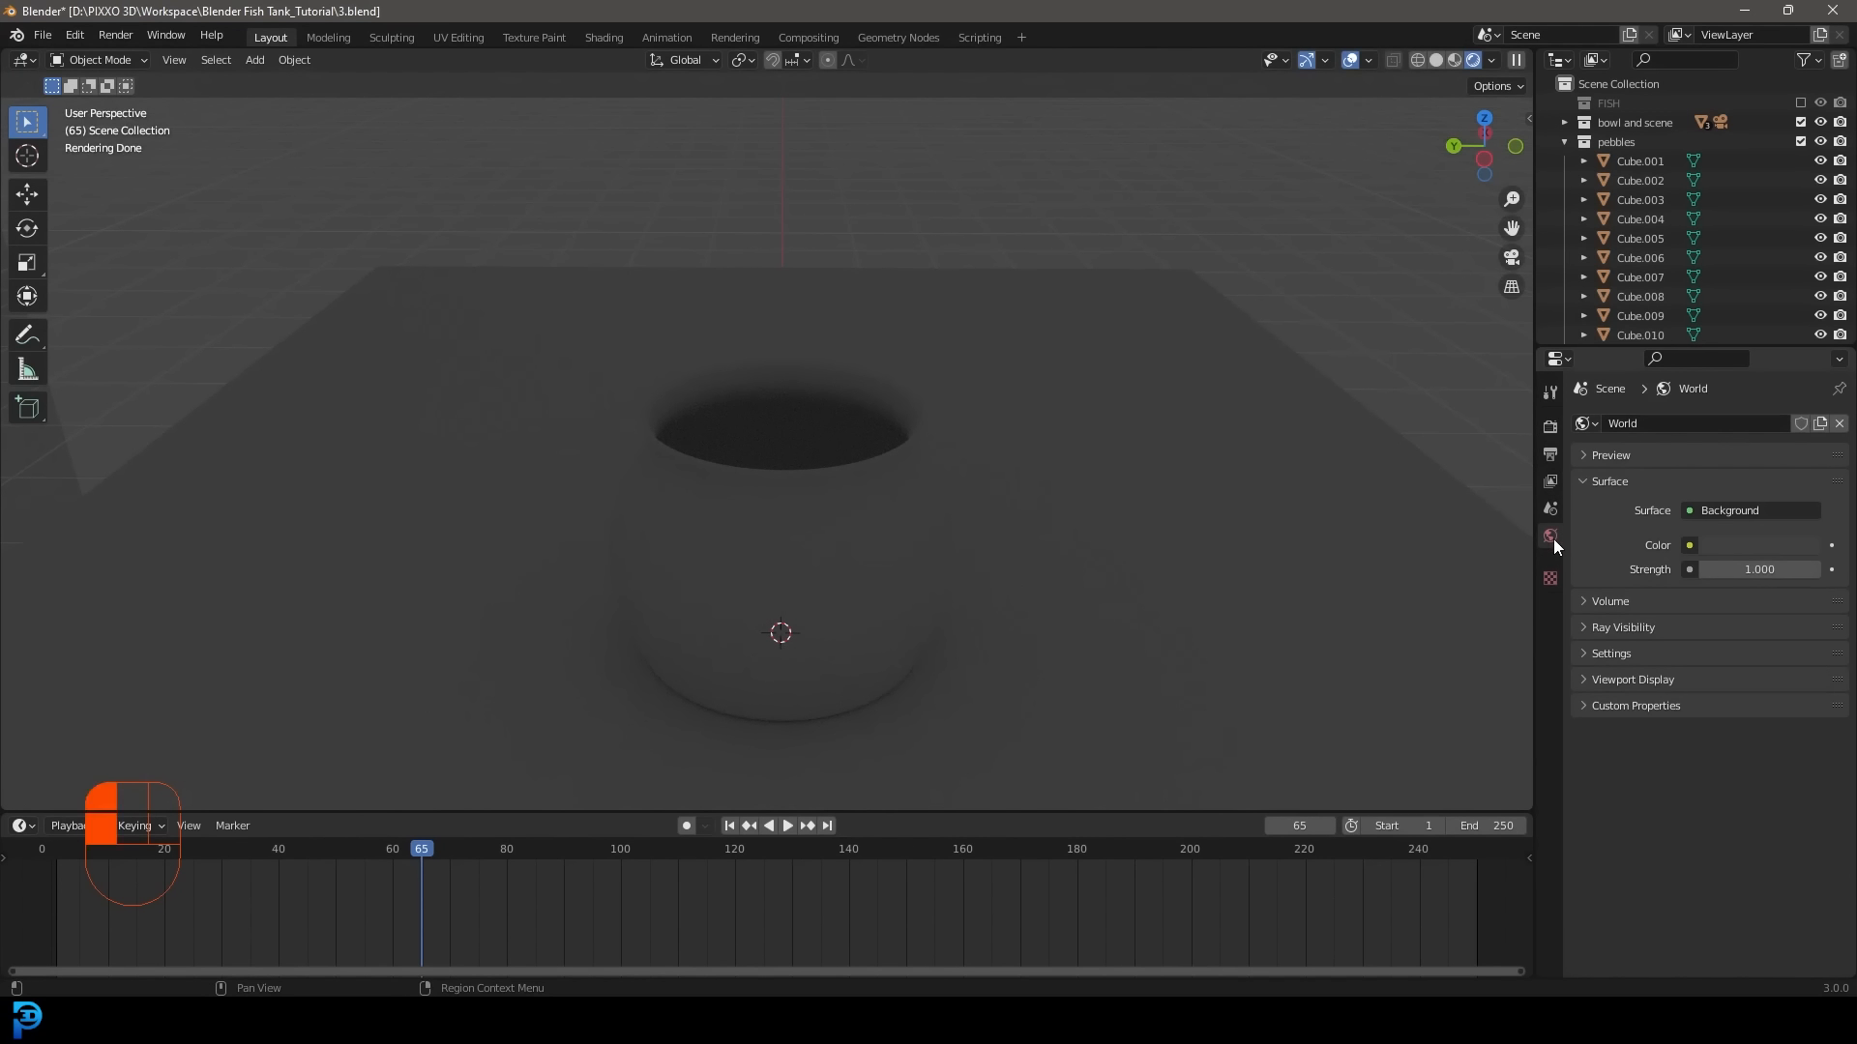
pyautogui.click(1690, 545)
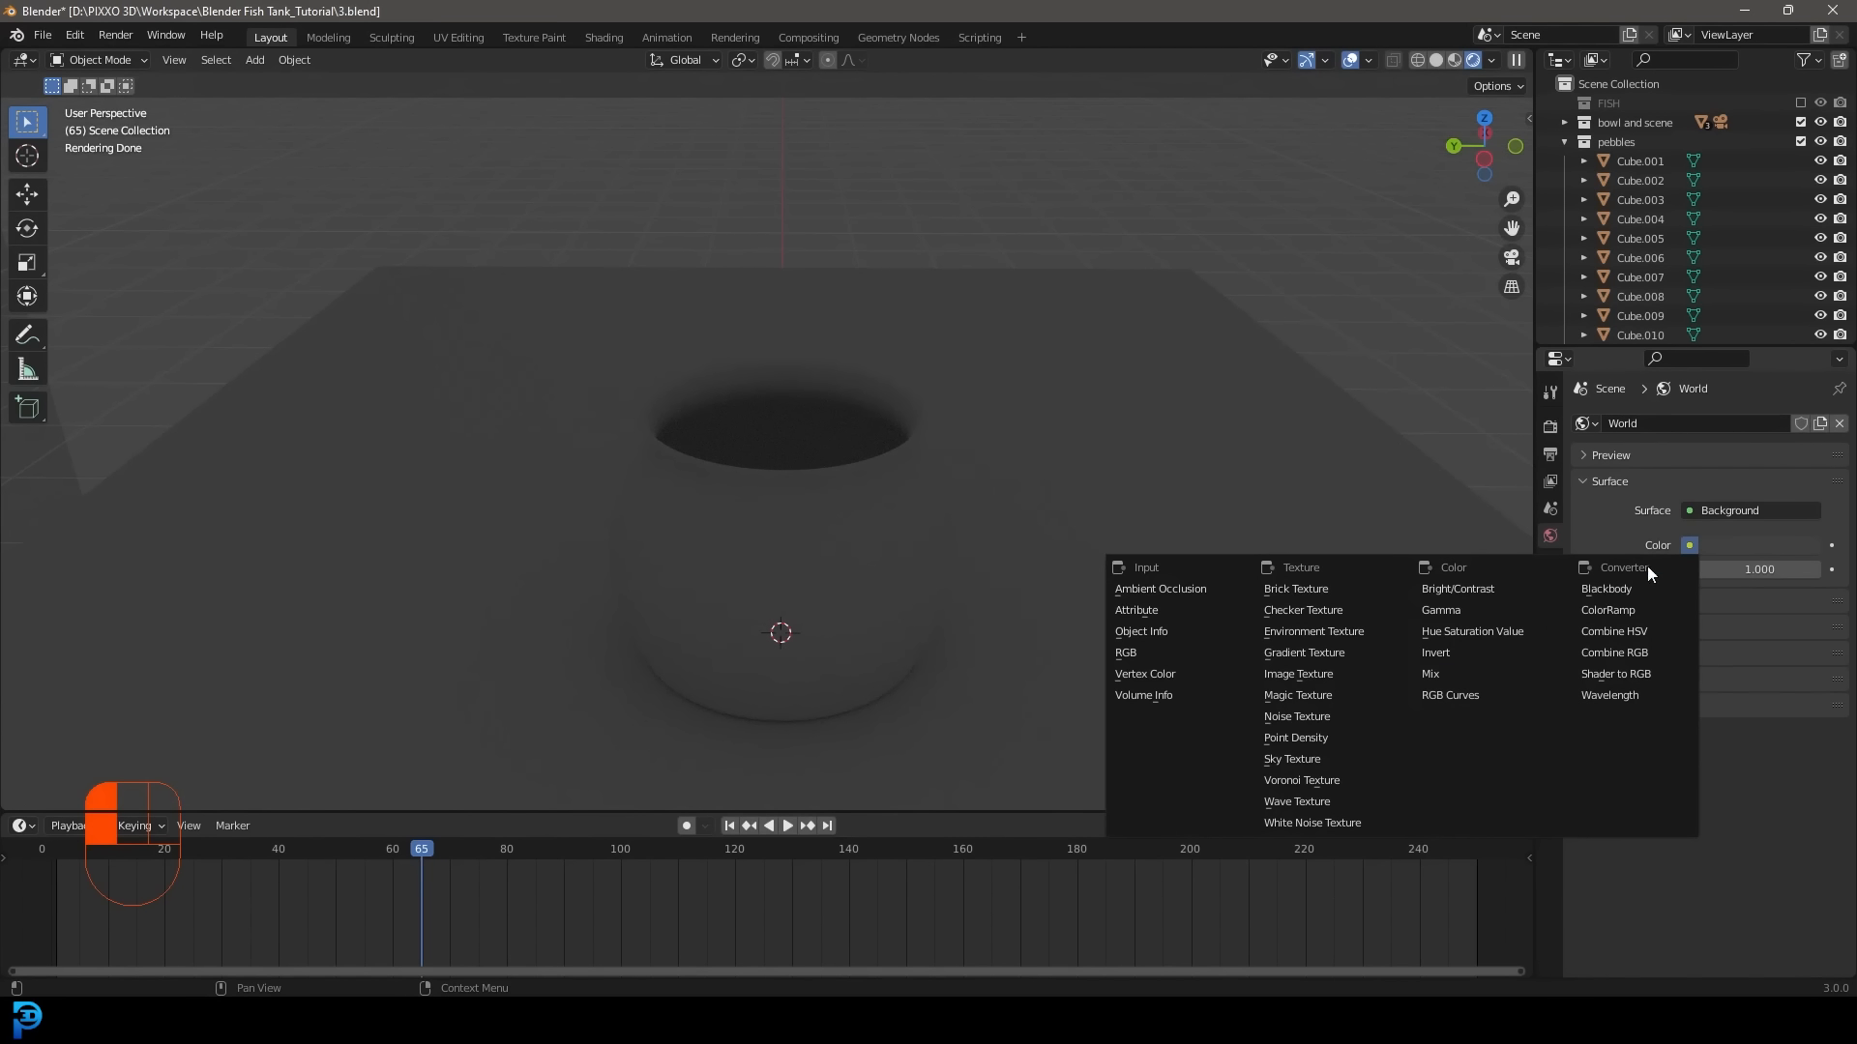
pyautogui.click(1340, 760)
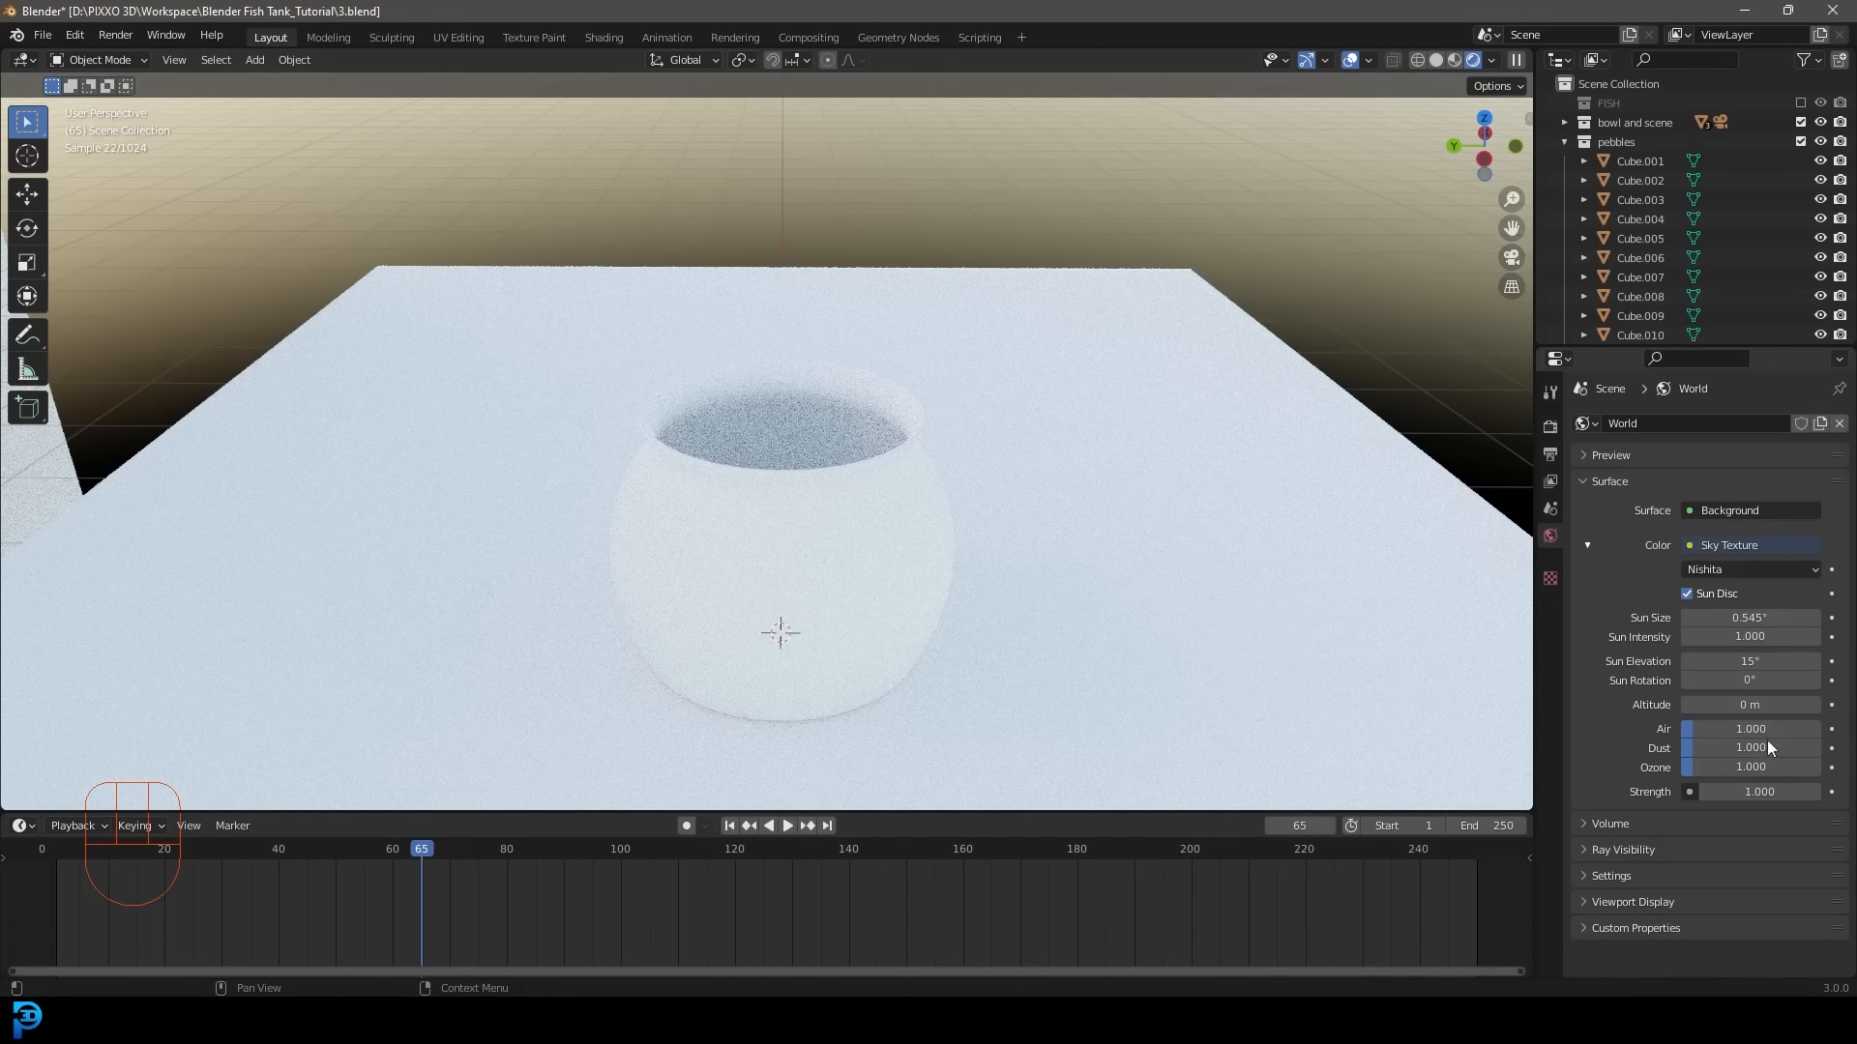
# Switch to the camera view and define a render region covering the whole camera frame.
pyautogui.press('KP_0')
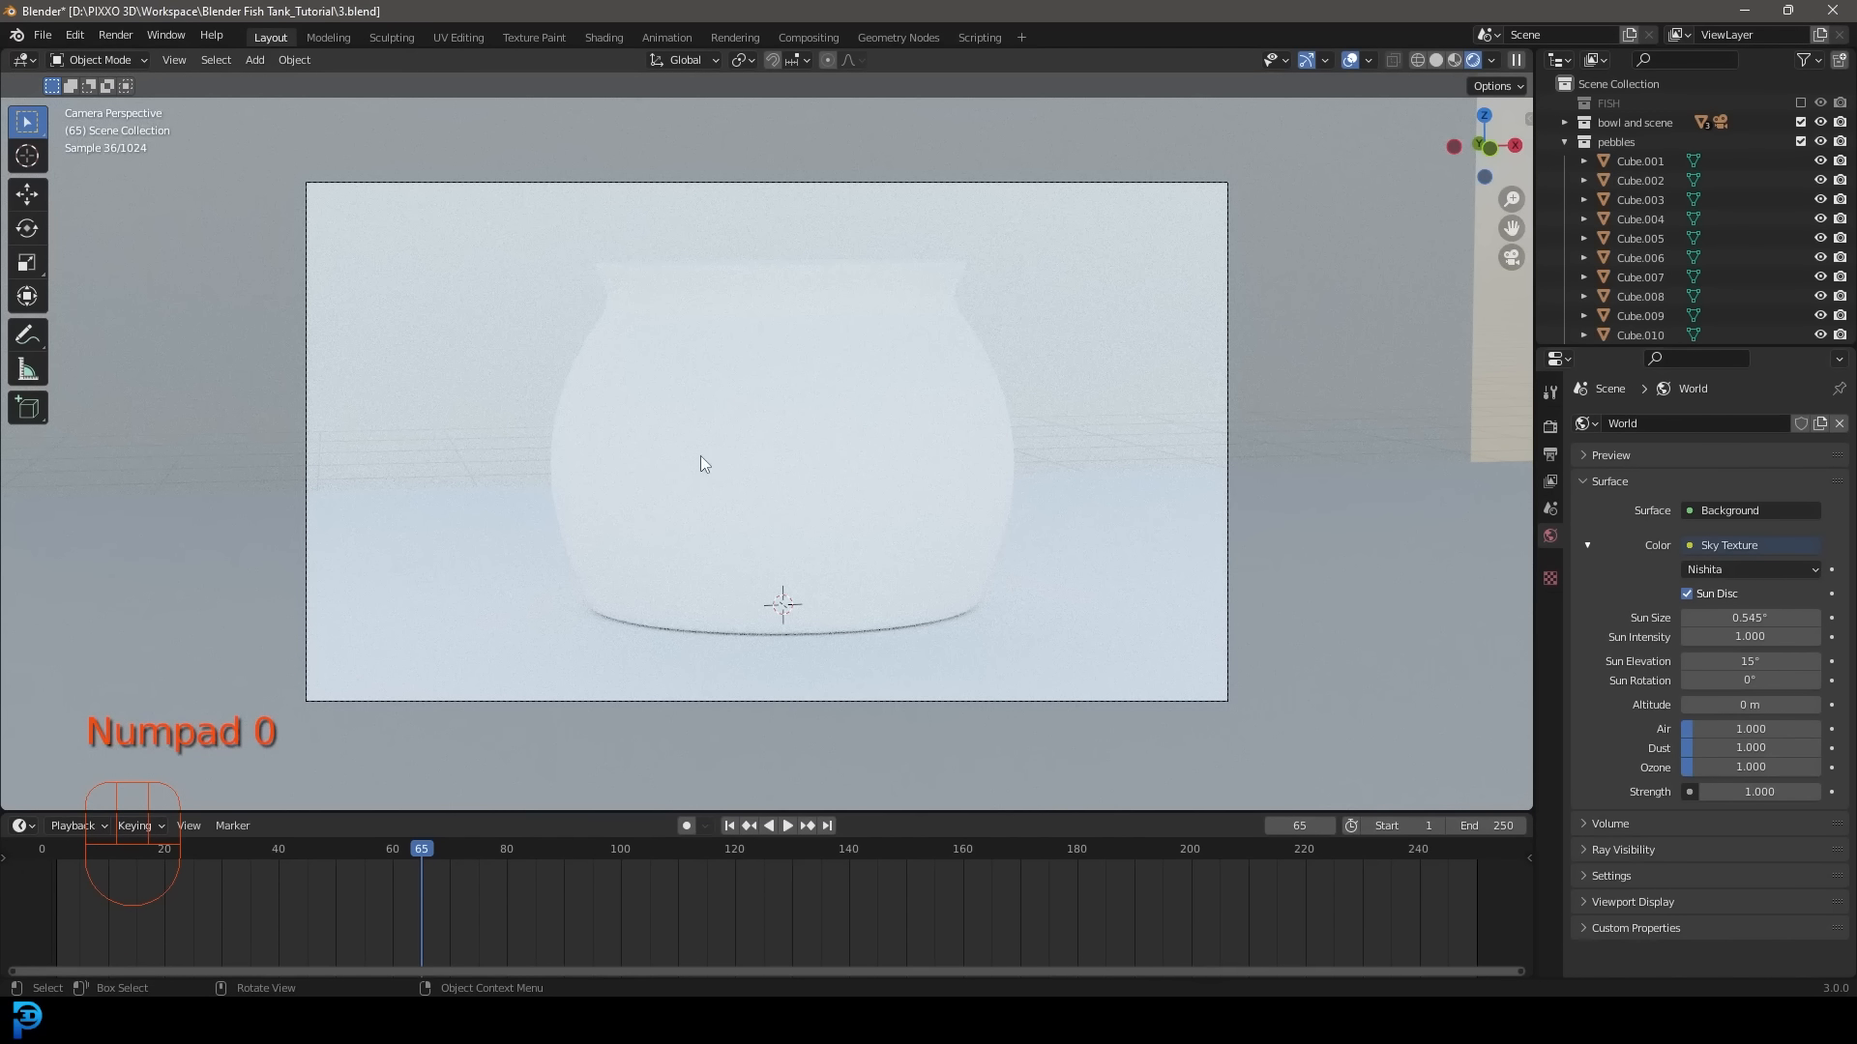
pyautogui.hotkey('ctrl', 'b')
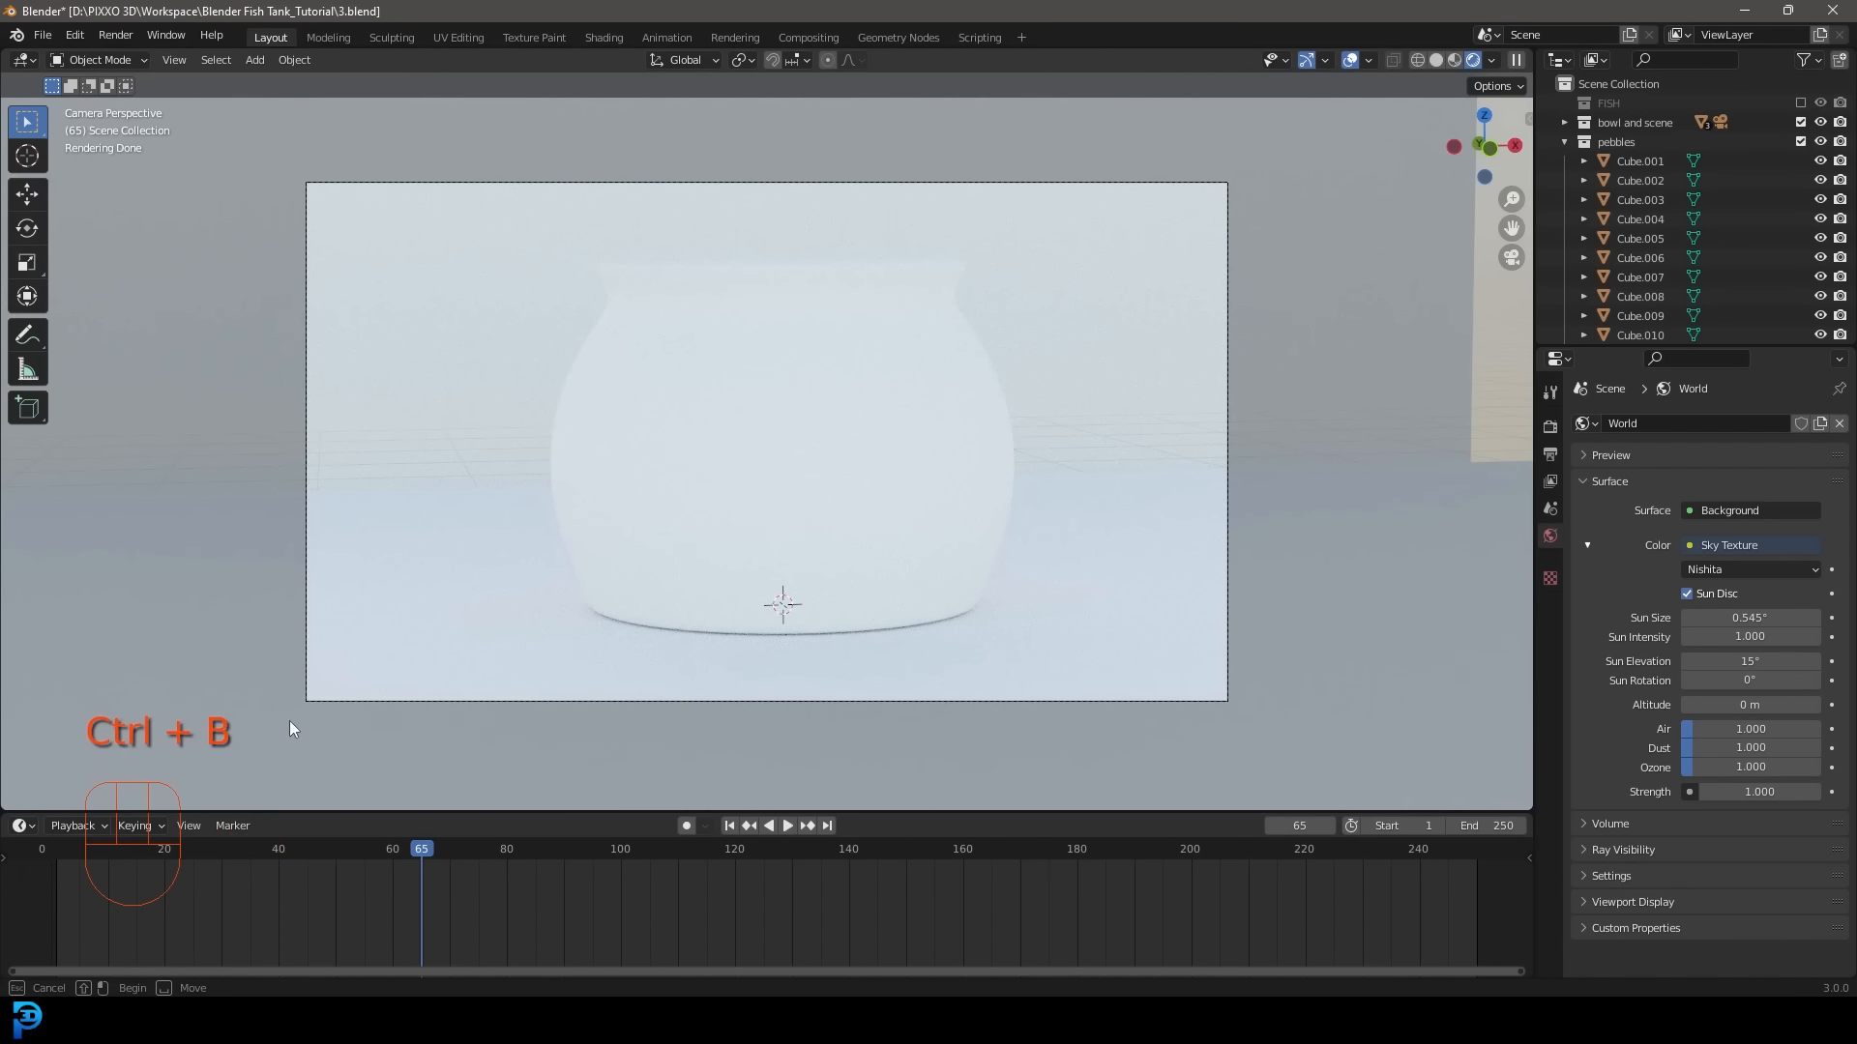
pyautogui.moveTo(278, 731); pyautogui.dragTo(1273, 147)
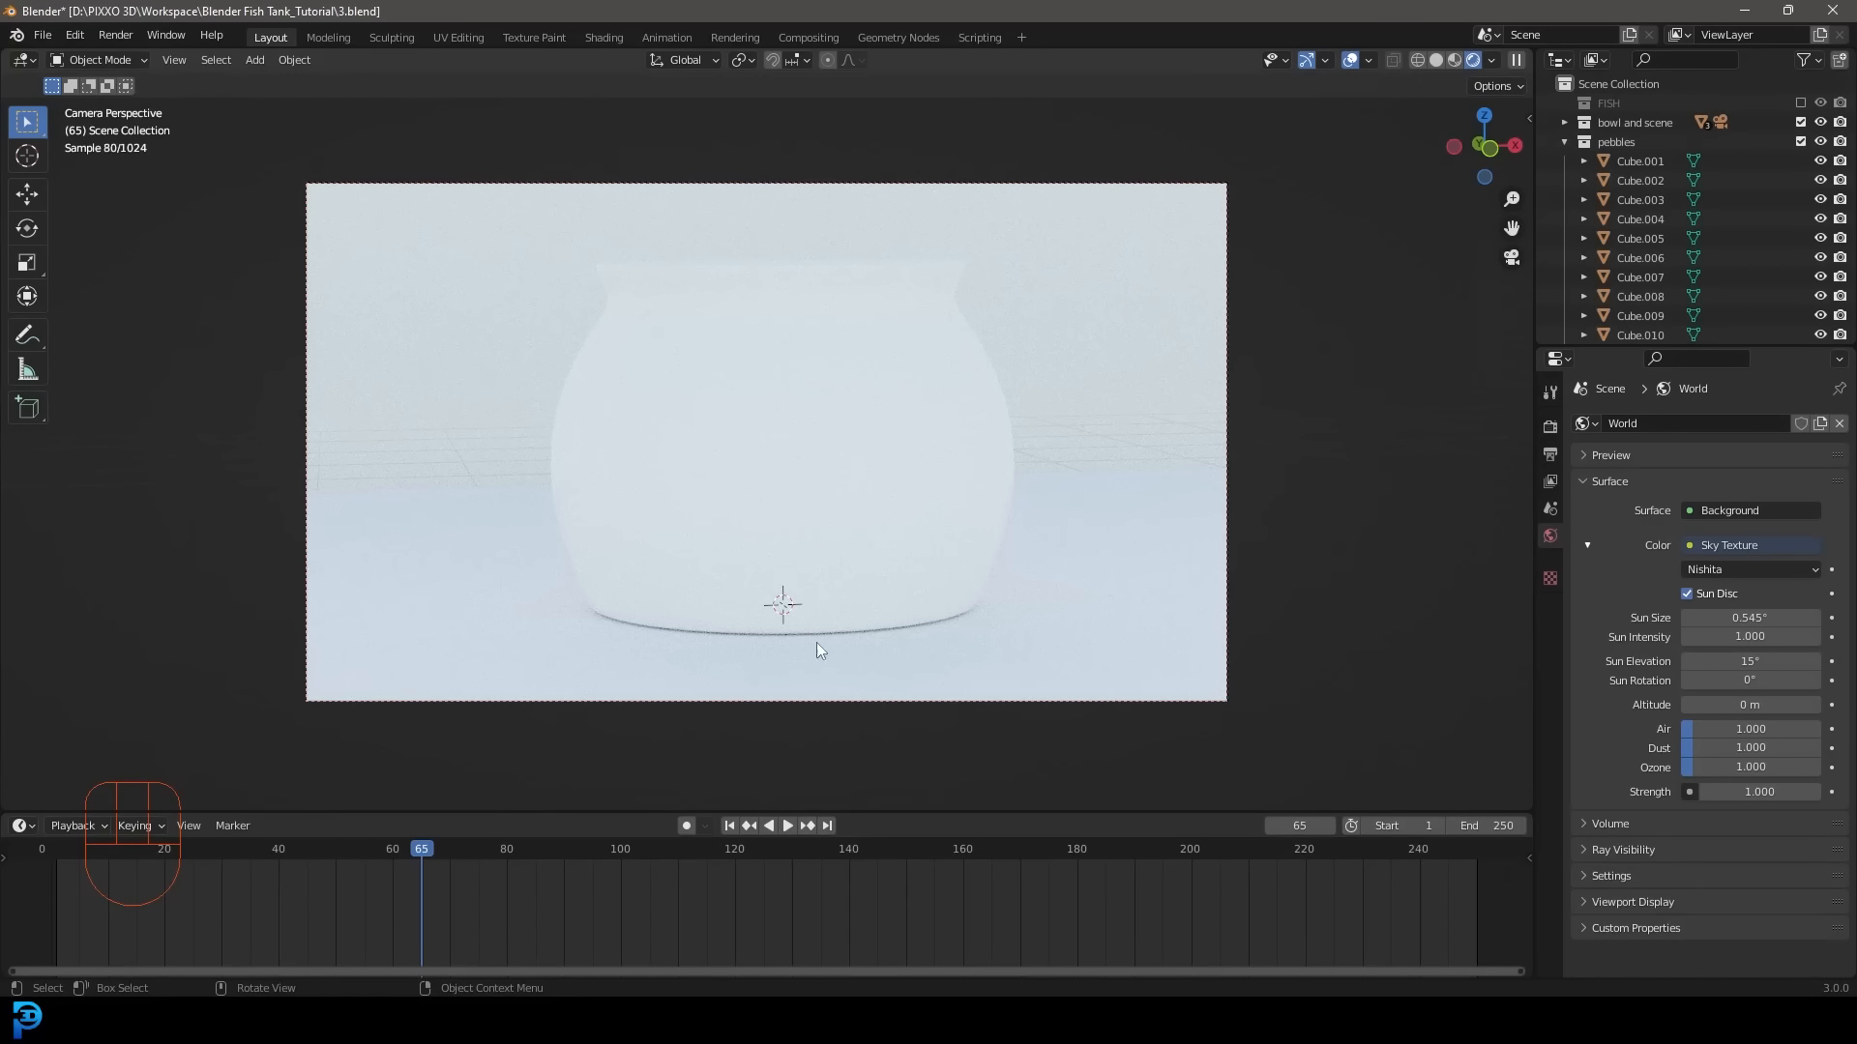
# Give the fish bowl a new material named glass.
pyautogui.click(928, 357)
pyautogui.click(1550, 733)
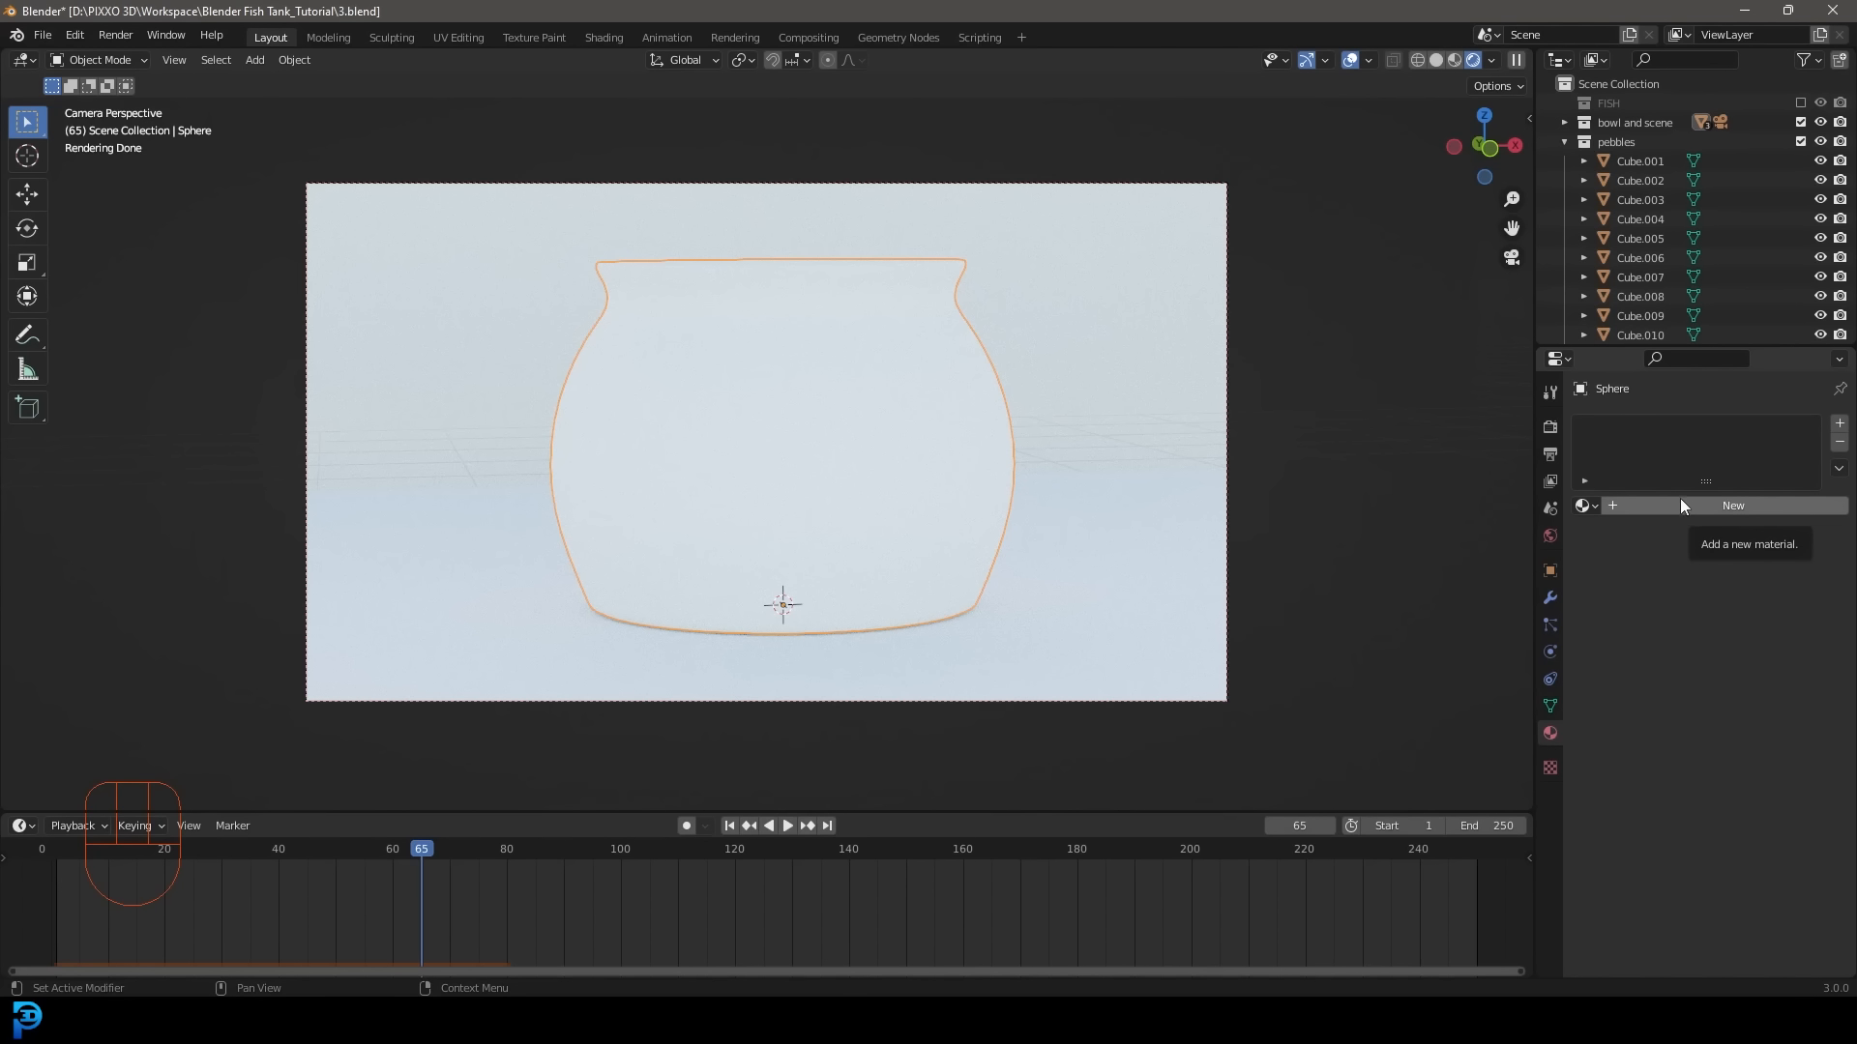
pyautogui.click(1704, 504)
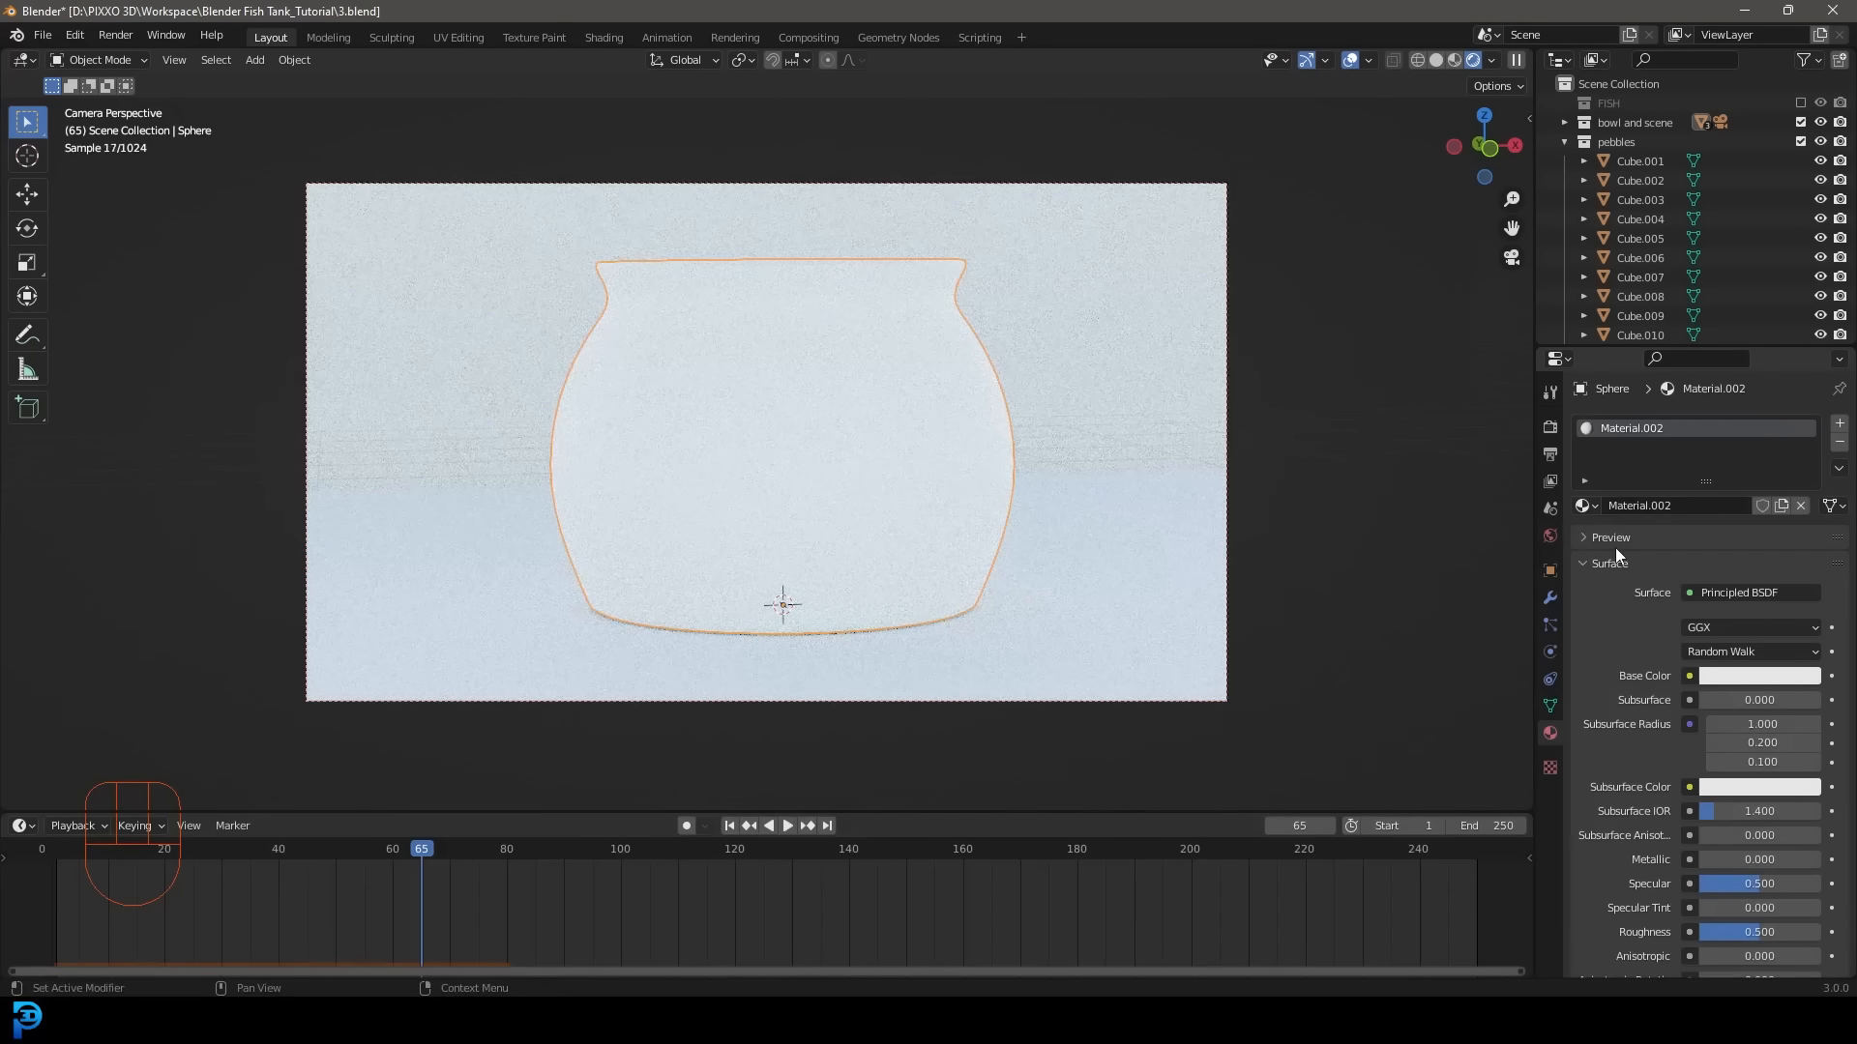
pyautogui.doubleClick(1659, 506)
pyautogui.write('glass')
pyautogui.press('Return')
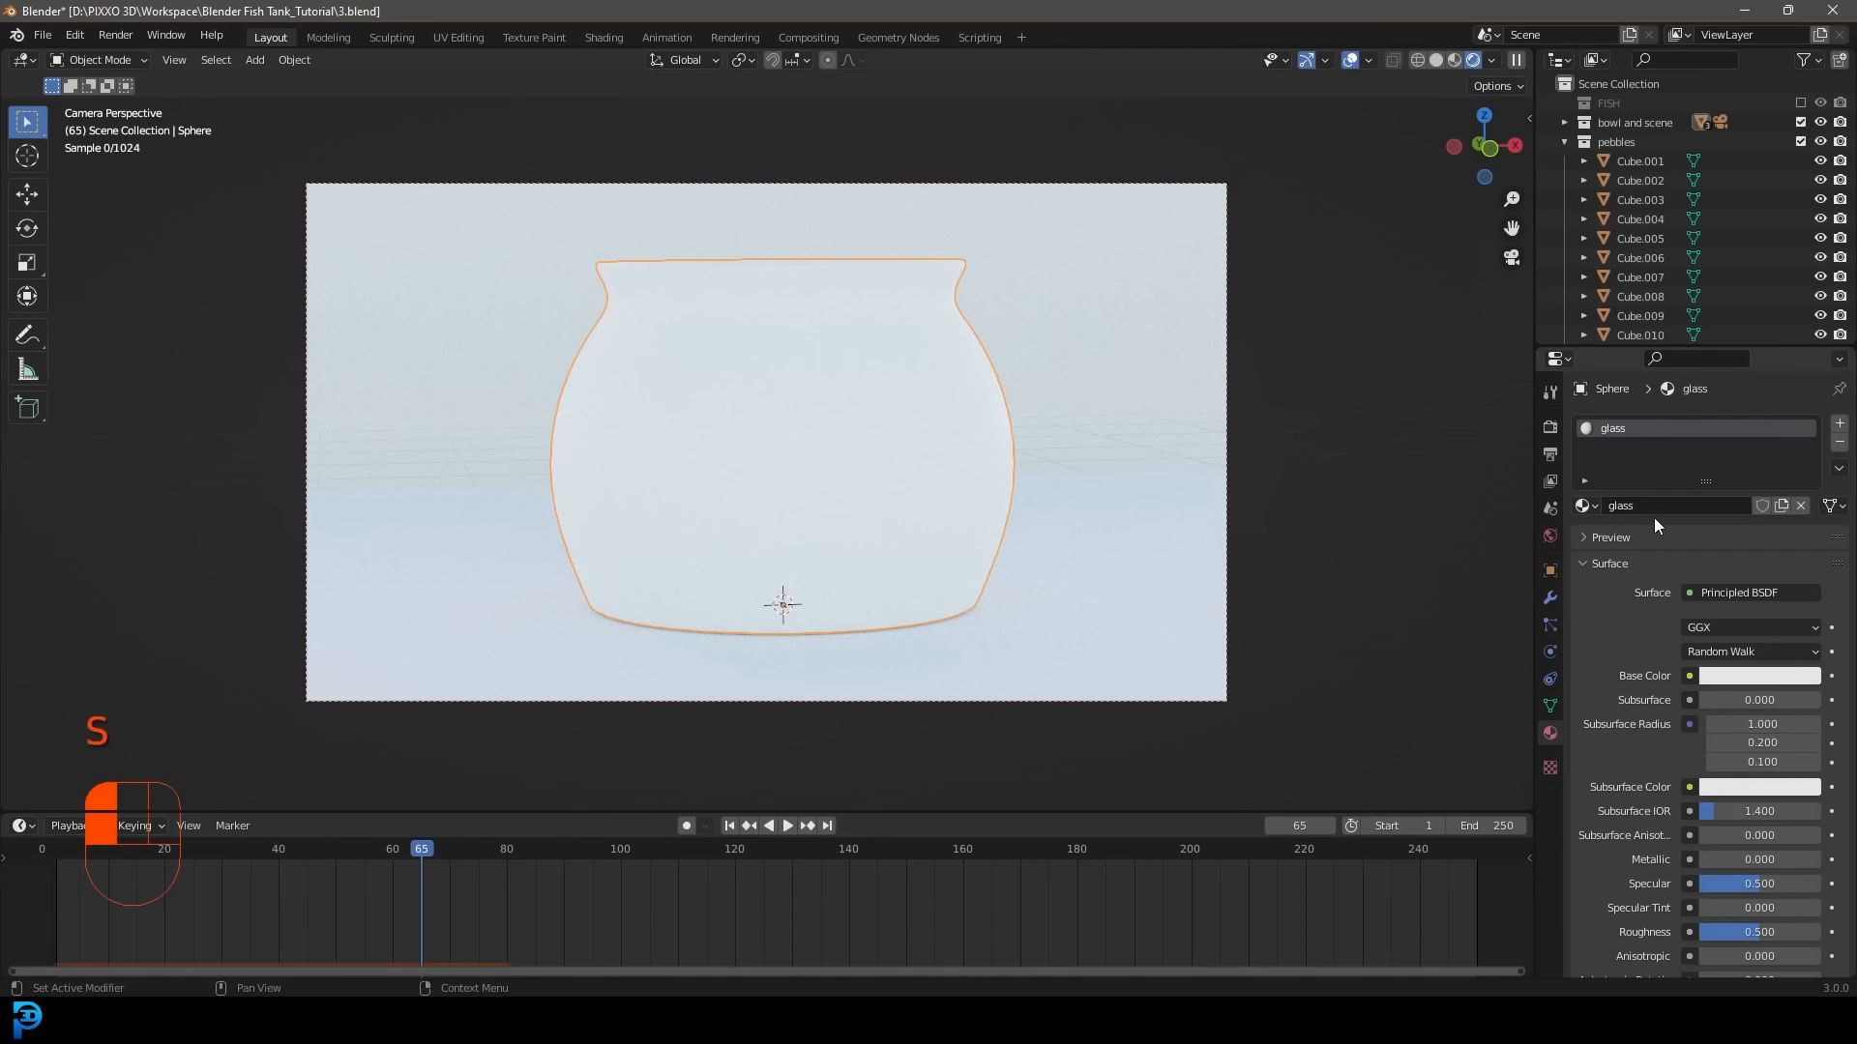
# Set the glass material's Transmission to 1.000 and its Roughness to 0.028, keeping the Principled BSDF surface.
pyautogui.click(1745, 594)
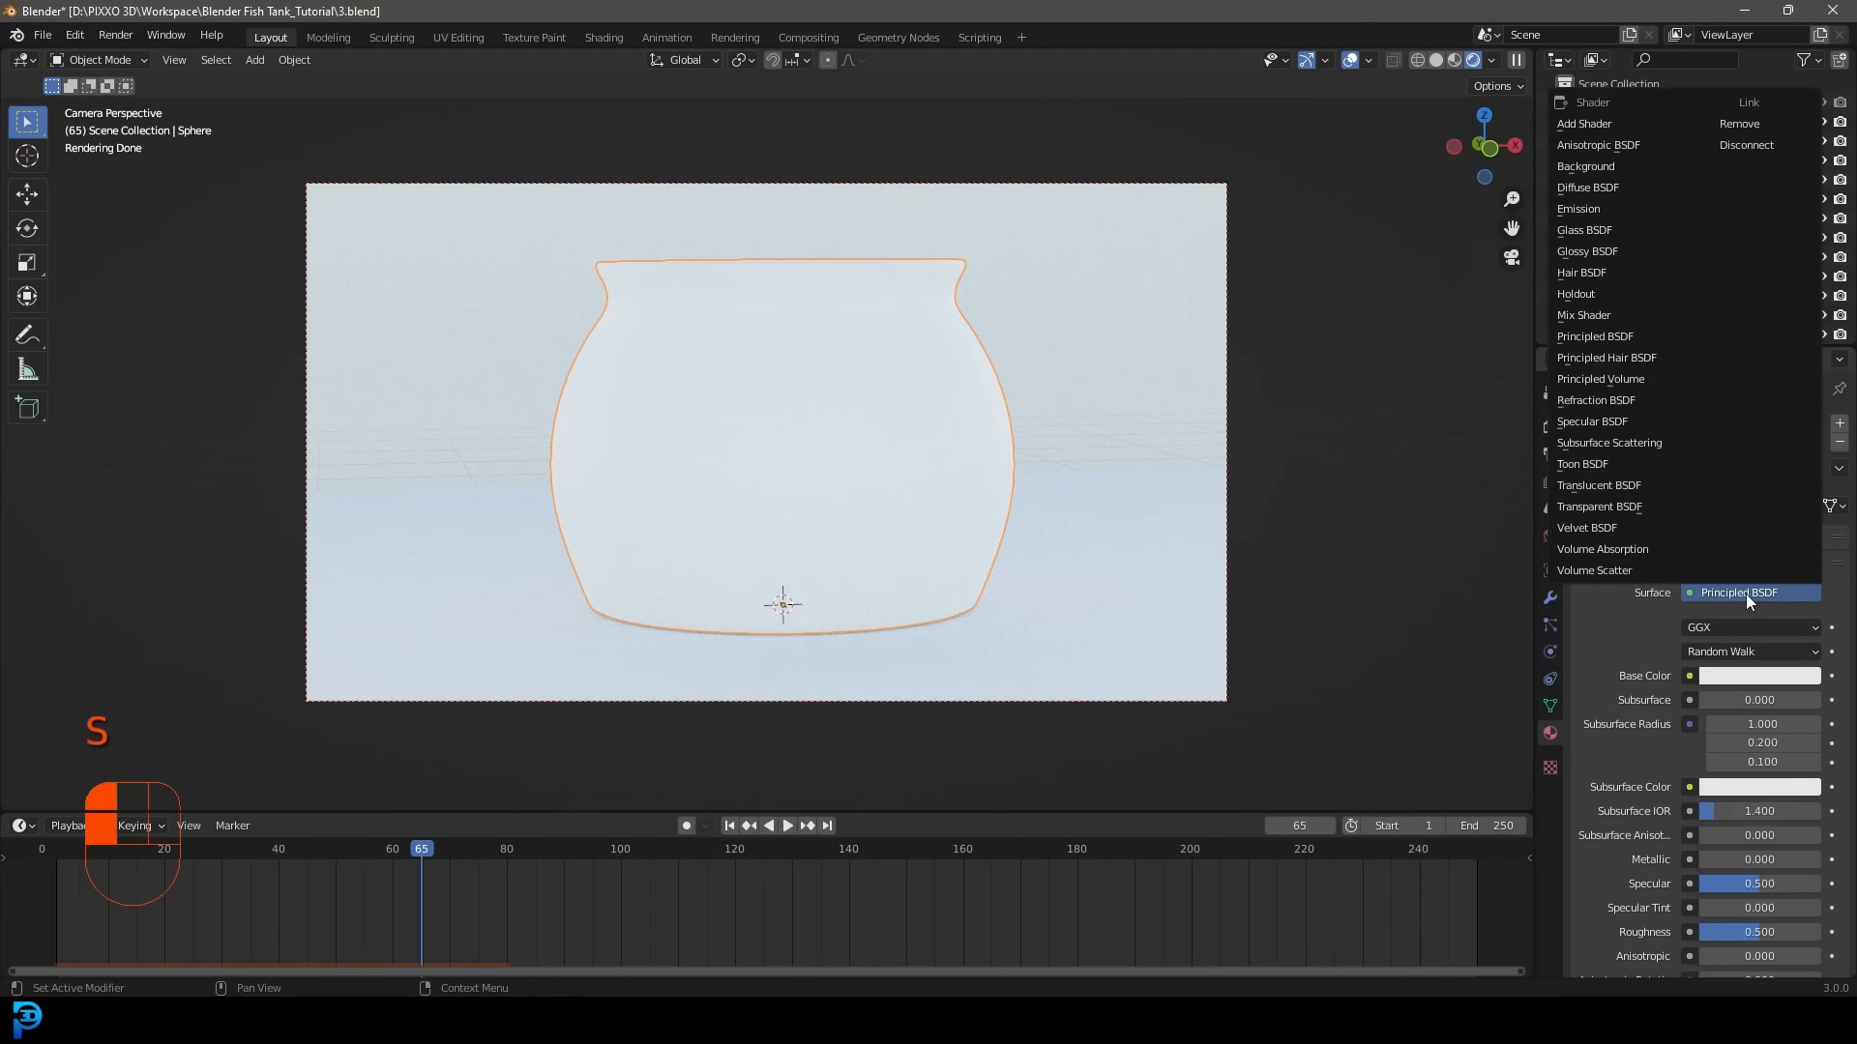
pyautogui.click(1745, 594)
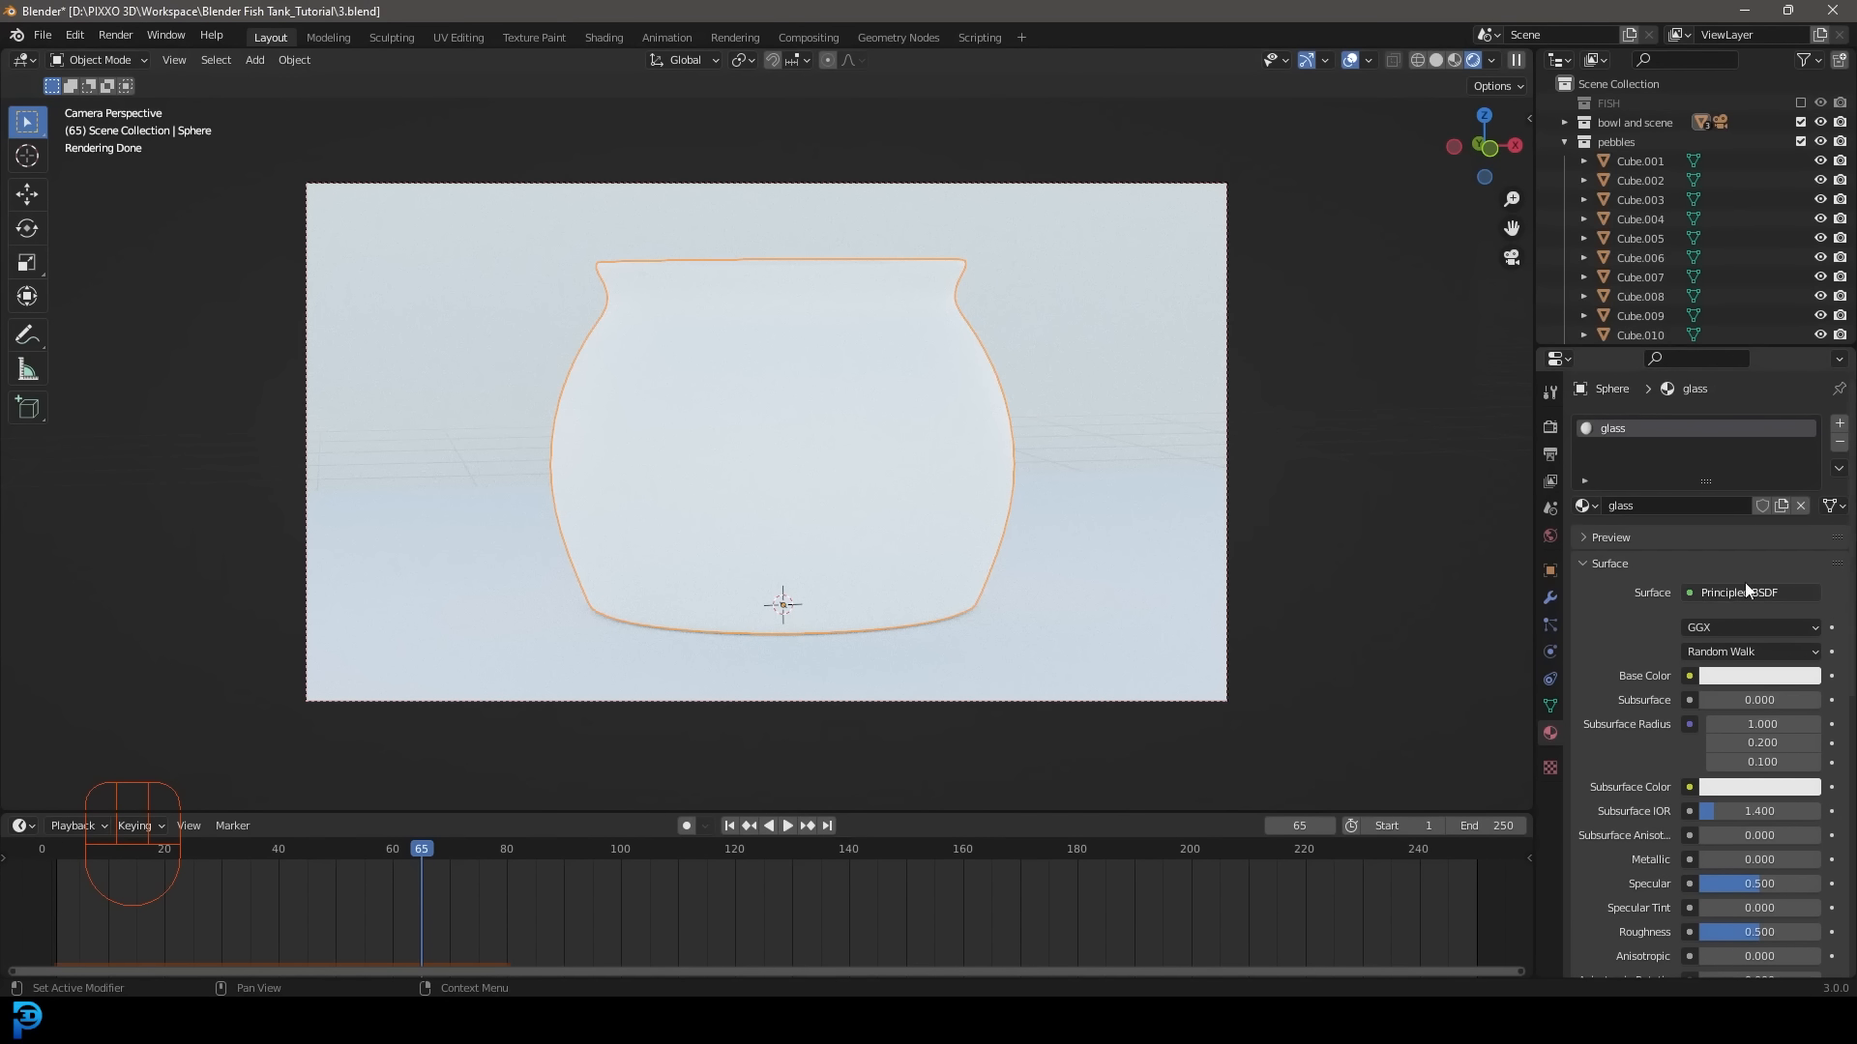
pyautogui.scroll(-4, 1607, 727)
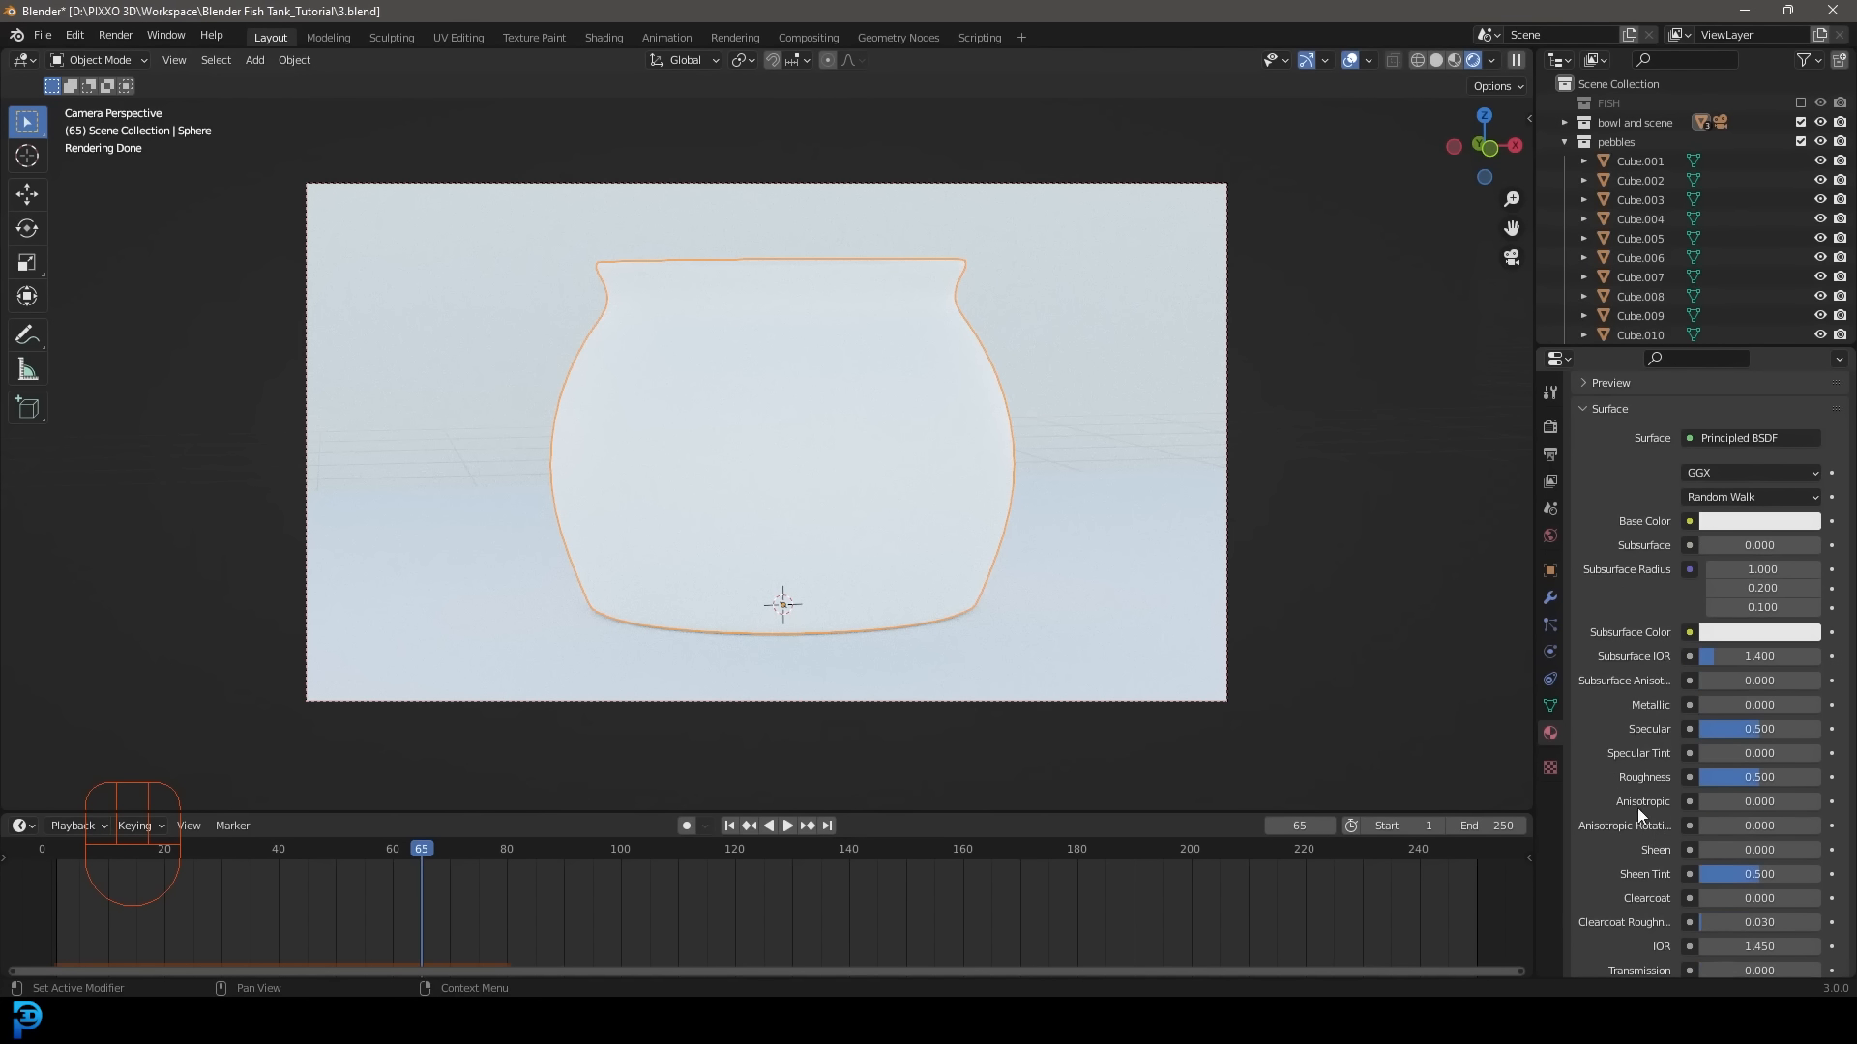
pyautogui.scroll(-2, 1634, 851)
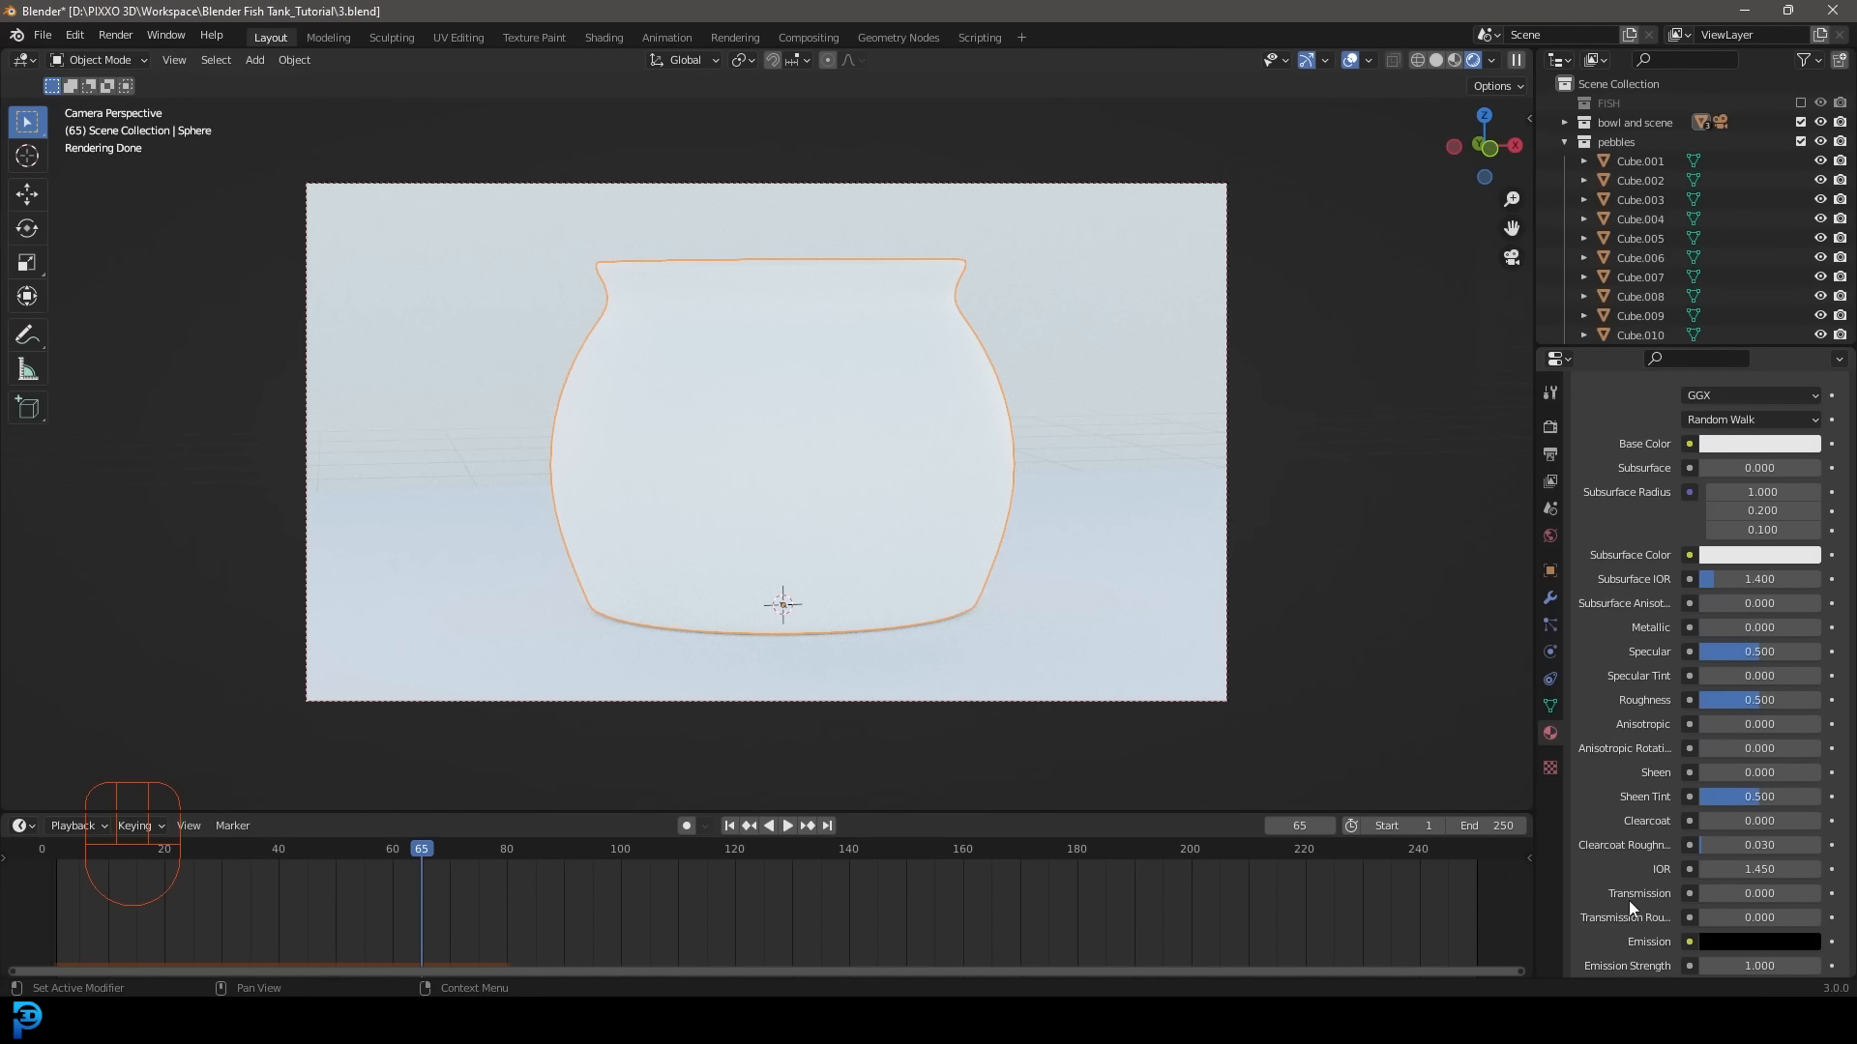
pyautogui.moveTo(1735, 897); pyautogui.dragTo(1805, 891)
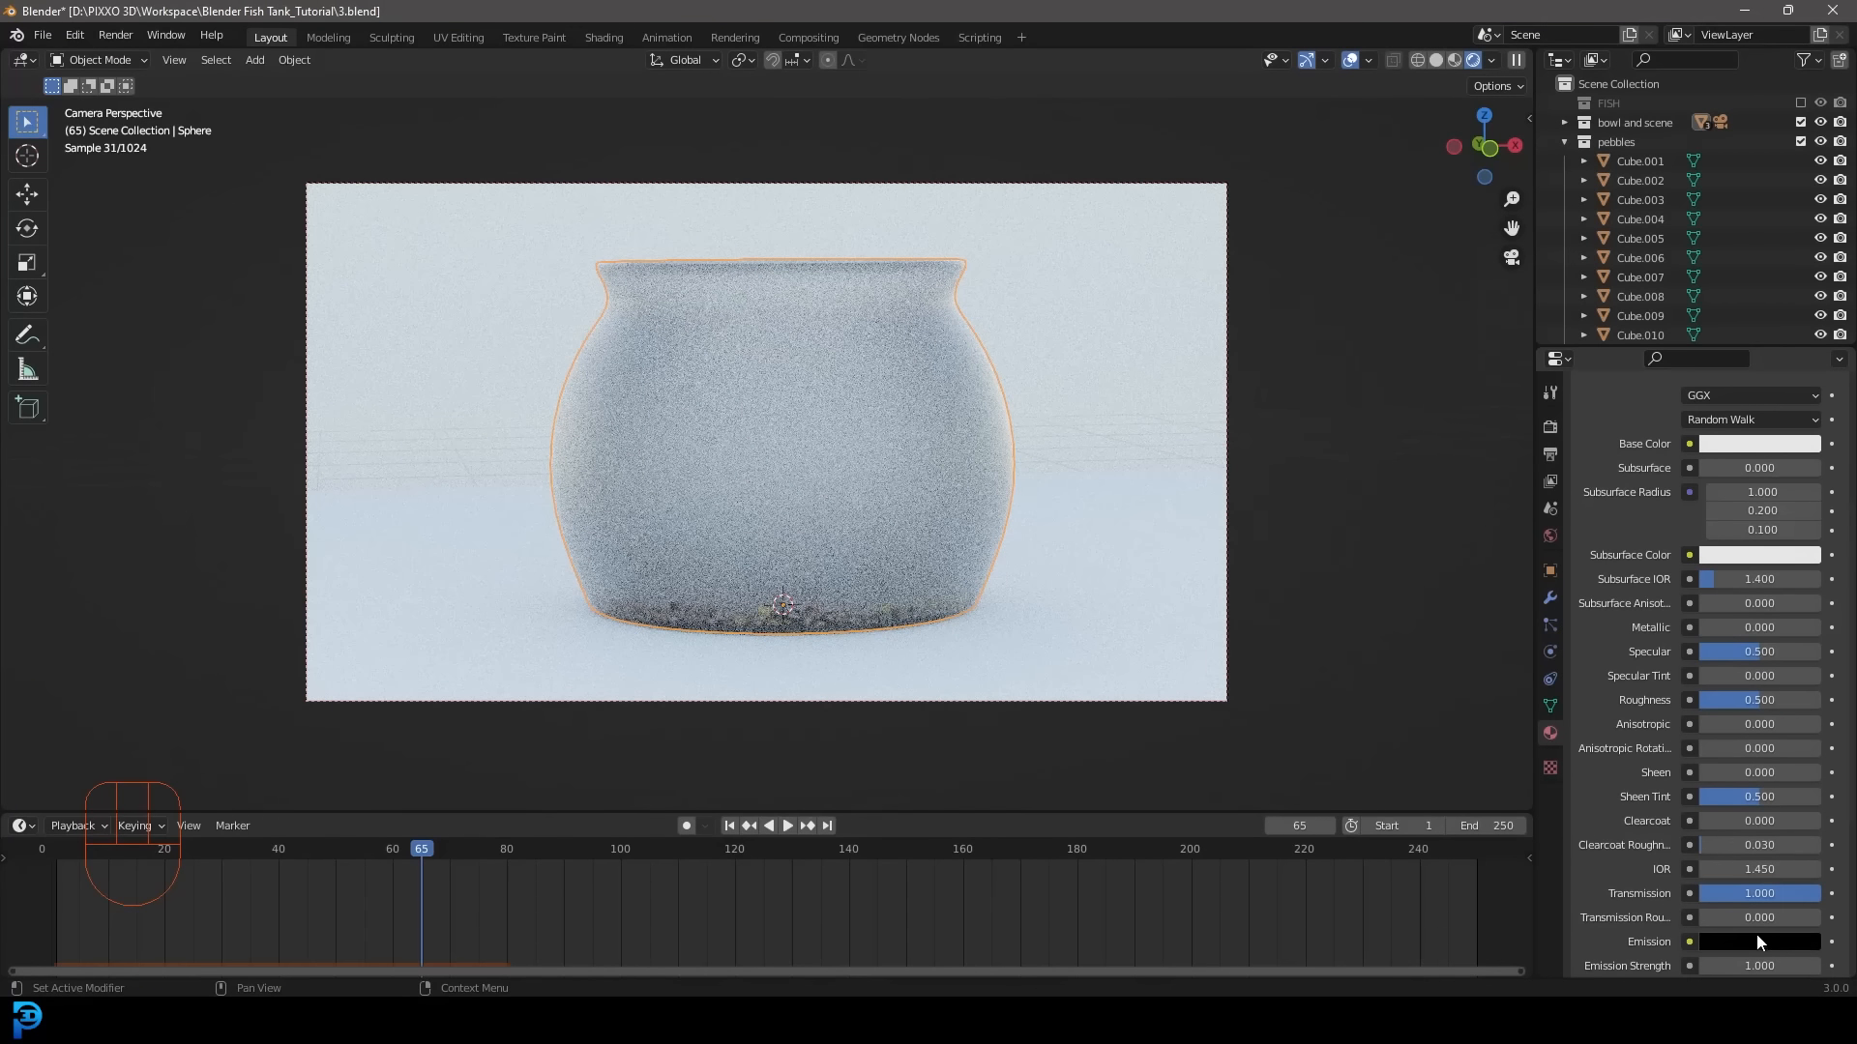
pyautogui.moveTo(1768, 701); pyautogui.dragTo(1712, 700)
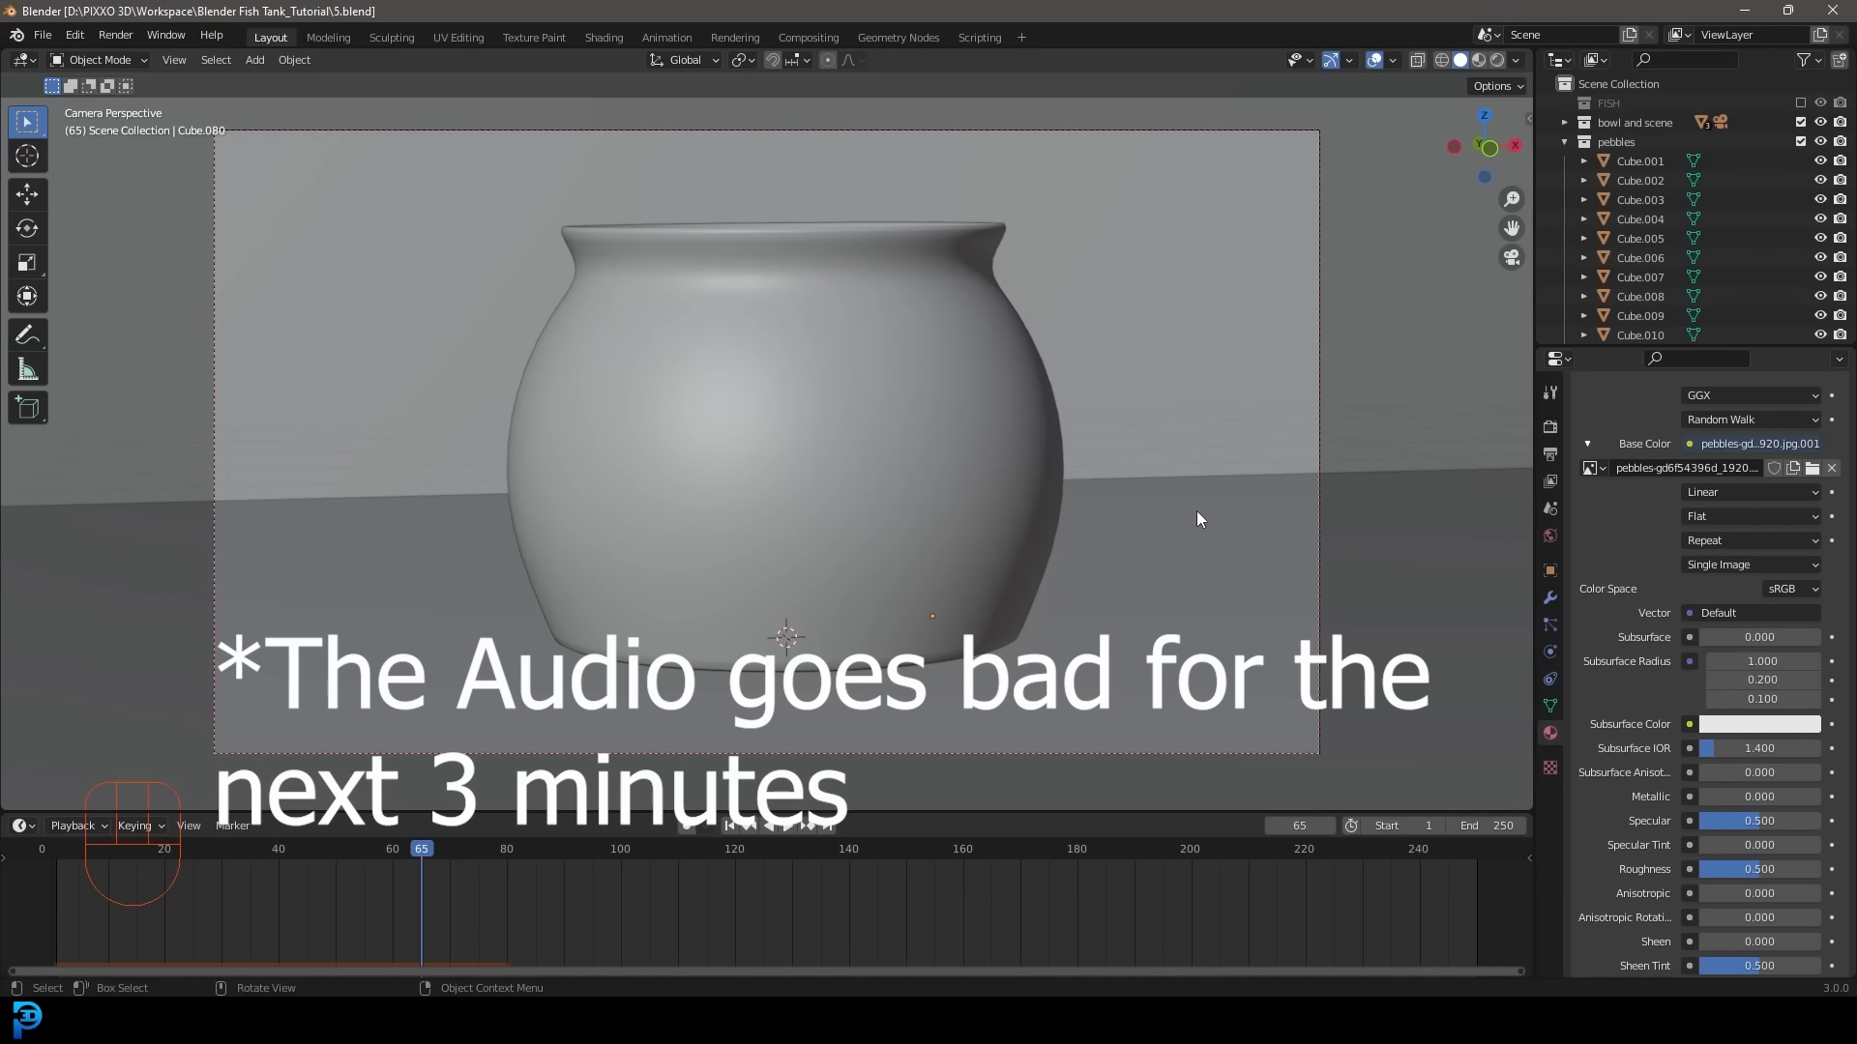
# Open the fish bowl's mesh in Edit Mode and turn off proportional editing.
pyautogui.moveTo(1170, 508); pyautogui.dragTo(870, 480, button='middle')
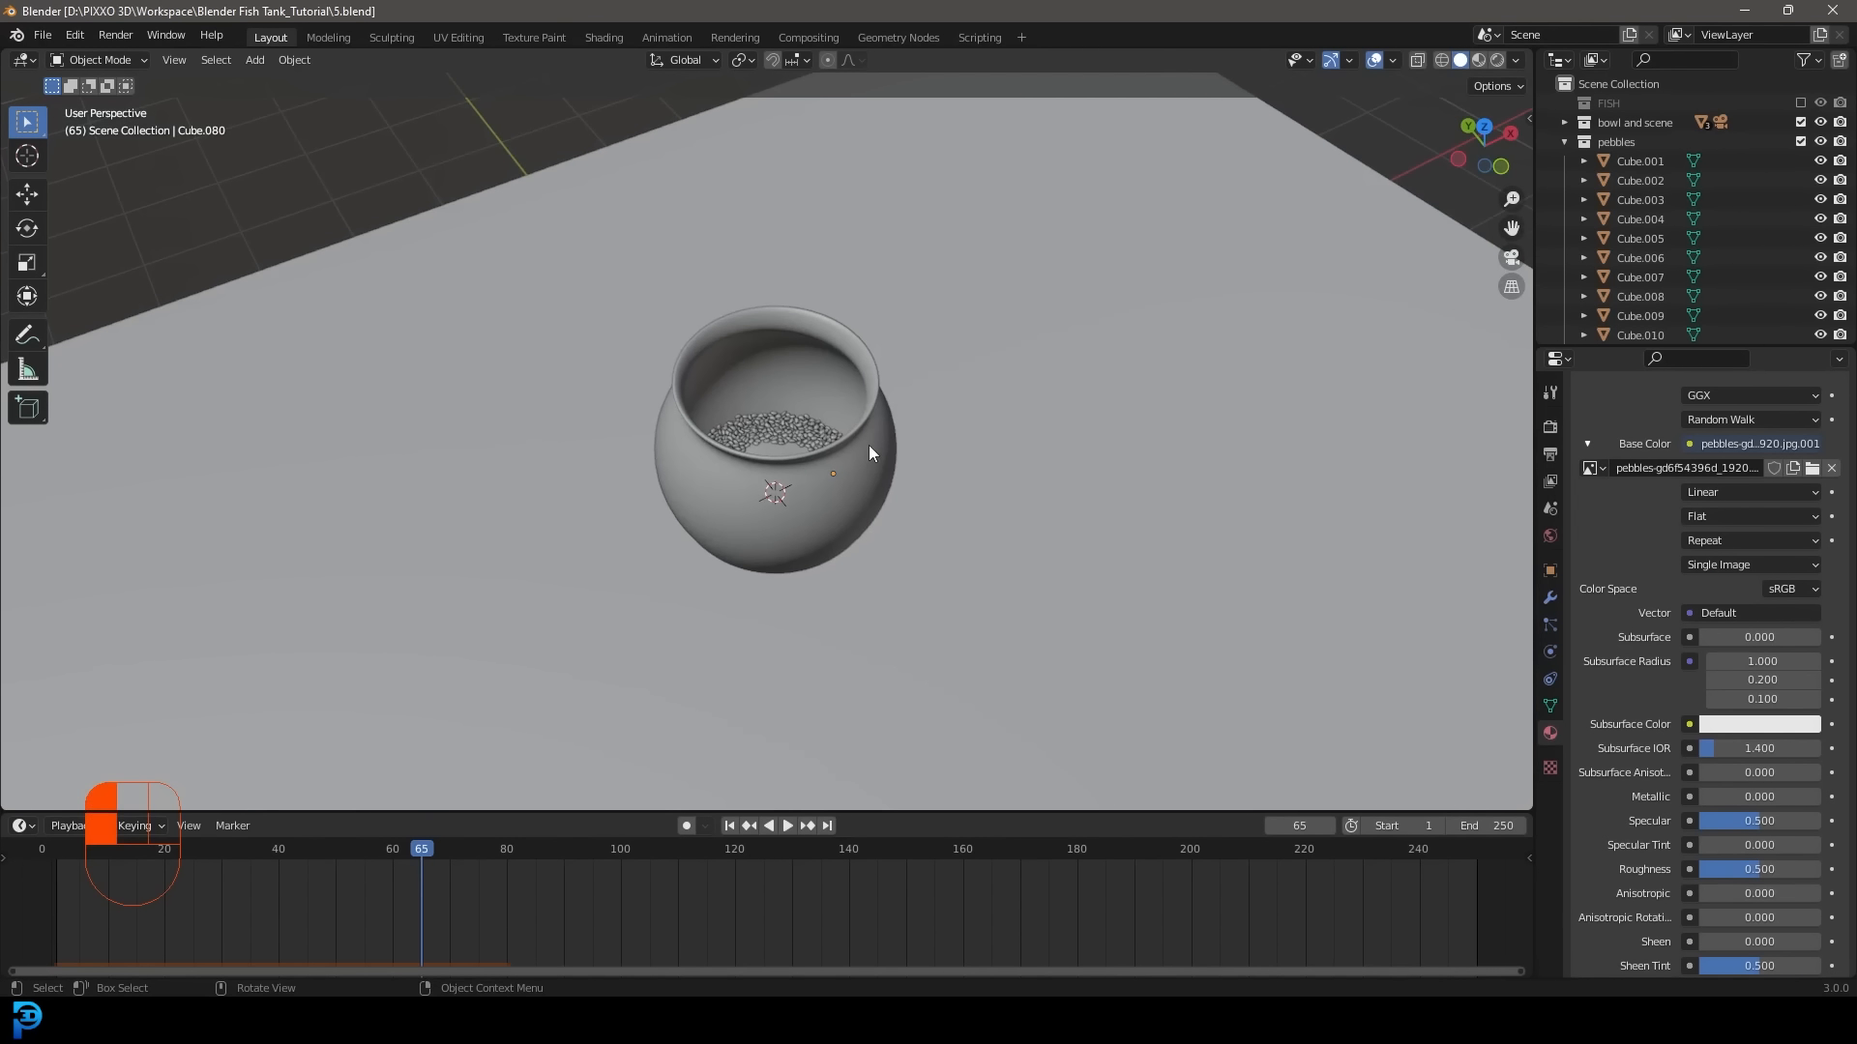
pyautogui.click(868, 445)
pyautogui.scroll(5, 880, 464)
pyautogui.press('Tab')
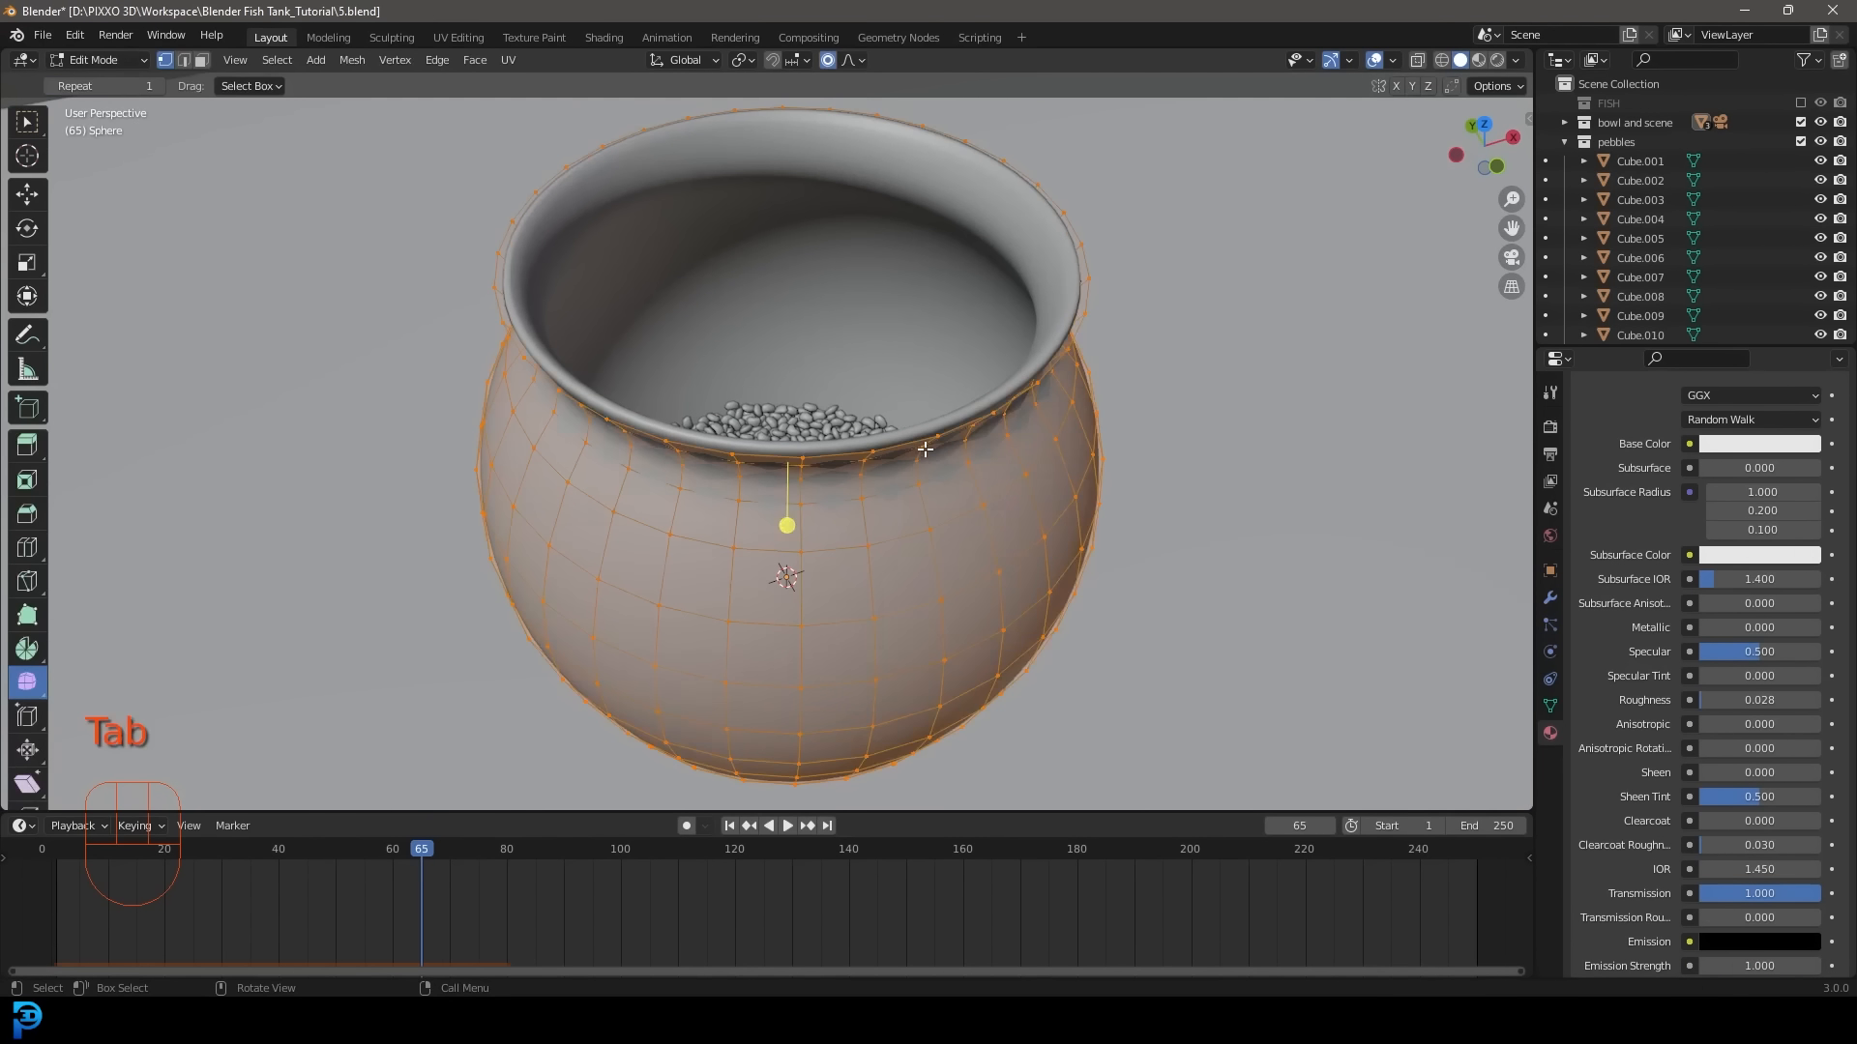
pyautogui.scroll(-3, 906, 520)
pyautogui.scroll(2, 916, 522)
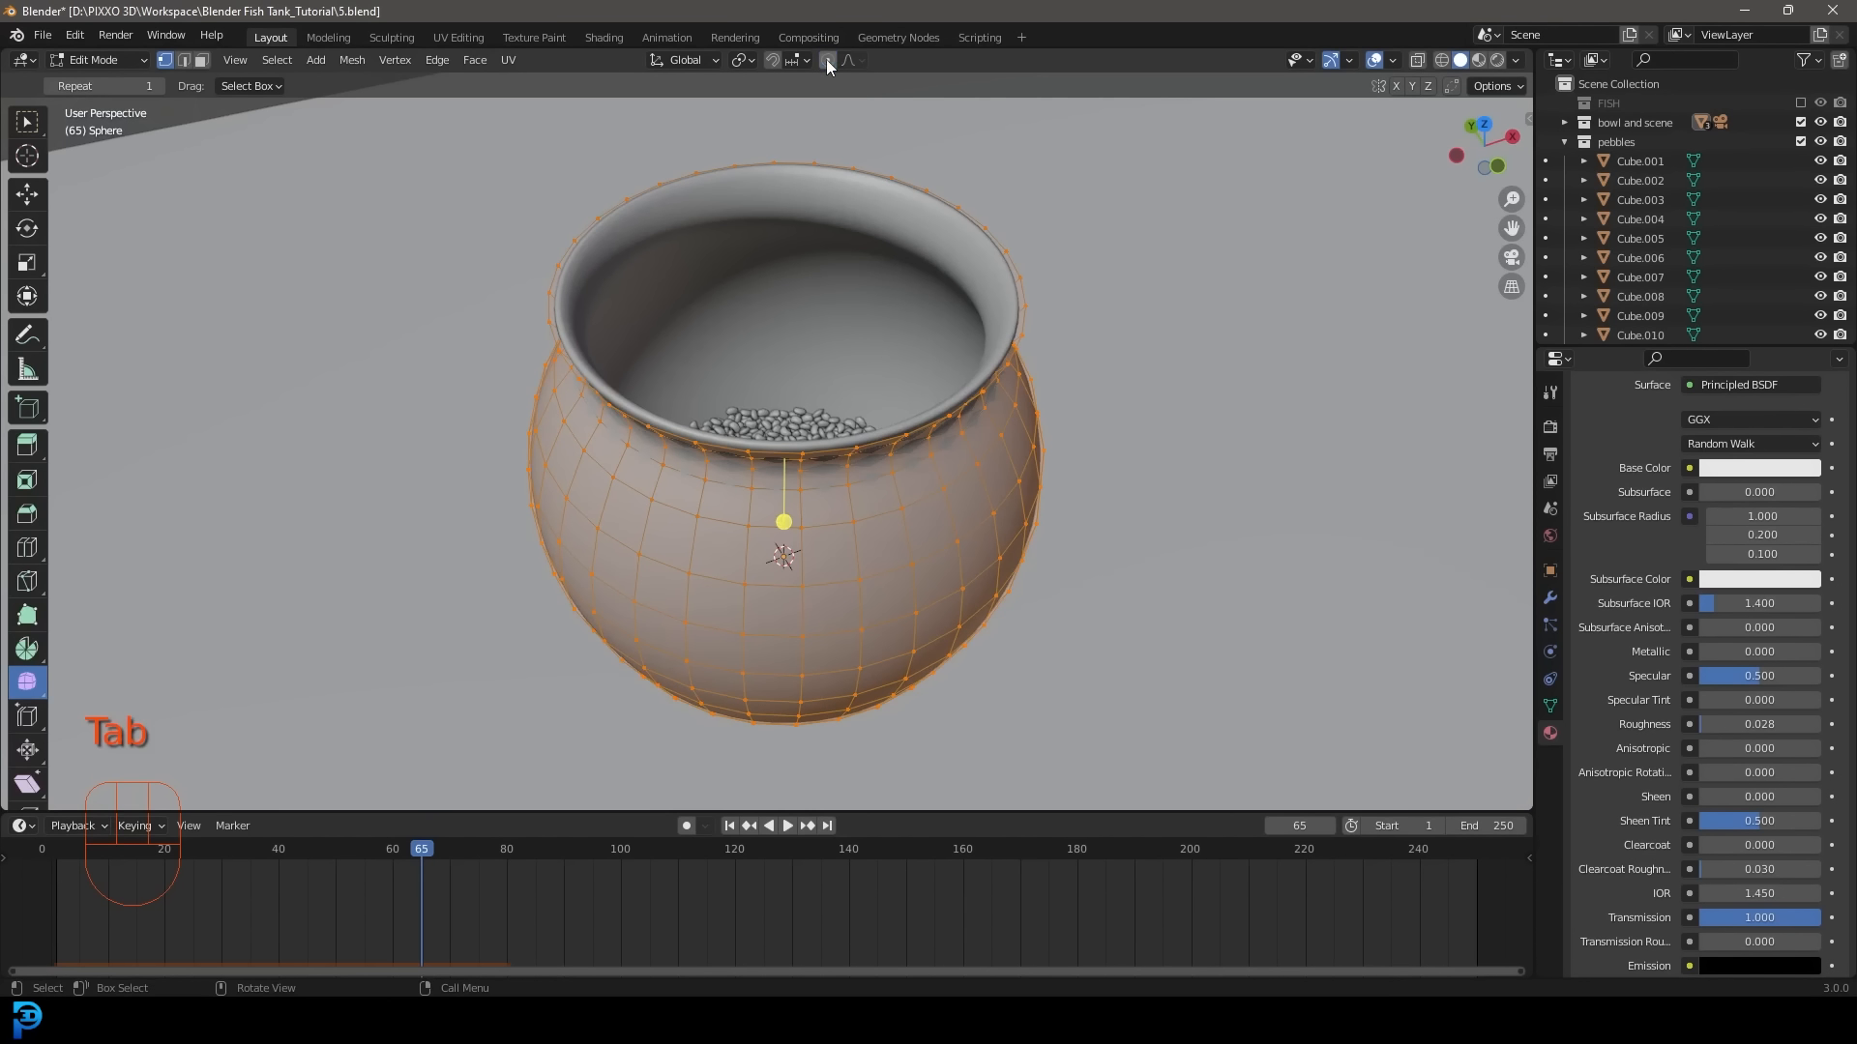
pyautogui.click(826, 60)
pyautogui.press('g')
pyautogui.rightClick(1053, 415)
# Duplicate the whole bowl mesh in place, separate the selection into its own object, and return to Object Mode.
pyautogui.hotkey('shift', 'd')
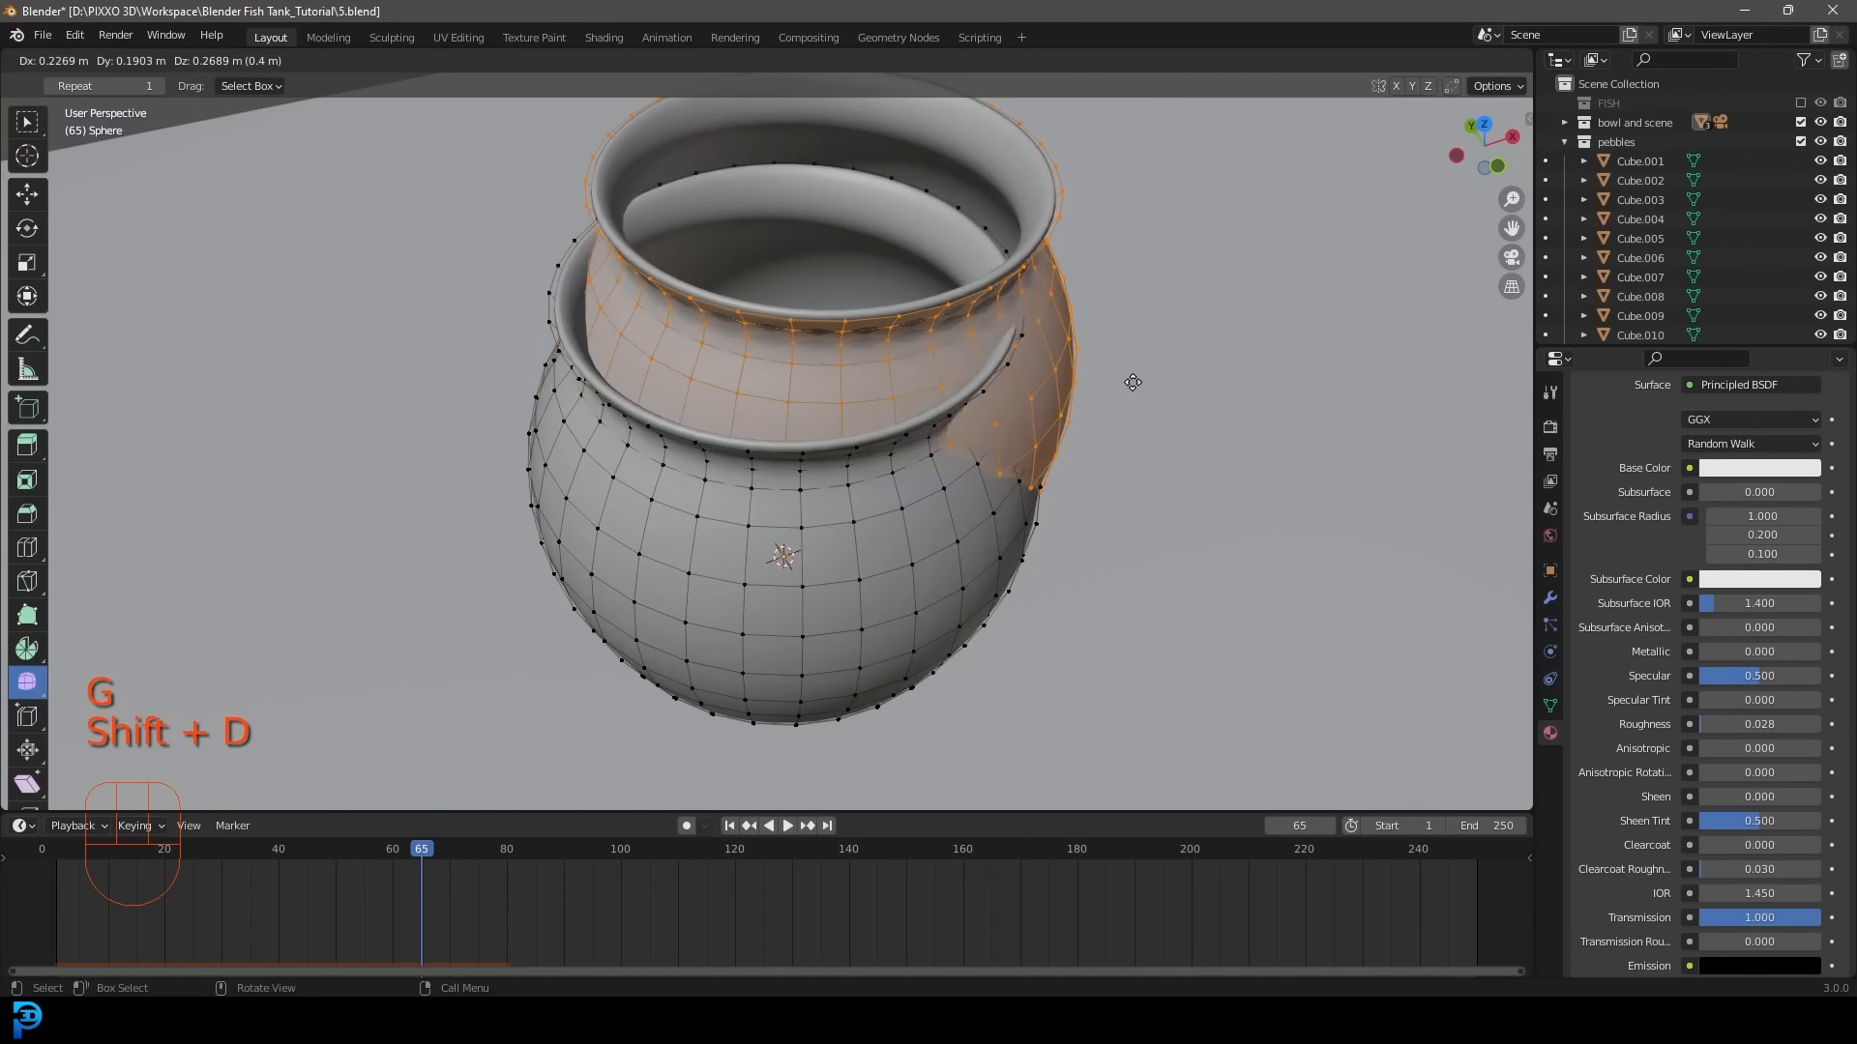
pyautogui.rightClick(1133, 382)
pyautogui.press('p')
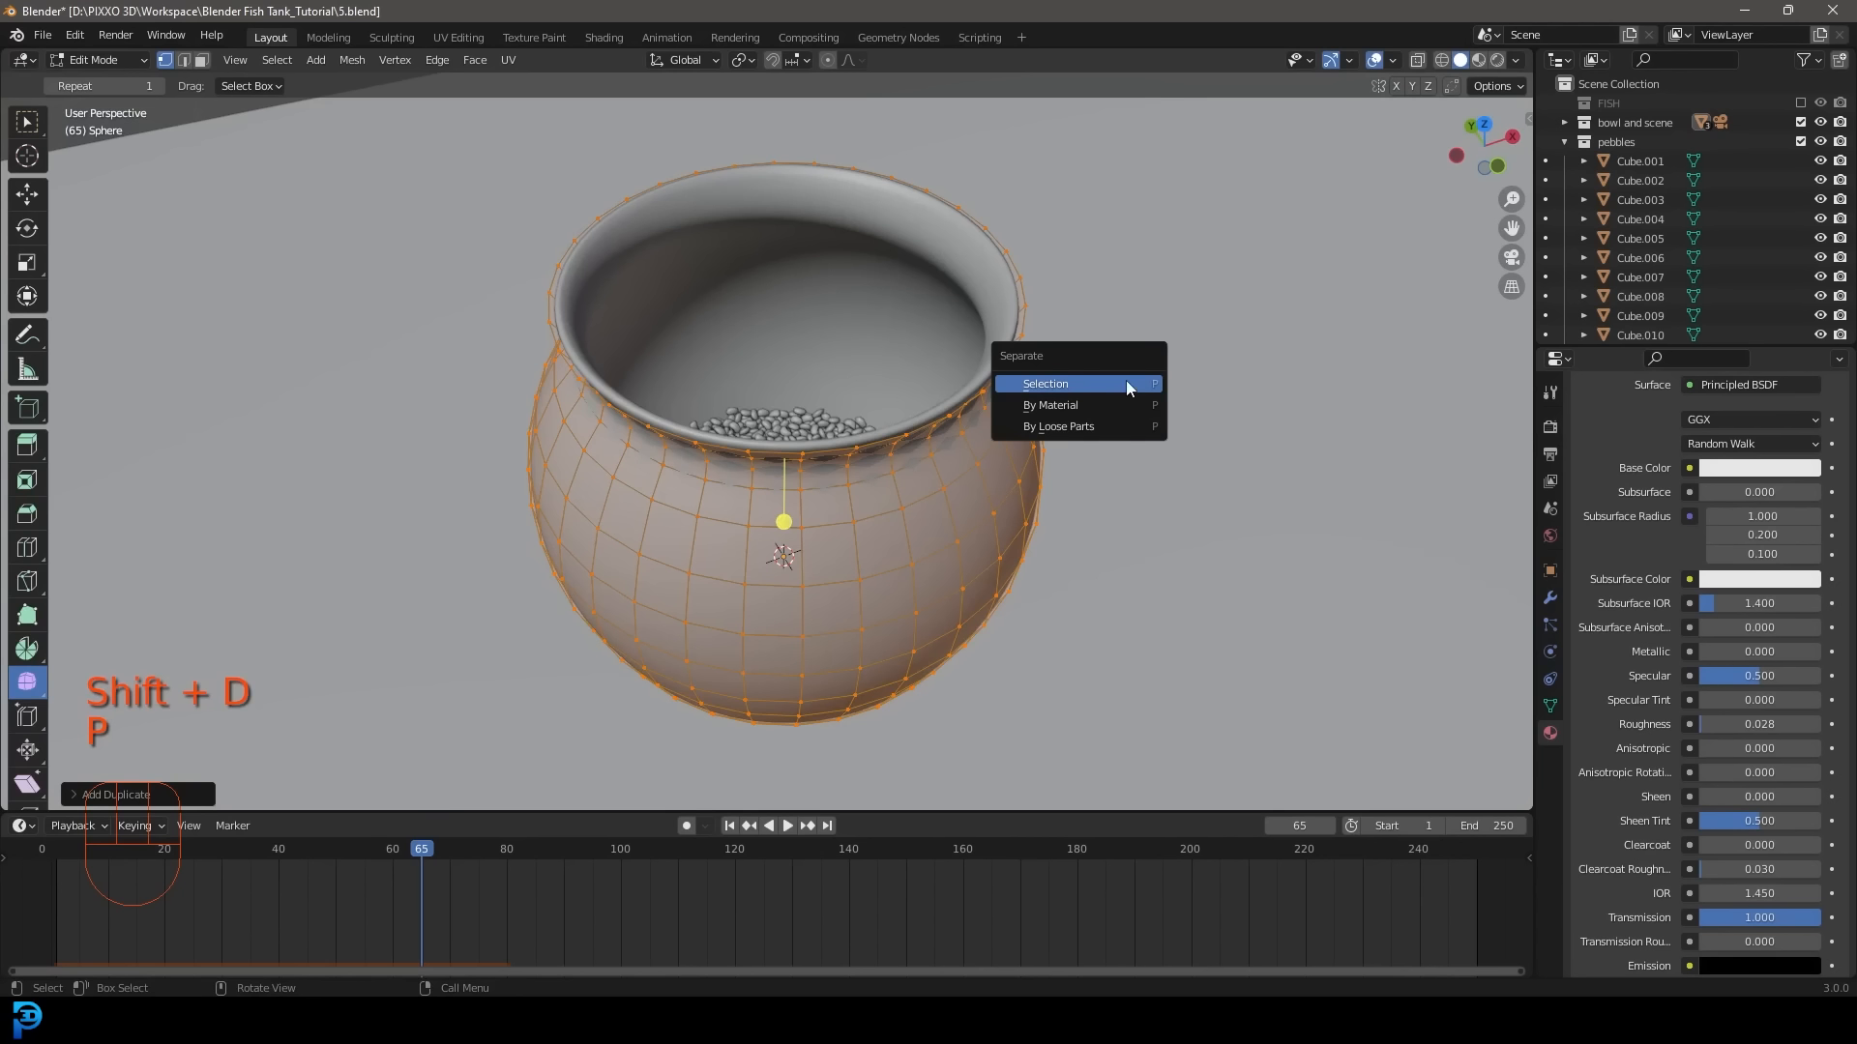
pyautogui.click(1062, 387)
pyautogui.press('Tab')
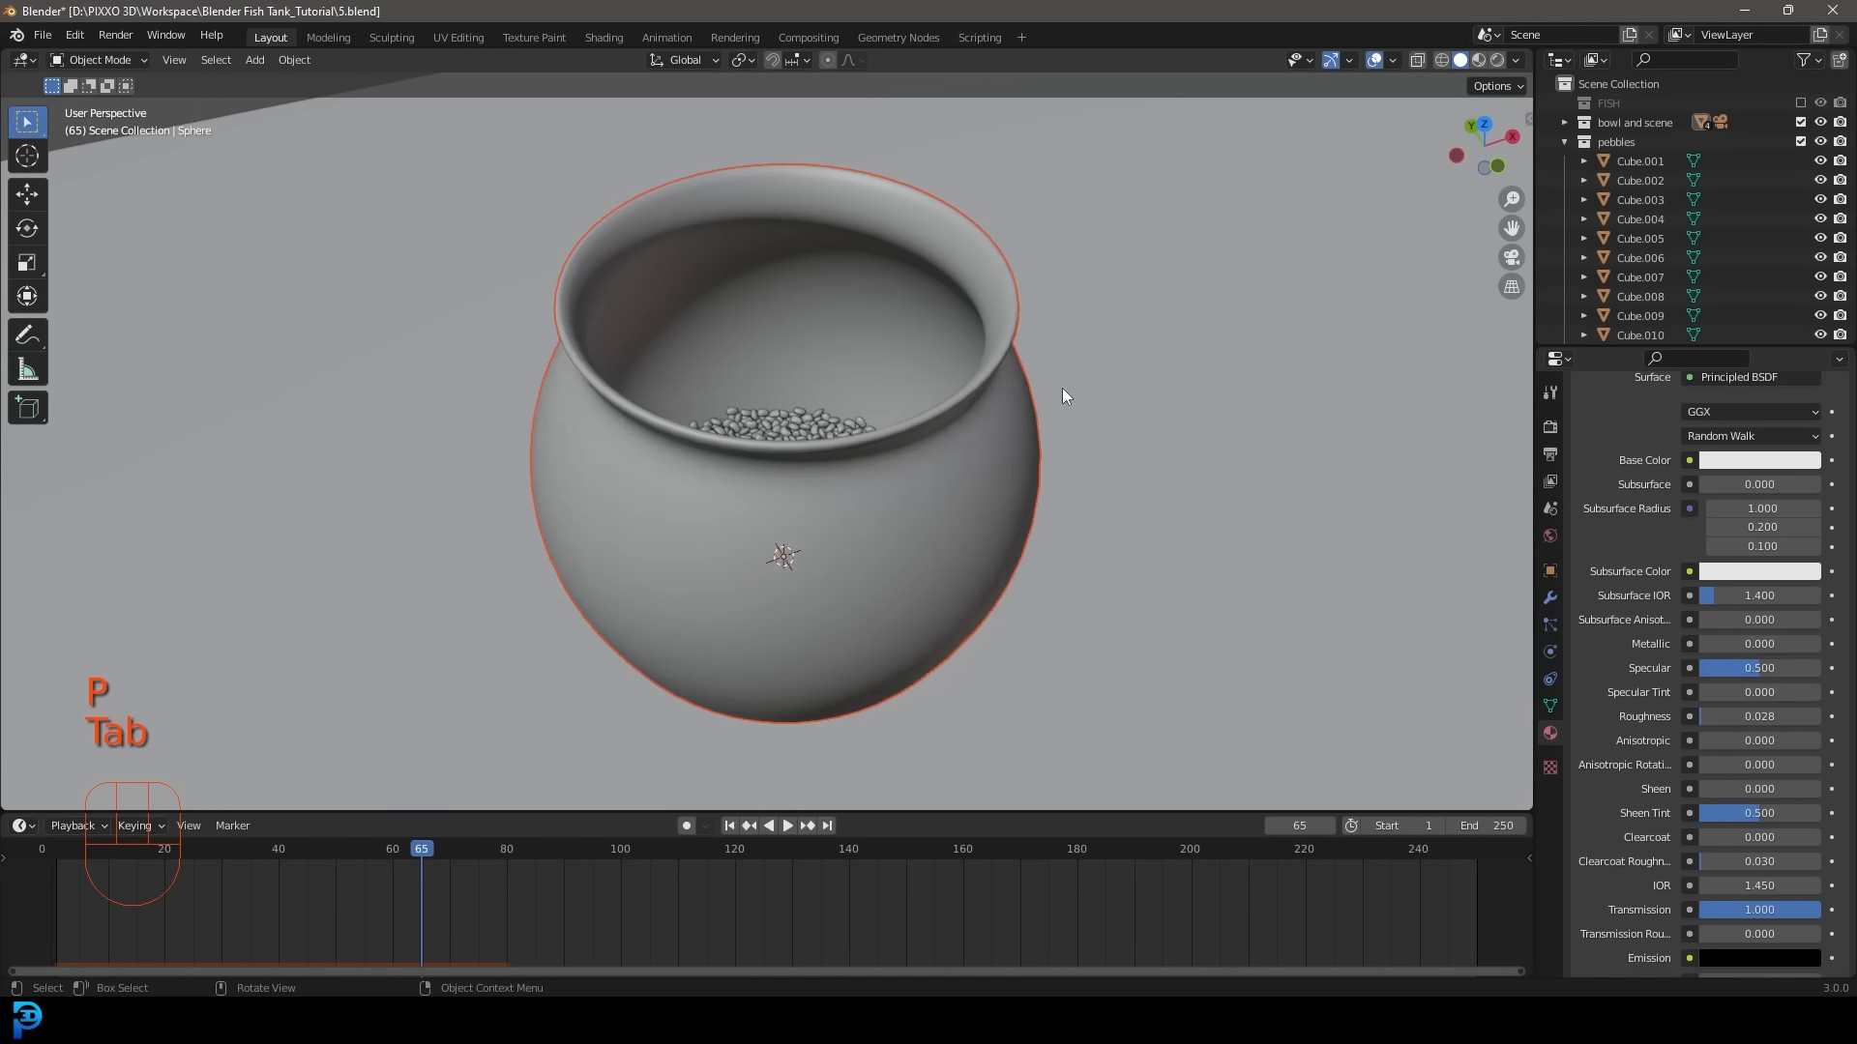
# Select the separated bowl copy and remove its other modifier, keeping only Subdivision.
pyautogui.click(989, 361)
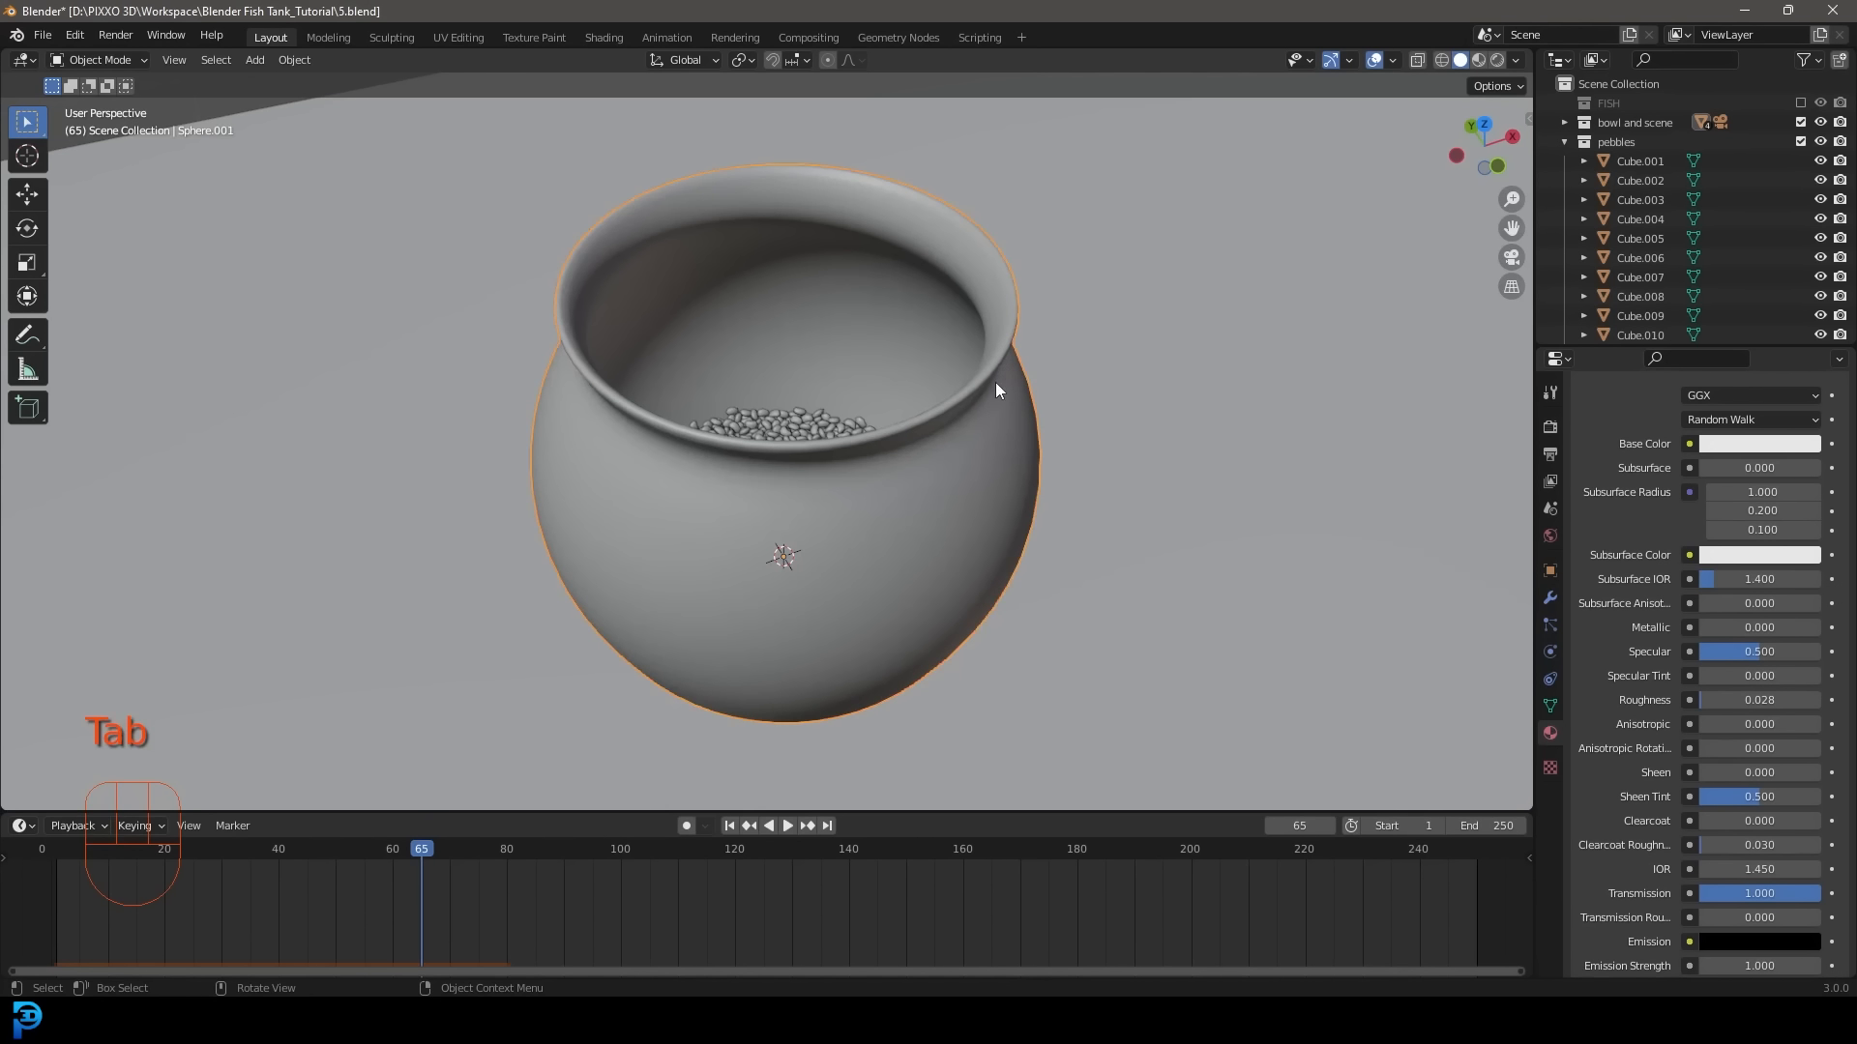
pyautogui.press('g')
pyautogui.rightClick(931, 235)
pyautogui.click(1551, 597)
pyautogui.click(1811, 456)
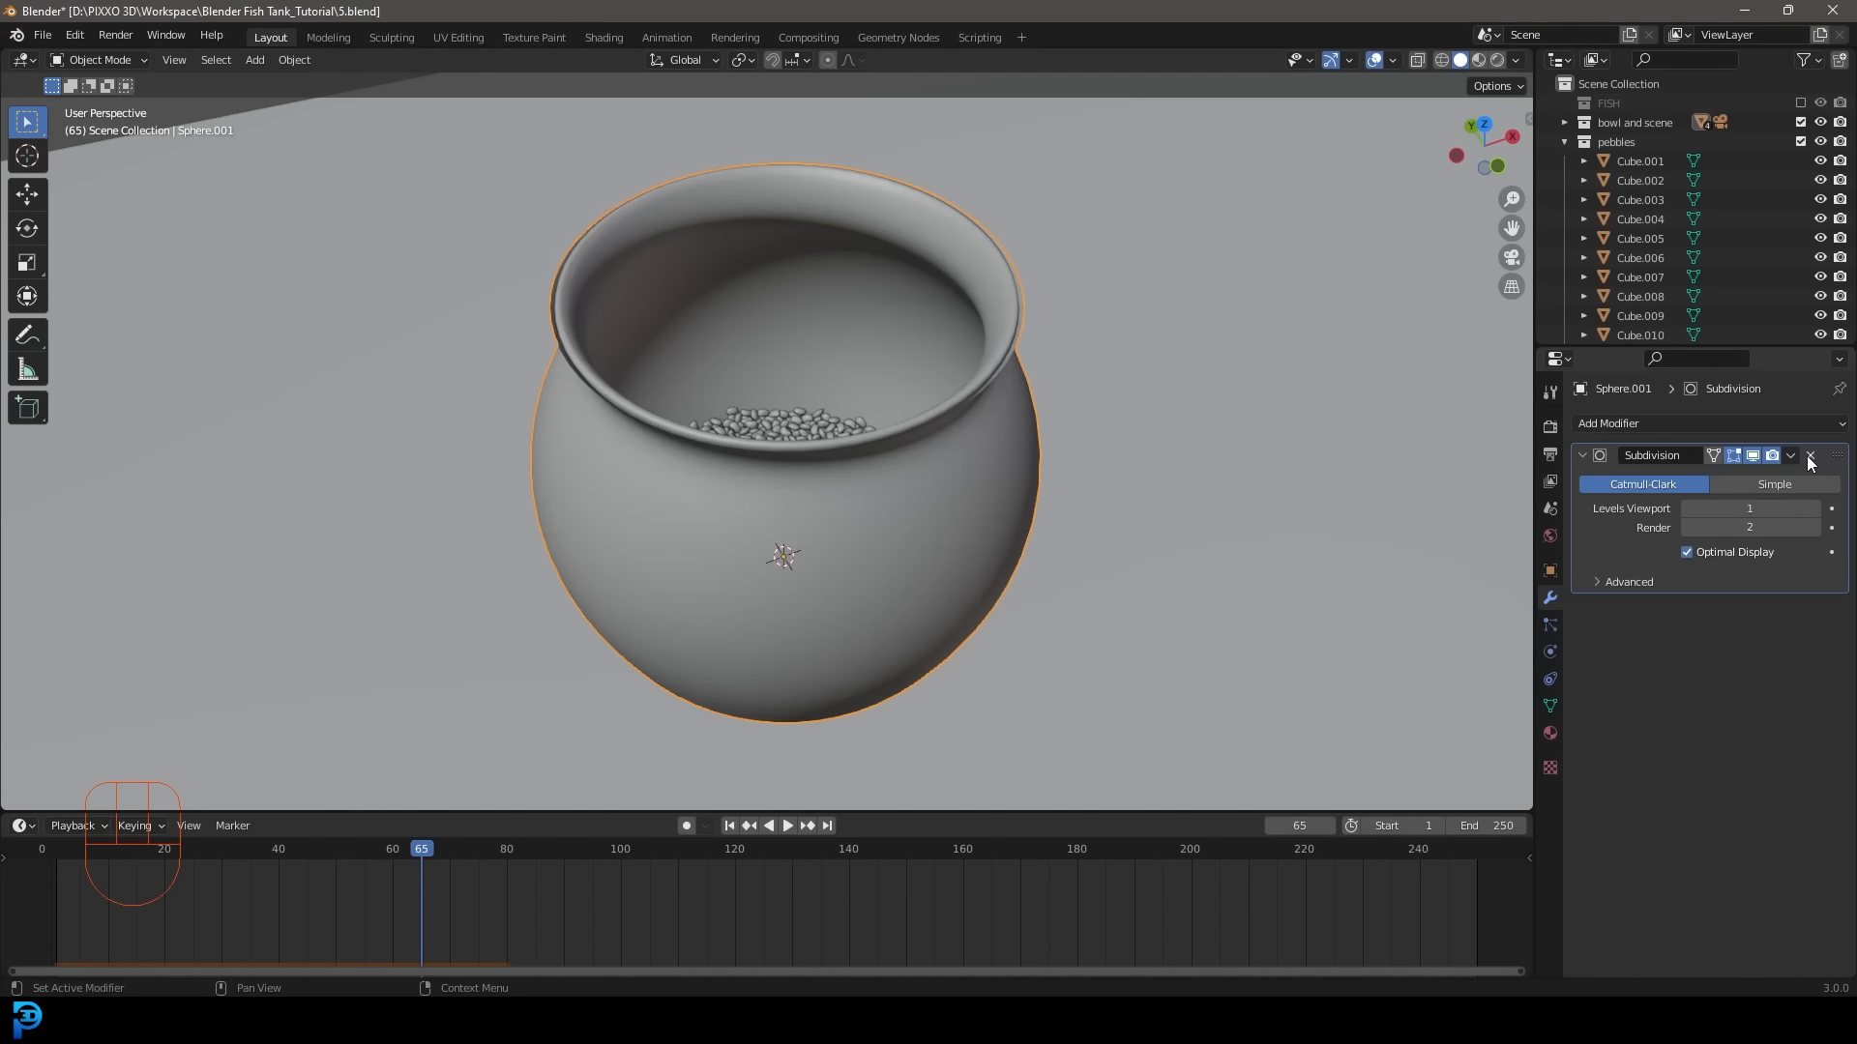
# Select the bowl copy's entire mesh in Edit Mode and adjust it slightly along its normals with Shrink/Fatten.
pyautogui.scroll(1, 1081, 439)
pyautogui.press('Tab')
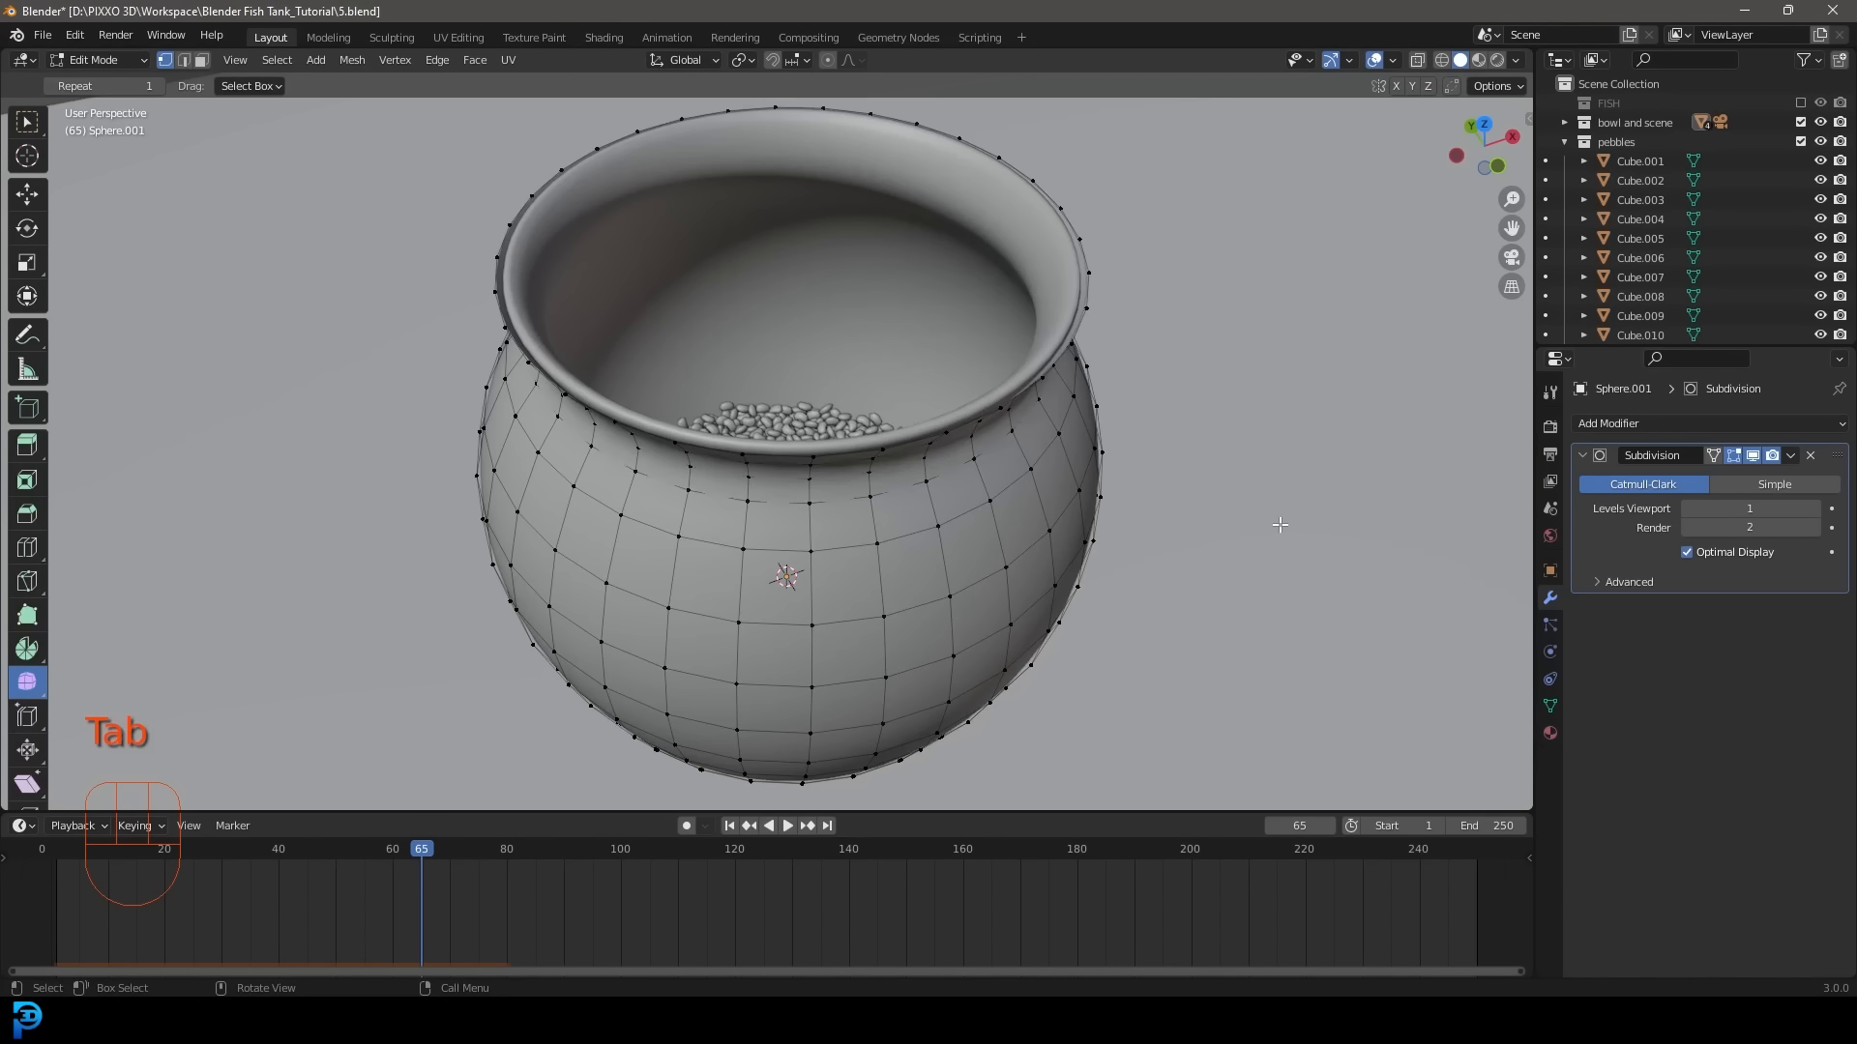
pyautogui.press('a')
pyautogui.moveTo(909, 456); pyautogui.dragTo(1086, 464, button='middle')
pyautogui.scroll(2, 1088, 469)
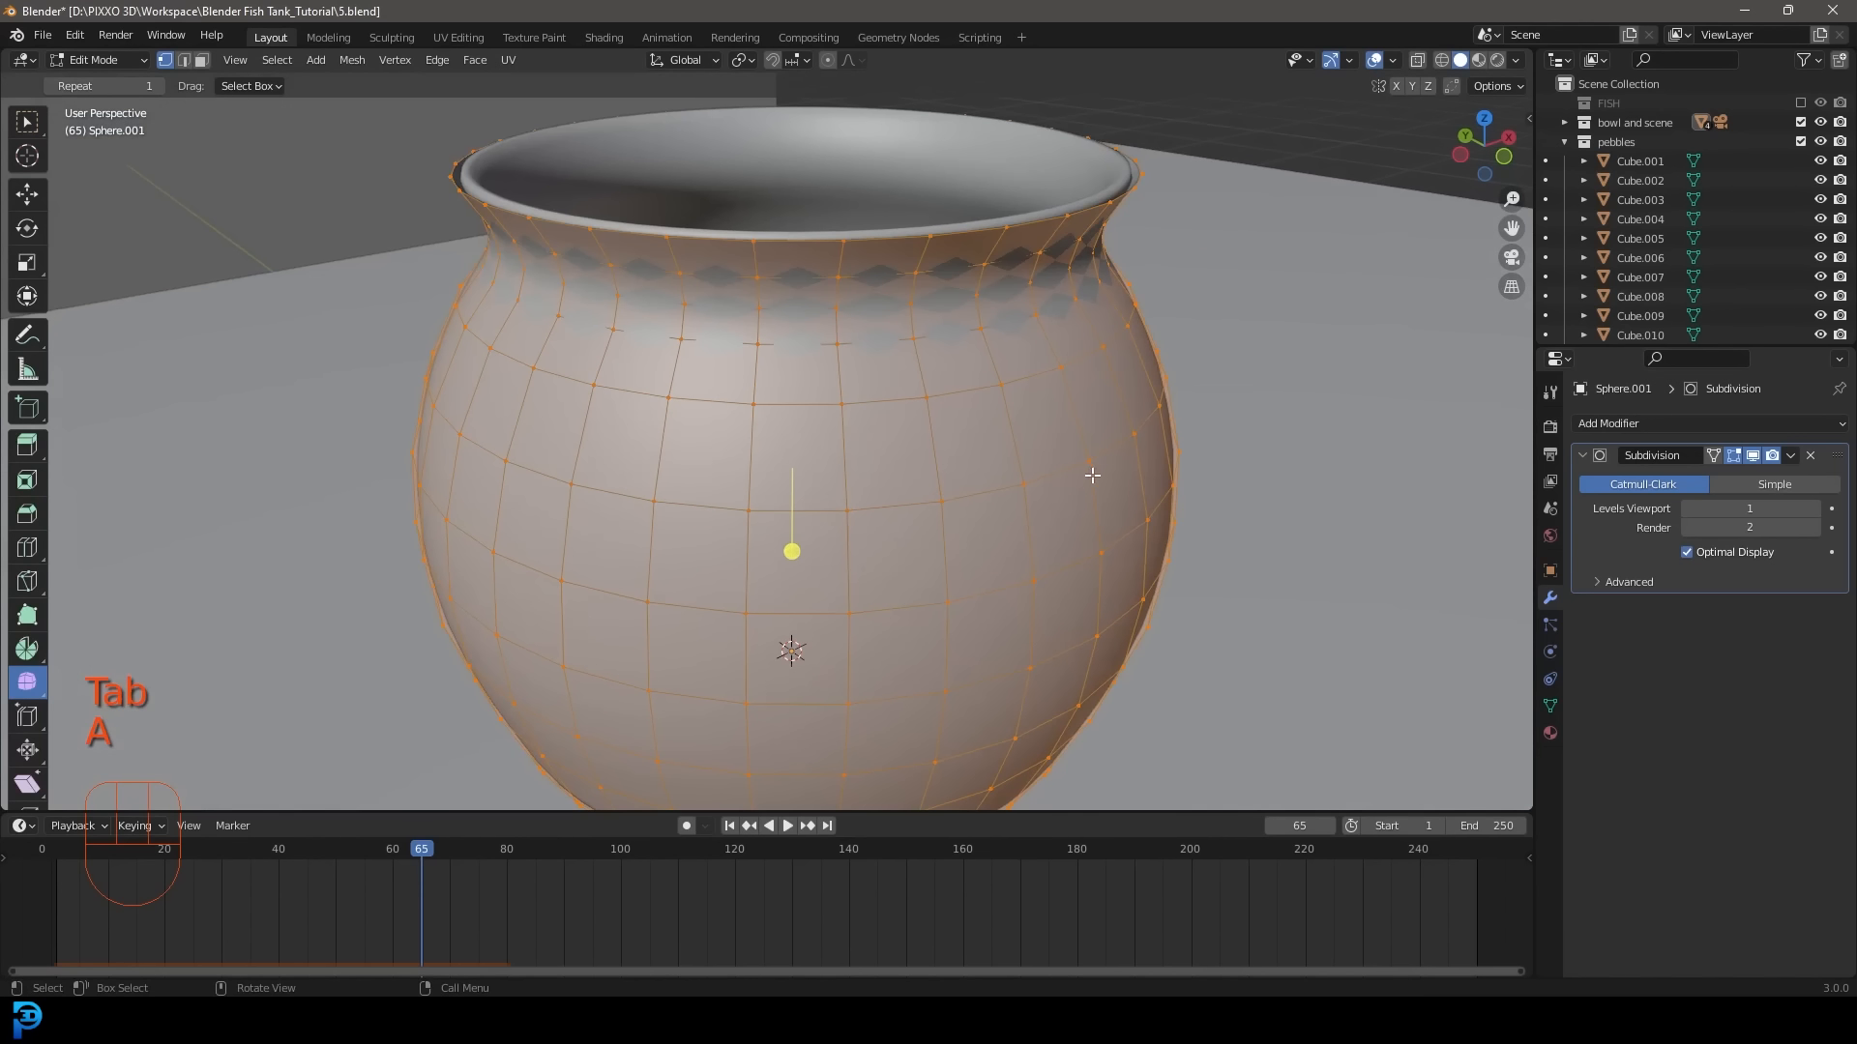
pyautogui.hotkey('alt', 's')
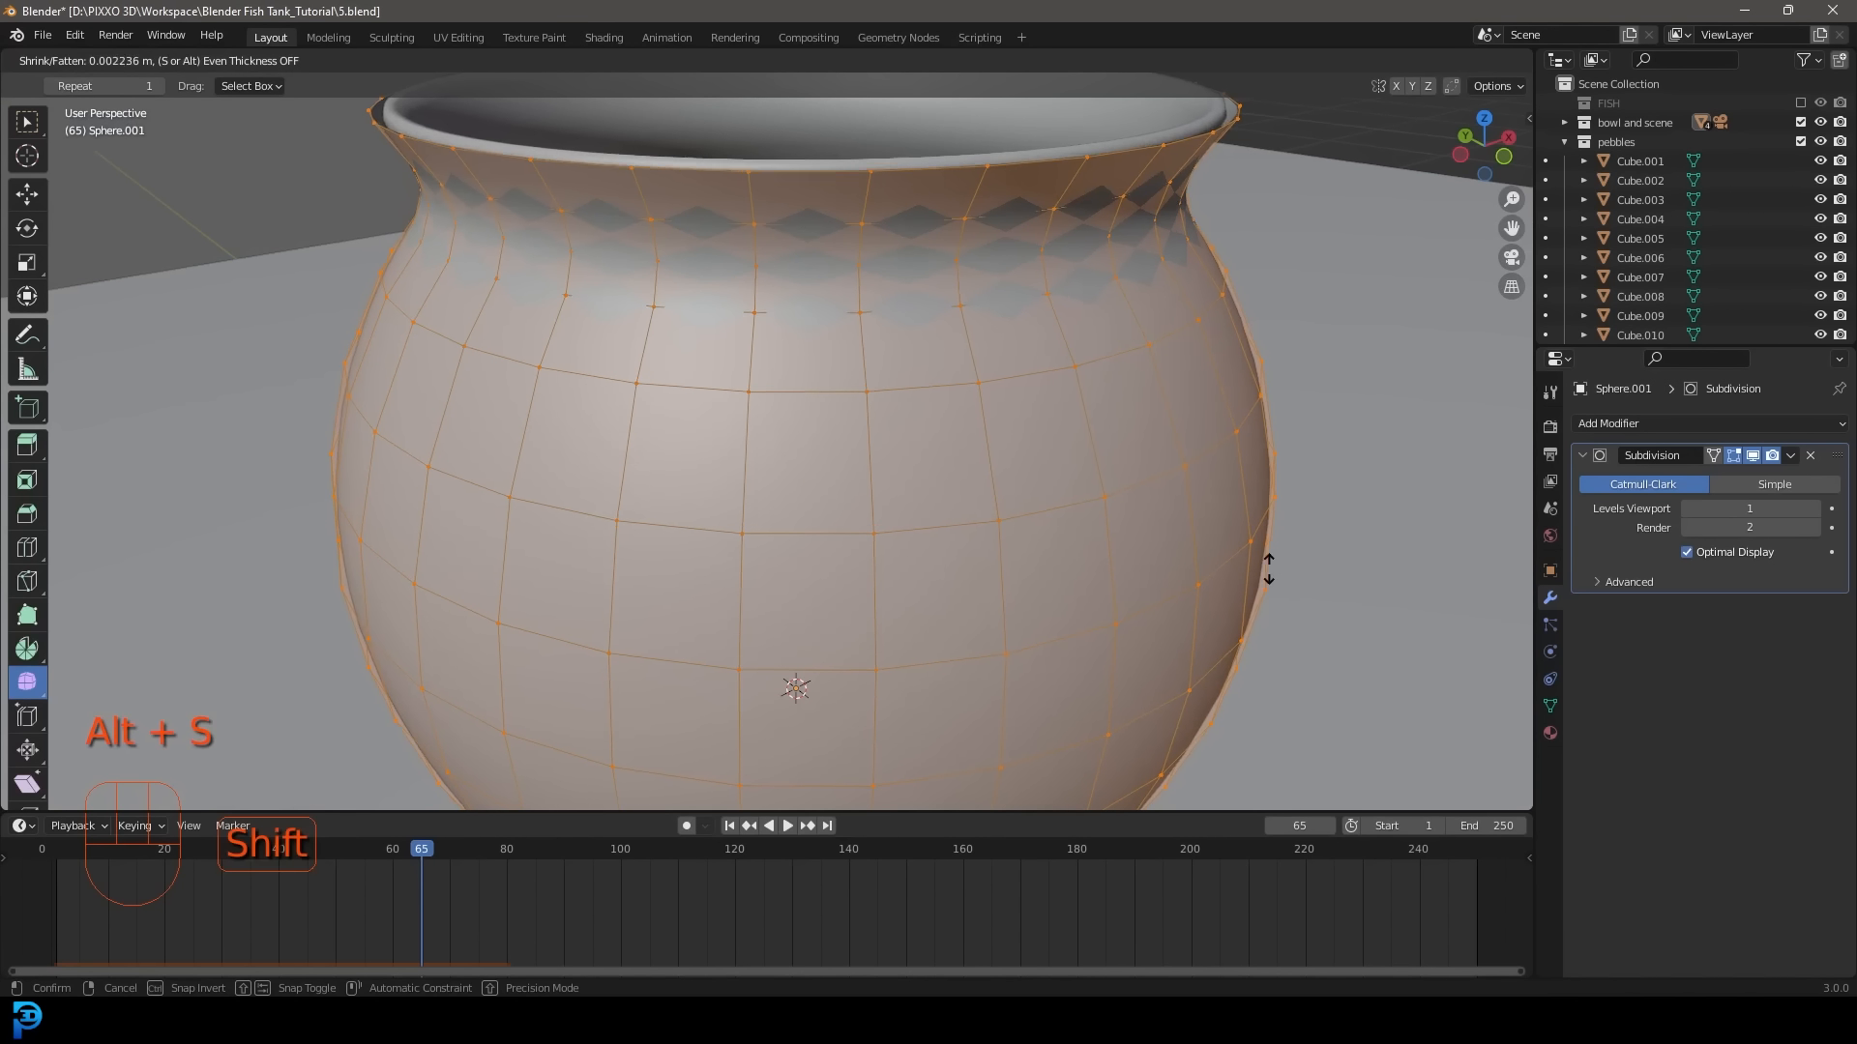
pyautogui.click(1342, 658)
pyautogui.scroll(-4, 920, 281)
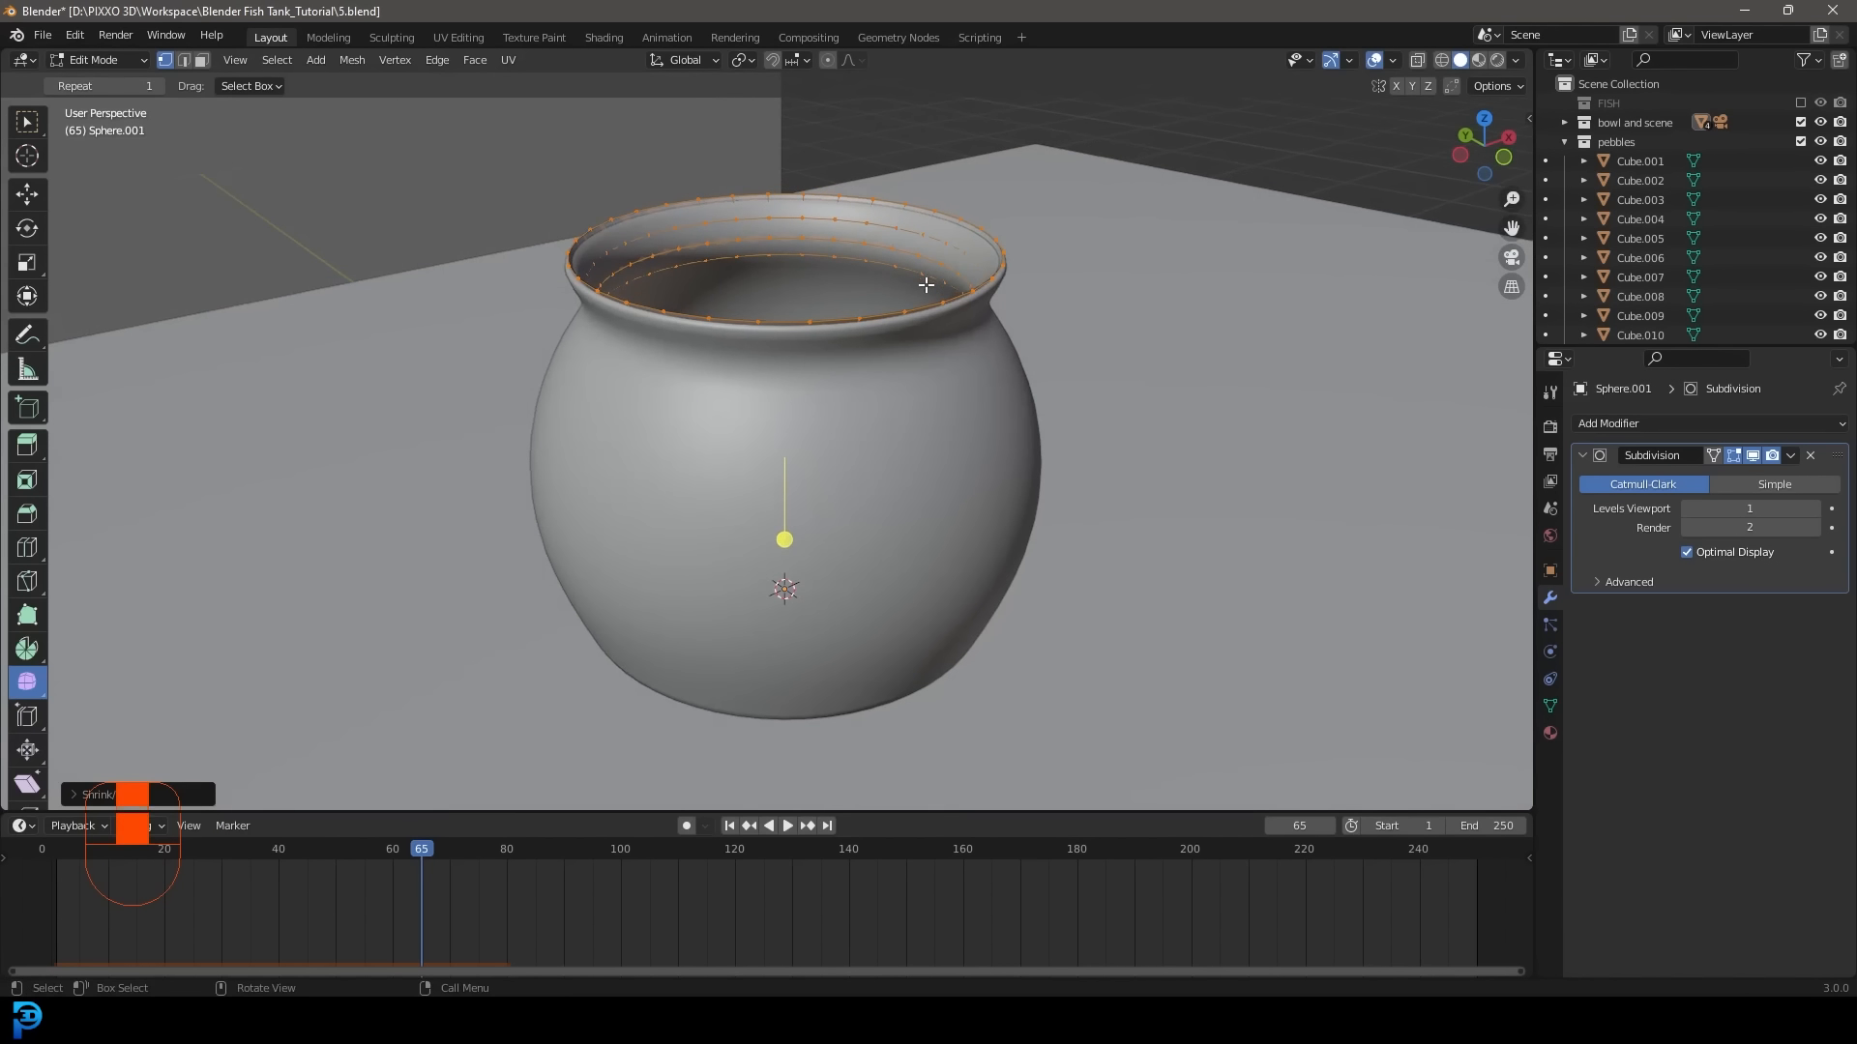
# Select the copy's flared rim through the mesh in front wireframe view, delete it, and return to solid shading.
pyautogui.press('KP_1')
pyautogui.press('z')
pyautogui.click(770, 287)
pyautogui.moveTo(490, 183)
pyautogui.mouseDown()
pyautogui.moveTo(824, 273)
pyautogui.moveTo(1037, 303)
pyautogui.mouseUp()
pyautogui.moveTo(892, 253); pyautogui.dragTo(917, 230, button='middle')
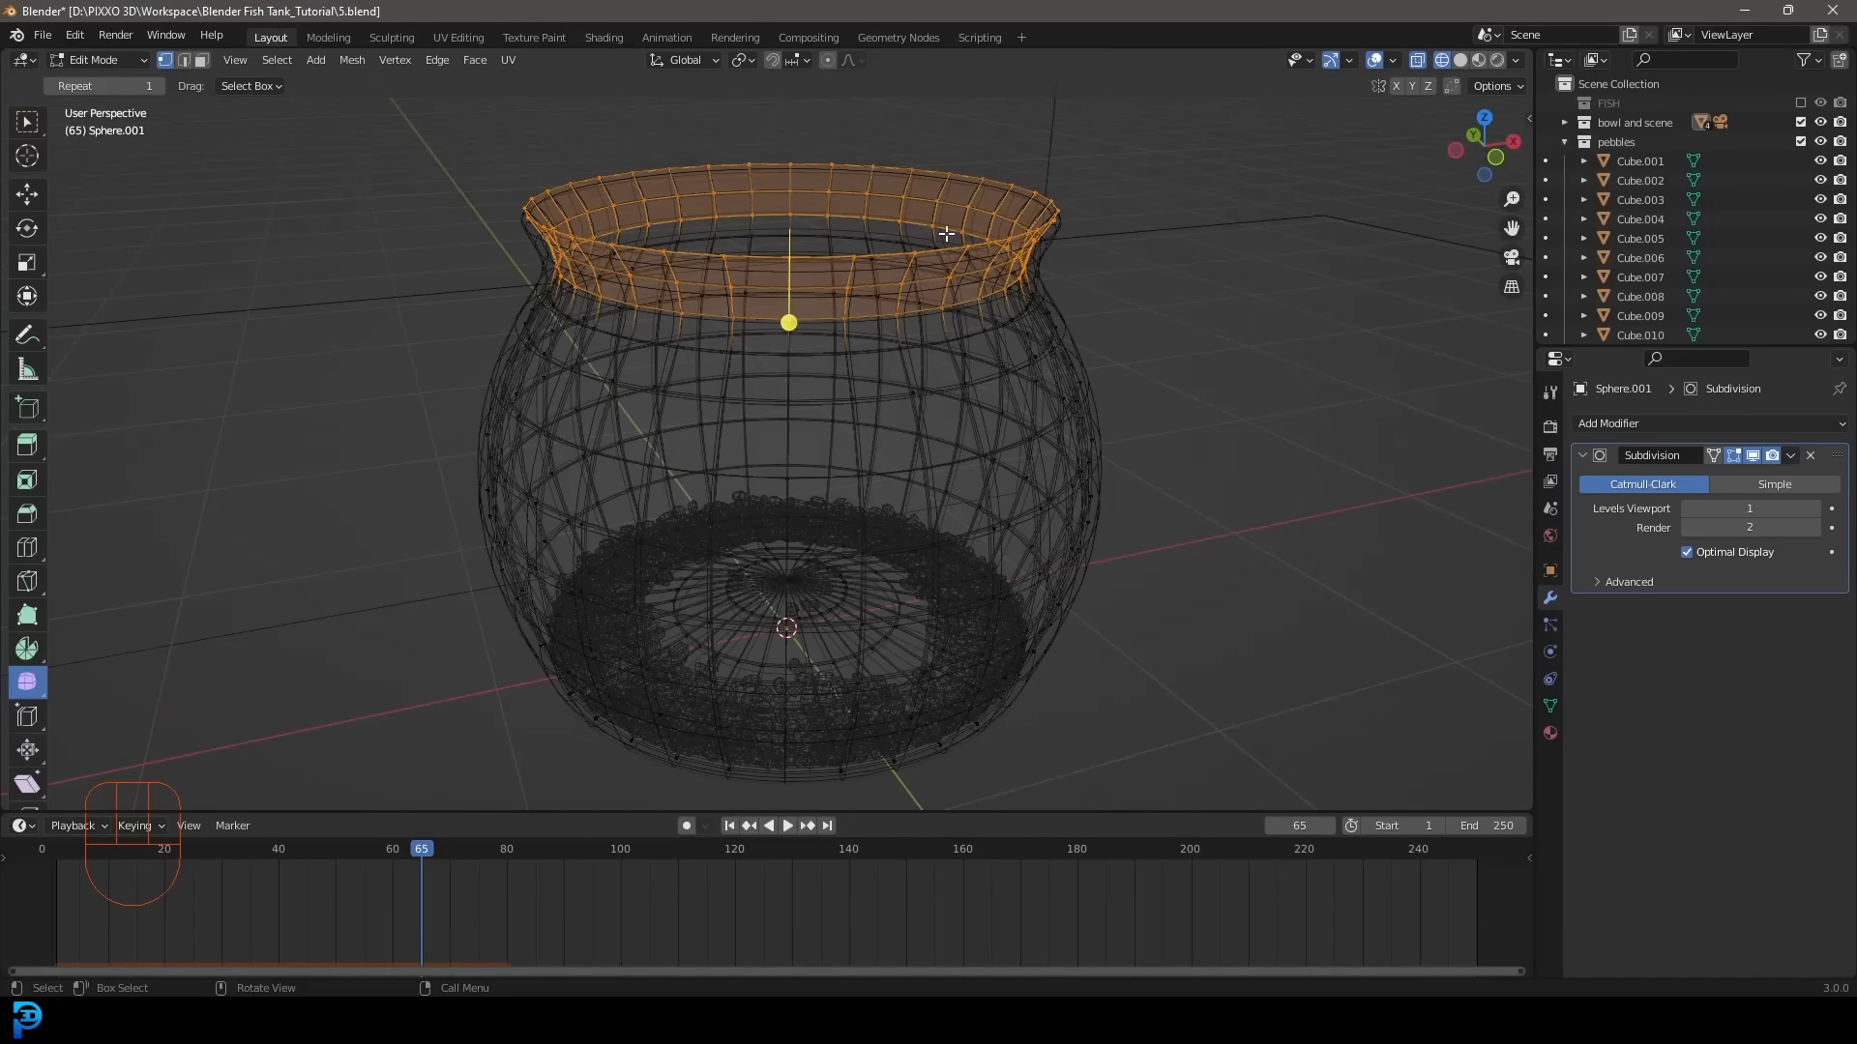
pyautogui.press('x')
pyautogui.click(926, 234)
pyautogui.press('z')
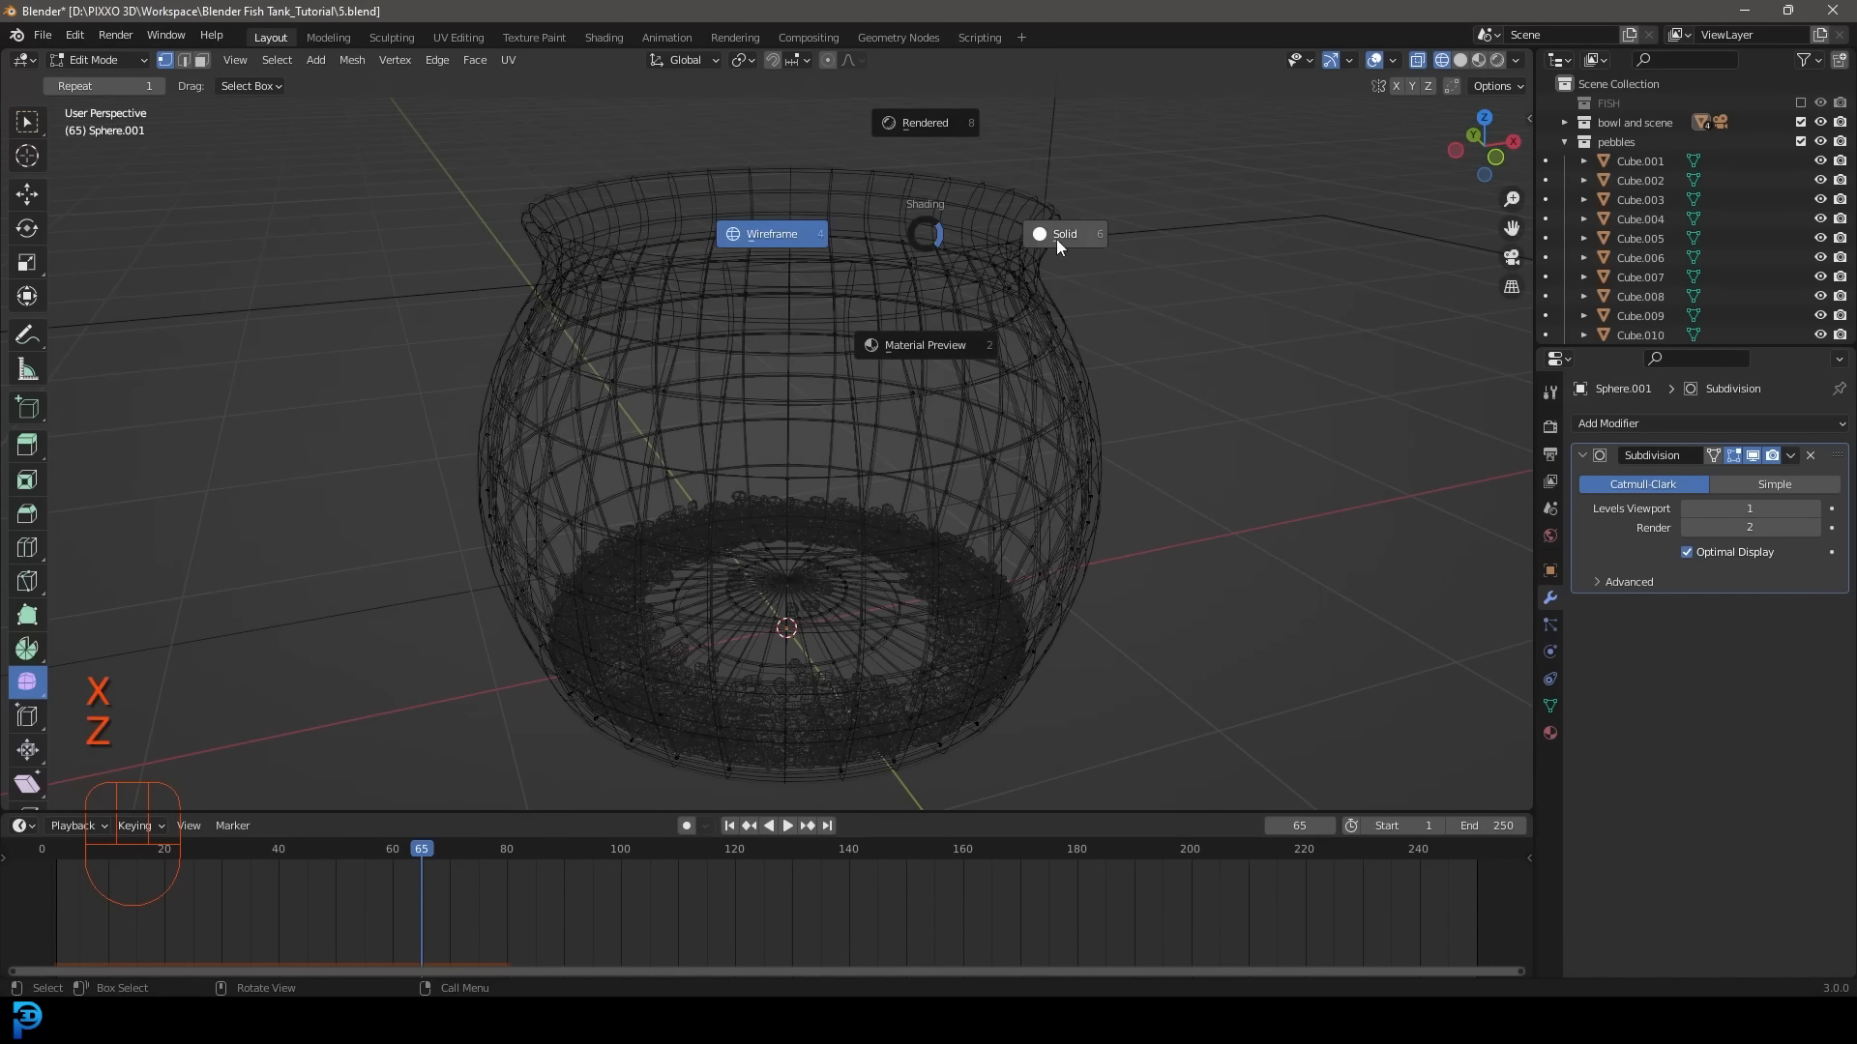
pyautogui.click(1056, 239)
# Select the open top edge loop of the bowl copy in wireframe, extrude it, and scale it slightly inward.
pyautogui.press('z')
pyautogui.click(724, 341)
pyautogui.moveTo(479, 145)
pyautogui.mouseDown()
pyautogui.moveTo(1155, 324)
pyautogui.moveTo(1163, 357)
pyautogui.mouseUp()
pyautogui.press('KP_1')
pyautogui.hotkey('alt', 'a')
pyautogui.scroll(3, 539, 415)
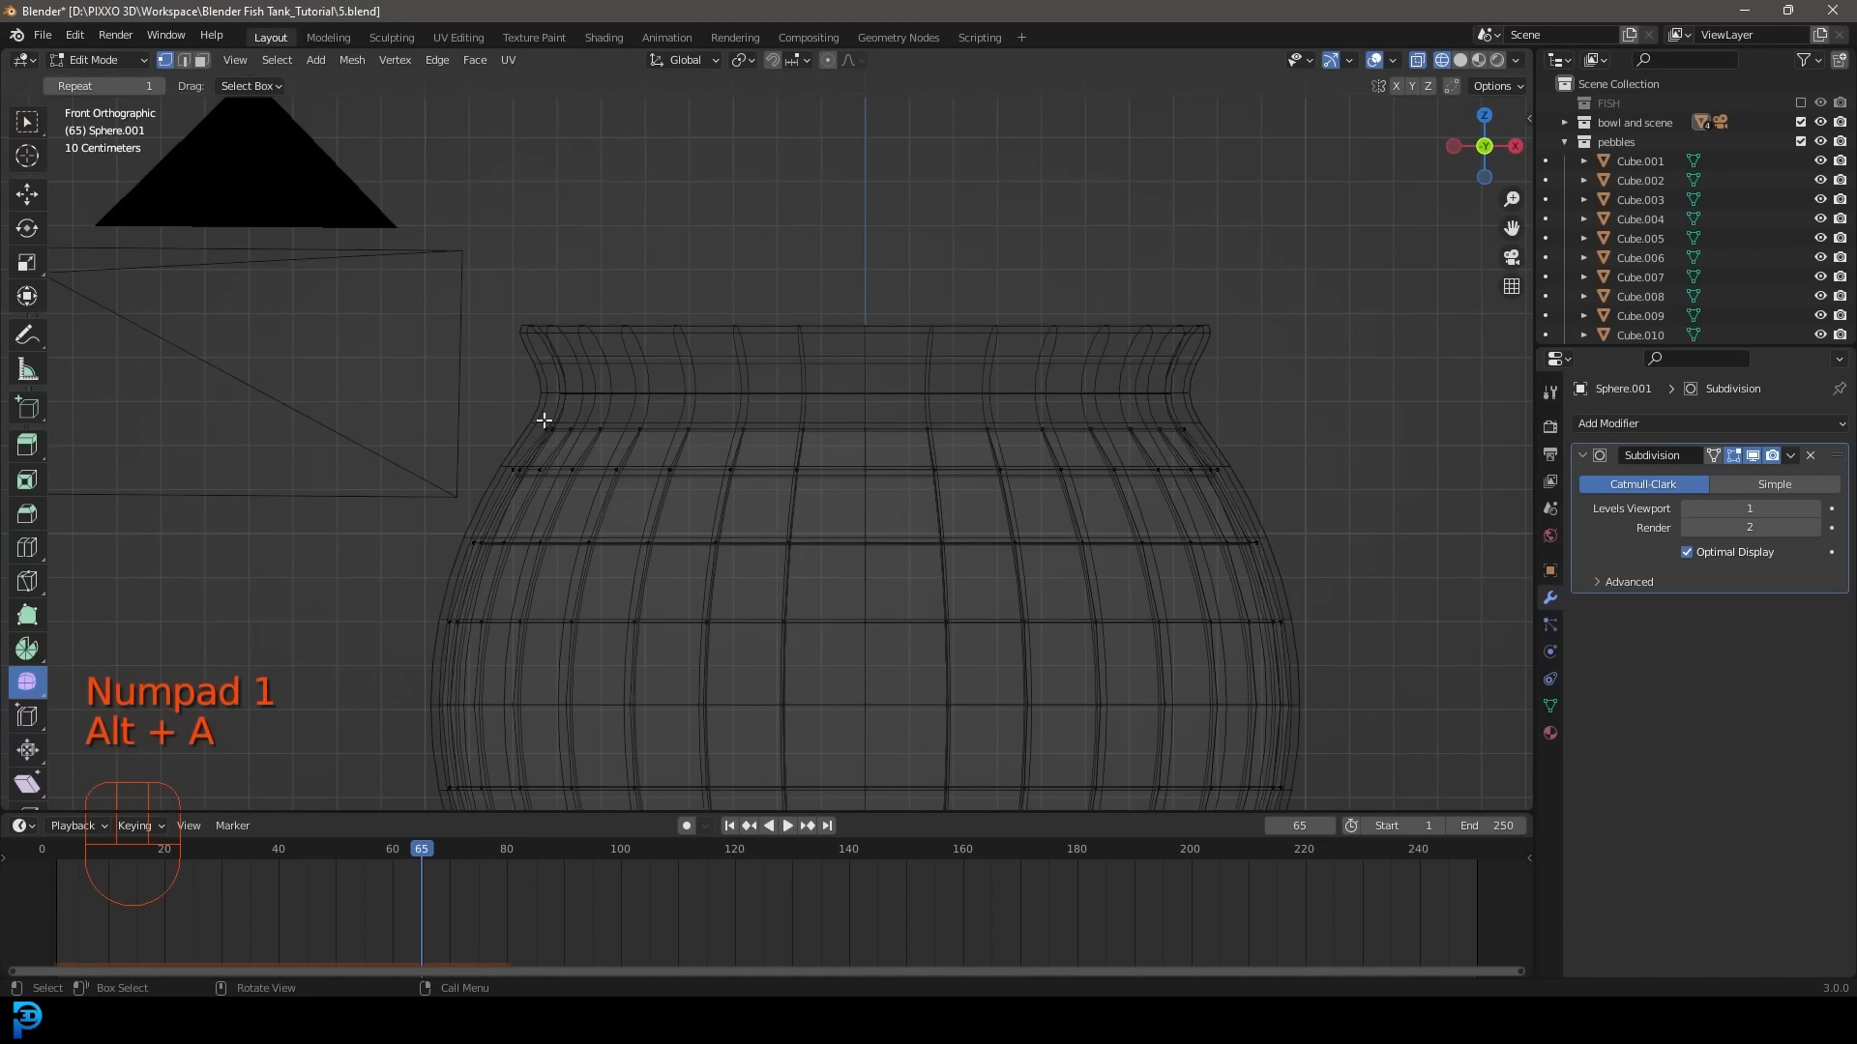
pyautogui.moveTo(495, 361); pyautogui.dragTo(1286, 431)
pyautogui.moveTo(961, 431); pyautogui.dragTo(1262, 671, button='middle')
pyautogui.press('e')
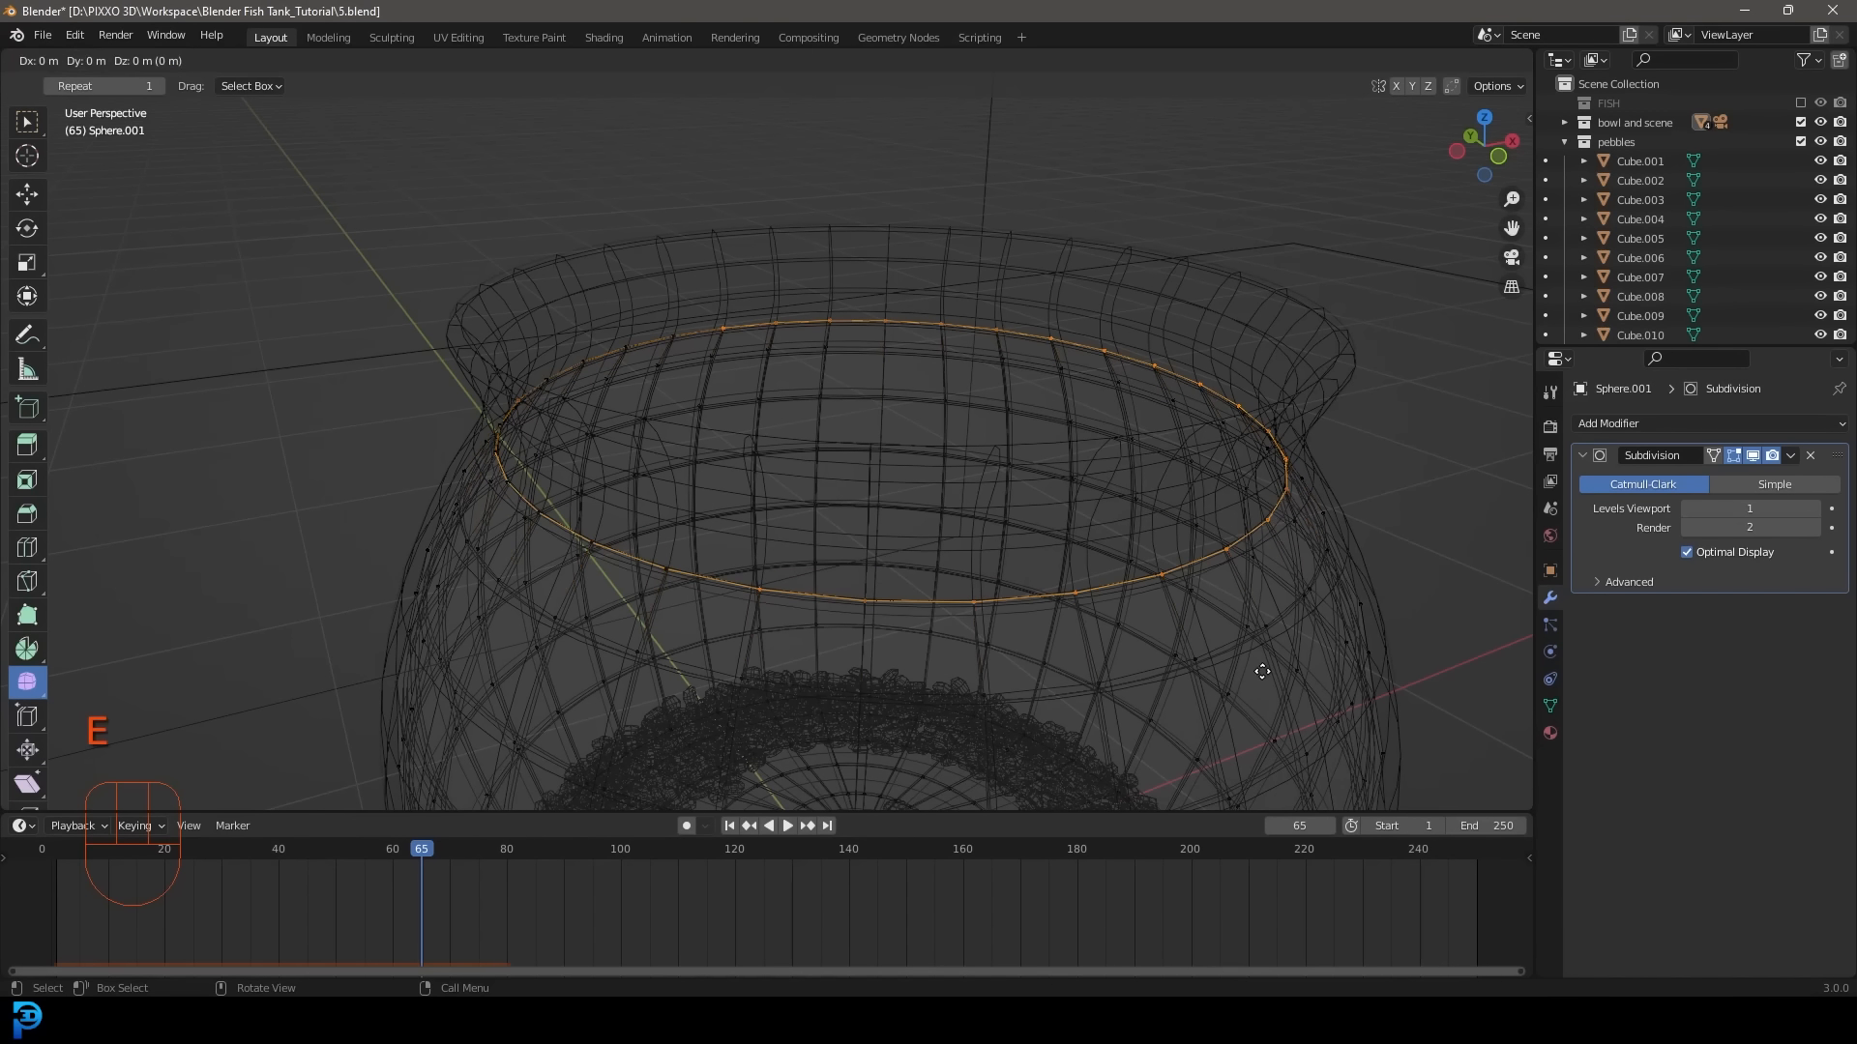
pyautogui.press('s')
pyautogui.click(1248, 665)
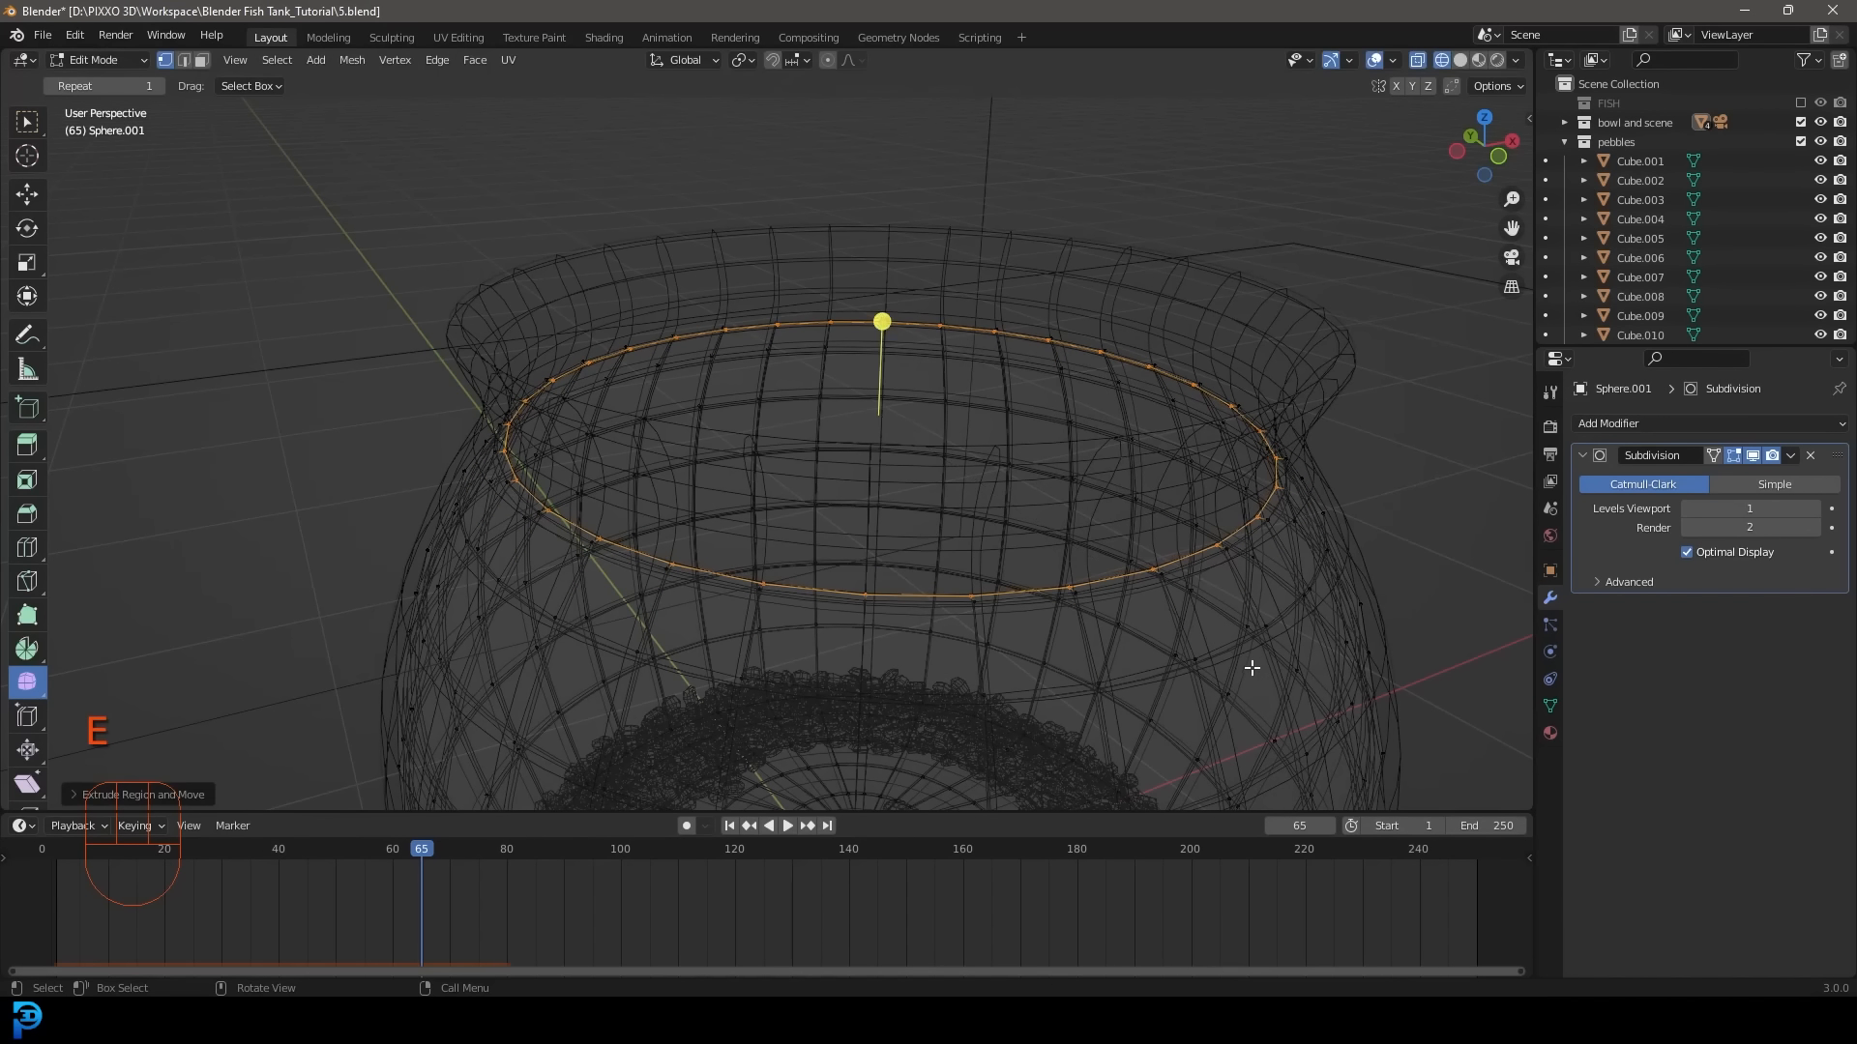
# Lower the extruded edge loop slightly along global Z and check the result in solid shading.
pyautogui.moveTo(1248, 666); pyautogui.dragTo(953, 609, button='middle')
pyautogui.press('g')
pyautogui.press('z')
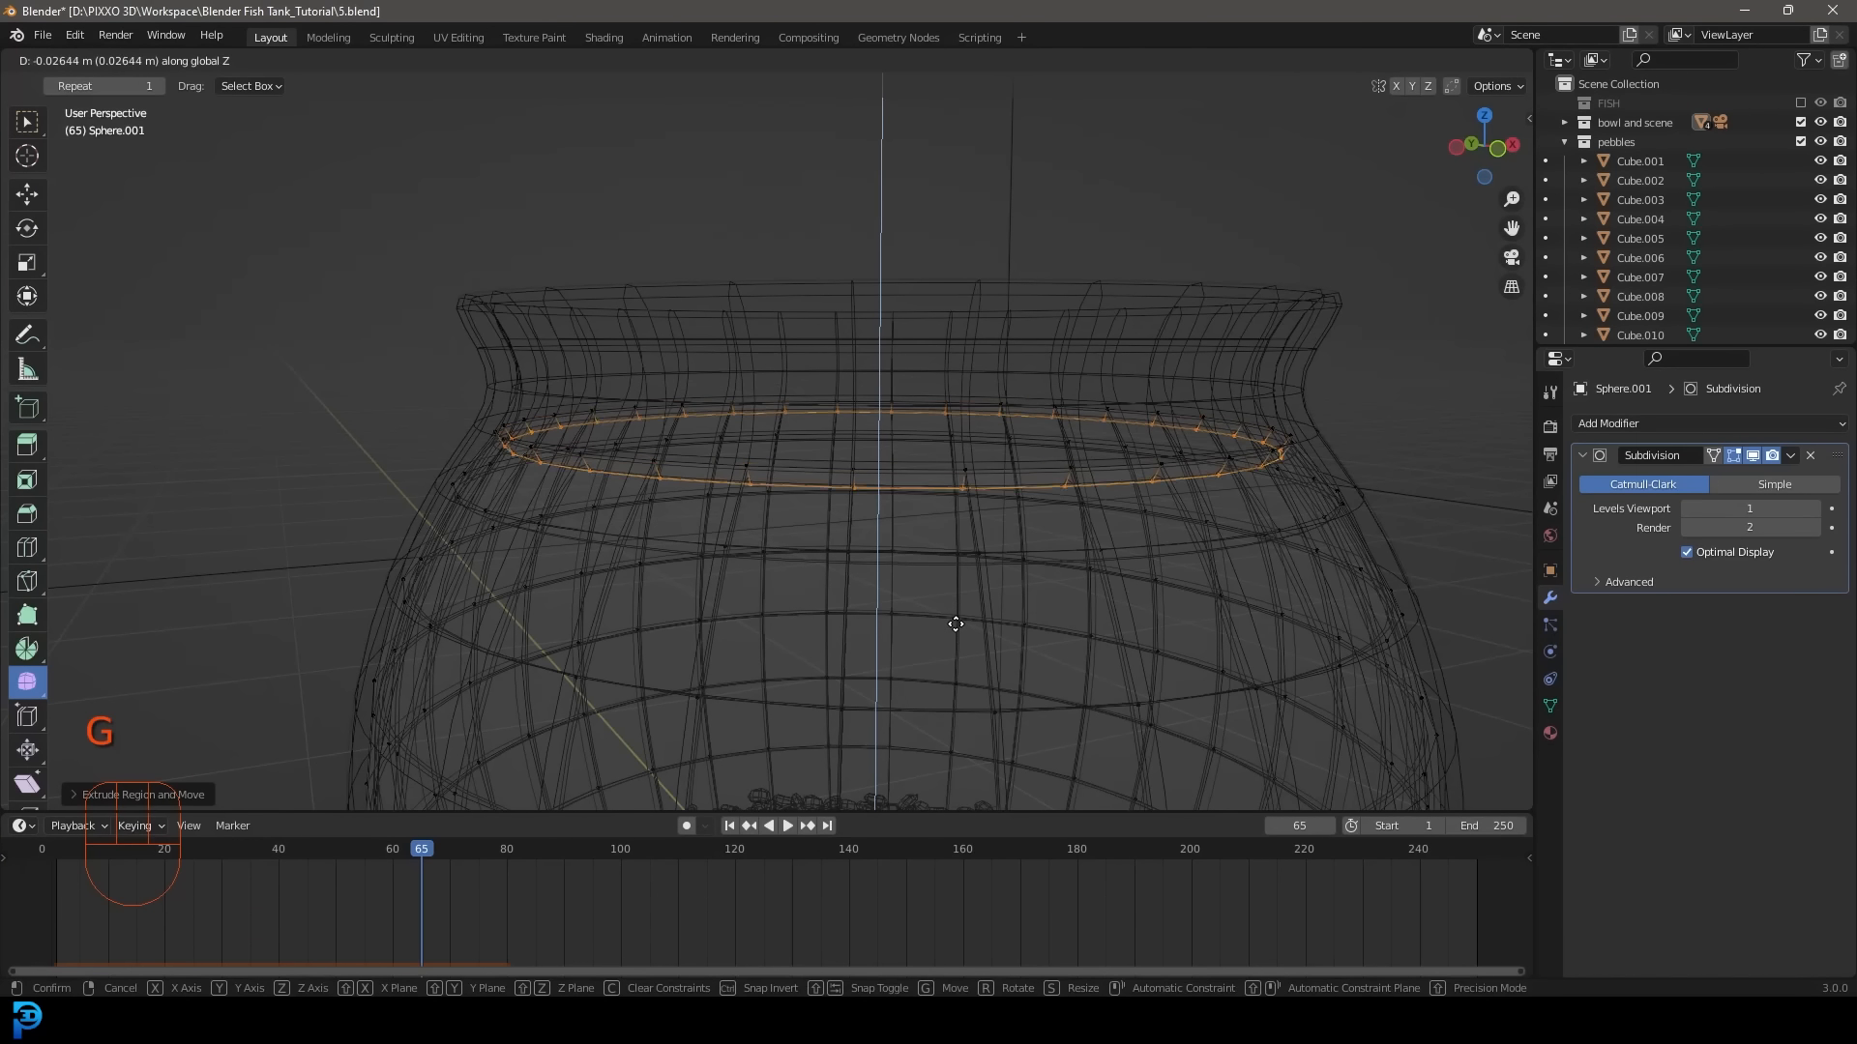
pyautogui.click(972, 612)
pyautogui.moveTo(878, 432); pyautogui.dragTo(879, 460, button='middle')
pyautogui.press('z')
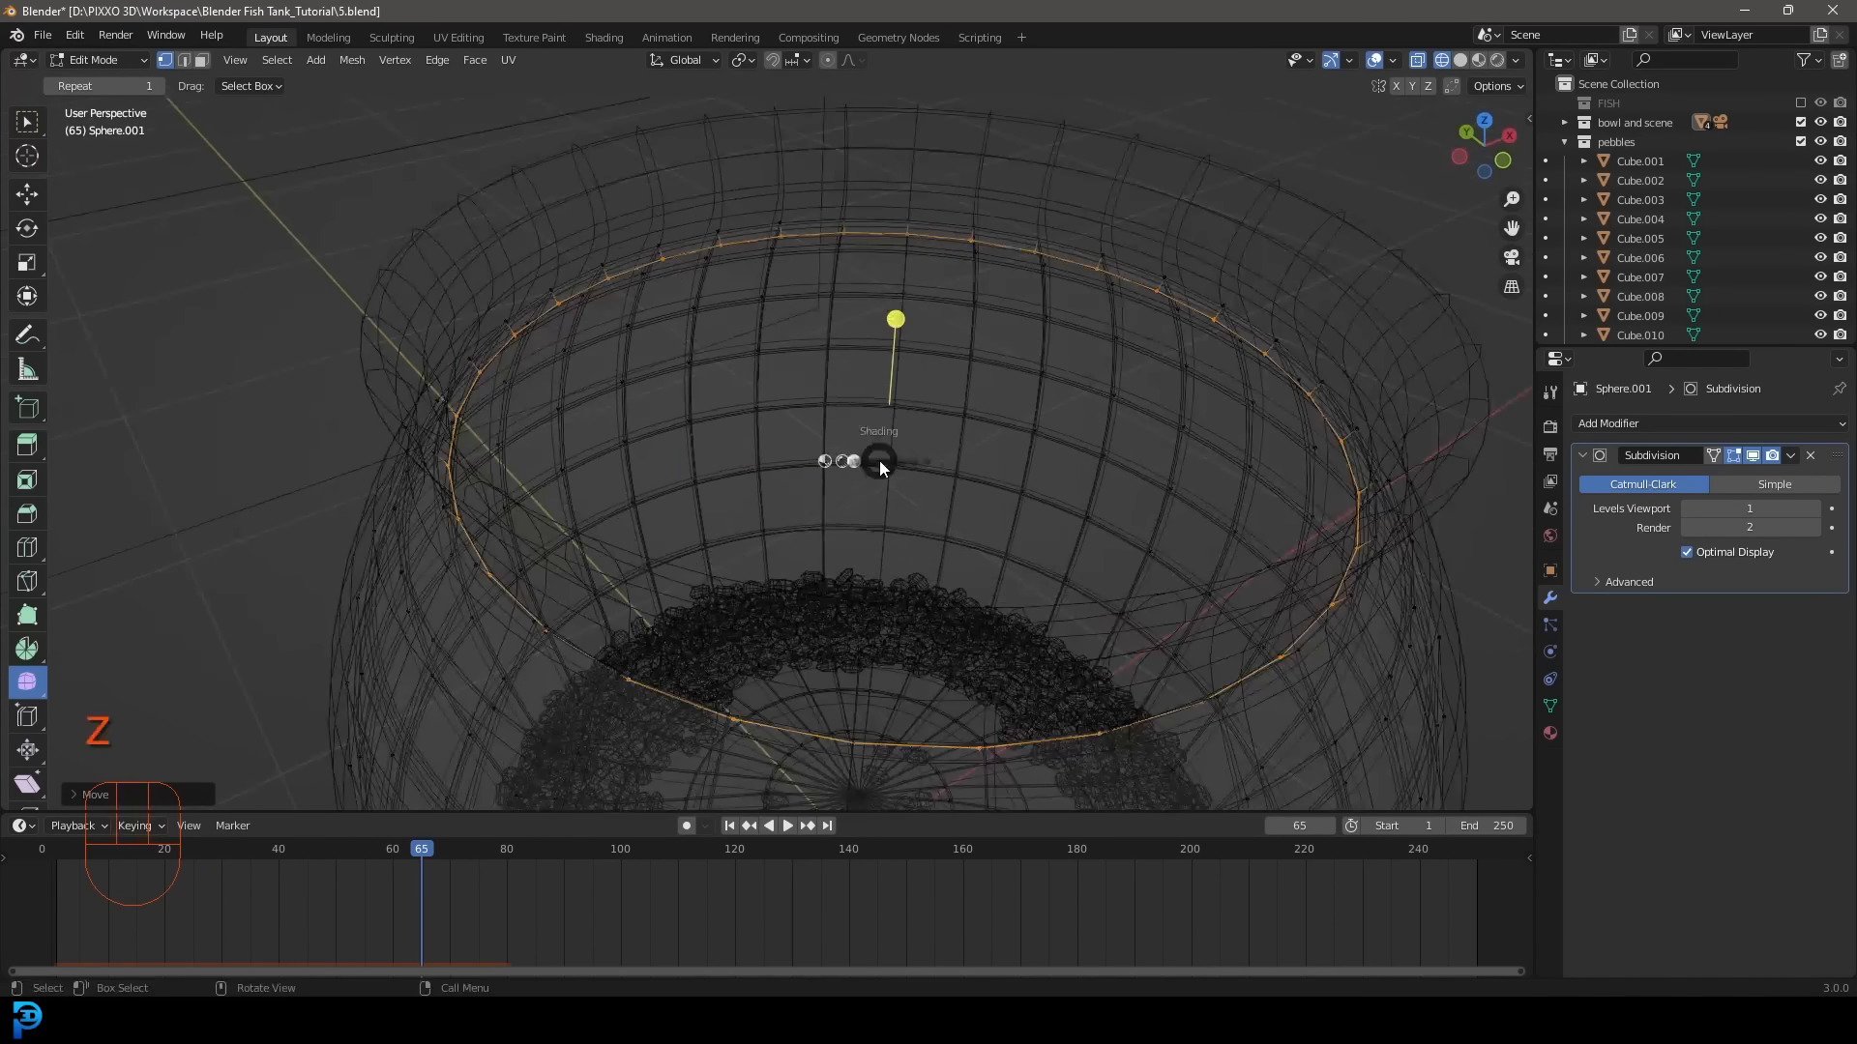
pyautogui.click(1057, 373)
pyautogui.moveTo(1112, 220); pyautogui.dragTo(1057, 386, button='middle')
pyautogui.press('KP_1')
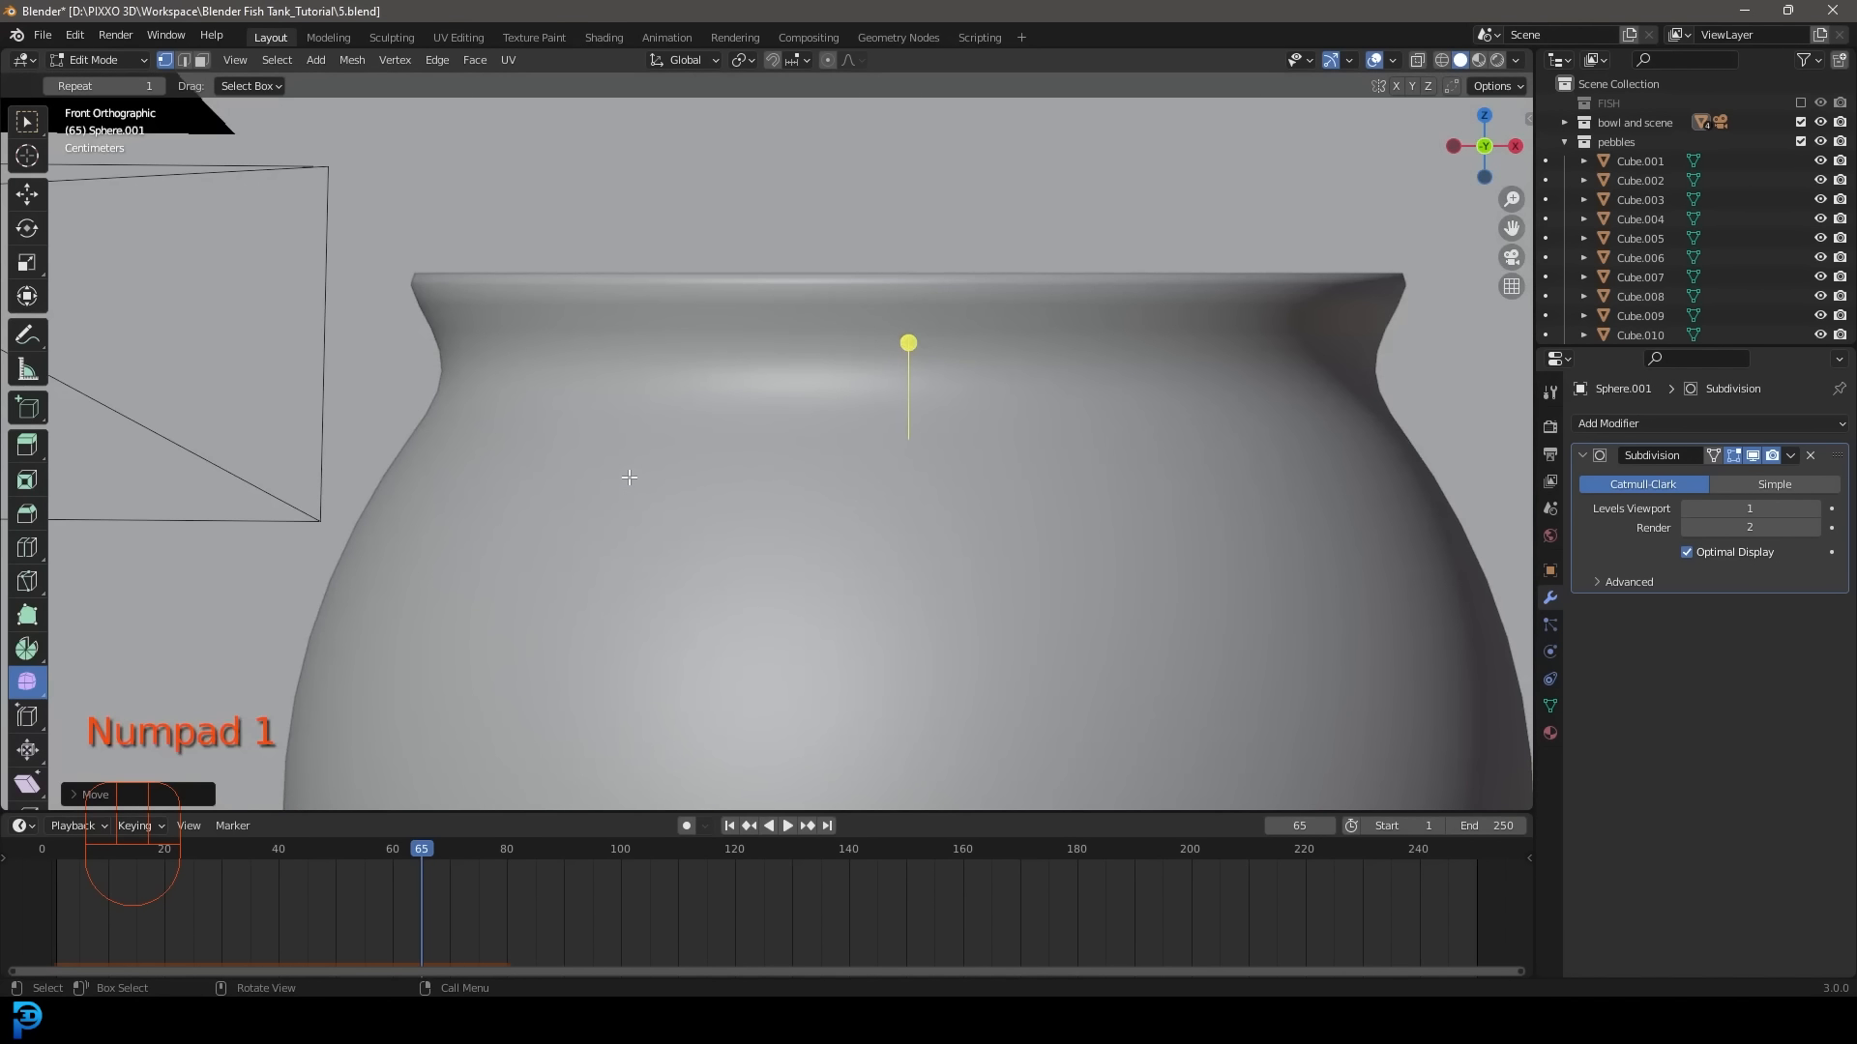
# Extrude the top edge loop inward twice, scaling the second ring down to a small circle near the centre.
pyautogui.press('z')
pyautogui.click(518, 464)
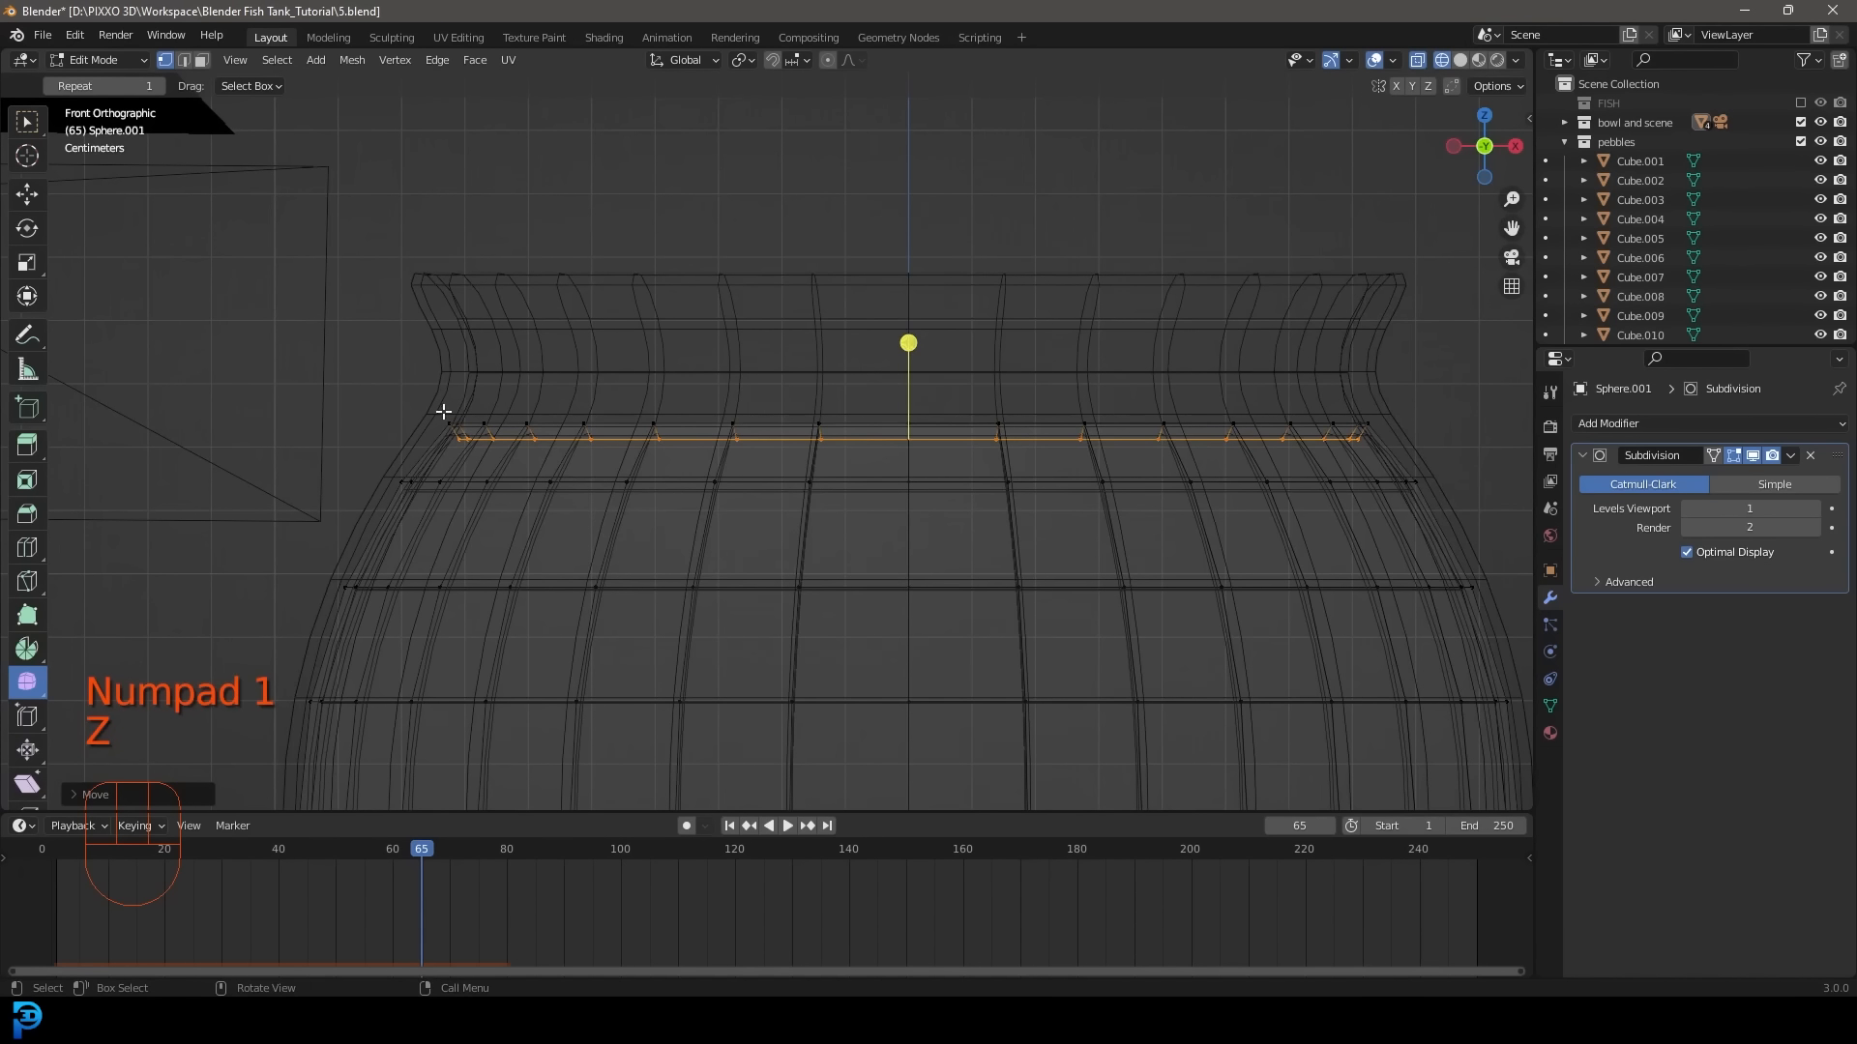
pyautogui.moveTo(650, 520); pyautogui.dragTo(676, 557, button='middle')
pyautogui.press('e')
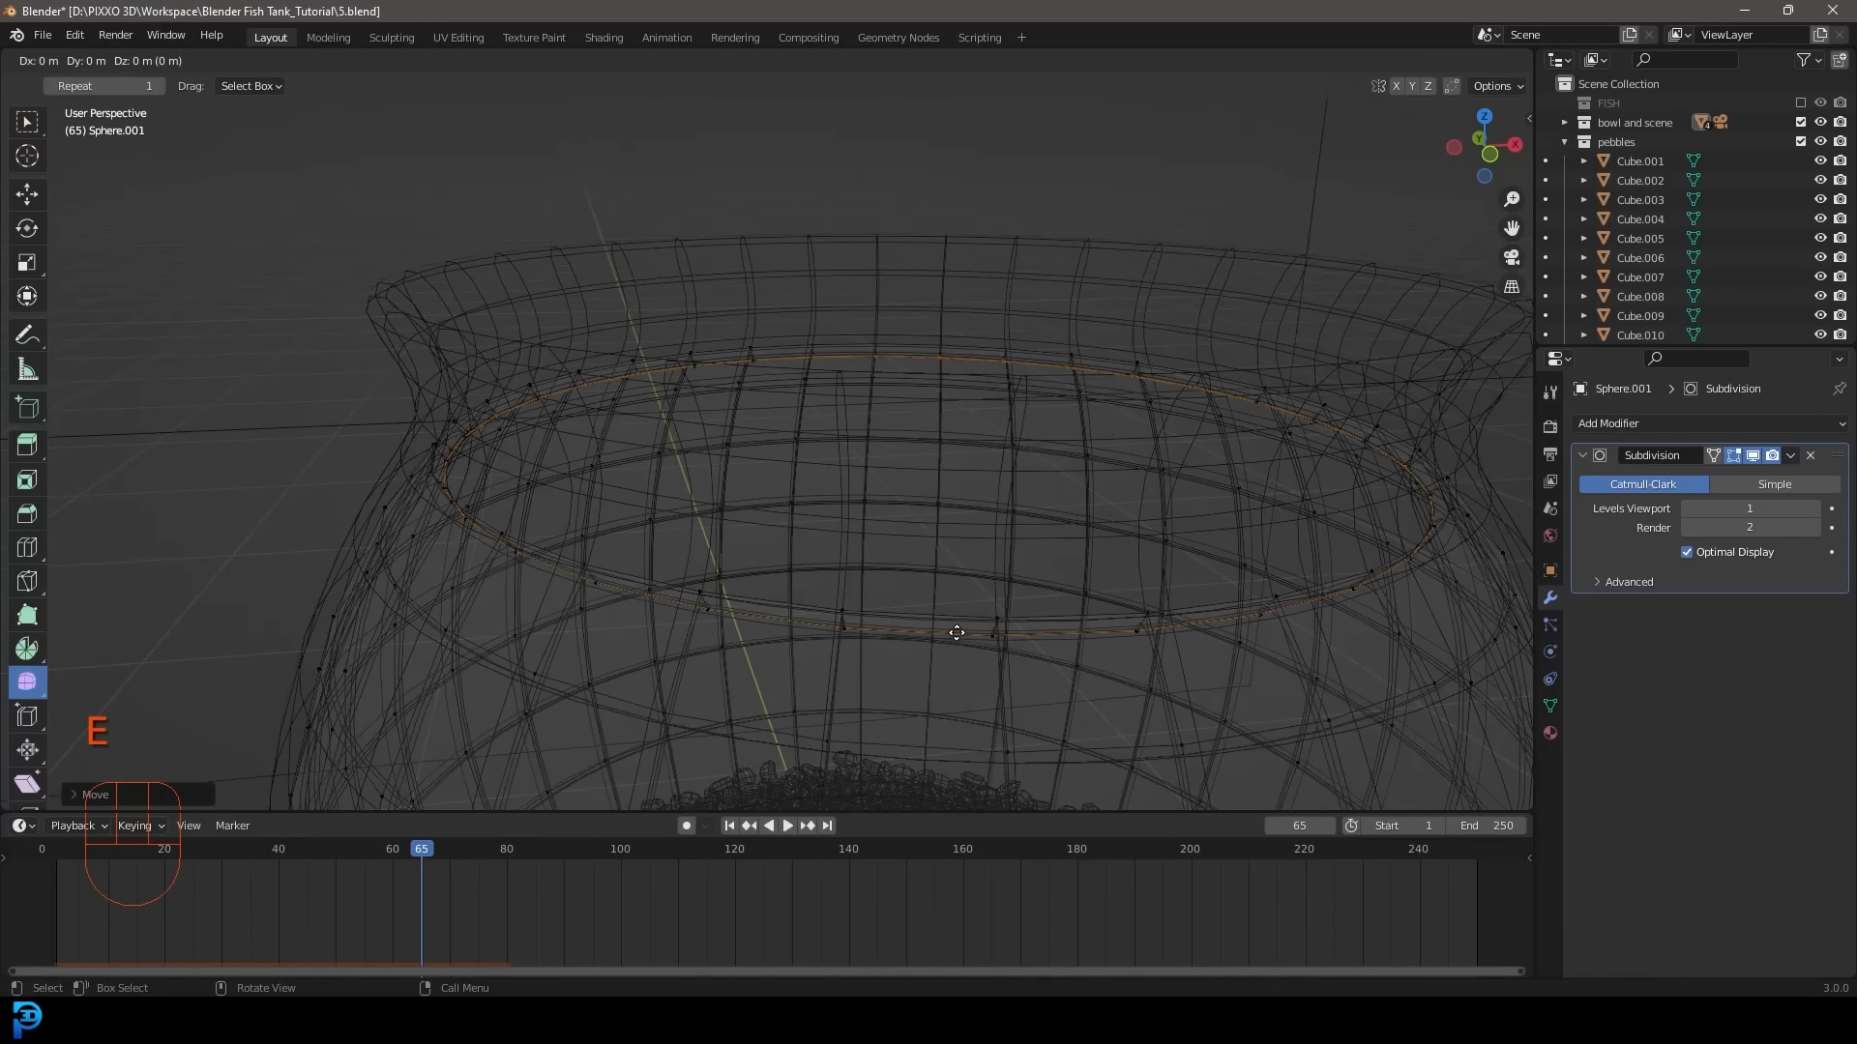
pyautogui.press('s')
pyautogui.click(945, 615)
pyautogui.press('e')
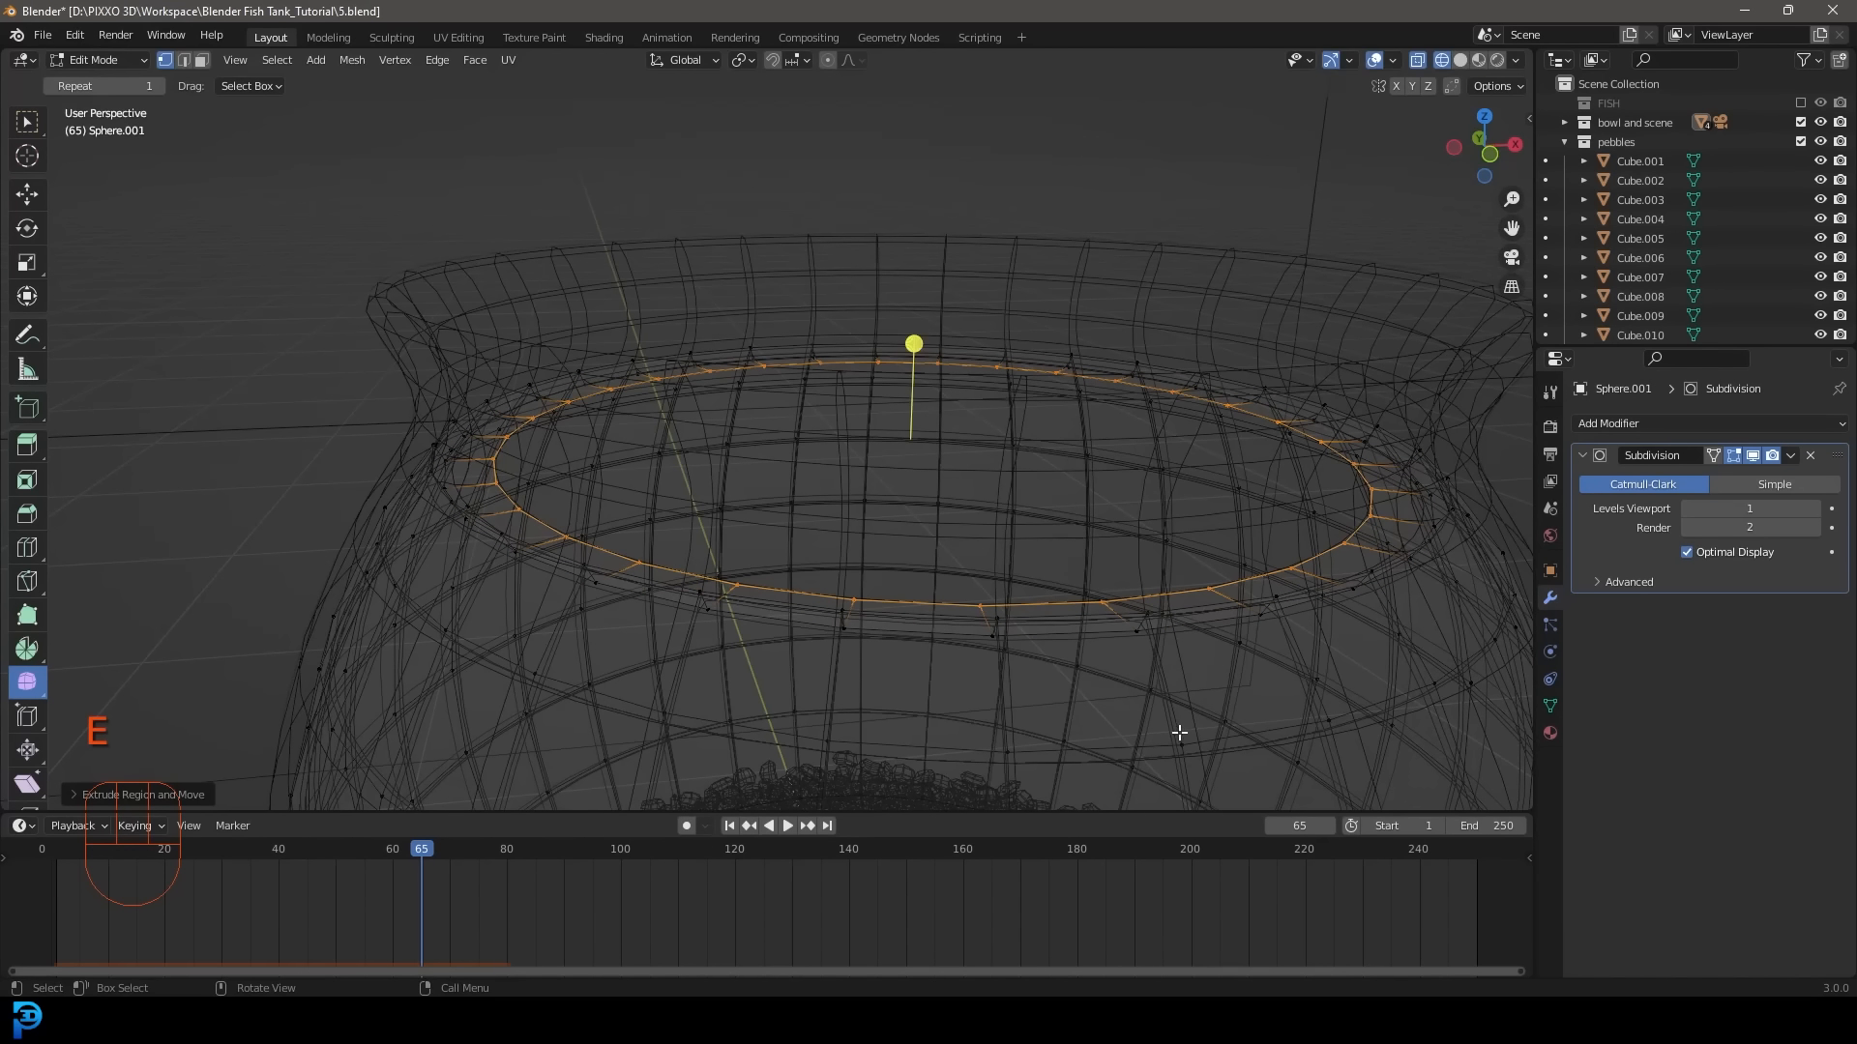
pyautogui.press('s')
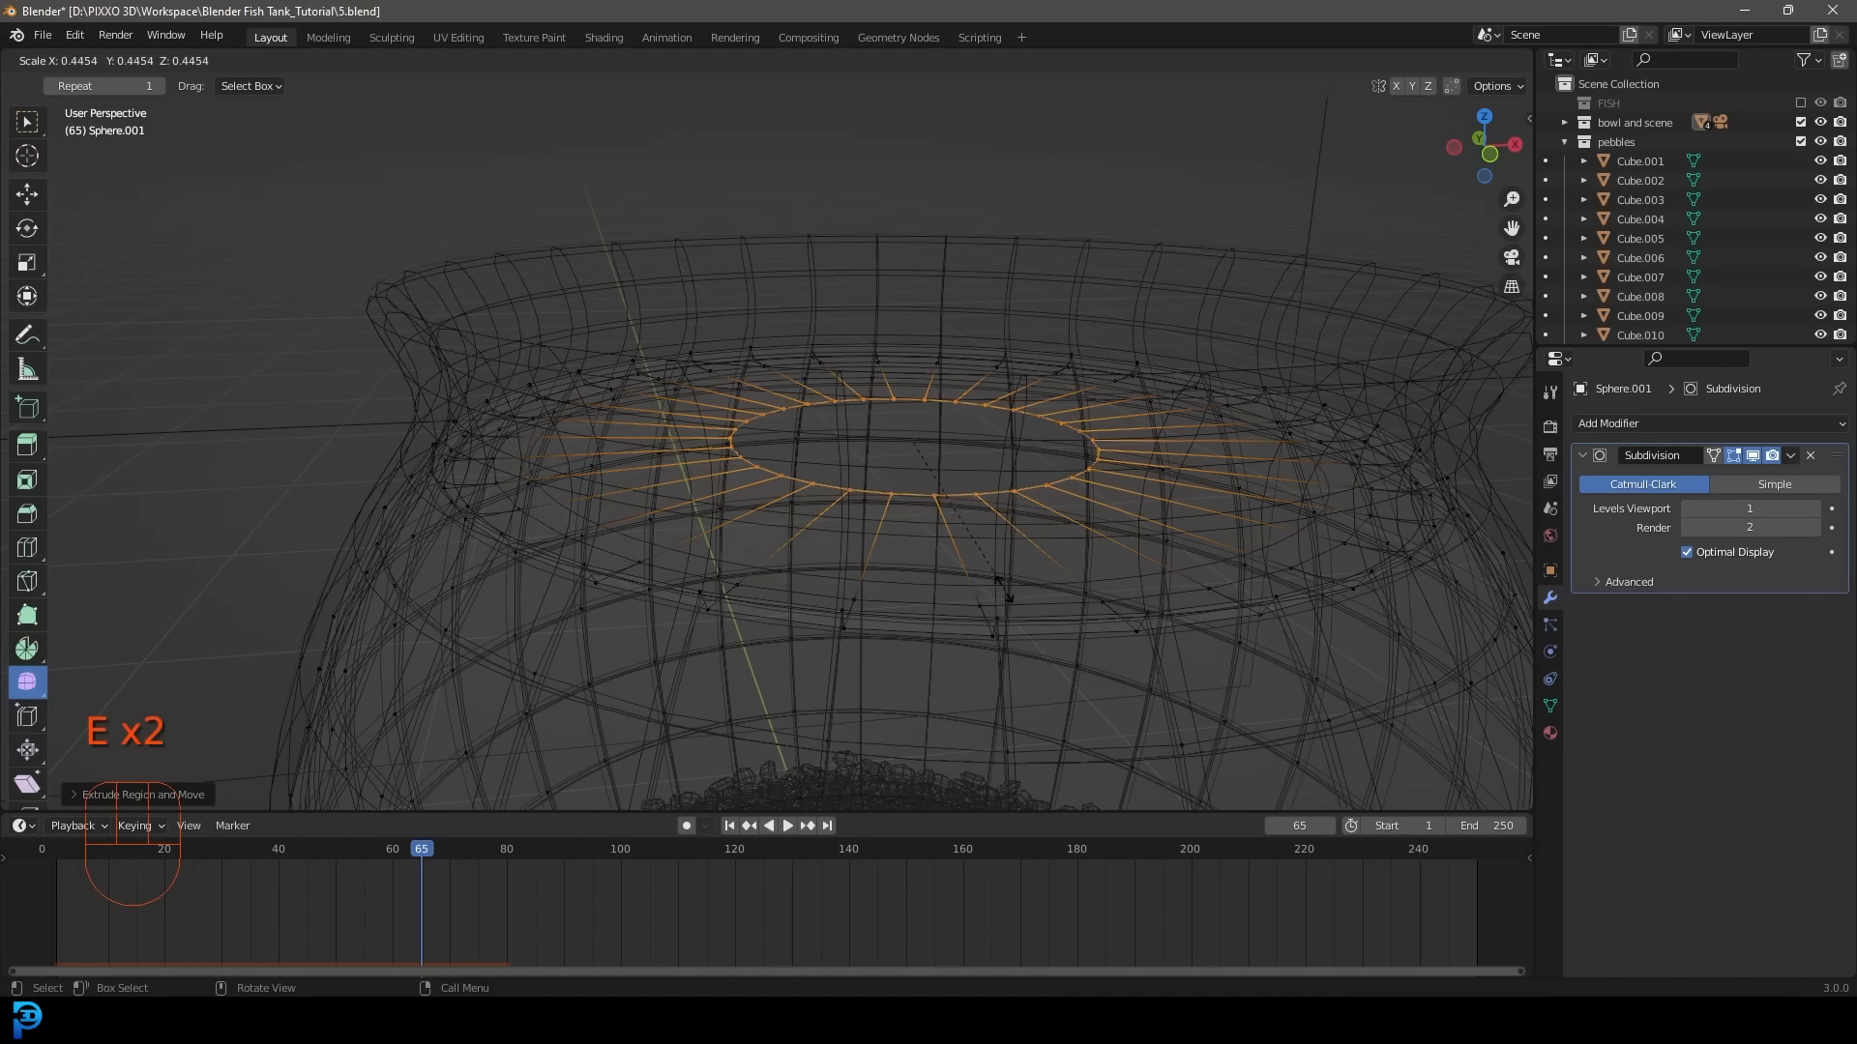
pyautogui.click(996, 582)
# Fill the remaining central opening with a face and inspect the closed top surface in solid shading.
pyautogui.press('f')
pyautogui.scroll(-5, 974, 593)
pyautogui.press('z')
pyautogui.click(1037, 602)
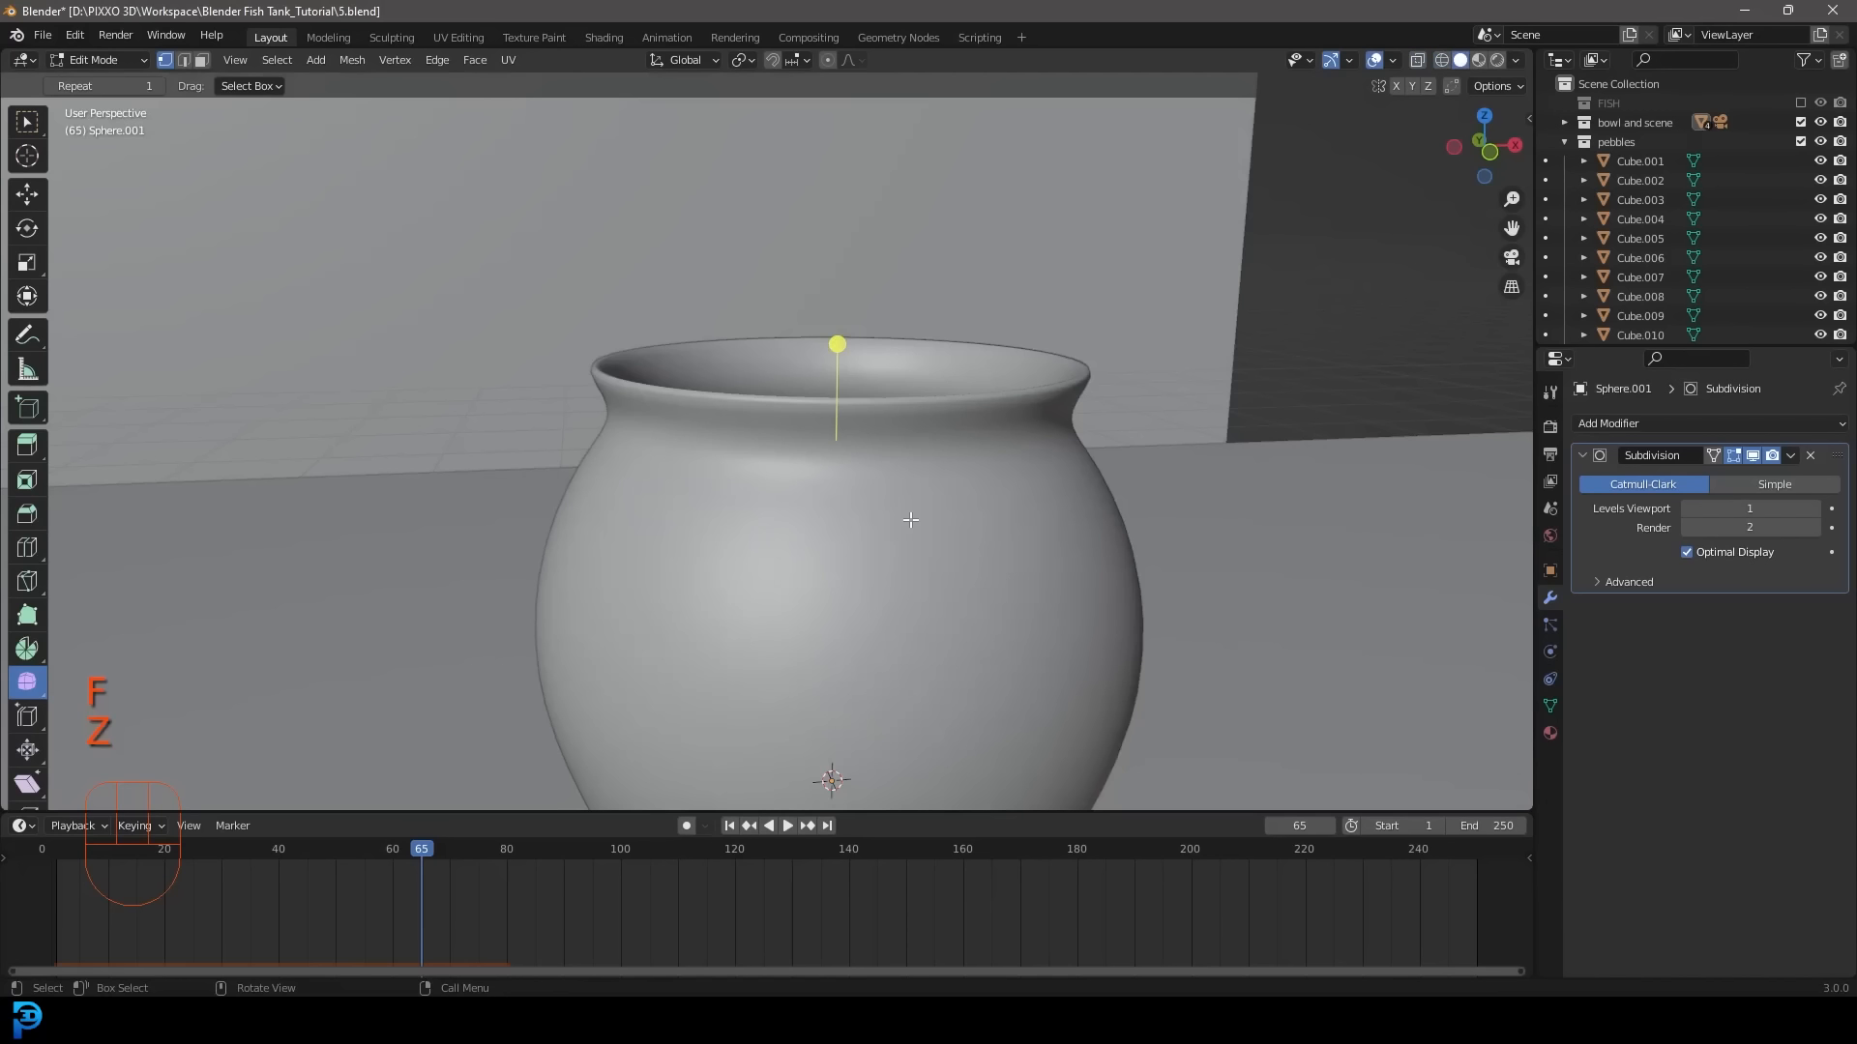
pyautogui.moveTo(908, 519); pyautogui.dragTo(858, 611, button='middle')
pyautogui.scroll(3, 857, 611)
pyautogui.scroll(1, 857, 612)
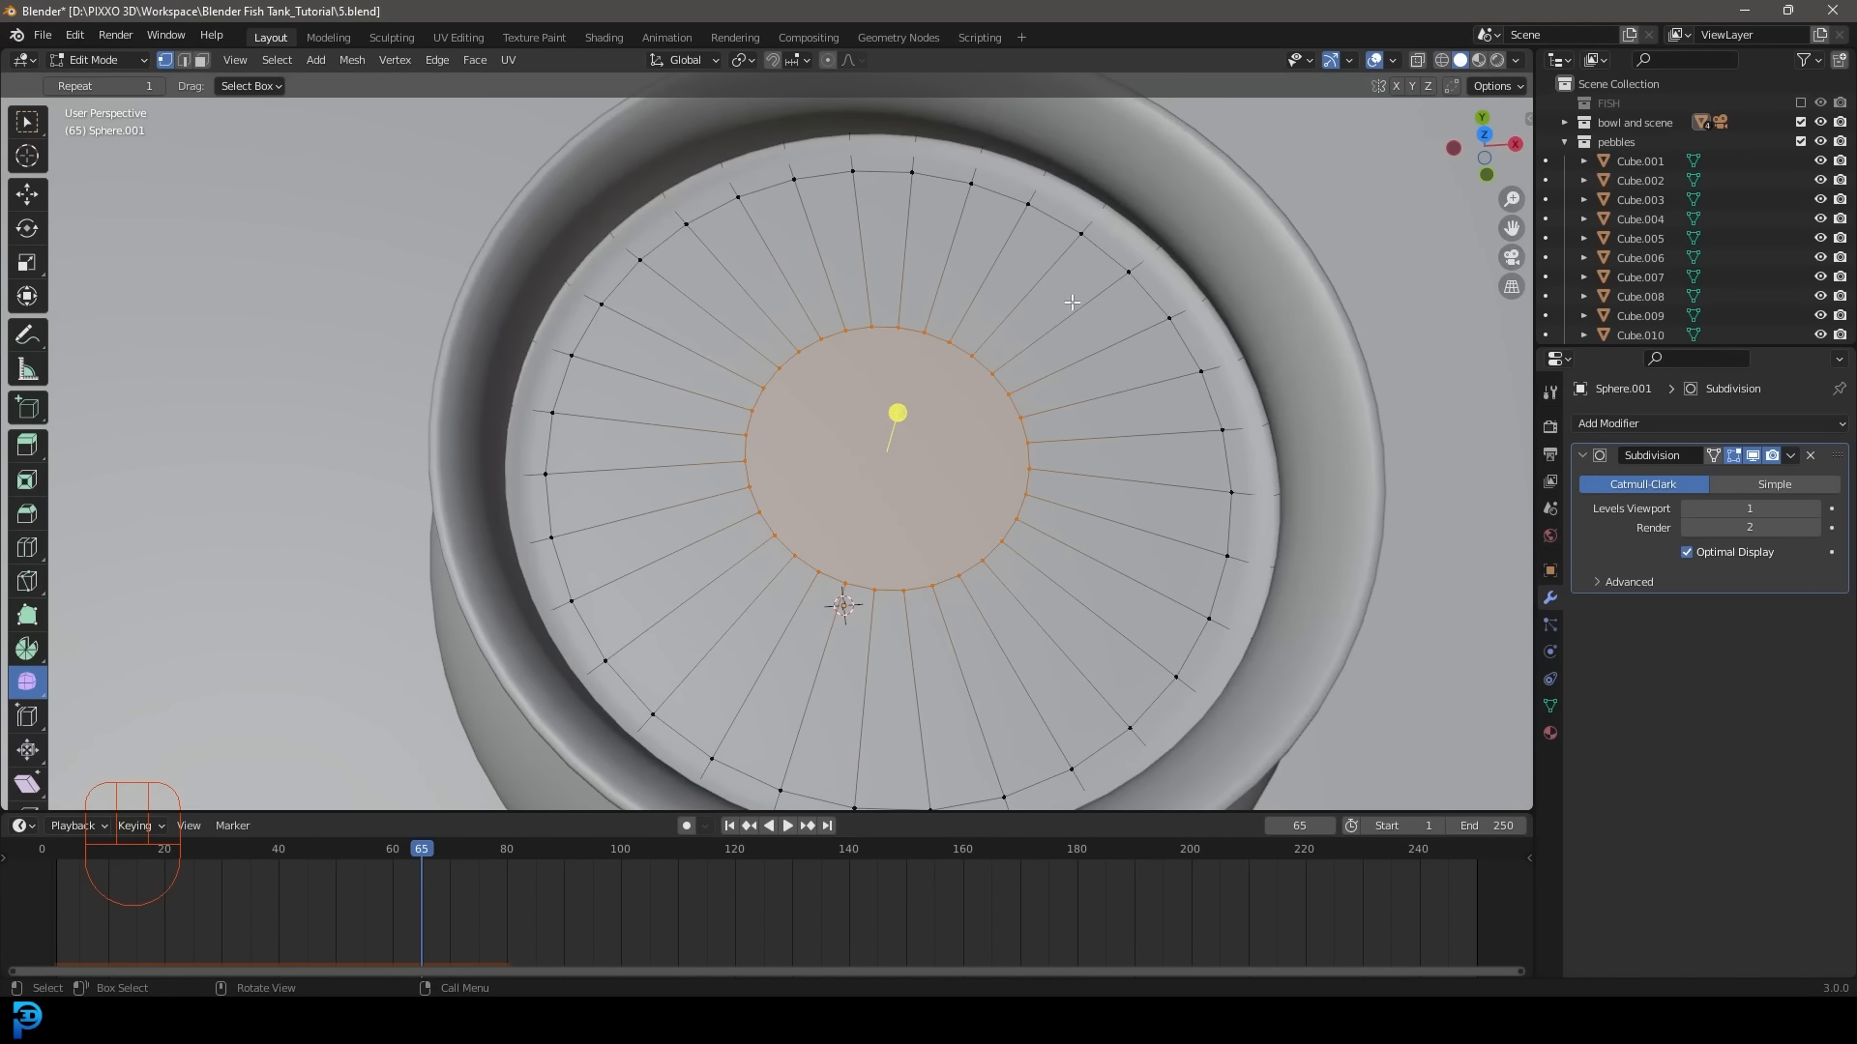
pyautogui.scroll(-5, 864, 233)
pyautogui.moveTo(863, 233); pyautogui.dragTo(846, 319, button='middle')
# Return to Object Mode and remove the glass material slot from the bowl copy.
pyautogui.press('Tab')
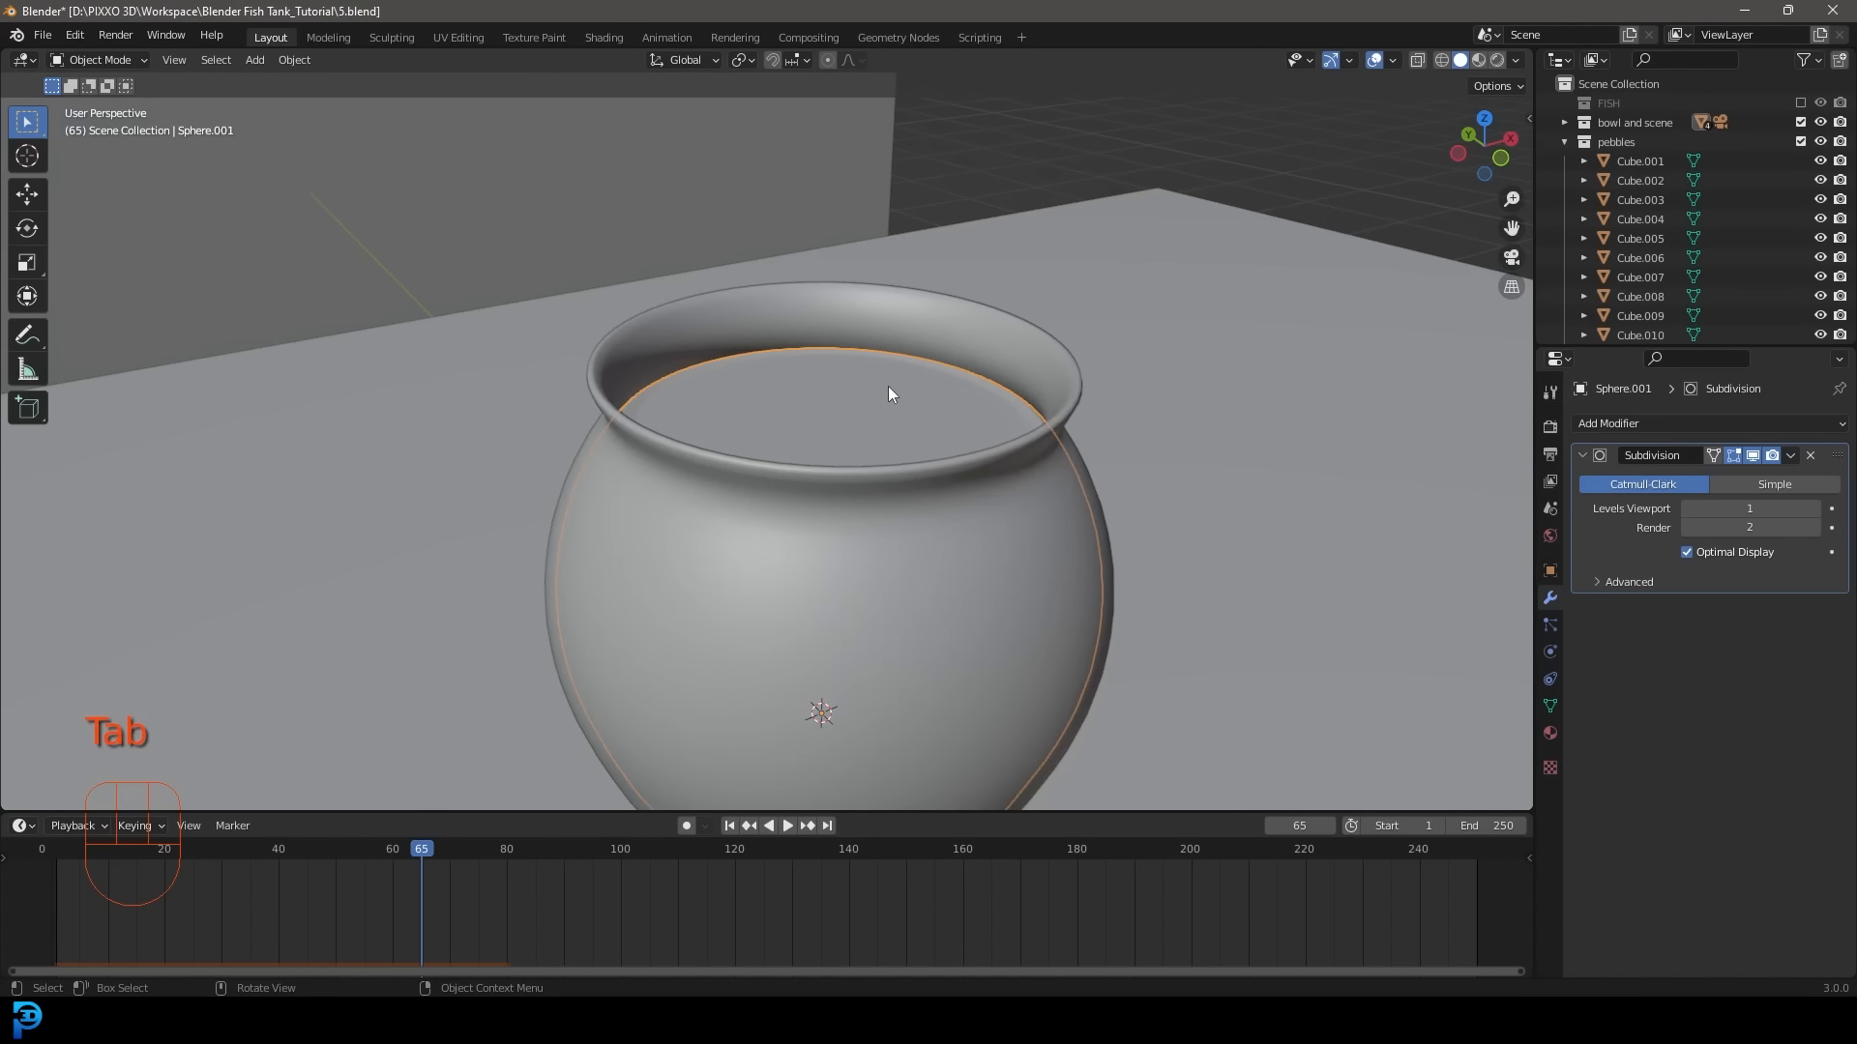
pyautogui.click(1550, 733)
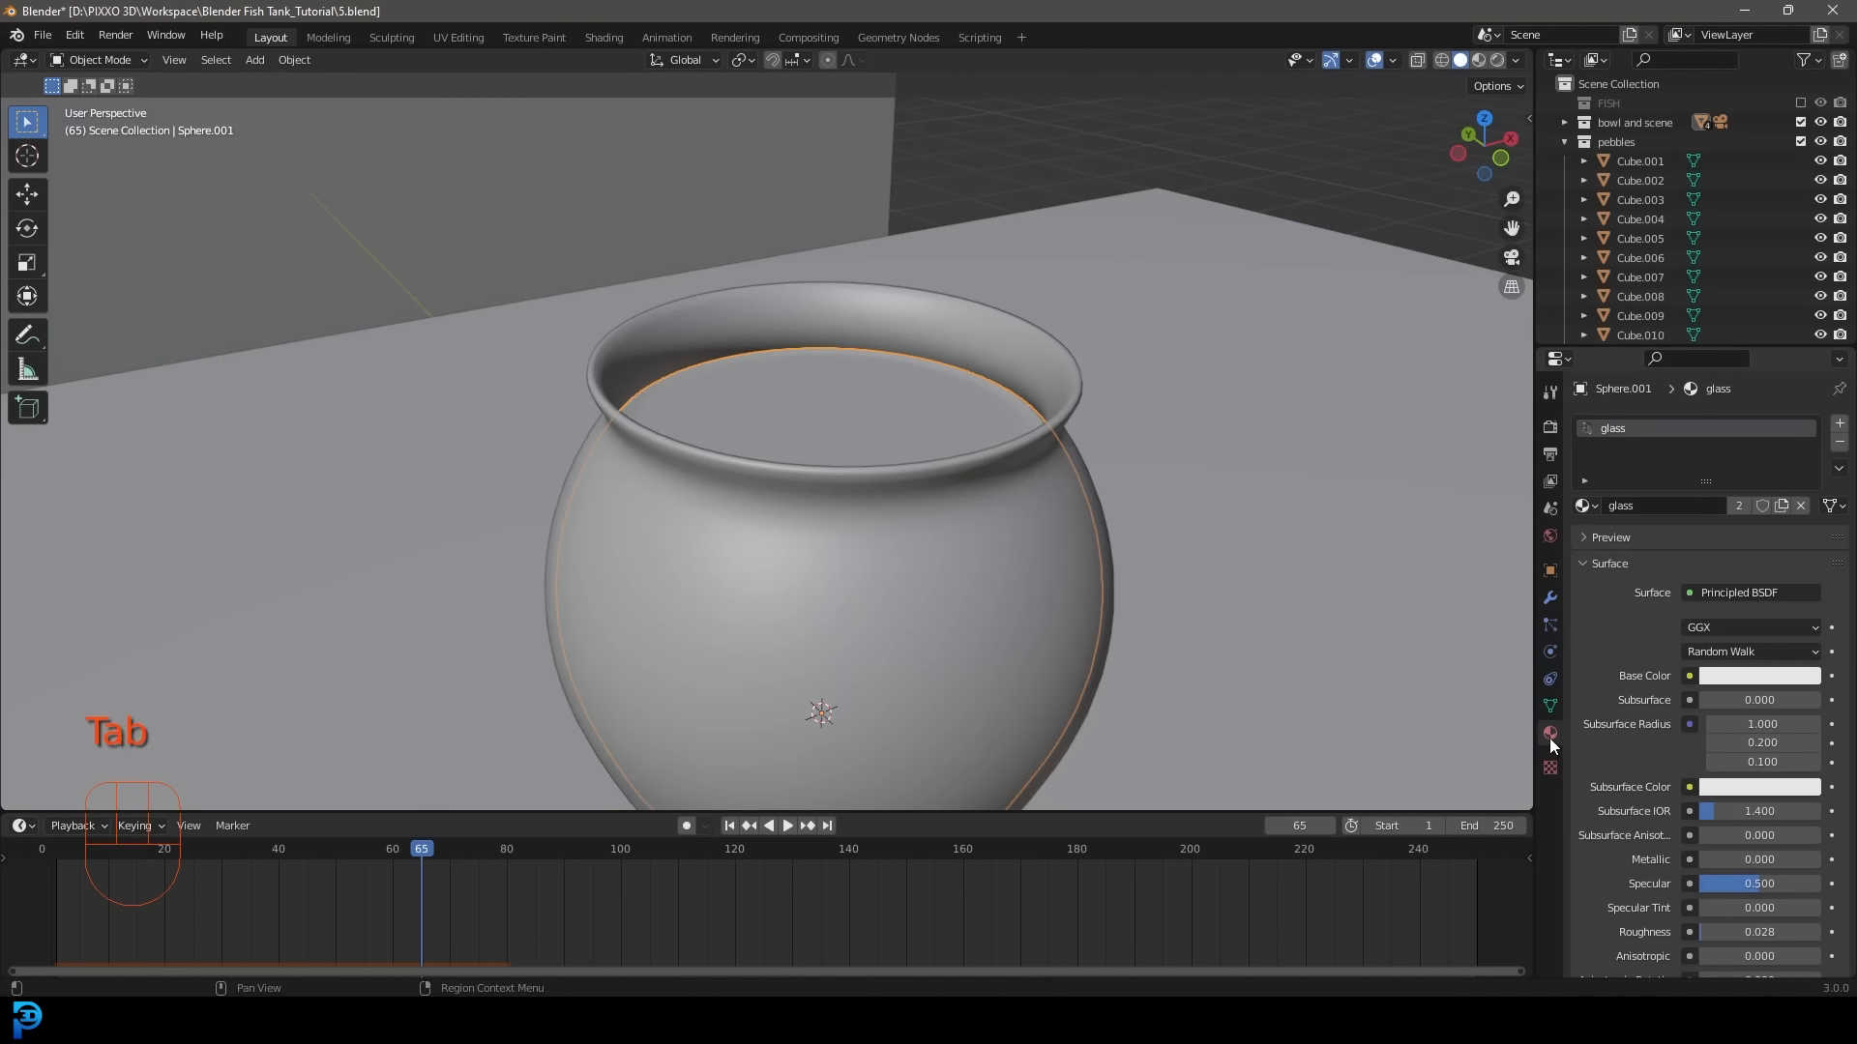
pyautogui.click(1840, 442)
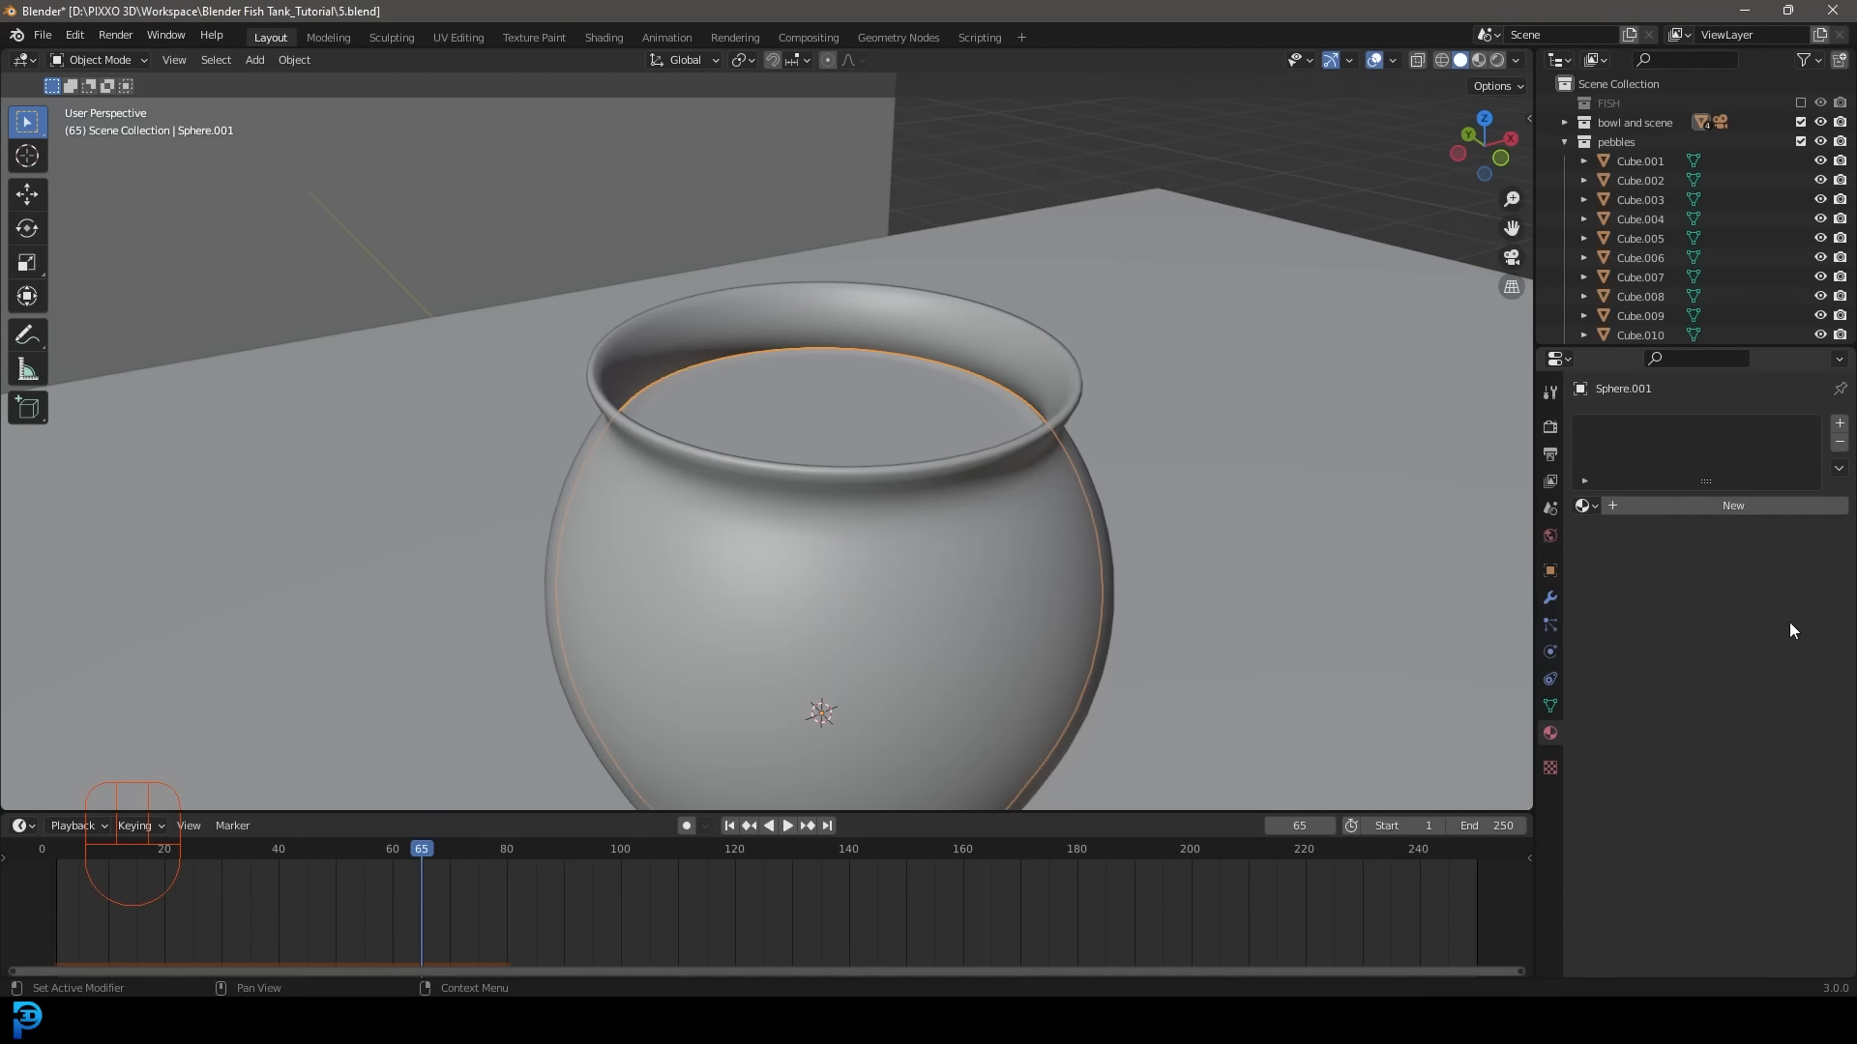
# Create a new material for the inner bowl mesh and name it water.
pyautogui.click(1712, 506)
pyautogui.doubleClick(1654, 504)
pyautogui.write('water')
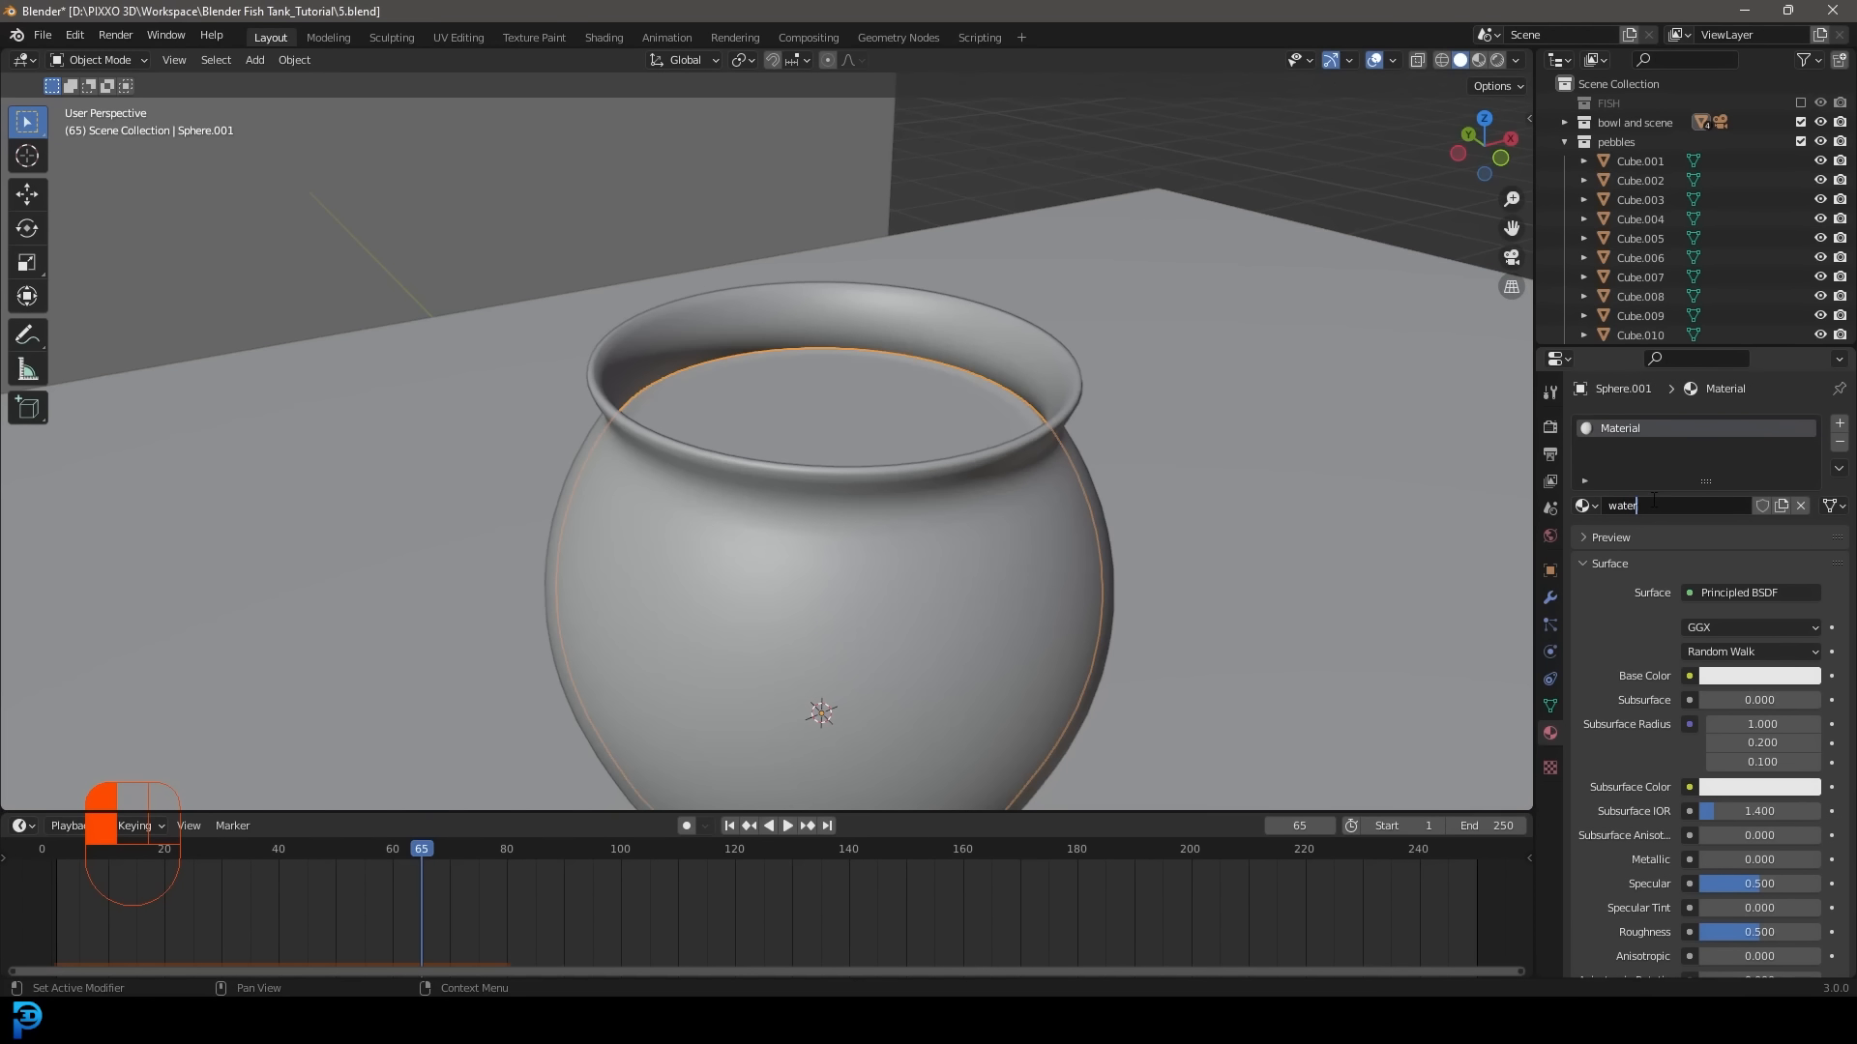
pyautogui.press('Return')
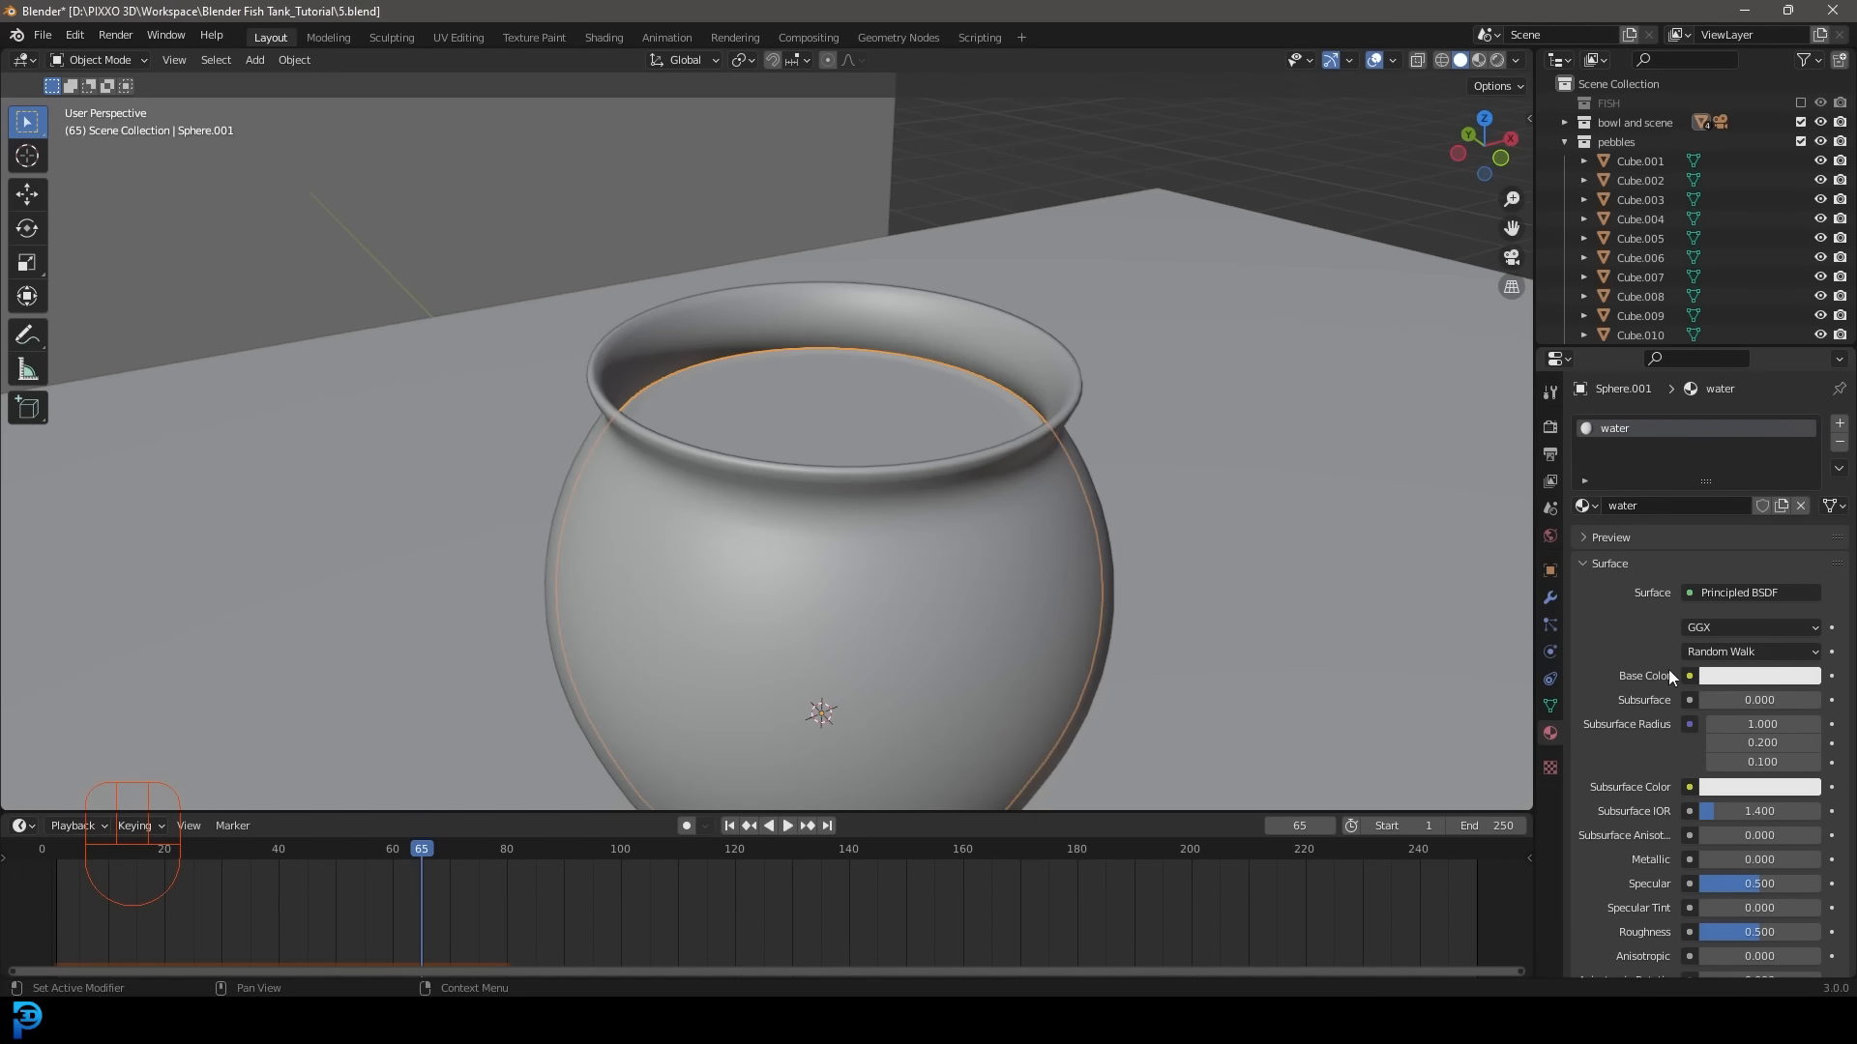
# Set the water material's roughness to 0 and its transmission to 1.
pyautogui.scroll(-4, 1649, 682)
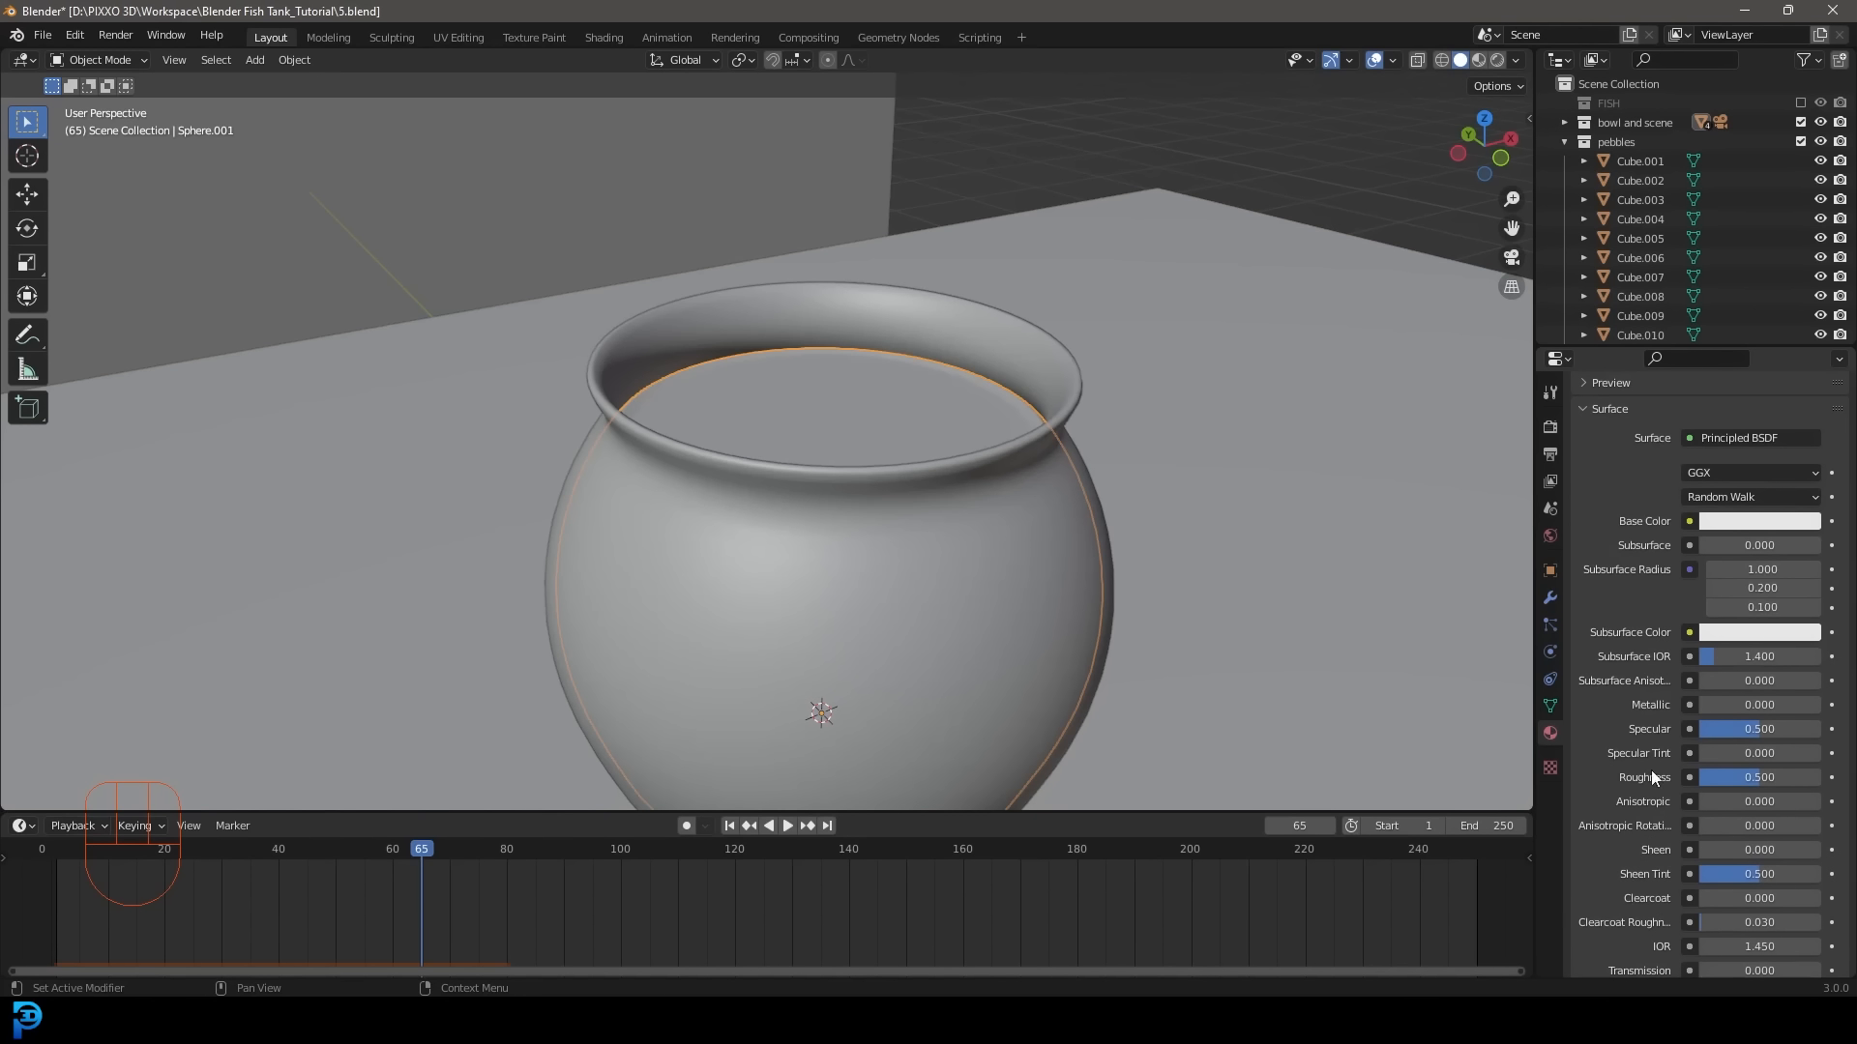
pyautogui.moveTo(1760, 777); pyautogui.dragTo(1702, 778)
pyautogui.scroll(-2, 1594, 769)
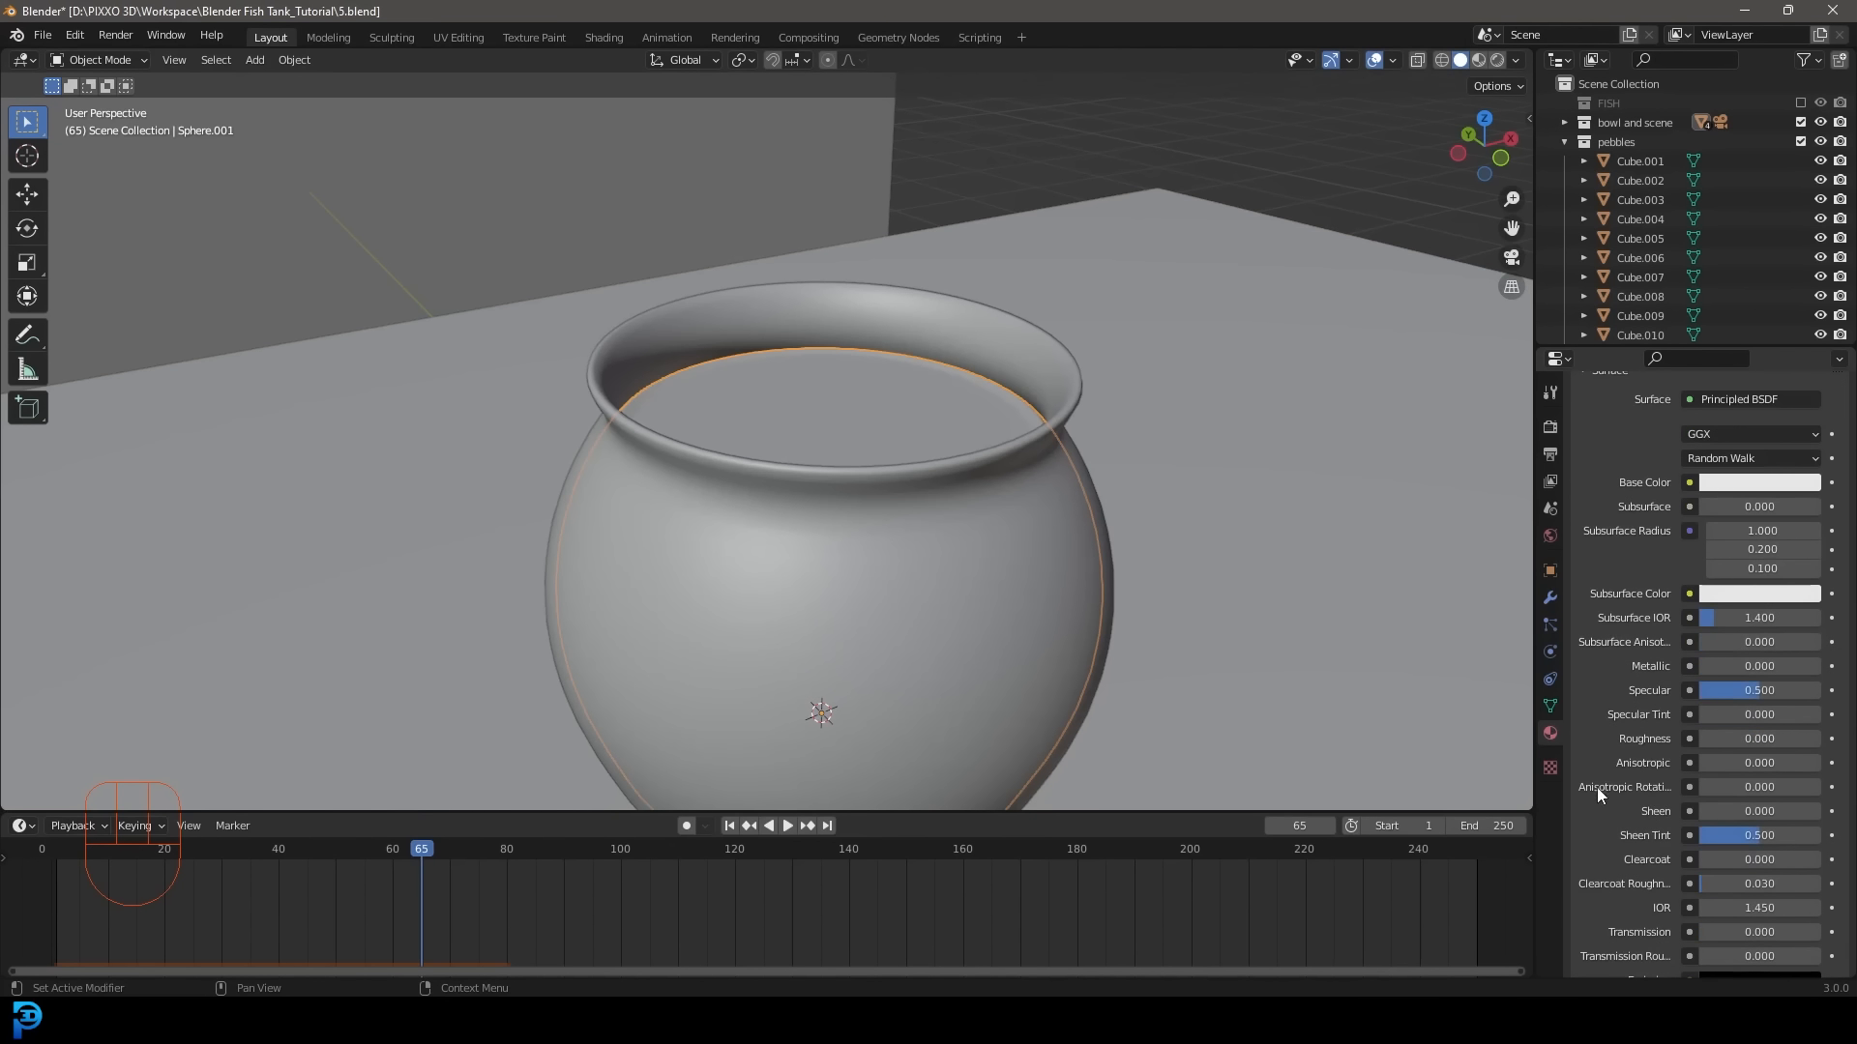
pyautogui.moveTo(1727, 891); pyautogui.dragTo(1822, 891)
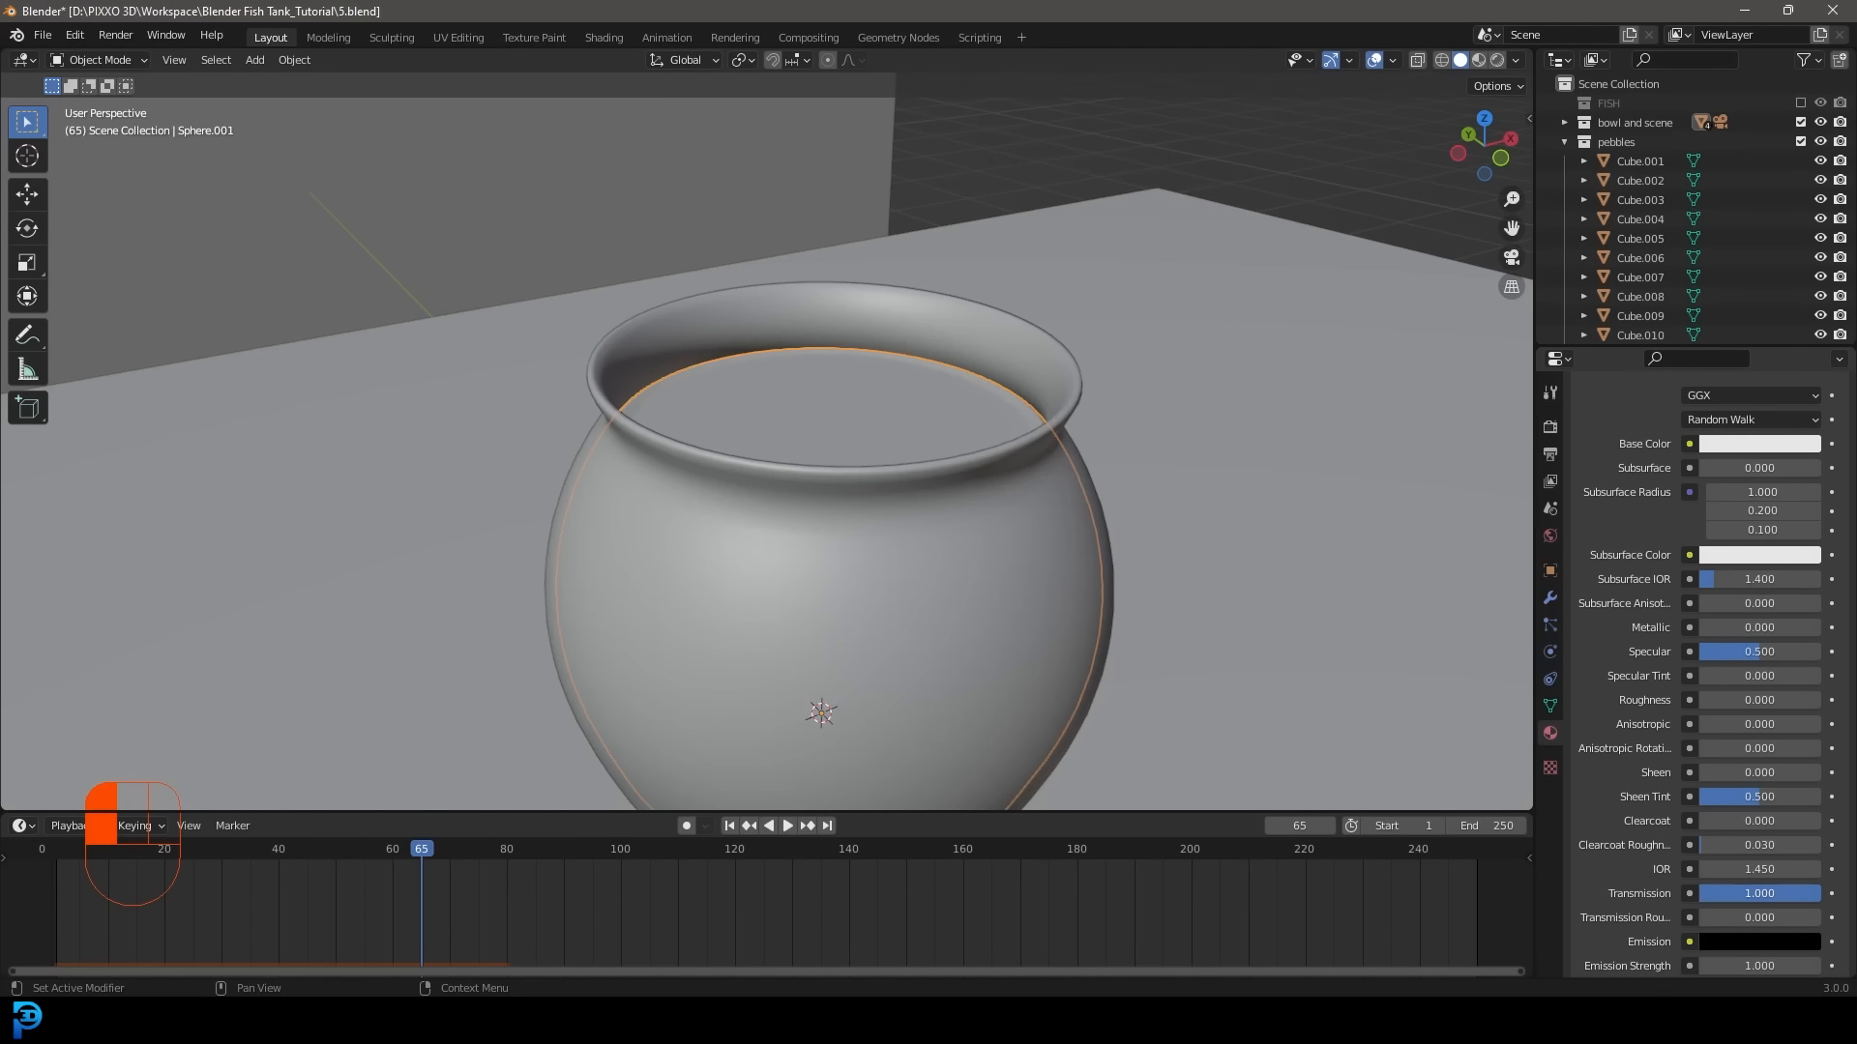
# Tint the water material's base color a very pale green and preview it in rendered shading through the camera.
pyautogui.scroll(6, 1650, 528)
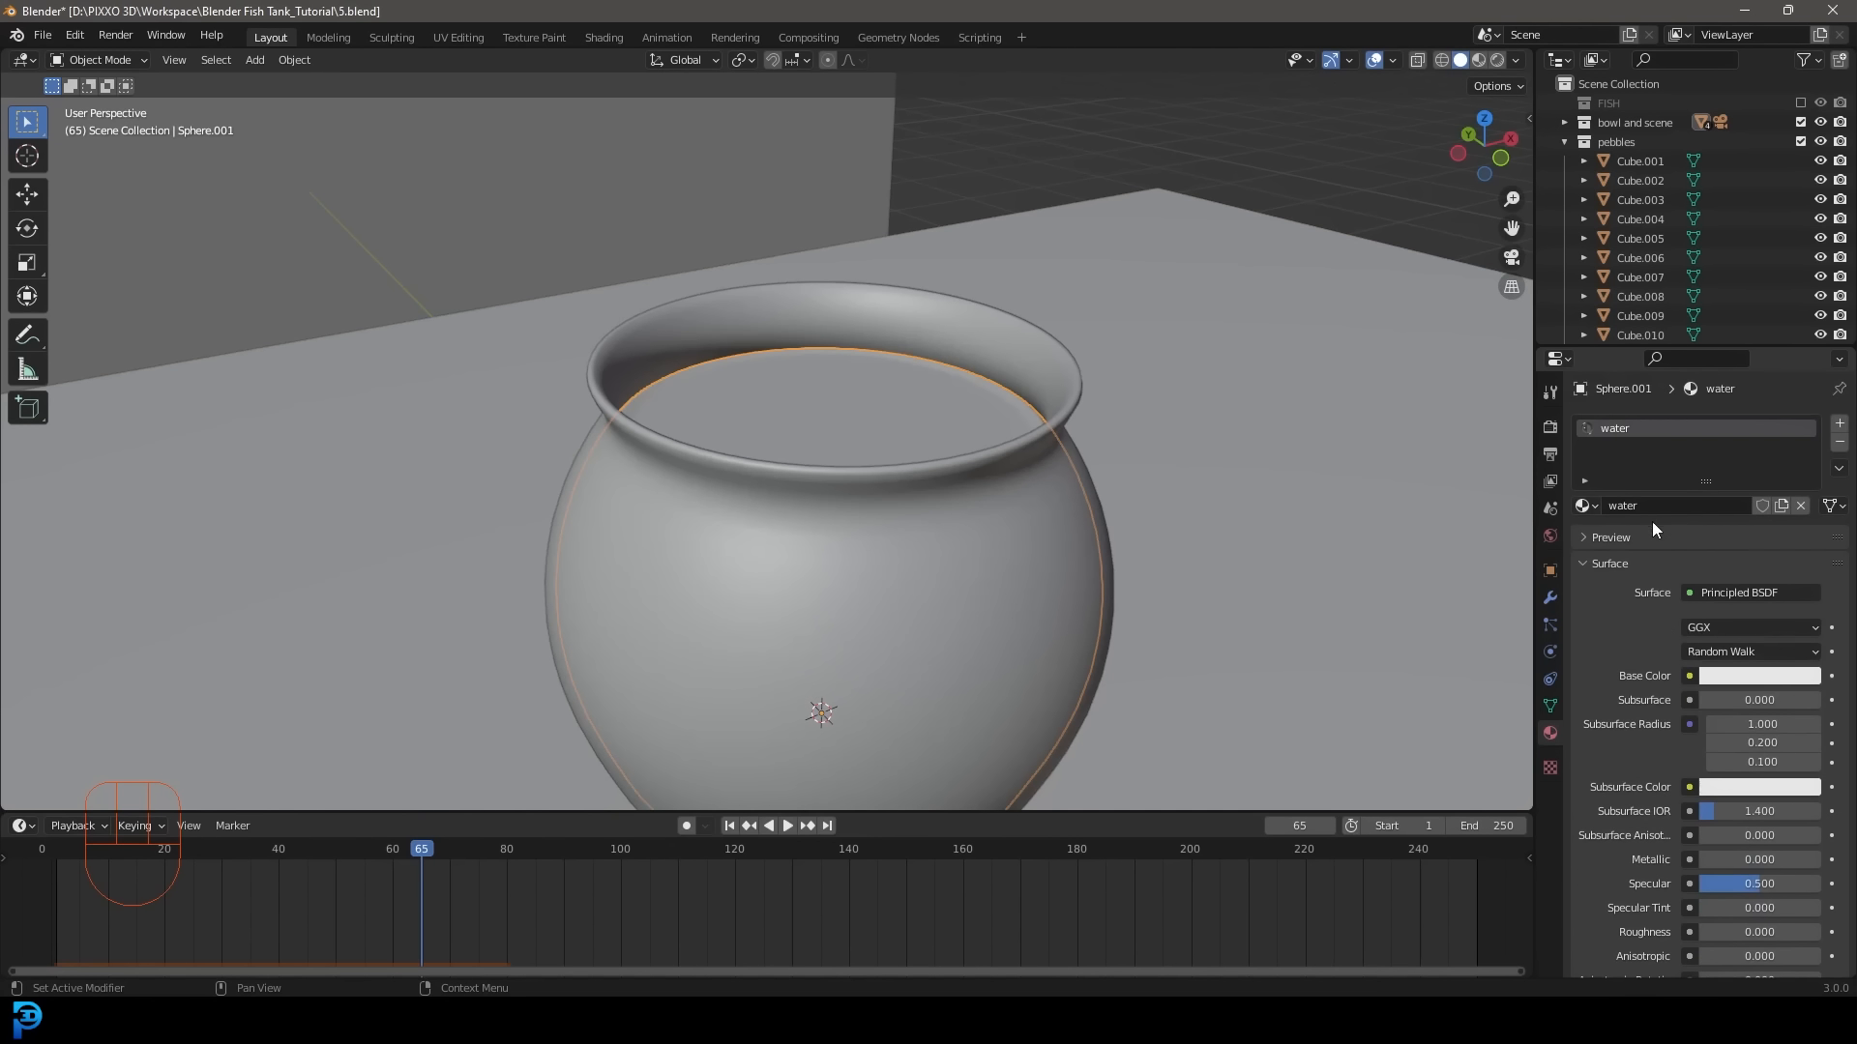
pyautogui.click(1745, 678)
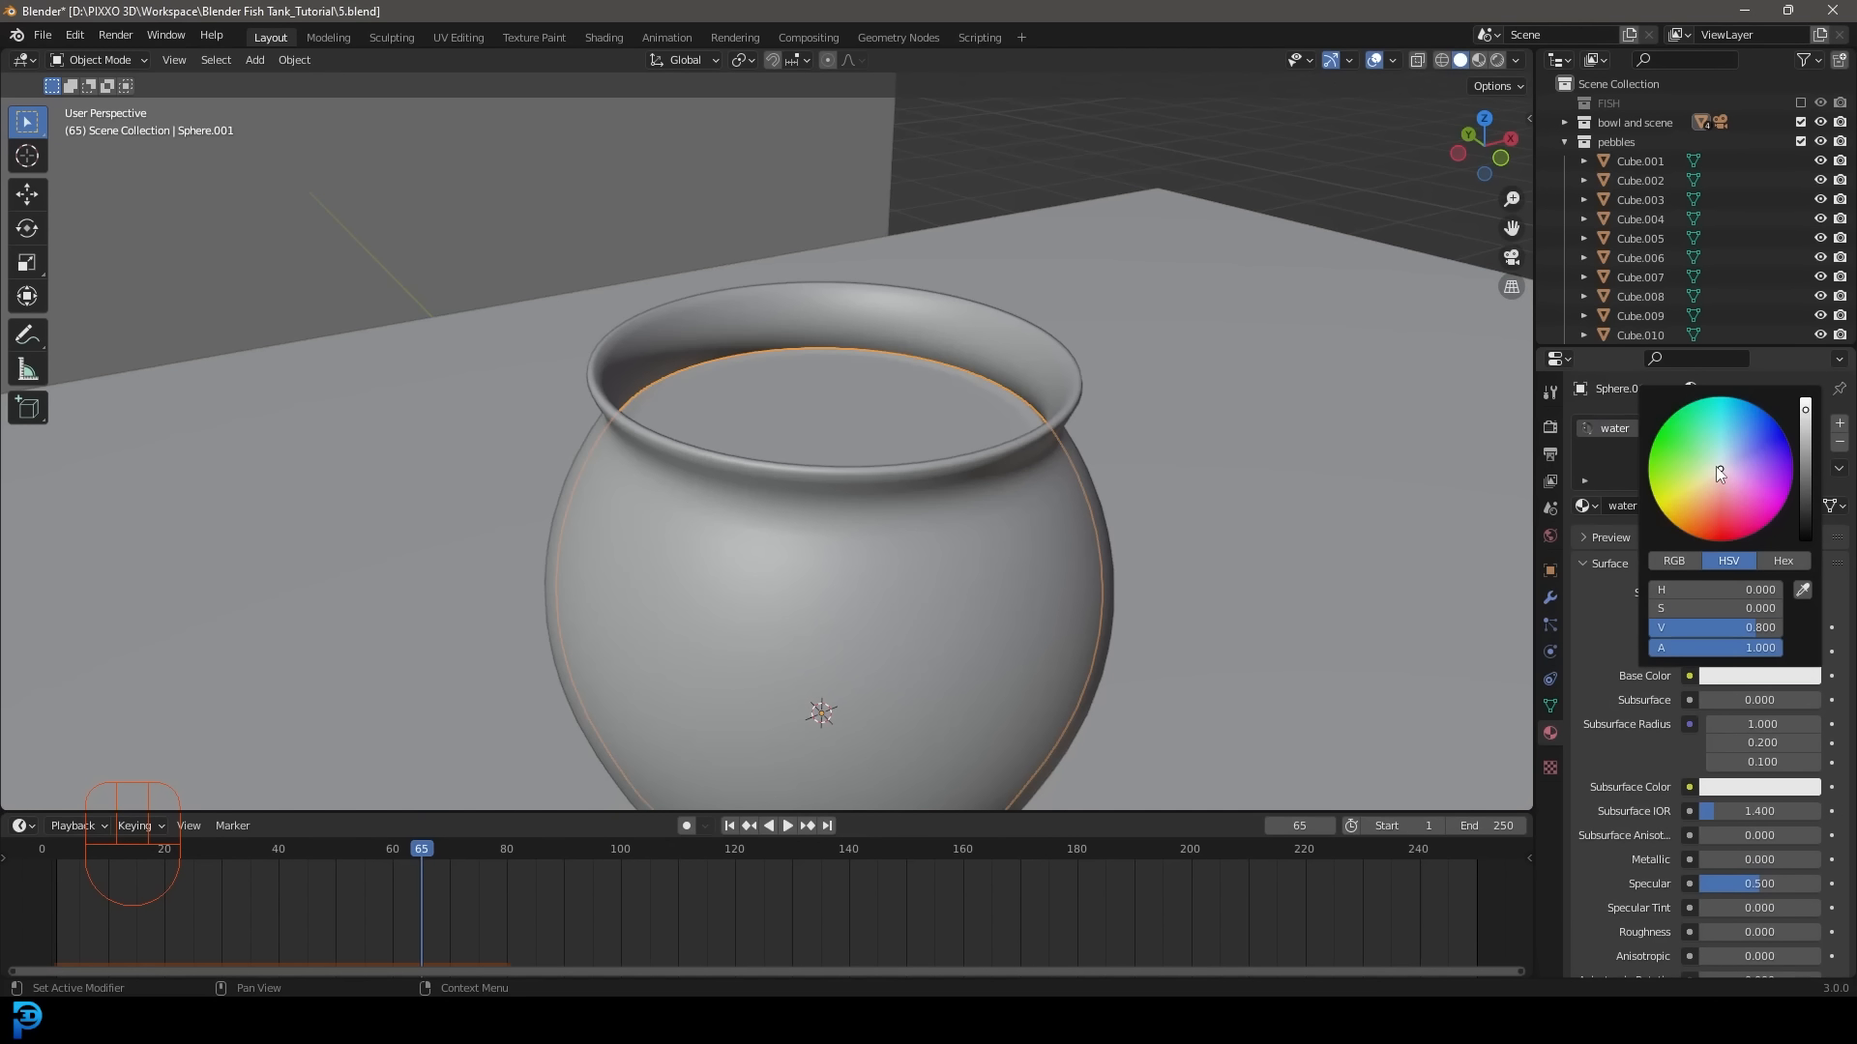
pyautogui.moveTo(1715, 466); pyautogui.dragTo(1713, 466)
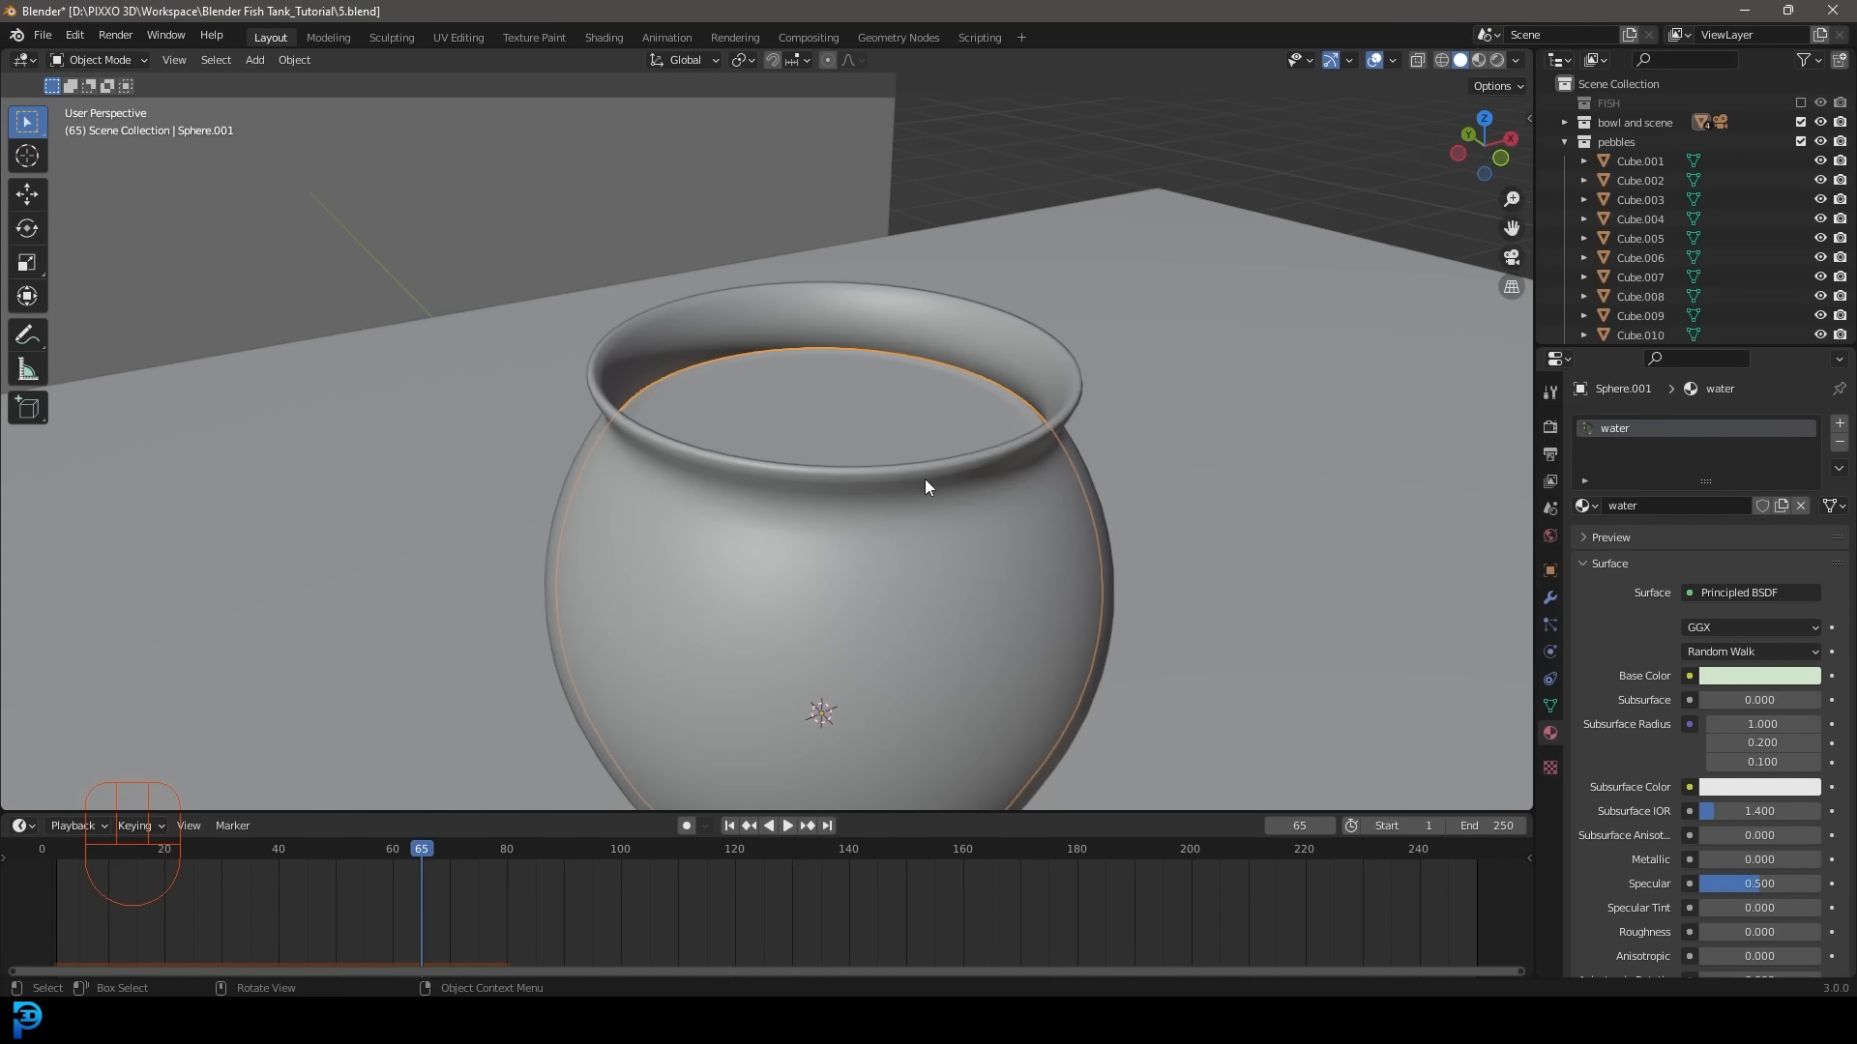
pyautogui.press('z')
pyautogui.click(932, 370)
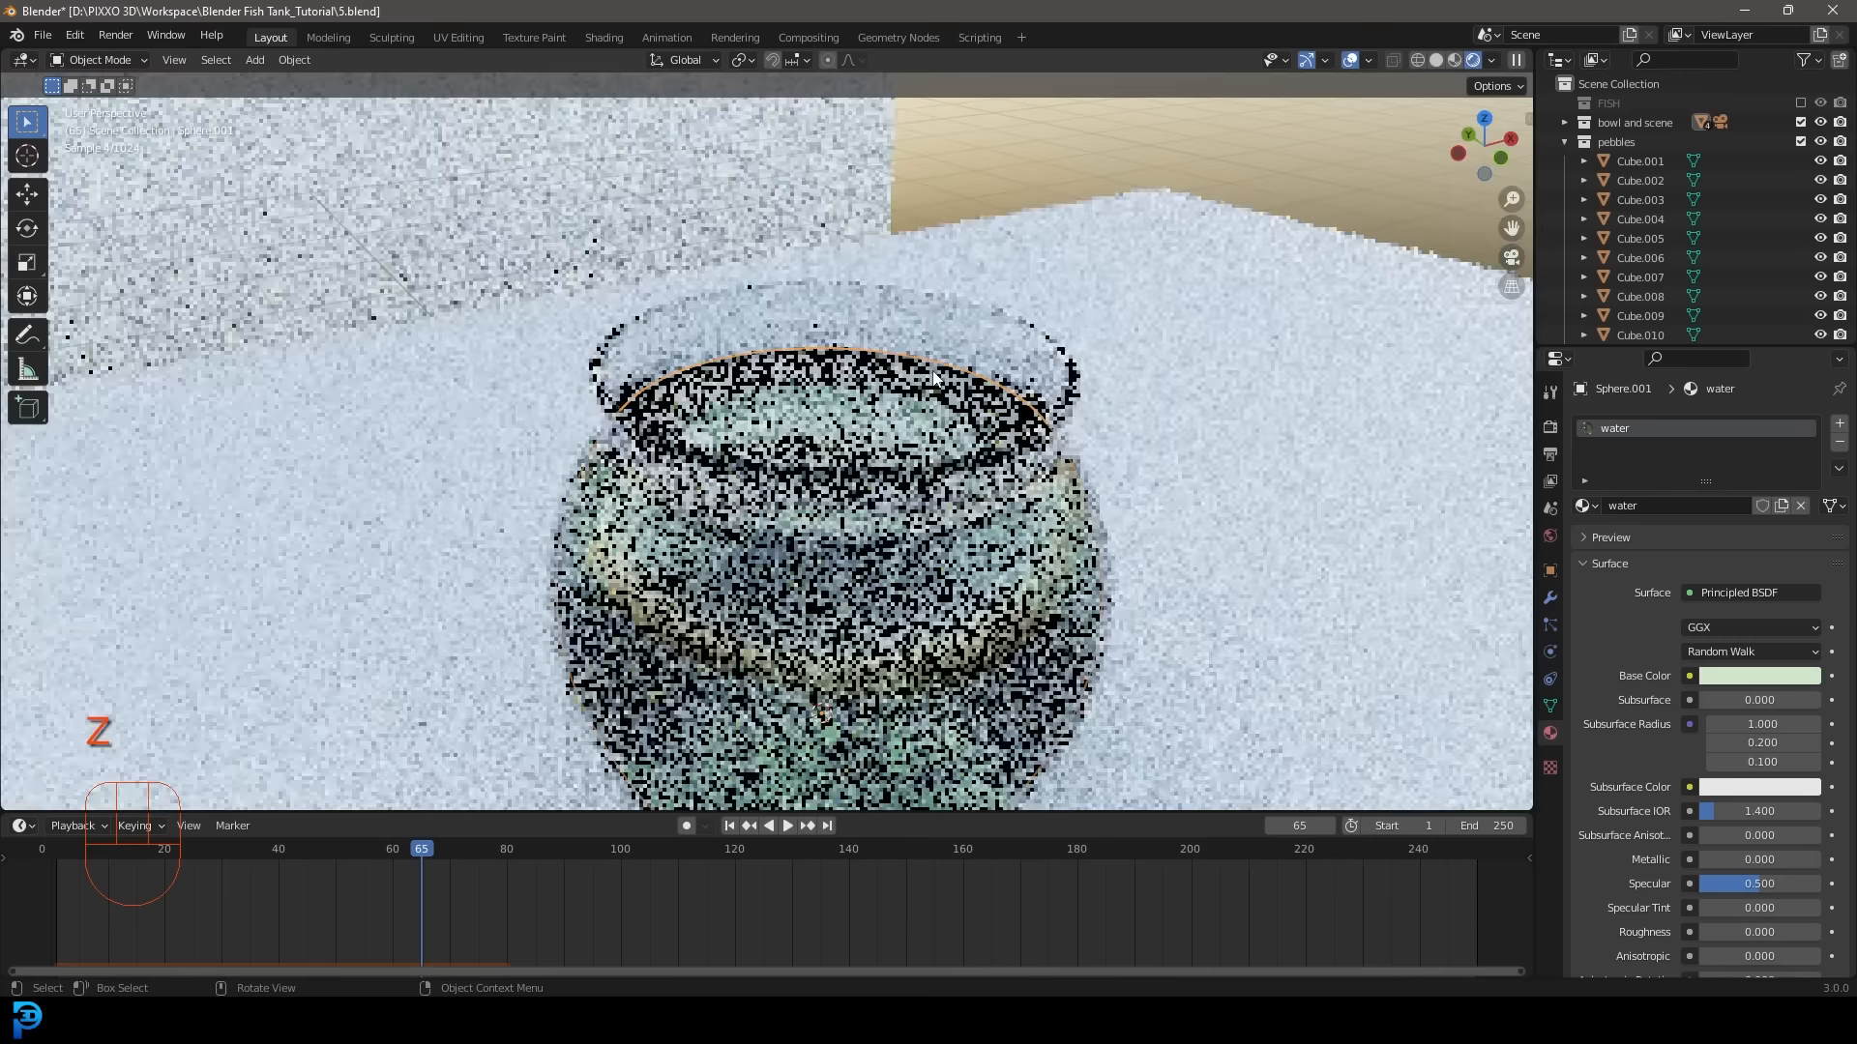
pyautogui.press('KP_0')
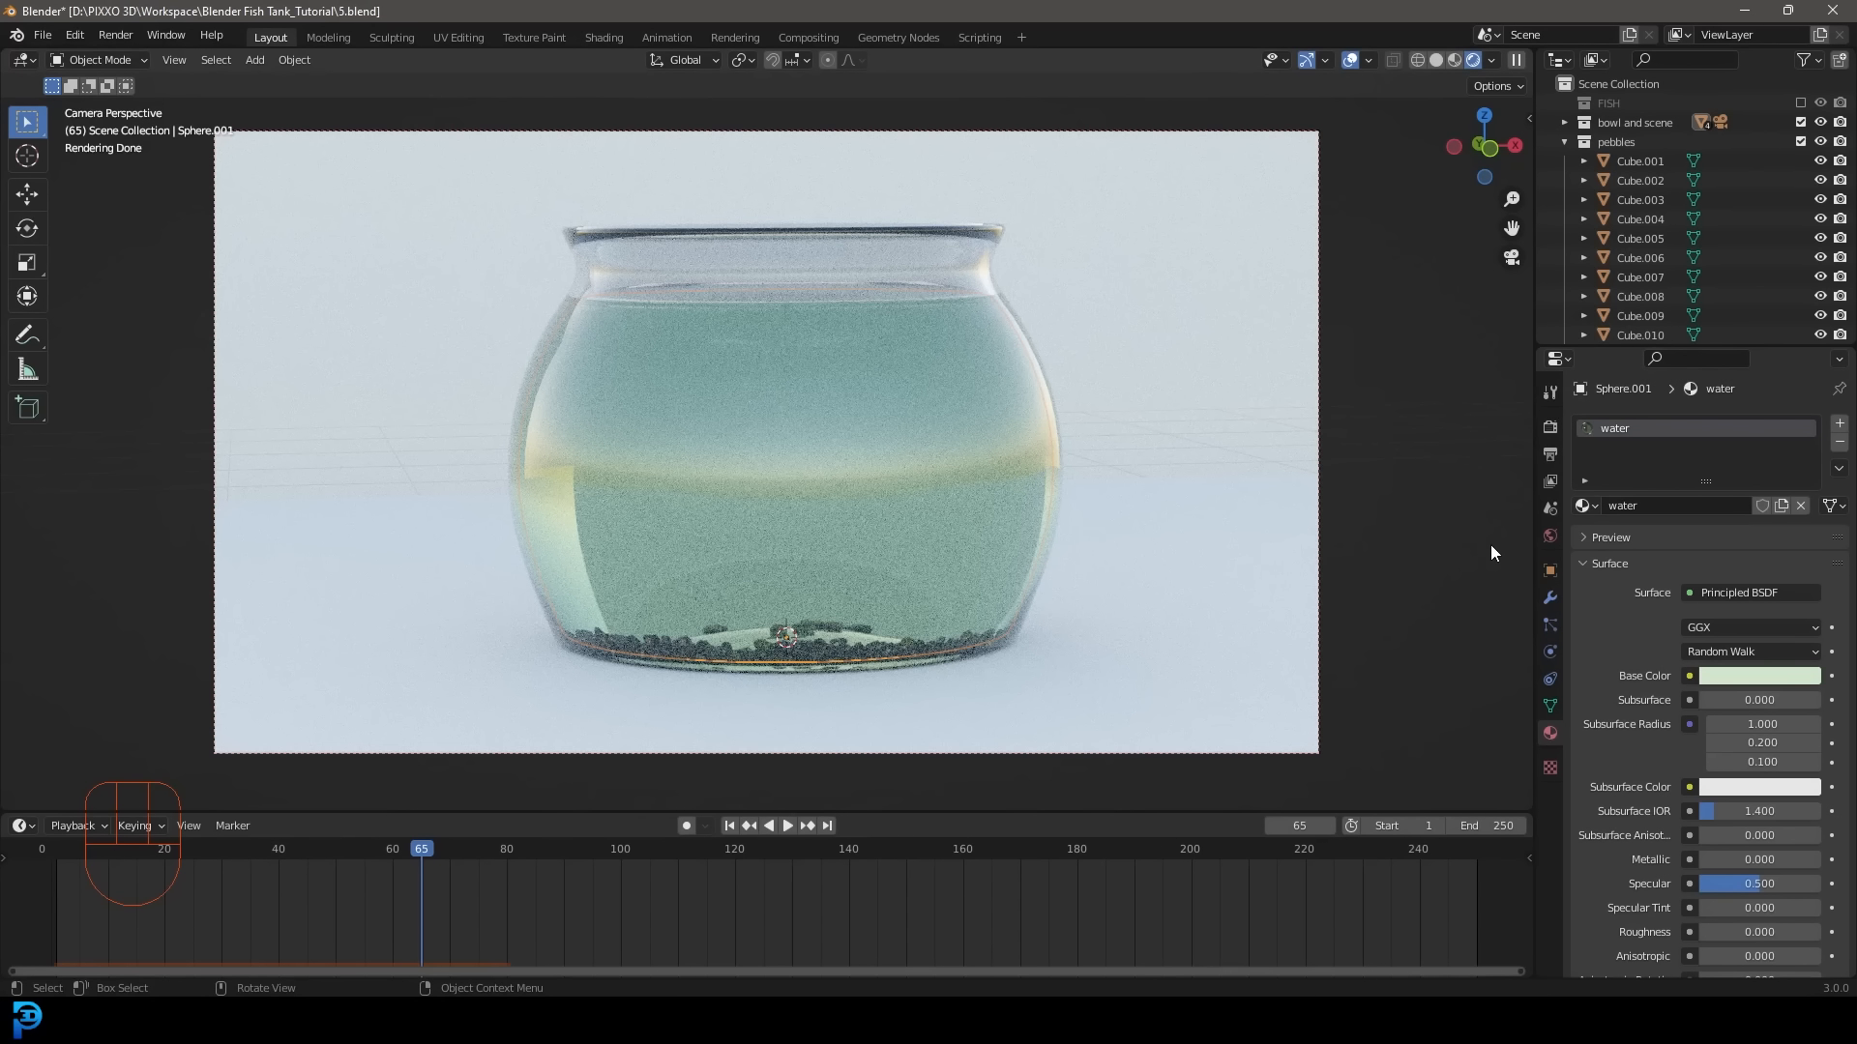
# Enable the FISH collection, collapse the pebbles collection's object list and return the viewport to solid shading.
pyautogui.click(1801, 102)
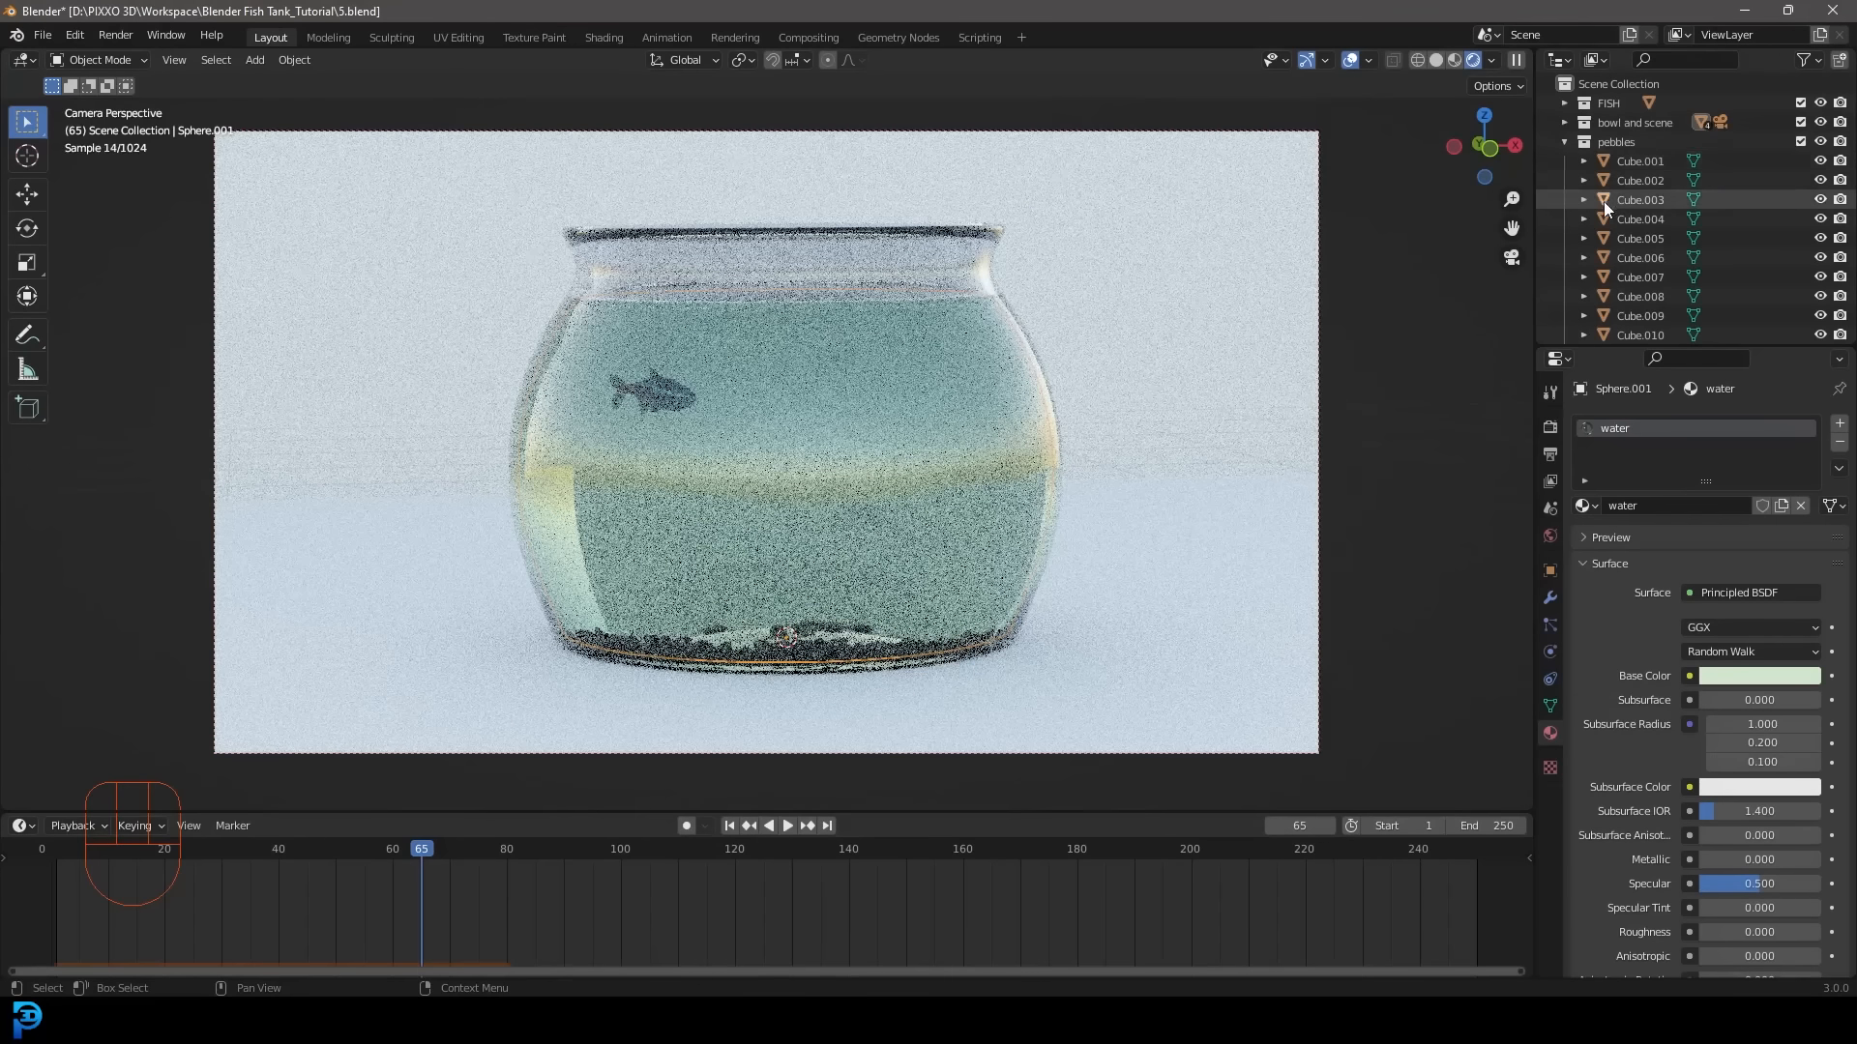
pyautogui.click(1565, 142)
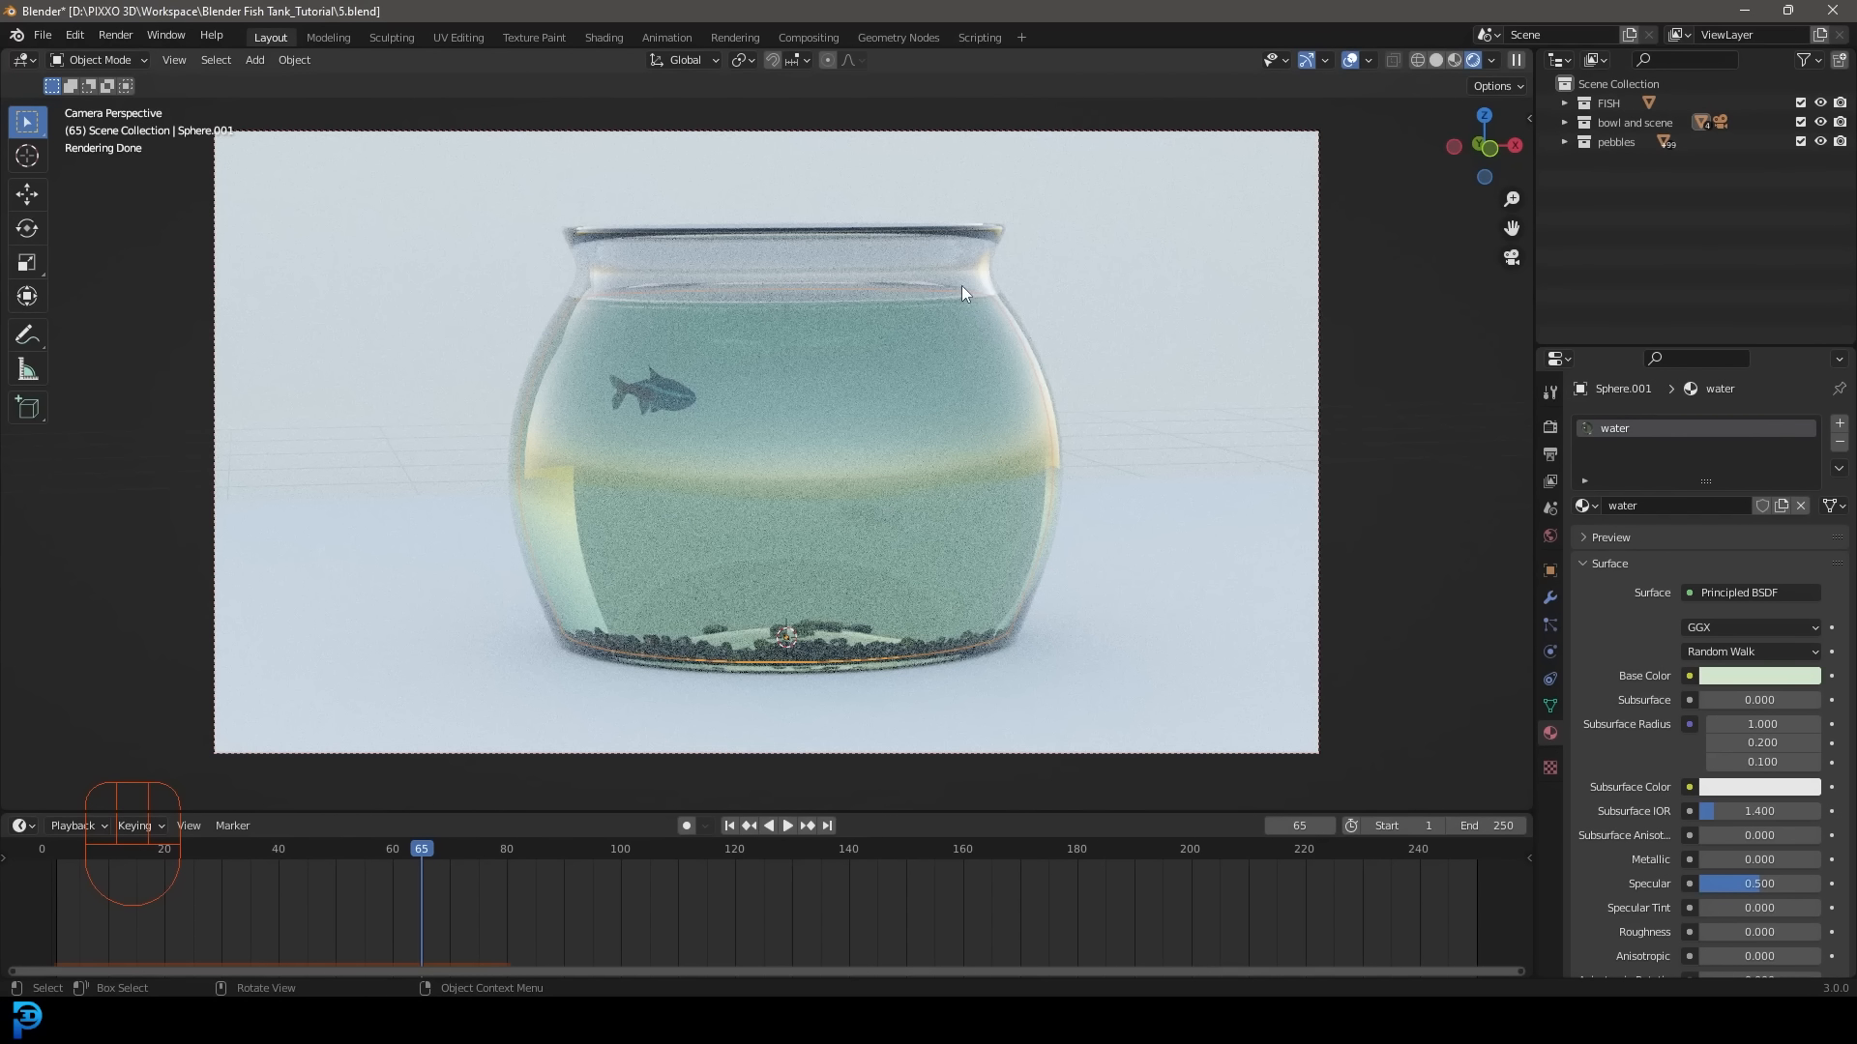
pyautogui.press('z')
pyautogui.click(1095, 290)
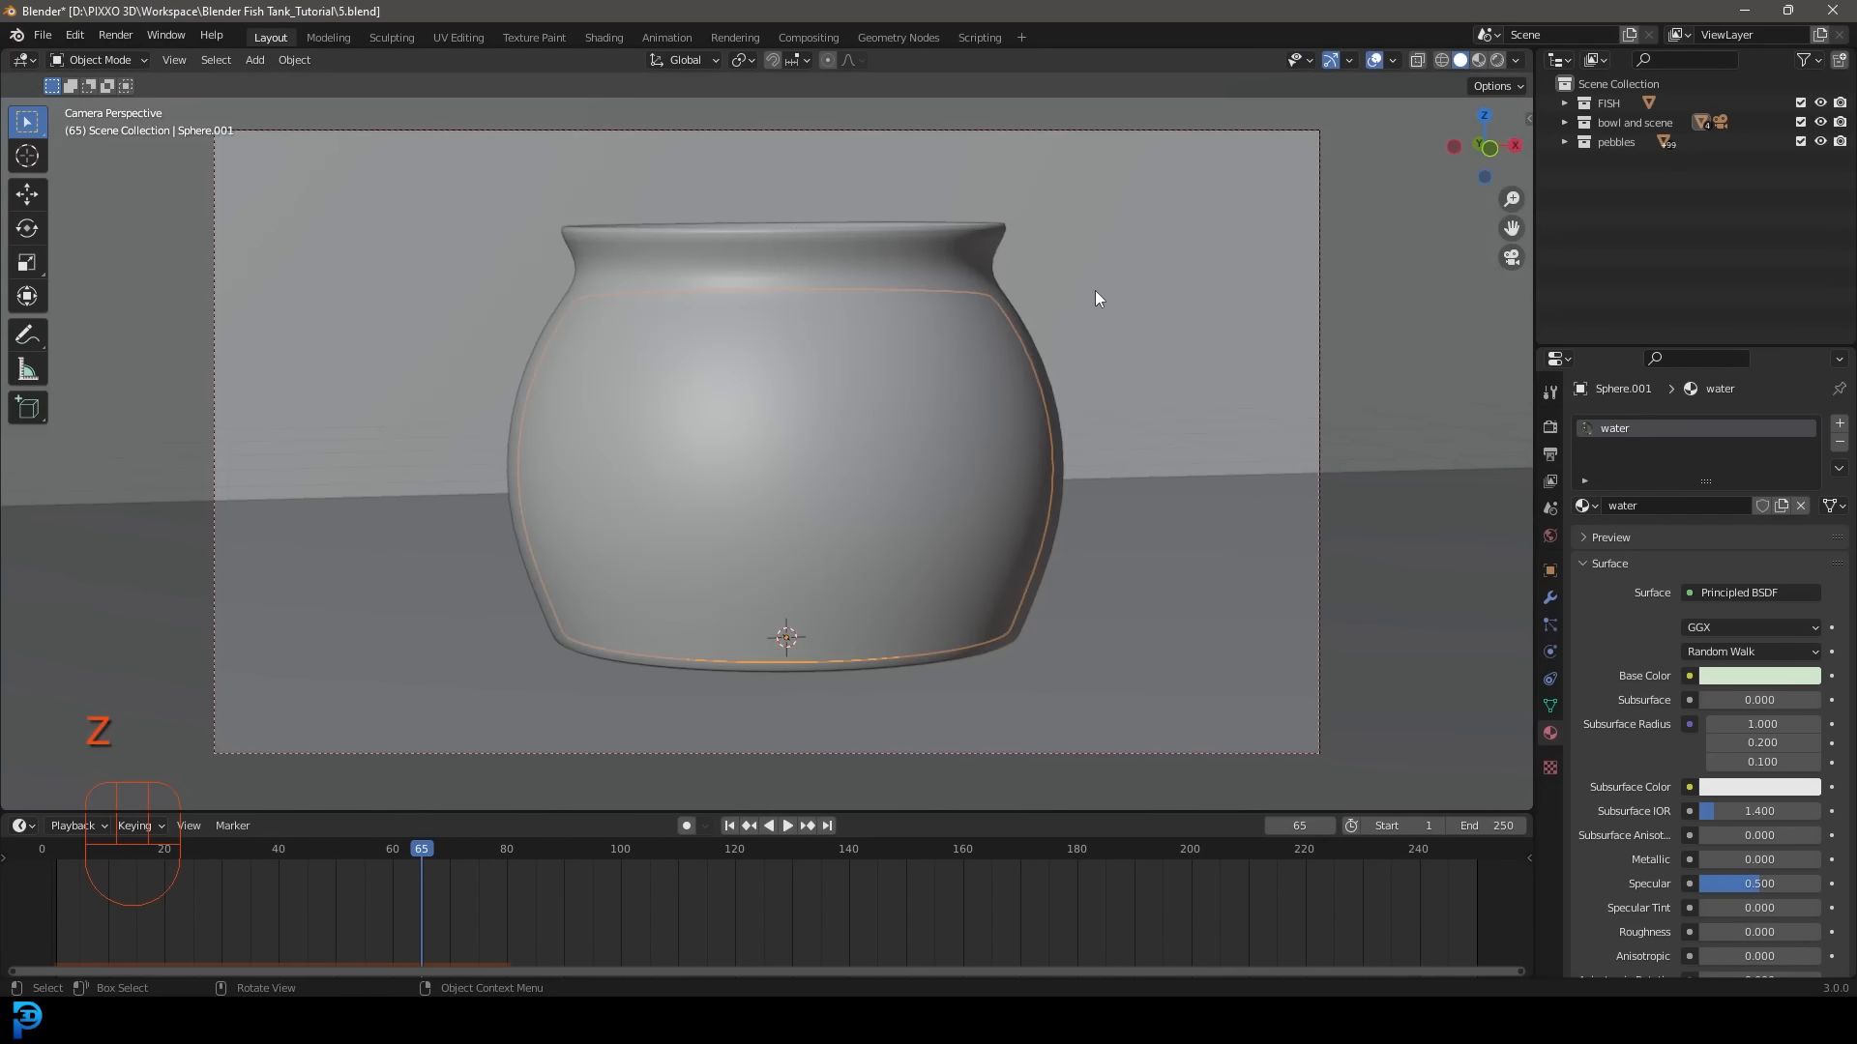
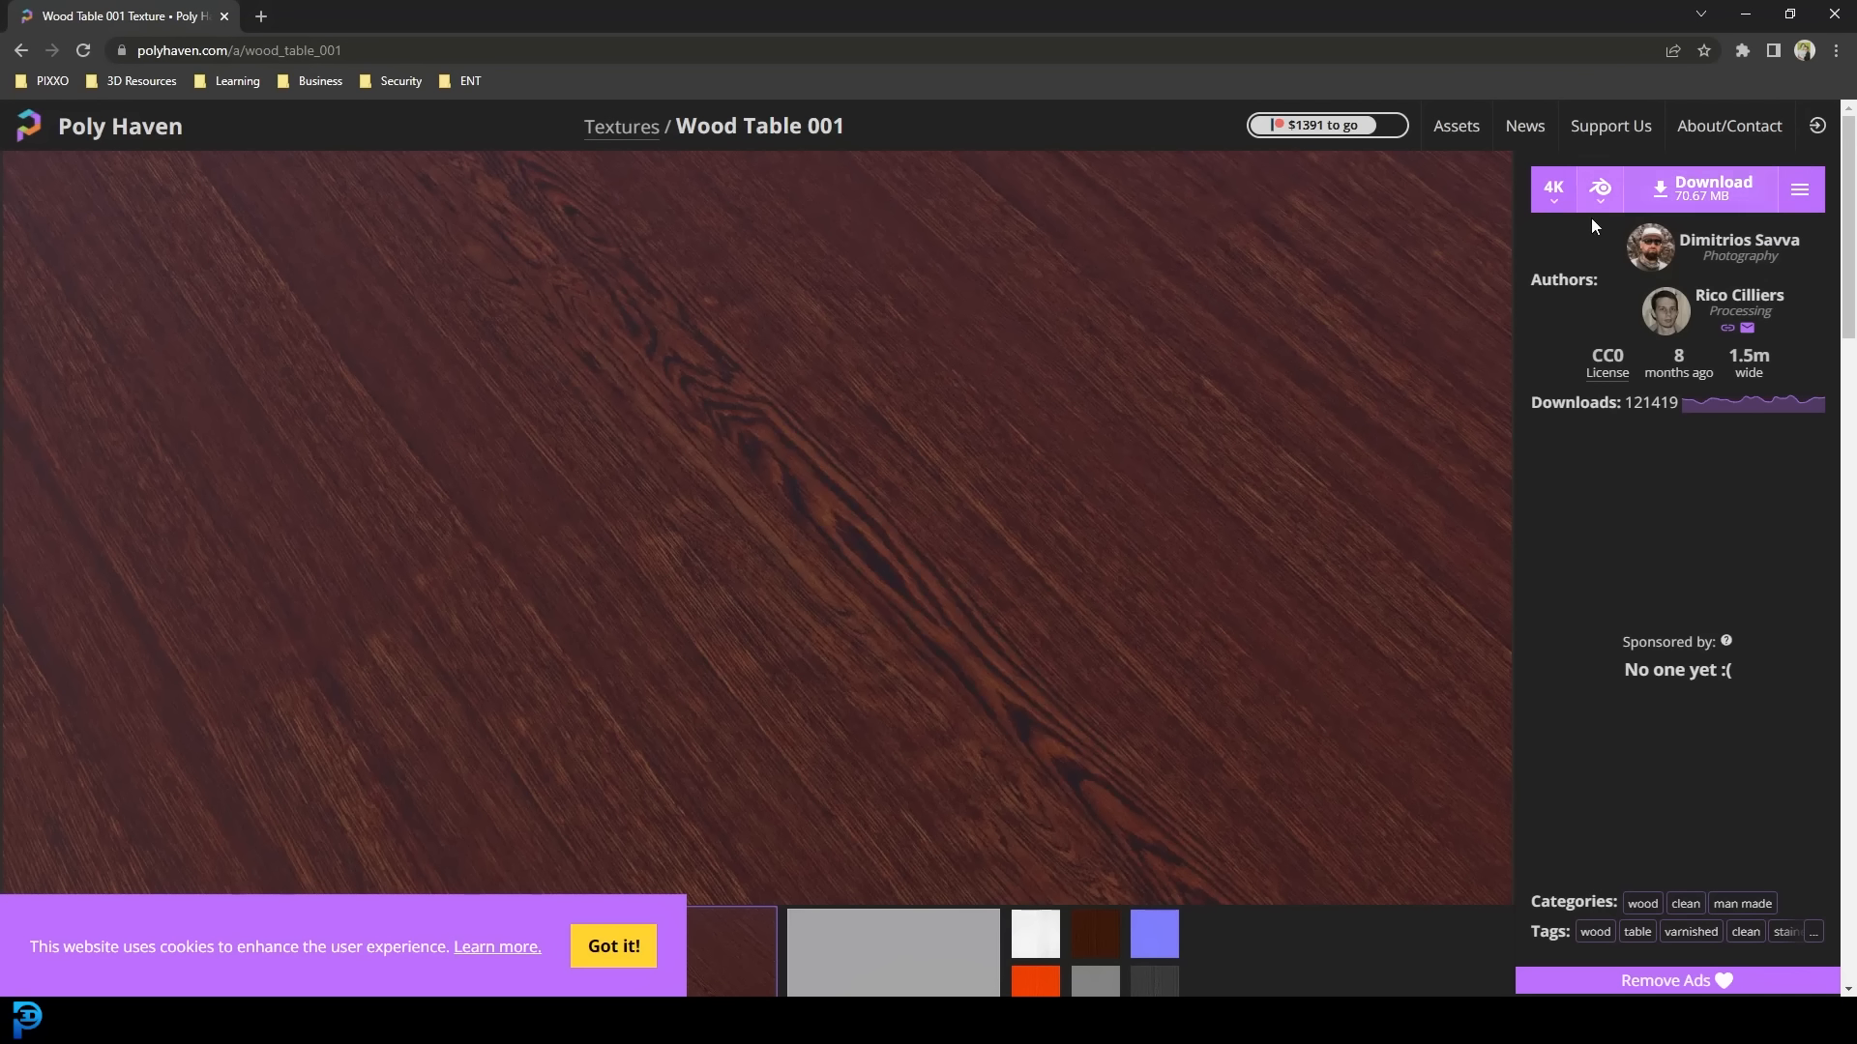
# On the Poly Haven page in the browser, download the Wood Table 001 texture as a 4K Blender file.
pyautogui.click(1552, 189)
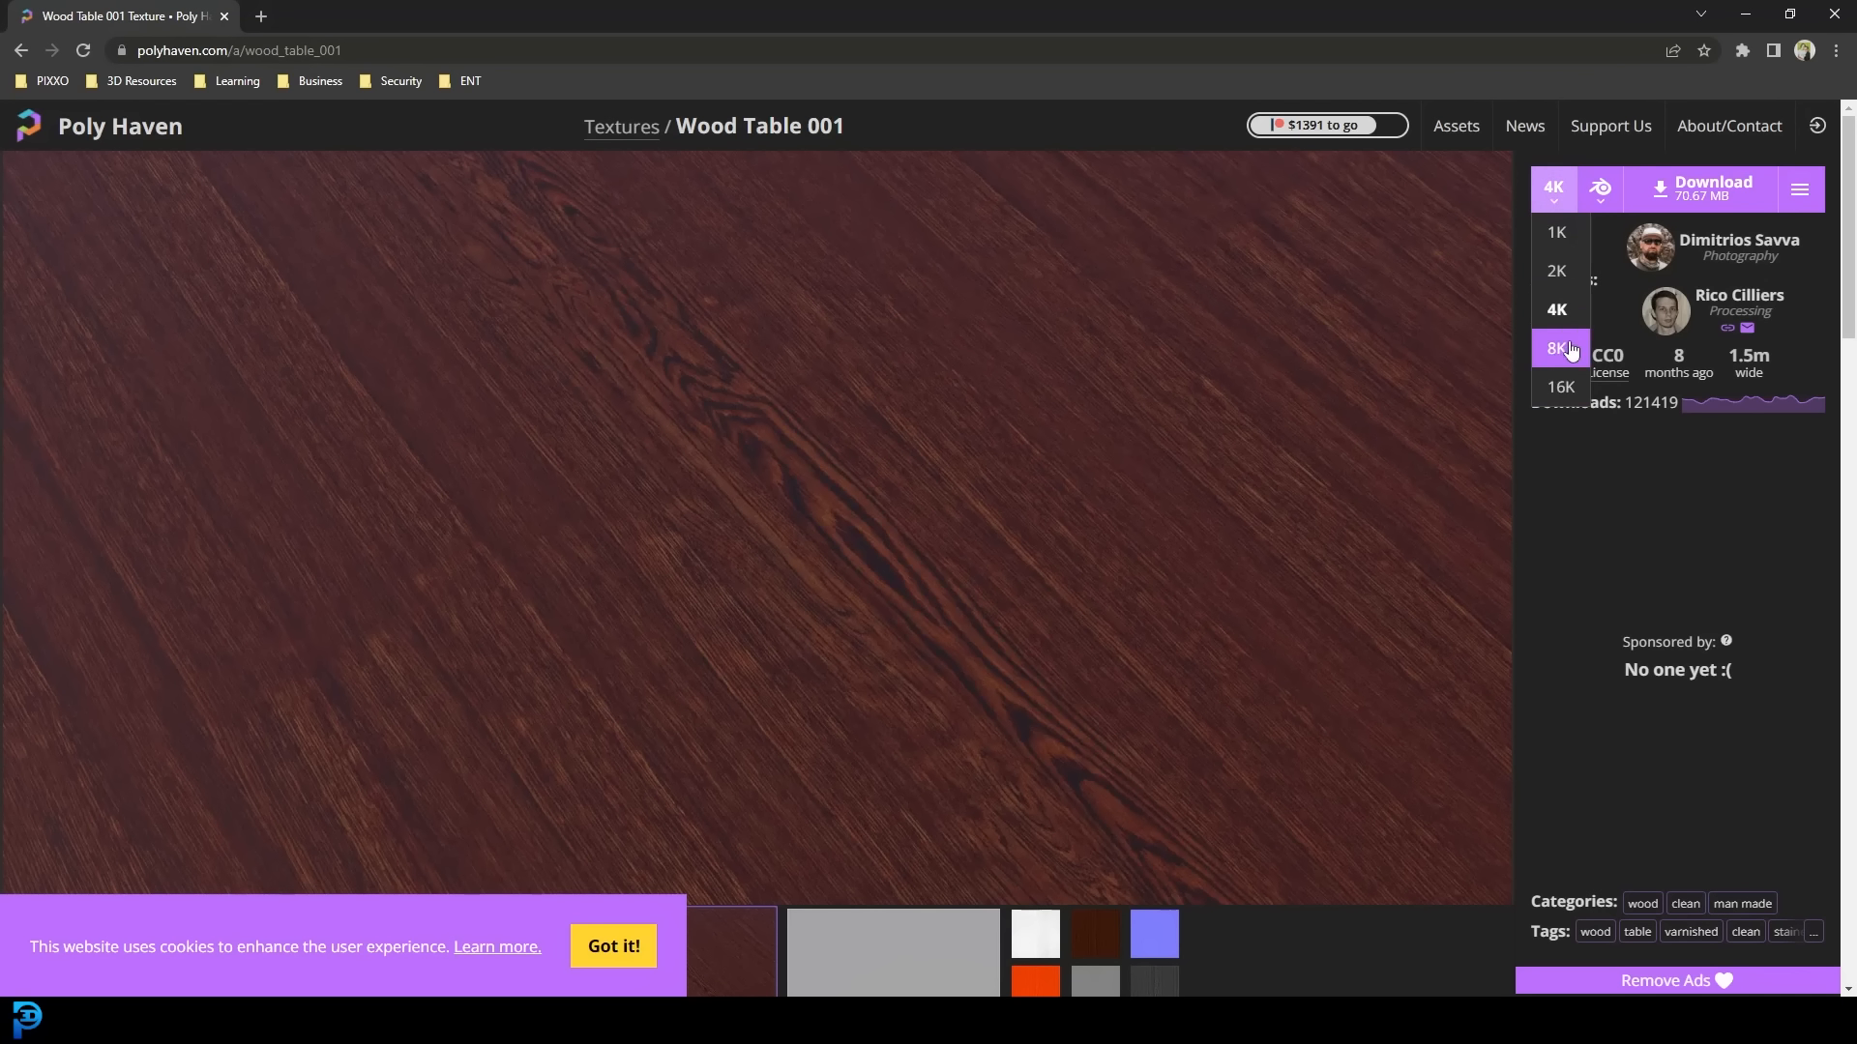
pyautogui.click(1559, 312)
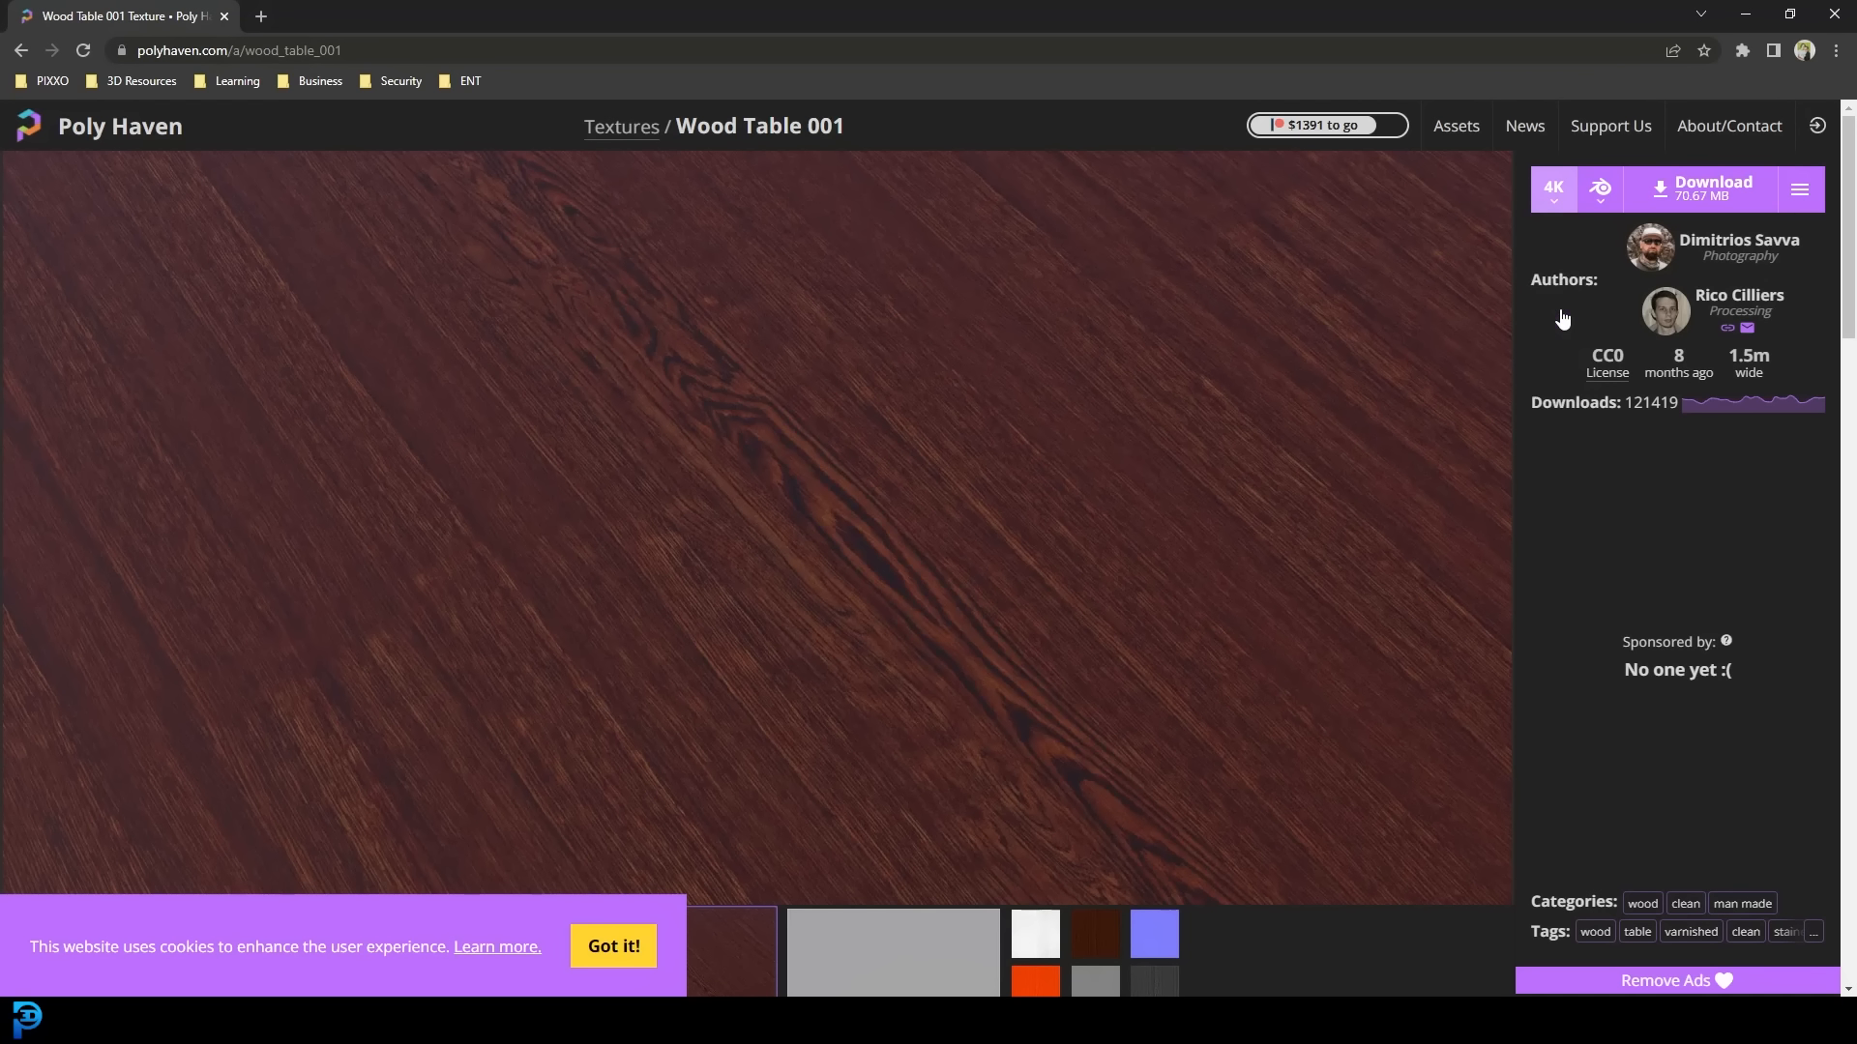
pyautogui.click(1730, 194)
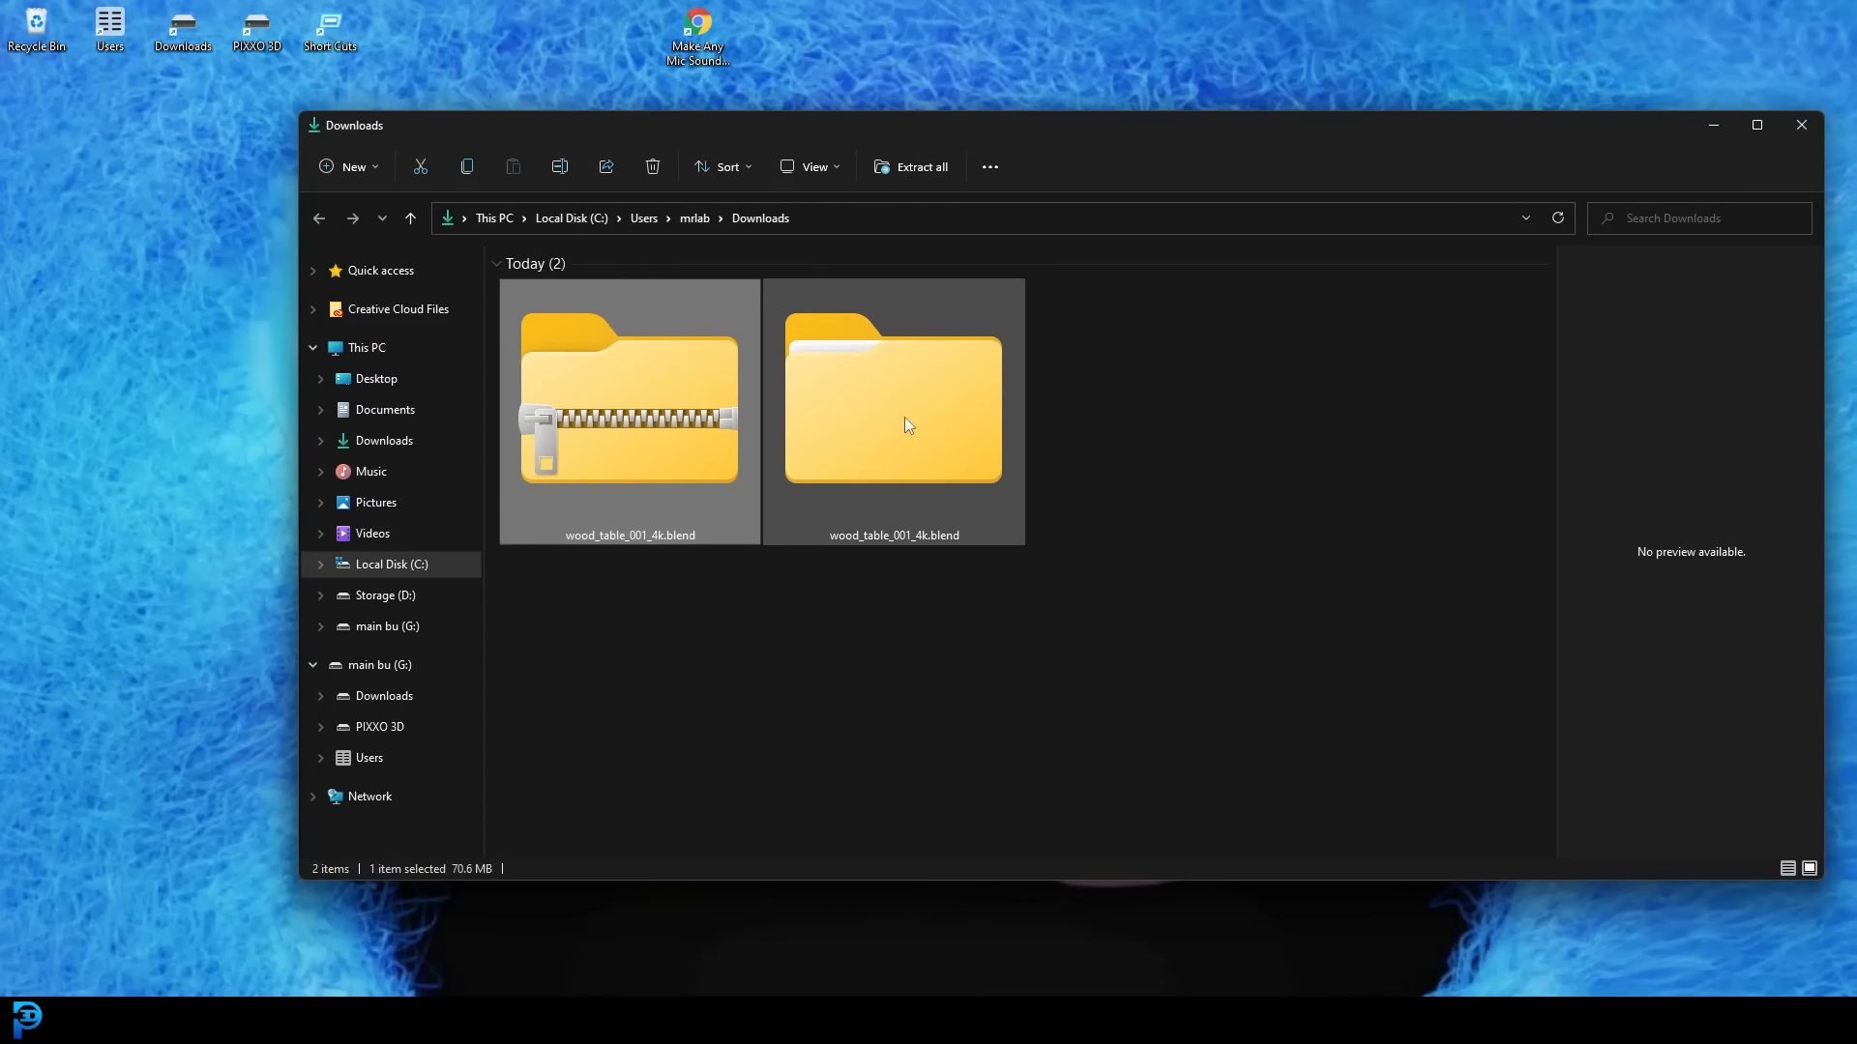
# In File Explorer, check the extracted wood_table_001_4k.blend folder in Downloads and minimize the window.
pyautogui.click(937, 399)
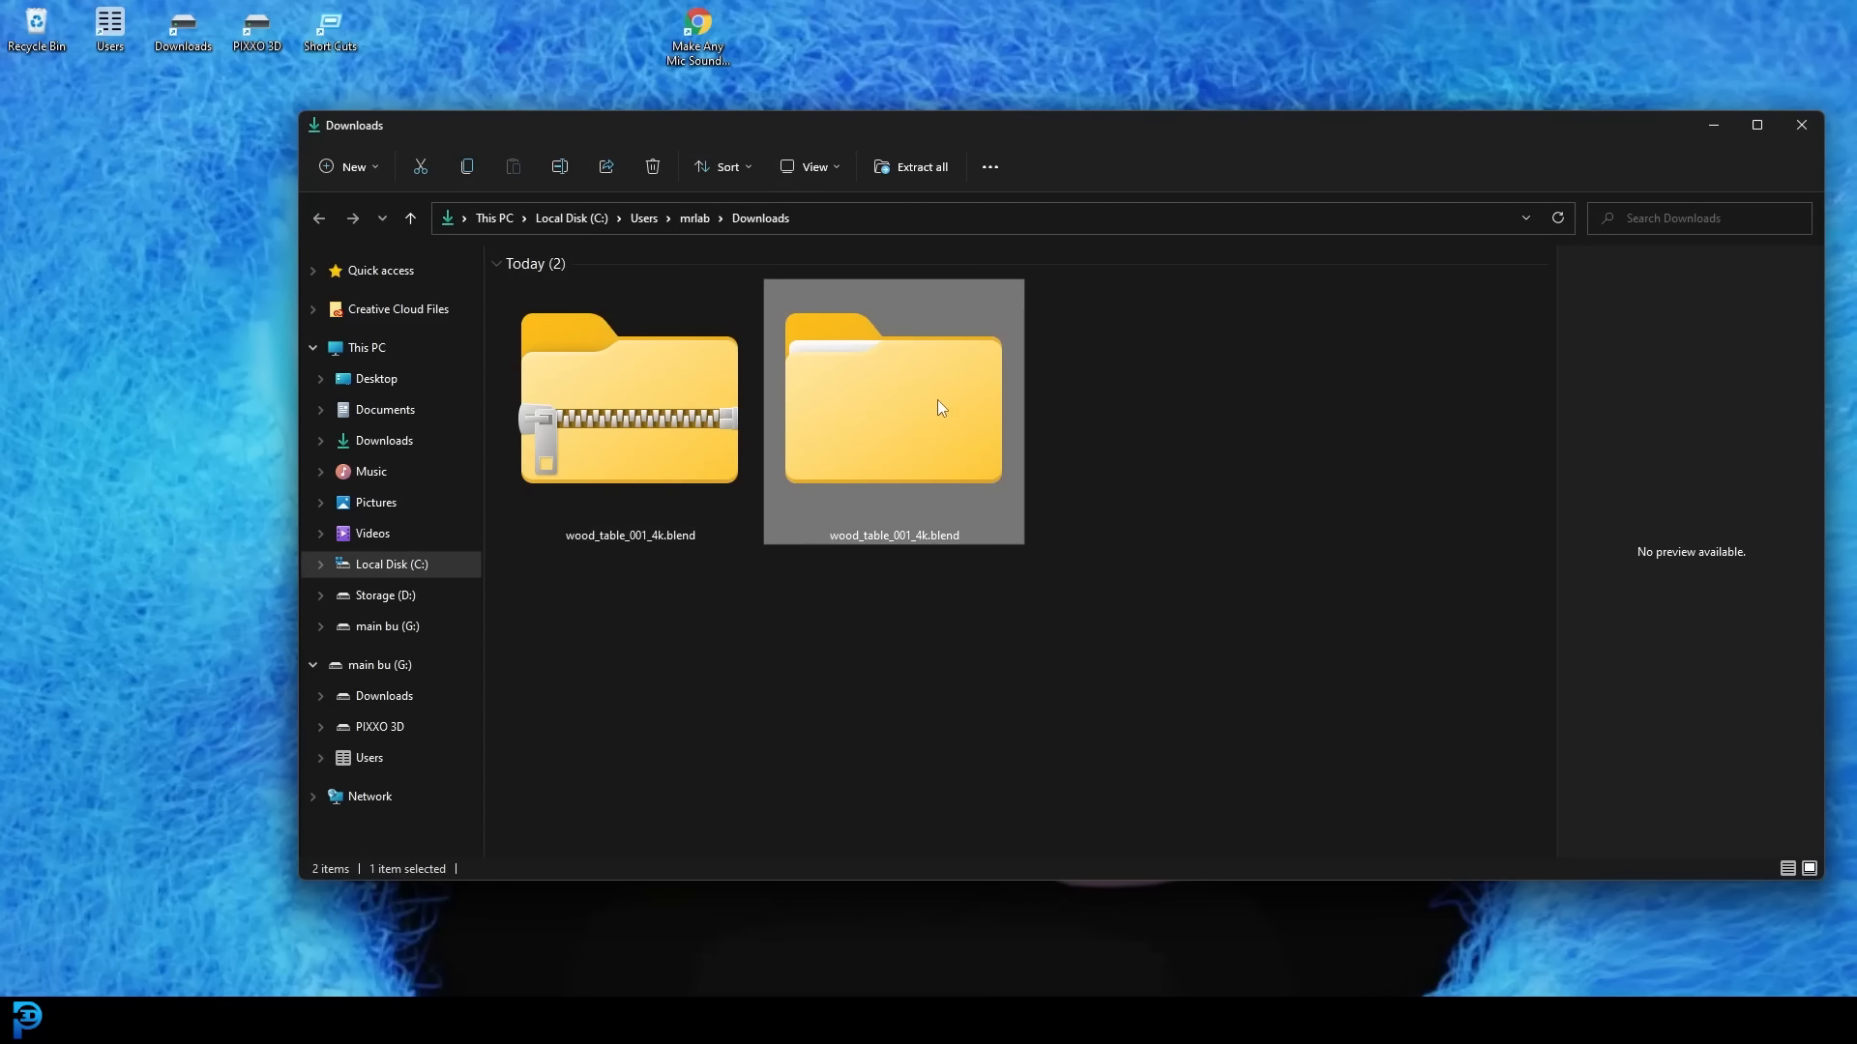
pyautogui.moveTo(938, 398); pyautogui.dragTo(707, 290)
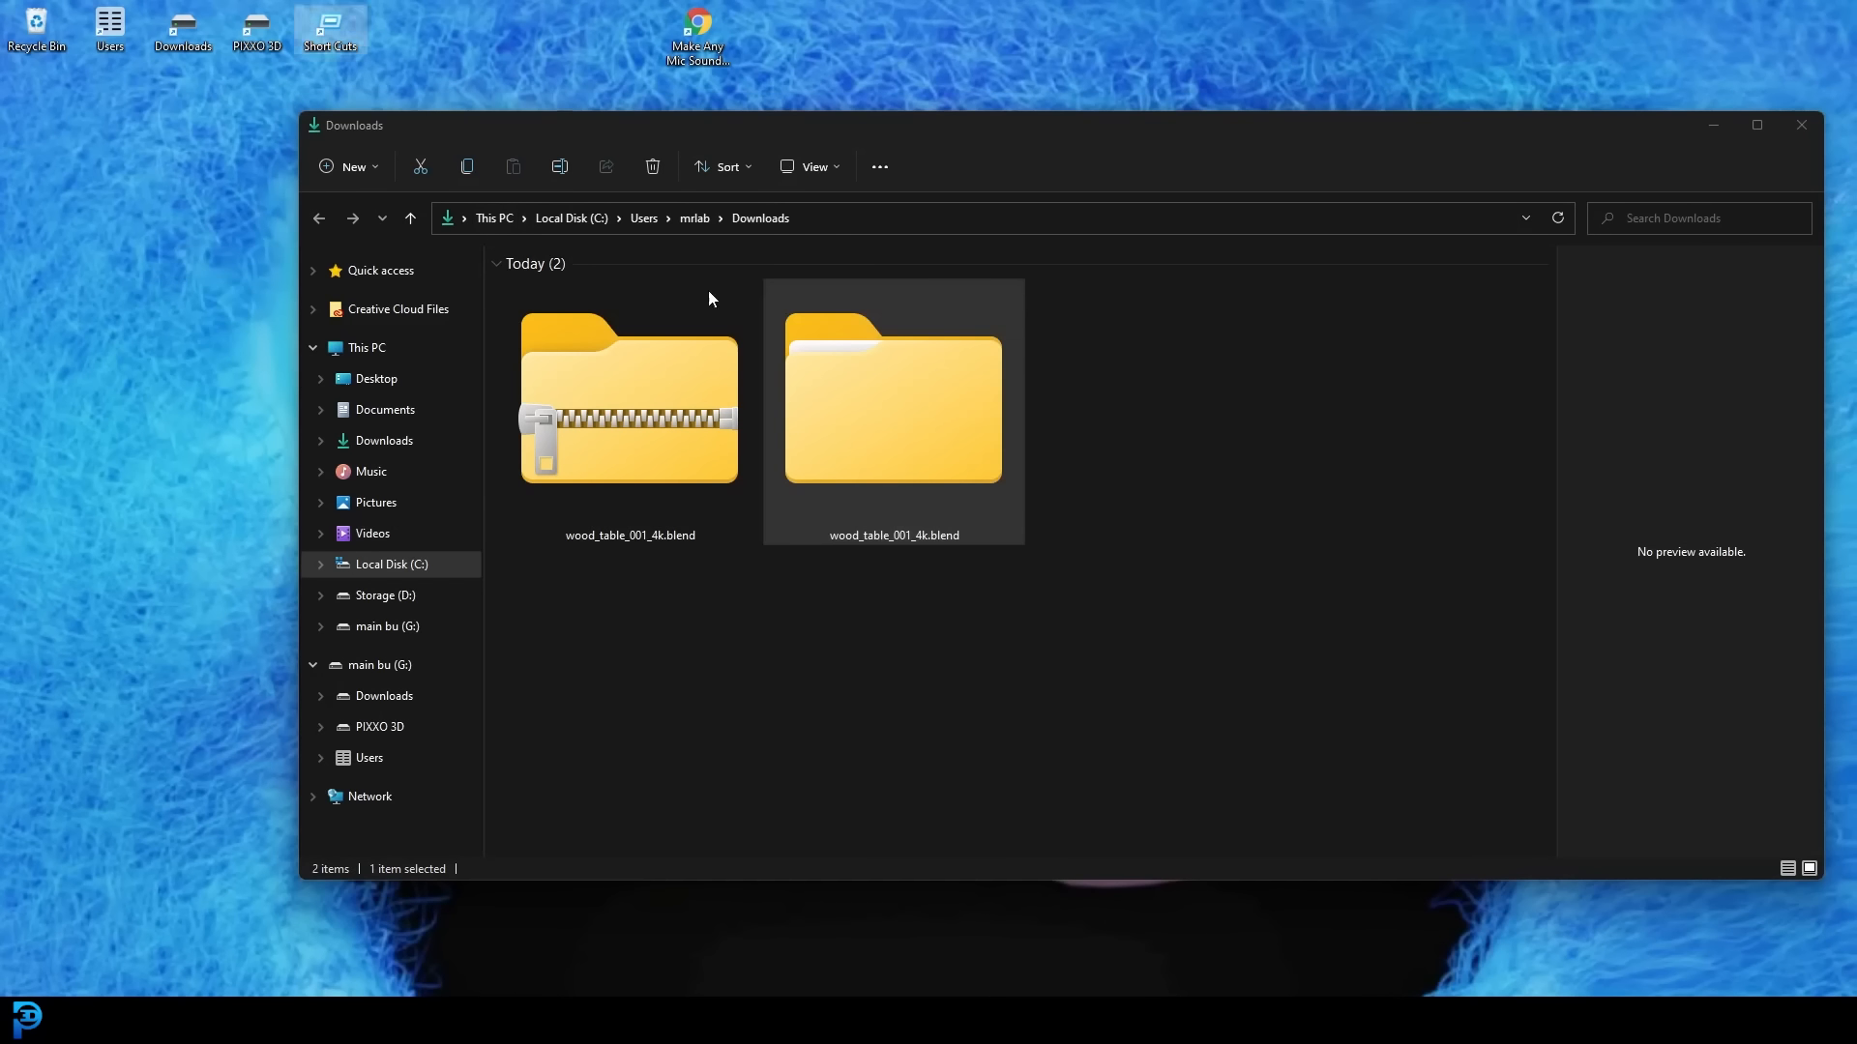
pyautogui.click(1713, 124)
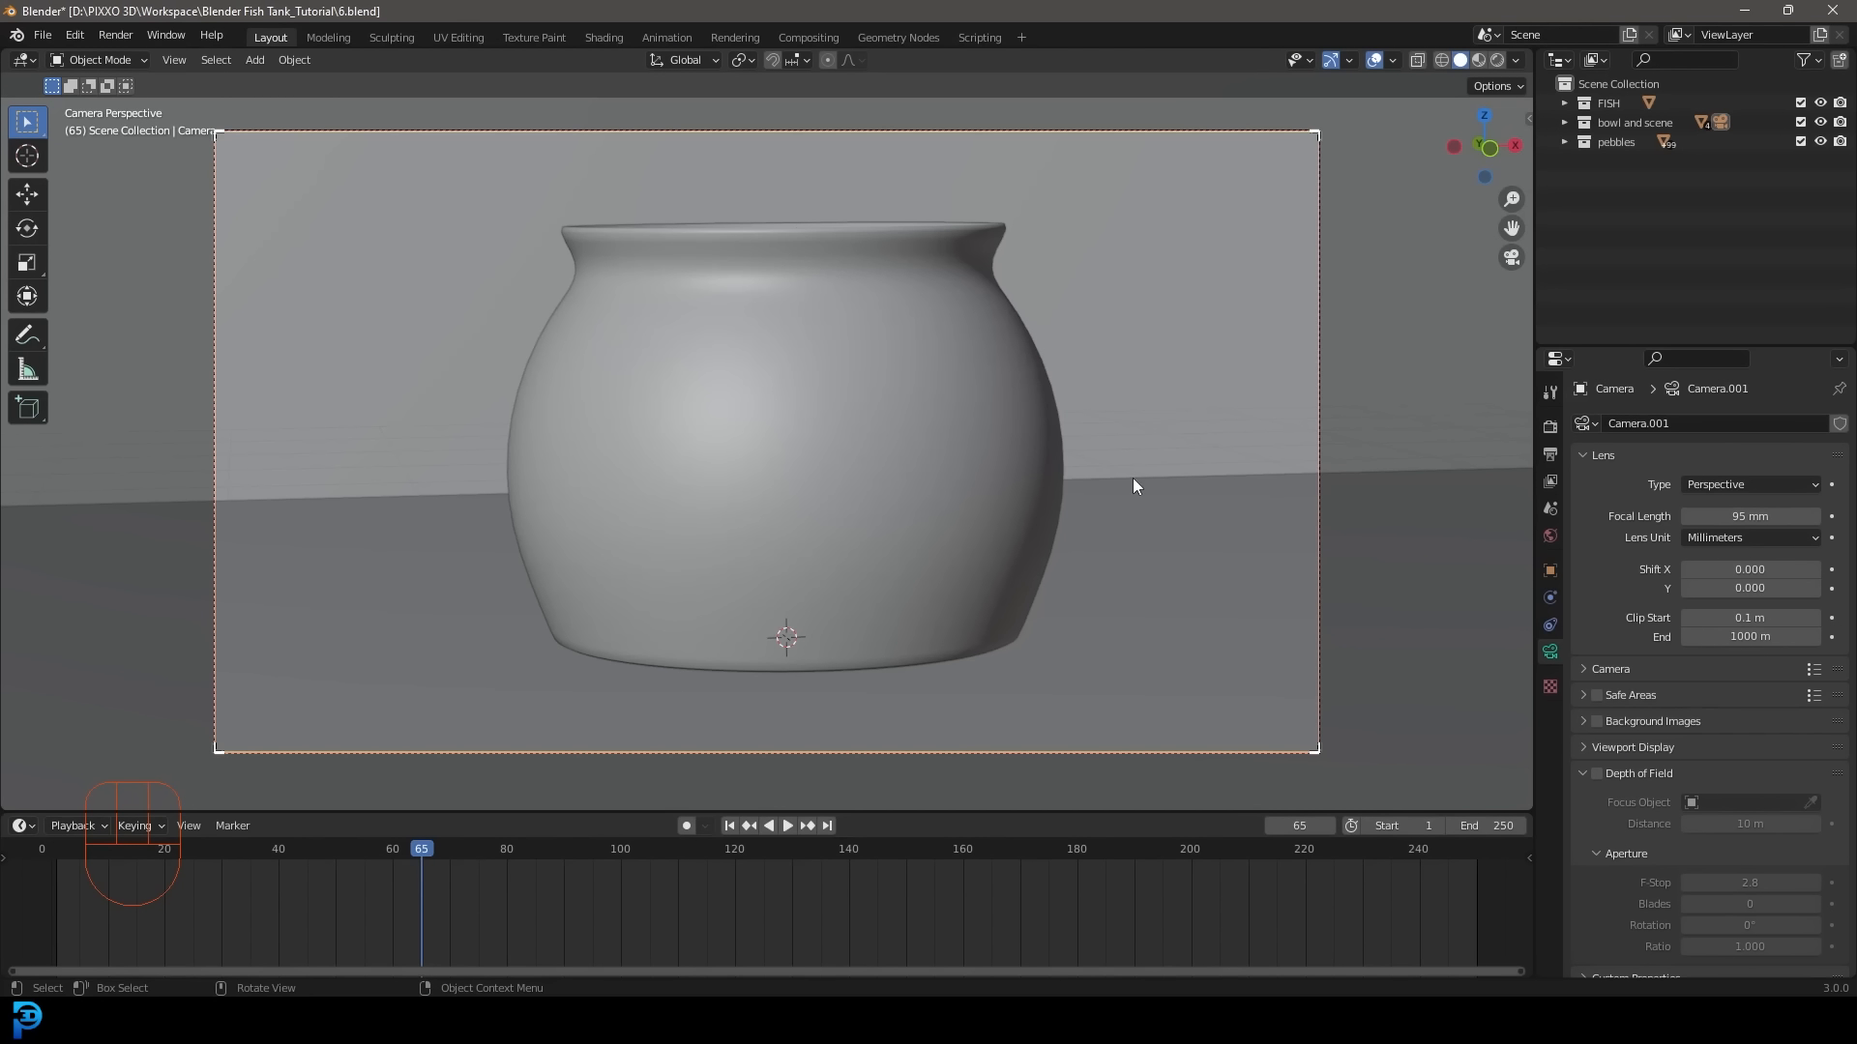
# In Blender, bring up the render settings and view the scene through the camera in rendered shading.
pyautogui.click(1551, 428)
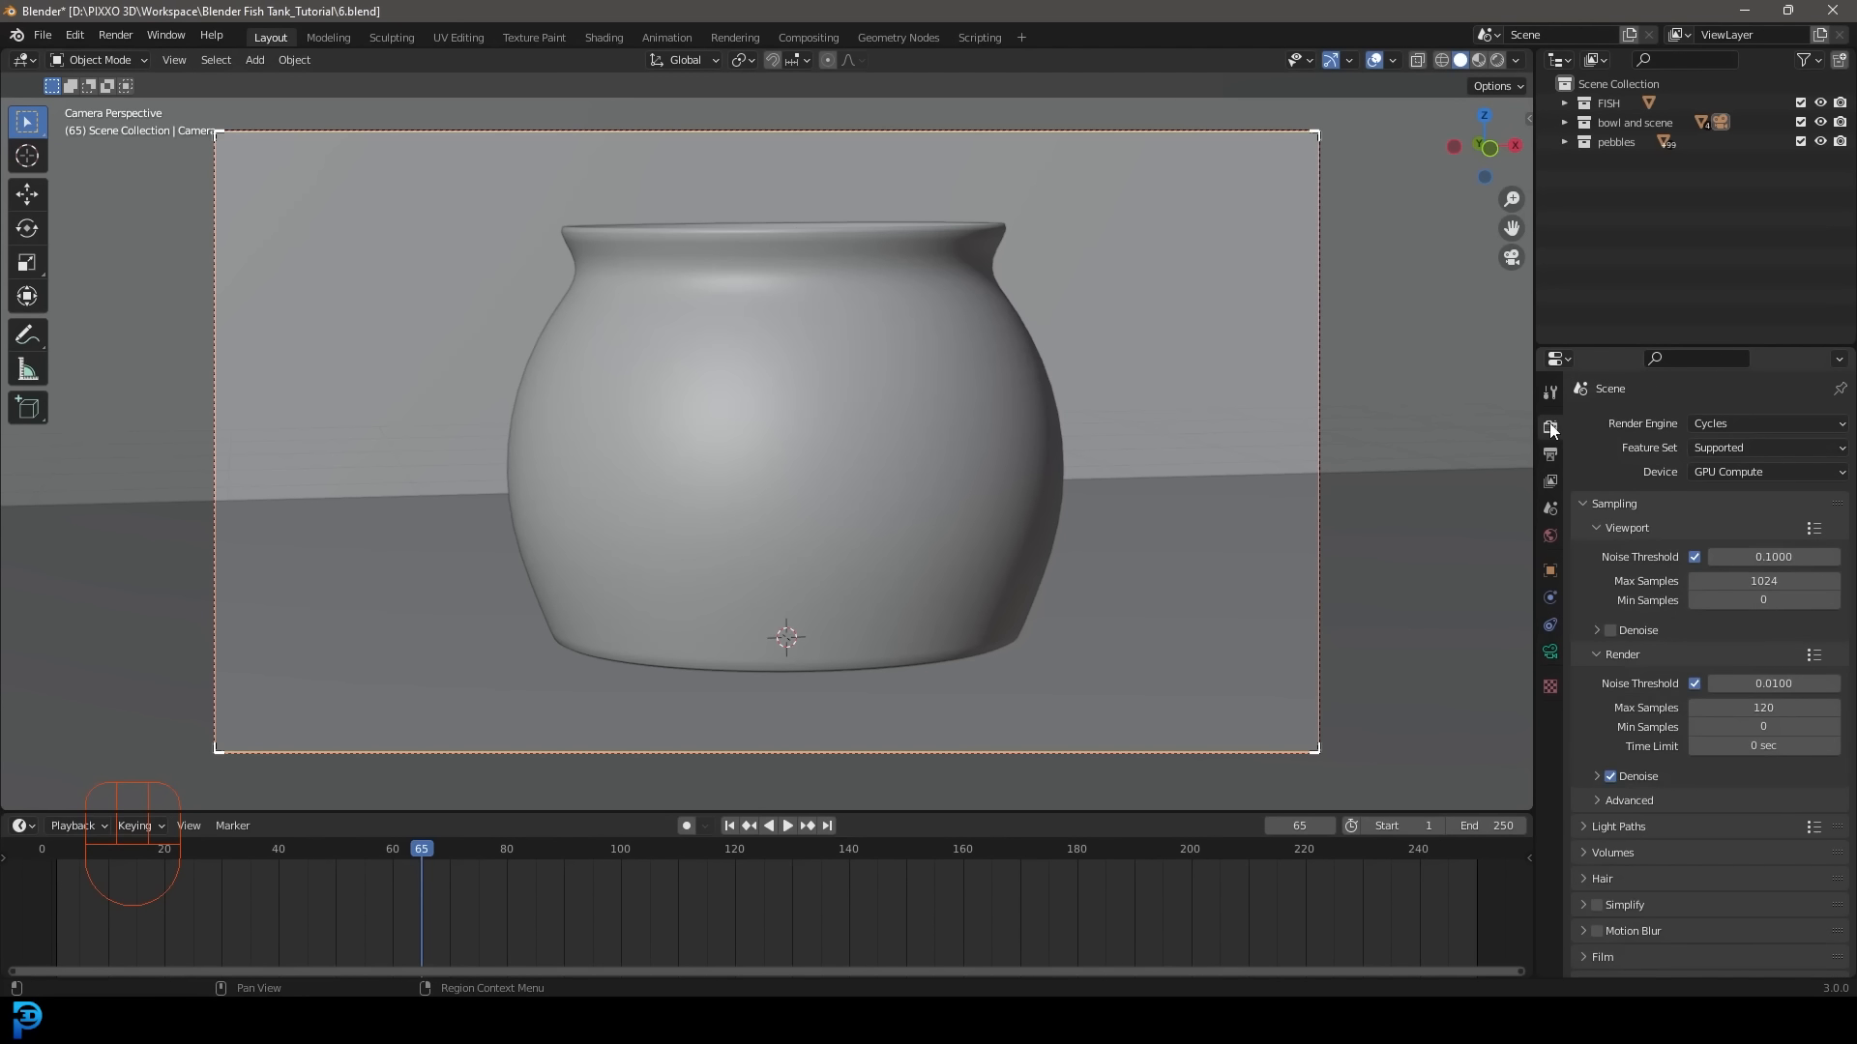
pyautogui.moveTo(1052, 421); pyautogui.dragTo(1030, 461, button='middle')
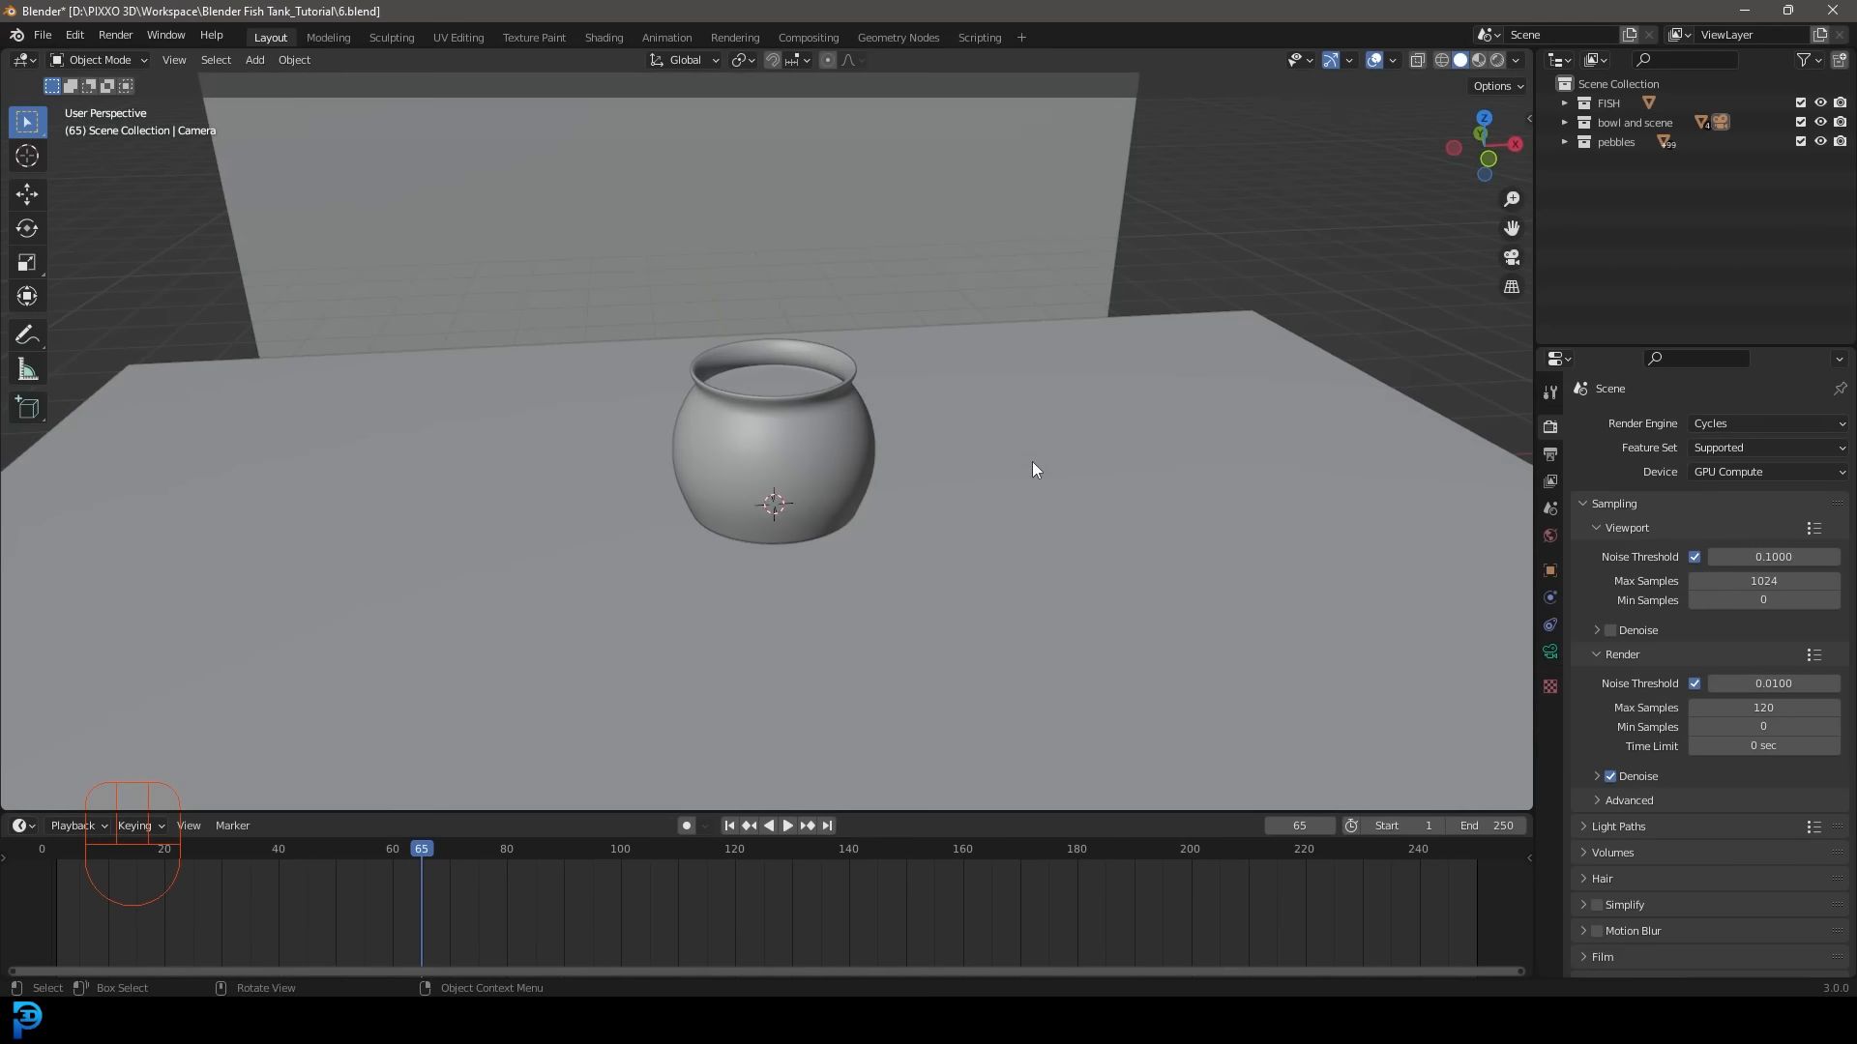
pyautogui.press('z')
pyautogui.press('8')
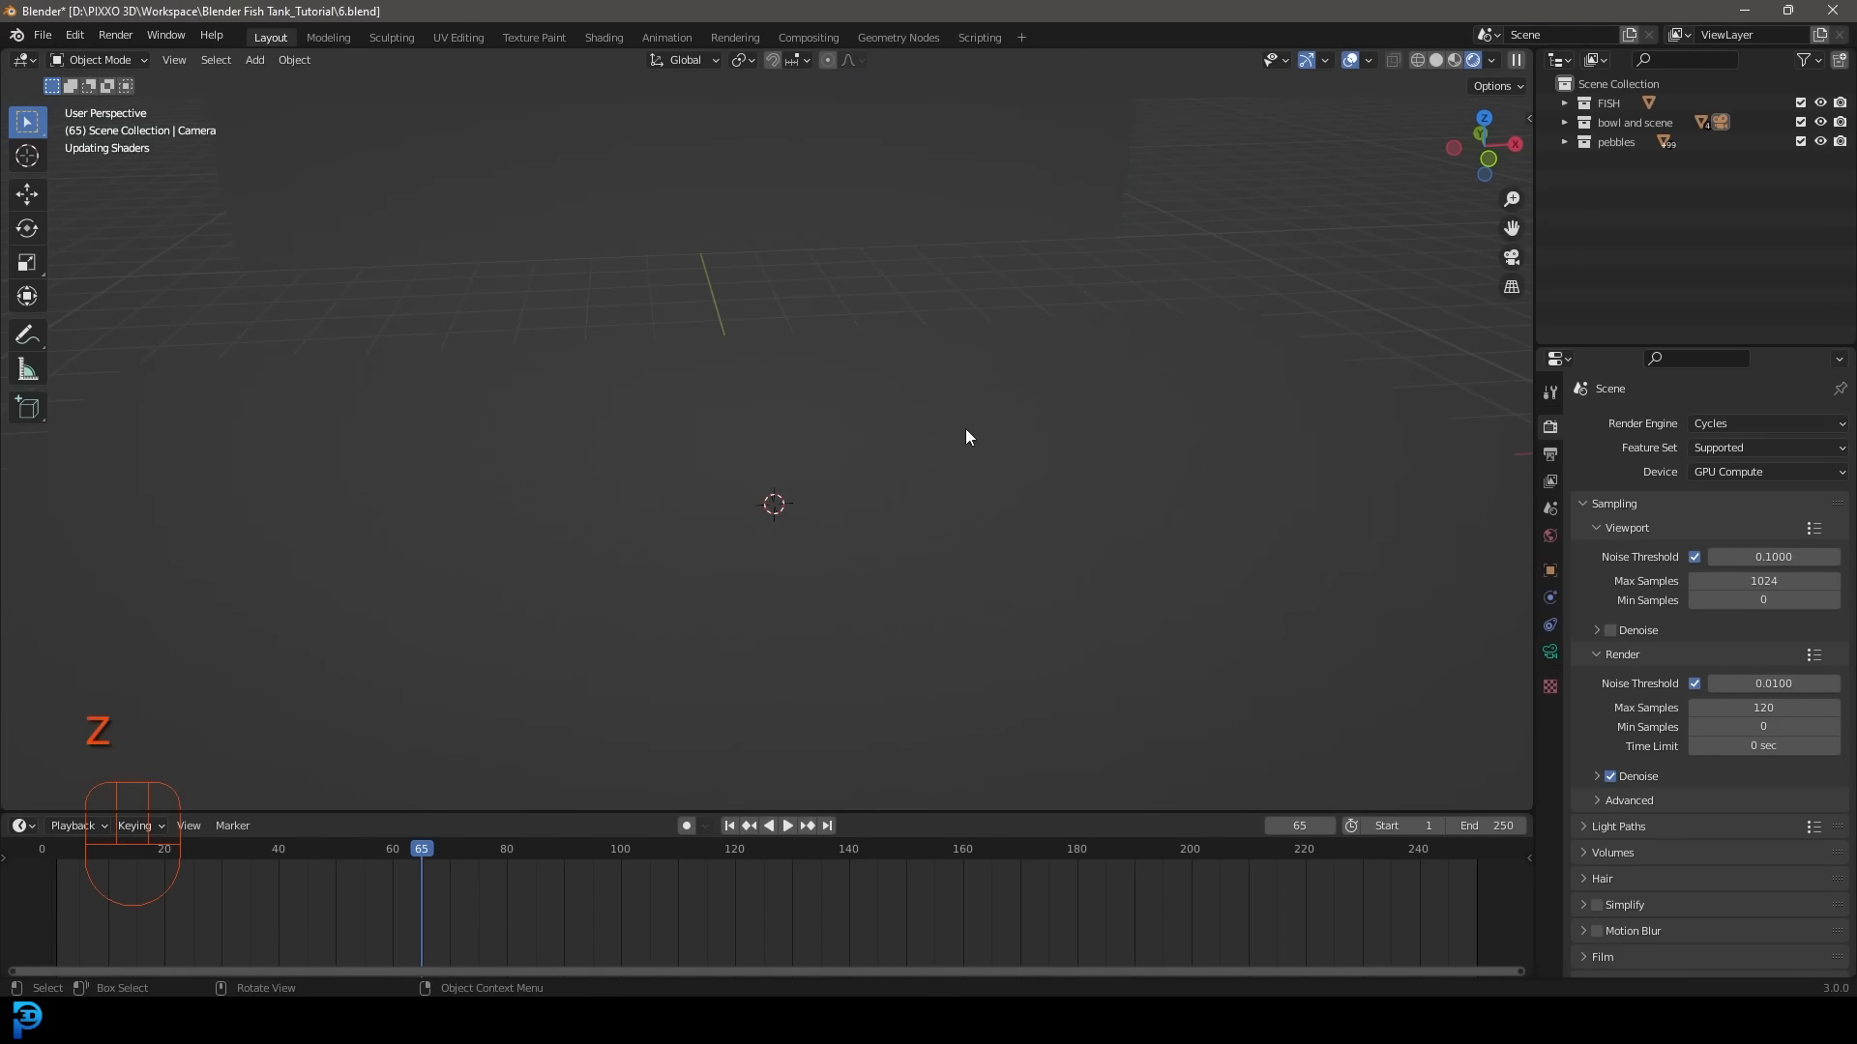
pyautogui.press('KP_0')
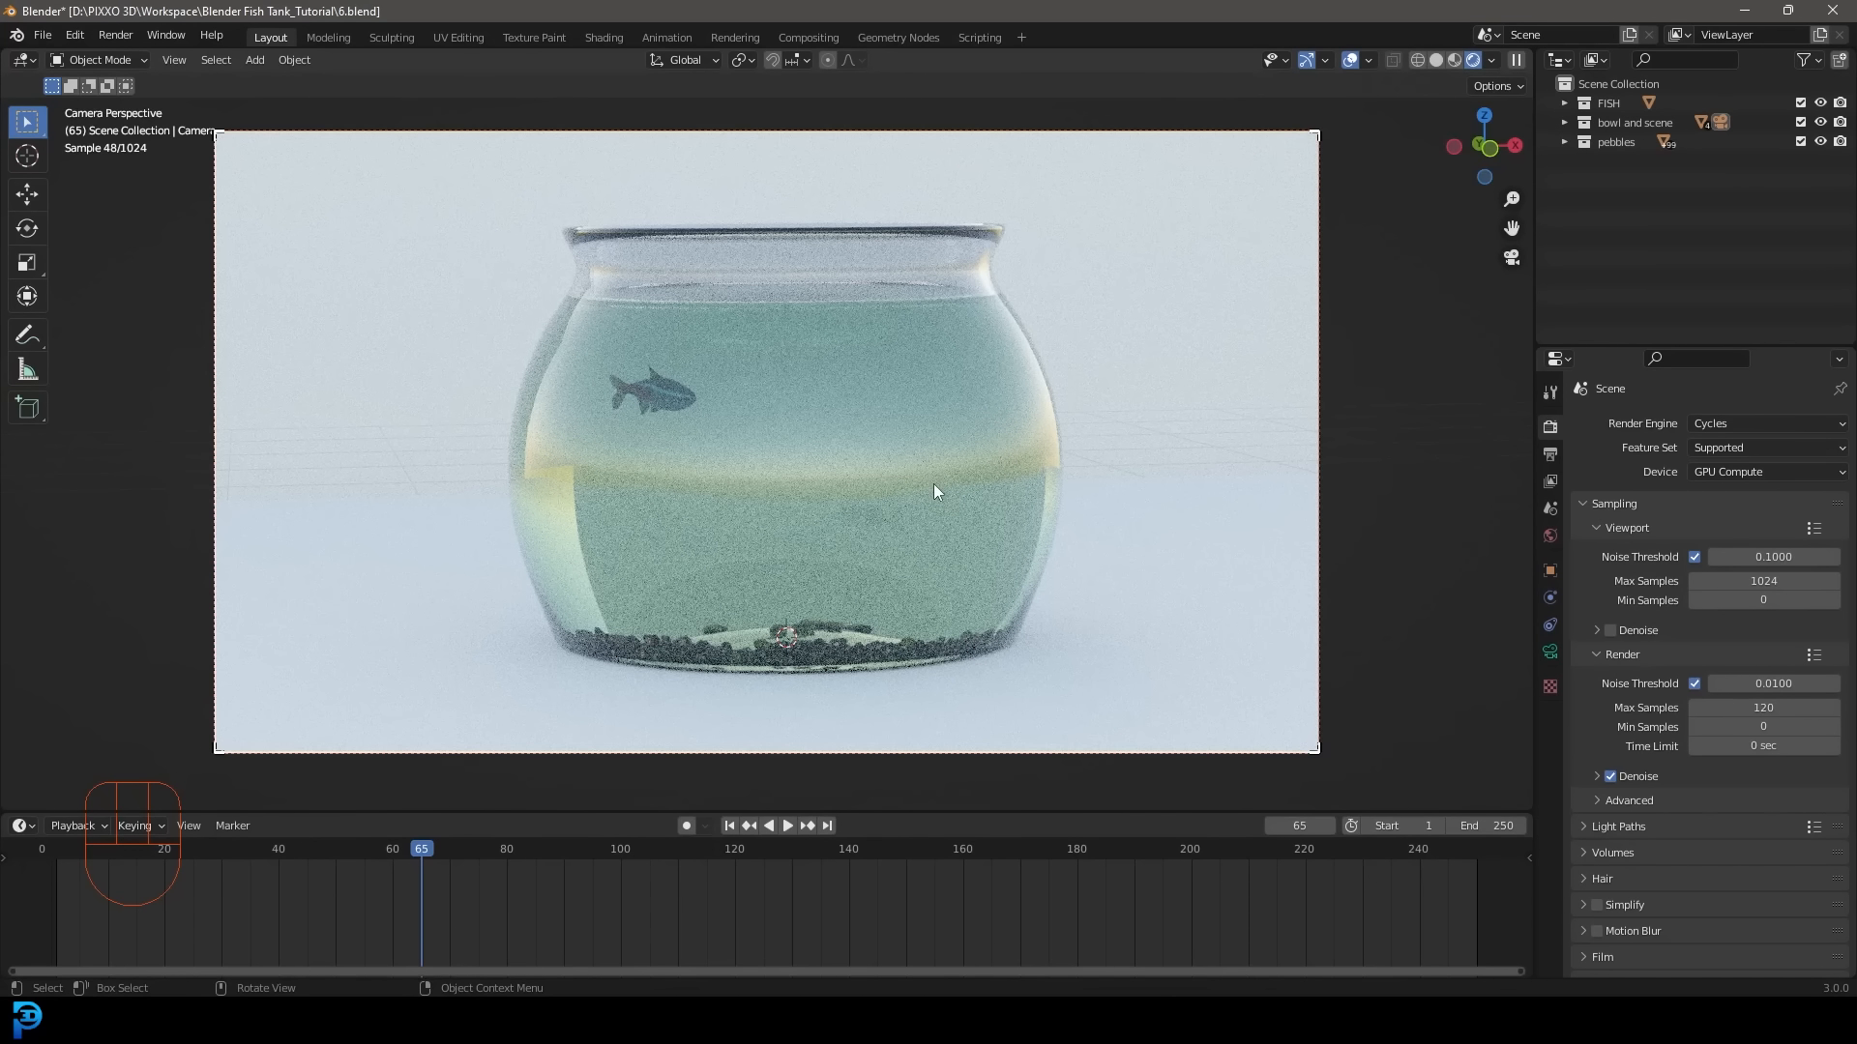
# Add an area light and move it up along global Z to above the fish bowl.
pyautogui.hotkey('shift', 'a')
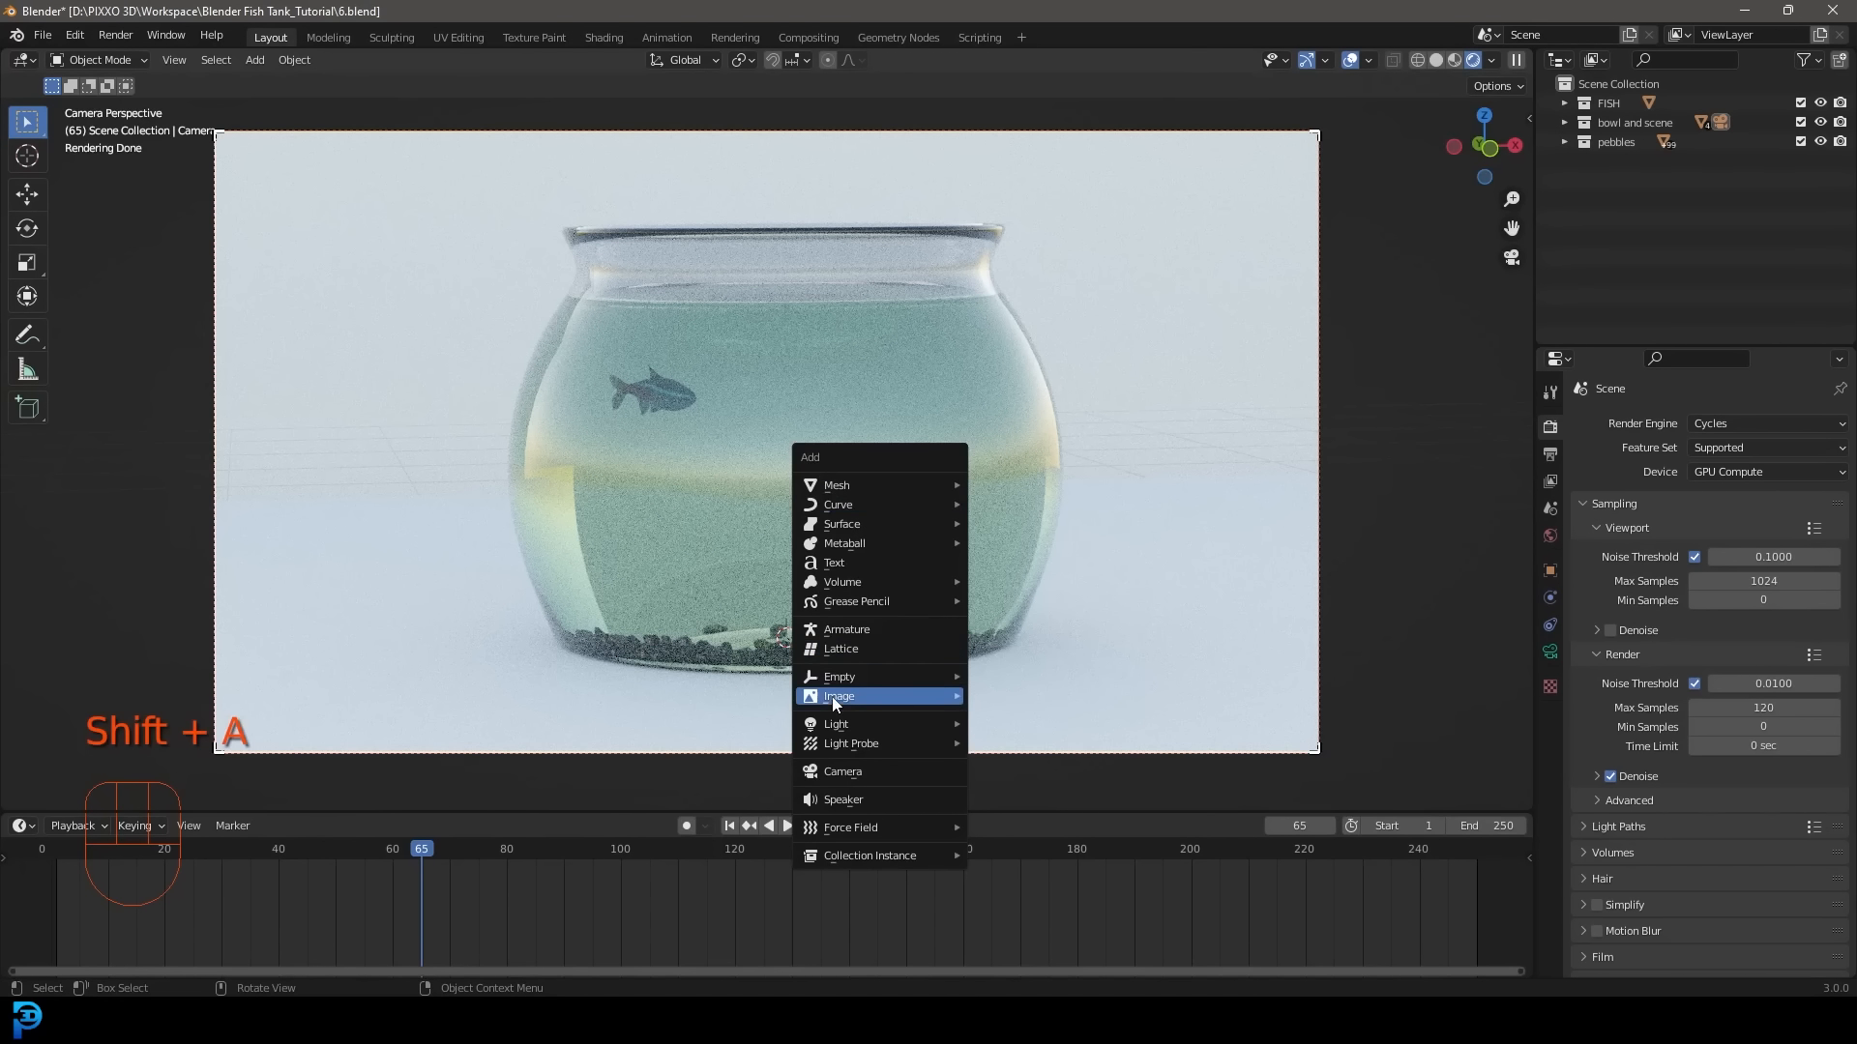
pyautogui.moveTo(900, 723)
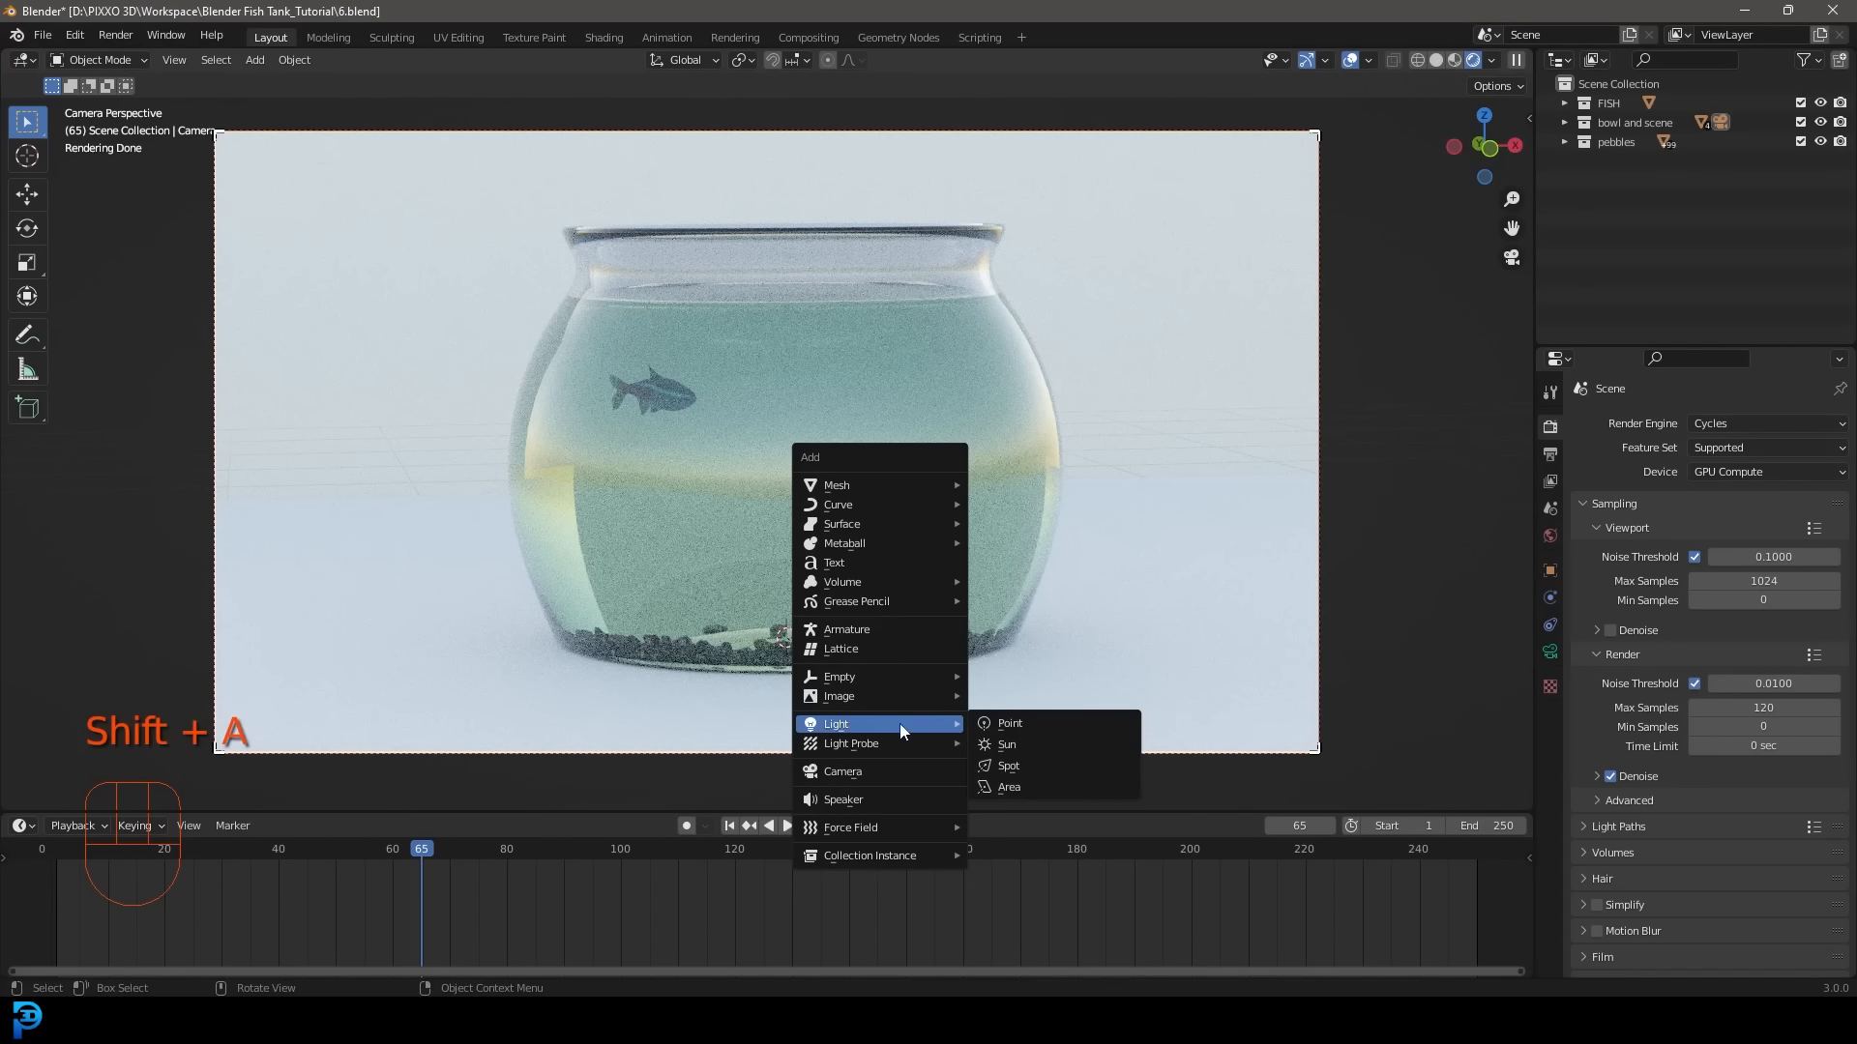
pyautogui.click(1029, 787)
pyautogui.scroll(-2, 1001, 559)
pyautogui.press('g')
pyautogui.press('z')
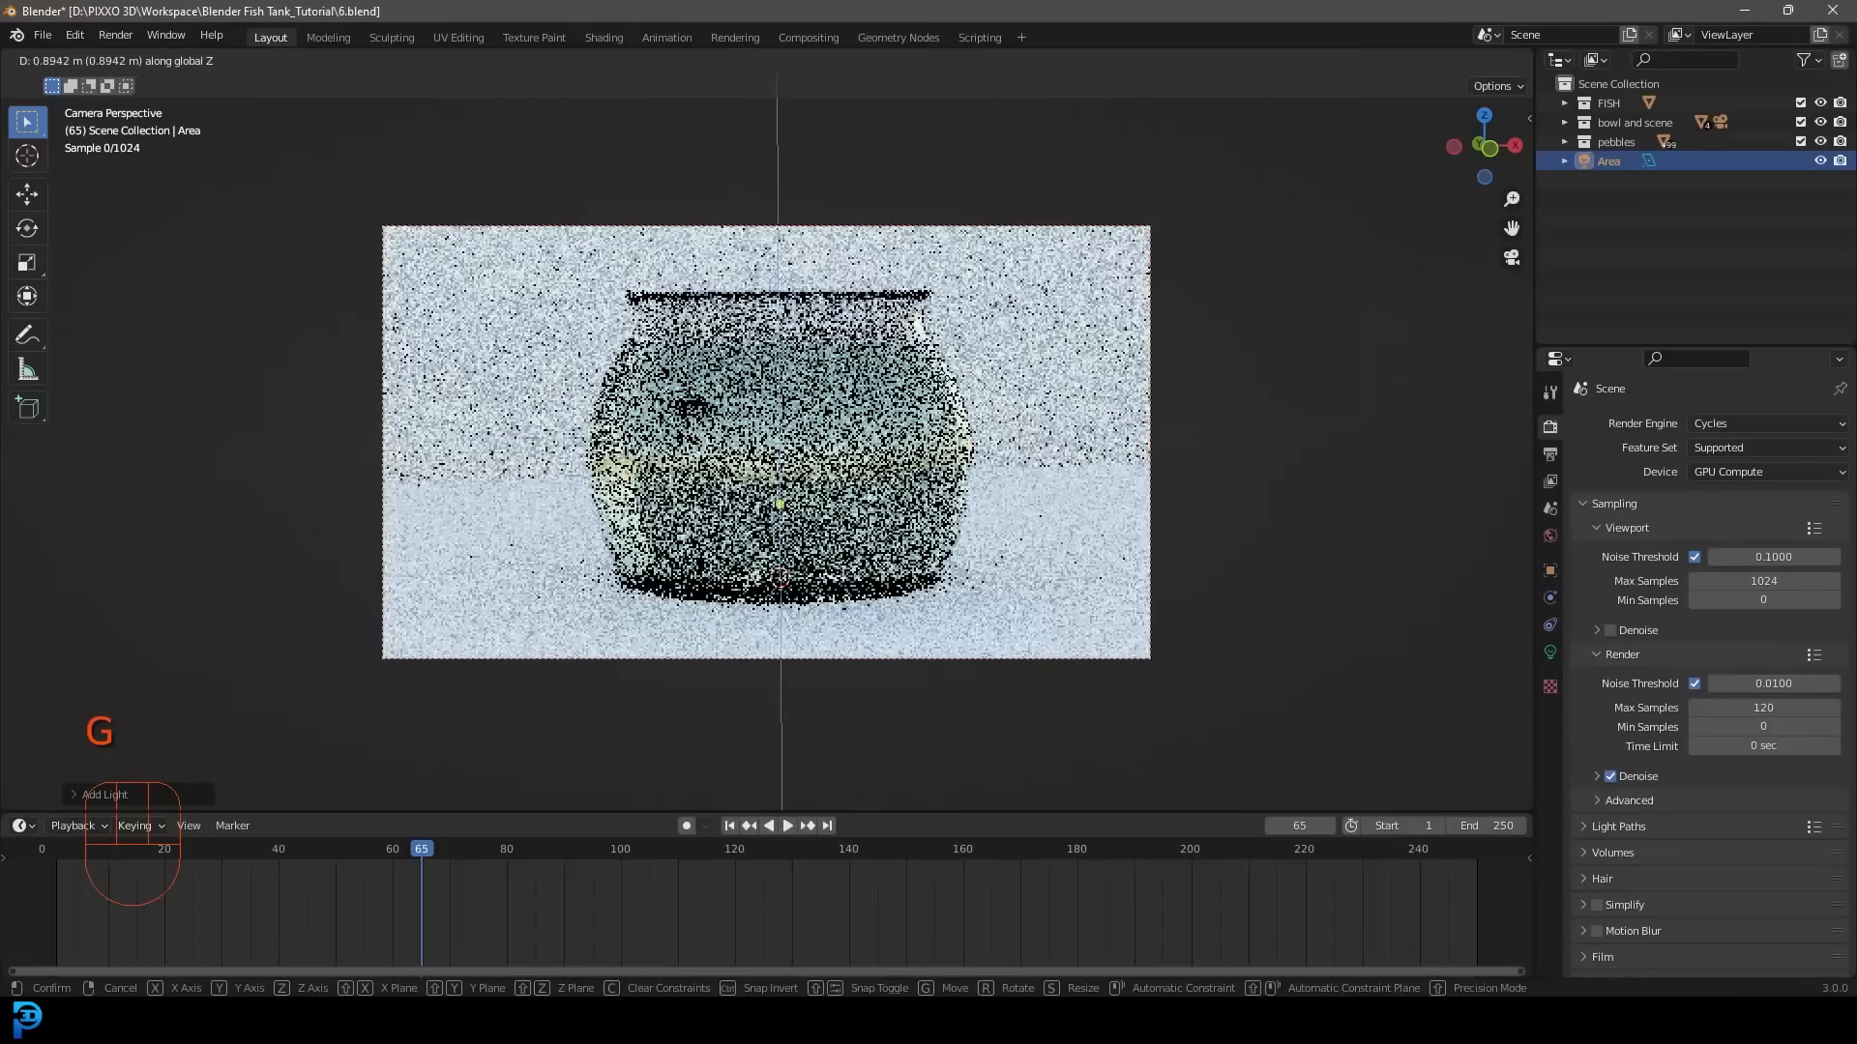
pyautogui.click(942, 141)
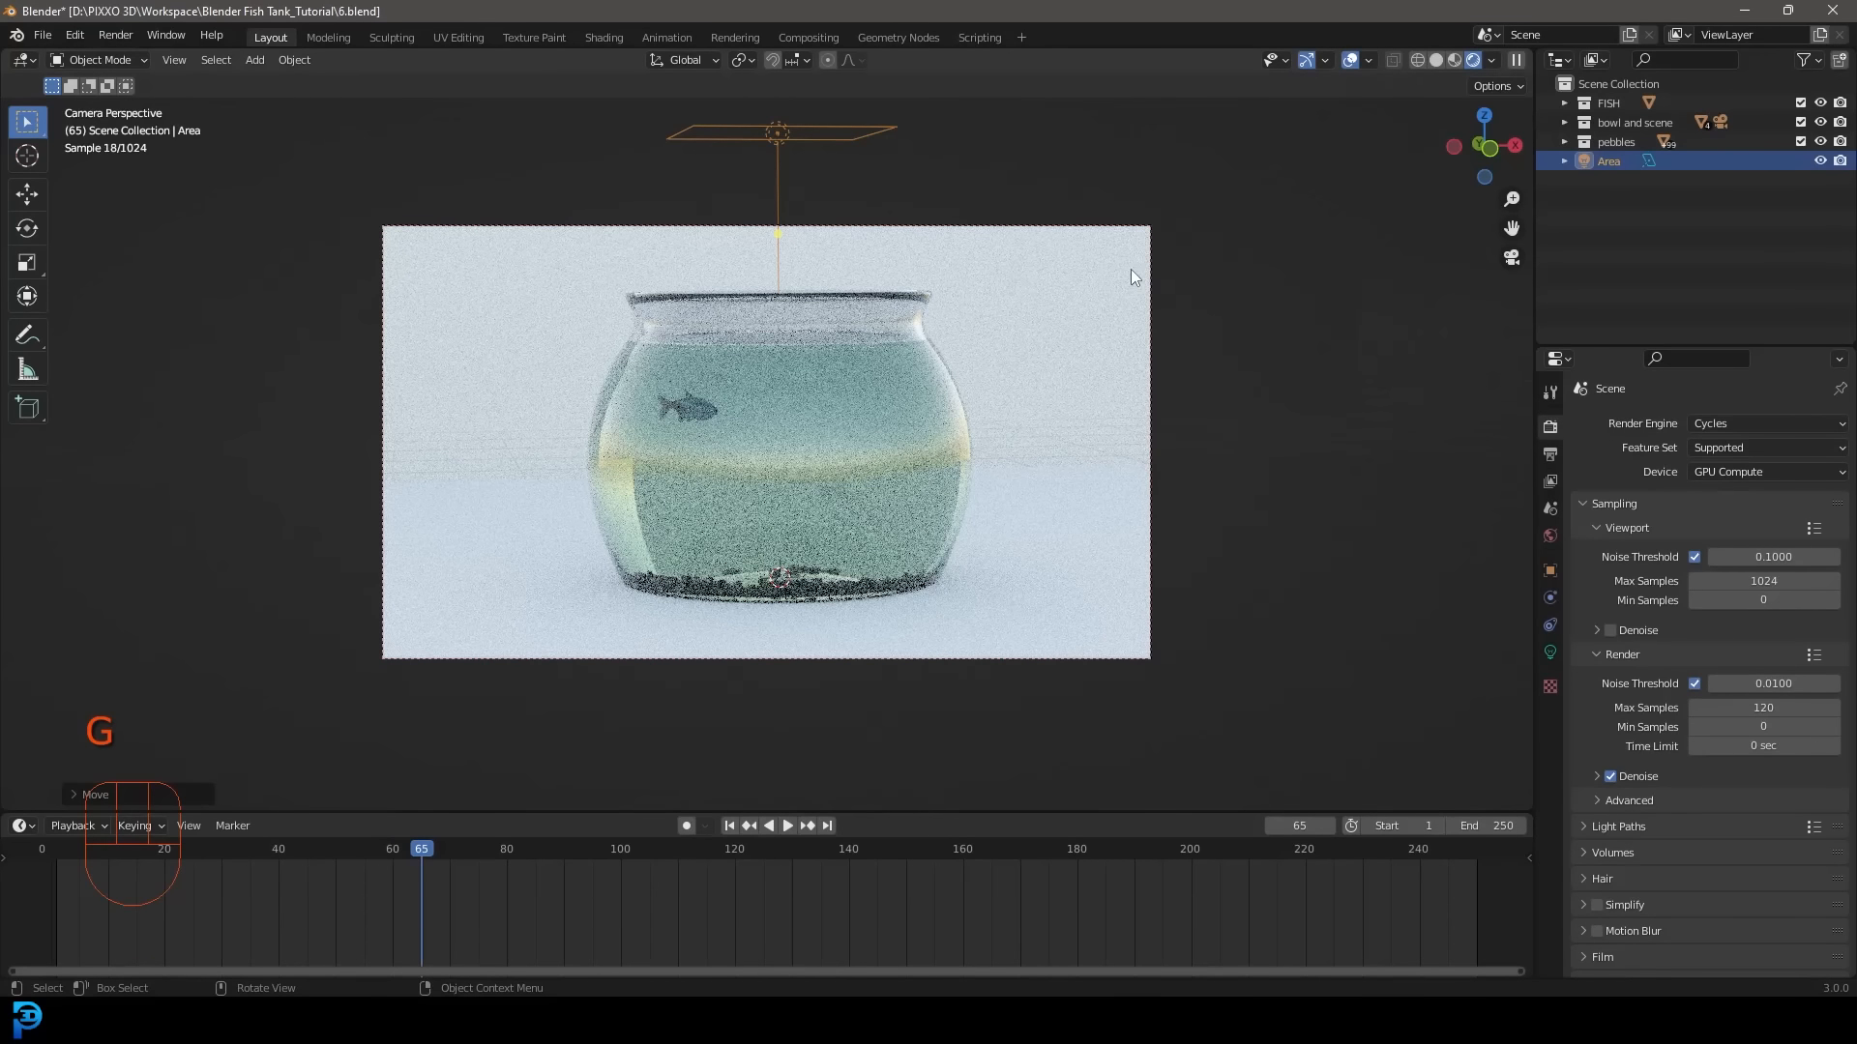
# Set the area light's power to 100 W and its size to 2.14 m.
pyautogui.click(1550, 651)
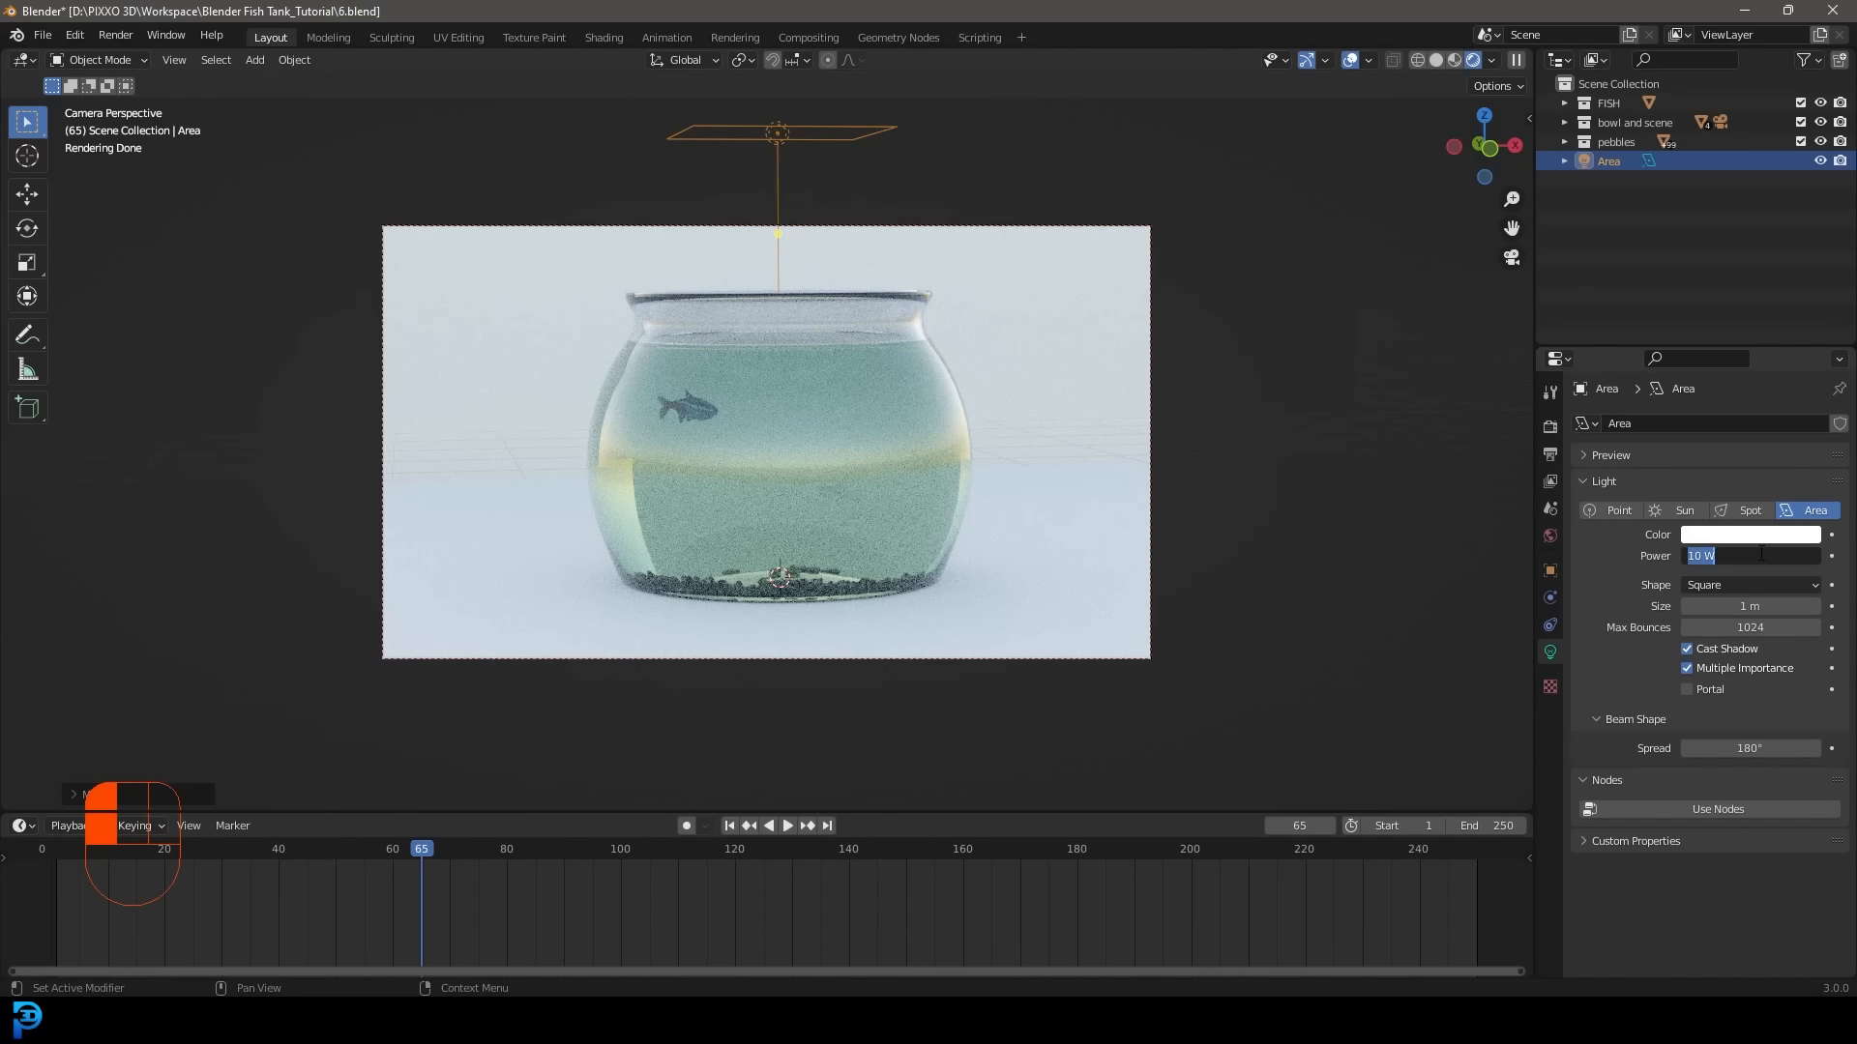
pyautogui.write('00')
pyautogui.press('Return')
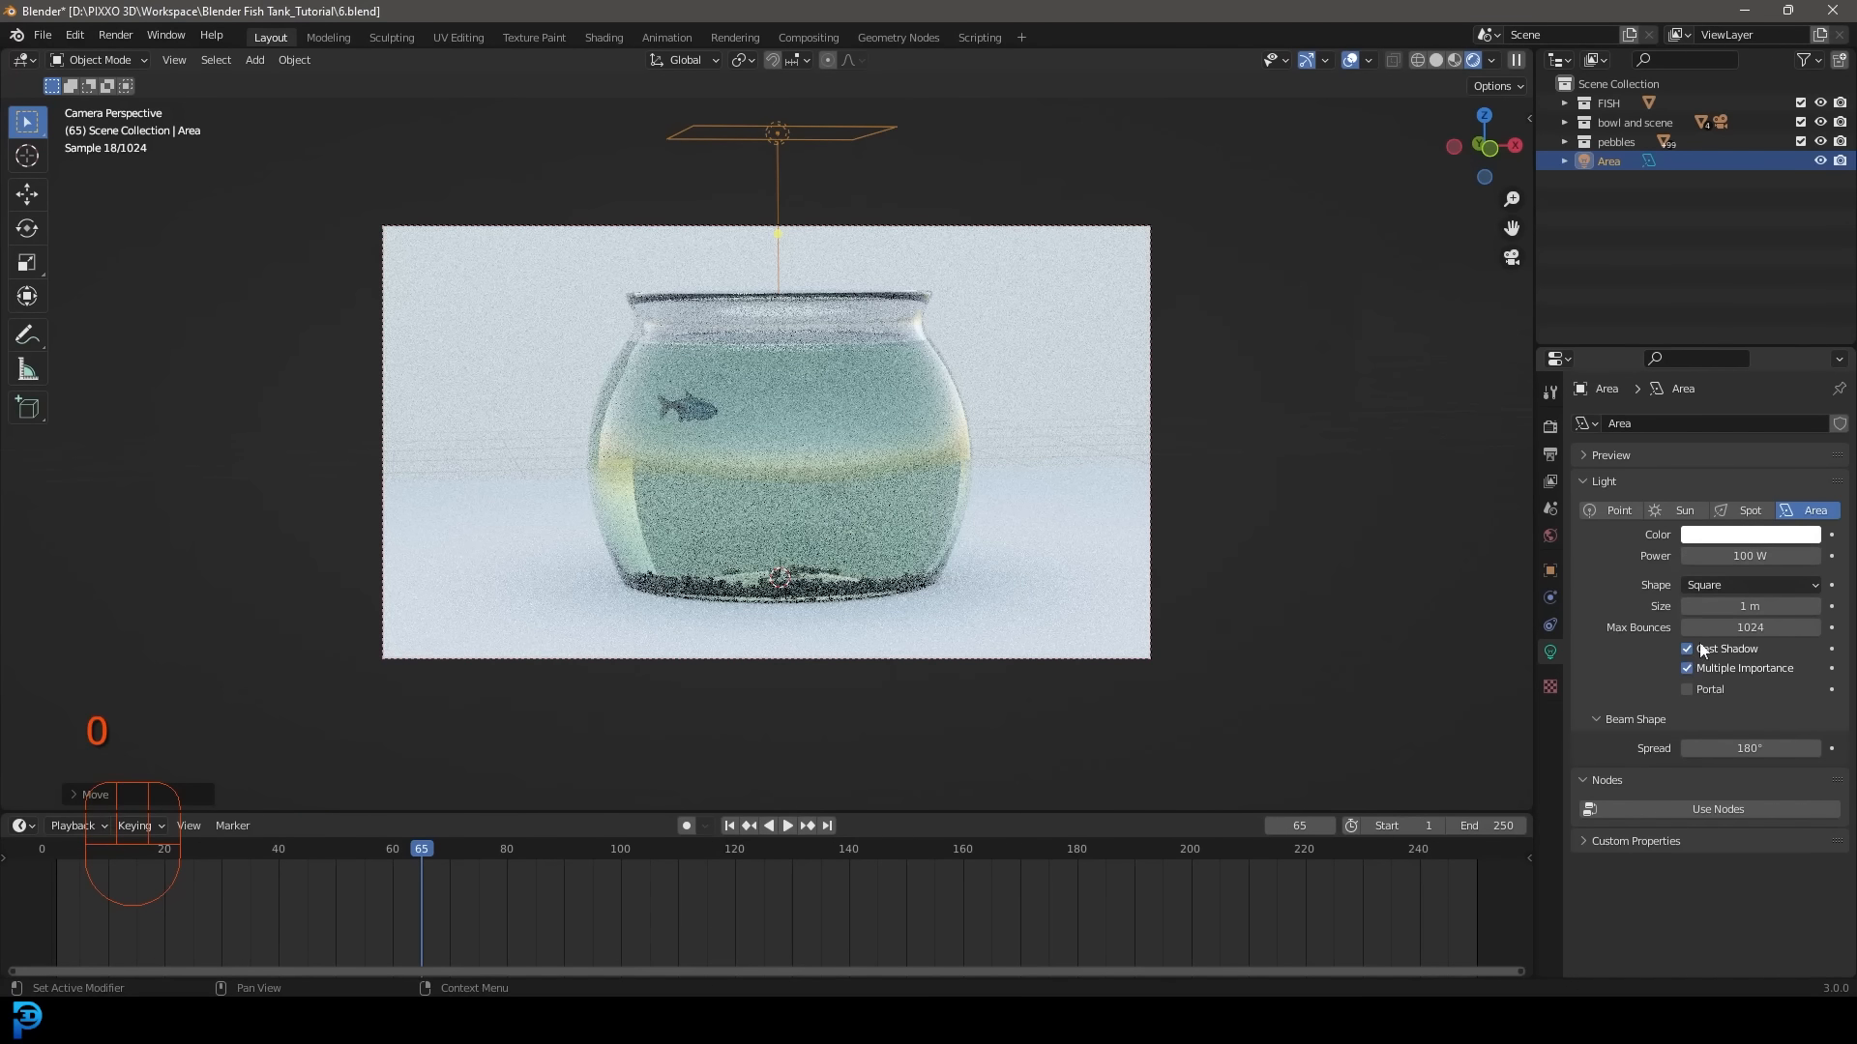
pyautogui.moveTo(1746, 607); pyautogui.dragTo(1808, 606)
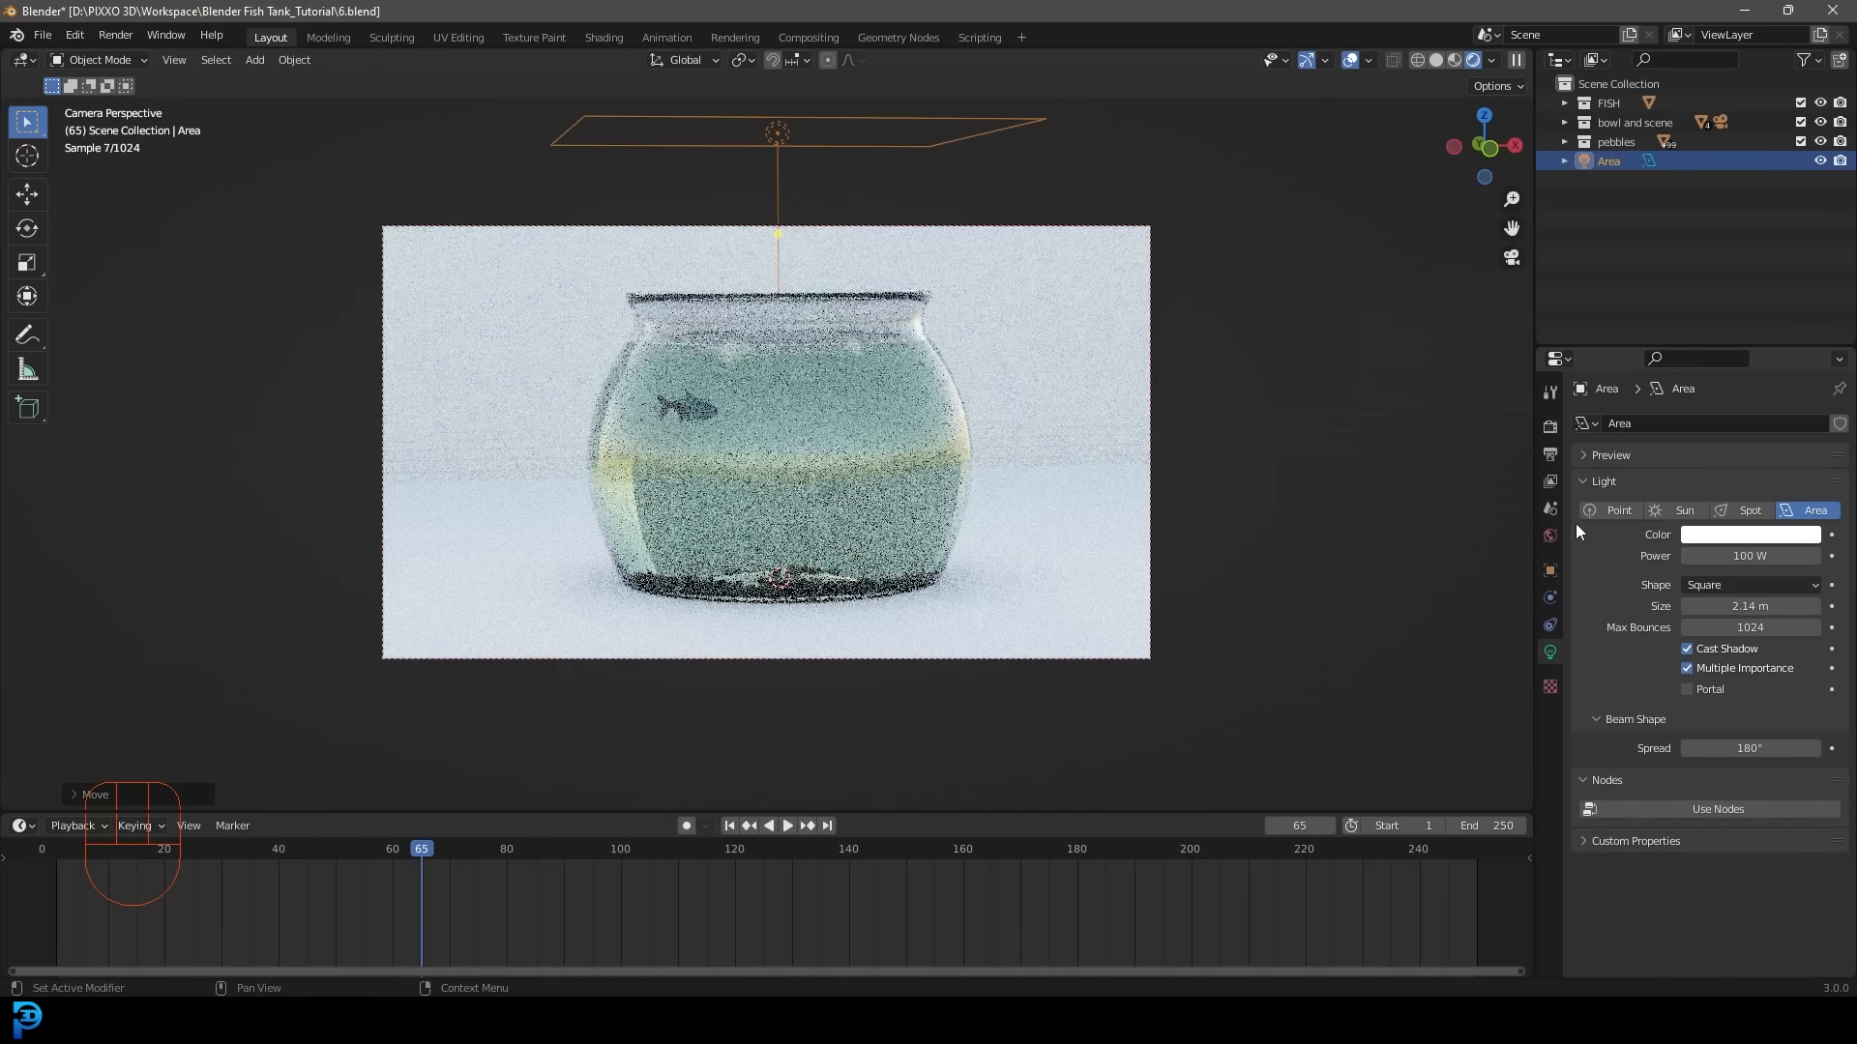
# Lower the world sky background strength to 0.3, then adjust it to 0.4.
pyautogui.click(1551, 535)
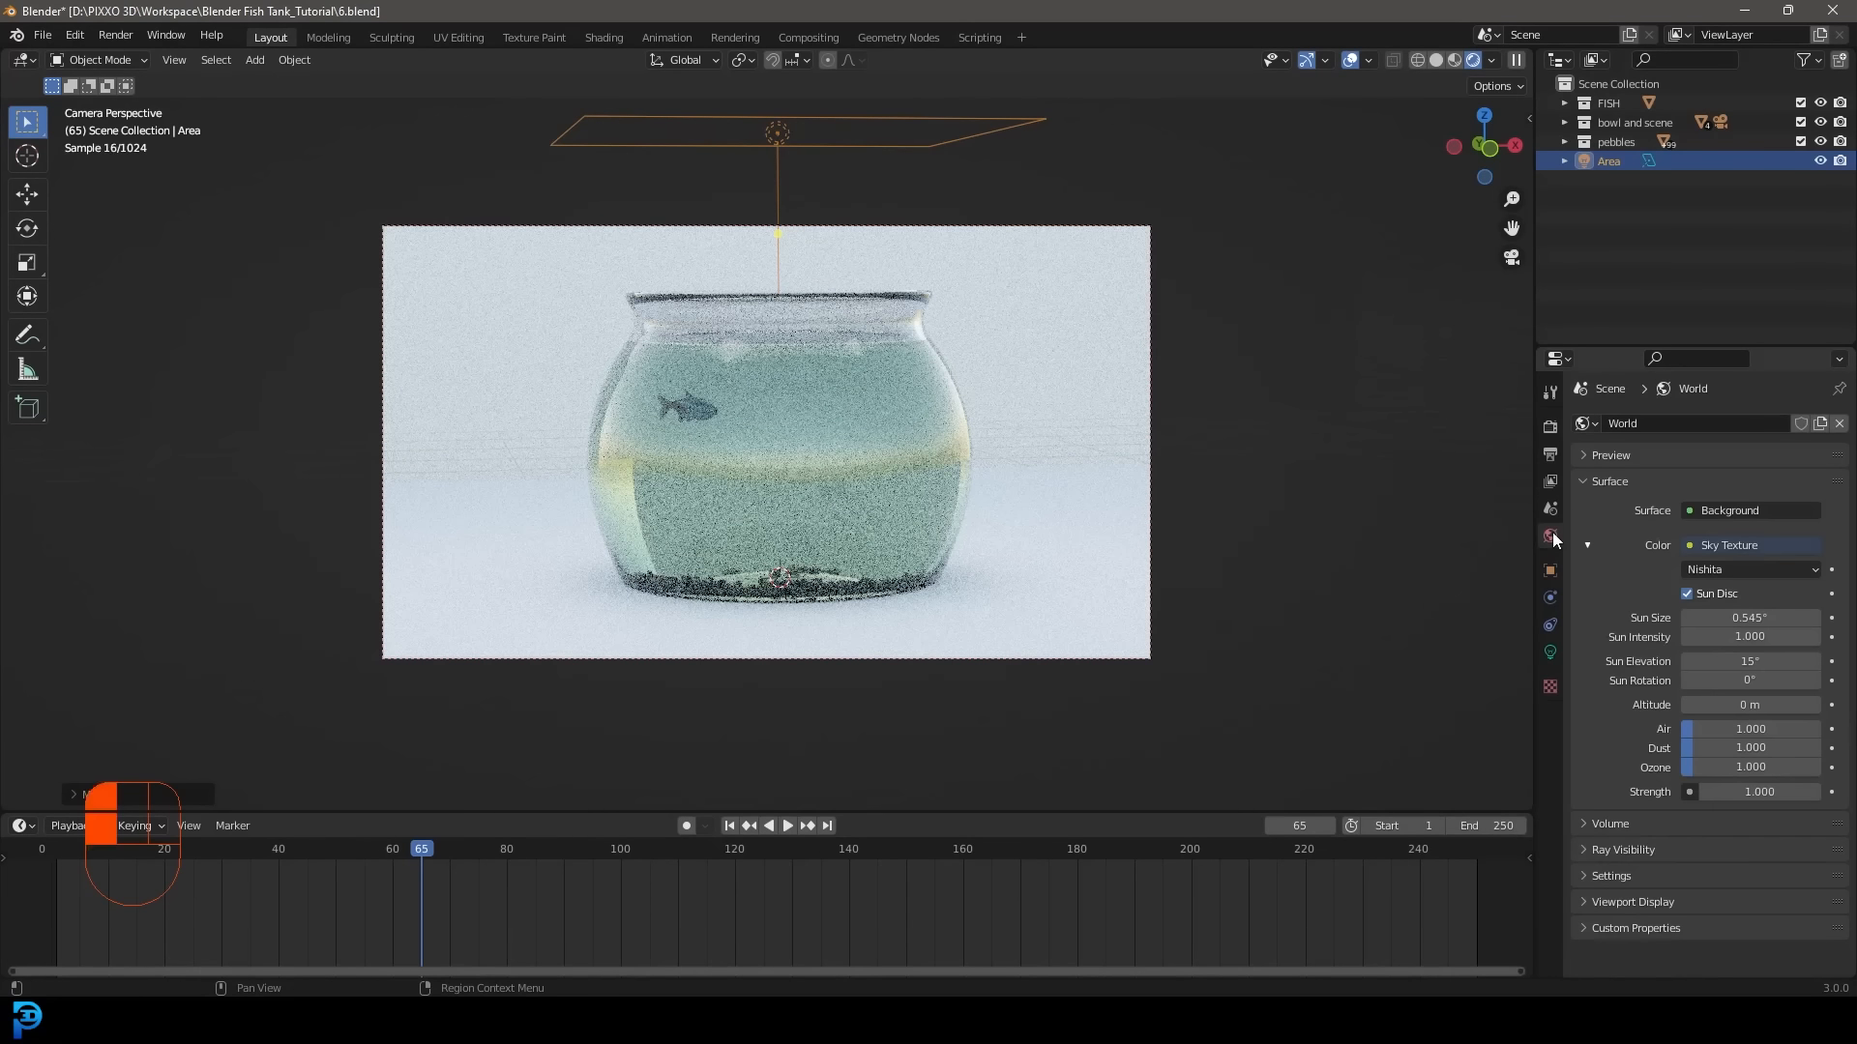
pyautogui.doubleClick(1774, 792)
pyautogui.write('.3')
pyautogui.press('Return')
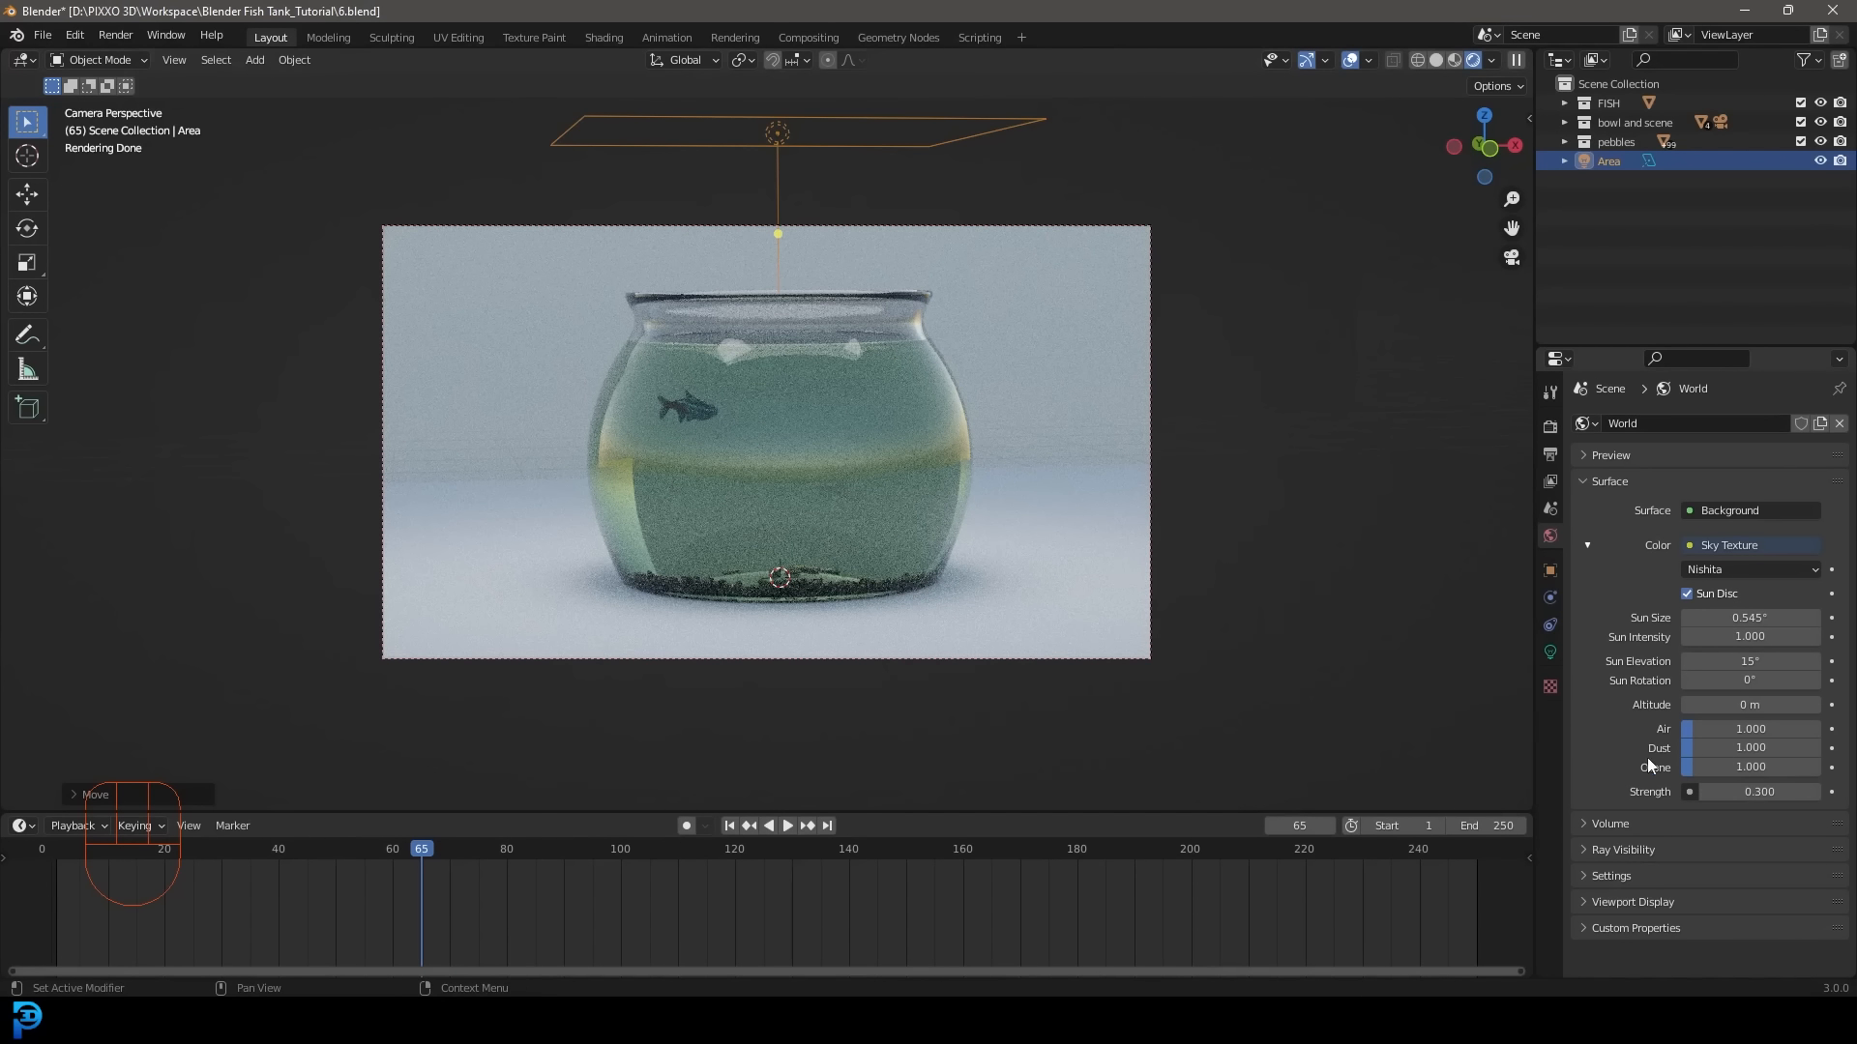
pyautogui.click(1815, 792)
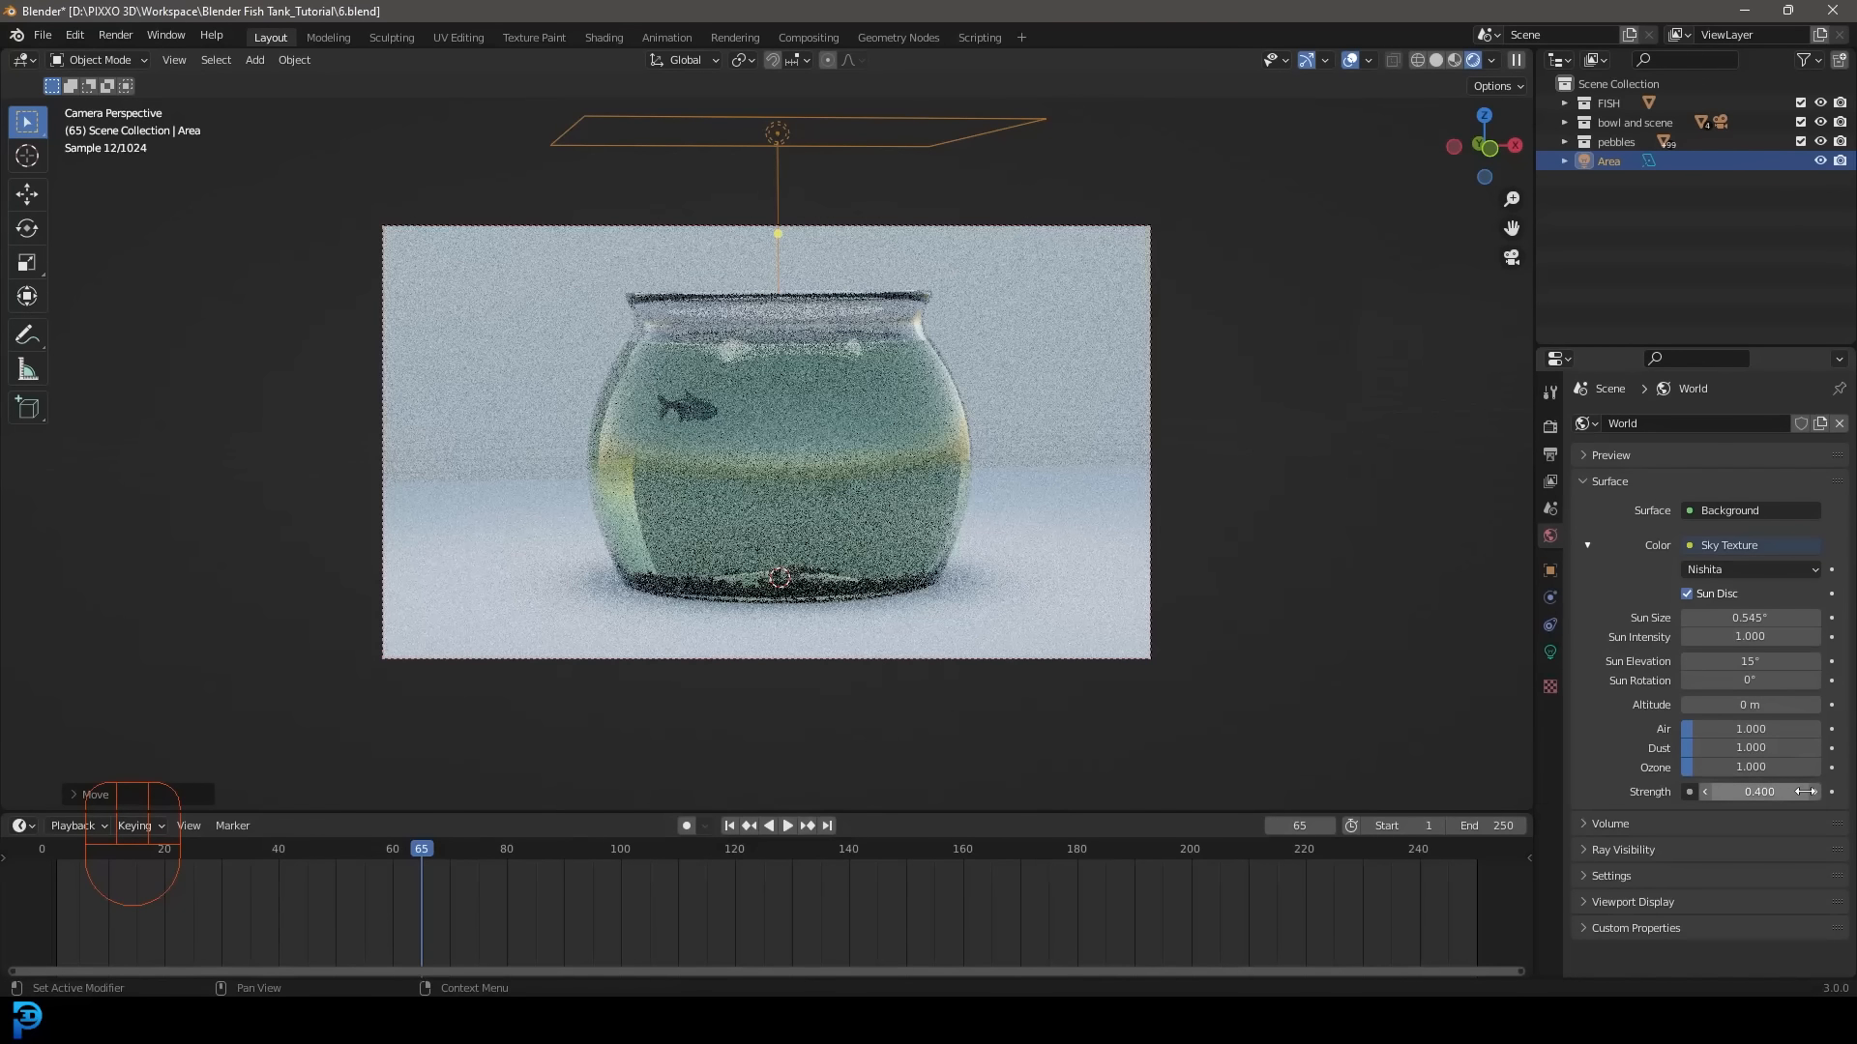
# View the scene from the side and tilt the area light above the bowl.
pyautogui.moveTo(828, 175); pyautogui.dragTo(812, 284, button='middle')
pyautogui.press('r')
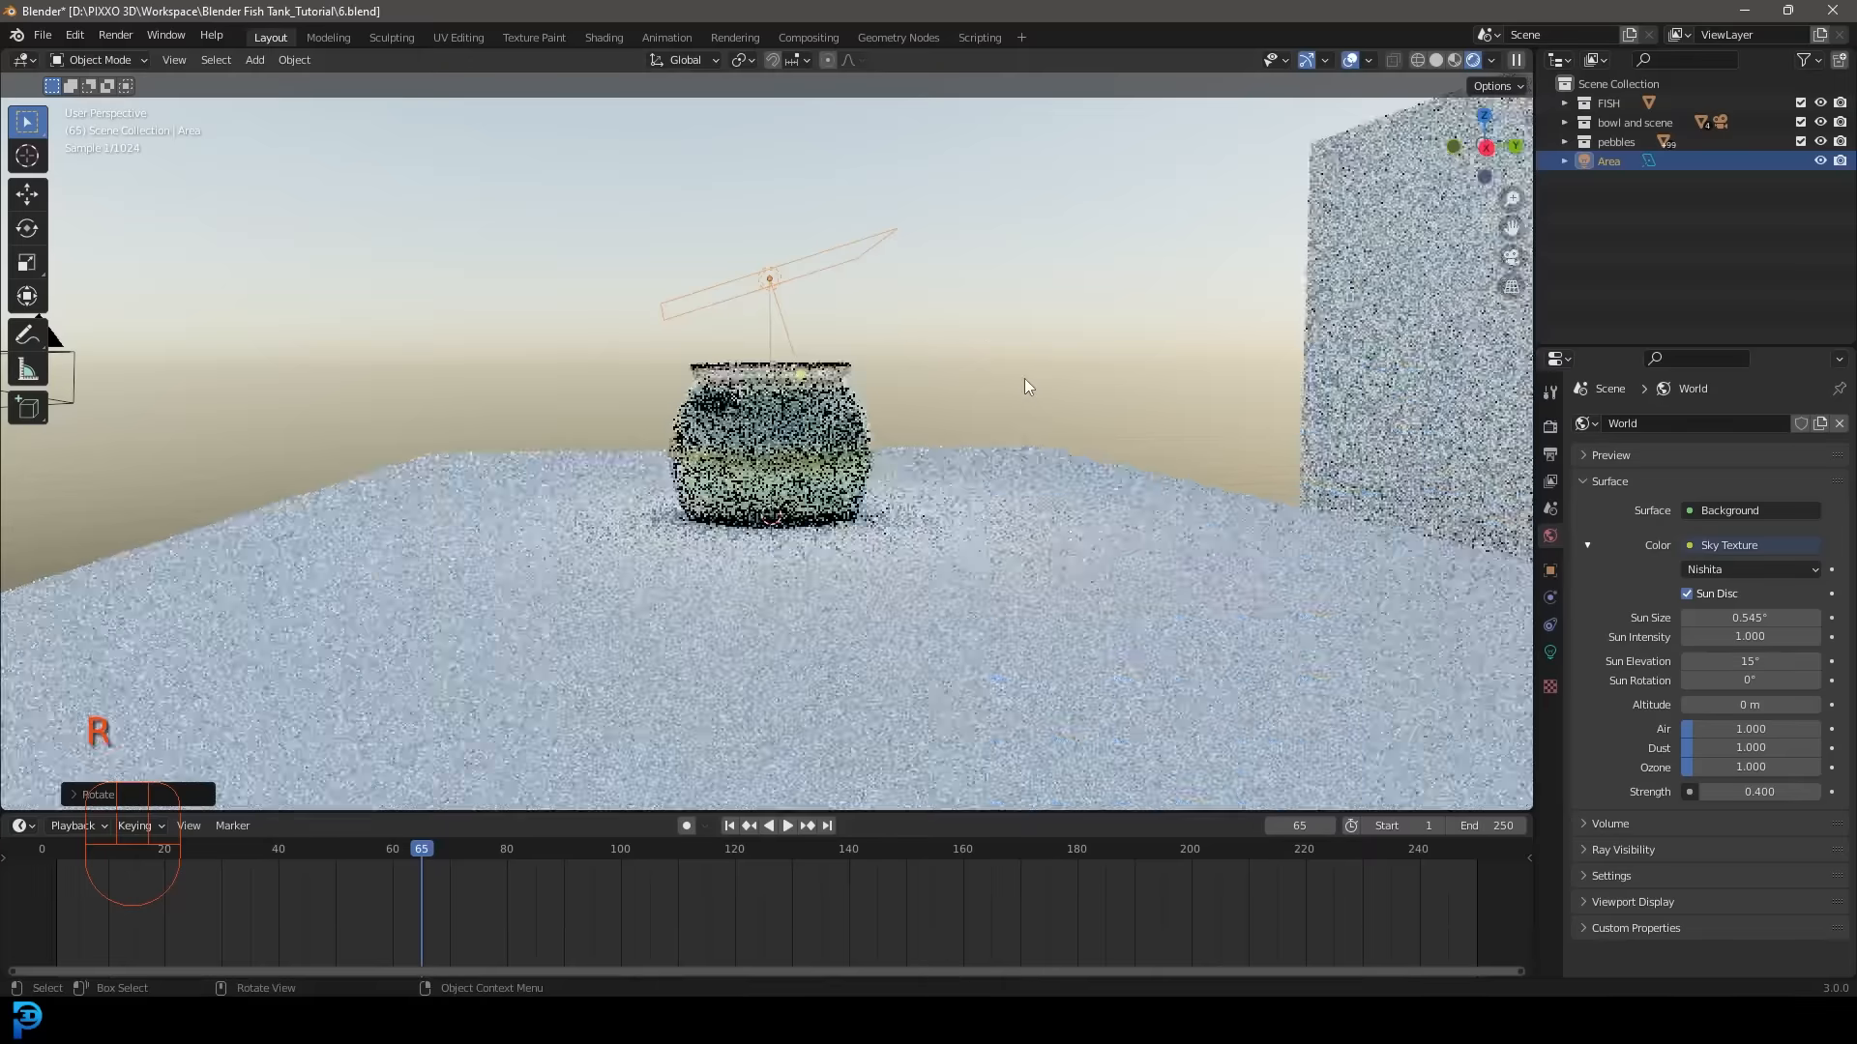
# Reposition the area light higher above the fish bowl and set its power to 101.5 W, viewing through the camera.
pyautogui.click(928, 324)
pyautogui.press('g')
pyautogui.click(954, 347)
pyautogui.moveTo(955, 348); pyautogui.dragTo(1156, 314, button='middle')
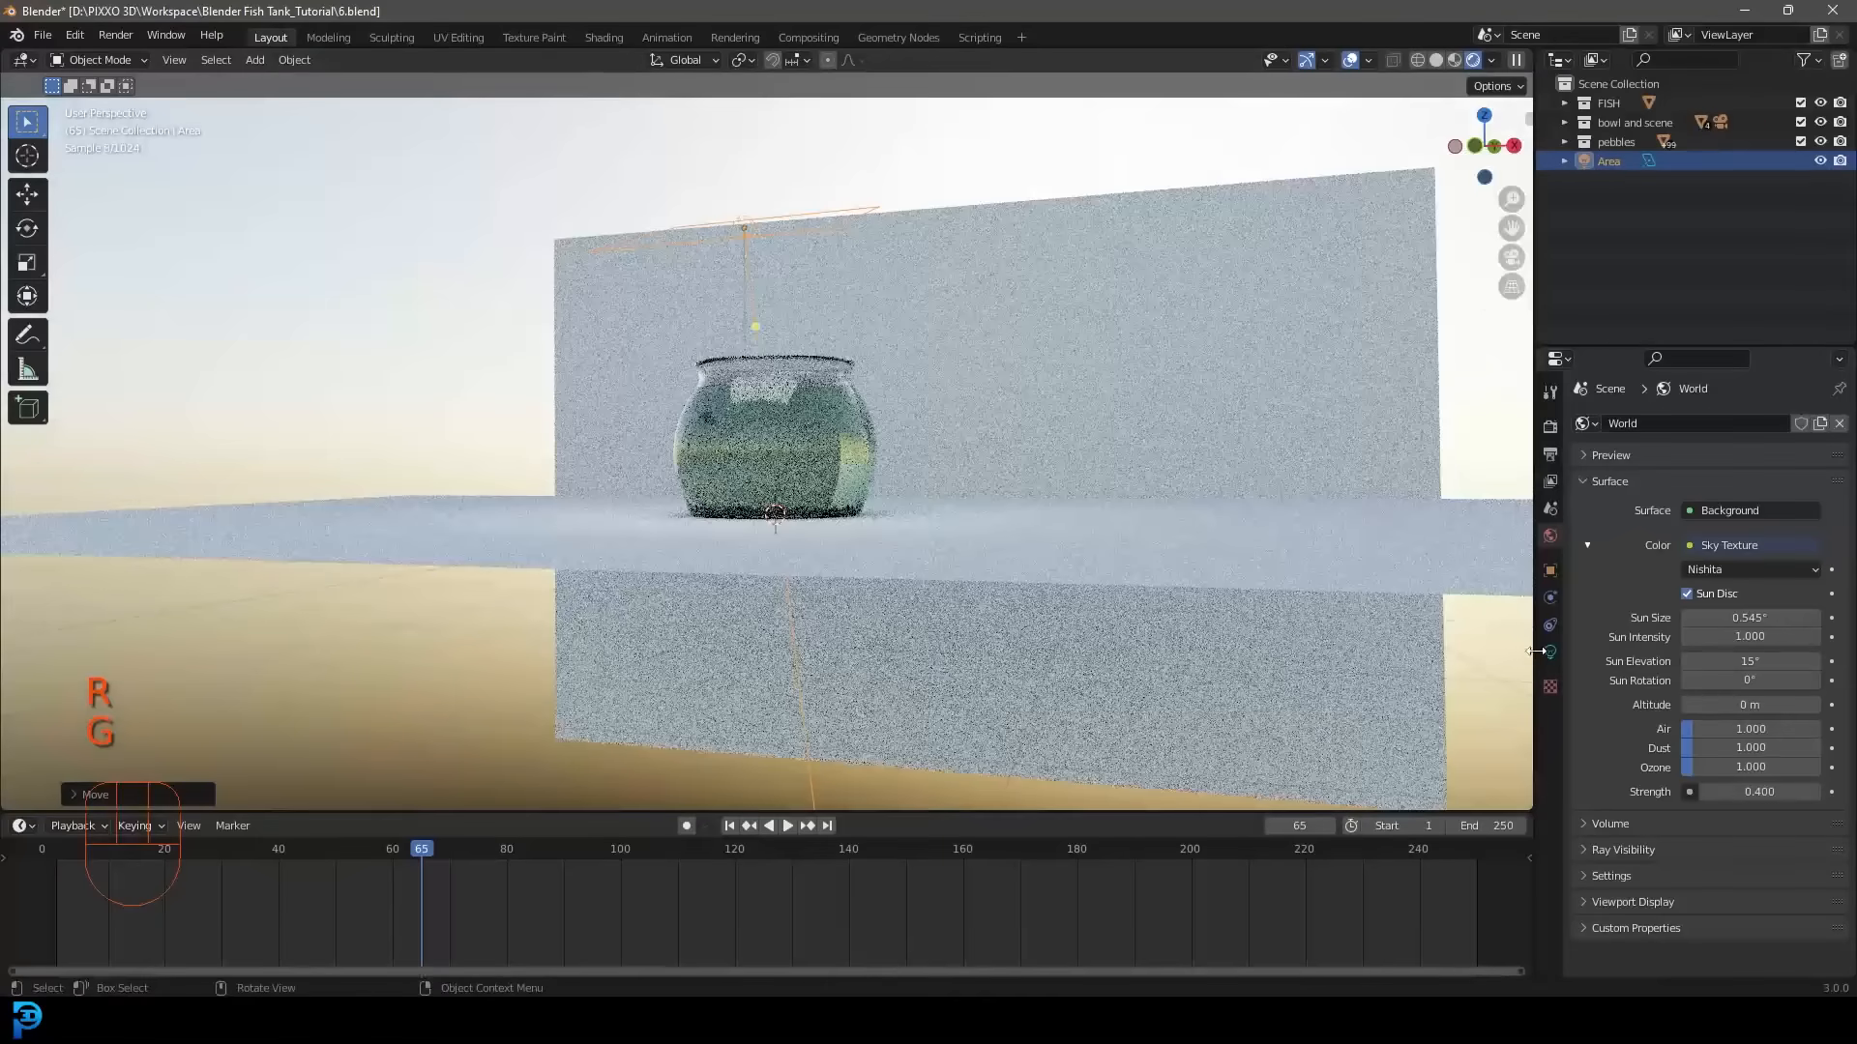
pyautogui.click(1550, 651)
pyautogui.moveTo(1739, 556); pyautogui.dragTo(1752, 556)
pyautogui.press('KP_0')
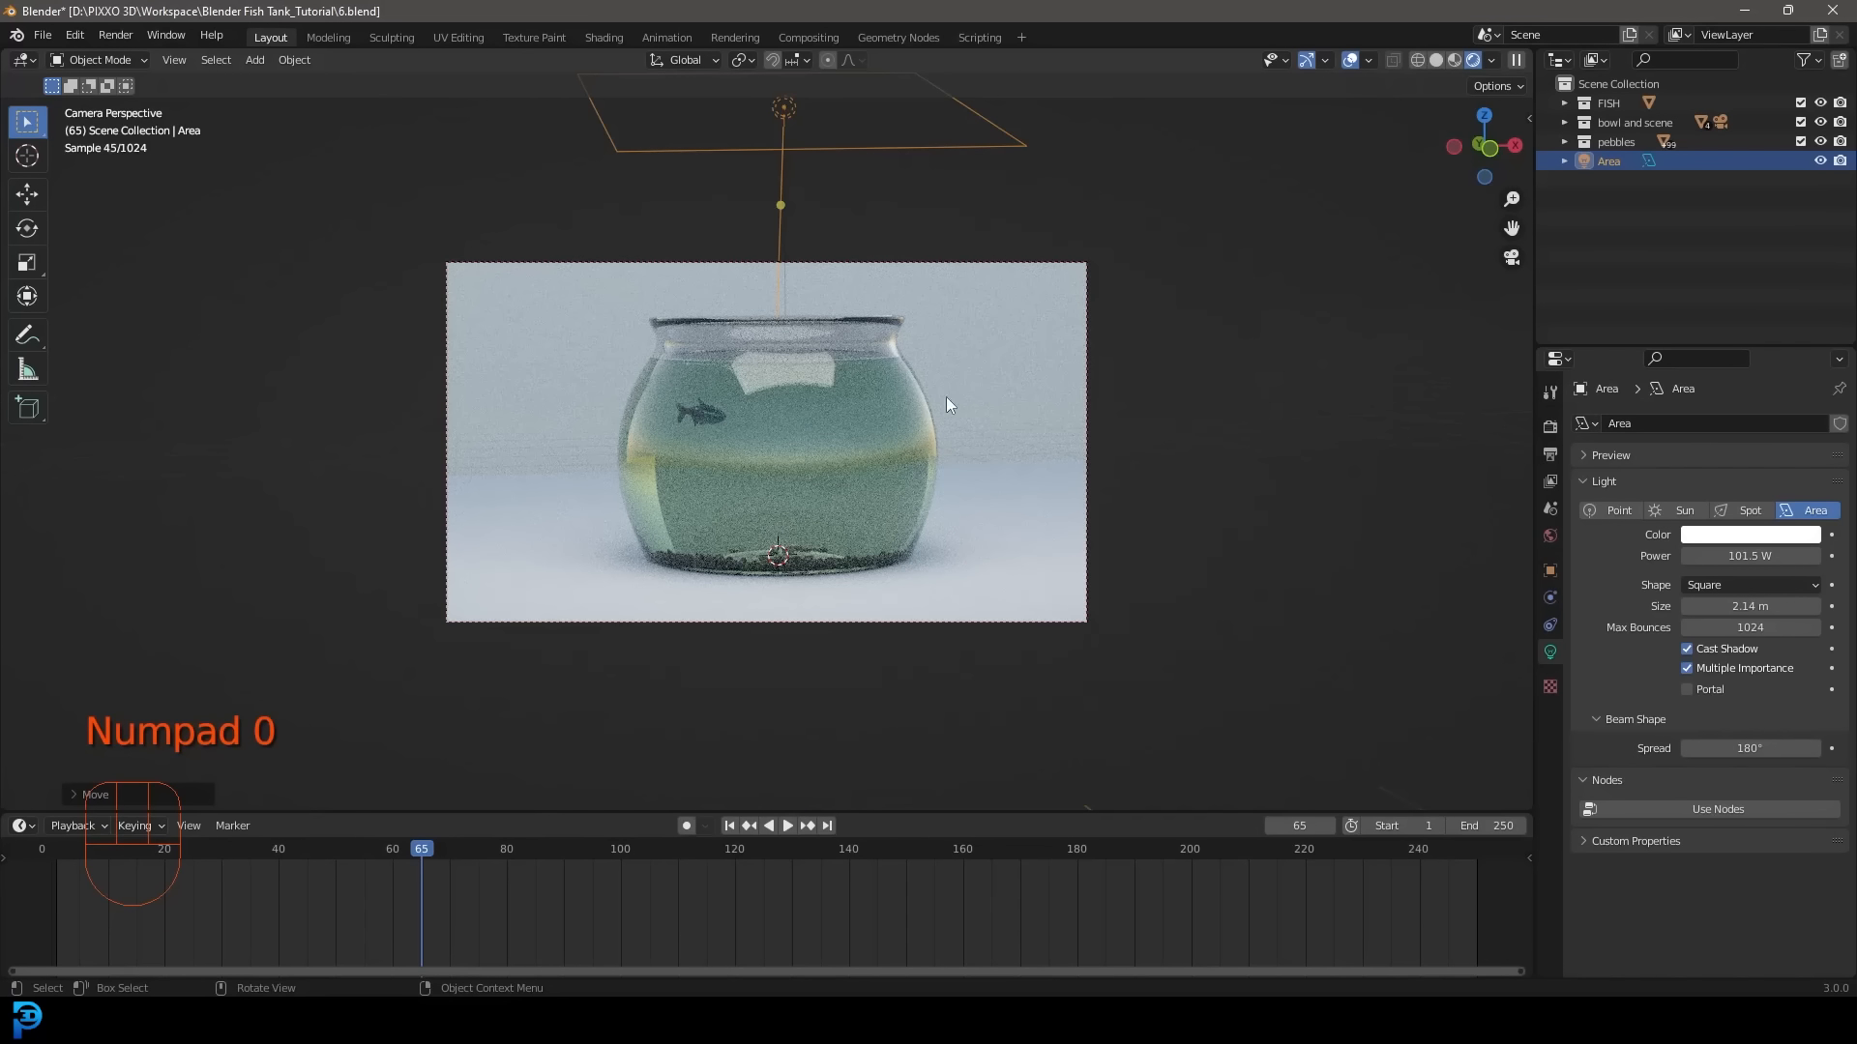
# Select the floor plane and, in the Shading workspace, create a new material for it named floor.
pyautogui.click(992, 513)
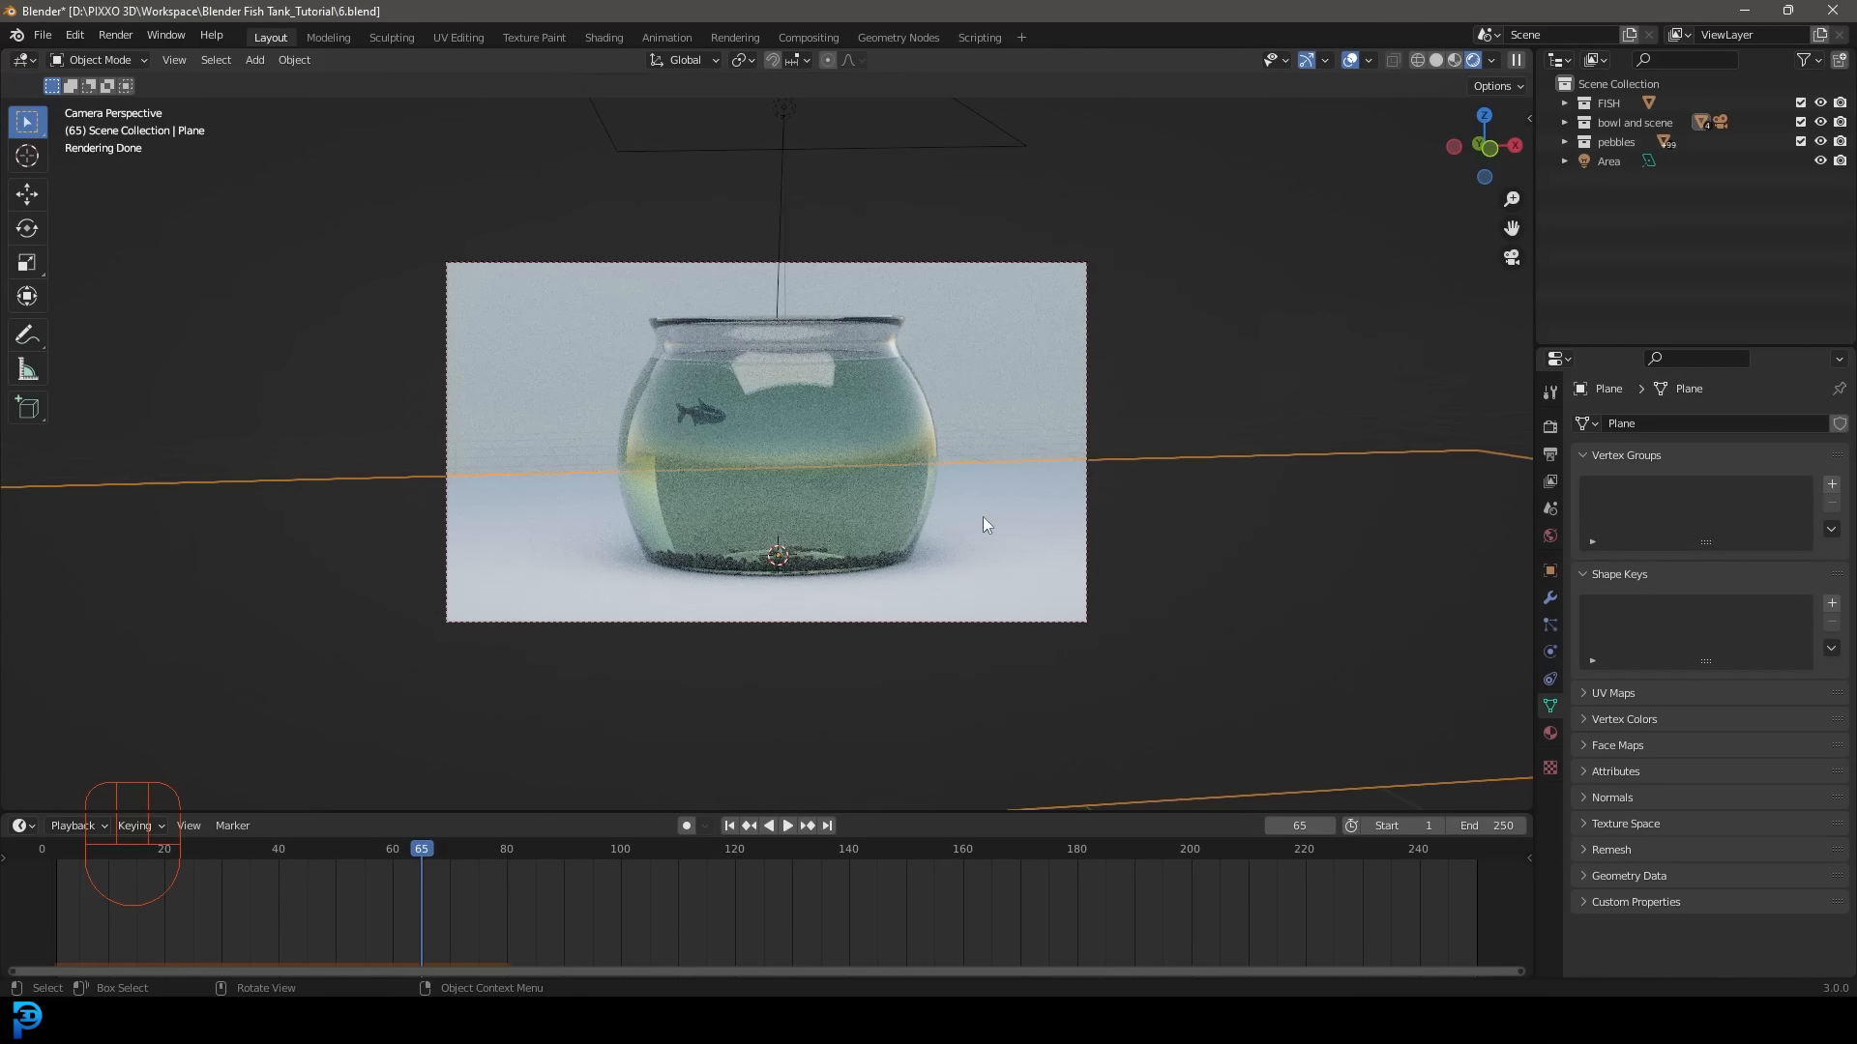
pyautogui.press('z')
pyautogui.click(1134, 516)
pyautogui.click(606, 36)
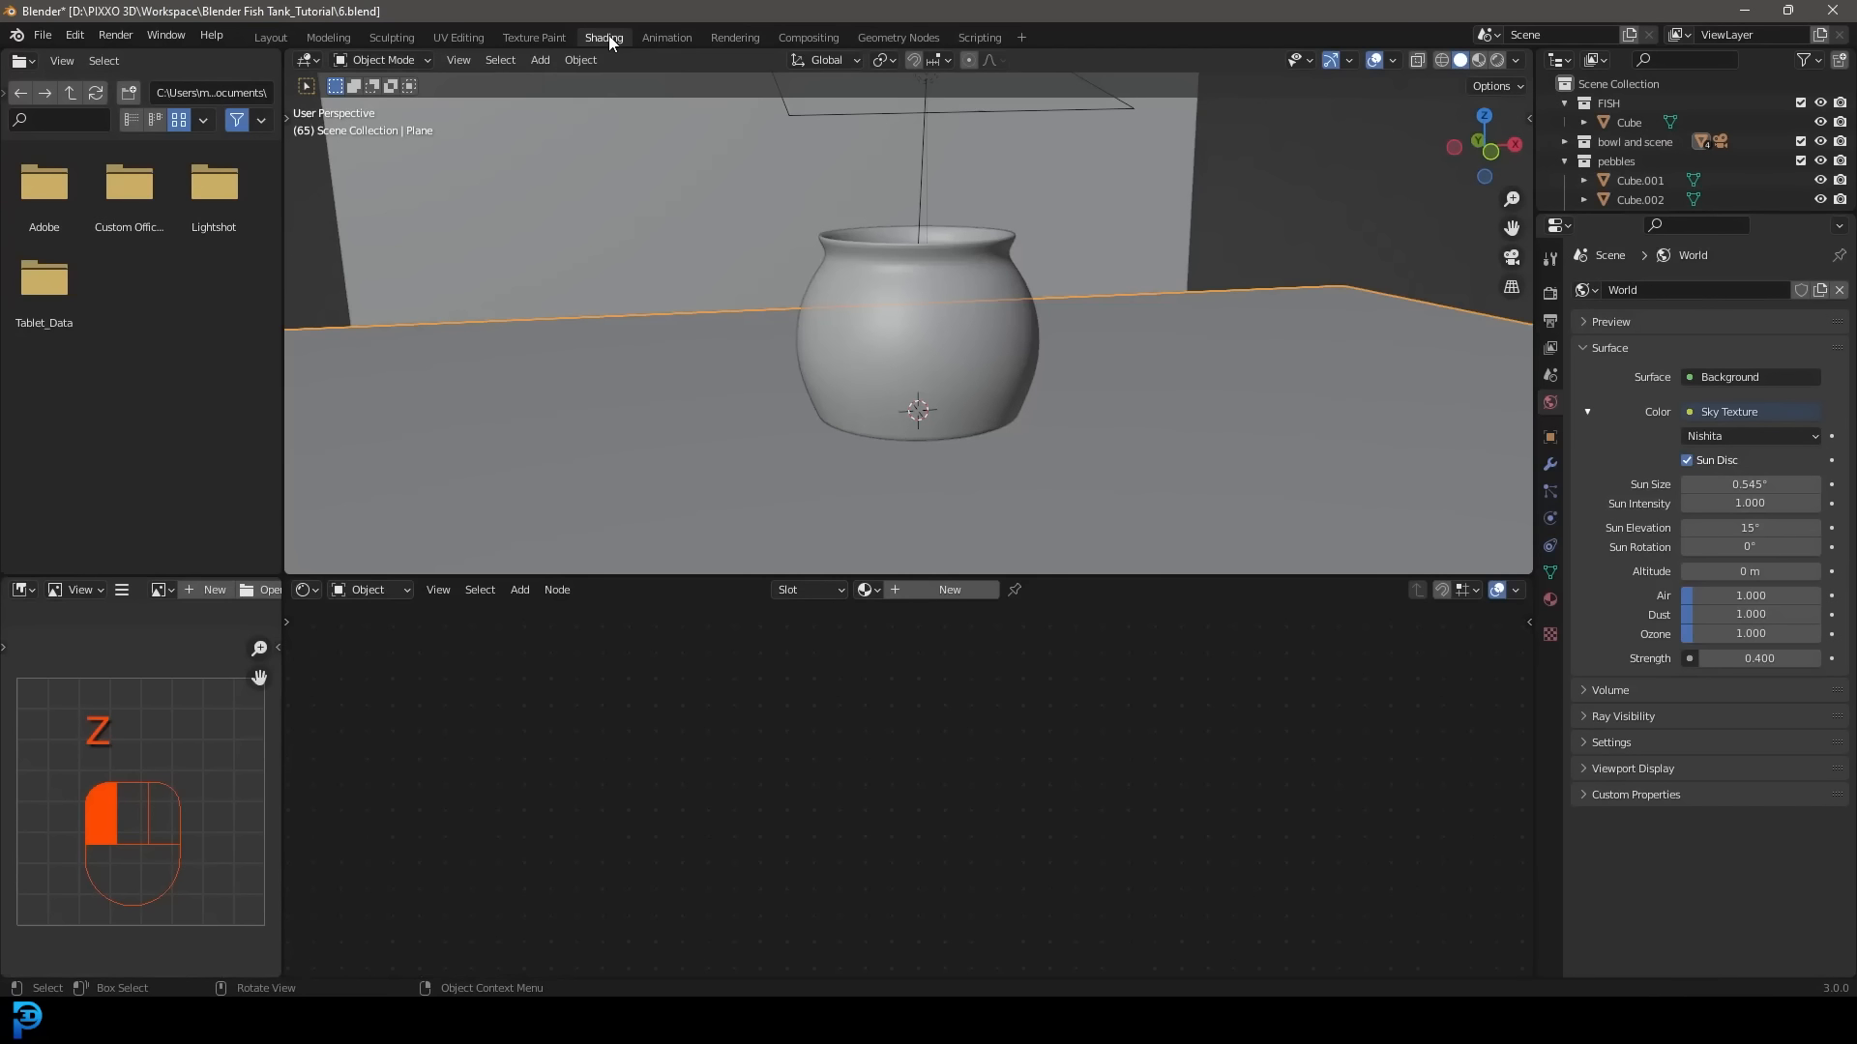
pyautogui.click(970, 592)
pyautogui.click(963, 591)
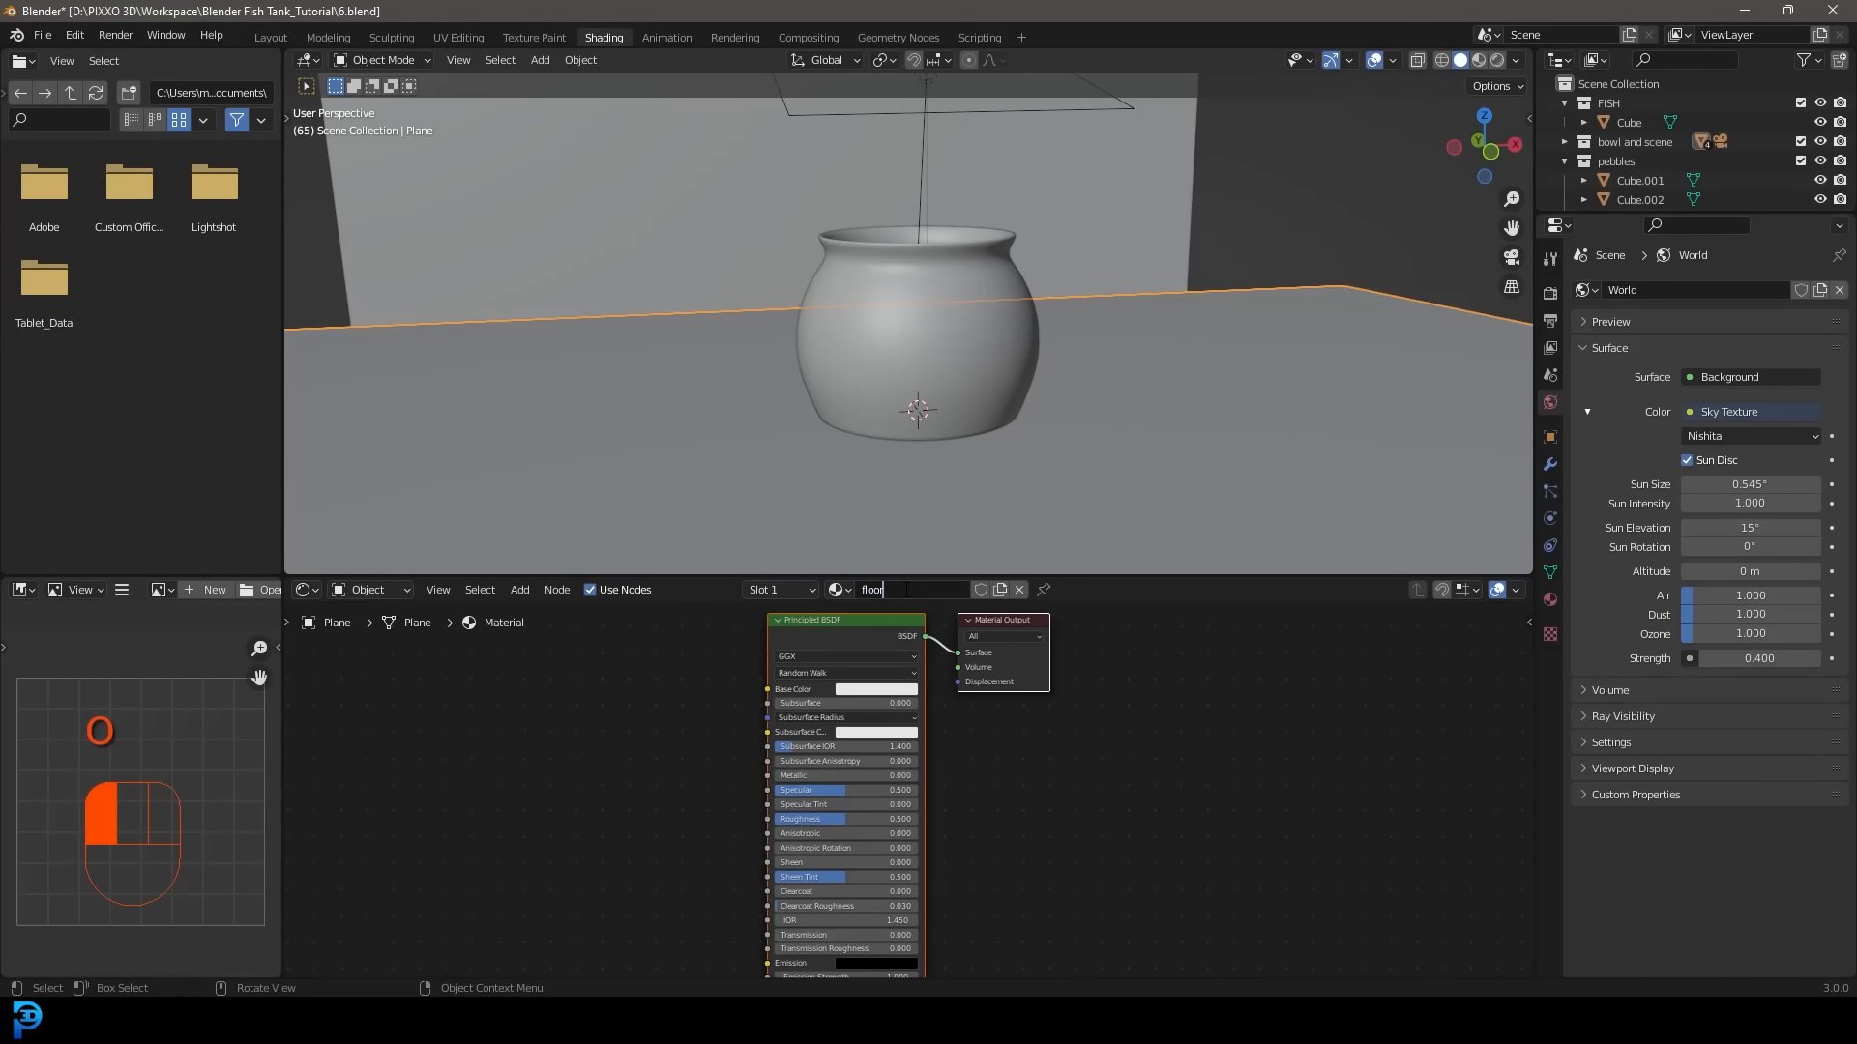
pyautogui.press('Return')
# Add an Image Texture node to the floor material in front of the Principled BSDF.
pyautogui.moveTo(630, 653); pyautogui.dragTo(820, 753, button='middle')
pyautogui.scroll(2, 677, 711)
pyautogui.click(725, 705)
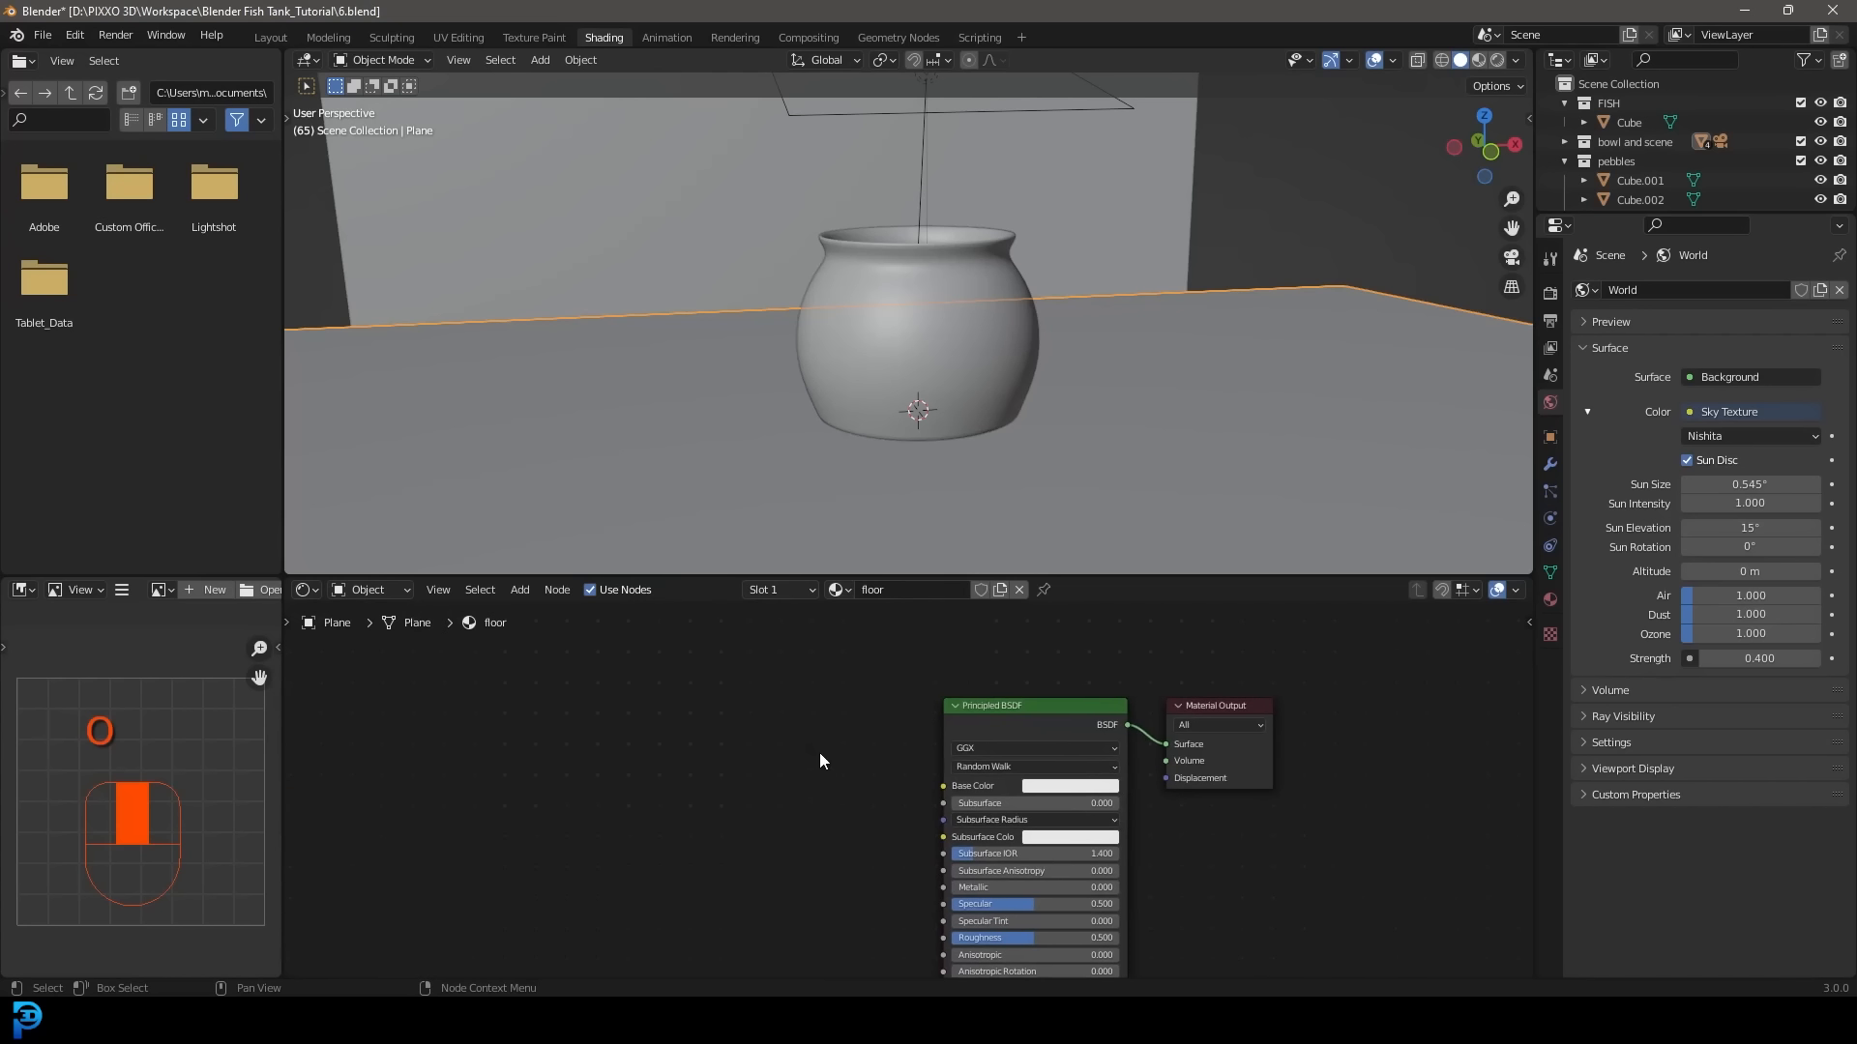
pyautogui.hotkey('shift', 'a')
pyautogui.click(729, 730)
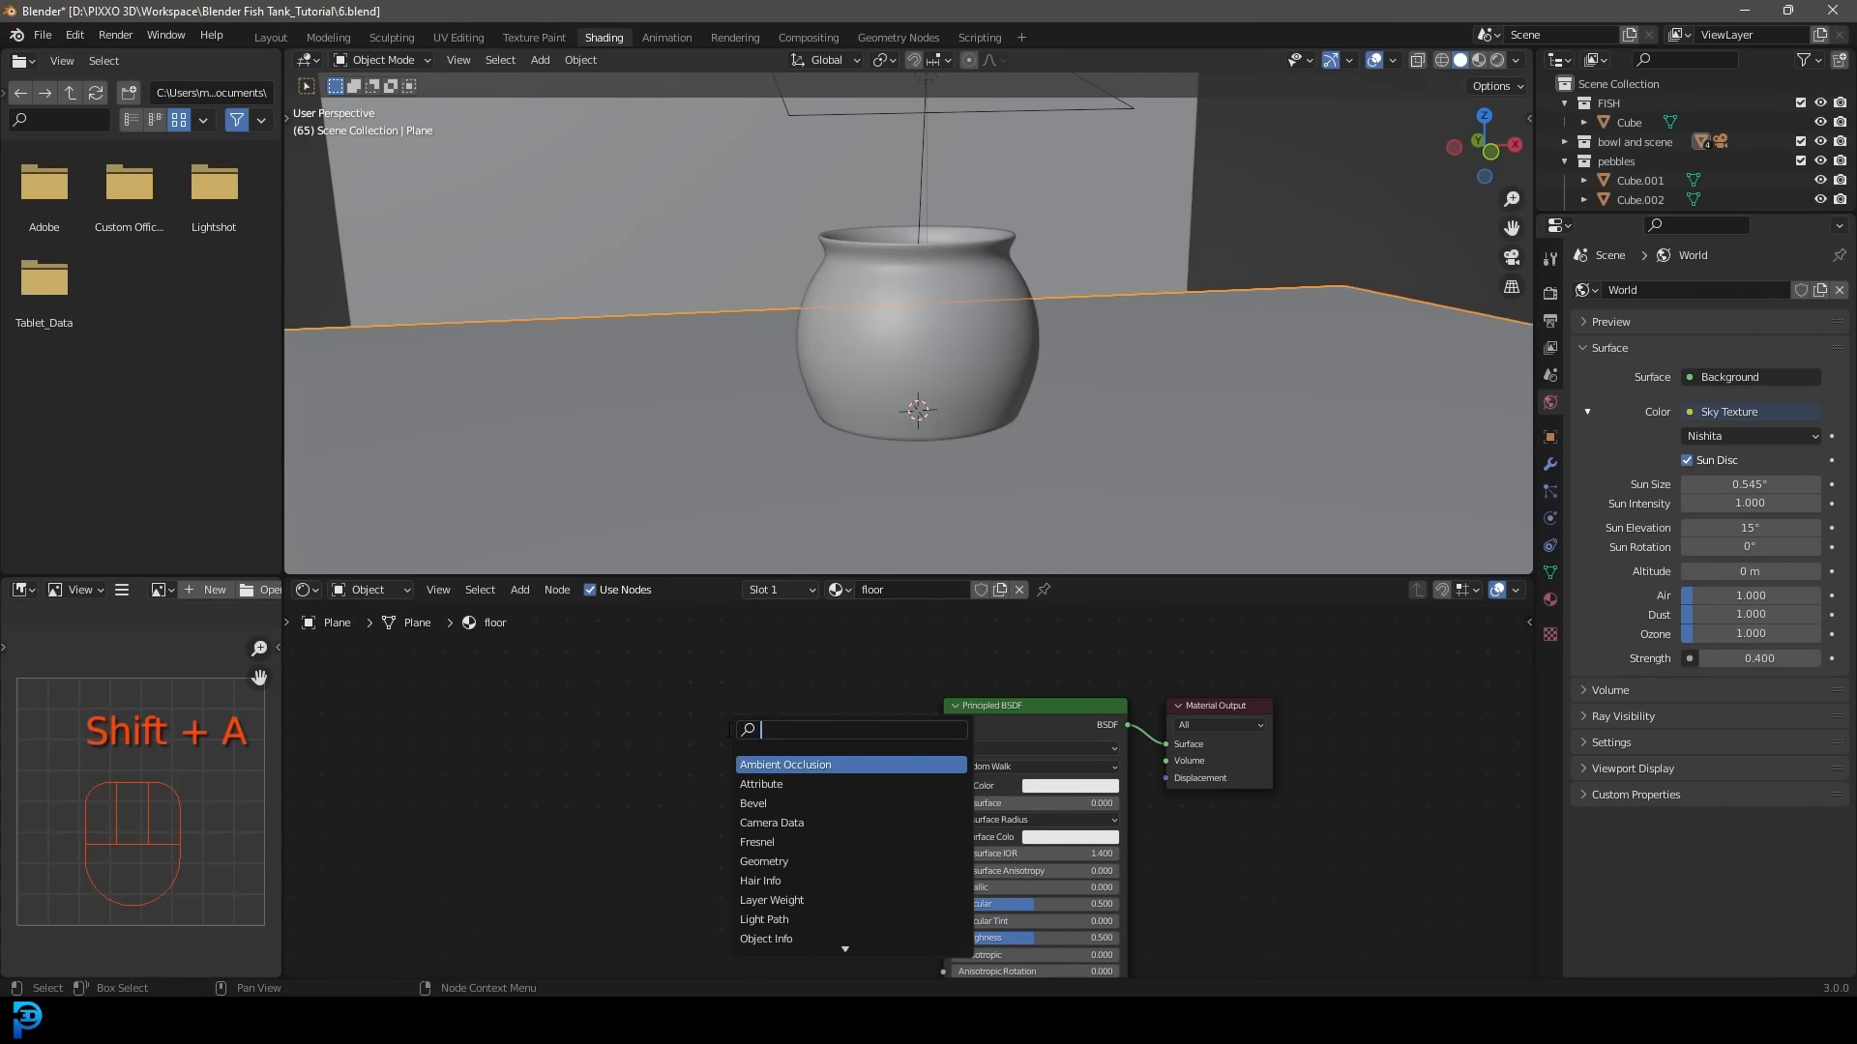
pyautogui.write('image')
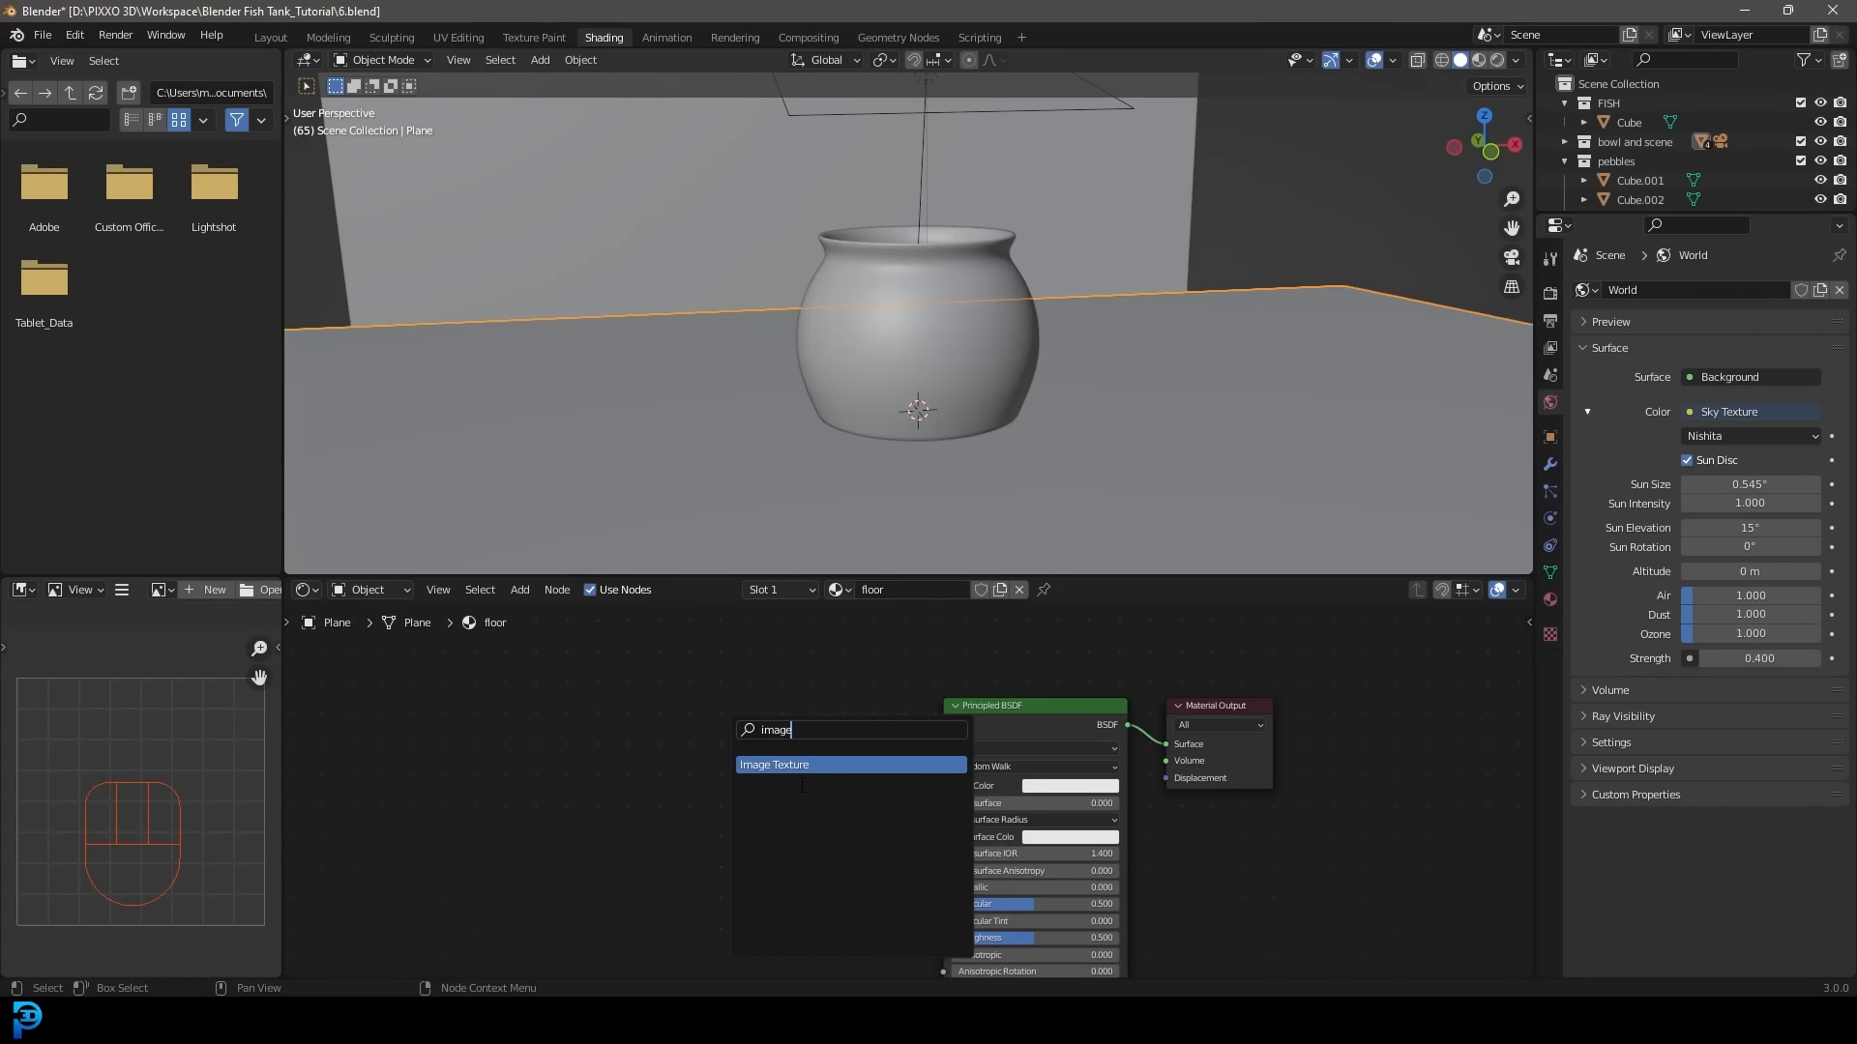
pyautogui.press('Return')
pyautogui.click(735, 728)
# Load wood_table_001_diff_4k.jpg from the desktop's wood_table_001_4k.blend textures folder into the Image Texture node.
pyautogui.click(721, 718)
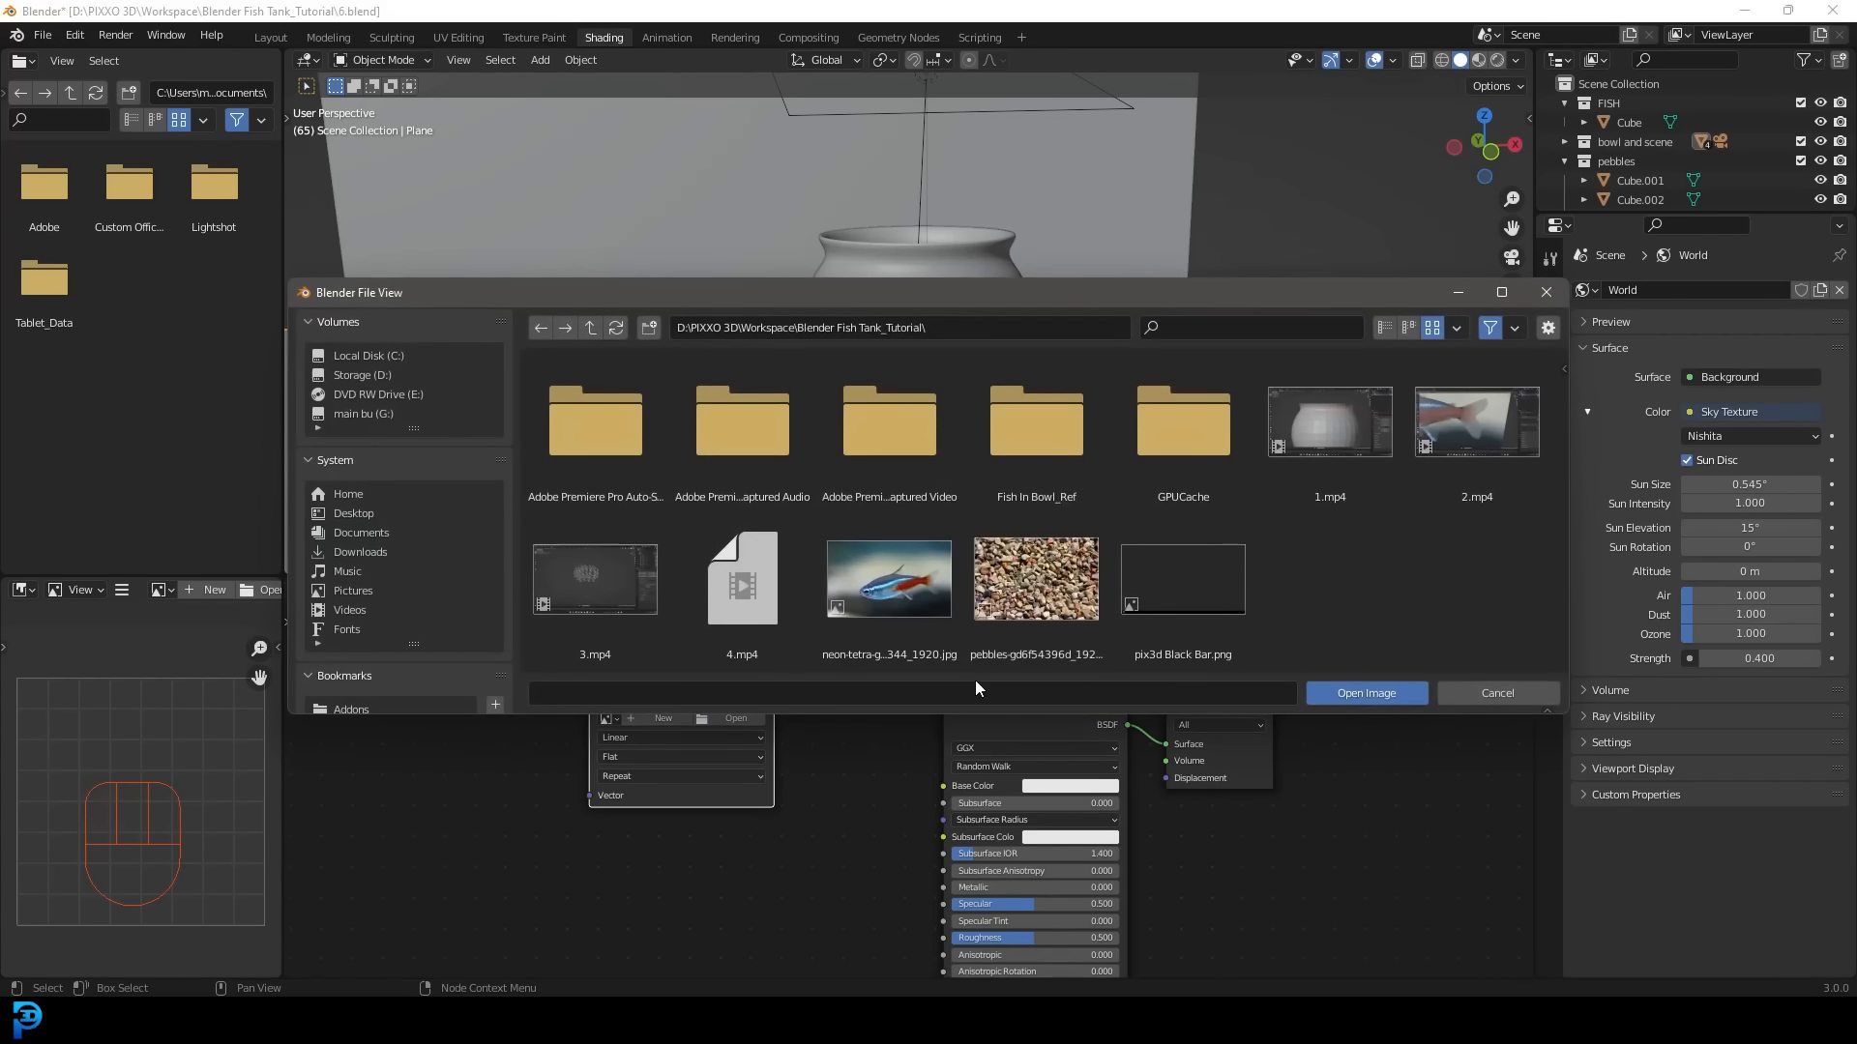
pyautogui.click(382, 513)
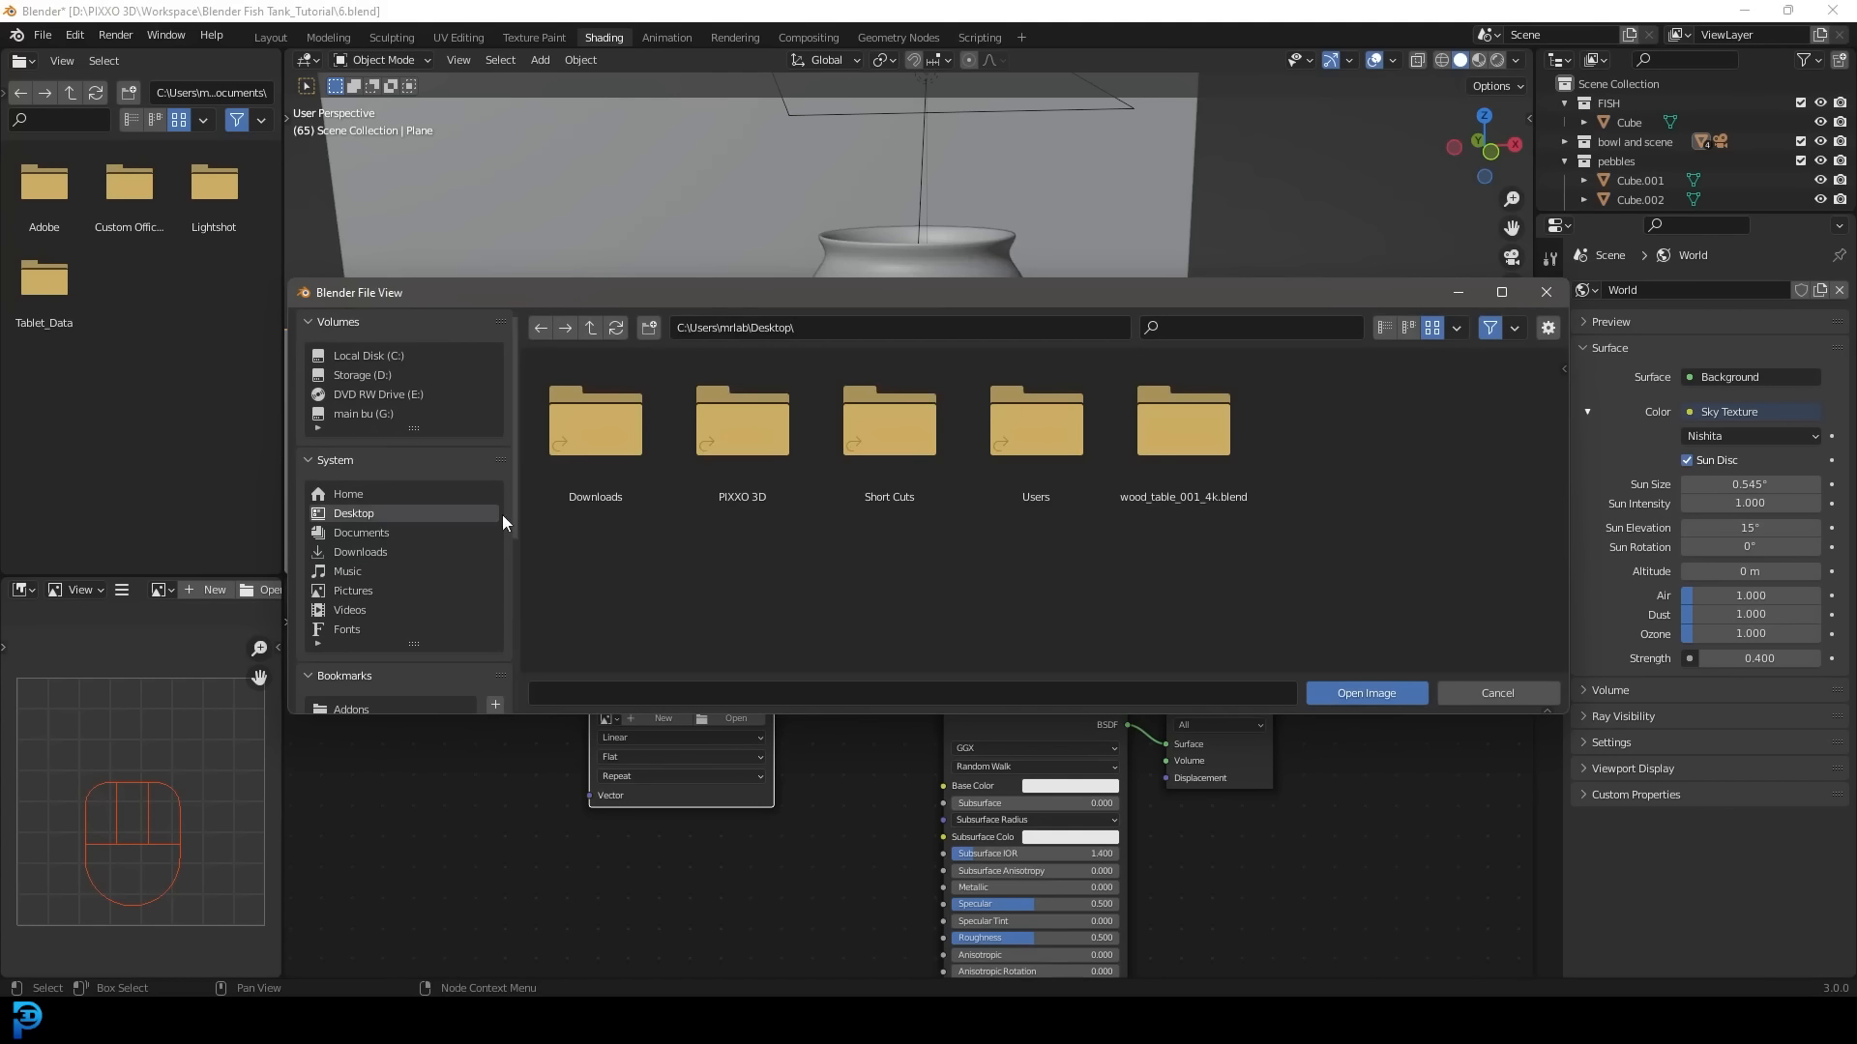
pyautogui.doubleClick(1198, 439)
pyautogui.click(588, 444)
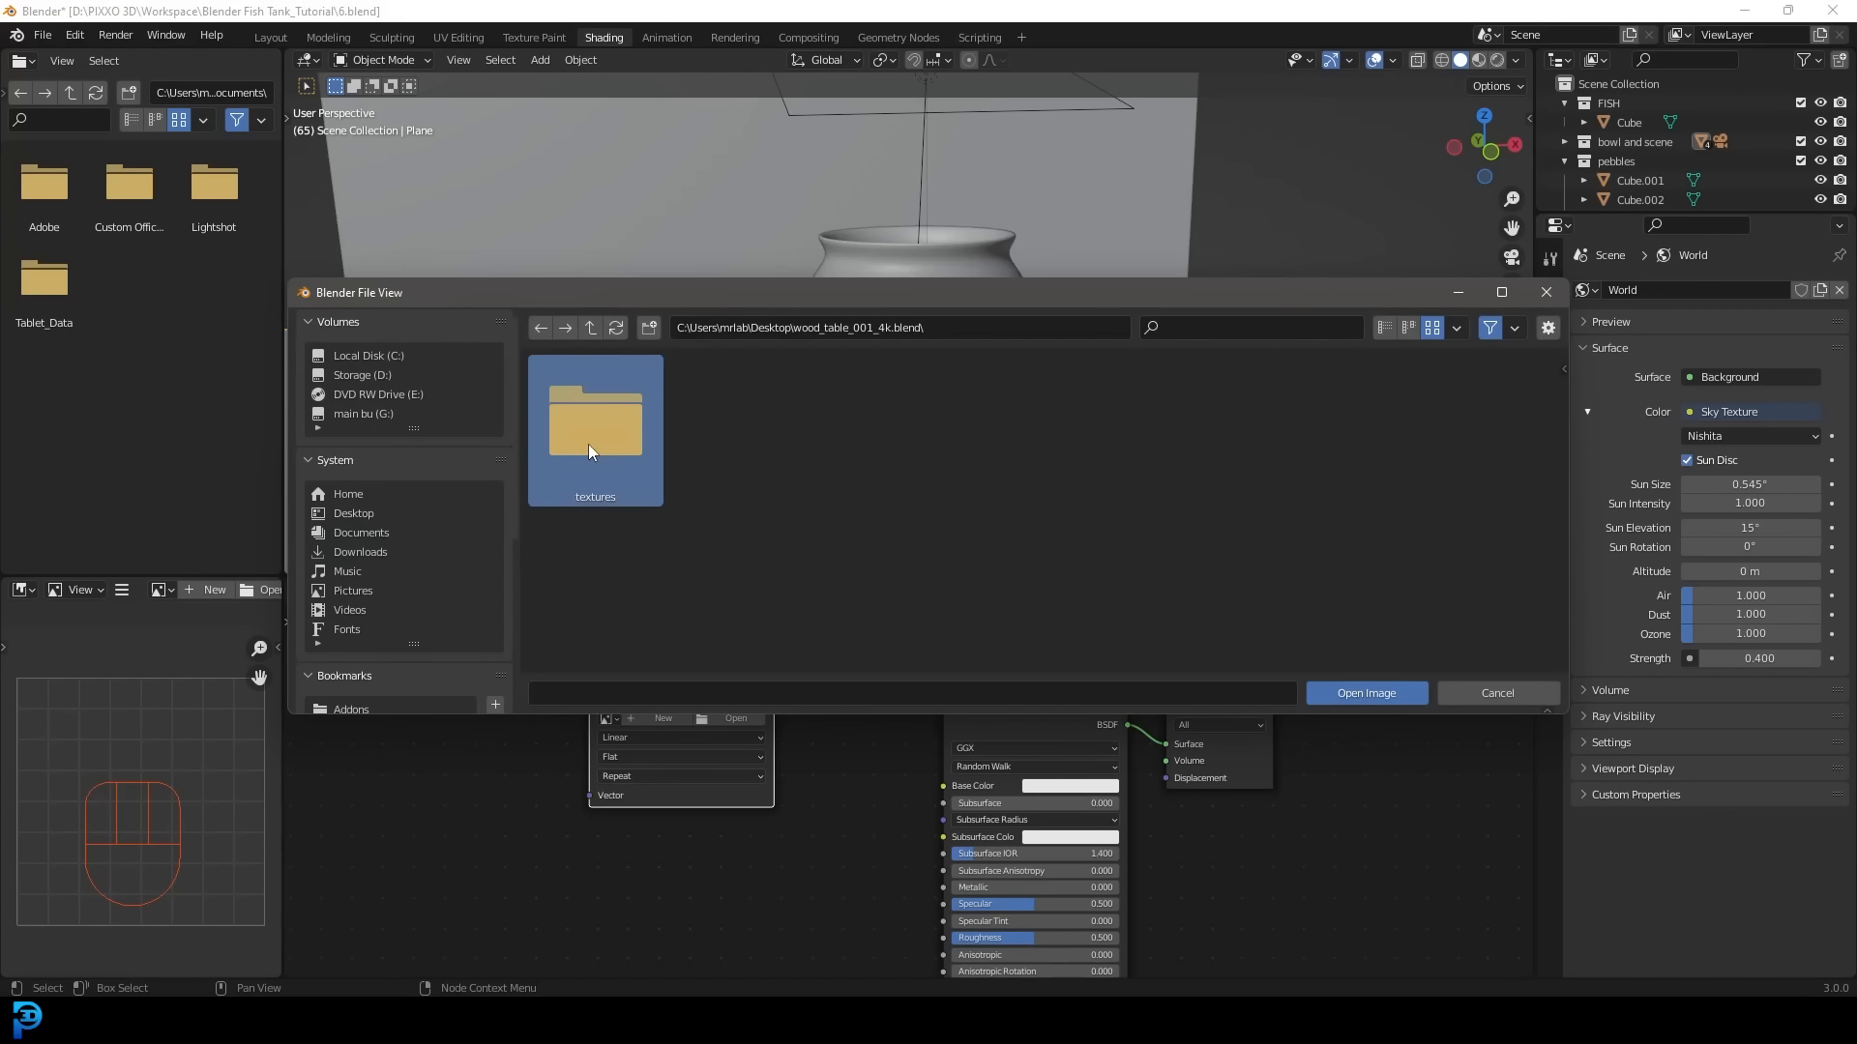
pyautogui.doubleClick(588, 444)
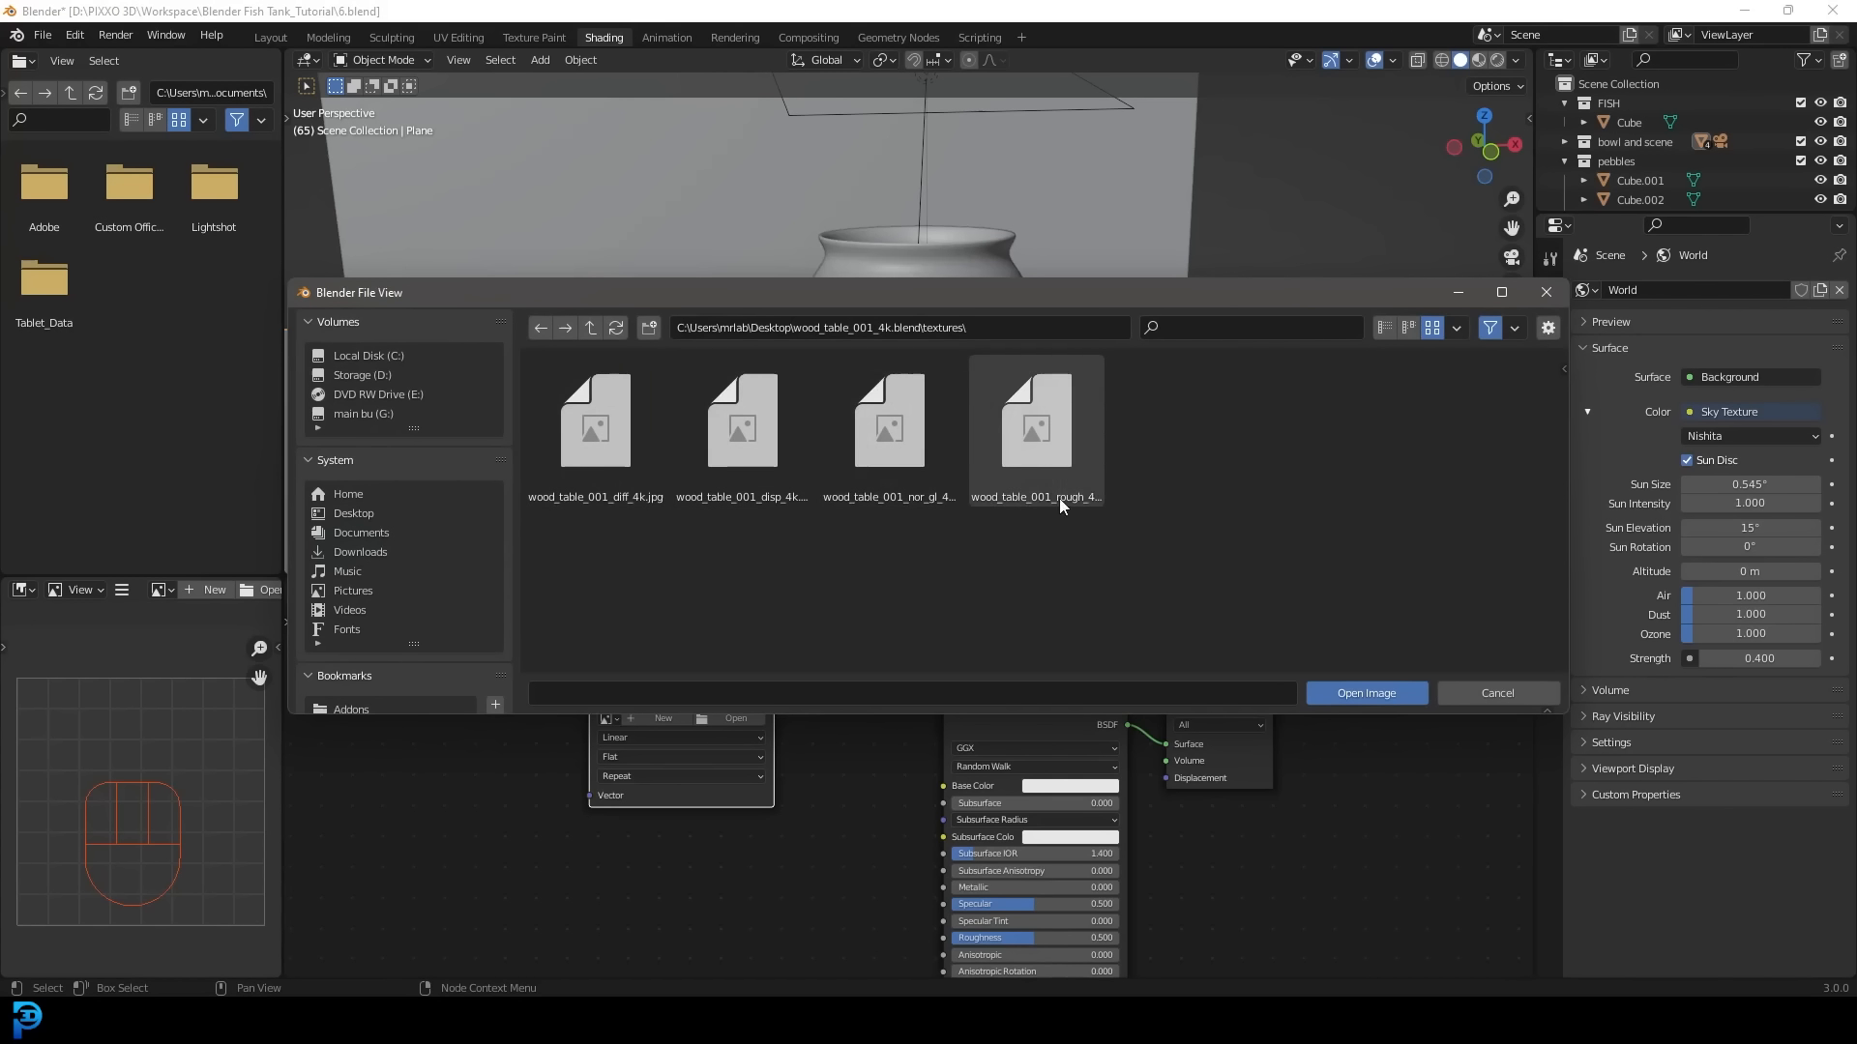
pyautogui.click(601, 413)
pyautogui.click(1354, 691)
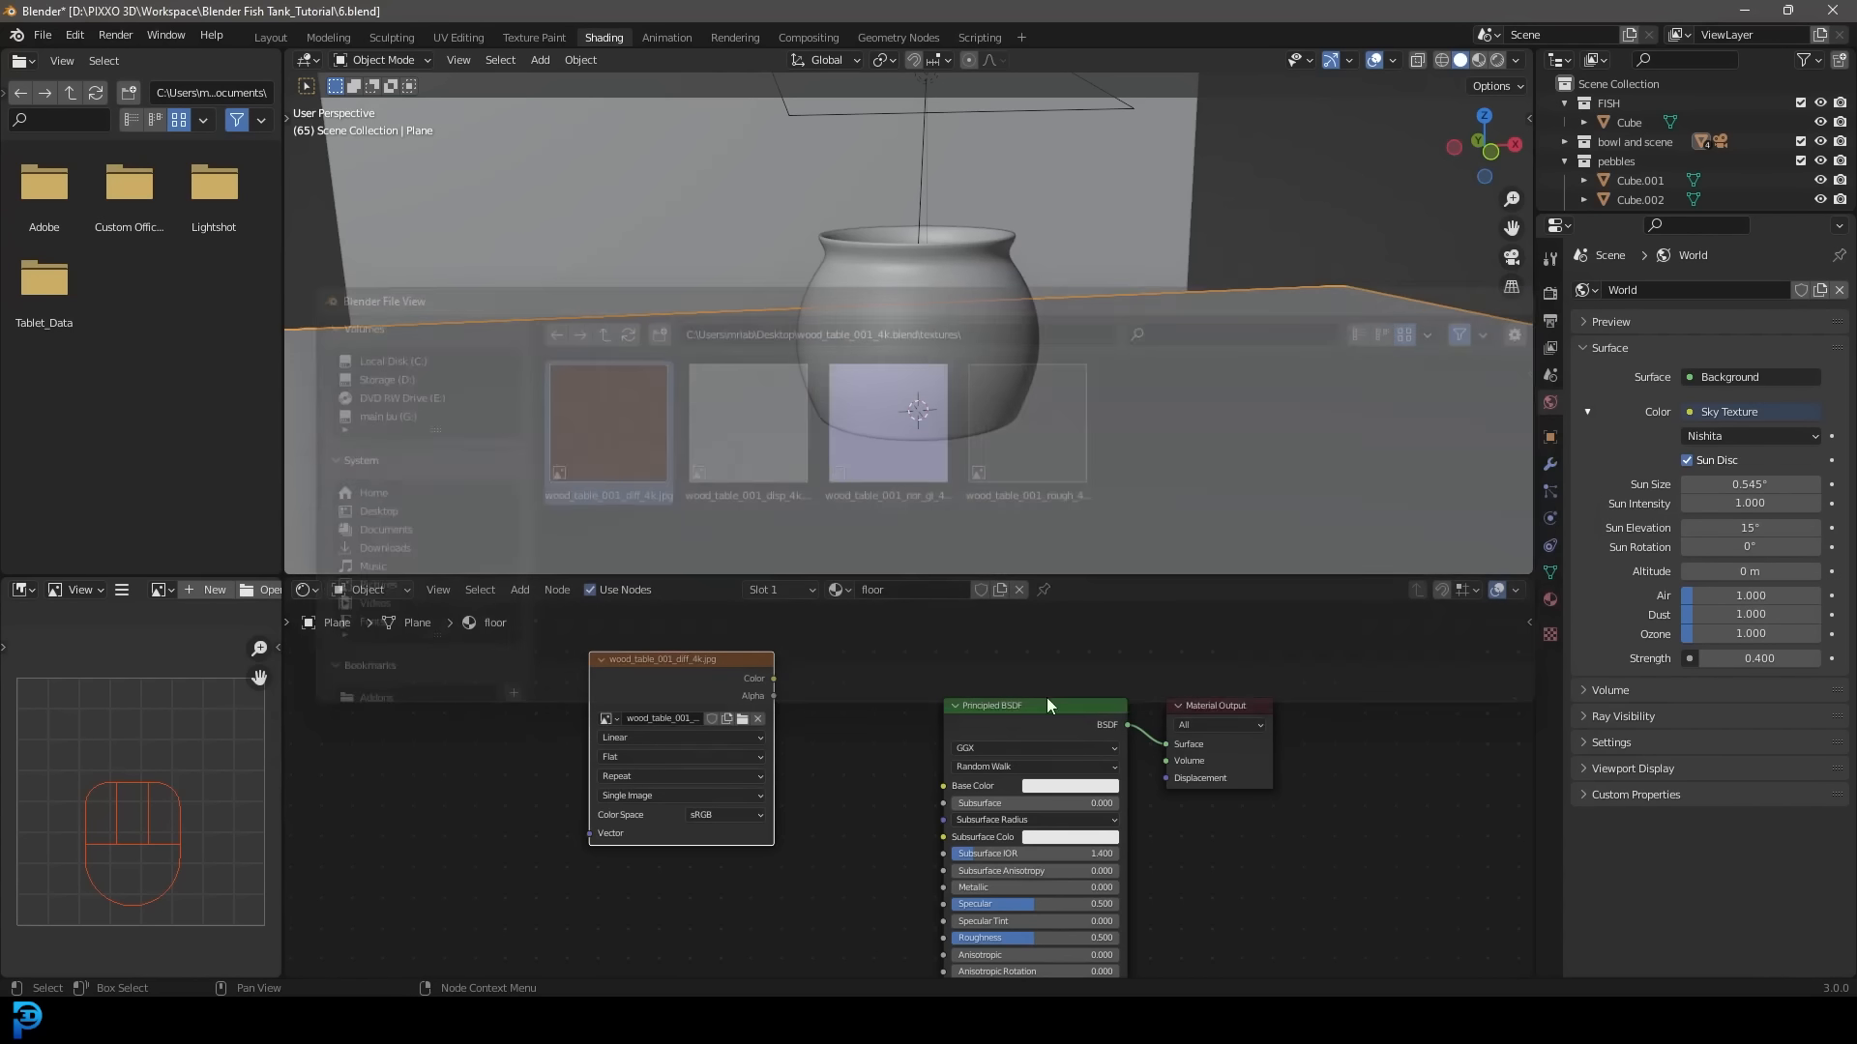
# Connect the wood texture's Color to the Principled BSDF Base Color and preview the floor in rendered shading.
pyautogui.moveTo(774, 677); pyautogui.dragTo(959, 790)
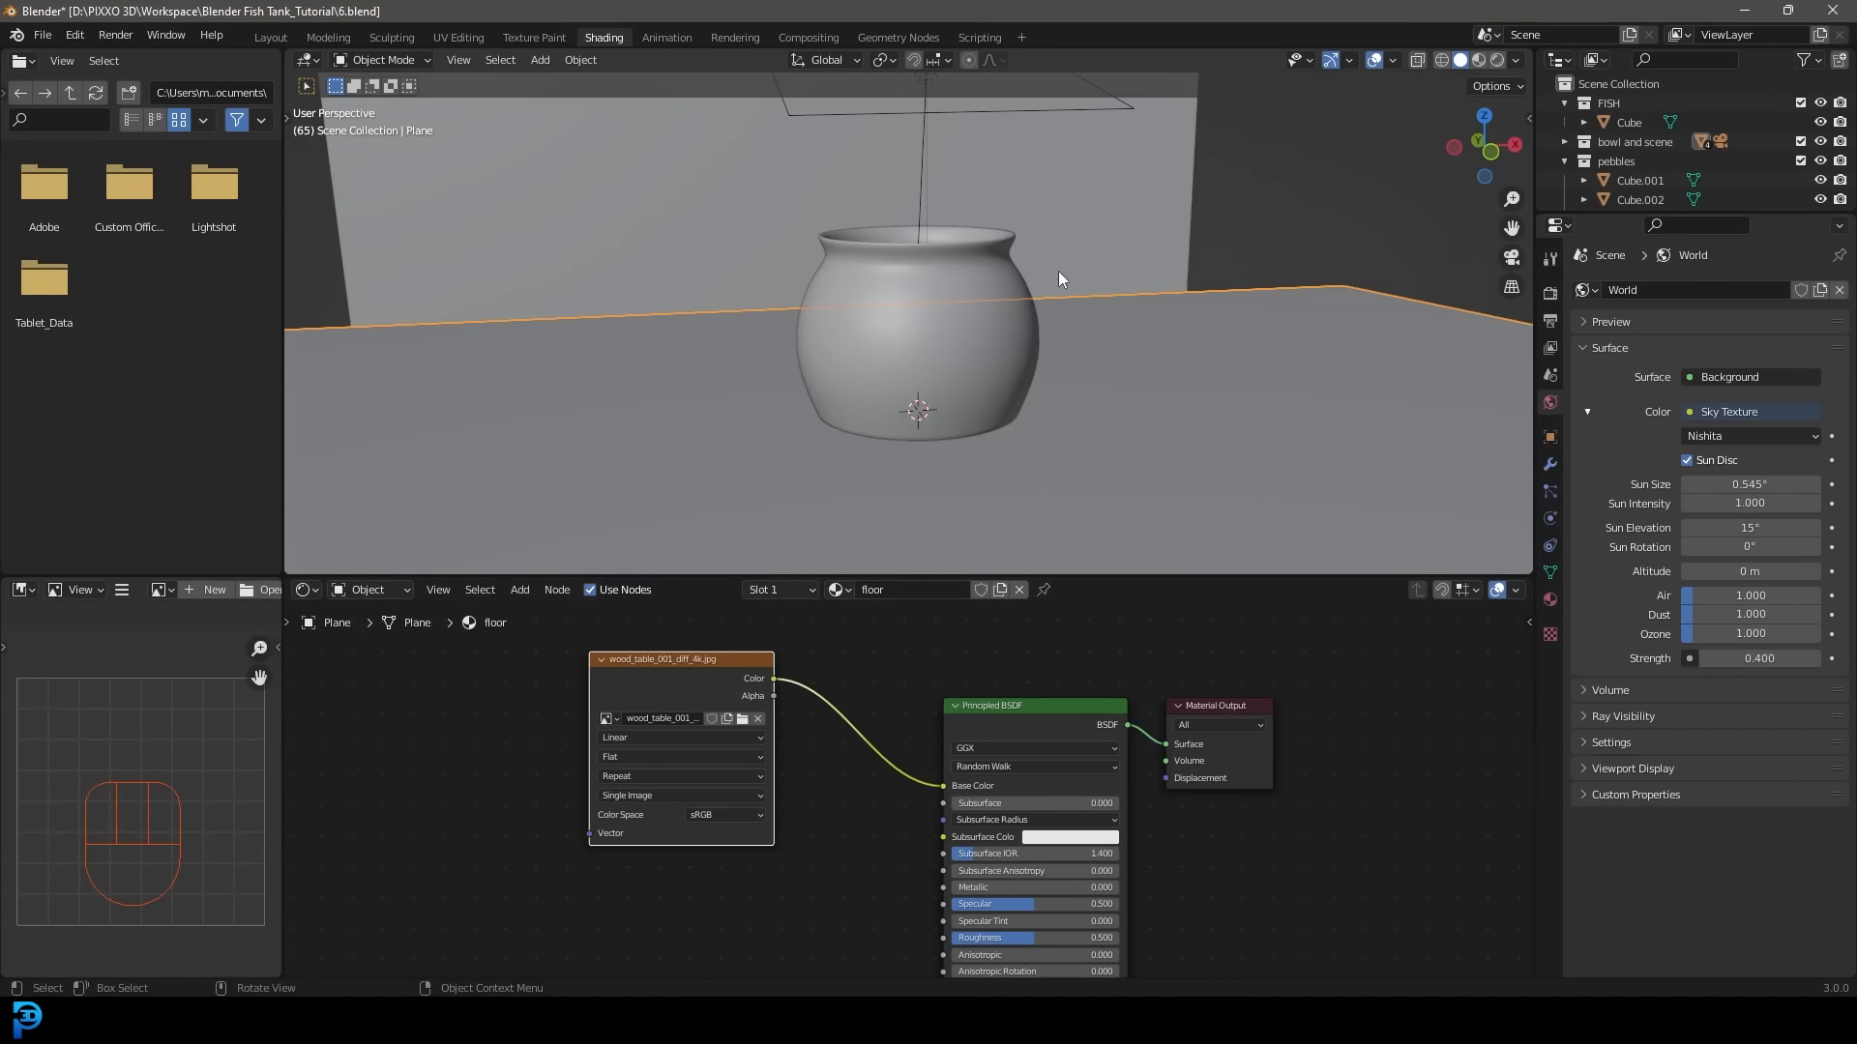
pyautogui.scroll(-2, 1006, 378)
pyautogui.moveTo(1006, 377); pyautogui.dragTo(1019, 375, button='middle')
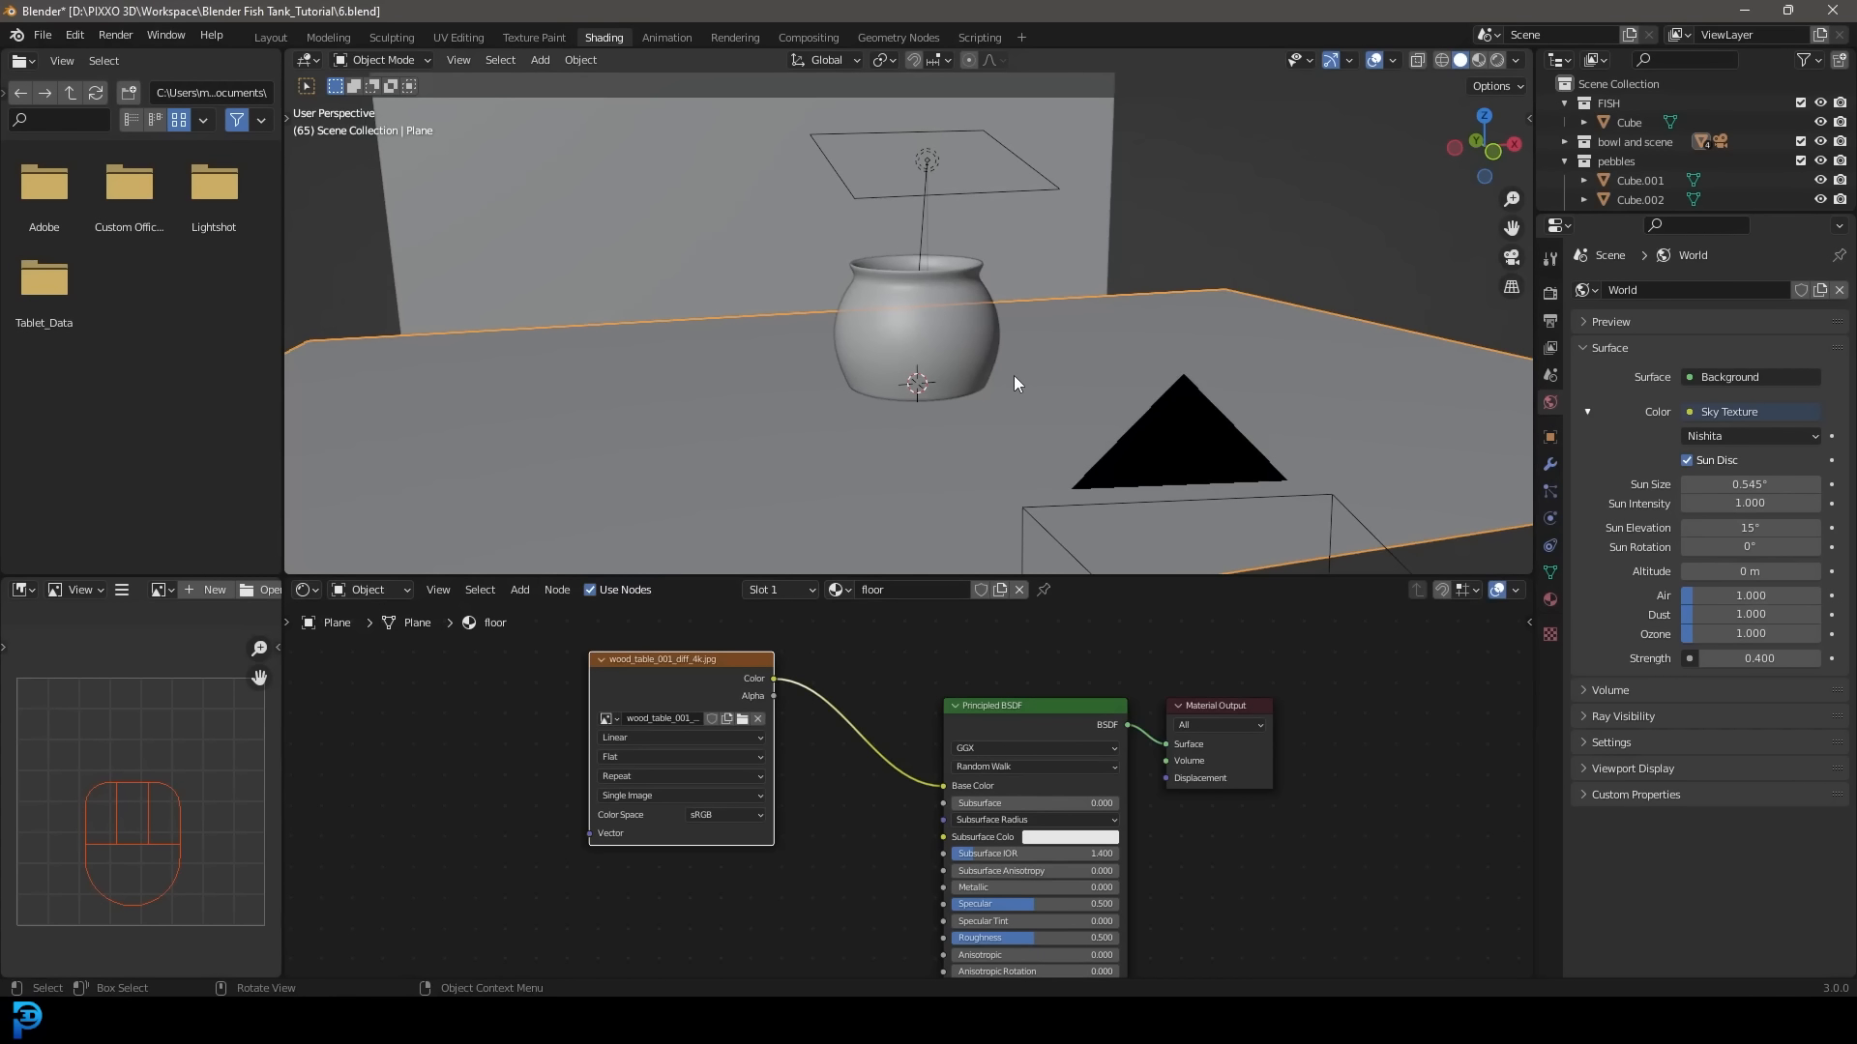
pyautogui.press('z')
pyautogui.click(996, 257)
pyautogui.press('KP_0')
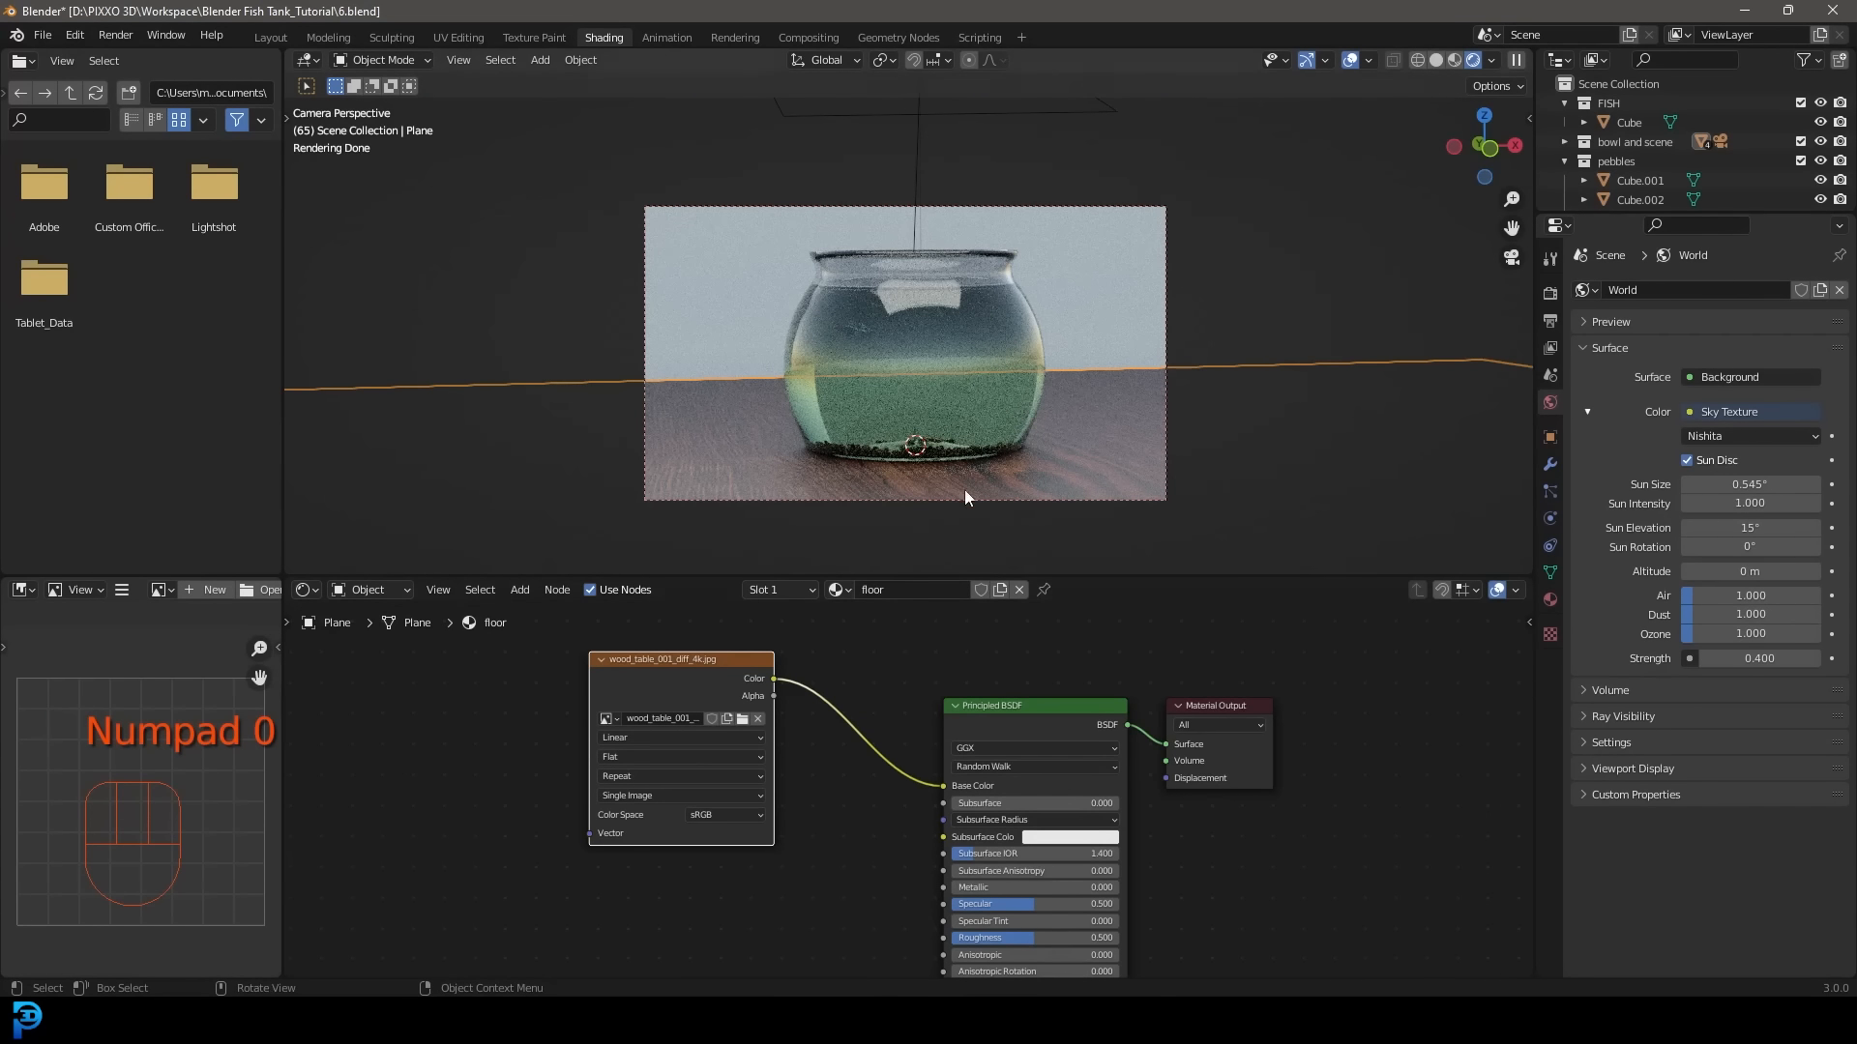
pyautogui.moveTo(813, 412); pyautogui.dragTo(1034, 403, button='middle')
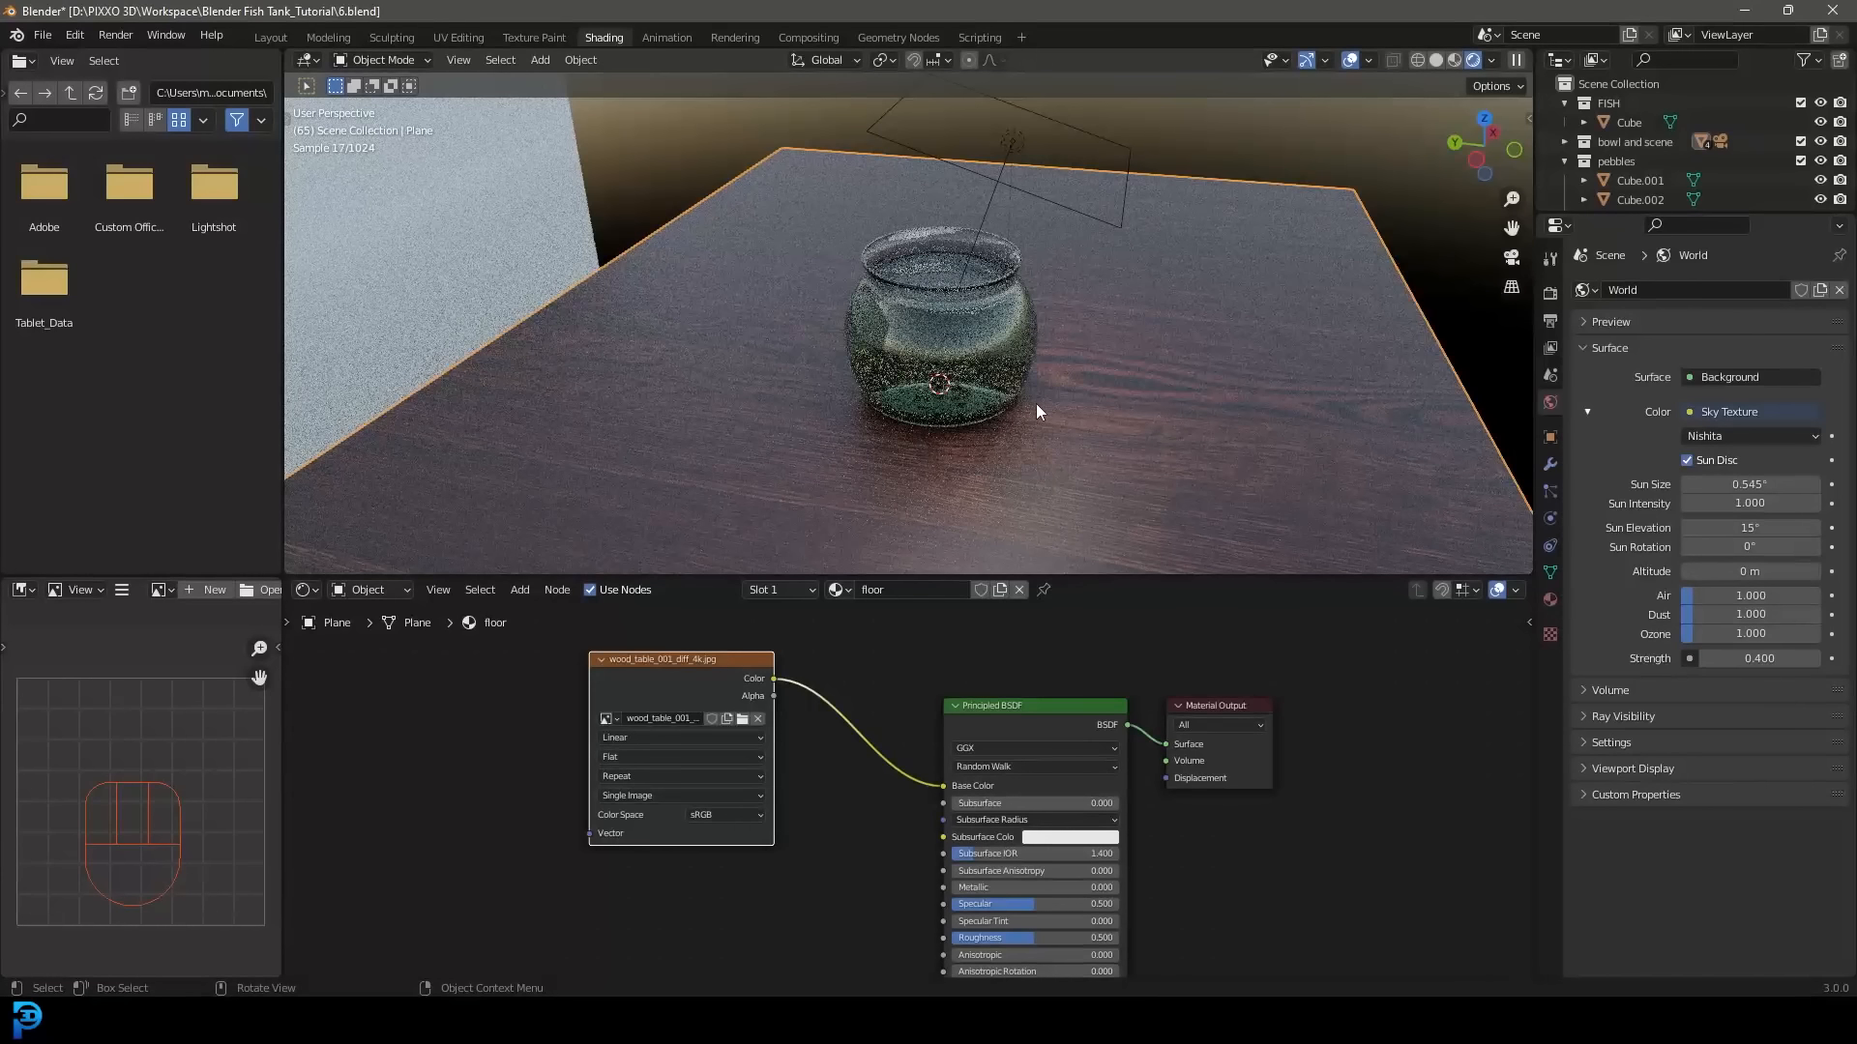
pyautogui.moveTo(1085, 468)
pyautogui.mouseDown(button='middle')
pyautogui.moveTo(1172, 347)
pyautogui.moveTo(1093, 433)
pyautogui.mouseUp(button='middle')
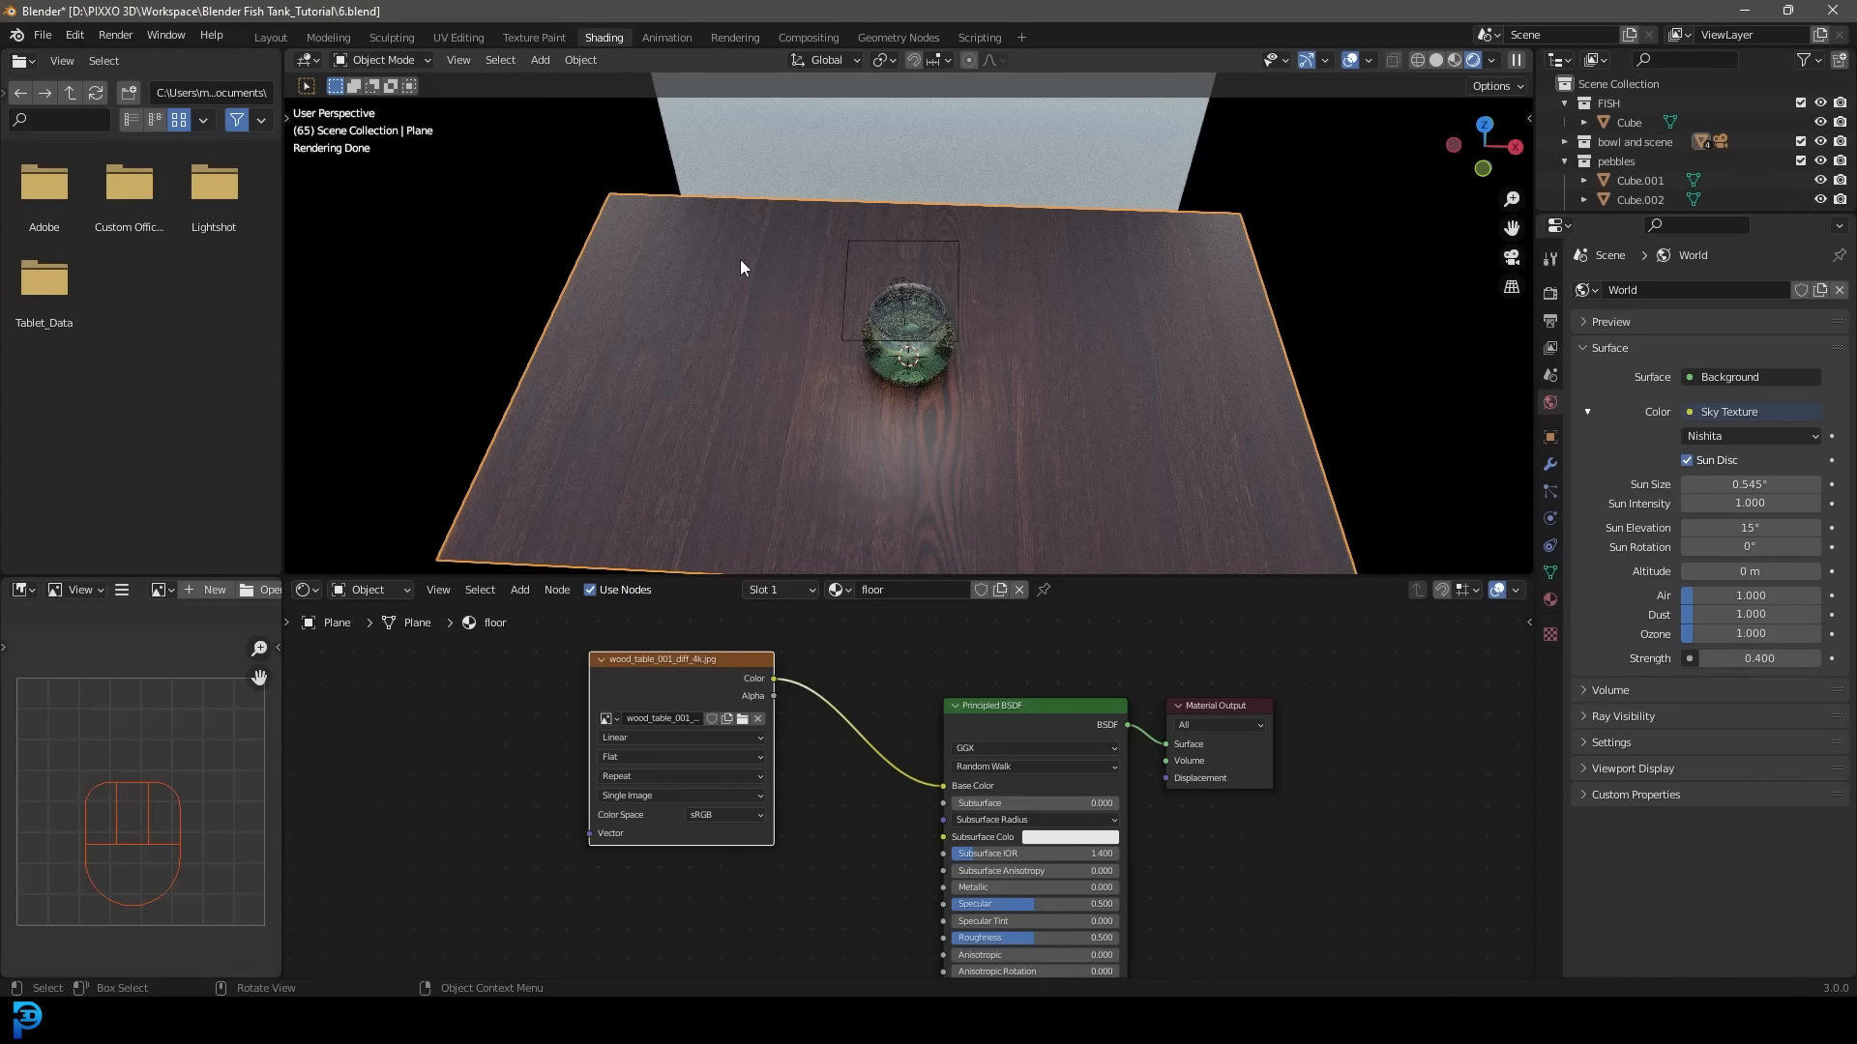
# Enter Edit Mode on the floor plane and unwrap its UVs in the UV Editing workspace.
pyautogui.press('Tab')
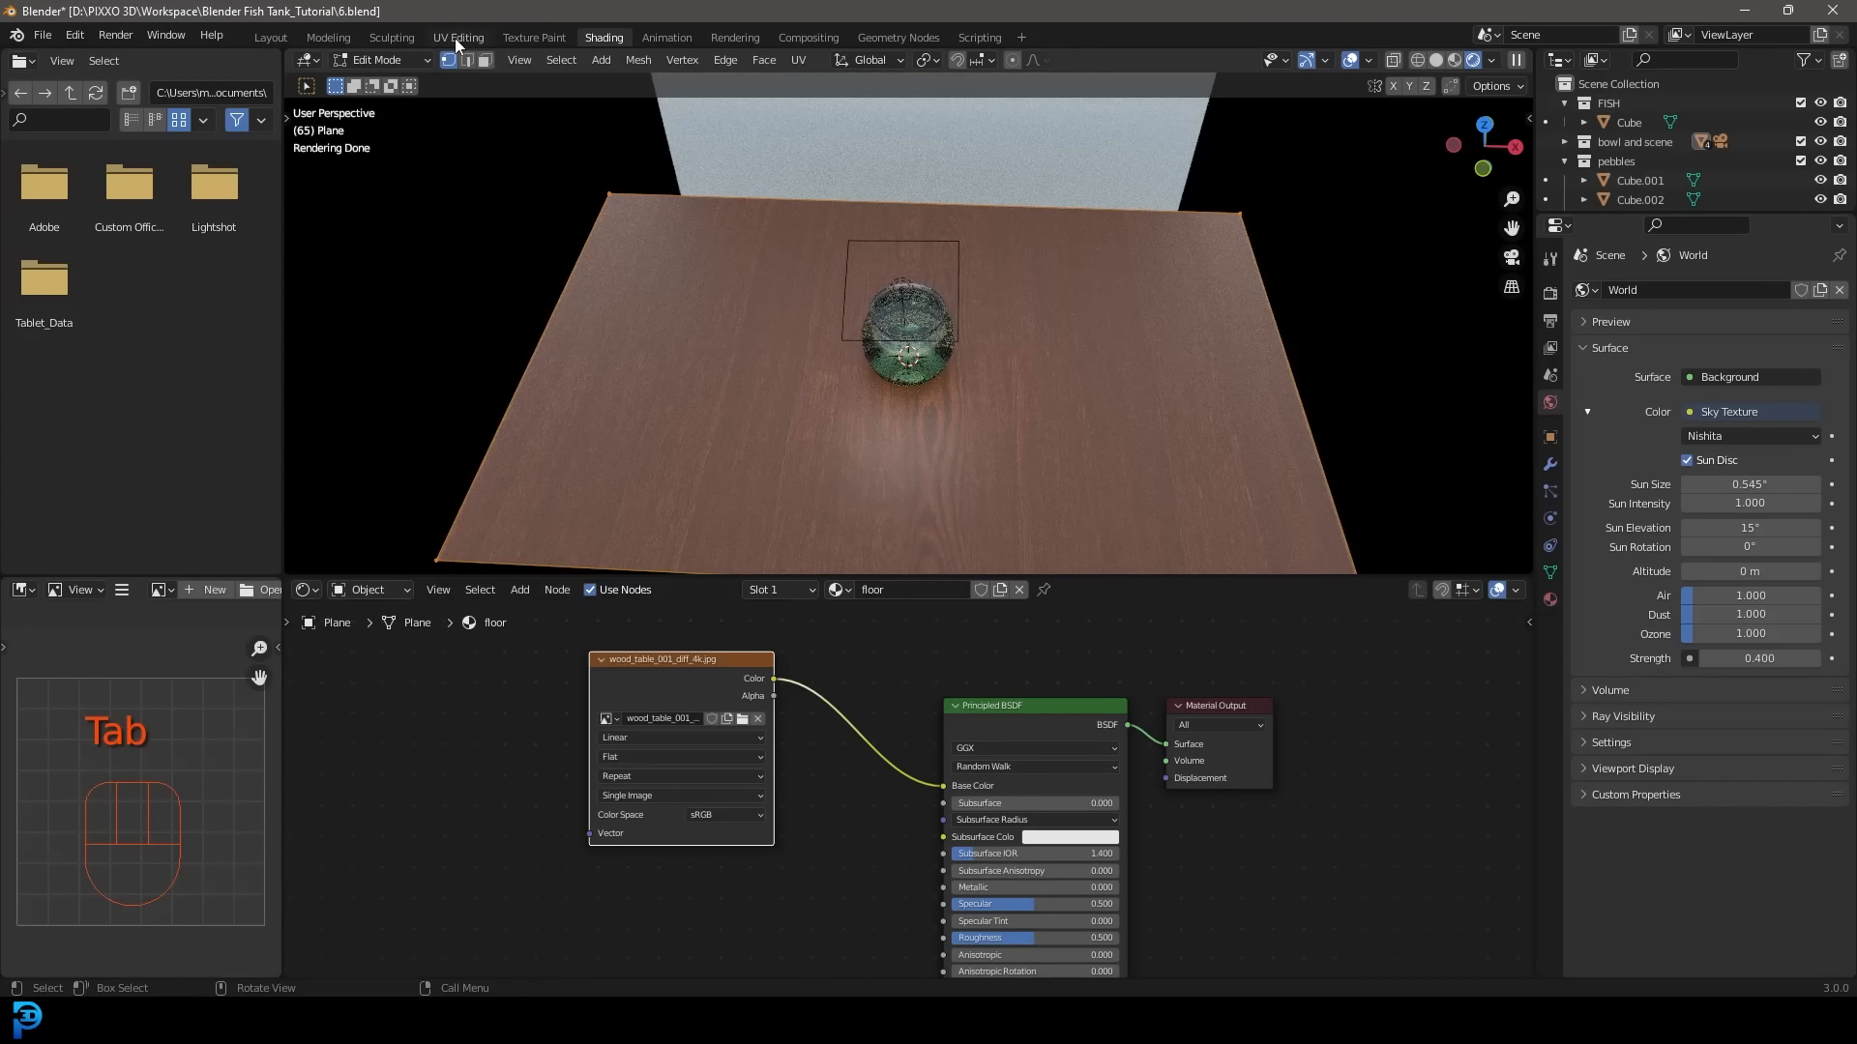
pyautogui.click(459, 42)
pyautogui.scroll(-4, 1054, 522)
pyautogui.moveTo(1054, 522); pyautogui.dragTo(1144, 622, button='middle')
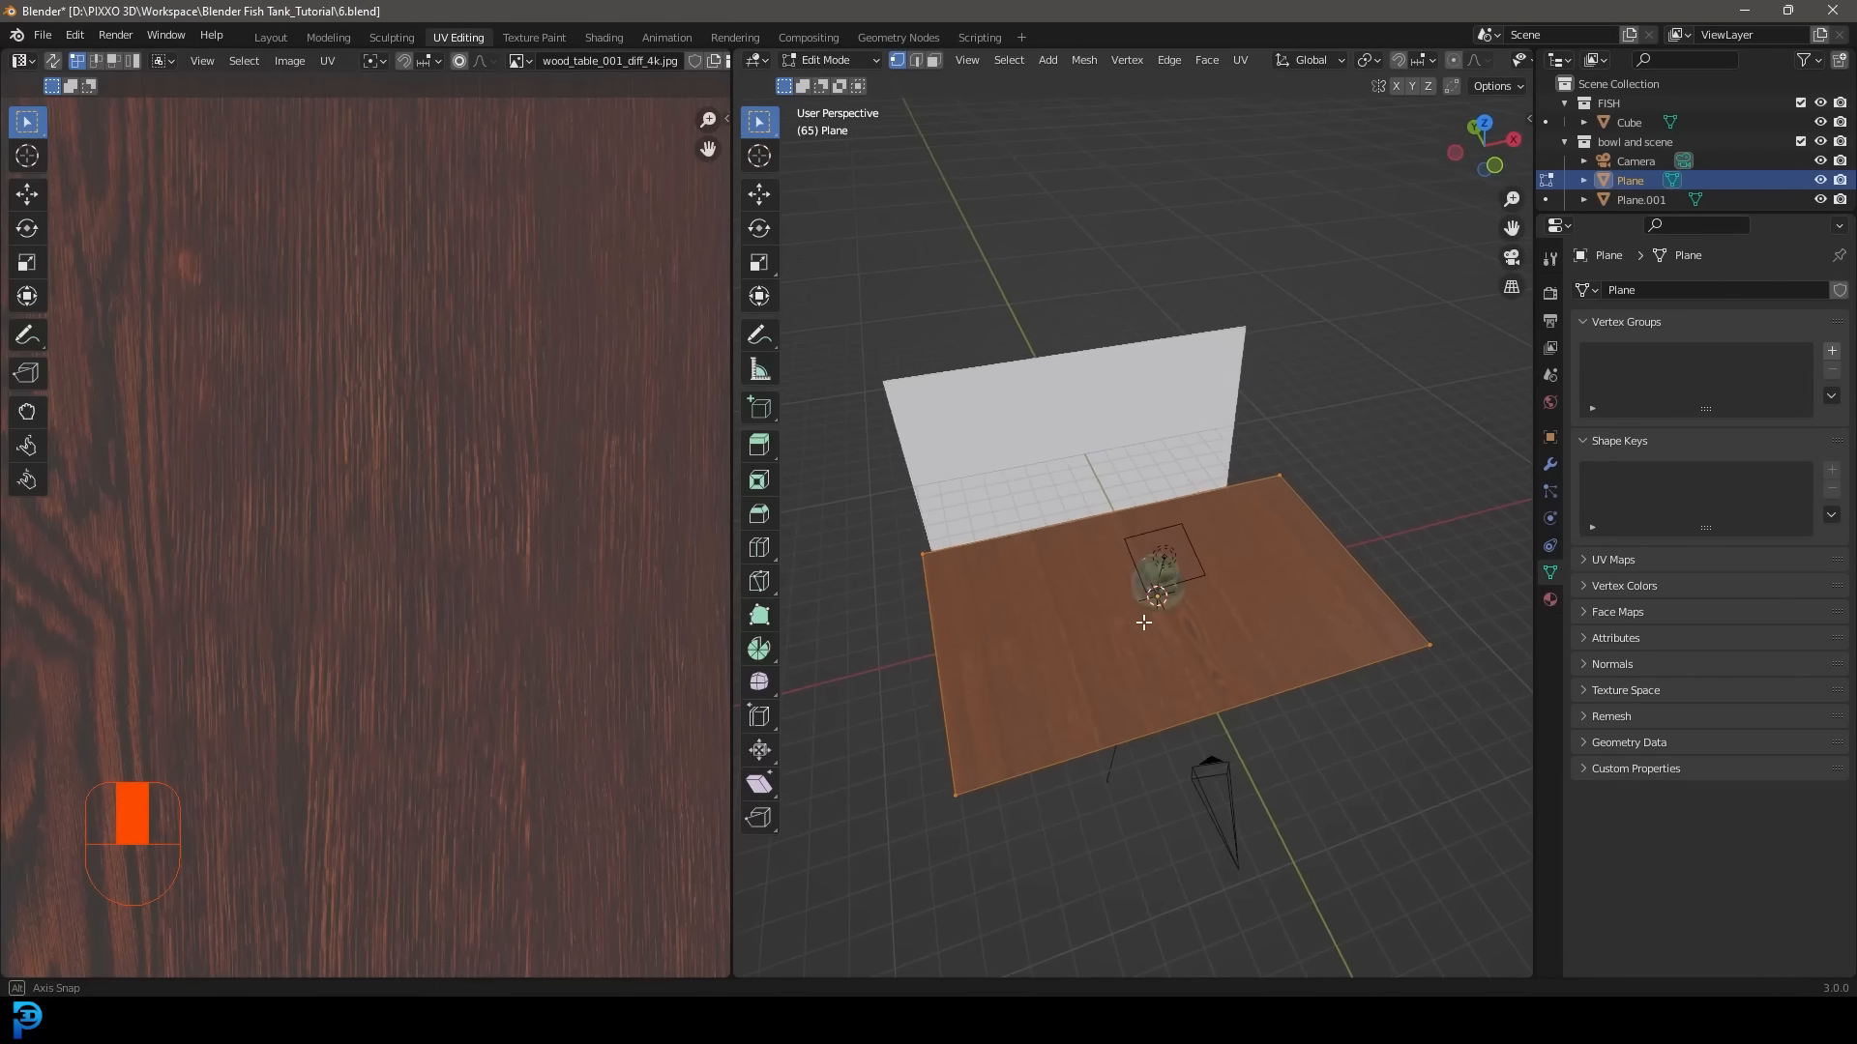
pyautogui.scroll(-5, 484, 468)
pyautogui.moveTo(1221, 472); pyautogui.dragTo(1188, 435, button='middle')
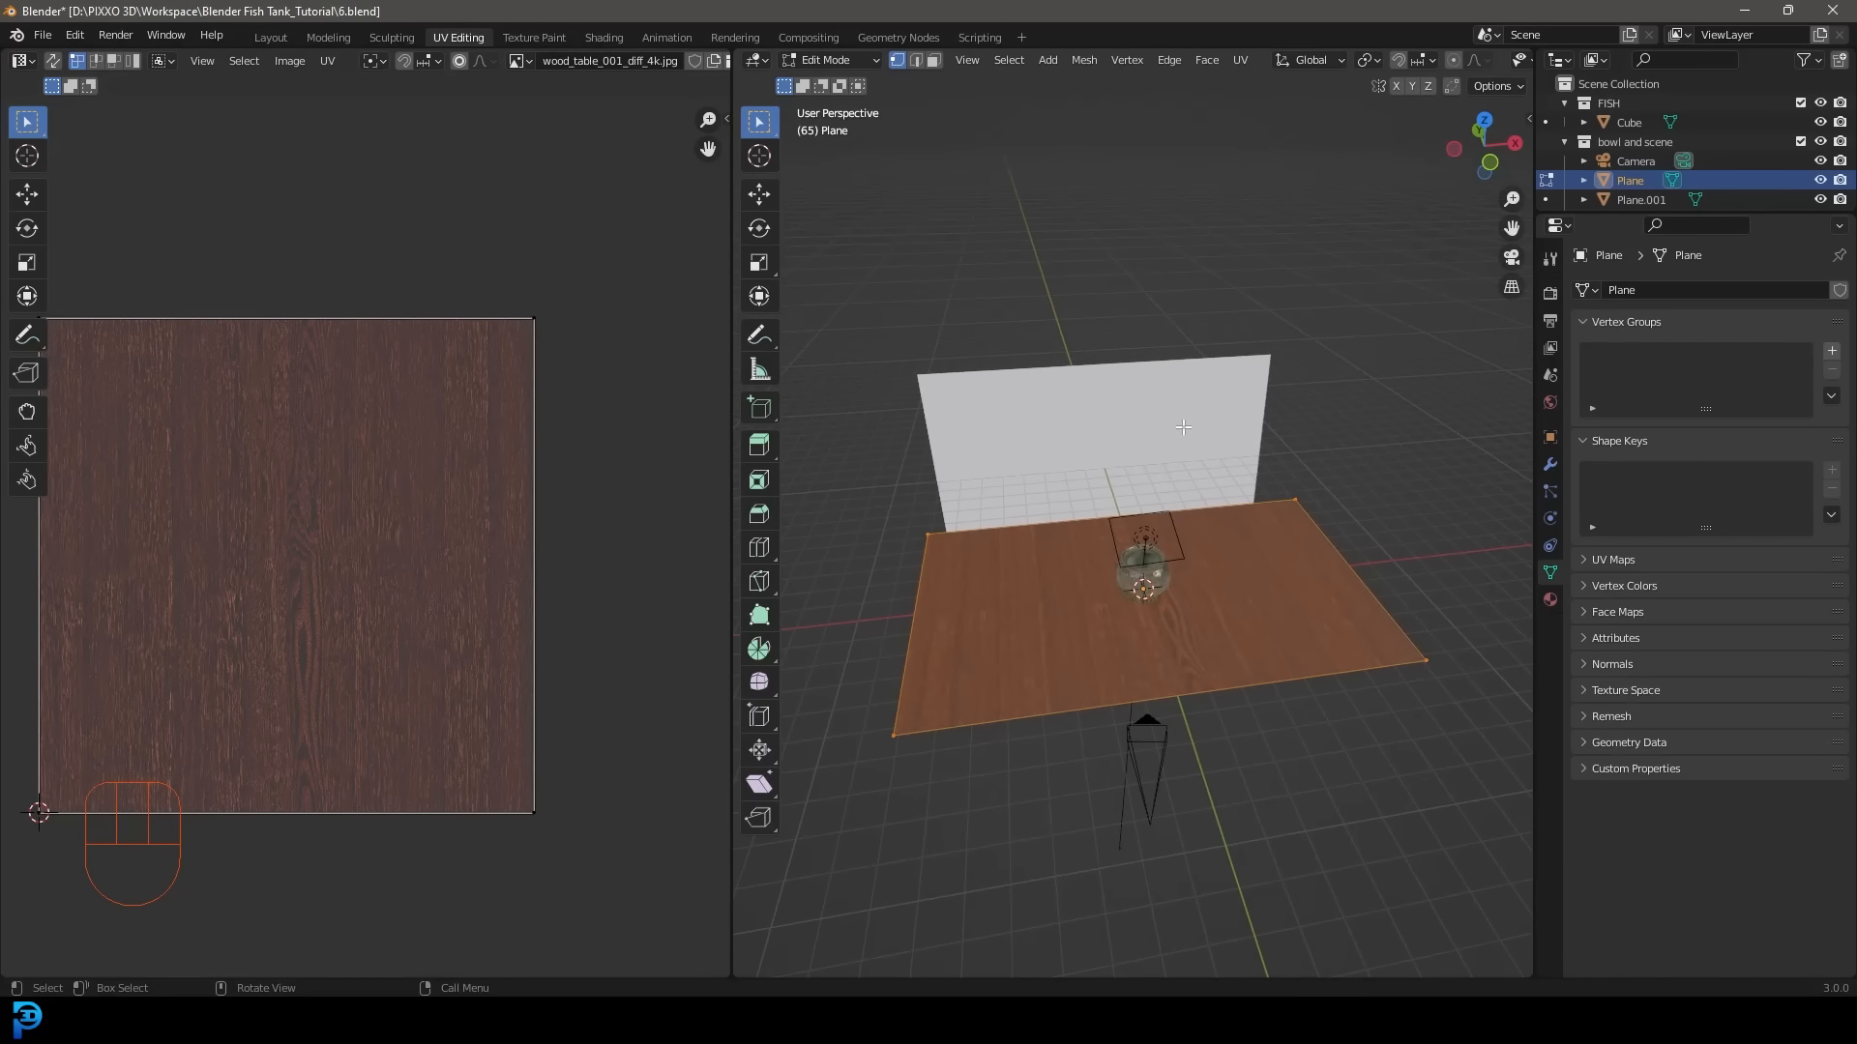
pyautogui.press('u')
pyautogui.click(1187, 435)
# Scale all of the floor's UVs up by about 1.75 so the wood grain repeats smaller.
pyautogui.scroll(-4, 307, 556)
pyautogui.moveTo(554, 732); pyautogui.dragTo(197, 454)
pyautogui.scroll(2, 421, 635)
pyautogui.press('s')
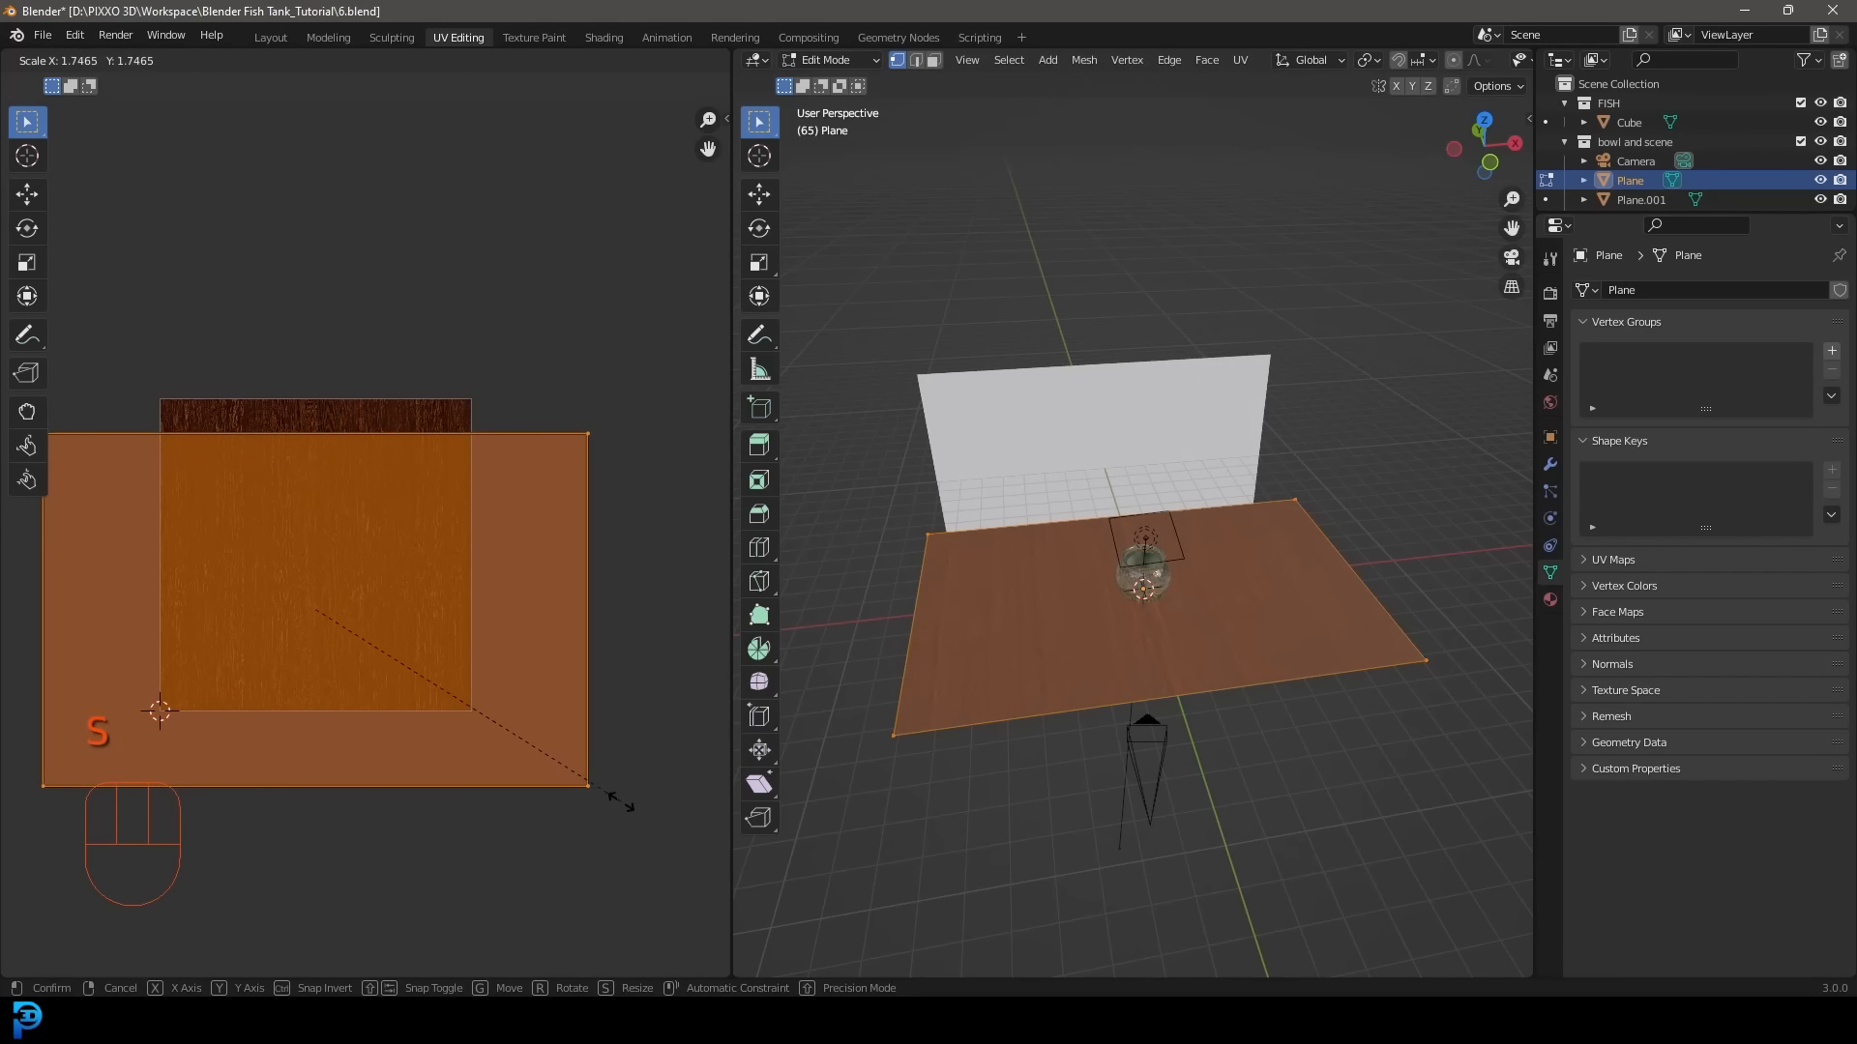
pyautogui.click(622, 808)
pyautogui.scroll(1, 1061, 650)
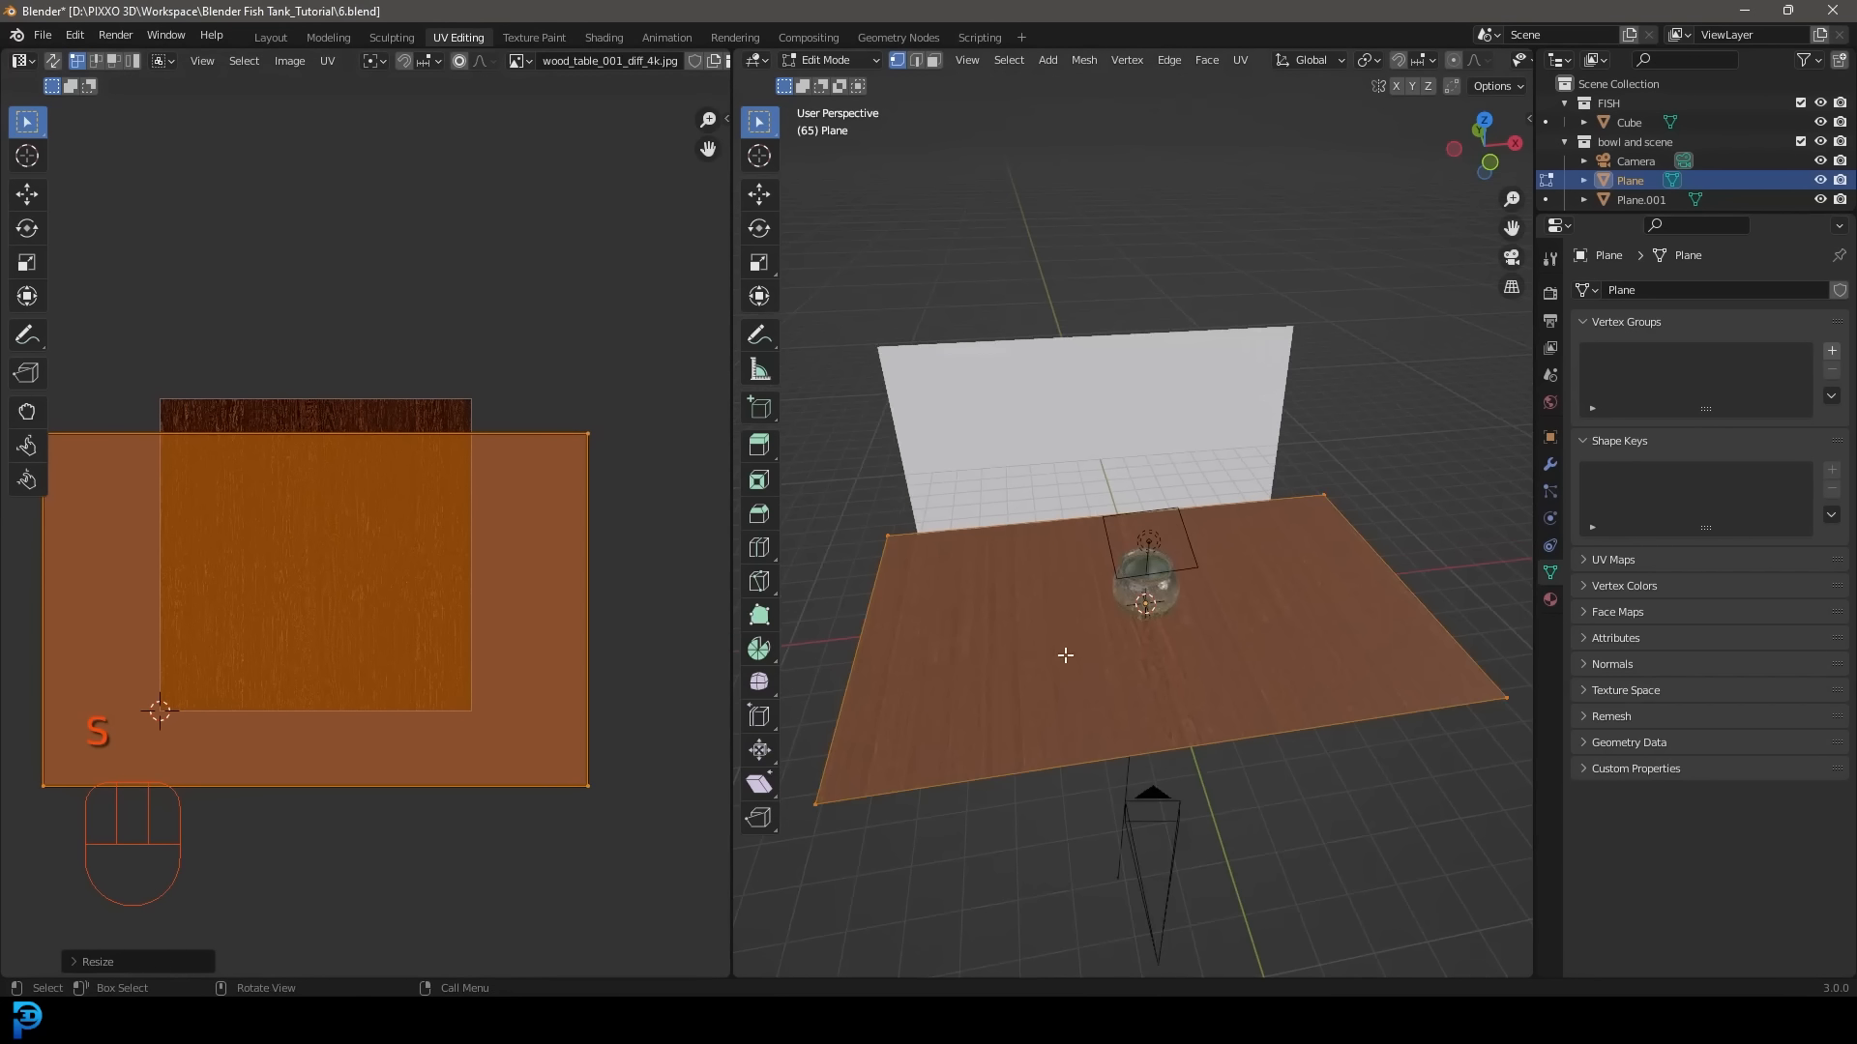
pyautogui.scroll(3, 1326, 684)
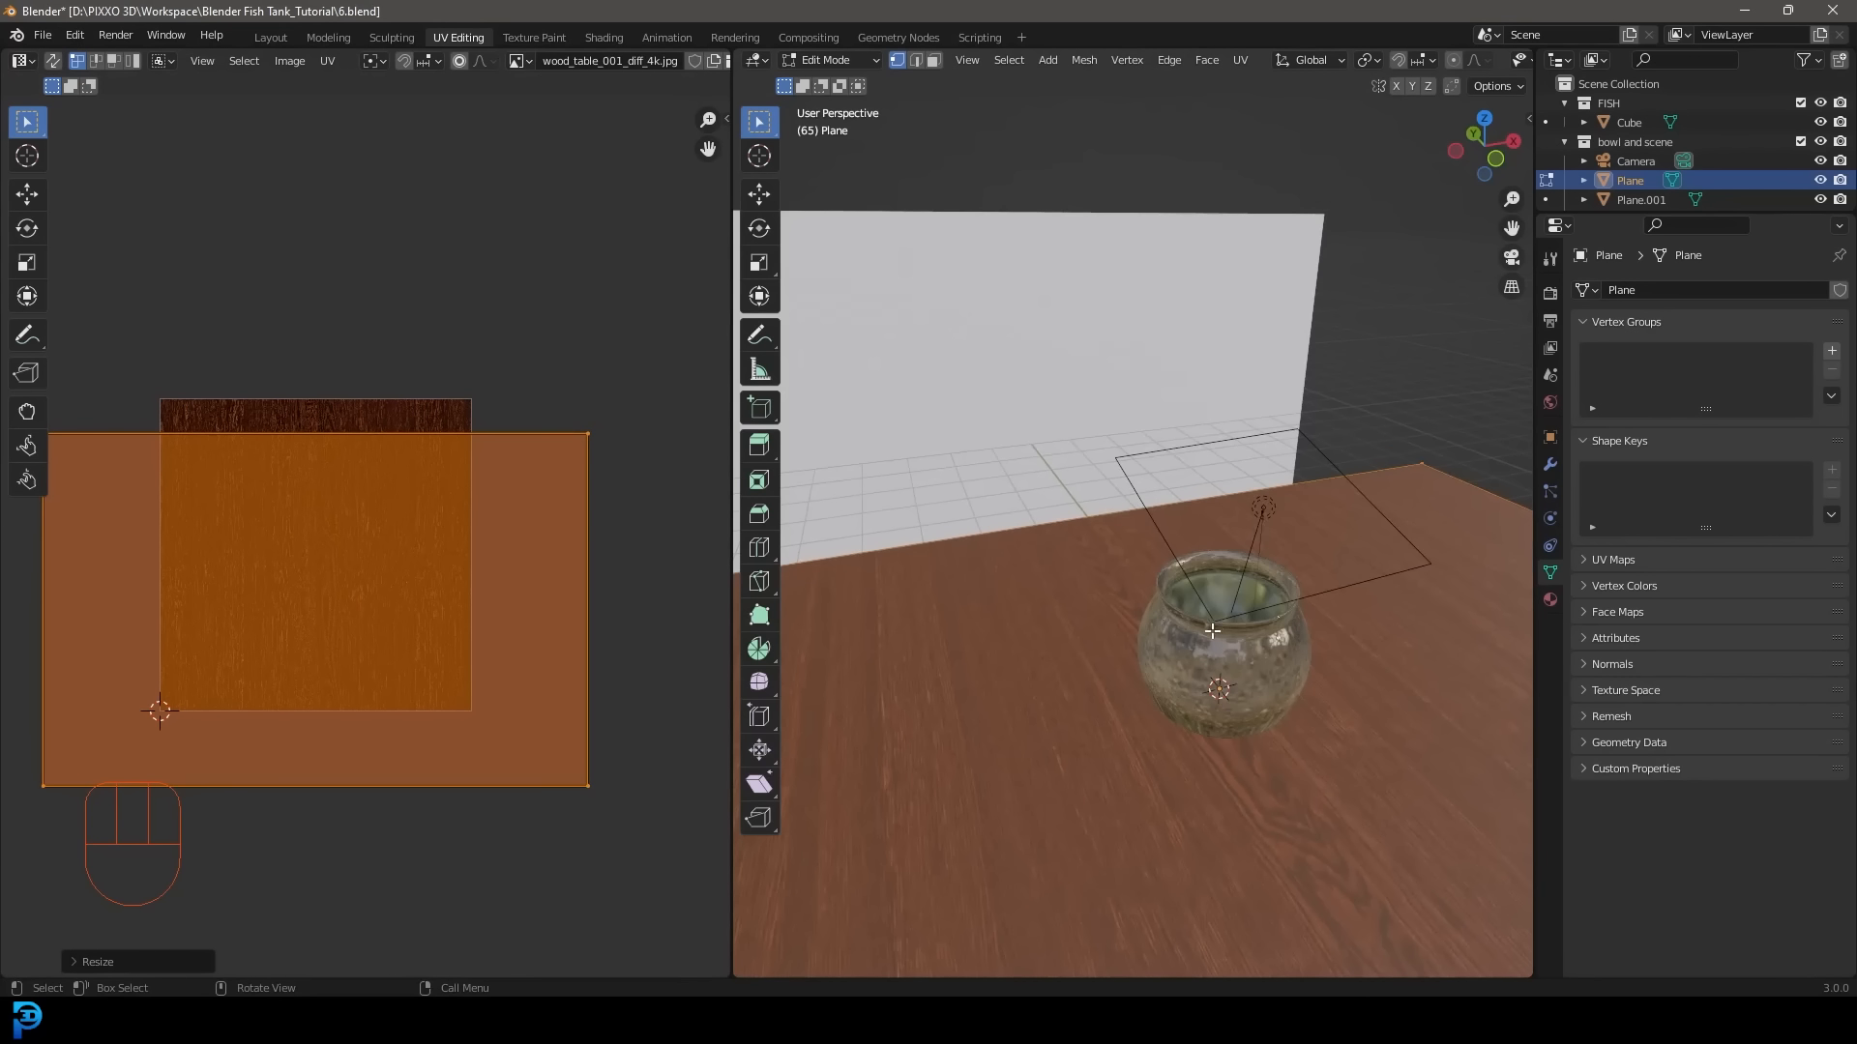
pyautogui.moveTo(1213, 632); pyautogui.dragTo(1142, 689, button='middle')
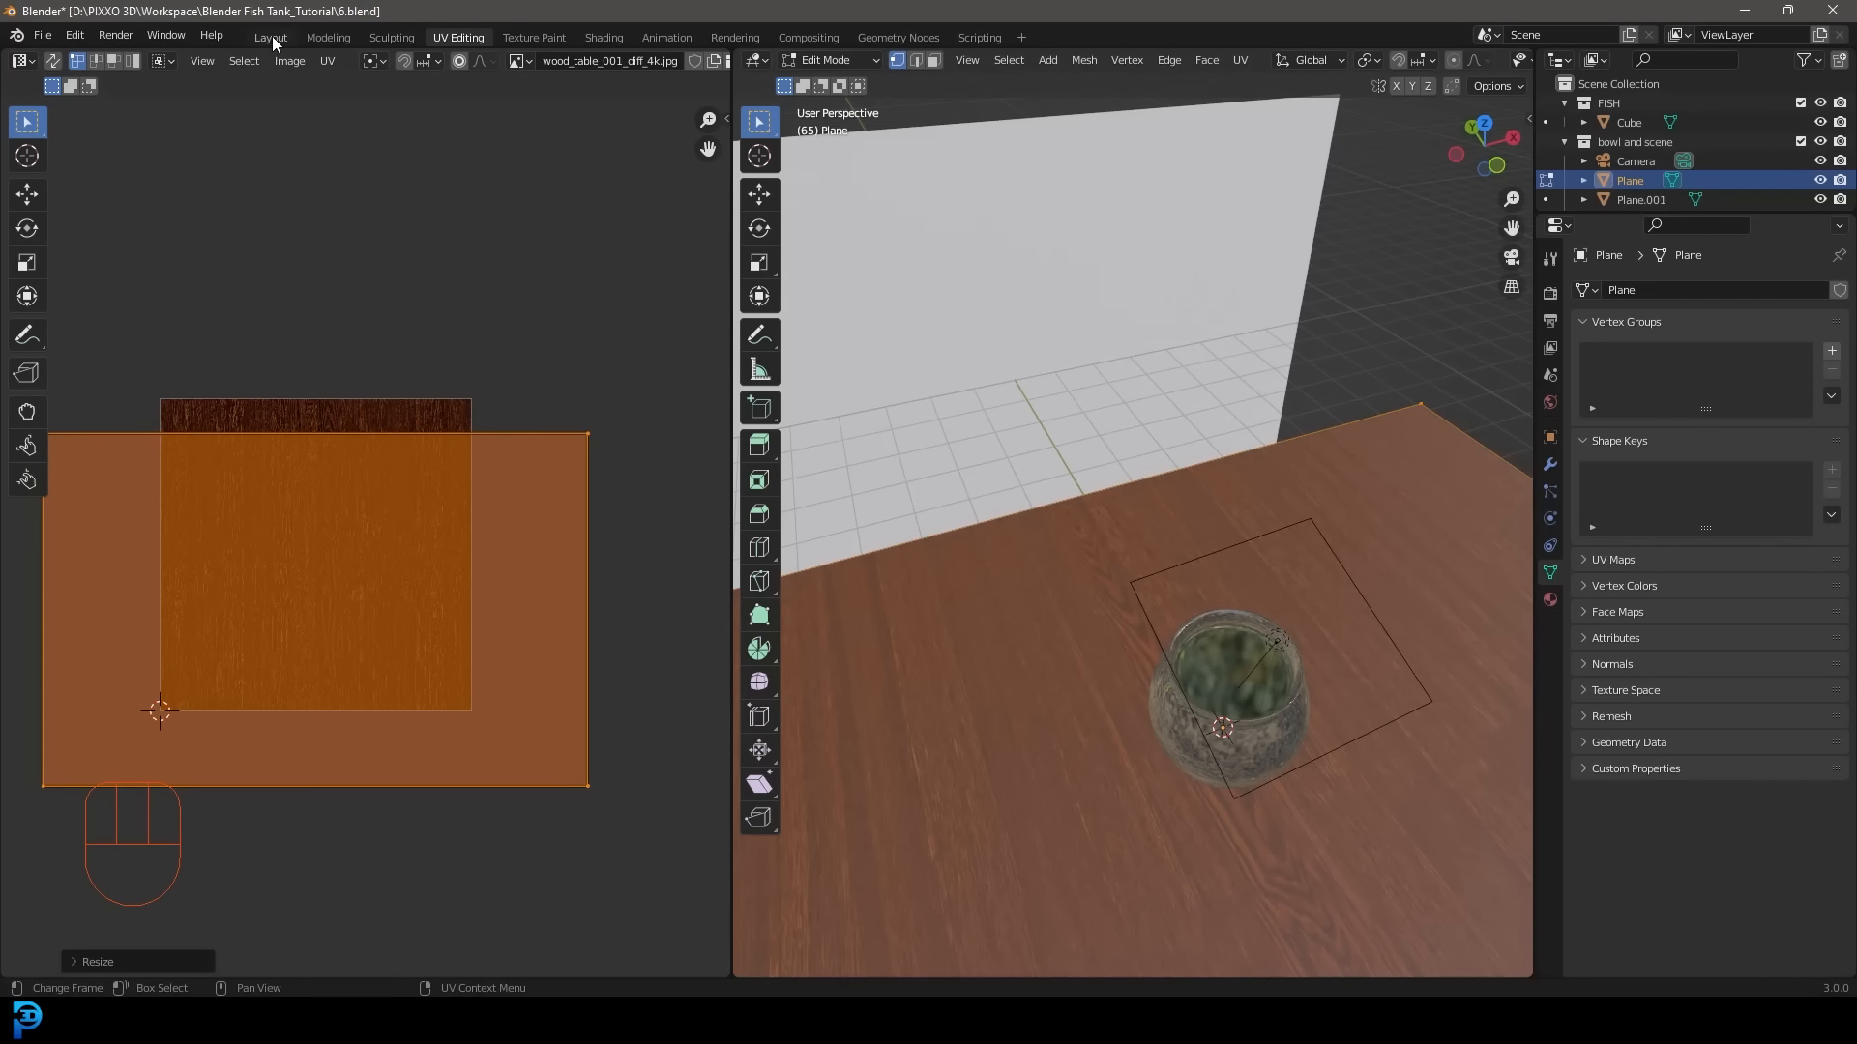
# Return to the Shading workspace's camera view and duplicate the wood texture node, placing the copy below the original.
pyautogui.click(615, 39)
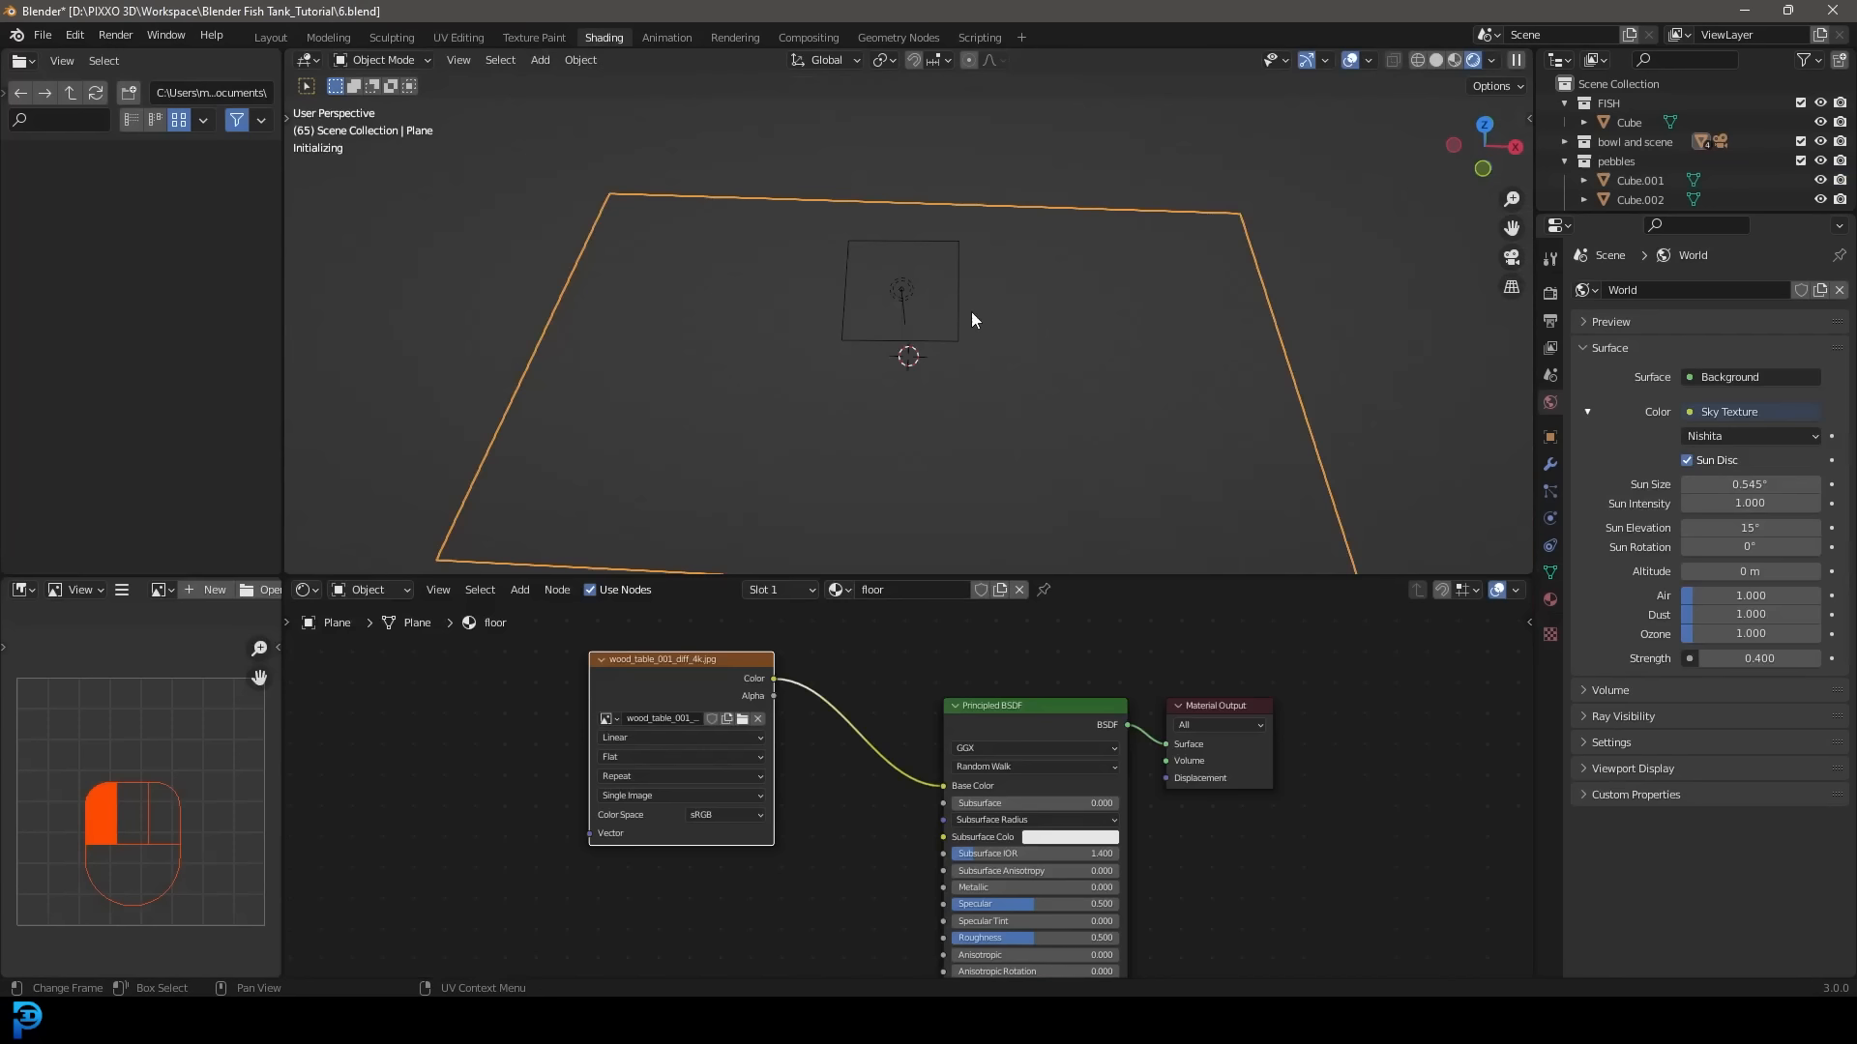
pyautogui.press('KP_0')
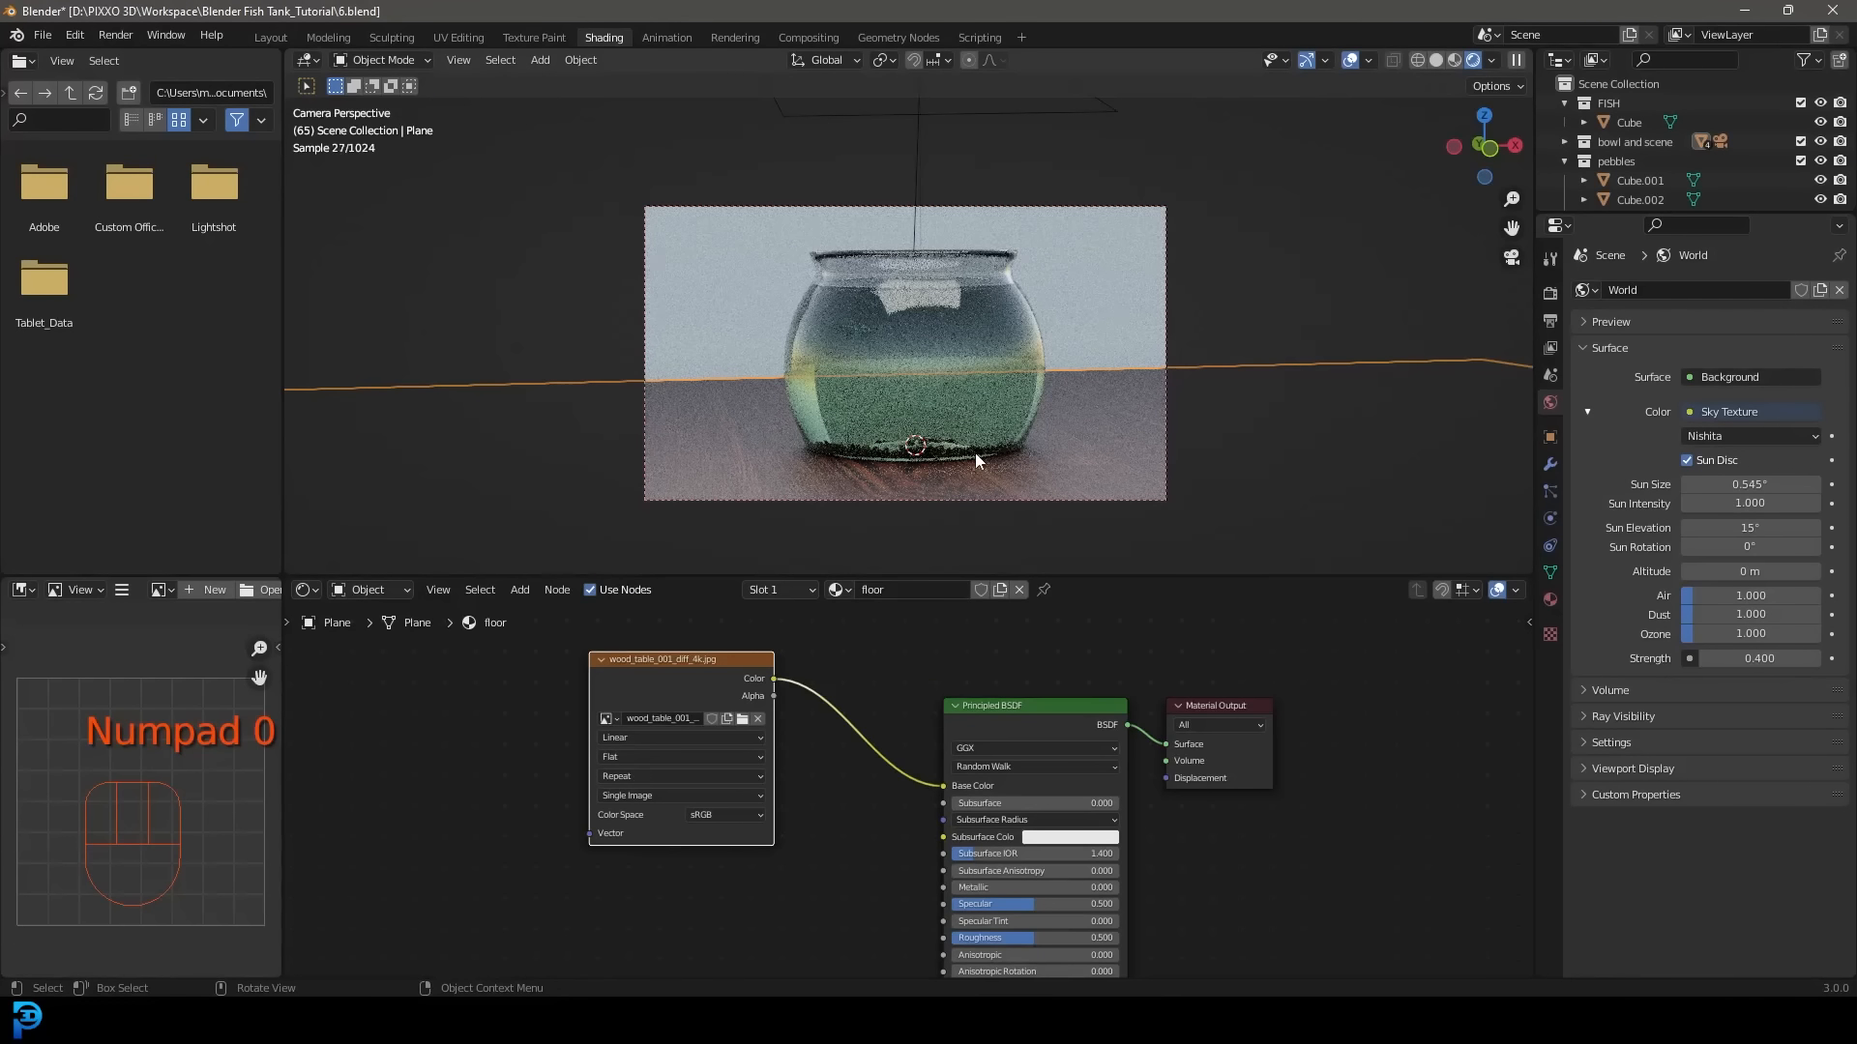
pyautogui.scroll(-2, 891, 757)
pyautogui.moveTo(815, 646); pyautogui.dragTo(703, 648)
pyautogui.hotkey('shift', 'd')
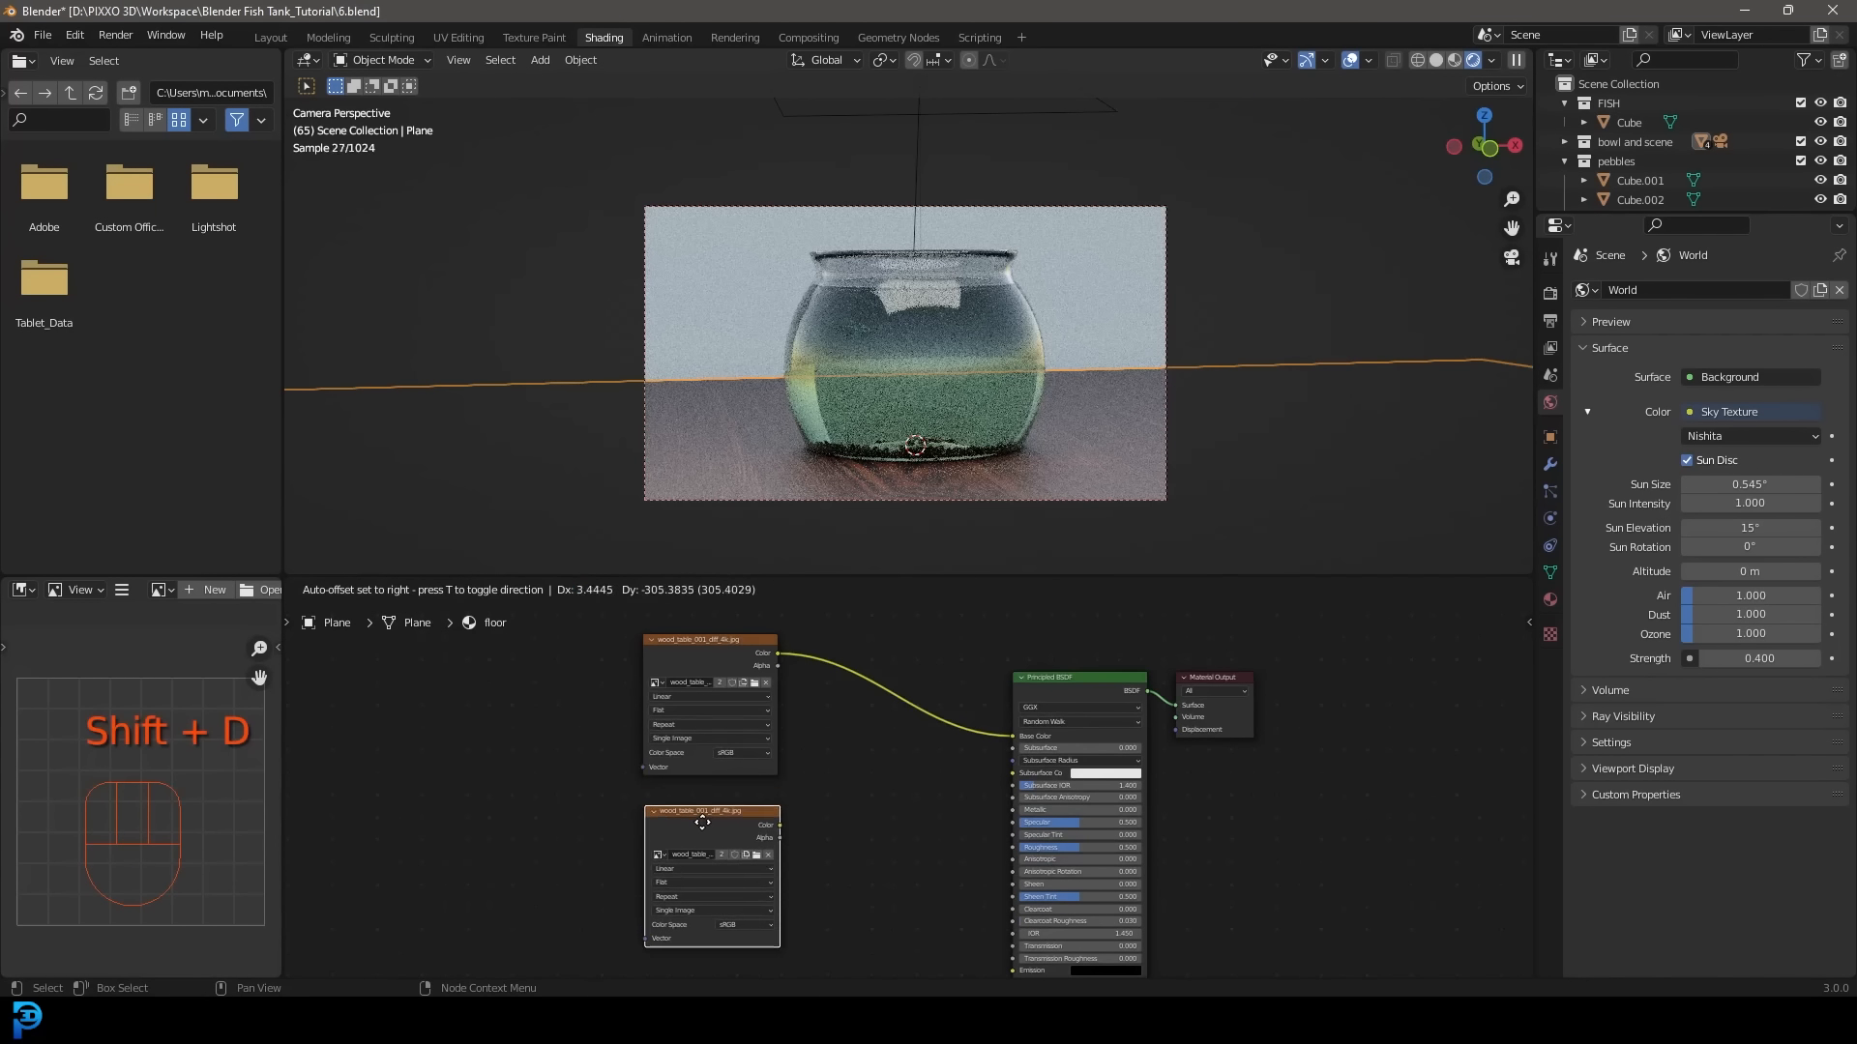
pyautogui.click(700, 820)
pyautogui.scroll(2, 840, 793)
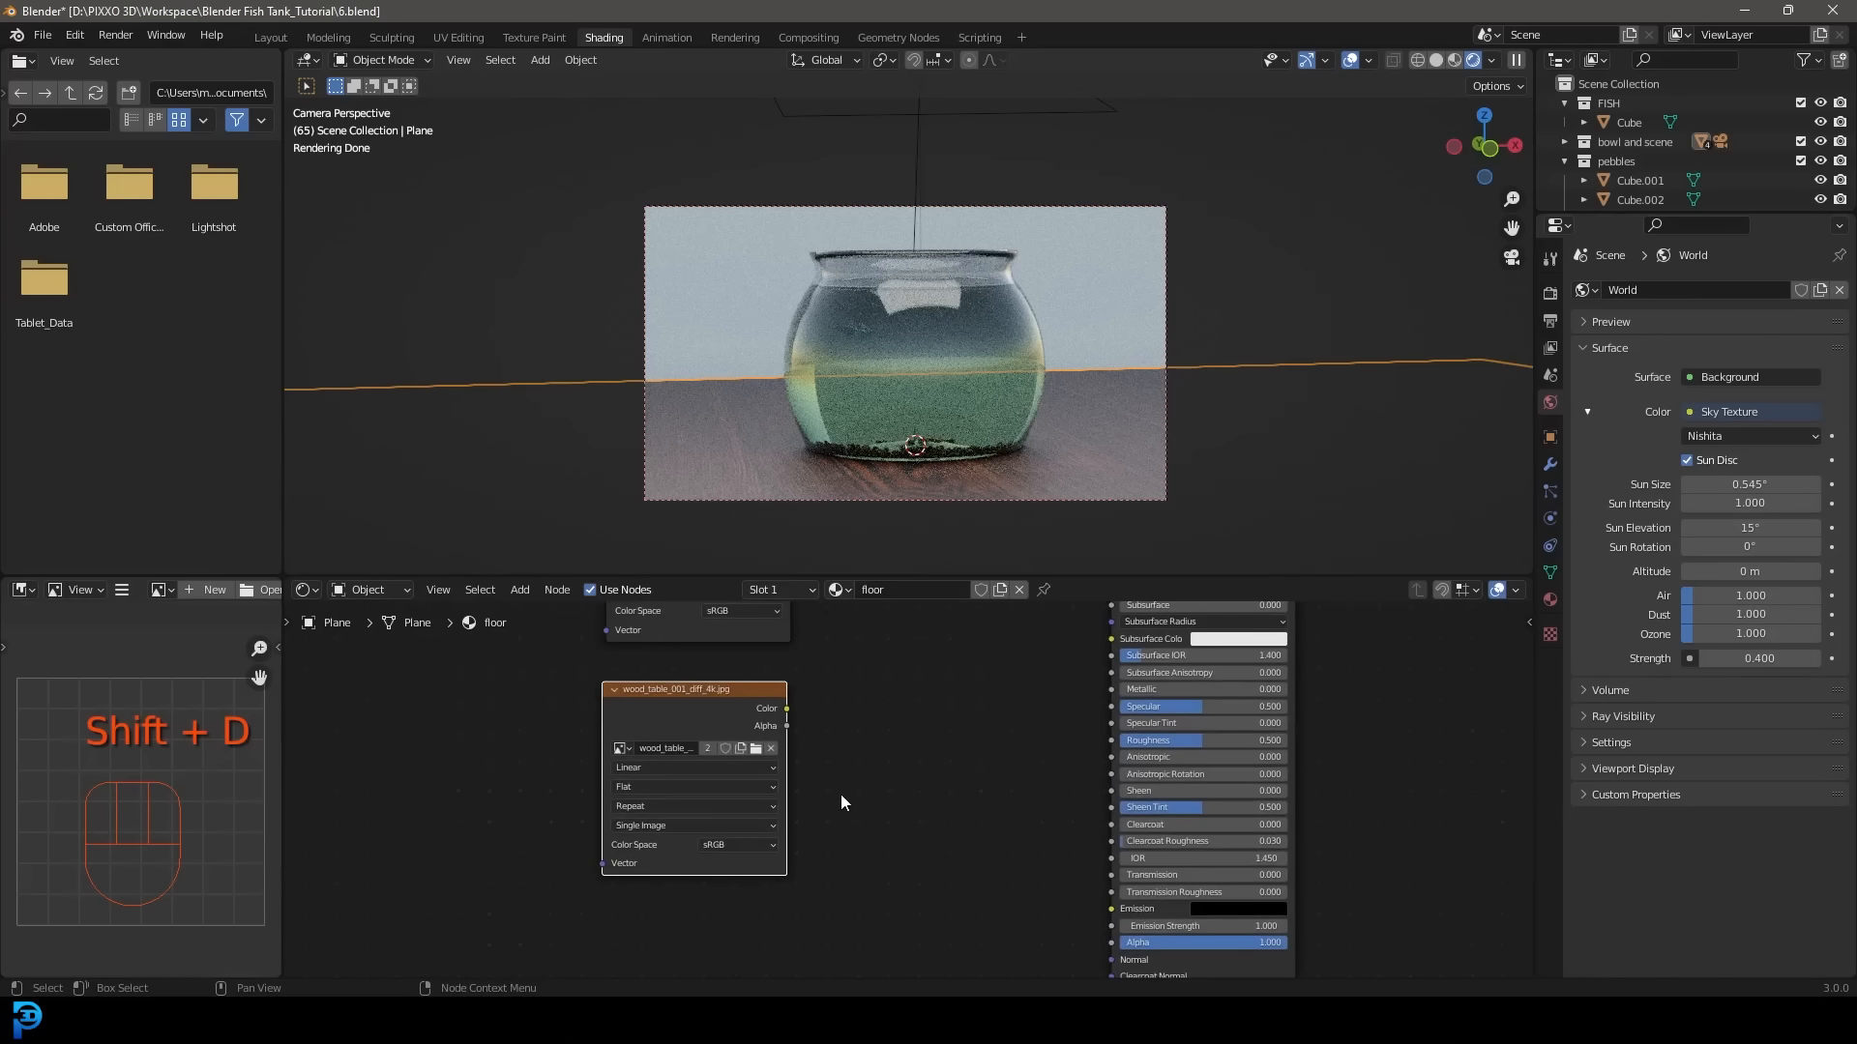
# Load wood_table_001_rough_4k.jpg into the duplicated node and connect its Color to the Principled BSDF Roughness.
pyautogui.click(760, 749)
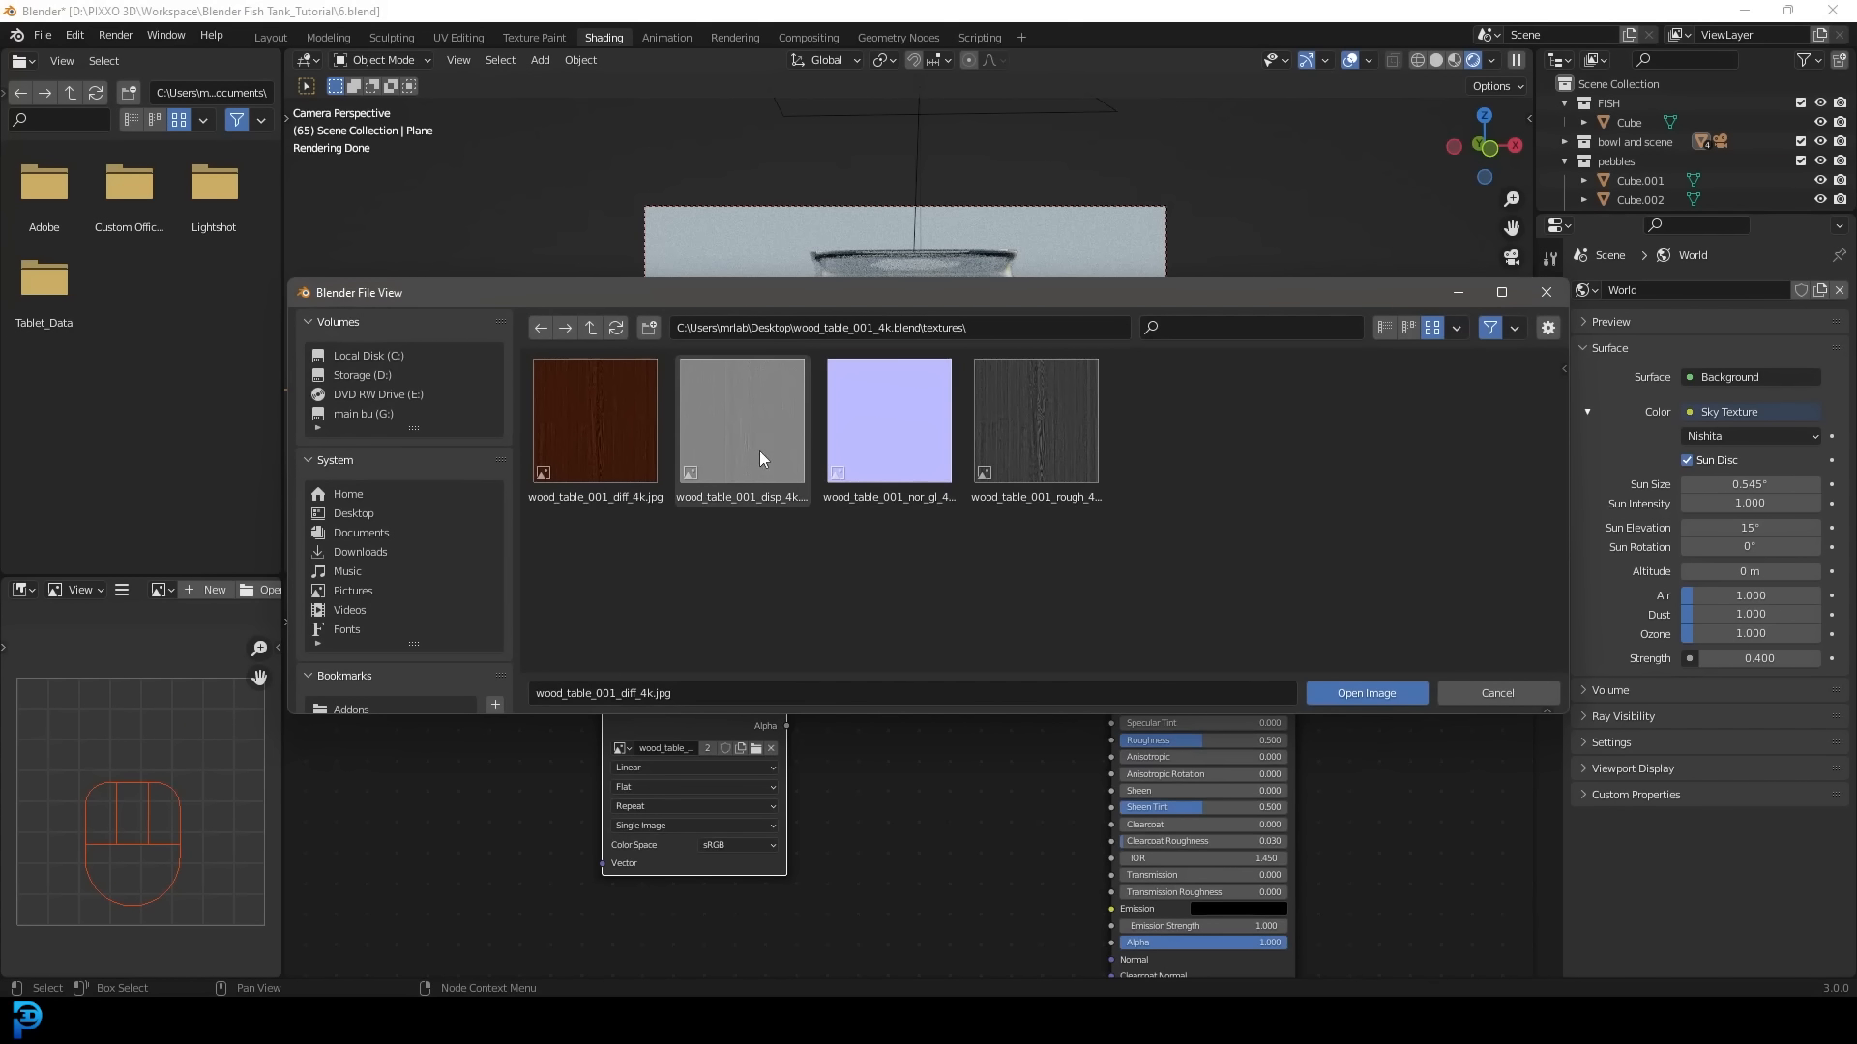
pyautogui.click(1014, 441)
pyautogui.click(1357, 691)
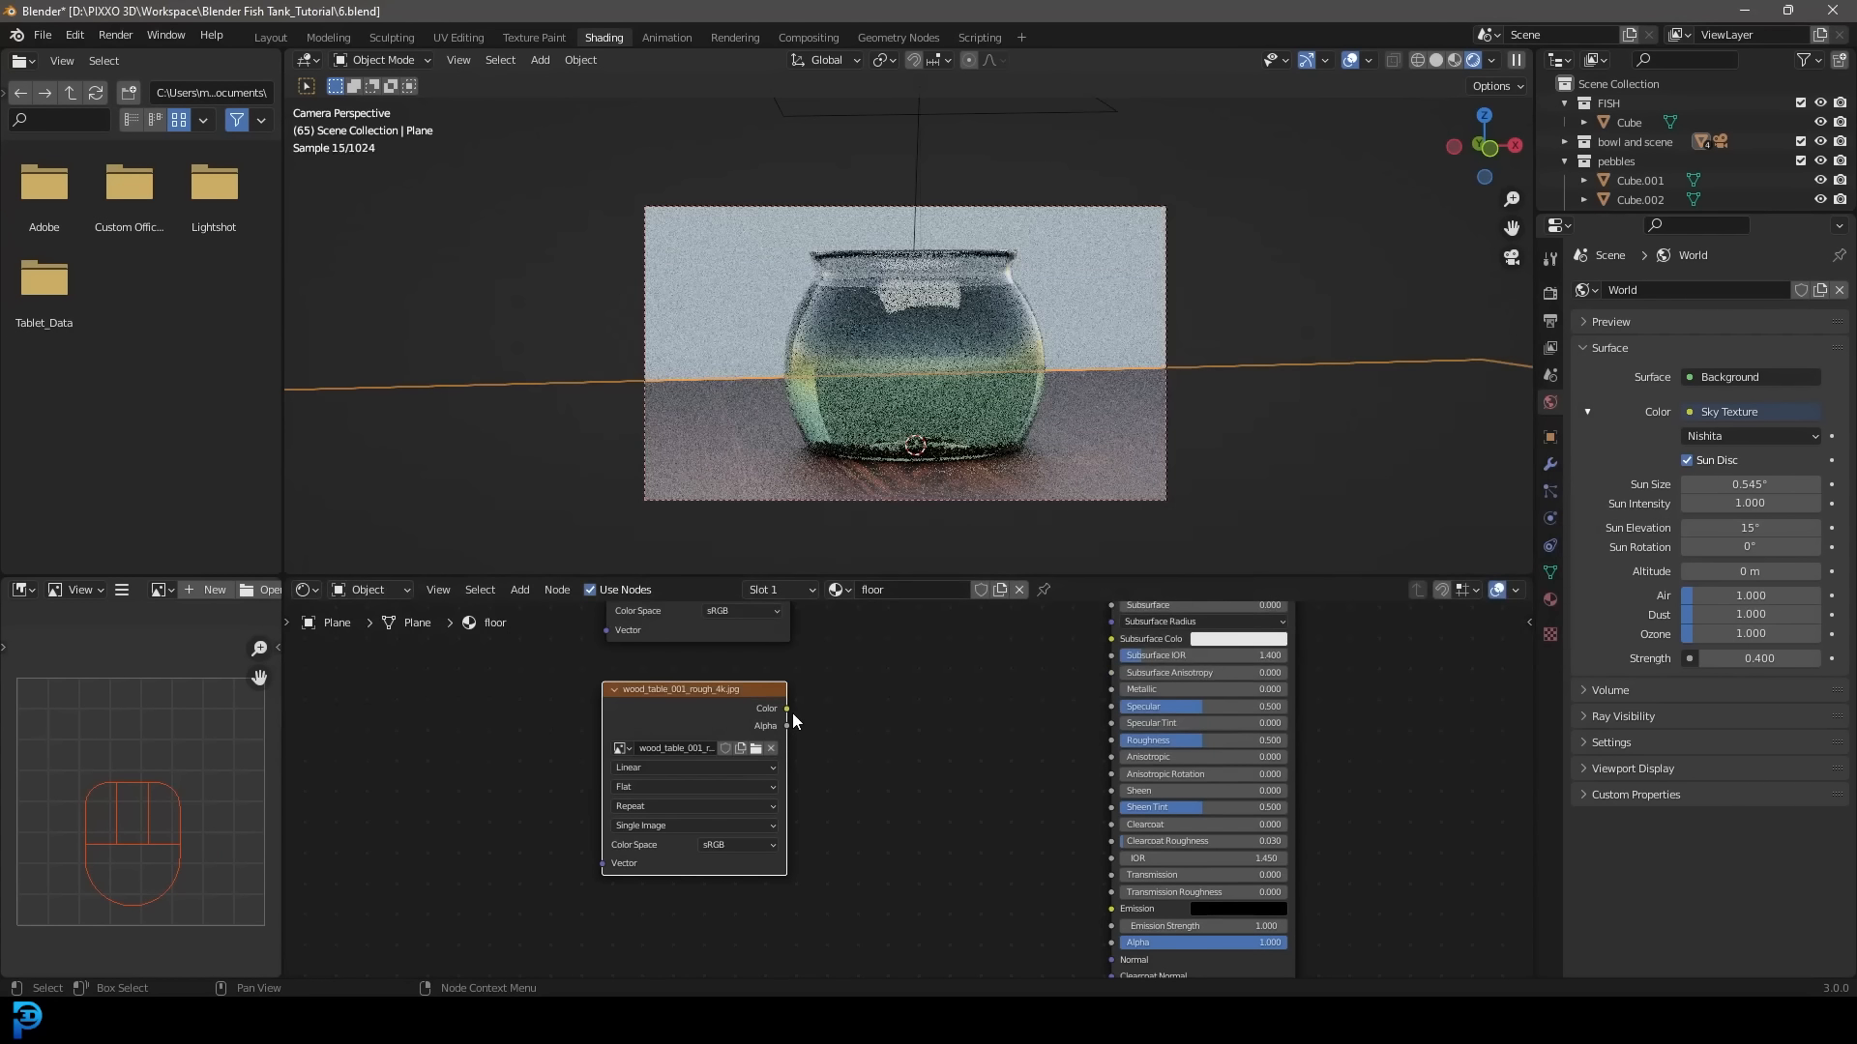
pyautogui.moveTo(787, 709); pyautogui.dragTo(1111, 741)
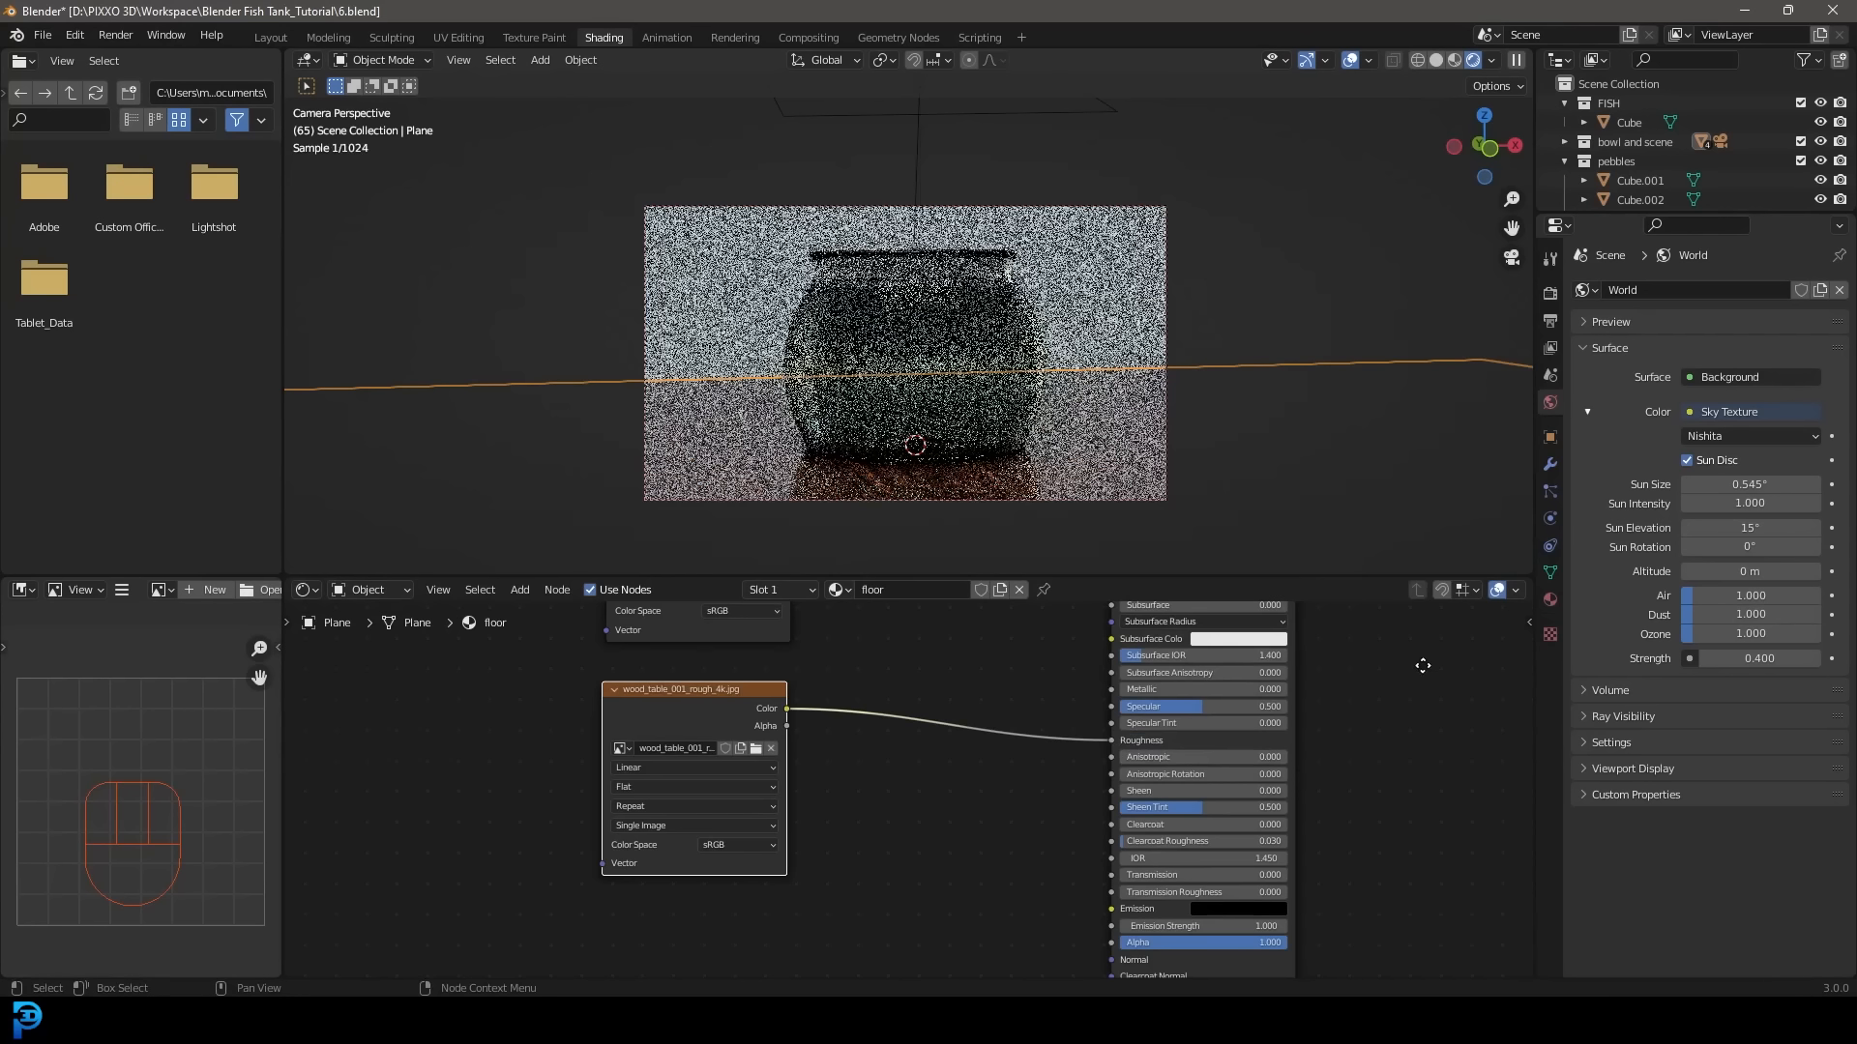
# Set the roughness texture's color space to Non-Color.
pyautogui.moveTo(1422, 665); pyautogui.dragTo(1364, 731, button='middle')
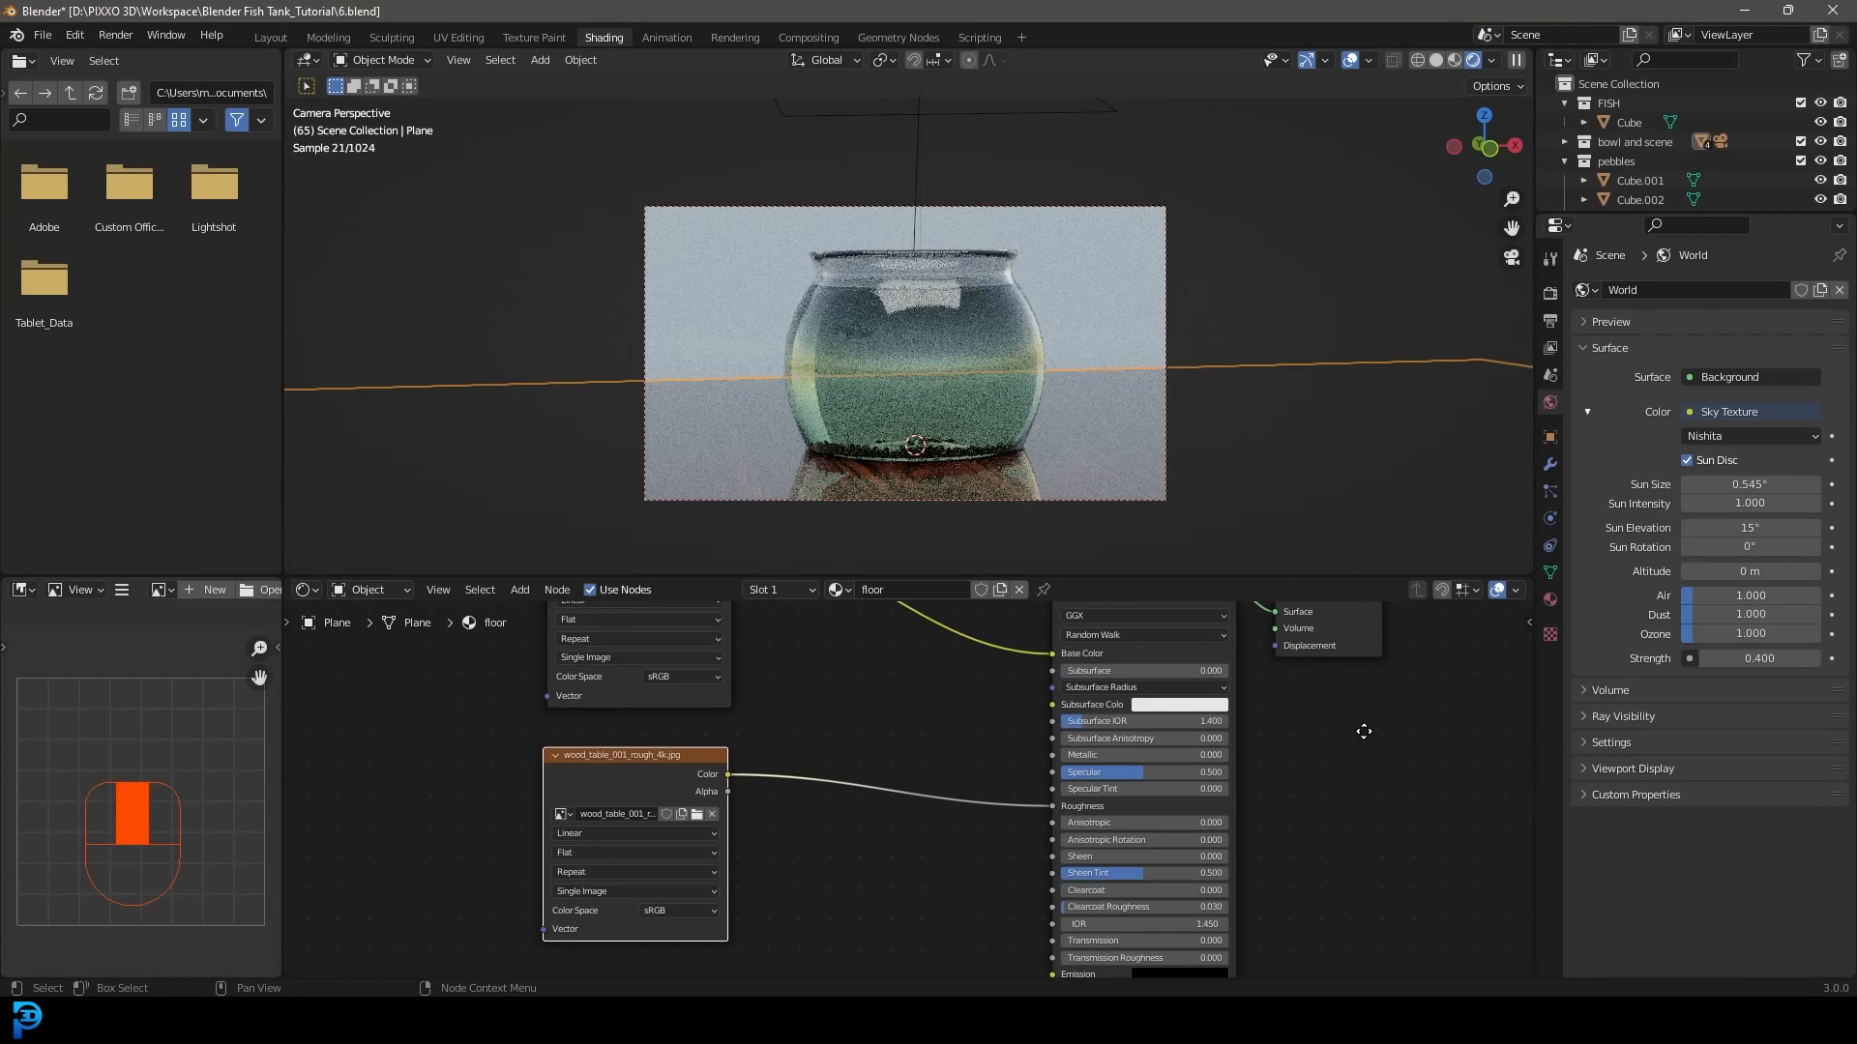
pyautogui.click(662, 913)
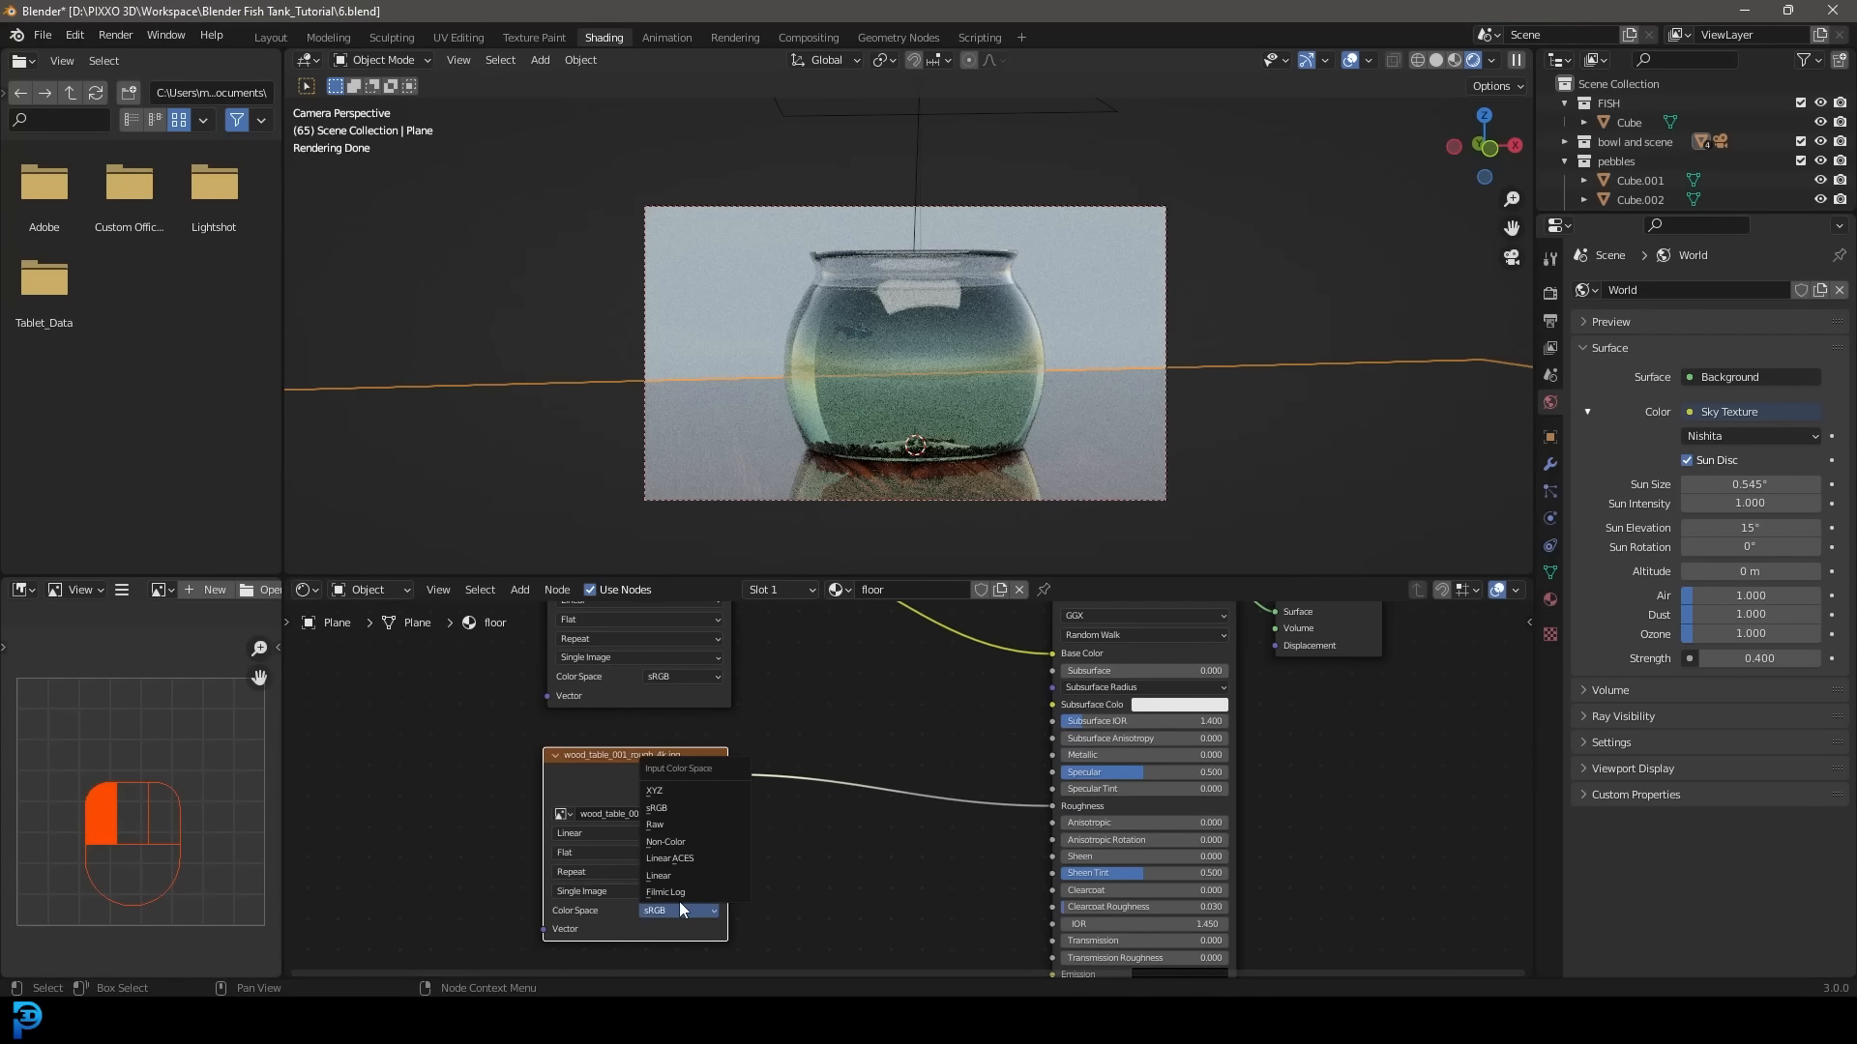
pyautogui.click(665, 842)
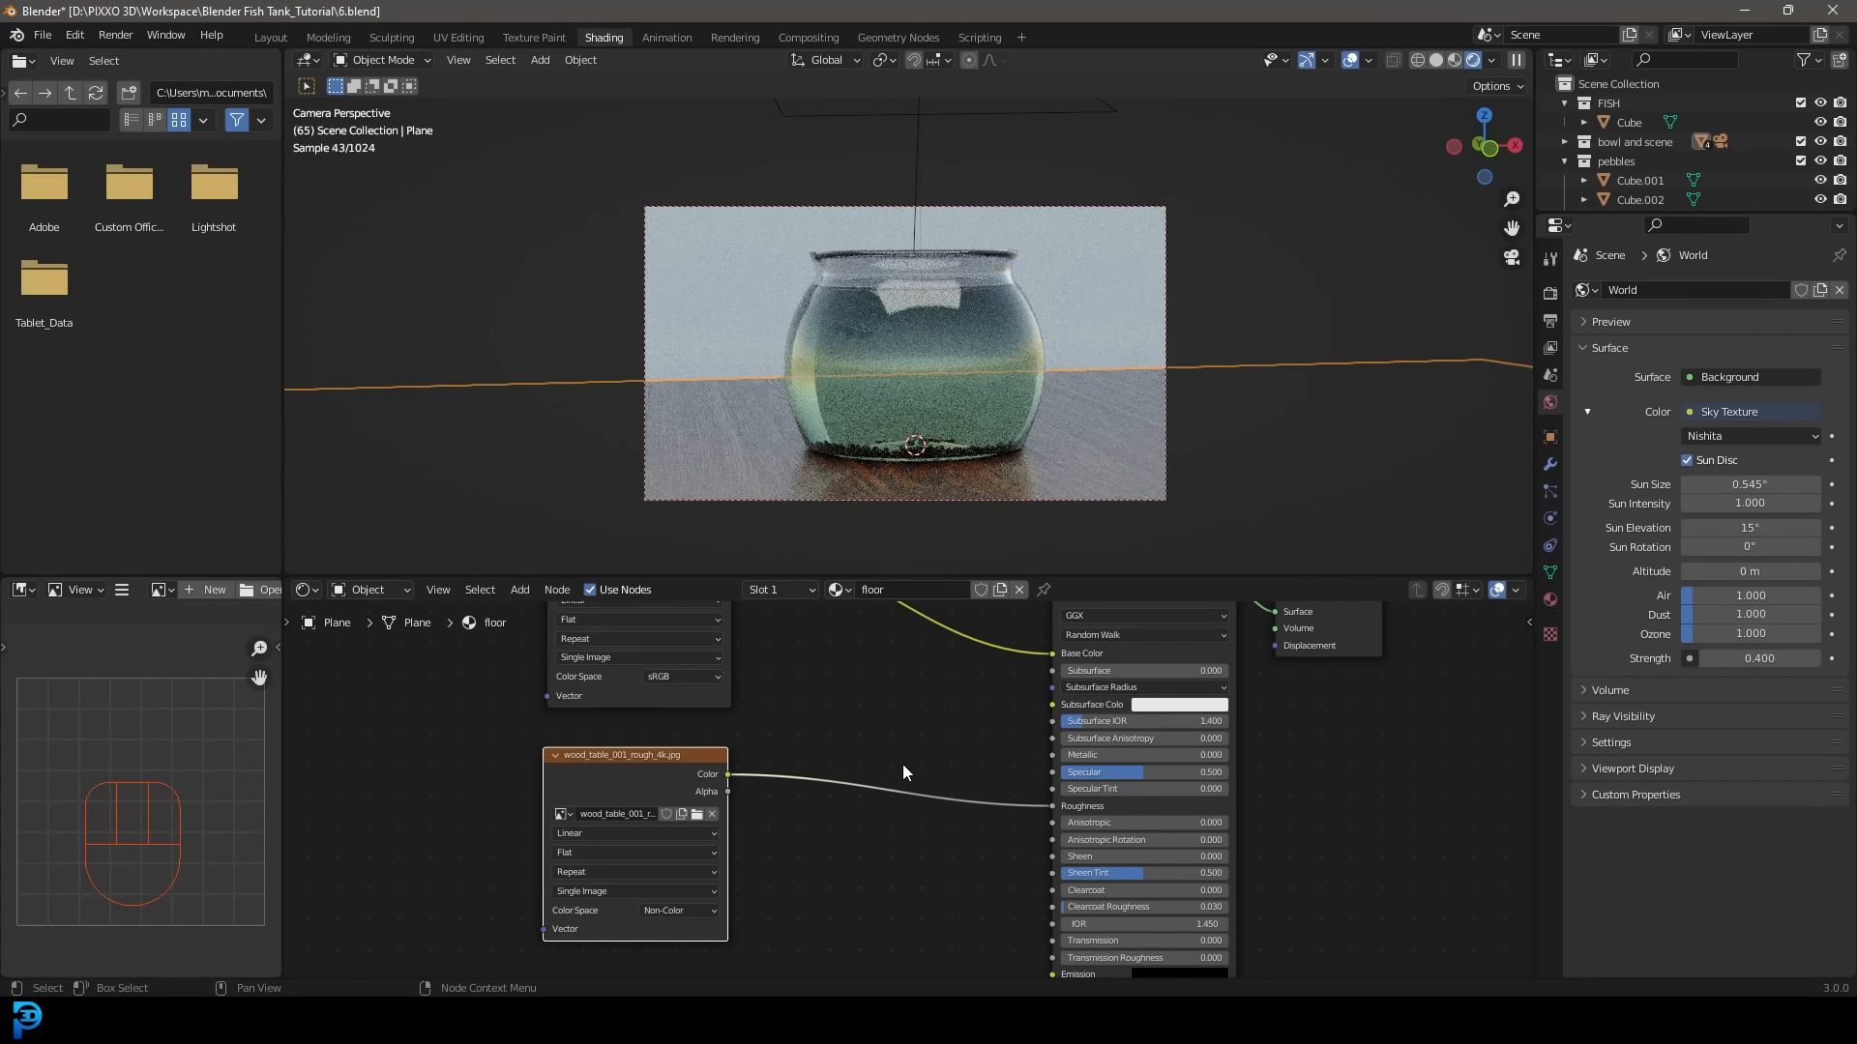
# Duplicate the roughness texture node below the original and load the wood_table_001_nor_gl_4k normal image into the copy.
pyautogui.moveTo(891, 762); pyautogui.dragTo(809, 747, button='middle')
pyautogui.hotkey('shift', 'd')
pyautogui.click(644, 895)
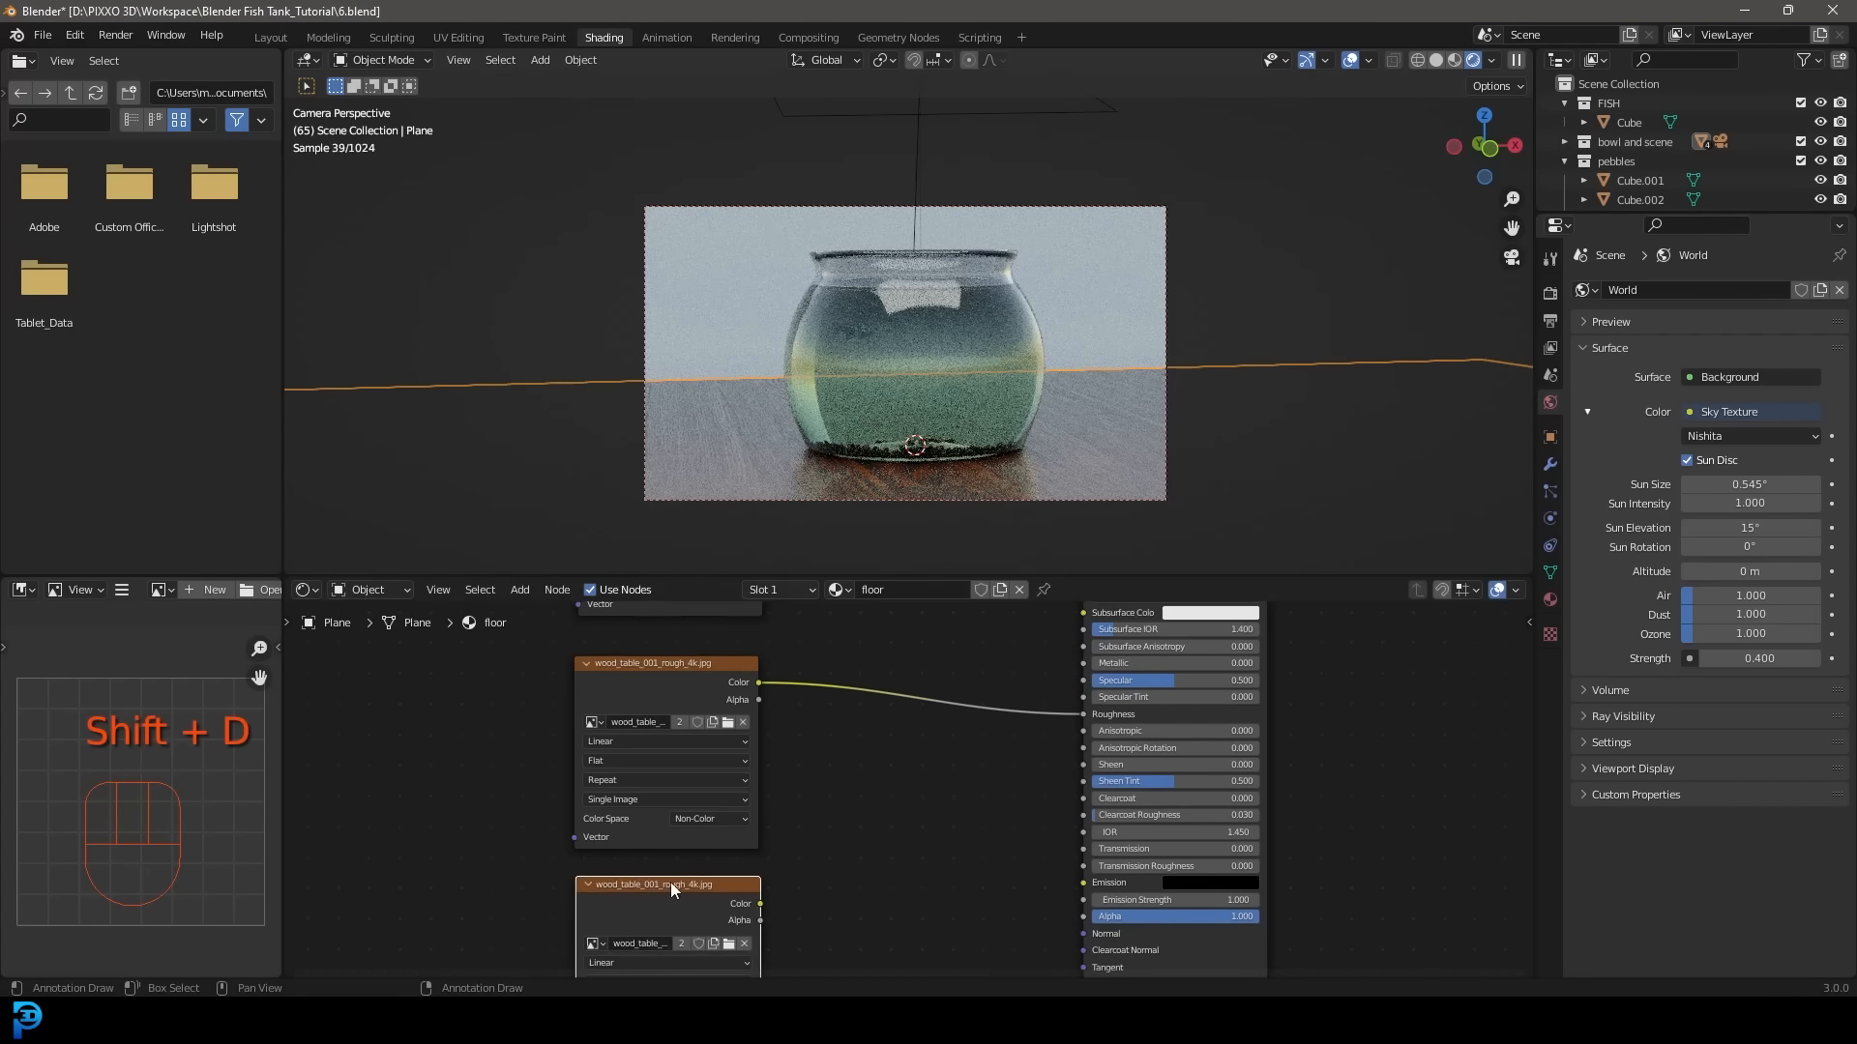
pyautogui.moveTo(816, 894); pyautogui.dragTo(876, 717, button='middle')
pyautogui.click(788, 767)
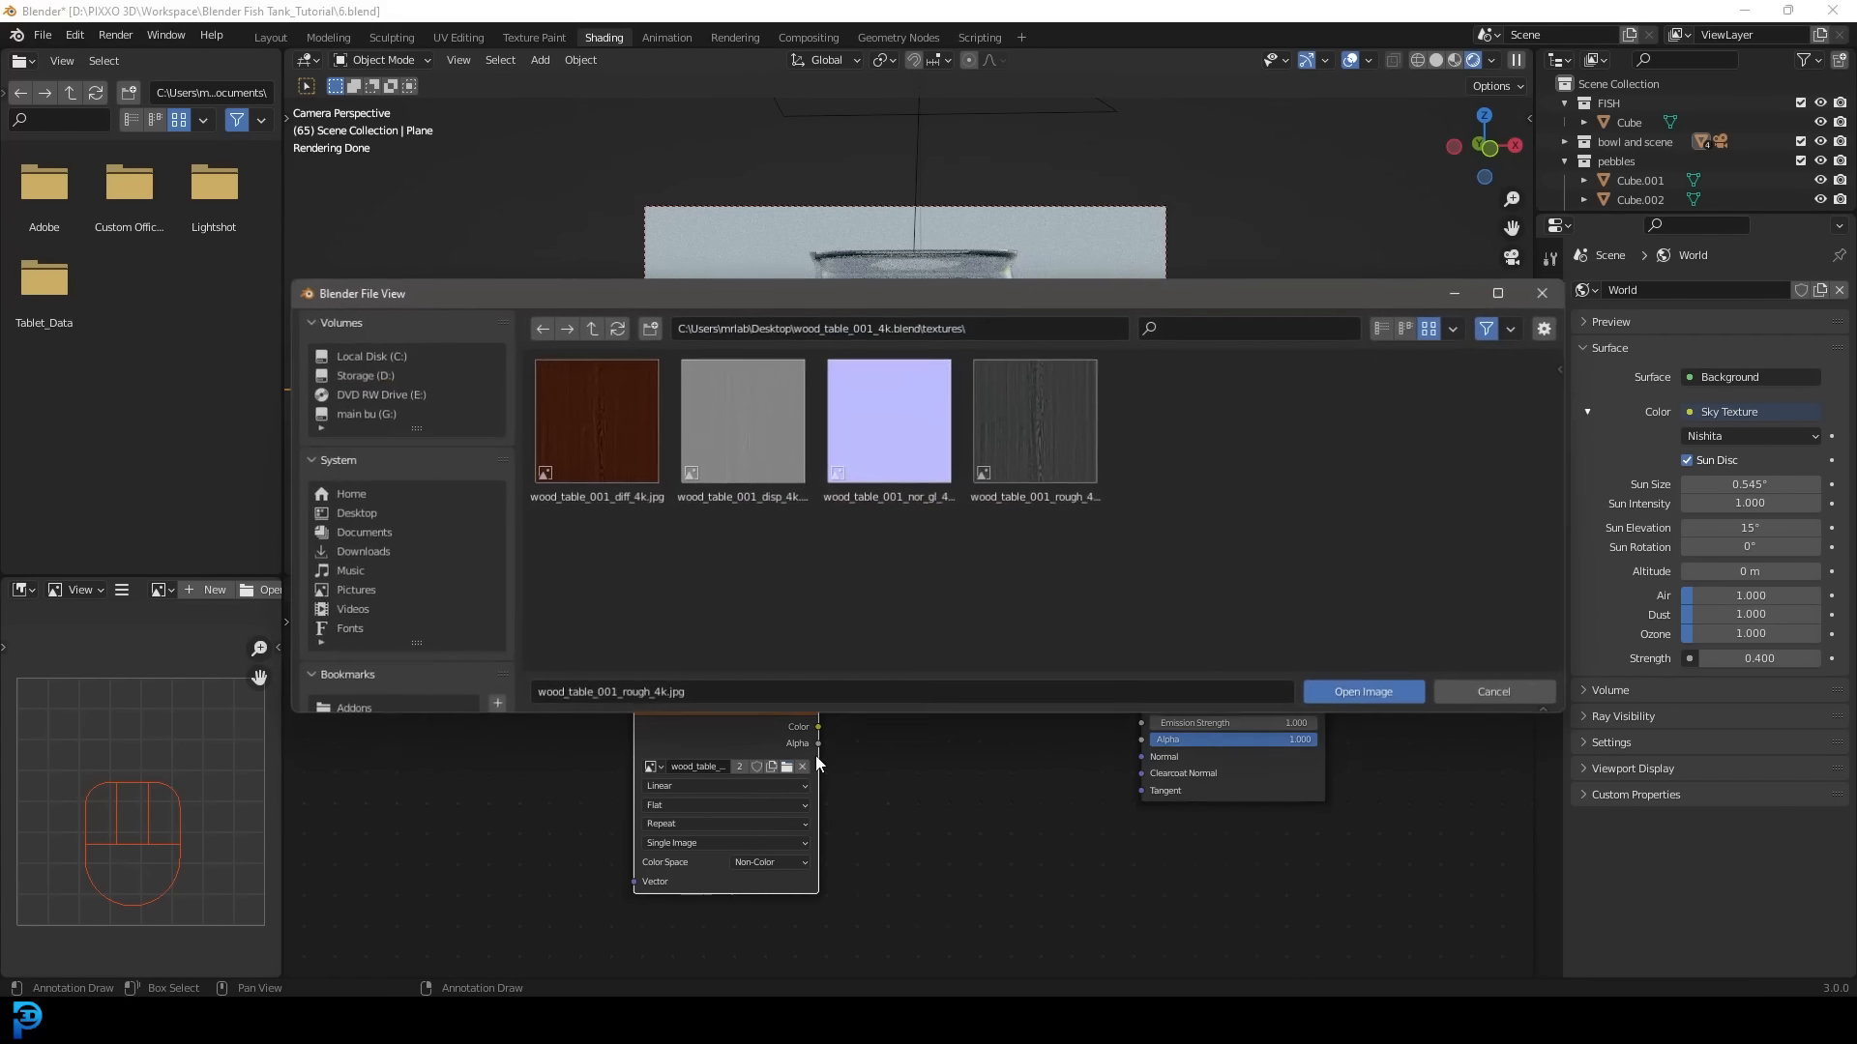
pyautogui.click(882, 432)
pyautogui.click(1357, 691)
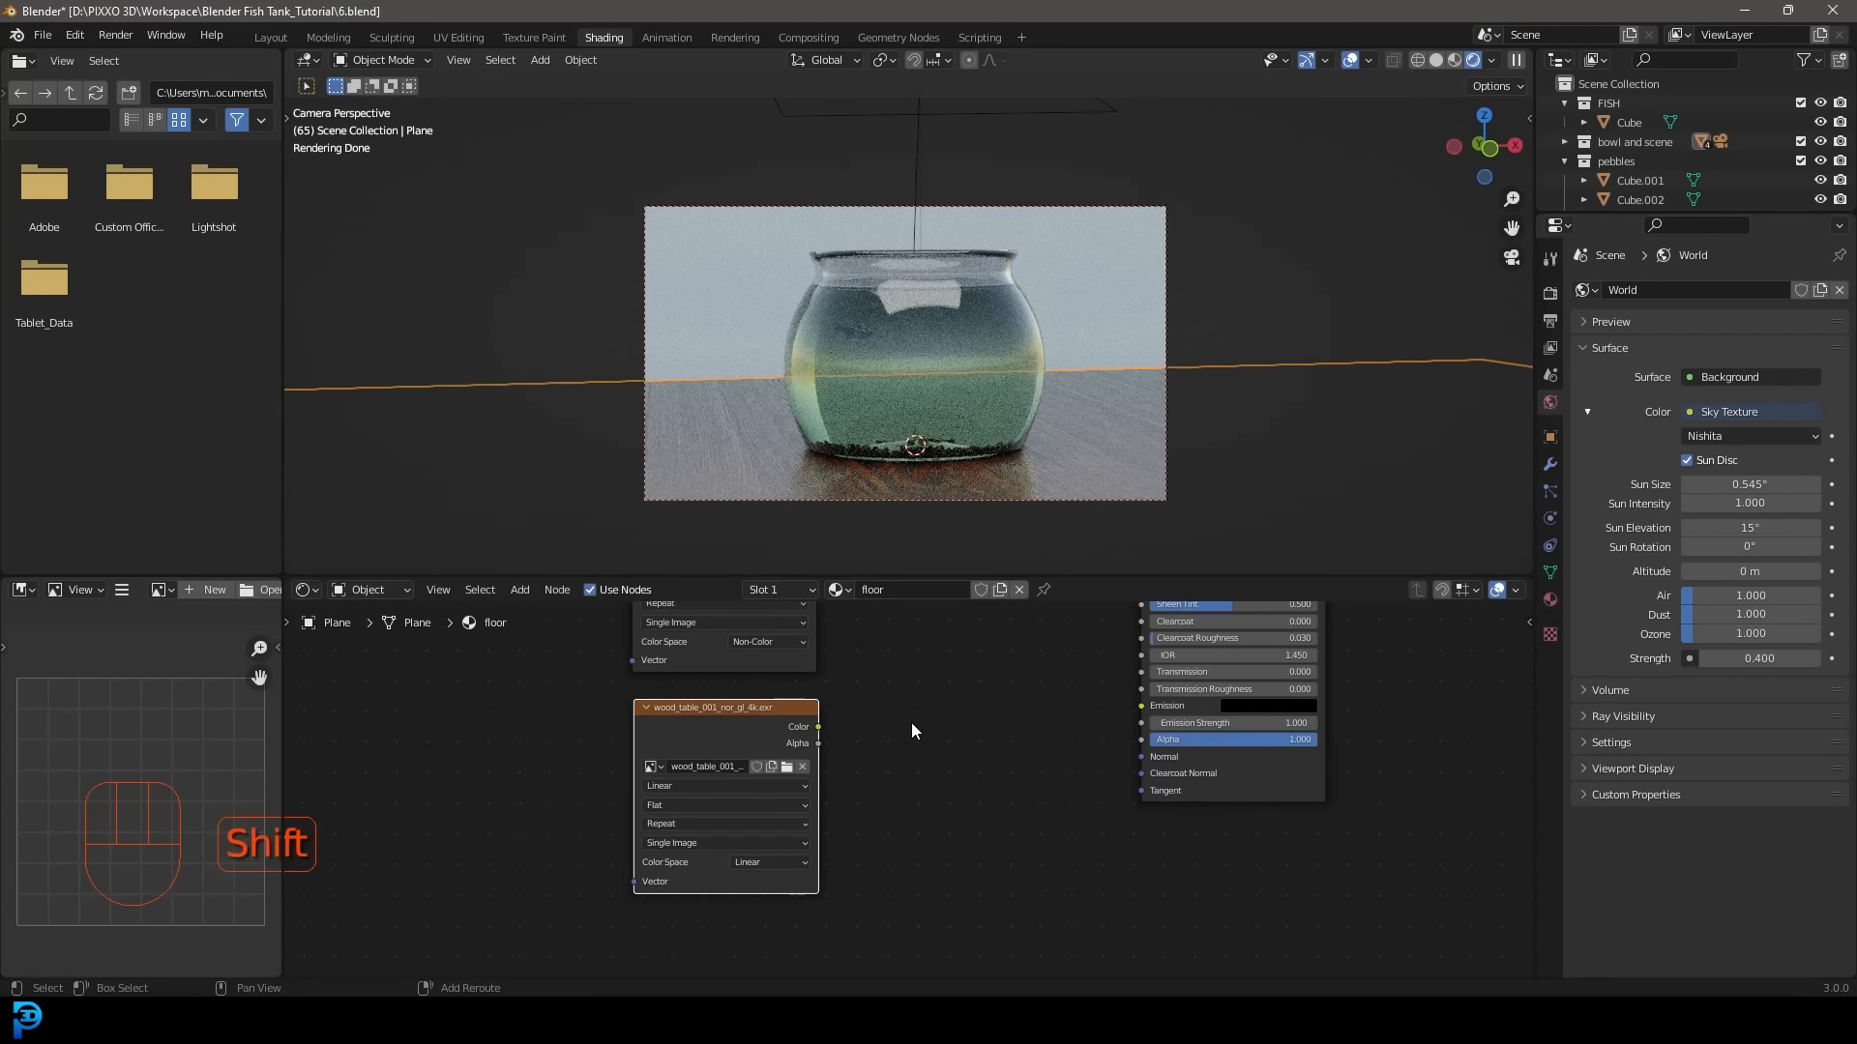
# Add a Normal Map node and link the normal texture's Color through it to the Principled BSDF Normal.
pyautogui.hotkey('shift', 'a')
pyautogui.write('norma')
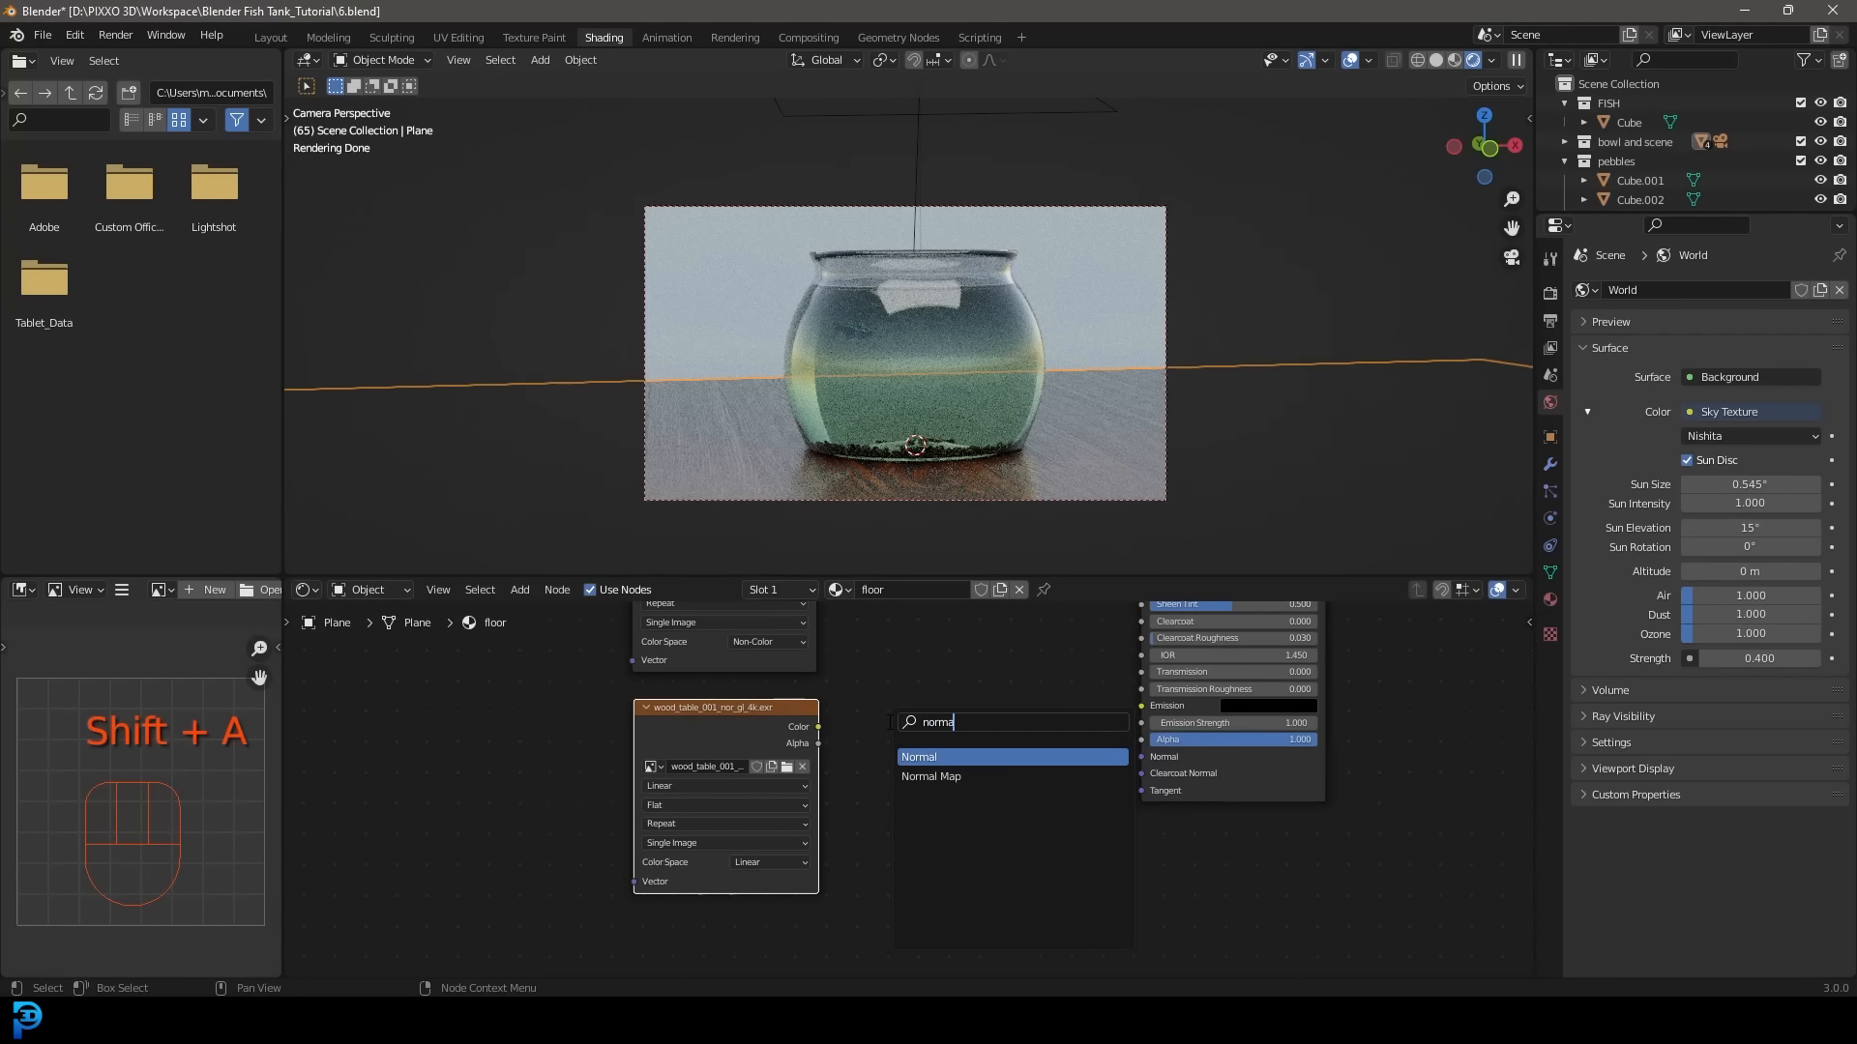
pyautogui.write('l')
pyautogui.click(931, 776)
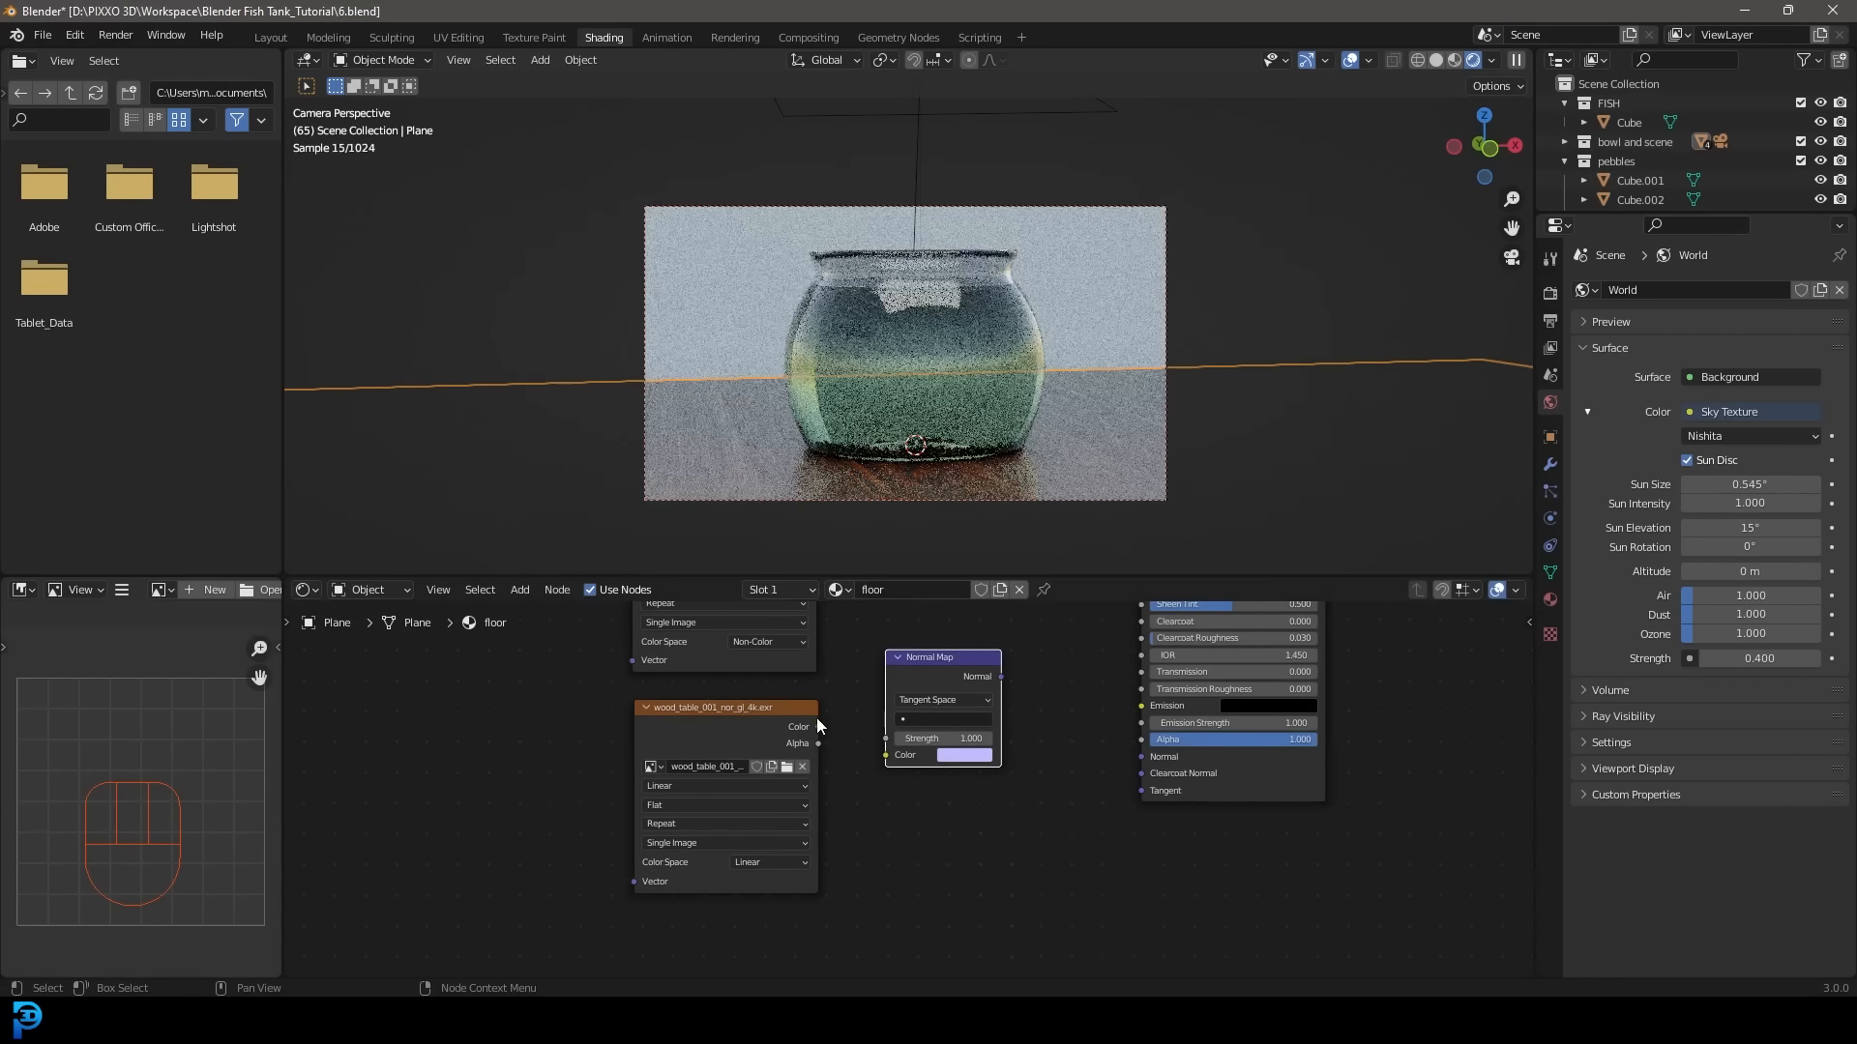
pyautogui.moveTo(817, 726); pyautogui.dragTo(890, 762)
pyautogui.moveTo(1001, 677); pyautogui.dragTo(1105, 705)
pyautogui.moveTo(1179, 757); pyautogui.dragTo(1143, 755)
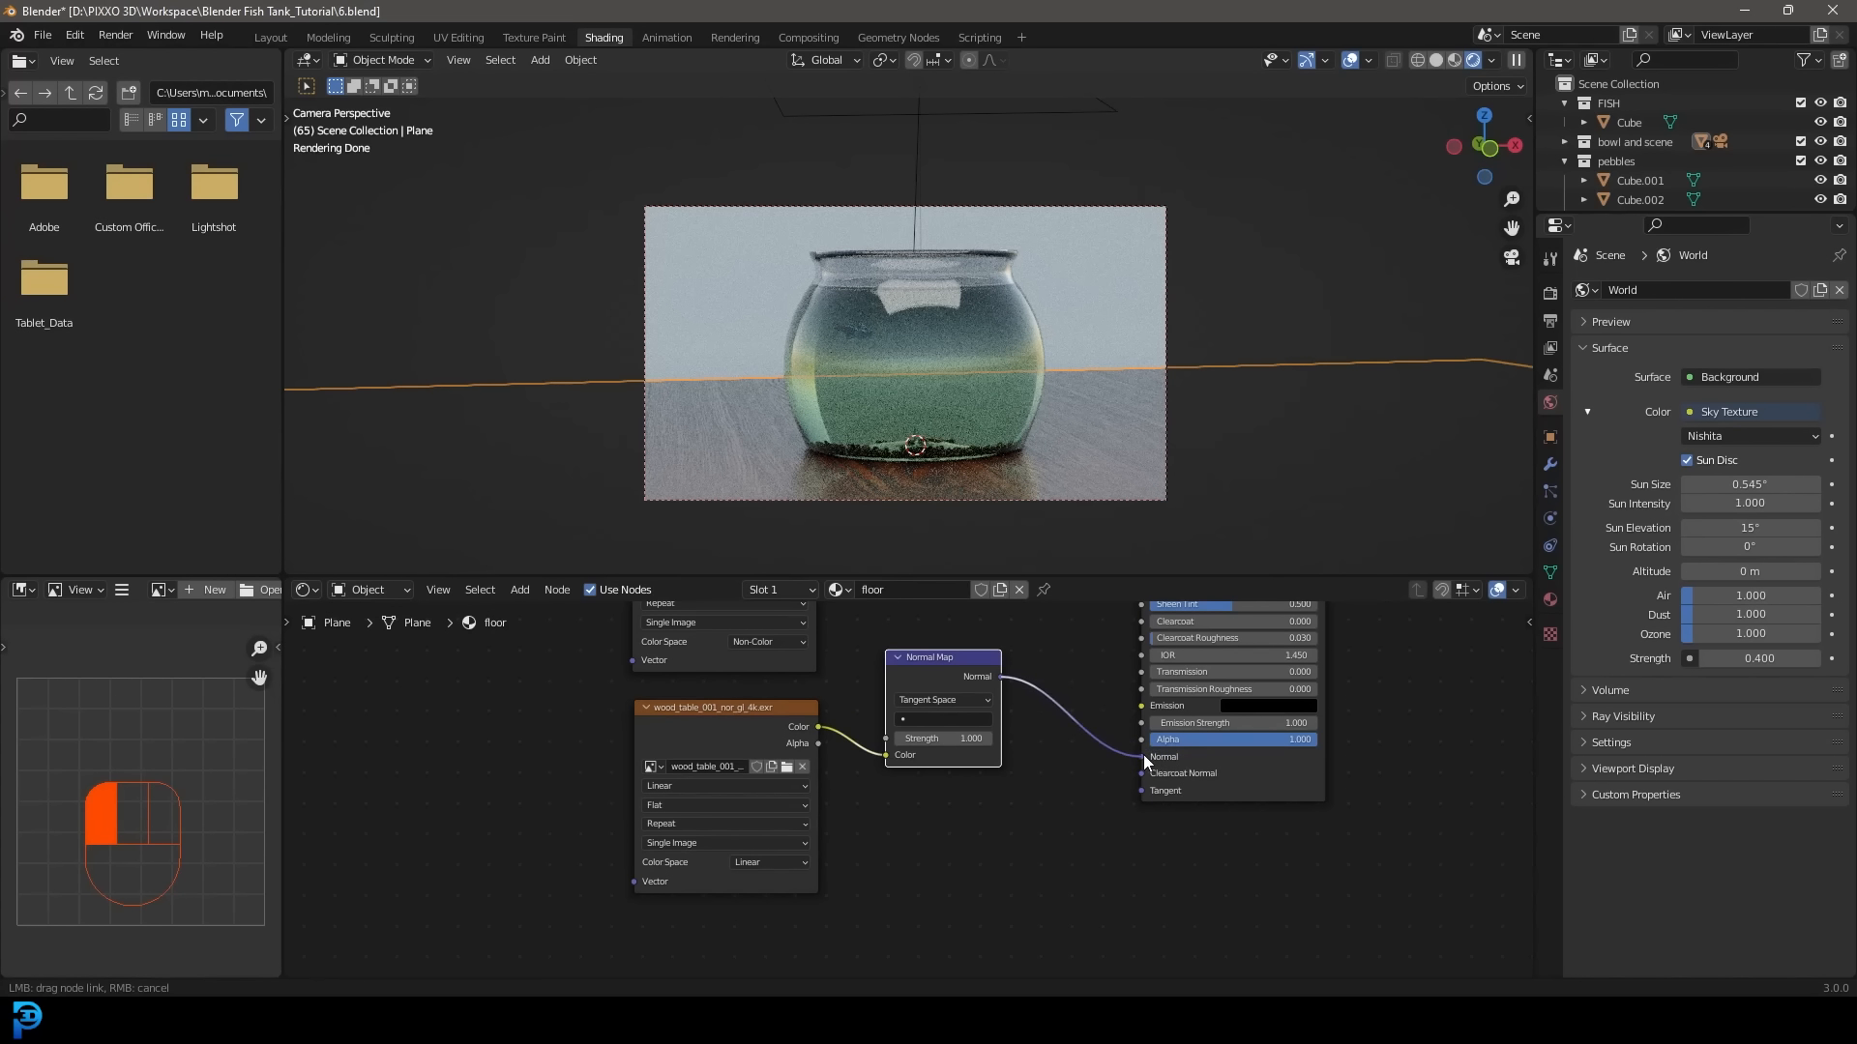
# Set the normal texture's color space to Non-Color and check the effect on the wood floor.
pyautogui.click(772, 862)
pyautogui.click(768, 798)
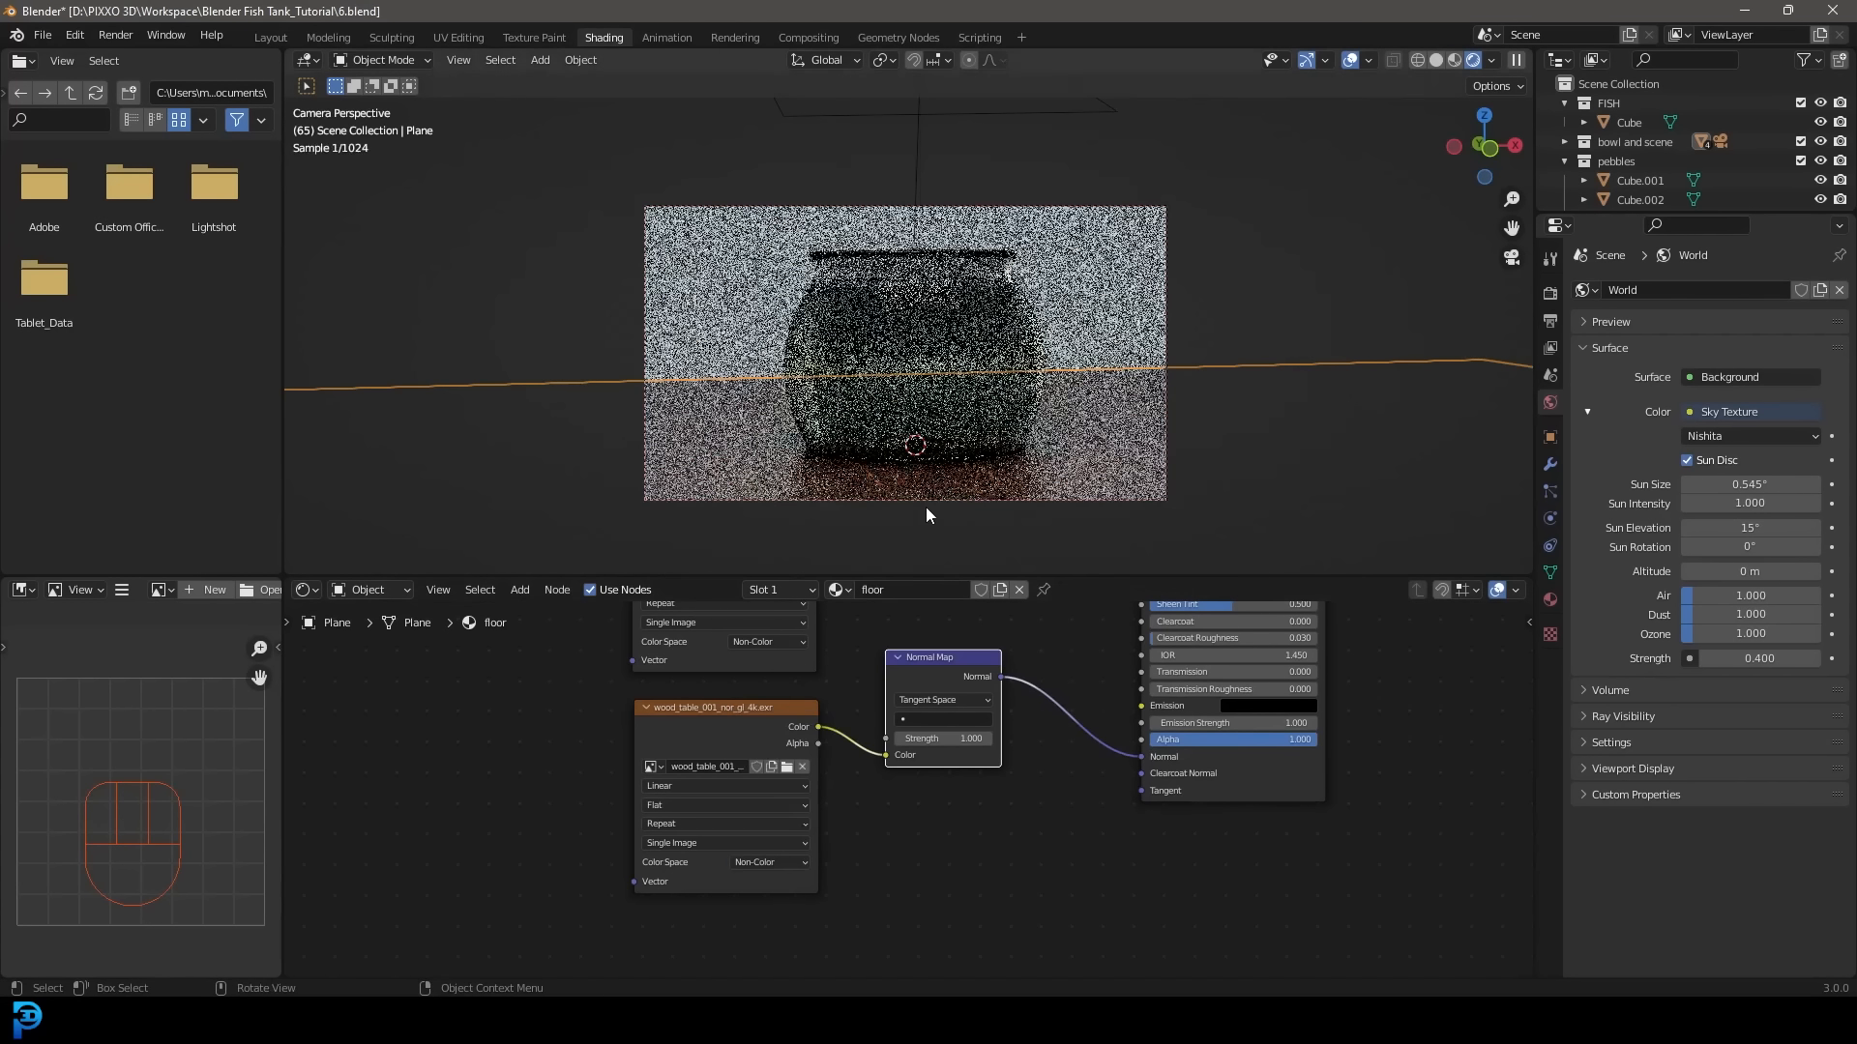
pyautogui.moveTo(957, 542); pyautogui.dragTo(1199, 432, button='middle')
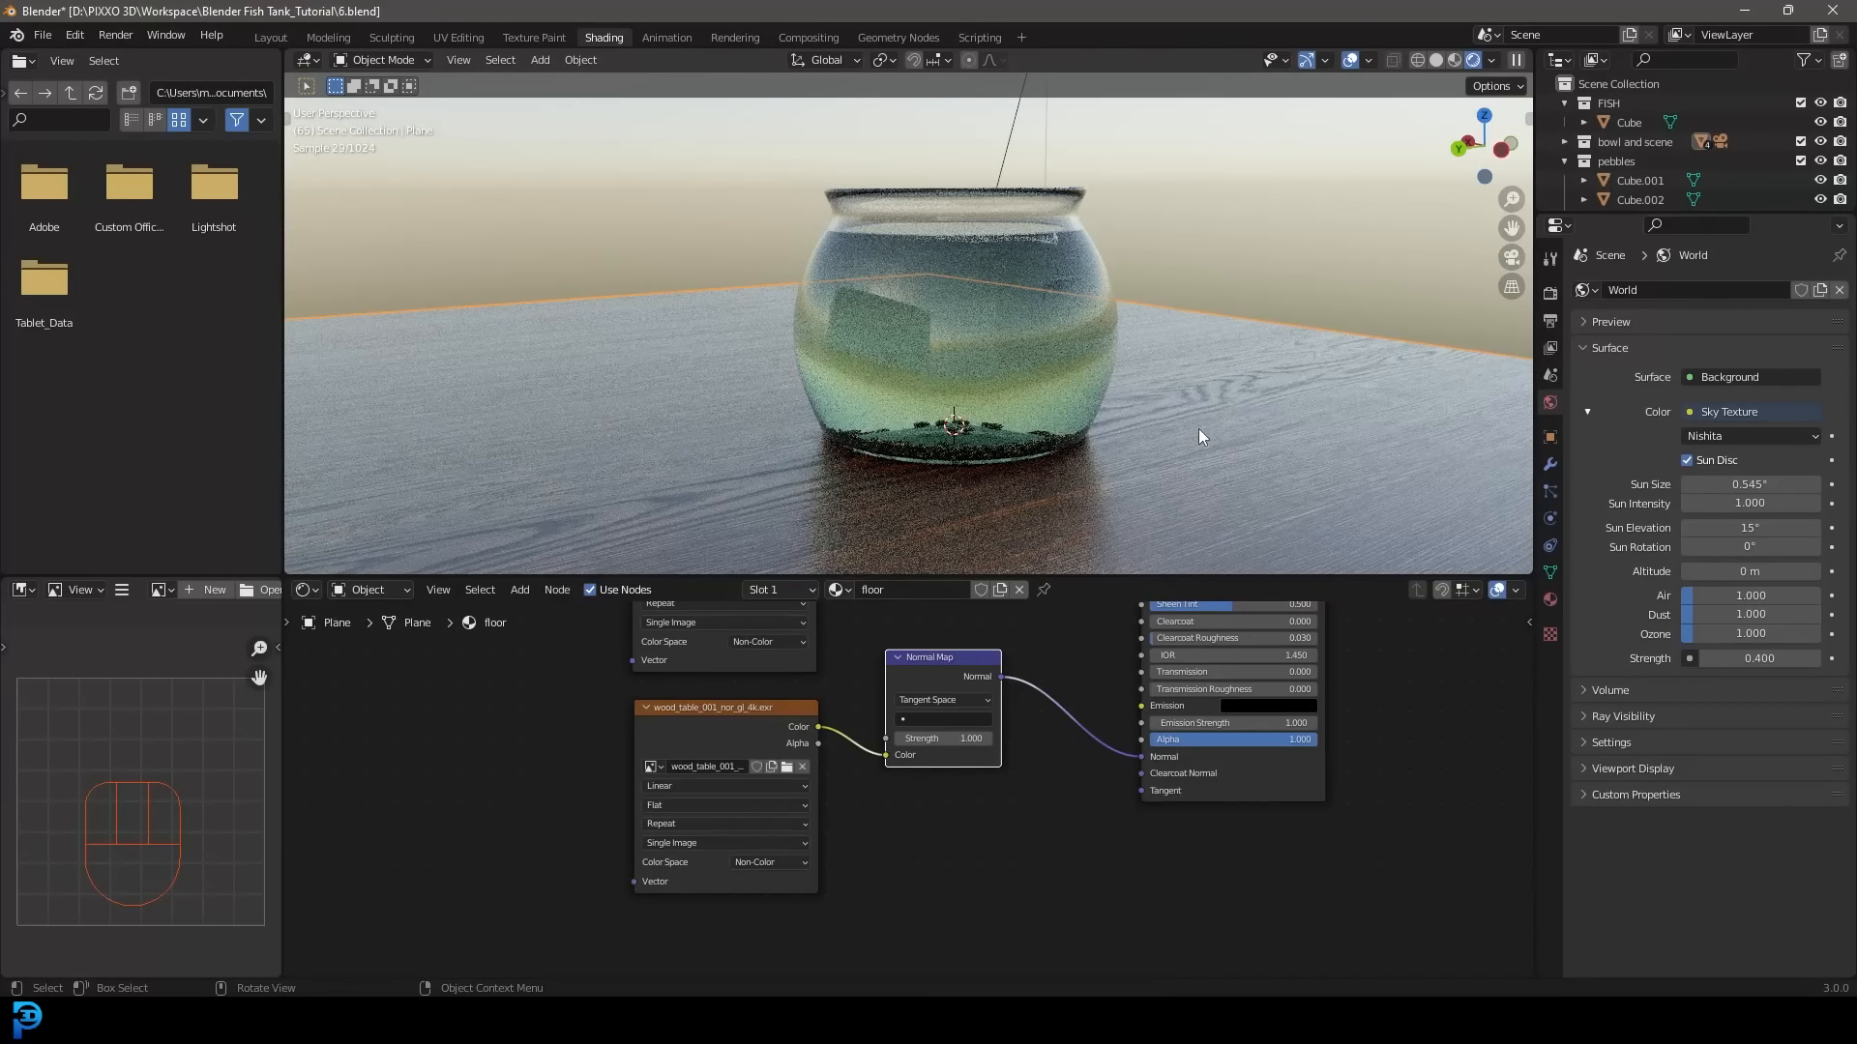
pyautogui.press('KP_0')
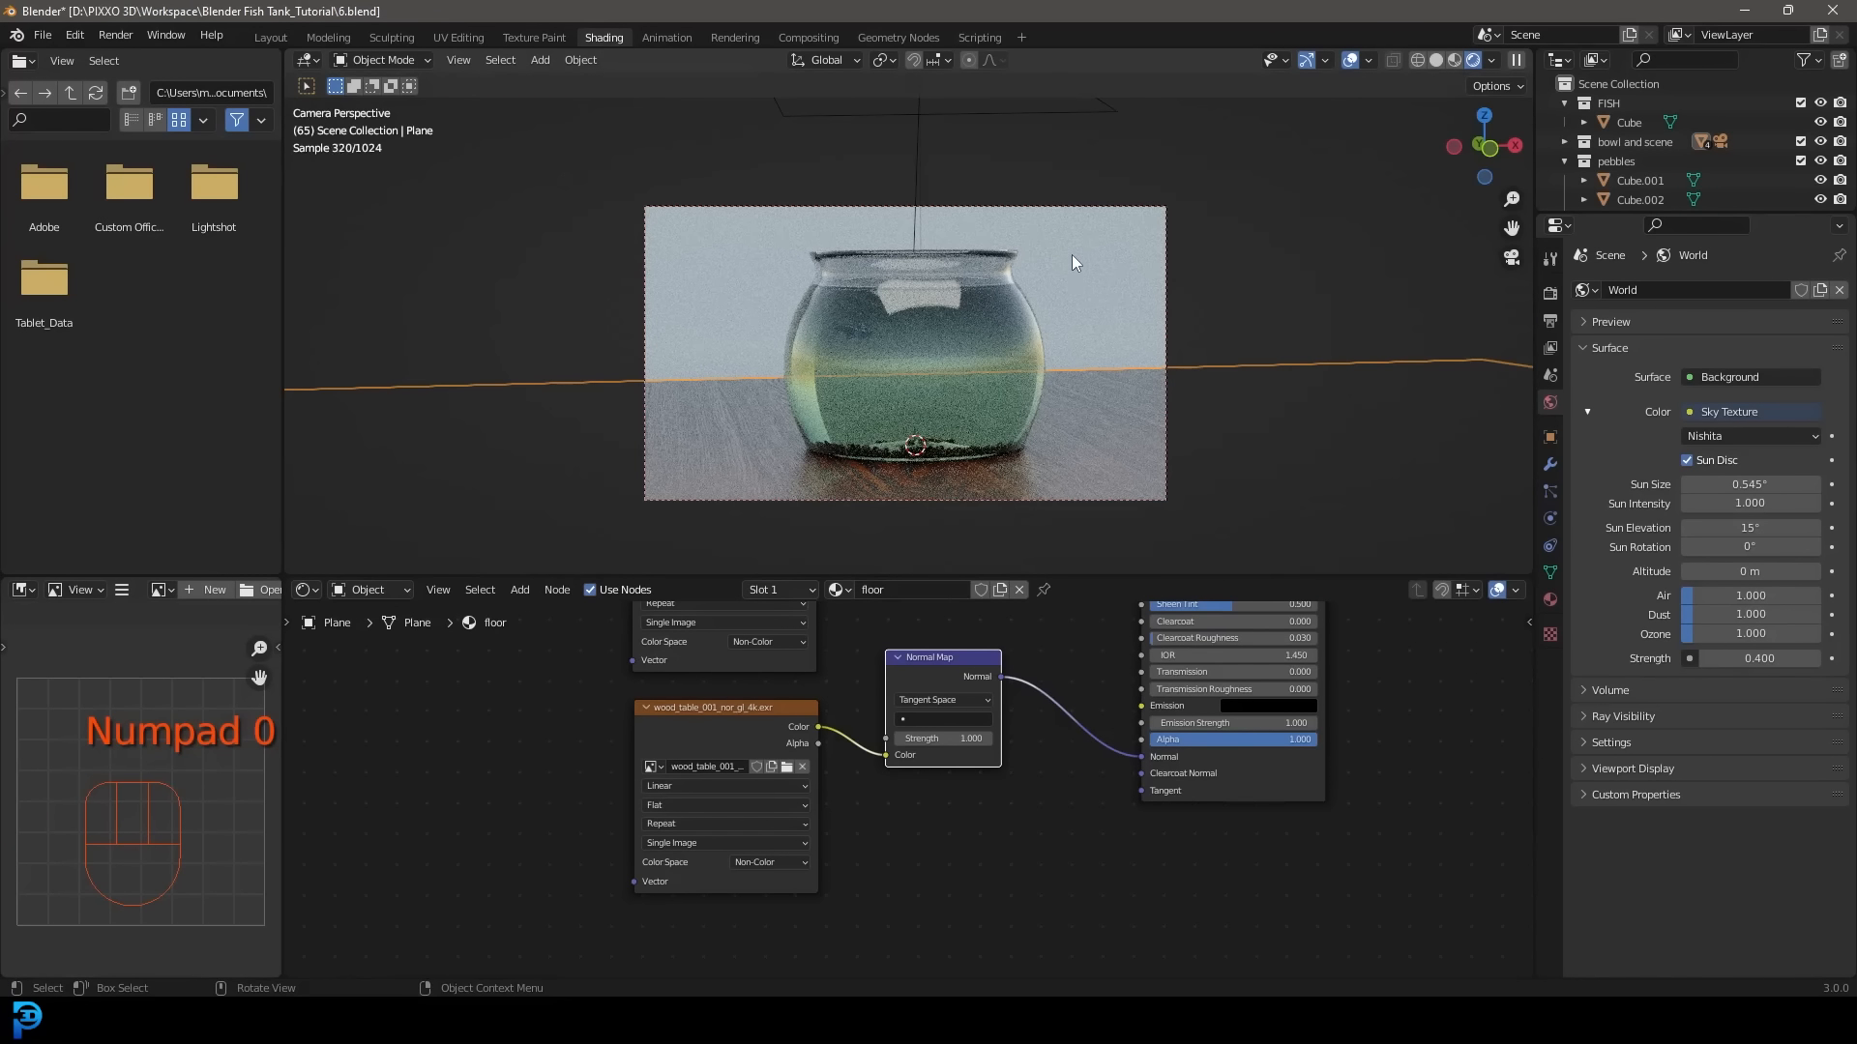
# Select the backdrop plane behind the bowl and rename its material to bg.
pyautogui.click(1072, 255)
pyautogui.click(938, 588)
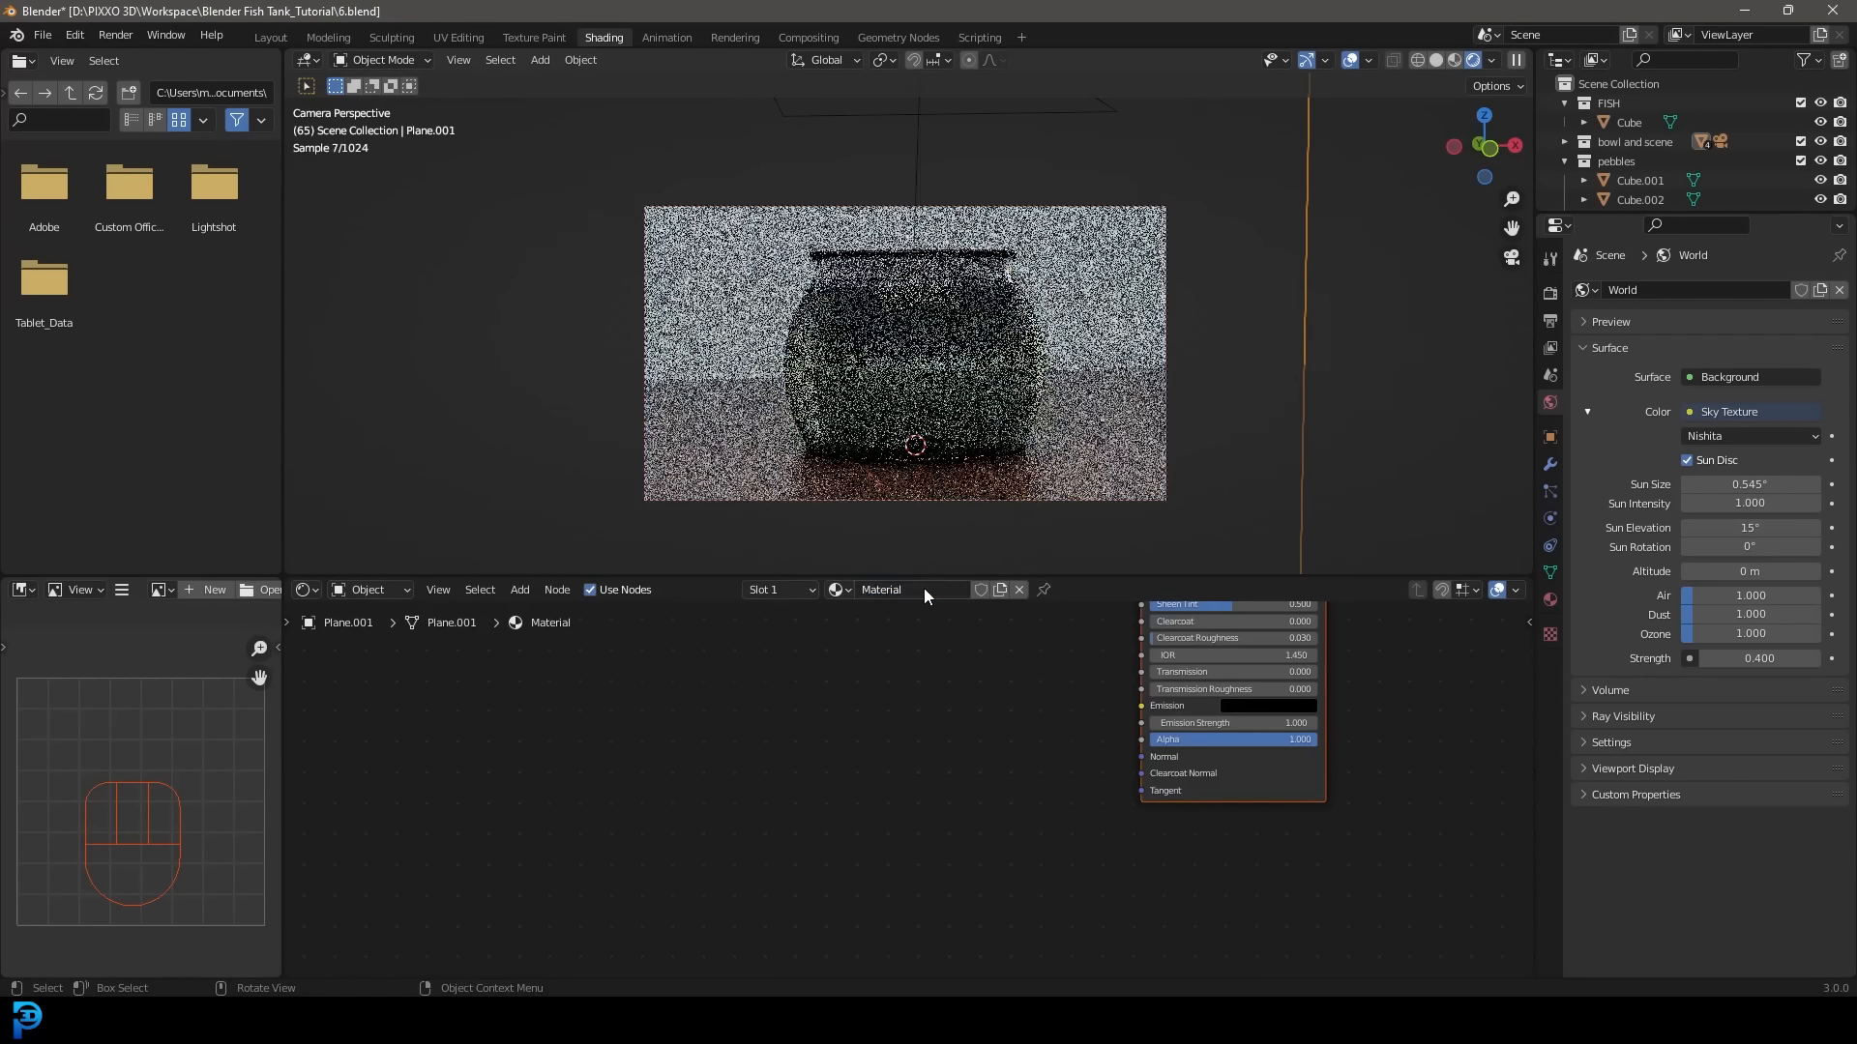
pyautogui.click(923, 588)
pyautogui.write('bg')
pyautogui.press('Return')
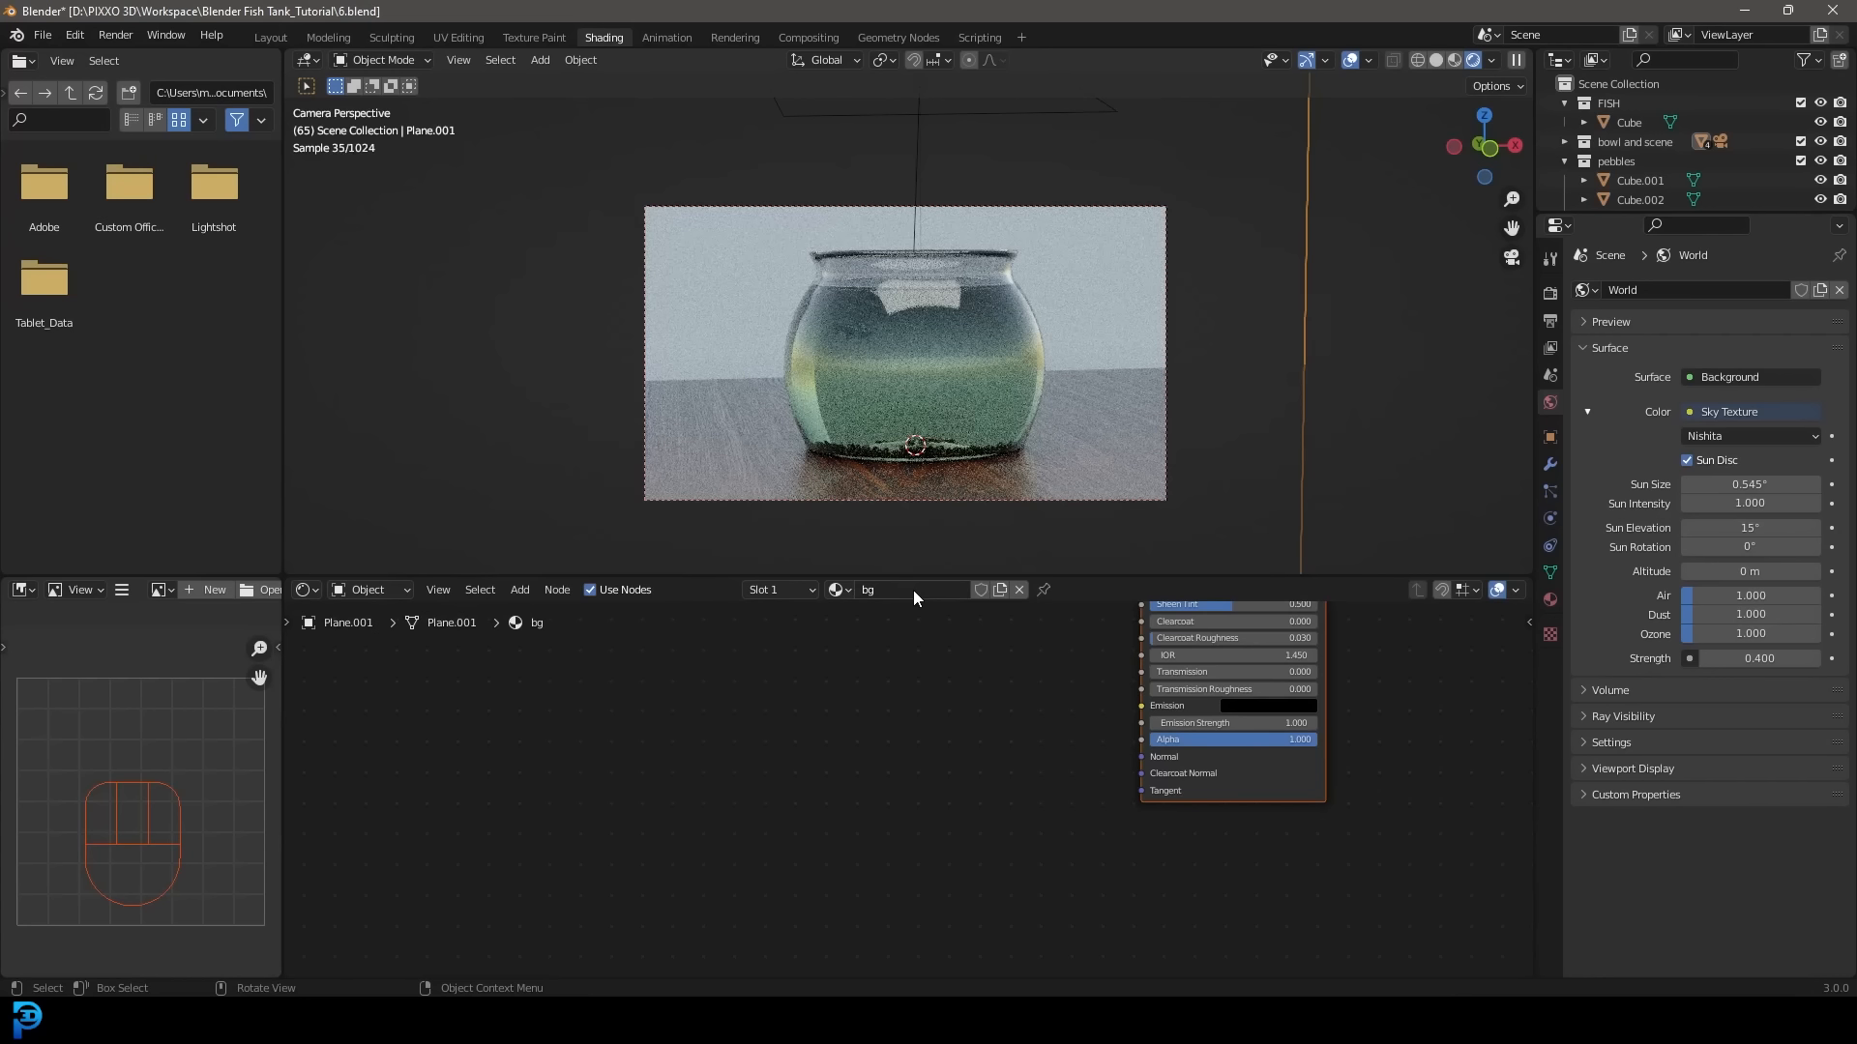
# Darken the bg material's Base Color to near black.
pyautogui.moveTo(984, 721); pyautogui.dragTo(798, 963, button='middle')
pyautogui.click(1076, 641)
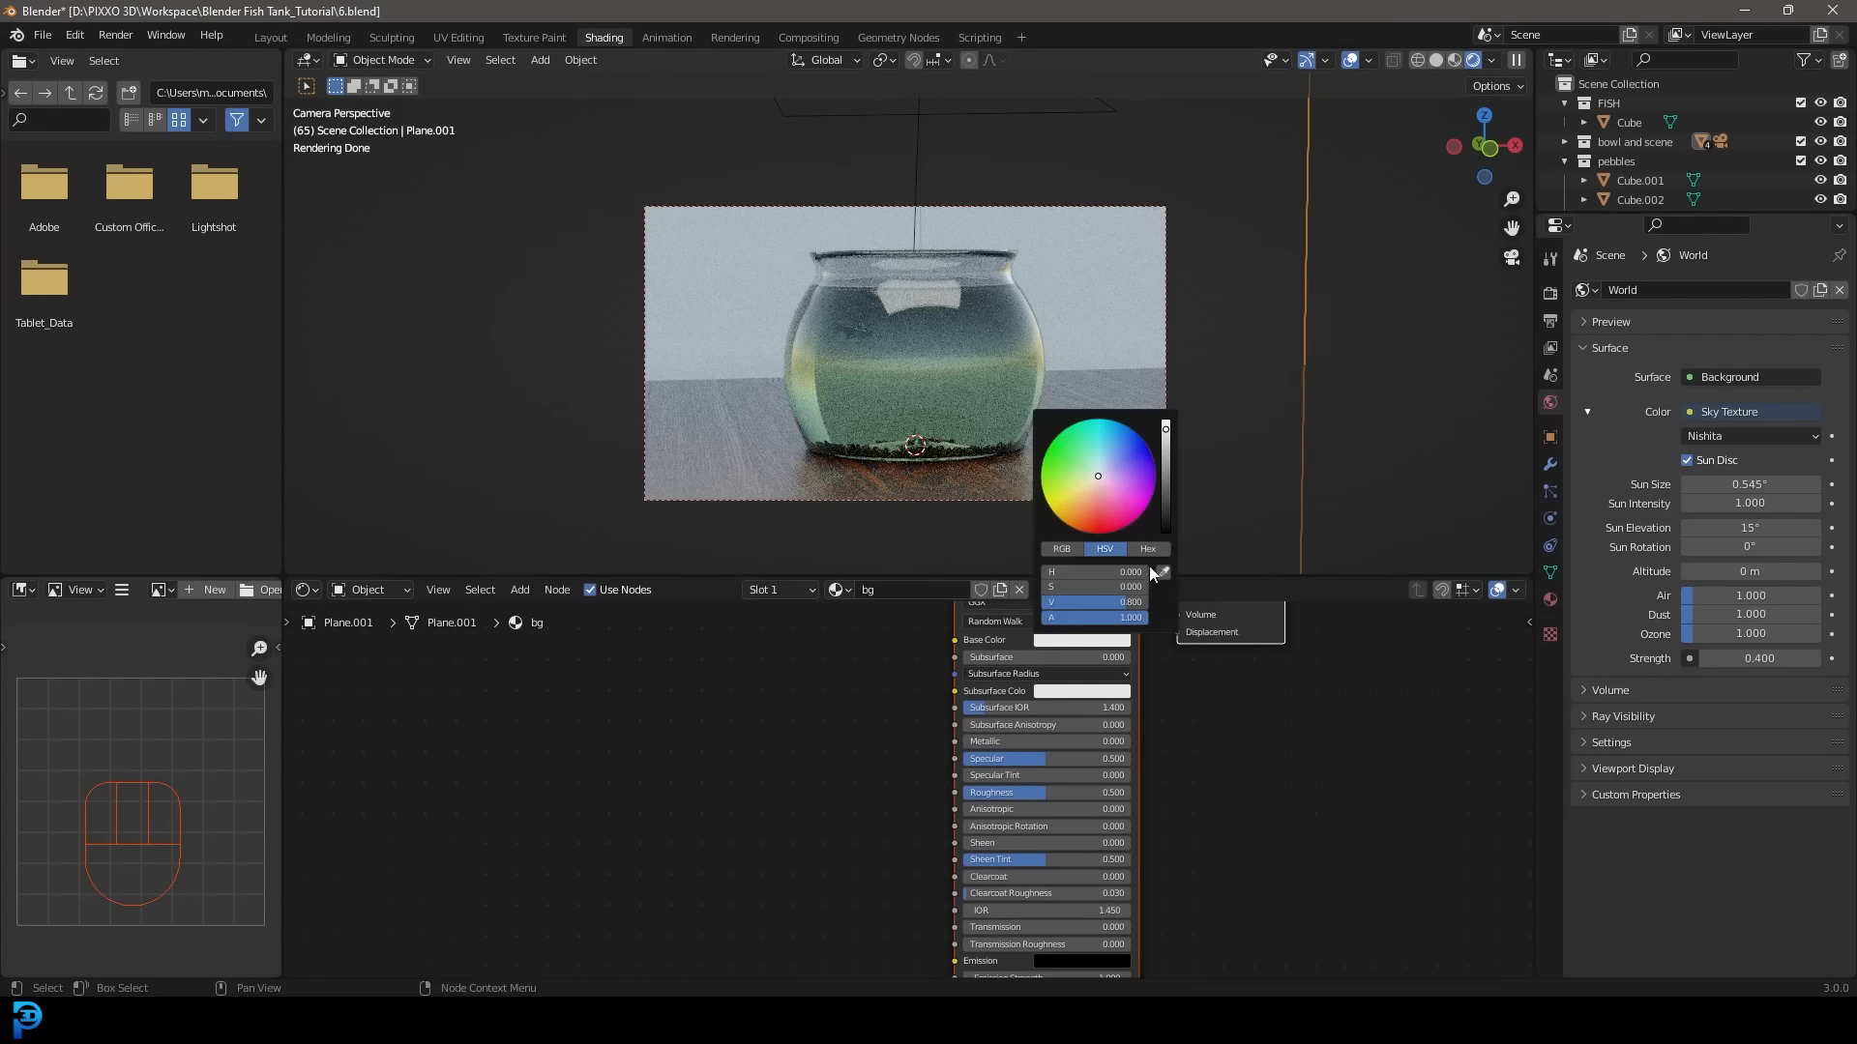
pyautogui.click(1164, 523)
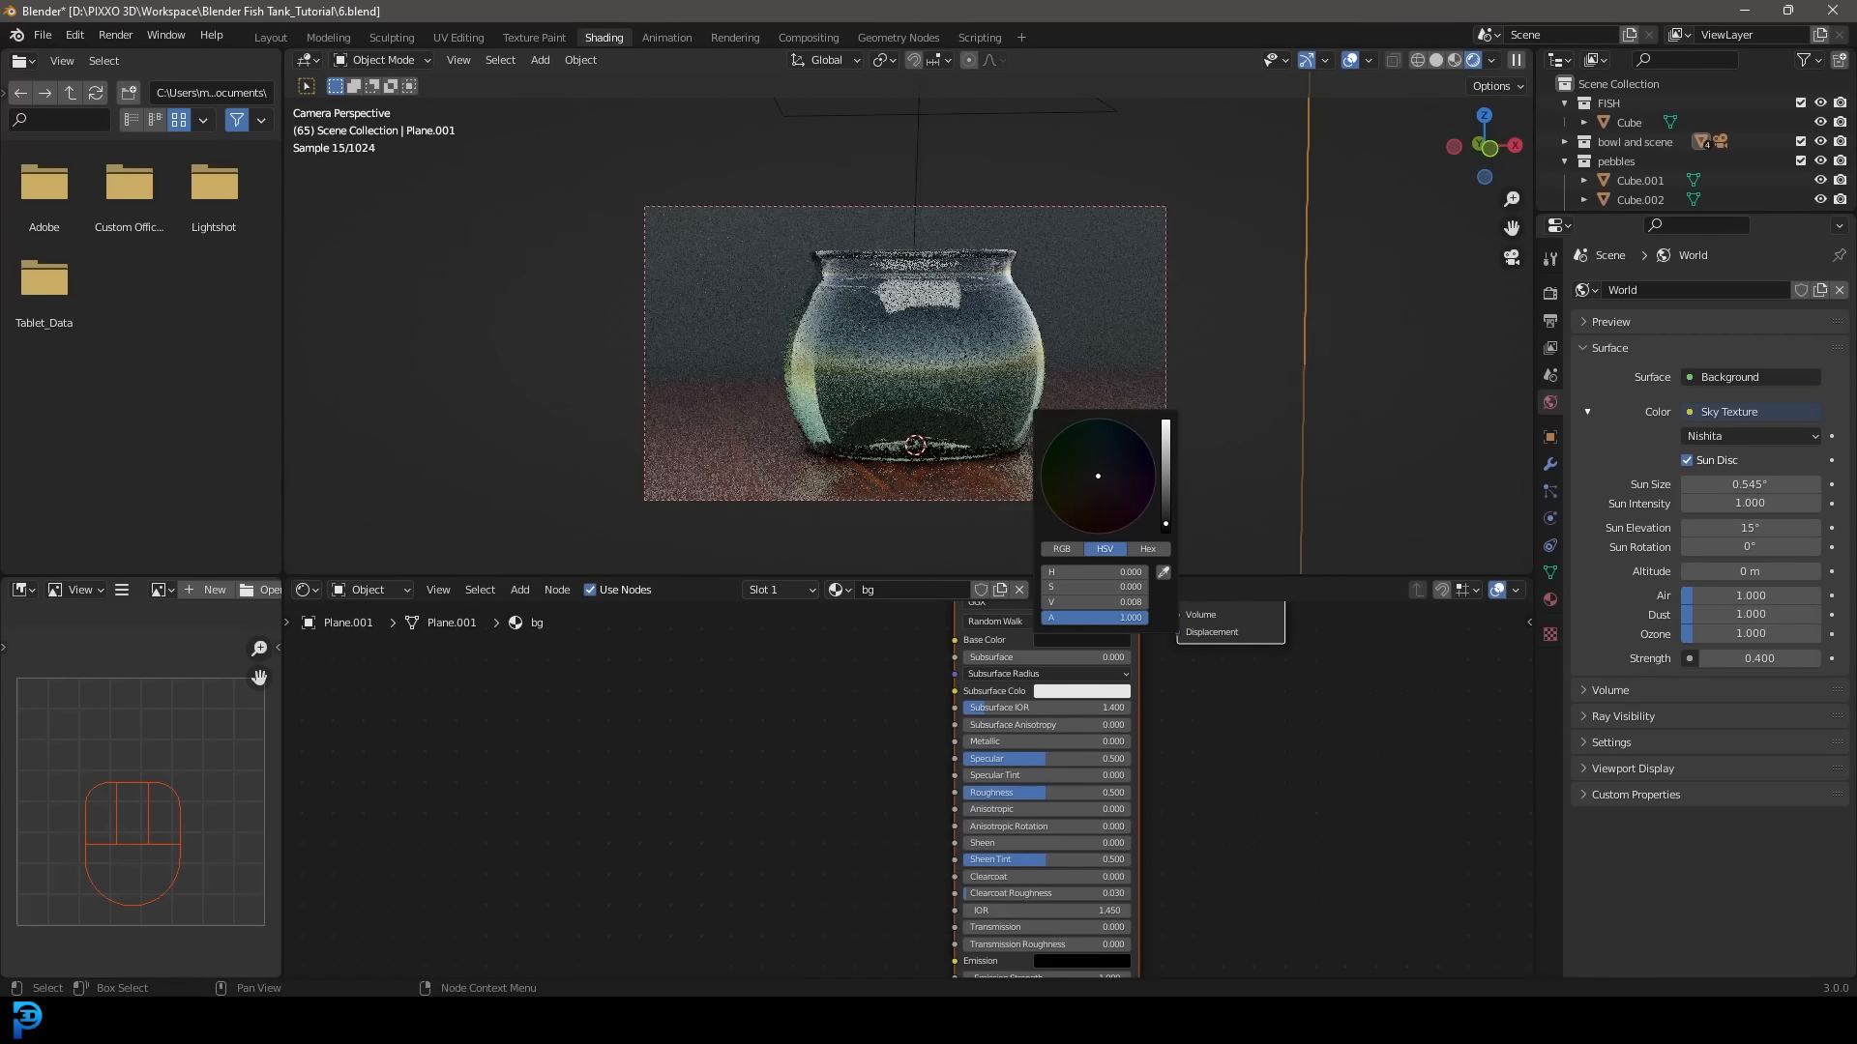
pyautogui.moveTo(1165, 523); pyautogui.dragTo(1165, 525)
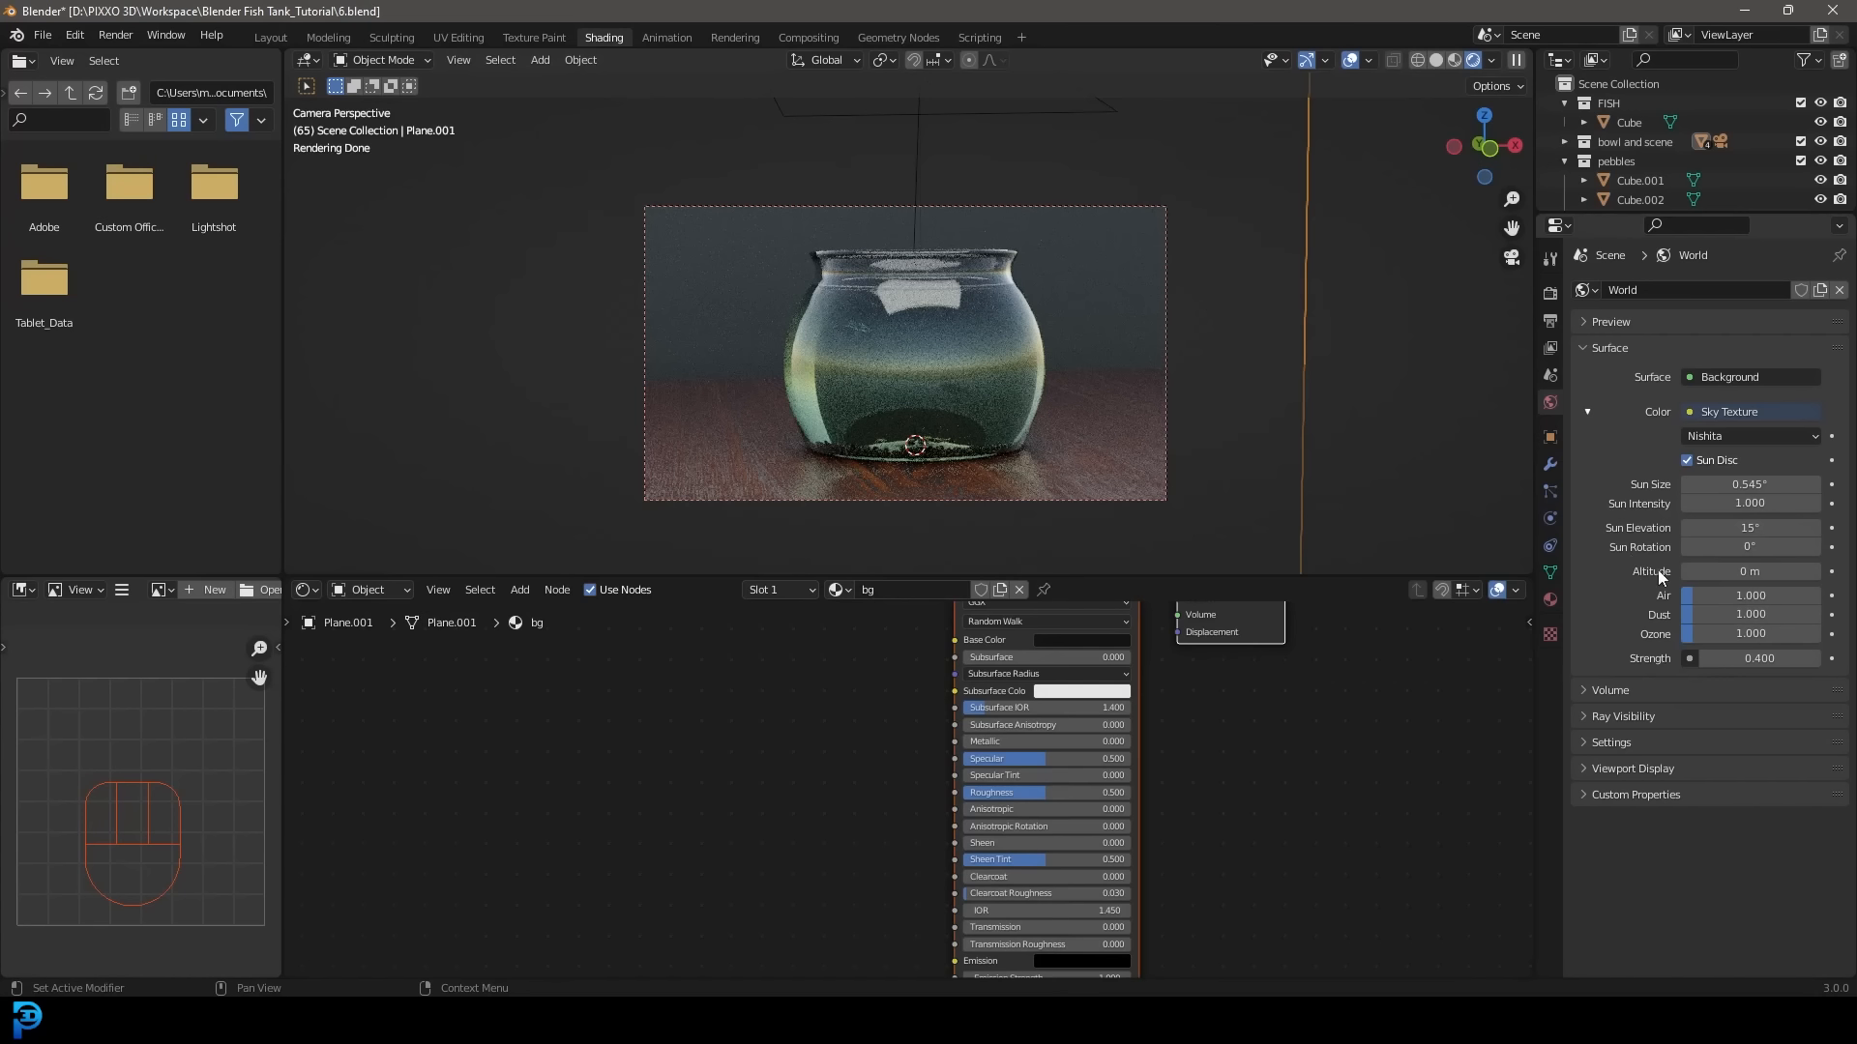
# Set the sky texture's Sun Rotation to 88.2° and Sun Elevation to 23.8°.
pyautogui.moveTo(1707, 547); pyautogui.dragTo(1741, 546)
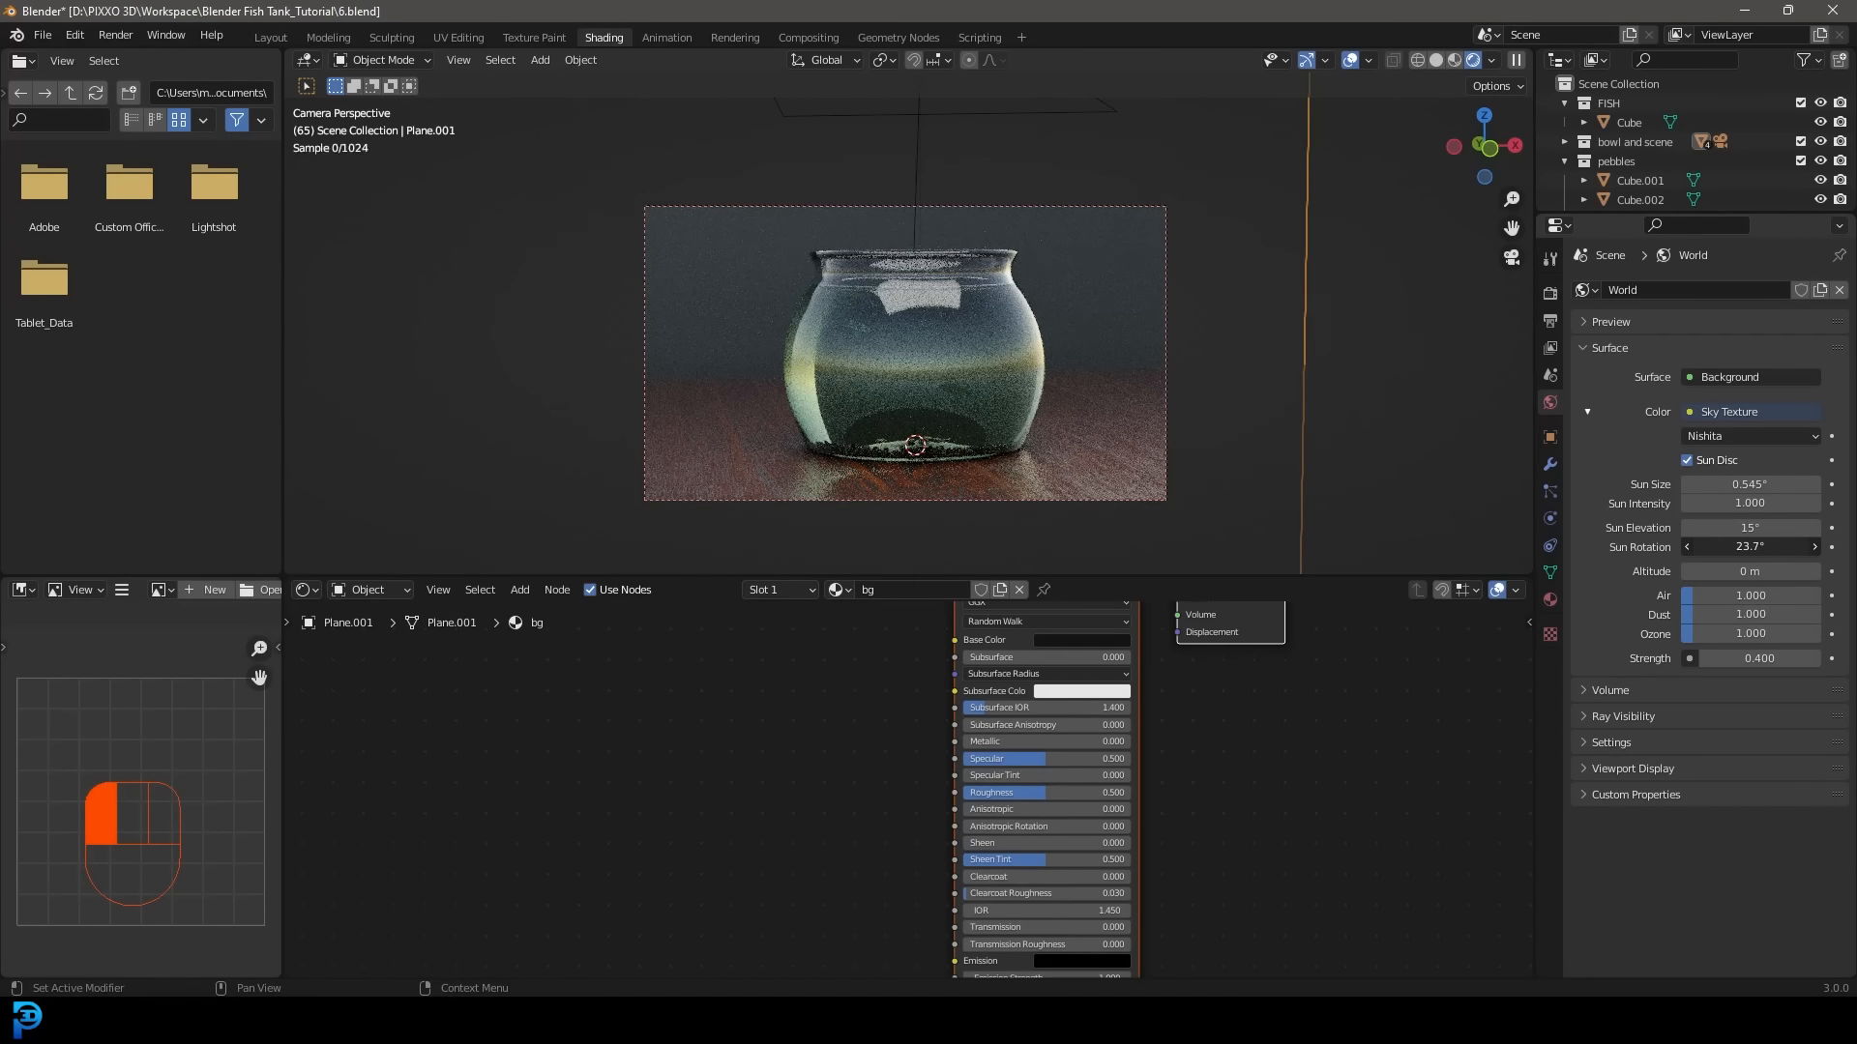
pyautogui.moveTo(1751, 546)
pyautogui.mouseDown()
pyautogui.moveTo(1809, 546)
pyautogui.moveTo(1723, 527)
pyautogui.mouseUp()
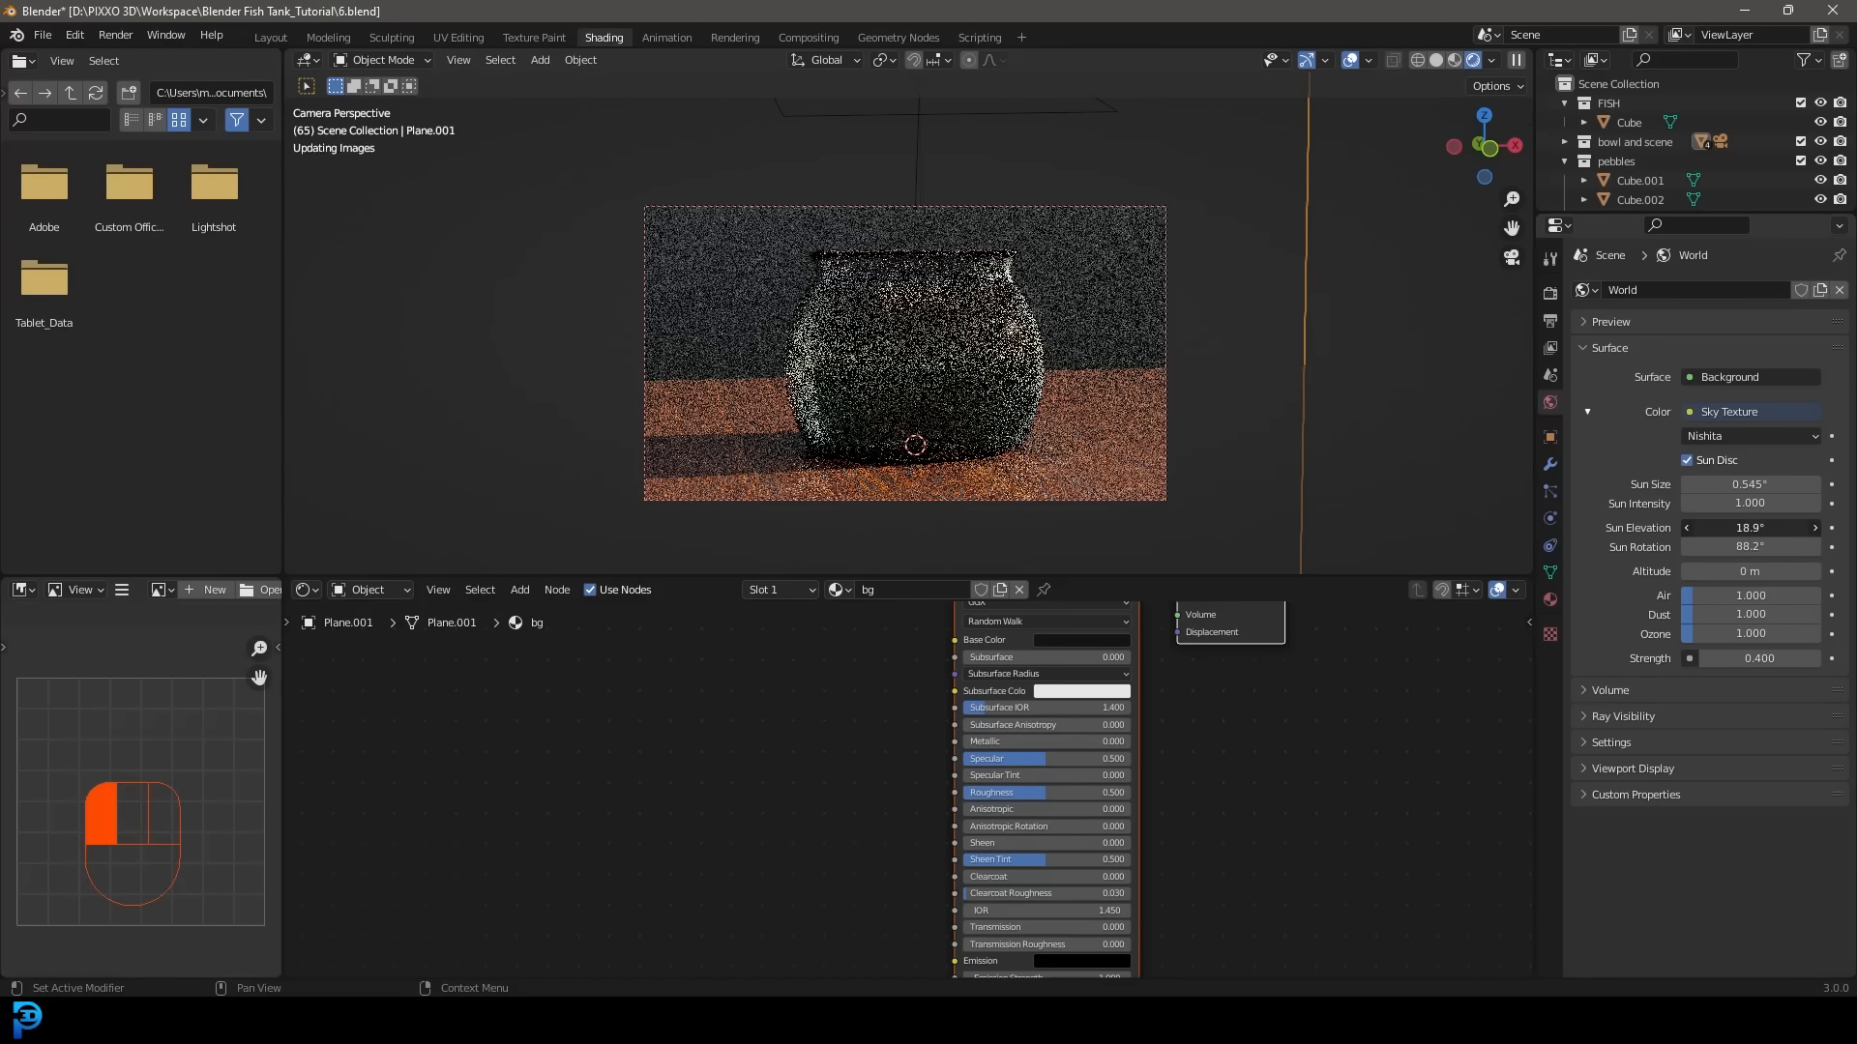
pyautogui.moveTo(1751, 527); pyautogui.dragTo(1721, 527)
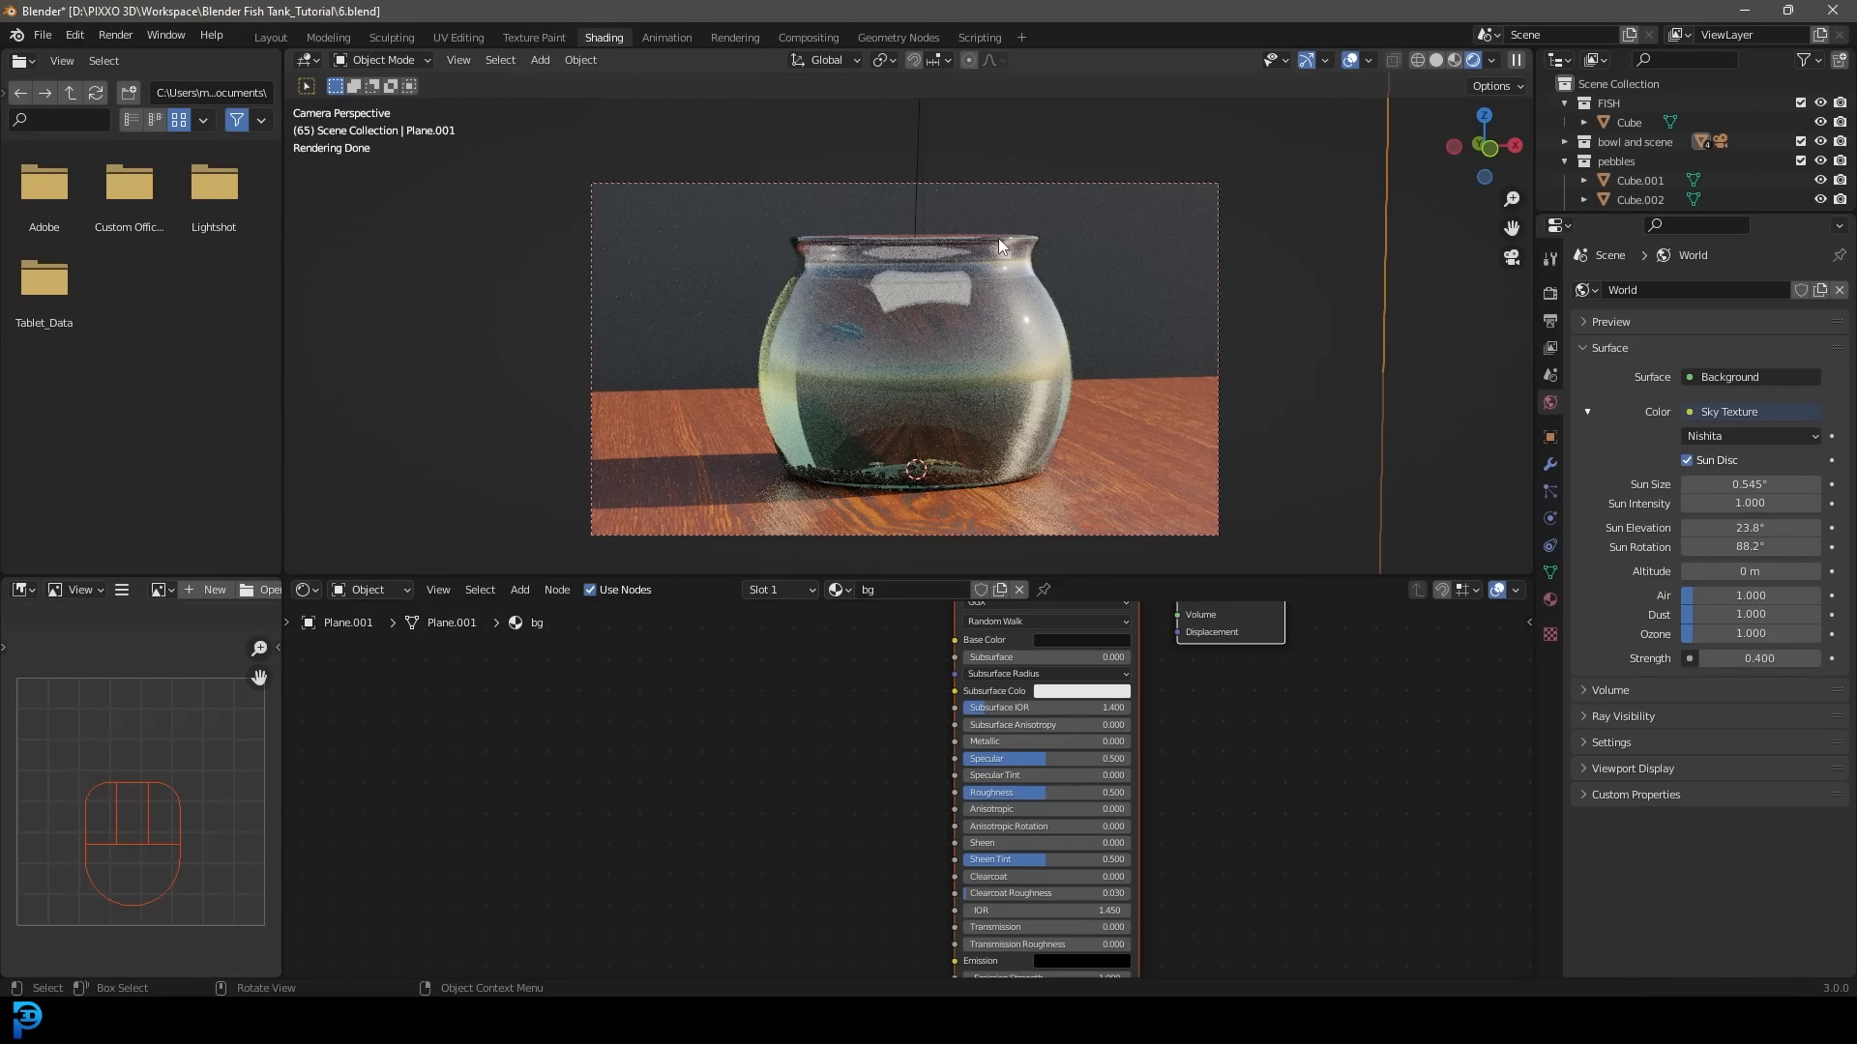
# Select the fish bowl and lower its glass material's Roughness to 0.009.
pyautogui.click(998, 238)
pyautogui.moveTo(963, 689); pyautogui.dragTo(900, 686, button='middle')
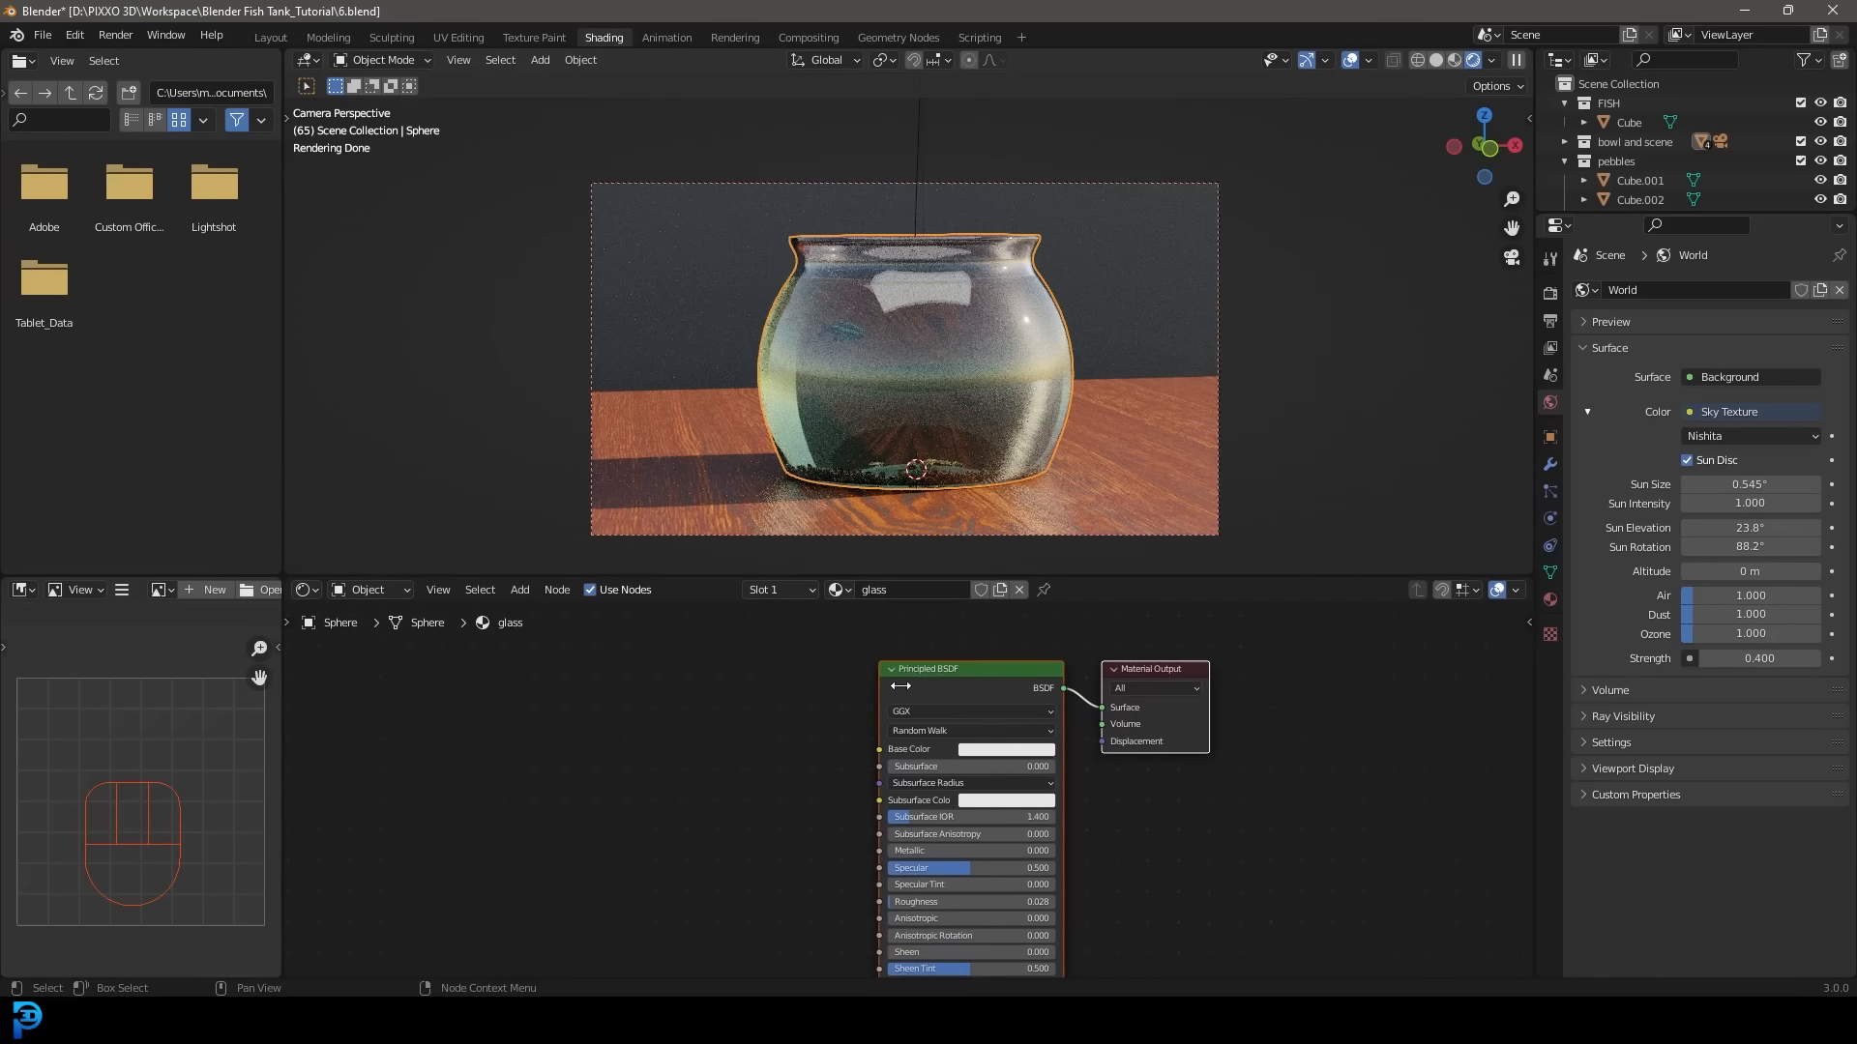
pyautogui.moveTo(838, 788); pyautogui.dragTo(840, 616, button='middle')
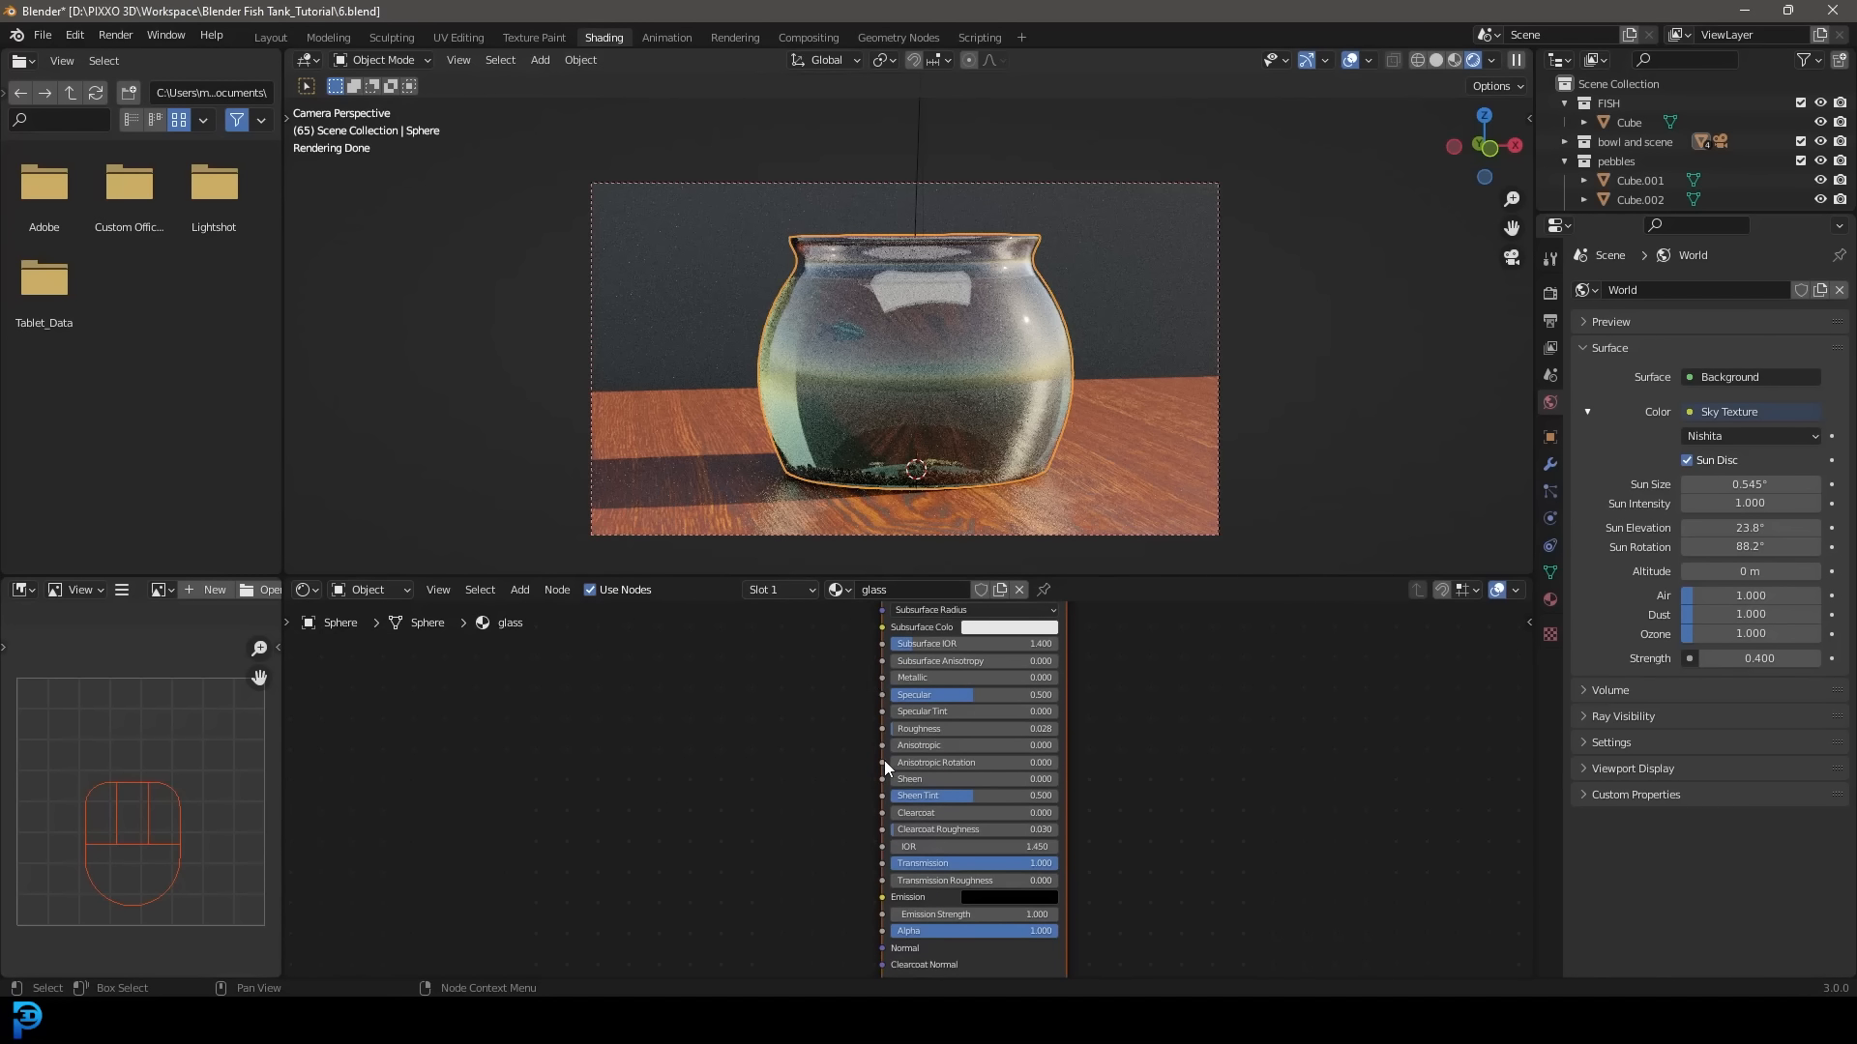
pyautogui.moveTo(1090, 754); pyautogui.dragTo(1094, 848, button='middle')
pyautogui.scroll(2, 940, 776)
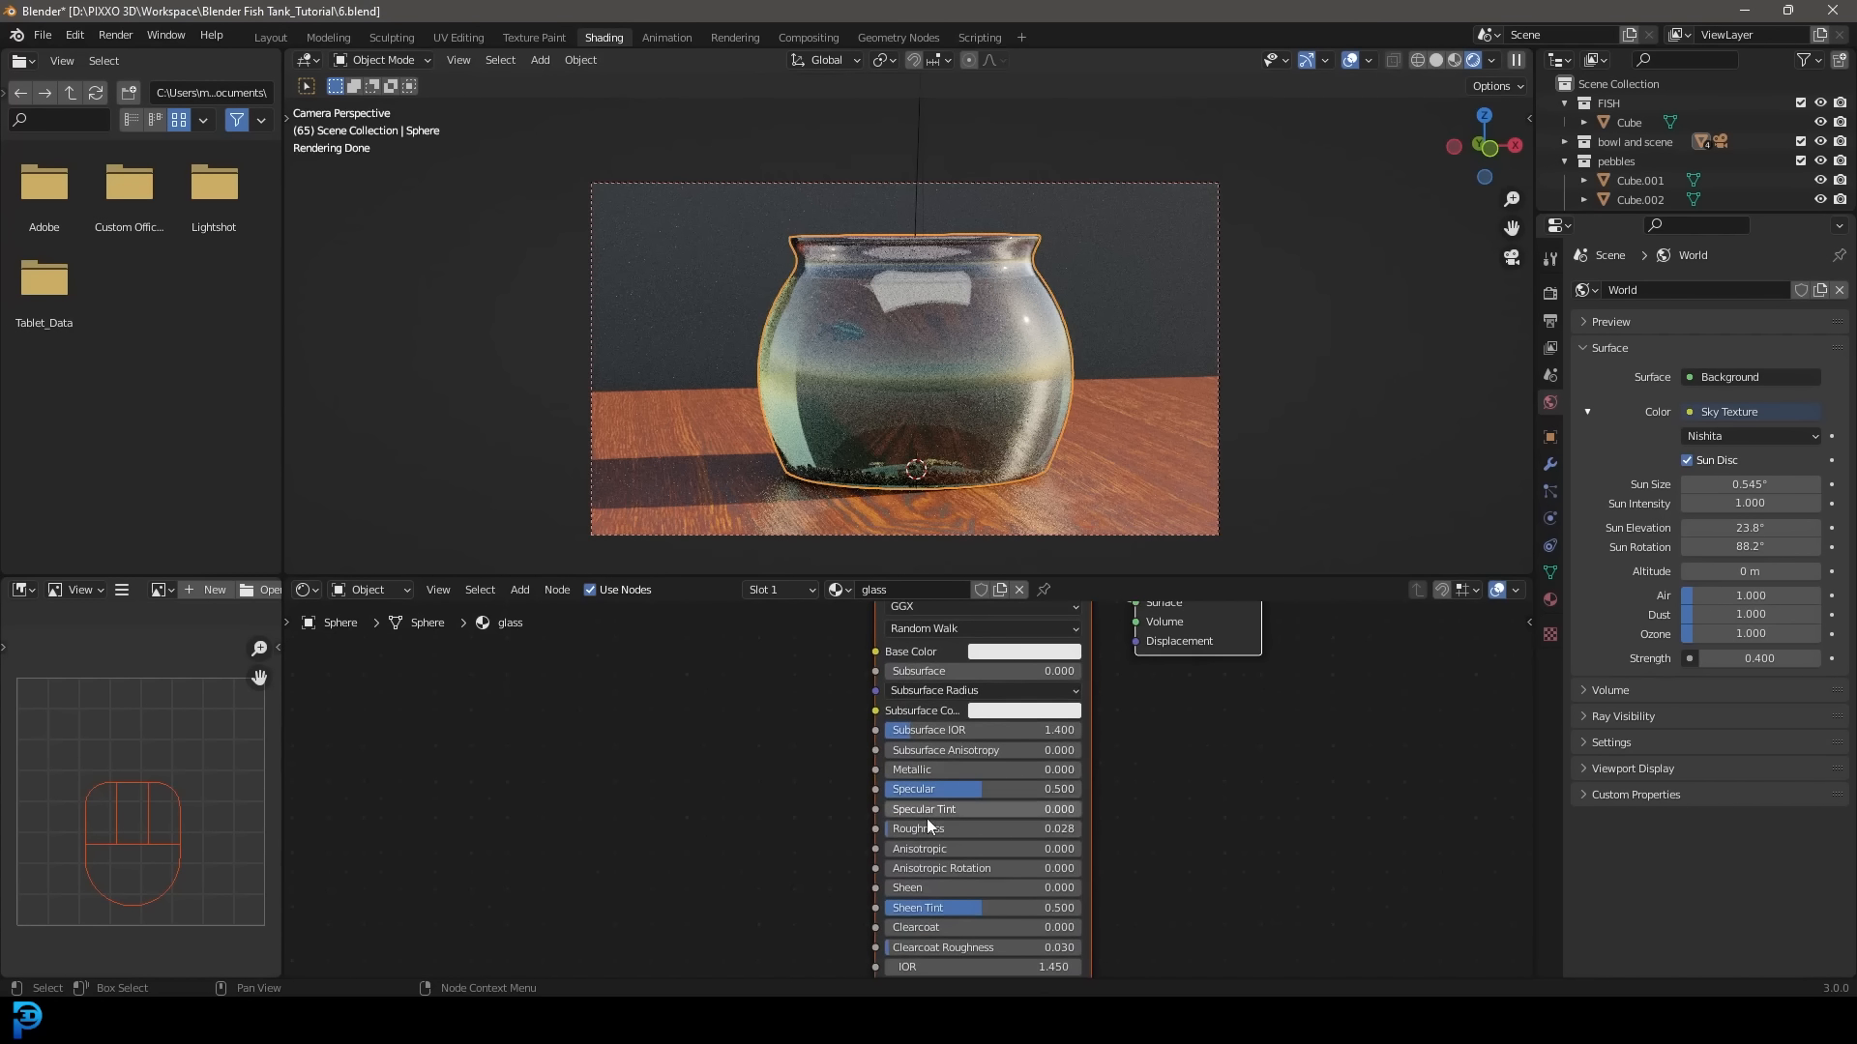
pyautogui.moveTo(929, 828); pyautogui.dragTo(1023, 831)
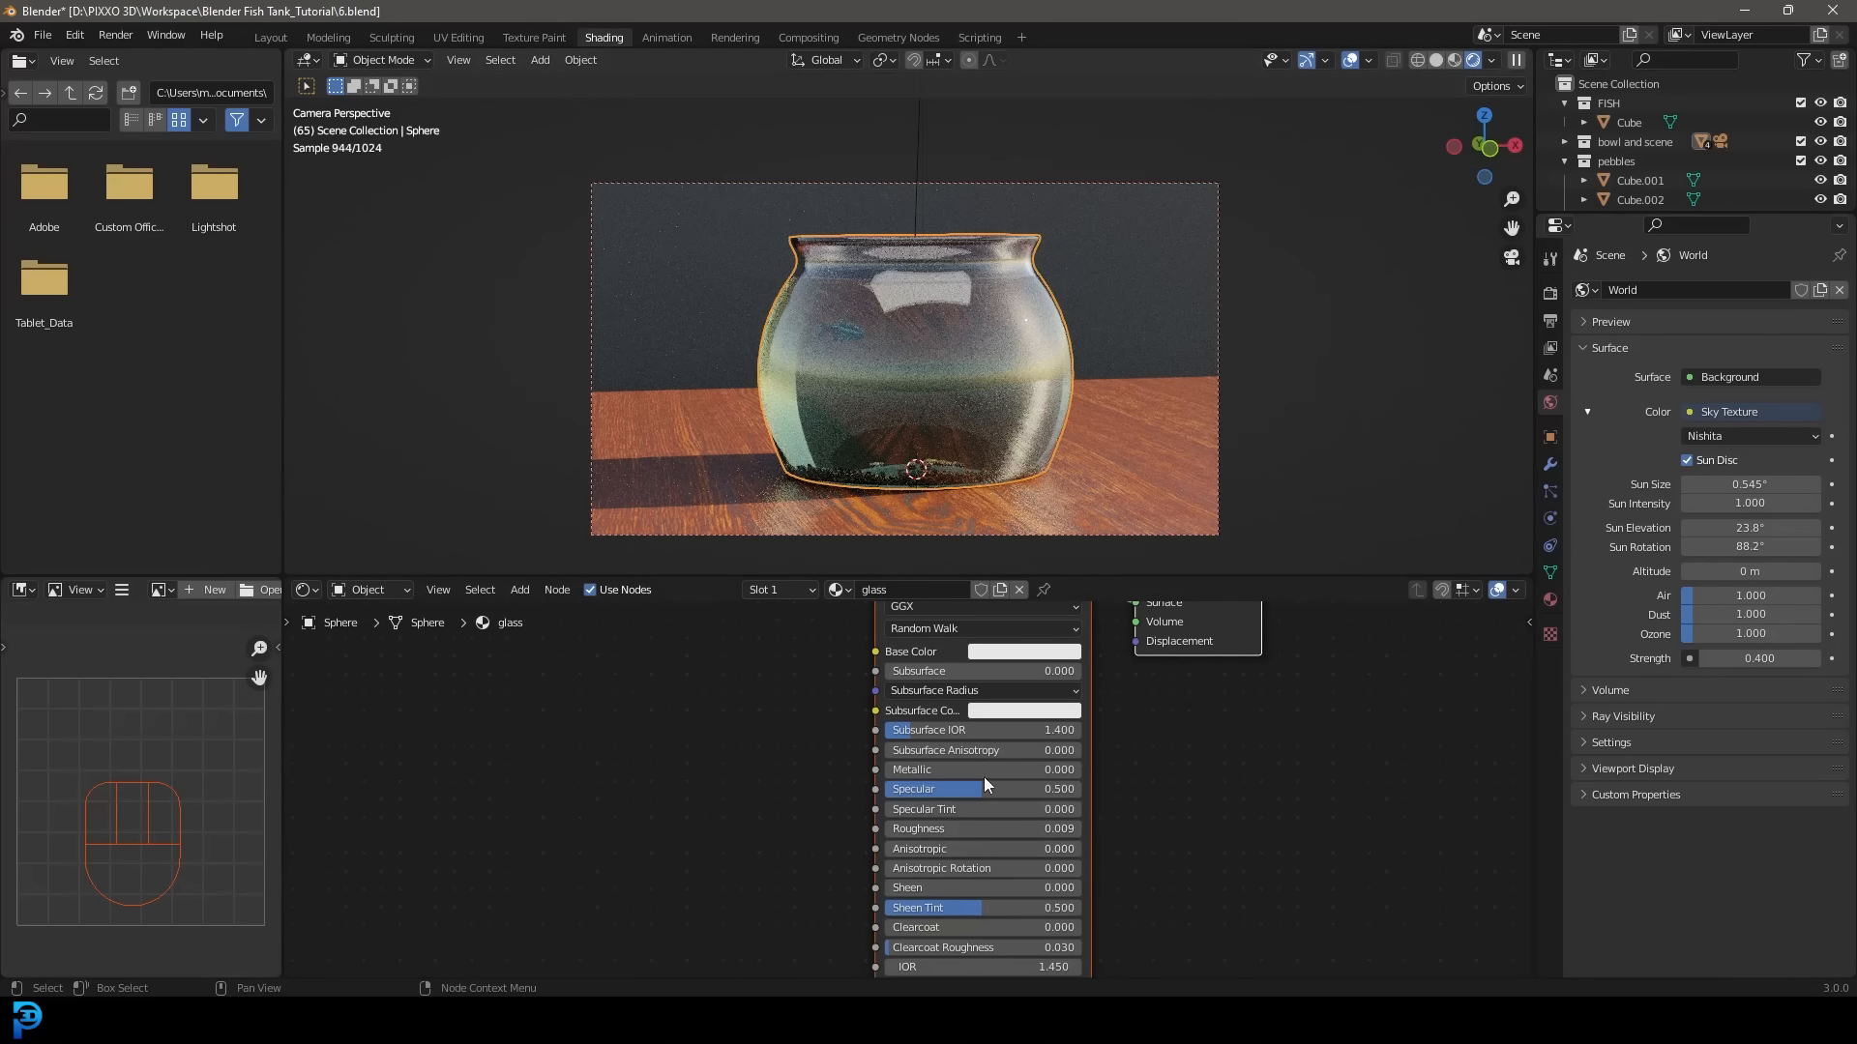
# Set the glass material's IOR to 1.3.
pyautogui.moveTo(1147, 788); pyautogui.dragTo(1124, 660, button='middle')
pyautogui.scroll(2, 899, 841)
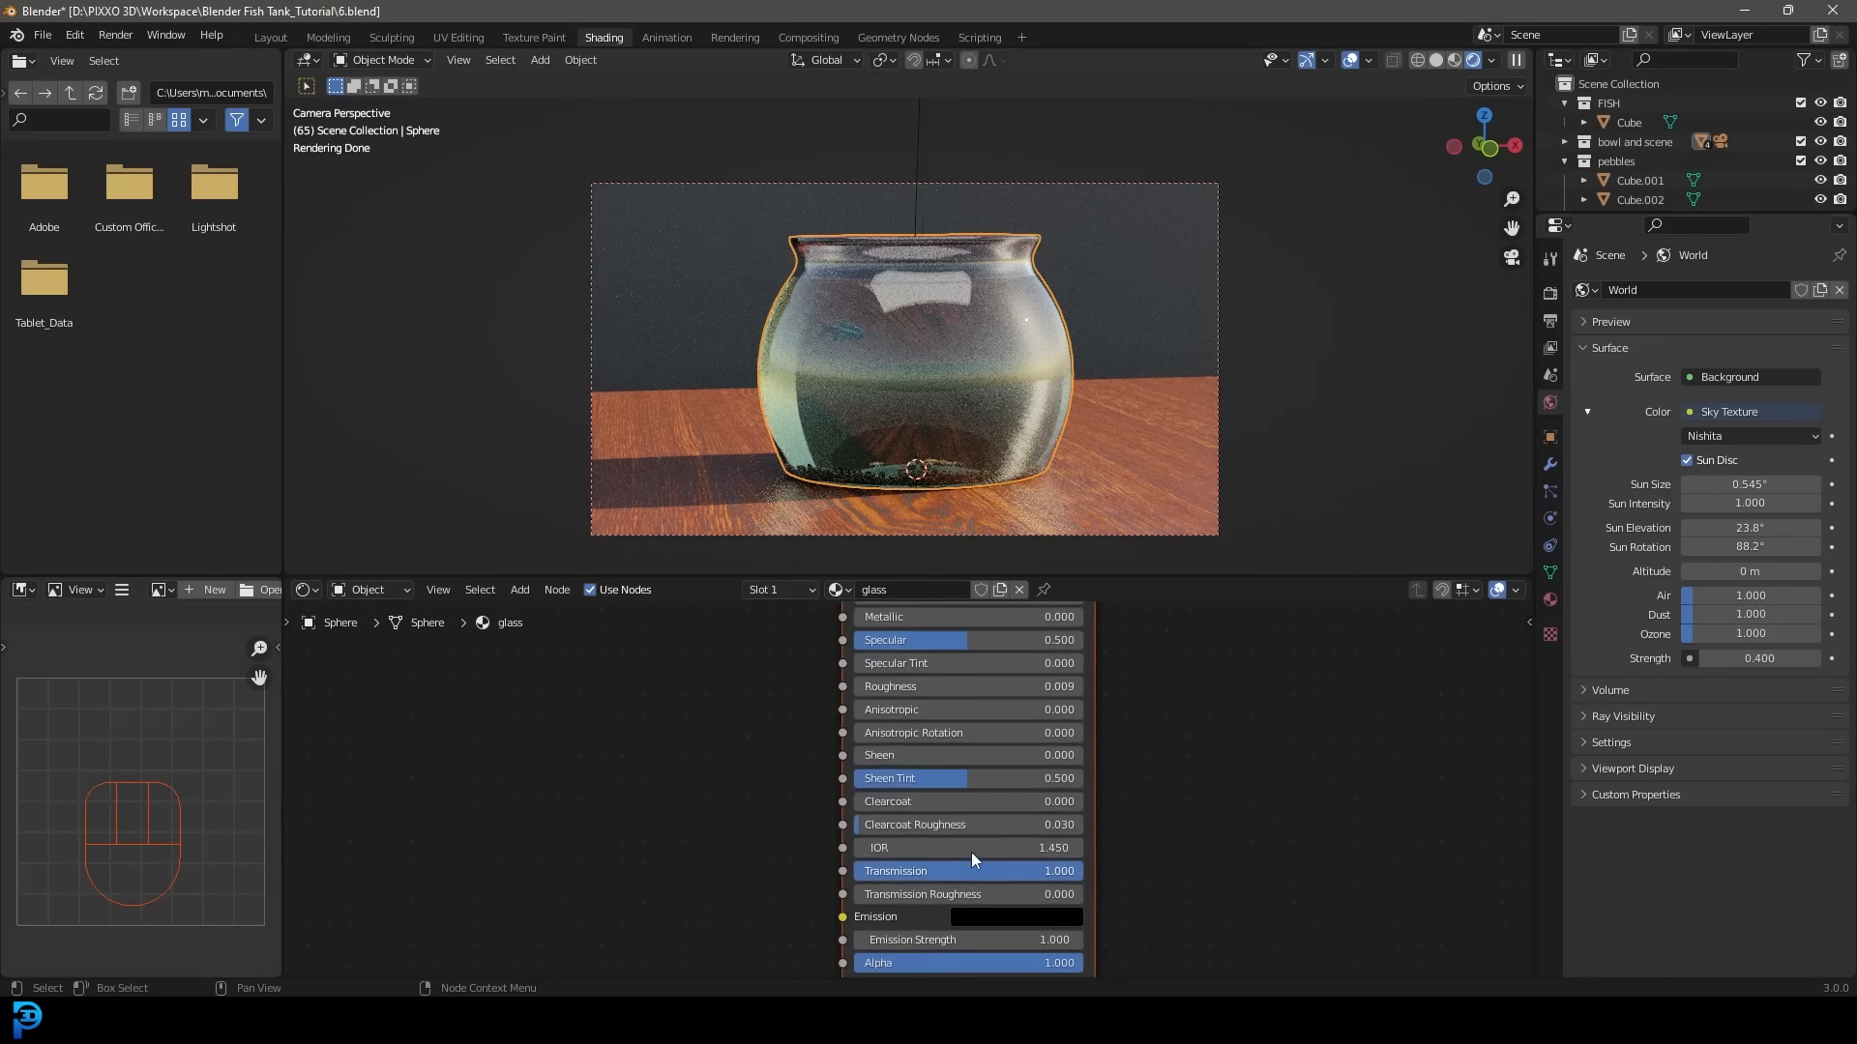
pyautogui.click(1014, 863)
pyautogui.write('1')
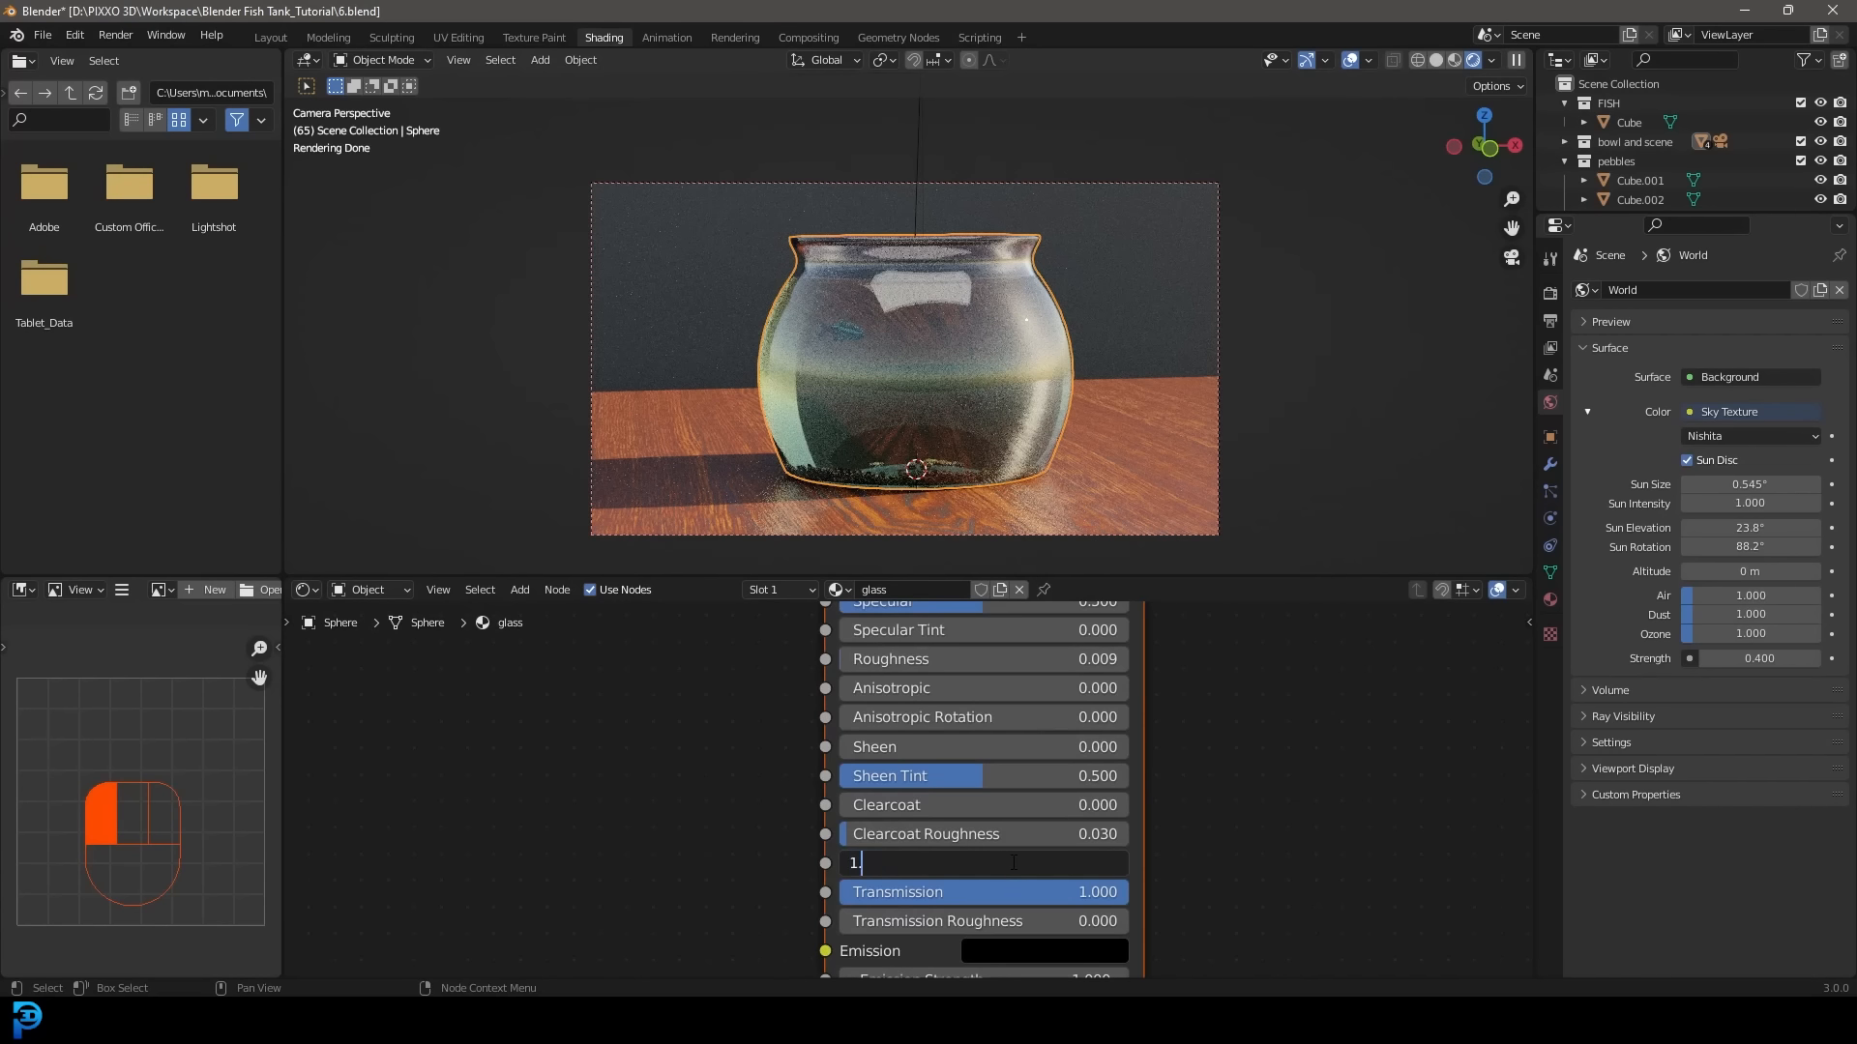
pyautogui.write('.3')
pyautogui.press('Return')
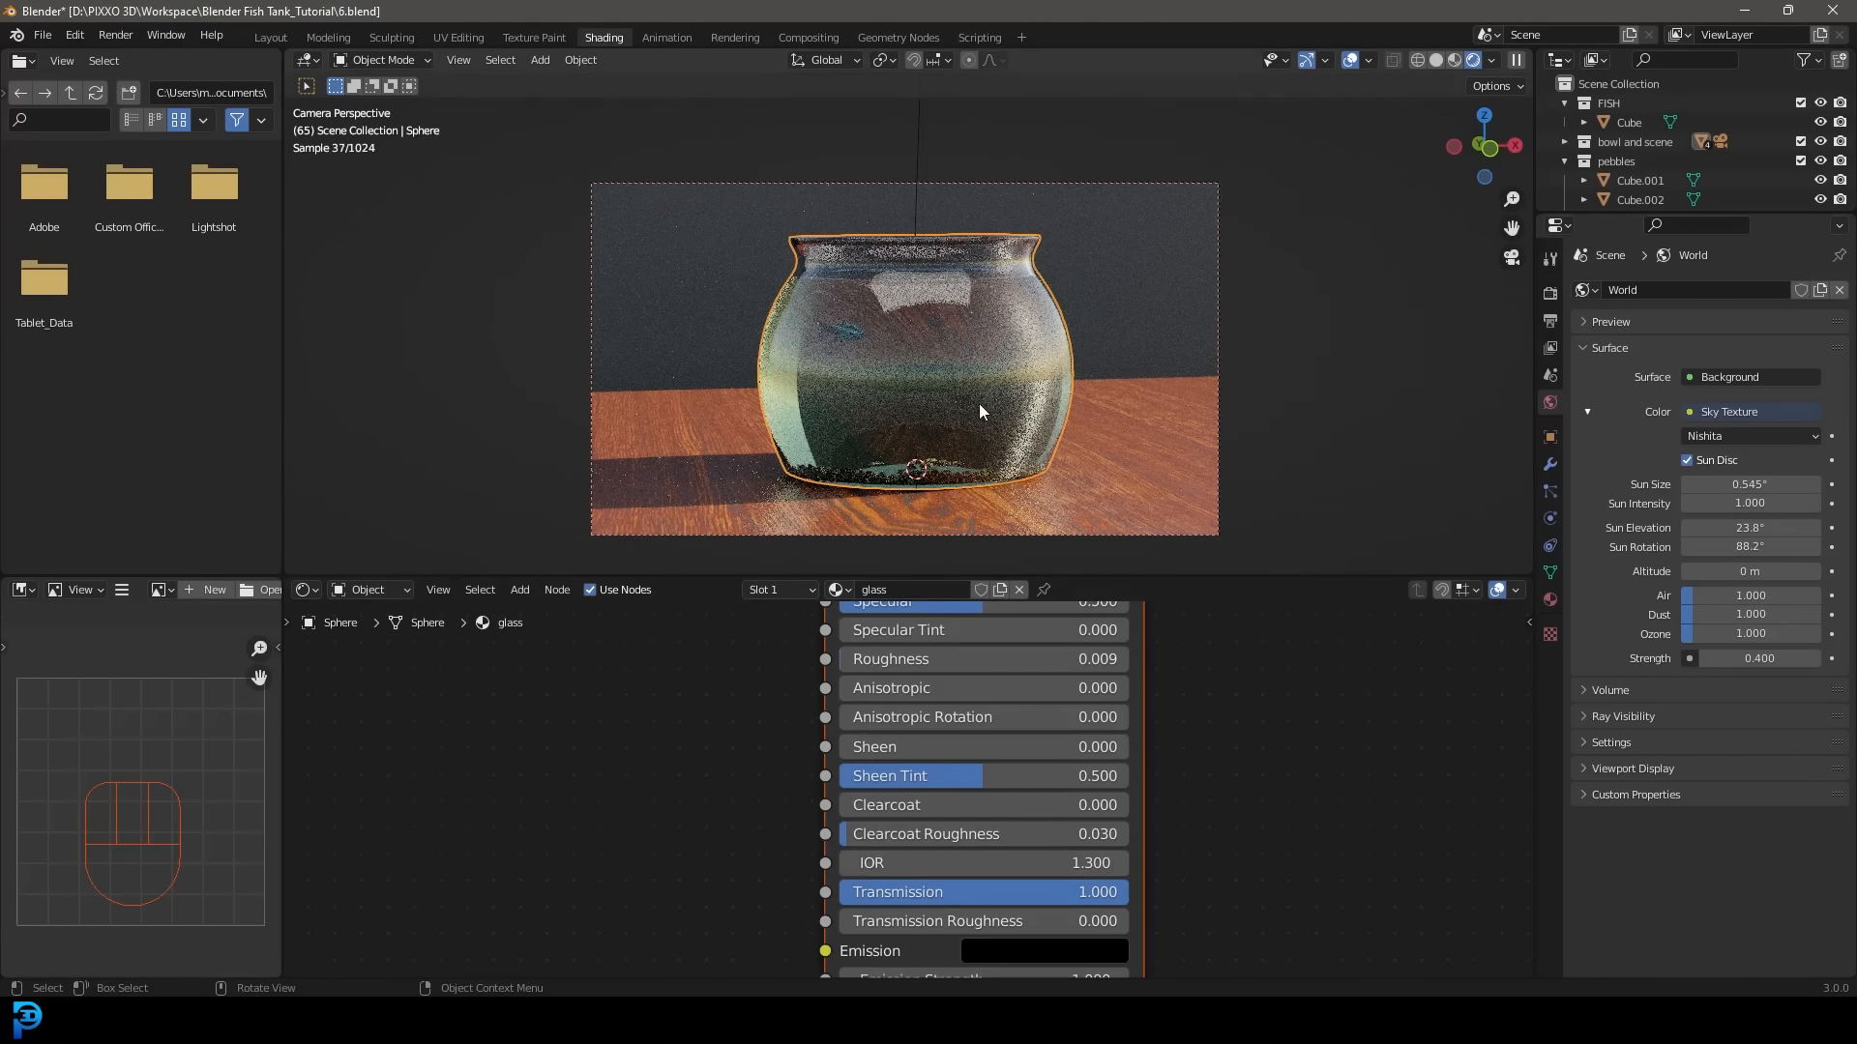
# Select the water inside the bowl and adjust its material's IOR.
pyautogui.moveTo(980, 411); pyautogui.dragTo(927, 298, button='middle')
pyautogui.click(926, 298)
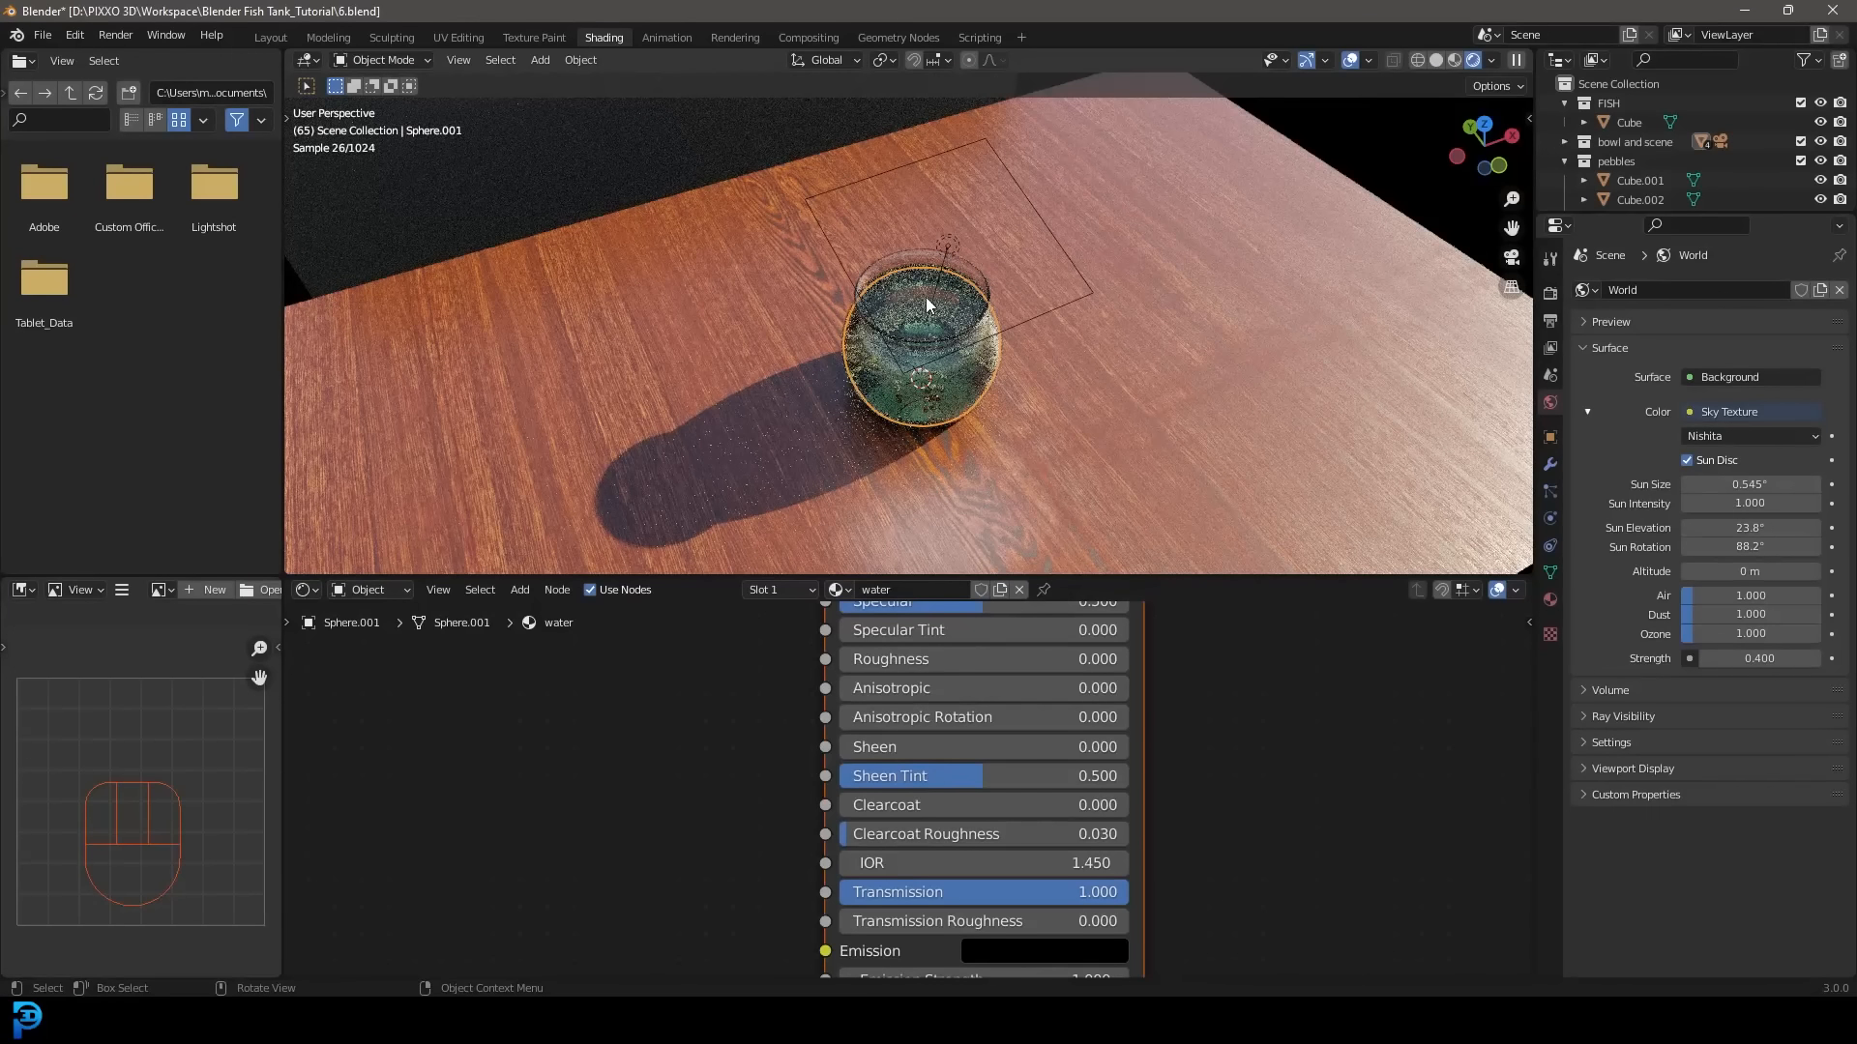
pyautogui.press('KP_0')
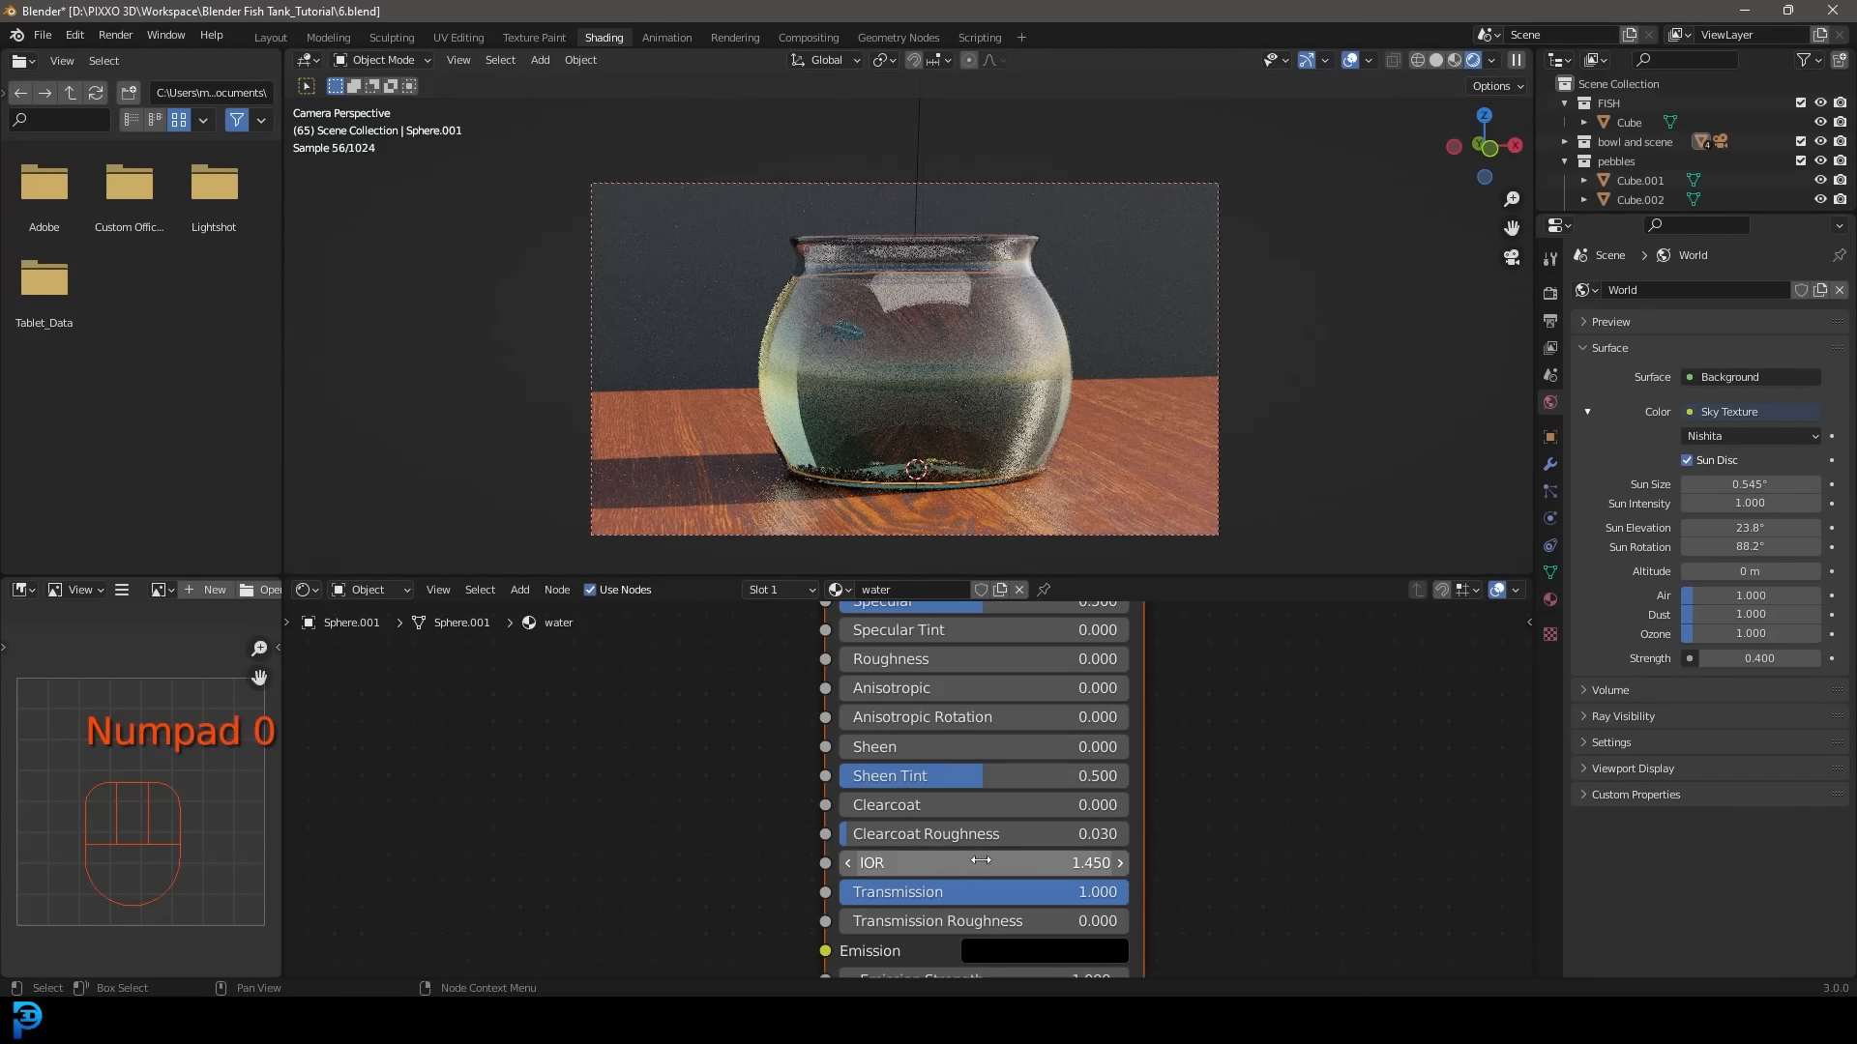
pyautogui.moveTo(1022, 862)
pyautogui.mouseDown()
pyautogui.moveTo(988, 862)
pyautogui.moveTo(1026, 863)
pyautogui.mouseUp()
# Select the glass bowl and brighten its material's Base Color to pure white.
pyautogui.click(891, 311)
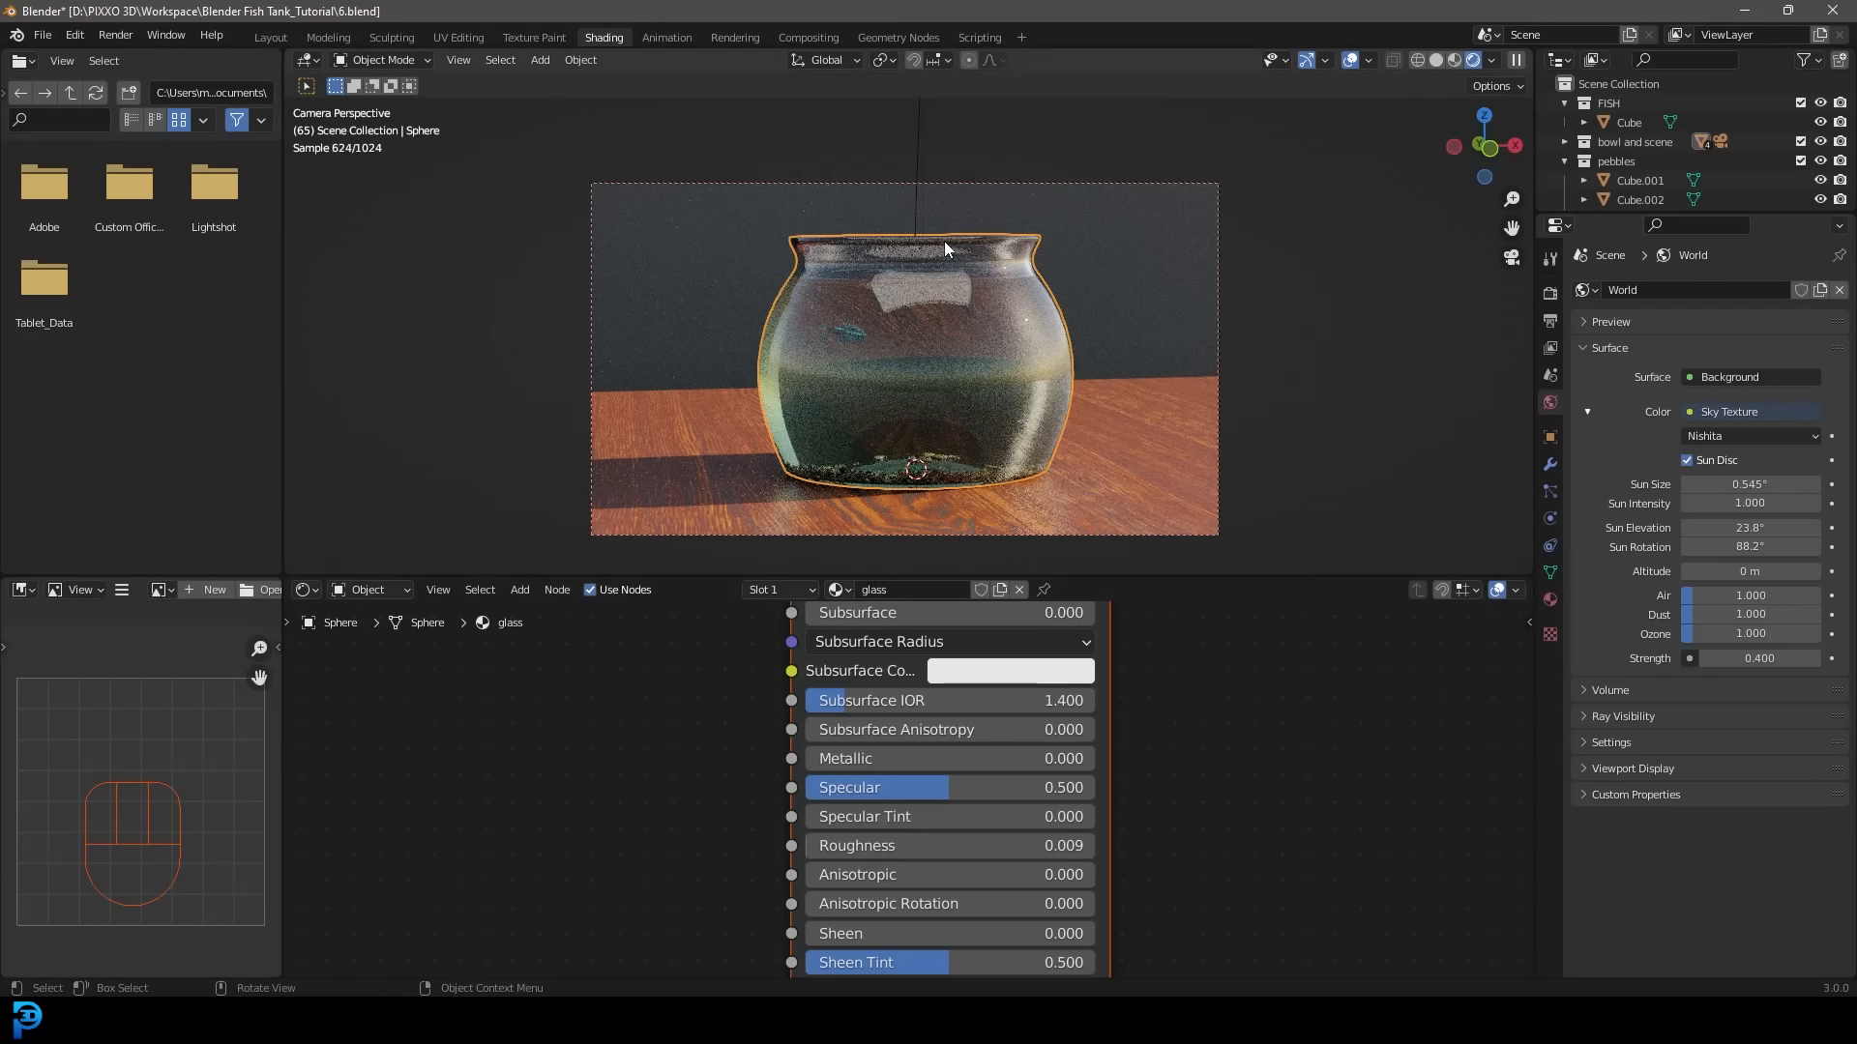
pyautogui.moveTo(1118, 744); pyautogui.dragTo(1091, 776, button='middle')
pyautogui.scroll(1, 1103, 812)
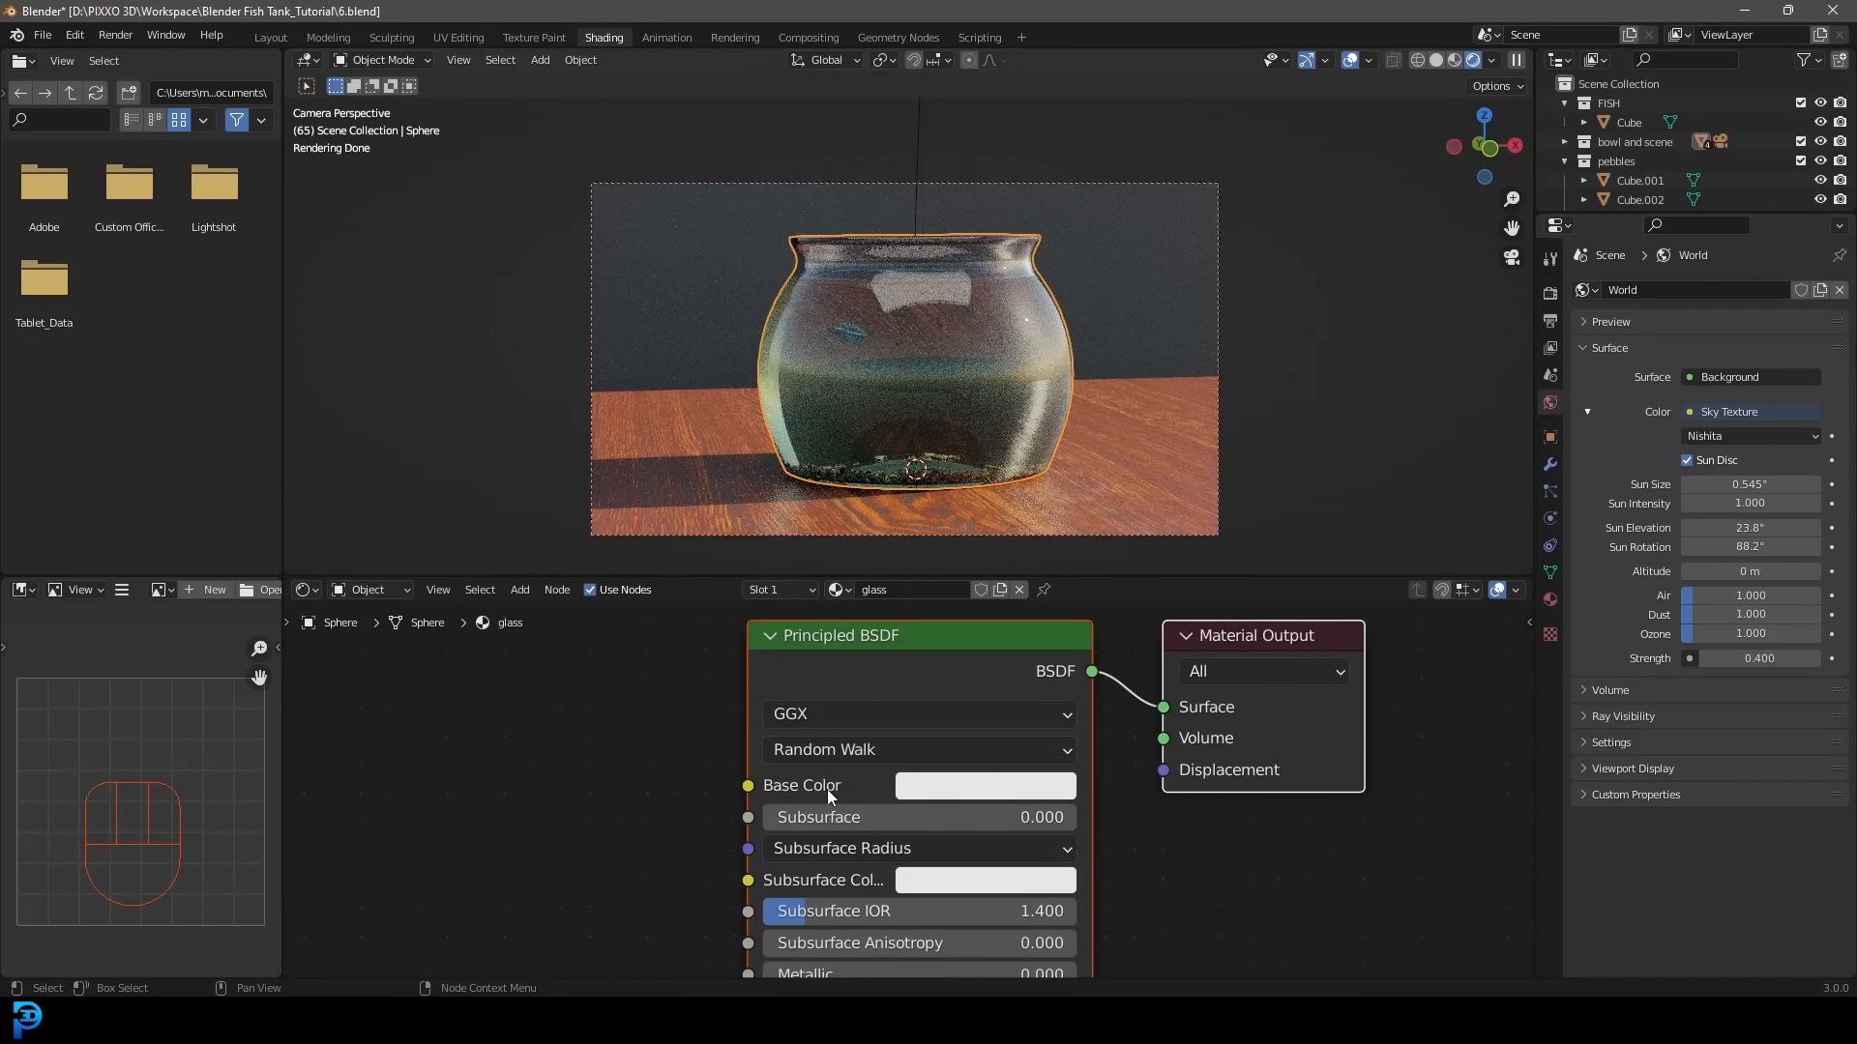
pyautogui.click(973, 786)
pyautogui.moveTo(1017, 714); pyautogui.dragTo(1106, 714)
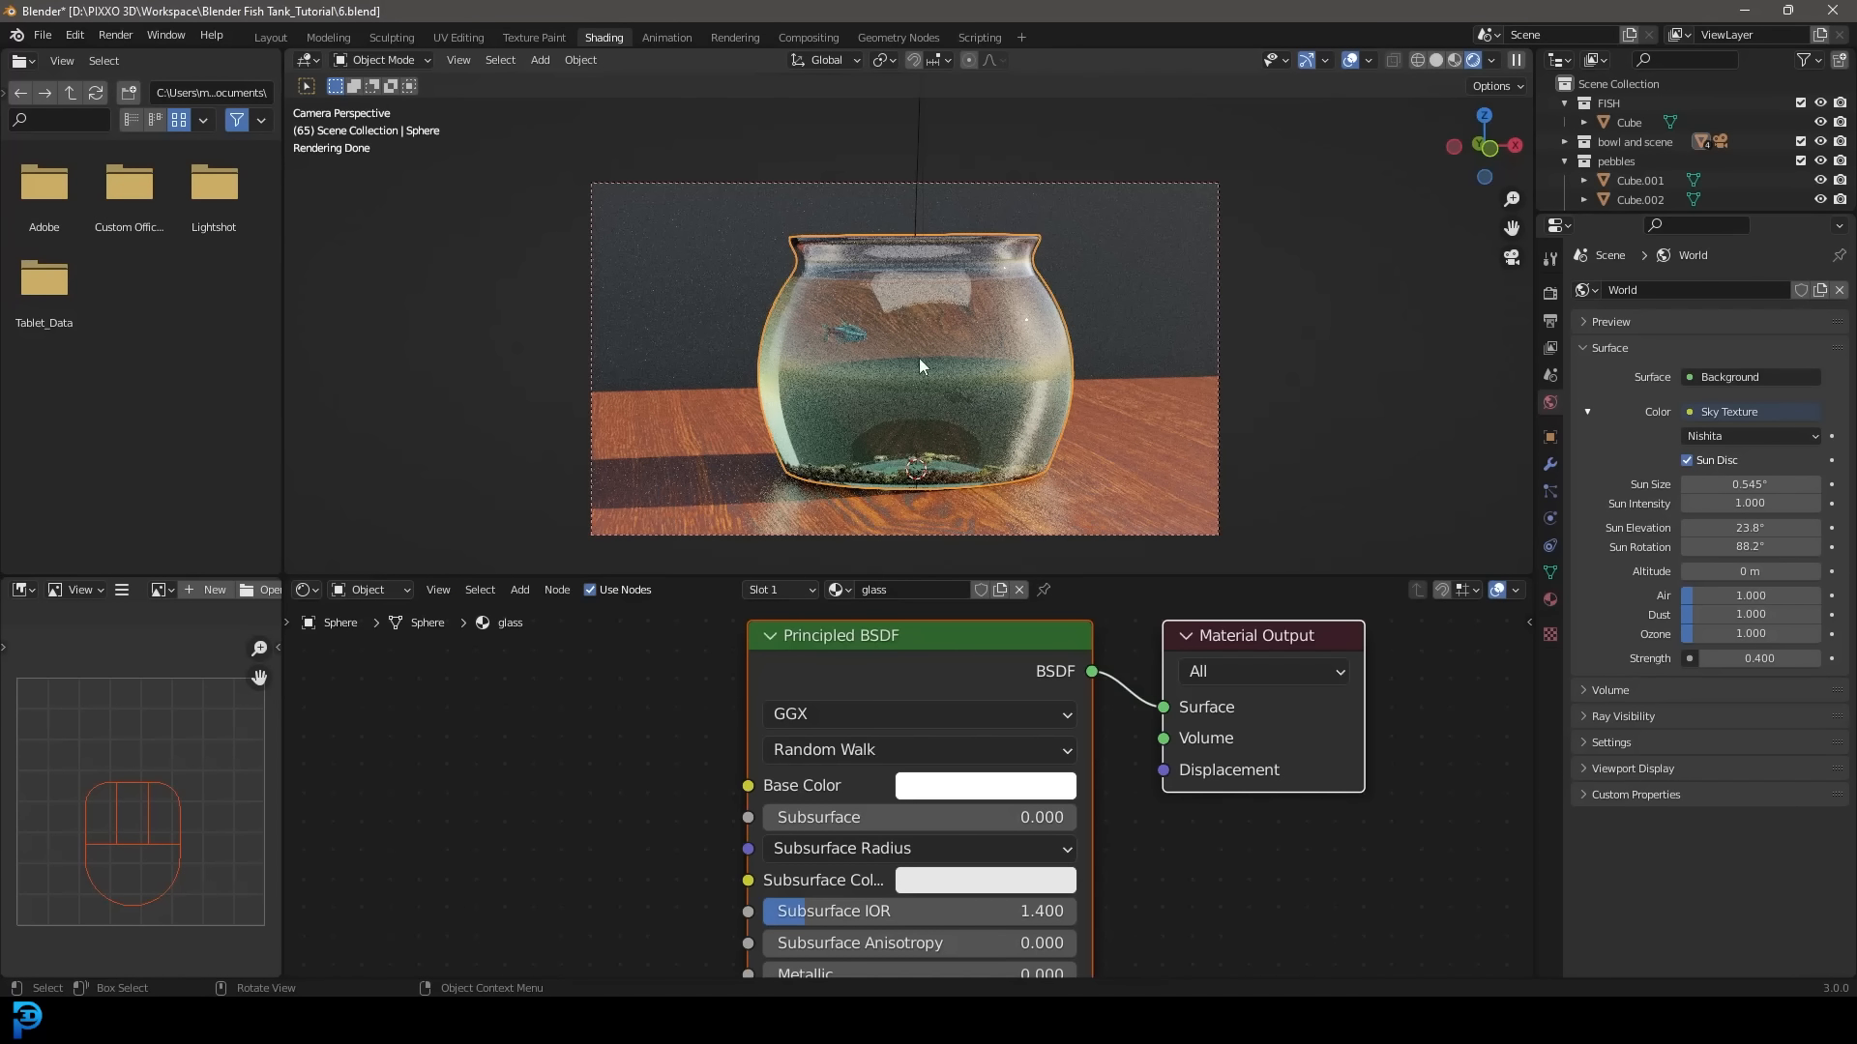
# Select the fish in wireframe display and scale it down slightly in top view.
pyautogui.moveTo(910, 292)
pyautogui.mouseDown(button='middle')
pyautogui.moveTo(911, 414)
pyautogui.moveTo(865, 443)
pyautogui.mouseUp(button='middle')
pyautogui.press('z')
pyautogui.click(1045, 412)
pyautogui.scroll(5, 940, 371)
pyautogui.press('z')
pyautogui.click(832, 362)
pyautogui.click(843, 488)
pyautogui.press('KP_7')
pyautogui.keyDown('shift'); pyautogui.moveTo(961, 333); pyautogui.dragTo(959, 216, button='middle'); pyautogui.keyUp('shift')
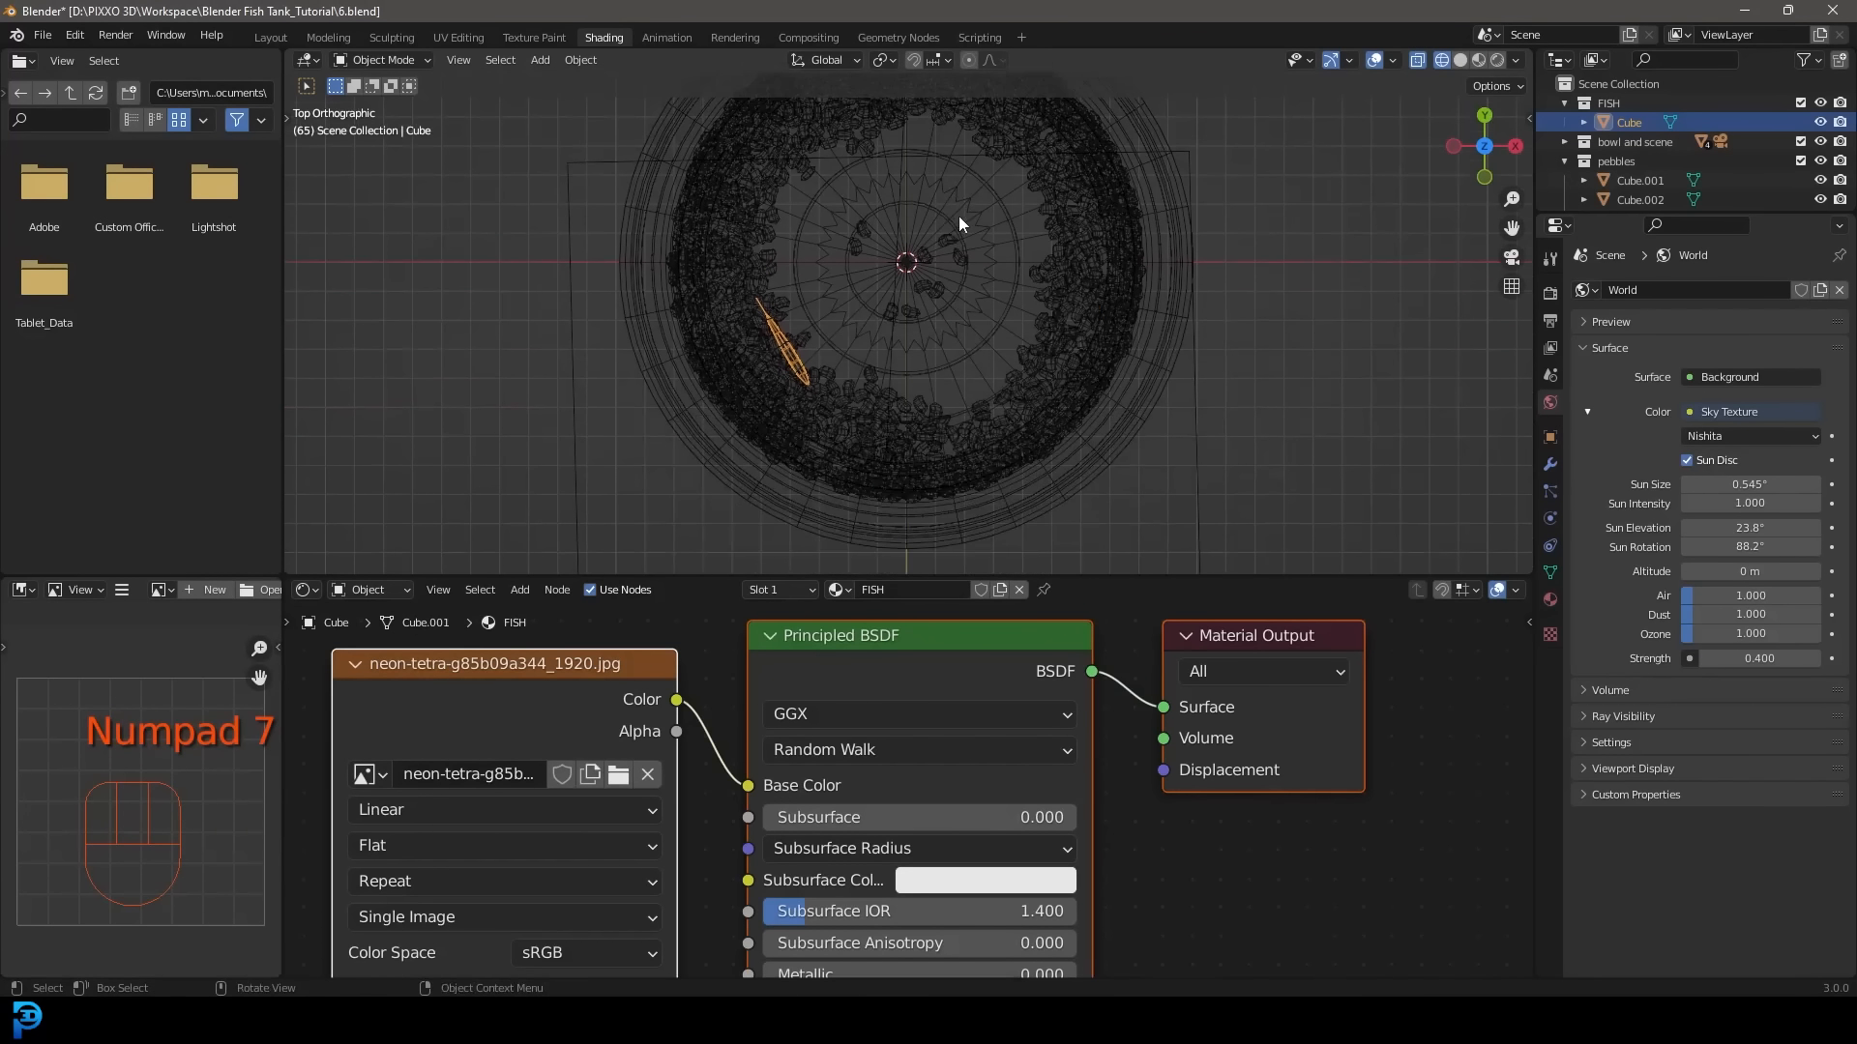
pyautogui.press('s')
pyautogui.click(1054, 310)
# Duplicate the fish twice, placing one copy at the bowl's front right and one at its right side, each rotated differently.
pyautogui.hotkey('shift', 'd')
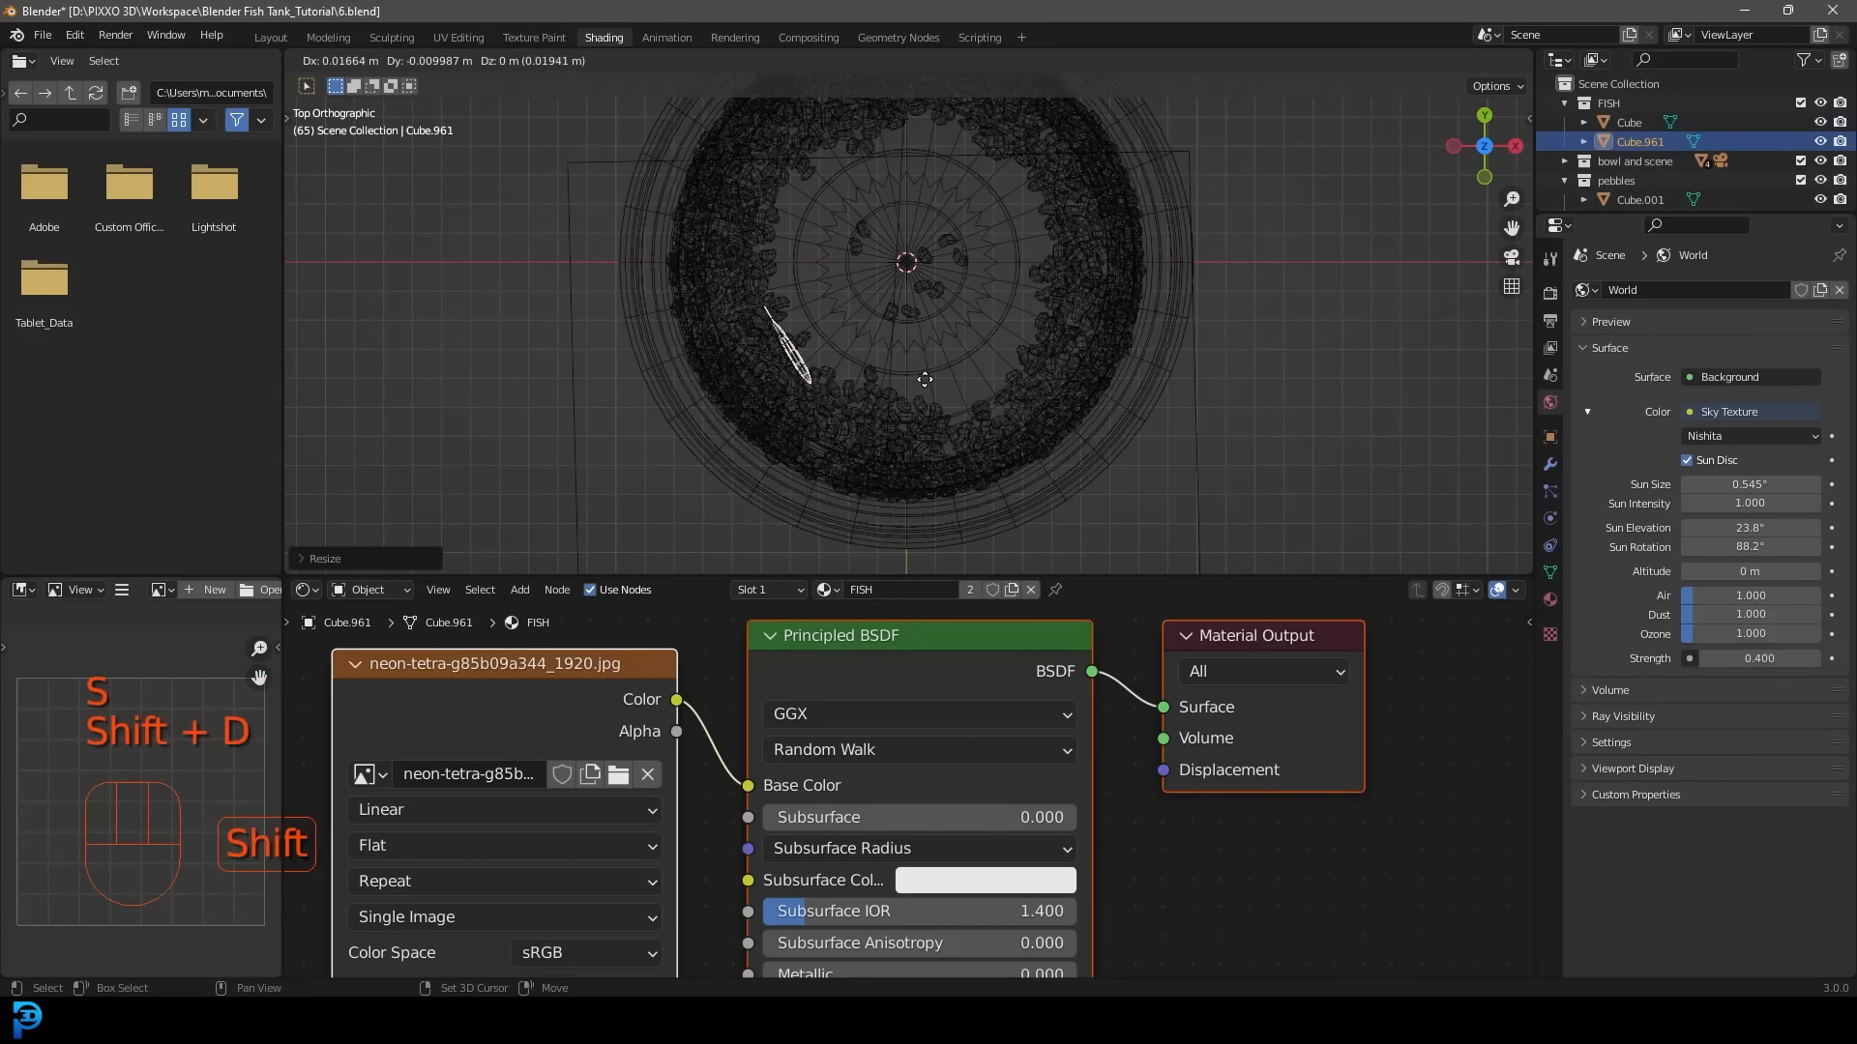
pyautogui.press('r')
pyautogui.click(1129, 381)
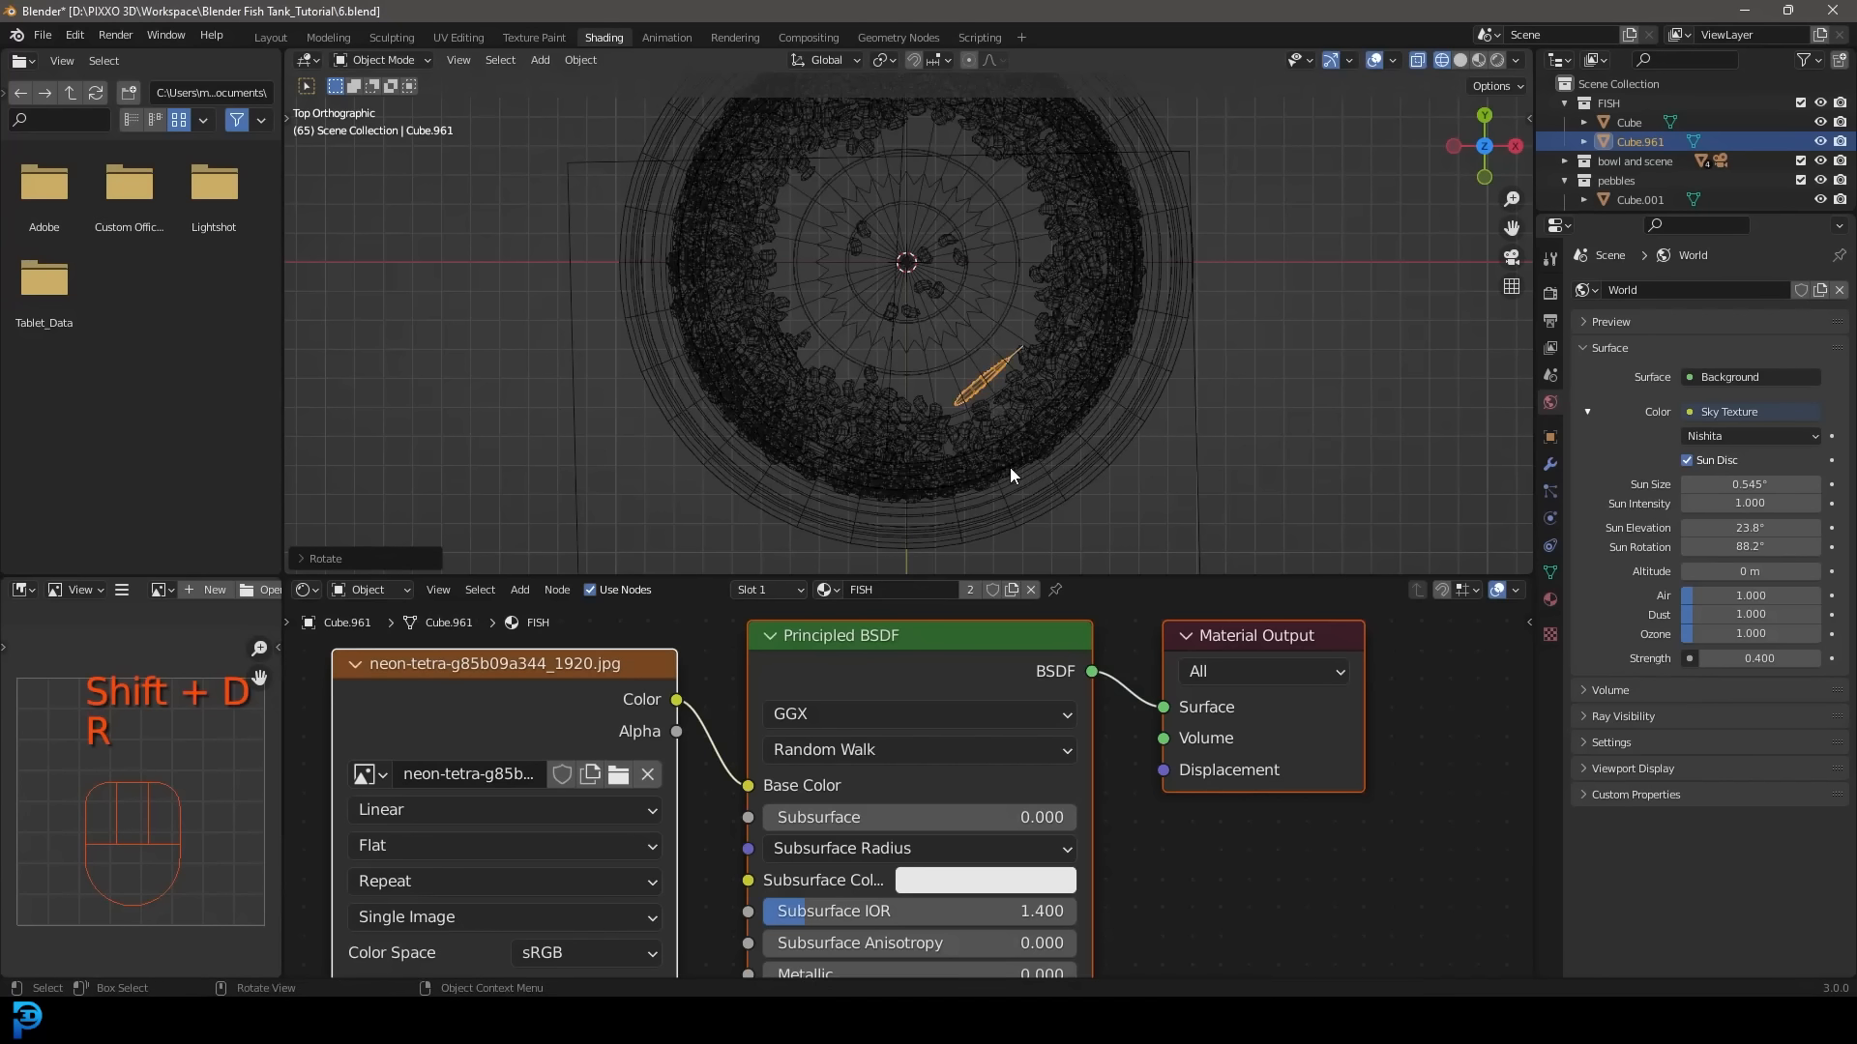
pyautogui.hotkey('shift', 'd')
pyautogui.press('r')
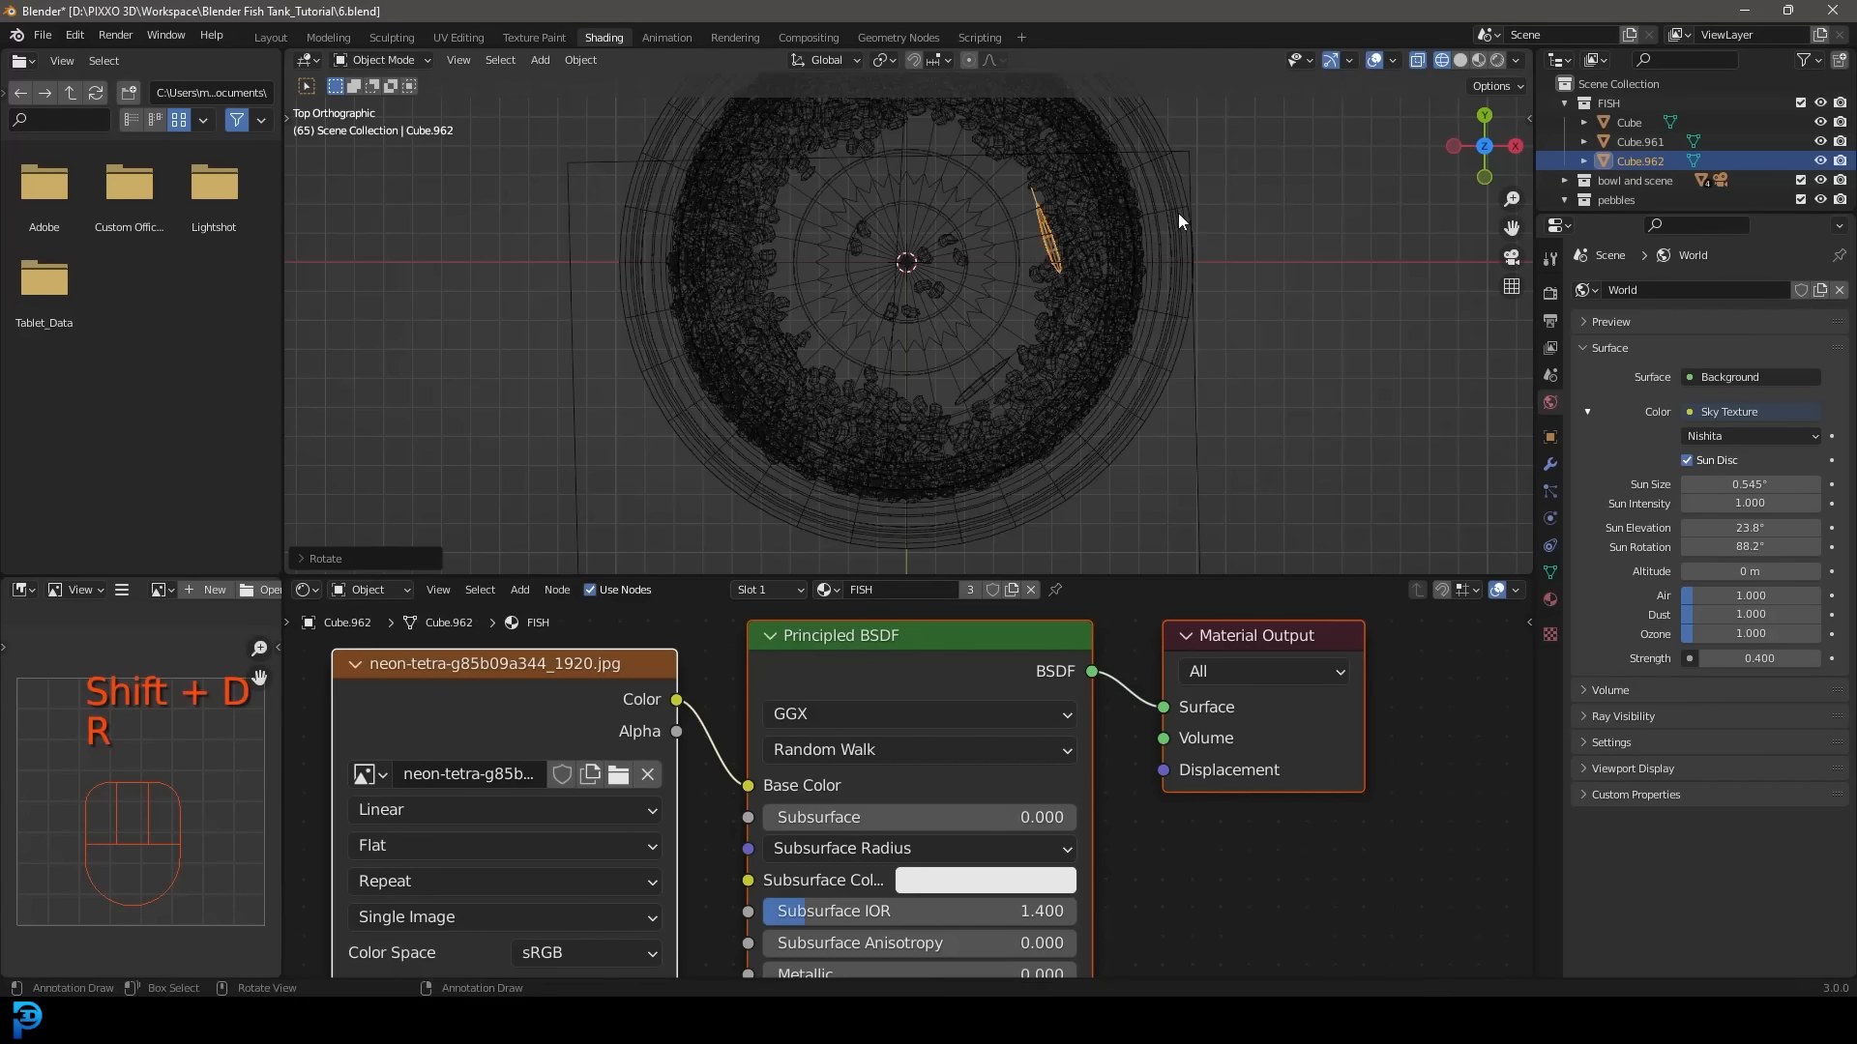
pyautogui.click(1178, 213)
# Tilt the newest fish copy from a side-on view and move it lower in the bowl.
pyautogui.moveTo(1177, 212); pyautogui.dragTo(1161, 169, button='middle')
pyautogui.press('r')
pyautogui.click(1166, 270)
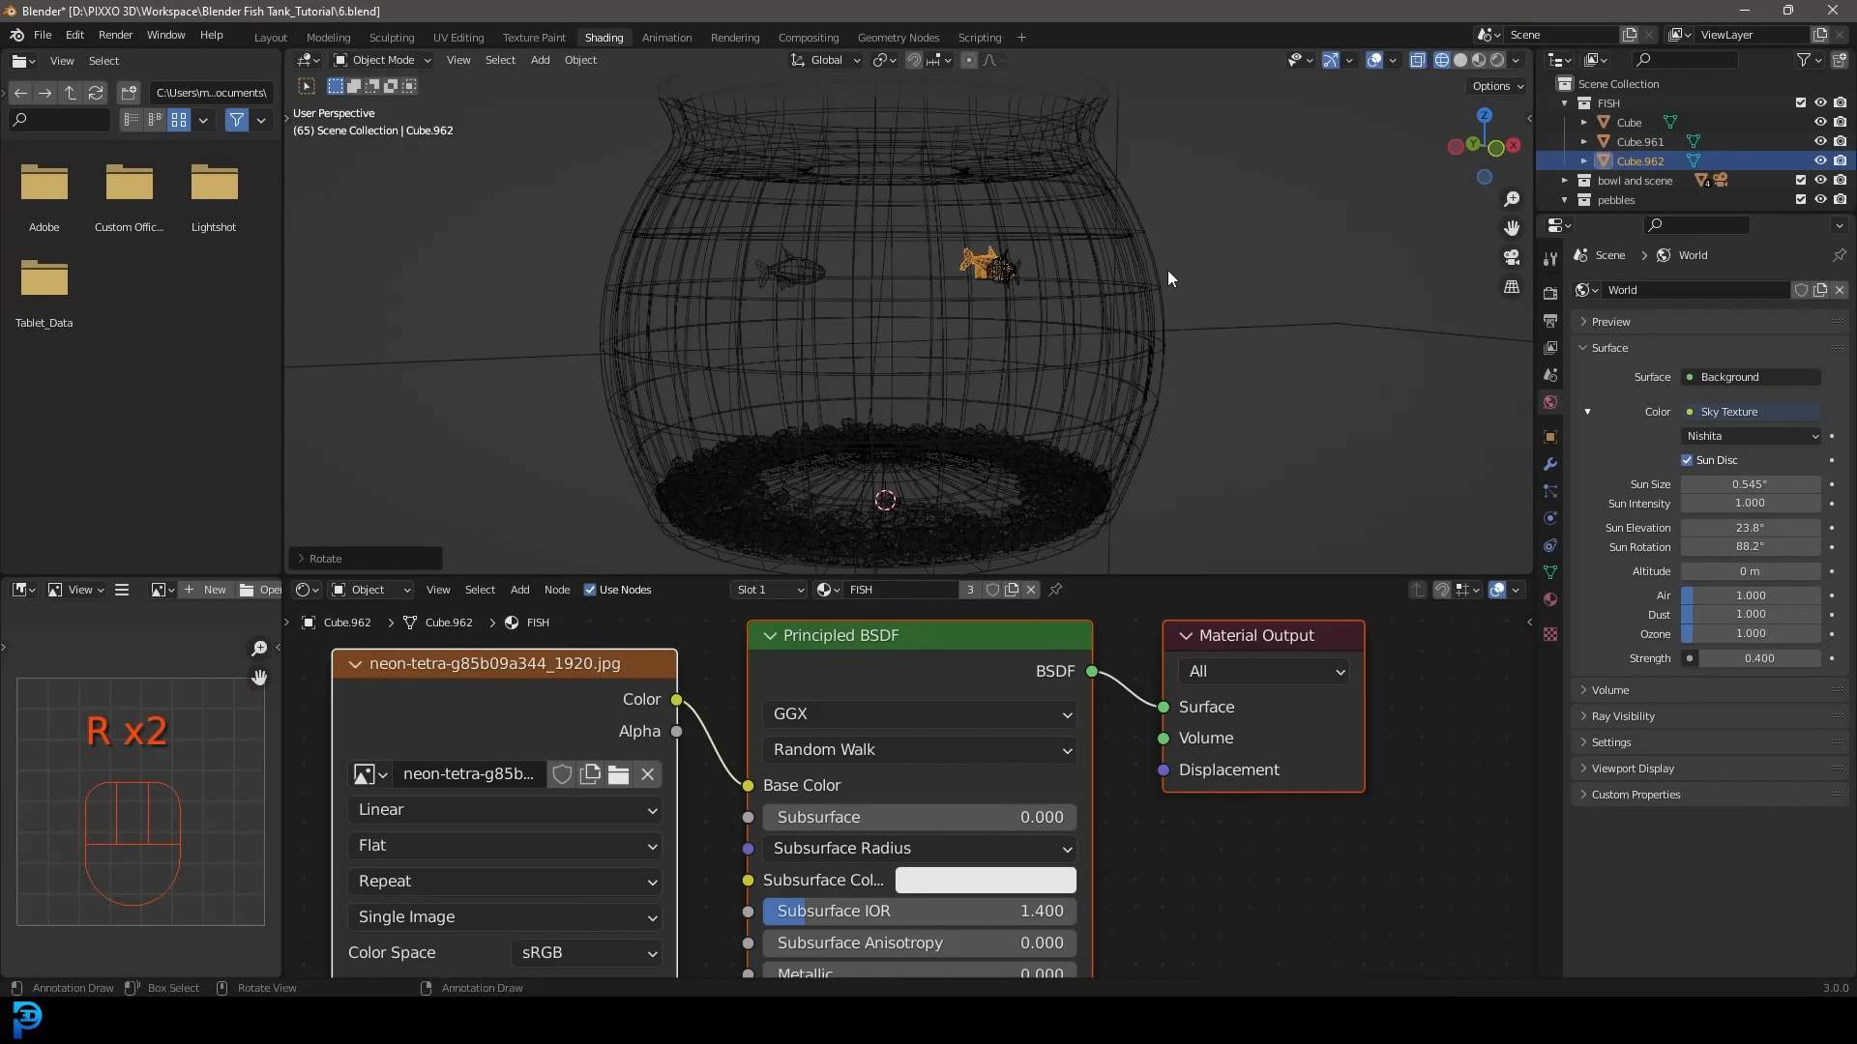
pyautogui.press('g')
pyautogui.click(1164, 366)
# Select the upper fish at the bowl's right side and rotate it to a slightly different angle.
pyautogui.click(1004, 273)
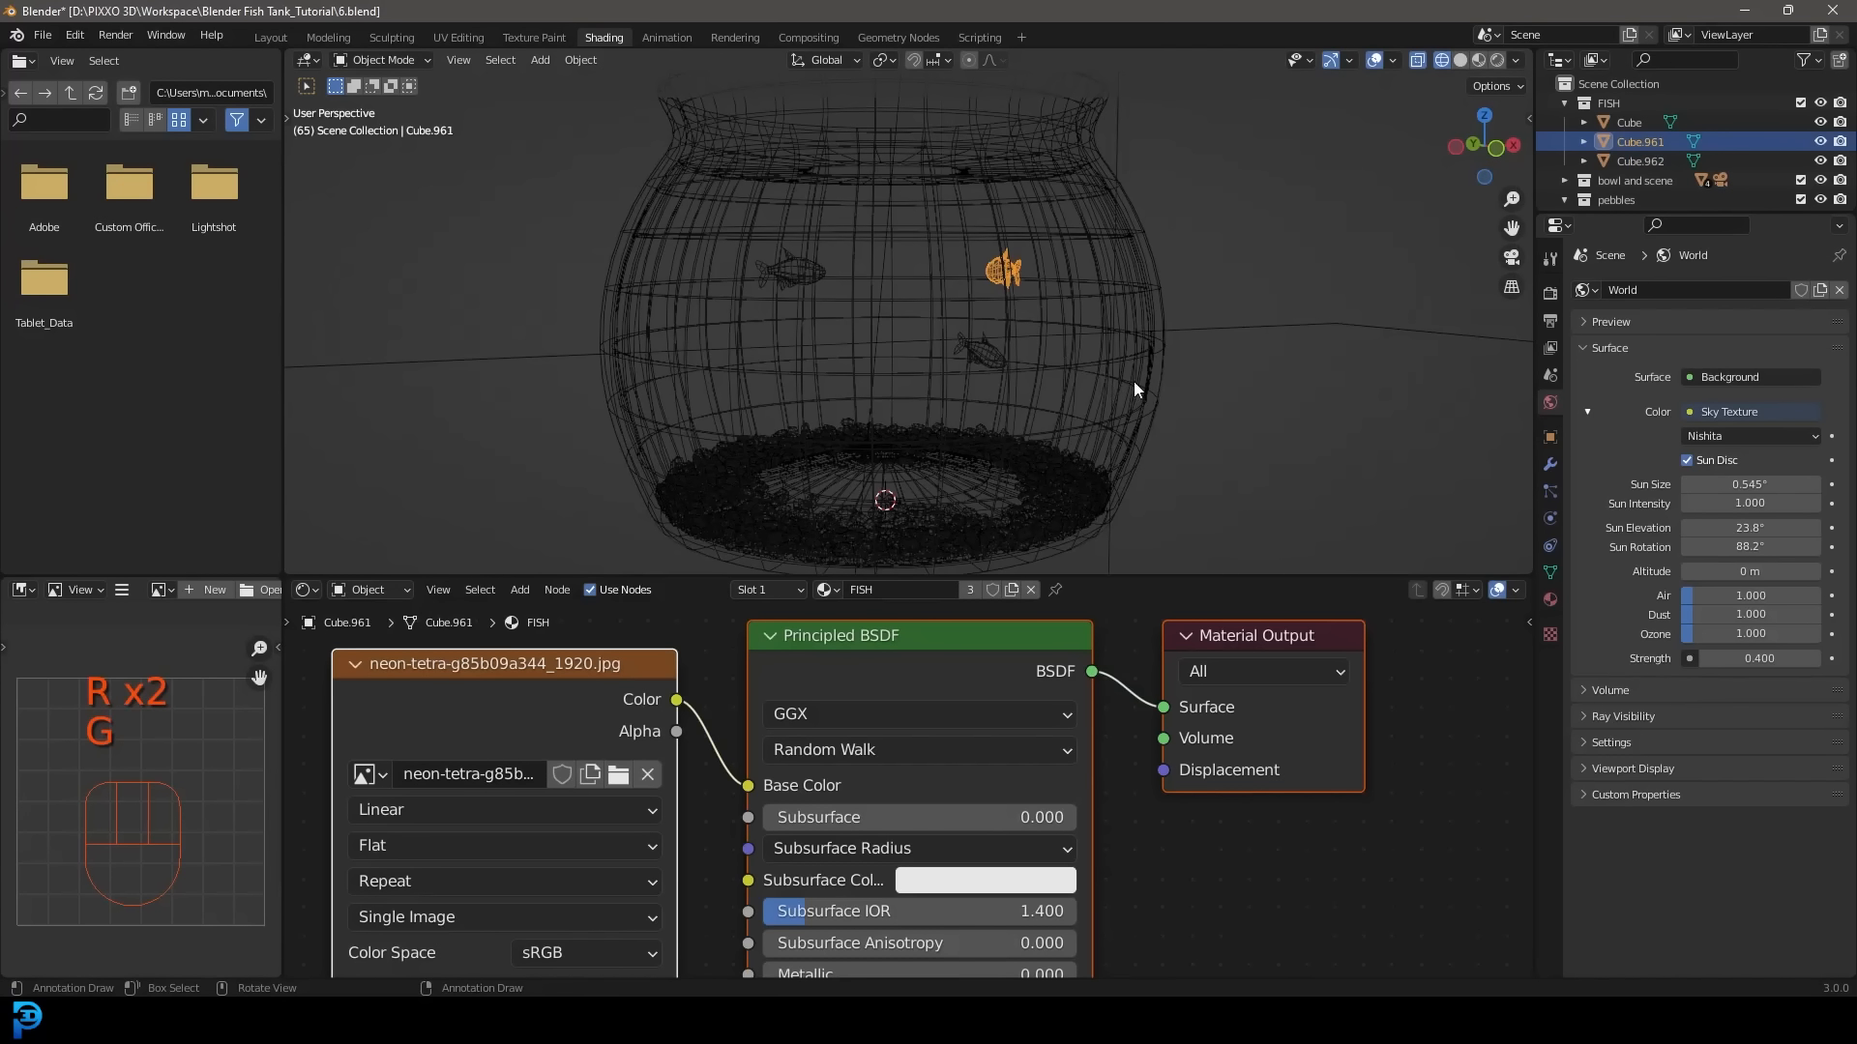
pyautogui.press('r')
pyautogui.click(1156, 305)
# Duplicate the upper right fish, turn the copy freely in a new direction, and place it low in the bowl's left half.
pyautogui.hotkey('shift', 'd')
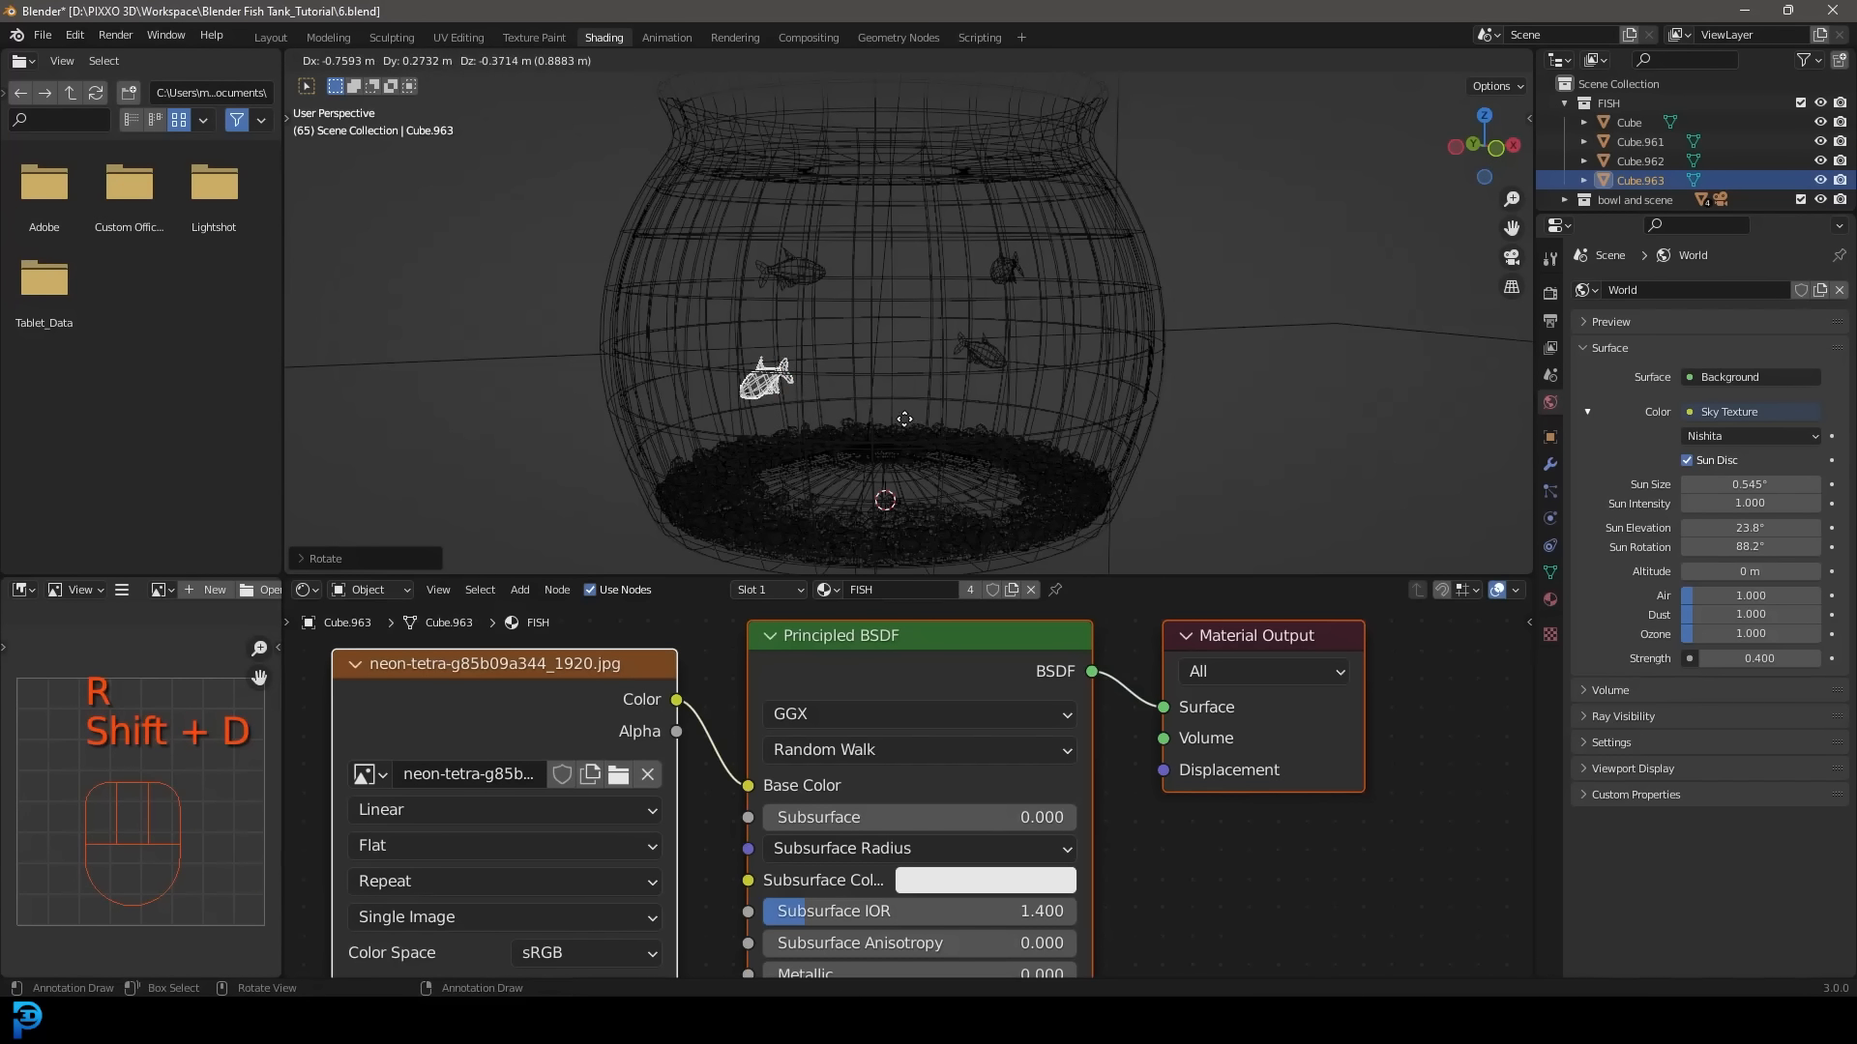
pyautogui.press('r')
pyautogui.press('r')
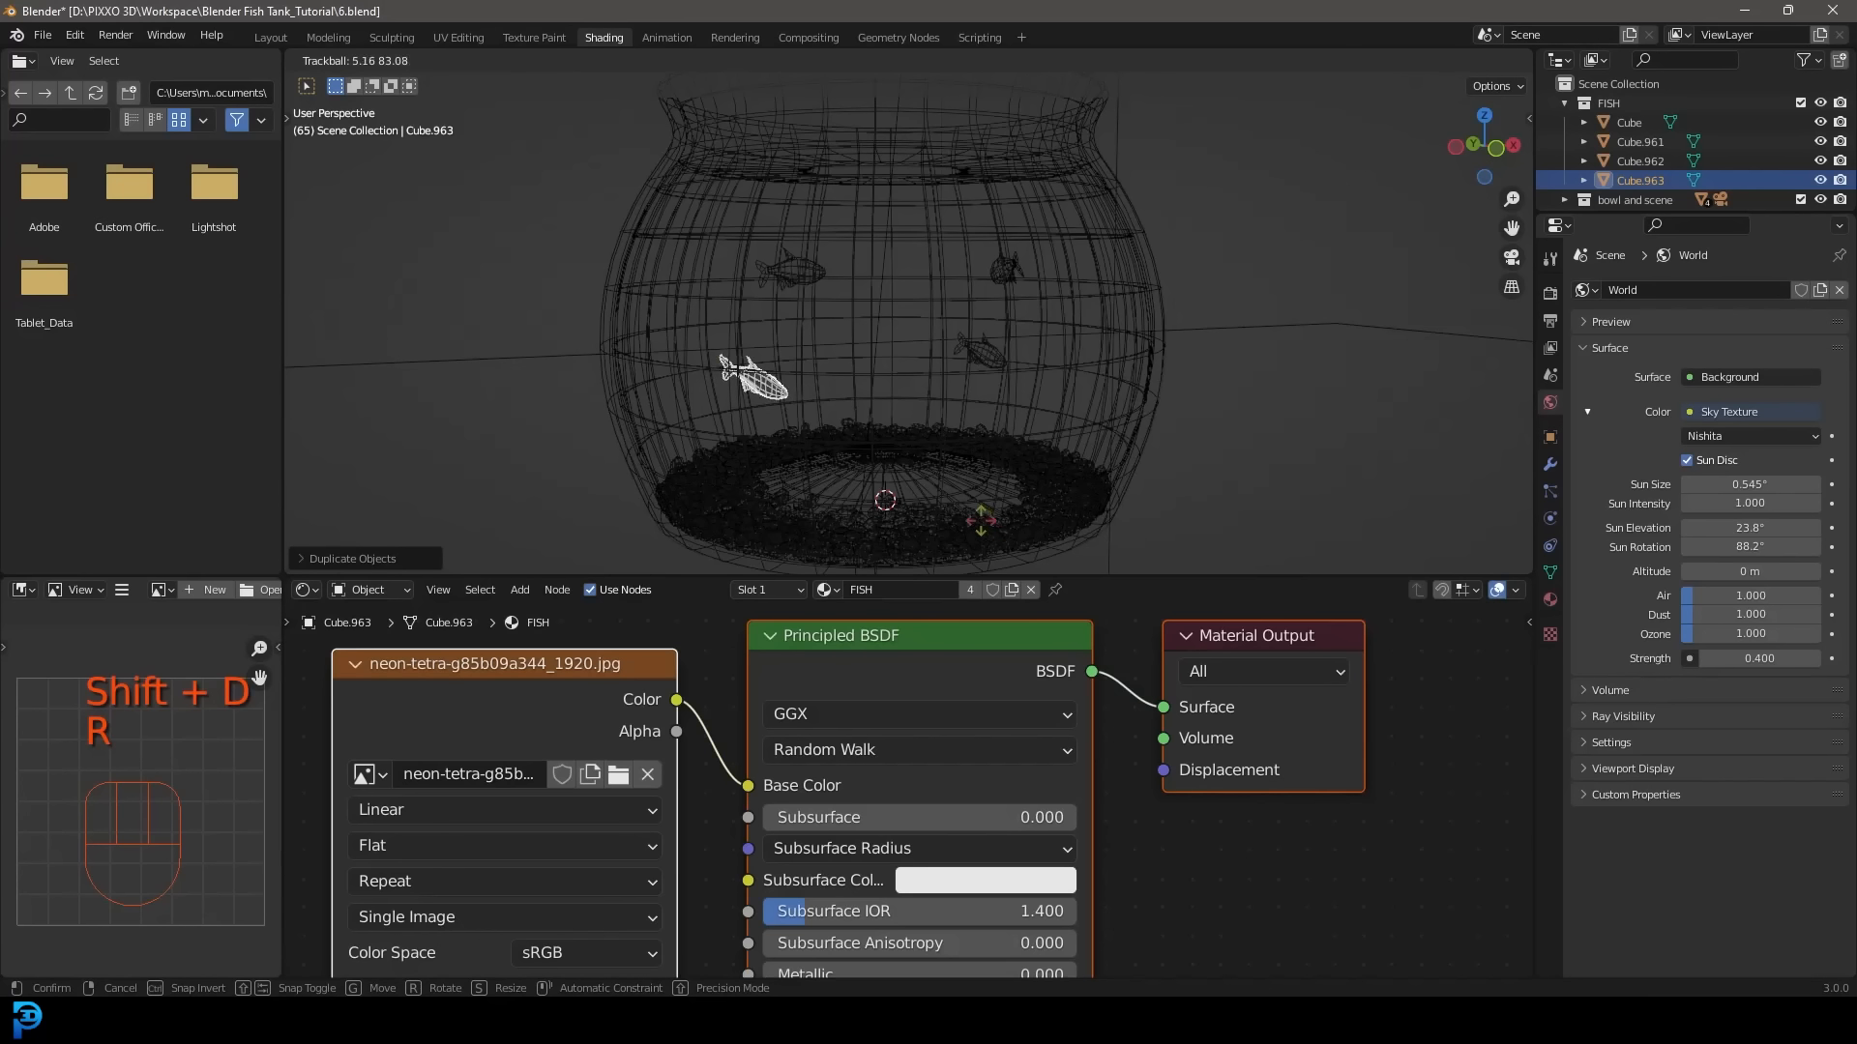
pyautogui.click(966, 385)
pyautogui.moveTo(966, 385)
pyautogui.mouseDown(button='middle')
pyautogui.moveTo(892, 333)
pyautogui.moveTo(967, 396)
pyautogui.mouseUp(button='middle')
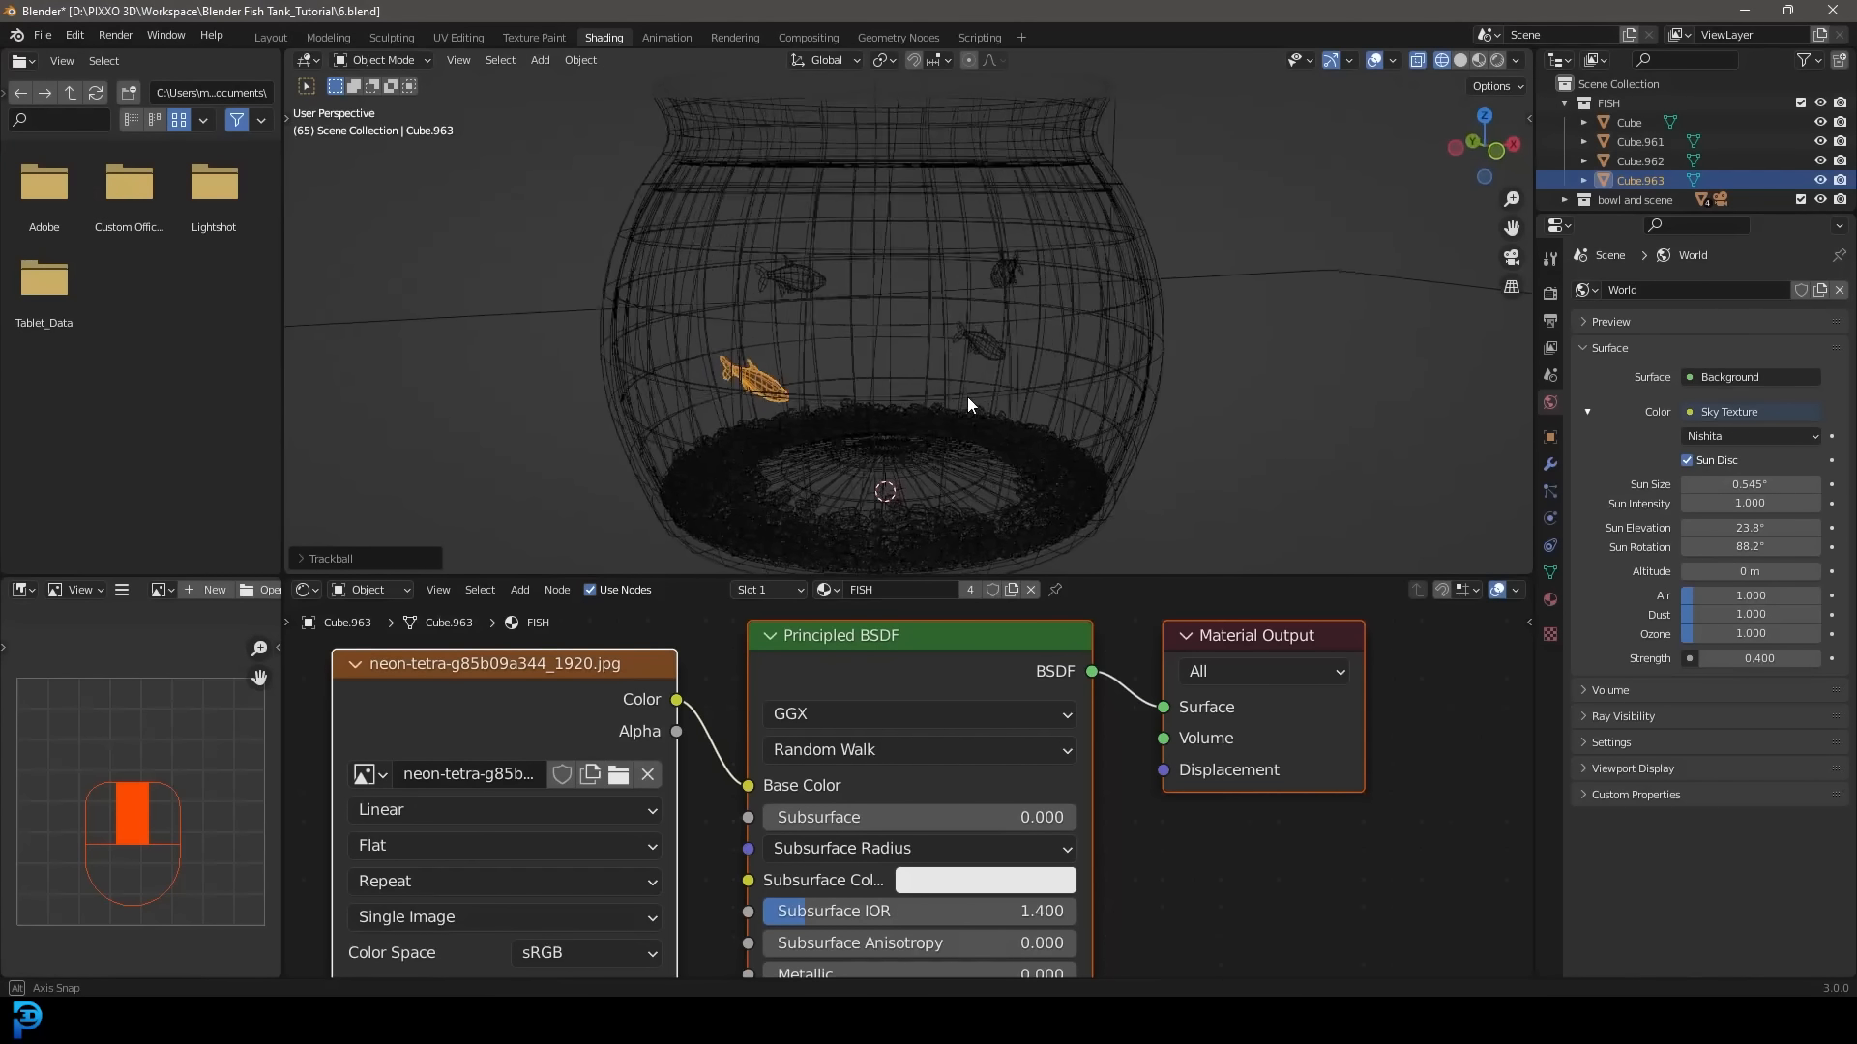
pyautogui.press('g')
pyautogui.click(960, 460)
# Check the fish arrangement through the camera in rendered display with nothing selected.
pyautogui.press('KP_0')
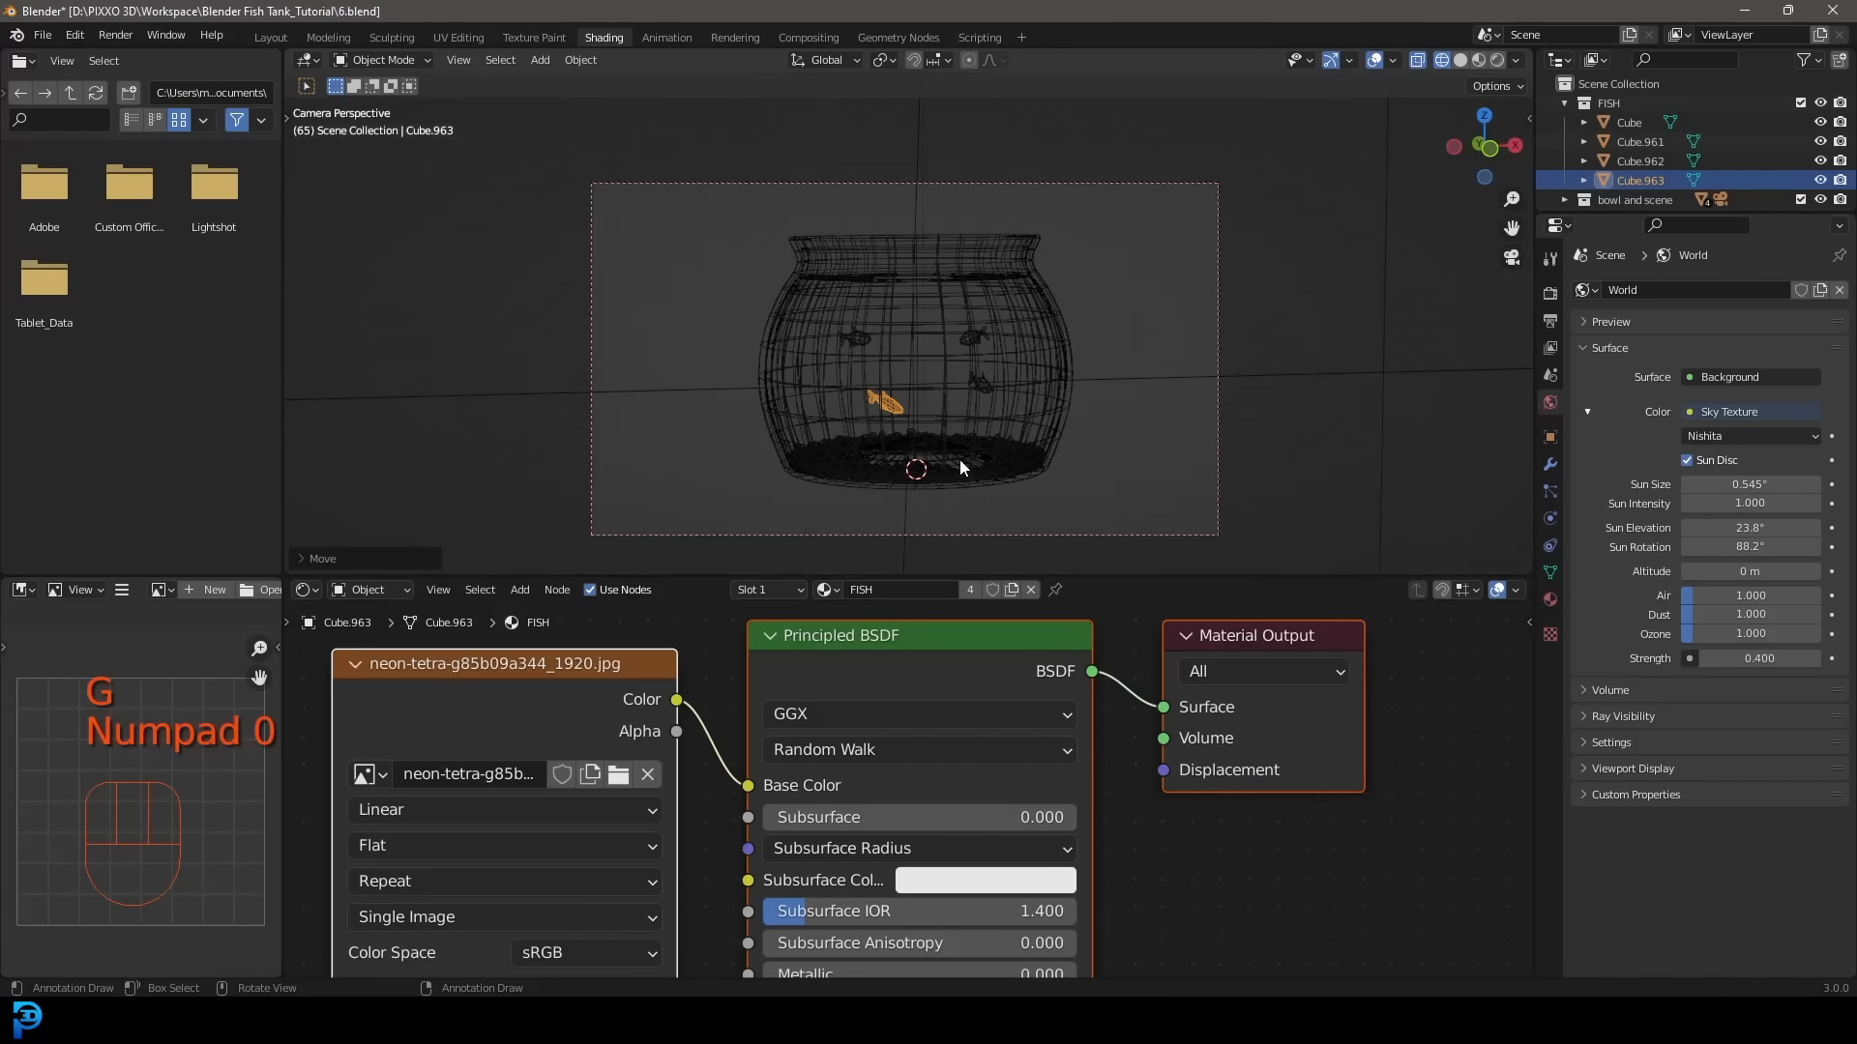
pyautogui.scroll(2, 964, 426)
pyautogui.press('z')
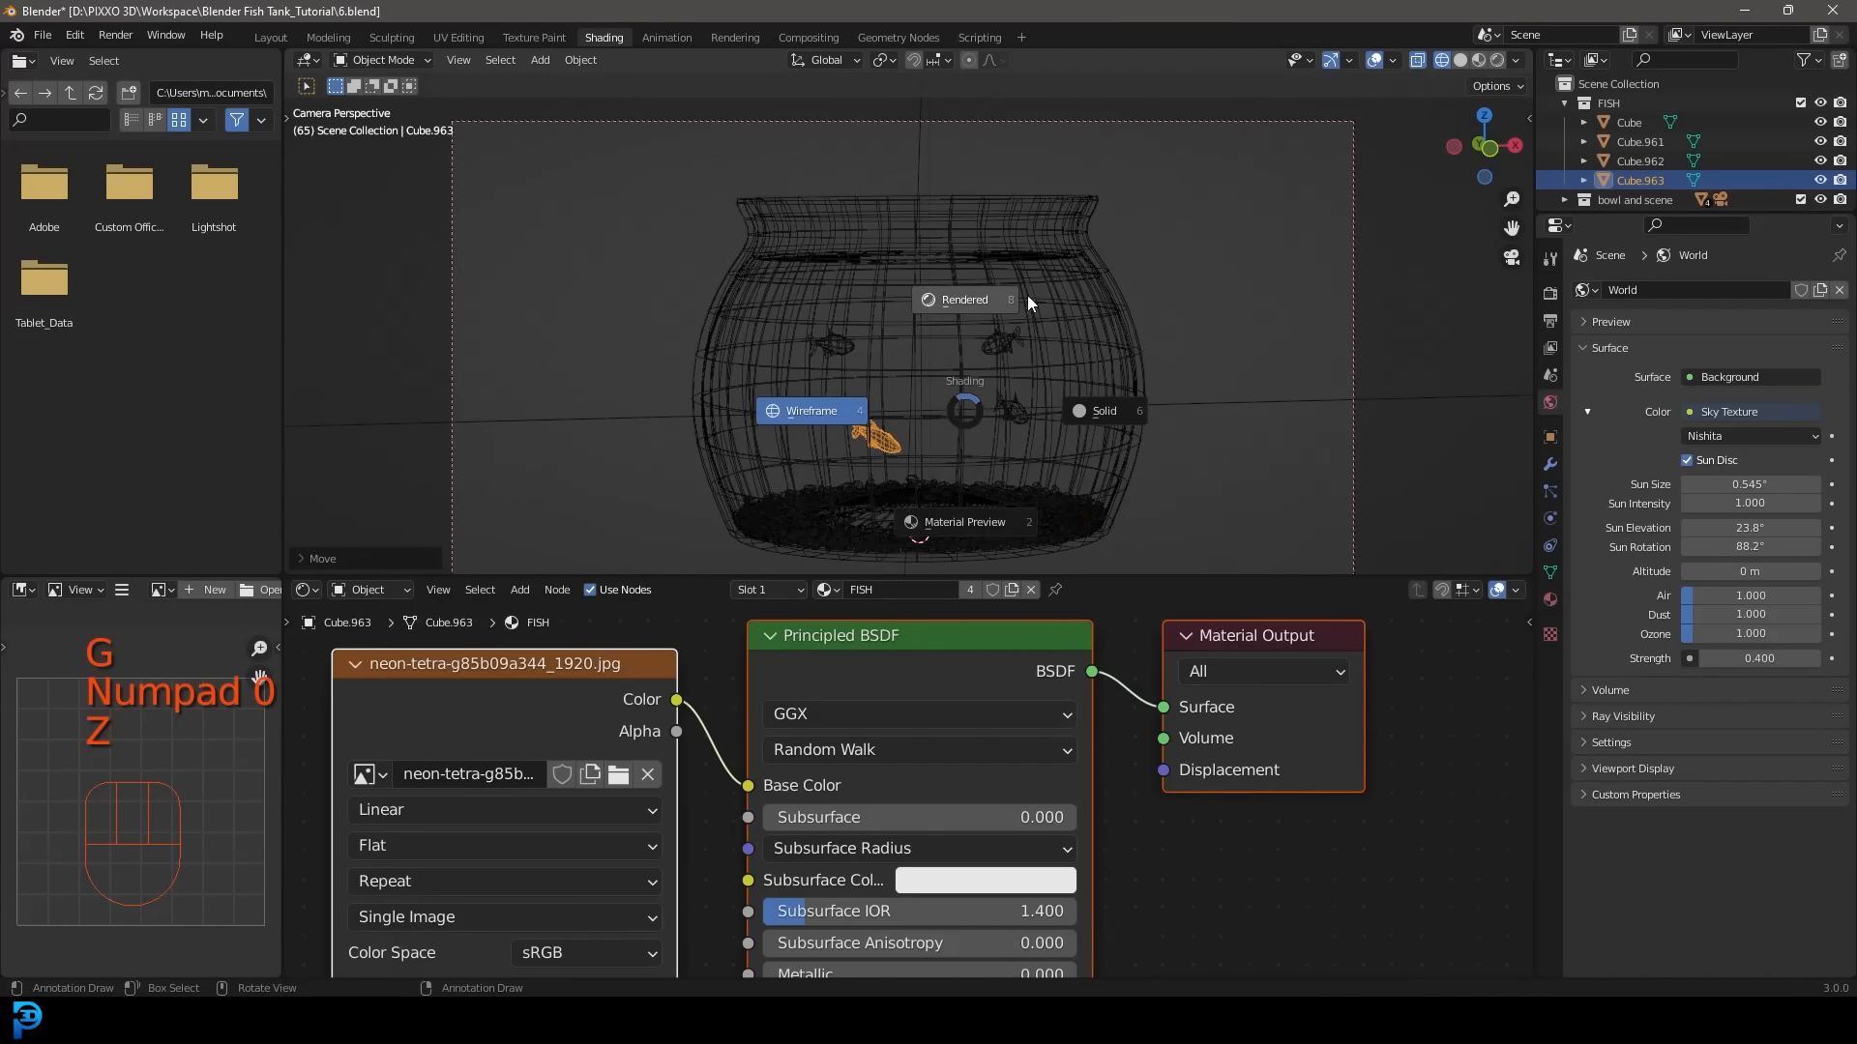
pyautogui.click(1027, 296)
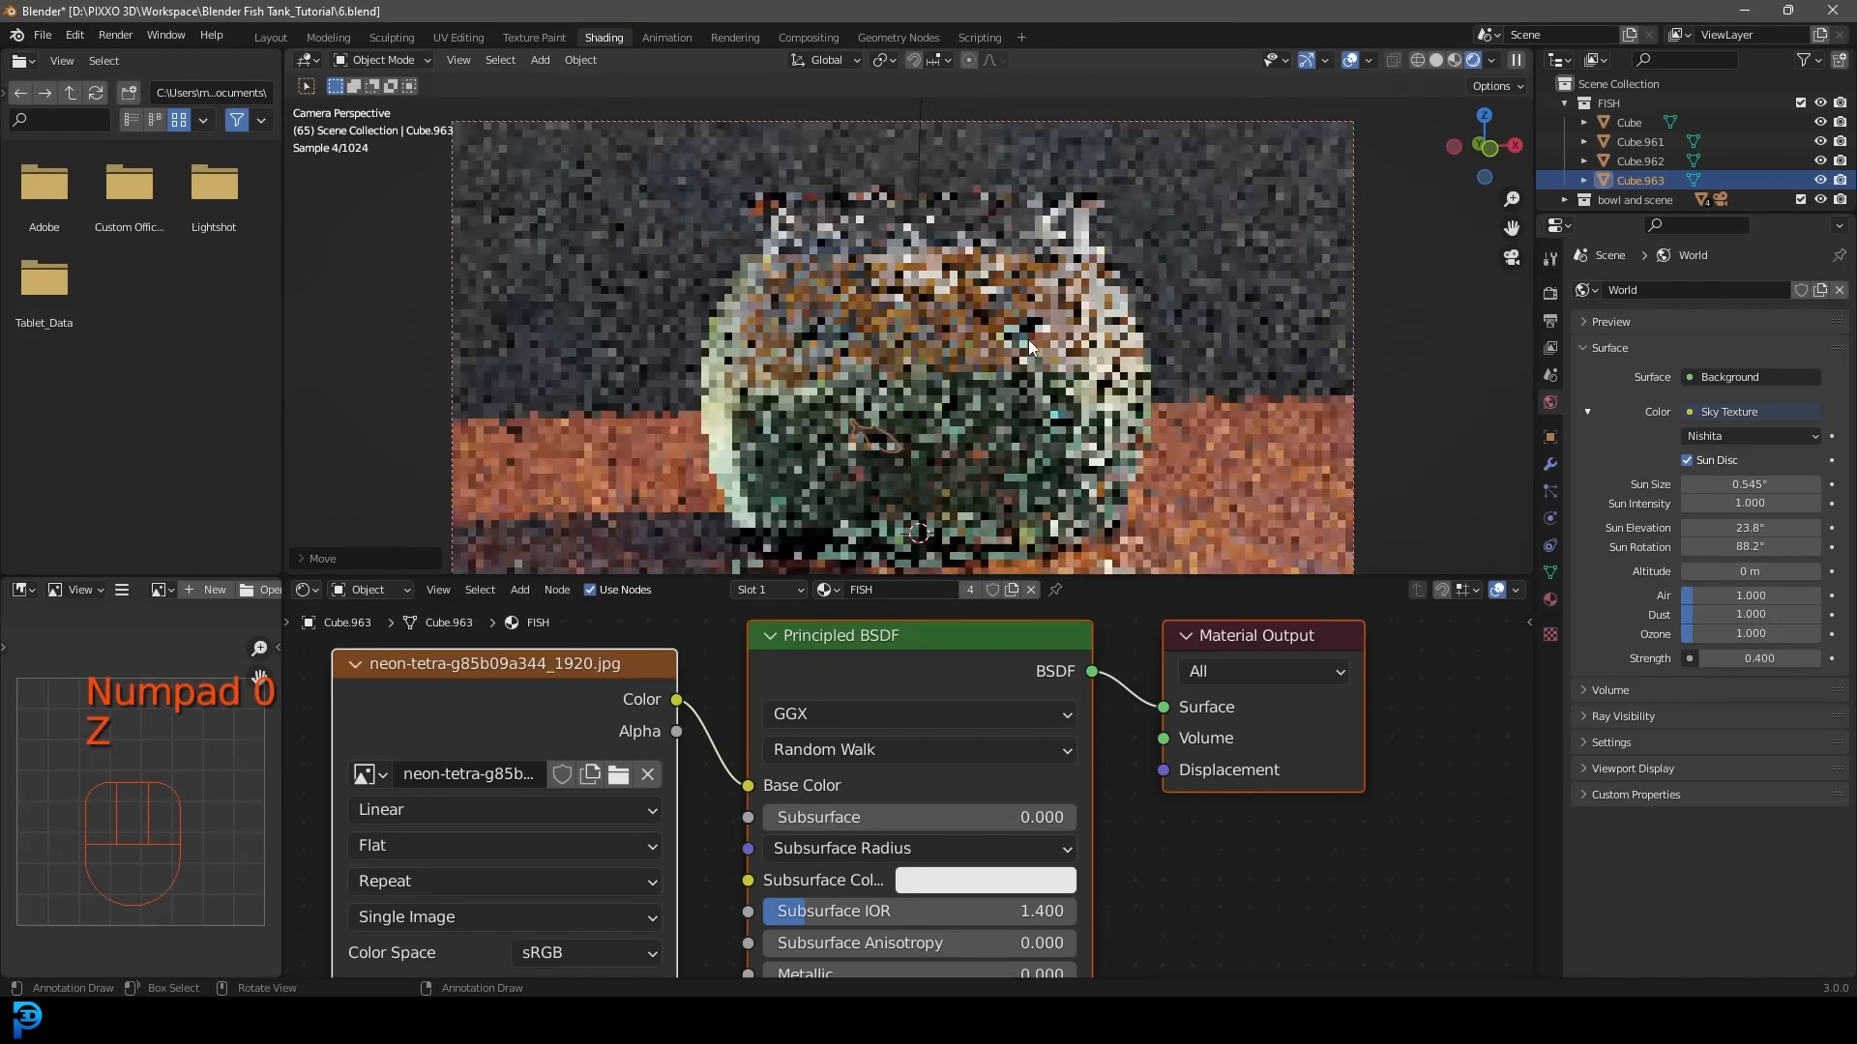
pyautogui.hotkey('alt', 'a')
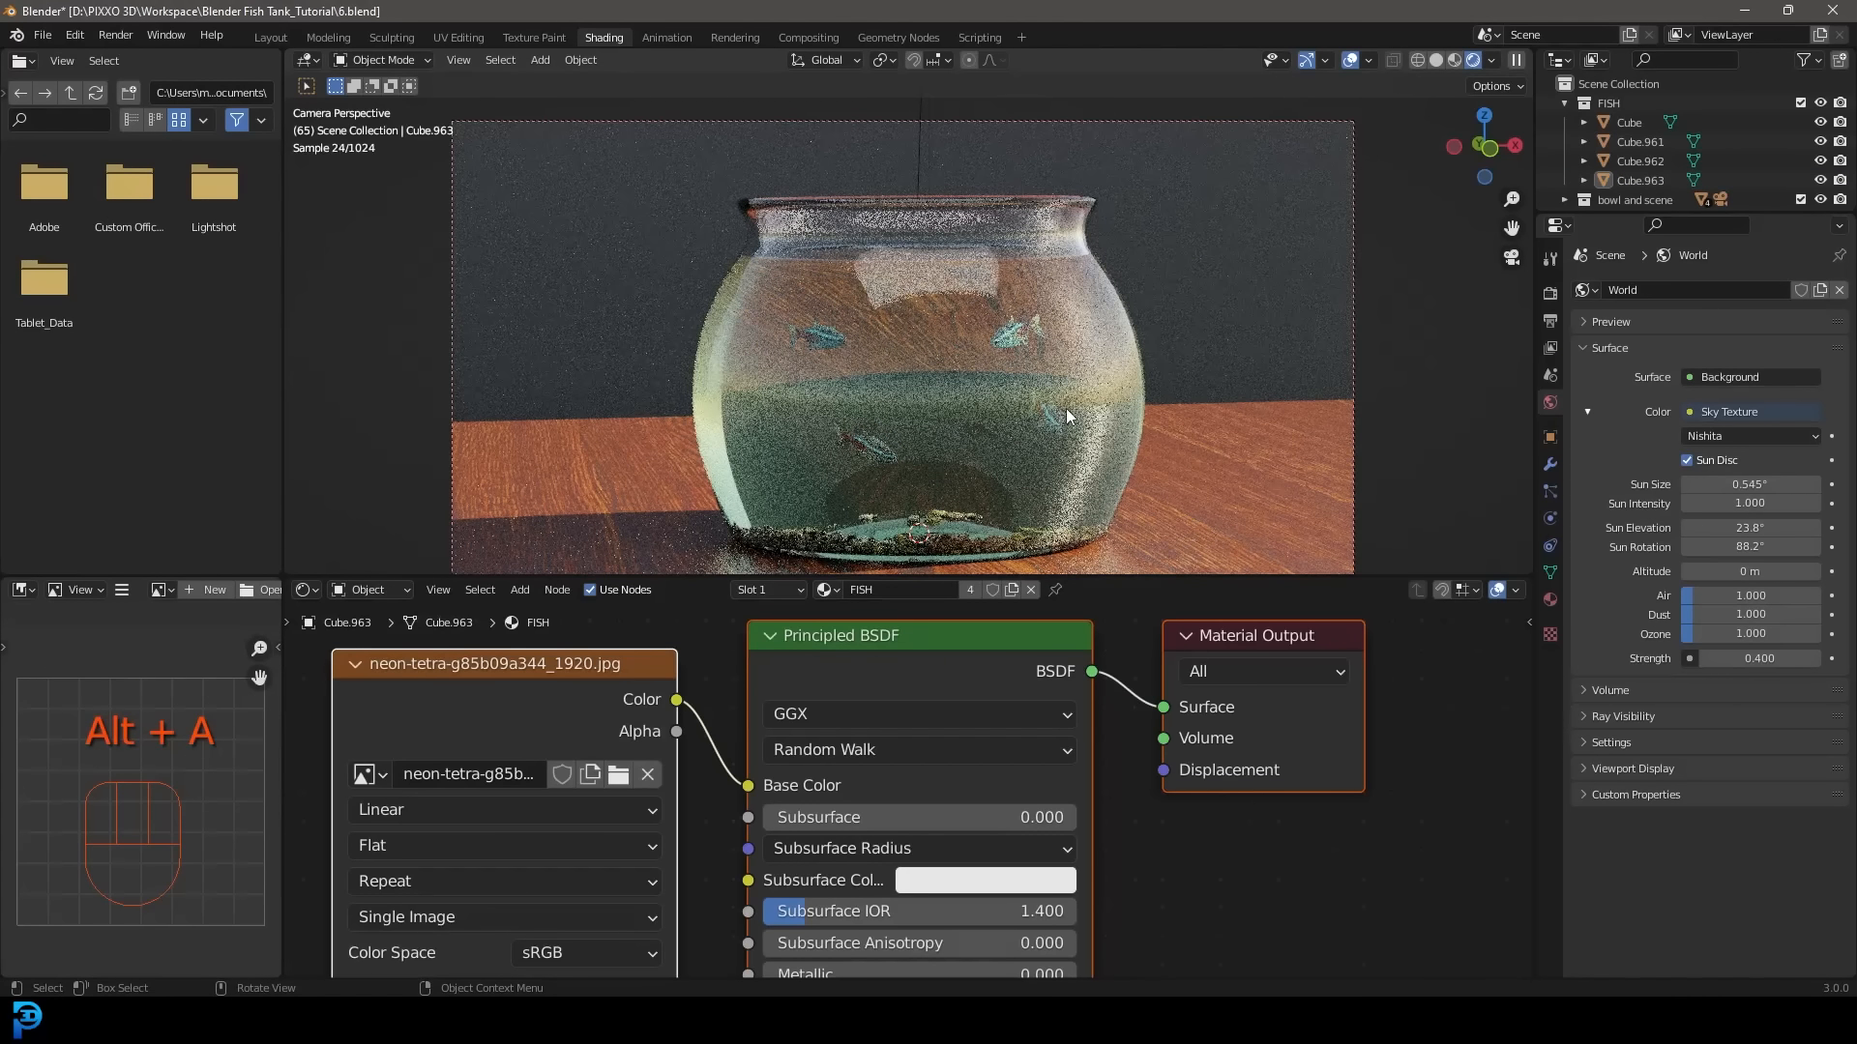
# Rotate and move the camera to reframe the shot with the whole fish bowl centred.
pyautogui.click(1082, 120)
pyautogui.press('r')
pyautogui.press('r')
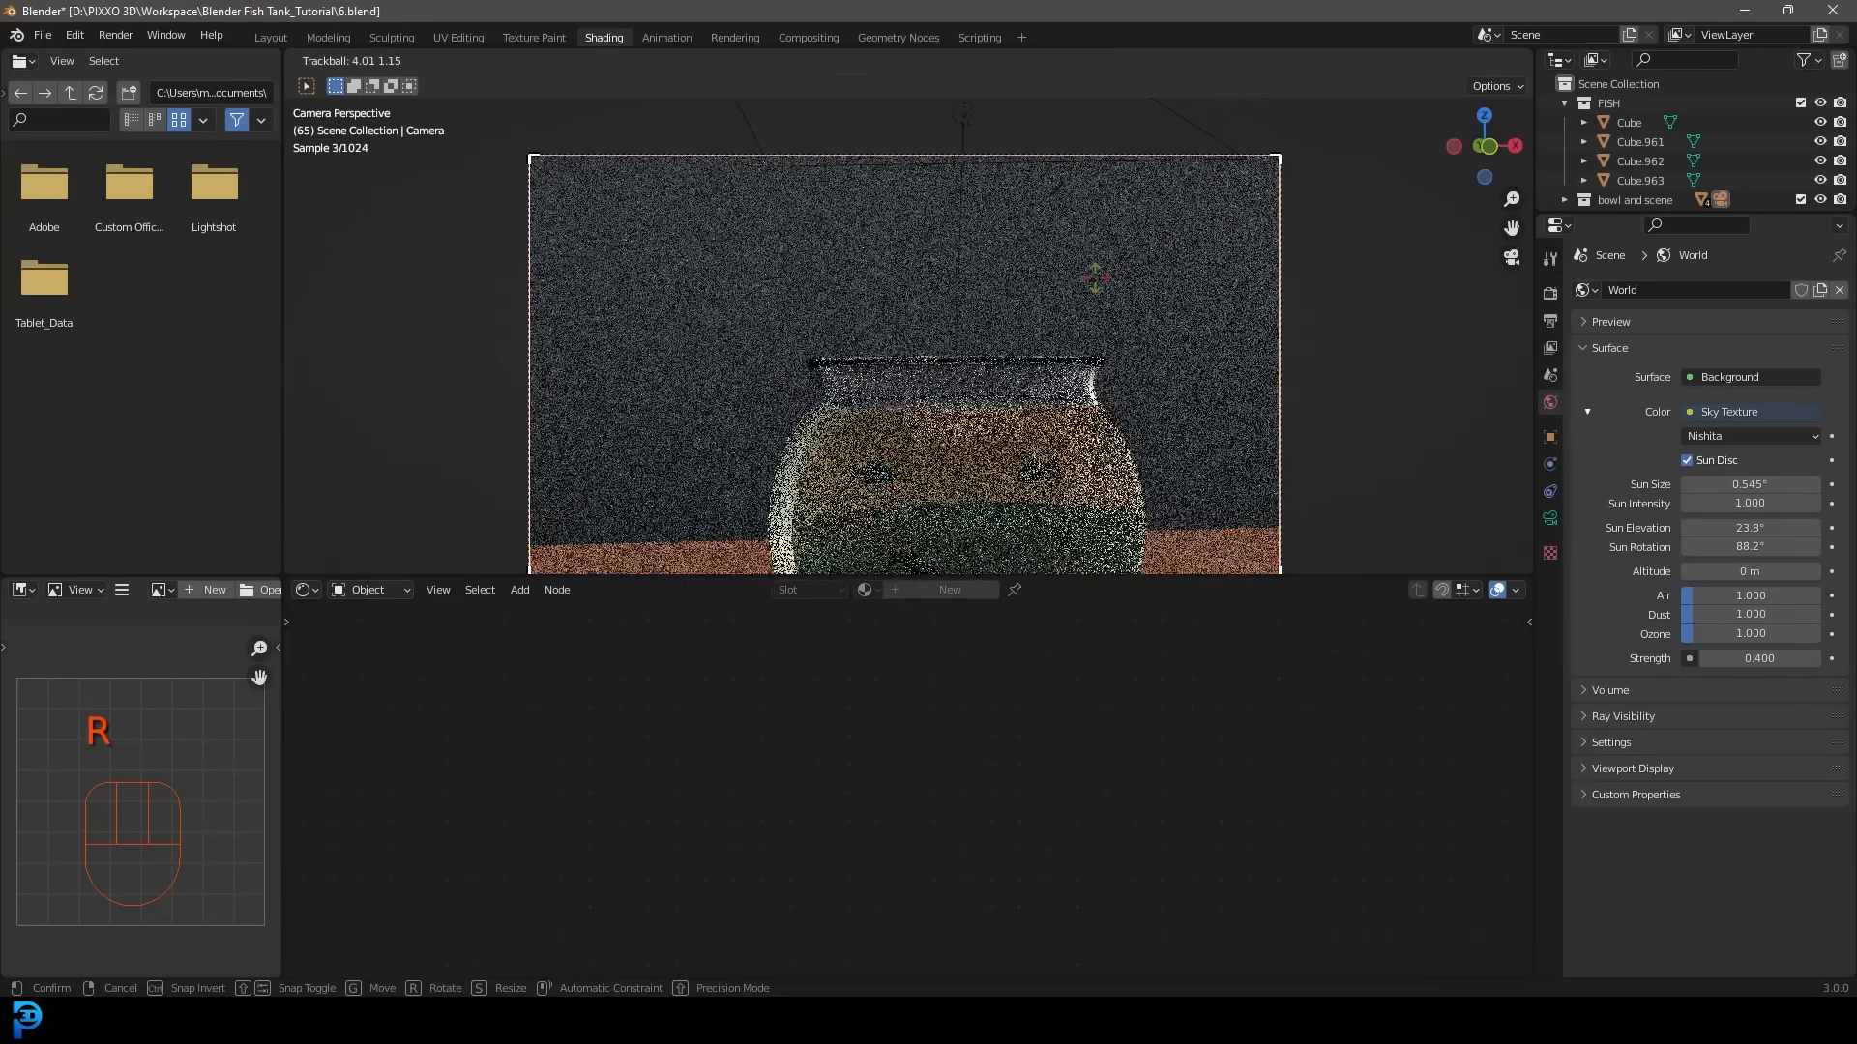
pyautogui.keyDown('shift'); pyautogui.click(1049, 223); pyautogui.keyUp('shift')
pyautogui.press('g')
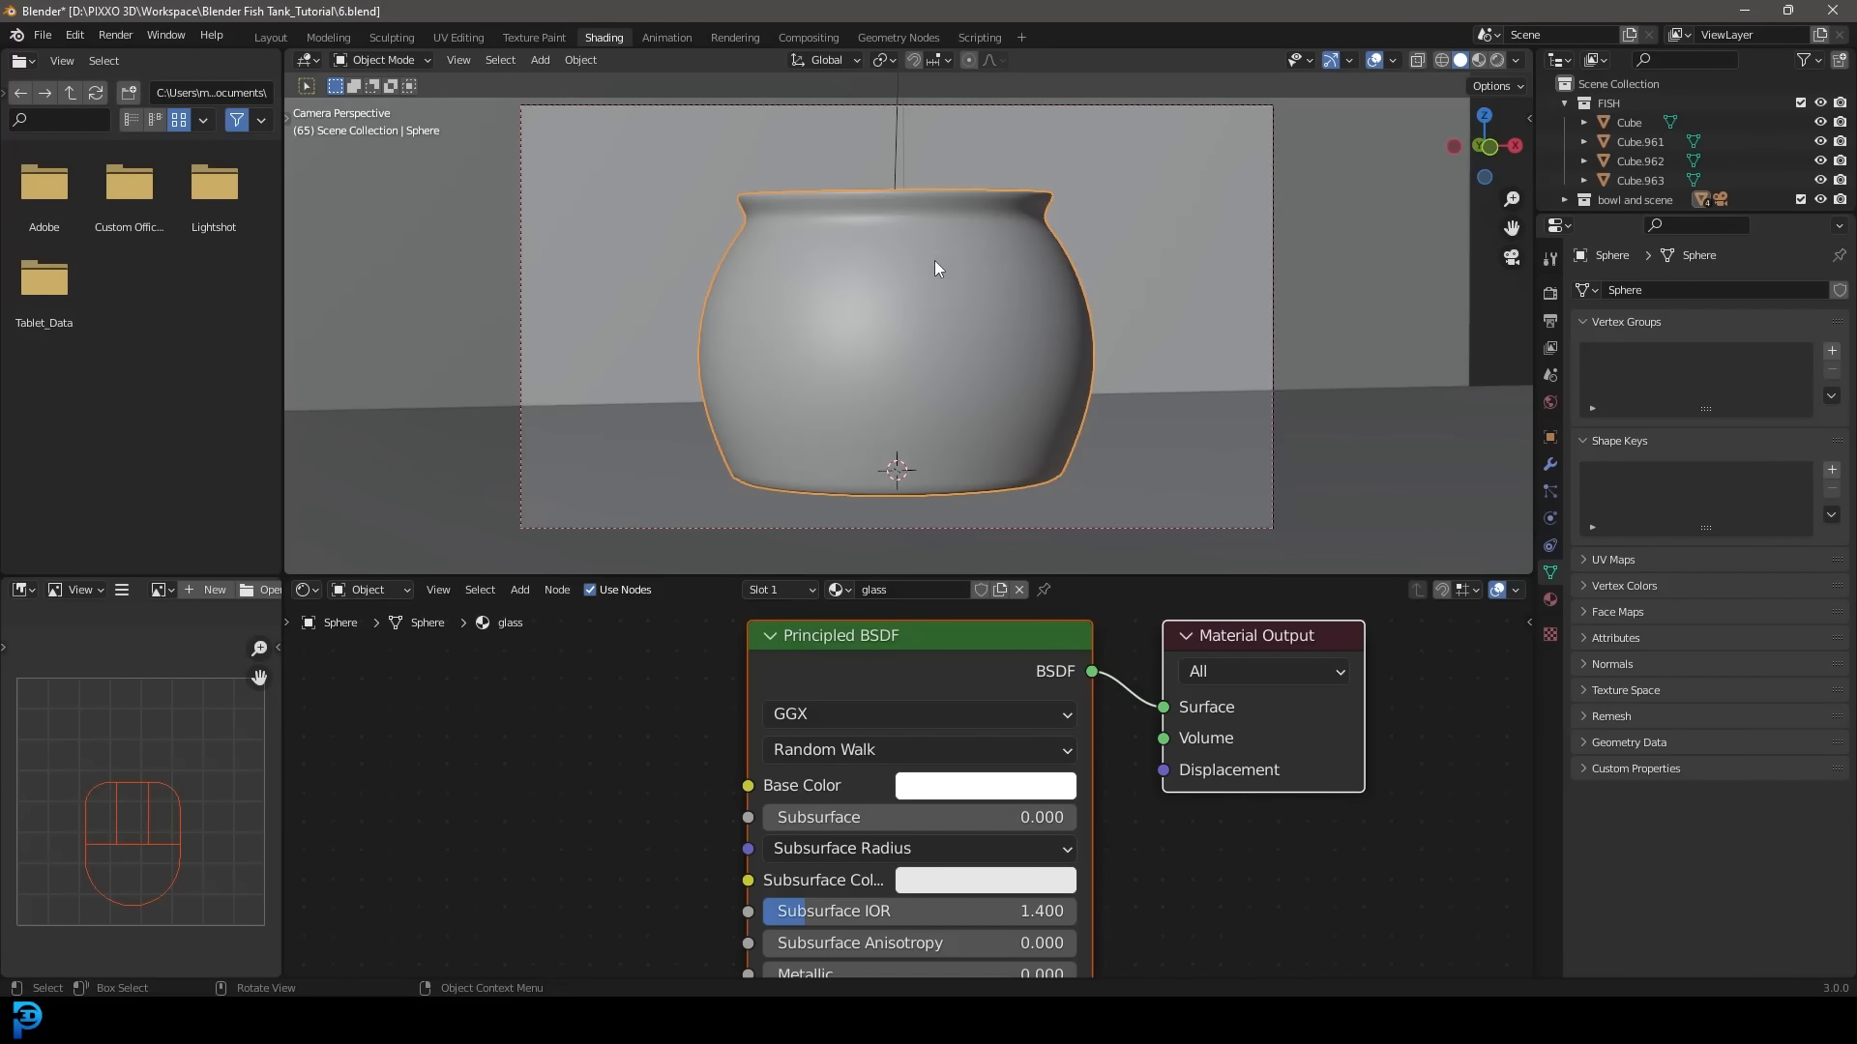
# Fatten the water mesh by about 0.007 m in Edit Mode using Shrink/Fatten.
pyautogui.moveTo(934, 259); pyautogui.dragTo(896, 242, button='middle')
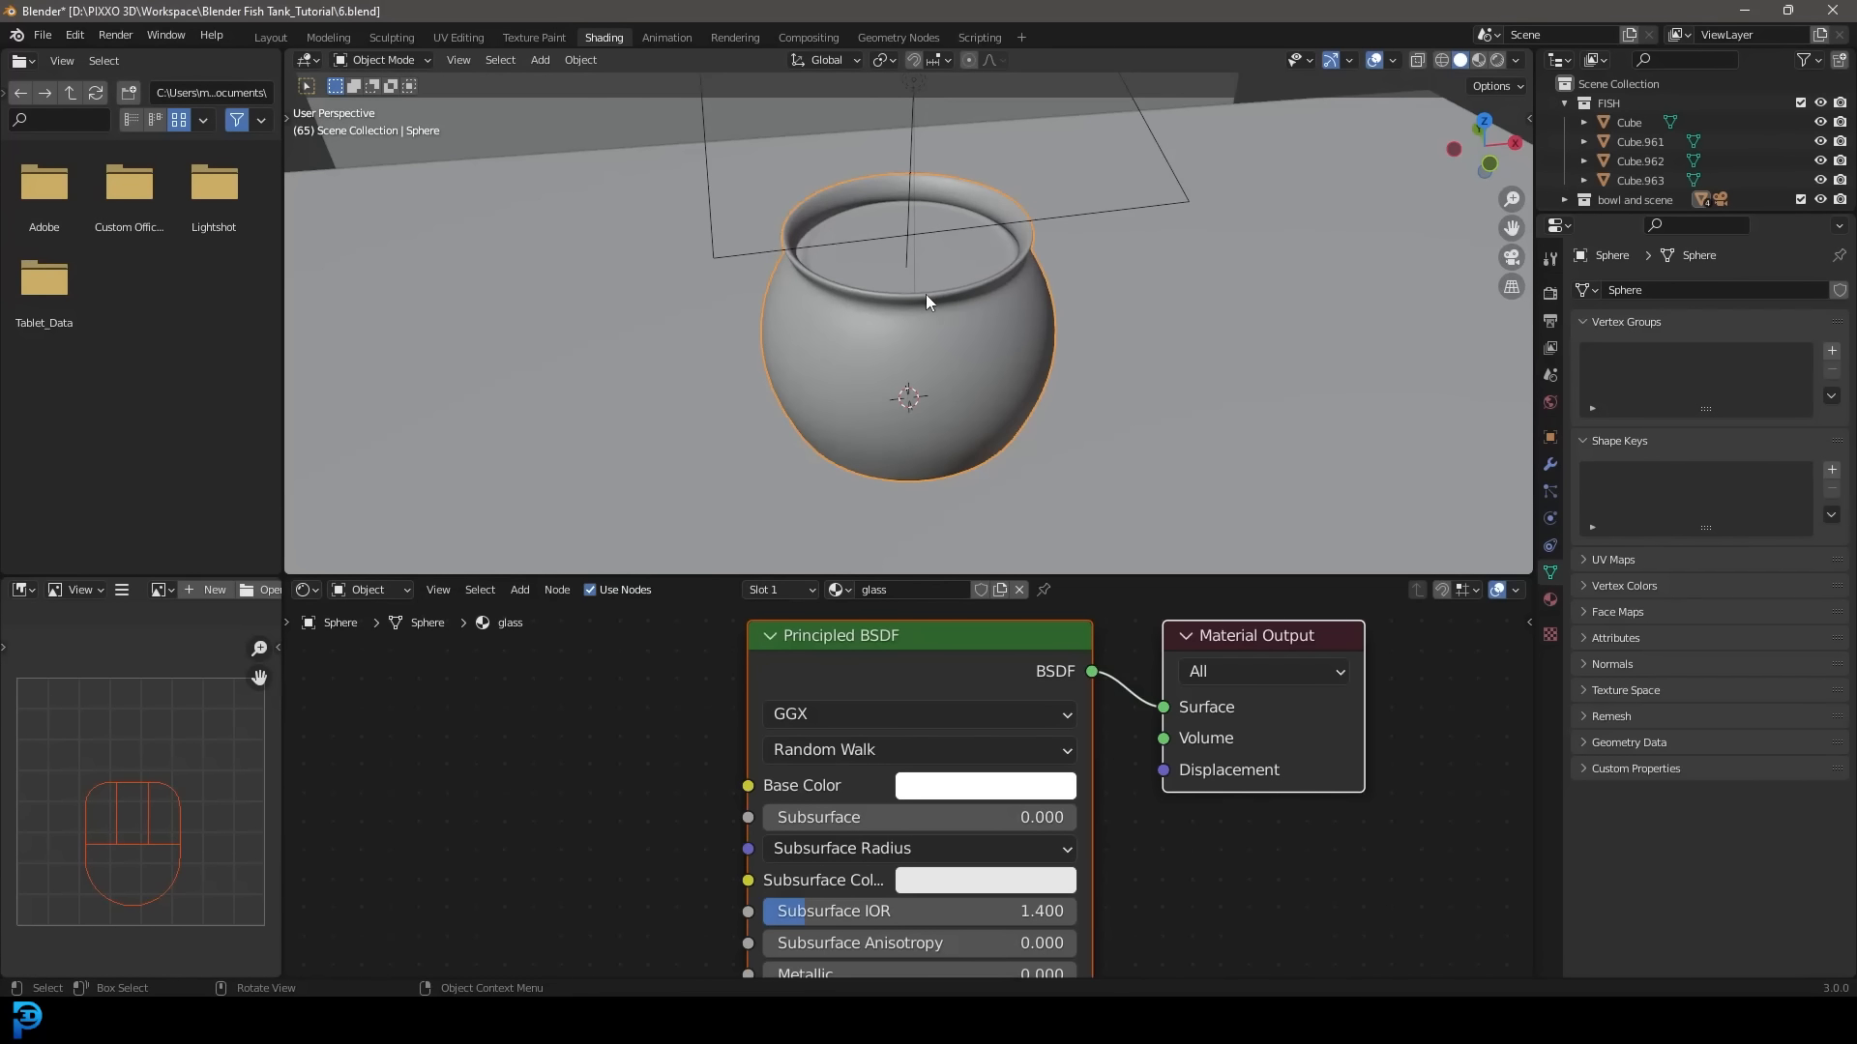
pyautogui.scroll(3, 967, 288)
pyautogui.click(1030, 265)
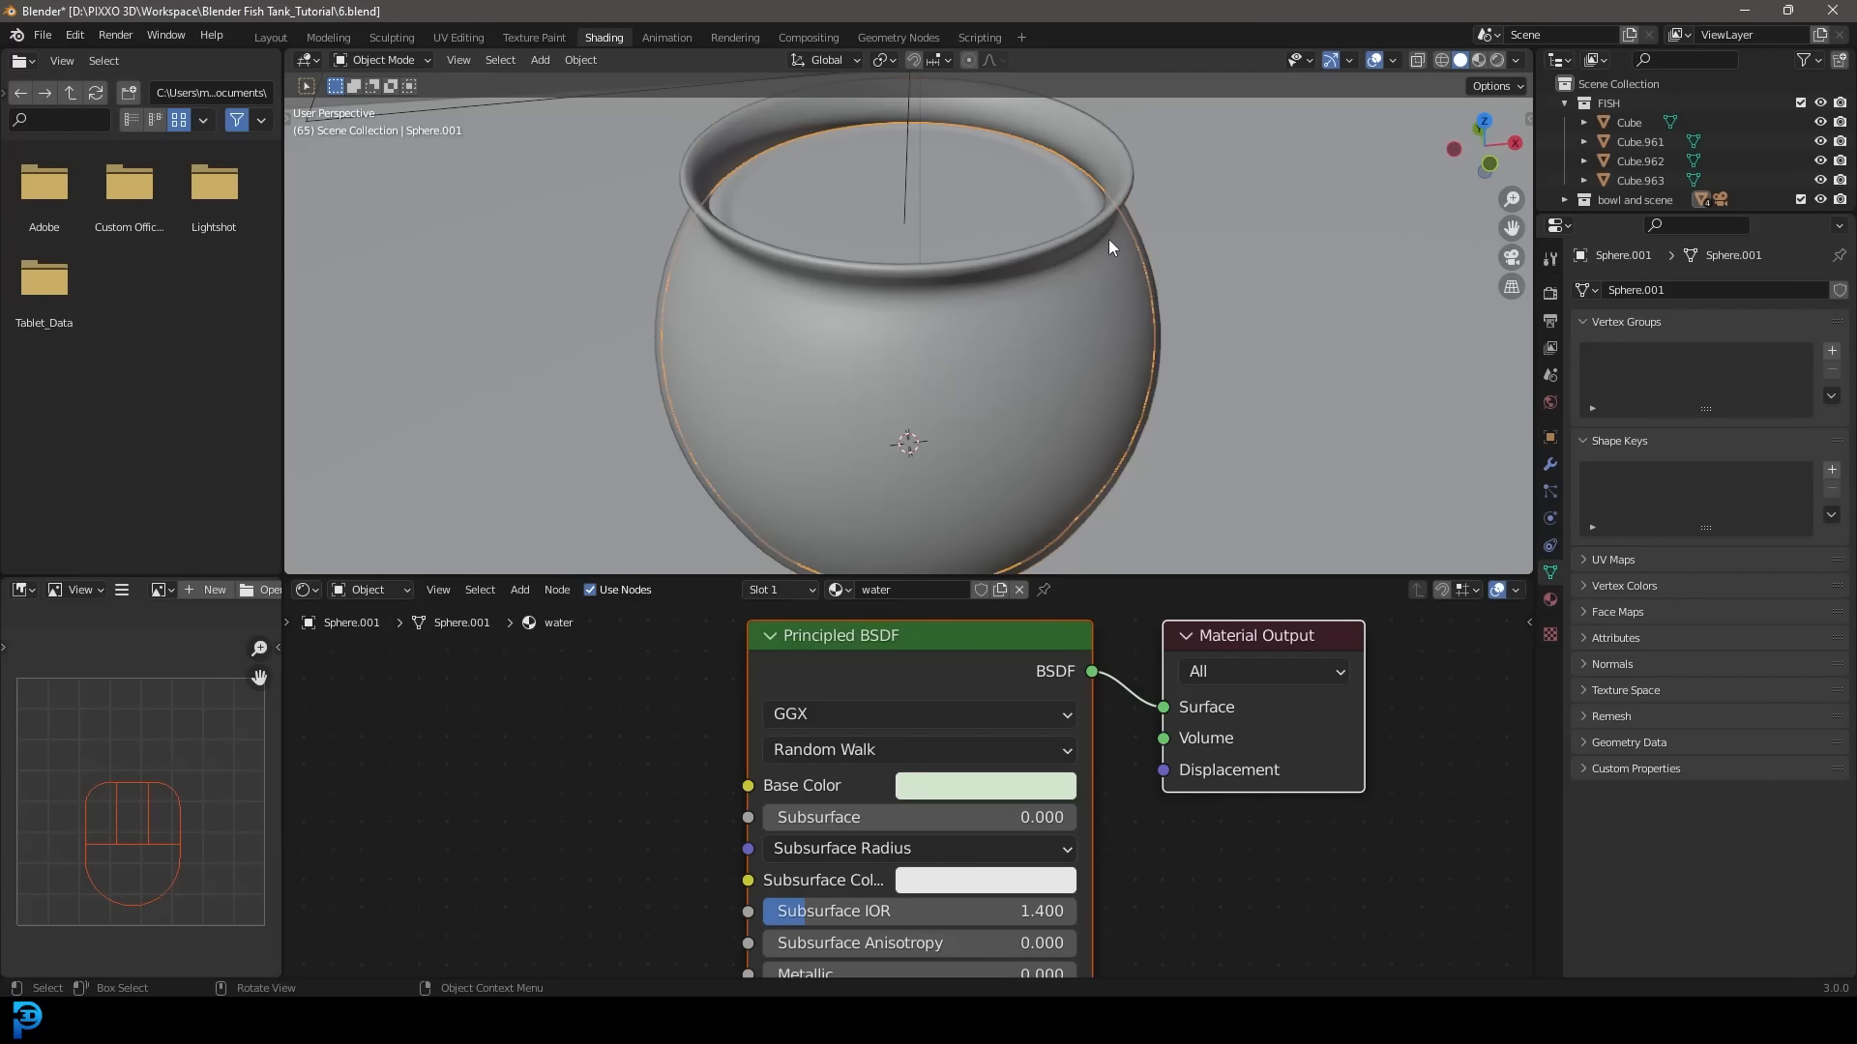
pyautogui.press('Tab')
pyautogui.hotkey('alt', 's')
pyautogui.press('shift')
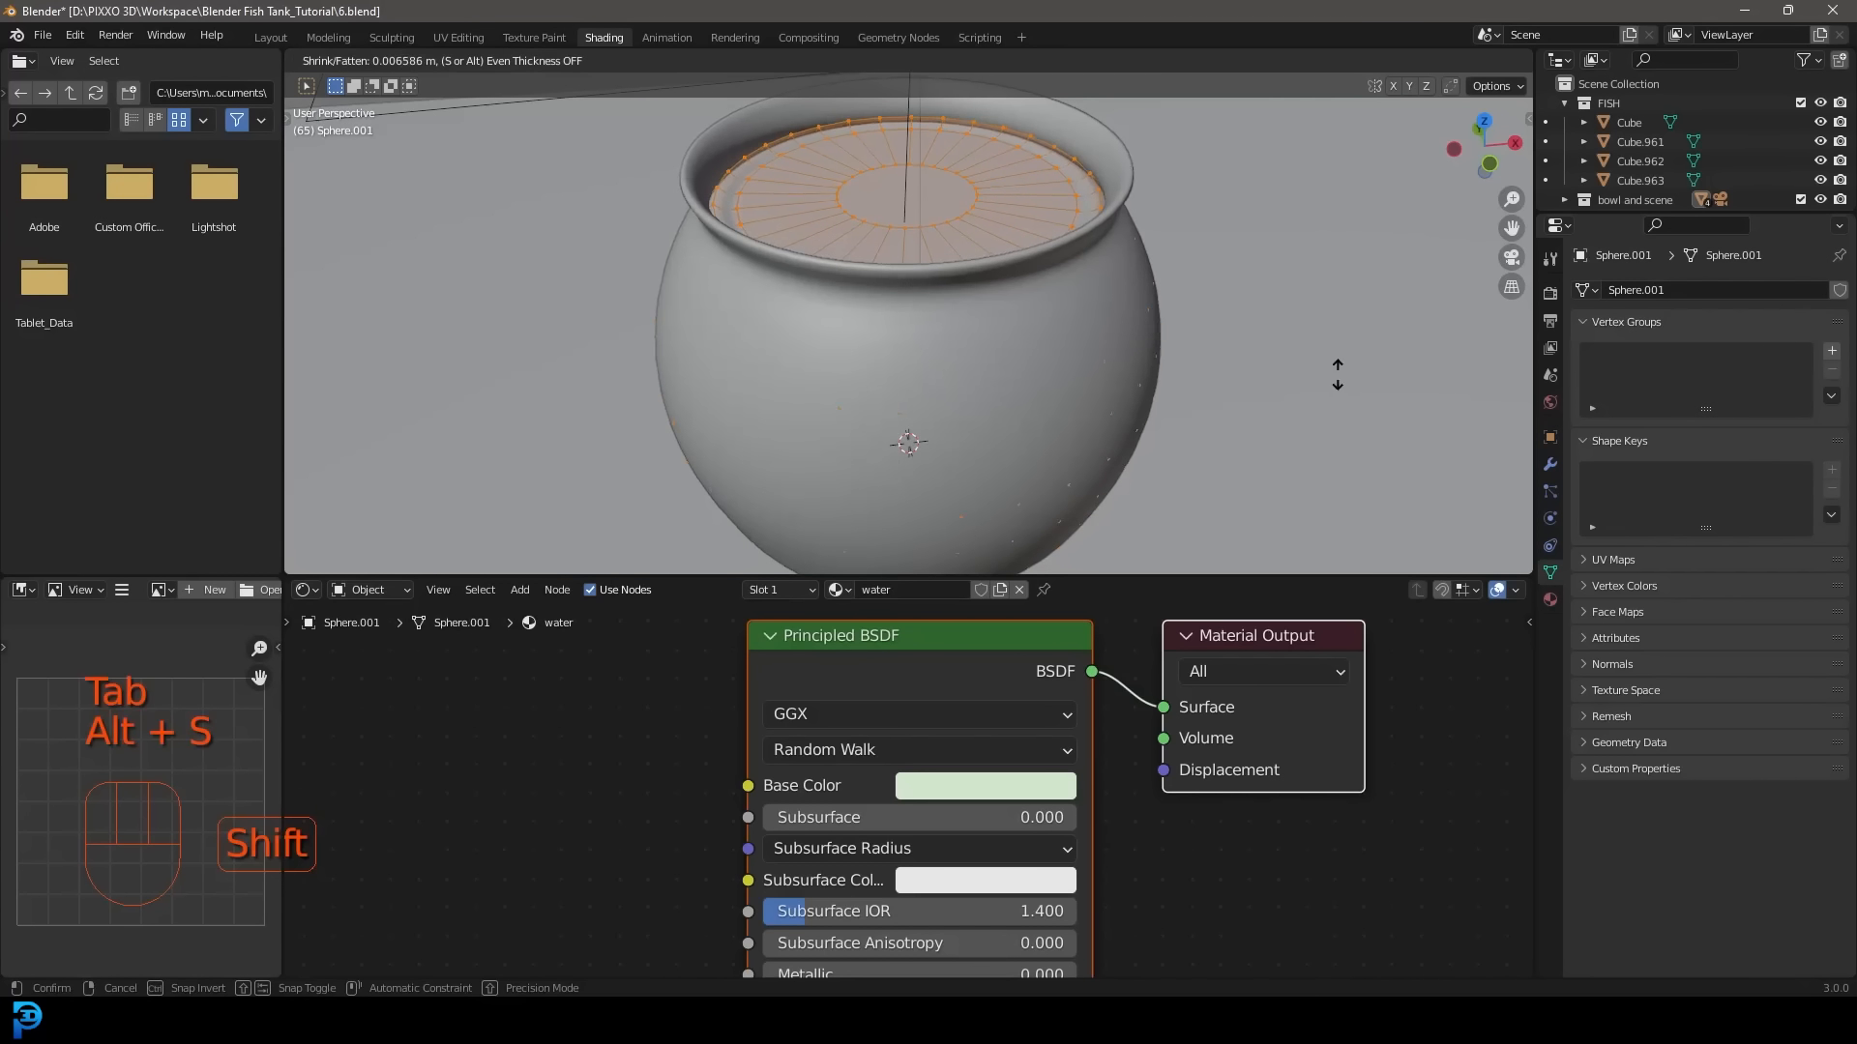
pyautogui.click(1348, 387)
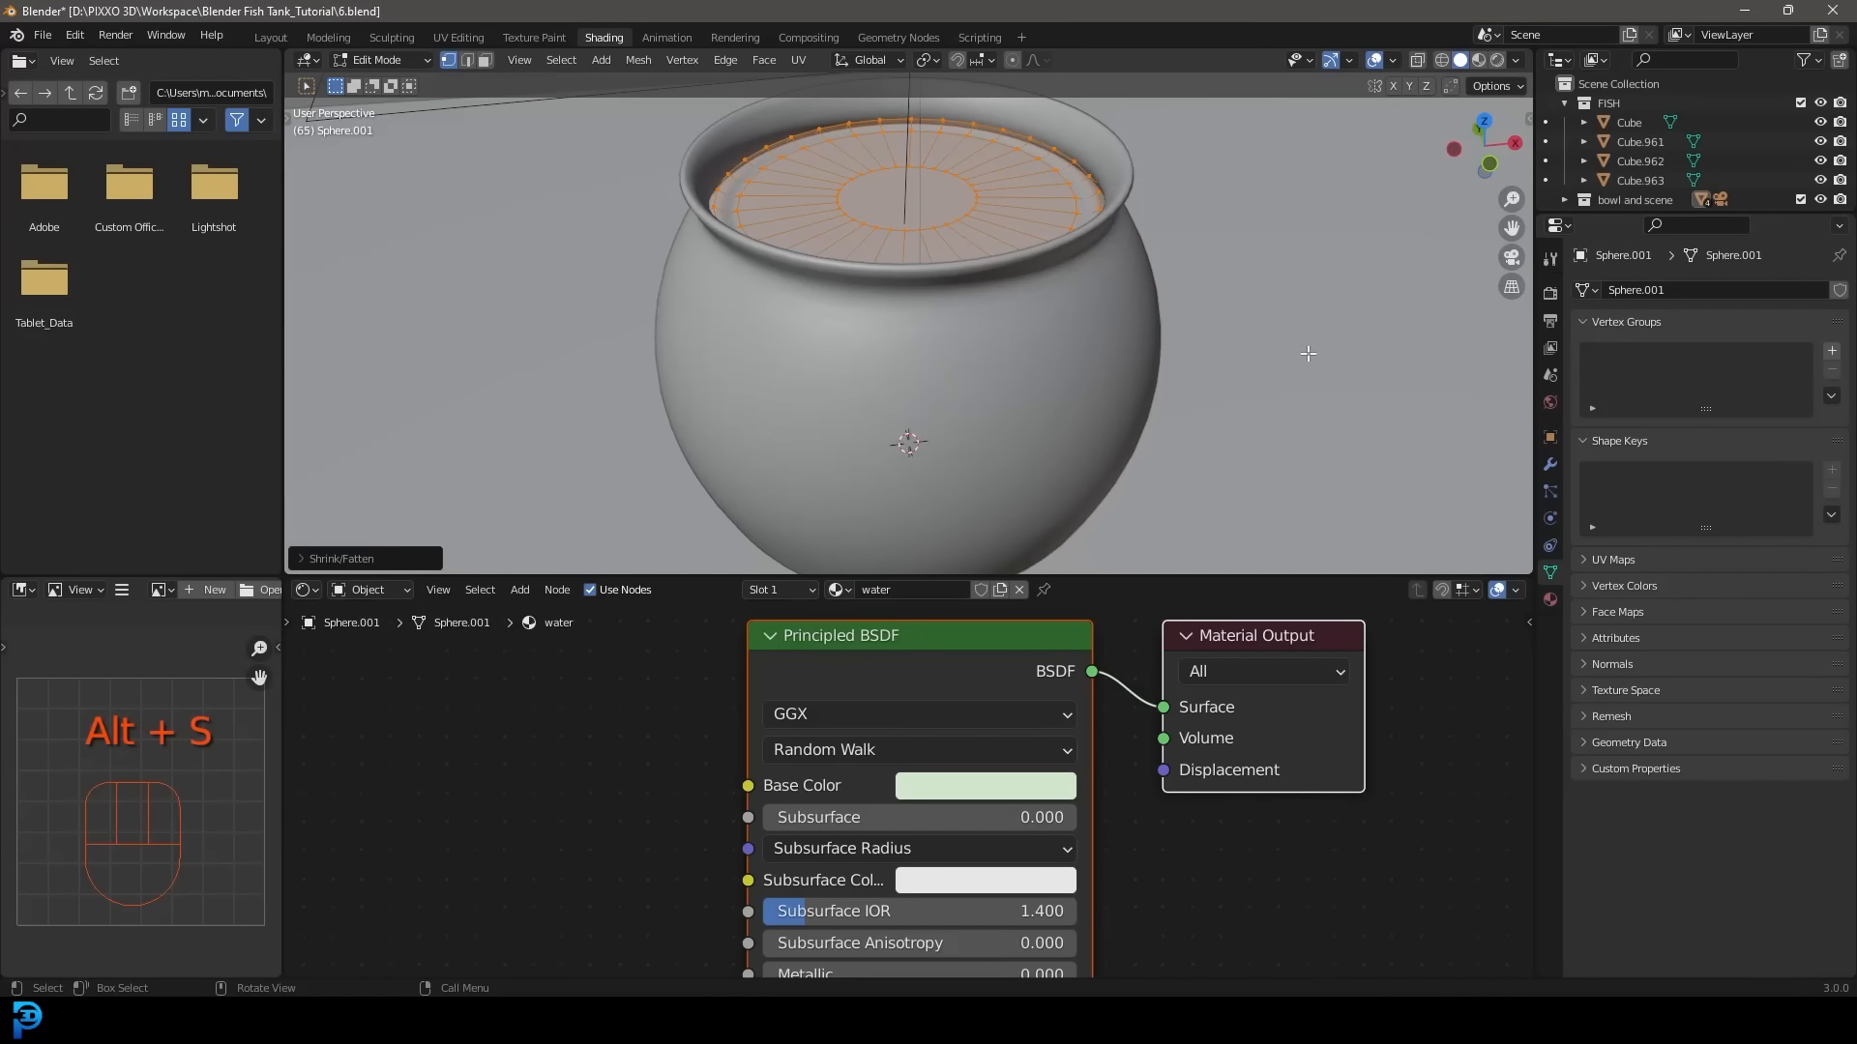
# Inspect the adjusted water through the camera in rendered display and return to solid display.
pyautogui.press('KP_0')
pyautogui.press('Tab')
pyautogui.press('z')
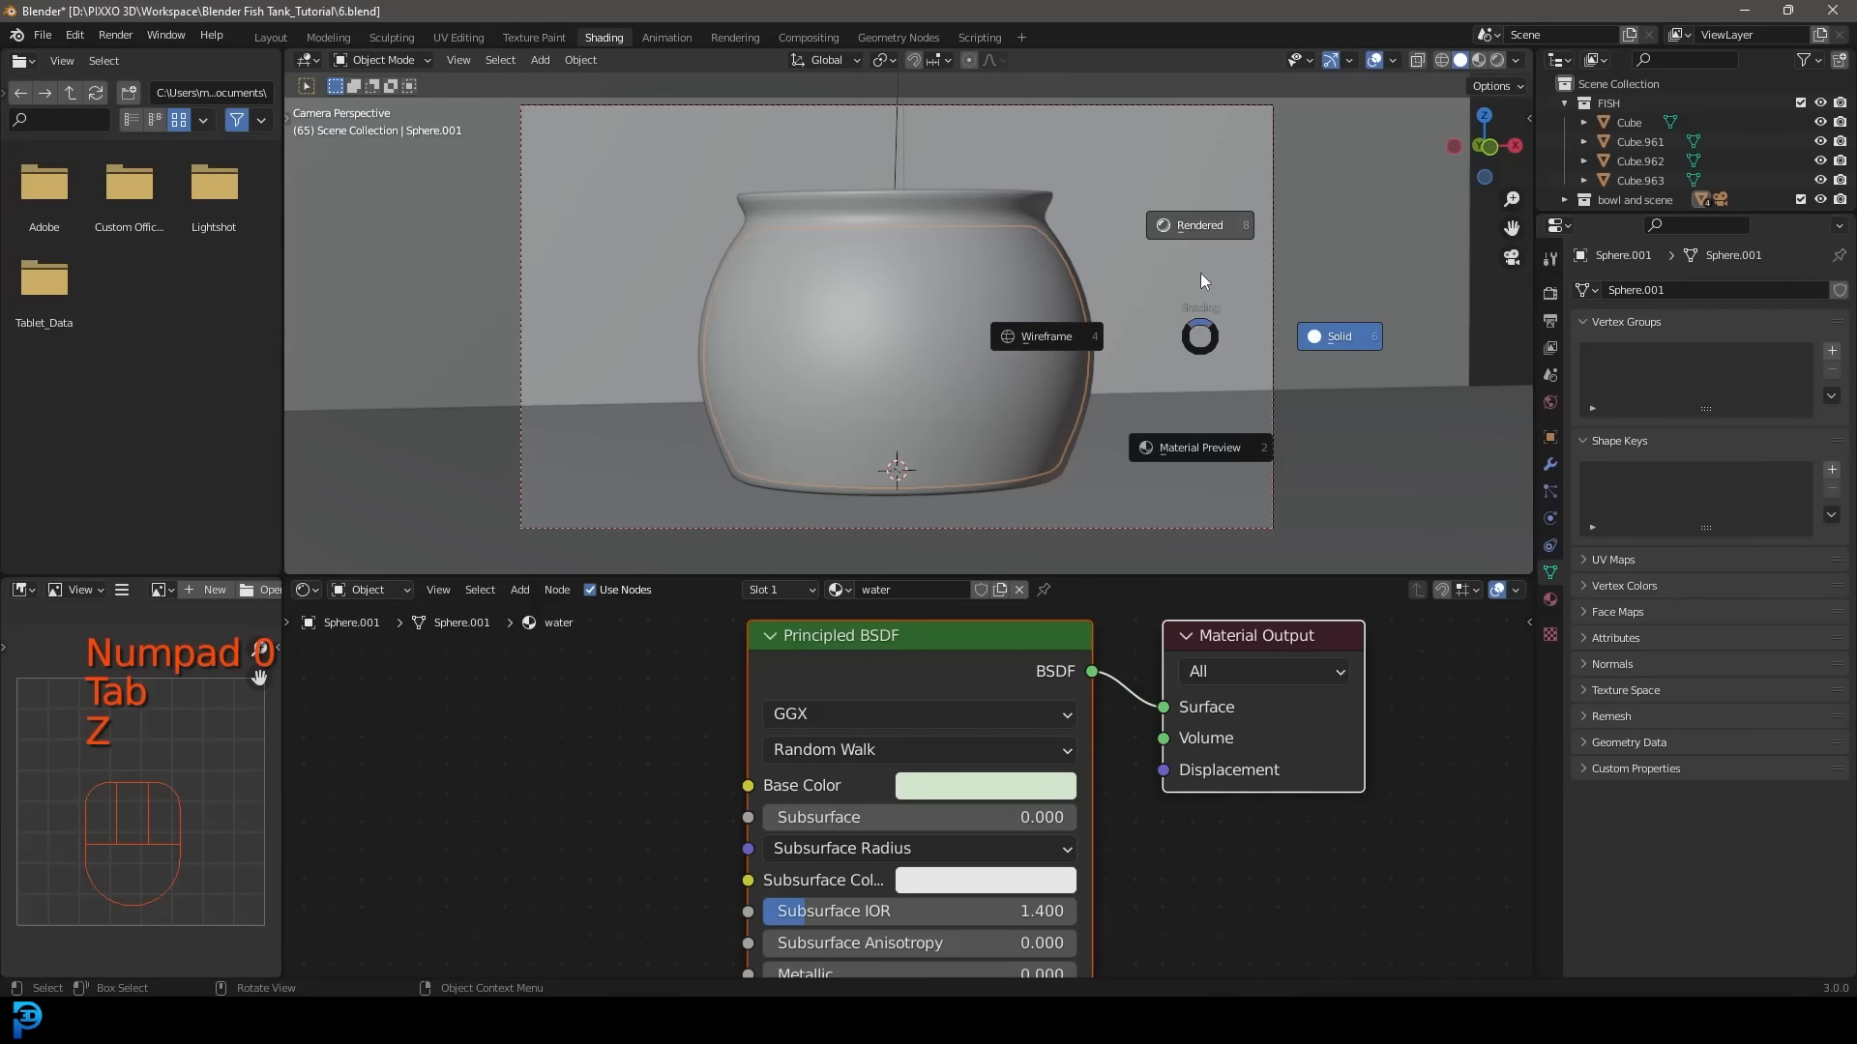
pyautogui.click(1177, 226)
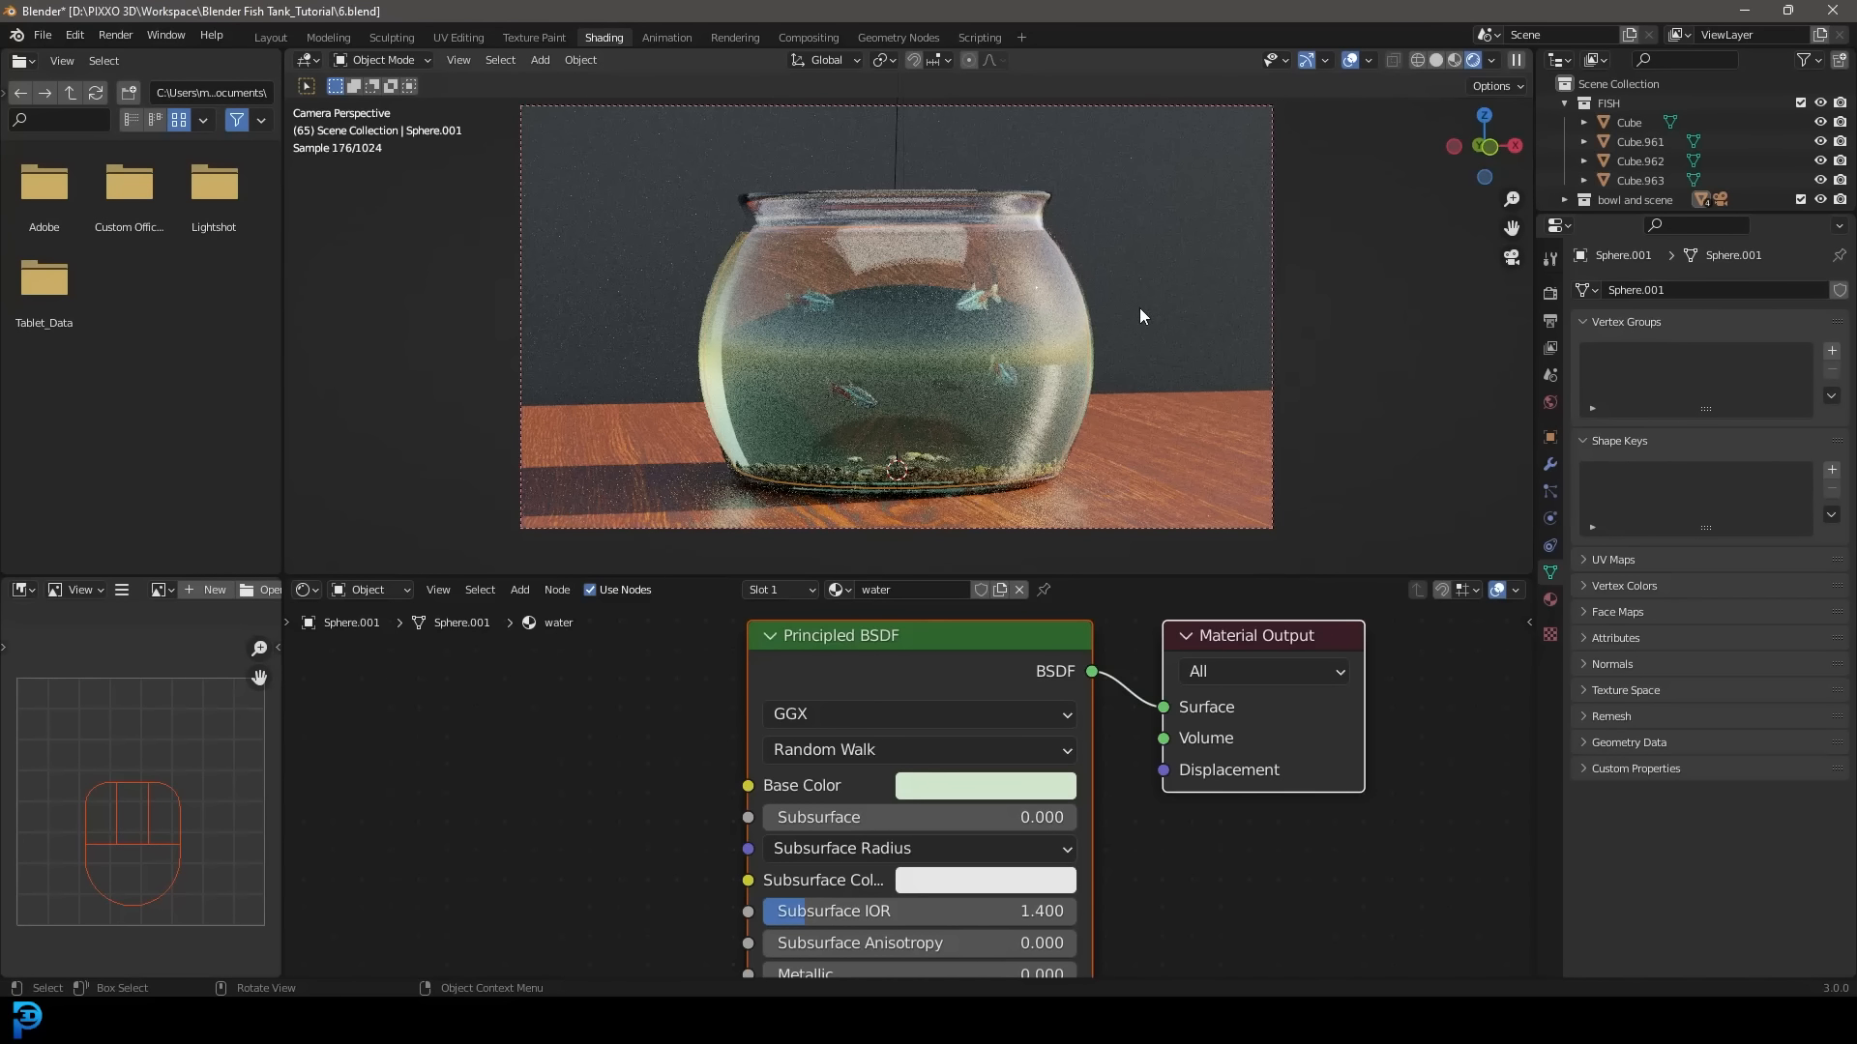
pyautogui.press('z')
pyautogui.click(1247, 309)
pyautogui.click(1112, 455)
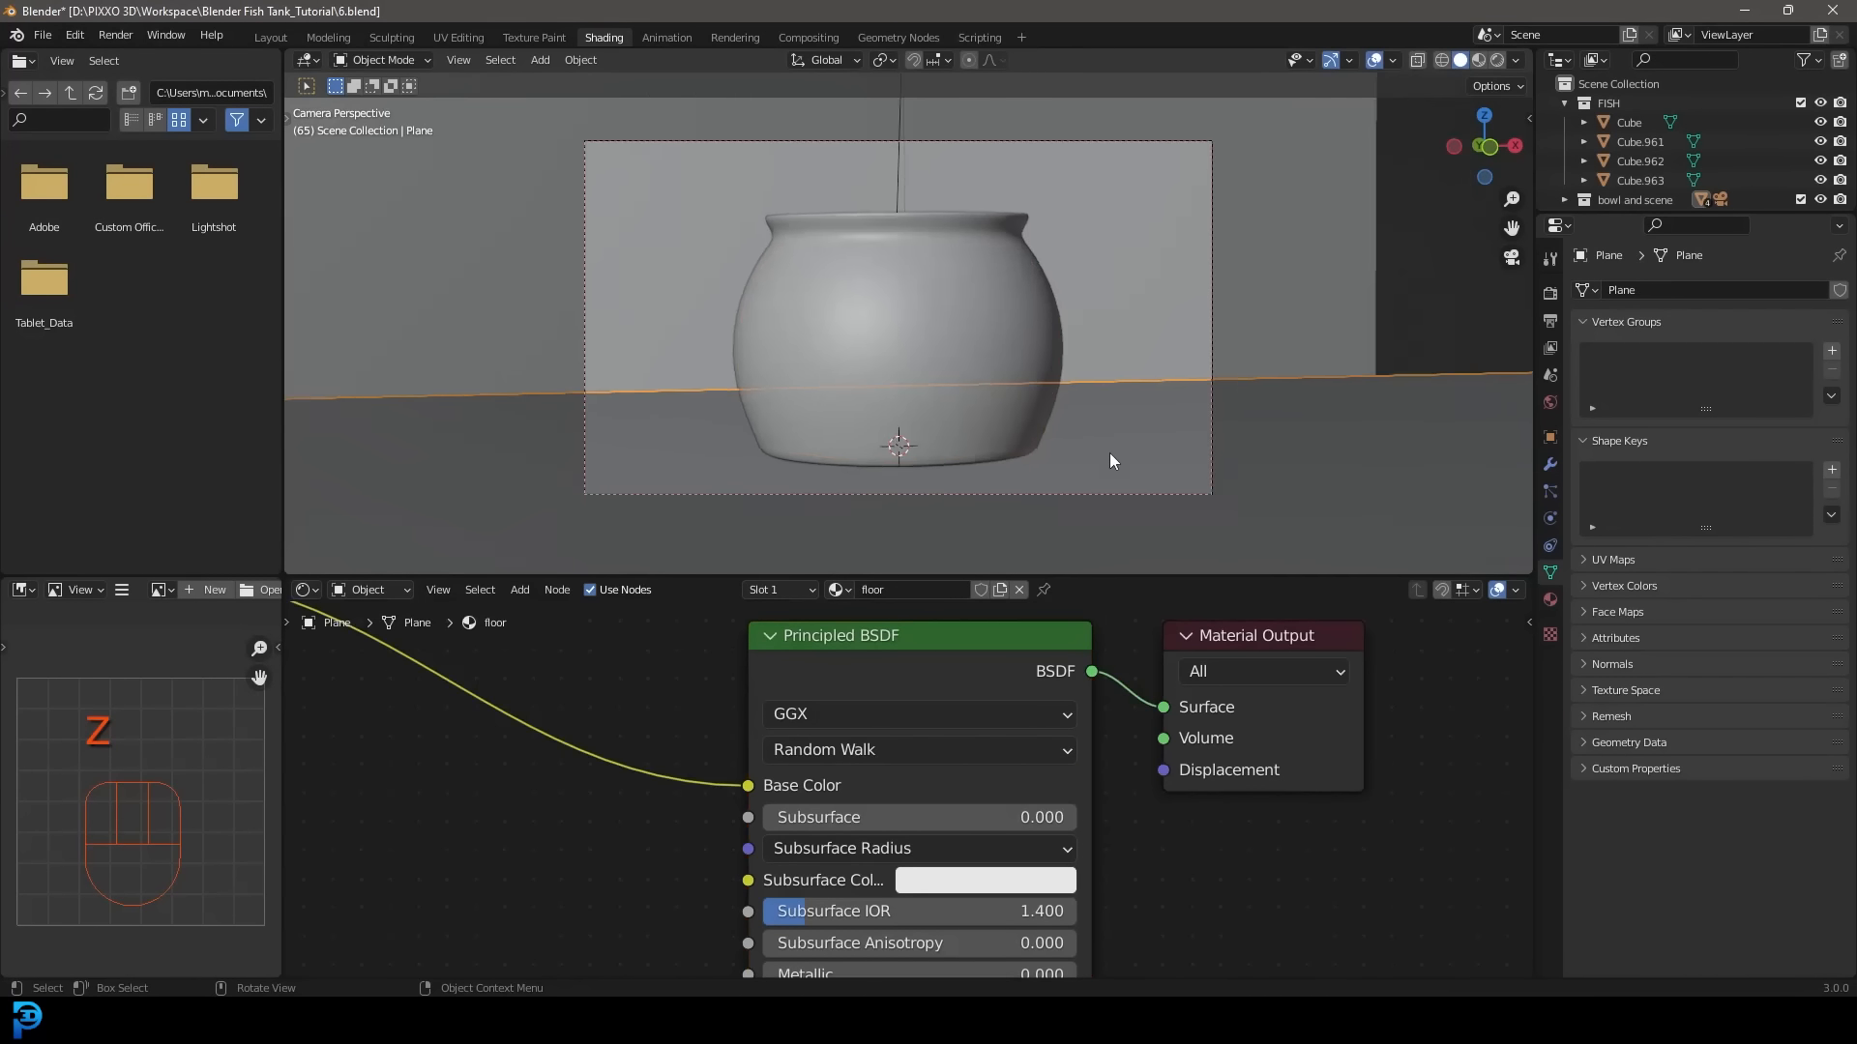
pyautogui.moveTo(1110, 455); pyautogui.dragTo(1083, 435, button='middle')
pyautogui.moveTo(924, 416); pyautogui.dragTo(965, 382, button='middle')
pyautogui.press('KP_0')
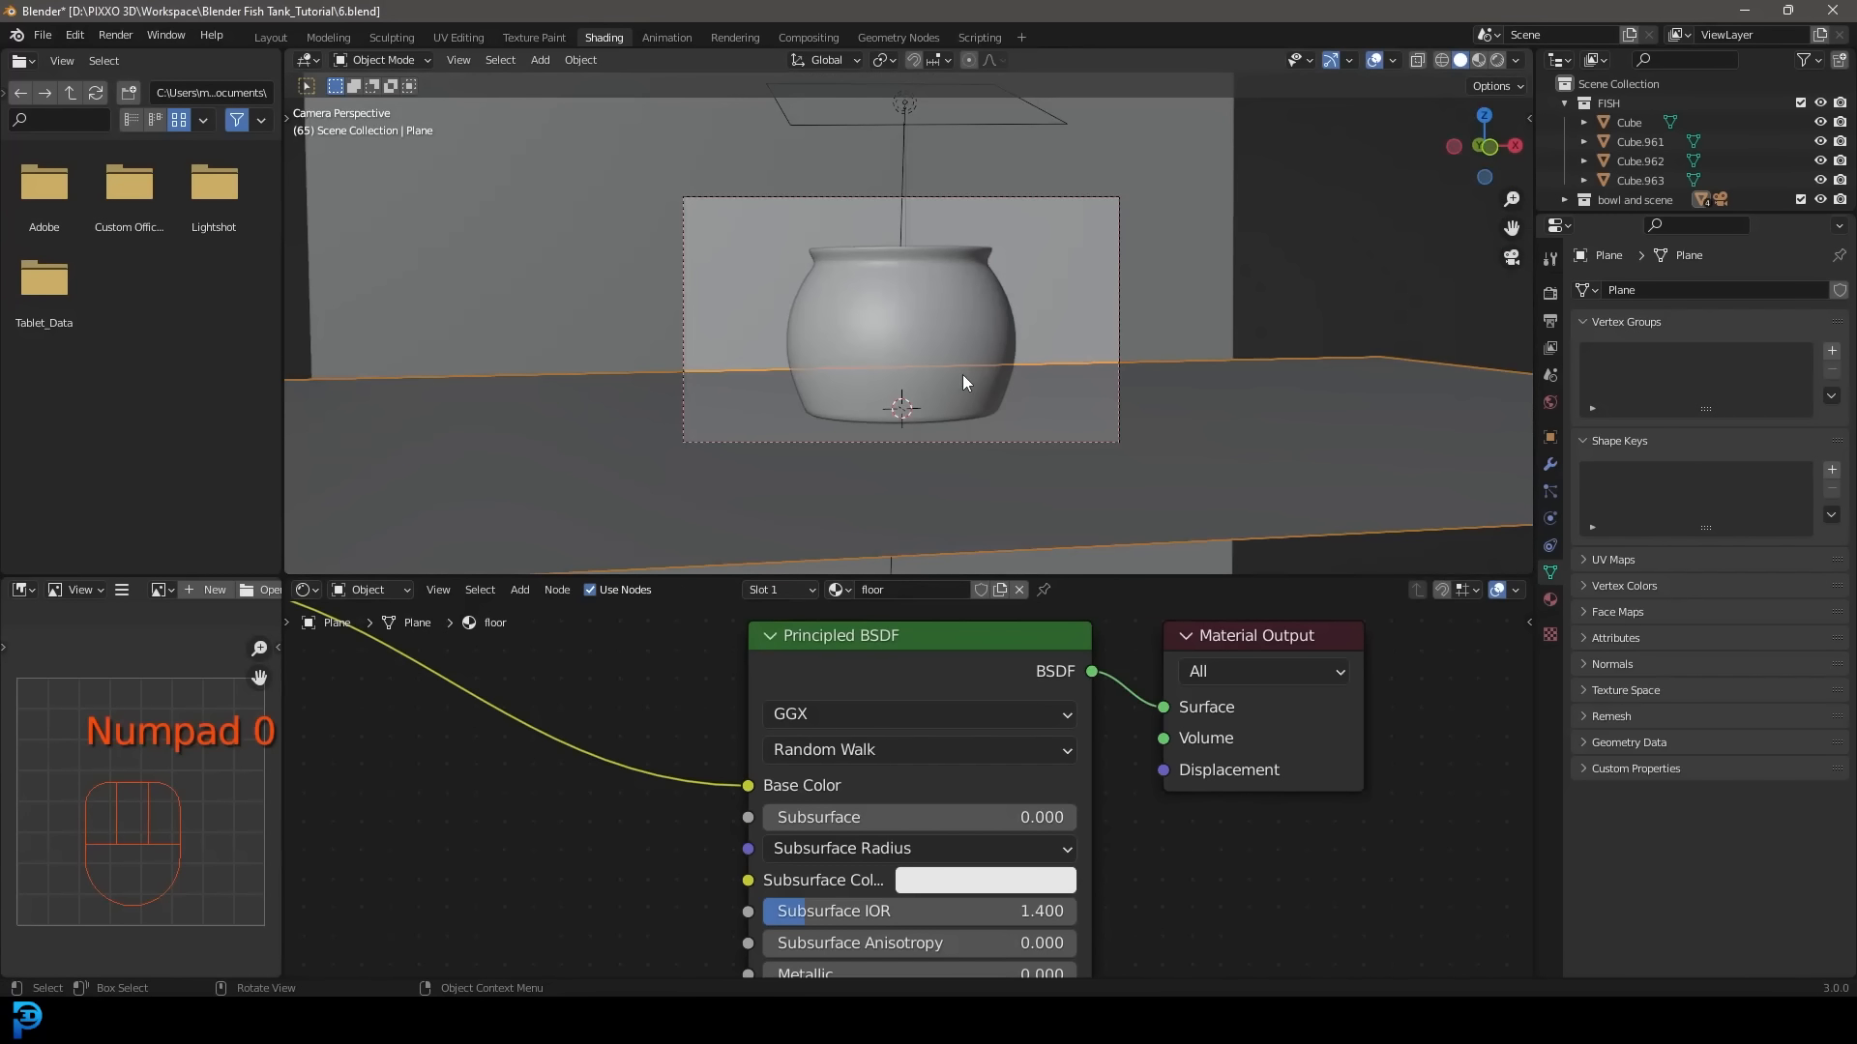
pyautogui.press('z')
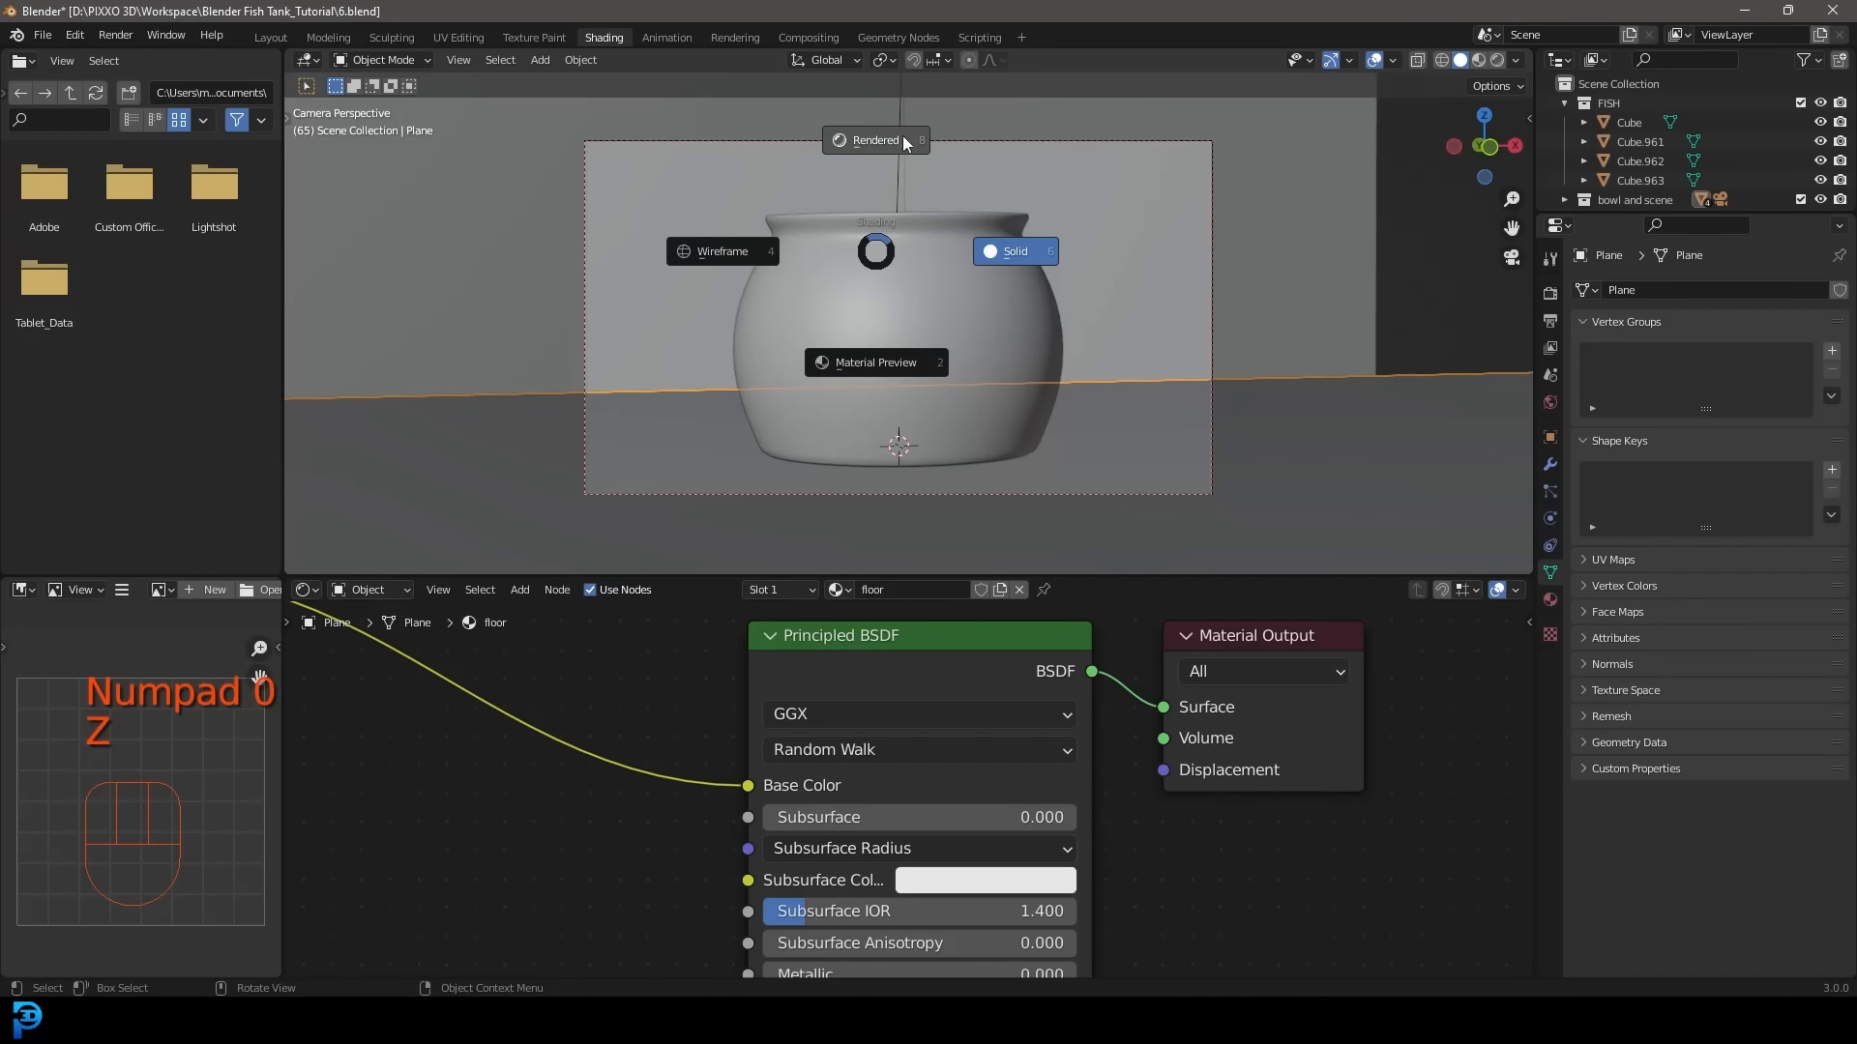
pyautogui.click(989, 259)
pyautogui.scroll(2, 1019, 248)
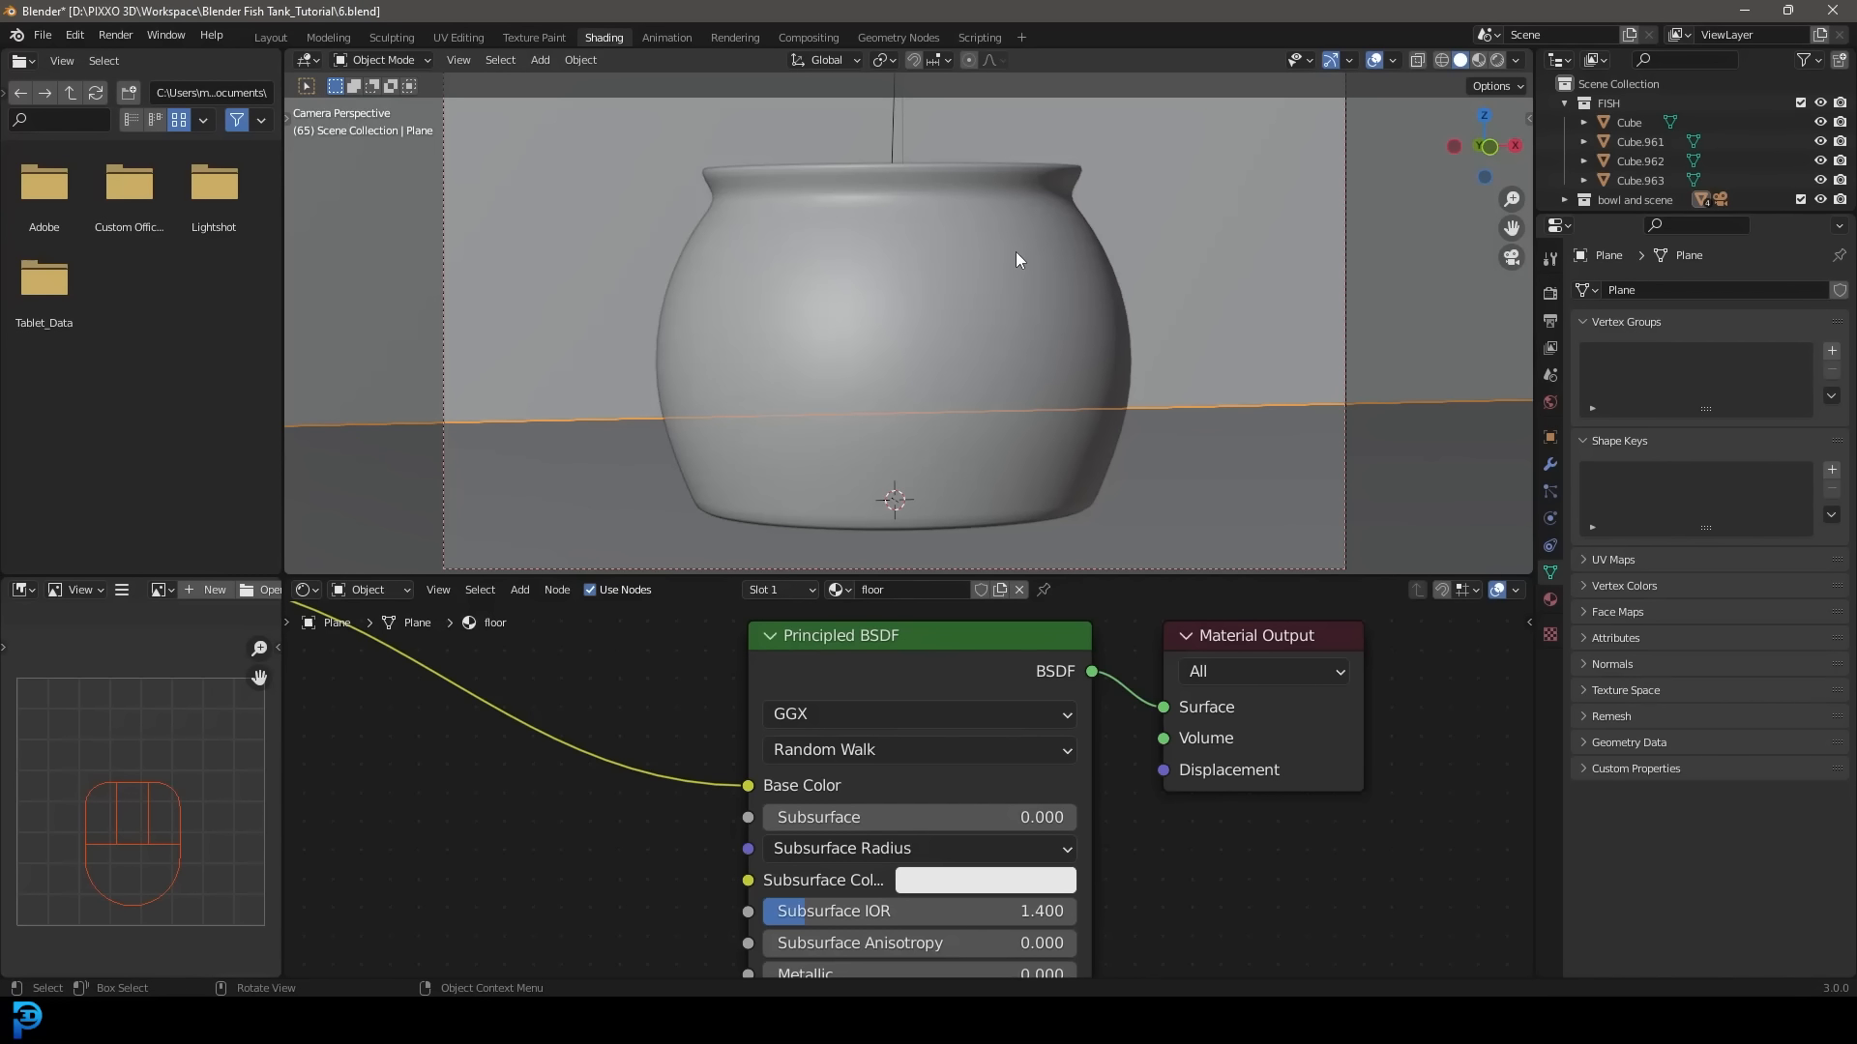
# Select the camera, enable Depth of Field, and pick the glass bowl as its Focus Object.
pyautogui.scroll(-4, 998, 254)
pyautogui.keyDown('shift'); pyautogui.moveTo(932, 256); pyautogui.dragTo(925, 337, button='middle'); pyautogui.keyUp('shift')
pyautogui.scroll(1, 994, 263)
pyautogui.click(996, 262)
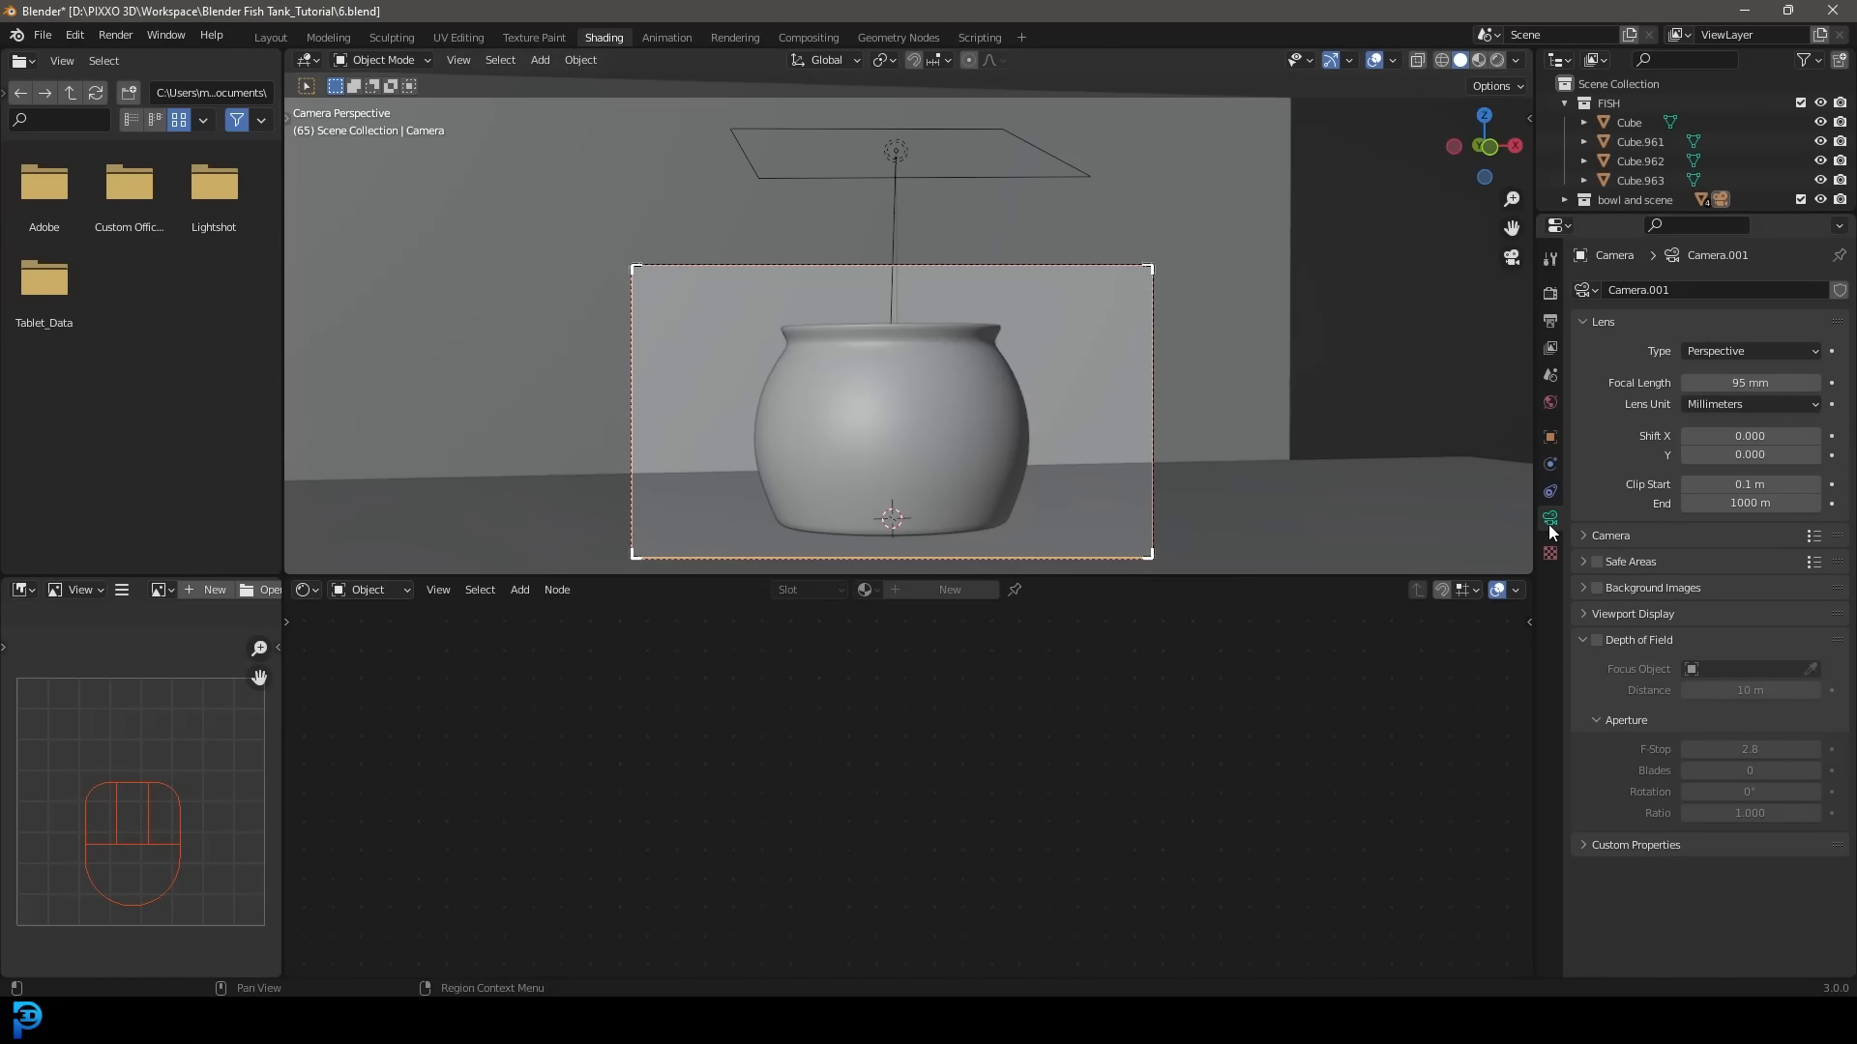
pyautogui.click(1598, 640)
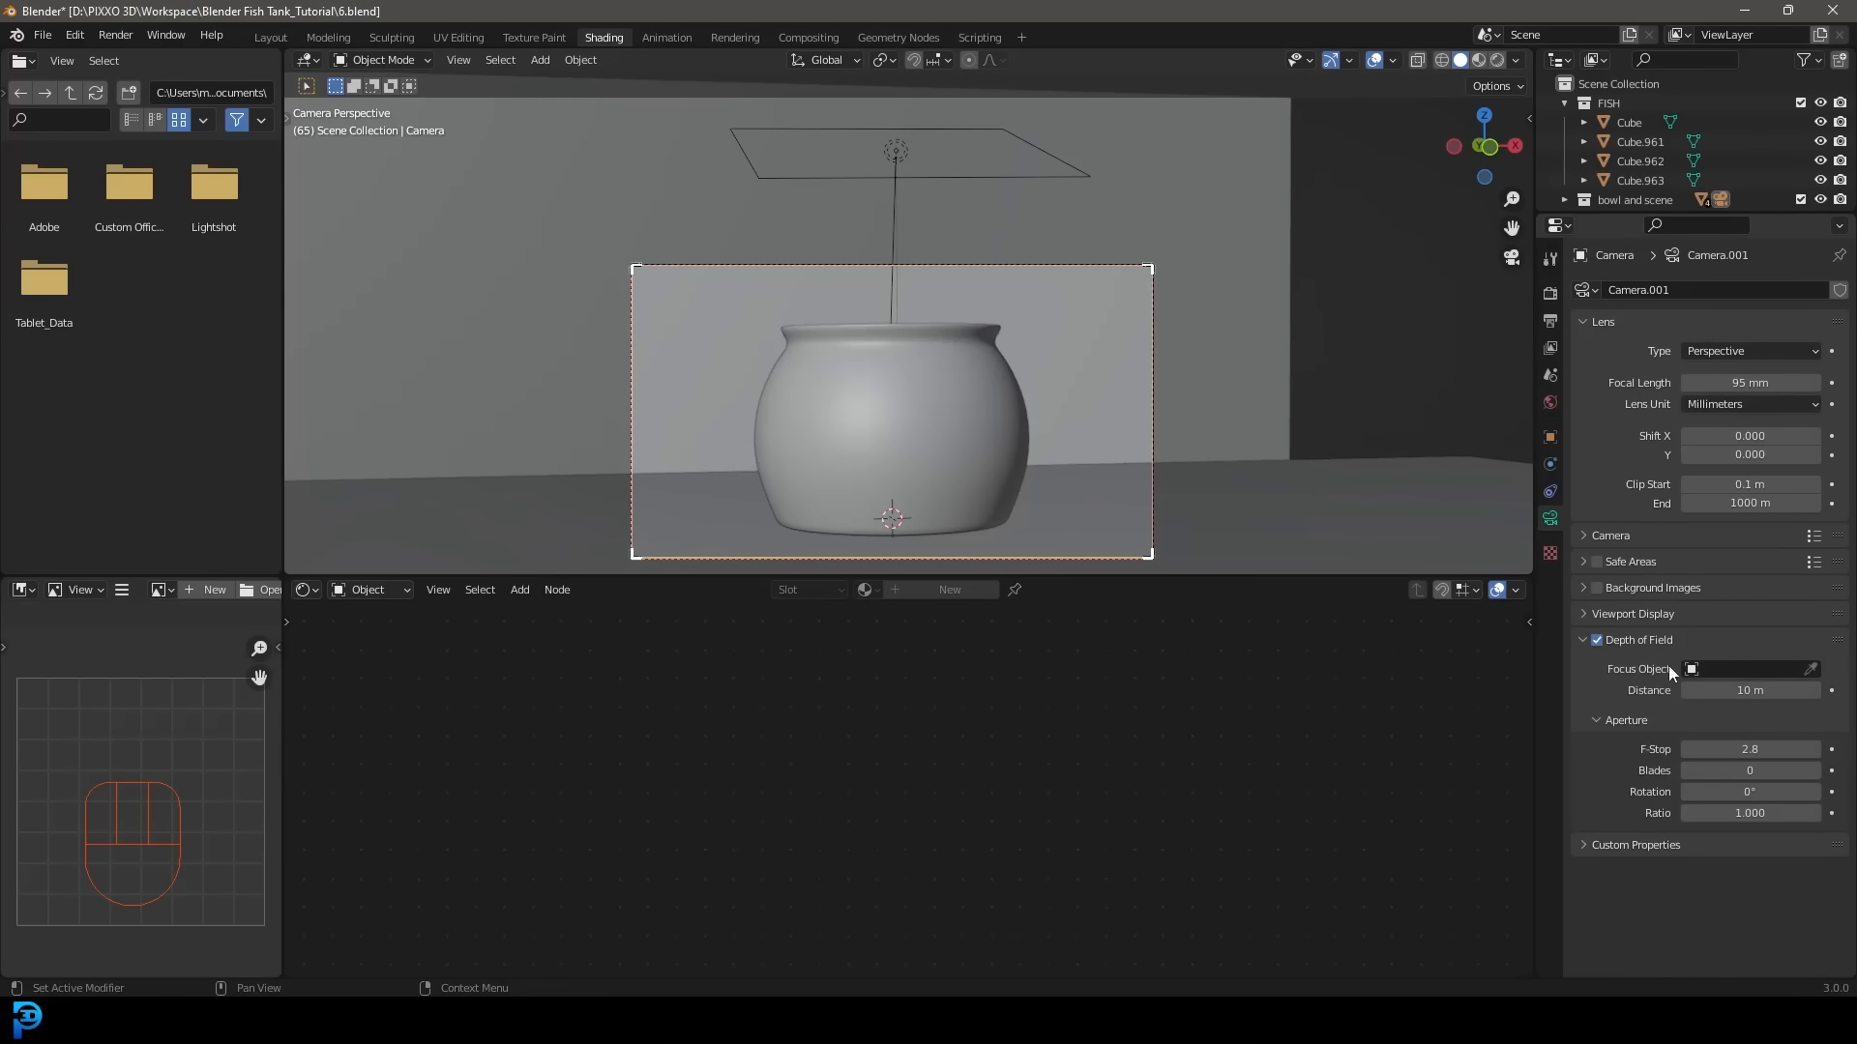
pyautogui.click(1811, 669)
pyautogui.click(914, 382)
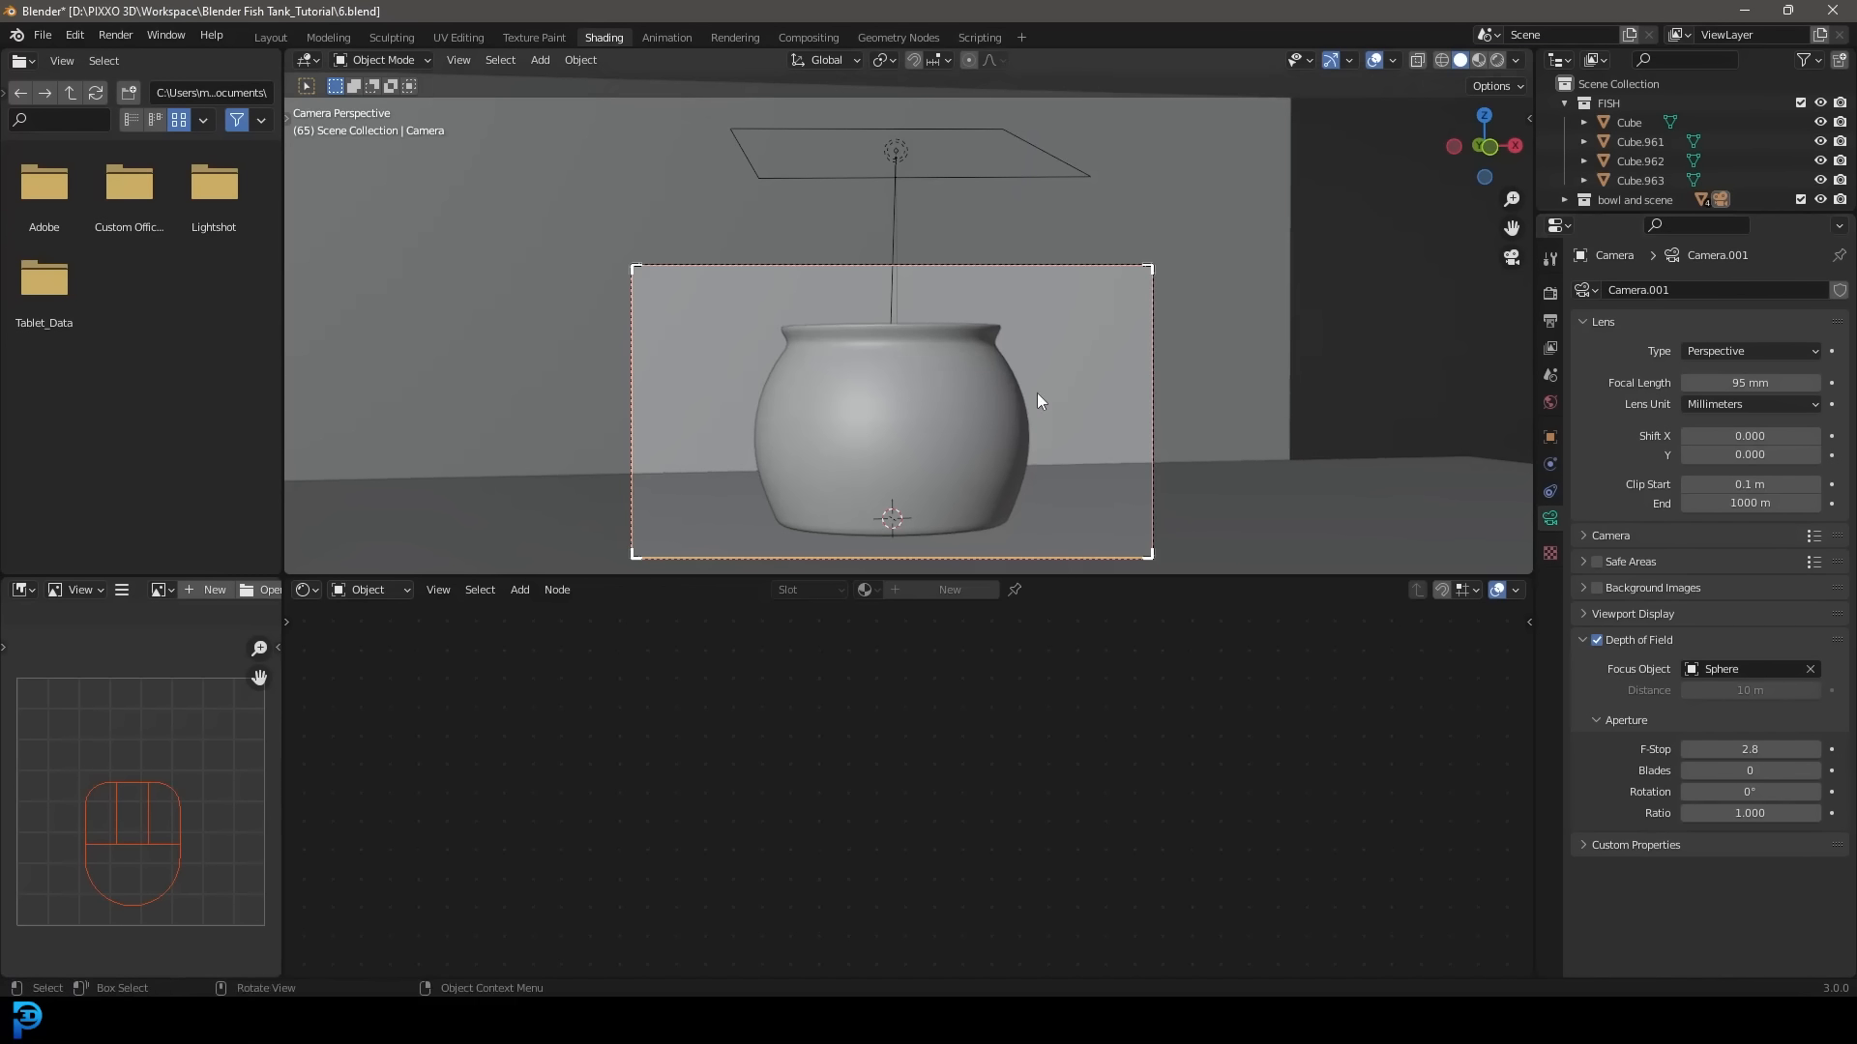
# Set the camera's depth of field F-Stop to 0.6 while previewing the blur in rendered display.
pyautogui.moveTo(1037, 393); pyautogui.dragTo(892, 402, button='middle')
pyautogui.scroll(-2, 891, 403)
pyautogui.press('KP_0')
pyautogui.press('z')
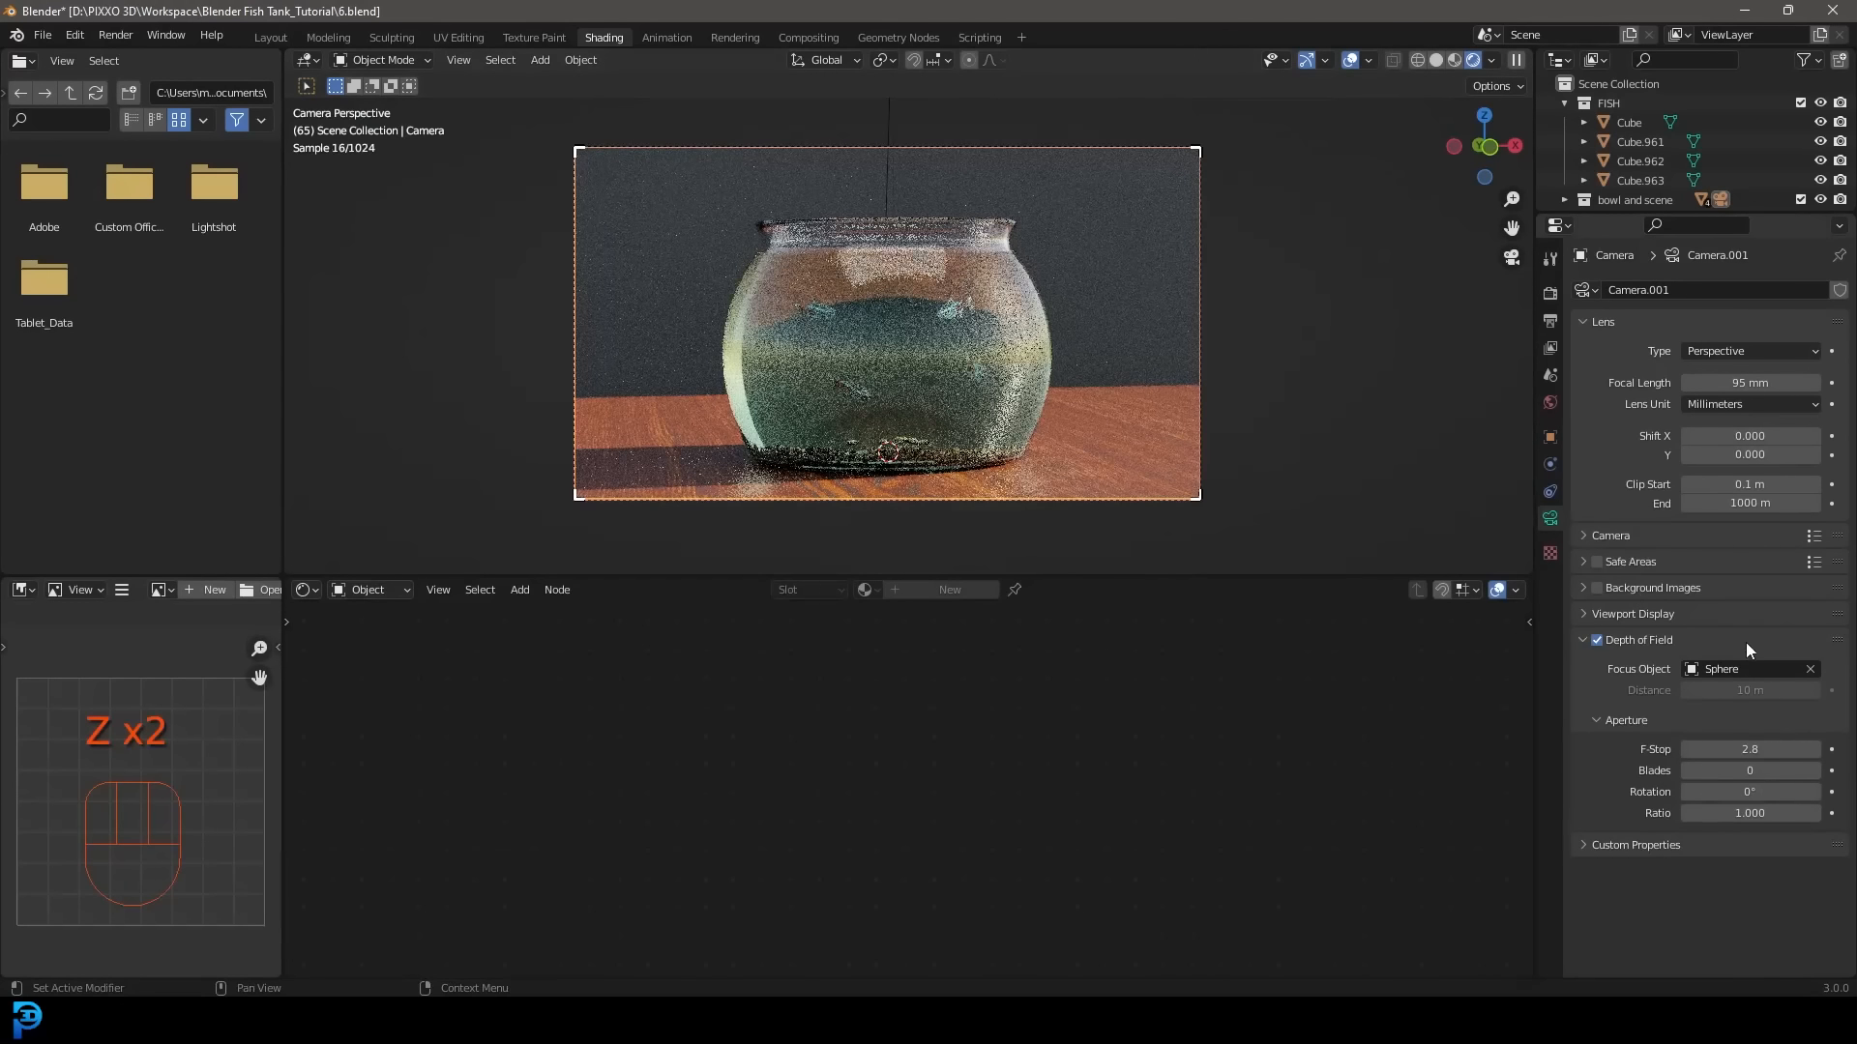
pyautogui.moveTo(1750, 749); pyautogui.dragTo(1693, 749)
pyautogui.scroll(1, 967, 385)
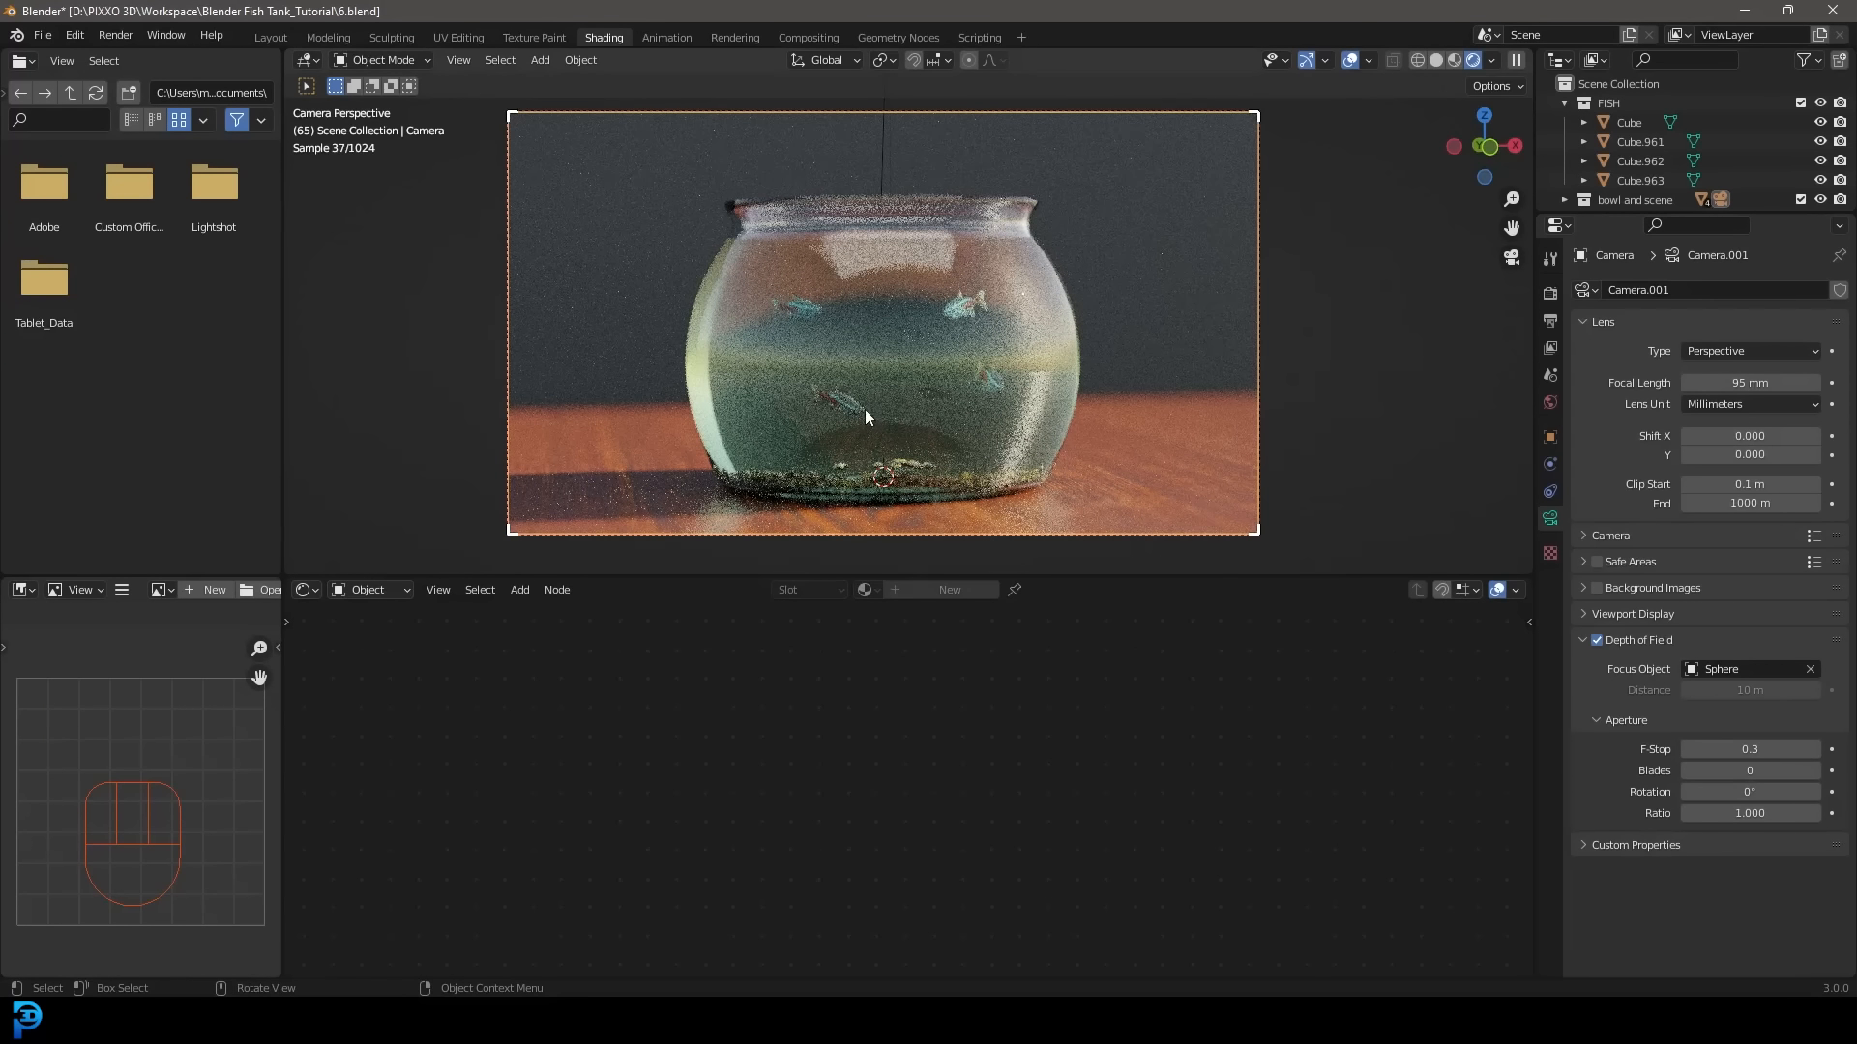
pyautogui.click(1816, 750)
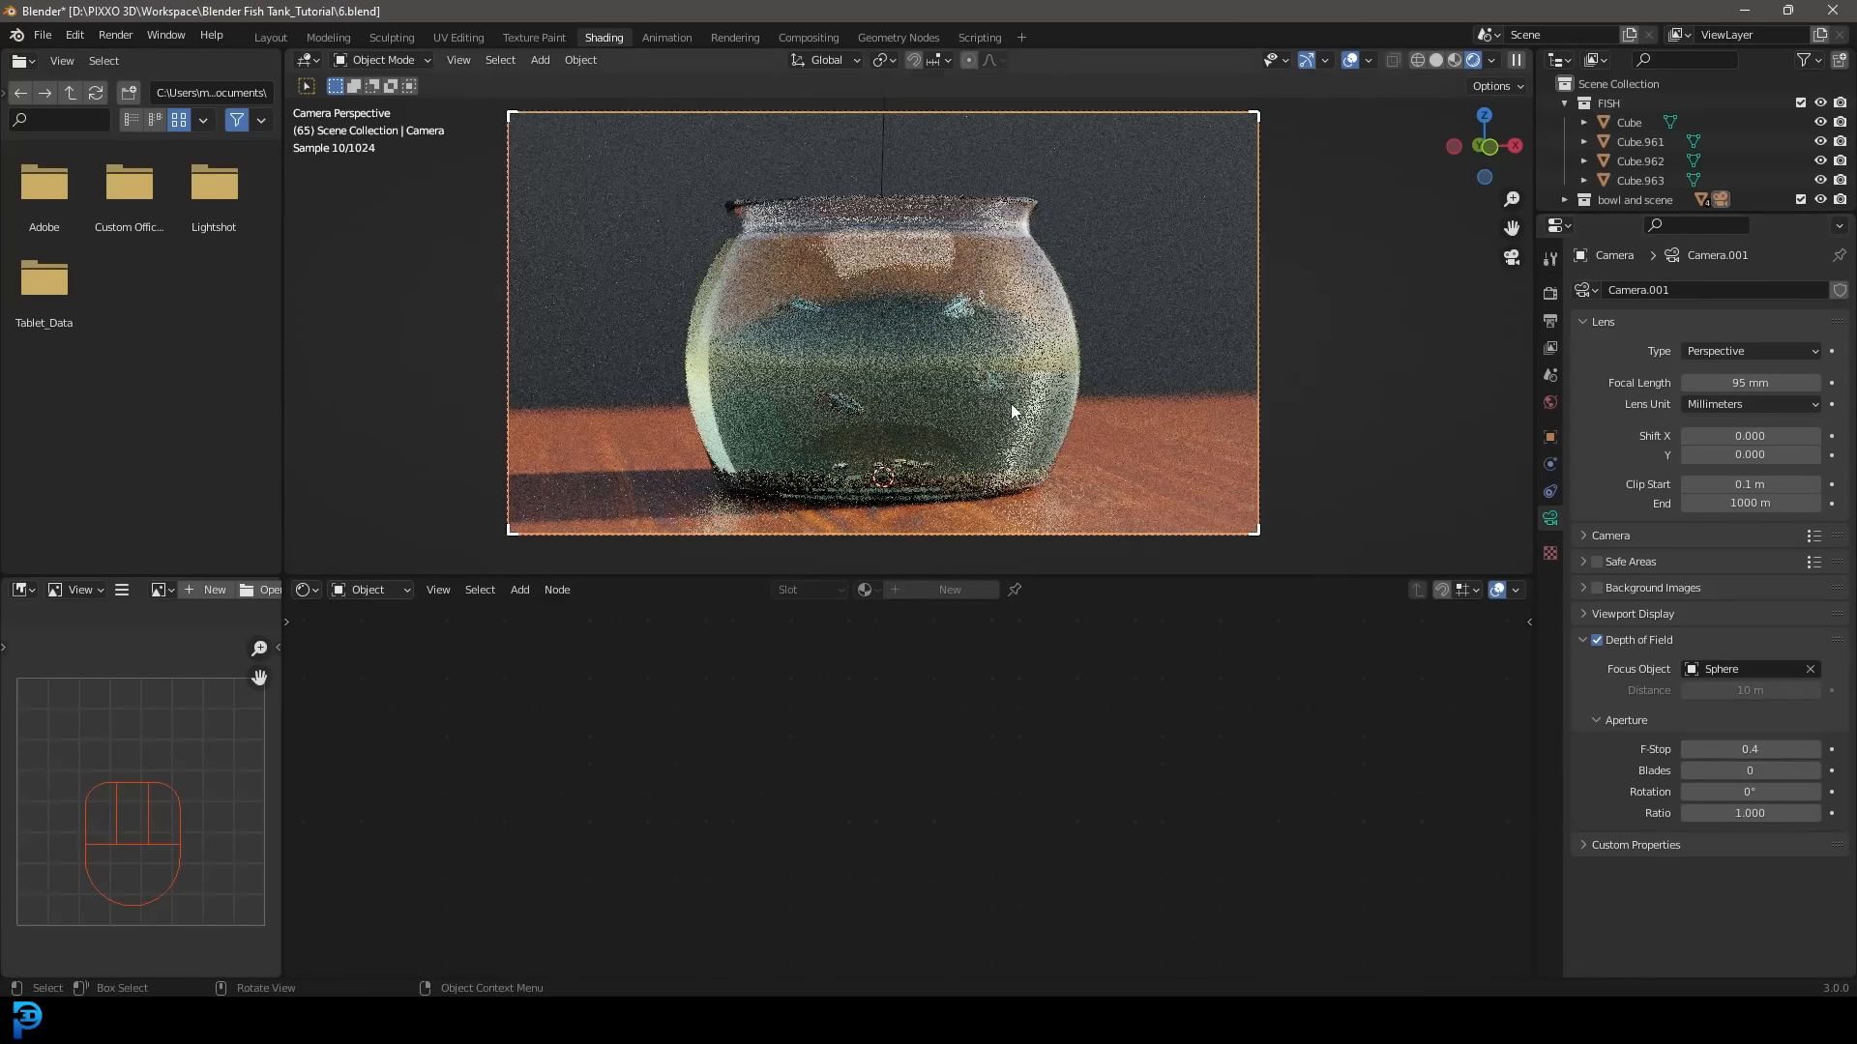
pyautogui.click(1815, 750)
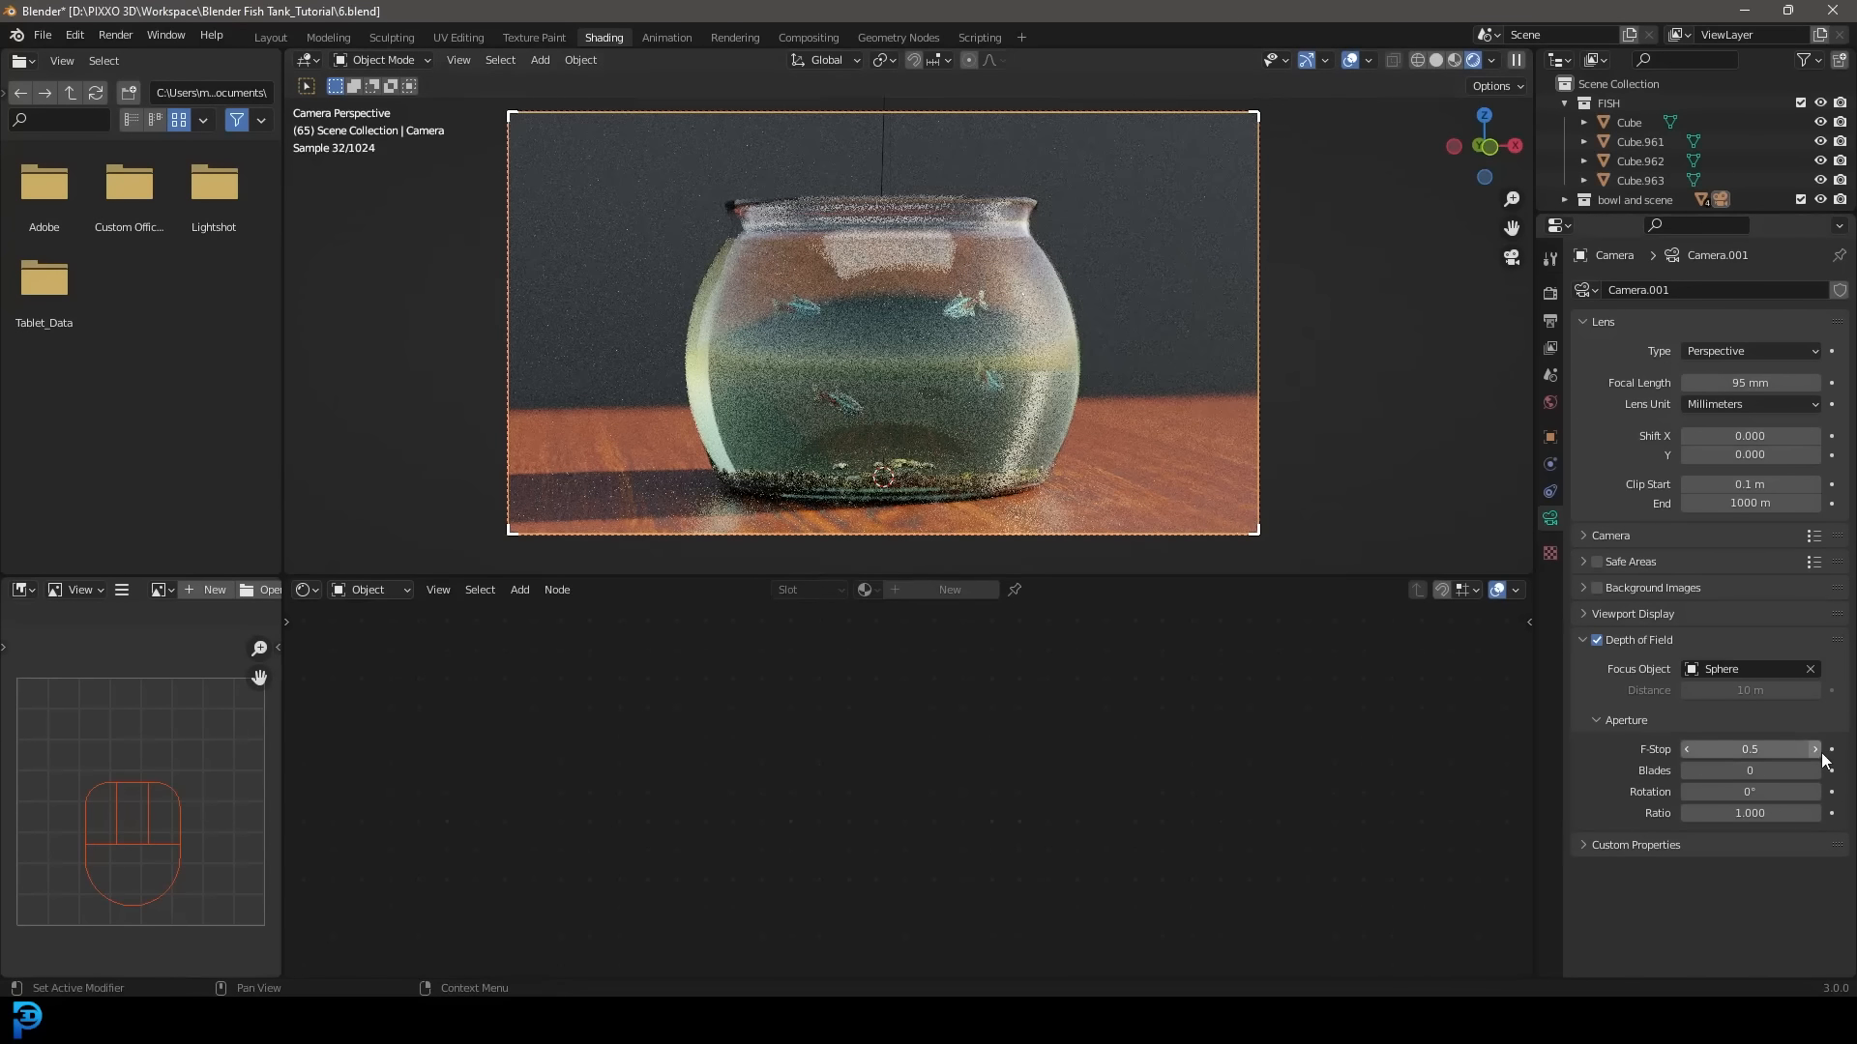
pyautogui.click(1815, 751)
# Switch the viewport to solid display, save the file, and render the image.
pyautogui.press('z')
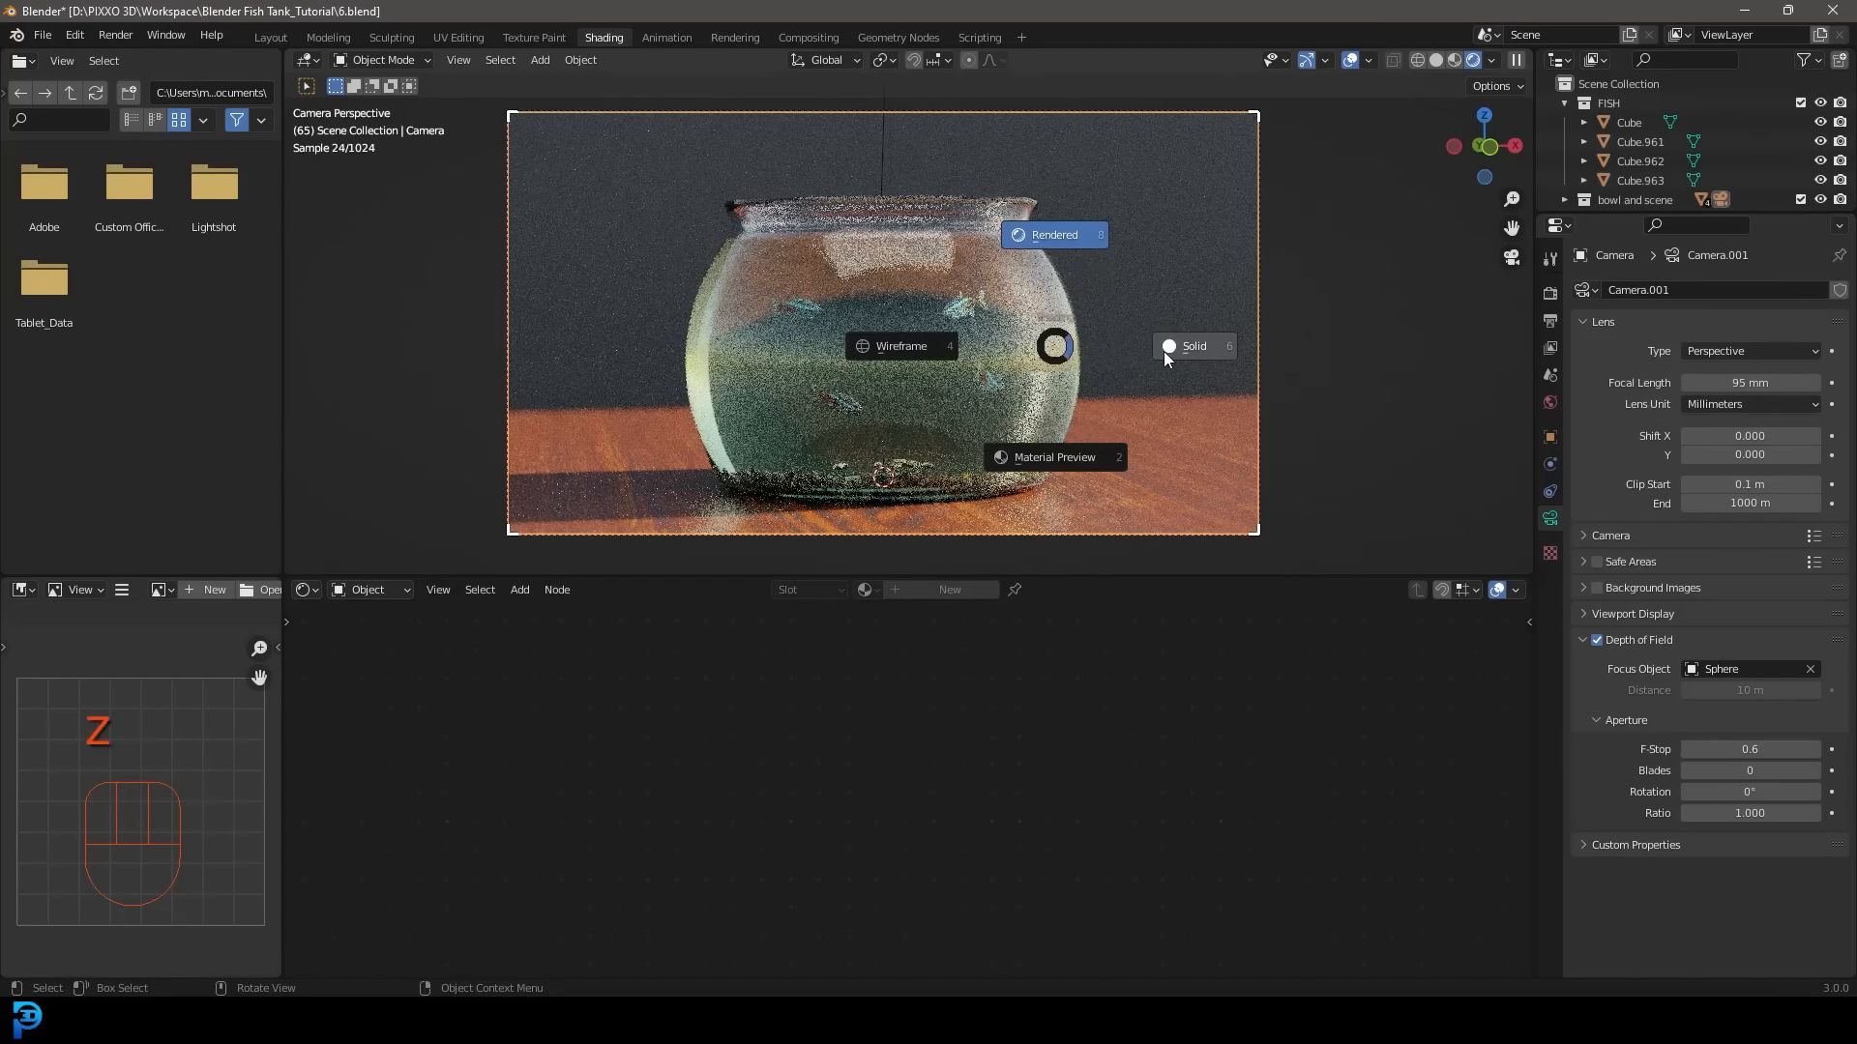
pyautogui.click(1163, 351)
pyautogui.hotkey('ctrl', 's')
pyautogui.hotkey('ctrl', 's')
pyautogui.hotkey('ctrl', 's')
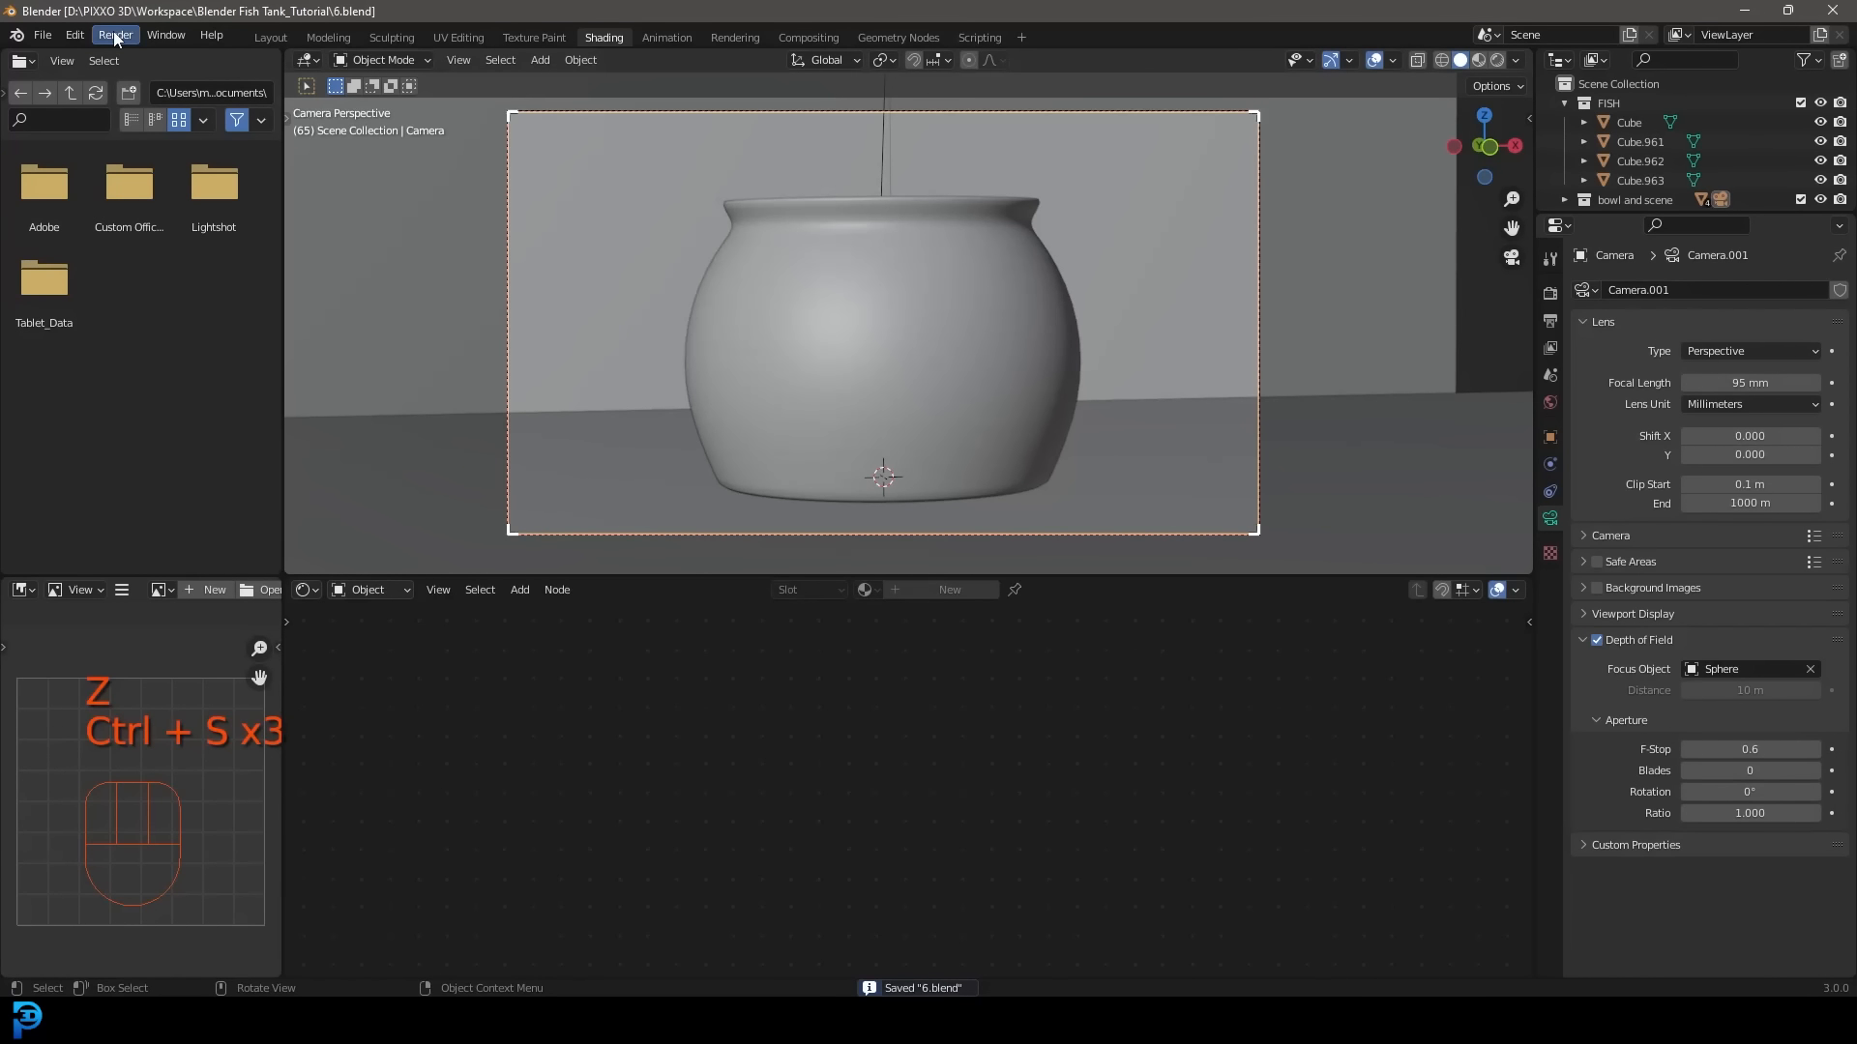
pyautogui.click(116, 34)
pyautogui.click(126, 56)
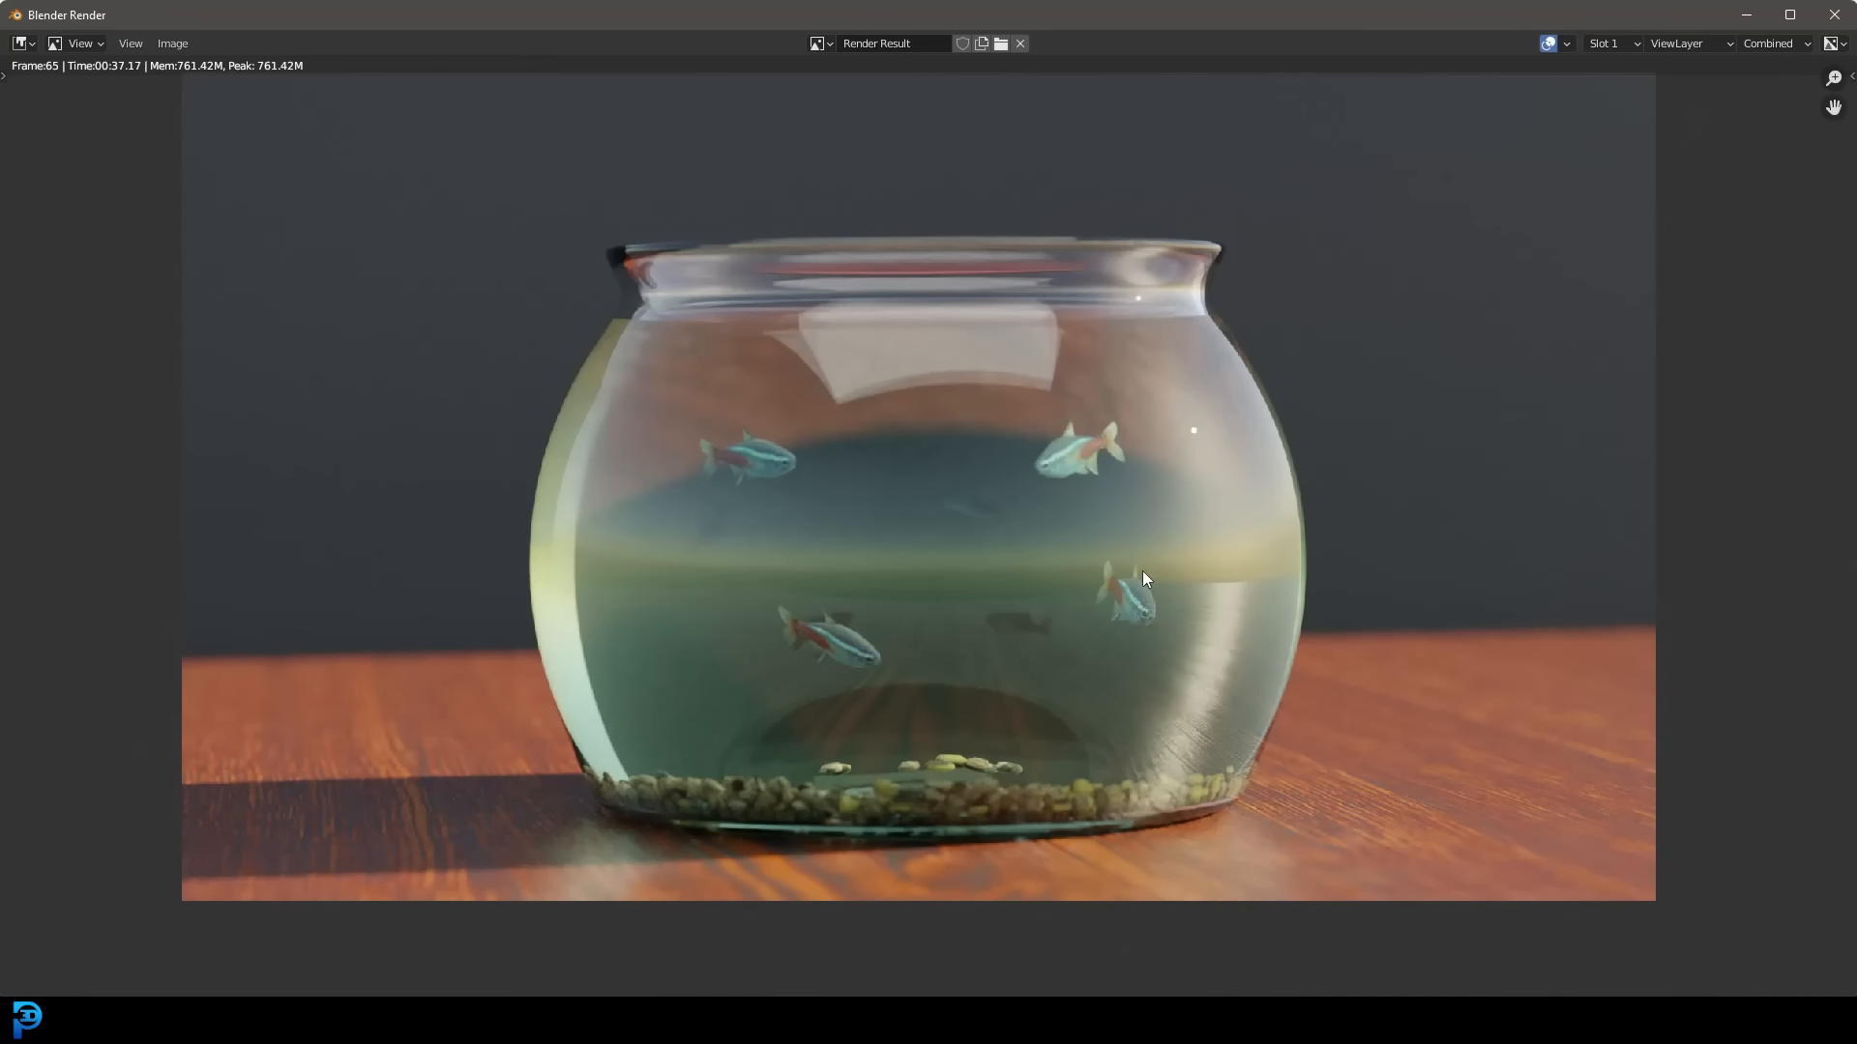
# Examine the rendered fish bowl up close and as a whole, checking the fish, pebbles, water, and glass.
pyautogui.scroll(-2, 1141, 578)
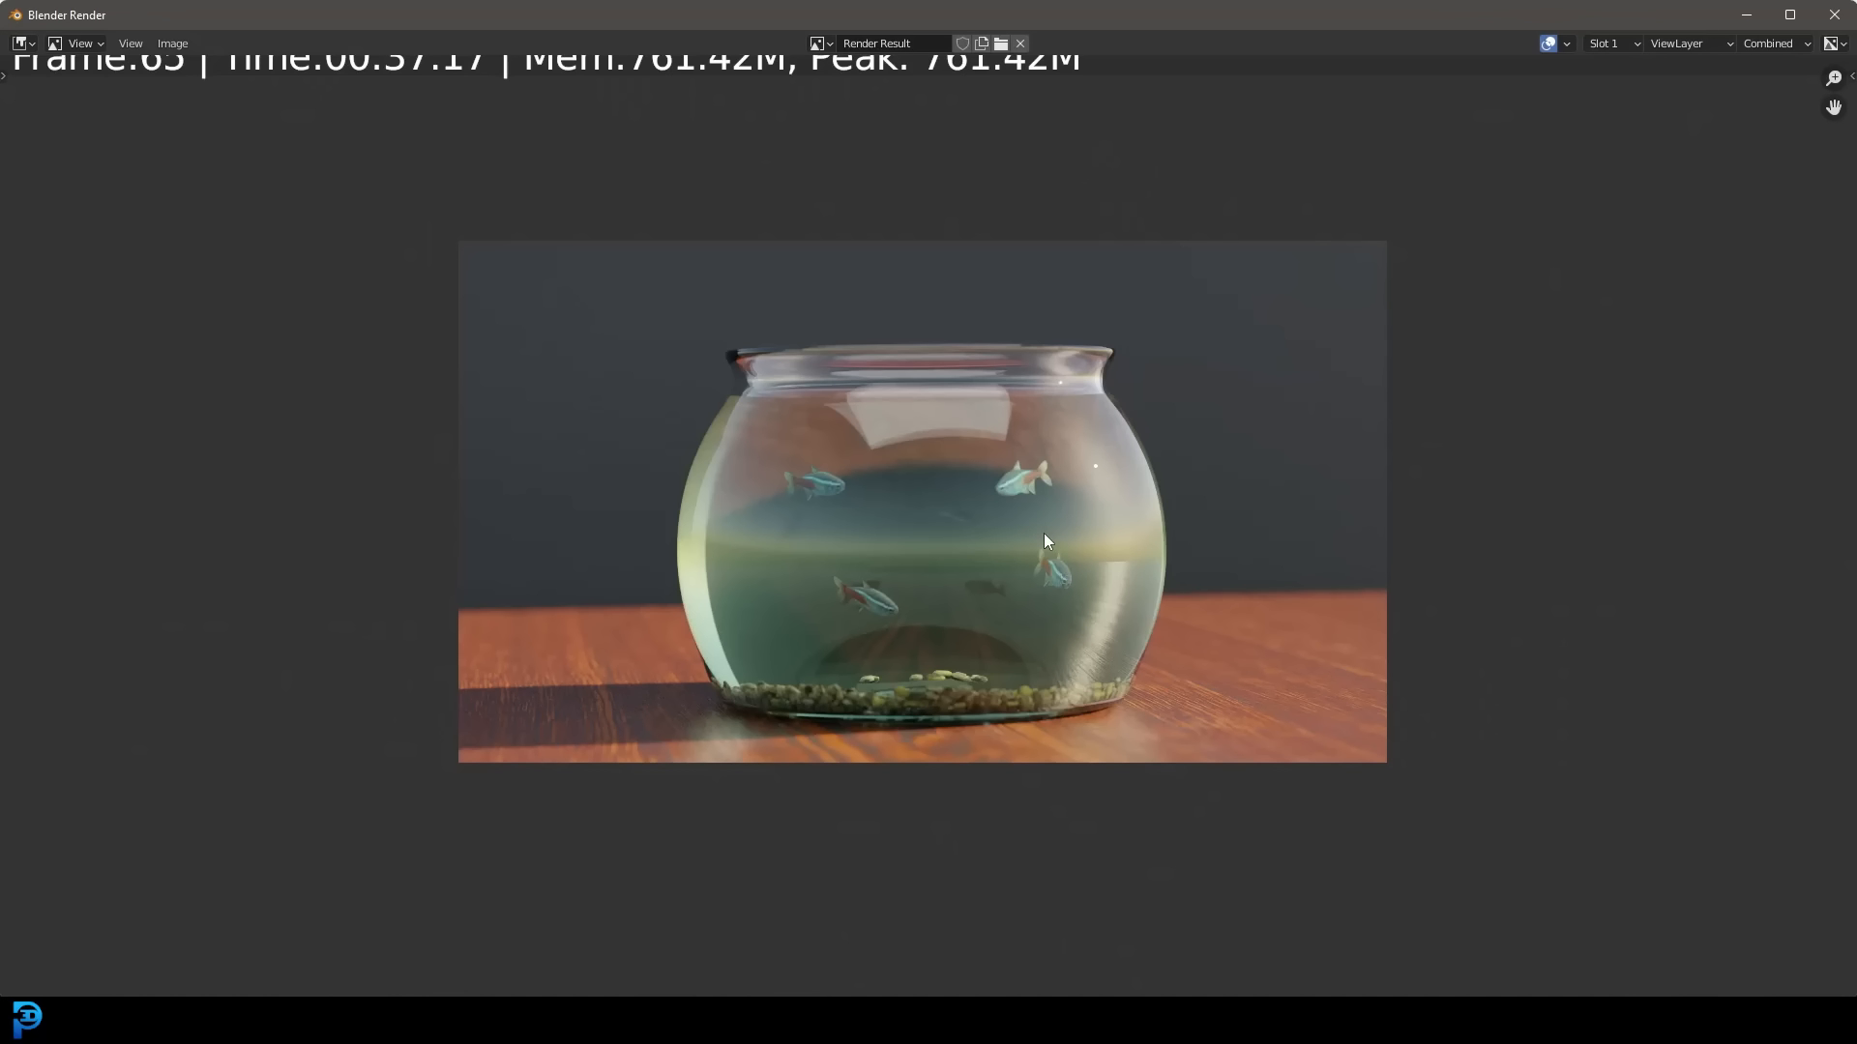
pyautogui.scroll(4, 1044, 539)
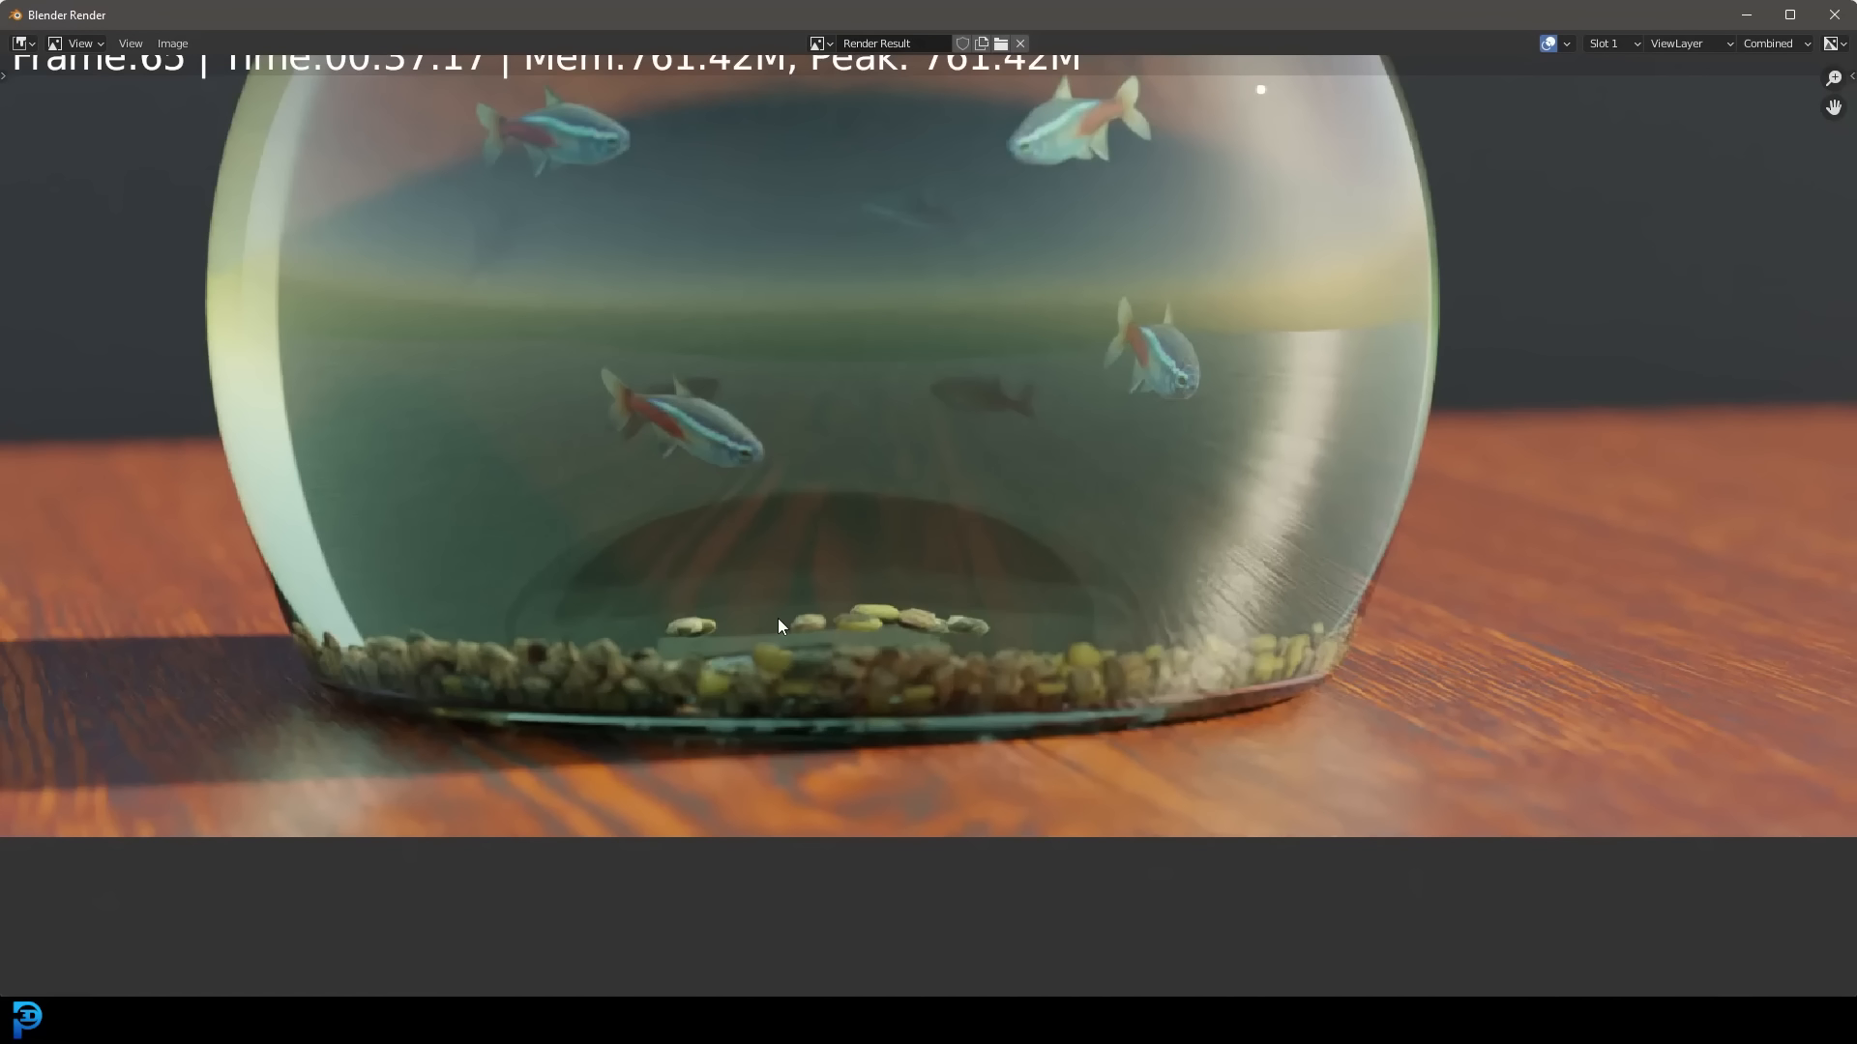
pyautogui.scroll(-3, 729, 568)
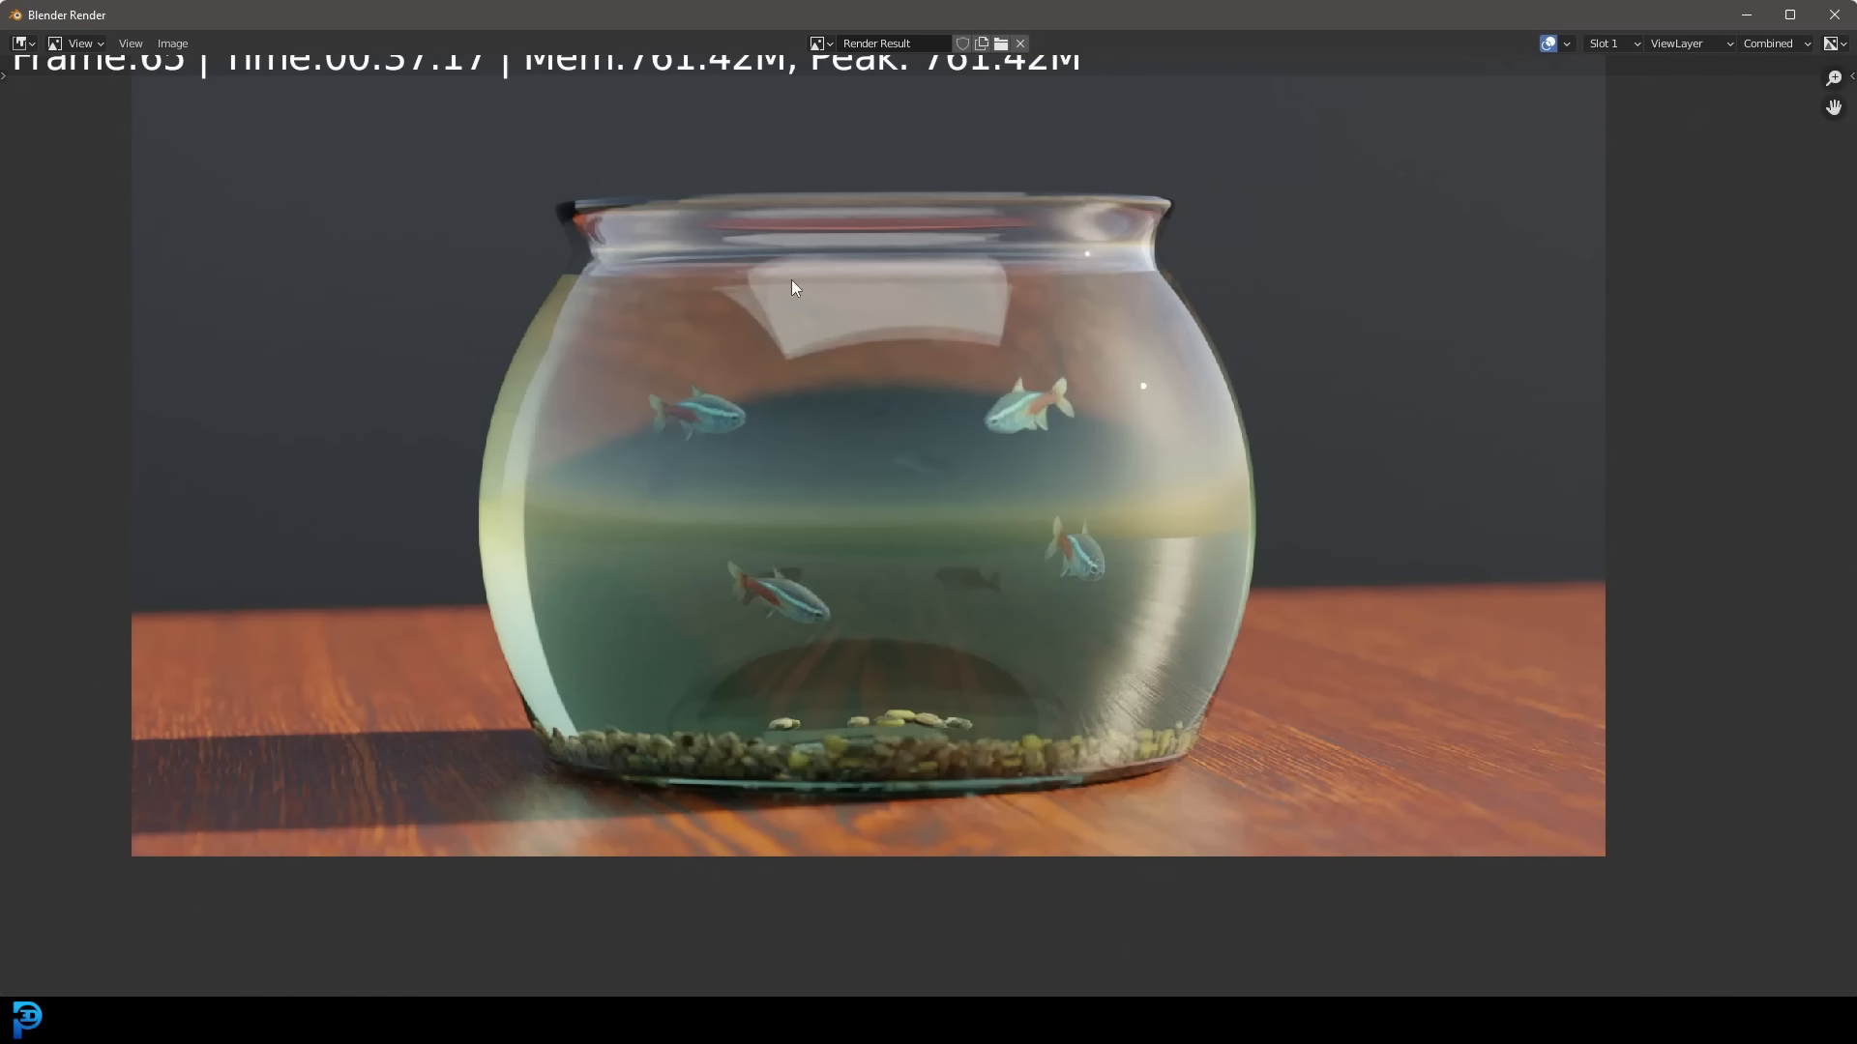
pyautogui.scroll(-2, 788, 286)
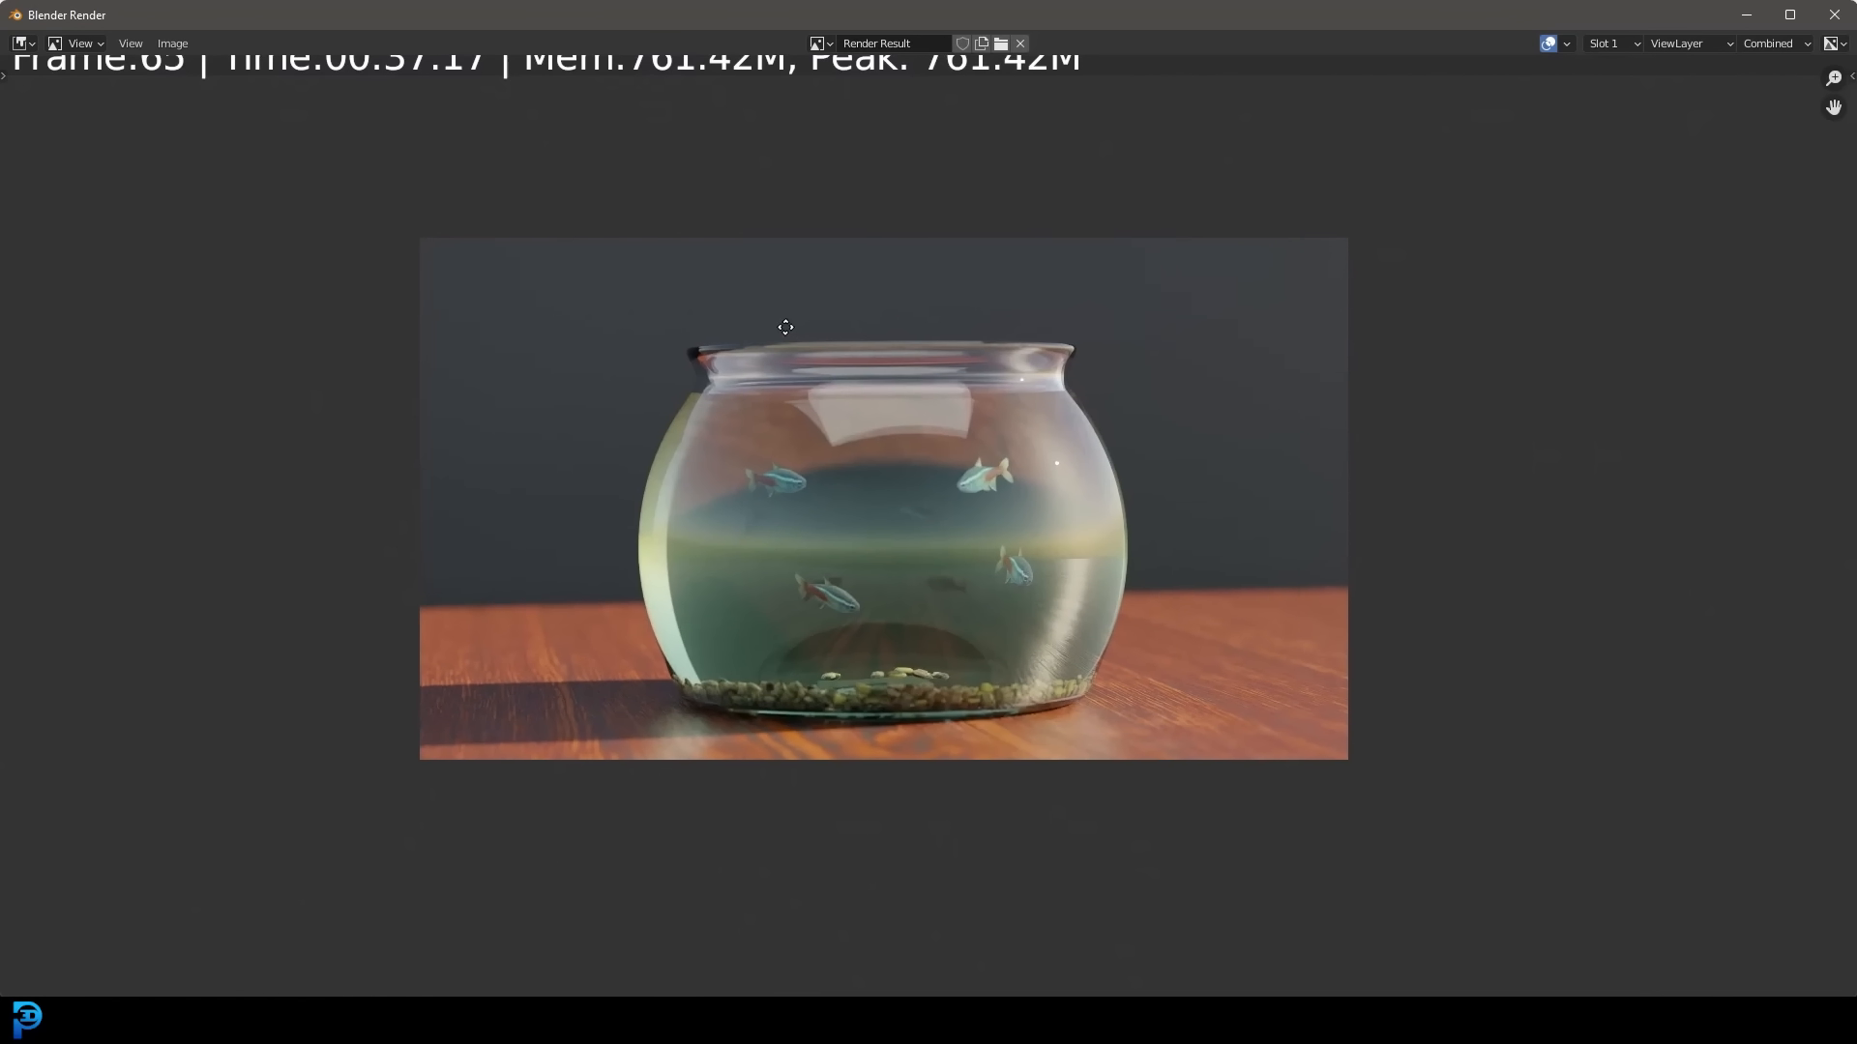
pyautogui.scroll(2, 835, 358)
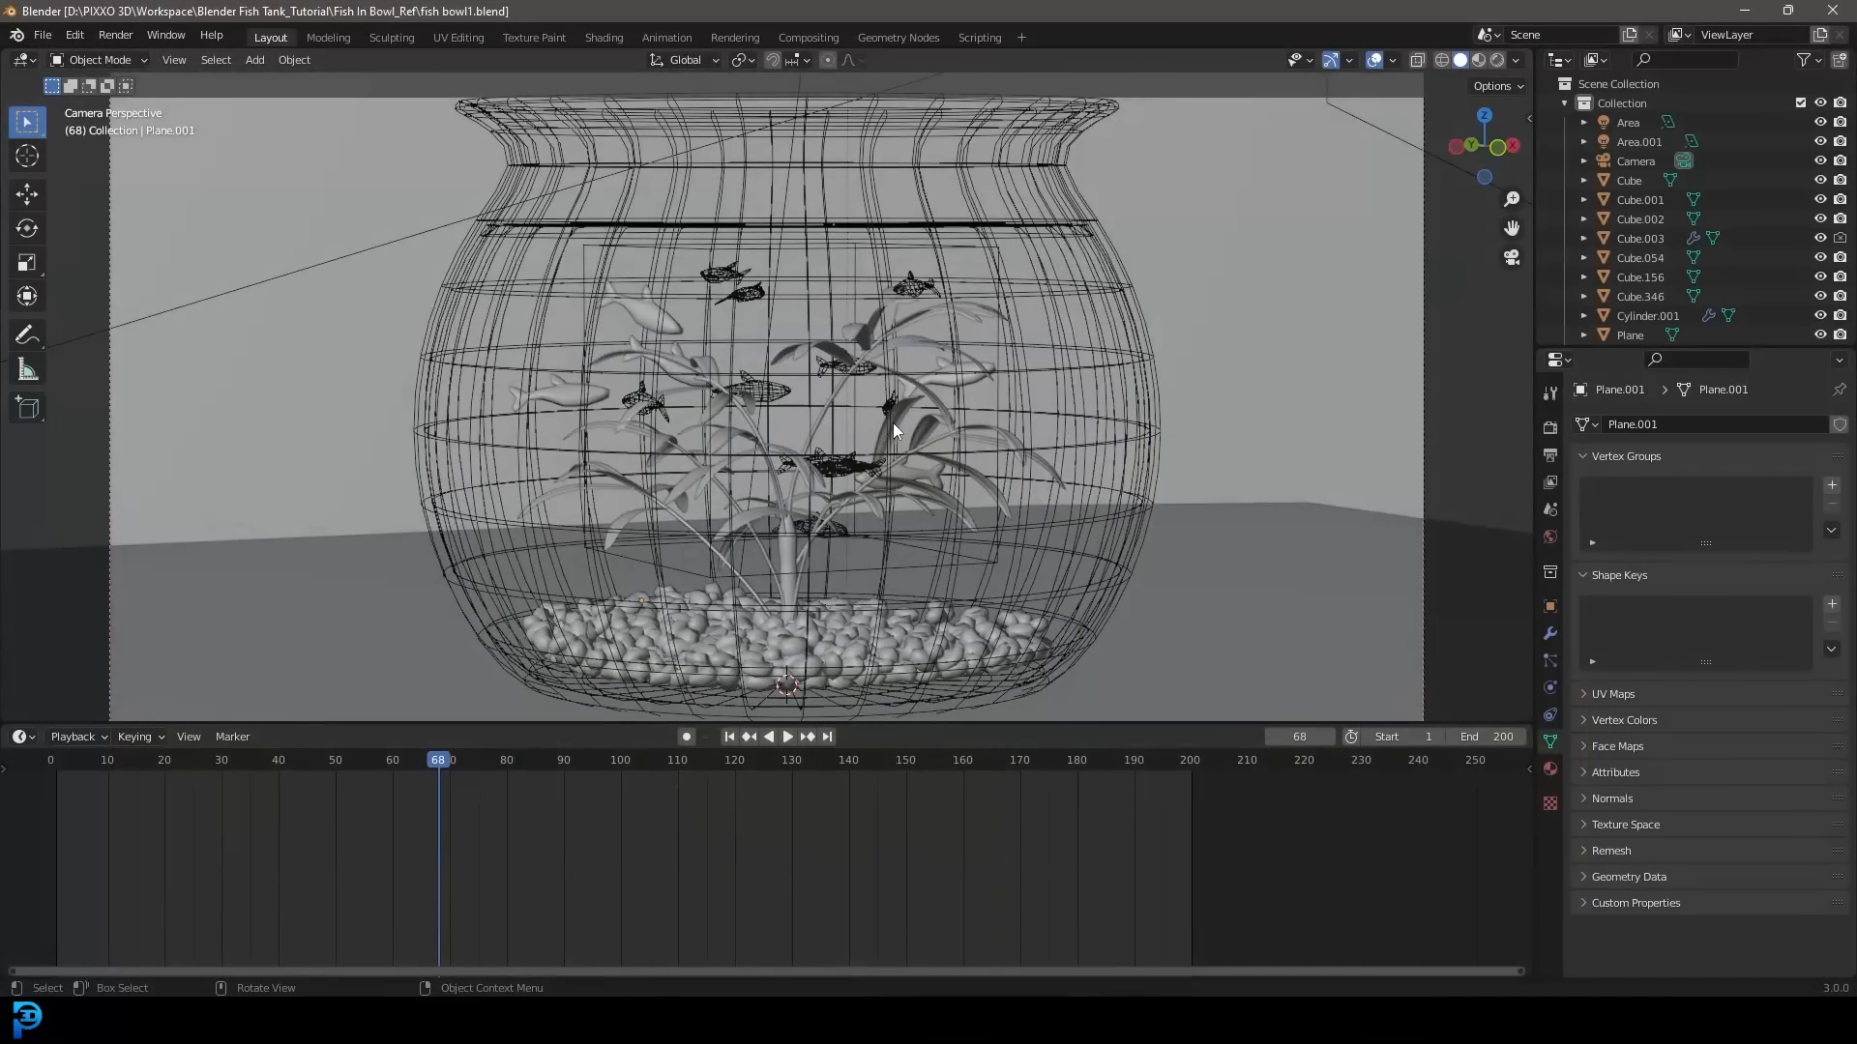
# Examine the scene layout around the bowl, including the camera, area lights, floor and backdrop, and return to the camera view.
pyautogui.press('z')
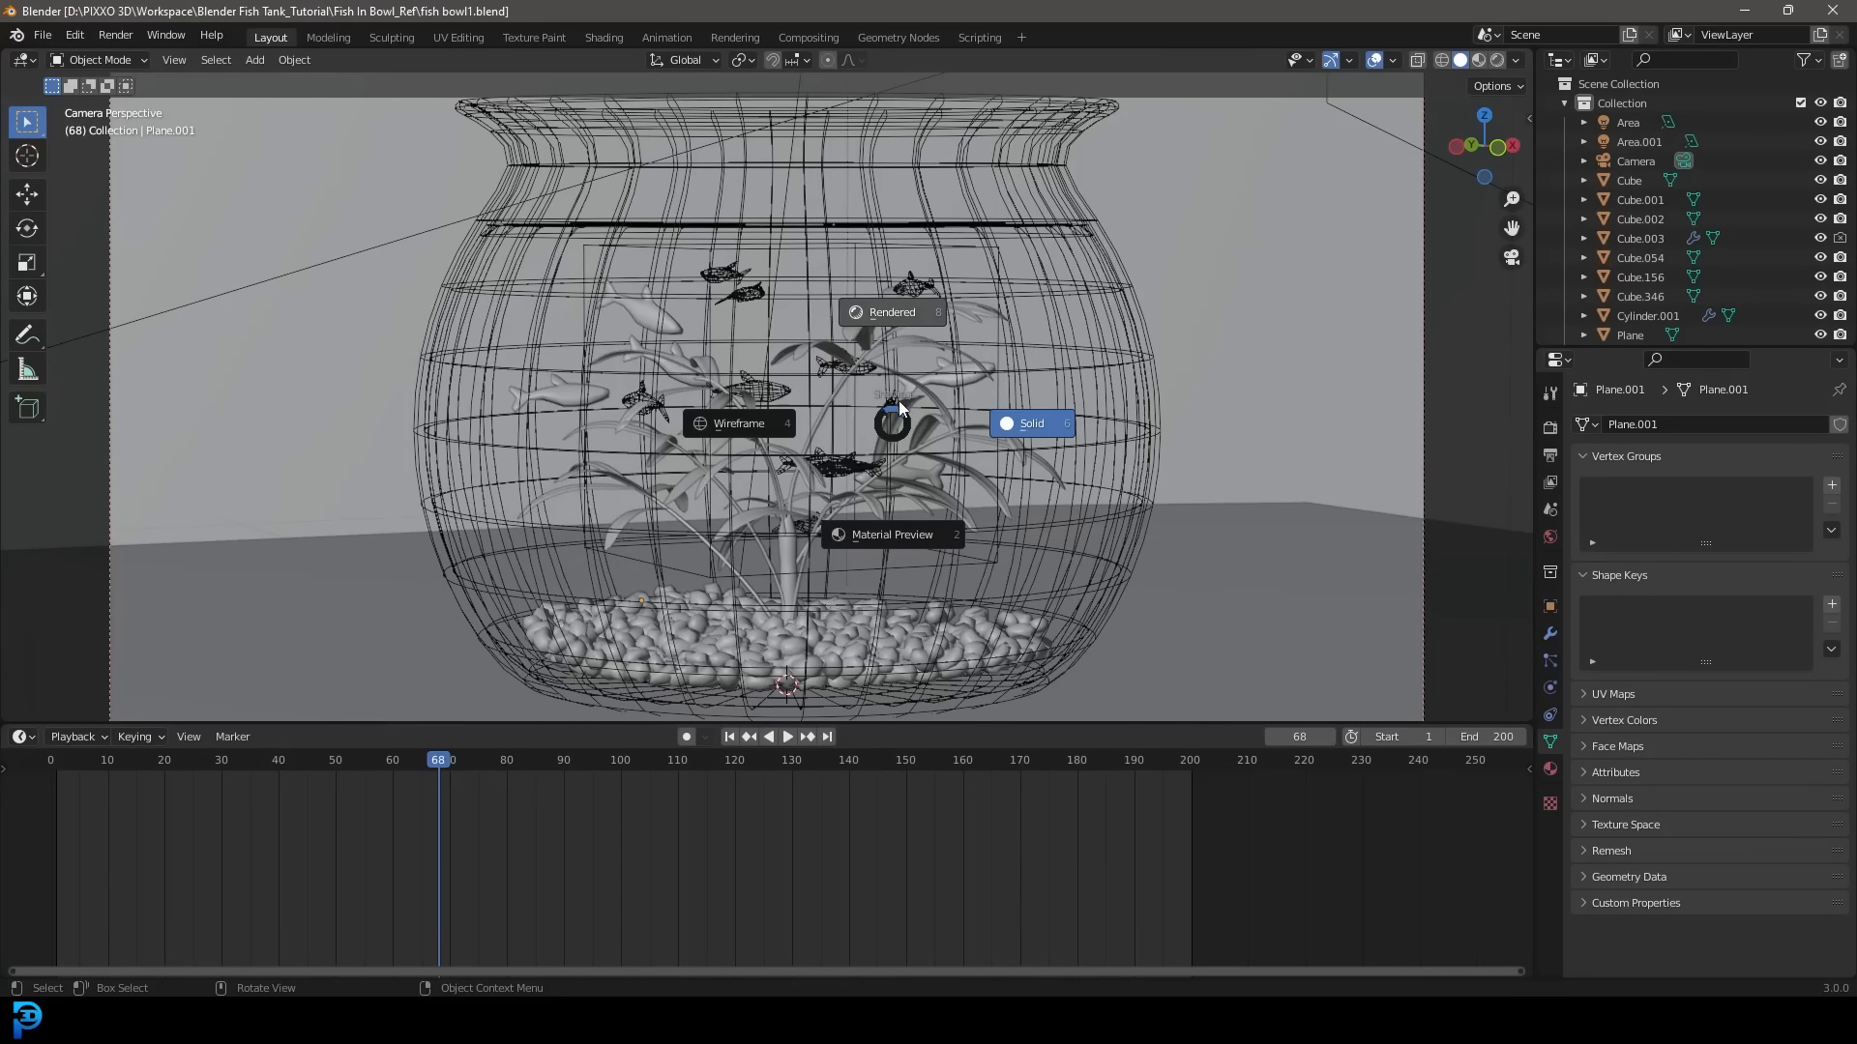
pyautogui.moveTo(897, 401)
pyautogui.mouseDown(button='middle')
pyautogui.moveTo(973, 335)
pyautogui.moveTo(856, 439)
pyautogui.mouseUp(button='middle')
pyautogui.press('KP_0')
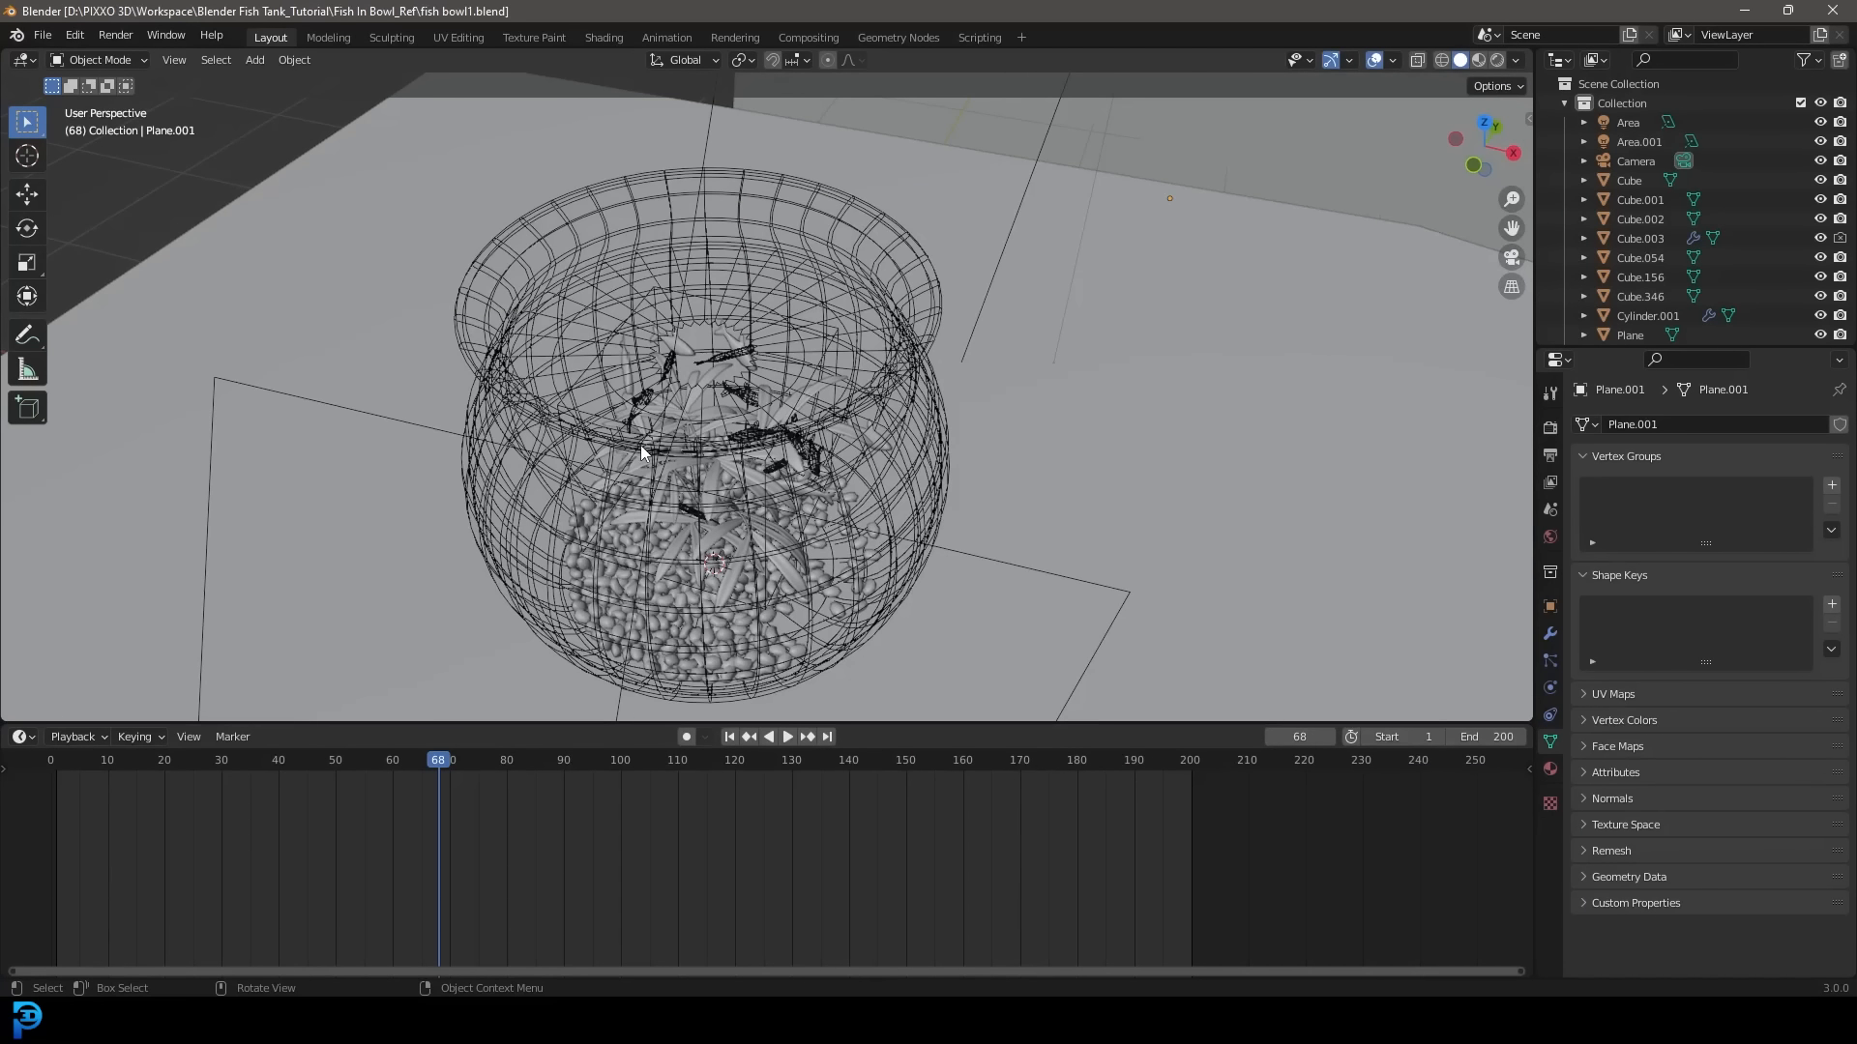
pyautogui.scroll(-2, 851, 407)
pyautogui.moveTo(952, 334); pyautogui.dragTo(867, 300, button='middle')
pyautogui.scroll(-4, 866, 300)
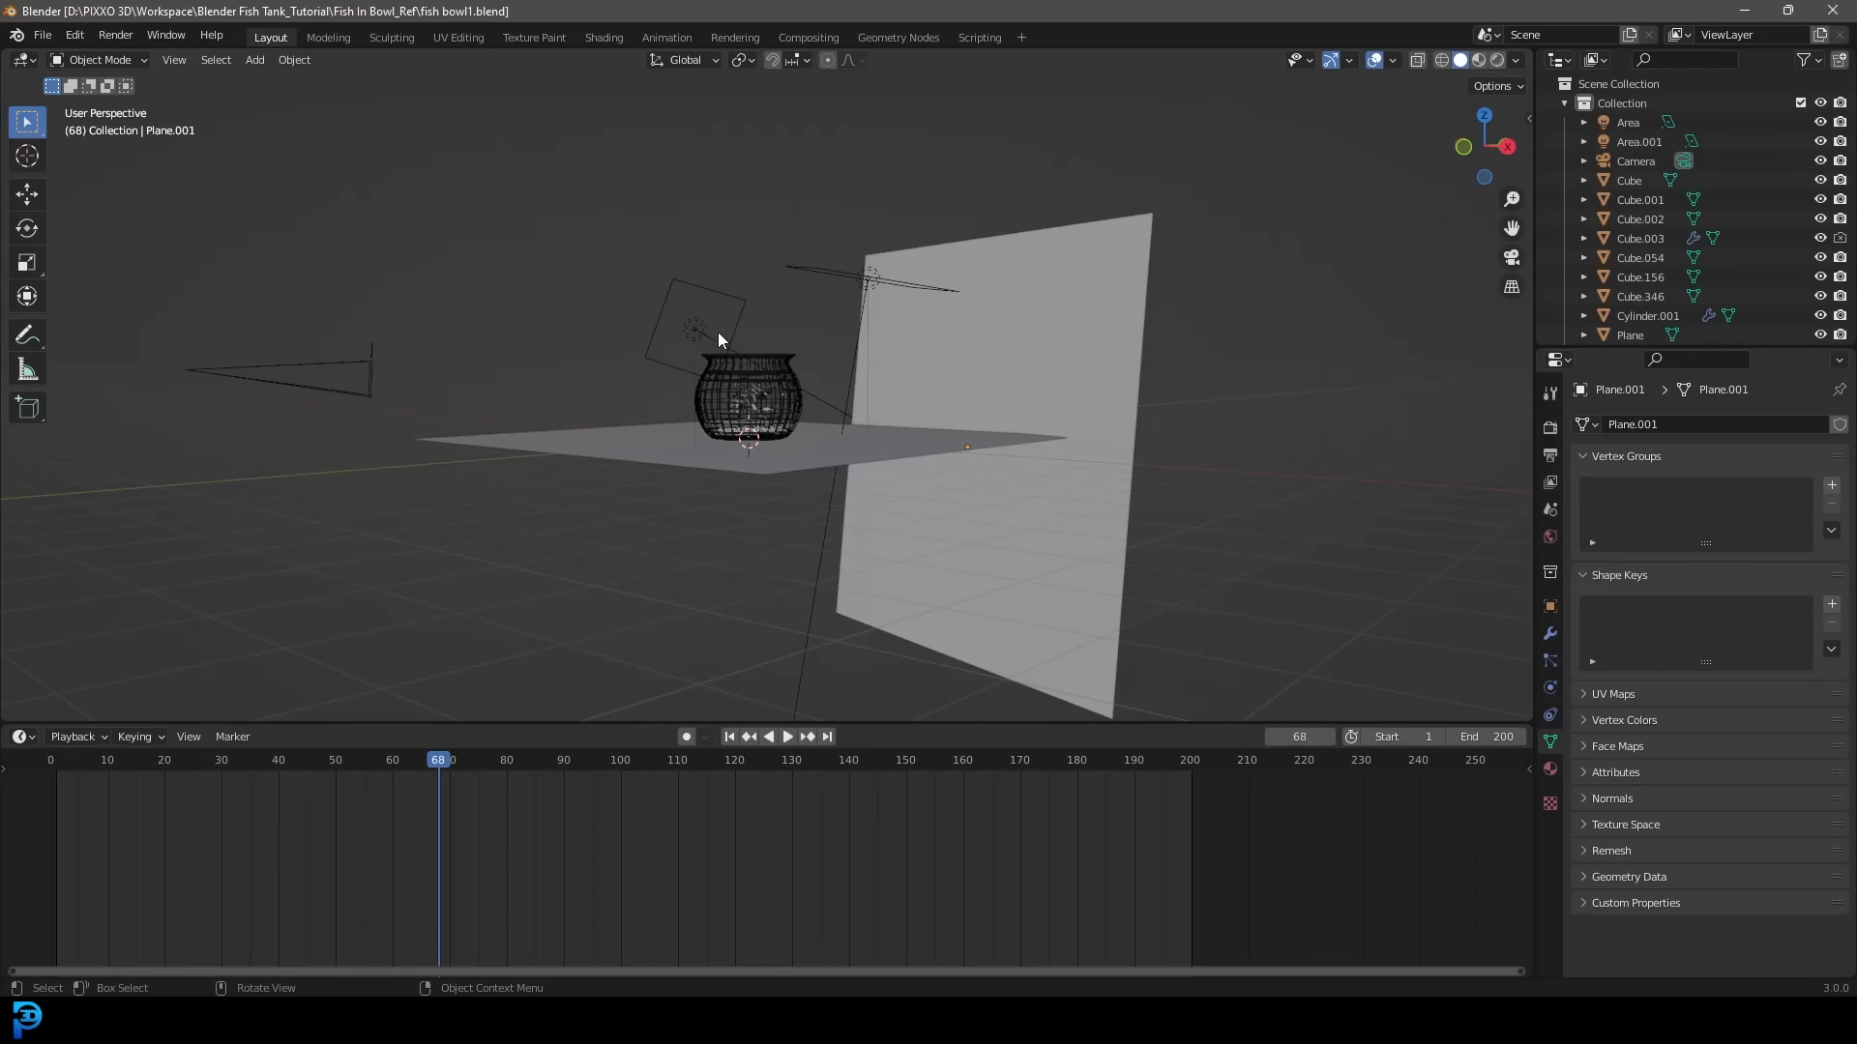
pyautogui.press('KP_0')
pyautogui.press('Home')
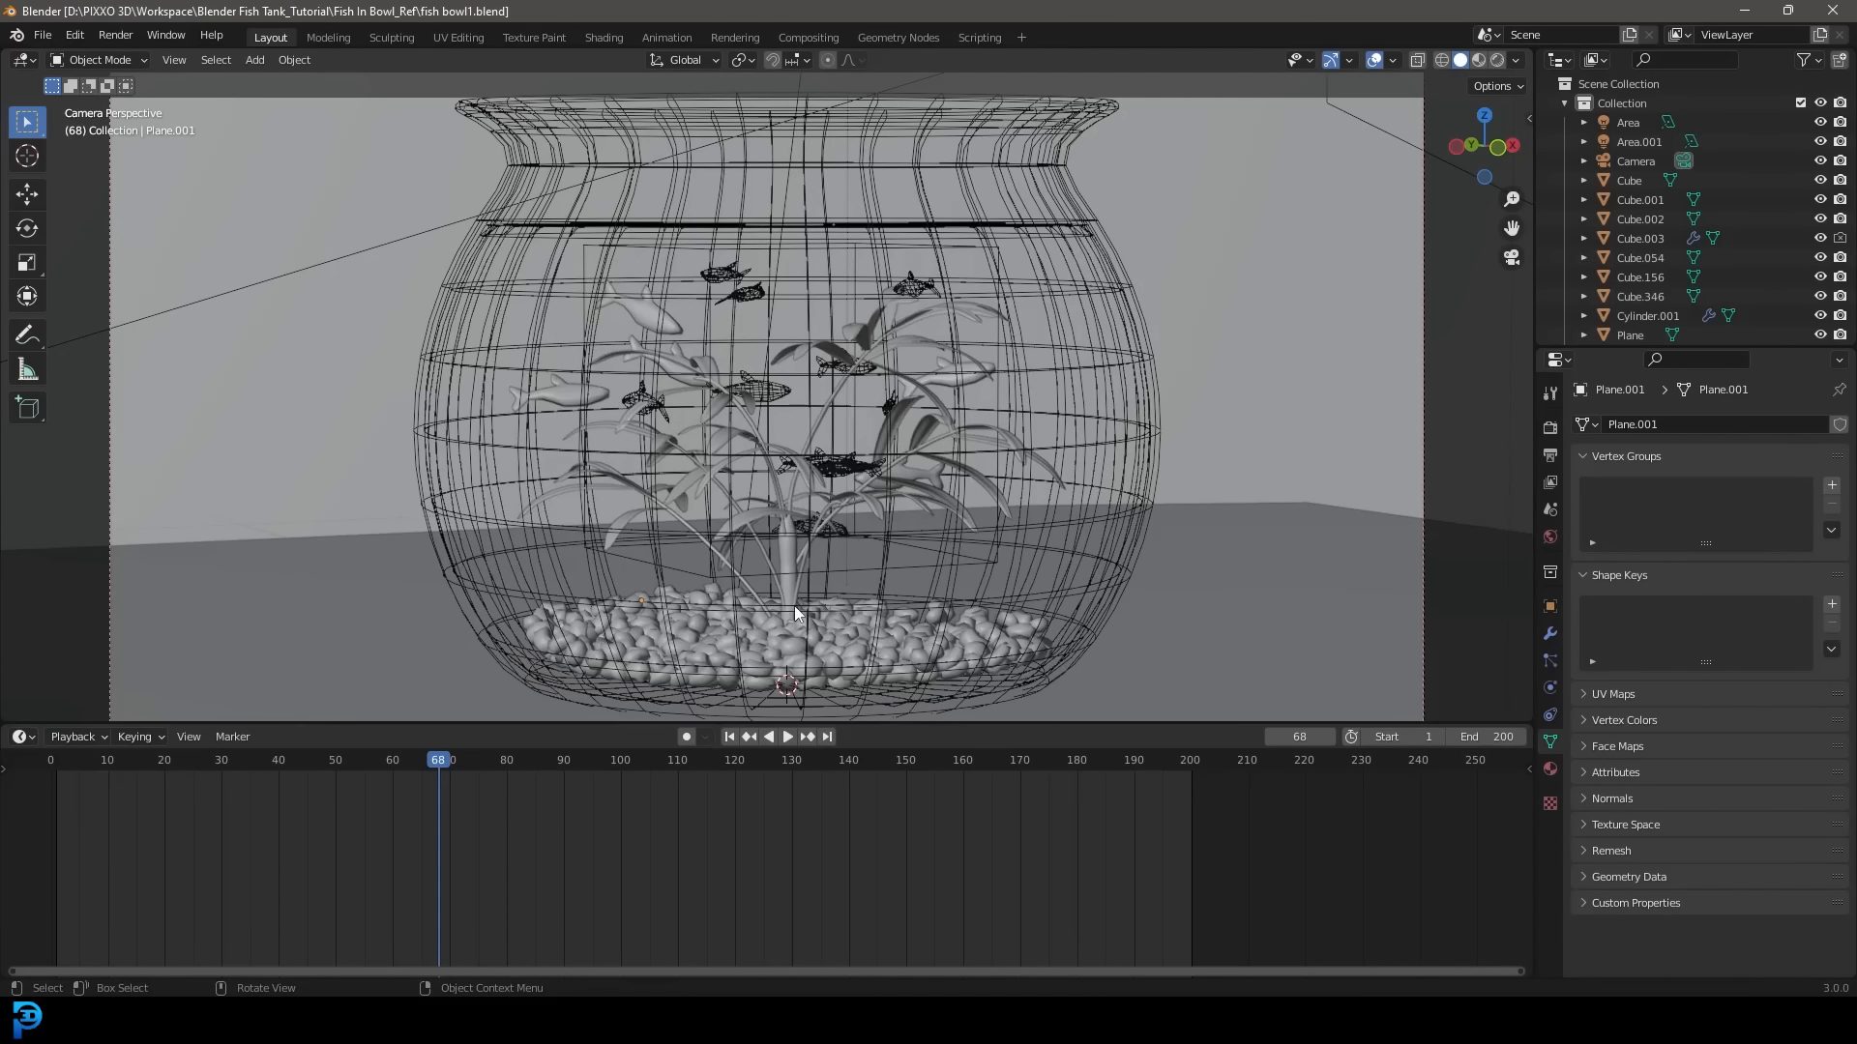
# Preview the fish bowl through the camera in rendered display, and return the viewport to solid display.
pyautogui.press('z')
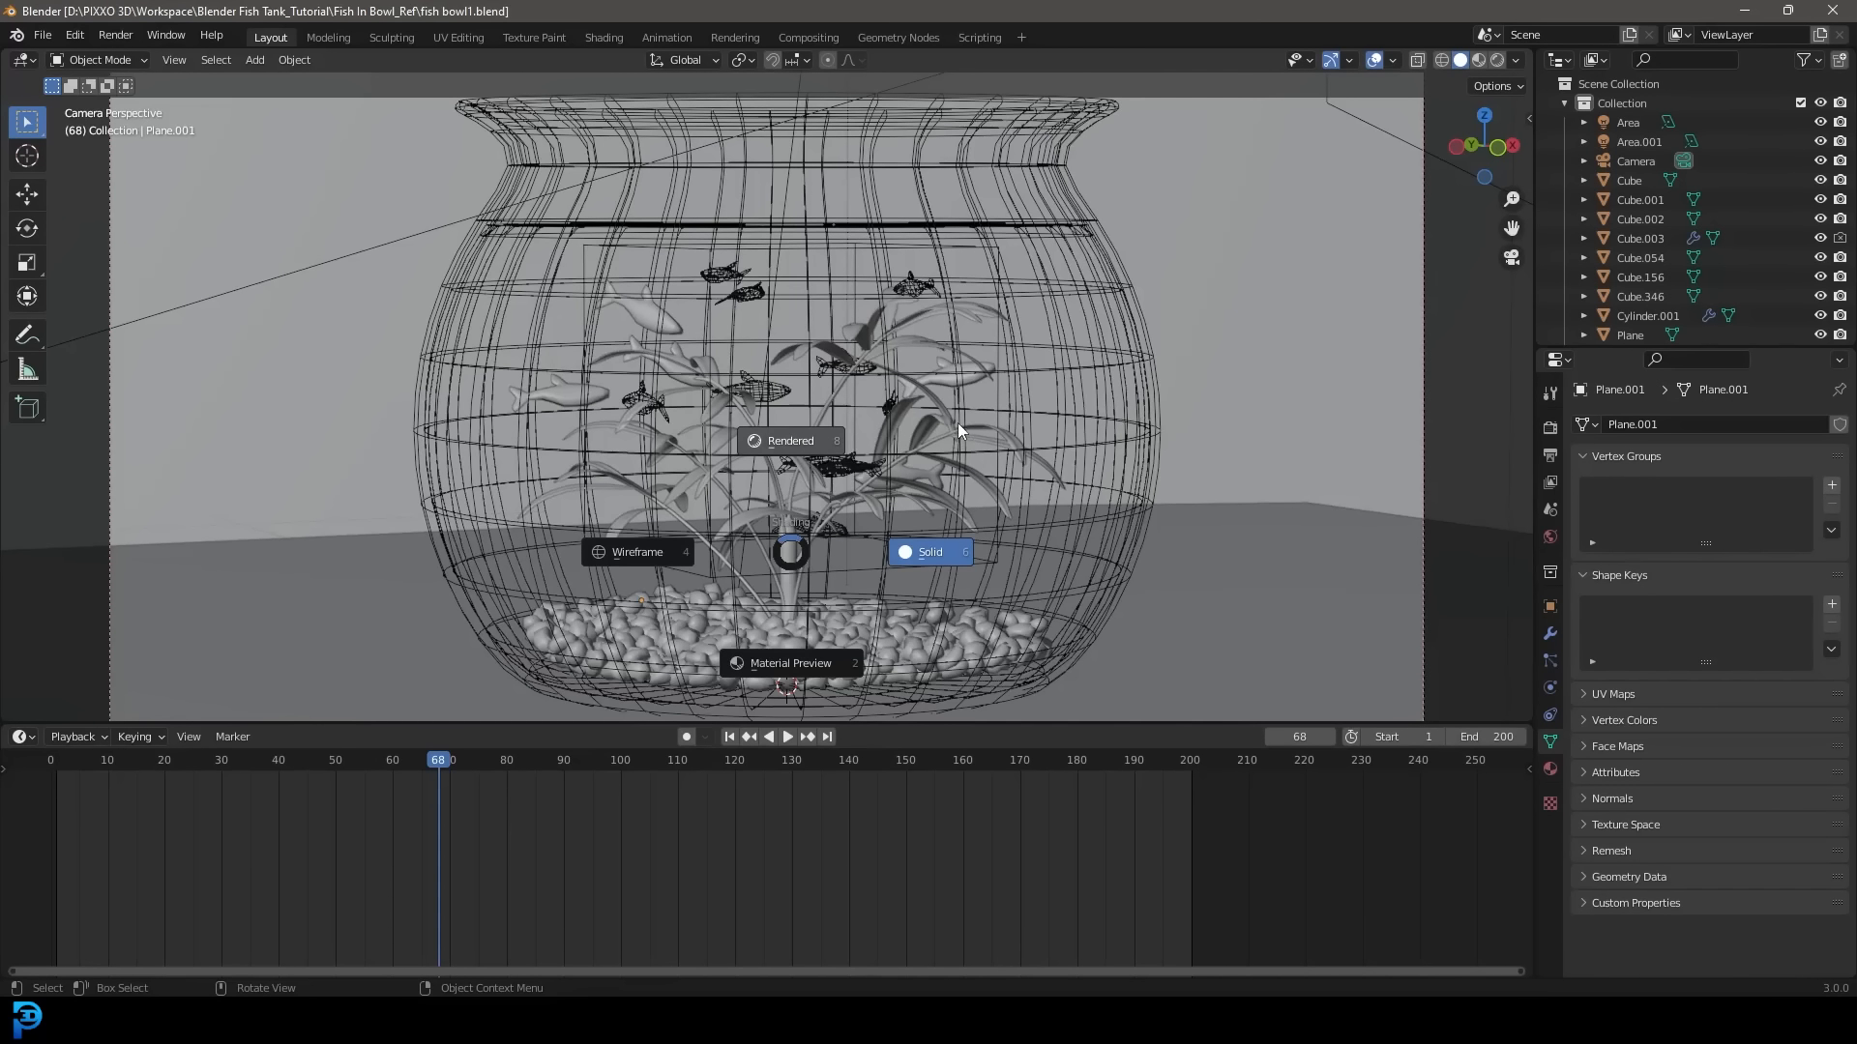
pyautogui.press('8')
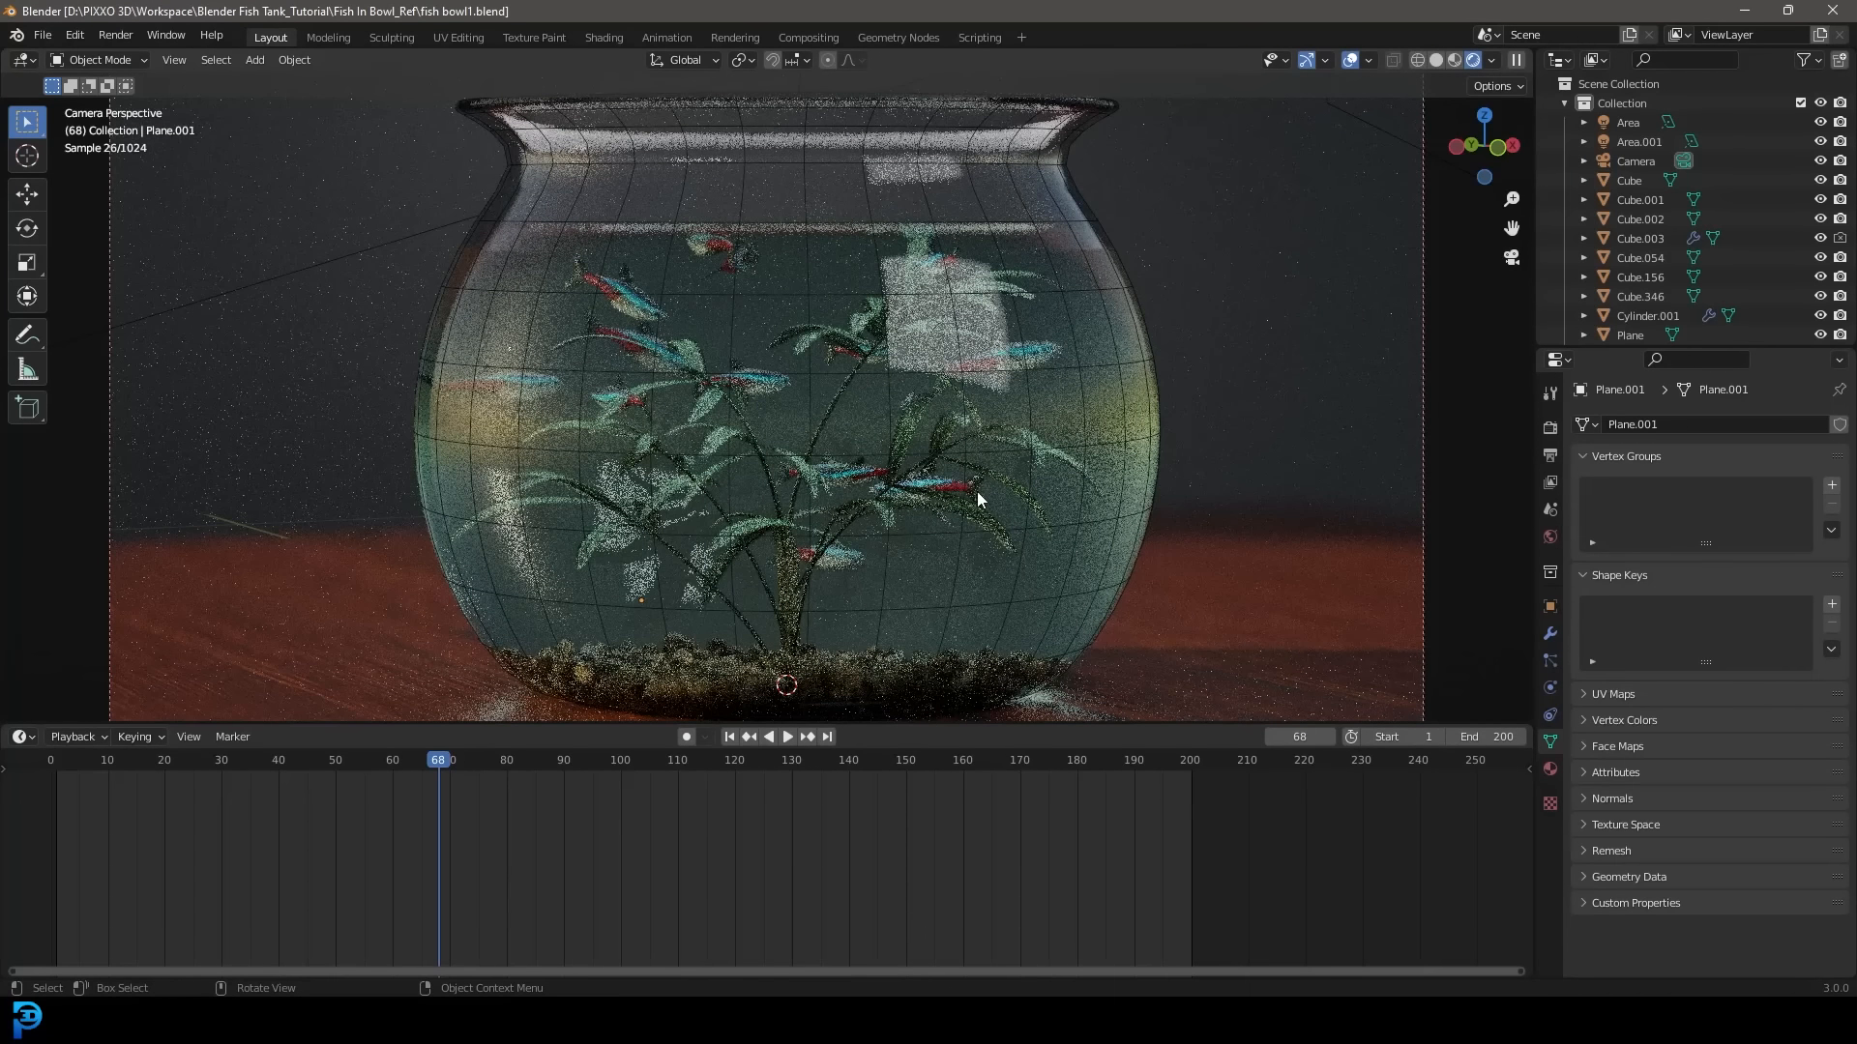
pyautogui.scroll(-1, 977, 493)
pyautogui.press('z')
pyautogui.click(1107, 498)
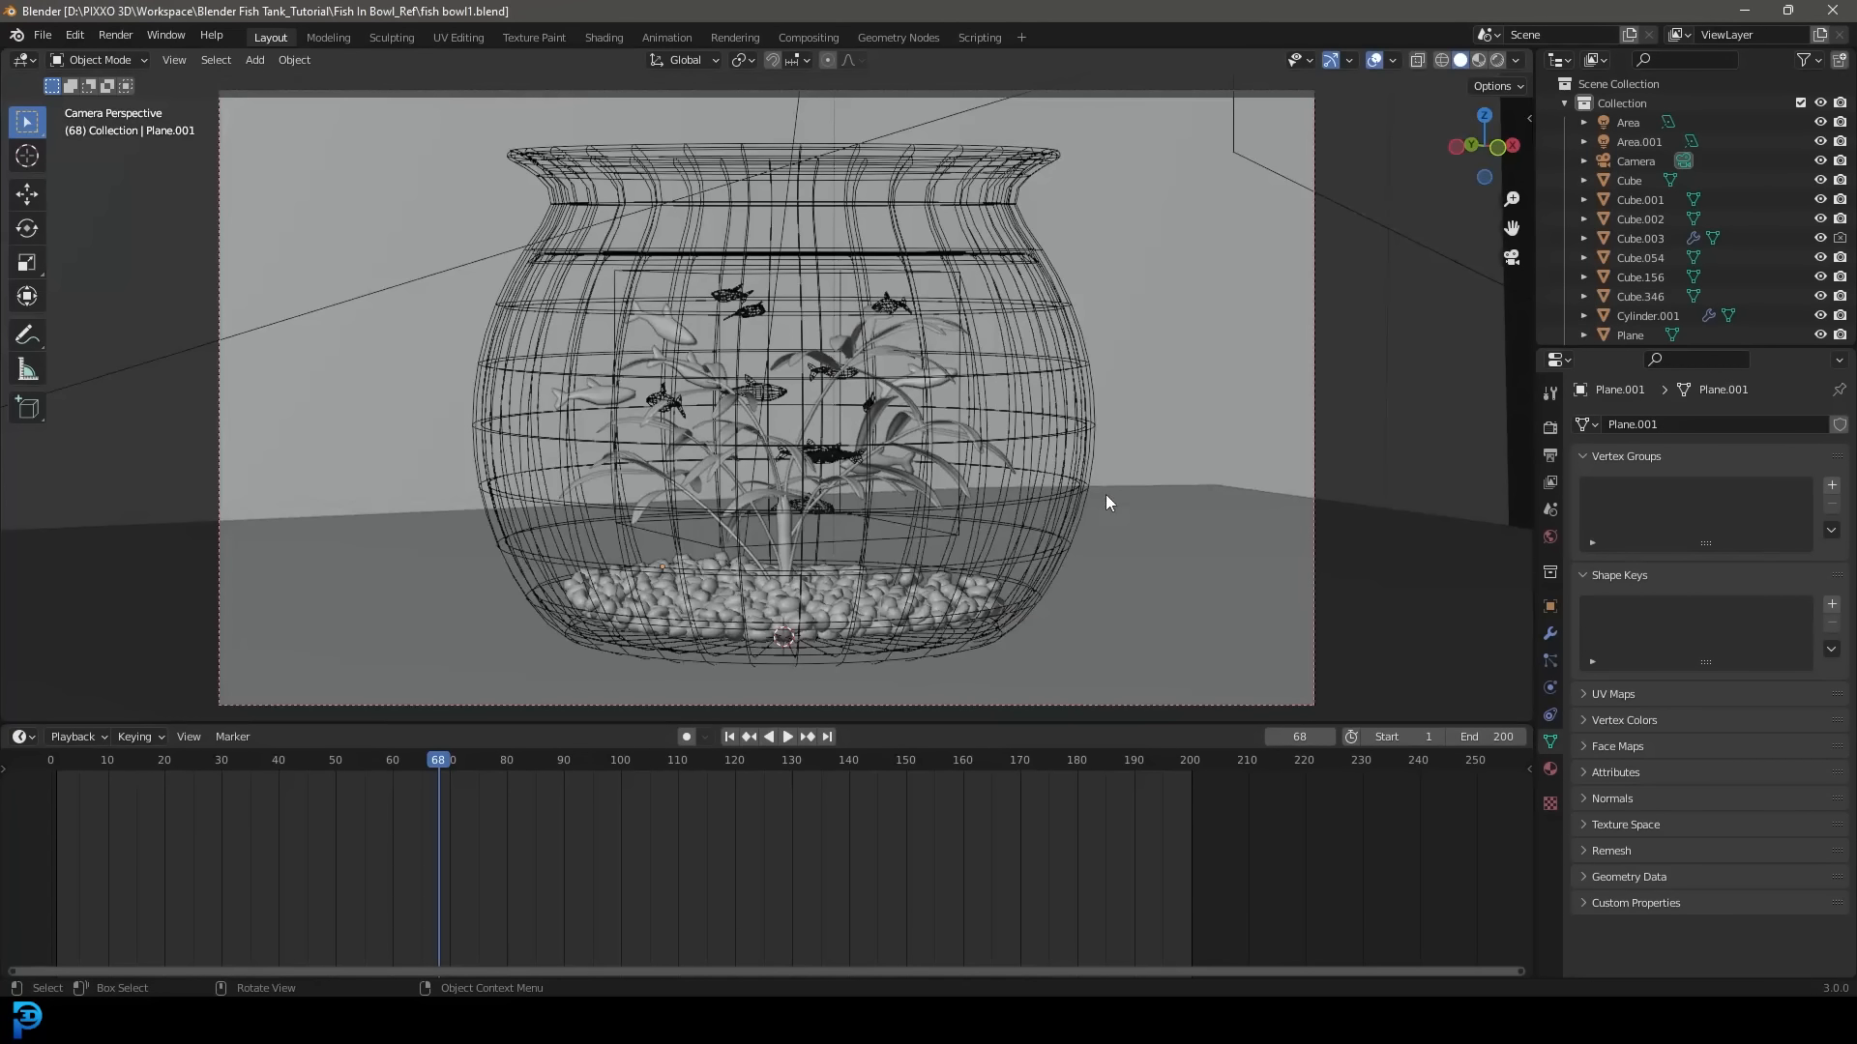